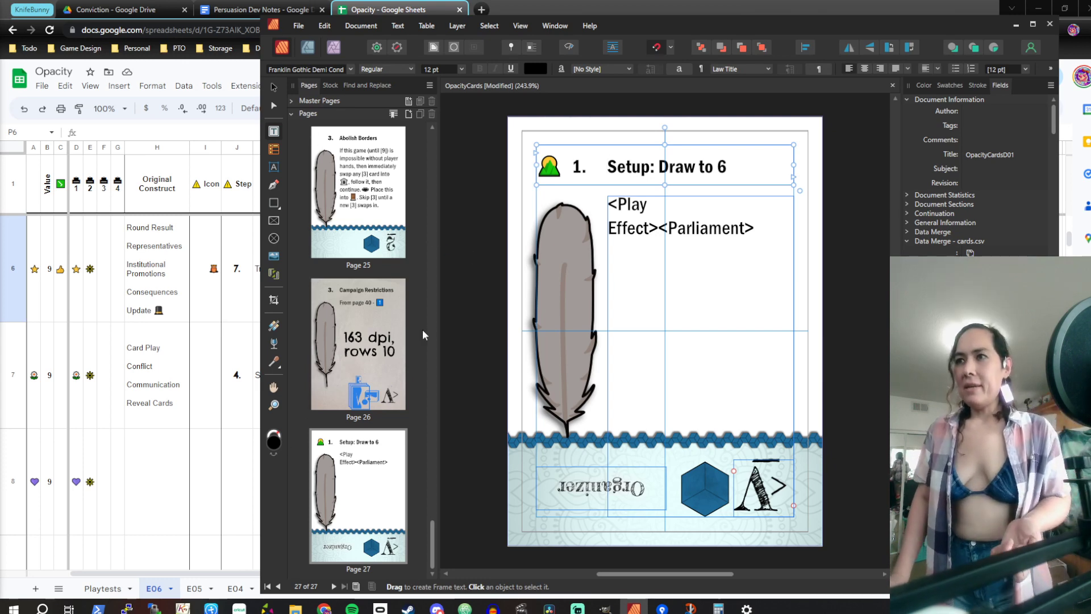
Switch to the Opacity spreadsheet and examine the law card rows on sheet E06, down to the shaded setup rows
left_click(248, 364)
scroll(265, 385, "down", 20)
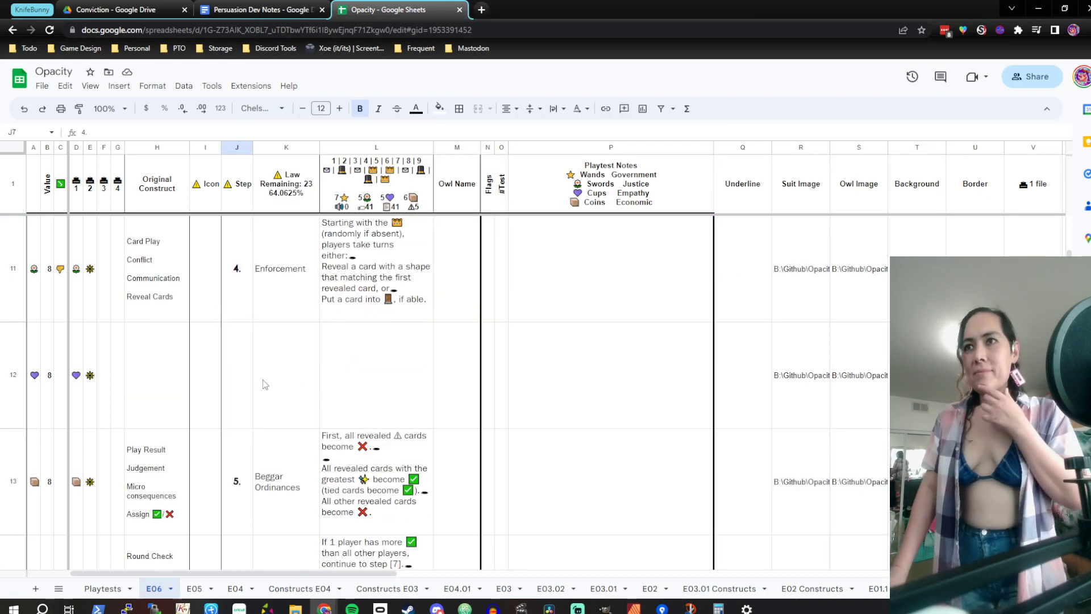
scroll(265, 386, "down", 8)
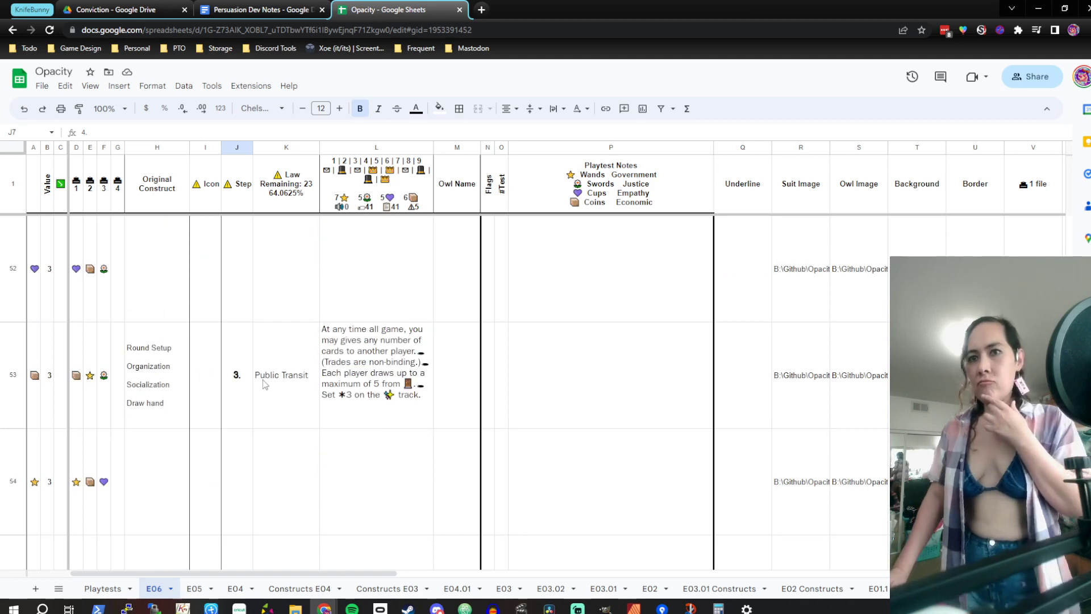
scroll(264, 385, "down", 4)
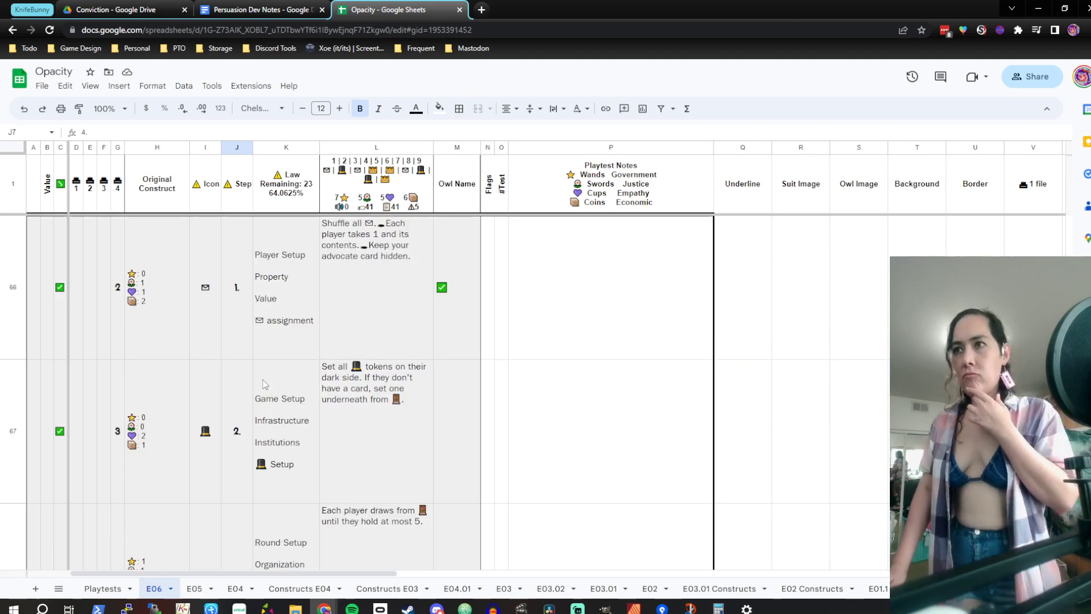
scroll(263, 385, "down", 2)
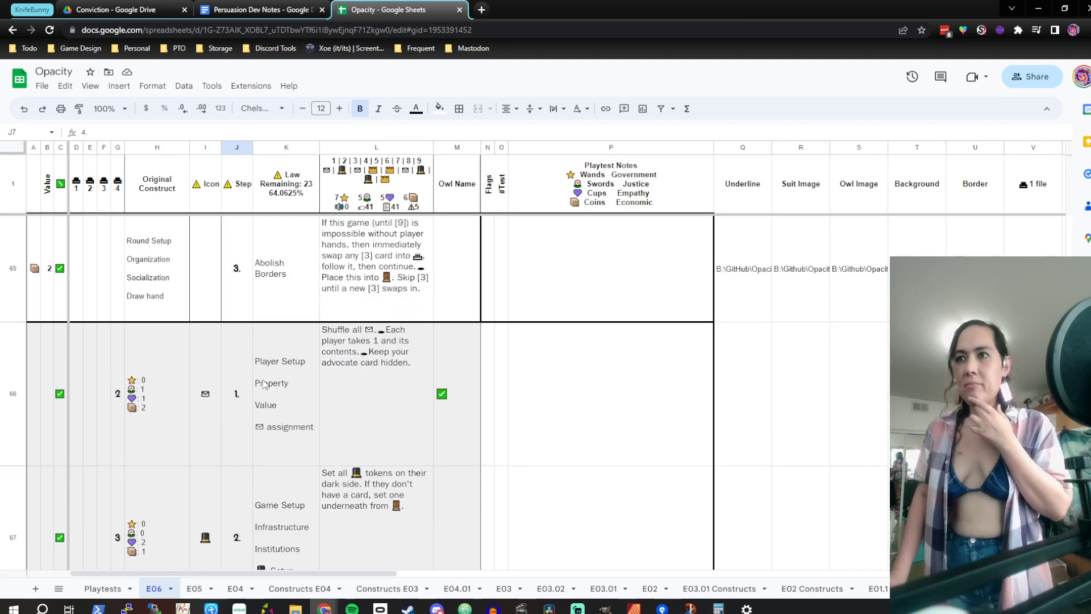
scroll(263, 385, "up", 2)
scroll(264, 385, "up", 8)
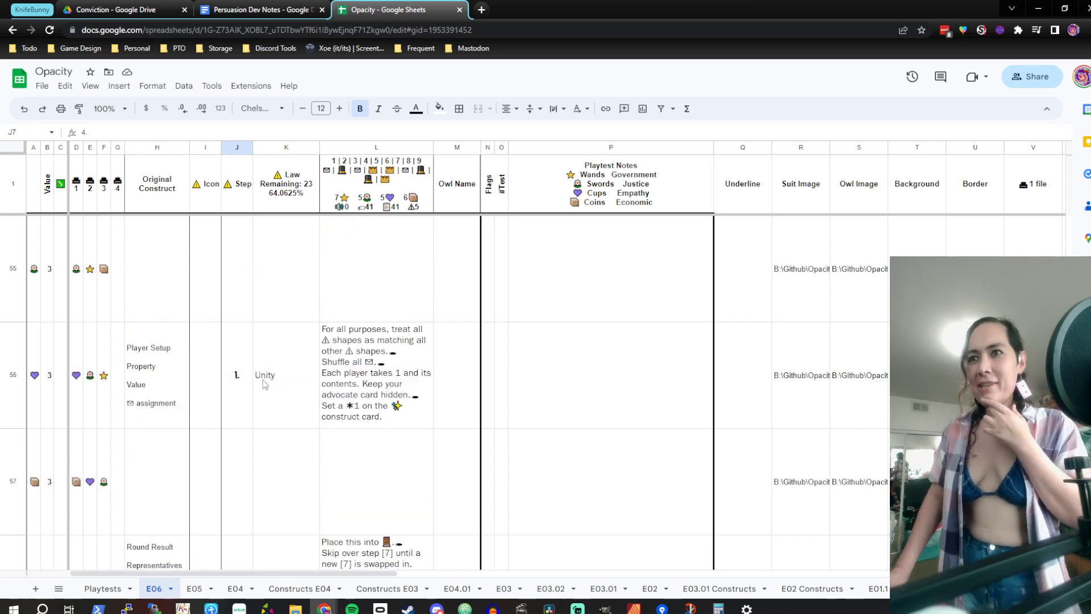
scroll(264, 385, "down", 10)
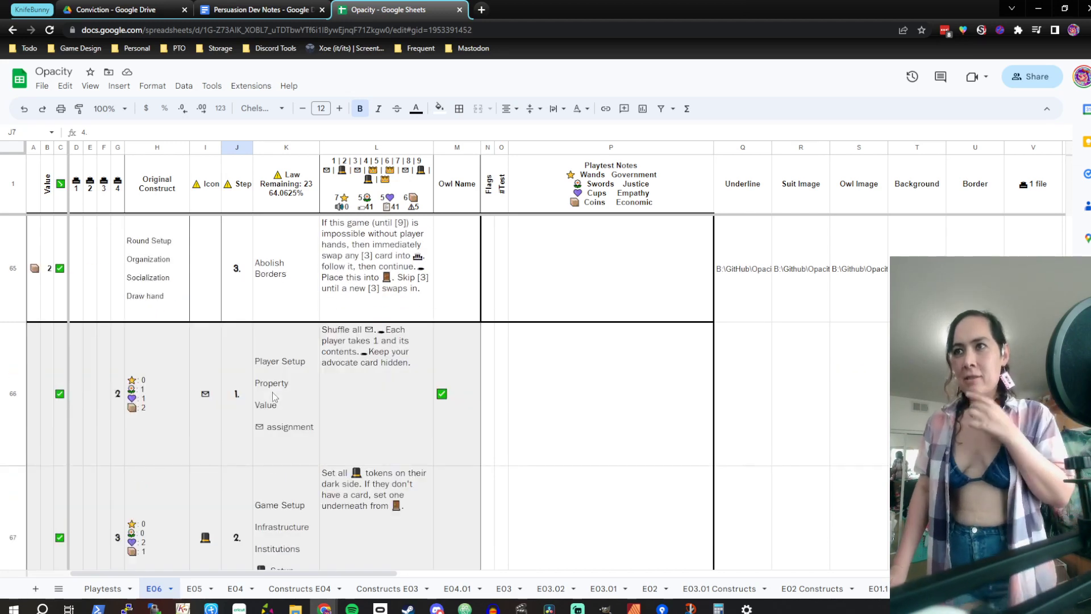
left_click(271, 392)
left_click(243, 399)
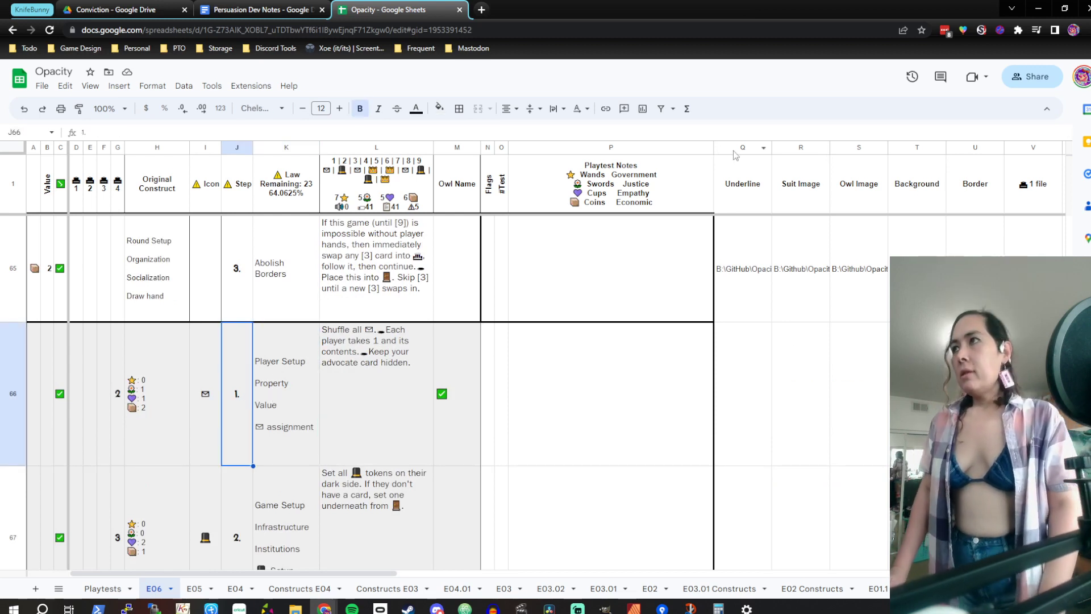
scroll(227, 370, "down", 1)
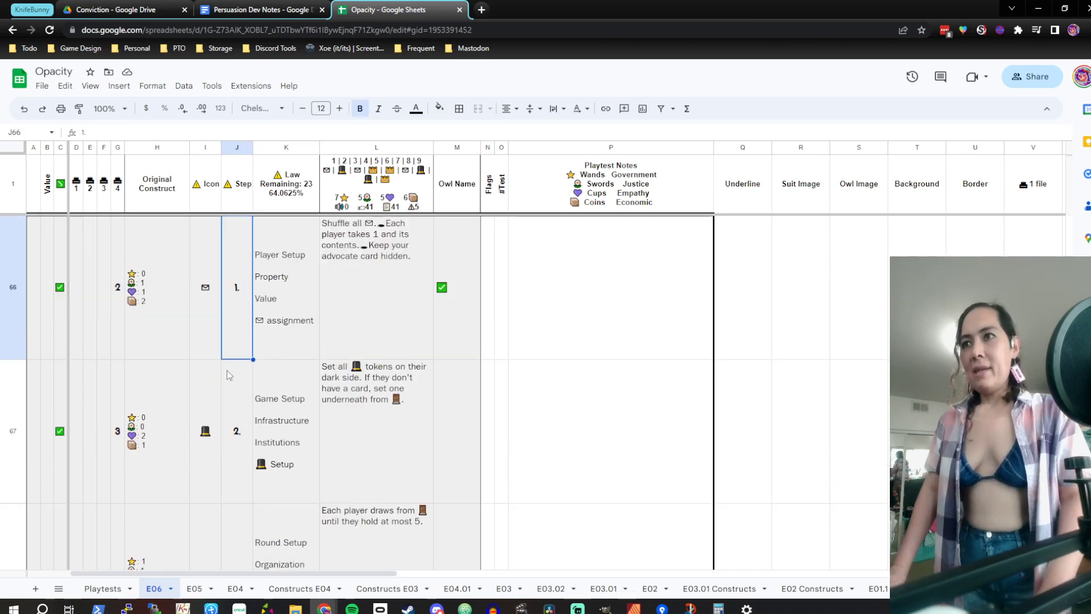
scroll(227, 370, "up", 1)
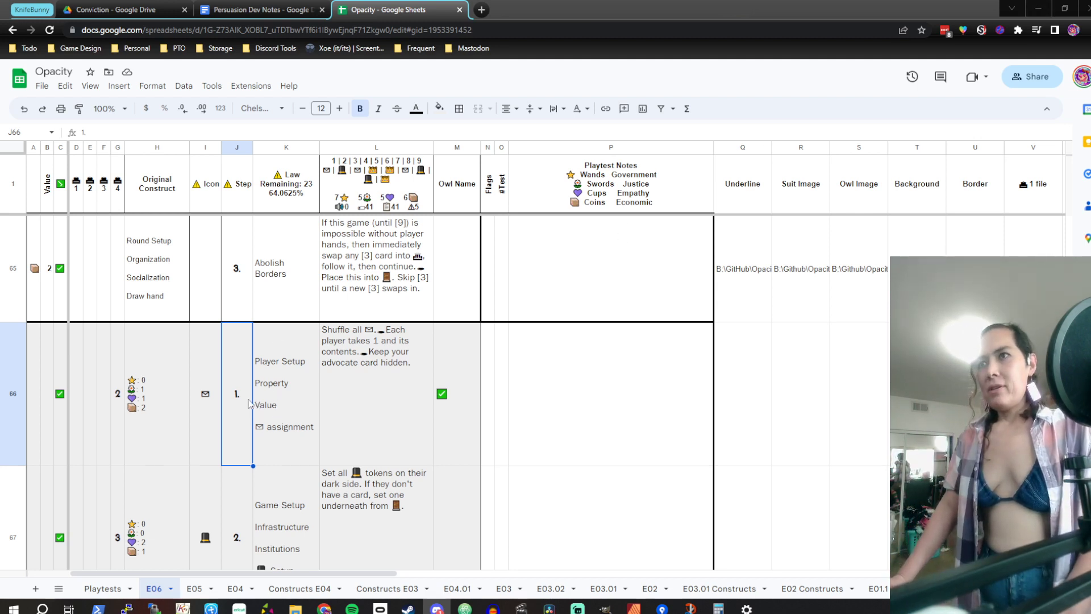
Copy all the law names in cells K2:K65 of sheet E06
left_click(290, 313)
scroll(355, 373, "up", 5)
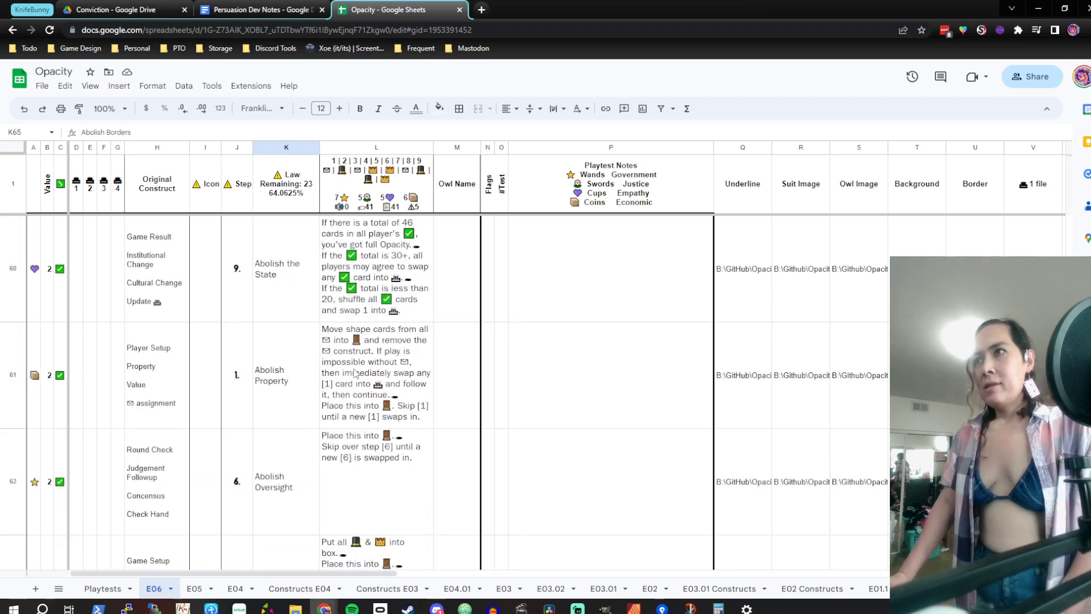
scroll(355, 374, "up", 8)
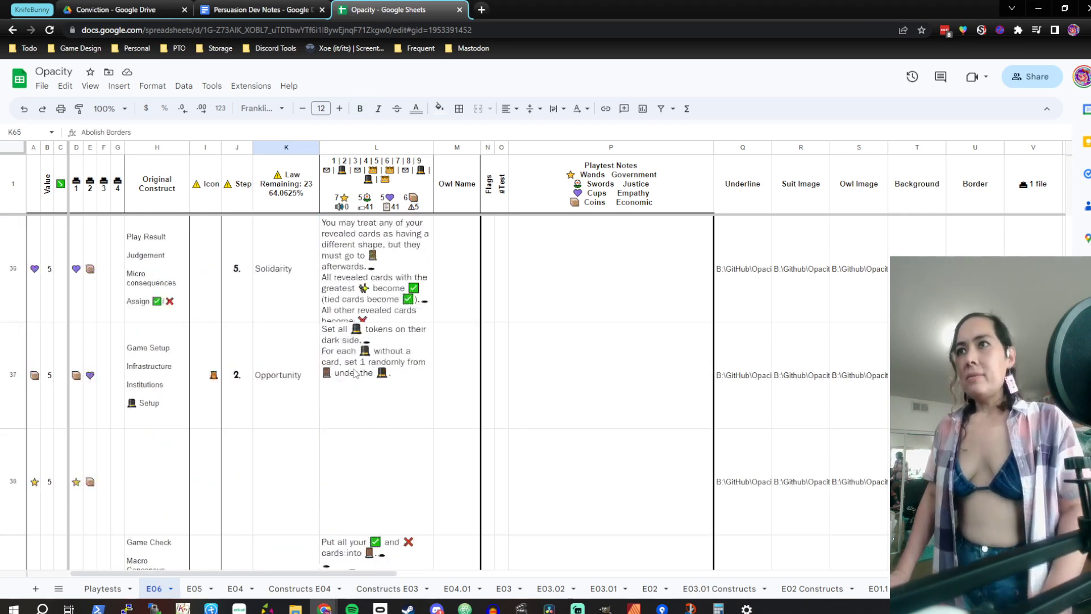
scroll(355, 373, "up", 11)
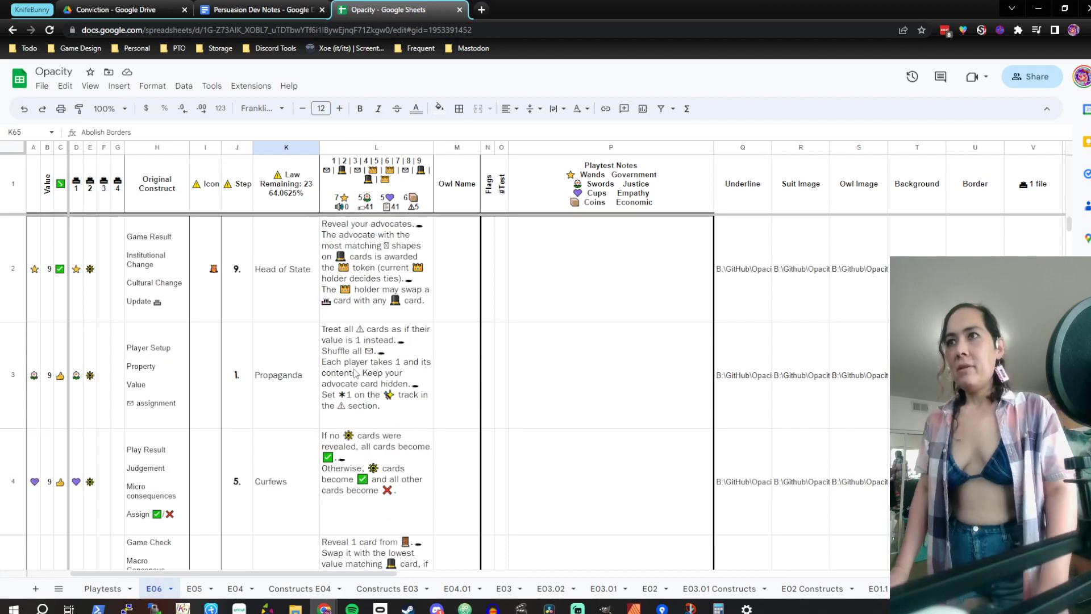
left_click(280, 276)
scroll(279, 277, "down", 12)
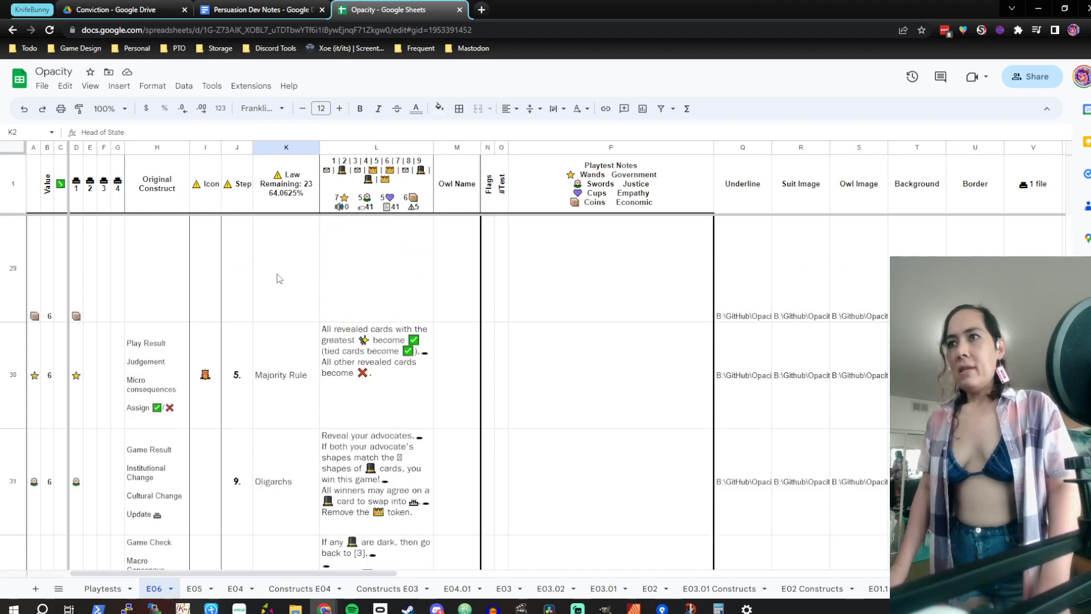
scroll(279, 276, "down", 9)
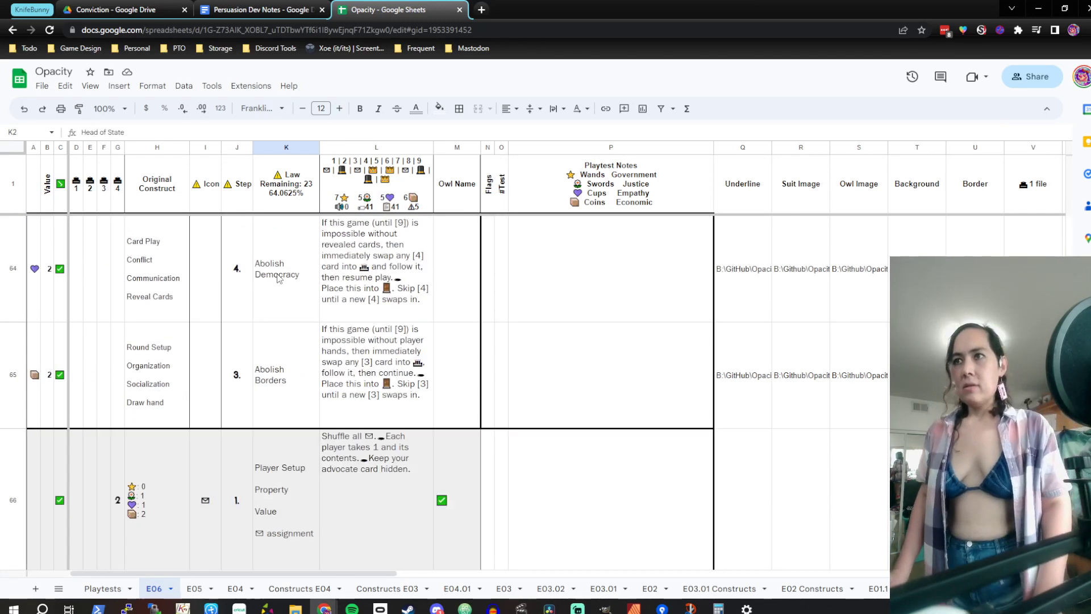
scroll(301, 268, "up", 3)
left_click(299, 372, "shift")
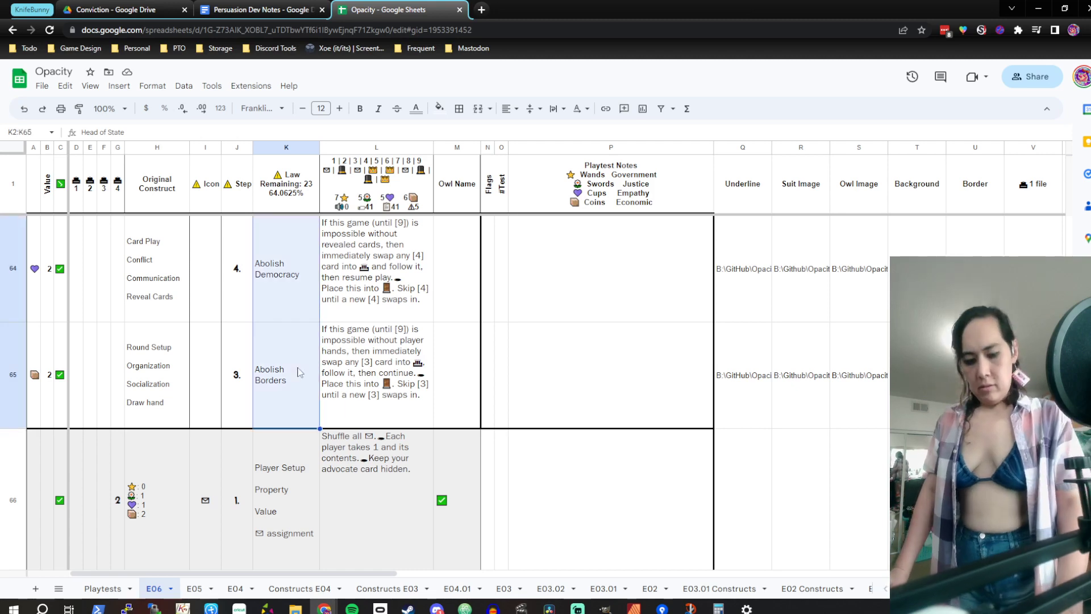
key("ctrl+c")
Paste the copied law names as values only into the Owl Name column, starting at cell M2
scroll(299, 373, "up", 13)
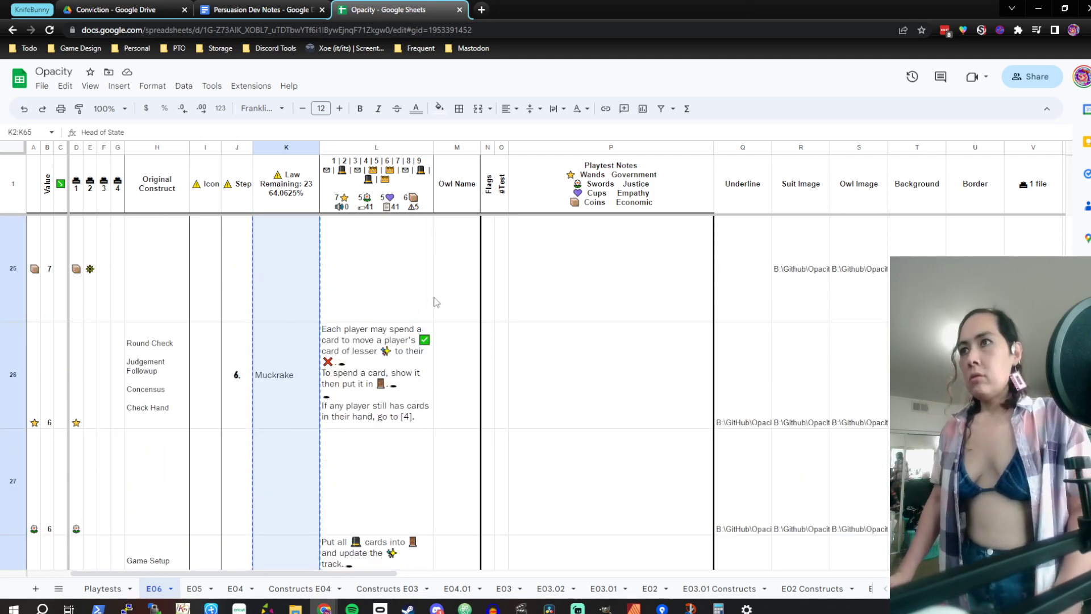
scroll(435, 301, "up", 8)
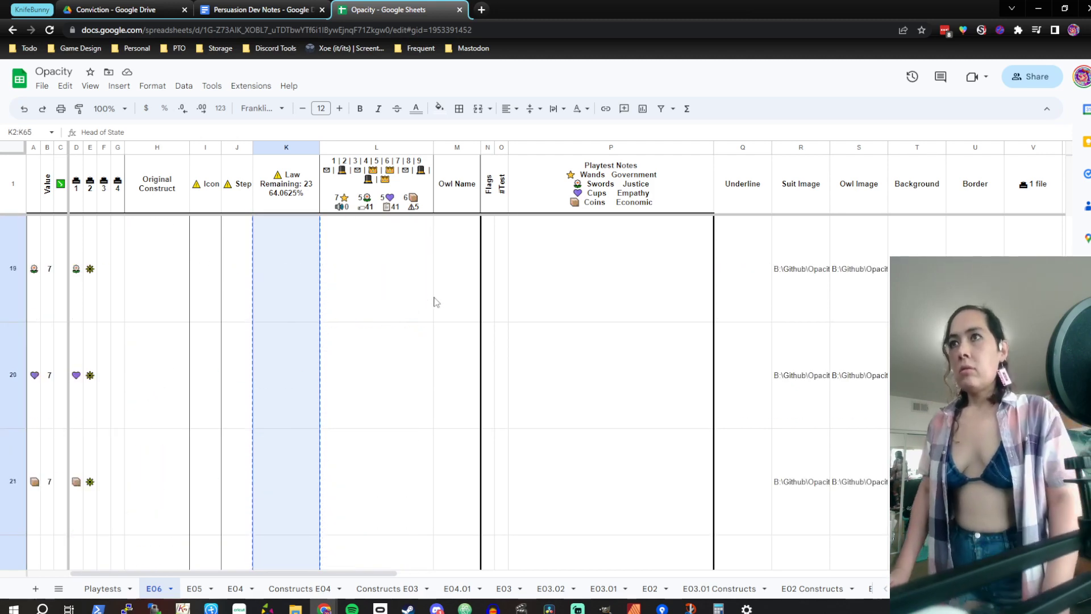
left_click(468, 281)
key("ctrl+v")
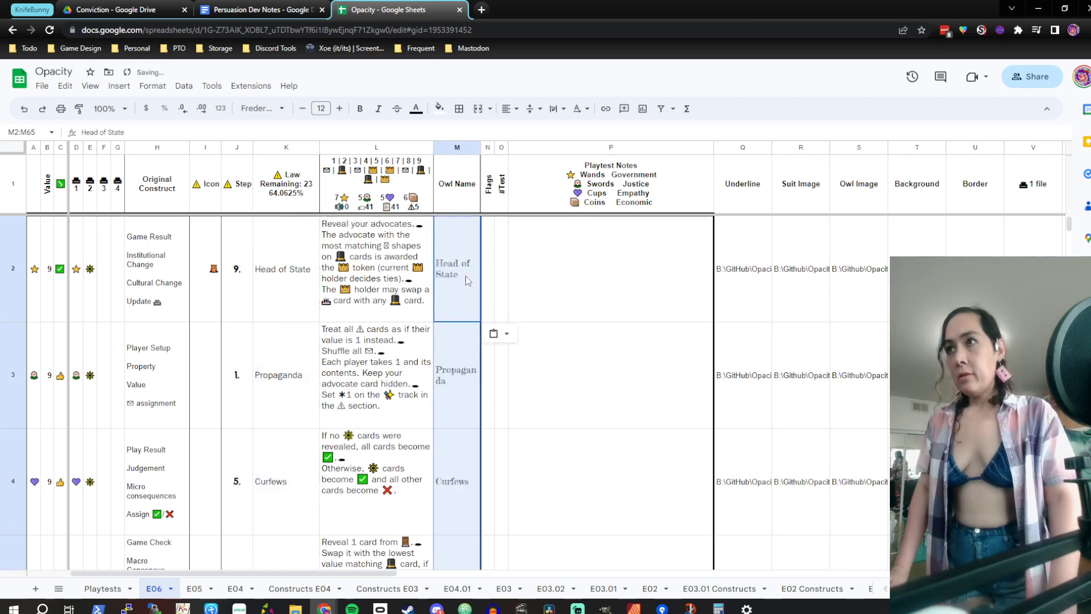
key("ctrl+z")
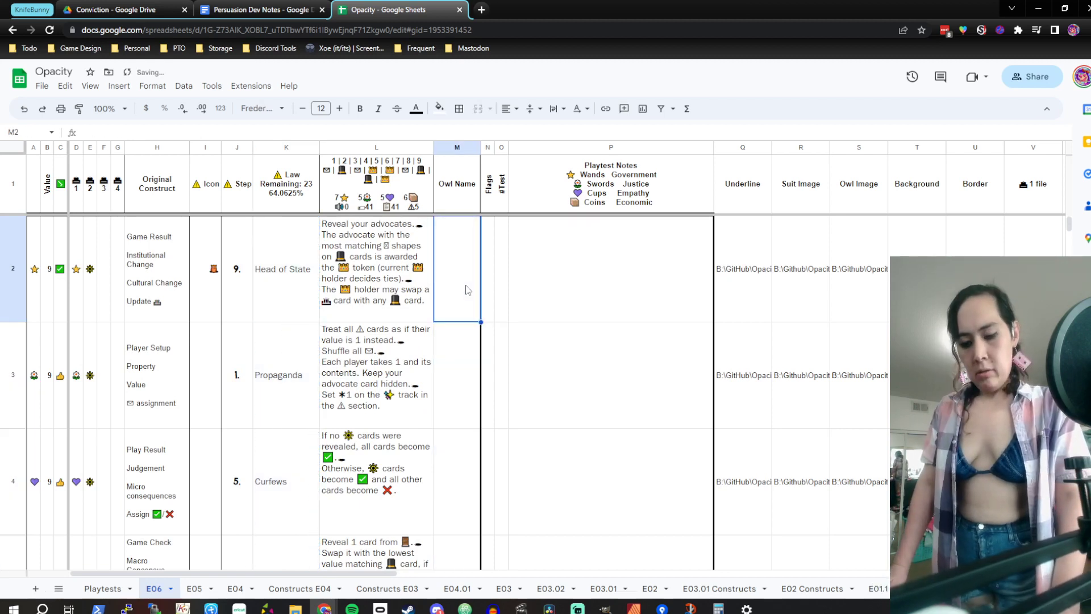
key("ctrl+shift+v")
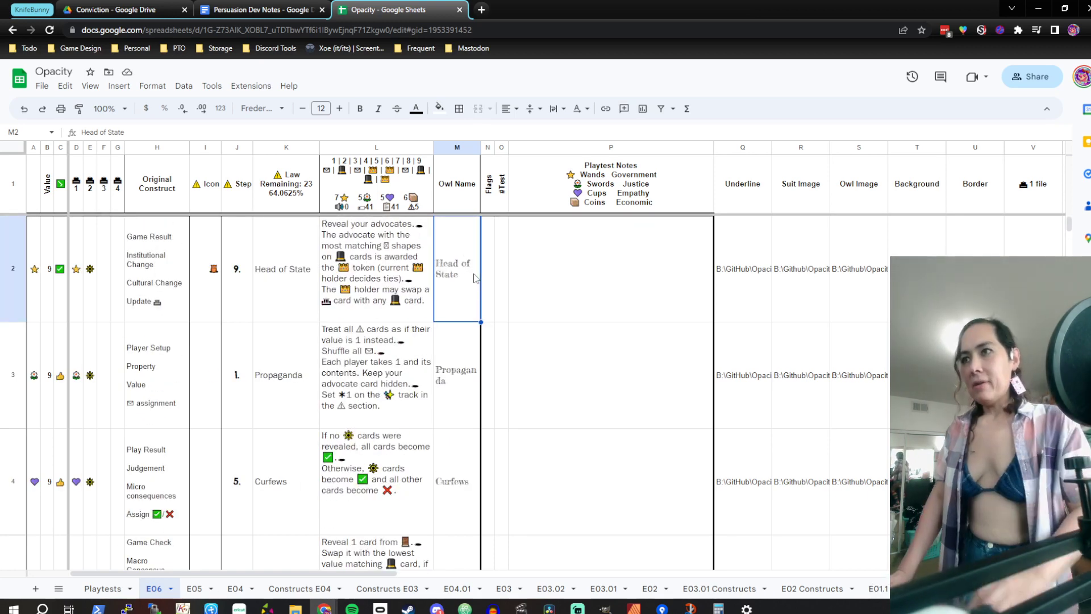
Look through the Owl Name column for a long name and copy the text "Campaign Regulation" from cell M39
scroll(475, 278, "down", 10)
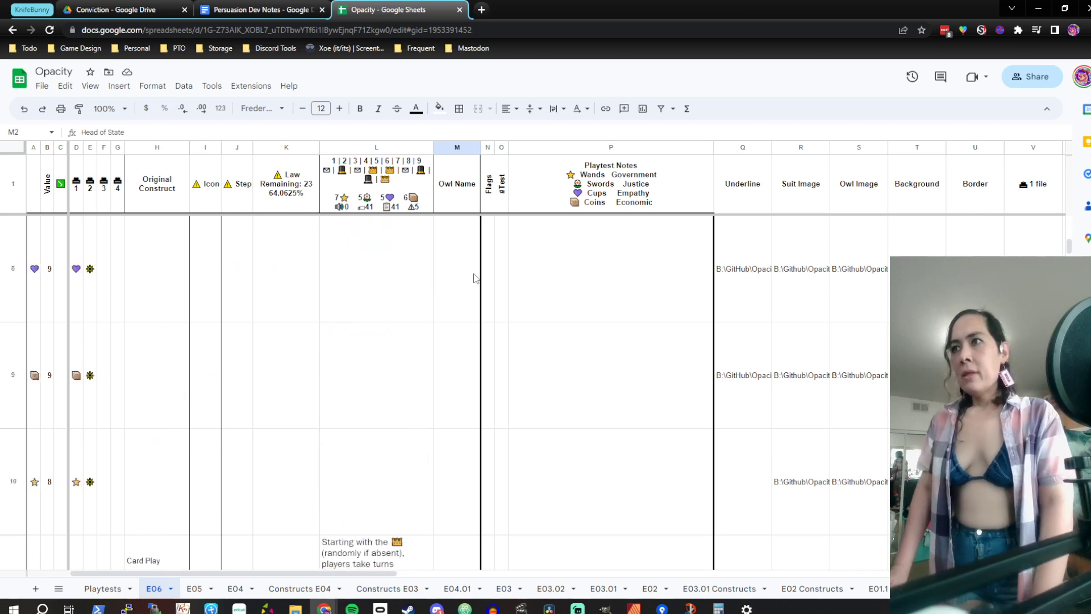
scroll(475, 277, "down", 2)
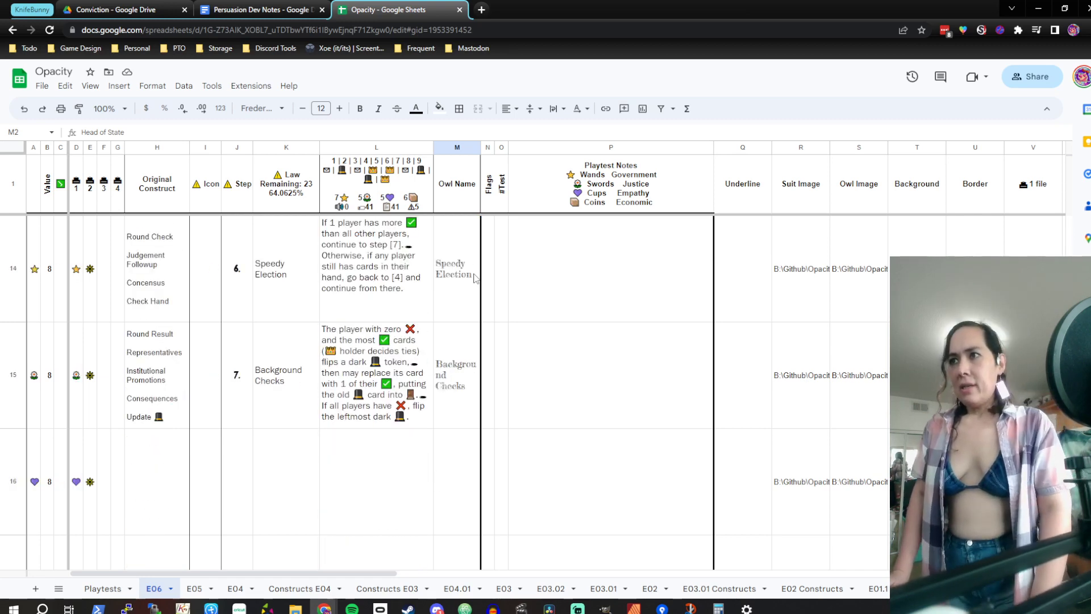
scroll(475, 278, "down", 14)
scroll(475, 278, "down", 3)
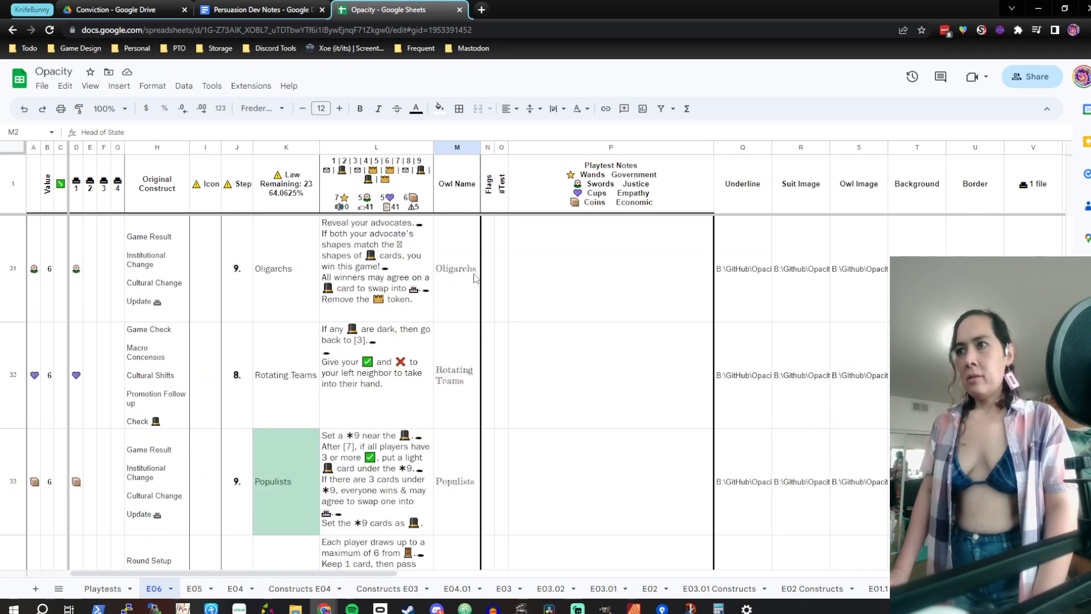
scroll(475, 278, "down", 6)
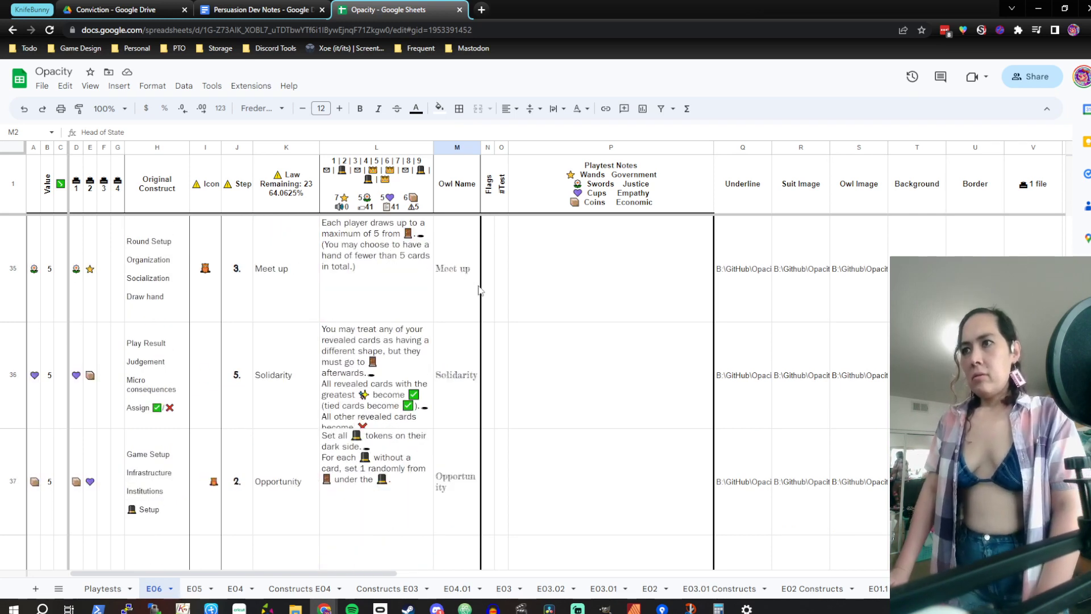
scroll(479, 290, "down", 3)
scroll(479, 291, "up", 2)
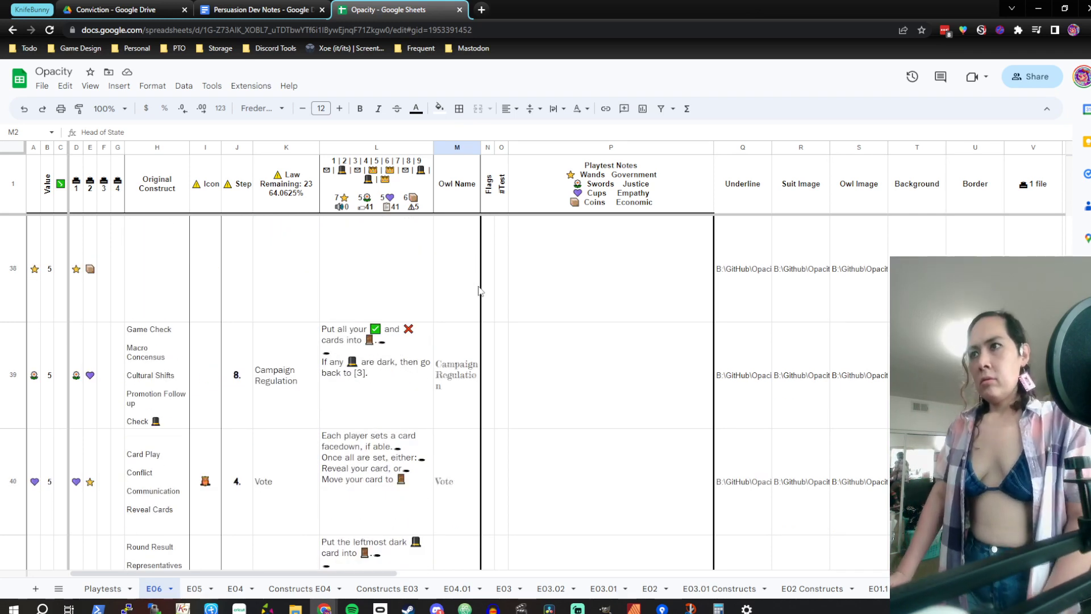
double_click(471, 337)
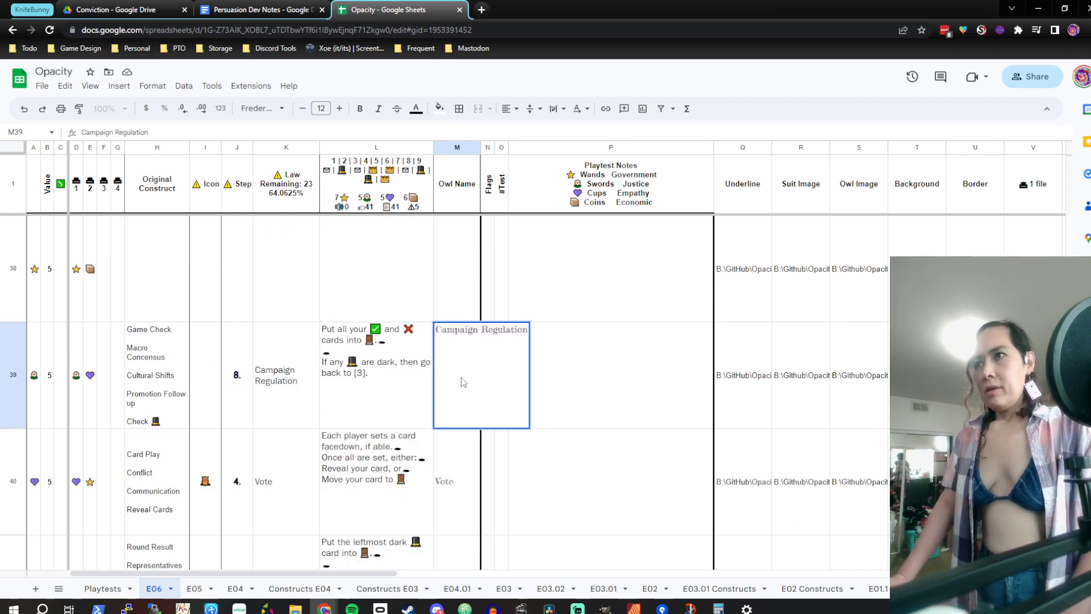
triple_click(478, 328)
left_click(560, 353)
Check the remaining owl names, then switch to Affinity Publisher and replace the upside-down "Organizer" title with "Campaign Regulation"
scroll(561, 353, "down", 5)
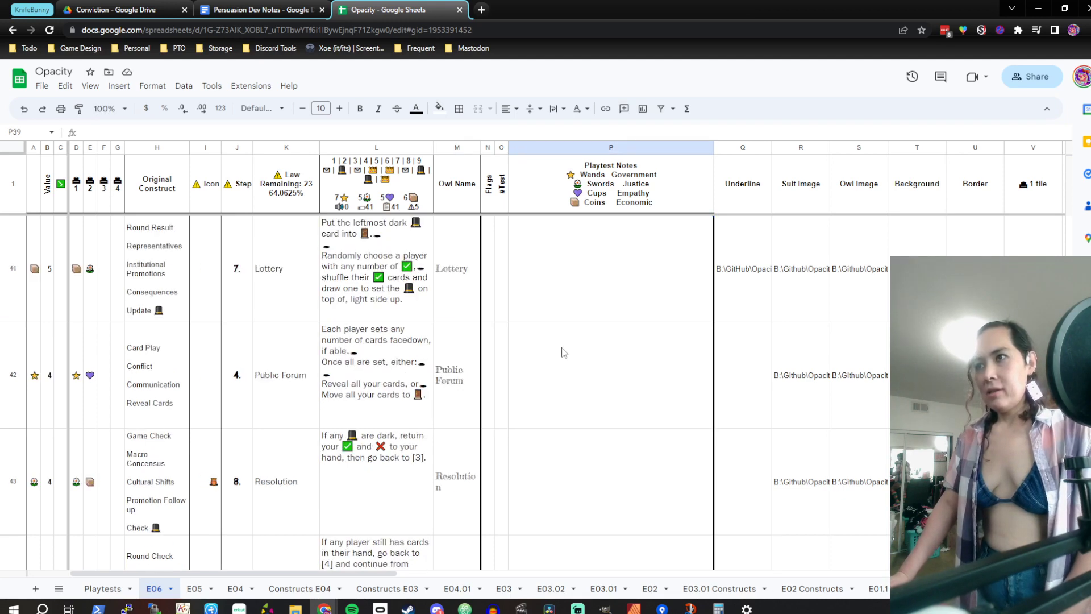
scroll(562, 352, "down", 9)
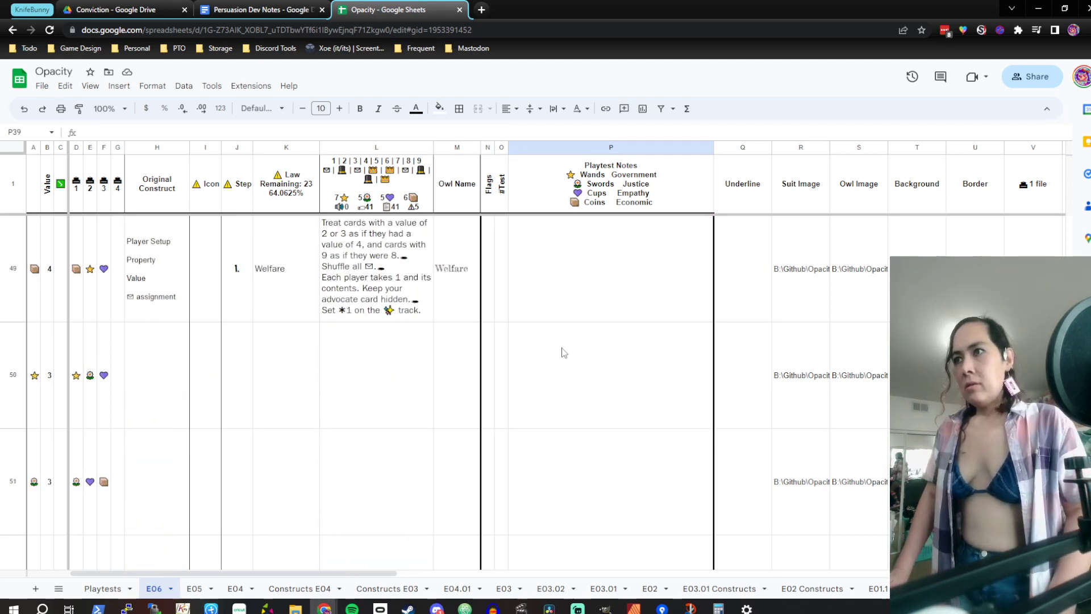
scroll(562, 352, "down", 9)
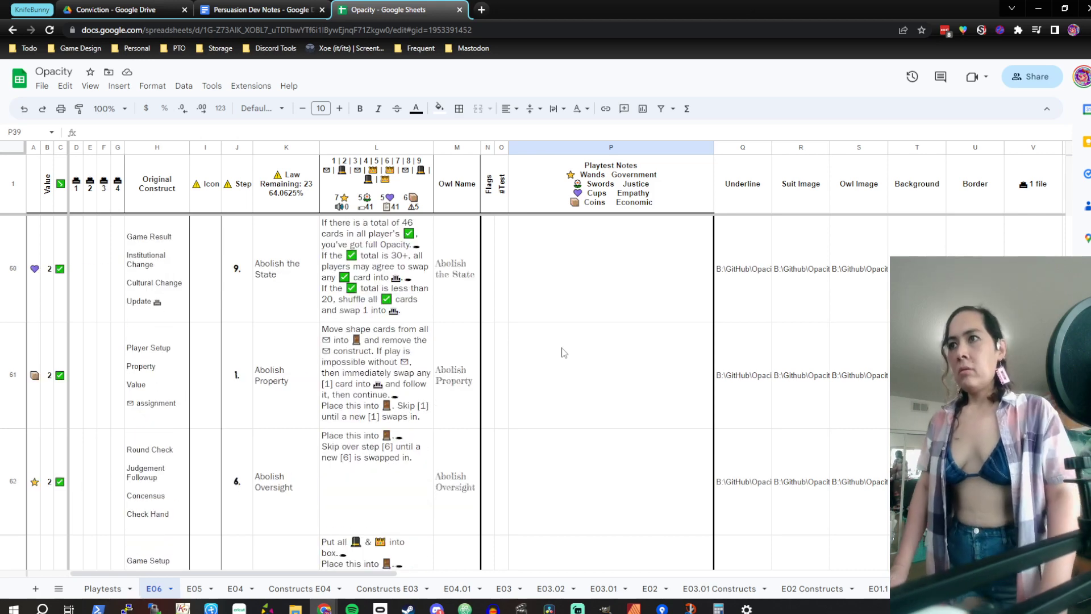
scroll(563, 352, "down", 3)
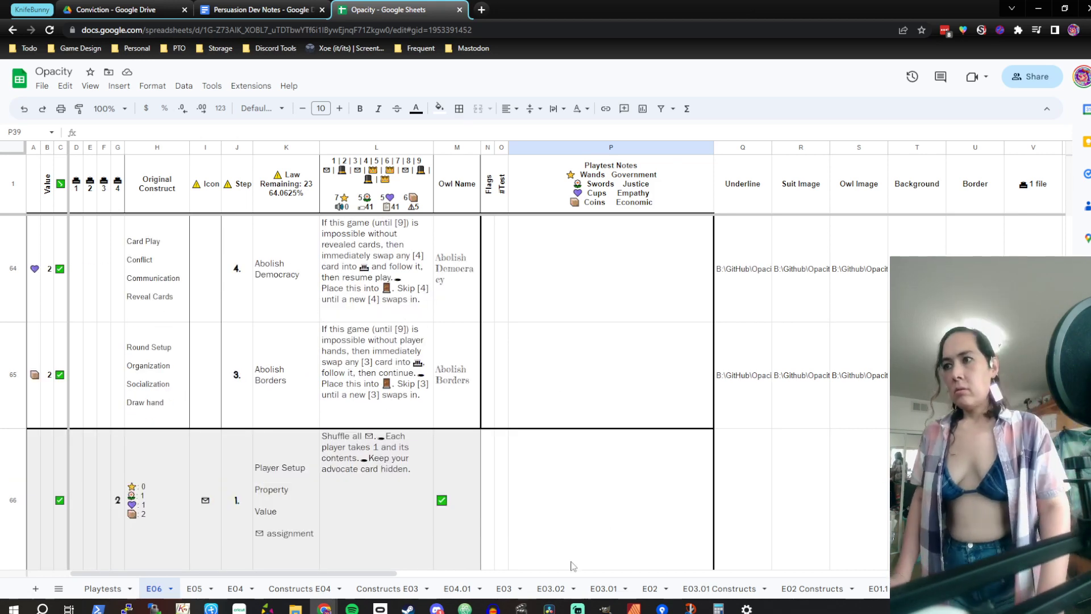
left_click(633, 608)
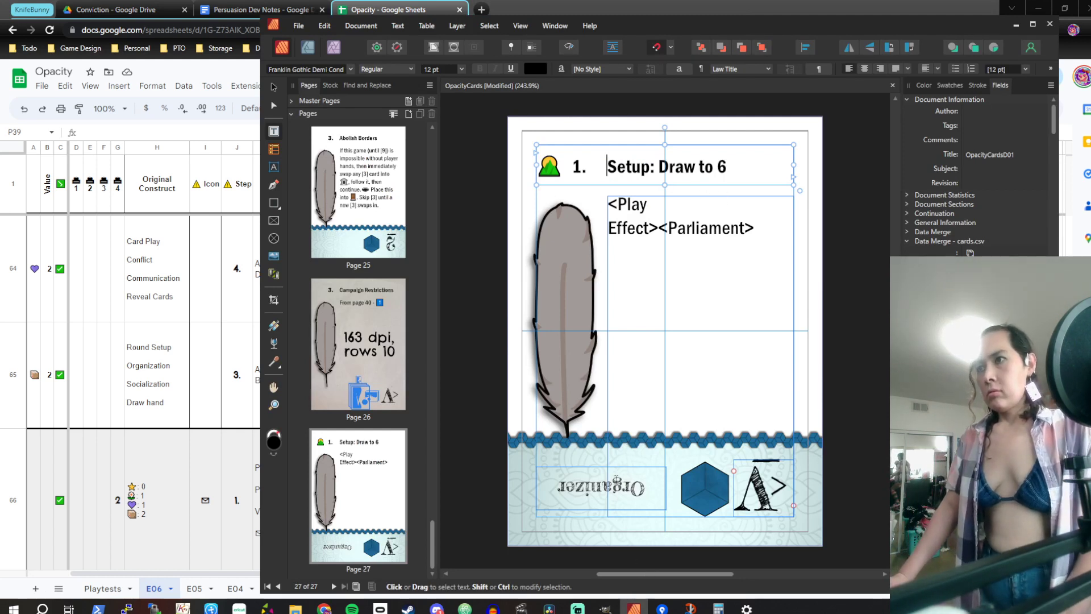
double_click(616, 479)
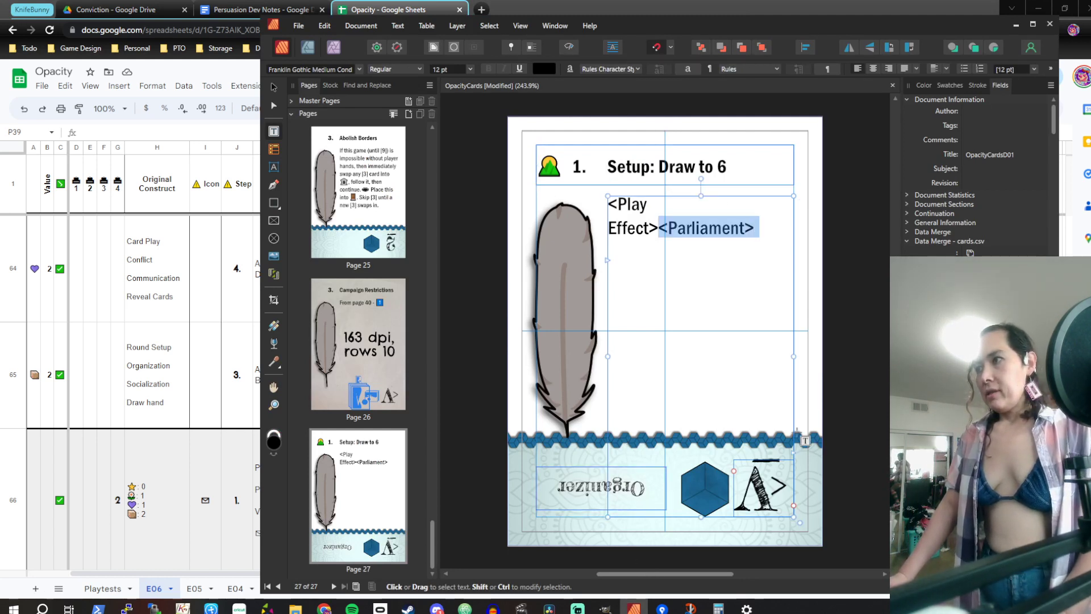
triple_click(579, 480)
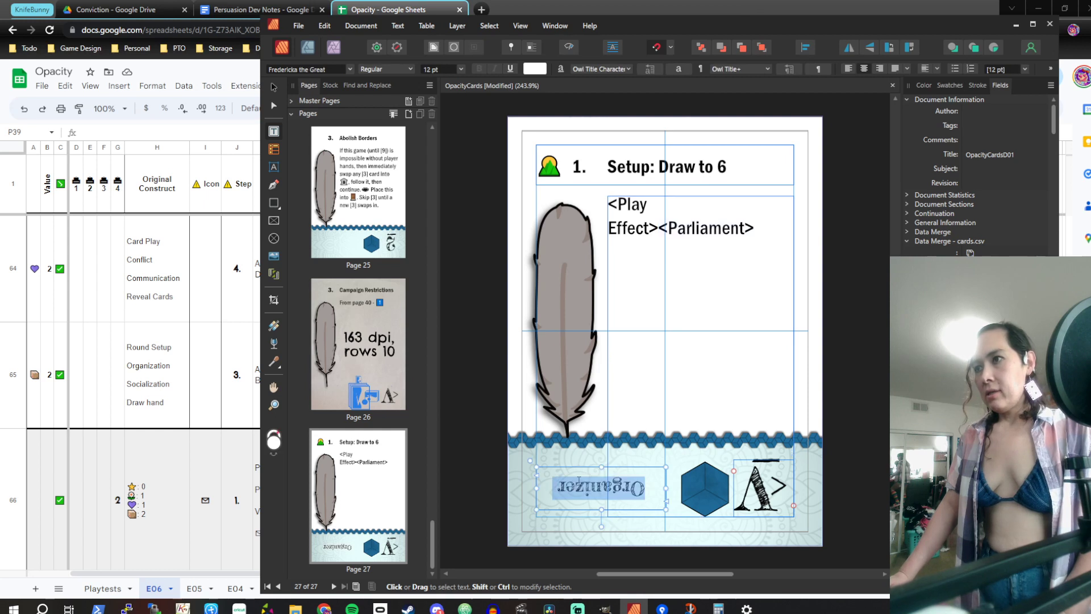
key("ctrl+v")
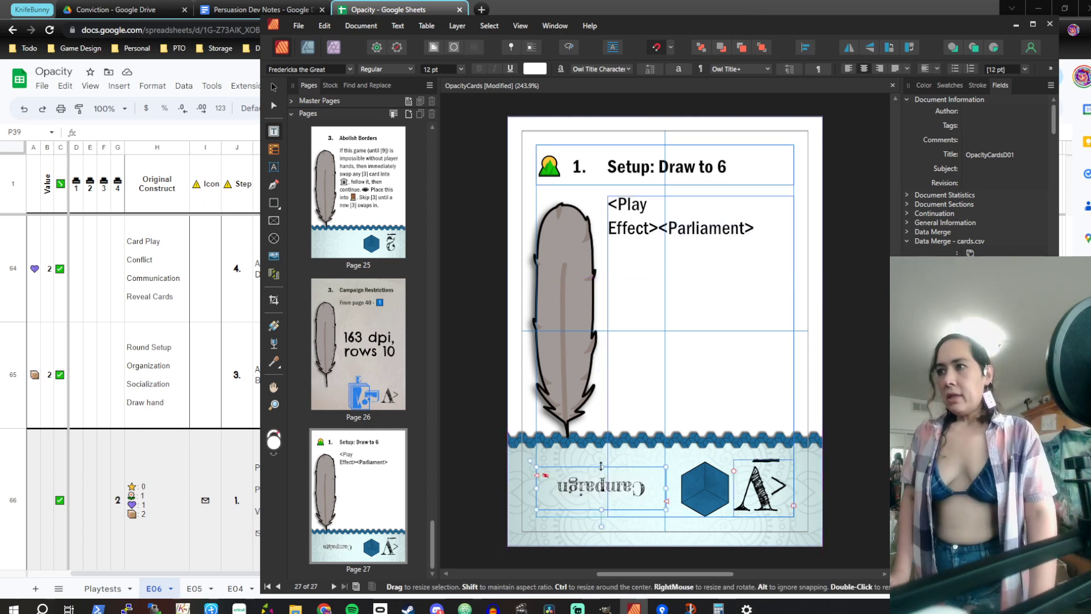
Heighten the upside-down "Campaign Regulation" frame on page 27, tighten its line spacing and align its upper edge with the neighbouring number frame
left_click_drag(600, 467, 604, 448)
key("ctrl+a")
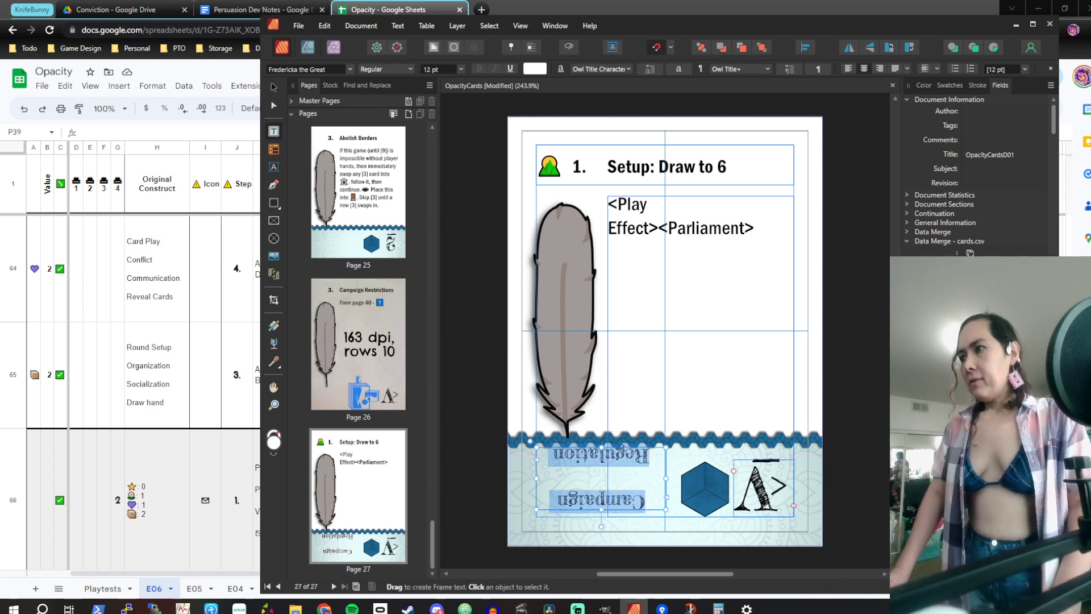
left_click(962, 472)
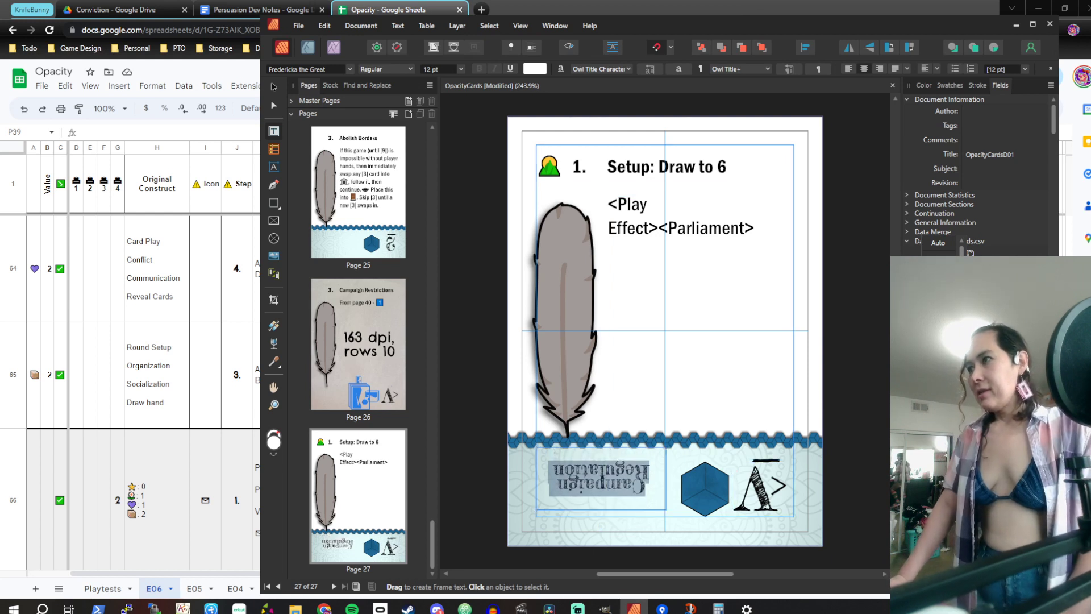
left_click(947, 247)
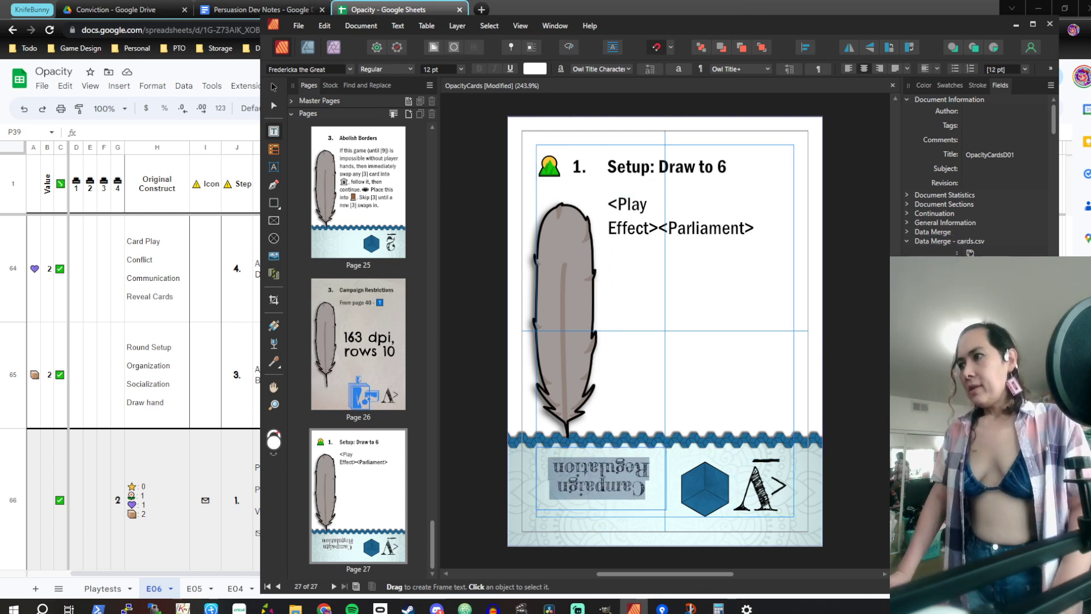
scroll(962, 472, "up", 3)
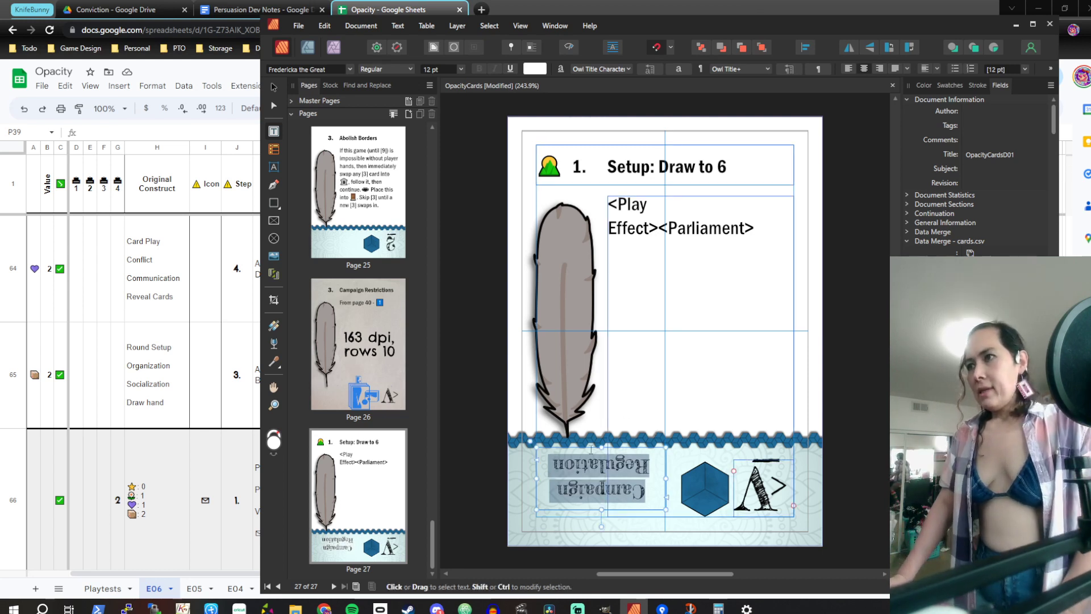
left_click_drag(604, 447, 602, 460)
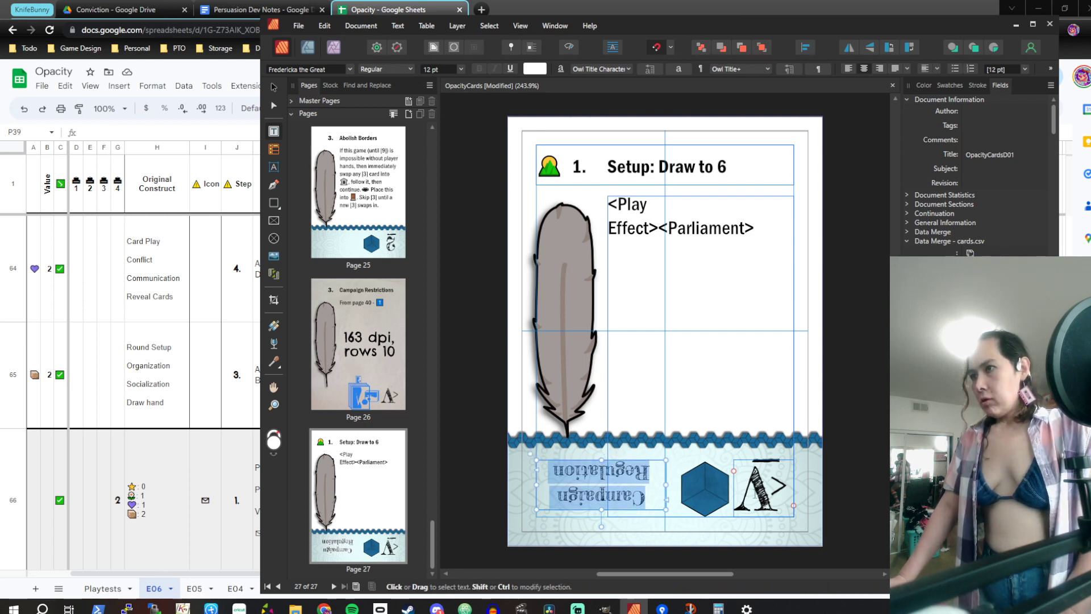
Shorten the rules text frame to end above the footer frames and extend the upside-down title frame down to the number frame's lower edge
left_click(756, 493)
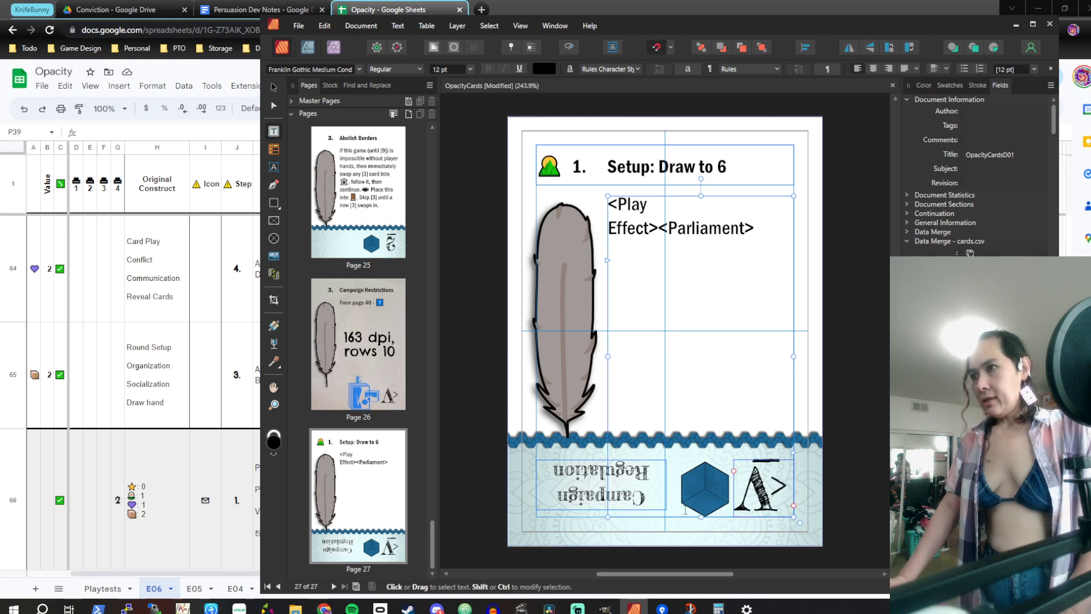
left_click_drag(702, 517, 703, 460)
left_click(751, 484)
left_click(622, 481)
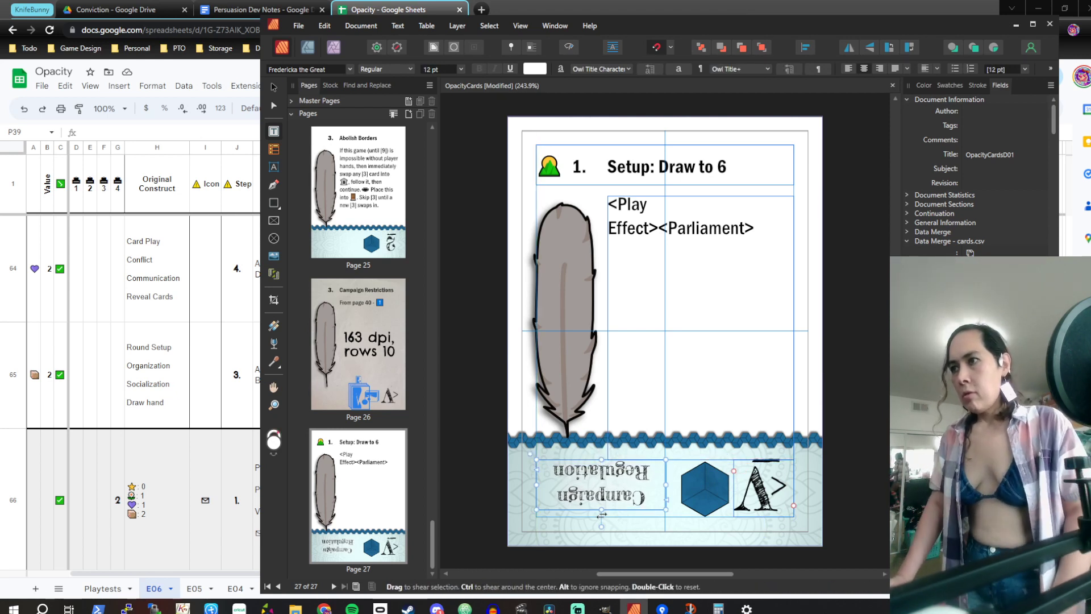
left_click_drag(602, 511, 601, 518)
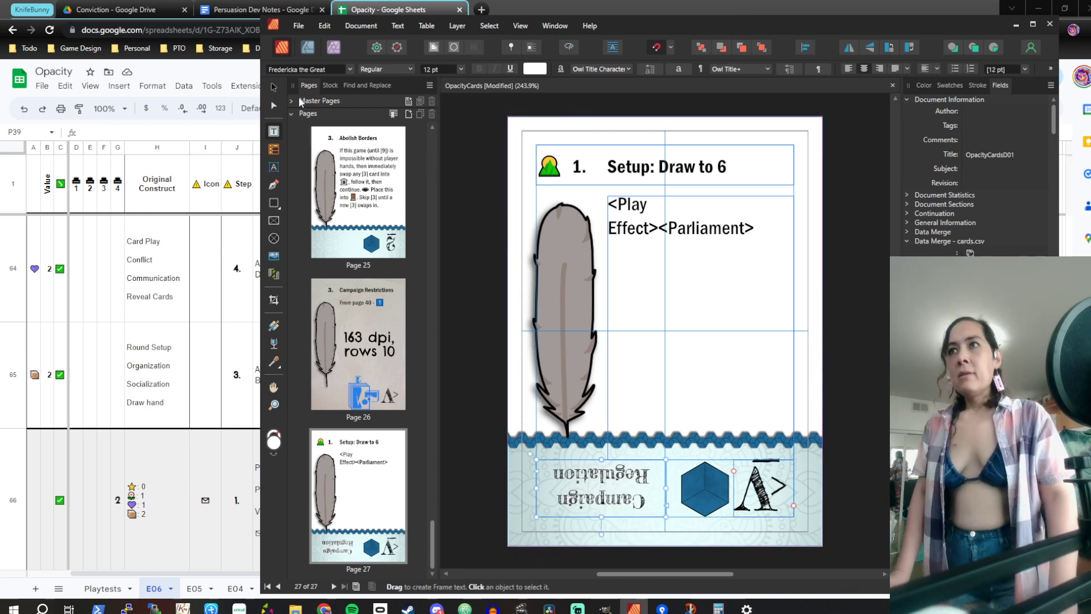
Try to transfer the "Campaign Regulation" title to page 25 by copying its text, and delete the pasted text frame
left_click(273, 88)
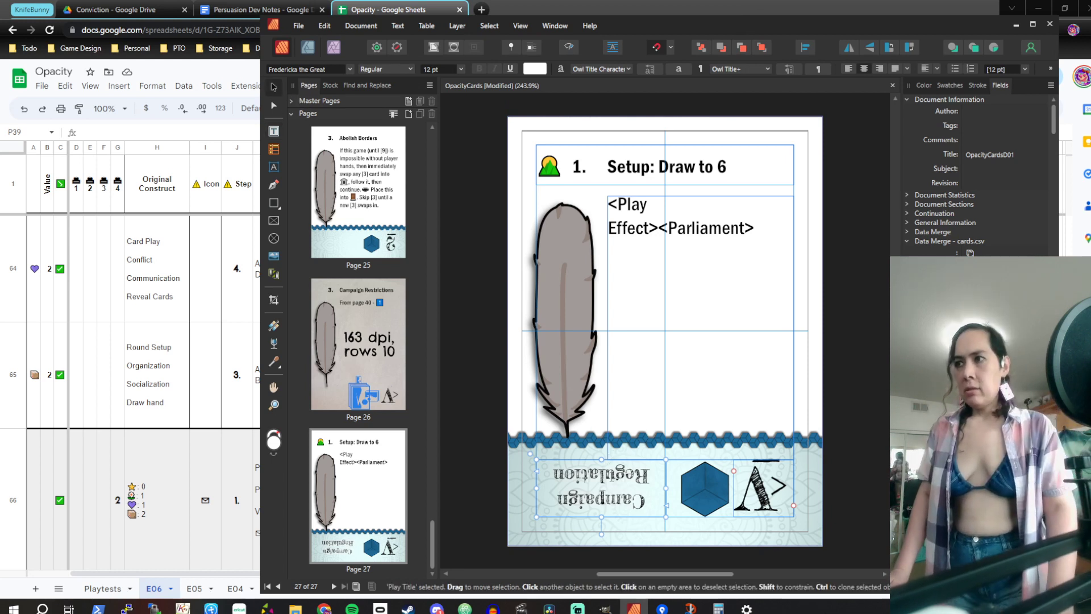
double_click(613, 477)
triple_click(612, 478)
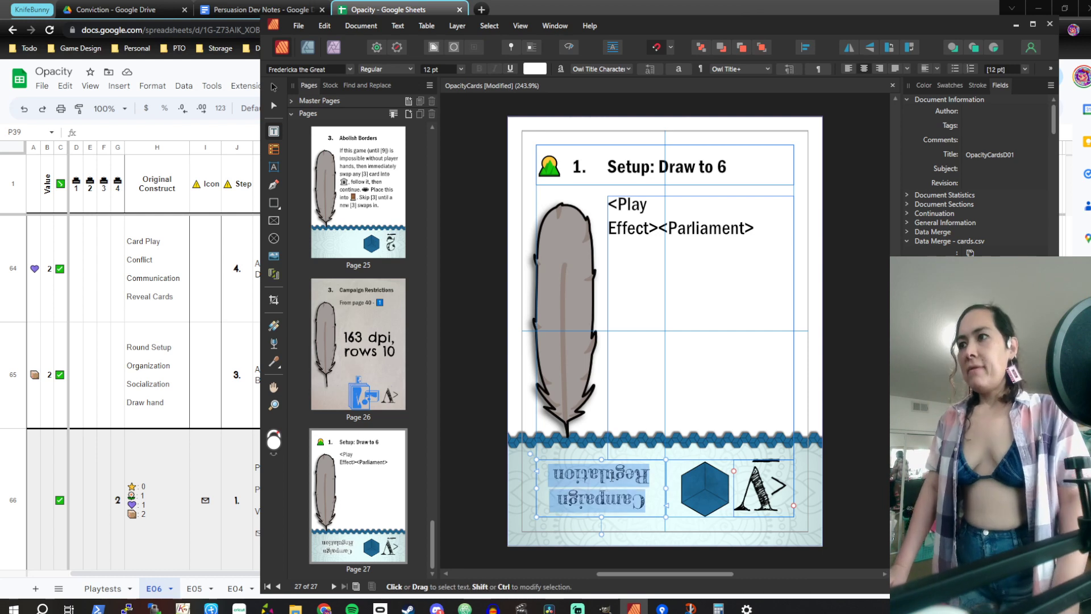
key("ctrl+c")
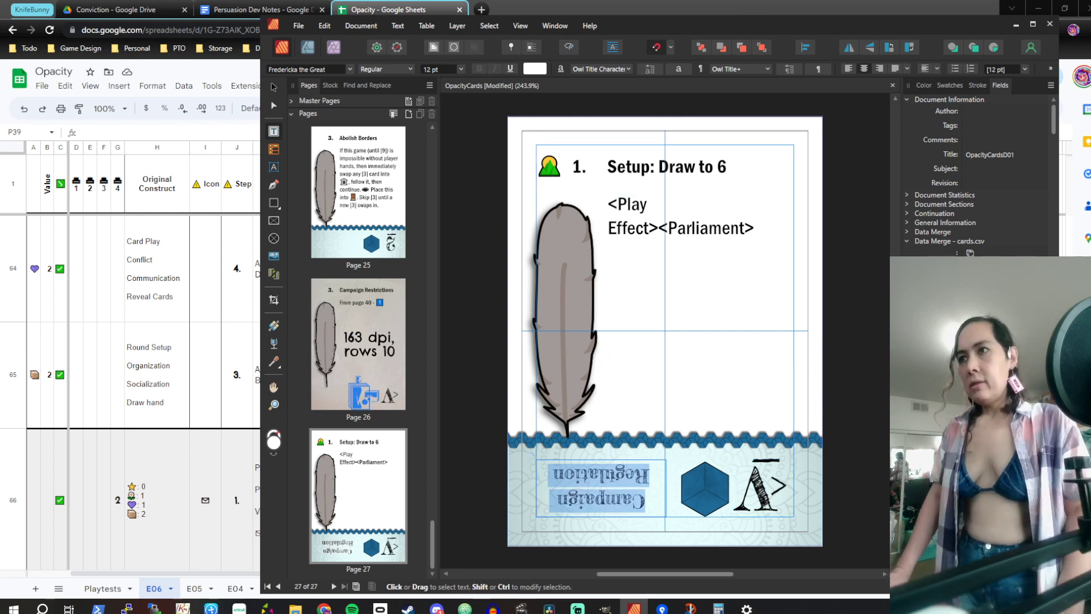
key("Escape")
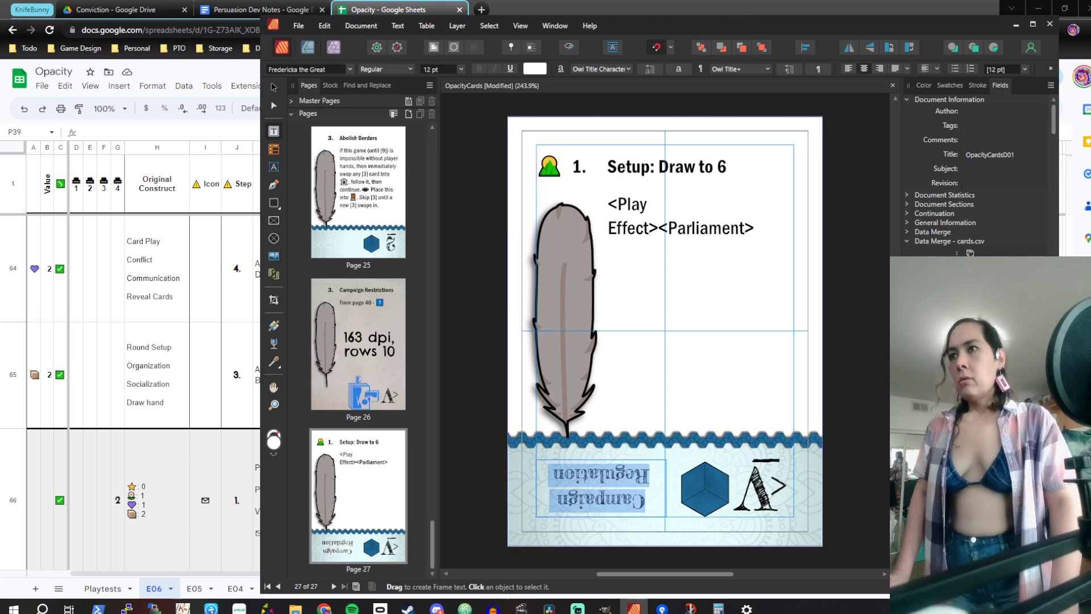
left_click(407, 240)
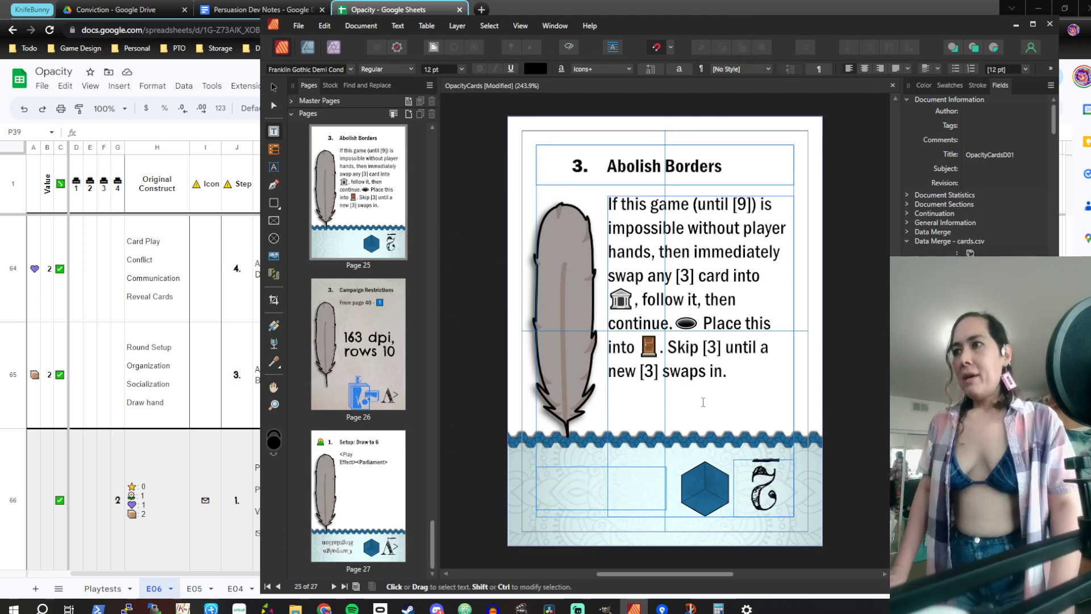
left_click(273, 88)
left_click(613, 533)
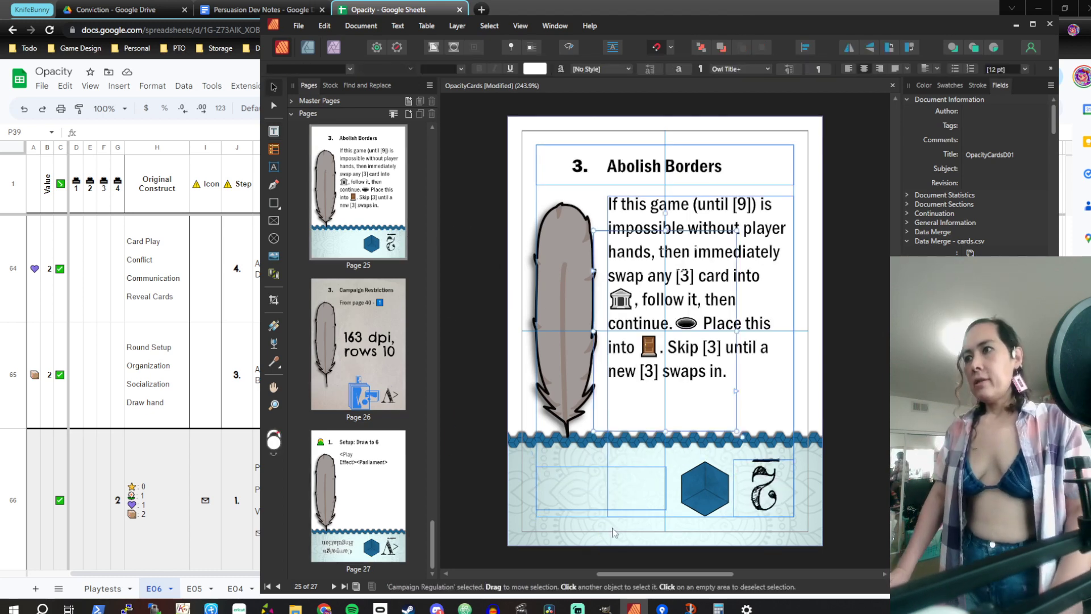
key("Delete")
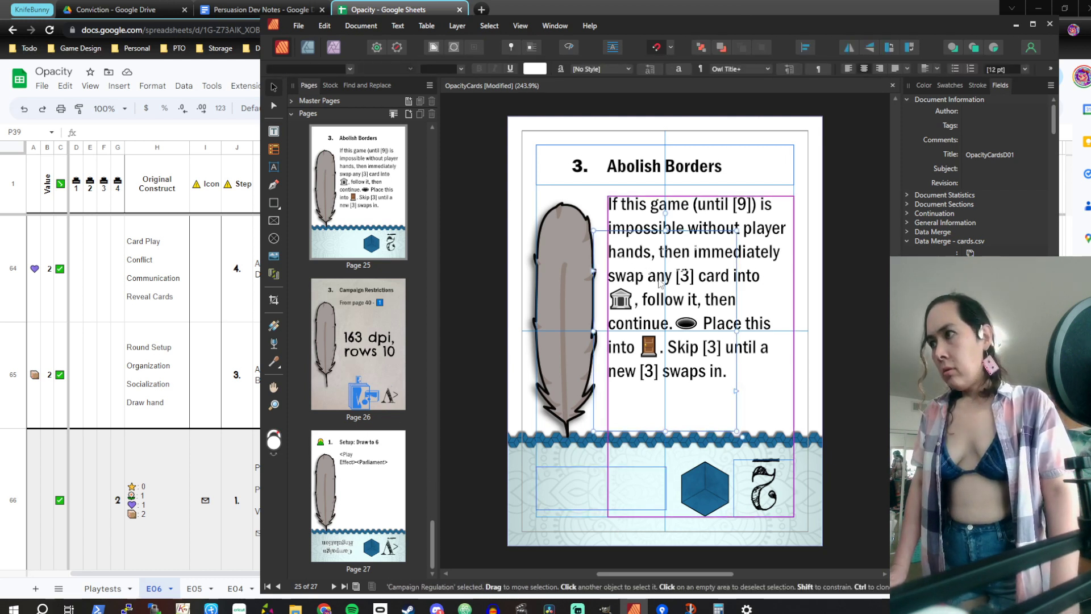
Copy the whole "Campaign Regulation" title frame from page 27 onto page 25 and delete the "Abolish Borders" heading frame there
left_click(369, 470)
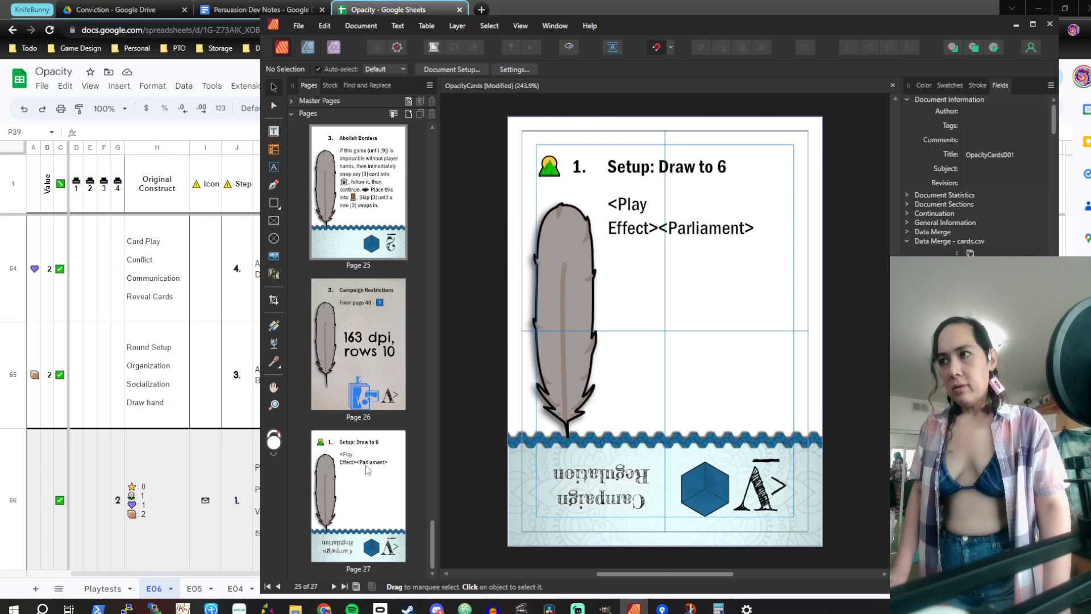
left_click(589, 503)
left_click(356, 244)
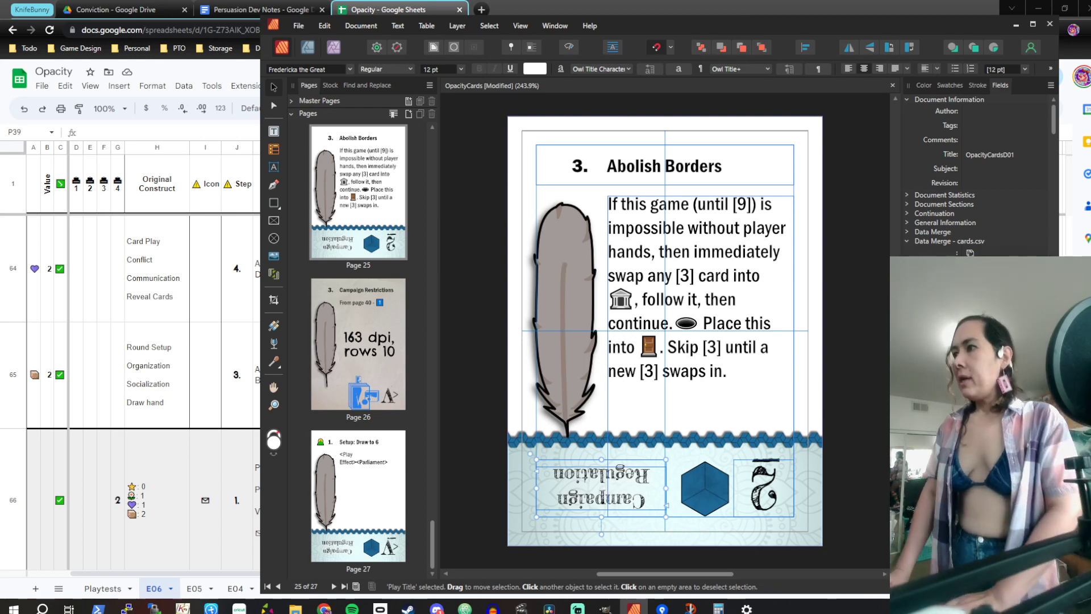
left_click(664, 166)
key("Delete")
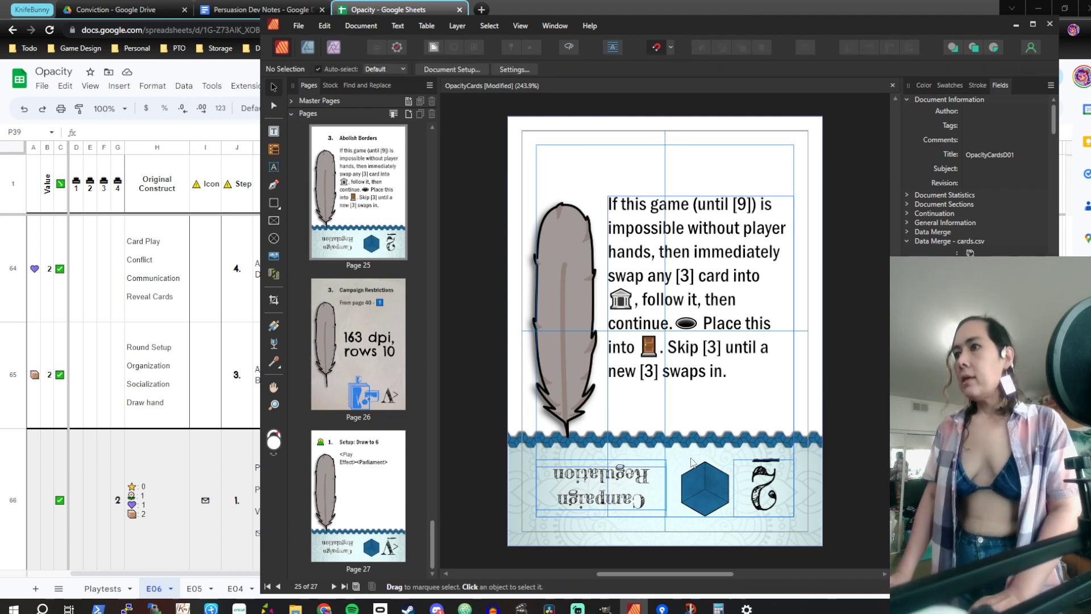
Replace all the text in page 25's pasted title frame with the Owl Name data merge field
left_click(626, 481)
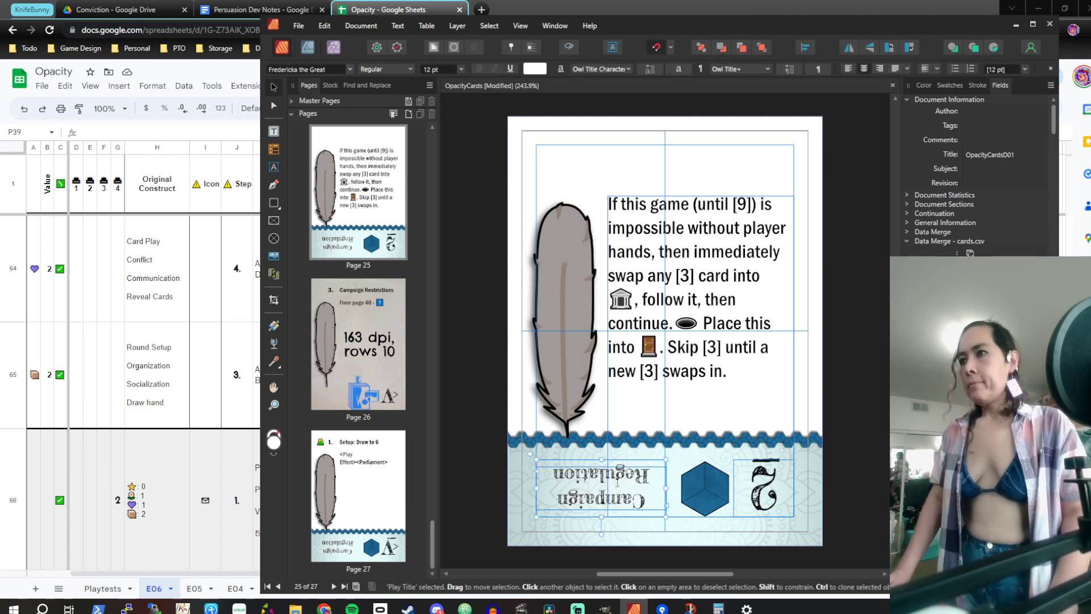
double_click(624, 480)
key("ctrl+a")
scroll(990, 195, "down", 10)
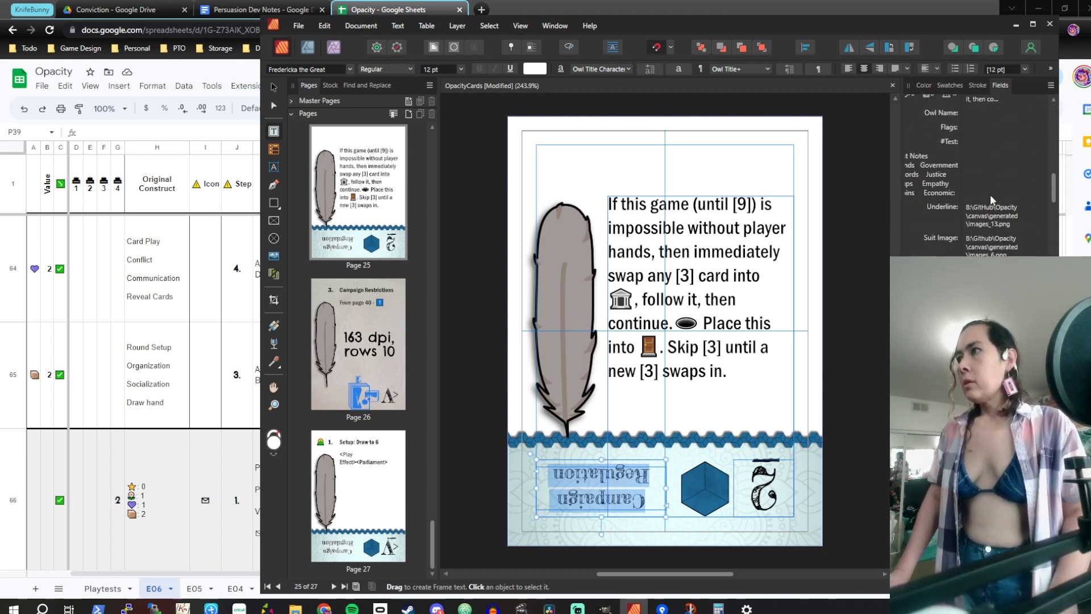
double_click(946, 112)
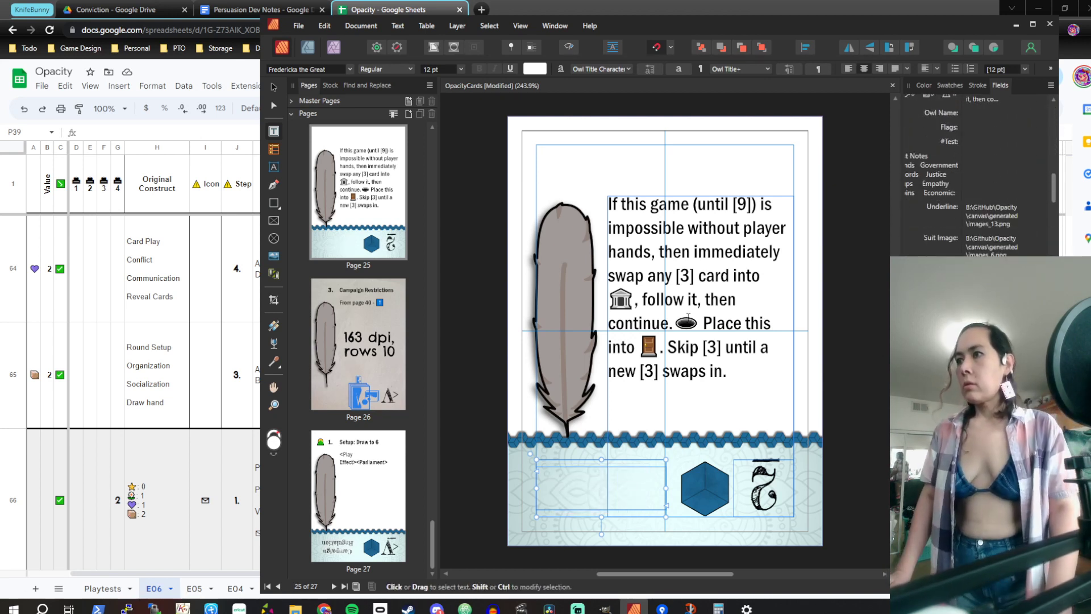
left_click(726, 309)
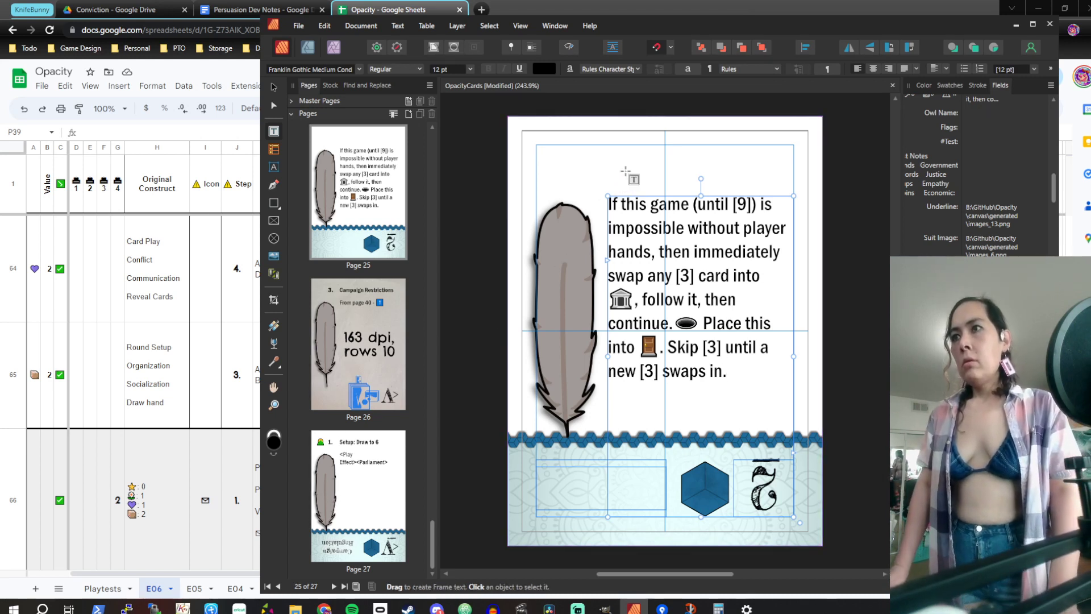
Look over the page thumbnails, expand the master pages and open the Core and lowink masters to examine their contents
scroll(372, 308, "up", 8)
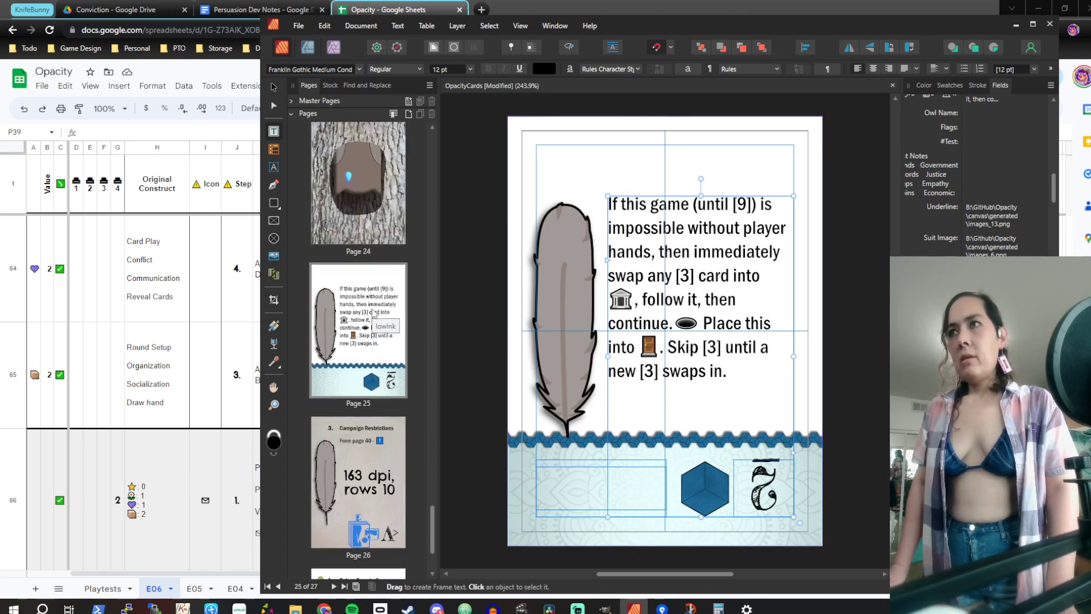
scroll(372, 308, "down", 4)
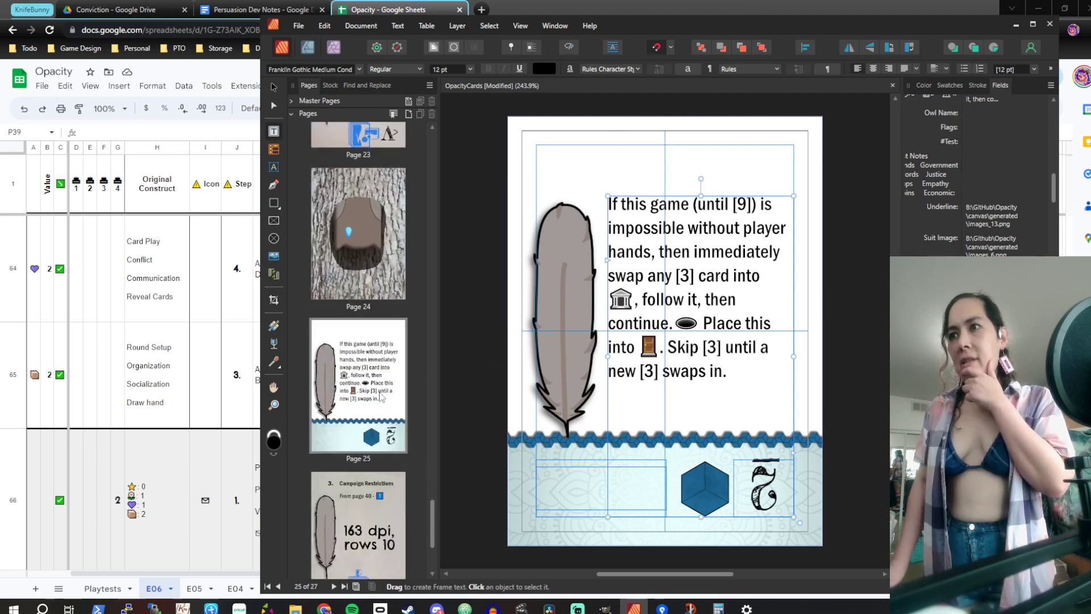
scroll(380, 391, "down", 3)
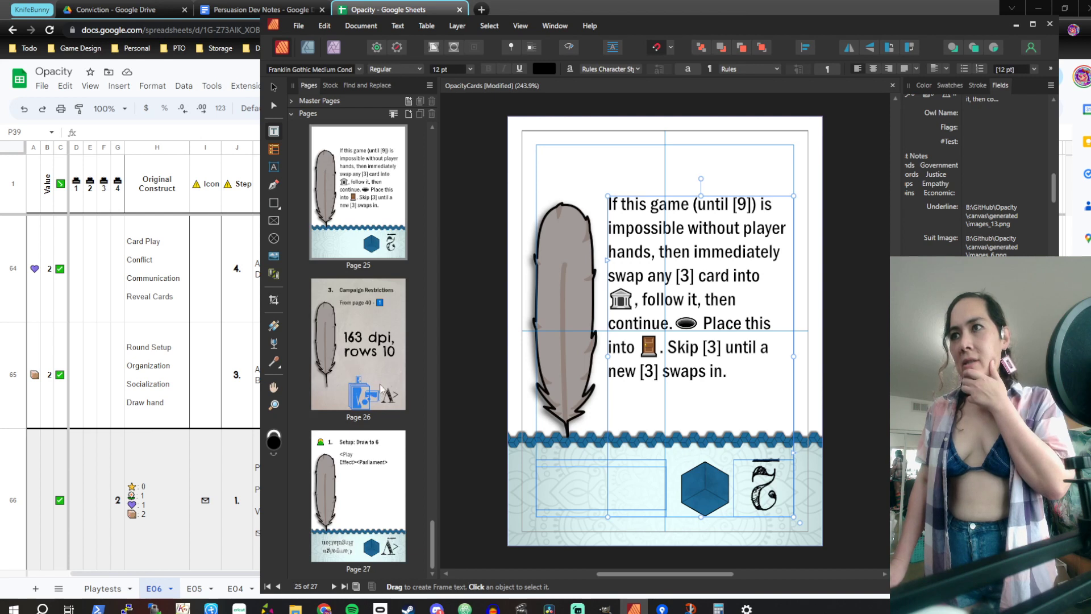
scroll(380, 367, "up", 3)
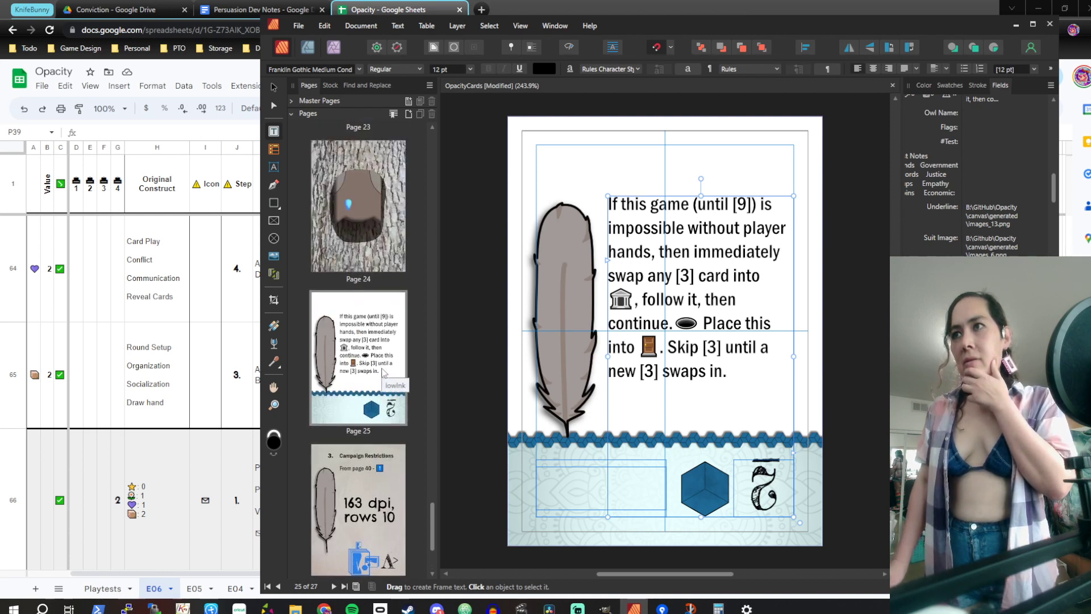
scroll(383, 372, "down", 2)
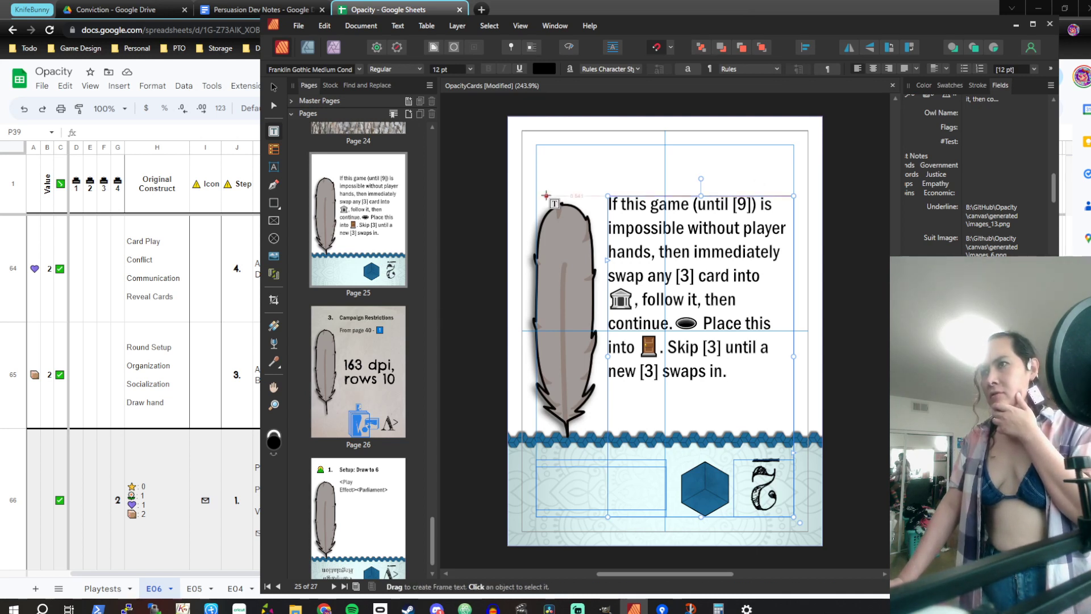
scroll(428, 170, "up", 3)
scroll(428, 170, "up", 5)
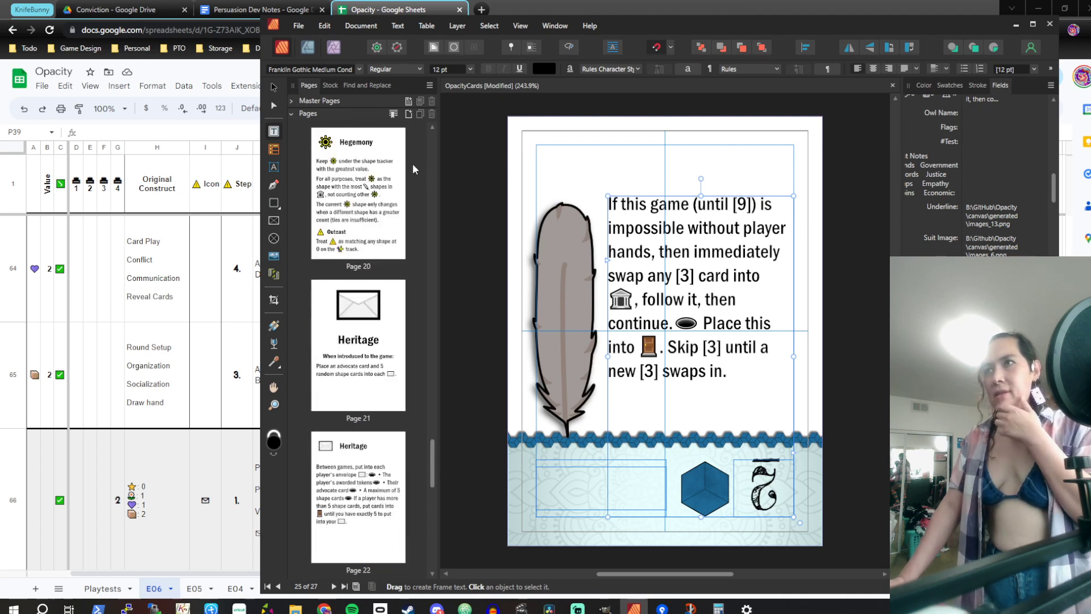
left_click(292, 100)
double_click(341, 147)
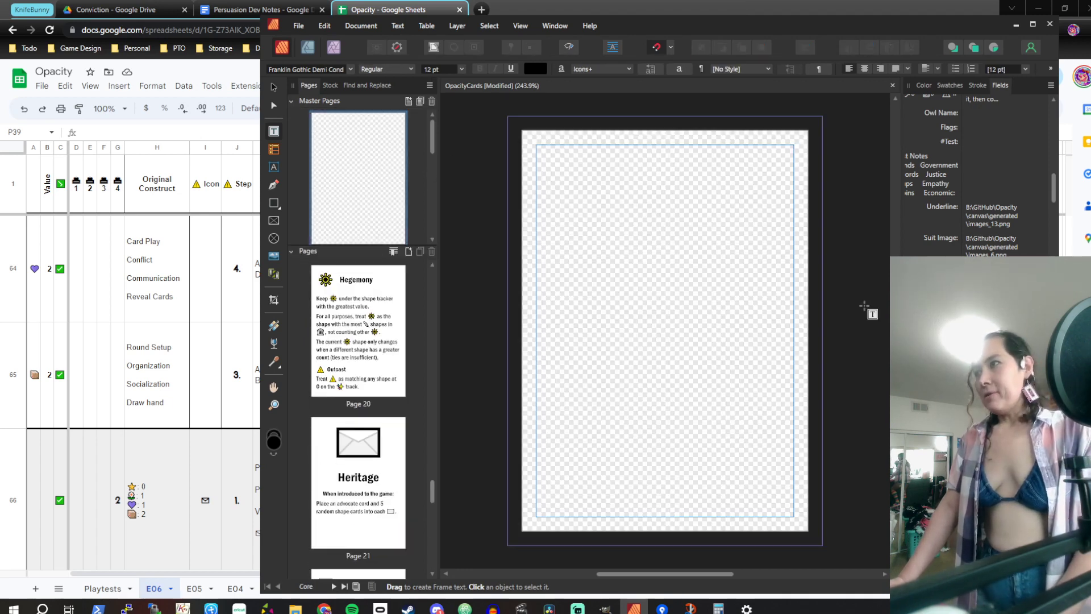
scroll(396, 201, "down", 3)
double_click(396, 201)
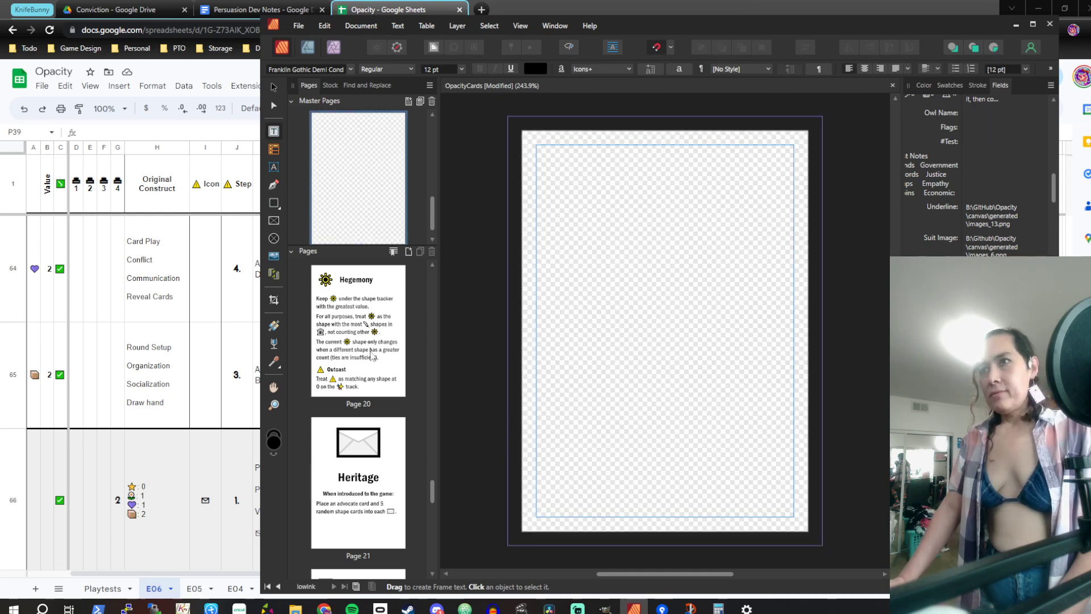
Return to the document and open pages 25 and 26 to compare their backgrounds and frame layouts
scroll(379, 383, "down", 5)
scroll(379, 379, "down", 3)
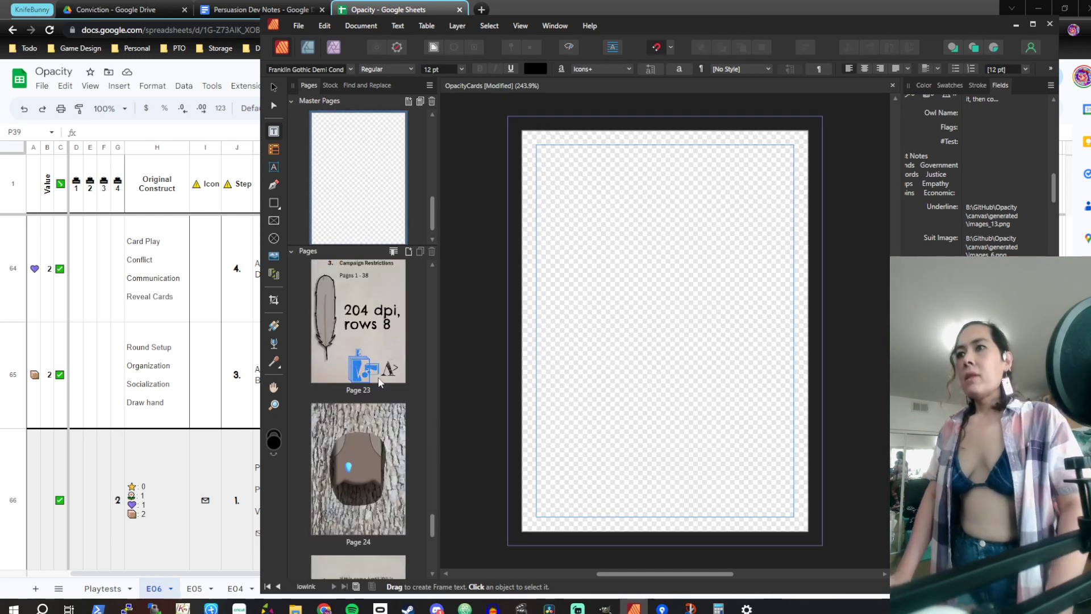
scroll(379, 382, "down", 4)
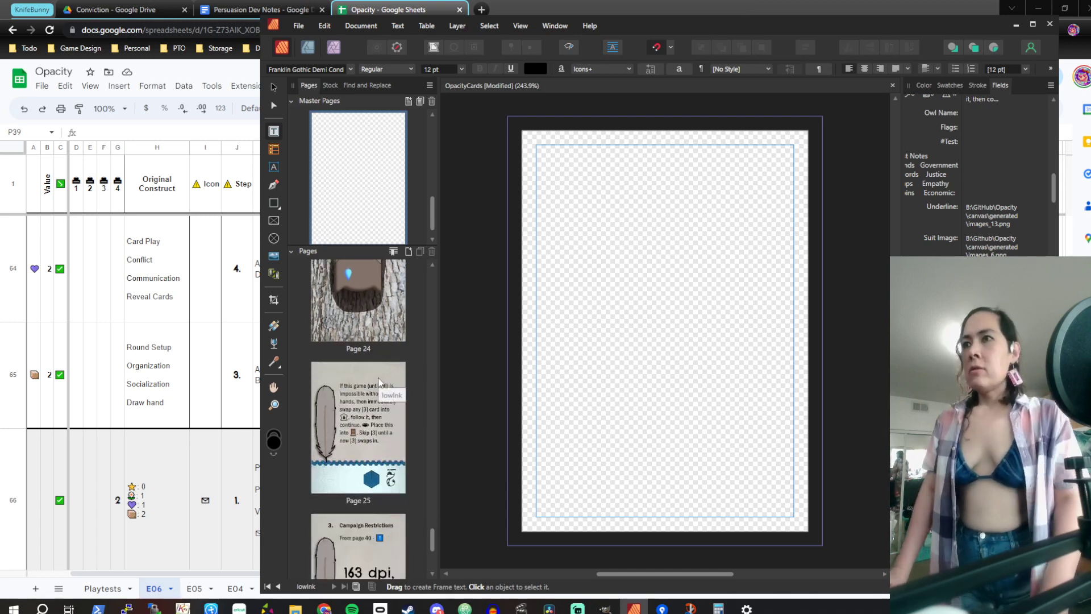
double_click(377, 381)
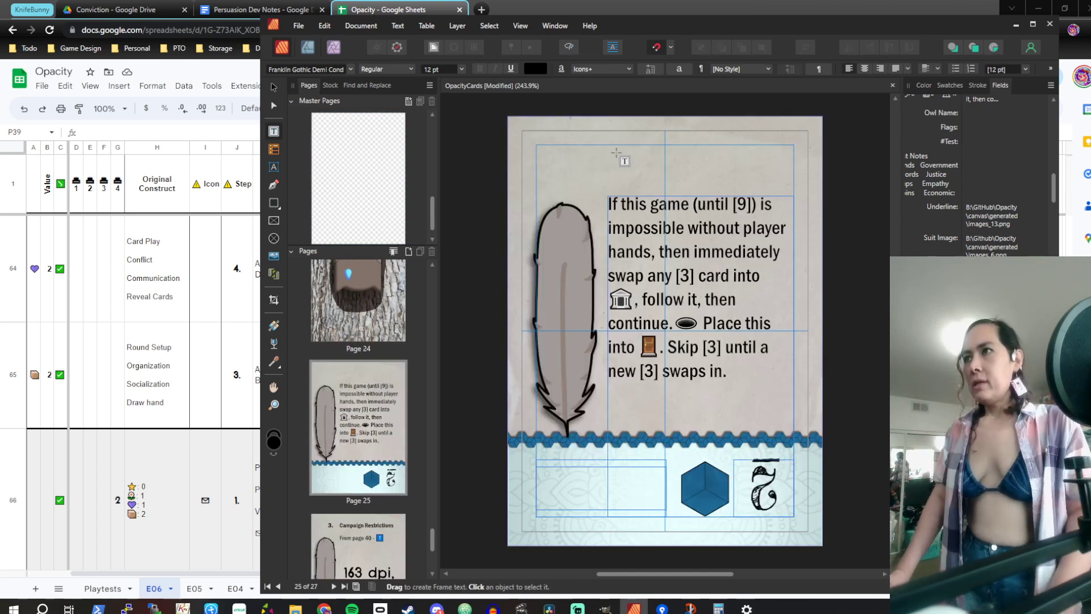
scroll(384, 390, "down", 4)
scroll(385, 390, "down", 1)
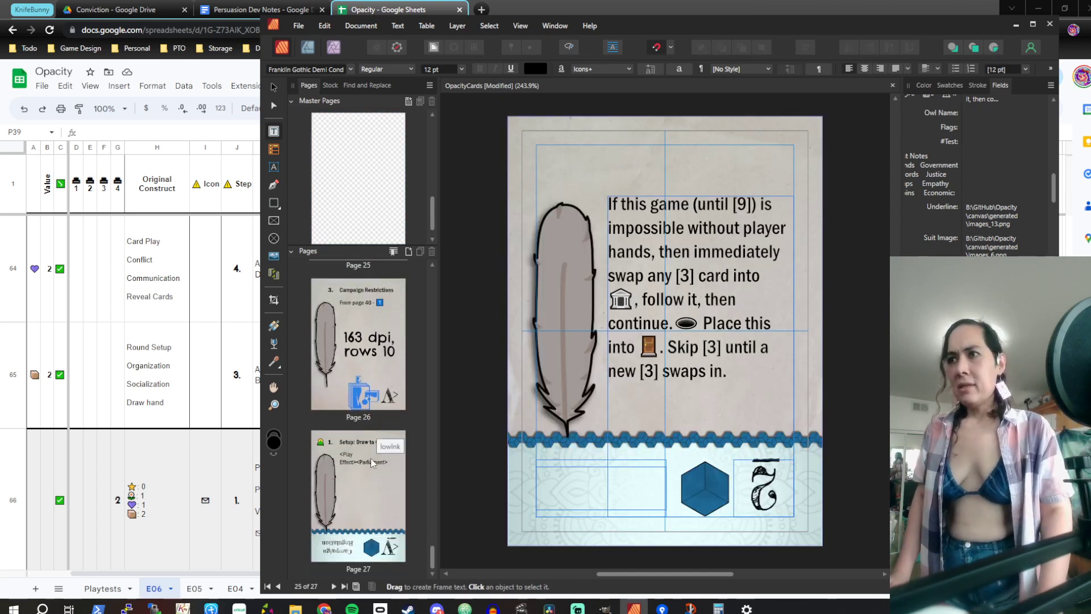
left_click(373, 319)
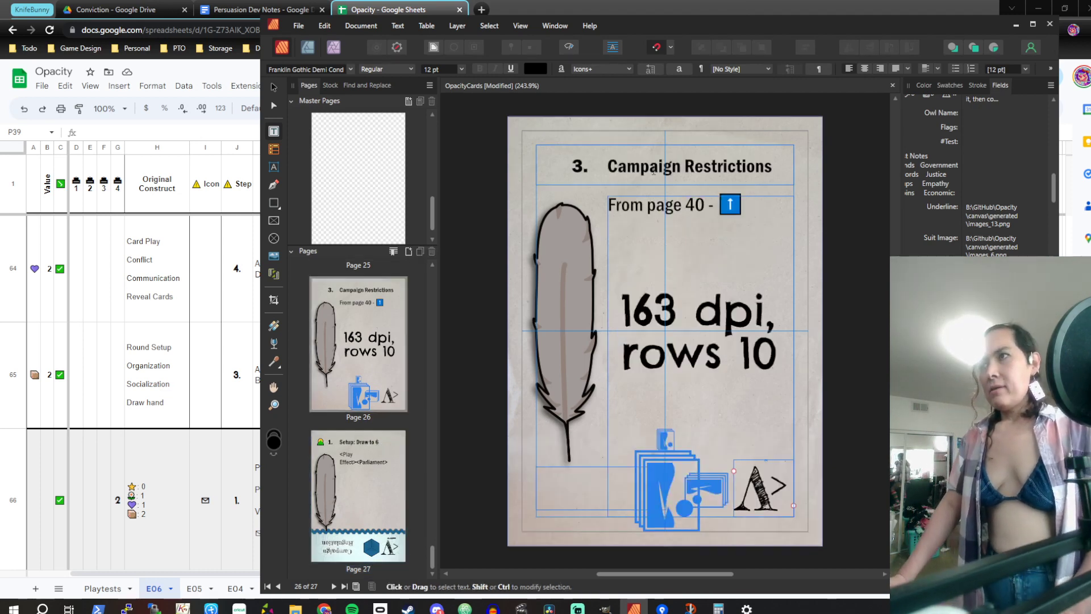
Compare the title text styles and leading on pages 26 and 27
left_click(653, 171)
left_click_drag(671, 169, 641, 170)
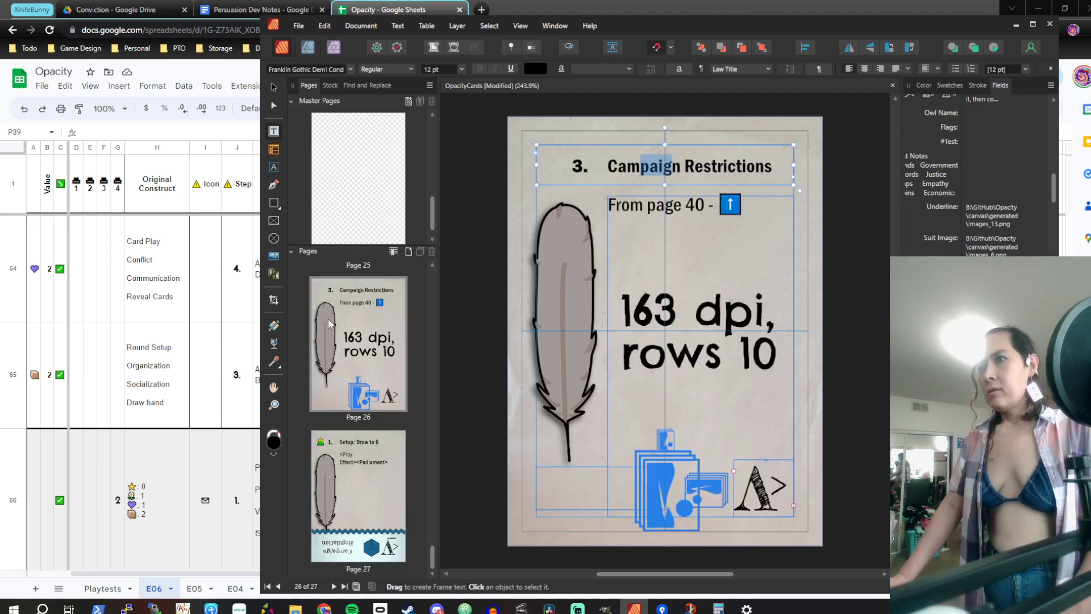
left_click(382, 440)
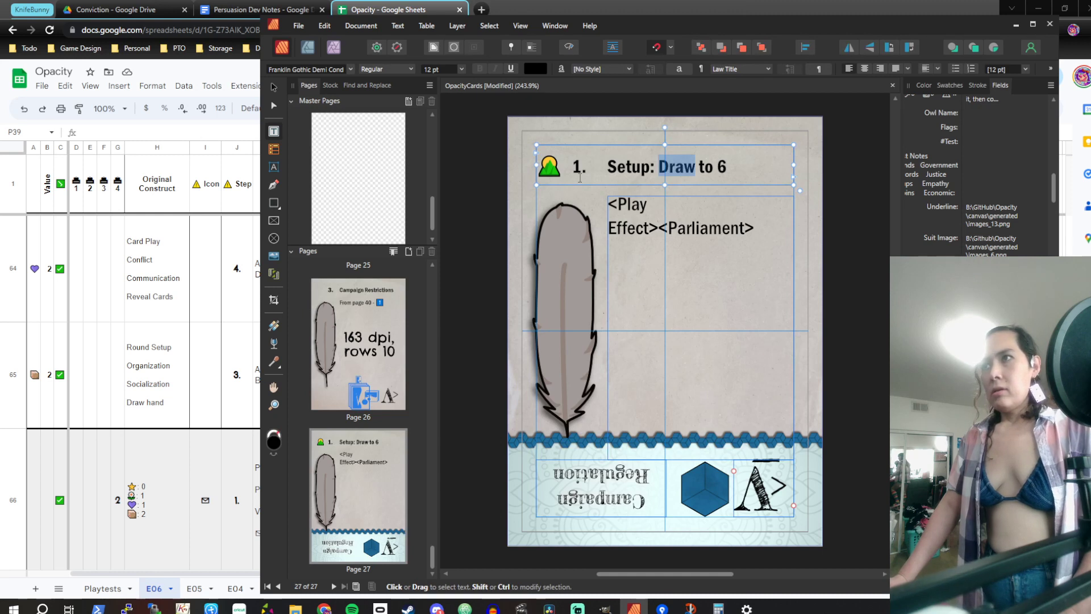
key("ctrl+a")
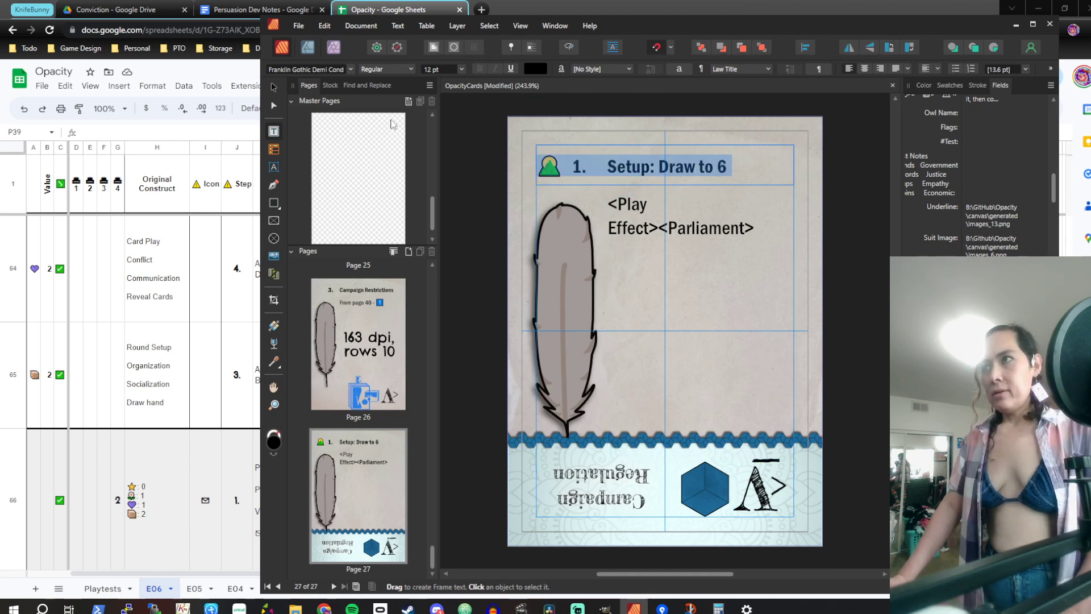
left_click(379, 360)
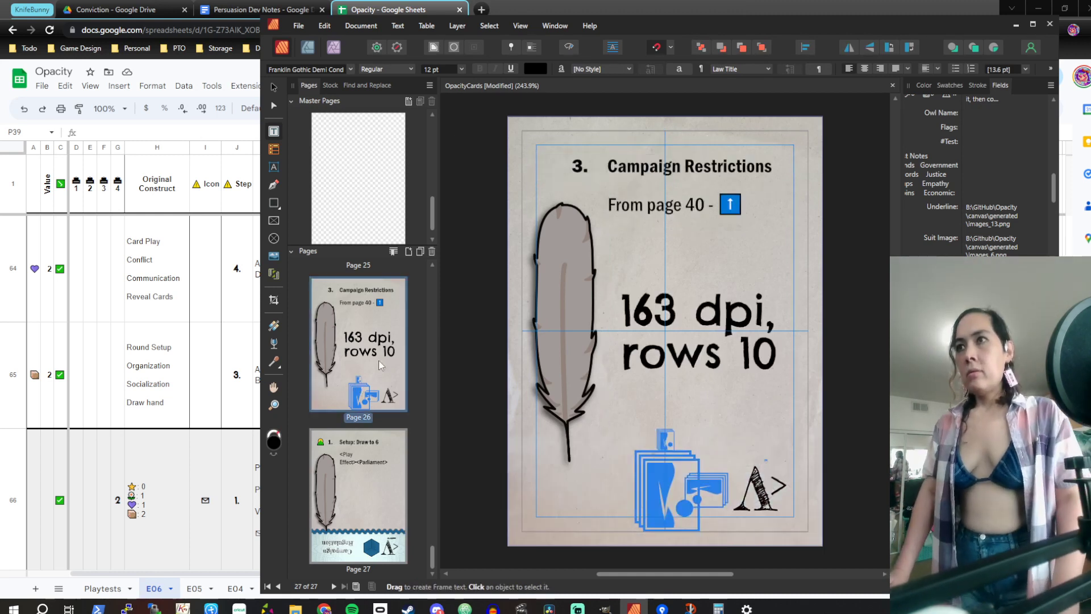
triple_click(623, 172)
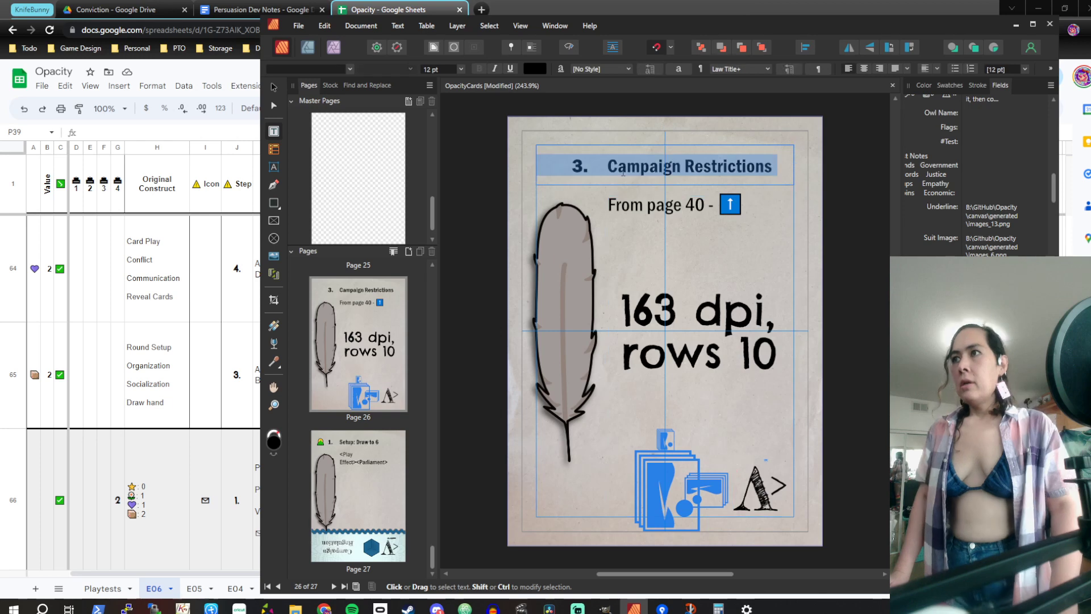
left_click(545, 165)
key("Escape")
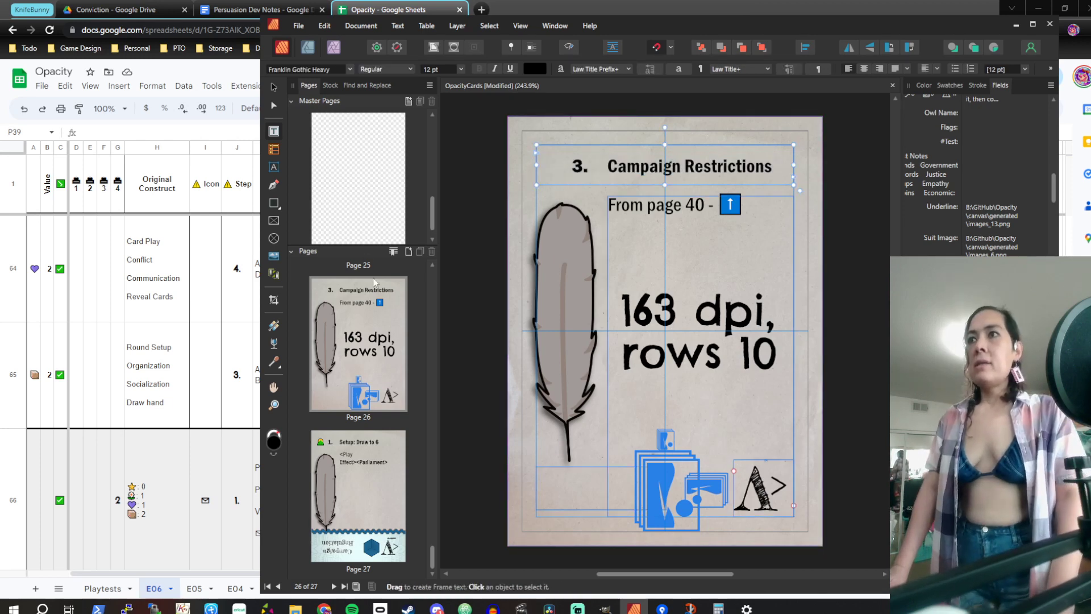
Copy the "3. Campaign Restrictions" title frame from page 26 onto page 25
scroll(372, 277, "up", 4)
left_click(387, 355)
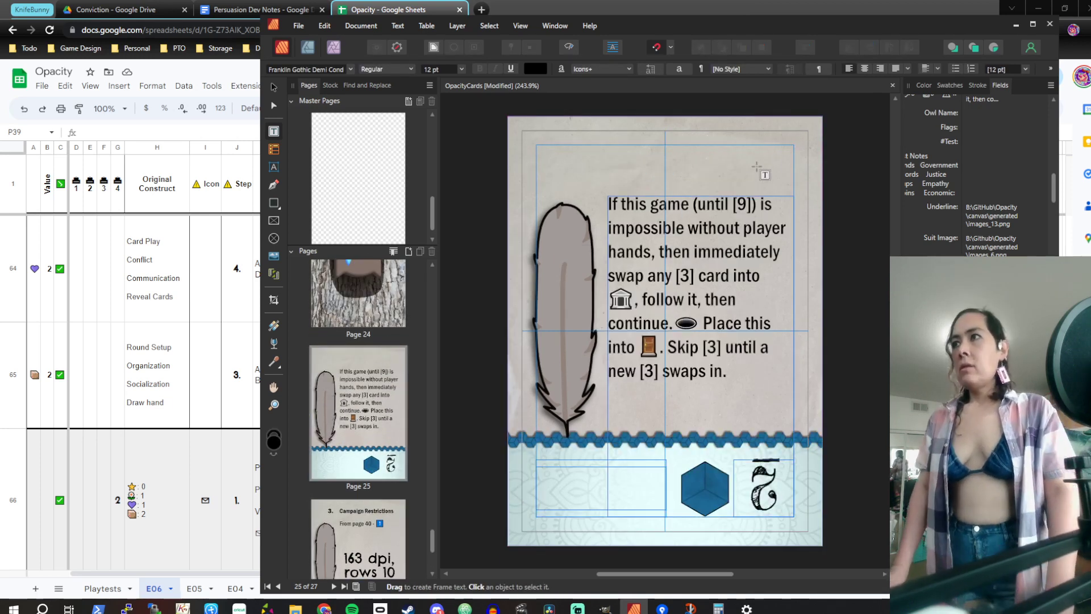
left_click(388, 517)
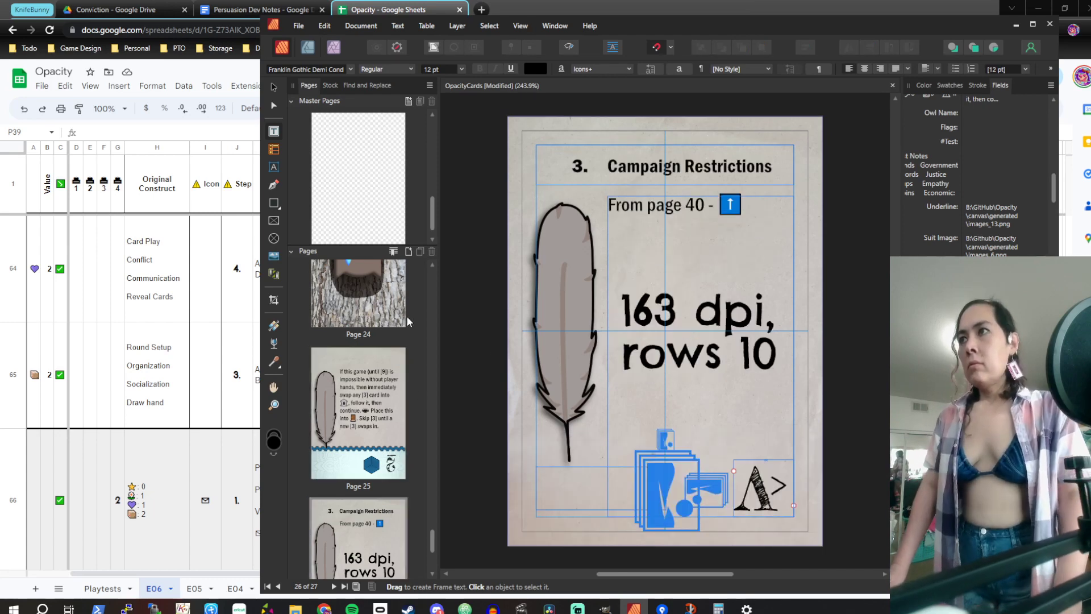
left_click(274, 87)
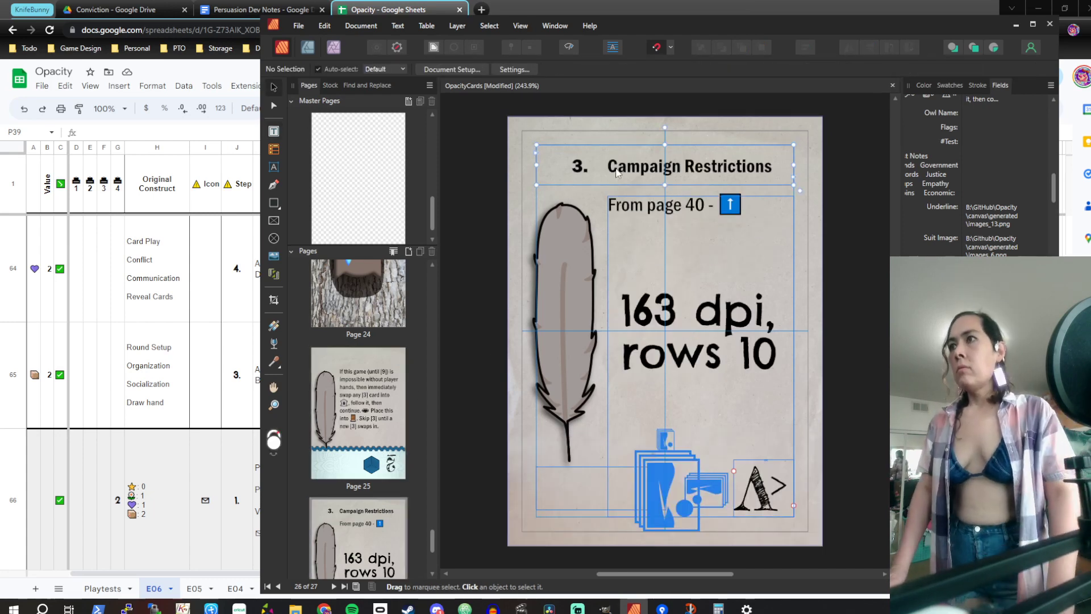
left_click(397, 390)
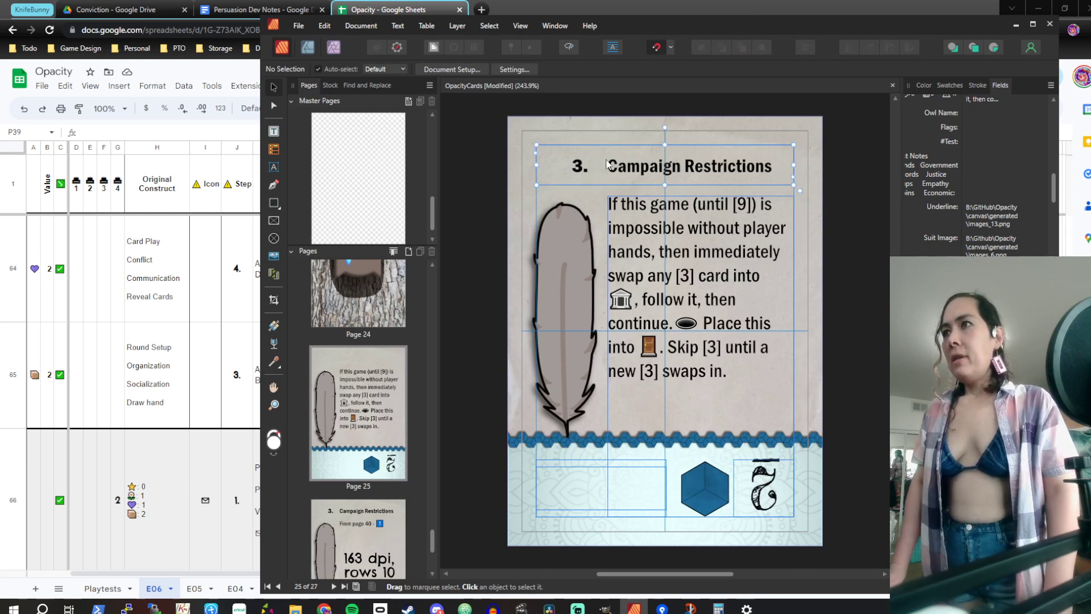
Extend page 25's pasted title frame down to the body text frame and align its text to the top
double_click(607, 163)
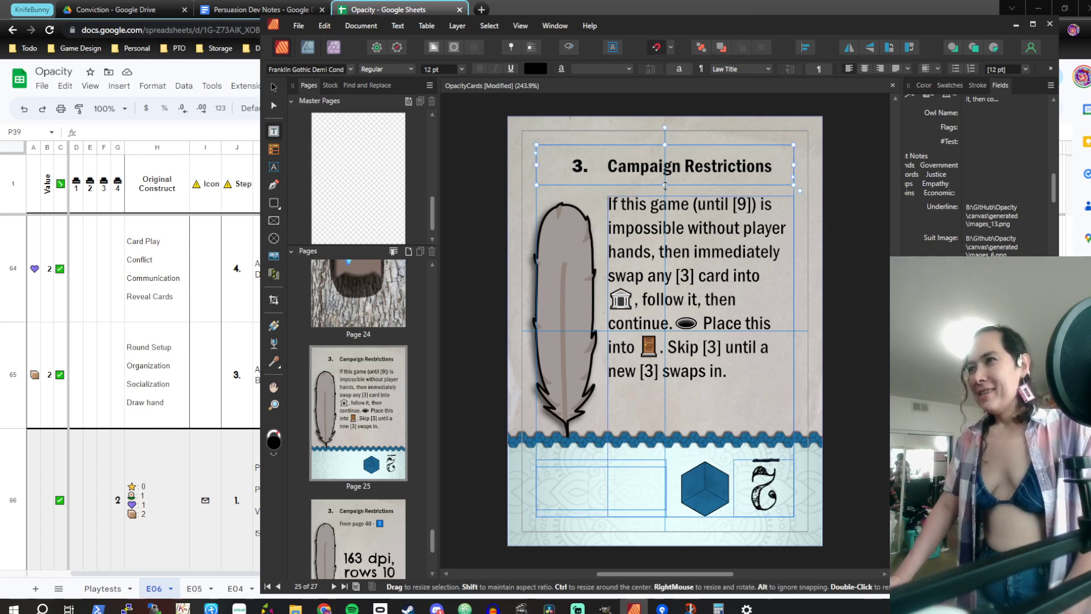
left_click_drag(664, 186, 665, 196)
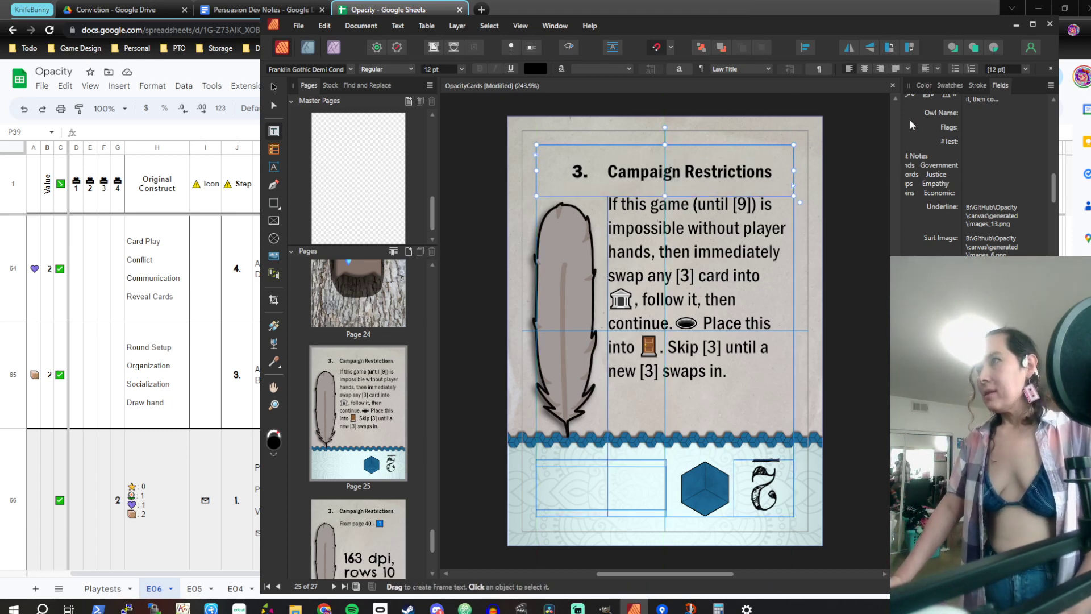
left_click(937, 68)
left_click(938, 80)
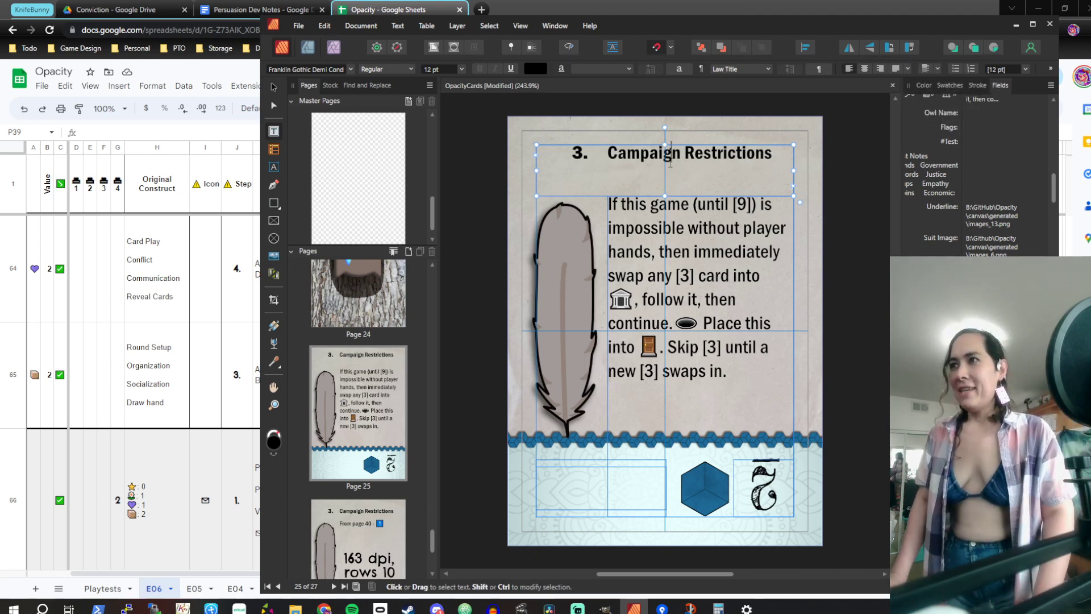
Add a wrapping test "g" at the end of page 25's title and set the whole title's line spacing to Auto
left_click(606, 152)
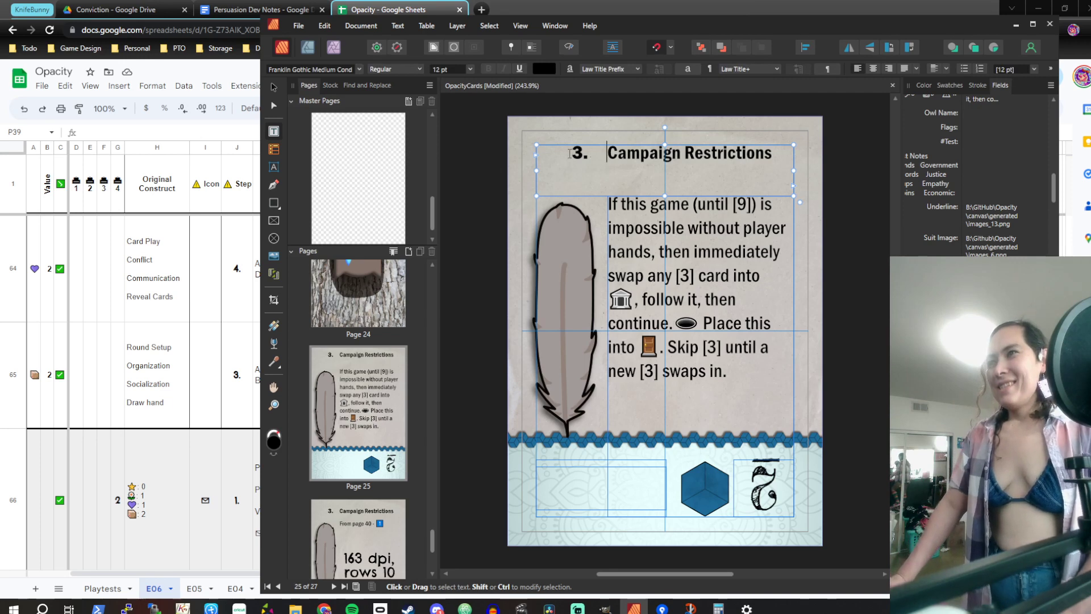
scroll(561, 150, "up", 3)
scroll(561, 150, "down", 4)
left_click(547, 132)
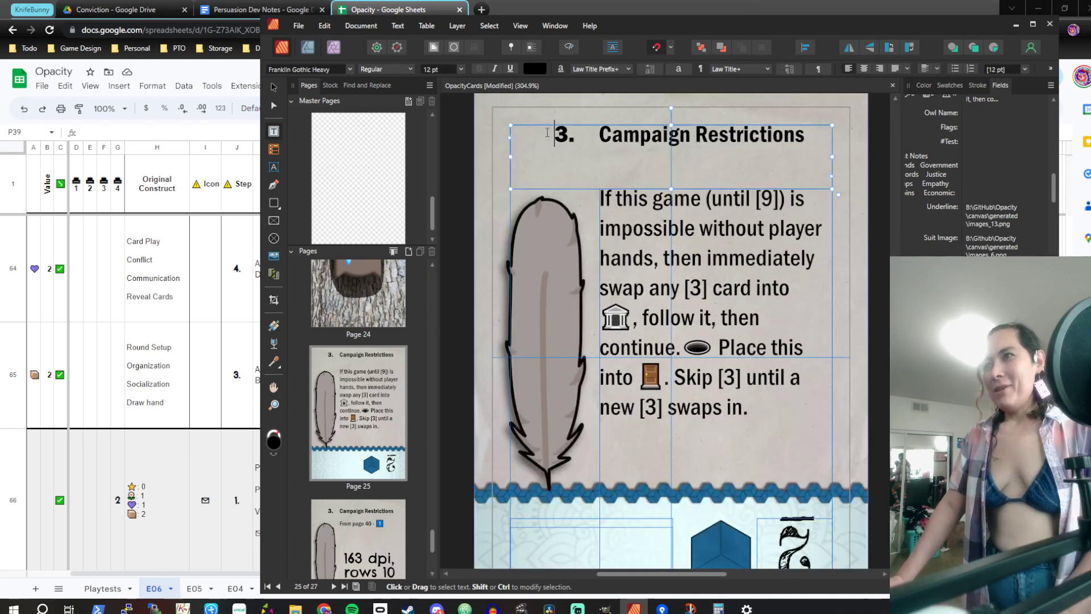
left_click(600, 134)
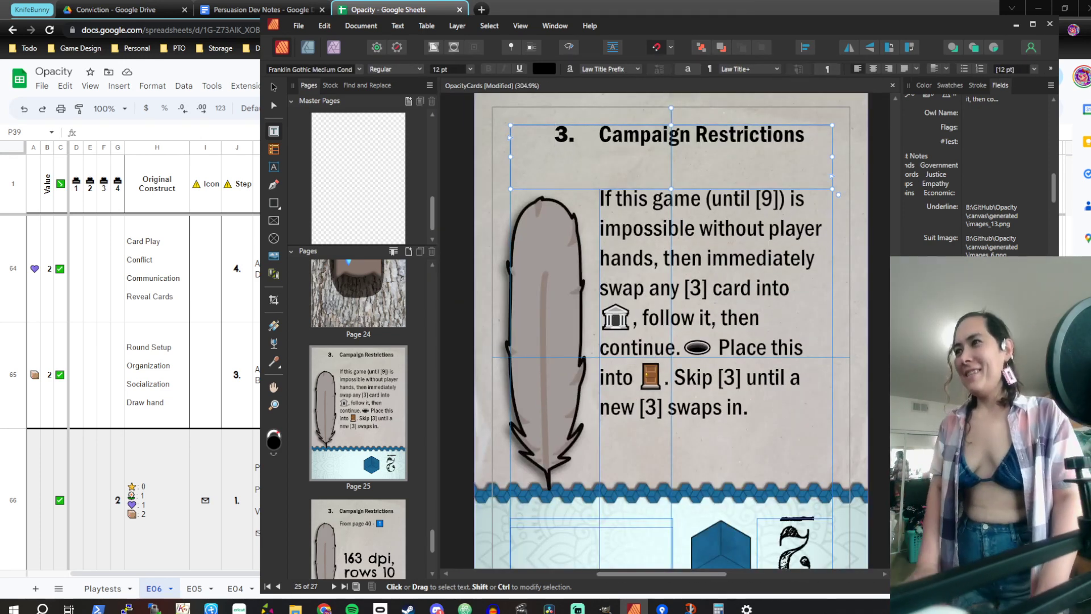
left_click(805, 135)
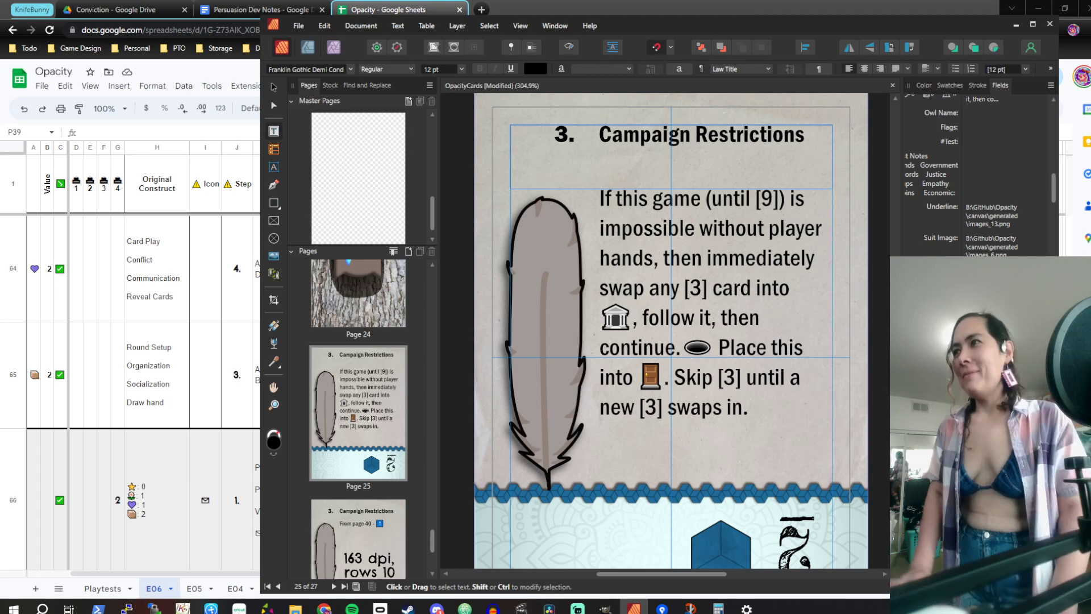
key("ctrl+a")
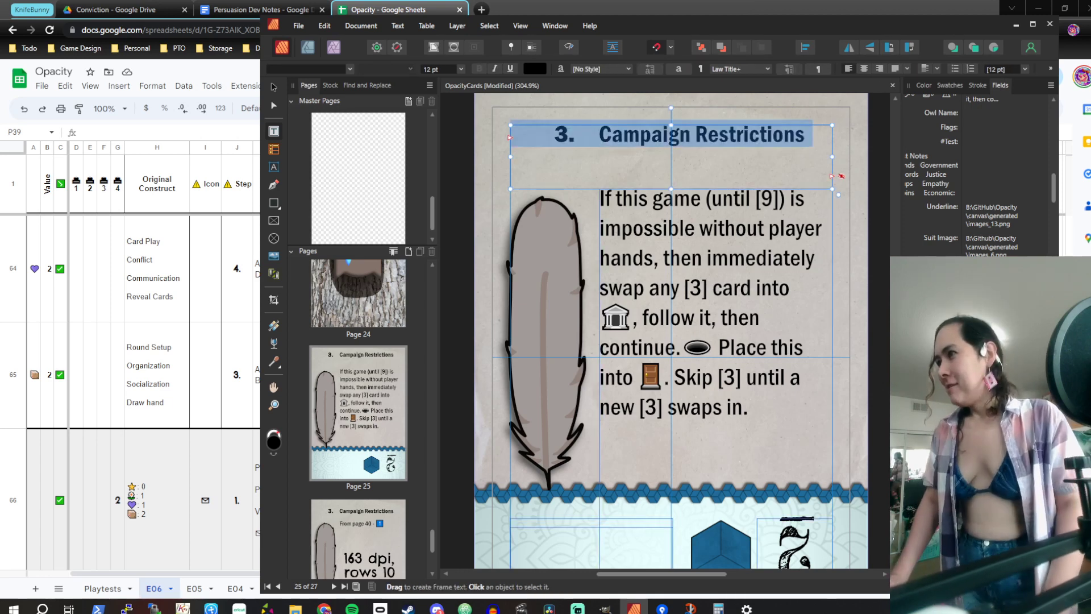
left_click(961, 410)
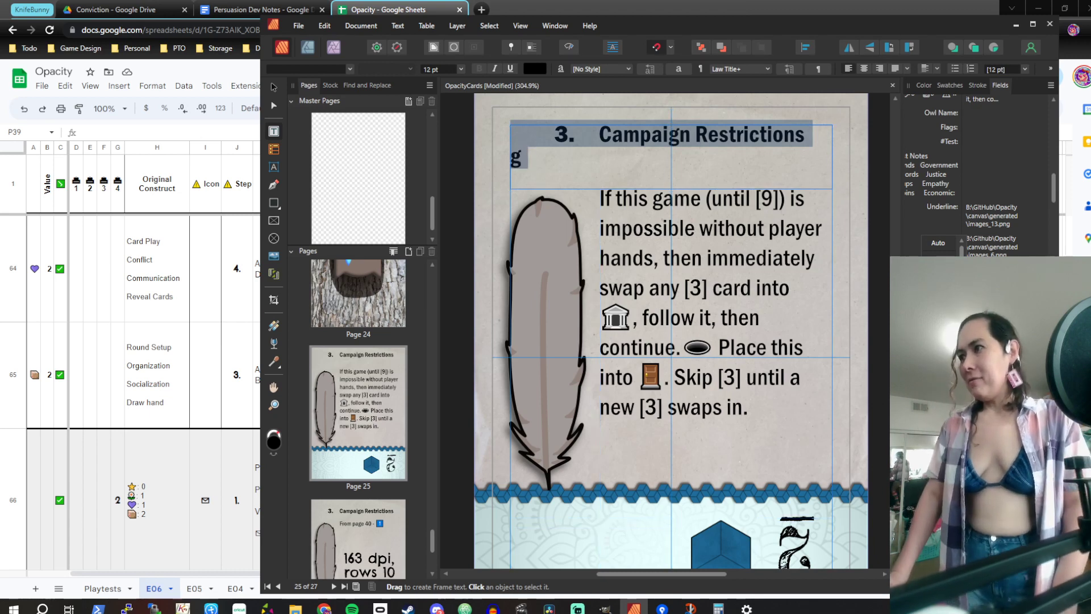
left_click(939, 243)
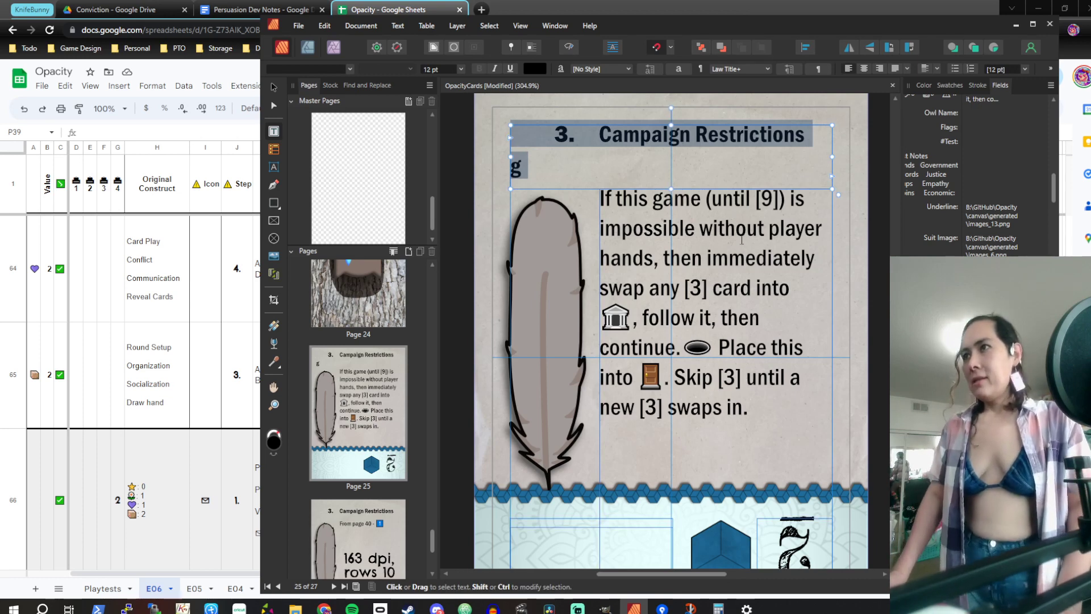
left_click(691, 172)
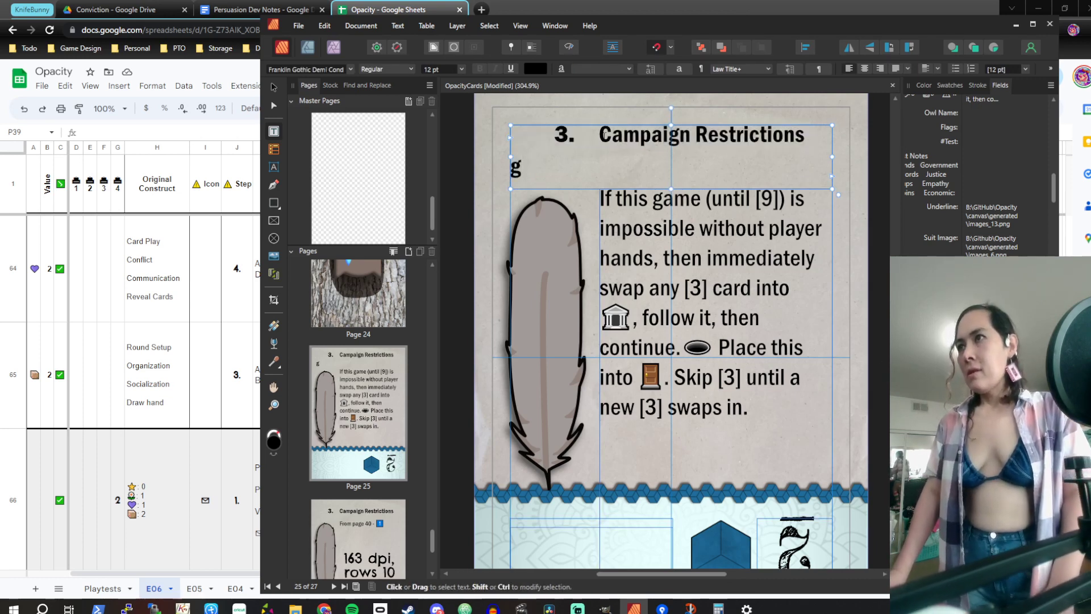
Try breaking page 25's title onto a new line before "Campaign Restrictions", and remove the break again
left_click(604, 135)
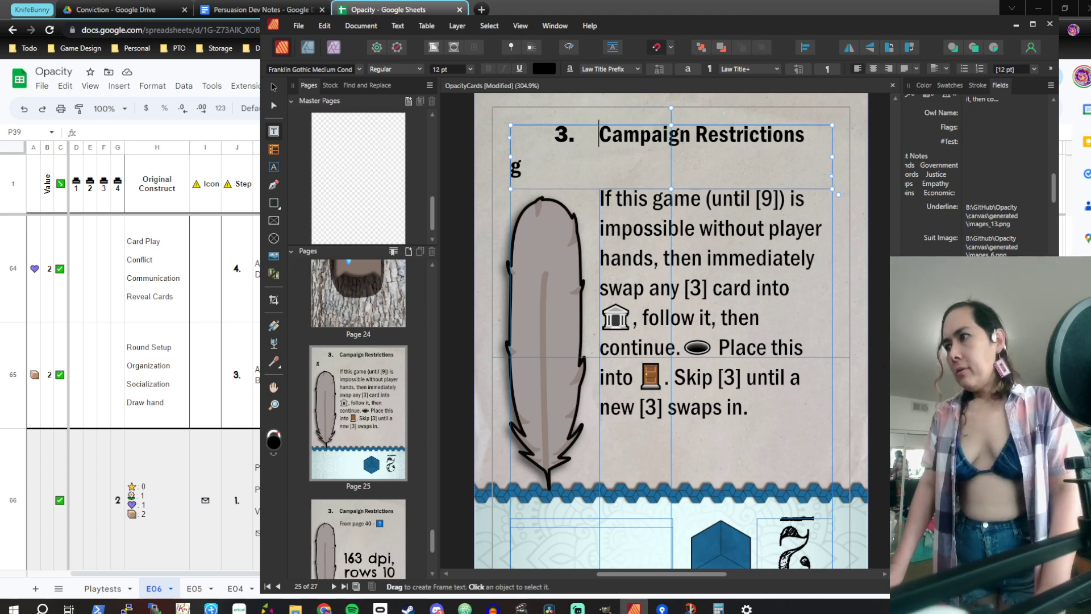
key("Return")
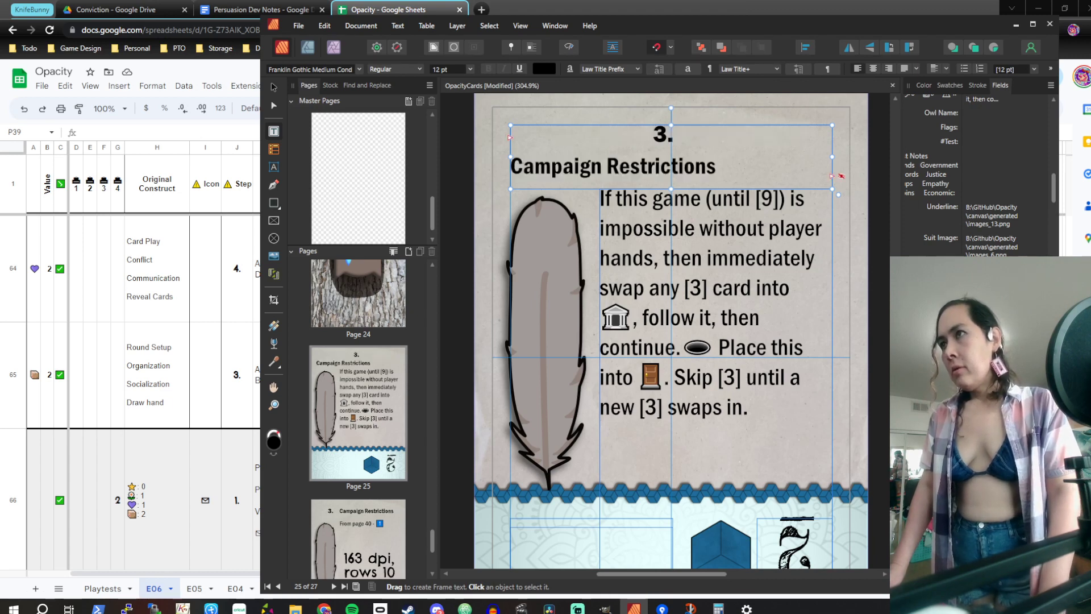
key("BackSpace")
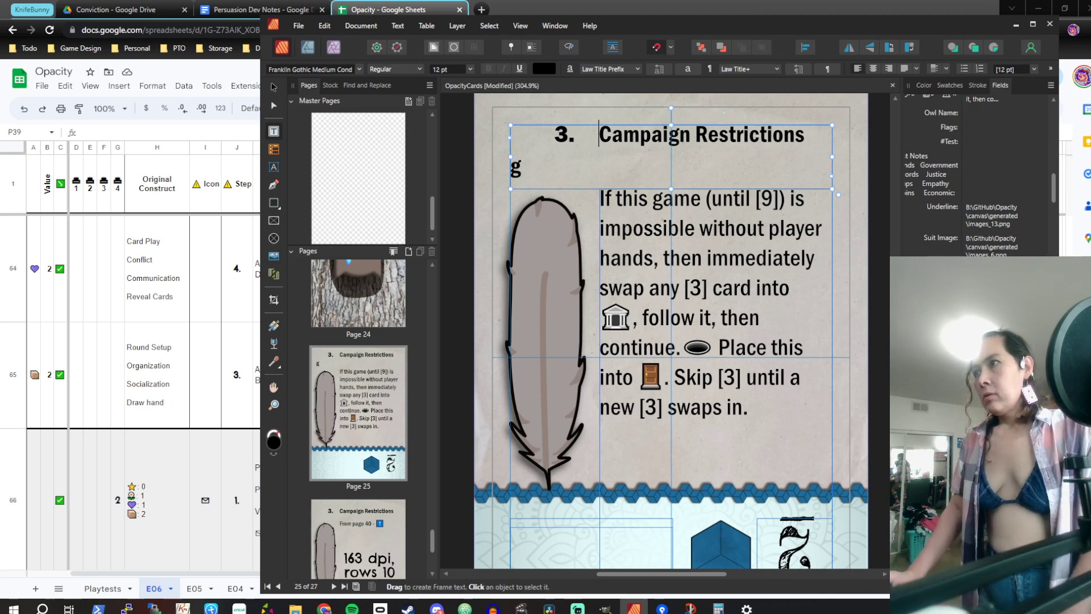
Extend the title's wrapped test text to "gadfa" and place it on its own line with a line break
key("ctrl+a")
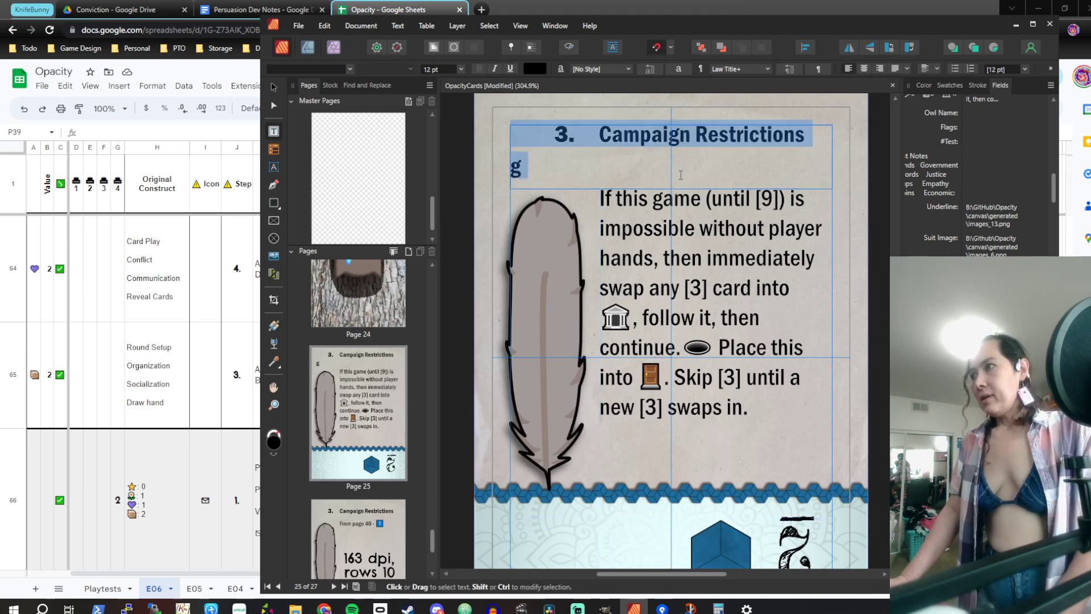
left_click(721, 187)
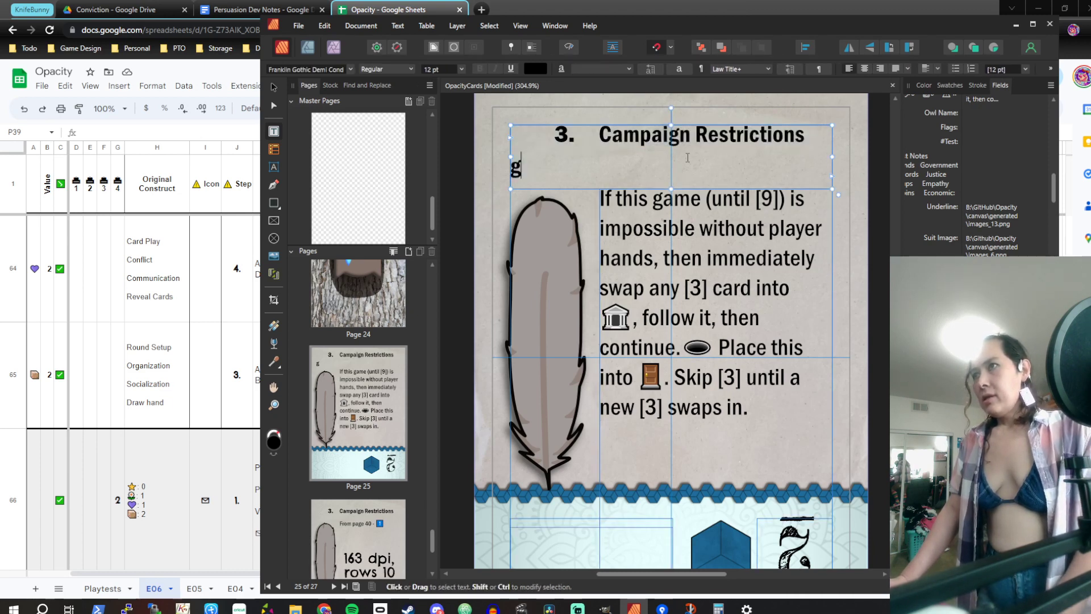
type("adfa")
key("Left")
key("Left")
key("Left")
key("Left")
key("Left")
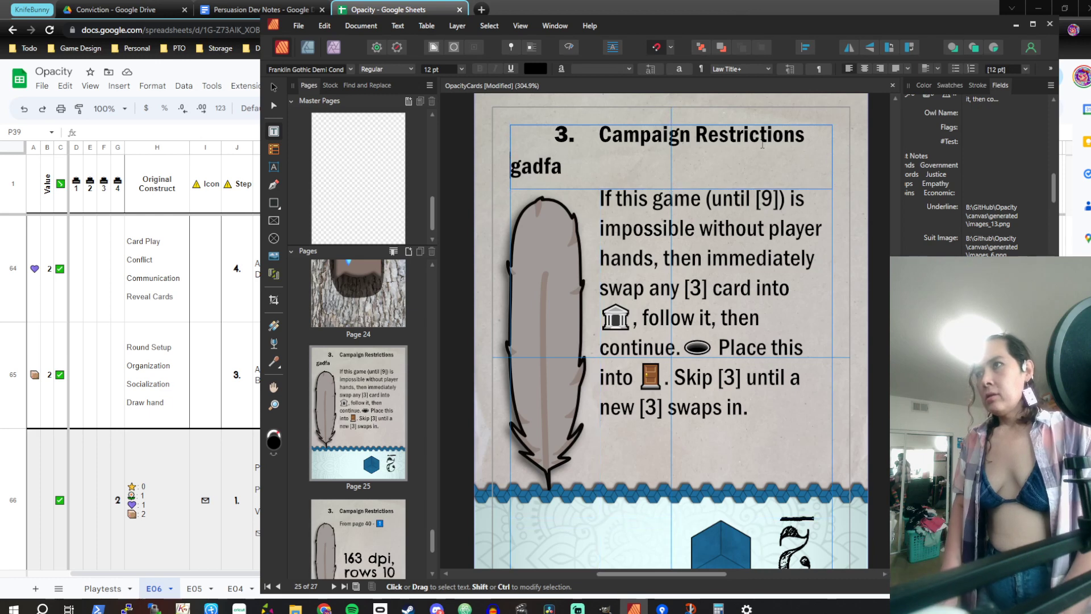
key("BackSpace")
key("Return")
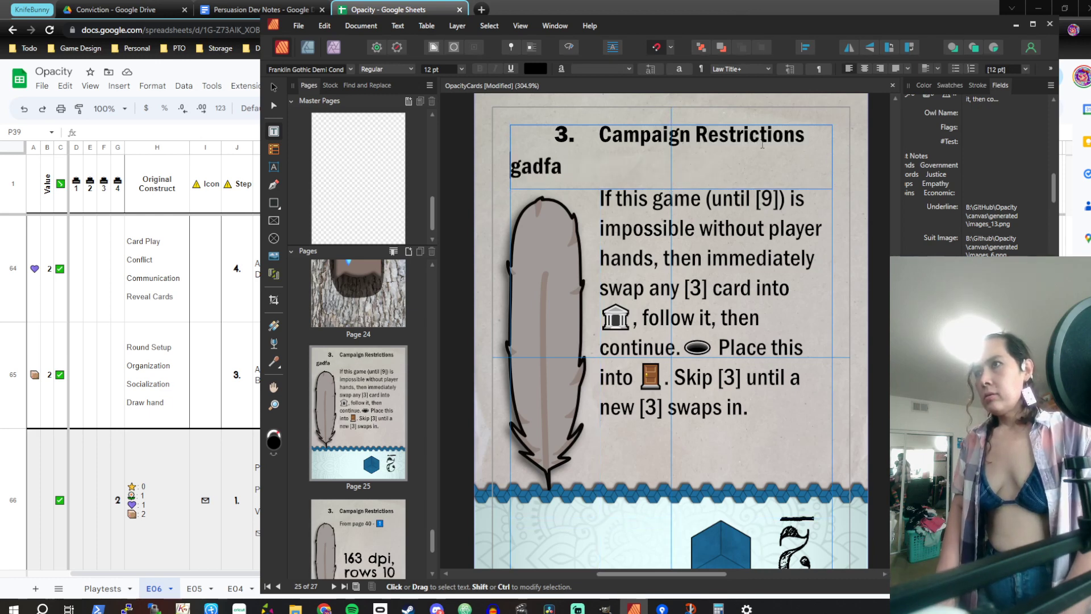
key("BackSpace")
key("shift+Return")
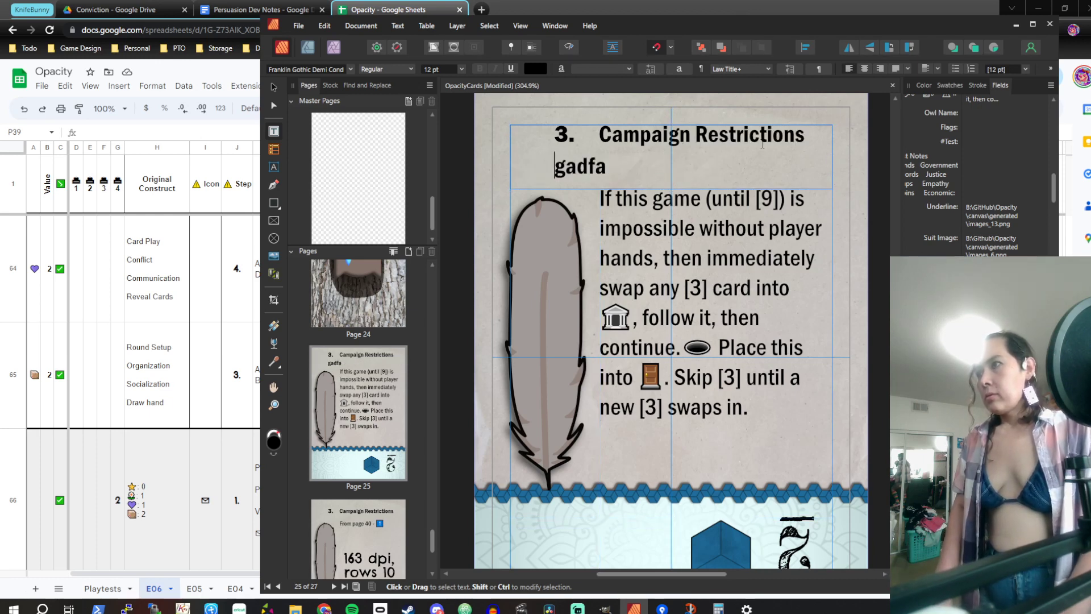
Remove the line break before "gadfa" and indent the title's wrapped line to match the body text's left edge
left_click(546, 136)
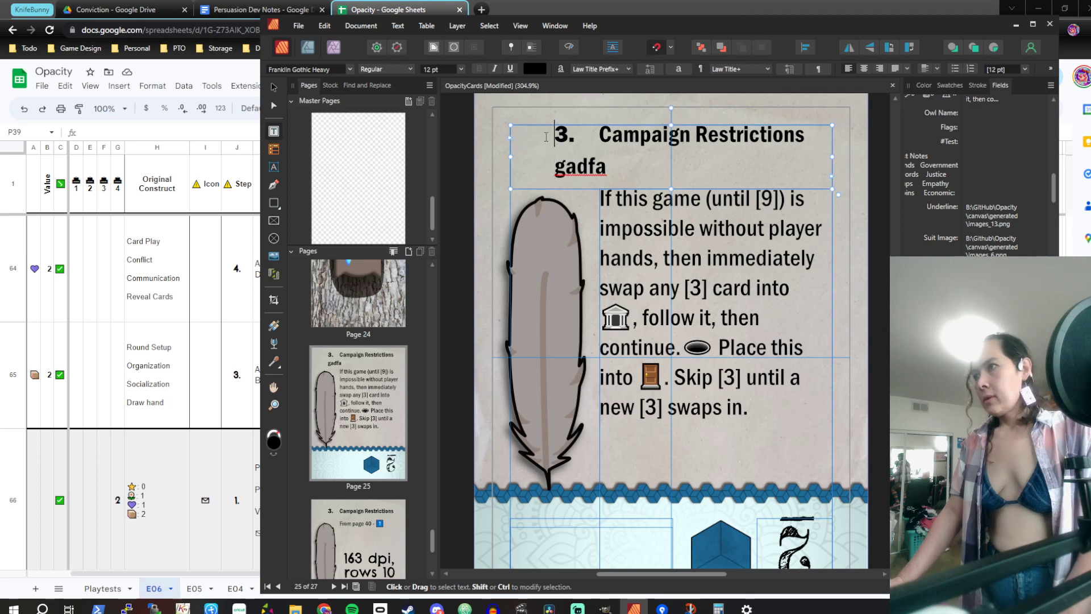
key("Down")
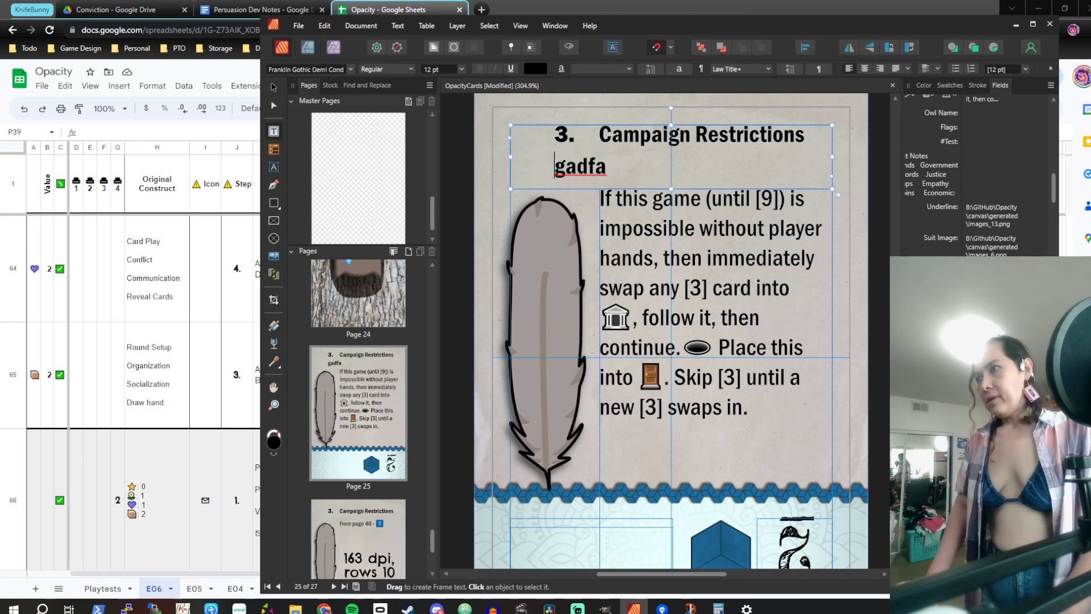
key("BackSpace")
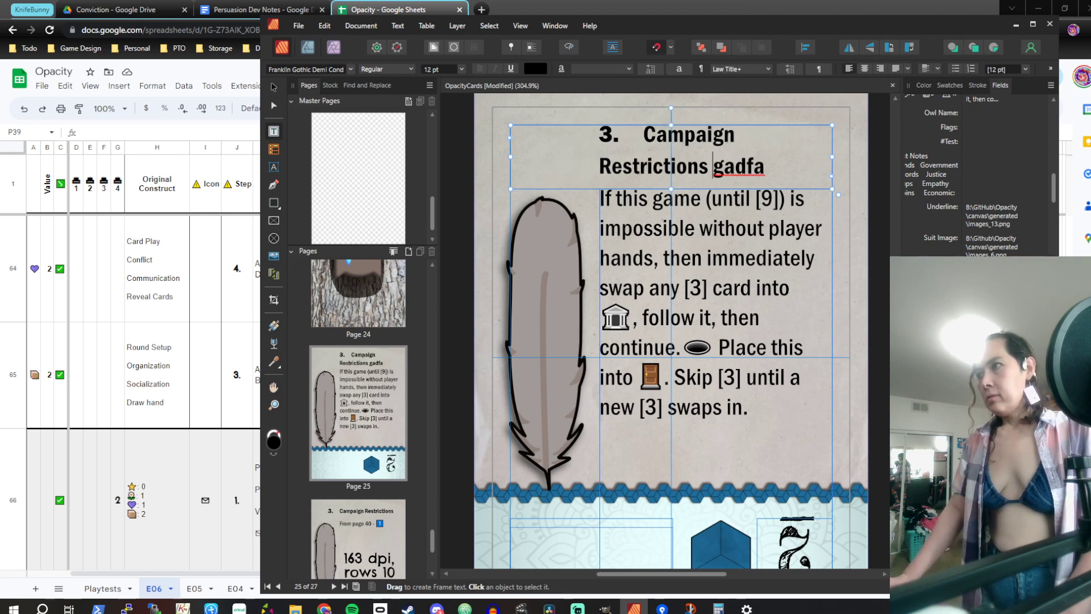
Remove the gap before "3." so the number starts at the frame's left edge and the title aligns with the body text
left_click(574, 137)
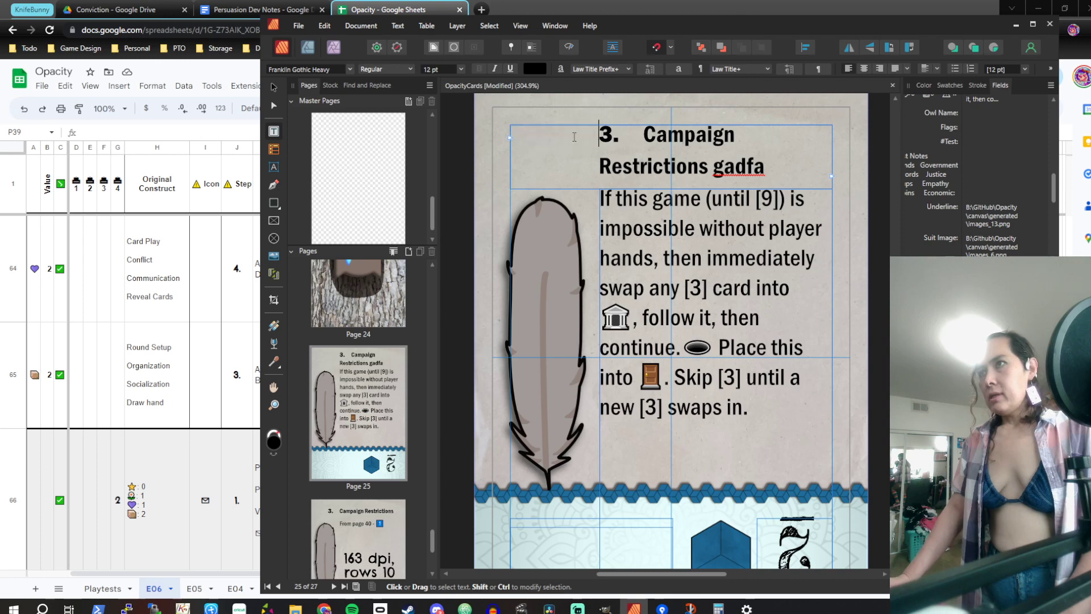
key("Left")
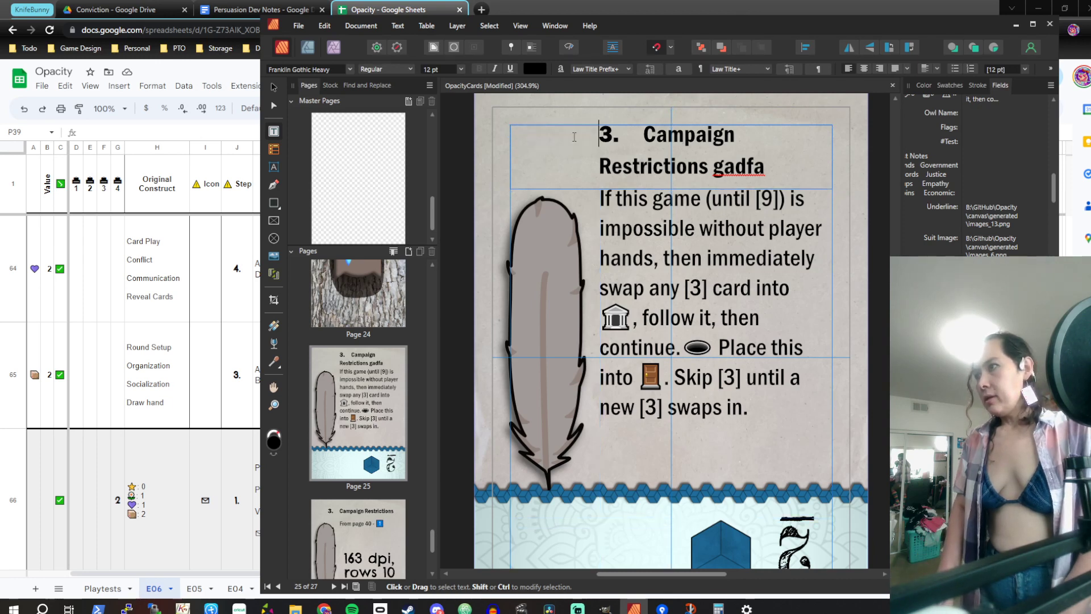
key("Delete")
key("Left")
key("Left")
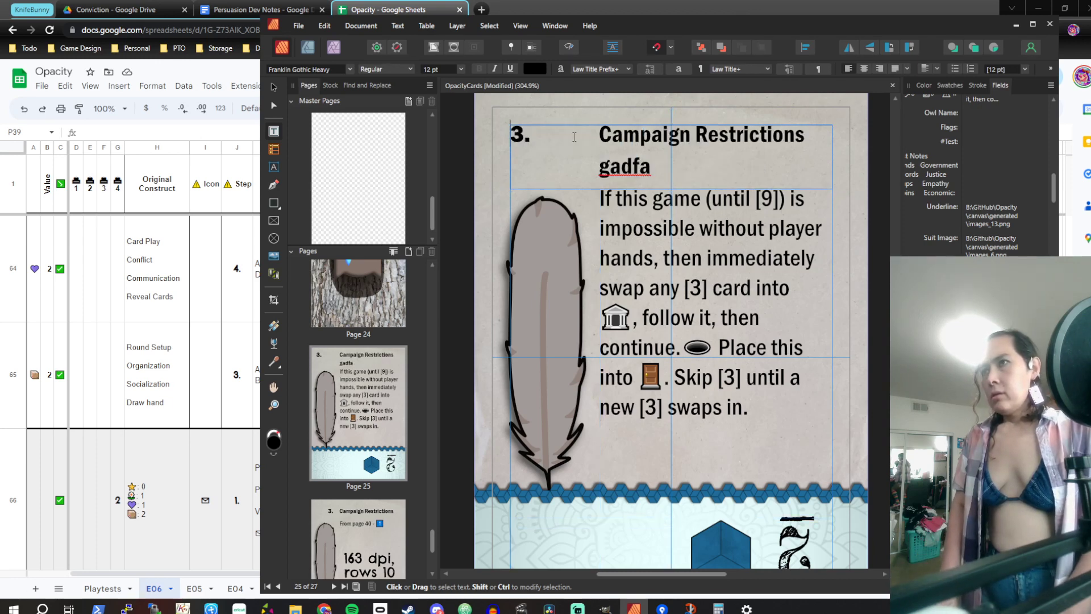
Try indenting the "3." of page 25's title to the body text's left edge, and remove the indent again
key("Tab")
key("BackSpace")
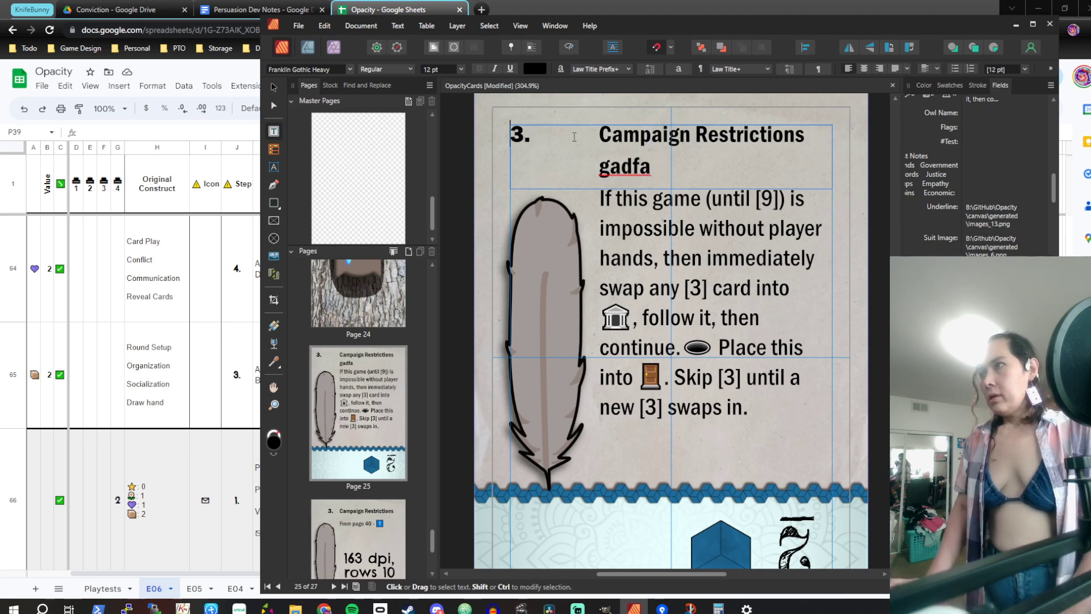
key("Escape")
scroll(977, 176, "down", 5)
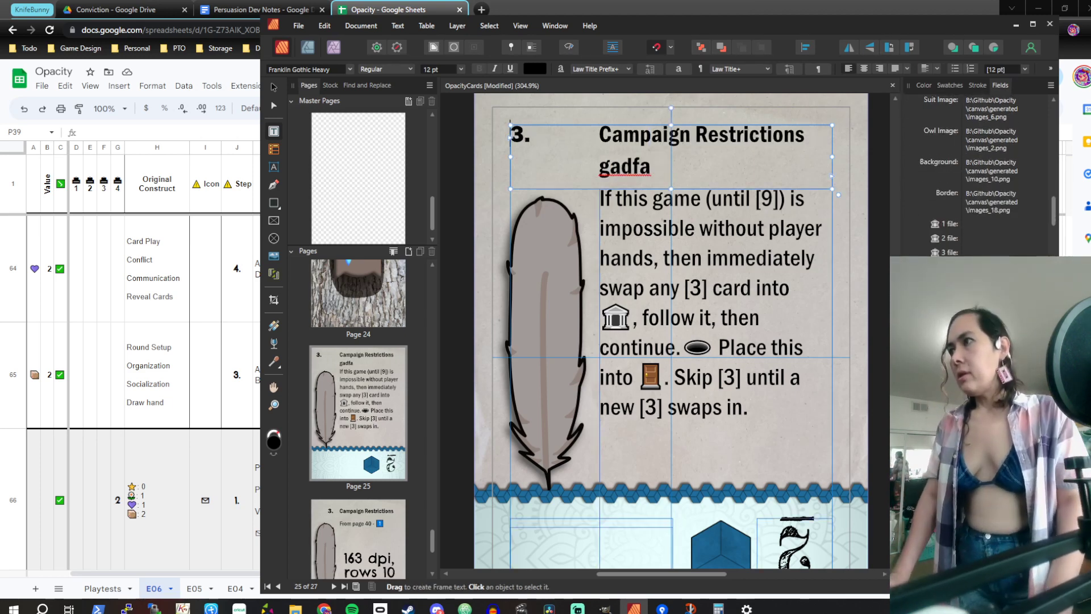
scroll(966, 242, "down", 3)
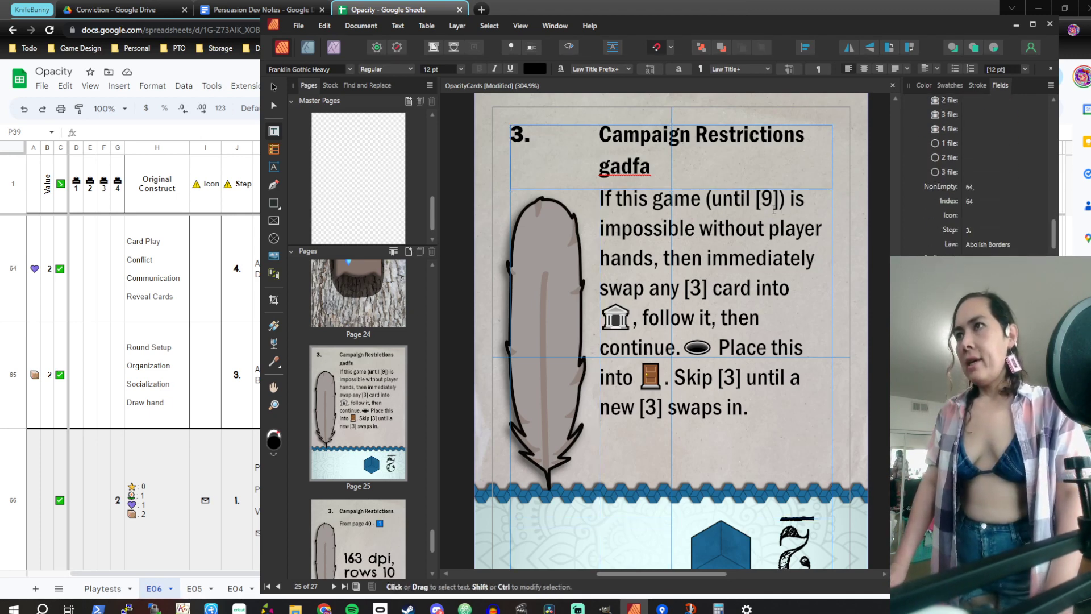
key("Tab")
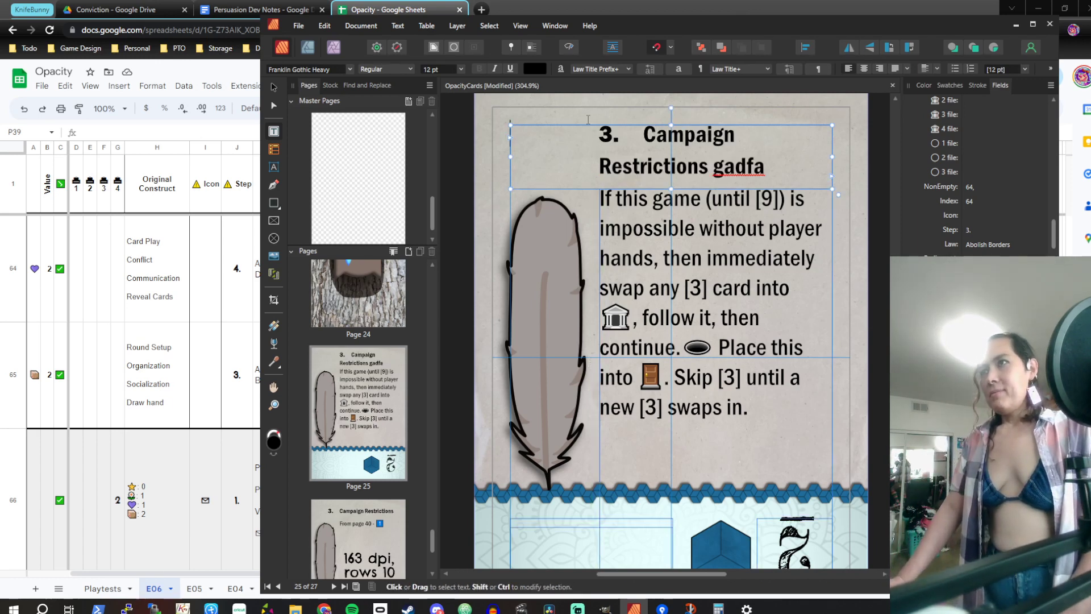
left_click_drag(576, 135, 573, 137)
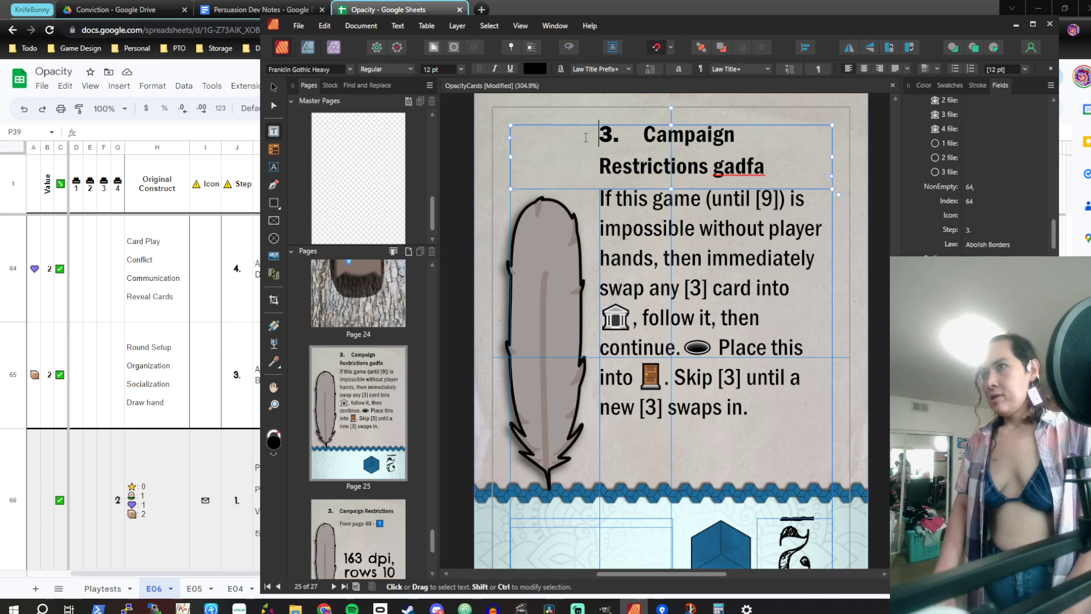
key("BackSpace")
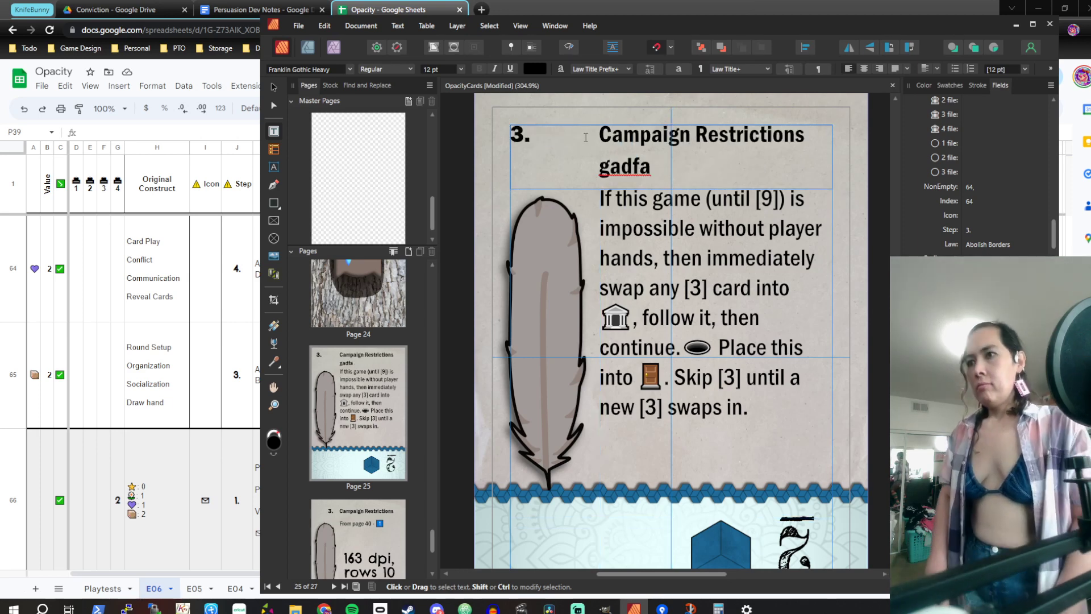
key("Escape")
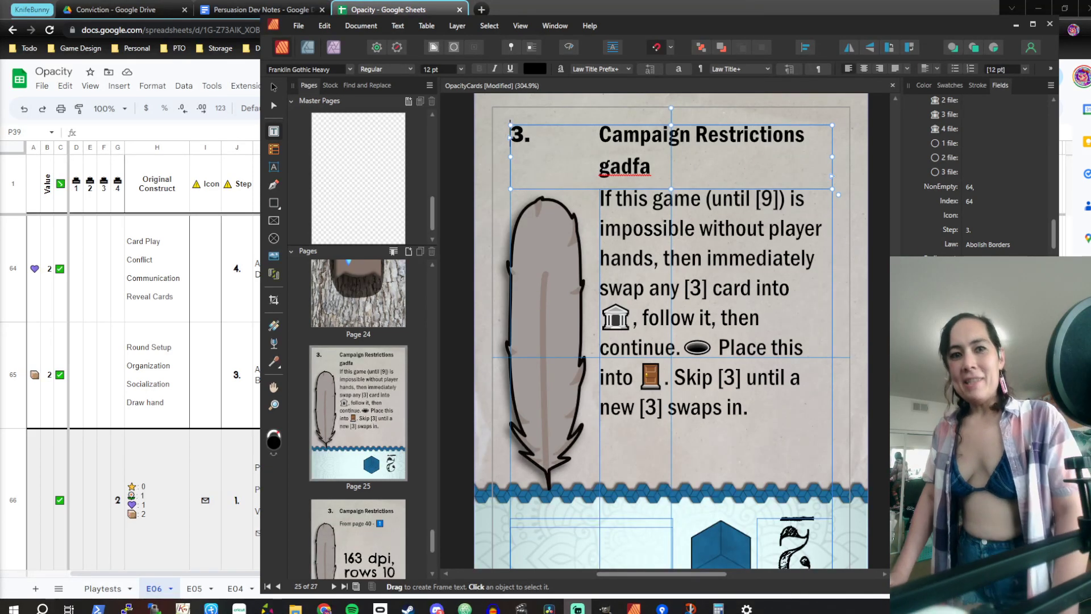
Insert a tab before "3." in page 25's title so the number lines up with the body text, and select that tab
left_click(691, 168)
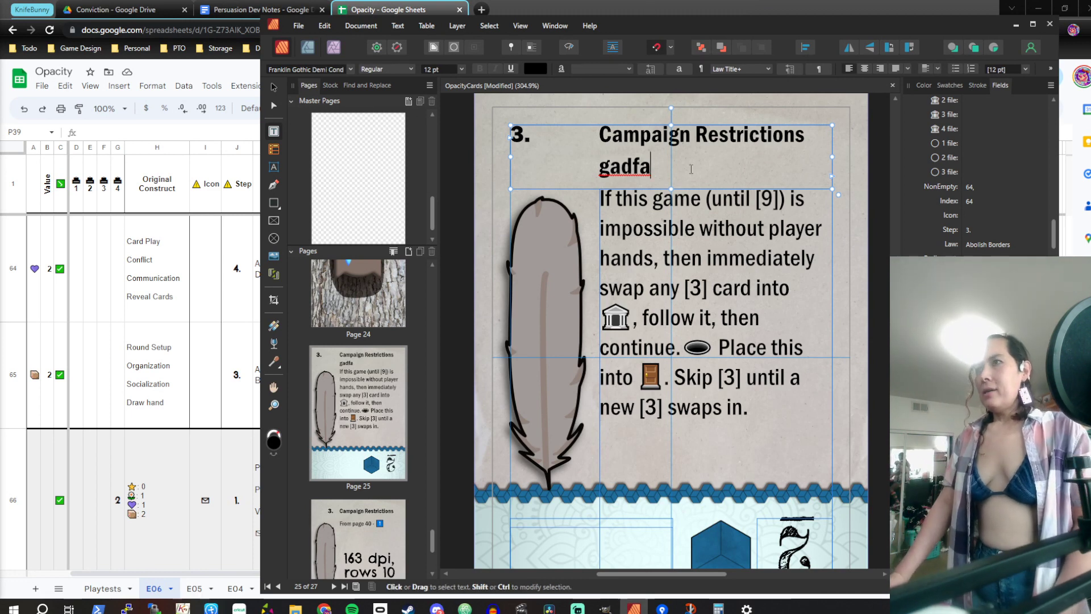
left_click(580, 142)
key("Down")
key("Left")
key("Home")
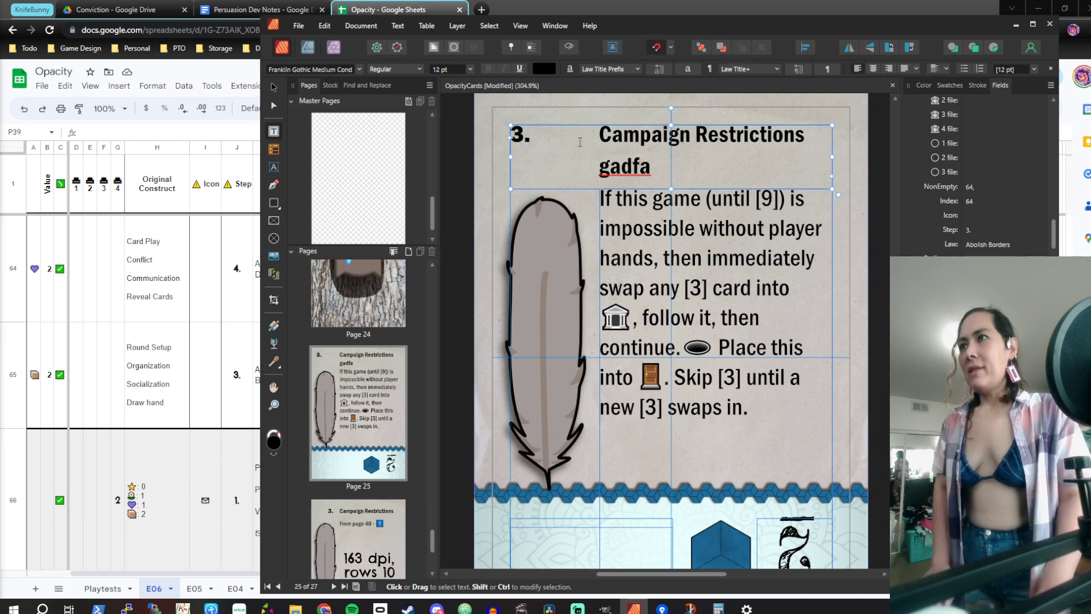
key("Left")
key("Left")
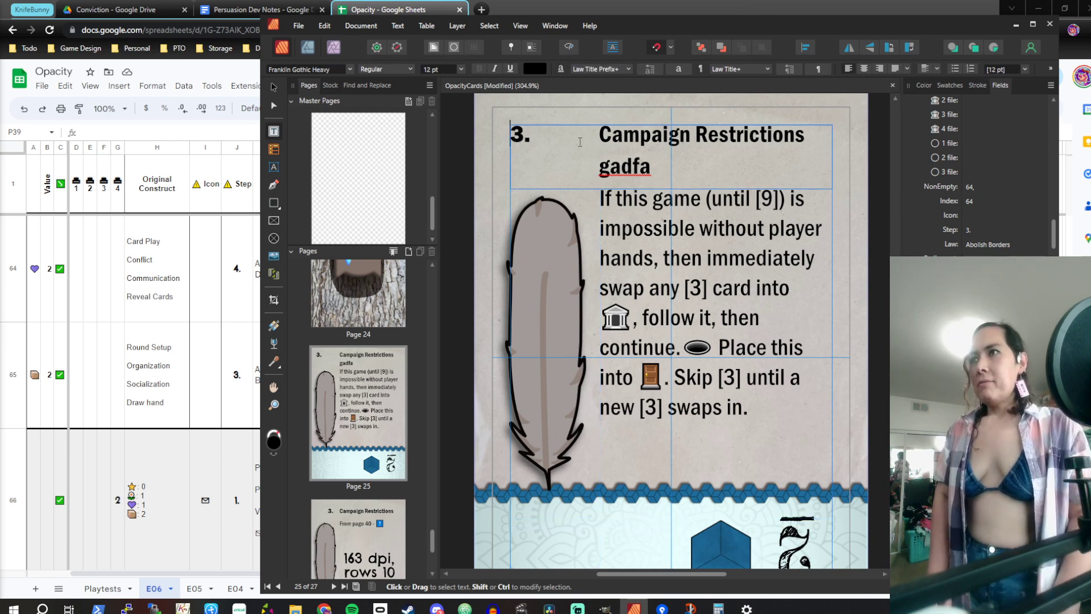
key("Tab")
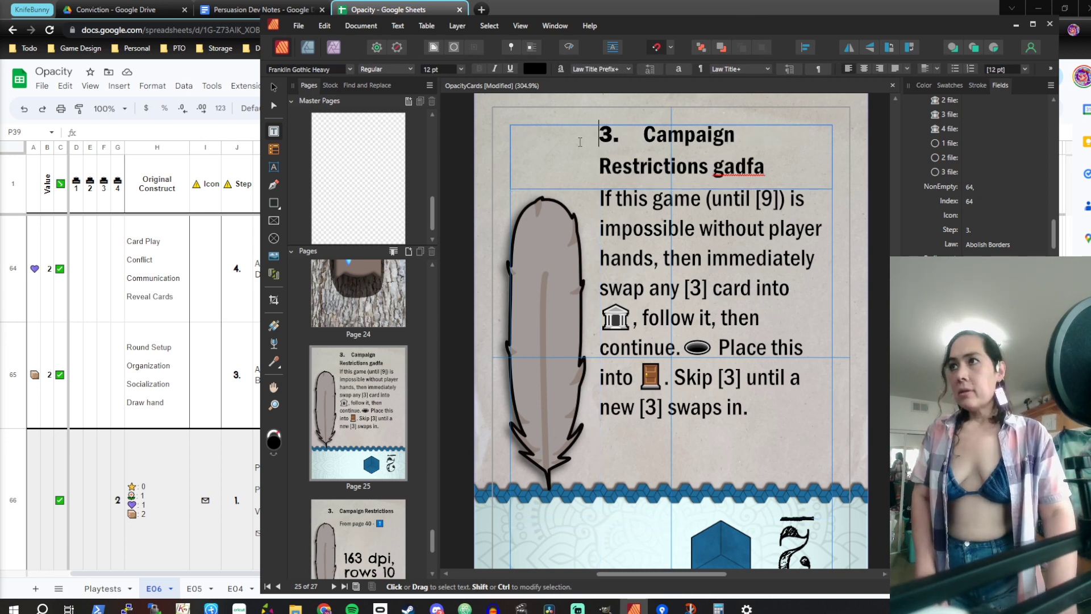
key("shift+Left")
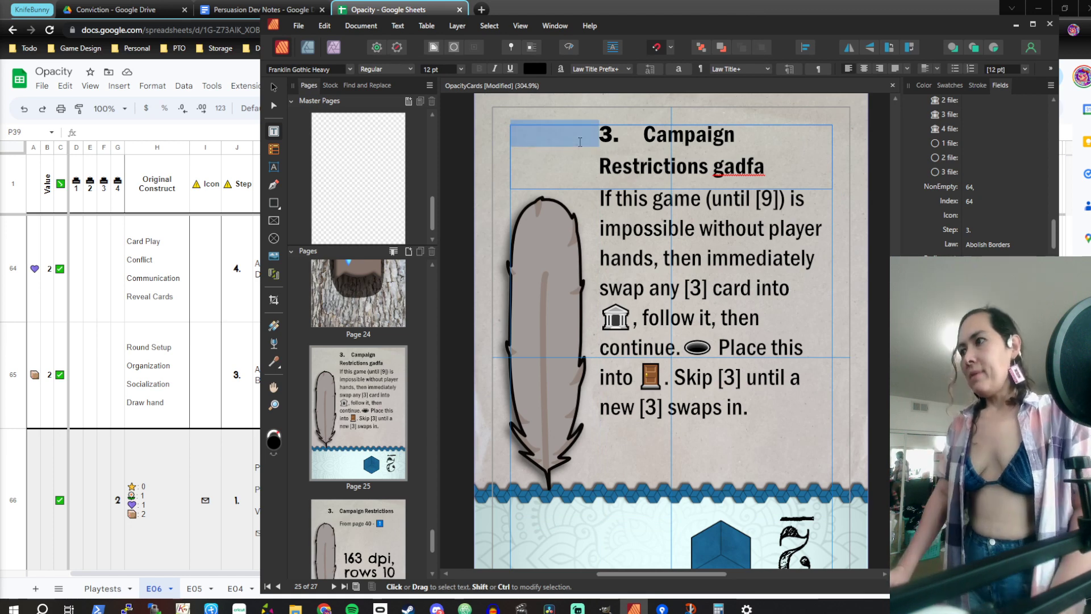
Try removing the gap between "3." and "Campaign Restrictions", and undo the removal
key("Escape")
key("Return")
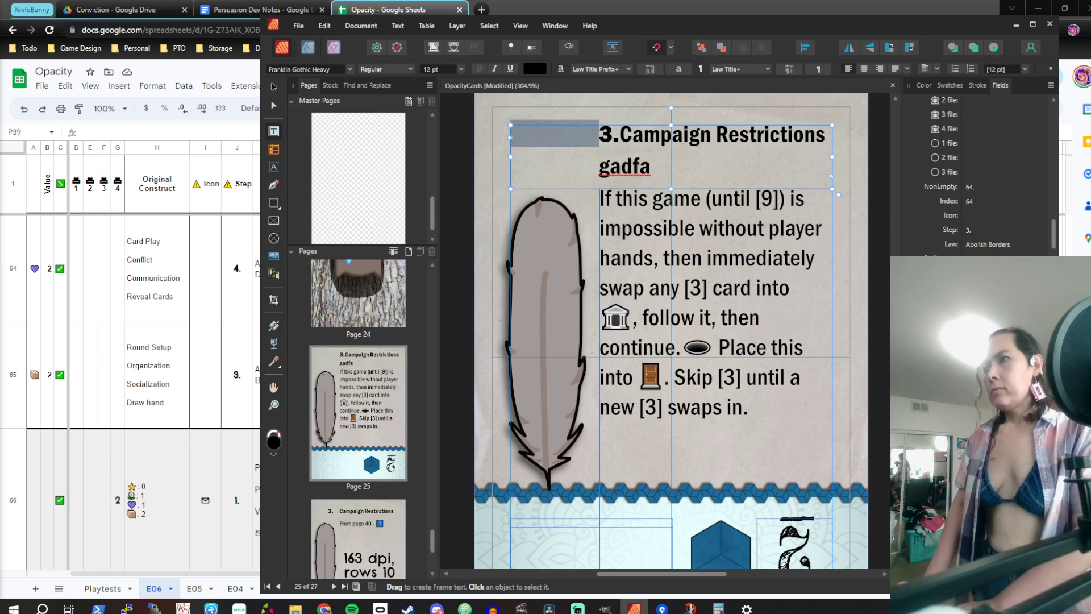
key("ctrl+z")
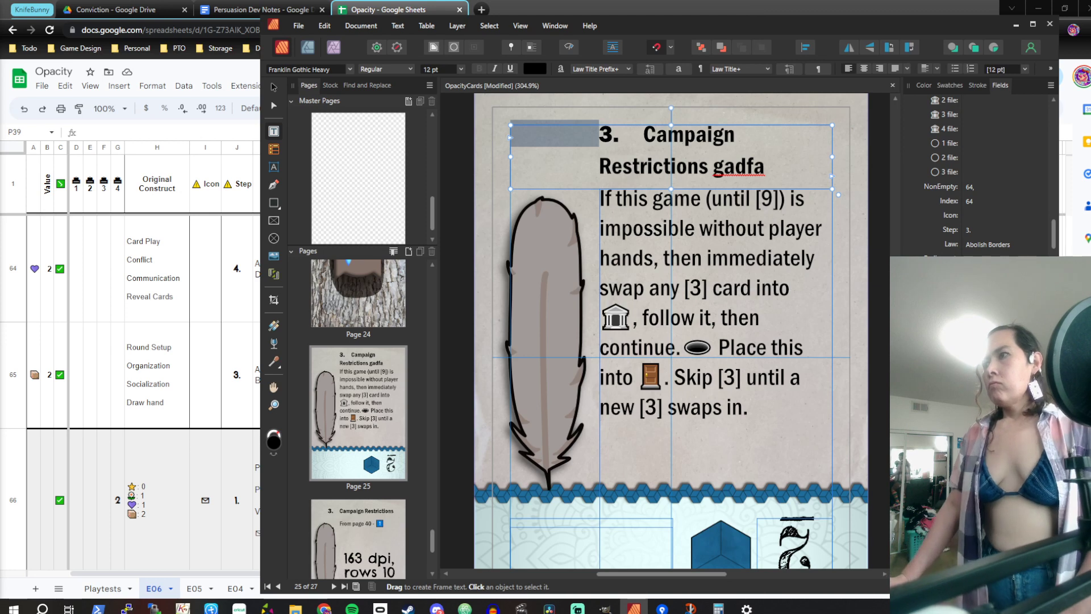
Try an extra tab before the title's "3." and delete it again
left_click(599, 135)
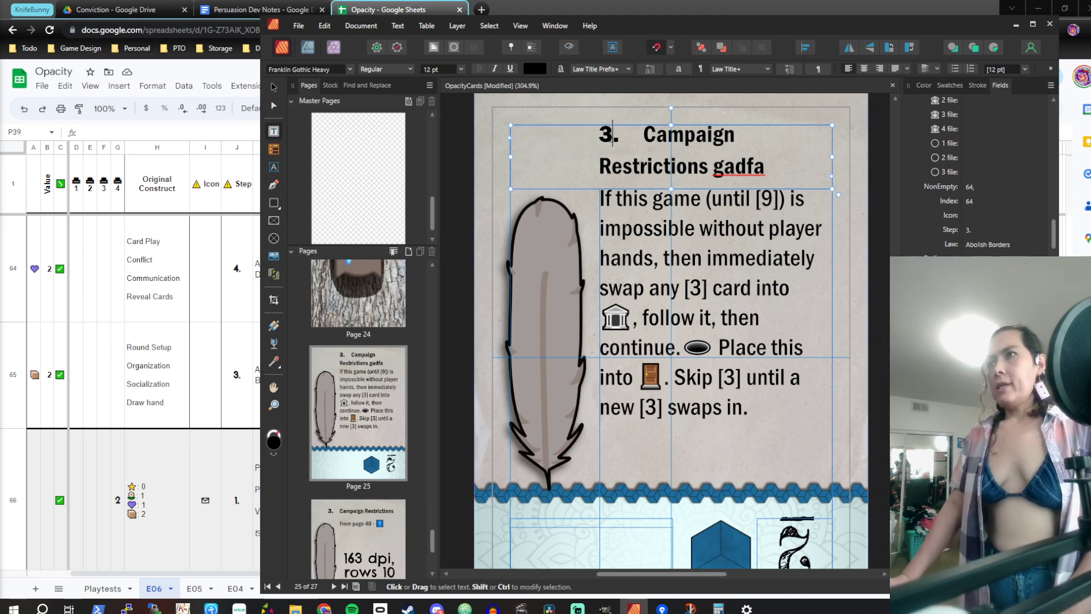
key("Tab")
key("Left")
key("Left")
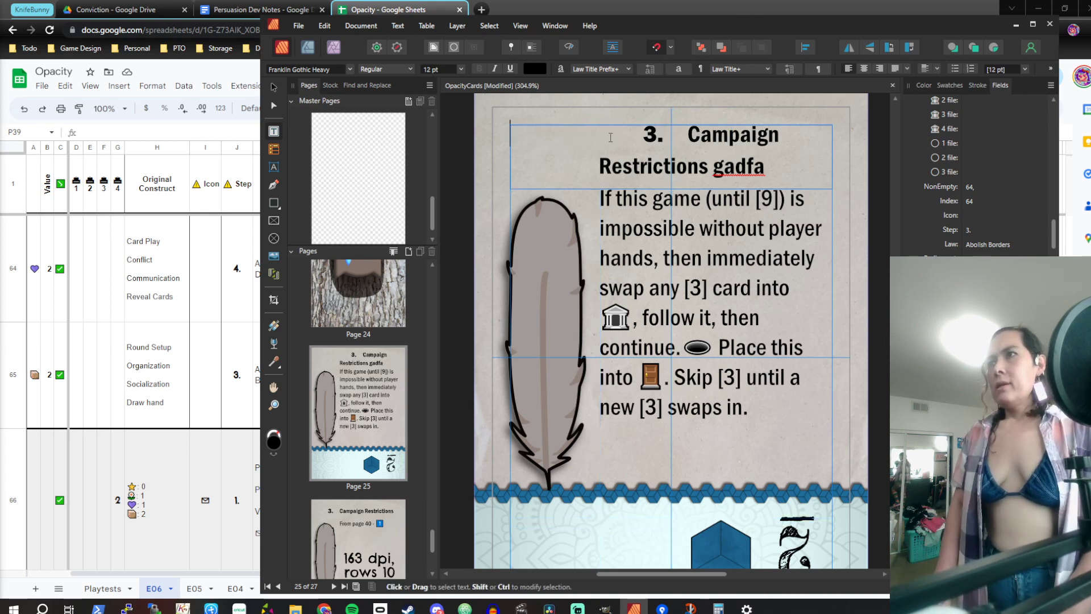
key("Delete")
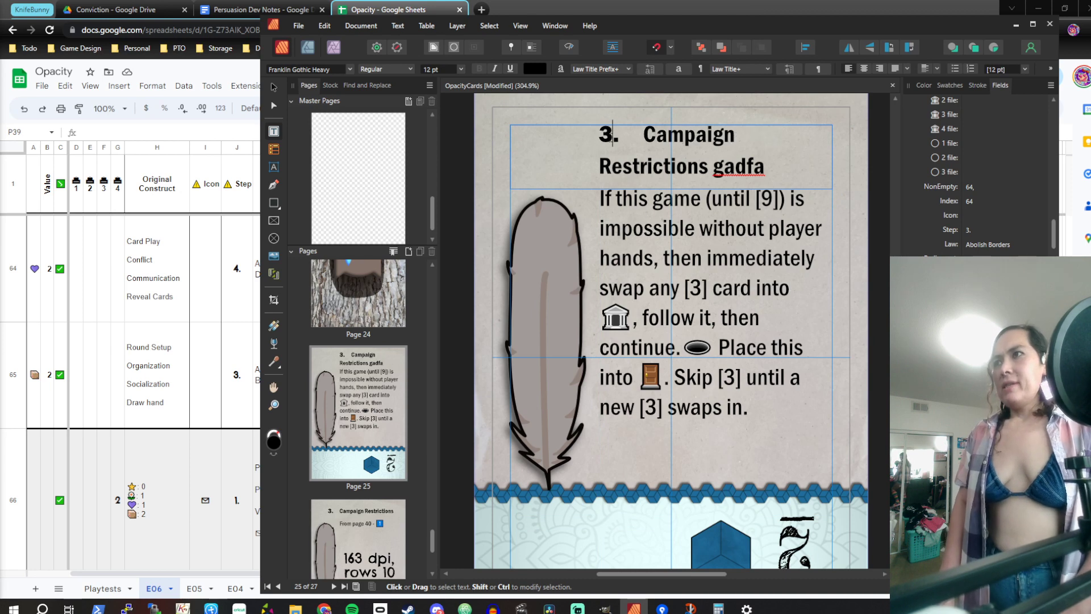
left_click(623, 166)
left_click(612, 137)
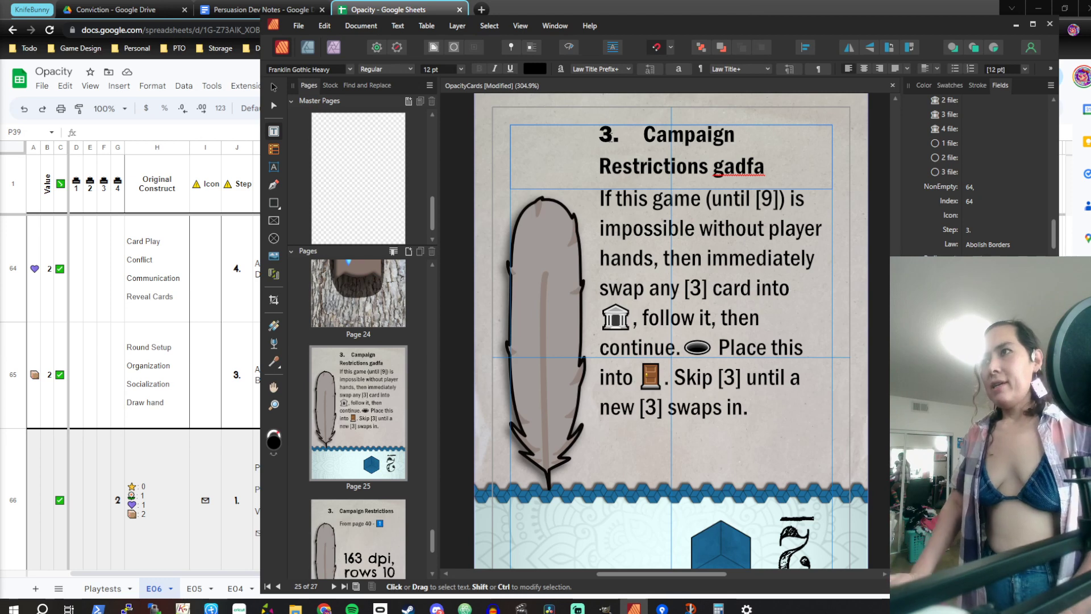
key("Escape")
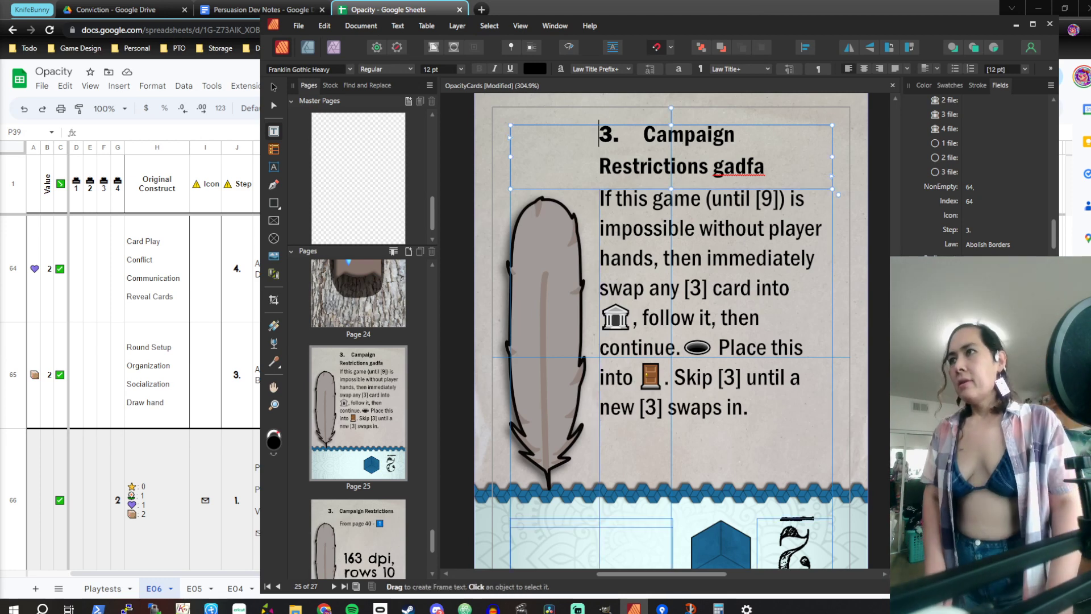
Undo the indent changes to page 25's title, including the wrapped line's indent, and select the Play Title frame
key("ctrl+z")
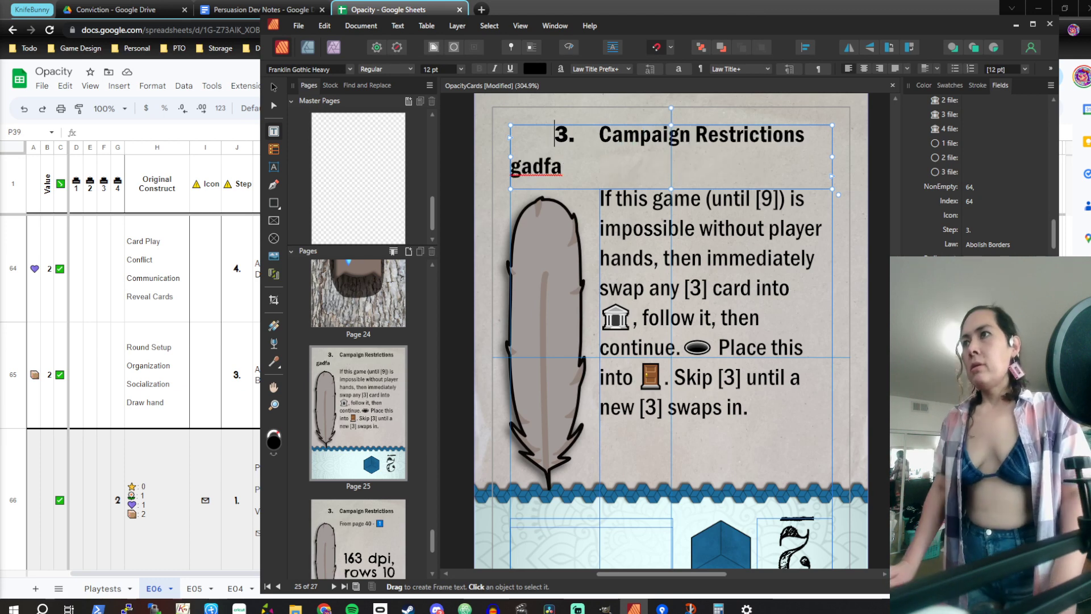
left_click(589, 162)
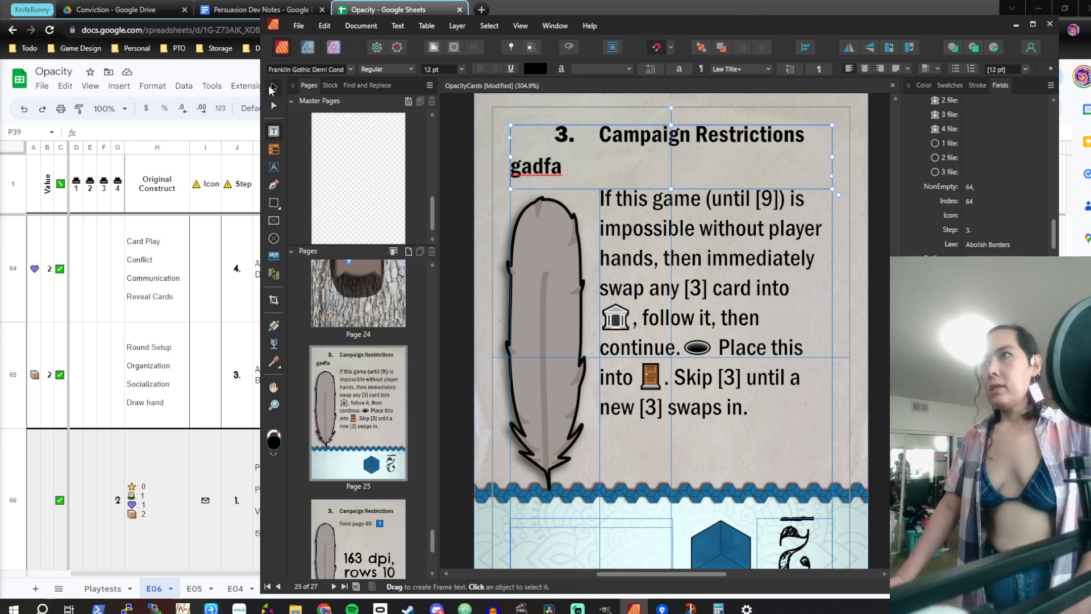
right_click(569, 150)
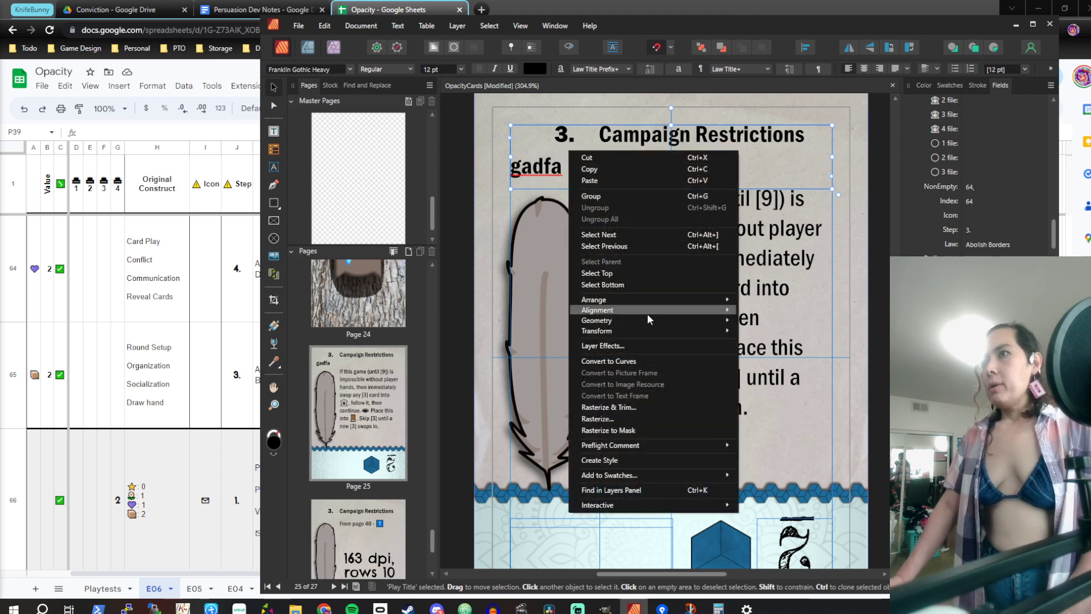
left_click(534, 134)
right_click(534, 136)
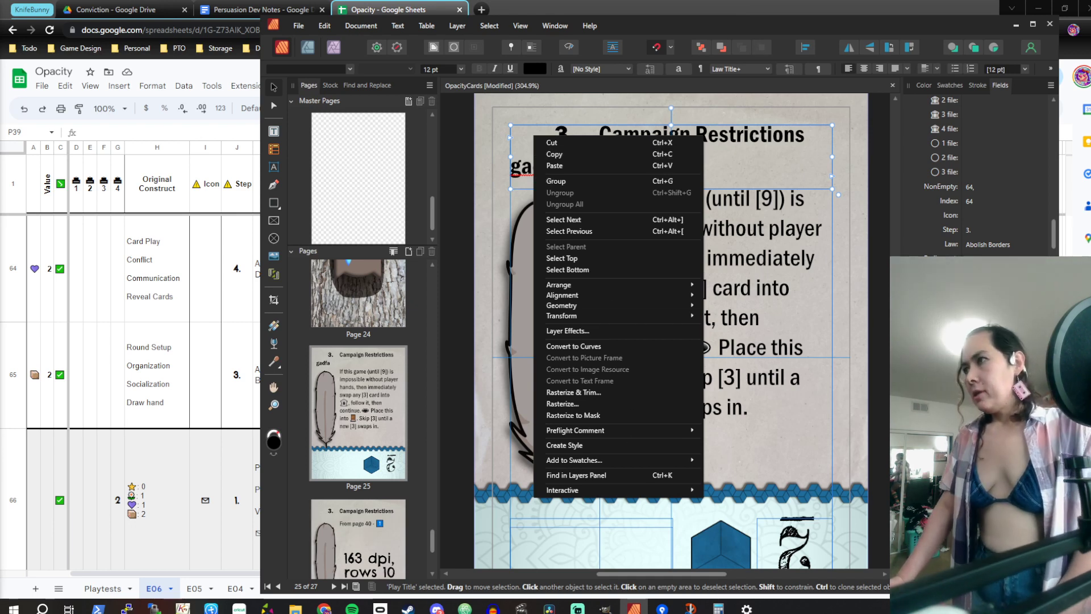
key("Escape")
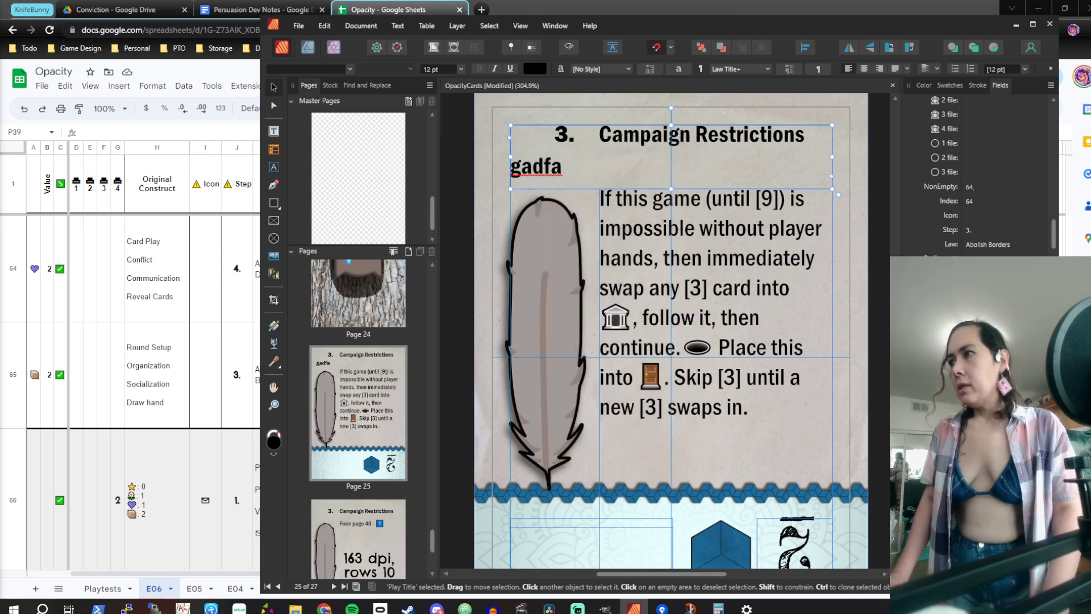
right_click(961, 364)
left_click(769, 130)
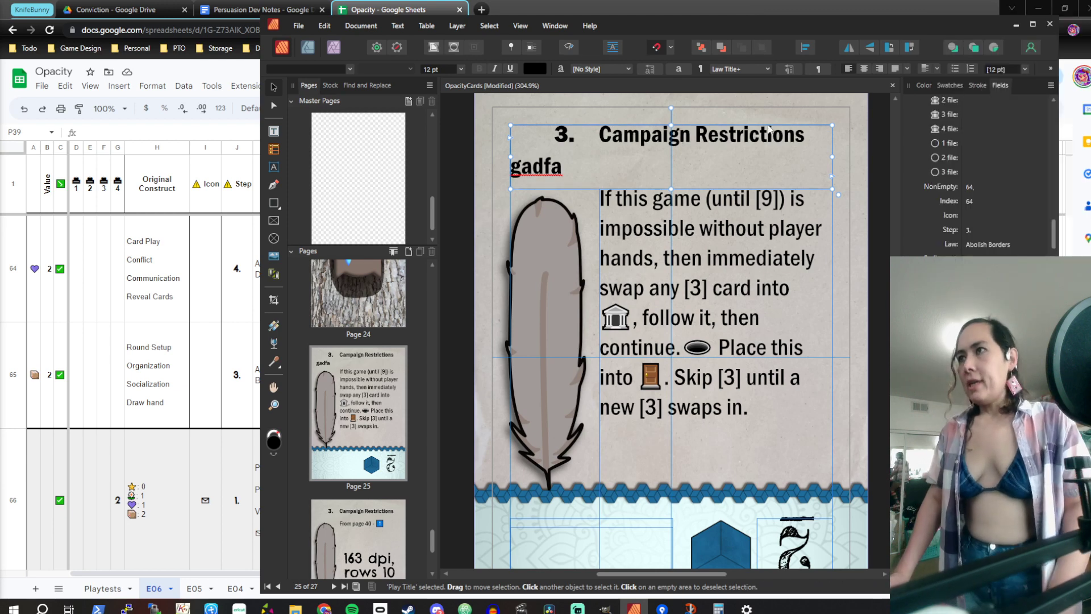
Duplicate the title frame and narrow the two frames so they sit side by side, meeting at the body text's left edge
left_click(600, 134)
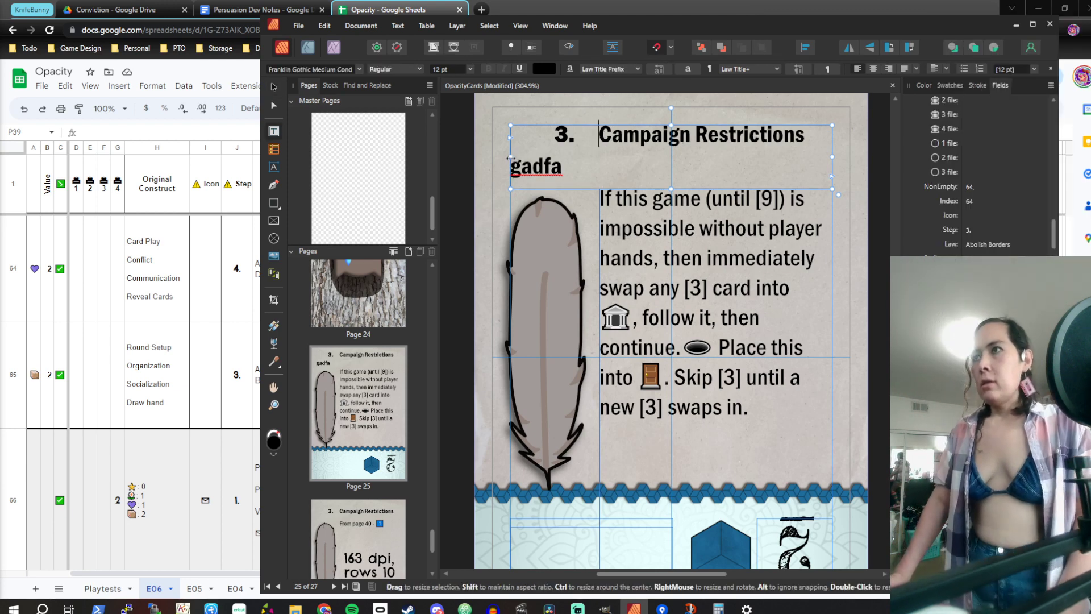
left_click_drag(510, 158, 599, 158)
left_click(554, 162)
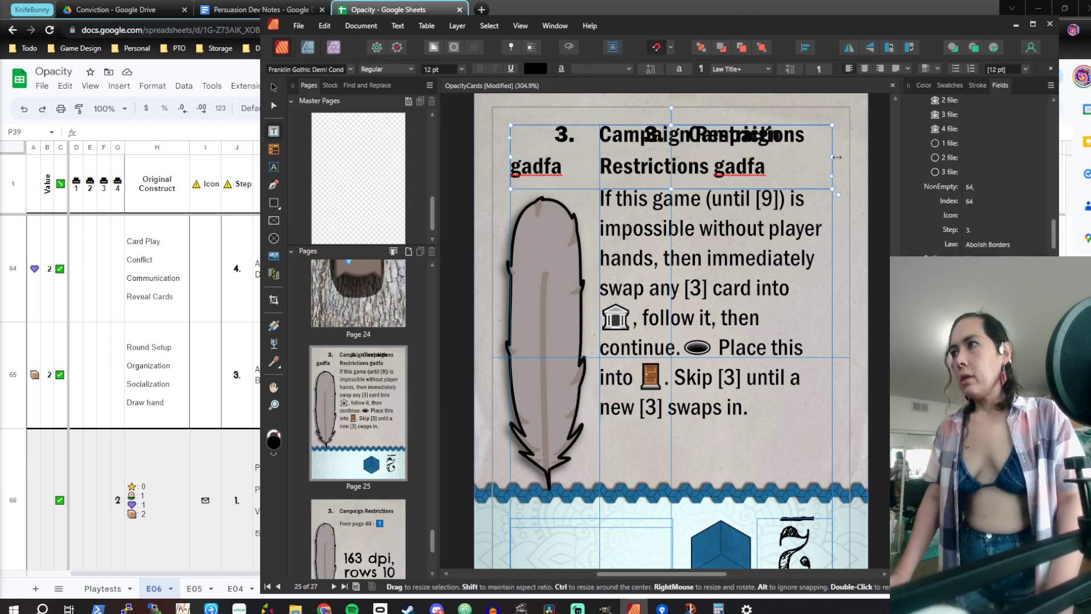
left_click_drag(836, 157, 605, 166)
Delete the title text after "3." in the narrow frame above the feather, and remove the gap before the number
left_click(575, 147)
key("ctrl+shift+End")
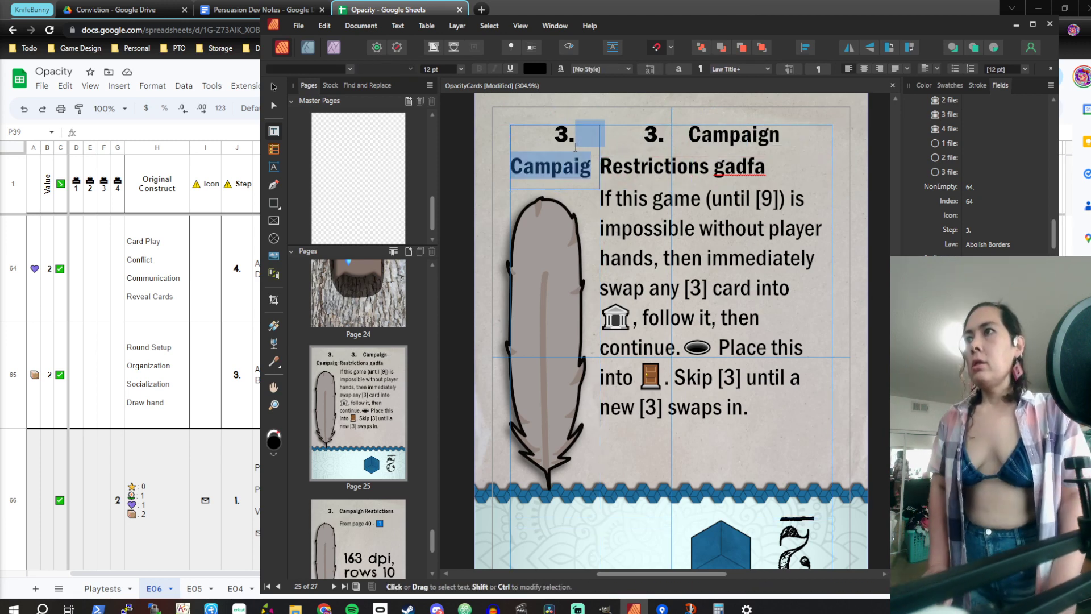
key("Delete")
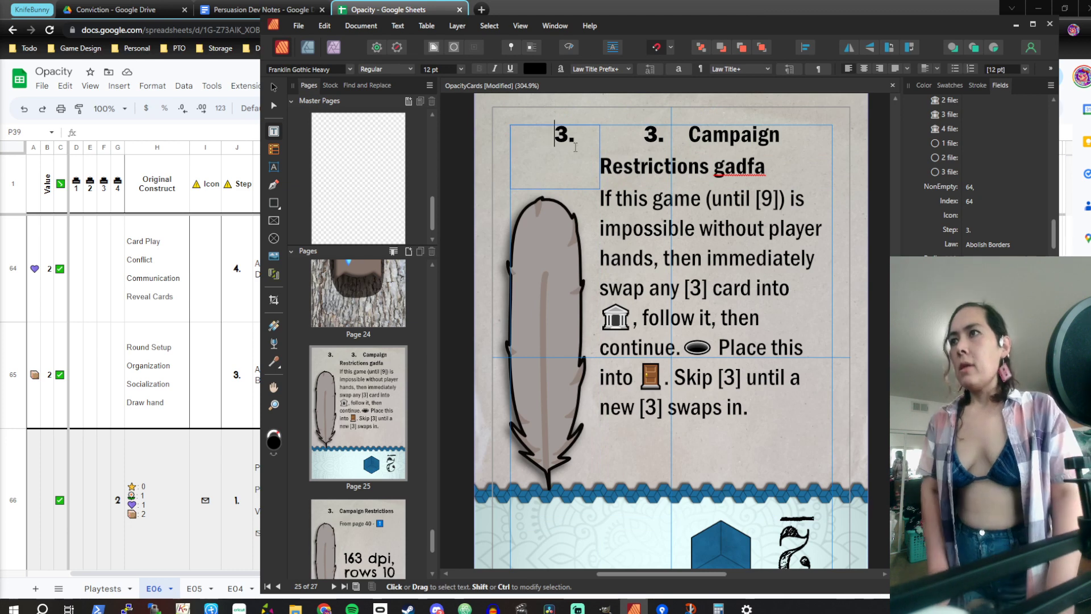
key("ctrl+l")
key("Escape")
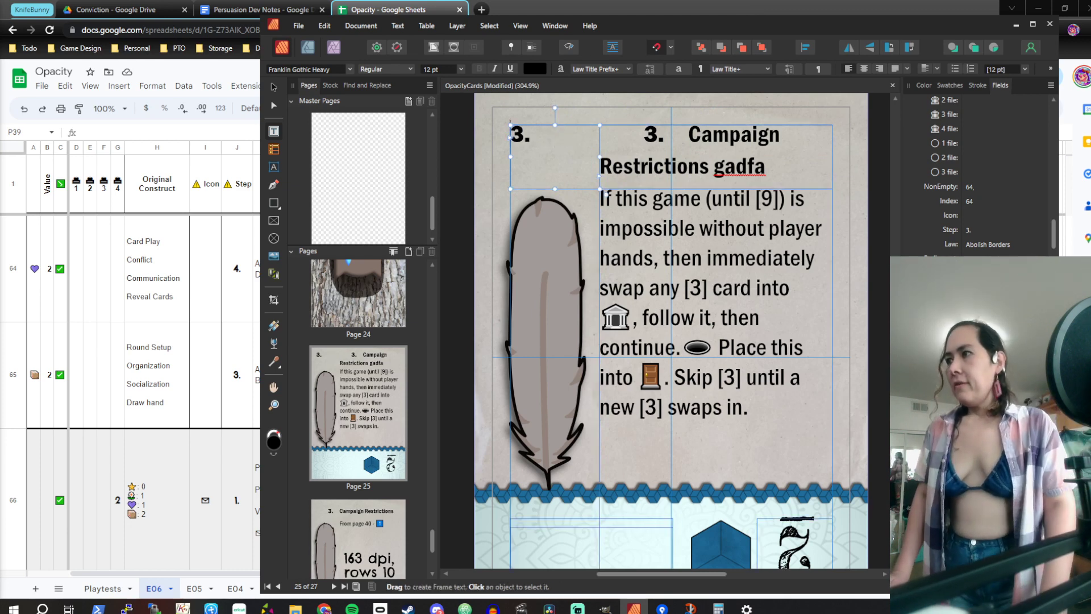
Try indenting the "3." inside its narrow frame, and remove the indent again
left_click(540, 141)
key("Home")
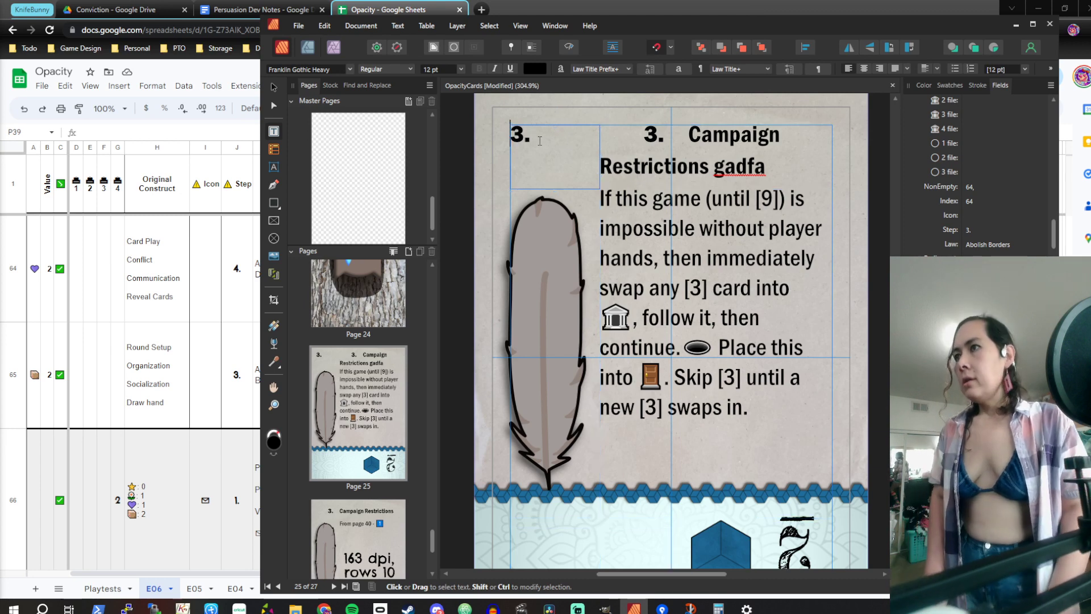
key("Tab")
key("Tab")
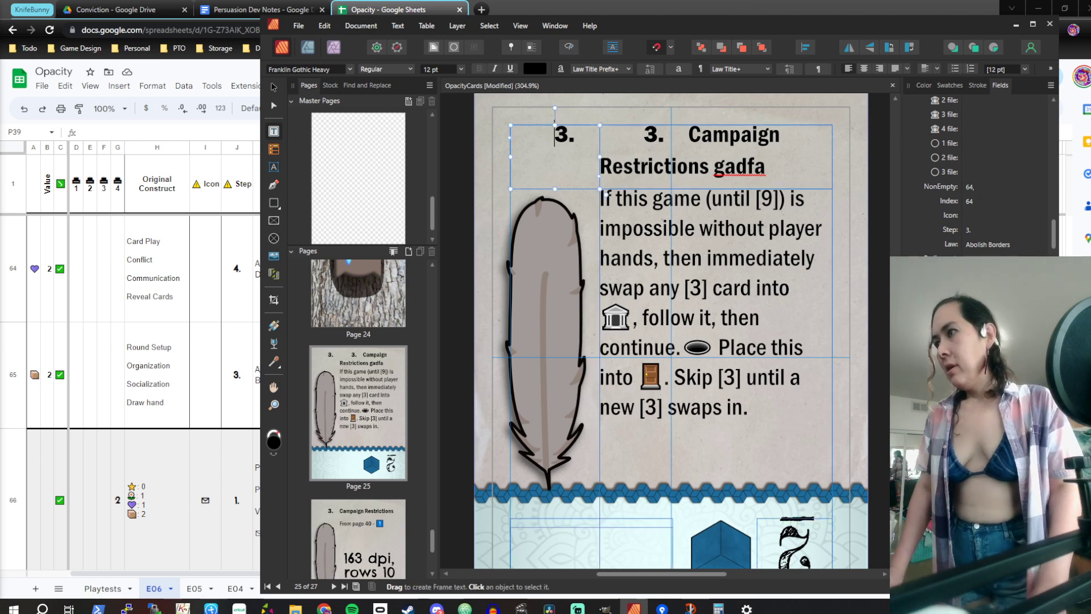
key("BackSpace")
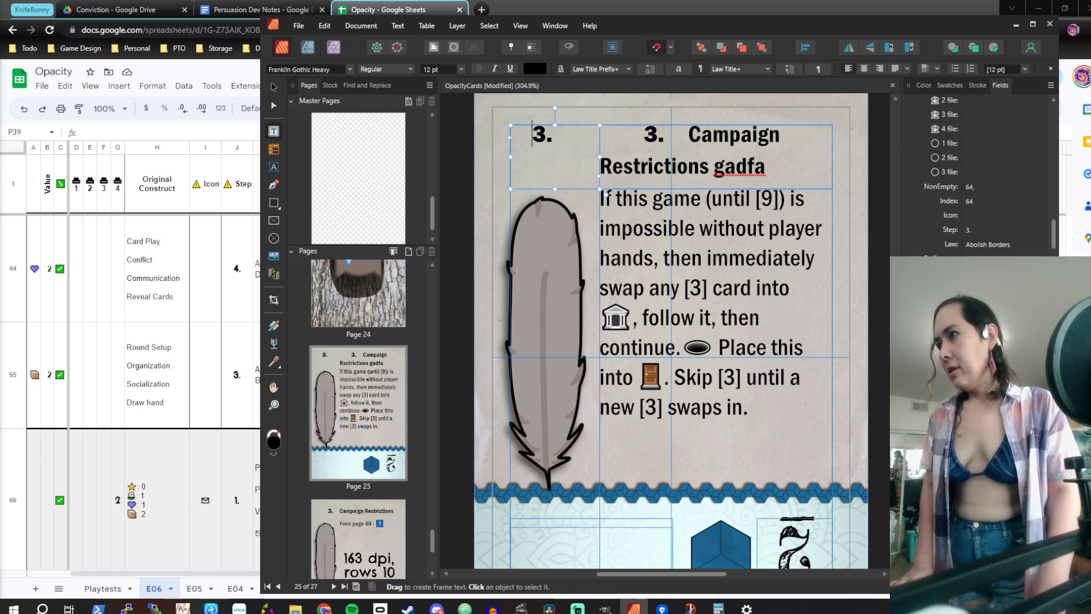
key("BackSpace")
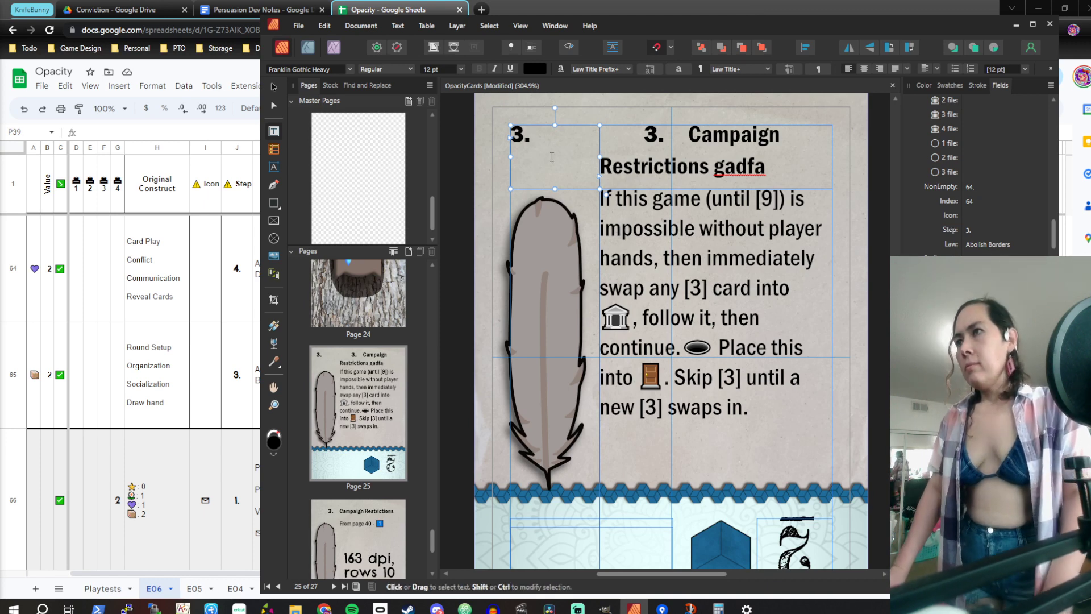
key("Left")
key("Left")
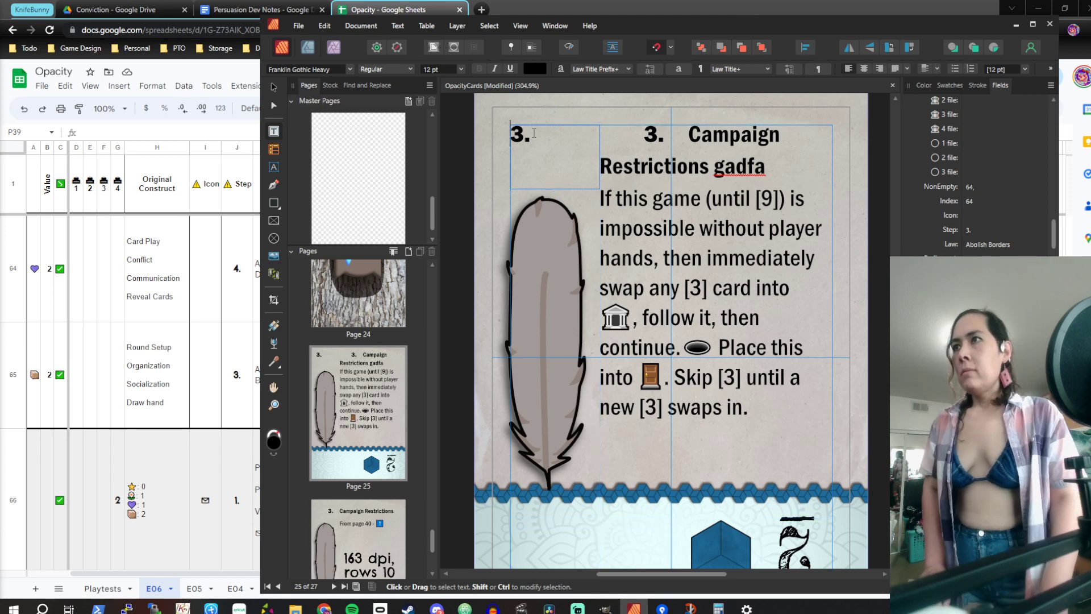
Delete the "3." from the narrow frame above the feather and leave text editing
key("Delete")
key("Delete")
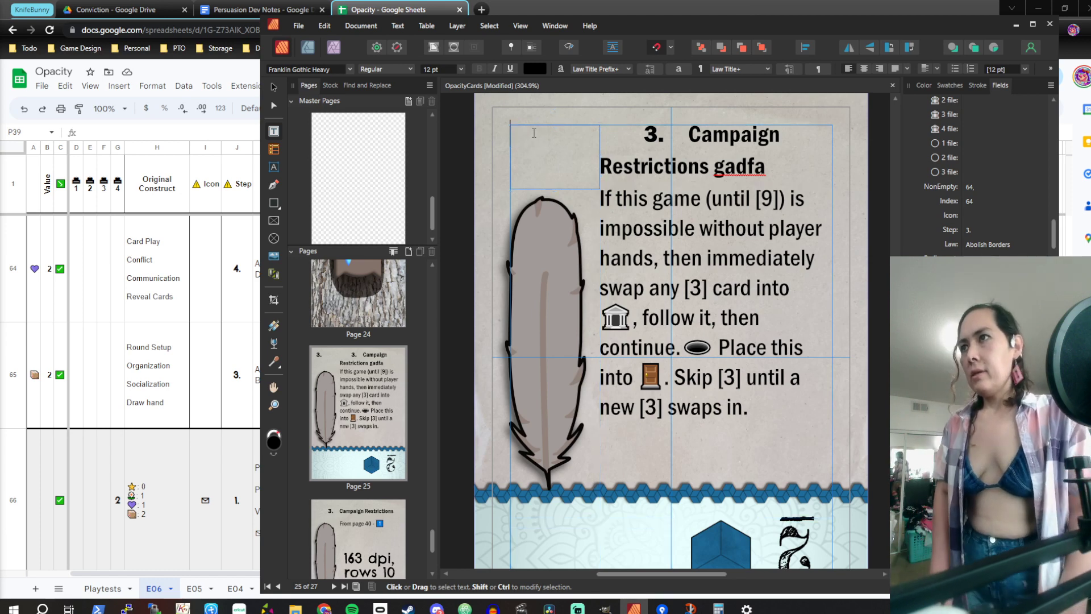
key("Escape")
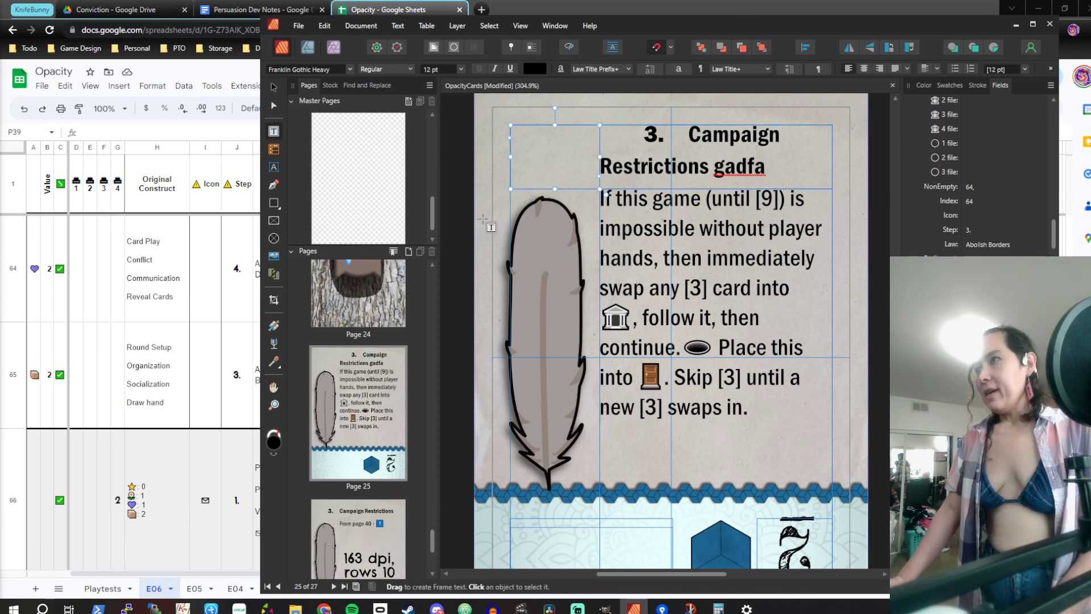
Open the data merge settings and step the cards.csv preview back from record 64 to record 59
left_click(554, 25)
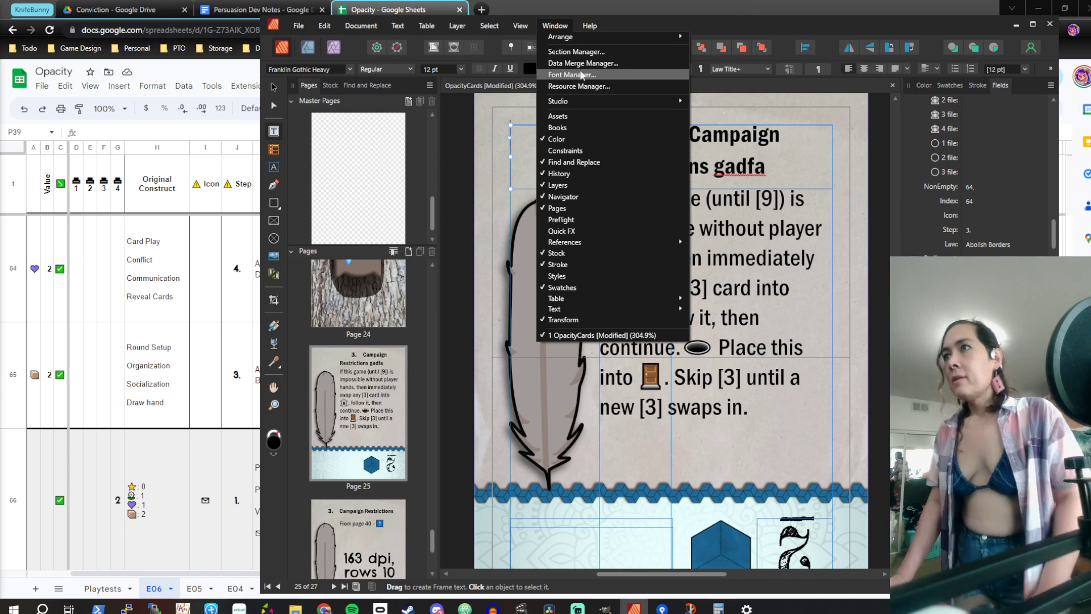
left_click(580, 65)
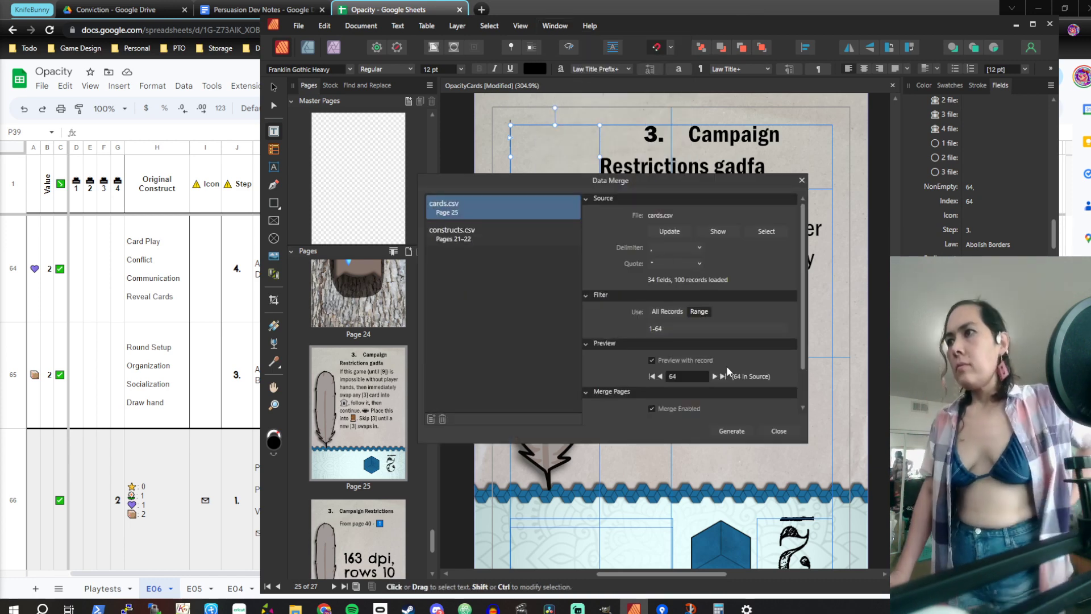
left_click(683, 377)
left_click(660, 376)
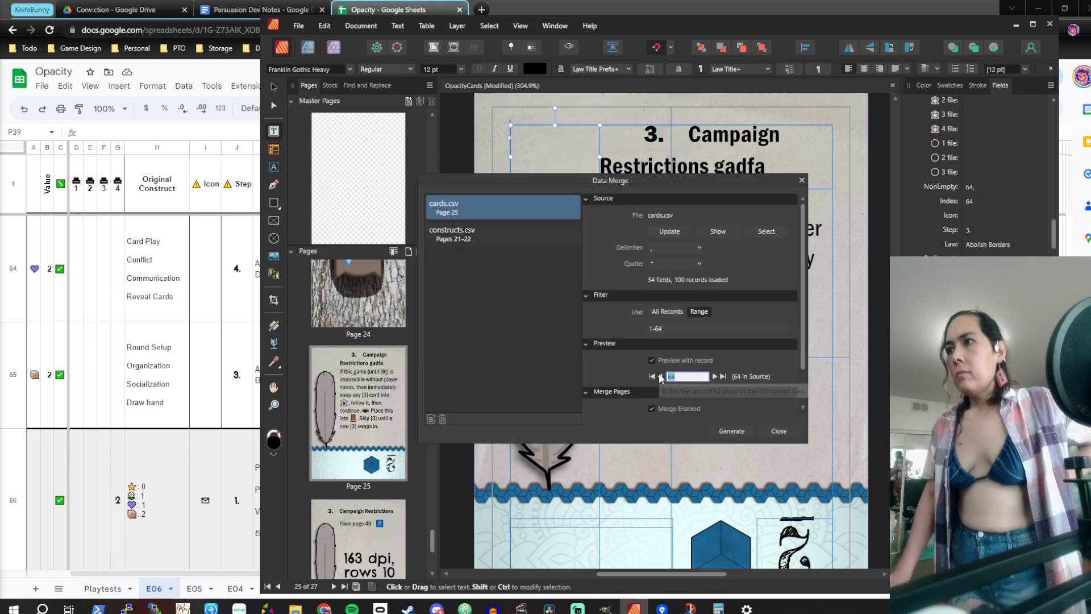
left_click(659, 376)
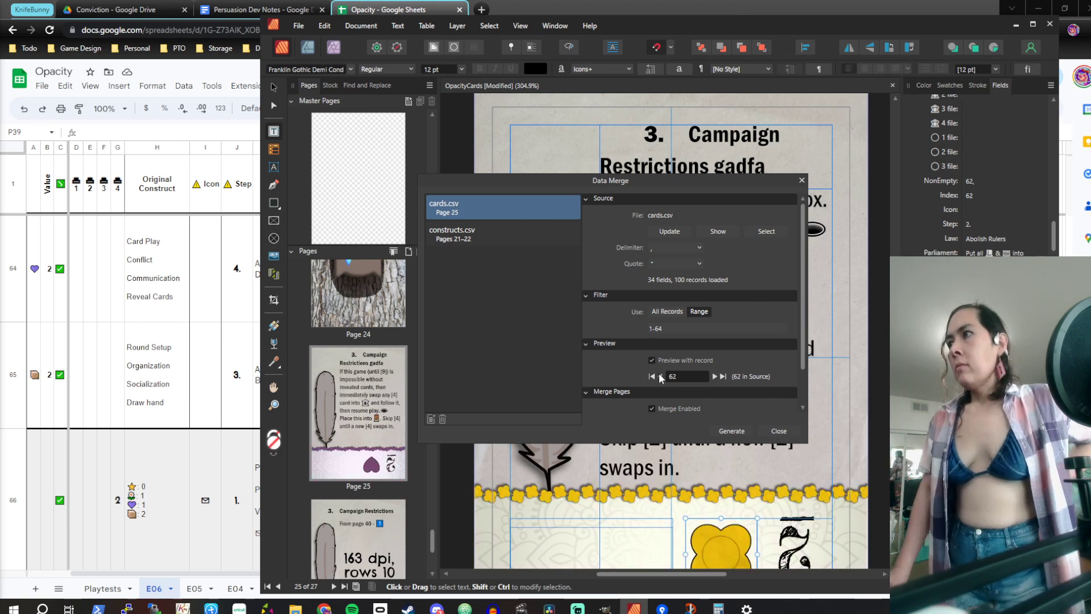
left_click(659, 376)
left_click(660, 377)
left_click(660, 376)
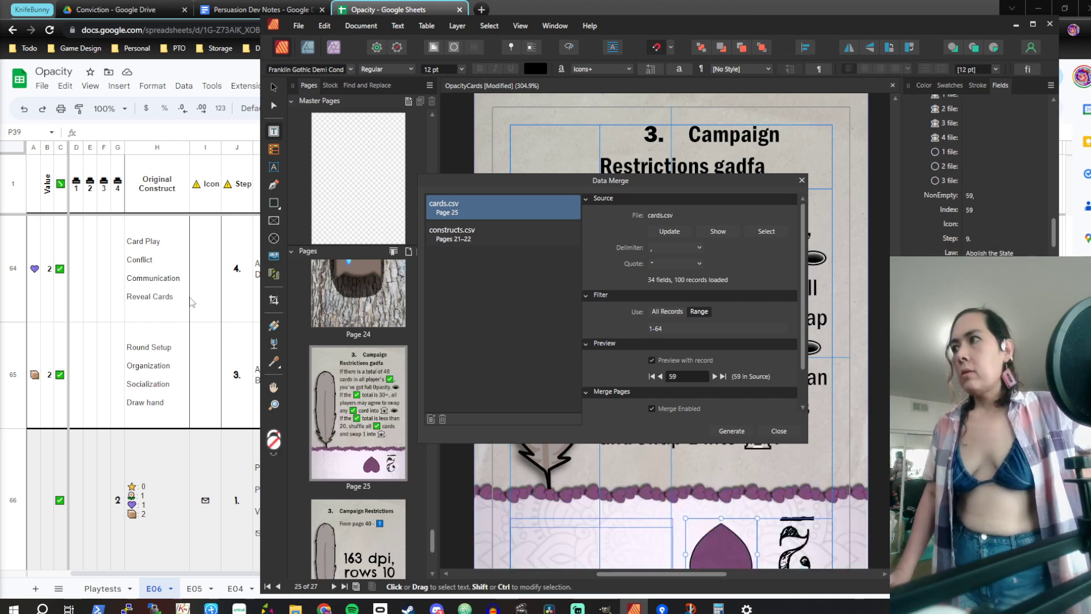
Check the Opacity spreadsheet for a card row with an icon before its step number, and return to the card layout
left_click(187, 301)
scroll(192, 302, "up", 10)
scroll(191, 302, "up", 6)
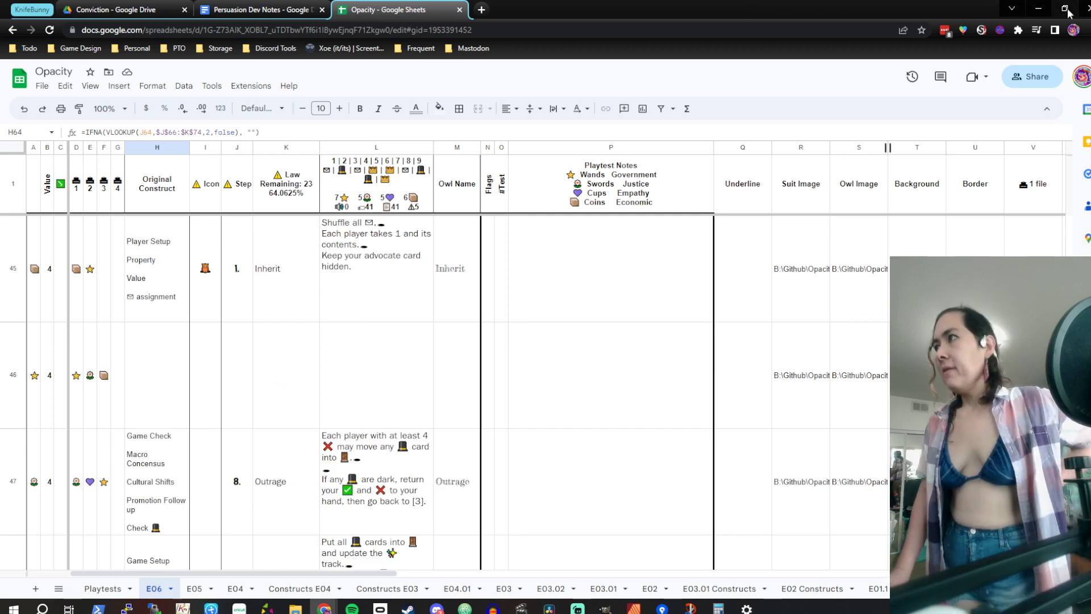
left_click(1039, 8)
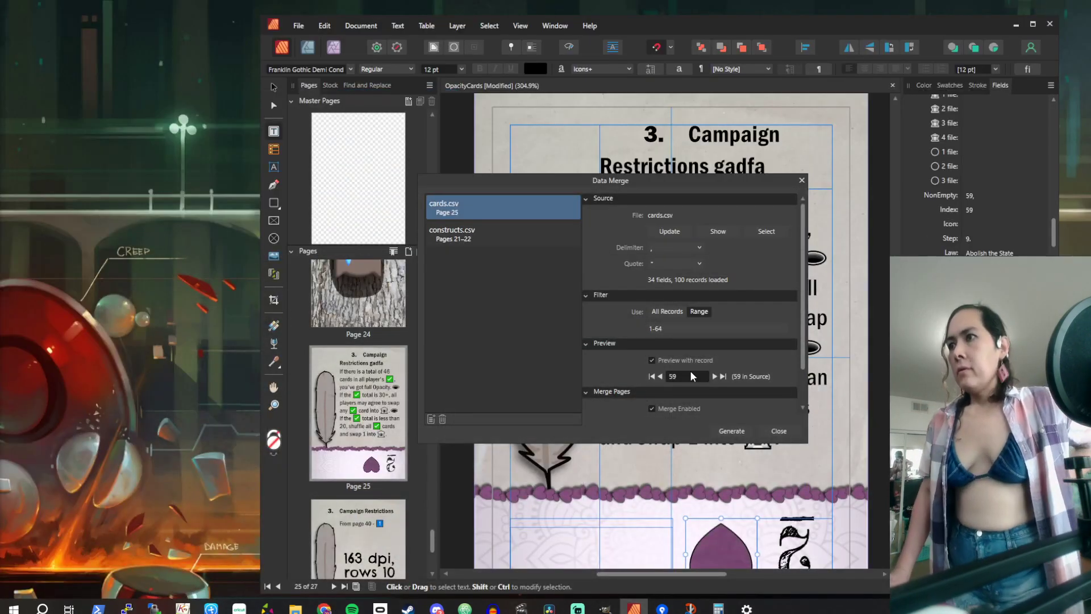
Preview record 46 of cards.csv, step back to record 44, and close the data merge settings
left_click(697, 376)
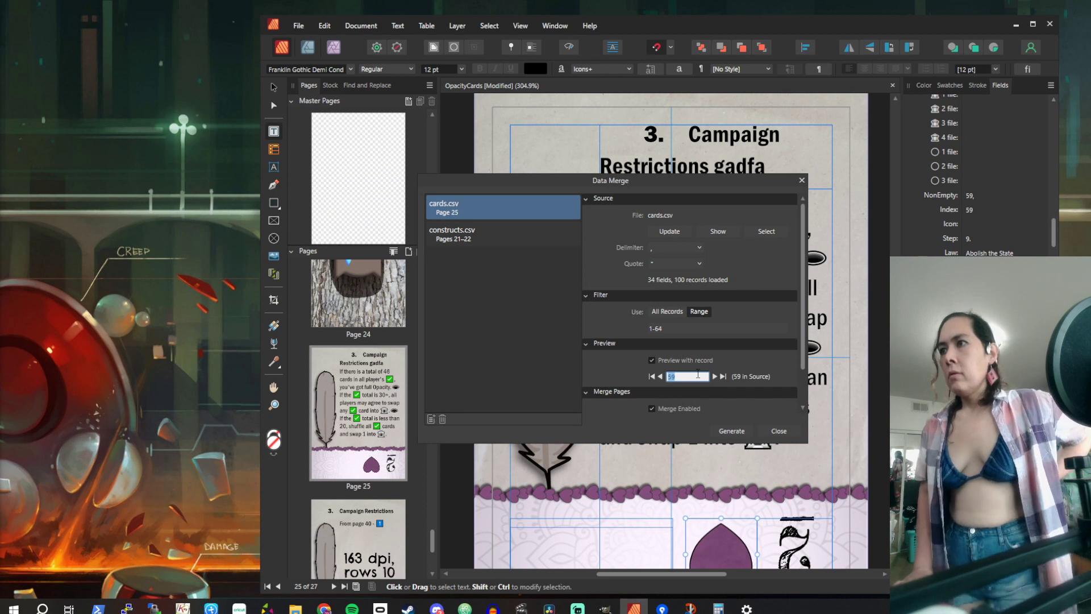
key("Return")
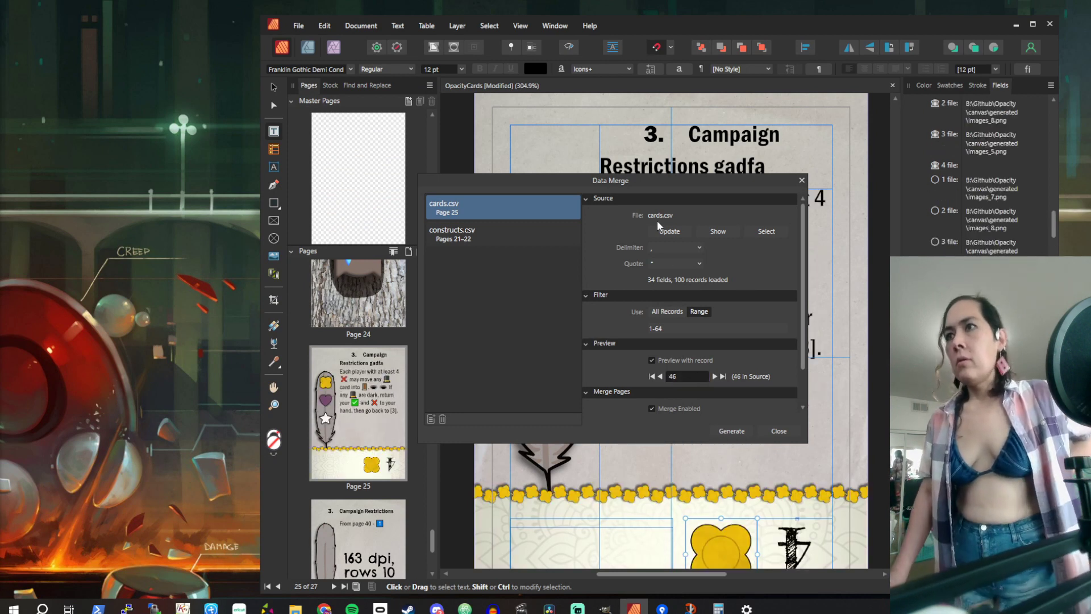
scroll(1029, 168, "up", 3)
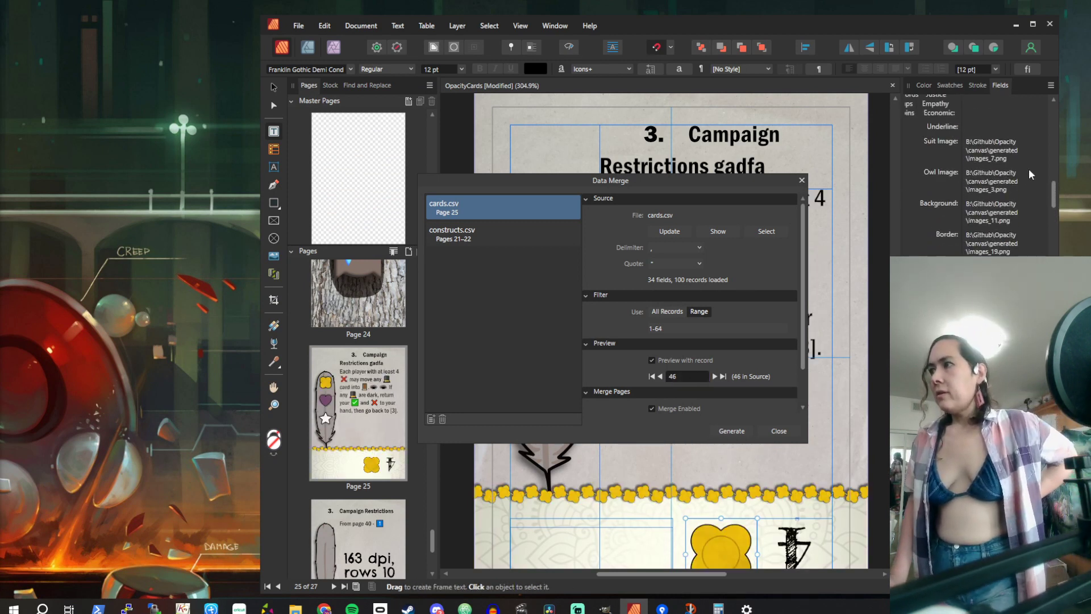
scroll(1029, 168, "down", 5)
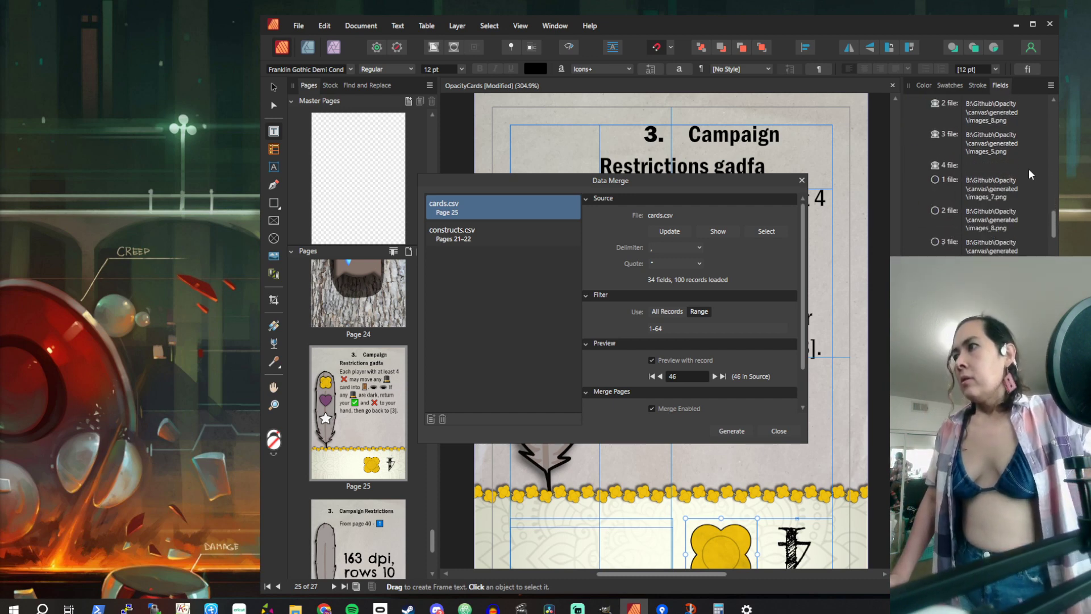
scroll(1029, 169, "down", 3)
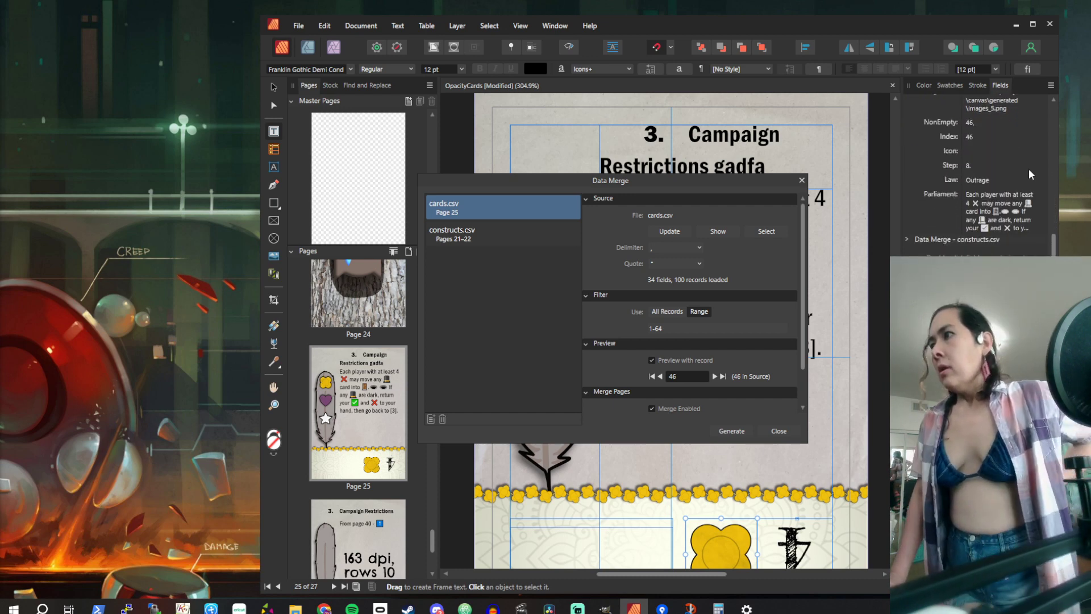
left_click(658, 377)
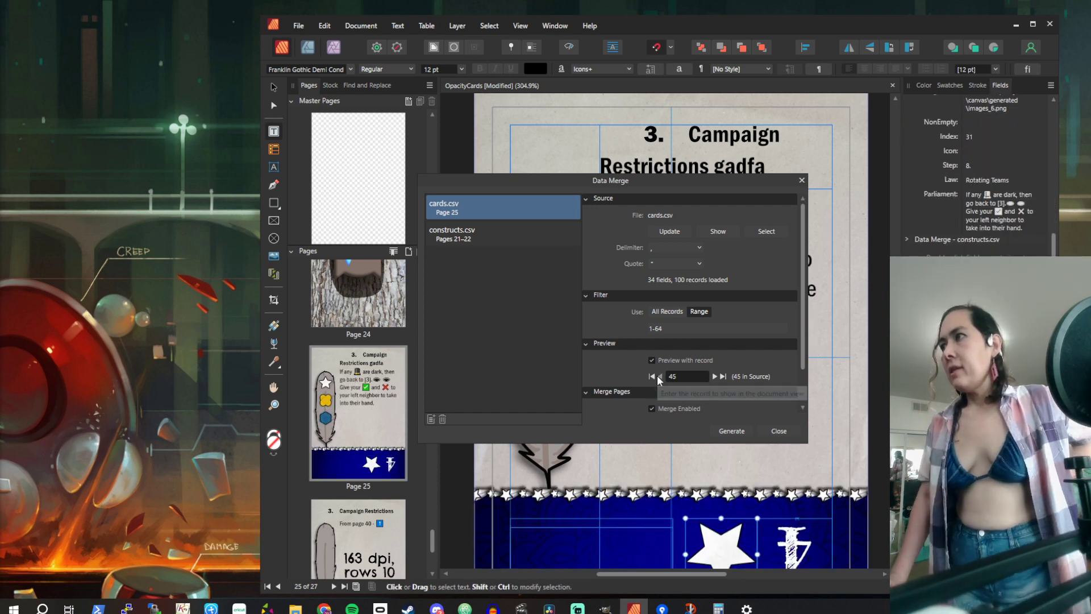
left_click(658, 377)
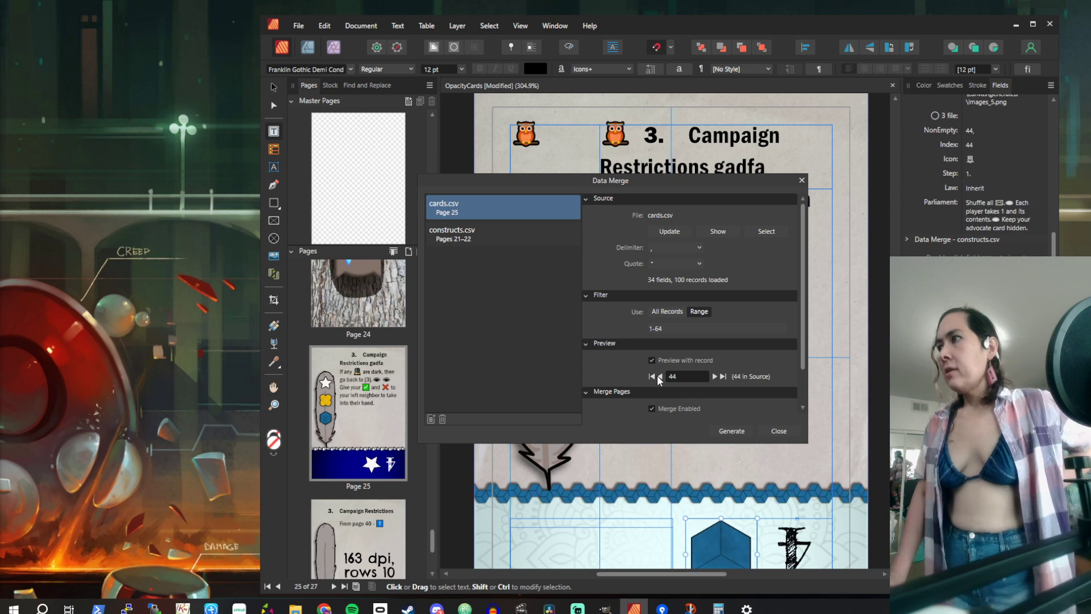
left_click(800, 181)
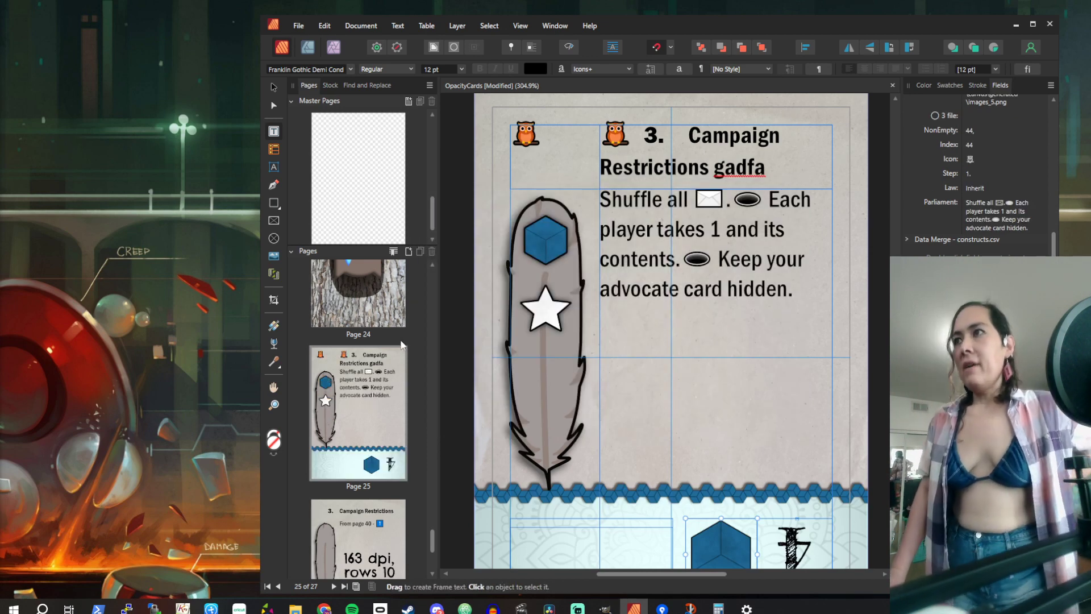
Delete the owl icon and gap before "3." in the title frame, and narrow the separate icon frame to fit its owl
left_click(637, 135)
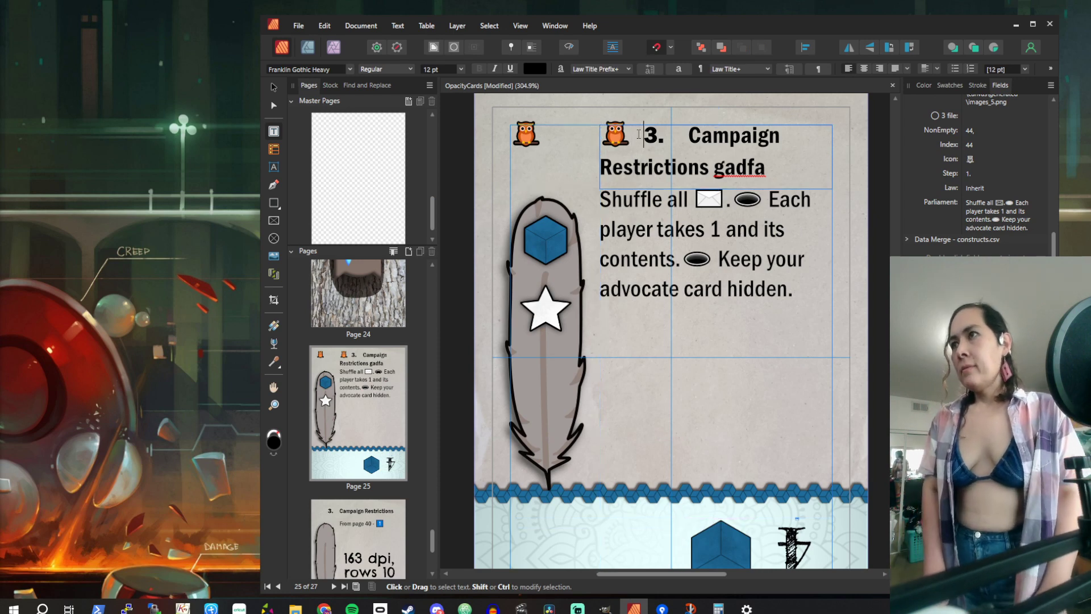
key("BackSpace")
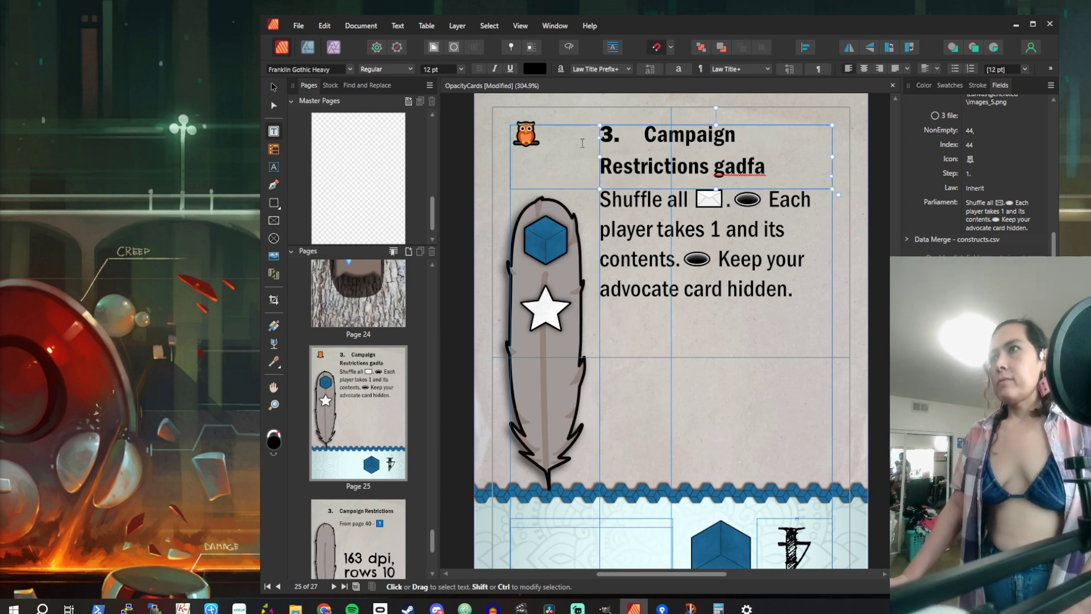
left_click(581, 140)
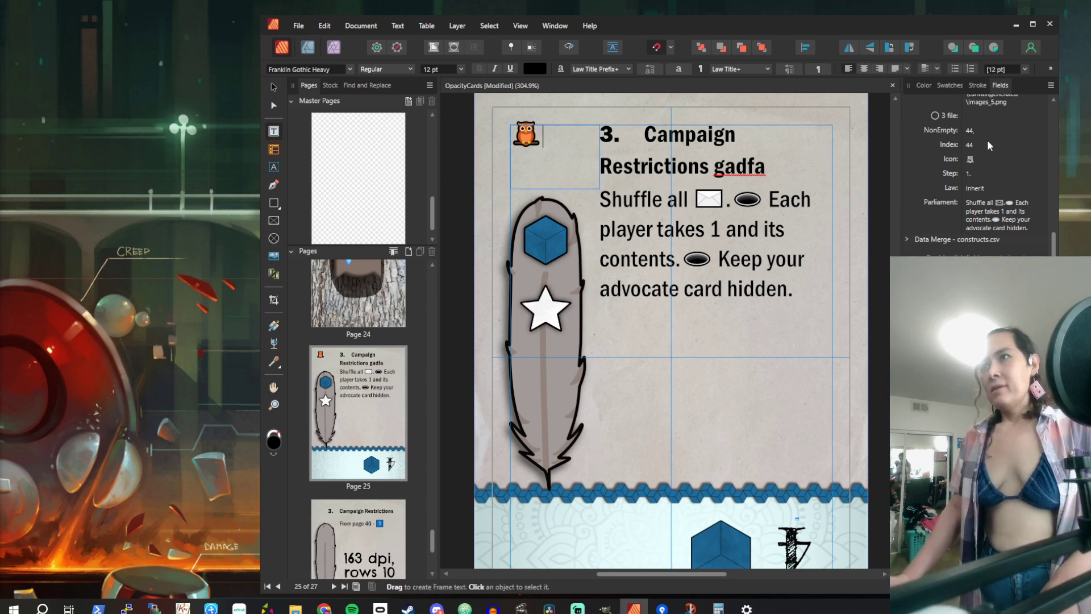
key("BackSpace")
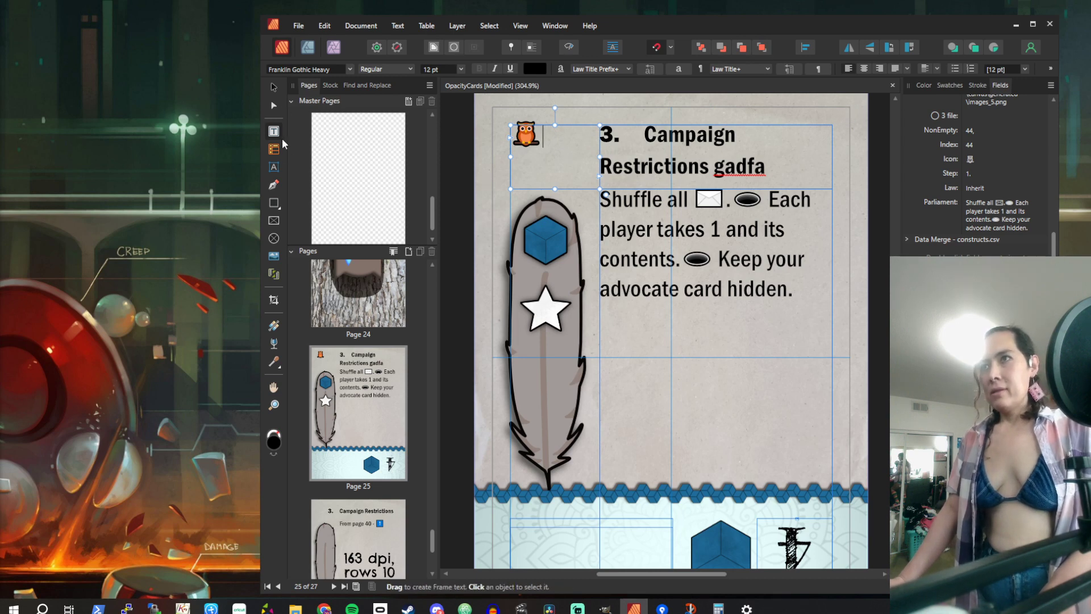
left_click(273, 88)
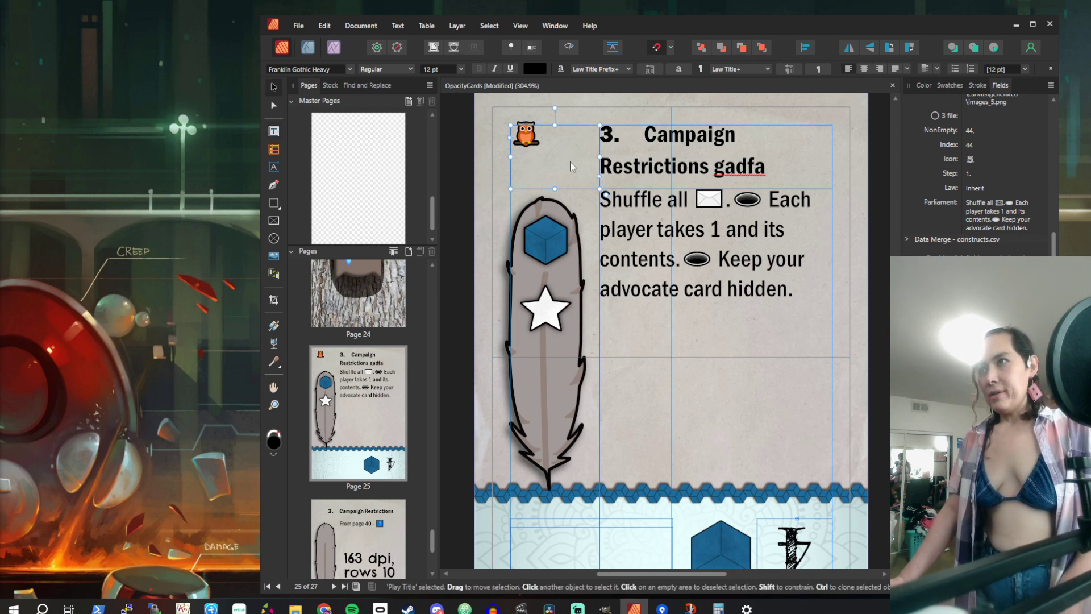
left_click_drag(599, 157, 544, 162)
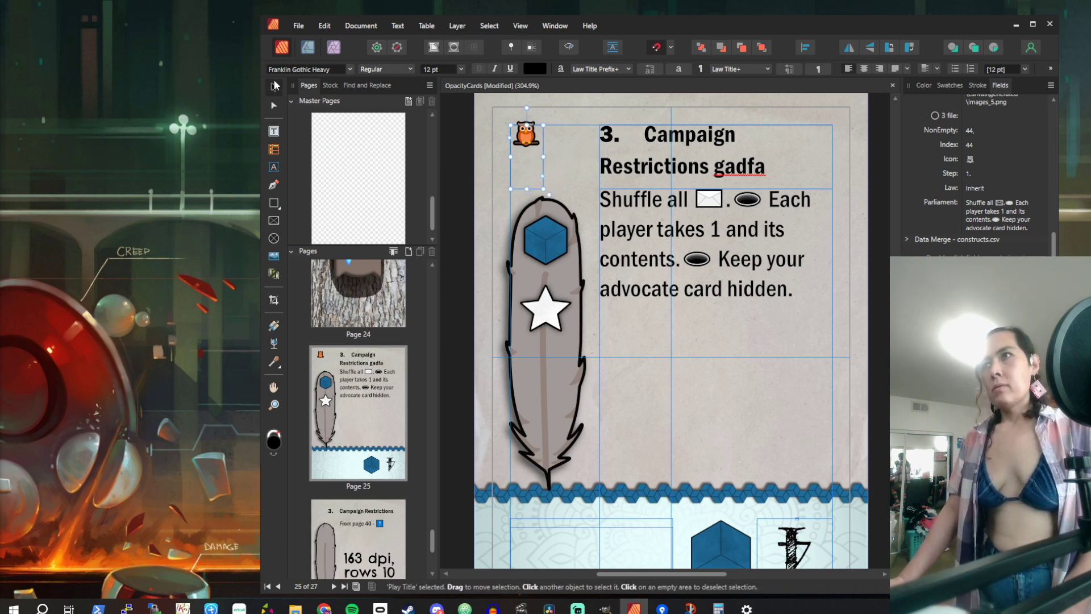
Duplicate the owl icon frame beside the original, replace its contents with the Step field, and place it just before the title
left_click_drag(534, 143, 576, 143)
double_click(576, 142)
key("ctrl+a")
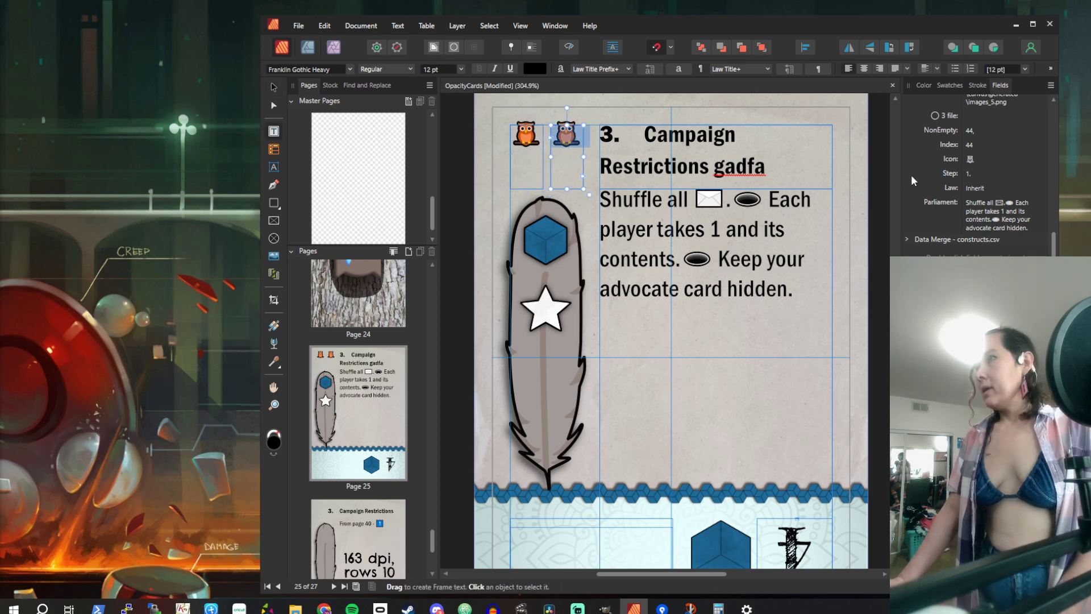
scroll(950, 180, "up", 1)
double_click(950, 181)
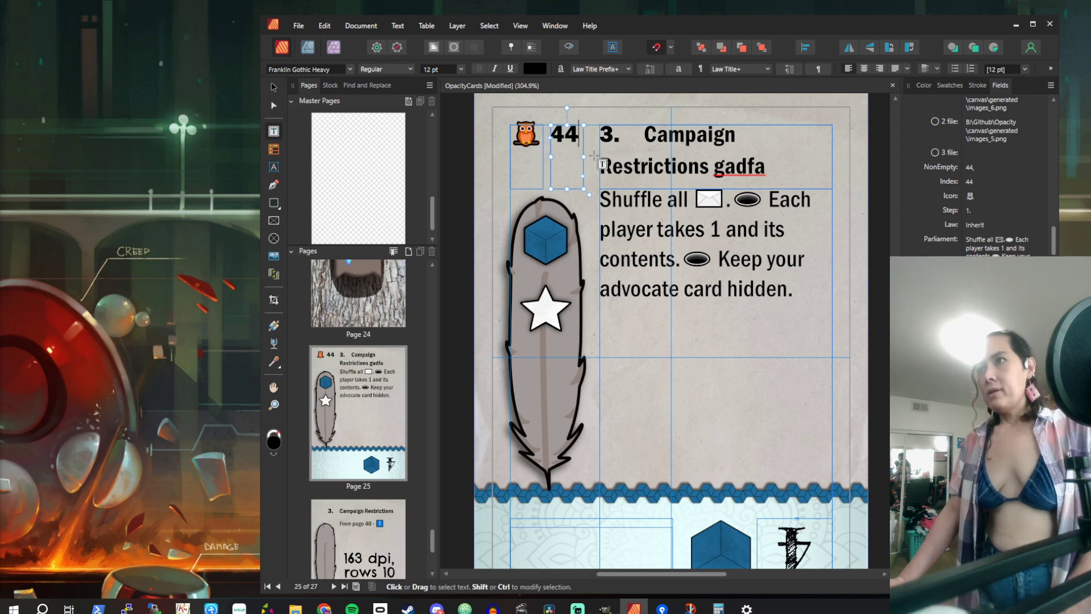
key("ctrl+a")
double_click(953, 212)
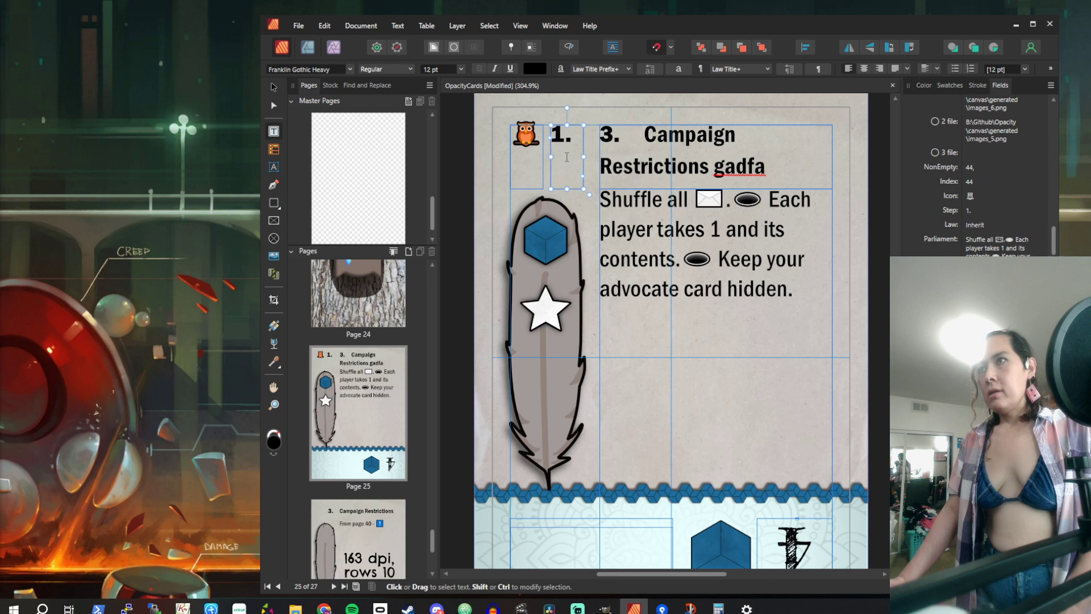
left_click(273, 87)
left_click_drag(568, 146, 575, 146)
Delete the "3." and the gap before "Campaign Restrictions gadfa" in the title frame
left_click(636, 149)
double_click(637, 149)
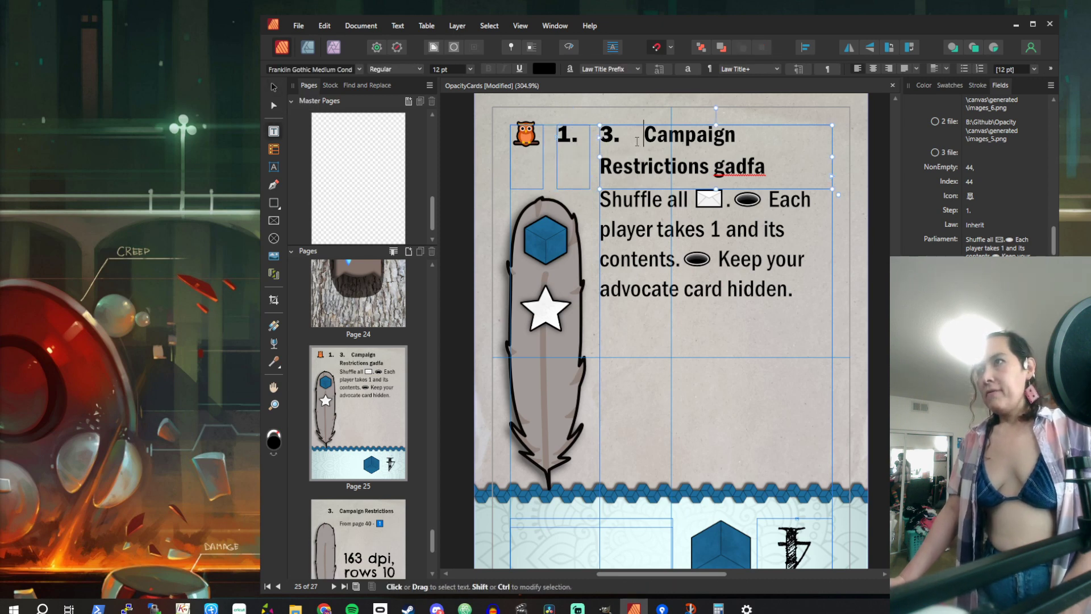
key("BackSpace")
key("BackSpace")
key("BackSpace")
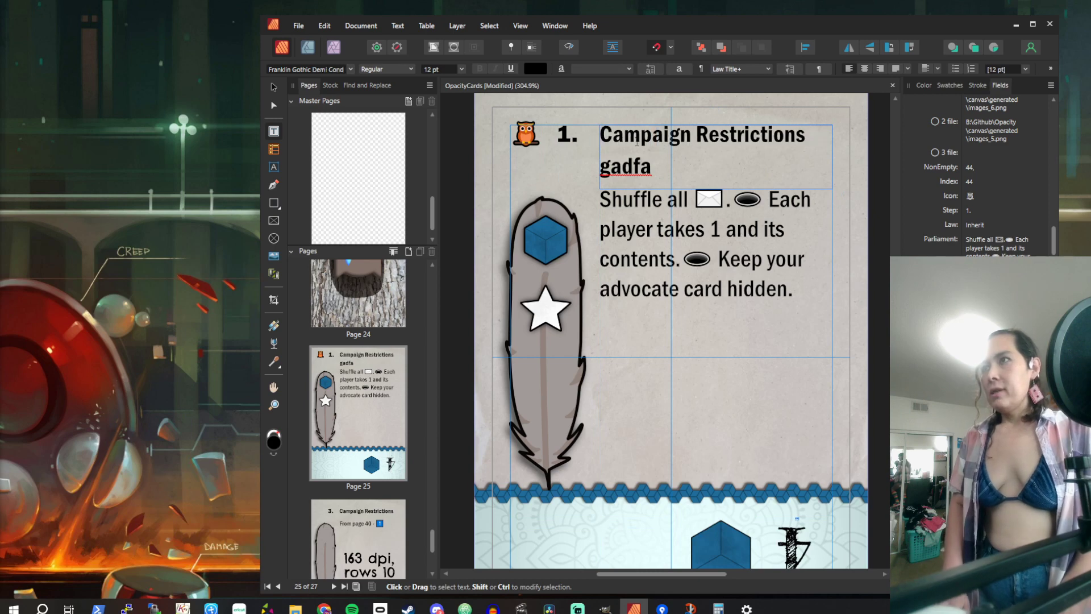
key("End")
key("Left")
key("Down")
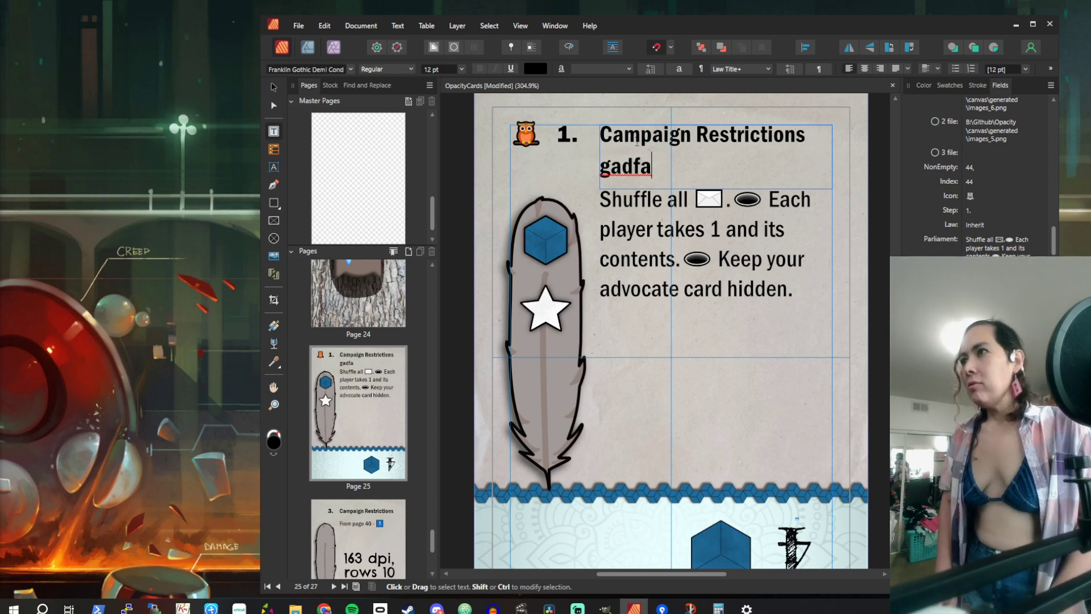
key("Up")
key("Down")
key("Up")
key("Left")
key("Left")
key("Left")
key("Left")
key("Left")
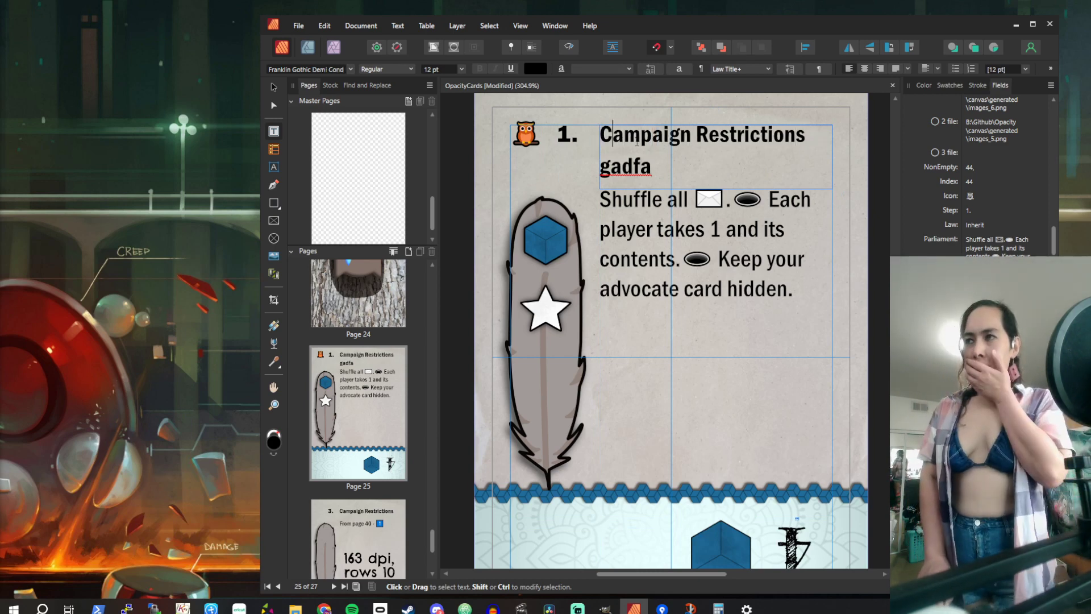
key("Down")
key("End")
key("Up")
key("Down")
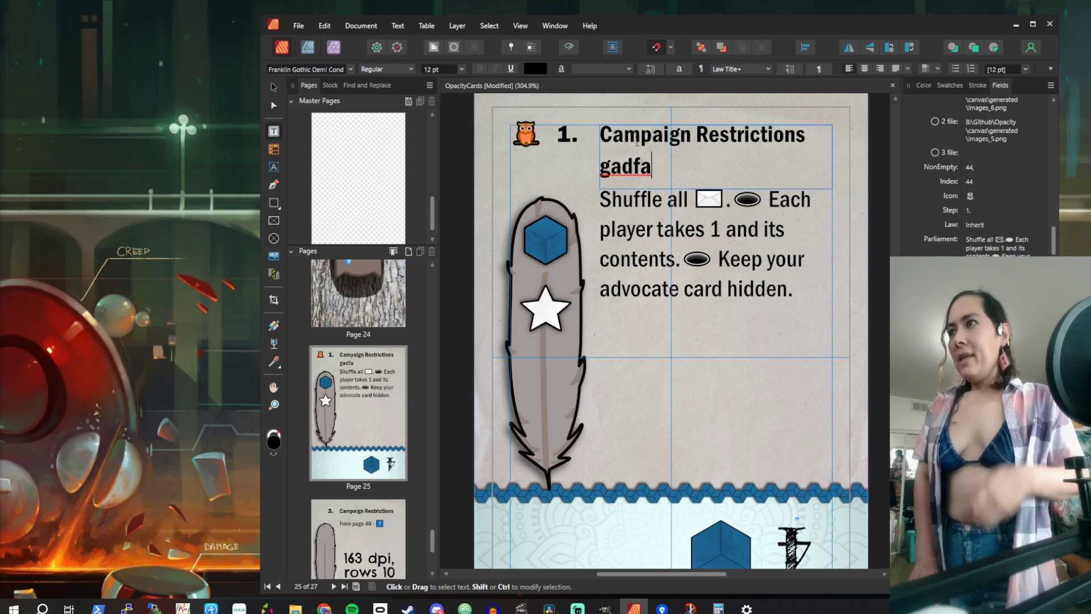
key("Up")
key("Home")
key("shift+Down")
key("shift+End")
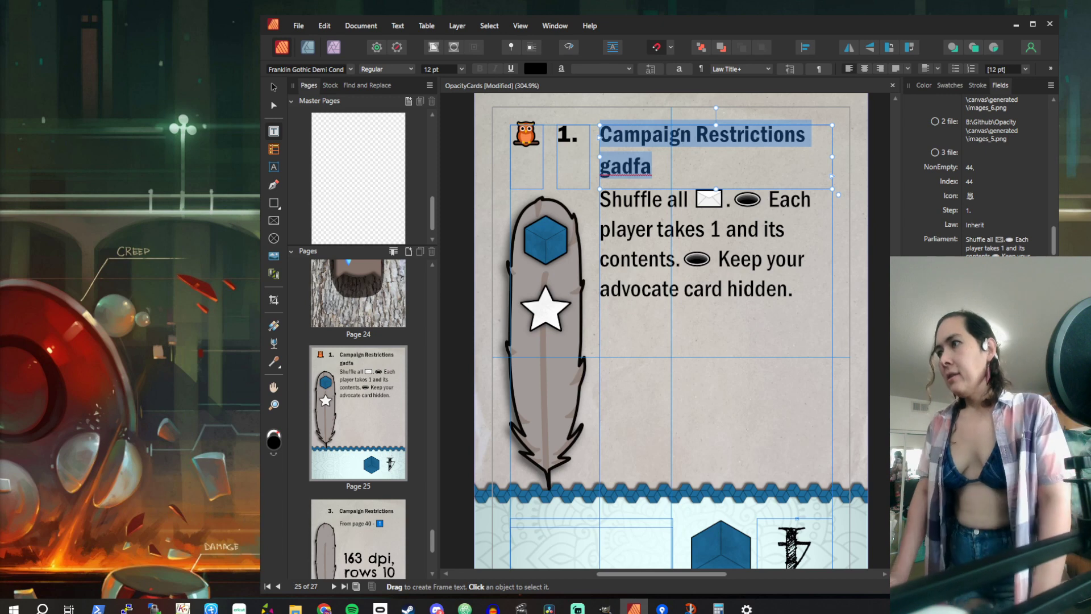
left_click(729, 173)
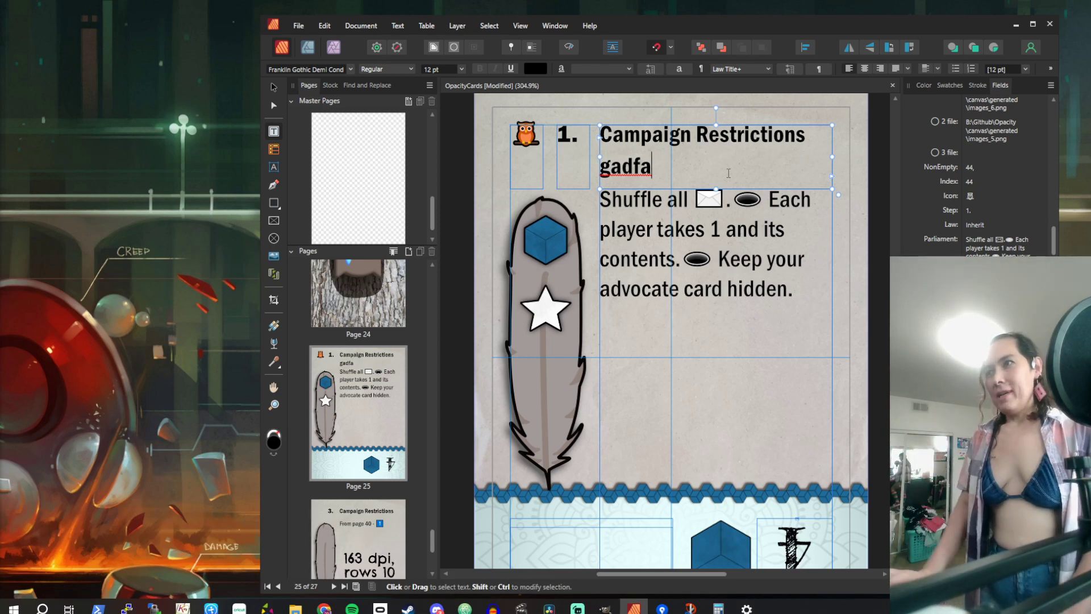
left_click(691, 251)
left_click_drag(632, 242, 633, 217)
left_click(672, 219)
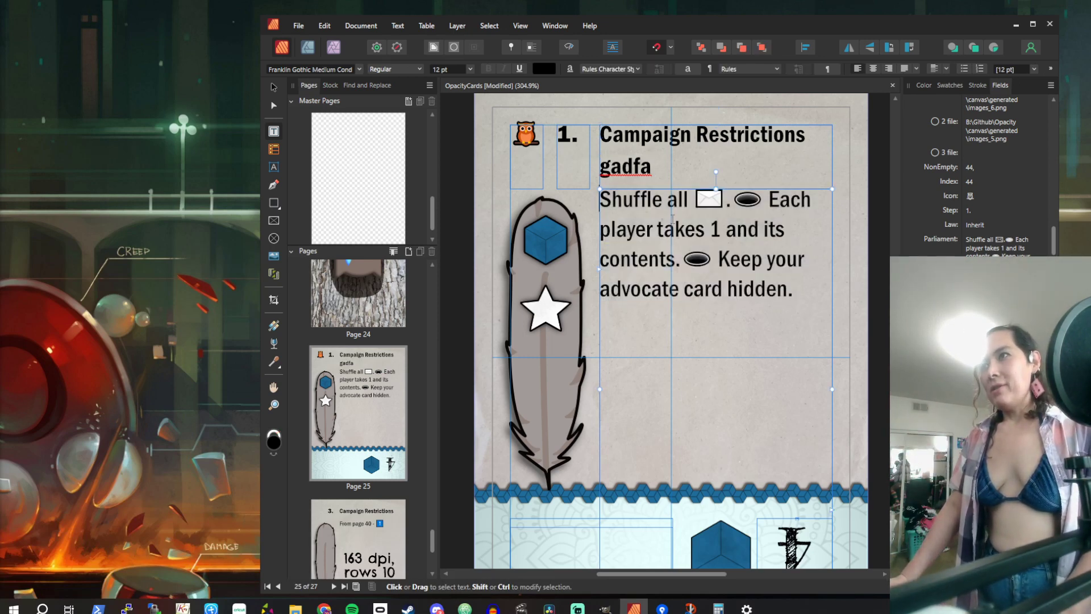
left_click_drag(652, 165, 614, 135)
left_click(673, 158)
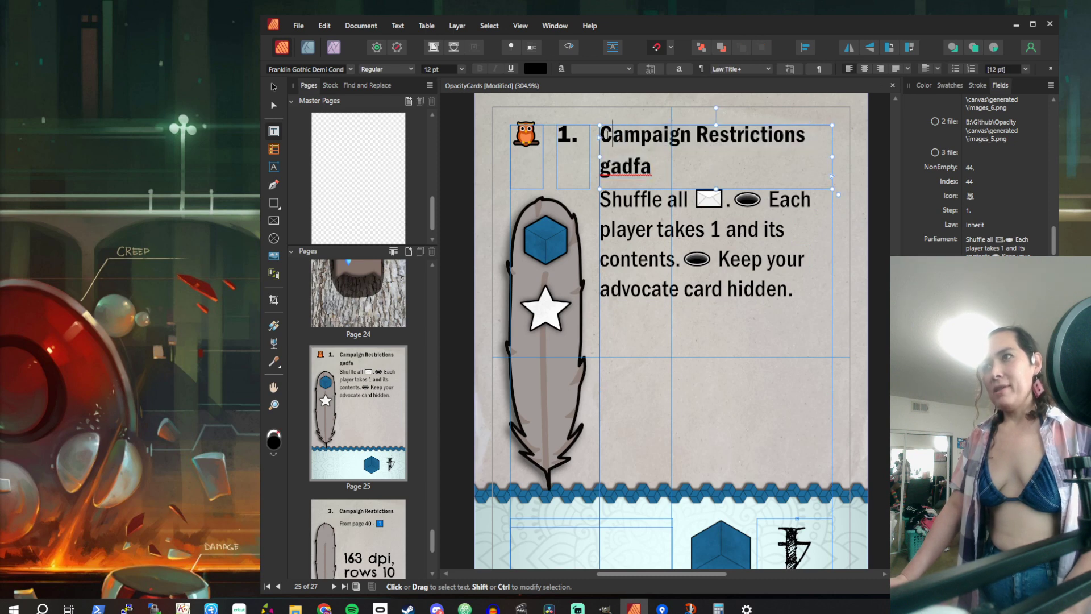
Compare the text formatting of the card's title with that of the rules text below it
left_click_drag(678, 162, 588, 128)
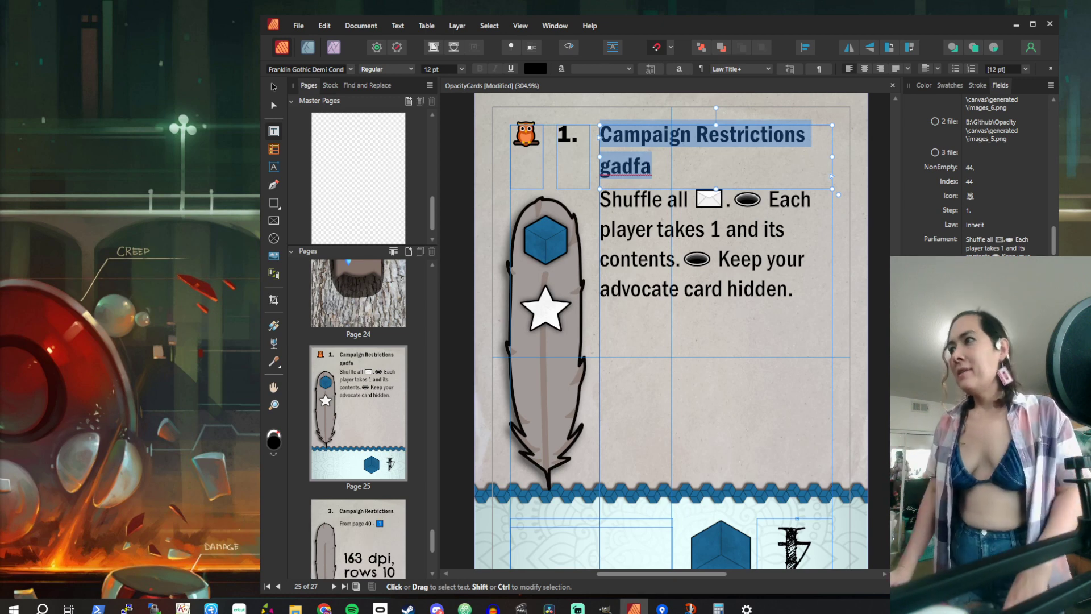
left_click(602, 200)
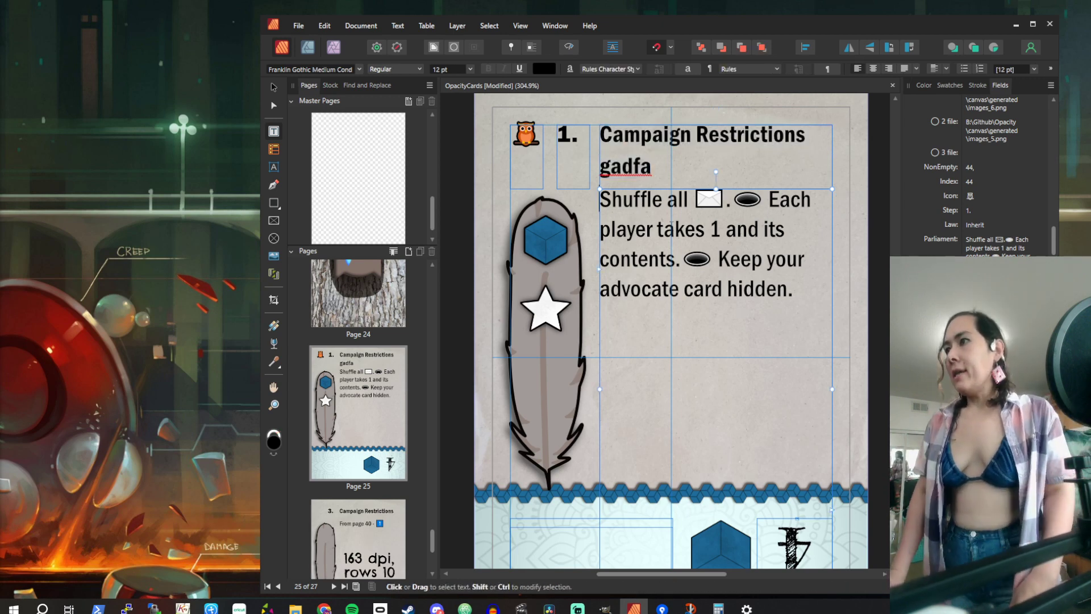
key("ctrl+a")
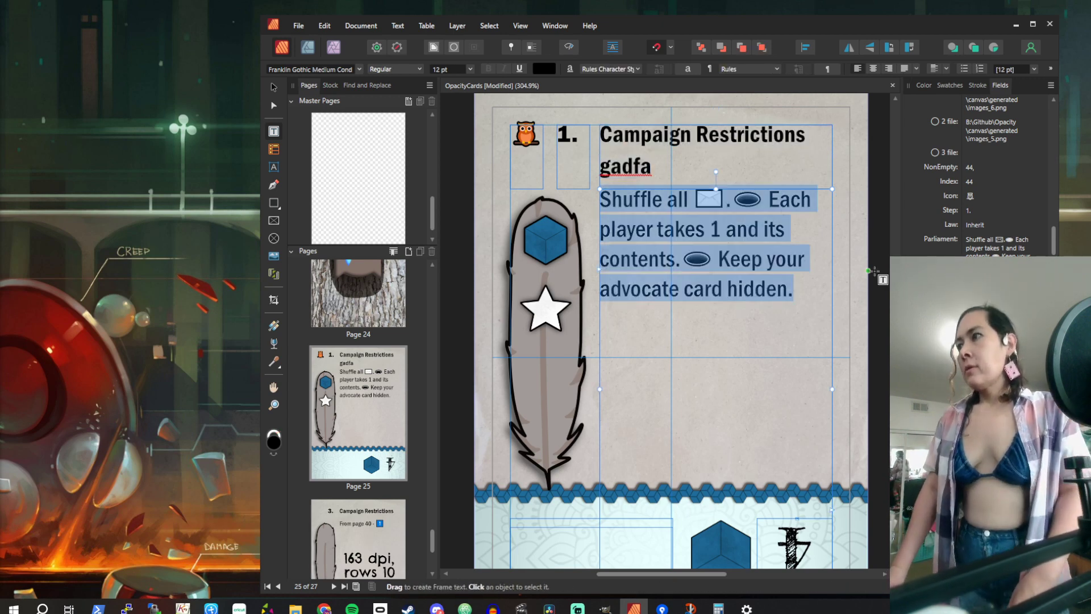
triple_click(727, 154)
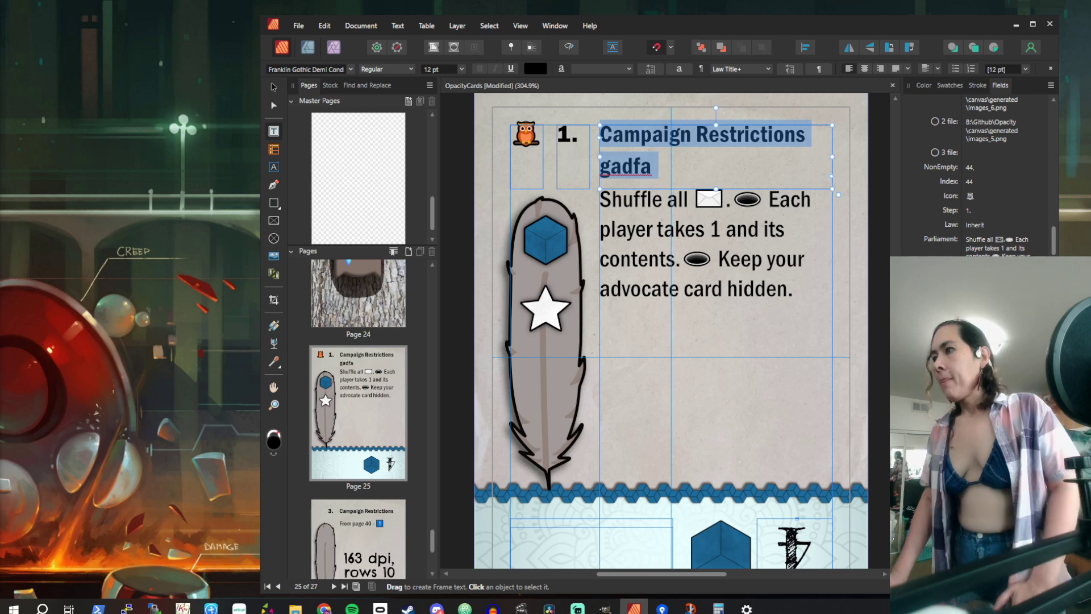
left_click(696, 224)
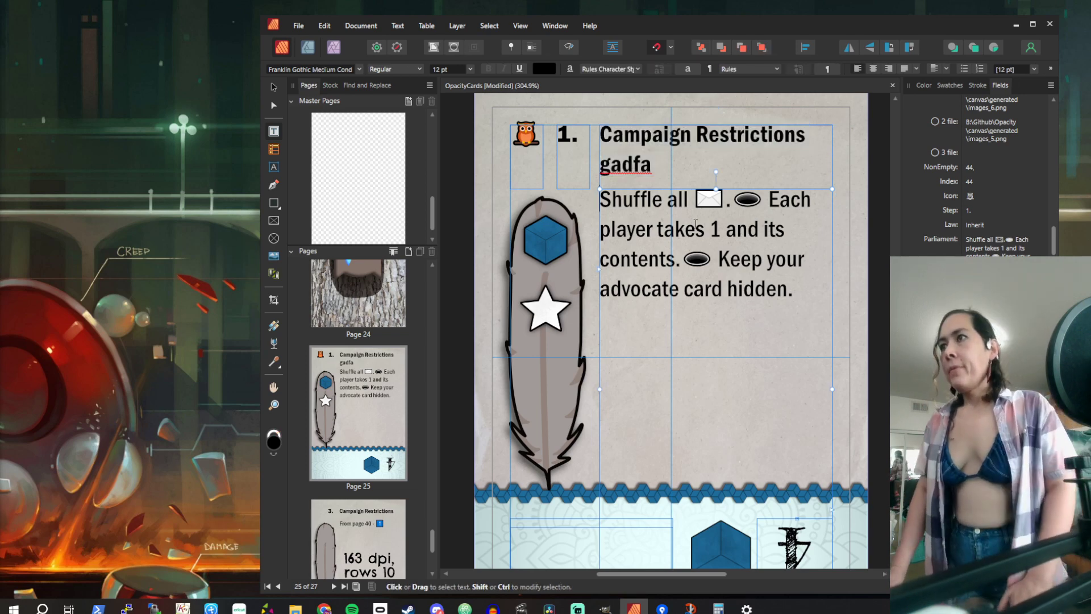
left_click(696, 145)
key("Down")
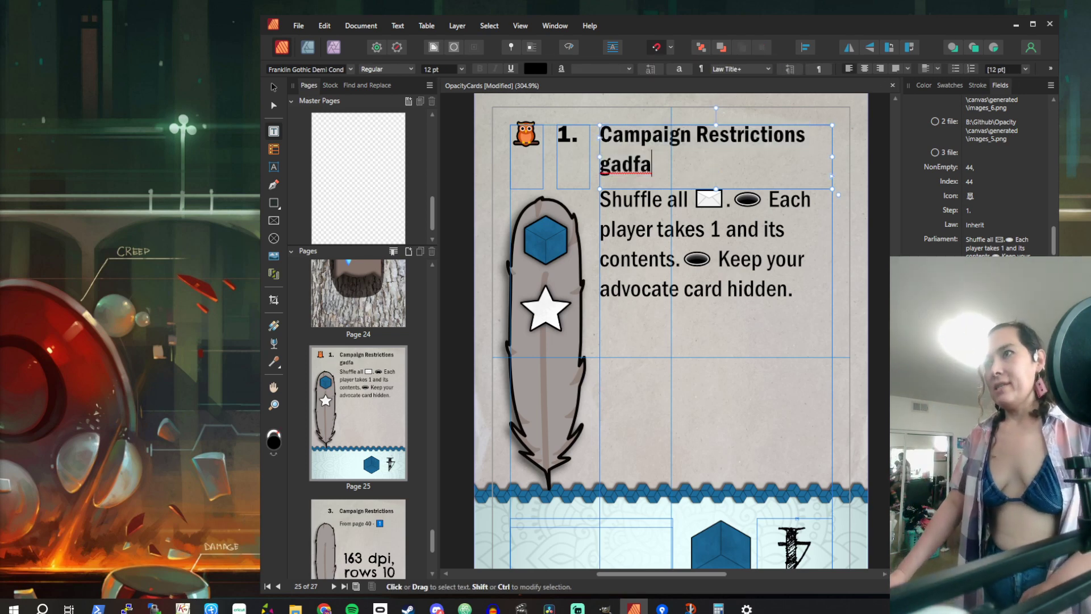
Try the Franklin Gothic Demi font on the whole "Campaign Restrictions gadfa" title, and undo the font change
key("ctrl+a")
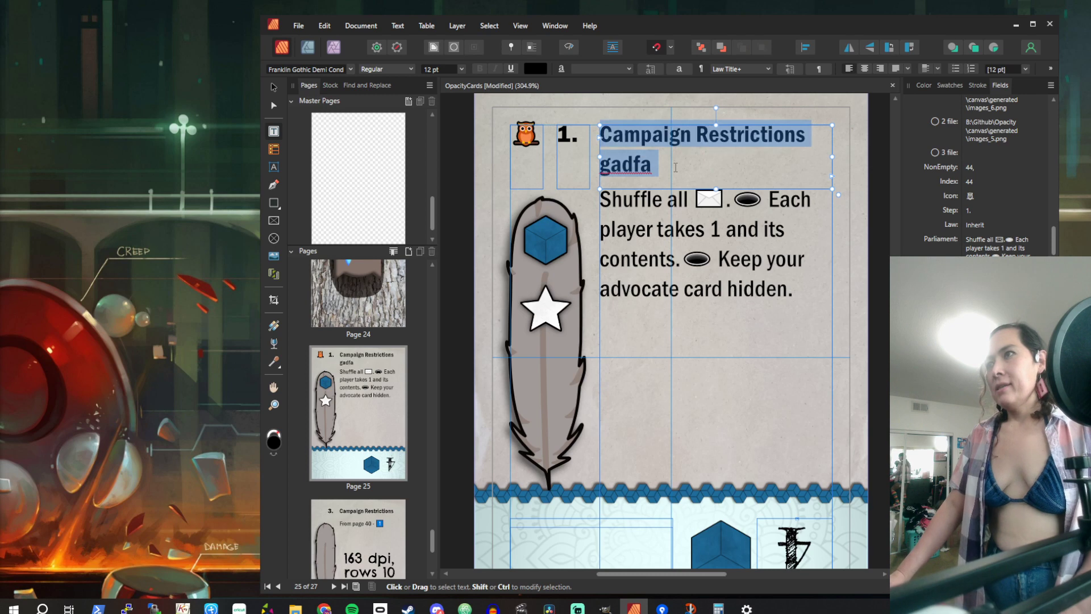
left_click(350, 72)
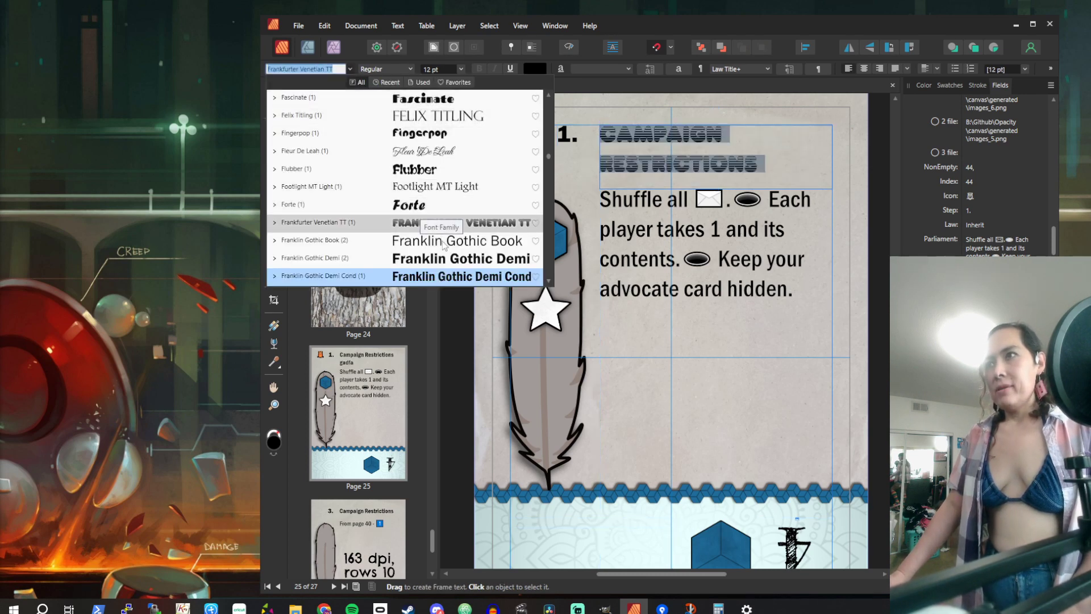
left_click(448, 258)
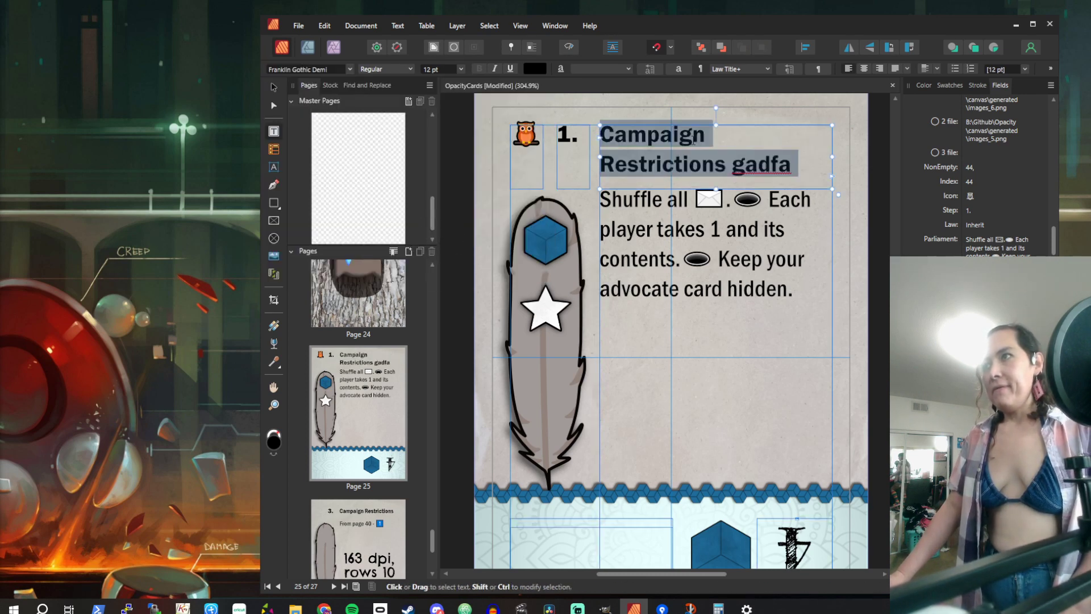
double_click(761, 163)
double_click(722, 144)
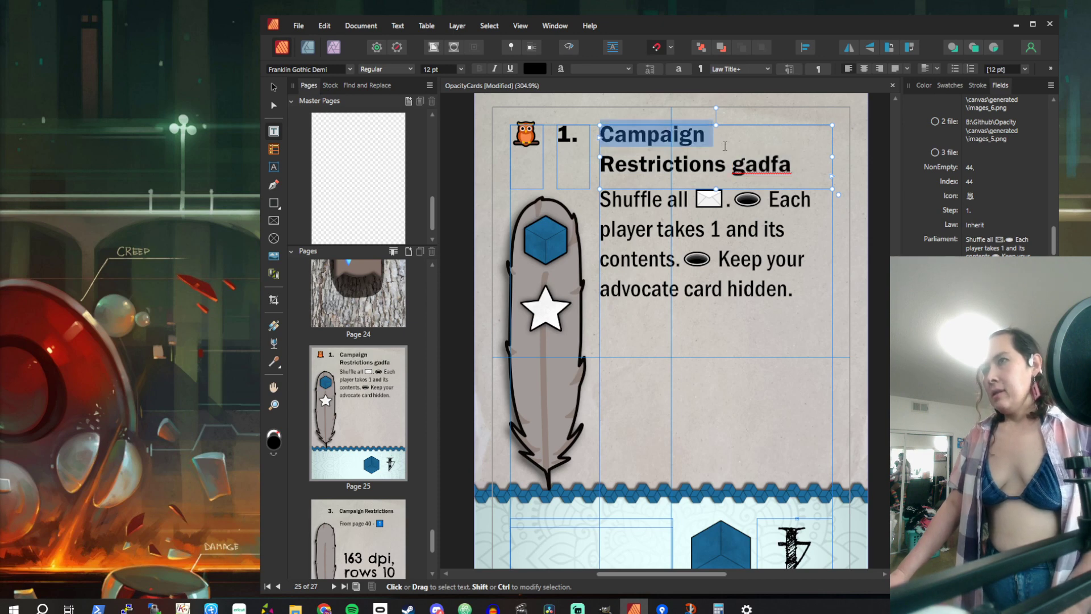
left_click(727, 154)
key("ctrl+a")
key("ctrl+z")
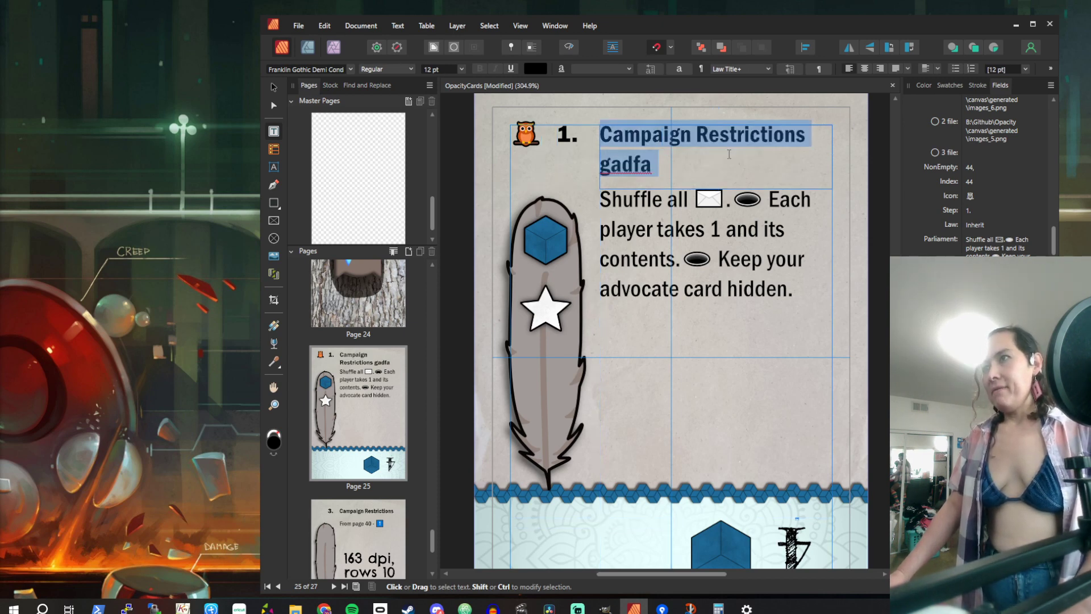
left_click(729, 161)
key("Right")
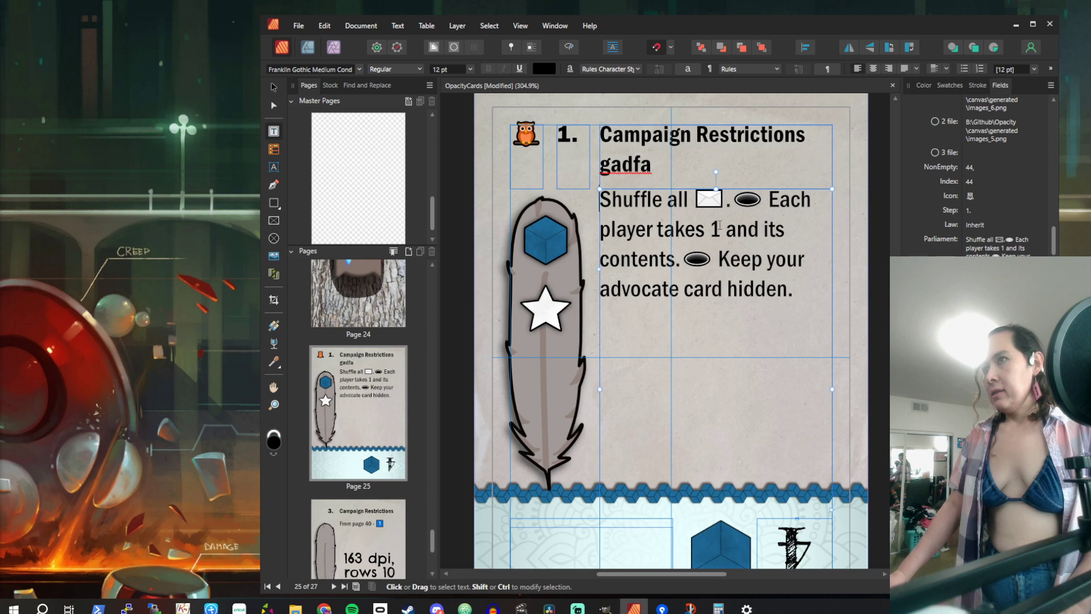
Set the font size of the whole "Campaign Restrictions gadfa" title to 14 pt
triple_click(633, 163)
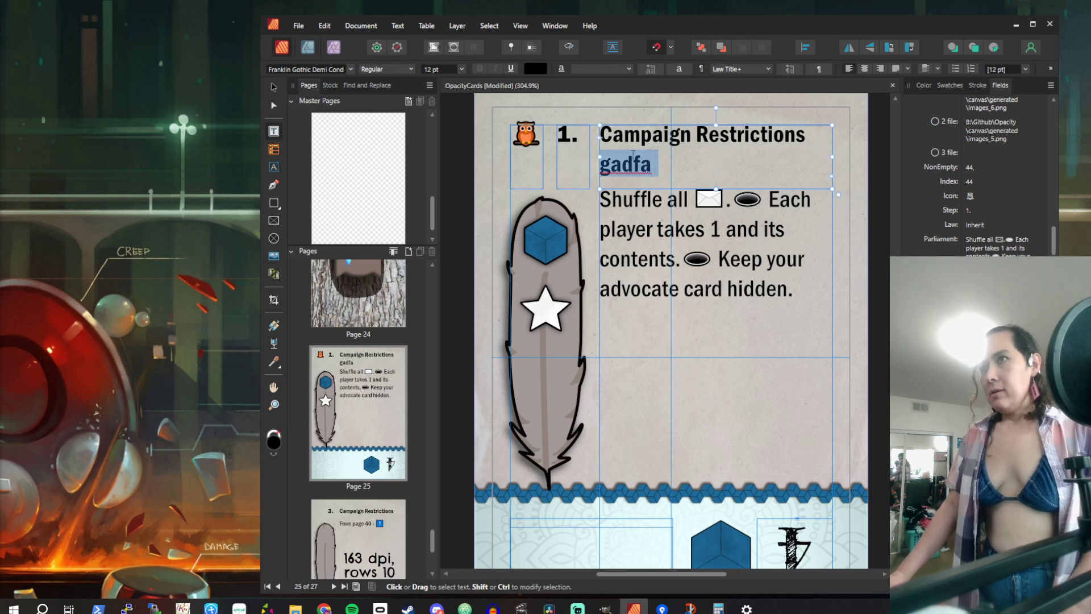
left_click(635, 154)
key("ctrl+a")
left_click(462, 68)
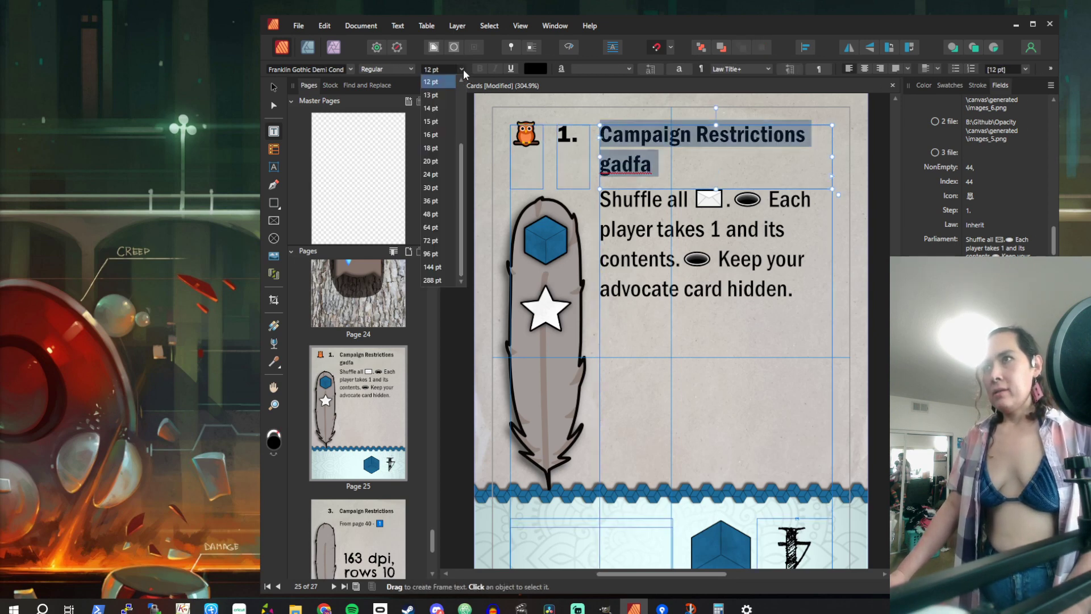
left_click(448, 114)
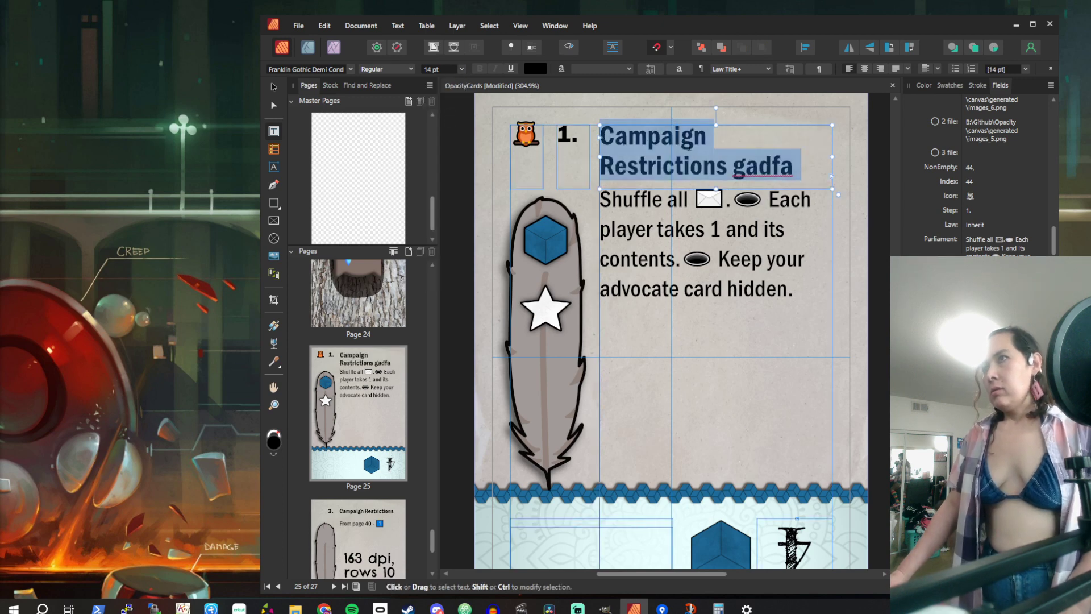
left_click(694, 136)
left_click_drag(811, 177, 799, 152)
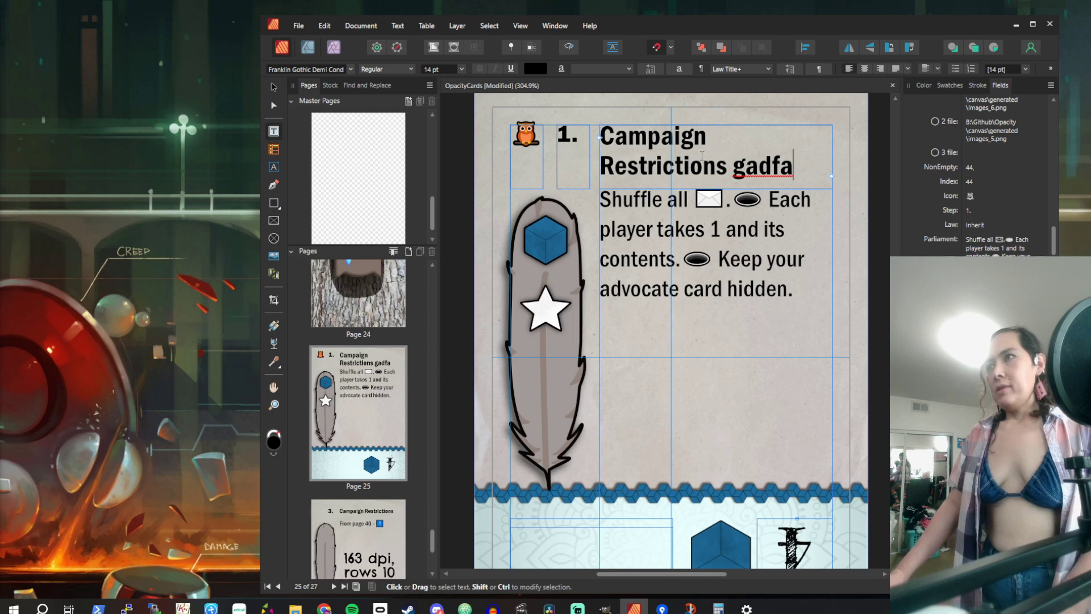
key("ctrl+a")
type("123")
key("BackSpace")
key("BackSpace")
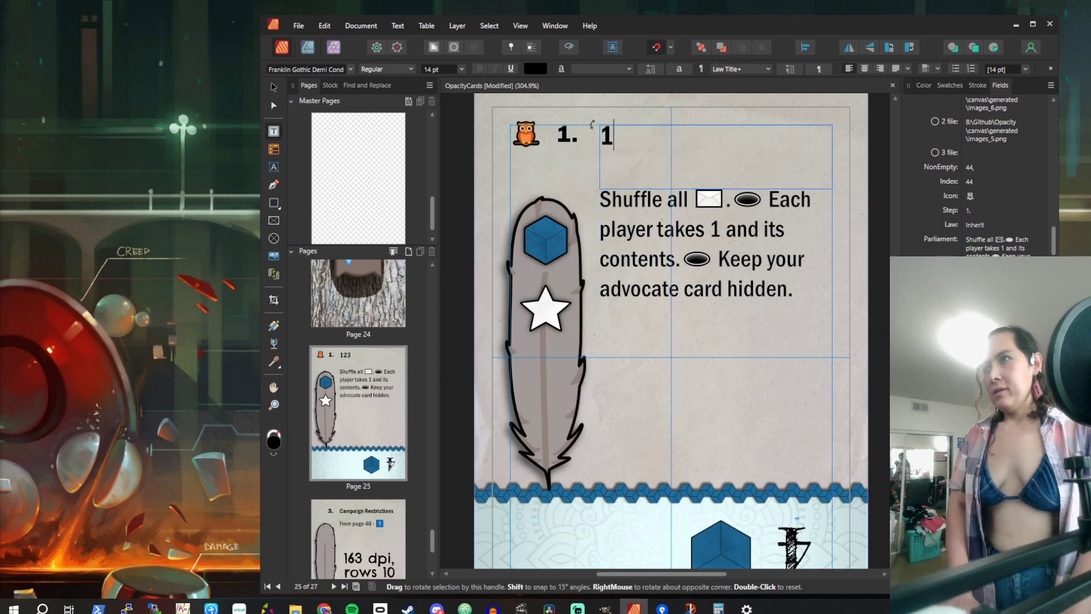
type("23456")
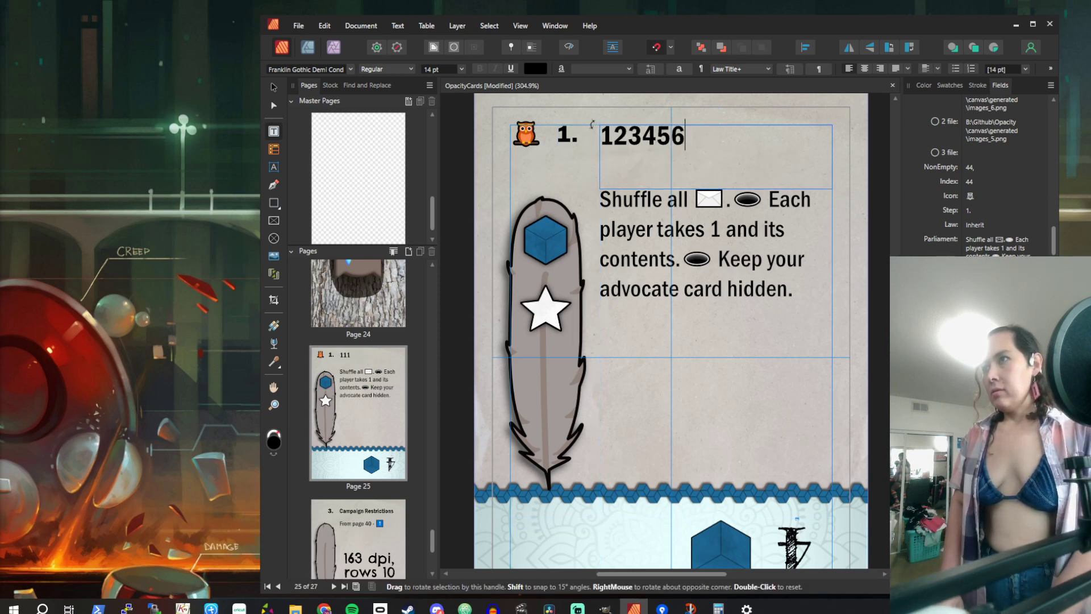
type("7890123456")
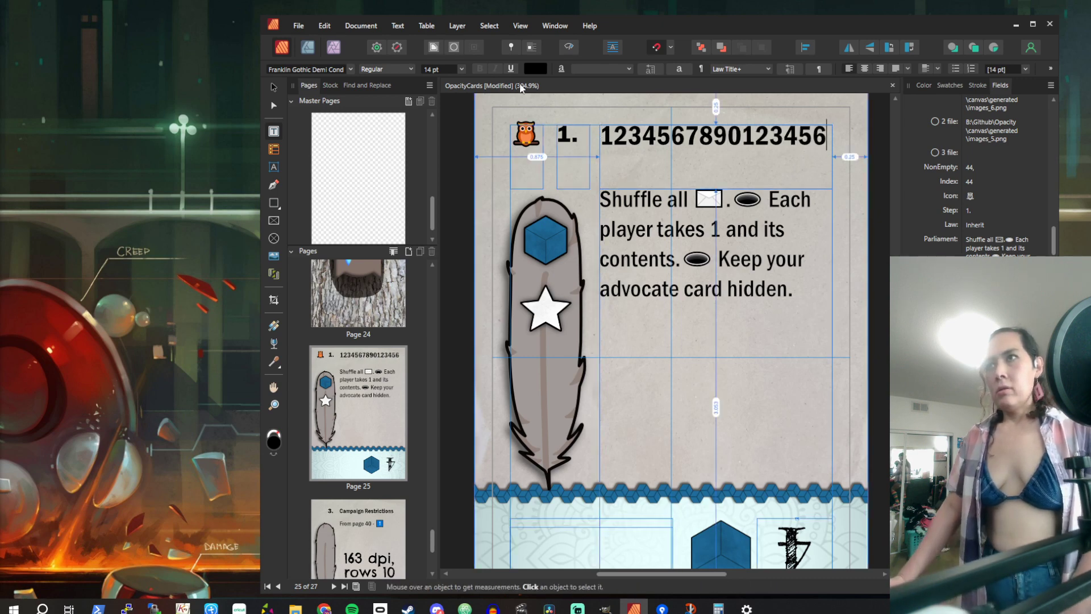
Set the test digits in the title frame to 12 pt Franklin Gothic Demi
key("ctrl+a")
left_click(462, 69)
left_click(449, 84)
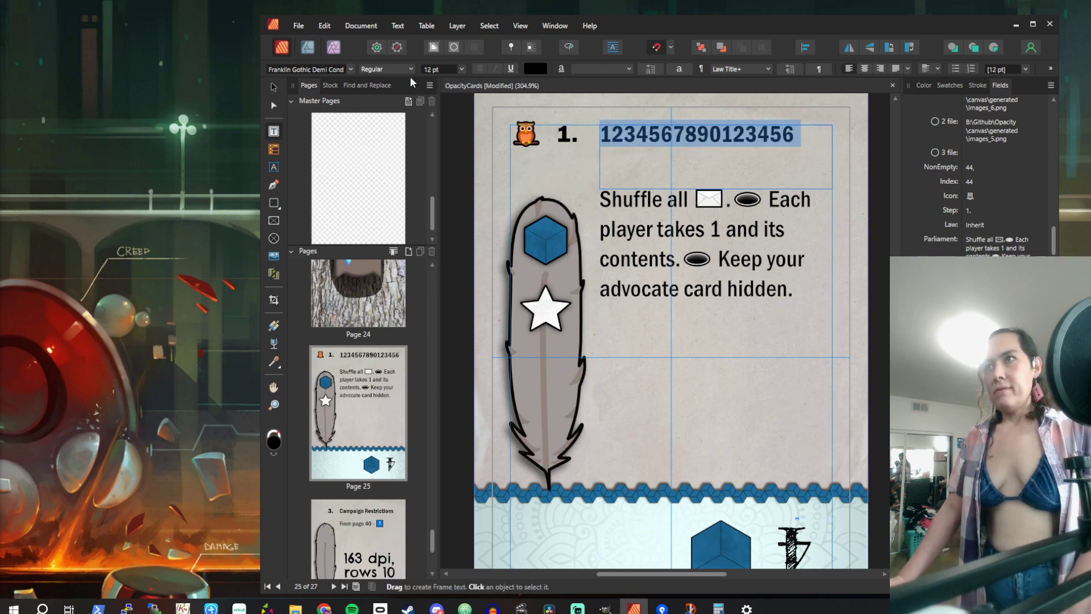
left_click(351, 70)
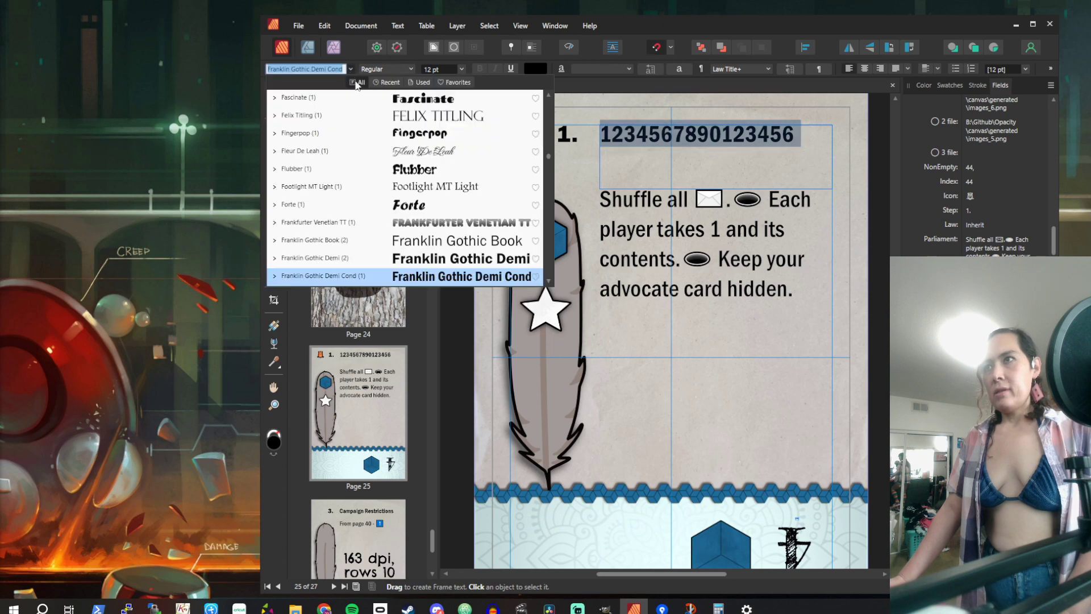
left_click(489, 258)
left_click(812, 153)
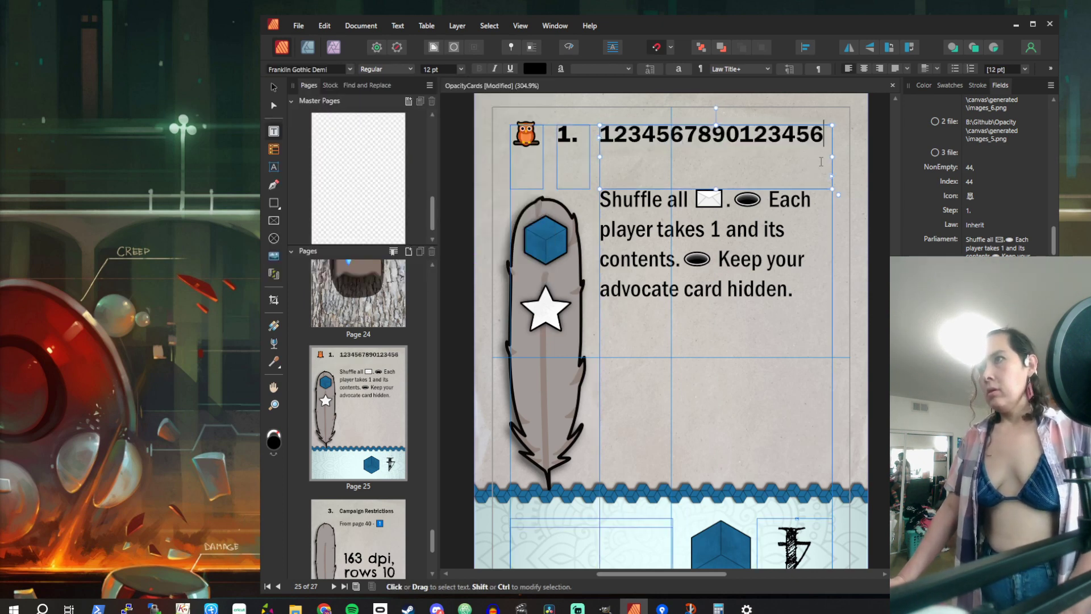
Change the title's test digits to 14 pt Franklin Gothic Demi Cond
left_click(712, 139, "shift")
left_click(712, 139)
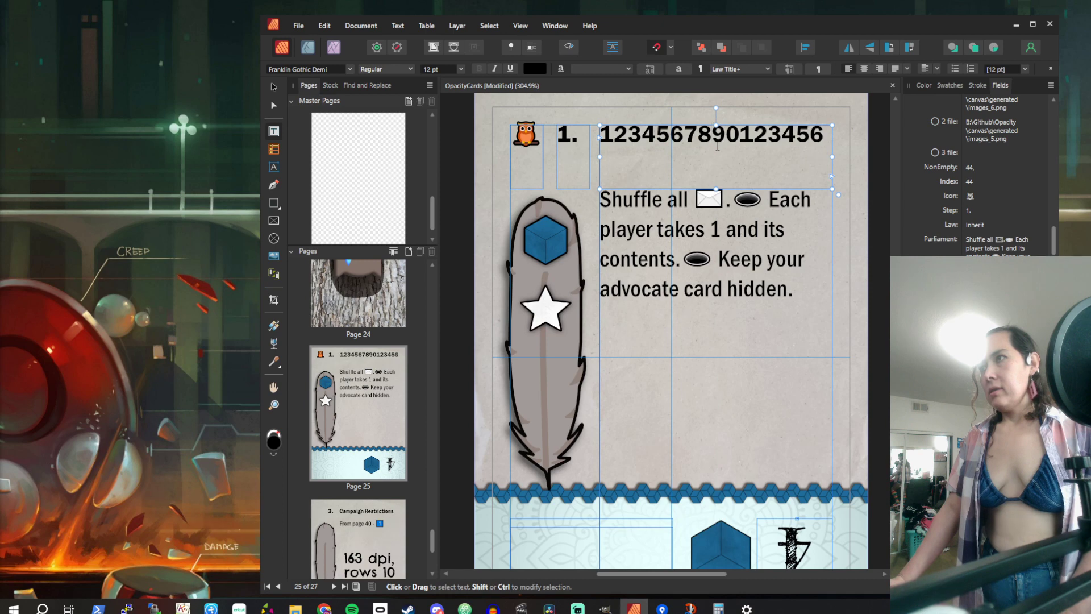
key("ctrl+a")
left_click(461, 69)
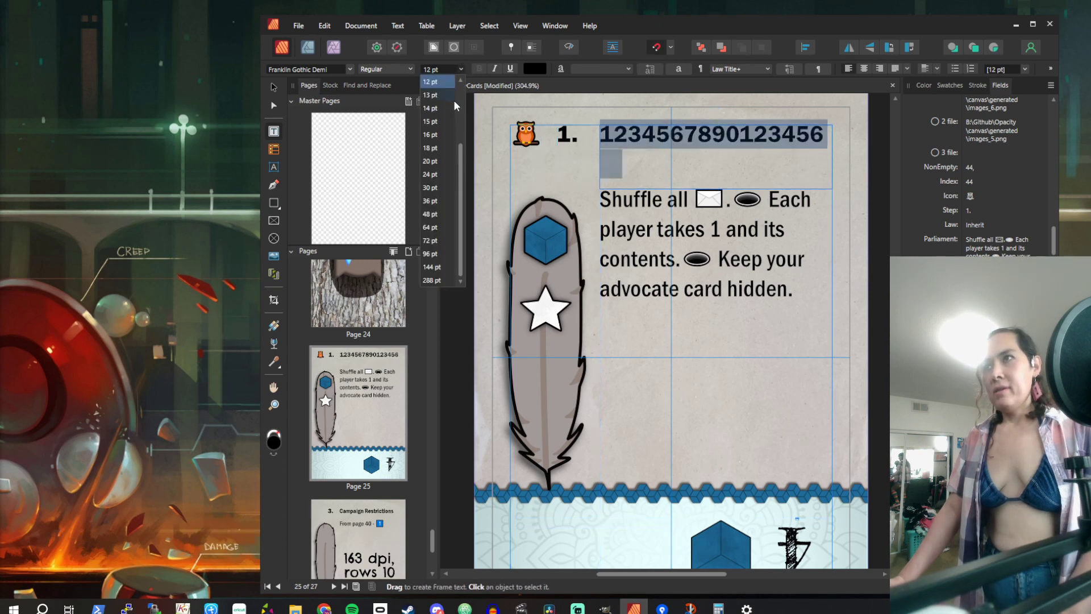
left_click(432, 108)
left_click(350, 69)
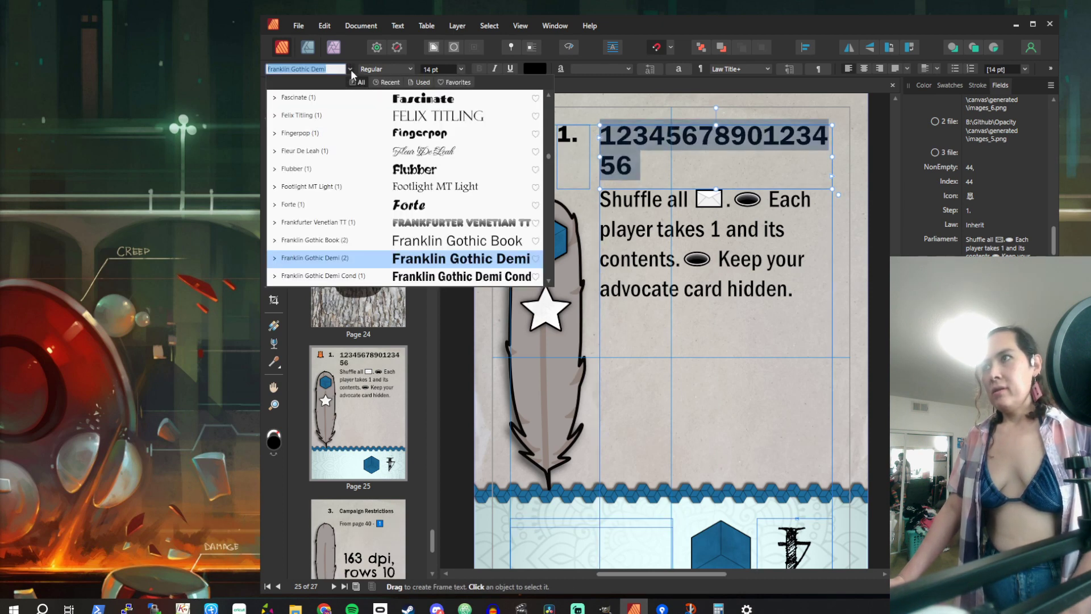
left_click(426, 273)
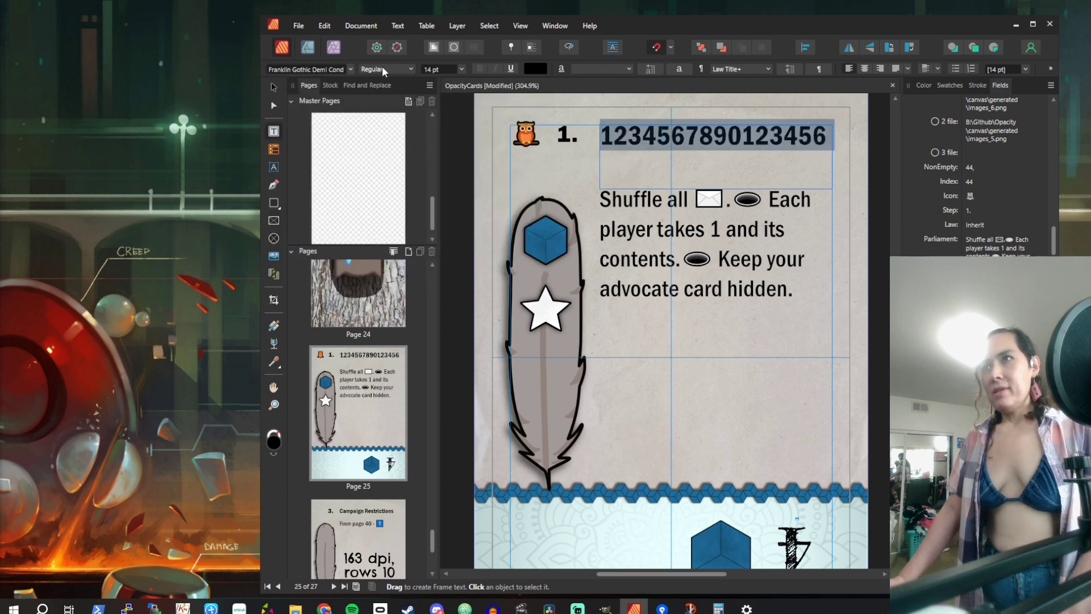
Switch the title's test digits back to Franklin Gothic Demi at 12 pt
left_click(346, 67)
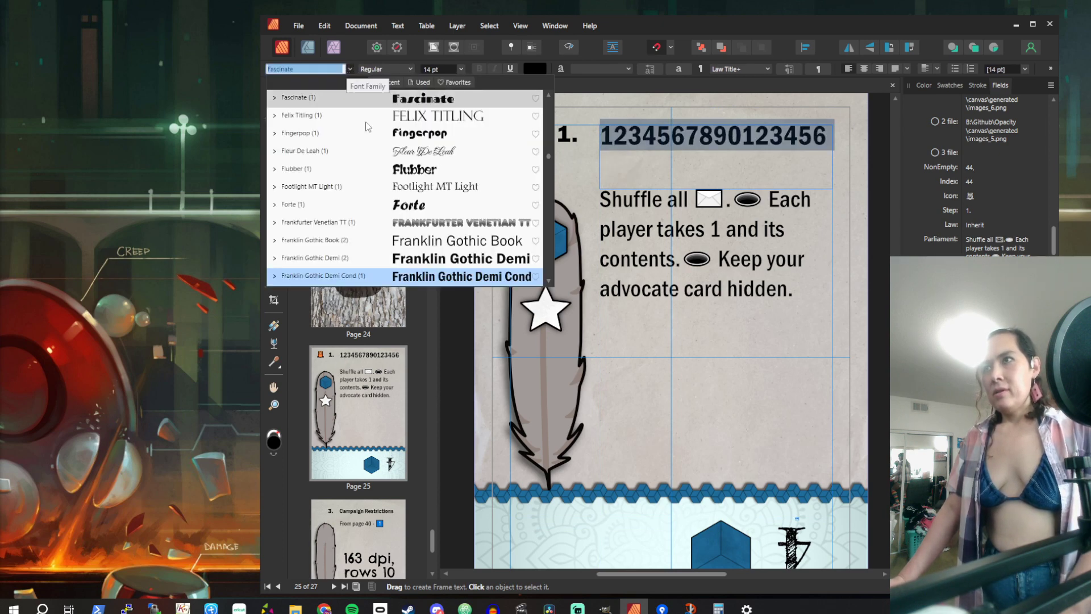
left_click(369, 258)
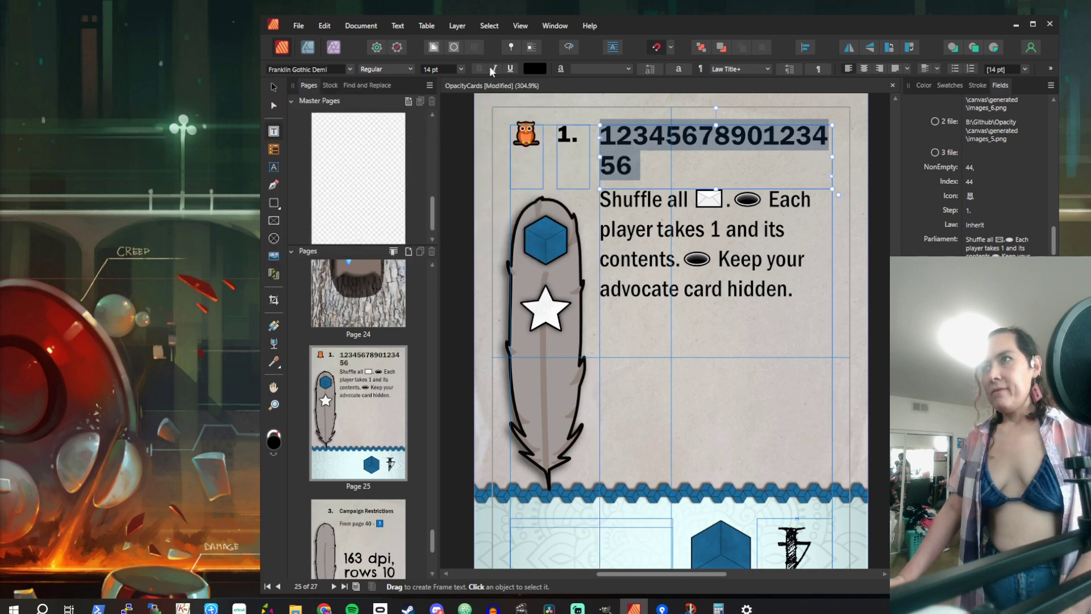
left_click(461, 68)
left_click(451, 82)
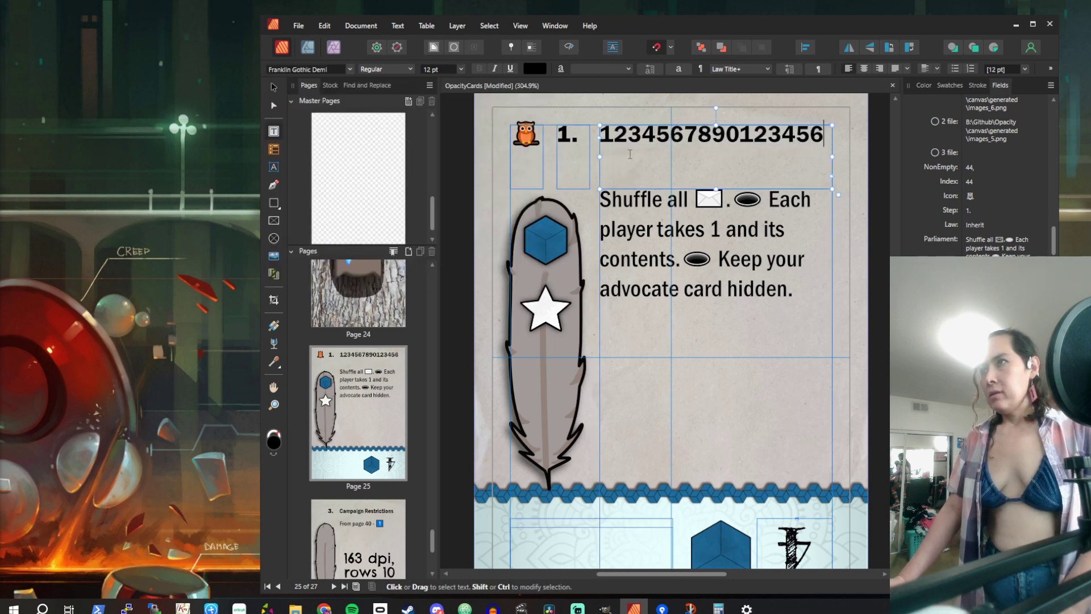
Delete the test digits from the title frame, check the step number's font, and undo the deletion
left_click_drag(825, 138, 597, 141)
key("BackSpace")
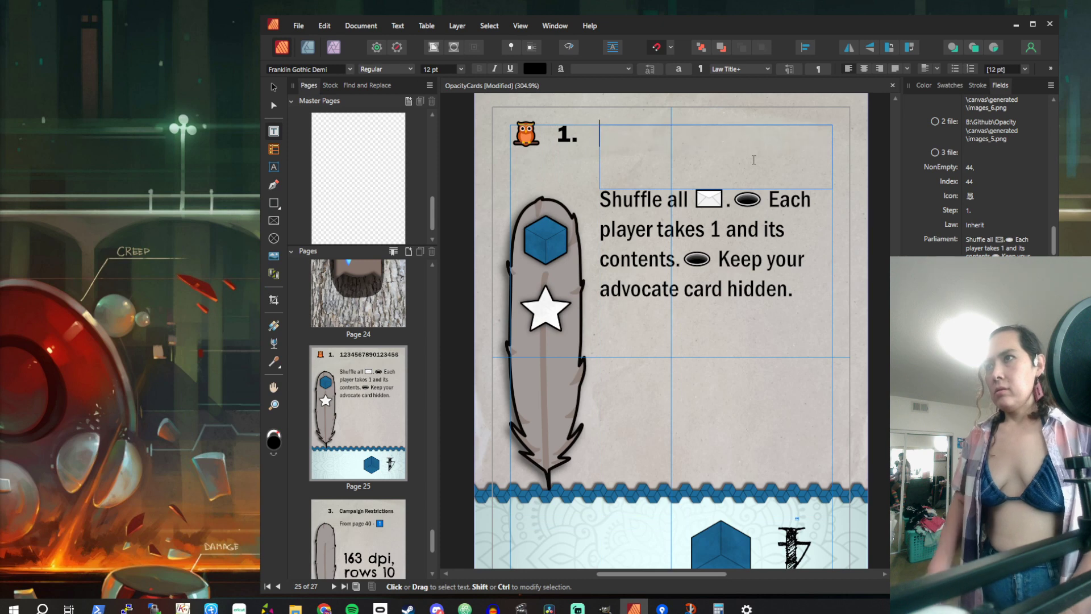
left_click(578, 133)
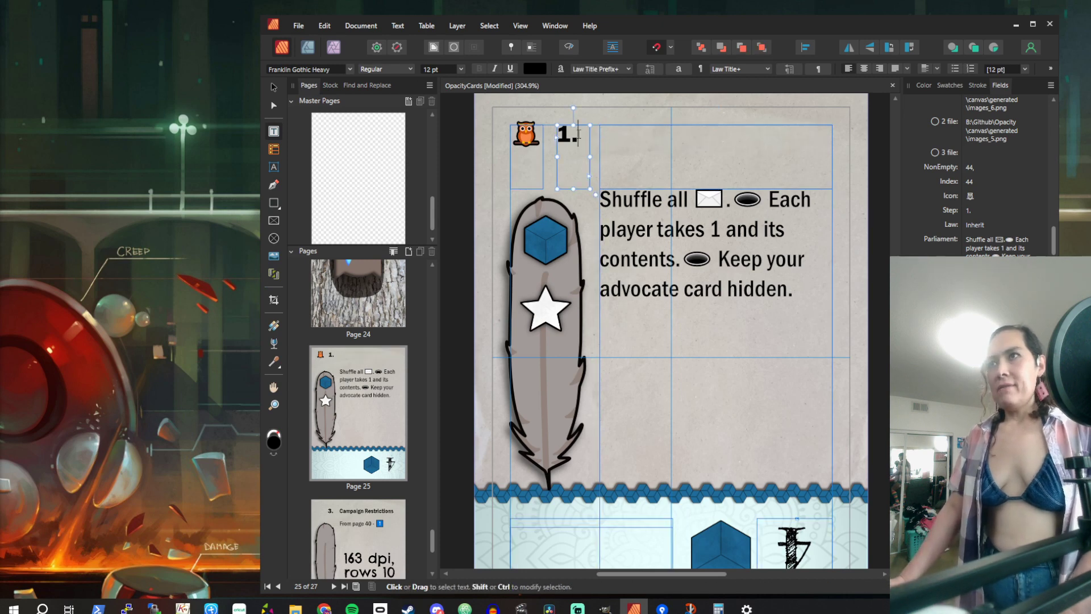
left_click(638, 133)
key("ctrl+z")
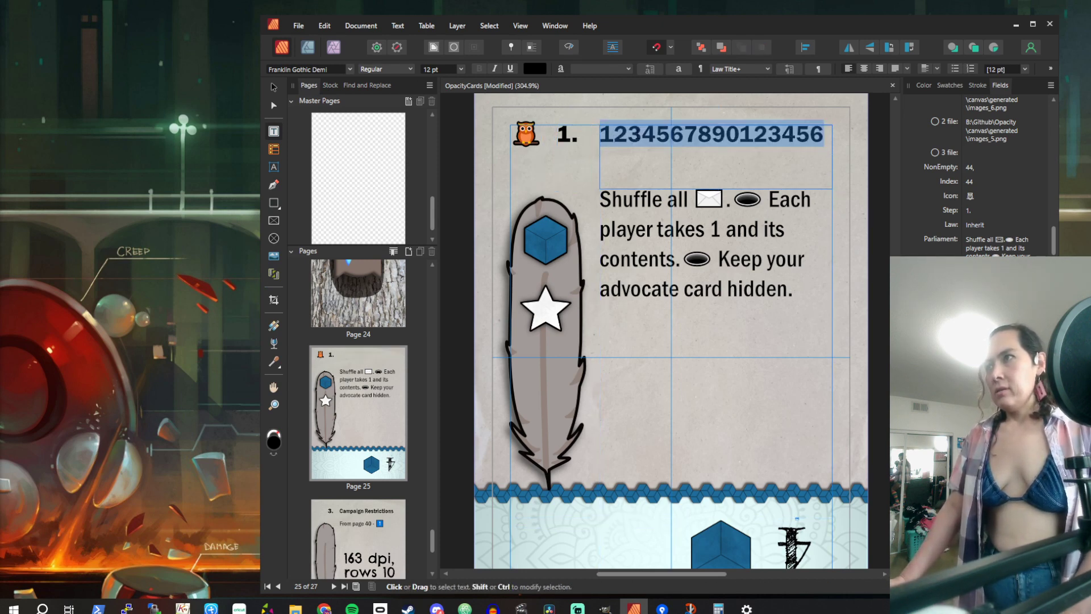
Set the font of the title's test digits to Franklin Gothic Heavy, matching the step number
left_click(350, 68)
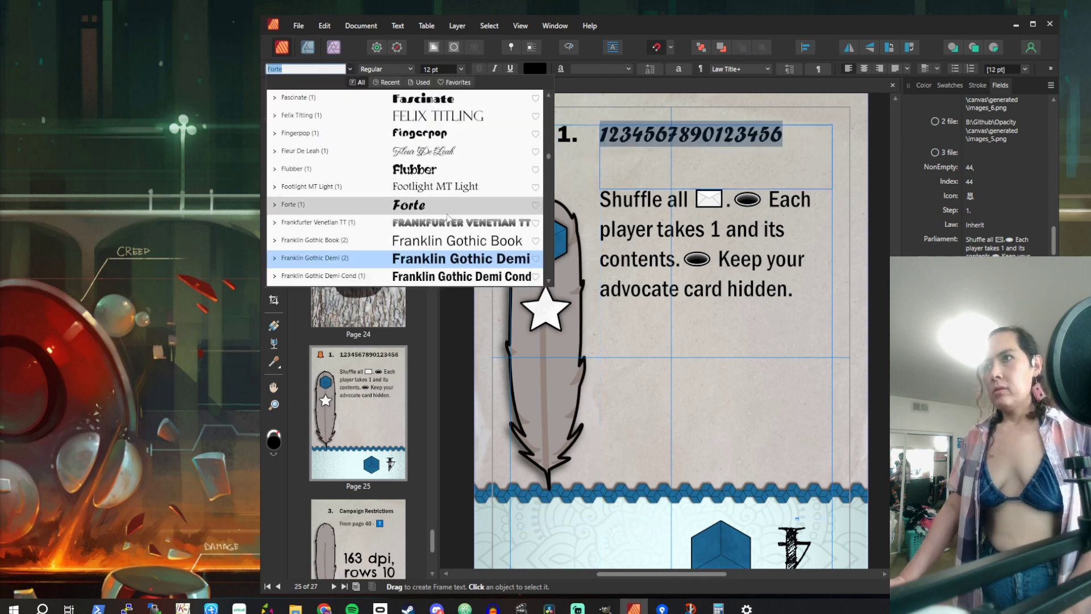
scroll(459, 239, "down", 1)
left_click(459, 244)
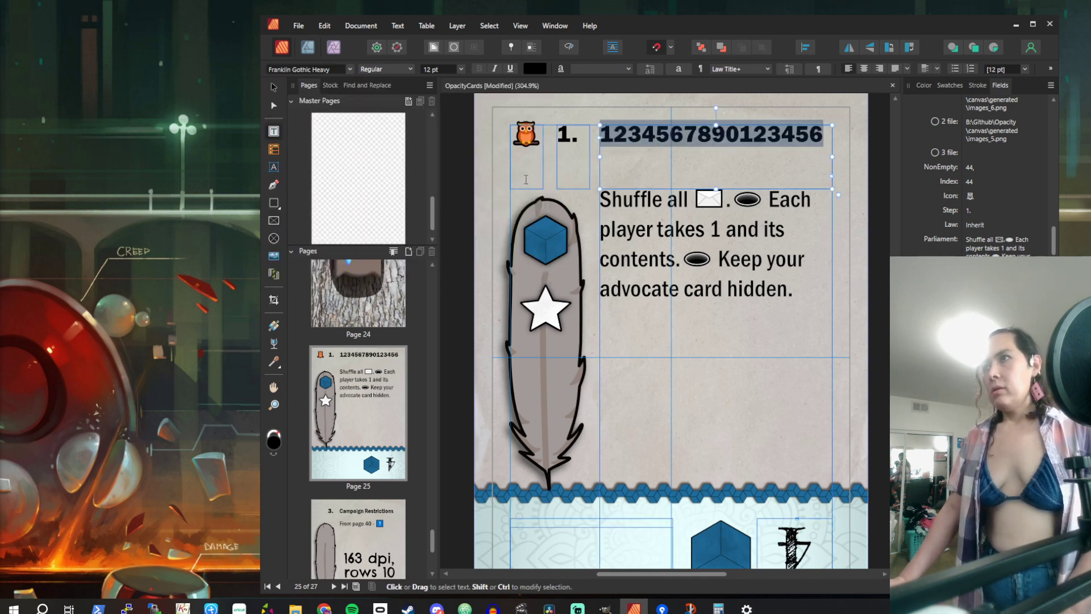
left_click(645, 149)
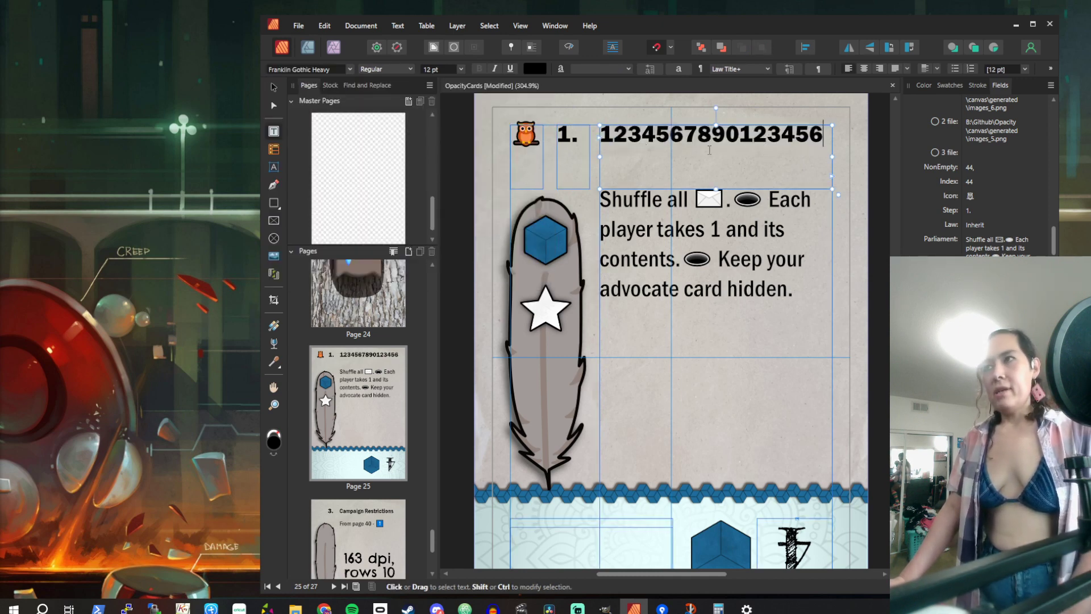
Replace the test digits in the card's title frame with the Law data merge field
double_click(651, 149)
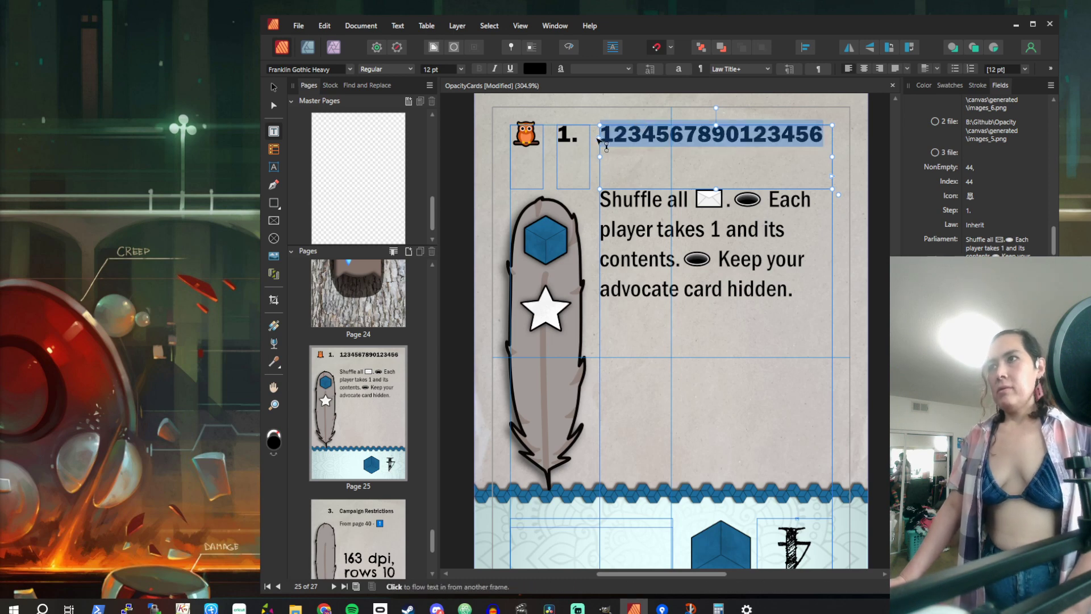
key("BackSpace")
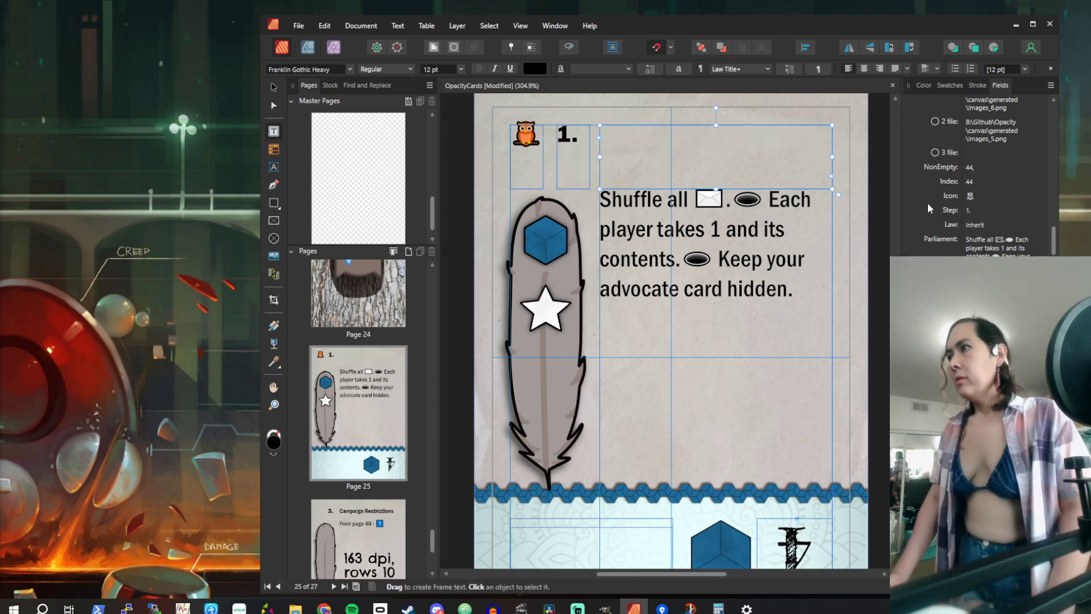
double_click(961, 227)
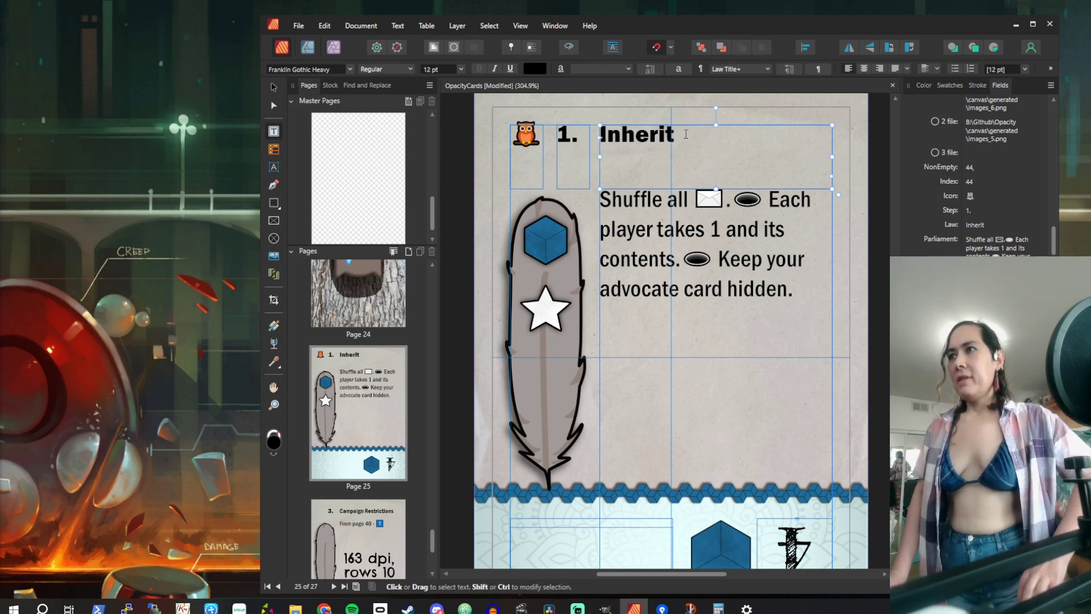
Try the prefix "Round Setup:" in front of the law name in the title frame, and remove it again
double_click(645, 142)
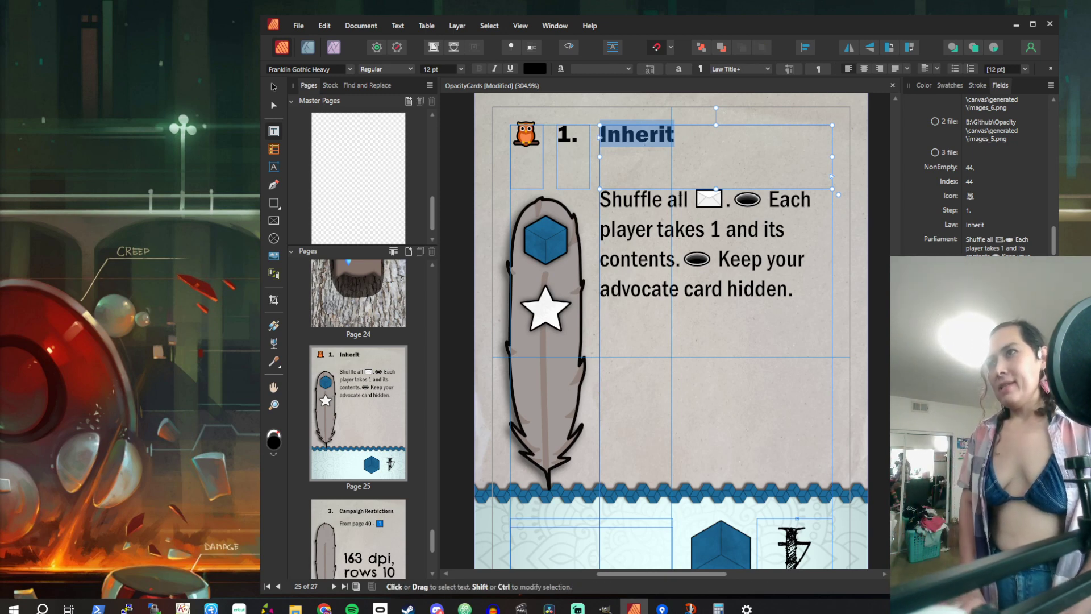
key("Left")
type("Round Setu")
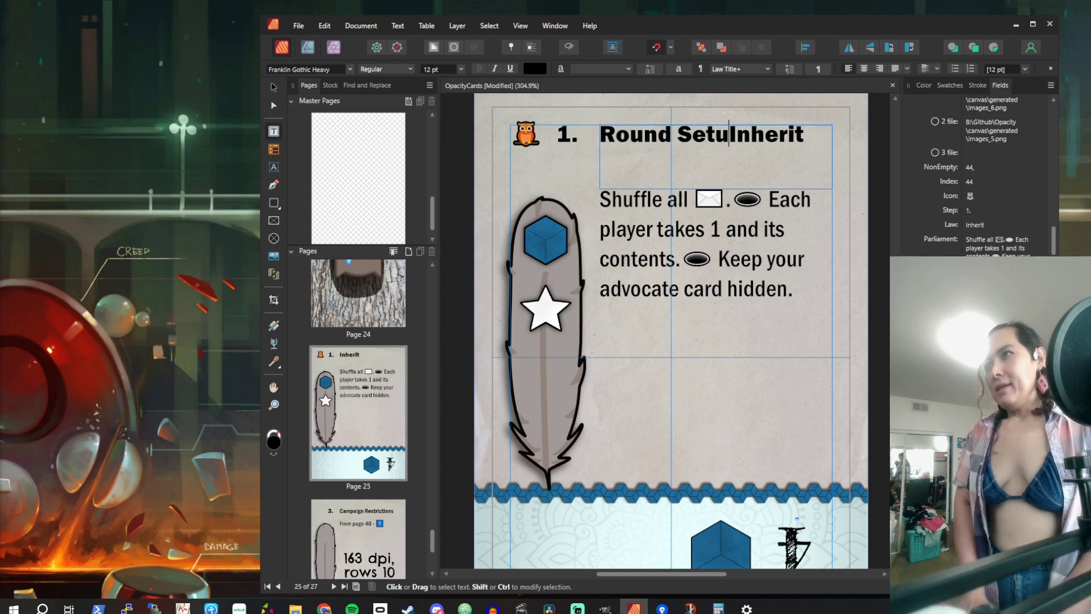
type("p:")
key("BackSpace")
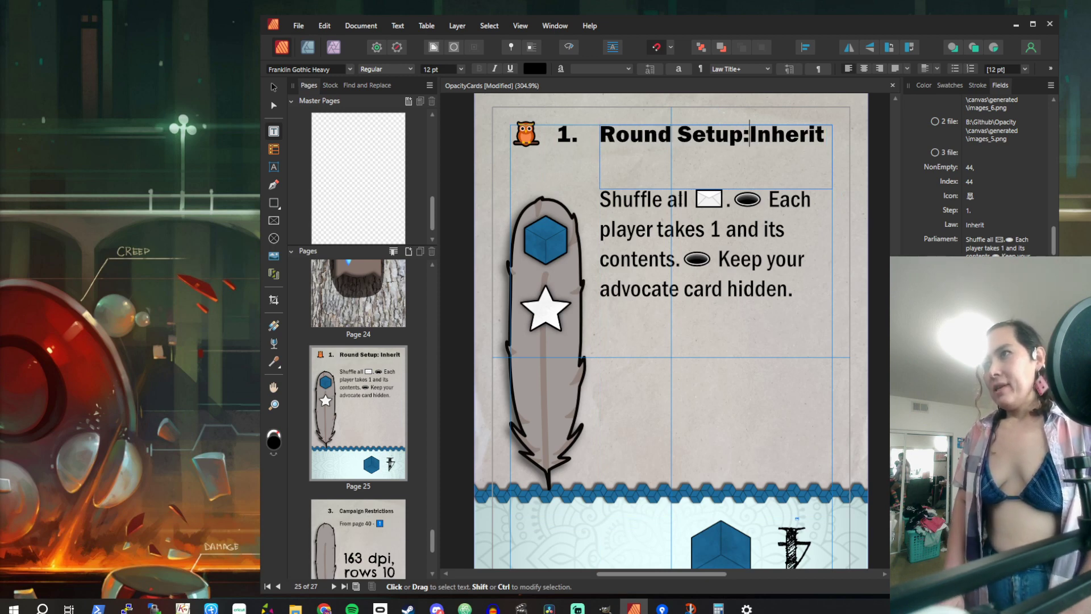
key("shift+Home")
key("BackSpace")
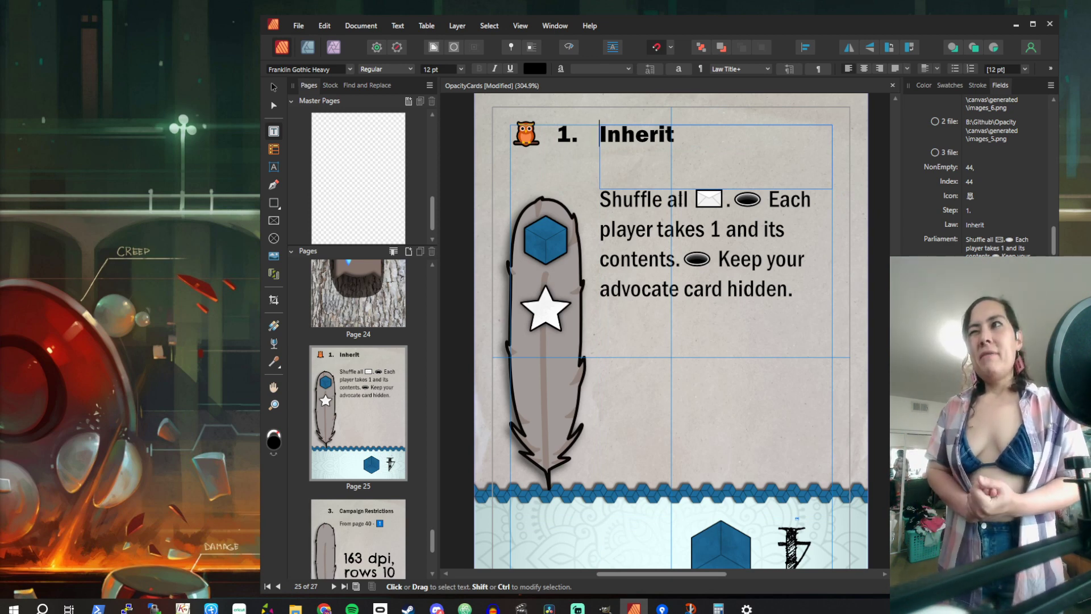
key("Escape")
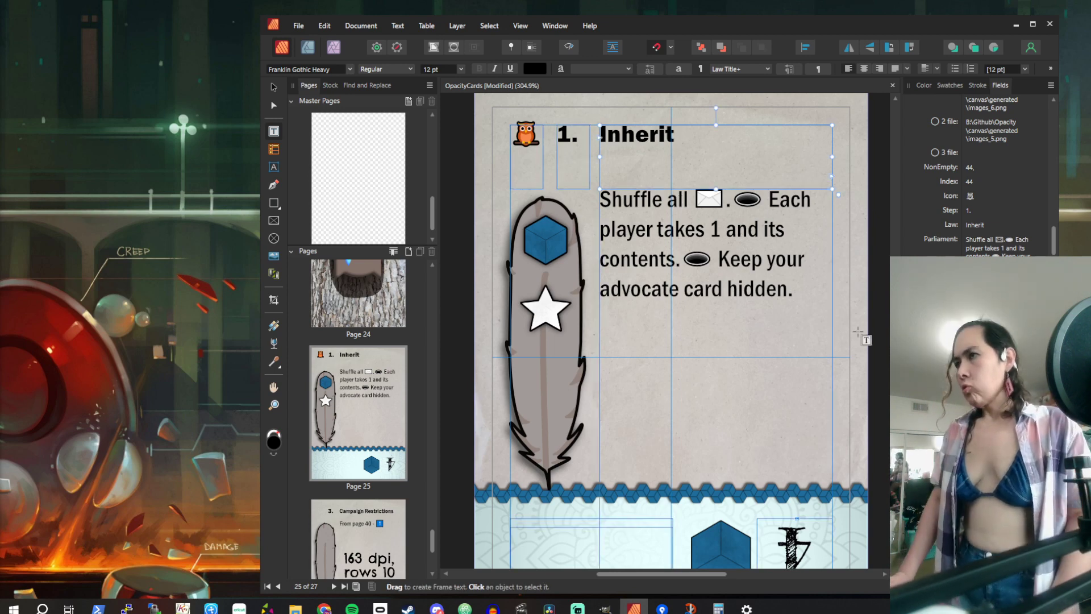
Try a second line of filler text, "sdfsd", in the title frame below the law name, and delete it
left_click(685, 165)
key("Return")
type("sdfsd")
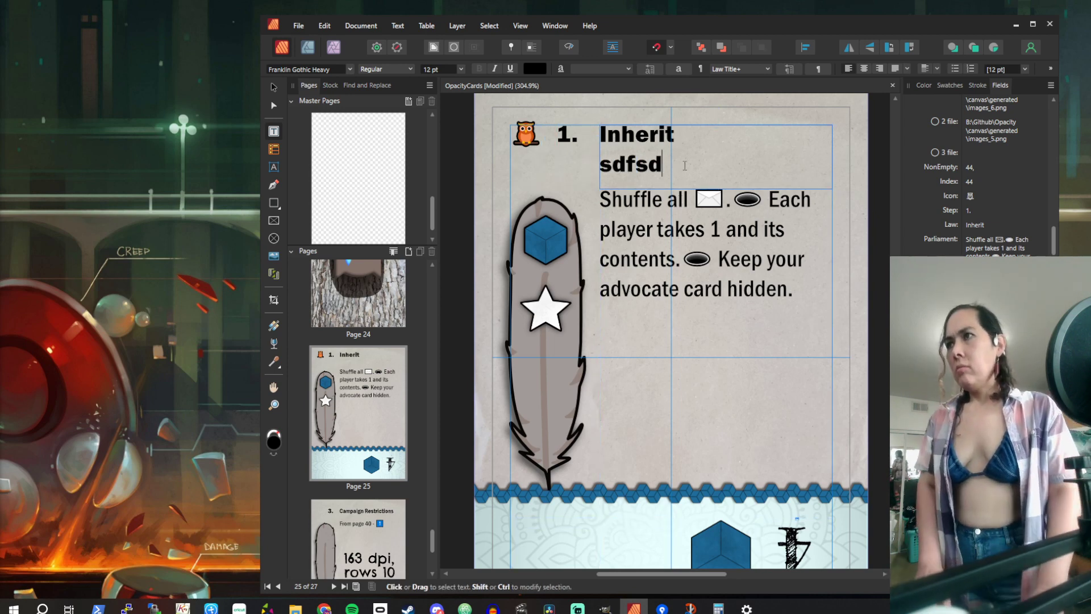
key("BackSpace")
key("BackSpace")
key("BackSpace")
key("BackSpace")
key("BackSpace")
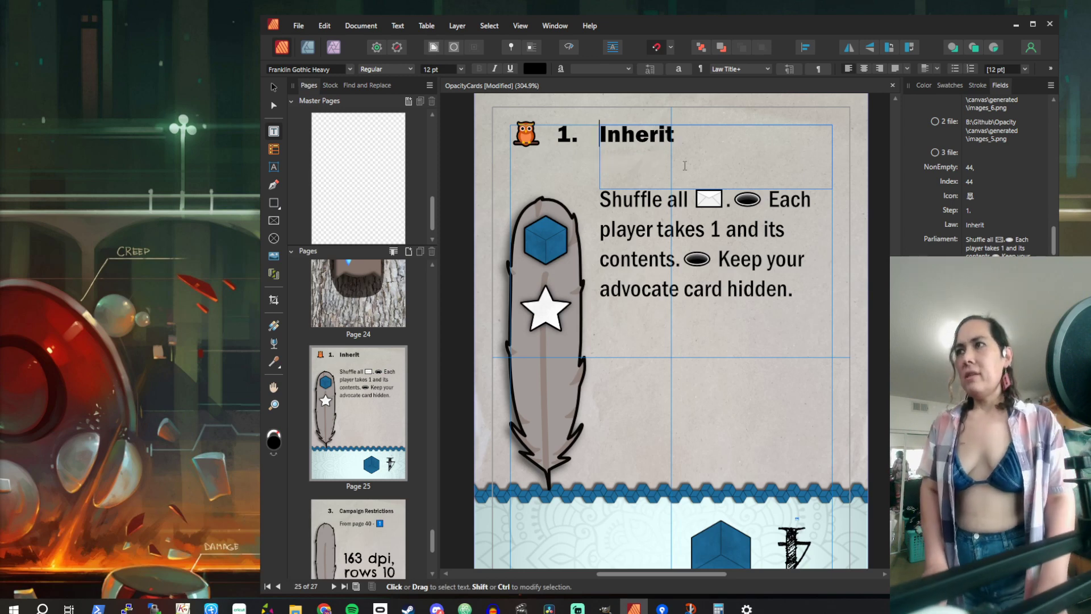
key("Escape")
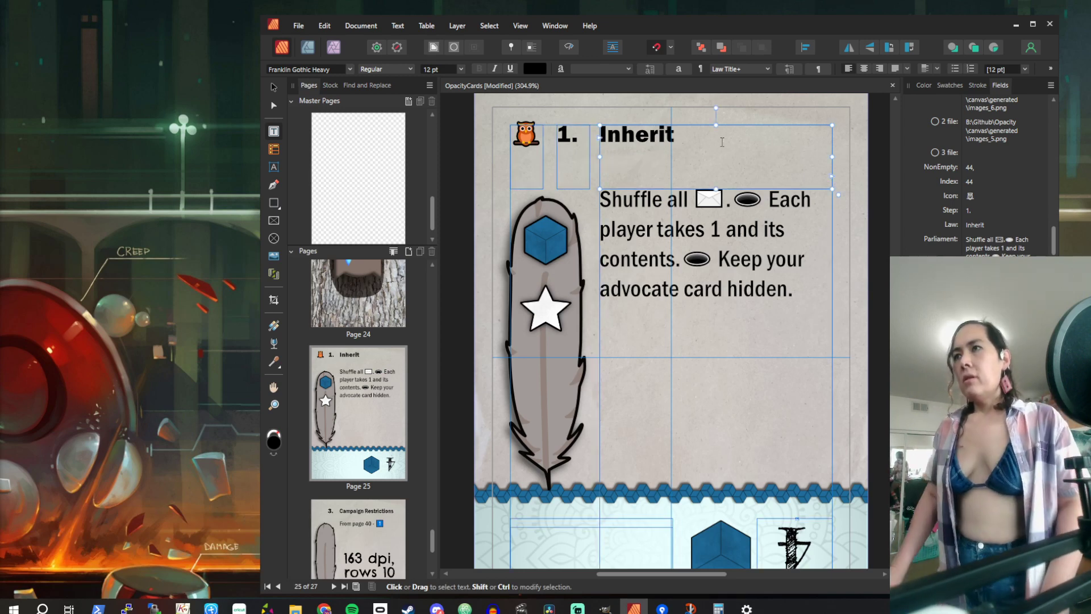
Switch to the Opacity spreadsheet in Google Sheets and check the Inherit entry in the Law column
left_click(532, 151)
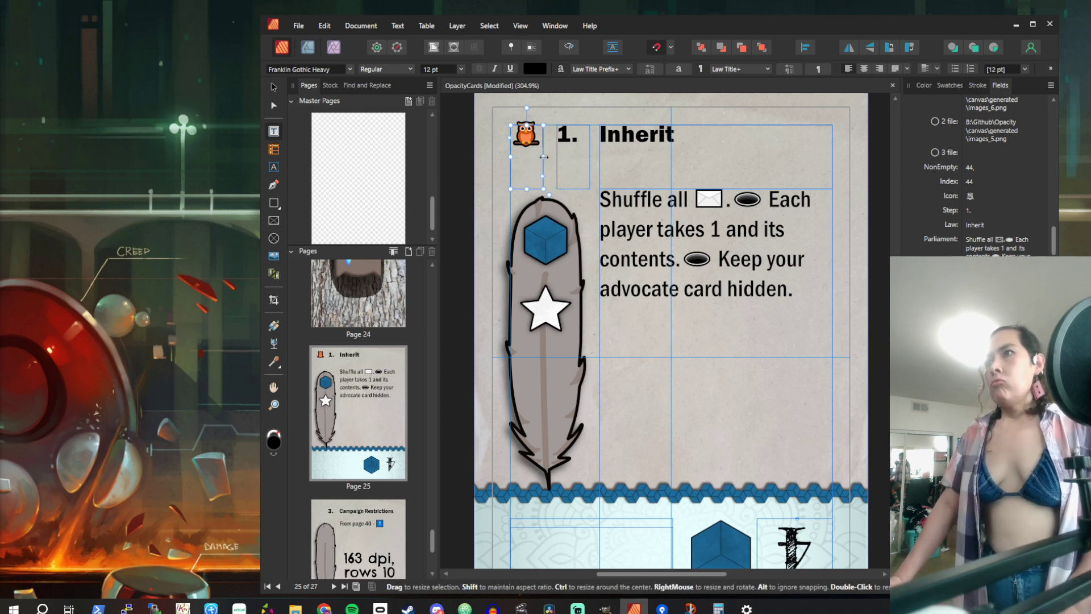
scroll(487, 530, "down", 1)
scroll(488, 530, "up", 2)
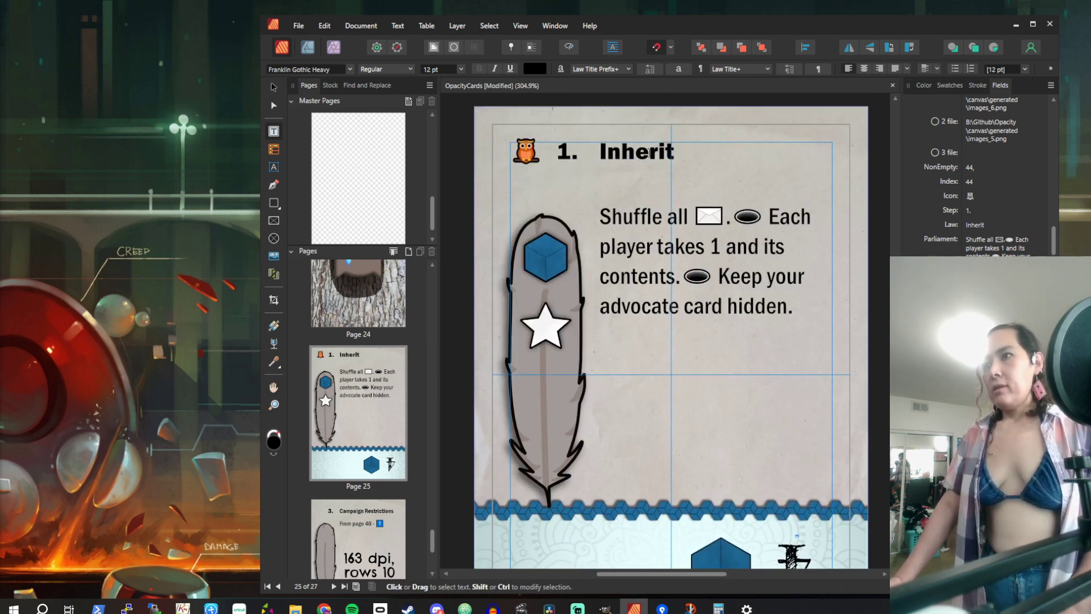
mouse_move(324, 606)
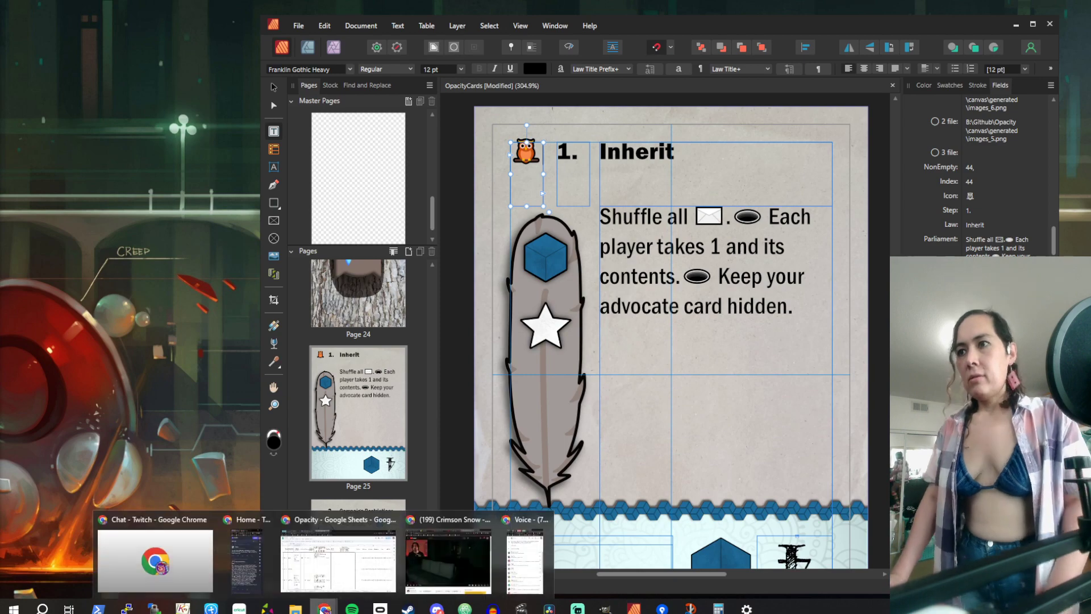
left_click(338, 562)
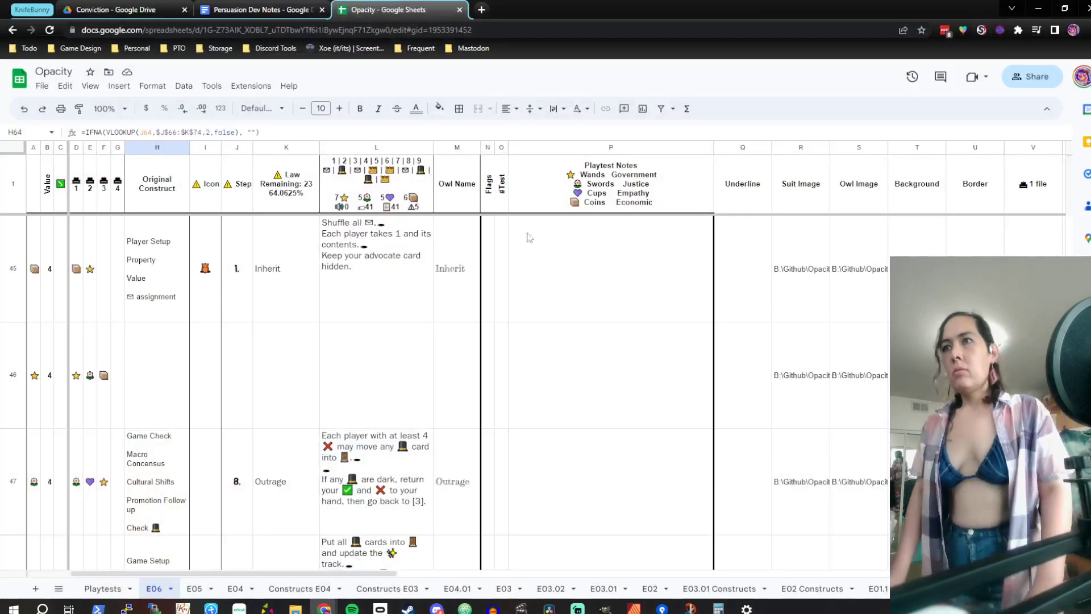
left_click(391, 281)
left_click(308, 292)
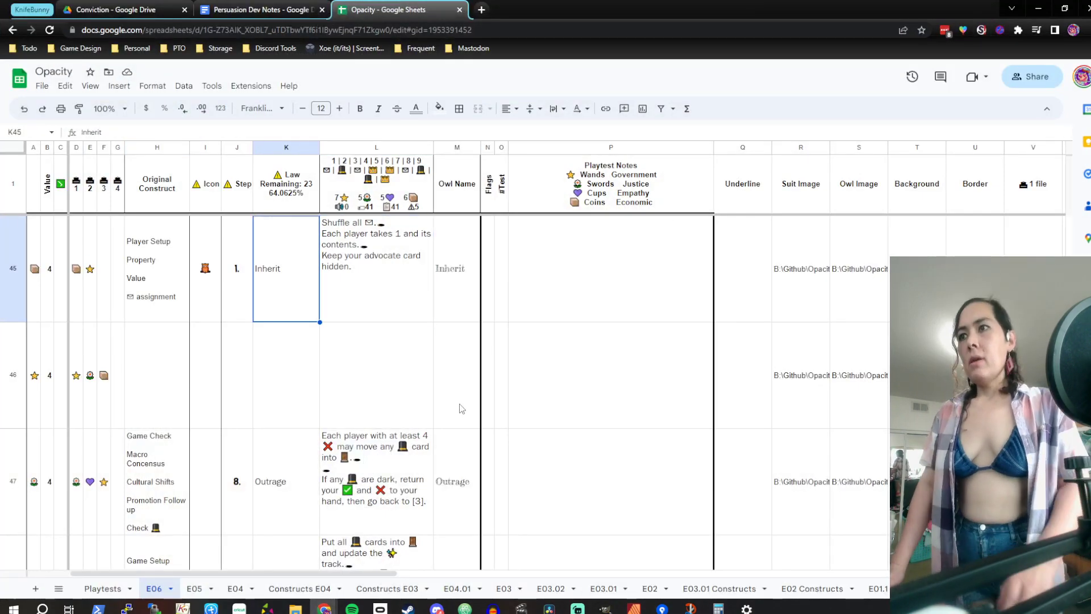
Look through the law names on sheet E06 back to the first card, and inspect the text of "Head of State"
scroll(431, 492, "down", 1)
scroll(431, 492, "up", 9)
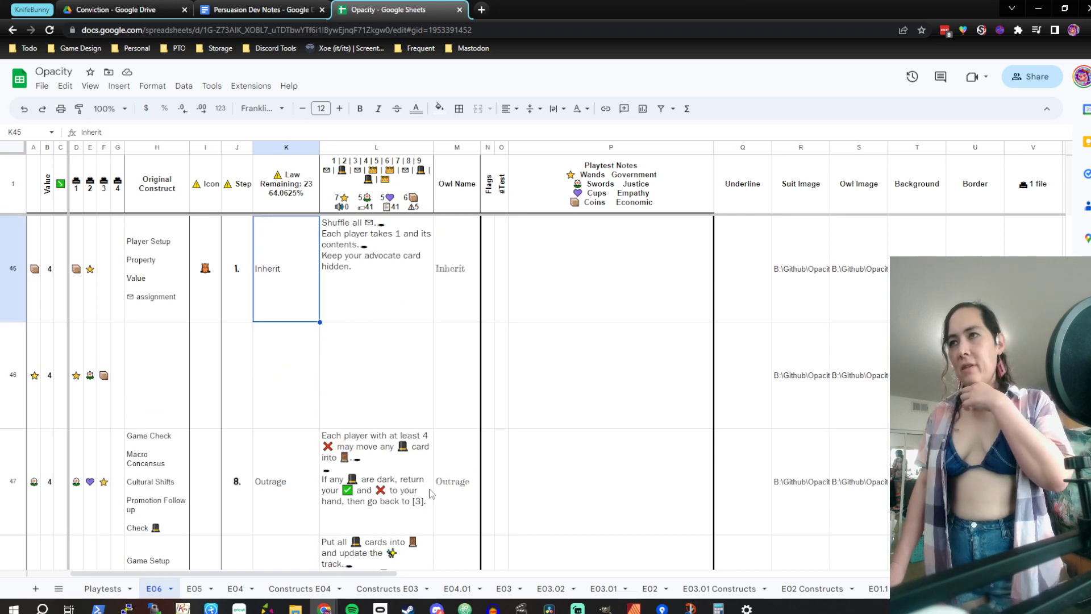
scroll(333, 304, "up", 20)
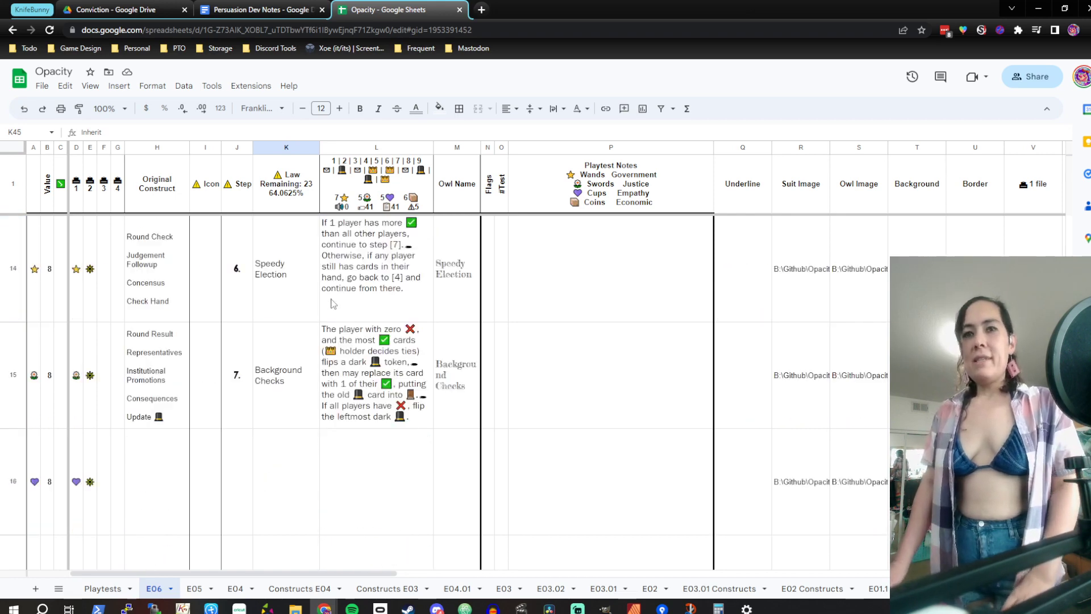
left_click(302, 313)
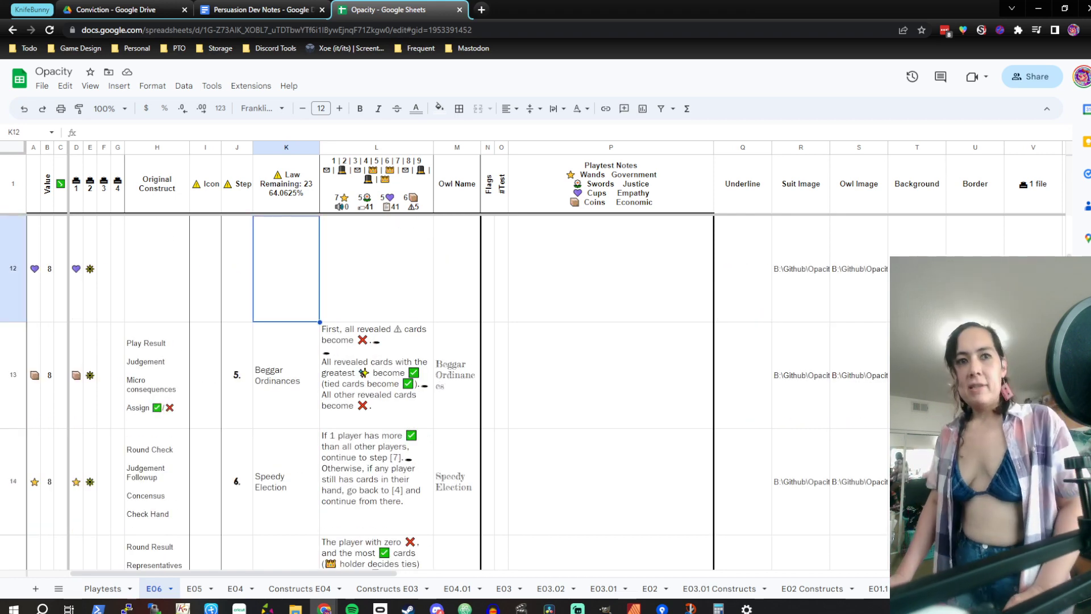
scroll(235, 377, "up", 10)
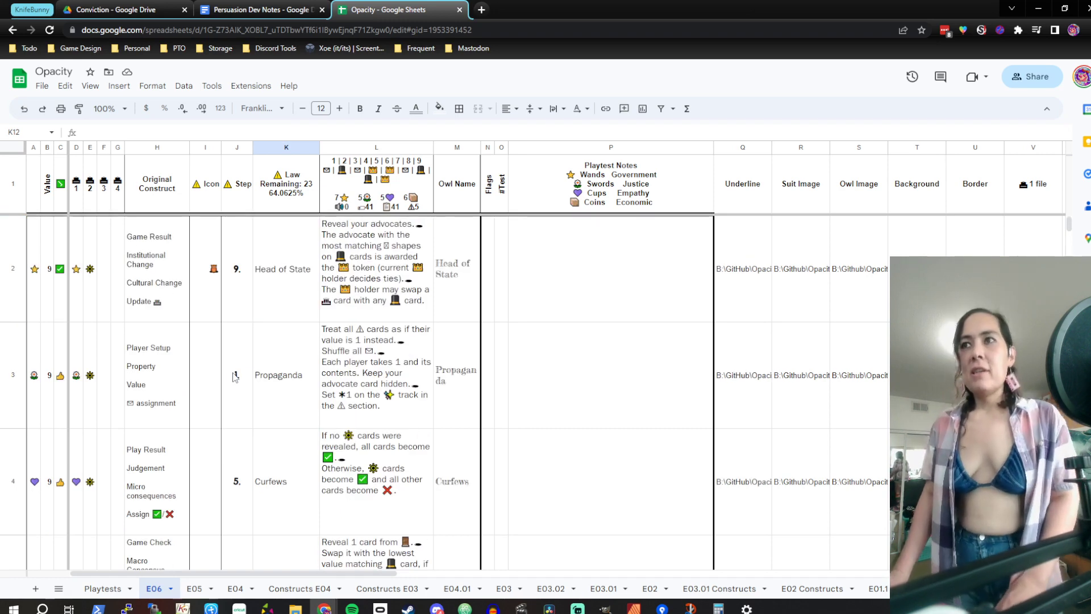
left_click(280, 295)
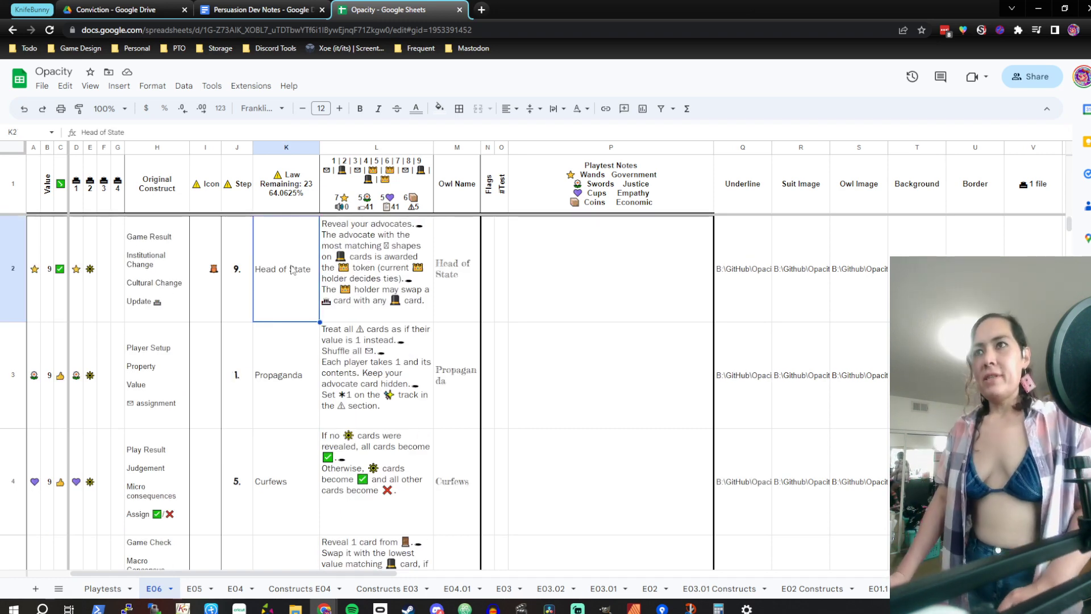
double_click(291, 269)
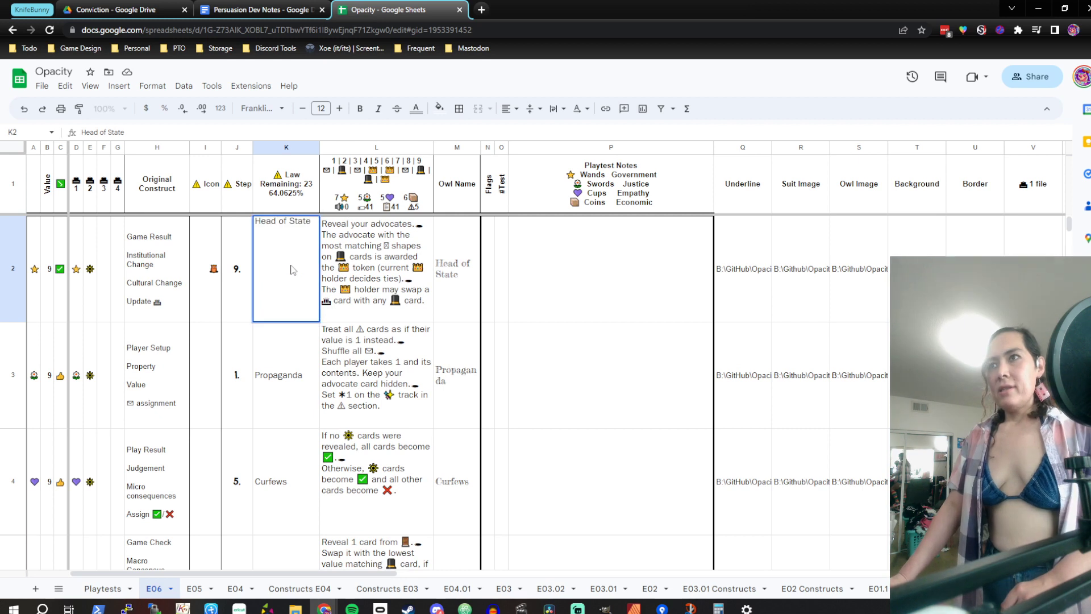
triple_click(290, 226)
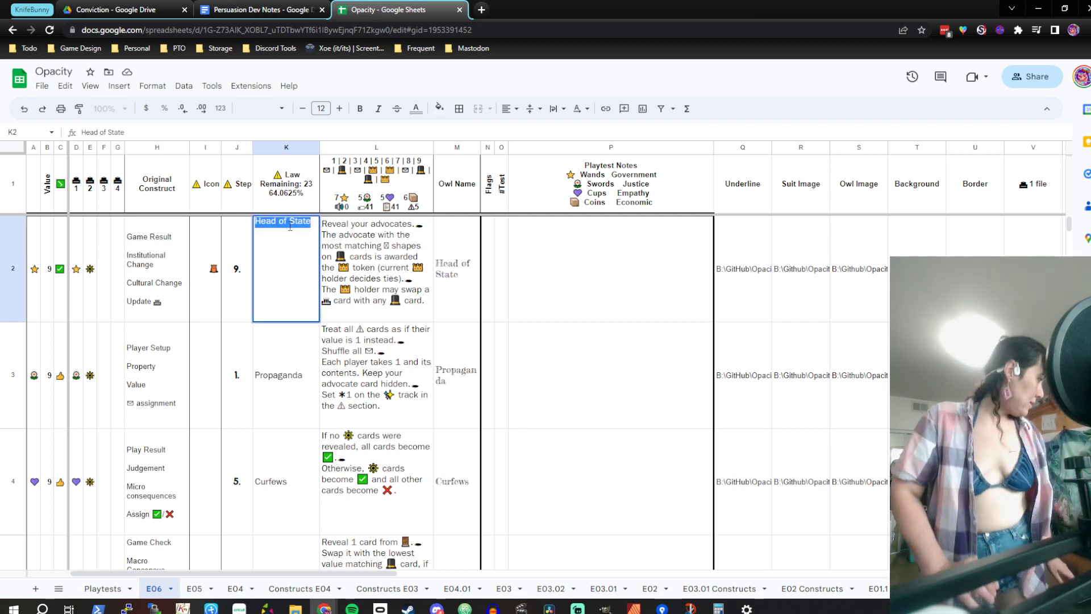
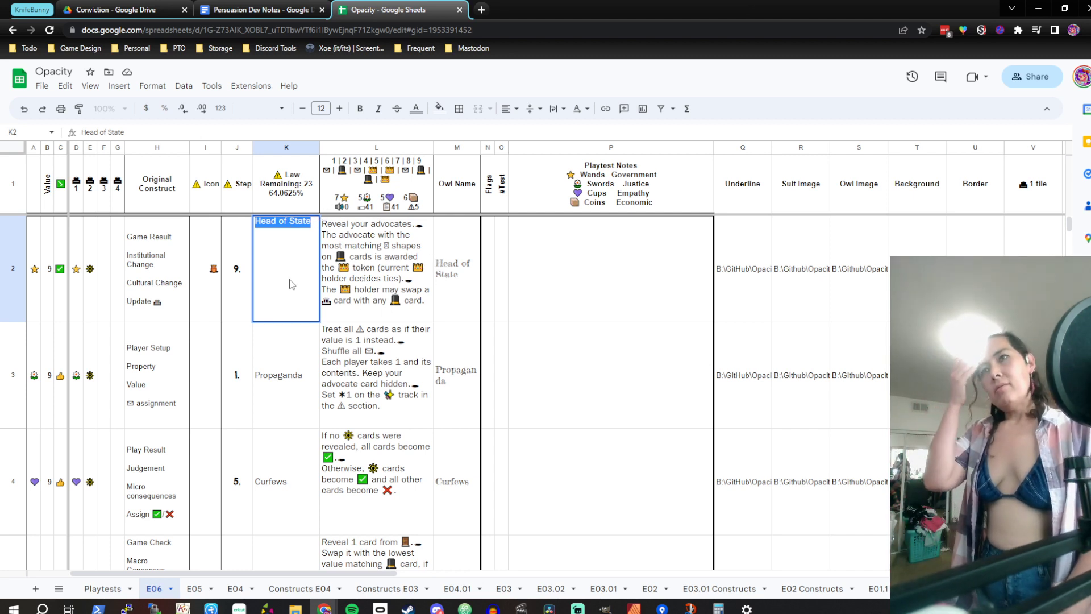
Examine the Step column's entries in the spreadsheet and compare them with the step number frame on the card layout
left_click(236, 333)
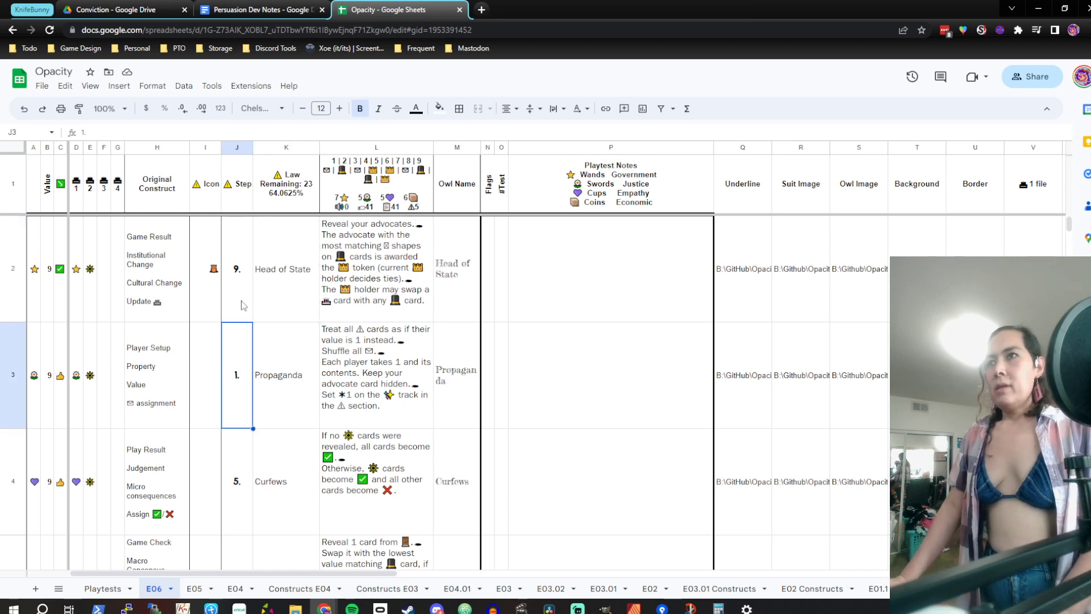
left_click(241, 306)
key("alt+Tab")
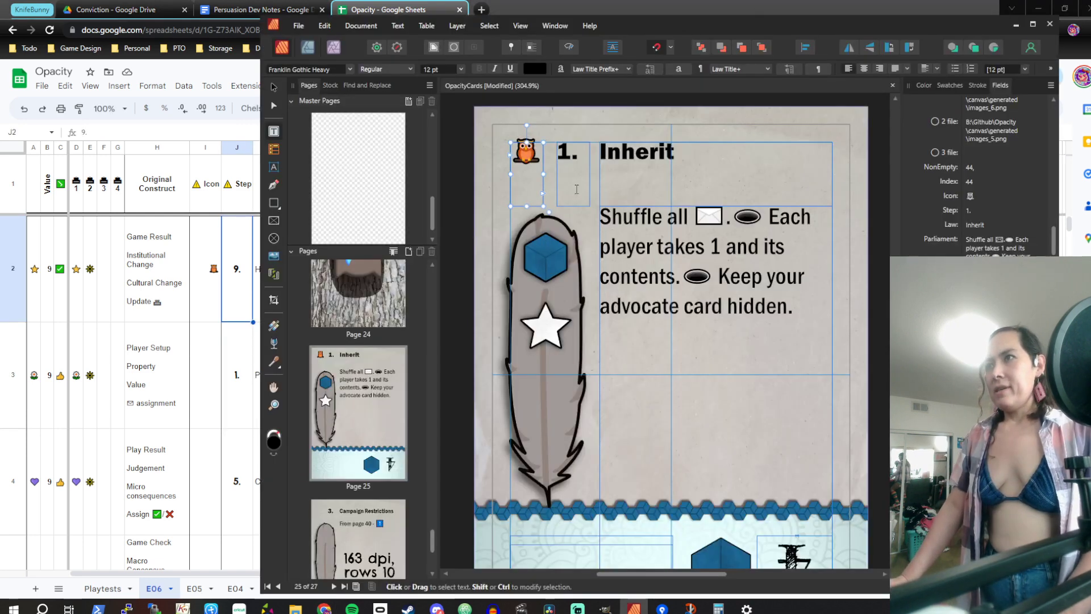
left_click(577, 190)
left_click(246, 291)
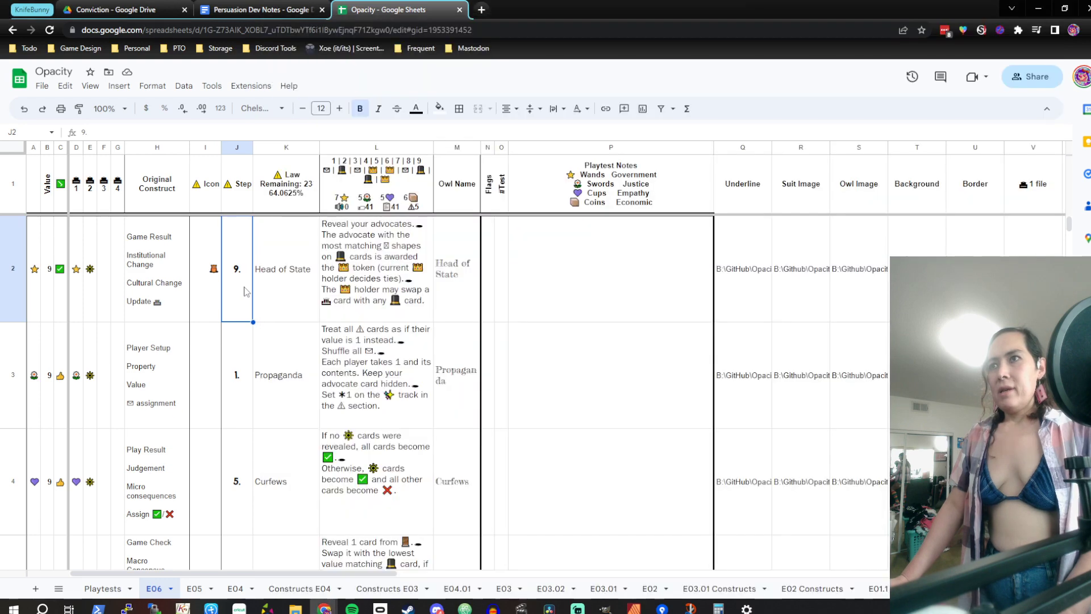
scroll(246, 291, "down", 15)
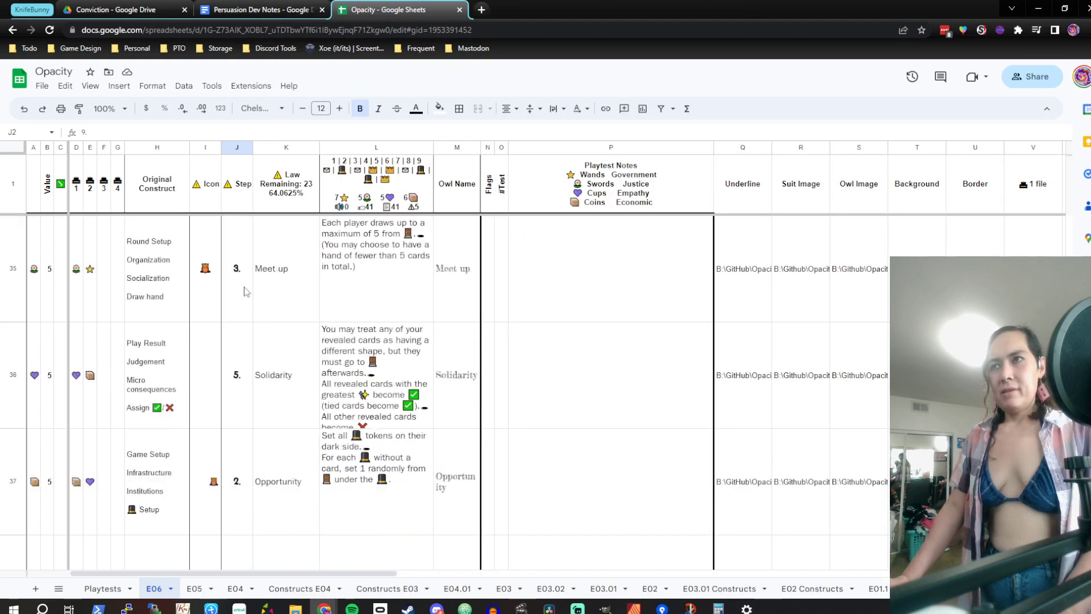
scroll(247, 291, "up", 15)
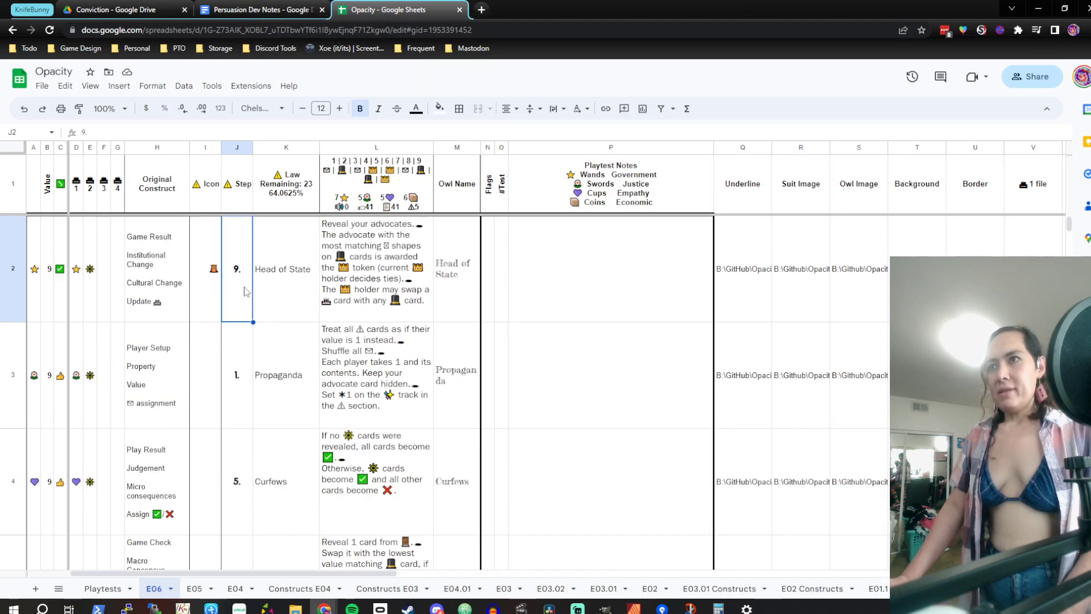
left_click(246, 372)
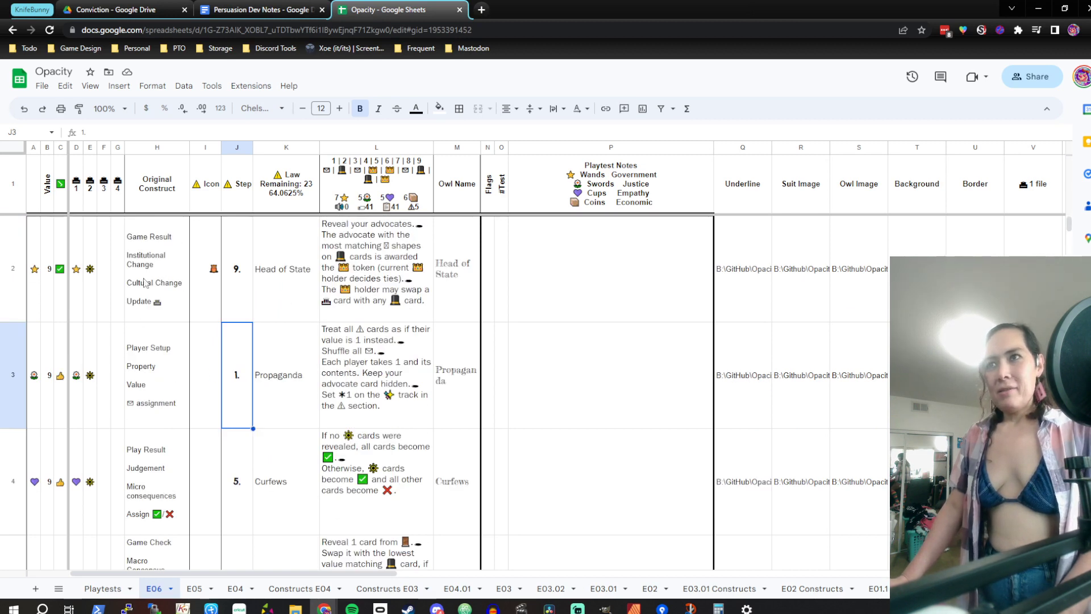
Inspect the lookup formula in the Original Construct column and the step reference rows 66 to 74 that it draws from
left_click(176, 249)
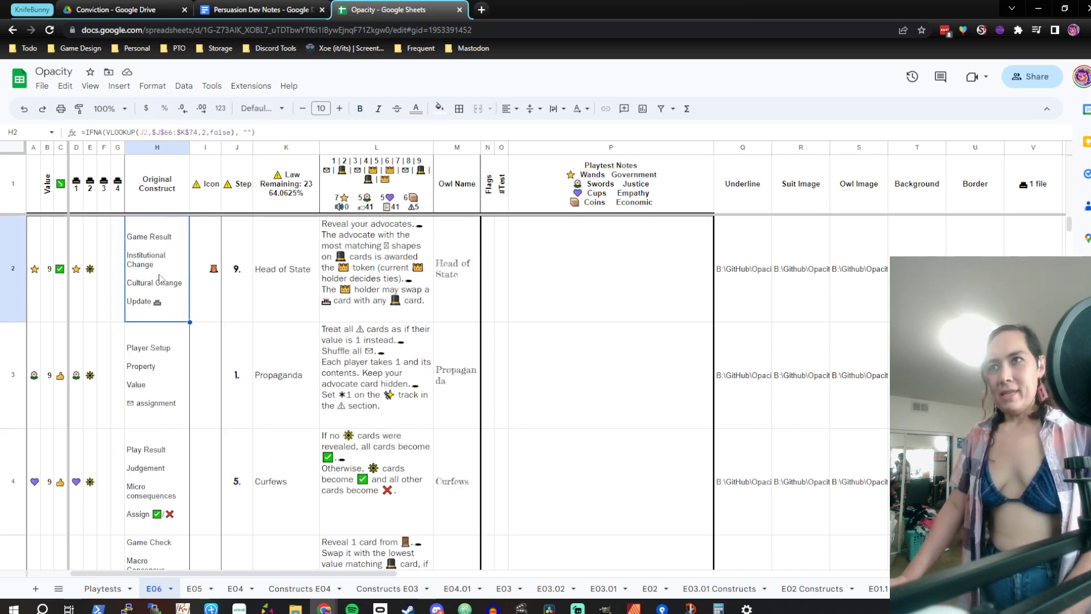
scroll(185, 402, "down", 15)
scroll(184, 401, "down", 20)
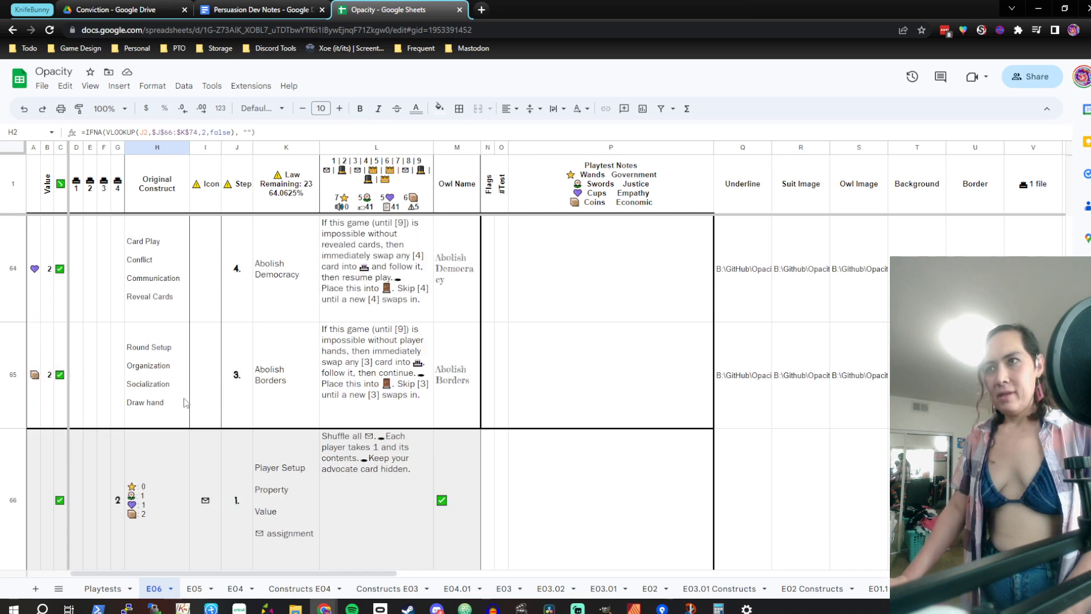
scroll(183, 398, "up", 5)
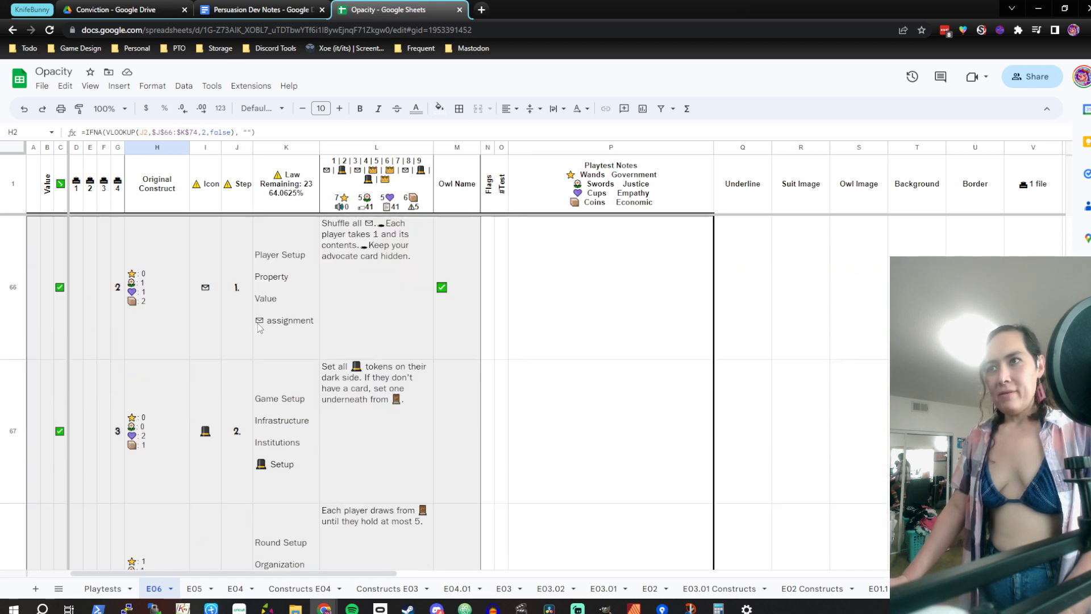
left_click(283, 288)
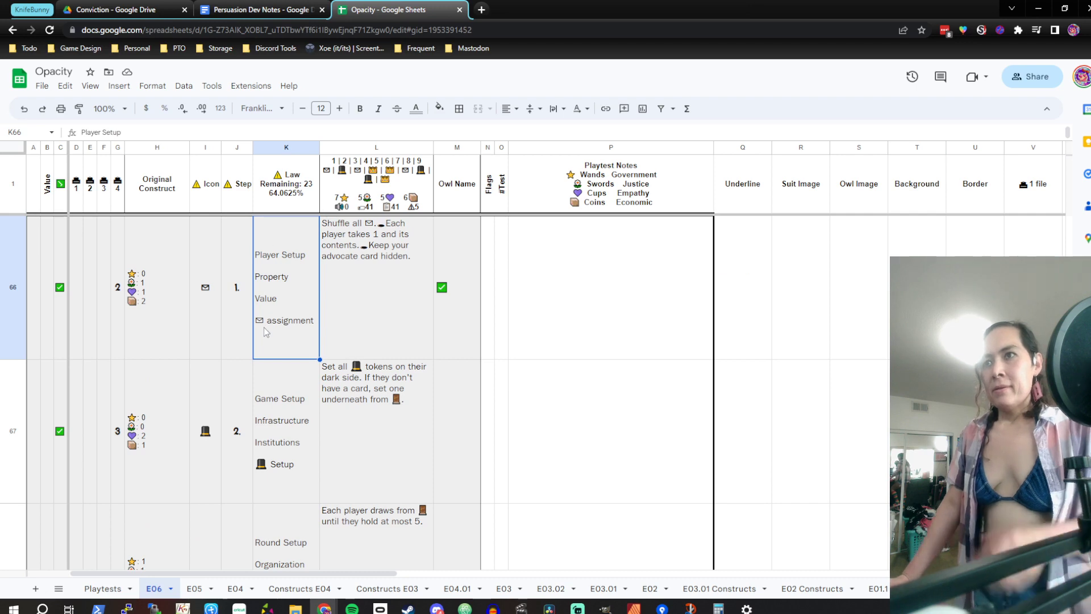
scroll(264, 326, "down", 6)
scroll(264, 327, "down", 1)
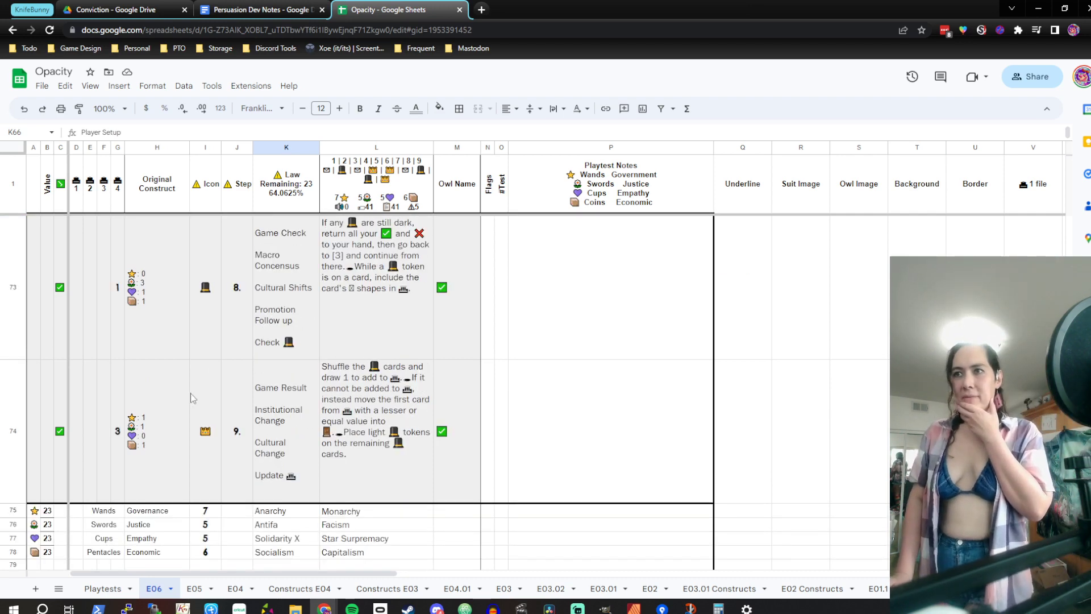
Review the Icon entries of the nine step rows and compare step 6's icon with its law names
left_click(209, 404)
scroll(209, 403, "up", 5)
scroll(210, 404, "up", 2)
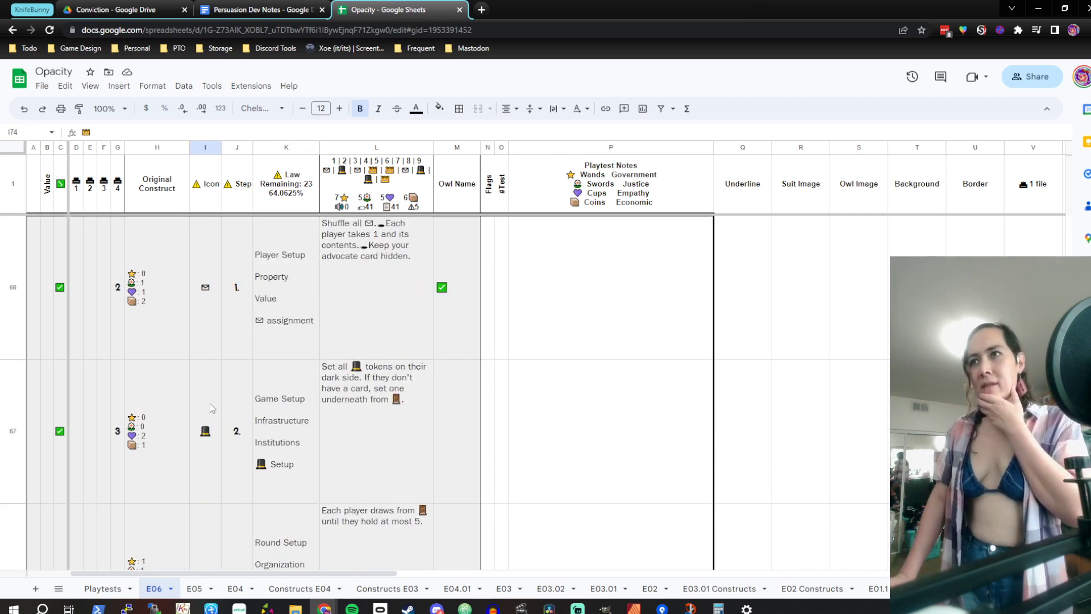
scroll(210, 404, "down", 4)
left_click(217, 327)
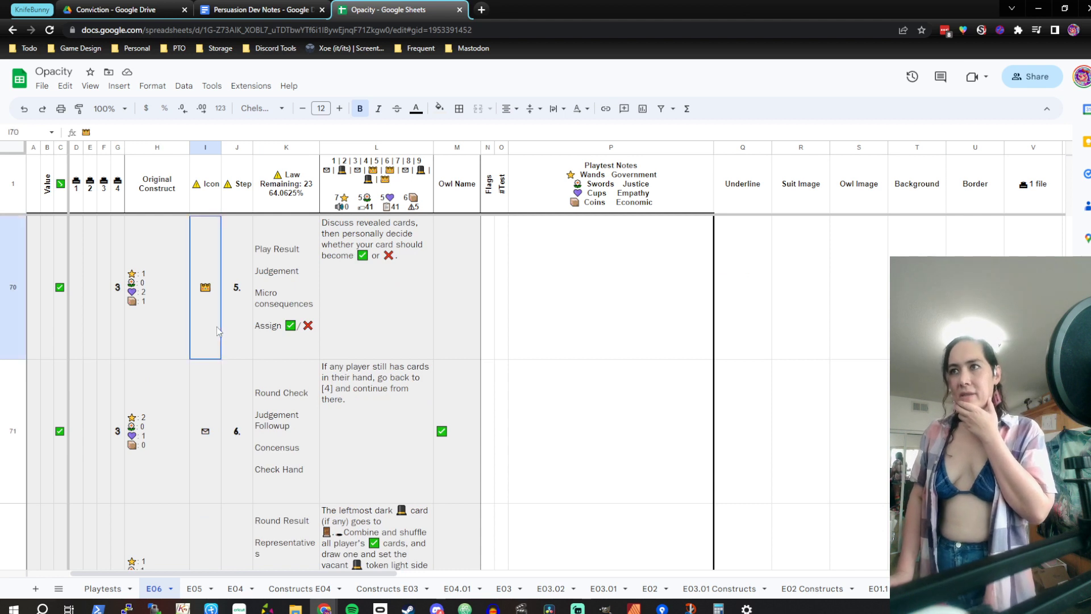
key("Up")
key("Up")
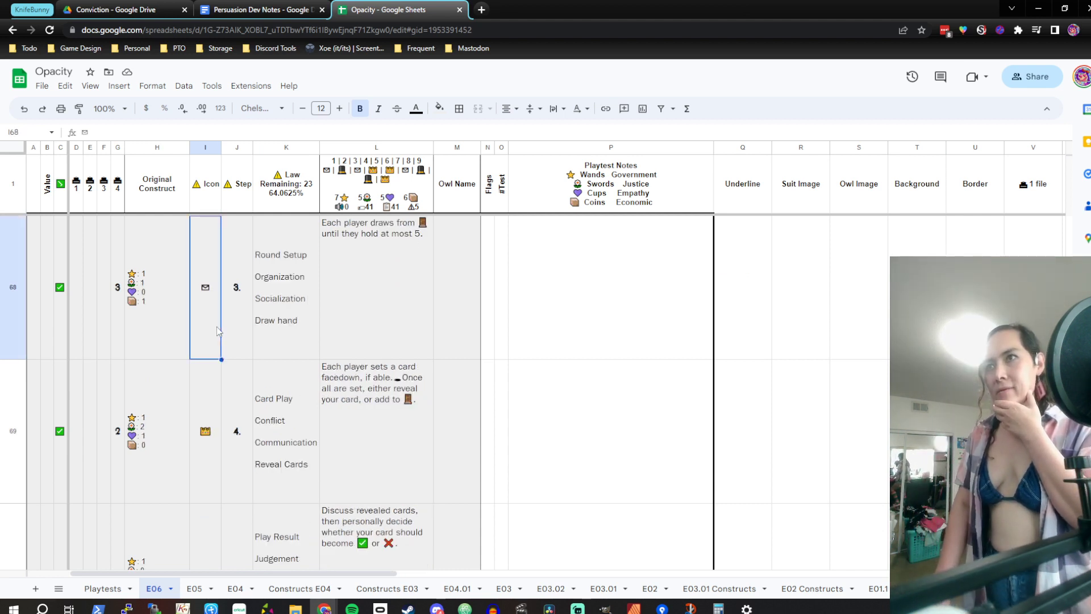
key("Down")
key("Down")
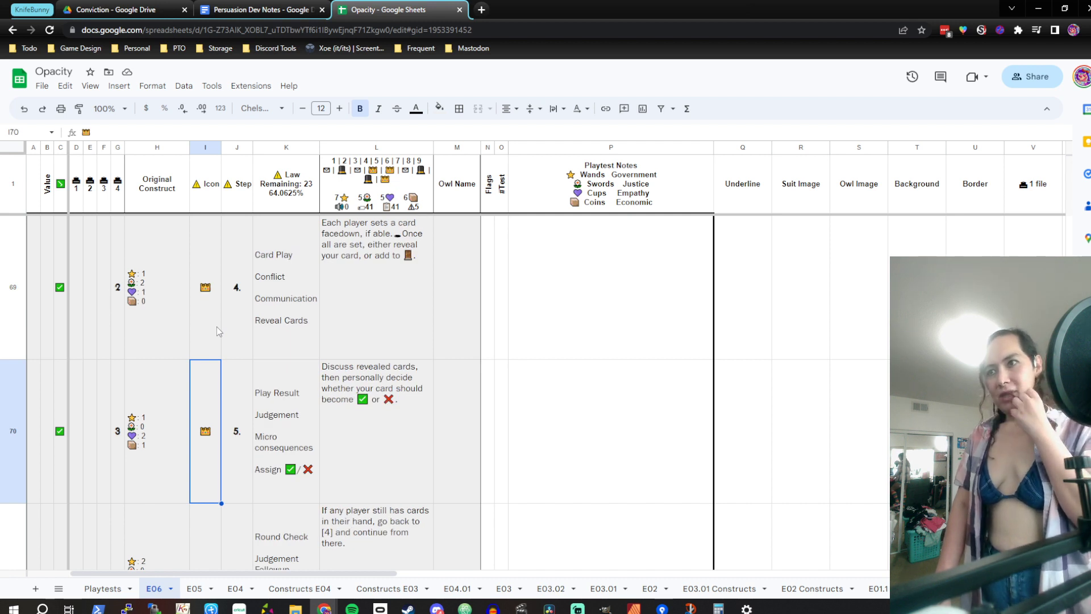
key("Down")
key("Up")
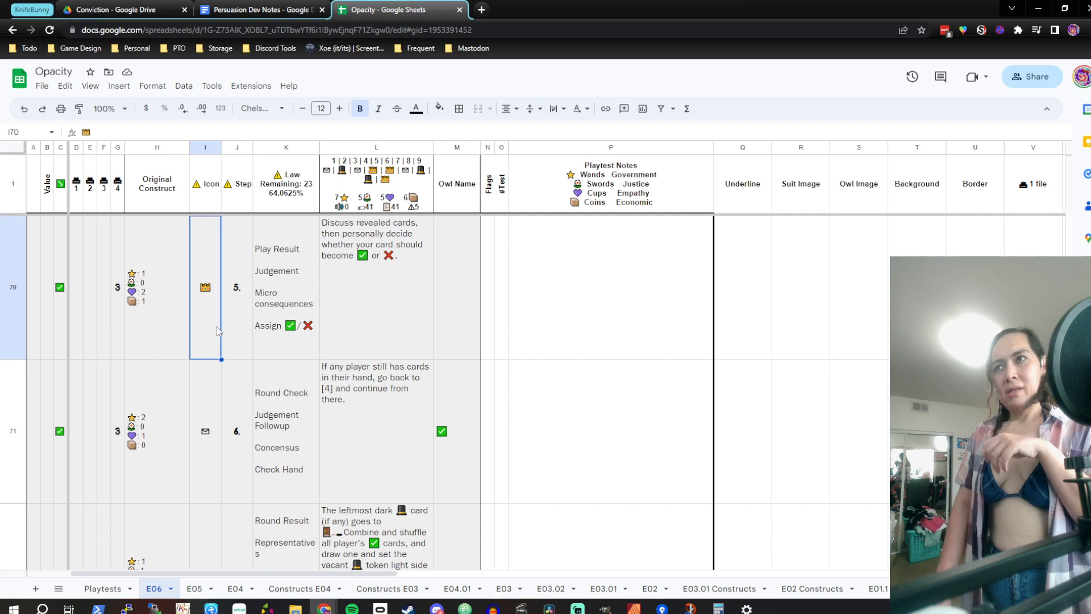
key("Down")
key("Right")
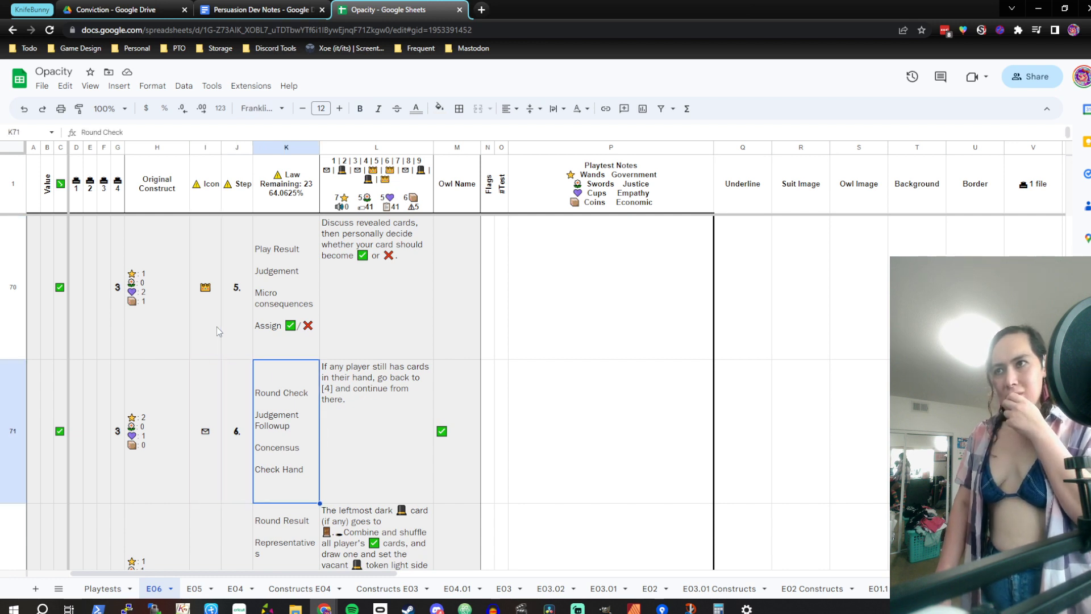
Compare the icons of steps 1 to 5 with the law names and rule text beside them
key("Left")
key("Up")
key("Up")
key("Up")
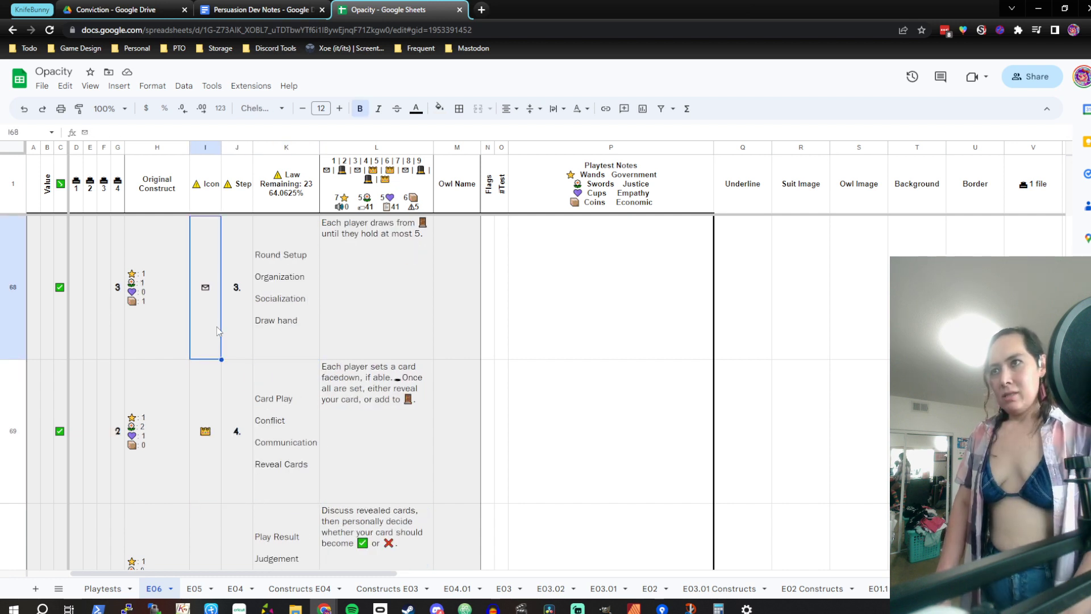
key("Up")
key("Up")
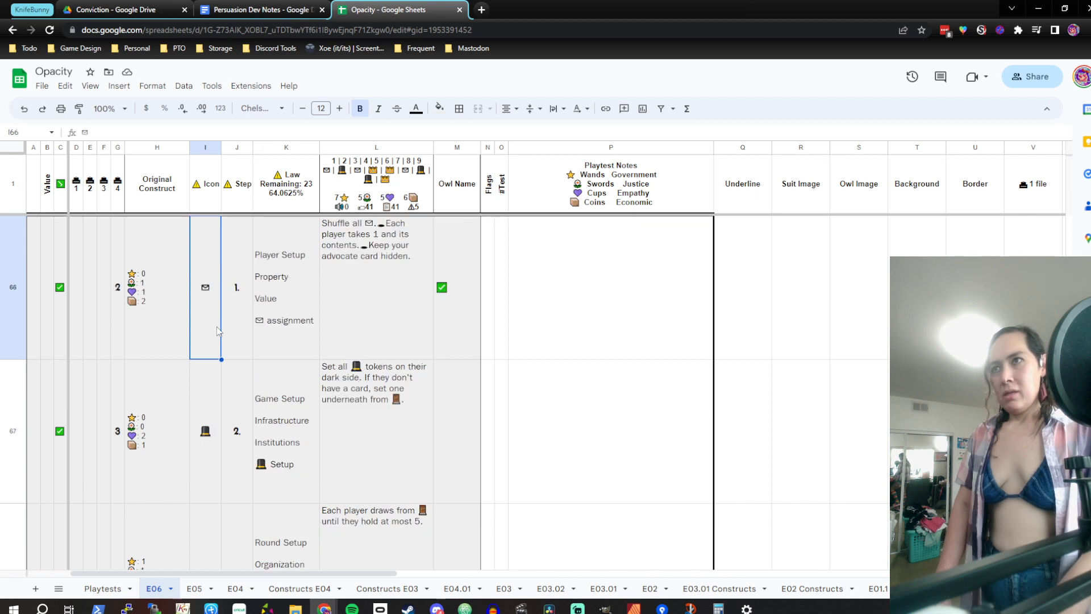
key("Down")
key("Up")
key("Down")
key("Down")
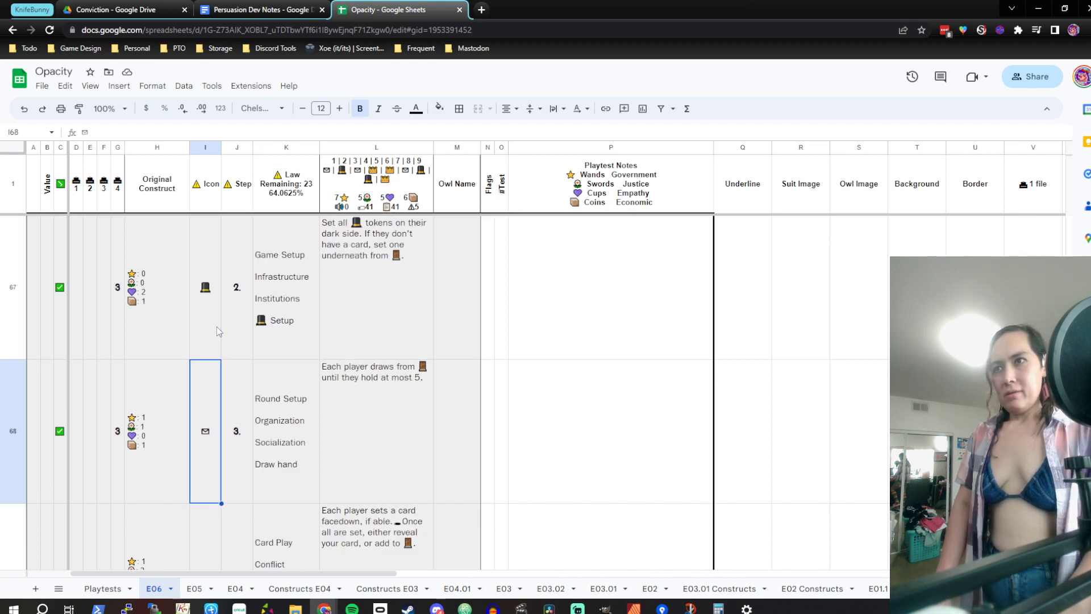
key("Down")
key("Down")
key("Up")
key("Up")
key("Up")
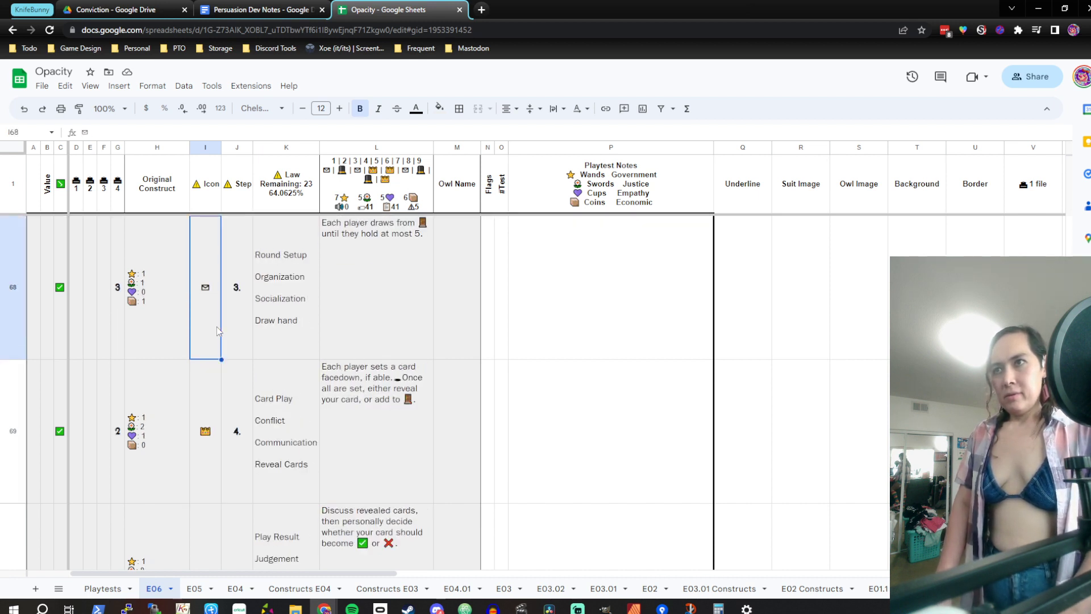
key("Down")
key("Down")
key("Down")
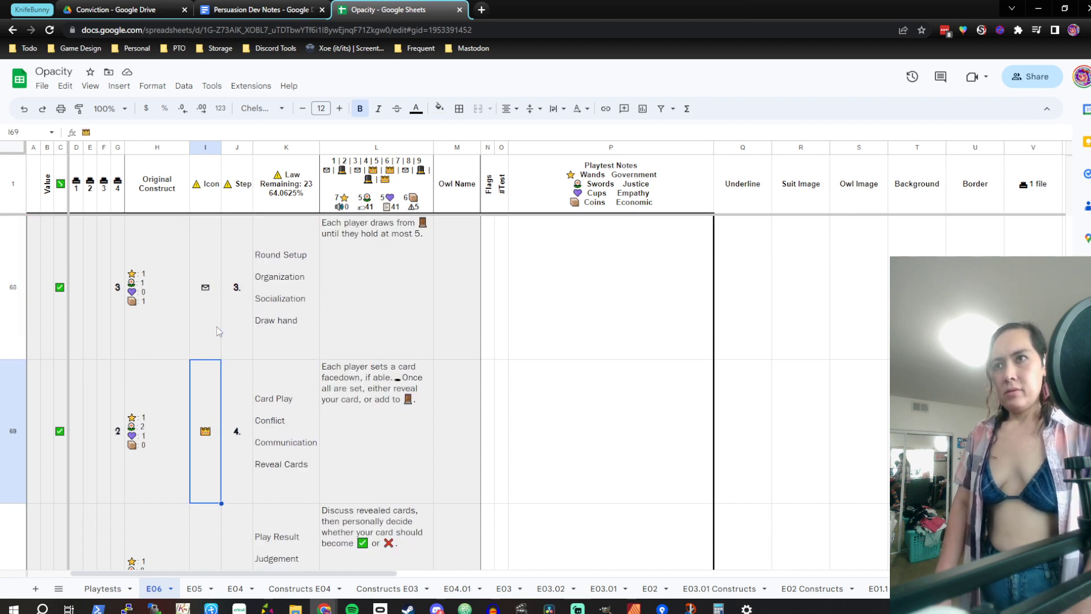
key("Up")
key("Up")
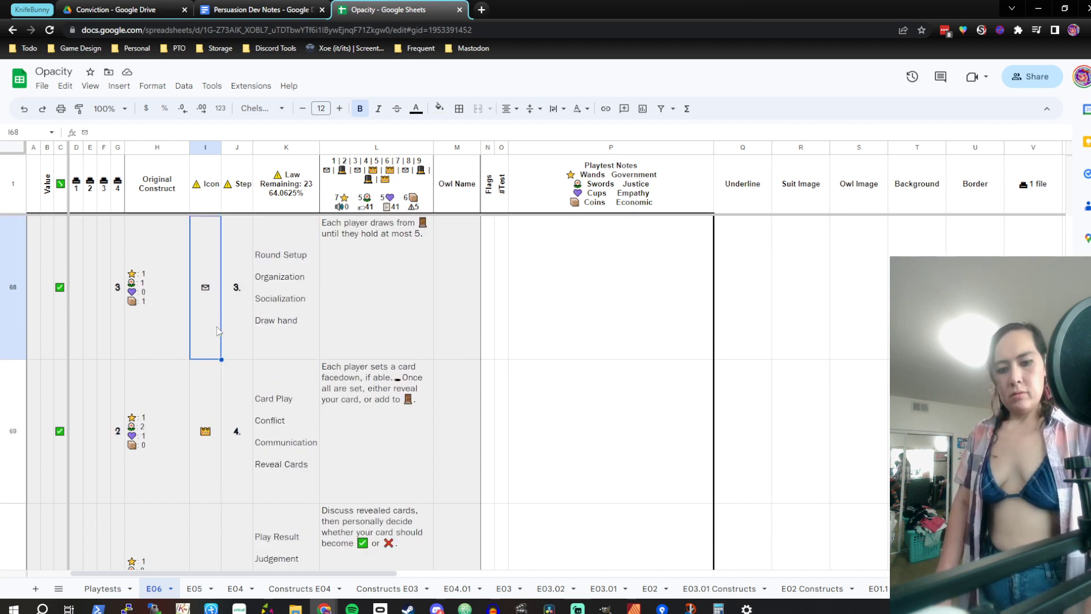
Try a check mark, a door and an envelope in turn as the icon of step 3
type("✅")
key("Return")
key("Up")
type("🚪")
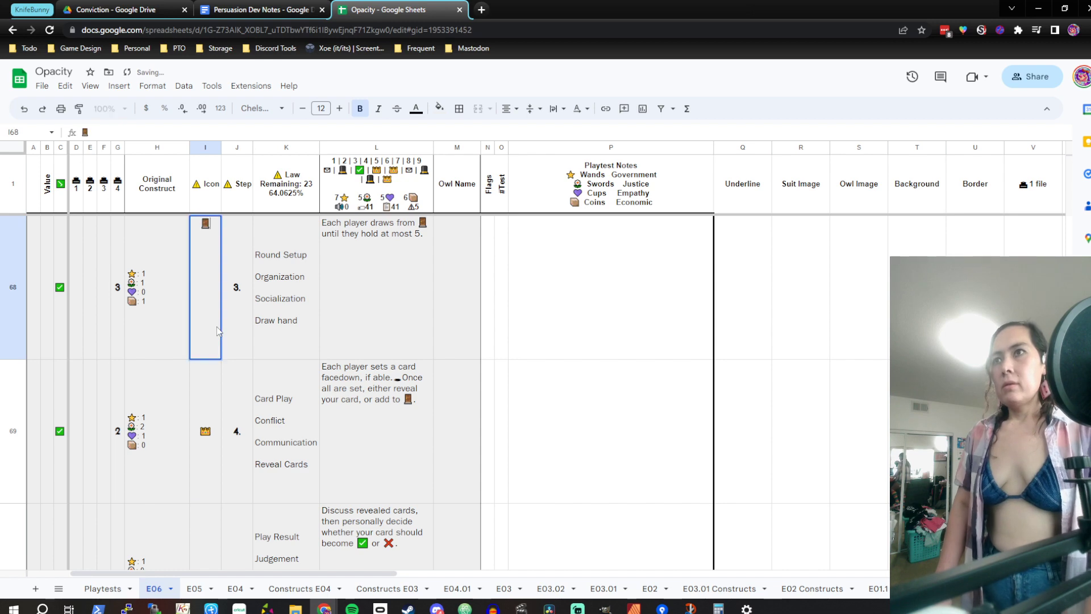
key("Up")
key("Down")
key("Up")
key("Up")
key("Up")
key("Down")
key("Down")
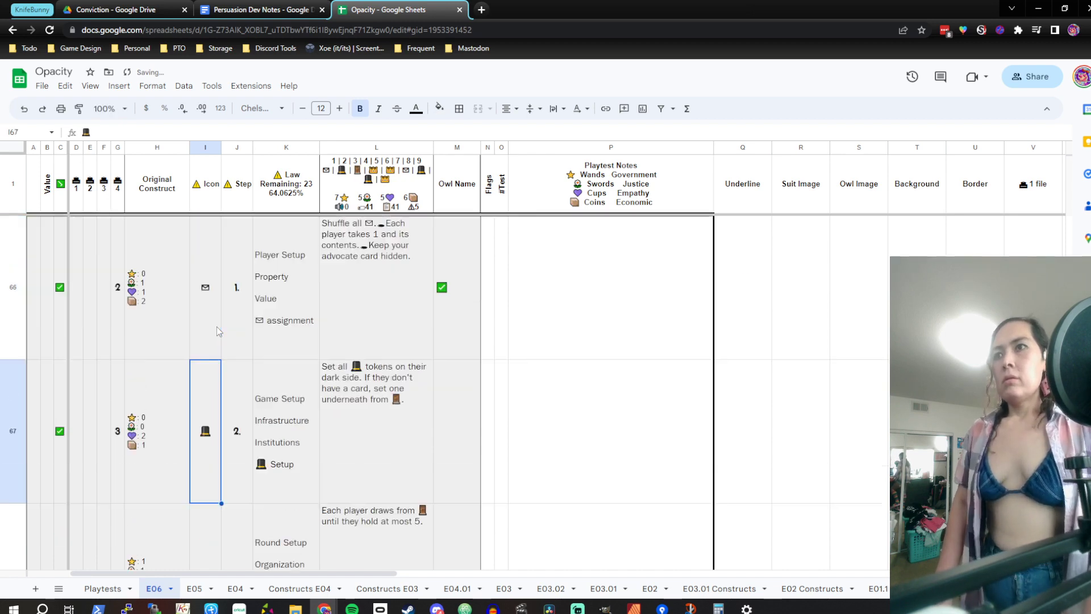
key("Down")
key("Down")
key("Up")
type("✉")
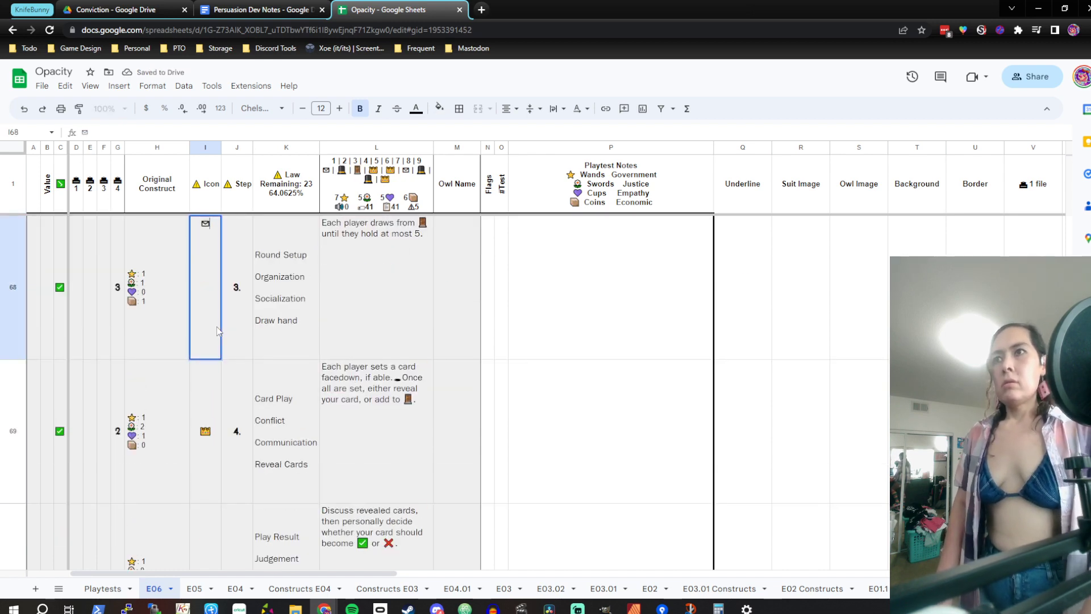
key("Return")
Replace the icons of steps 3, 4 and 5 in the Icon column with the orange symbol
key("Up")
type("👥")
key("Up")
key("Down")
type("🦉")
key("Return")
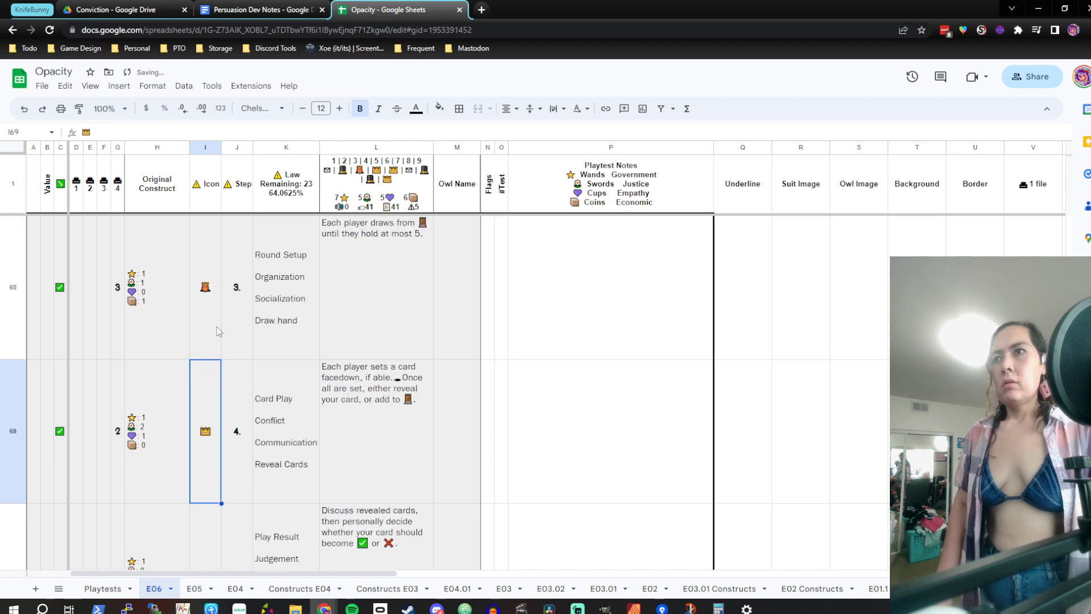
key("Down")
key("Down")
key("Up")
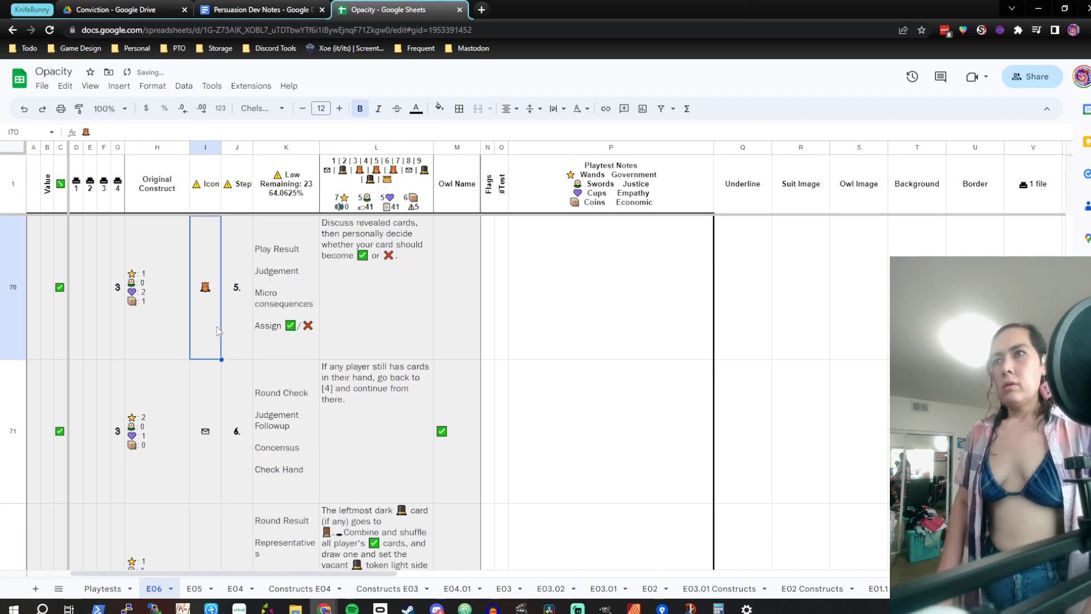
key("Down")
key("Up")
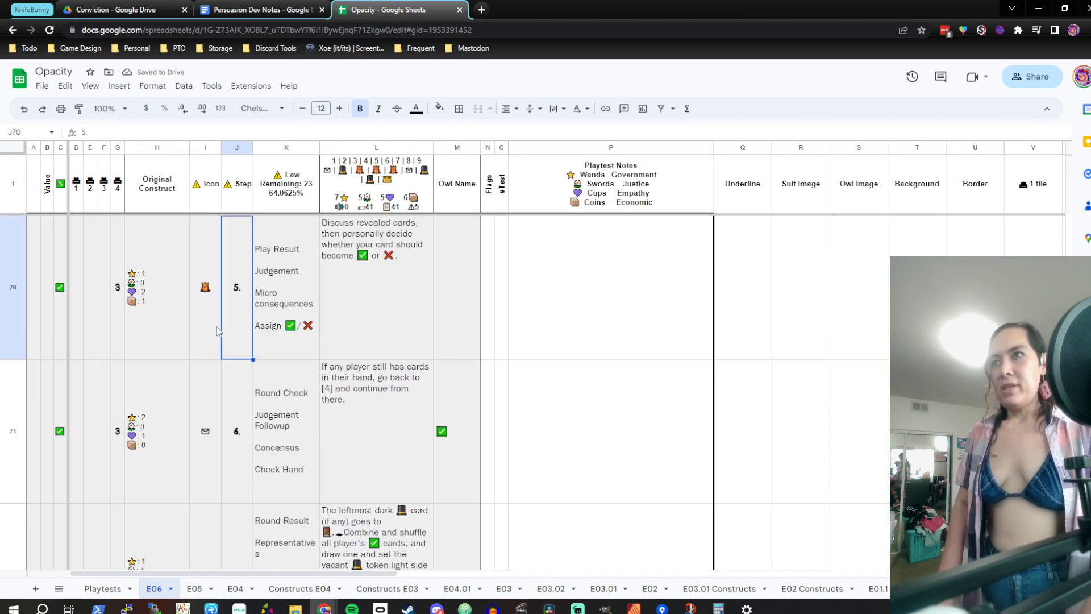
Check the Step numbers and Law names of steps 3 to 5 against their icons
key("Right")
key("Up")
key("Up")
key("Down")
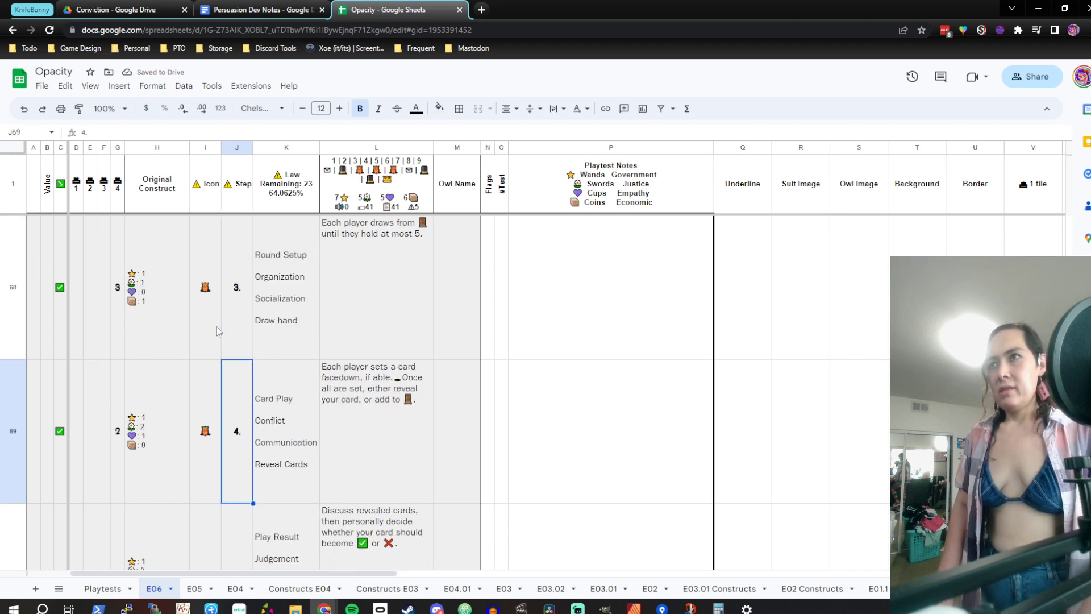
key("Up")
key("Left")
key("Right")
key("Right")
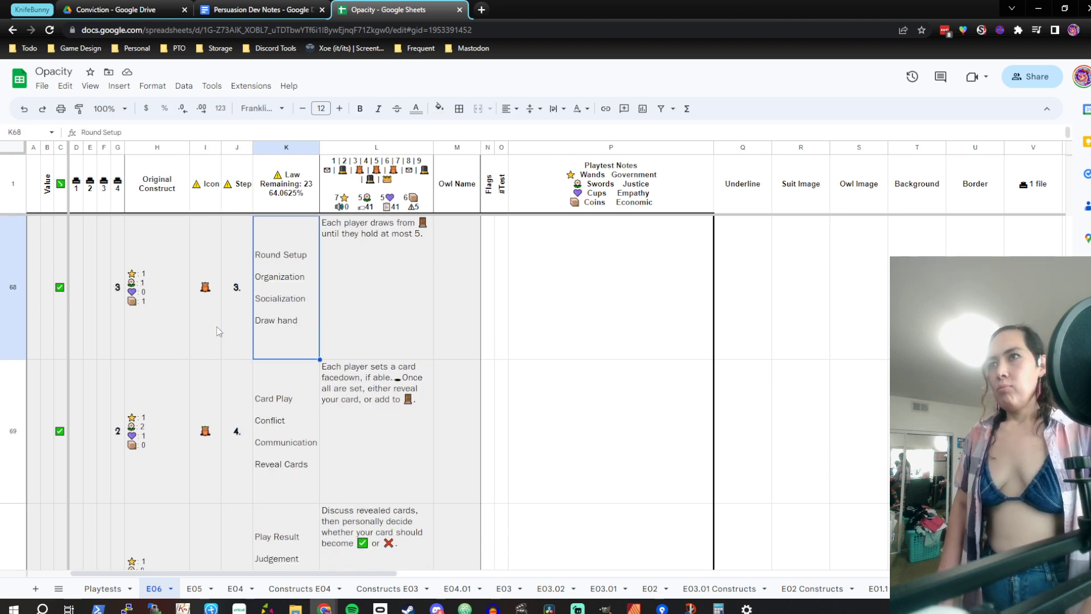
key("Left")
key("Right")
key("Left")
key("Left")
key("Right")
key("Left")
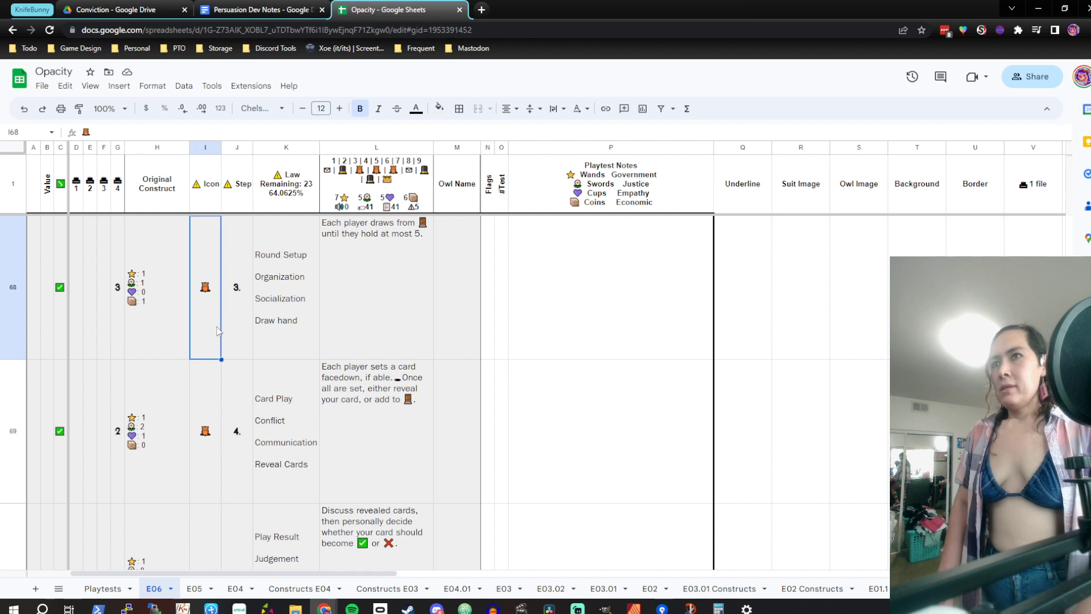
key("Right")
key("Down")
key("Down")
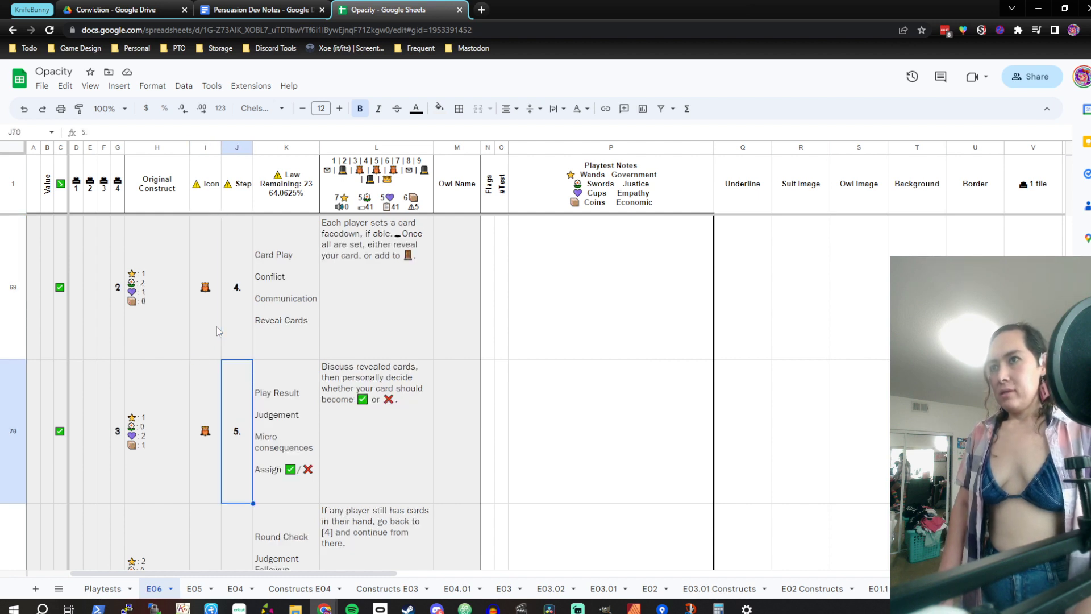
key("Right")
key("Left")
key("Left")
key("Right")
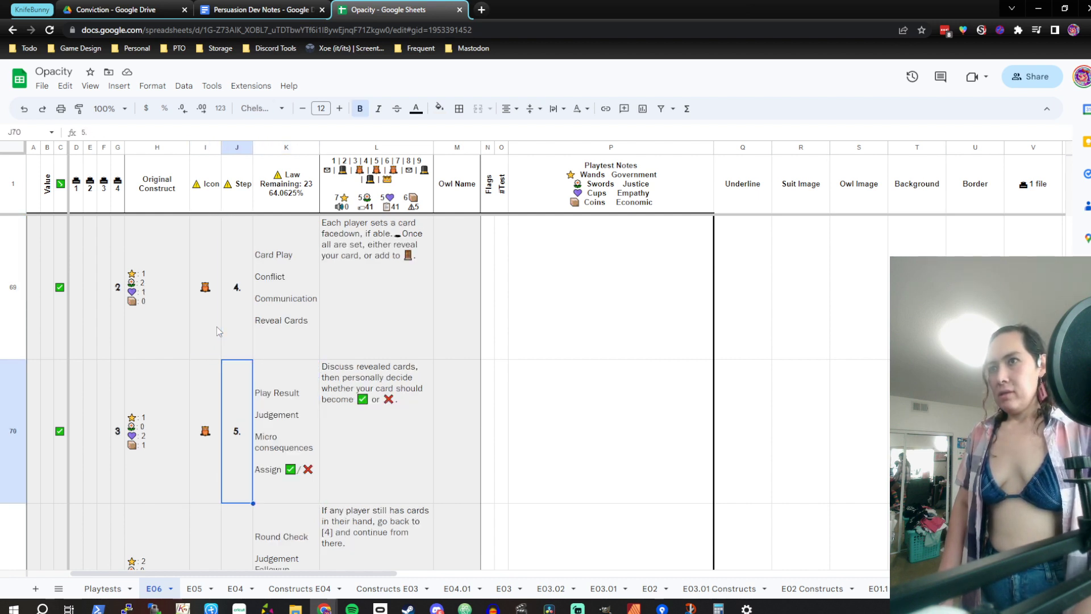
key("Right")
key("Left")
Copy step 9's crown icon and compare the icons of steps 6 to 9 with their rule text
key("Down")
key("Left")
key("Down")
key("Down")
key("Down")
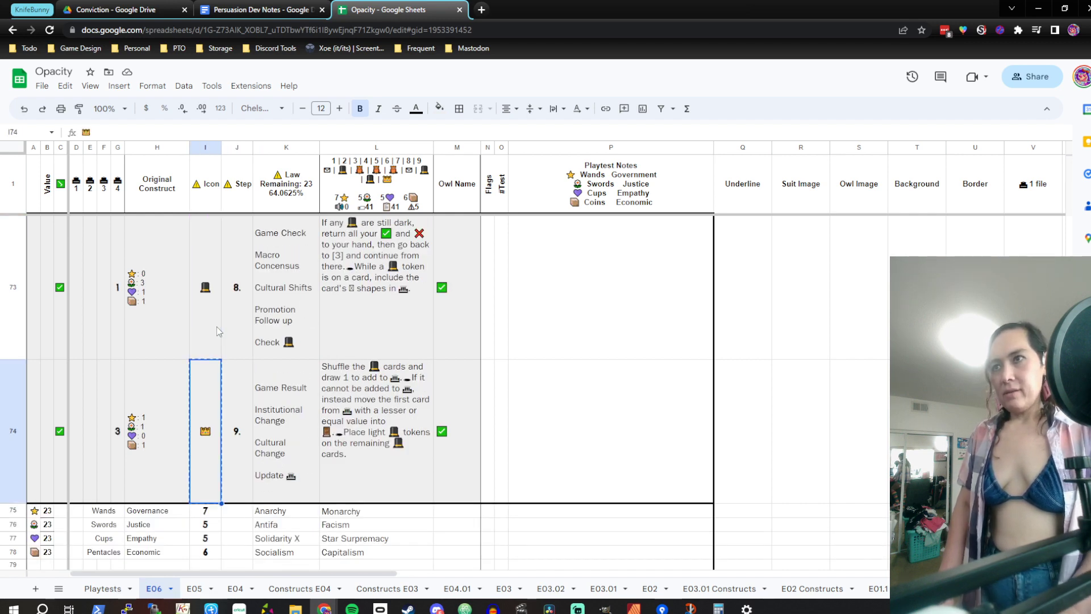
key("Up")
key("Up")
key("Up")
key("Up")
key("Down")
key("Down")
key("Down")
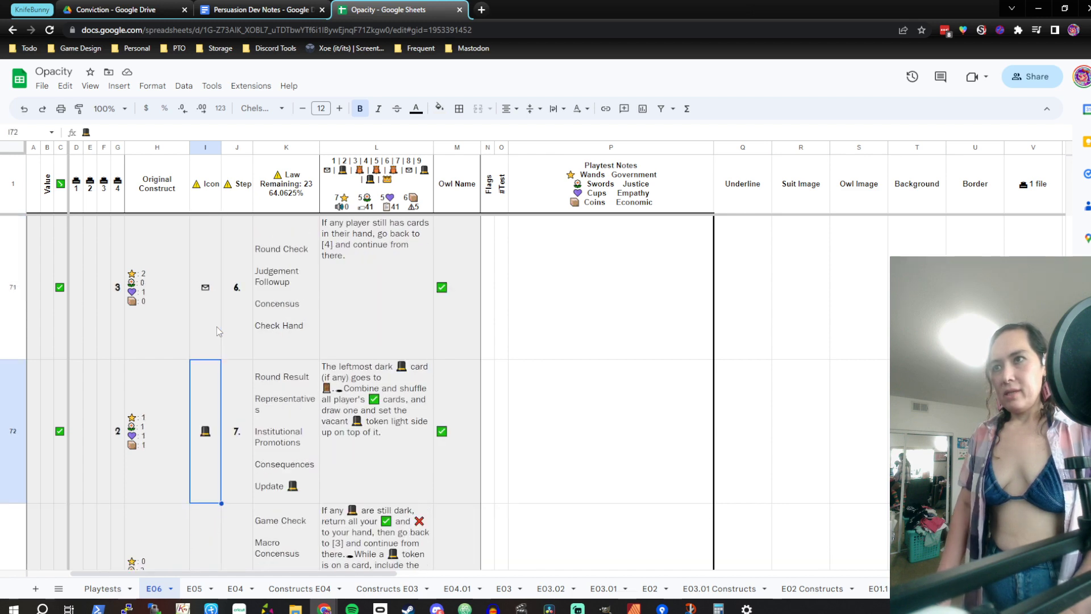
key("Up")
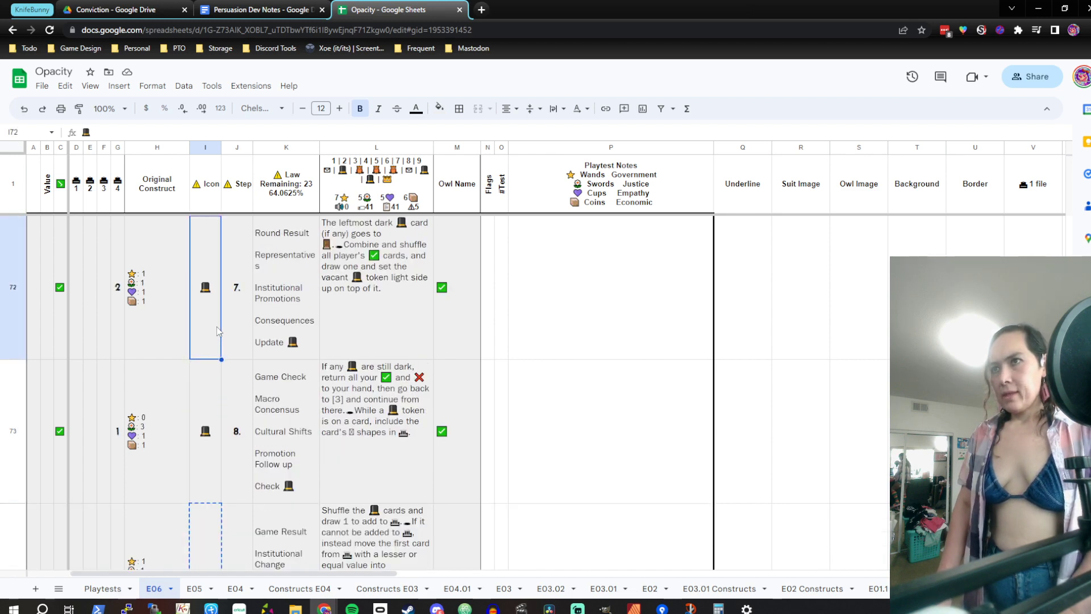
key("Up")
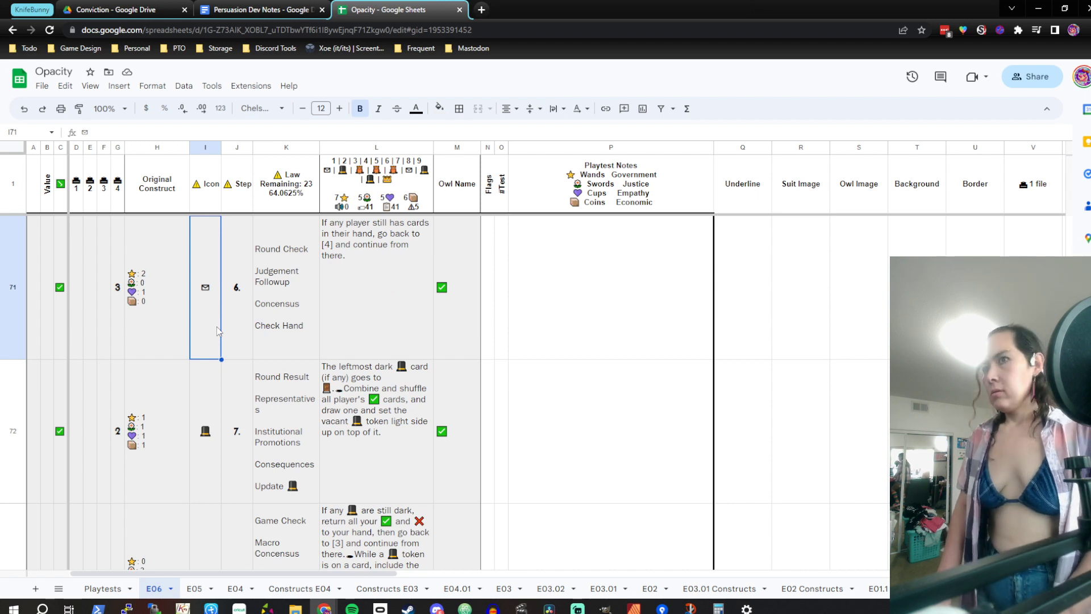
key("Down")
key("Down")
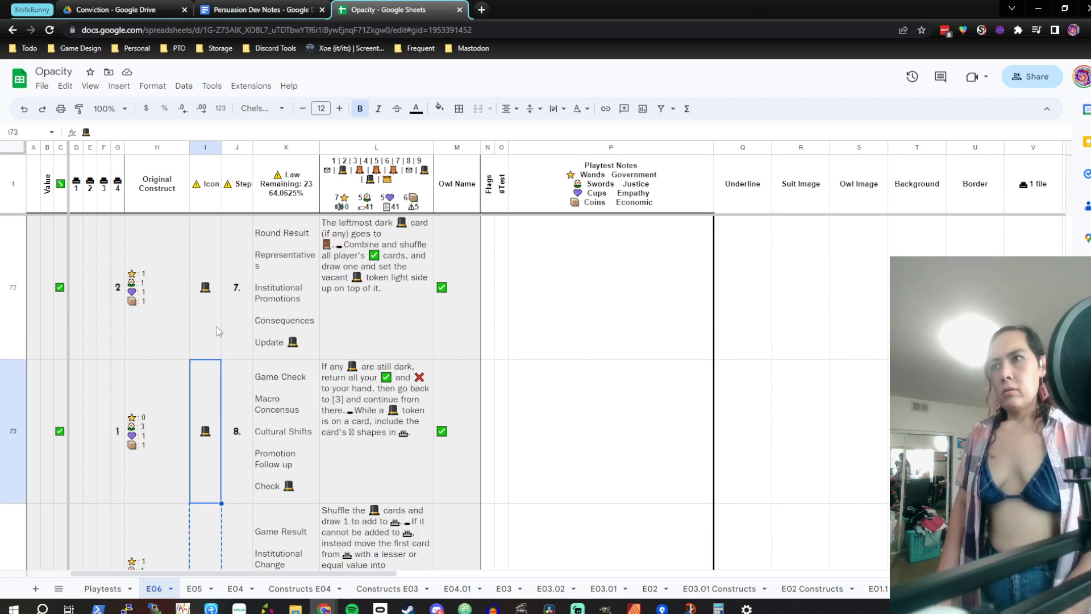
Look back through the Icon column from step 8 to the first steps to examine how the icons are grouped
key("Up")
key("Up")
key("Up")
key("Up")
key("Up")
key("Up")
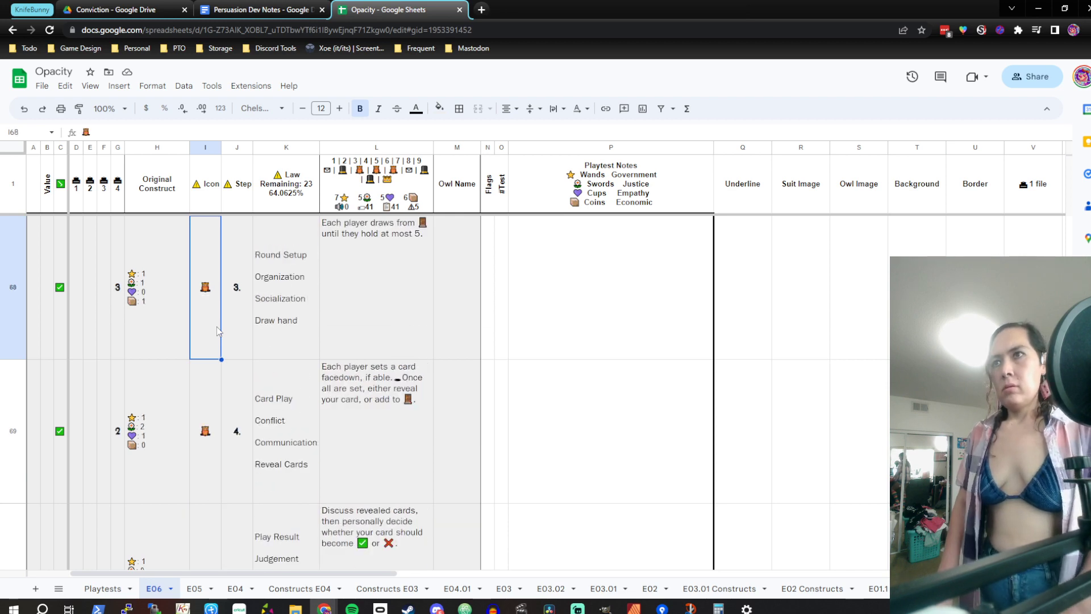
key("Up")
key("Down")
key("Down")
key("Down")
key("Down")
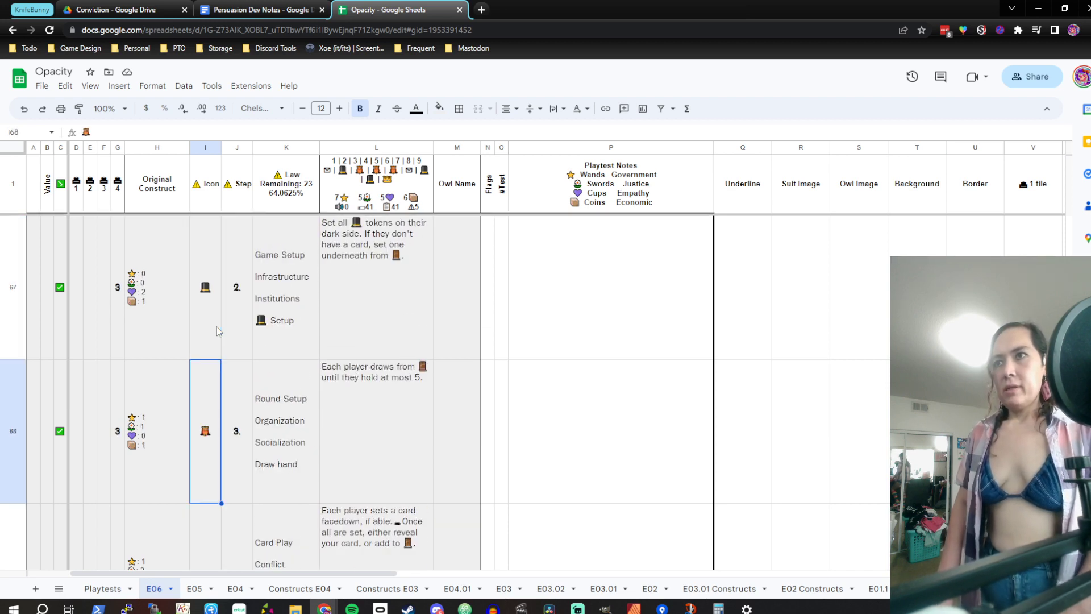
key("Down")
key("Up")
key("Up")
key("Up")
key("Up")
key("Up")
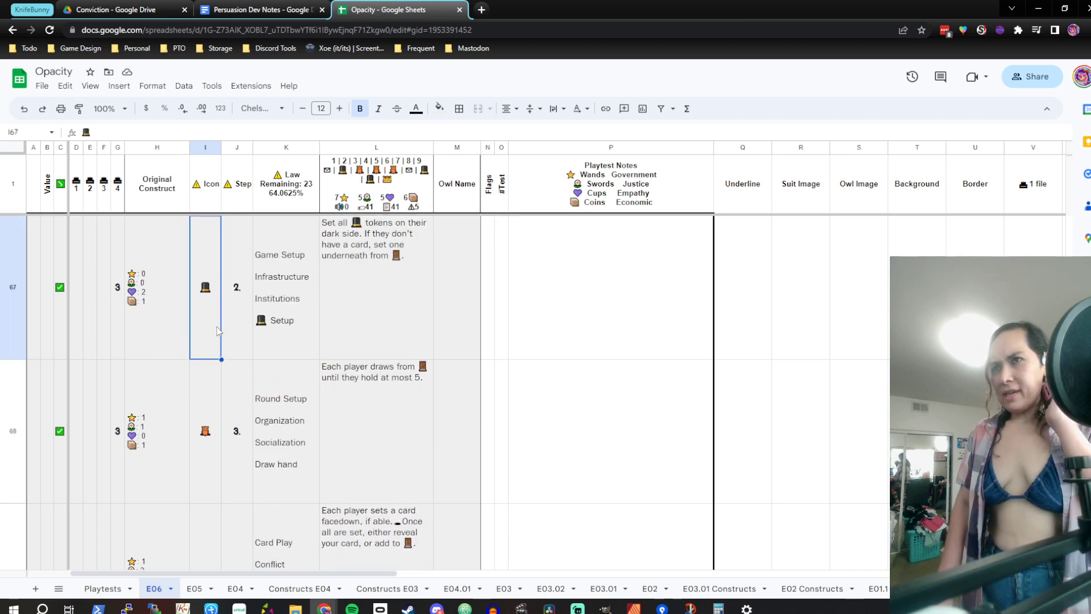
Change the icon of step 6, Round Check, to the black top hat and check the icons through step 9
key("Down")
key("Down")
key("Down")
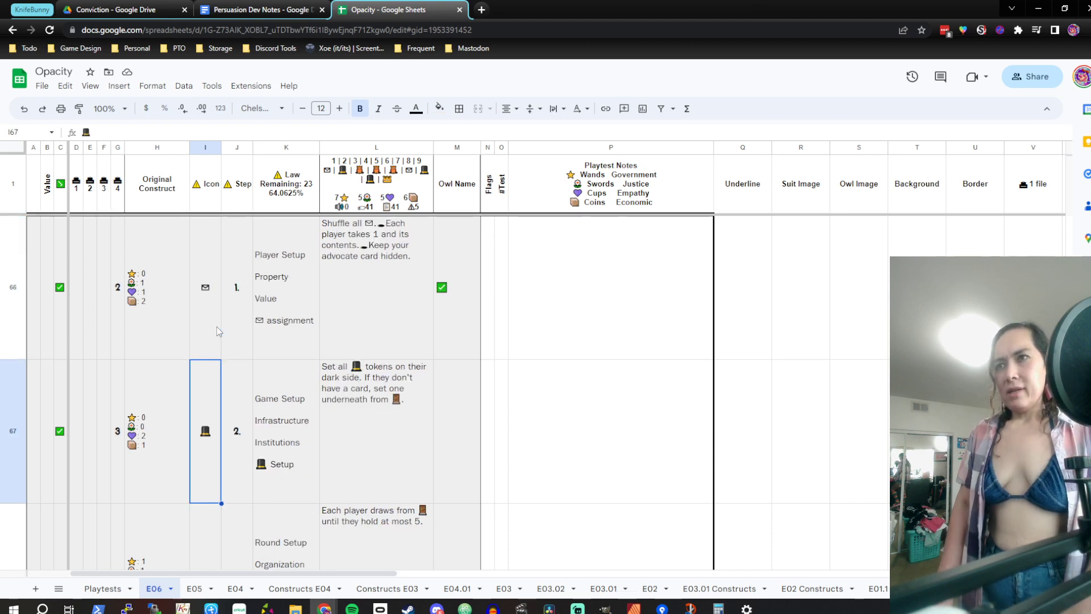
key("Down")
key("Down")
key("Down")
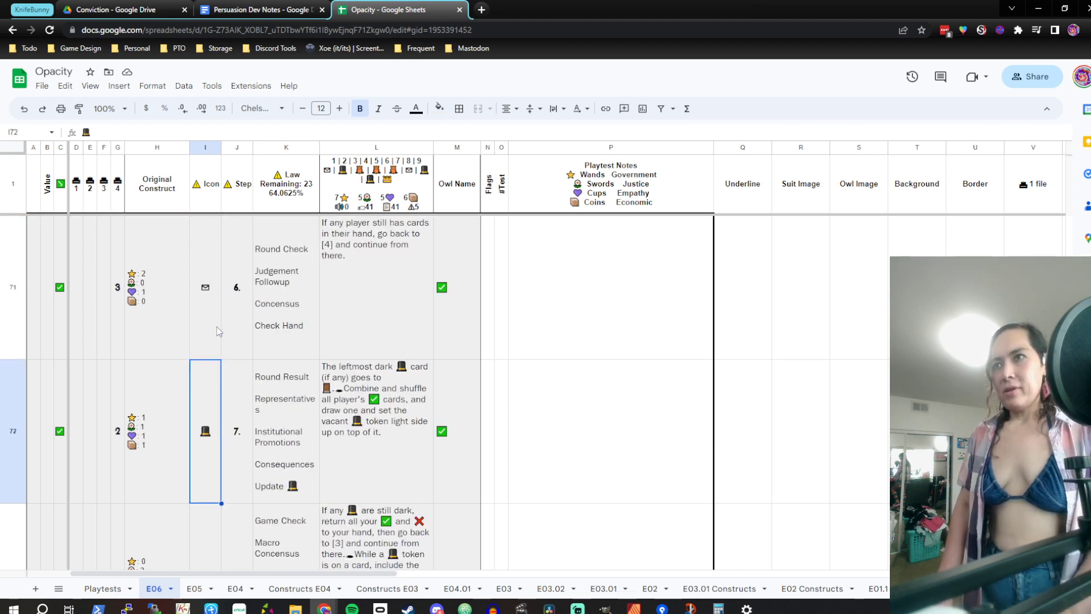
key("Up")
type("🎩")
key("Down")
key("Down")
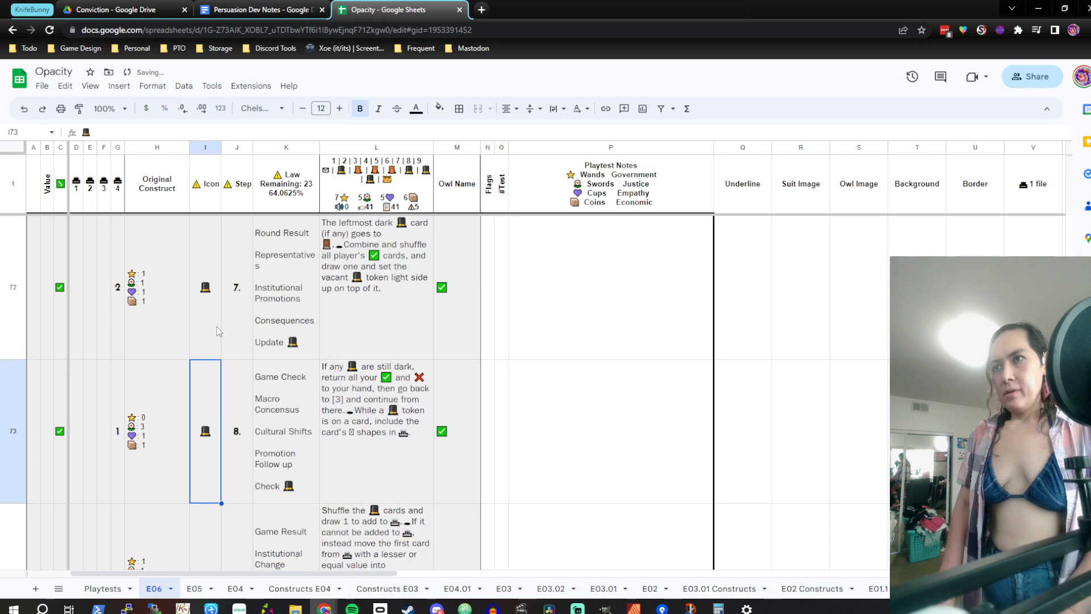
key("Down")
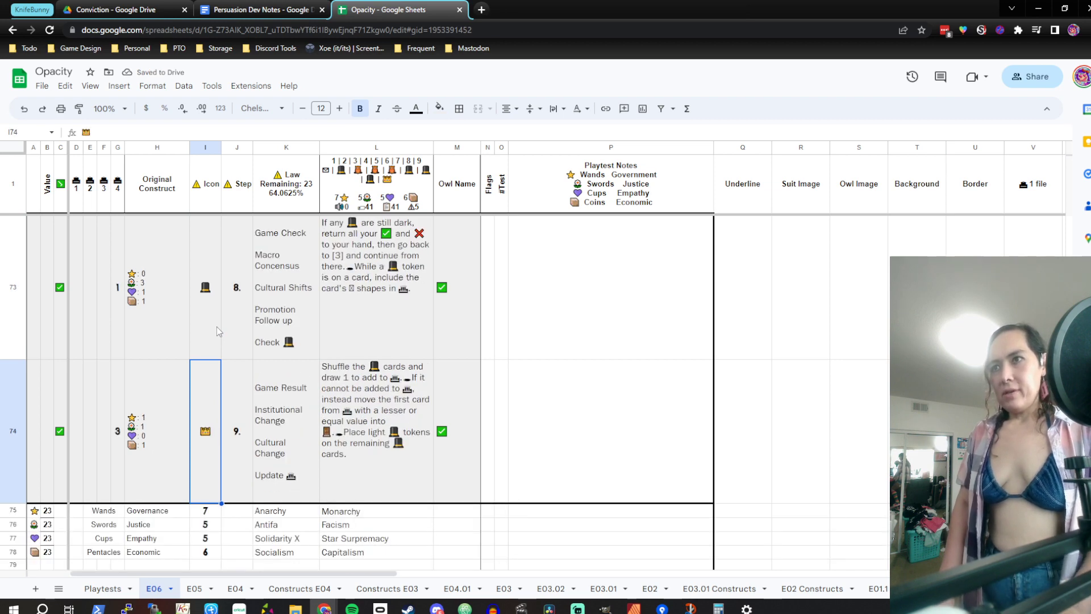
Change the icons of step 8, Game Check, and step 1, Player Setup, to the crown
key("Up")
key("ctrl+v")
key("Up")
key("Up")
key("Up")
key("Up")
key("Up")
key("Up")
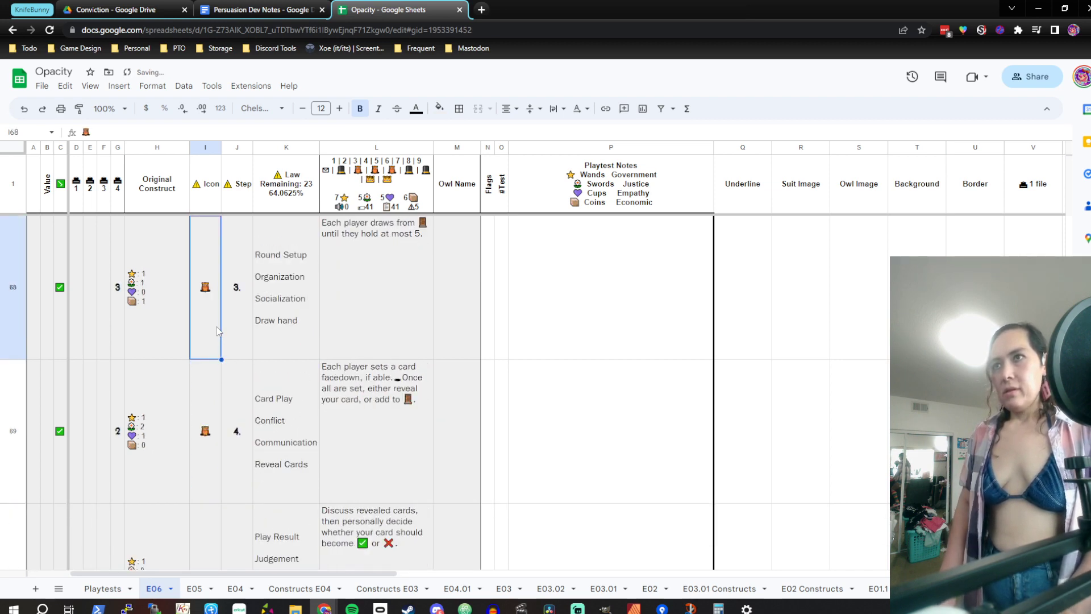
key("Up")
key("ctrl+v")
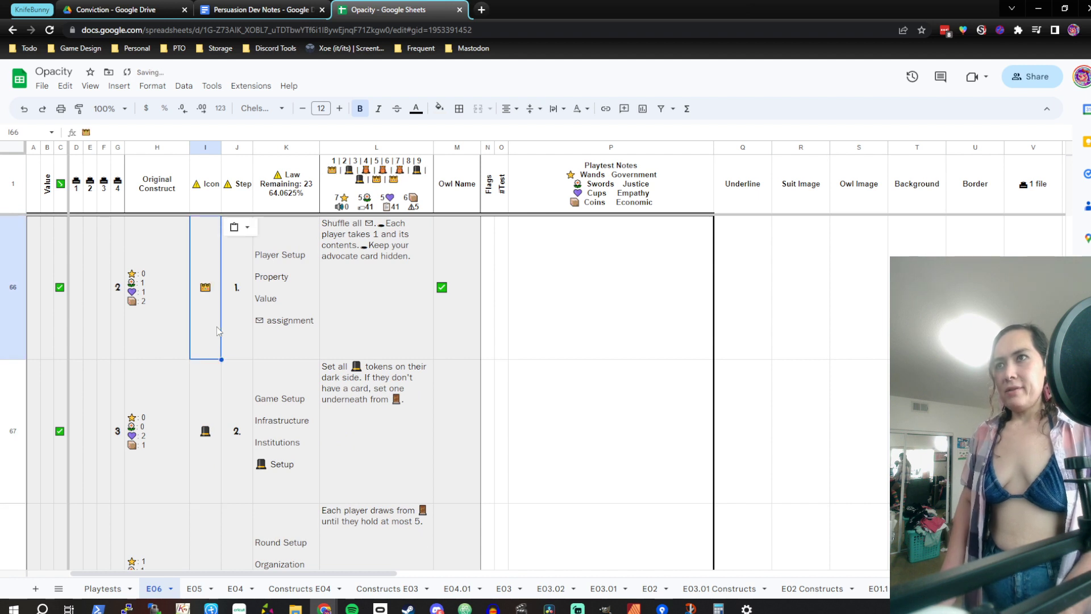
Check the Icon column of steps 1 to 4 to see how the icons are grouped
key("Down")
key("Up")
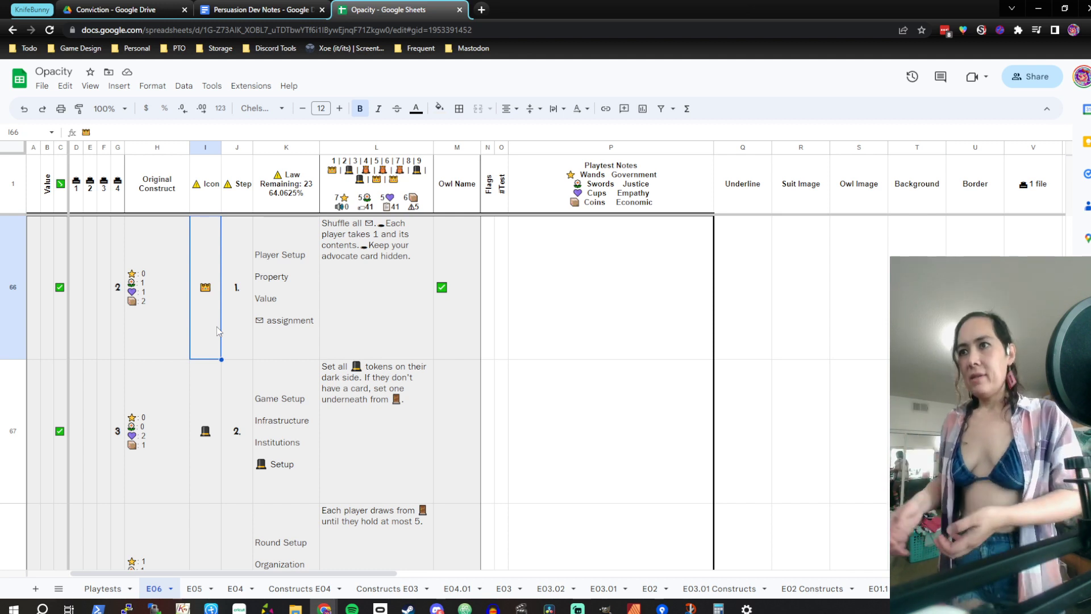
key("Down")
key("Down")
key("Down")
key("Down")
key("Down")
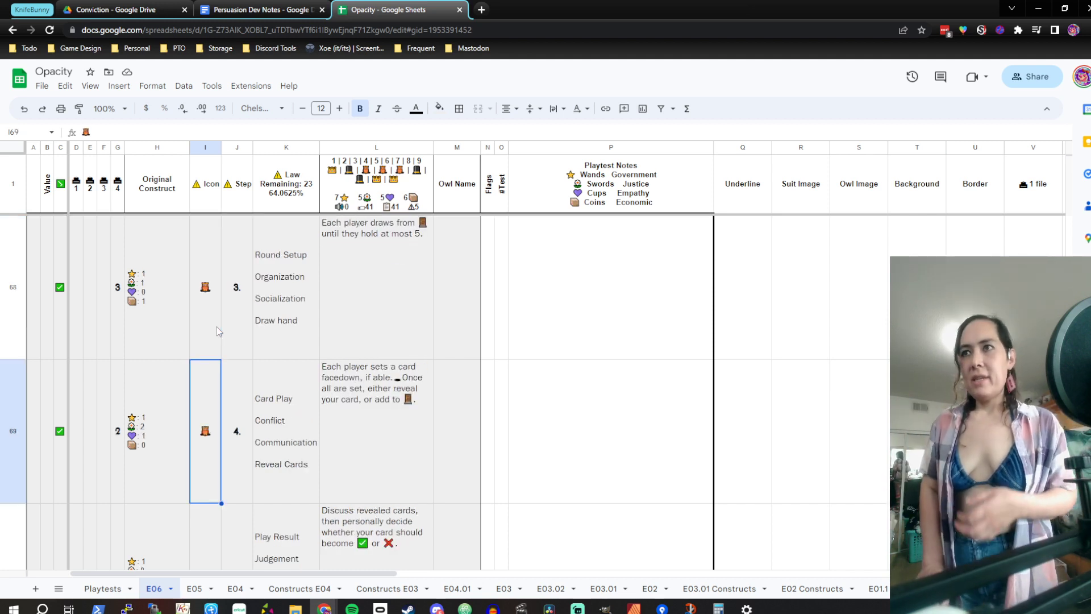
key("Up")
key("Up")
key("Up")
key("Up")
key("Up")
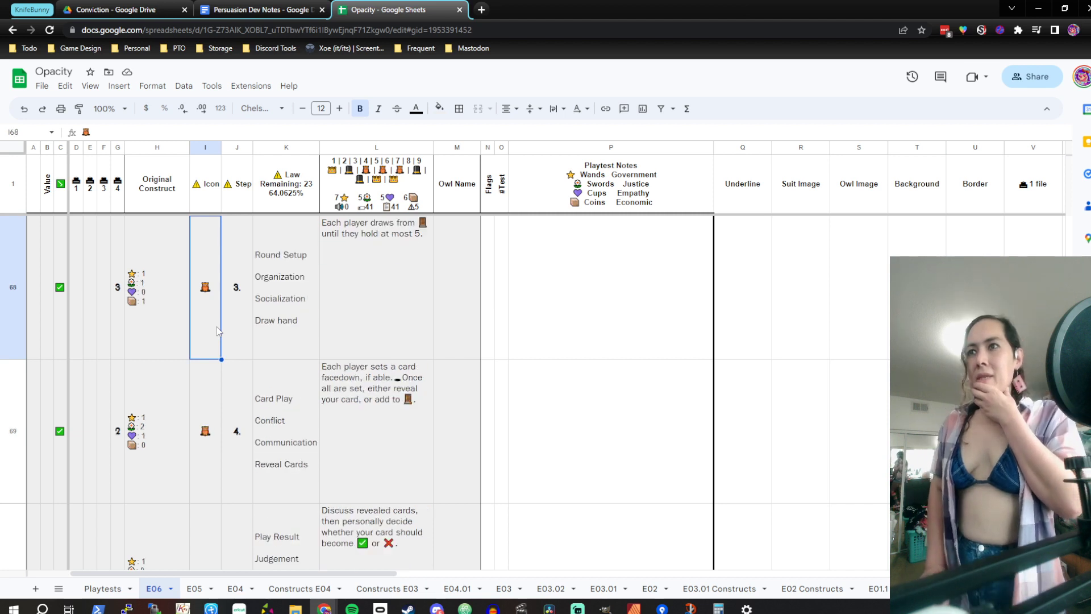
Change the first line of step 1's Law name to Game Setup
key("Right")
key("Right")
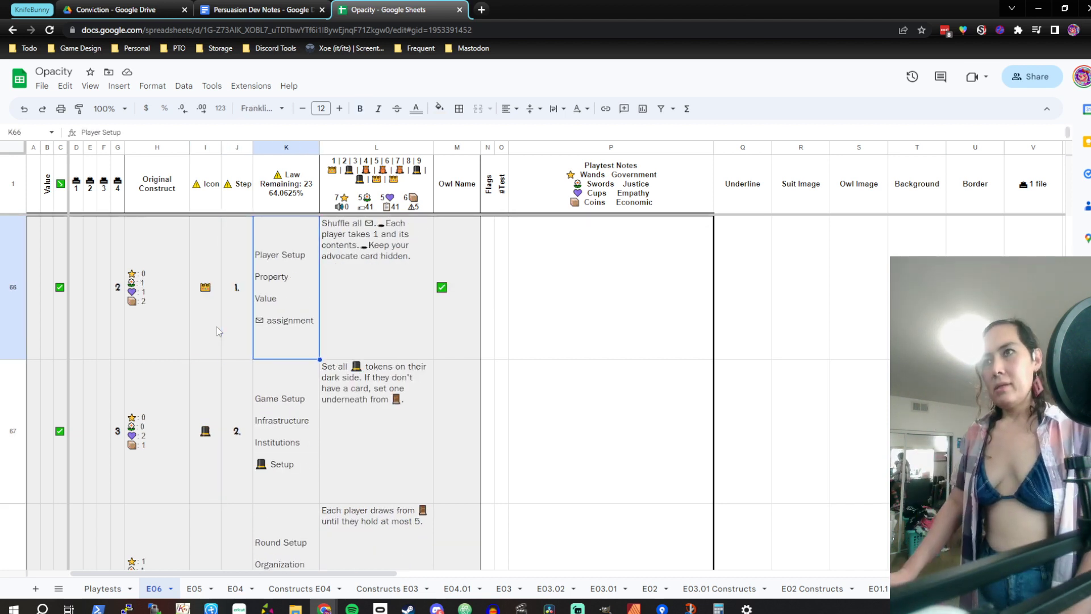
double_click(263, 261)
double_click(268, 225)
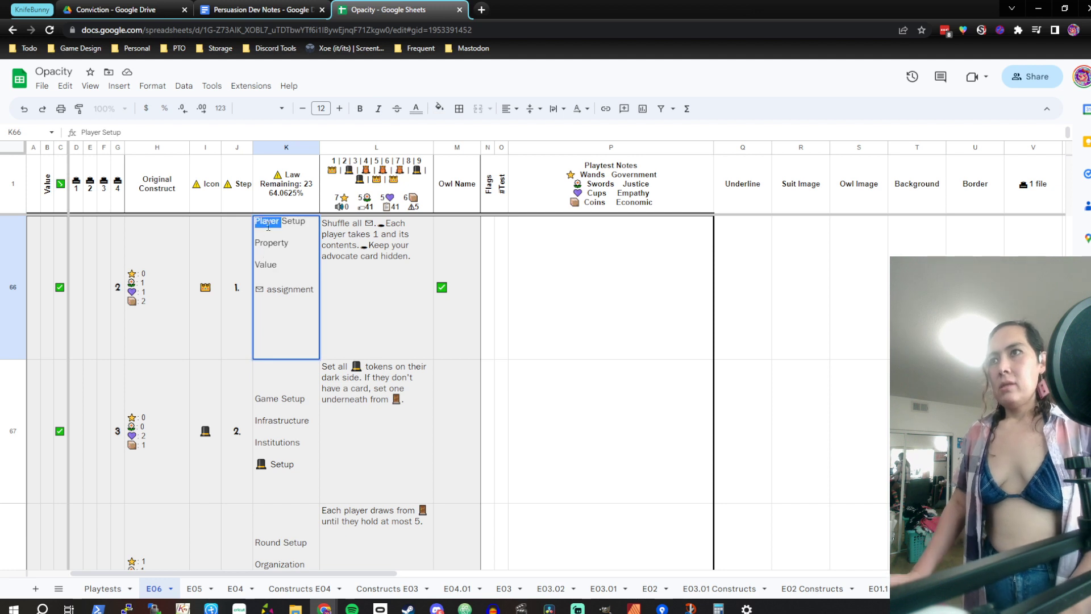
type("Game")
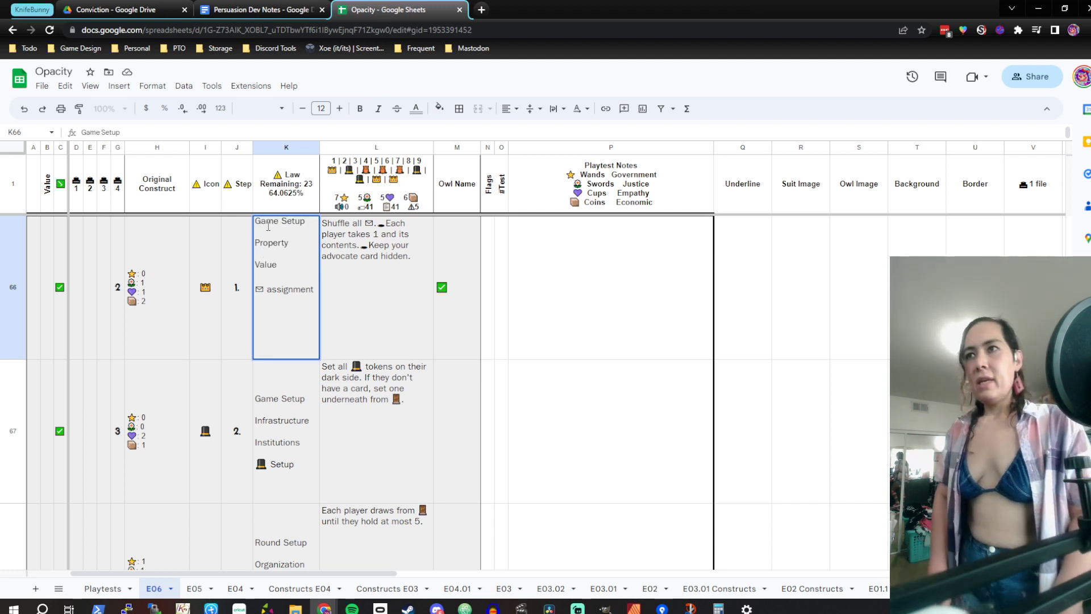
Change the first line of step 2's Law name to Round Setup
double_click(300, 395)
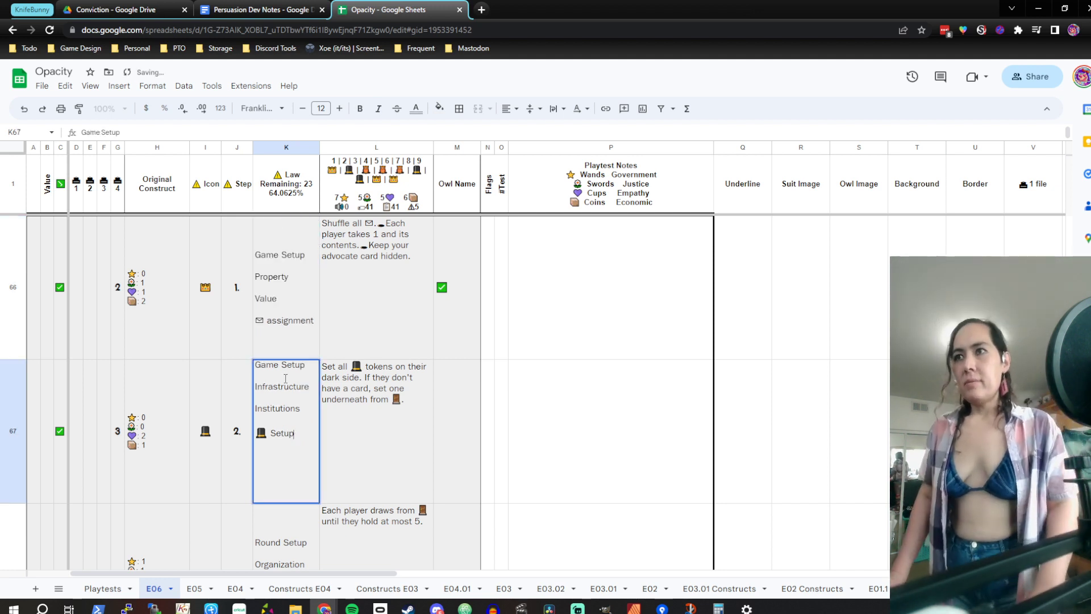
double_click(268, 366)
type("Round")
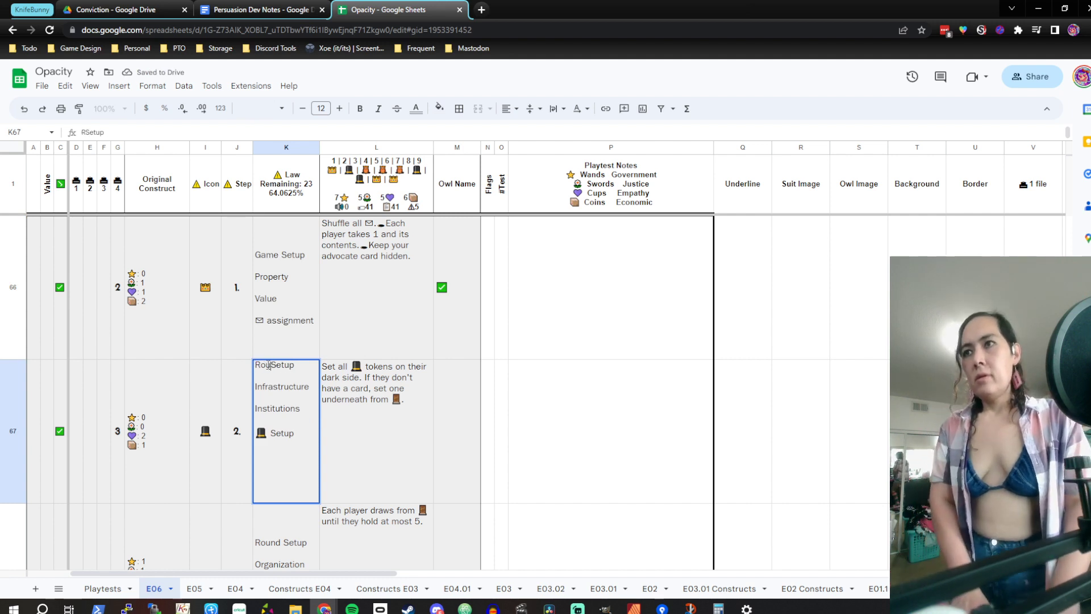
key("Return")
scroll(267, 370, "down", 1)
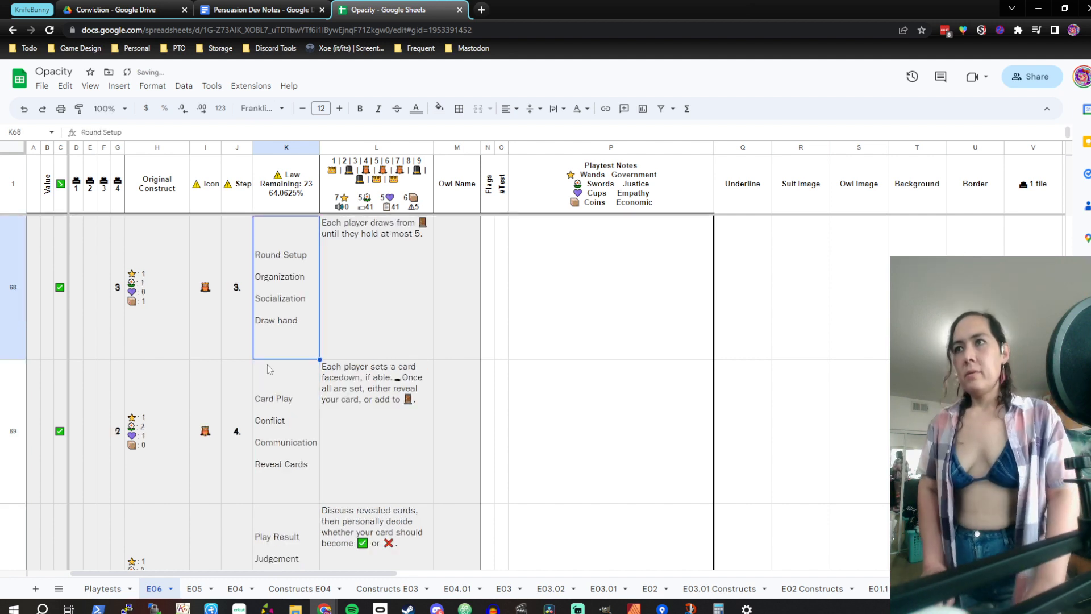
double_click(266, 258)
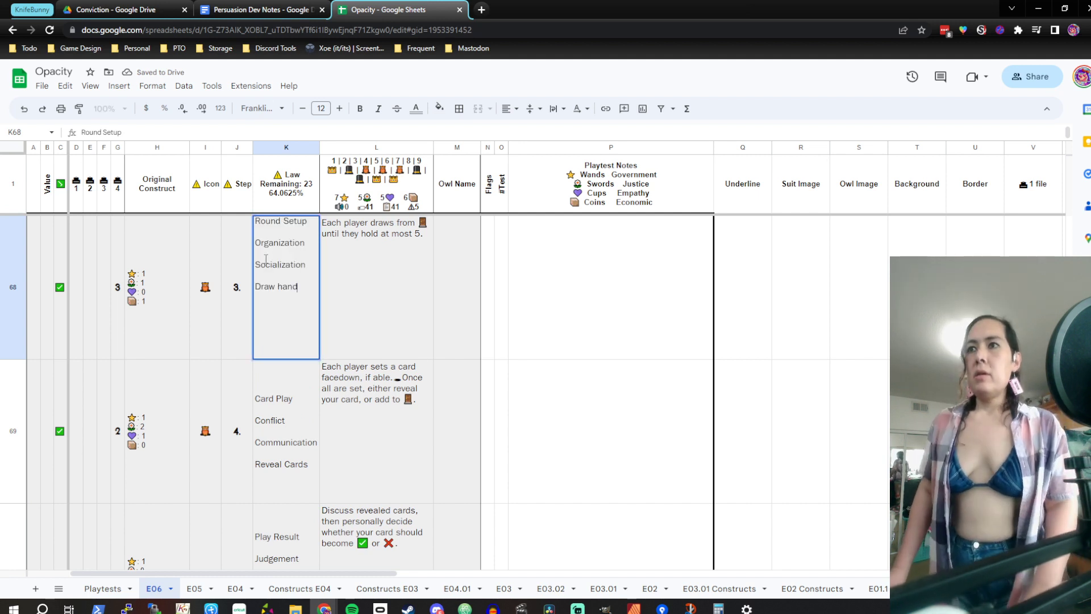
double_click(265, 222)
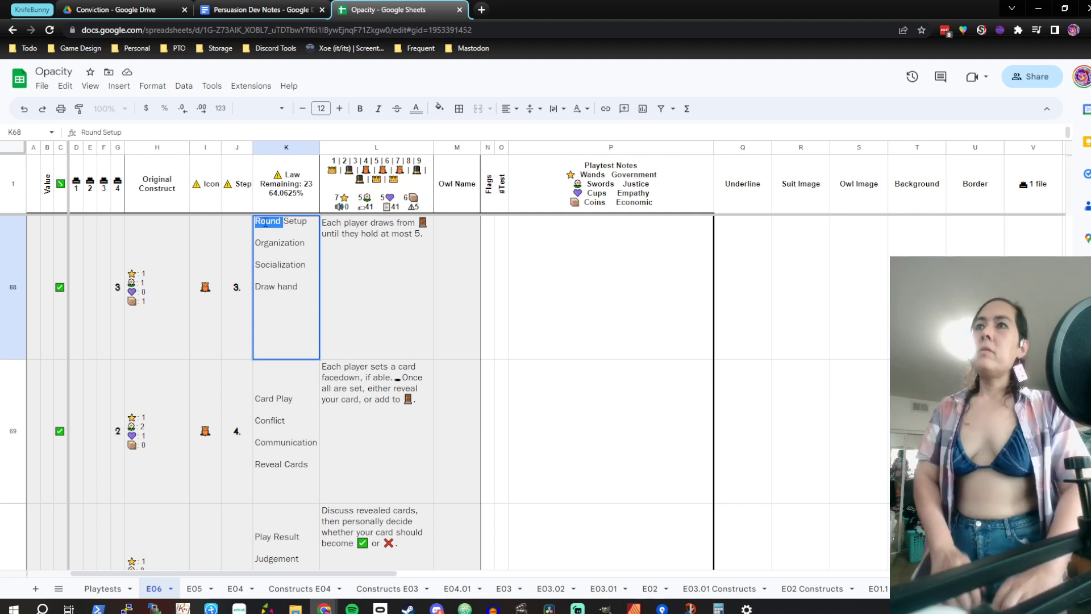
left_click(265, 222)
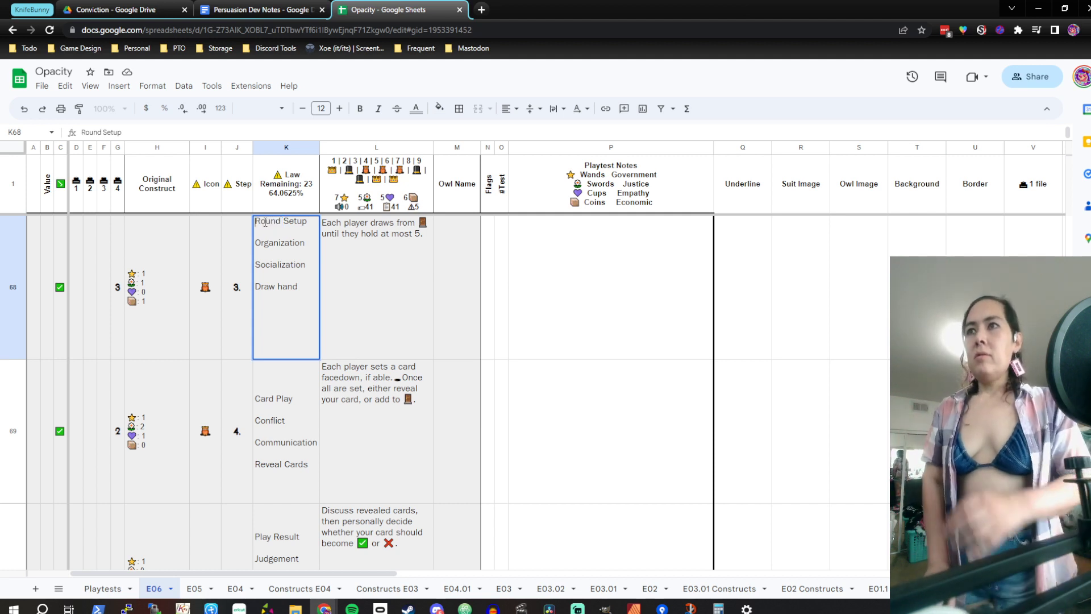
key("Return")
Compare the Law names of steps 1 to 3 with their rule text
key("Up")
key("Up")
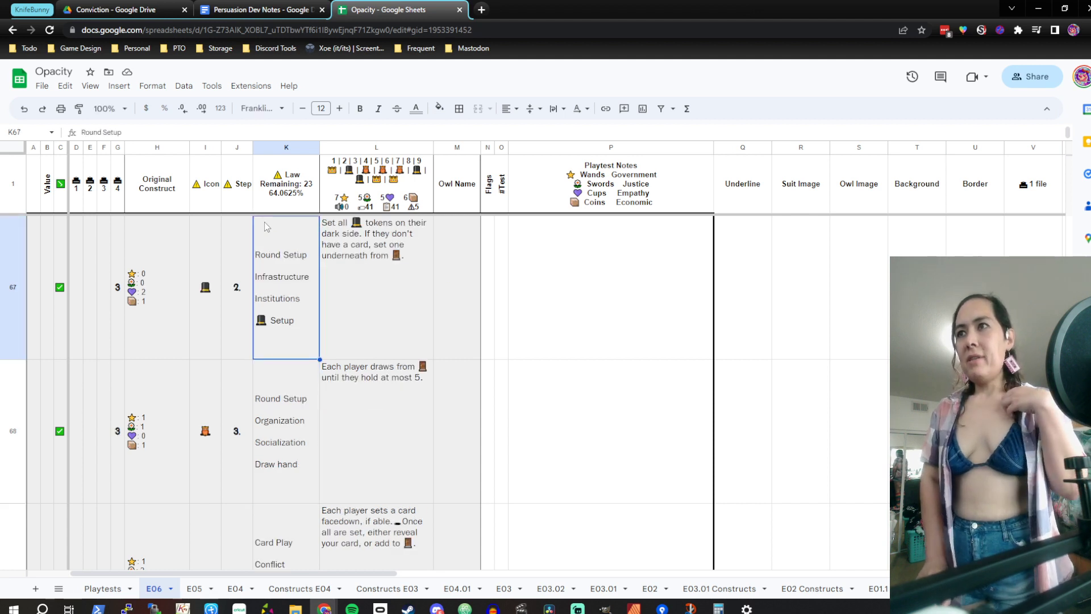
key("Up")
key("Right")
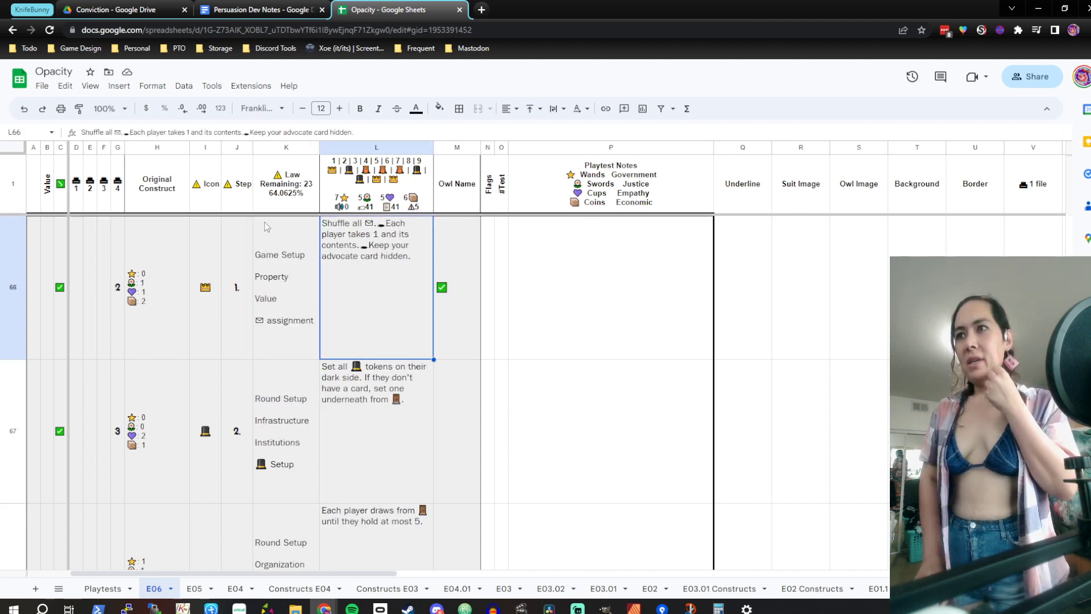
key("Down")
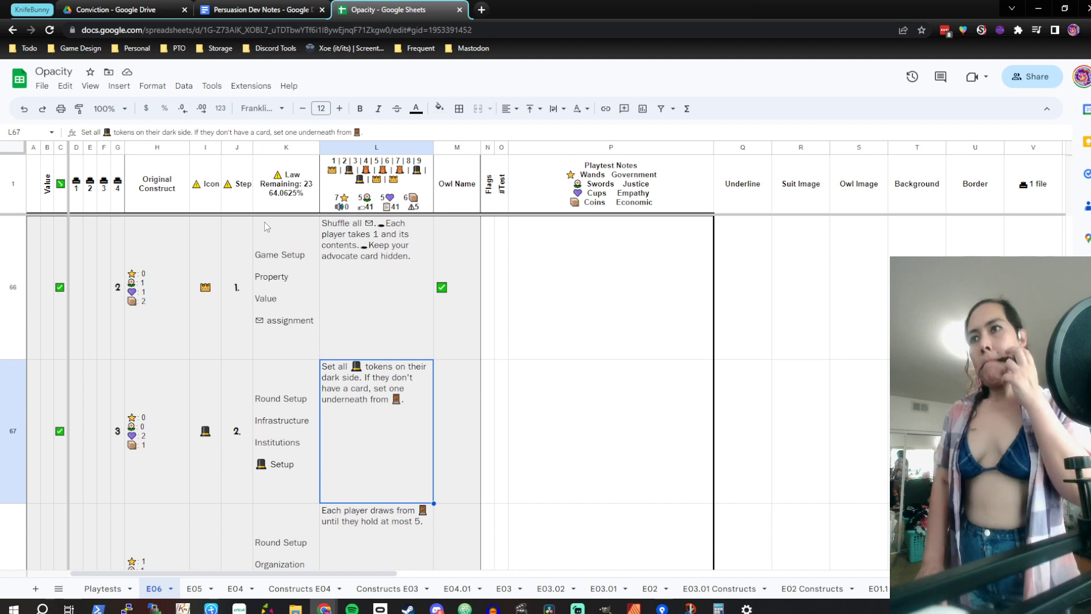
key("Down")
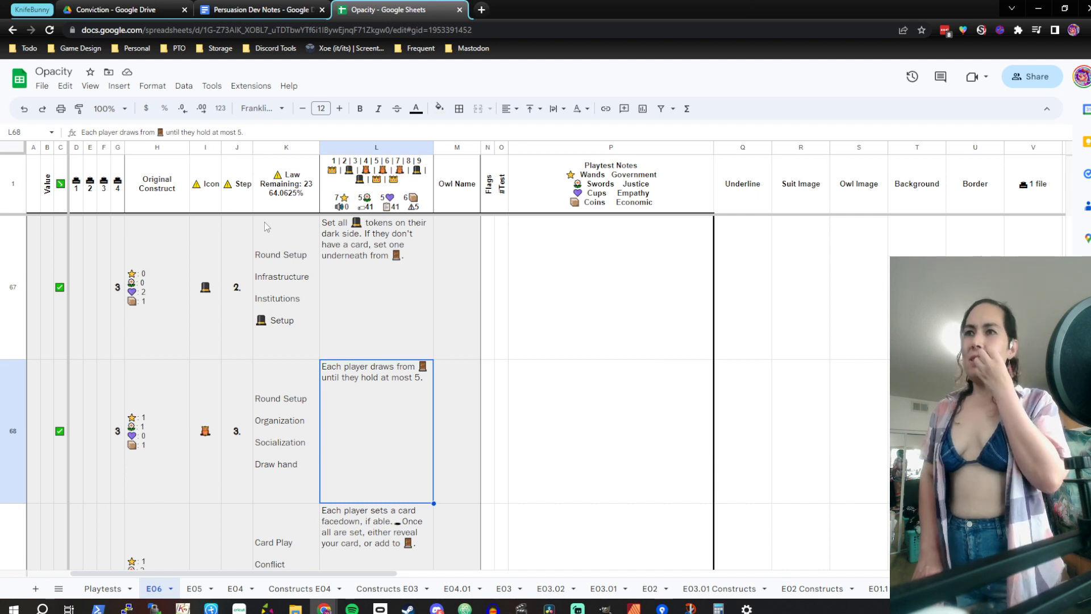
key("Left")
key("Right")
key("Left")
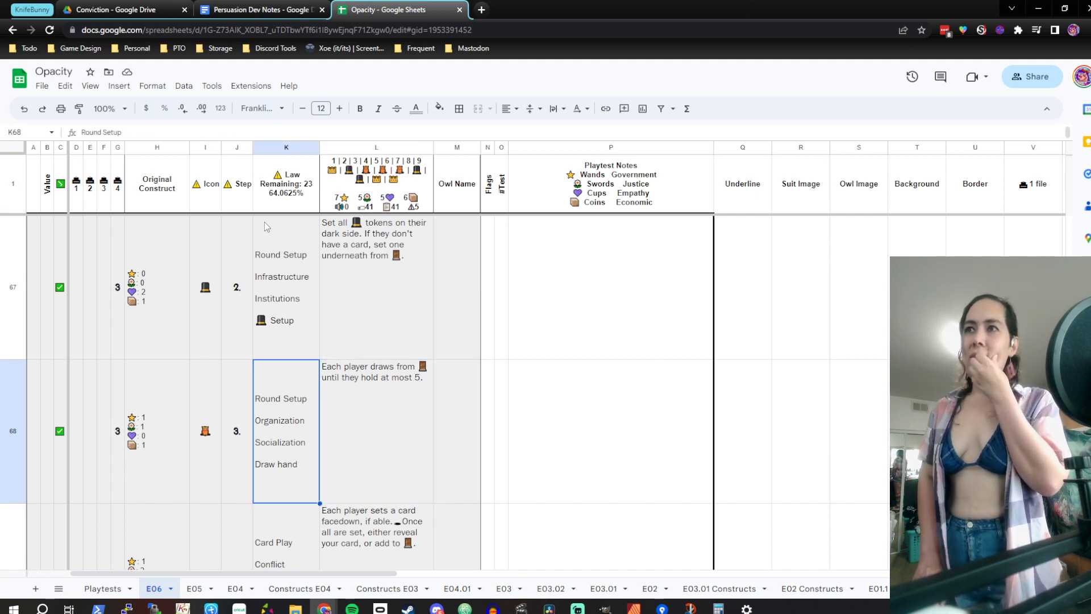
key("Right")
key("Up")
key("Left")
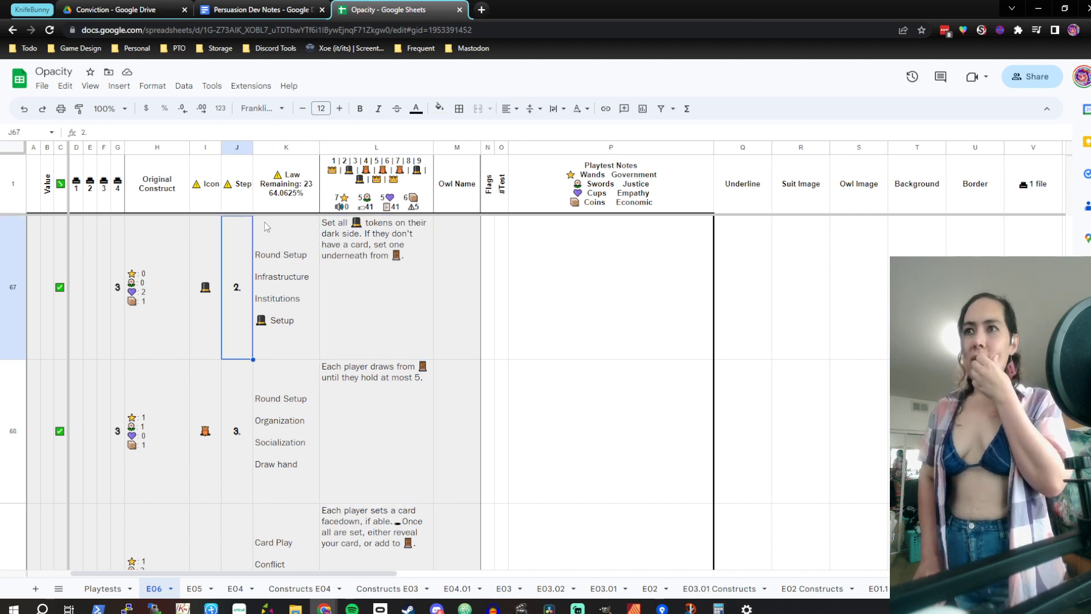
Compare the icons of steps 2 to 4 with each other
key("Left")
key("Down")
key("Left")
key("Up")
key("Down")
key("Down")
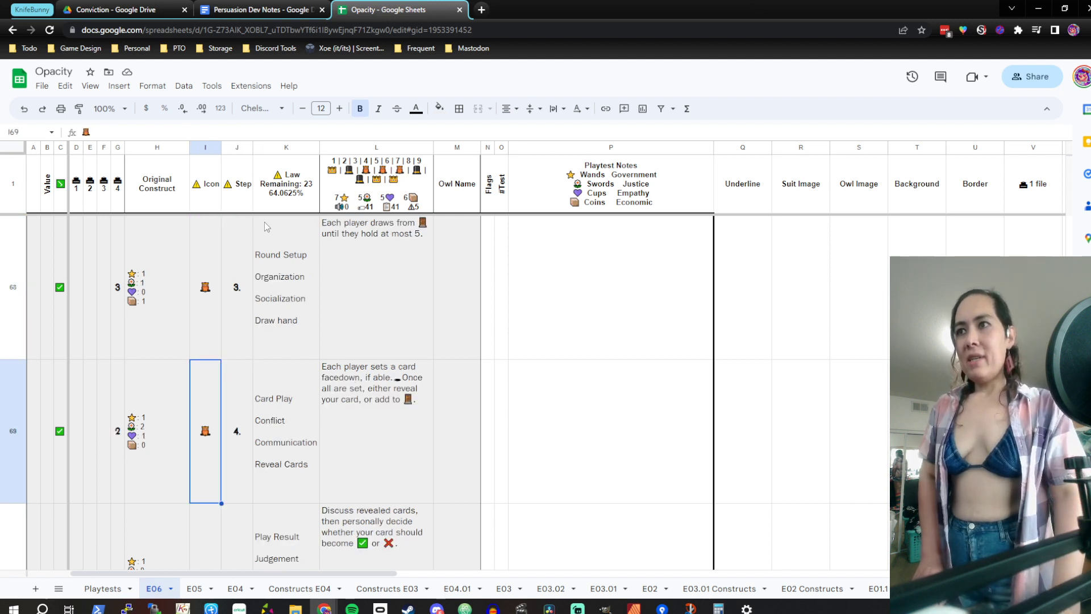
key("Up")
key("Down")
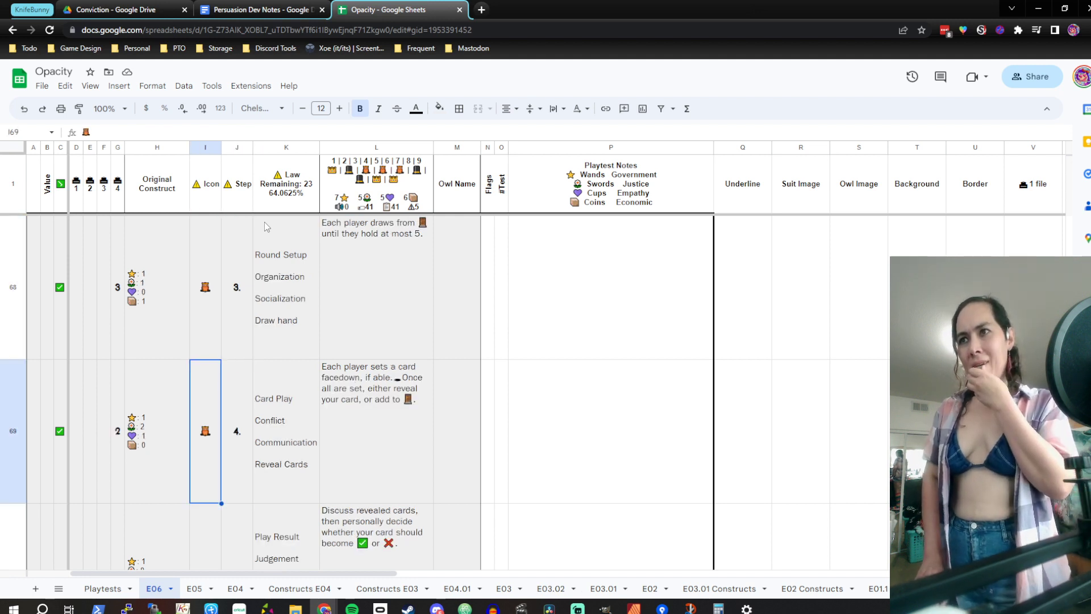
Compare step 4's Law name with its rule text and read the rules of steps 5 and 6
key("Right")
key("Right")
key("Right")
key("Right")
key("Left")
key("Left")
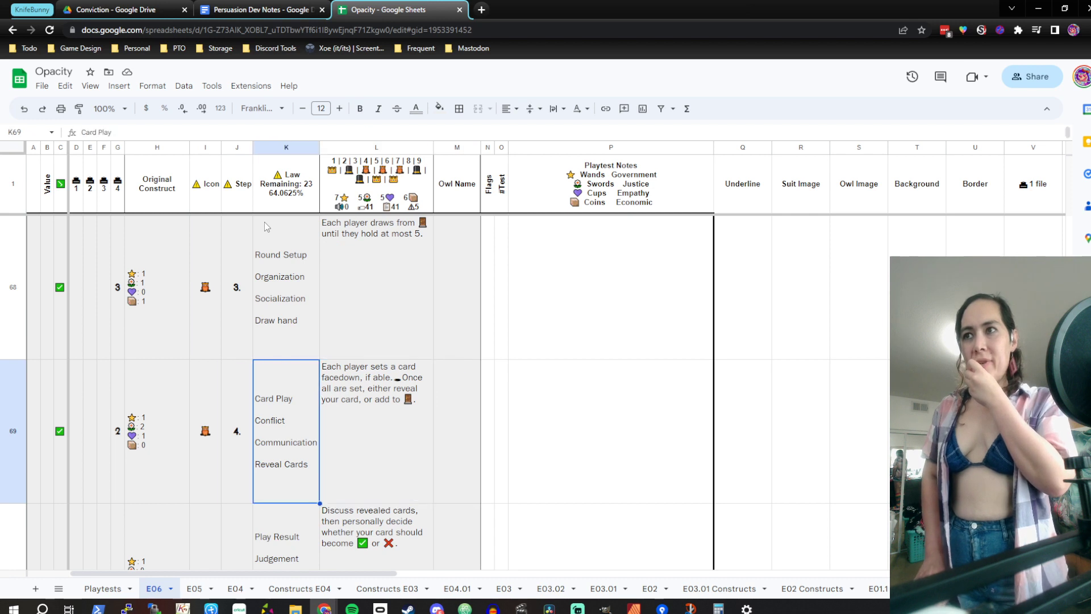
key("Left")
key("Right")
key("Right")
key("Left")
key("Right")
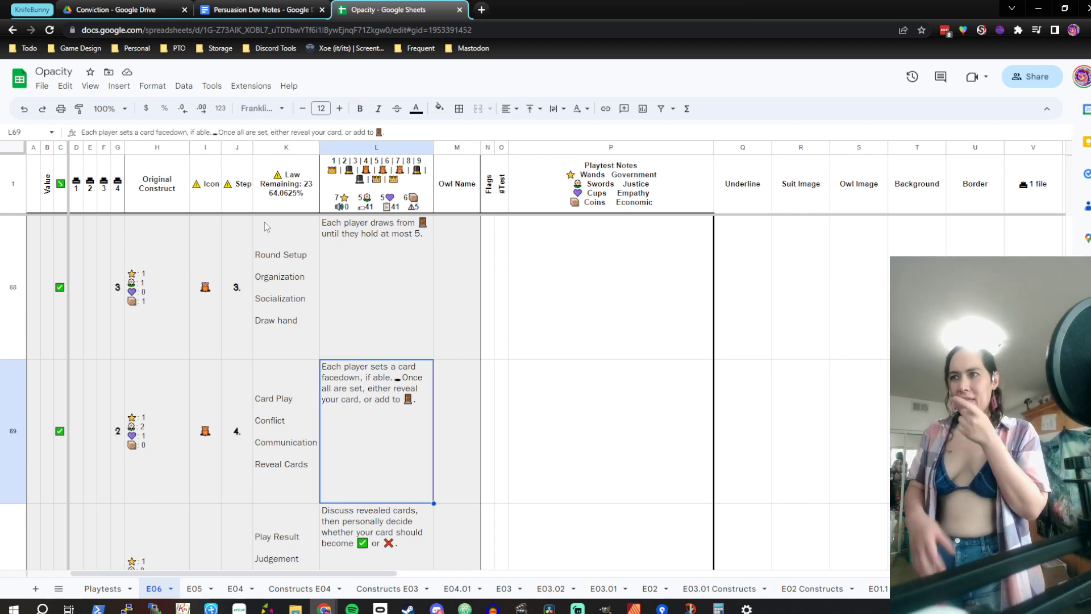
key("Down")
key("Down")
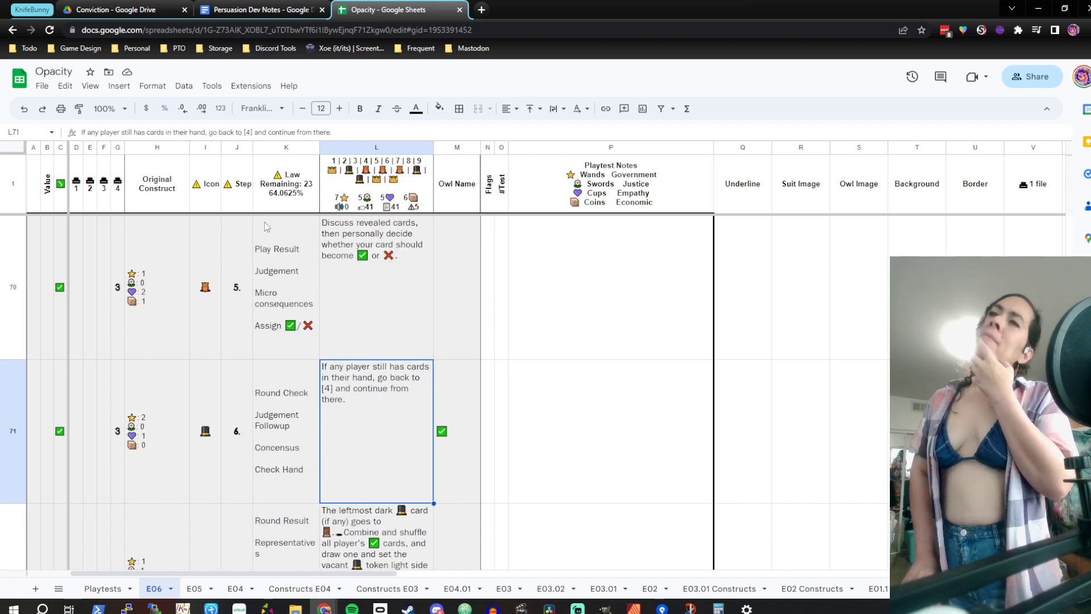
key("Up")
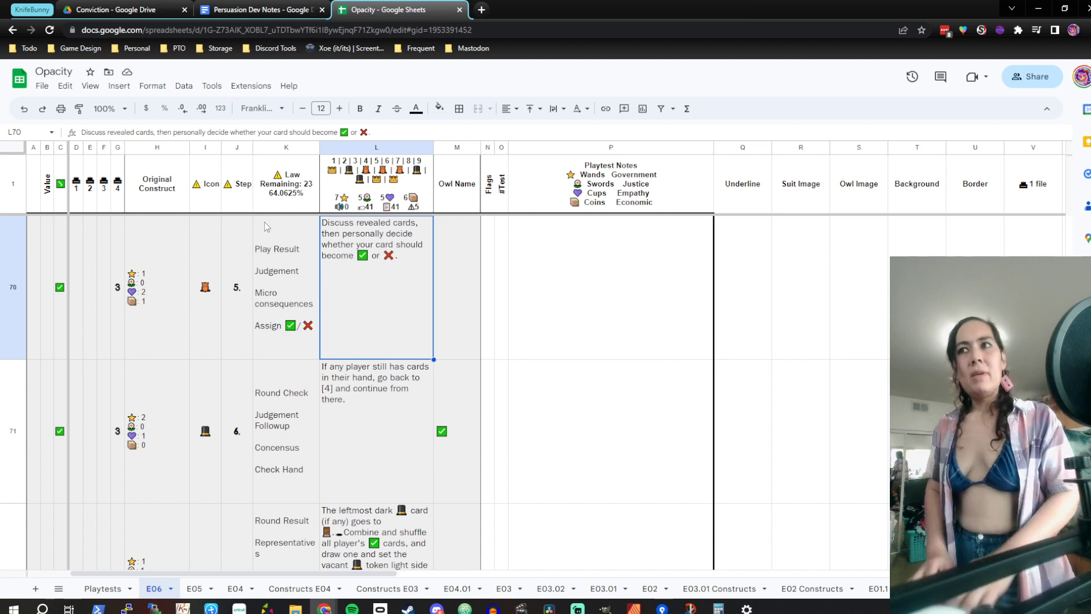
Go back to the first steps and compare the Law names and rule text of steps 1 and 2
key("Left")
key("Left")
key("Up")
key("Up")
key("Up")
key("Up")
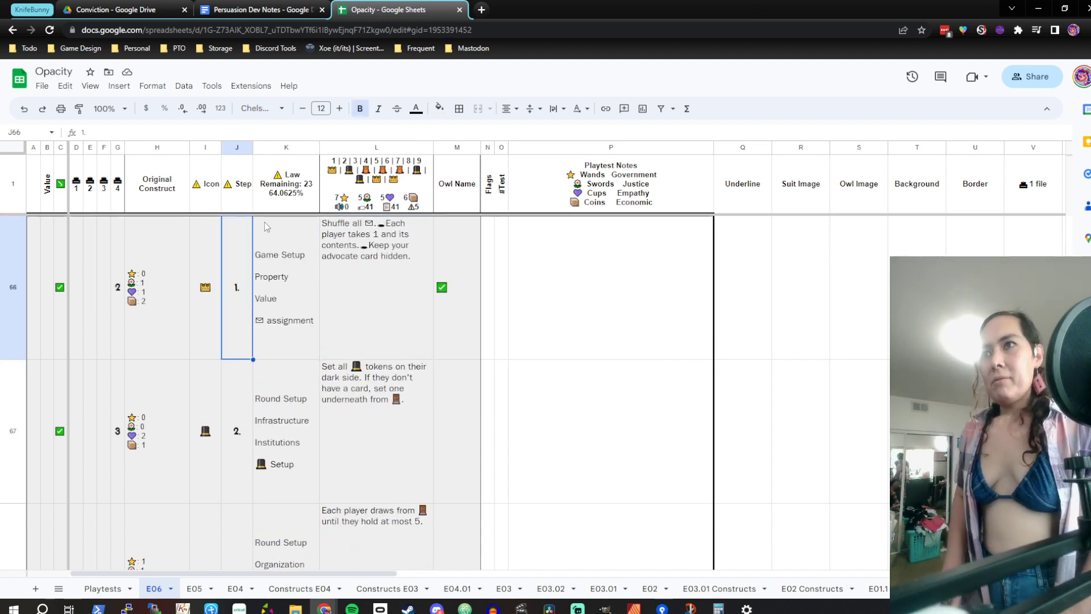
key("Right")
key("Right")
key("Left")
key("Right")
key("Down")
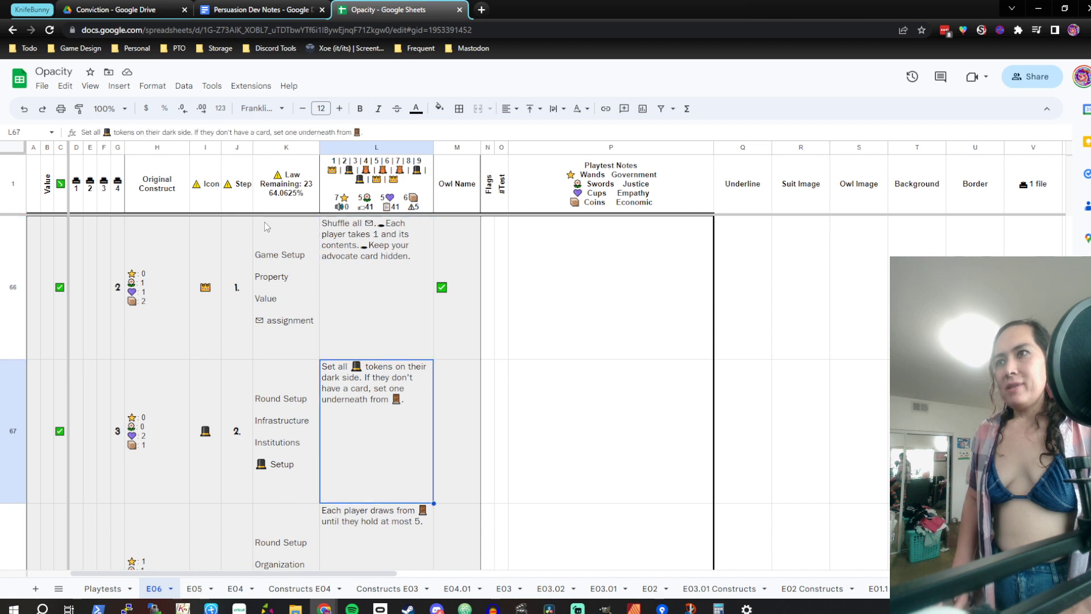
key("Left")
key("Up")
key("Right")
key("Left")
key("Right")
key("Down")
key("Left")
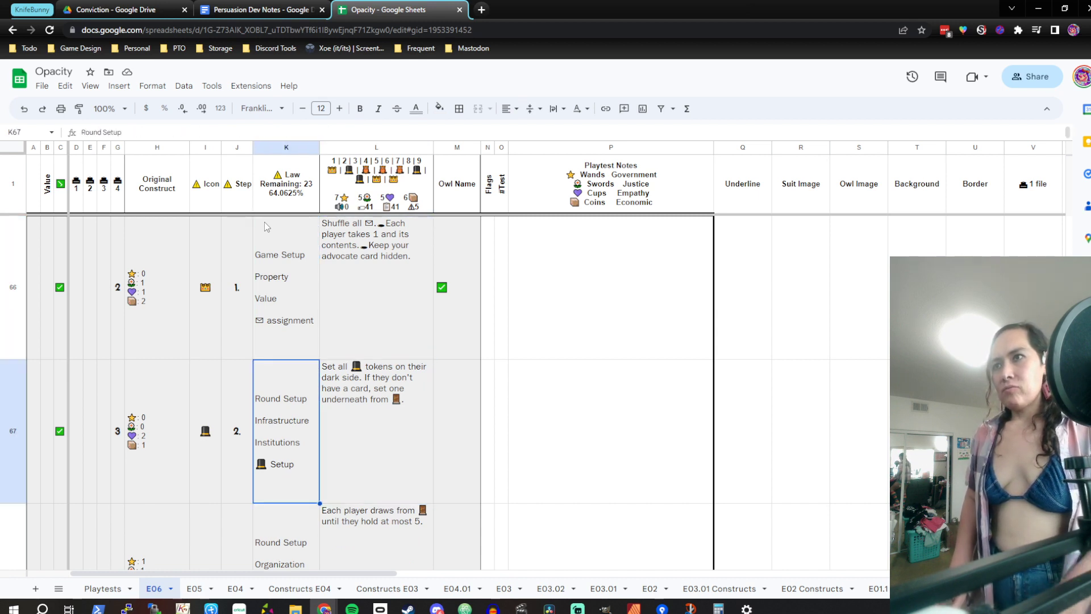
key("Right")
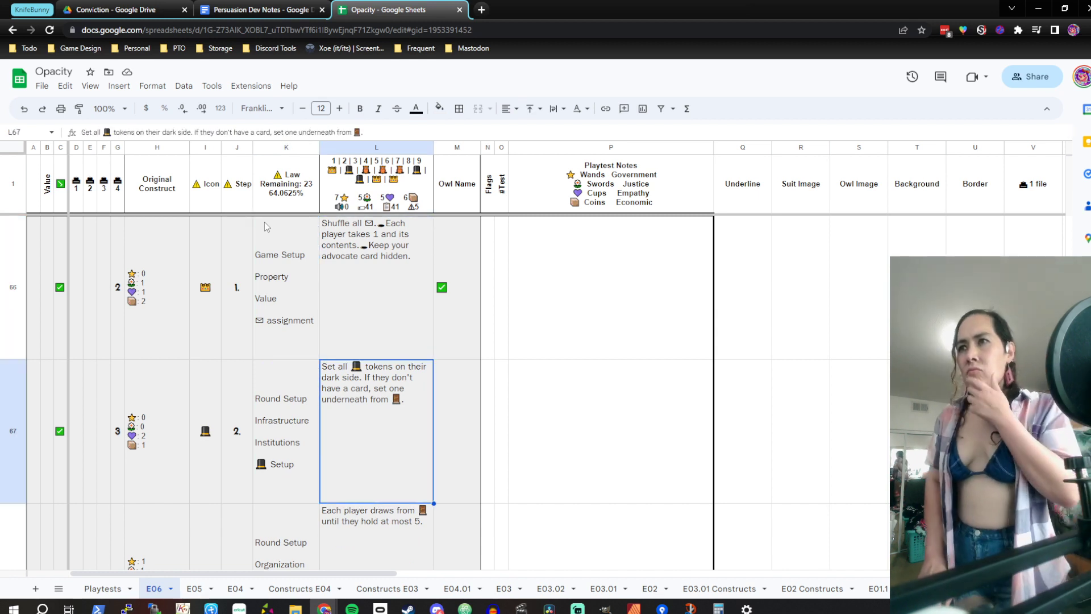
key("Up")
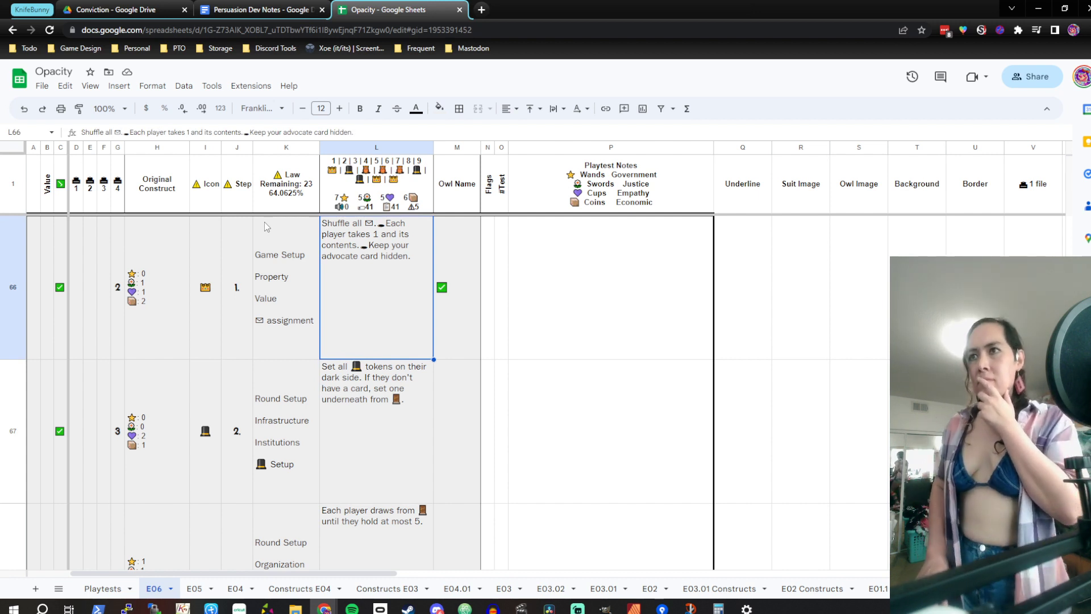
Change the first line of step 3's Law name to "Trick Setup"
key("Left")
key("Down")
key("Down")
key("Up")
key("Up")
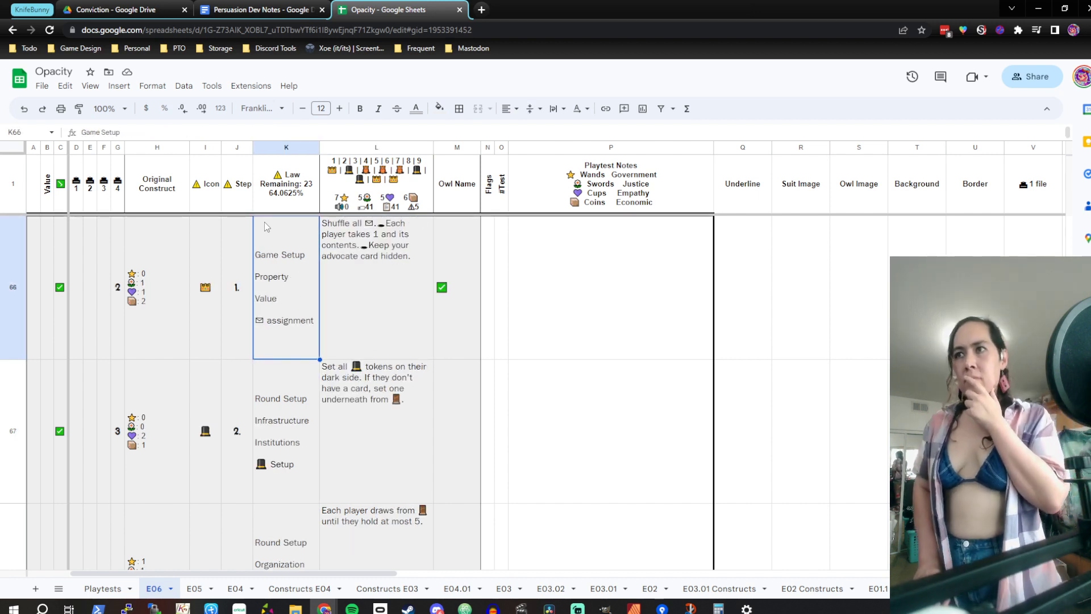
key("Down")
key("Down")
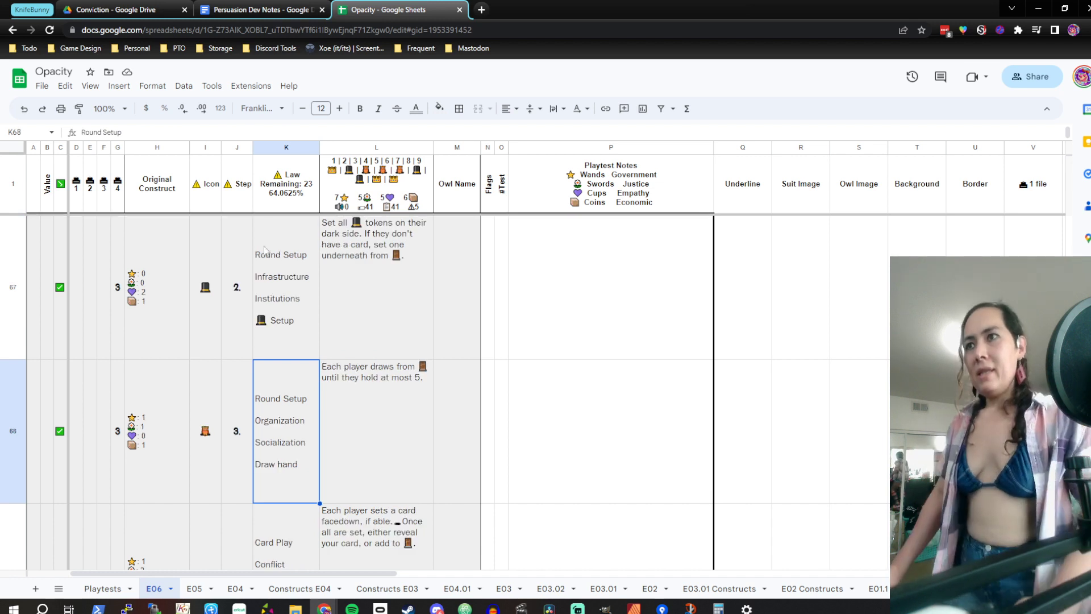
double_click(268, 406)
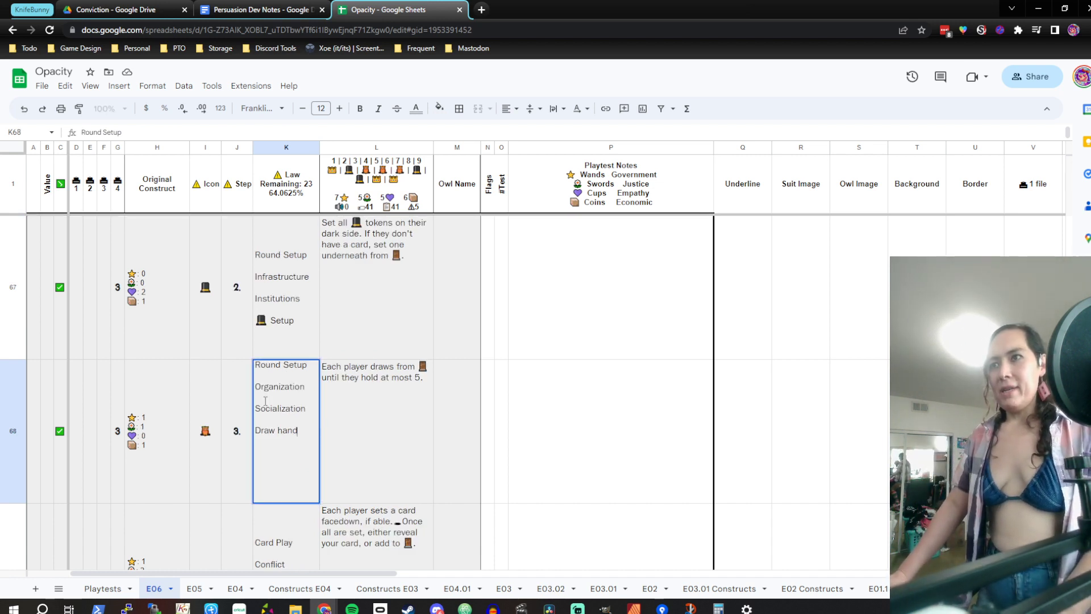
double_click(267, 375)
double_click(268, 364)
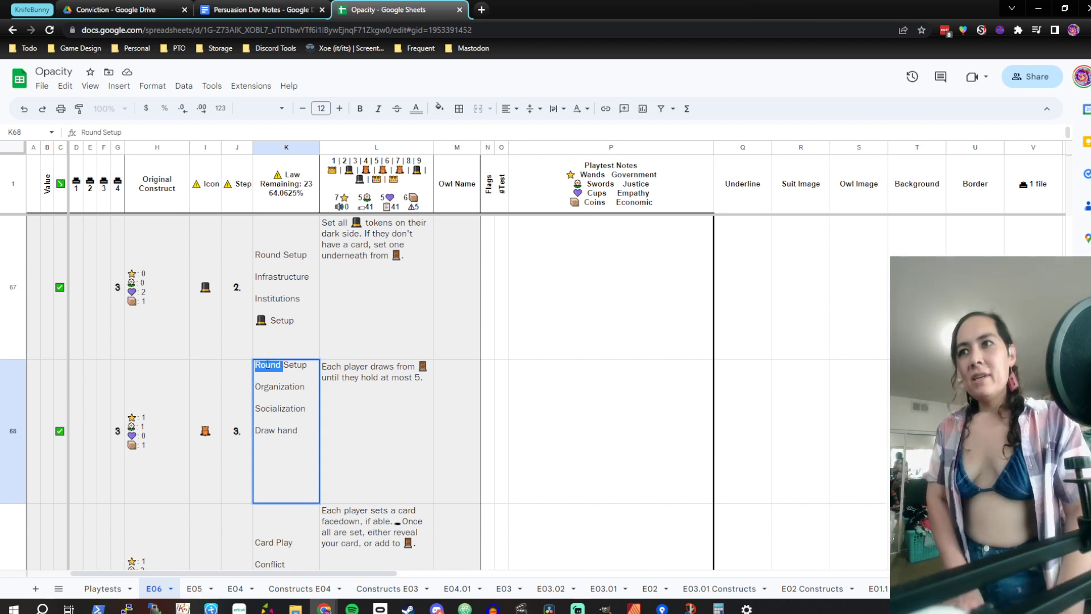
type("Trick")
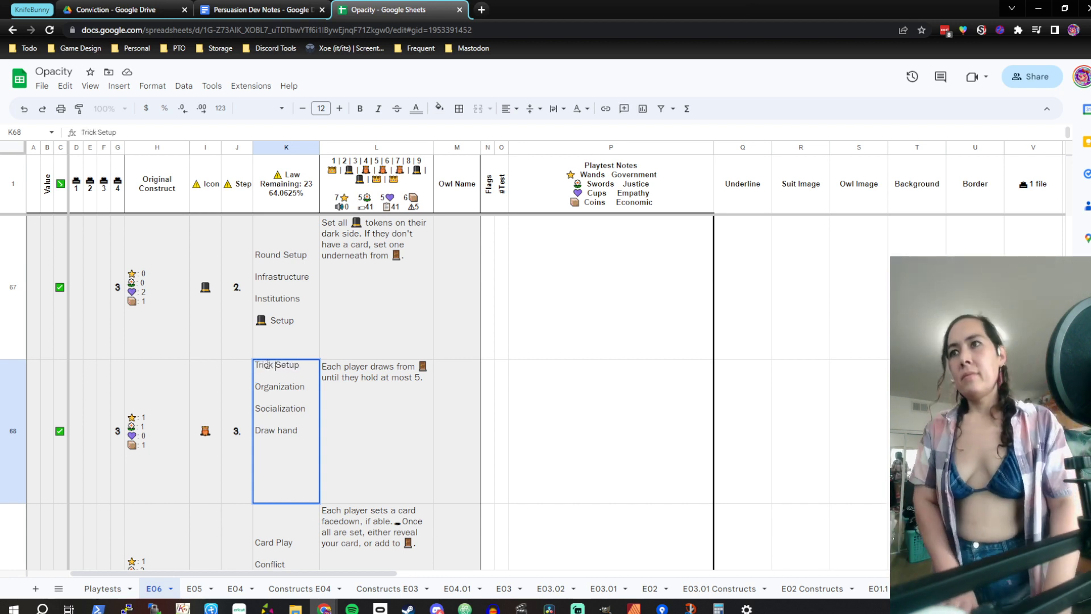
key("Return")
Review the Law names of steps 1 to 3 and change the first line of step 4's Law name to "Trick Play"
key("Up")
key("Up")
key("Up")
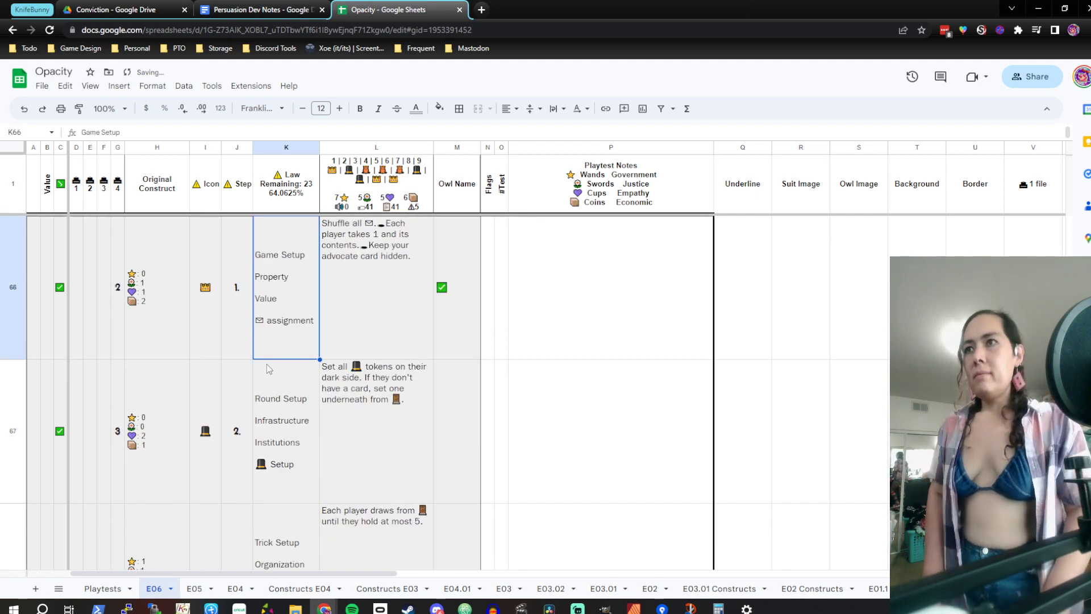
key("Down")
key("Down")
key("Down")
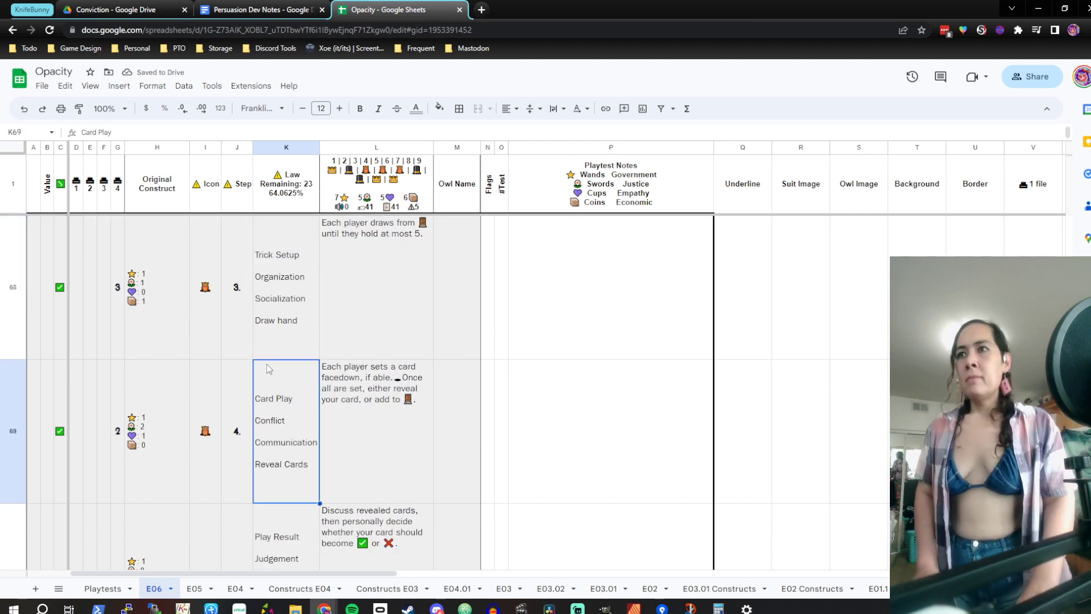
double_click(265, 419)
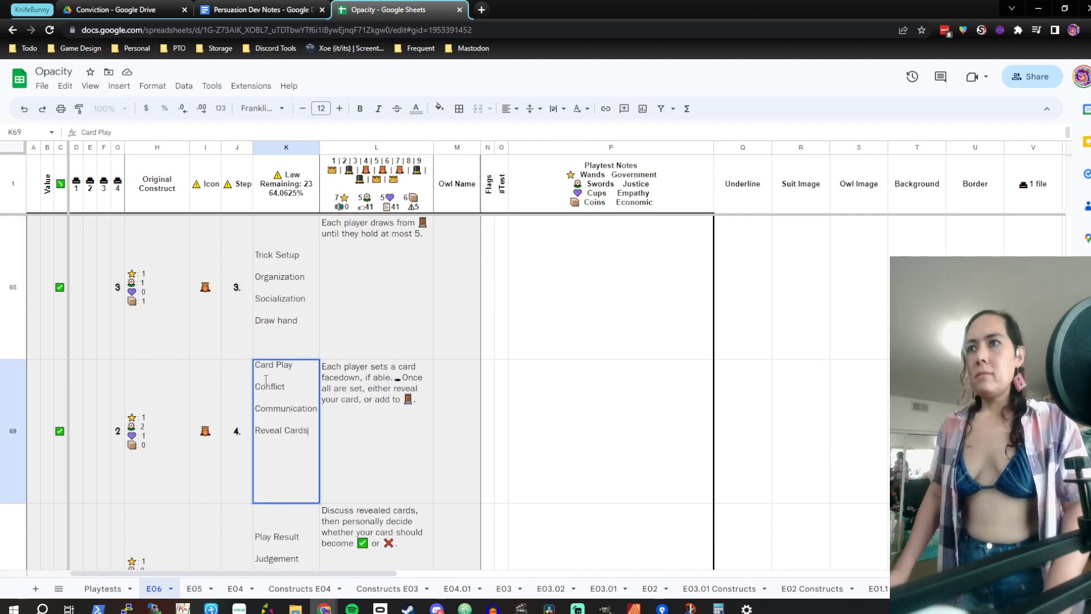
double_click(261, 368)
type("Trick")
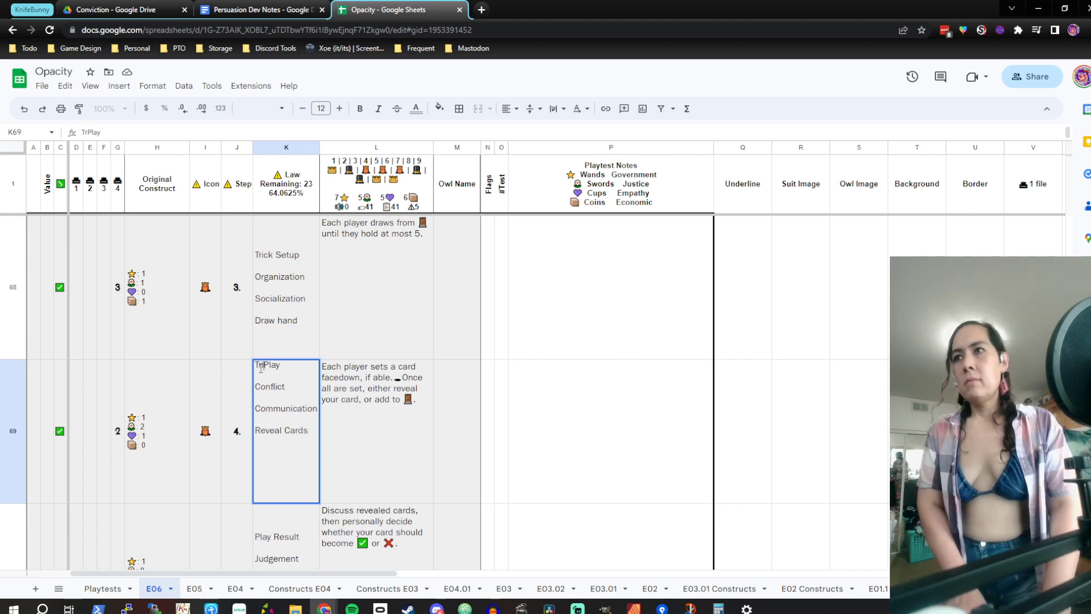
key("Return")
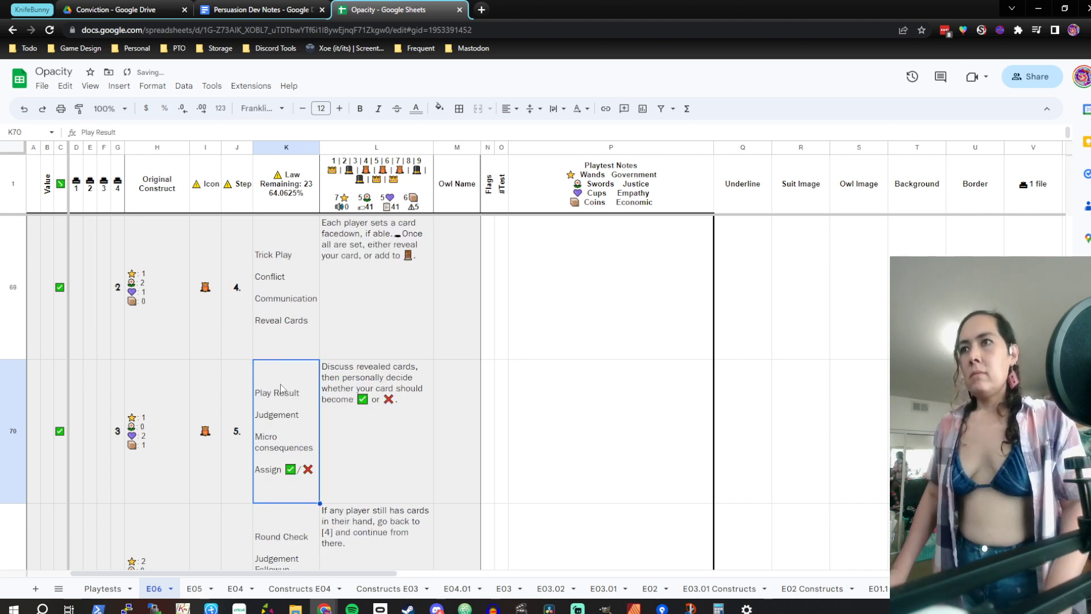
Change the first line of step 5's Law name to "Trick Result"
double_click(280, 388)
double_click(265, 366)
type("Tr")
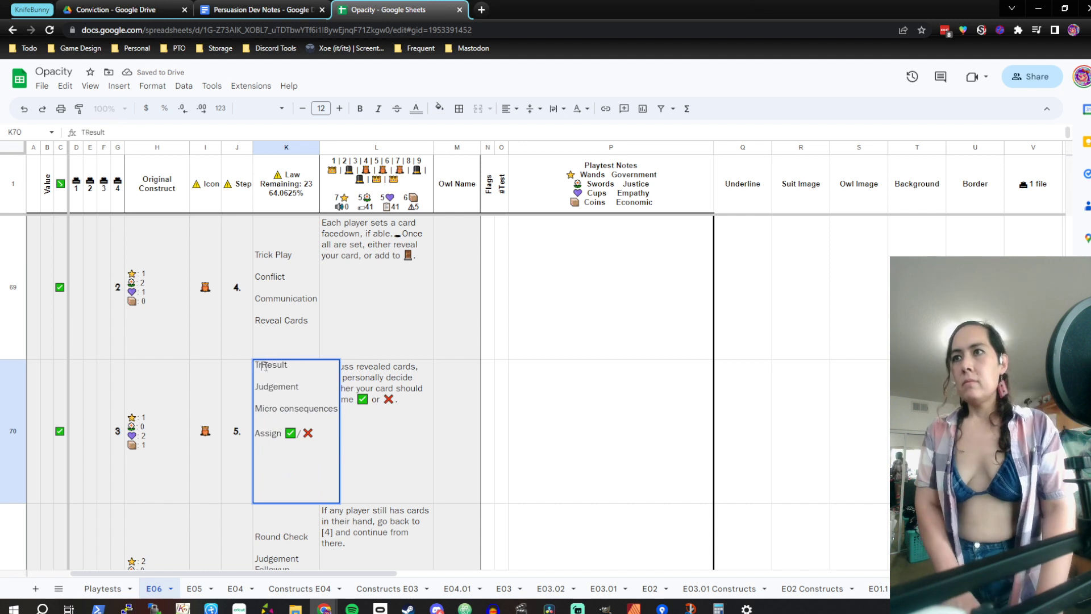
type("ick")
key("Return")
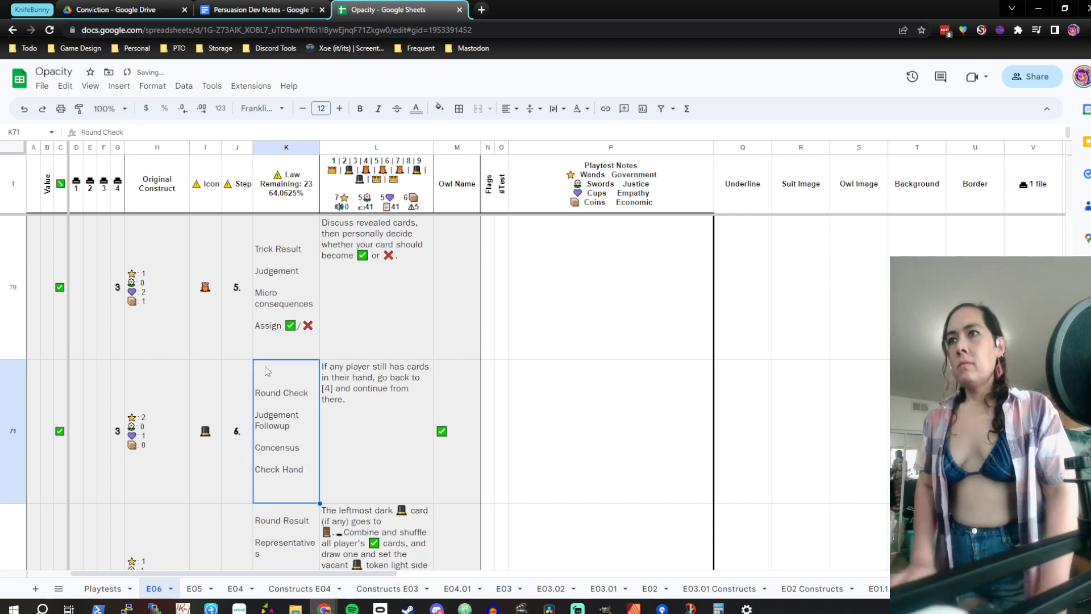
Change the first line of step 6's Law name to "Round Play"
double_click(268, 396)
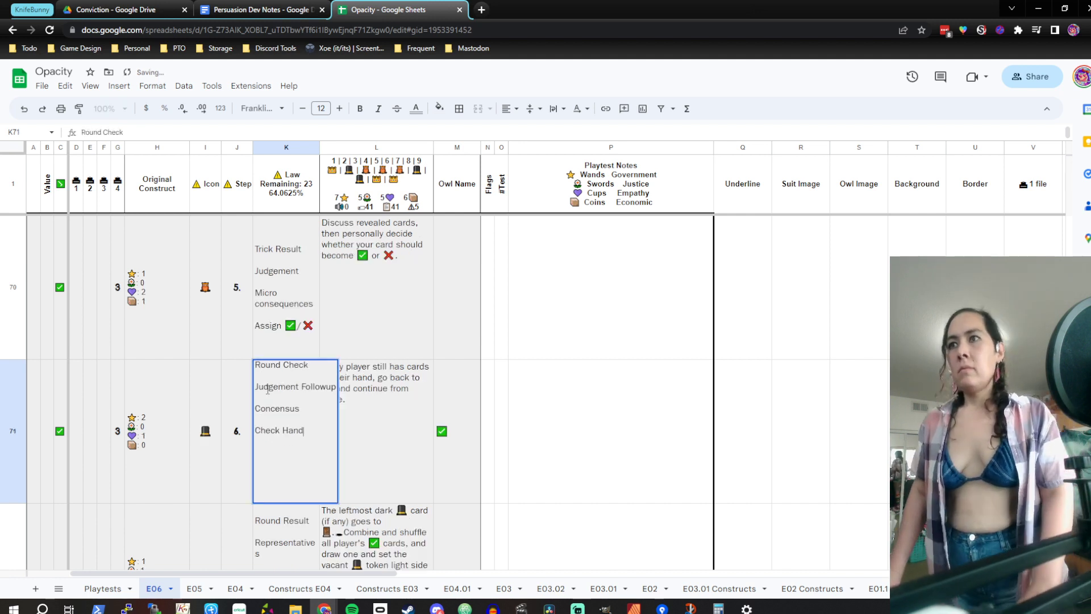
double_click(285, 366)
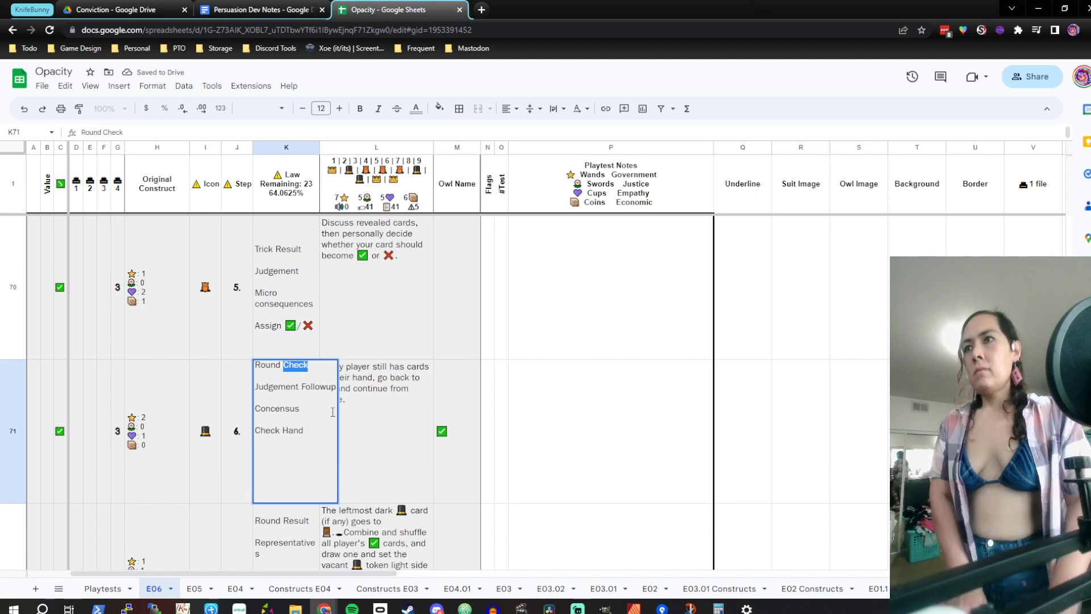
type("Play")
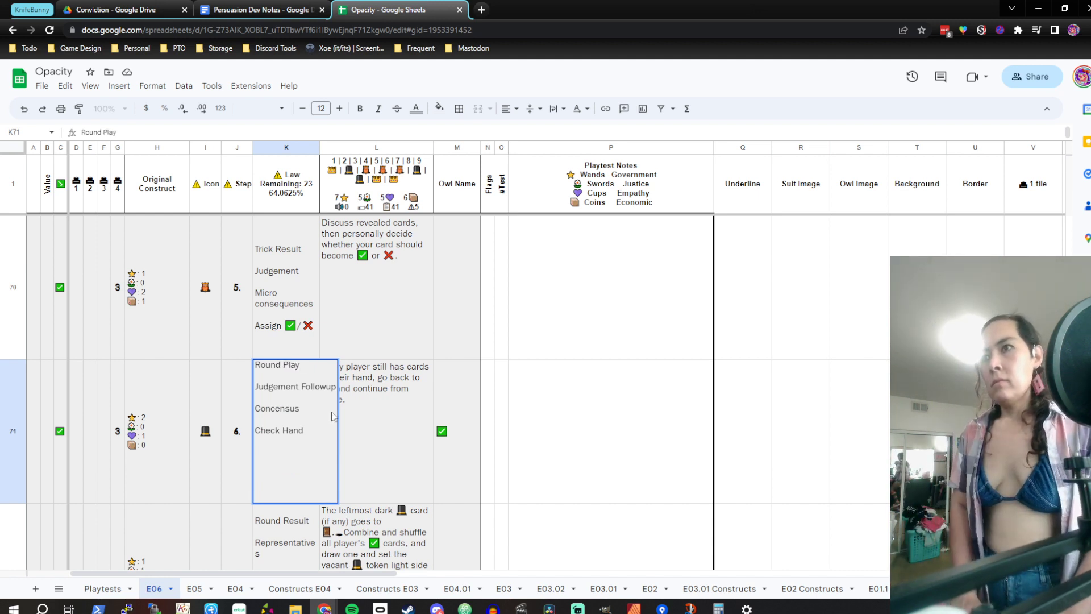
key("Return")
left_click(280, 341)
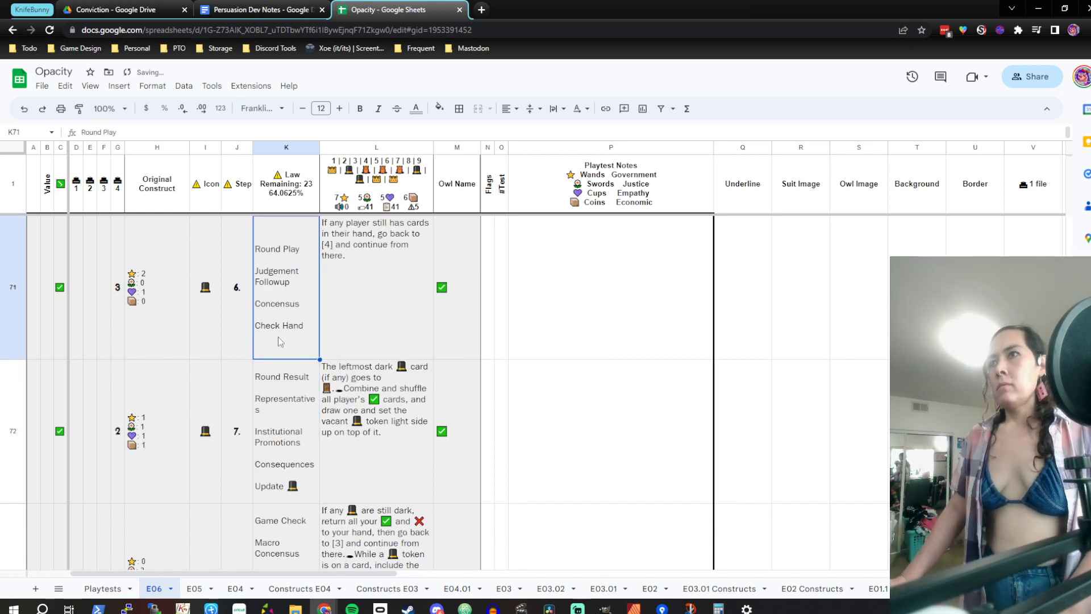
Change the first line of step 8's Law name to "Game Play"
scroll(311, 461, "down", 1)
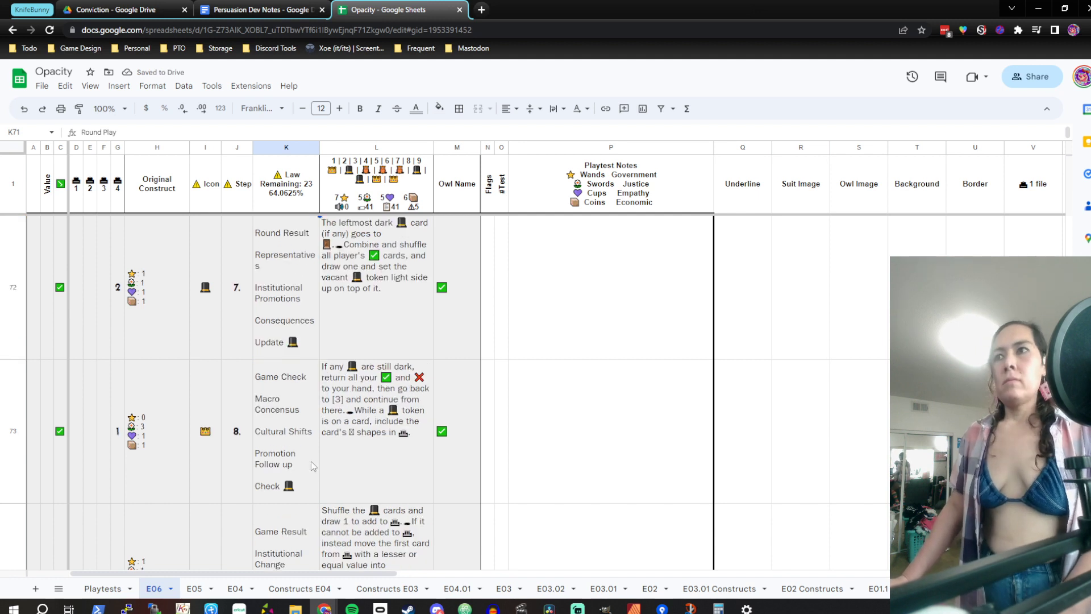
double_click(302, 439)
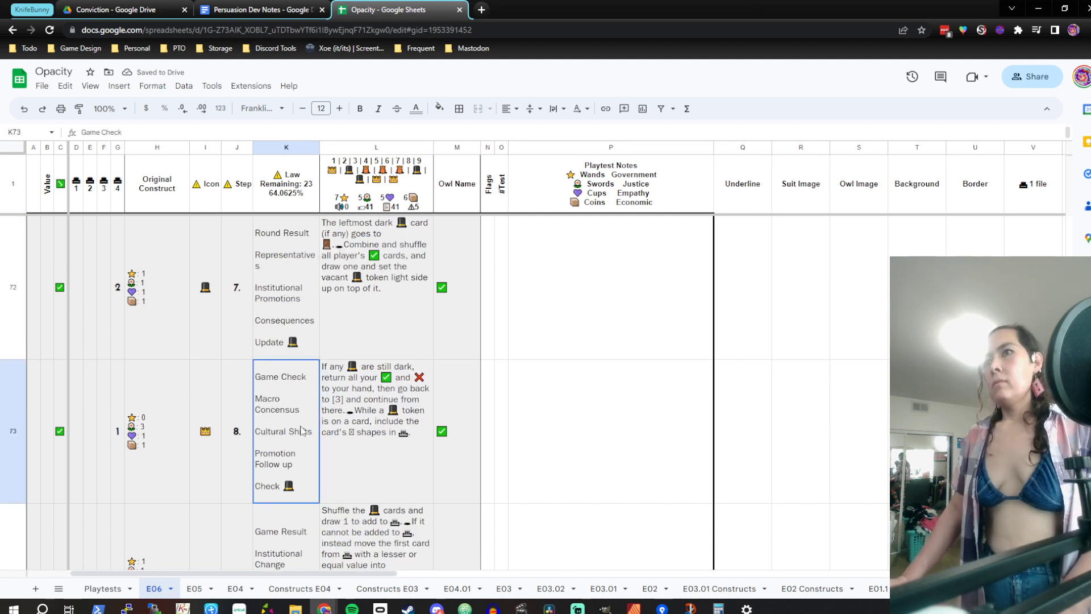
double_click(299, 364)
type("Play")
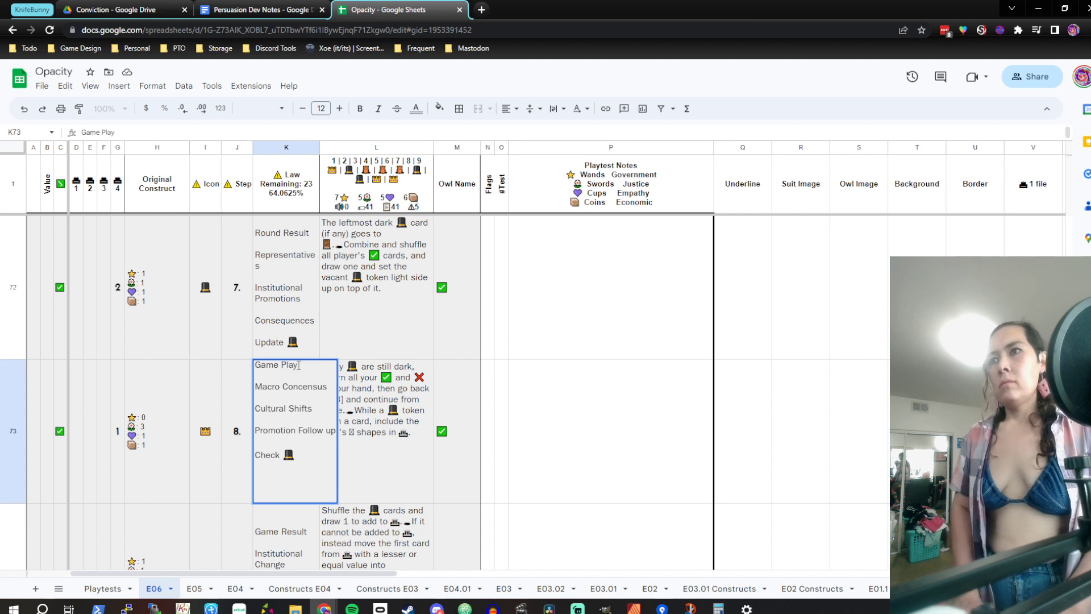
key("Return")
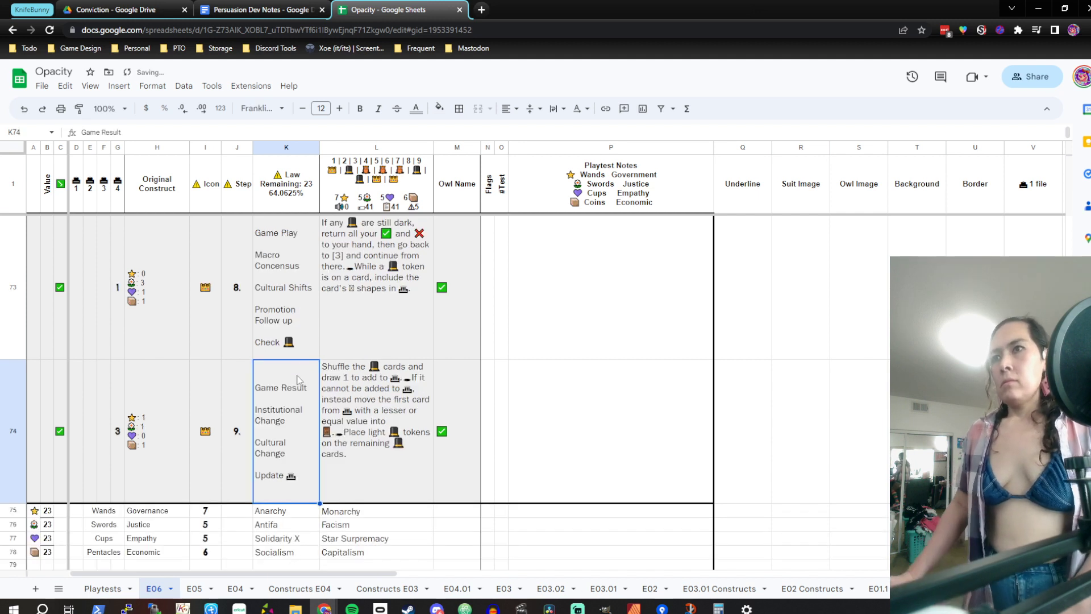
Check the first line of step 9's Law name and review the revised Law names back to step 1
double_click(297, 365)
double_click(297, 364)
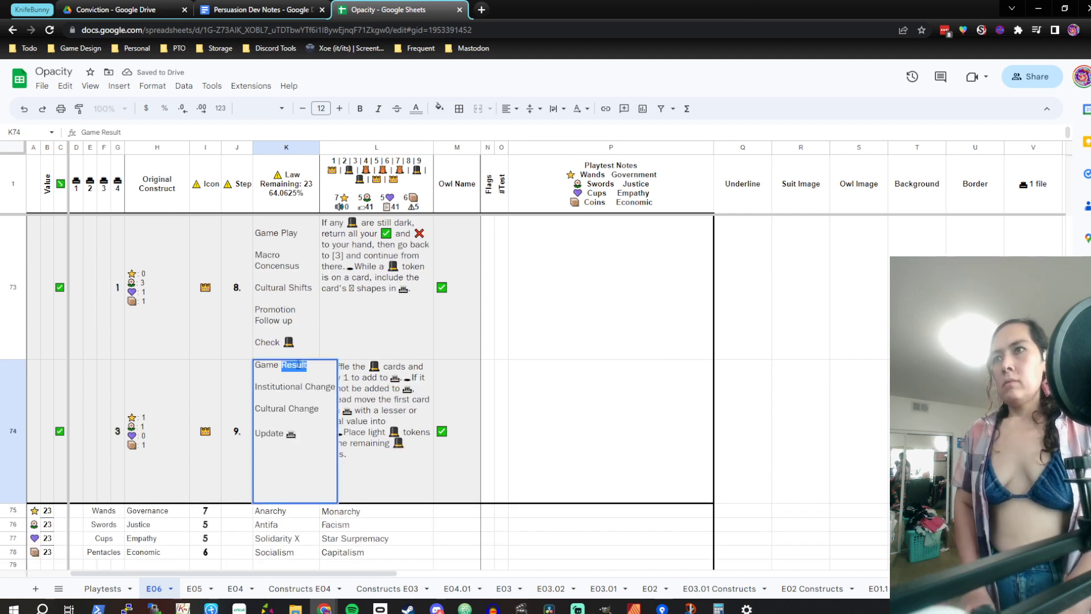
key("Return")
scroll(333, 371, "up", 5)
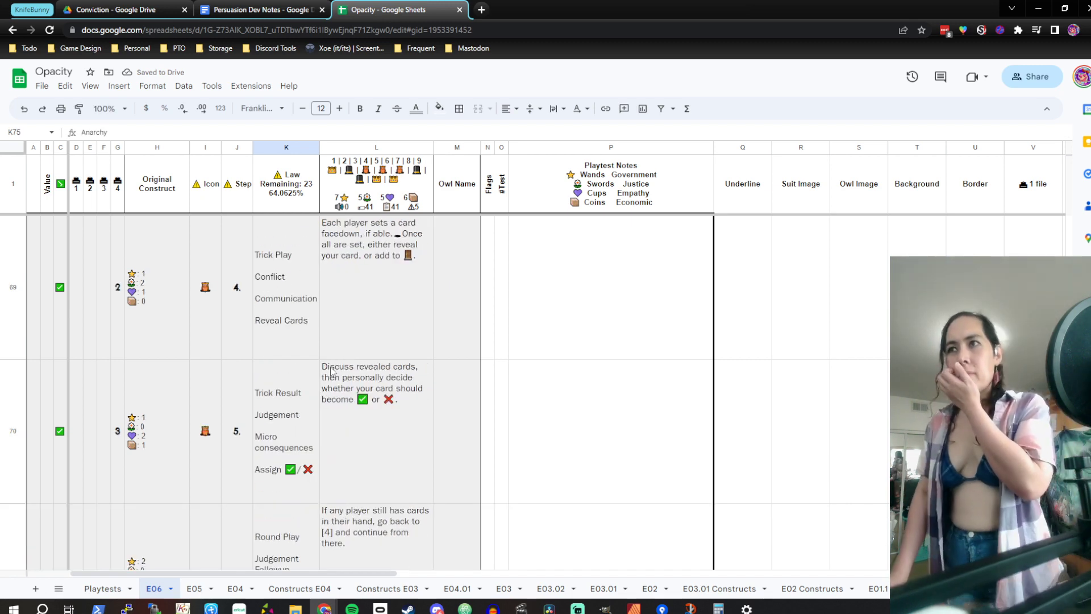
scroll(333, 370, "up", 6)
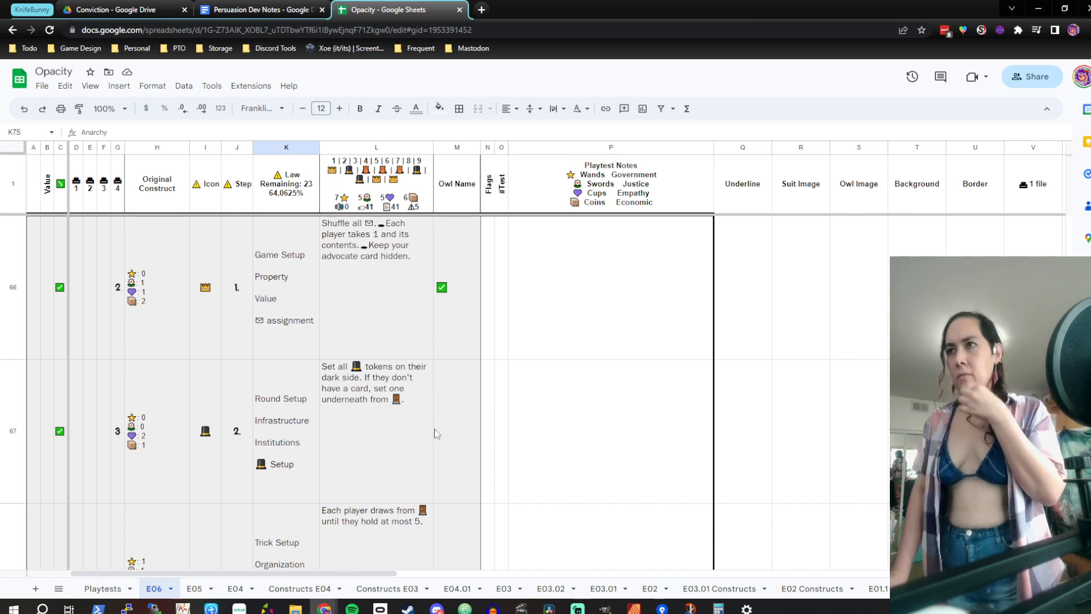
Go to the first law cards of the sheet and examine the names and rule text of Head of State and Propaganda
left_click(409, 321)
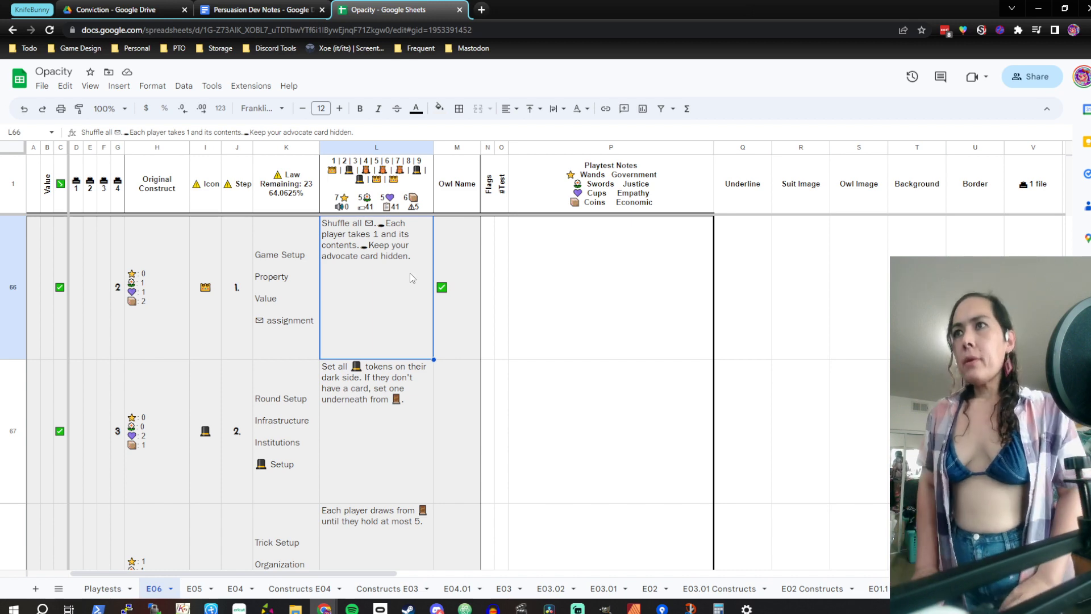
key("Up")
key("Up")
key("Up")
key("Up")
key("Up")
key("Up")
key("Up")
key("Up")
key("Up")
key("Up")
key("Up")
key("Up")
key("Up")
key("Up")
key("Up")
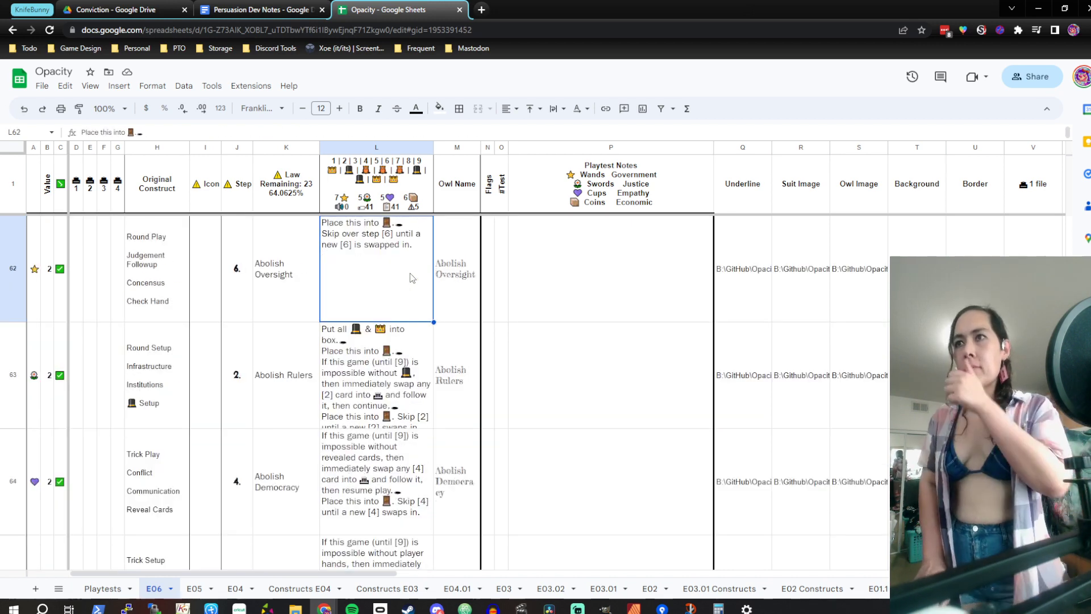
key("Up")
key("Up")
key("Up")
key("Up")
key("Up")
key("Up")
key("Up")
key("Up")
key("Up")
key("Up")
key("Up")
key("Up")
key("Up")
key("Up")
key("Up")
key("Up")
key("Up")
key("Up")
key("Up")
key("Up")
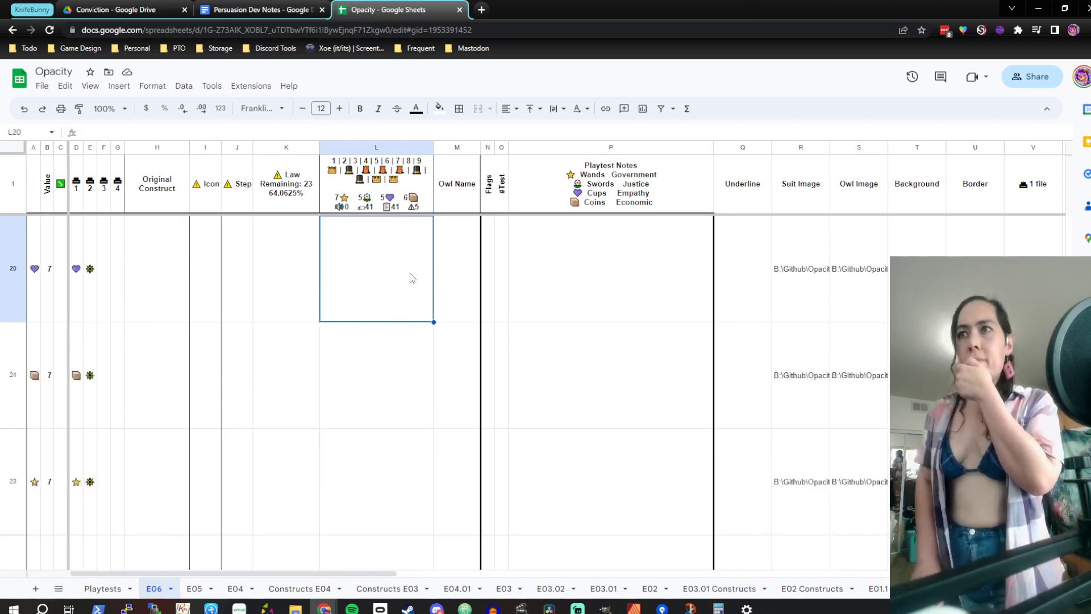
key("Down")
key("Left")
key("Left")
key("Down")
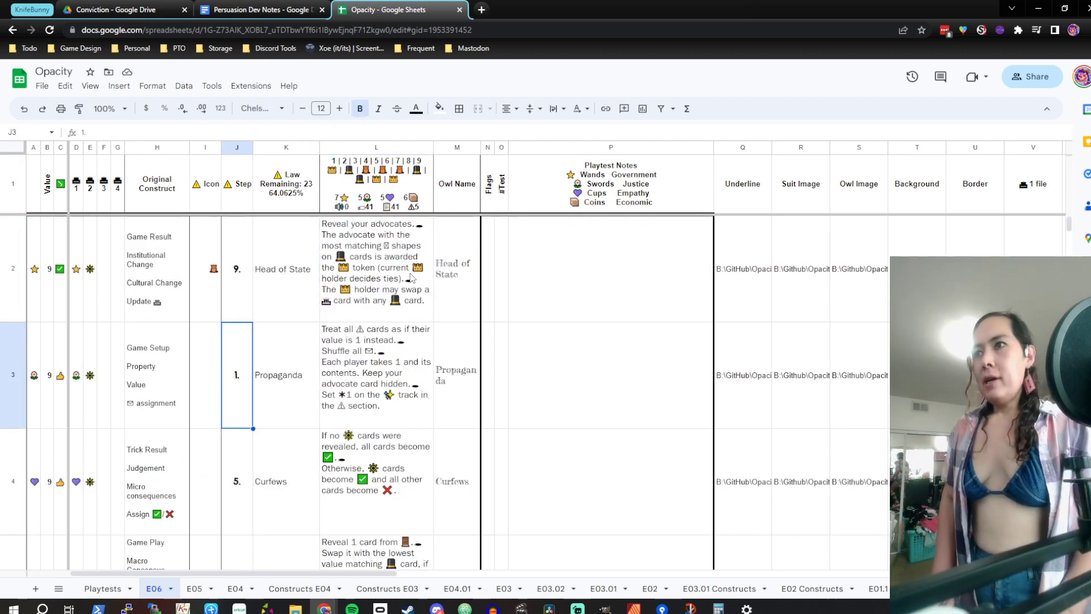
key("Right")
key("Right")
key("Up")
key("Down")
key("Left")
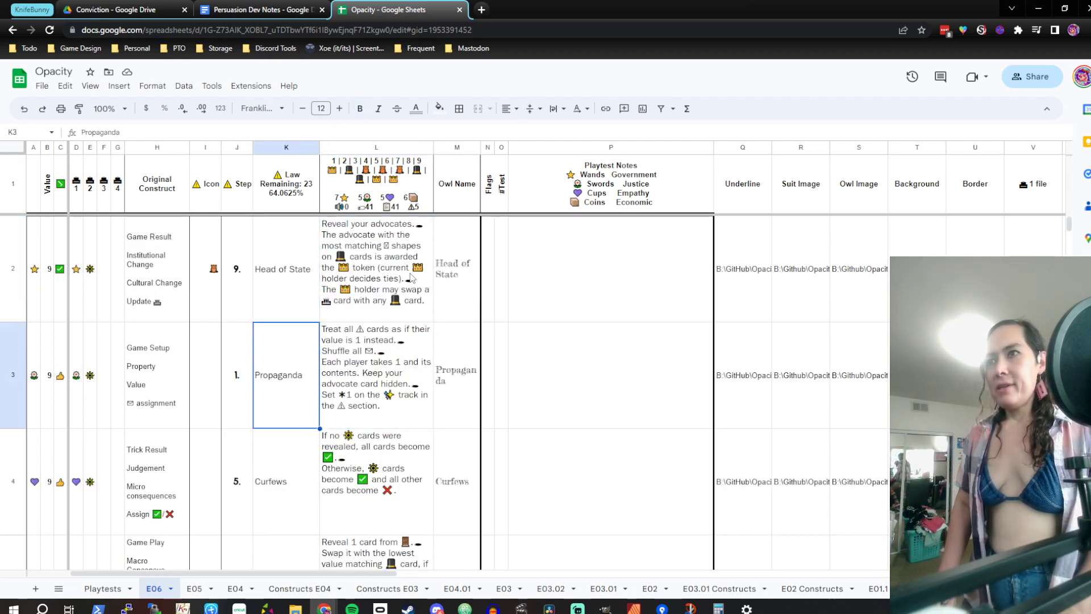
key("Left")
key("Right")
key("Right")
key("Right")
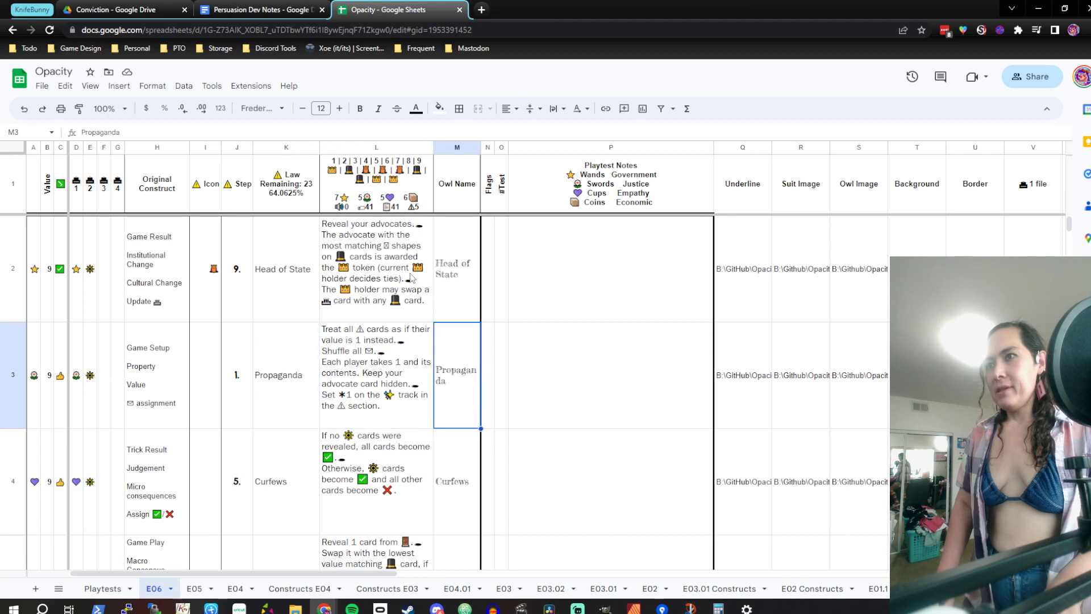
key("Left")
key("Left")
key("Up")
key("Right")
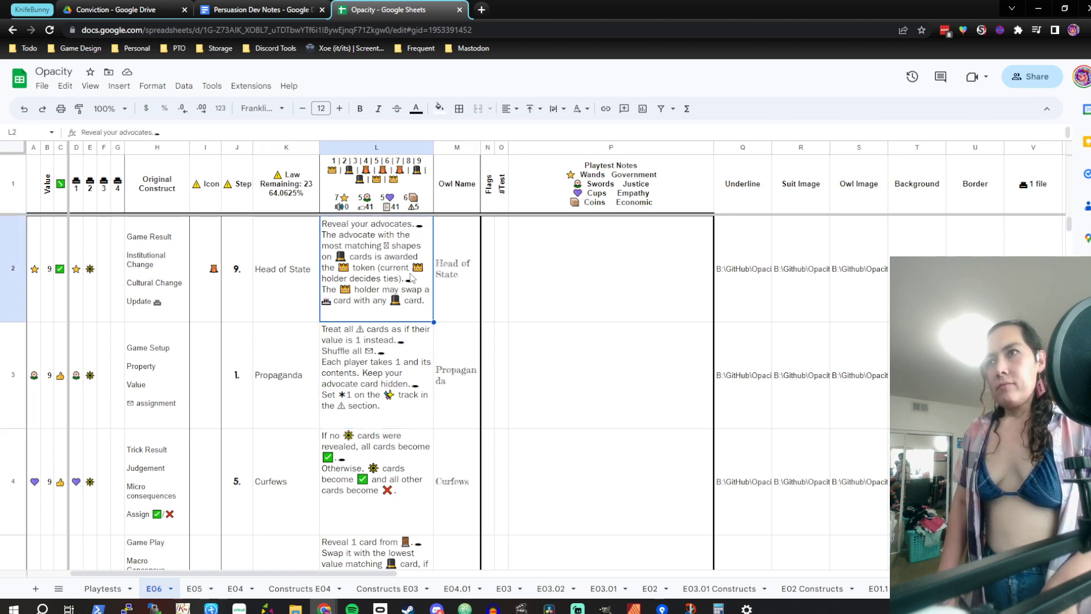
key("Down")
Return to the base step rows and reread the rule text of steps 1 to 3
scroll(442, 288, "down", 20)
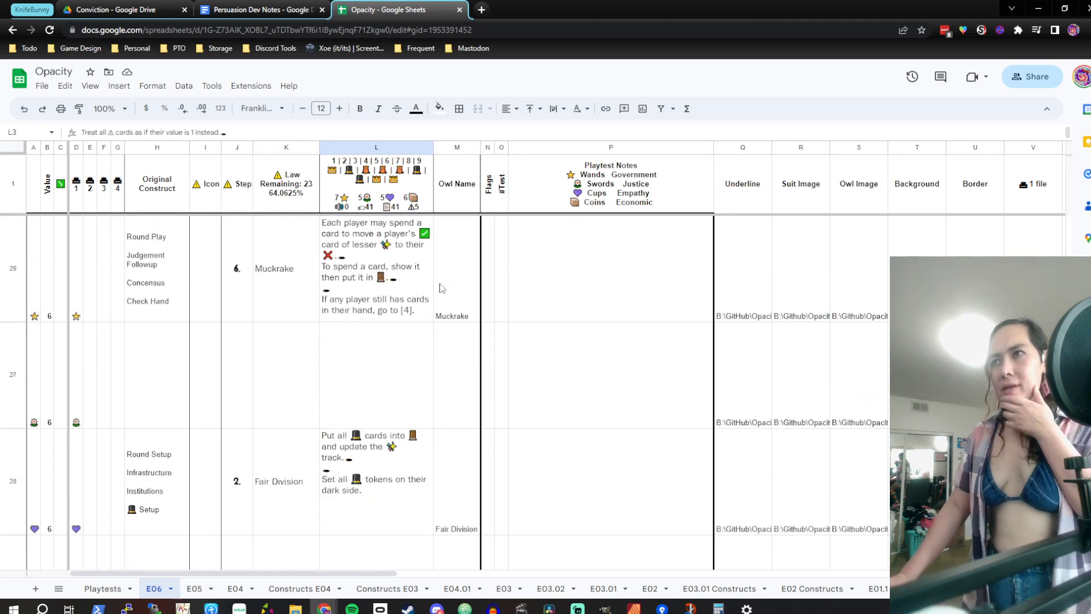
scroll(441, 288, "down", 20)
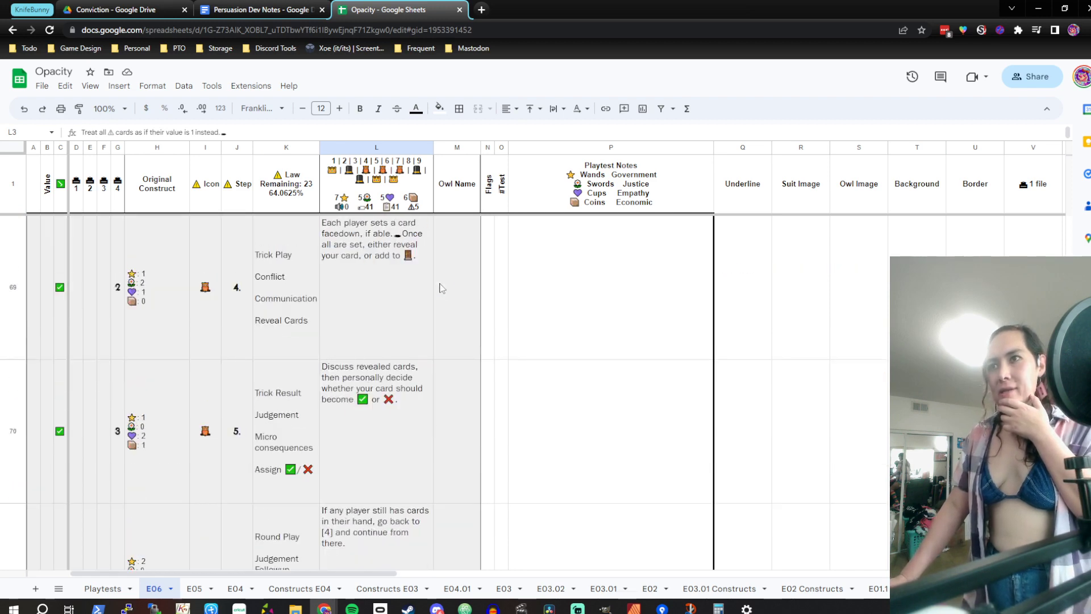
left_click(359, 349)
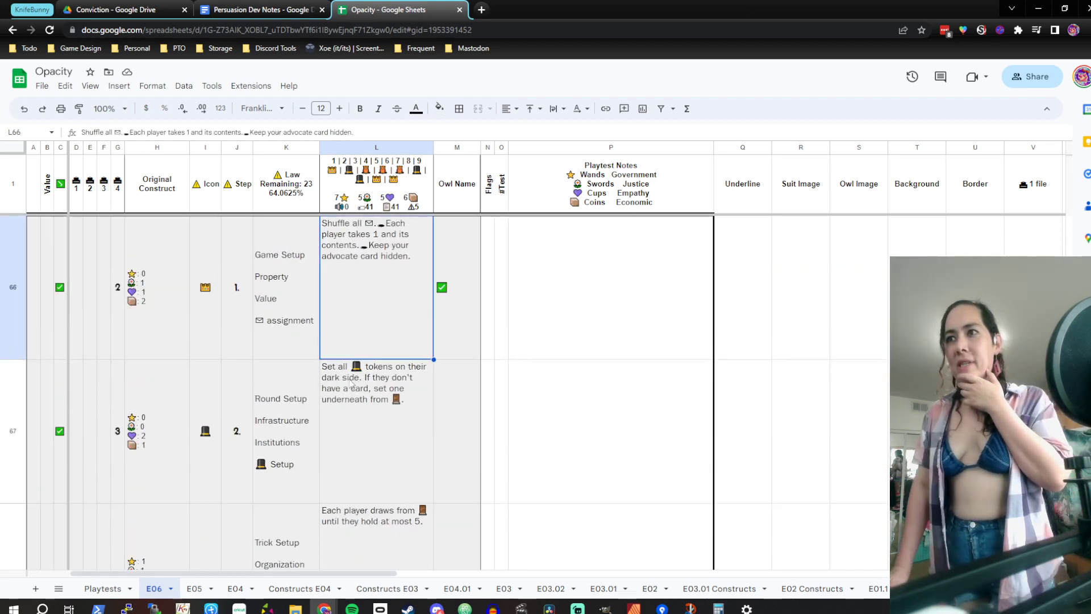
key("Down")
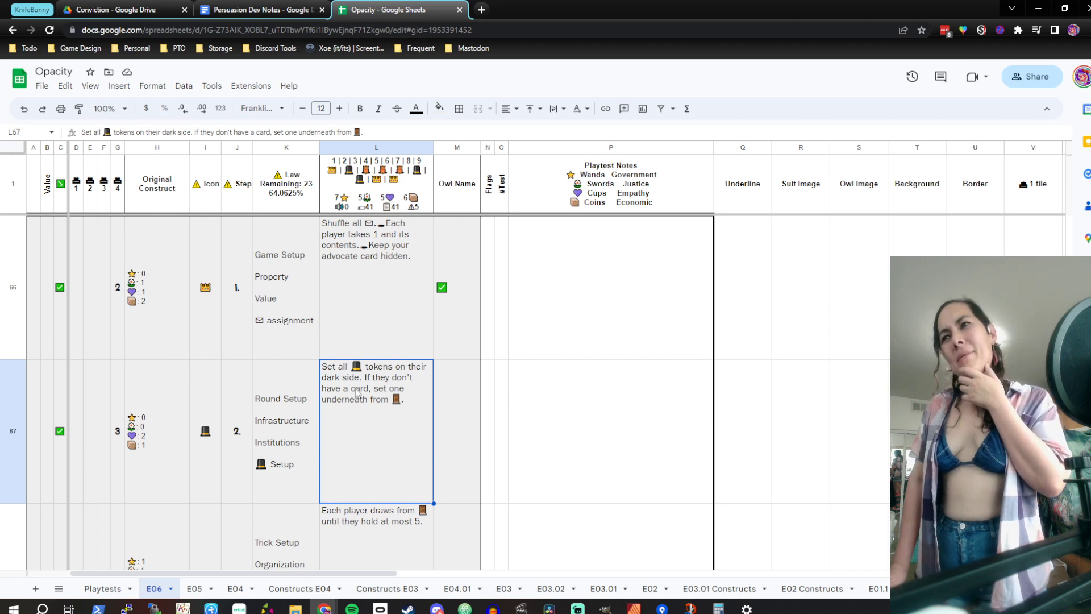
scroll(357, 389, "down", 1)
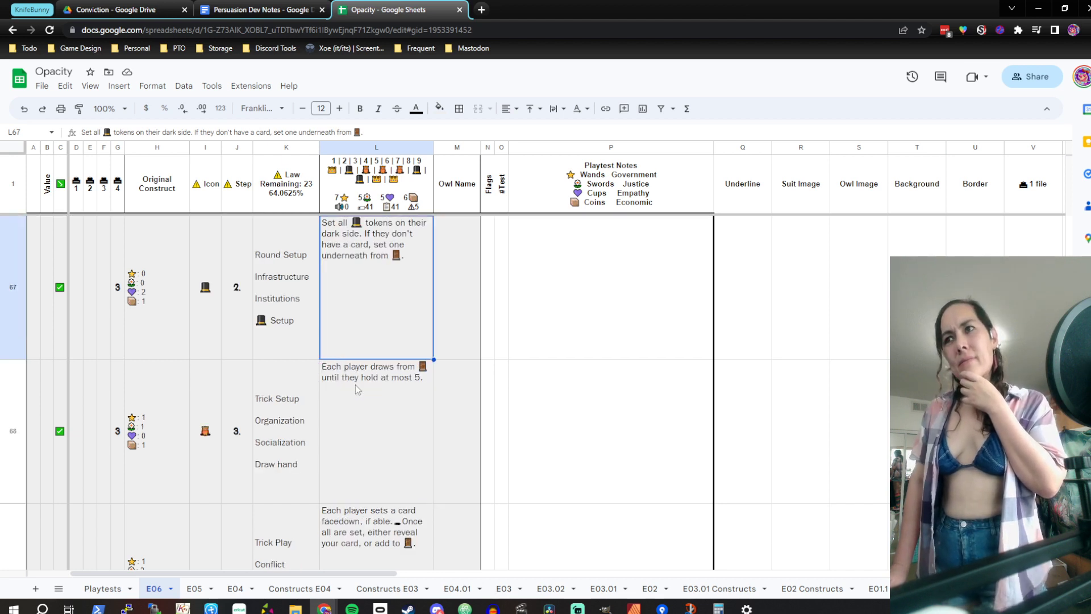
Compare the rule text of steps 2 and 3, opening step 2's text about the hat tokens for a closer read
left_click(356, 384)
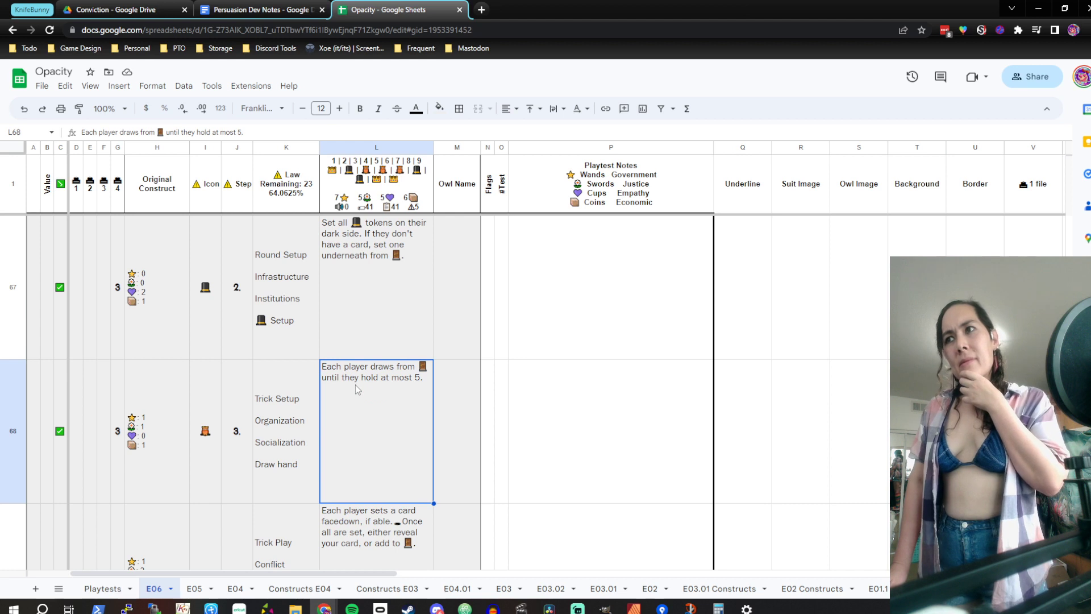
left_click(394, 302)
left_click(394, 381)
left_click(395, 269)
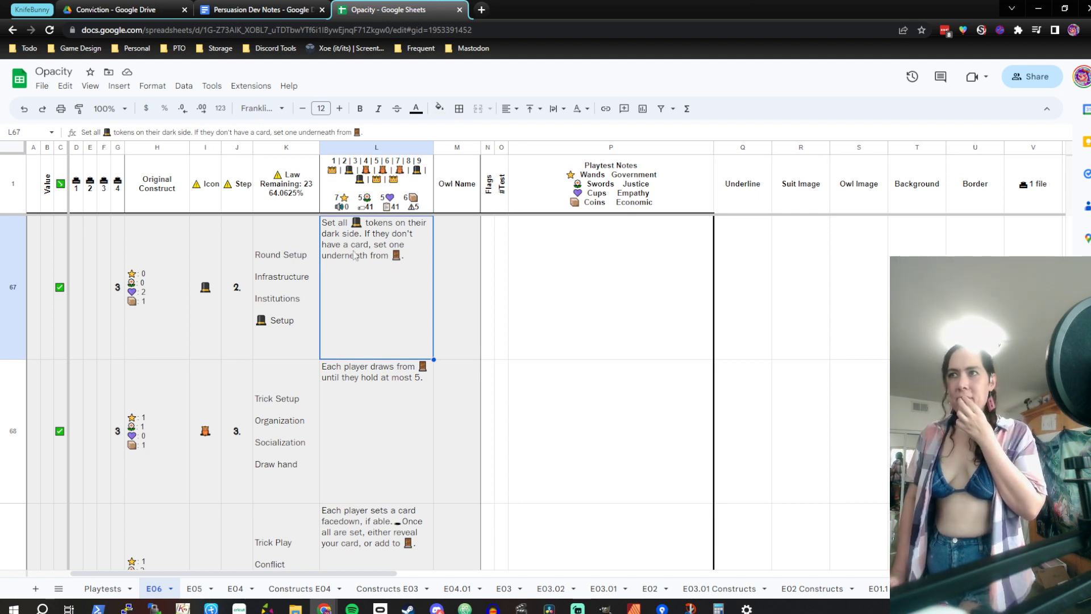
scroll(389, 261, "up", 1)
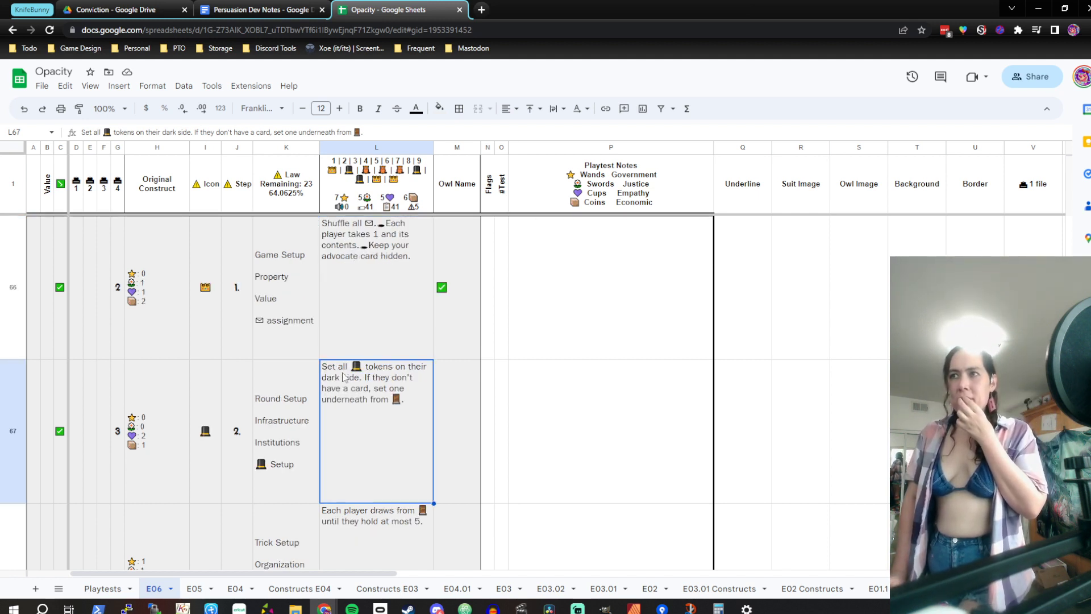
double_click(350, 369)
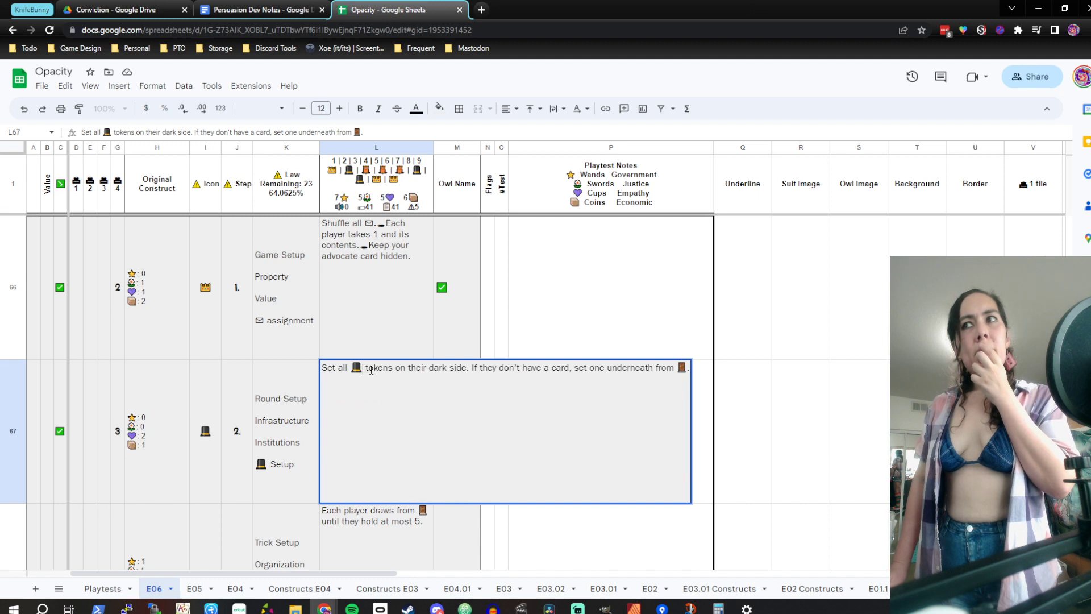
left_click(363, 310)
double_click(357, 422)
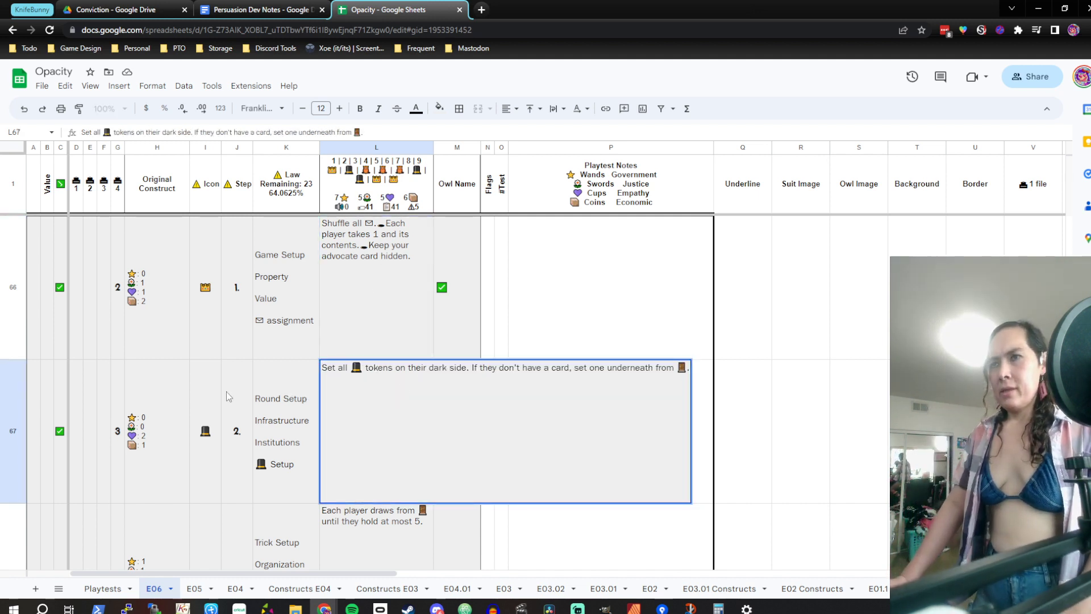
Review the Law names against their rule text from step 1 down to the Round and Game rows of steps 6 to 8
left_click(268, 348)
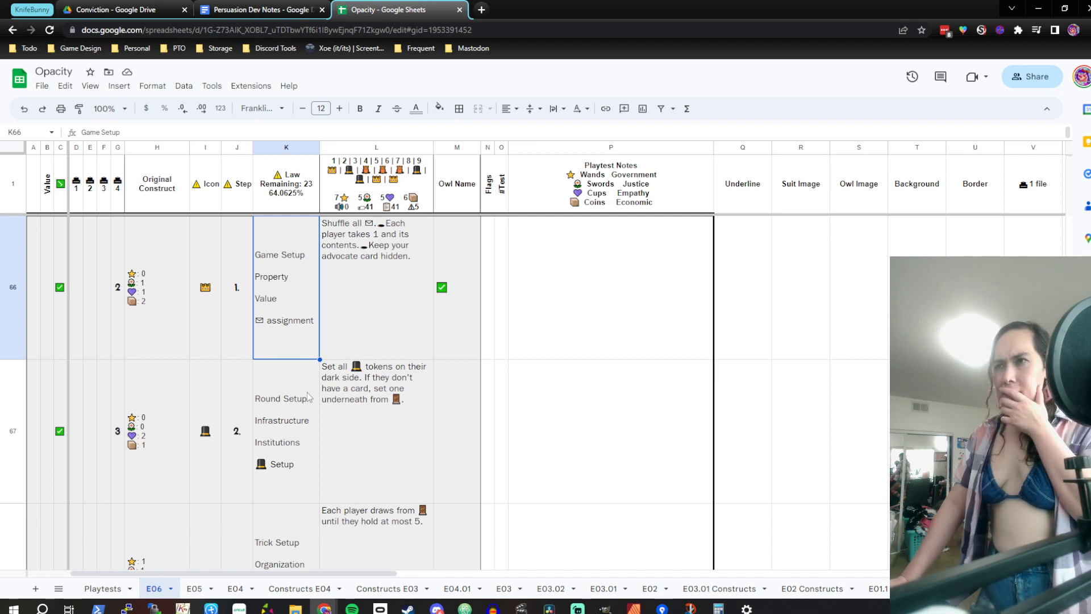
scroll(307, 396, "down", 1)
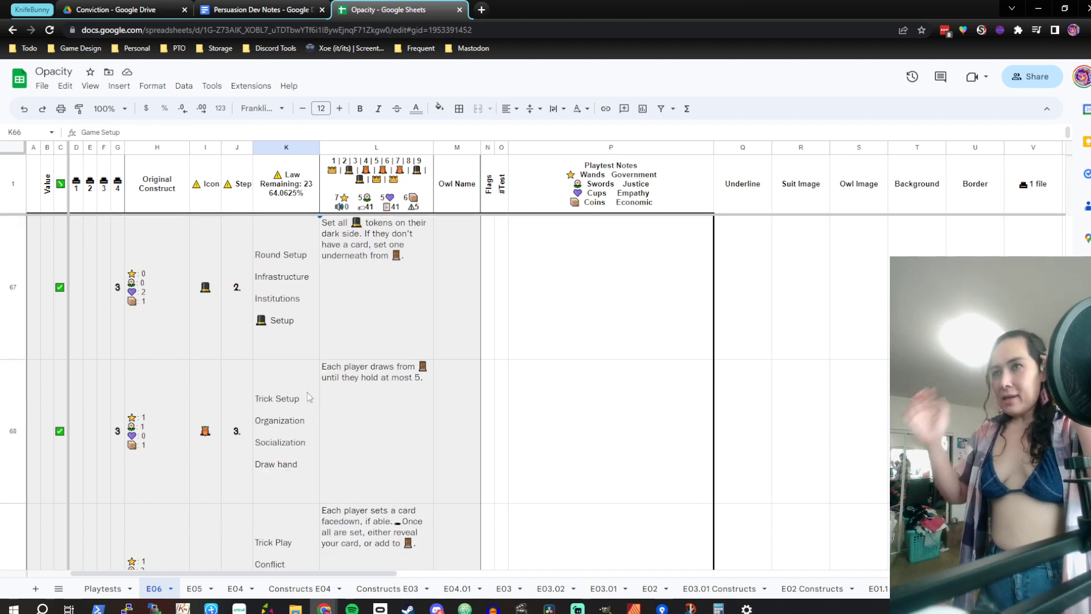
left_click(352, 330)
scroll(301, 322, "down", 4)
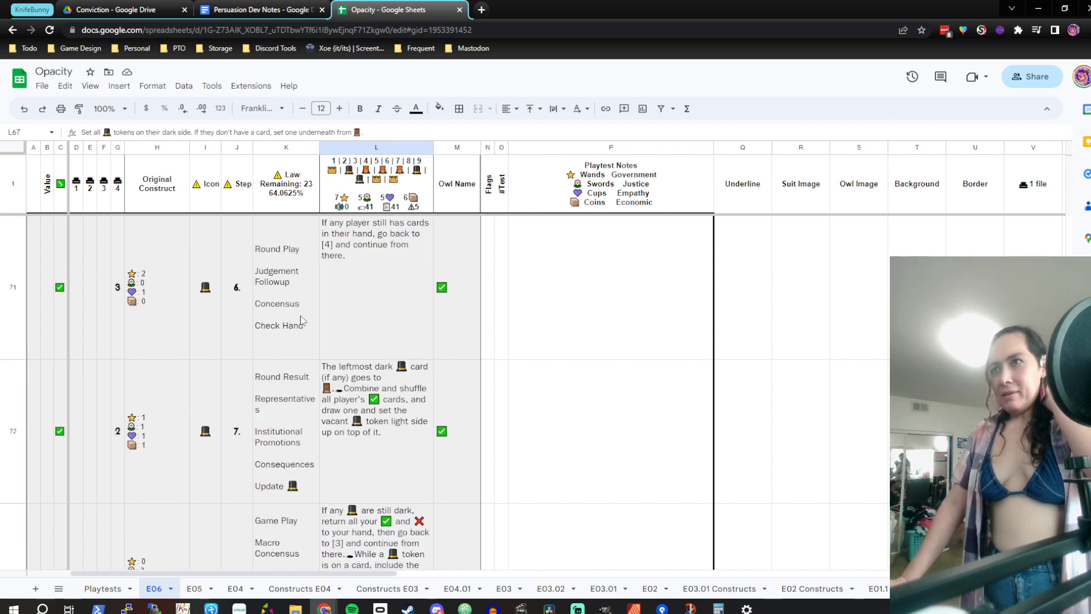
Review the law texts in rows 66 to 72, focusing on the hat token setup and hand drawing rules
scroll(301, 320, "down", 1)
scroll(301, 320, "up", 1)
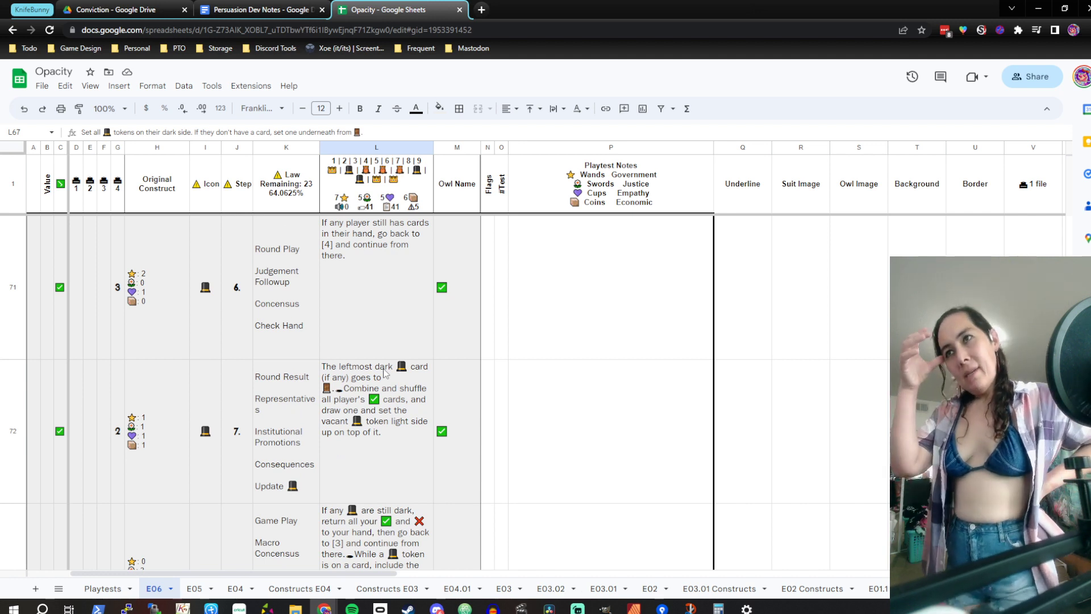
scroll(384, 373, "up", 3)
scroll(384, 372, "up", 1)
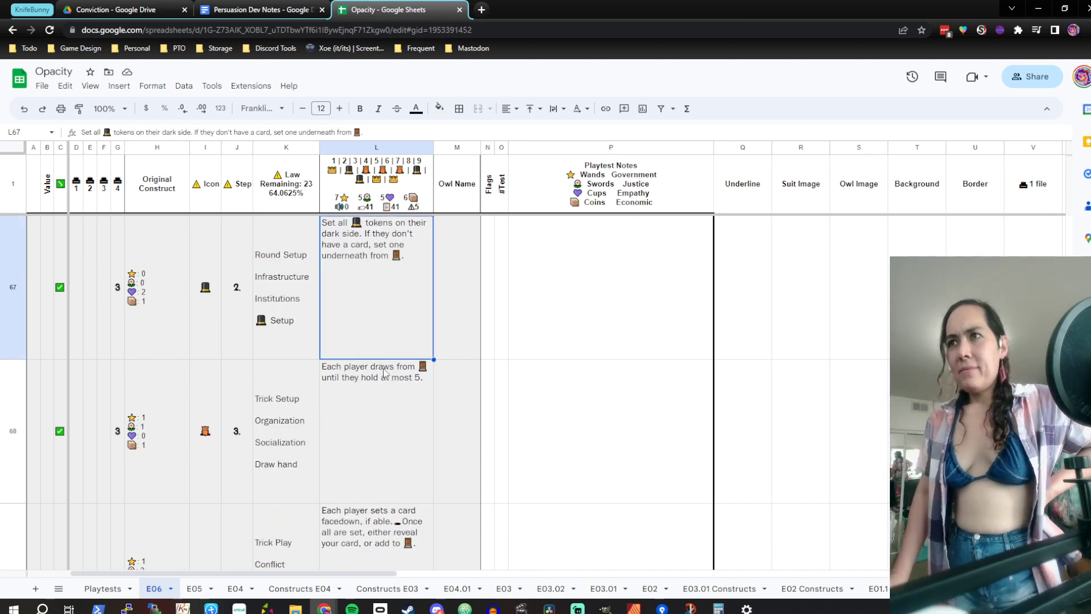
left_click(384, 373)
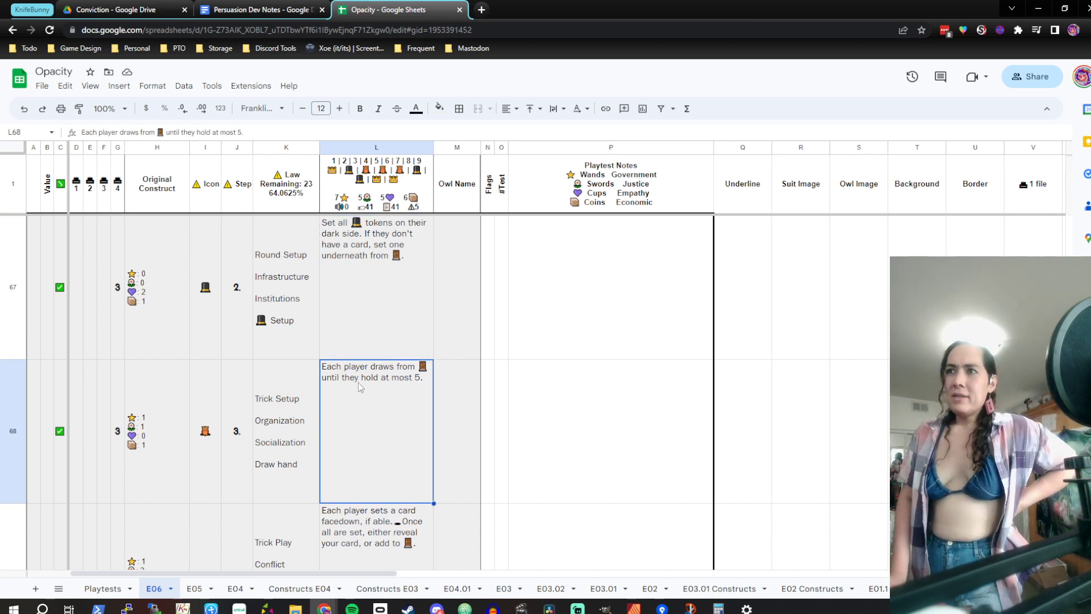
left_click(370, 283)
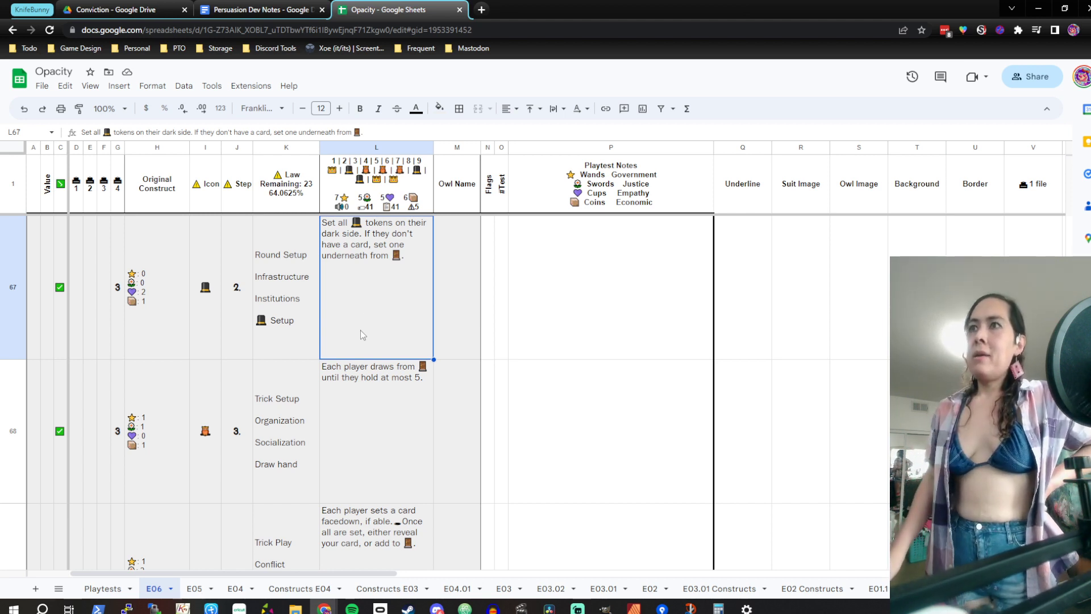
double_click(370, 231)
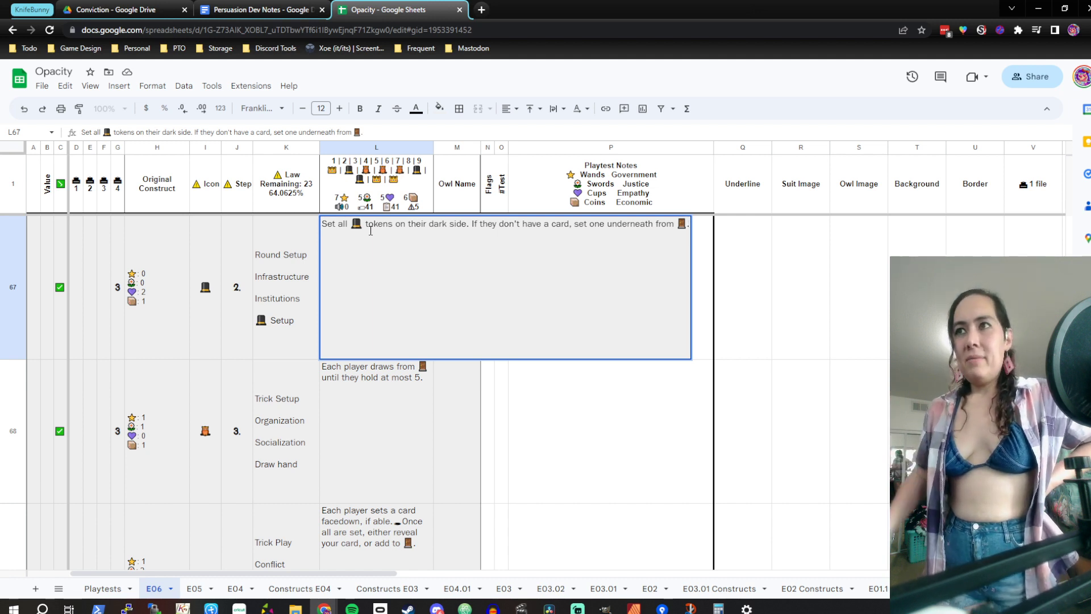
left_click(291, 245)
scroll(364, 261, "up", 3)
scroll(354, 372, "down", 1)
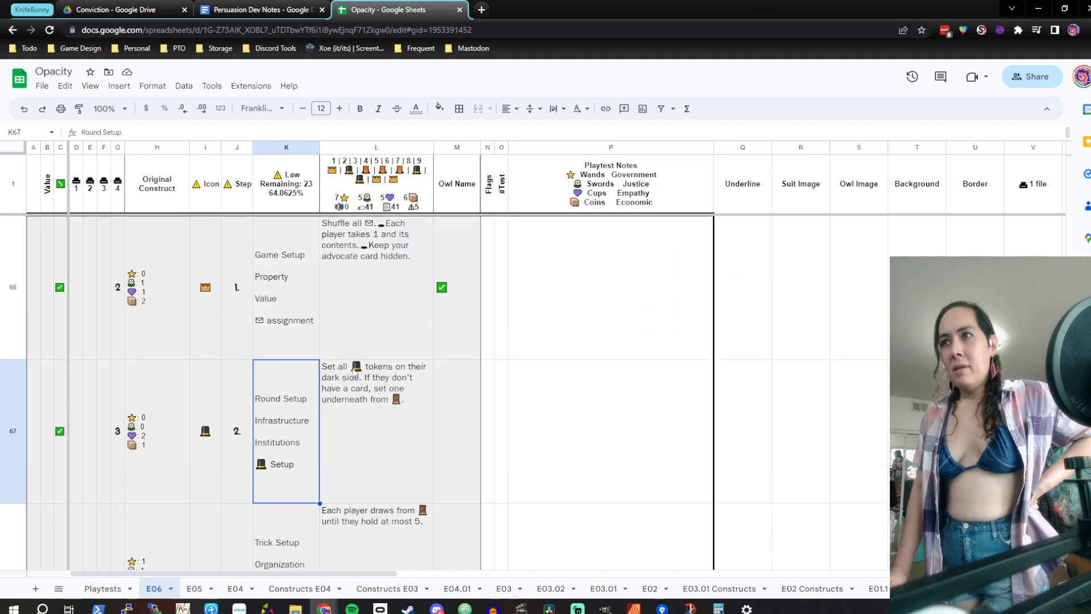
Copy the full hat token setup law from L67 and append it to the law in L66, separated by a 🕳 symbol
left_click(354, 374)
double_click(355, 374)
key("ctrl+a")
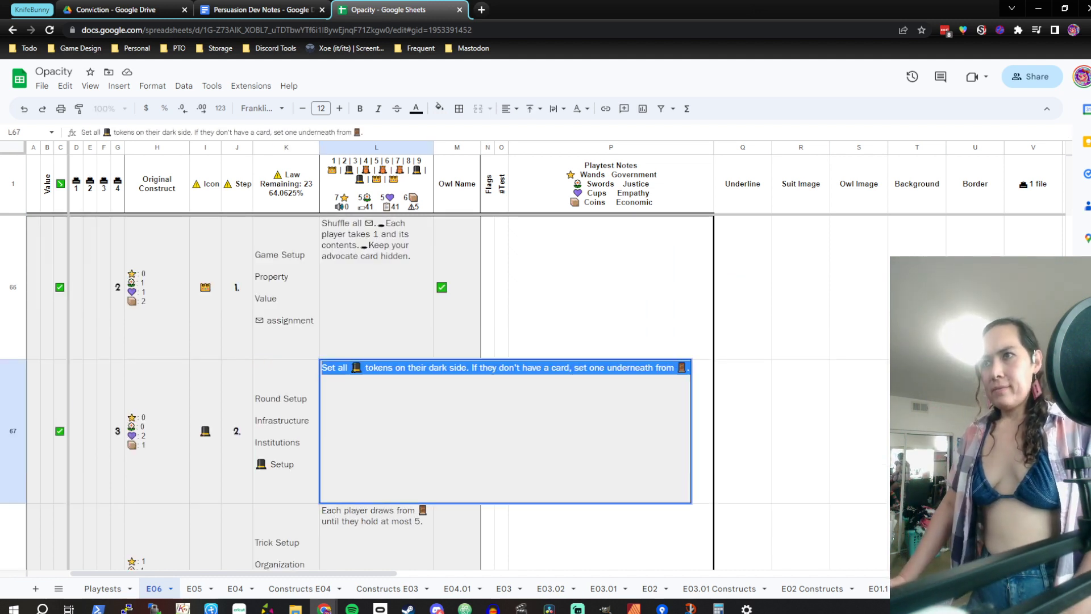
double_click(358, 295)
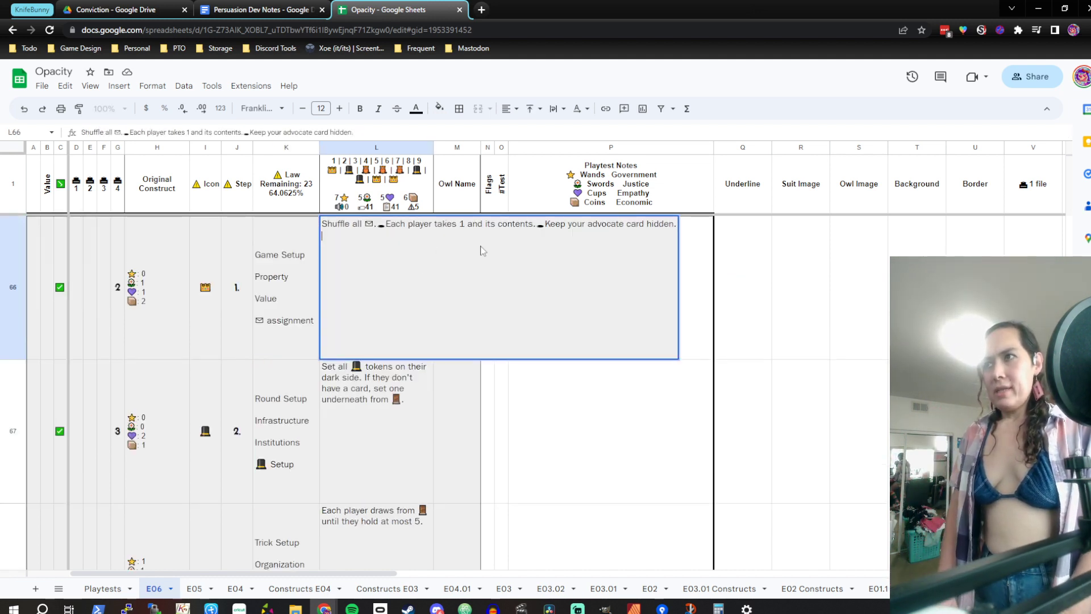
key("alt+Return")
type("Set all  tokens on their dark side. If they don't have a card, set one underneath from .")
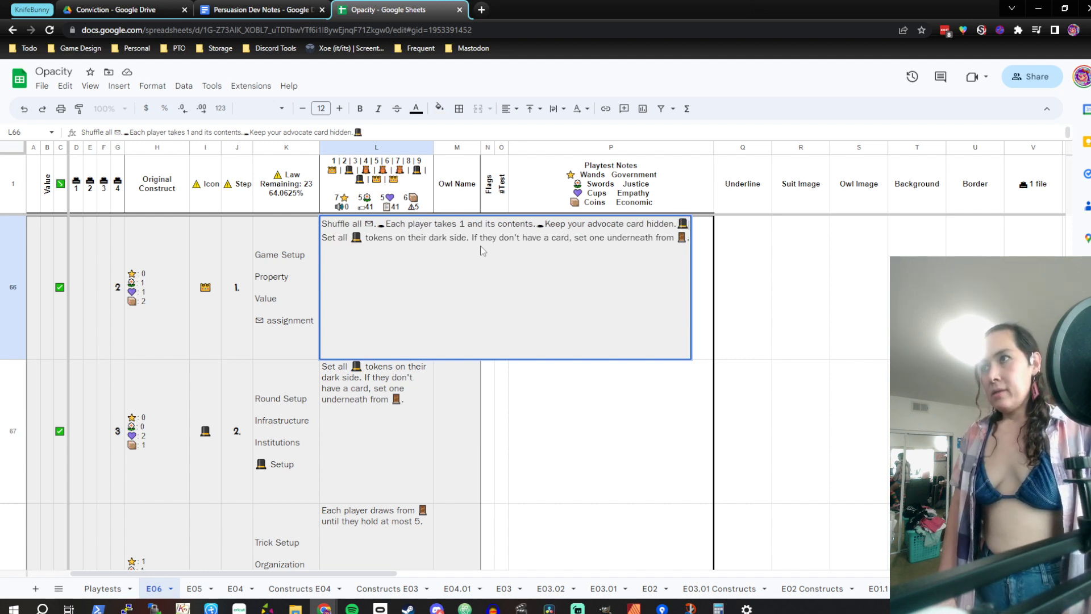
type("🕳")
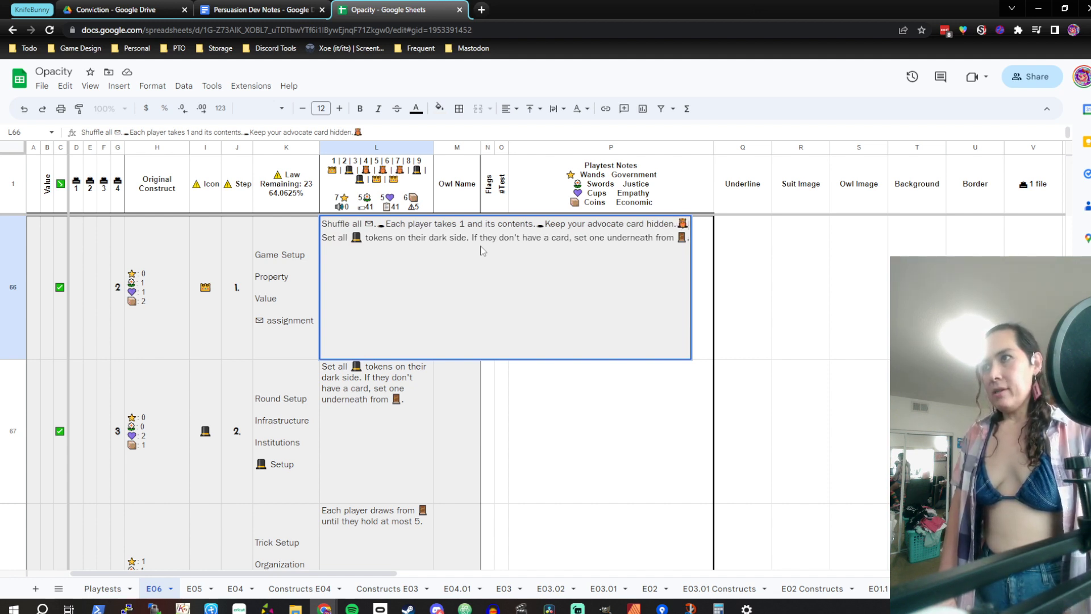
key("Return")
key("Up")
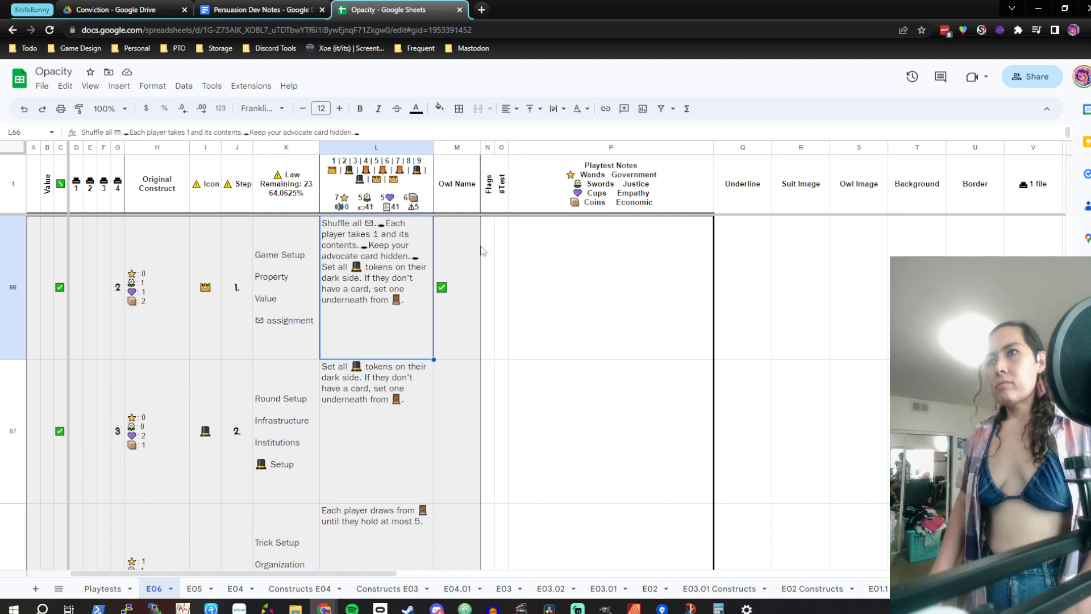
Move the law "Each player draws from 🚪 until they hold at most 5." from L68 to L67, replacing the text there
key("Down")
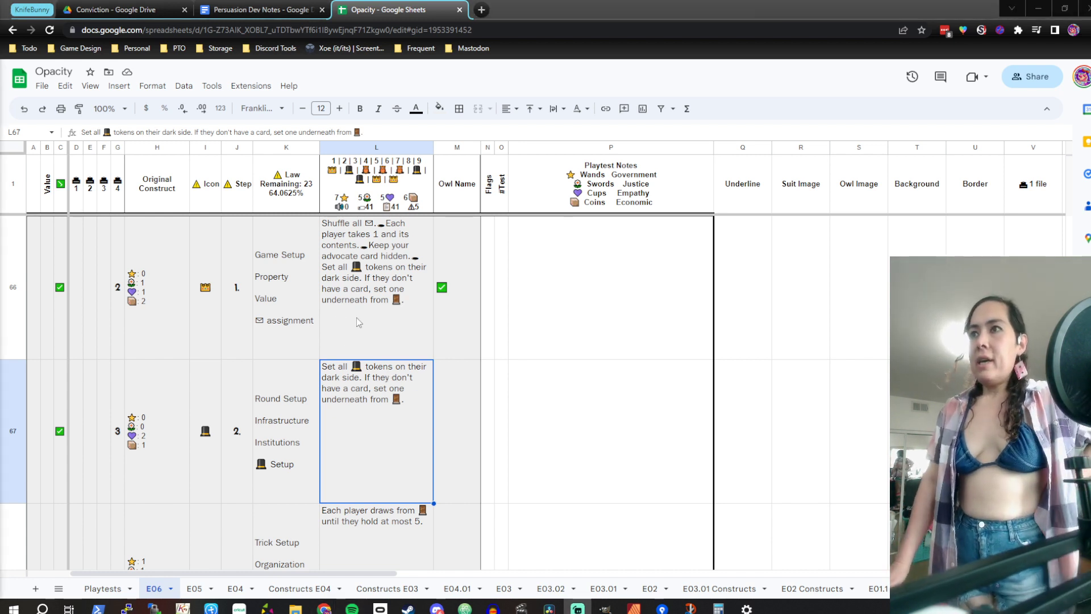
left_click(388, 521)
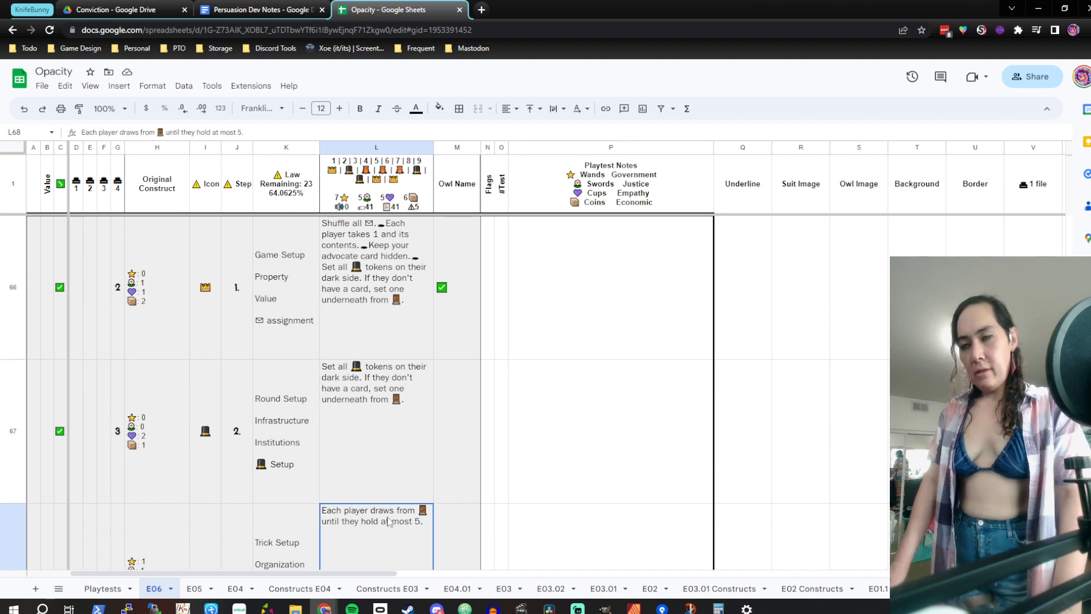
left_click(394, 428)
type("Each player draws from 🚪 until they hold at most 5.")
scroll(394, 429, "down", 2)
left_click(395, 424)
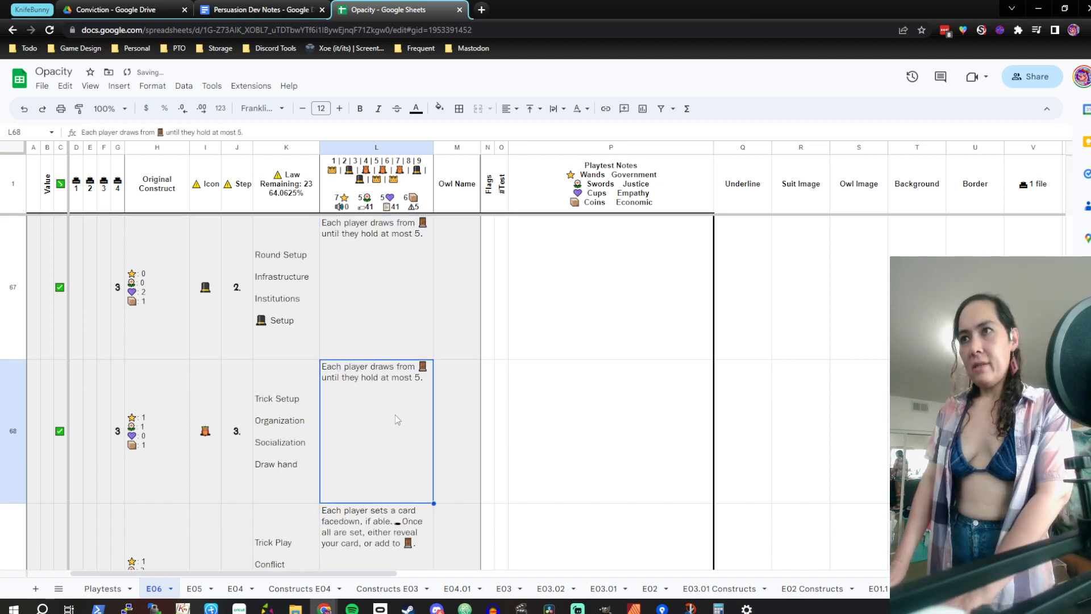
key("Delete")
scroll(394, 414, "up", 2)
left_click(396, 322)
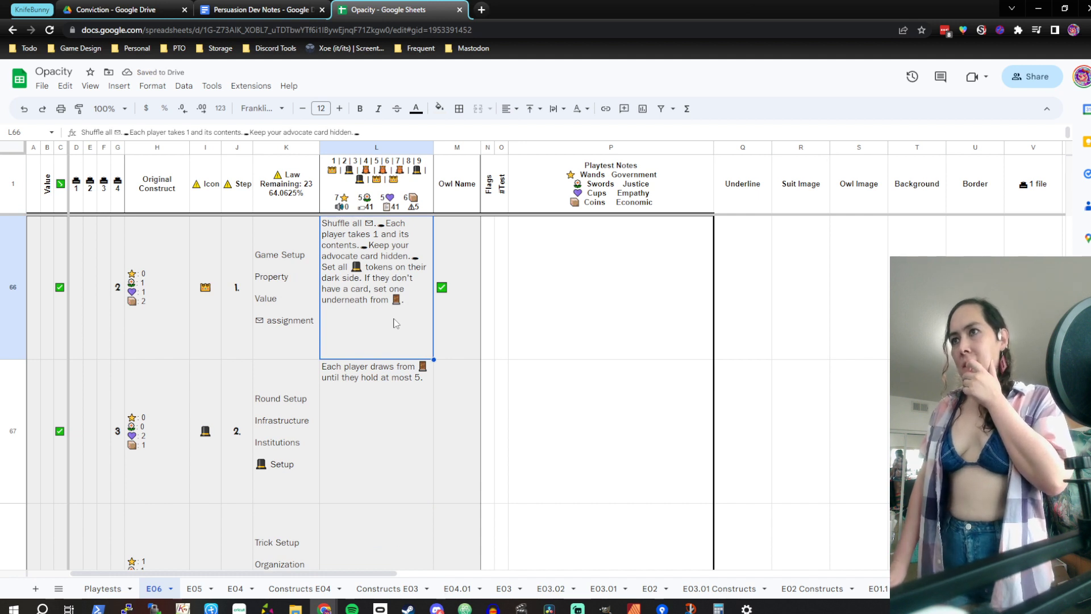
Move the law beginning "Each player sets a card facedown, if able." from L69 up to the empty cell L68
scroll(396, 322, "down", 2)
left_click(397, 322)
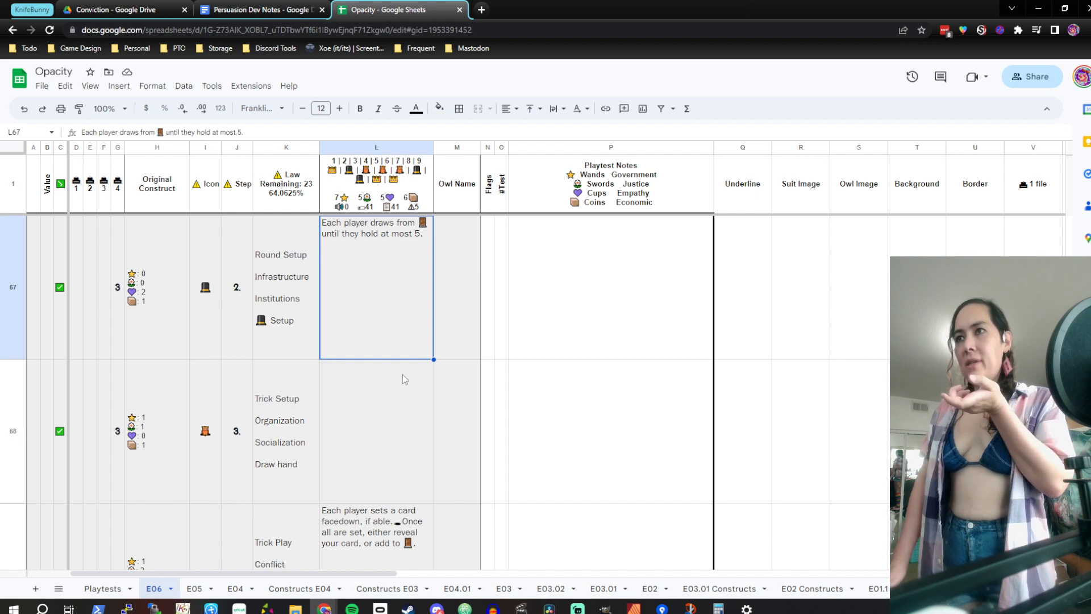
left_click(380, 412)
scroll(381, 413, "down", 2)
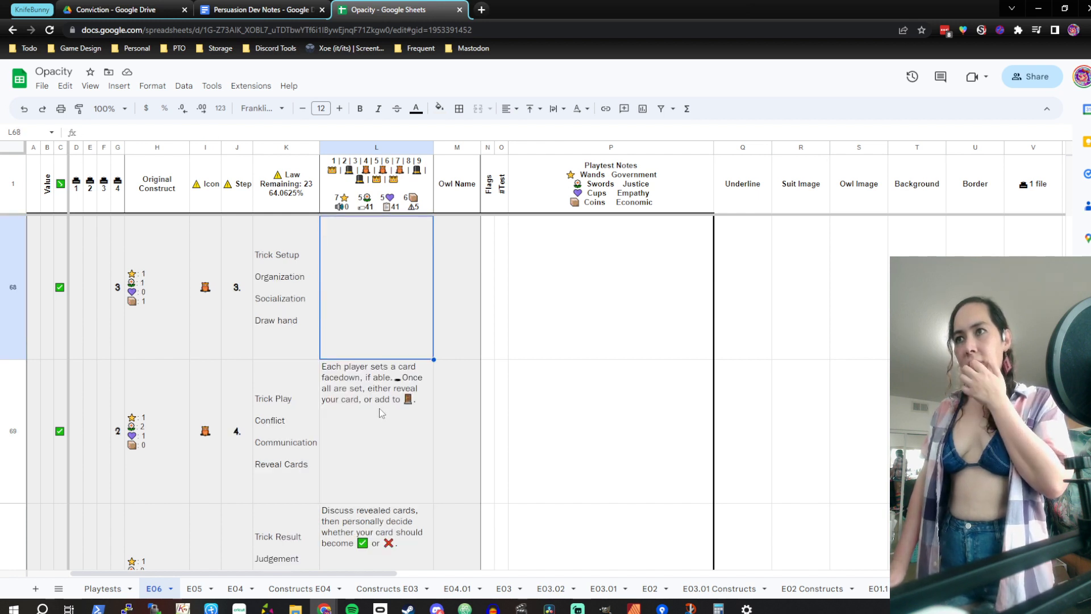
scroll(381, 412, "up", 2)
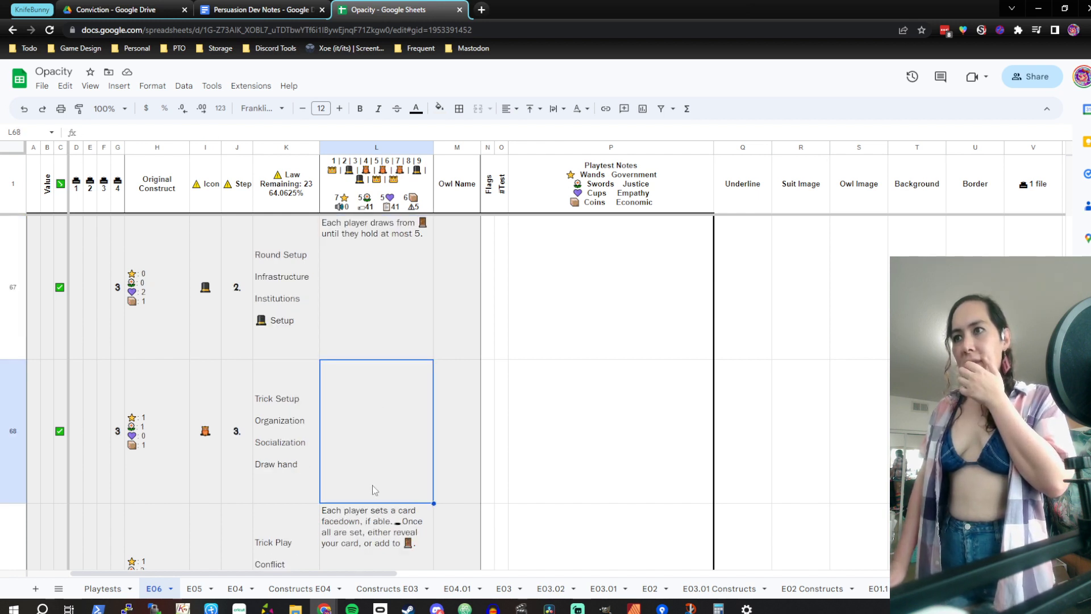
left_click(370, 531)
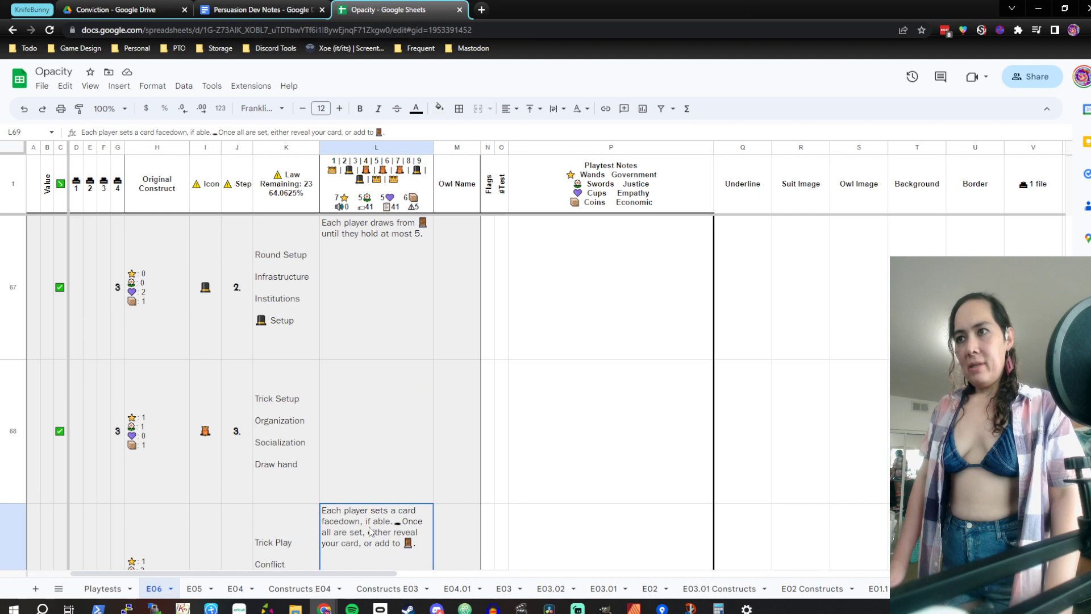
left_click(382, 408)
type("Each player sets a card facedown, if able. Once all are set, either reveal your card, or add to .")
scroll(386, 451, "down", 2)
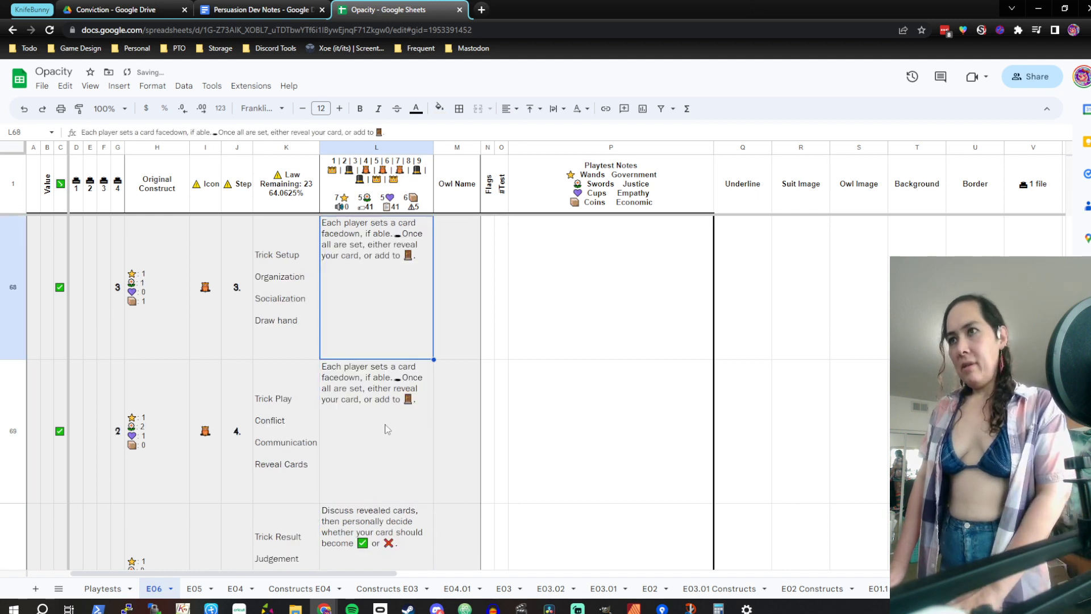
left_click(387, 426)
key("Delete")
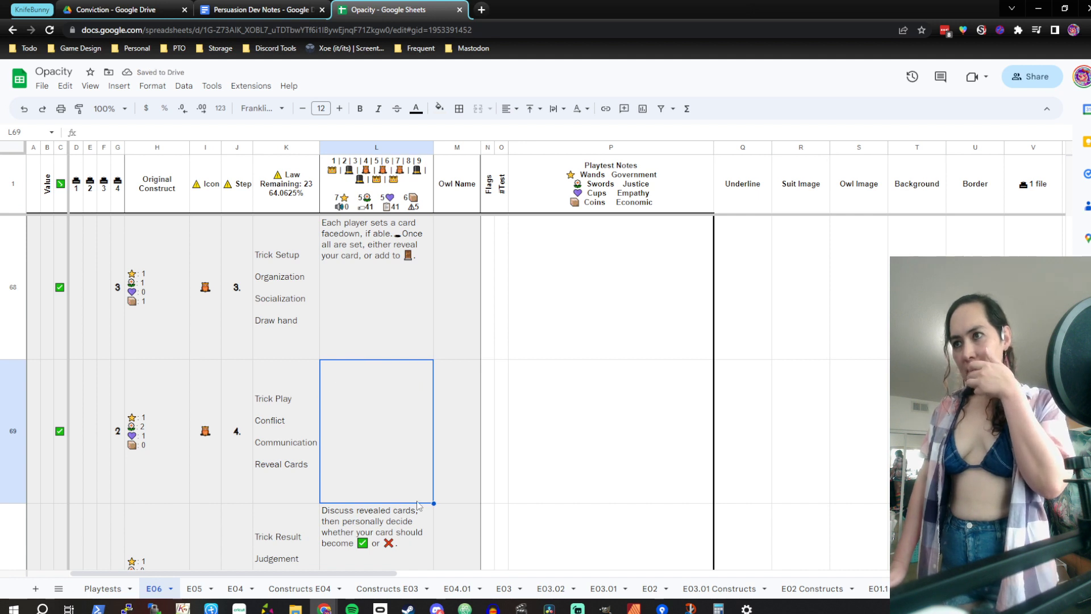
Examine the laws below the emptied L69, from the trick result to the game play step
scroll(422, 374, "down", 2)
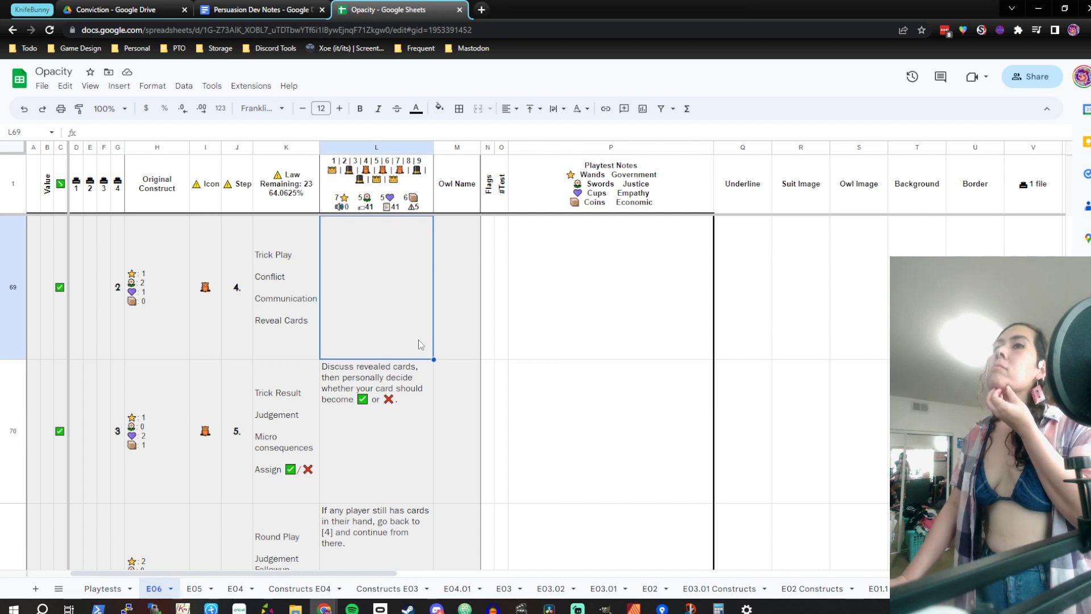
scroll(420, 344, "down", 2)
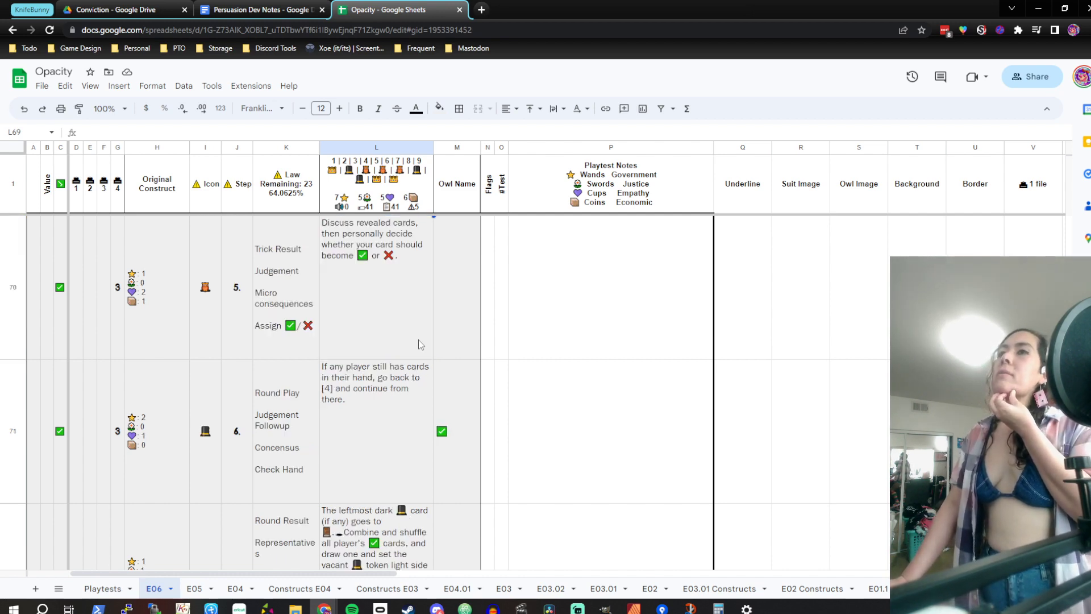
scroll(418, 339, "up", 4)
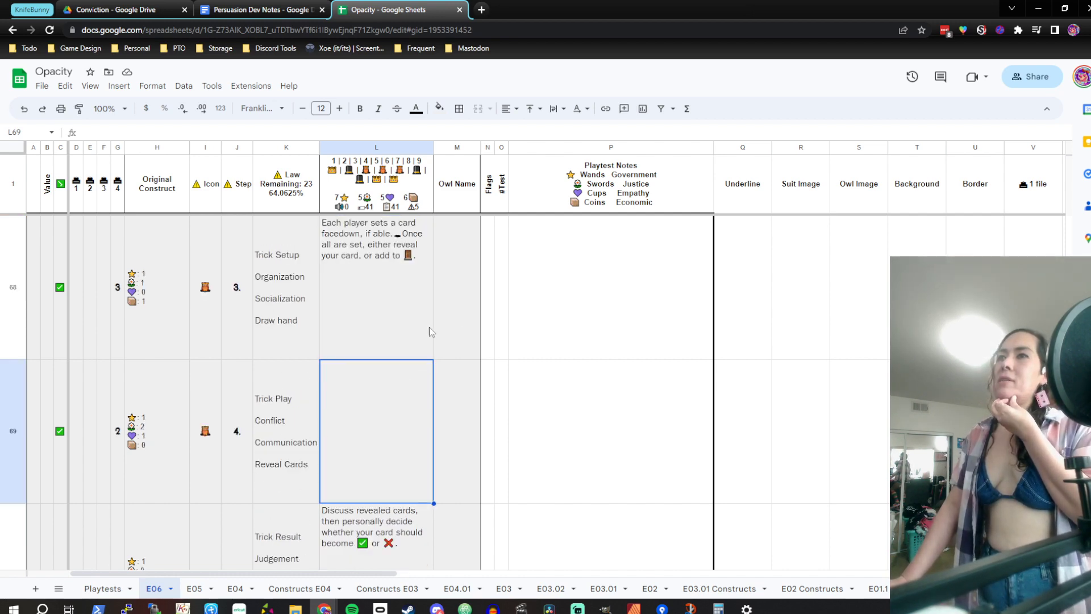
scroll(449, 349, "down", 2)
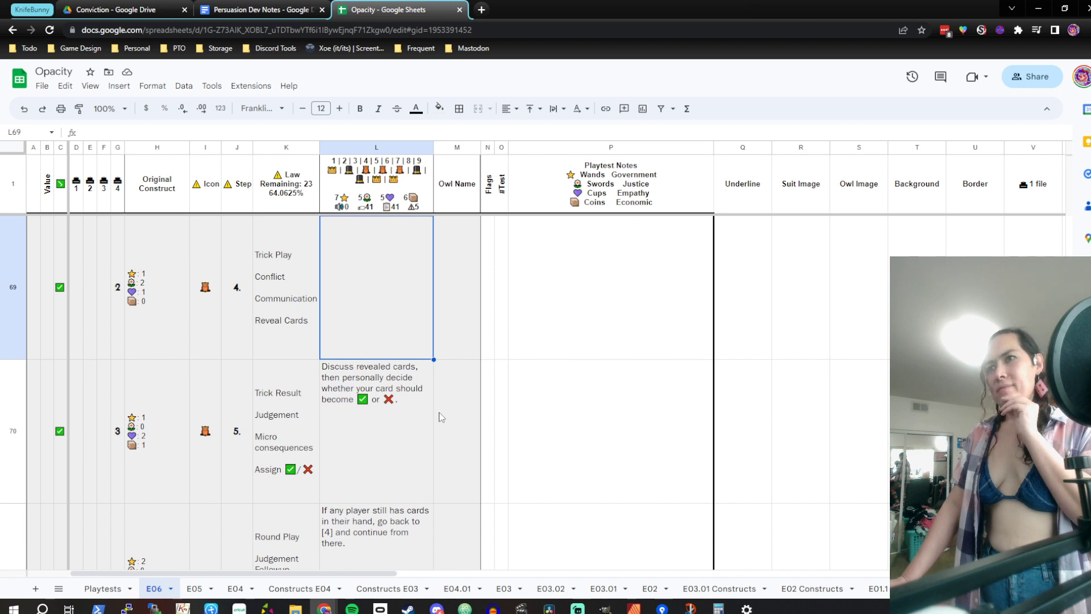
left_click(379, 398)
scroll(380, 401, "down", 2)
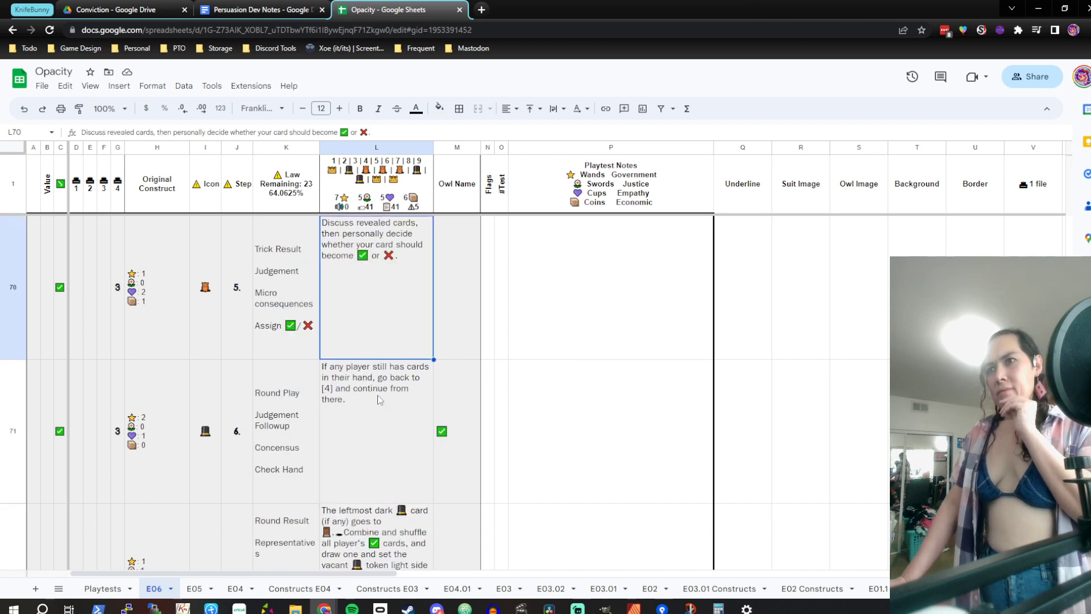
left_click(340, 403)
scroll(448, 400, "down", 4)
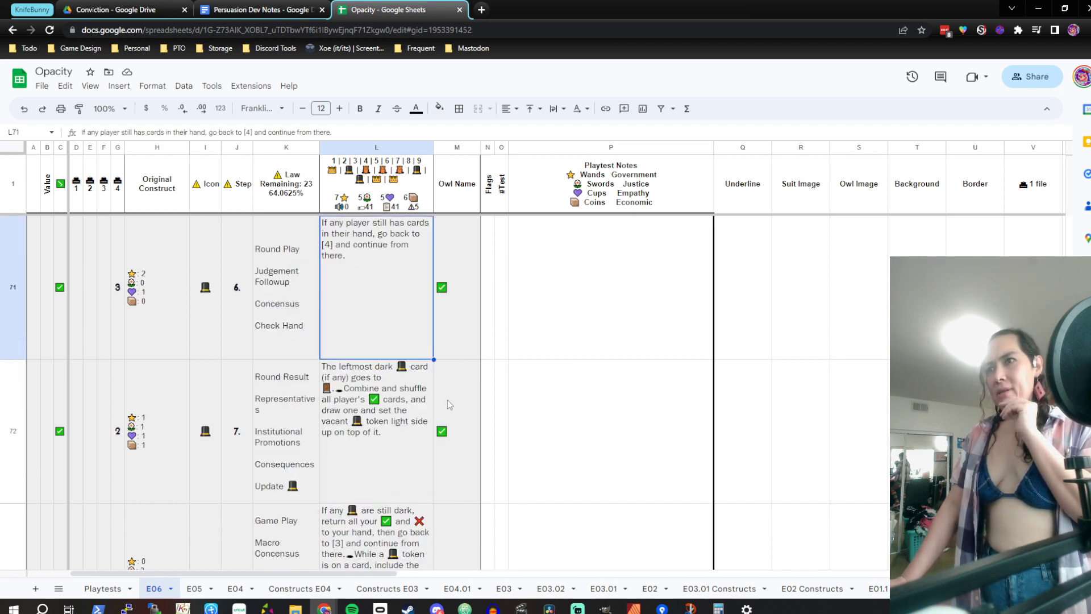
left_click(402, 418)
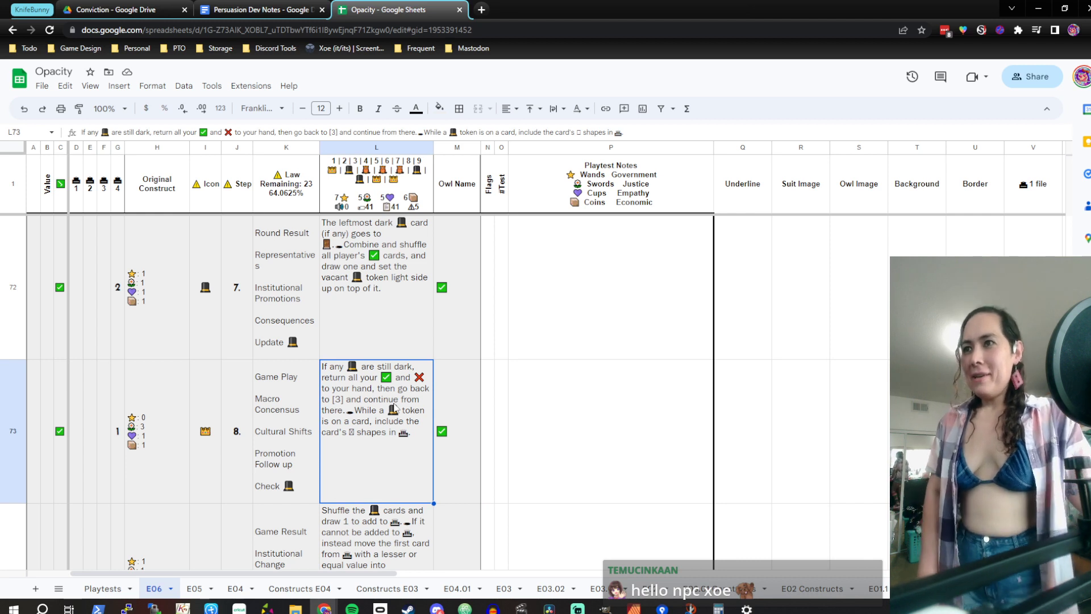
Compare the laws in rows 69 to 74, including their instructions to go back to steps [3] and [4]
key("Up")
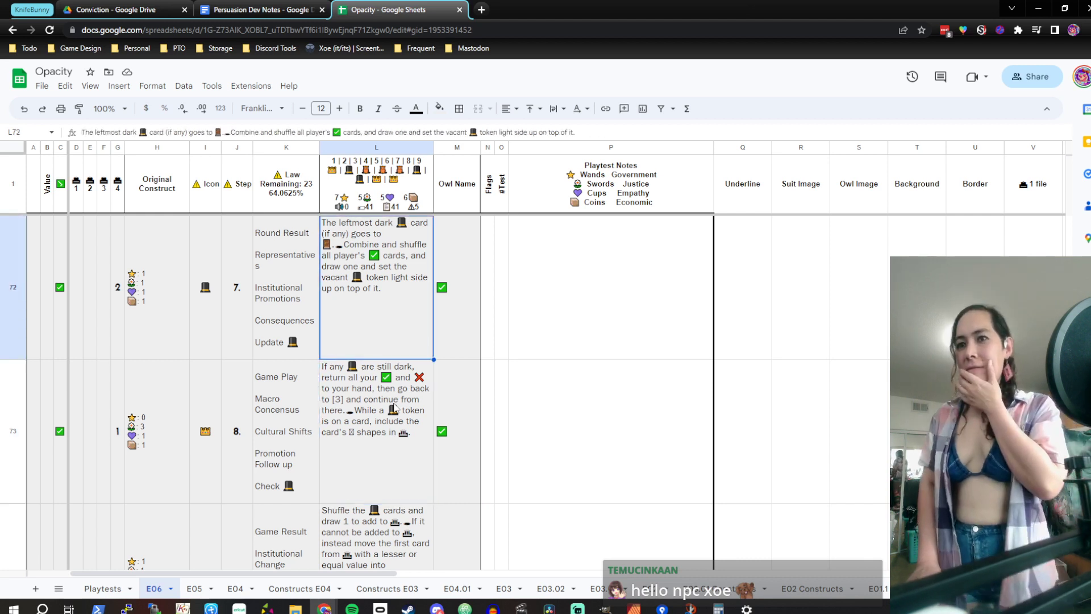
key("Up")
key("Up")
key("Up")
key("Up")
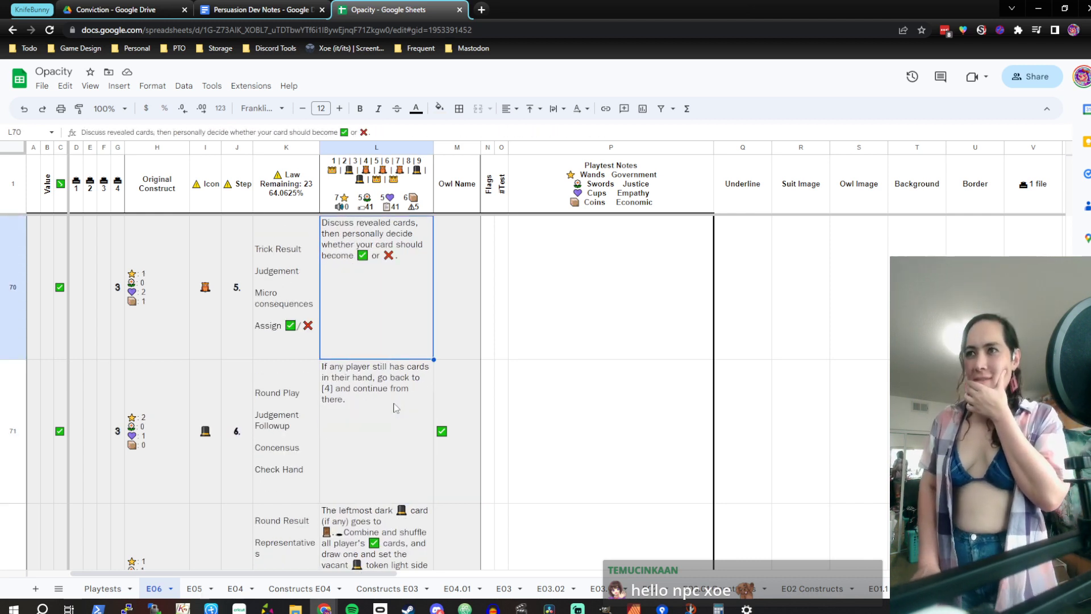
key("Up")
key("Down")
key("Down")
key("Down")
key("Down")
key("Down")
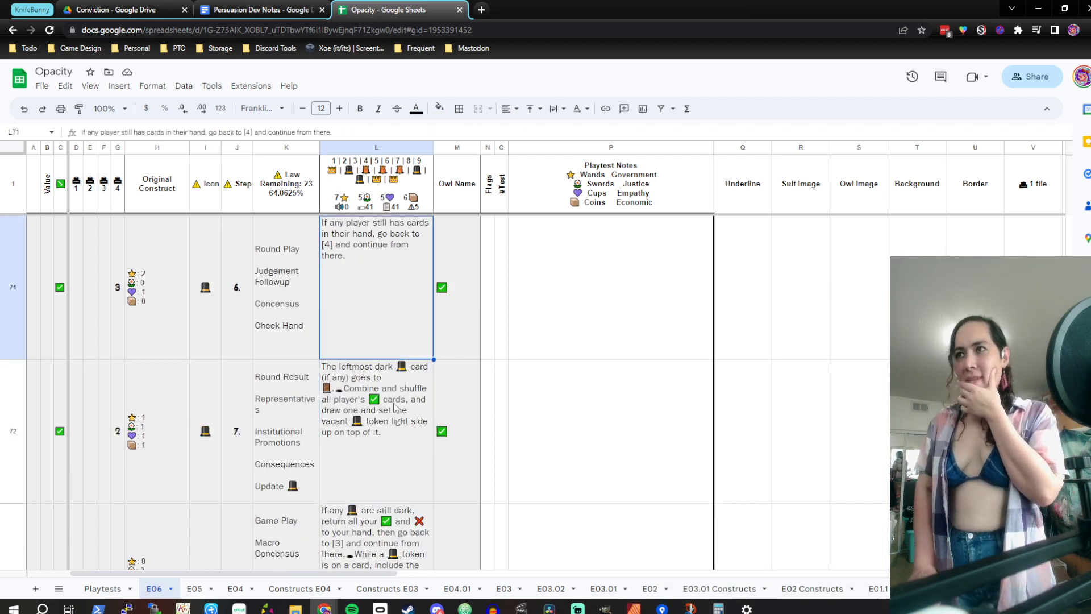
key("Down")
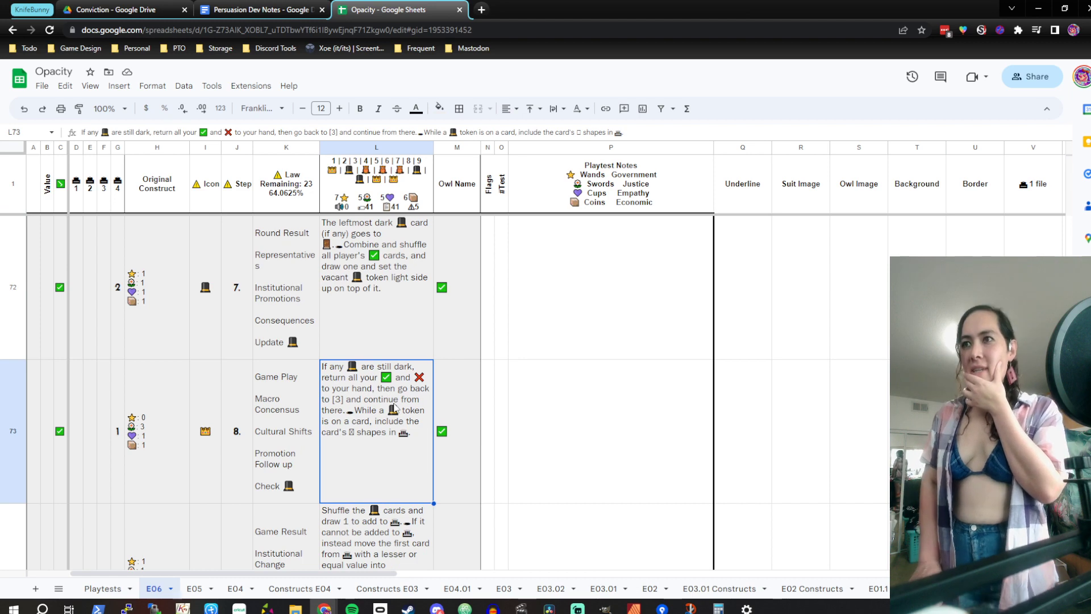
key("Up")
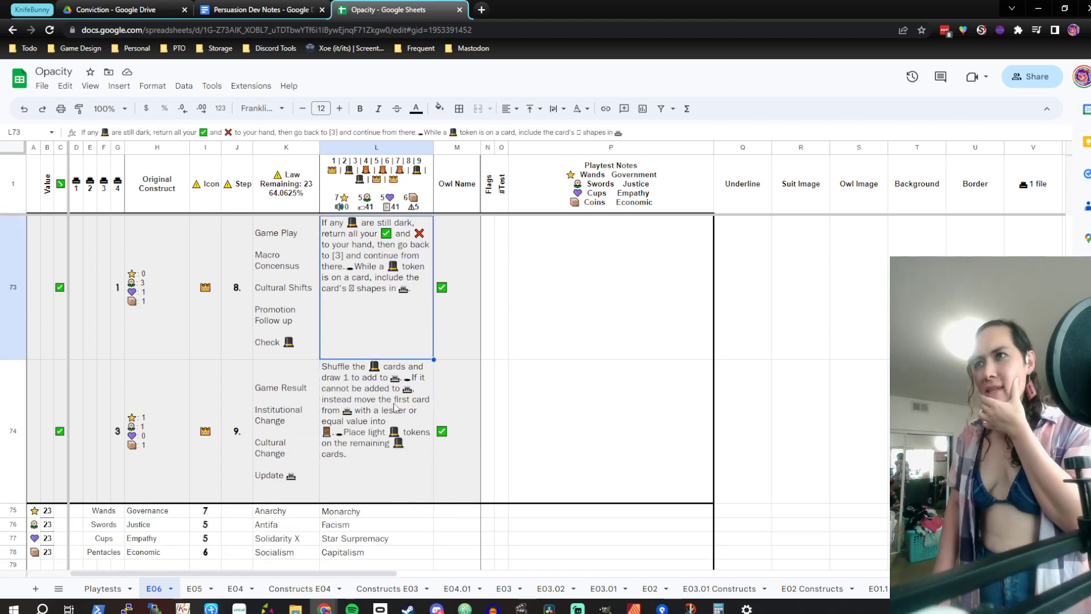
key("Down")
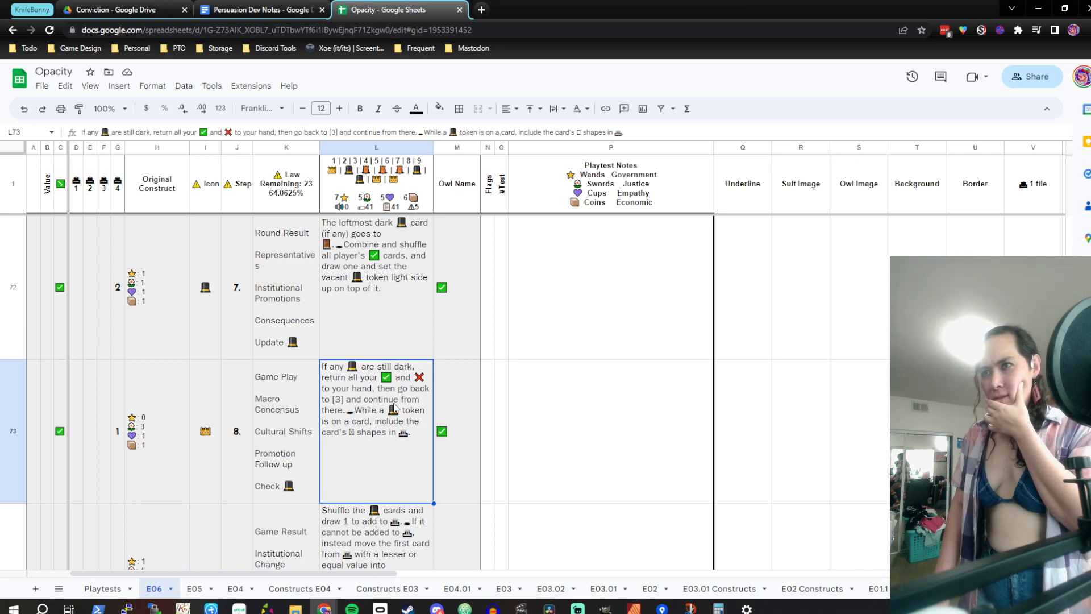
key("Up")
key("Up")
key("Up")
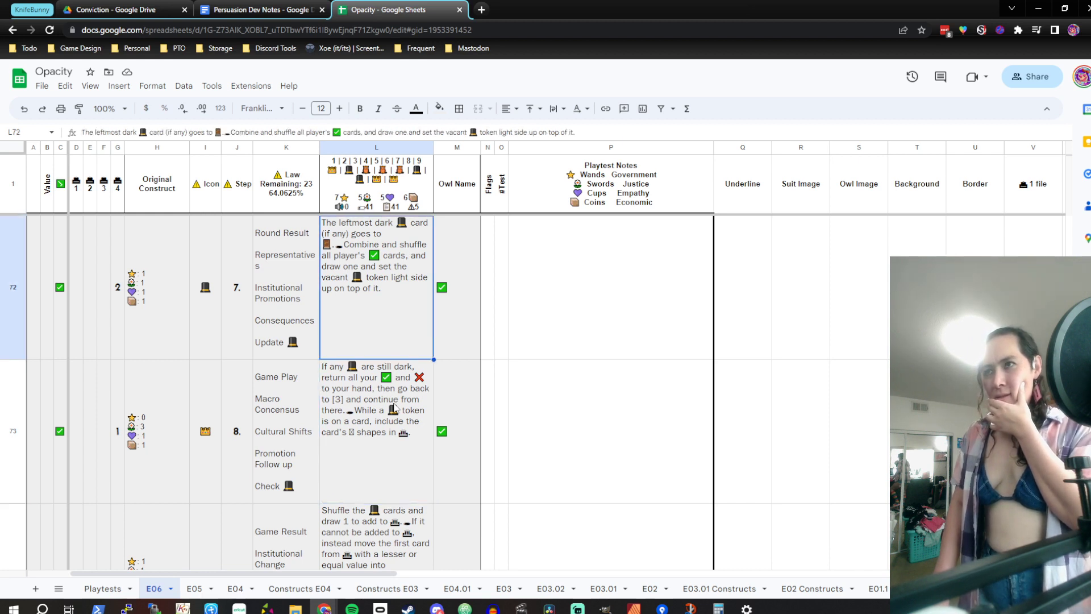
Compare the trick laws around the empty L69 with the round and game play laws down to row 73
key("Up")
key("Up")
key("Down")
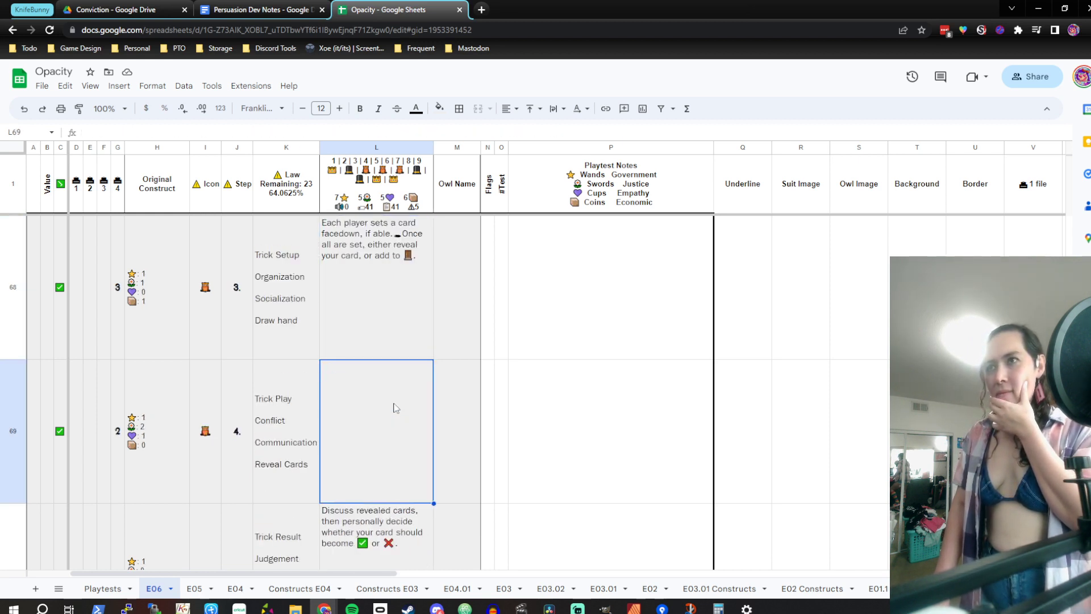
key("Up")
key("Down")
key("Up")
key("Down")
key("Down")
key("Down")
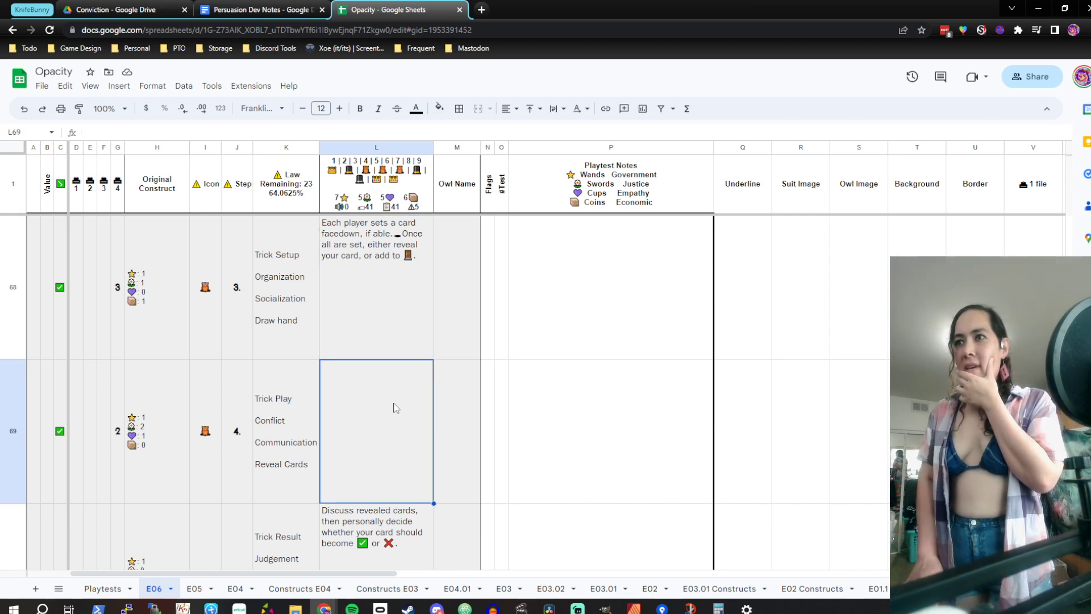
key("Down")
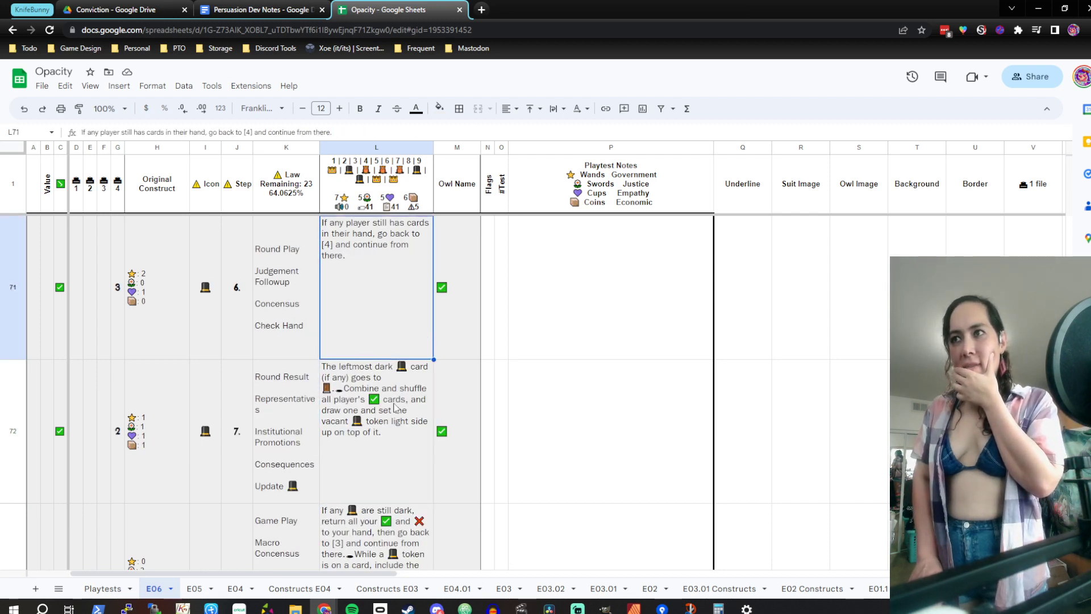
key("Down")
key("Up")
key("Down")
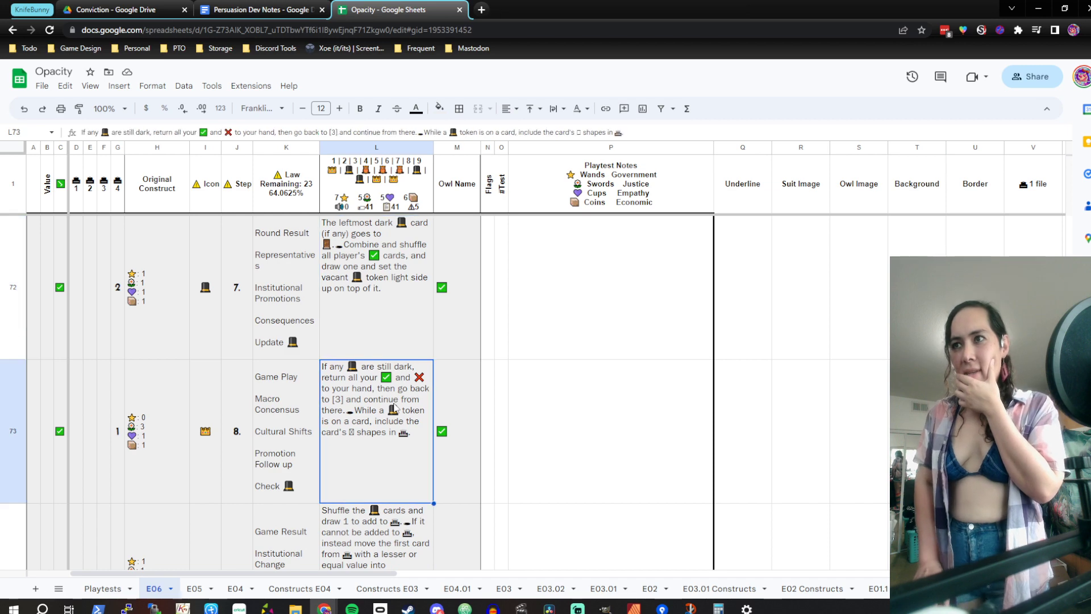
key("Up")
key("Up")
key("Up")
key("Up")
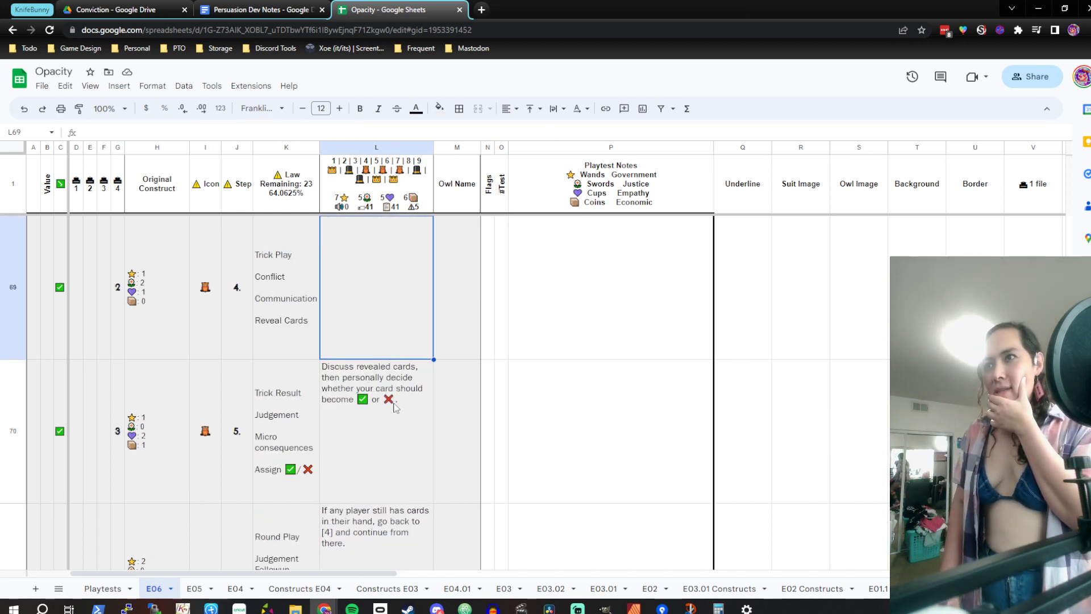
Examine the laws from the empty L69 through the game result step in row 74
key("Left")
key("Right")
key("Up")
key("Down")
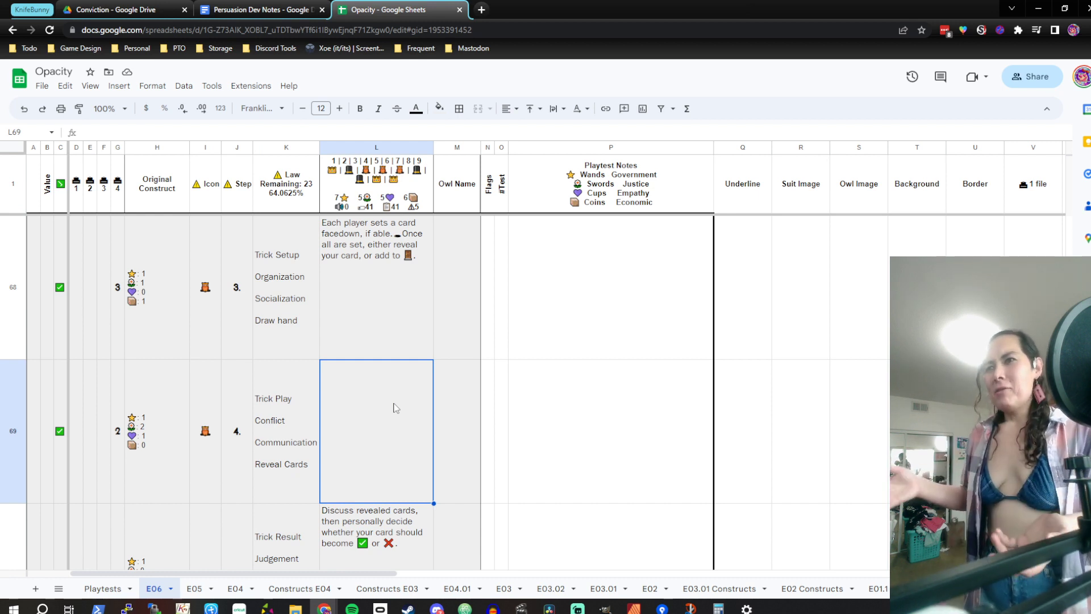
key("Down")
key("Down")
key("Down")
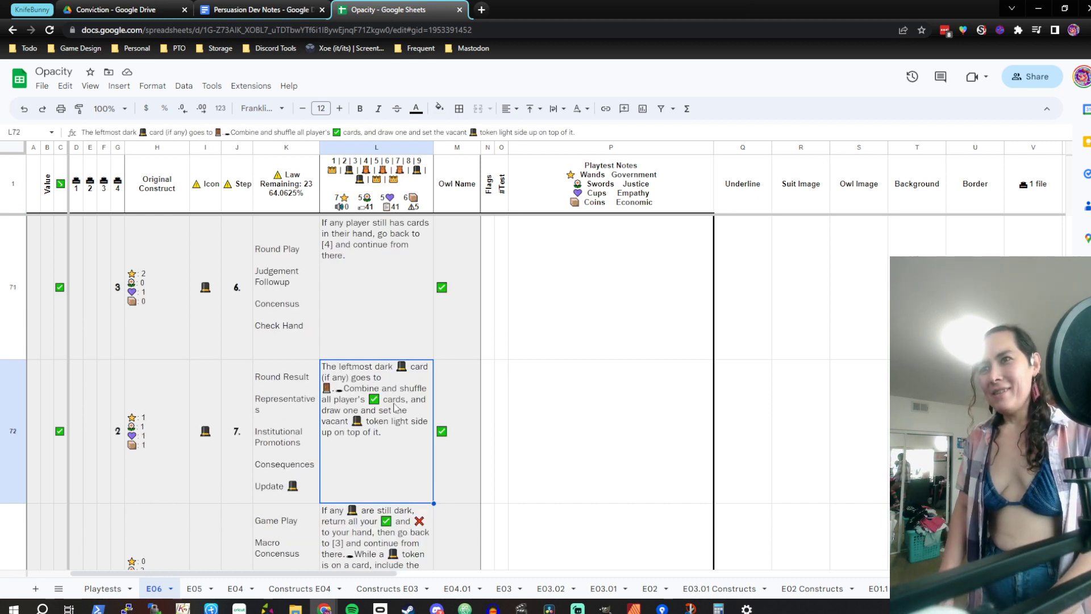
key("Left")
key("Right")
key("Down")
key("Down")
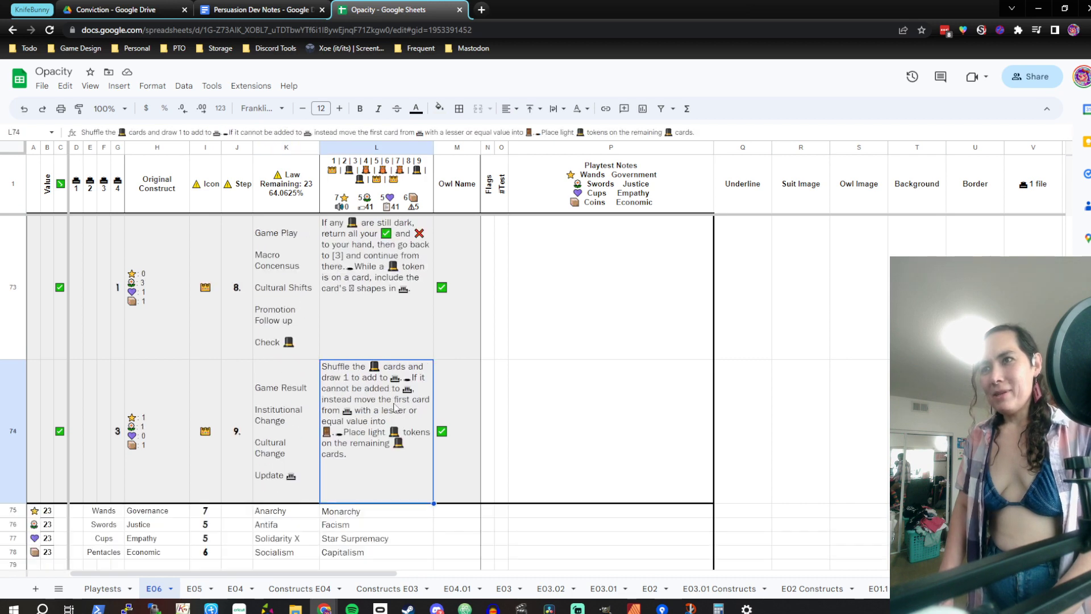
key("Up")
key("Up")
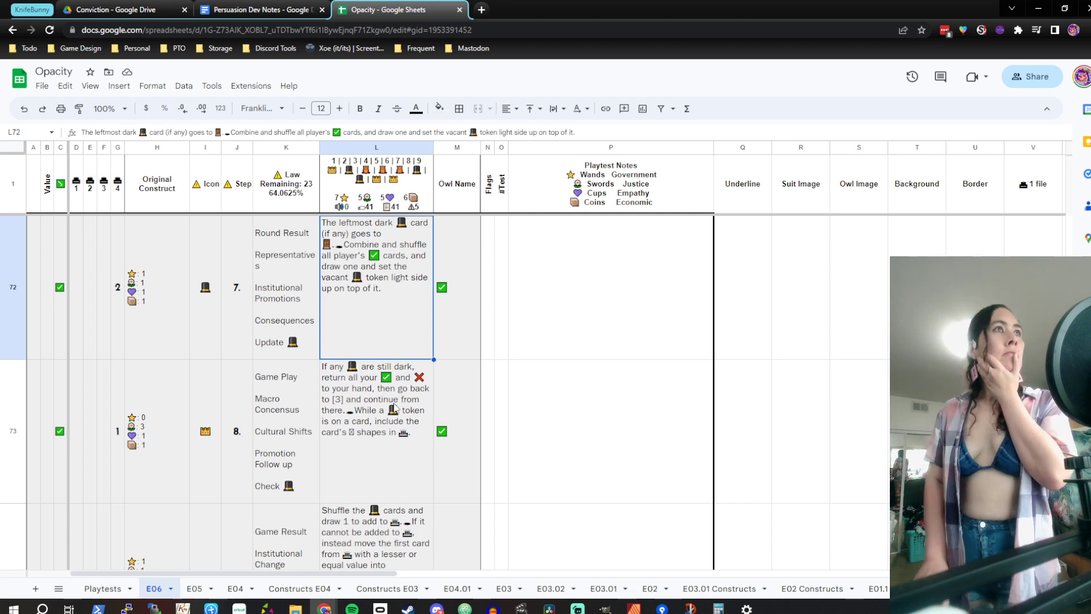
Review the trick step descriptions in K68 to K70 against the laws beside them
key("Up")
key("Up")
key("Up")
key("Up")
key("Left")
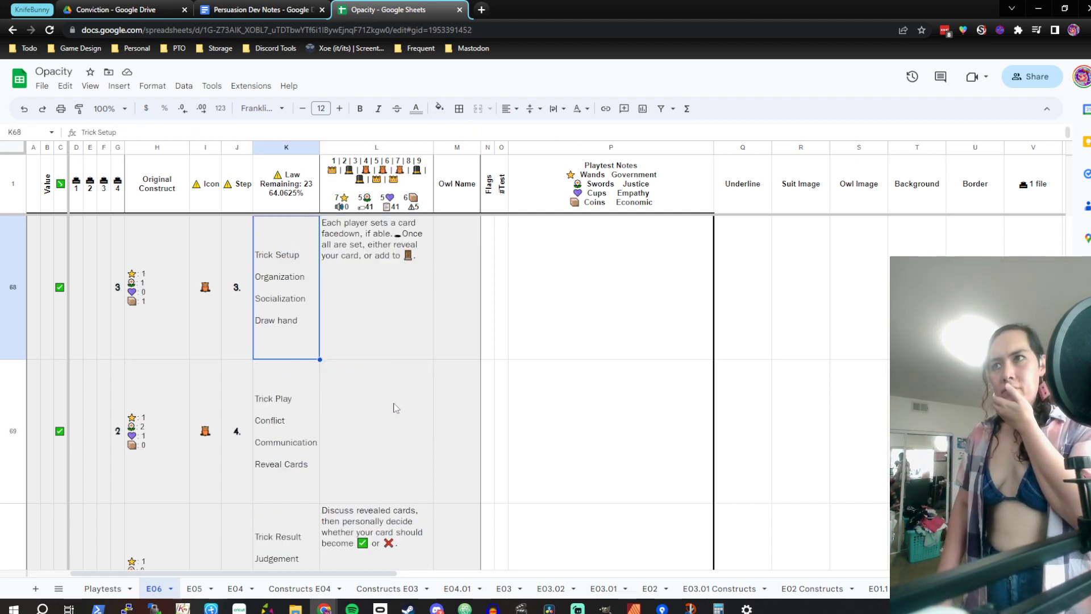
key("Down")
key("Up")
key("Down")
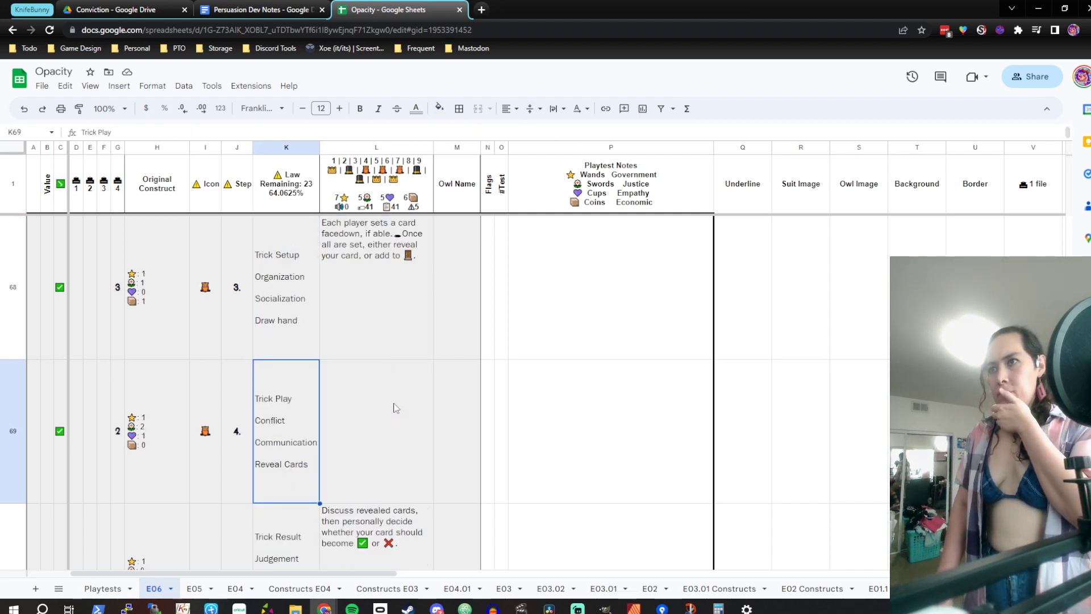
key("Down")
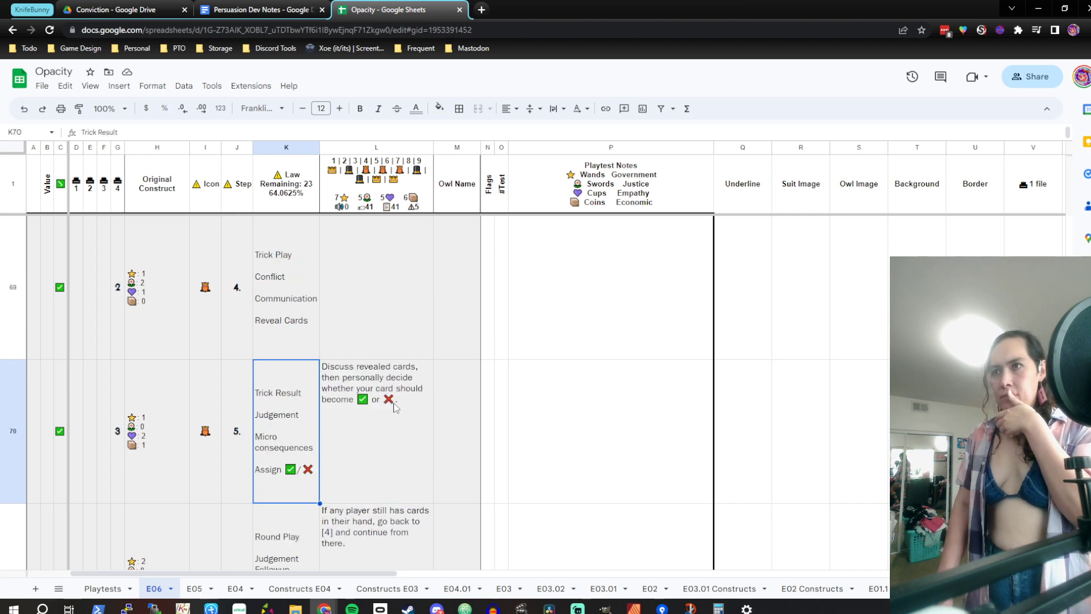
key("Up")
key("Down")
key("Up")
key("Right")
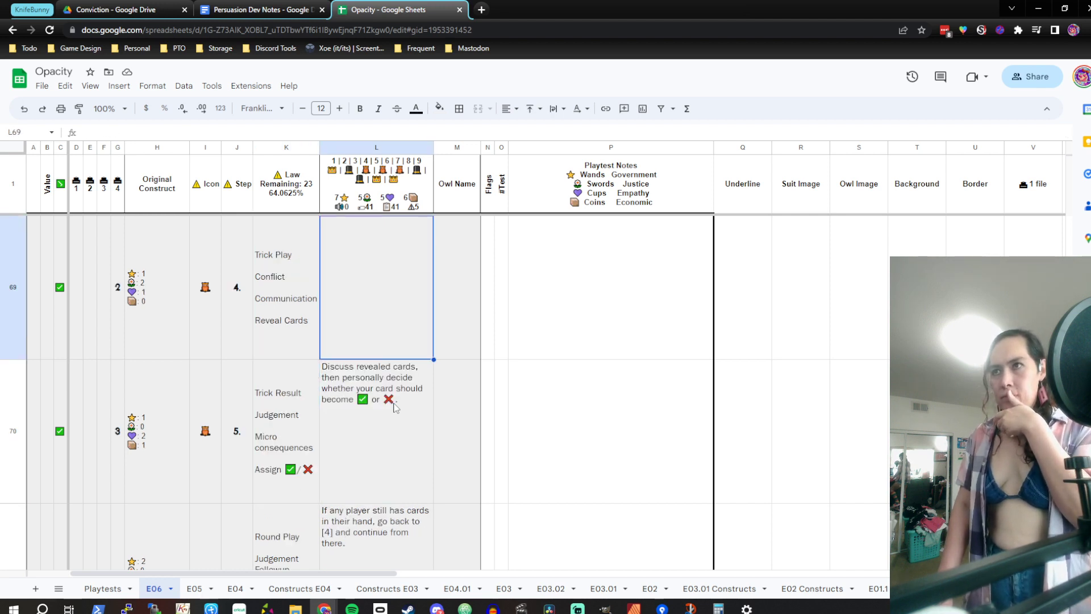
key("Up")
key("Left")
key("Down")
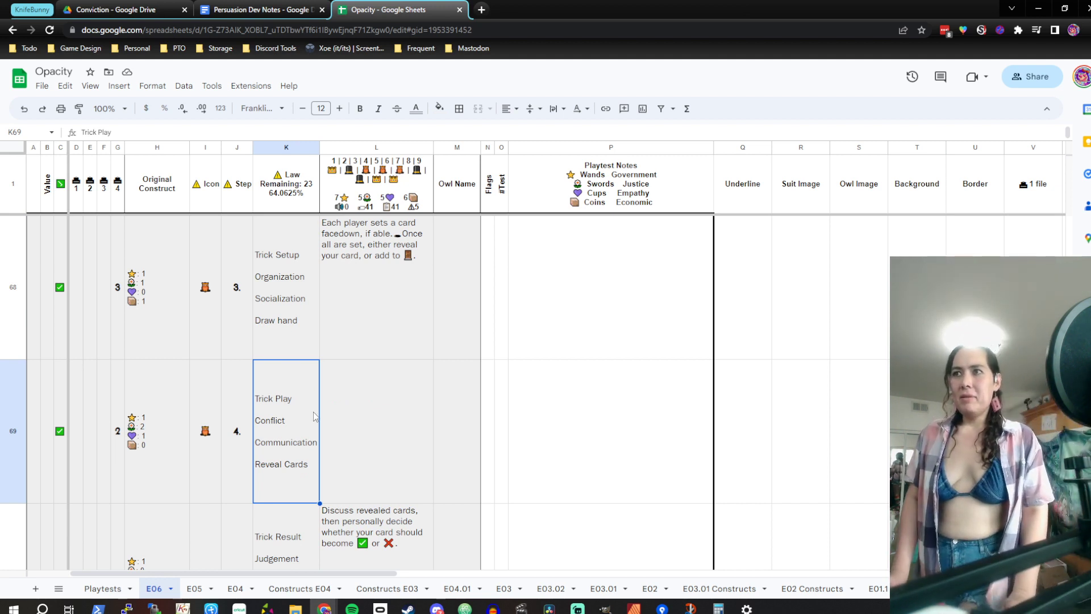
double_click(285, 398)
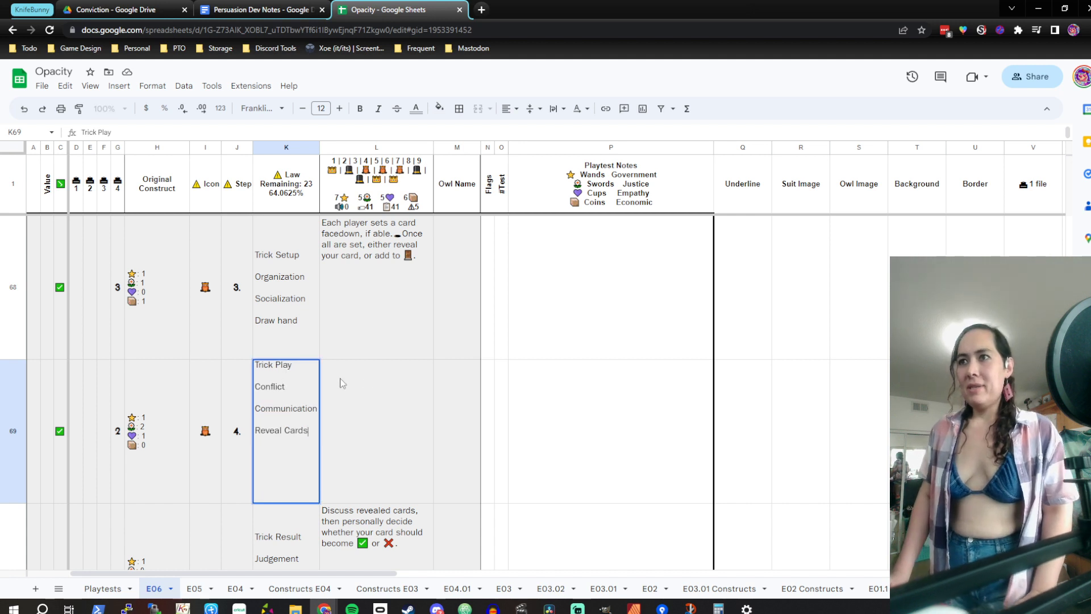
left_click(370, 414)
scroll(375, 415, "down", 2)
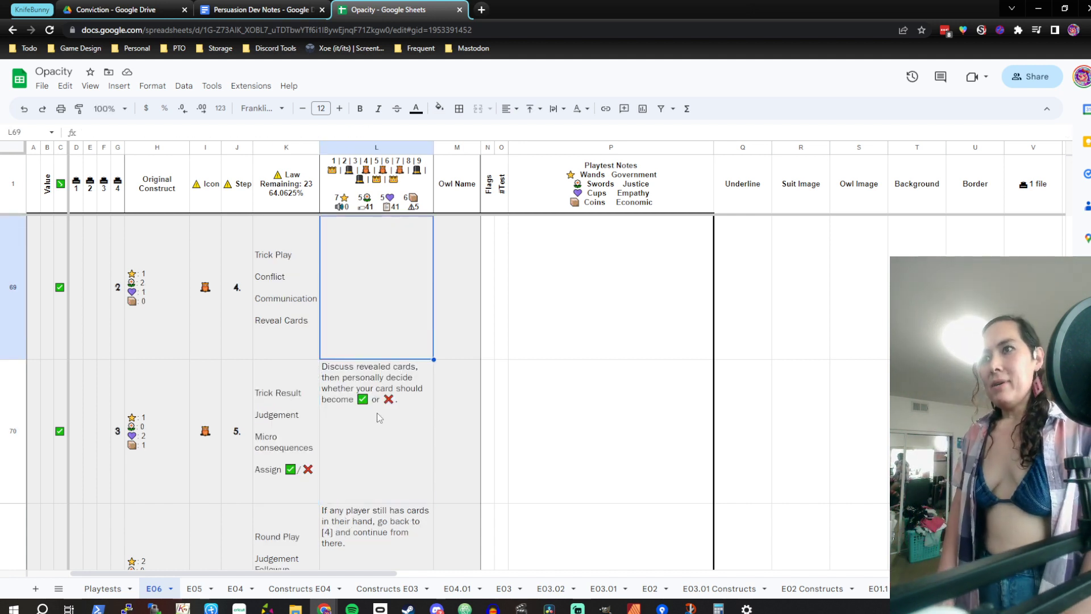
key("Up")
scroll(377, 418, "up", 2)
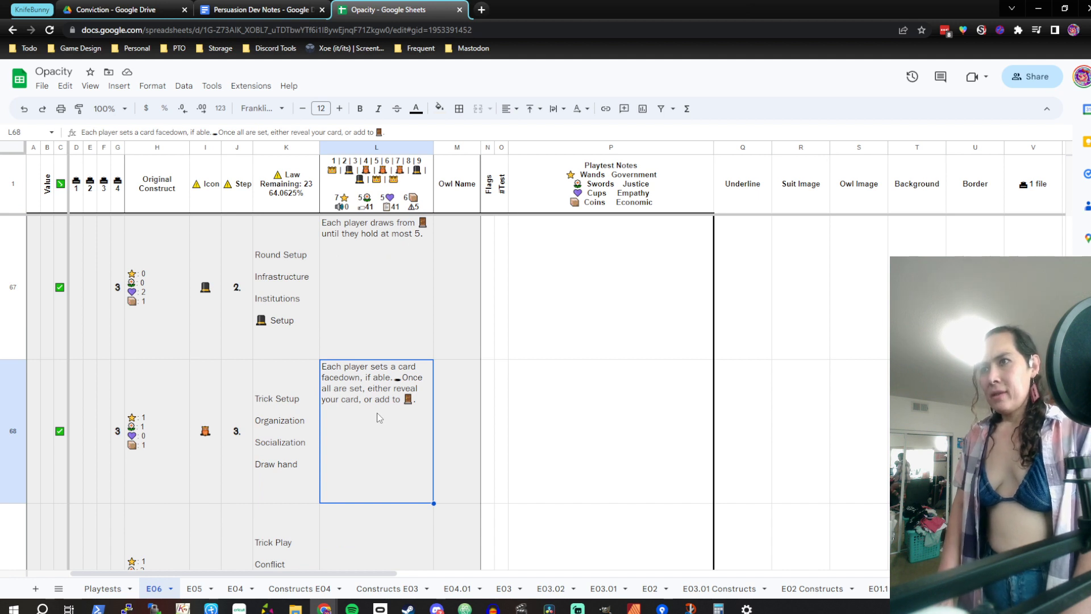
Split the law in L68, moving "Once all are set, either reveal your card, or add to 🚪." into the empty L69
double_click(380, 416)
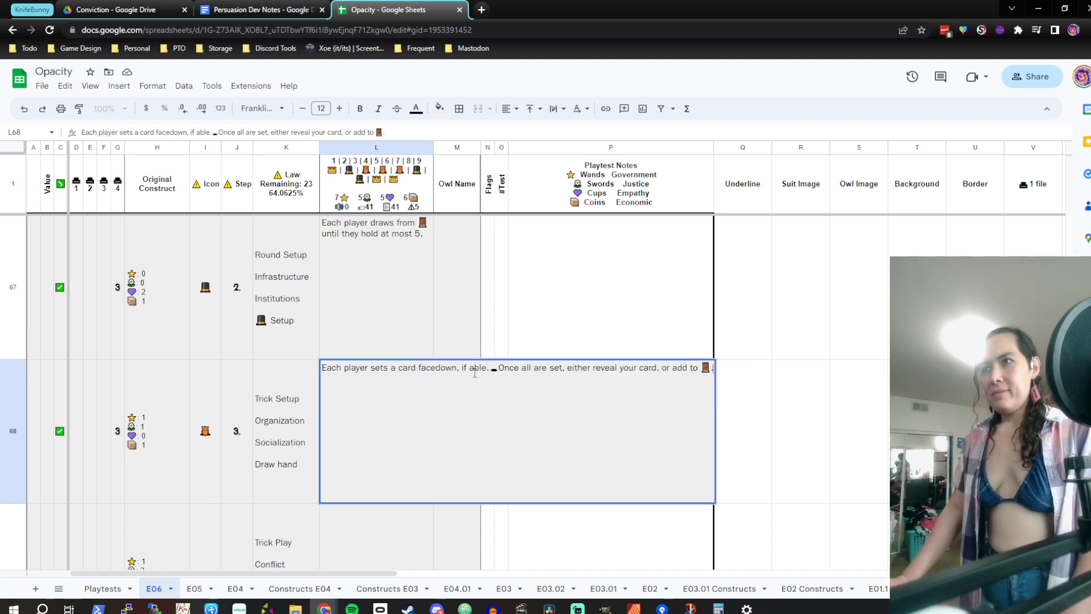
left_click_drag(498, 371, 710, 370)
key("BackSpace")
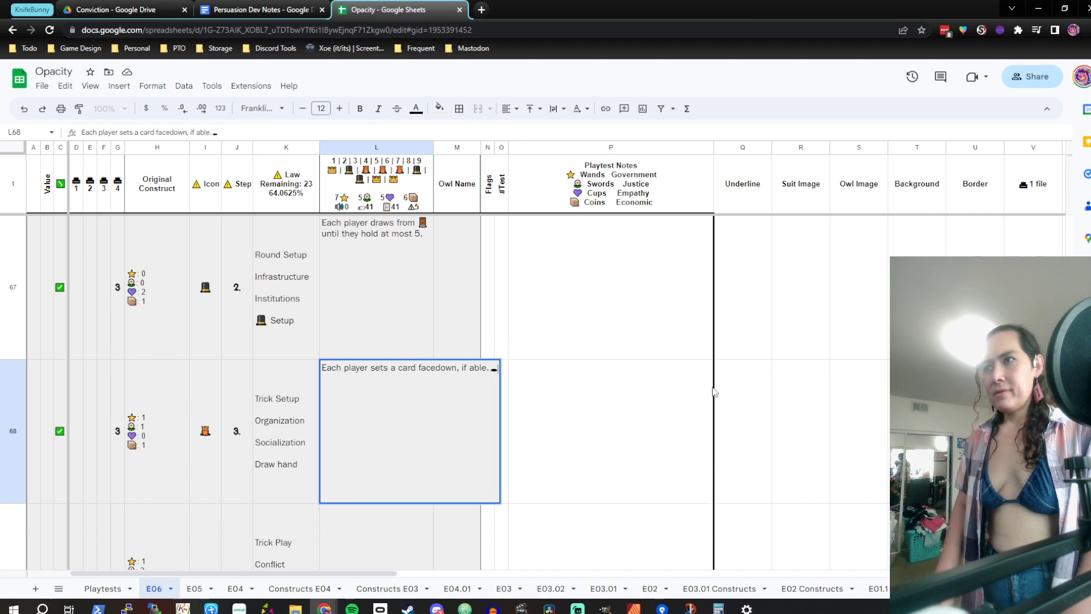
key("Return")
type("Once all are set, either reveal your card, or add to 🦉.")
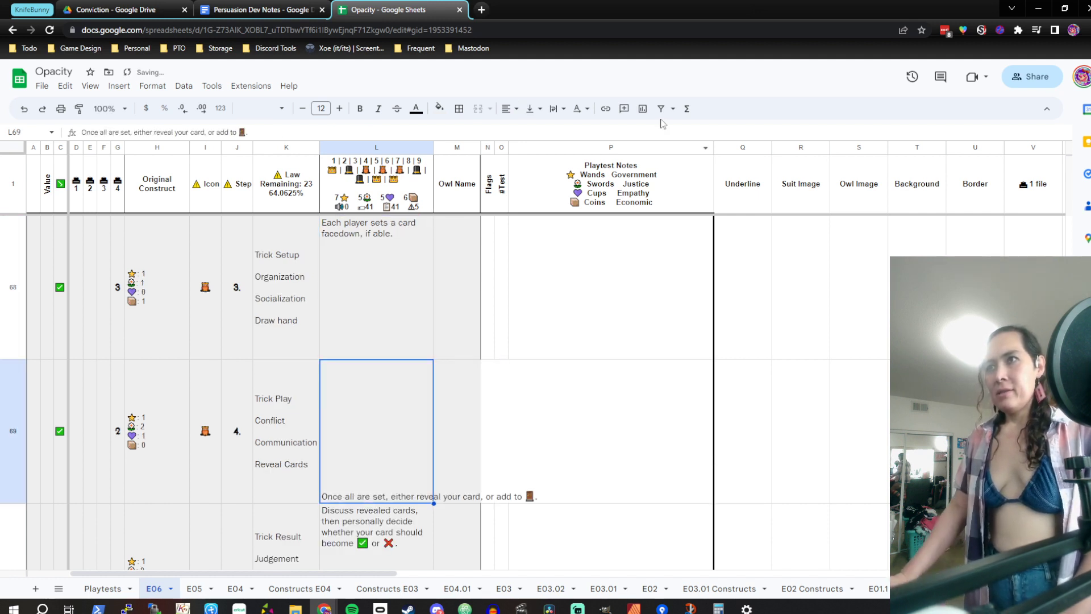
Apply the cell formatting of L68 to the law in L69
left_click(386, 289)
left_click(80, 108)
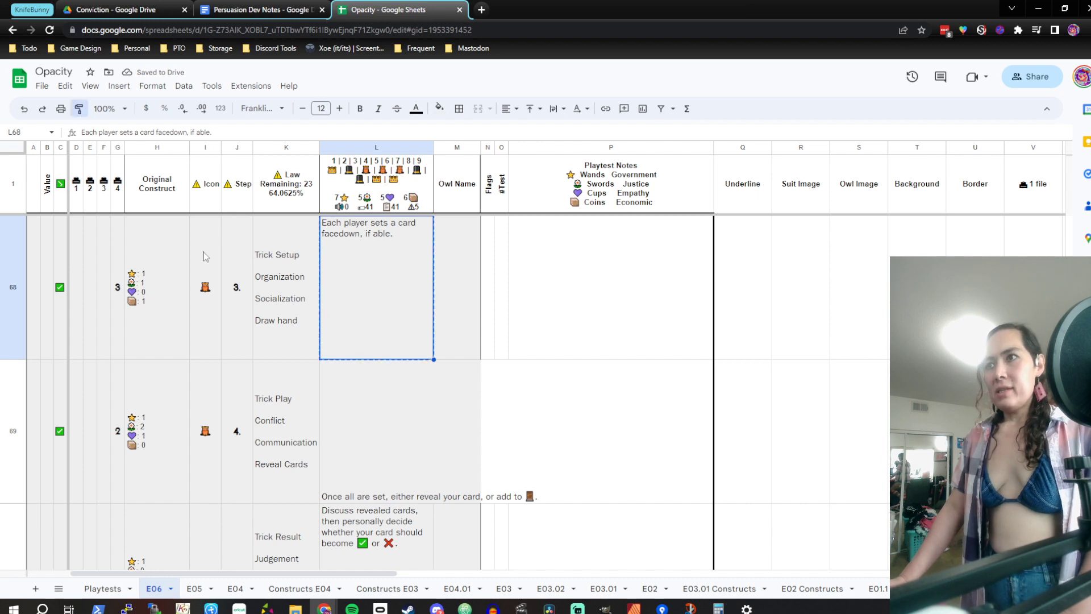
left_click(397, 428)
left_click(471, 398)
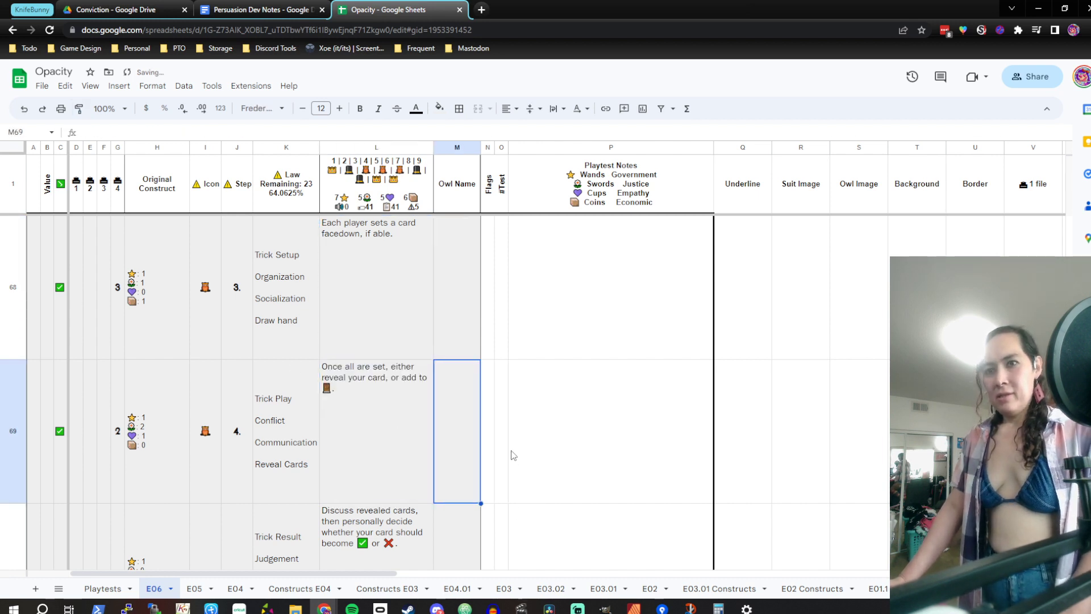
Check the laws in rows 69 to 72, including the instruction to go back to [4]
left_click(414, 394)
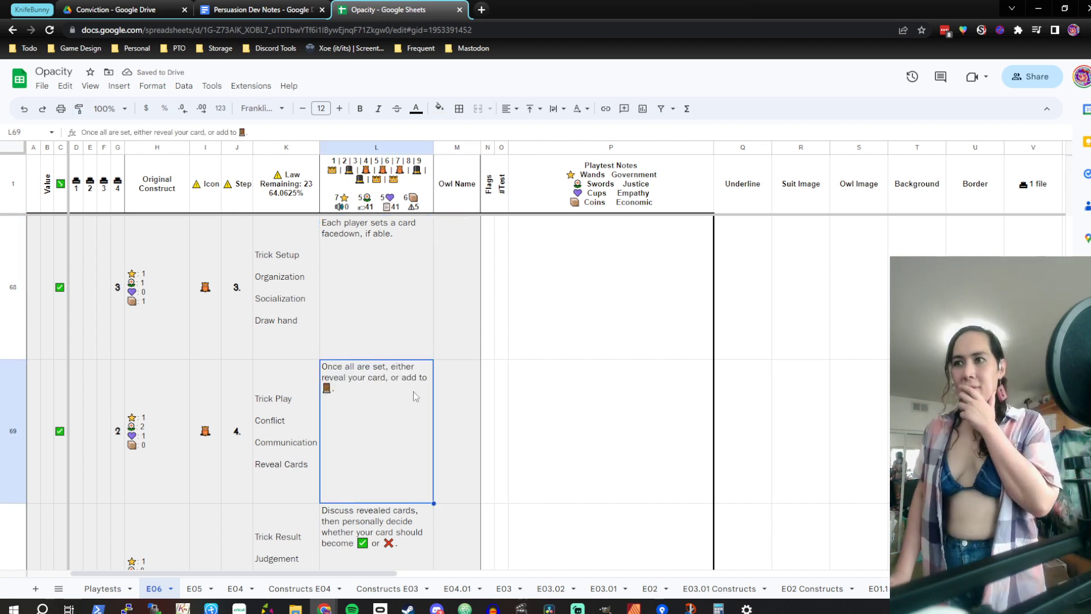
key("Down")
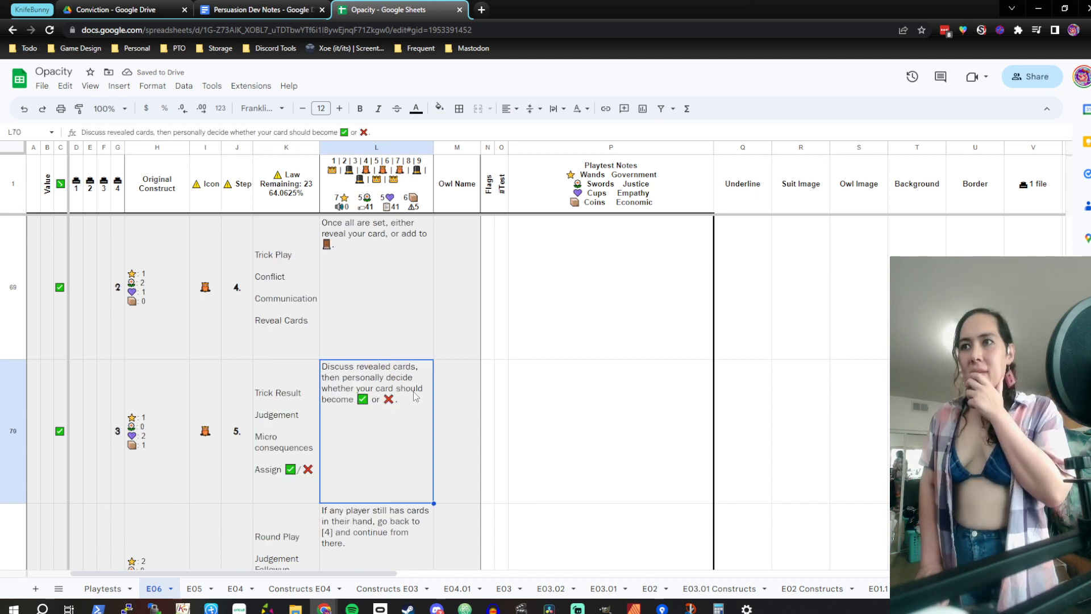
key("Down")
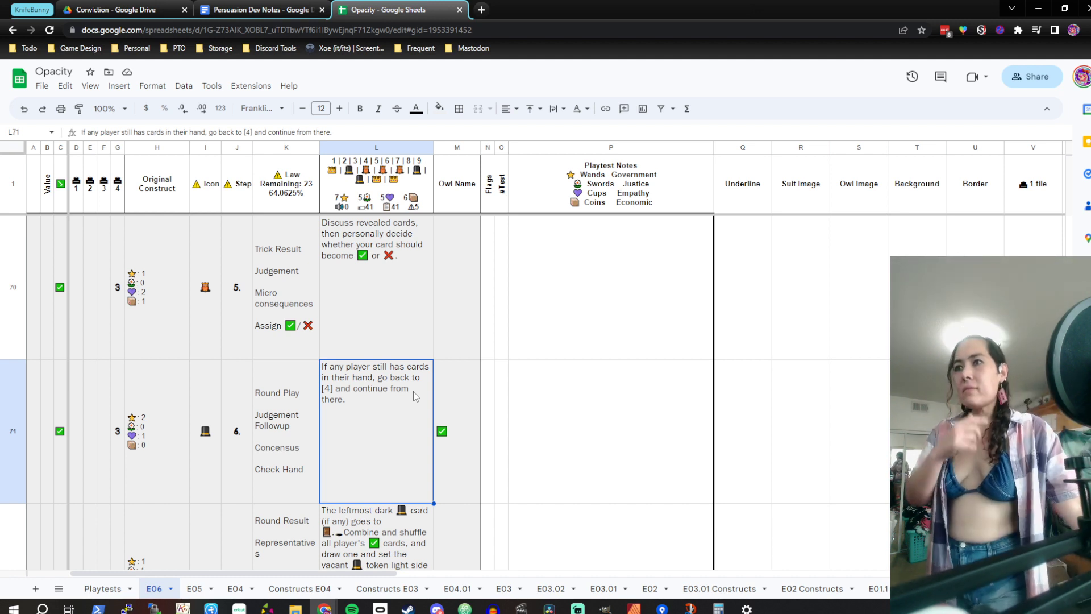
key("Down")
scroll(414, 391, "down", 1)
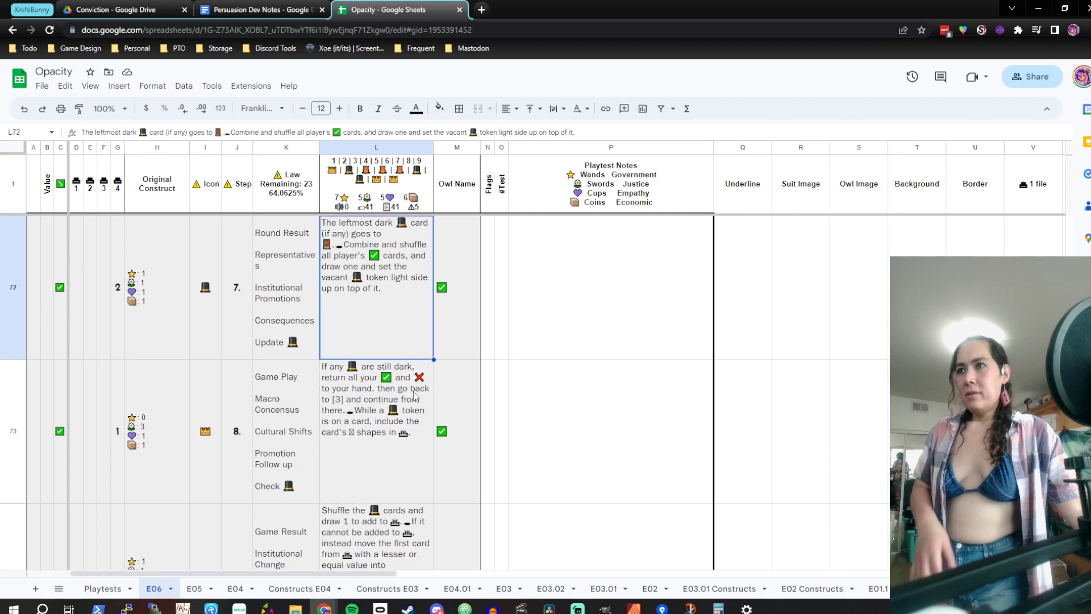
key("Up")
key("Up")
key("Up")
key("Up")
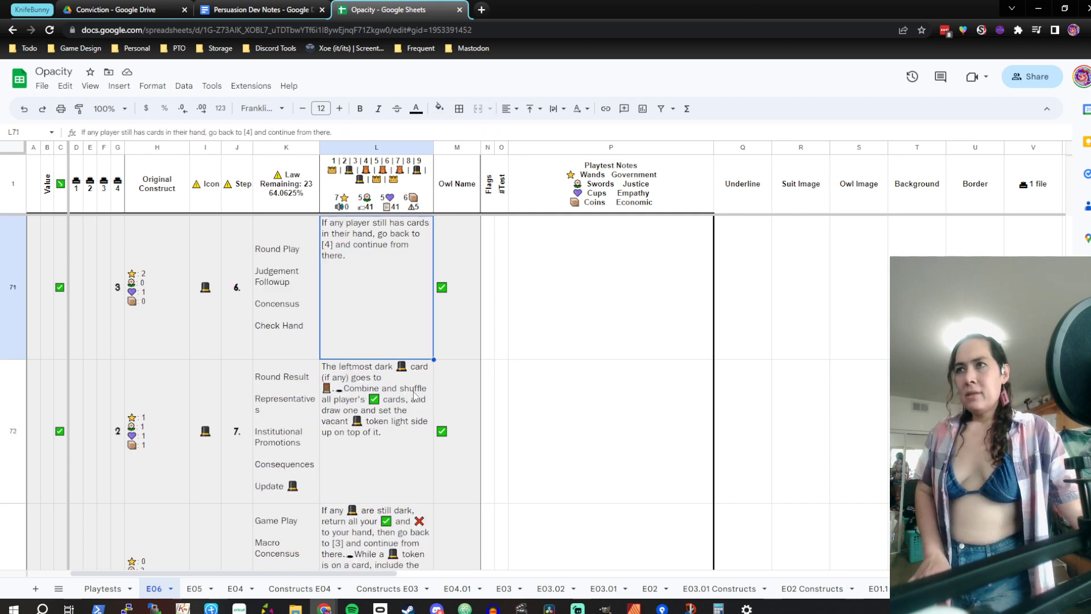
scroll(414, 391, "up", 1)
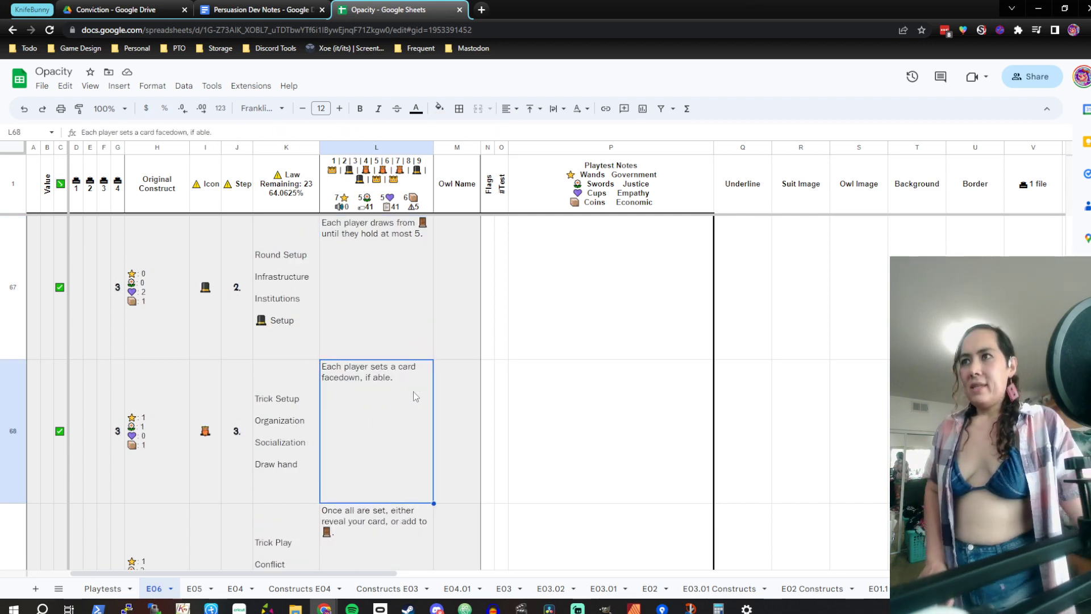
Reread the laws in L67 to L70 alongside the step descriptions in column K
key("Up")
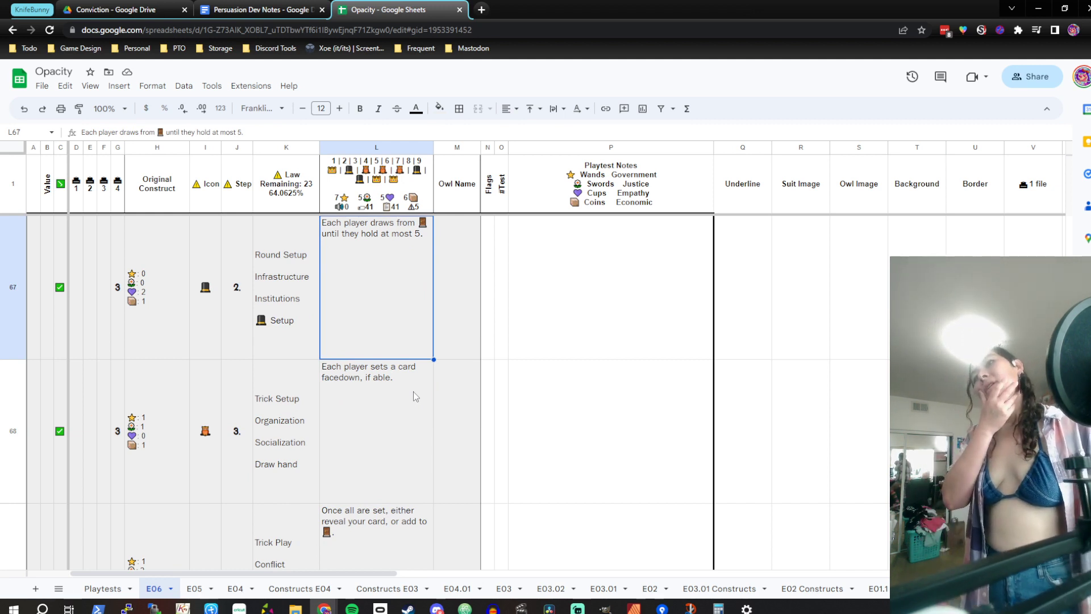
key("Down")
key("Down")
key("Down")
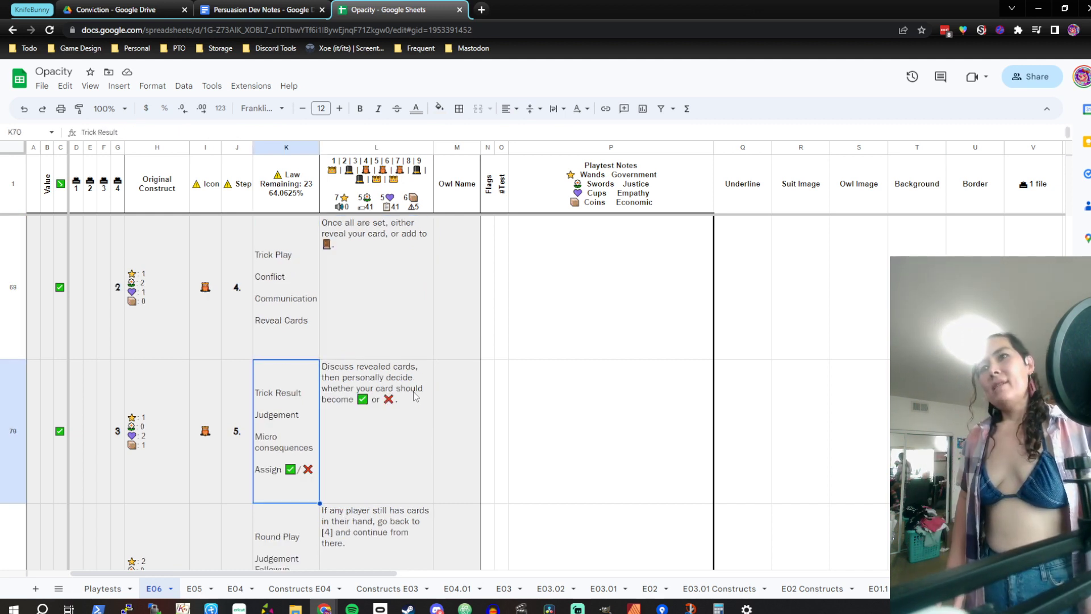
key("Up")
key("Up")
key("Right")
key("Left")
key("Down")
key("Down")
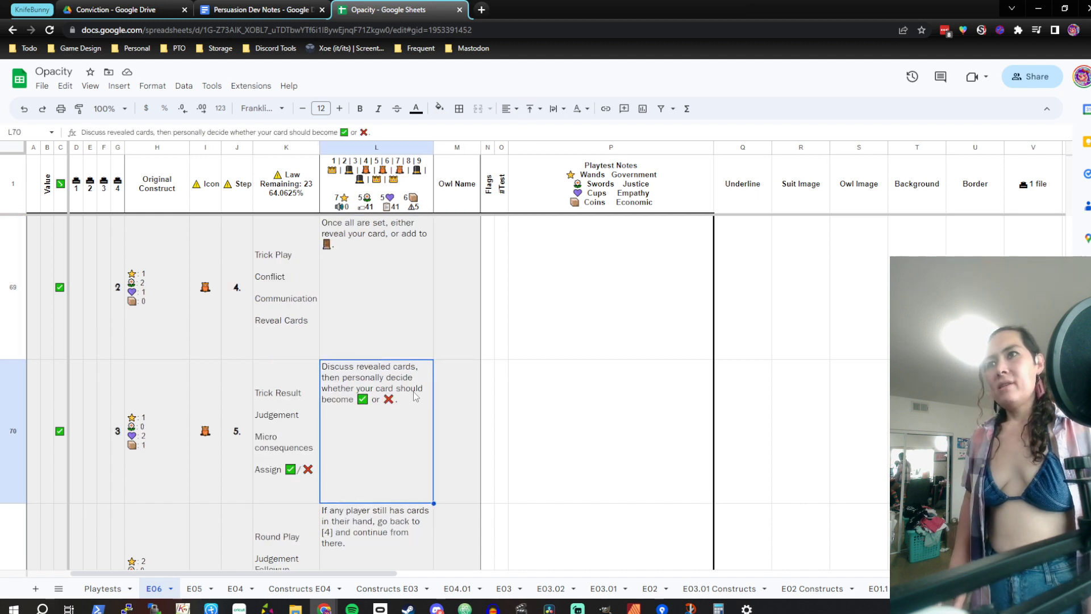
key("Up")
key("Up")
key("Up")
key("Down")
key("Down")
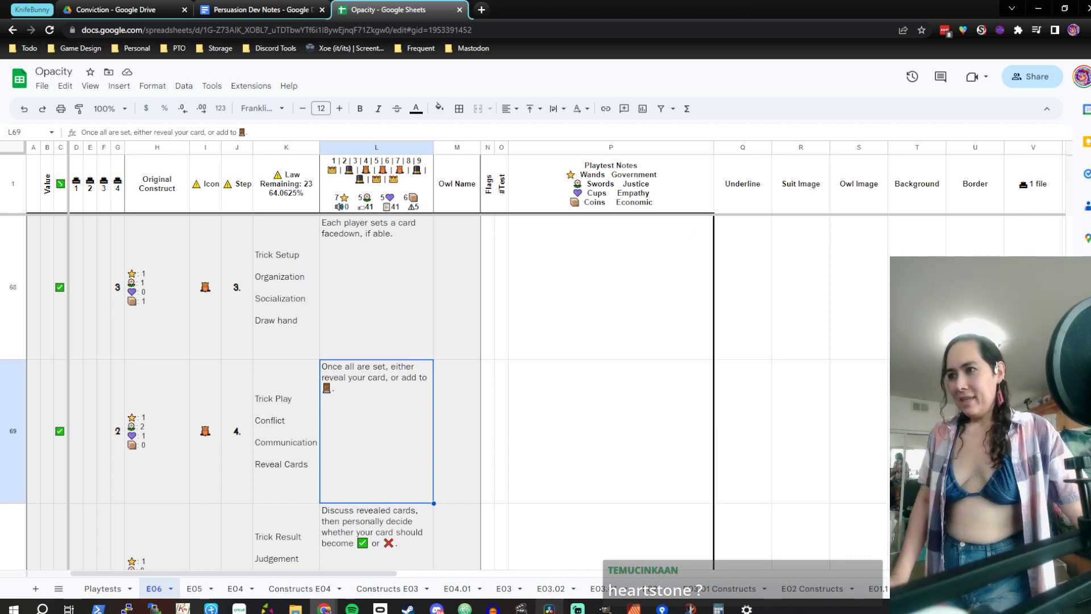
Open the bookmarked Screentop.gg profile in a new browser tab and browse its games down to Opacity
mouse_move(324, 608)
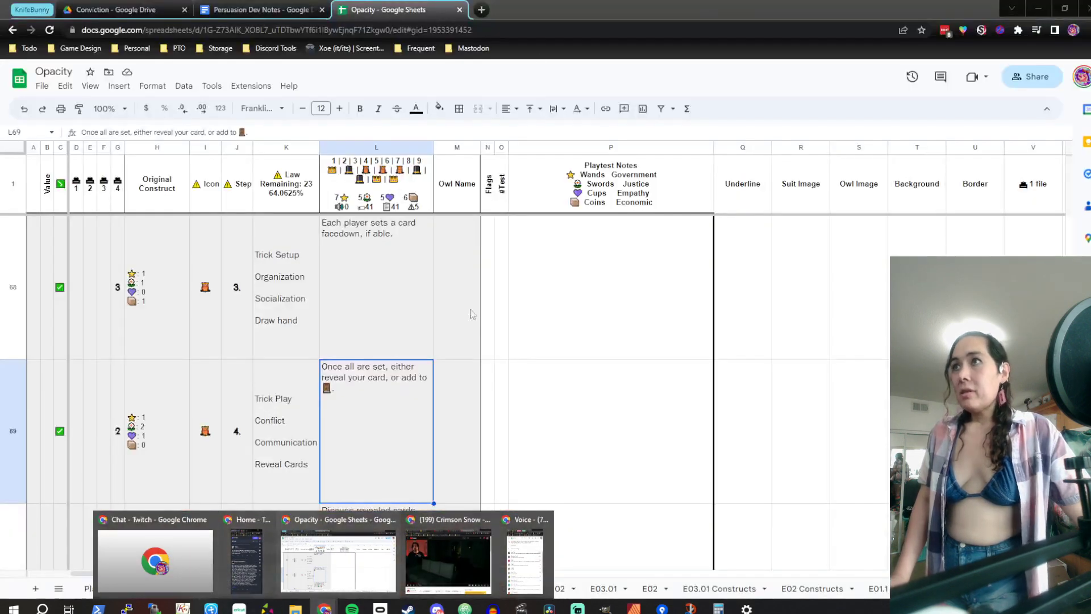
left_click(338, 563)
left_click(480, 10)
left_click(353, 48)
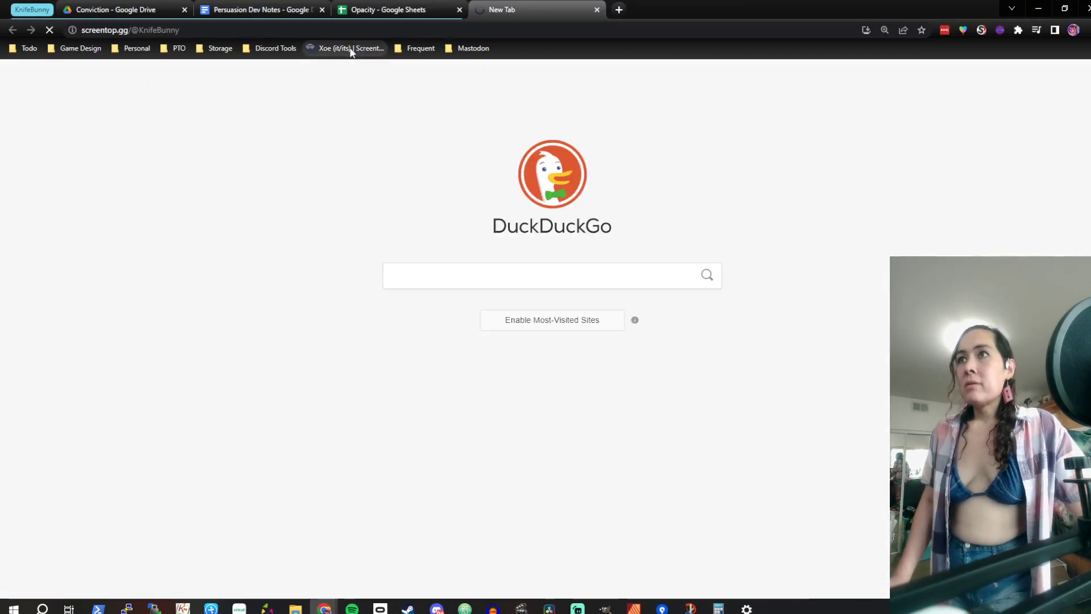
scroll(715, 349, "down", 8)
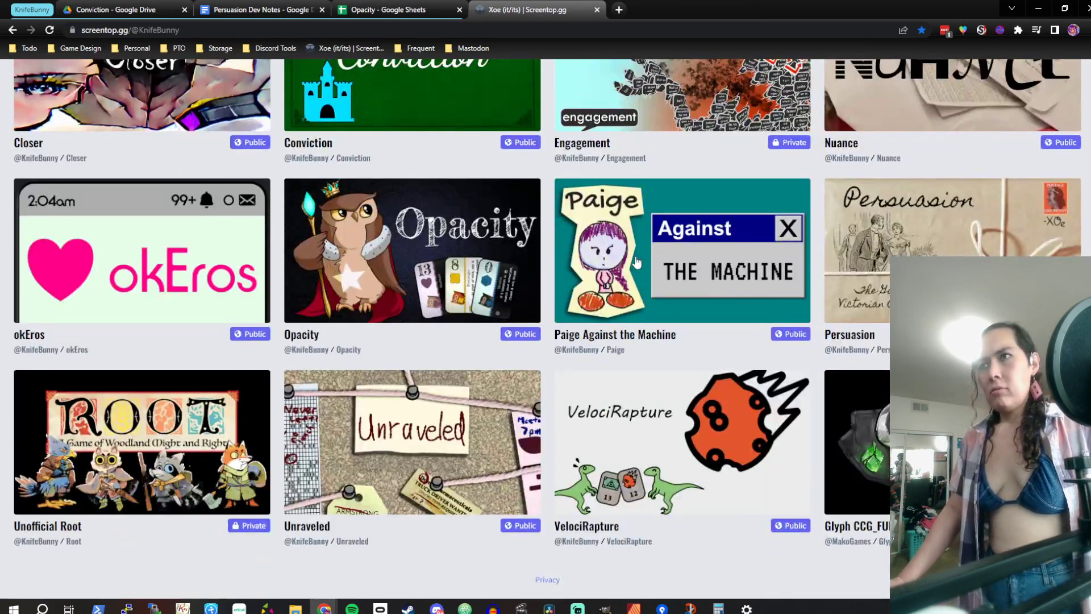
Open the Opacity game page and start a new play room for it
left_click(530, 264)
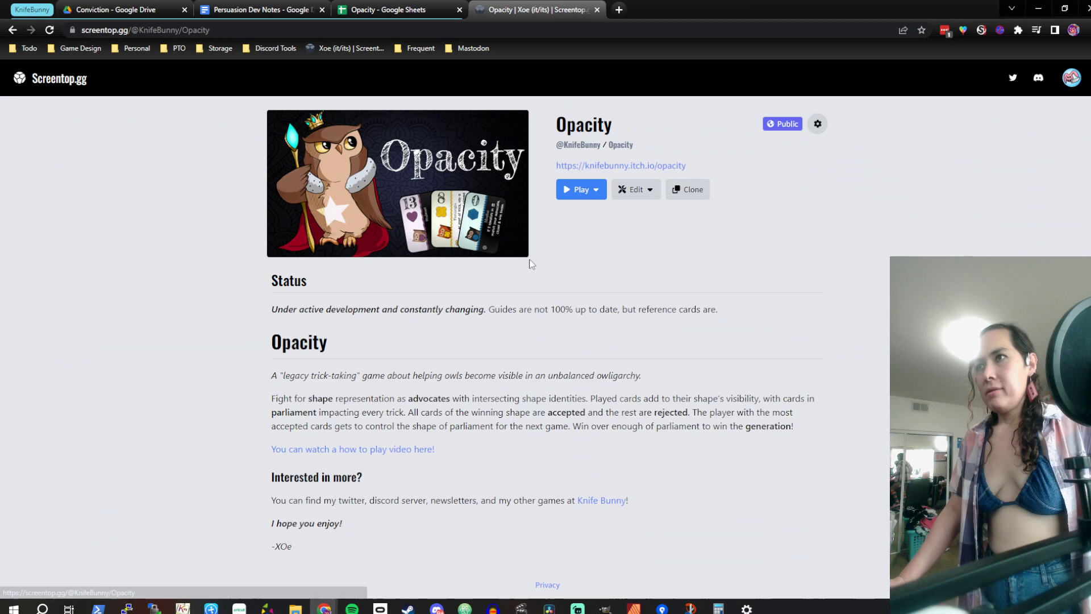
left_click(581, 189)
left_click(595, 216)
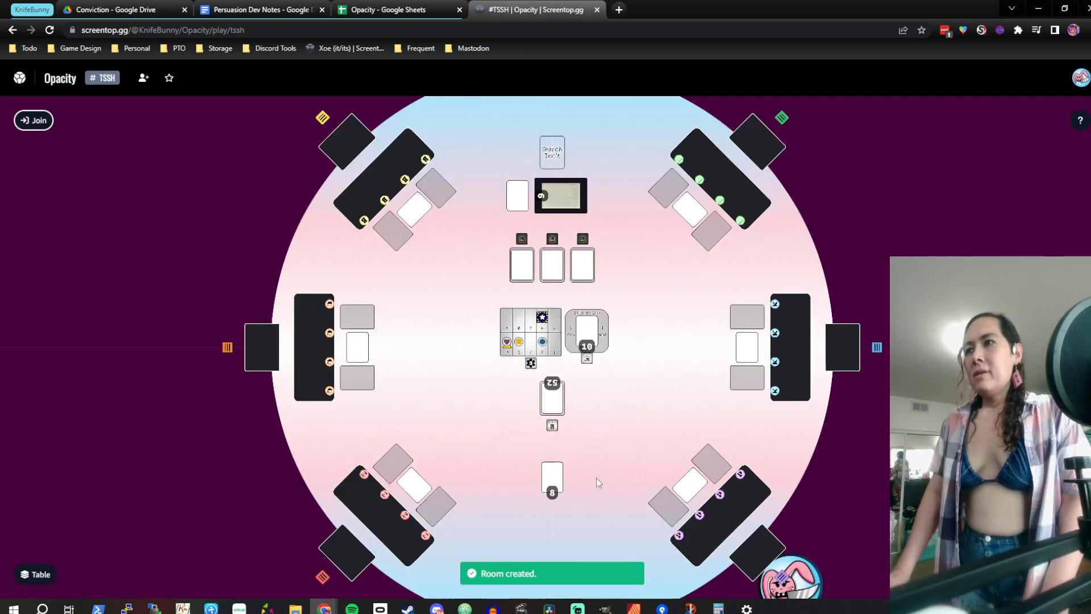
Inspect the centre of the Opacity table and join the room by taking a seat
scroll(667, 490, "up", 3)
left_click_drag(509, 298, 641, 310)
left_click(34, 119)
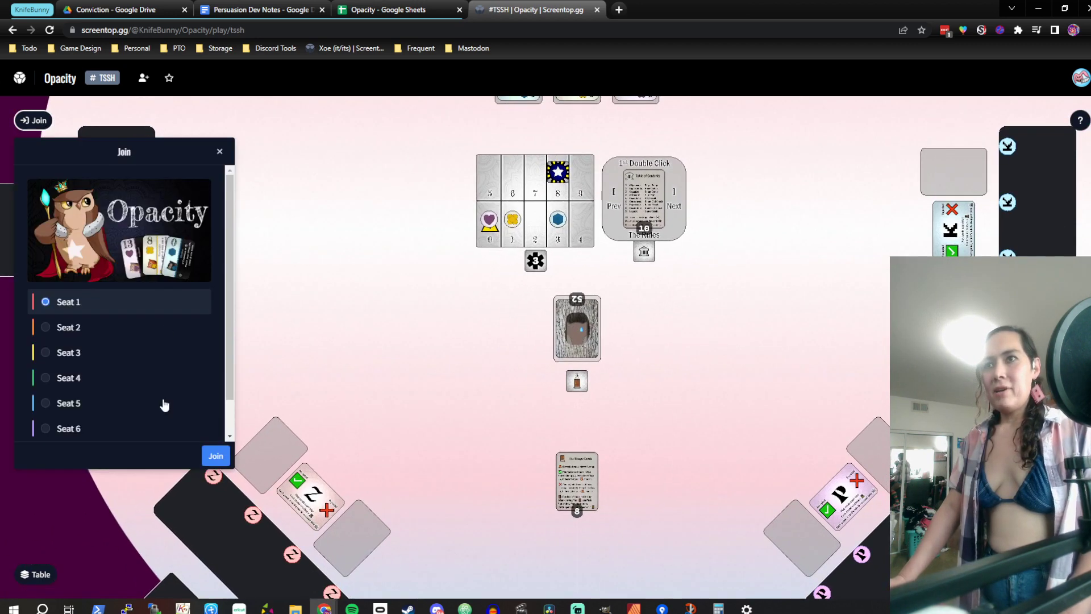
left_click(116, 426)
left_click(216, 455)
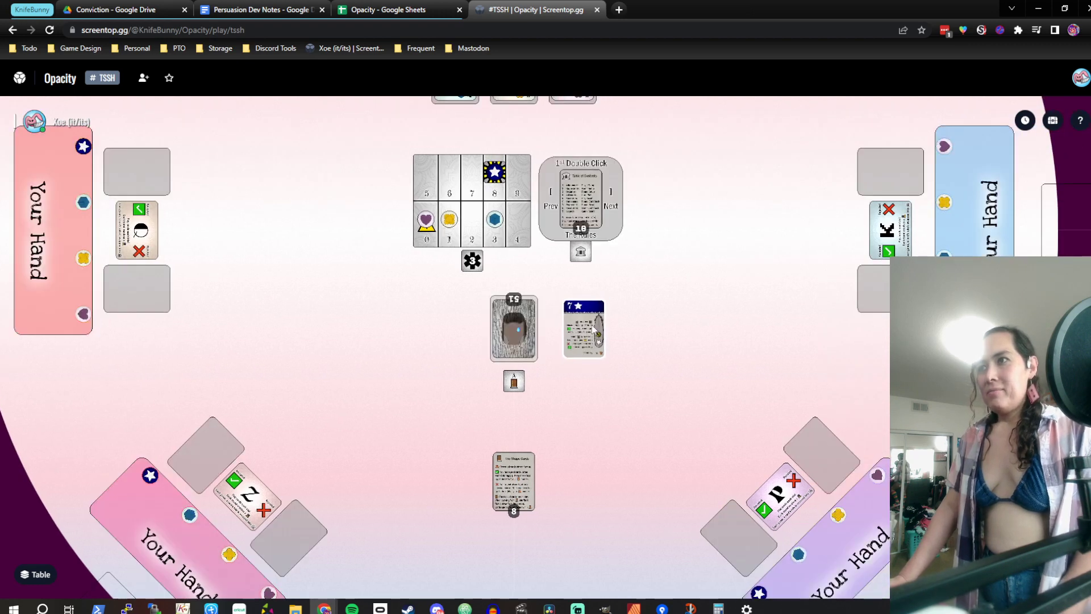
Draw cards from the owl deck and lay them face up in a row beside it
scroll(588, 332, "up", 5)
key("f")
left_click_drag(467, 332, 702, 327)
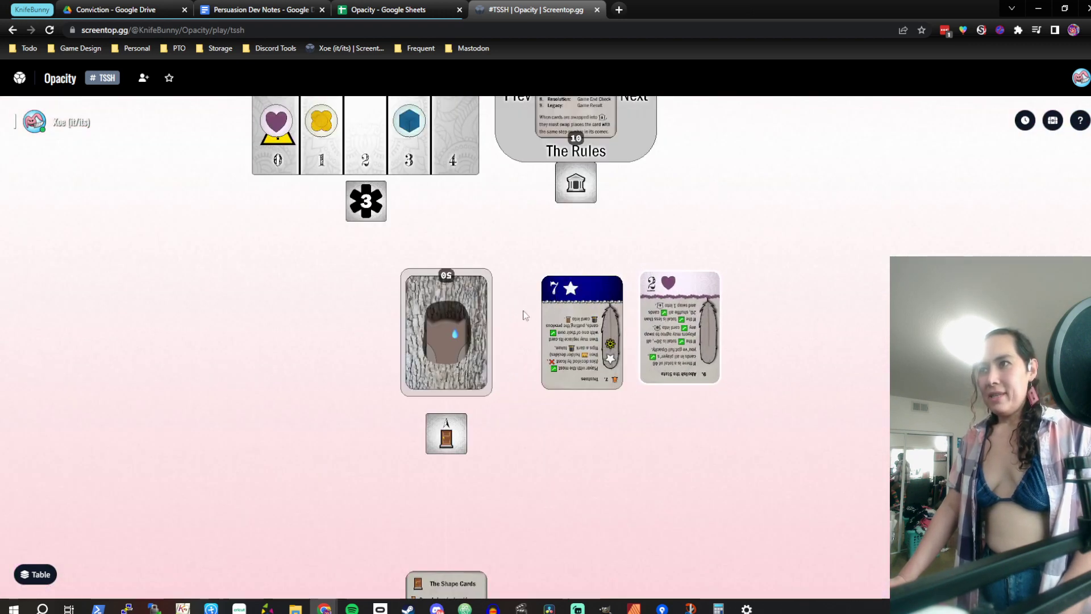
left_click_drag(467, 307, 808, 297)
key("f")
Rotate the 7-star card upright to read its Trustees law up close, and rotate it back
key("w")
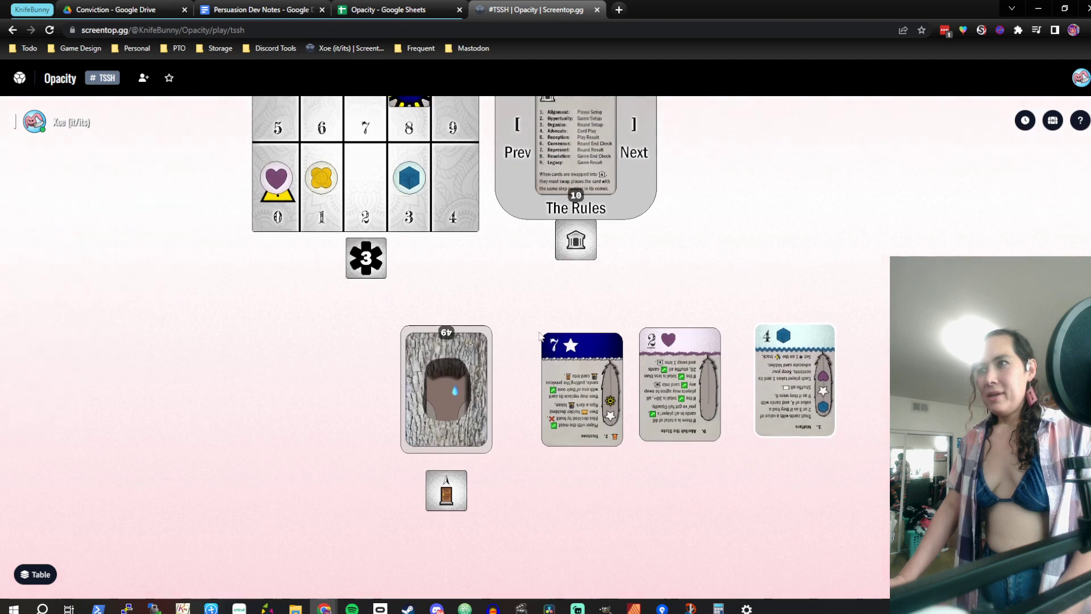
left_click(598, 444)
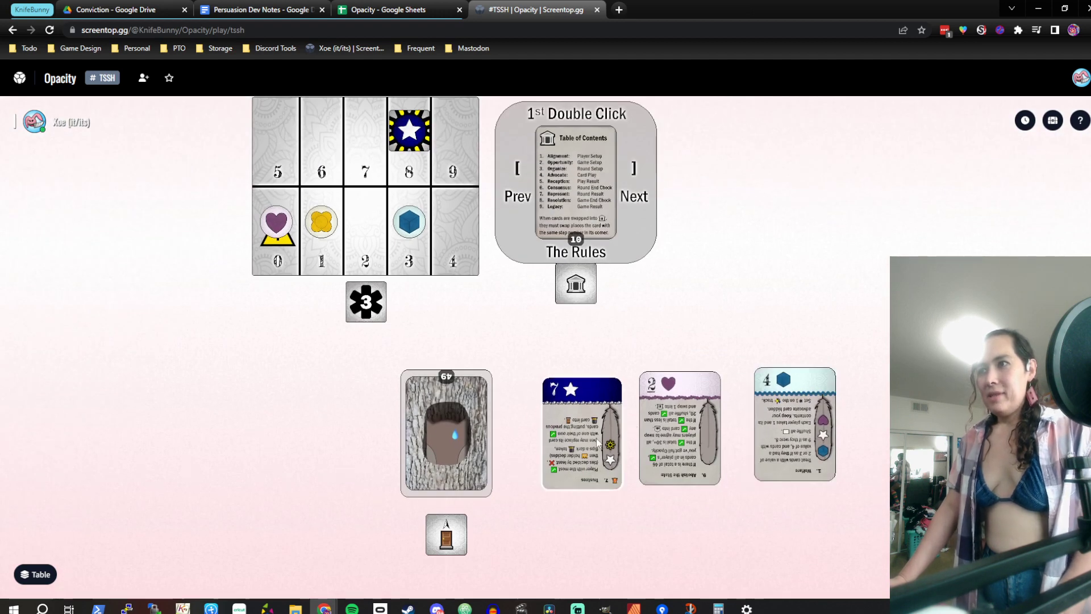
key("e")
key("e")
key("e")
scroll(588, 429, "up", 5)
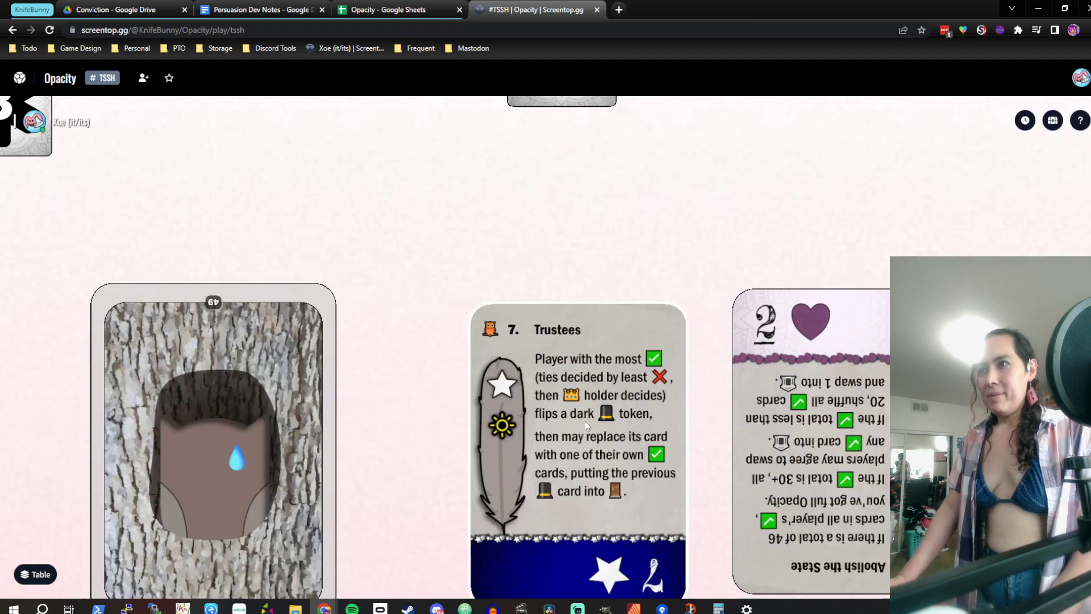
scroll(609, 394, "down", 5)
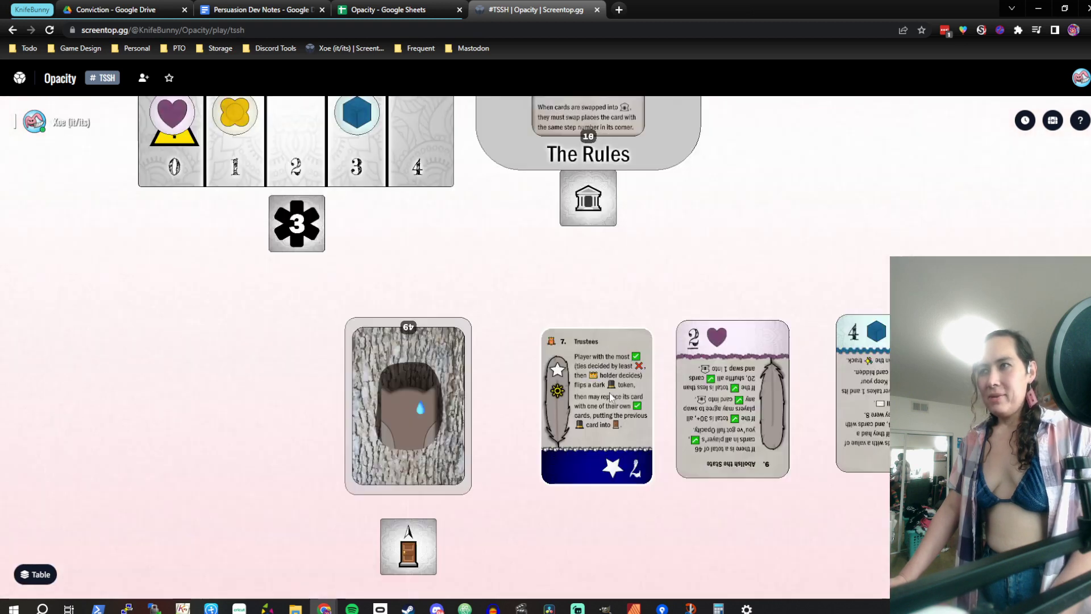
key("e")
key("e")
key("e")
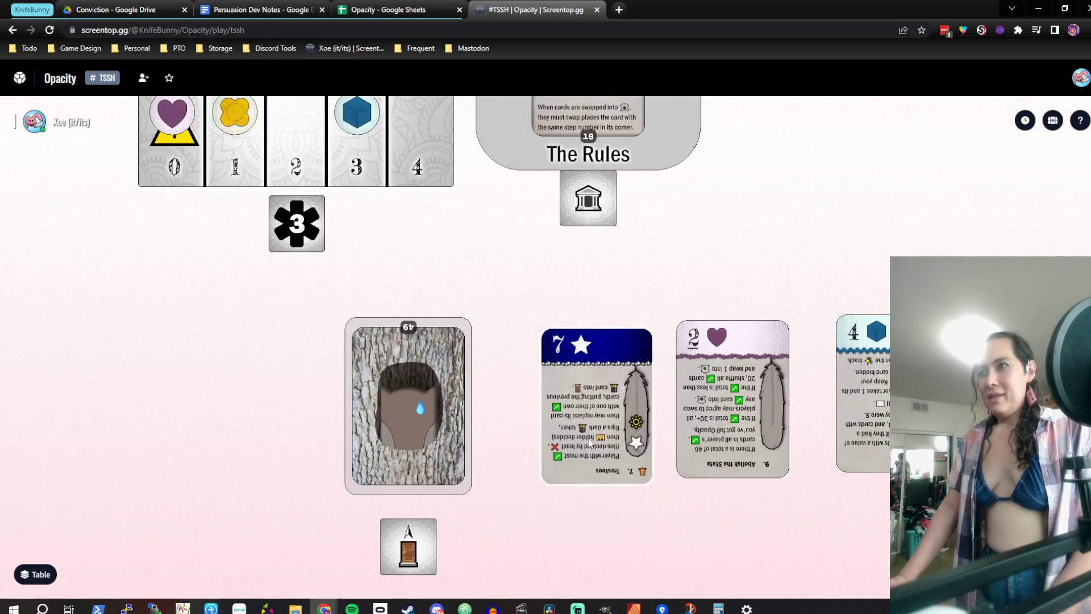
Examine the table layout around the numbered shape track, the rules deck and the drawn cards
scroll(597, 375, "down", 5)
key("w")
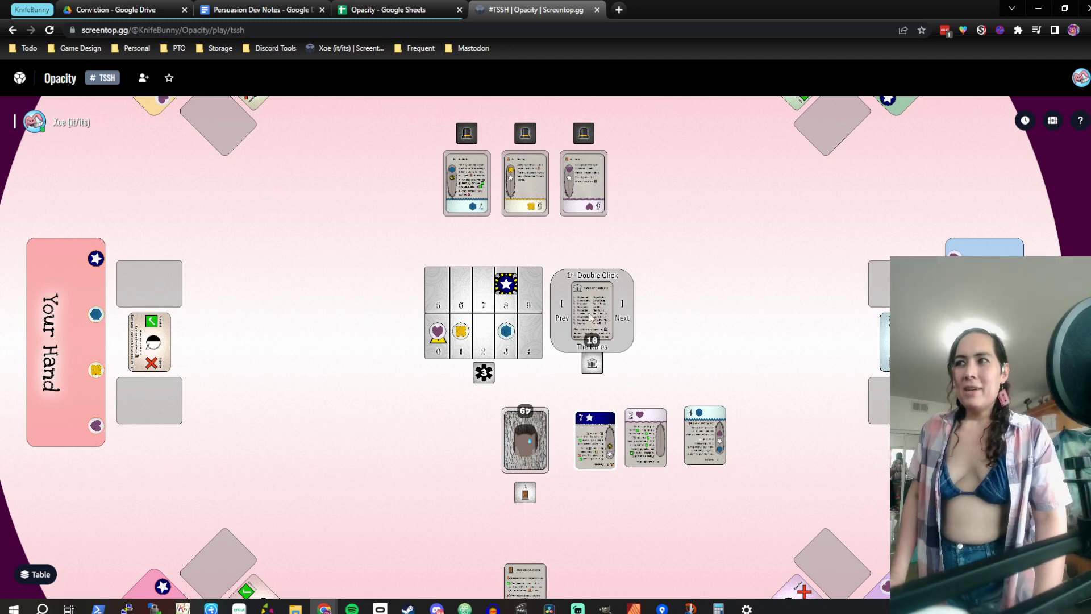
mouse_move(598, 320)
left_mouse_down()
mouse_move(615, 316)
mouse_move(604, 334)
left_mouse_up()
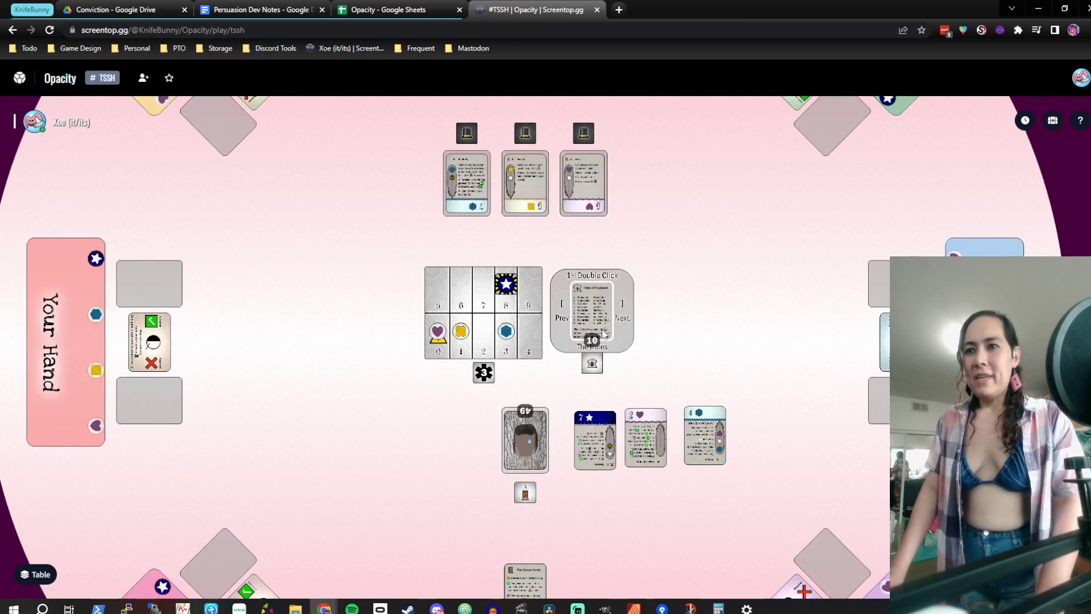
key("a")
key("s")
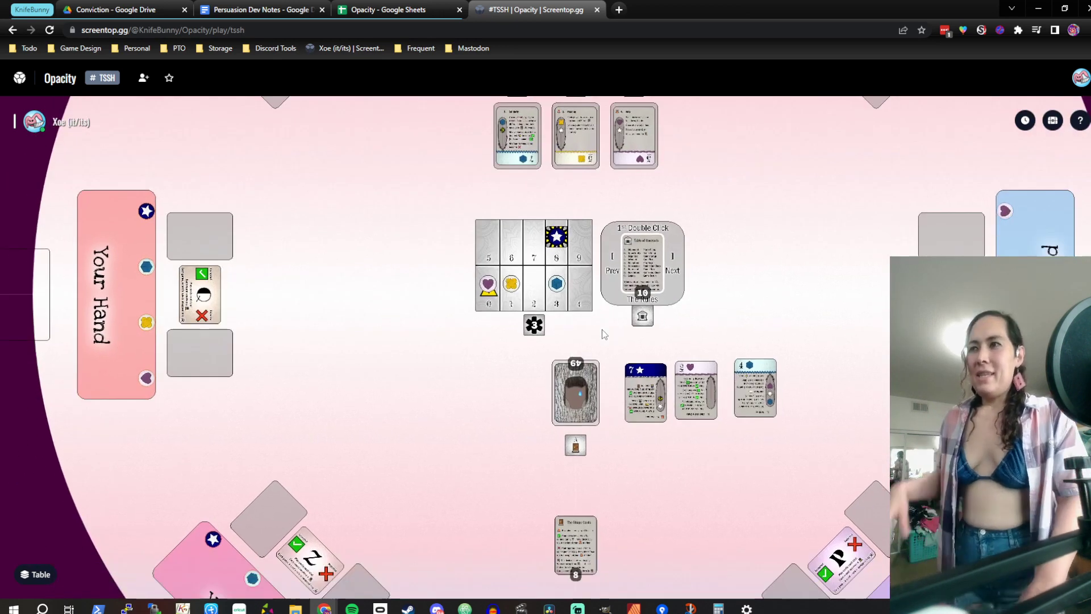
scroll(603, 330, "up", 2)
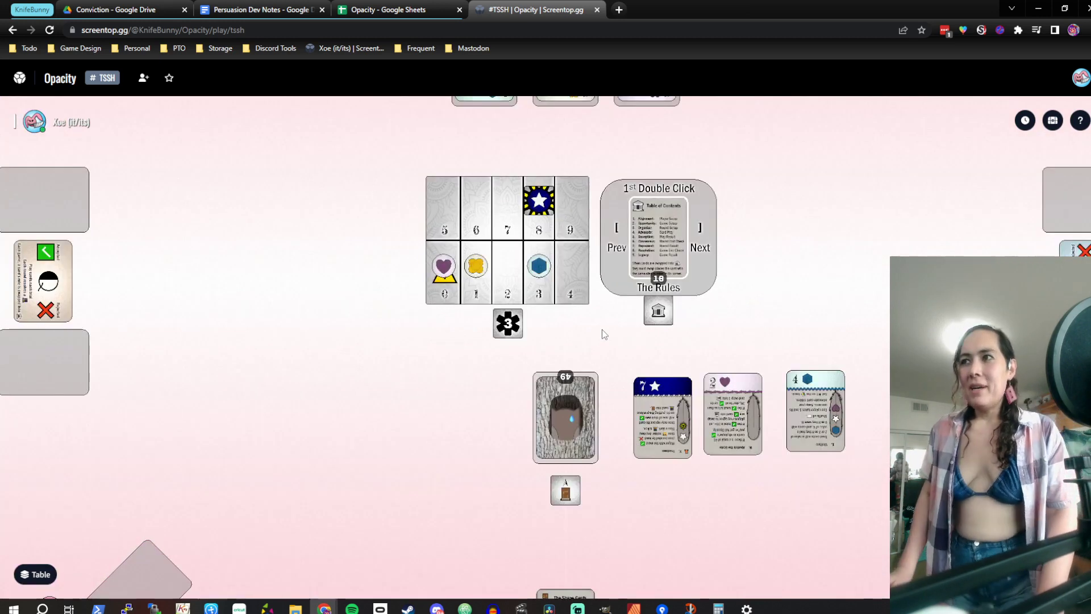
scroll(602, 330, "up", 1)
scroll(602, 331, "up", 1)
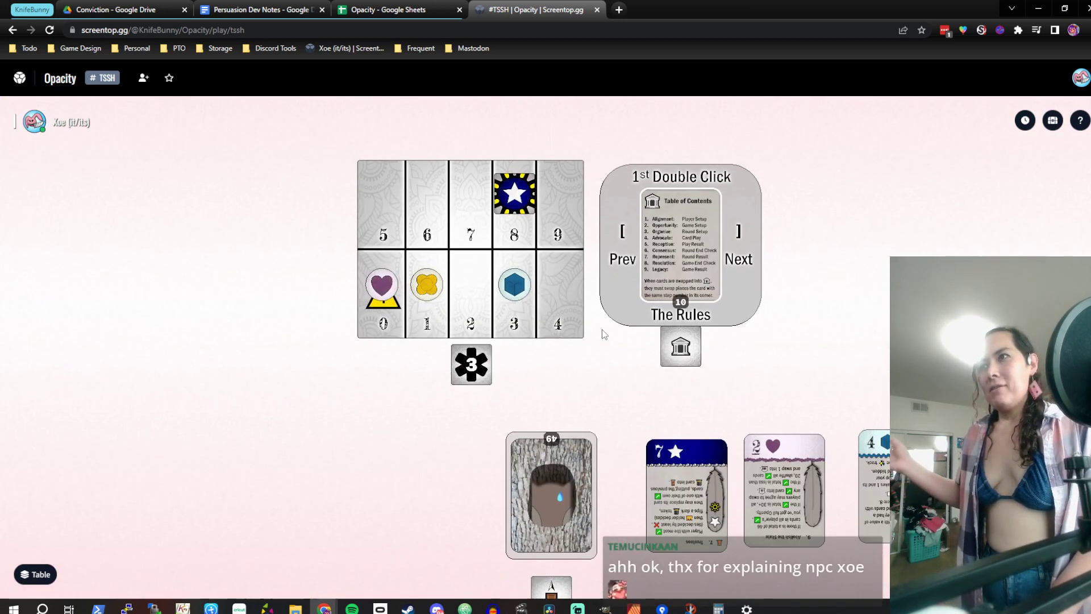
key("s")
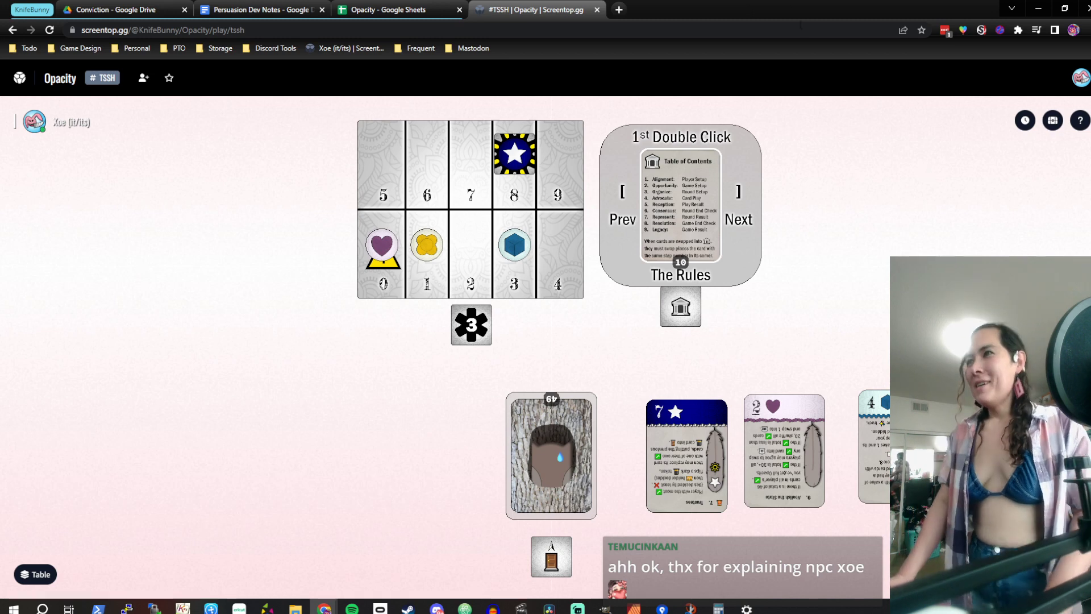
Return to the Opacity spreadsheet and reread the laws of steps 2 to 5 in rows 67 to 70
left_click(437, 10)
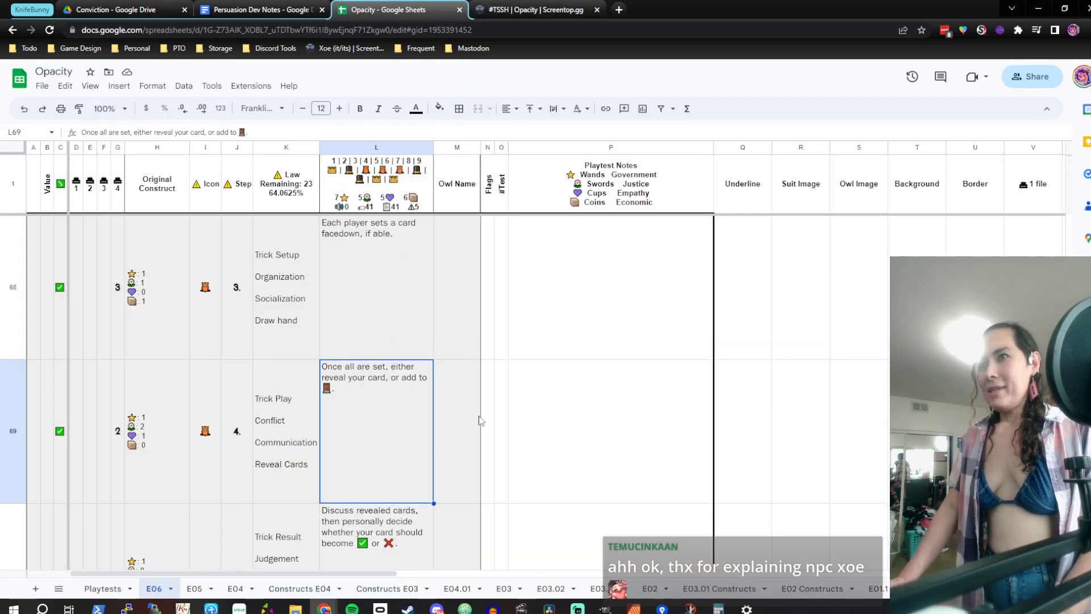
left_click(316, 430)
key("Up")
key("Up")
key("Up")
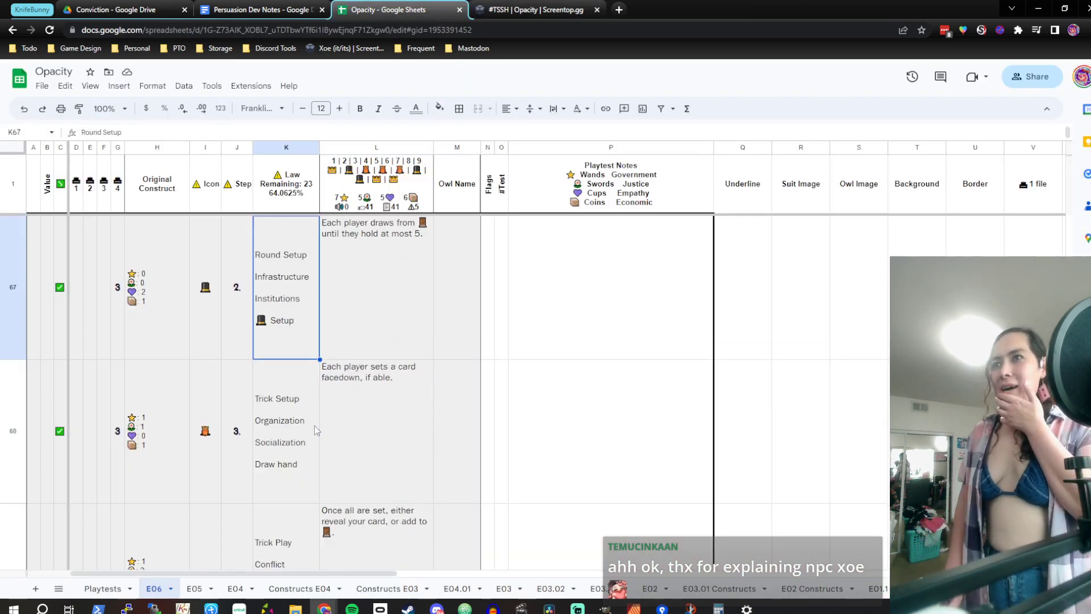
key("Down")
key("Down")
key("Right")
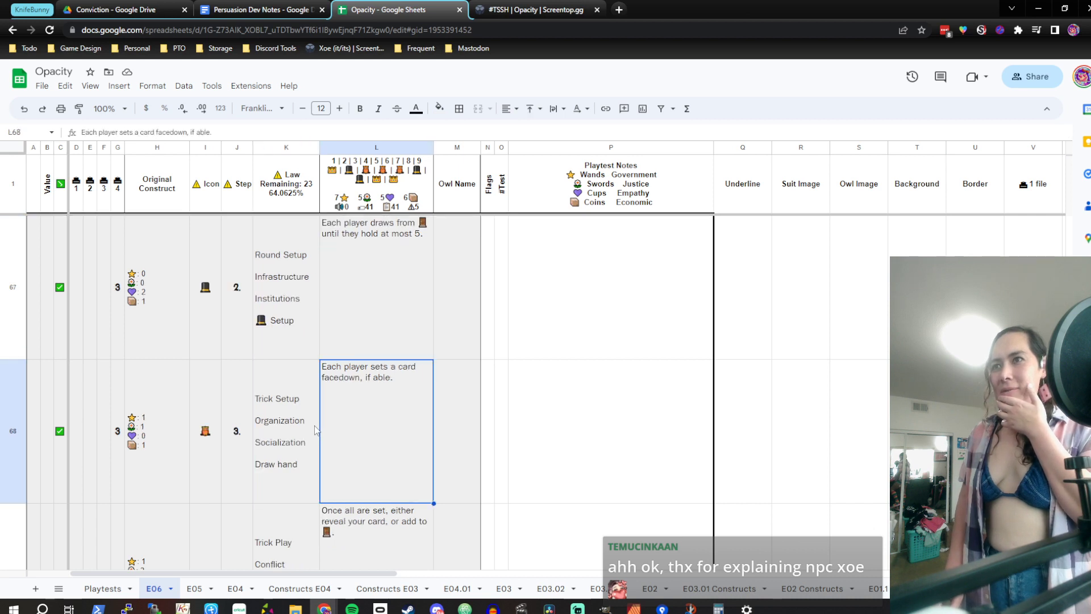
key("Down")
key("Down")
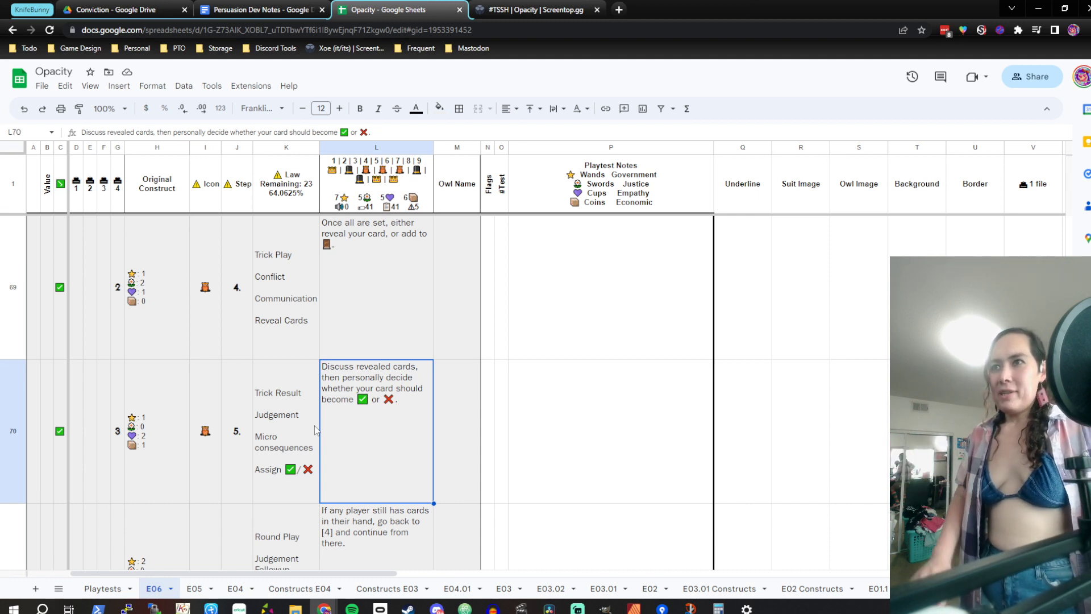
Check the step numbering in column J against the setup and trick laws in rows 66 to 69
key("Up")
key("Left")
key("Left")
key("Up")
key("Up")
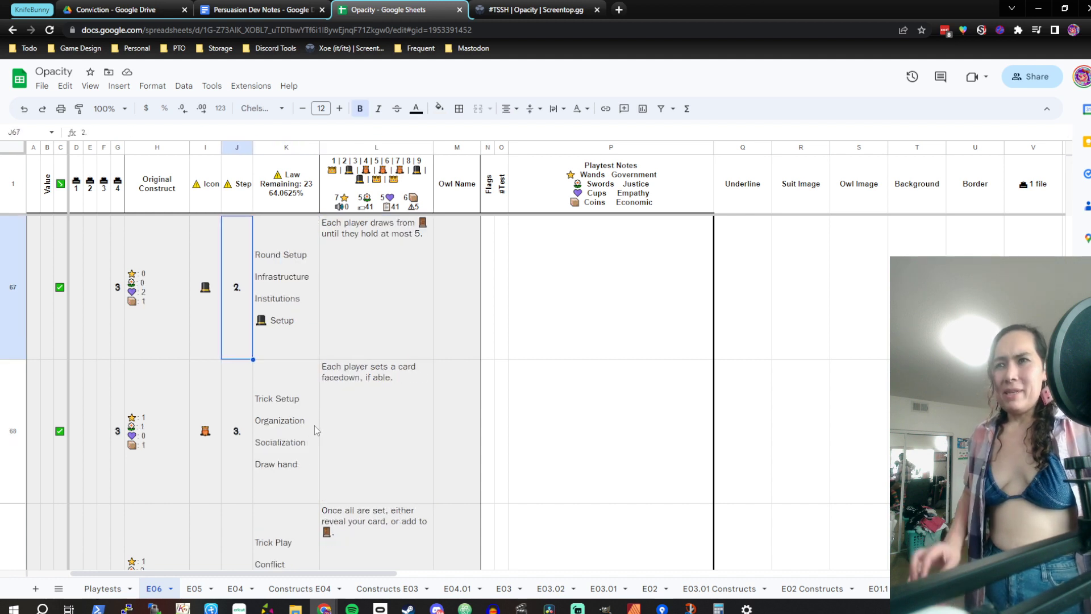
key("Up")
key("Down")
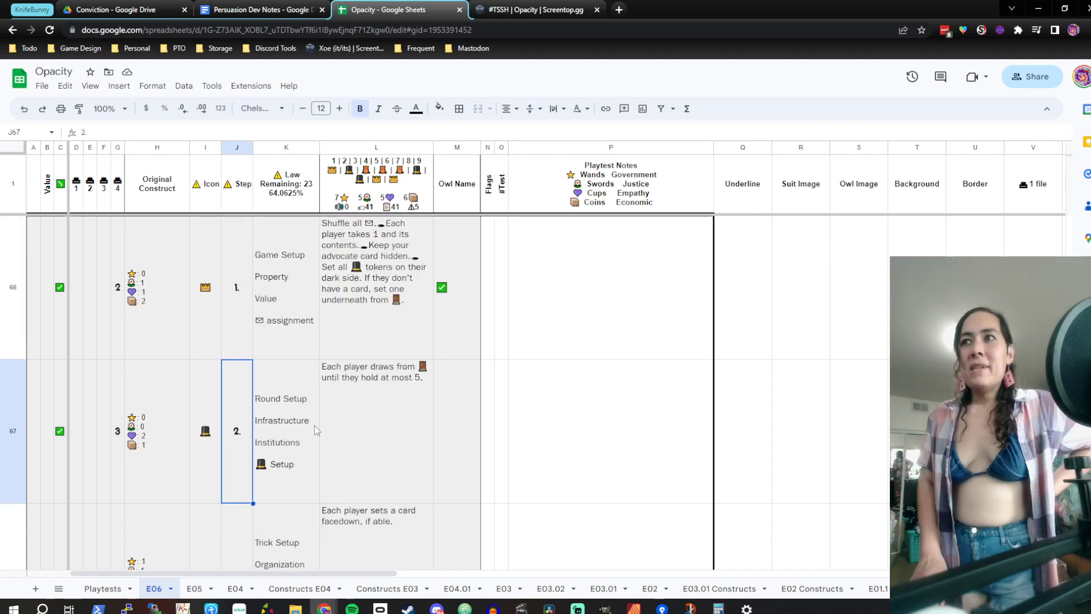
key("Right")
key("Right")
key("Down")
key("Down")
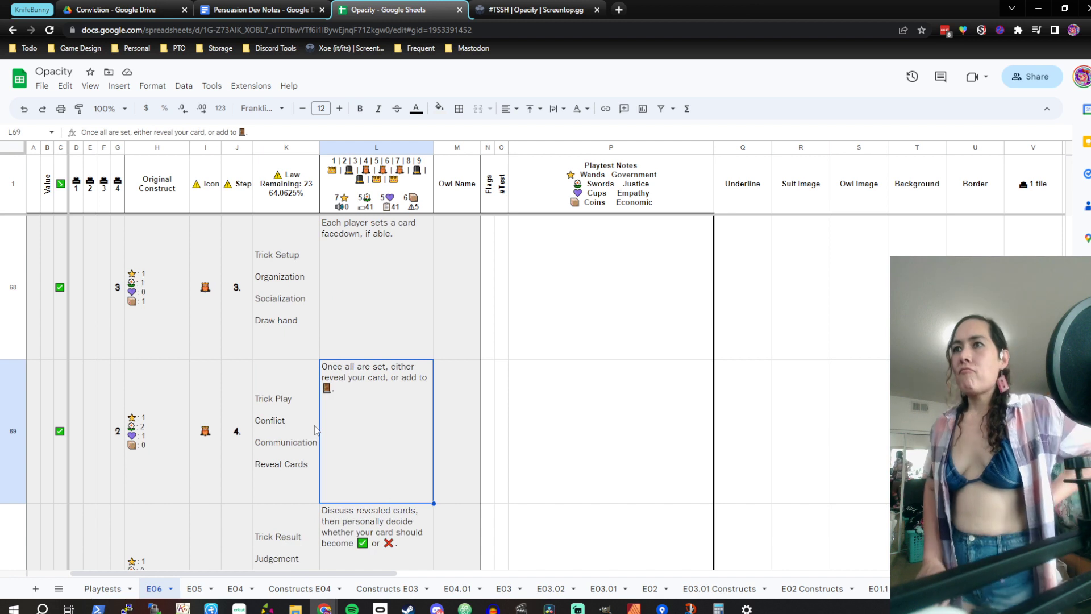
Compare the card-setting law in L68 with the reveal law in L69 and the setup laws in L66 and L67
key("Up")
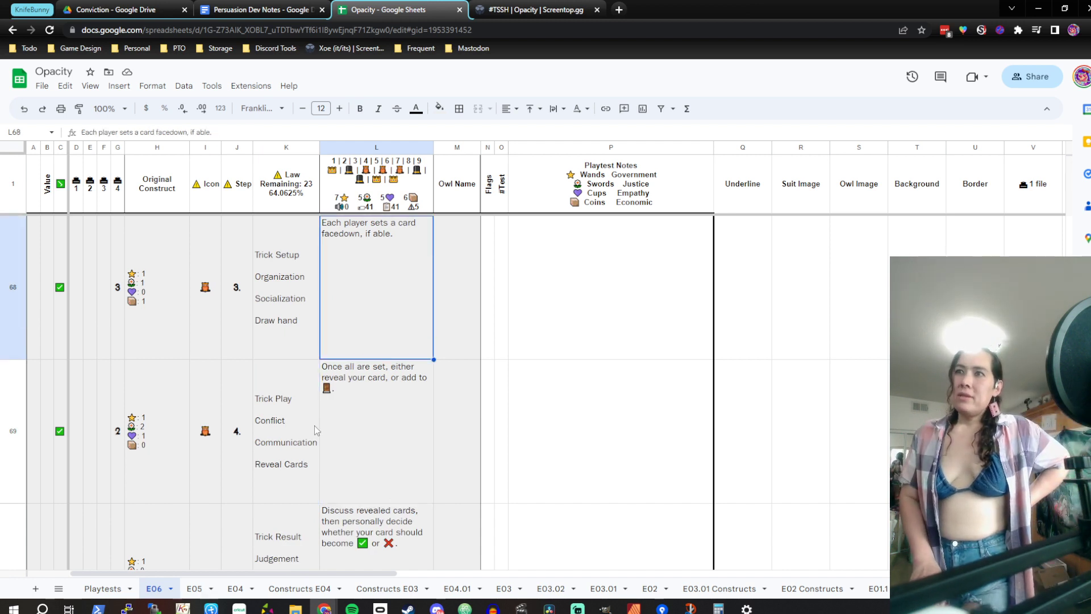
key("Down")
key("Up")
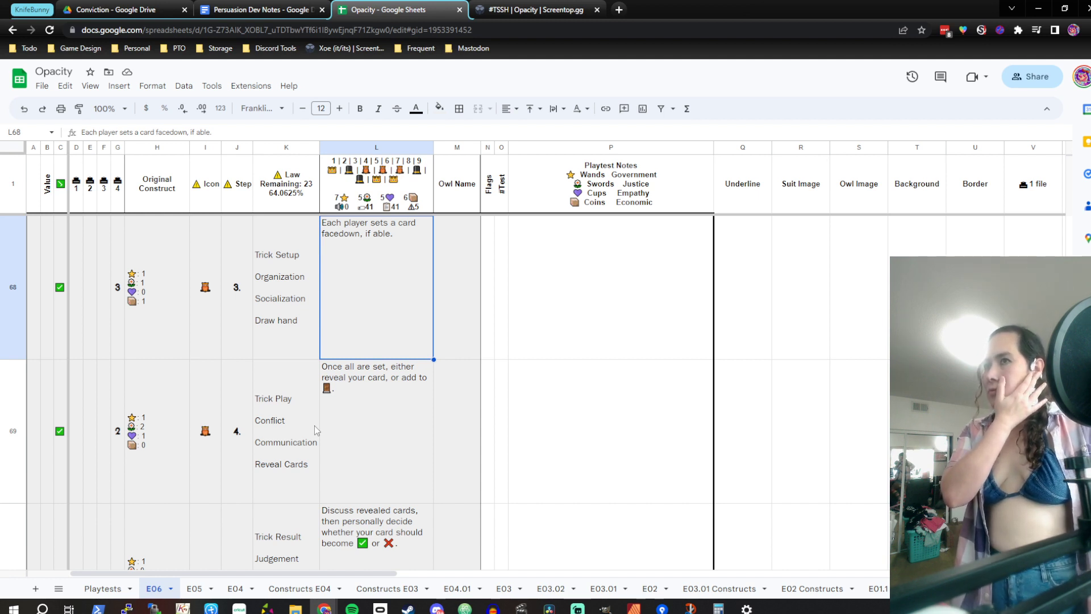
key("Down")
key("Up")
key("Up")
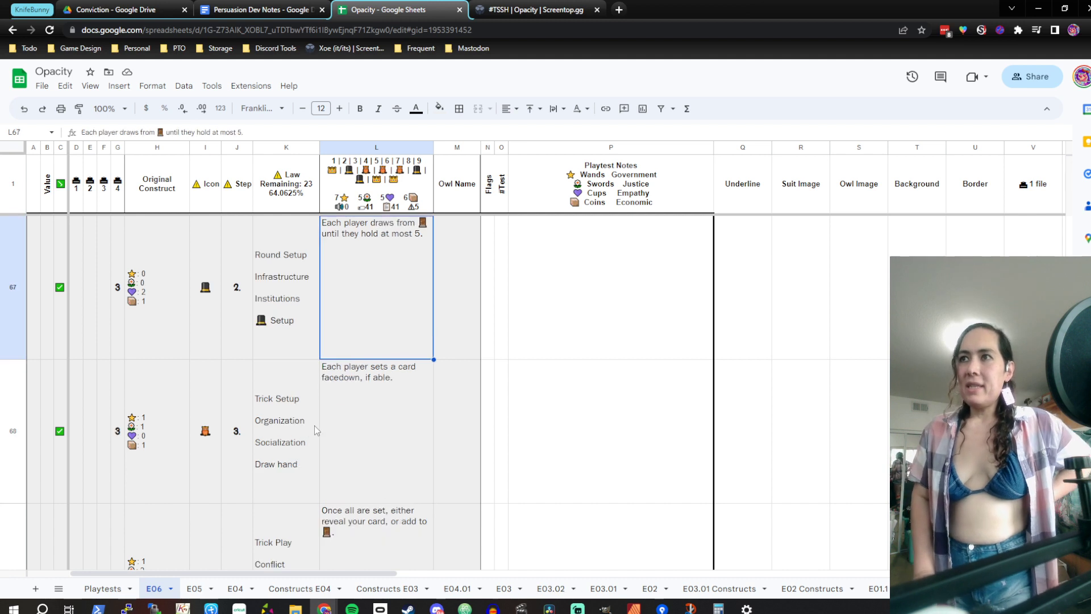
key("Up")
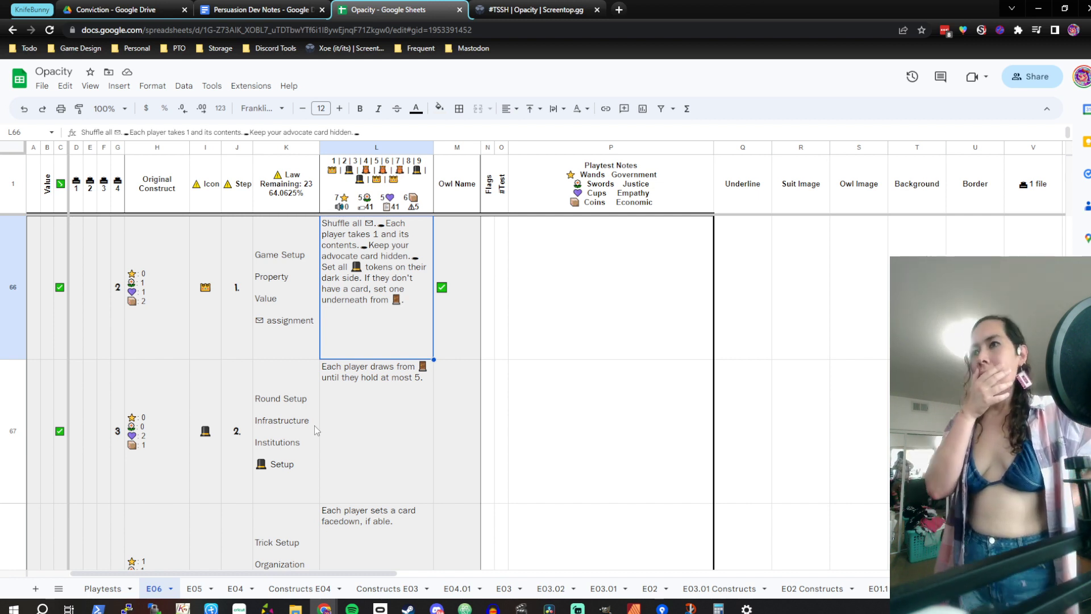
Review the step descriptions and laws from Trick Play in row 69 through Round Result in row 72
key("Down")
key("Down")
key("Left")
key("Down")
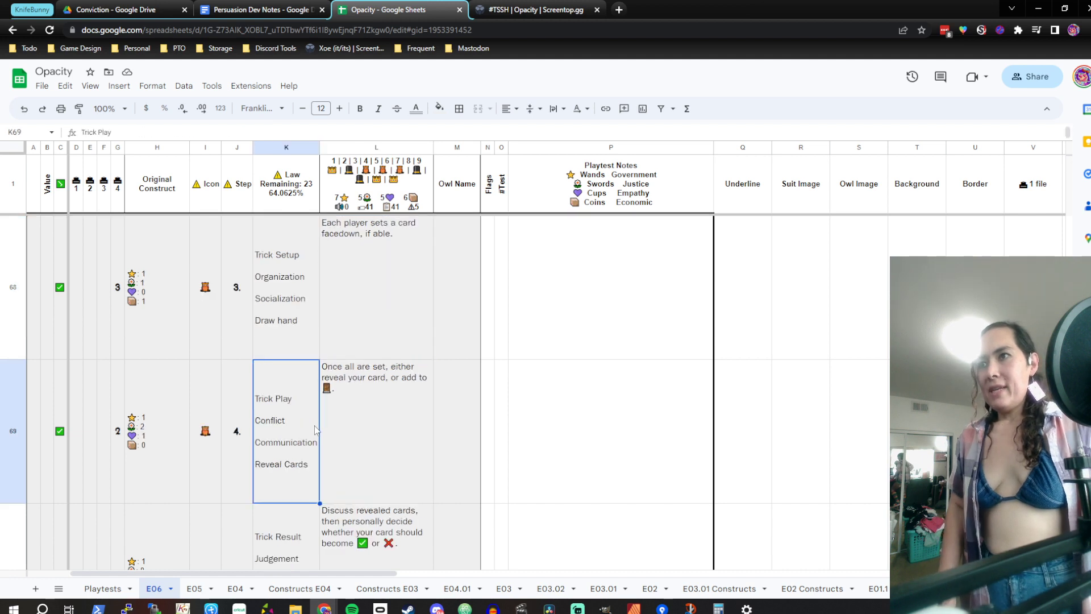
key("Down")
key("Down")
key("Right")
key("Up")
key("Down")
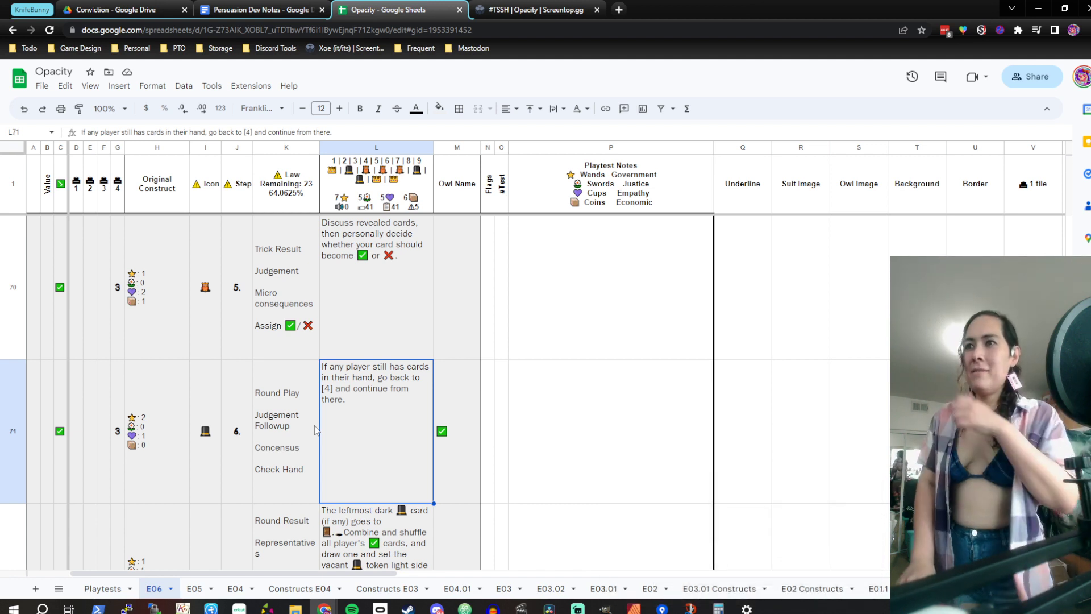
key("Down")
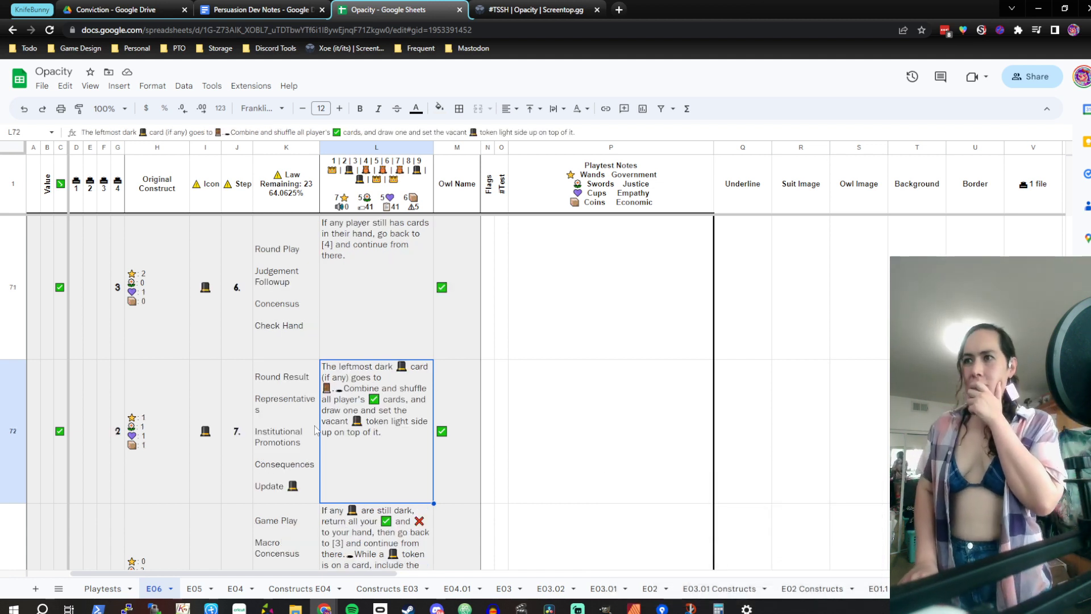
Compare the Round Play law in row 71 with the set and reveal laws in L68 and L69
key("Up")
key("Left")
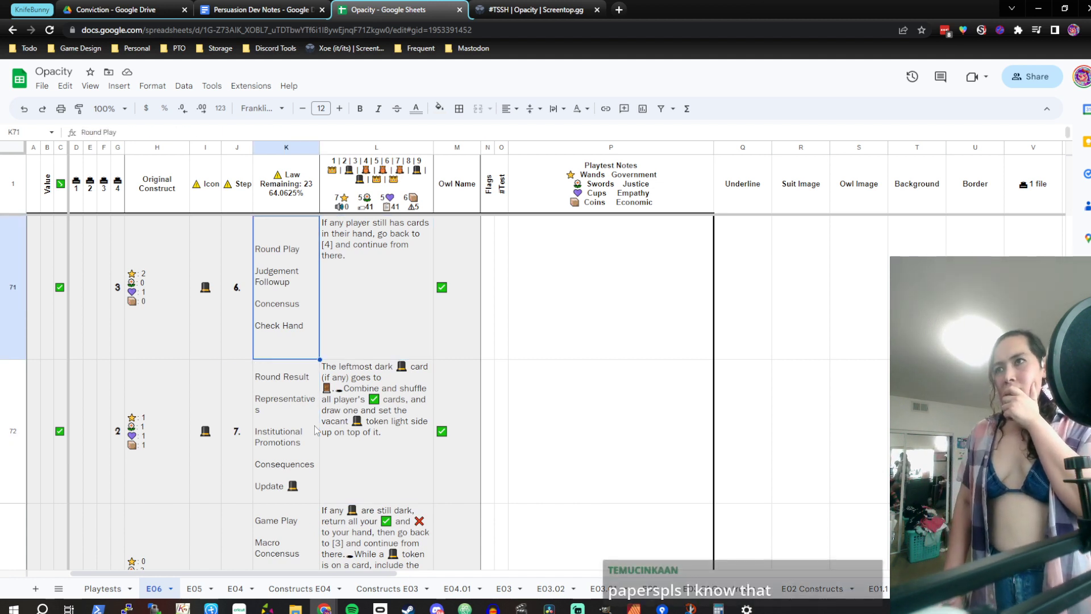
key("Right")
key("Up")
key("Up")
key("Up")
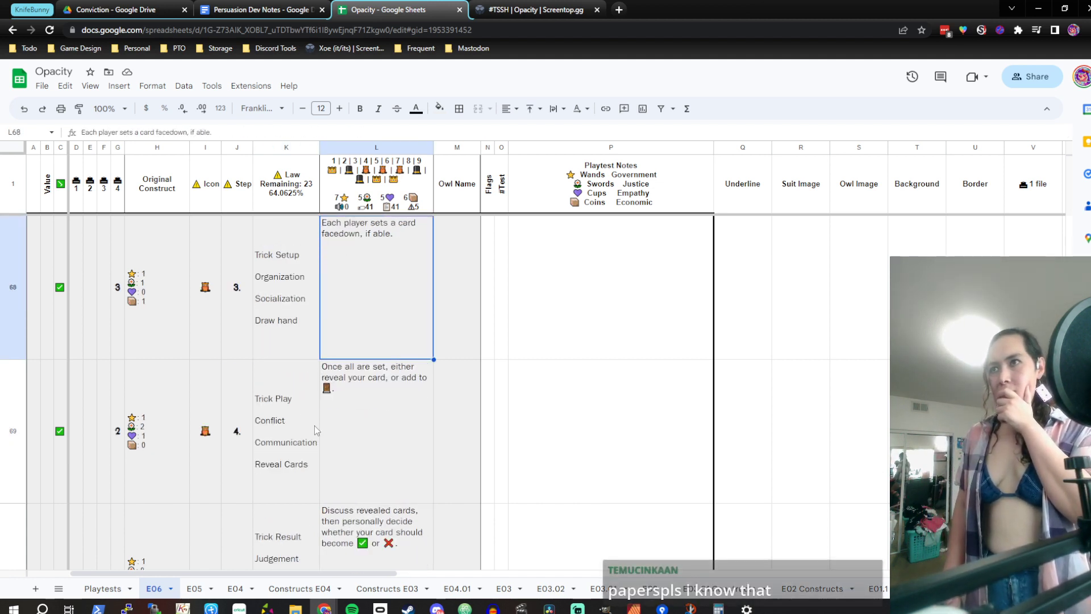
key("Down")
key("Up")
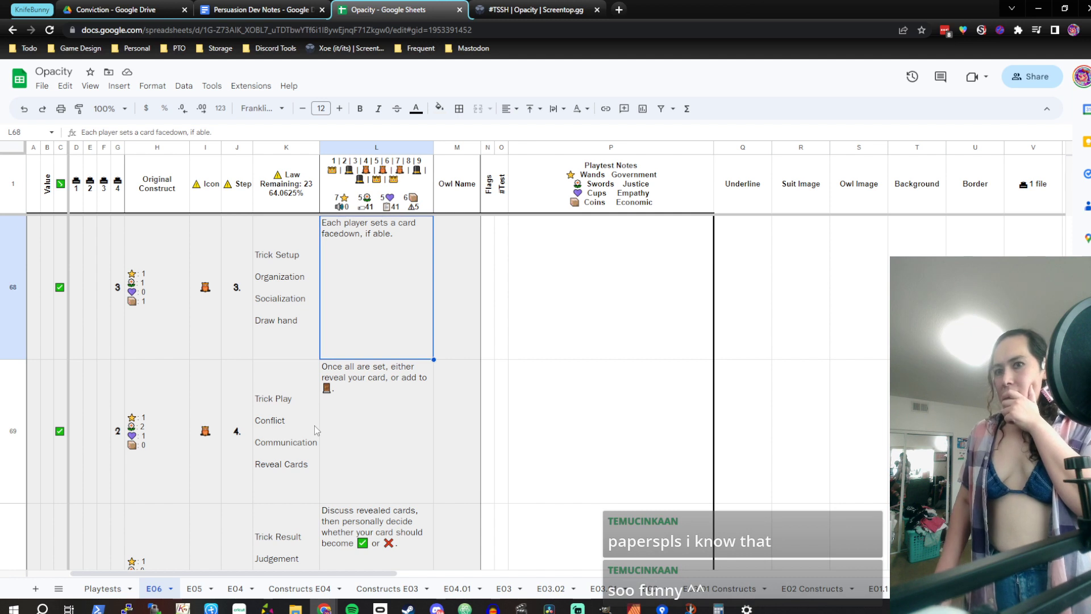
key("Down")
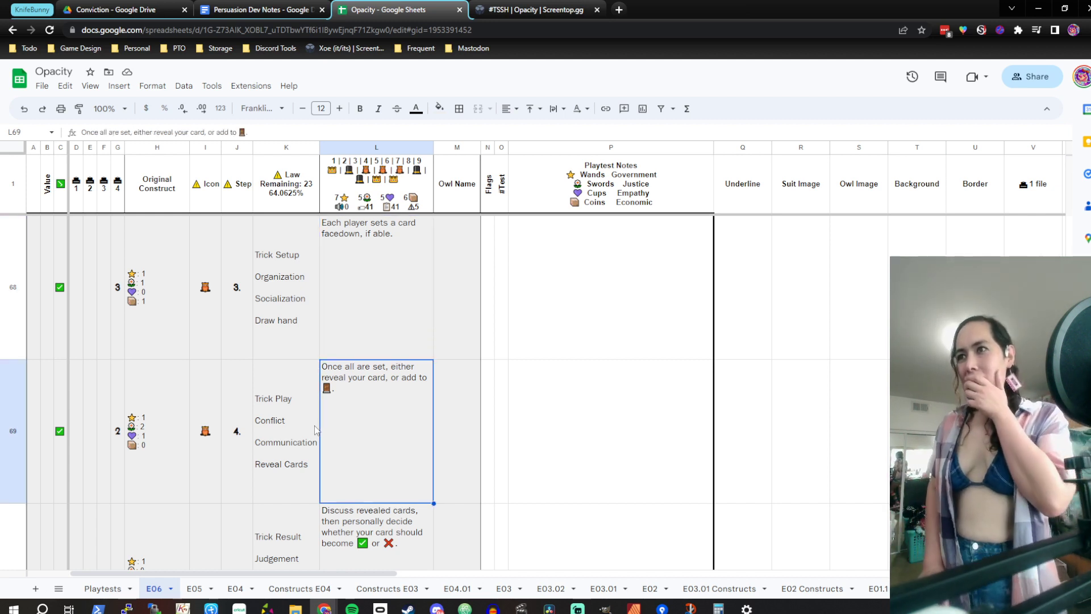
key("Right")
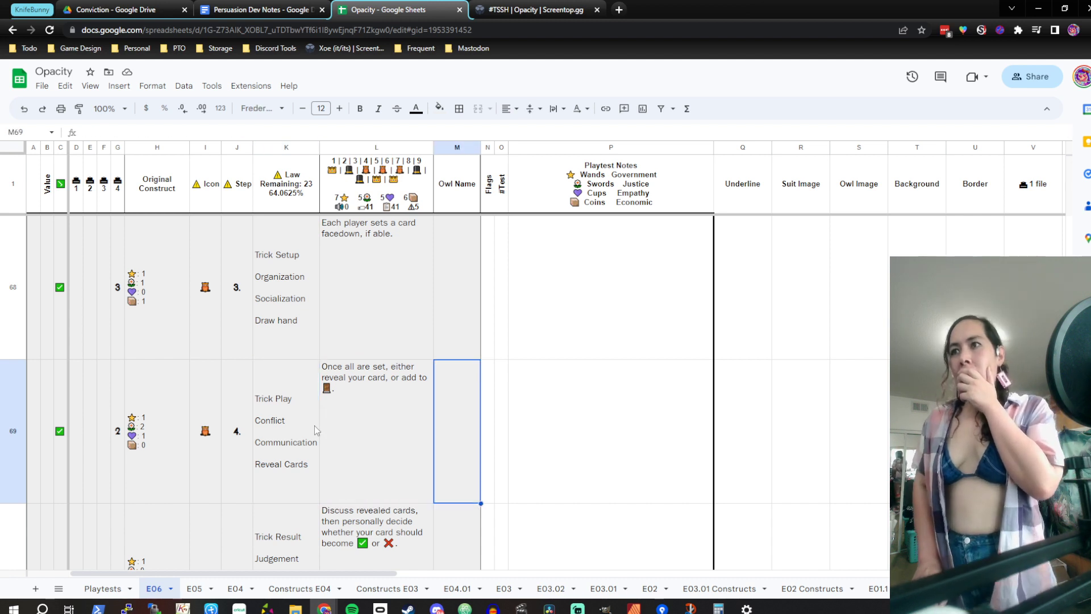
Compare the card-setting, reveal and discussion laws in L68 to L70 with the Round Play step and law in row 71
key("Down")
key("Left")
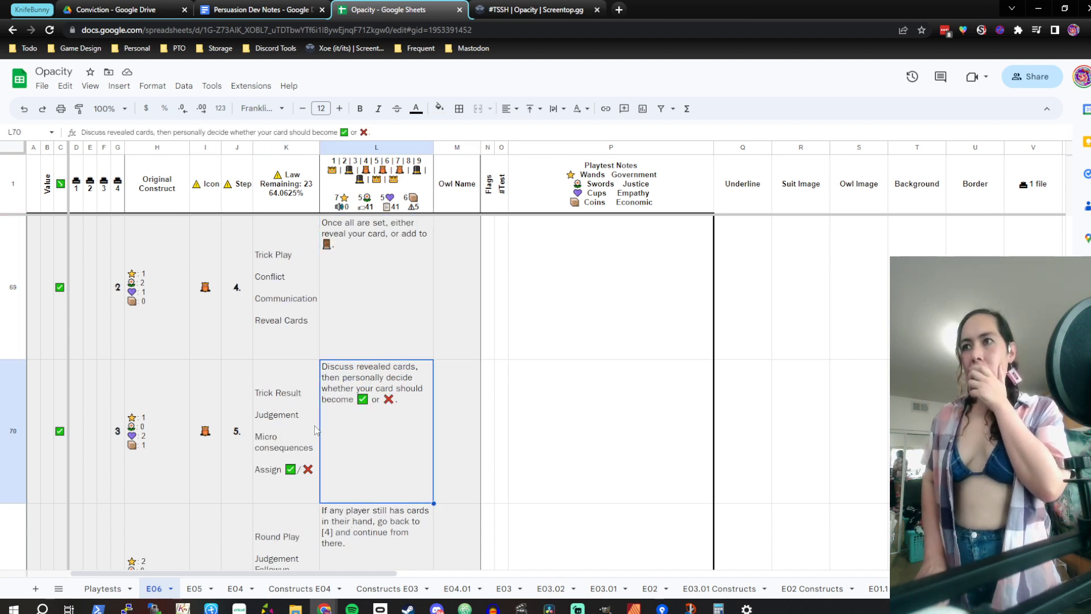
key("Up")
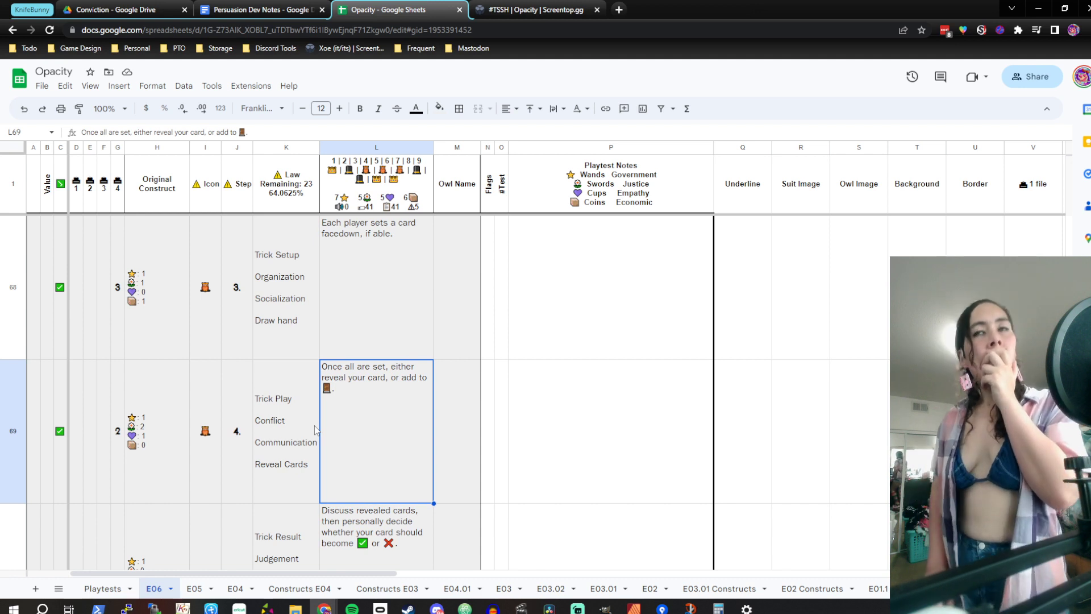
key("Down")
key("Down")
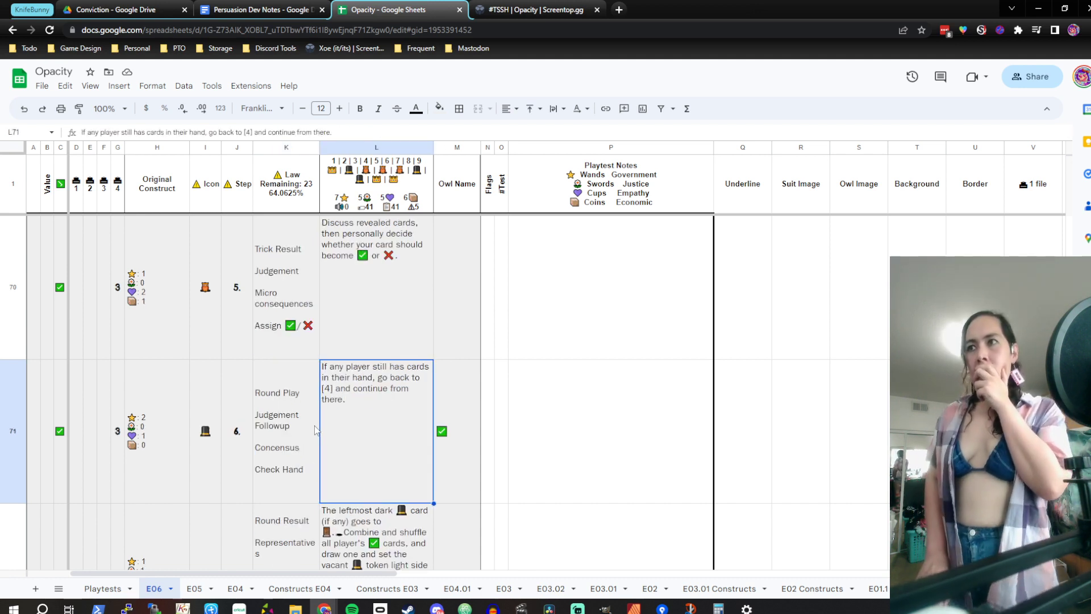
key("Left")
key("Right")
key("Left")
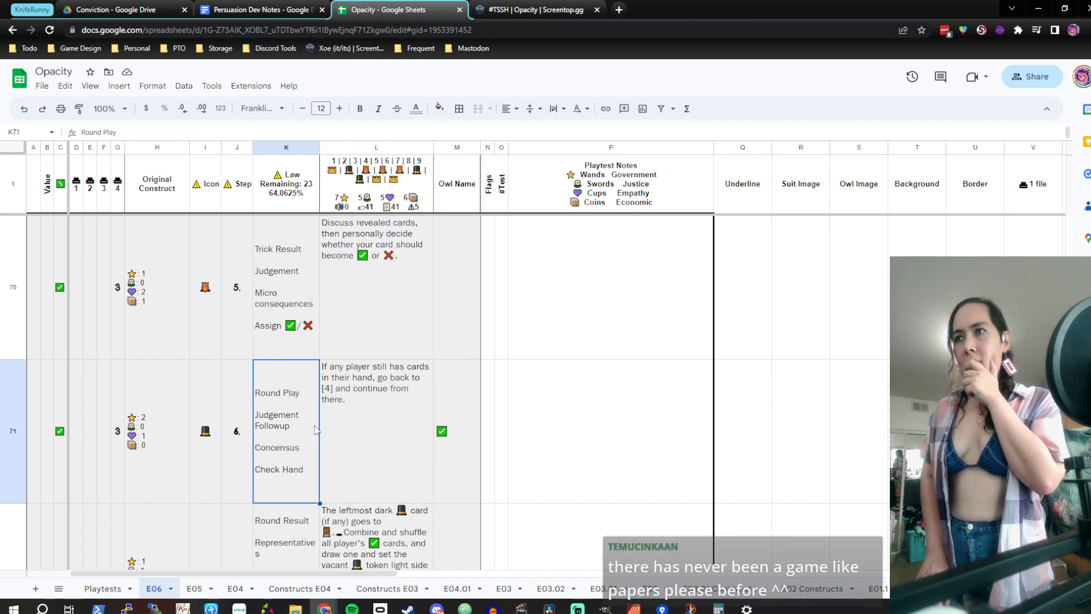
key("Right")
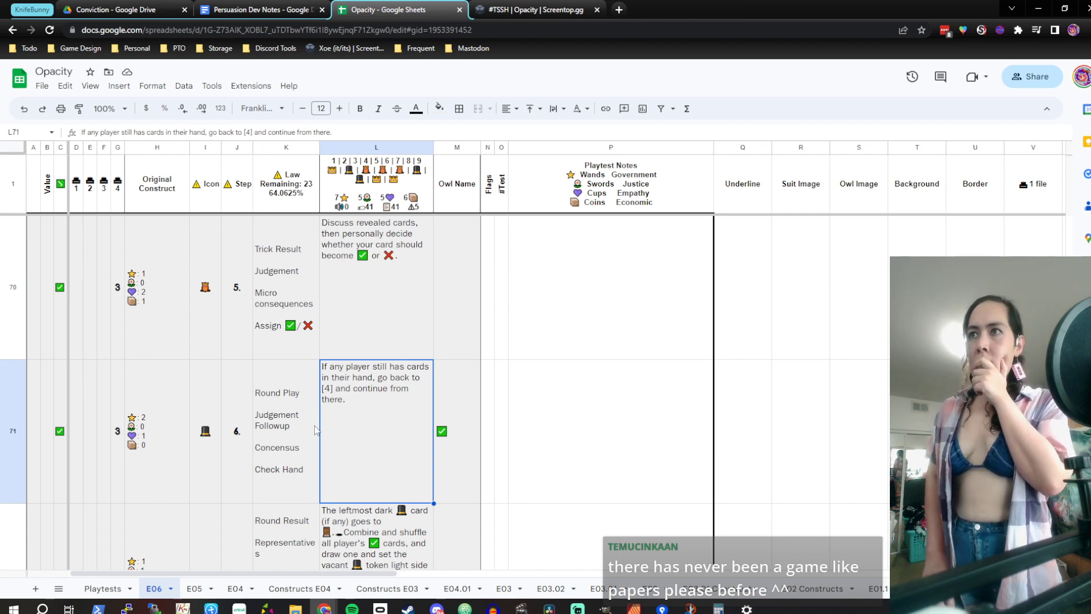
key("Up")
key("Up")
key("Up")
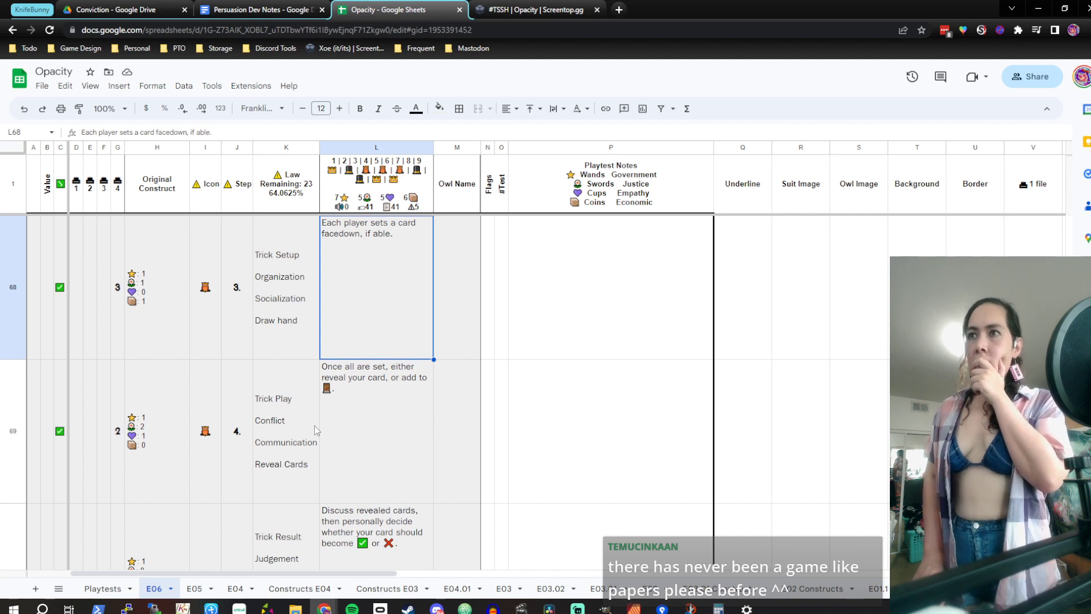
key("Down")
key("Down")
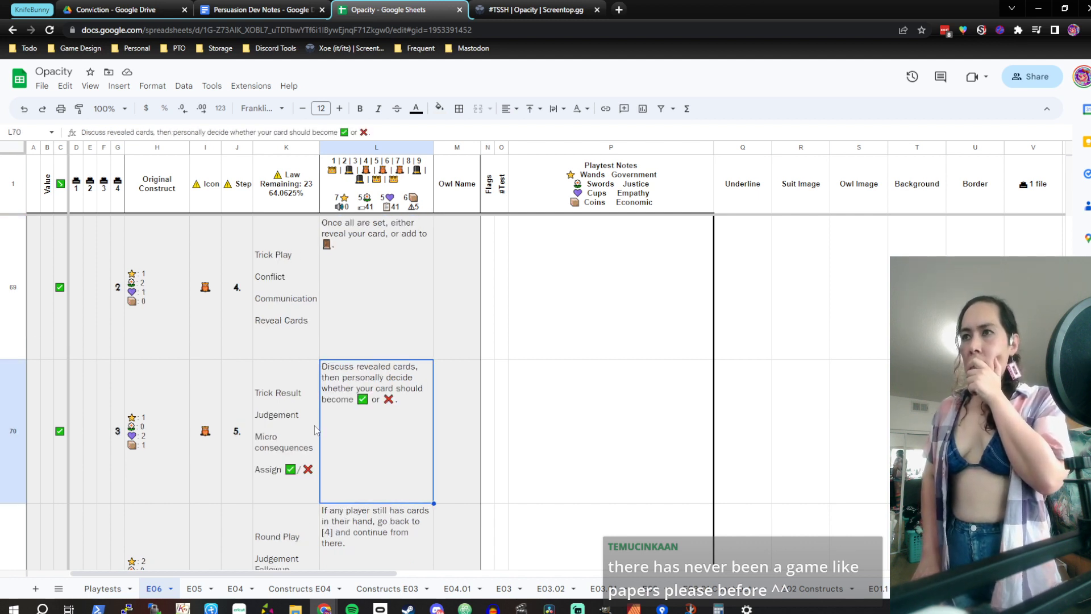
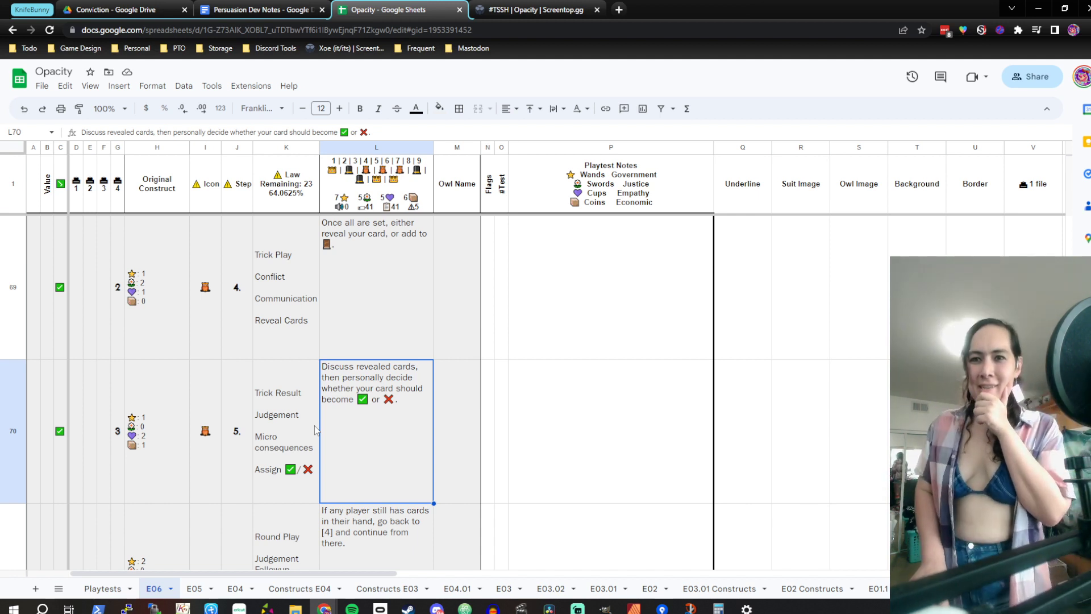
Check the Trick Play description in K69 against its reveal law in L69 and the Trick Setup entry in row 68
key("Up")
key("Left")
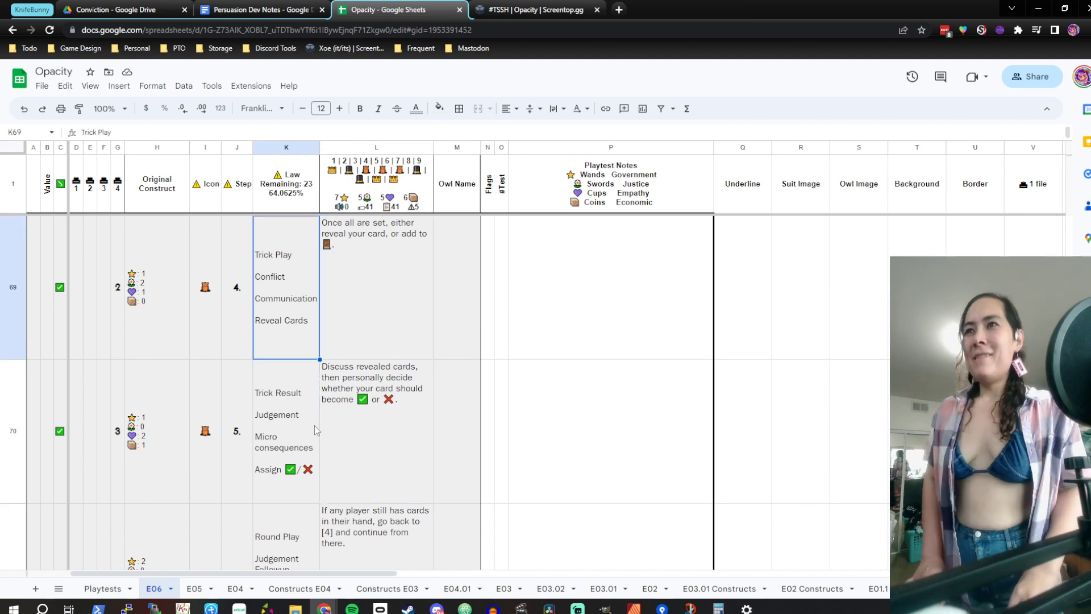
key("Right")
key("Left")
key("Right")
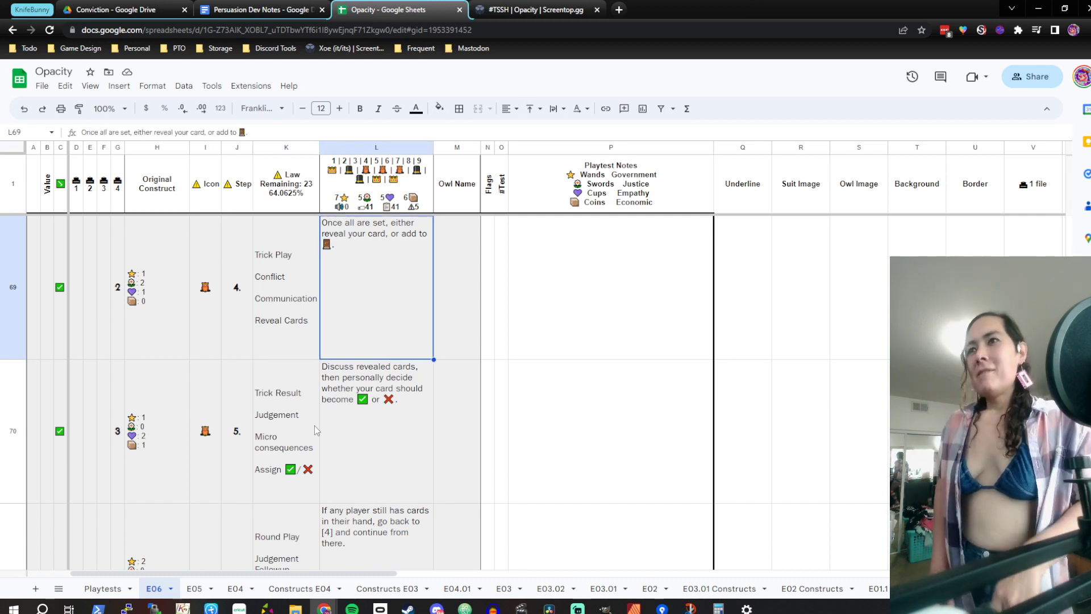
key("Left")
key("Right")
key("Up")
key("Down")
key("Left")
key("Up")
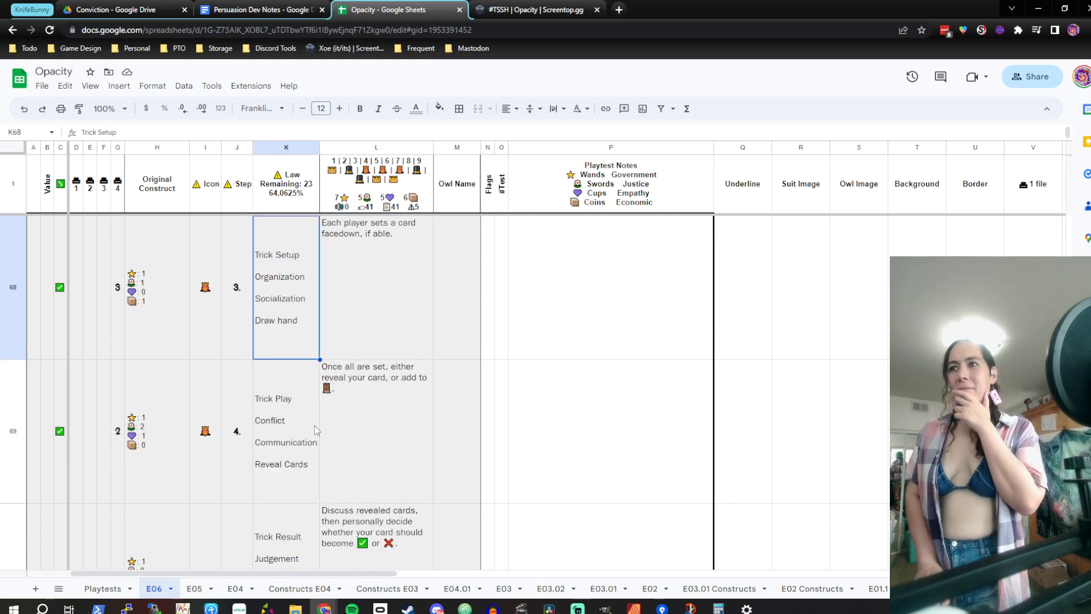
Compare the Game Setup and Round Setup descriptions with their laws in rows 66 and 67
key("Up")
key("Up")
key("Right")
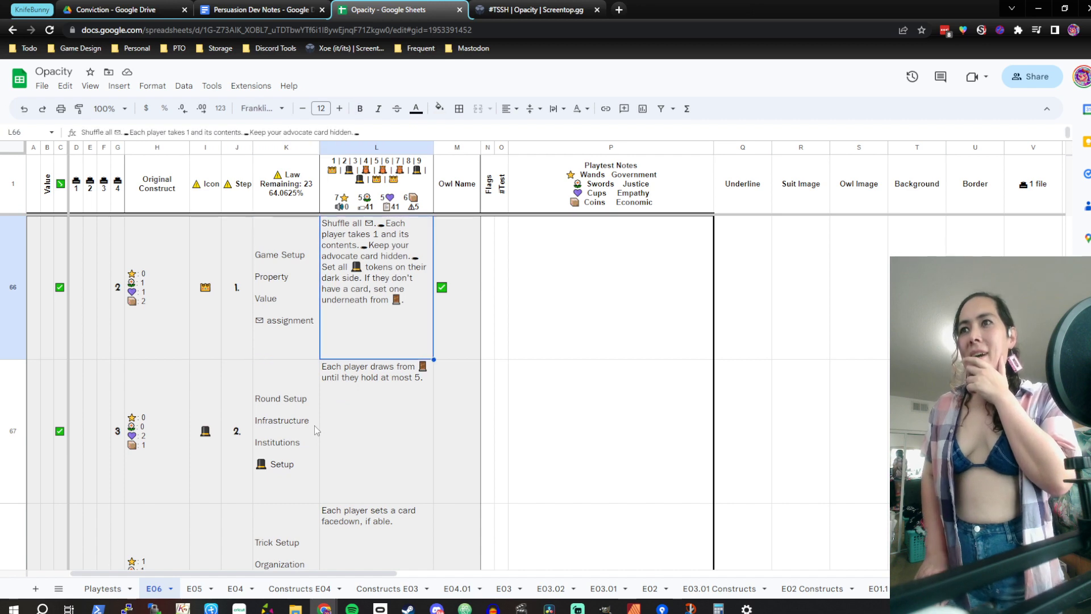
key("Down")
key("Left")
key("Up")
key("Right")
key("Left")
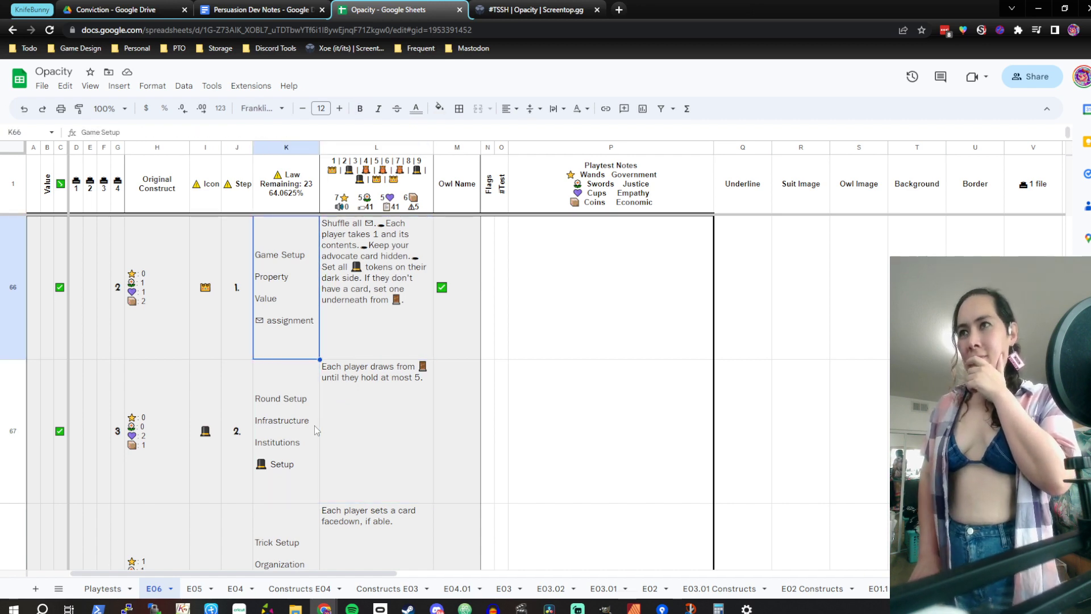
Review the step descriptions in column K from Round Setup in row 67 through Game Result in row 74
key("Down")
key("Down")
key("Down")
key("Down")
key("Down")
key("Down")
key("Down")
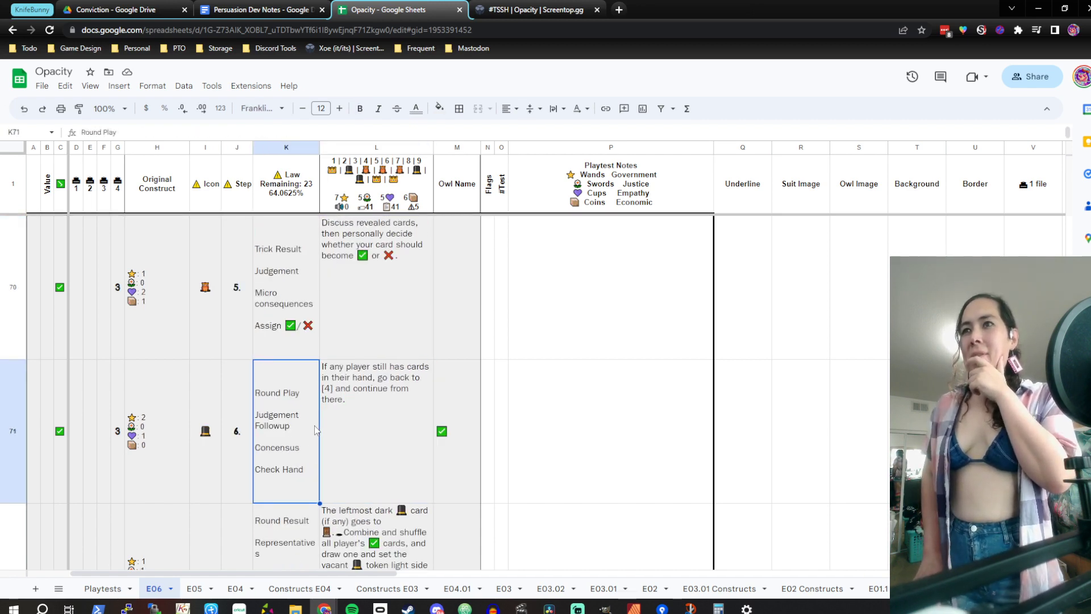
key("Down")
key("Down")
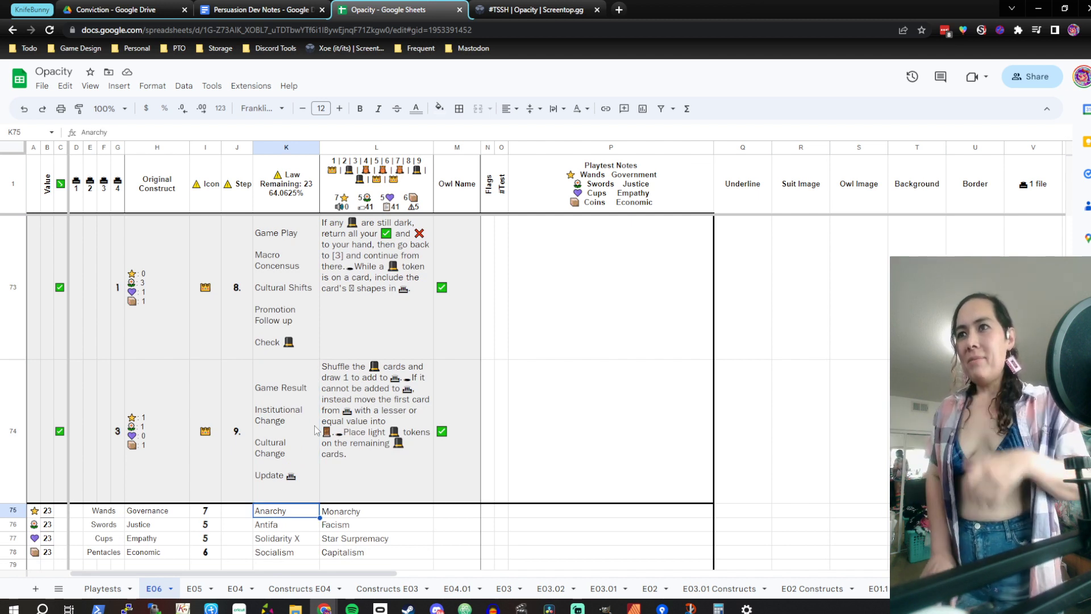
key("Left")
key("Down")
key("Down")
key("Down")
key("Down")
key("Down")
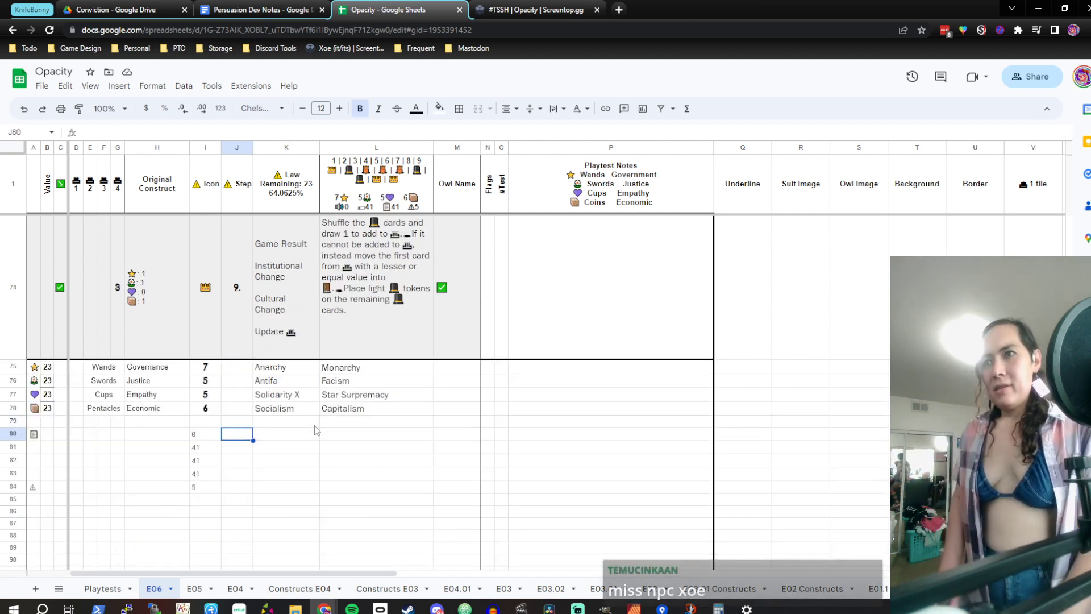
key("Down")
key("Down")
key("Down")
key("Left")
key("Down")
key("Down")
key("Down")
key("Down")
key("Down")
key("Down")
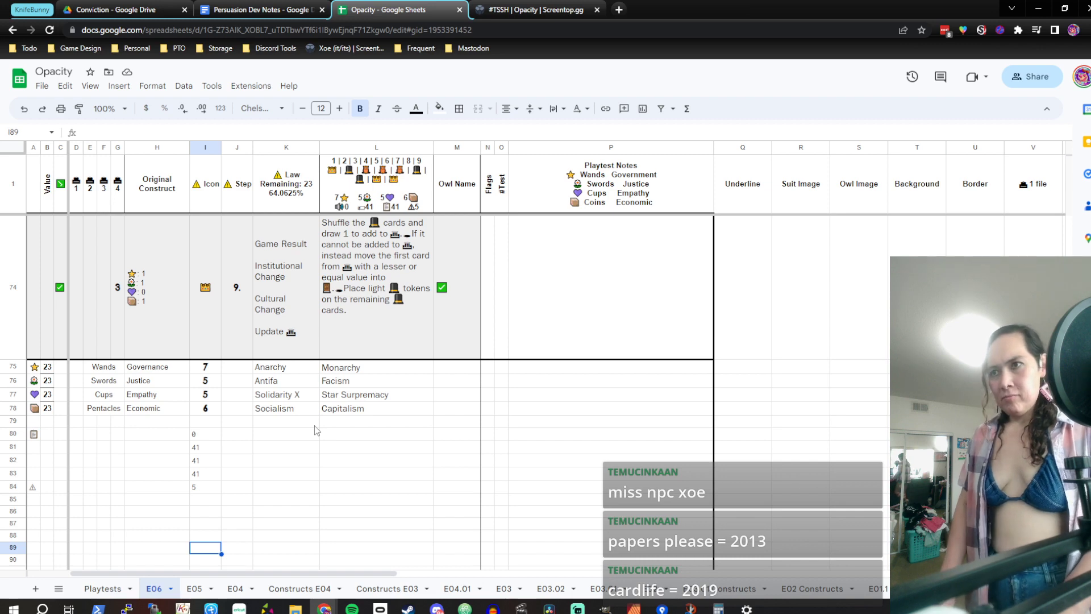
Duplicate the Constructs E04 sheet and place the copy directly after the E04 sheet
left_click(341, 591)
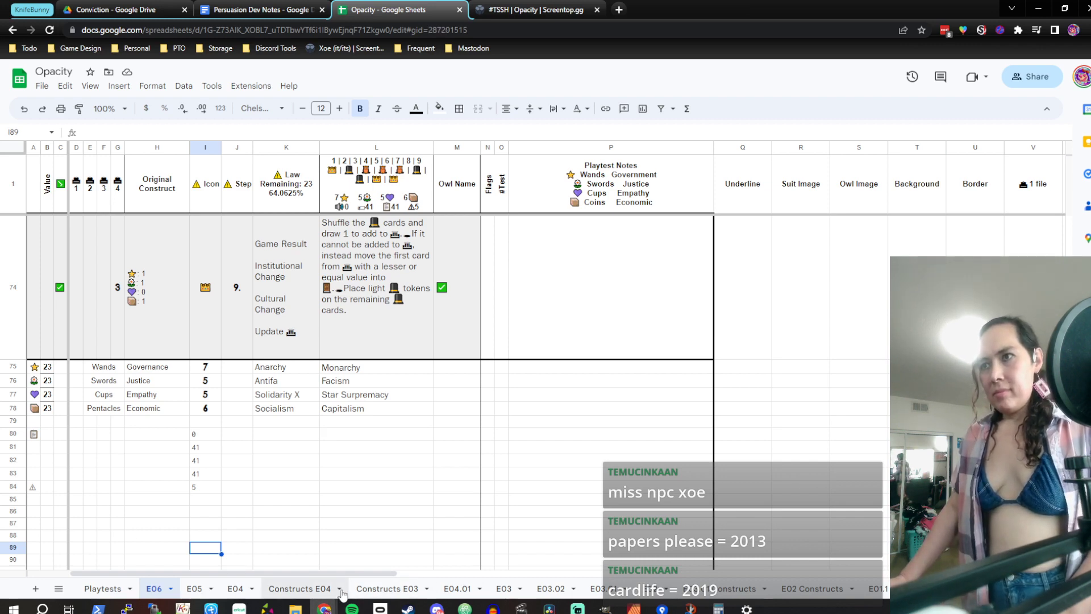
left_click(341, 590)
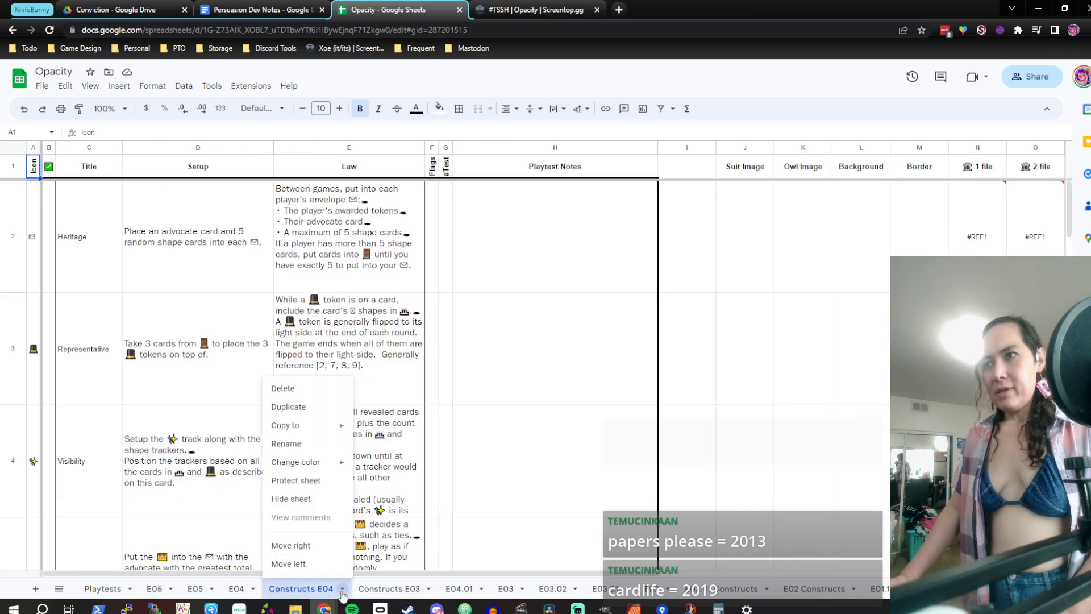
left_click(316, 416)
left_click_drag(406, 589, 260, 591)
Rename the duplicated Constructs E04 sheet as Frameworks F01
double_click(334, 588)
left_click(334, 589)
left_click(304, 589)
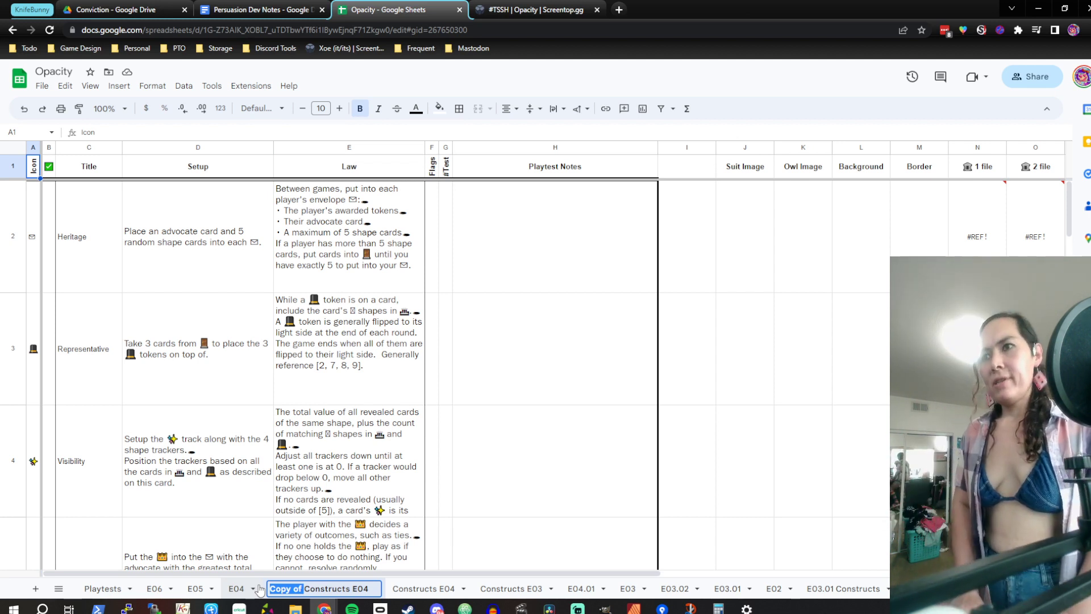
type("Framework")
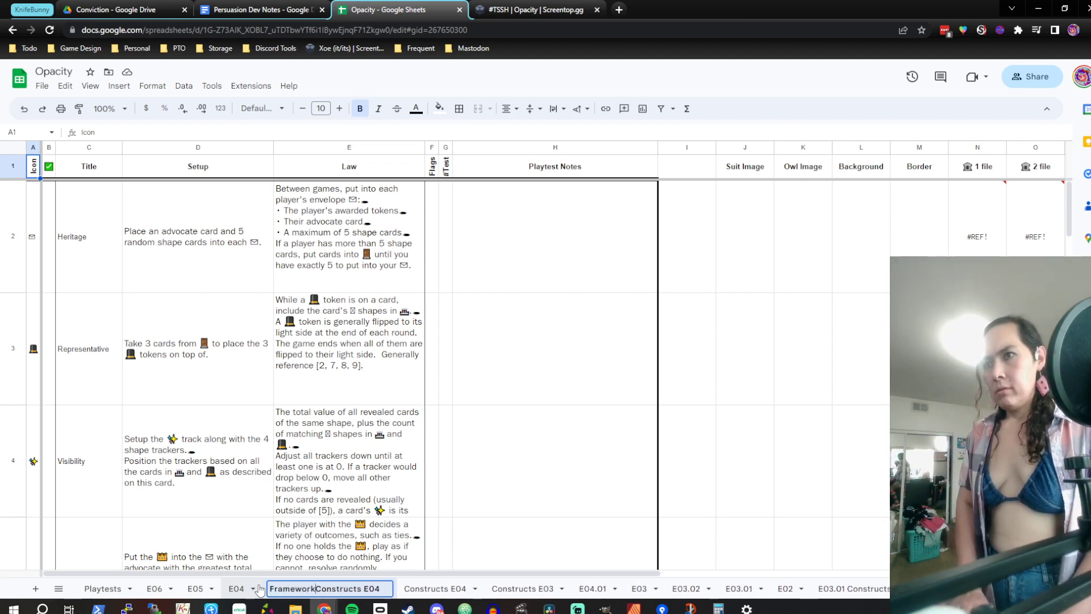
type("s")
key("Delete")
key("Delete")
key("Delete")
key("Delete")
key("Delete")
key("Delete")
key("Delete")
key("Delete")
key("Delete")
key("Delete")
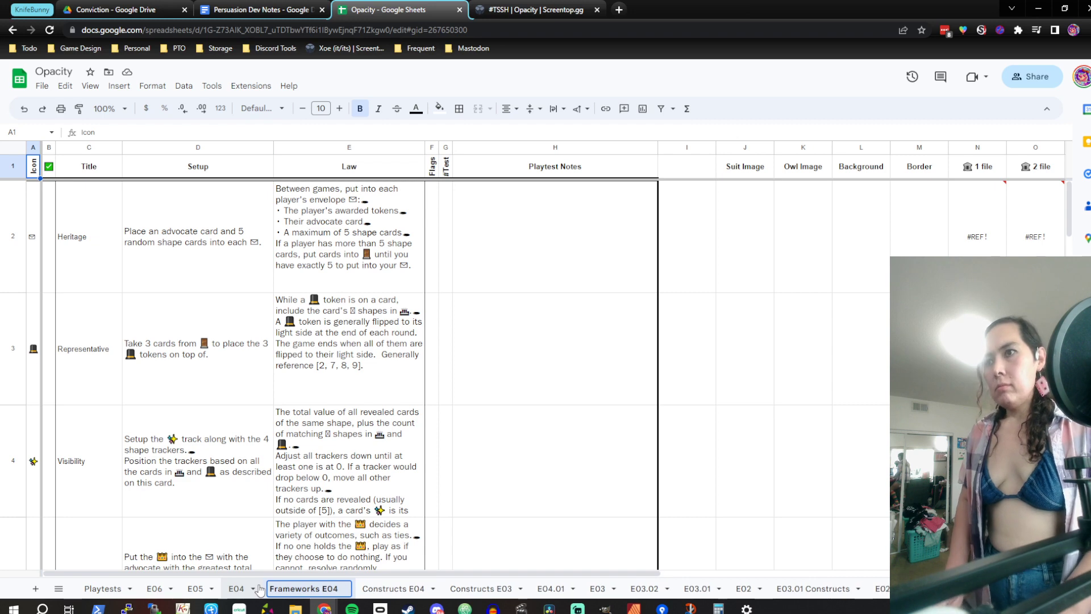
key("Right")
key("Delete")
type("F")
key("Delete")
type("1")
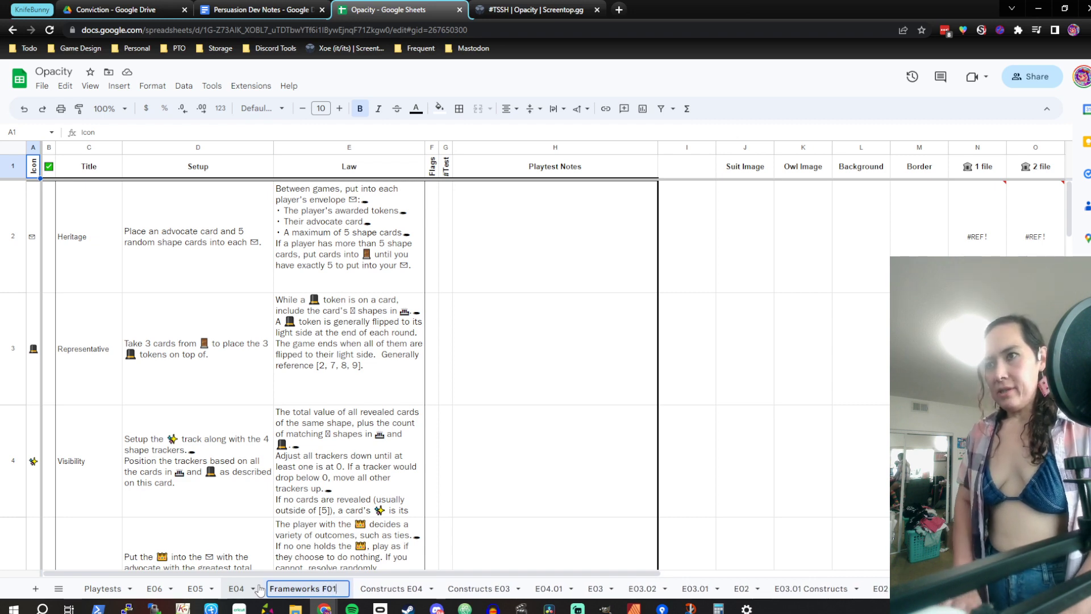
key("Return")
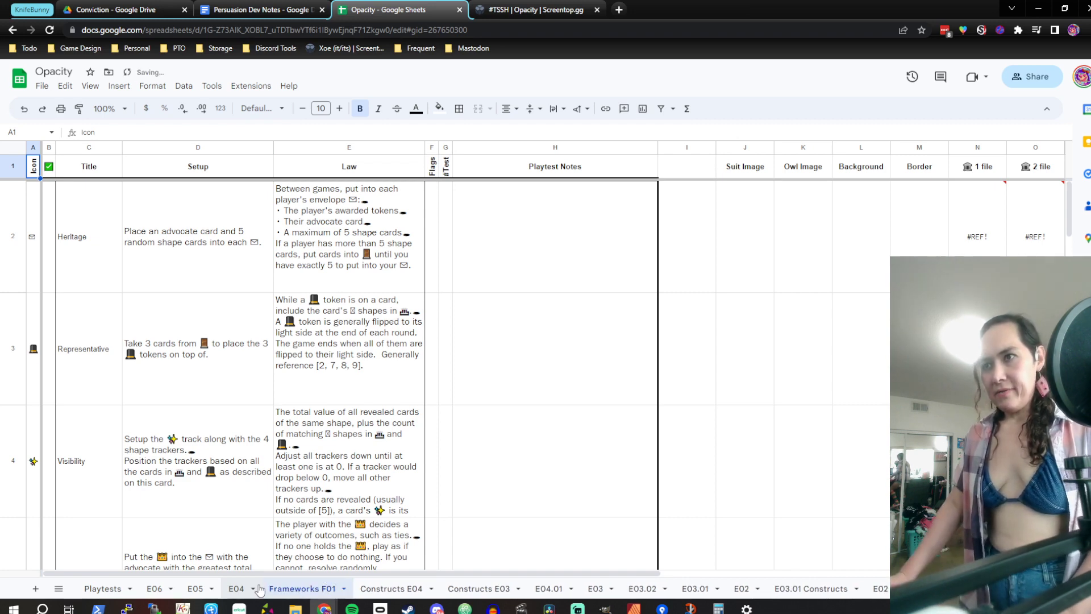
Check the step laws on the E05 sheet and rename the E06 sheet as F01
left_click(166, 590)
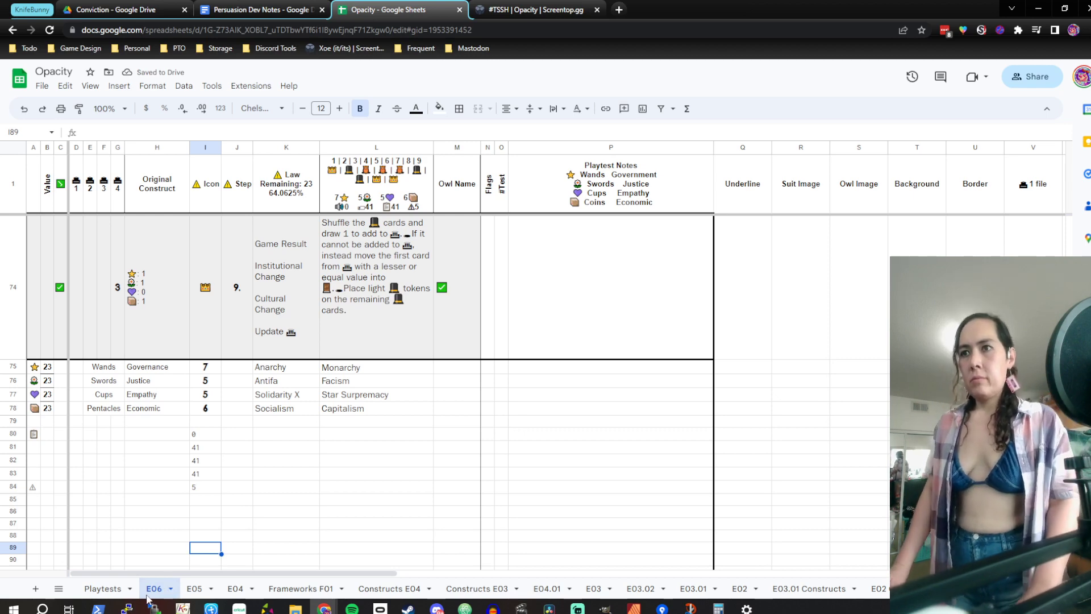
left_click(195, 589)
scroll(272, 432, "down", 20)
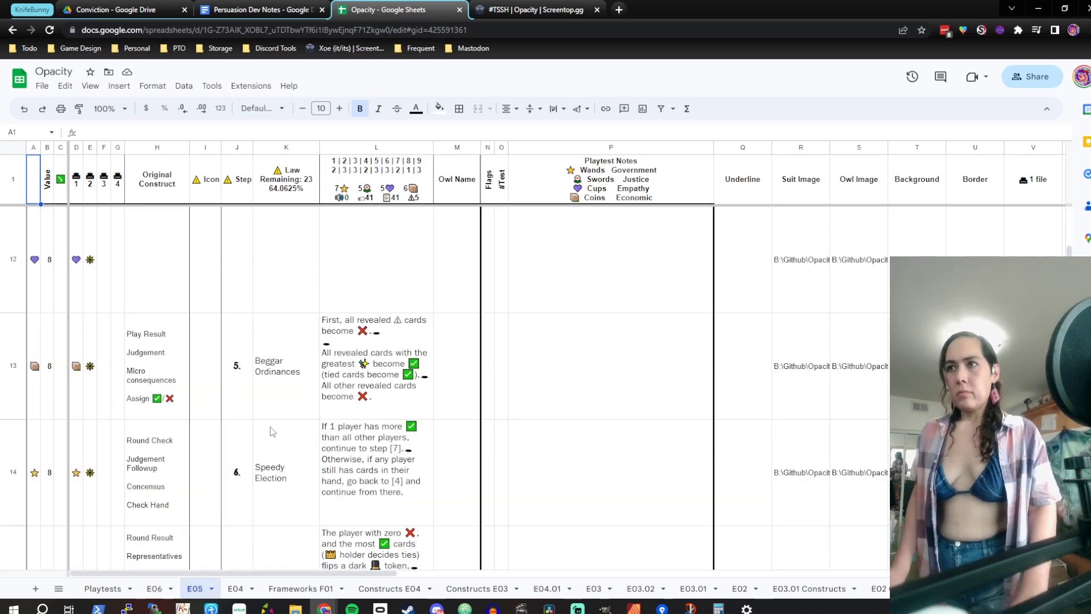
scroll(271, 432, "down", 12)
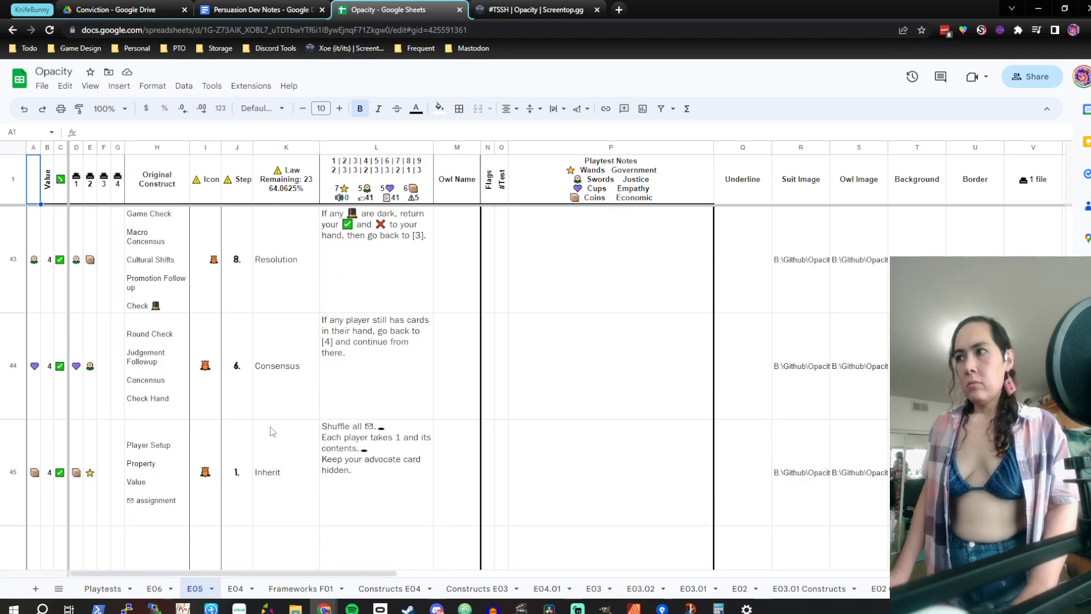
left_click(155, 589)
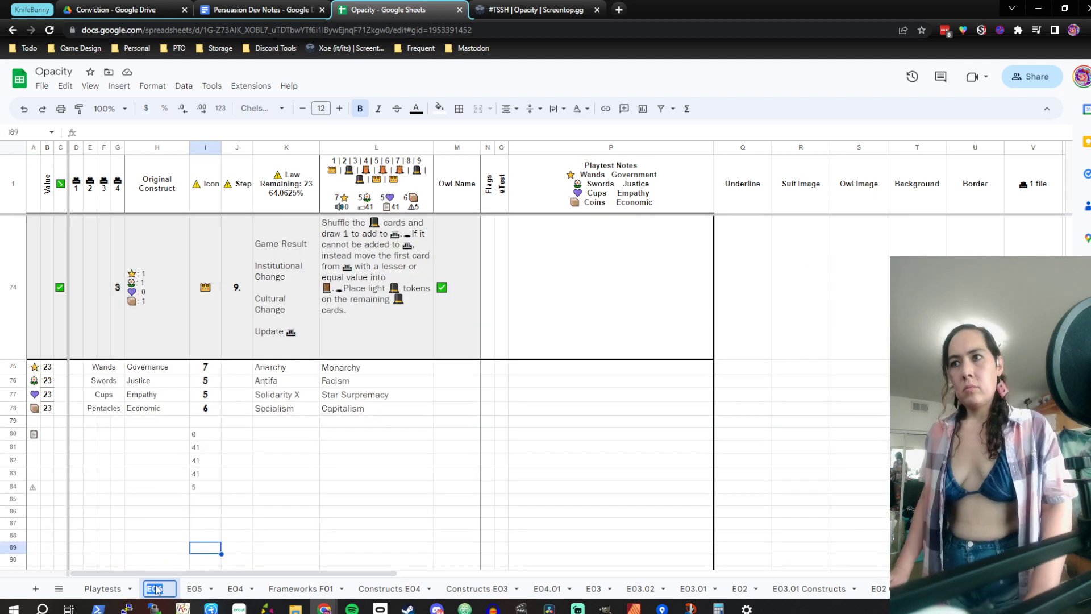
key("Home")
key("Delete")
type("F")
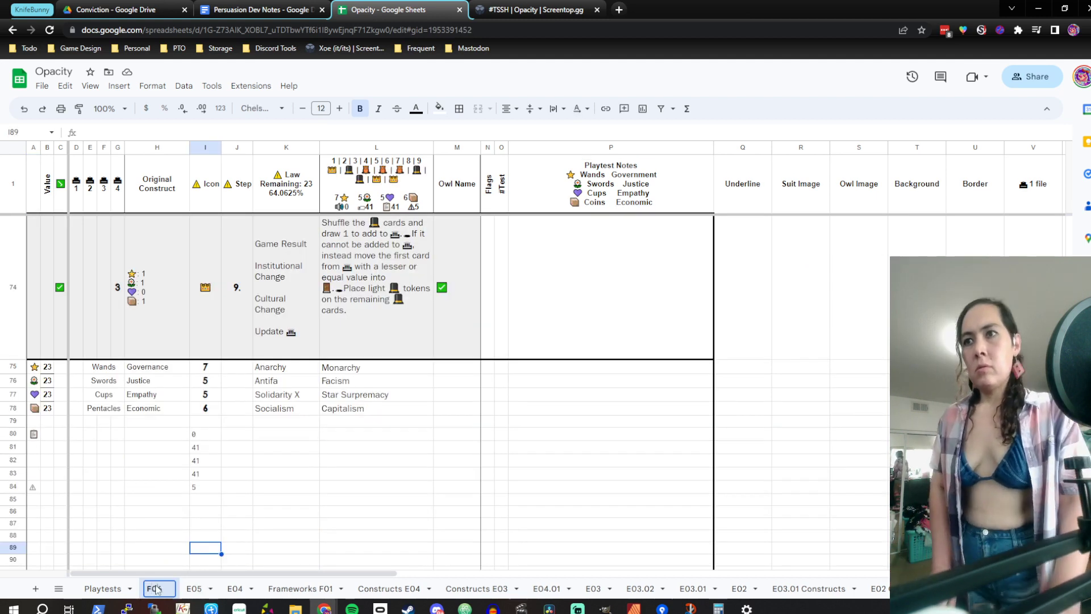
key("End")
key("BackSpace")
type("1")
key("Return")
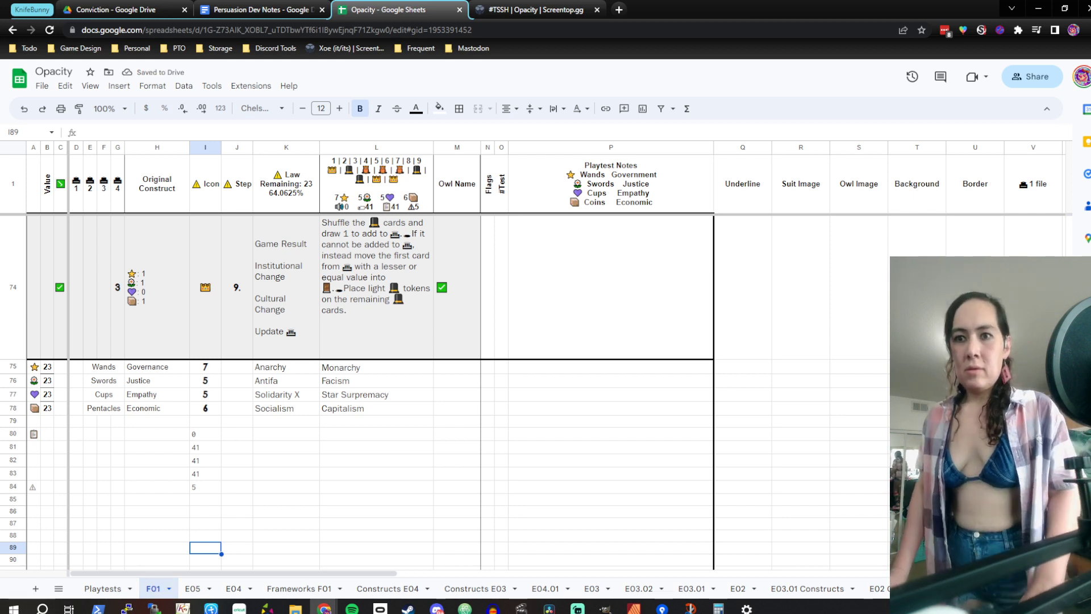
Search the web for "cart life", read the game's summary, and return to the F01 sheet
key("alt+Tab")
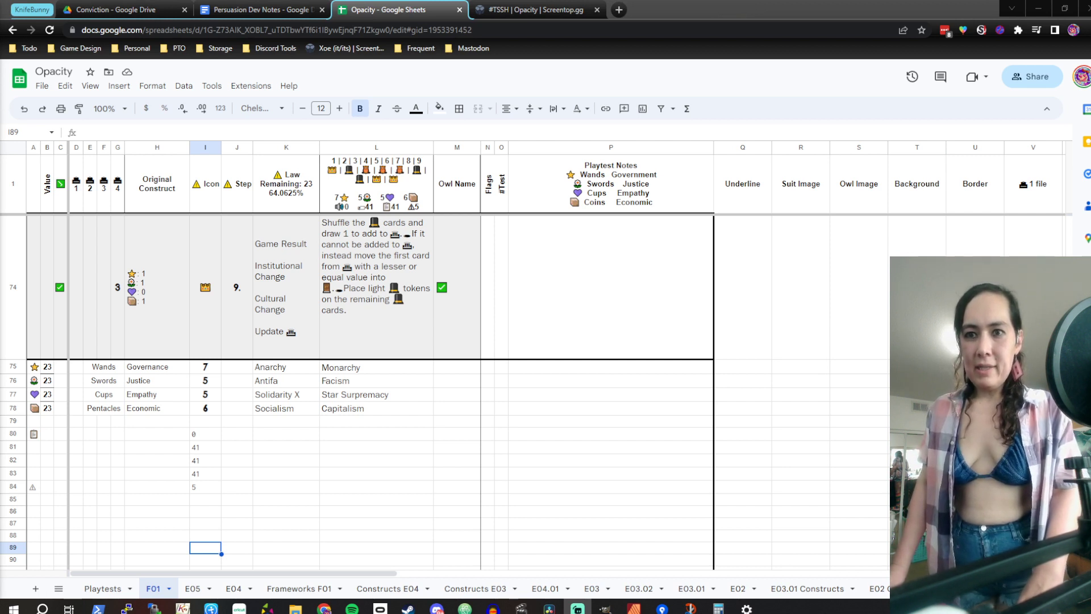
left_click(617, 11)
type("cart life")
key("Return")
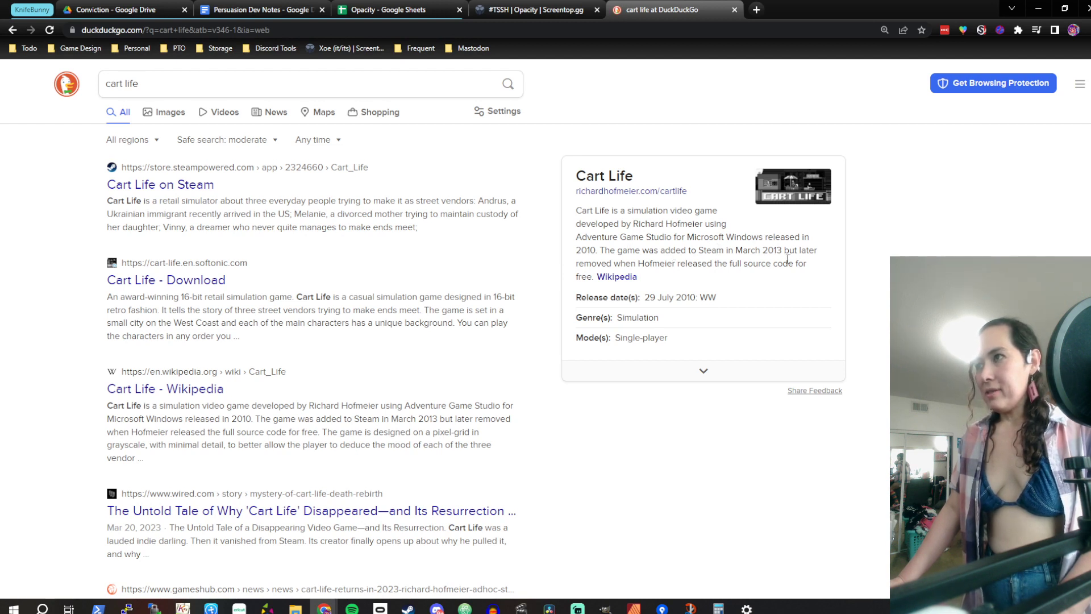
double_click(591, 250)
left_click(591, 250)
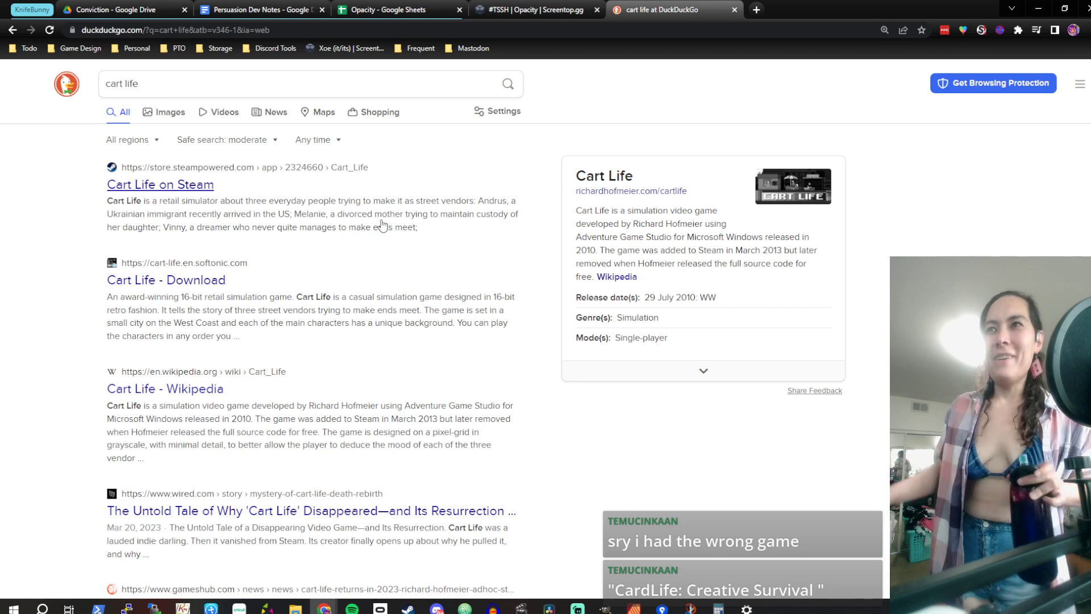
left_click(734, 10)
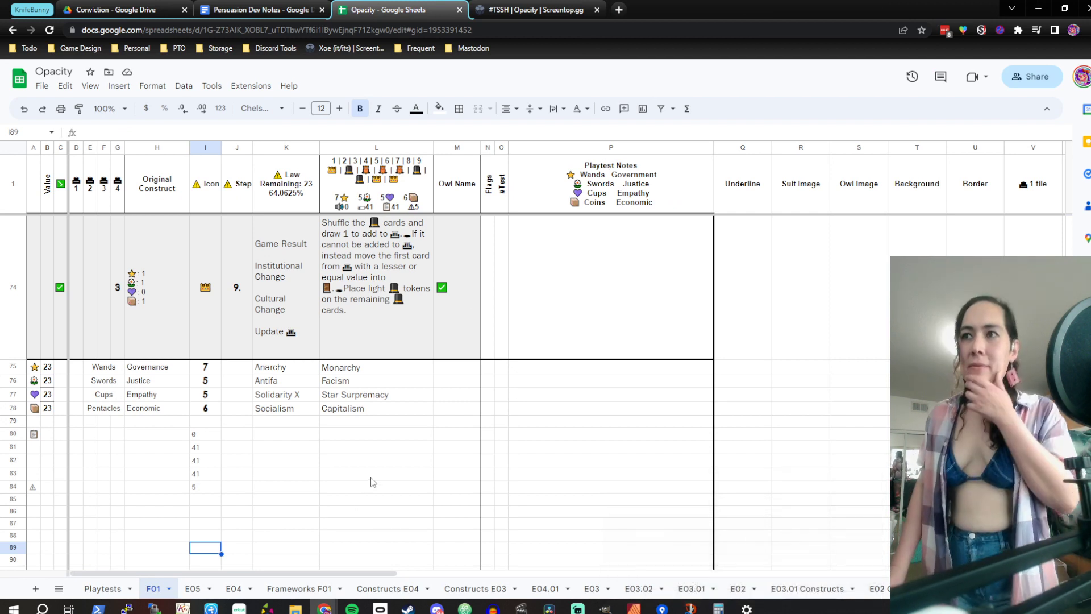
left_click(275, 460)
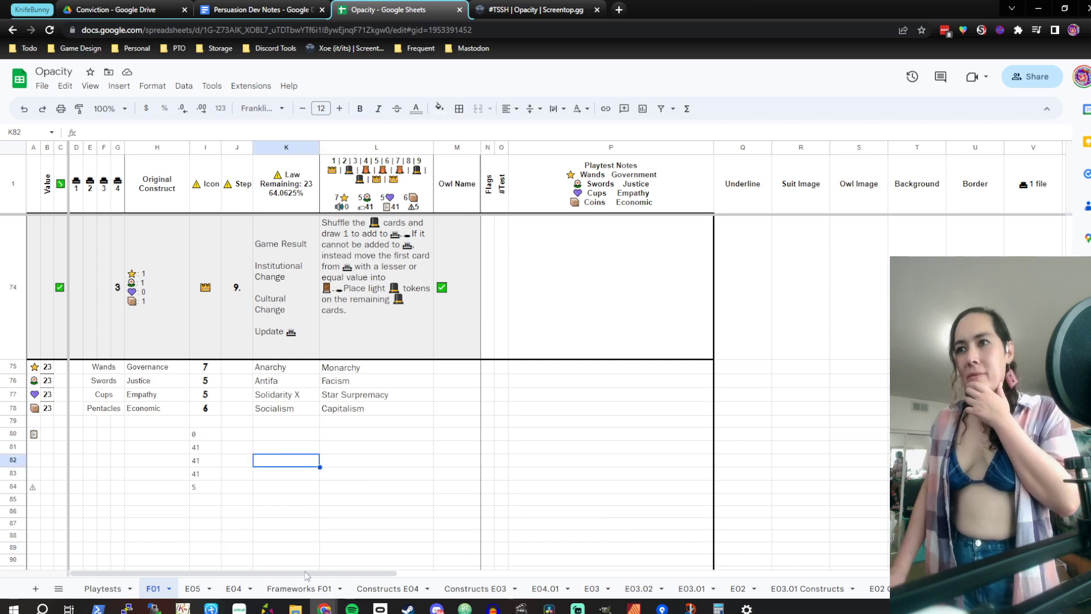
On the Frameworks F01 sheet, clear the old title, setup and law entries from row 2 down to row 16
left_click(301, 589)
left_click(121, 243)
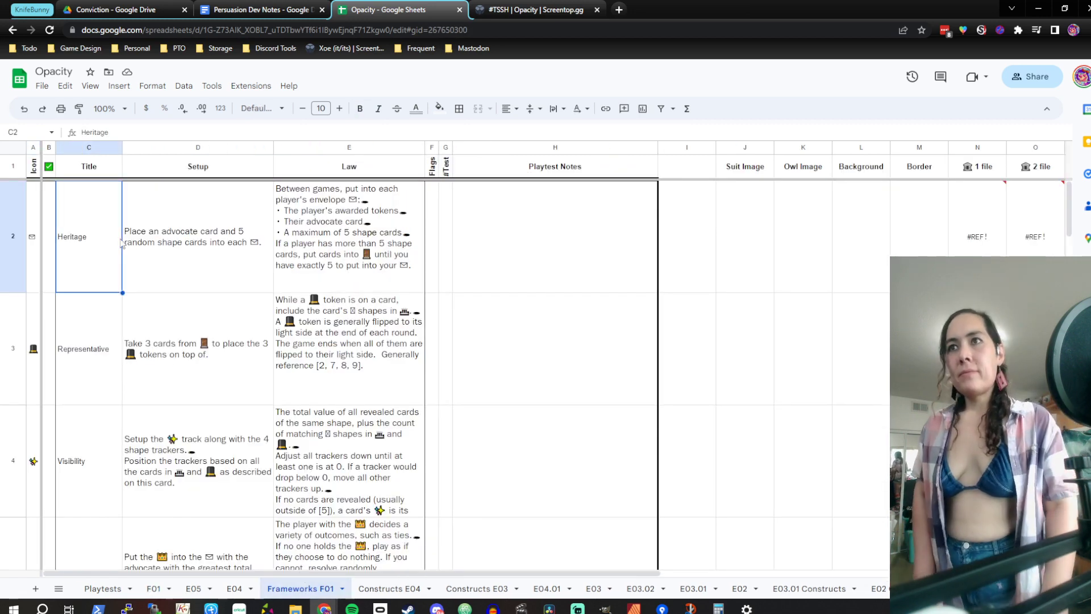
key("Left")
key("Left")
key("Right")
key("Right")
key("Right")
key("Left")
key("Left")
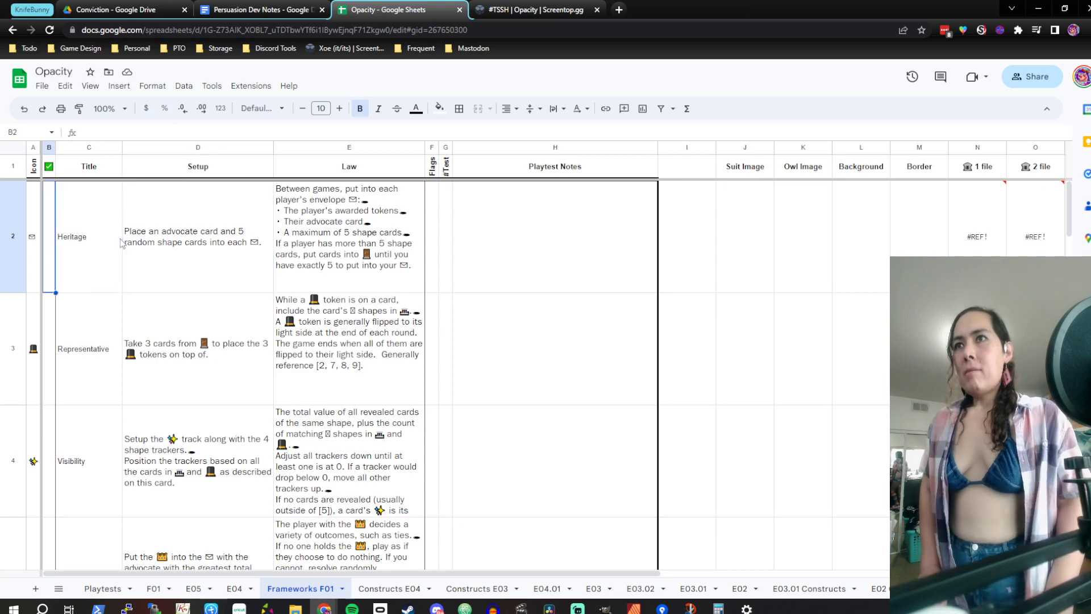
key("Left")
key("Right")
key("Left")
key("Right")
key("Right")
key("Right")
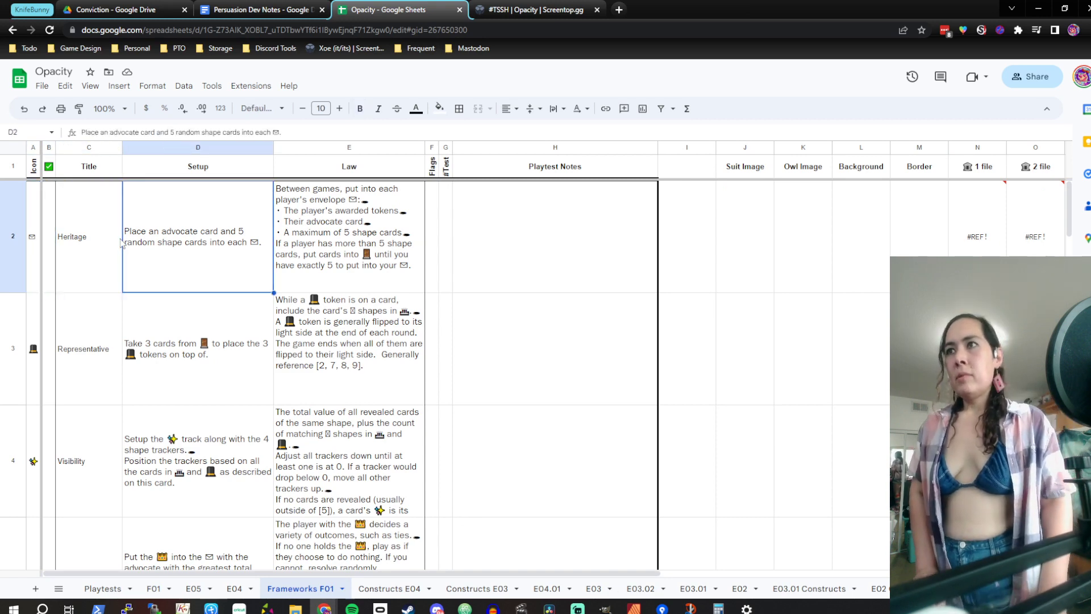
key("shift+Right")
key("shift+Down")
key("shift+Down")
key("shift+Down")
key("shift+Down")
key("shift+Down")
key("shift+Down")
key("shift+Down")
key("shift+Down")
key("shift+Down")
key("shift+Down")
key("shift+Down")
key("shift+Down")
key("shift+Down")
key("shift+Down")
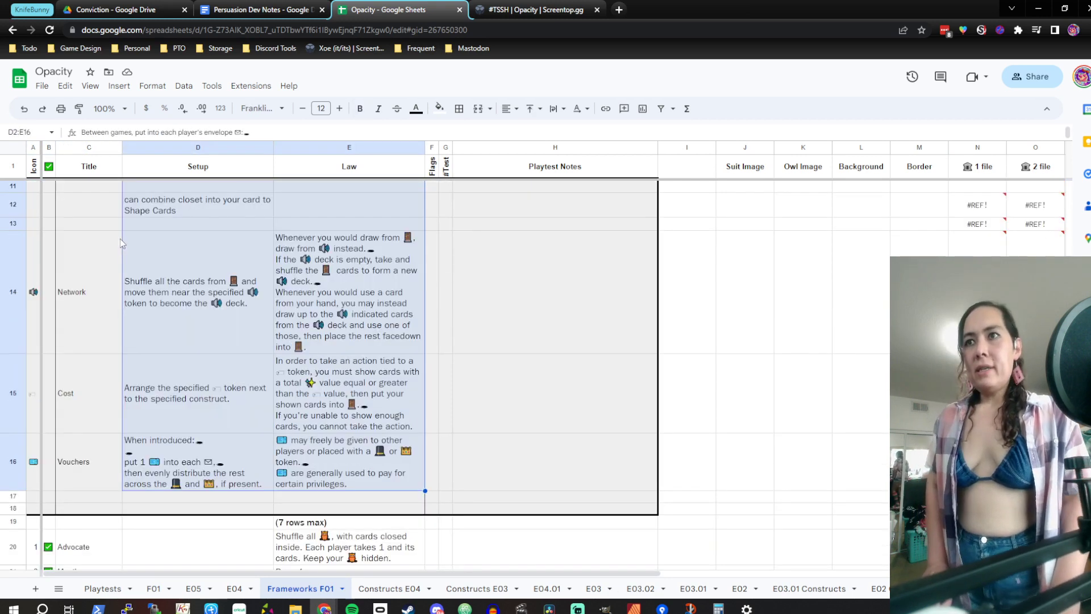
key("Delete")
Clear the old icons from A2 to A10 in the Icon column
key("Left")
key("Left")
key("Left")
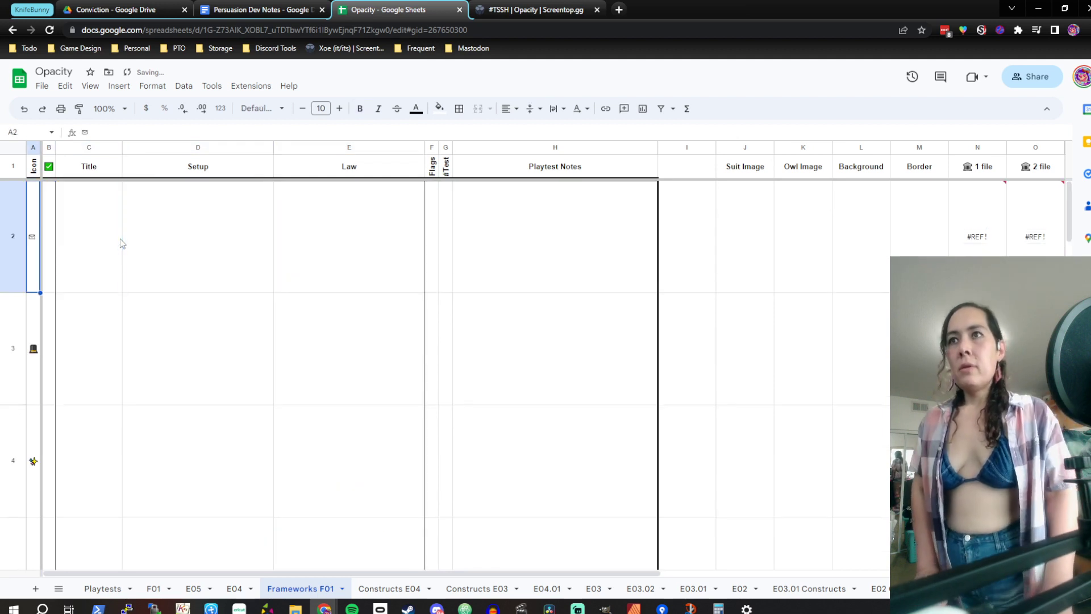
key("shift+Down")
key("shift+Down")
key("shift+Down")
key("shift+Down")
key("shift+Down")
key("shift+Down")
key("shift+Down")
key("shift+Down")
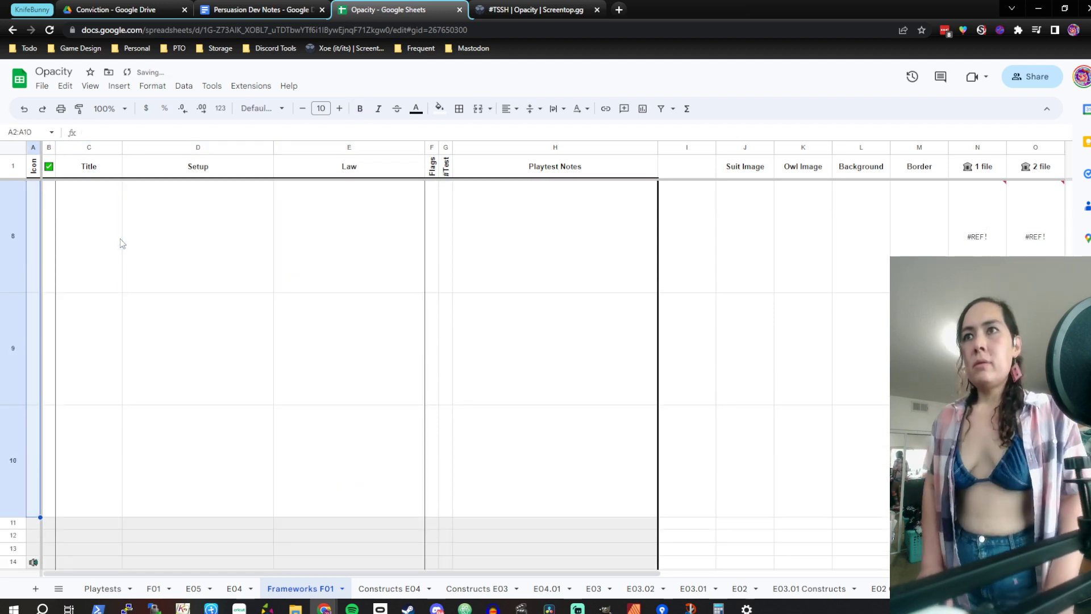
key("shift+Up")
key("shift+Up")
key("shift+Up")
key("shift+Up")
key("shift+Up")
key("shift+Up")
key("shift+Up")
key("shift+Up")
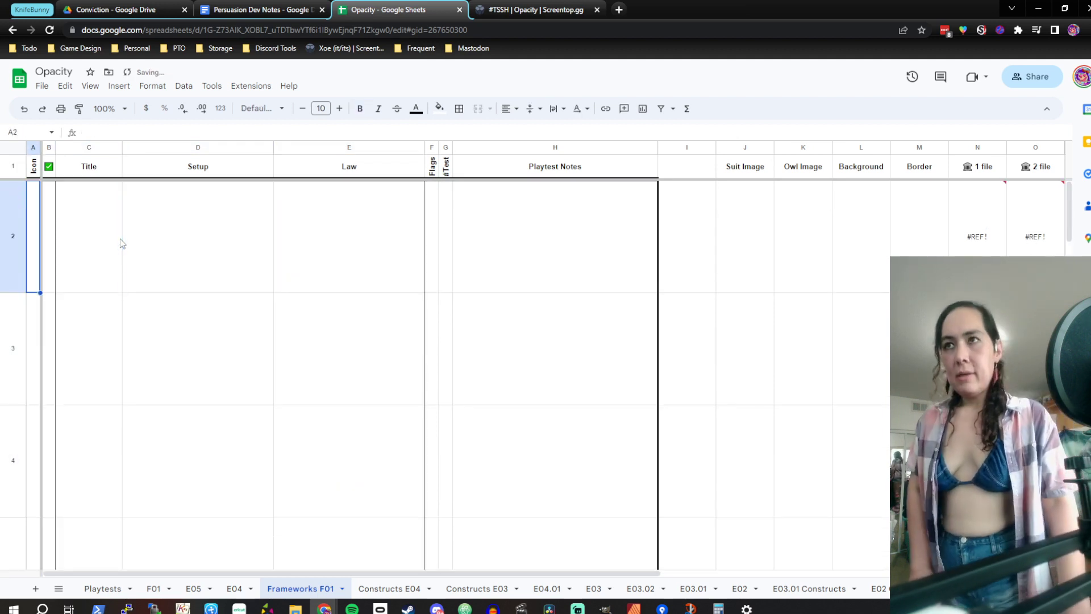
key("Return")
type("☀")
key("Up")
key("Down")
key("Return")
key("Return")
key("Up")
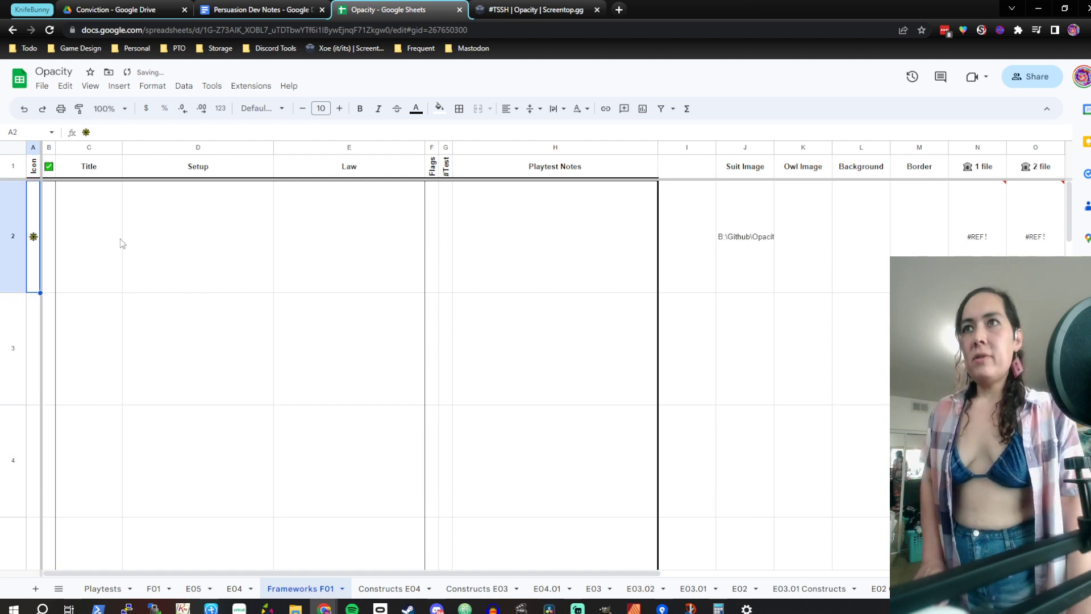
Enter a run of candidate icon characters in A2, ending with the brown hat icon
type("🎩🏰")
key("BackSpace")
key("BackSpace")
type("🎩🛳")
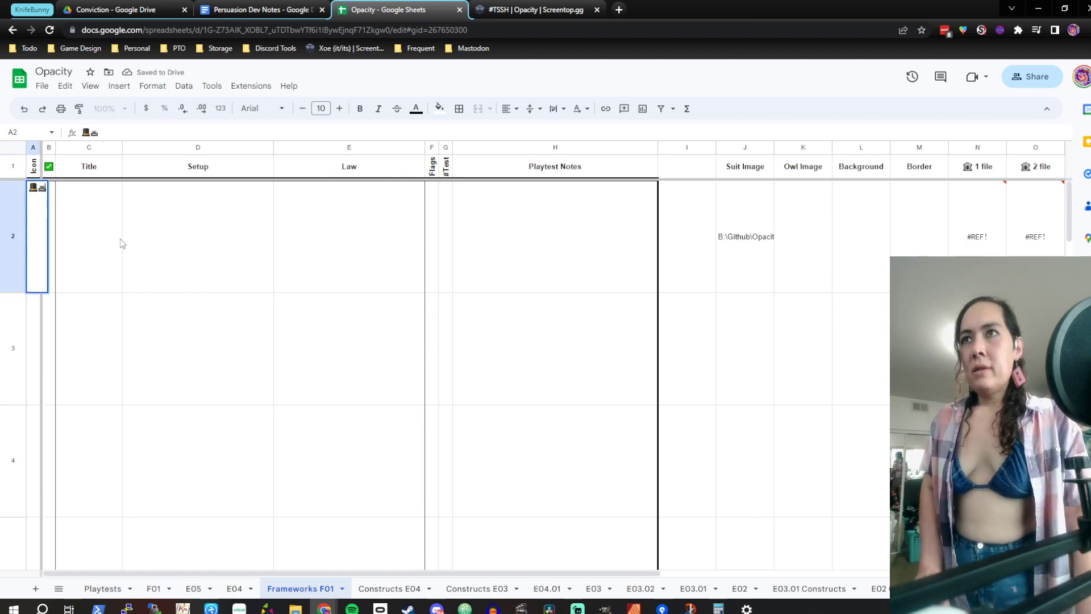
type("▫▫✉➖✅➖🛳")
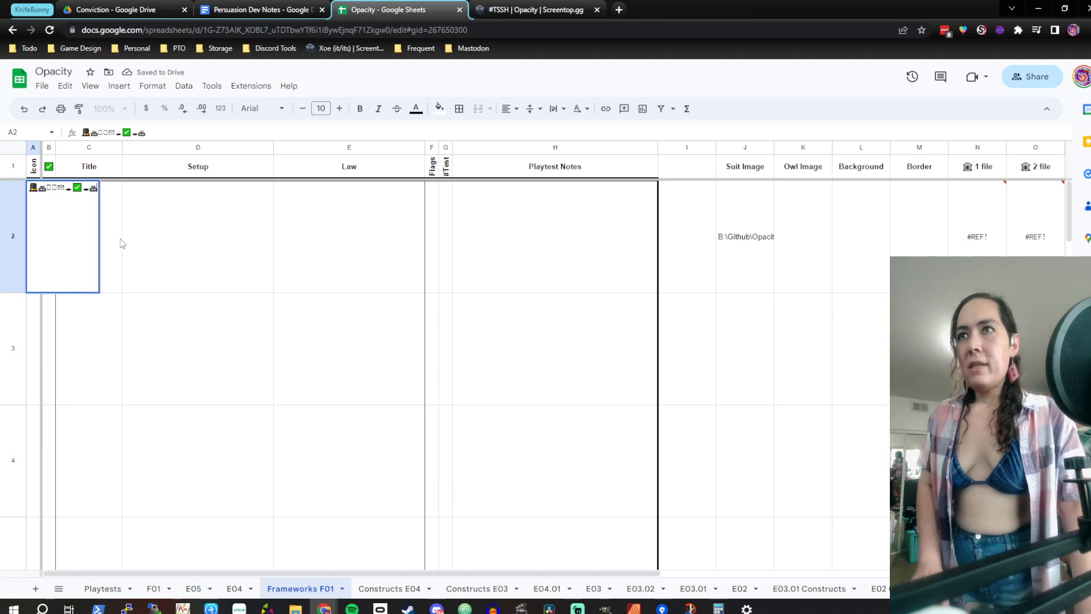
type("✨👑⚠✱🕊😨😍🎙✱⚠")
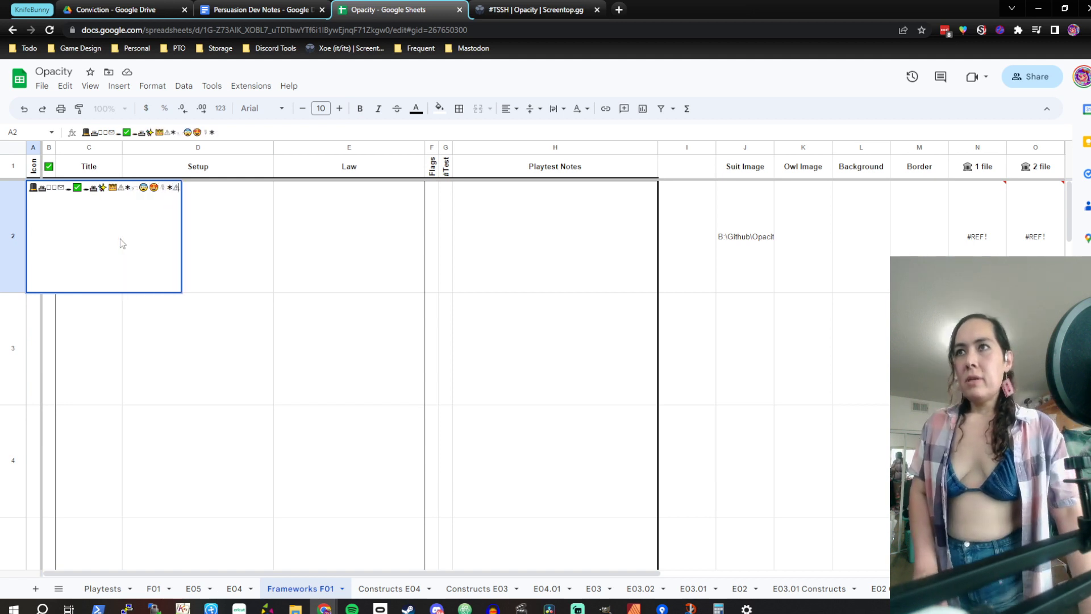
key("BackSpace")
type("🎩✨👑☀🛳☀🚪▯🧸✉")
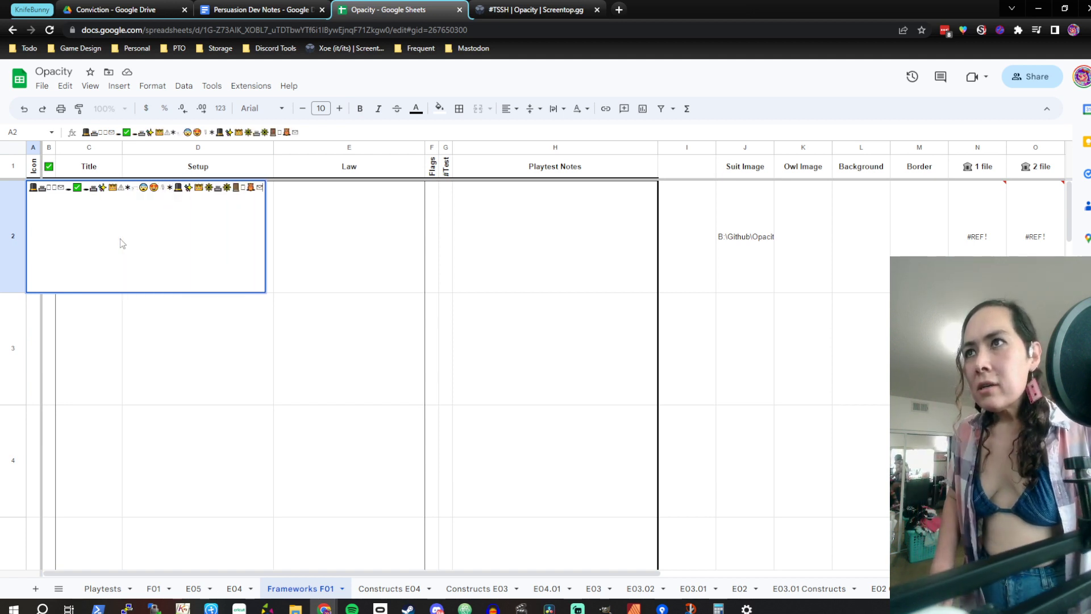
key("BackSpace")
key("Return")
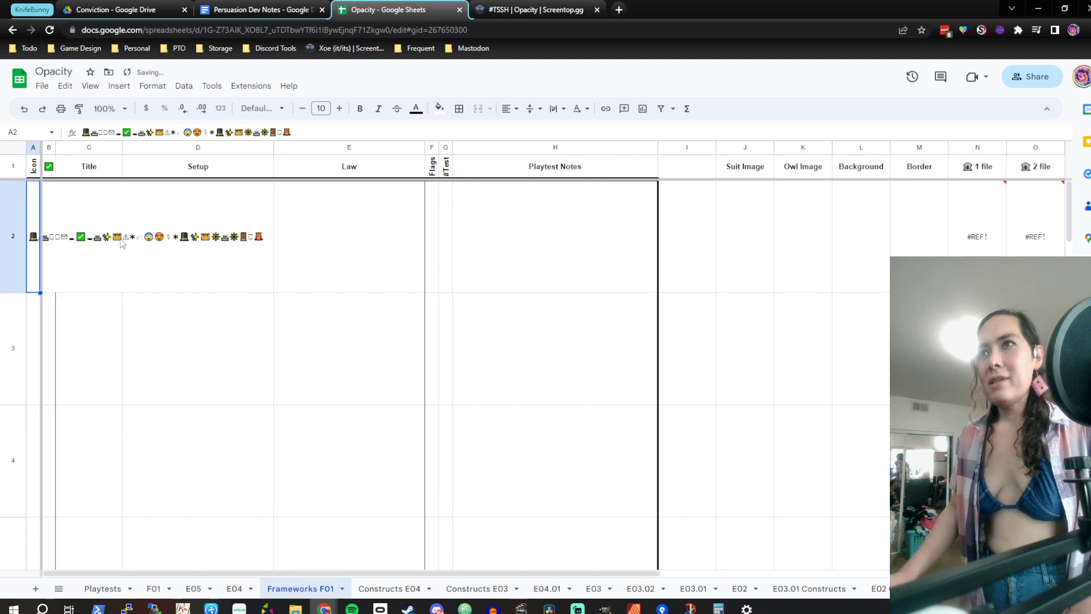
Reduce the icon in A2 to the brown hat alone and title the row Elections
left_click(287, 132)
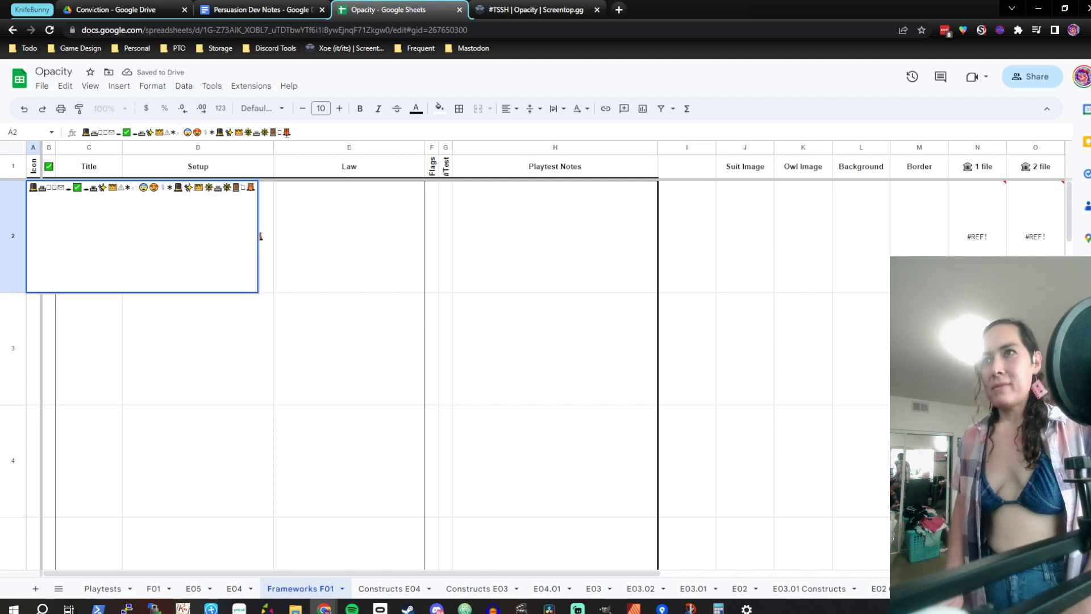
key("Return")
key("Up")
key("Right")
key("Right")
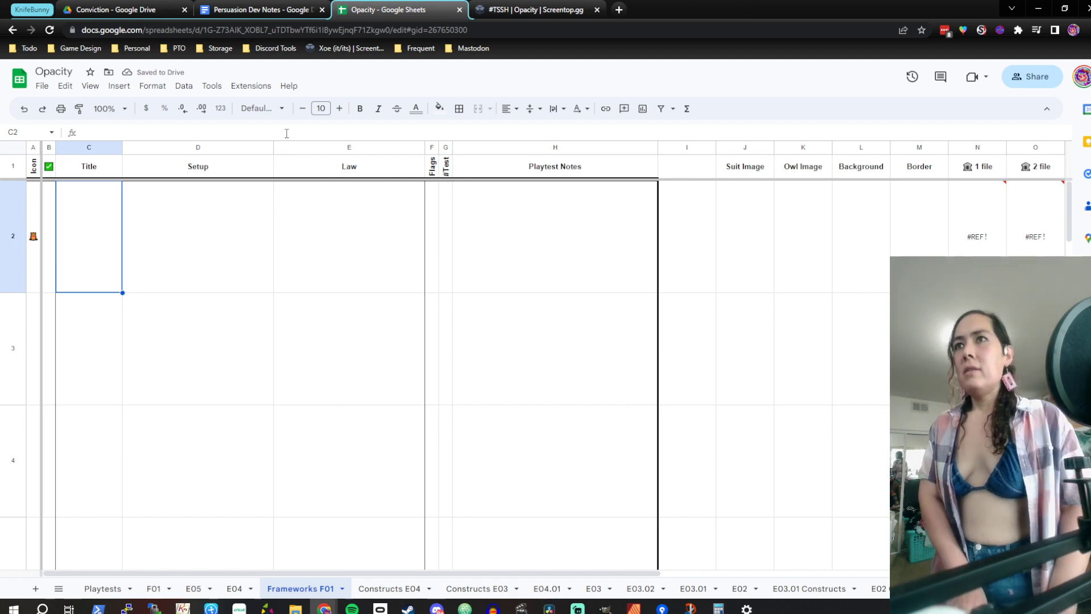
type("Elections")
key("Tab")
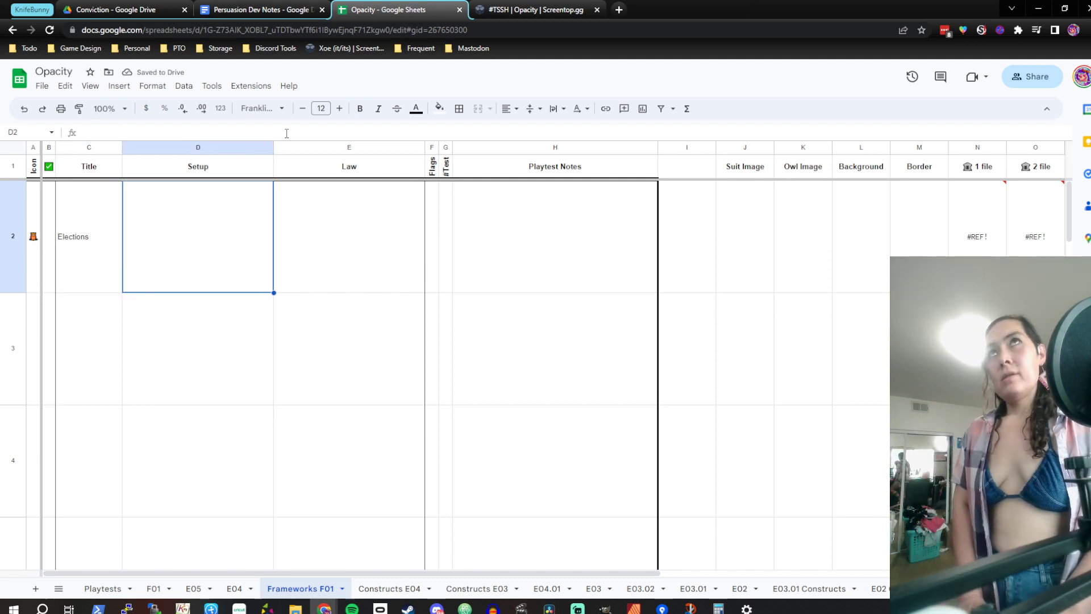
type("Each")
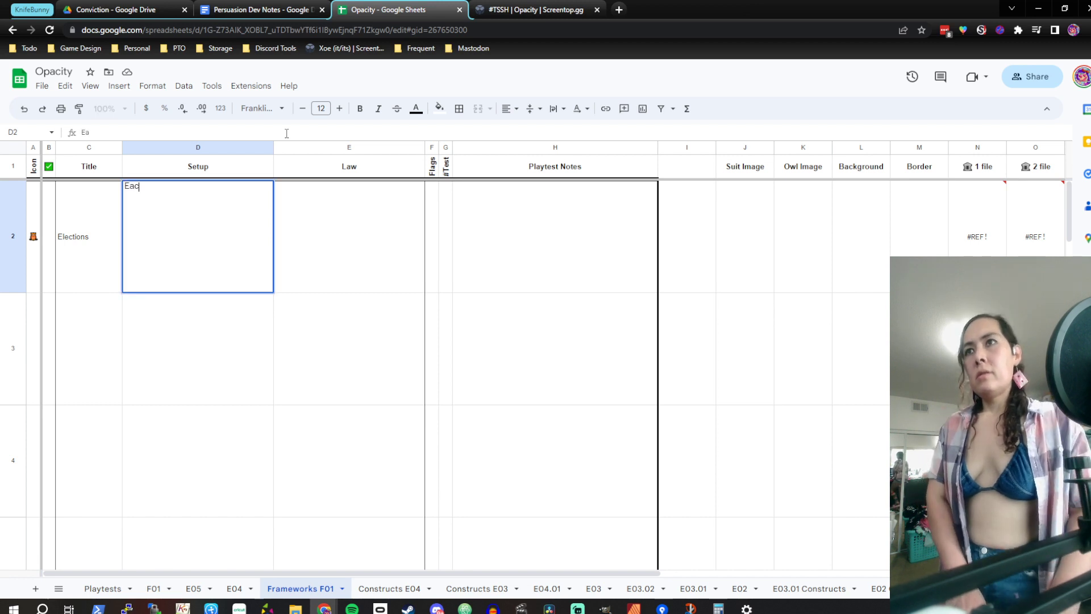
key("BackSpace")
key("BackSpace")
key("BackSpace")
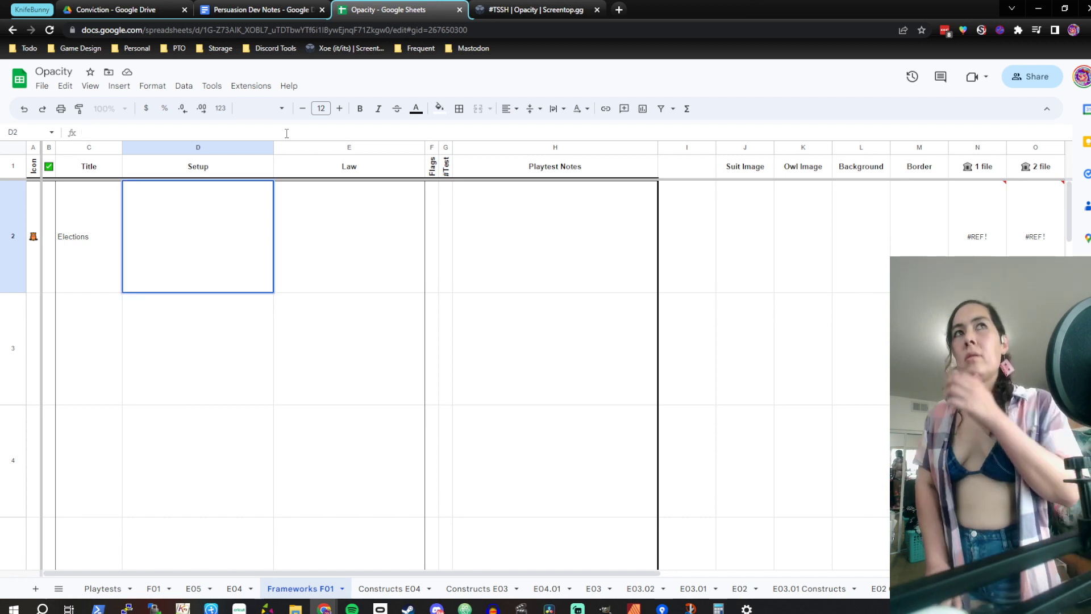
key("Escape")
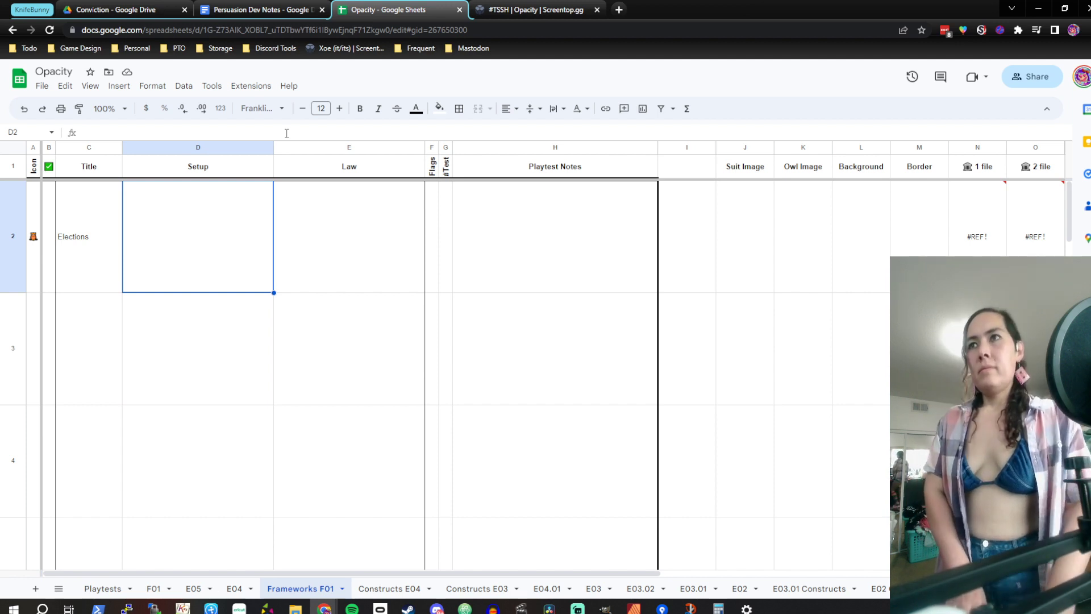
type("Get ah")
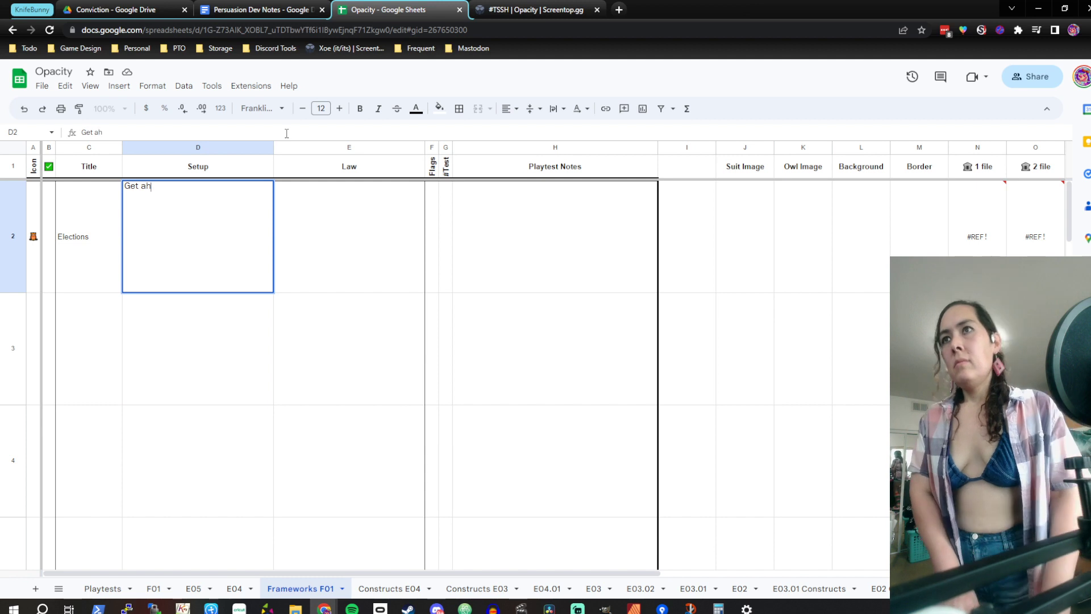
key("BackSpace")
key("BackSpace")
key("BackSpace")
key("BackSpace")
key("BackSpace")
key("BackSpace")
Try wording the Elections setup as "Tricks play out by getting a hand of cards, and playing them one at a time"
type("Trick")
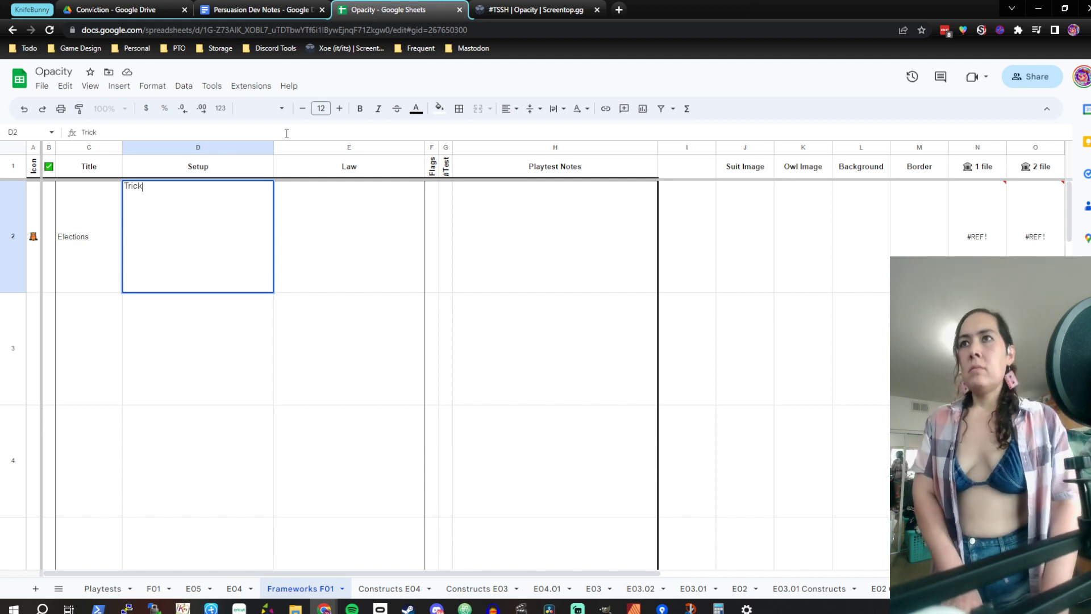
type("s play out by")
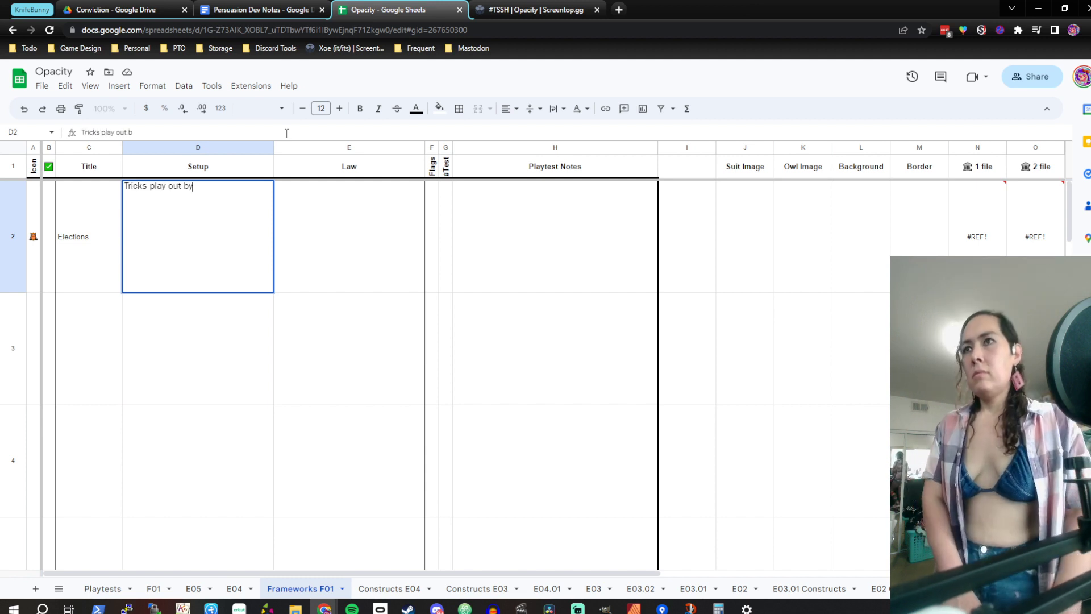
type(" getting a")
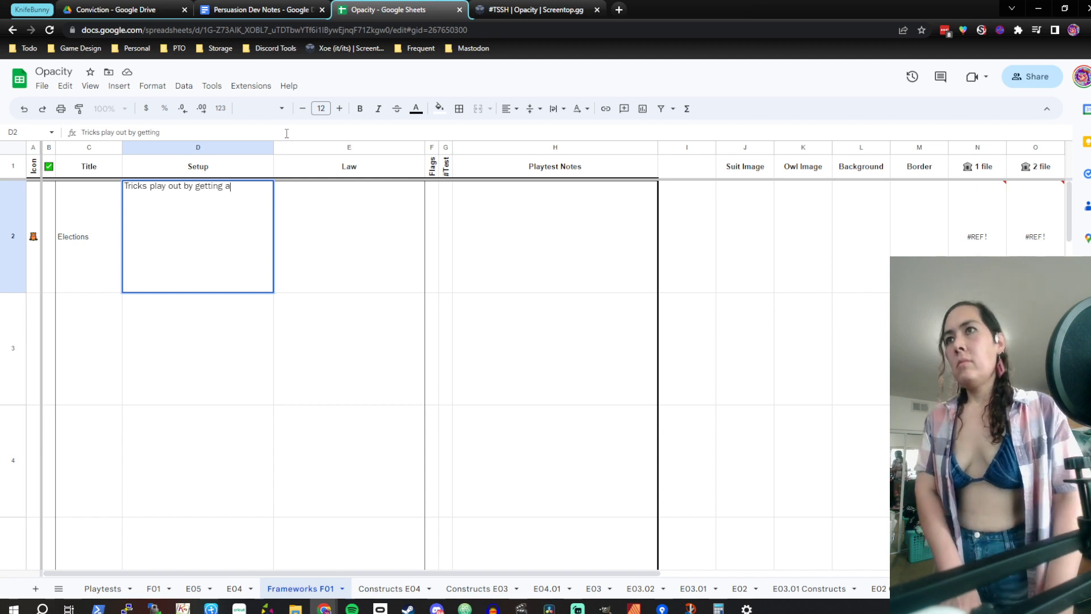
type(" hand of cards, and pla")
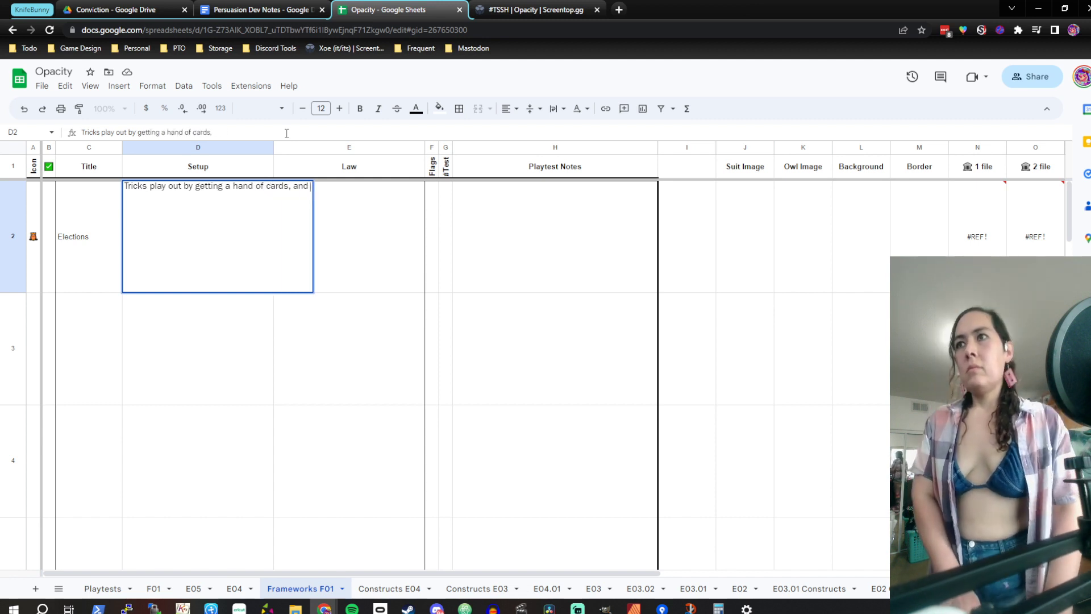
key("BackSpace")
key("BackSpace")
key("BackSpace")
key("BackSpace")
key("BackSpace")
key("BackSpace")
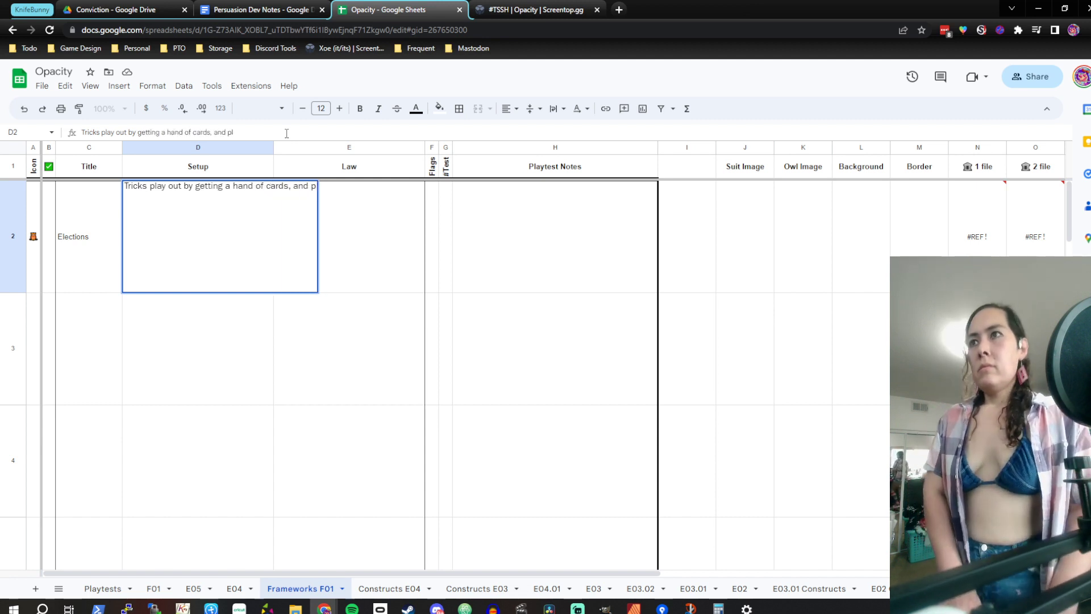
type("nd p")
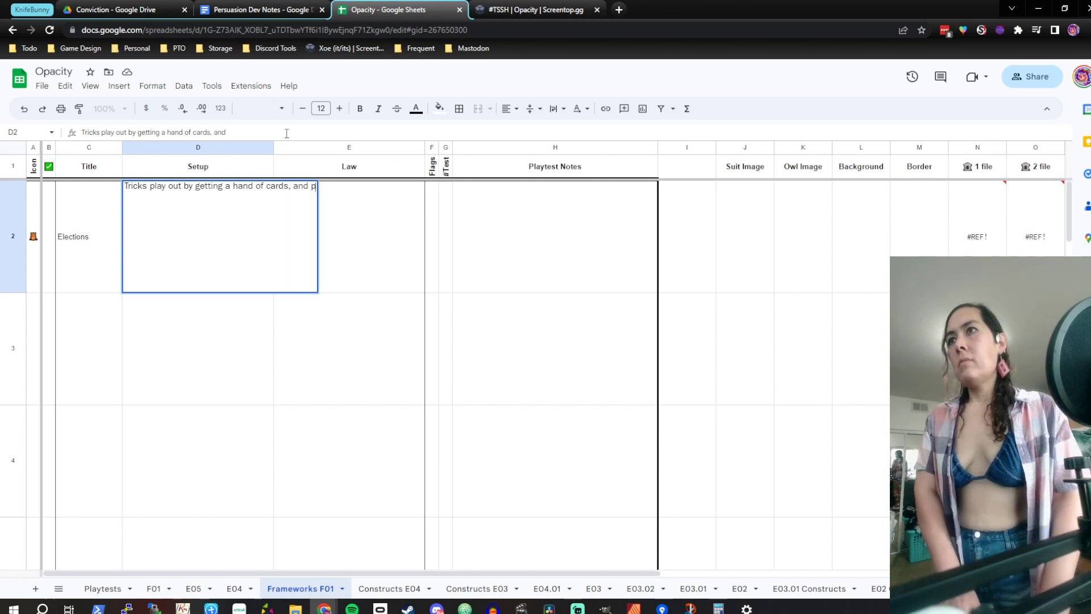
type("laying them ")
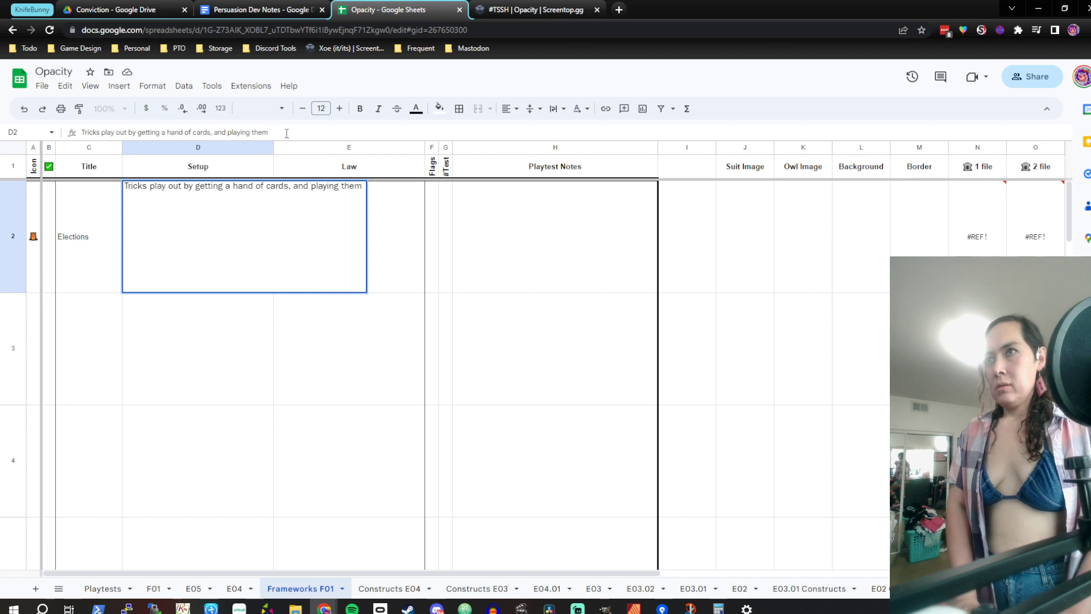
type("one at")
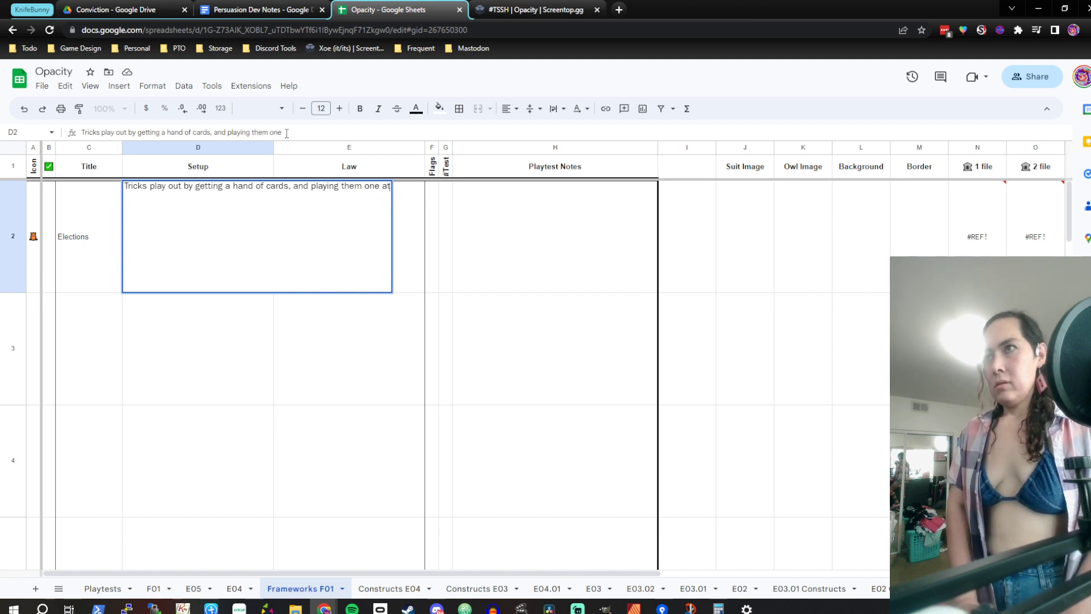
type(" a time")
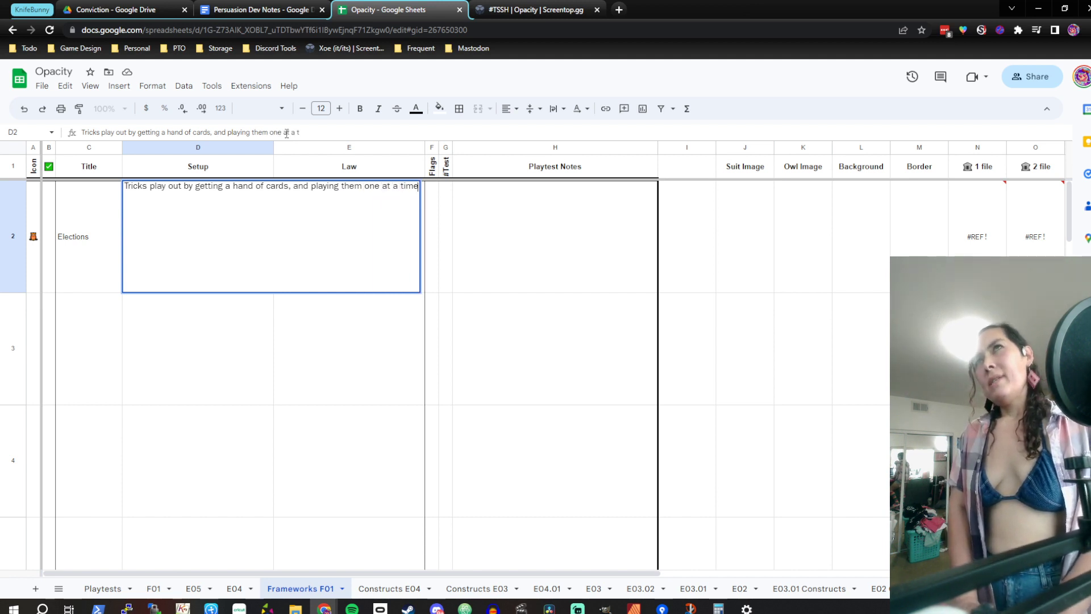
key("BackSpace")
key("BackSpace")
key("BackSpace")
key("BackSpace")
key("BackSpace")
key("BackSpace")
key("BackSpace")
key("BackSpace")
key("BackSpace")
key("BackSpace")
key("BackSpace")
key("BackSpace")
key("BackSpace")
key("BackSpace")
key("BackSpace")
key("BackSpace")
key("BackSpace")
key("BackSpace")
key("BackSpace")
key("BackSpace")
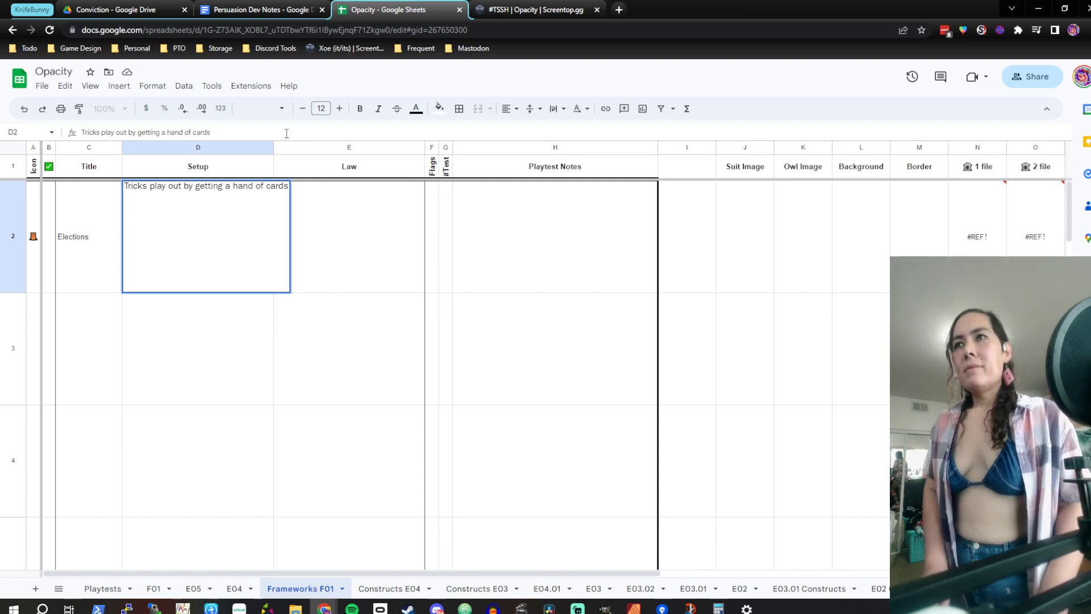
Set the Elections row's setup text to "Setup: Get hand of cards."
key("ctrl+a")
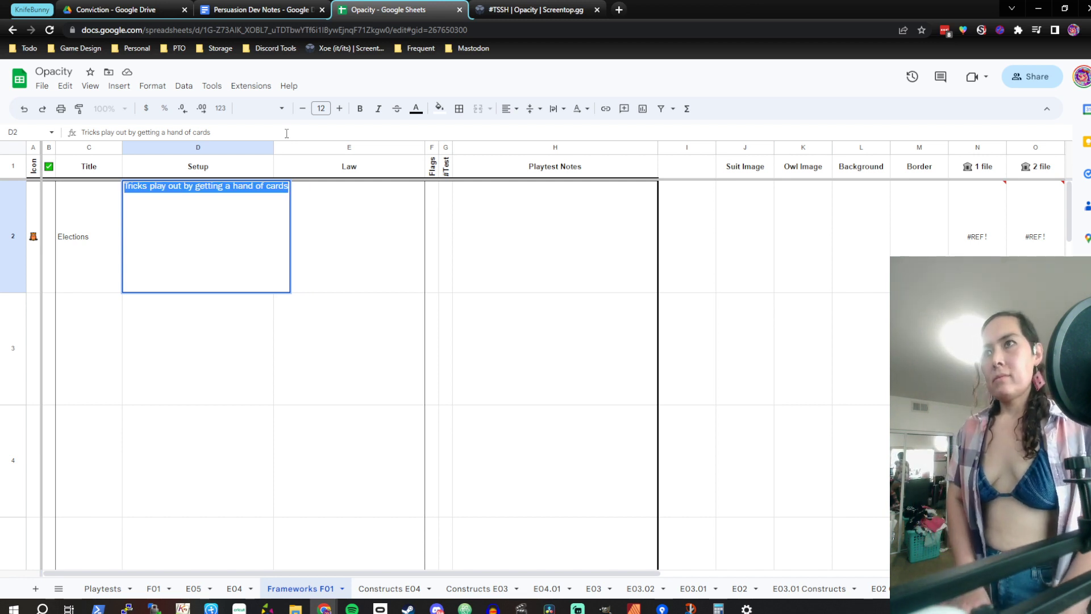
type("Setup")
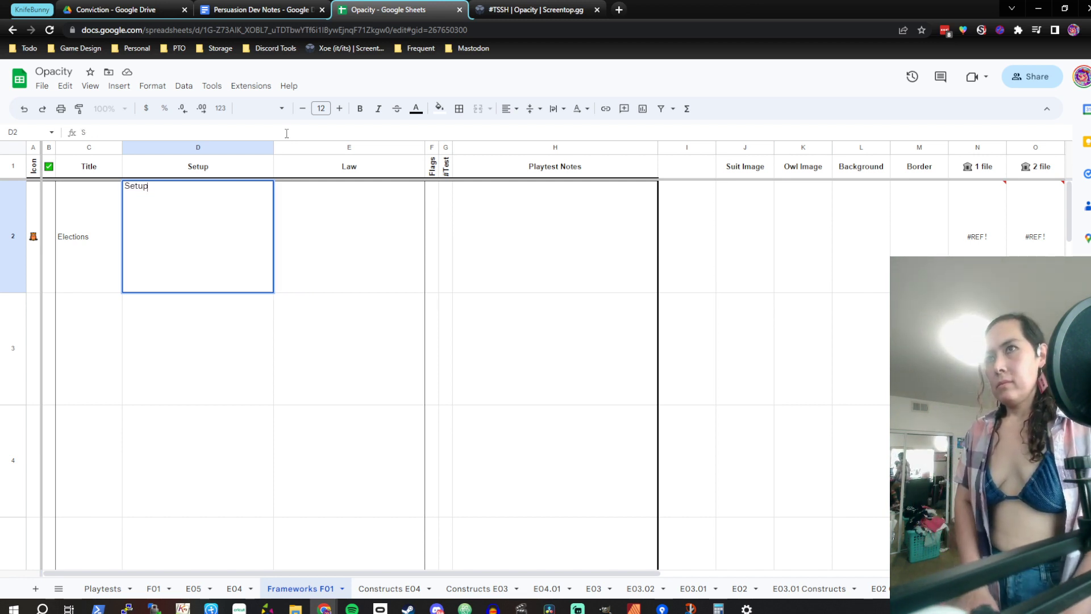
type(": G")
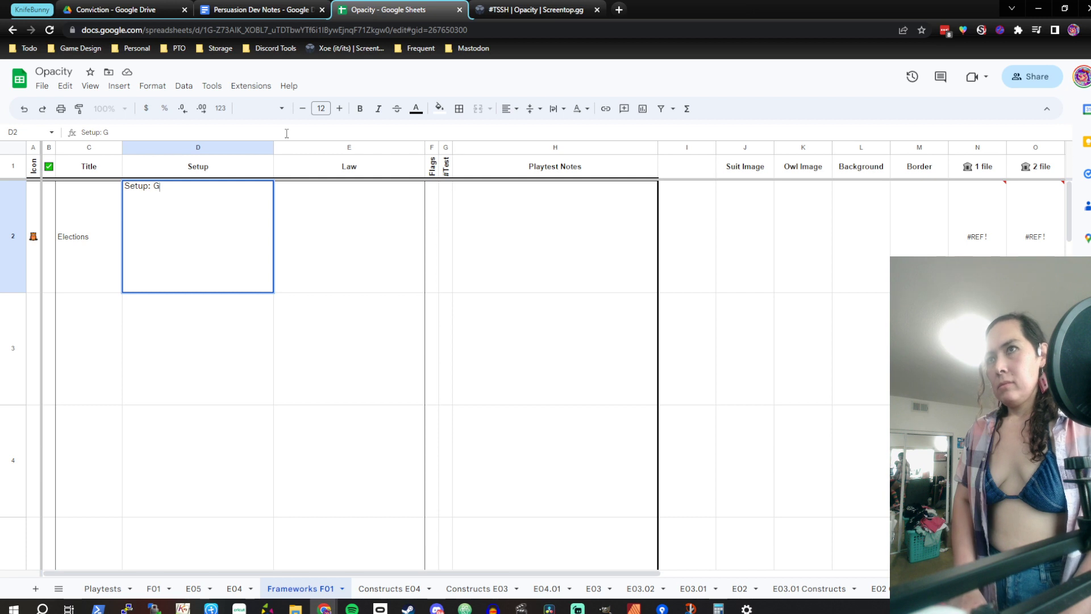
type("et hand of cards.")
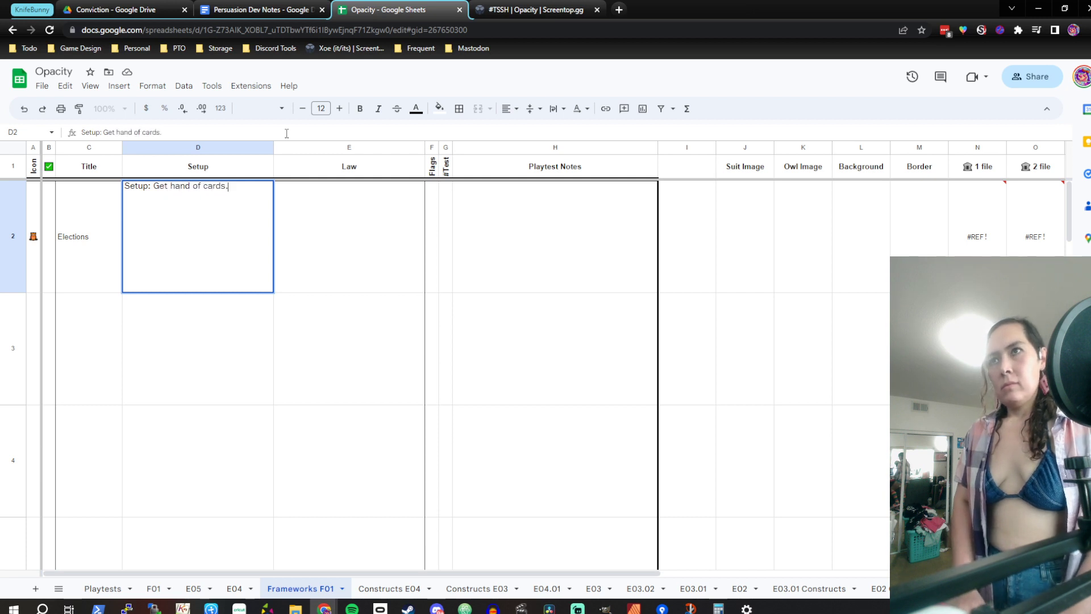
key("Return")
left_click(234, 201)
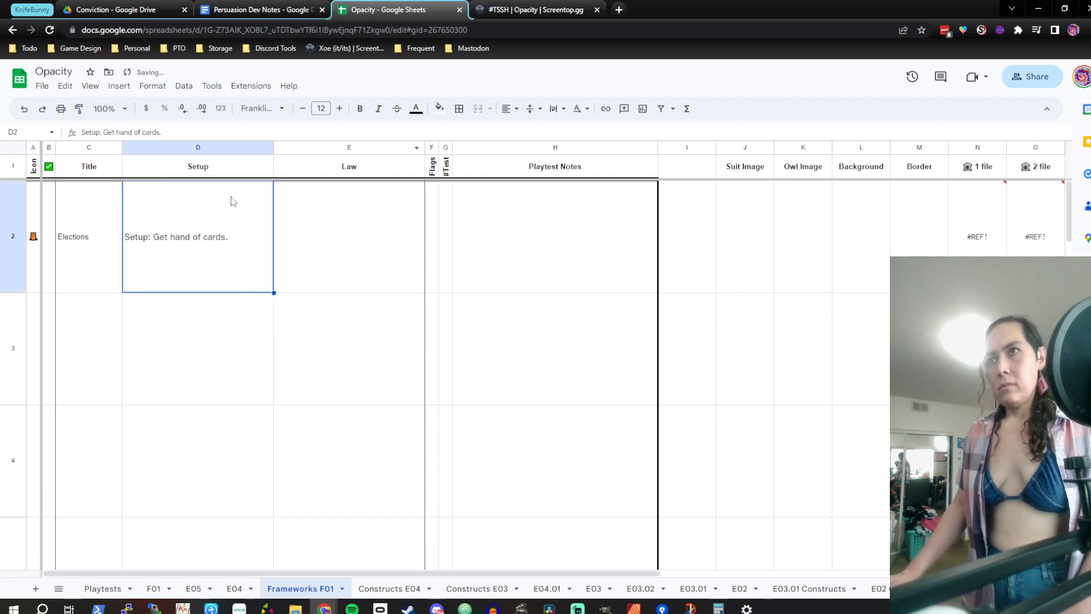
Add a second line to the Elections row's setup text reading "Play: Present card(s)."
key("Return")
key("alt+Return")
type("Play")
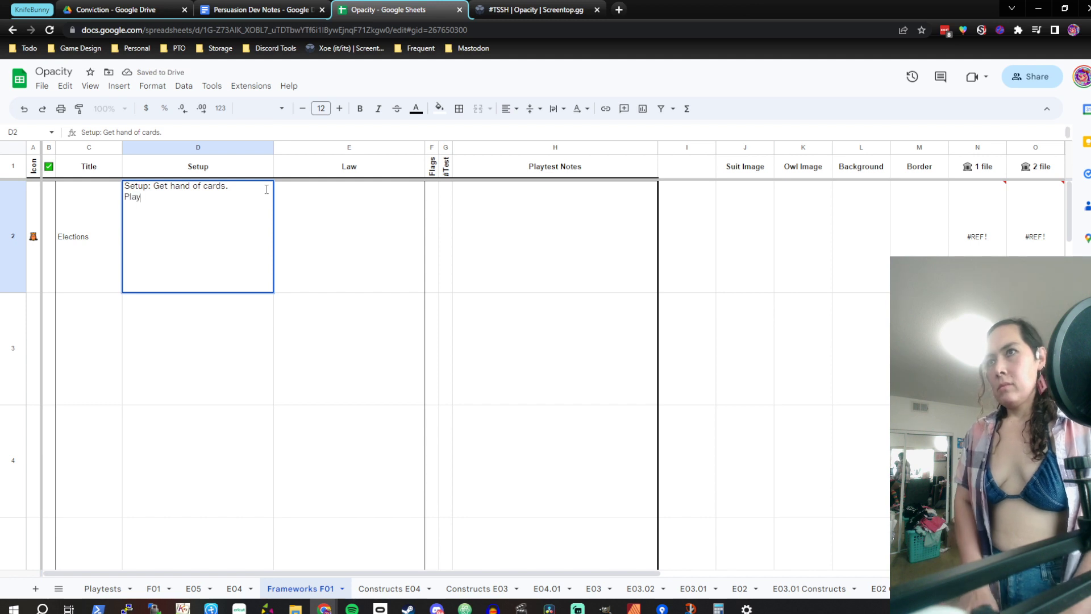
type(": ")
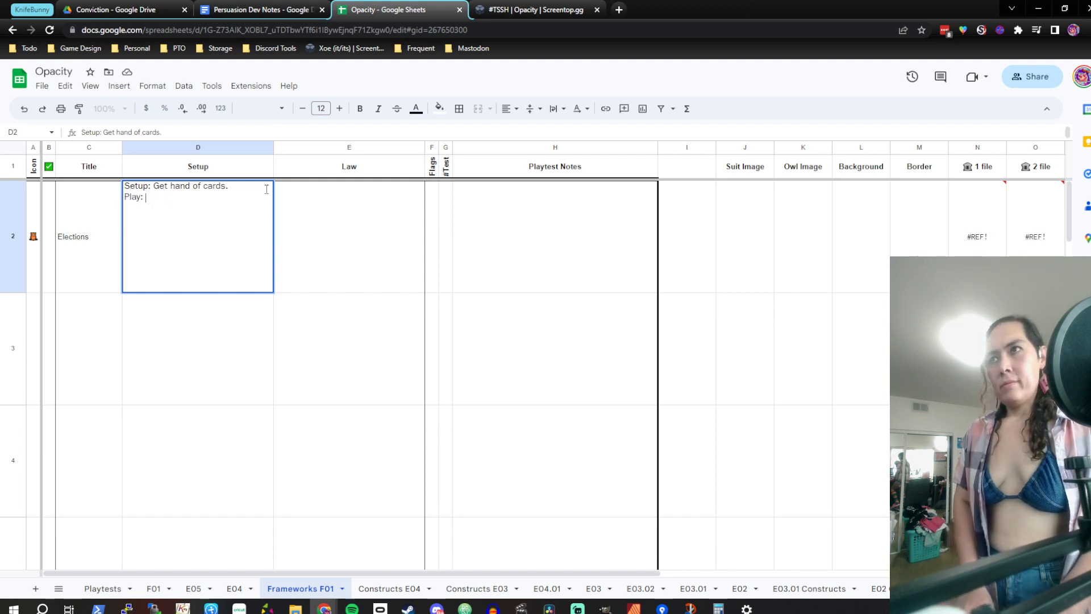
type("Set cPresent")
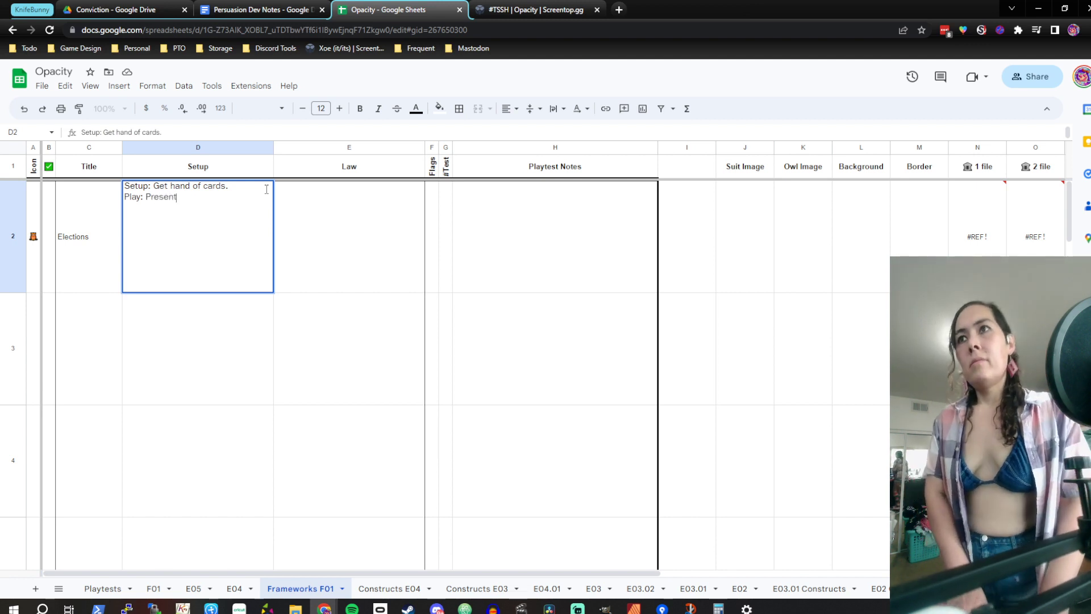
type(" cards")
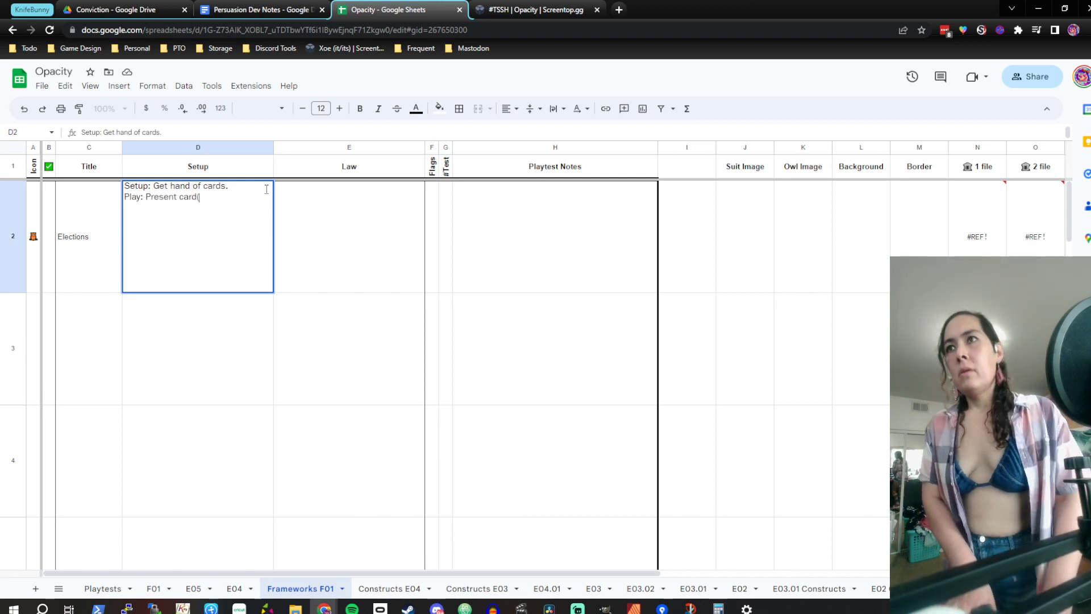
type("s).")
key("alt+Return")
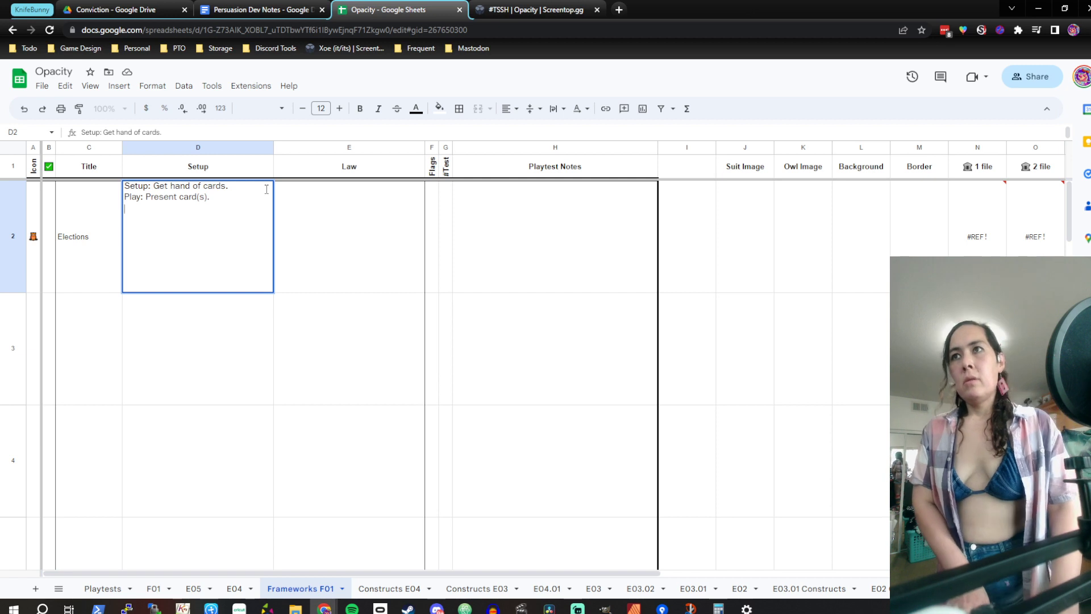
Add a third line to the Elections setup text reading "Resolve: ❌✅ card(s)." and leave a blank line below it
type("Res")
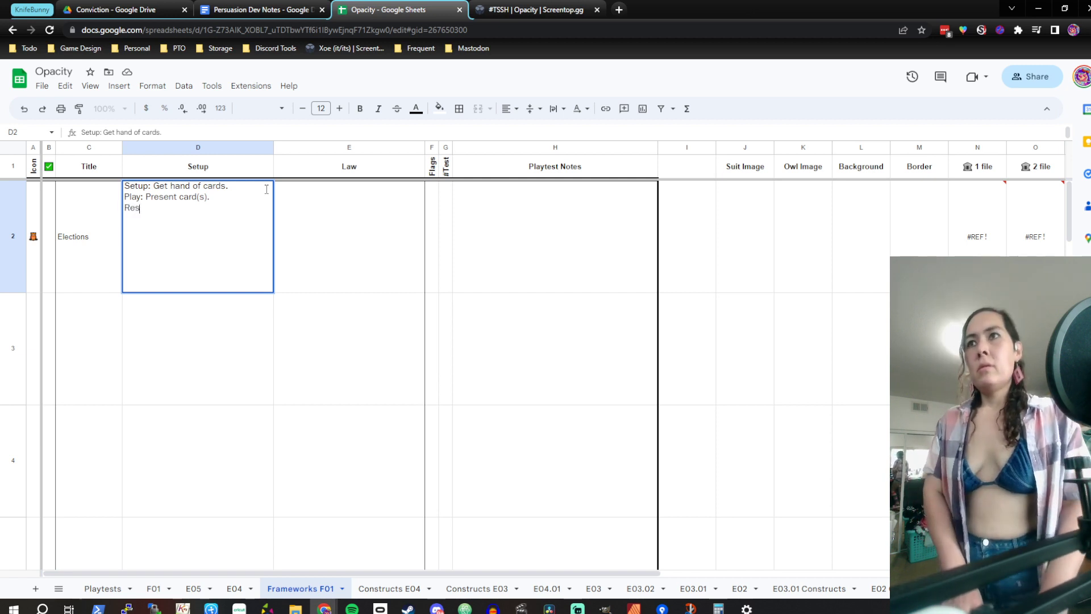
type("olve: ")
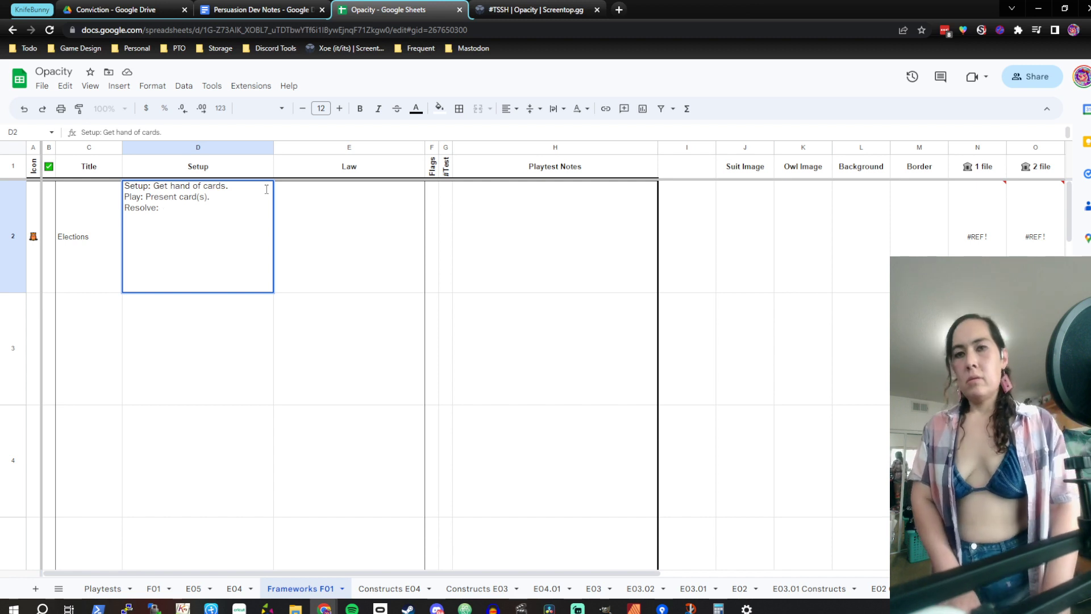
type("✖")
key("BackSpace")
type("🦉")
key("BackSpace")
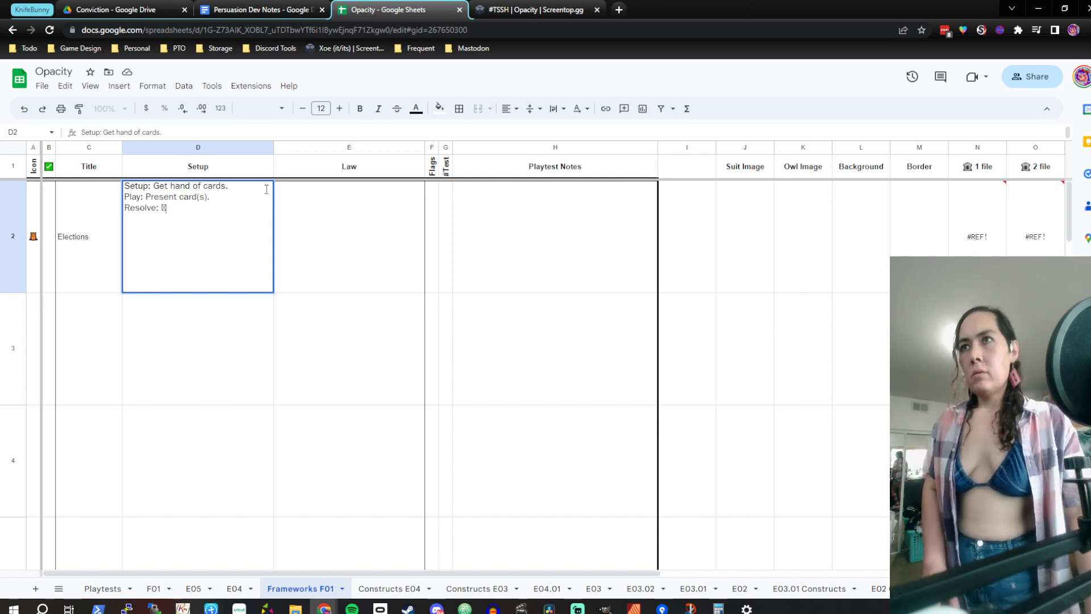
type("❌✅ car")
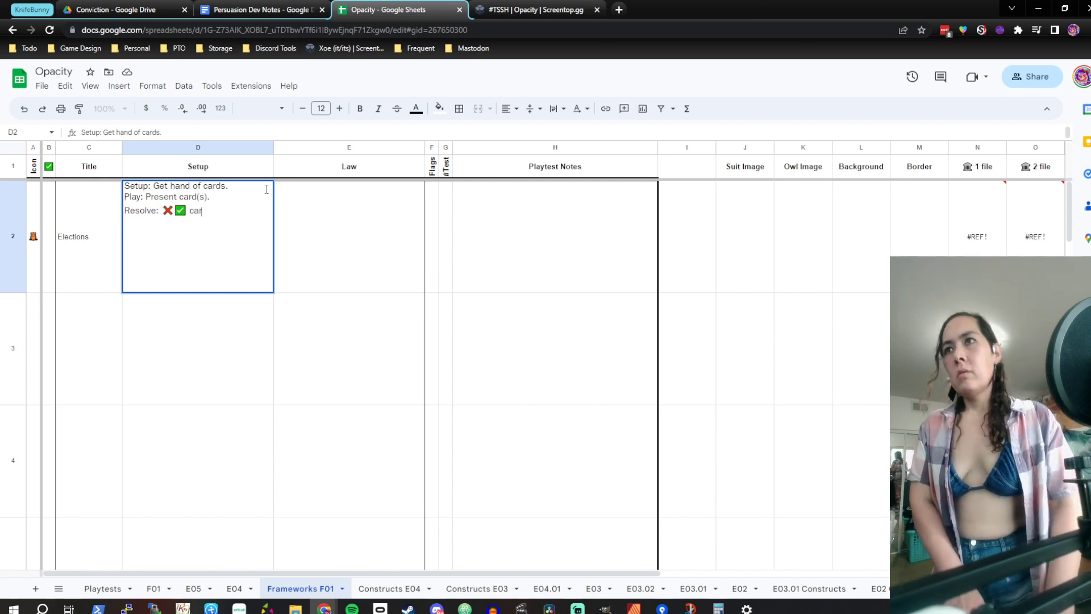
type("ds(s")
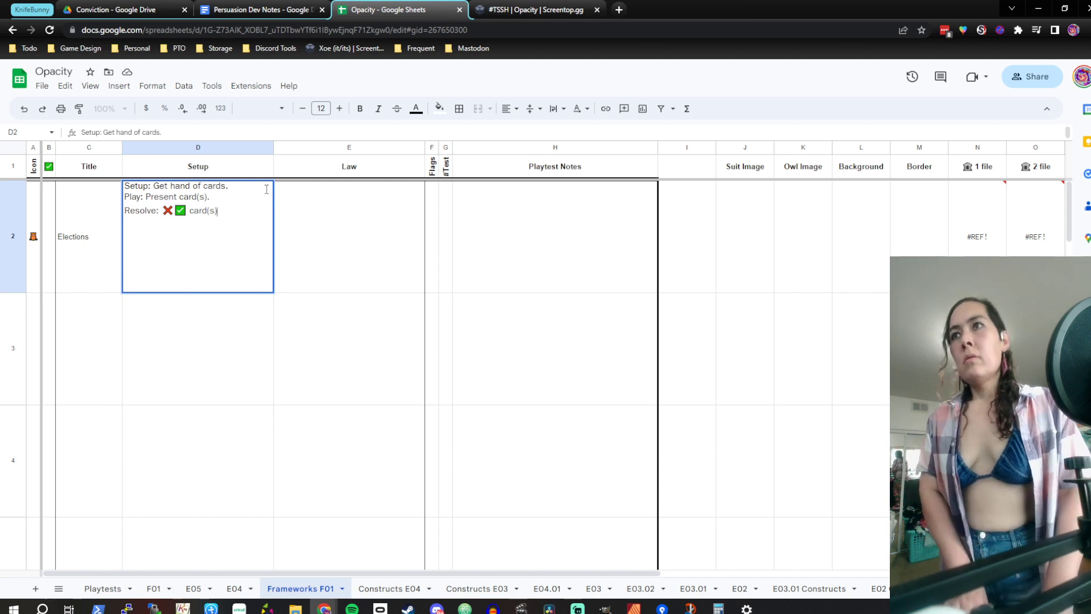
type(").")
key("ctrl+Return")
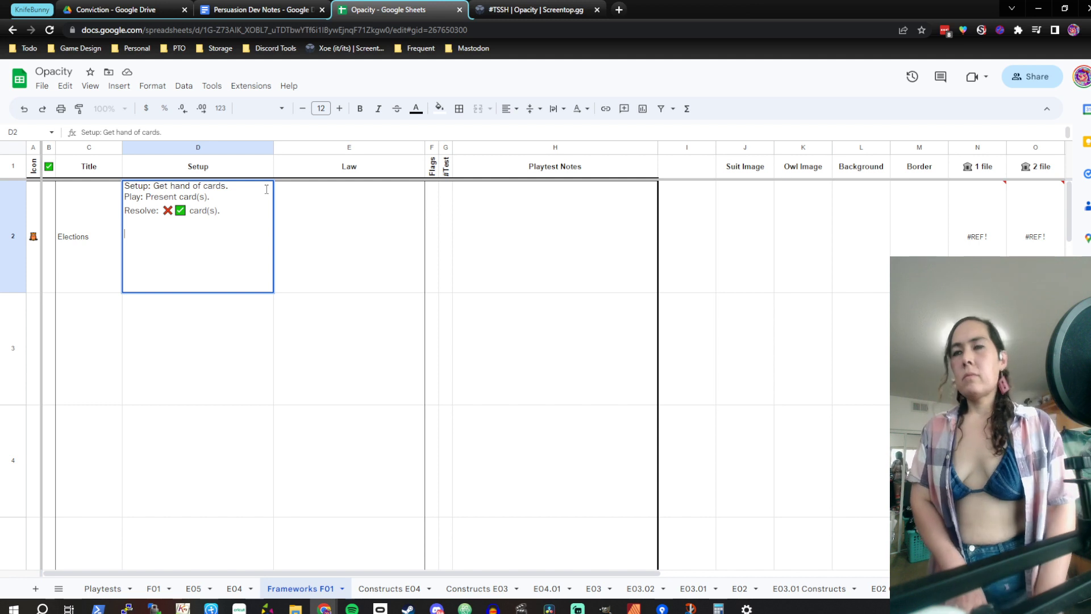
type("Trick")
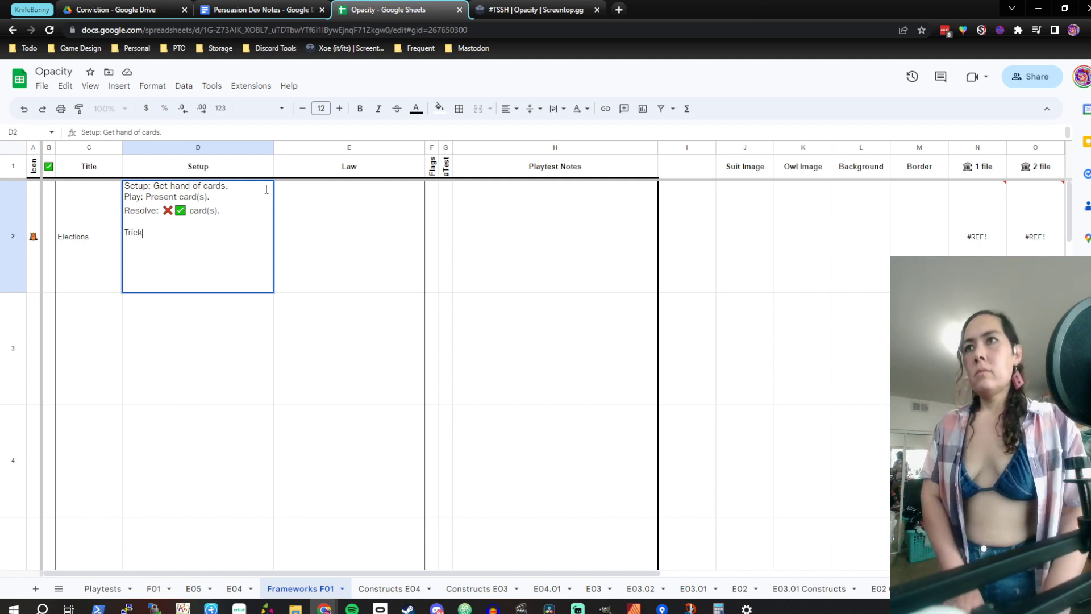
type("s ")
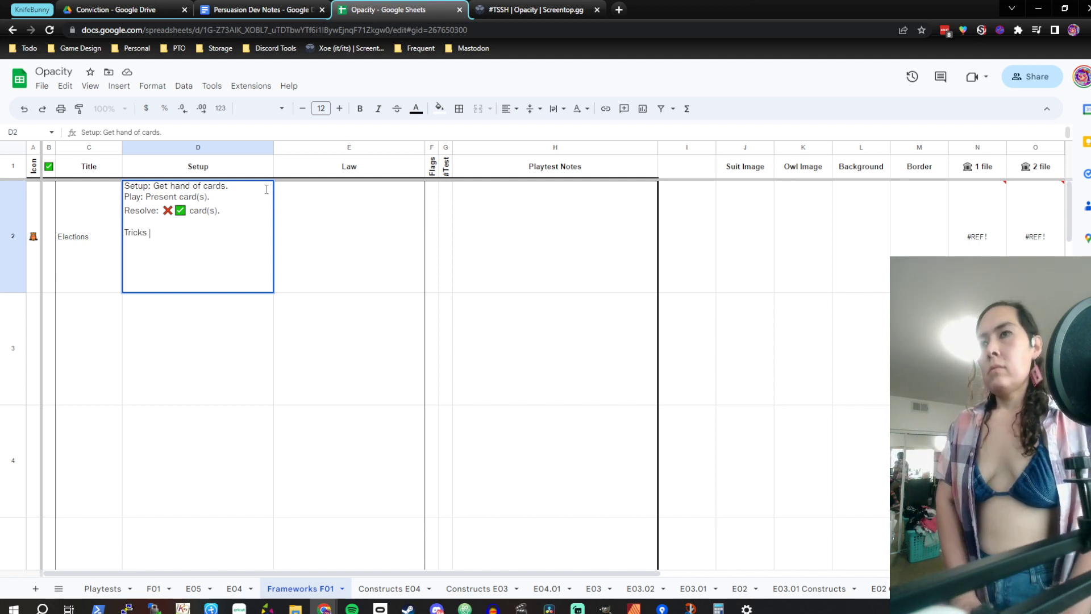
type("end")
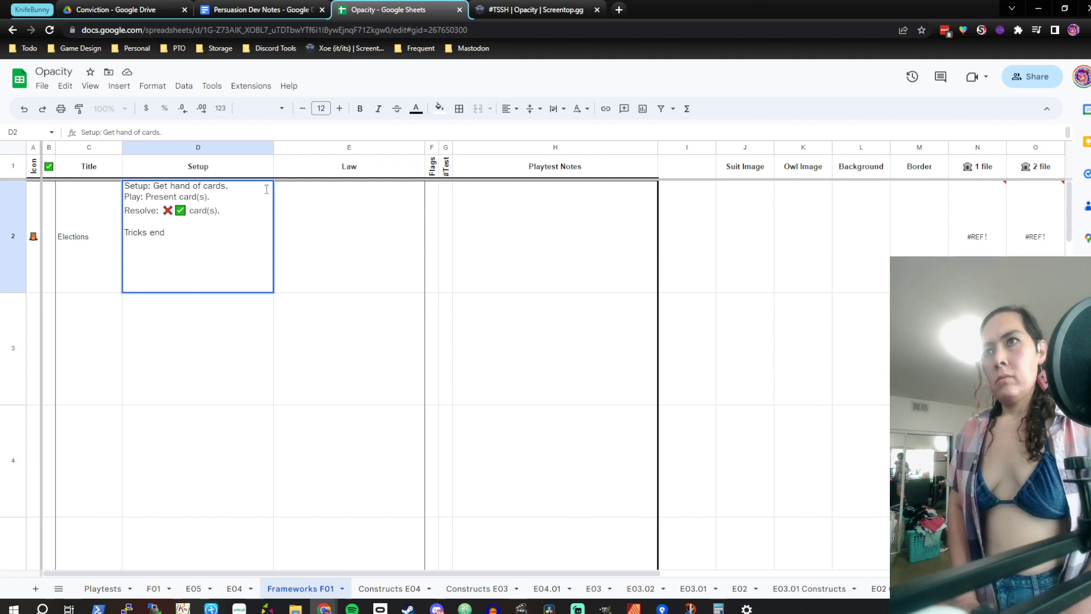
key("BackSpace")
key("BackSpace")
key("BackSpace")
key("BackSpace")
key("BackSpace")
key("BackSpace")
key("BackSpace")
key("BackSpace")
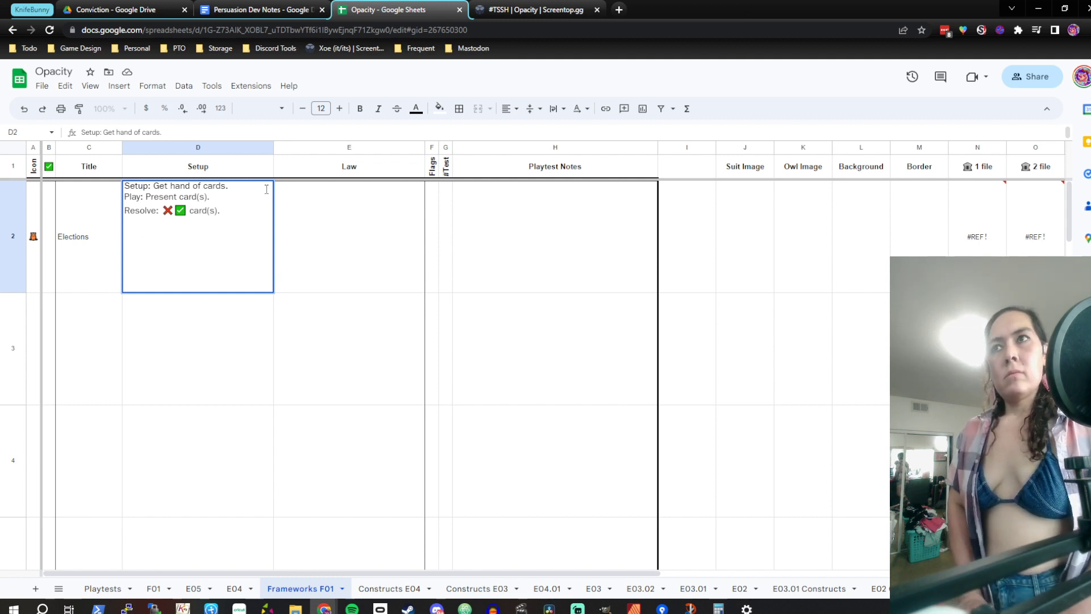
Try a closing line in the Elections setup reading "Round ends when all players have no cards", and remove it again
type("Rou")
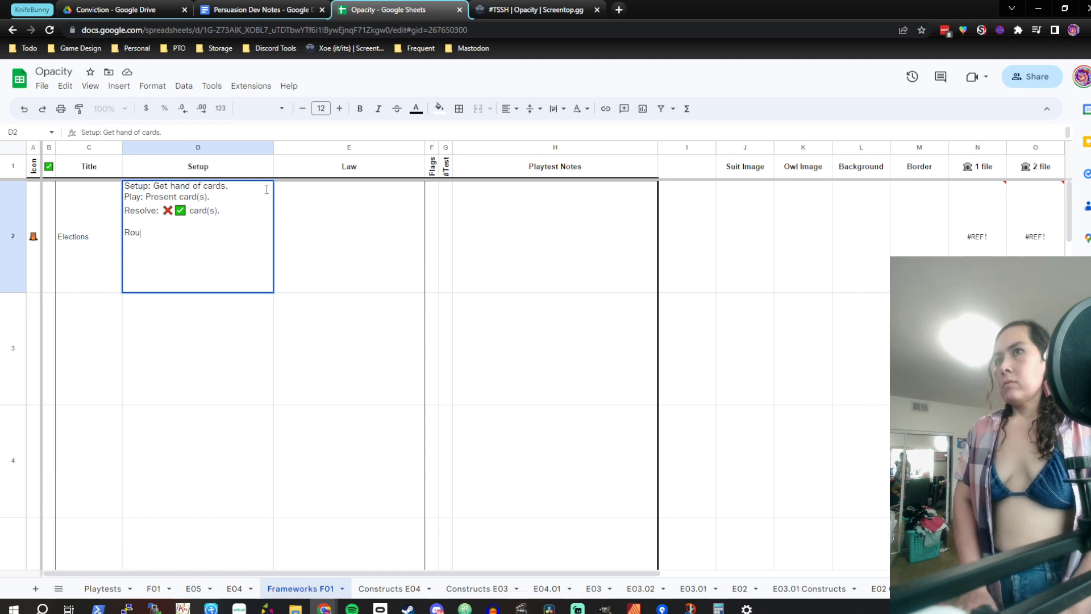
type("nd ends when a")
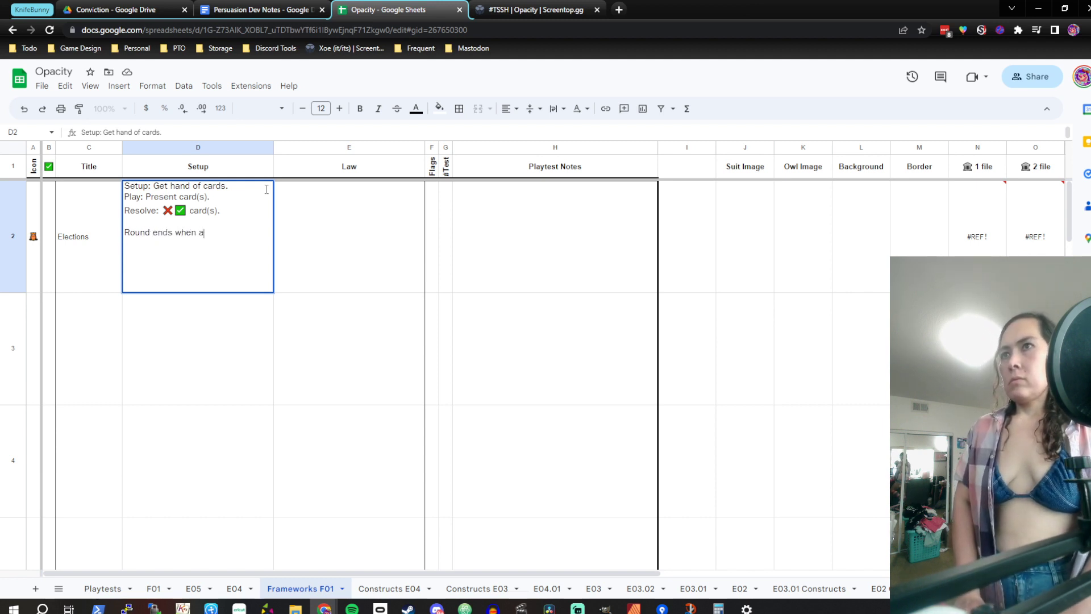
type("ll players")
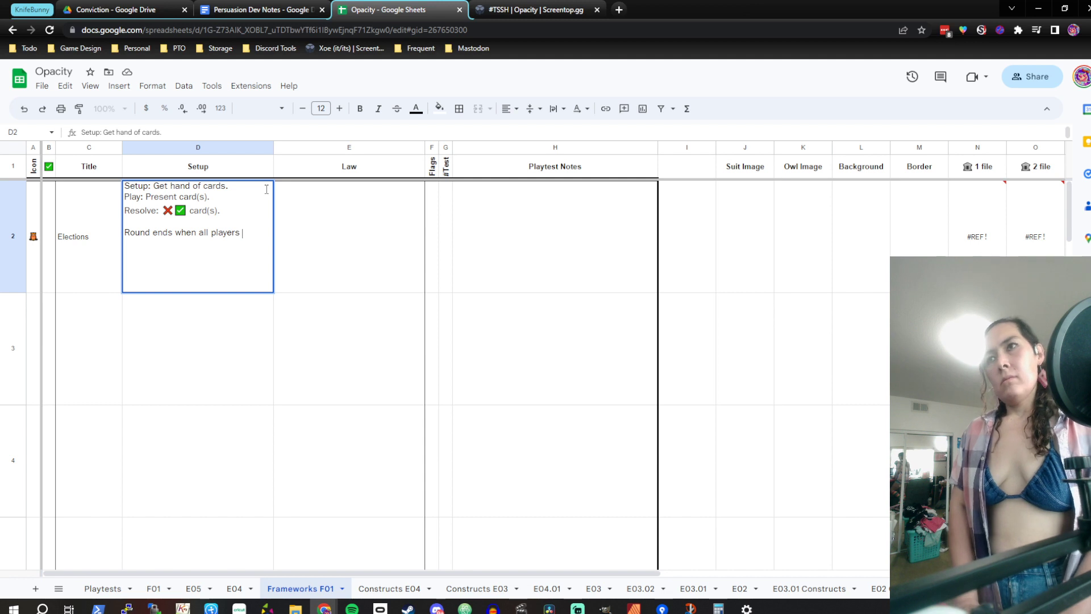
type(" have no cards")
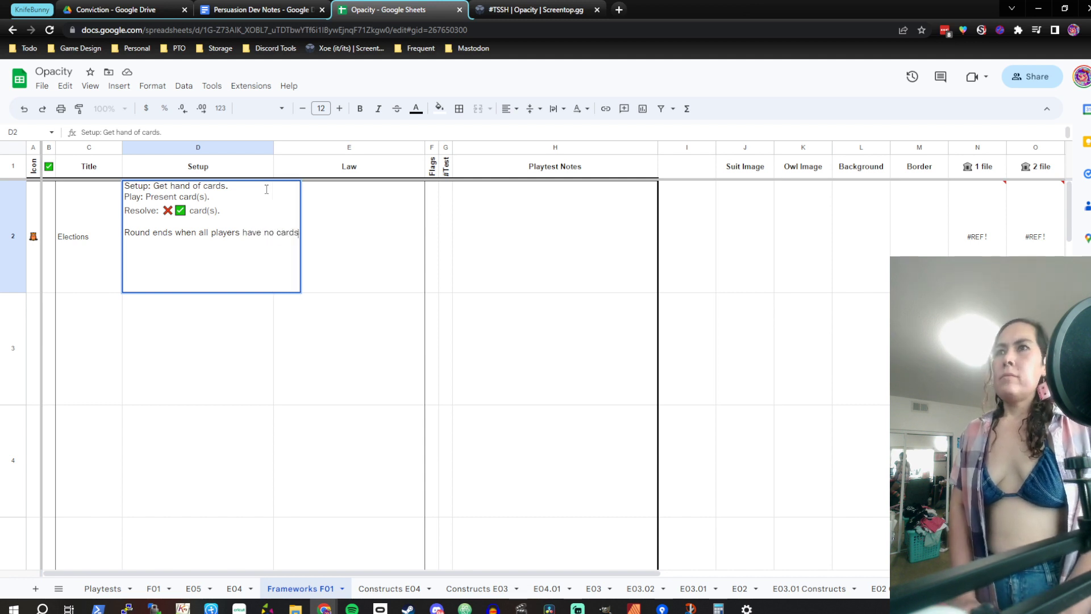
key("shift+Home")
key("BackSpace")
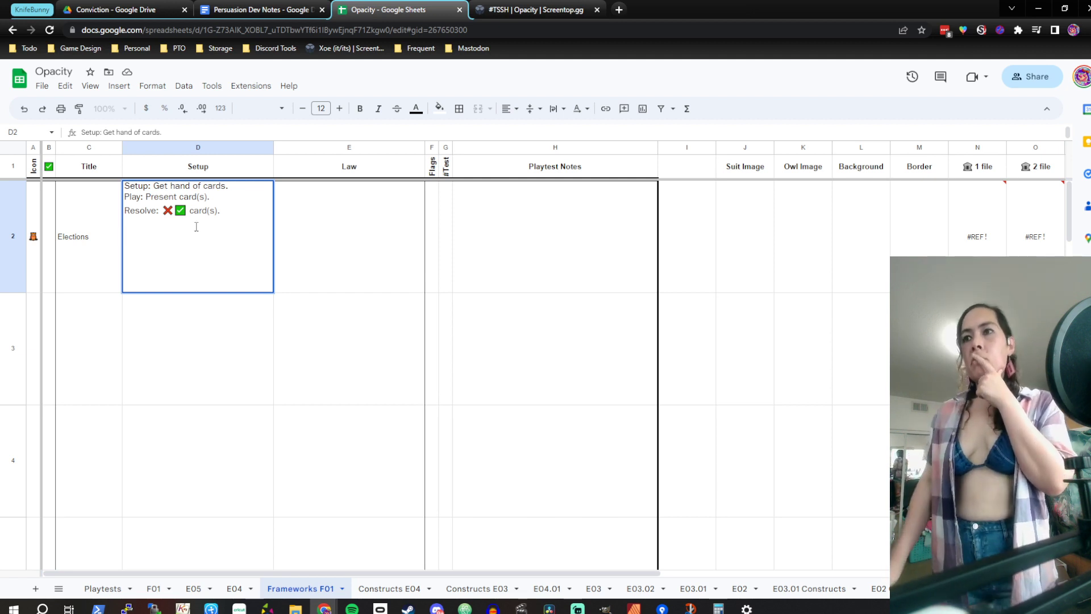
Review the law texts on the F01 sheet from step 2, Round Setup, through step 6, Round Play
left_click(154, 589)
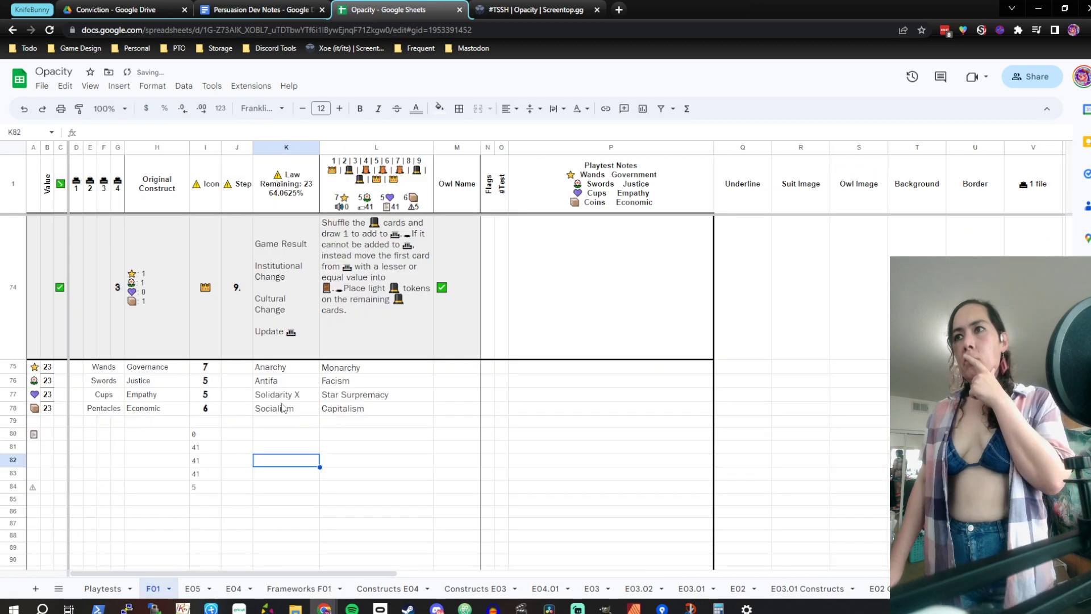
scroll(292, 401, "down", 5)
left_click(424, 409)
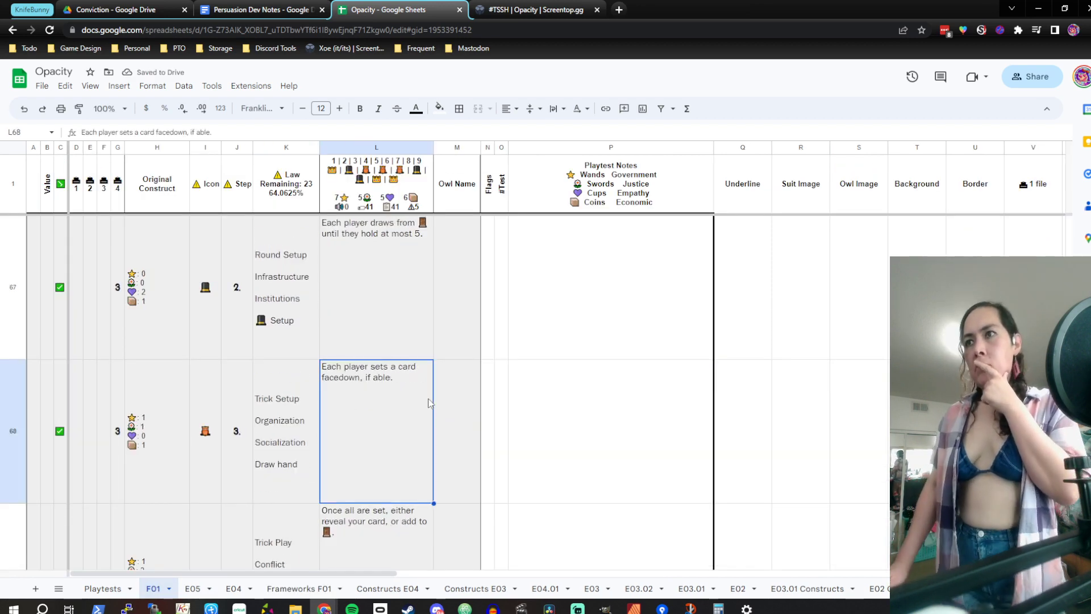
scroll(430, 403, "down", 1)
scroll(431, 403, "up", 1)
left_click(415, 316)
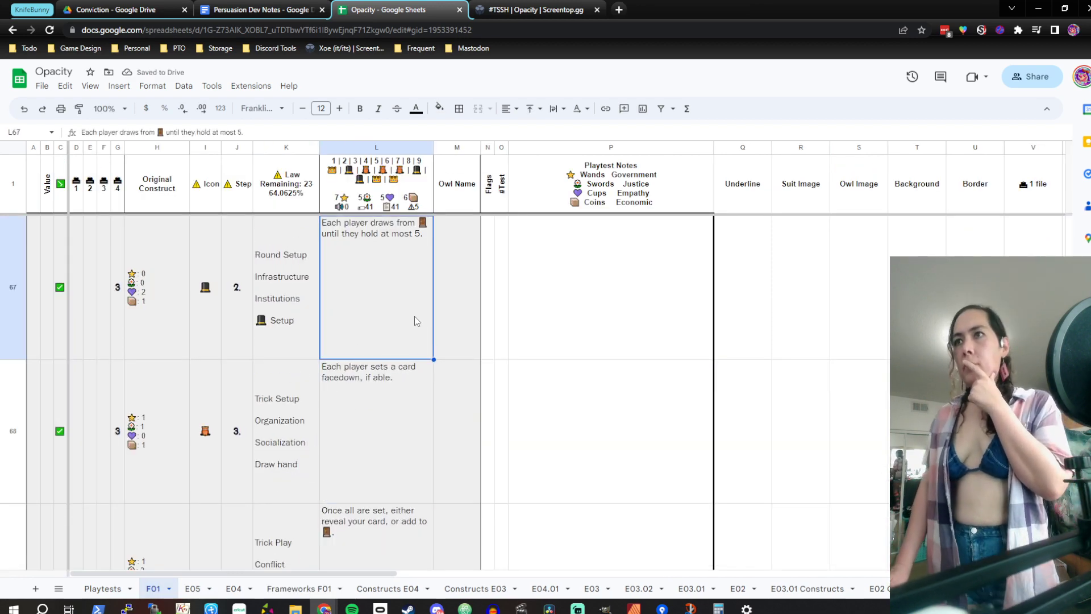
left_click(412, 393)
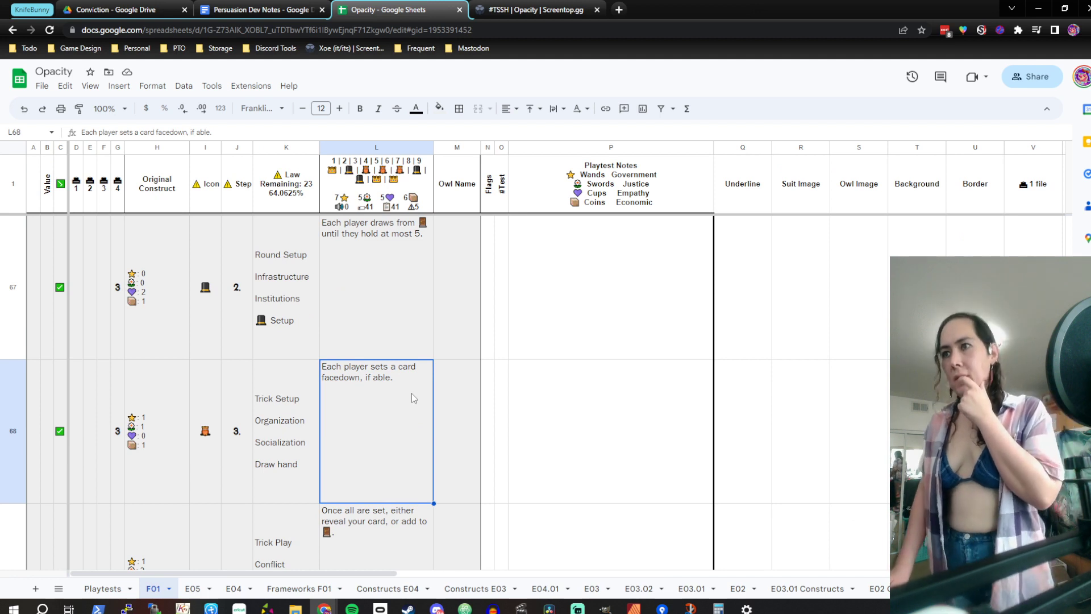
left_click(401, 527)
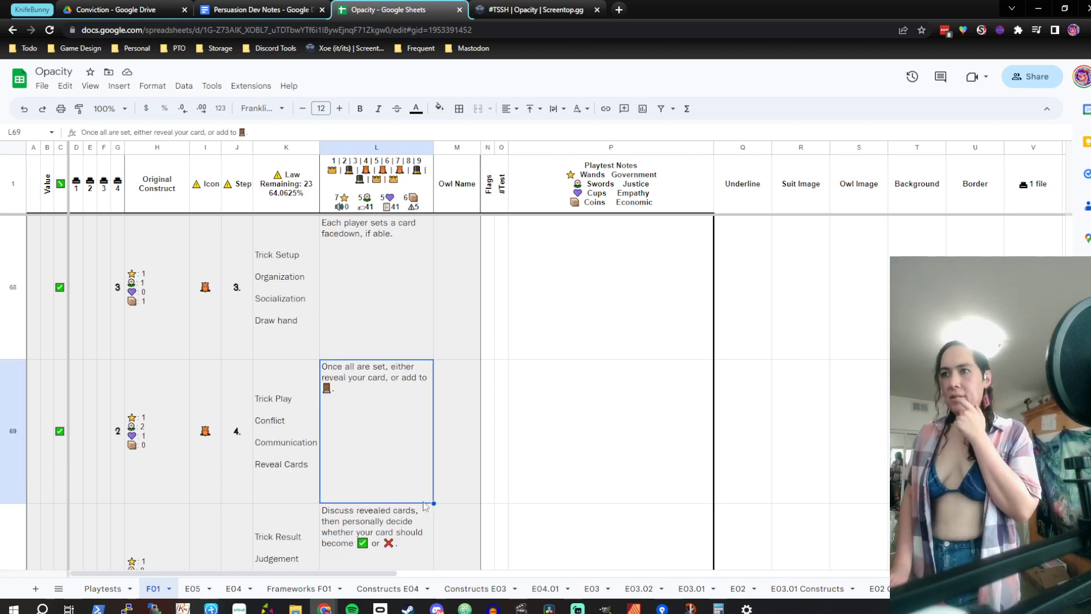
scroll(401, 527, "down", 2)
scroll(415, 377, "up", 1)
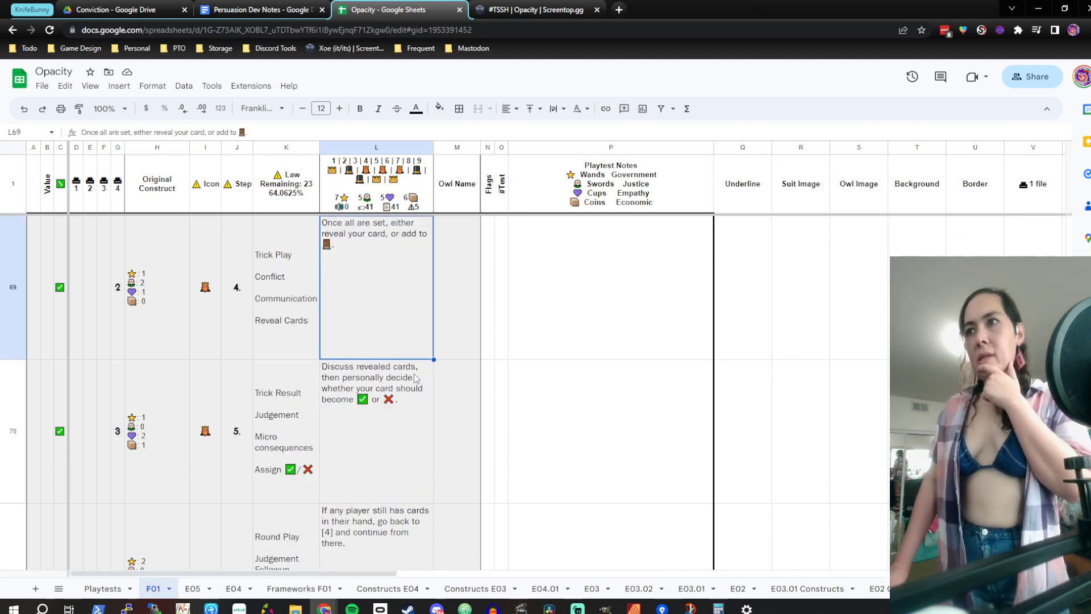
left_click(415, 382)
scroll(418, 394, "down", 1)
left_click(391, 398)
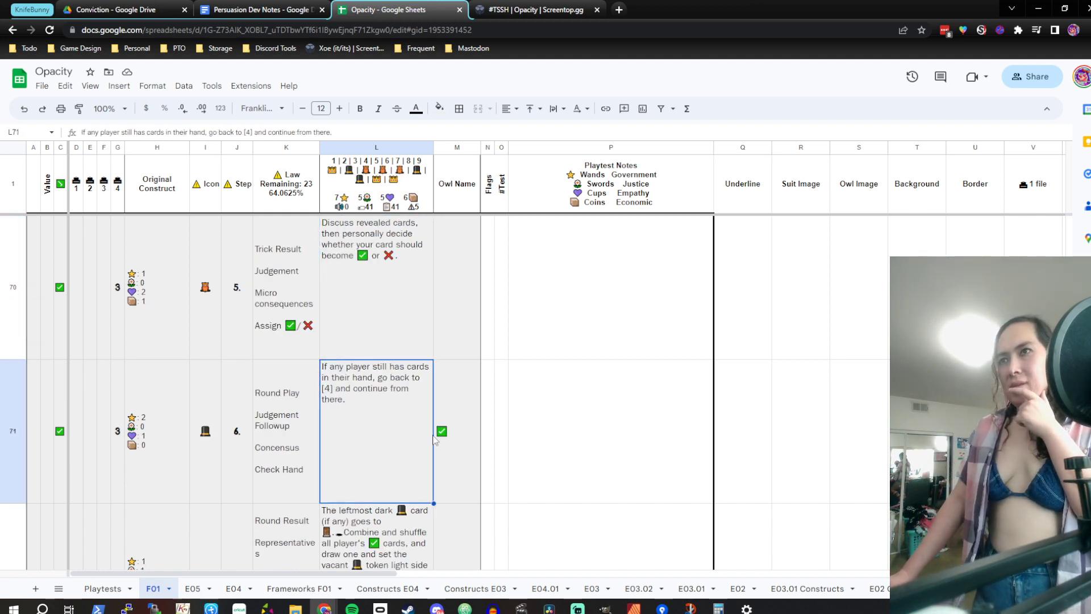
Reread the F01 laws for steps 2 to 6, comparing drawing, setting, revealing and judging cards with the hand check
scroll(373, 326, "up", 2)
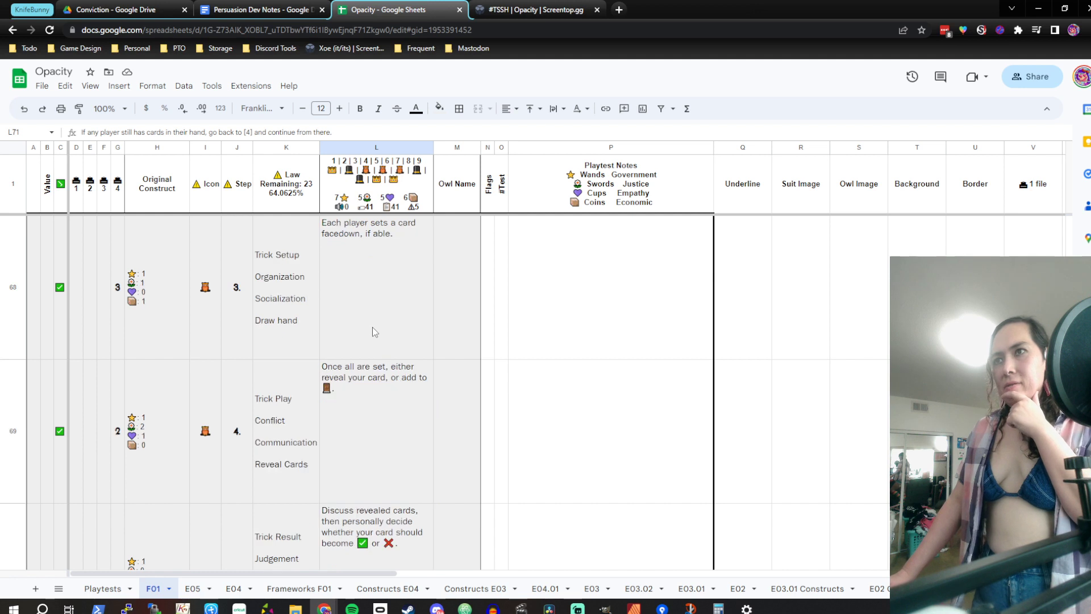
scroll(373, 332, "up", 1)
left_click(373, 326)
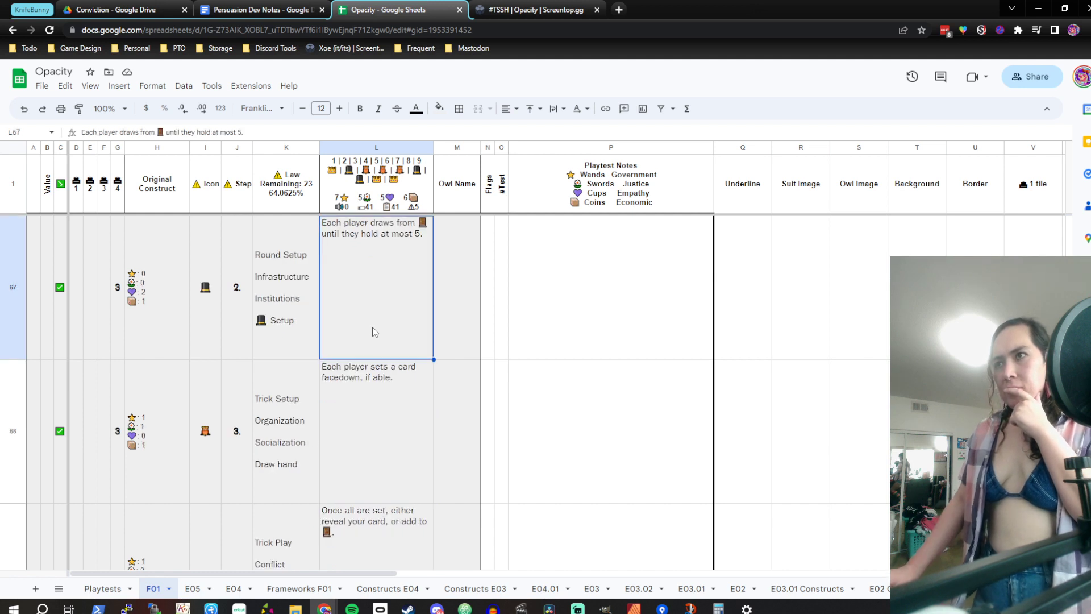
key("Down")
key("Down")
key("Down")
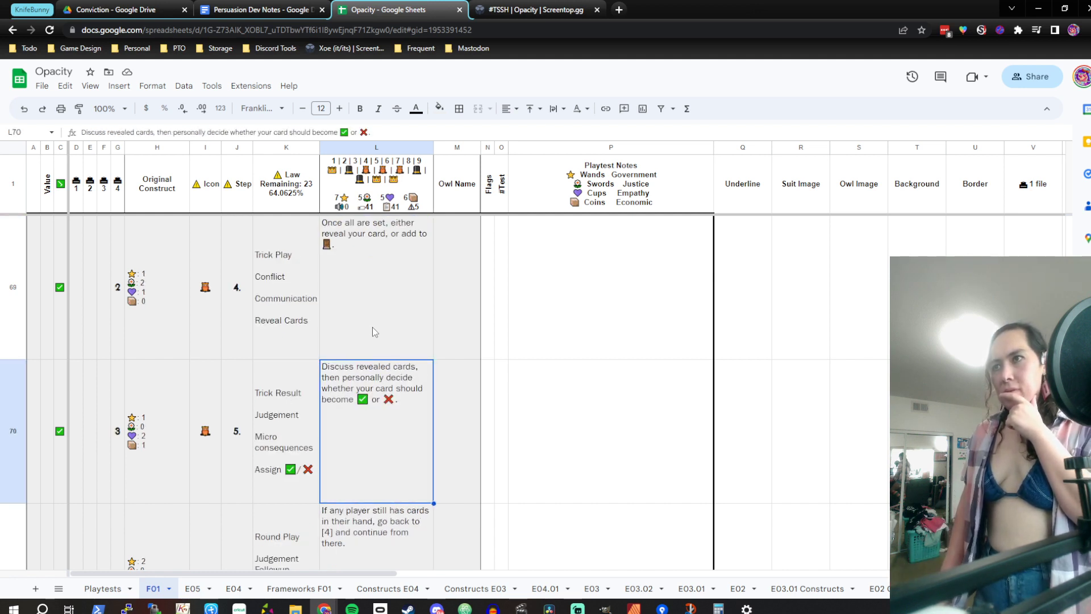
key("Down")
key("Up")
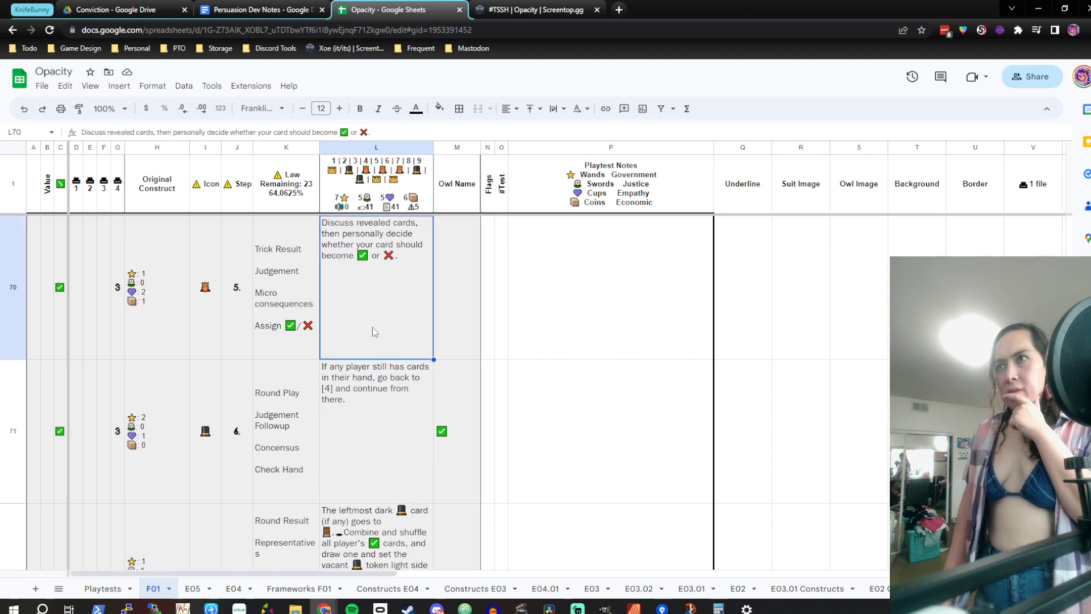
key("Down")
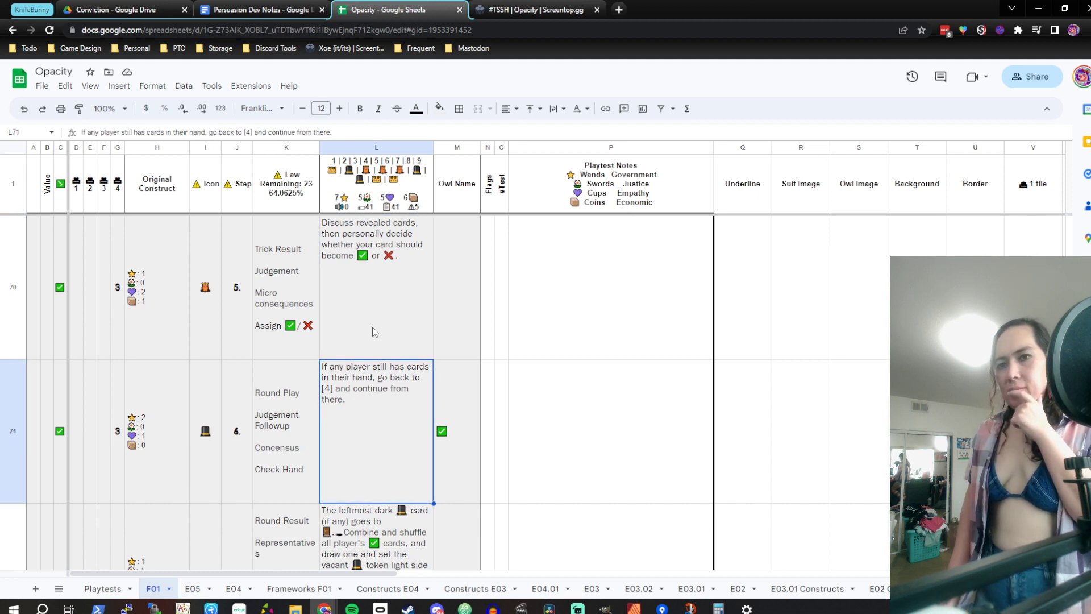
key("Up")
key("Up")
key("Up")
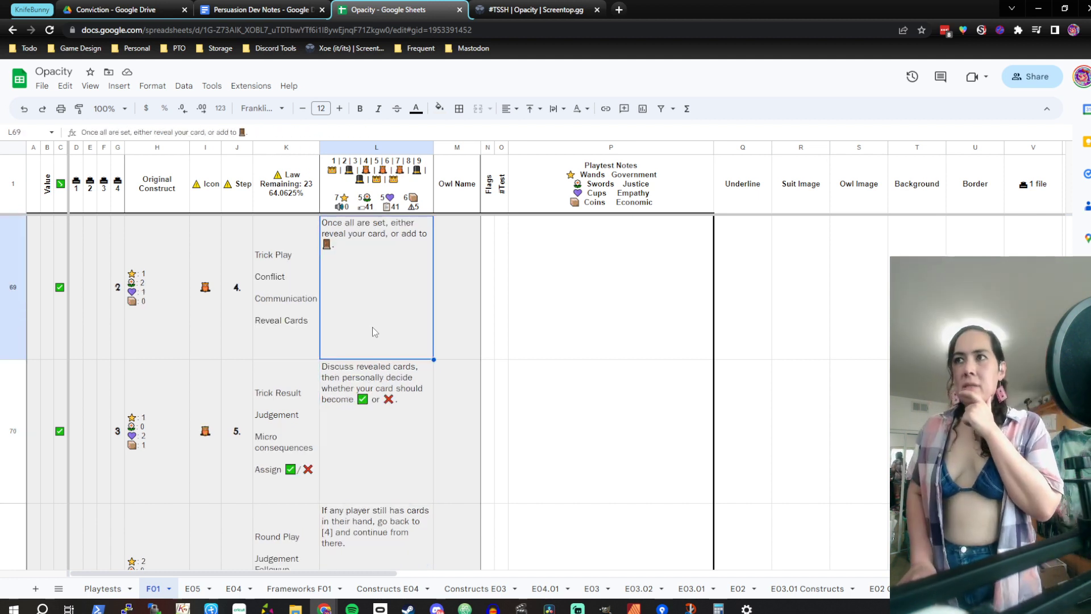
key("Up")
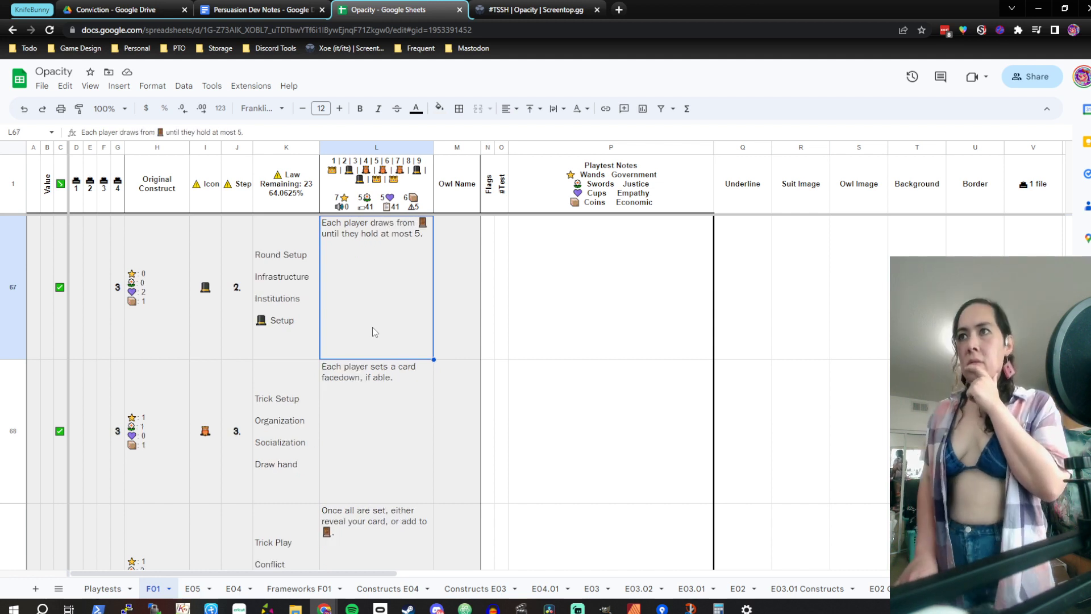
key("Down")
key("Up")
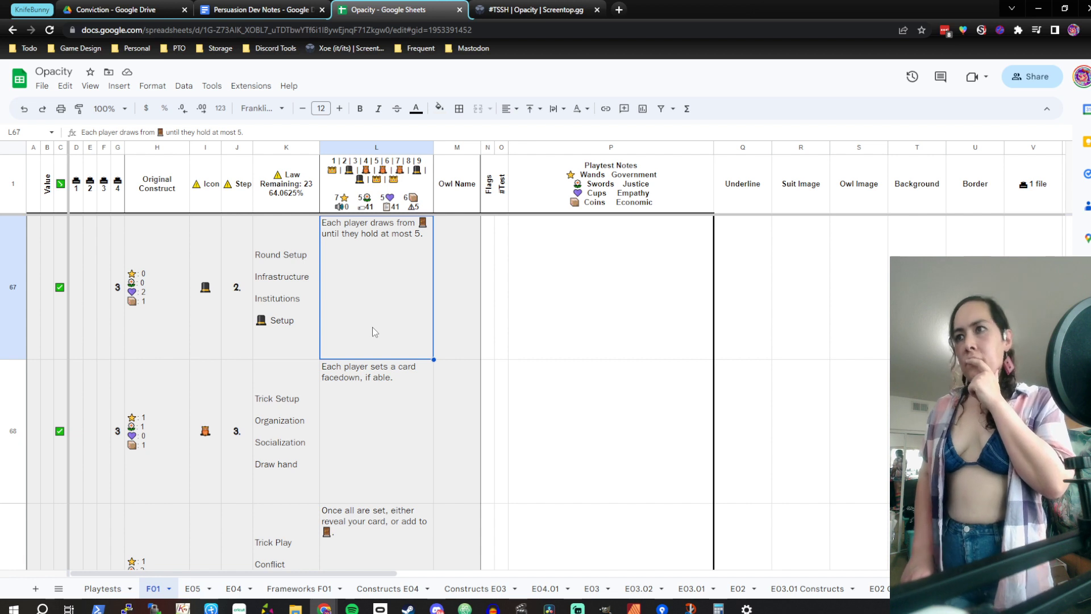
Remove the blank lines below the Elections setup text on the Frameworks F01 sheet
key("Down")
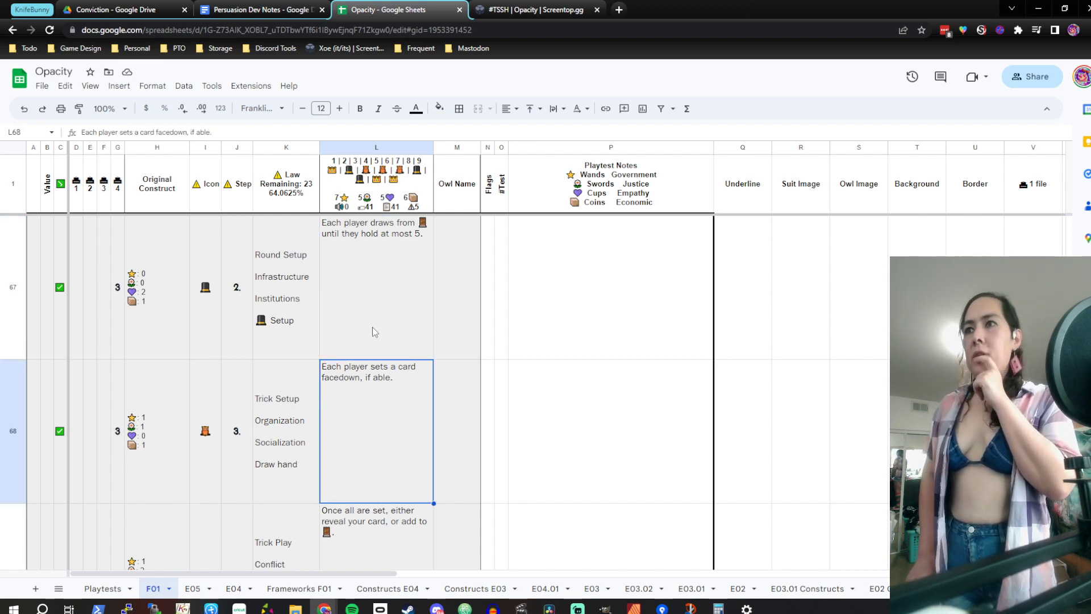
key("Down")
key("Down")
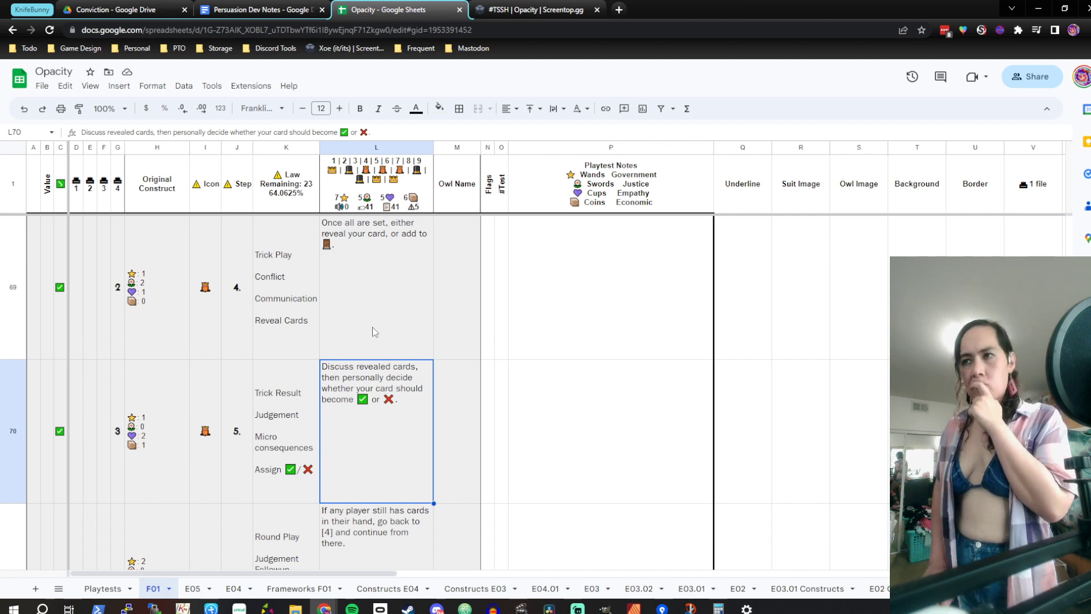
left_click(300, 588)
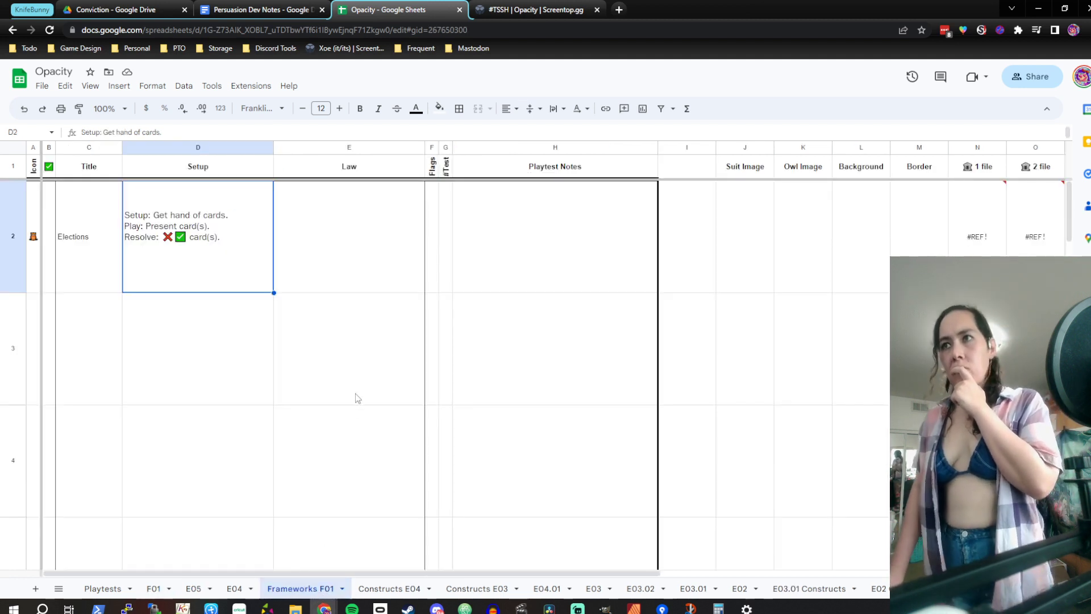
double_click(244, 263)
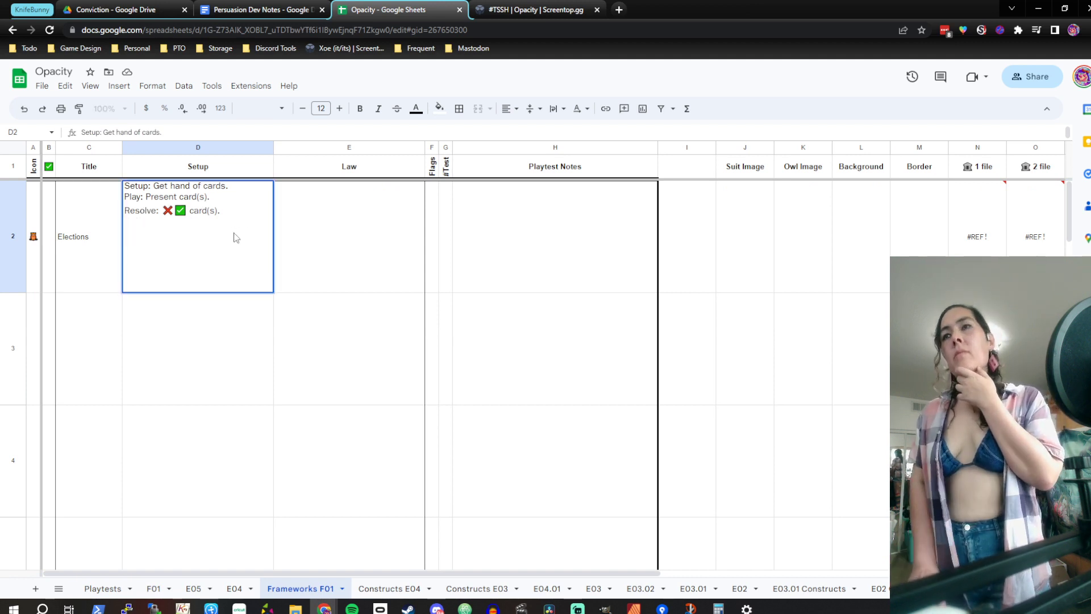
key("Return")
key("Up")
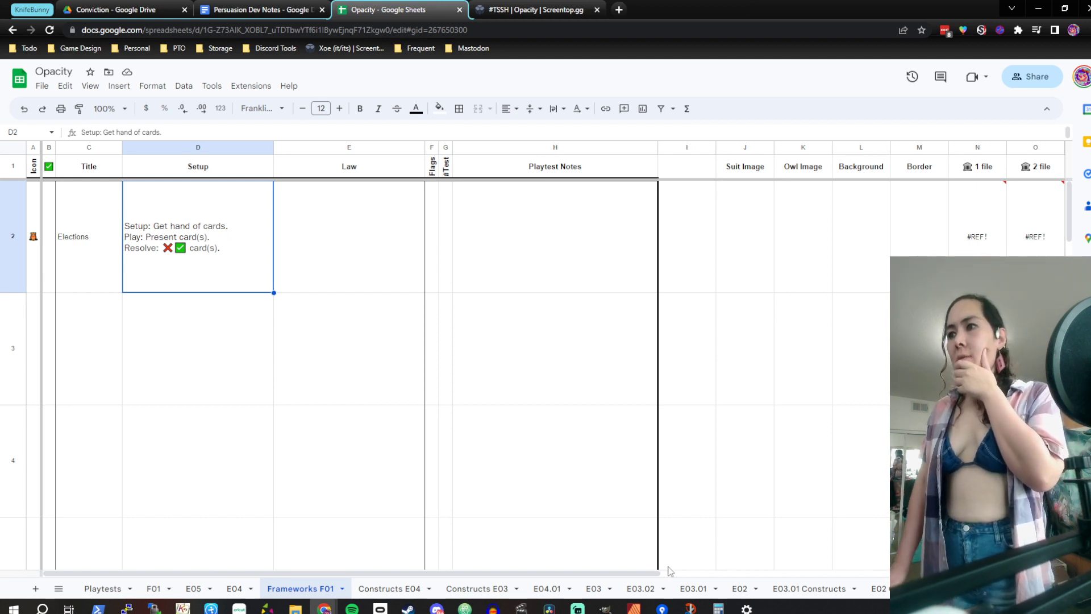
Check the Inherit card page in Affinity Publisher and return to the F01 sheet's laws for steps 1 and 2
left_click(634, 608)
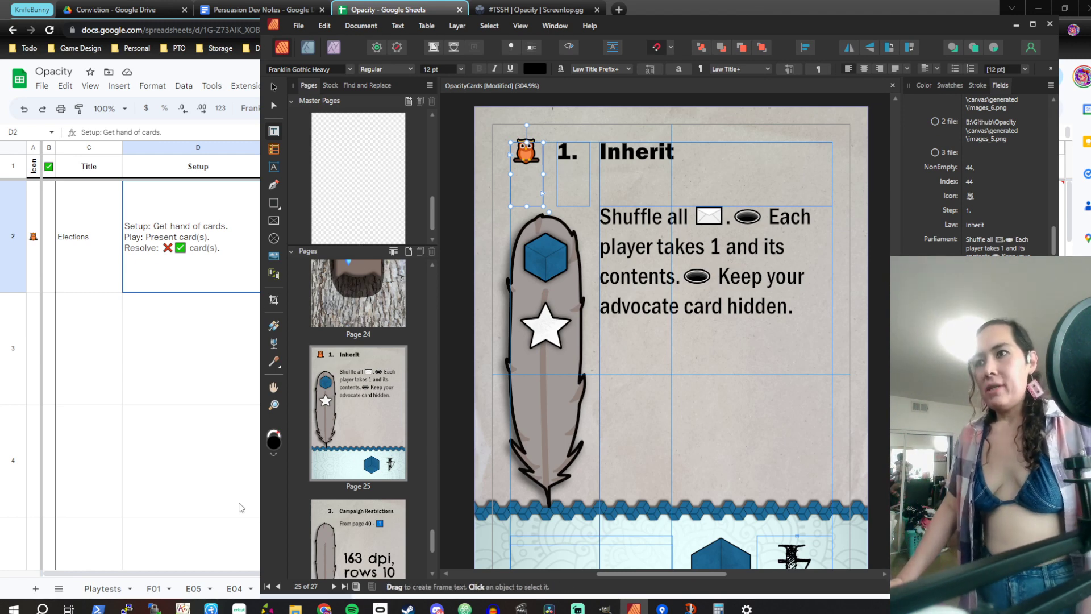
left_click(210, 304)
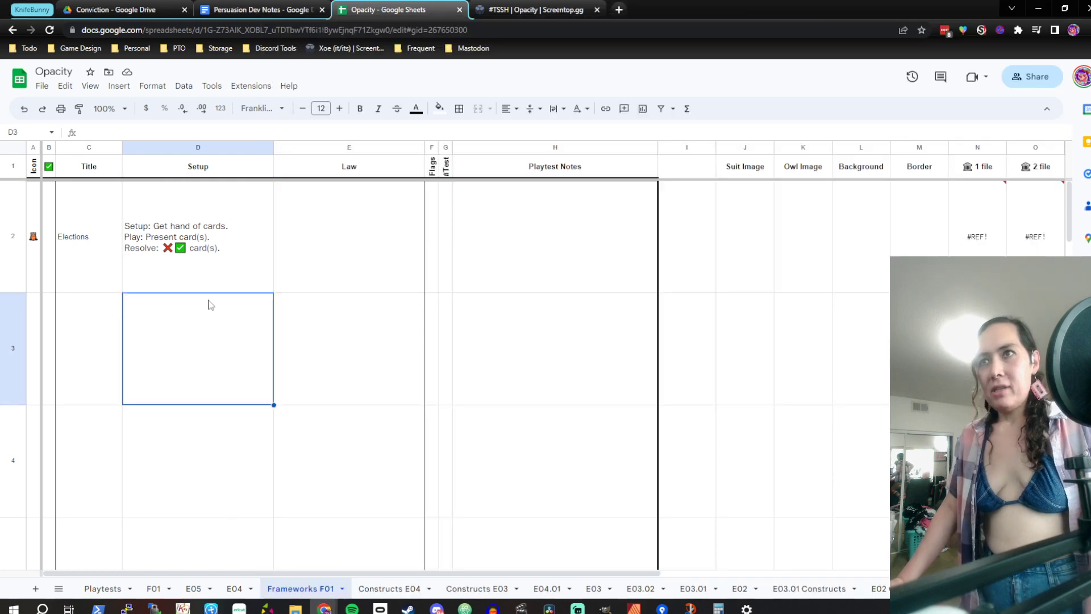
left_click(155, 589)
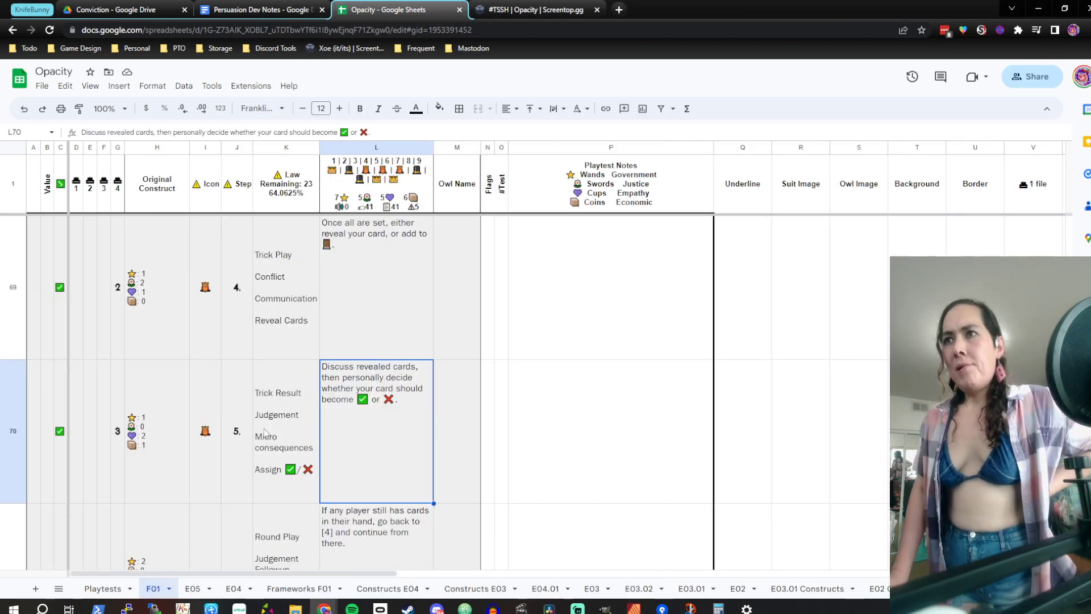
scroll(363, 408, "up", 5)
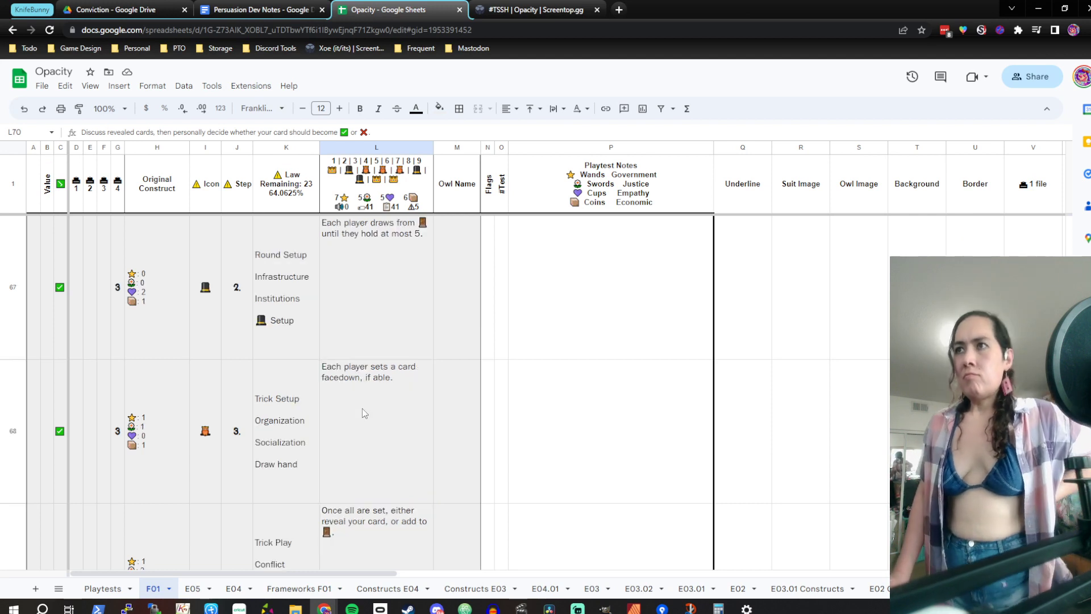
left_click(365, 413)
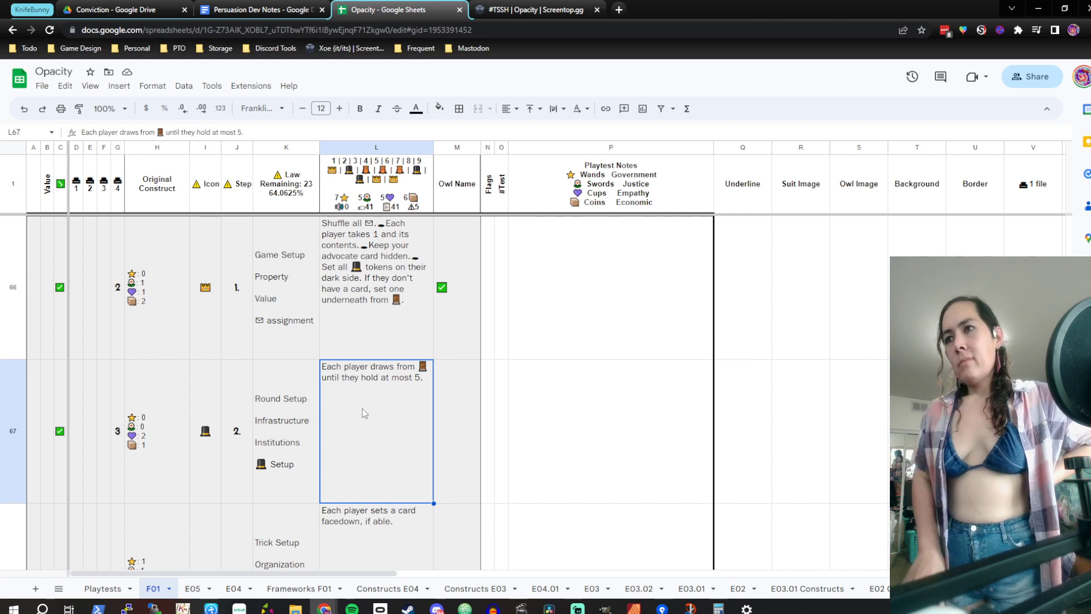
scroll(362, 408, "down", 1)
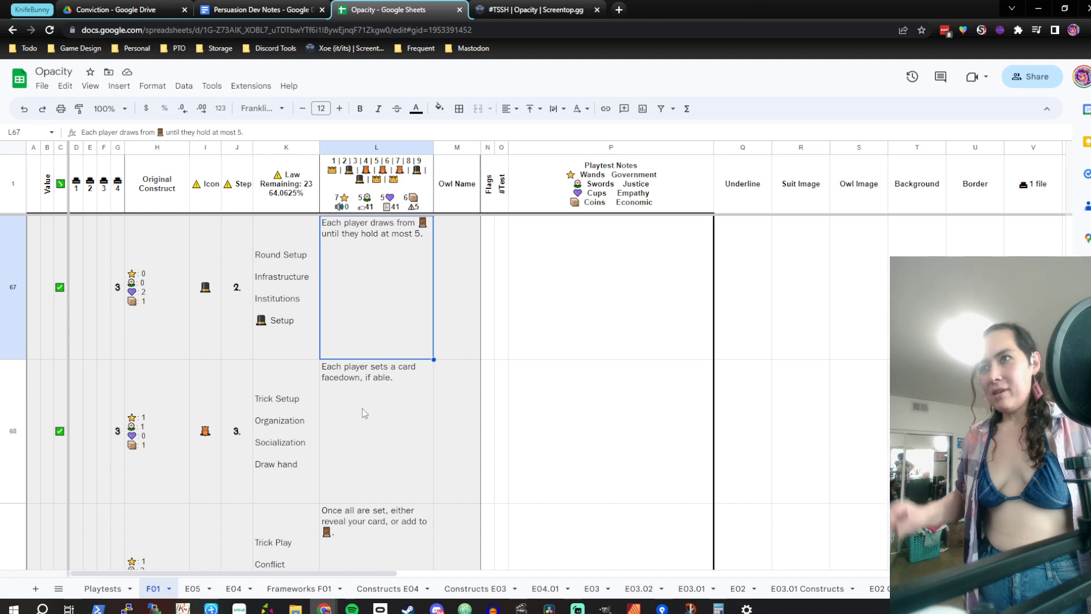
Compare the F01 laws for Trick Setup, Trick Play and Trick Result, steps 3 to 5, and return to Round Setup
left_click(363, 408)
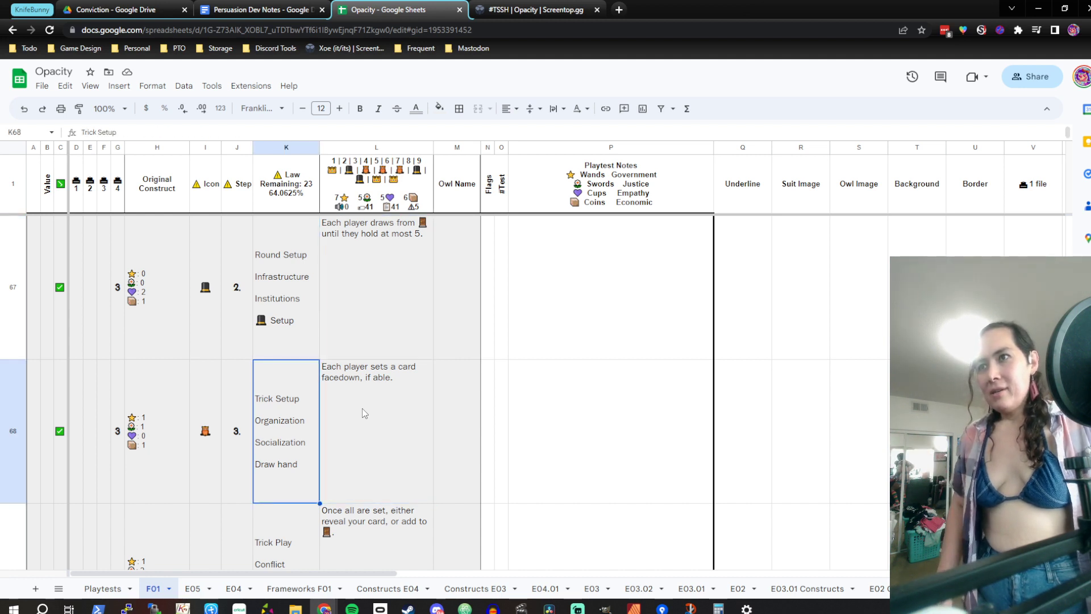
scroll(362, 408, "down", 1)
key("Down")
key("Down")
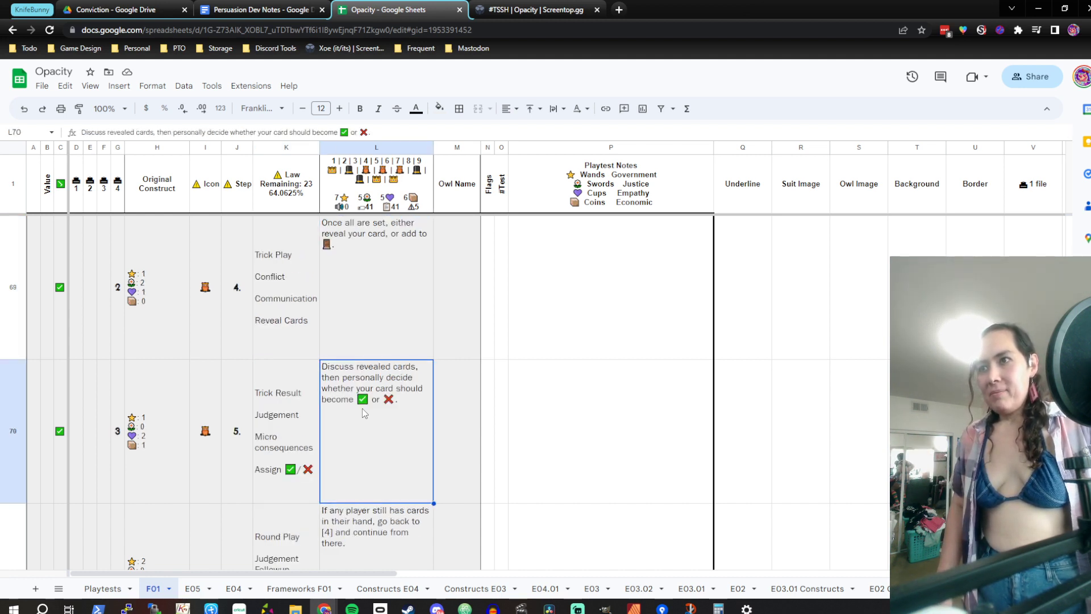
key("Left")
key("Right")
key("Up")
key("Up")
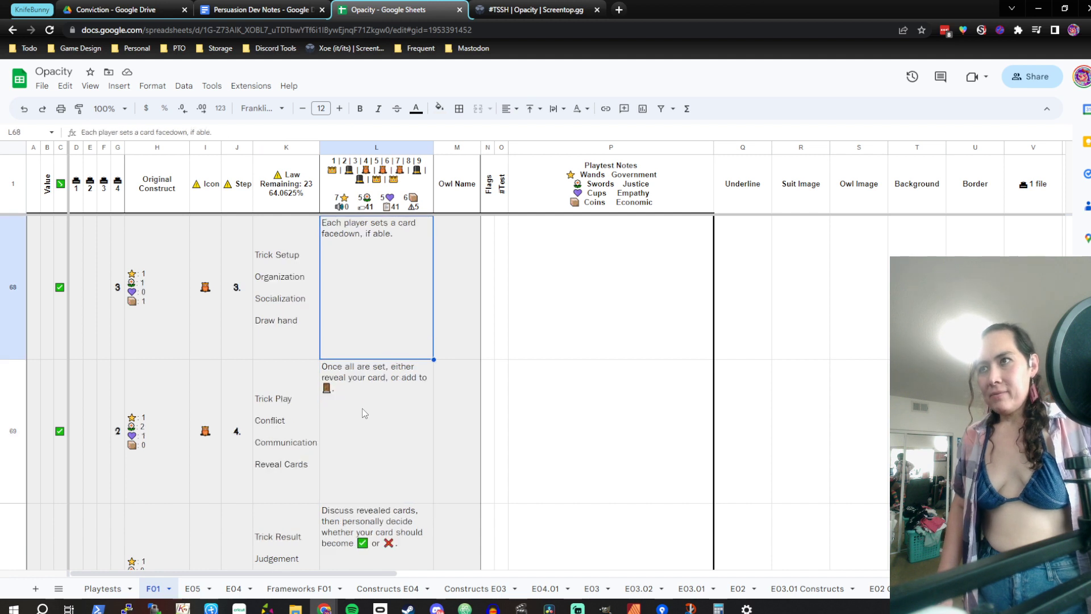
key("Down")
key("Down")
key("Up")
key("Up")
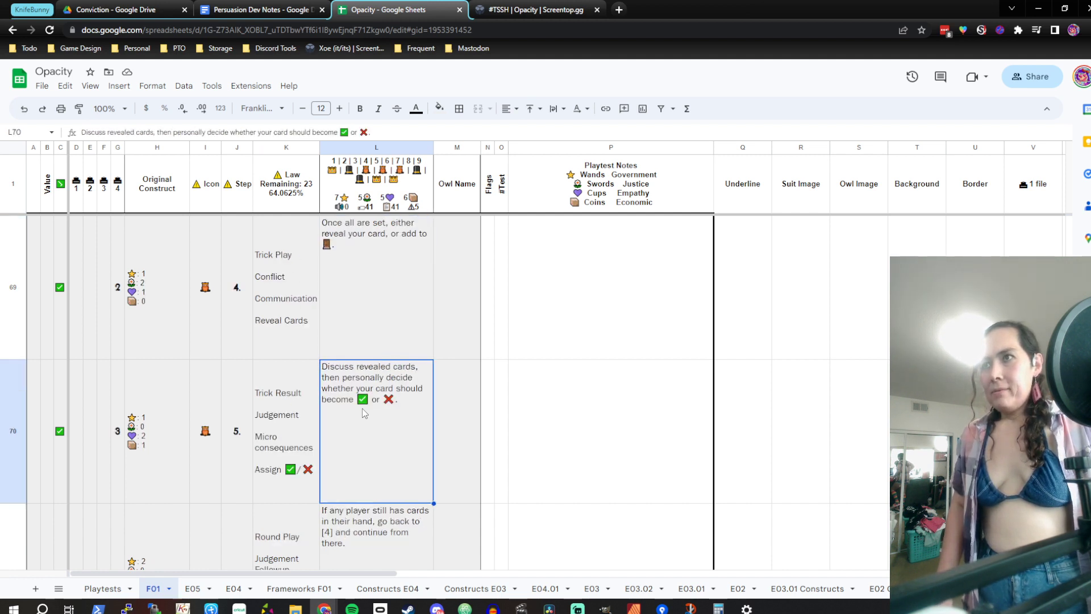
key("Up")
key("Up")
key("Down")
key("Down")
key("Up")
key("Up")
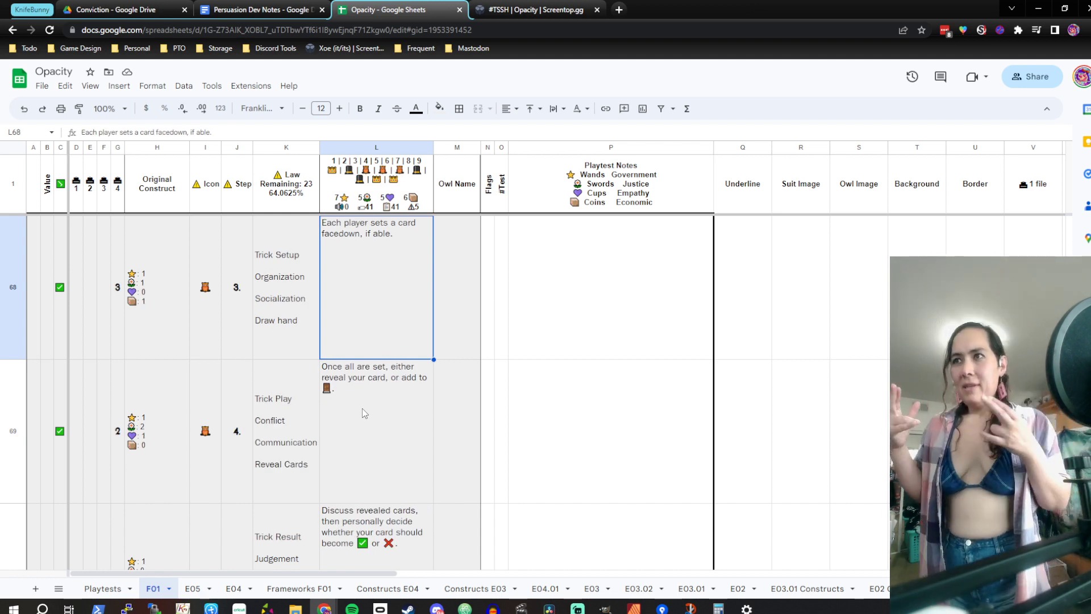
key("Down")
key("Down")
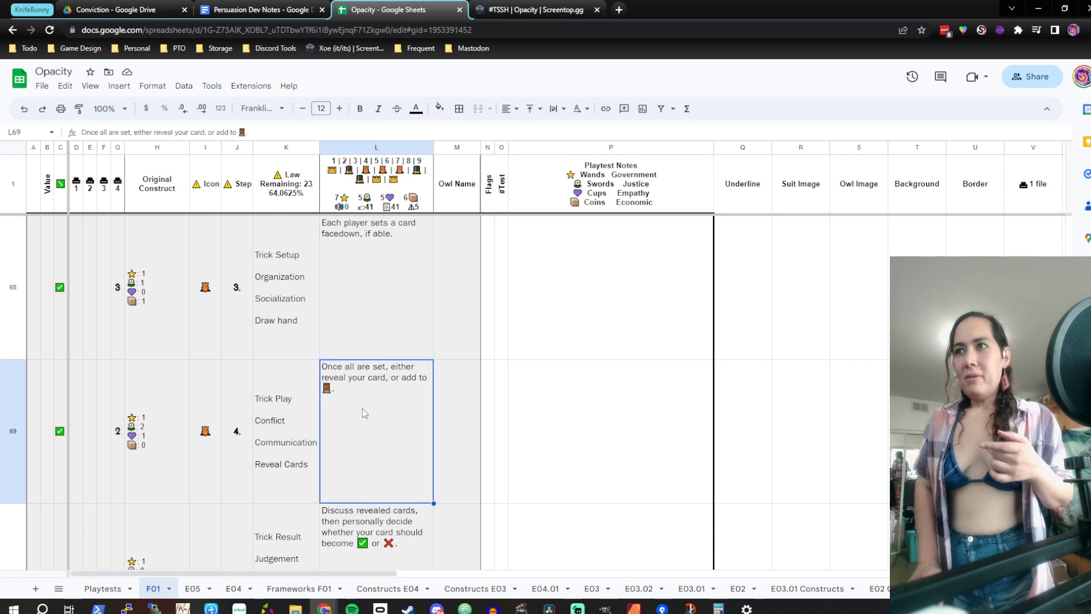
key("Up")
key("Up")
key("Down")
key("Down")
key("Up")
key("Up")
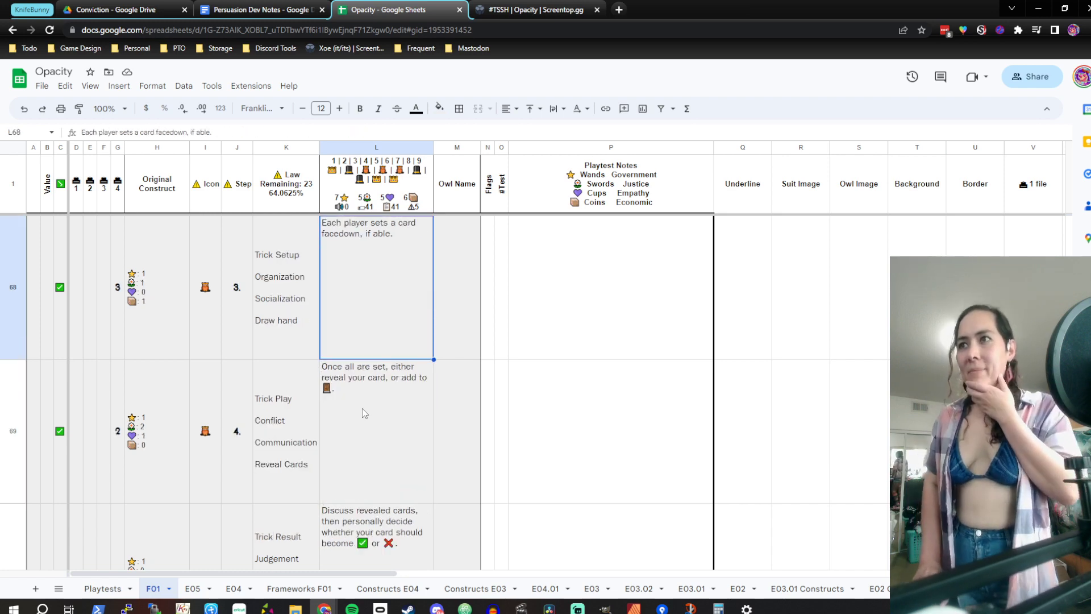
key("Down")
key("Down")
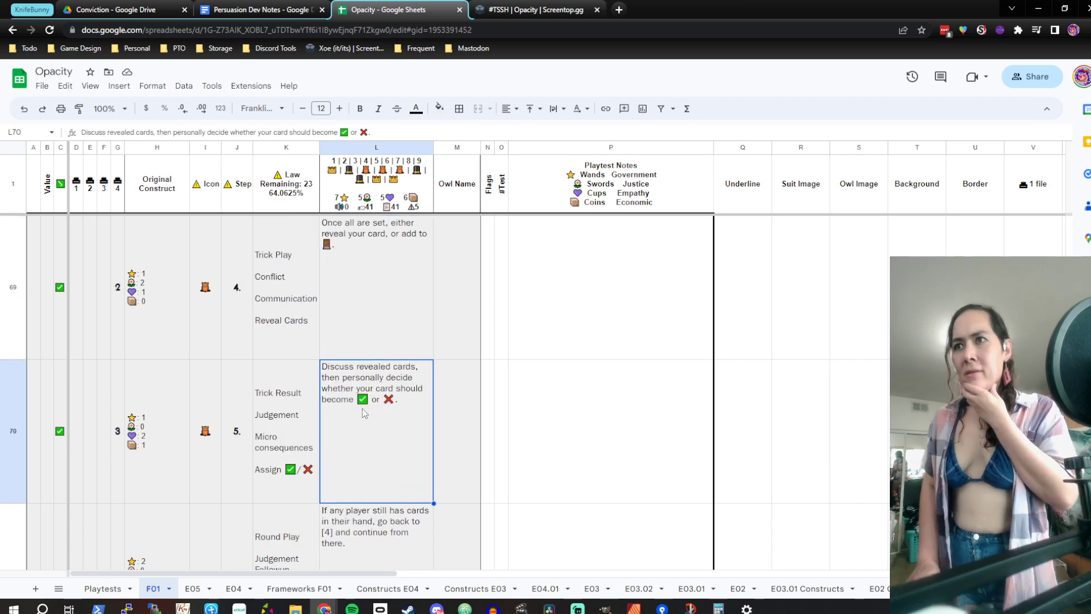
key("Up")
key("Up")
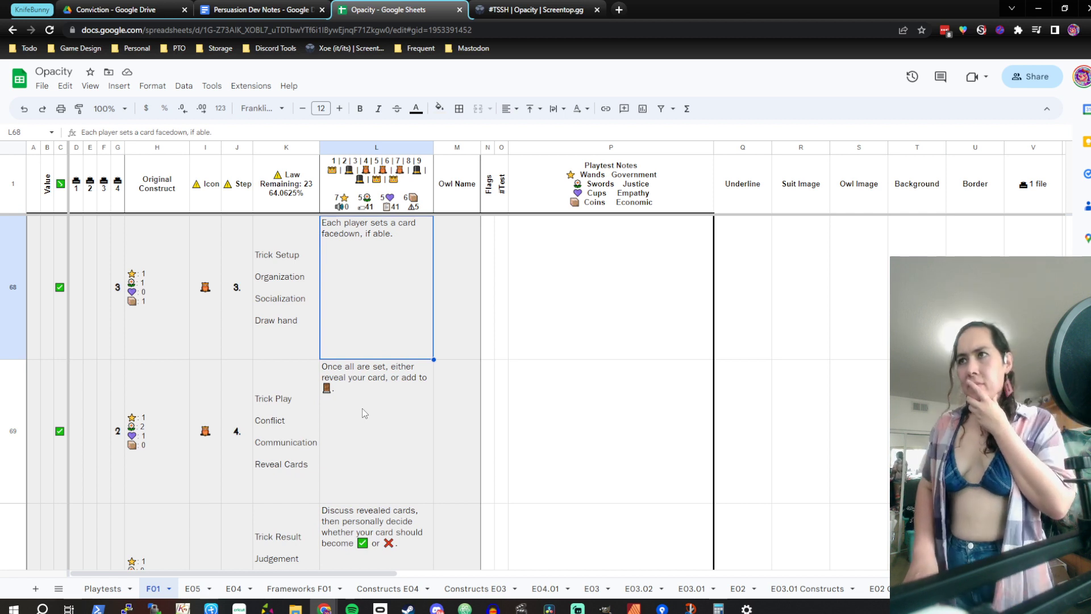
key("Down")
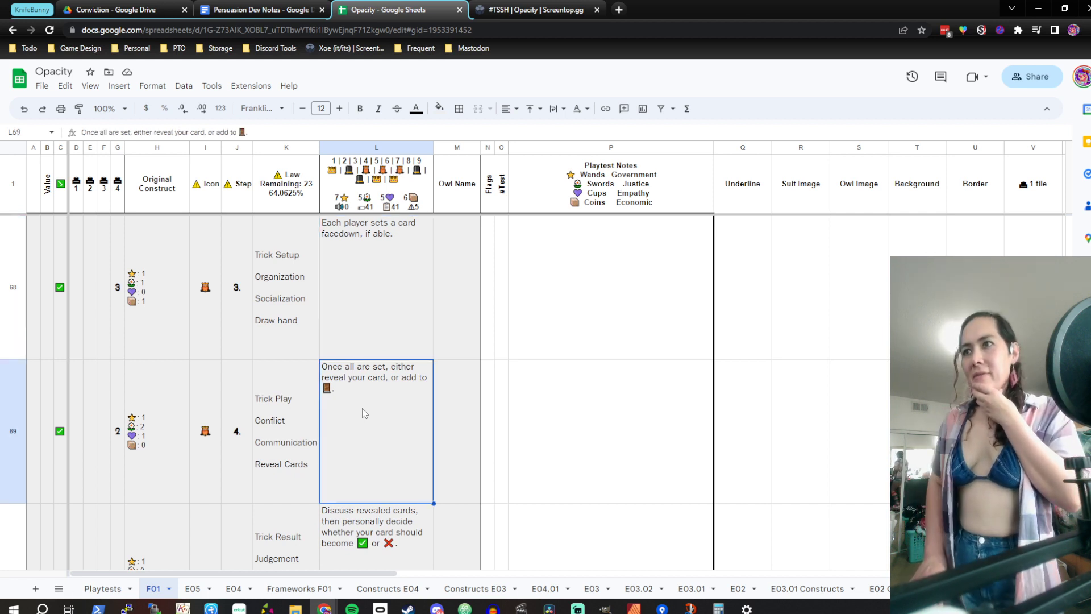
key("Down")
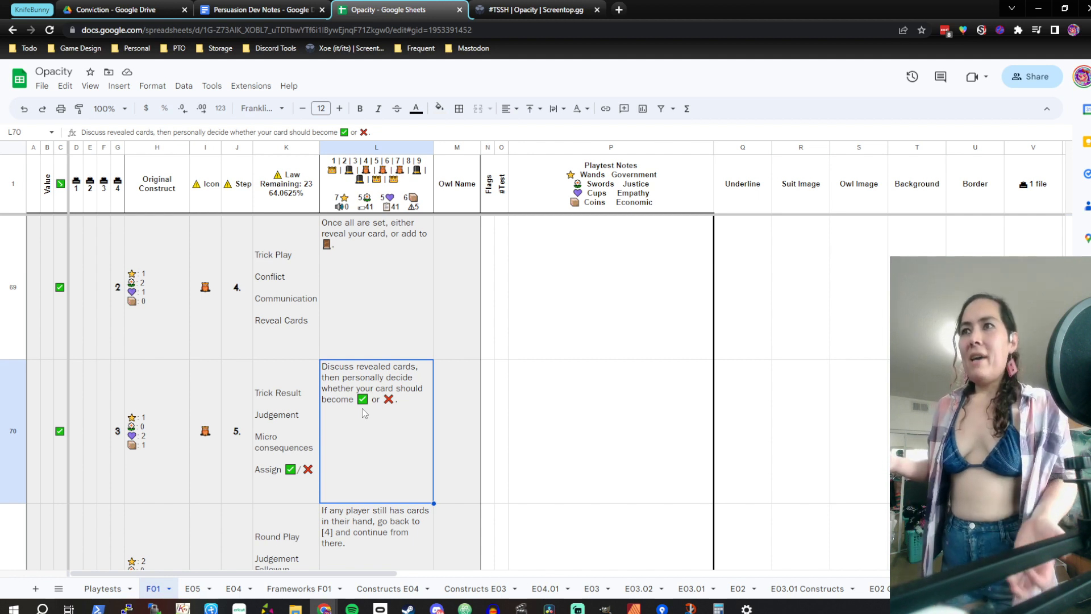
key("Up")
key("Up")
key("Up")
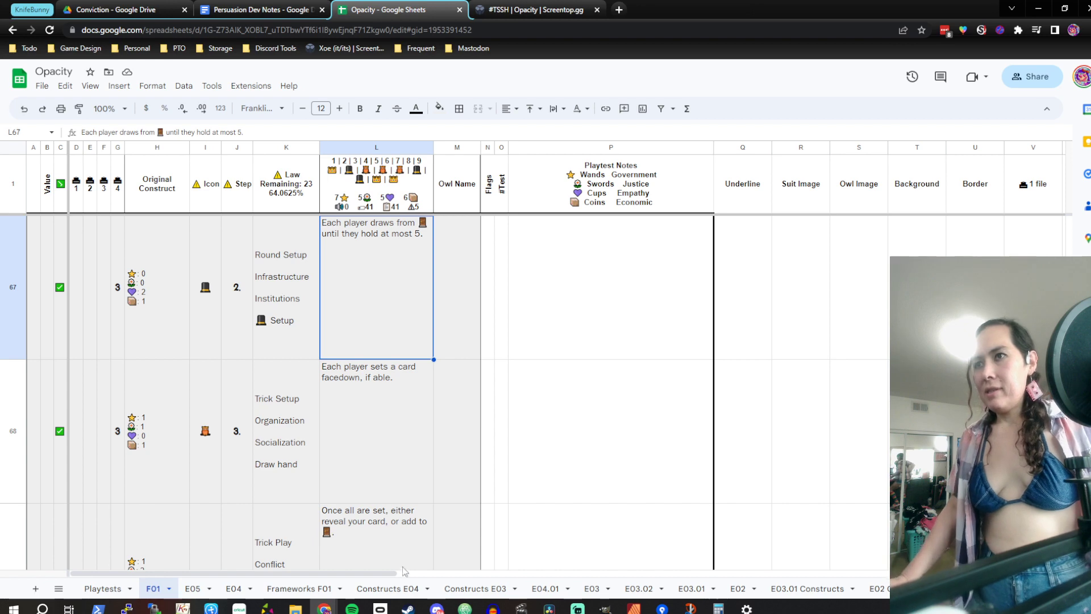
Compare the icons of Round Setup, step 2, and Round Play, step 6, on the F01 sheet
left_click(242, 336)
left_click(211, 333)
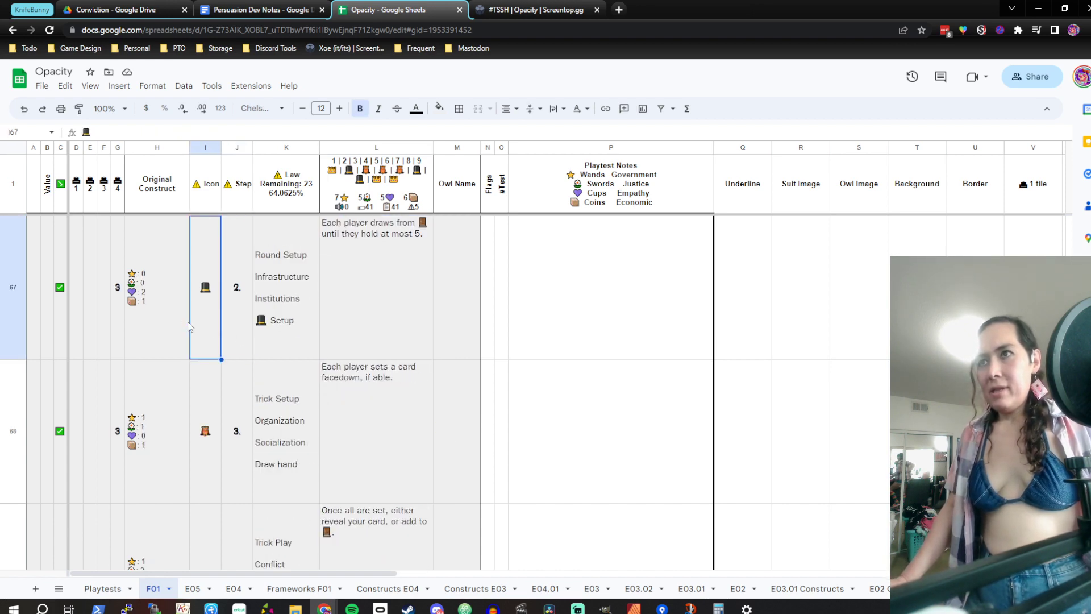
scroll(206, 329, "down", 4)
left_click(201, 378)
left_click(211, 321)
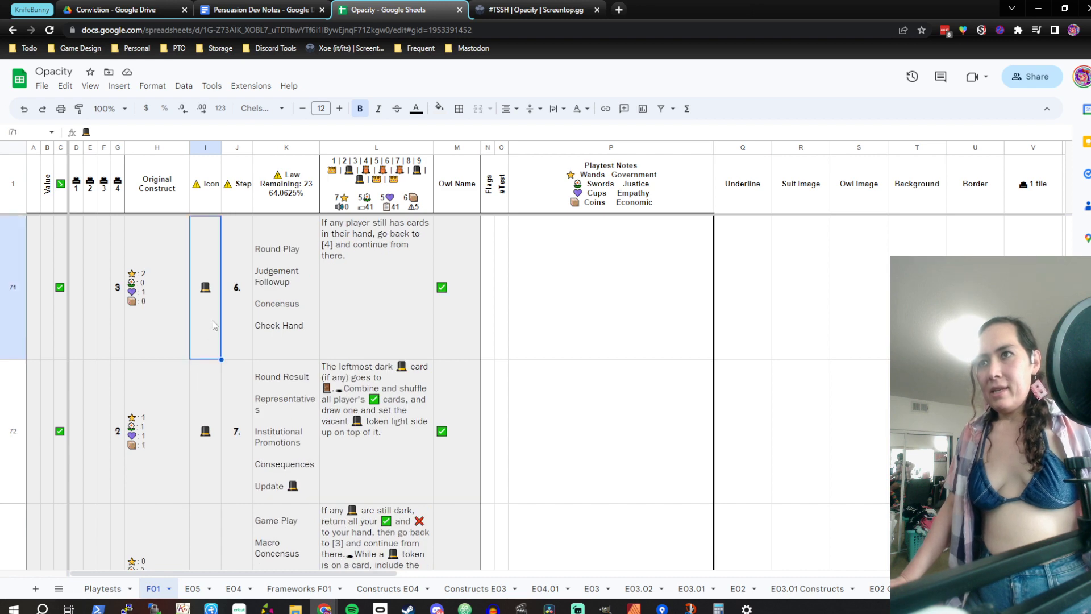
scroll(213, 321, "up", 3)
scroll(212, 322, "up", 1)
left_click(213, 321)
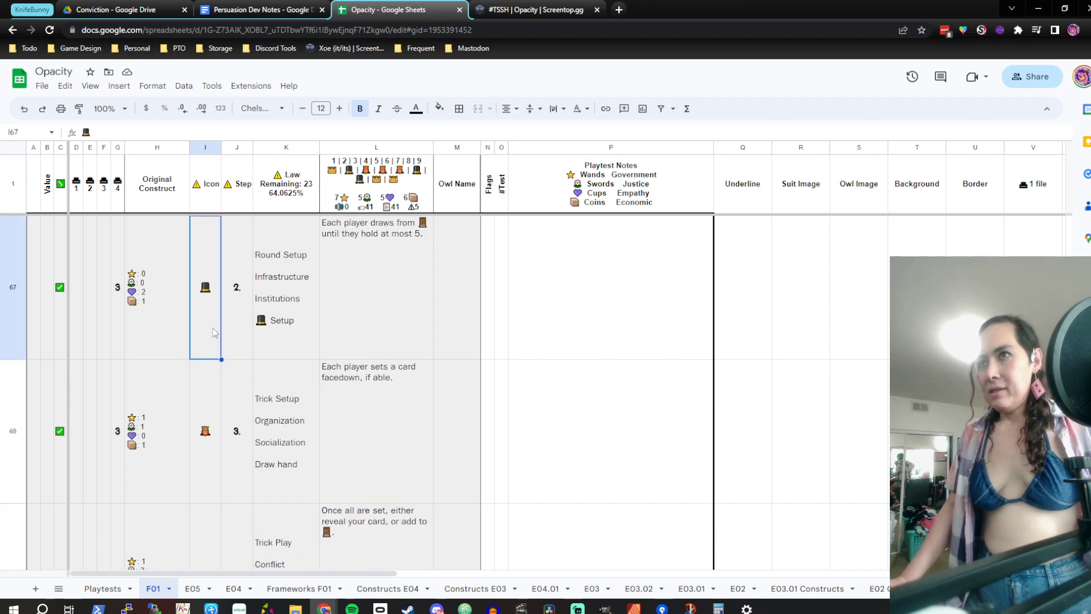
scroll(210, 346, "down", 4)
left_click(210, 345)
scroll(211, 329, "up", 3)
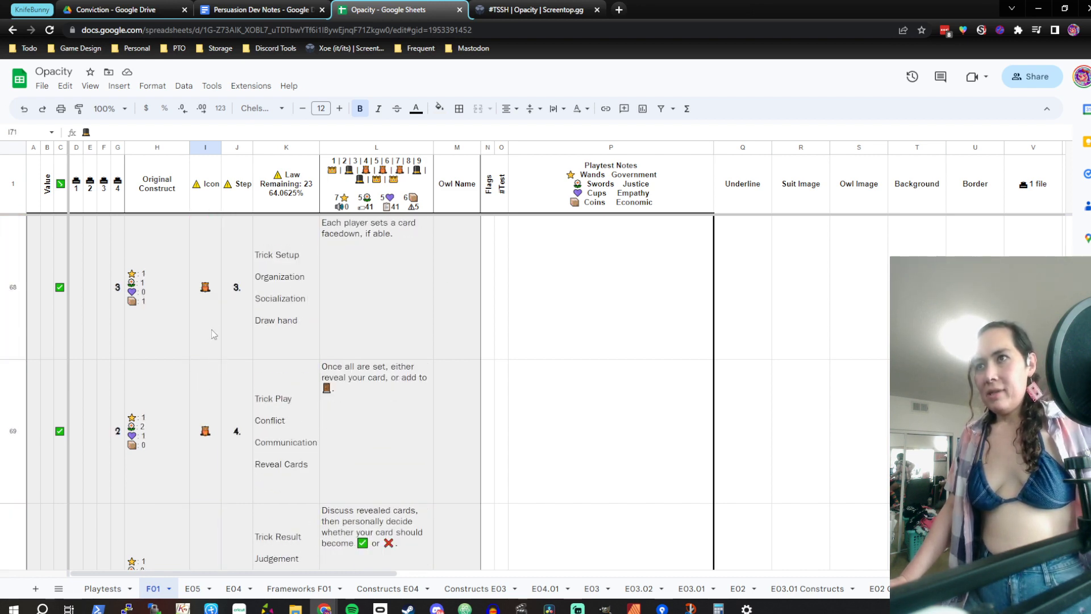
Examine how the icons group trick steps 3 to 5, round steps 2, 6 and 7, and game steps 1, 8 and 9
left_click_drag(211, 329, 358, 491)
left_click_drag(359, 539, 360, 551)
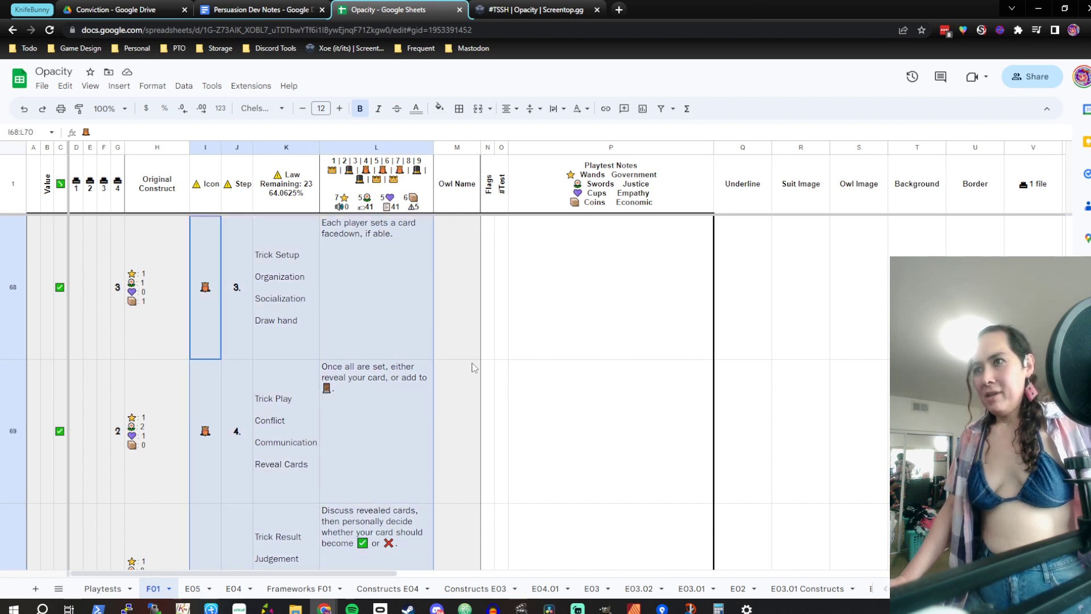
scroll(308, 318, "up", 1)
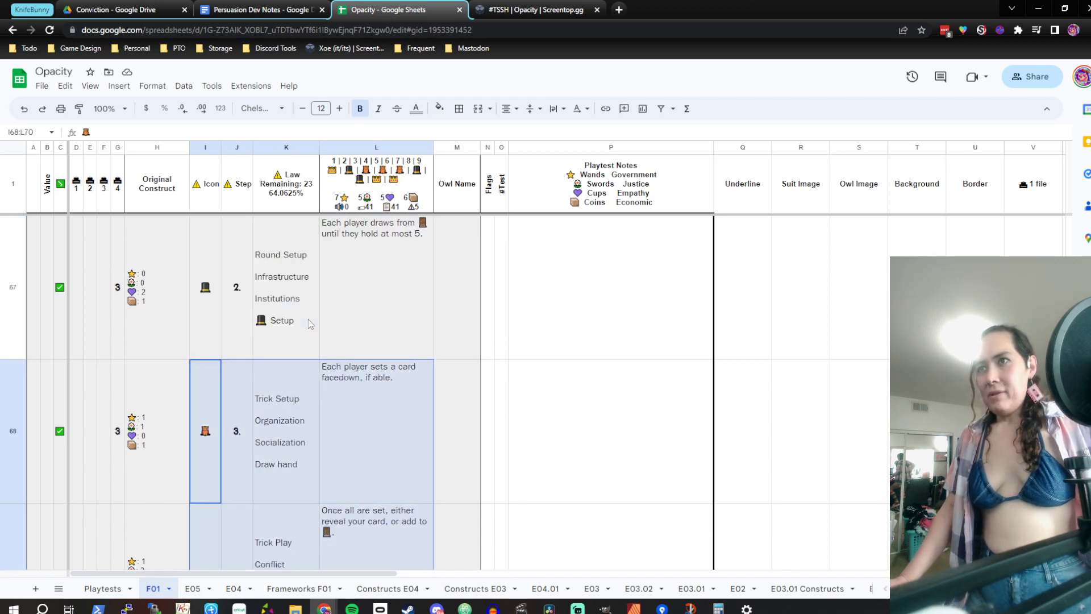
scroll(308, 319, "up", 1)
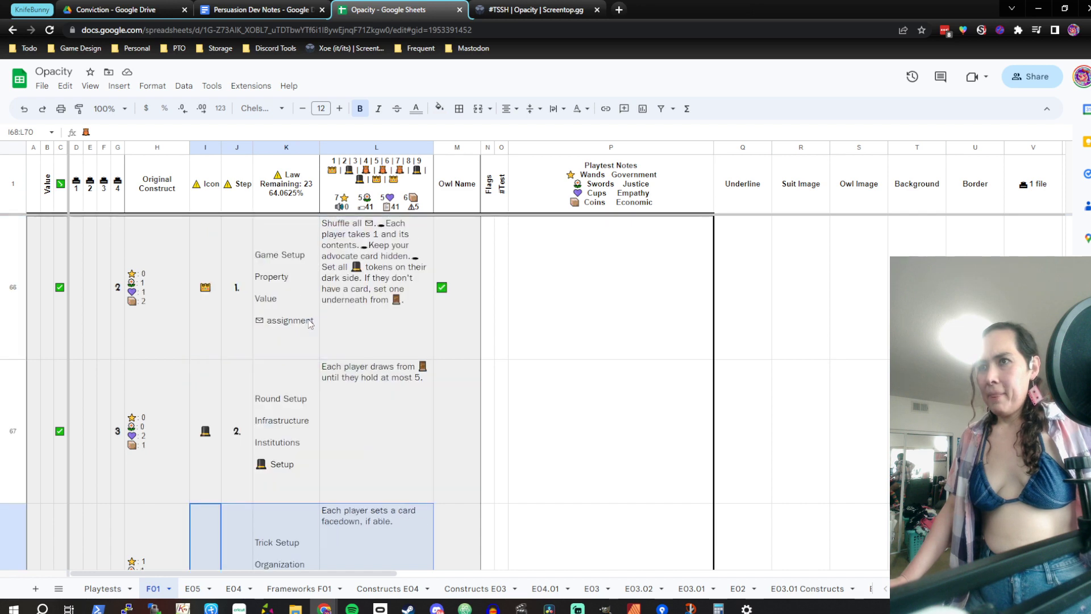
scroll(270, 325, "down", 1)
left_click(209, 287)
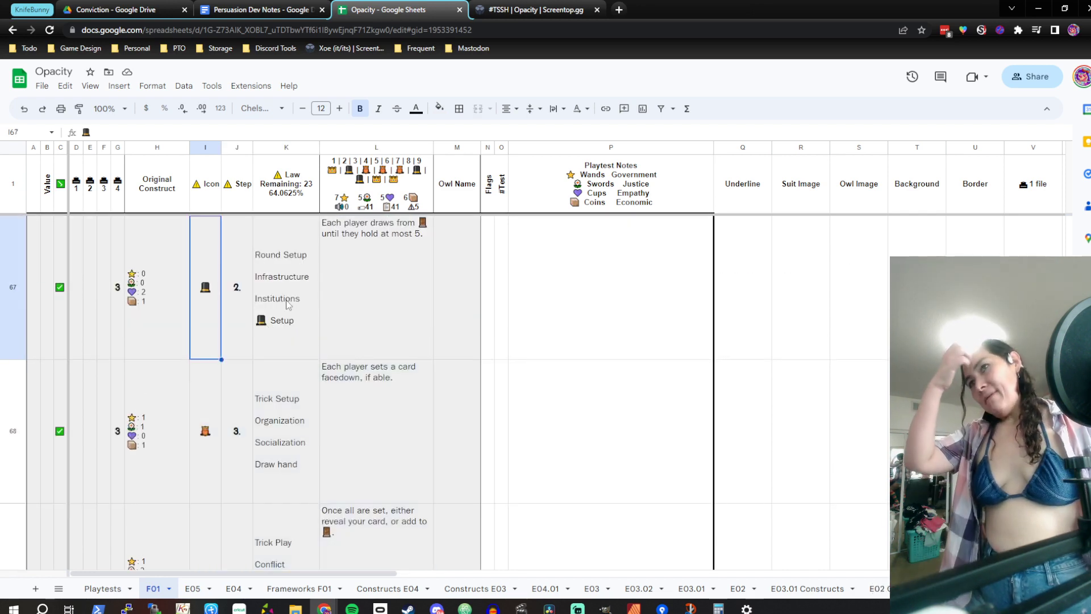
scroll(289, 328, "down", 1)
scroll(273, 336, "down", 3)
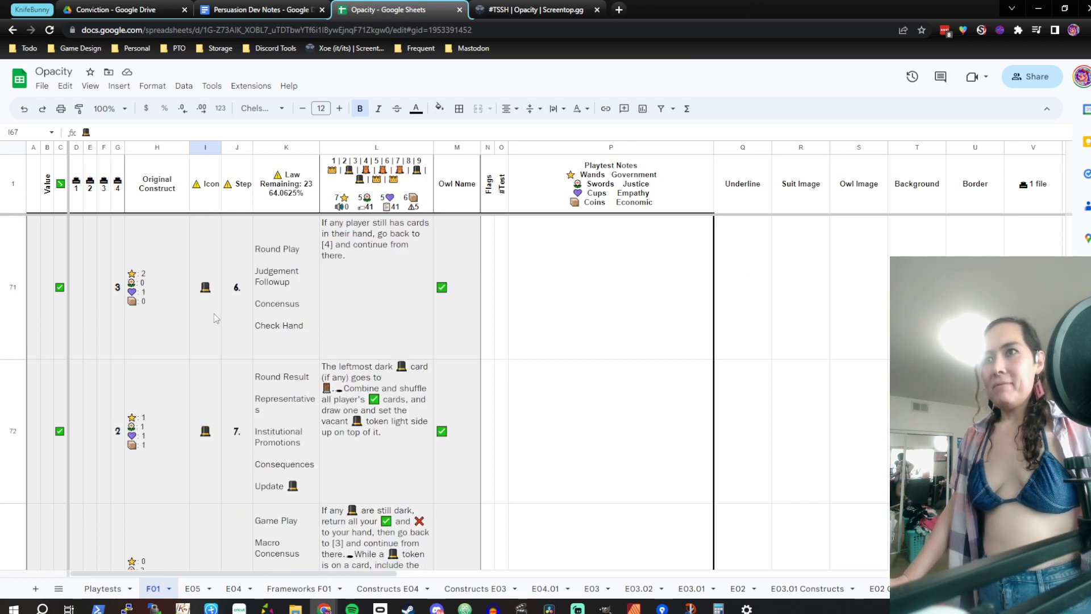
left_click_drag(214, 313, 345, 418)
scroll(345, 417, "down", 2)
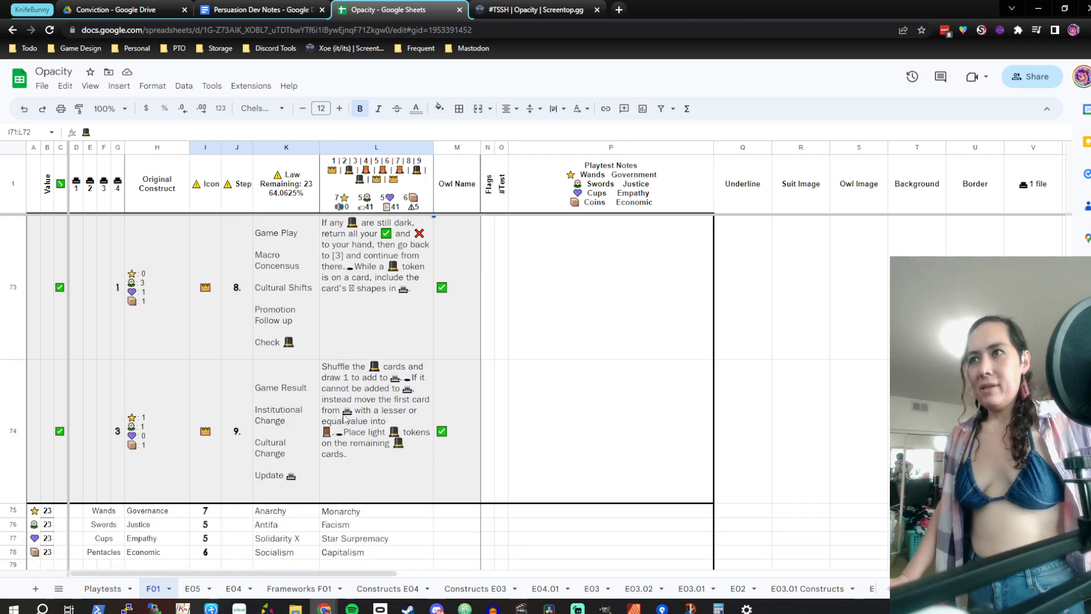
left_click(209, 339)
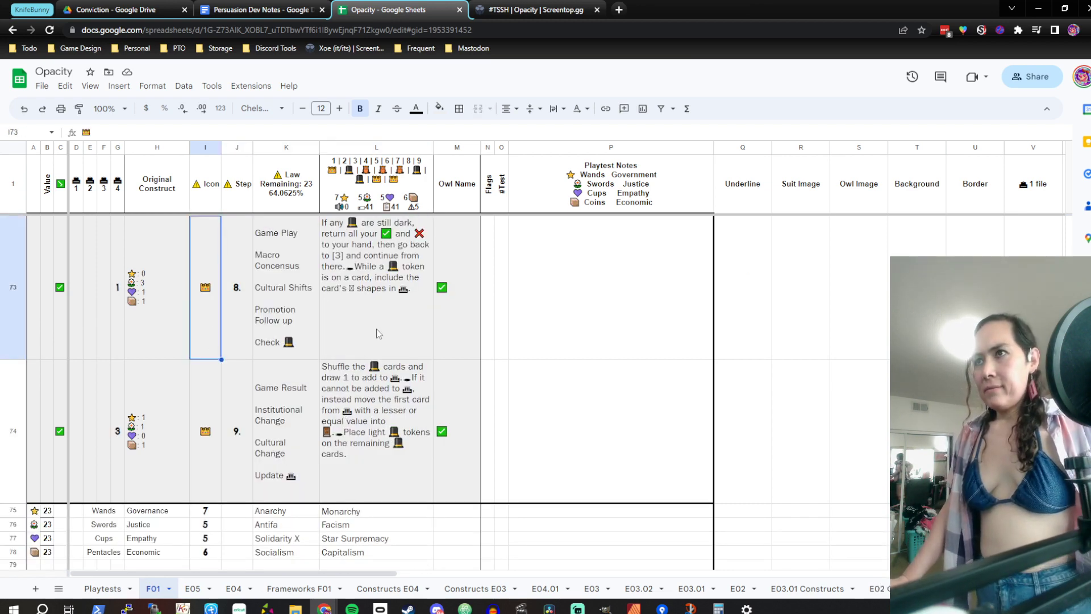
scroll(376, 328, "up", 1)
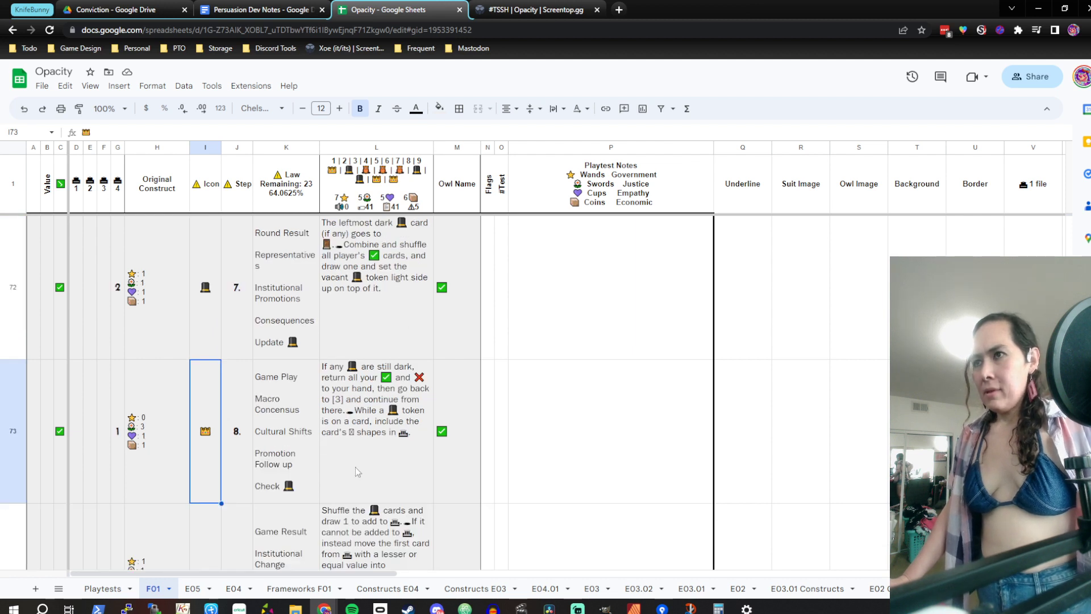
Compare the icons and laws of Round Result, step 7, and Game Play, step 8, on the F01 sheet
key("Up")
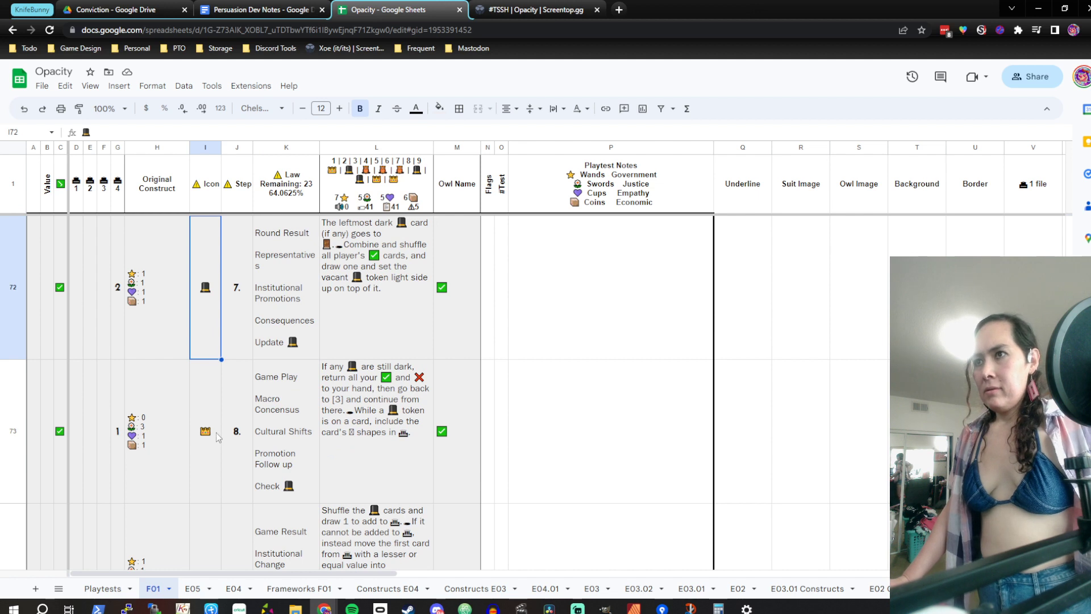
left_click(350, 406)
left_click(356, 307)
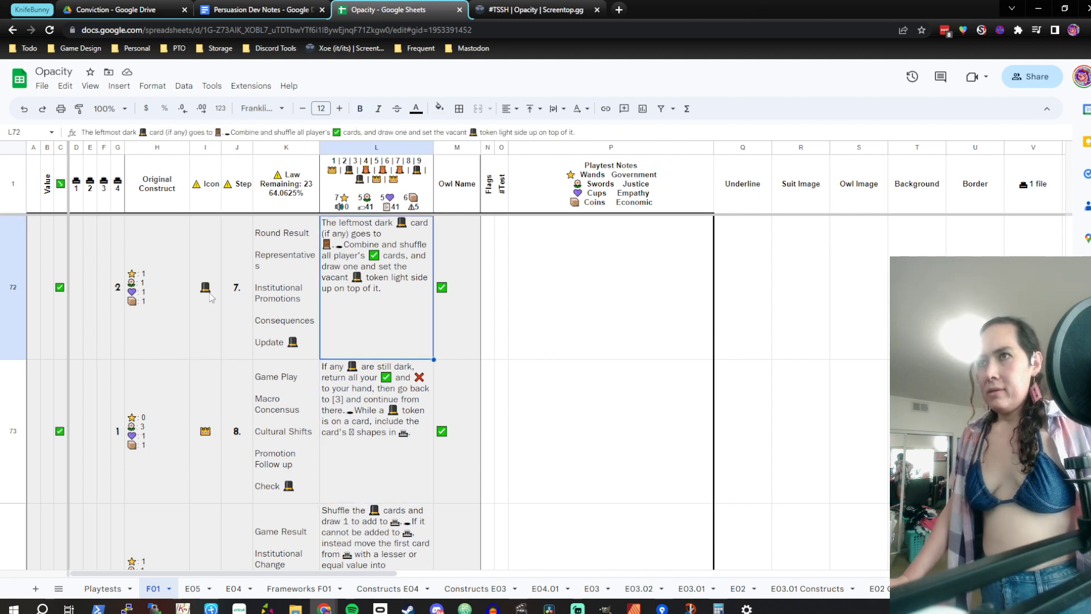
left_click(205, 296)
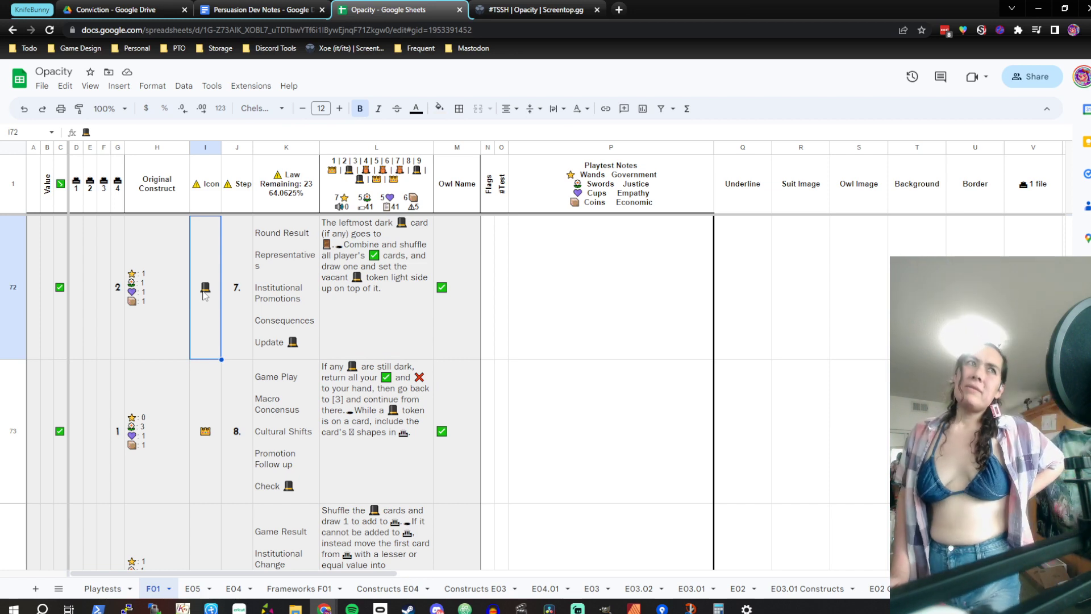
scroll(205, 296, "down", 2)
scroll(205, 296, "up", 2)
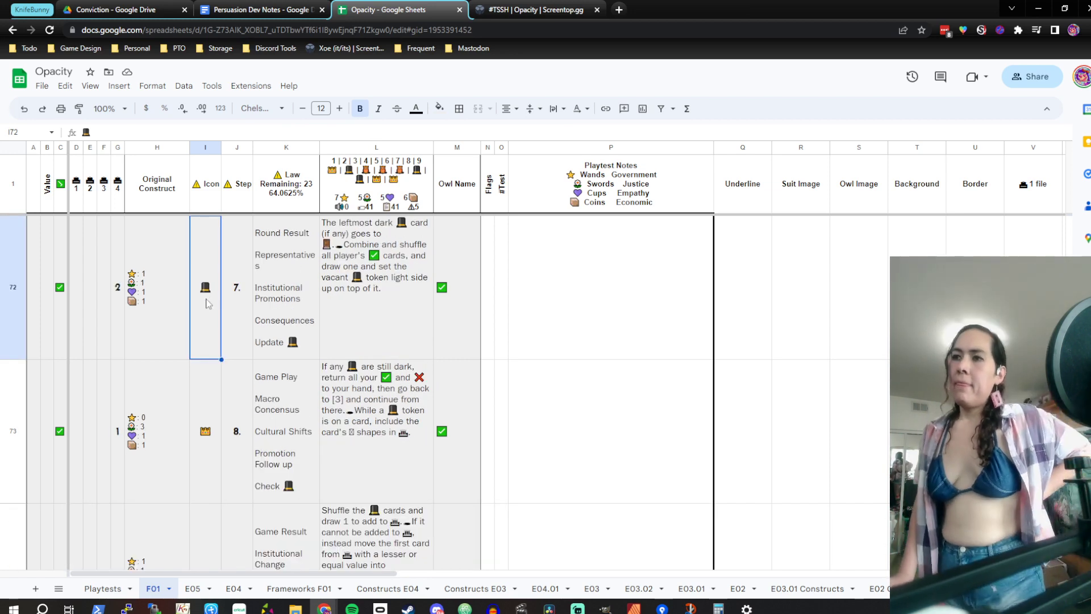
Check the Elections framework on the Frameworks F01 sheet and return to the Game Play row of the F01 sheet
left_click(314, 594)
left_click(211, 259)
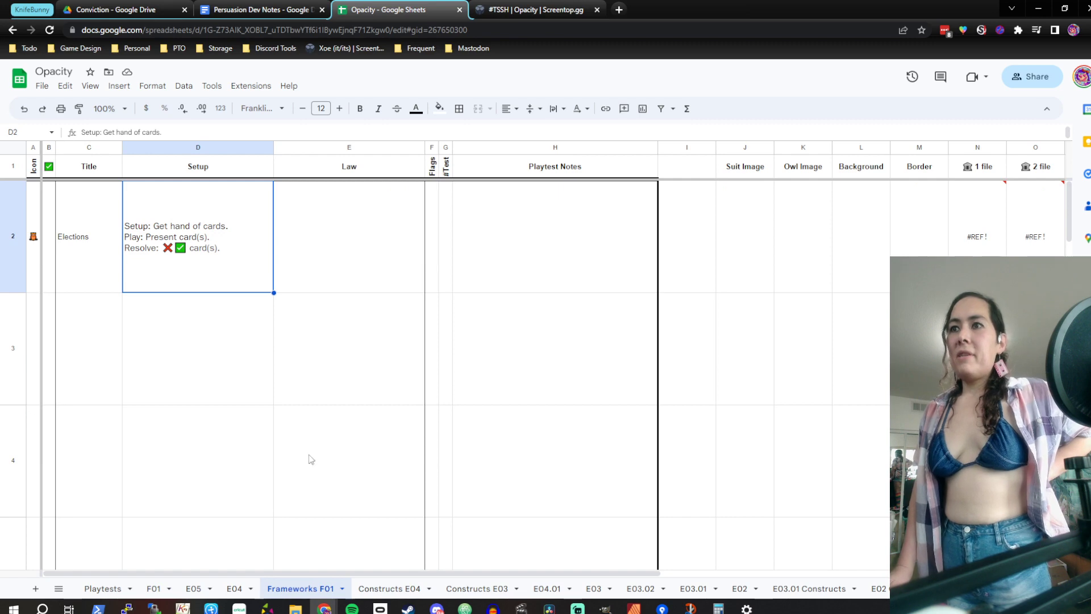
left_click(231, 589)
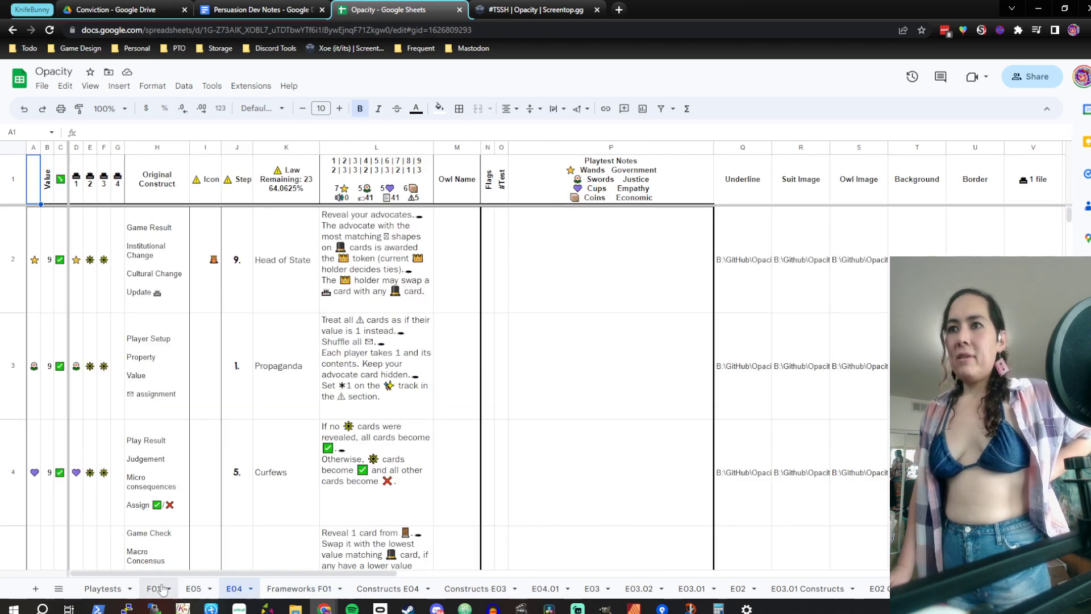
left_click(155, 589)
left_click(284, 410)
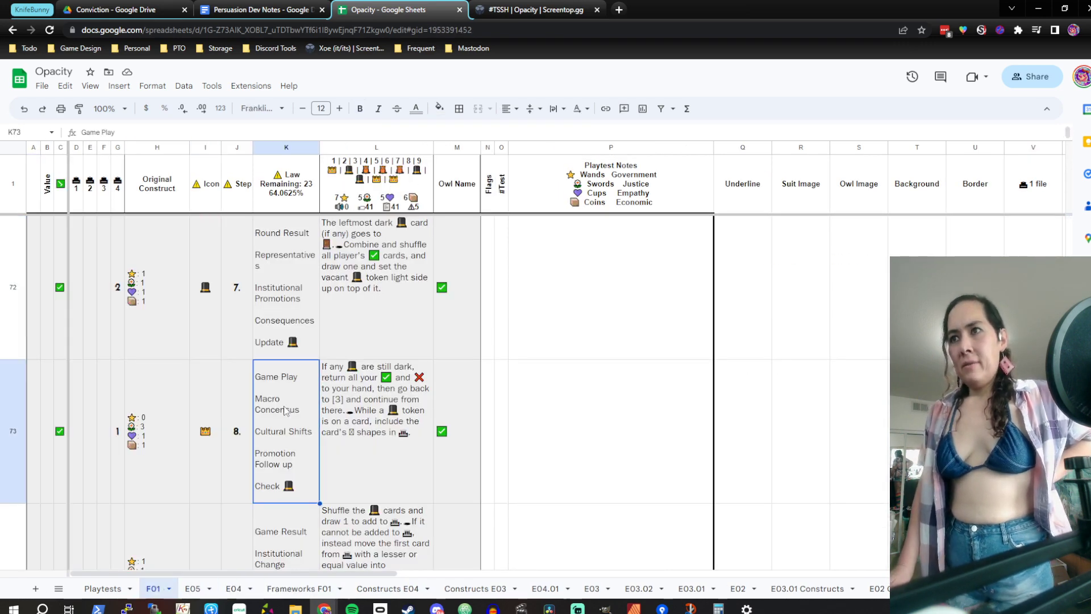
Read the F01 laws for Round Setup, step 2, and Trick Setup, step 3, alongside Game Setup
scroll(284, 409, "up", 3)
scroll(284, 409, "up", 2)
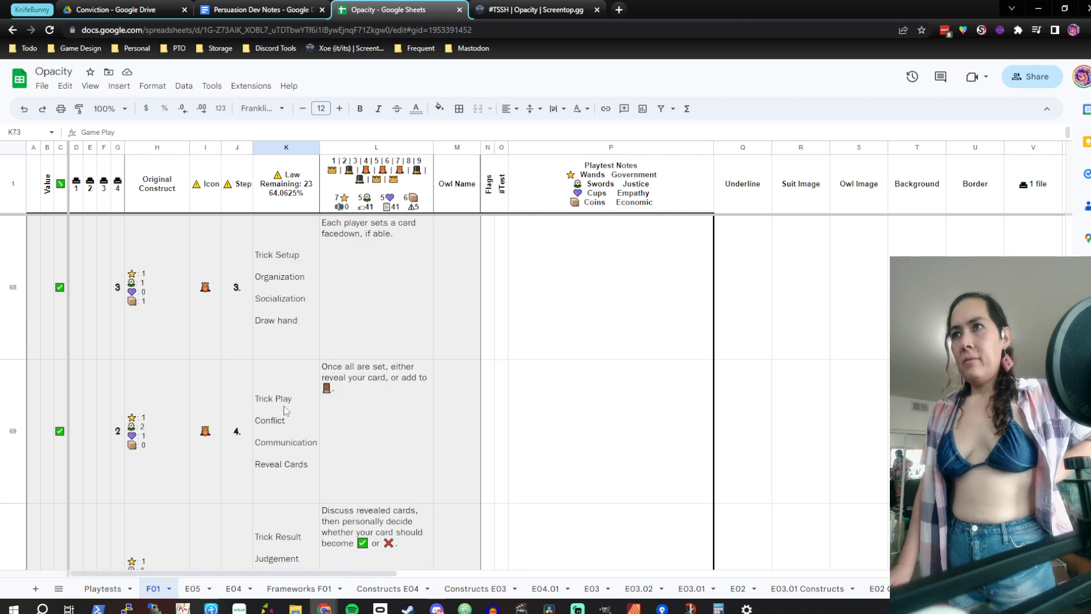
left_click(327, 402)
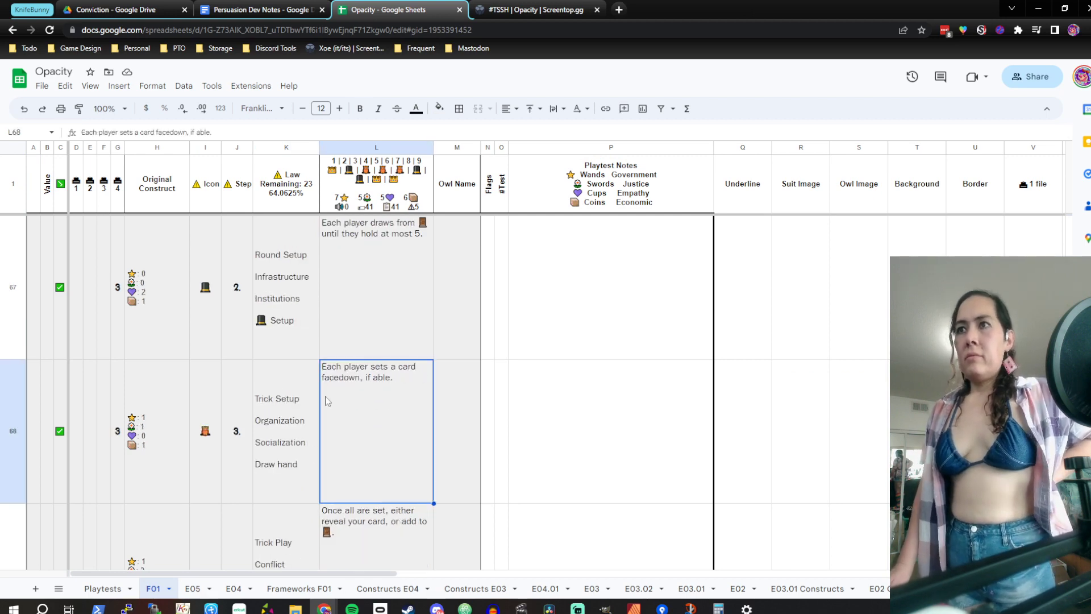
scroll(327, 401, "up", 2)
scroll(327, 401, "down", 2)
scroll(327, 401, "up", 1)
left_click(328, 401)
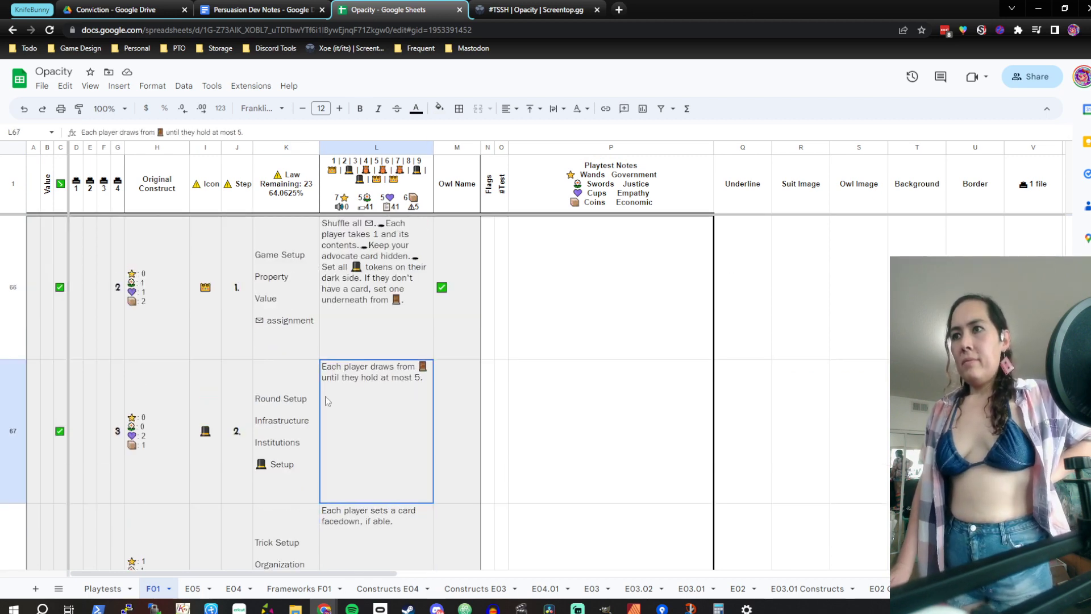
scroll(392, 403, "down", 1)
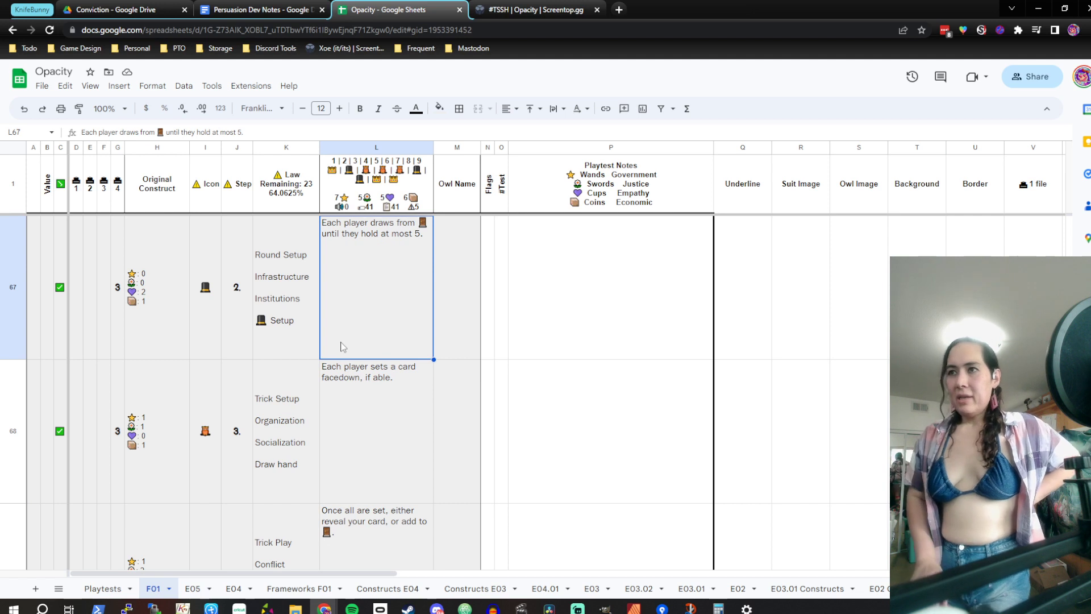
Compare the F01 laws across the three trick phases, from Trick Setup through Trick Play to Trick Result
key("Down")
key("Left")
key("Right")
key("Down")
key("Down")
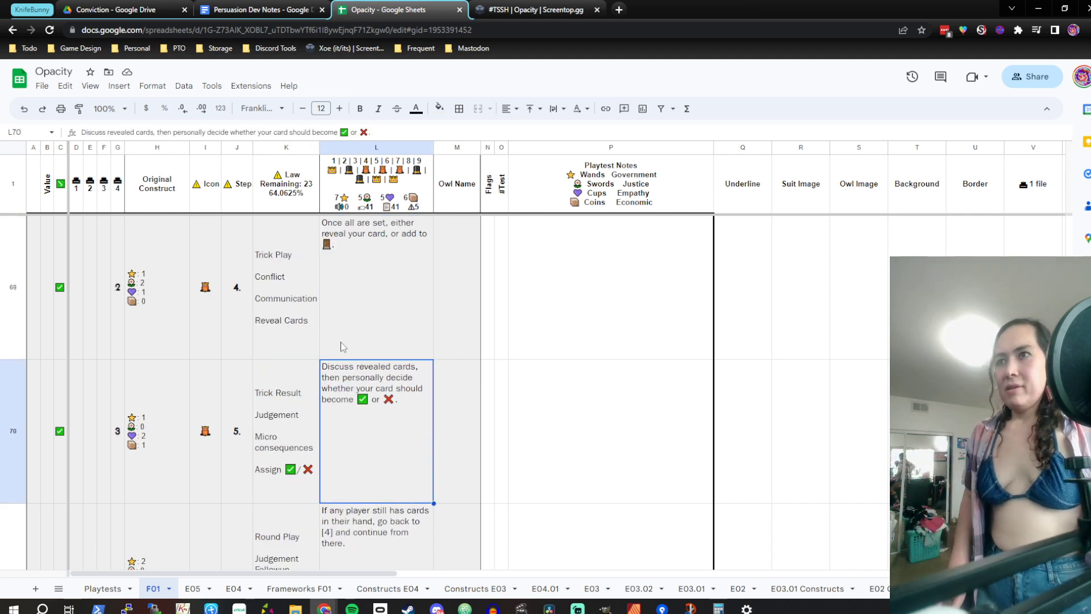
key("Up")
key("Up")
key("Down")
key("Down")
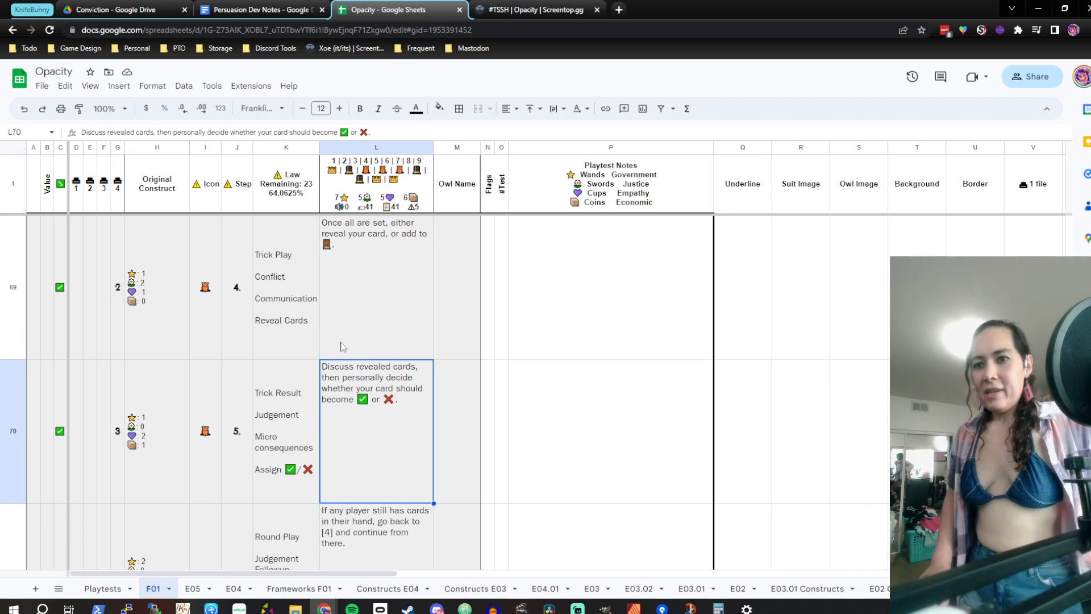
key("Up")
key("Up")
key("Down")
key("Down")
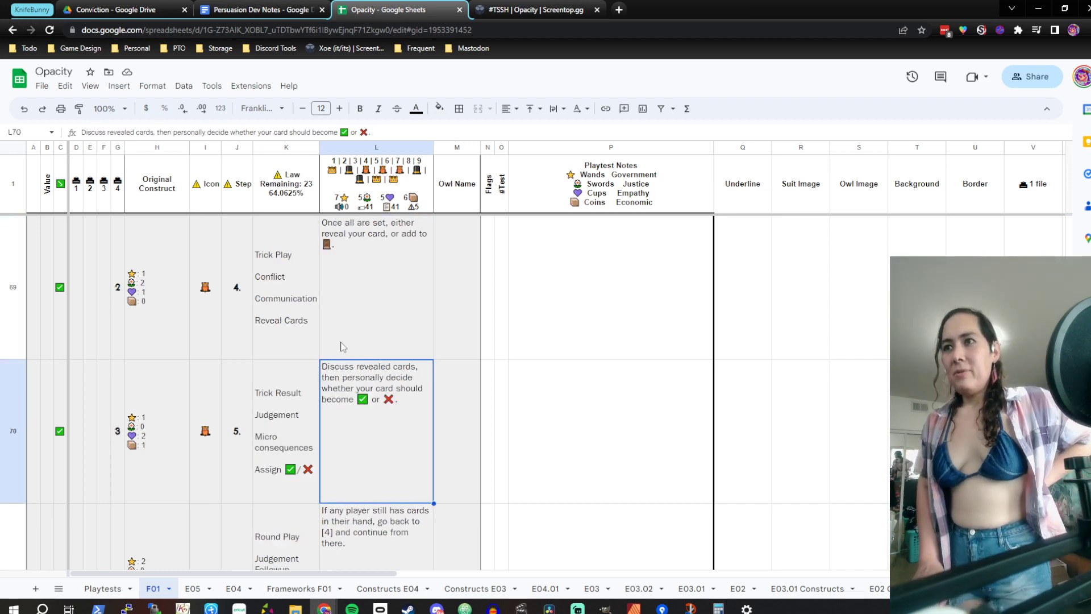
Examine how the Round Play law, step 6, follows on from the trick laws, steps 3 to 5
key("Down")
key("Down")
key("Up")
key("Up")
key("Up")
key("Up")
key("Up")
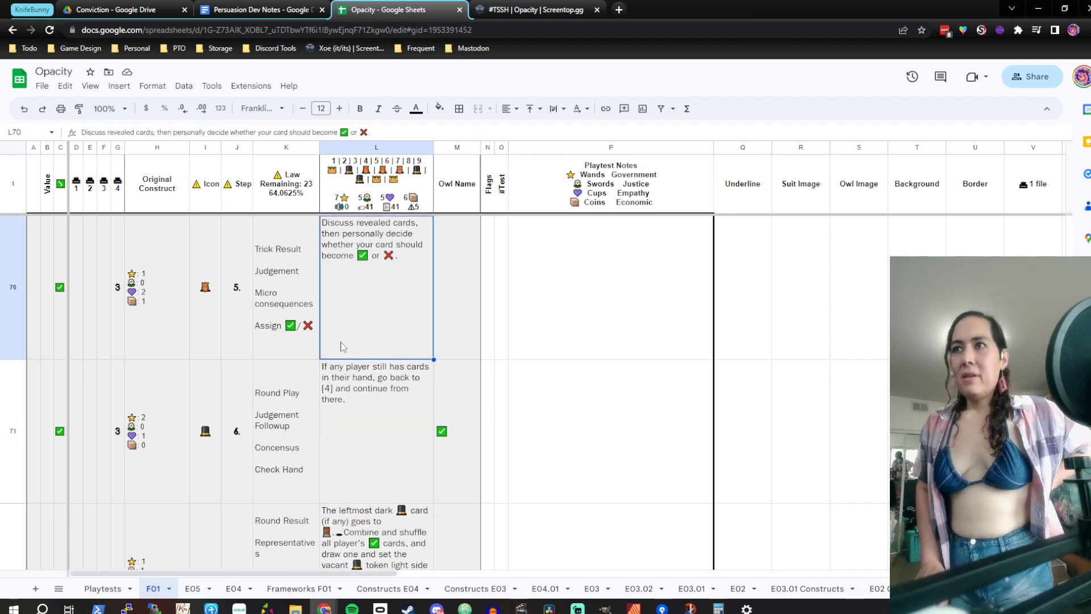
key("Down")
key("Down")
key("Down")
key("Down")
key("Down")
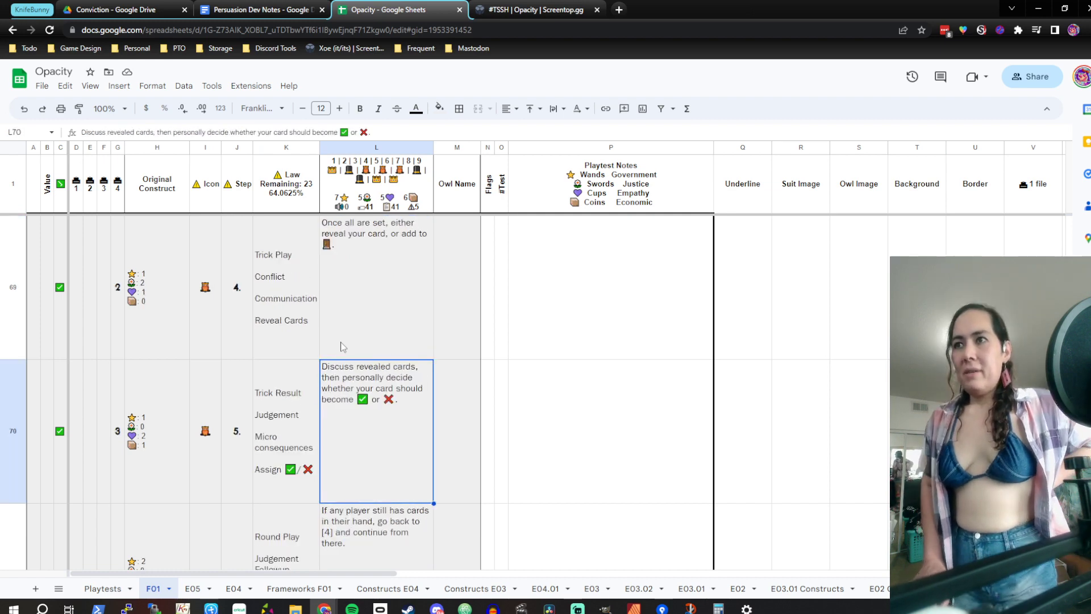
key("Up")
key("Left")
key("Right")
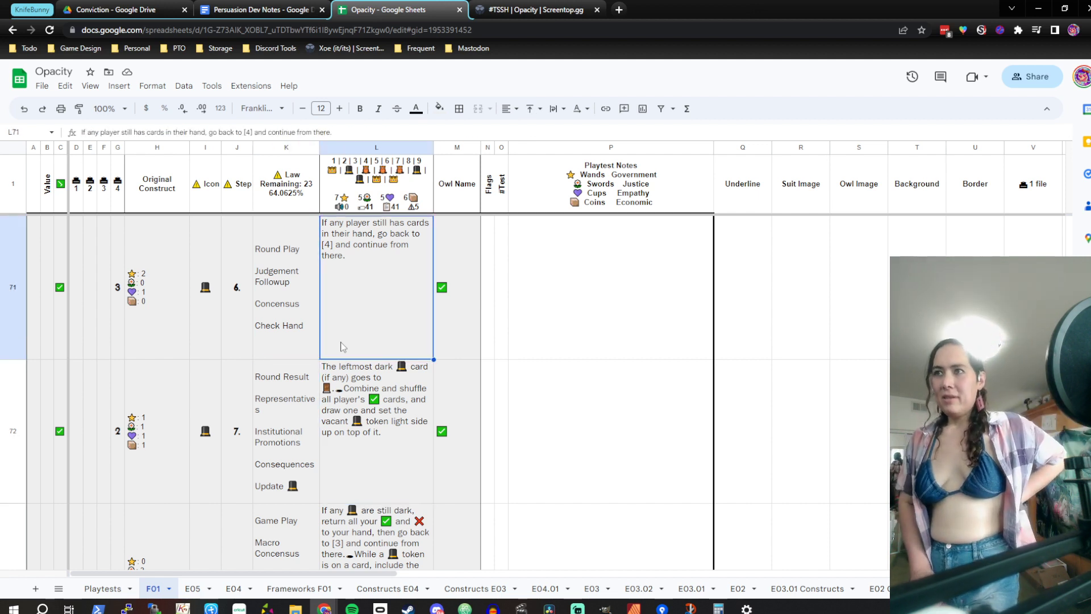
Compare the phase description of Round Result, step 7, with its law text
key("Down")
key("Left")
key("Right")
key("Left")
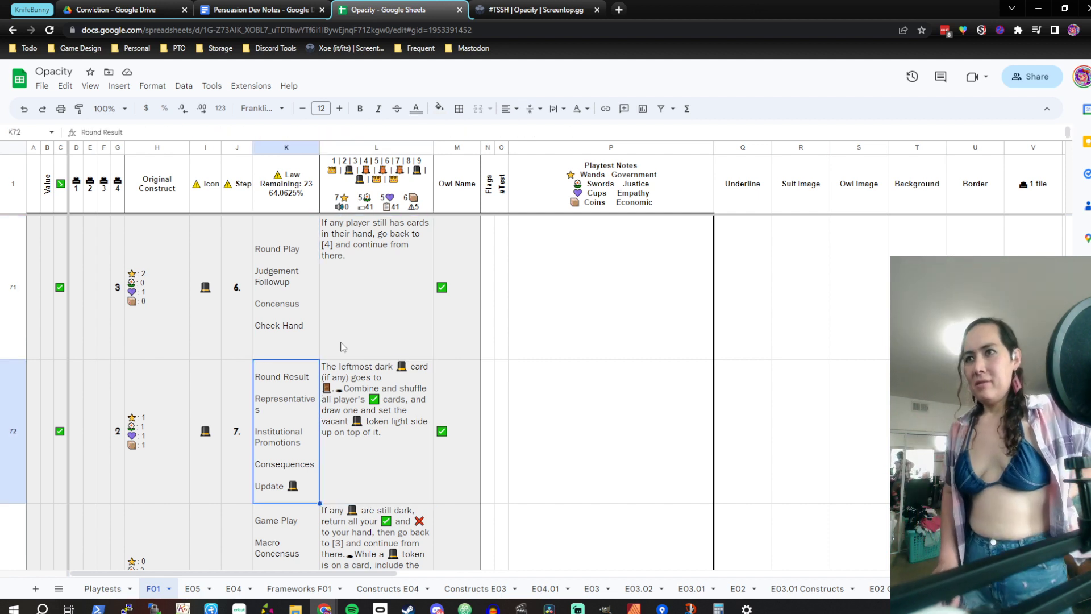
key("Right")
key("Left")
key("Right")
key("Left")
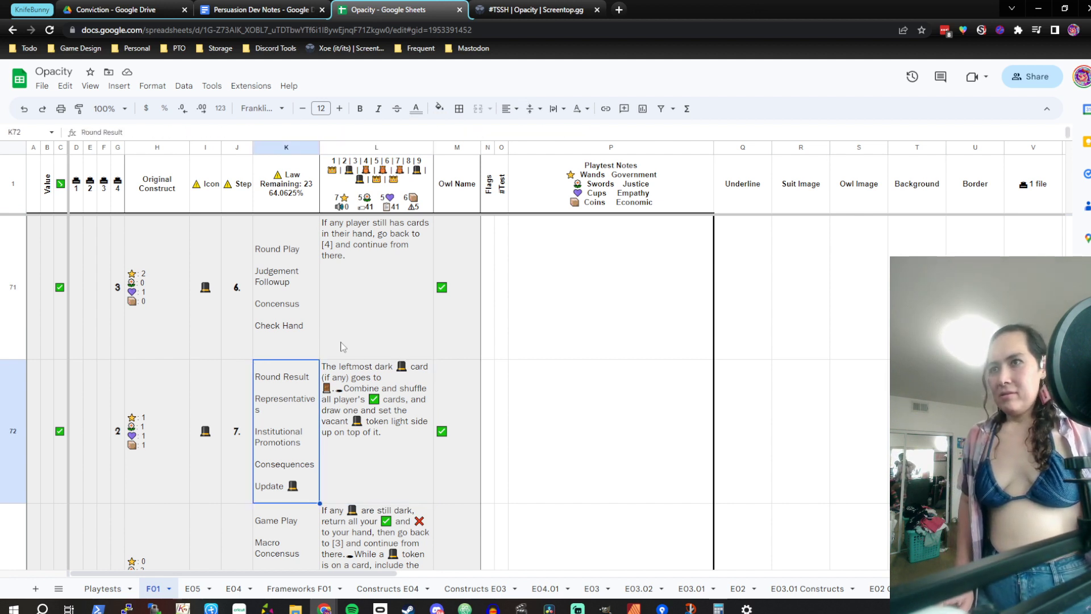
Trace the F01 laws back from Round Play, step 6, to Game Setup and Round Setup, steps 1 and 2
key("Up")
key("Right")
key("Up")
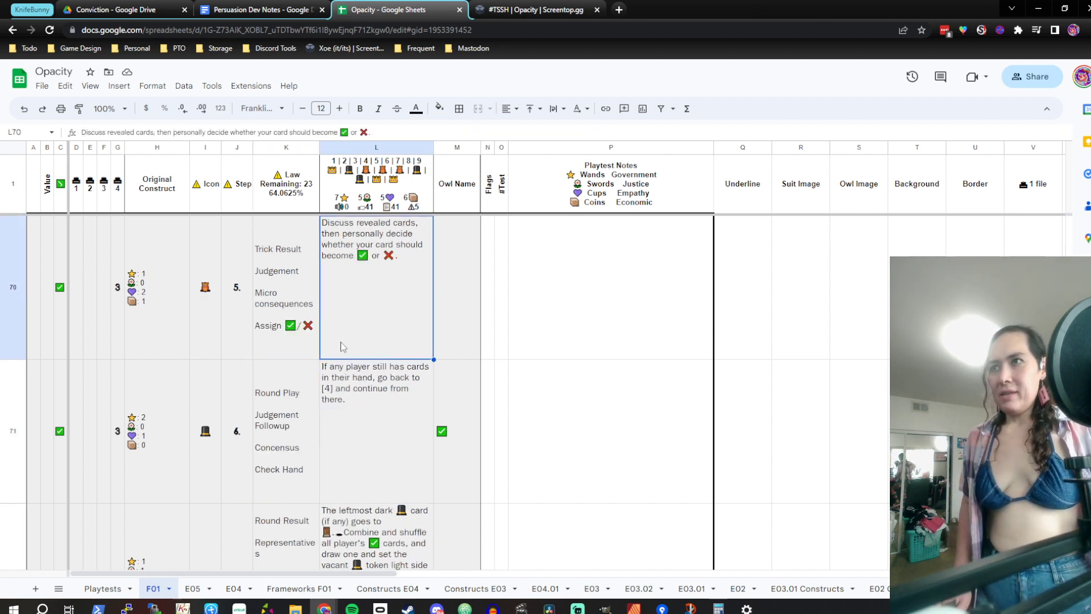
key("Down")
key("Up")
key("Up")
key("Up")
key("Up")
key("Up")
key("Down")
key("Down")
key("Down")
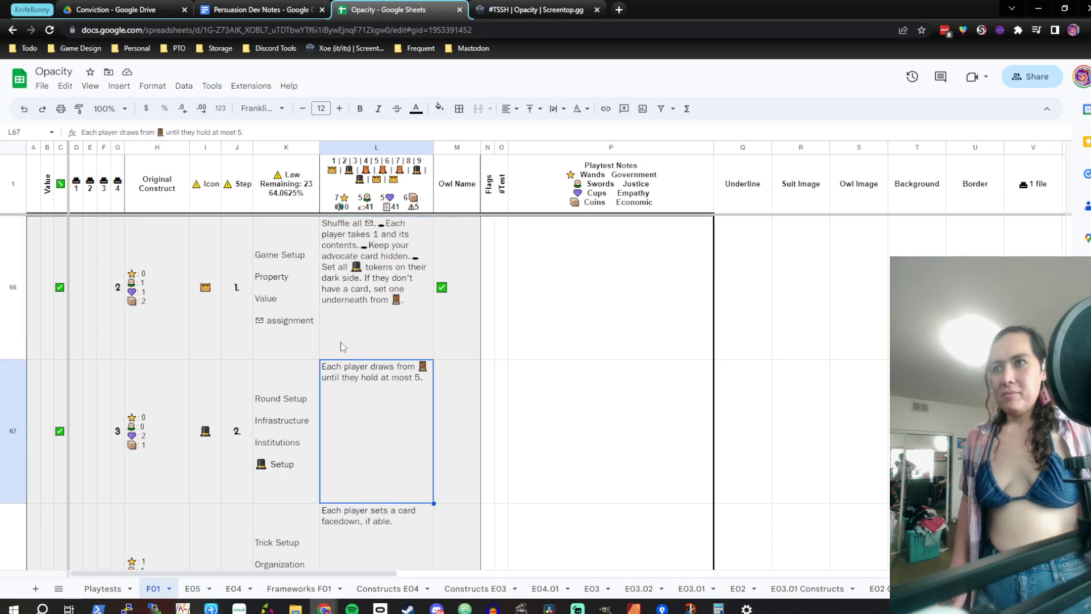
Review the descriptions and laws of the setup steps against Trick Setup and Trick Play, steps 3 and 4
key("Up")
key("Left")
key("Left")
key("Right")
key("Right")
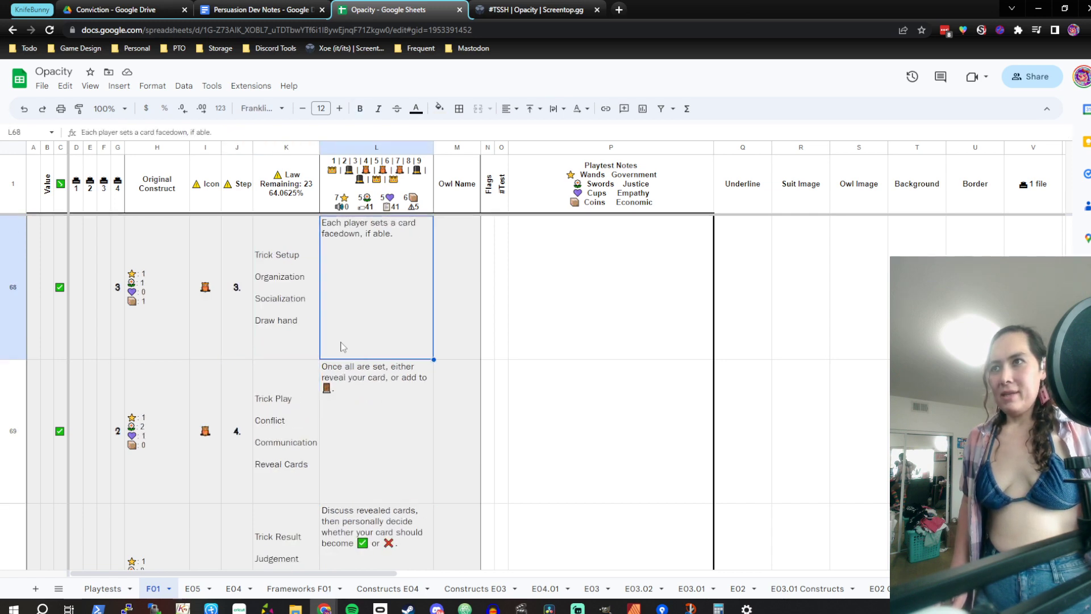
key("Down")
key("Down")
key("Up")
key("Up")
key("Up")
key("Down")
key("Down")
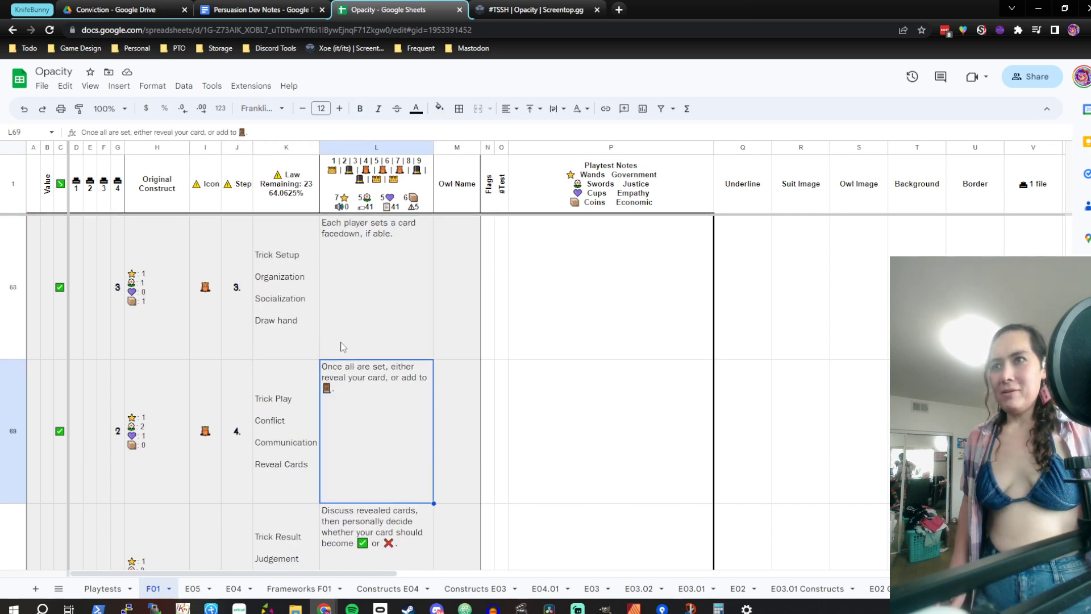
Compare the descriptions and laws of Trick Result, Round Play and Round Result, steps 5 to 7
key("Down")
key("Down")
key("Left")
key("Down")
key("Up")
key("Up")
key("Right")
key("Down")
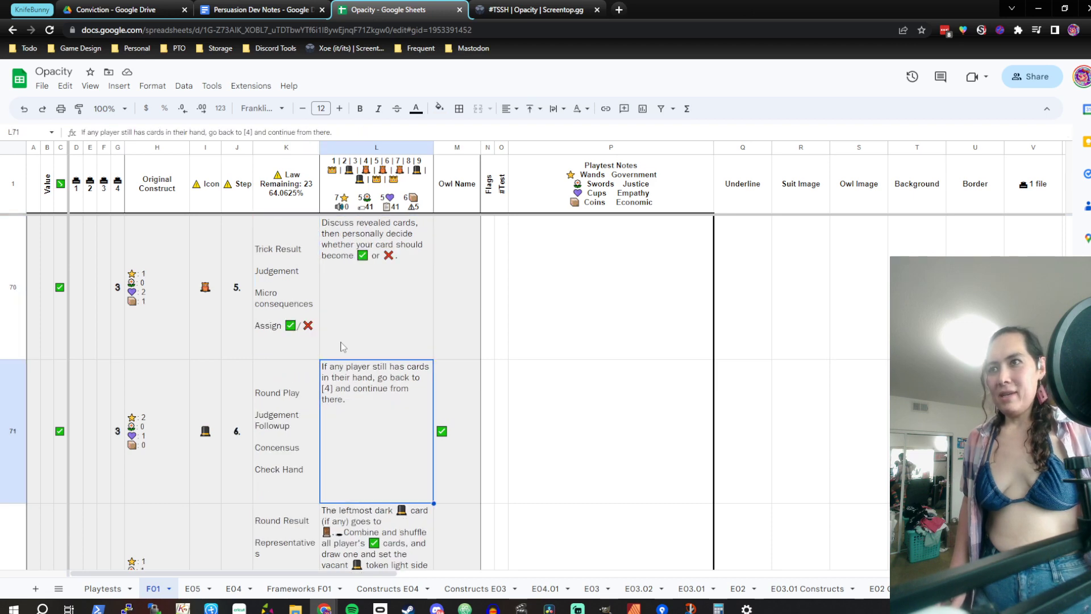
key("Down")
key("Left")
key("Up")
key("Up")
key("Down")
key("Right")
key("Down")
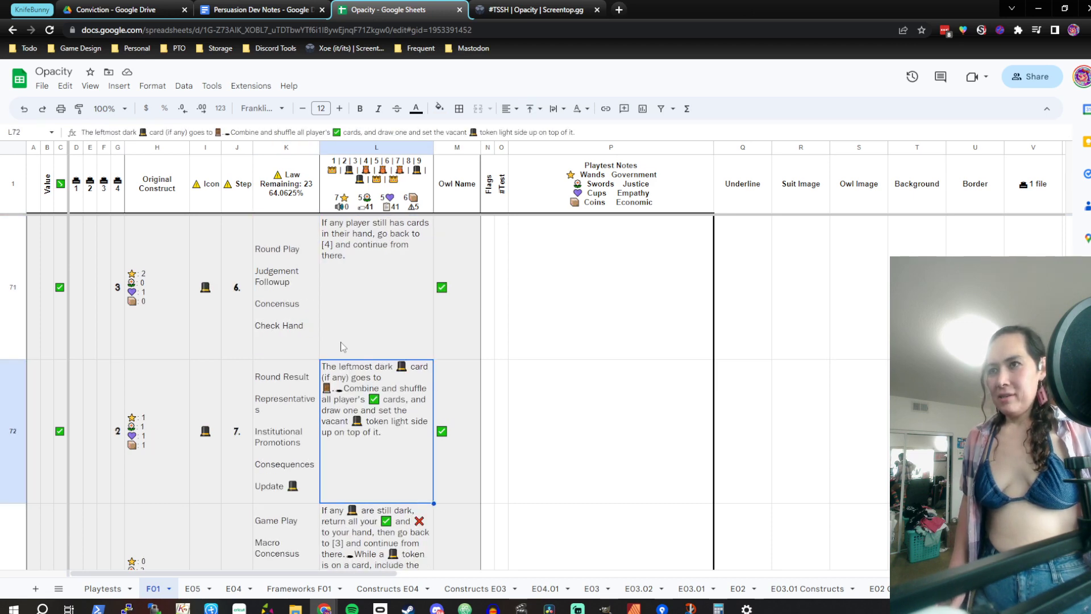
key("Left")
key("Left")
key("Right")
key("Right")
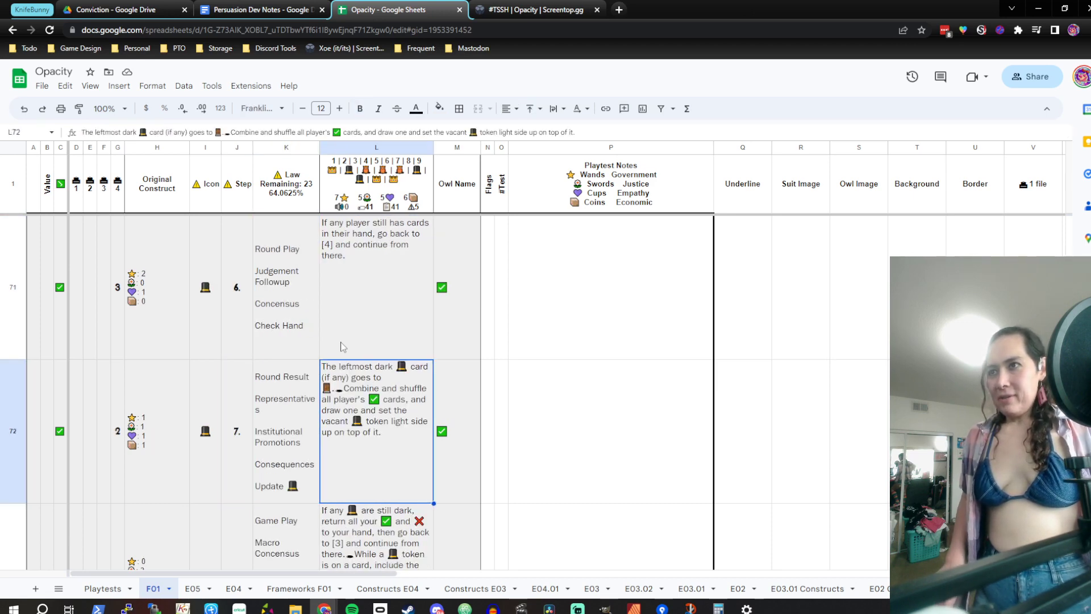
Compare the descriptions and laws of Game Play, step 8, and Game Result, step 9
key("Down")
key("Left")
key("Right")
key("Down")
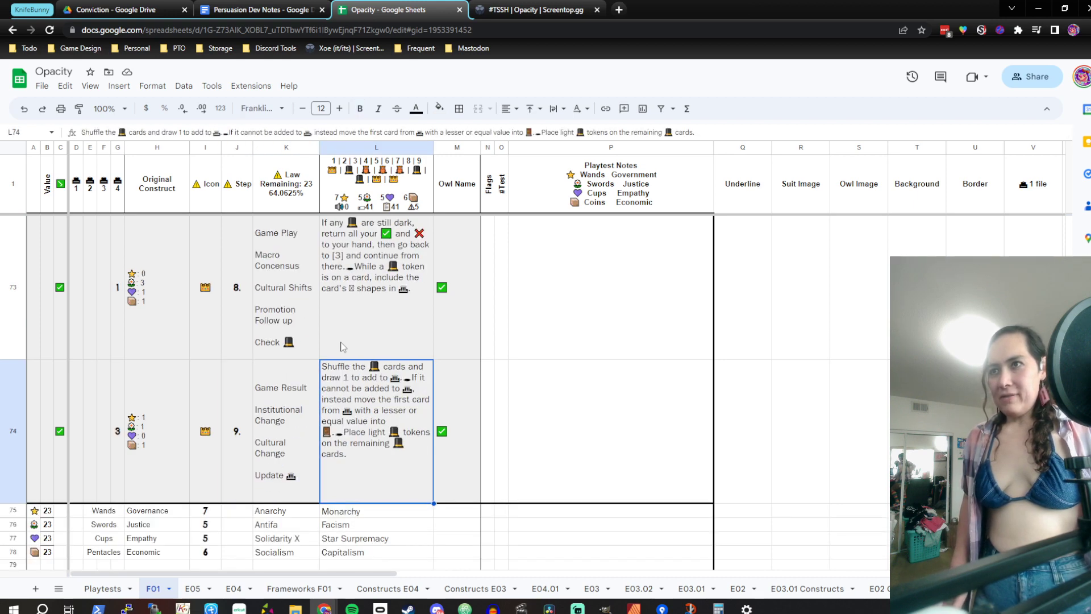
key("Up")
key("Left")
key("Right")
key("Left")
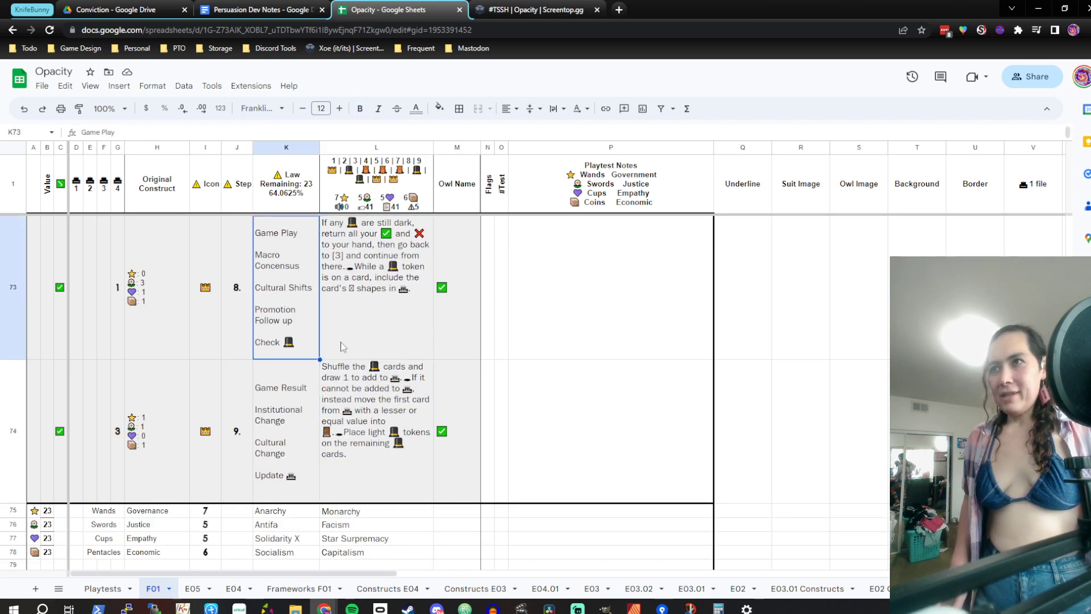
key("Right")
key("Left")
key("Right")
key("Left")
key("Right")
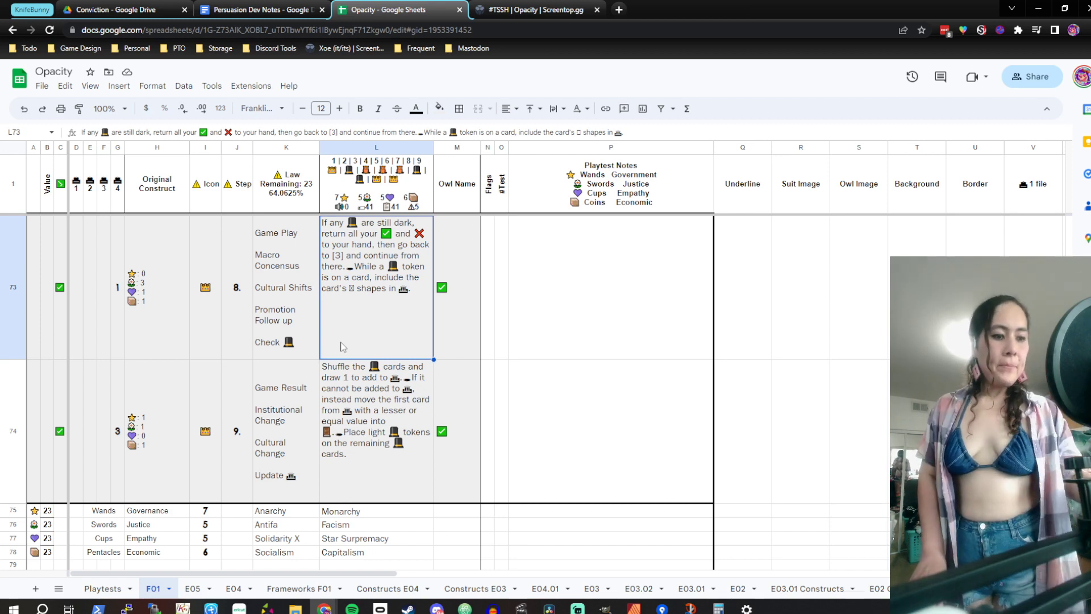
Go back up through the F01 law cards to the Head of State card in row 2
key("Up")
key("Up")
key("Up")
key("Up")
key("Up")
key("Up")
key("Up")
key("Up")
key("Up")
key("Up")
key("Up")
key("Up")
key("Up")
key("Up")
key("Up")
key("Up")
key("Up")
key("Up")
key("Up")
key("Up")
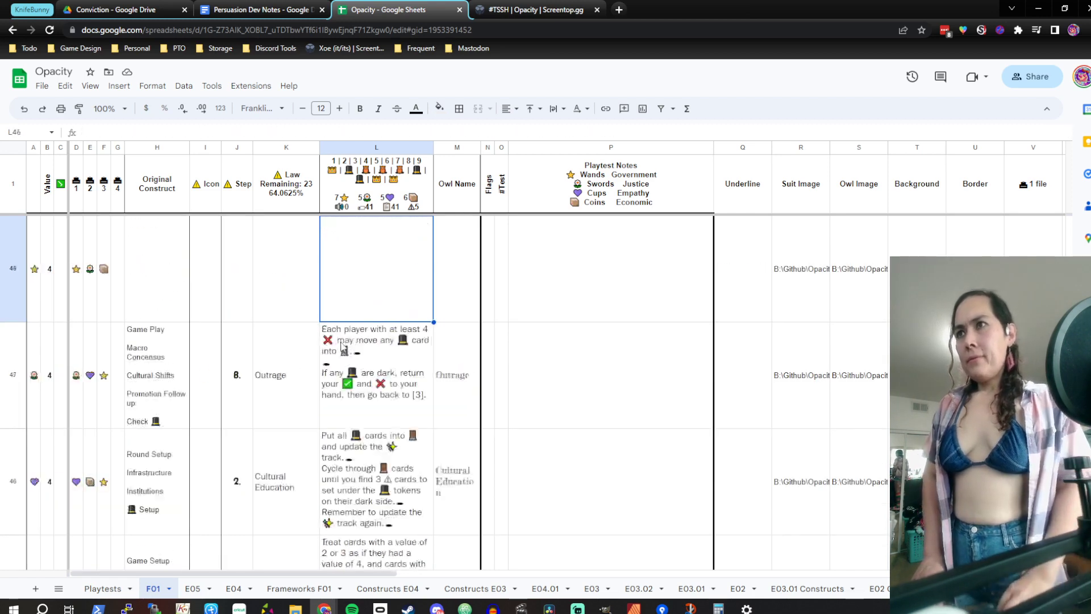
key("Up")
key("Up")
key("Up")
key("Up")
key("Up")
key("Up")
key("Up")
key("Up")
key("Up")
key("Up")
key("Up")
key("Up")
key("Up")
key("Up")
key("Up")
key("Up")
key("Up")
key("Up")
key("Up")
key("Up")
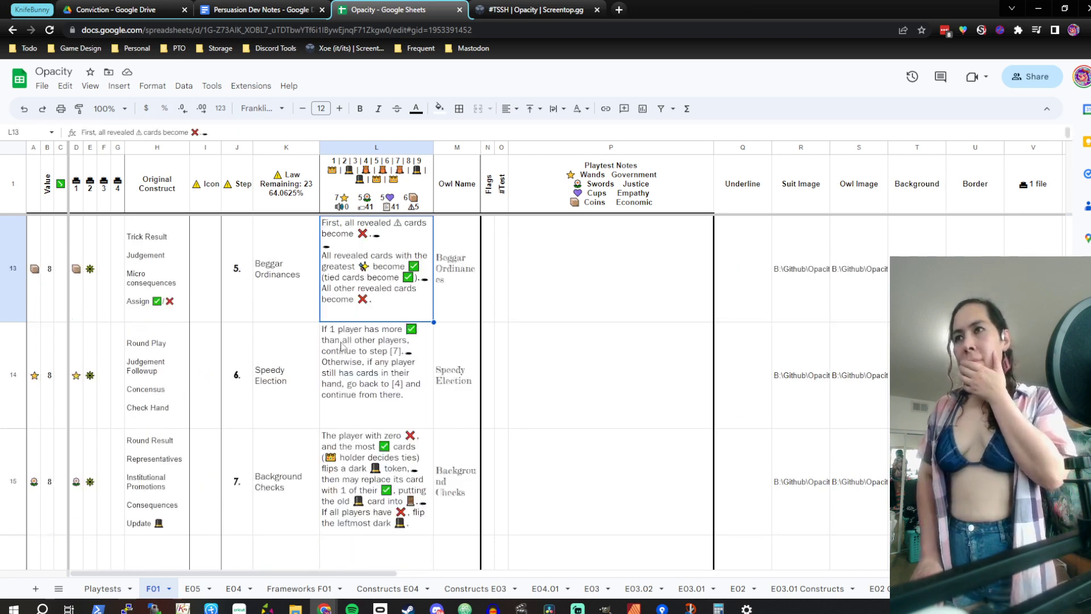
key("Down")
key("Left")
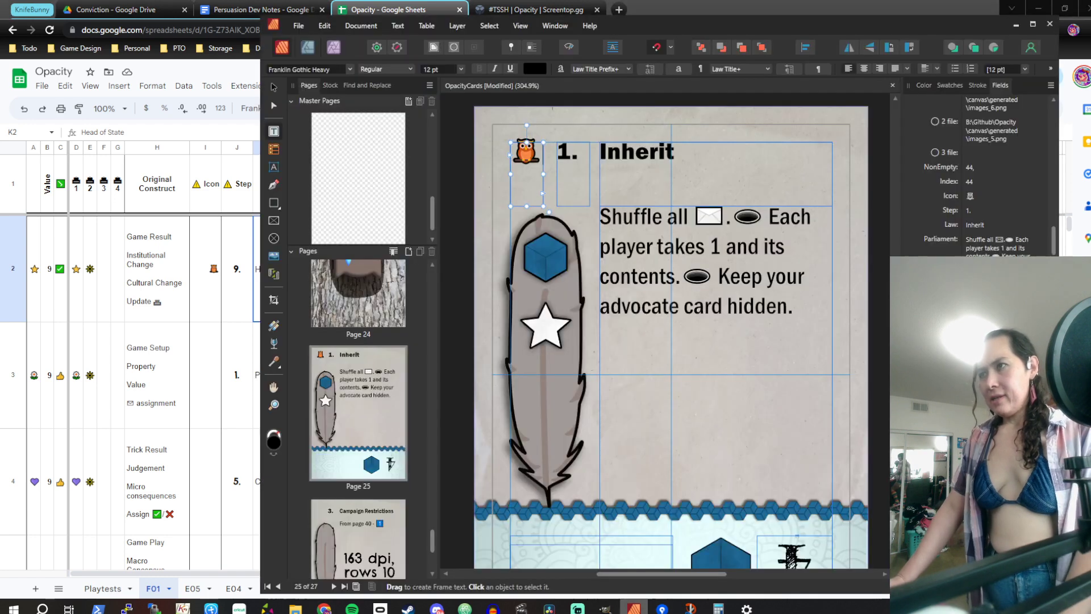
Switch to the OpacityCards document in Affinity Publisher and open the Table of Contents card on page 16
left_click(634, 607)
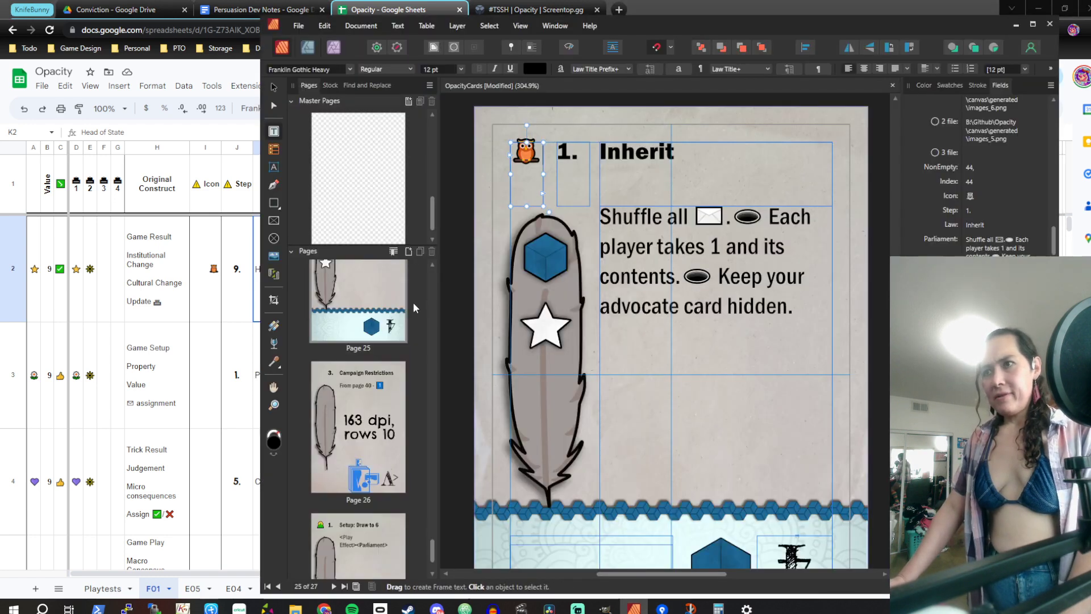
scroll(413, 301, "down", 3)
scroll(413, 302, "up", 10)
scroll(413, 308, "up", 5)
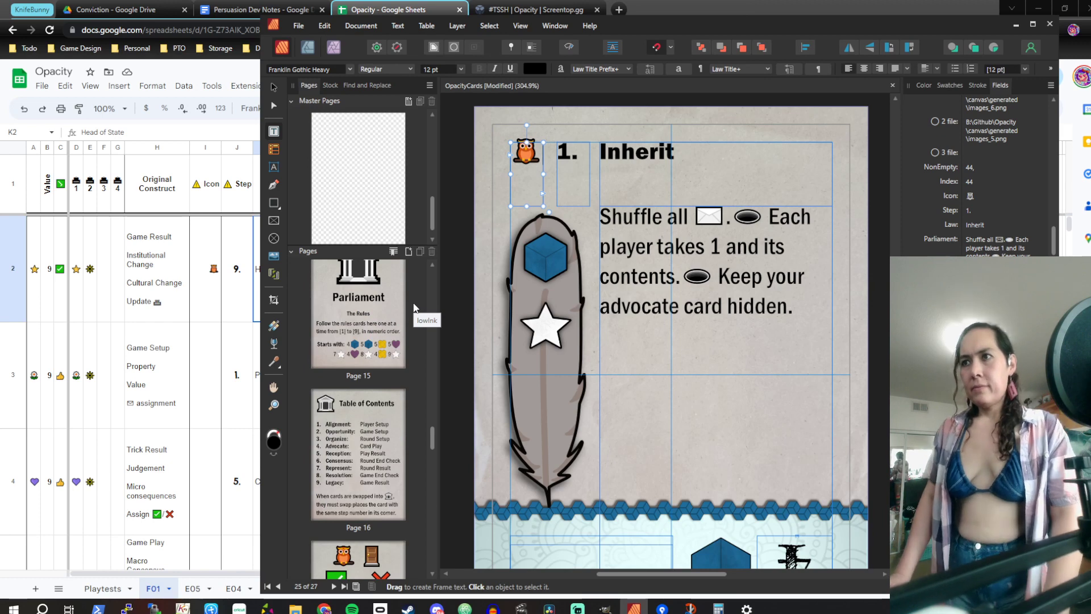
left_click(387, 445)
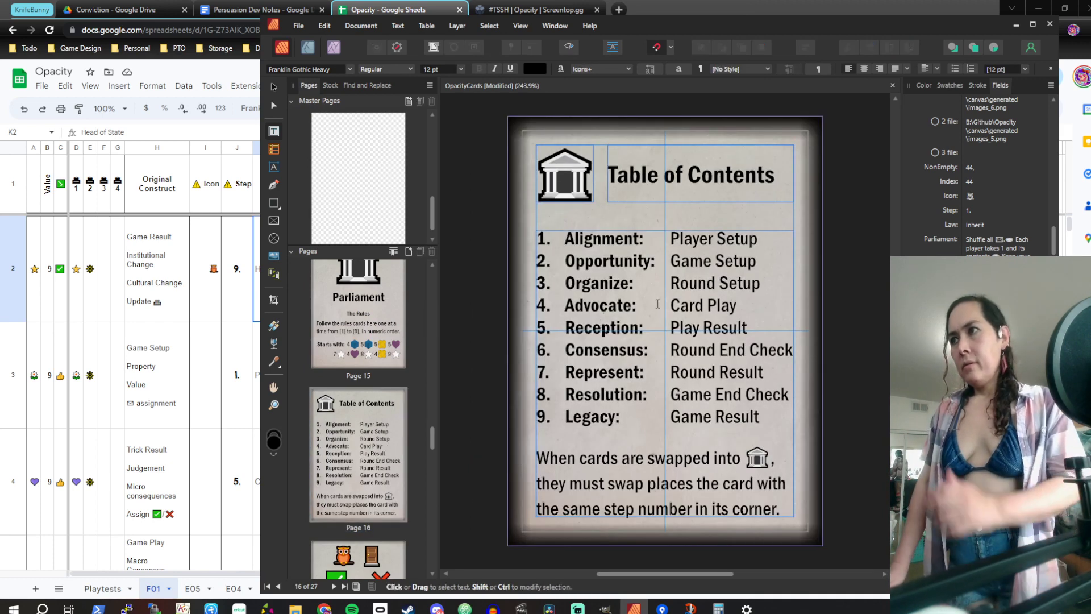
Check the Card Play entry in the table of contents, and look up thesaurus synonyms for "round" in the browser
left_click(691, 313)
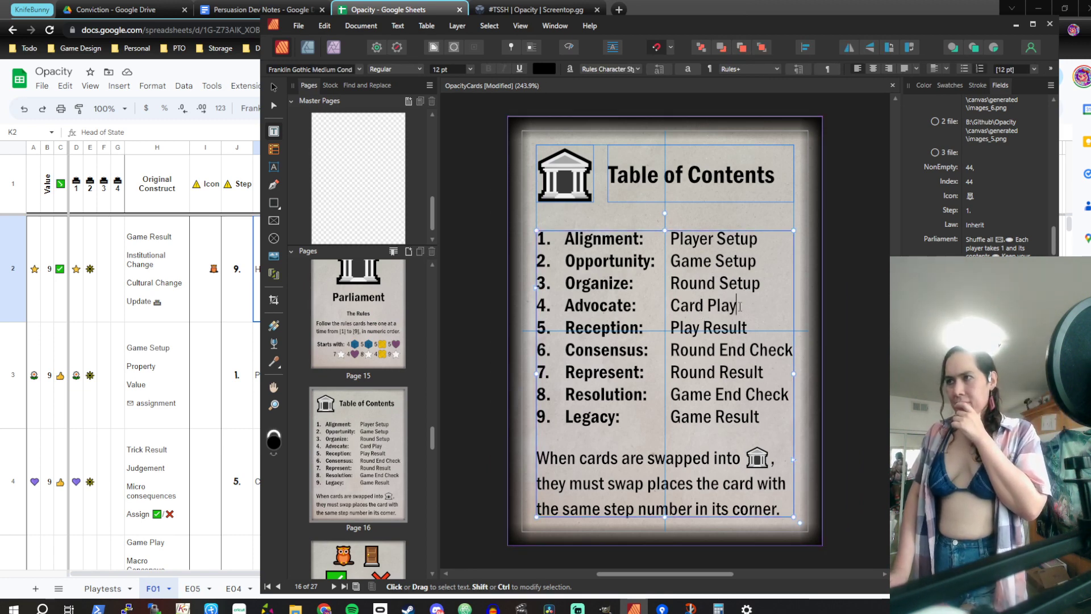
mouse_move(658, 304)
left_mouse_down()
mouse_move(737, 305)
mouse_move(751, 329)
mouse_move(745, 350)
mouse_move(752, 329)
mouse_move(739, 305)
mouse_move(659, 305)
left_mouse_up()
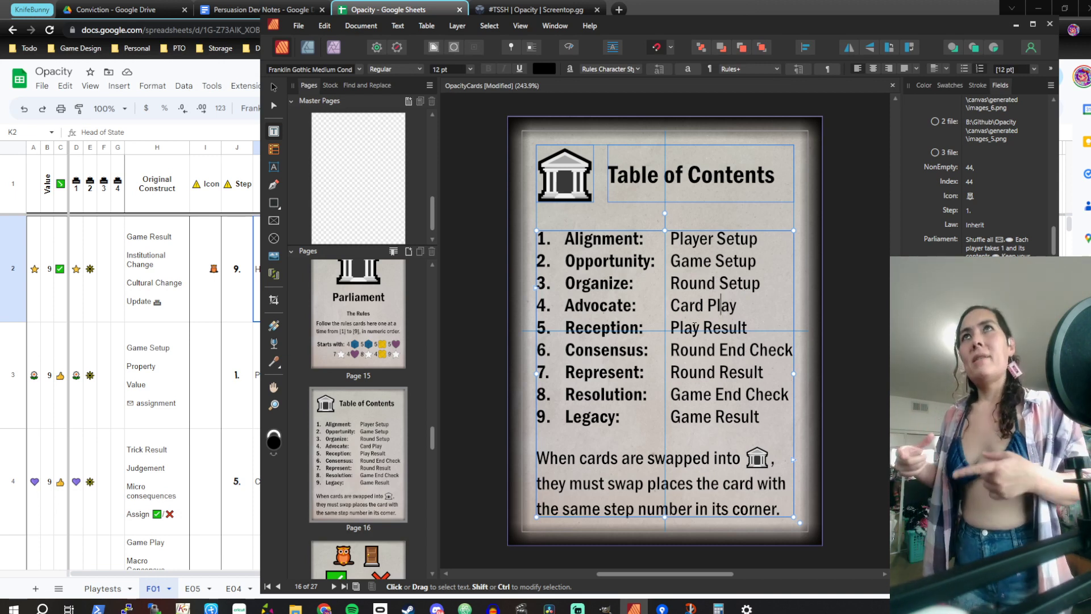
left_click(619, 9)
type("thesaurus round")
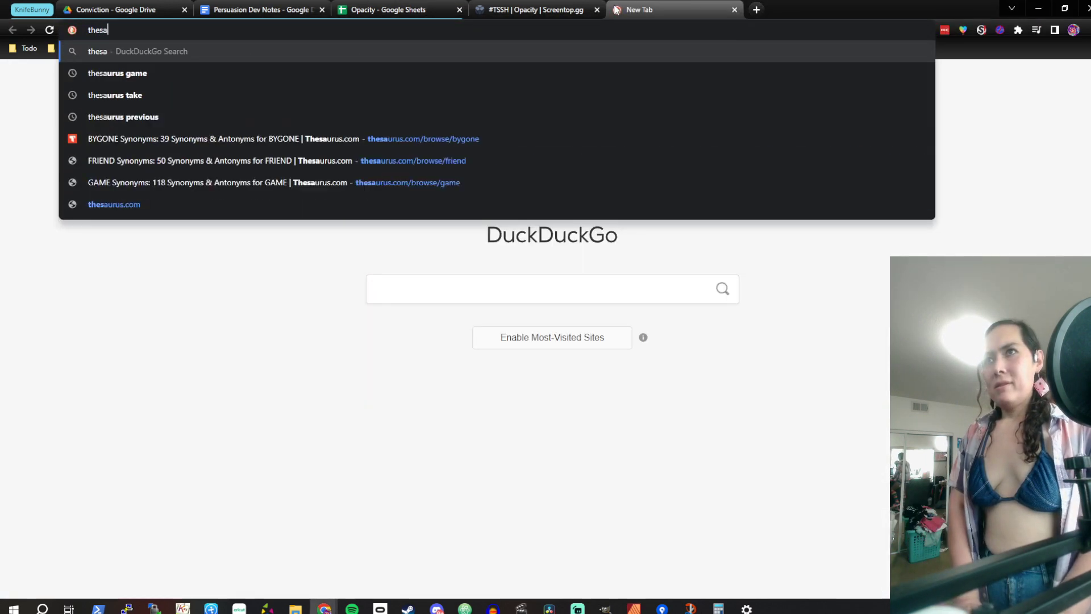
key("Return")
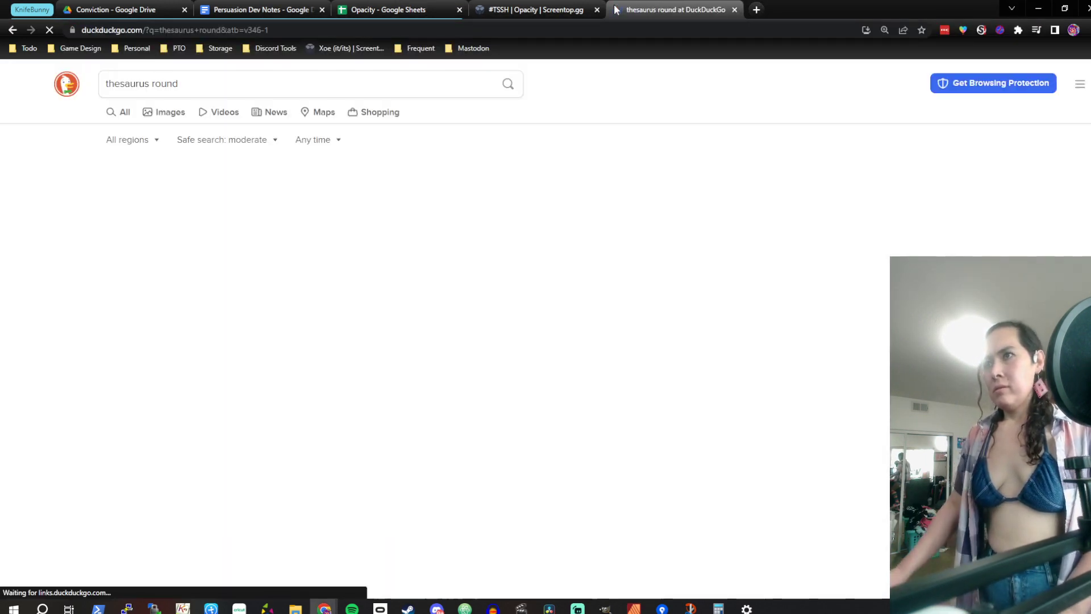
left_click(355, 328)
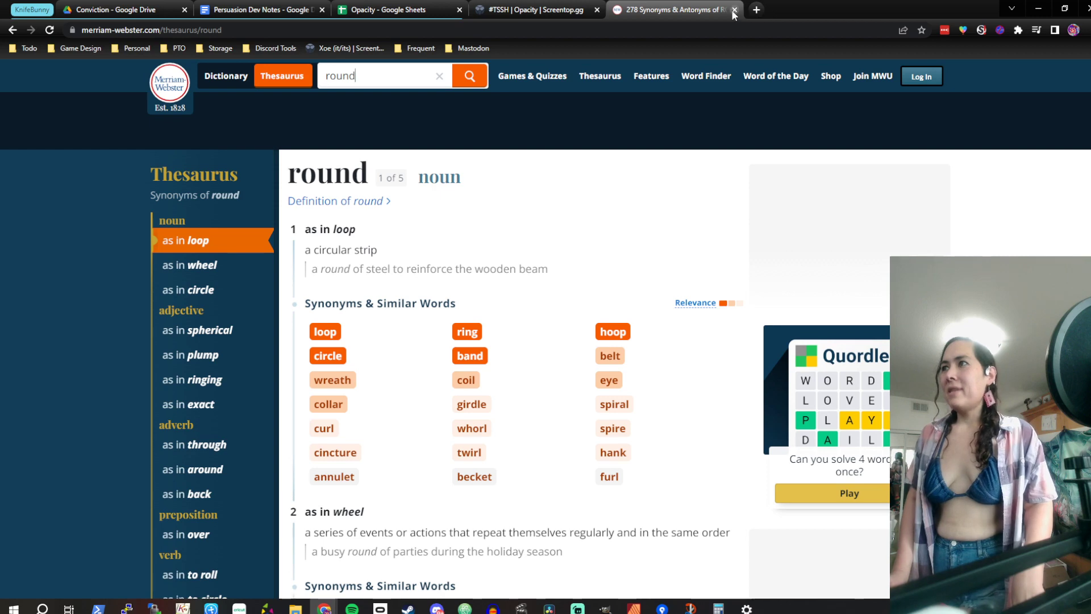
key("ctrl+w")
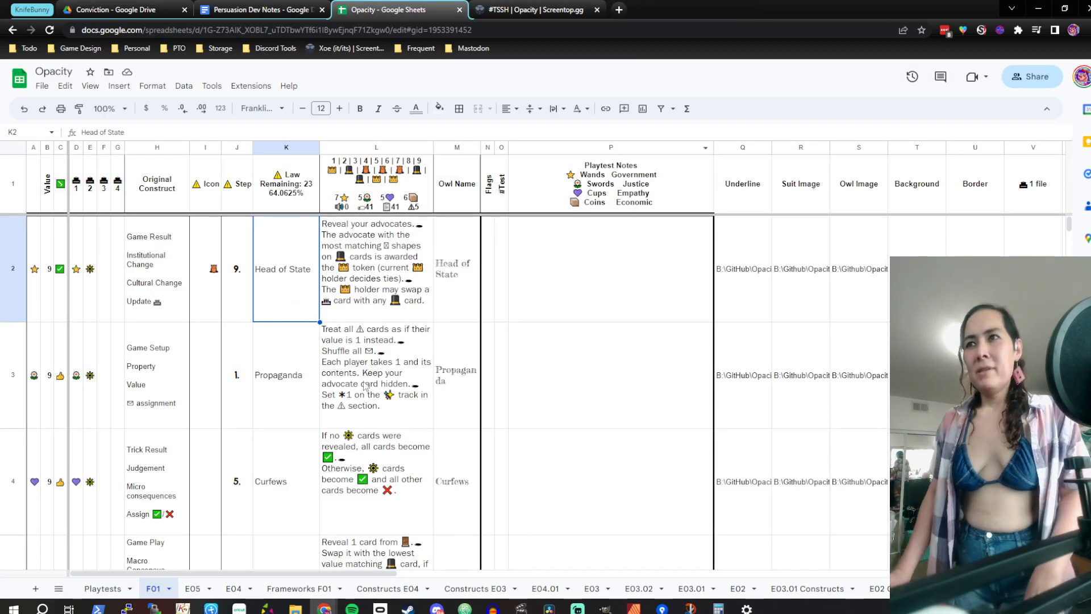
Rename the step 3 framework heading in K68 of the F01 sheet to "Trial Setup"
scroll(370, 517, "down", 10)
scroll(370, 517, "down", 20)
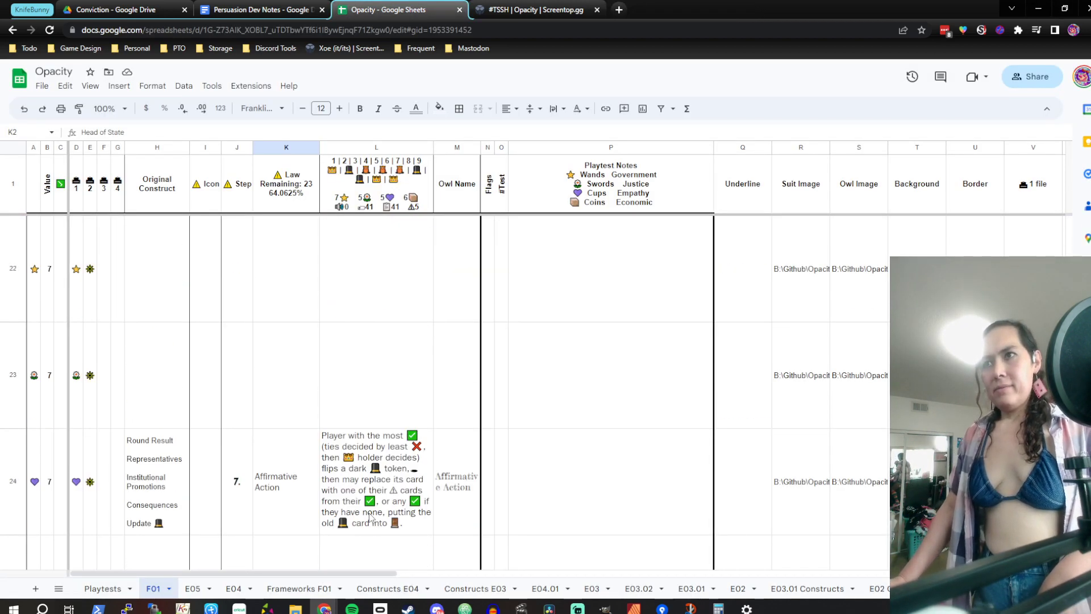
scroll(422, 485, "down", 6)
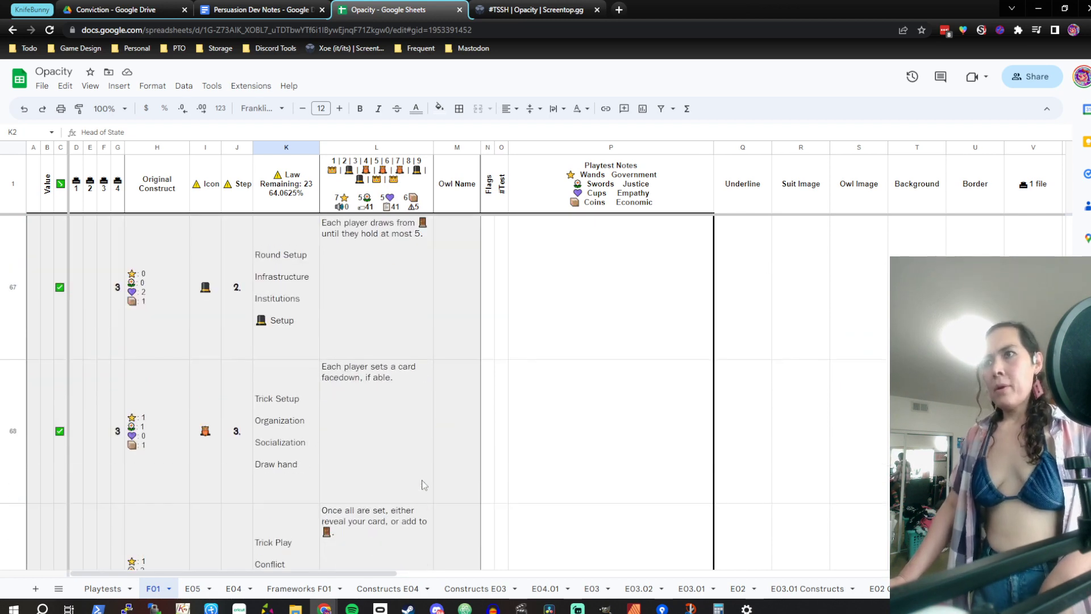
double_click(288, 396)
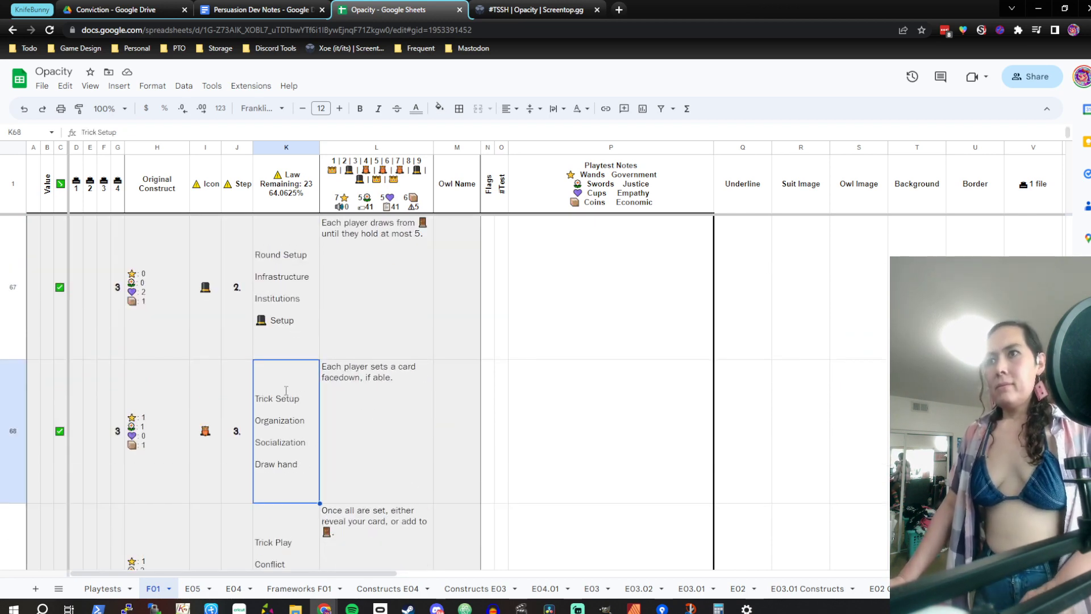
double_click(266, 366)
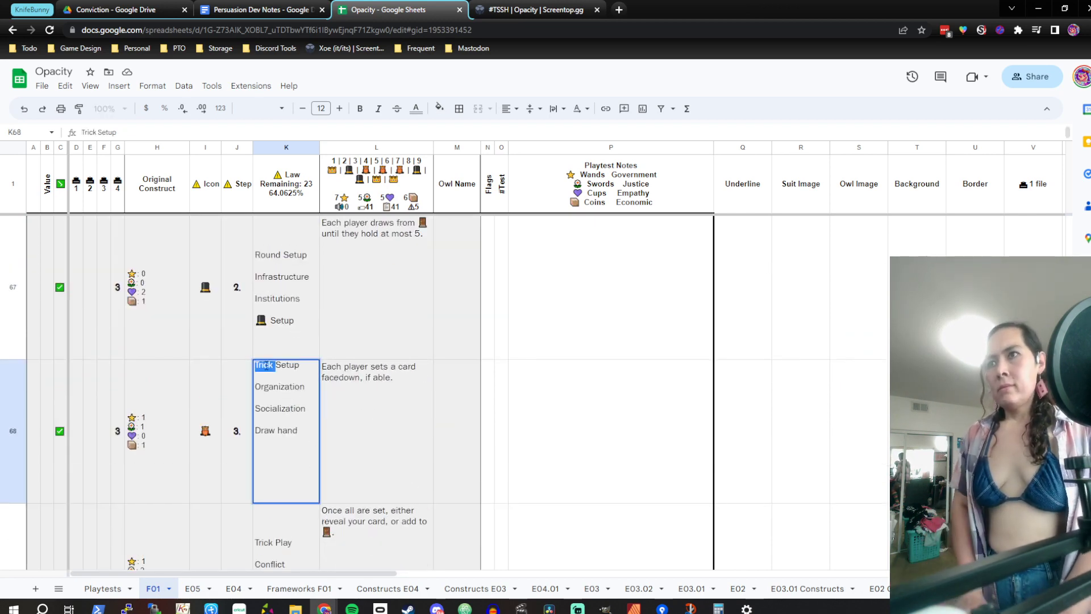
type("Trial")
key("Return")
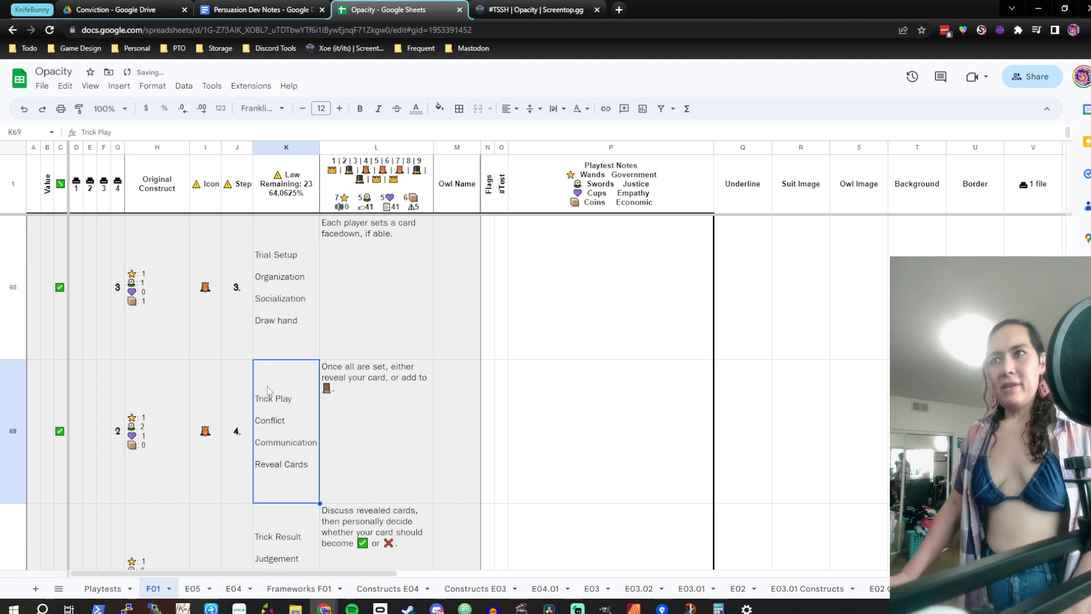
Rename the step 4 framework heading in K69 to "Trial Play"
double_click(263, 374)
double_click(264, 364)
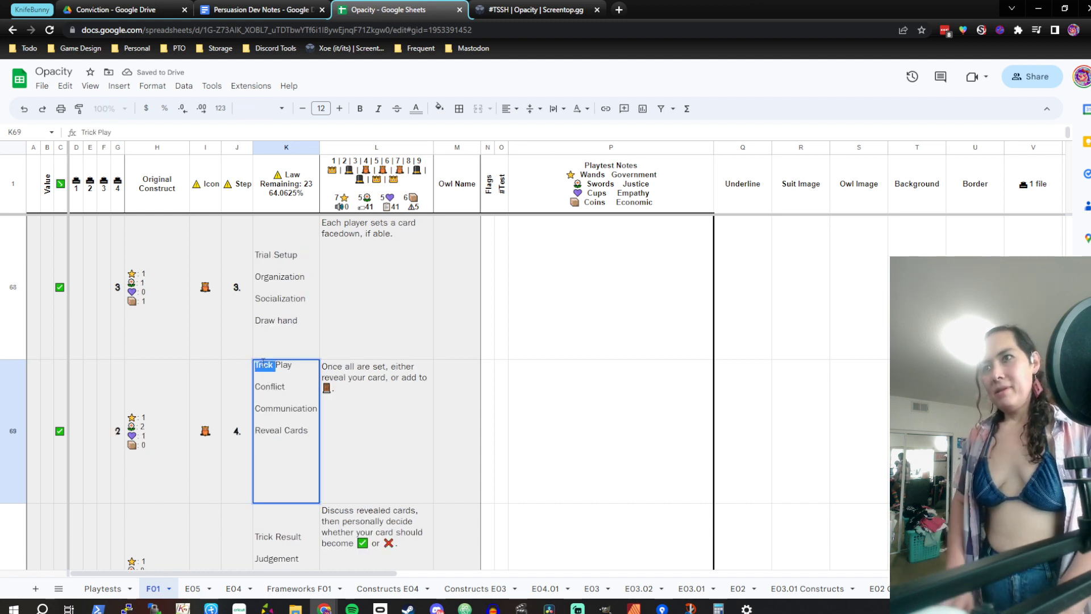
type("Trial")
key("Return")
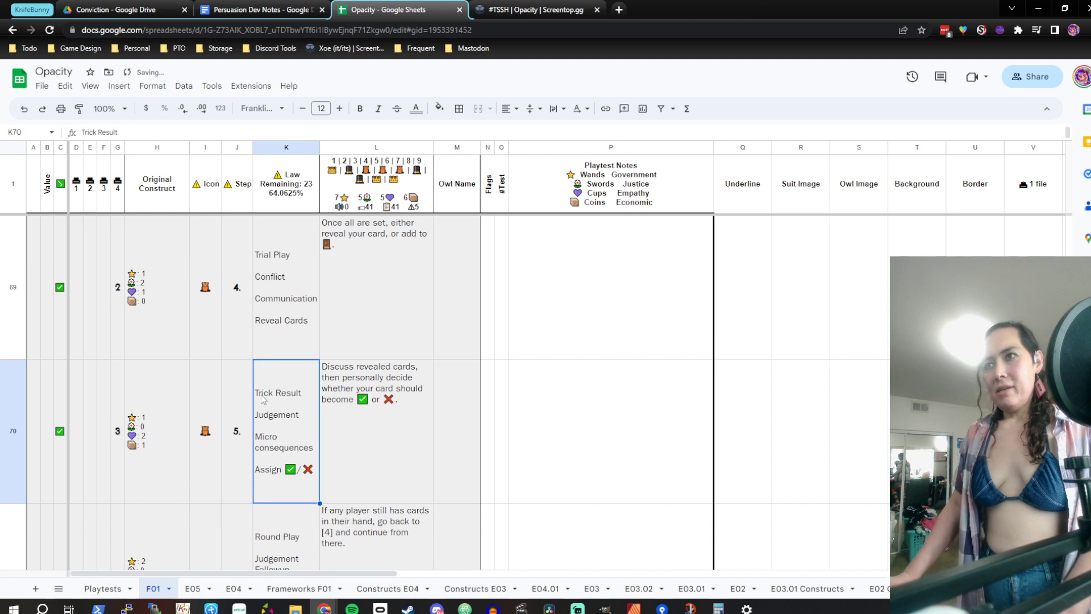
Rename the step 5 framework heading in K70 to "Trial Result"
double_click(263, 367)
double_click(263, 367)
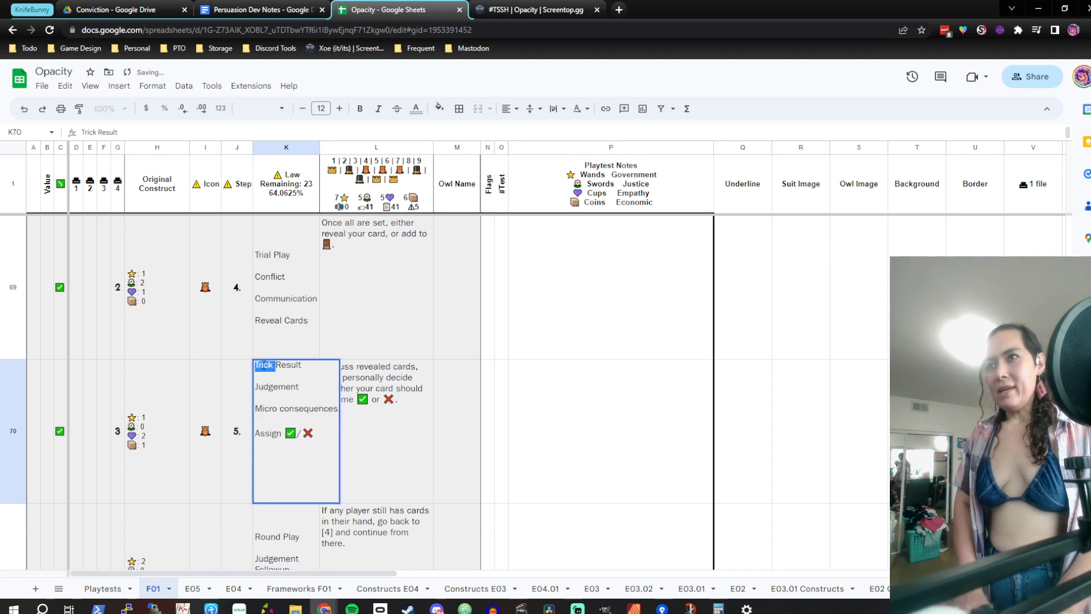
type("Trial")
key("Return")
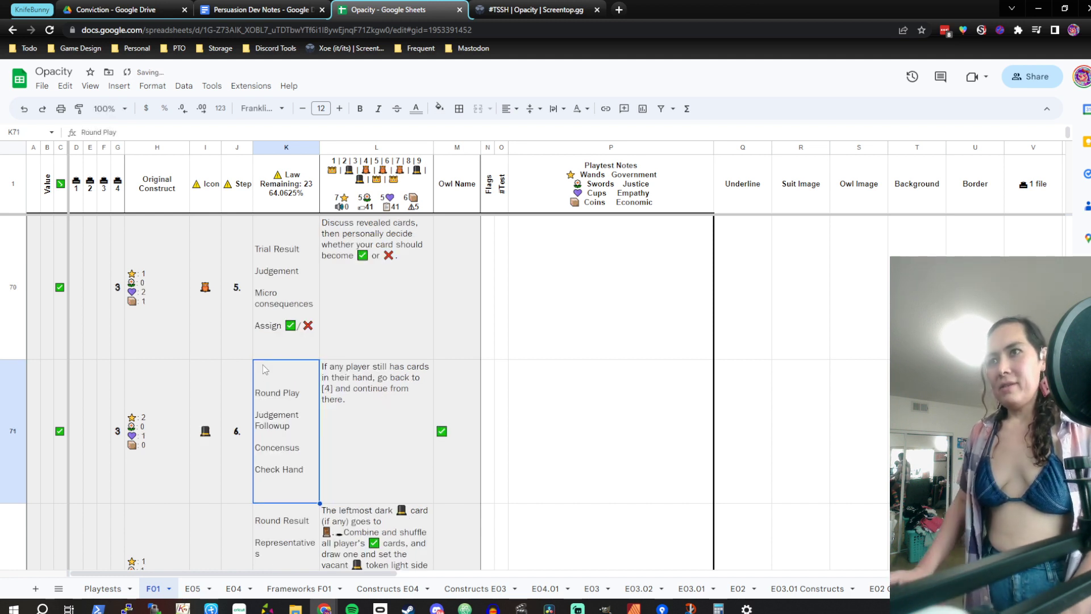
left_click(285, 283)
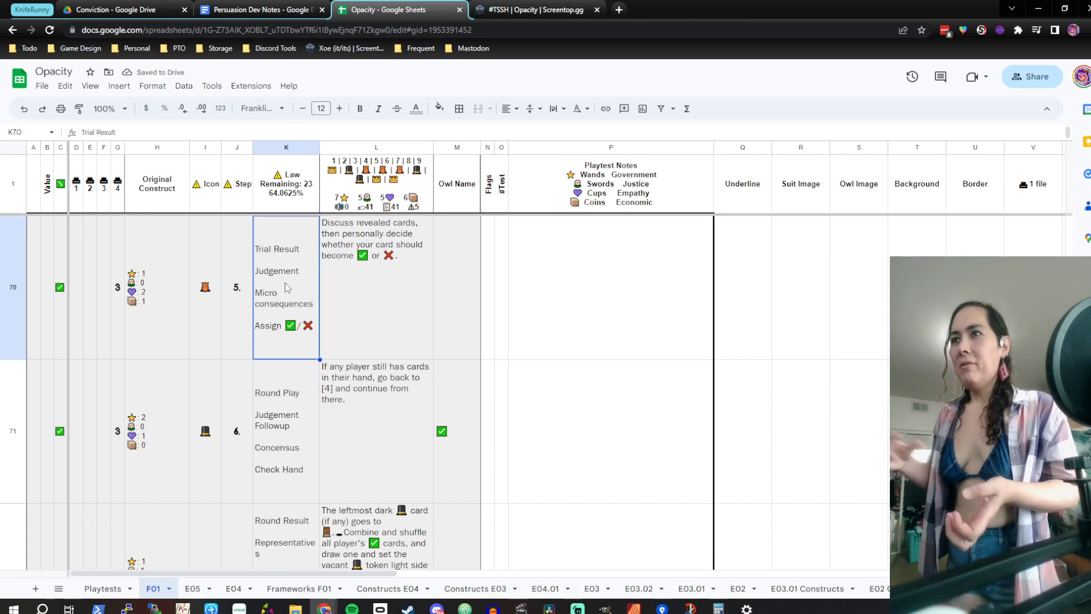
Replace the Head of State name in K2 with the heading "Game Result:" followed by the 🕳 line-break symbol
scroll(350, 346, "up", 4)
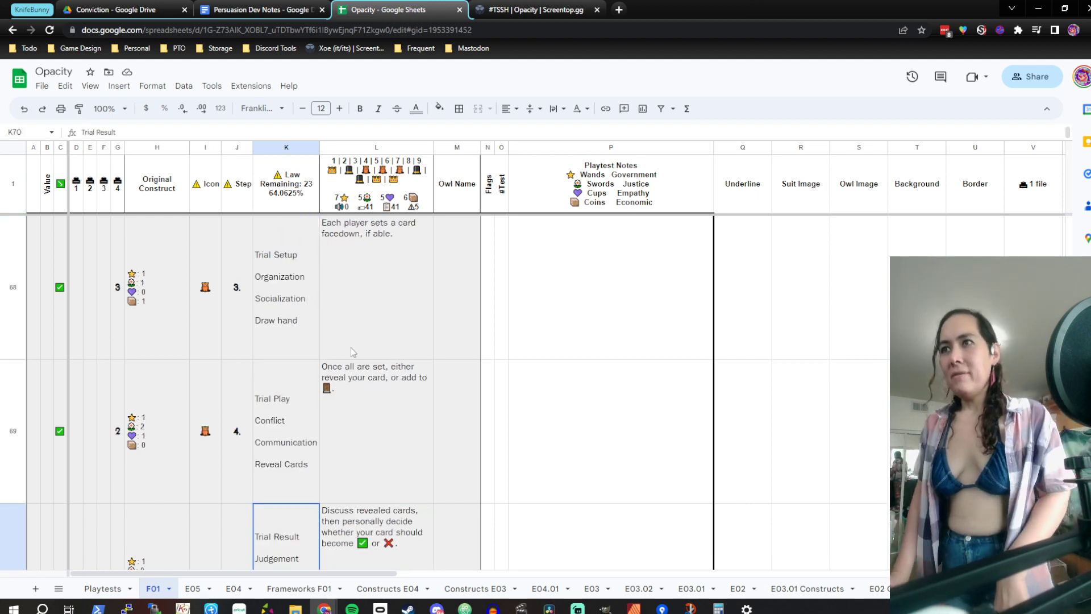
scroll(350, 346, "up", 1)
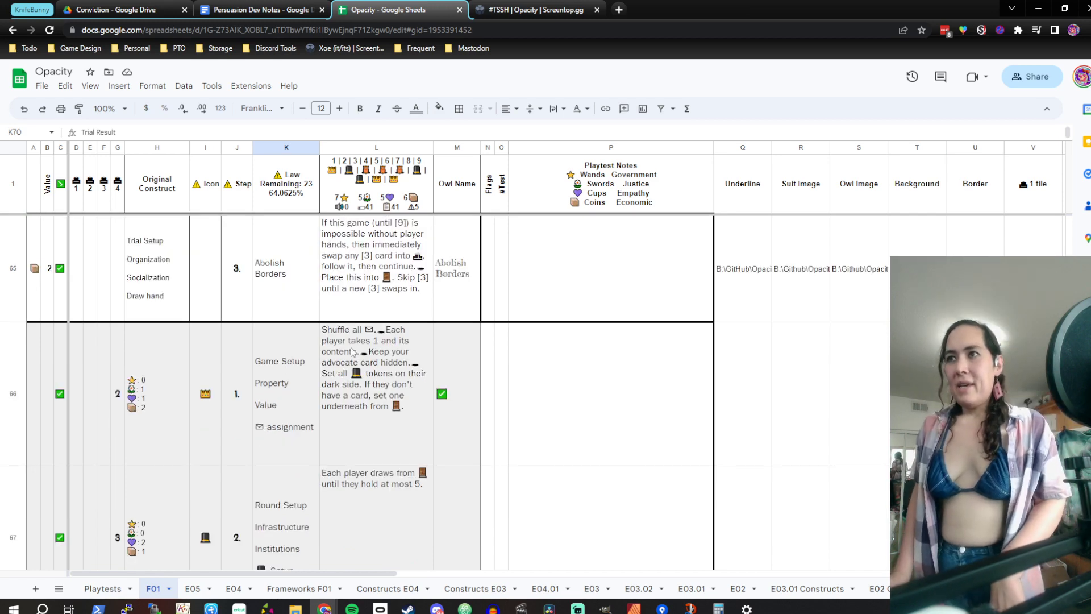
scroll(351, 347, "up", 1)
scroll(352, 351, "up", 20)
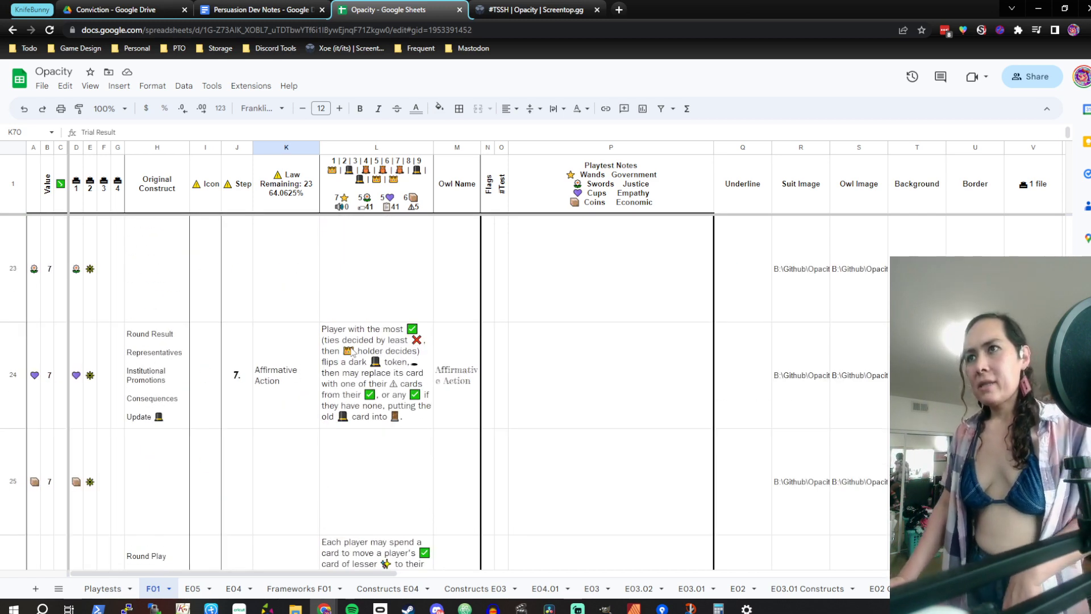
scroll(352, 352, "up", 10)
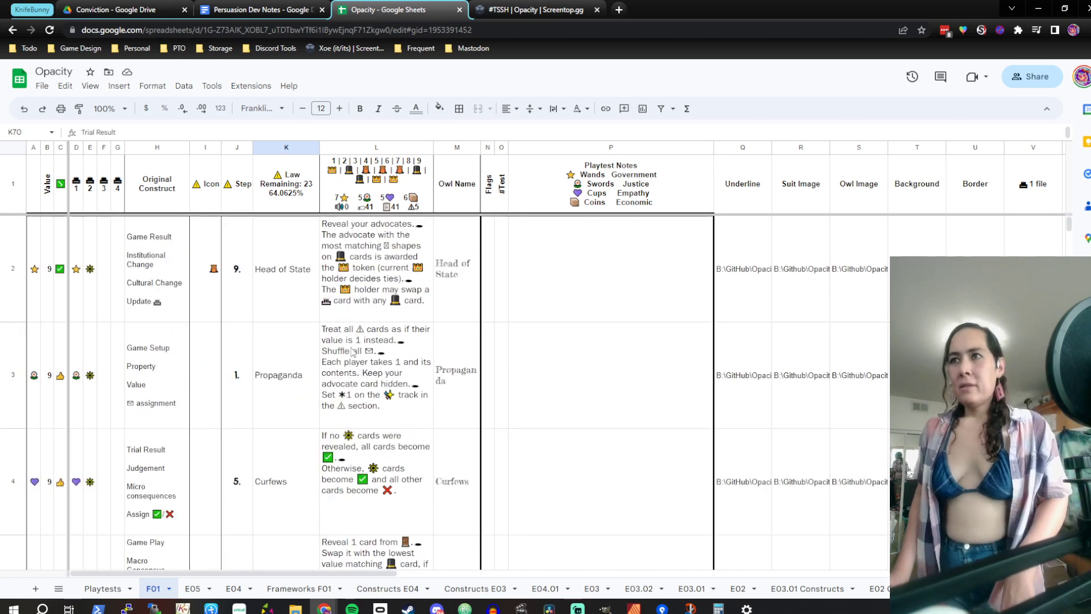
left_click(294, 291)
double_click(294, 291)
triple_click(292, 222)
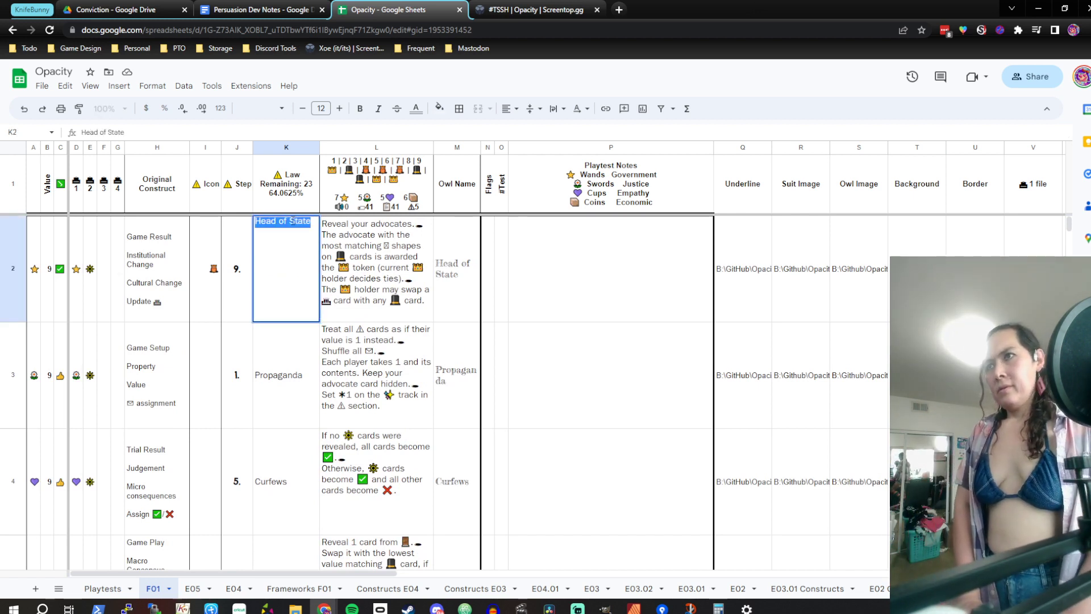
type("Game Result")
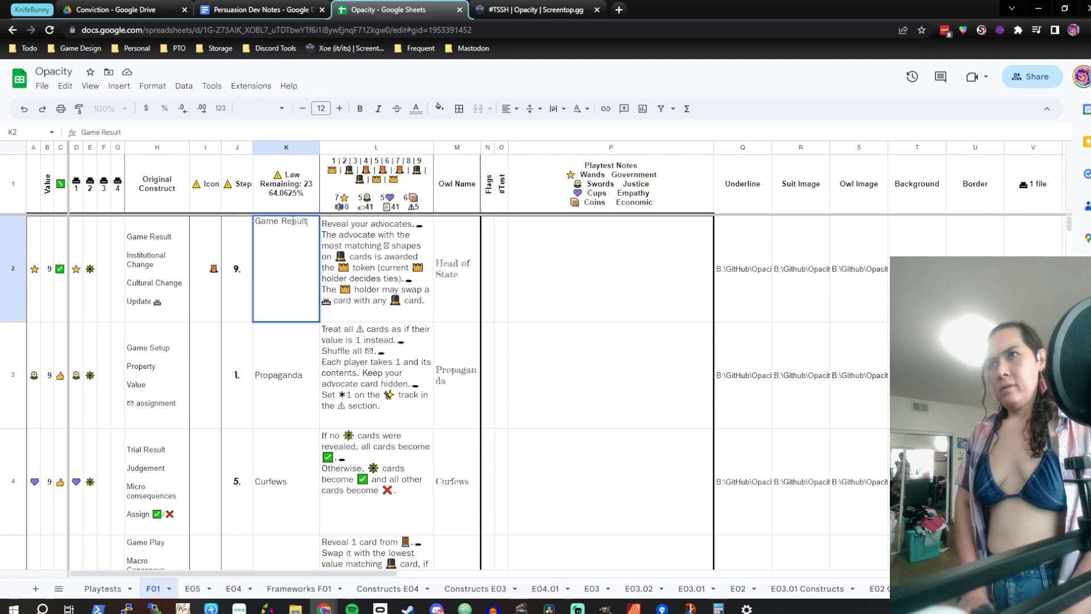
type(":")
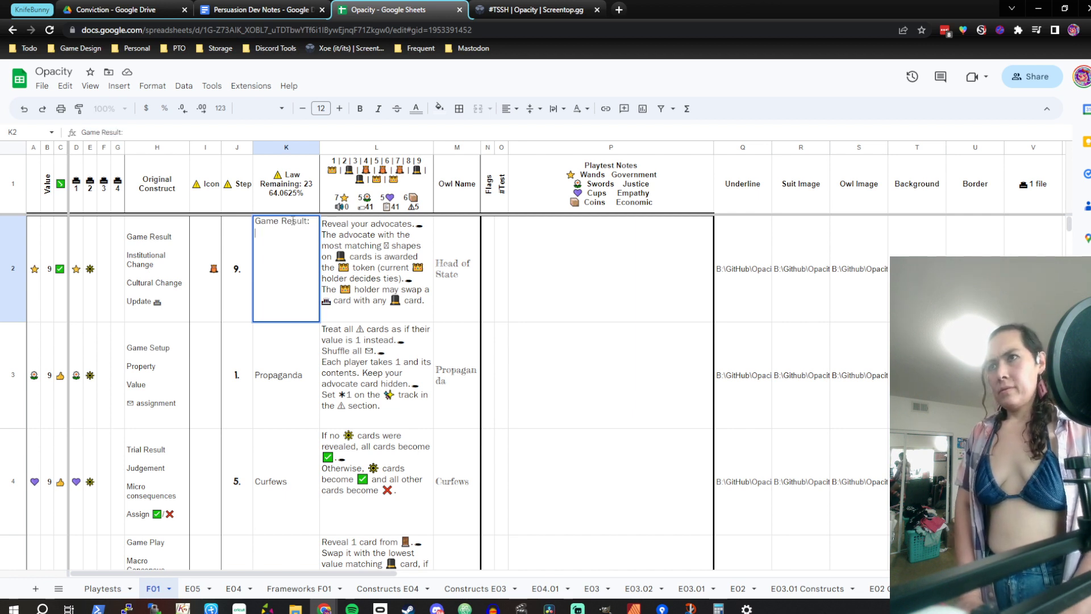
type("🕳")
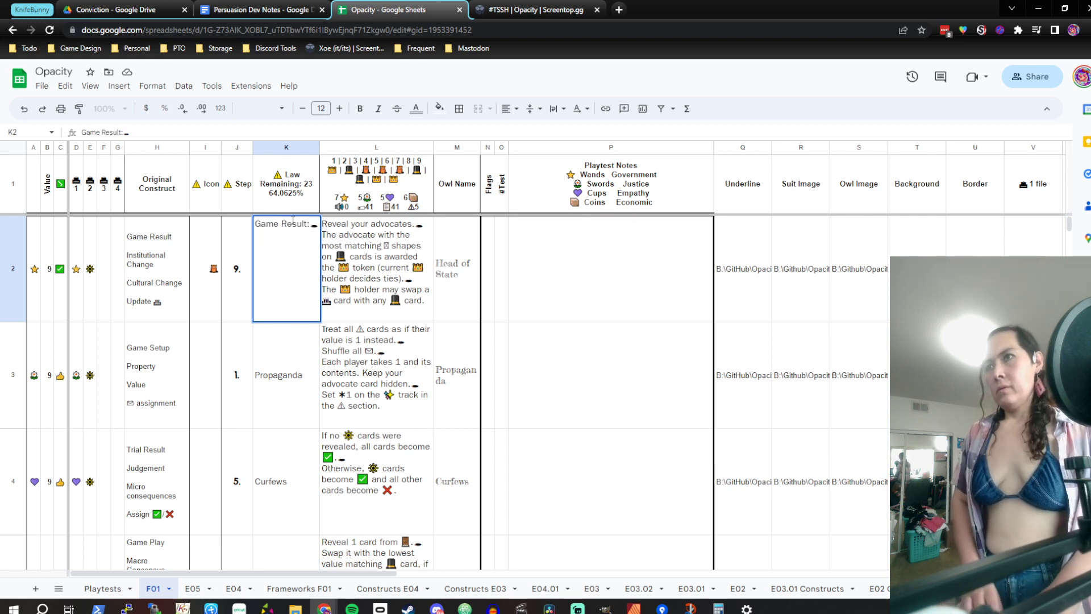
Complete the K2 text with a second line reading "Victor swaps 🎩 into 🖨."
type("Victor ")
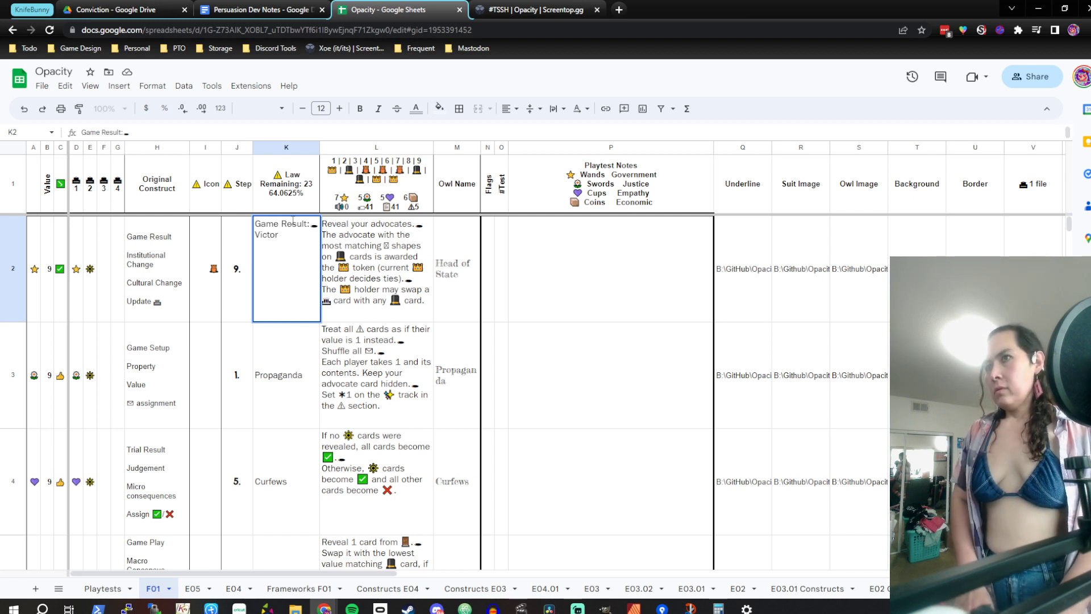
type("swaps")
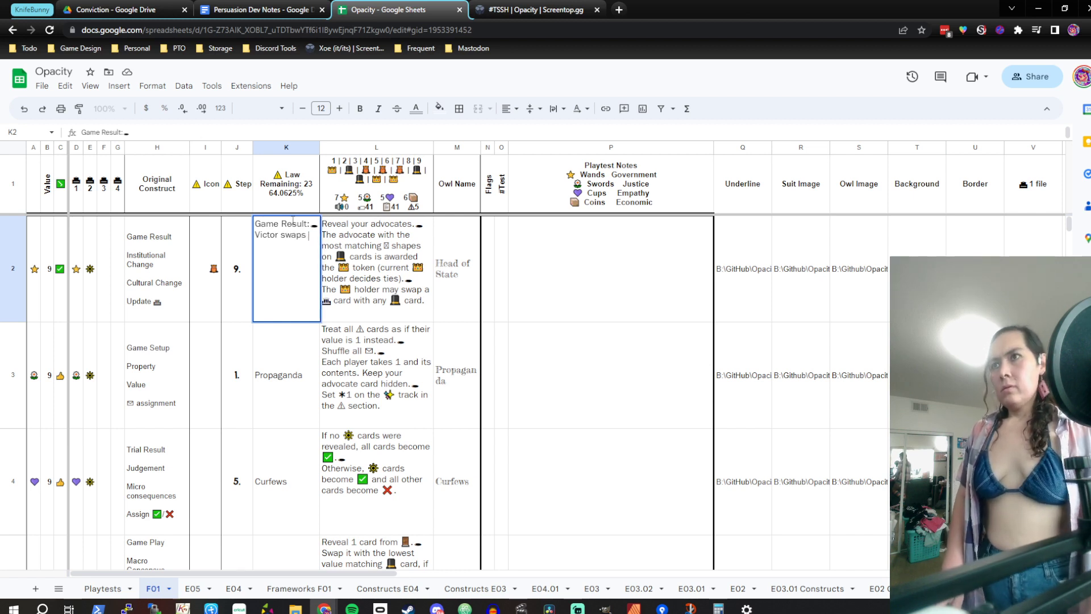
type("🎩")
type("into")
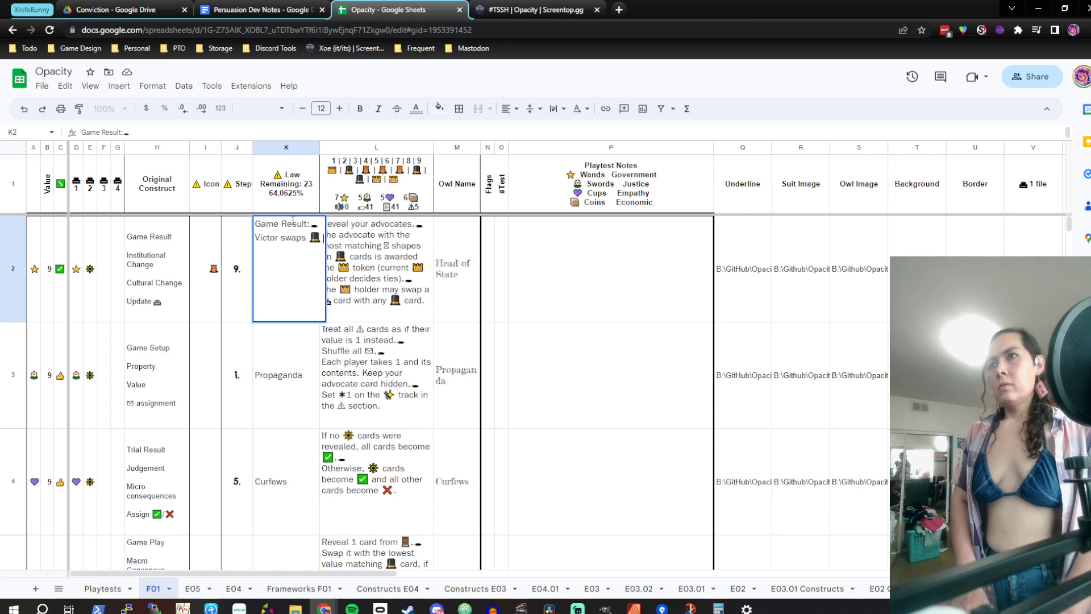
type(" ⚠✱")
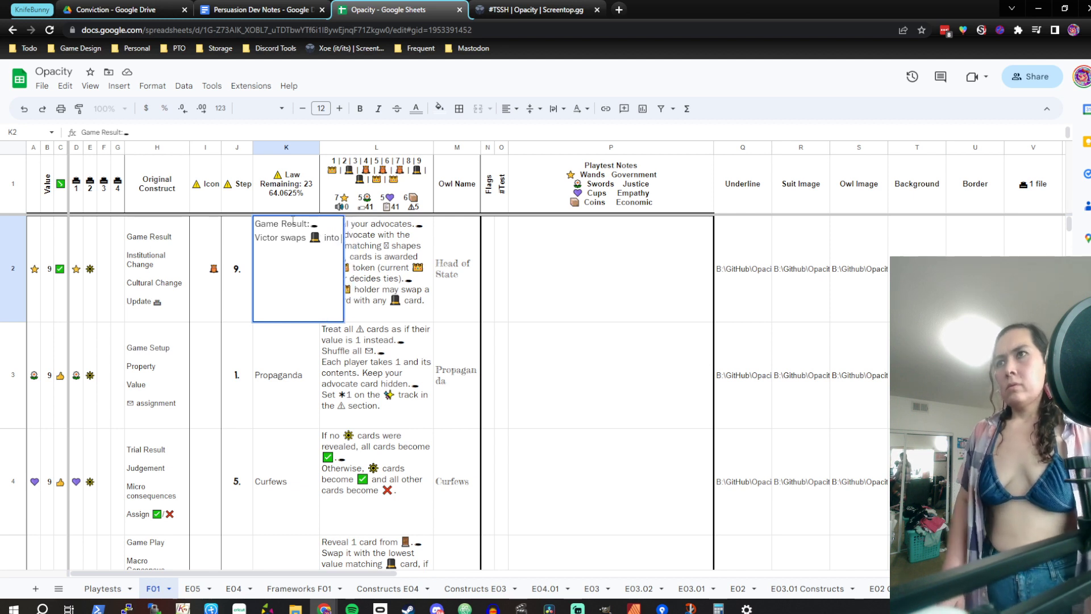
key("BackSpace")
key("BackSpace")
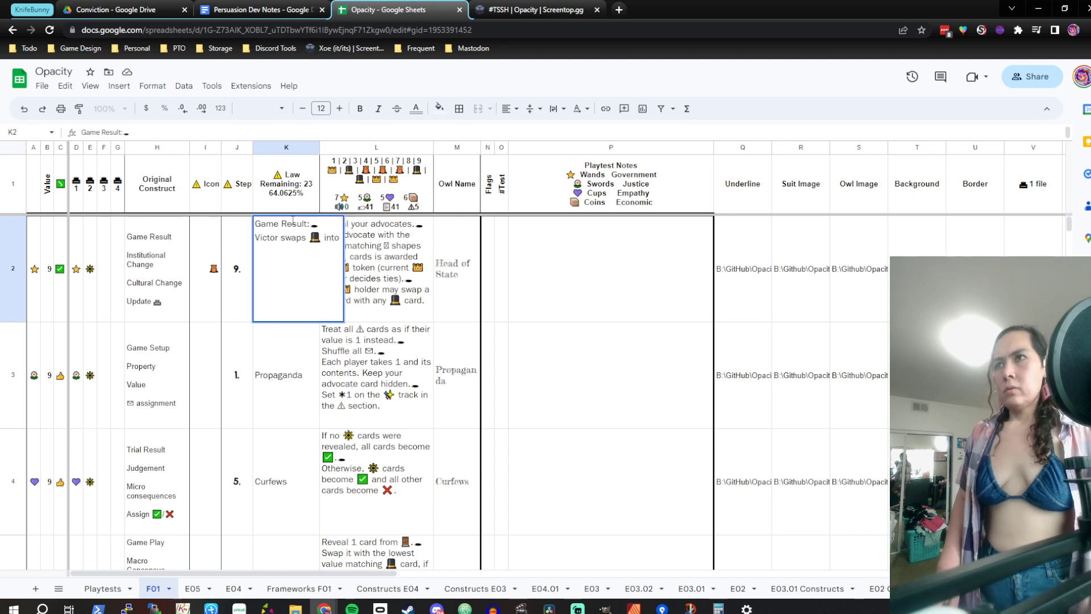
type("🖨")
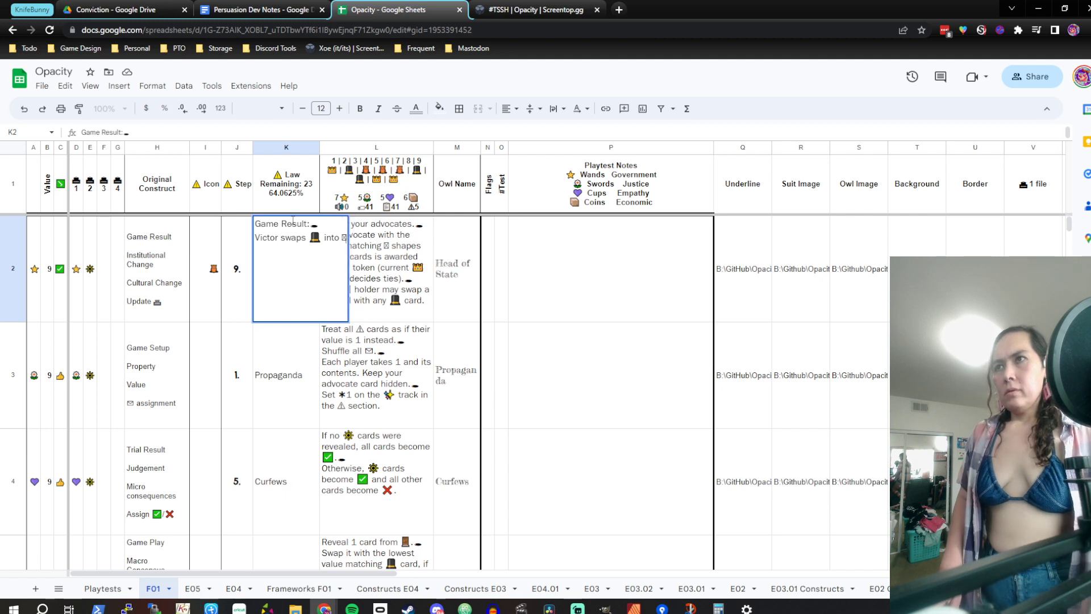
type(".")
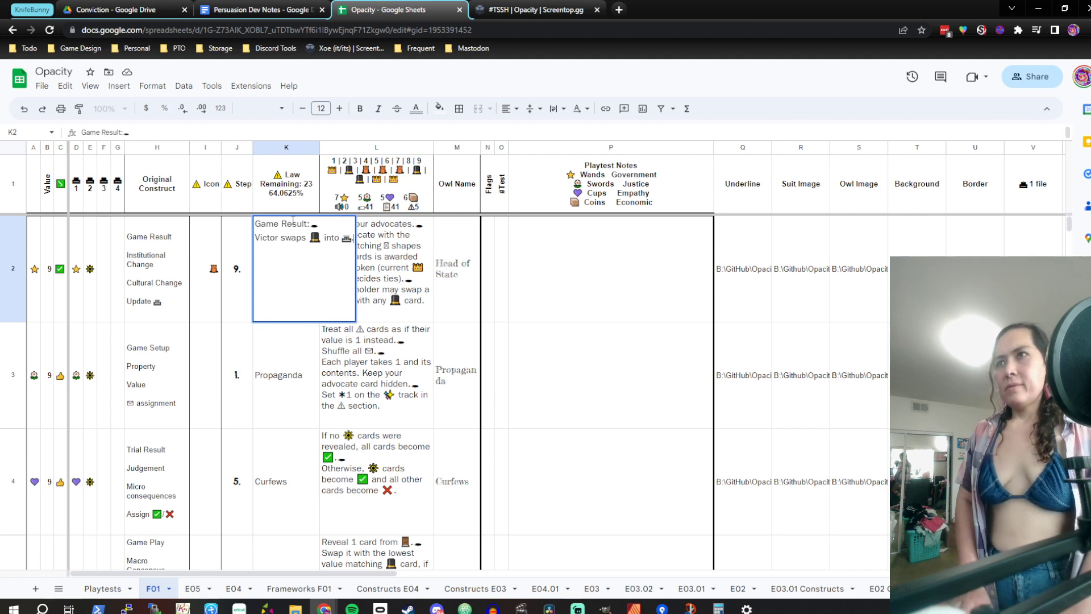
key("Return")
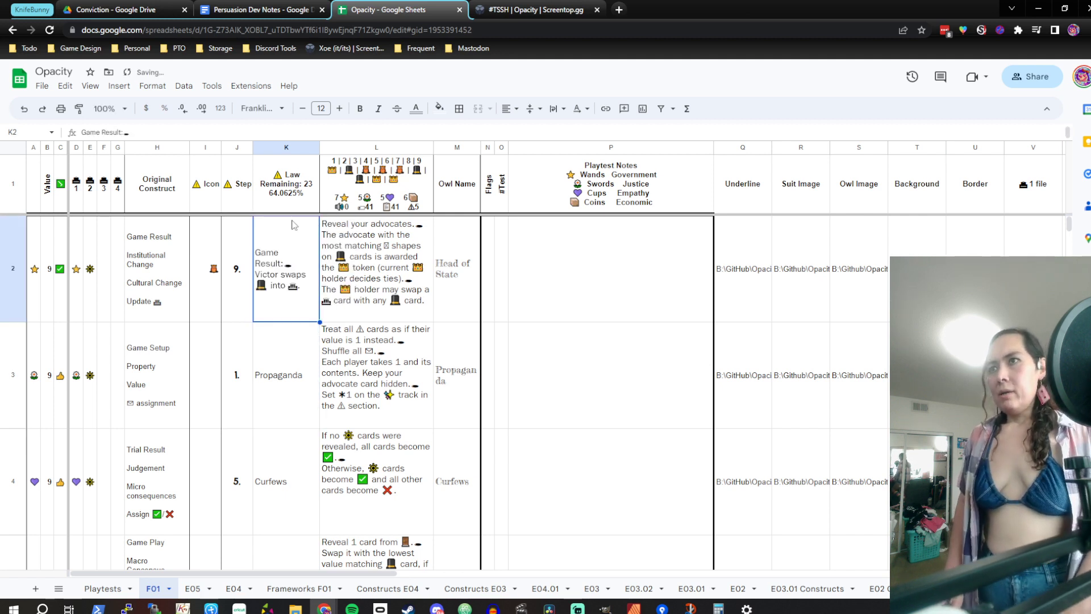
Copy the game result text in K2 and search the sheet for "9." to find the other step 9 laws
key("Up")
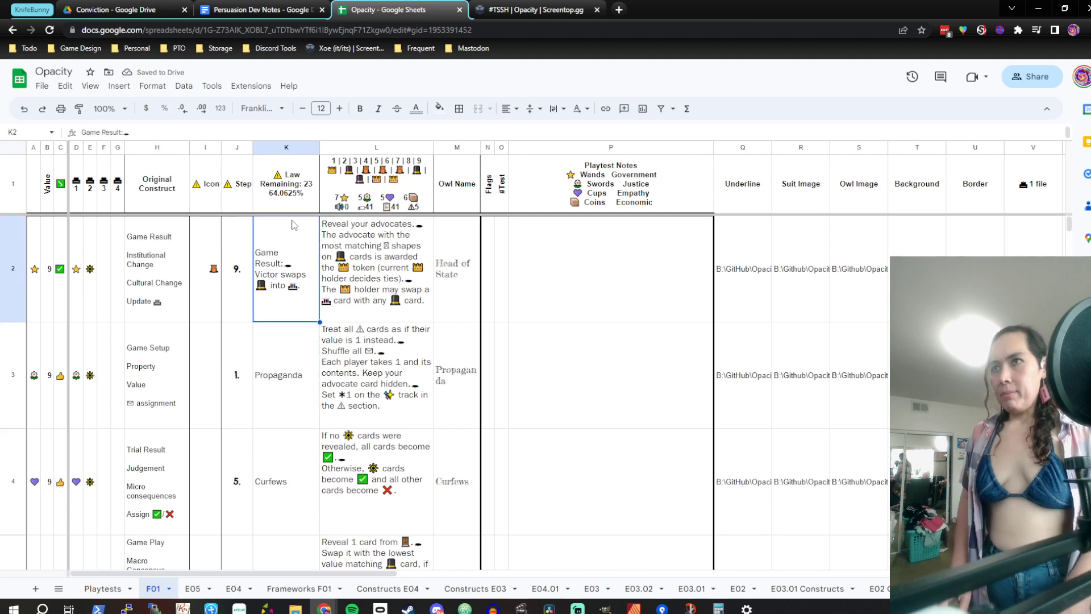
key("Down")
key("Up")
key("ctrl+c")
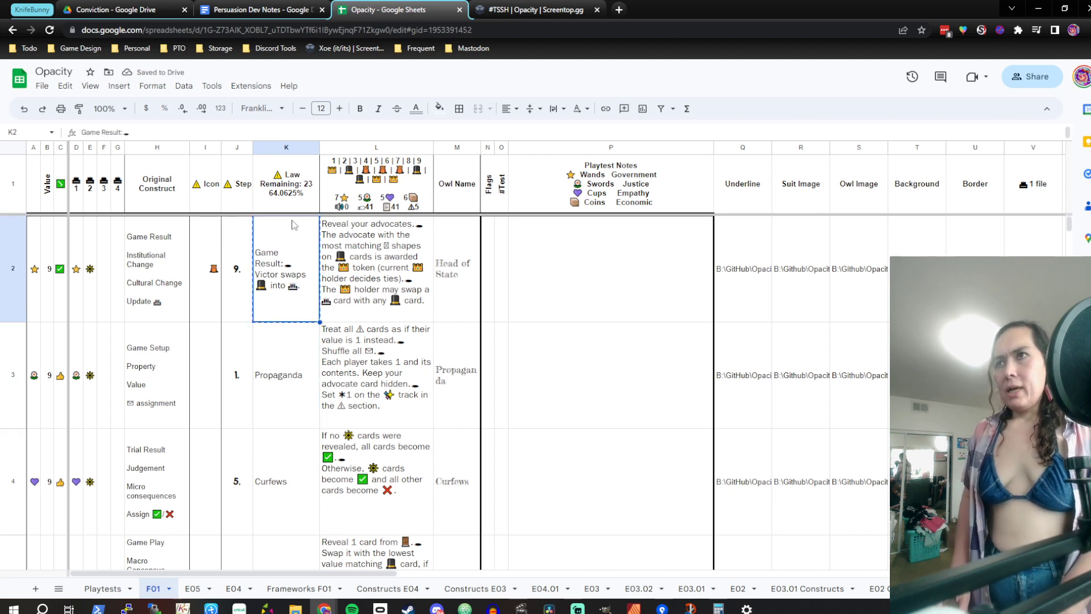
key("Down")
key("Down")
key("Up")
key("ctrl+f")
type("9.")
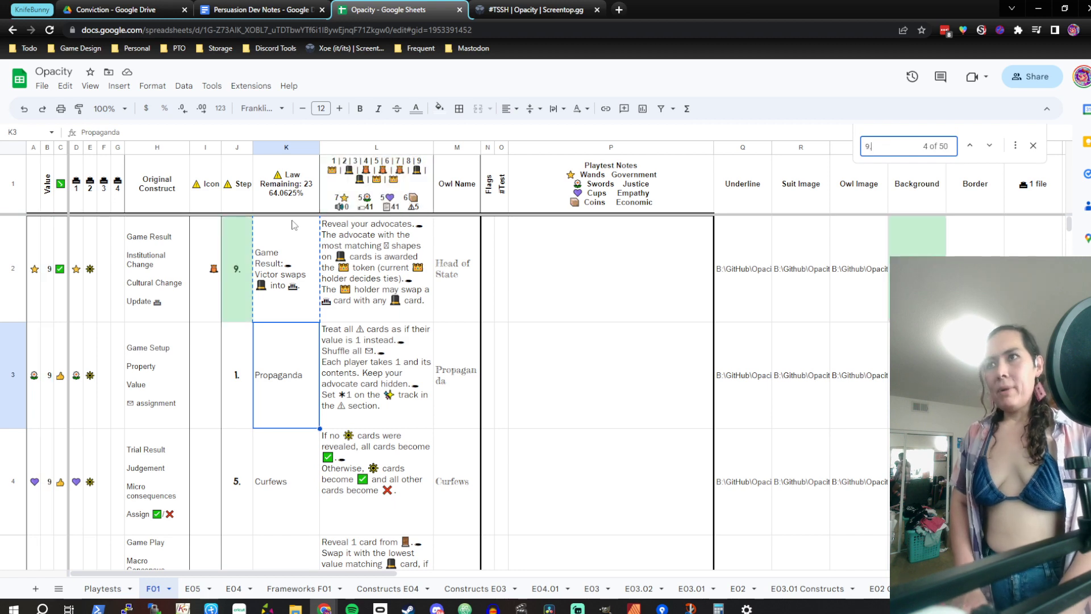
Replace the Oligarchs name in K31 with the copied game result text
scroll(290, 261, "down", 2)
scroll(287, 296, "down", 20)
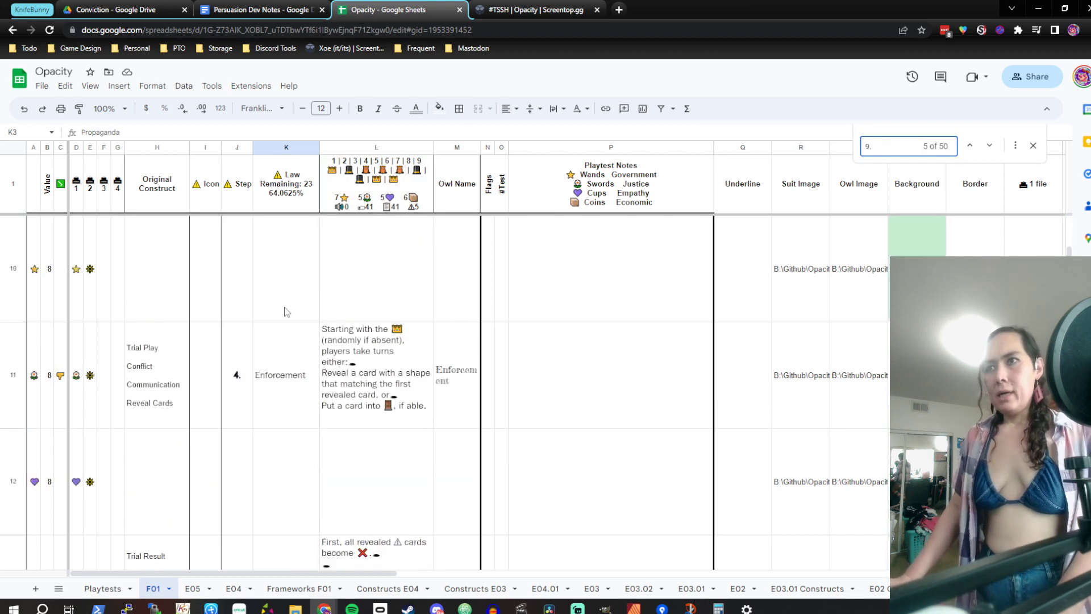
scroll(287, 311, "down", 8)
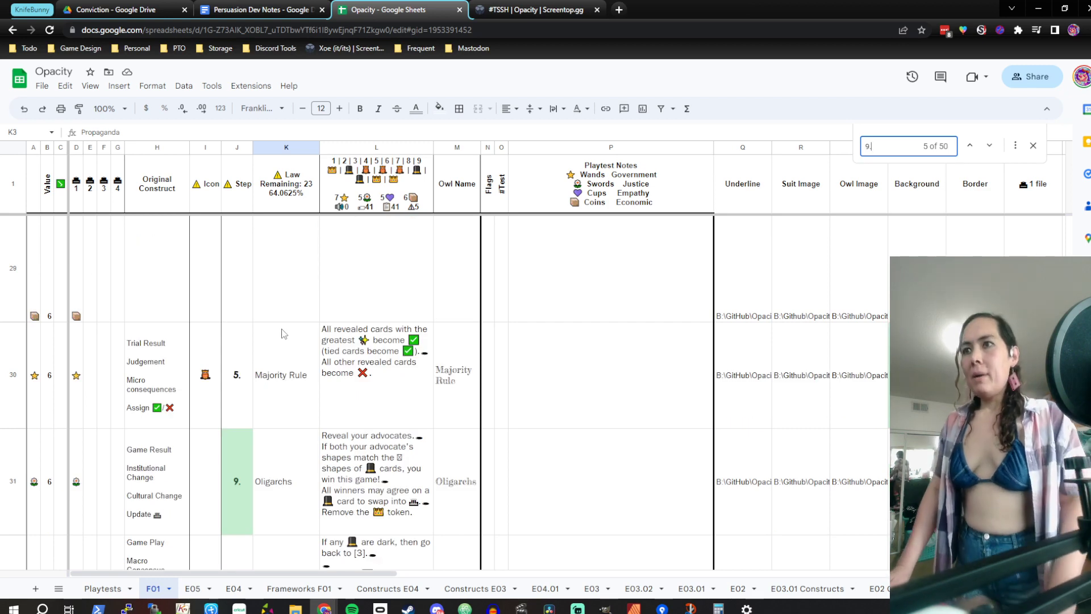
left_click(311, 481)
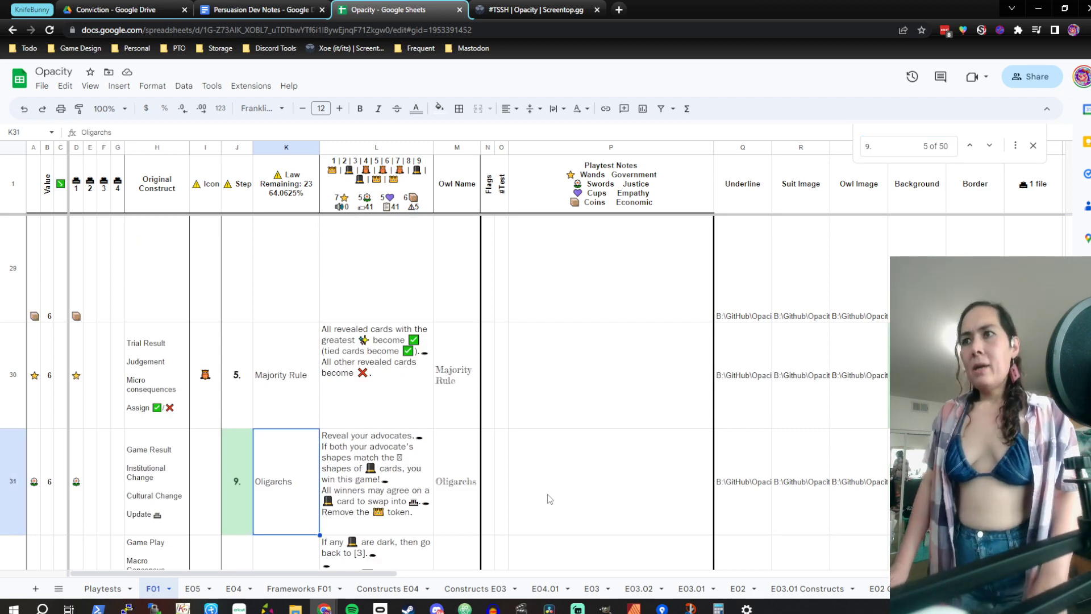
scroll(547, 494, "down", 2)
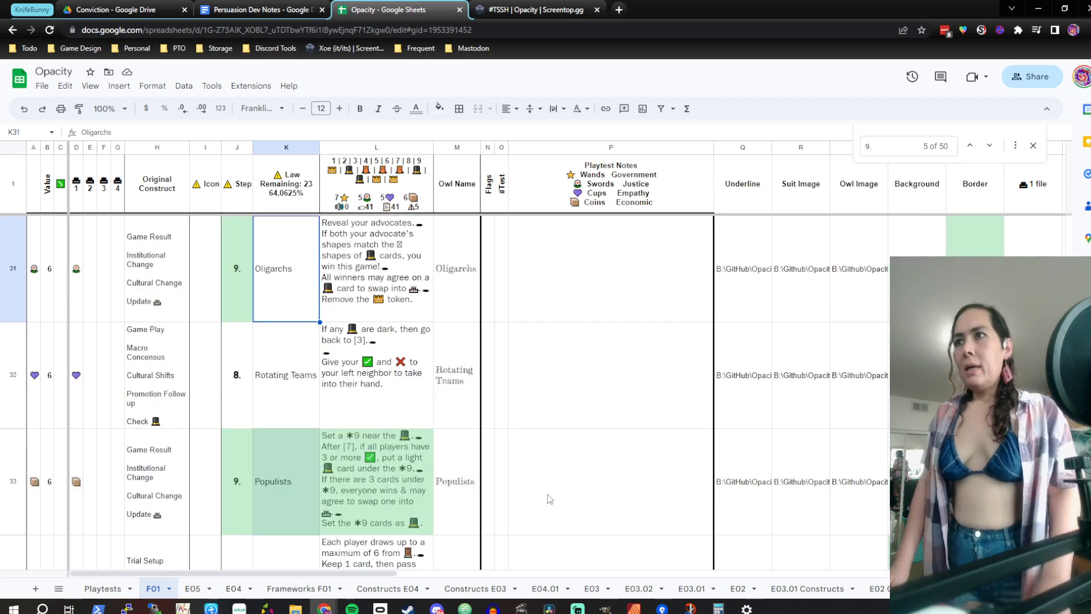
scroll(548, 494, "up", 1)
scroll(547, 493, "down", 2)
scroll(547, 494, "up", 1)
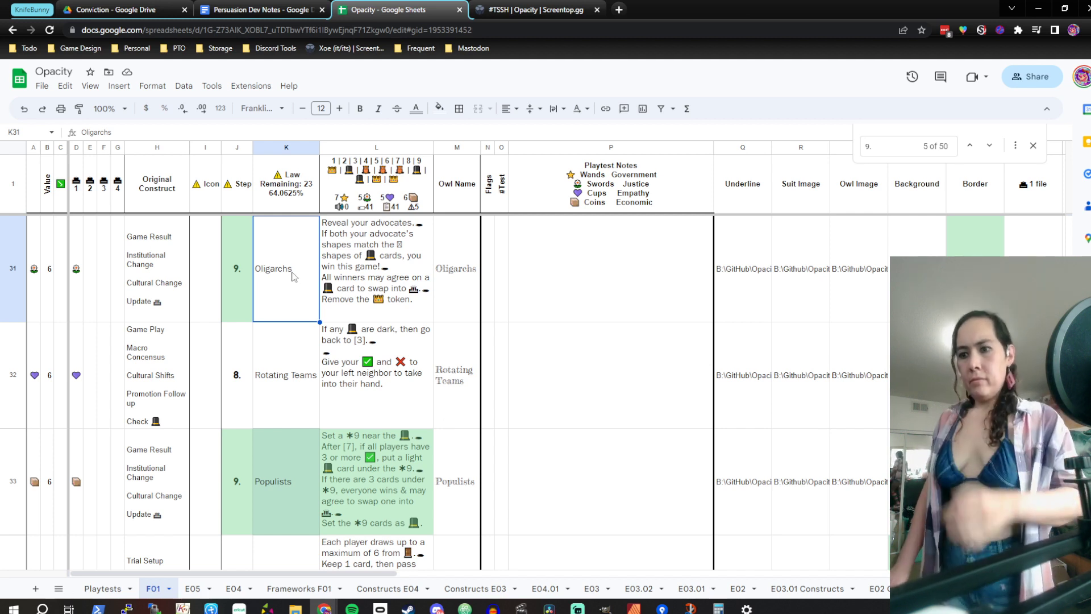
key("ctrl+v")
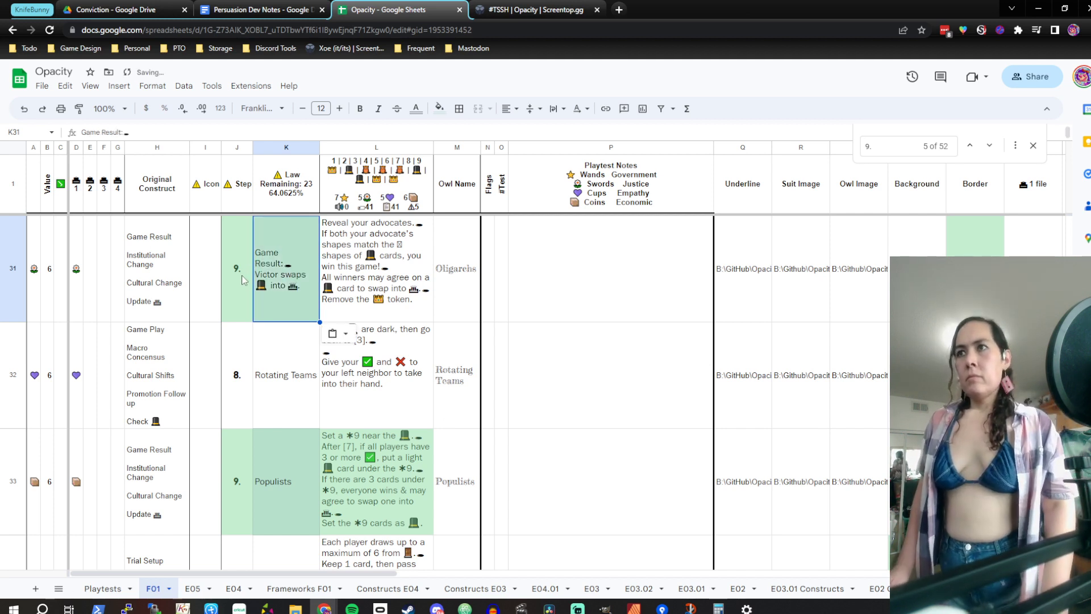
Rewrite the second line of K31 as "Victors advocates match" followed by the shapes symbol
double_click(287, 280)
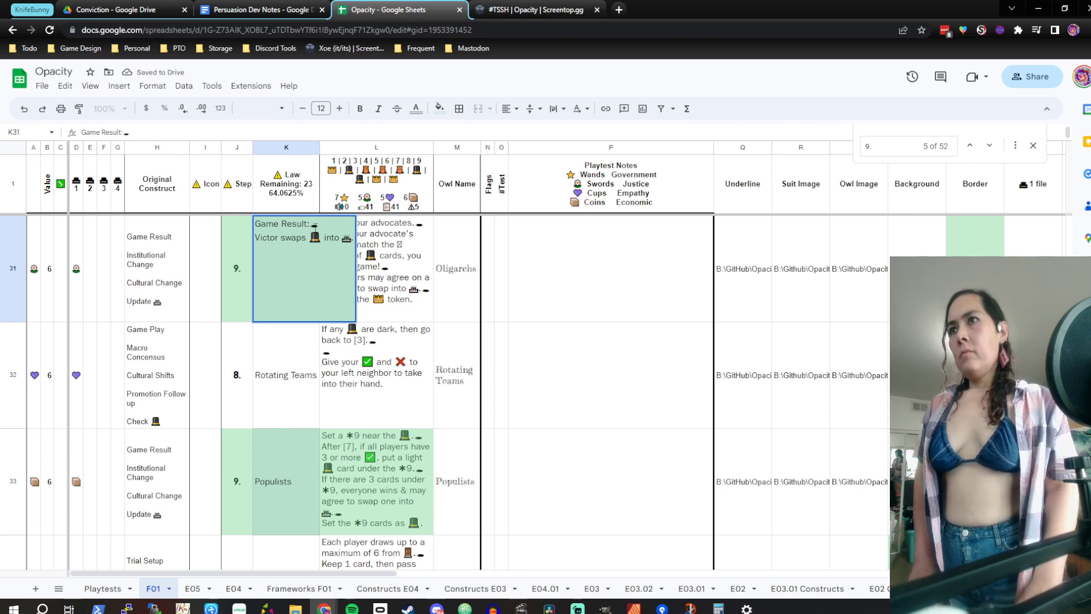
type("s")
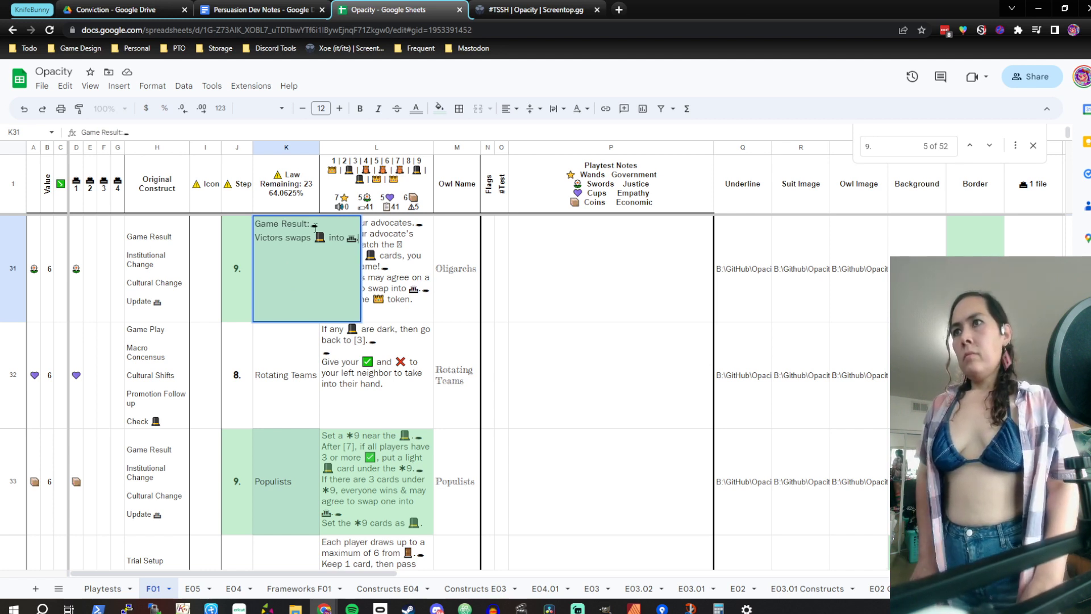
key("End")
key("shift+Home")
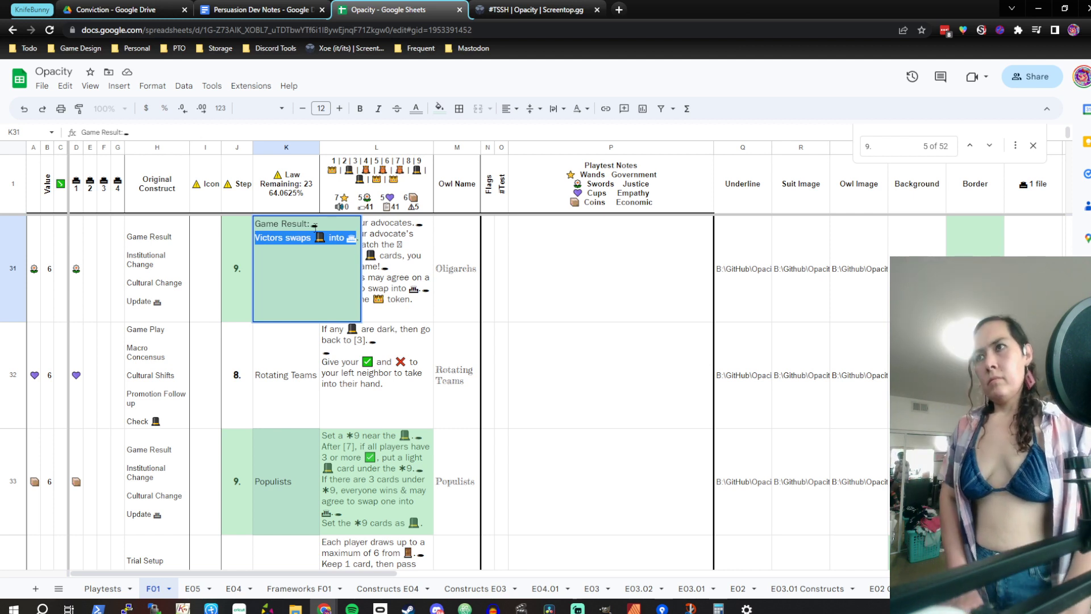
type("Victors ")
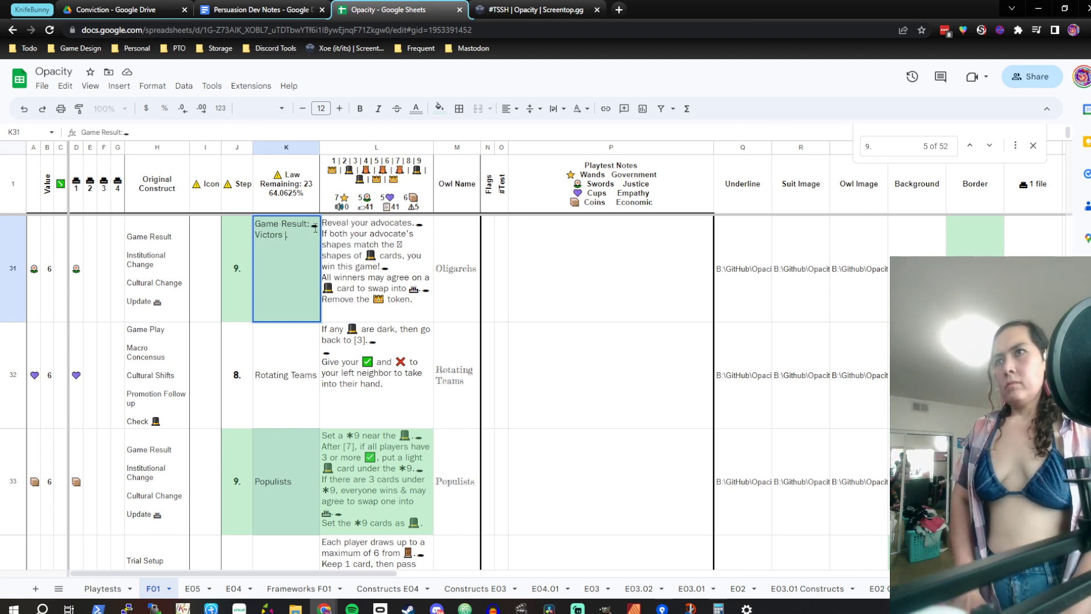
type("advocates mat")
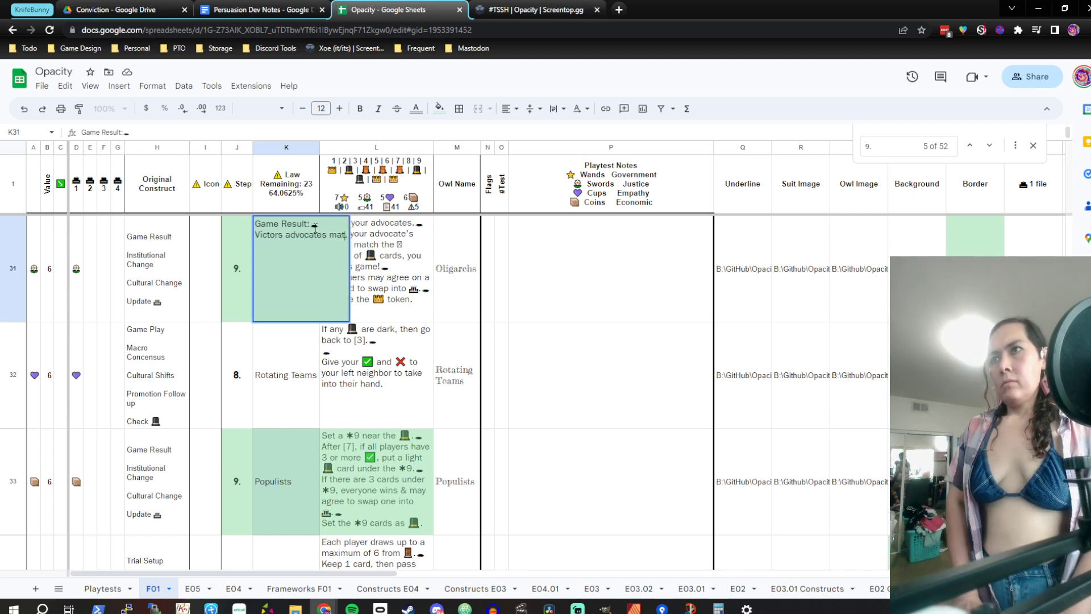
type("ch")
key("ctrl+v")
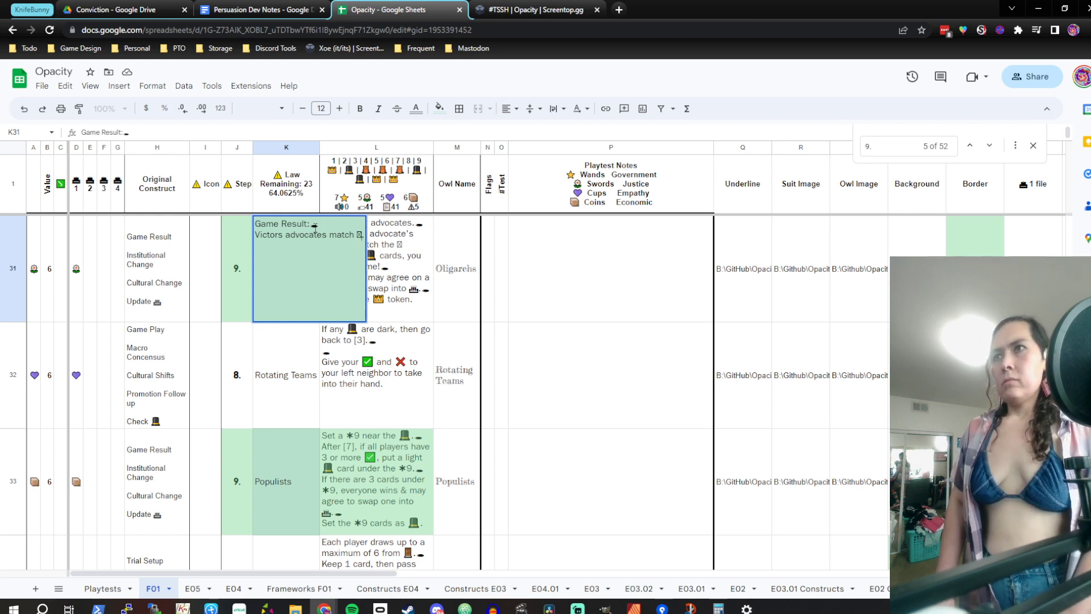
Insert 🎩 directly before the shapes symbol in K31's second line and commit the cell text
type("☀")
key("BackSpace")
type("☀")
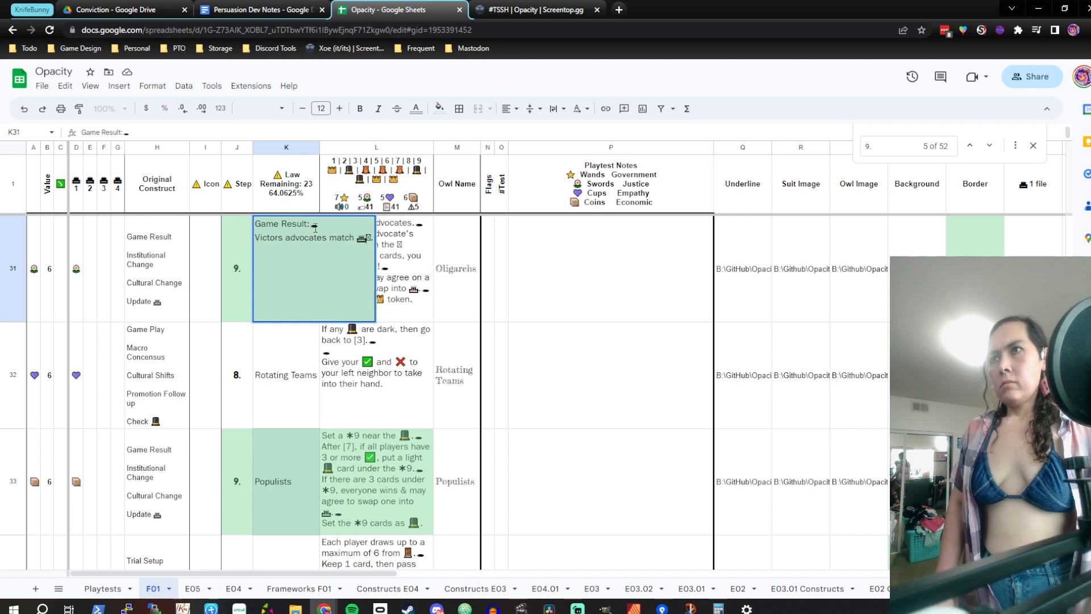
key("BackSpace")
type("☀")
key("BackSpace")
type("🎩")
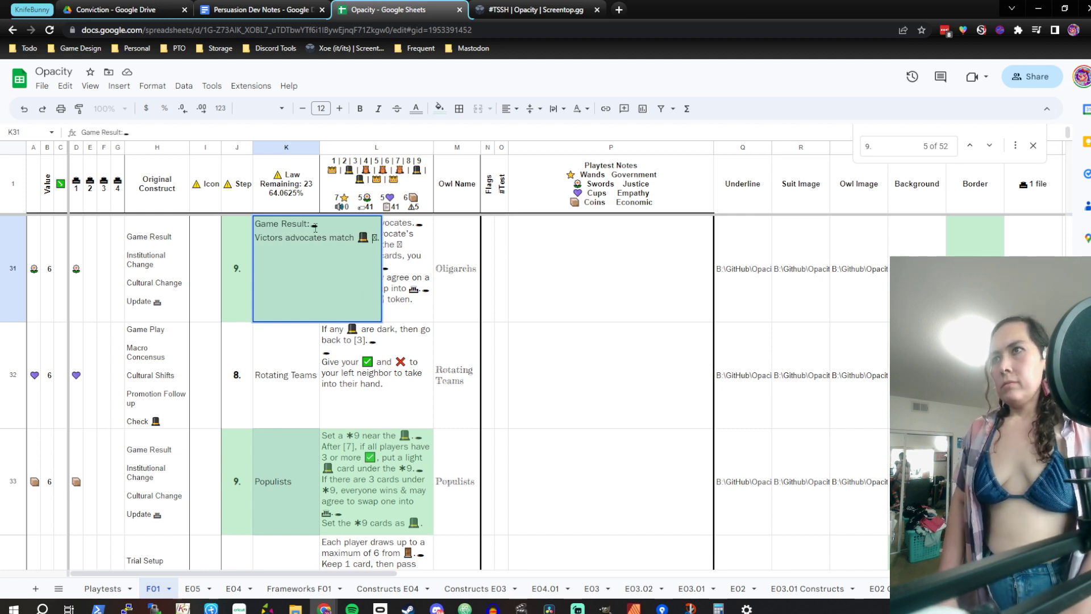
key("BackSpace")
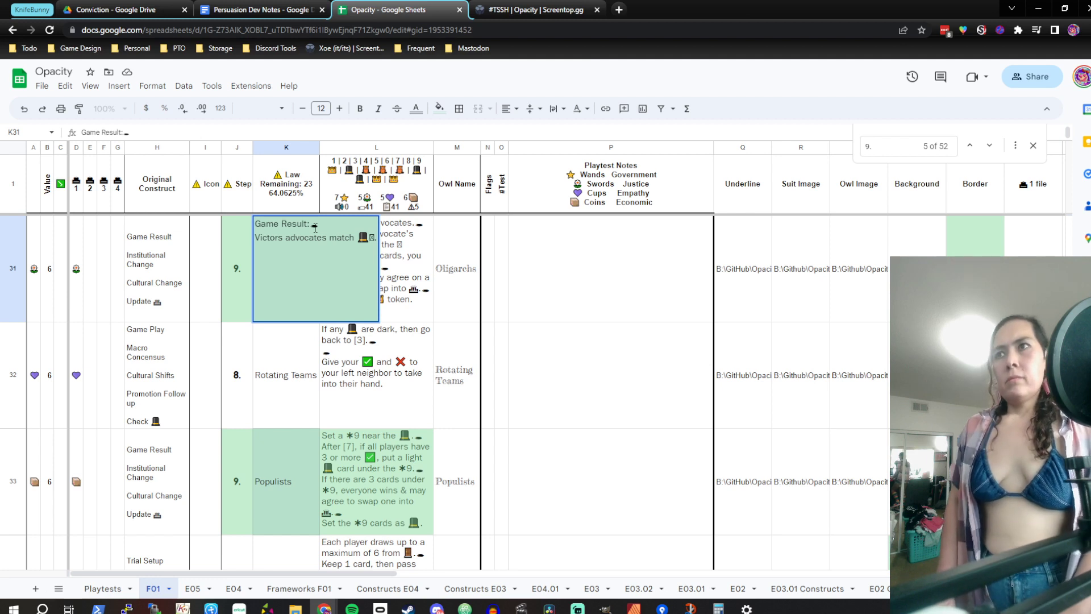
key("shift+Home")
key("shift+Up")
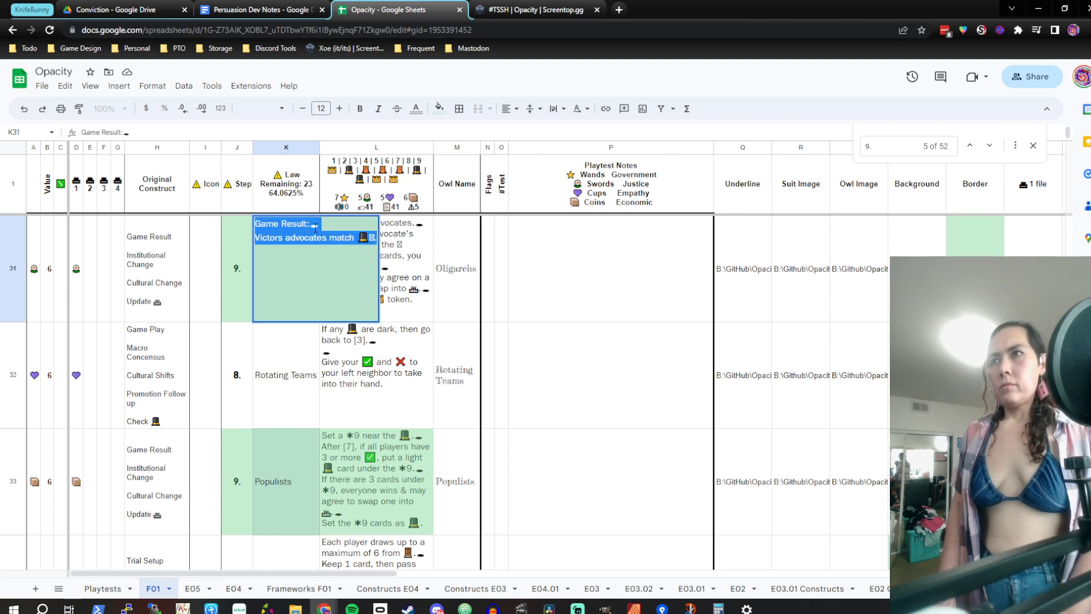
key("Return")
Try to replace the text in K2 with the wording taken from K31
key("Up")
key("Up")
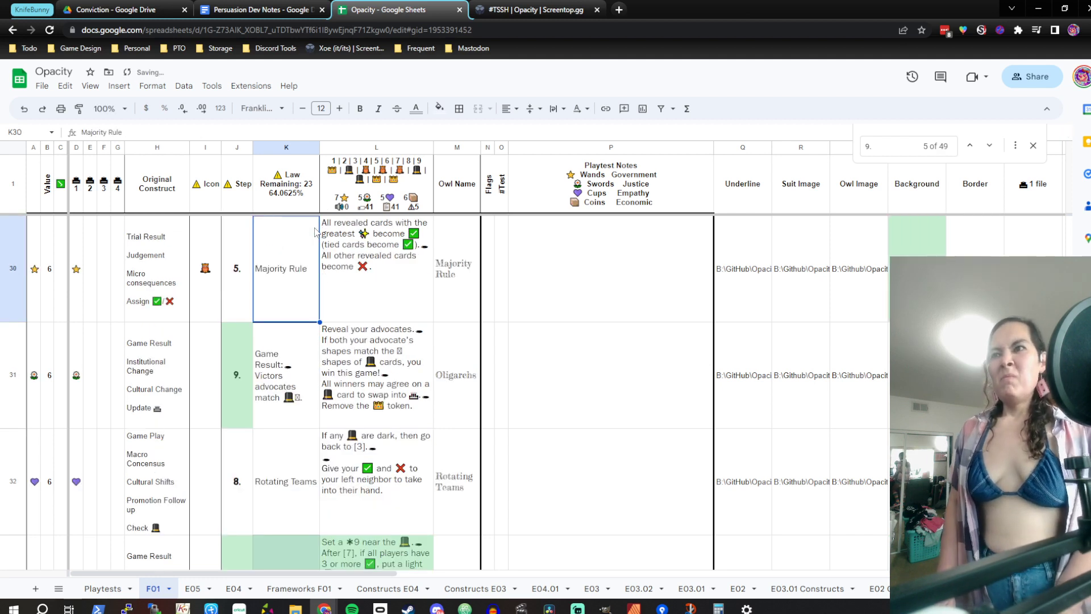
key("Up")
key("Up")
key("Up")
key("Up")
key("Up")
key("Up")
key("Up")
key("Up")
key("Up")
key("Up")
key("Up")
key("Up")
key("Up")
key("Up")
key("Up")
key("Up")
key("Up")
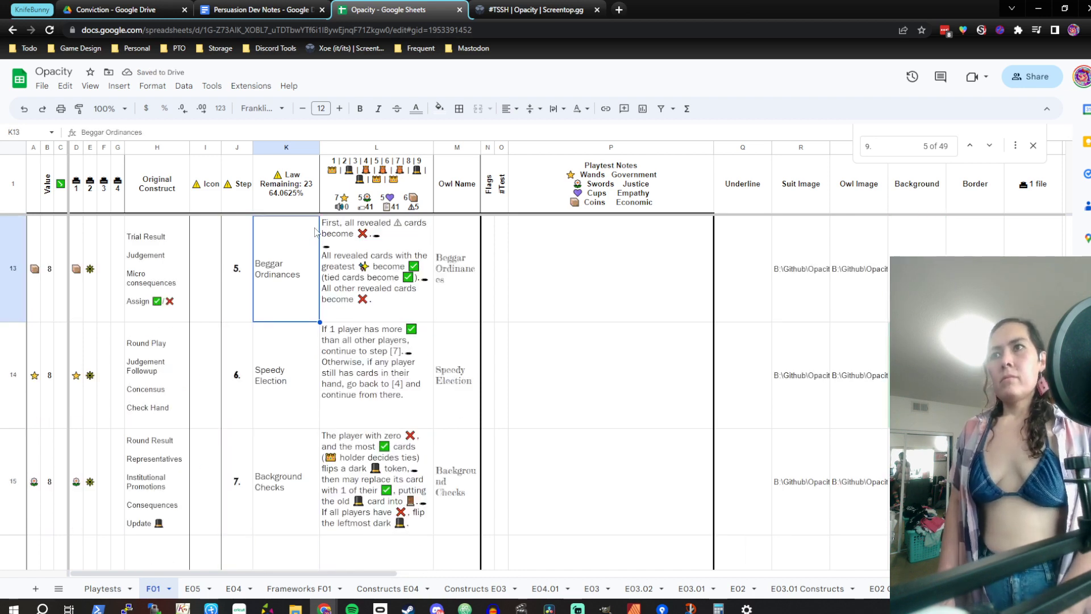
key("Up")
key("Up")
key("Up")
key("Up")
key("Up")
key("Up")
key("Up")
key("Up")
key("Up")
key("Up")
key("Up")
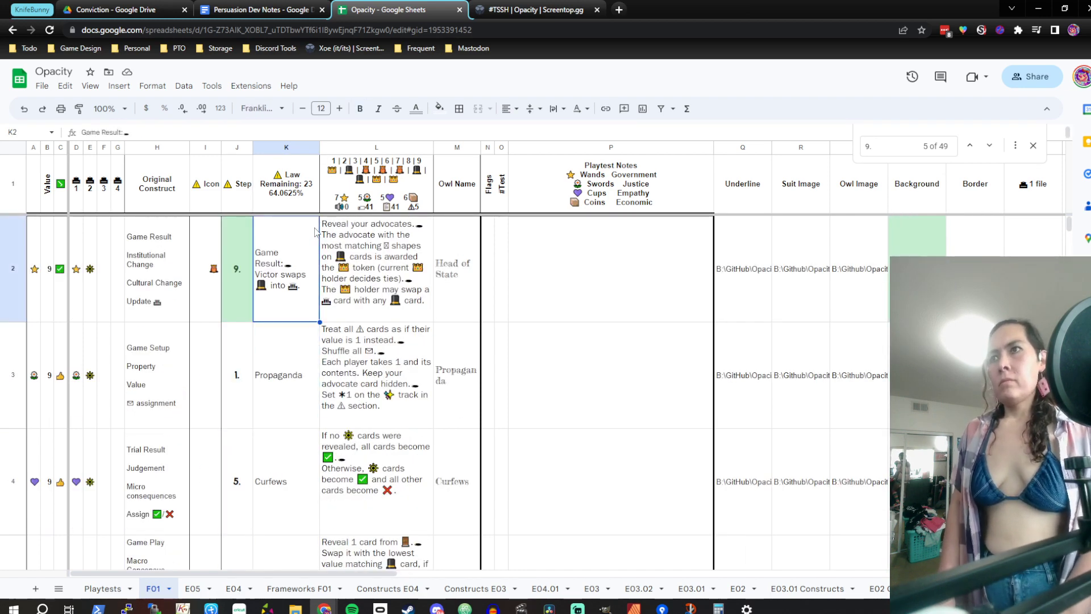
type("Game Result: Victors advocates match .")
key("ctrl+z")
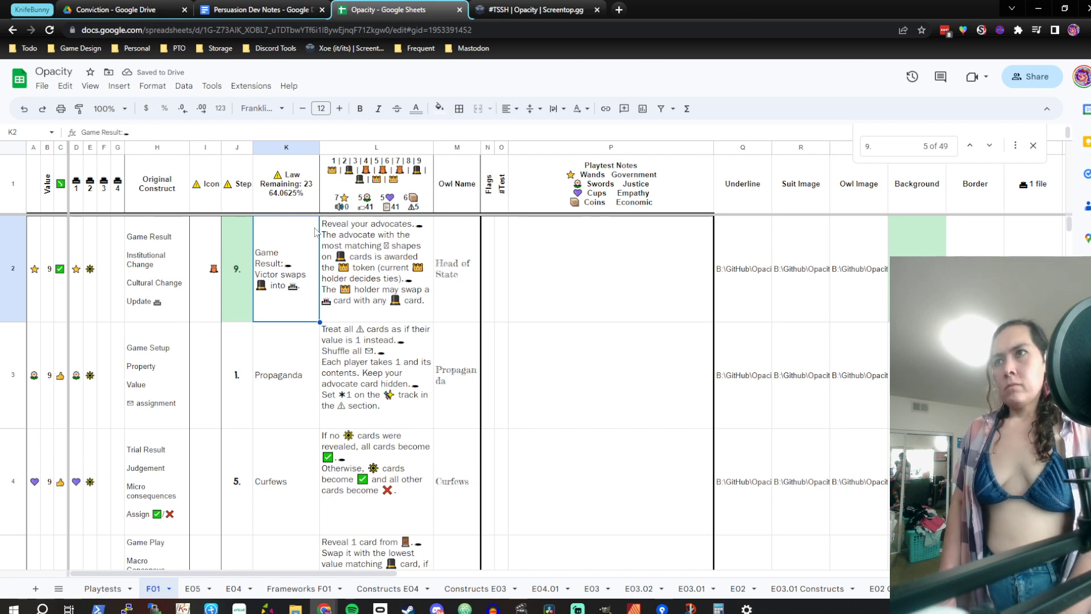
key("ctrl+v")
key("Down")
key("Up")
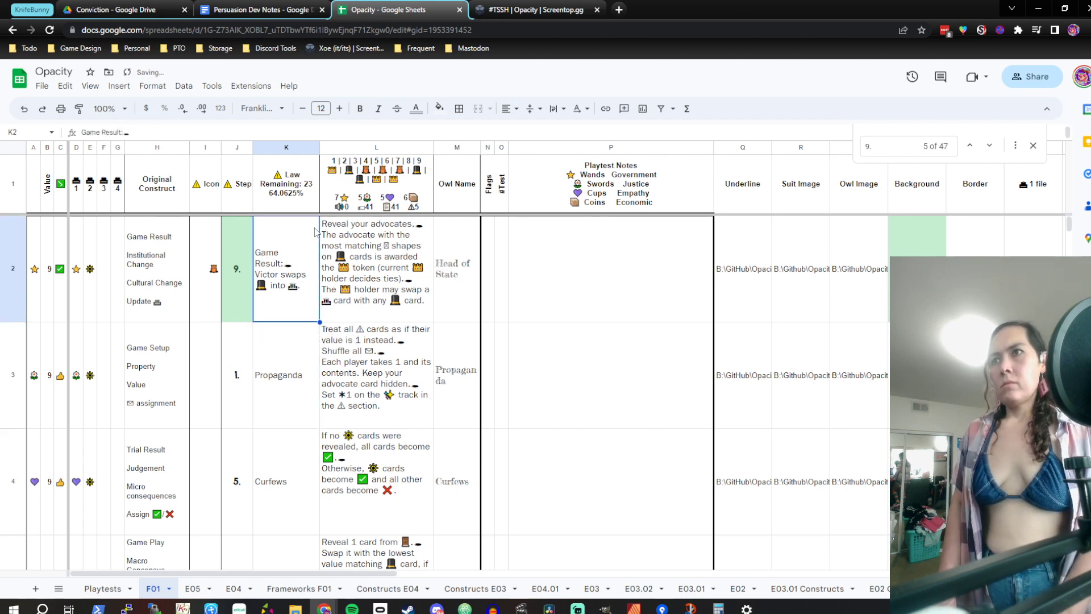
type("Game Result:🕳 Victor swaps 🎩 into 🏛.")
Copy the full "Game Result:" and "Victors advocates match" text from inside K31 and replace K2's contents with it
scroll(301, 259, "down", 10)
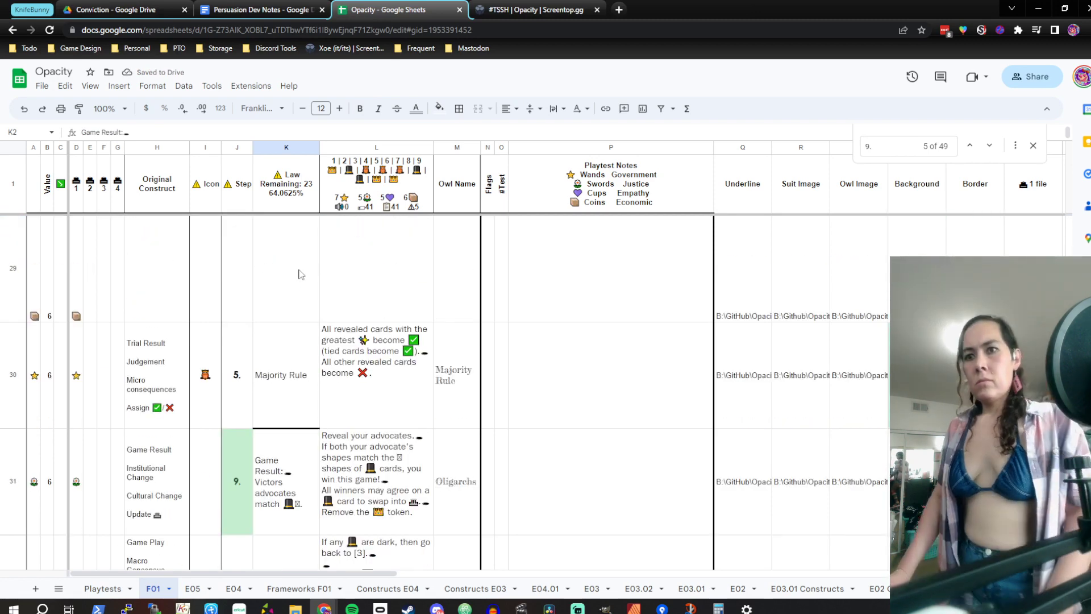
left_click(293, 457)
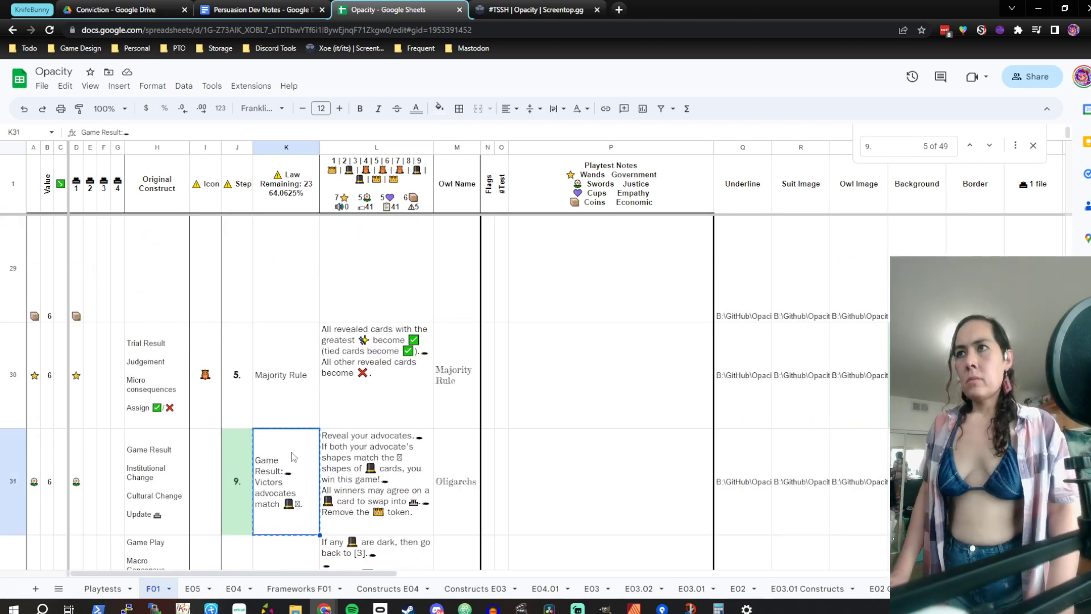
scroll(293, 457, "up", 1)
scroll(293, 457, "down", 1)
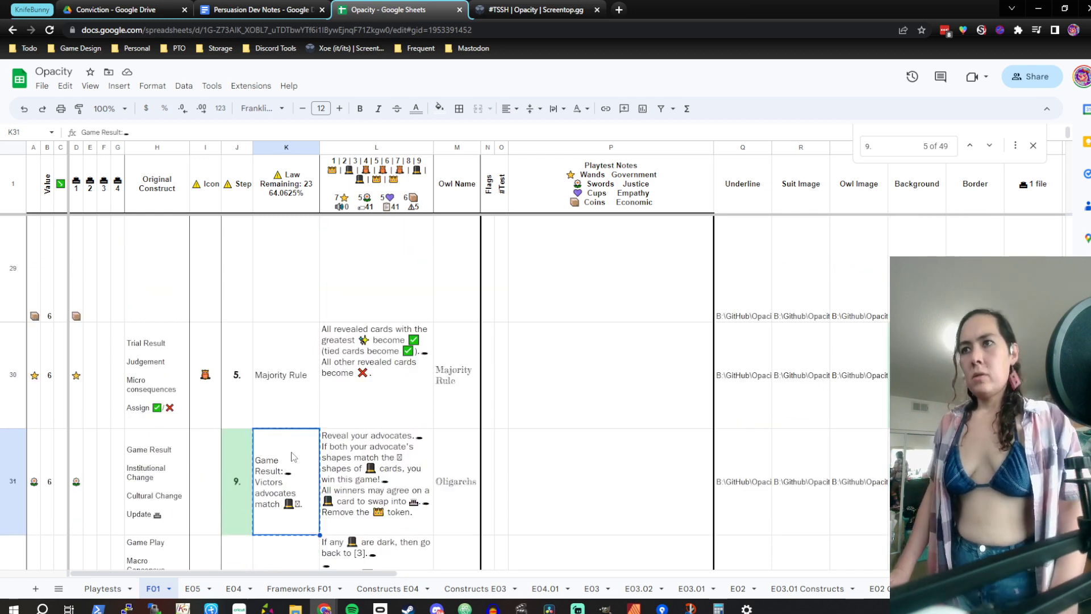
double_click(293, 474)
key("ctrl+a")
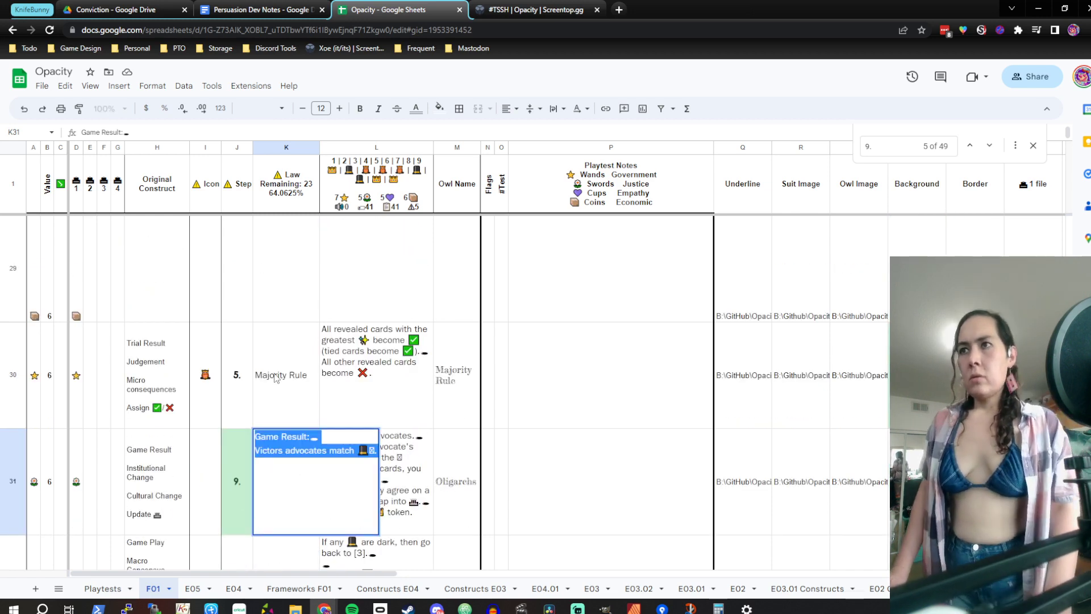
left_click(275, 378)
scroll(275, 378, "up", 10)
double_click(280, 316)
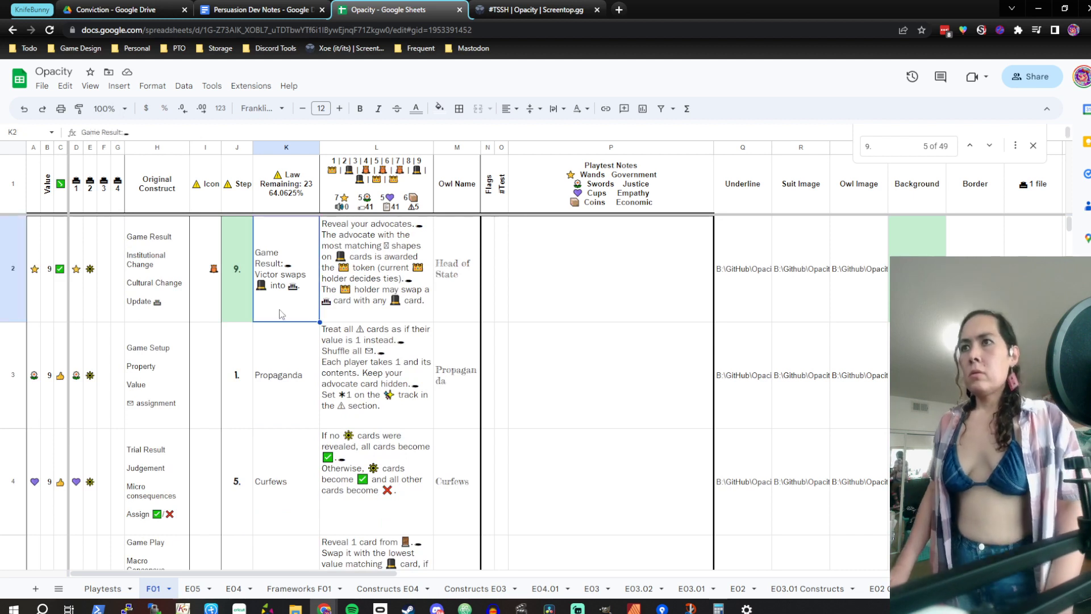
key("ctrl+a")
type("Game Result:▬ Victors advocates match 🎩⊠")
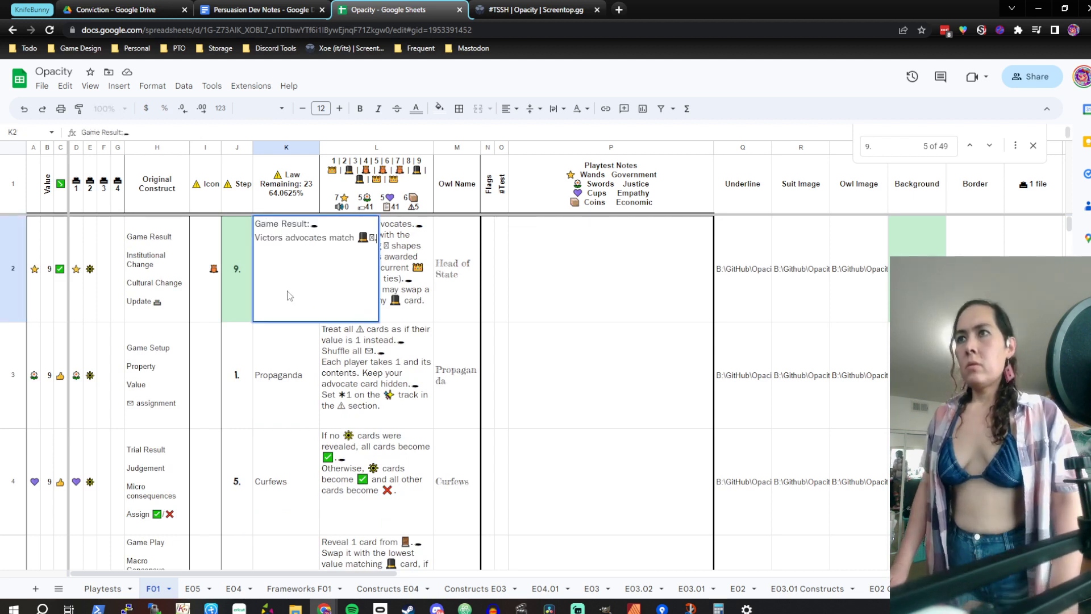
Reword the second line of K2 to "Victor's advocate matches most" before the 🎩 and shapes symbols
left_click(316, 267)
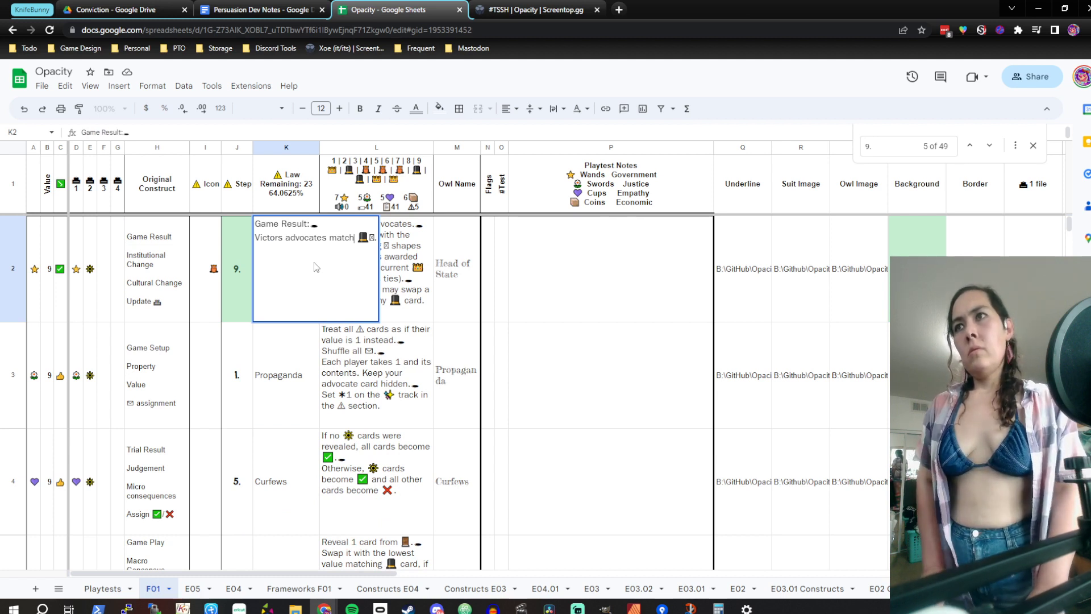
key("Left")
key("BackSpace")
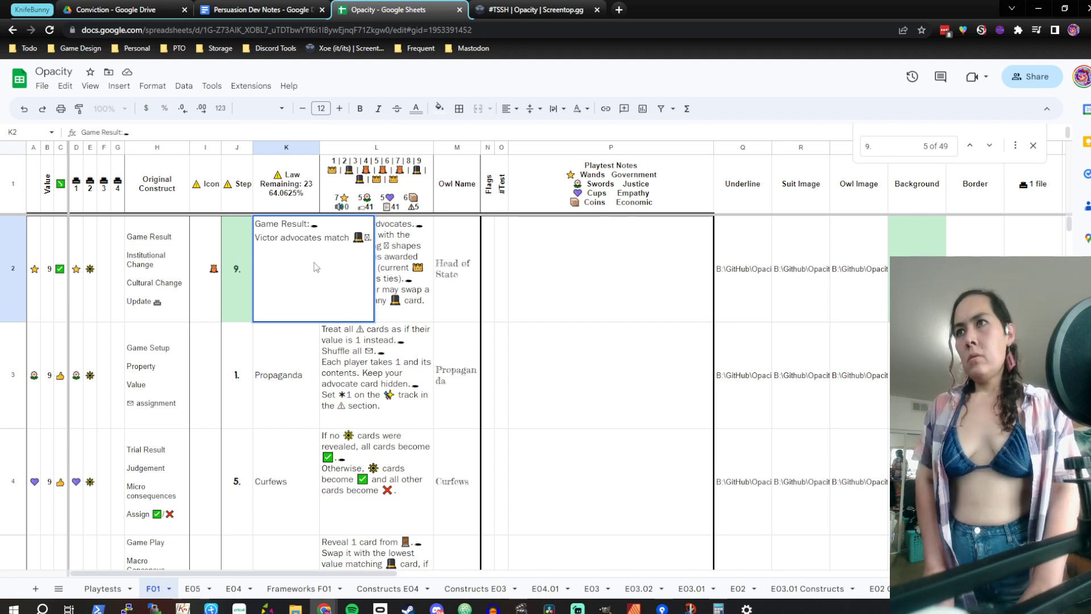
type("'s")
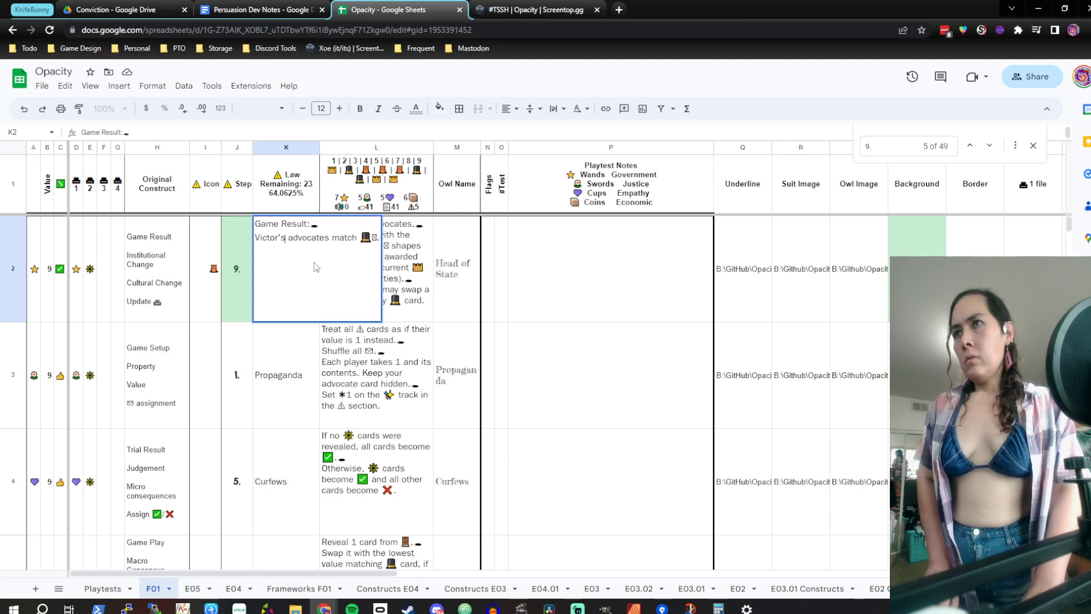
key("BackSpace")
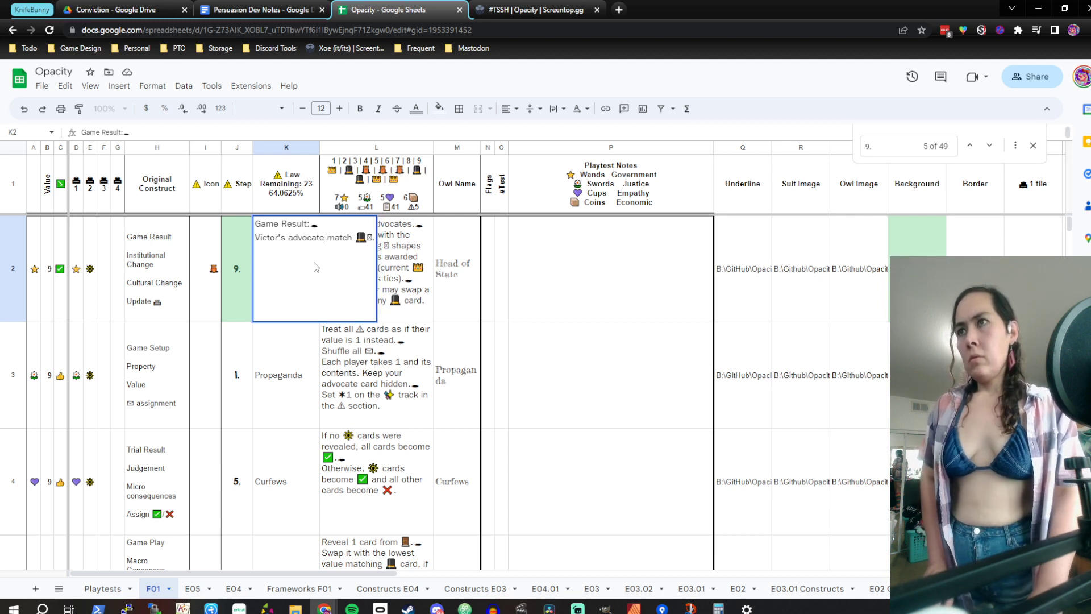
type("es most")
key("Return")
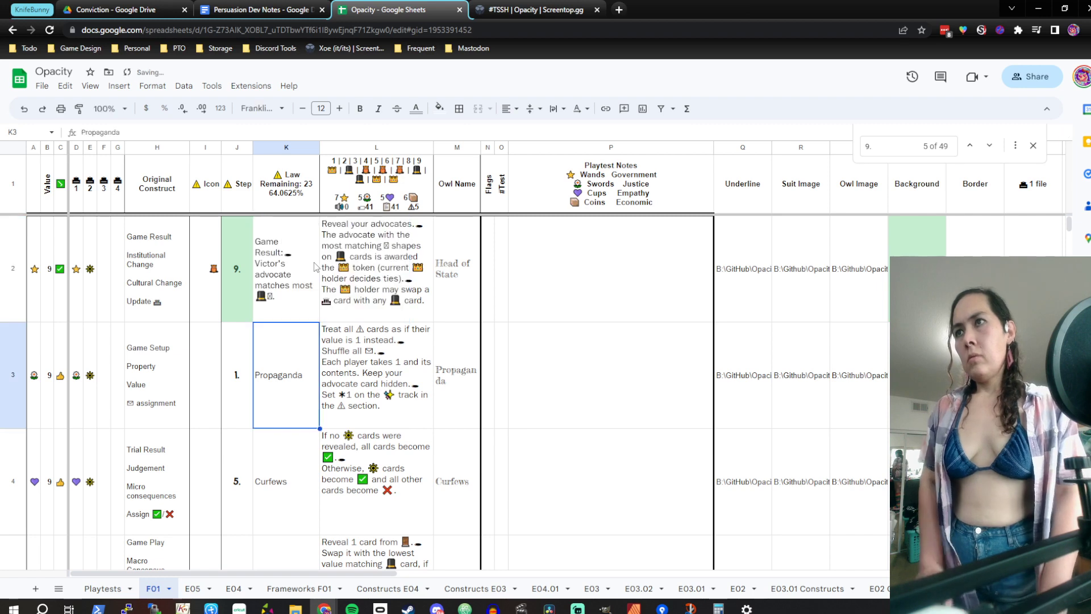
Add the missing apostrophe in K31's second line so it reads "Victors' advocates match" before the 🎩 and shapes symbols
scroll(314, 266, "down", 15)
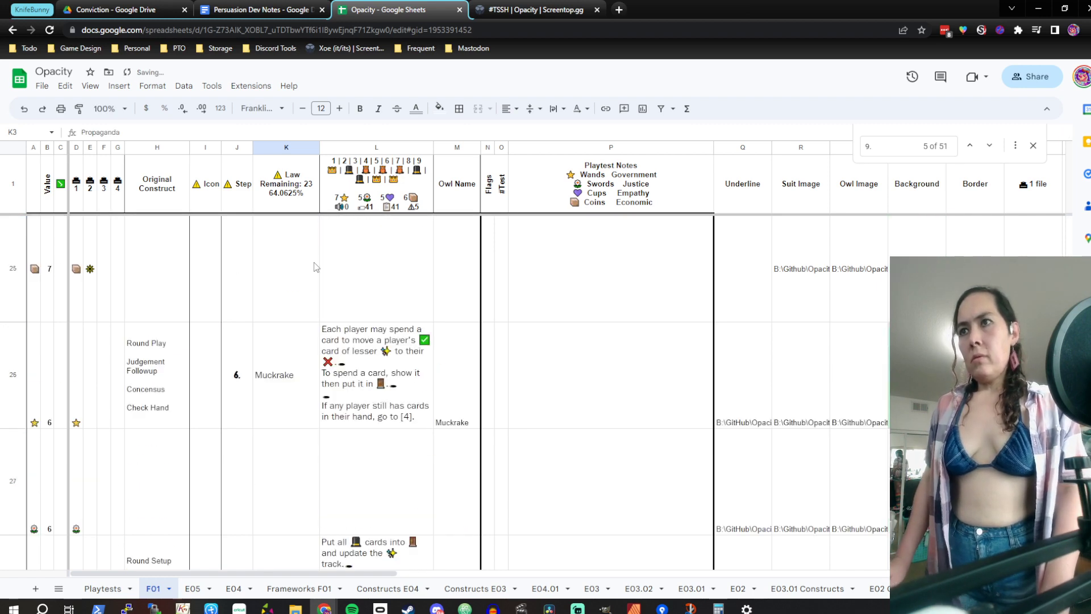
scroll(314, 263, "up", 4)
scroll(314, 262, "down", 4)
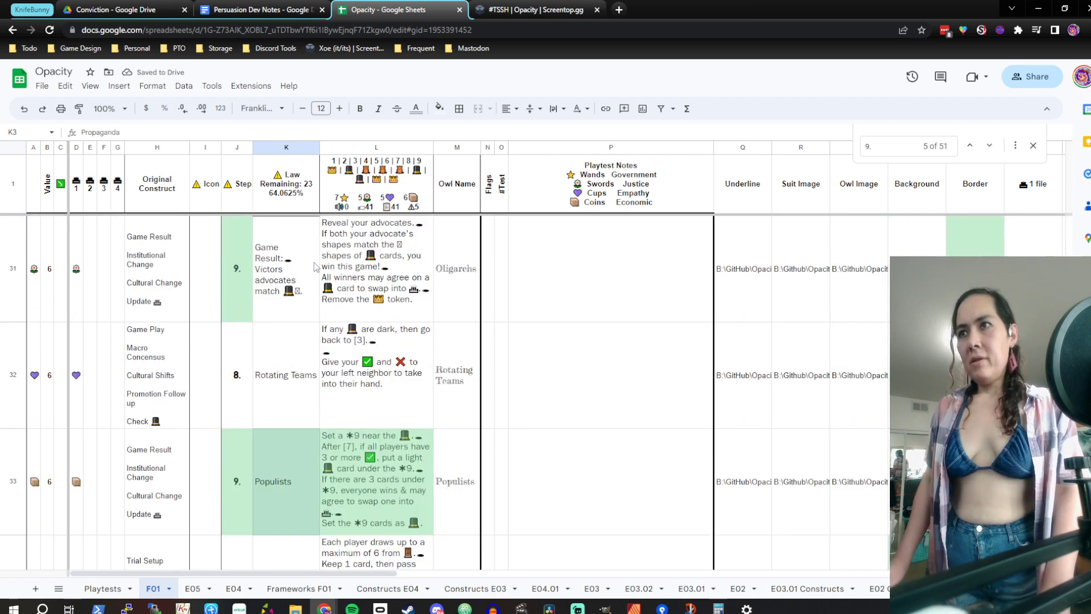
double_click(300, 285)
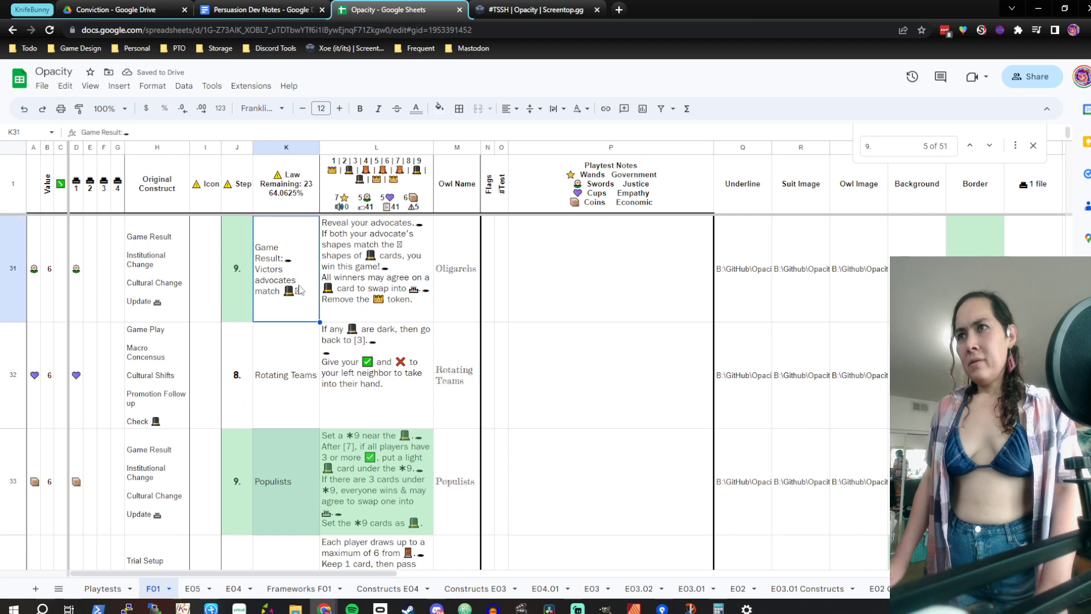
left_click(284, 239)
type("'")
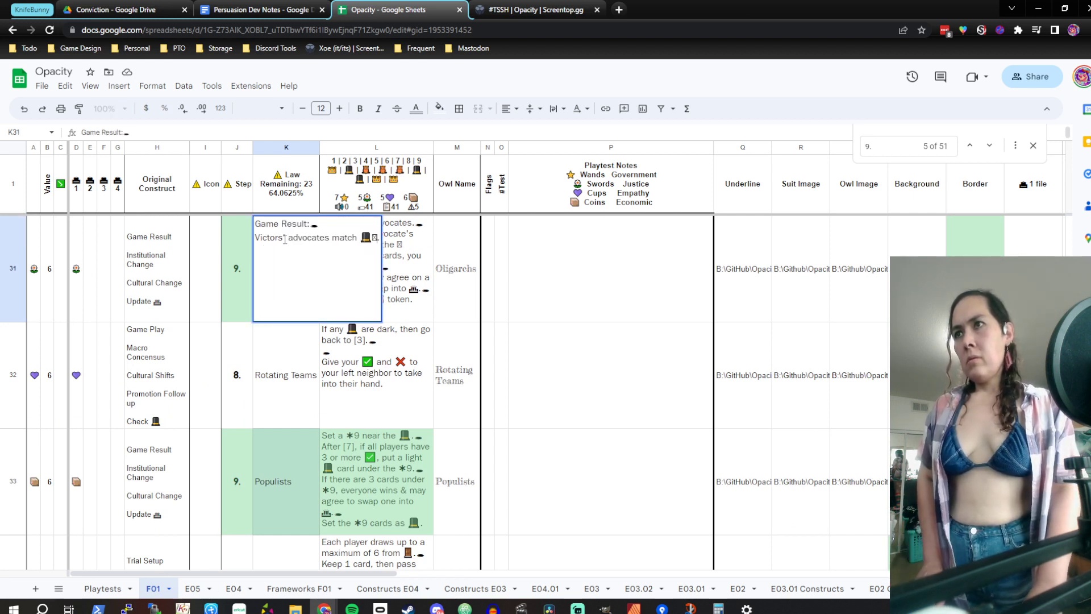
key("Return")
Open K31 for editing and select its full "Game Result:" and "Victors' advocates match" text
key("Up")
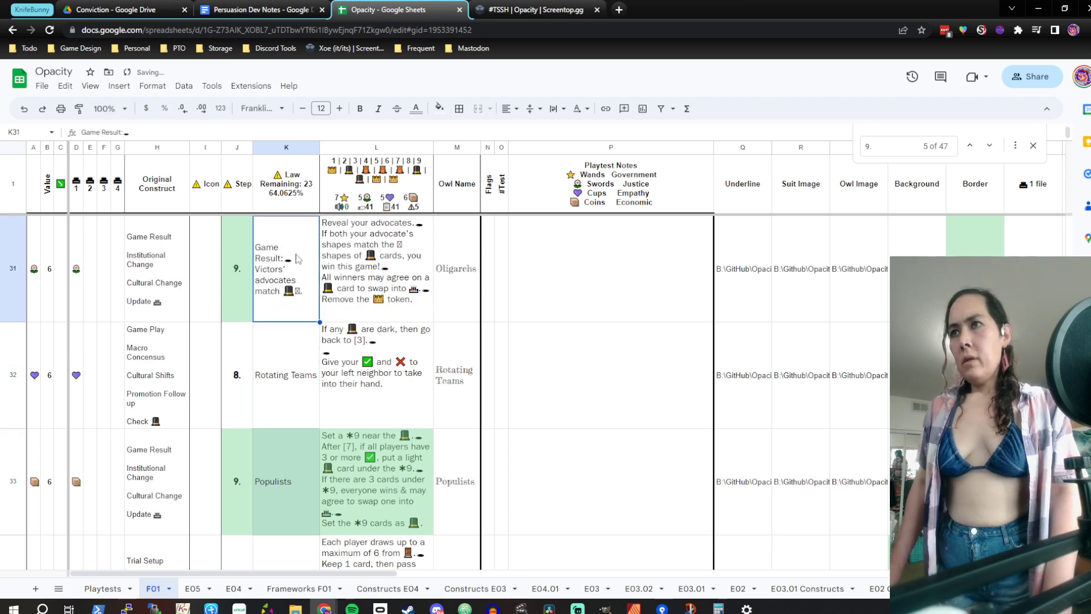
double_click(297, 255)
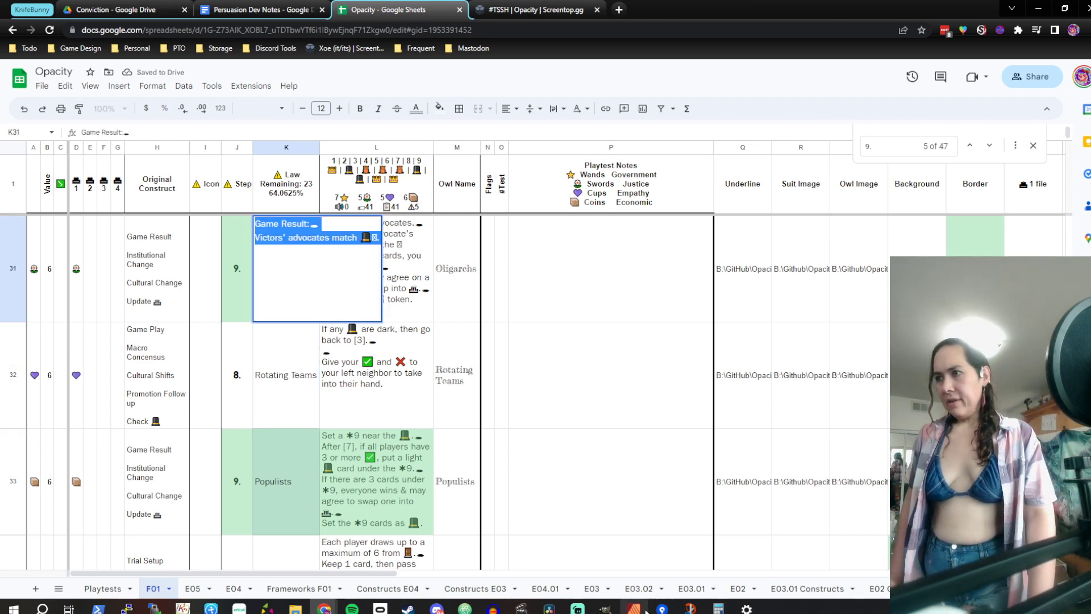
Switch to Affinity Publisher and replace the "Inherit" title on page 25 with the copied "Game Result: Victors' advocates match" law text and its symbols
left_click(634, 609)
scroll(358, 370, "down", 10)
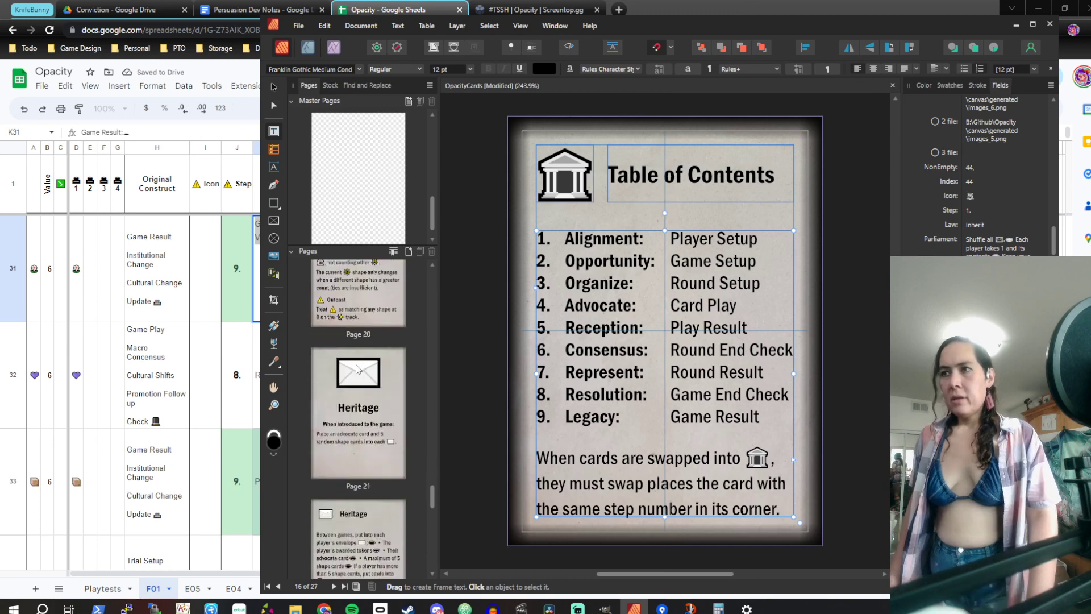
scroll(358, 370, "down", 5)
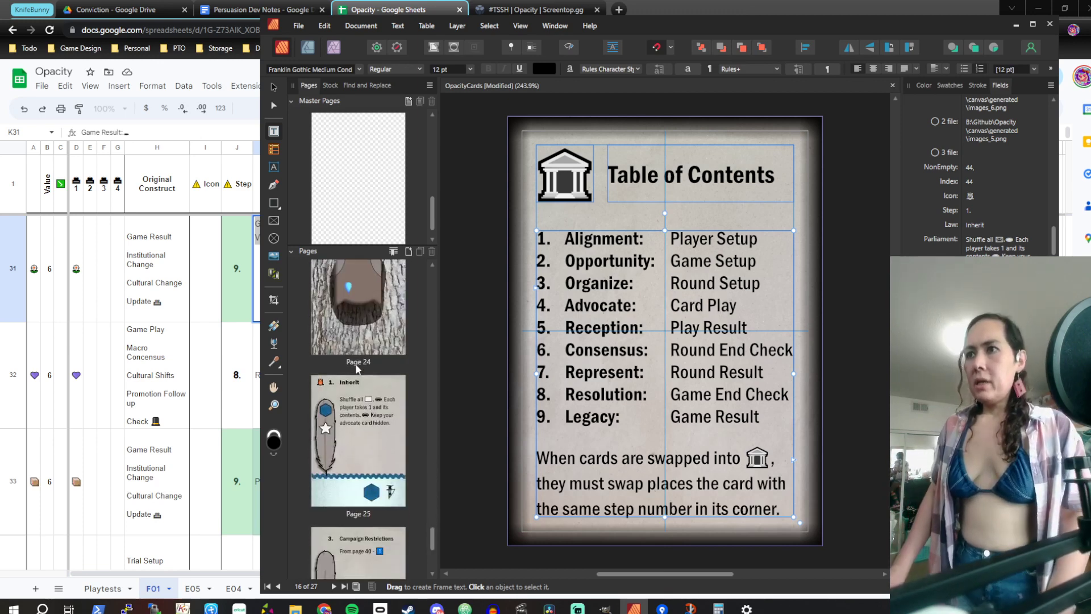
double_click(357, 368)
left_click(679, 163)
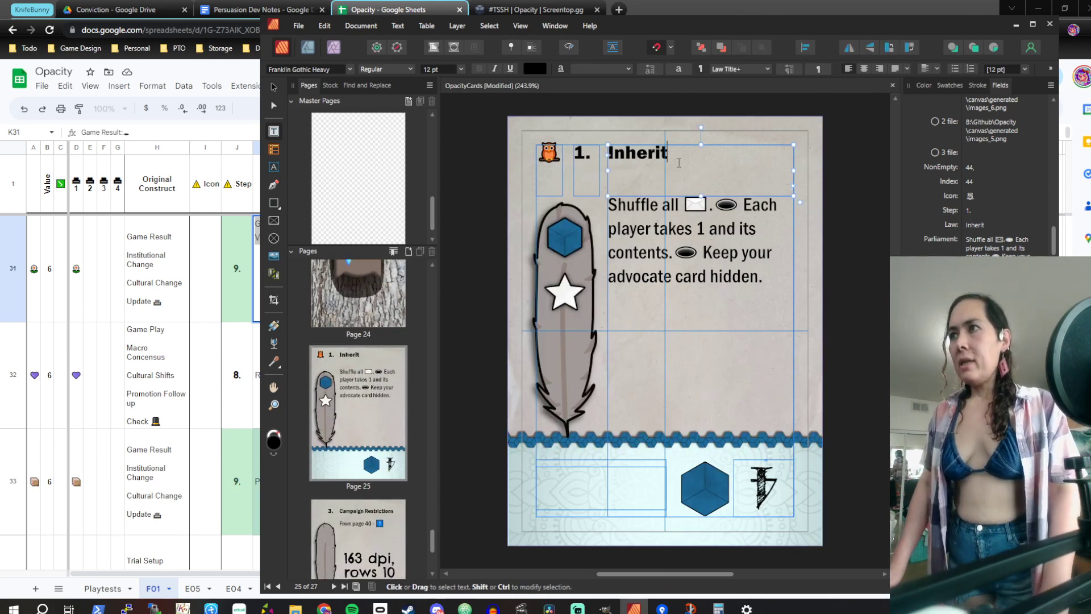
double_click(668, 152)
type("Game Result: Victors' advocates")
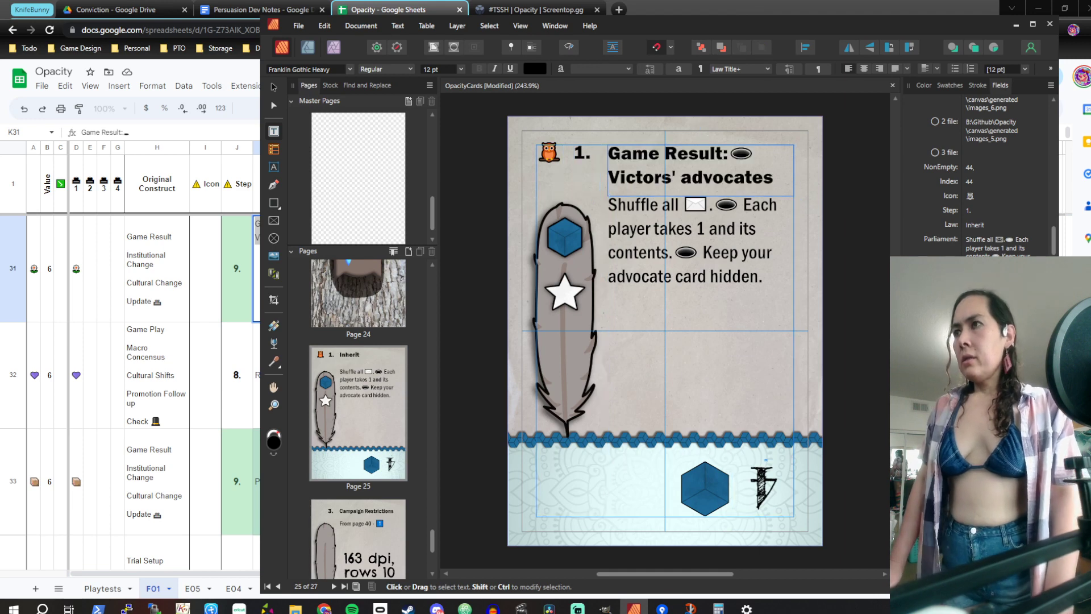
Inspect the font of the two-line card title, keeping Franklin Gothic Heavy
left_click(752, 157)
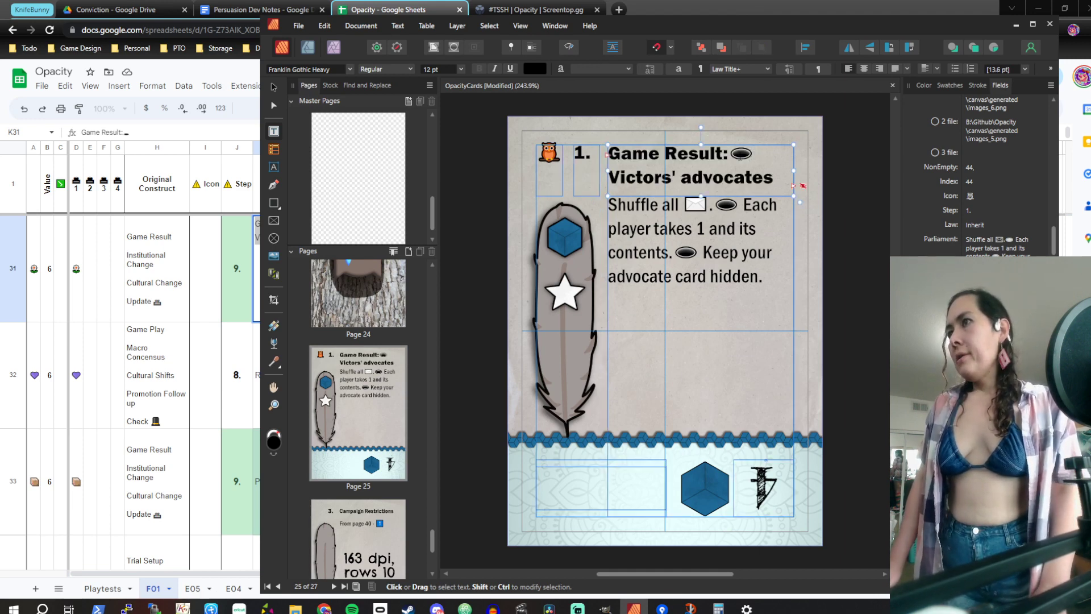
left_click(714, 181)
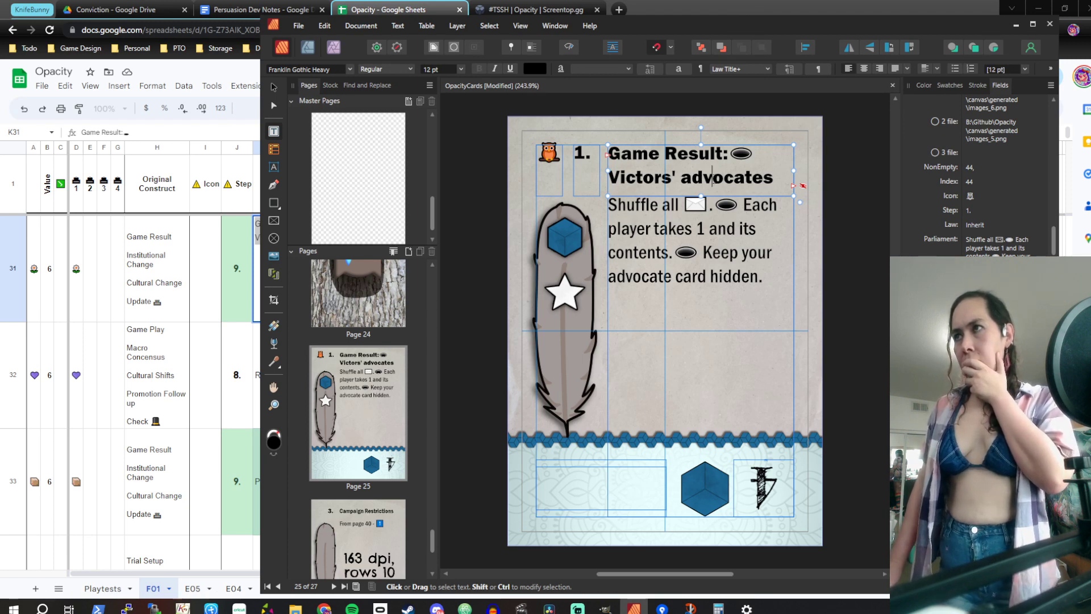
triple_click(716, 180)
left_click(716, 179)
left_click(716, 179)
triple_click(714, 178)
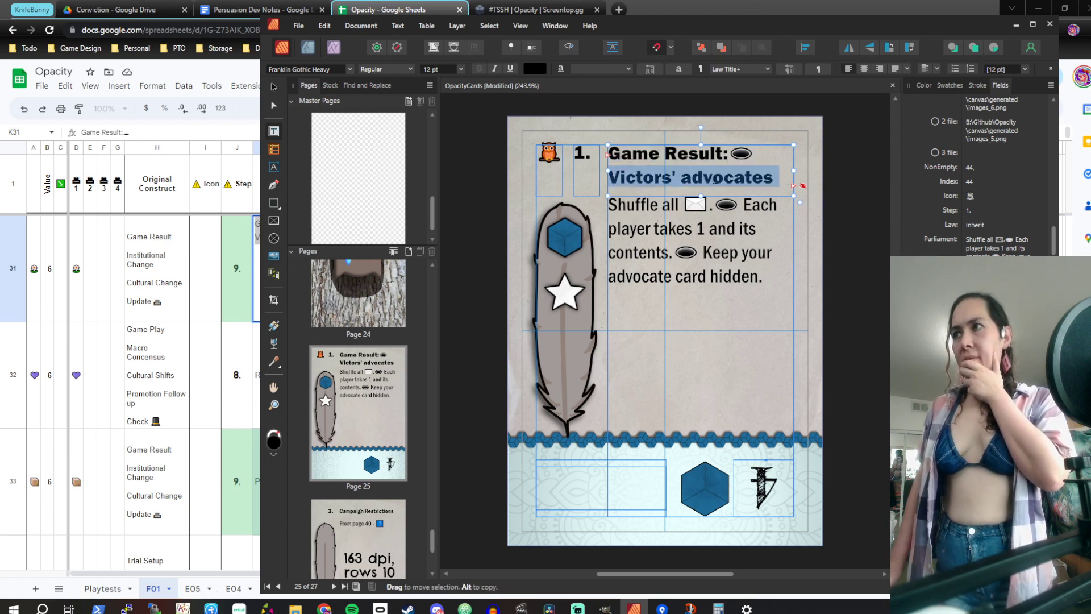
left_click(713, 179)
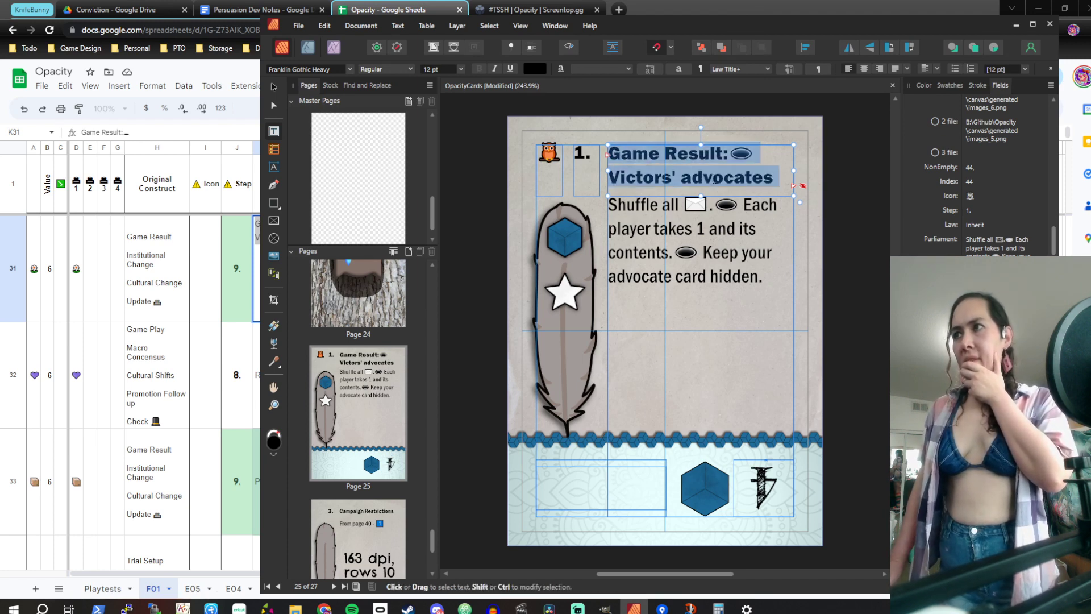
left_click(336, 69)
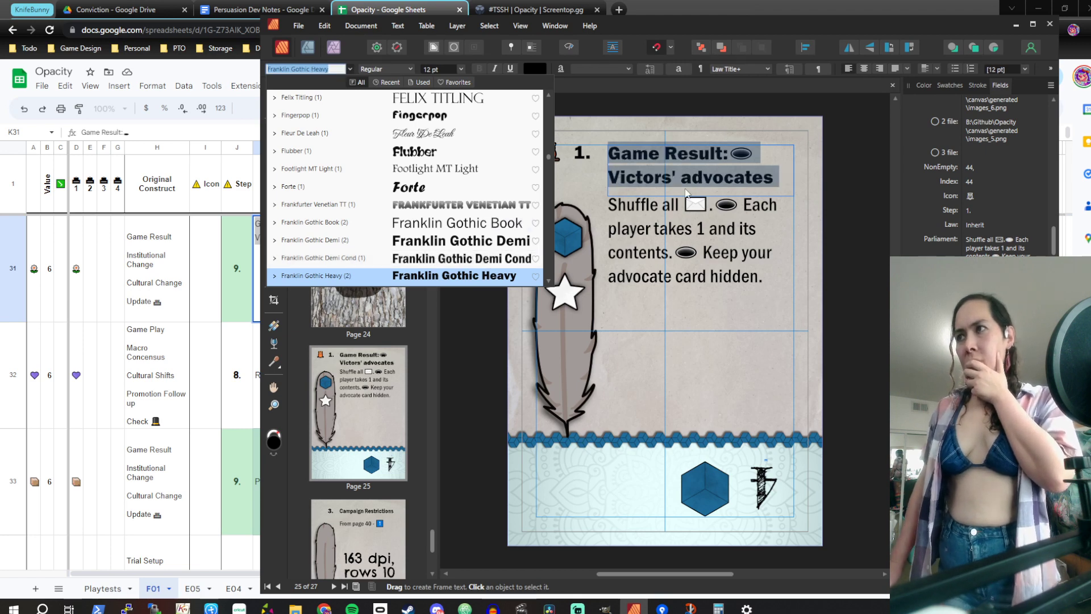
left_click(489, 276)
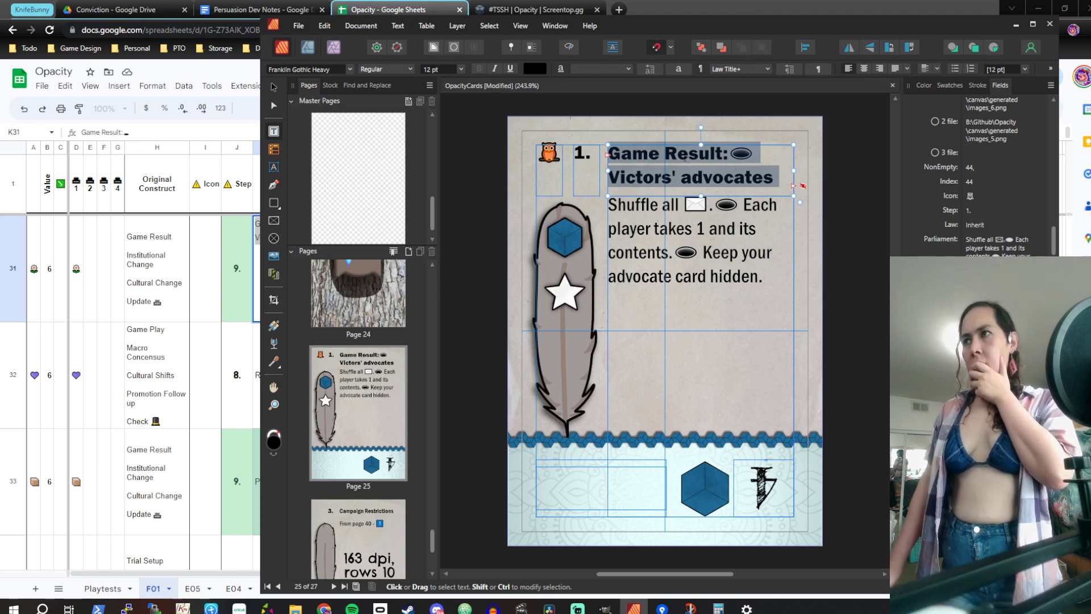
left_click(772, 158)
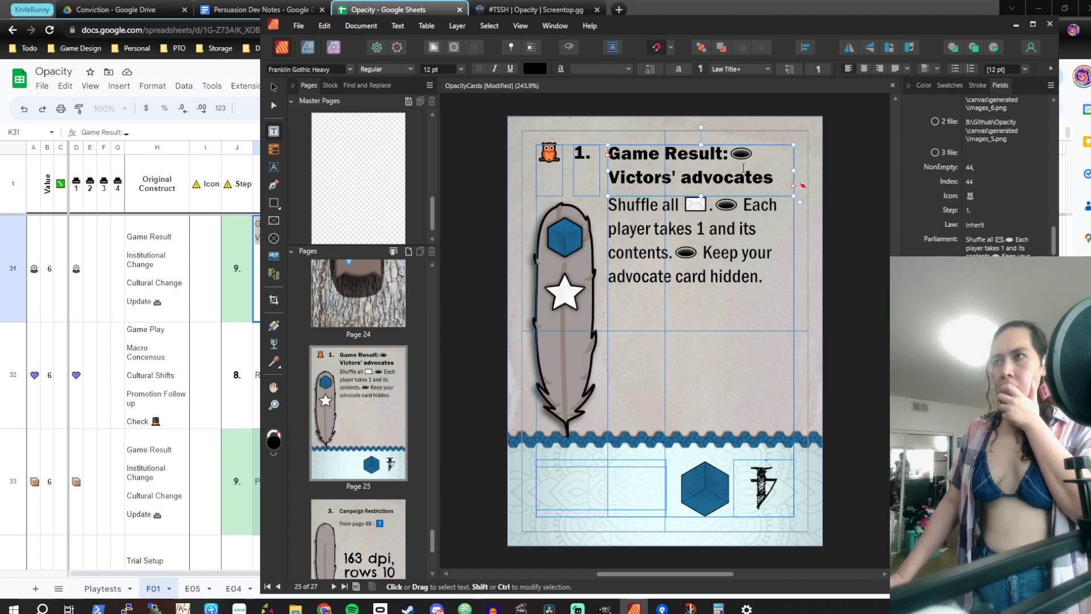
Check the law text in cell K31 of the Google Sheets spreadsheet and return to the card in Affinity Publisher
left_click(250, 292)
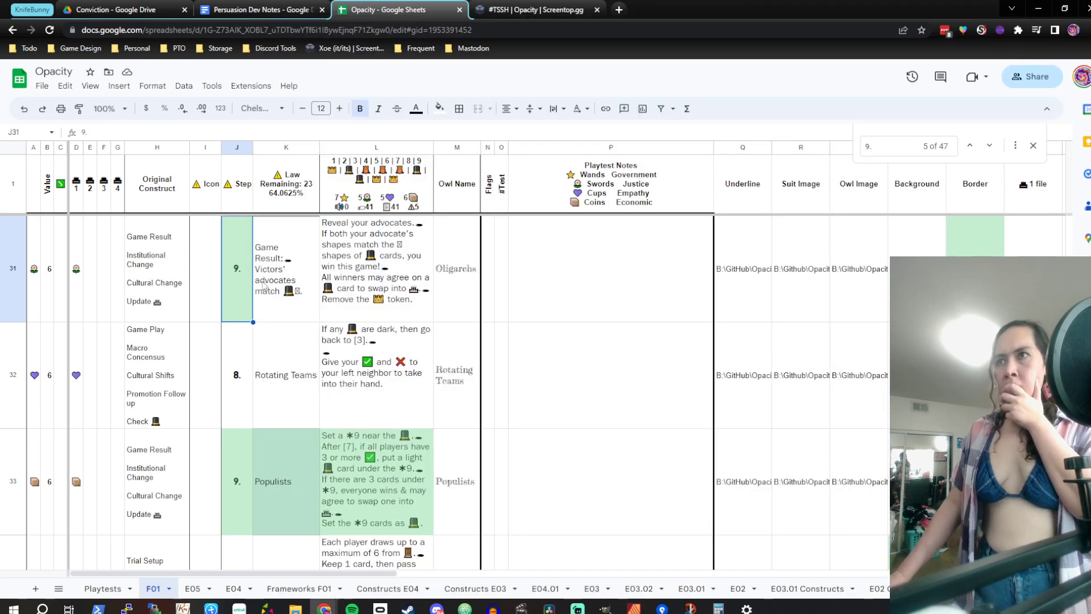
left_click(315, 272)
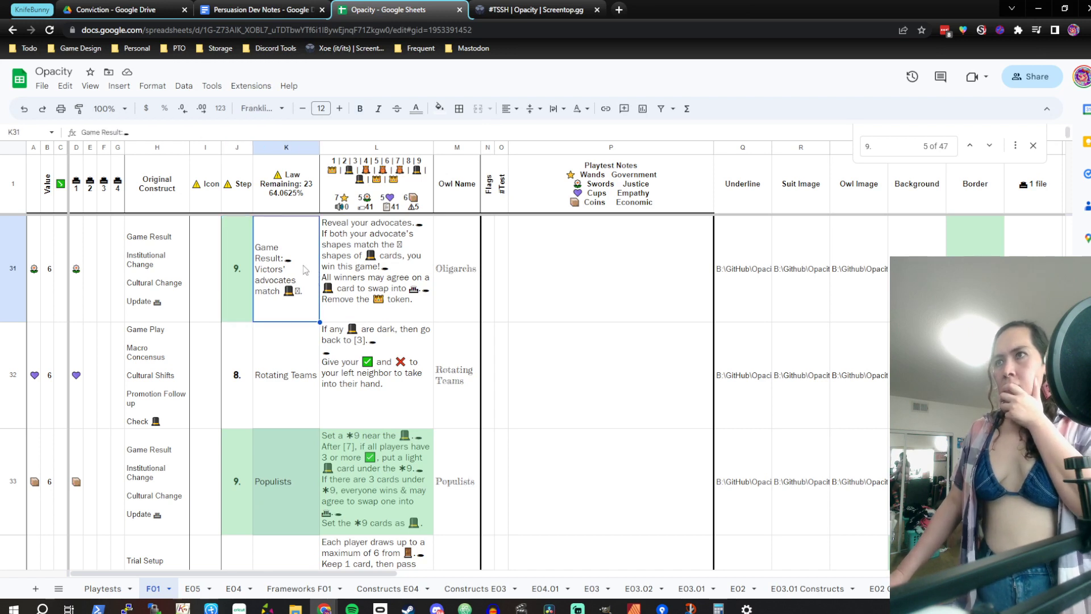
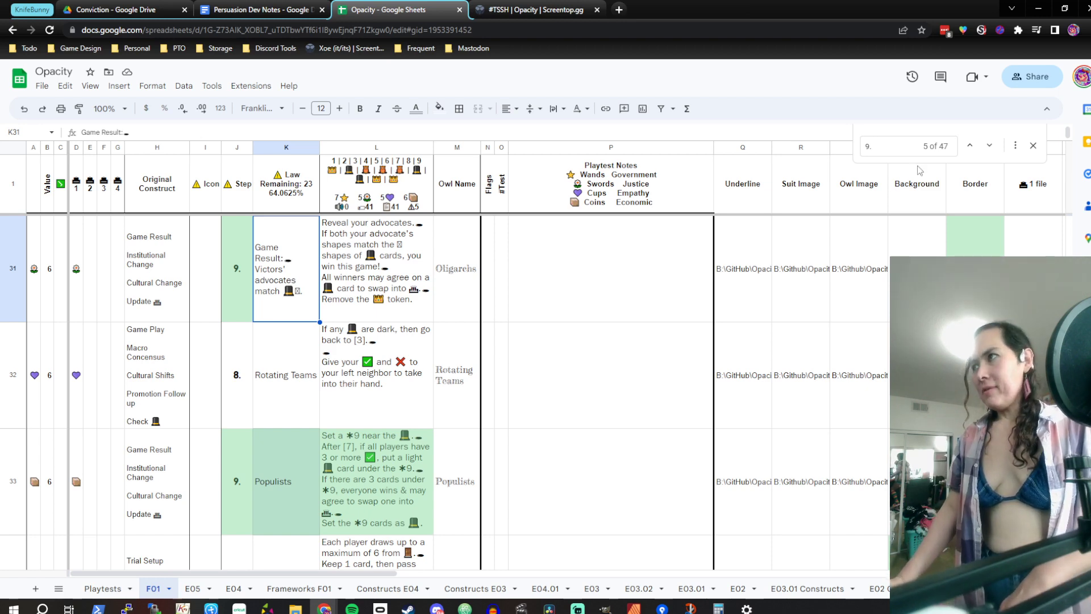
left_click(634, 608)
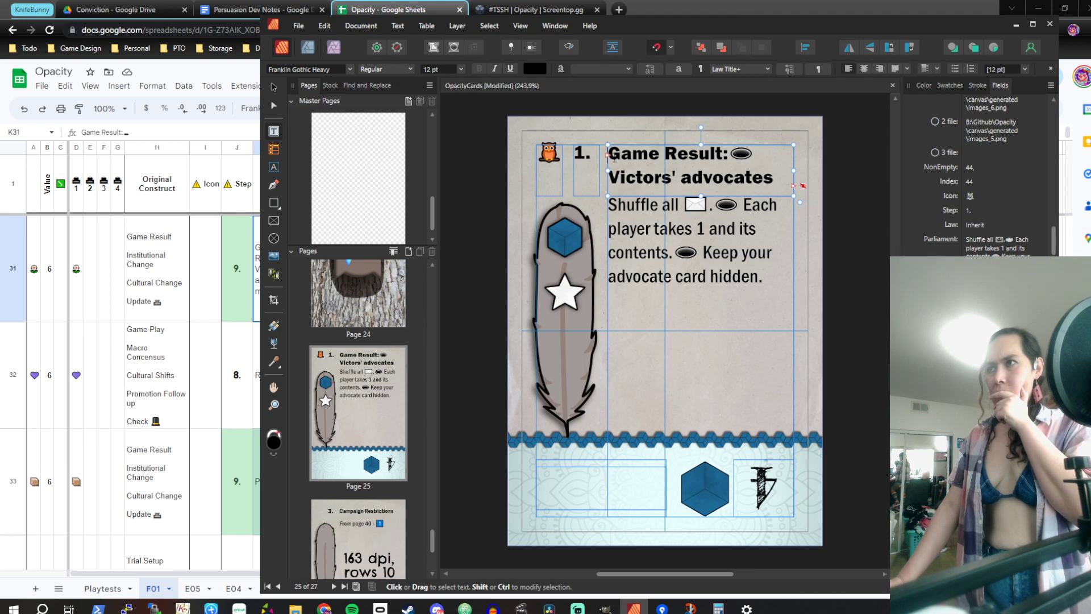
Delete the "Game Result:" line from the card title, keeping only the "Victors' advocates match" text with its symbols
left_click_drag(614, 158, 789, 159)
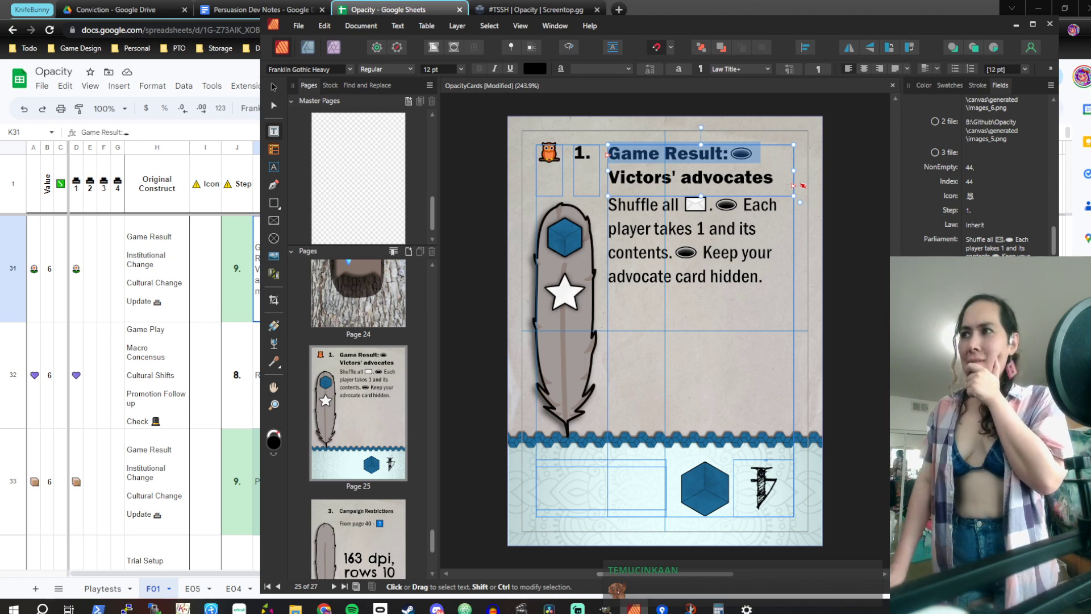
left_click(662, 159)
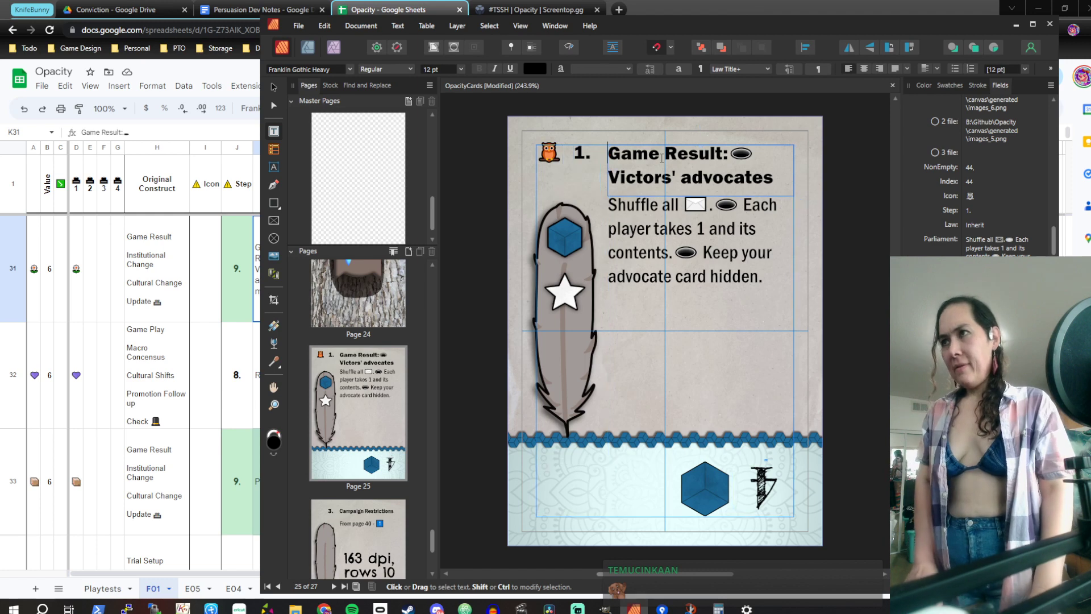
key("shift+End")
key("Delete")
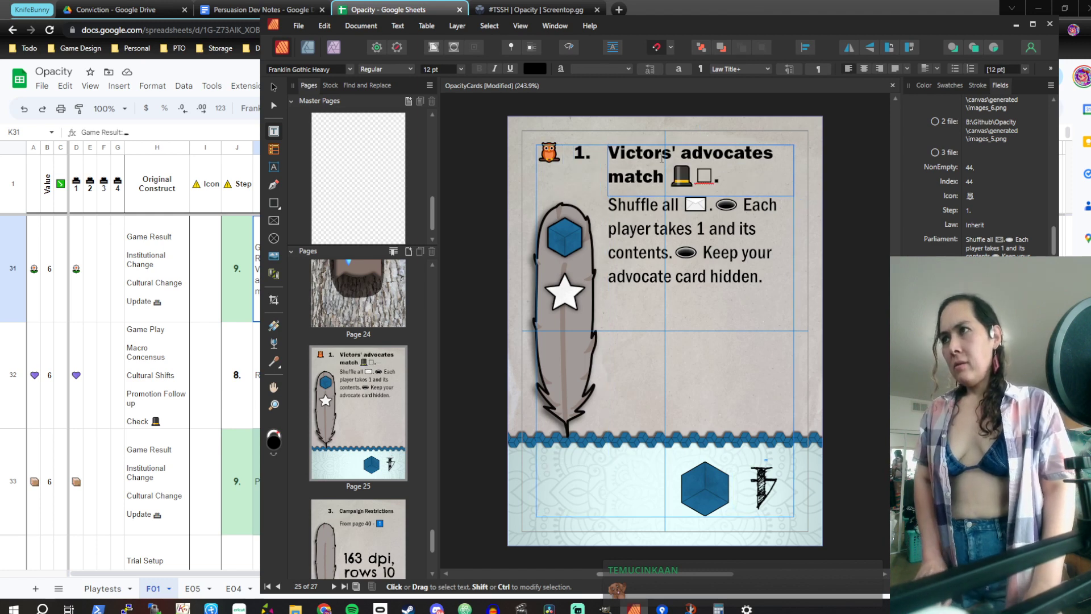
key("Right")
key("Right")
key("Right")
key("Right")
key("Right")
key("Right")
key("Right")
key("Right")
key("Right")
key("Right")
key("Right")
key("Right")
key("Right")
key("Right")
key("Right")
key("Right")
key("Right")
key("Right")
key("Right")
key("Right")
key("Up")
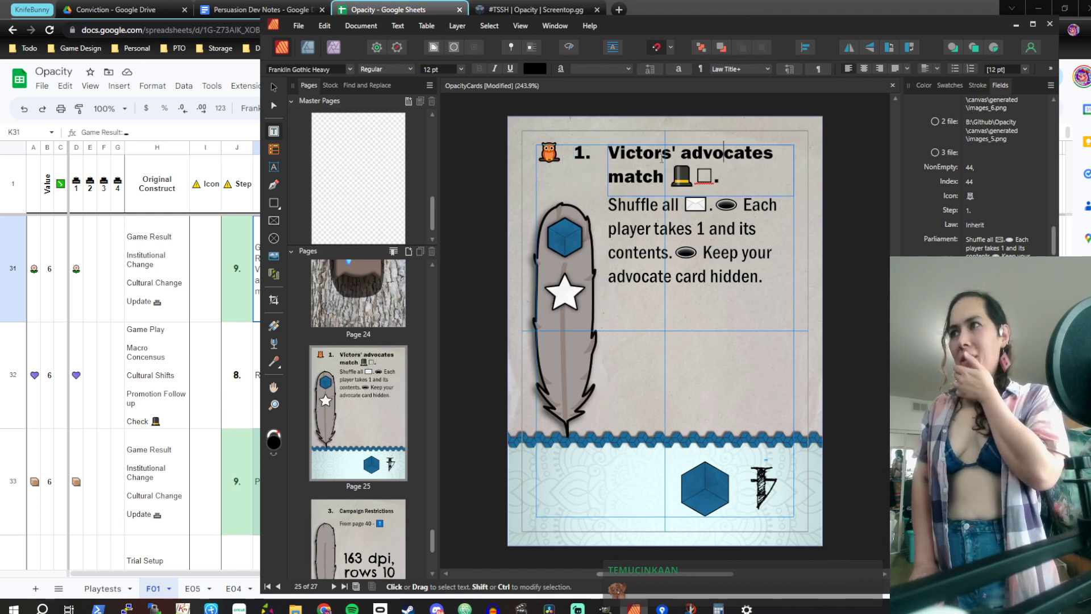
key("Left")
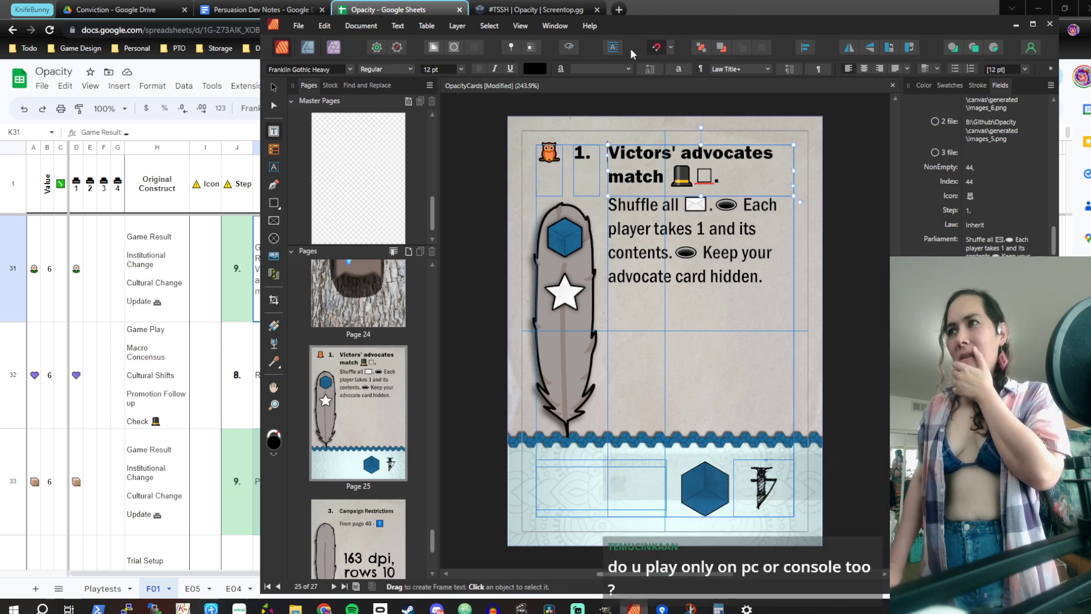
left_click(590, 151)
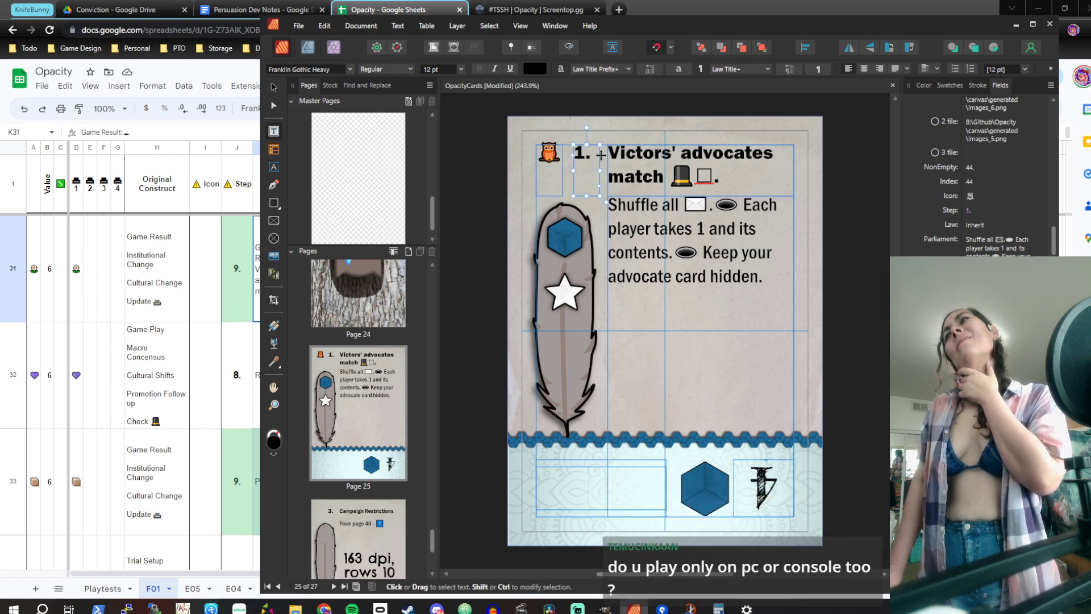
left_click(636, 153)
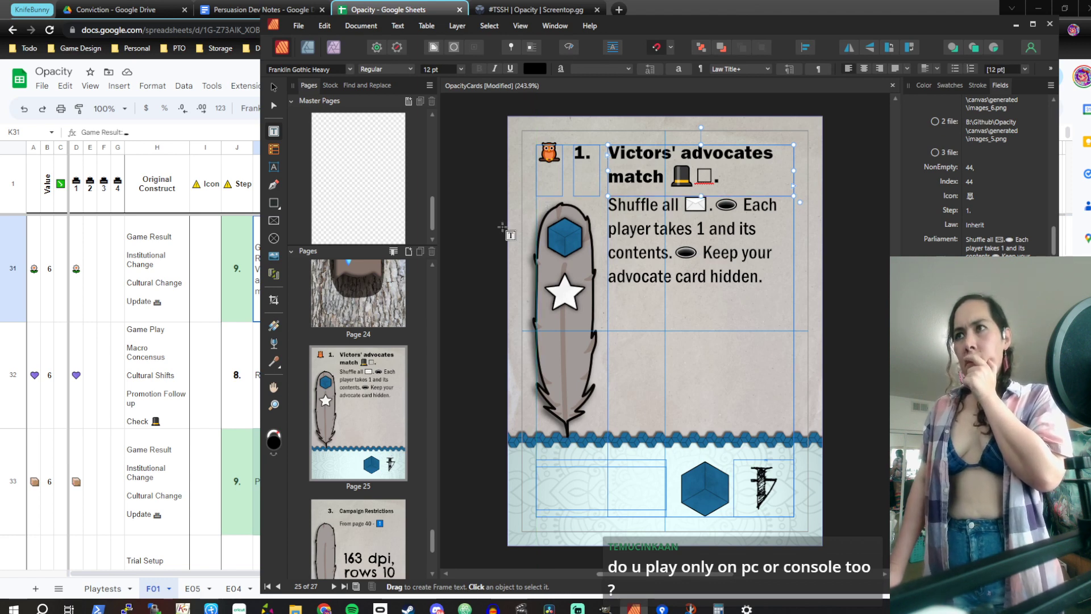
left_click(231, 305)
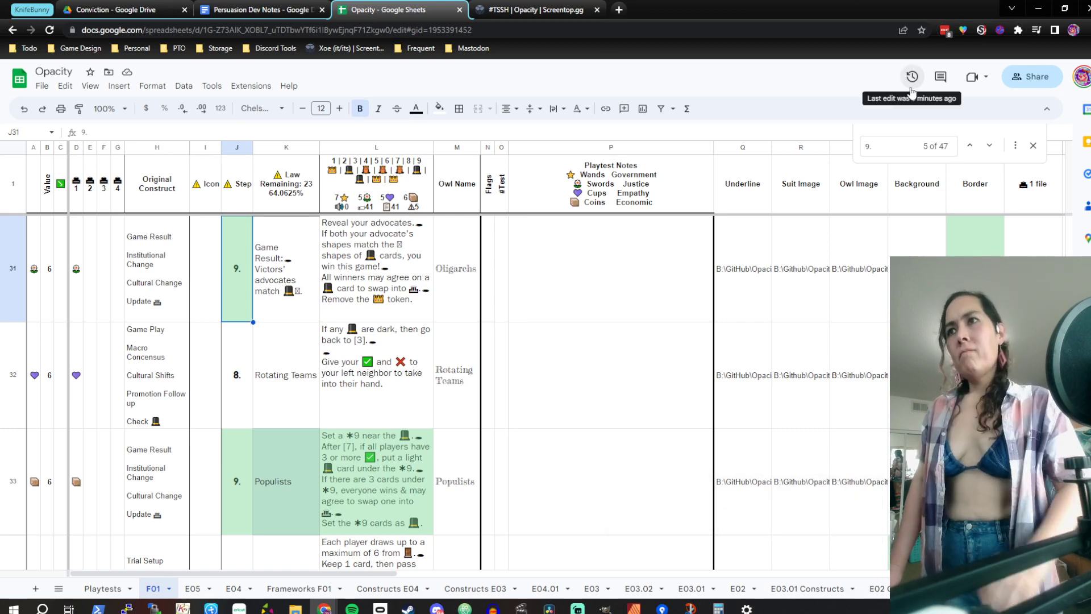
key("alt+Tab")
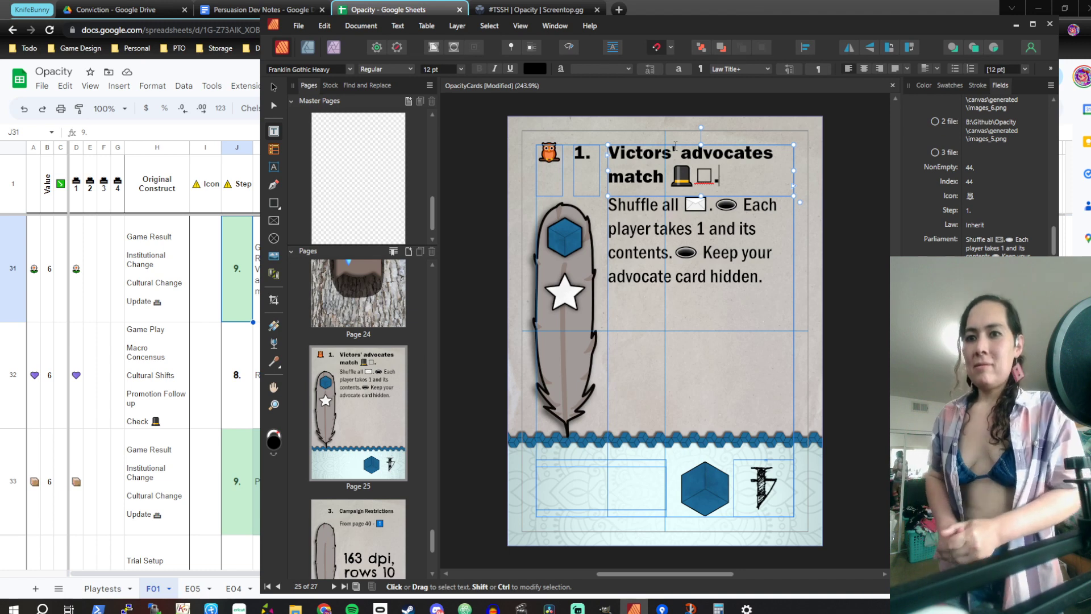
left_click(657, 171)
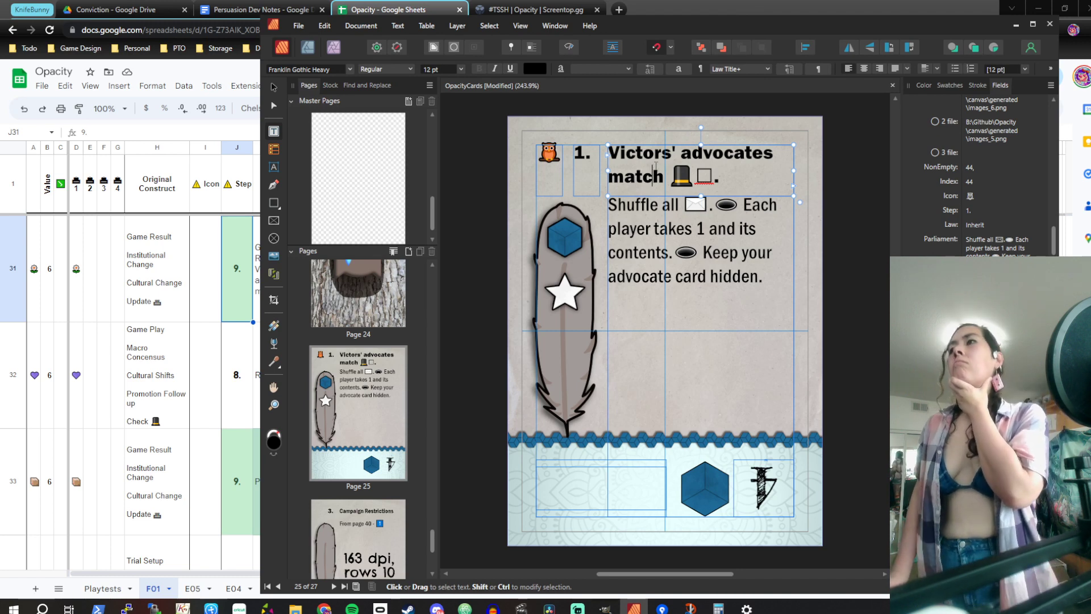
left_click(626, 152)
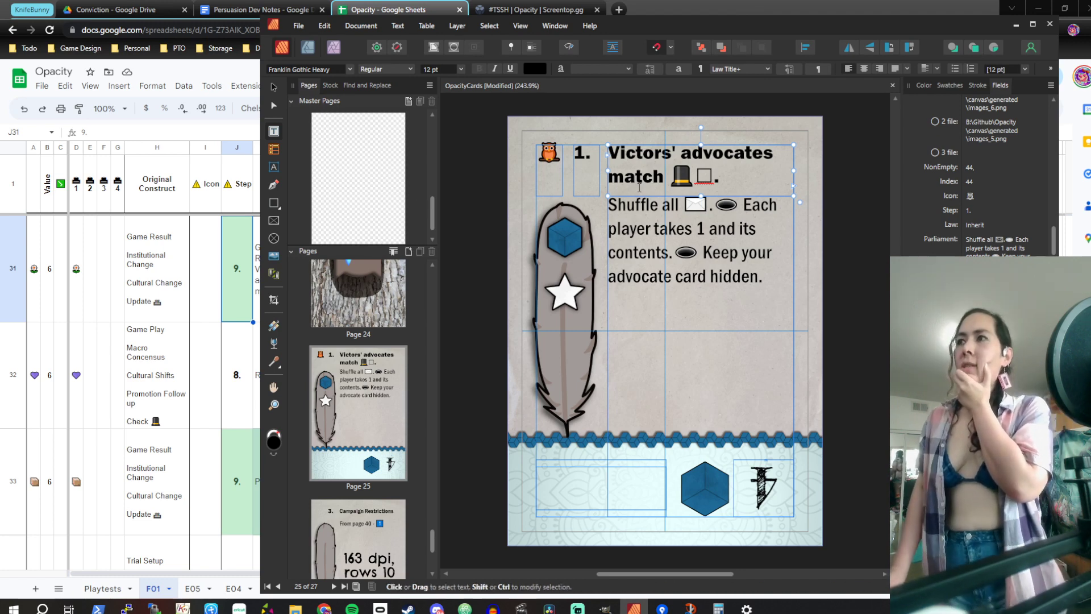
left_click(744, 173)
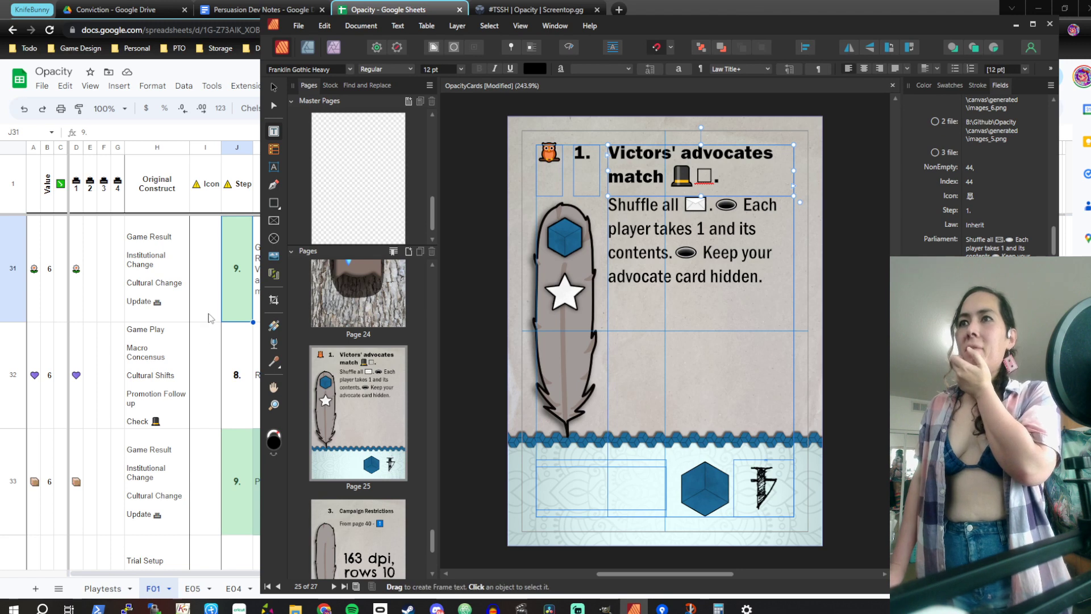
Switch to Google Sheets and delete the "Game Result:" line and its line break from the law text in cell K31
key("alt+Tab")
left_click(300, 279)
double_click(300, 268)
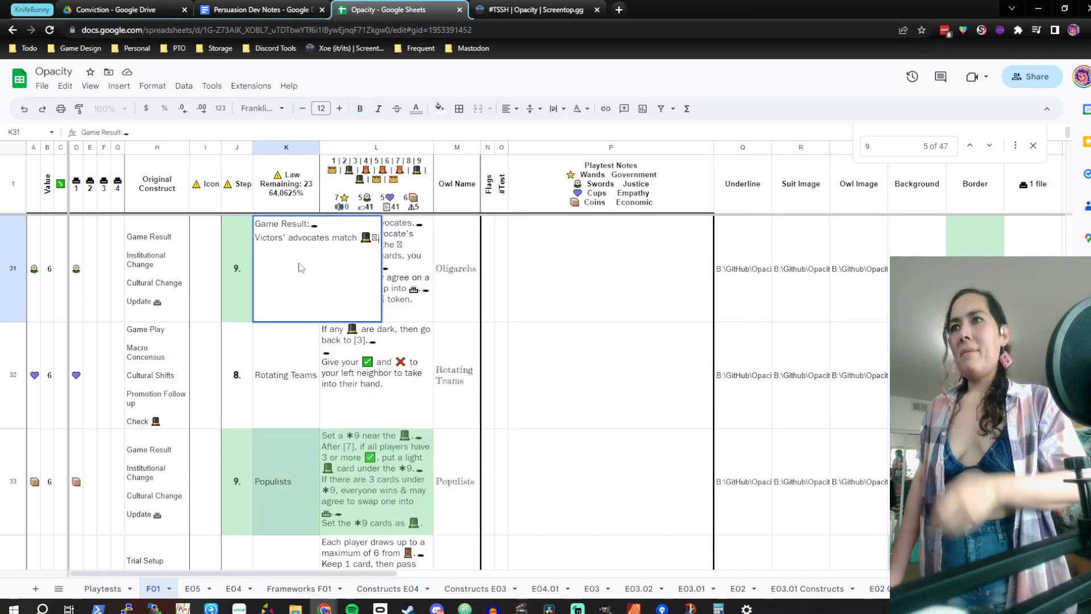
left_click(320, 228)
key("shift+Home")
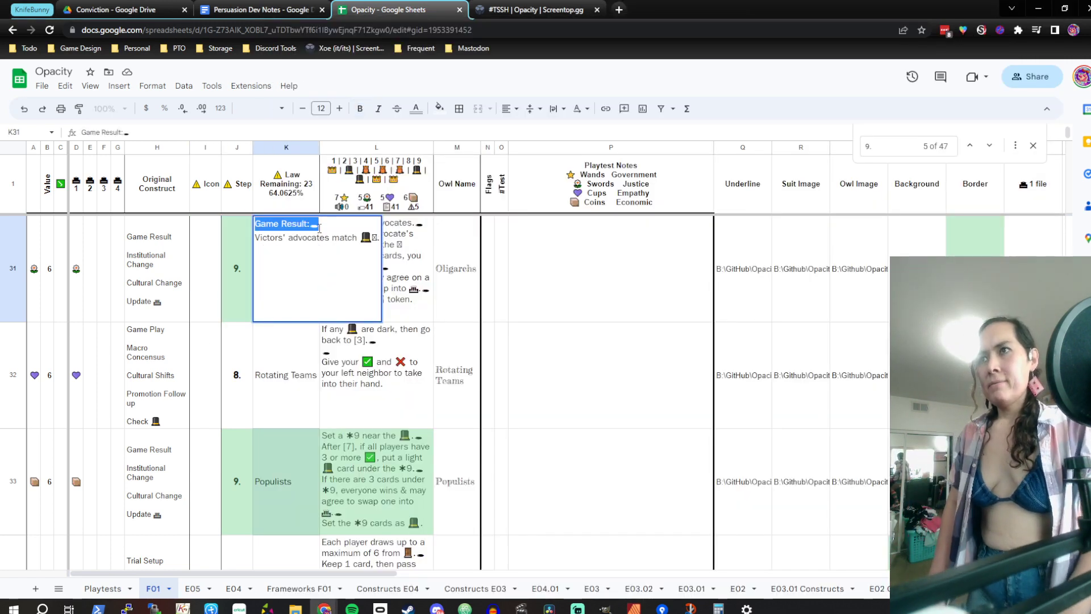
key("Delete")
key("Delete")
key("Return")
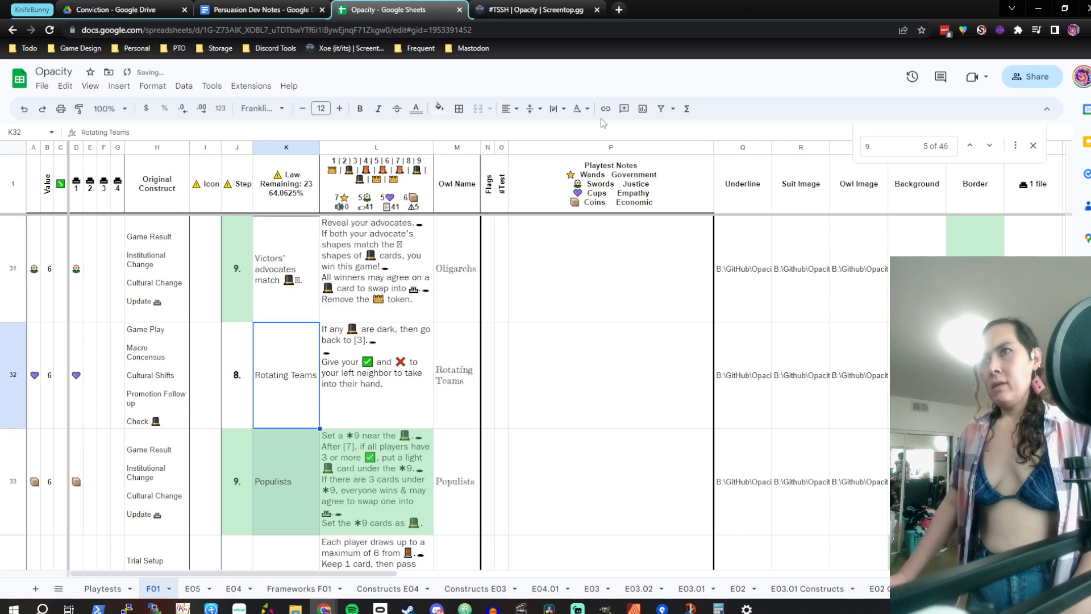
Check the first title line on the Affinity Publisher card and widen the Law column in Google Sheets to fit "Victors' advocates" on one line
key("alt+Tab")
double_click(733, 157)
triple_click(733, 158)
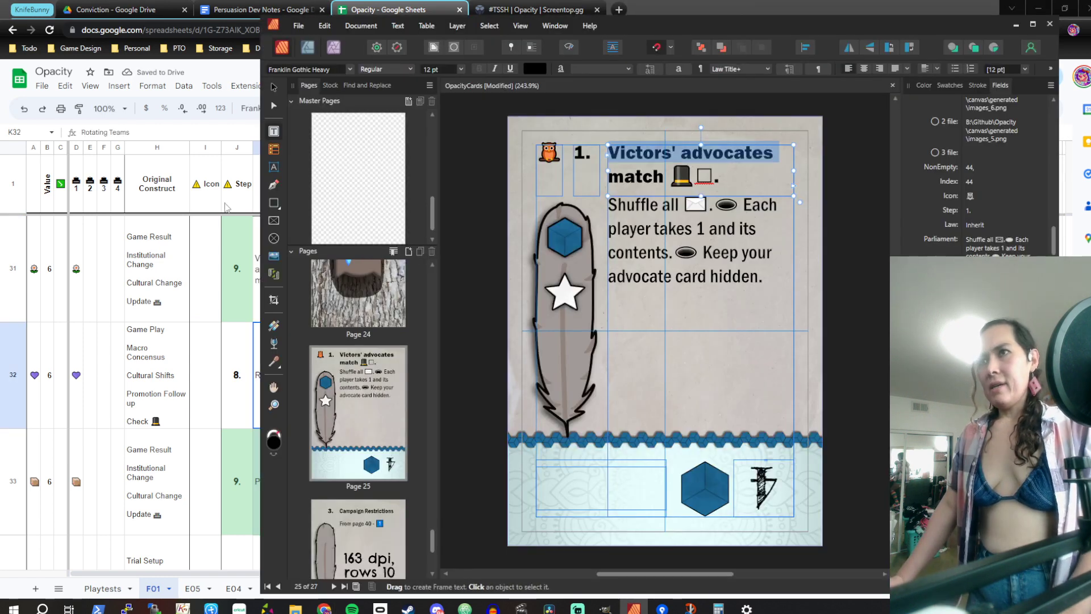
left_click(251, 253)
left_click(279, 254)
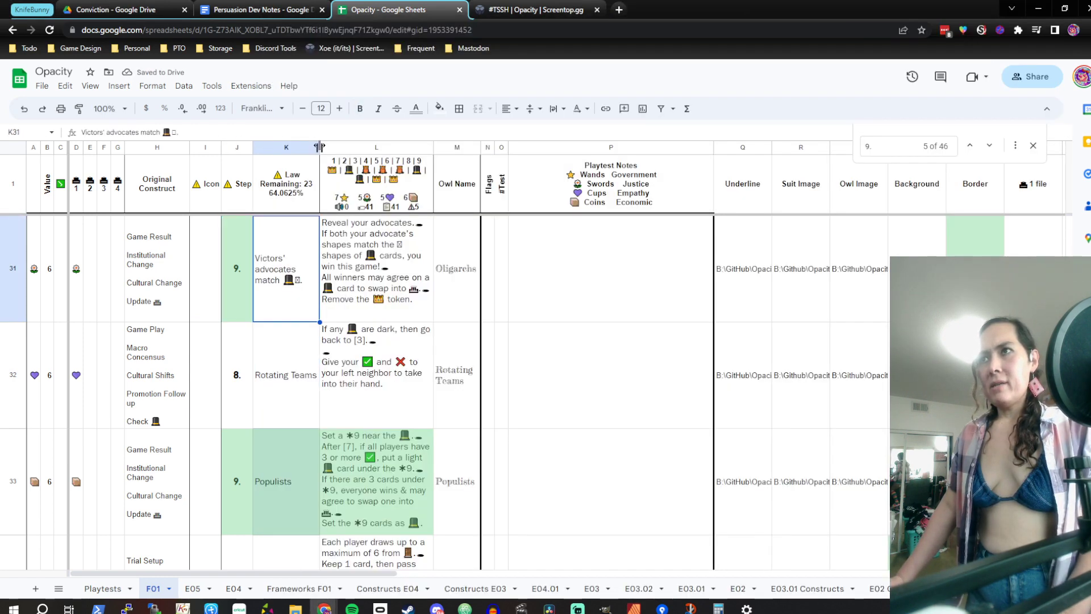
left_click_drag(319, 147, 336, 148)
Compare the line wrapping of the card title in Affinity Publisher with the law text in cell K31 of the spreadsheet
key("alt+Tab")
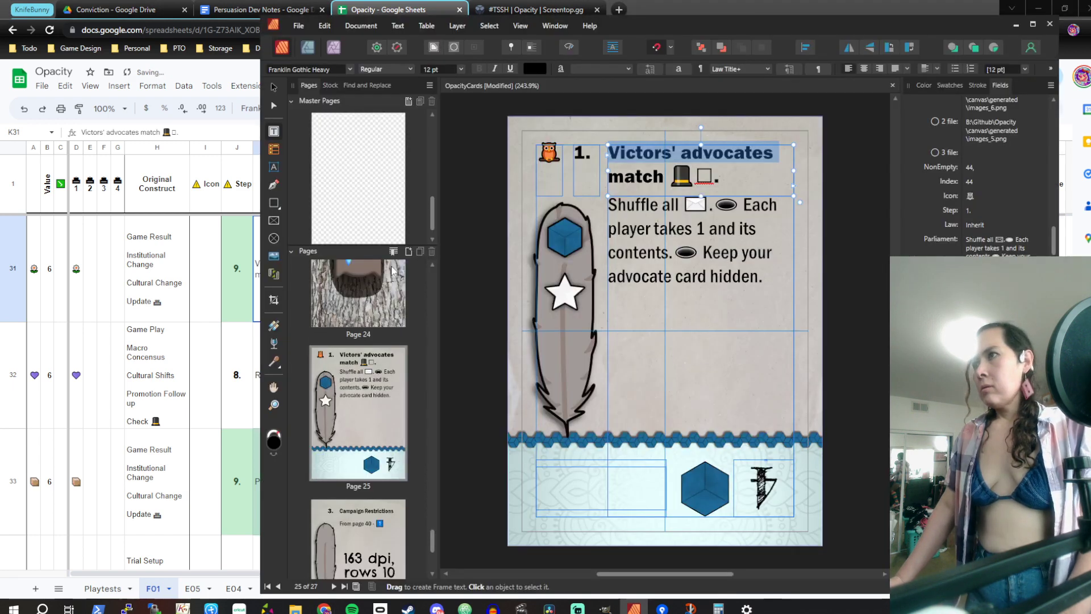
key("alt+Tab")
key("alt+Tab")
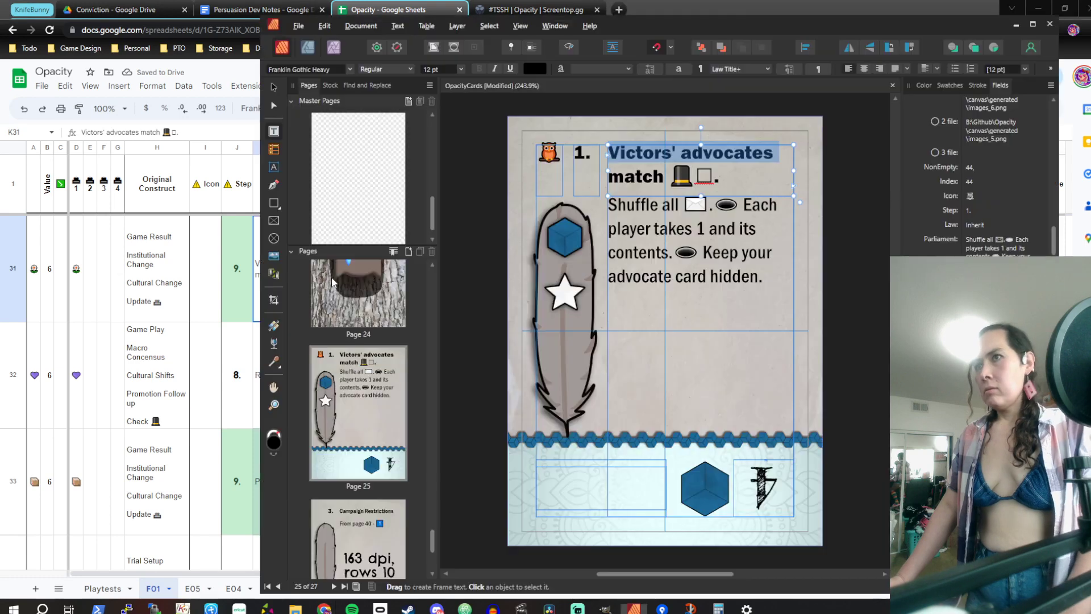
key("alt+Tab")
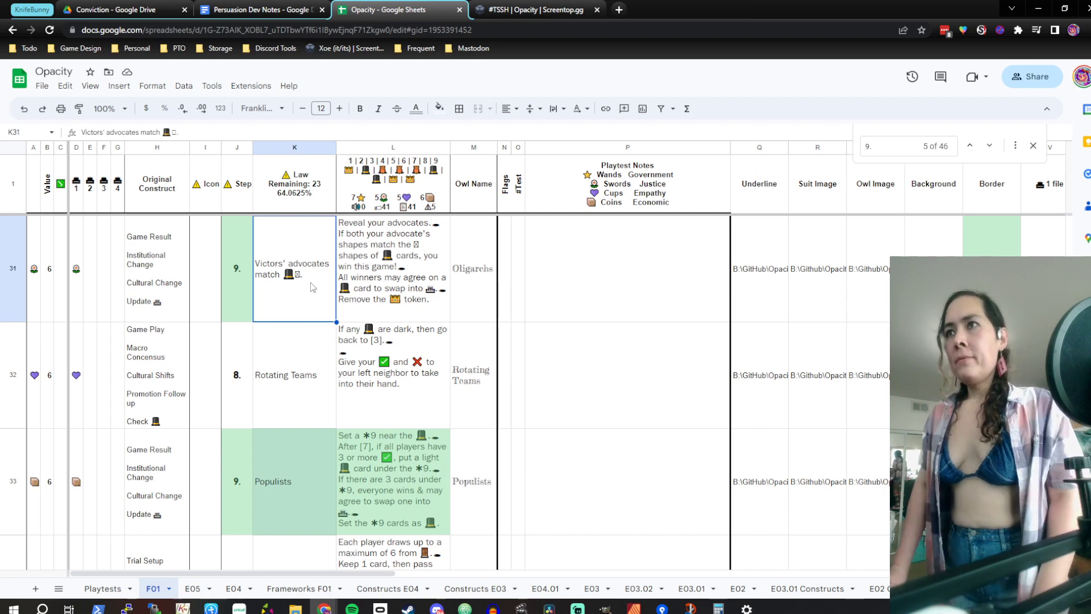
Search the additional fonts for "frank" with the Law column selected, and close the font library without changing the font
scroll(312, 286, "up", 2)
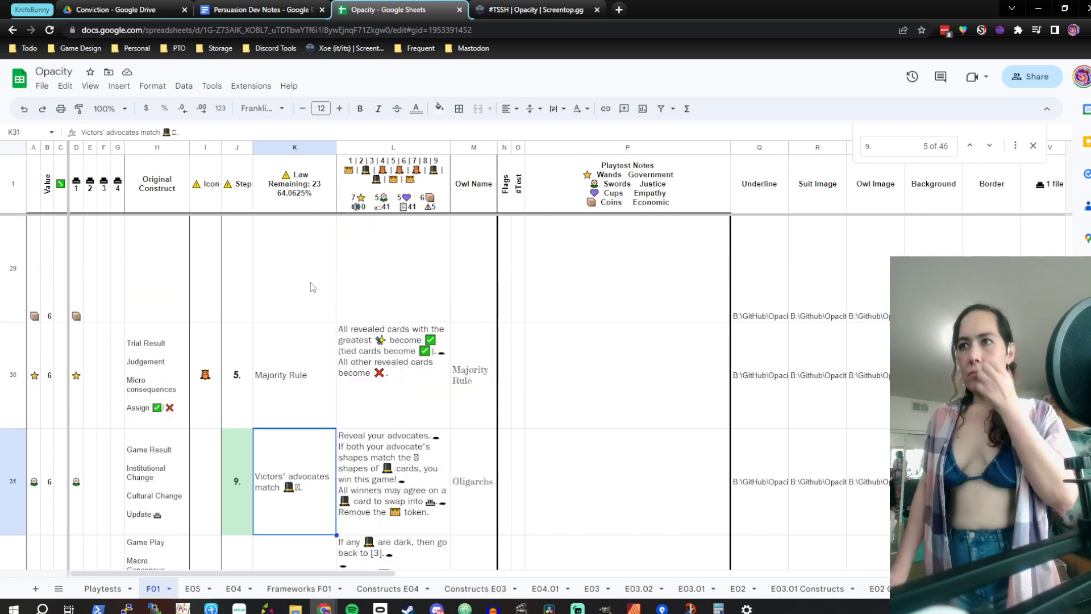
left_click(304, 147)
left_click(276, 109)
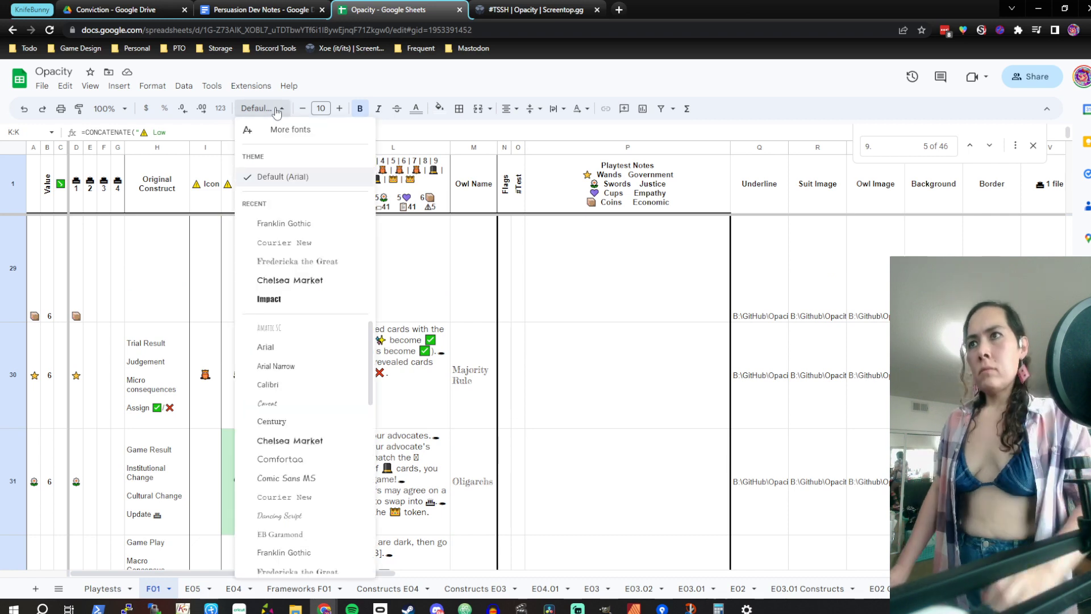
left_click(290, 130)
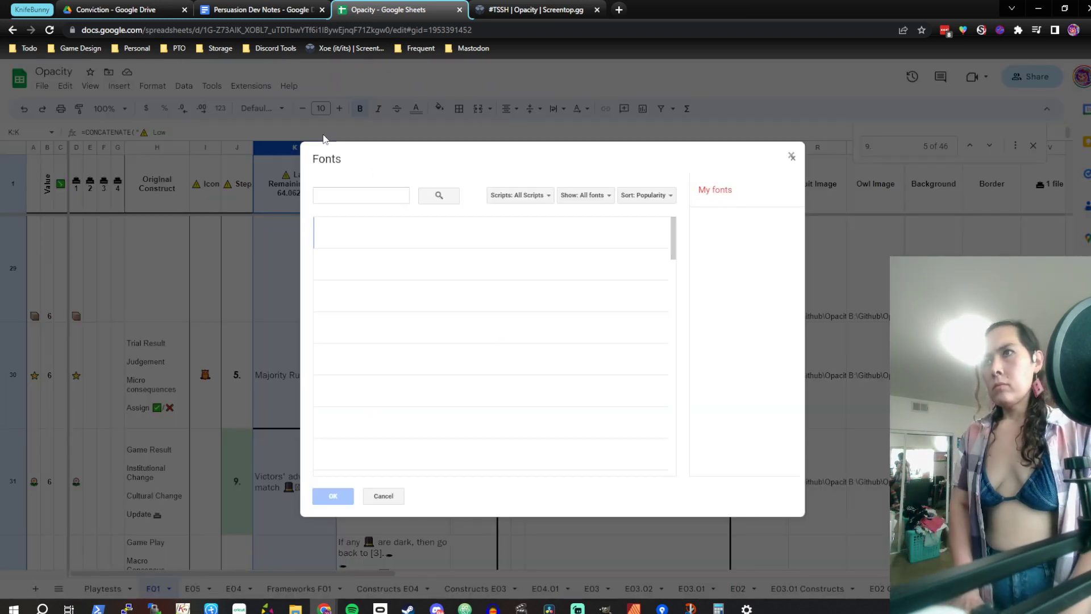
left_click(357, 192)
type("fi")
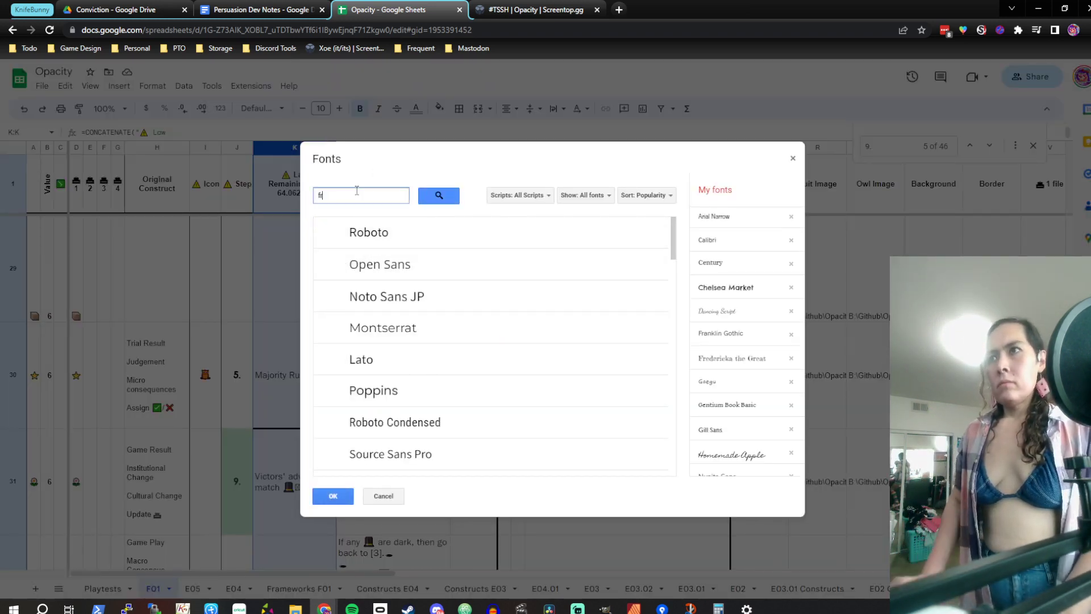
type("e")
key("BackSpace")
type("ank")
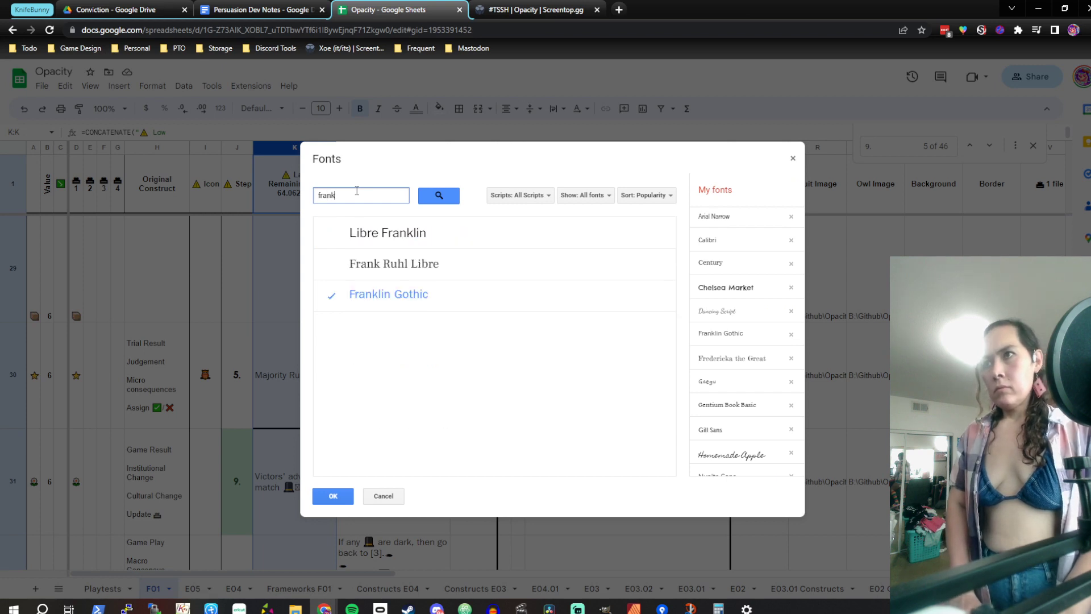
key("BackSpace")
key("BackSpace")
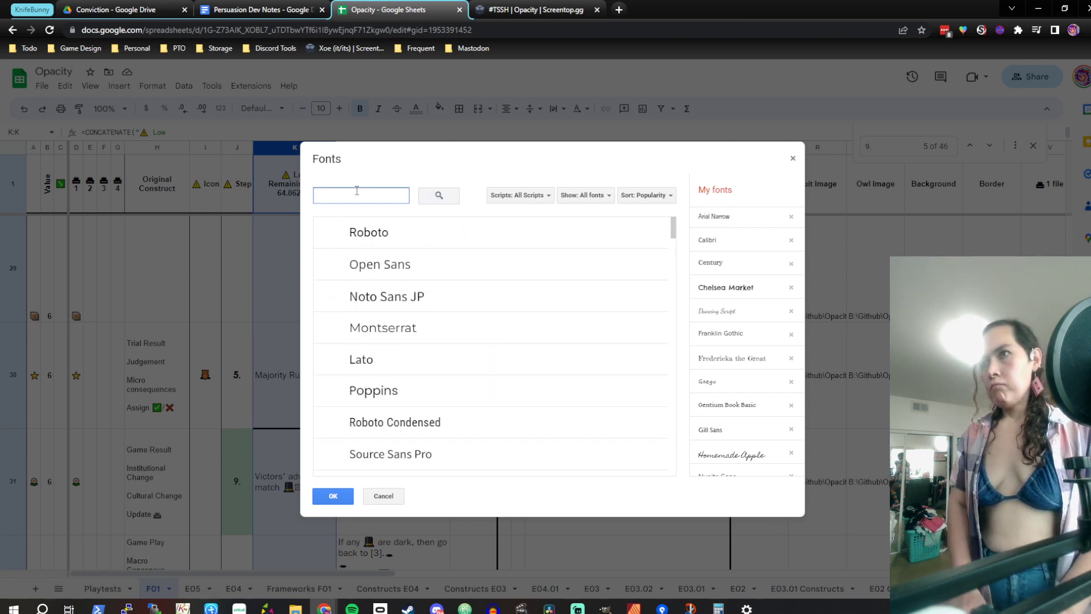
left_click(253, 322)
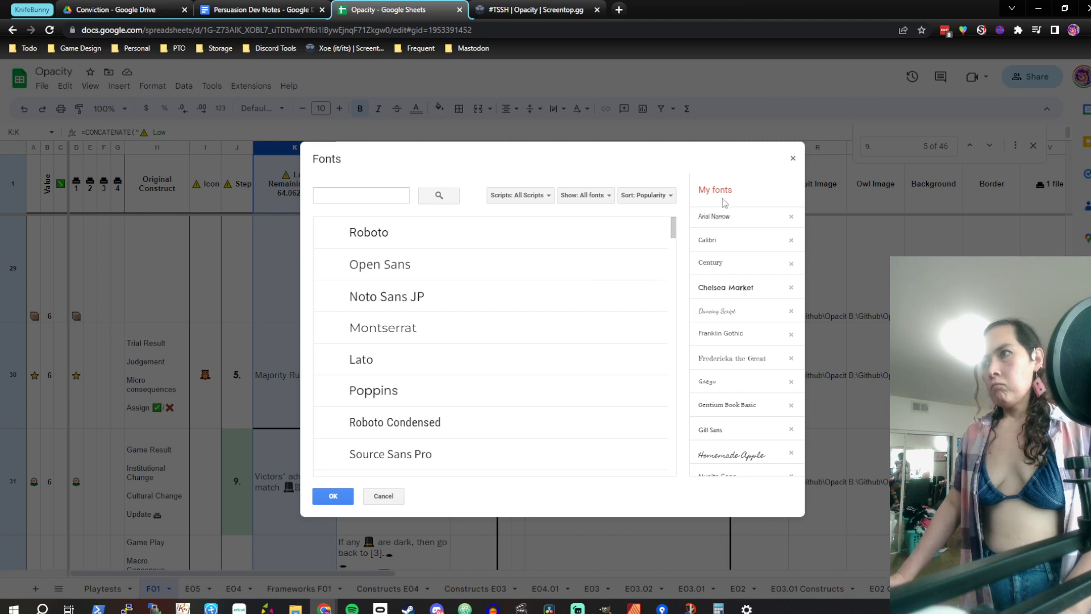
left_click(793, 159)
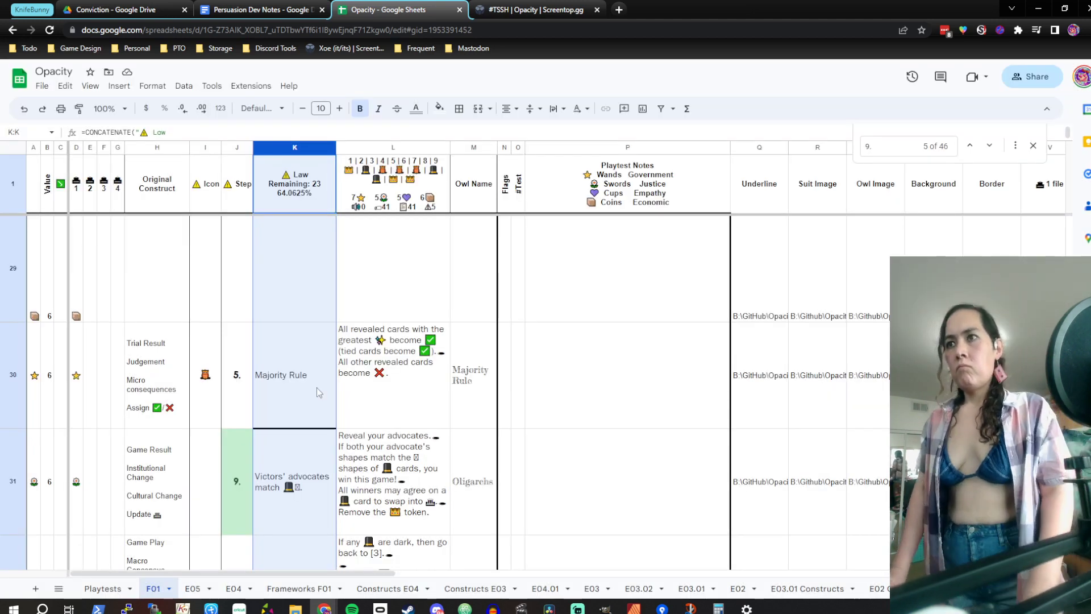
Delete the "Game Result:" line and its line break from the Head of State law text in cell K2
scroll(323, 403, "up", 15)
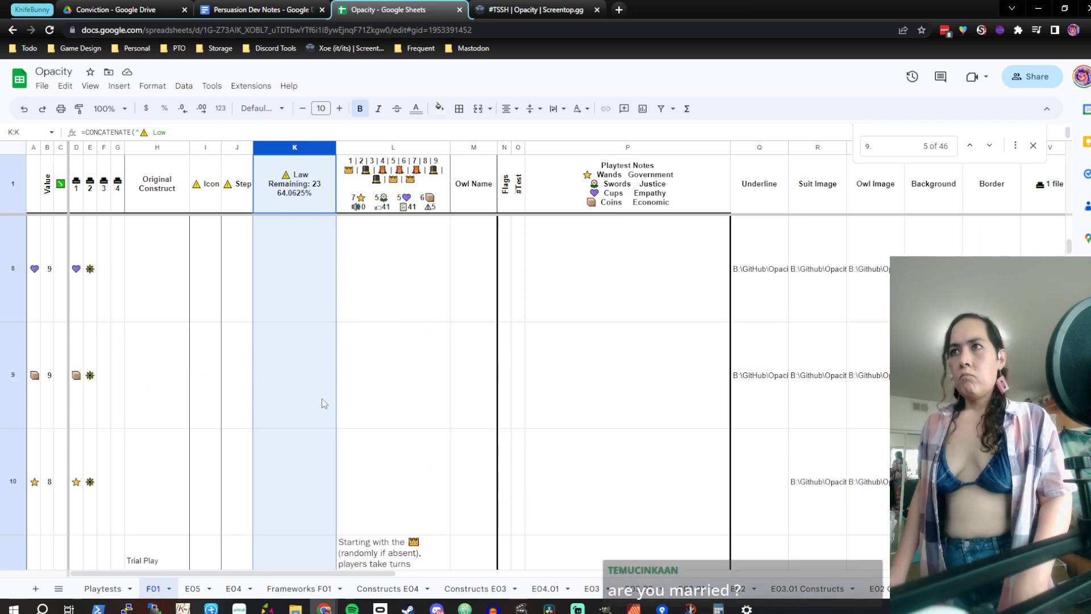
double_click(320, 234)
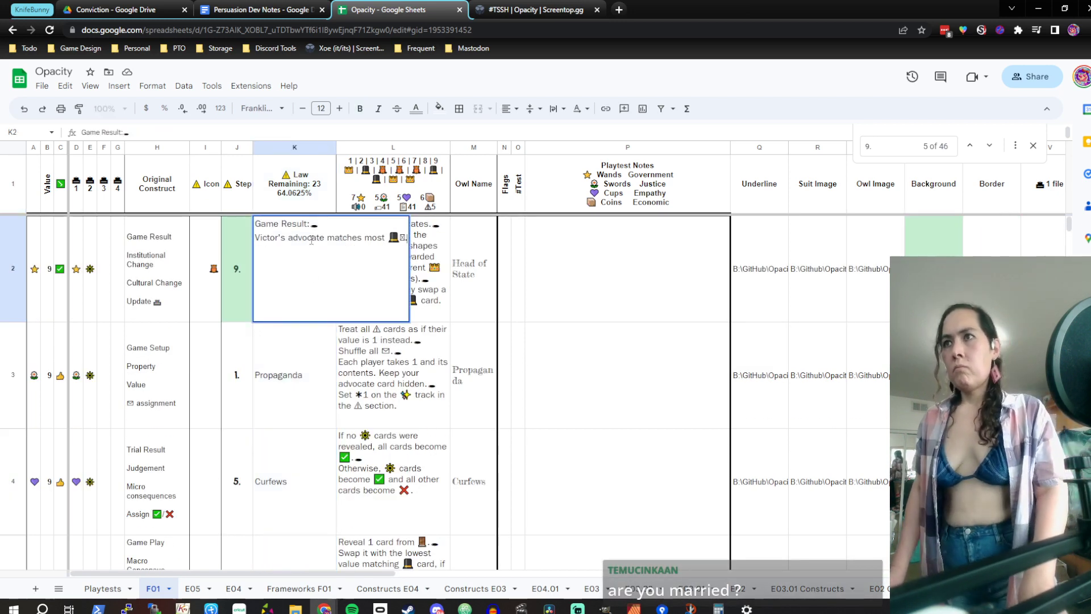
key("ctrl+Home")
key("shift+Down")
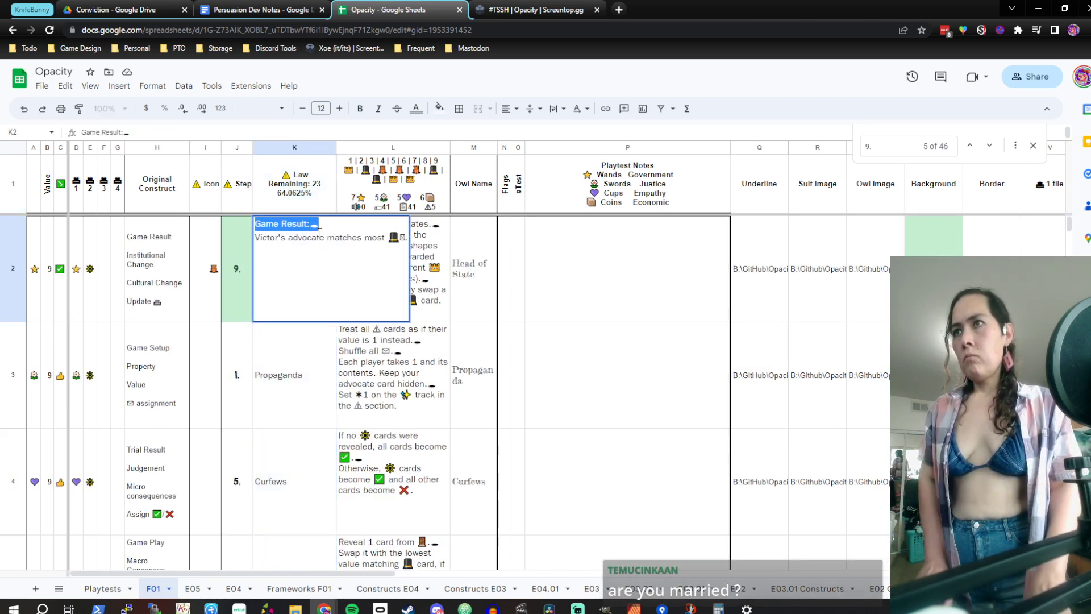
key("BackSpace")
key("Return")
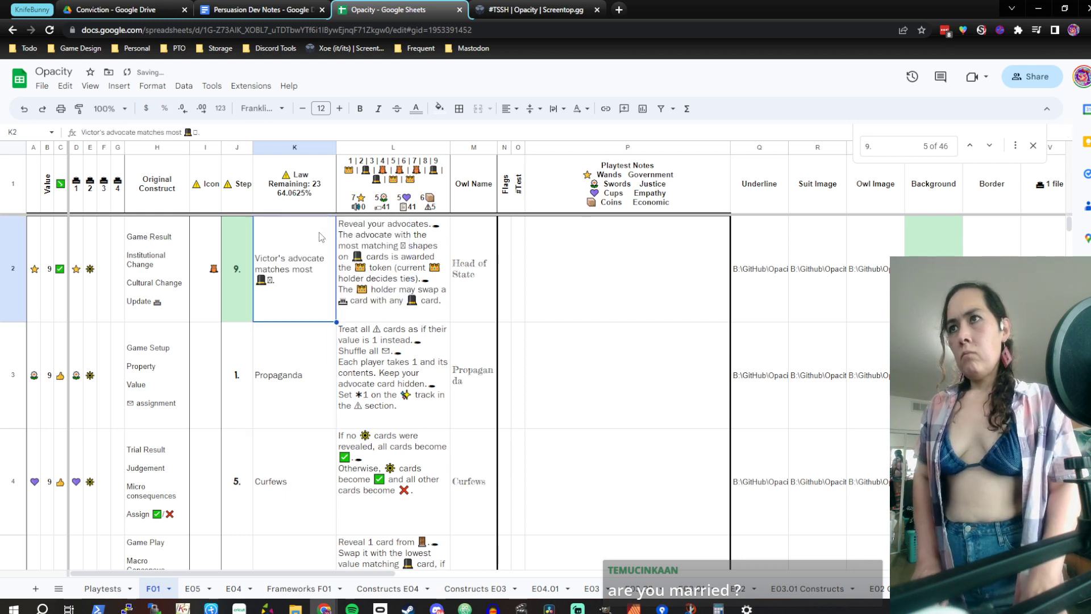
key("Up")
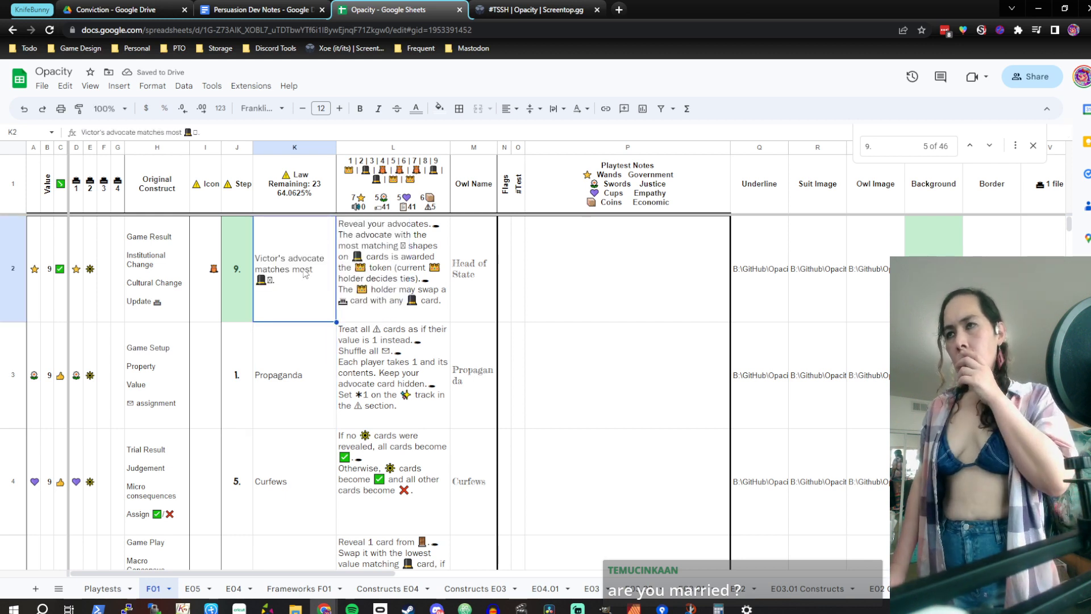
Change "Victor's" to "Victor has" in the law text of cell K2
double_click(316, 265)
left_click(282, 225)
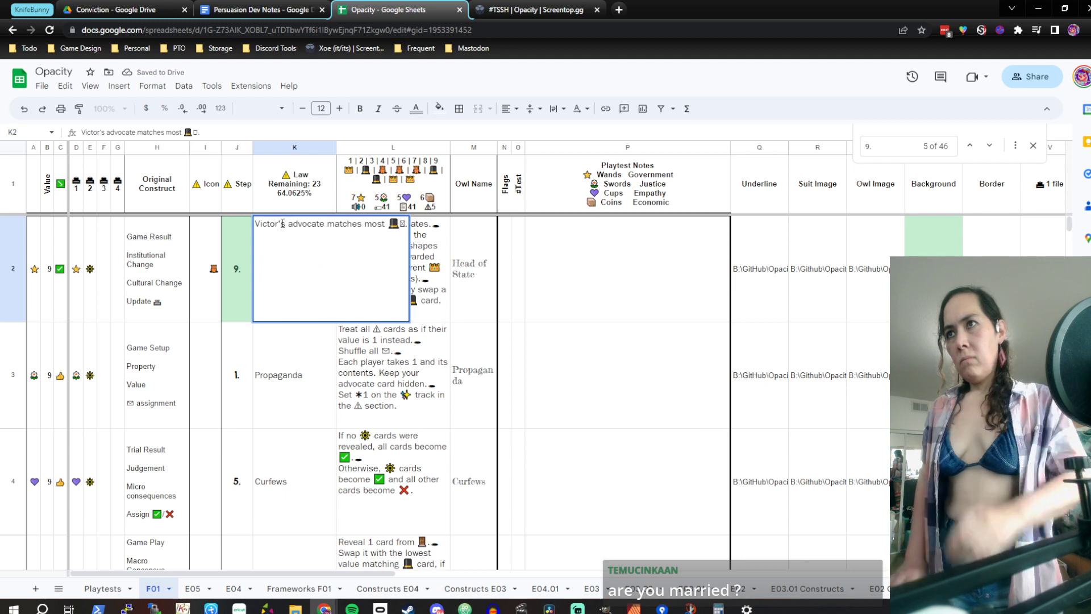
key("Delete")
type("has")
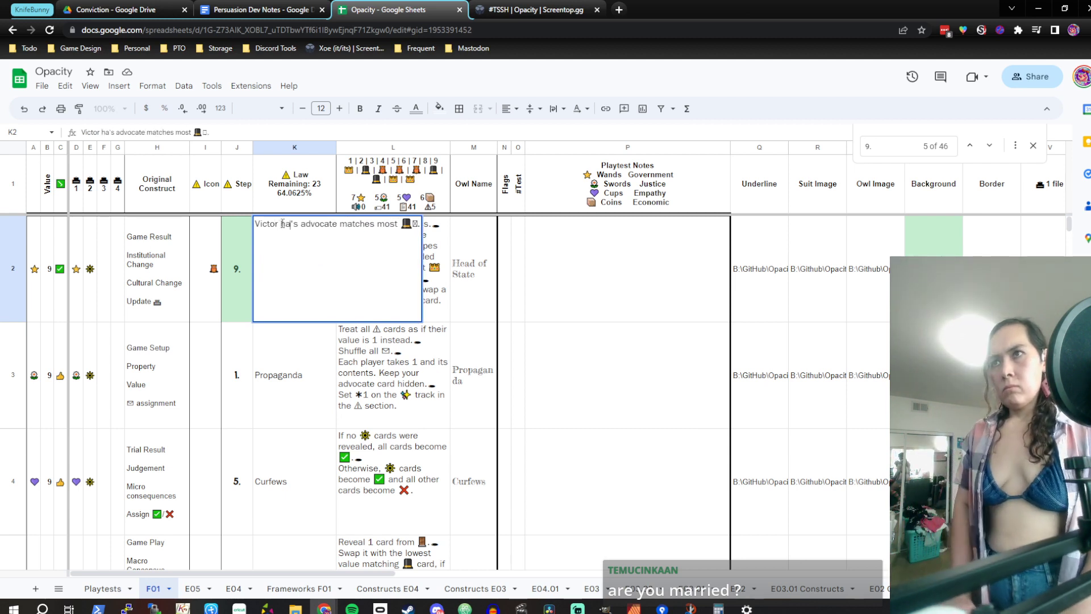
key("Delete")
Remove "advocate matches" and add "matching" after "most" so cell K2 reads "Victor has most matching" before its symbols
key("Right")
key("shift+Right")
key("shift+Right")
key("shift+Right")
key("shift+Right")
key("shift+Right")
key("shift+Right")
key("shift+Right")
key("shift+Right")
key("shift+Right")
key("shift+Right")
key("shift+Right")
key("shift+Right")
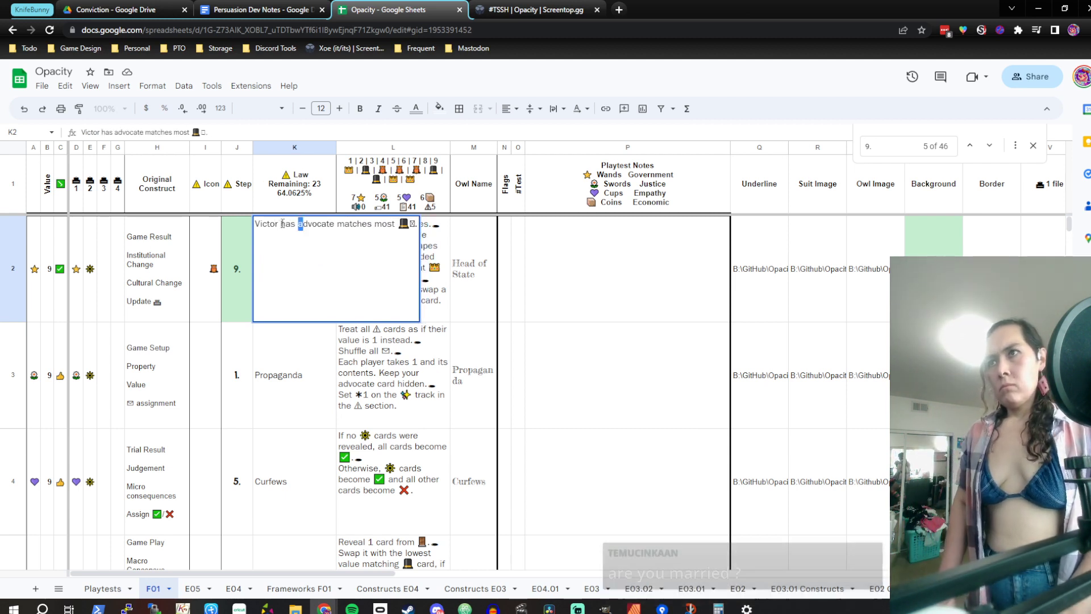
key("shift+Right")
key("shift+Right")
key("shift+Right")
key("shift+Right")
key("shift+Right")
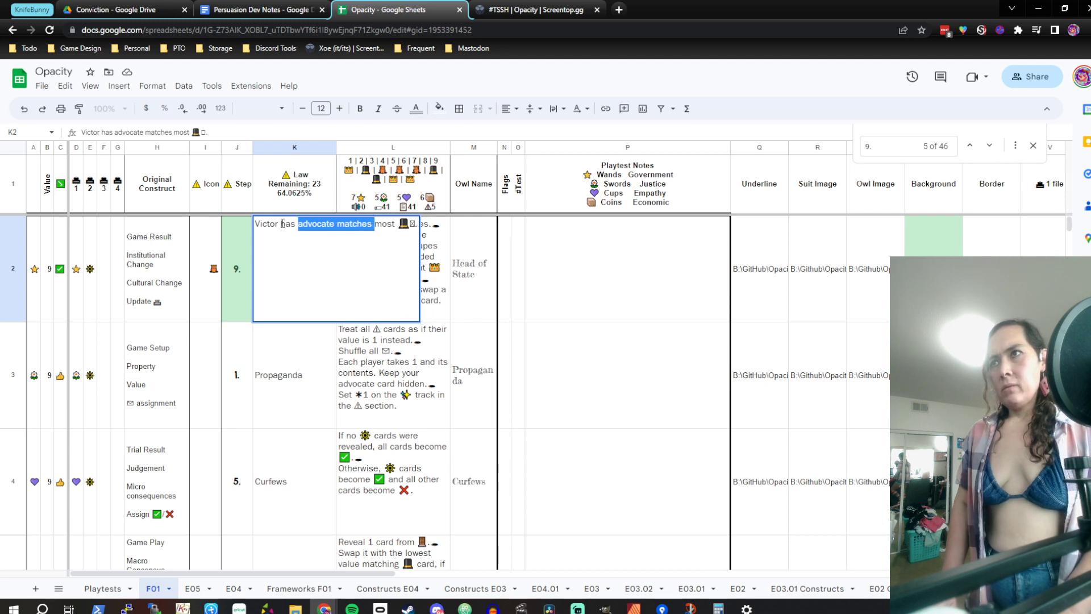
key("BackSpace")
type("matching")
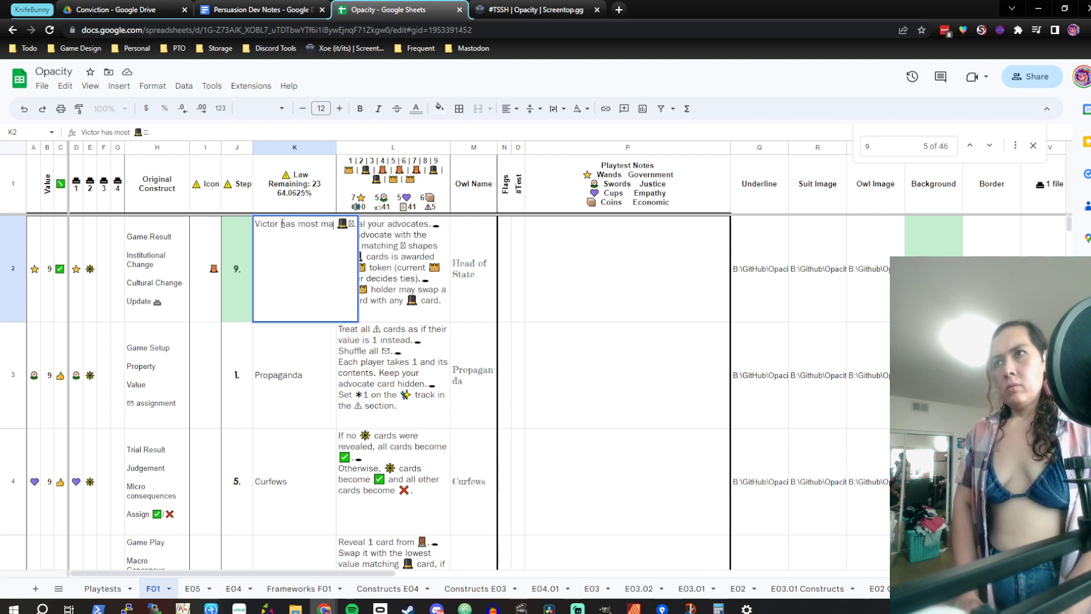
key("Return")
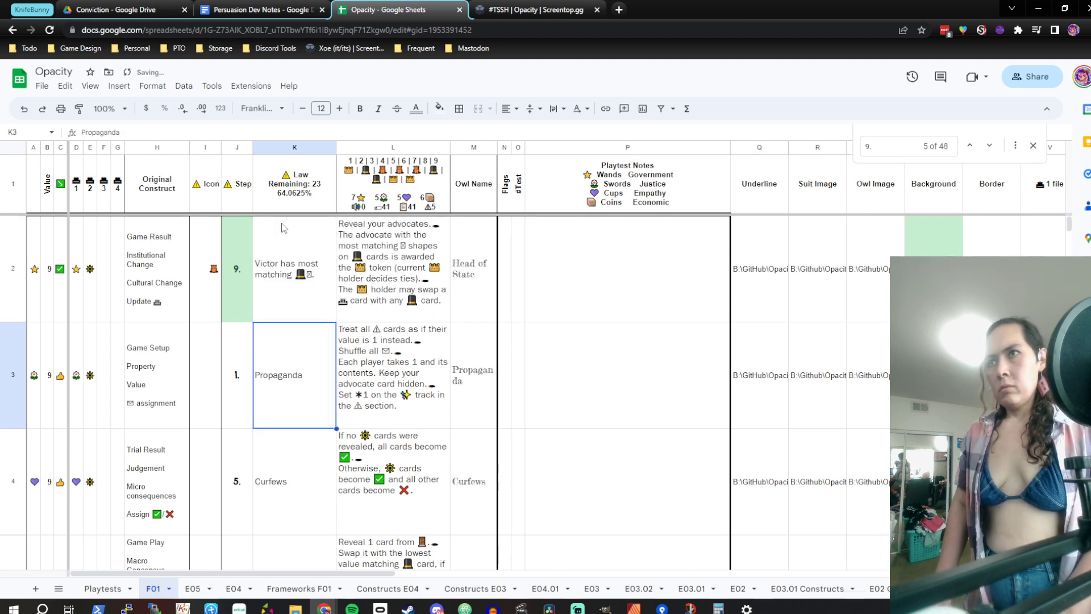
Copy the Head of State law text from cell K2 into the Oligarchs law cell K31
left_click(295, 271)
scroll(295, 271, "down", 10)
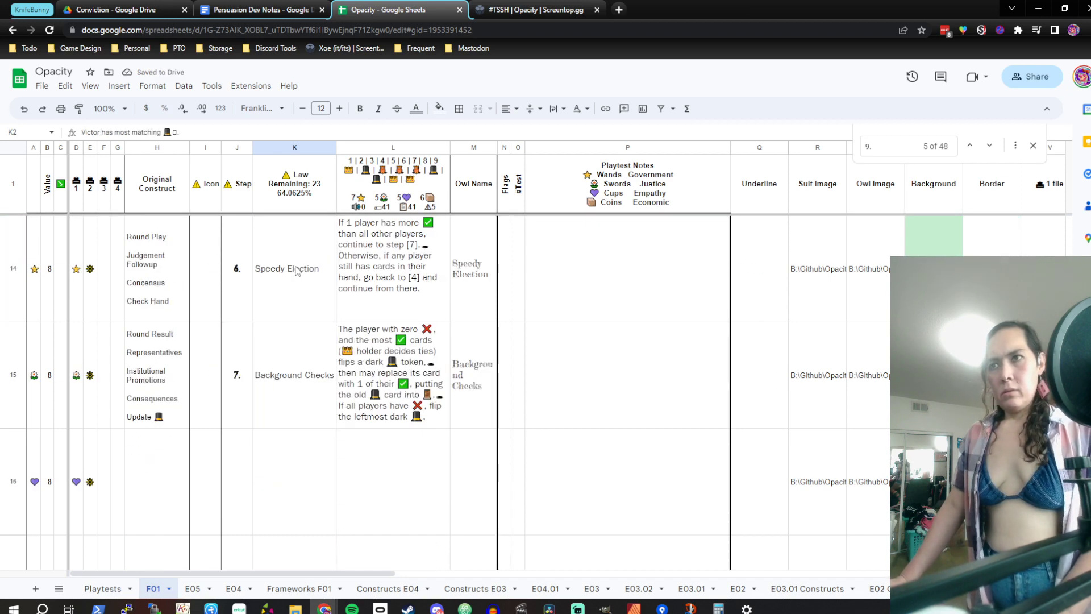
scroll(296, 271, "down", 15)
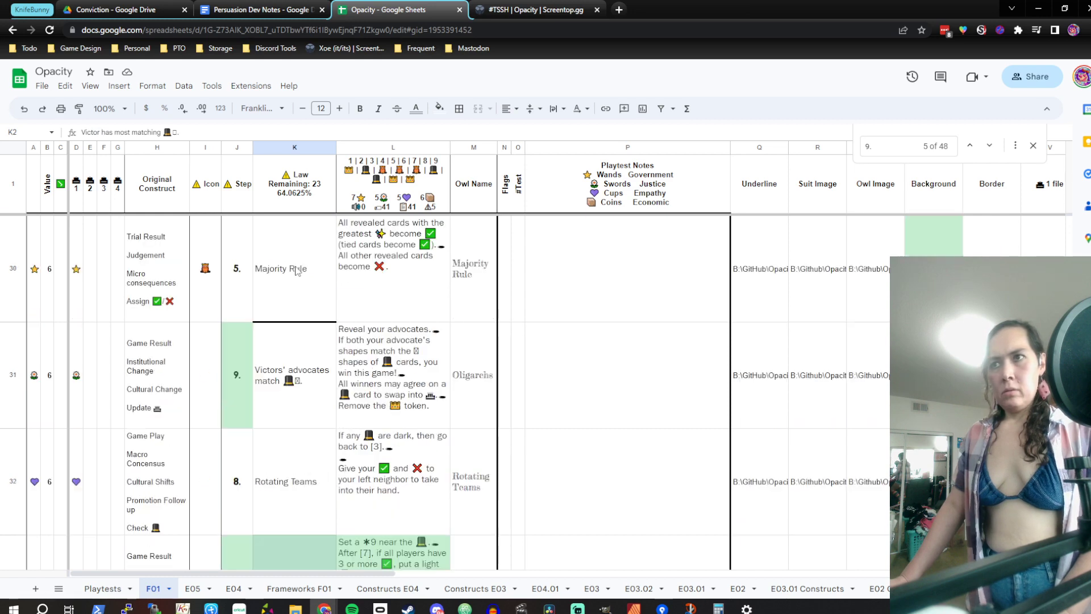
left_click(293, 367)
type("Victor has most matching 🎩▯.")
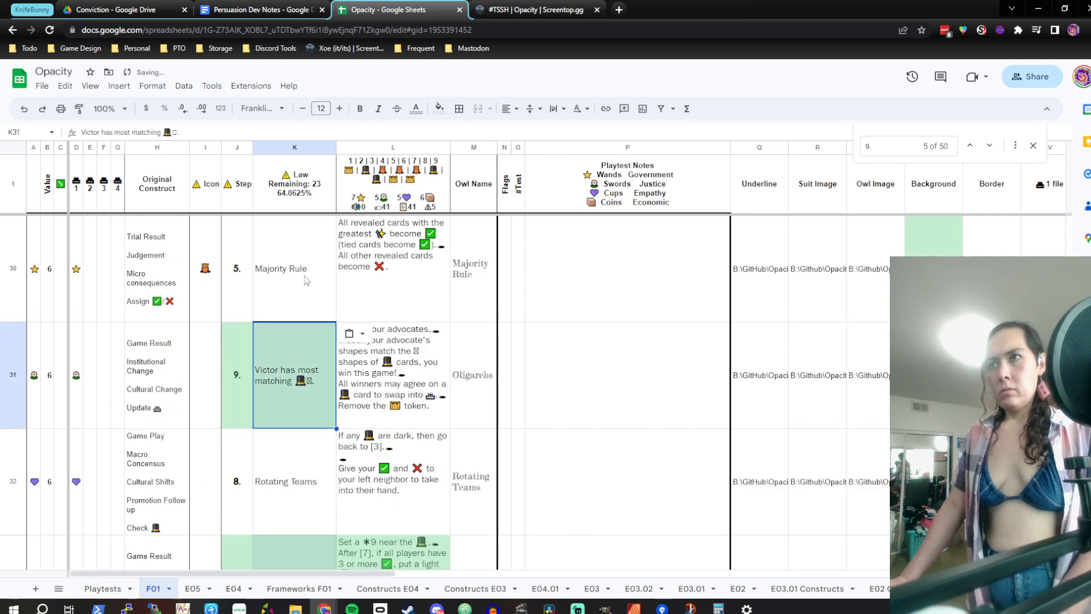
Reword the Oligarchs law text in cell K31 to "Victors' have matching", keeping the symbols at the end
double_click(312, 364)
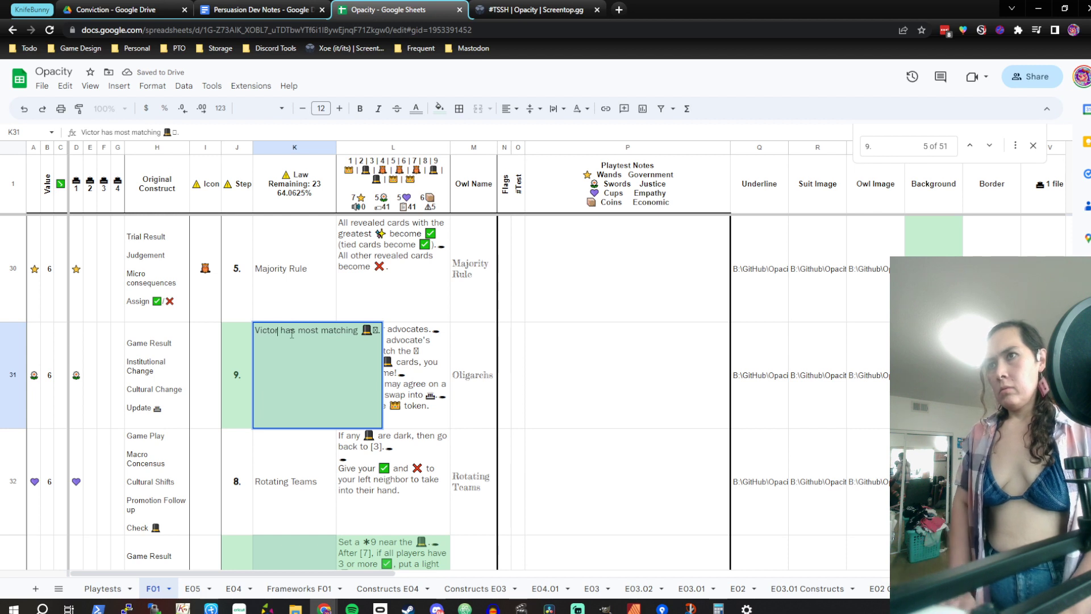
type("s'")
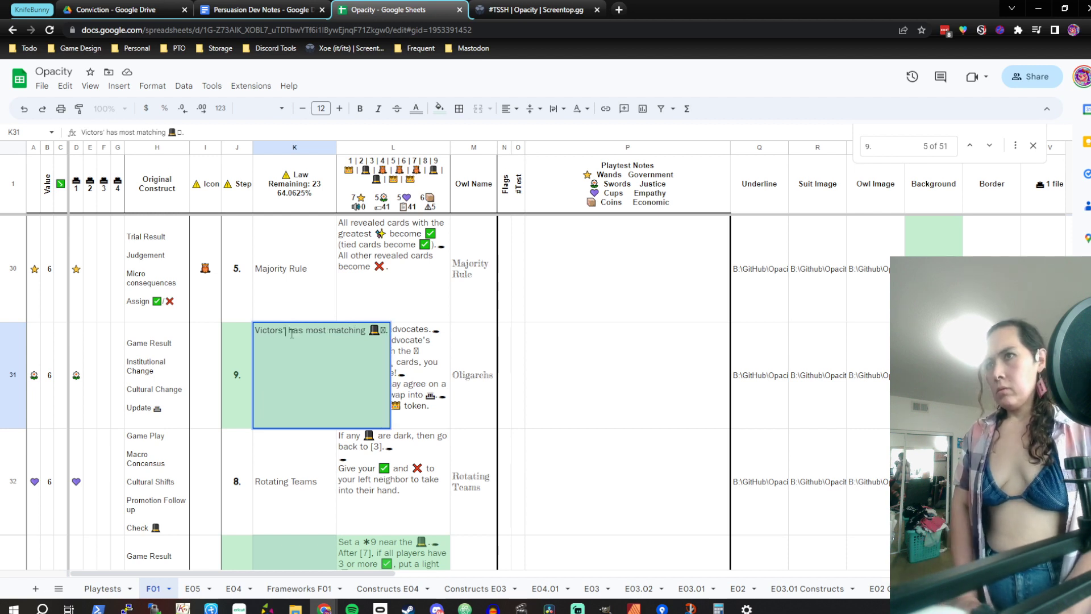
key("Delete")
key("Delete")
key("Delete")
type("have")
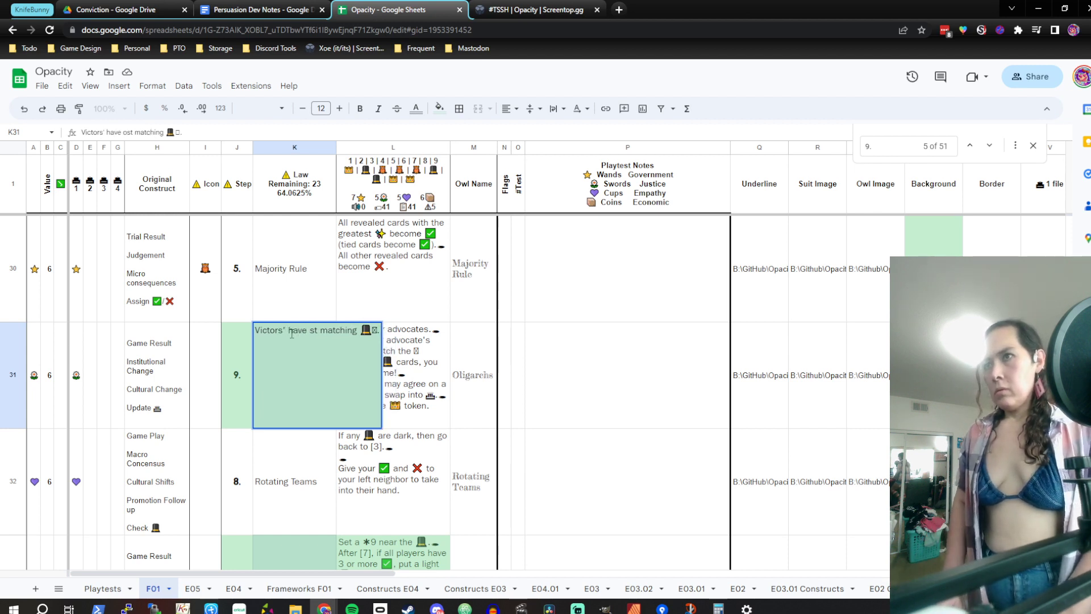
key("Delete")
key("Delete")
key("Delete")
key("Delete")
key("Delete")
key("Return")
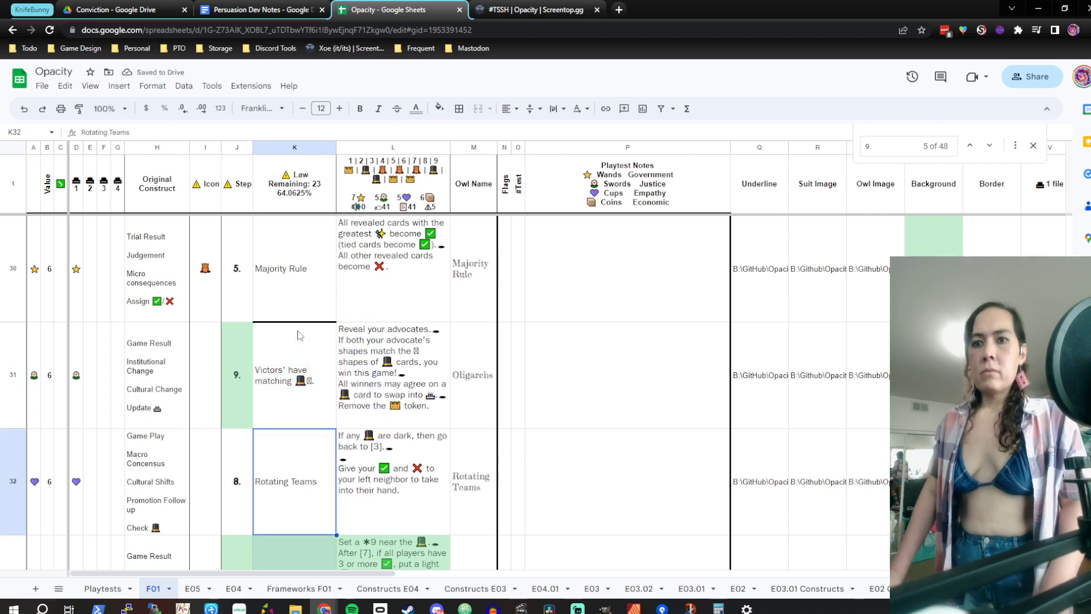
Insert "both" before "matching" in the Oligarchs law text in cell K31
double_click(287, 384)
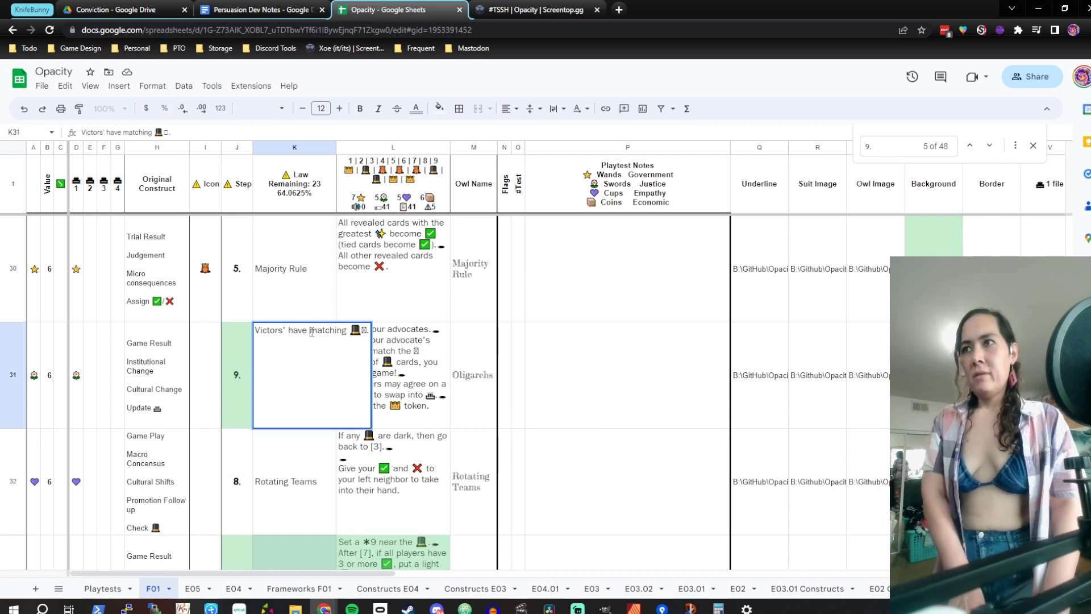
type("both")
key("Return")
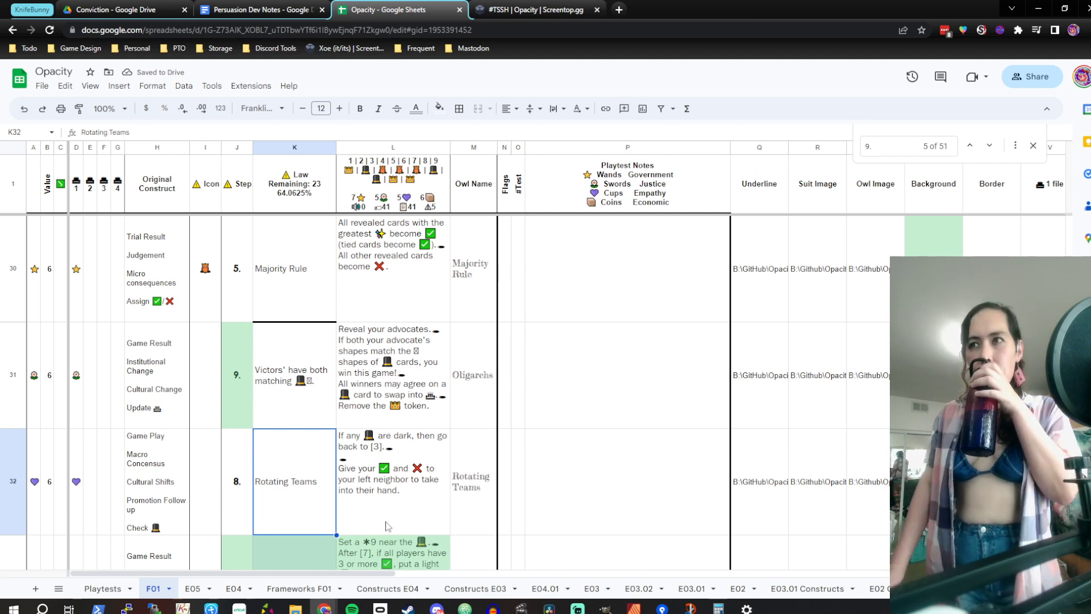
Try clearing the whole Populists entry in cells J33:M33, including its owl name, and undo the deletion
scroll(345, 471, "down", 1)
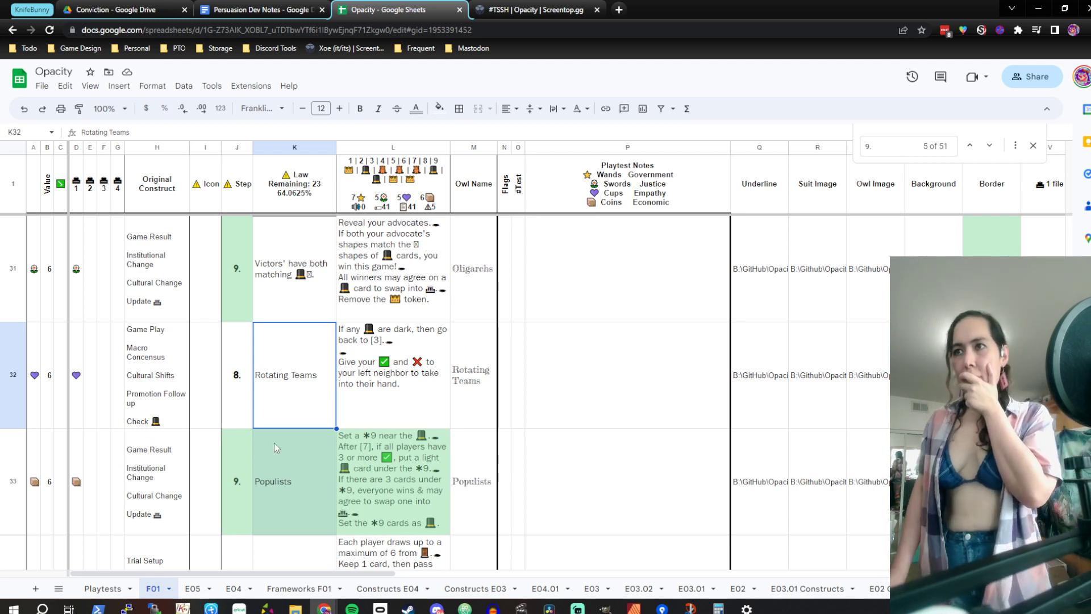
left_click_drag(244, 465, 470, 458)
key("Delete")
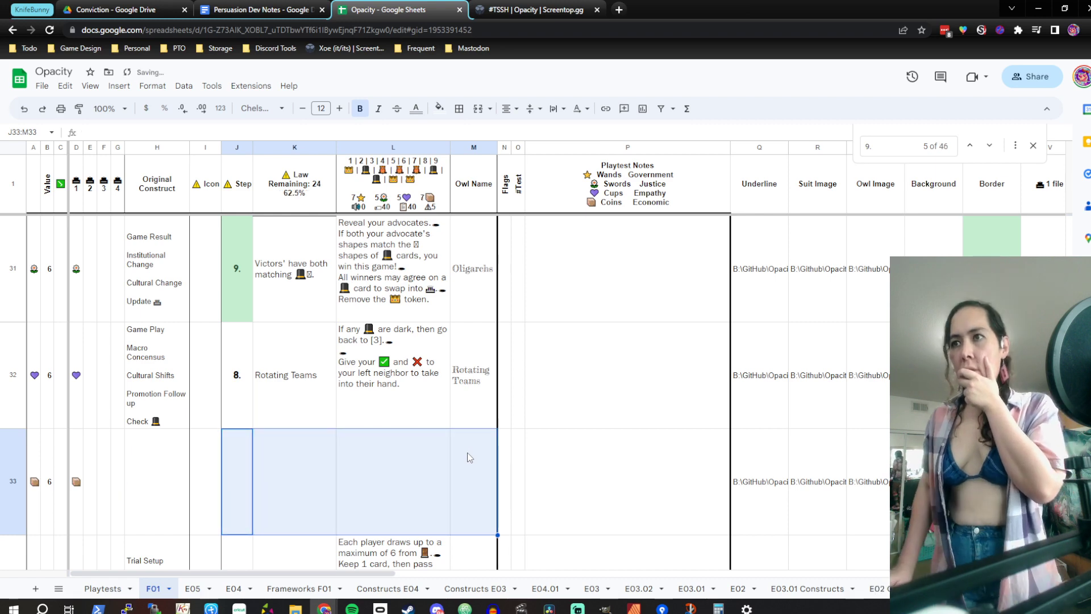
scroll(469, 457, "down", 4)
scroll(470, 458, "up", 4)
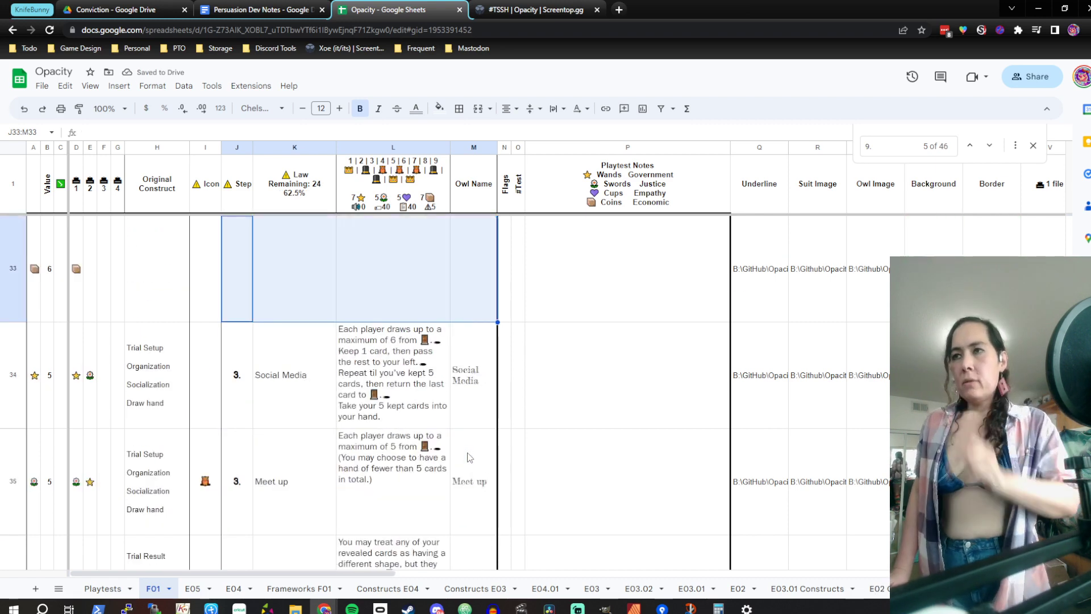
key("ctrl+z")
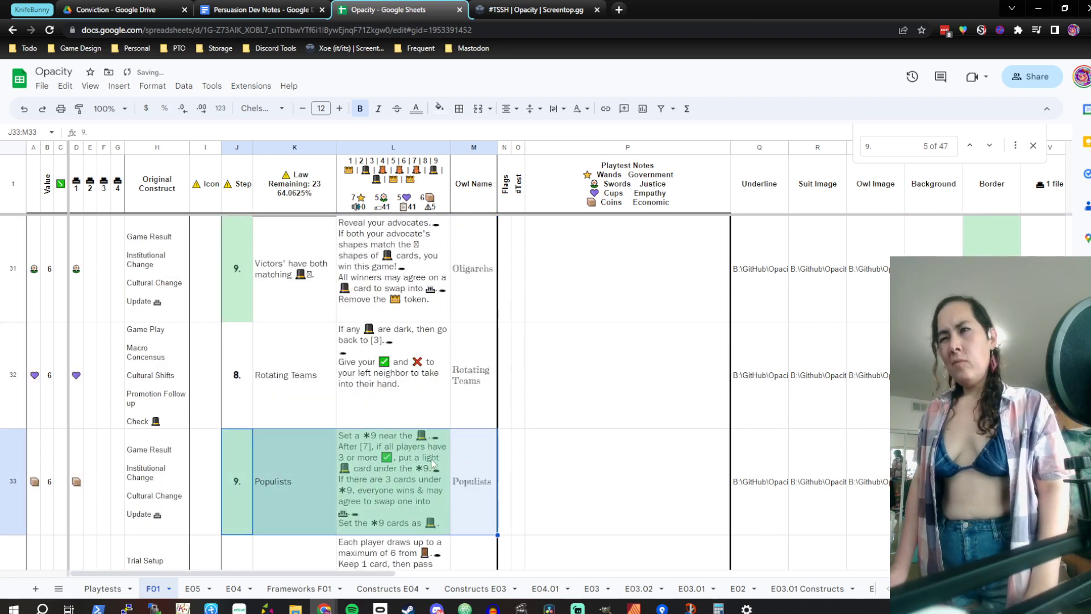
Clear the Populists step number, law title and rule text in cells J33:L33, keeping the owl name
left_click_drag(250, 477, 382, 477)
key("Delete")
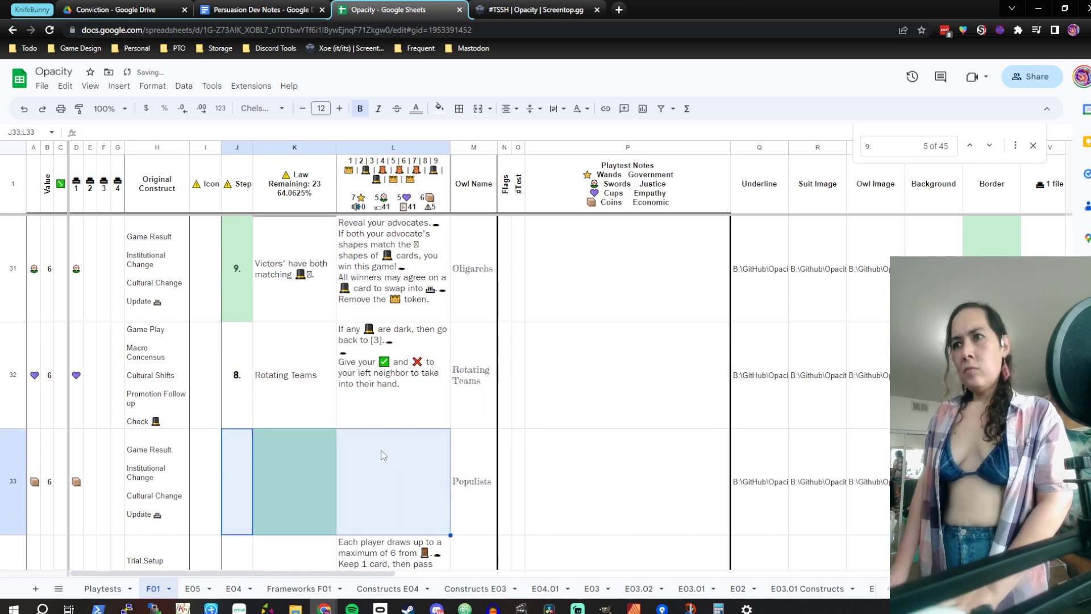
scroll(382, 455, "down", 1)
scroll(382, 455, "down", 1)
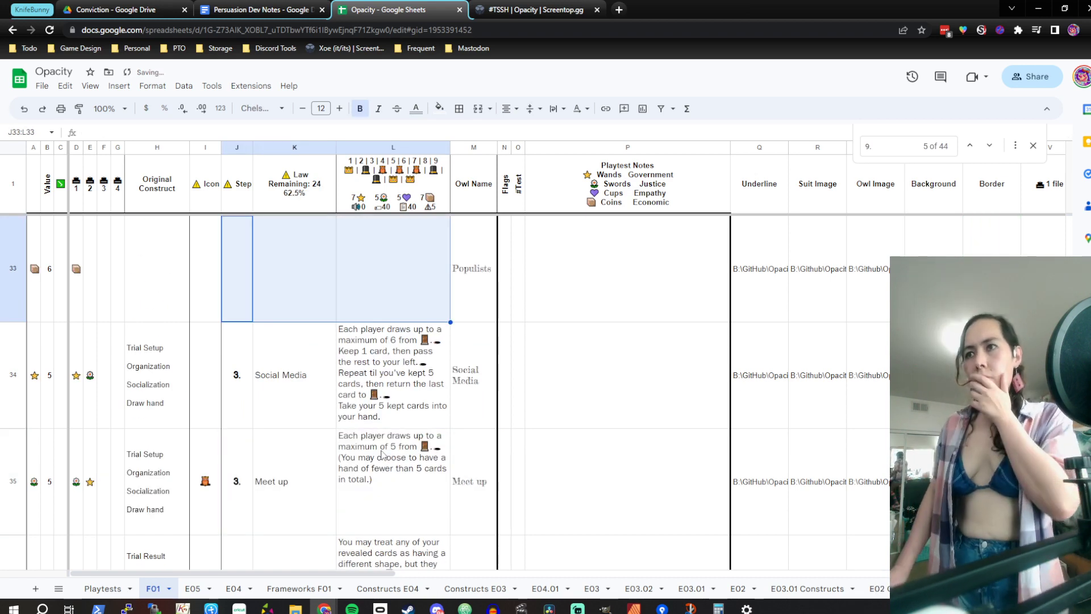
scroll(382, 454, "down", 7)
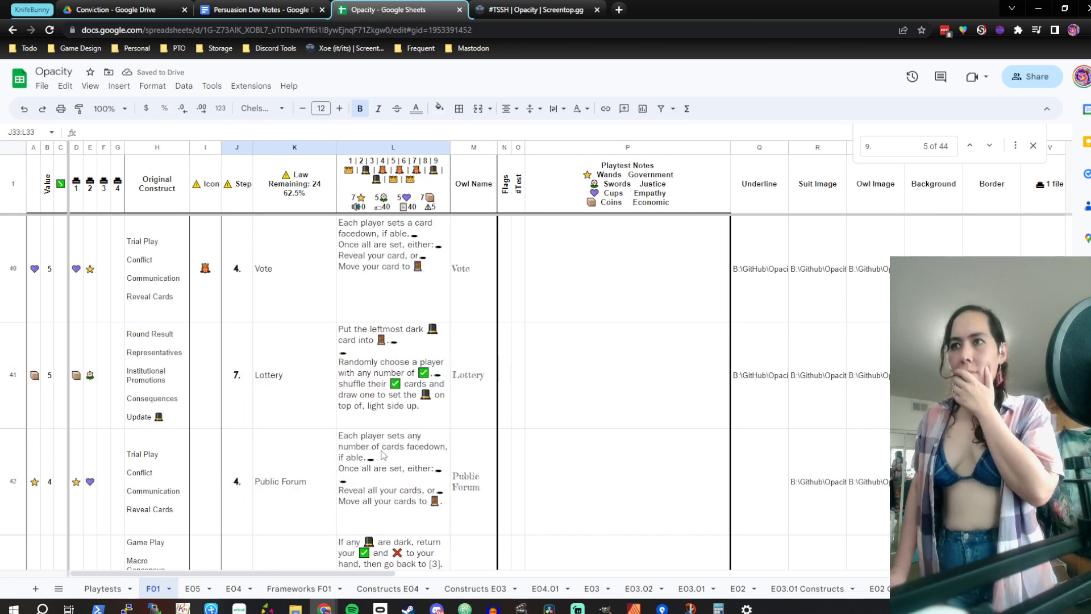
Replace the Abolish the State law title in cell K60 with "Win if everyone is ✅"
scroll(382, 453, "down", 7)
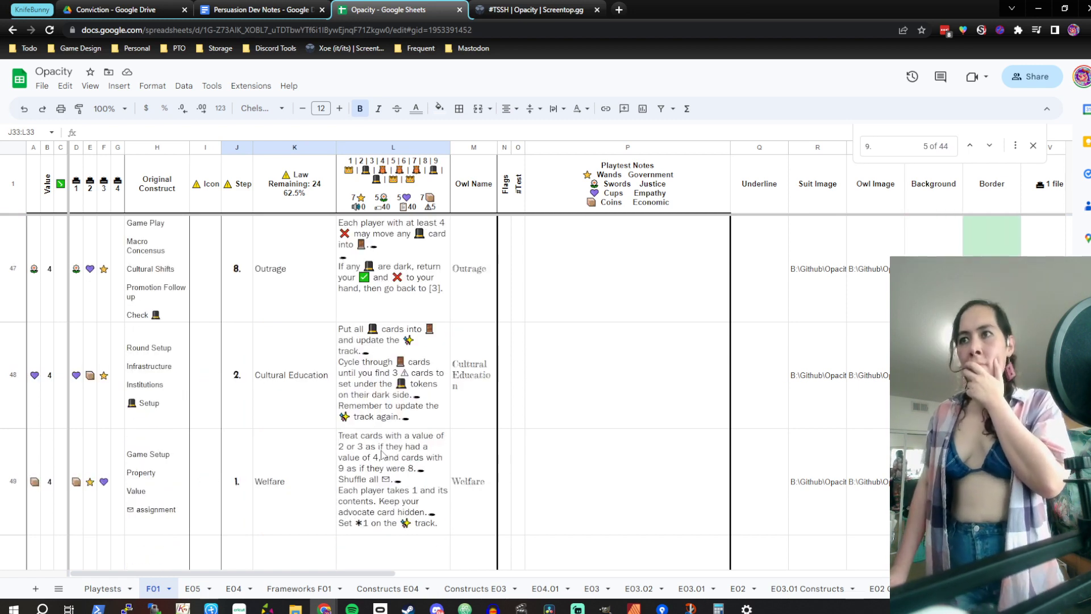
scroll(382, 455, "down", 1)
scroll(382, 454, "down", 11)
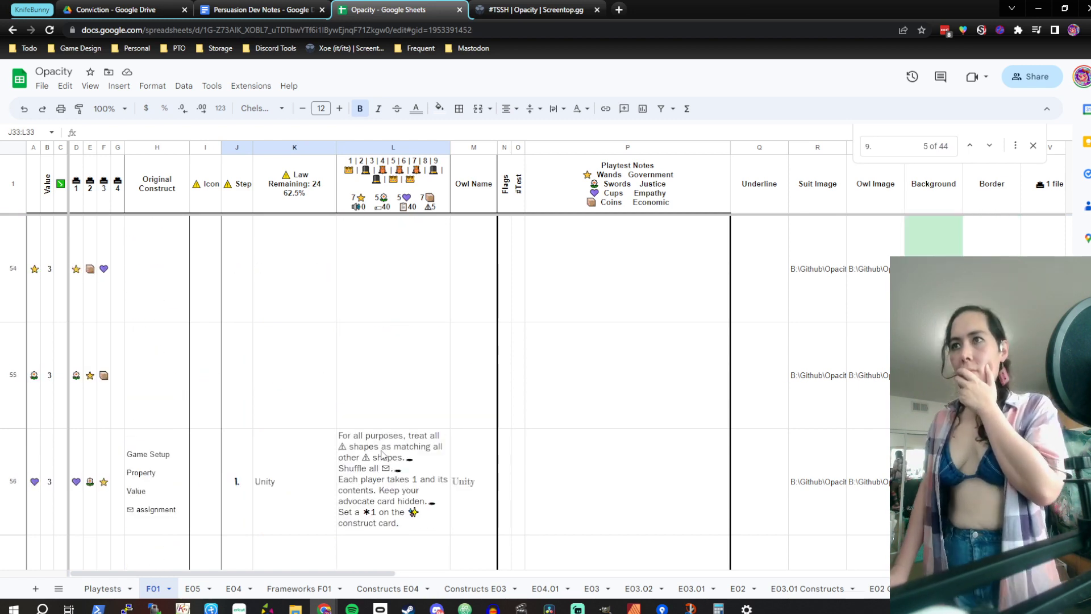
scroll(382, 455, "down", 1)
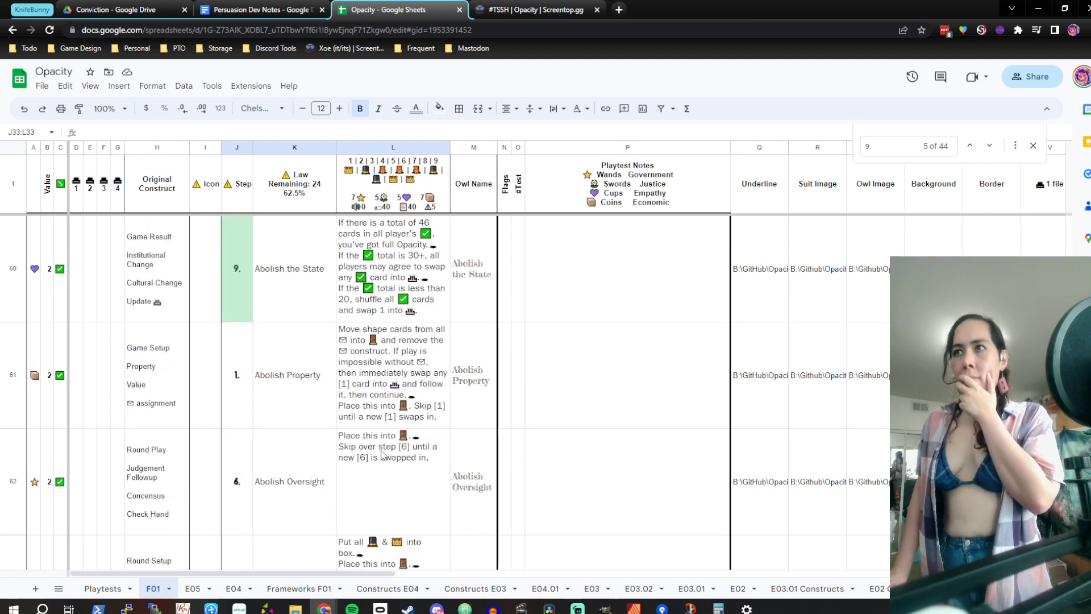
scroll(382, 454, "up", 1)
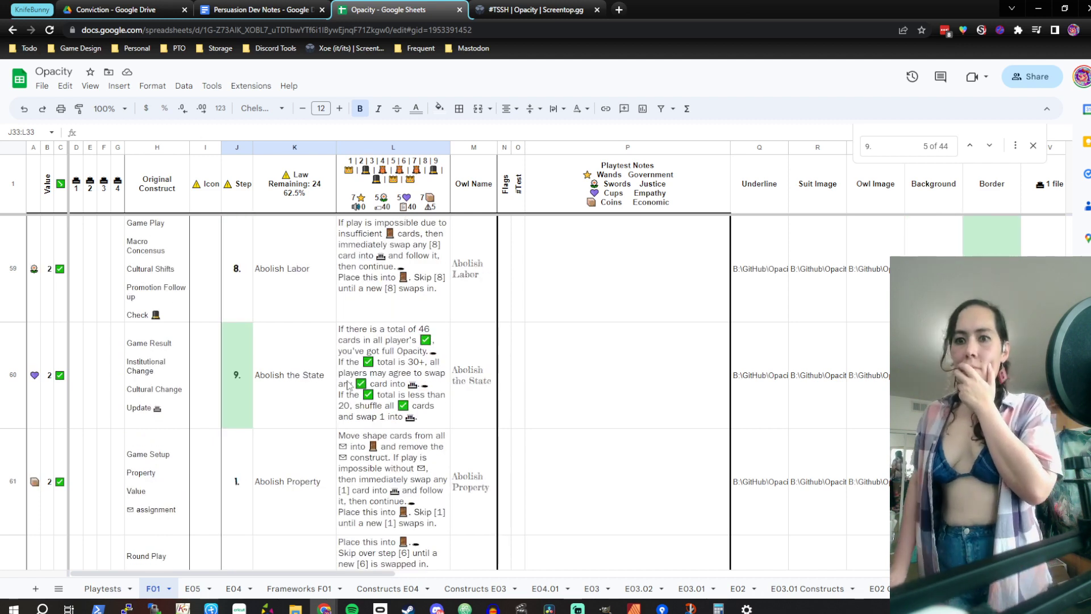
left_click(307, 369)
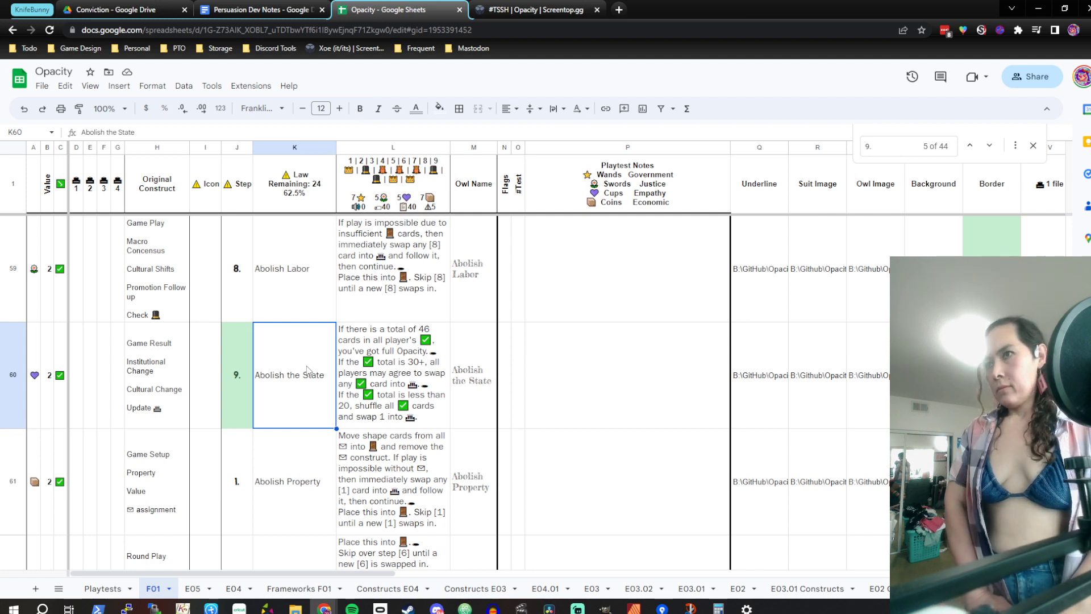
type("Wi")
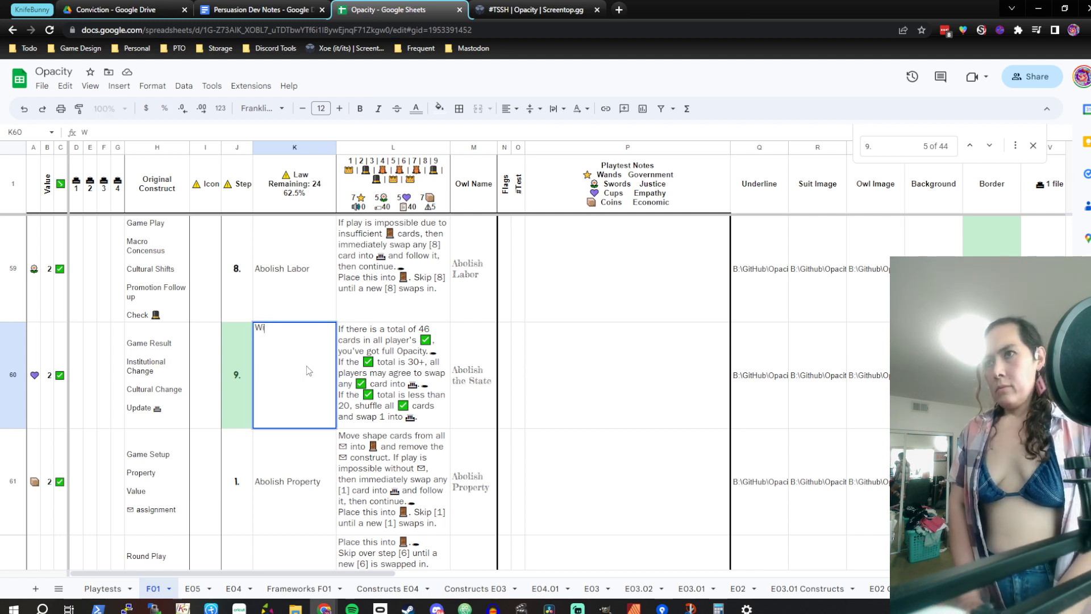
type("n if everyone is")
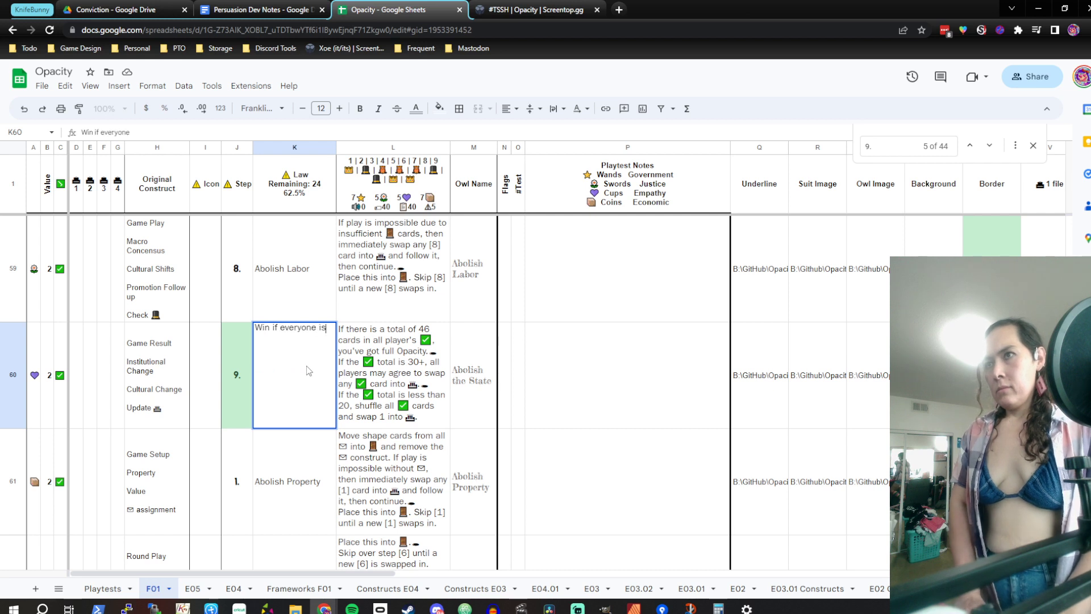
type("🚪")
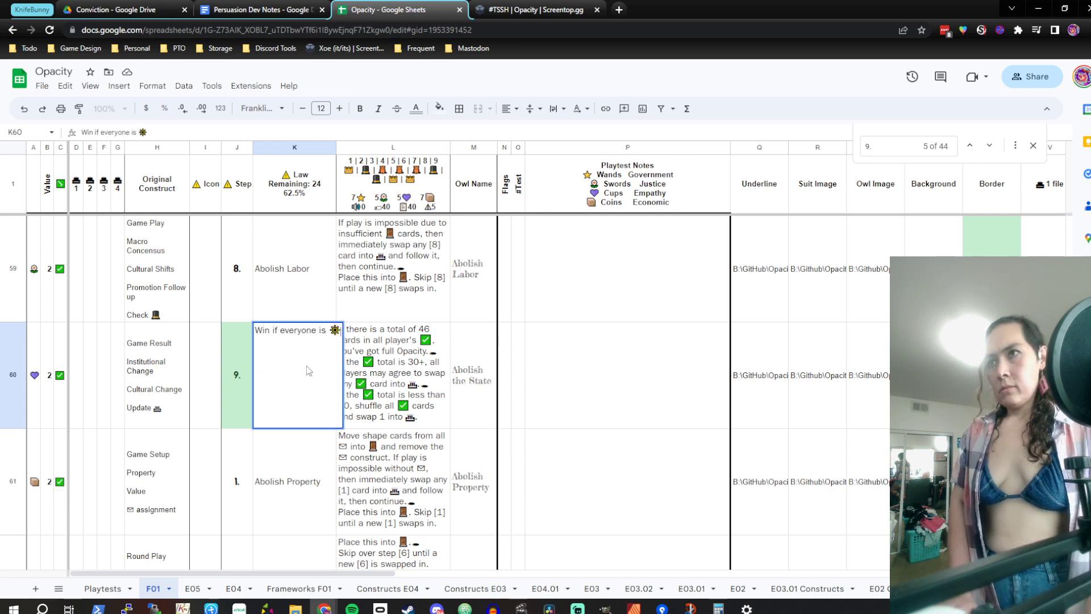
key("BackSpace")
type("✅")
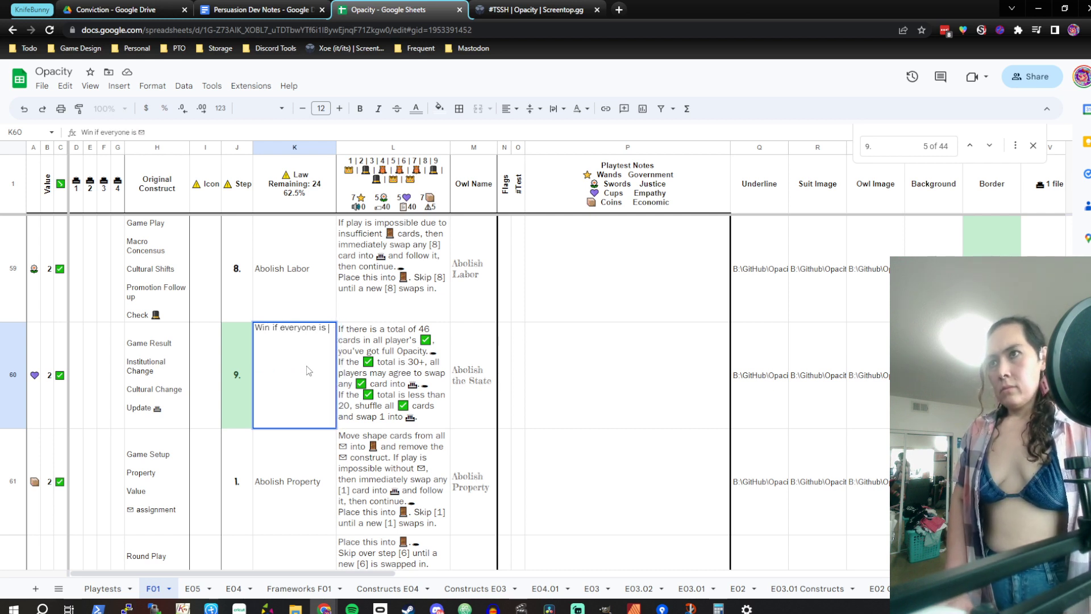
key("Left")
key("Right")
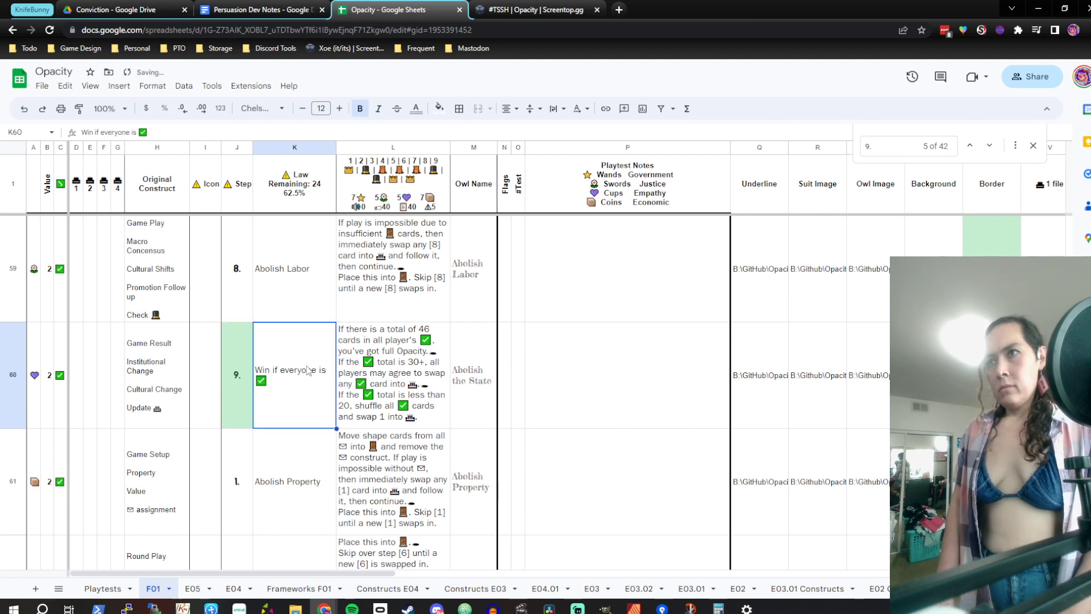
Change "if" to "when" in the Abolish the State law text in cell K60
key("Return")
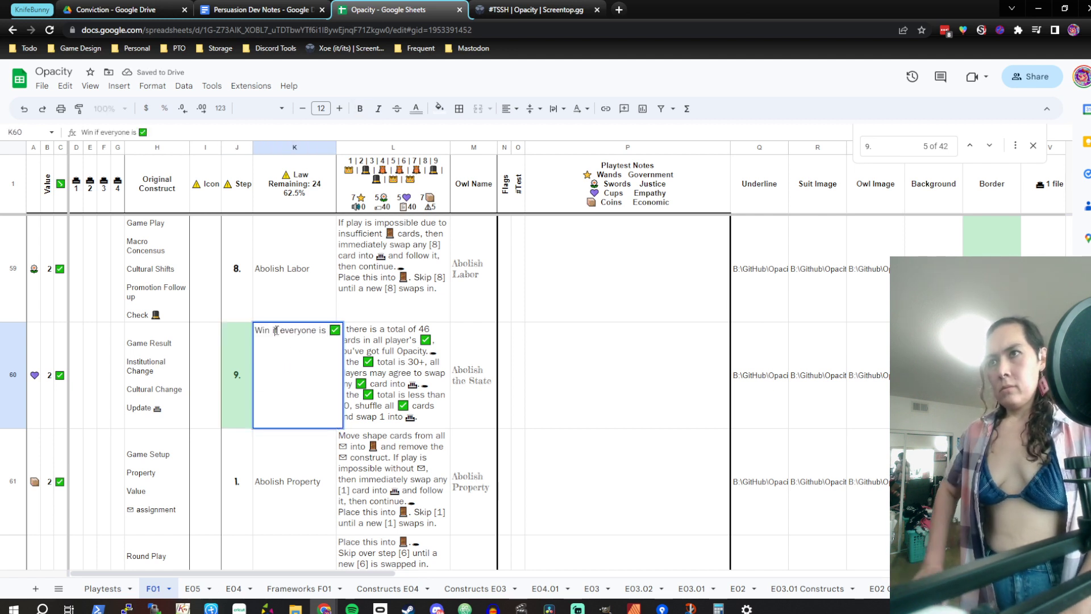
double_click(276, 330)
type("when")
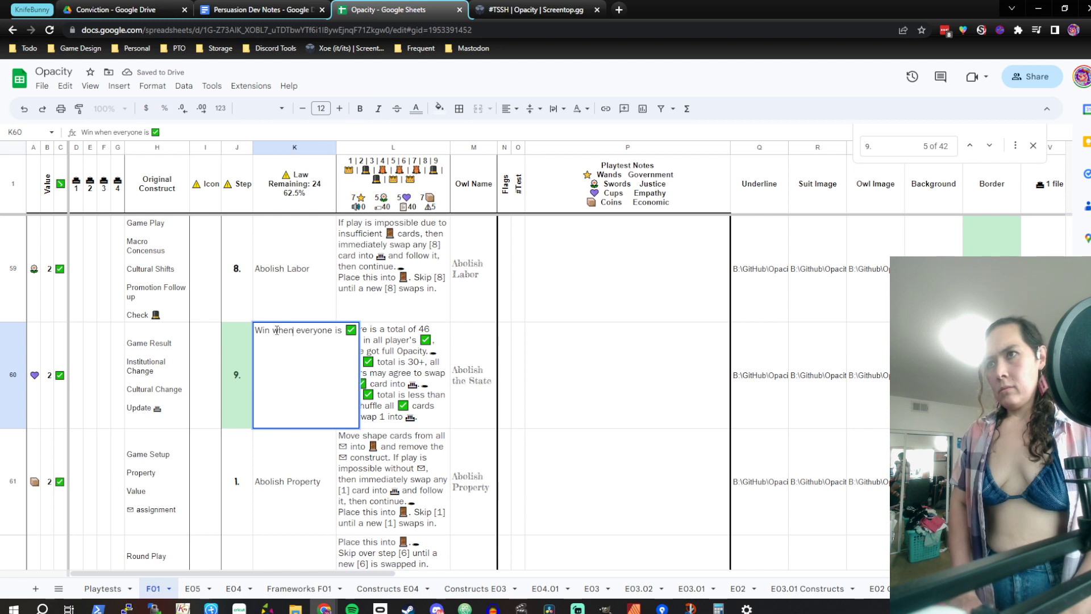
key("Return")
key("Up")
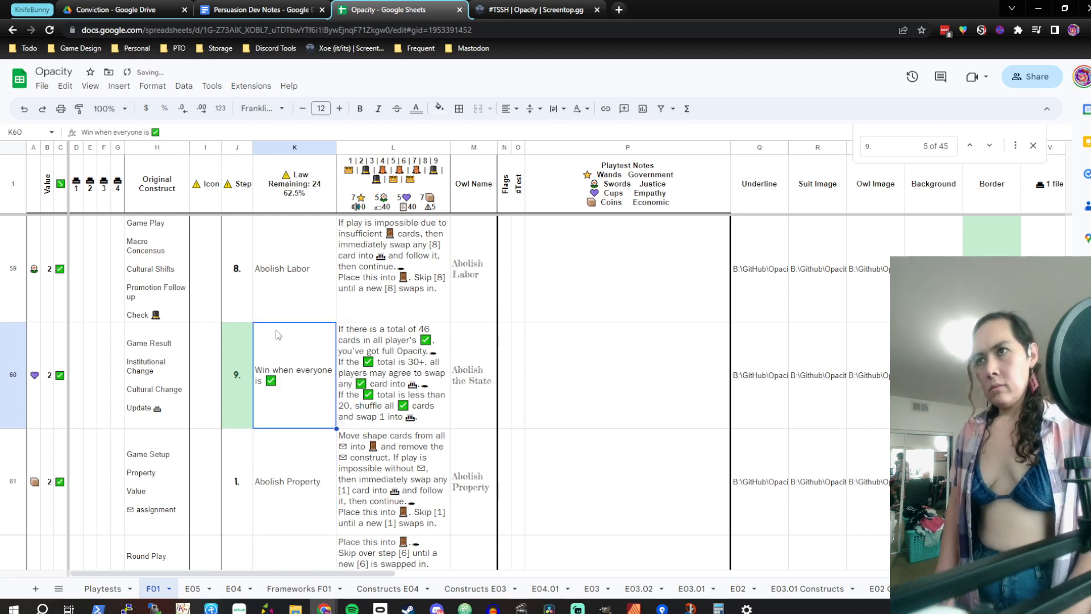
Insert "accepted" before the ✅ symbol in the Abolish the State law text in cell K60
double_click(278, 333)
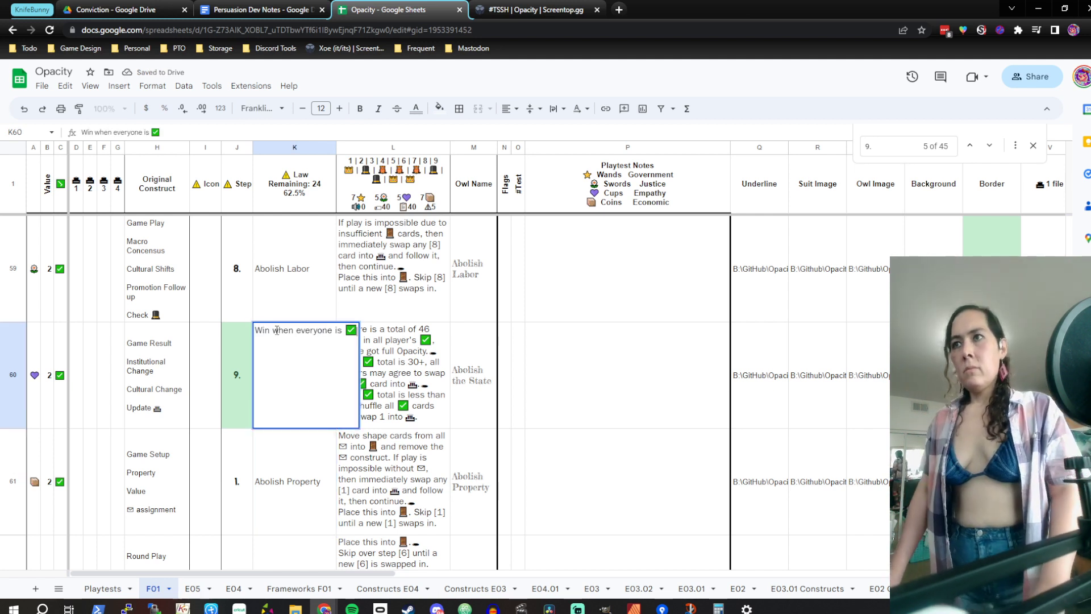
left_click(347, 330)
type("accepted")
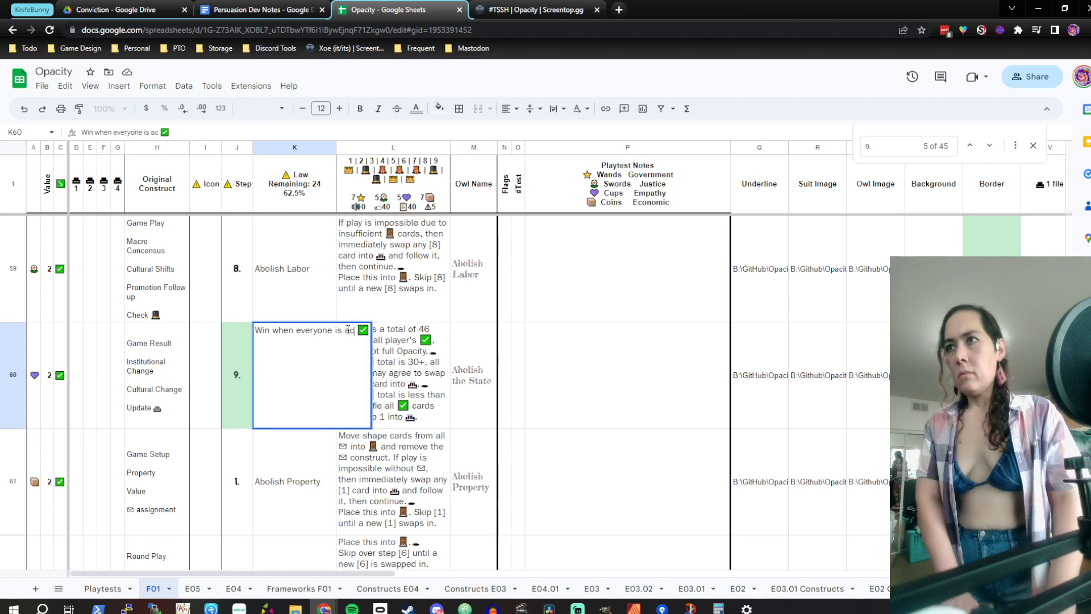
key("Return")
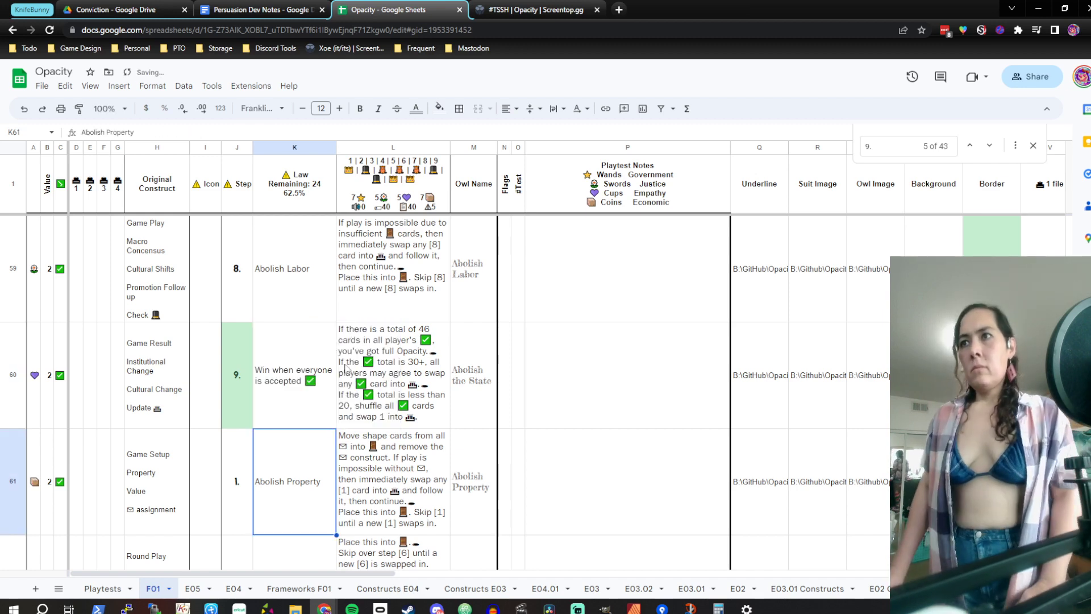
Replace the Head of State law's icon in cell I2 with the crown symbol 👑
left_click(223, 411)
scroll(223, 411, "down", 2)
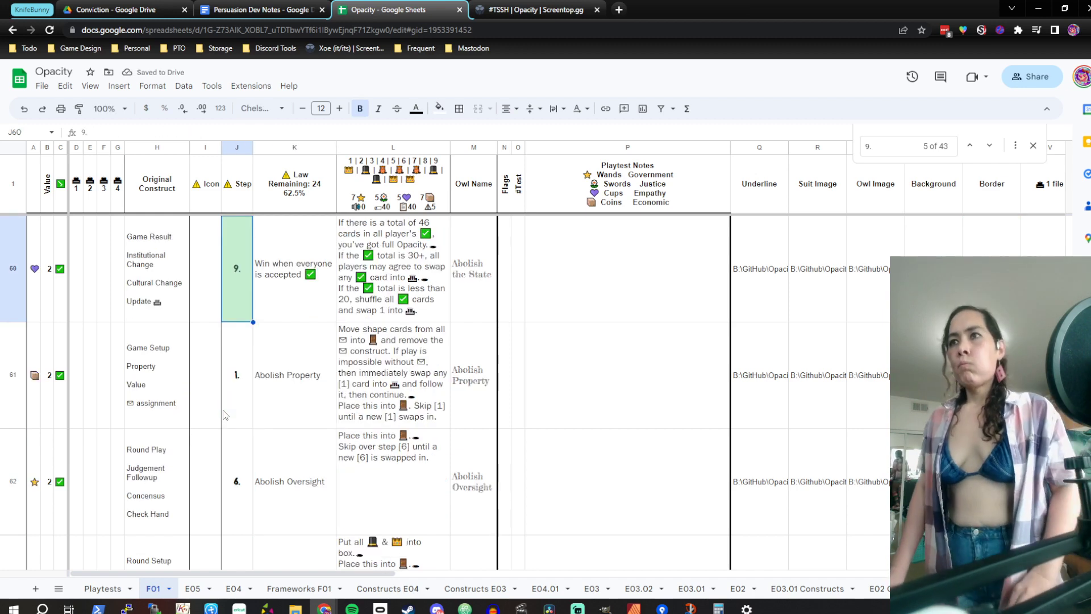
left_click(215, 306)
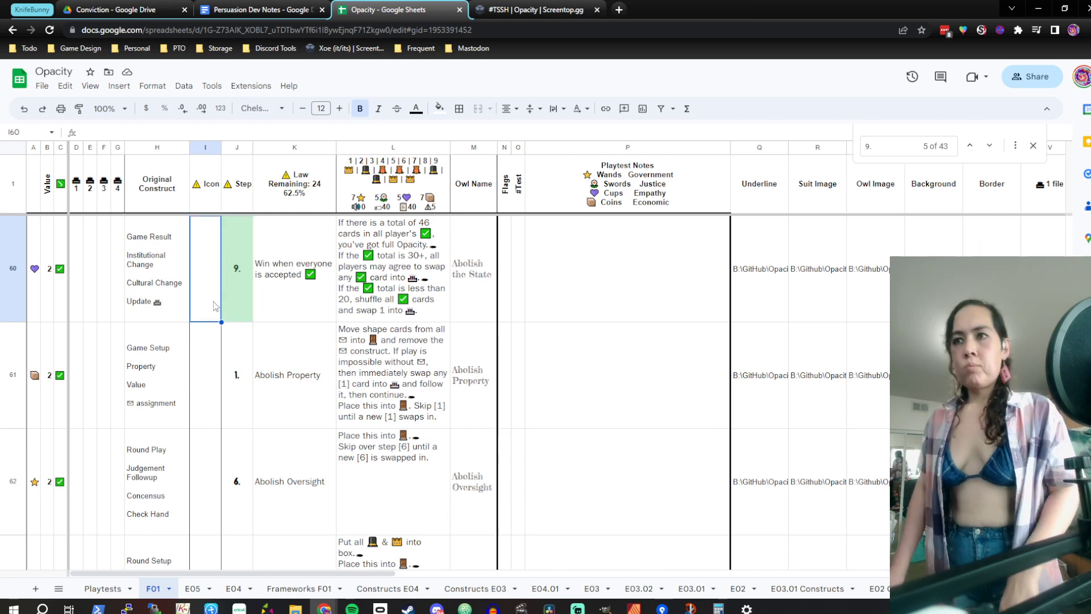
scroll(343, 464, "up", 6)
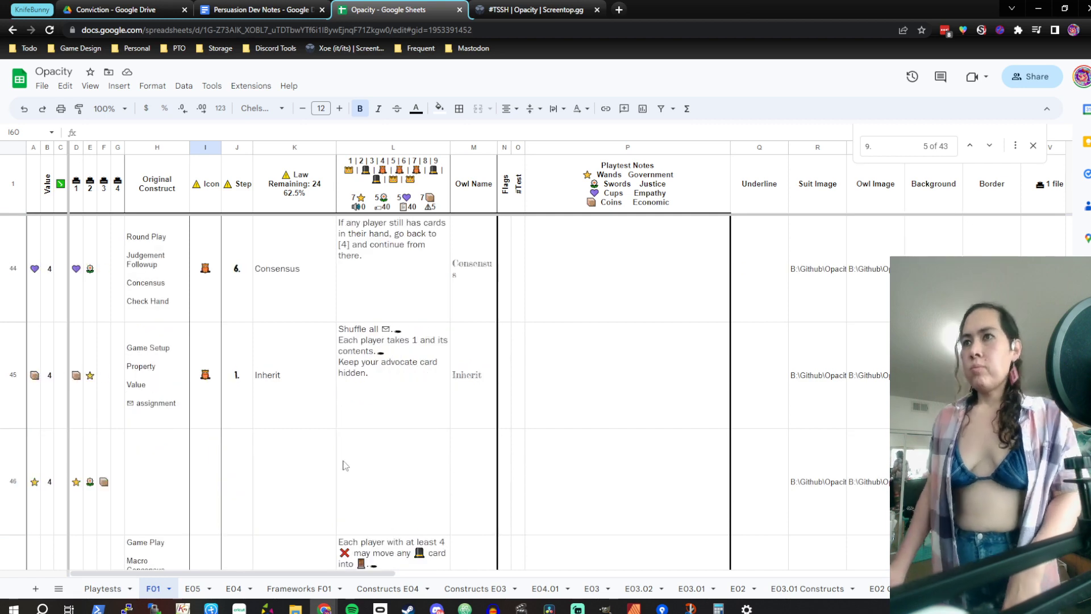
scroll(343, 464, "up", 15)
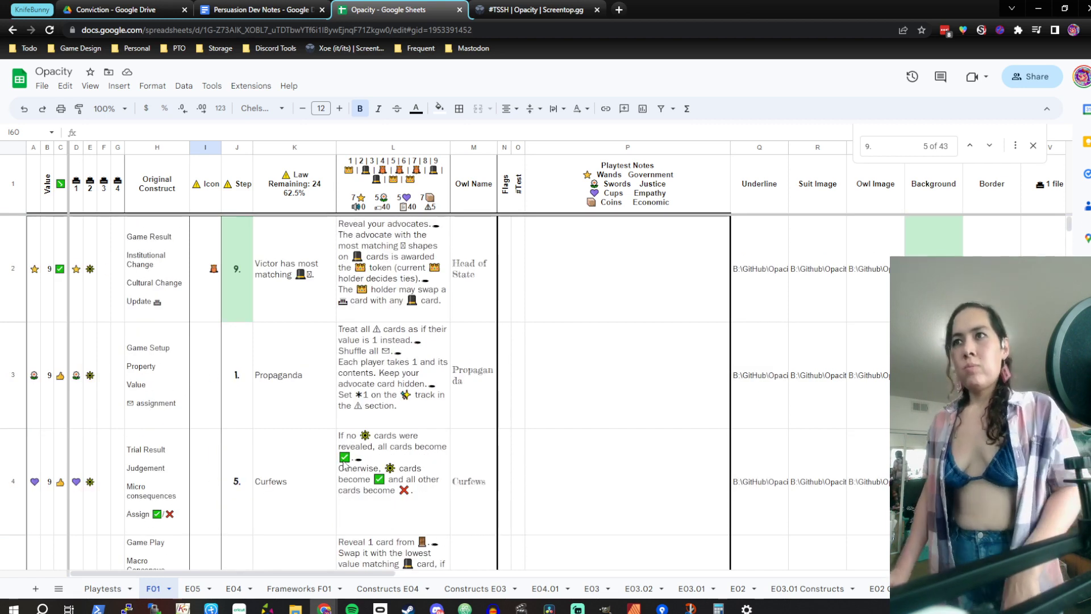
left_click(199, 309)
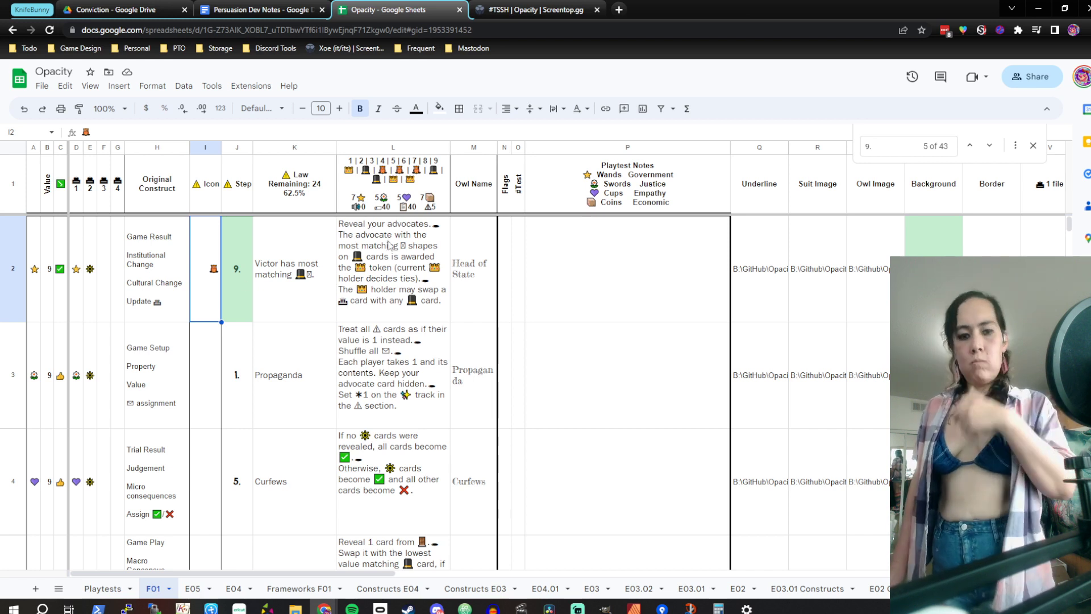
type("✉")
type("🎩")
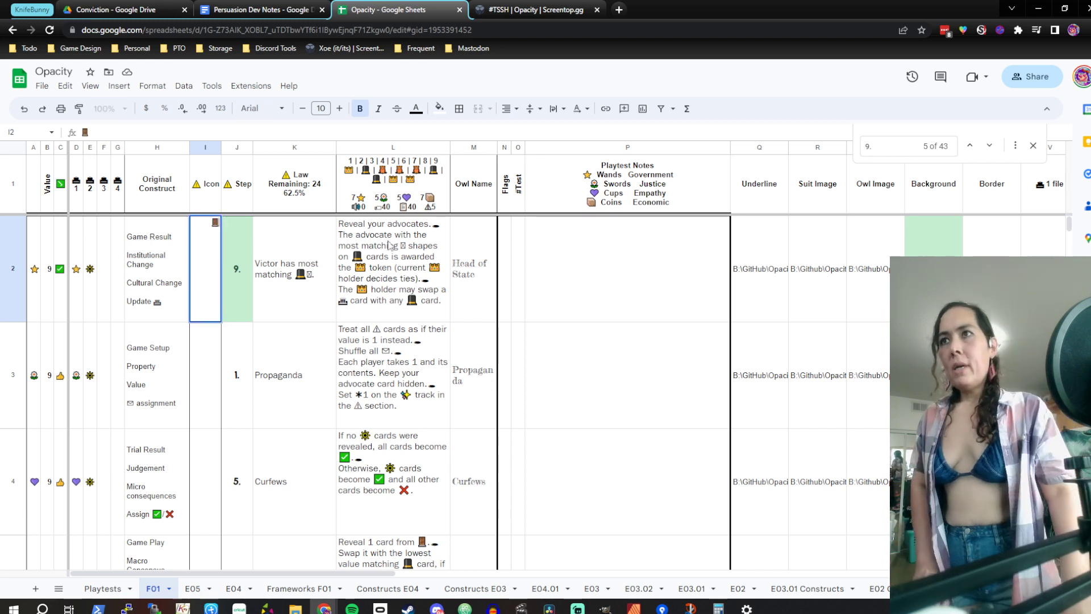
key("BackSpace")
type("👑")
key("Return")
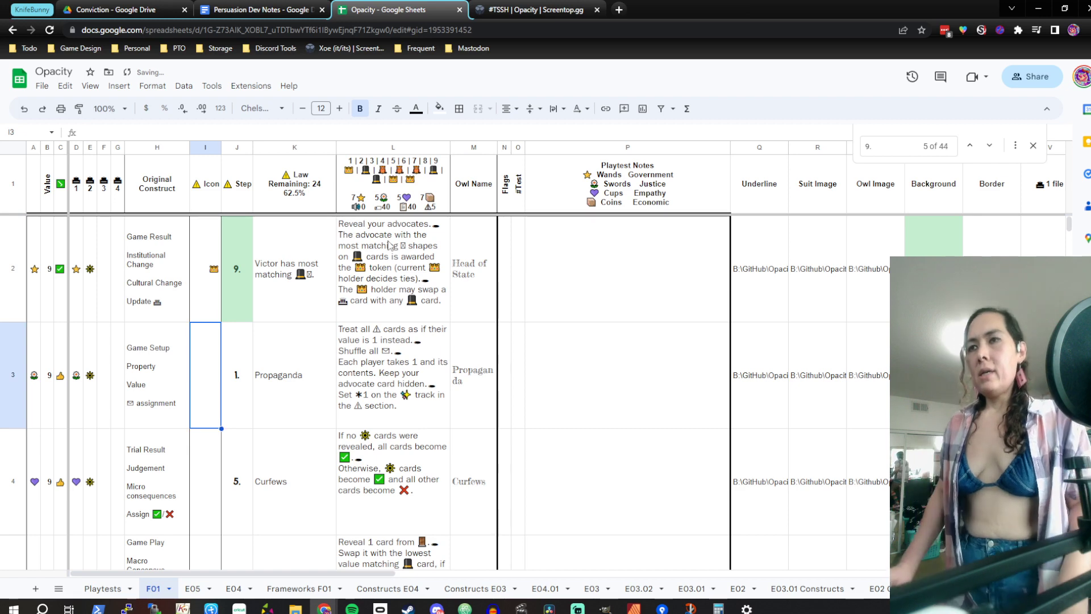
Add the crown symbol 👑 as the Oligarchs law's icon in cell I31
scroll(277, 412, "down", 15)
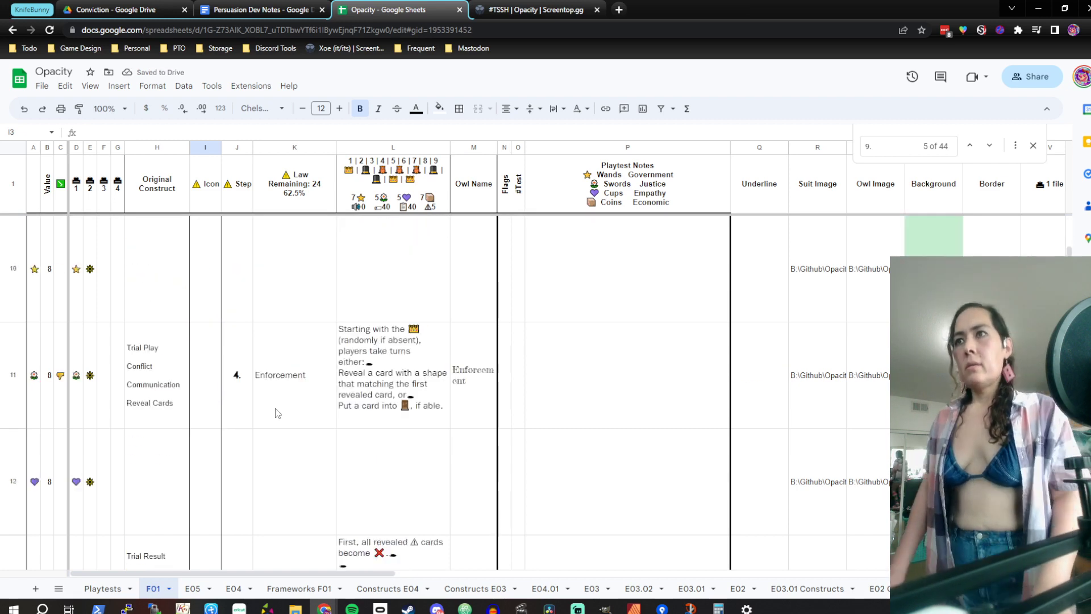
scroll(276, 413, "down", 10)
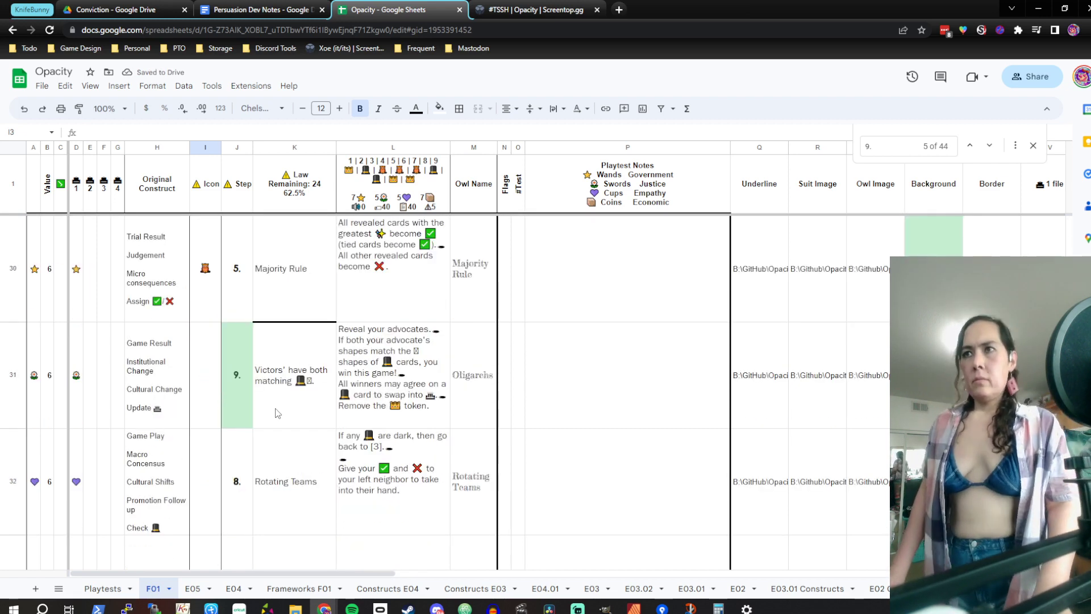
left_click(198, 312)
type("👑")
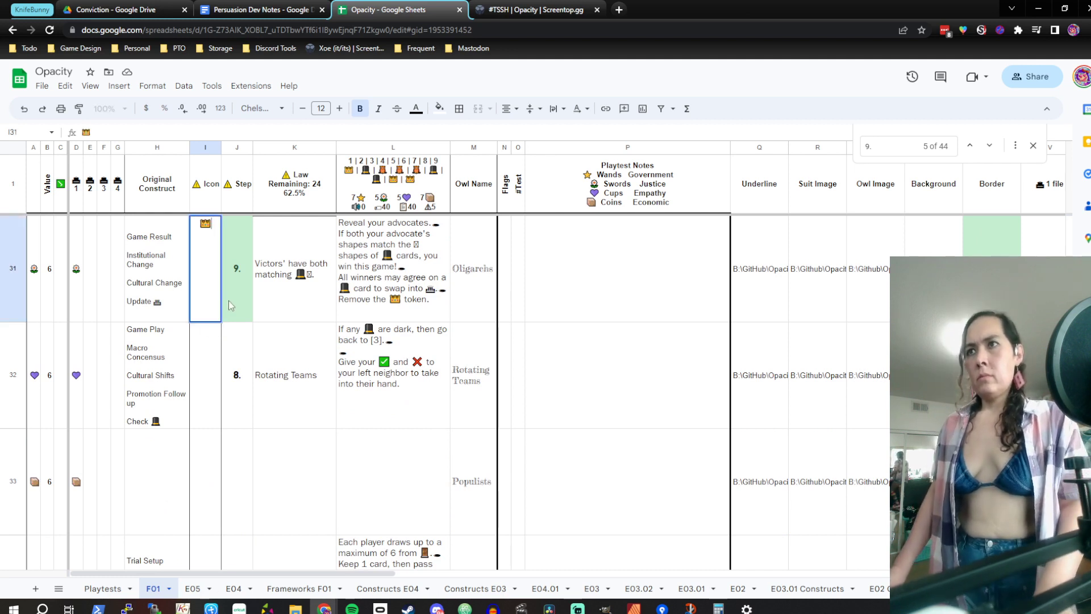
left_click(268, 316)
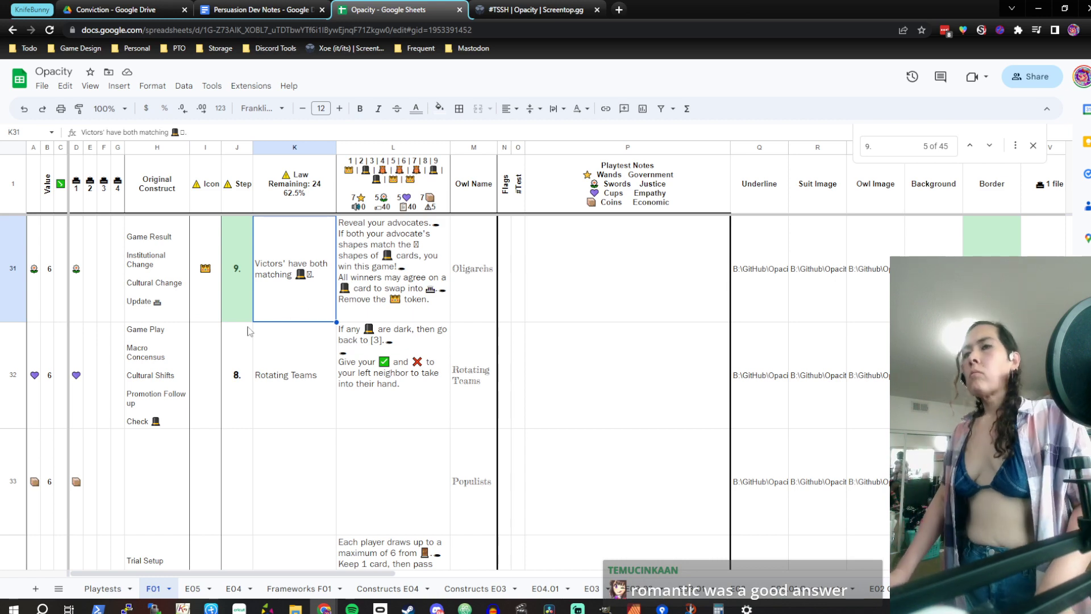
Look through the remaining law rows below Oligarchs and the shaded construct rows for their step numbers, icons and rule texts
scroll(248, 332, "down", 9)
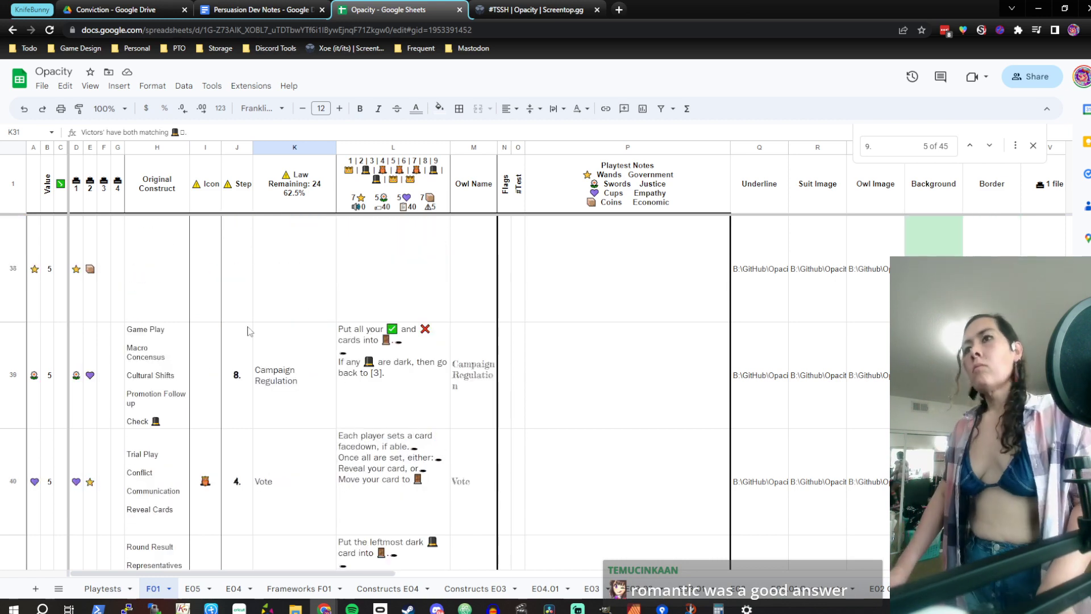
scroll(249, 331, "down", 12)
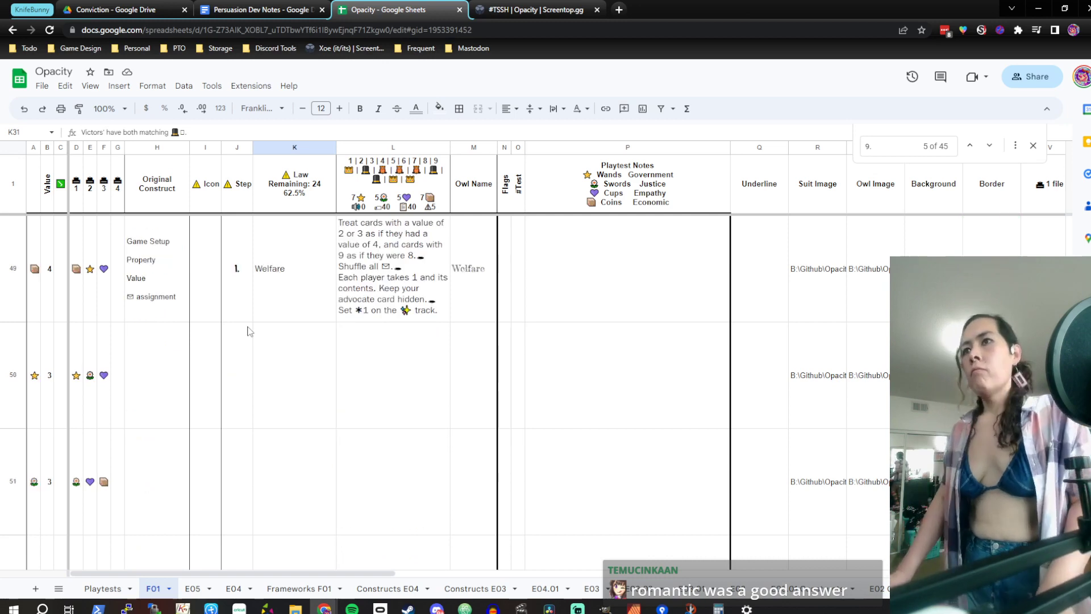
scroll(249, 331, "down", 2)
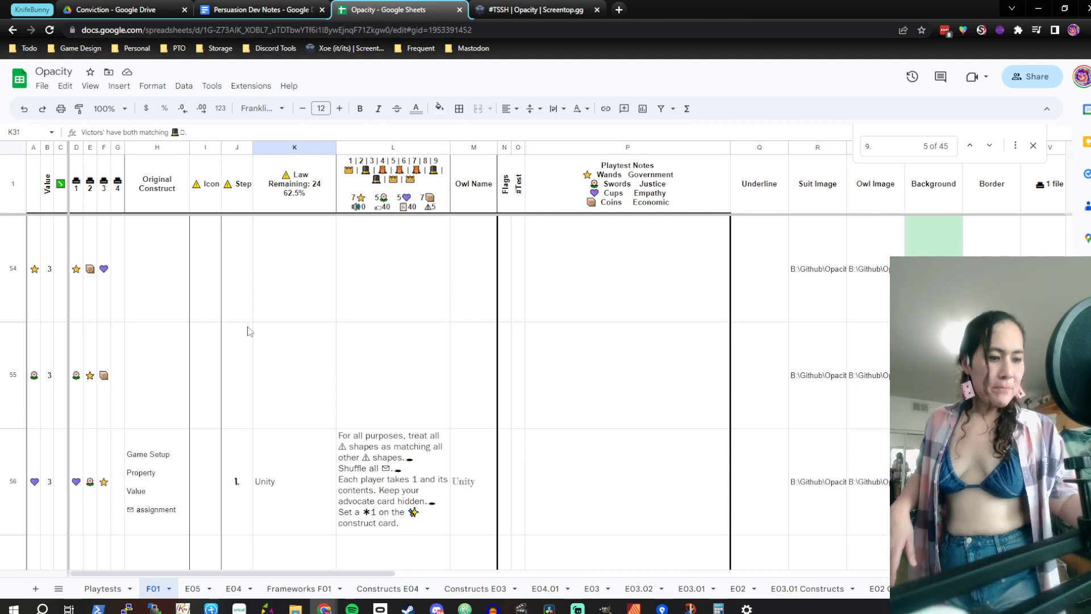
left_click(233, 358)
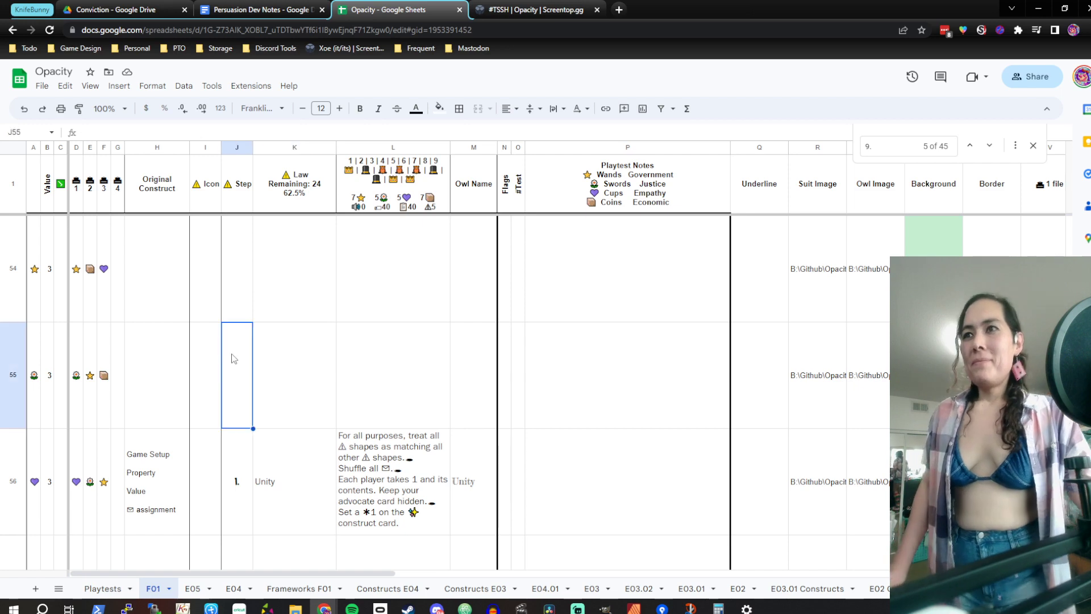
scroll(232, 358, "down", 4)
scroll(232, 358, "down", 6)
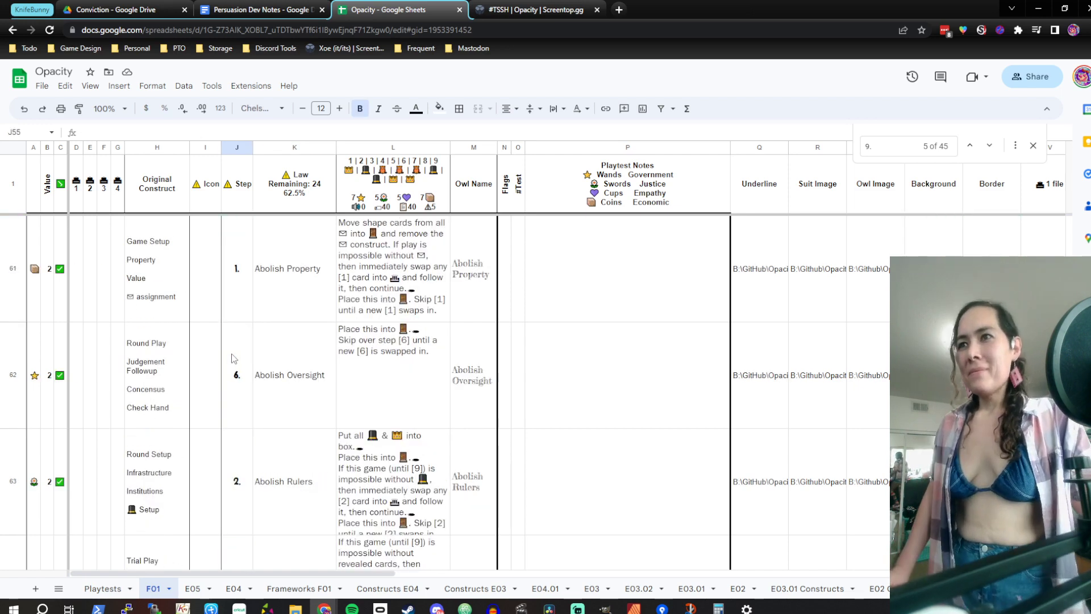
scroll(233, 358, "down", 3)
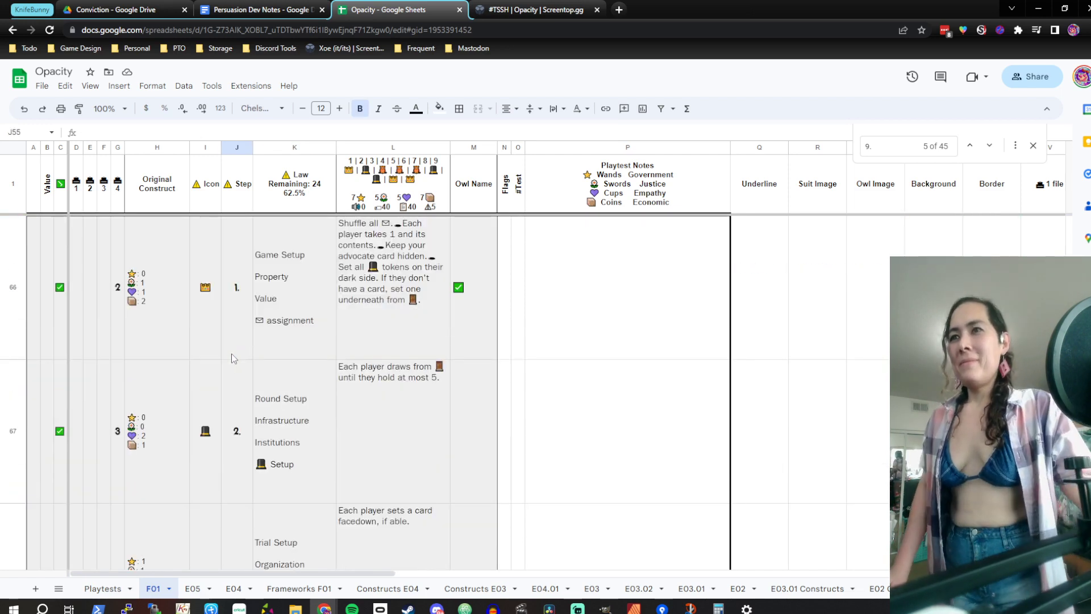
scroll(231, 353, "down", 10)
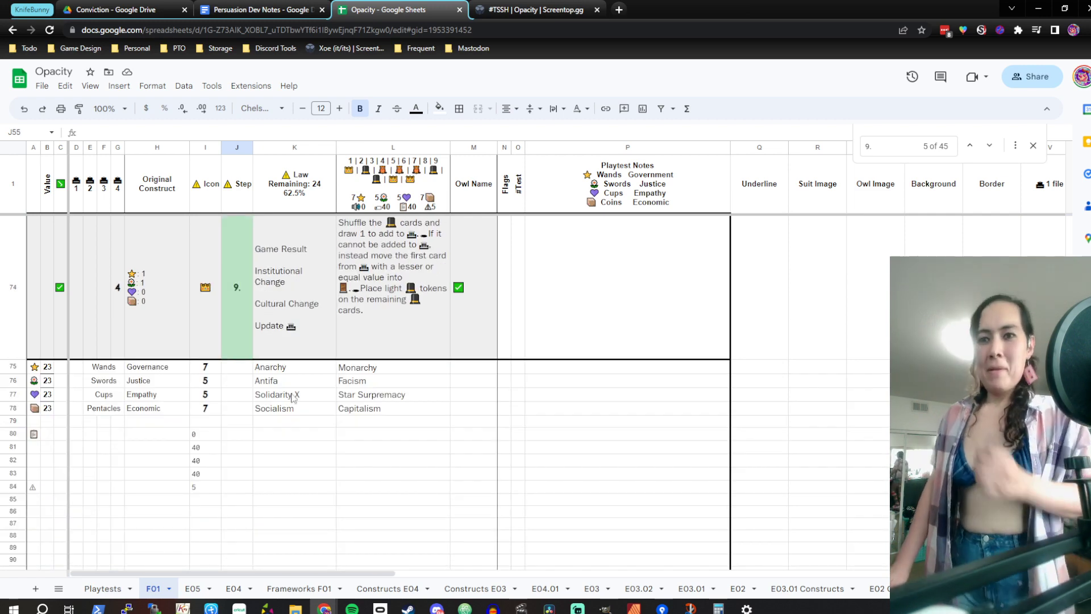
scroll(292, 396, "up", 2)
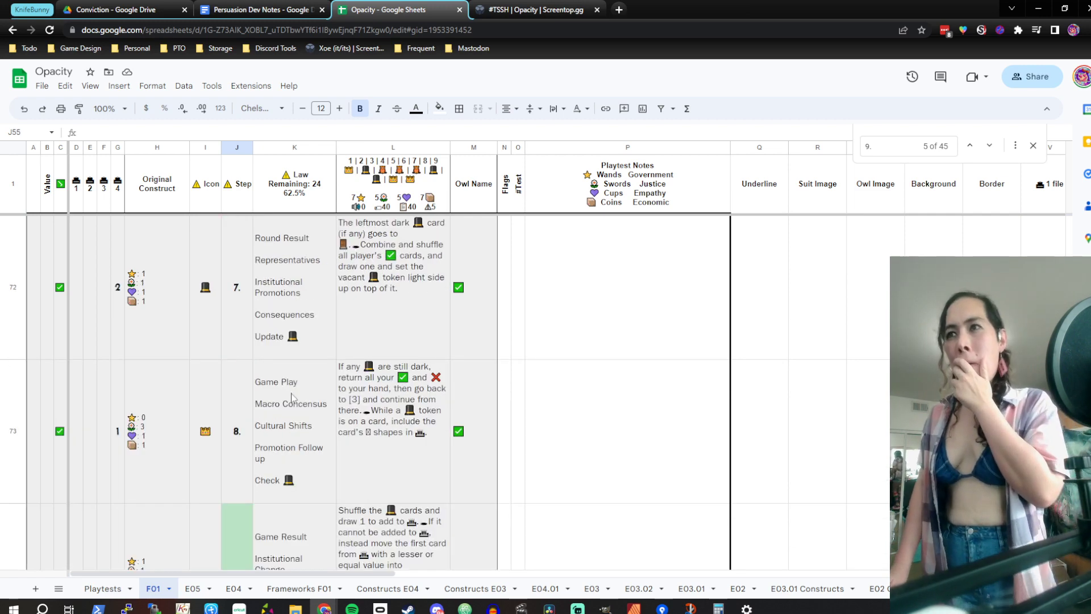
Examine the shaded construct rows 72 to 74 for steps 7 to 9, comparing their titles and rule texts
scroll(293, 396, "down", 1)
left_click(237, 349)
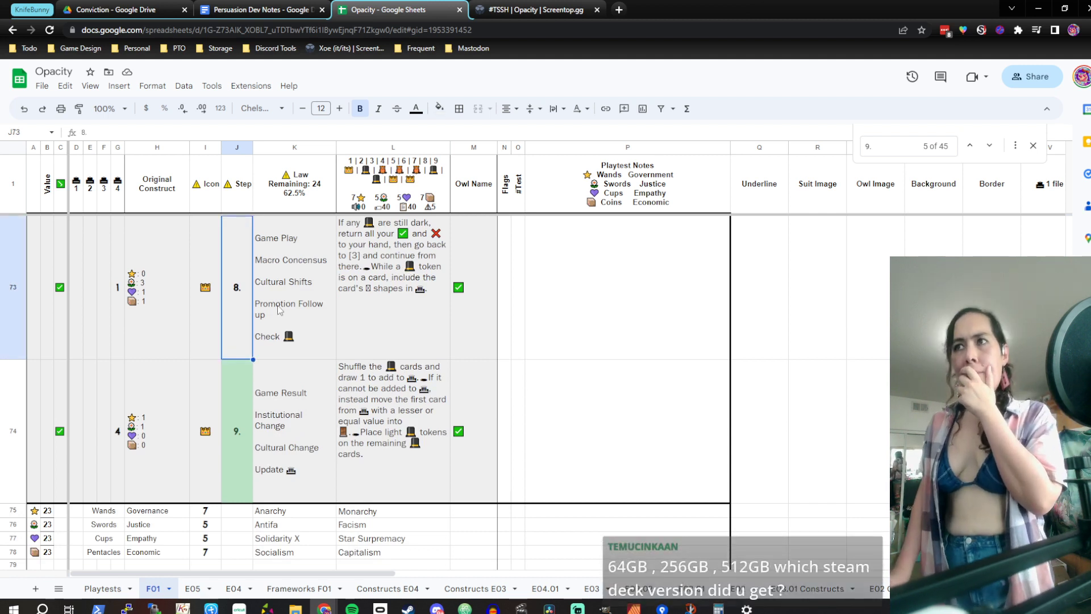
scroll(234, 296, "up", 1)
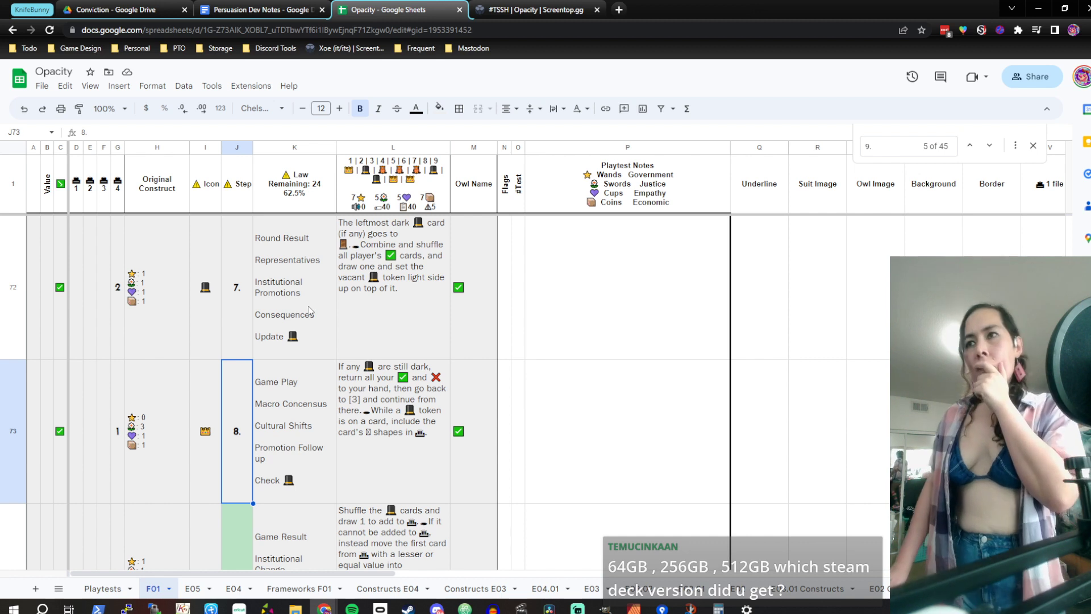
left_click(364, 398)
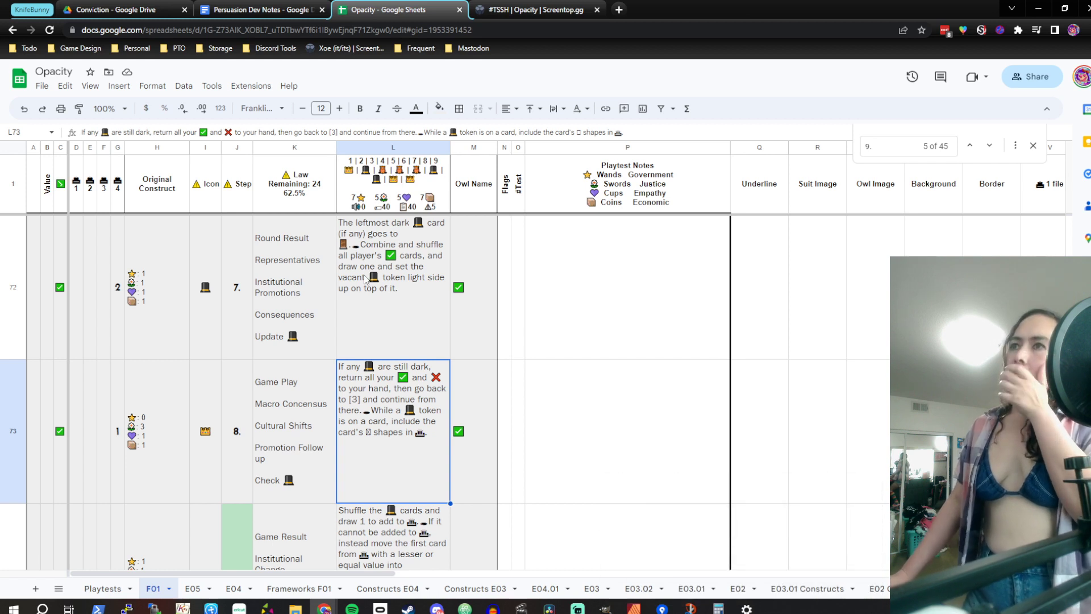
scroll(354, 422, "down", 1)
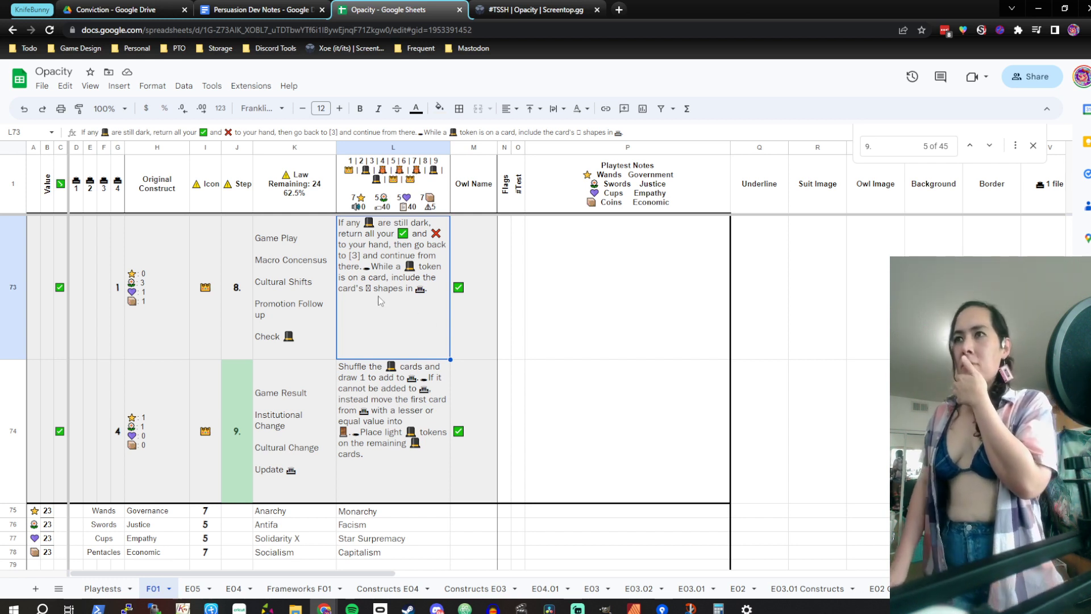
left_click(305, 316)
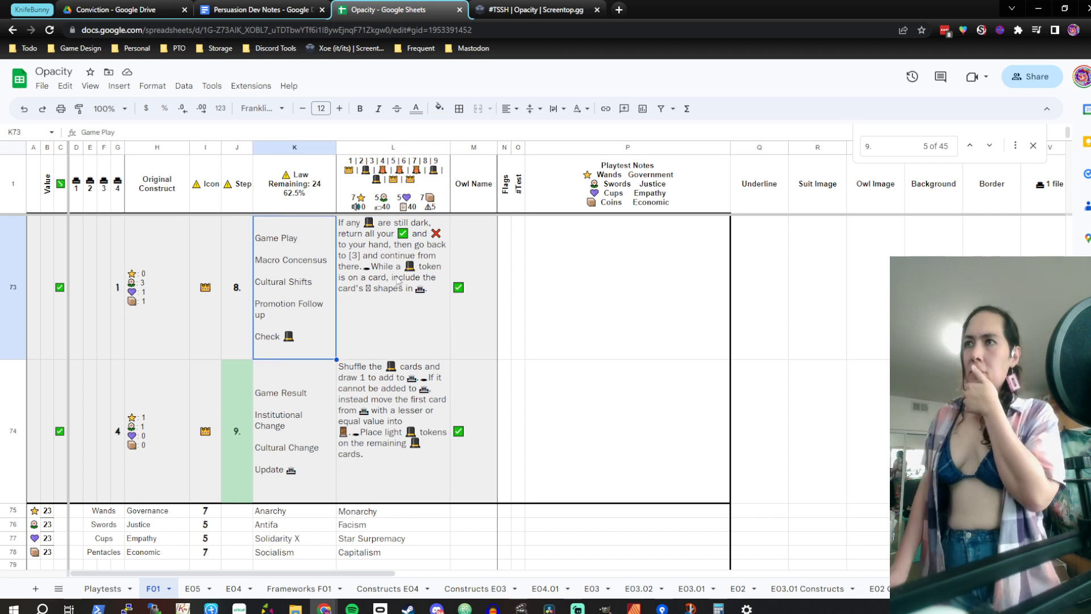
scroll(398, 281, "up", 2)
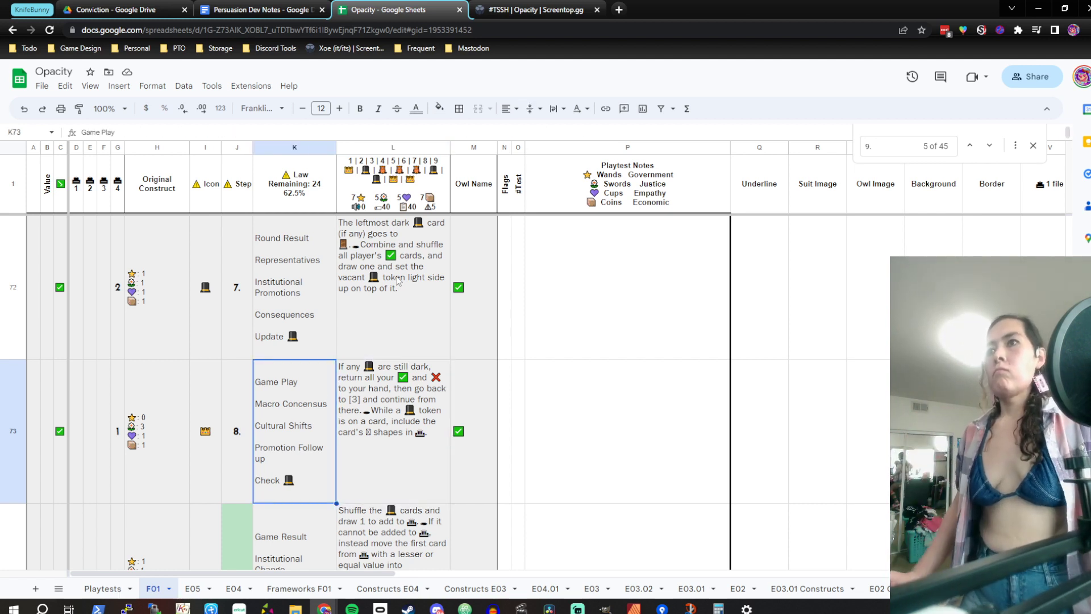
Search the sheet for "8." and go to the Outrage law in row 47 to check its title and rule text
key("BackSpace")
key("BackSpace")
type("8")
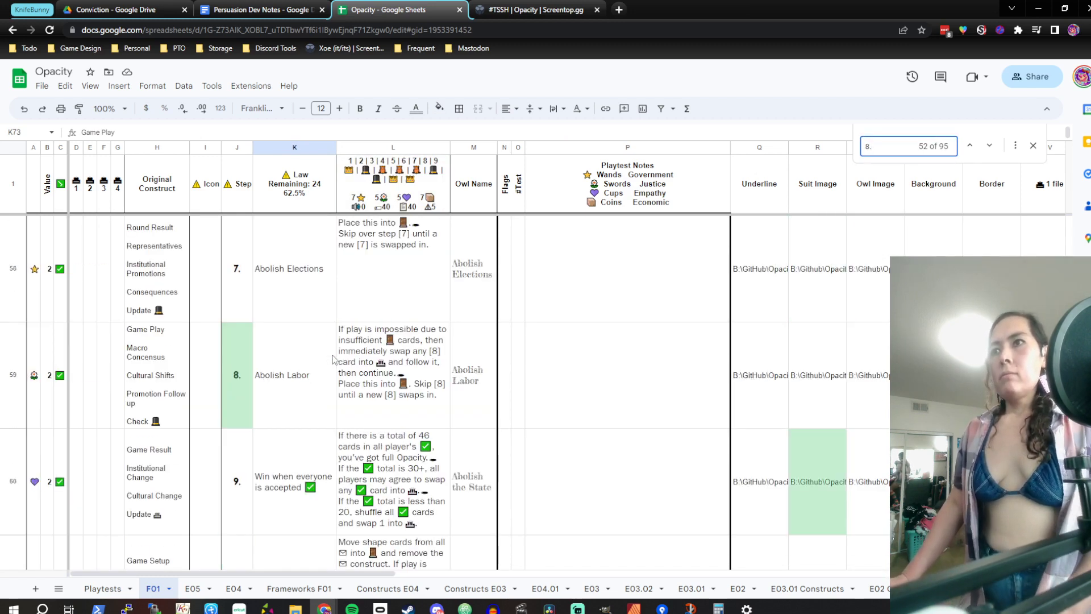
scroll(334, 359, "up", 15)
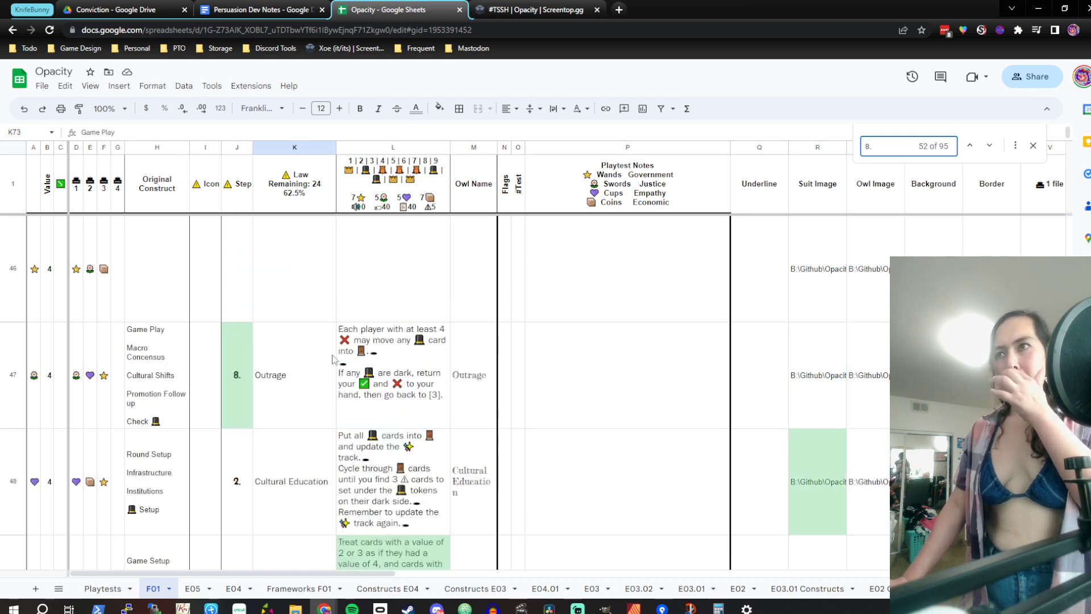
left_click(295, 394)
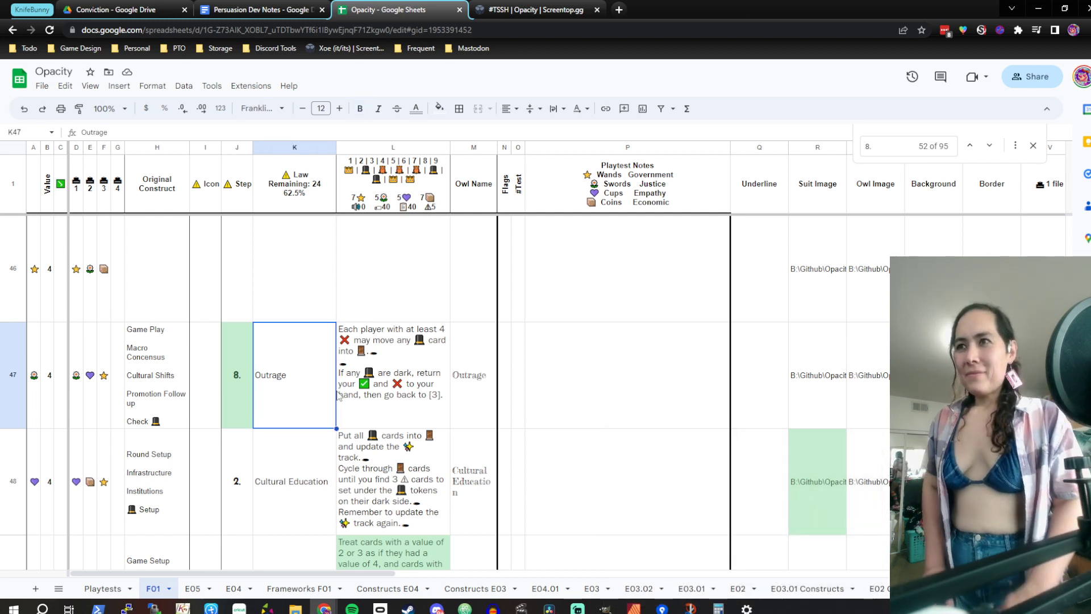
key("Left")
key("Right")
key("Right")
key("Left")
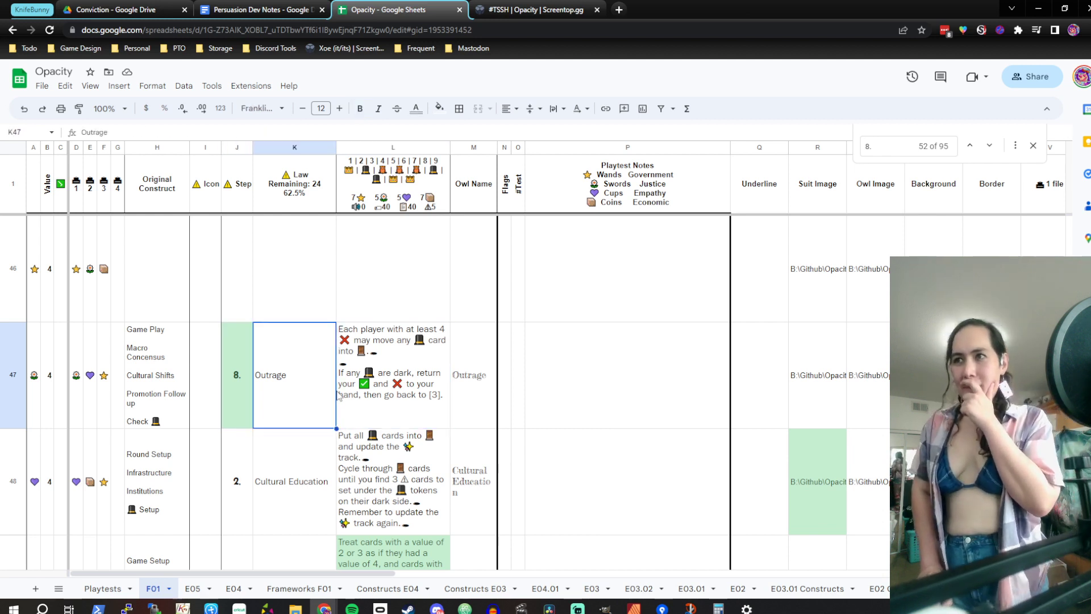
key("Right")
key("Left")
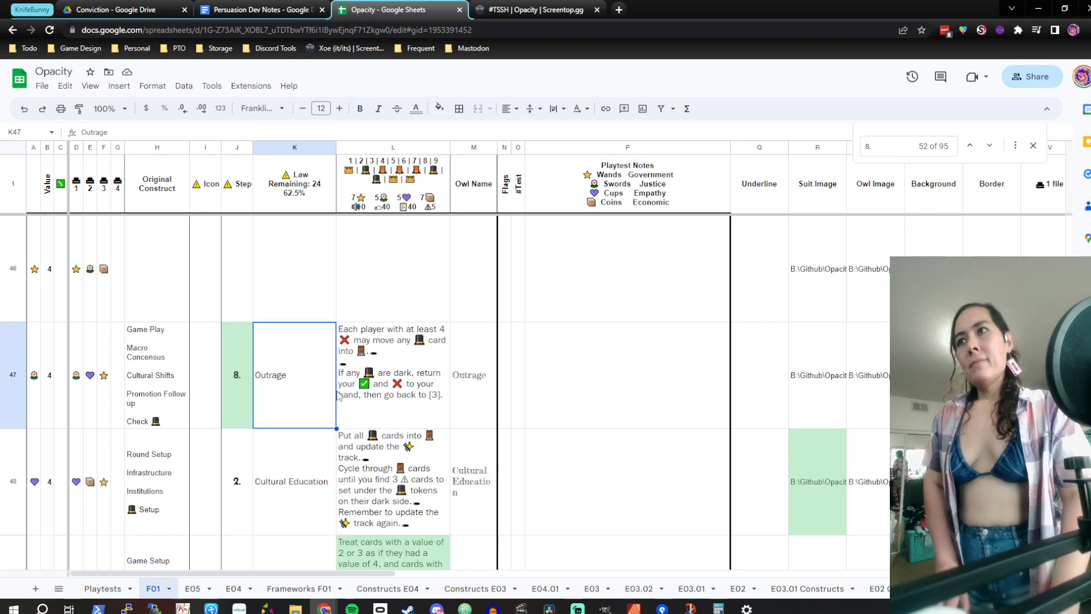
Replace the Outrage law title in cell K47 with "Rejected players may remove a 🎩."
type("Rej")
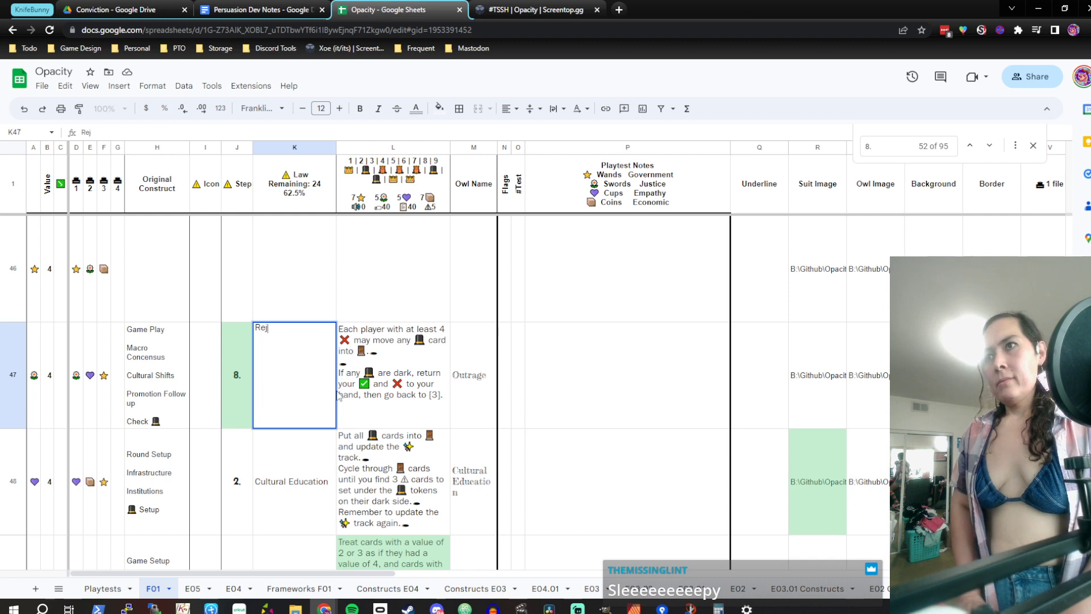
type("e")
key("BackSpace")
key("BackSpace")
key("BackSpace")
key("BackSpace")
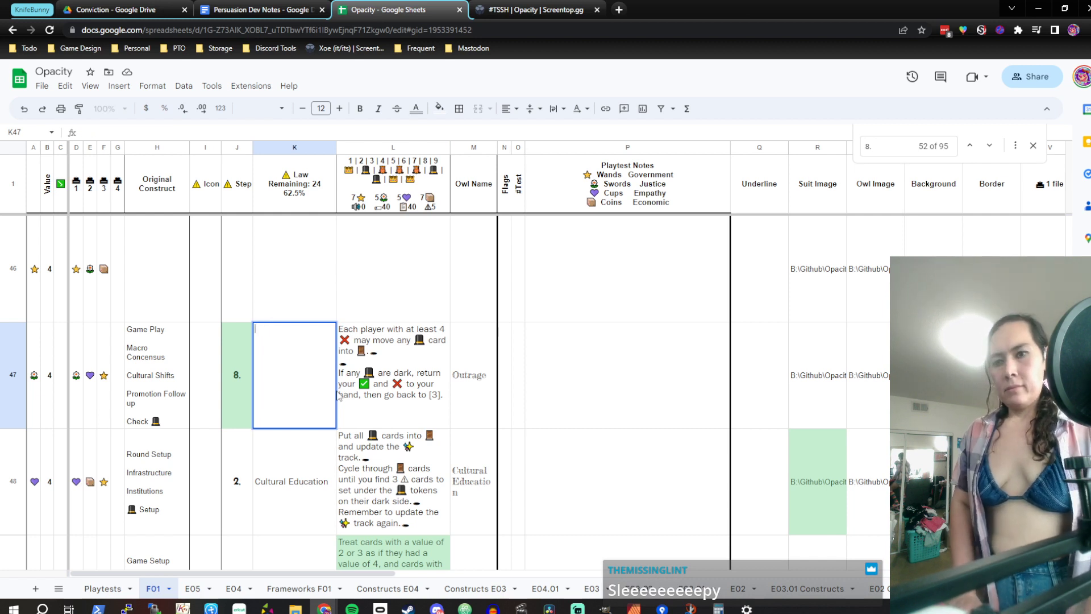
type("Reject")
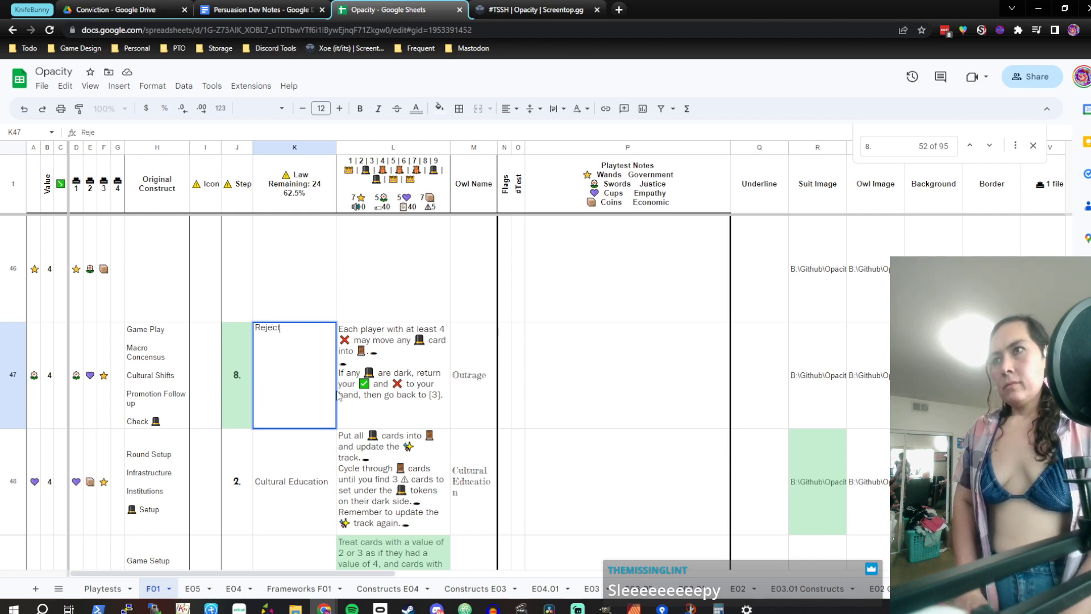
type("ed players ma")
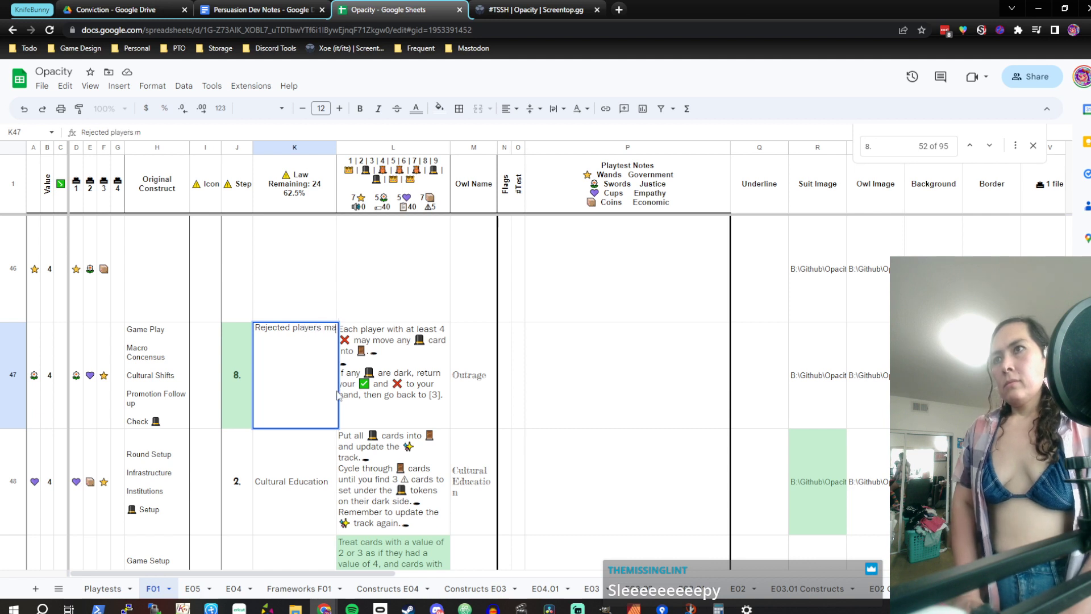
type("y remove")
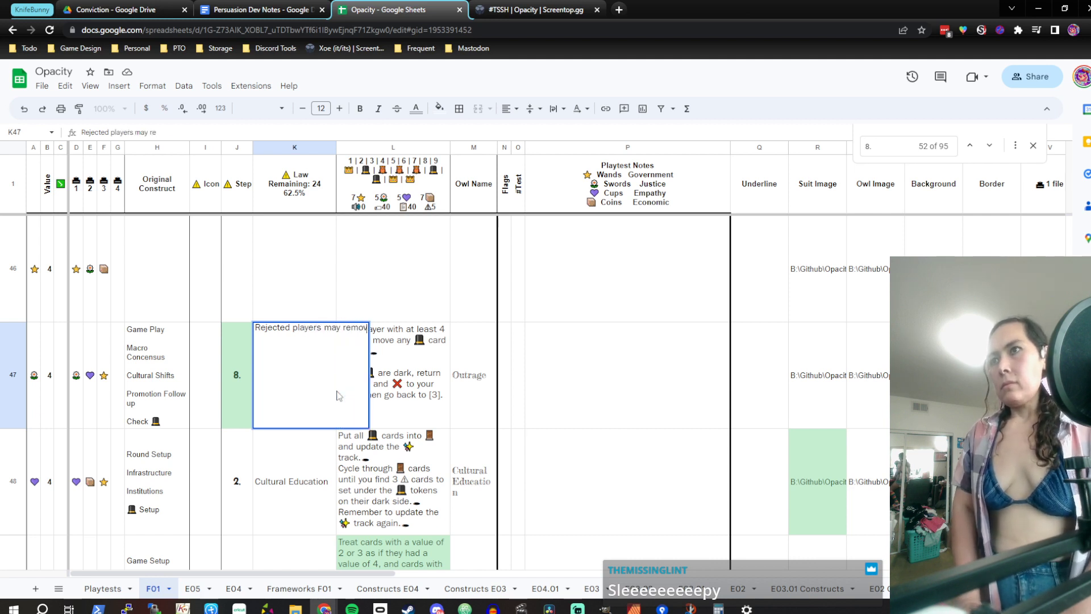
type(" a ")
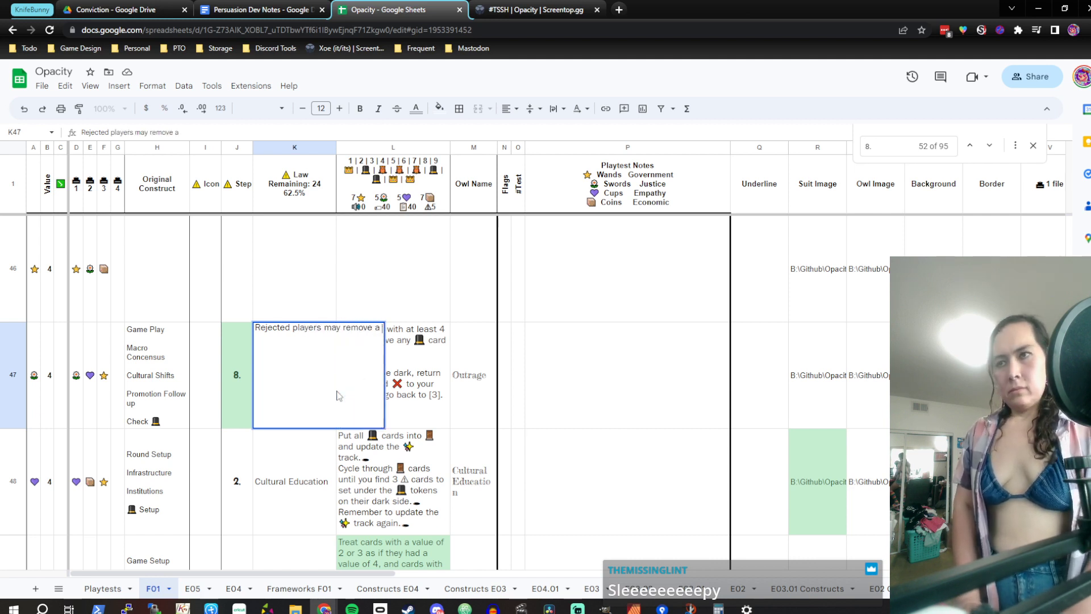
type("🎩")
key("BackSpace")
key("BackSpace")
type(".")
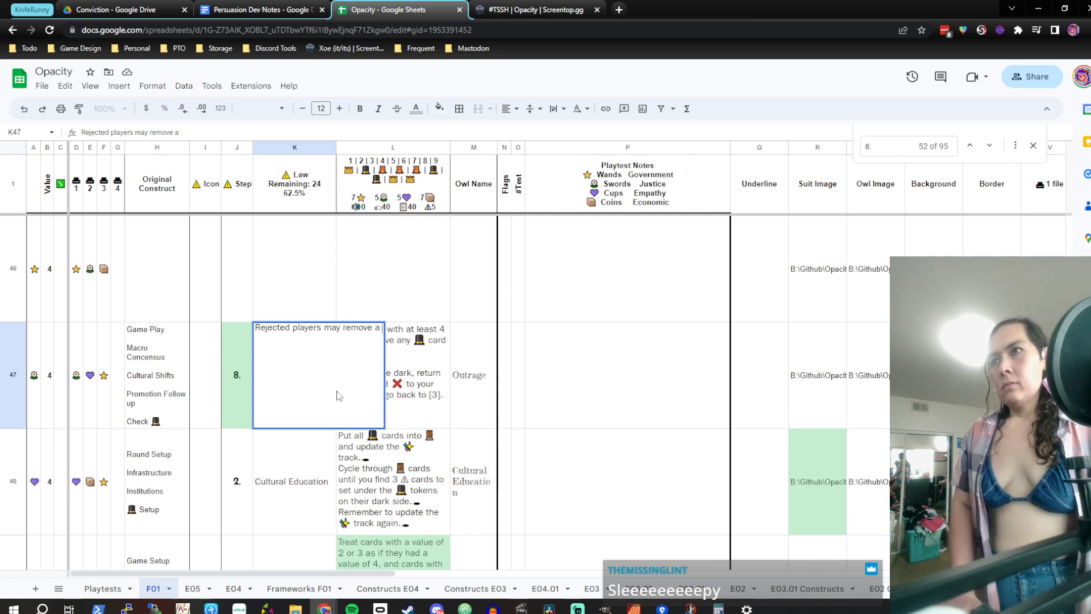
key("Return")
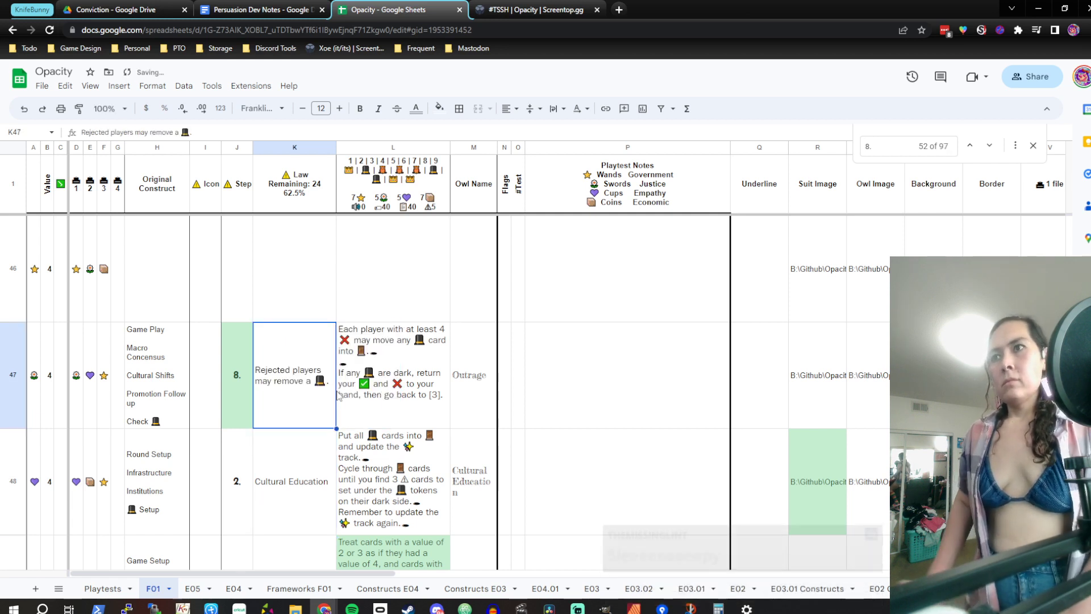
Remove the period at the end of the Outrage law text in cell K47
double_click(316, 378)
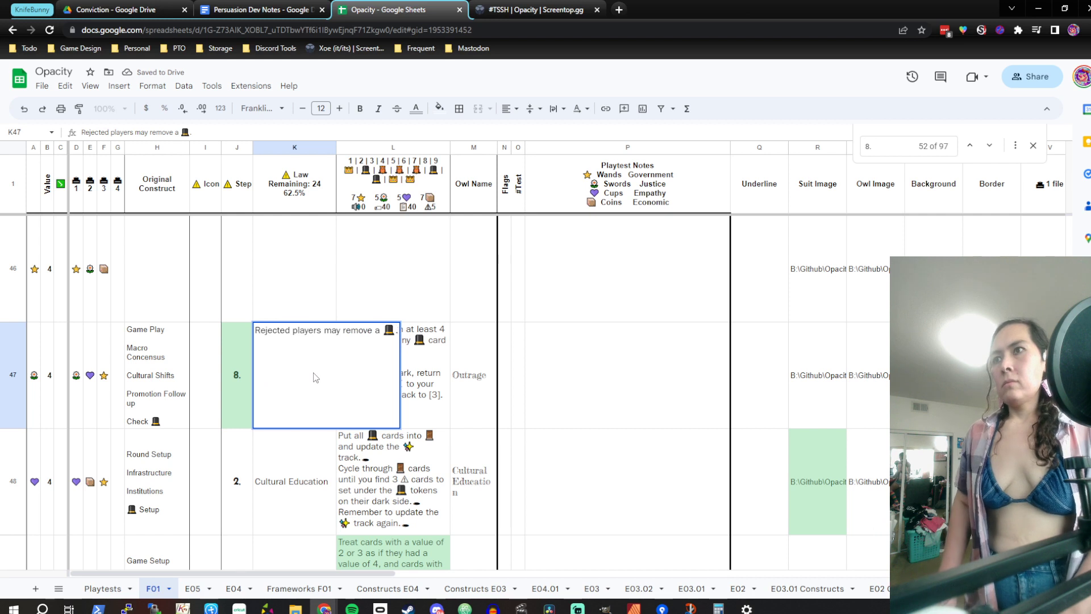
key("BackSpace")
key("Return")
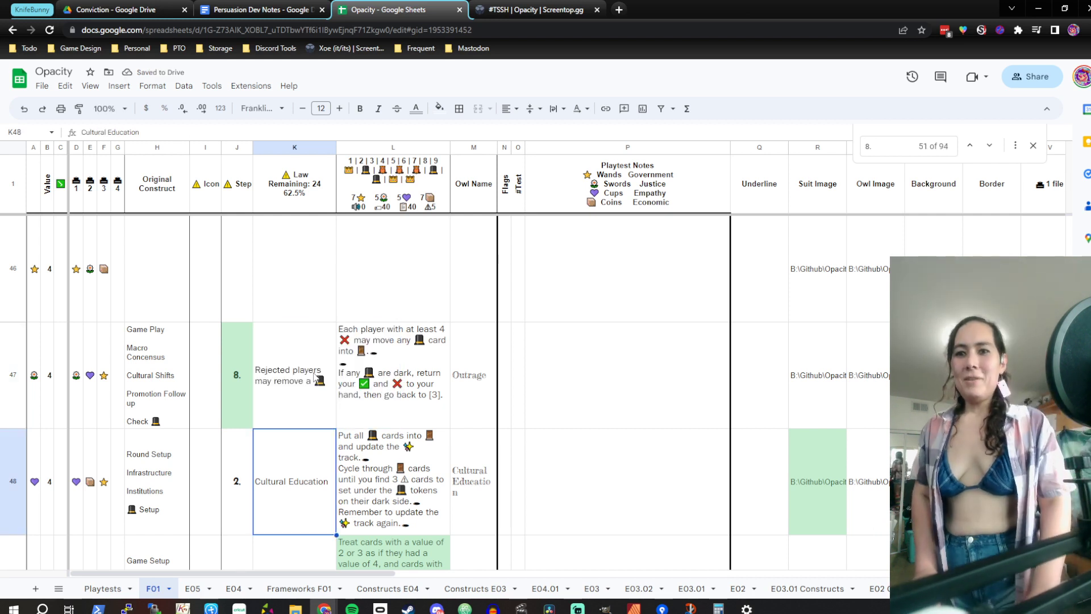
Review the Outrage law's step, short text, rule text and owl name across row 47
left_click(316, 377)
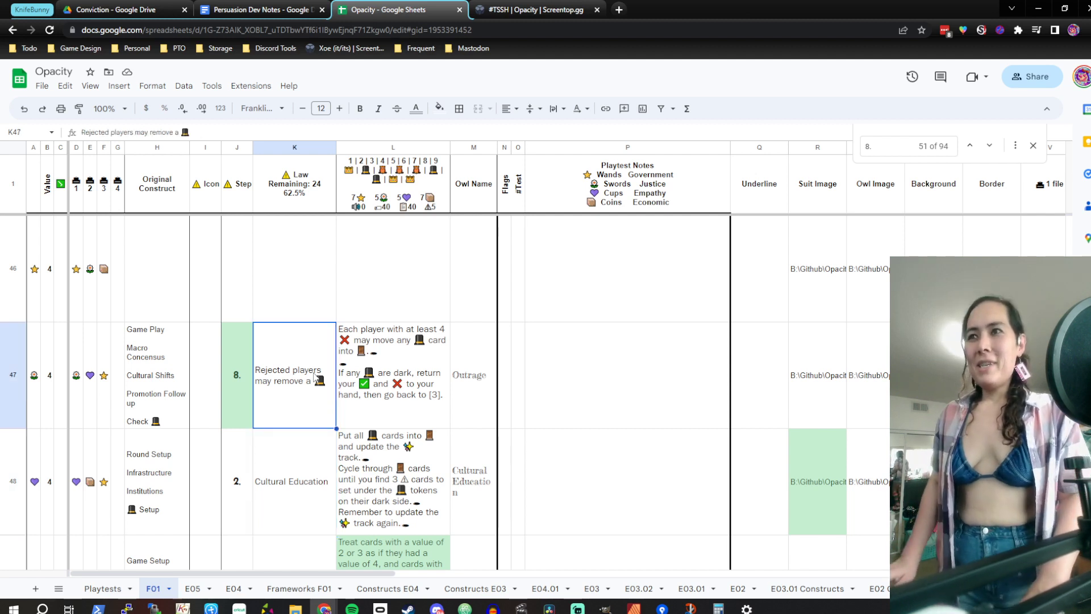
key("Right")
key("Right")
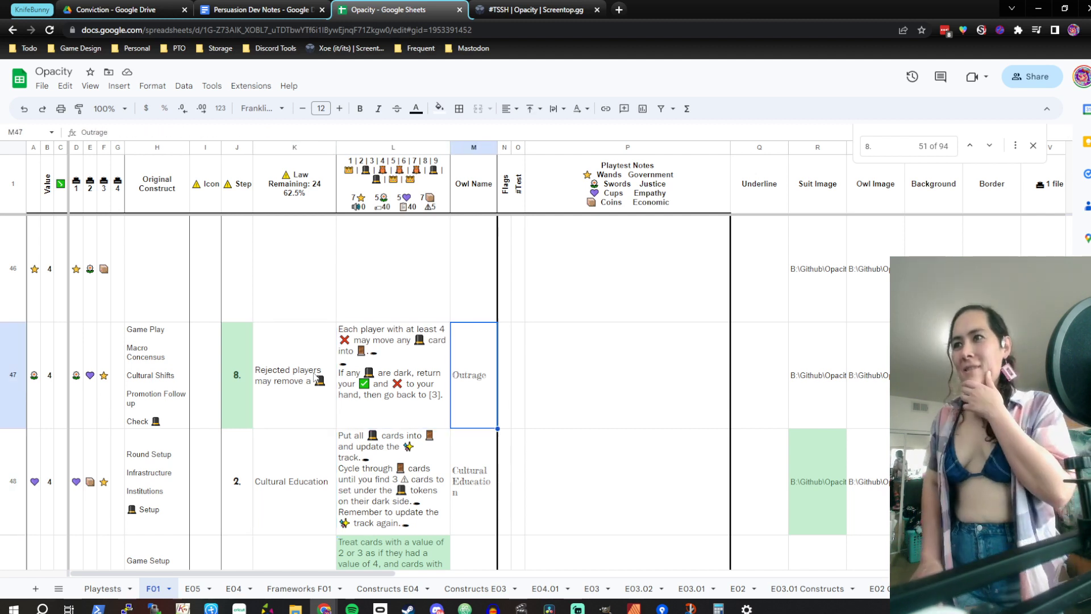
key("Left")
key("Left")
key("Left")
key("Right")
key("Right")
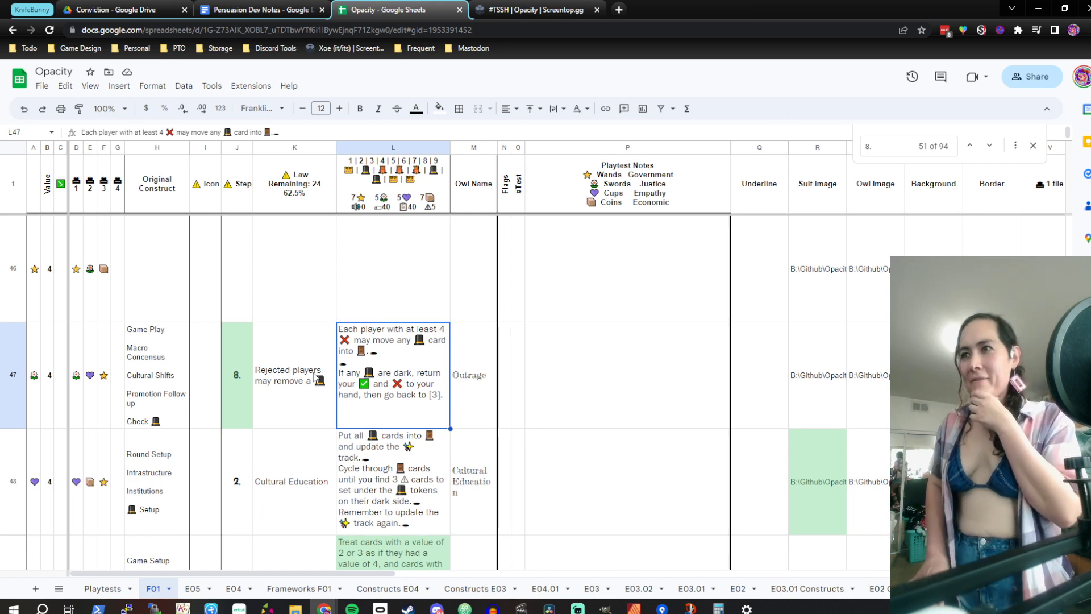
Compare the Resolution law's title and rule text in row 43 with the Outrage law's texts in row 47
key("Left")
key("Up")
key("Up")
key("Up")
key("Up")
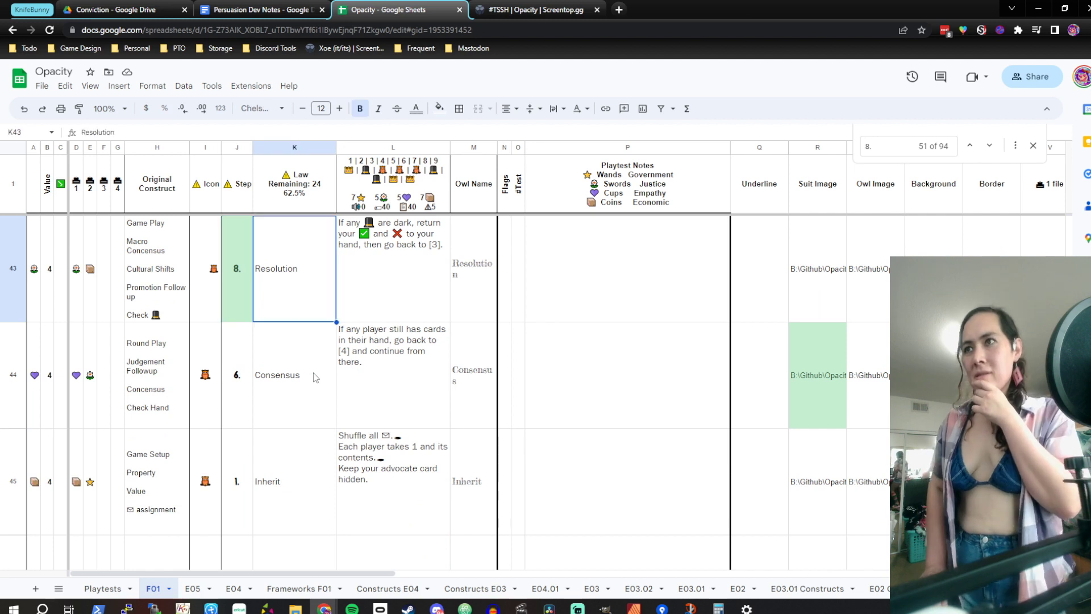
key("Right")
scroll(316, 377, "up", 1)
key("Left")
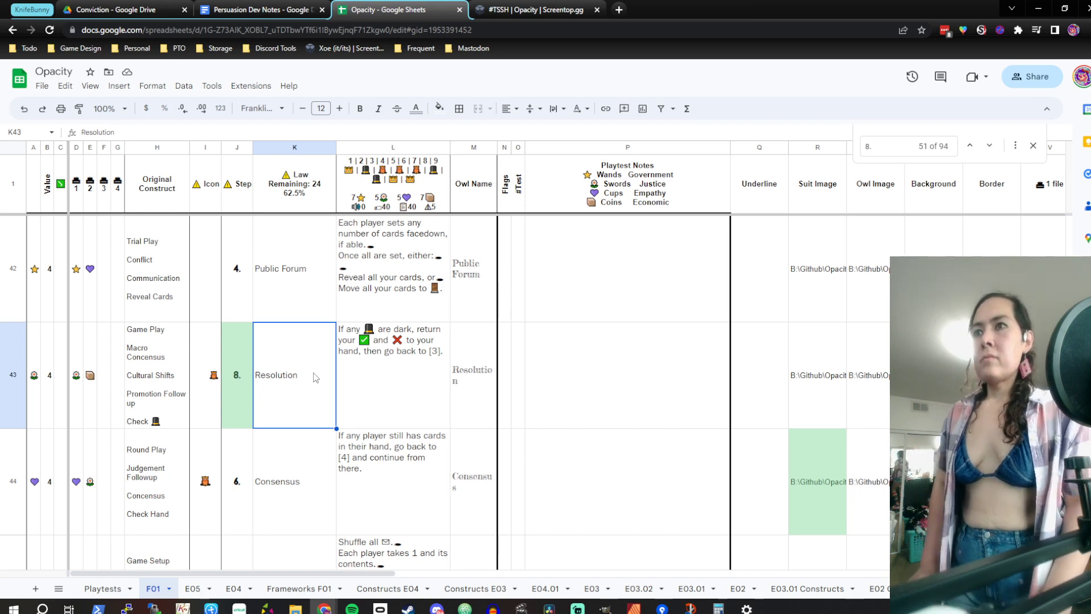
key("Down")
key("Down")
key("Down")
key("Down")
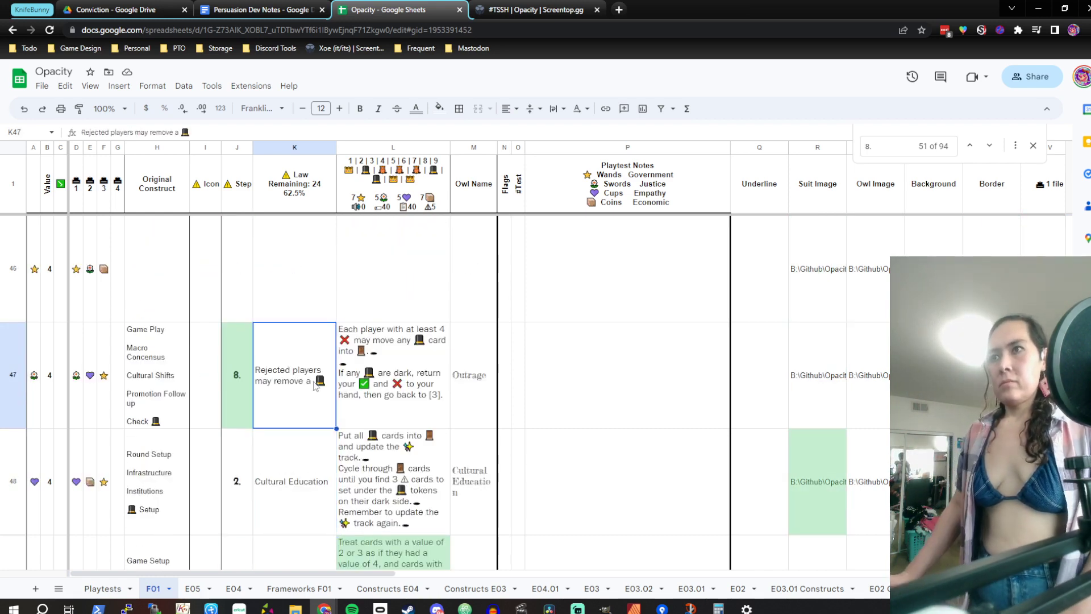
double_click(320, 378)
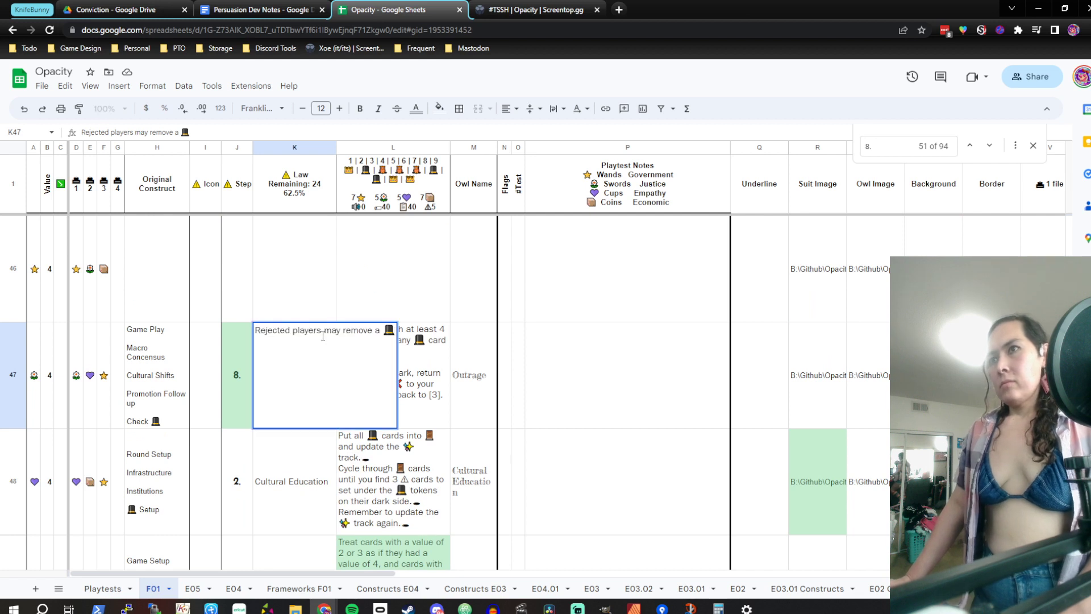
left_click(414, 384)
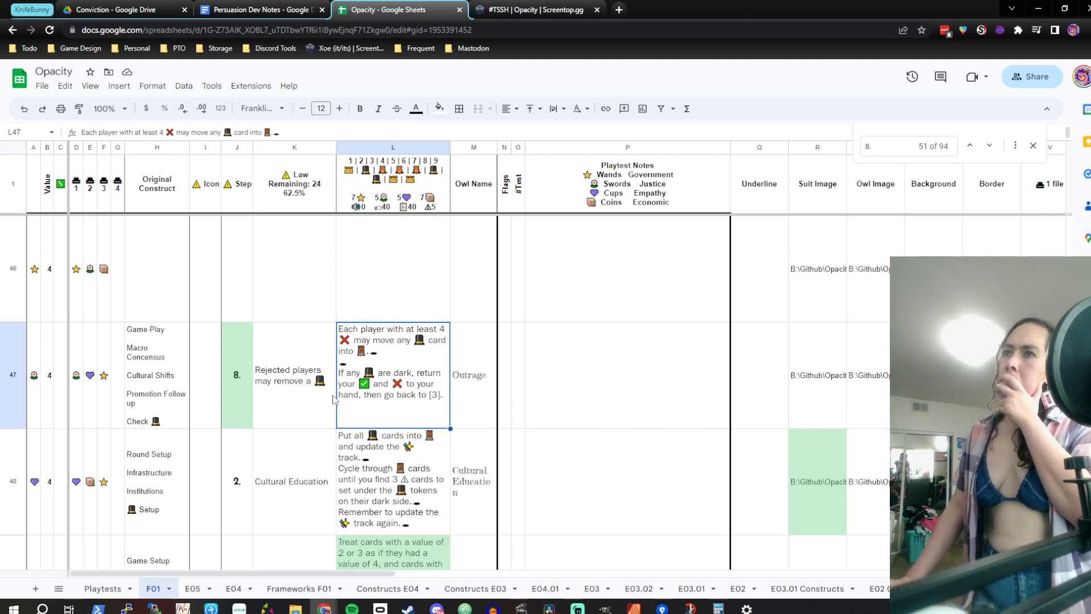
Add "Each round, " to the start of the Outrage law text in cell K47 and make "rejected" lowercase
double_click(300, 374)
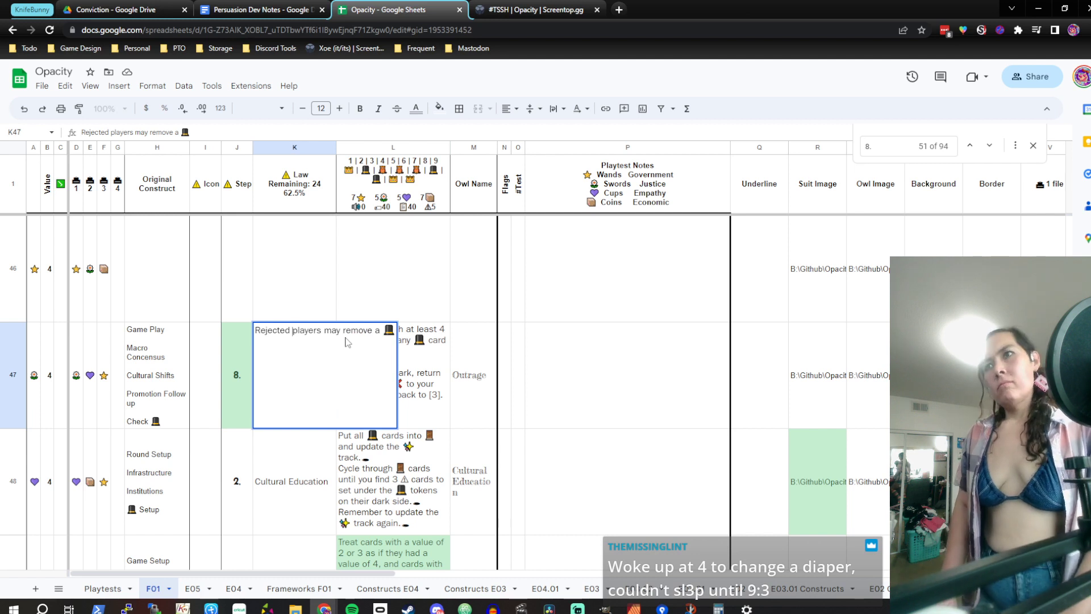
type("Each round")
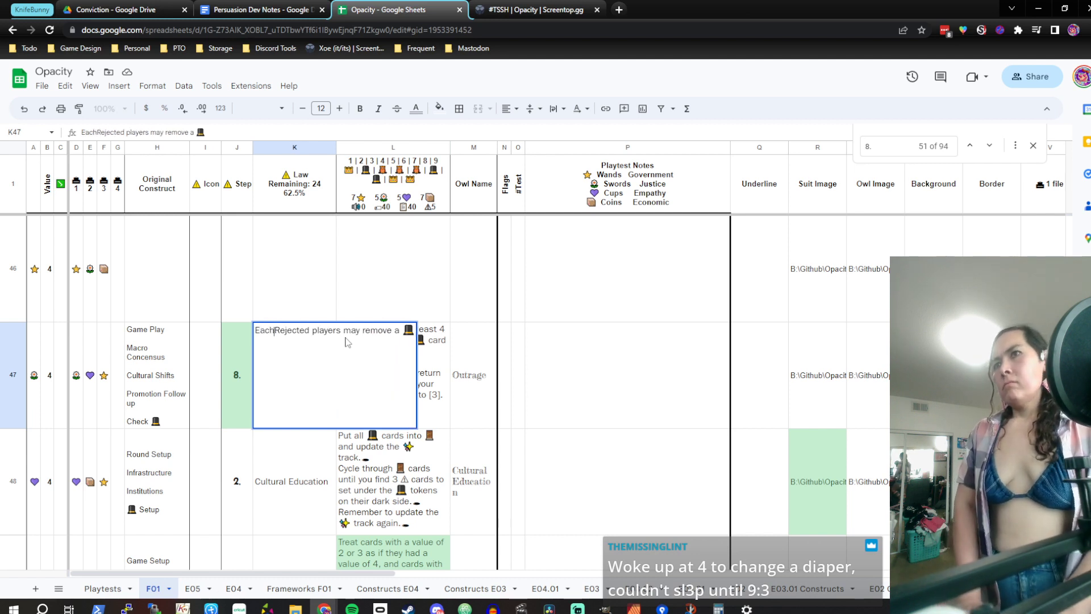
type(",")
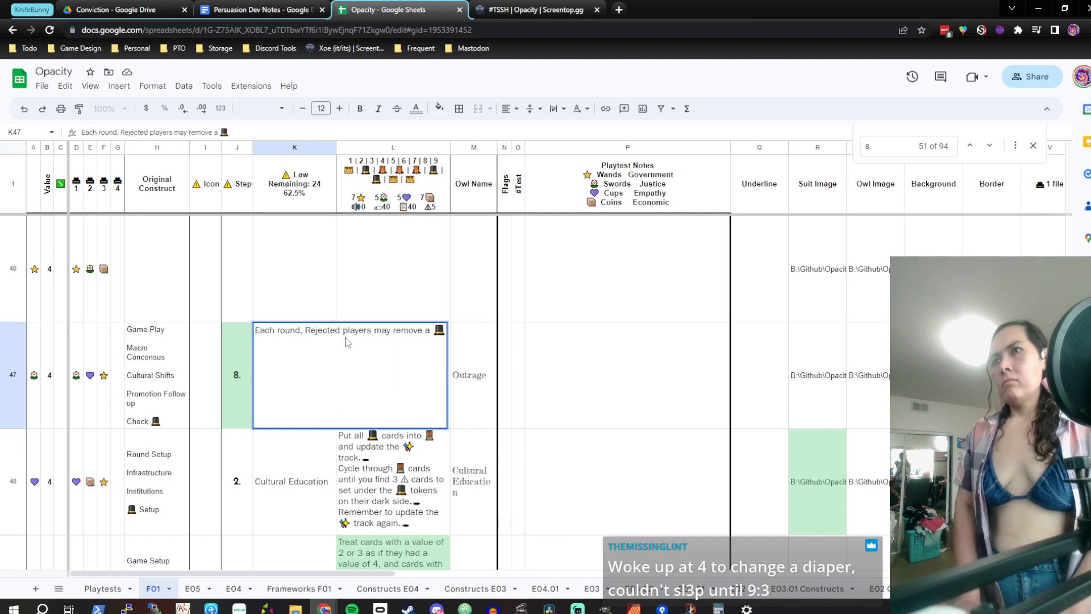
key("Delete")
type("r")
Replace the word "rejected" with ❌ in the Outrage law text in cell K47
key("shift+Right")
key("shift+Right")
key("shift+Right")
key("shift+Right")
key("shift+Right")
key("shift+Right")
key("shift+Right")
key("shift+Right")
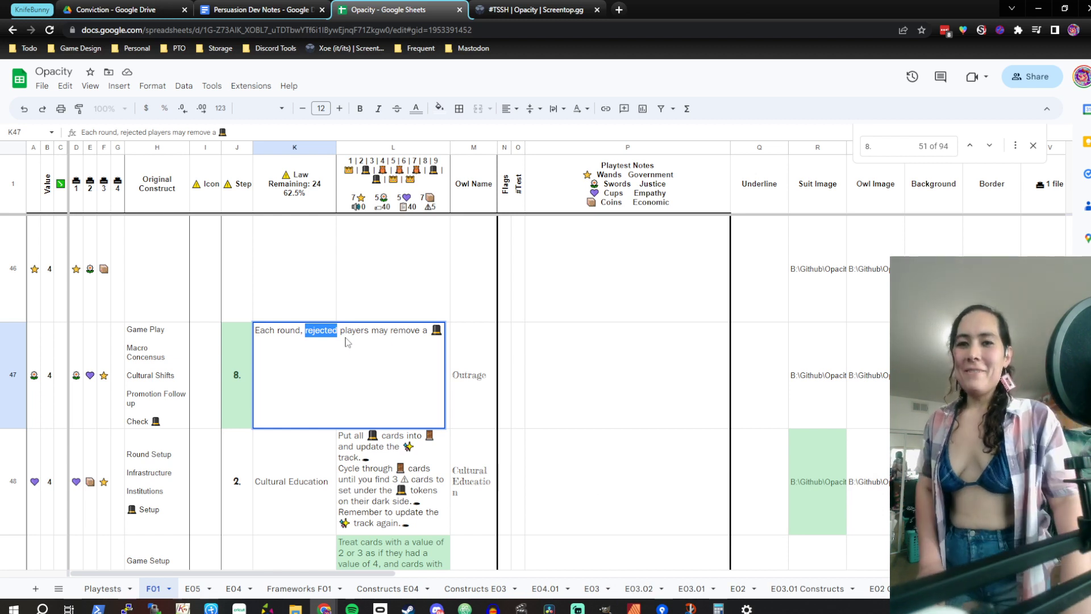
type("❌")
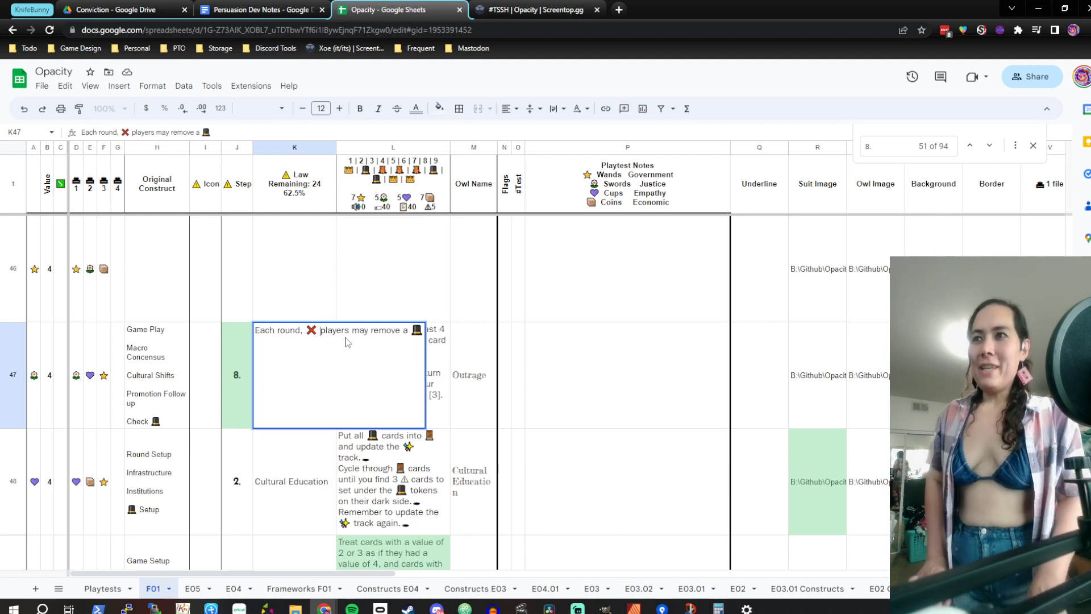
key("Right")
key("Right")
key("Right")
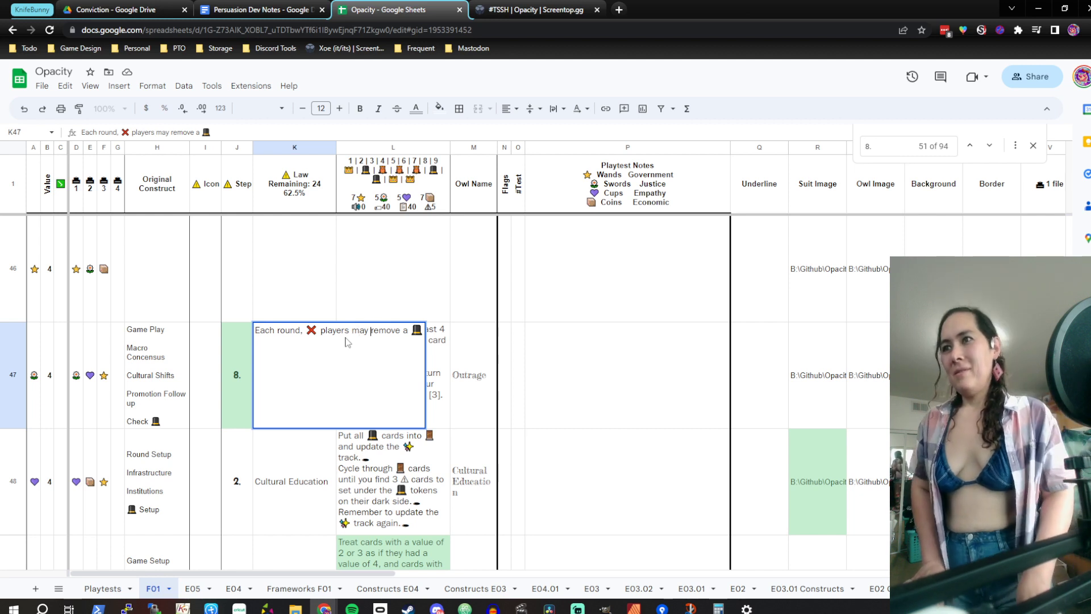
key("Return")
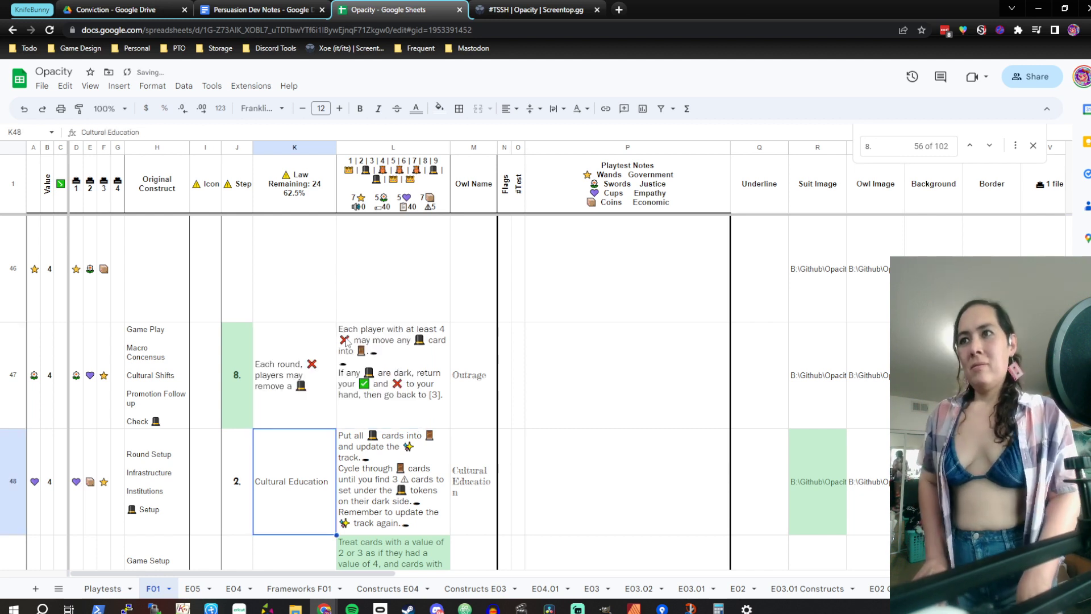
Remove the word "players" from the Outrage law text in cell K47
key("Up")
double_click(282, 367)
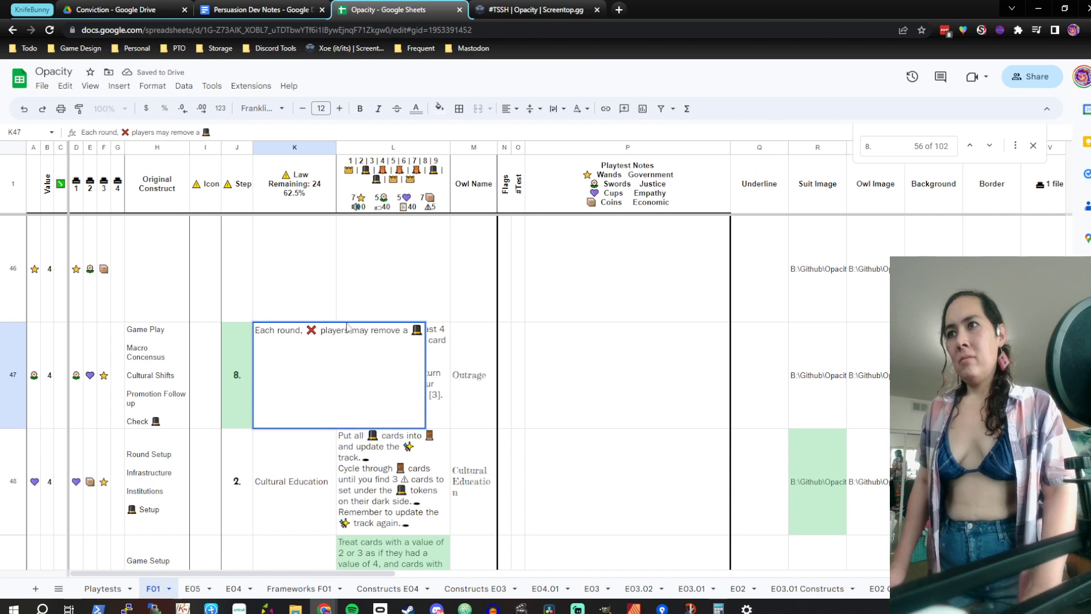
left_click(307, 331)
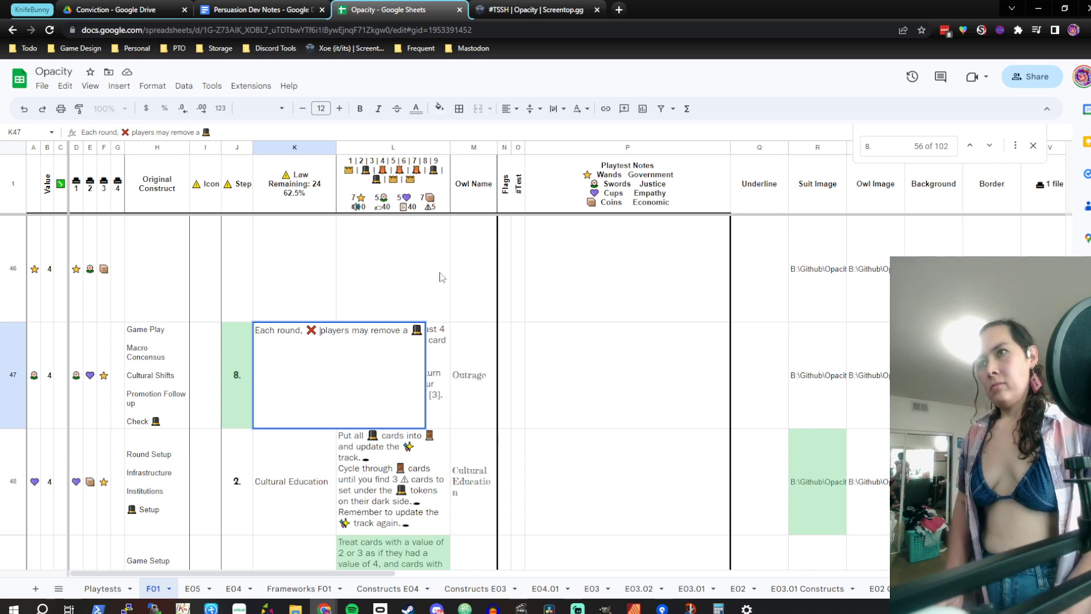
key("shift+Right")
key("shift+Right")
key("shift+Right")
key("shift+Right")
key("shift+Right")
key("shift+Right")
key("shift+Right")
key("shift+Right")
key("BackSpace")
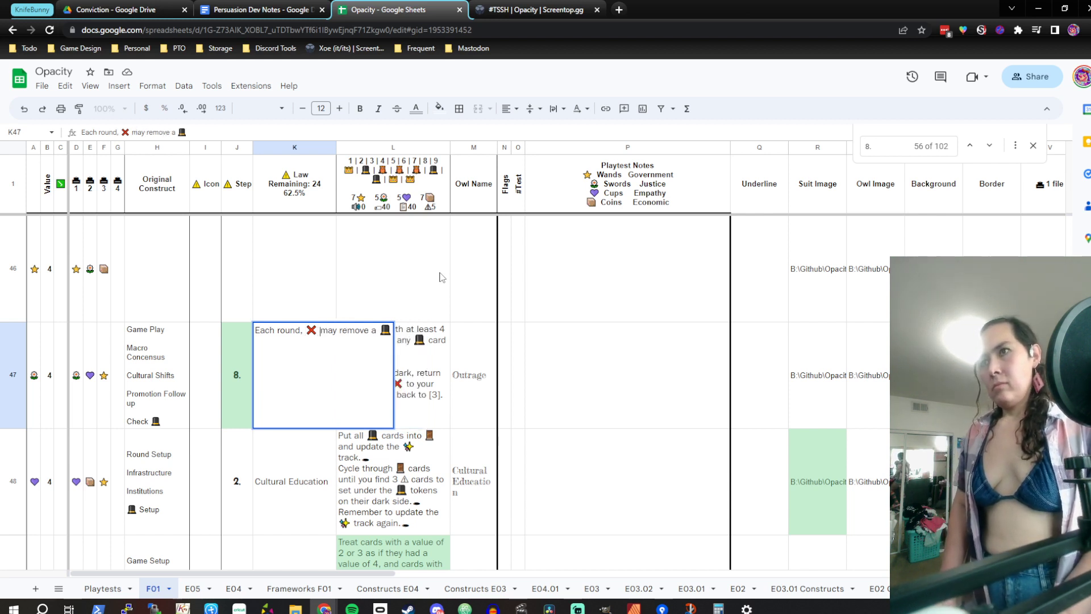
key("Left")
key("Return")
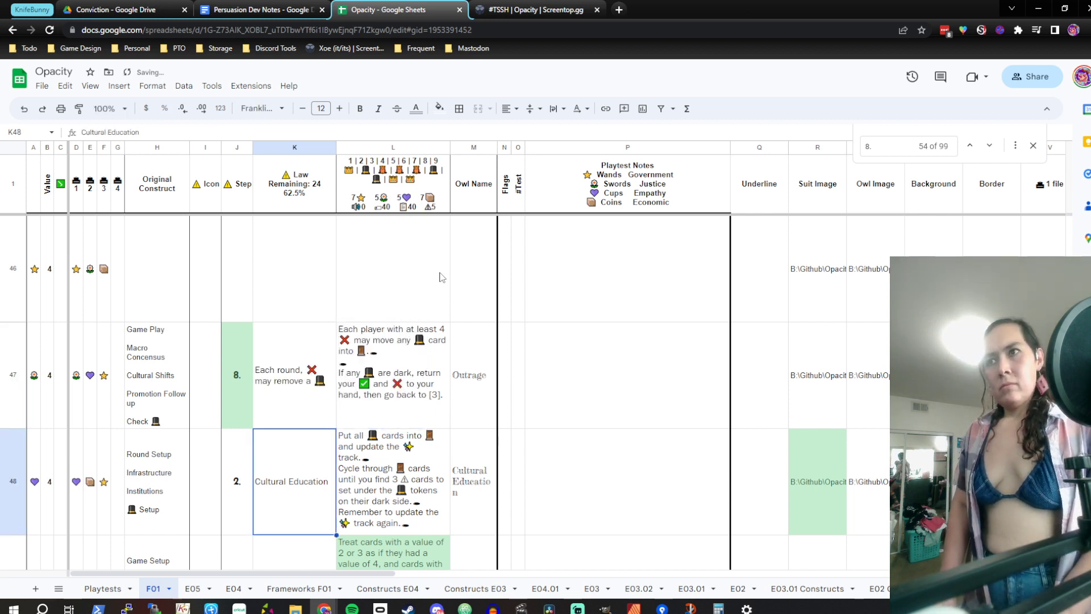
Add "'d" directly after the ❌ in the Outrage law text in cell K47
key("Up")
double_click(318, 367)
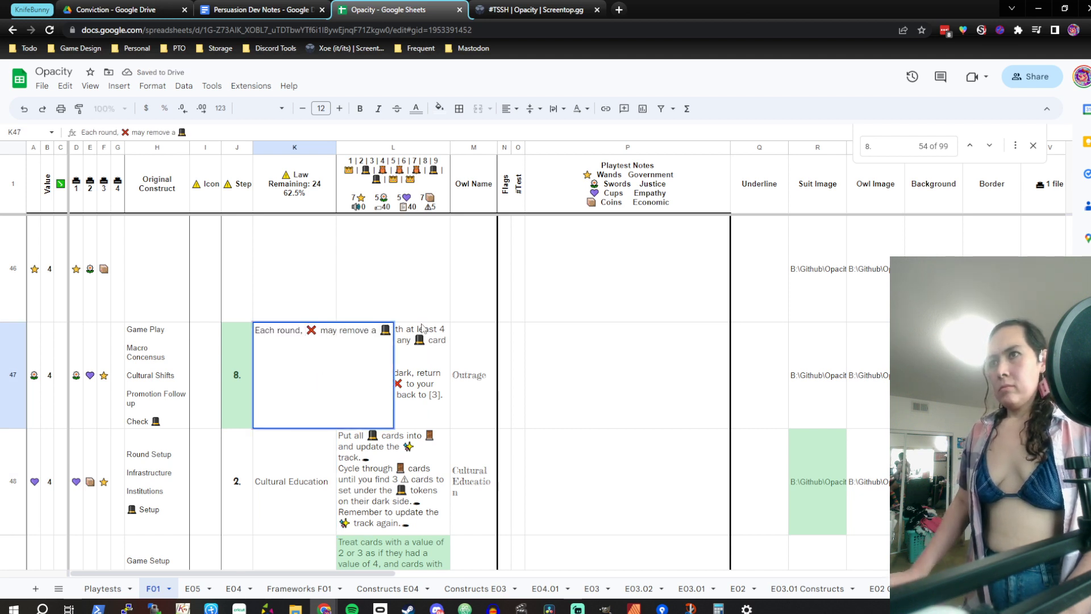
key("Right")
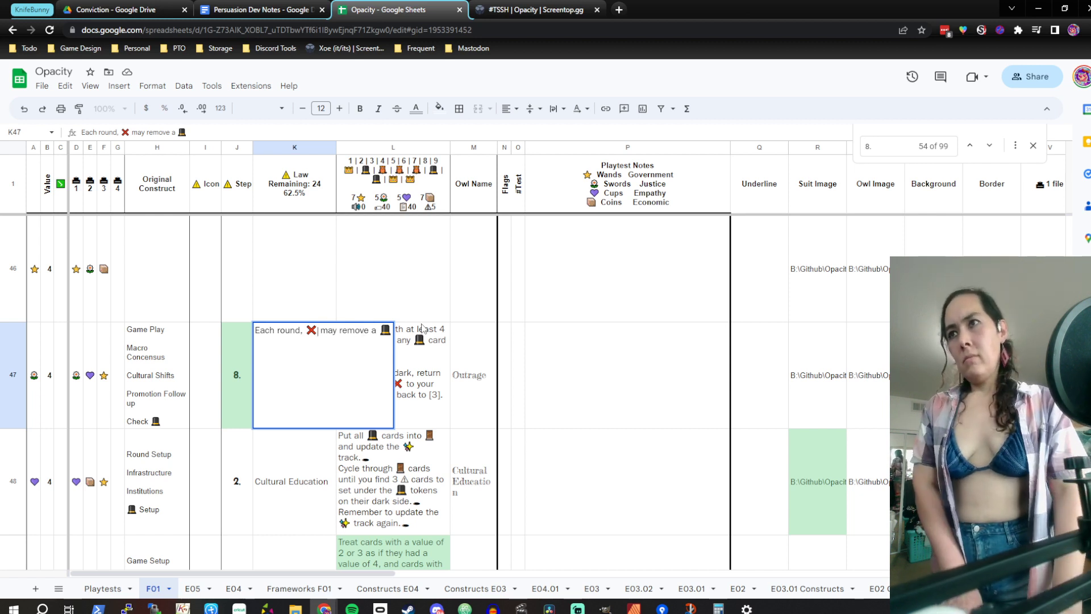
type("'d")
key("Return")
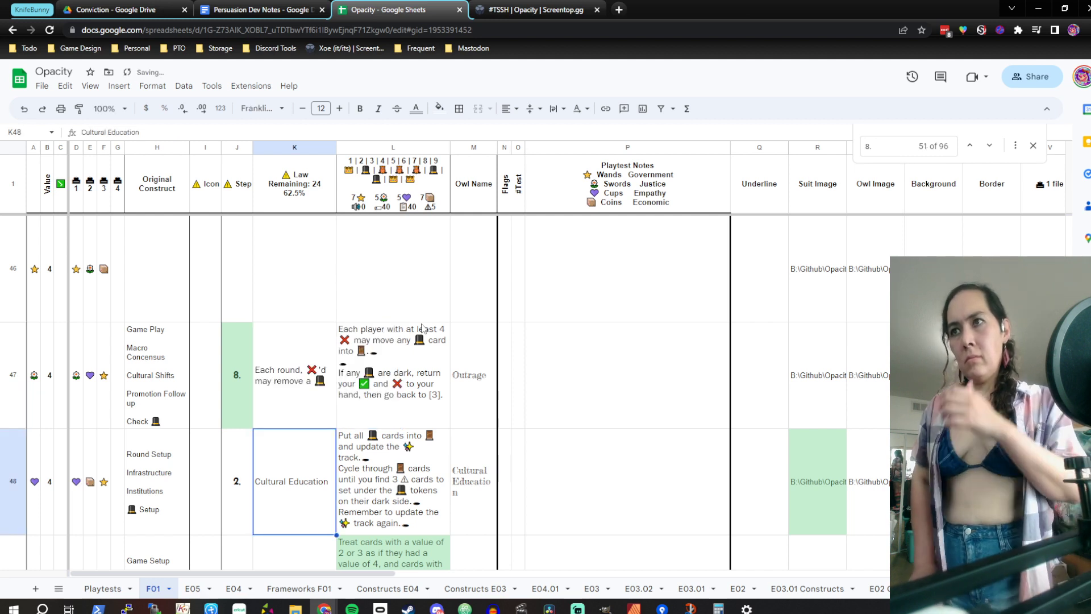
Replace "❌'d" with "rejects" in cell K47 so the Outrage law reads "Each round, rejects may remove a 🎩"
key("Up")
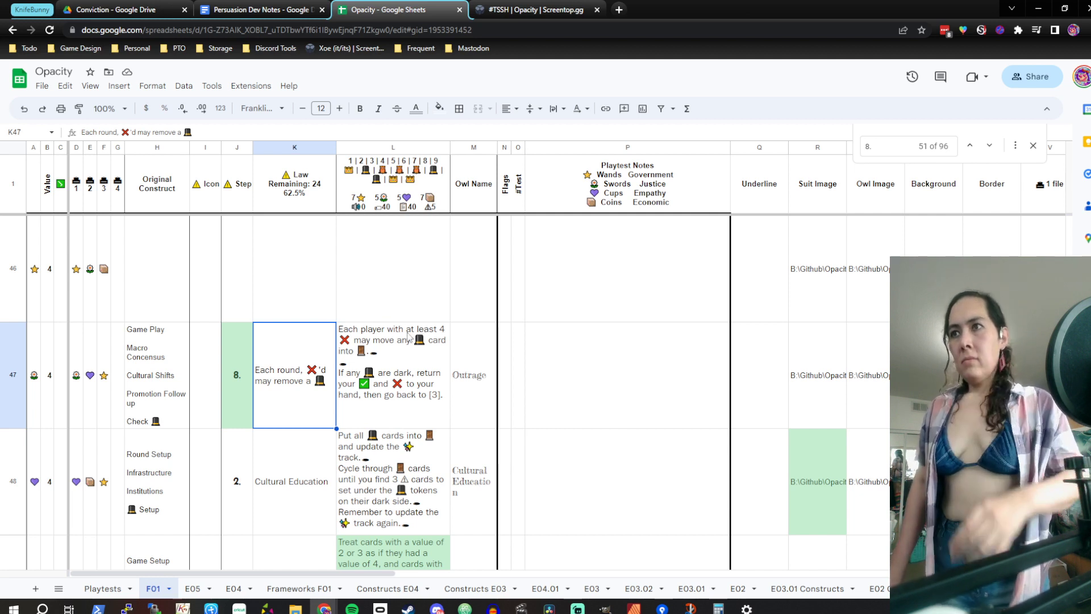
double_click(320, 359)
left_click(322, 332)
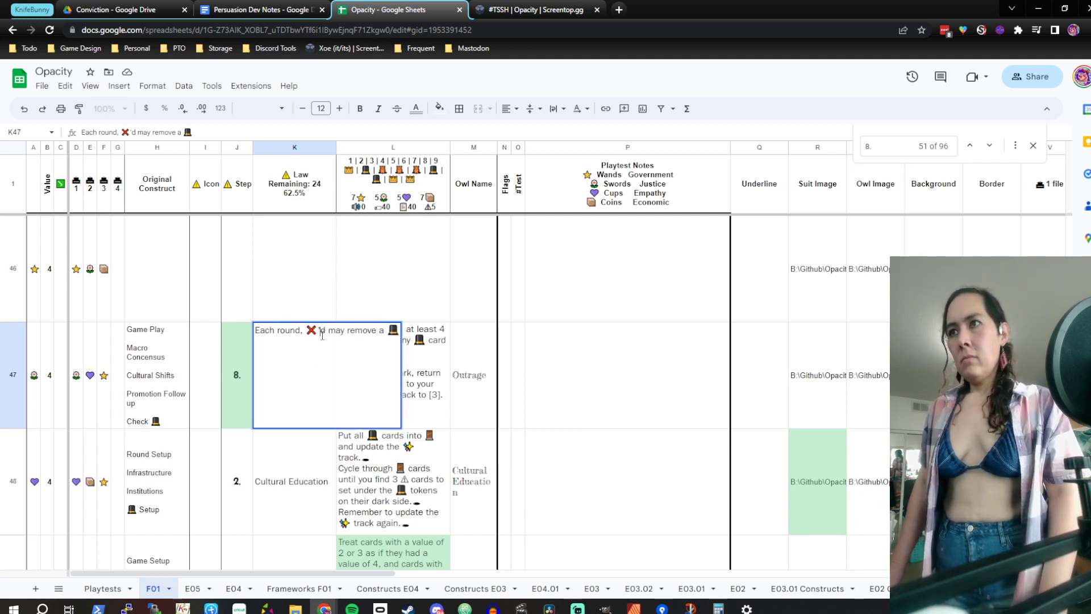
key("BackSpace")
key("BackSpace")
key("Delete")
type("reje")
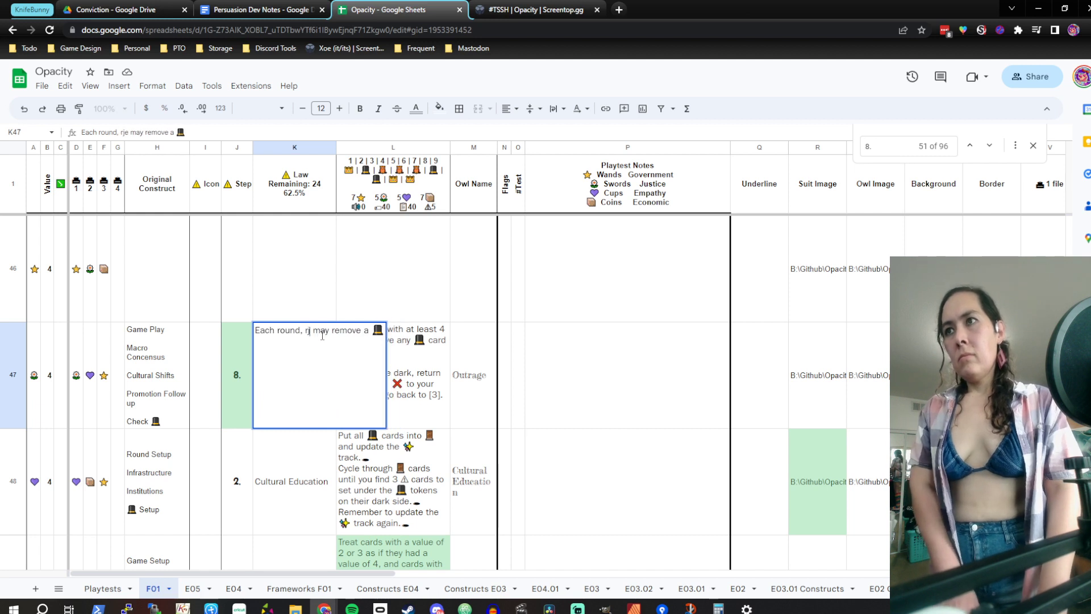
type("cts")
key("Return")
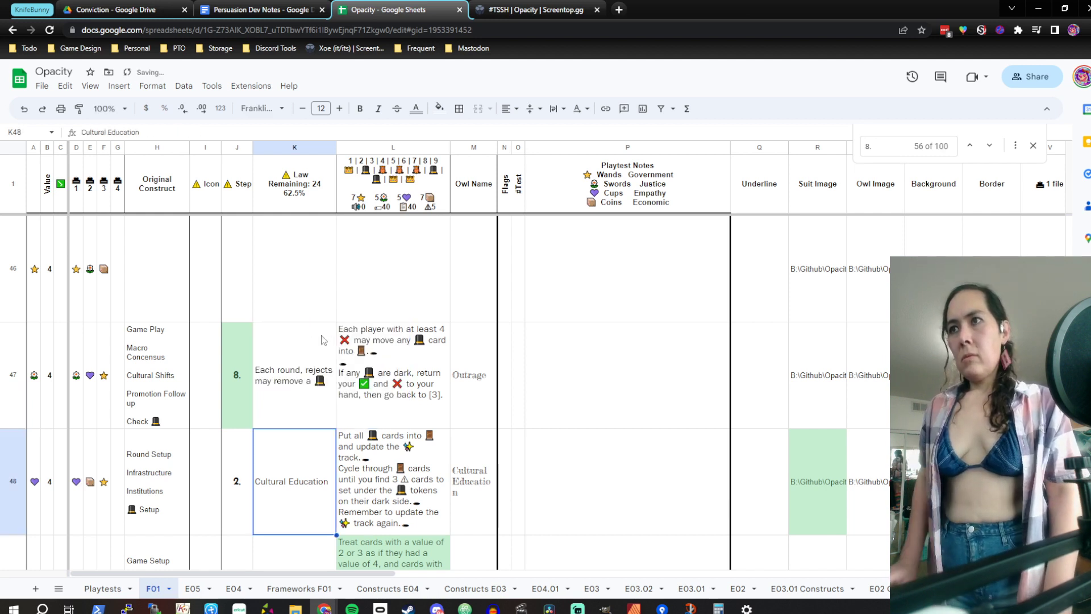
Review the Outrage law's short text and rule text in row 47 alongside the step and law cells of the rows above it
left_click(322, 346)
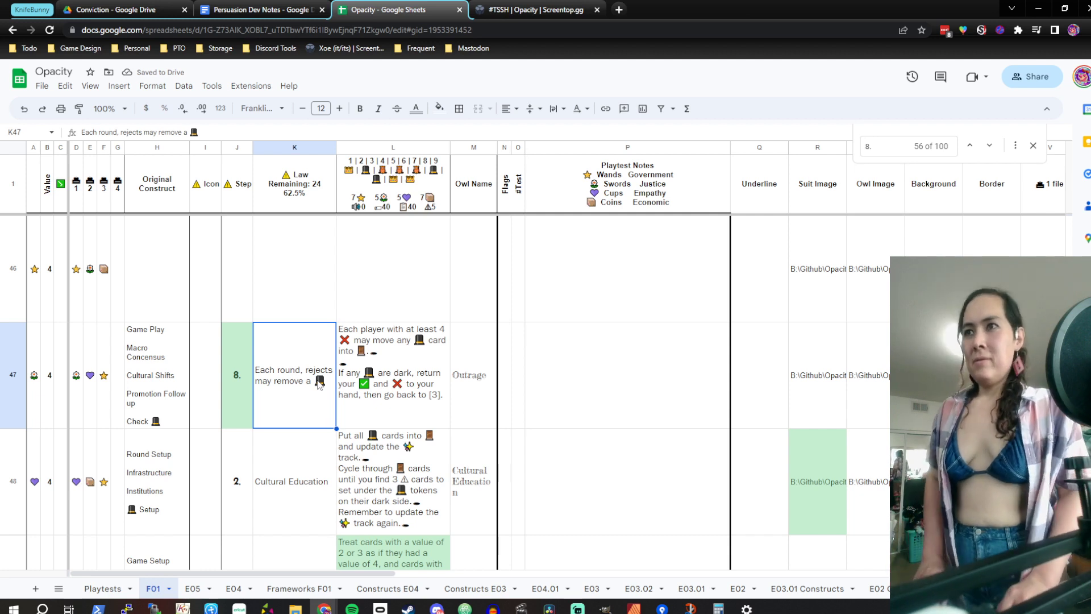
key("Up")
key("Up")
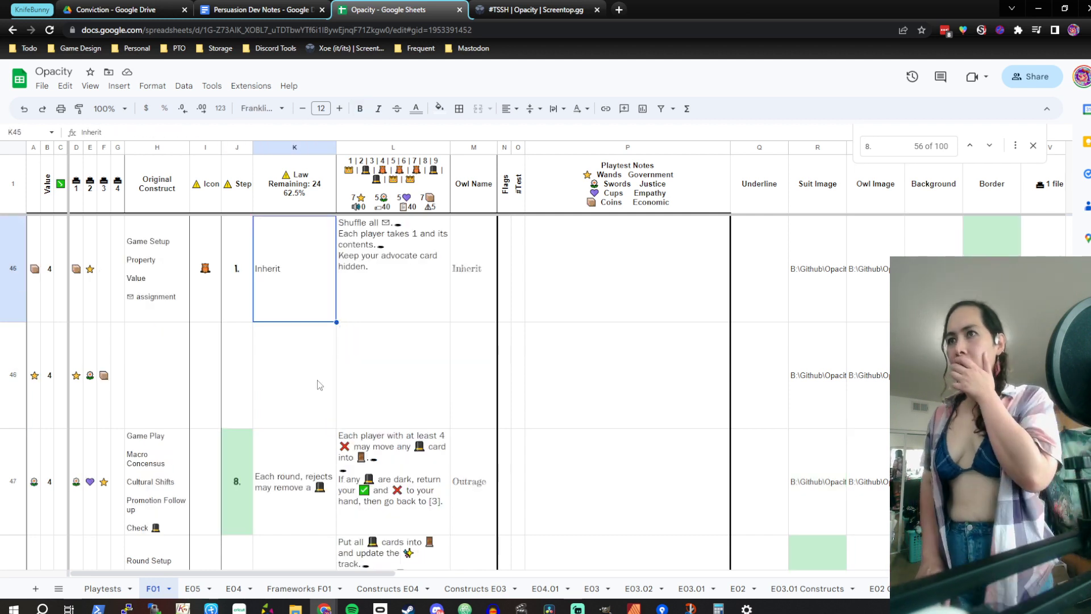
key("Down")
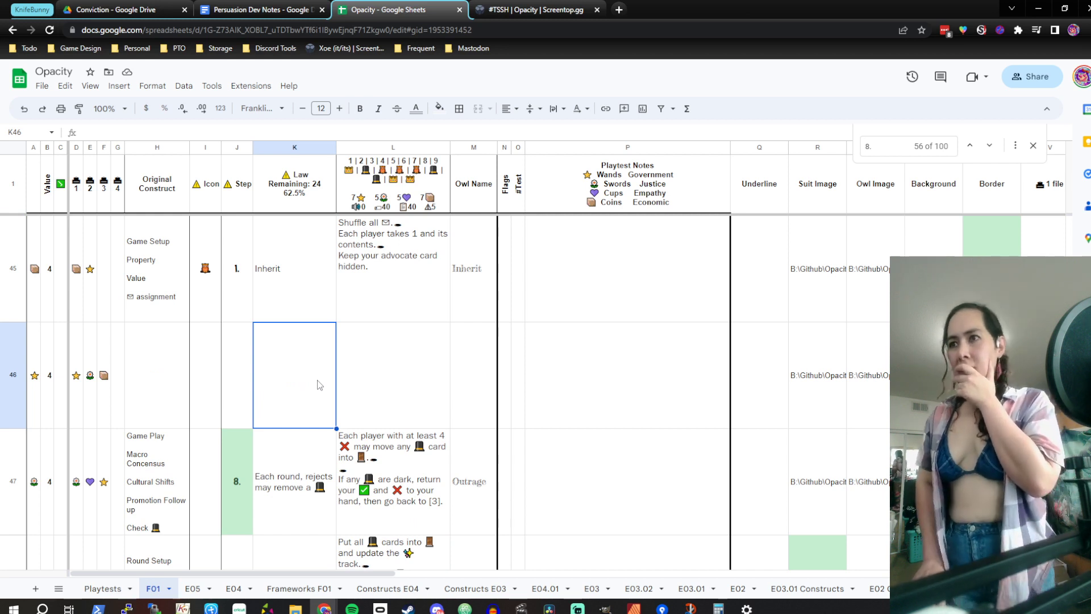
key("Down")
key("Up")
key("Up")
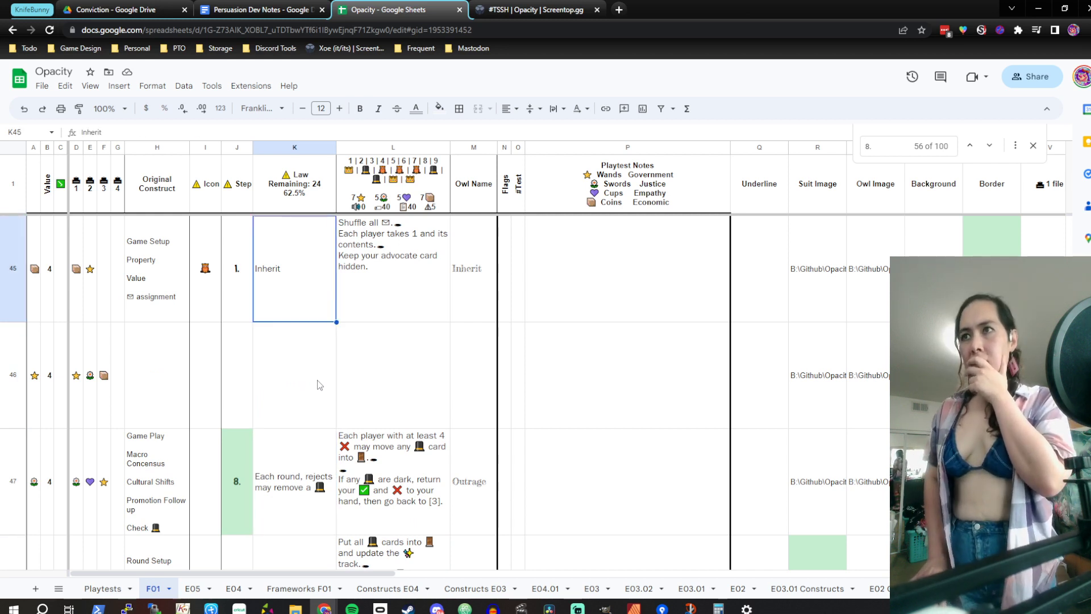
key("Down")
key("Down")
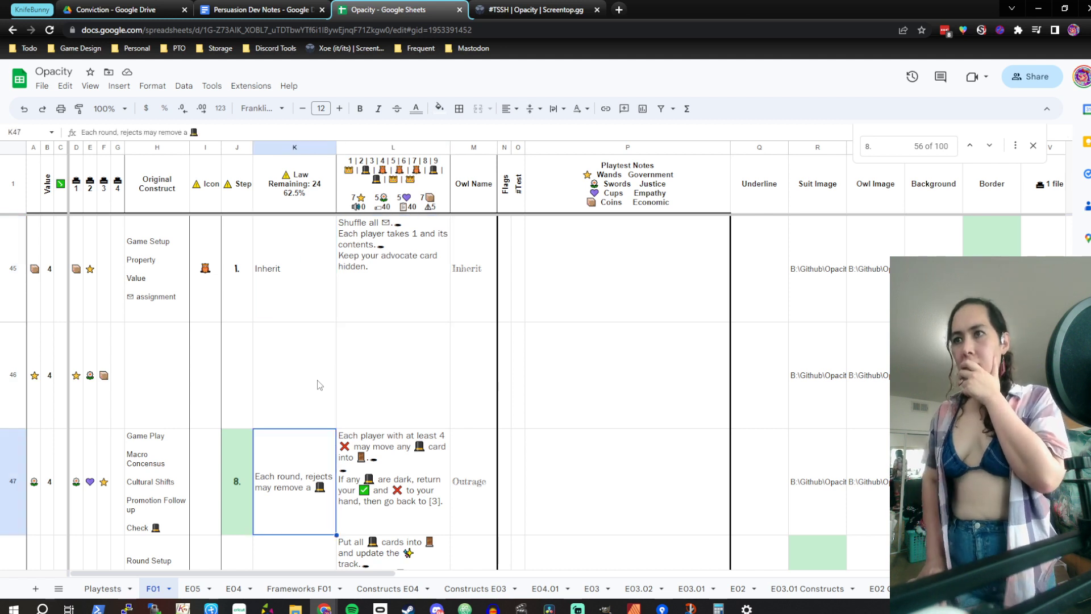
key("Right")
key("Left")
scroll(317, 385, "down", 1)
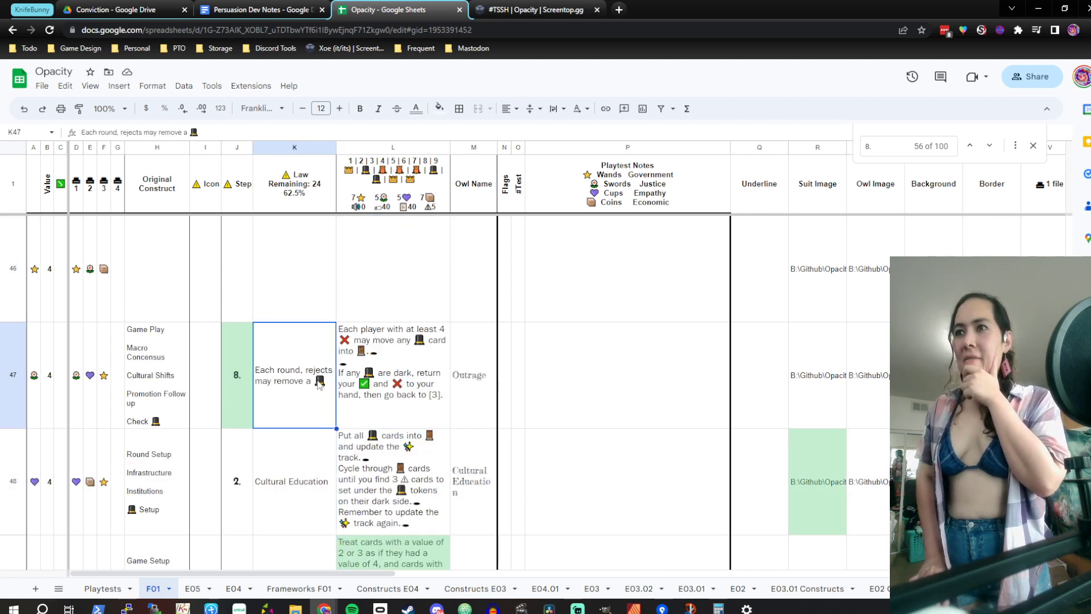
key("Right")
key("Left")
key("Up")
key("Down")
key("Right")
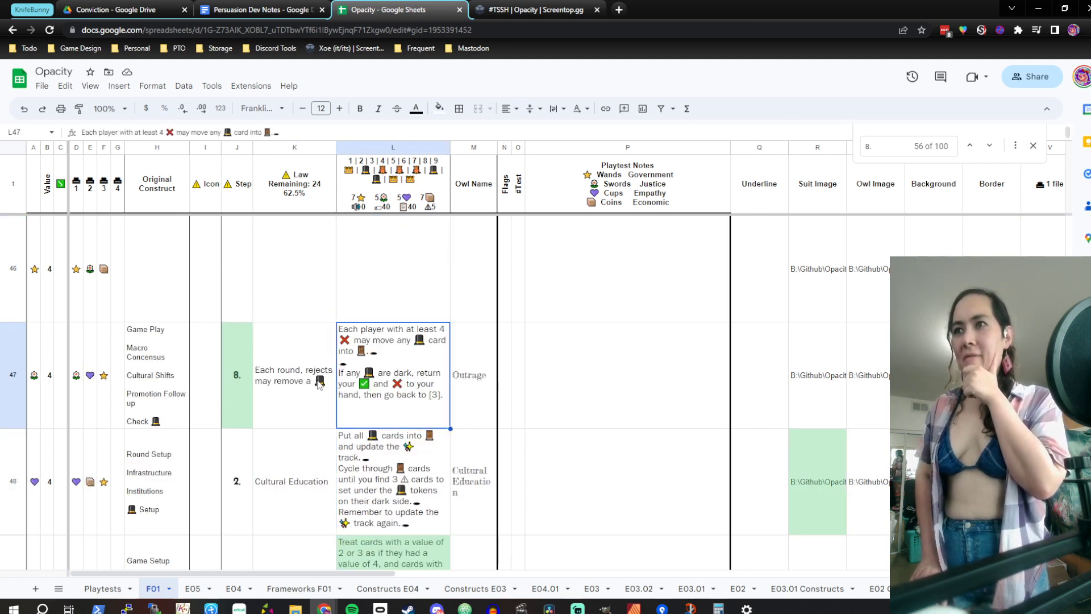
key("Left")
key("Up")
key("Up")
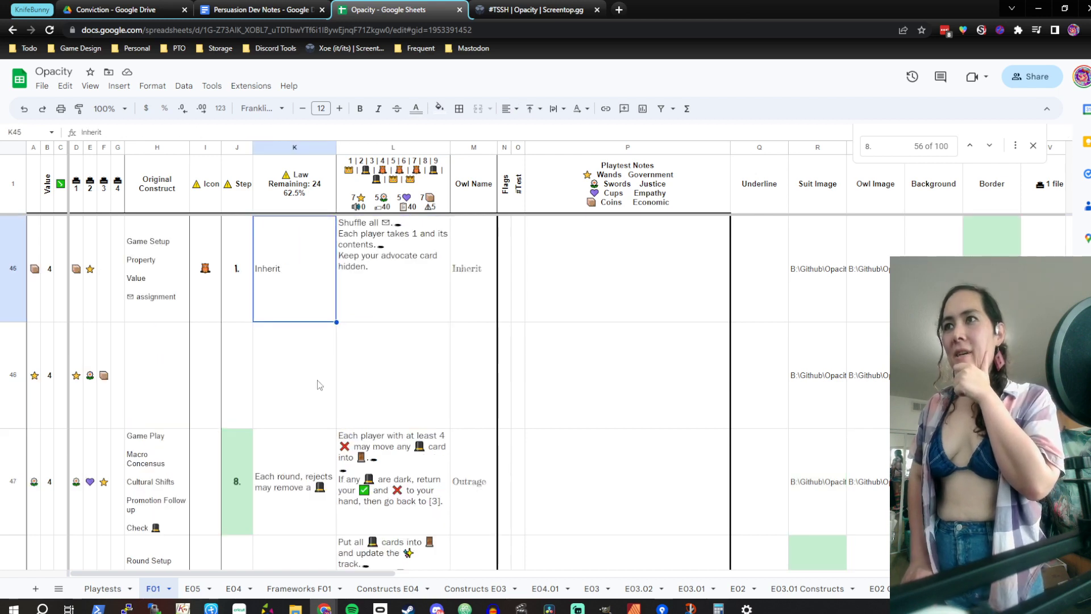
key("Up")
key("Down")
key("Left")
key("Down")
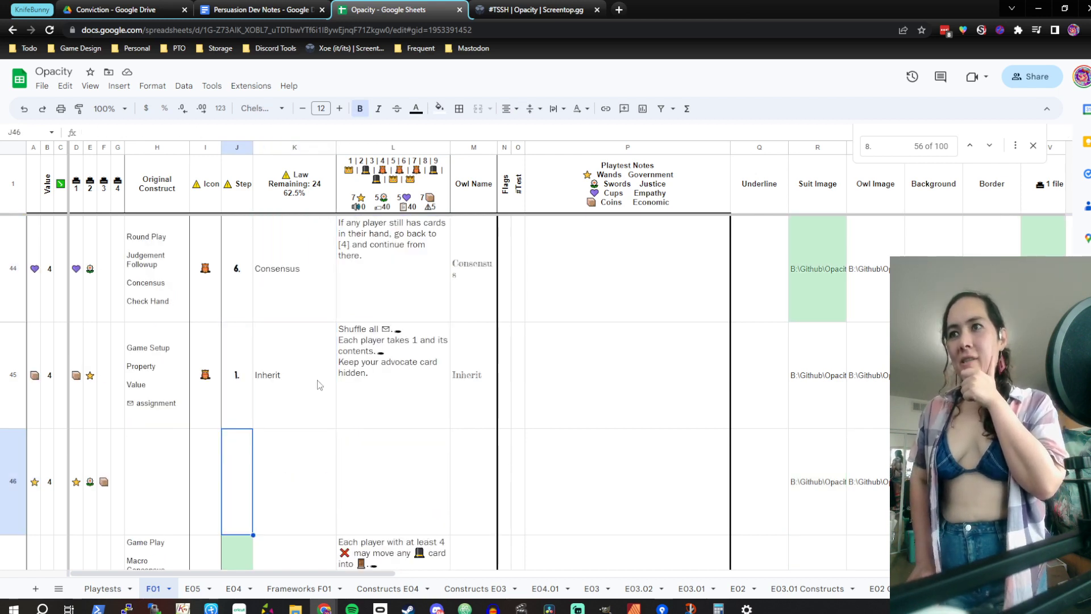
key("Down")
key("Down")
key("Up")
key("Up")
Set the Outrage law's icon in cell I47 to the 👑 crown
key("Left")
key("Down")
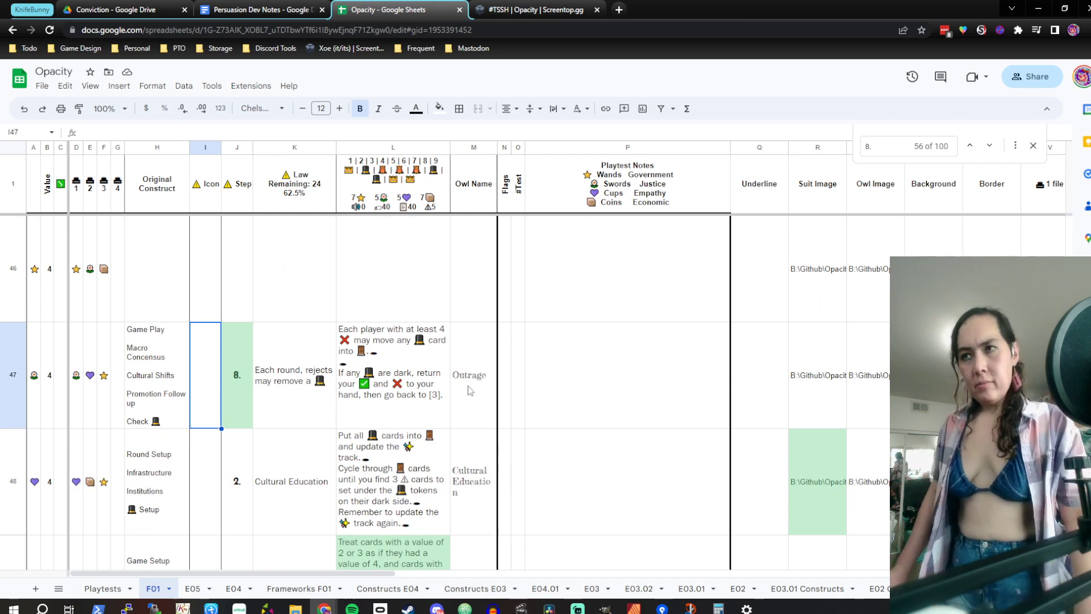
type("▬")
key("F11")
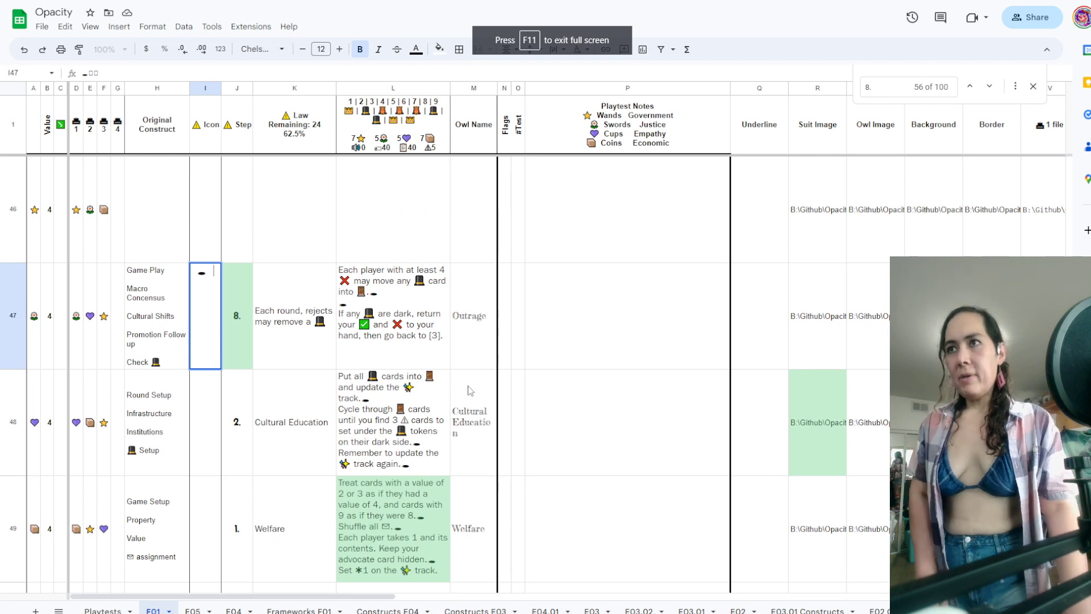
key("BackSpace")
type("🎩")
key("BackSpace")
type("✨")
key("BackSpace")
type("🎩")
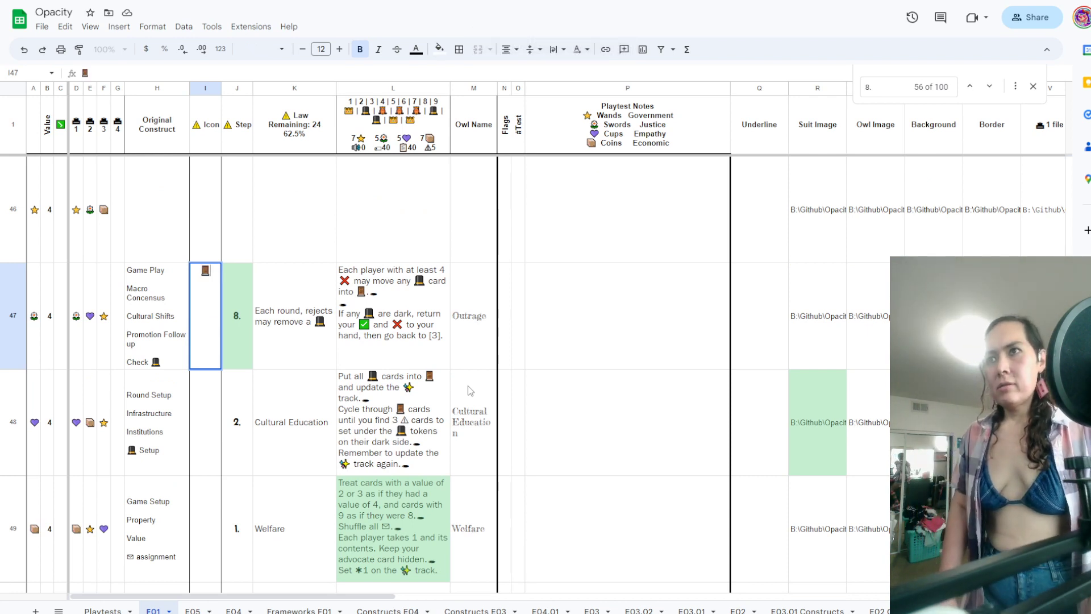
key("BackSpace")
type("👑")
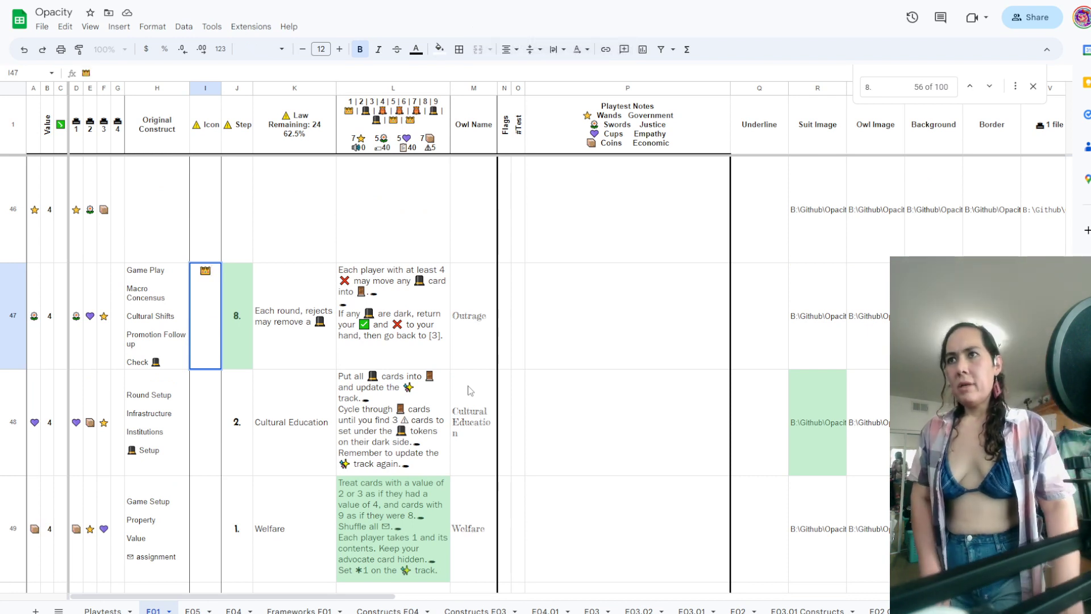
key("Return")
key("Up")
Replace the Resolution law's icon in cell I43 with the 👑 crown
scroll(746, 280, "up", 10)
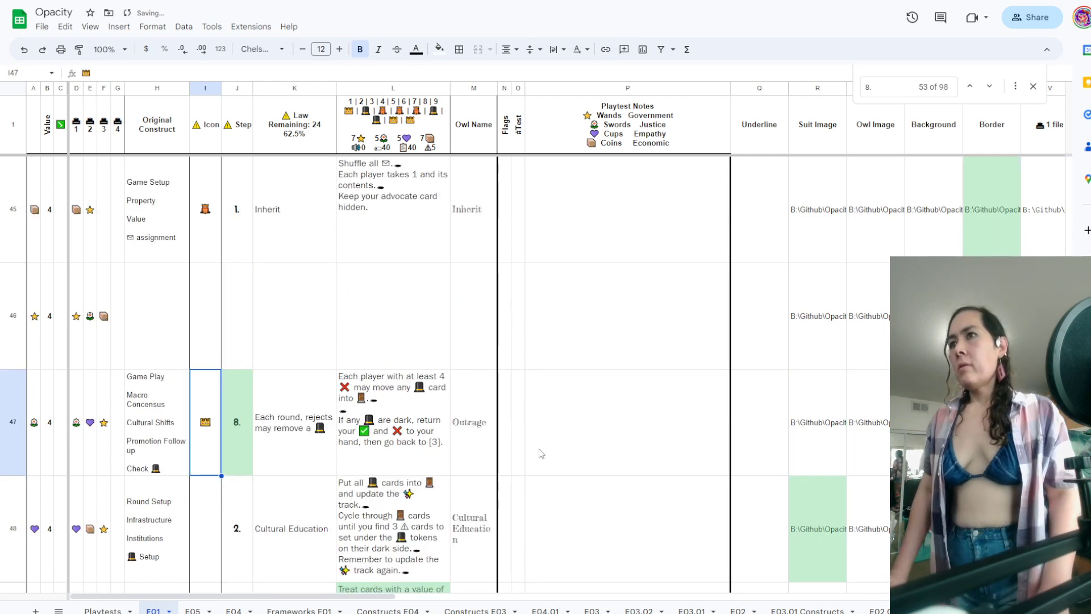
left_click(206, 427)
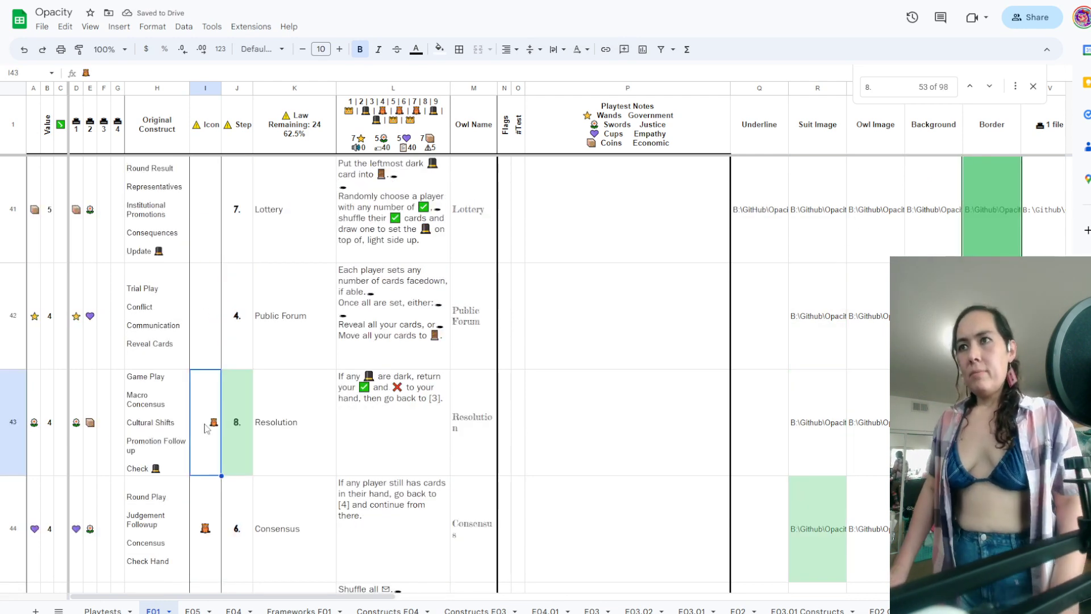
type("💜")
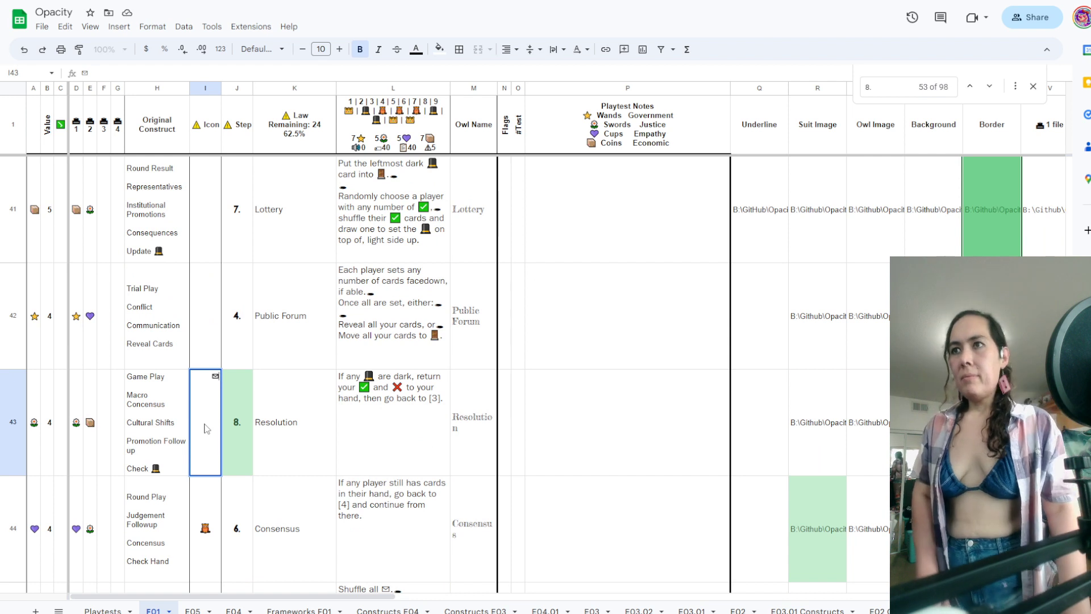
key("BackSpace")
type("👑")
key("Return")
key("Up")
Replace the Resolution title in cell K43 with "Play rounds until all 🎩 have been set."
key("Right")
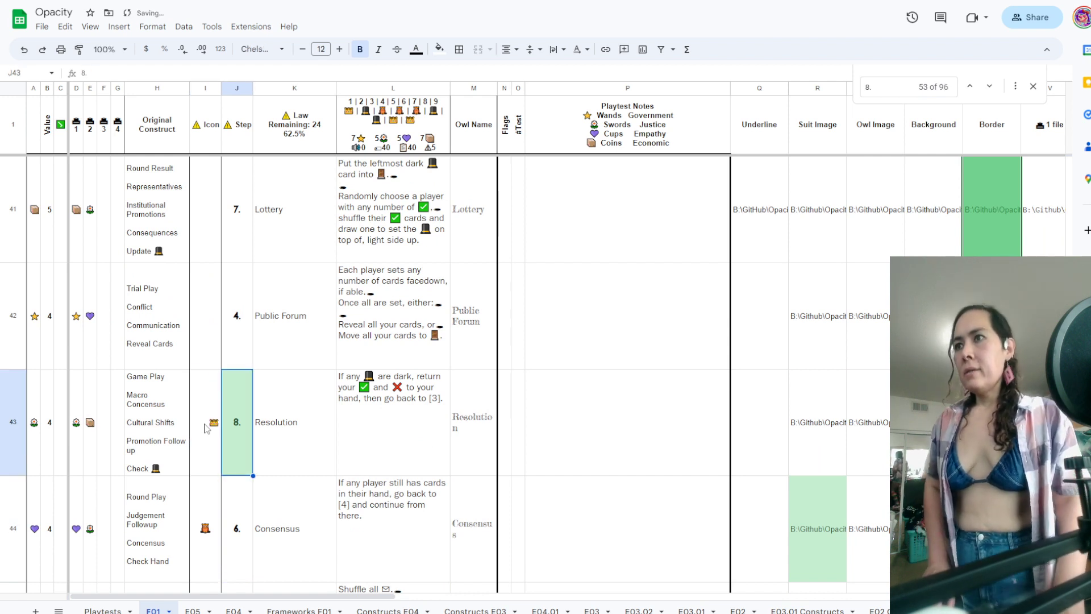
key("Right")
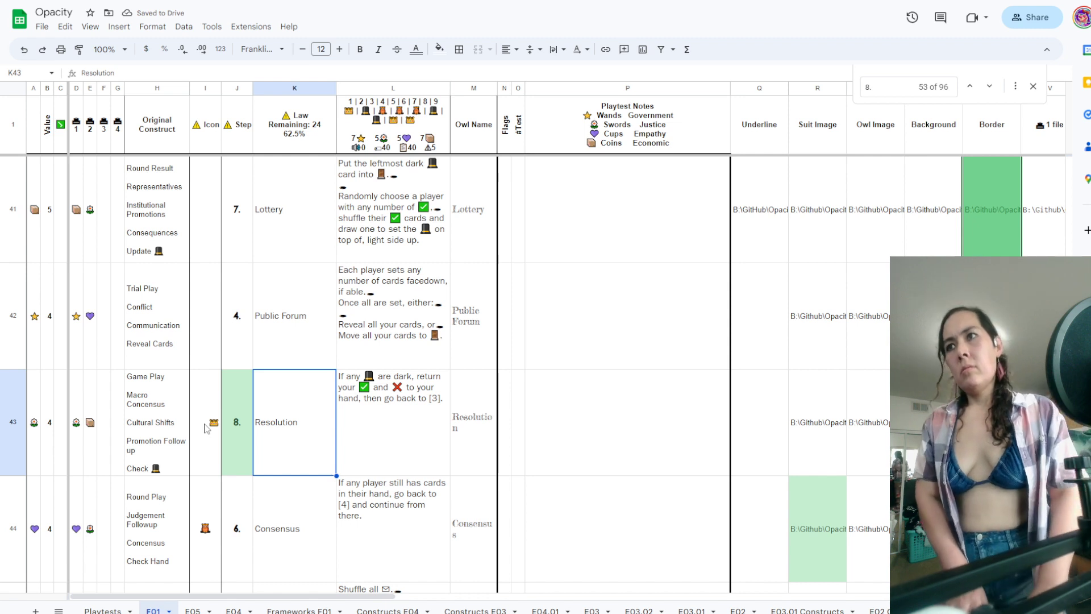
type("Play round")
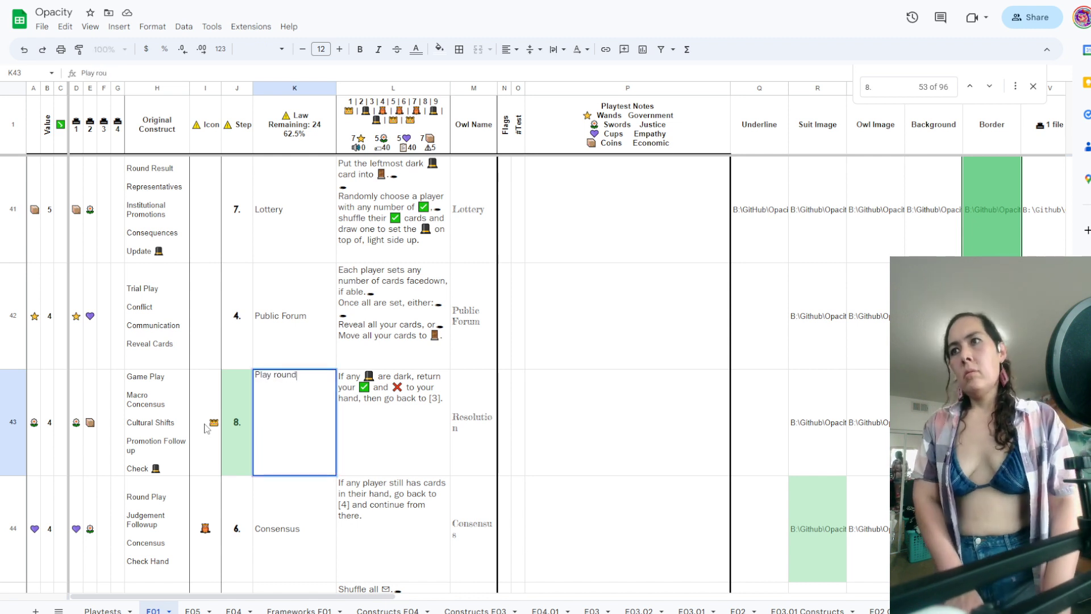
type("s until all 👑")
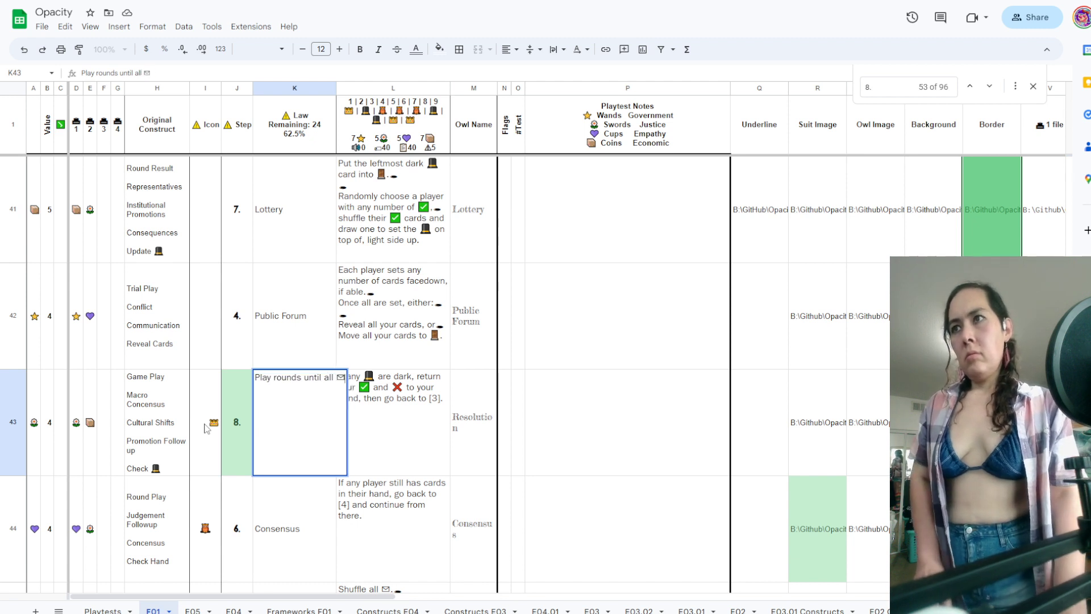
type("🎩")
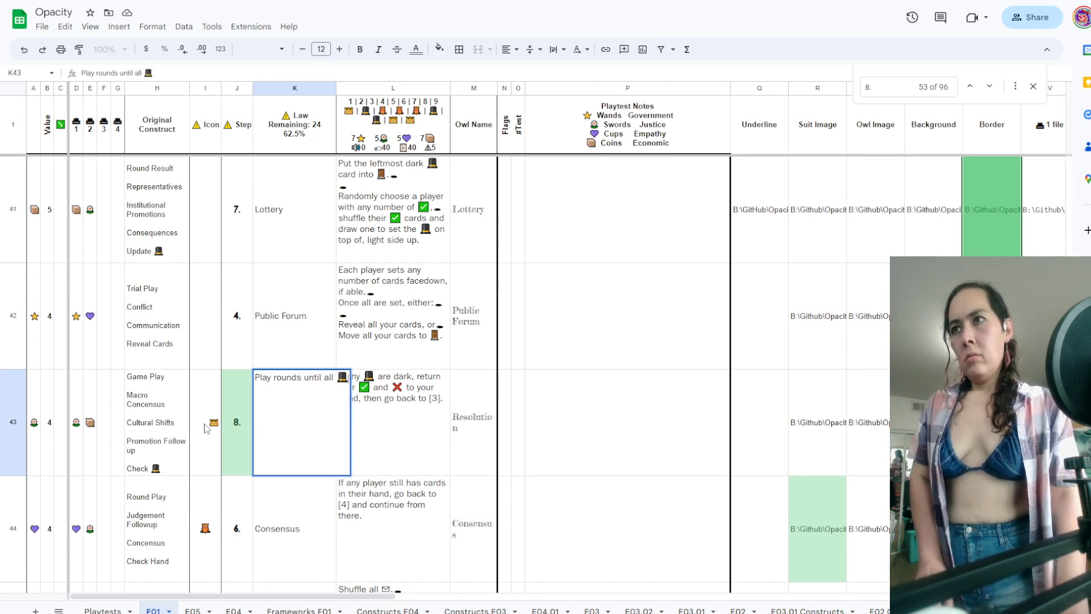
type("have b")
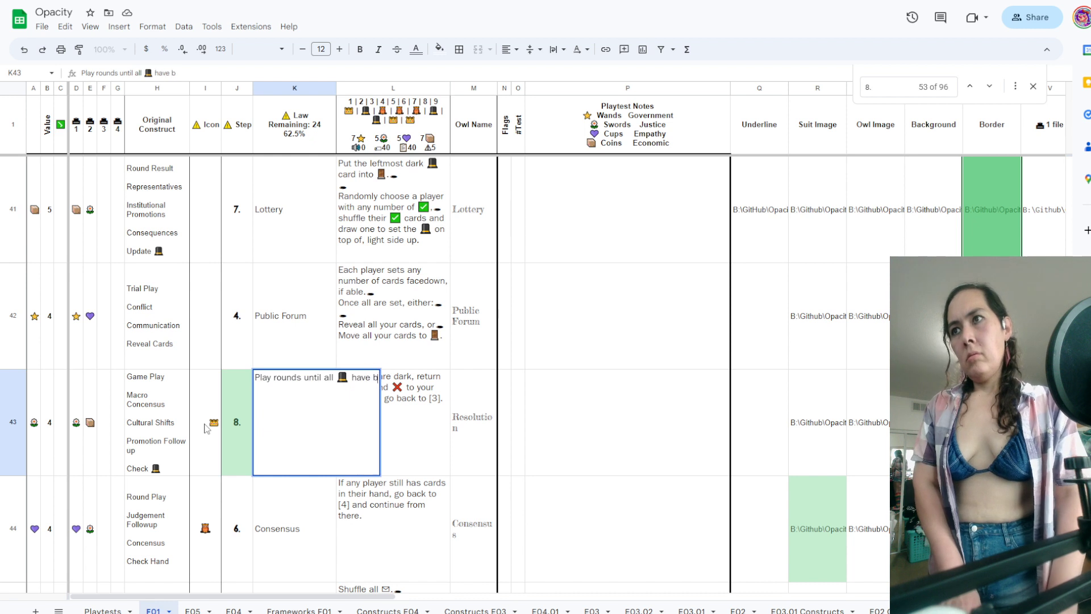
type("een set.")
key("Return")
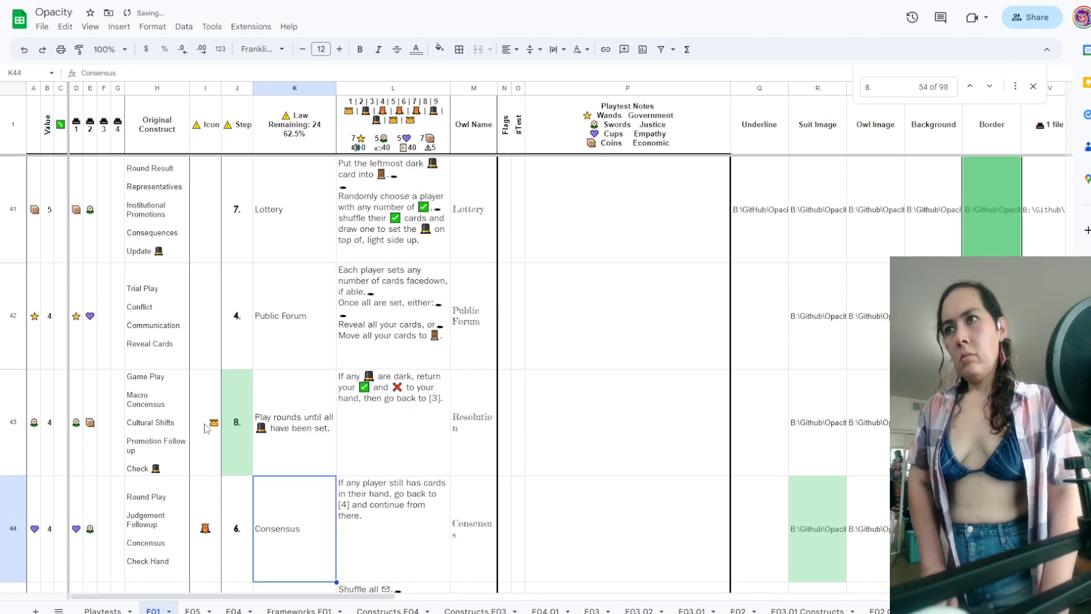
Remove the final period from the Resolution law's short text in cell K43
key("Up")
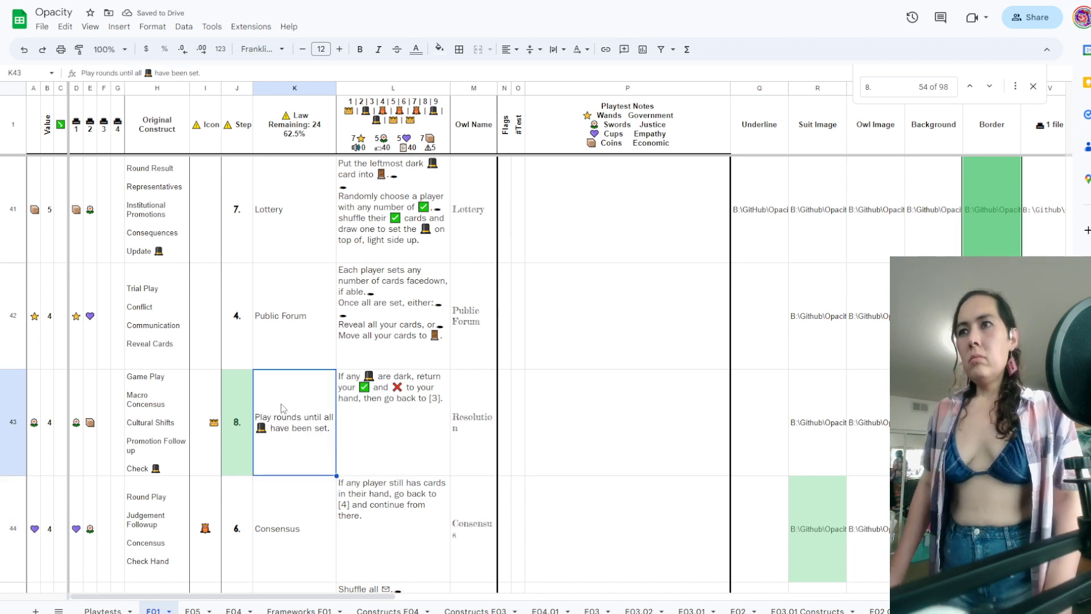
double_click(307, 409)
key("Return")
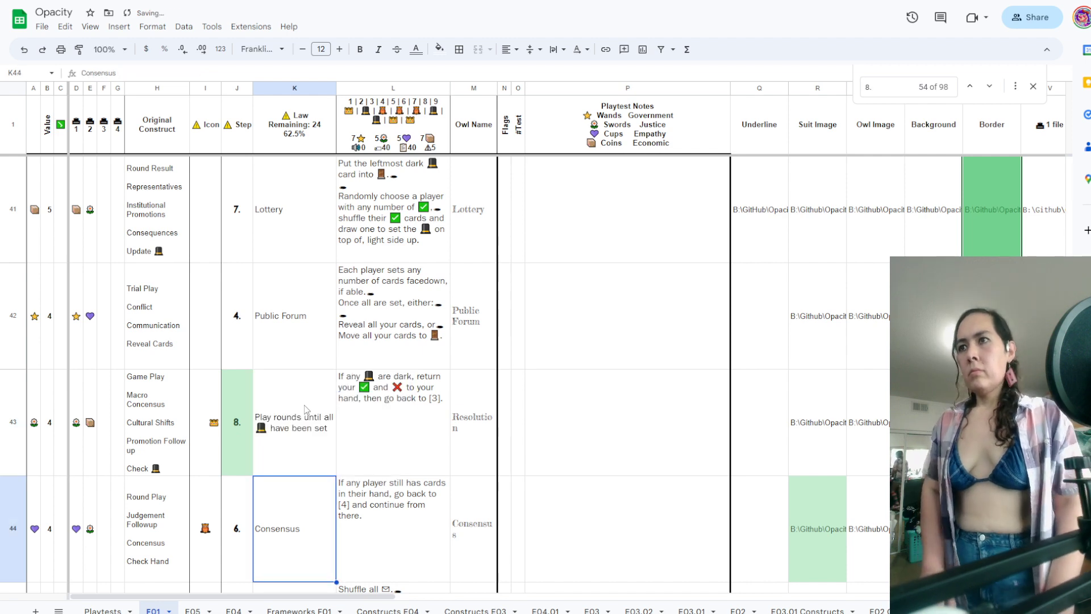
Replace the Campaign Regulation title in cell K39 with "Each round, empty your hand of cards."
scroll(335, 477, "up", 2)
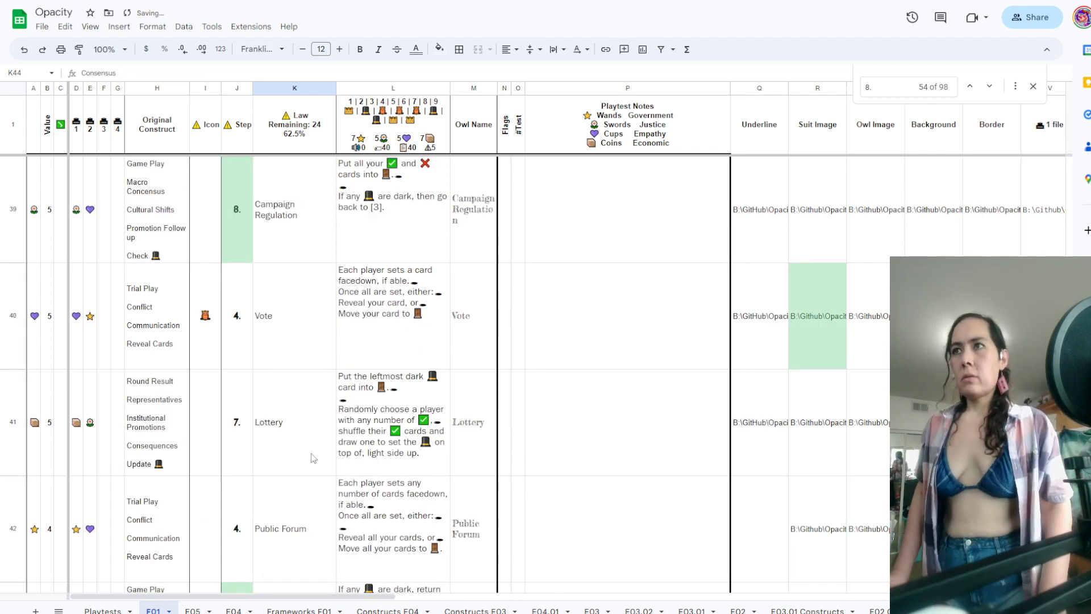
scroll(290, 370, "up", 1)
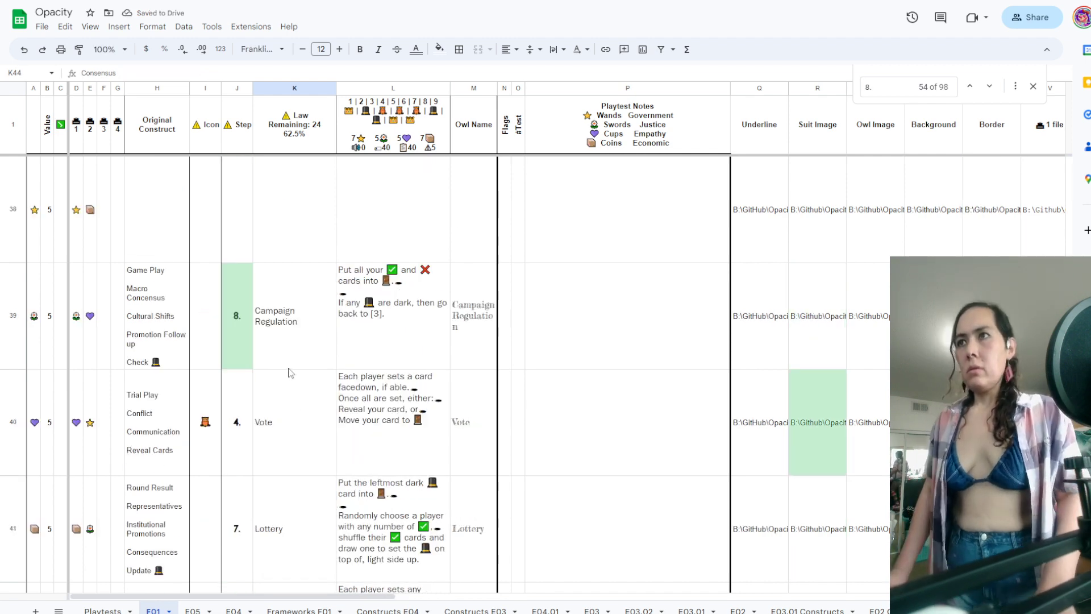
double_click(302, 344)
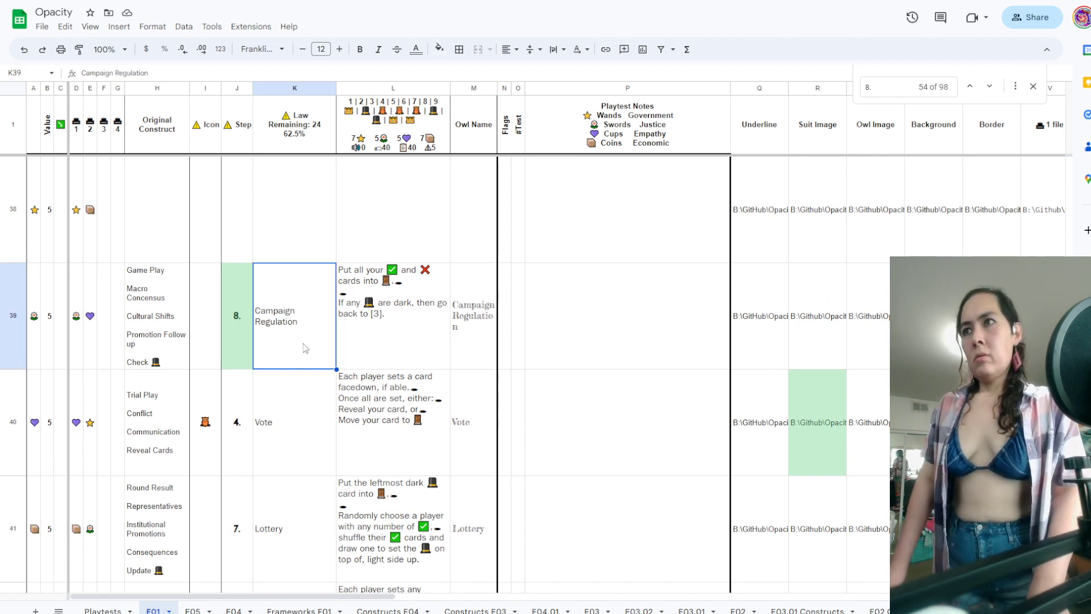
triple_click(326, 267)
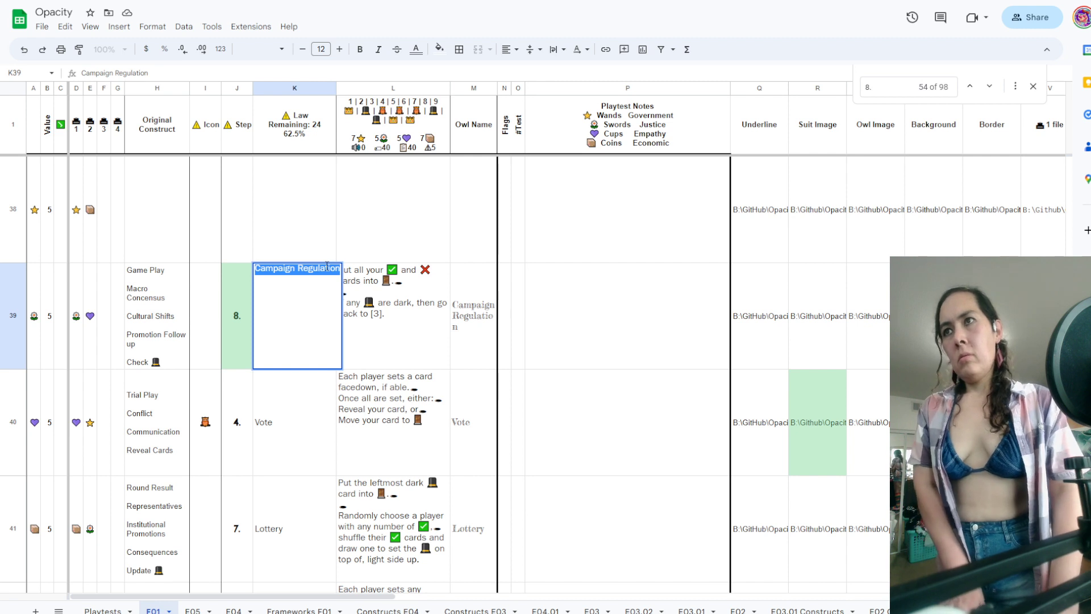
type("Each round,")
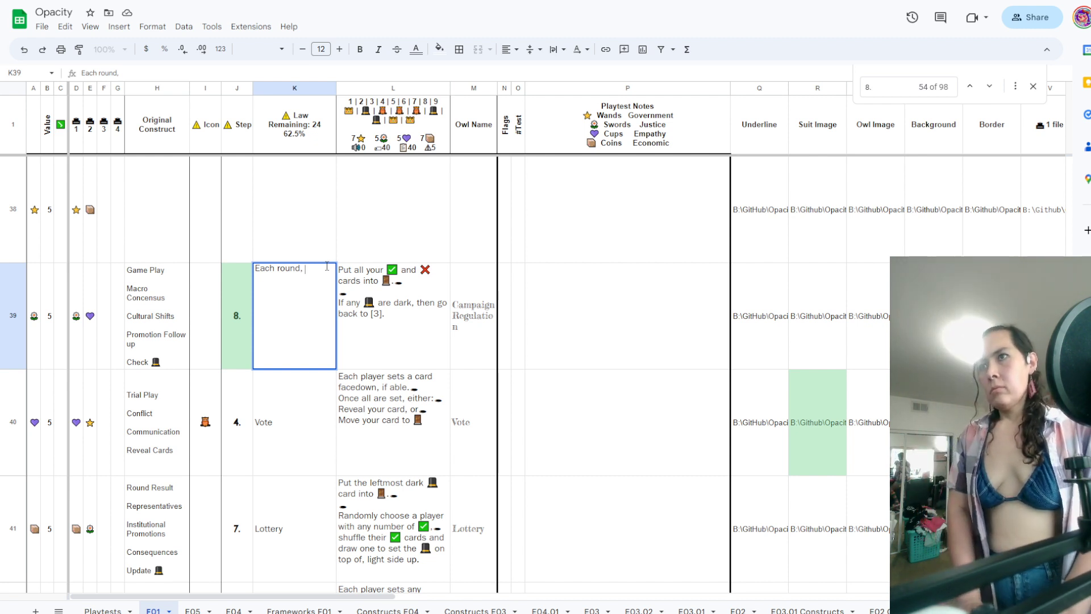
type("em")
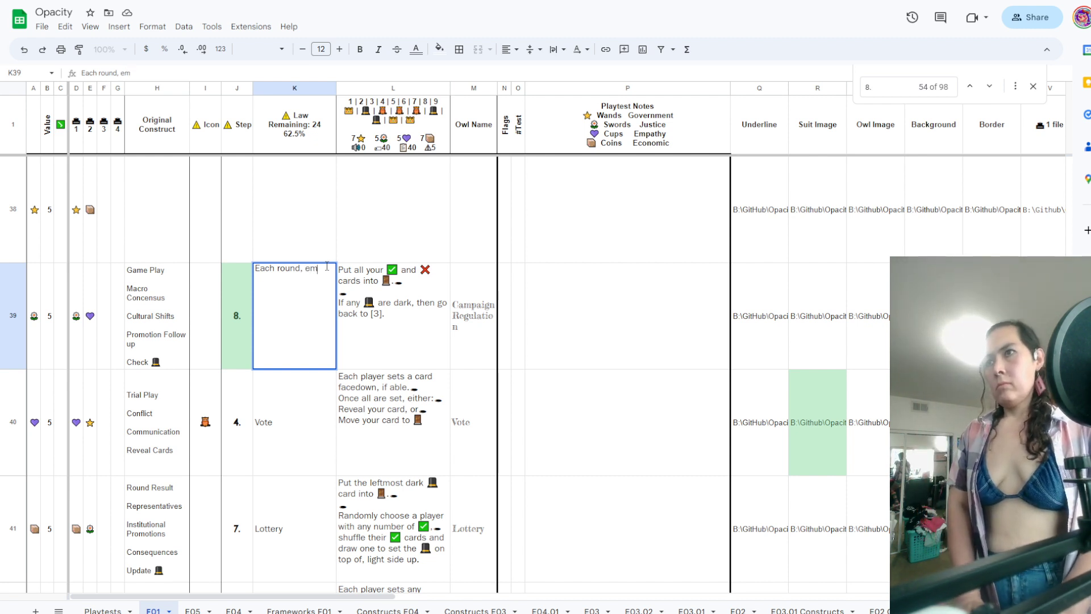
type("pty your hand of car")
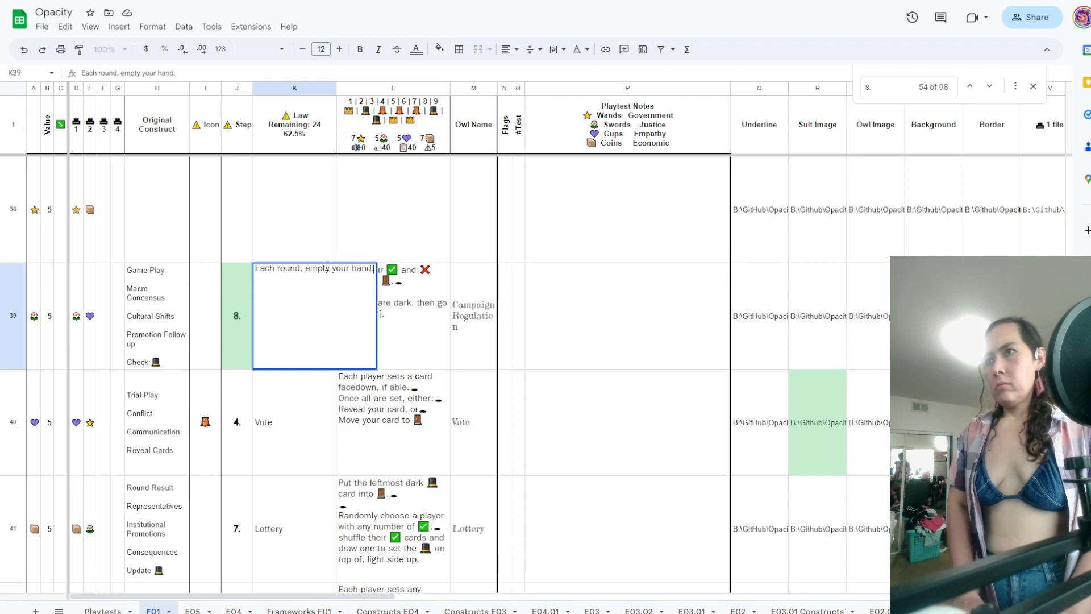
type("ds.")
key("Return")
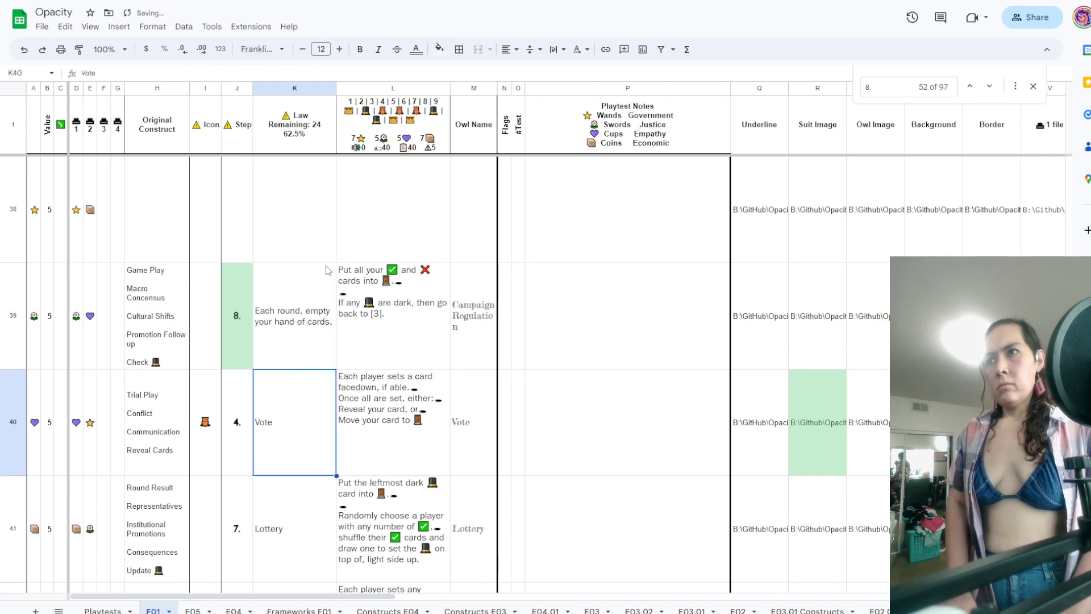
Remove the final period from the Campaign Regulation law's short text in cell K39
left_click(325, 270)
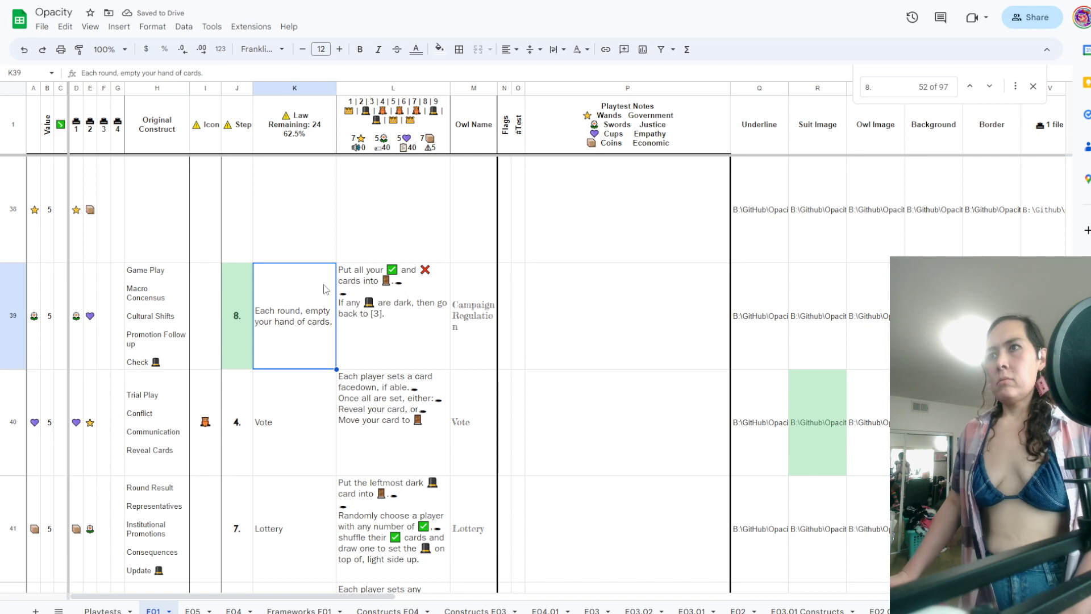
double_click(326, 290)
key("Return")
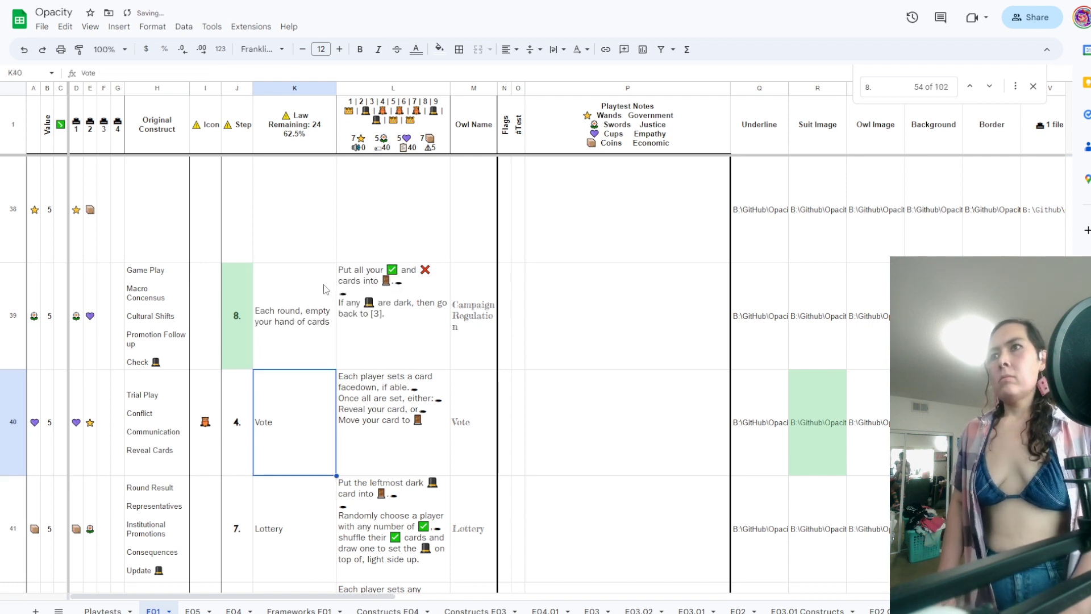
Set the Campaign Regulation law's icon in cell I39 to the 👑 crown
left_click(325, 289)
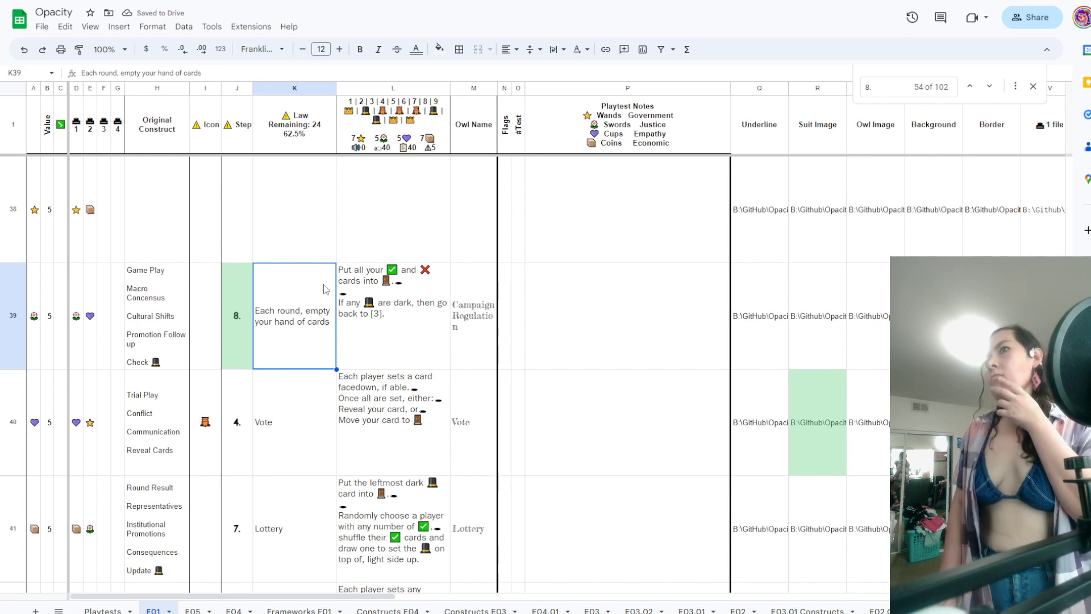
key("Left")
key("Left")
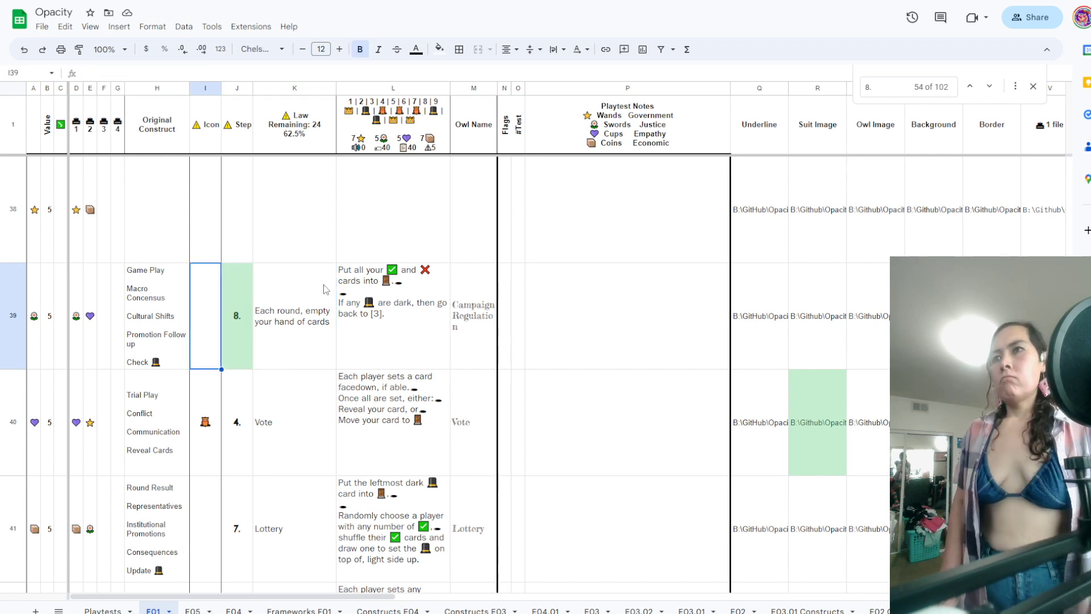
type("👑")
key("Up")
Paste the 👑 crown into icon cell I32 for the Rotating Teams law
scroll(352, 293, "up", 1)
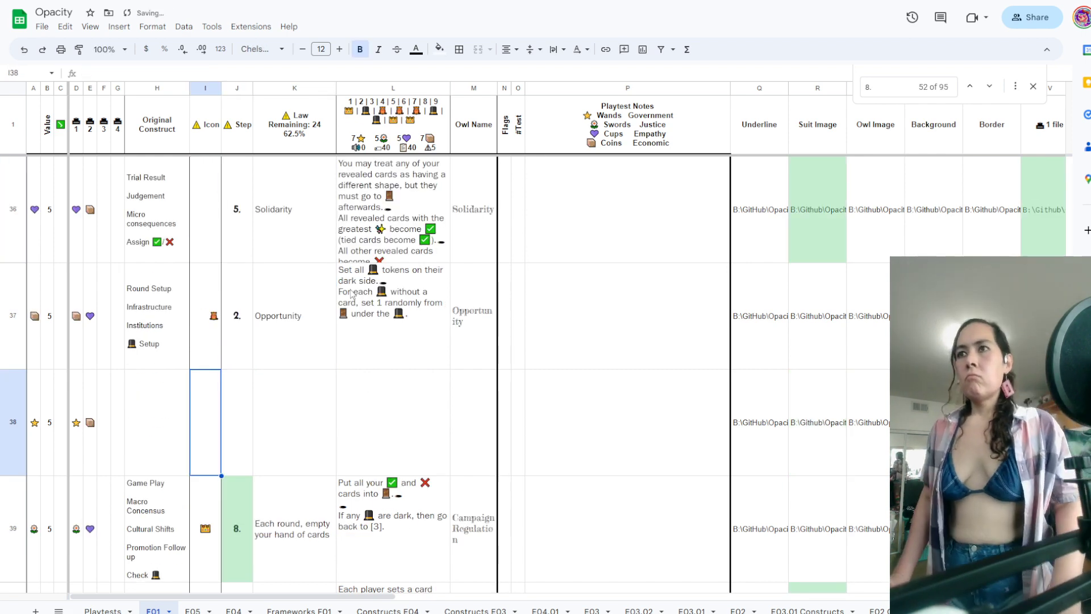
scroll(352, 293, "up", 5)
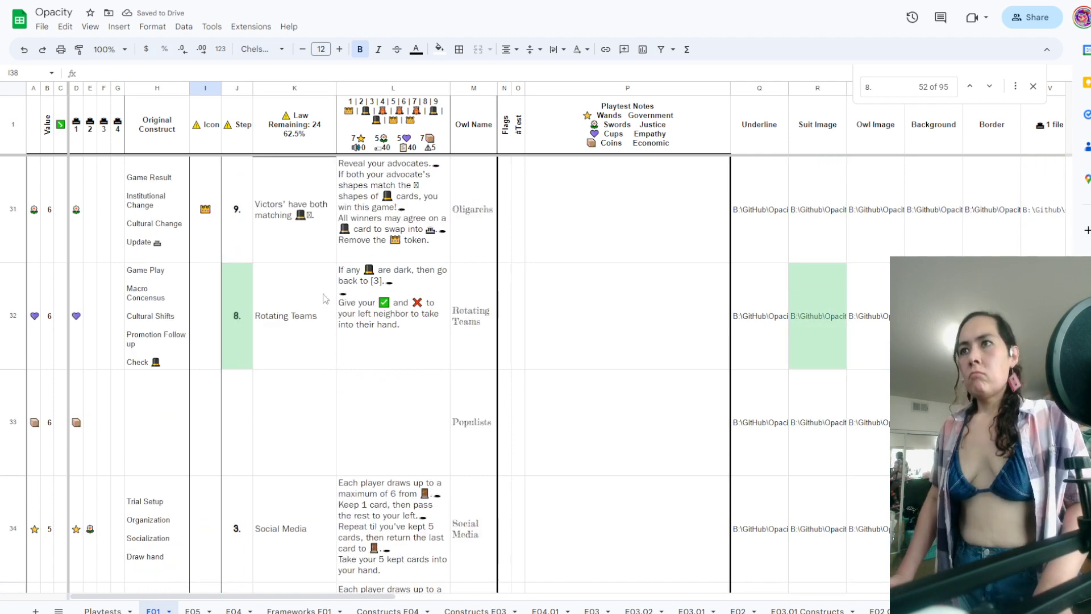
left_click(205, 316)
key("ctrl+v")
key("Right")
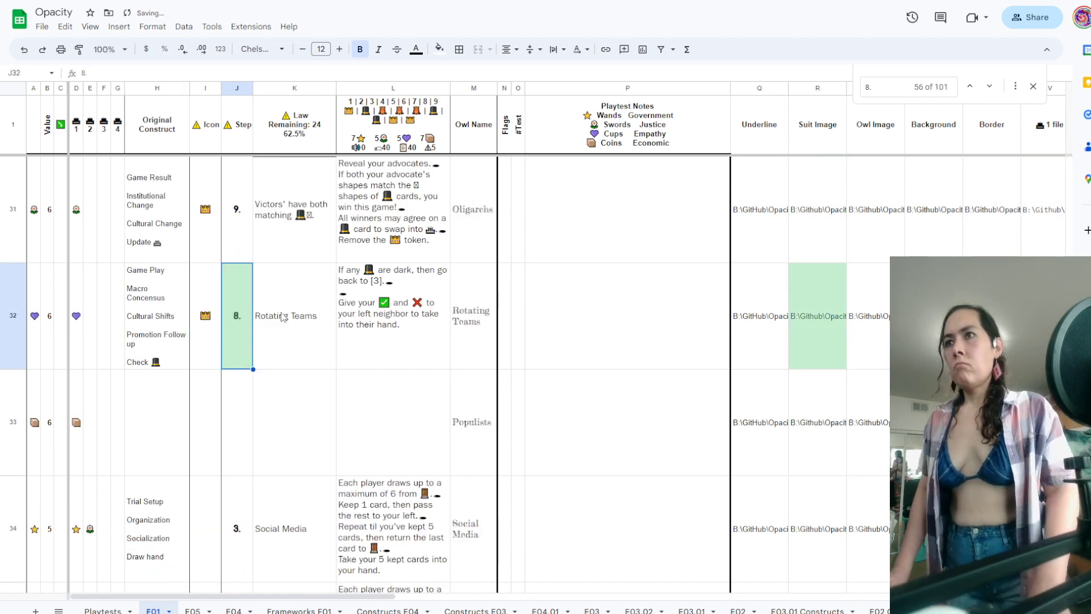
Replace the Rotating Teams title in cell K32 with "Each round, pass your hand of cards"
key("Right")
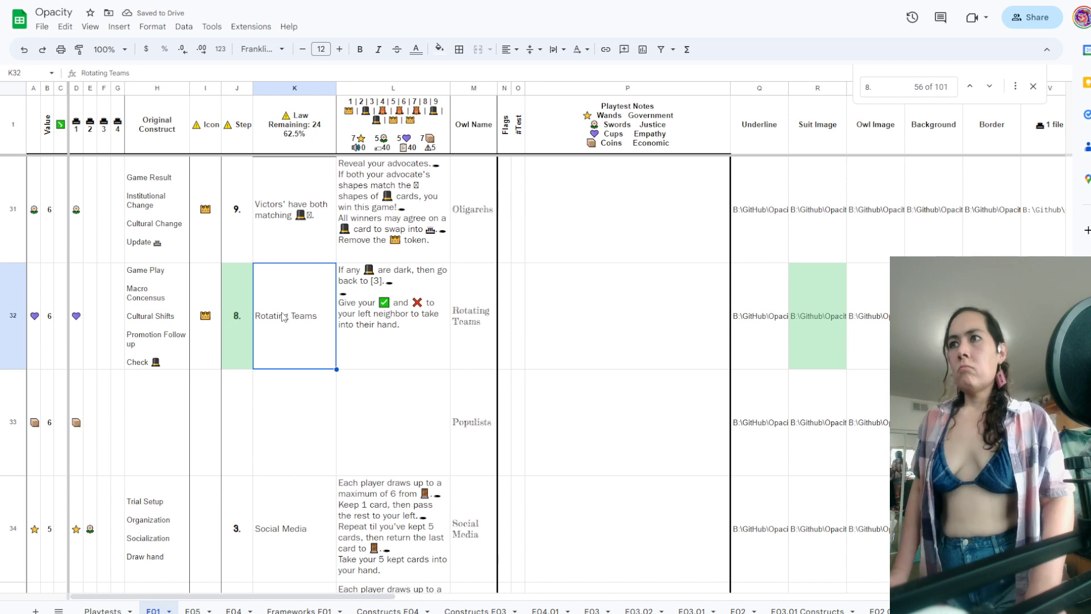
double_click(283, 317)
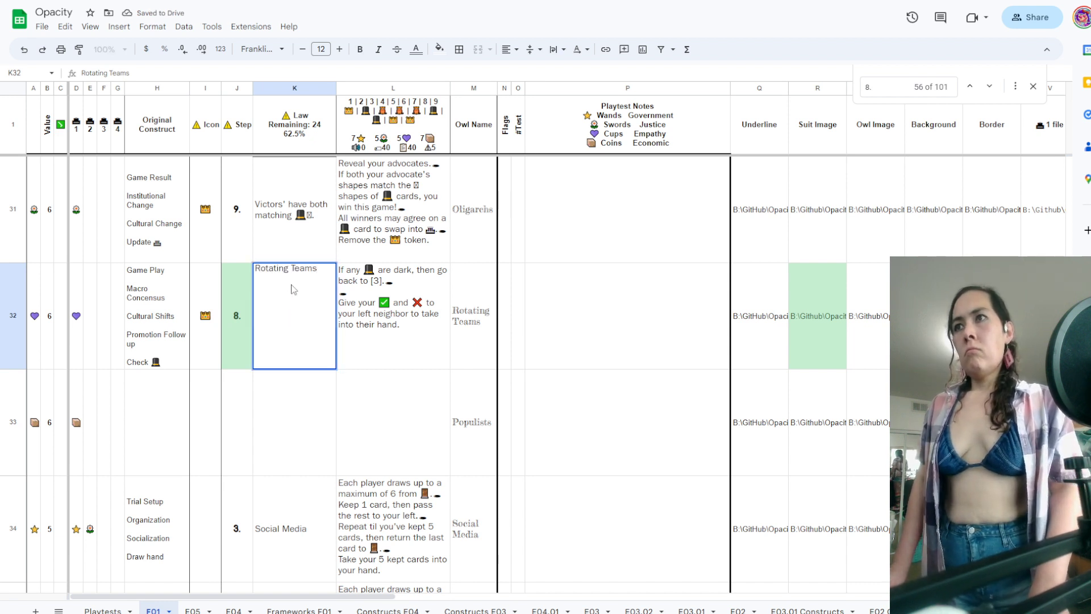
double_click(305, 271)
left_click(305, 272)
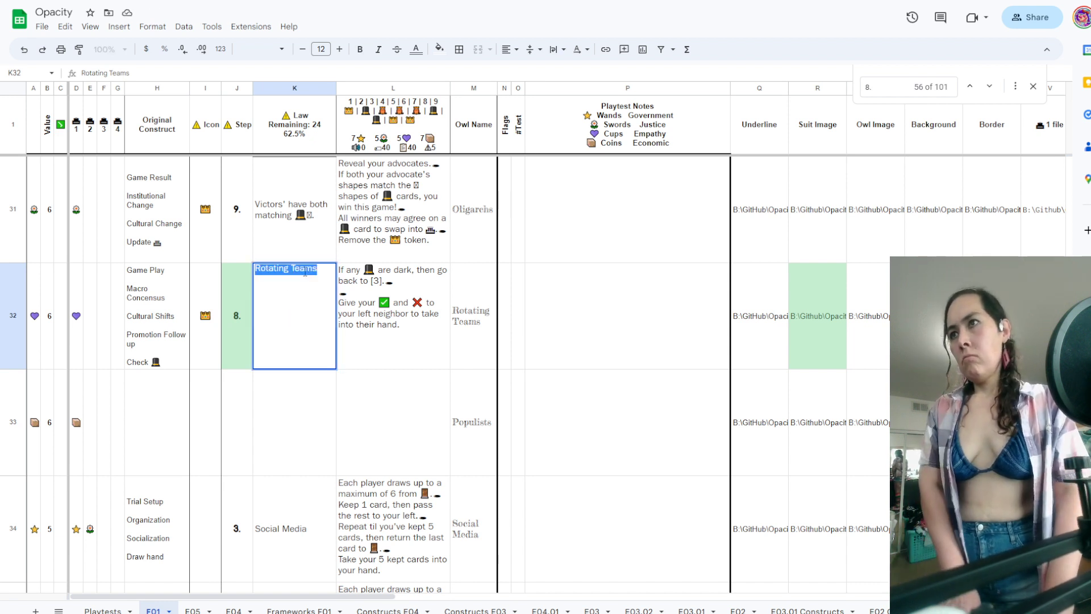
type("Each round,")
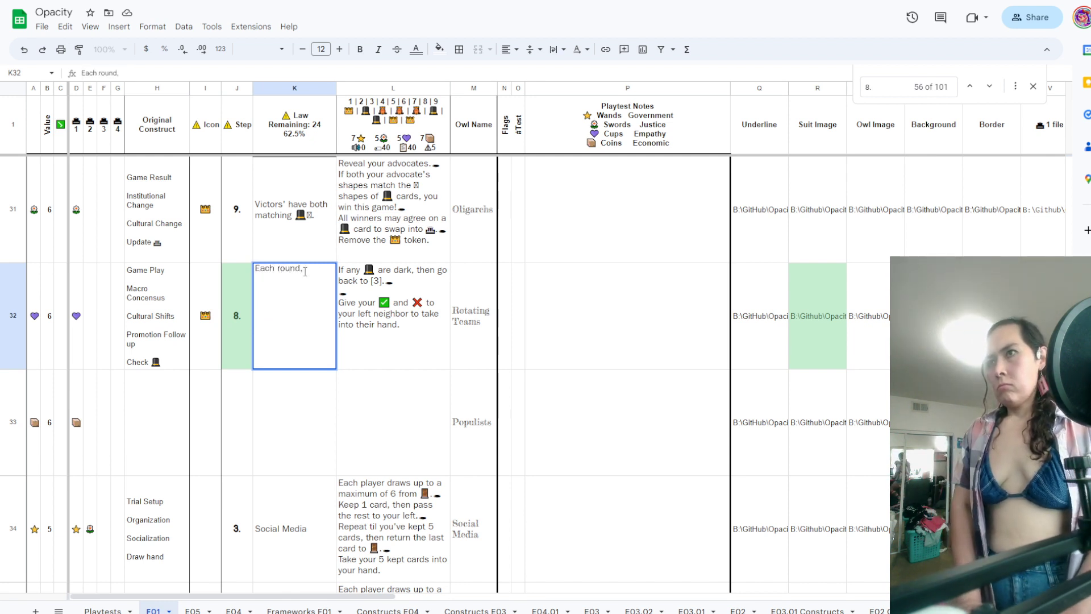
type("pass your")
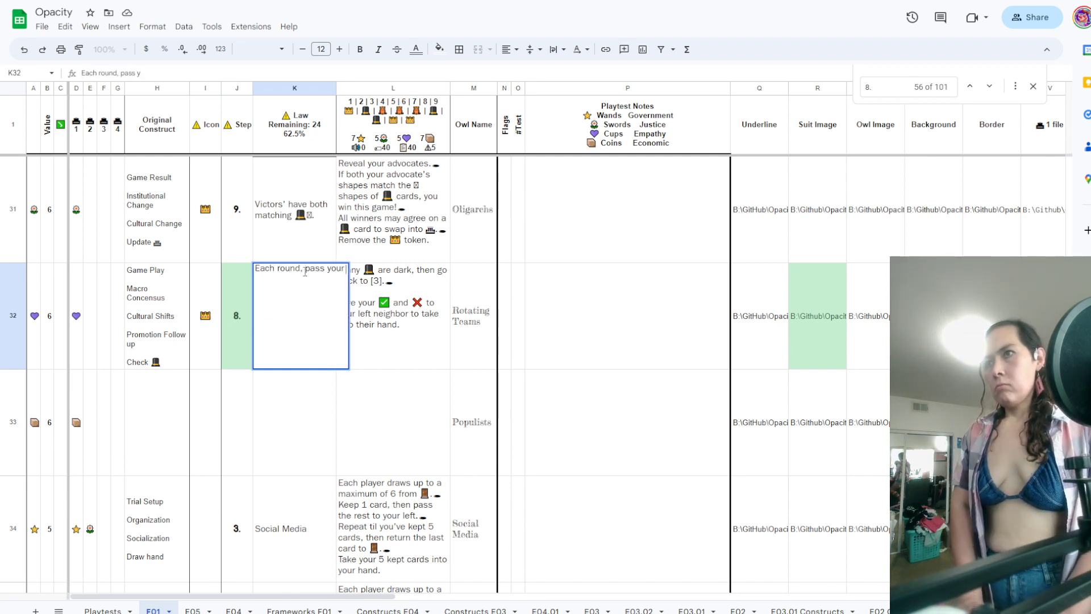
type(" hand ")
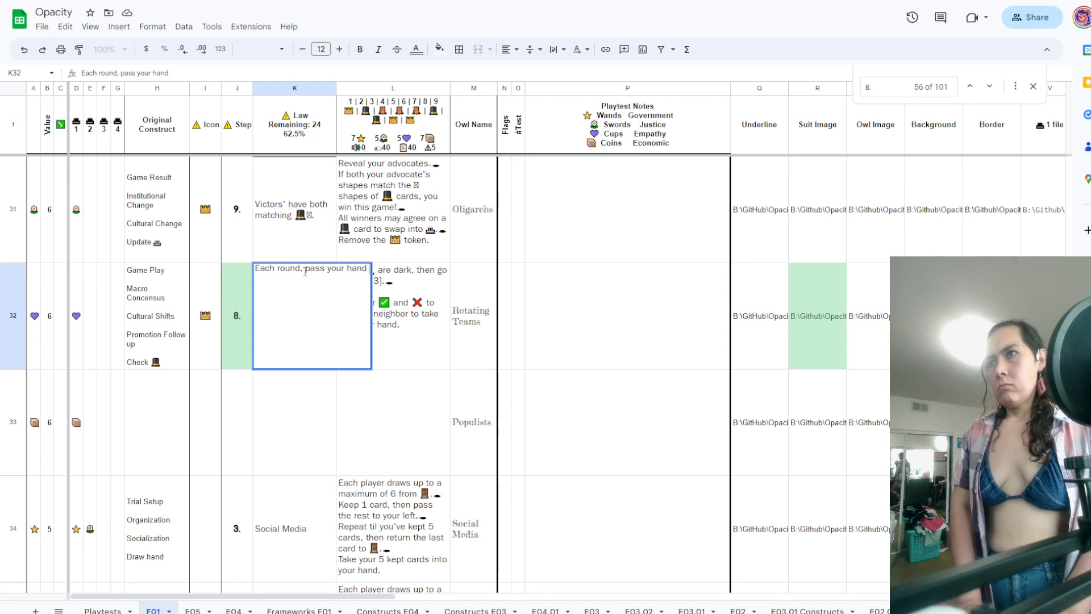
type("of cards")
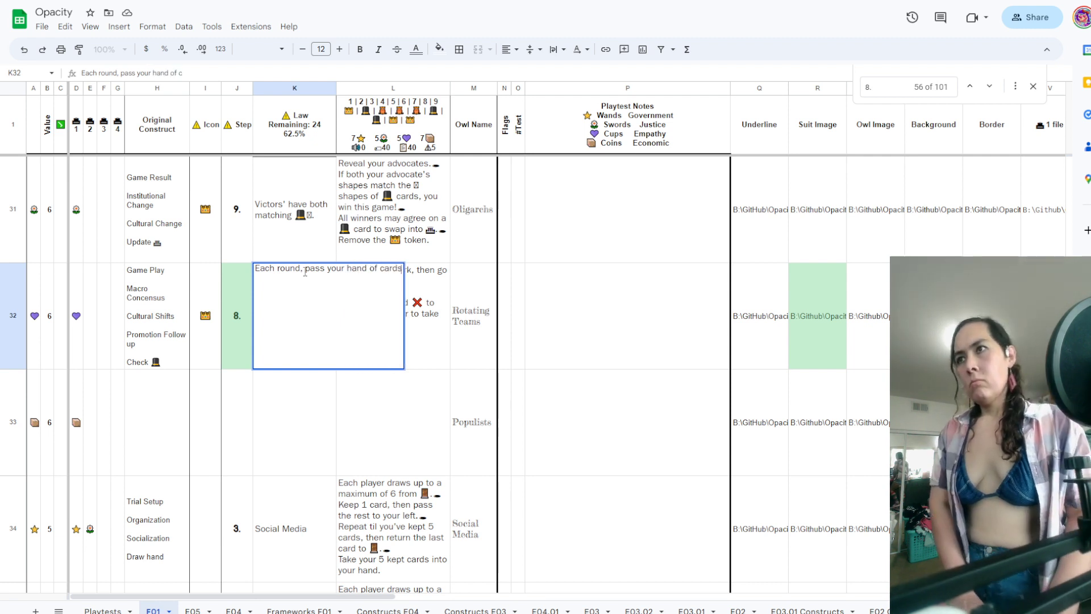
key("Return")
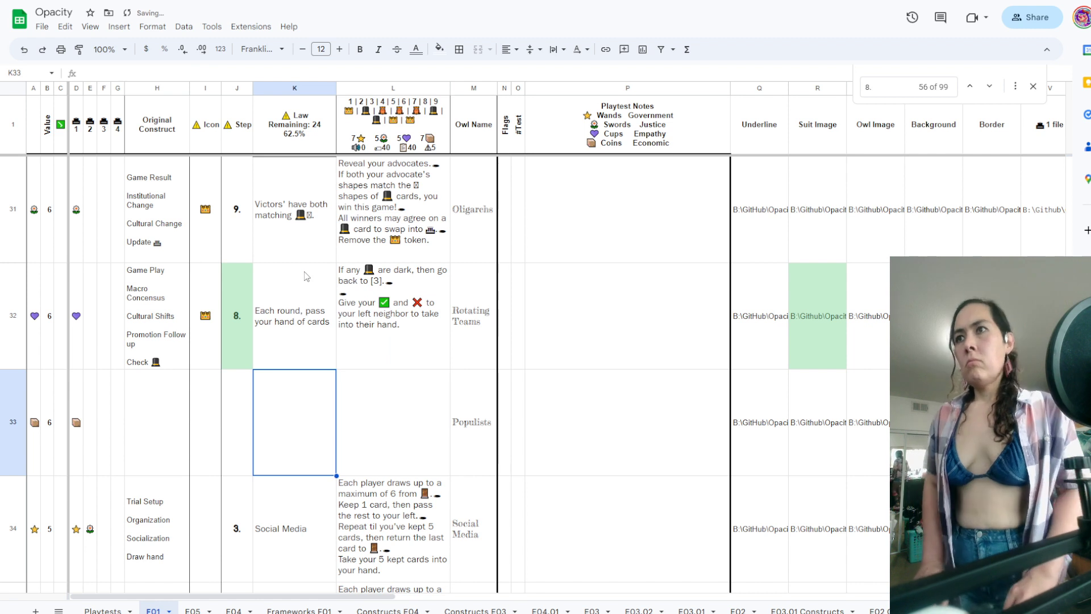
Replace the ending "of cards" in the Rotating Teams law's short text in cell K32 with "ro left"
left_click(307, 276)
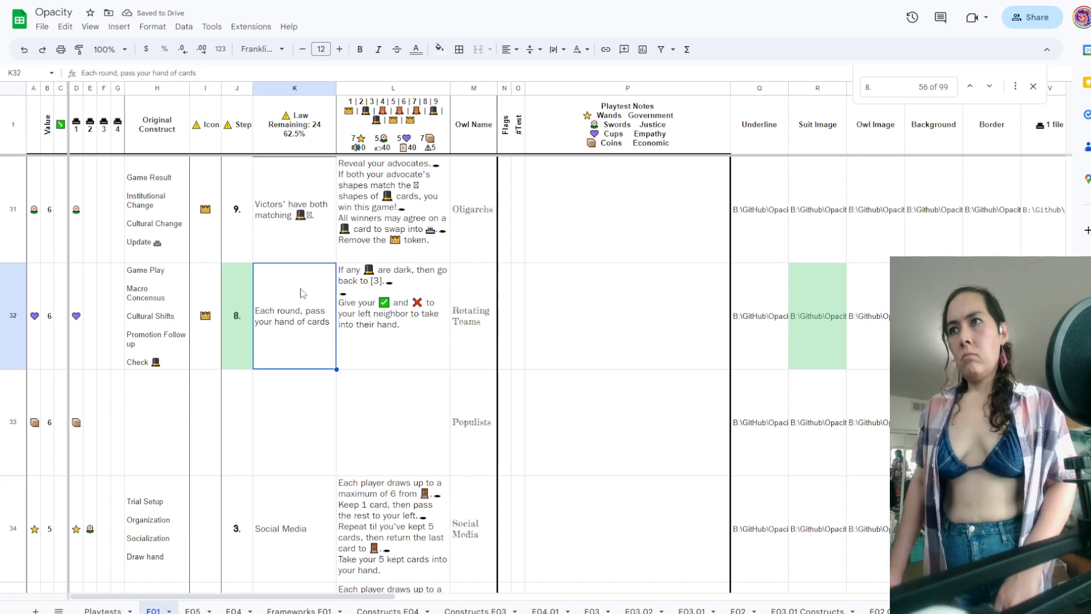
double_click(302, 293)
double_click(352, 268)
key("Right")
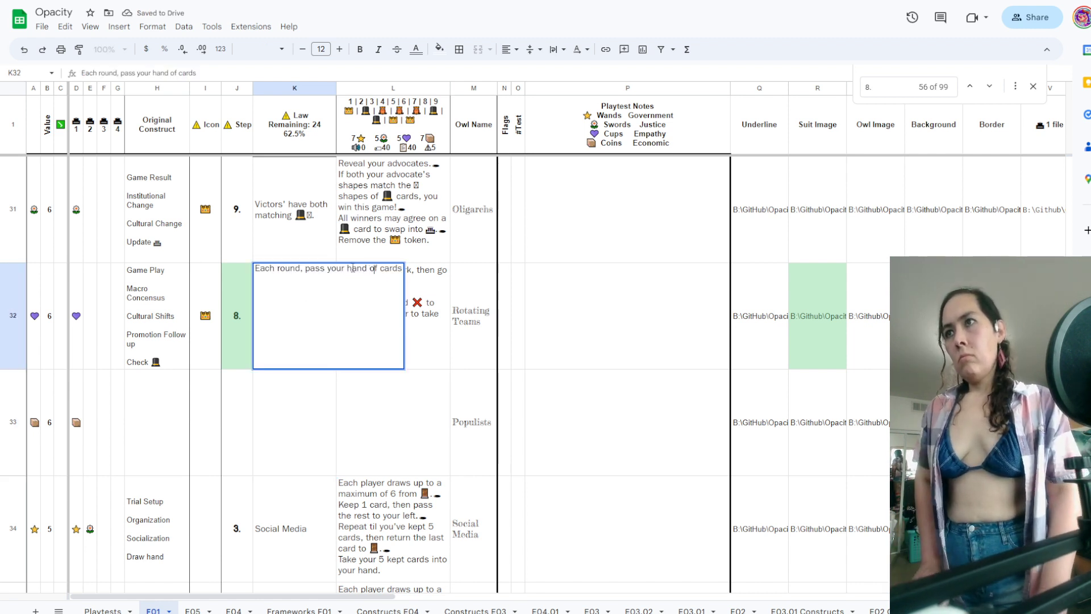
key("shift+End")
type("ro left")
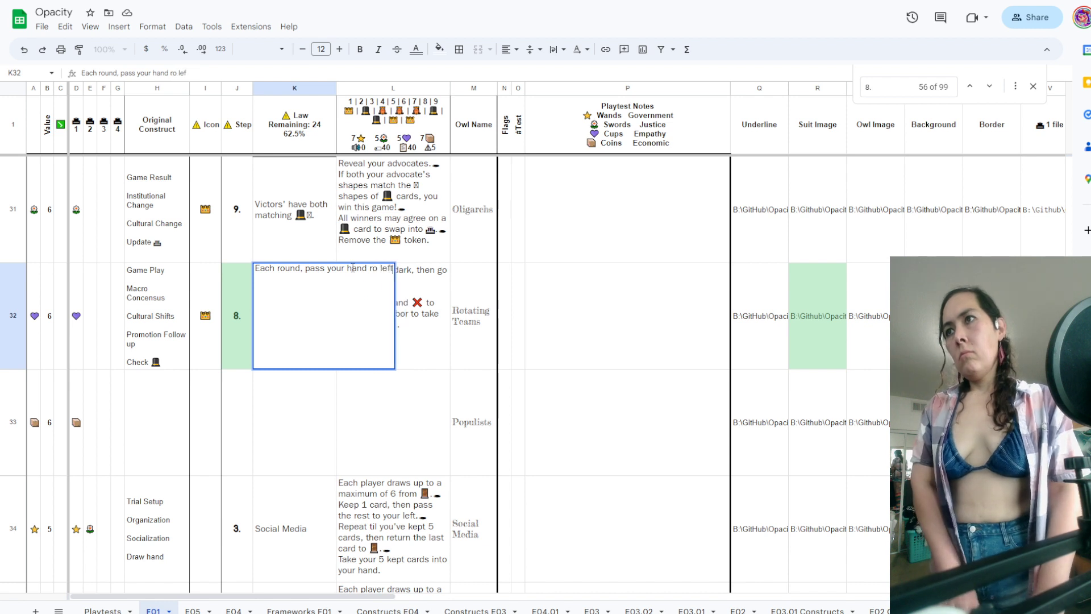
key("Return")
key("Up")
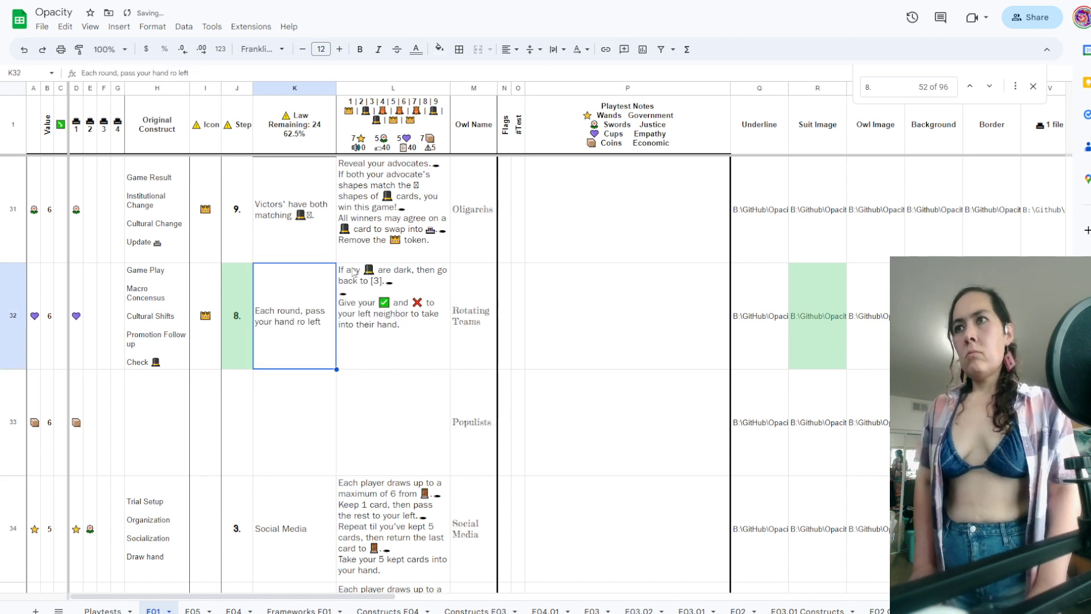
Remove the stray word "ro" from cell K32 so the text reads "Each round, pass your hand left"
double_click(286, 320)
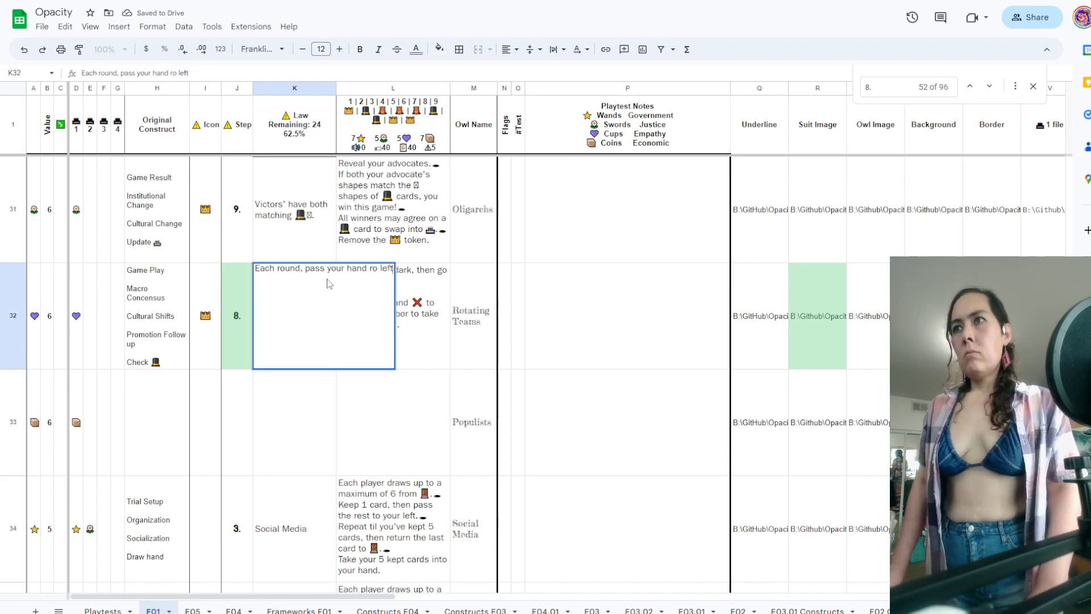
left_click(376, 265)
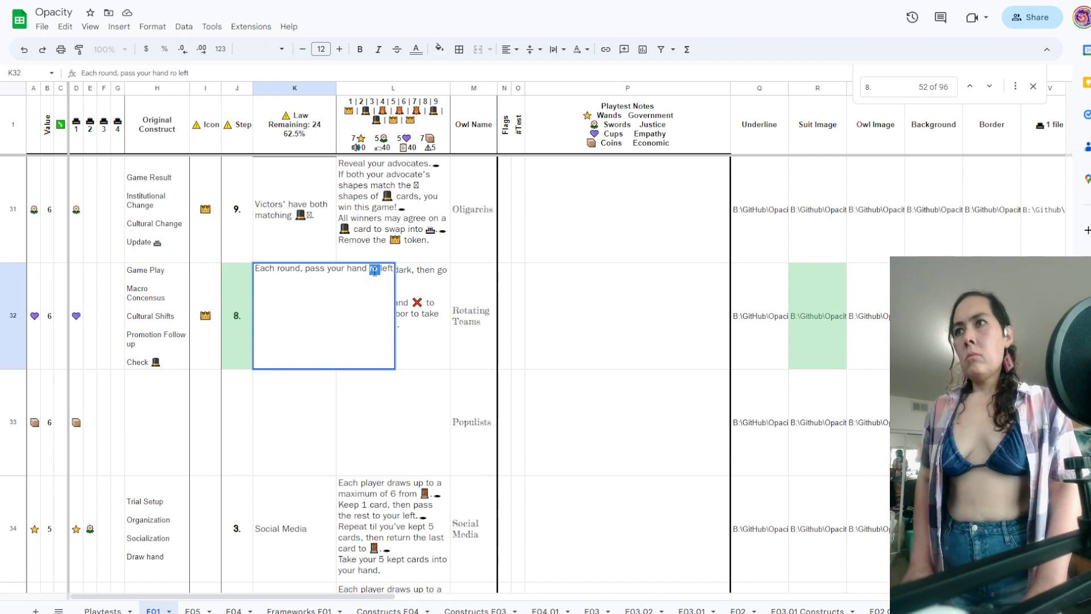
key("BackSpace")
key("BackSpace")
key("BackSpace")
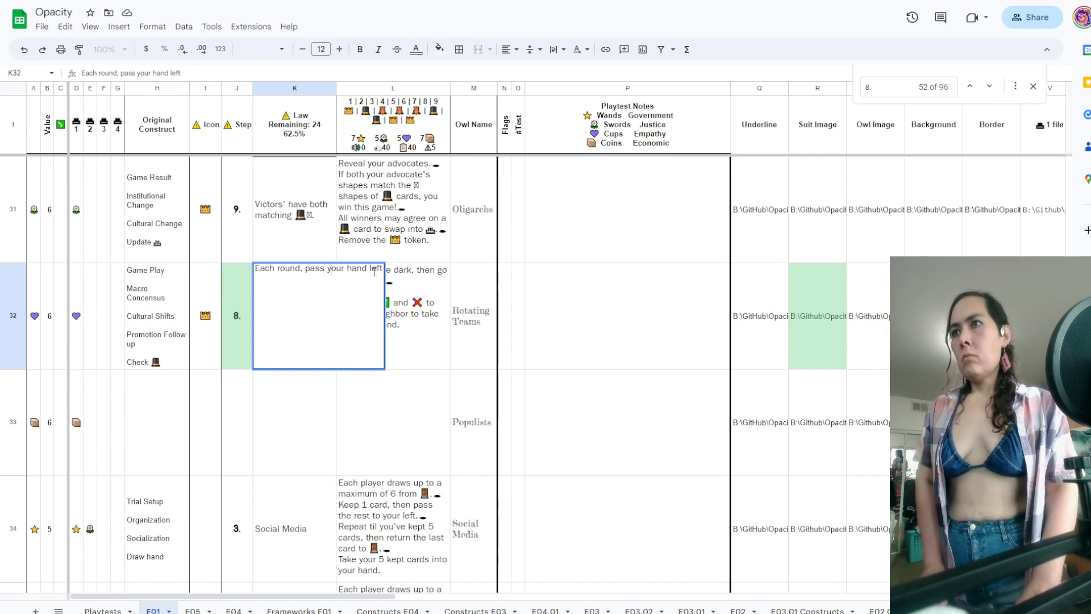
key("Return")
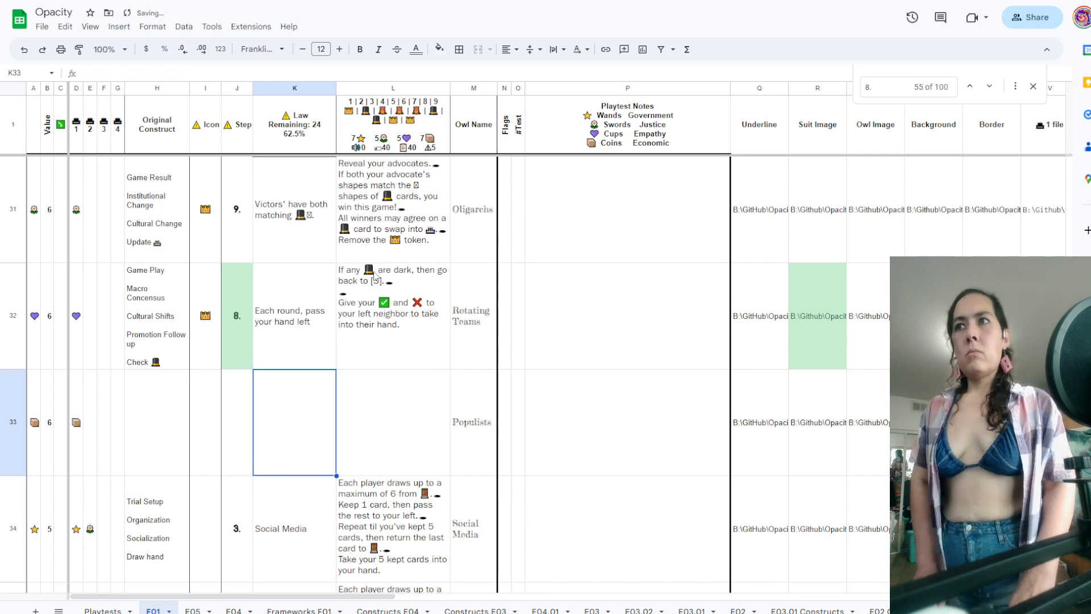
Look back up through the laws for the step 8 Patrons law in row 5 and select its icon cell
key("Up")
key("Up")
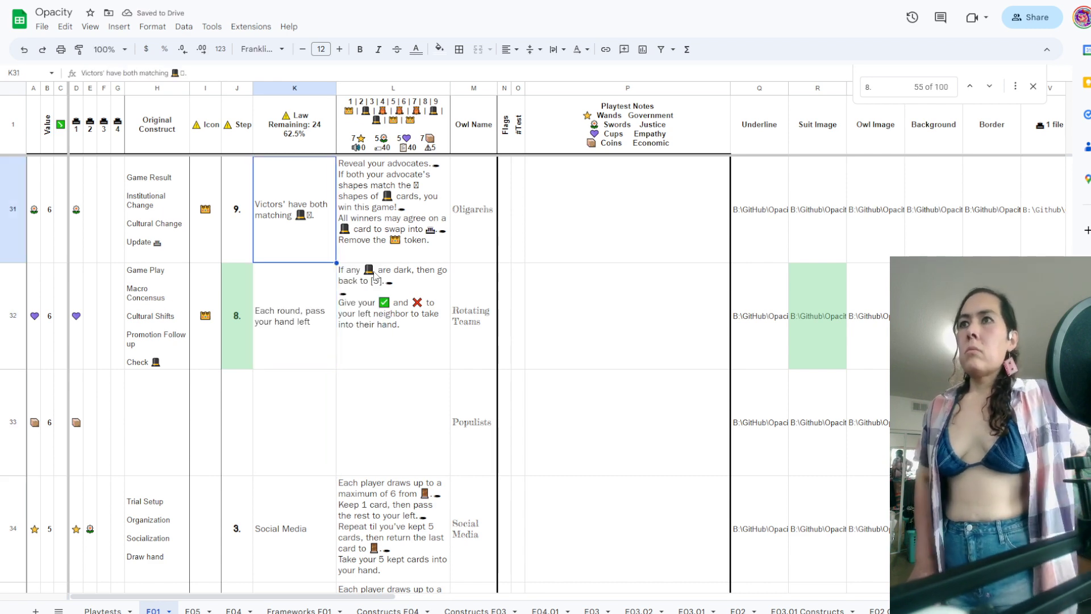
key("Up")
key("Up")
key("Up")
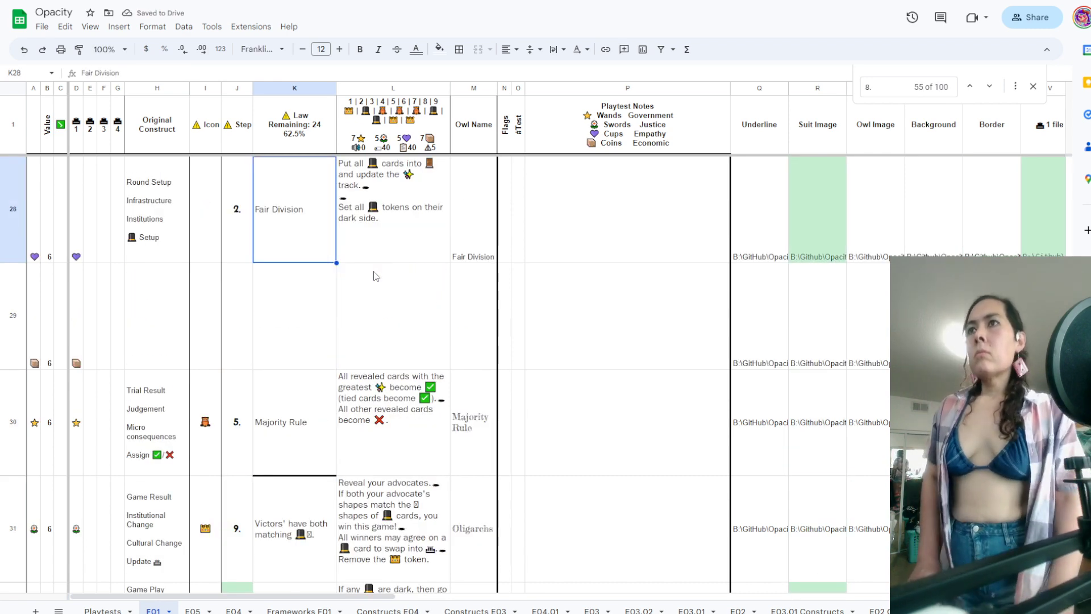
key("Up")
key("Up")
key("Up")
key("Up")
key("Up")
key("Up")
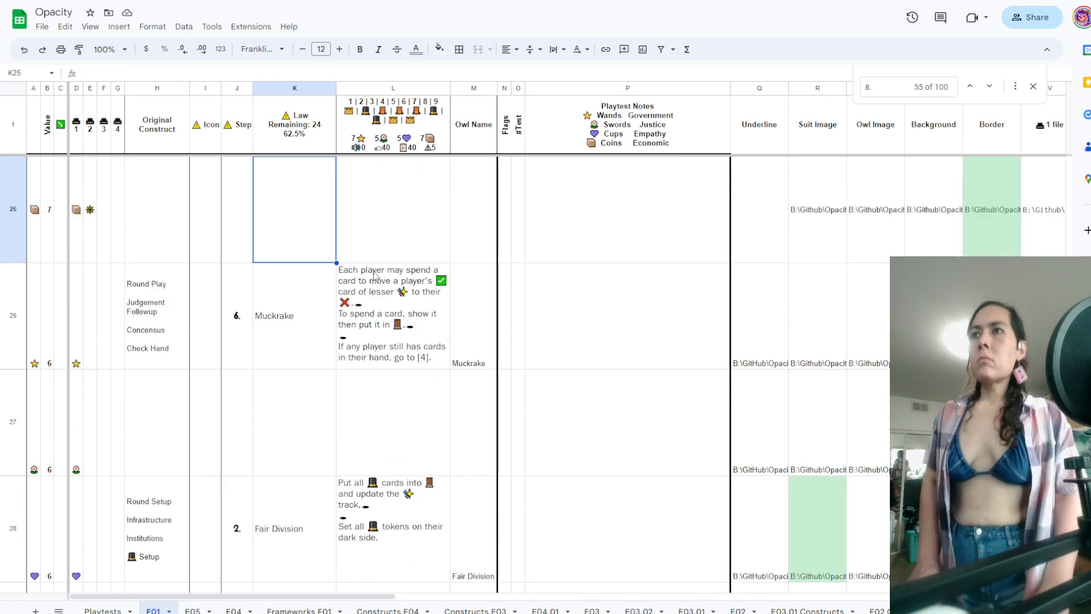
key("Up")
key("Up")
key("Up")
key("Up")
key("Up")
key("Up")
key("Up")
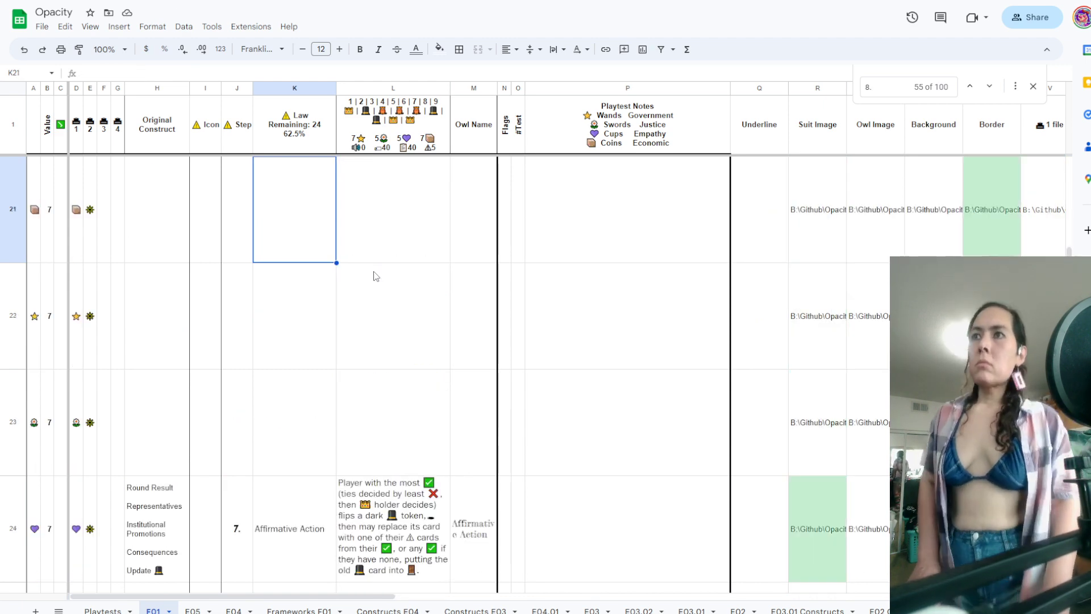
key("Up")
key("Up")
key("Up")
key("Up")
key("Up")
key("Up")
key("Up")
key("Up")
key("Up")
key("Up")
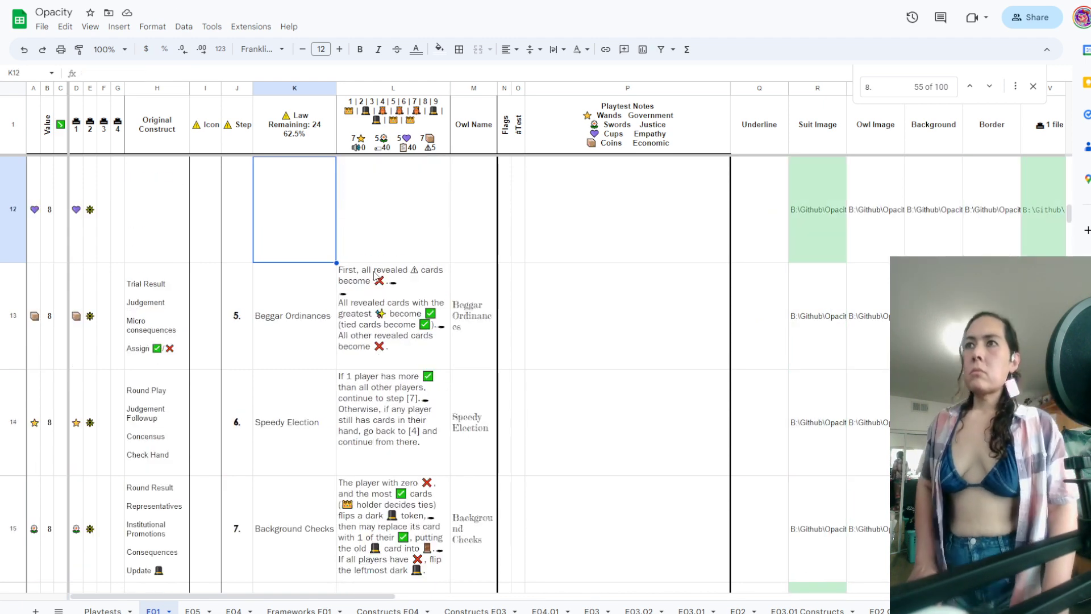
key("Up")
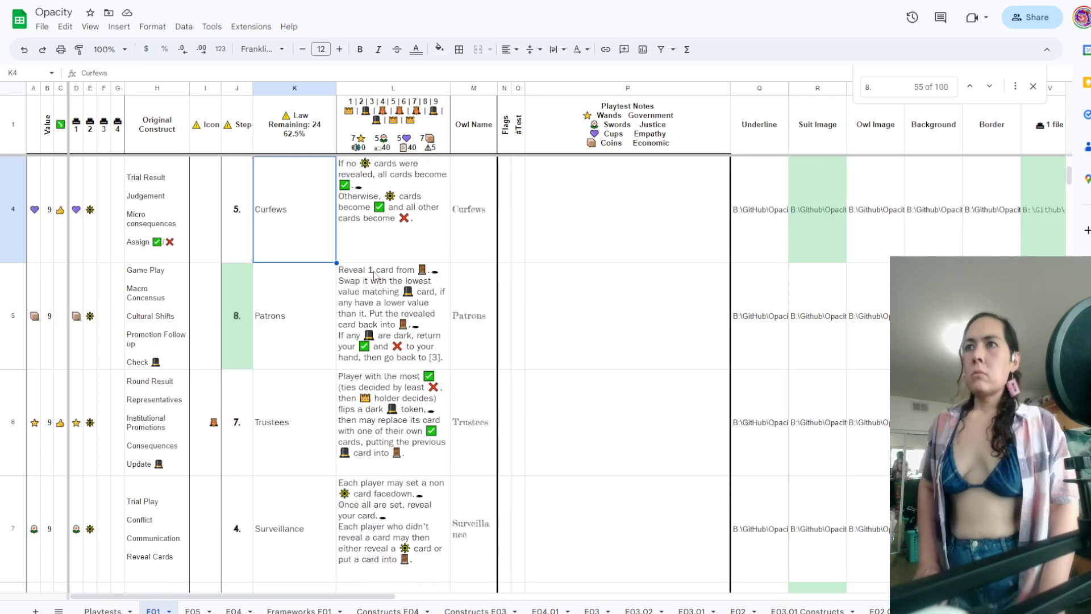
key("Down")
key("Left")
key("Left")
Try the ❌, ✉ and 🎩 emoji as the Patrons law's icon in cell I5
type("❌")
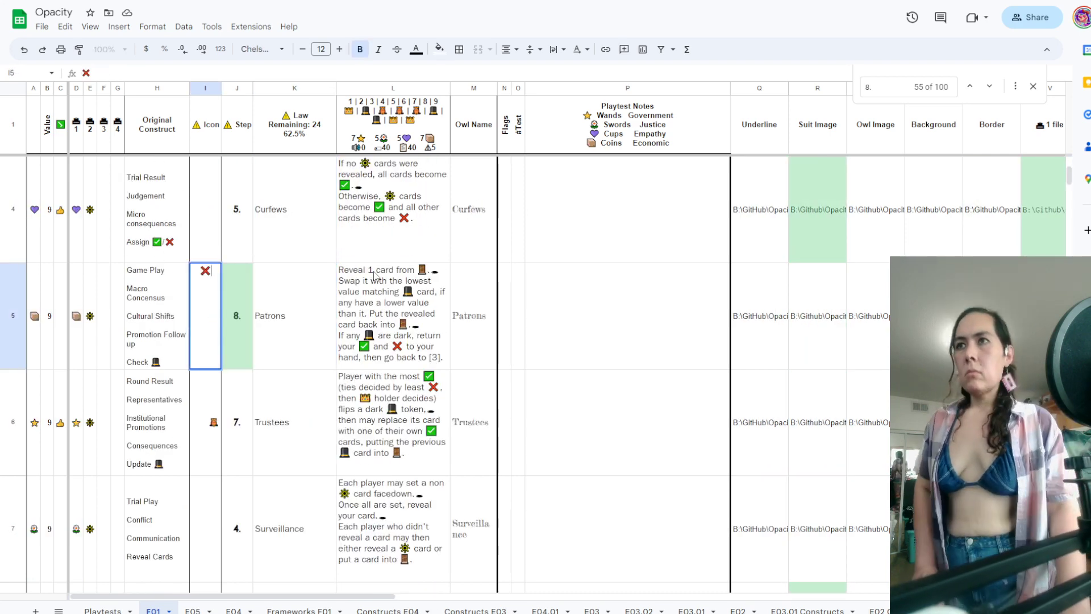
key("Return")
key("Up")
type("✉")
key("Up")
key("Down")
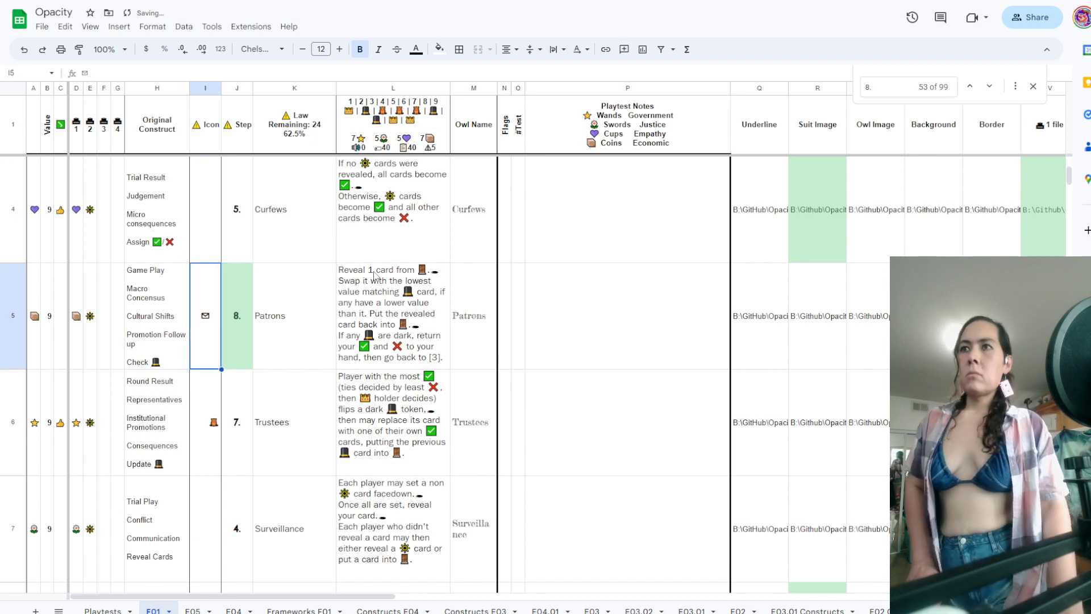
type("🎩")
key("Return")
key("Up")
Set the Patrons law's icon in cell I5 to the 👑 crown
type("👑")
key("Up")
key("Down")
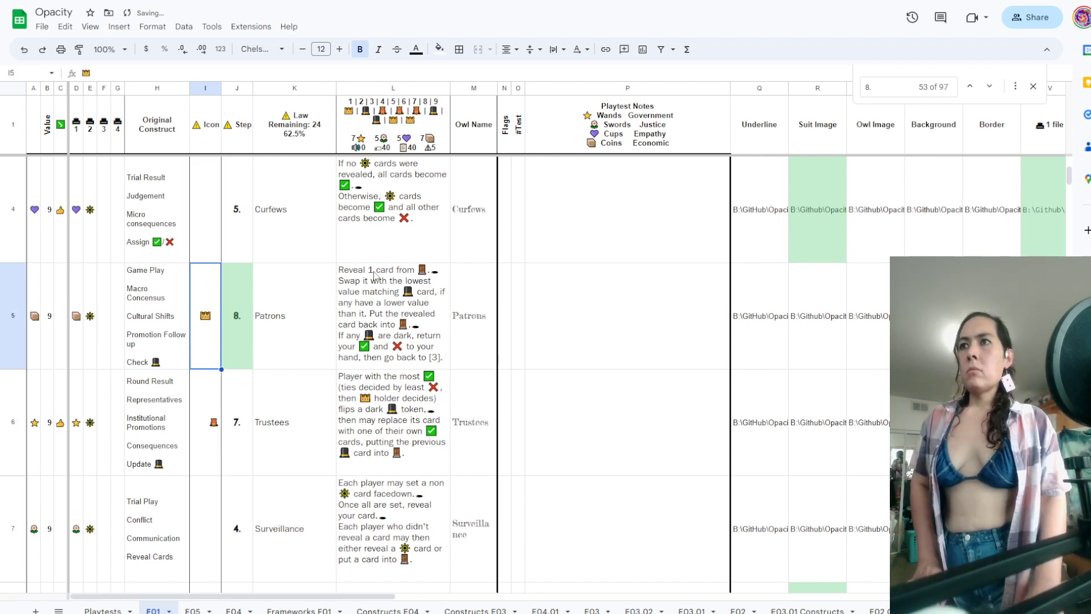
Replace the Patrons title in cell K5 with "Each round, a 🎩 may get replaced"
key("Right")
key("Right")
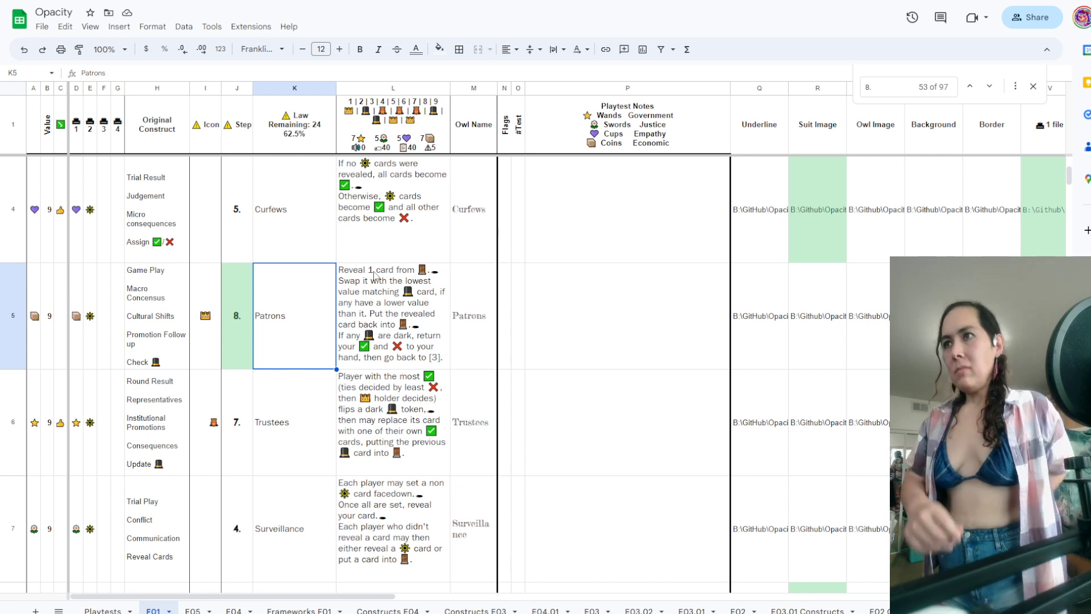
type("E")
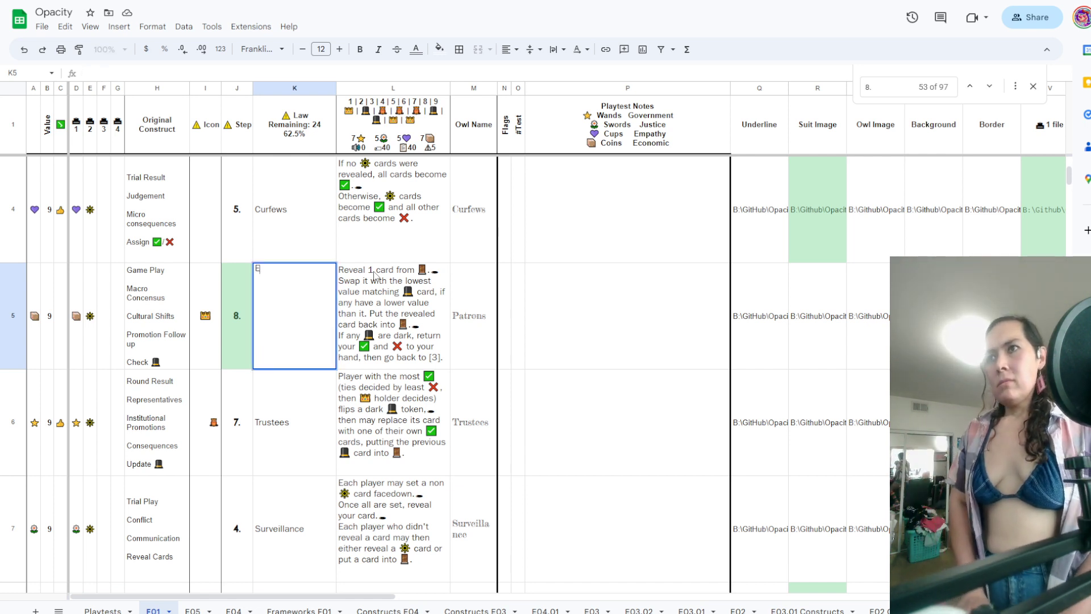
type("ach round, a")
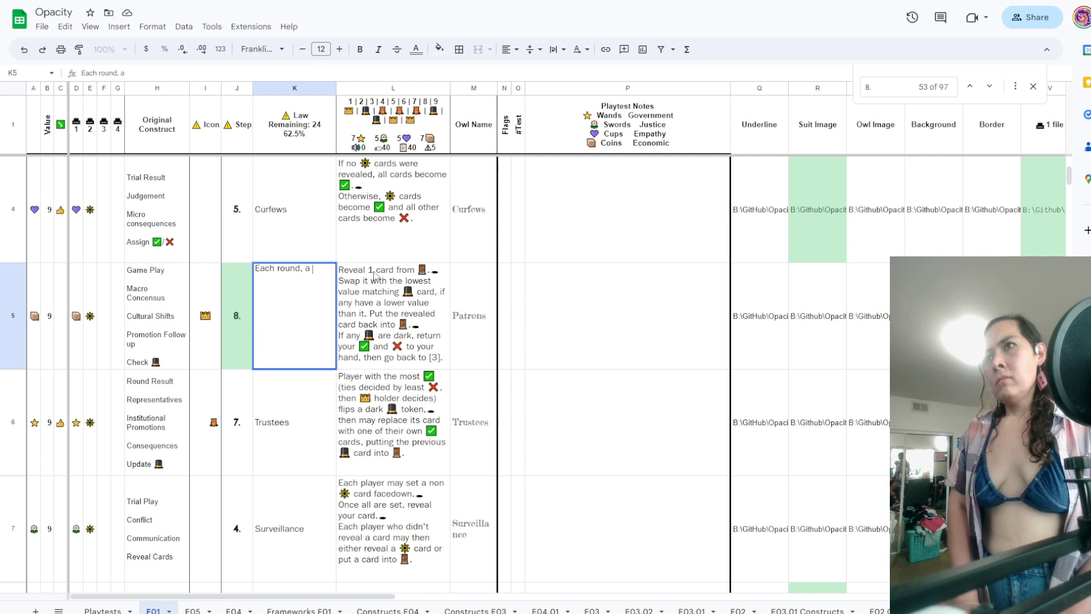
type("🌟")
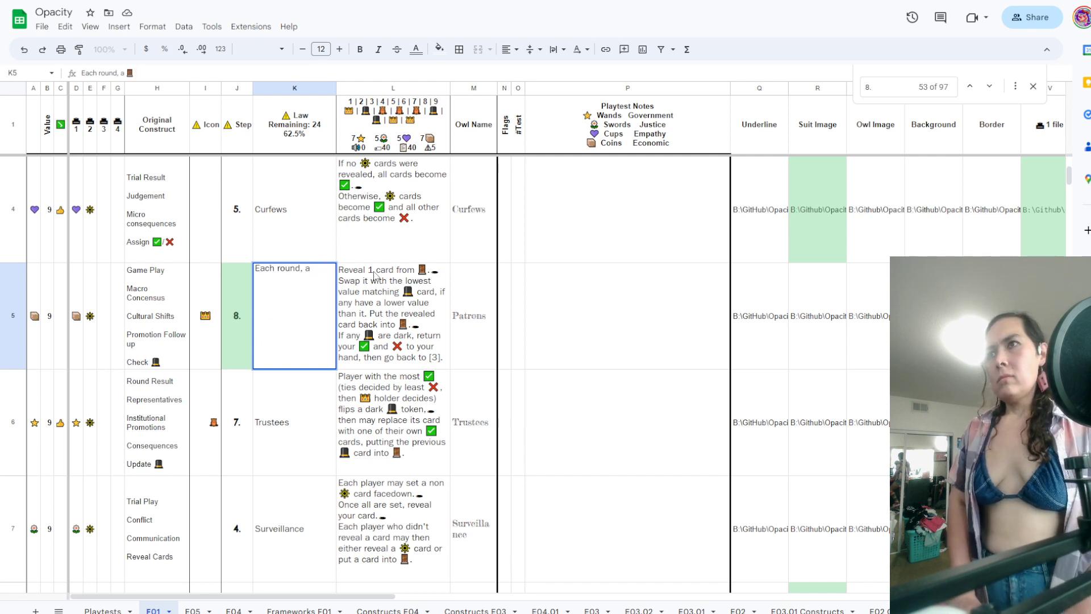
key("BackSpace")
type("🎩")
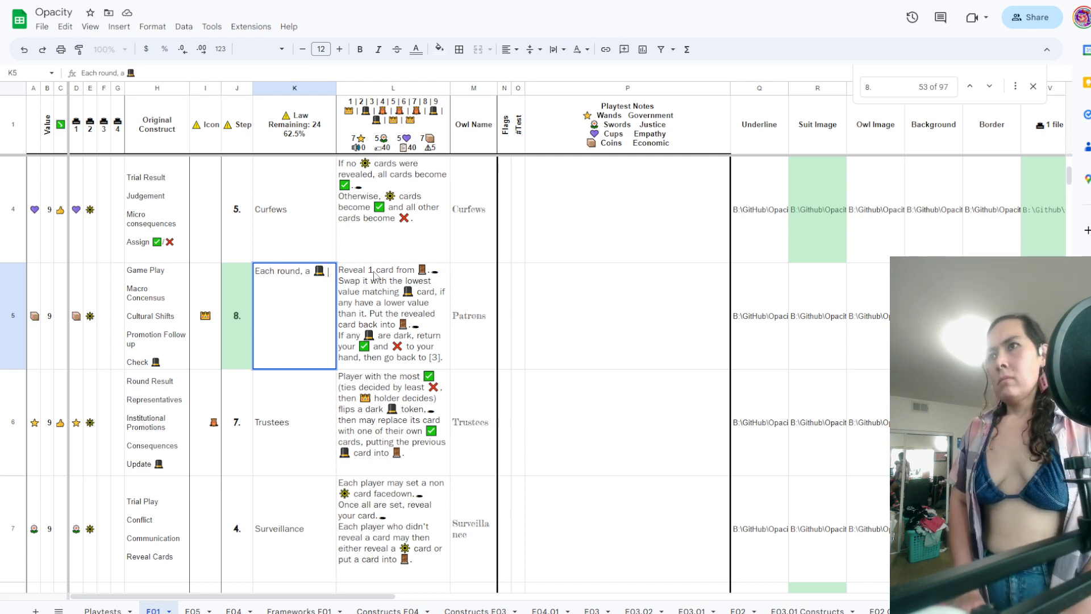
type(" may")
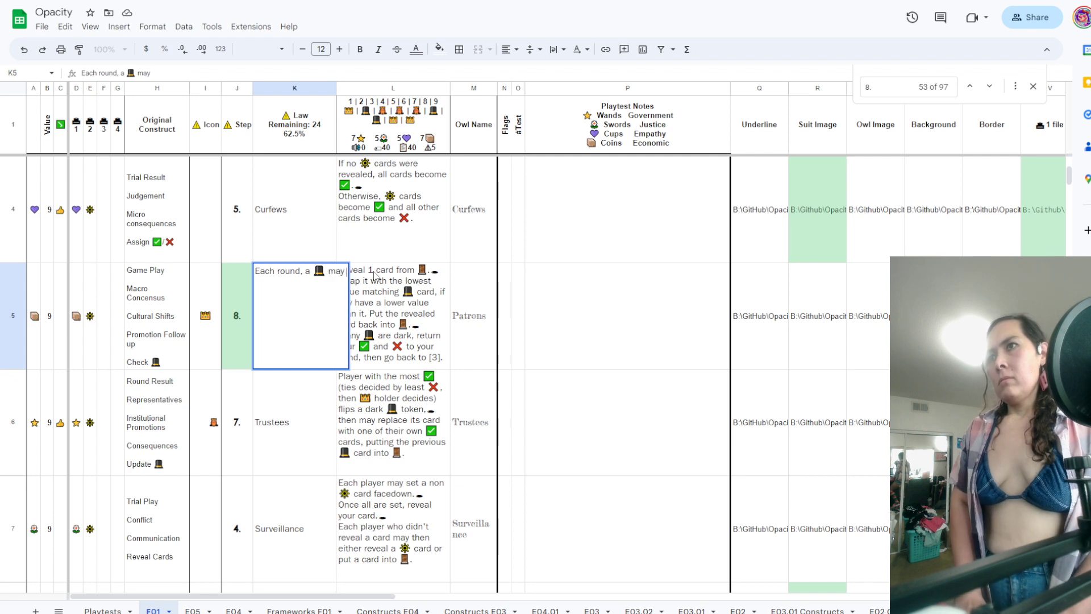
type(" get")
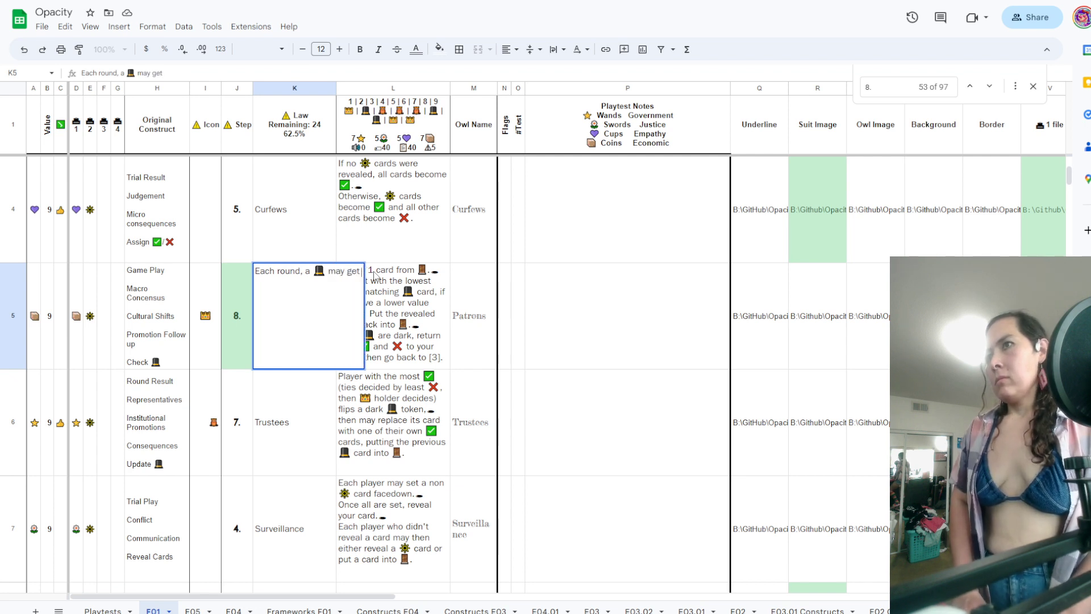
type(" replaced")
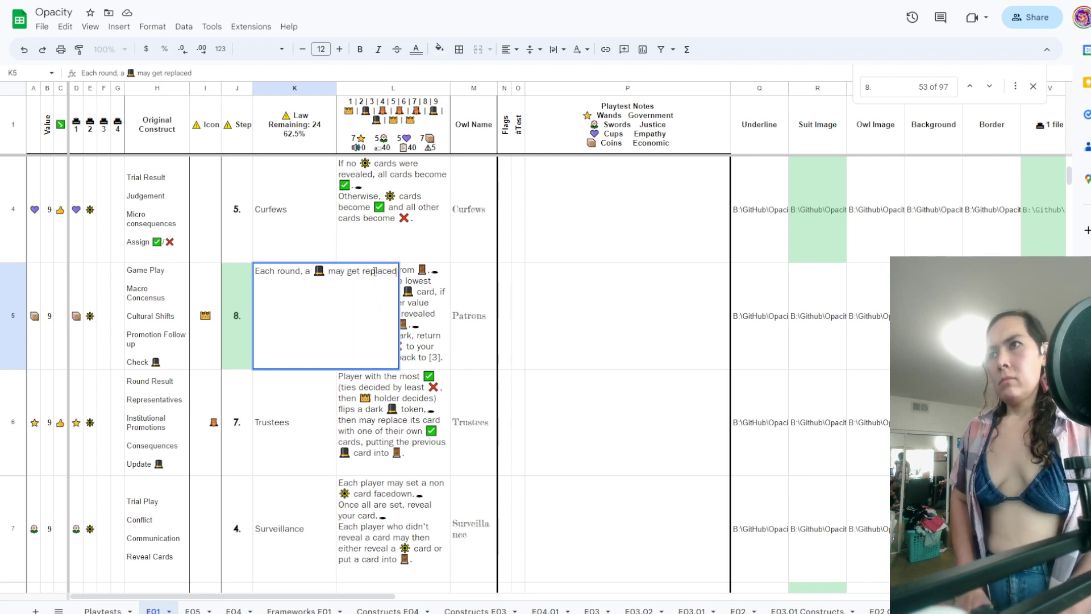
key("Return")
key("Up")
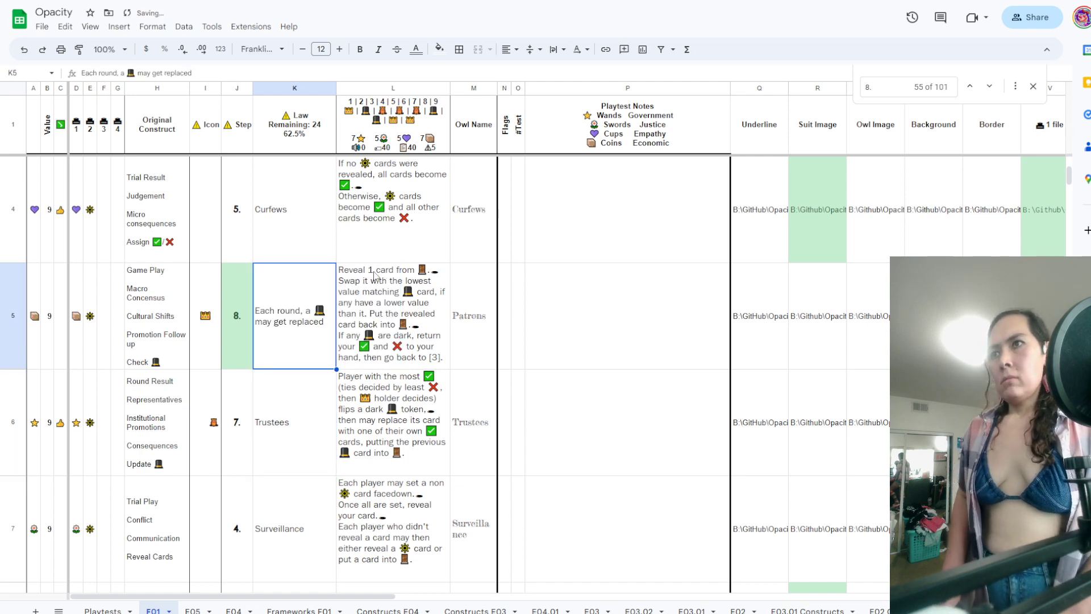
key("Down")
key("Up")
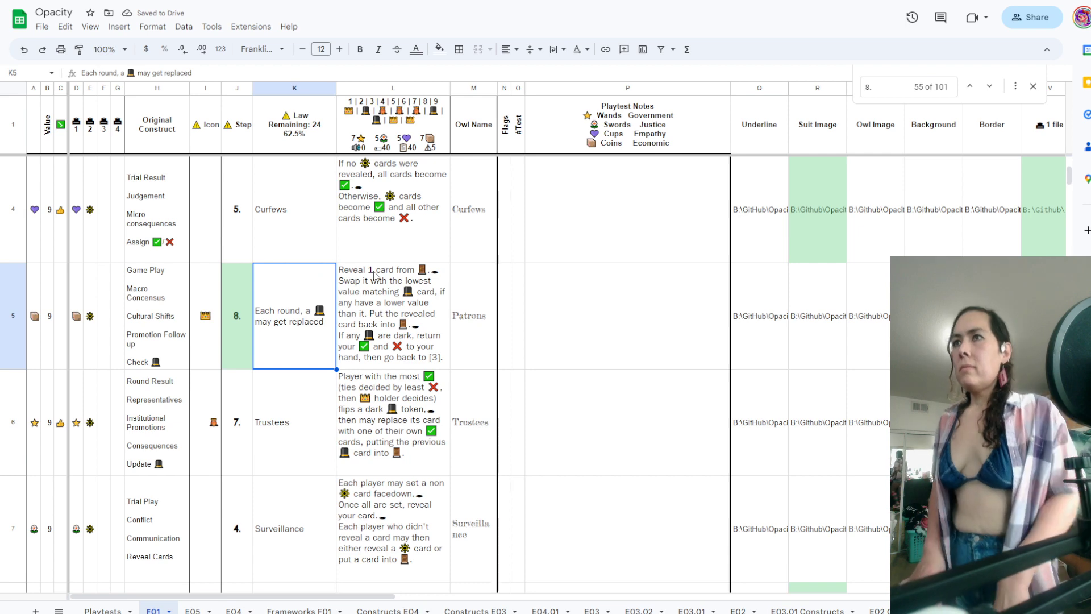
Look over the laws in the first rows of the sheet, from Head of State to Surveillance
key("Up")
key("Up")
key("Up")
key("Up")
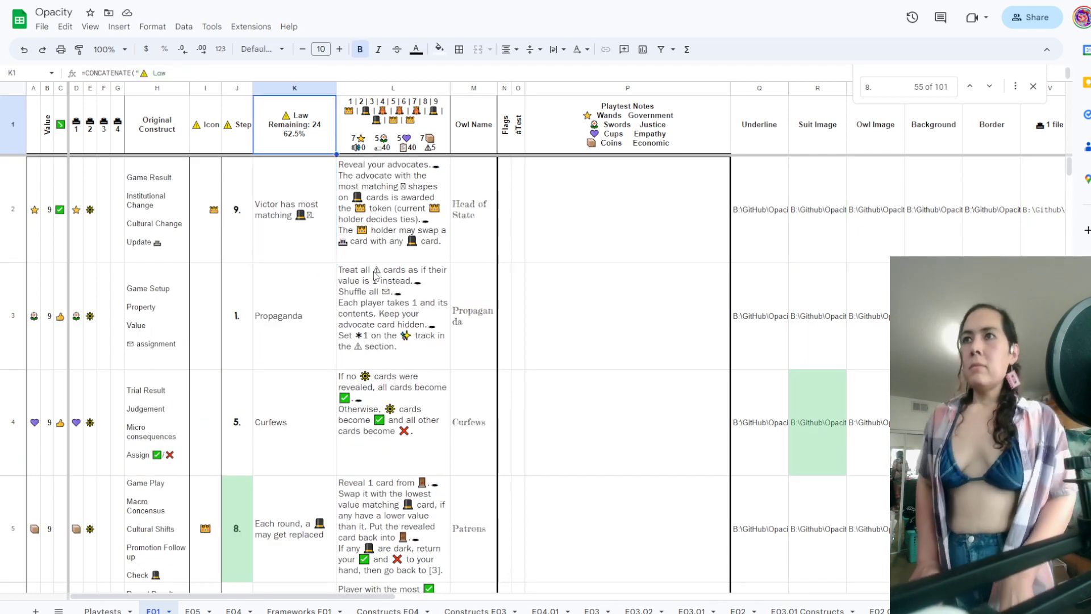
key("Down")
key("Down")
scroll(328, 375, "down", 5)
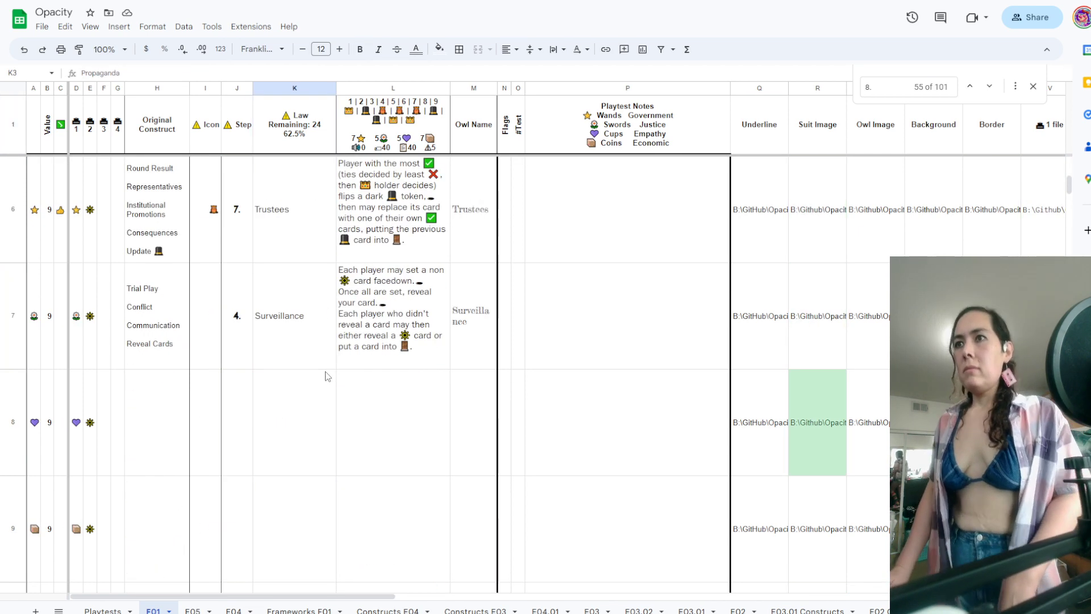
scroll(328, 375, "up", 5)
Search the sheet for "1.", go through the matches, and bring the Step and Law columns back into view
key("ctrl+f")
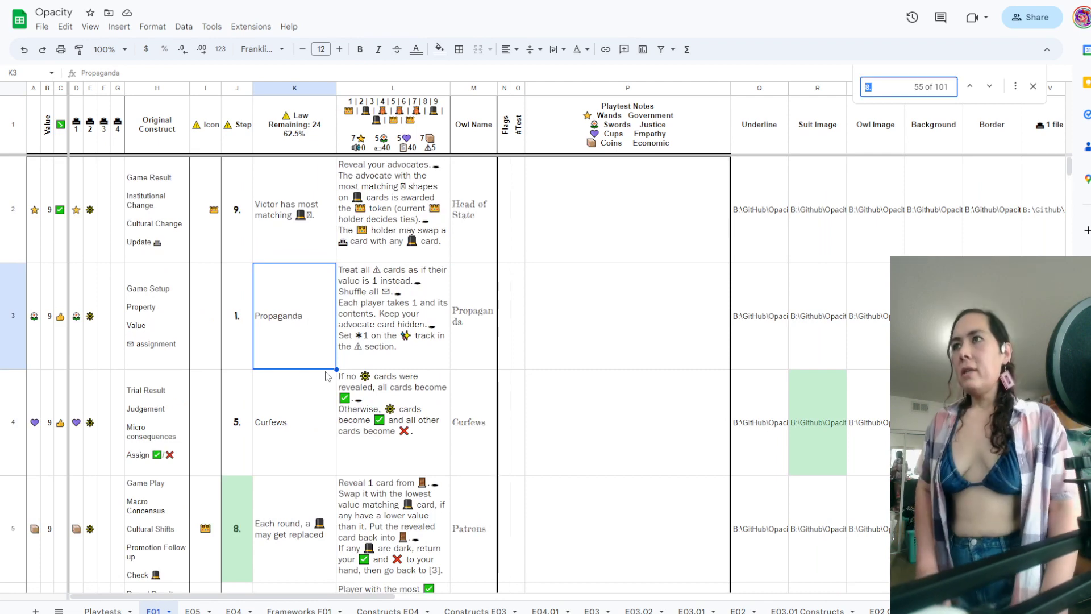
type("1.")
key("Return")
key("Return")
key("Return")
key("Return")
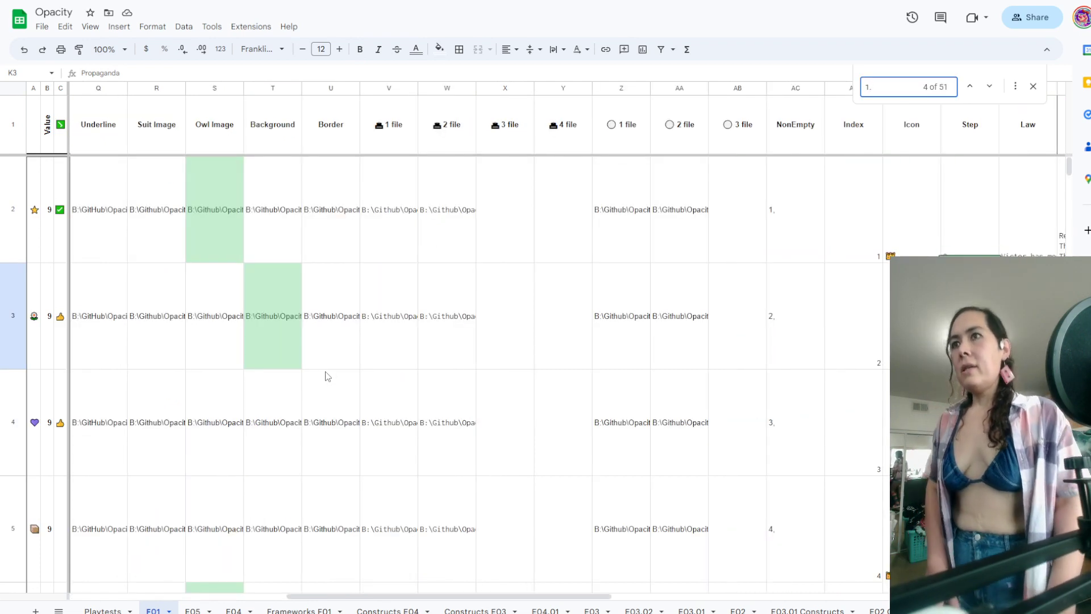
key("Return")
key("Return")
key("Return")
key("Return")
key("Return")
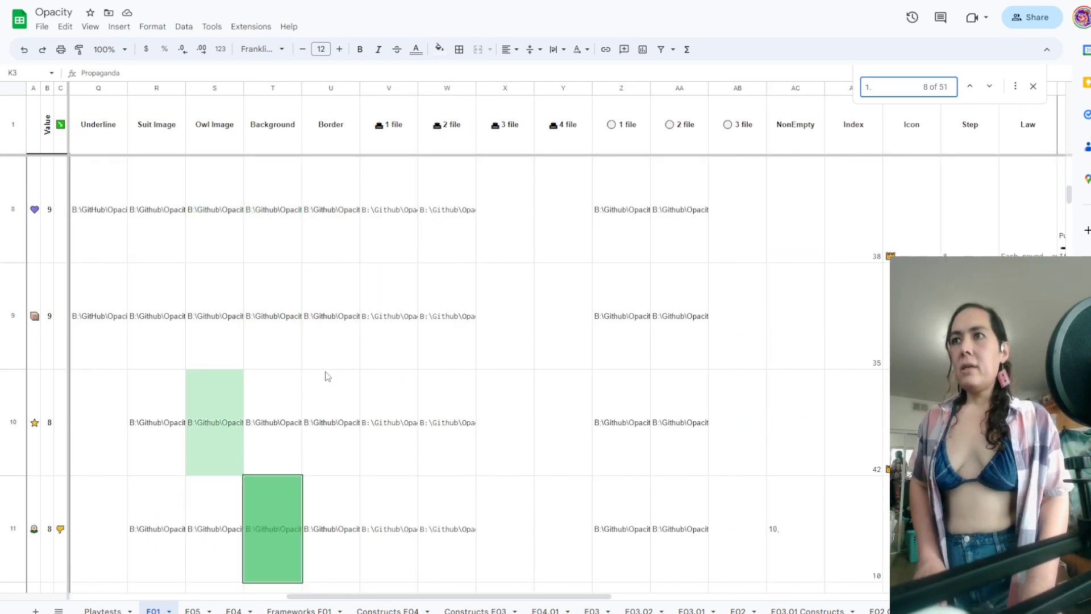
key("Return")
key("Return")
key("Return")
key("Return")
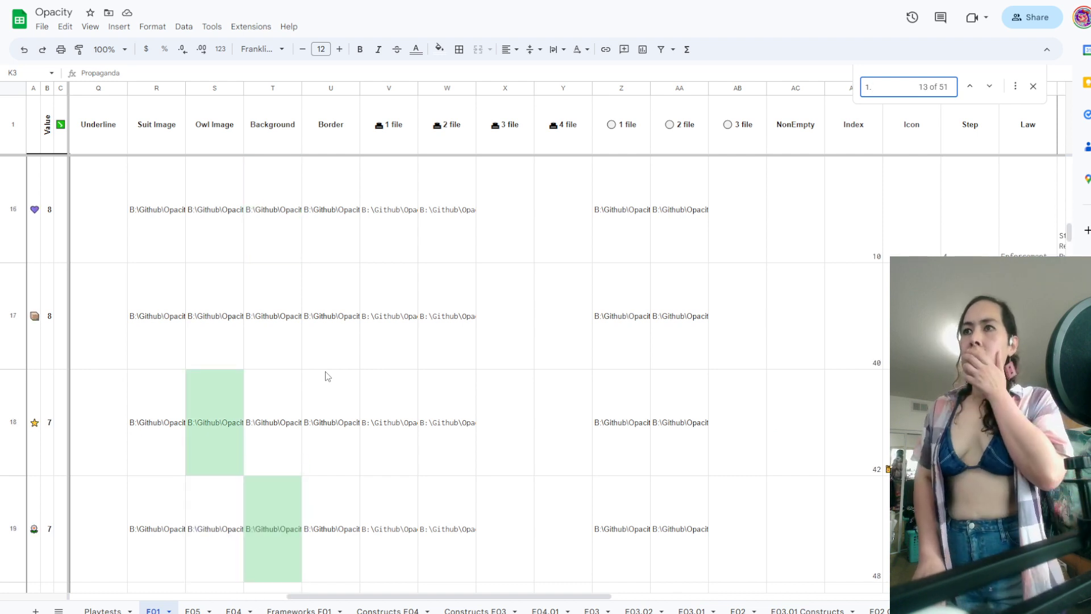
key("Return")
key("Return")
key("Return")
key("Return")
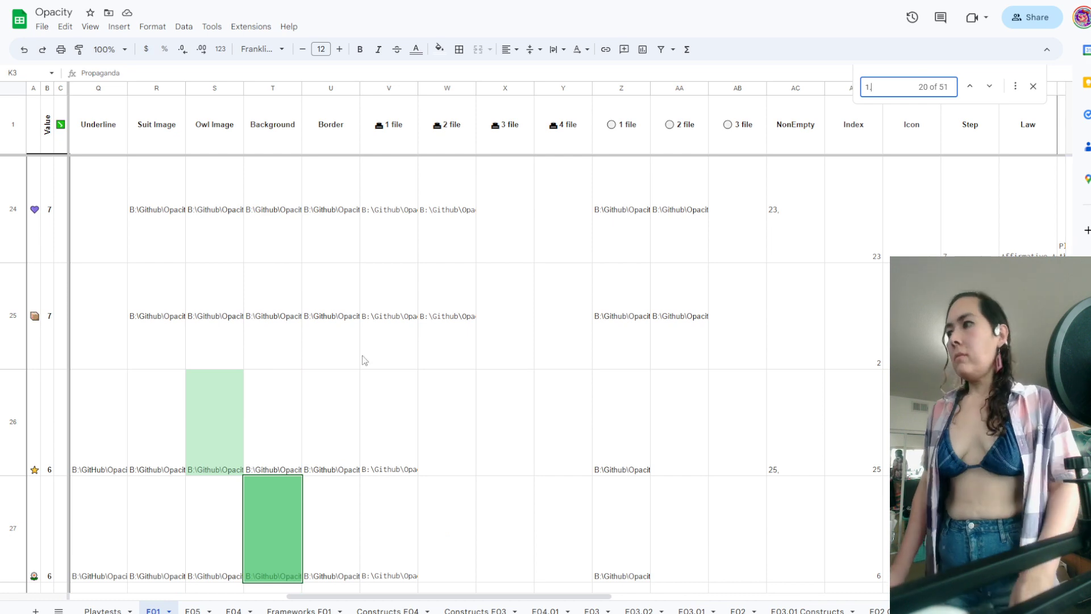
left_click_drag(602, 600, 259, 591)
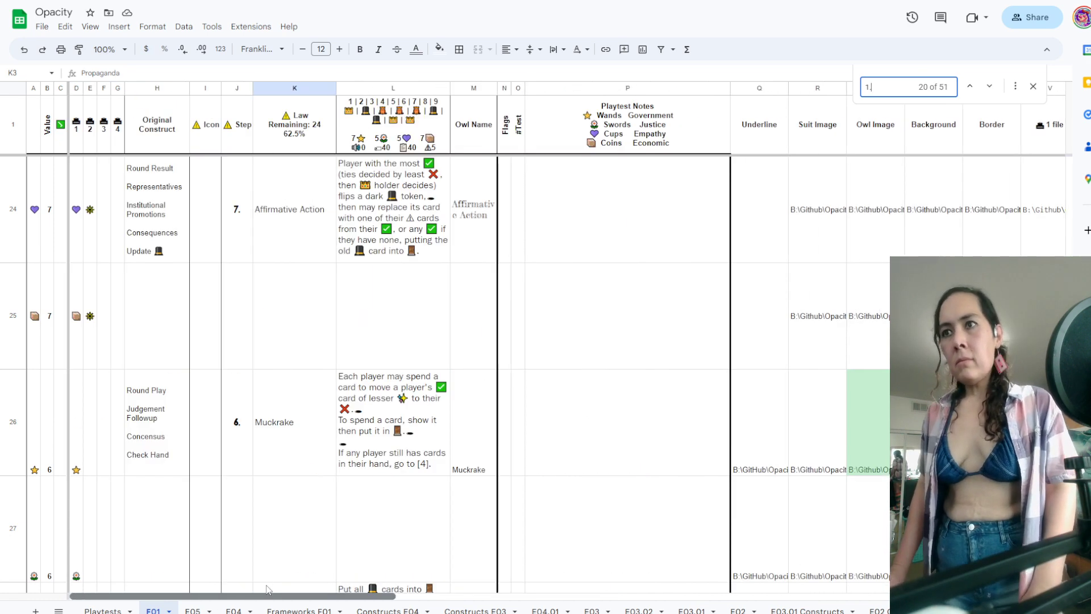
Set the Propaganda law's icon in cell I3 to the 👑 crown
scroll(259, 589, "up", 10)
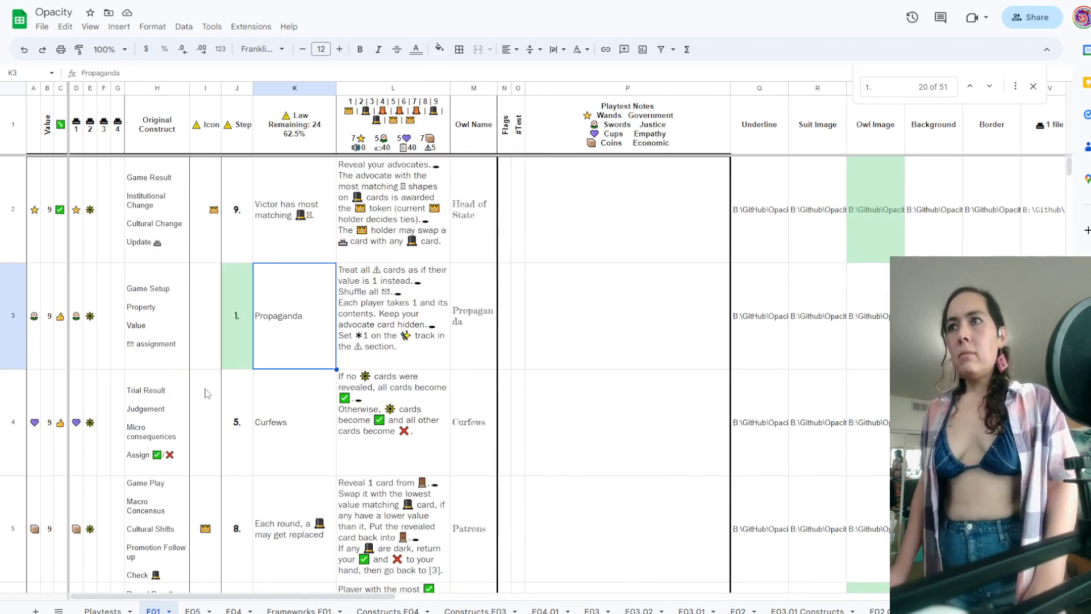
left_click(194, 335)
type("🚪")
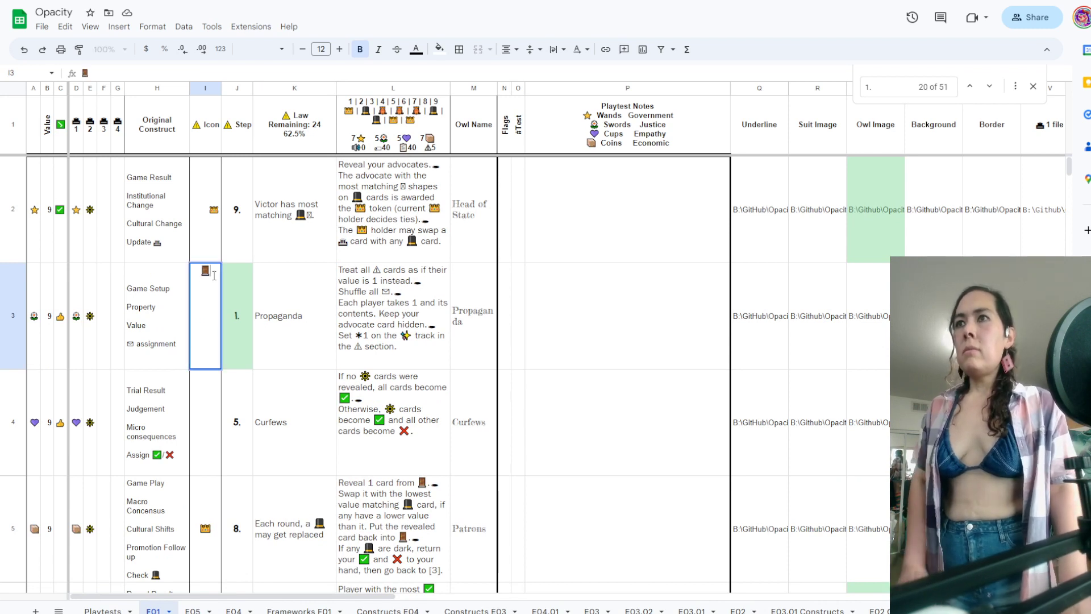
key("BackSpace")
type("👑")
key("Return")
type("\\")
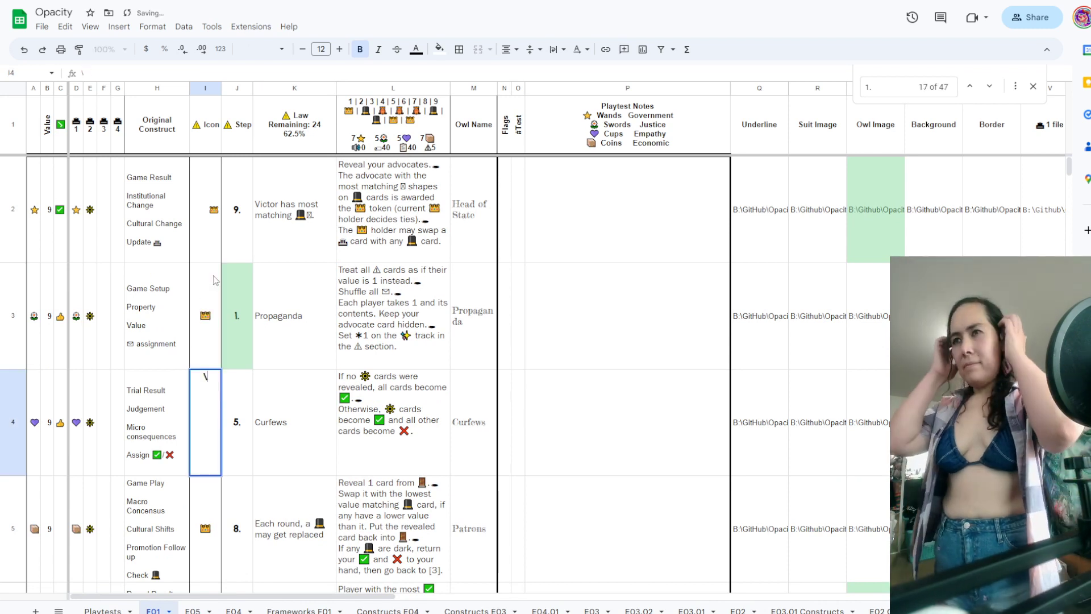
key("Escape")
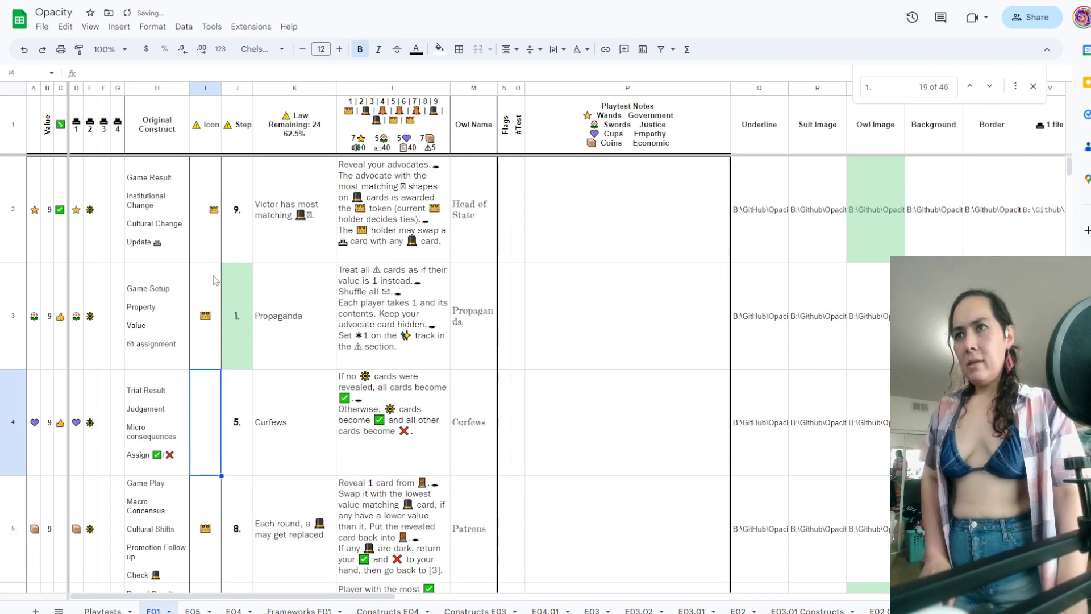
Look over the Propaganda law's icon, step, title and rules text in row 3
key("Right")
key("Up")
key("Left")
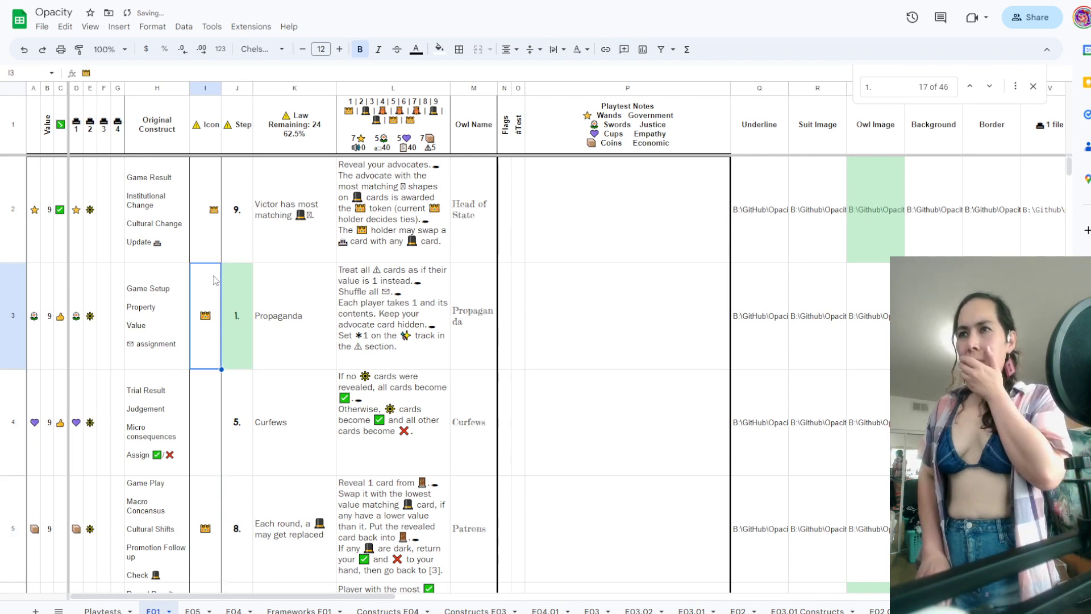
key("Right")
key("Right")
key("Right")
key("Left")
key("Left")
key("Left")
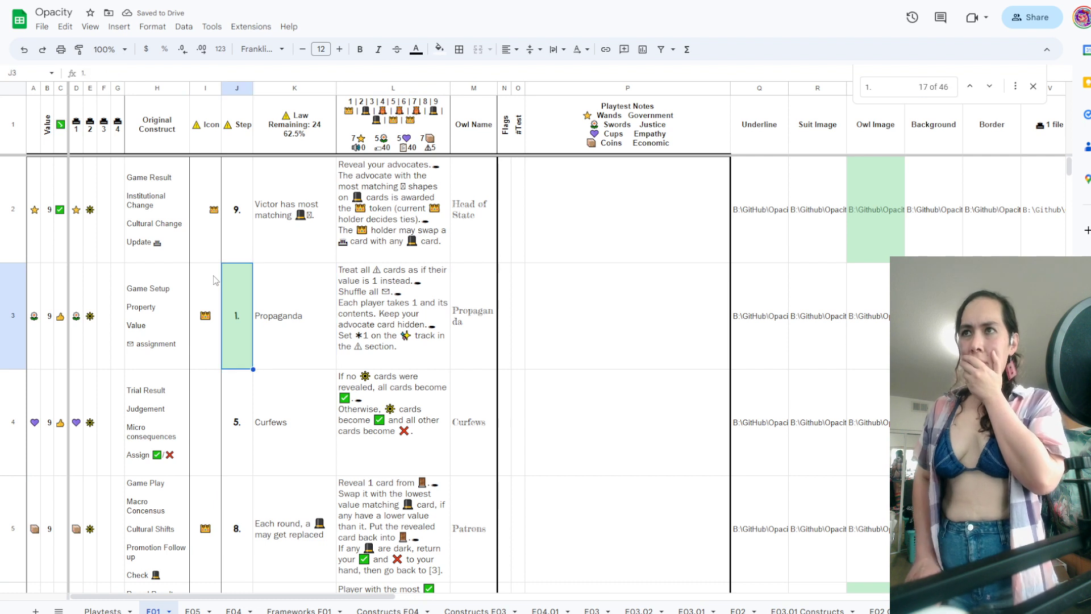
key("Right")
key("Right")
key("Right")
key("Left")
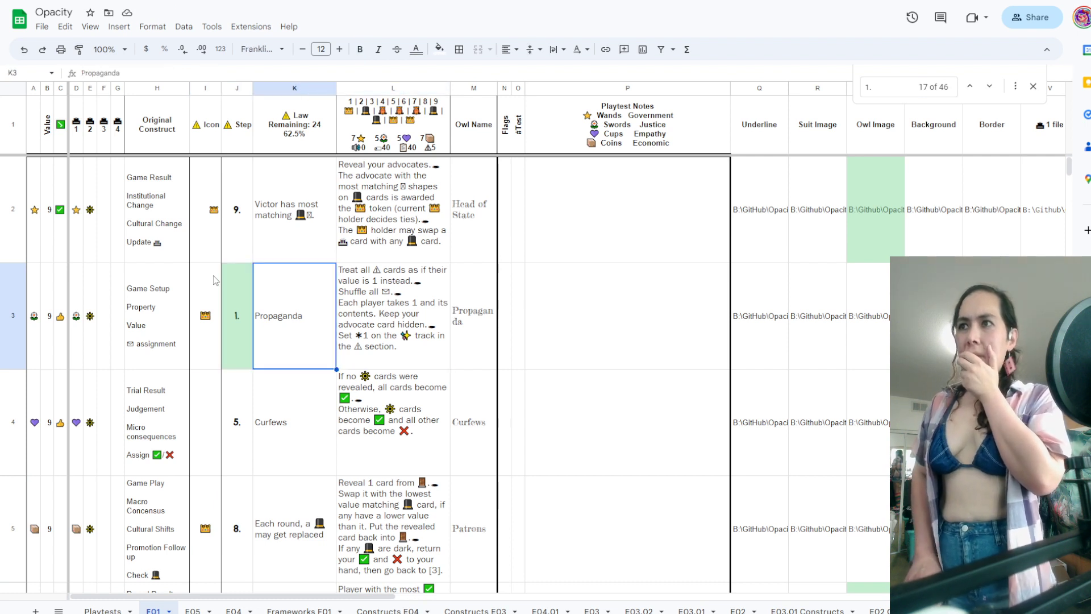
key("Right")
key("Left")
key("Right")
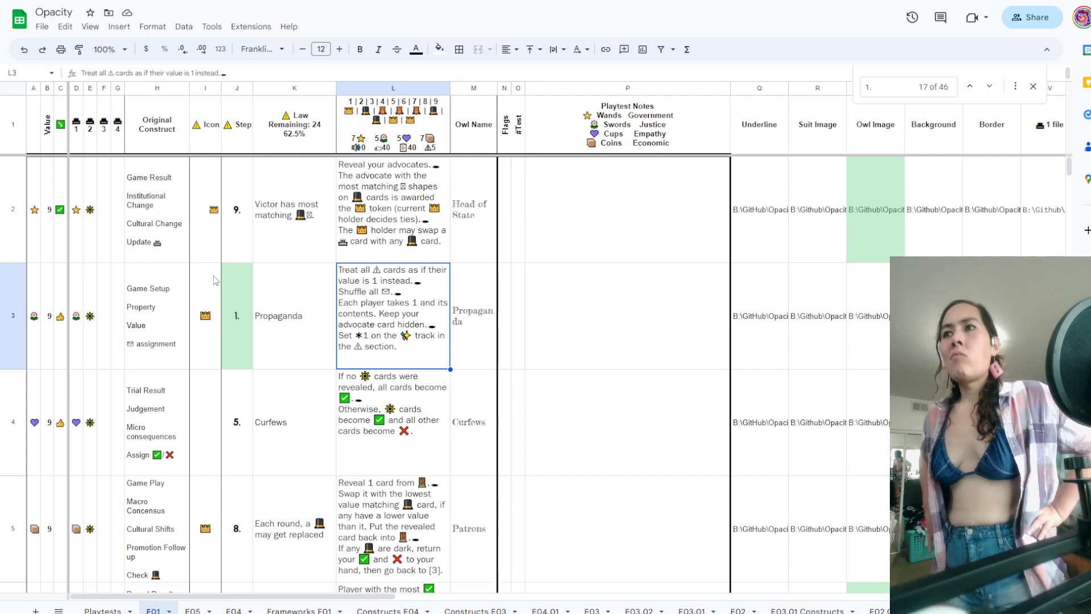
Examine the step 1 Game Setup rules in cell L66 and the card rows above it
scroll(355, 391, "down", 20)
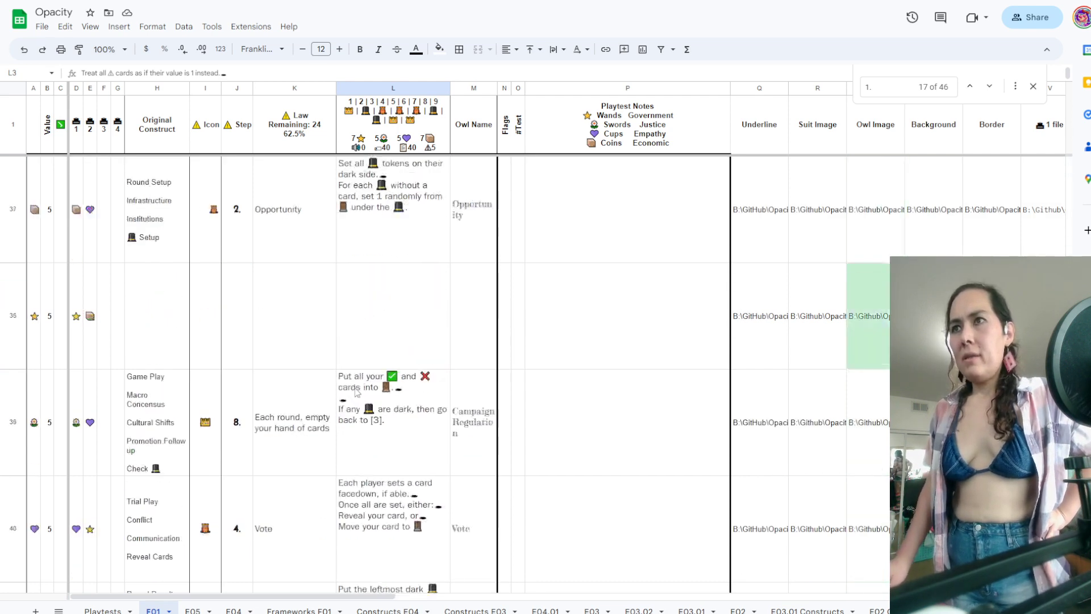
scroll(355, 391, "down", 15)
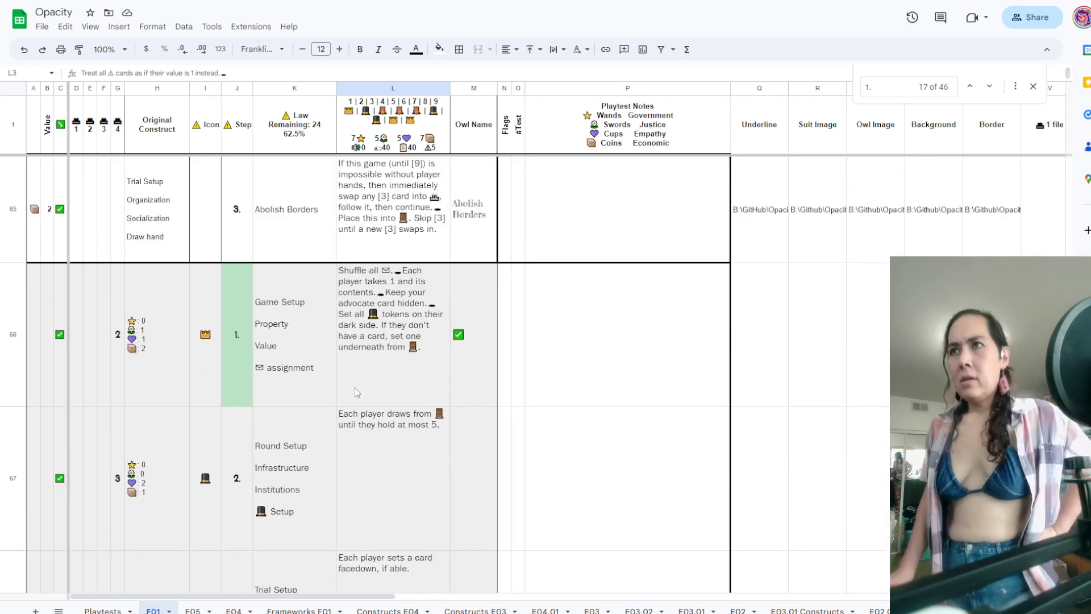
left_click(401, 366)
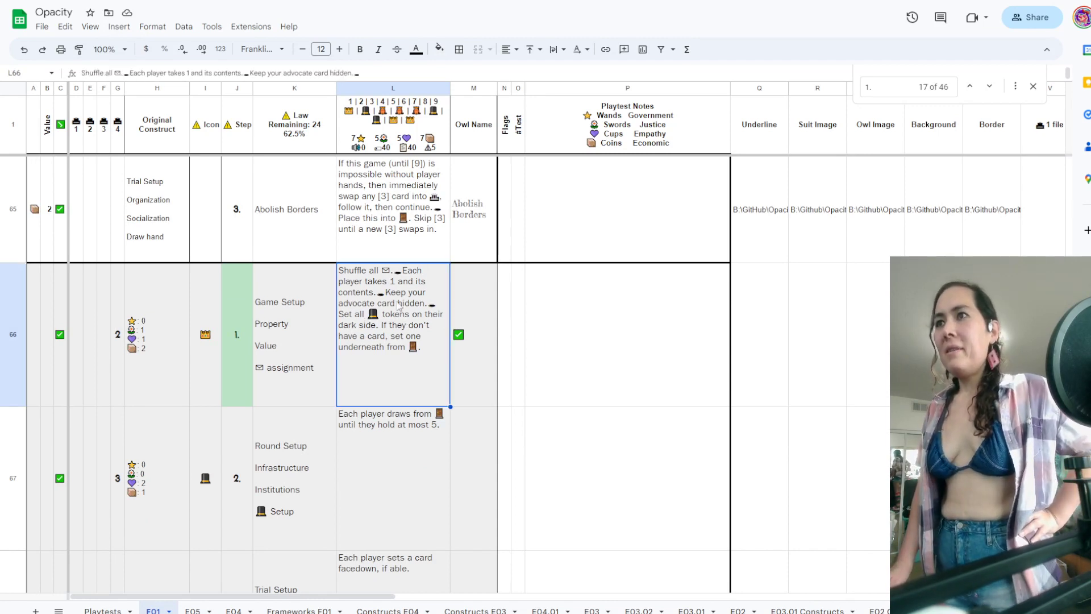
double_click(400, 307)
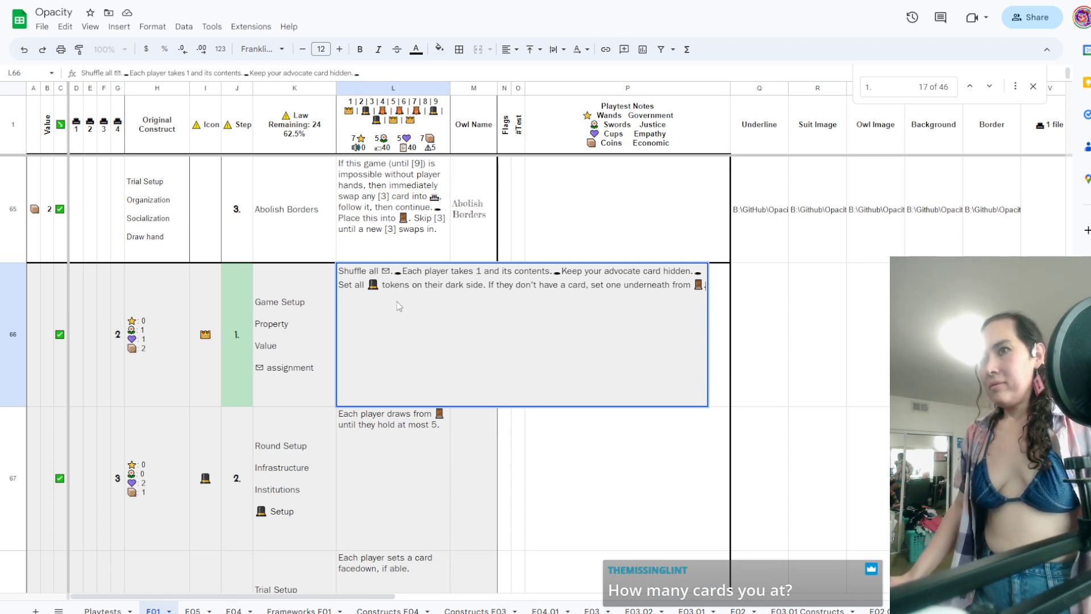
scroll(255, 263, "up", 4)
scroll(250, 267, "down", 3)
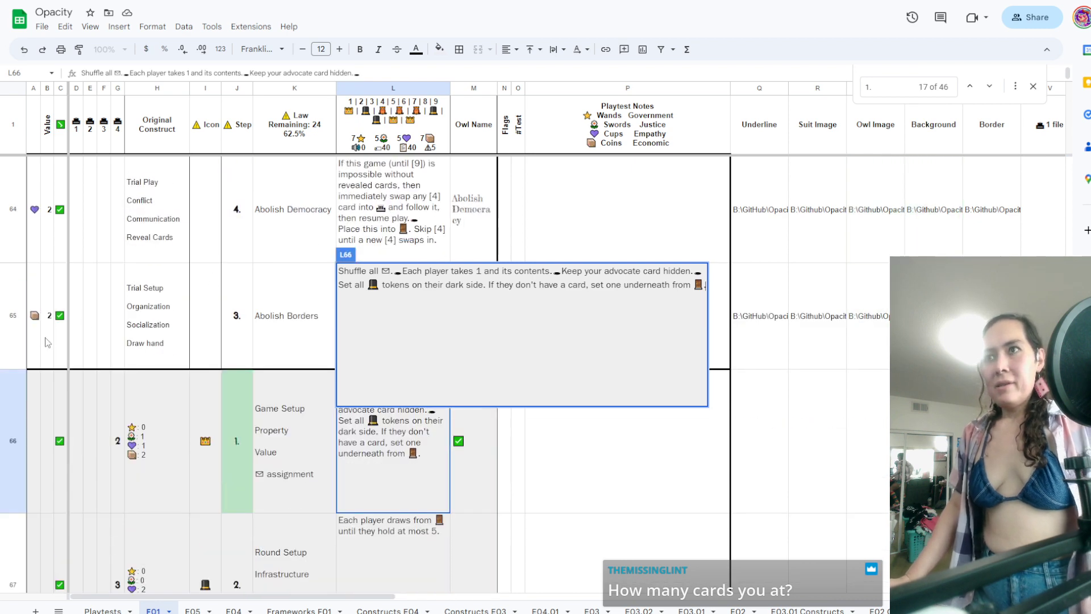
scroll(23, 335, "up", 8)
scroll(23, 336, "up", 15)
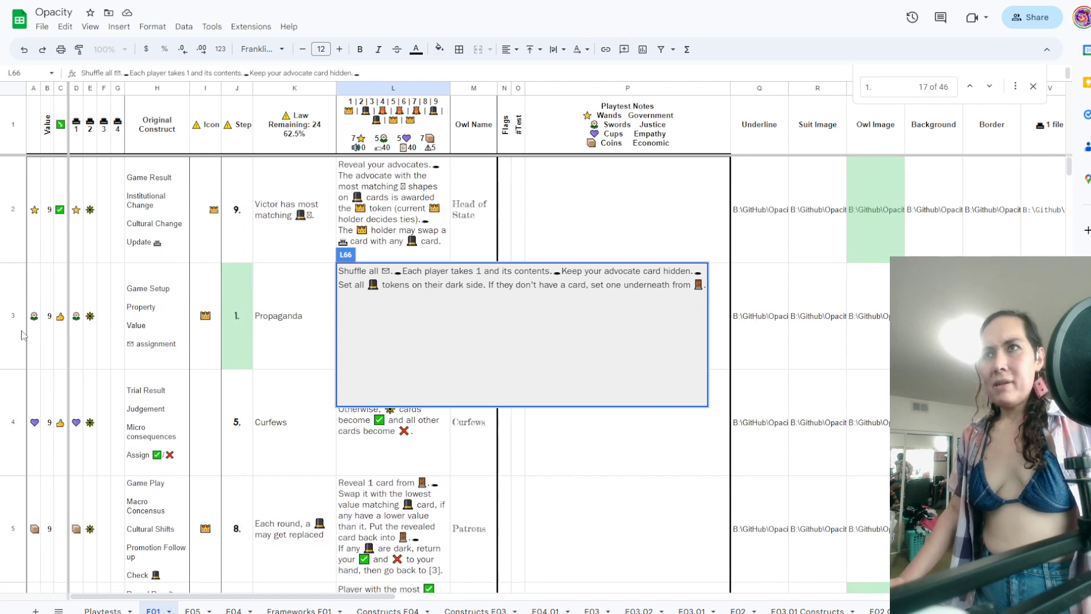
scroll(165, 366, "down", 20)
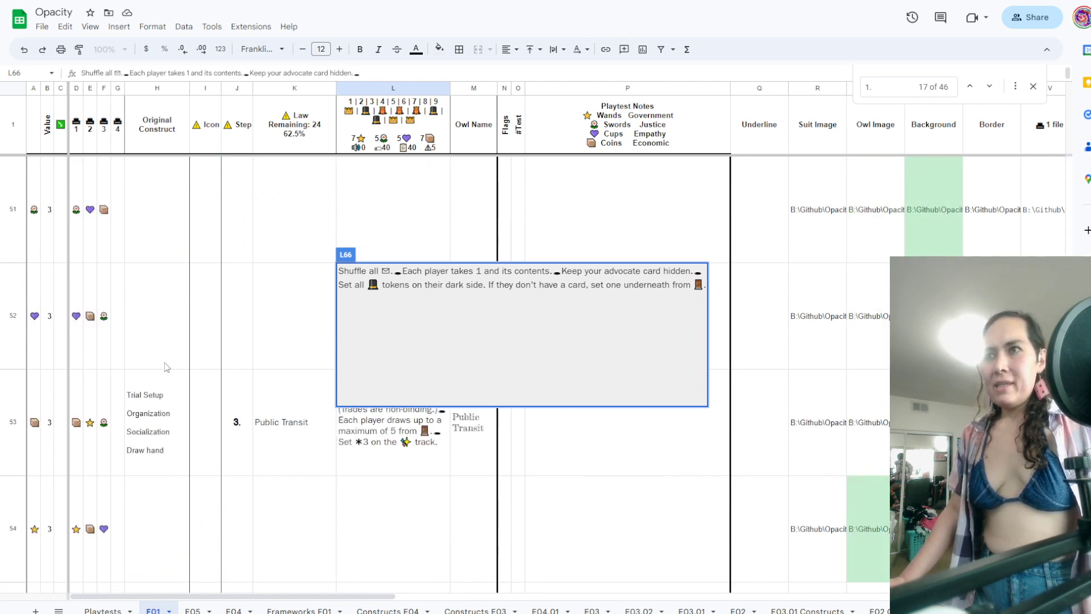
scroll(165, 367, "down", 7)
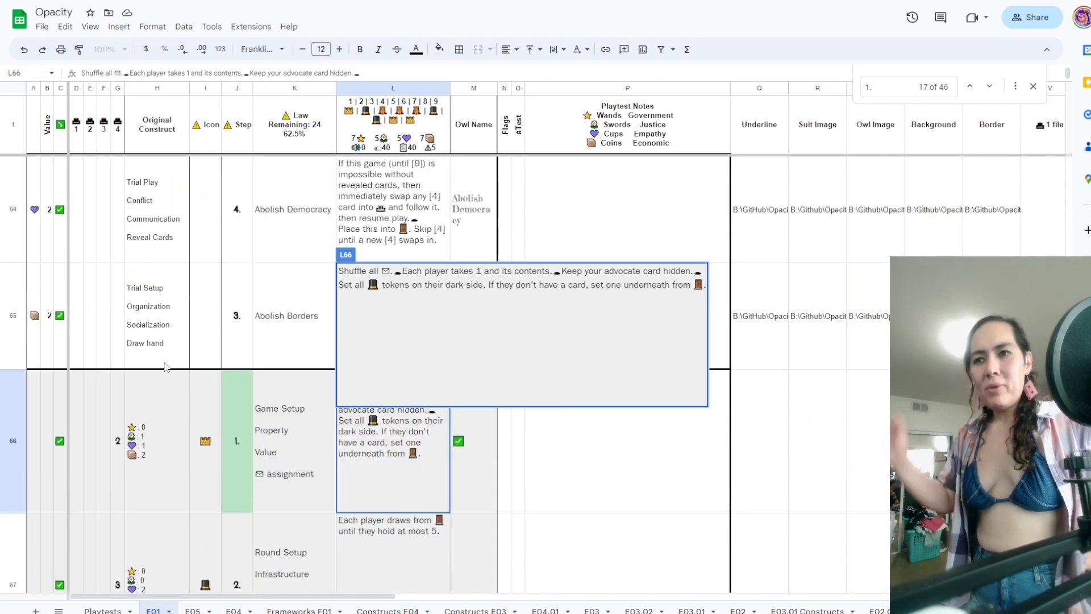
type(".")
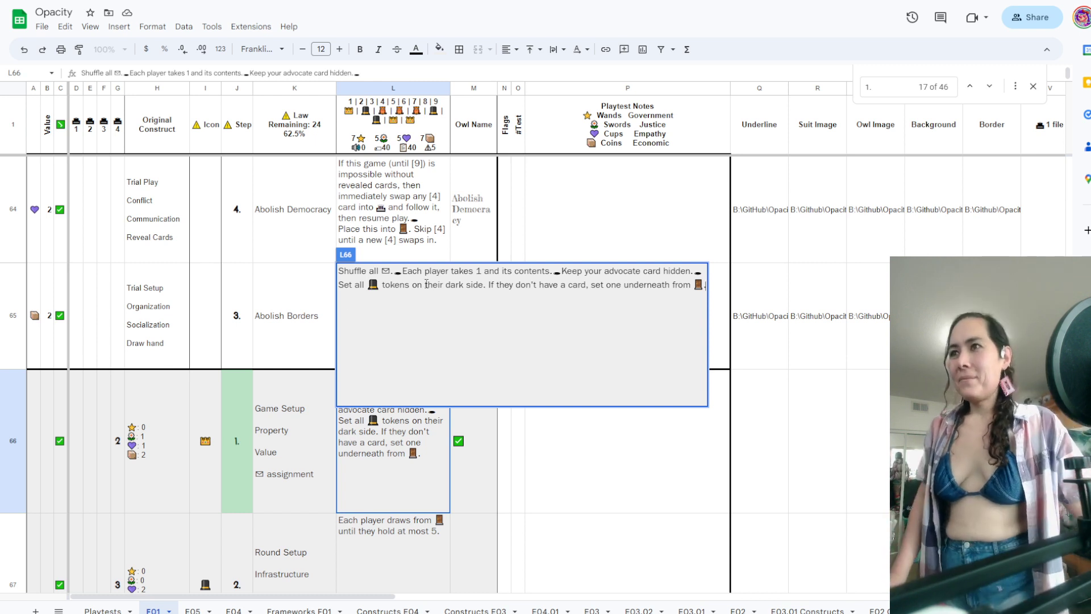
left_click(406, 278)
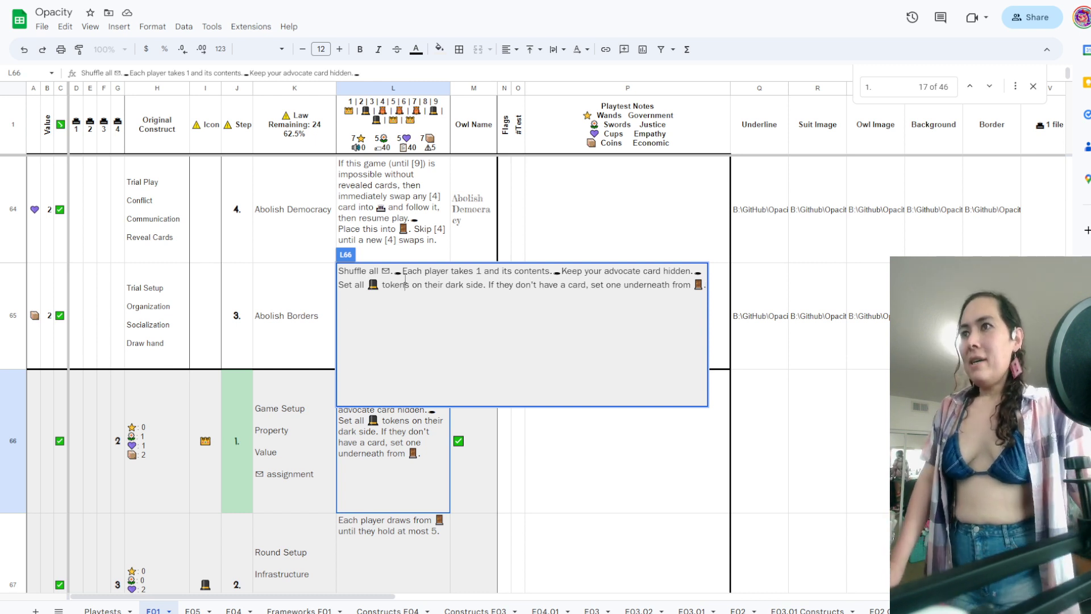
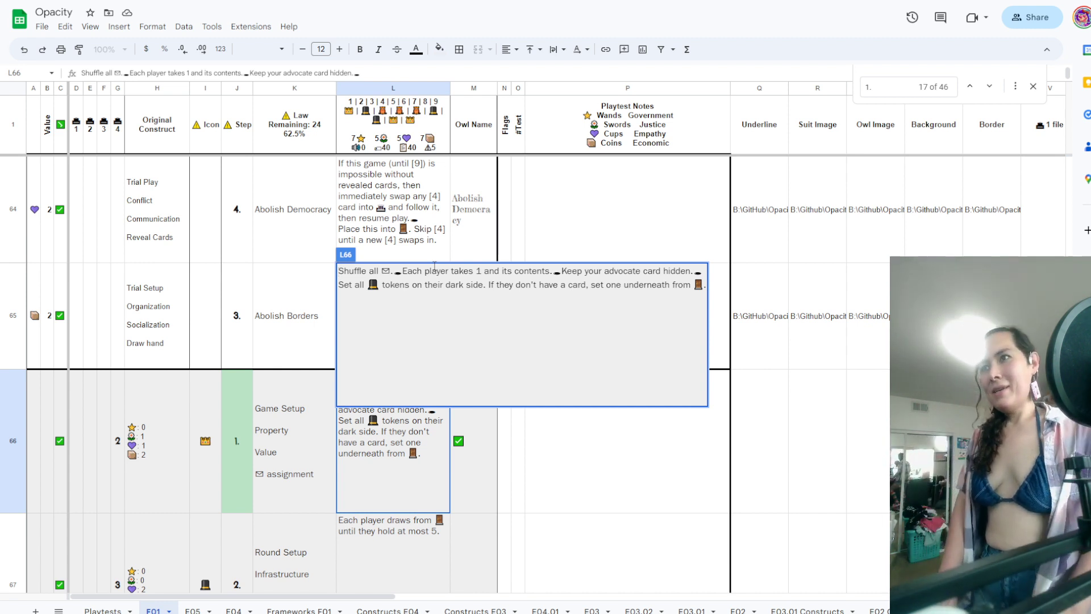
Delete the sentences "Shuffle all ✉." and "Each player takes 1 and its contents." from the Game Setup rules in cell L66
key("shift+End")
key("shift+Left")
key("shift+Left")
key("shift+Left")
key("shift+Left")
key("shift+Left")
key("shift+Left")
key("shift+Left")
key("shift+Left")
key("shift+Left")
key("shift+Left")
key("shift+Left")
key("shift+Left")
key("shift+Left")
key("shift+Left")
key("shift+Left")
key("shift+Left")
key("shift+Left")
key("shift+Left")
key("shift+Left")
key("shift+Left")
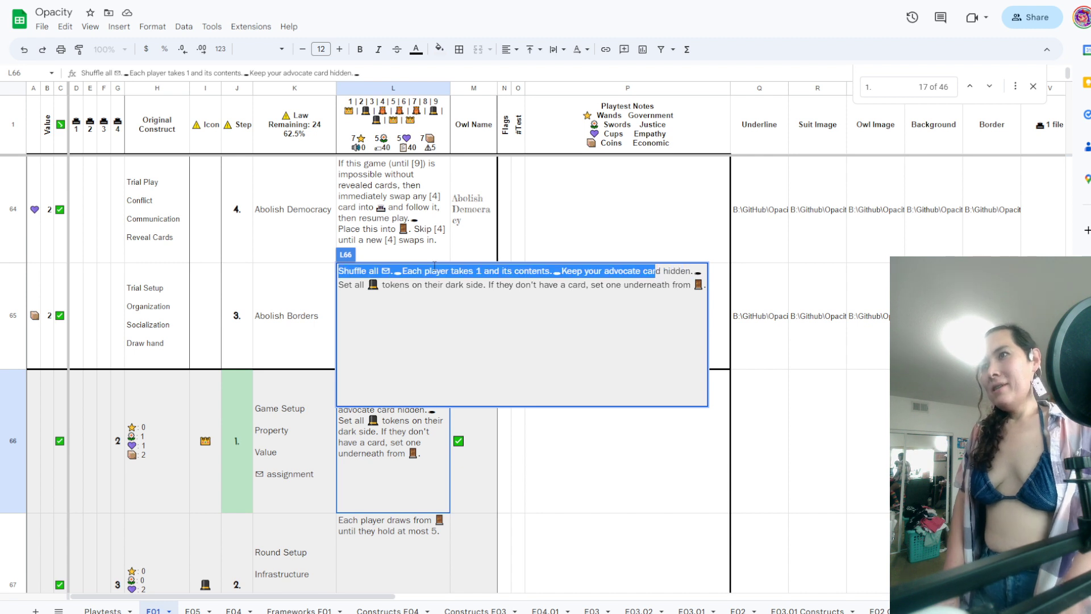
key("shift+Left")
key("shift+Left")
key("shift+Left")
key("shift+Left")
key("shift+Left")
key("shift+Left")
key("shift+Left")
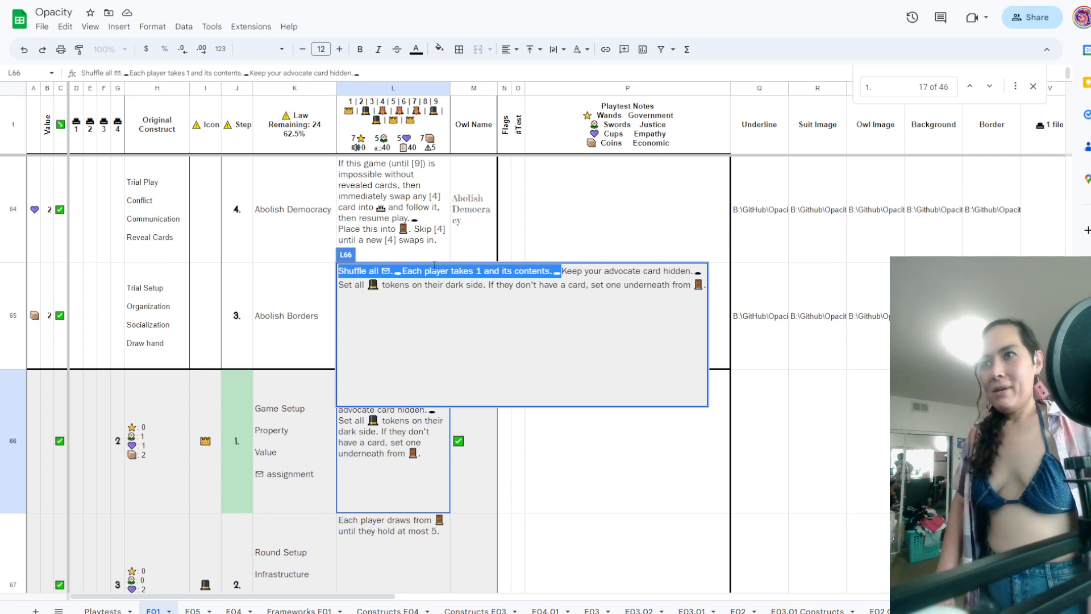
key("BackSpace")
left_click(435, 509)
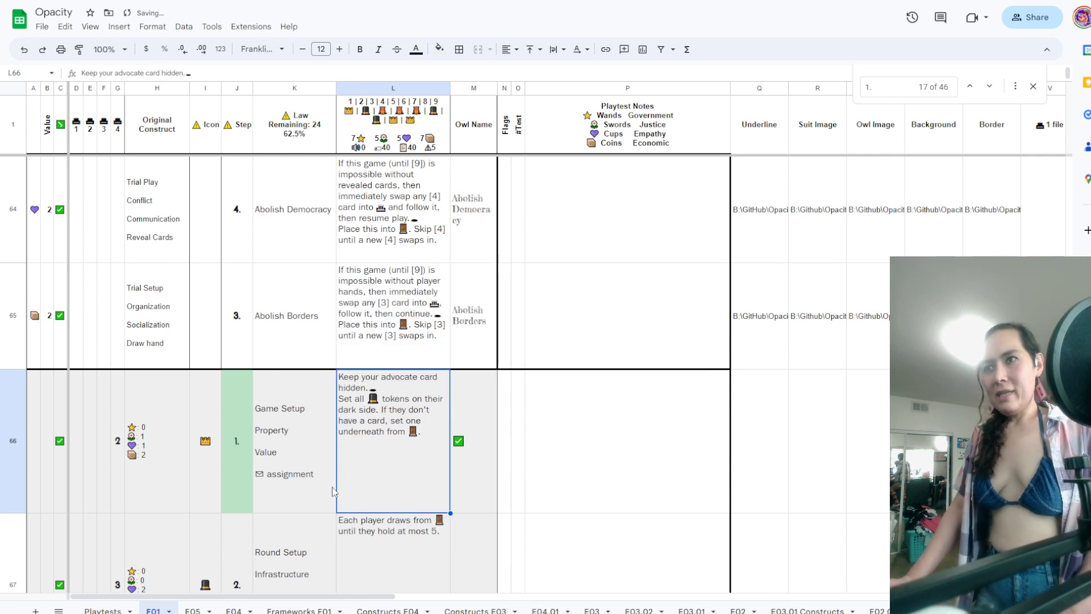
Copy the ✉ symbol from the Game Setup construct in cell K66 and remove its "✉ assignment" line
left_click(332, 489)
key("Up")
key("Down")
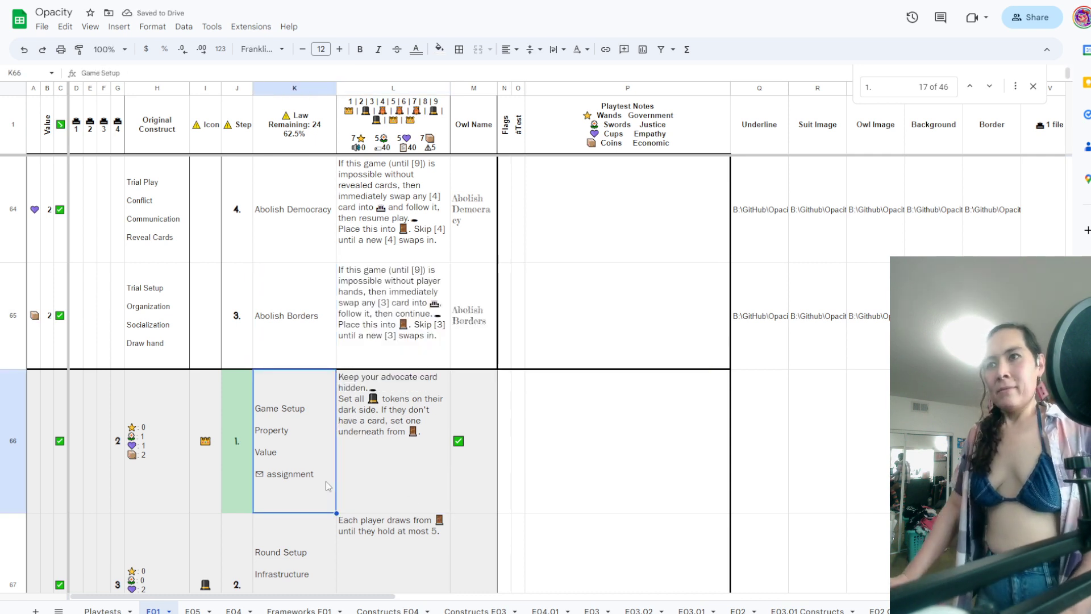
double_click(318, 473)
left_click_drag(314, 443, 270, 434)
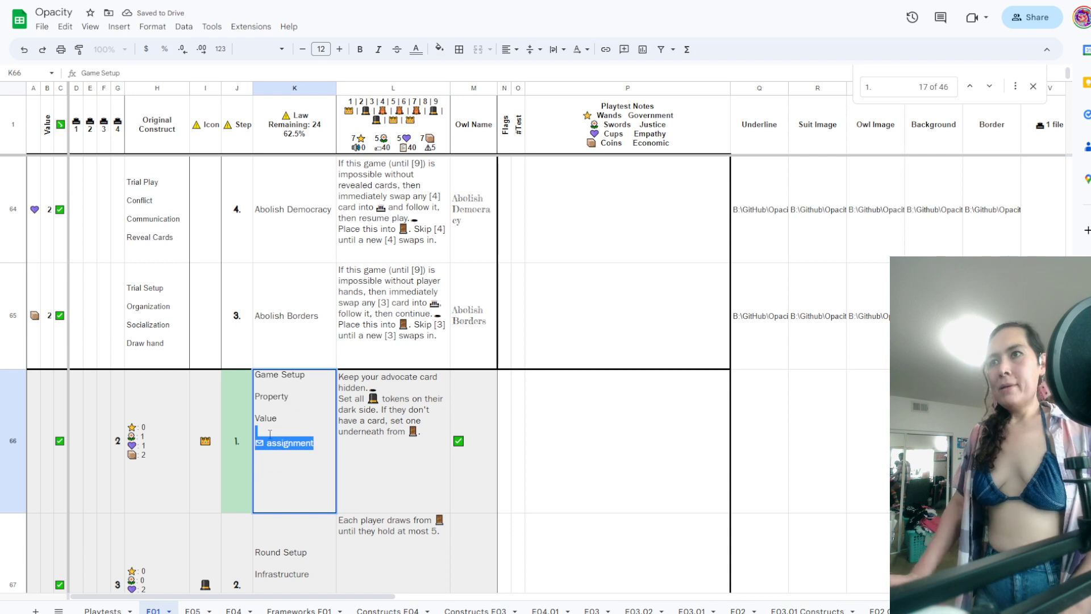
key("Left")
key("Right")
key("shift+Right")
key("ctrl+c")
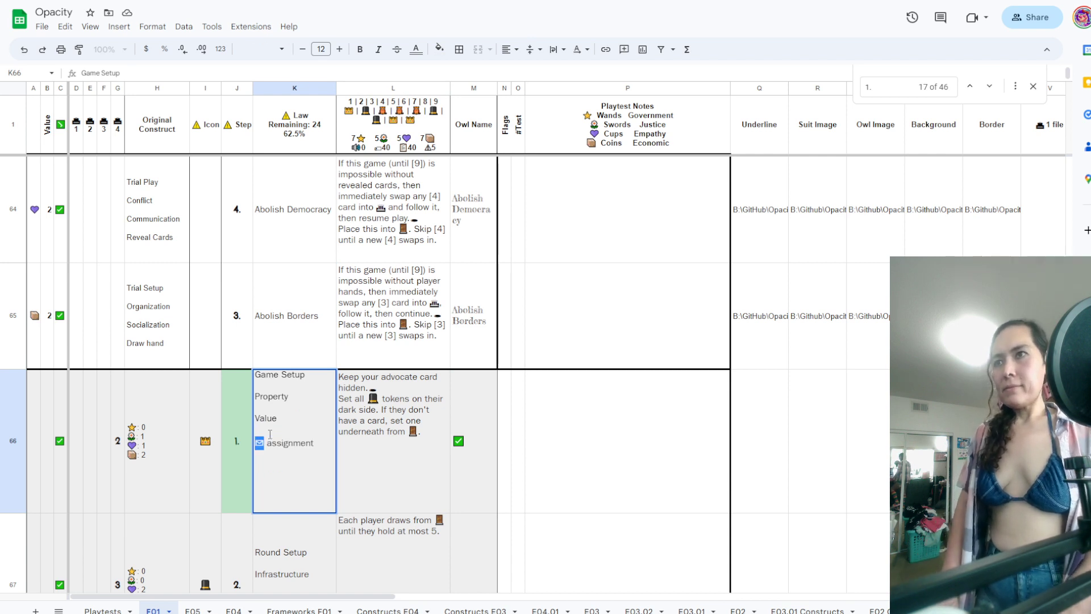
key("Left")
key("shift+End")
key("BackSpace")
key("Return")
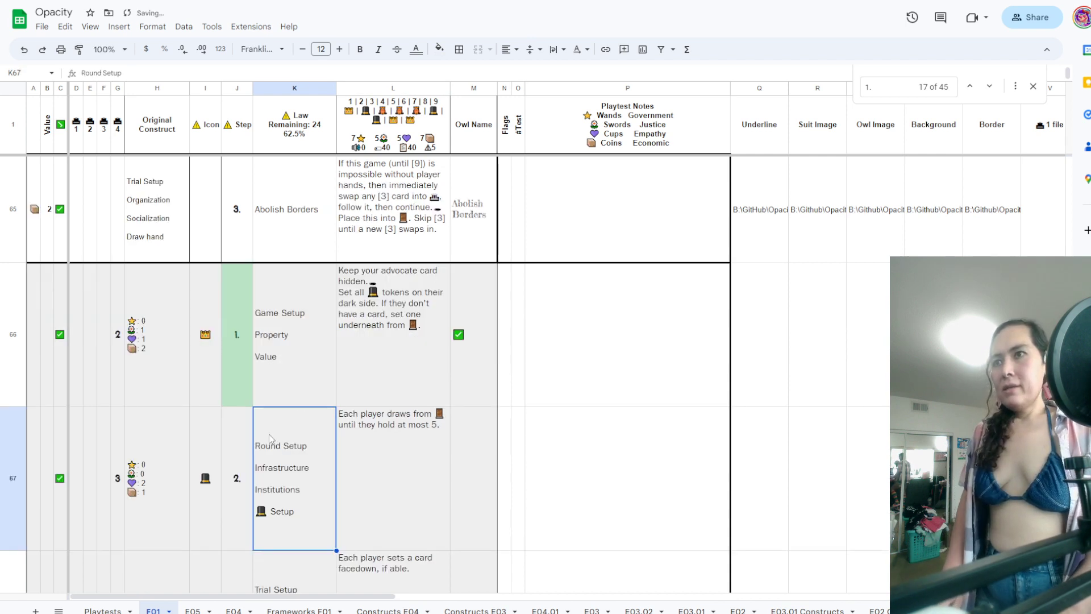
Search the sheet for ✉ and delete the "Shuffle all ✉." line from Propaganda's rules in cell L3
key("Up")
key("ctrl+f")
key("ctrl+v")
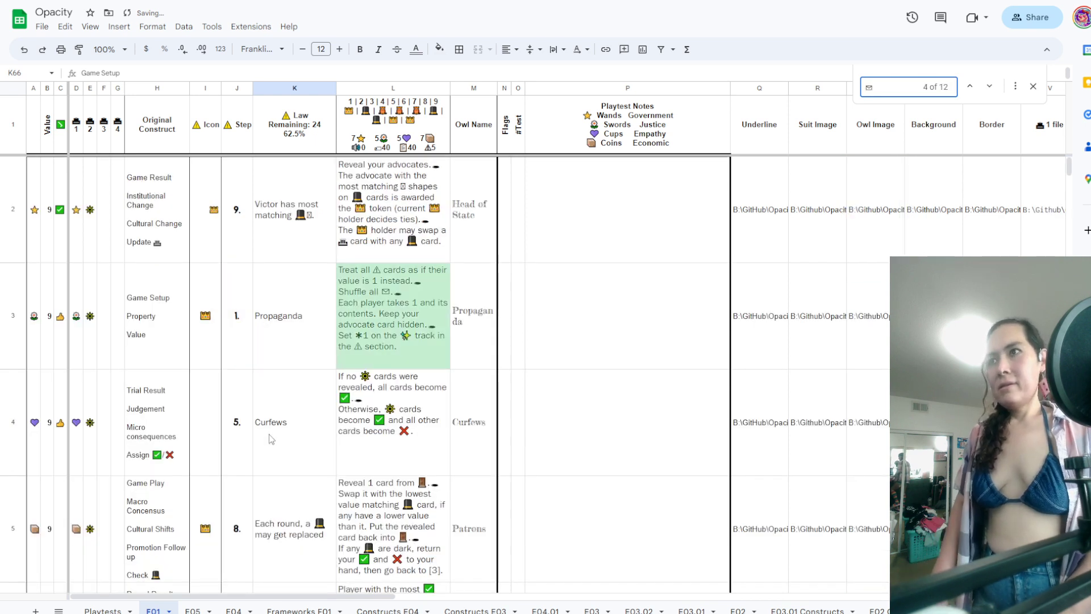
double_click(448, 288)
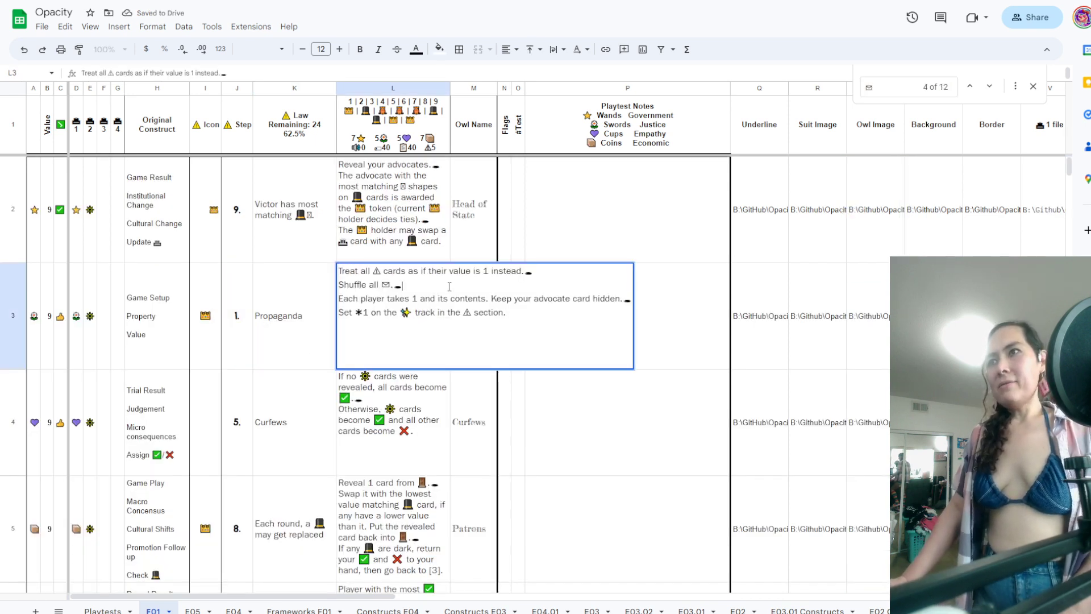
triple_click(449, 286)
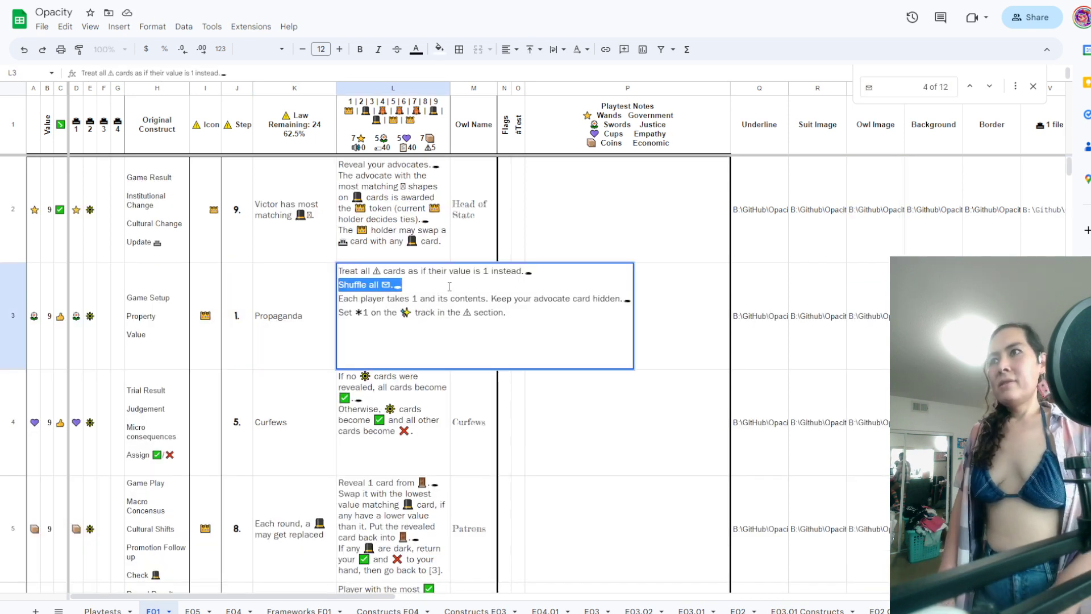
key("BackSpace")
key("BackSpace")
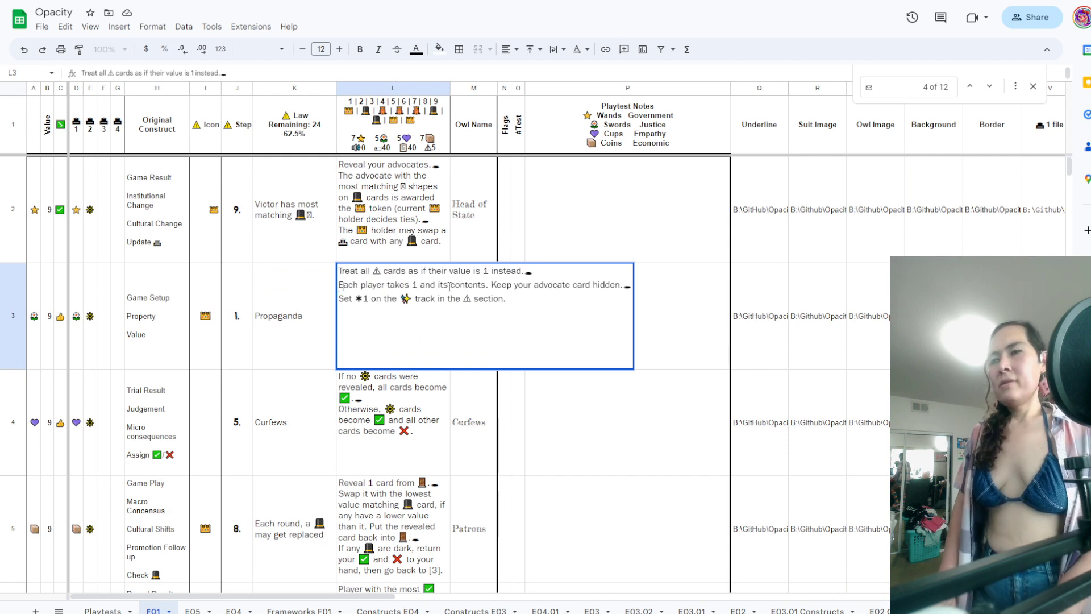
Replace the line about taking 1 and its contents in Propaganda's rules in cell L3 with "Each player draws a hidden advocate"
key("shift+Right")
key("shift+Right")
key("shift+Right")
key("shift+Right")
key("shift+Right")
key("shift+Right")
key("shift+Right")
key("shift+Right")
key("shift+Right")
key("shift+Right")
key("shift+Right")
key("shift+Right")
key("shift+Right")
key("shift+Right")
key("shift+Right")
key("shift+Right")
key("shift+Right")
key("shift+Right")
key("shift+Right")
key("shift+Right")
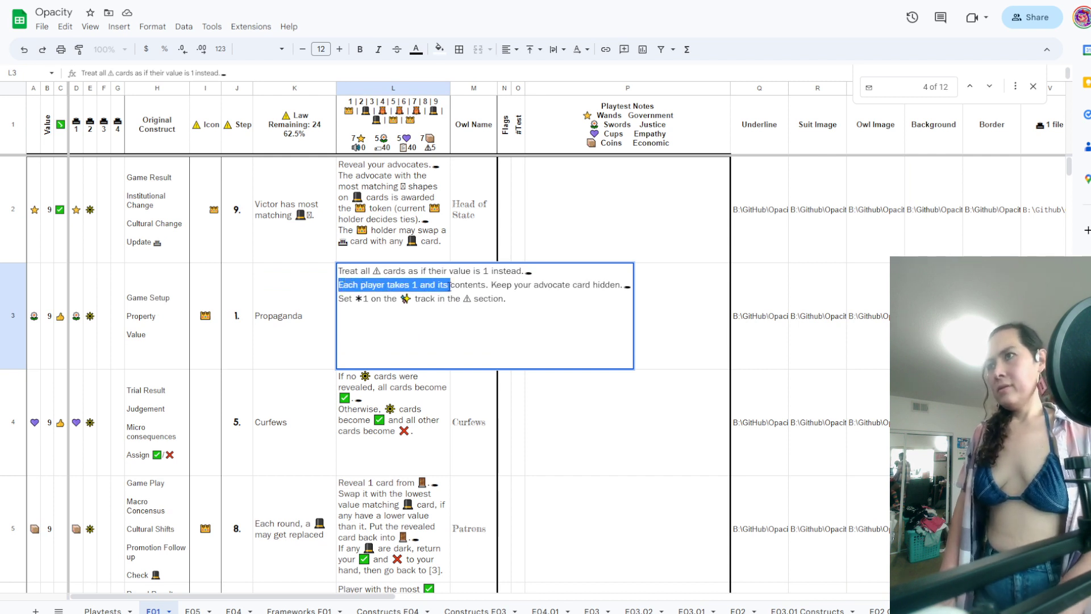
key("shift+End")
key("shift+Left")
key("shift+Left")
type("Each player ")
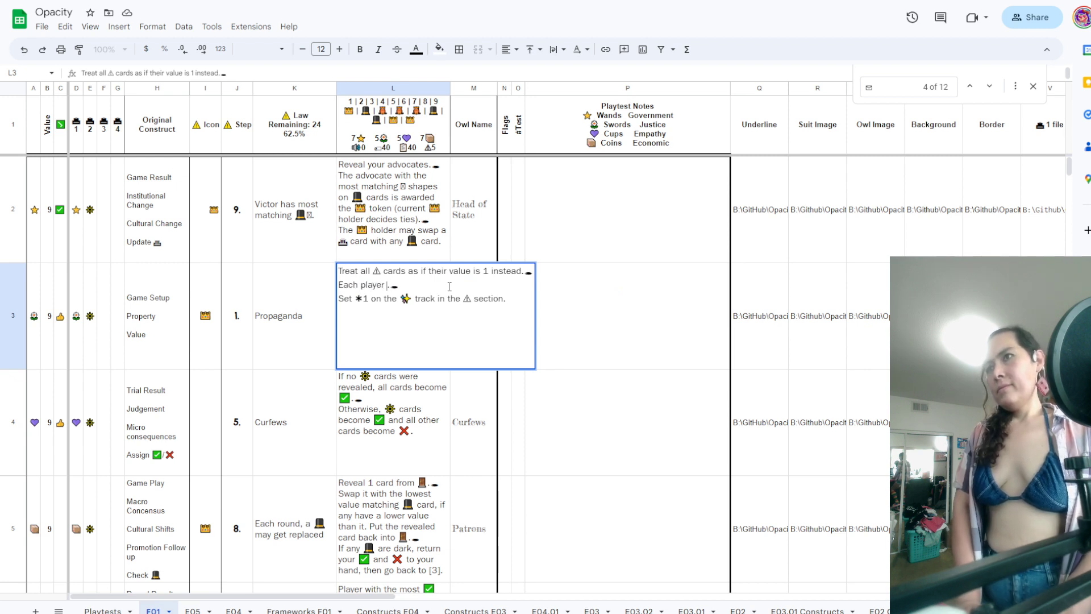
type("draws a hidden a")
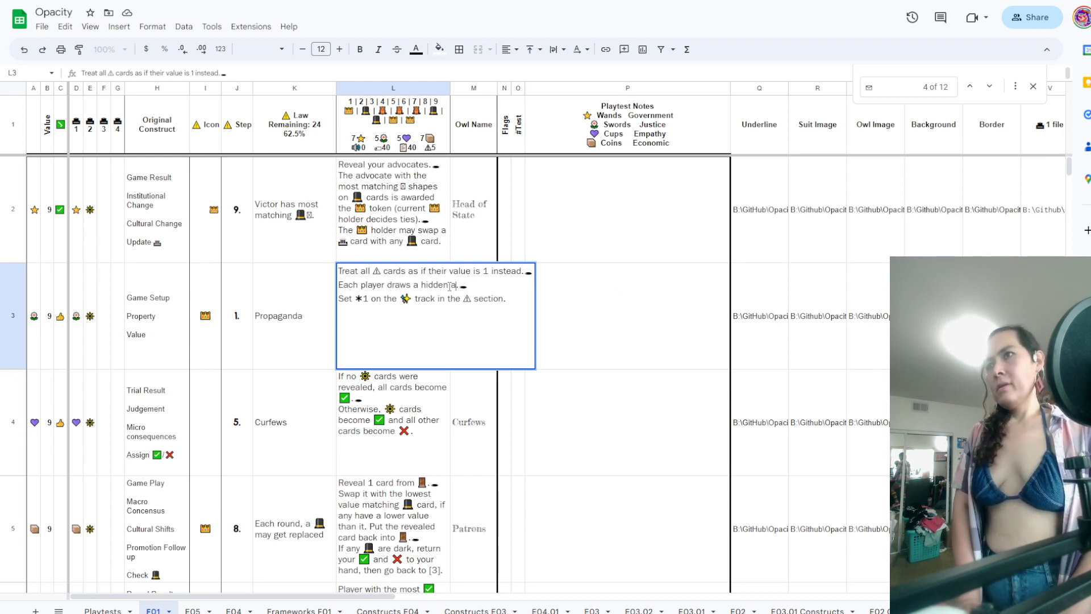
type("dvocate")
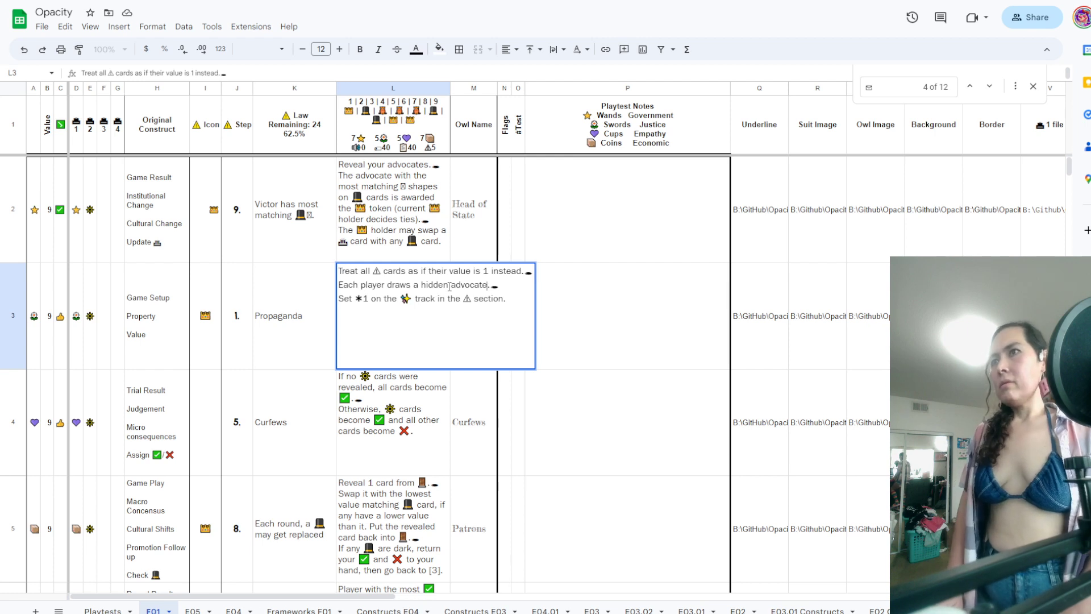
key("Return")
key("Up")
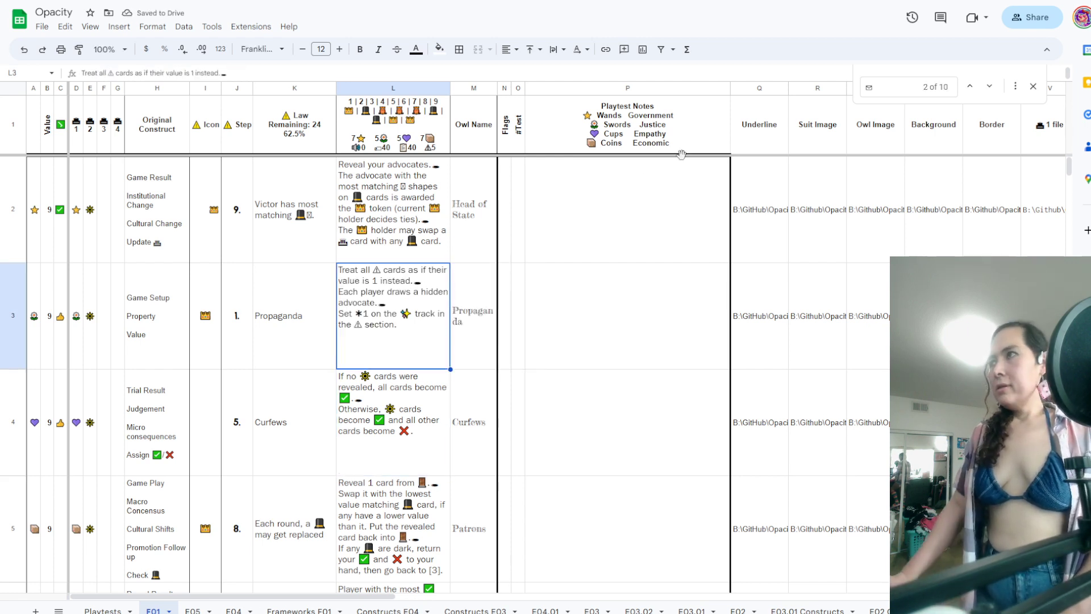
Find the ✉ occurrence in Welfare's rules in cell L49 and check that law's step and construct
left_click(989, 86)
left_click(989, 86)
left_click(989, 86)
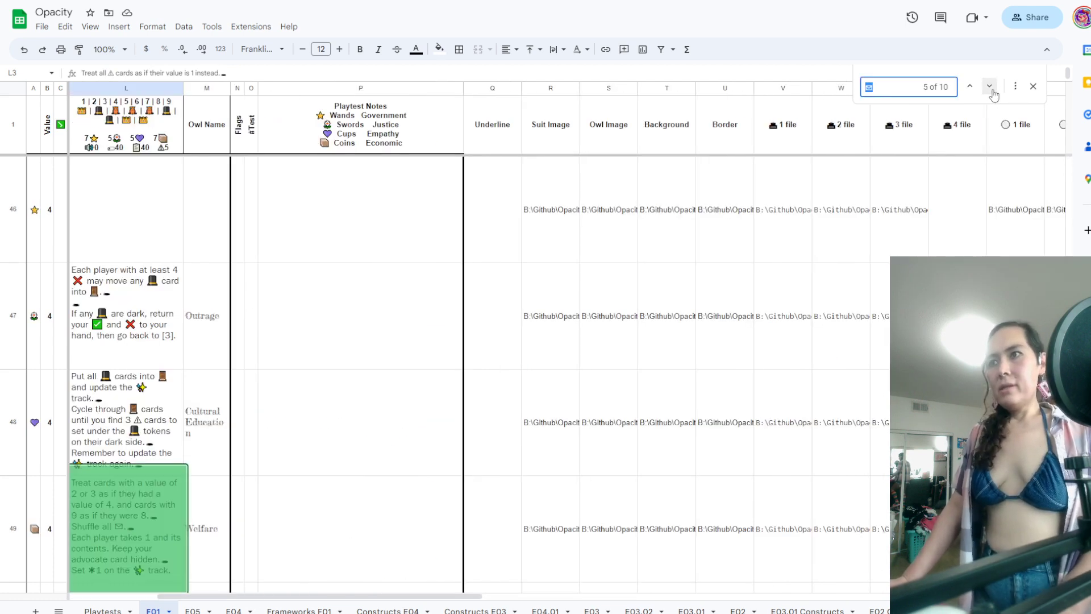
double_click(143, 529)
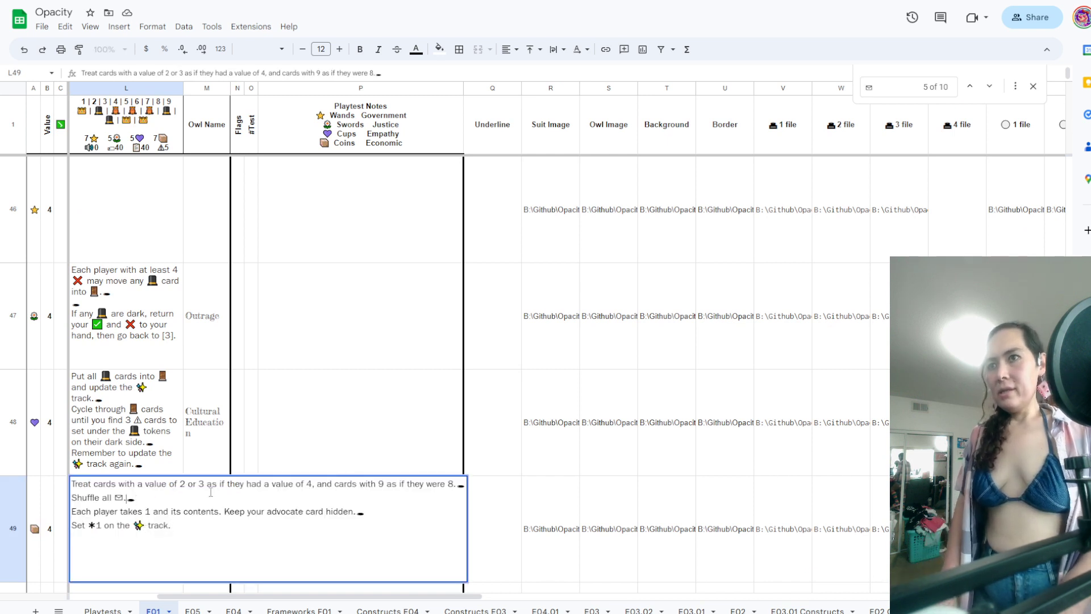
left_click(411, 392)
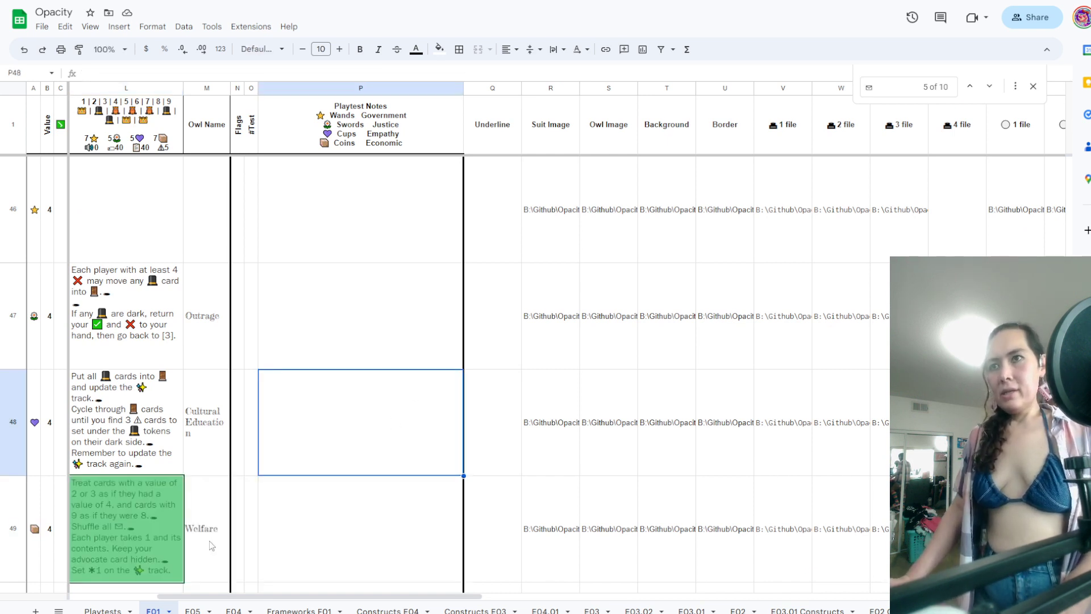
key("Left")
key("Down")
key("Left")
key("Left")
key("Left")
key("Left")
key("Left")
key("Left")
key("Left")
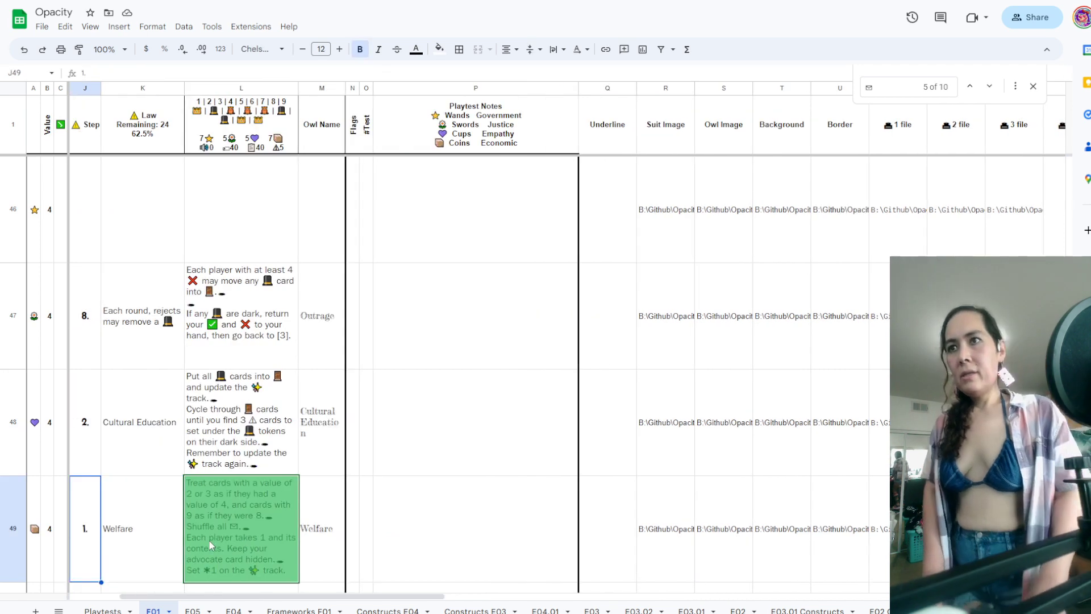
key("Right")
key("Right")
key("Right")
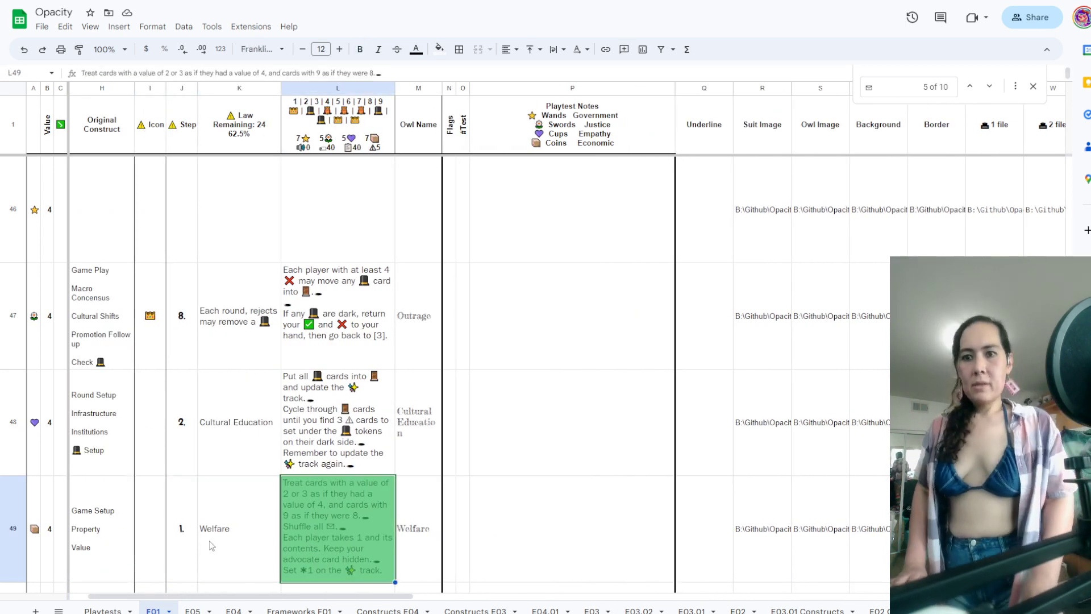
double_click(328, 511)
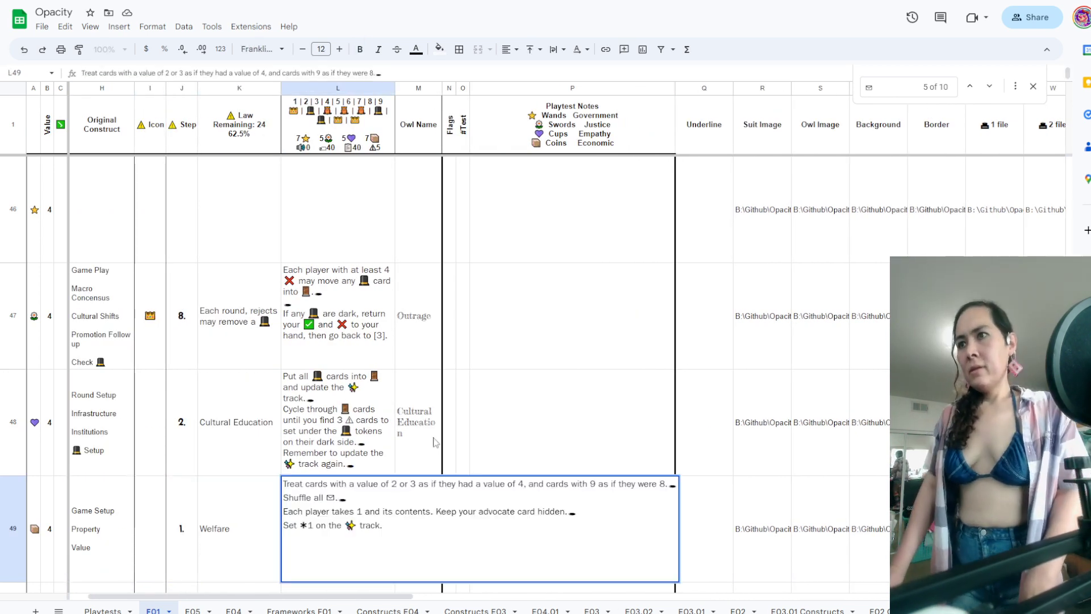
left_click(420, 502)
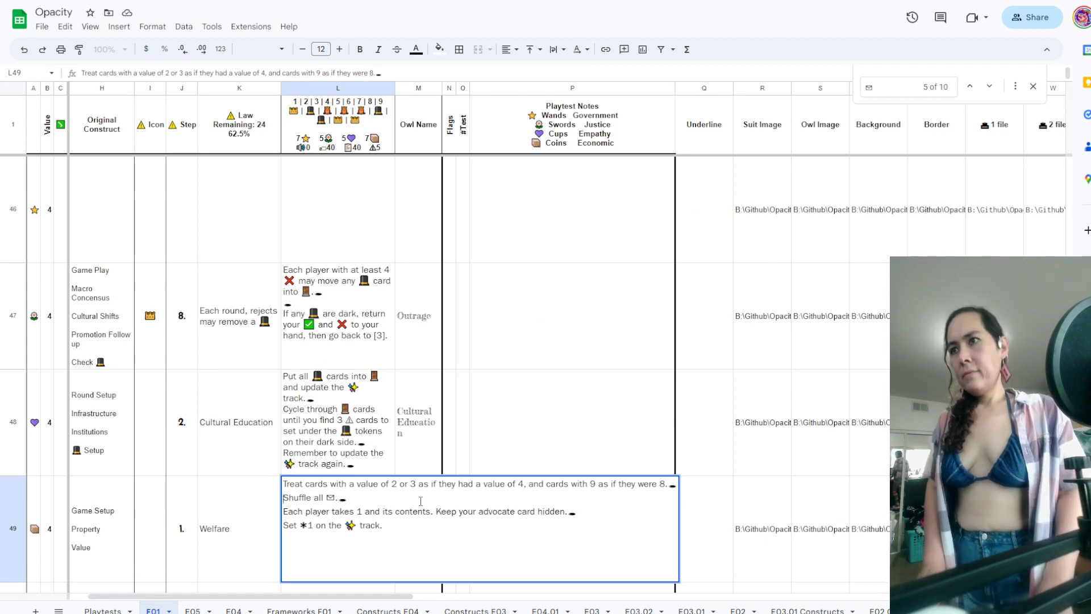
key("Home")
key("shift+Down")
key("shift+Right")
key("shift+Right")
key("shift+Right")
key("shift+Right")
key("shift+Right")
key("shift+Right")
key("shift+Right")
key("shift+Right")
key("shift+Right")
key("shift+Right")
key("shift+Right")
key("shift+End")
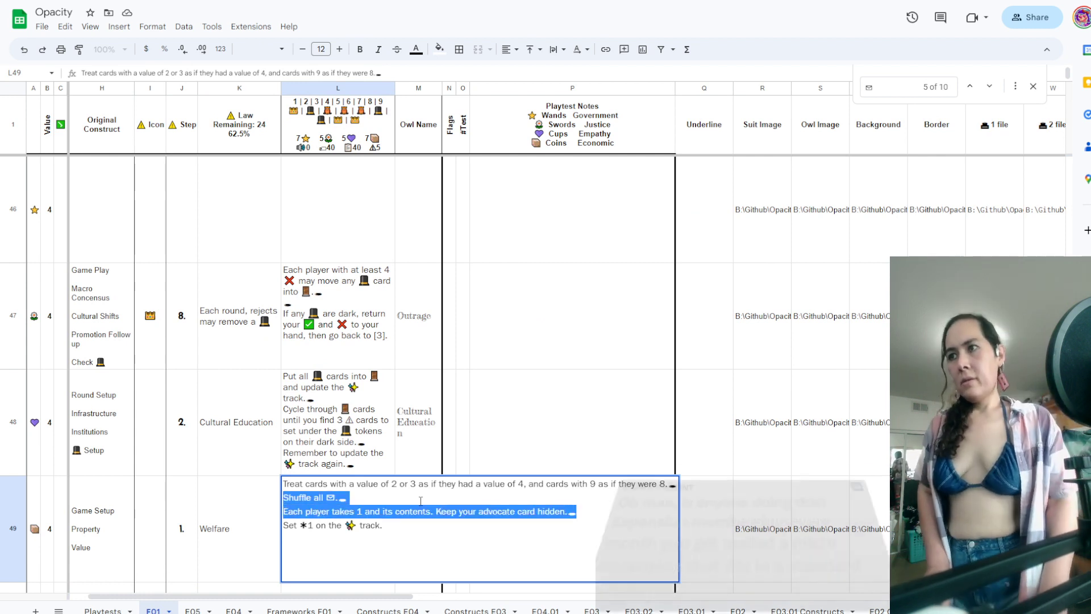
key("shift+Left")
key("Left")
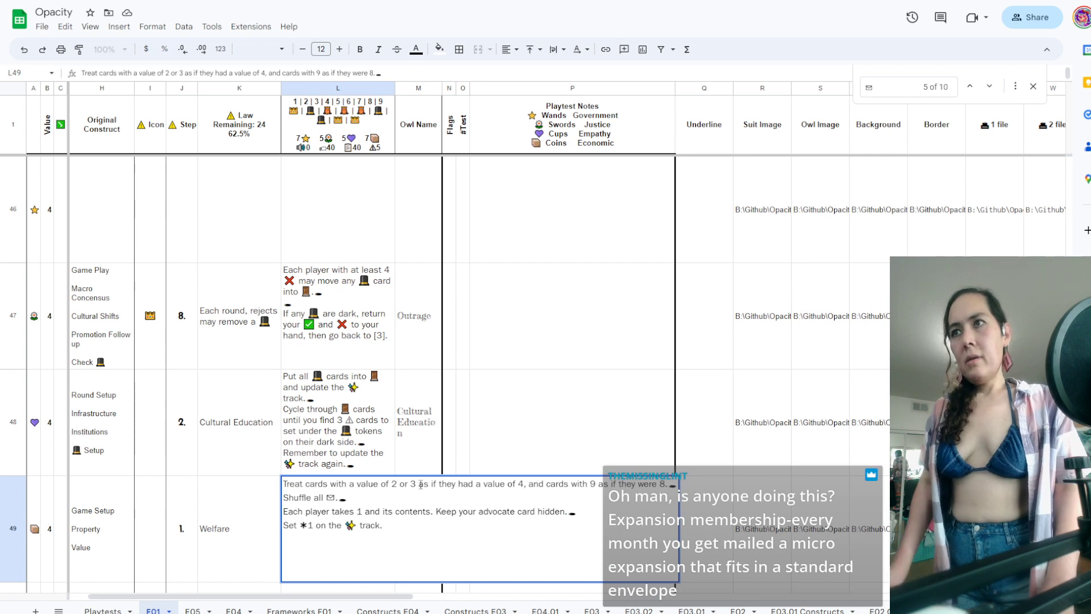
left_click(433, 444)
Undo the last edit to Propaganda's rules in cell L3
scroll(614, 244, "up", 20)
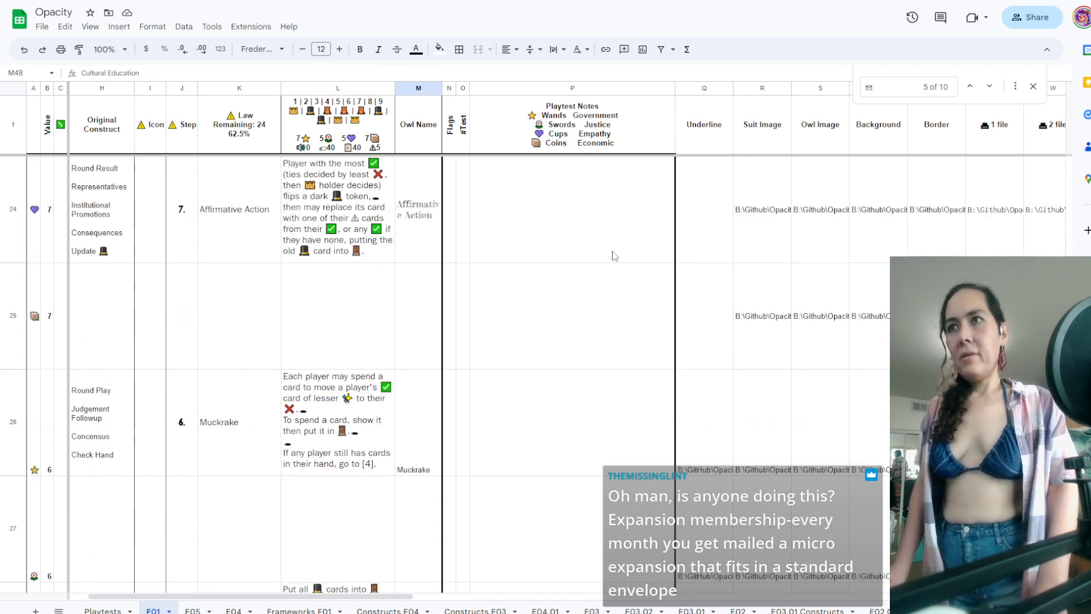
scroll(615, 256, "up", 8)
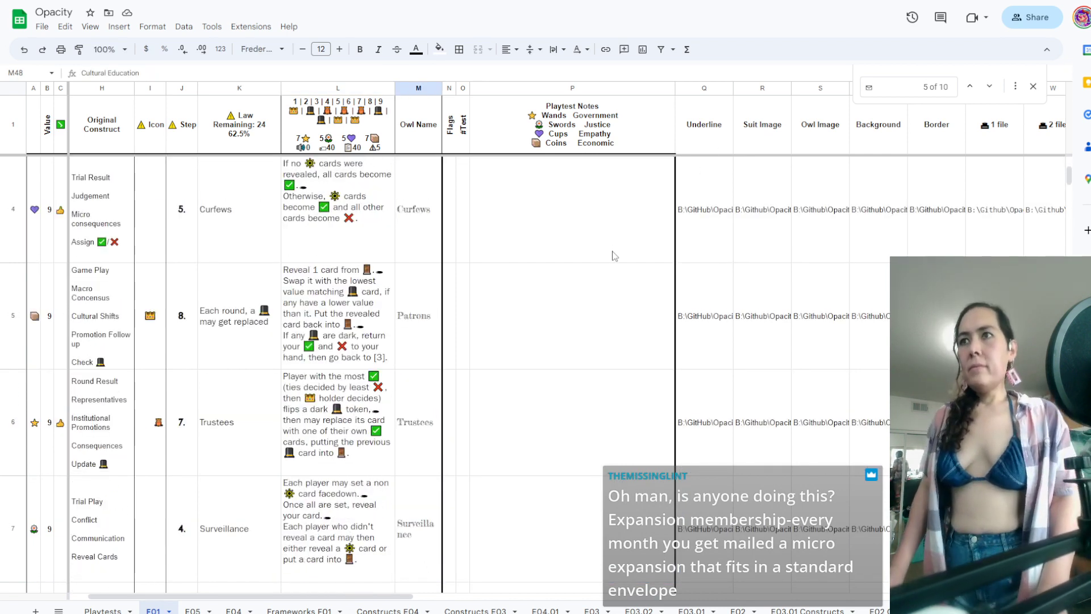
scroll(615, 256, "down", 1)
scroll(614, 255, "down", 2)
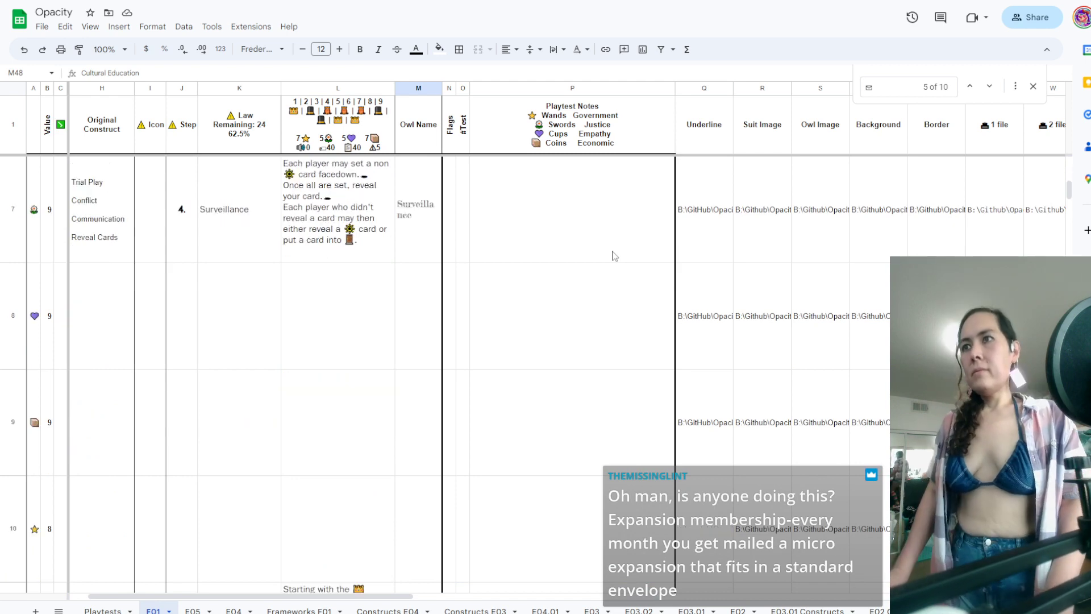
scroll(614, 256, "up", 2)
left_click(614, 256)
key("ctrl+z")
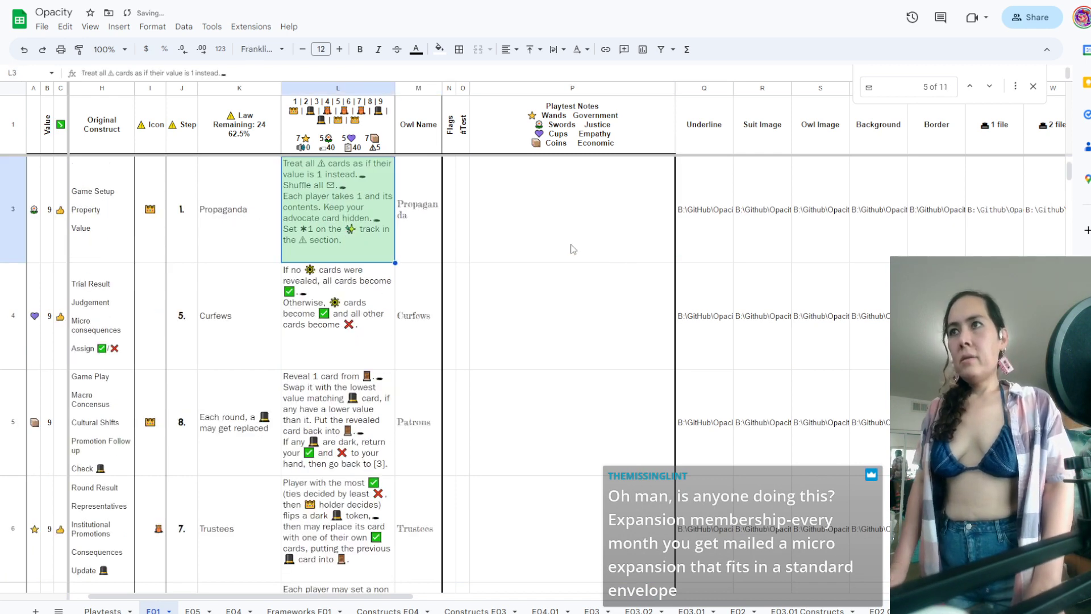
Delete the text from "Shuffle all ✉." through "Keep your" in Propaganda's rules in cell L3
double_click(379, 208)
left_click(366, 191)
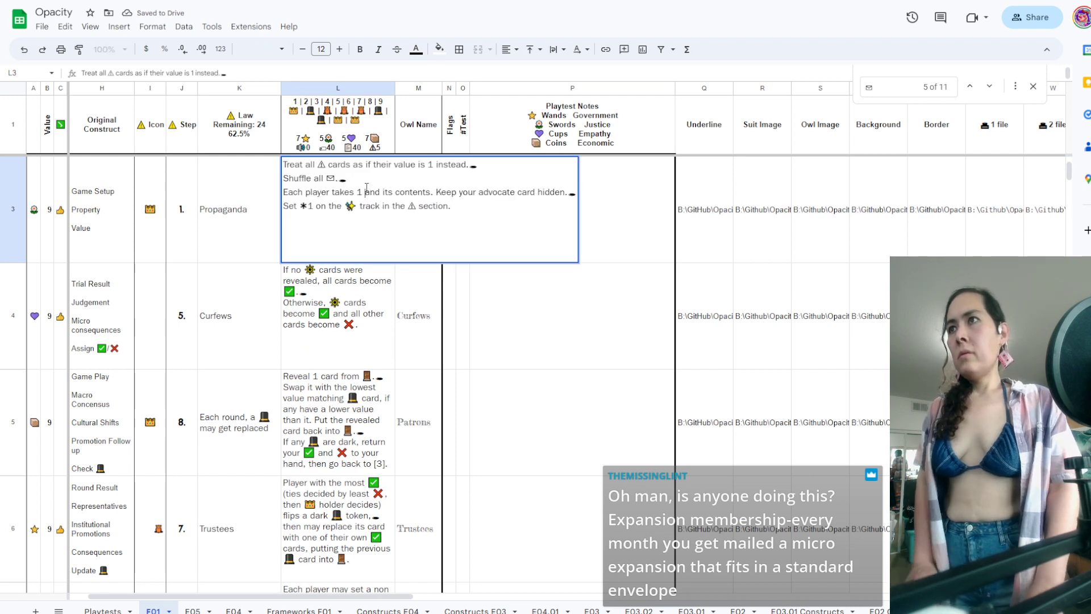
key("shift+Down")
key("shift+Right")
key("shift+Right")
key("shift+Right")
key("shift+Right")
key("shift+Right")
key("shift+Right")
key("shift+Right")
key("shift+Right")
key("shift+Right")
key("shift+Right")
key("shift+Right")
key("shift+Right")
key("shift+Right")
key("shift+Right")
key("shift+Right")
key("shift+Right")
key("shift+Right")
key("shift+Right")
key("shift+Right")
key("shift+Right")
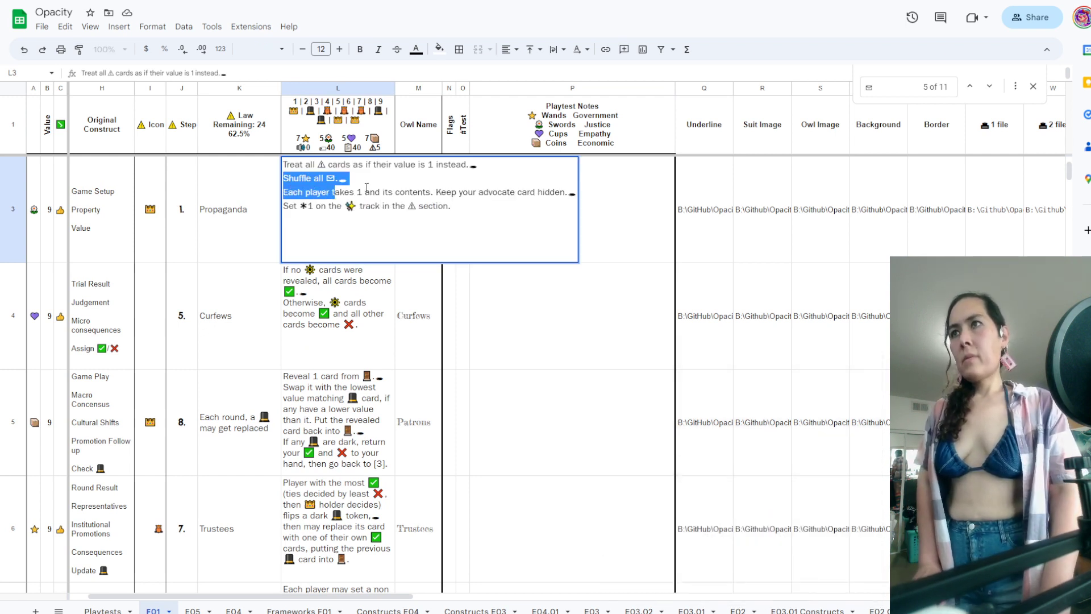
key("shift+Right")
key("shift+Right")
key("shift+Right")
key("shift+Right")
key("shift+Right")
key("shift+Right")
key("shift+Right")
key("shift+Right")
key("shift+Right")
key("shift+Right")
key("shift+Right")
key("shift+Right")
key("shift+Right")
key("shift+Right")
key("shift+Right")
key("shift+Right")
key("shift+Right")
key("shift+Right")
key("shift+Right")
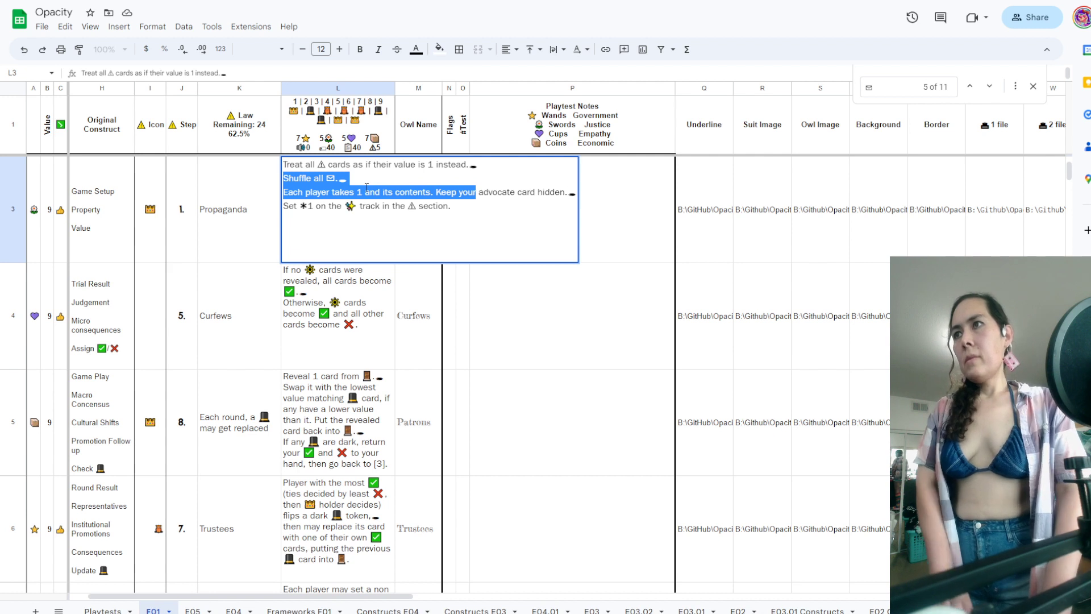
key("BackSpace")
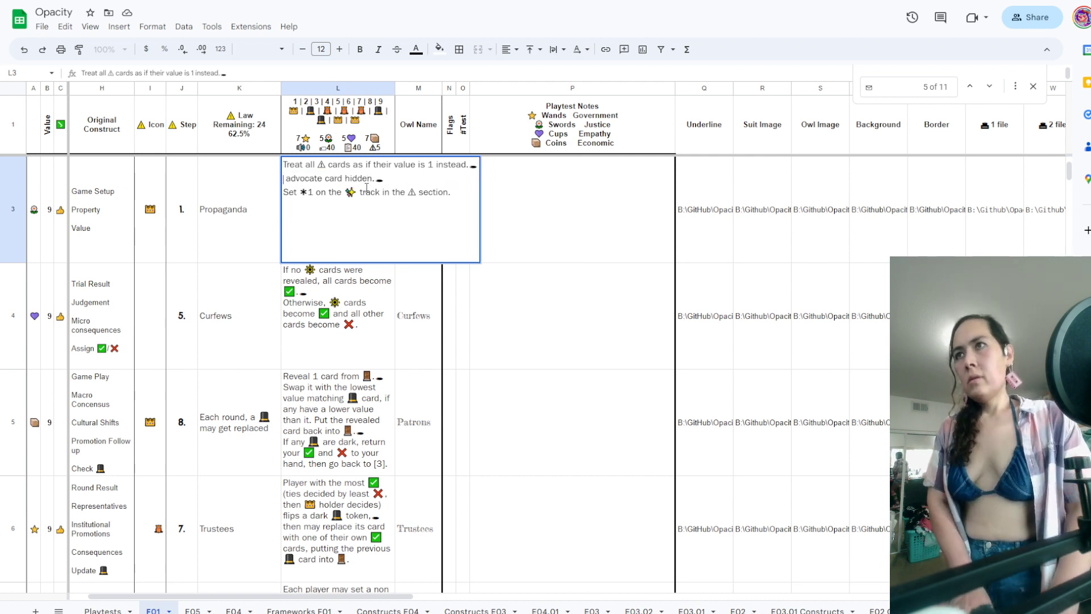
Reword the remaining advocate line in Propaganda's rules as "Each player draws a hidden advocate."
type("Each player draw ")
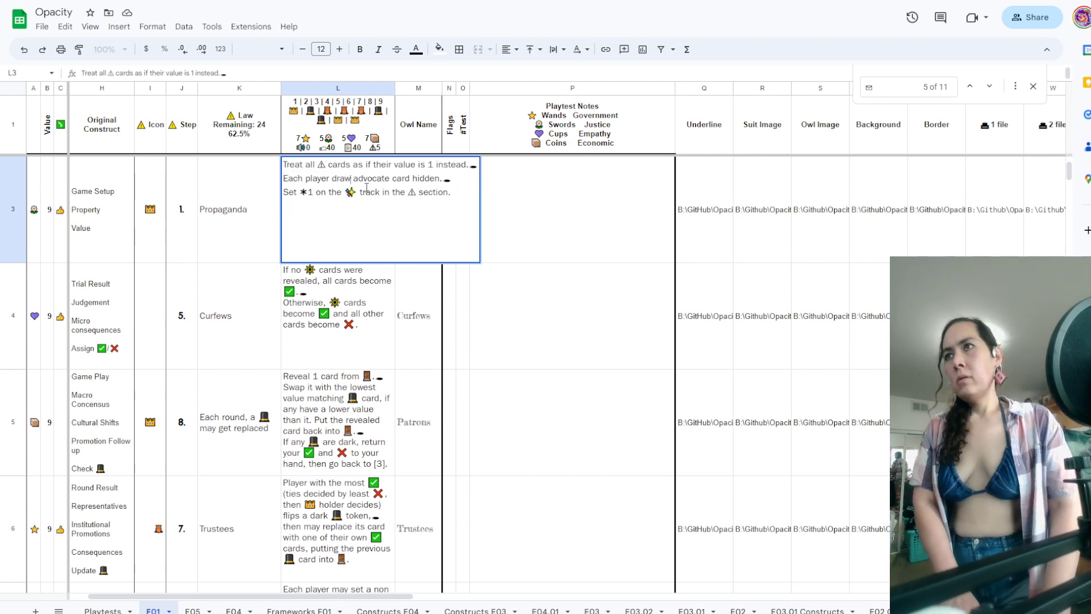
type("s a hidden")
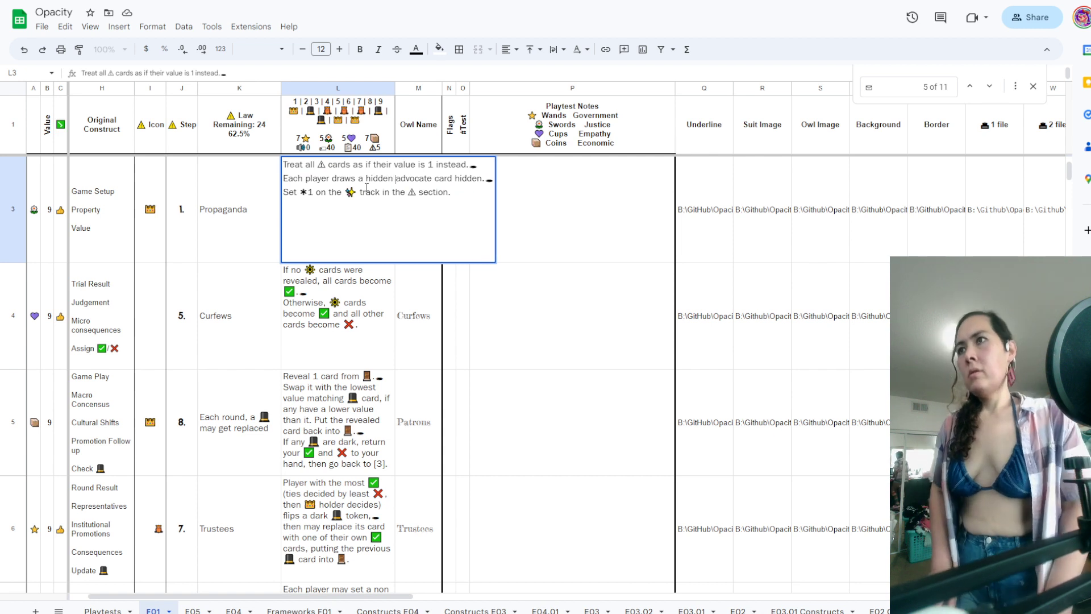
key("Right")
key("Right")
key("Right")
key("Right")
key("shift+Right")
key("shift+Right")
key("shift+Right")
key("shift+Right")
key("shift+Right")
key("shift+Right")
key("shift+Right")
key("shift+Right")
key("shift+Right")
key("shift+Right")
key("shift+Right")
key("shift+Right")
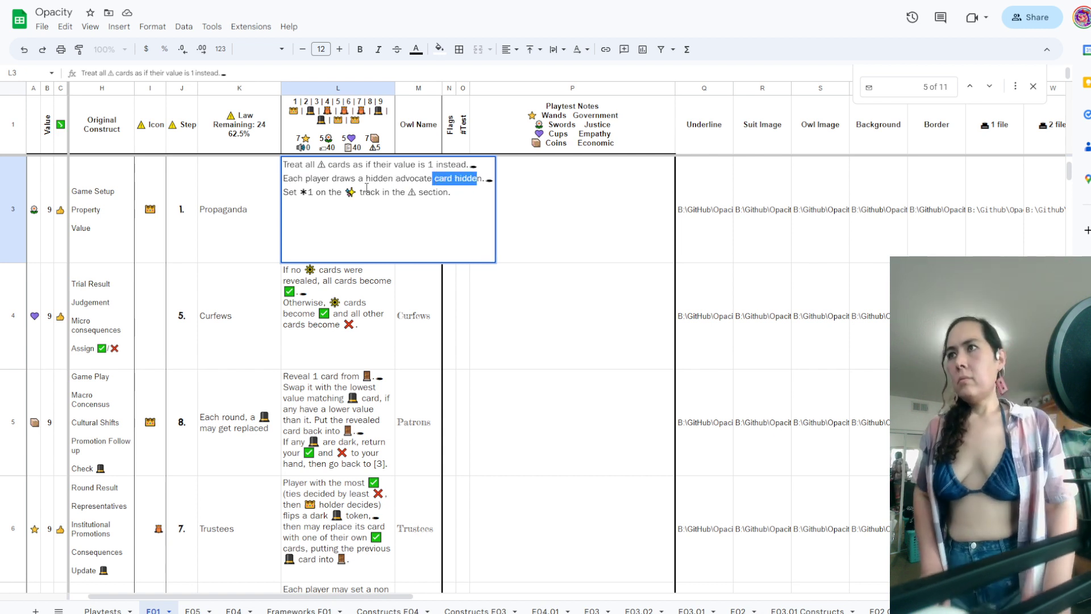
key("BackSpace")
key("shift+Home")
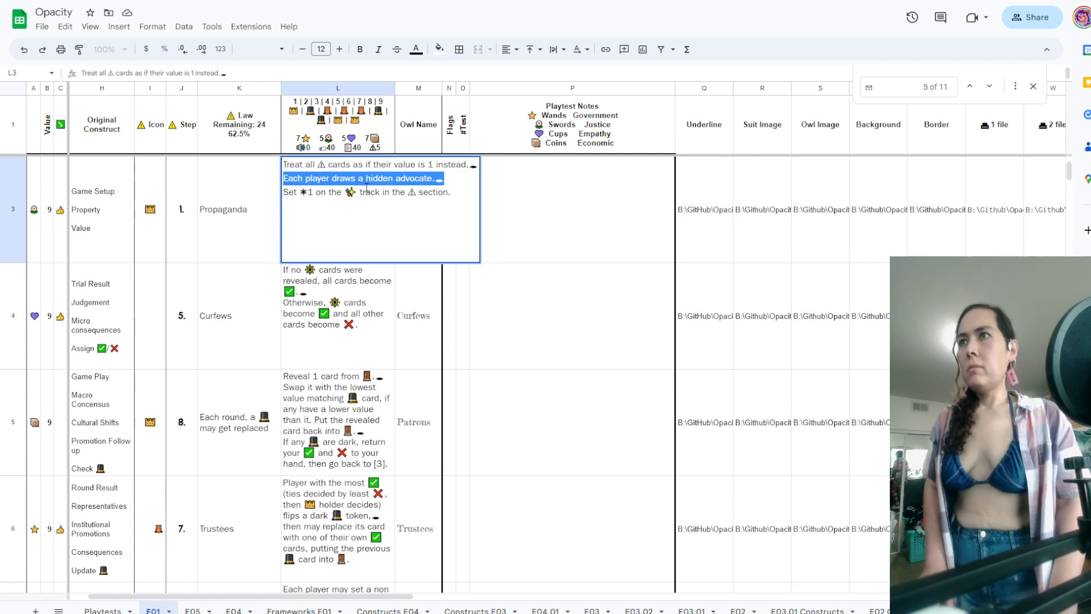
key("Return")
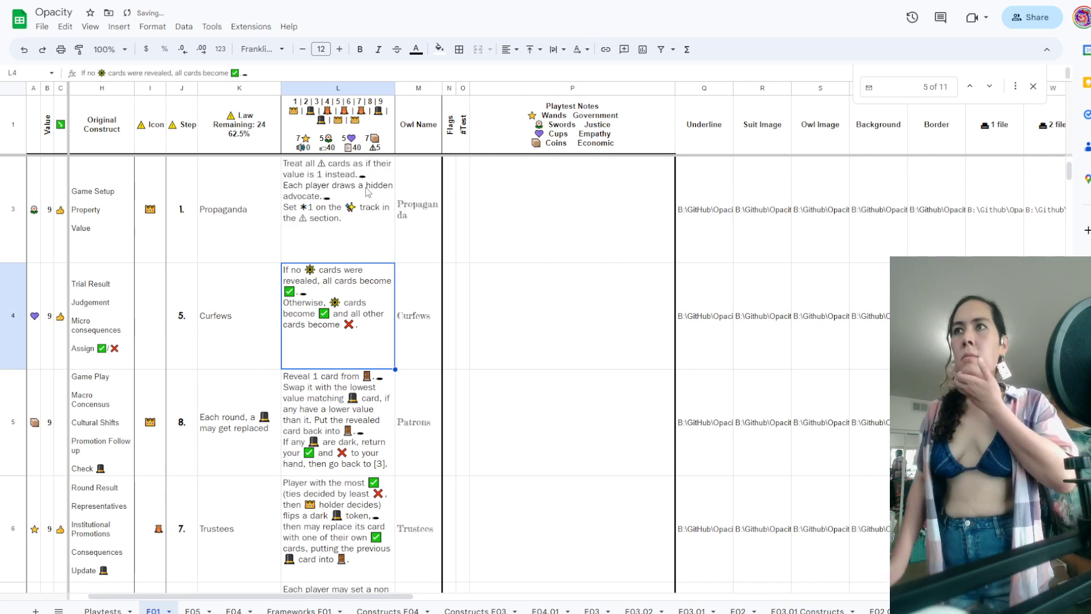
Shorten the advocate sentence in Propaganda's rules in cell L3 to "Players draw a hidden advocate."
double_click(366, 192)
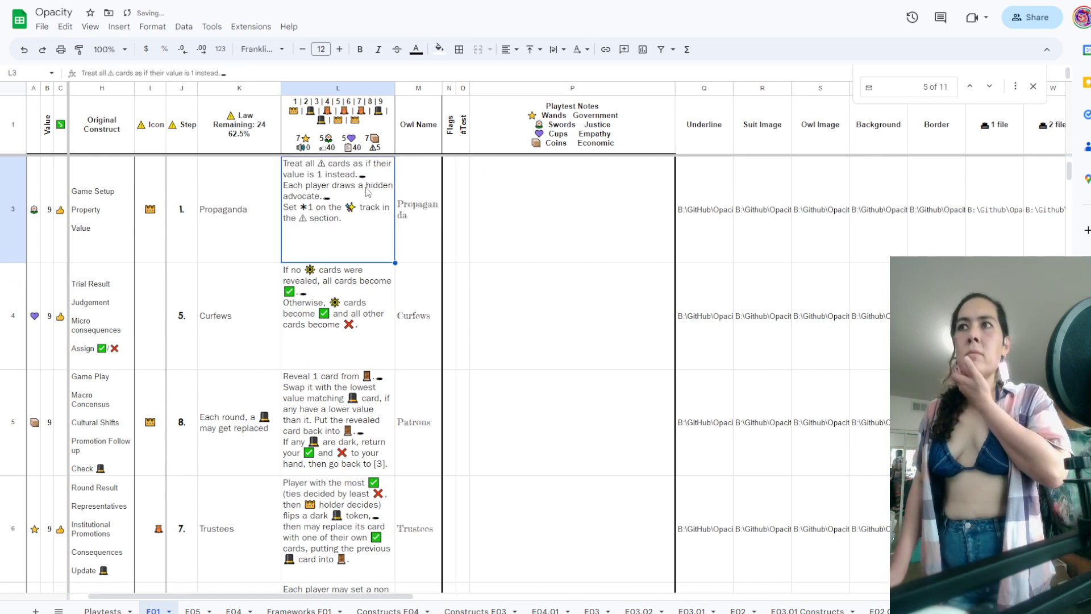
left_click_drag(330, 178, 286, 183)
left_click(306, 179)
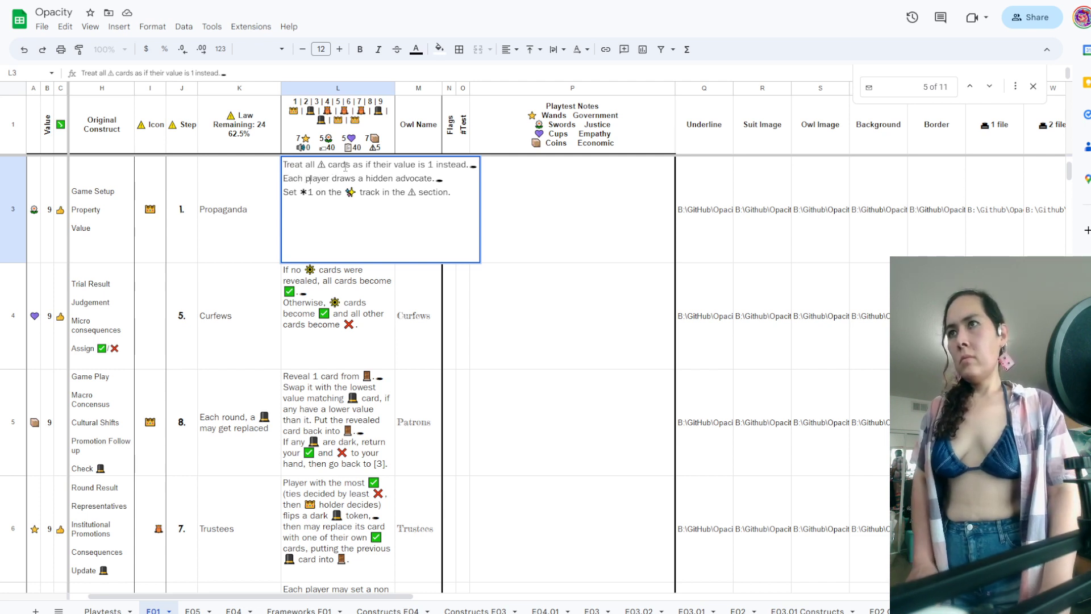
key("shift+Home")
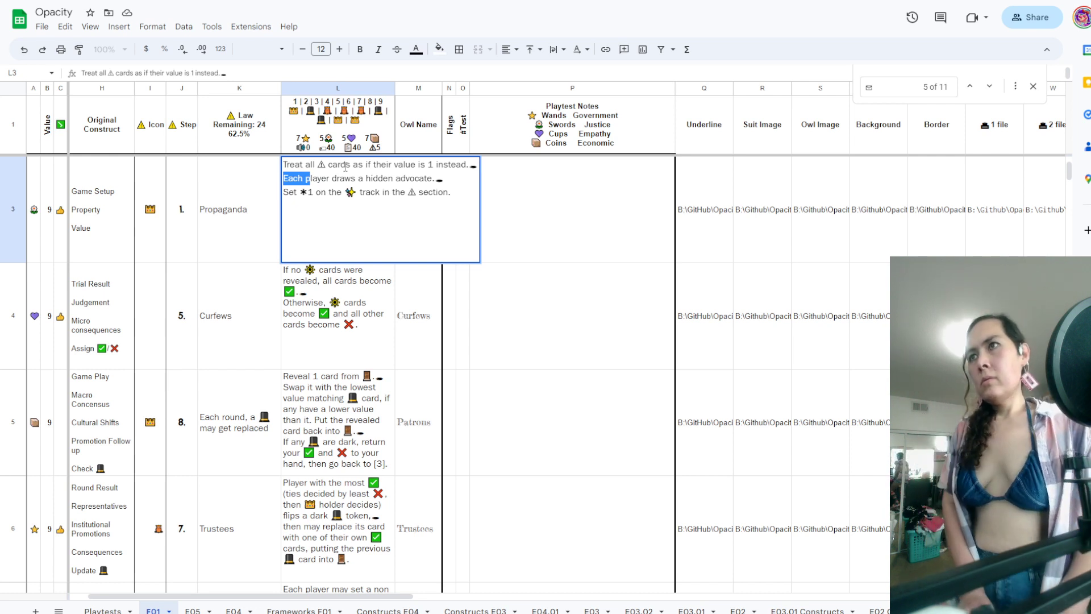
type("P")
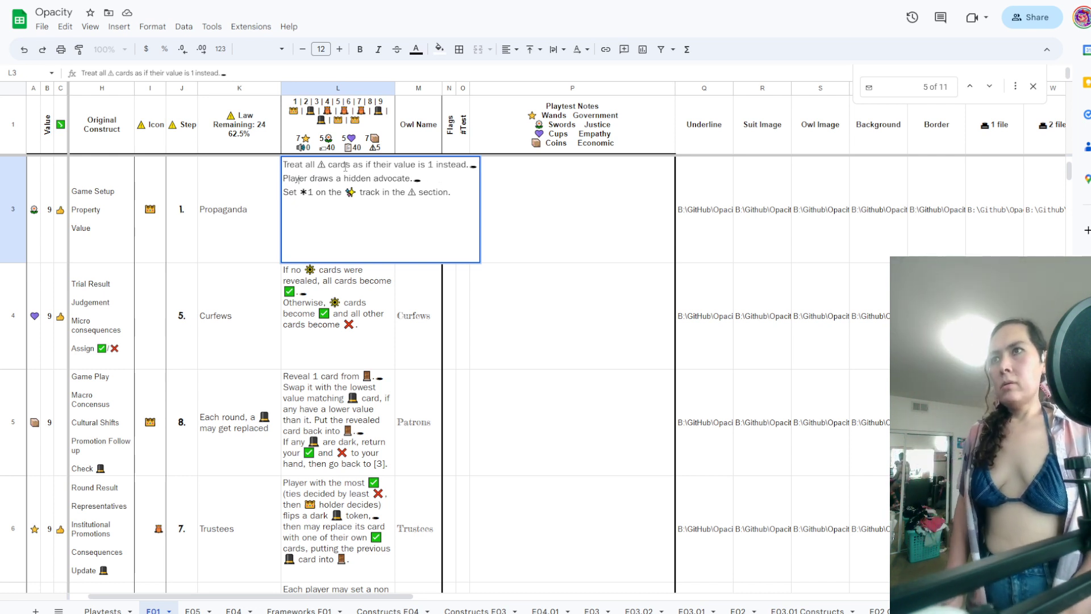
key("Right")
key("Right")
type("s")
key("Right")
key("Right")
key("Right")
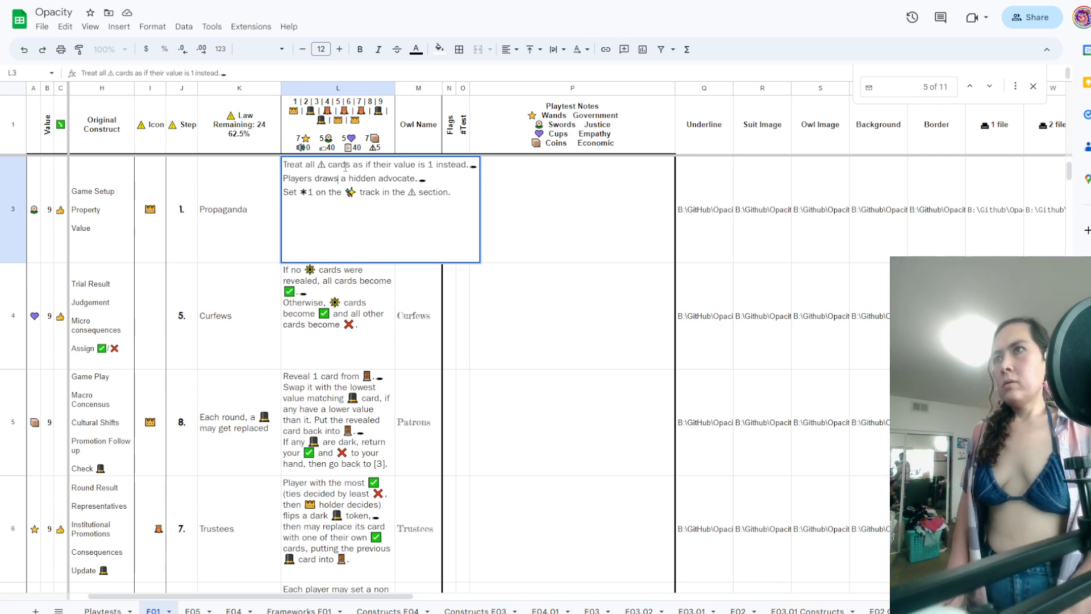
key("BackSpace")
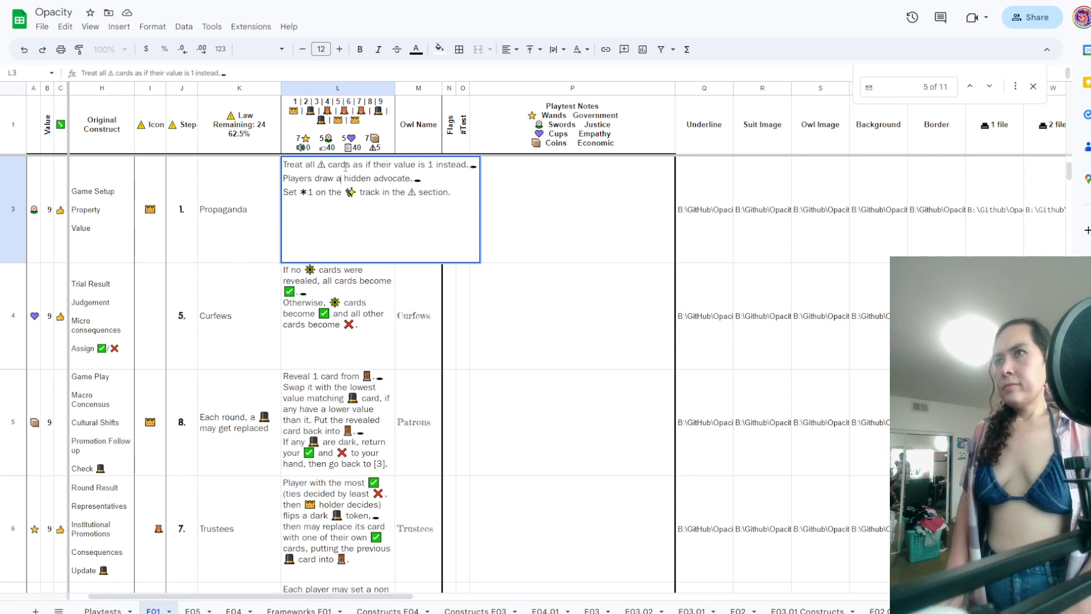
key("BackSpace")
type("1")
key("BackSpace")
type("a")
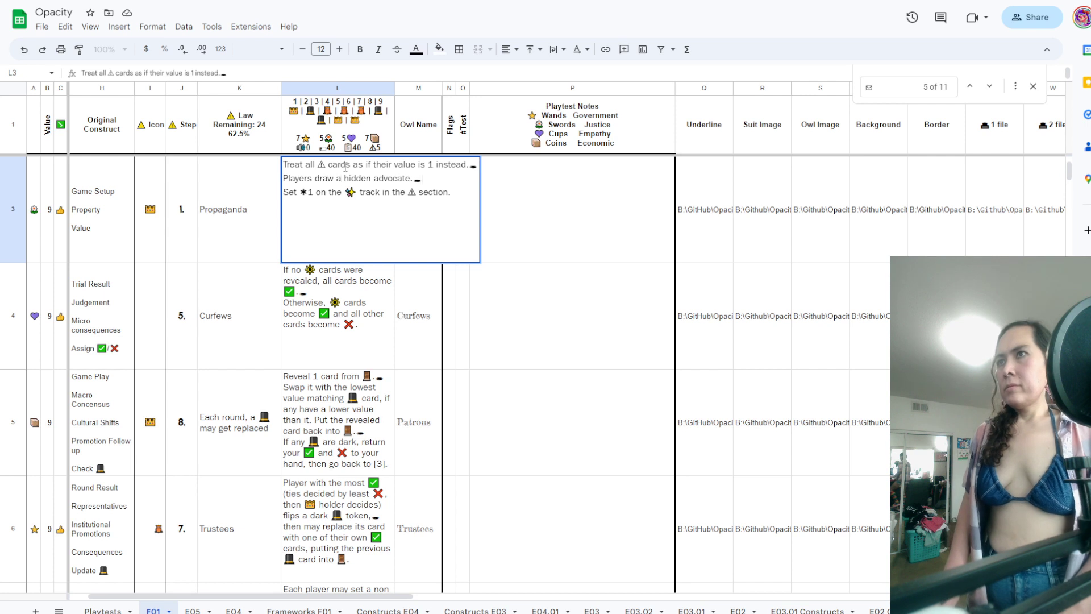
key("Return")
key("Up")
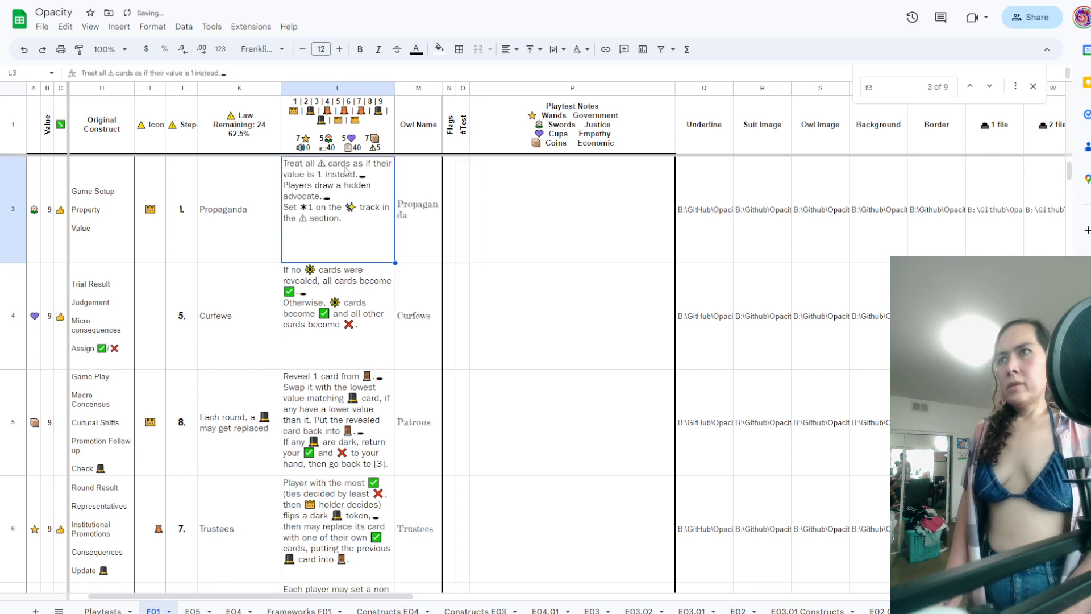
Try the wording "Draw 1 hidden advocate." in Propaganda's rules and undo it
double_click(393, 209)
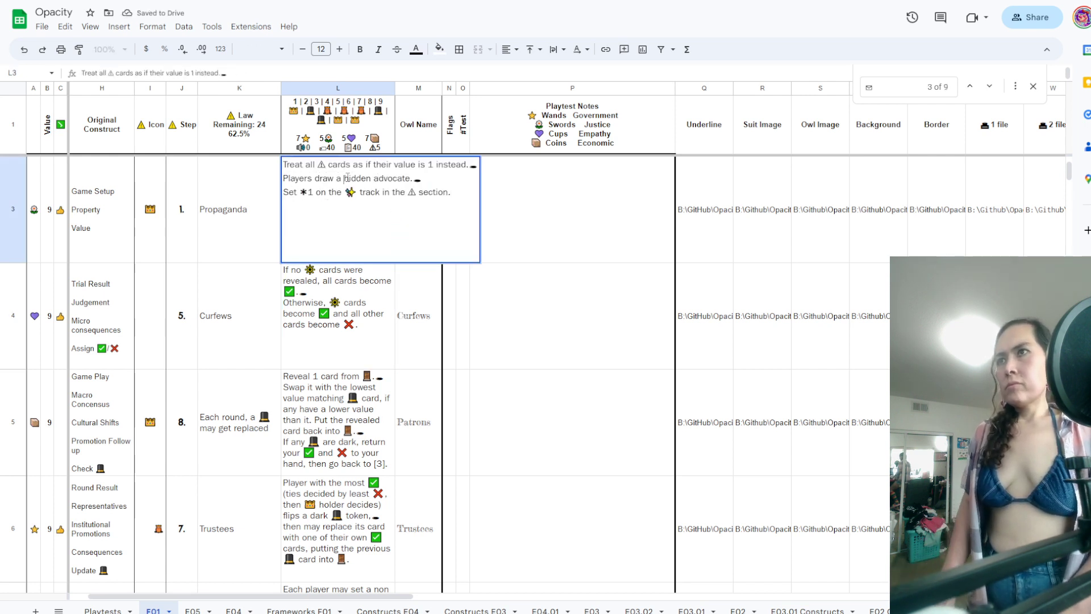
key("Left")
key("Left")
key("shift+Home")
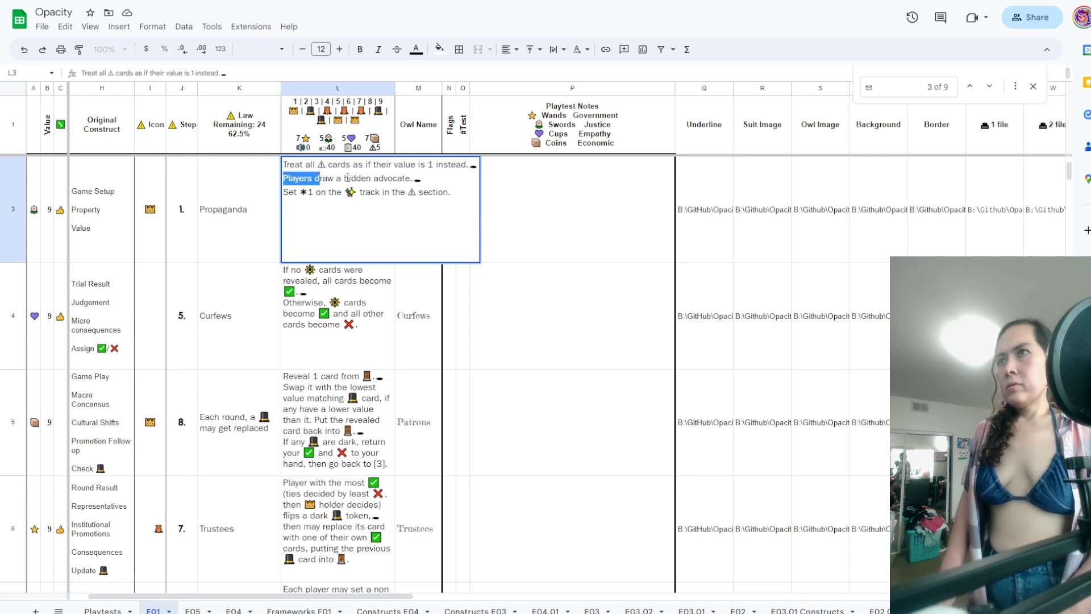
type("D")
key("Delete")
key("Delete")
type("1")
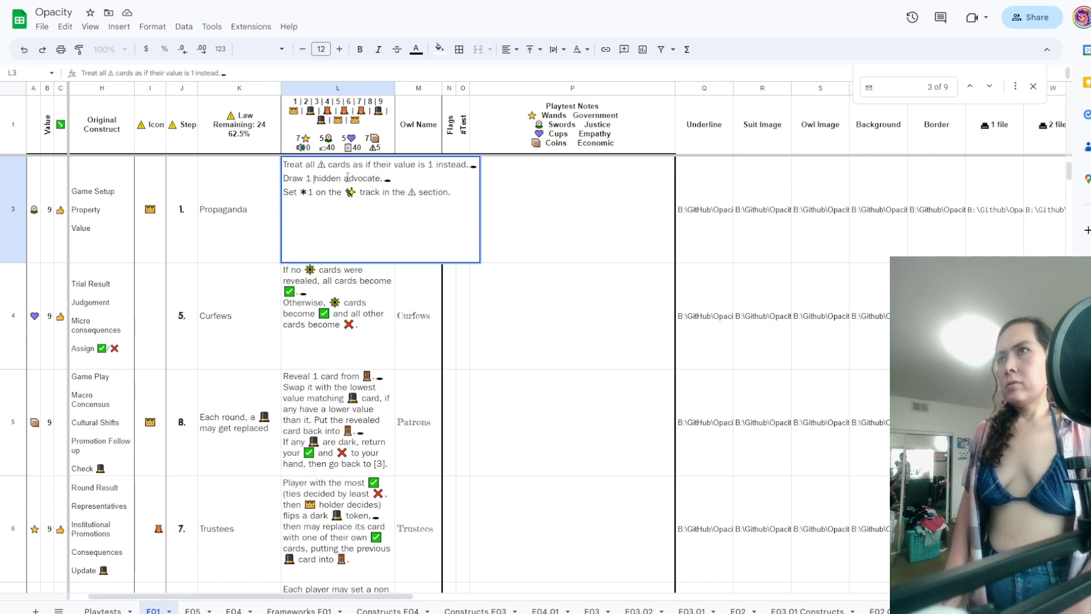
key("ctrl+z")
key("ctrl+z")
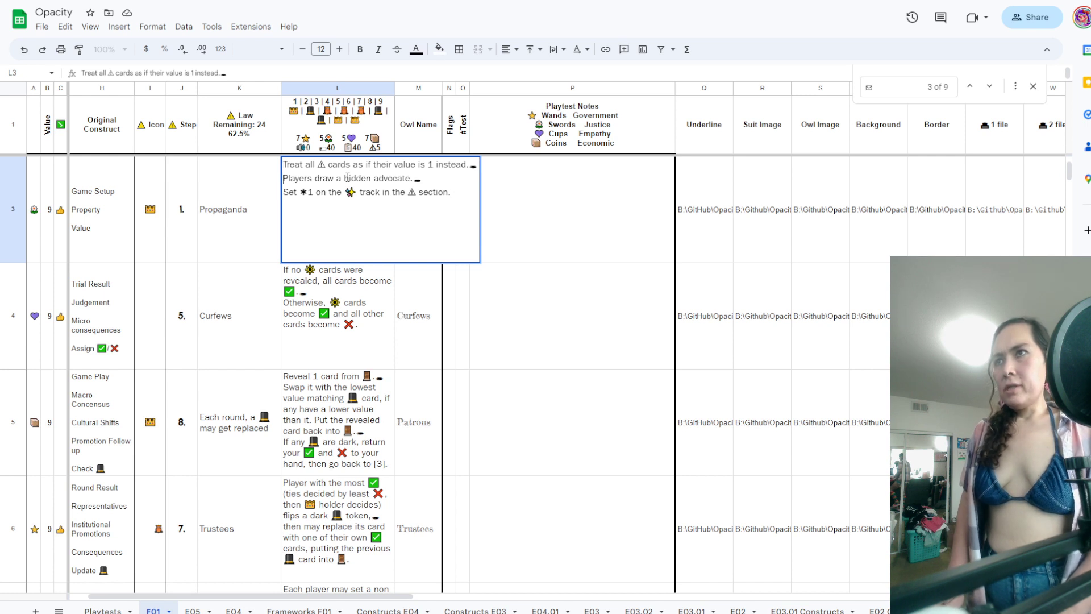
Change the start of the advocate sentence in Propaganda's rules in cell L3 to "Each player draws"
key("shift+Right")
key("shift+Right")
key("shift+Right")
key("shift+Right")
key("shift+Right")
key("shift+Right")
key("shift+Right")
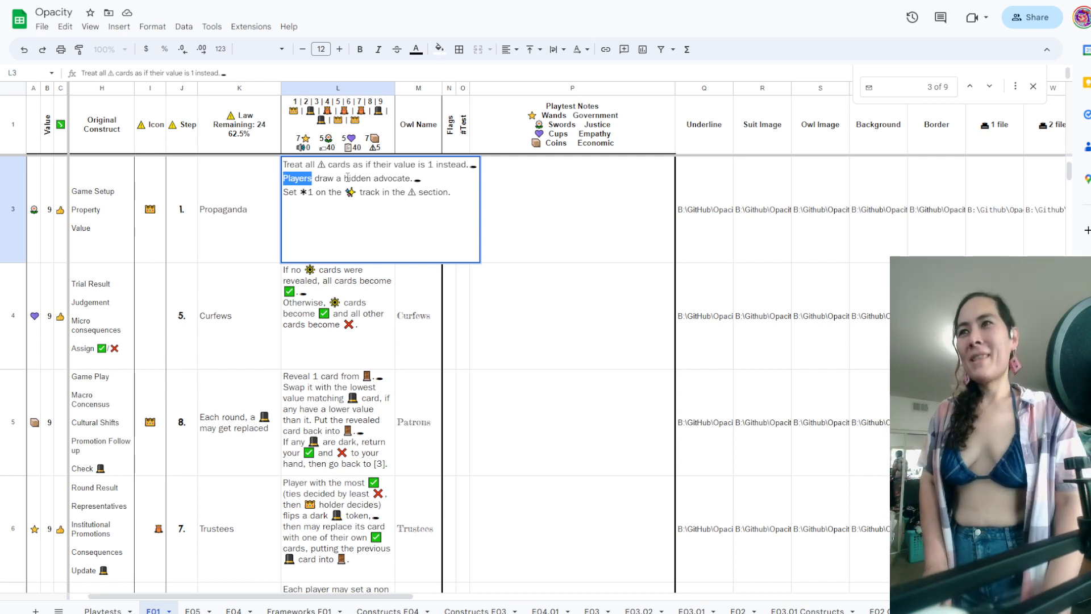
type("Each")
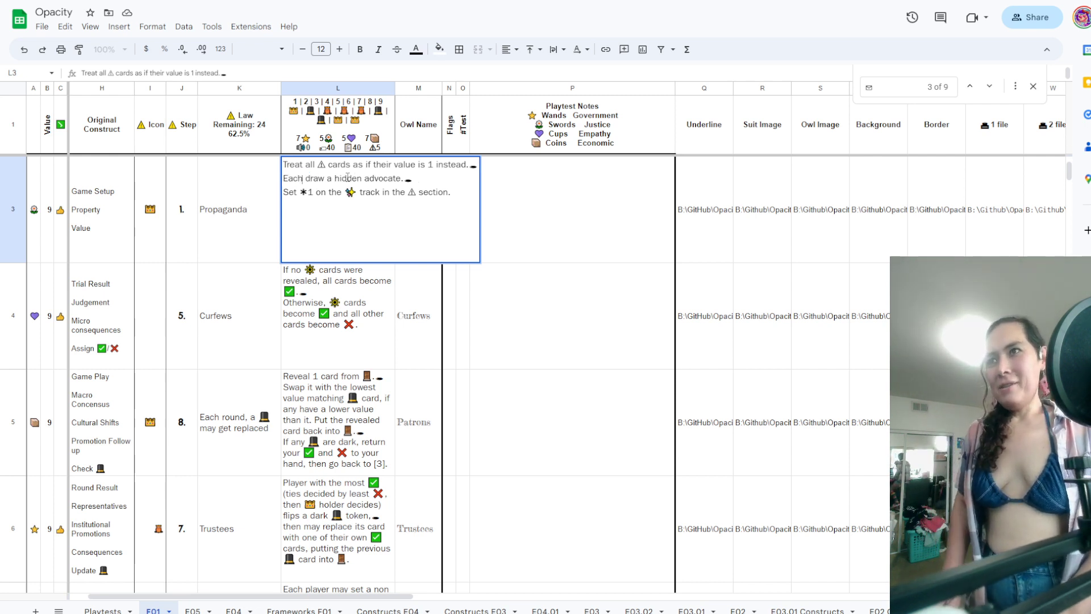
type(" player")
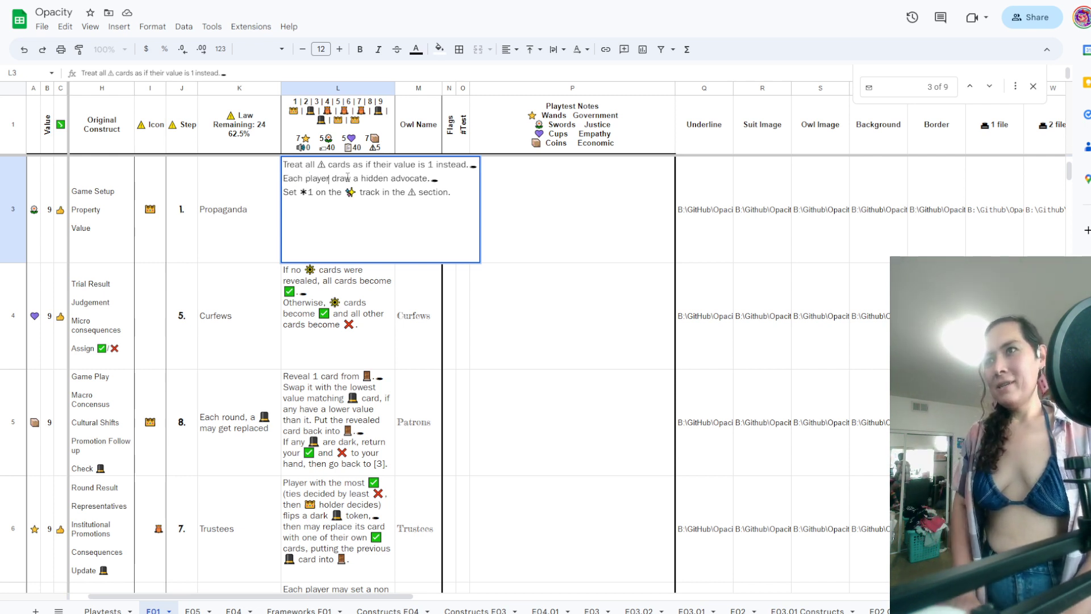
key("Right")
type("s")
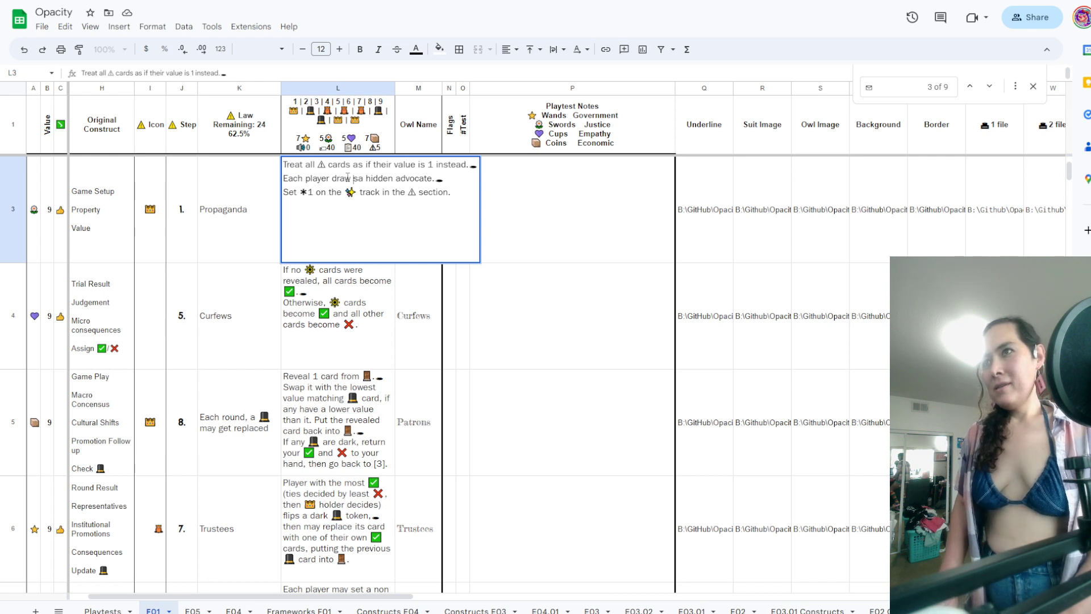
key("Delete")
key("Right")
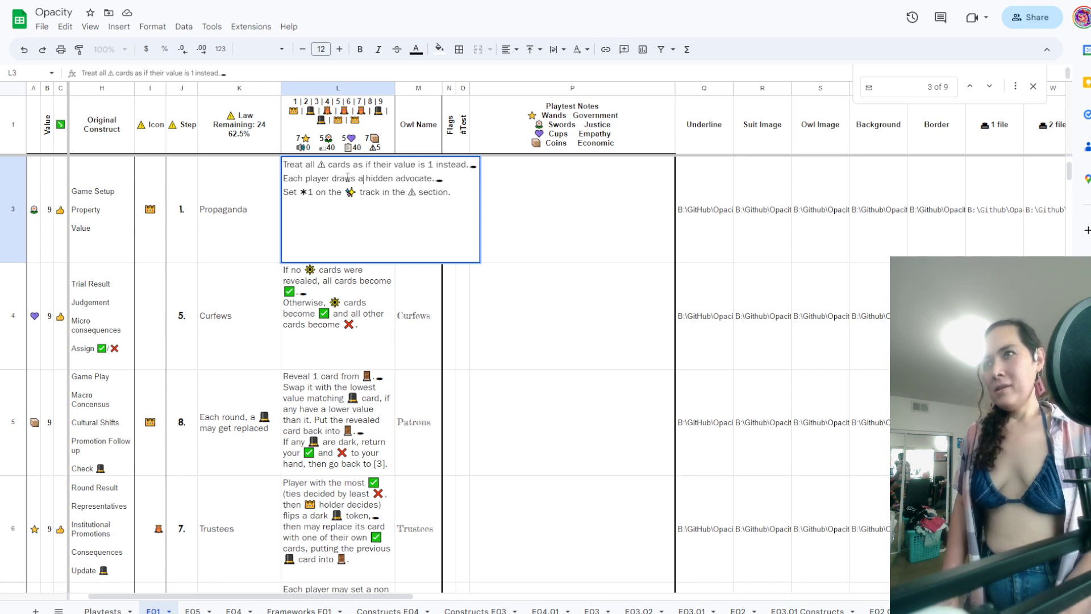
Reword the rest of Propaganda's advocate sentence so it reads "Each player draws an advocate card to keep hidden."
key("Delete")
key("Delete")
key("Delete")
key("Delete")
key("Delete")
key("Delete")
key("Delete")
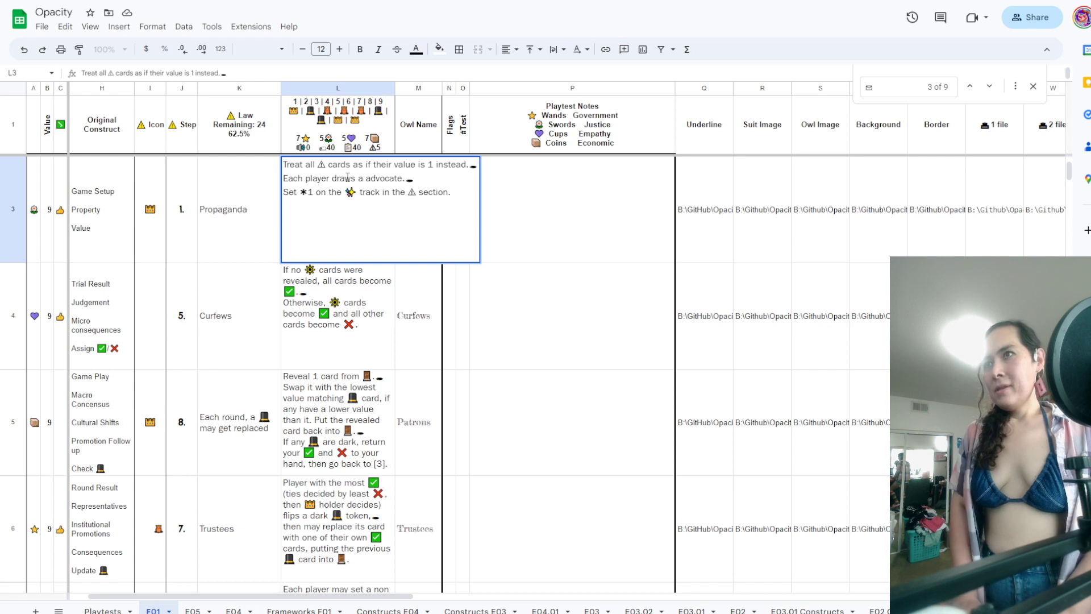
type("n")
type(" advocate card to keep h")
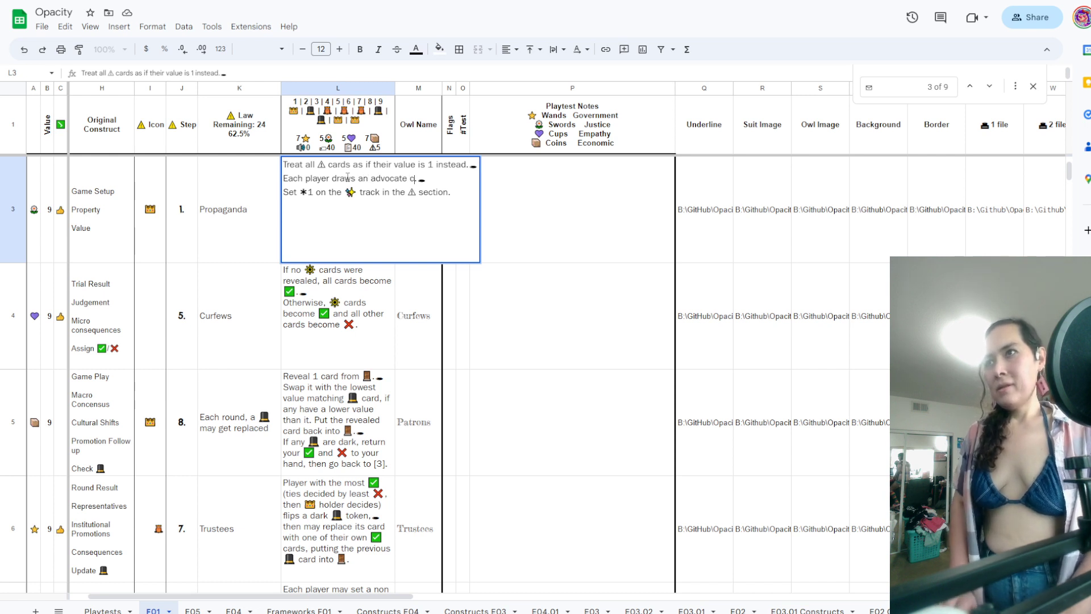
type("idden")
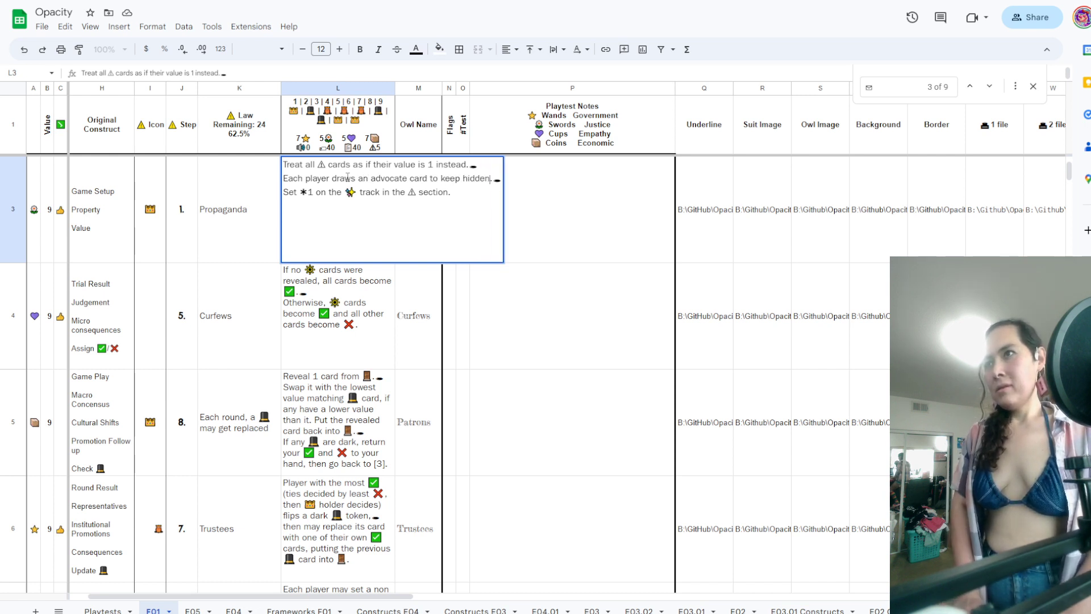
key("Return")
Remove the word "card" from the advocate sentence in Propaganda's rules in cell L3
left_click(348, 181)
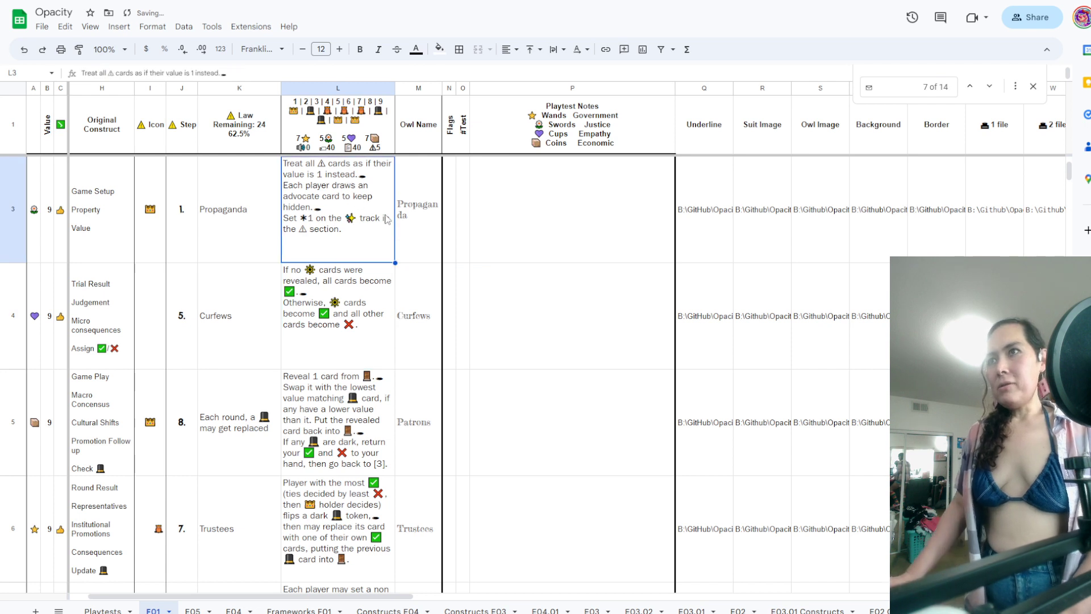
double_click(333, 189)
double_click(419, 180)
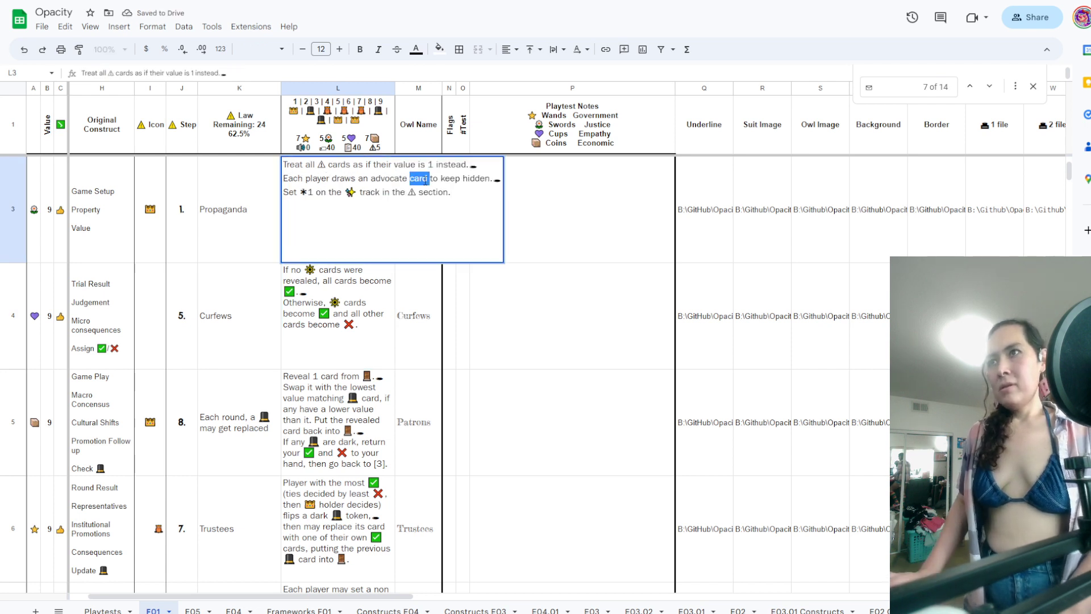
key("BackSpace")
key("Return")
key("Up")
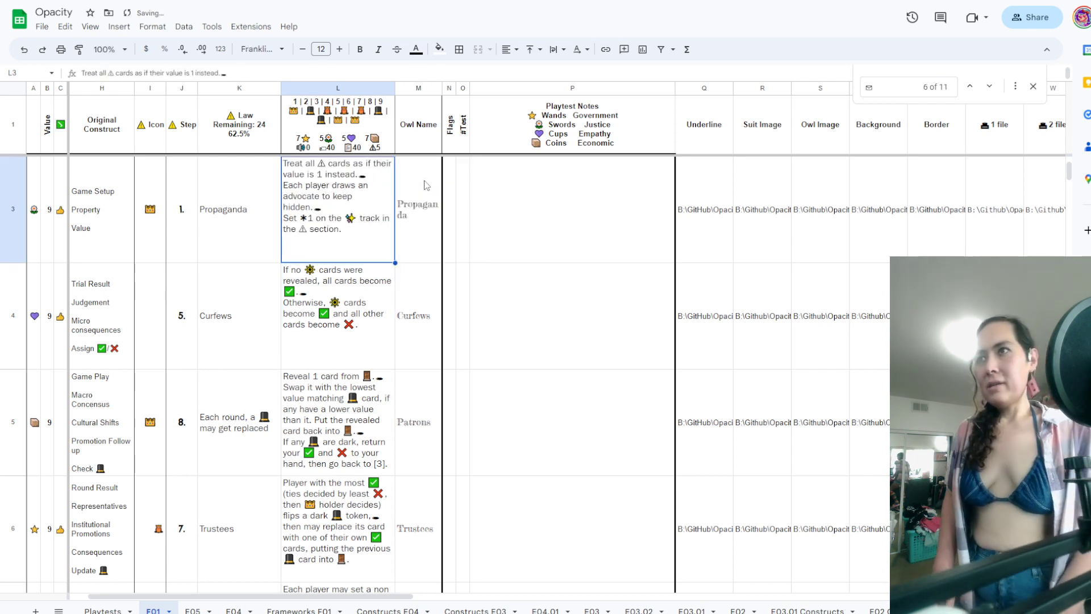
Copy the whole line "Each player draws an advocate to keep hidden." from Propaganda's rules in cell L3
double_click(368, 197)
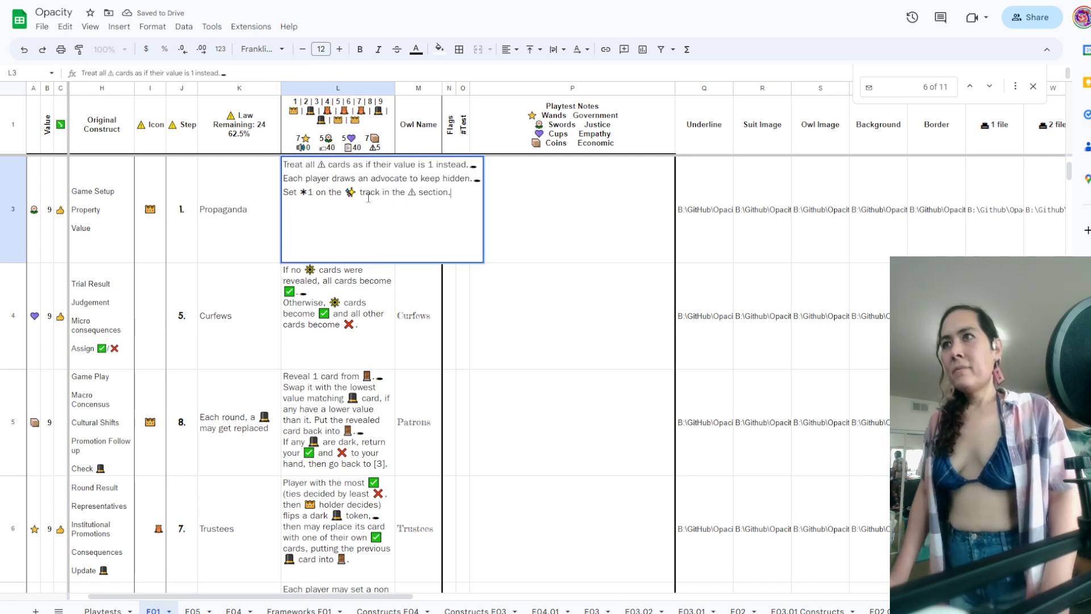
left_click(475, 180)
key("shift+Home")
key("ctrl+c")
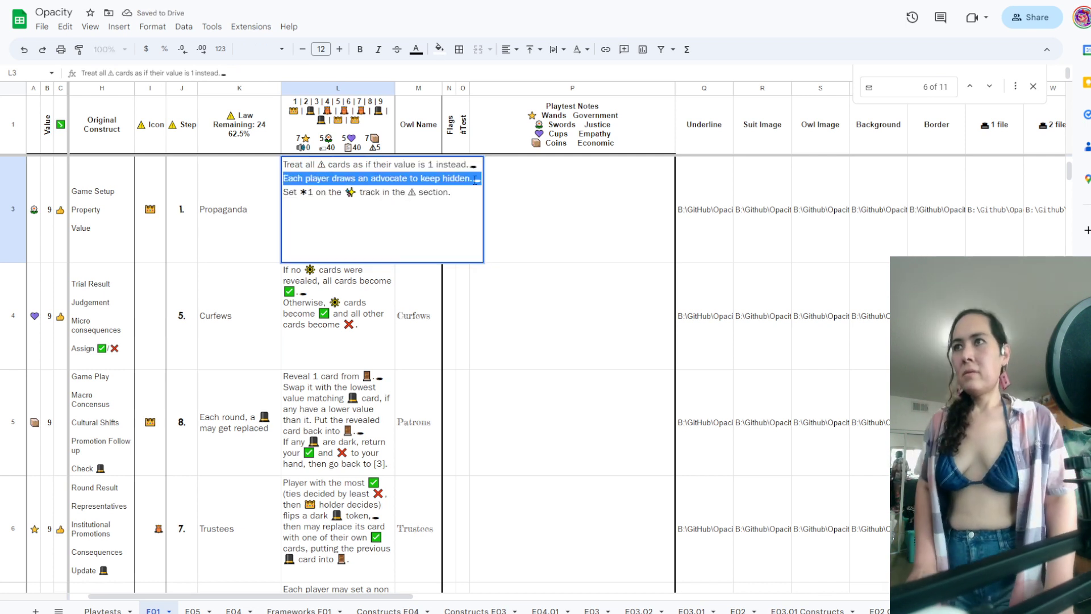
left_click(597, 200)
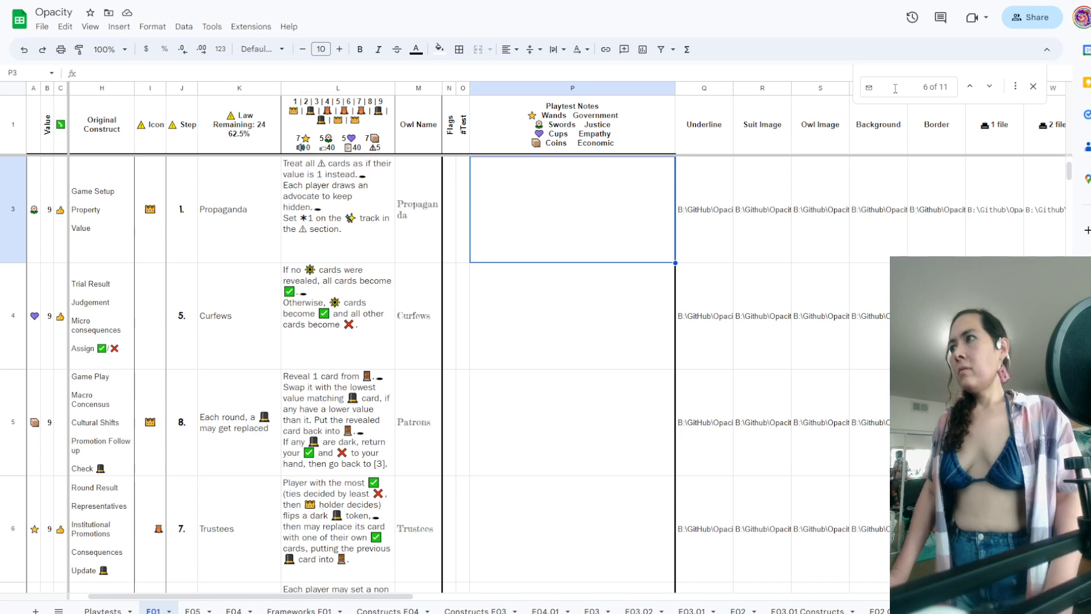
Find the Welfare law in L49 and replace its ✉ shuffle and envelope lines with "Each player draws an advocate to keep hidden."
left_click(988, 89)
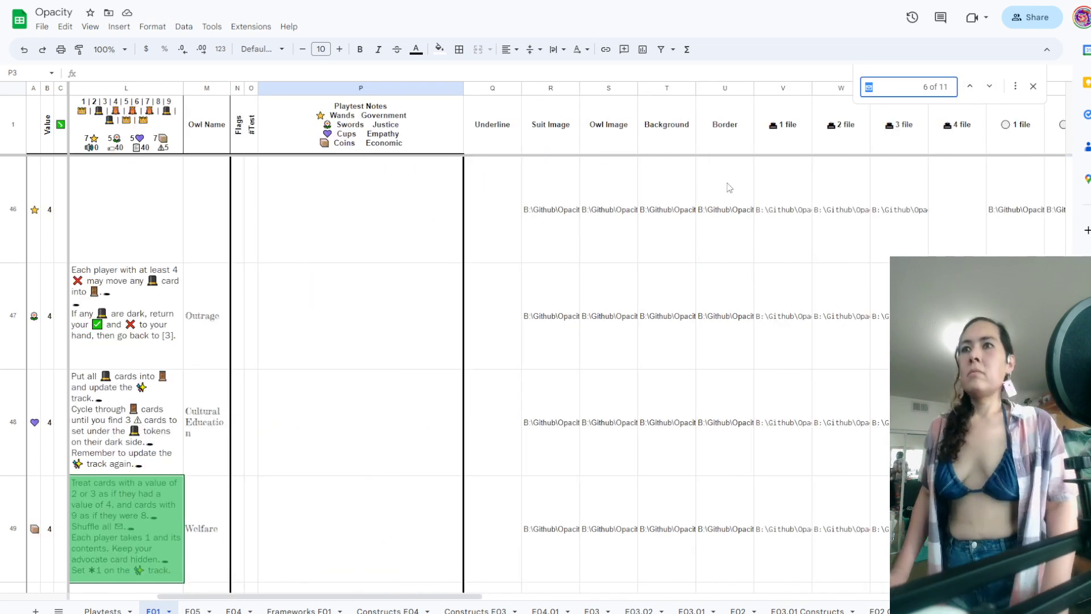
double_click(159, 497)
left_click(378, 510)
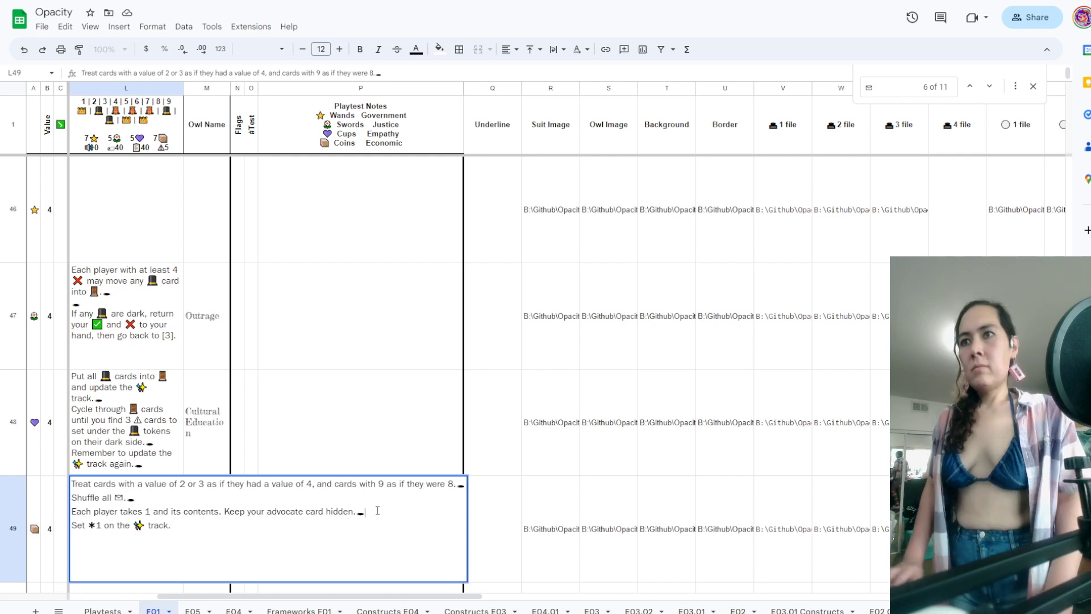
key("shift+Up")
key("shift+Home")
type("Each player draws an advocate to keep hidden.🕳")
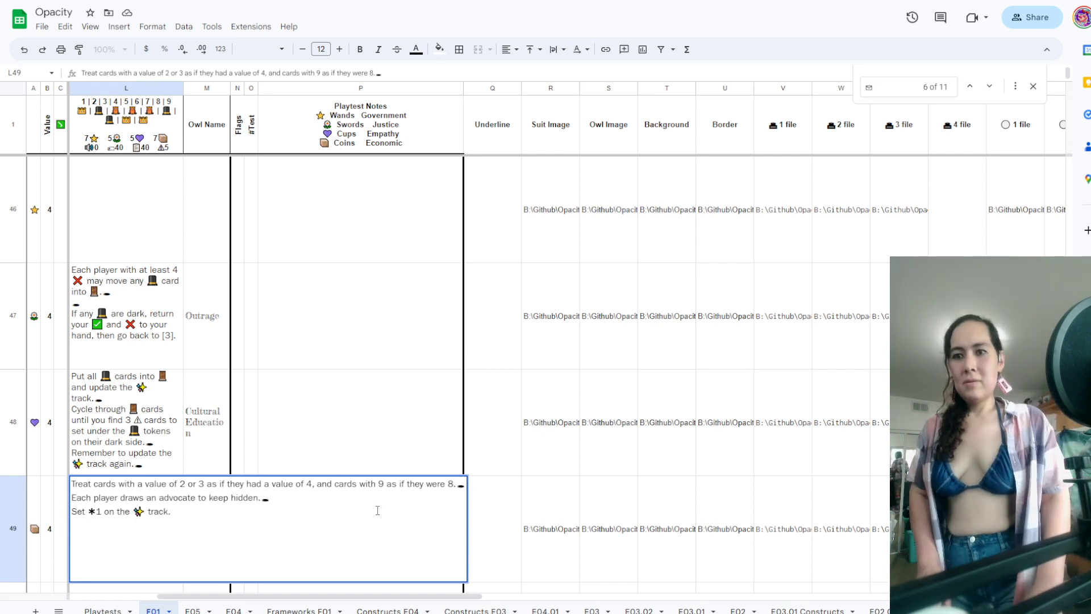
key("Return")
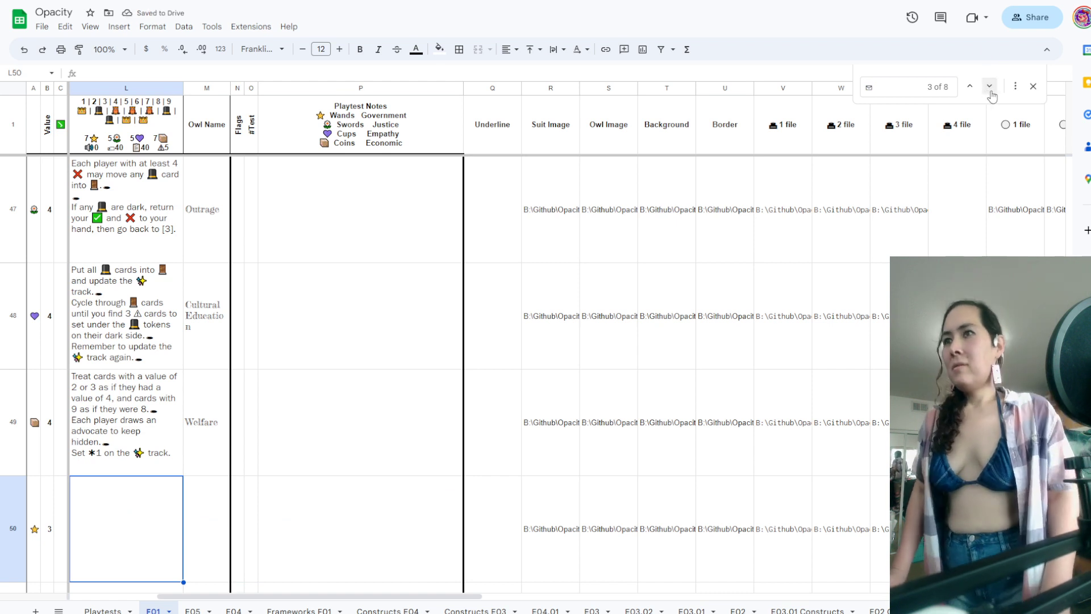
Replace the ✉ shuffle and envelope lines in Unity's rules in cell L56 with the copied advocate sentence
scroll(582, 286, "down", 7)
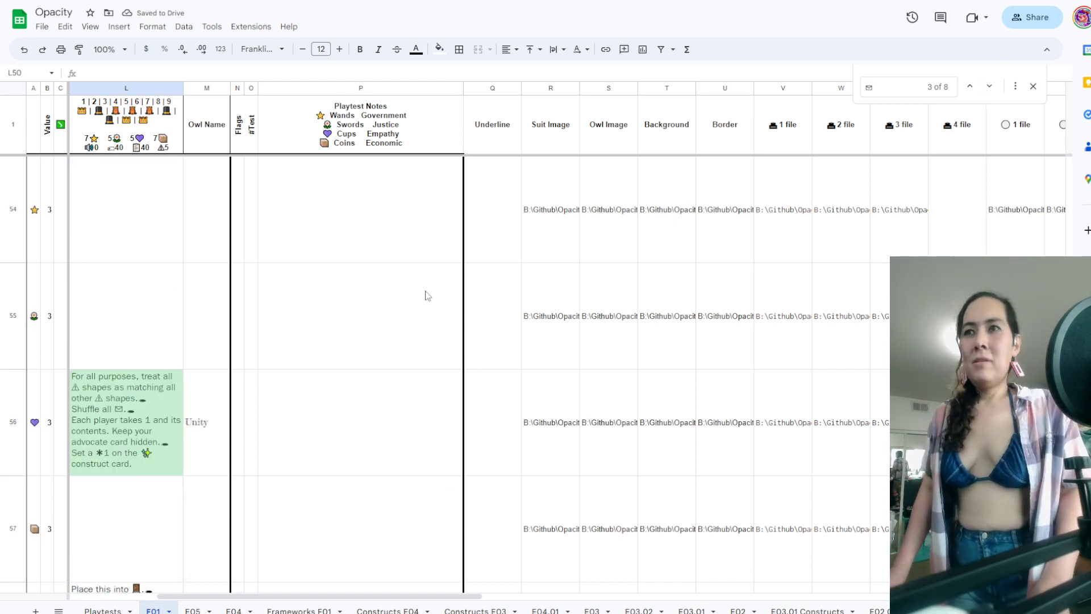
scroll(233, 382, "down", 1)
left_click(165, 319)
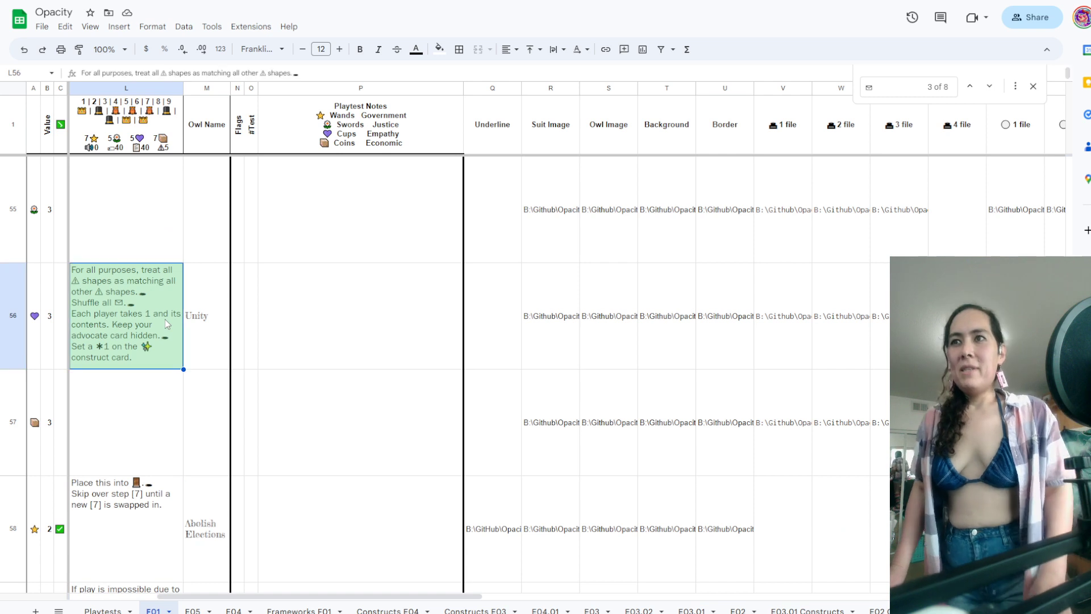
double_click(165, 319)
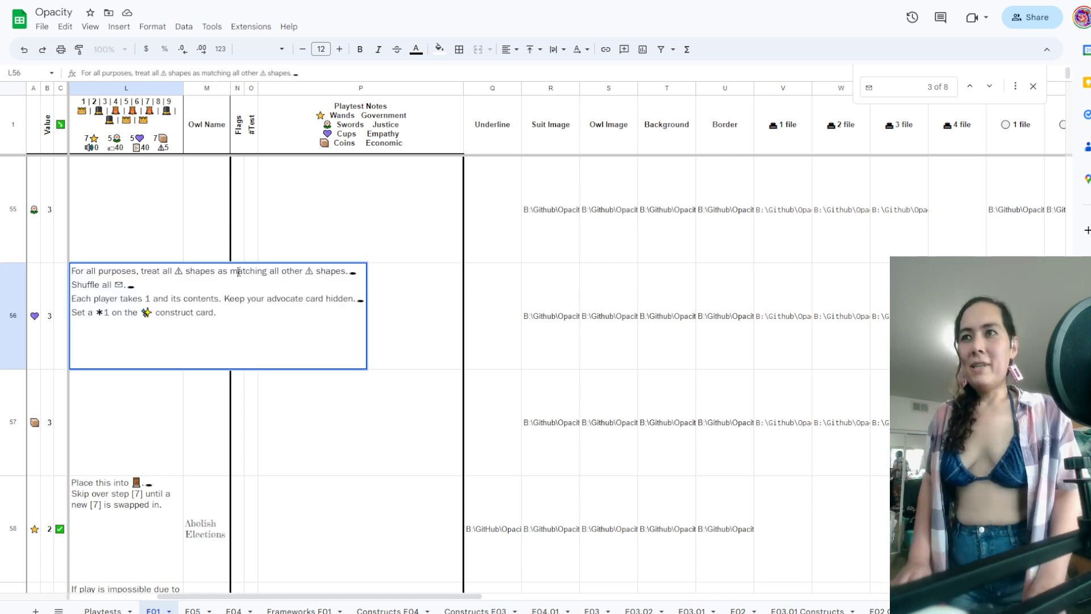
key("shift+Home")
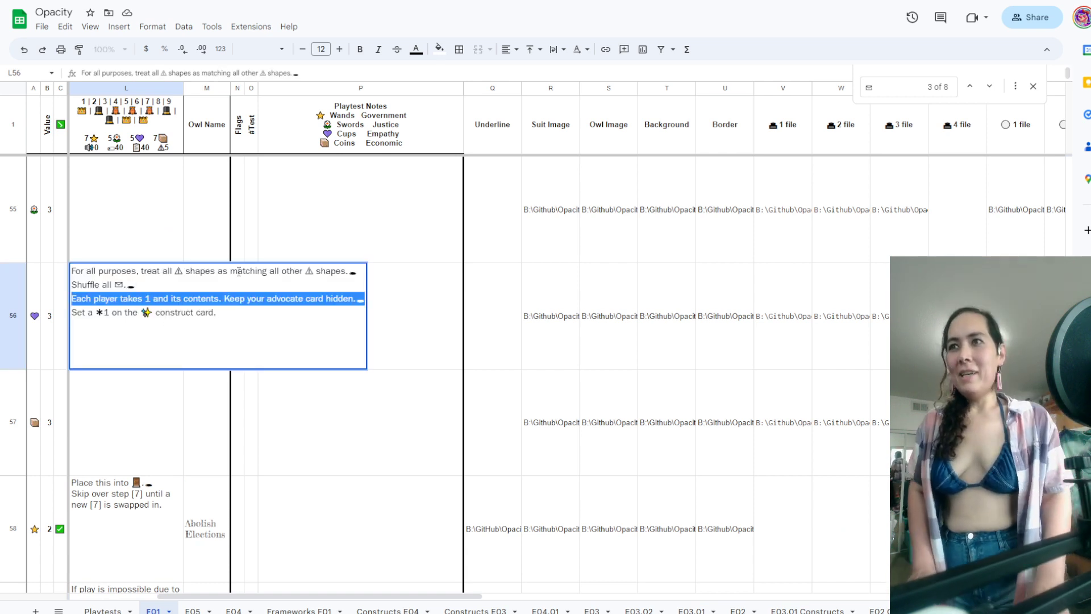
key("shift+Up")
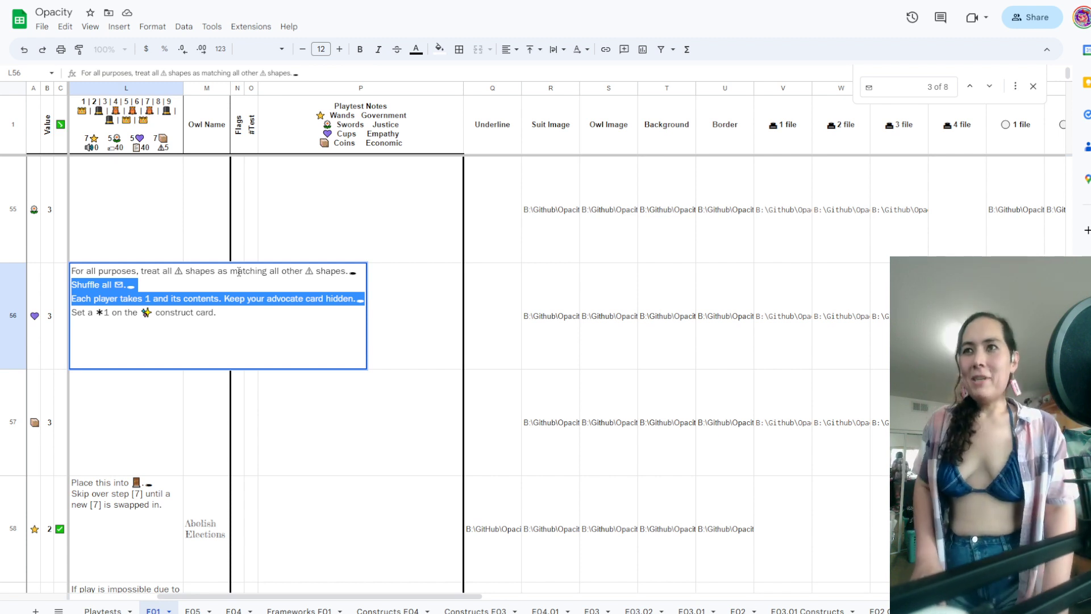
key("ctrl+v")
key("Return")
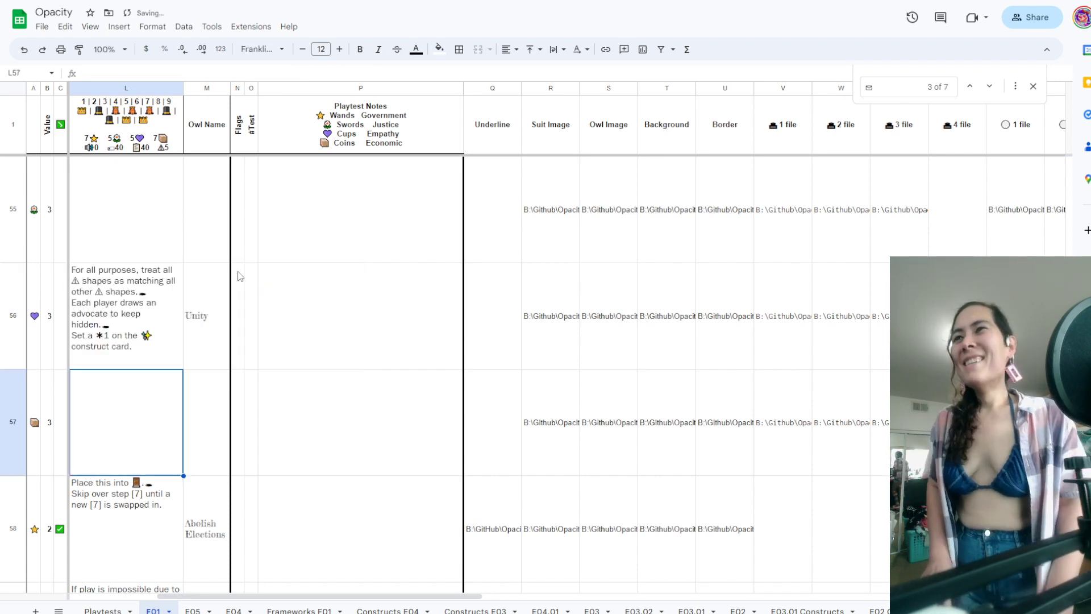
key("Up")
key("Down")
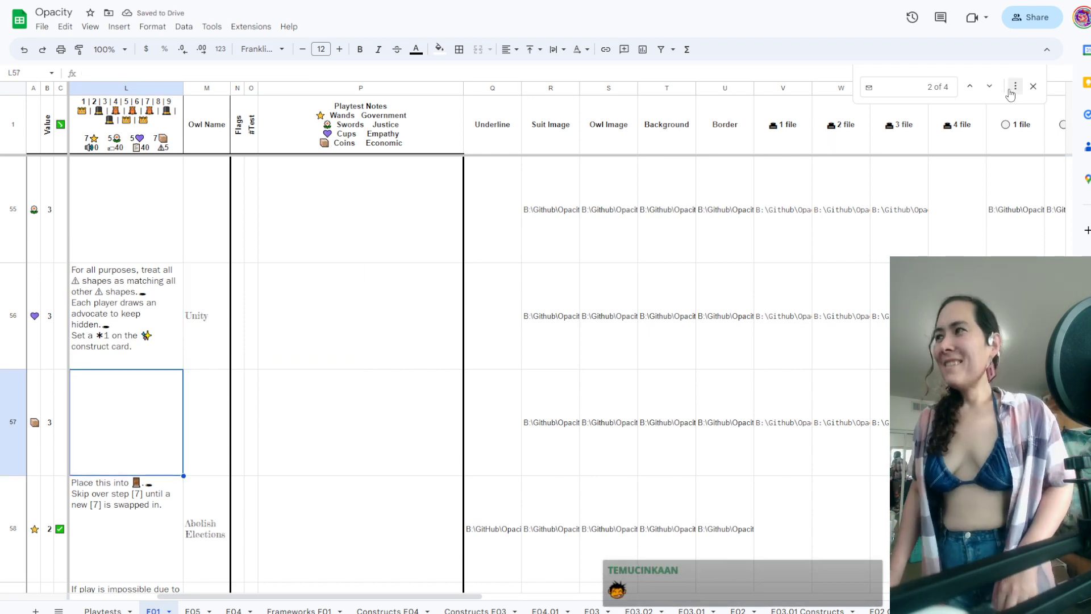
Find the next law mentioning ✉ and examine Abolish Property's rules in cell L61 alongside its step and name
left_click(989, 86)
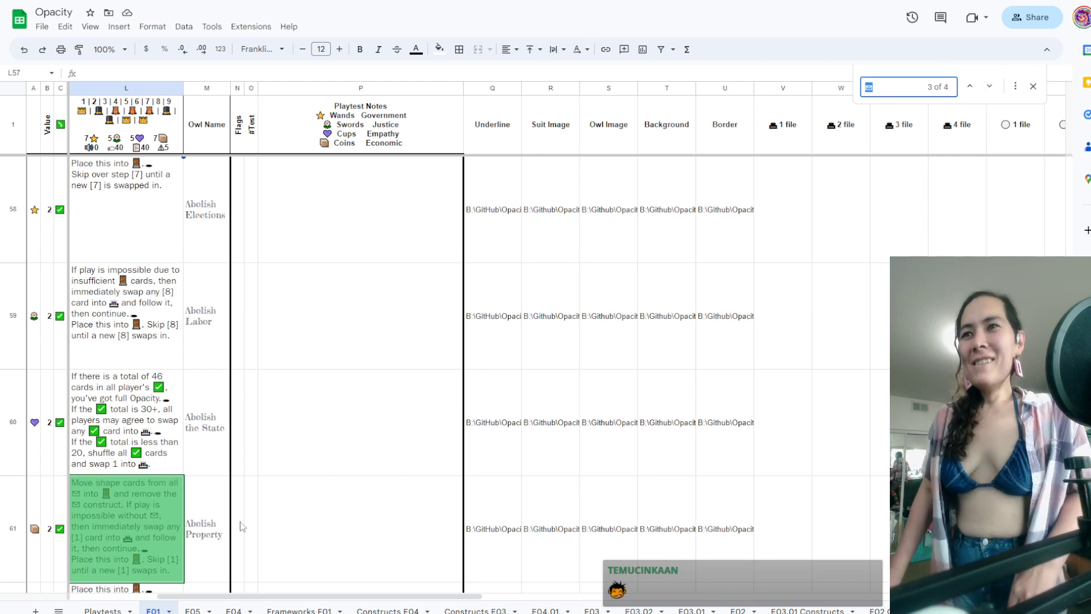
left_click(150, 531)
double_click(150, 531)
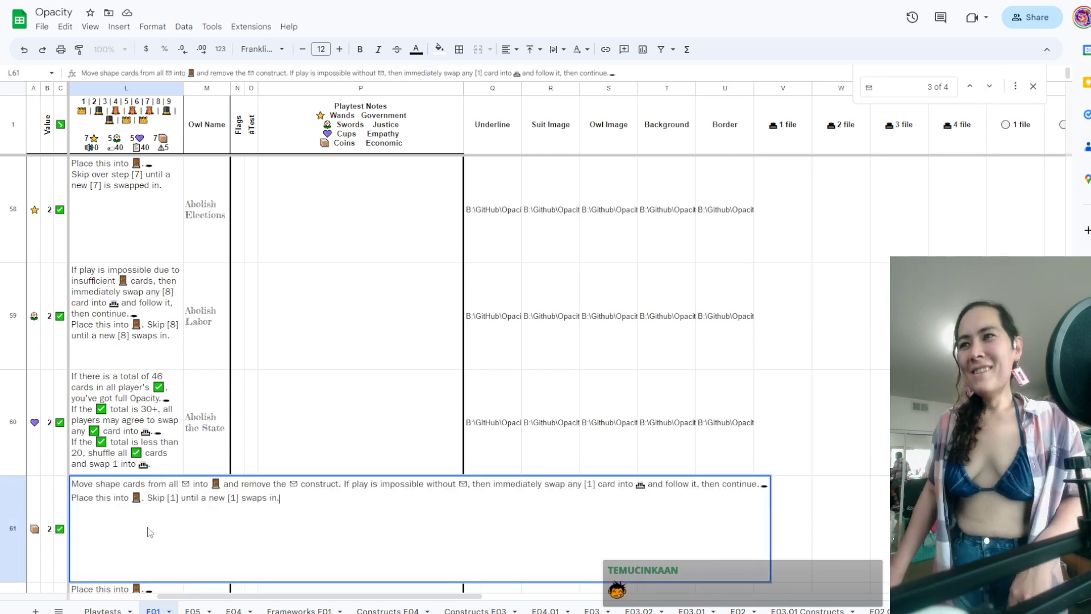
left_click(417, 483)
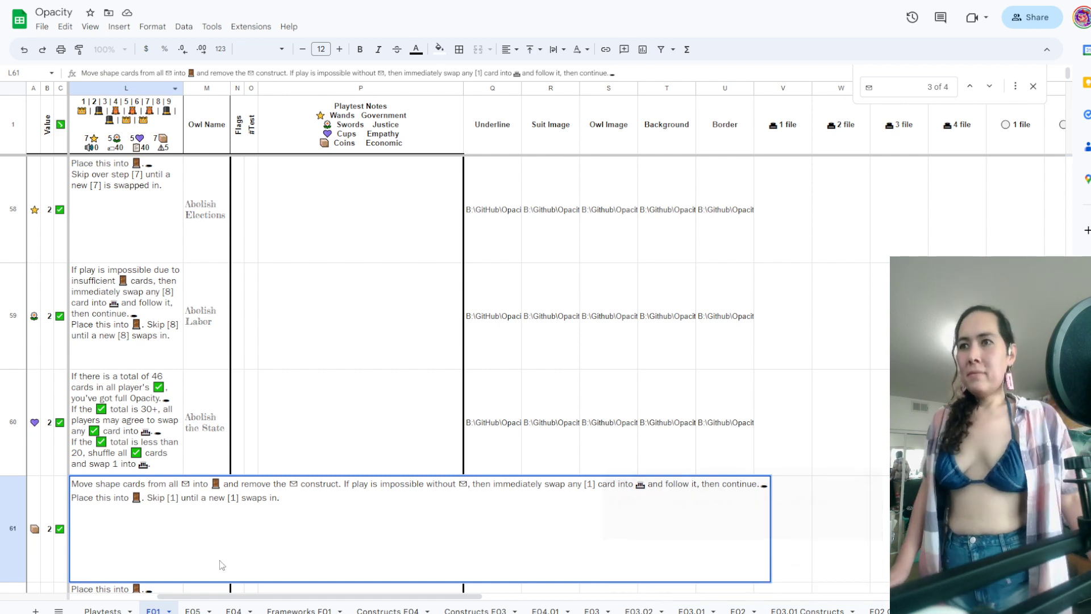
left_click(258, 445)
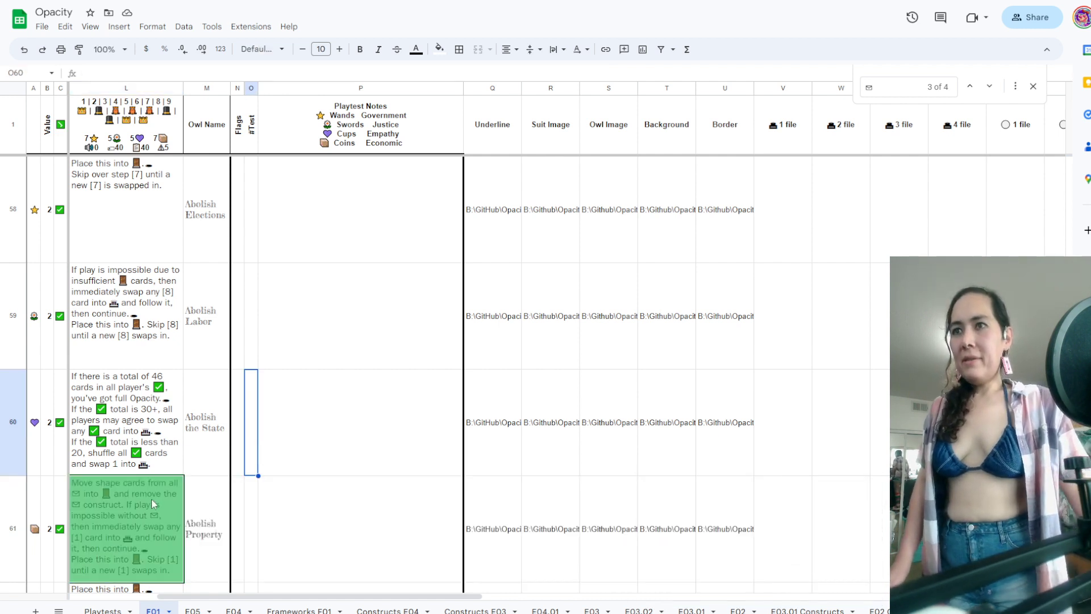
left_click(151, 499)
key("Left")
key("Left")
key("Left")
key("Right")
key("Right")
key("Right")
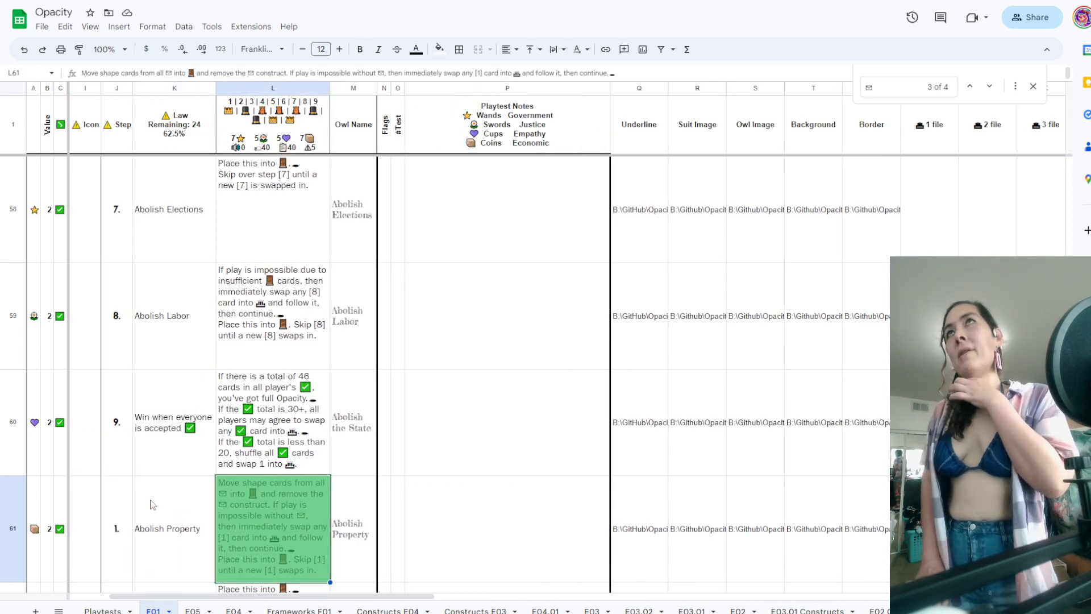
key("Down")
key("Up")
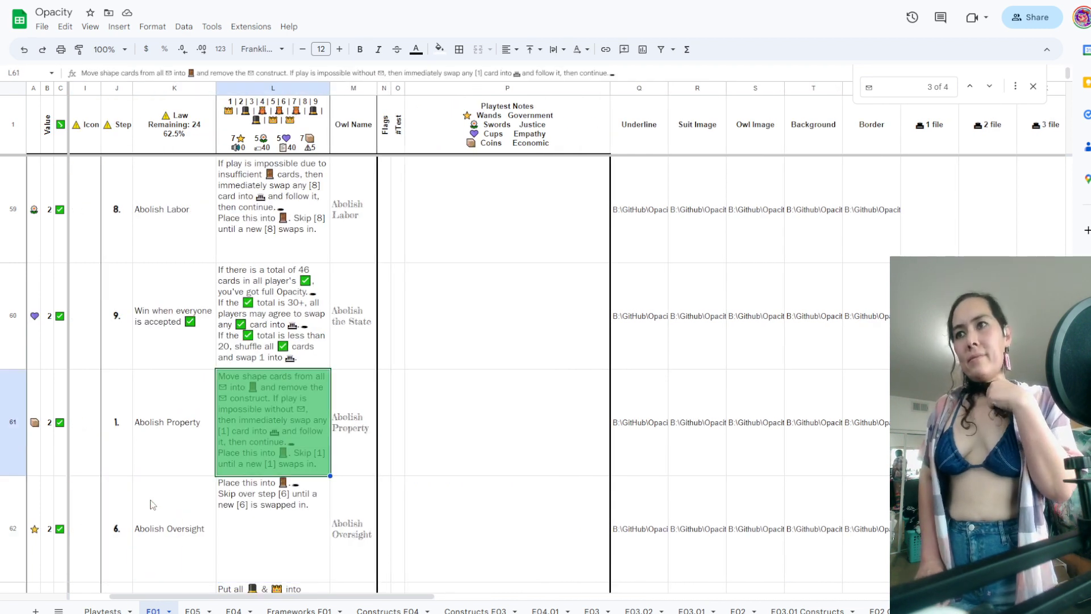
Examine the steps and rules of the Abolish laws from row 61 down to the base step rows below them
key("Left")
key("Left")
key("Down")
key("Down")
key("Left")
key("Up")
key("Up")
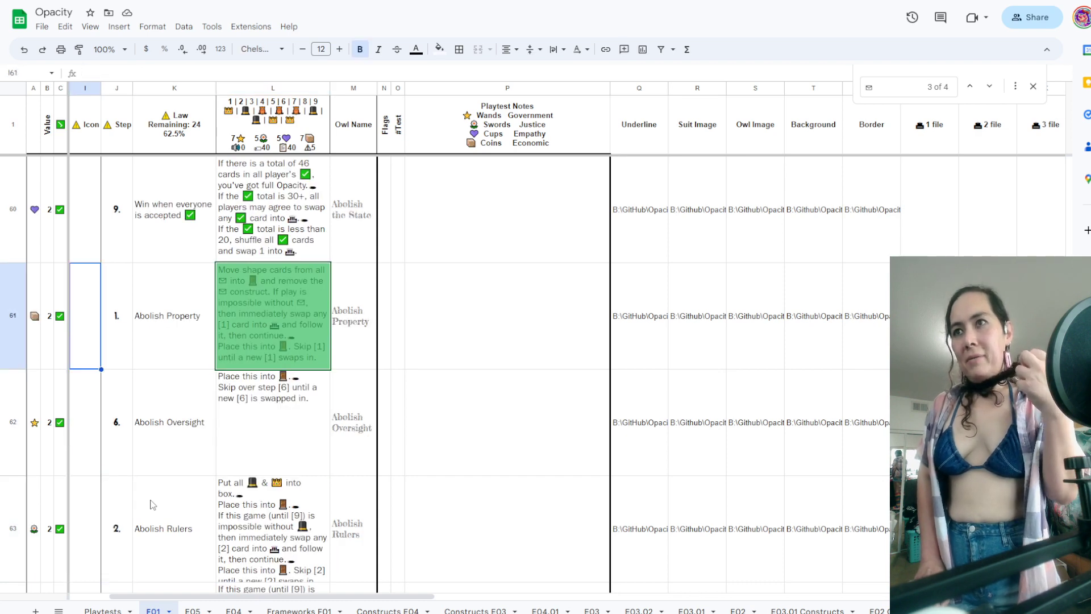
key("Left")
key("Right")
key("Right")
key("shift+Right")
key("shift+Right")
key("shift+Down")
key("shift+Right")
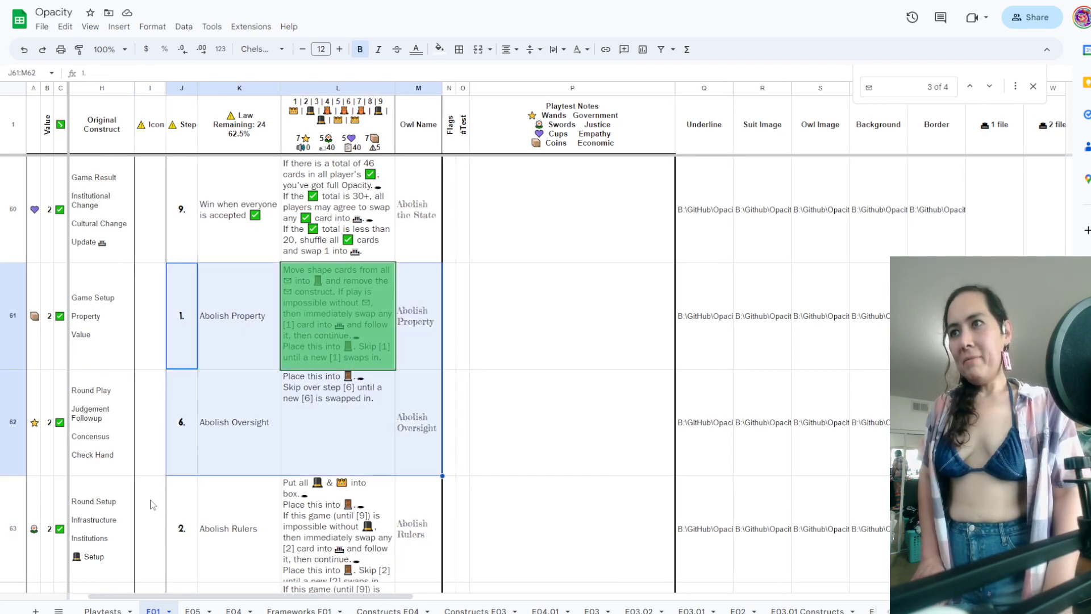
key("shift+Right")
key("shift+Left")
key("shift+Left")
key("shift+Down")
key("shift+Down")
key("shift+Down")
key("shift+Down")
key("shift+Down")
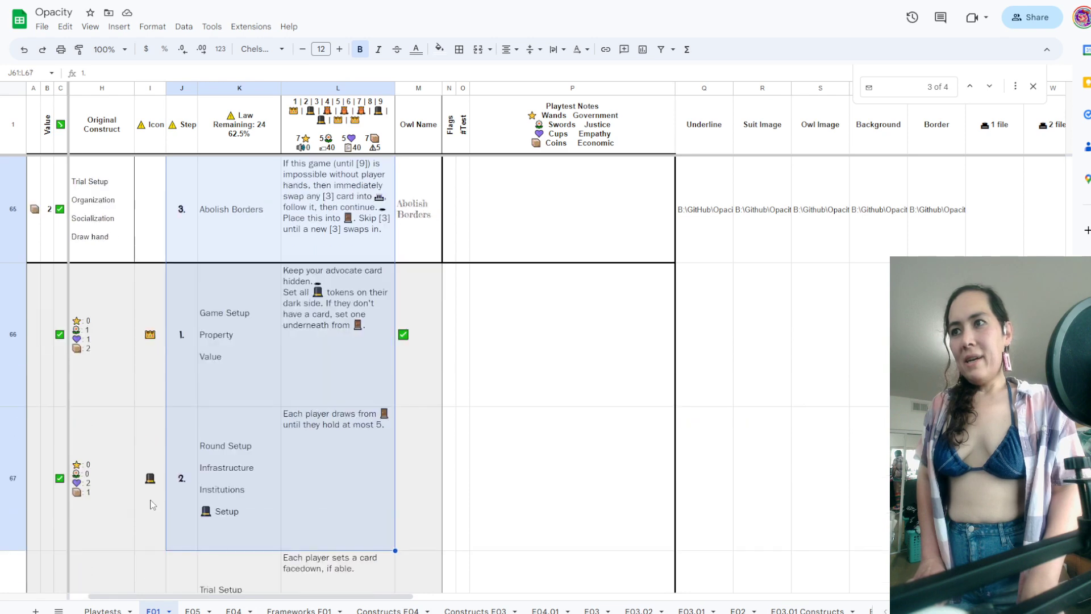
key("shift+Up")
key("shift+Up")
key("Up")
key("Down")
key("Down")
key("Down")
key("Down")
key("Down")
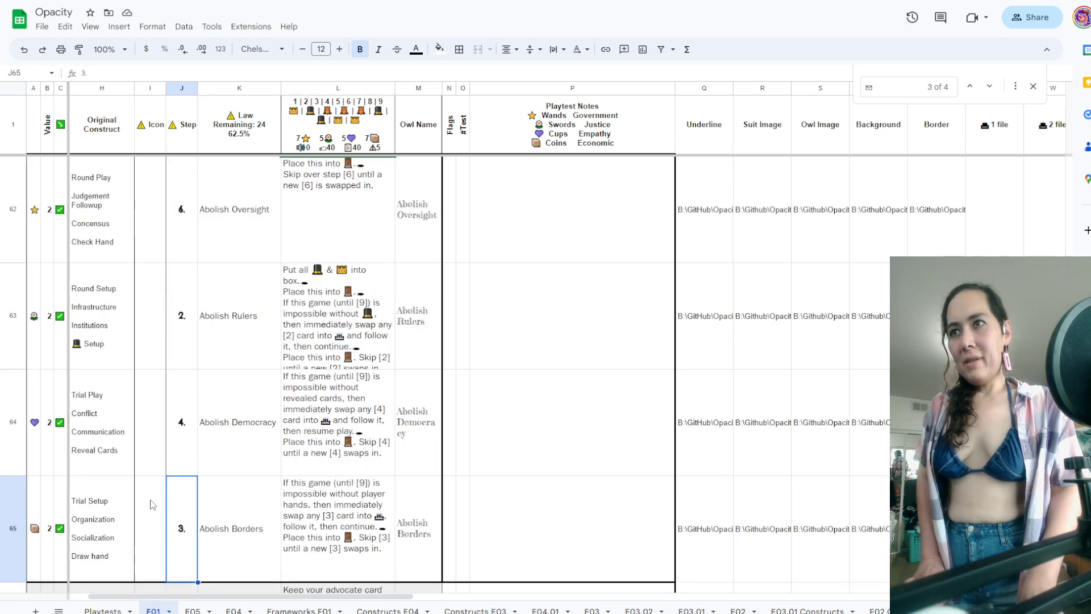
Clear the step, name and rules cells of all the Abolish laws, range J57:L65
key("shift+Right")
key("shift+Right")
key("shift+Up")
key("shift+Up")
key("shift+Up")
key("shift+Up")
key("shift+Up")
key("shift+Up")
key("shift+Up")
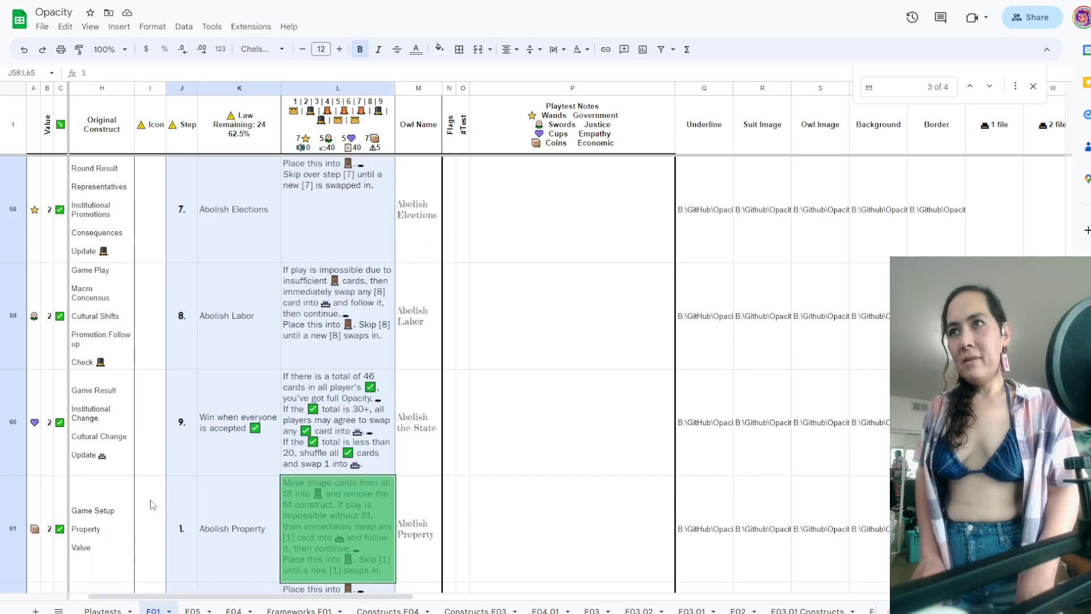
scroll(153, 504, "up", 2)
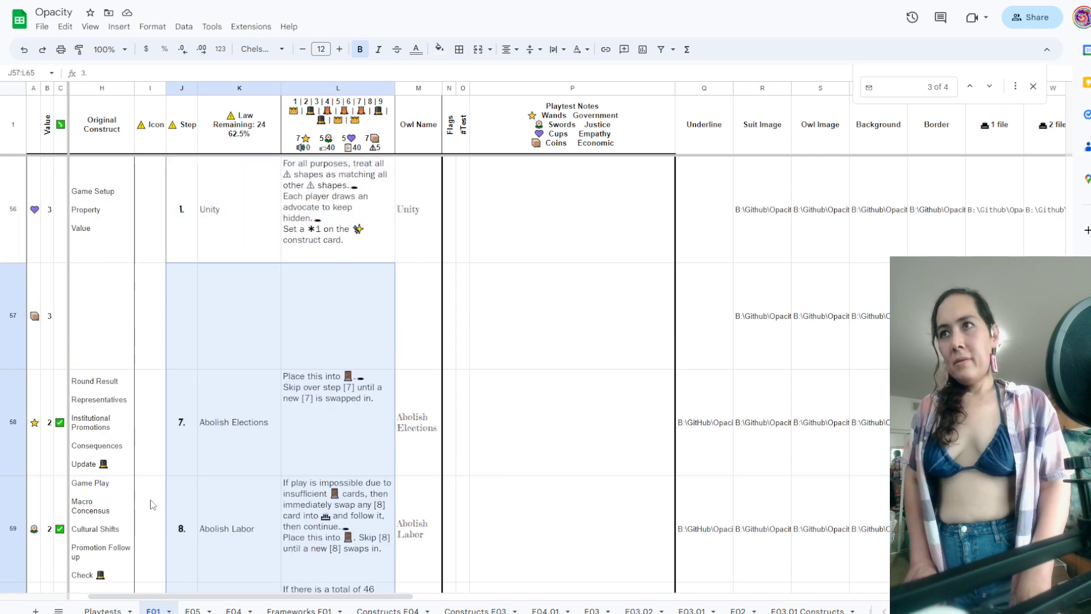
key("Delete")
key("Up")
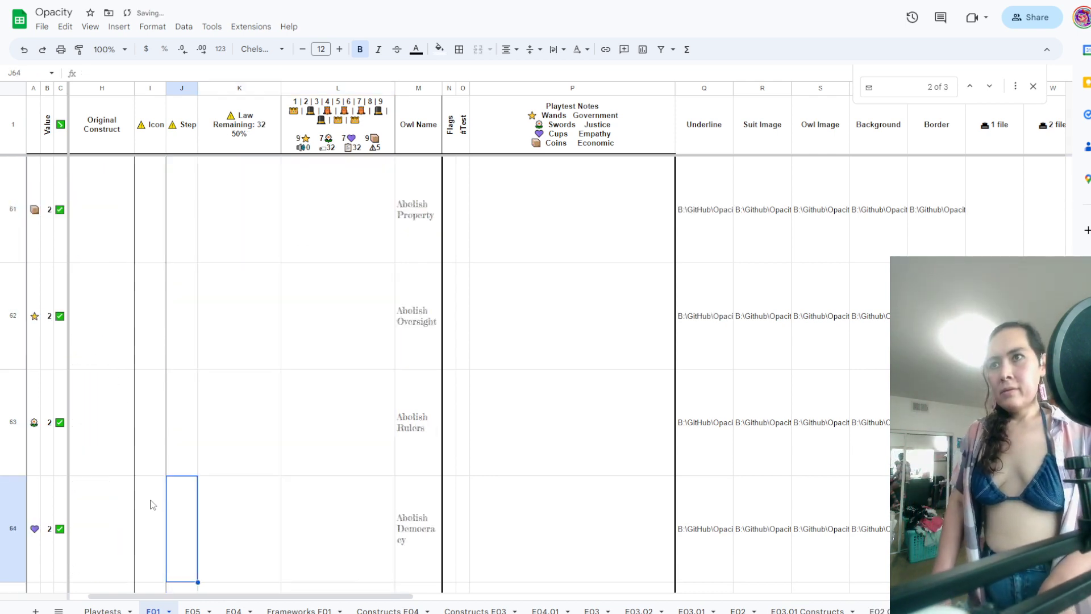
key("Up")
scroll(211, 445, "up", 7)
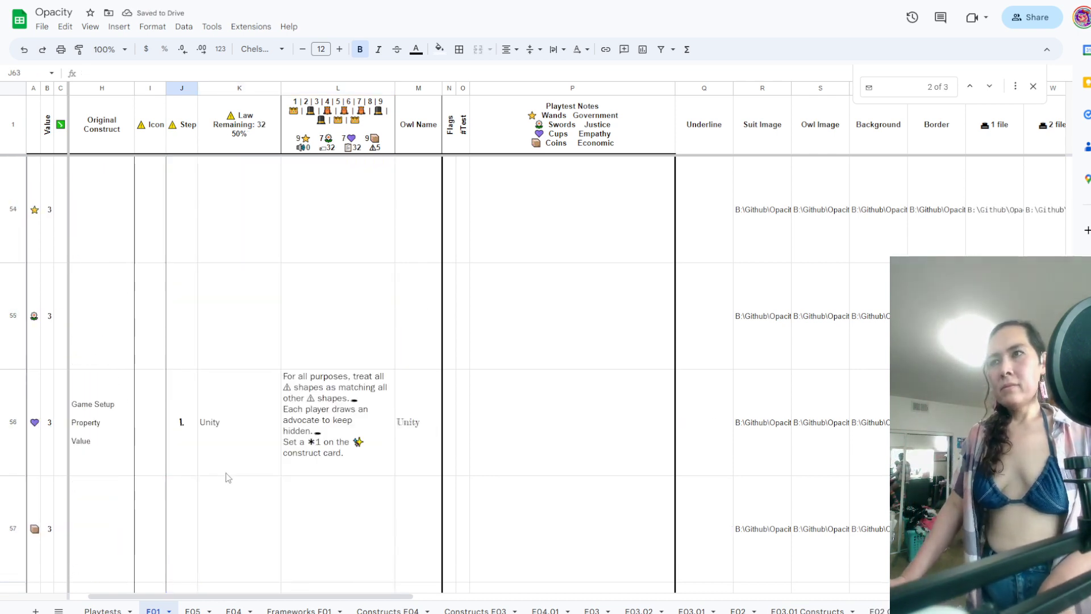
scroll(225, 477, "down", 2)
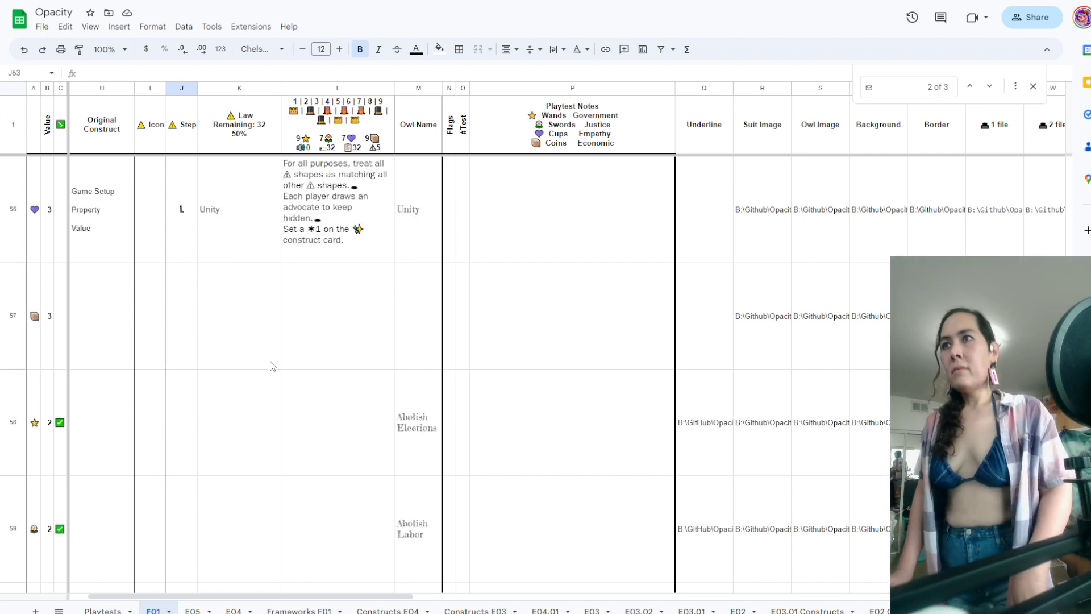
Find the Inherit law mentioning ✉ and replace its entire rules text in L45 with "Each player draws an advocate to keep hidden.▬"
left_click(341, 288)
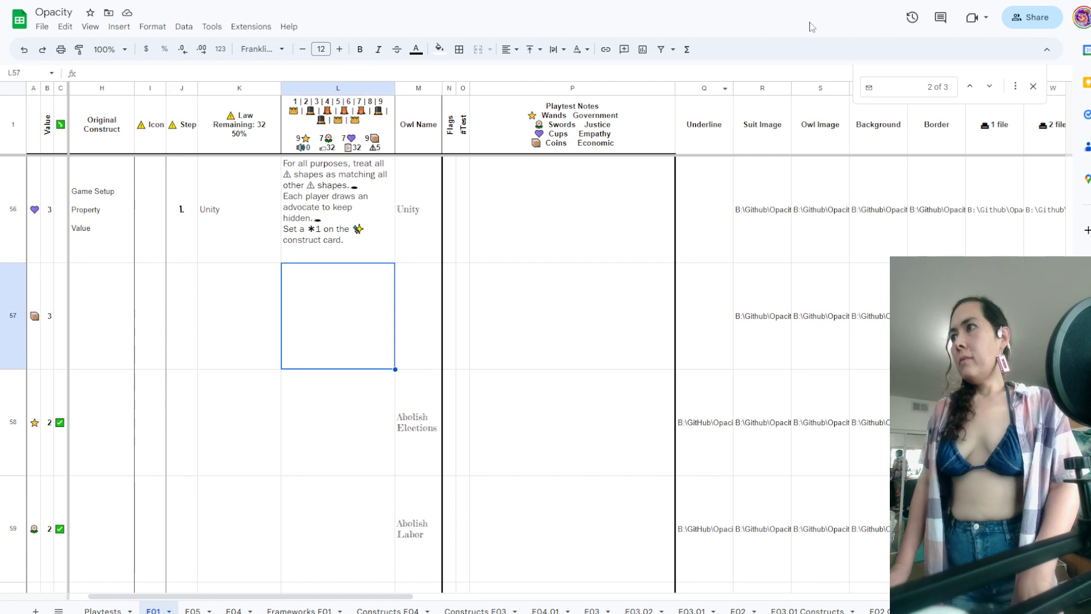
left_click(970, 86)
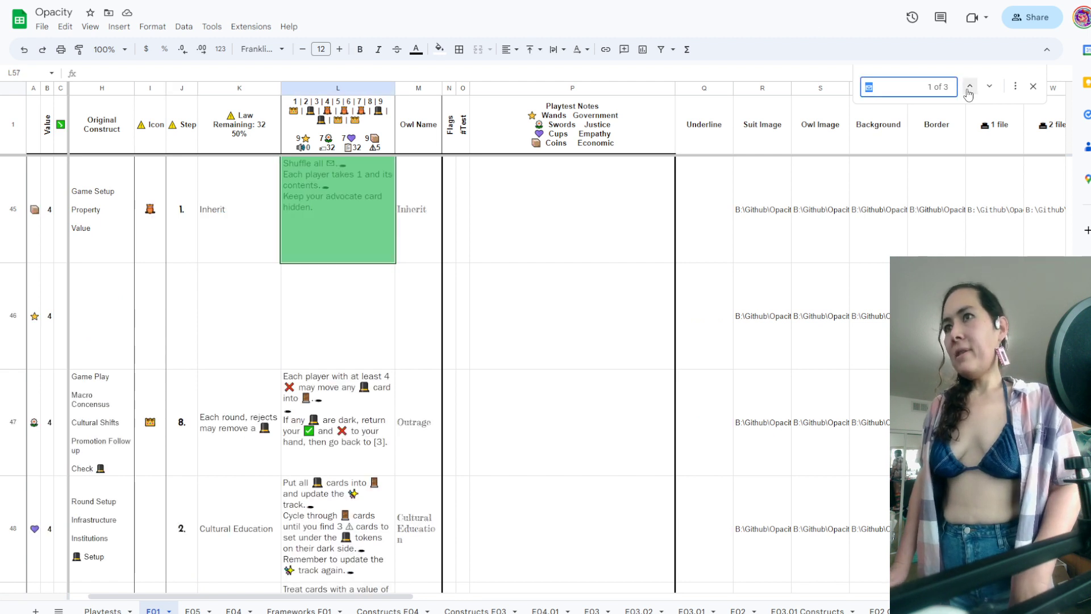
scroll(290, 401, "up", 1)
left_click(302, 309)
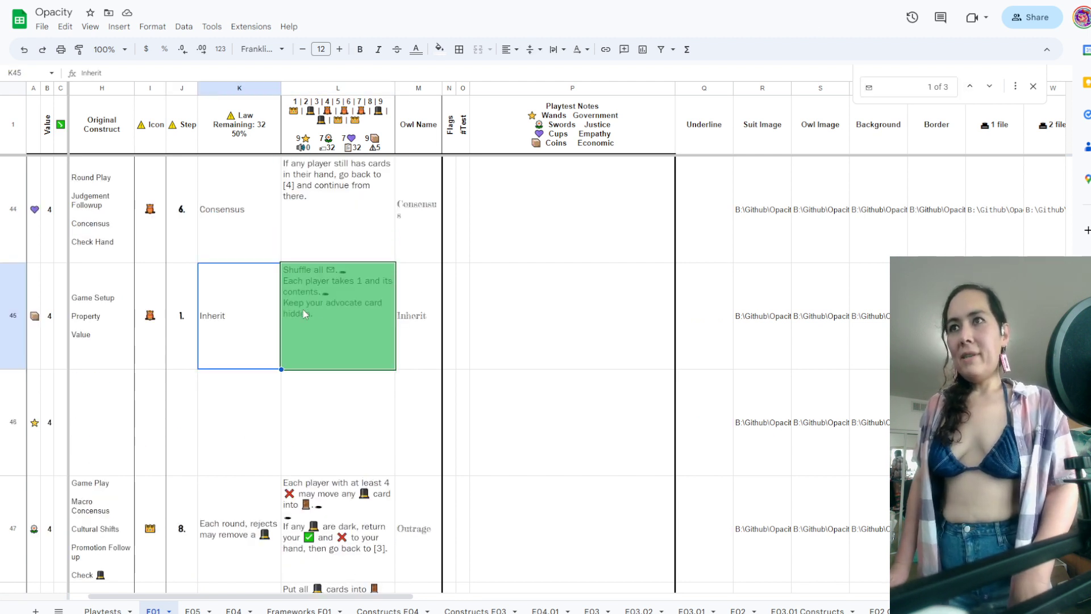
double_click(316, 305)
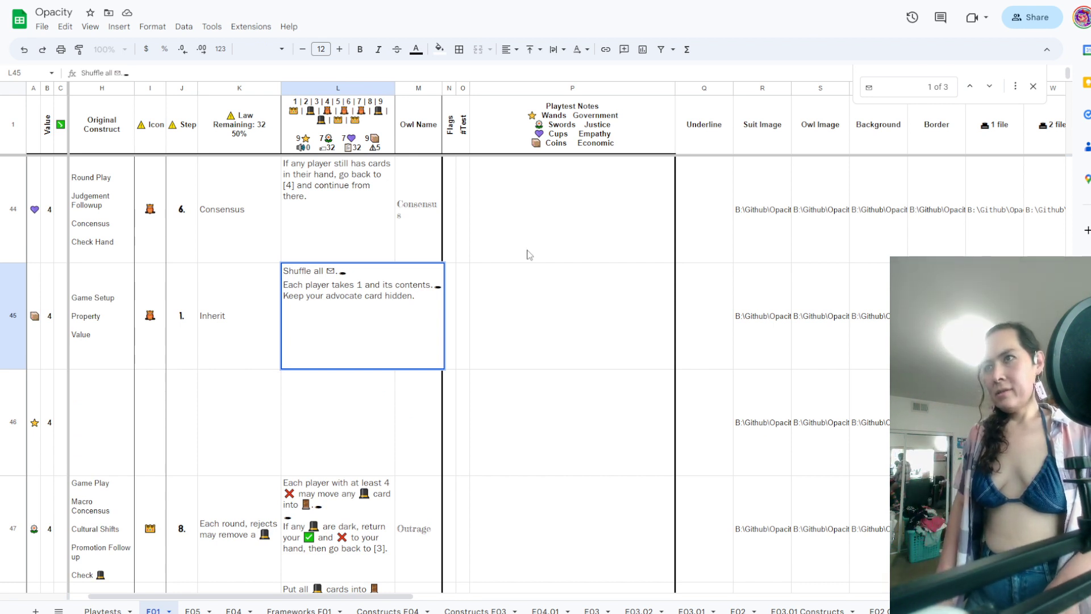
key("shift+Down")
key("shift+Down")
key("shift+Down")
type("Each player draws an advocate to keep hidden.▬")
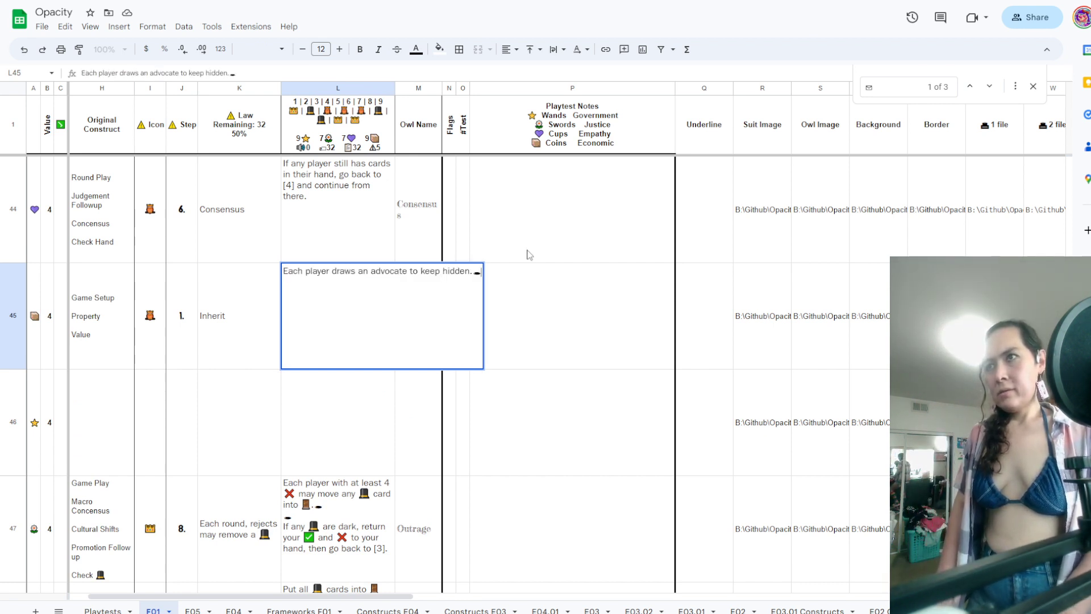
key("Return")
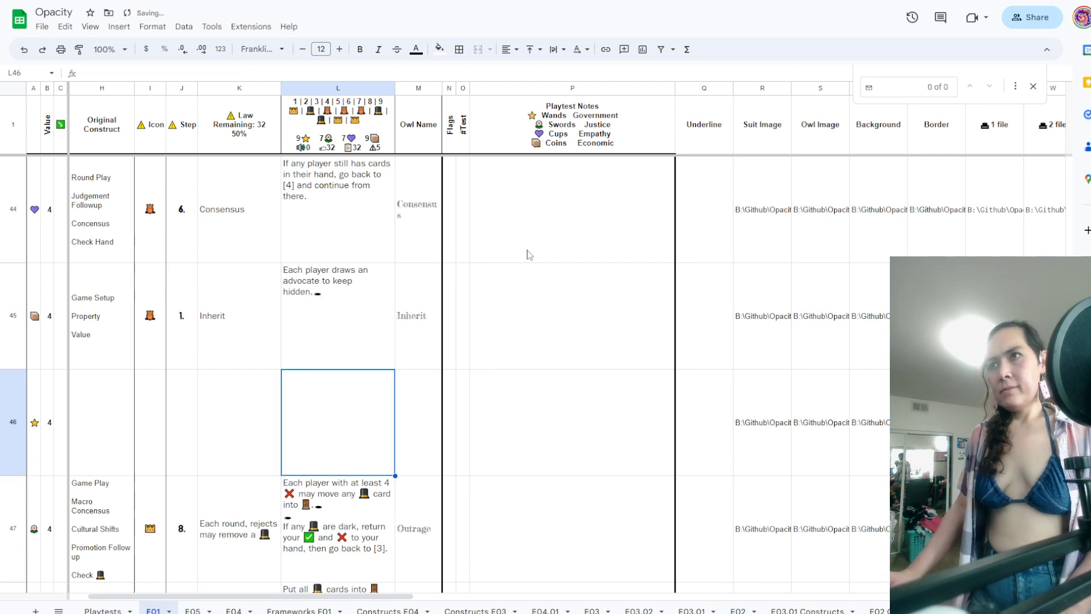
left_click(359, 271)
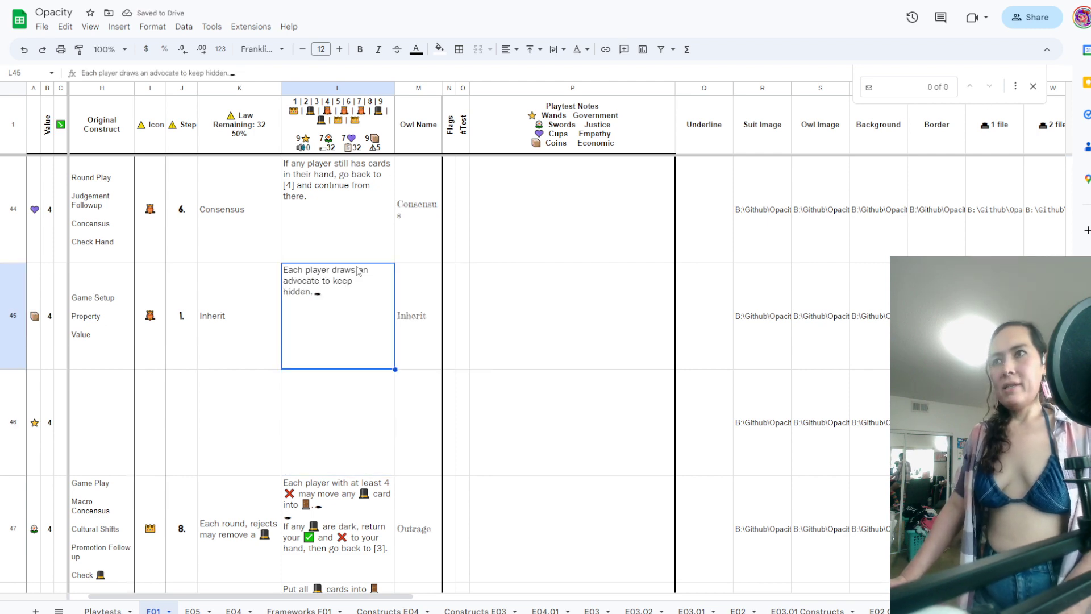
scroll(388, 367, "down", 15)
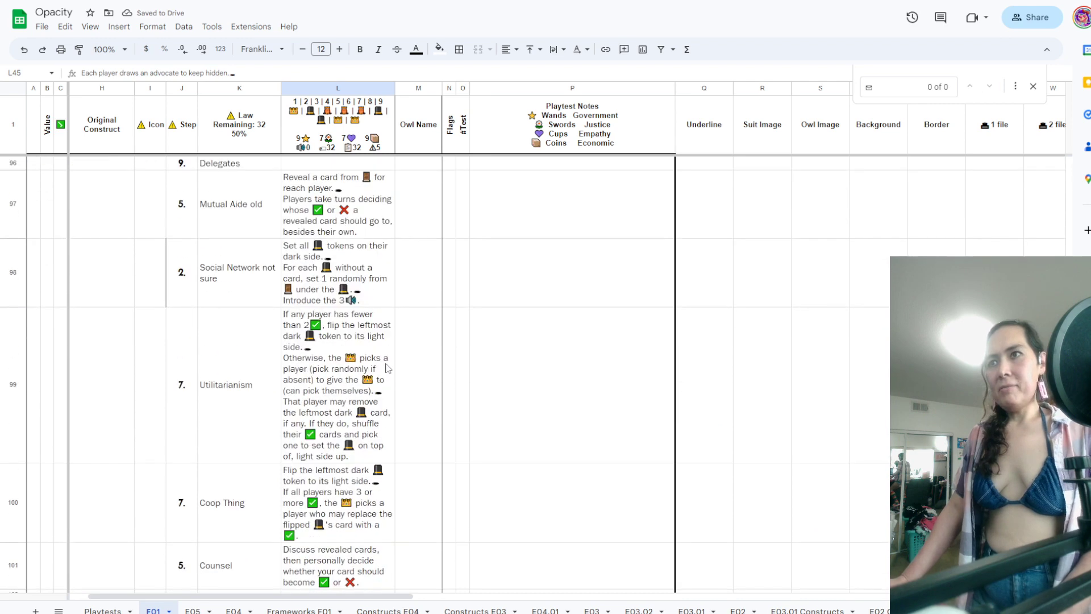
scroll(387, 368, "down", 3)
scroll(387, 369, "up", 15)
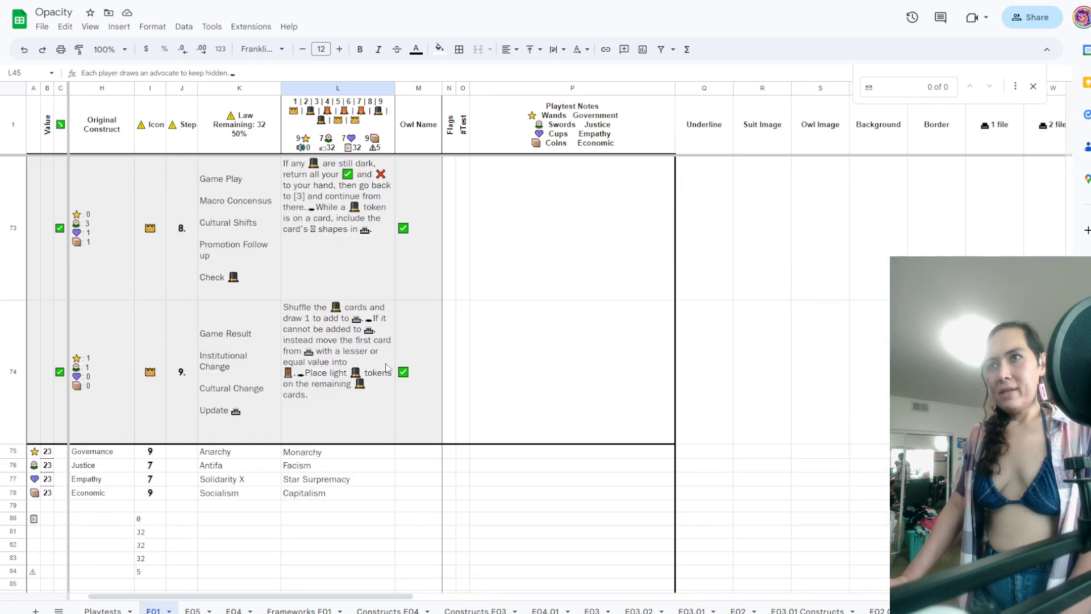
Review the draft rule texts below the main table and the numbered game and round setup steps above them
scroll(387, 369, "down", 5)
left_click(353, 404)
scroll(360, 388, "up", 5)
scroll(360, 389, "down", 5)
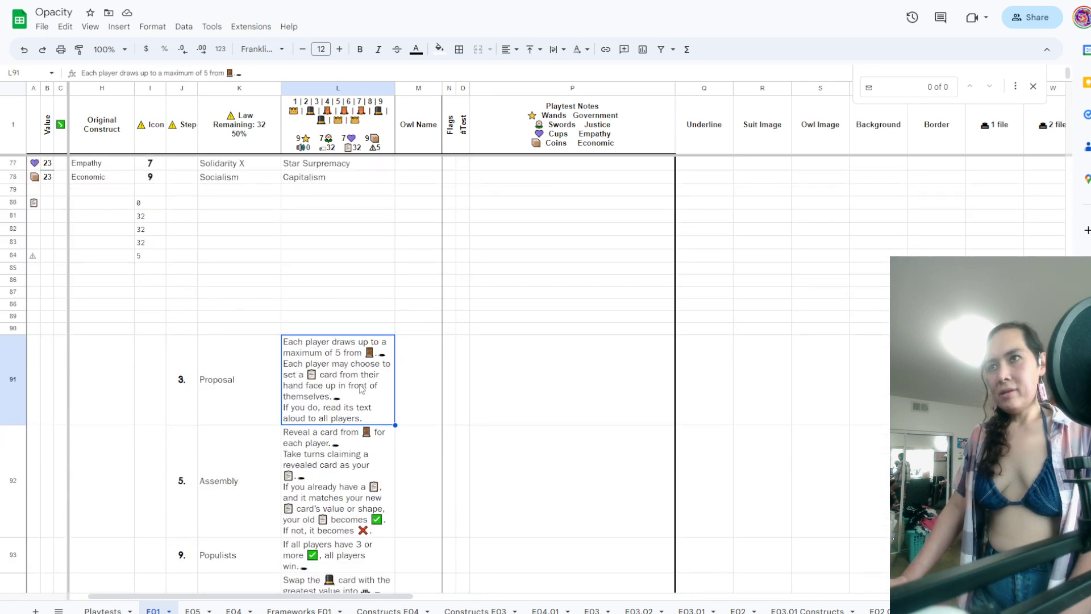
scroll(360, 389, "down", 6)
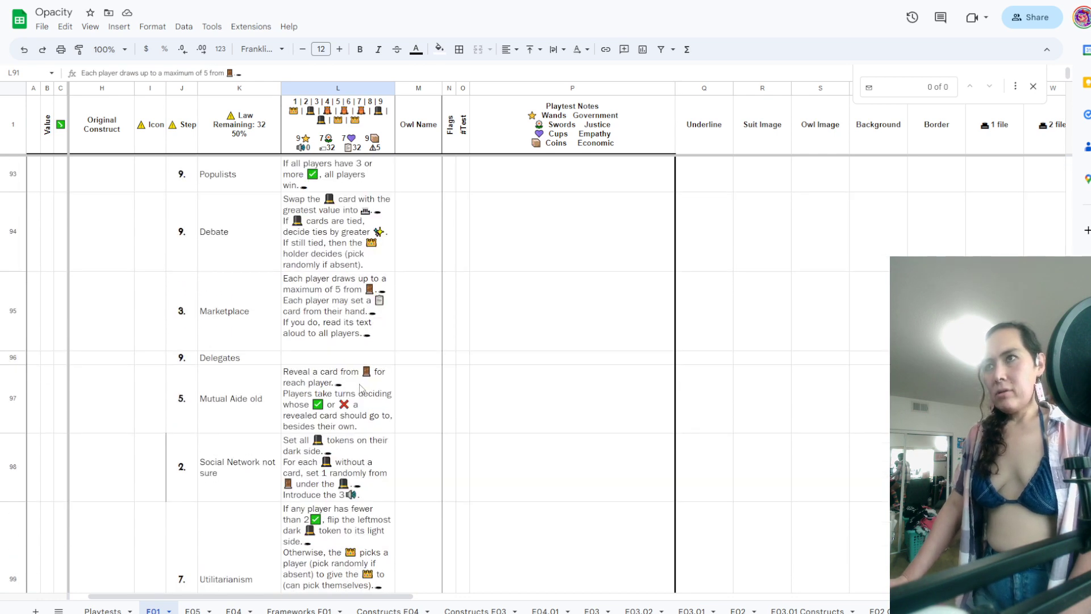
scroll(360, 388, "up", 4)
scroll(359, 389, "up", 10)
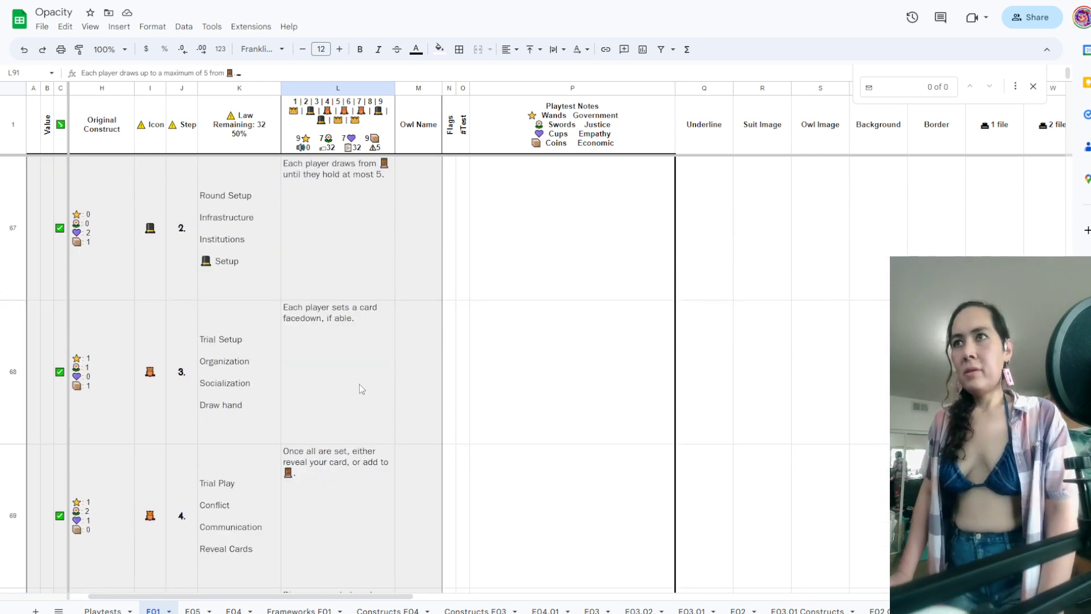
scroll(359, 385, "up", 1)
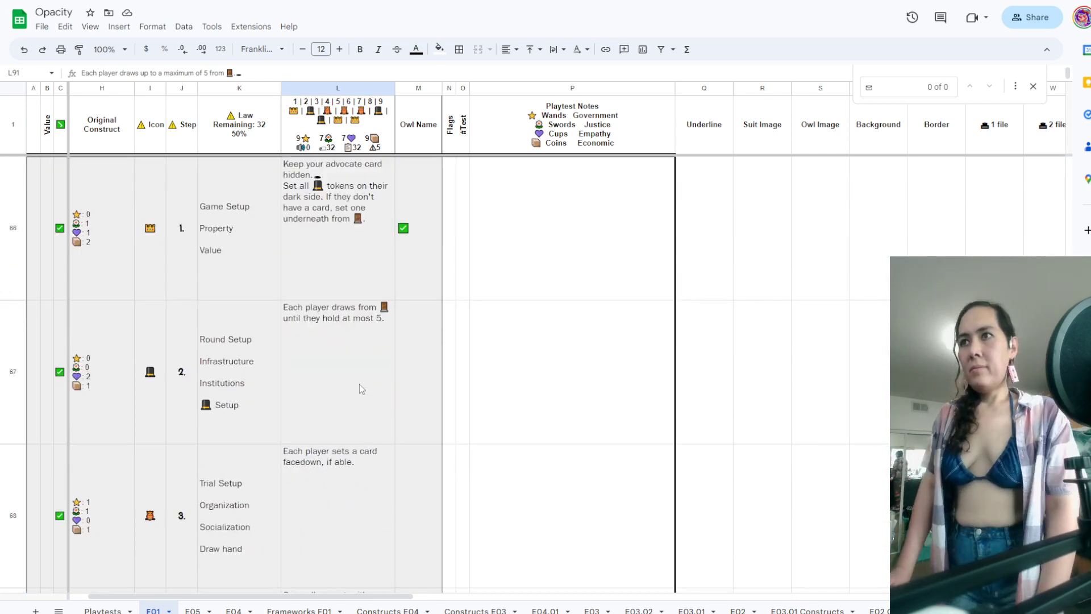
left_click(367, 320)
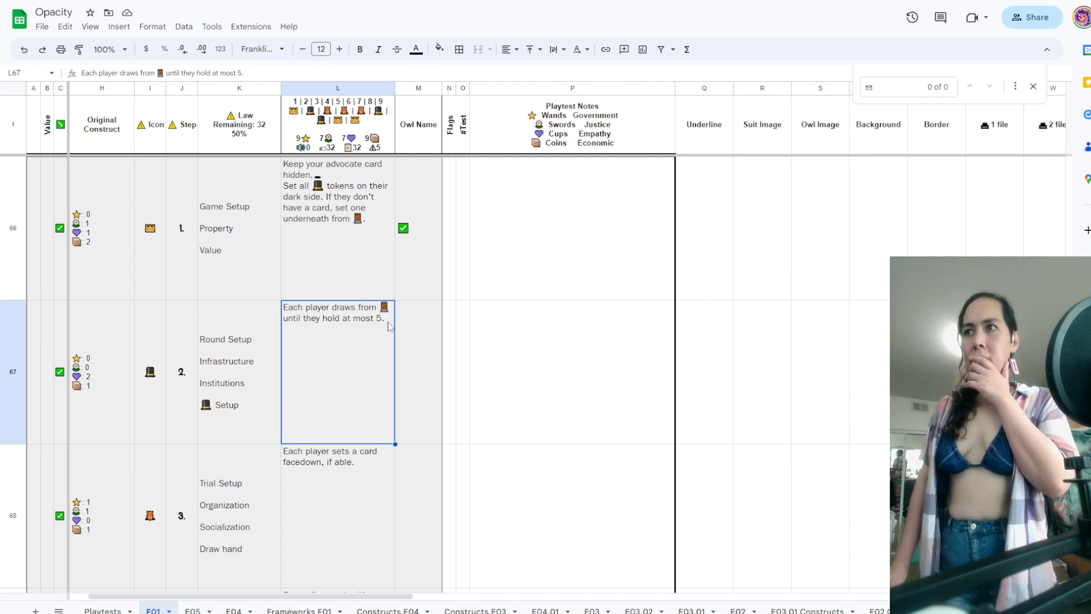
scroll(390, 326, "up", 1)
Copy the sentence "Set all 🎩 tokens on their dark side." from the step 1 Game Setup rule in L66
left_click(360, 353)
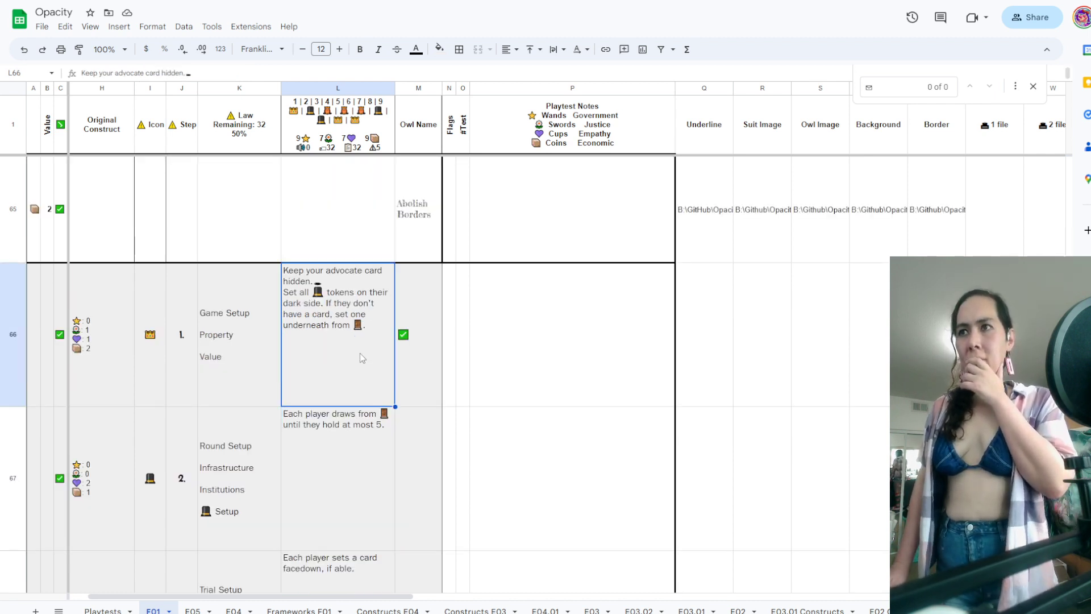
double_click(371, 330)
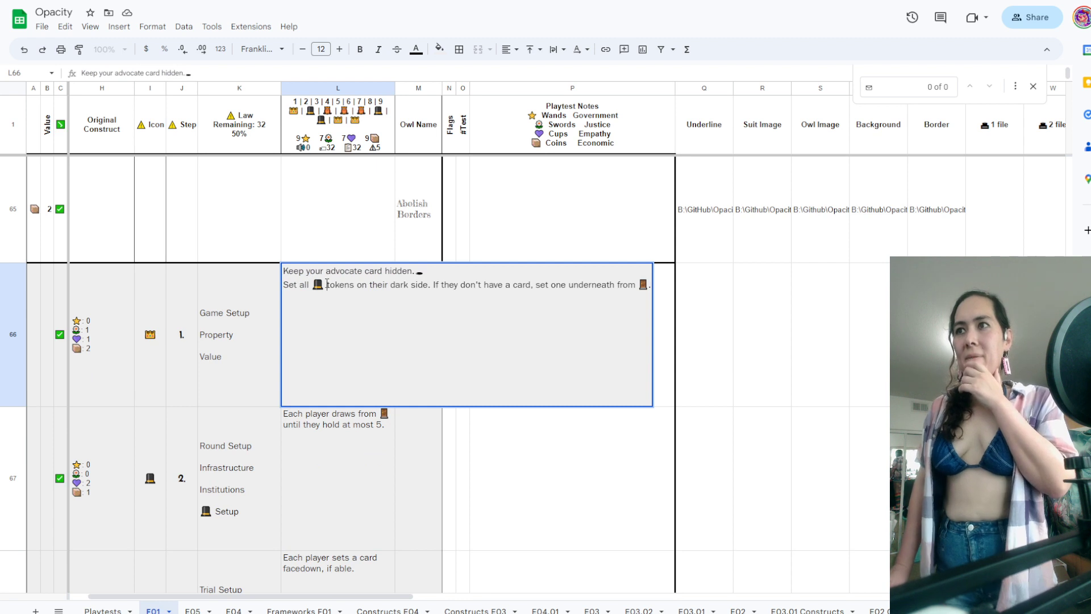
key("shift+Home")
left_click(423, 371)
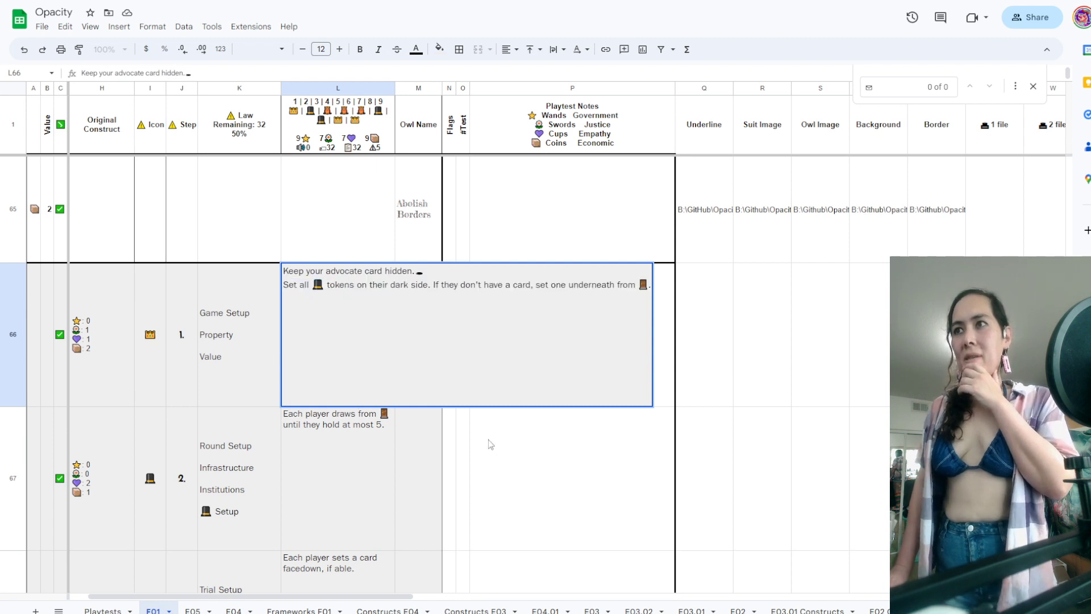
triple_click(435, 287)
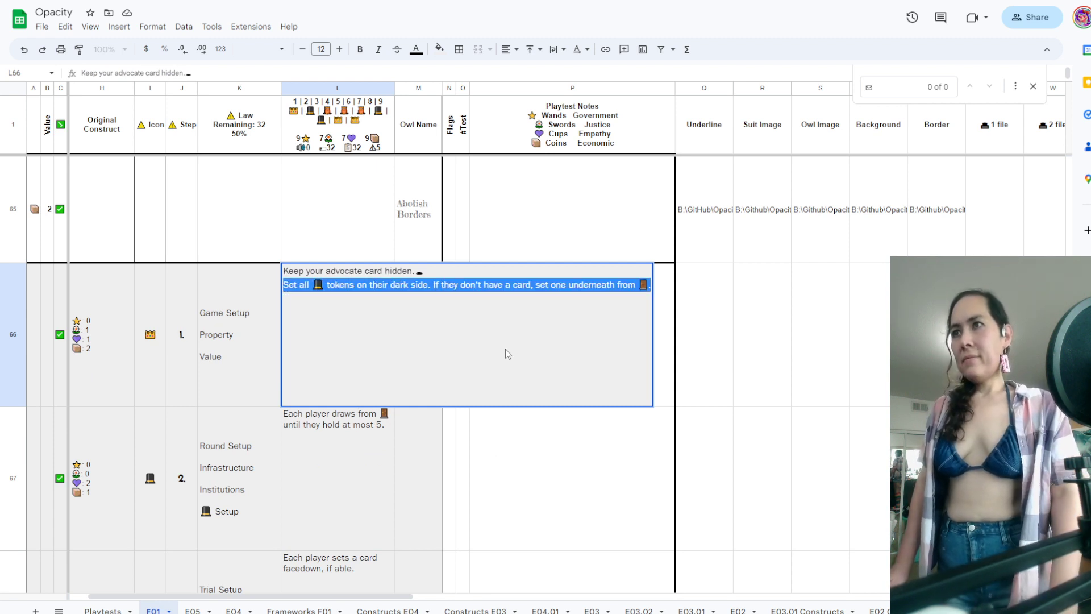
left_click(431, 284)
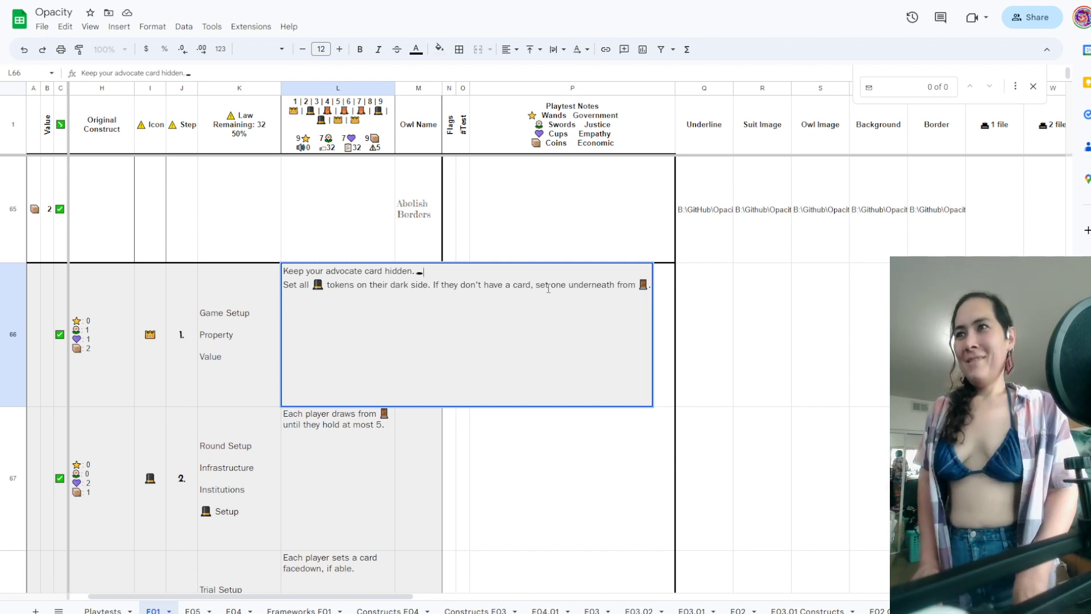
triple_click(549, 289)
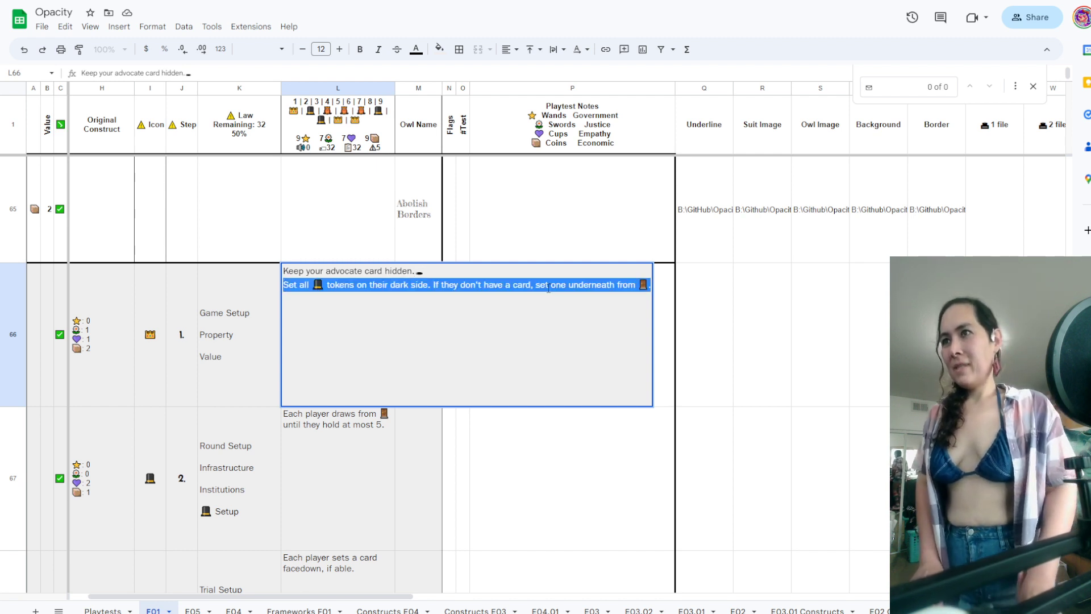
key("ctrl+shift+Left")
key("ctrl+shift+Left")
key("ctrl+shift+Left")
key("ctrl+shift+Left")
key("ctrl+shift+Left")
key("ctrl+shift+Left")
key("ctrl+shift+Left")
key("ctrl+shift+Left")
key("ctrl+shift+Left")
key("ctrl+shift+Left")
key("ctrl+shift+Left")
key("ctrl+shift+Left")
key("ctrl+c")
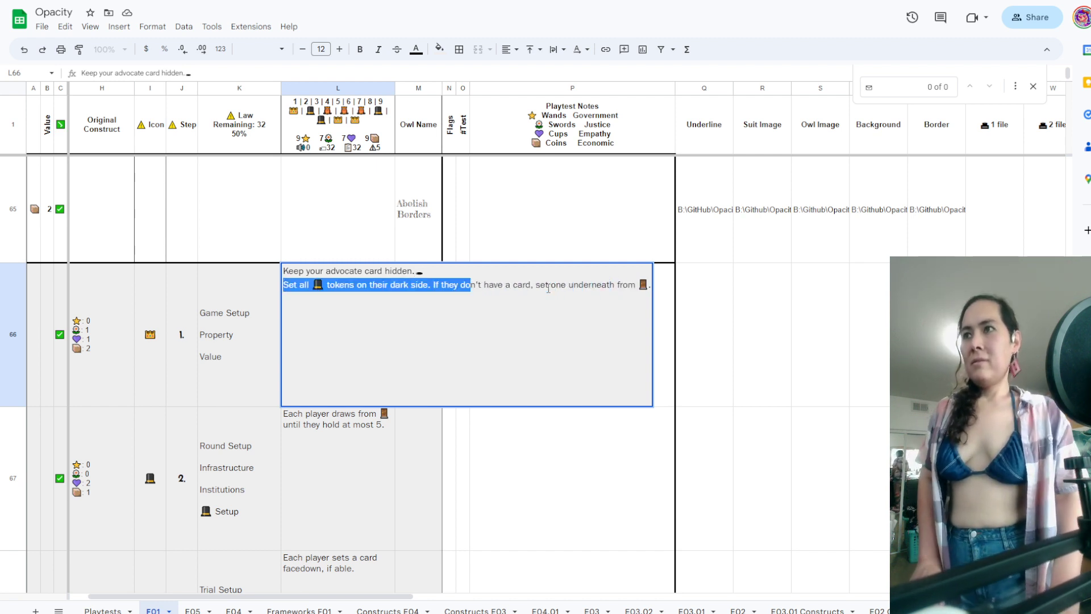
key("Return")
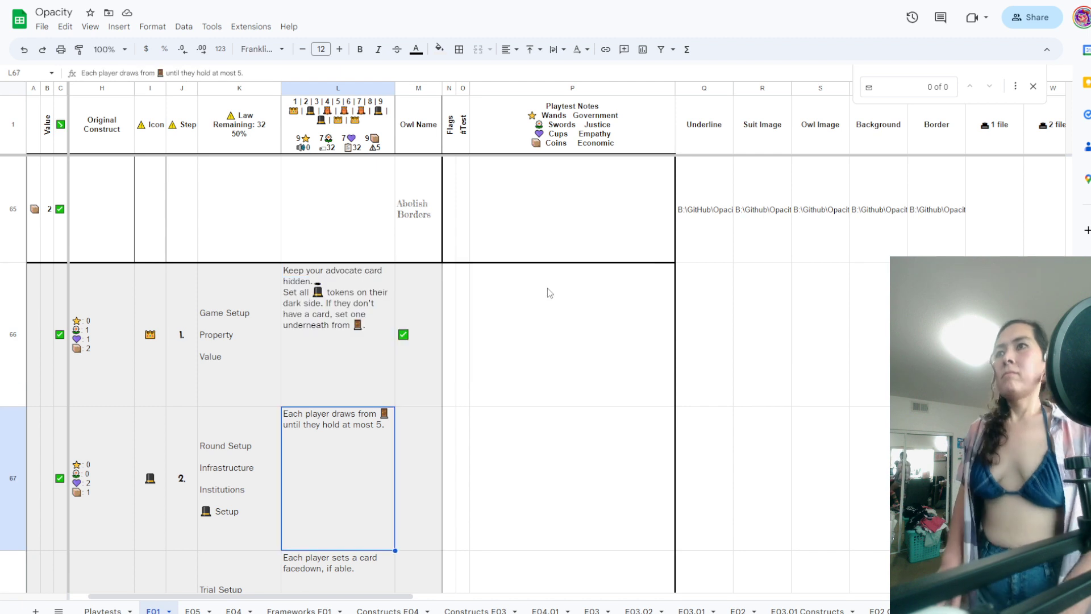
Look through the law cards above the setup rules for the step 1 Game Setup law, Unity
key("Up")
key("Up")
key("Up")
key("Up")
key("Up")
key("Up")
key("Up")
key("Up")
key("Up")
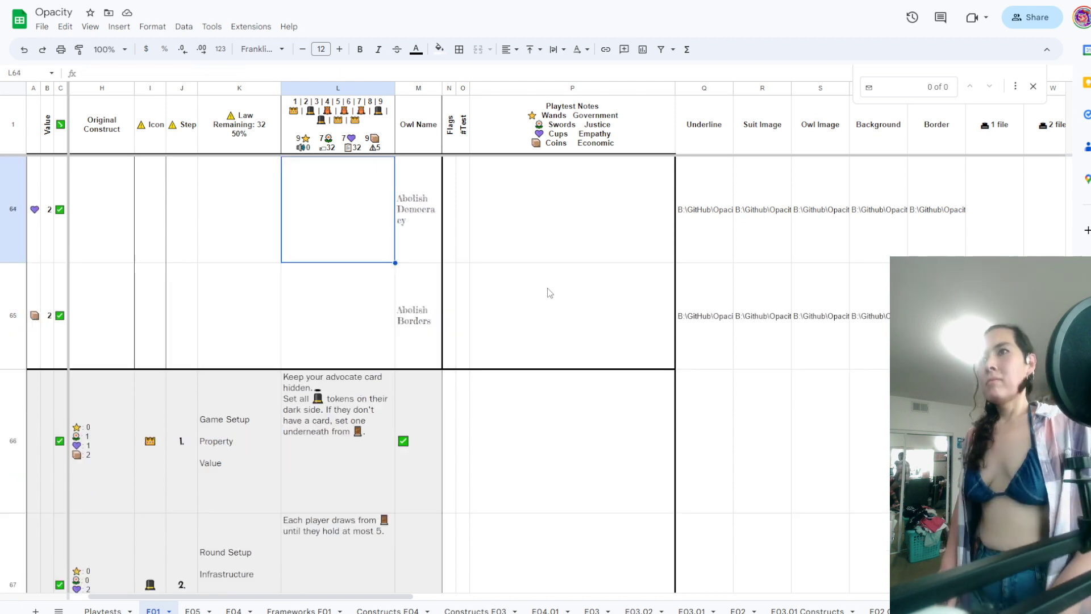
key("Up")
key("Up")
key("Up")
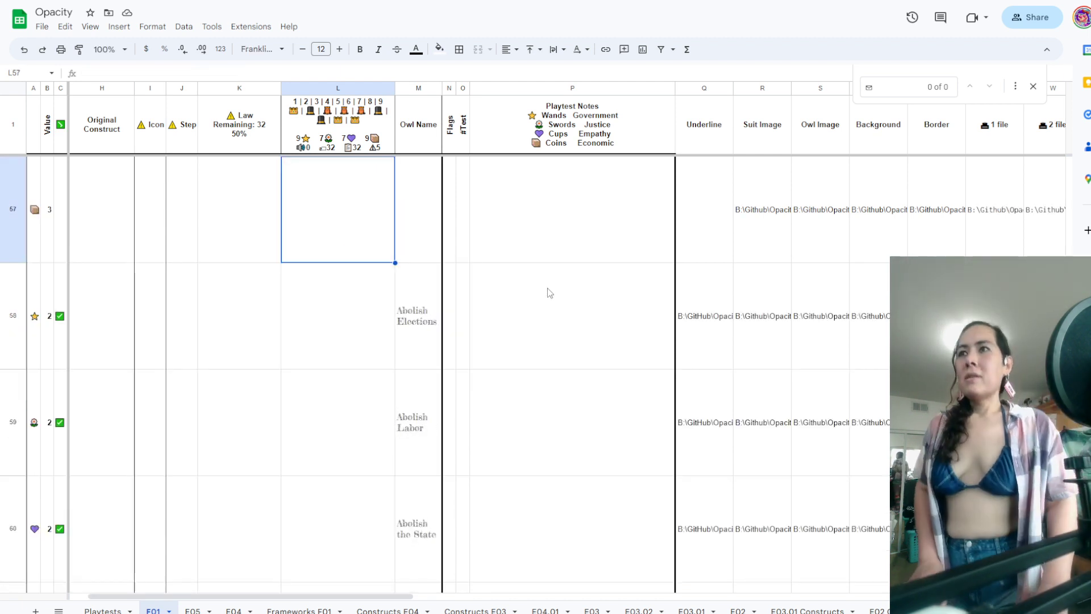
key("Down")
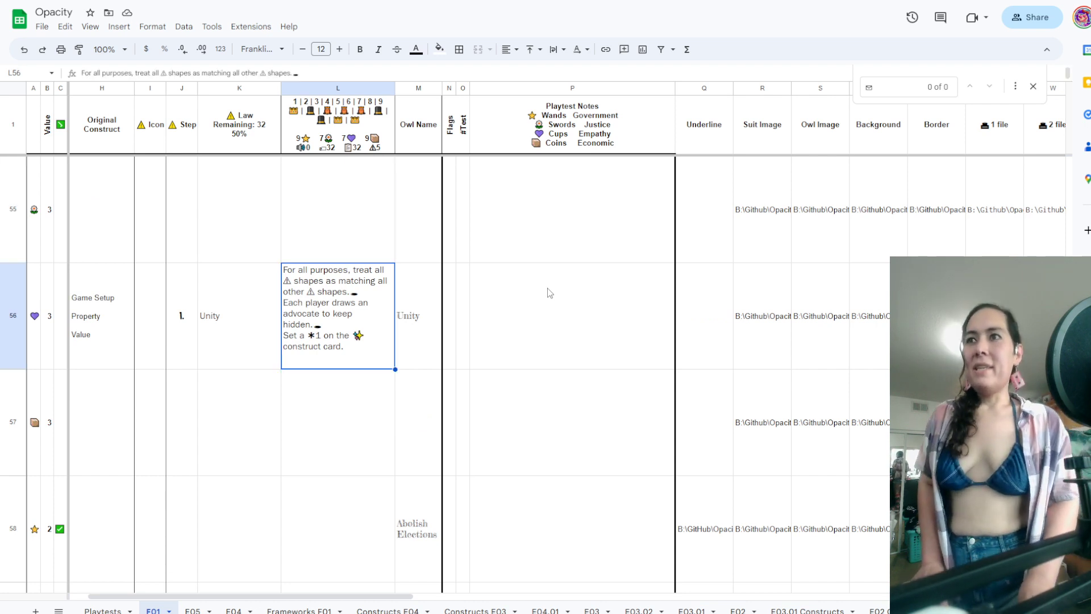
key("Up")
key("Down")
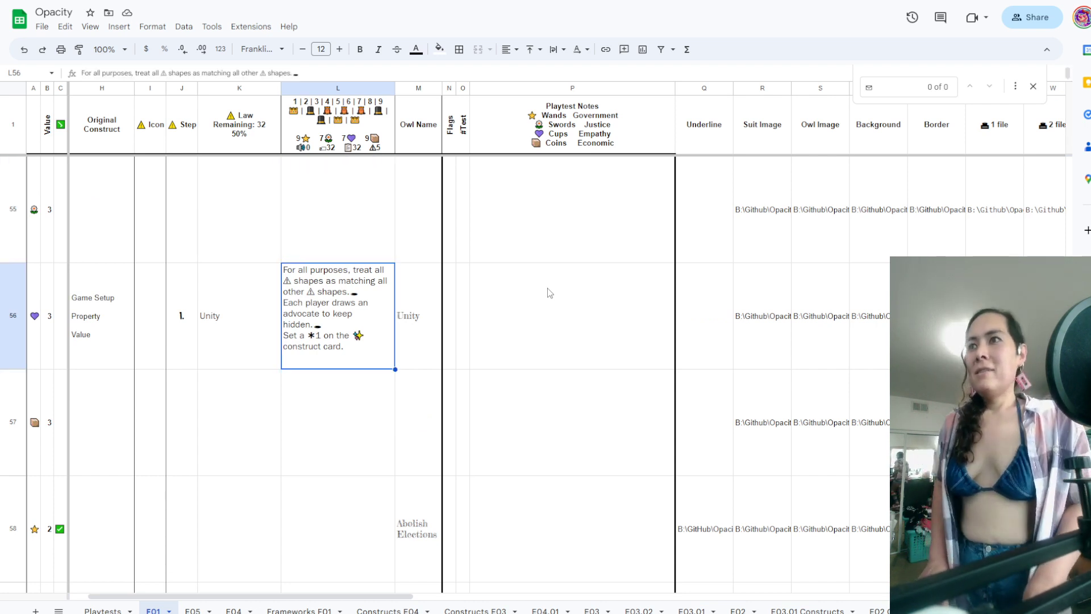
key("Up")
key("Down")
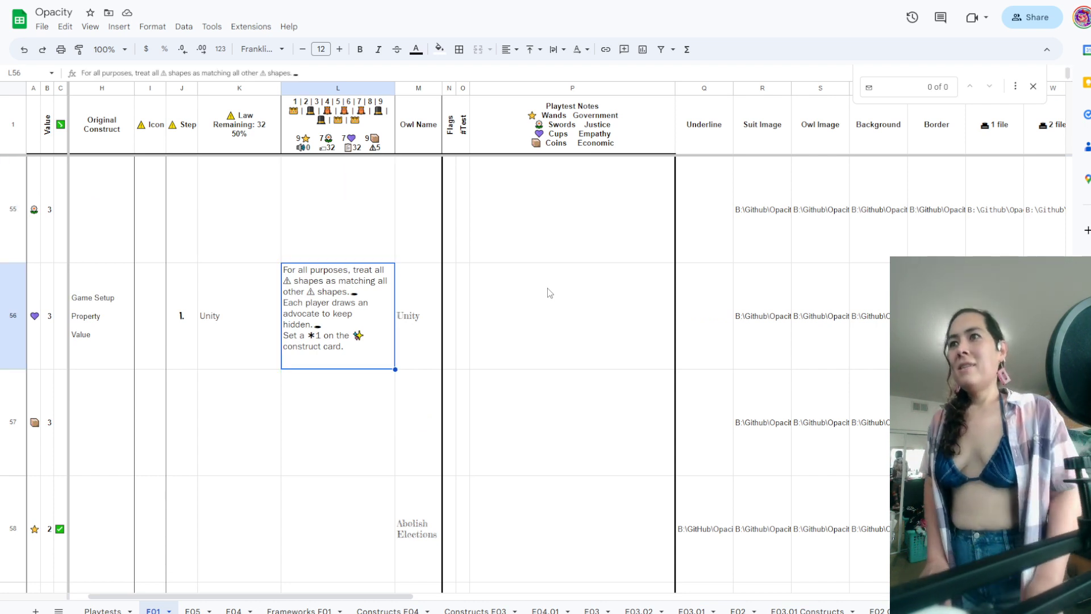
key("Up")
key("Up")
key("Down")
key("Down")
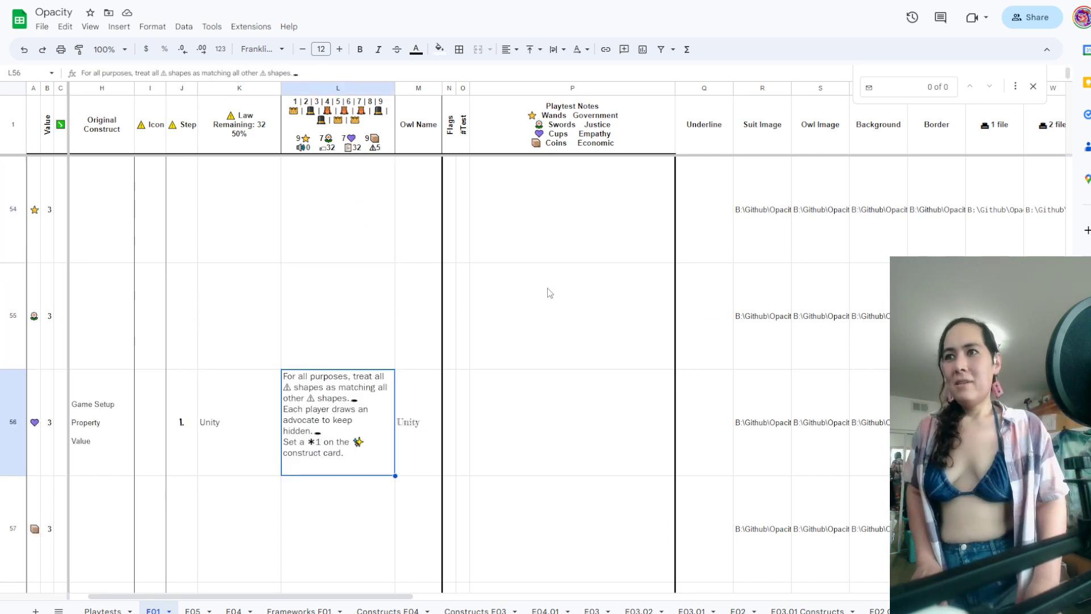
key("Left")
key("Right")
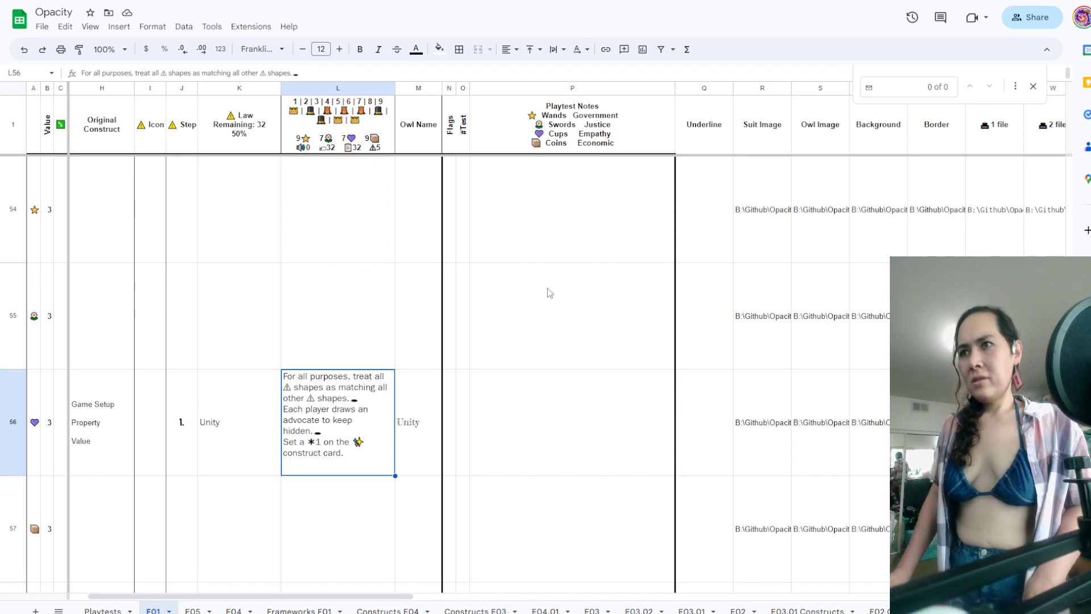
Insert "Set all 🎩 tokens on their dark side." with its line-end symbol below the advocate line in the Unity law, and copy that line
double_click(386, 442)
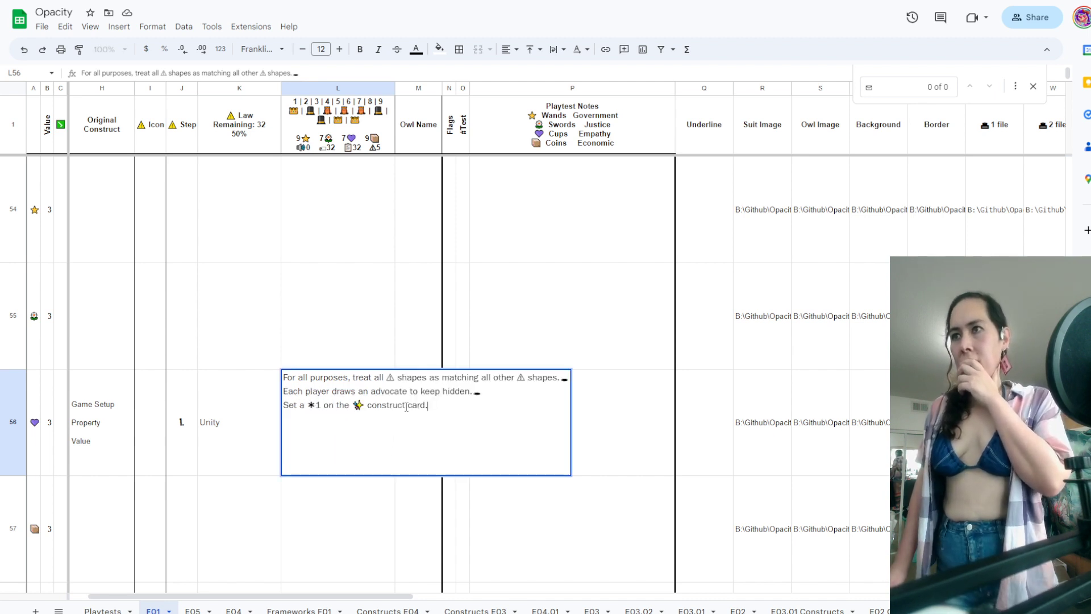
left_click(495, 396)
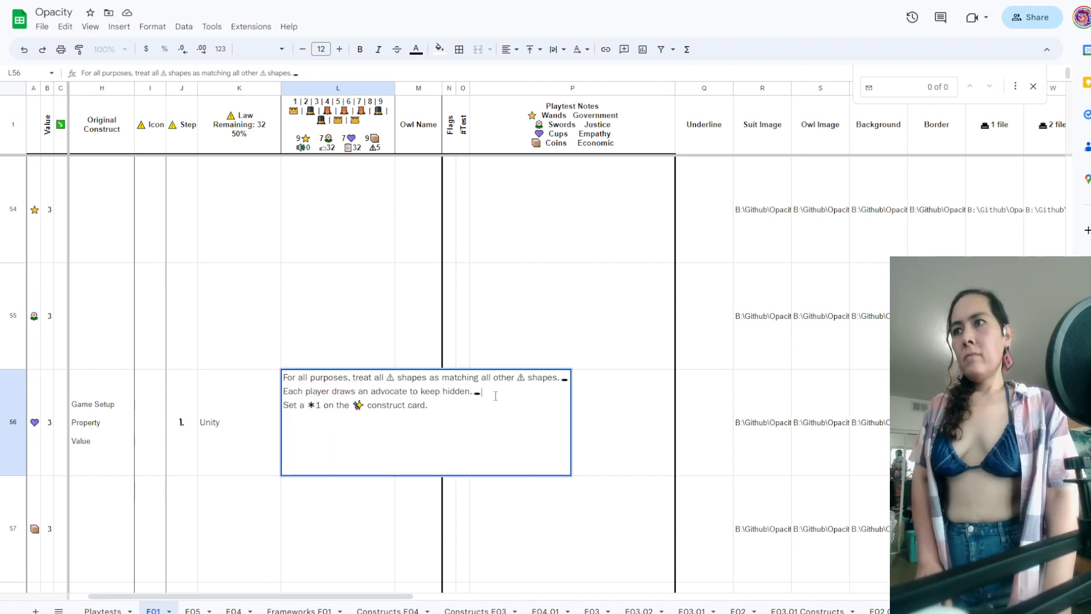
key("ctrl+Return")
key("ctrl+v")
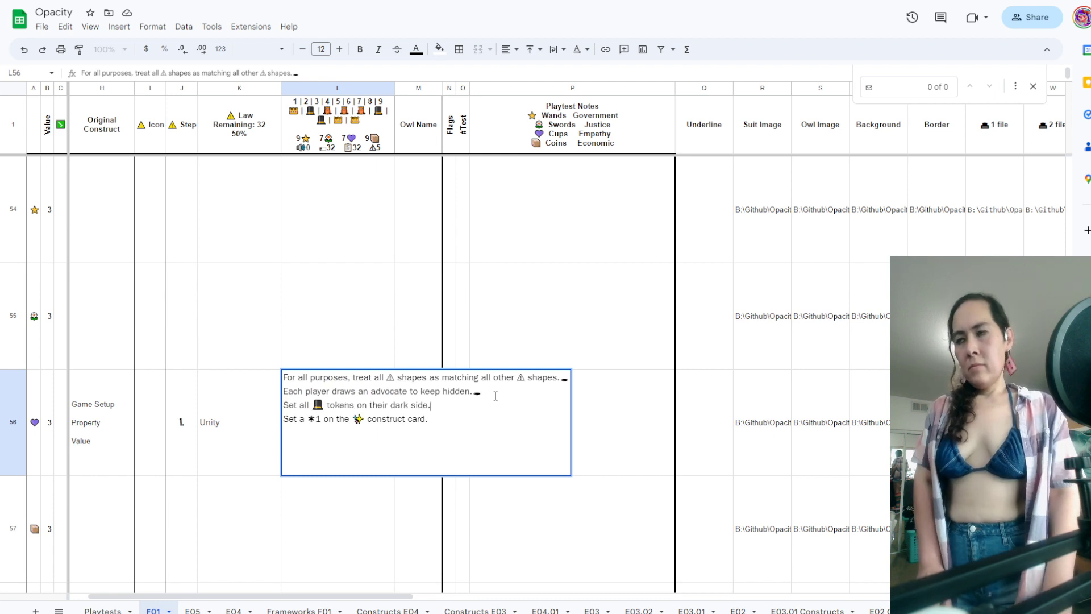
key("ctrl+v")
key("shift+Home")
key("ctrl+c")
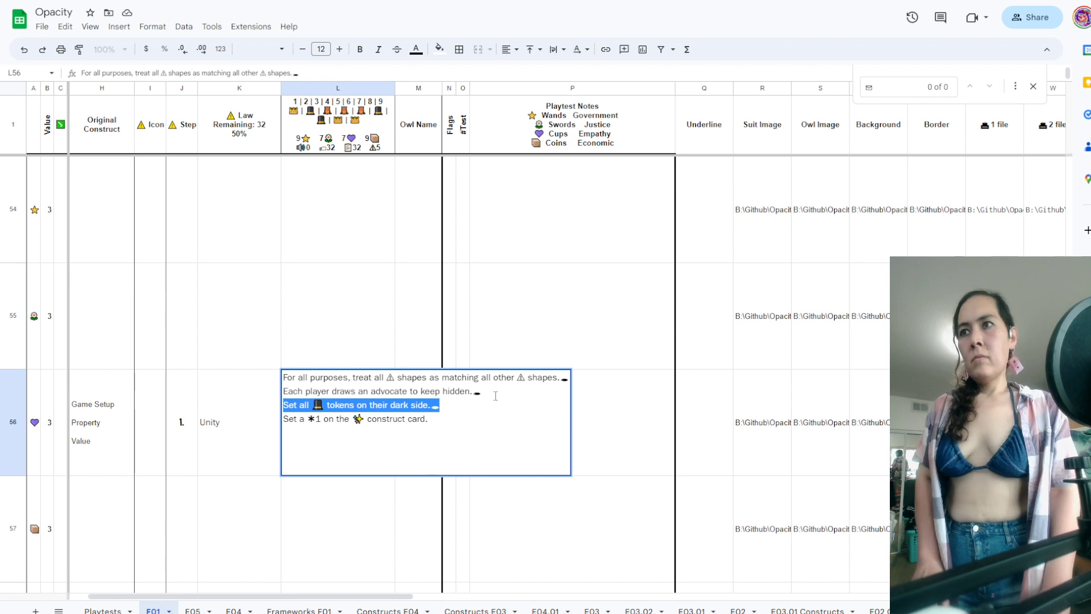
key("Return")
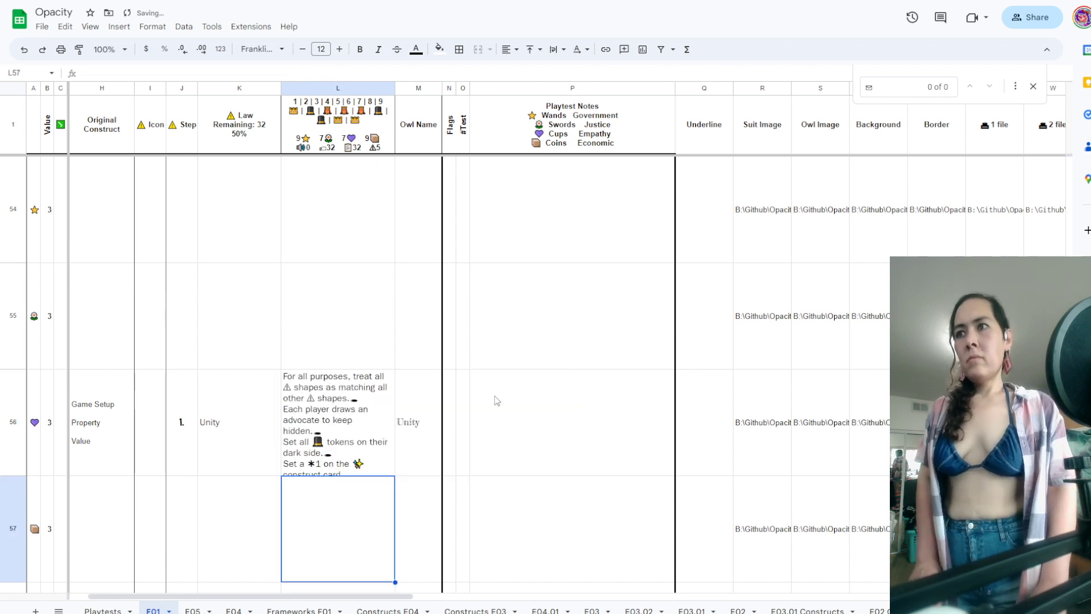
Reread the full wording of the Unity law in L56
scroll(496, 401, "down", 1)
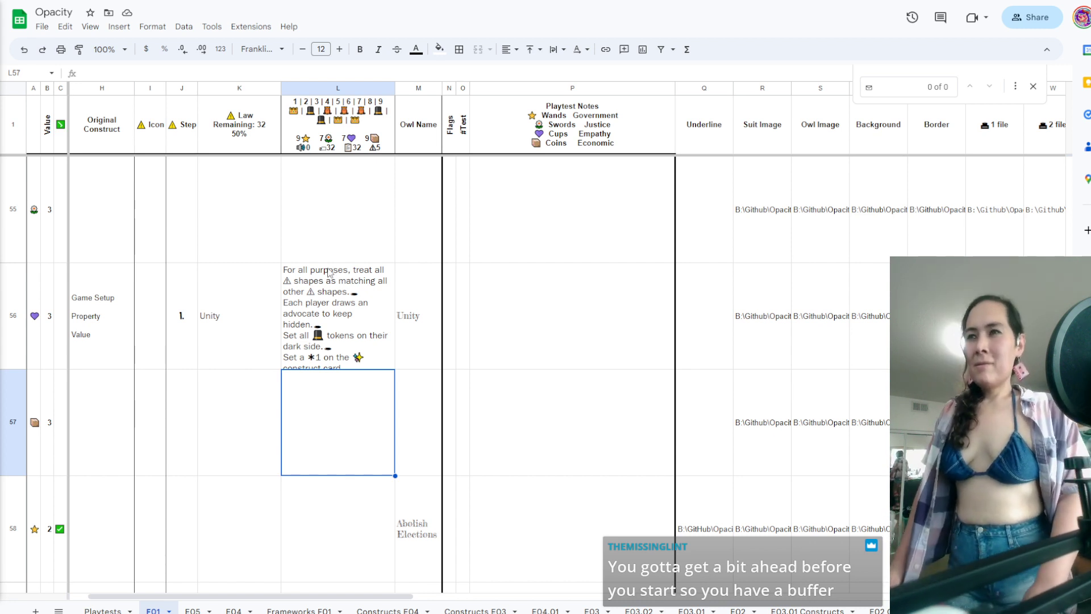
left_click(380, 334)
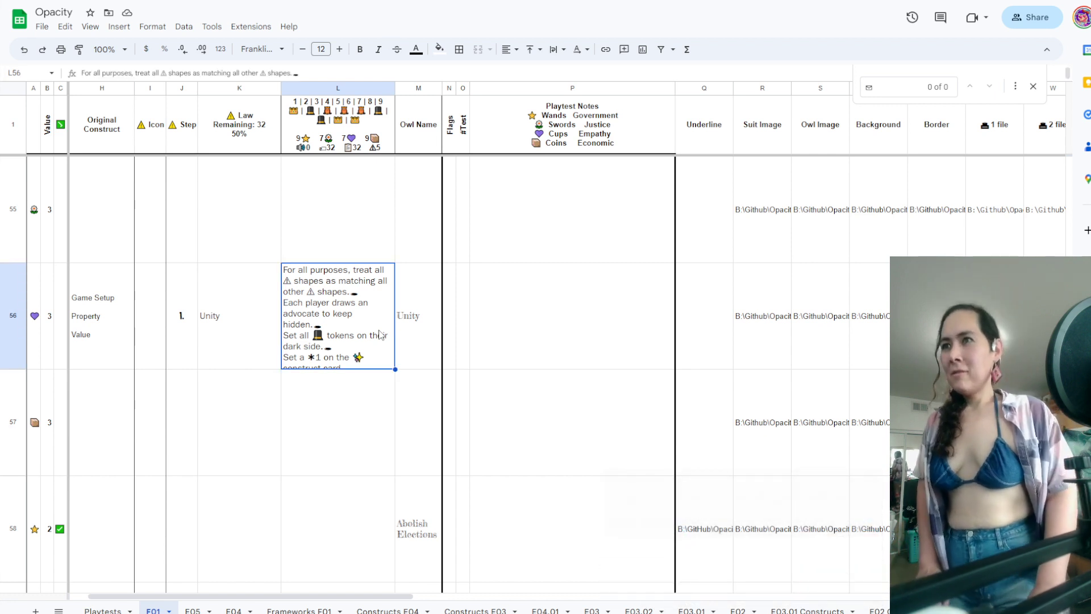
key("Left")
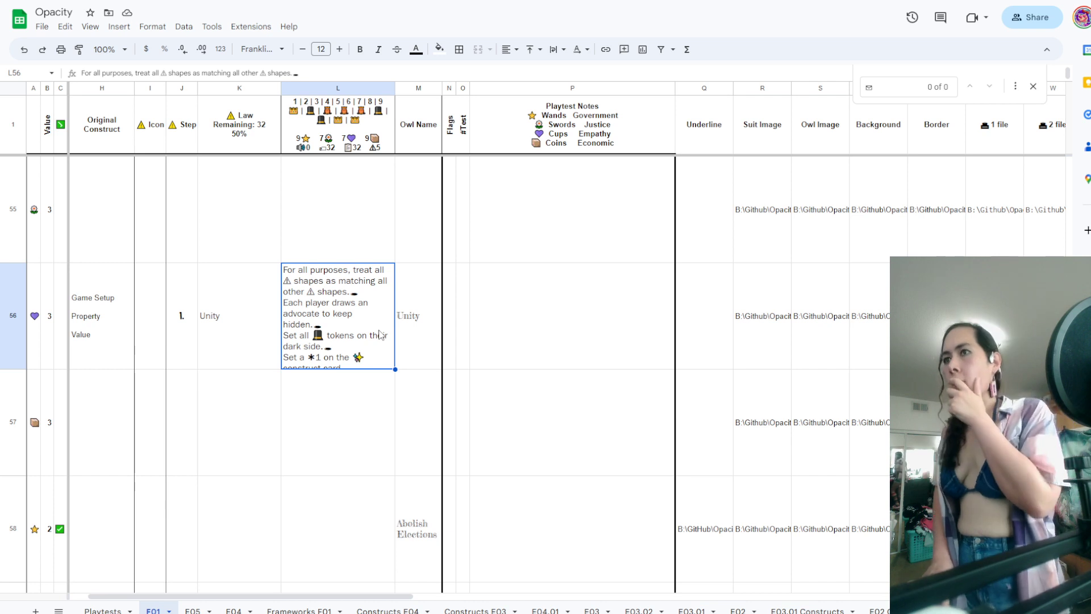
double_click(380, 334)
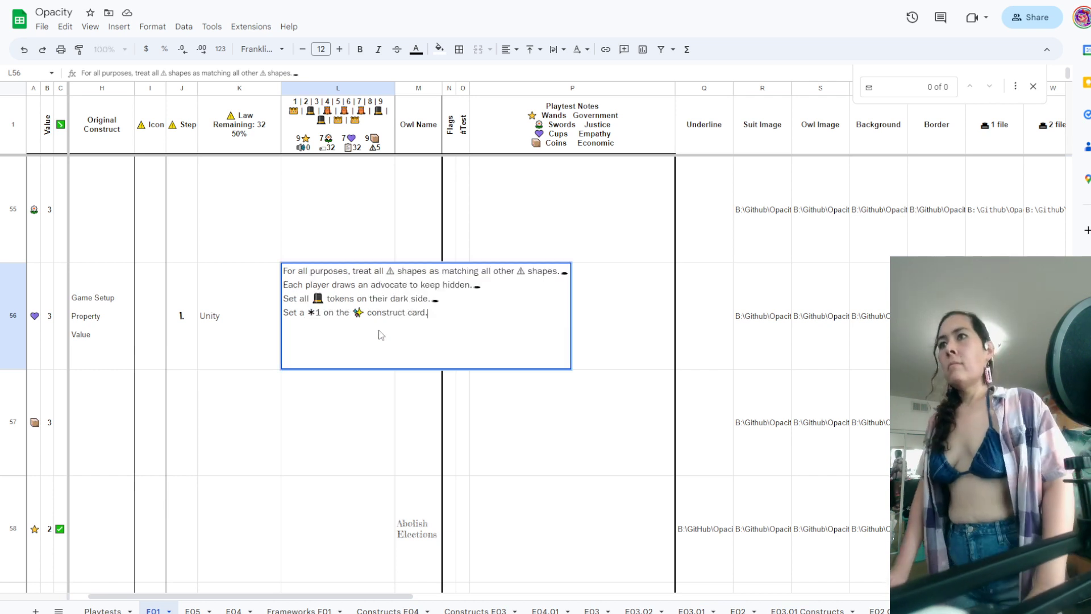
left_click(358, 299)
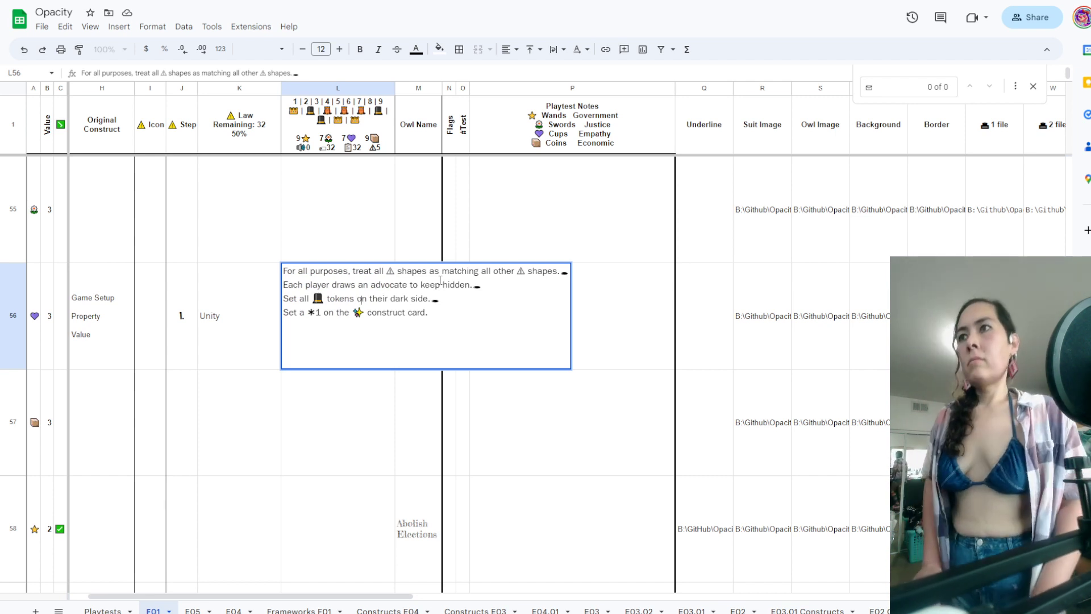
key("Return")
key("Up")
key("Up")
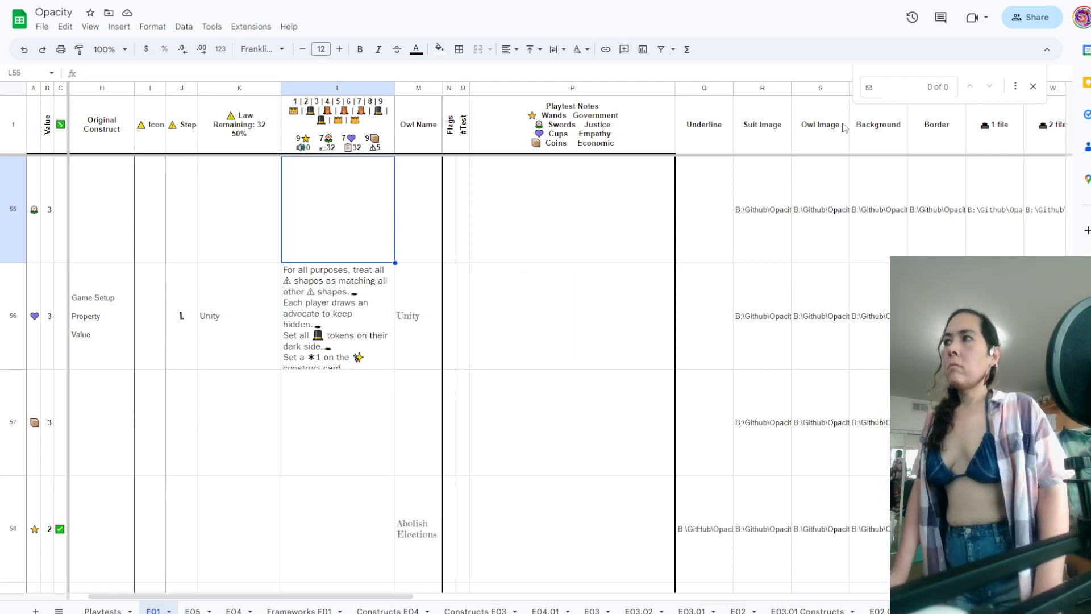
Insert "Set all 🎩 tokens on their dark side." with its line-end symbol below the advocate line in the Welfare law
scroll(620, 221, "up", 1)
scroll(634, 239, "up", 6)
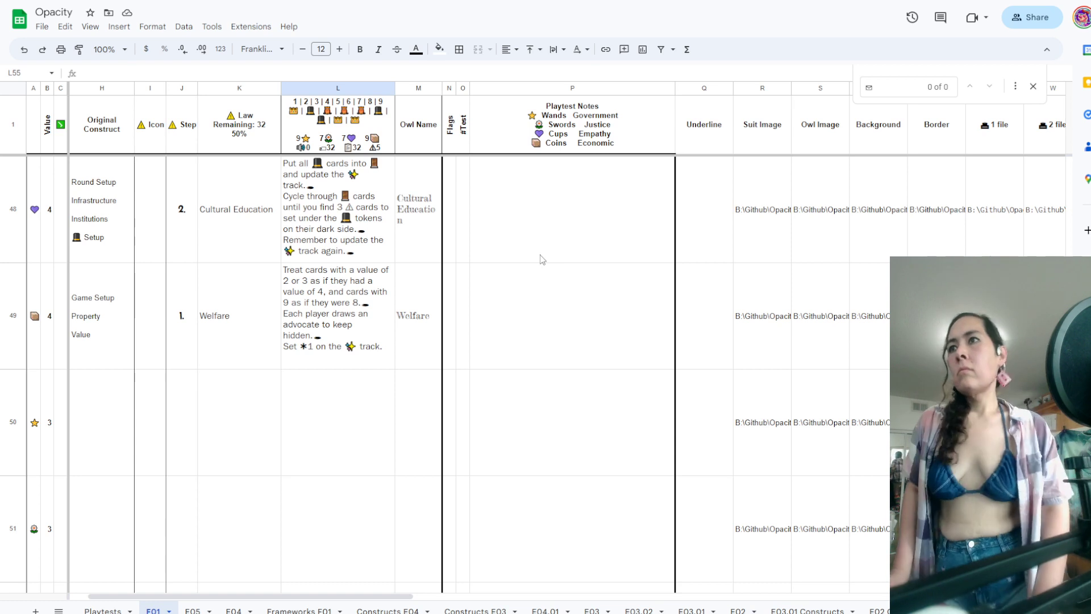
double_click(372, 329)
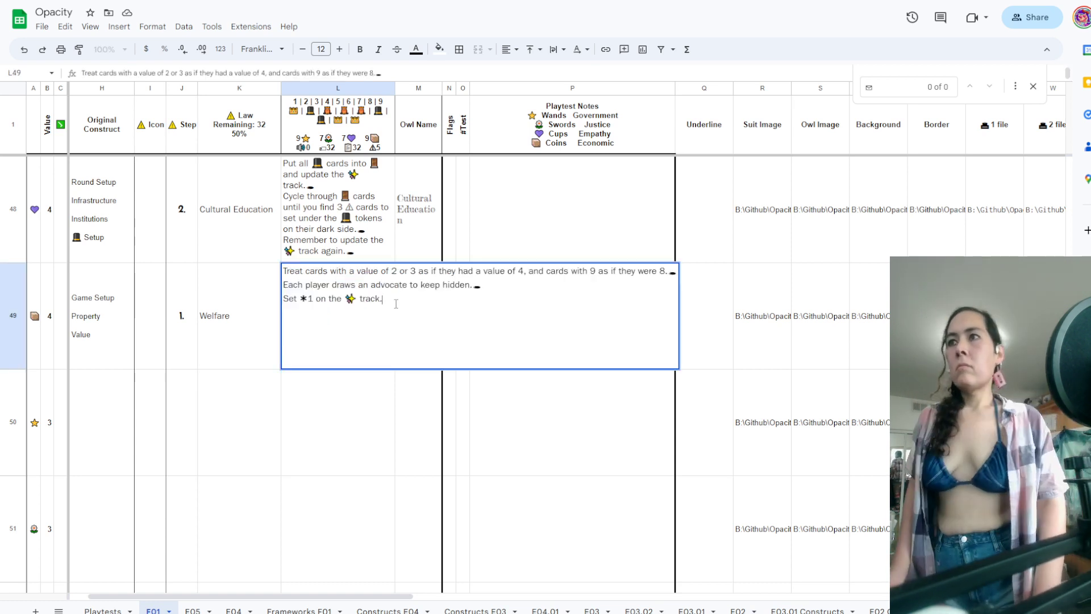
key("Escape")
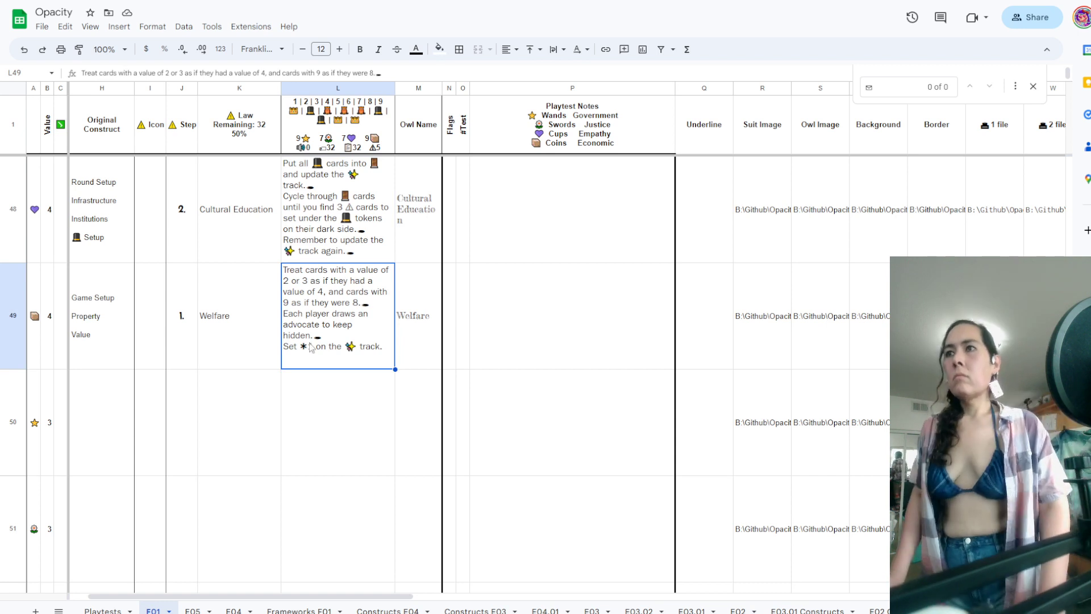
double_click(355, 320)
key("alt+Return")
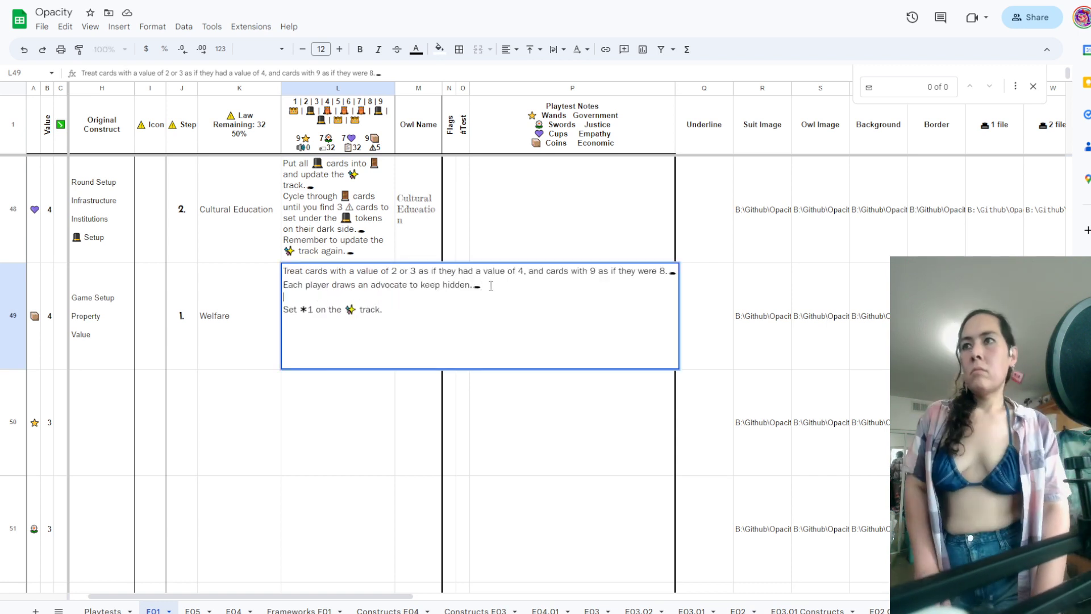
type("Set all 🎩 tokens on their dark side.🕳")
key("Return")
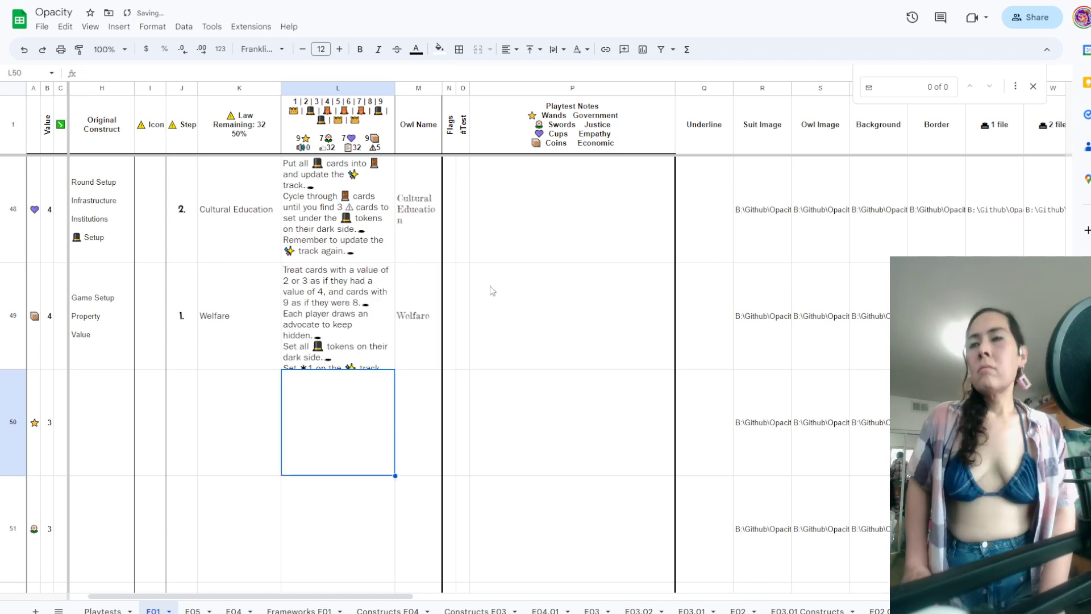
Add "Set all 🎩 tokens on their dark side." as a new line below the advocate line in the Inherit law
scroll(492, 291, "up", 5)
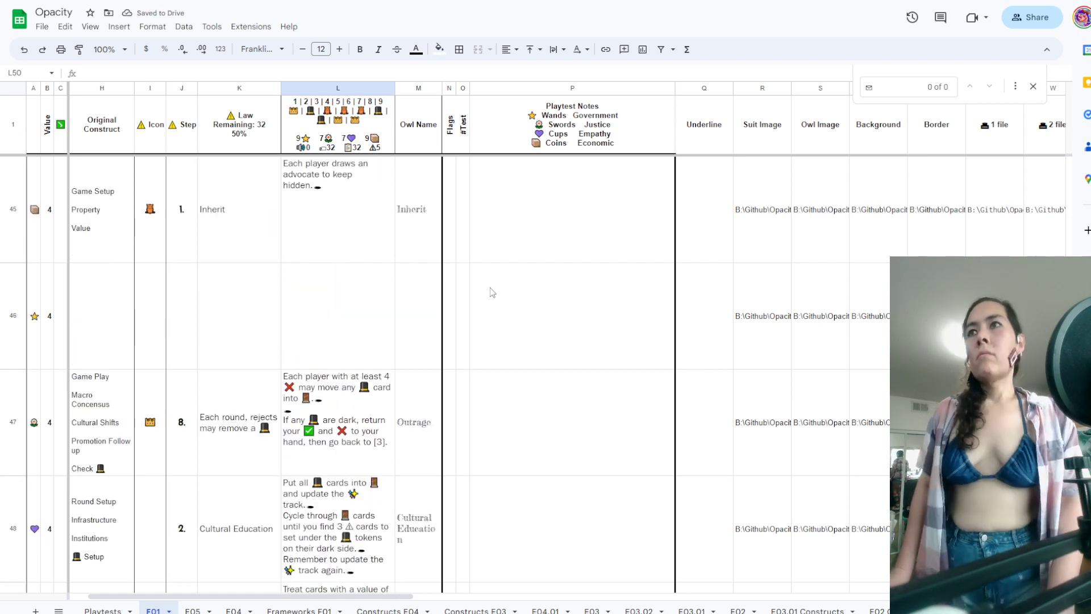
scroll(447, 269, "up", 2)
left_click(348, 309)
key("Return")
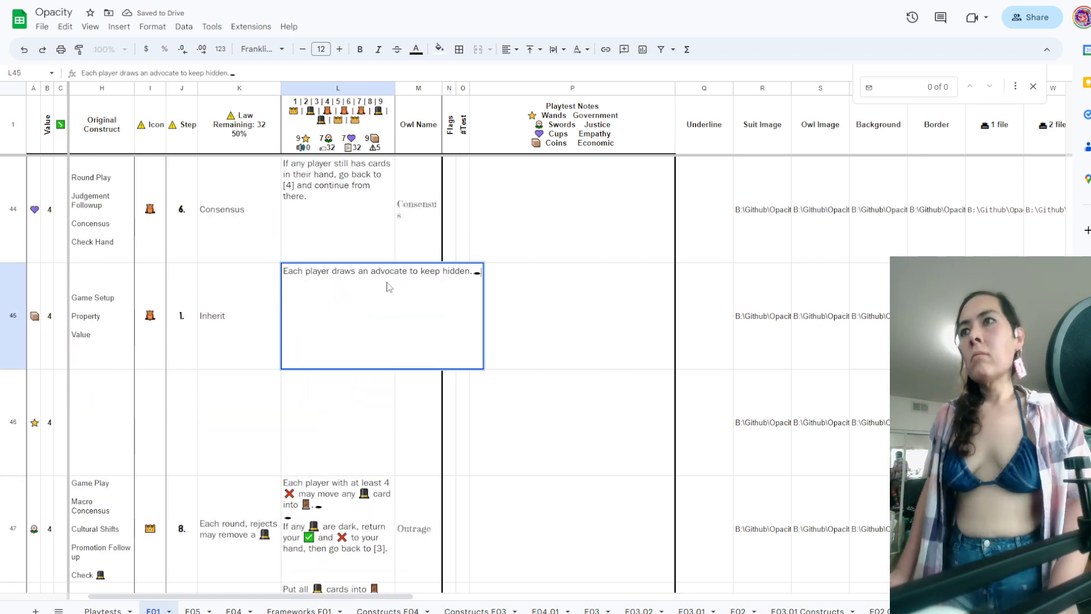
key("ctrl+v")
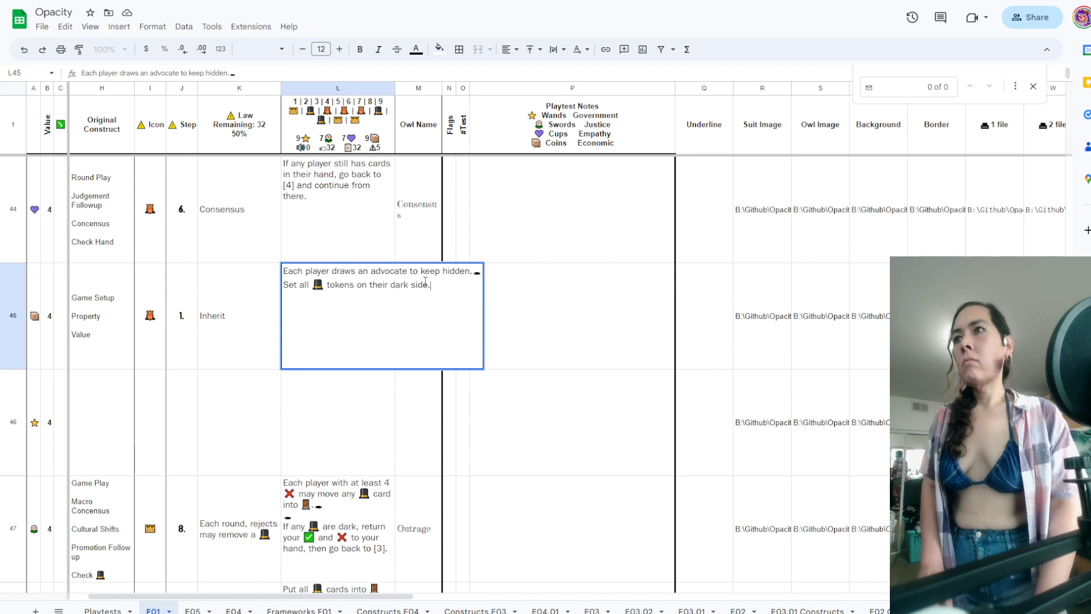
key("Return")
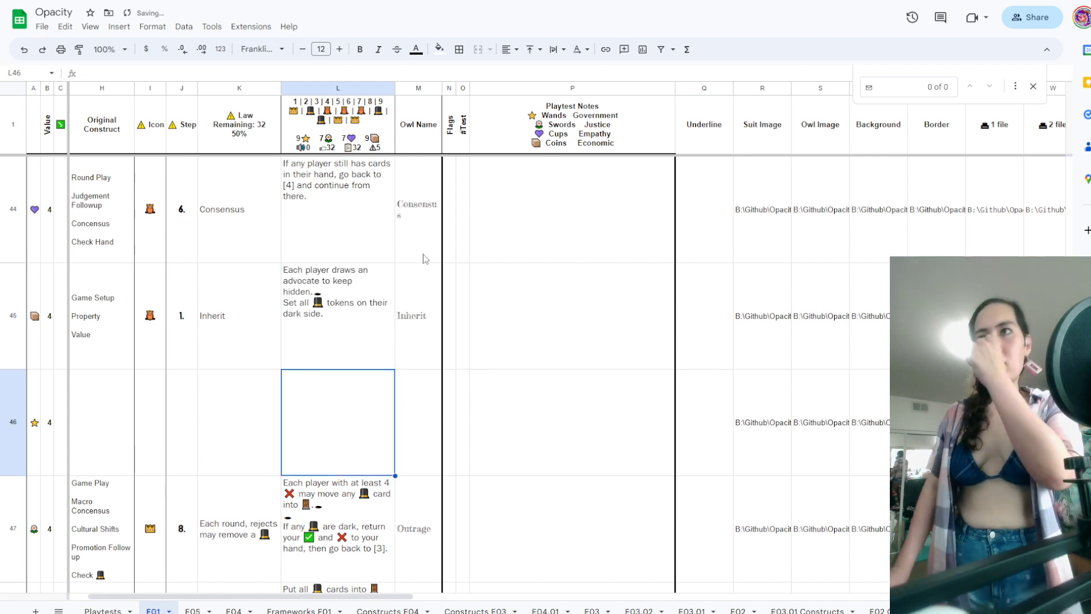
Search the sheet for "1." to find other step 1 laws, and check the Inherit law's wording and icon
scroll(381, 307, "up", 1)
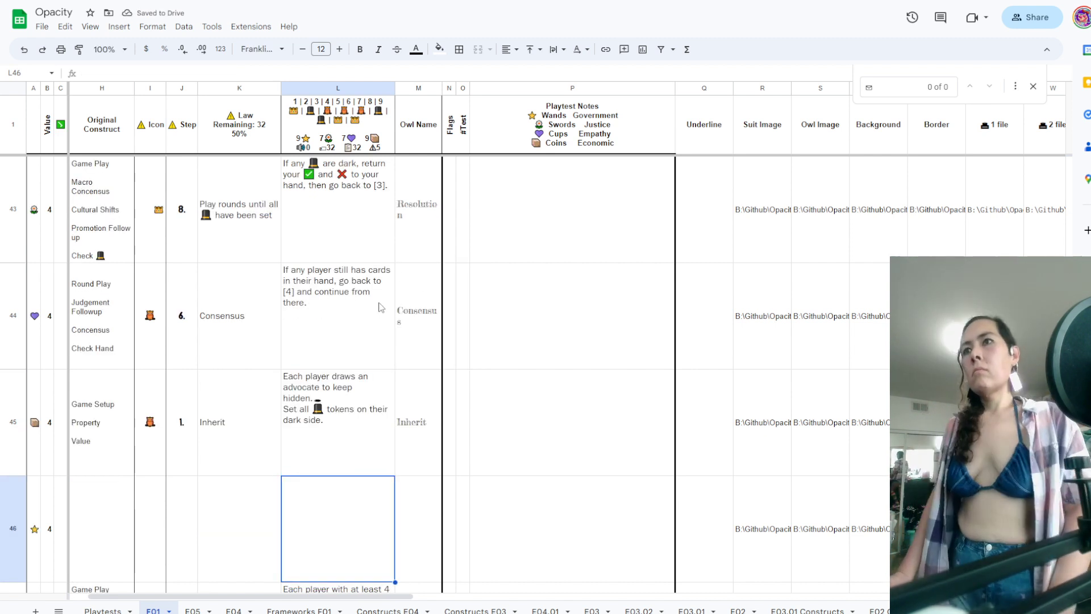
scroll(366, 329, "down", 1)
scroll(358, 336, "up", 3)
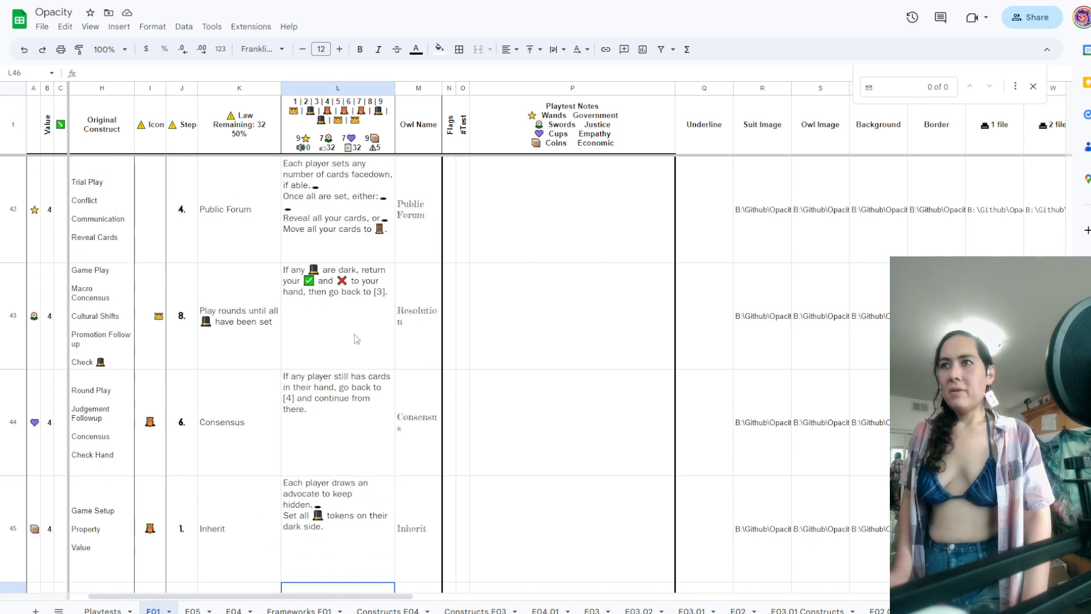
scroll(363, 341, "up", 4)
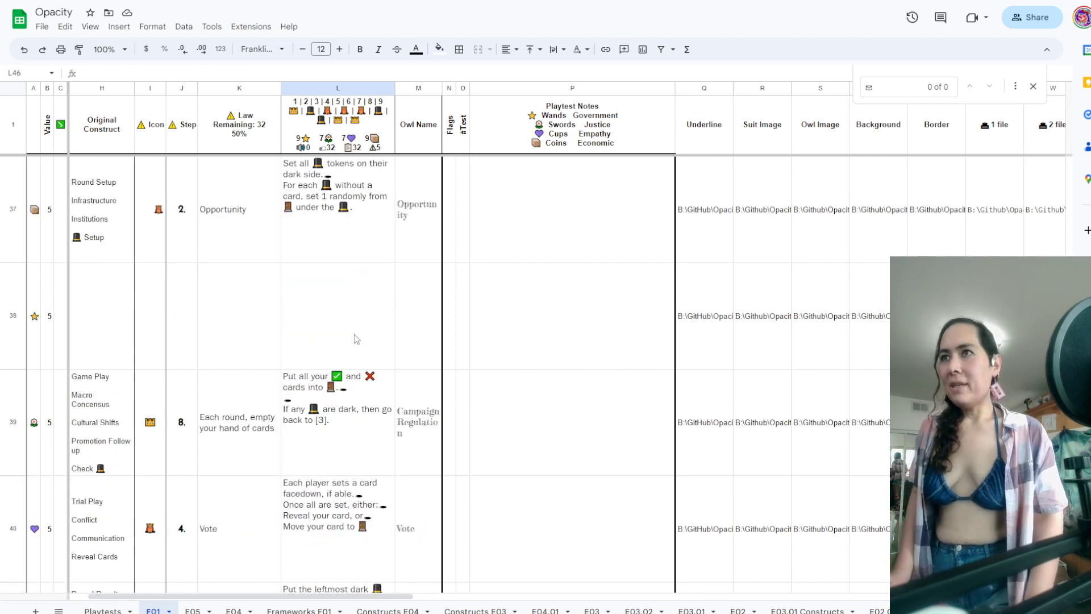
key("ctrl+f")
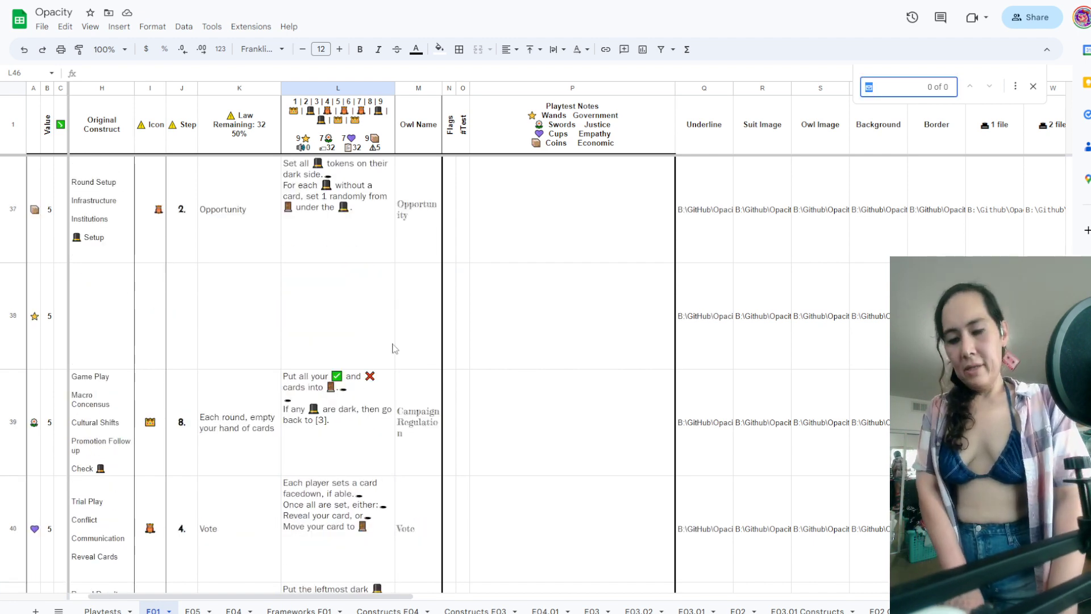
type("1.")
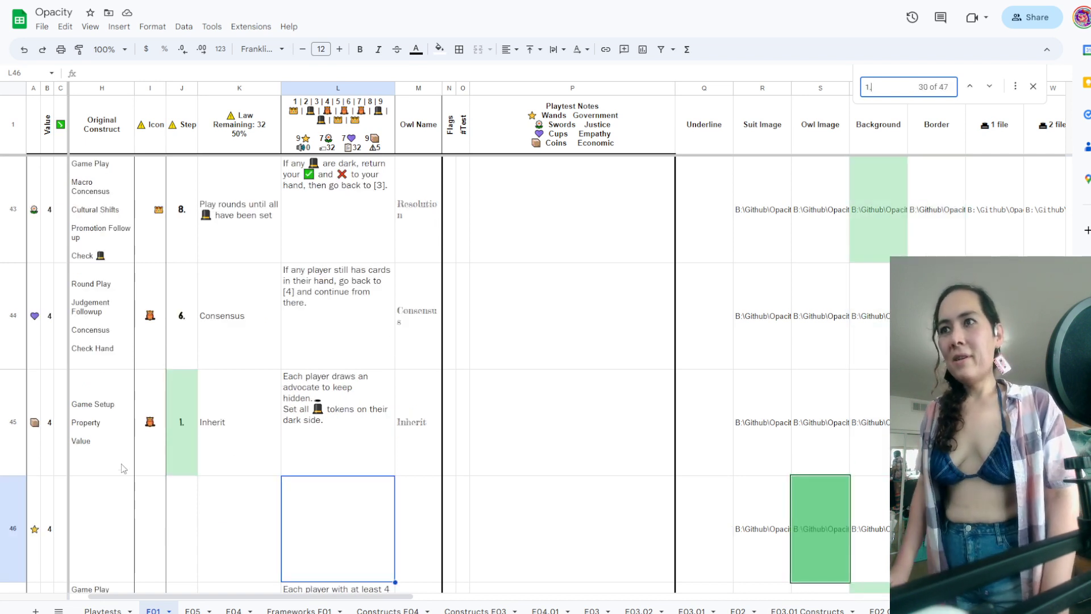
left_click(333, 407)
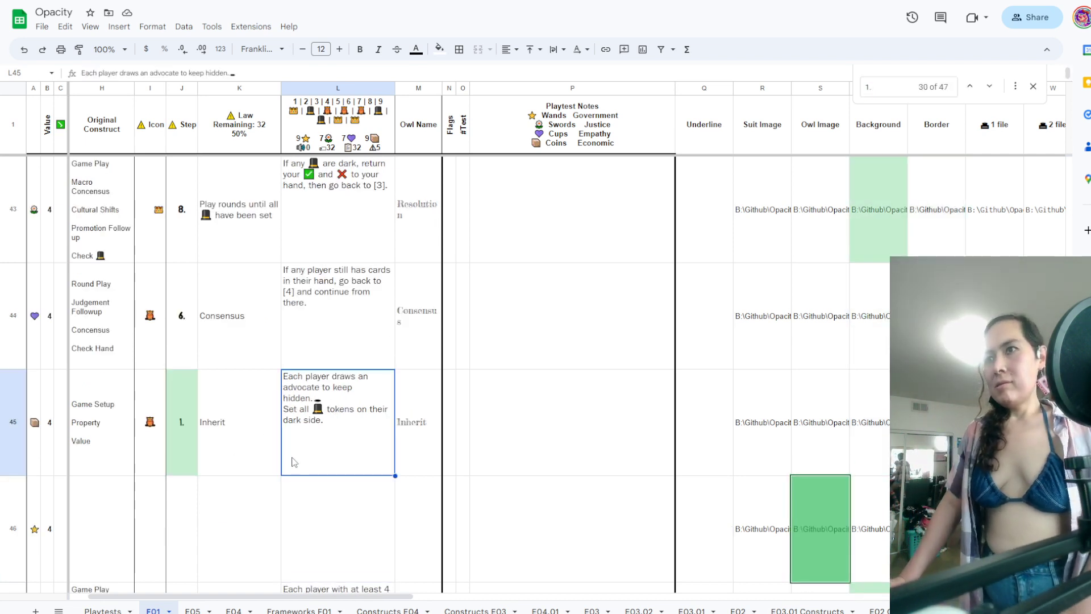
scroll(340, 431, "down", 1)
scroll(340, 431, "up", 1)
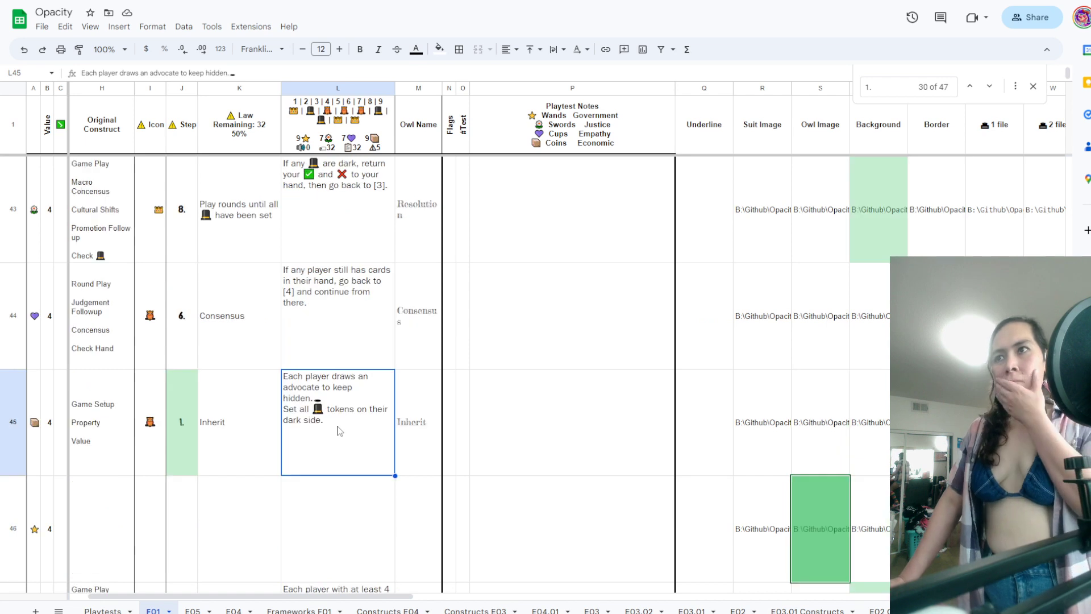
left_click(152, 433)
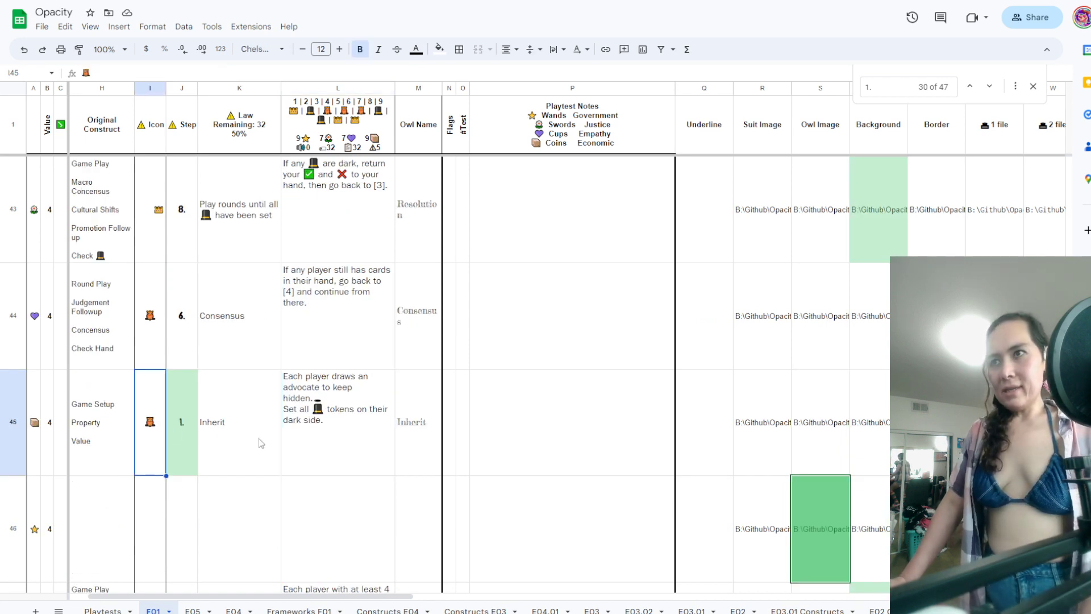
left_click(348, 453)
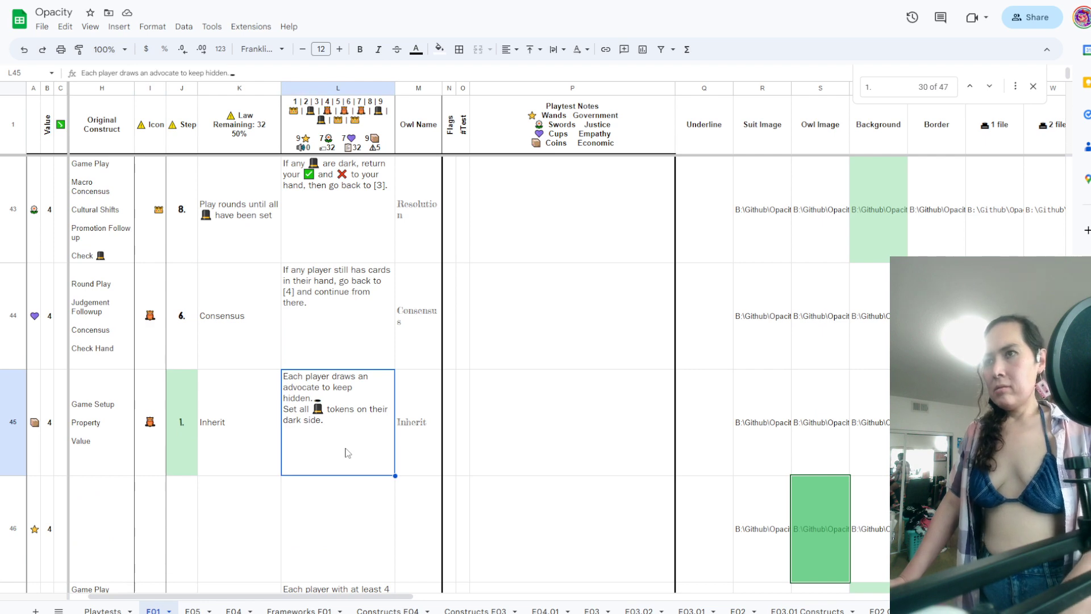
Review the Unity and Welfare laws against the basic step rules, including the step 8 rule in L73
scroll(262, 448, "down", 10)
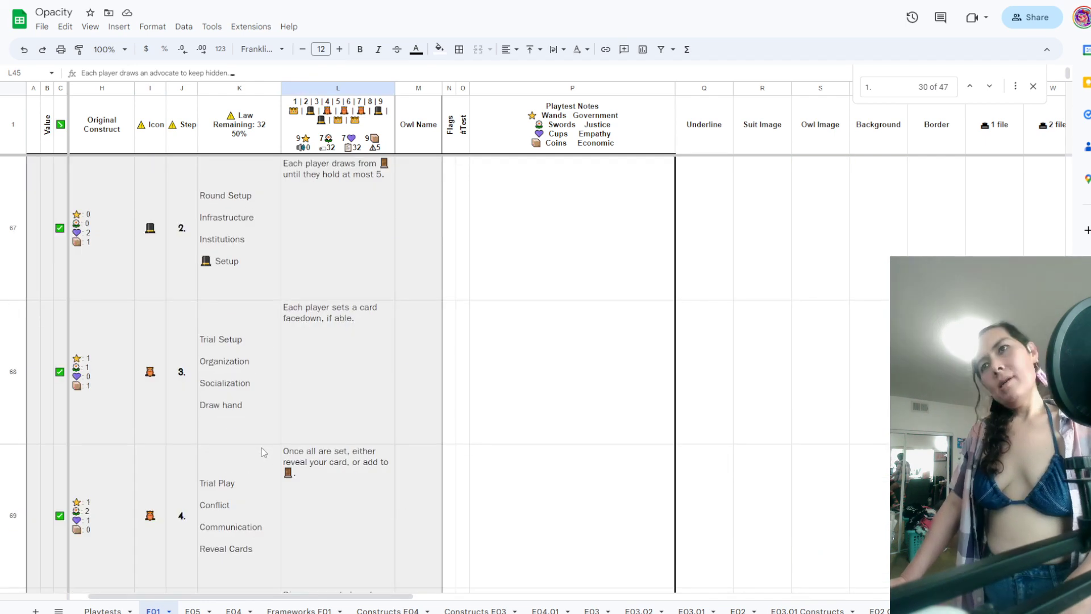
scroll(261, 448, "up", 5)
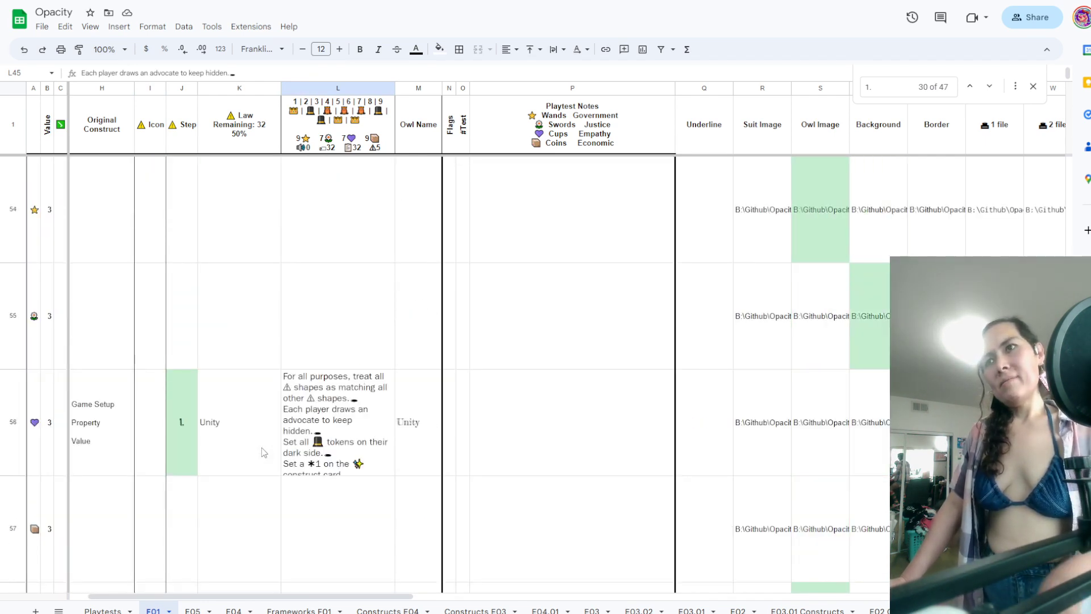
scroll(262, 453, "up", 1)
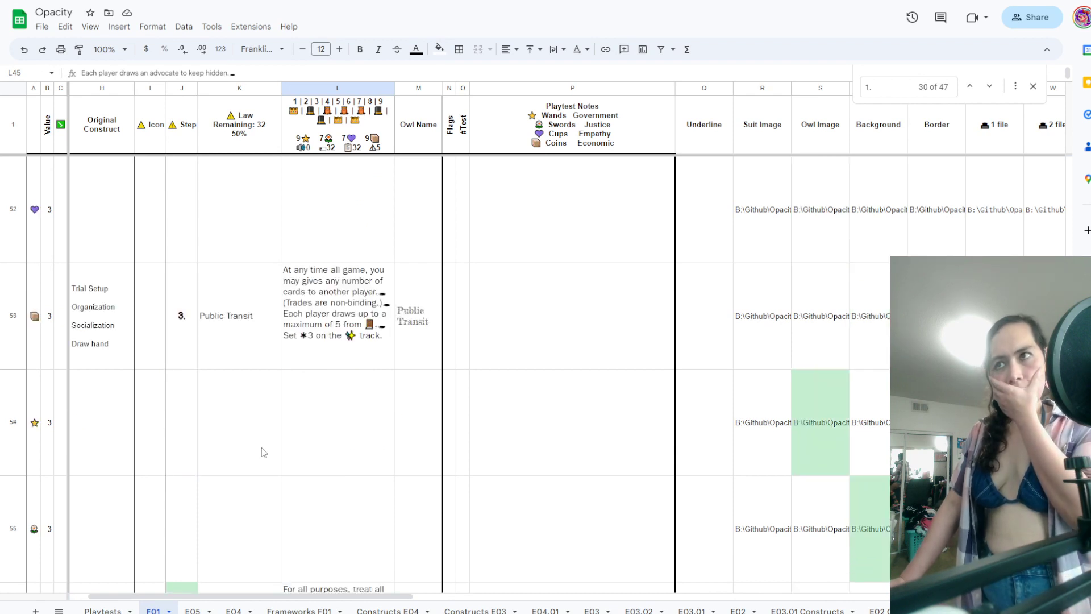
scroll(263, 453, "up", 3)
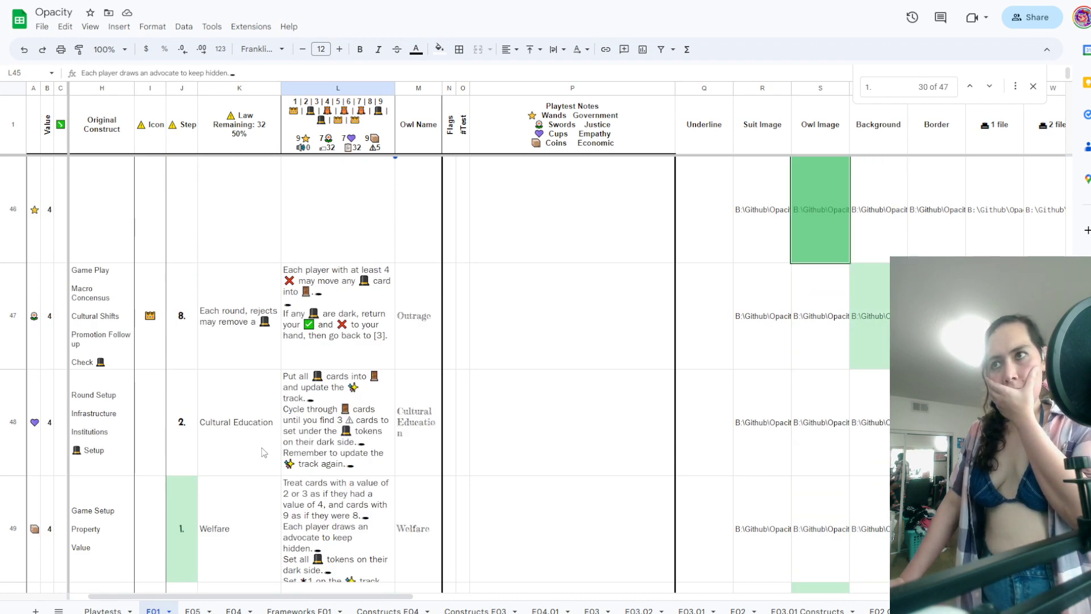
scroll(263, 452, "down", 1)
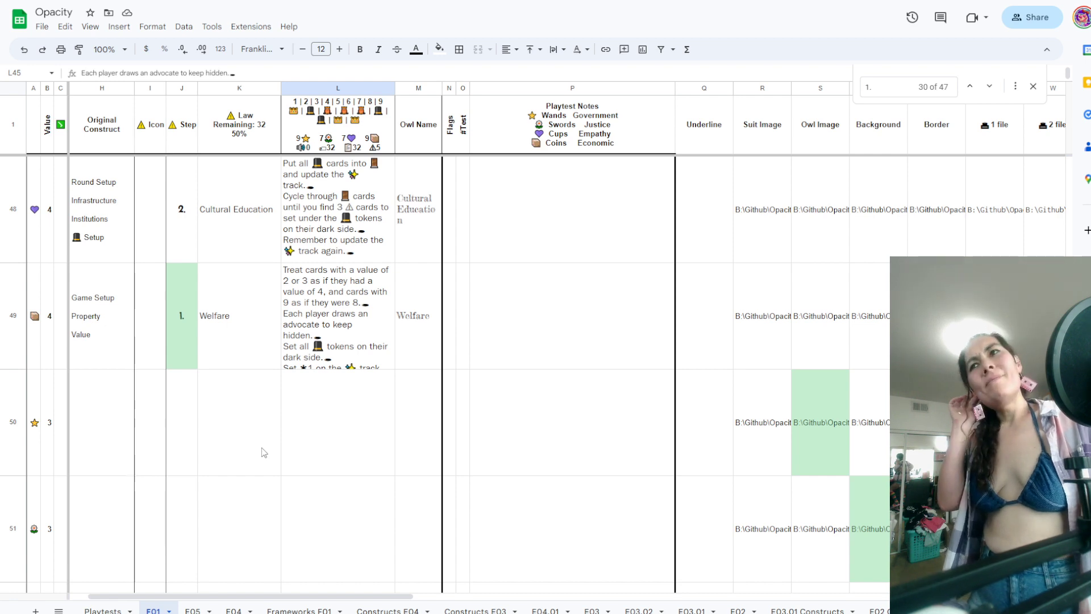
scroll(338, 383, "up", 2)
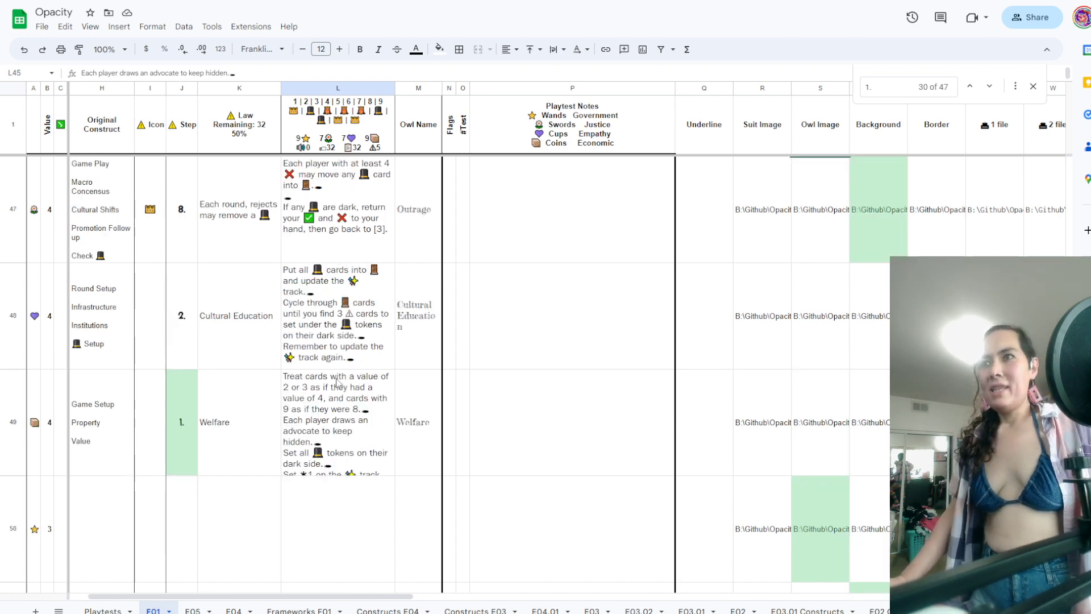
left_click(333, 401)
scroll(392, 510, "down", 1)
scroll(392, 510, "down", 9)
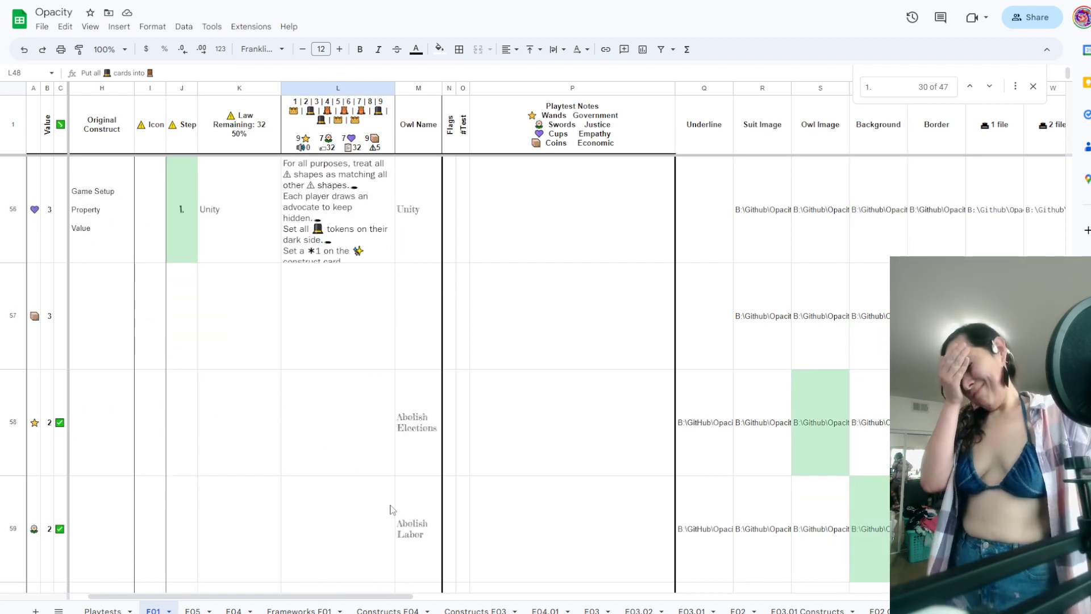
scroll(391, 510, "down", 10)
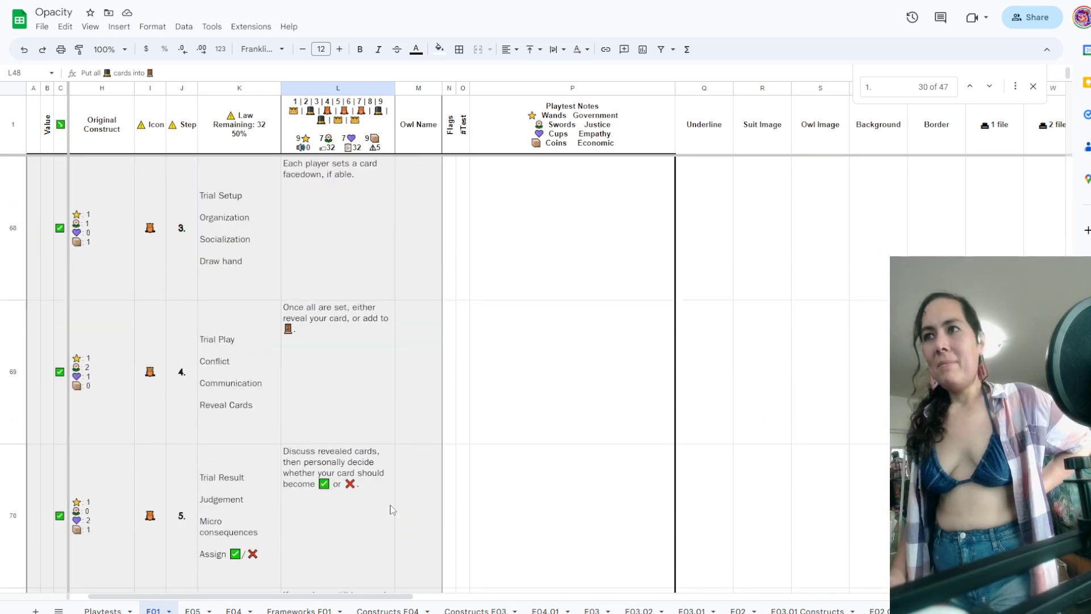
scroll(390, 510, "down", 2)
left_click(381, 414)
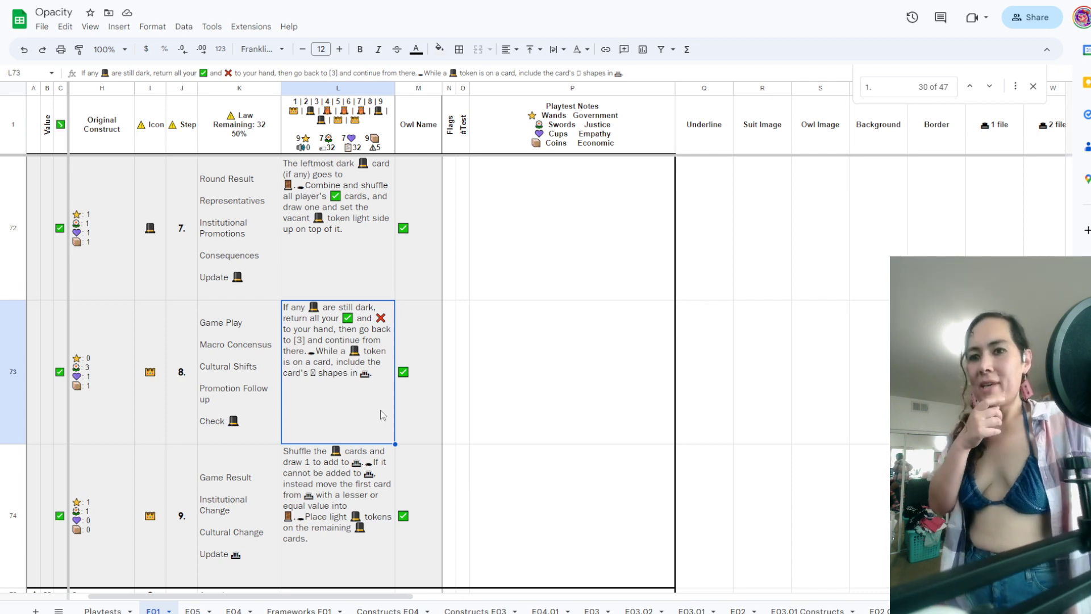
Enter the note "Trials: Cards" in L105, in the empty rows below the Counsel law
scroll(349, 437, "down", 10)
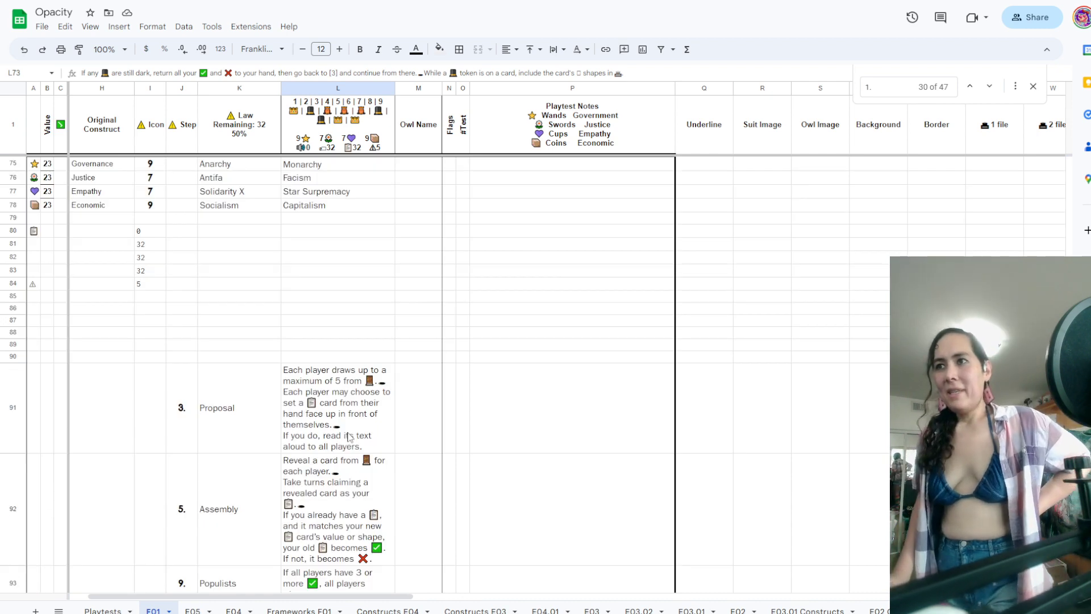
scroll(293, 421, "up", 2)
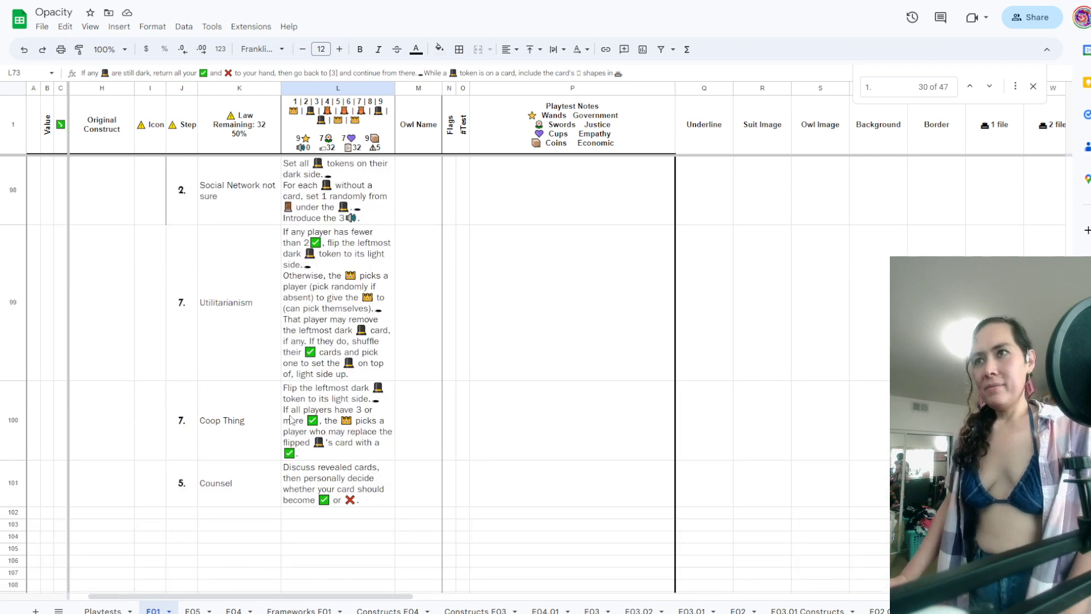
scroll(290, 418, "down", 2)
left_click(328, 317)
left_click(327, 325)
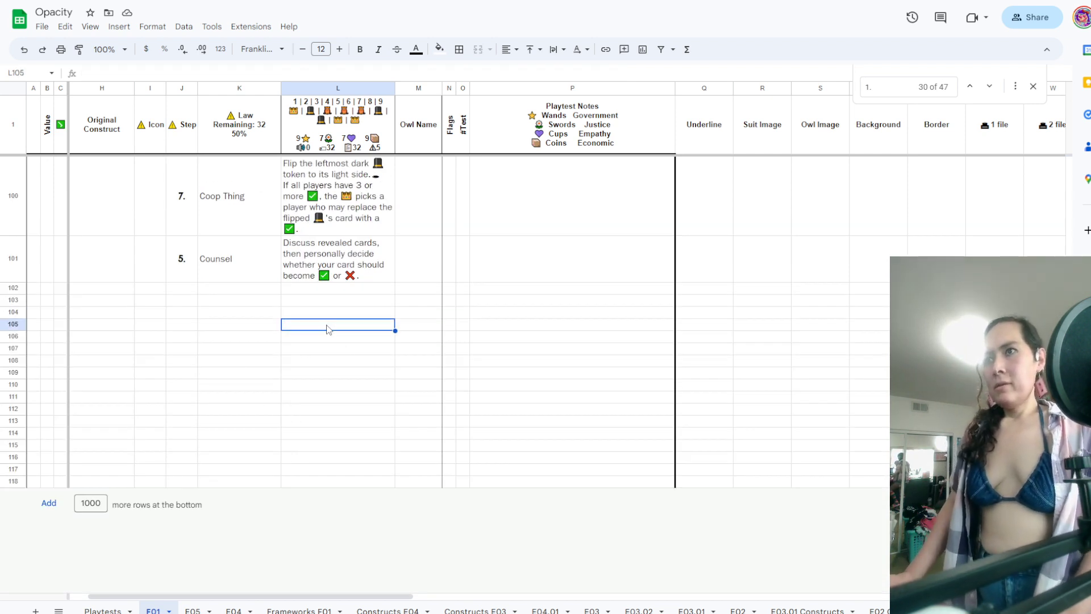
type("Trials")
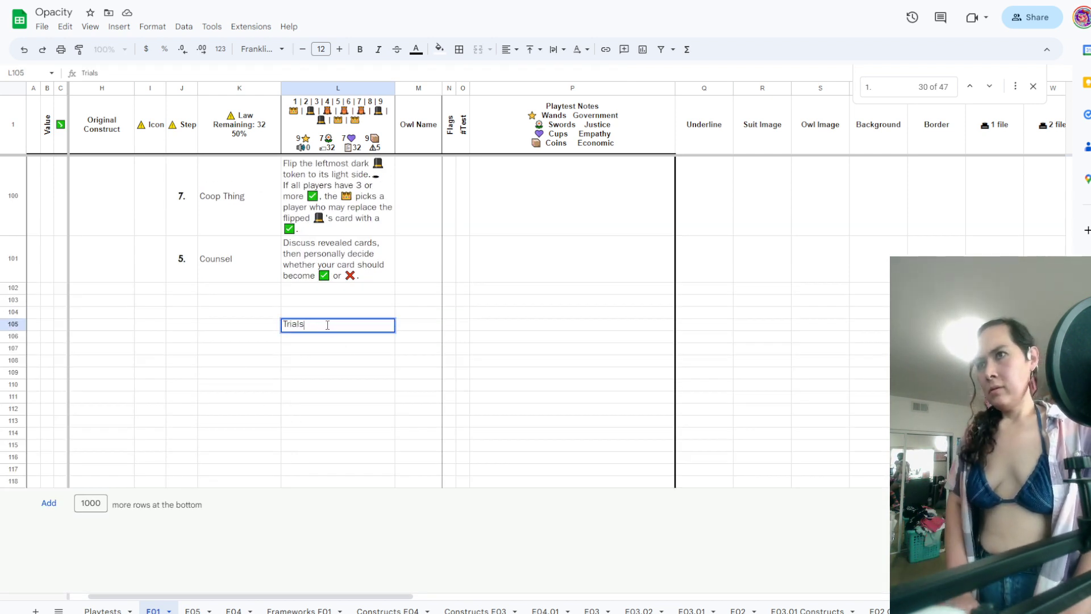
type(":  Cards")
key("Return")
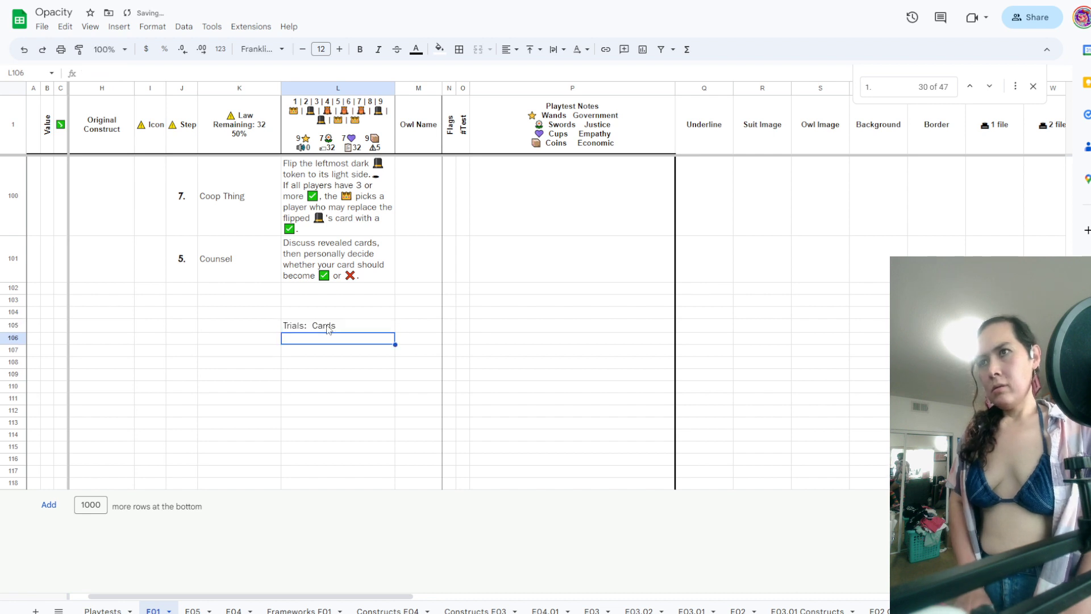
Enter the note "Rounds: 🎩 Representatives" in L106, below the Trials note
type("Rounds:")
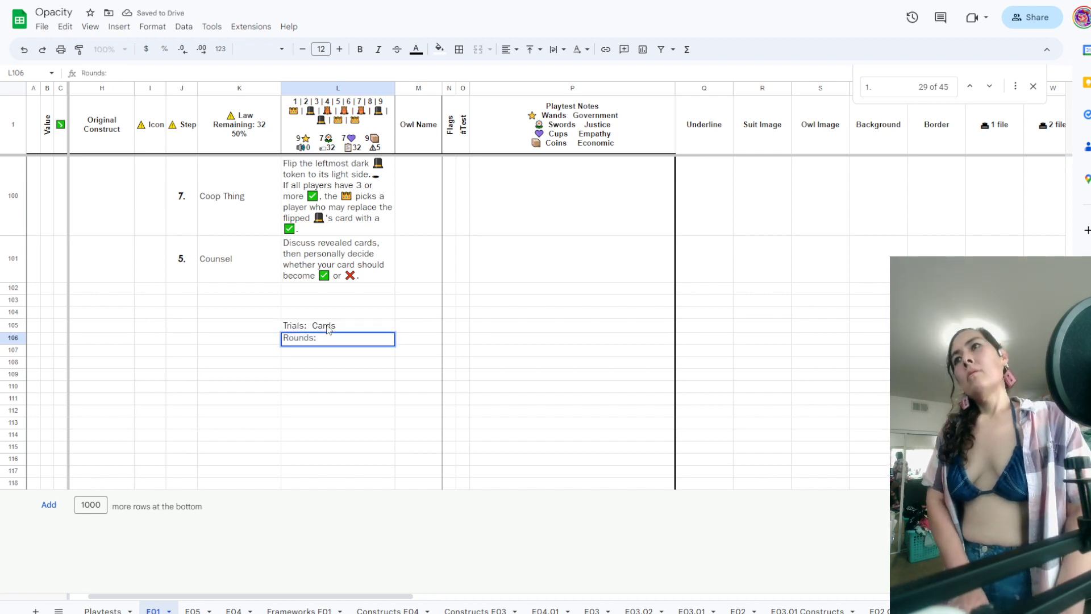
type("✅")
key("BackSpace")
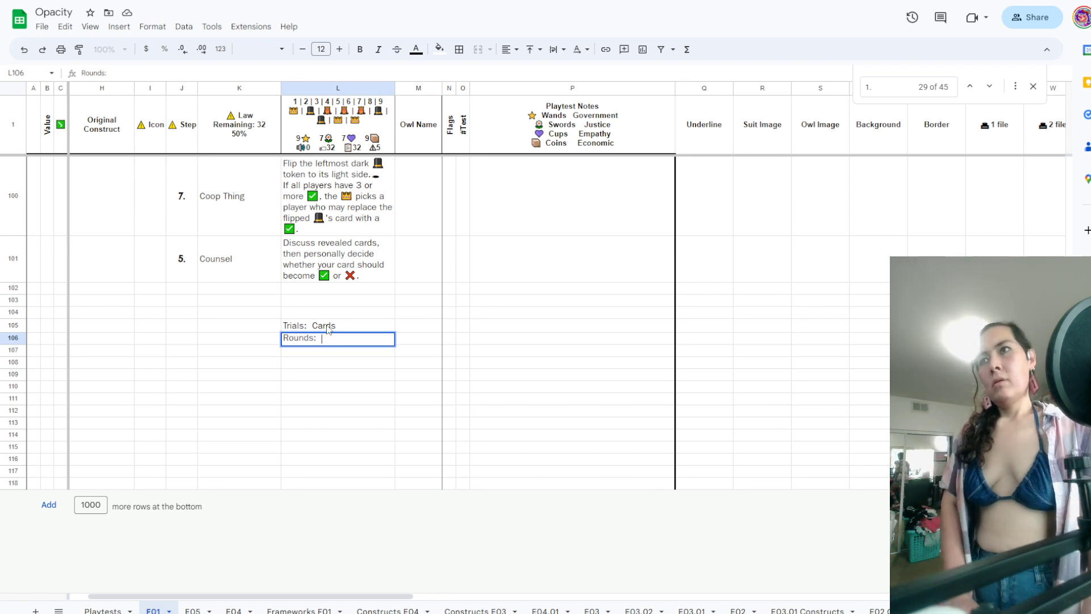
key("ctrl+v")
type("Repr")
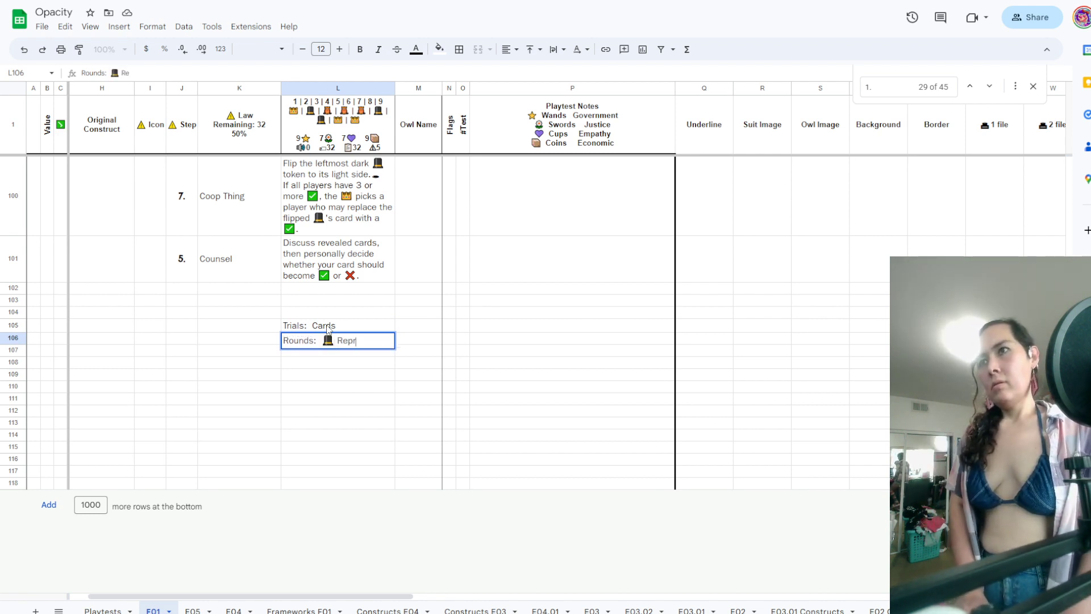
type("esentatives")
key("Return")
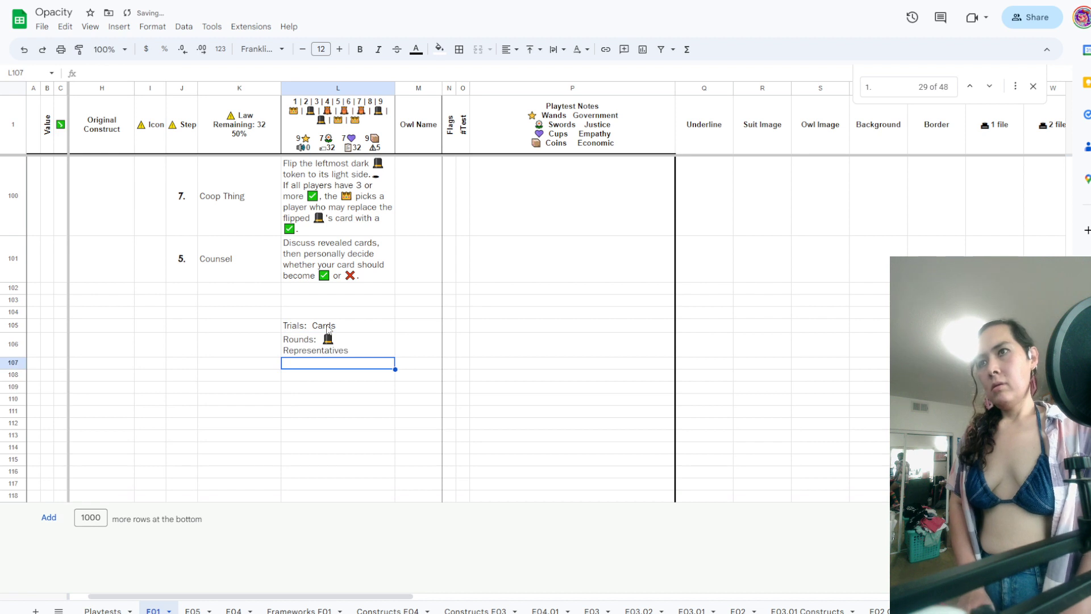
Start the note "Games:" in L107 and try icon characters after it until the orange advocate icon is included
type("Games:")
key("ctrl+v")
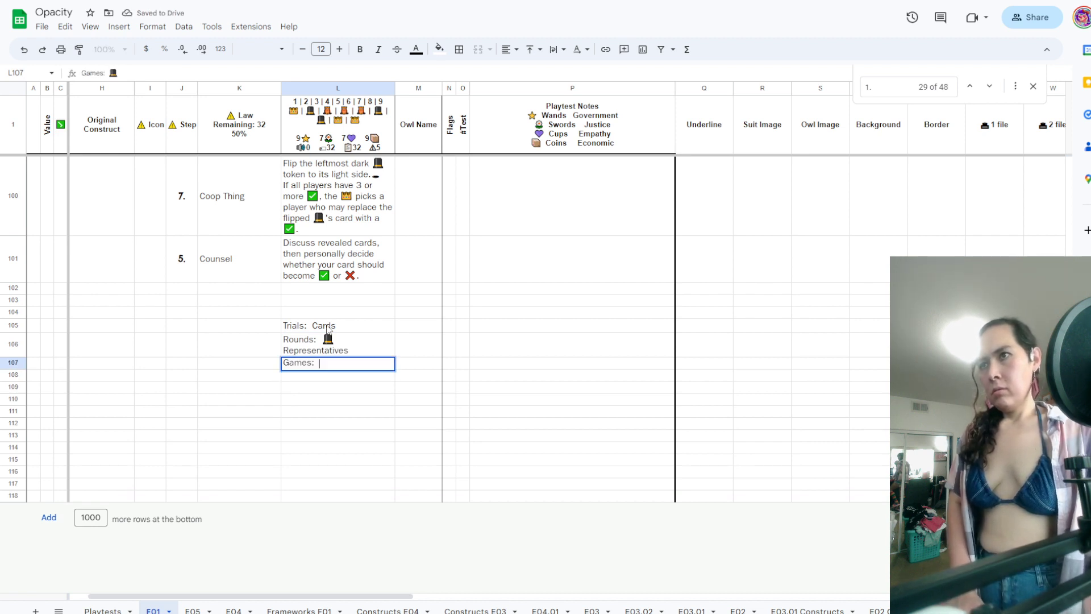
key("BackSpace")
type("□□✉🕳❌")
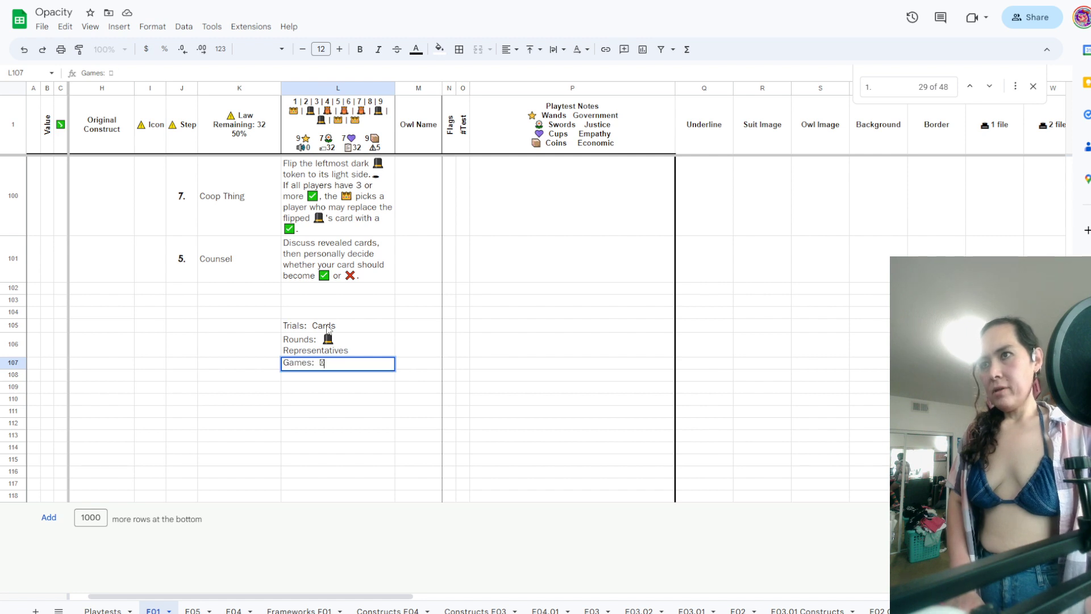
key("BackSpace")
key("BackSpace")
key("BackSpace")
key("BackSpace")
key("BackSpace")
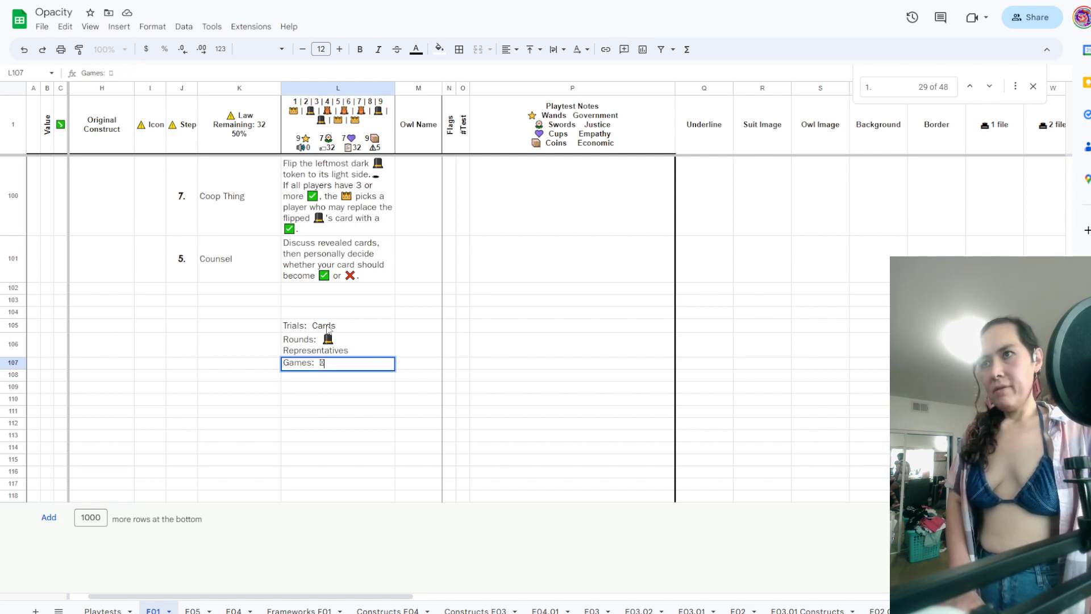
type("*😨😍")
key("BackSpace")
key("BackSpace")
key("BackSpace")
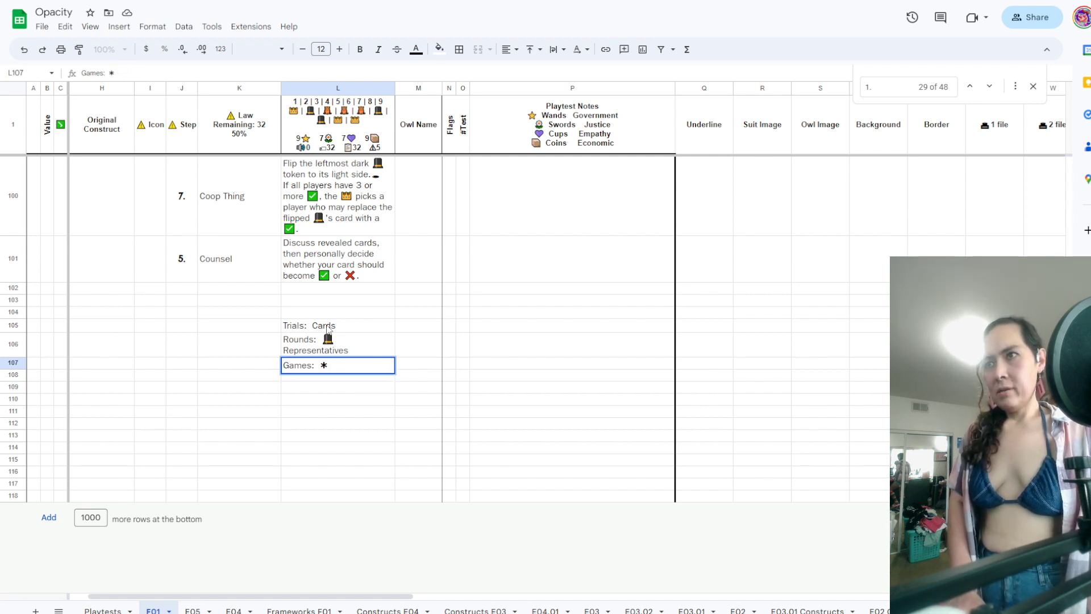
type("🎩")
key("BackSpace")
type("🚢🌻🚪👑")
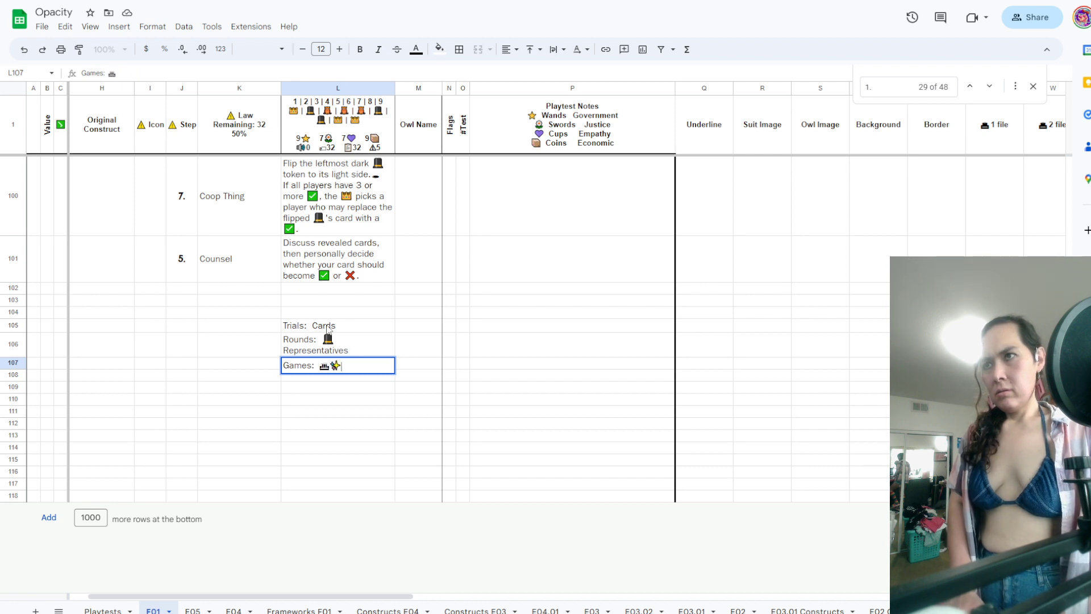
key("BackSpace")
key("BackSpace")
key("BackSpace")
key("BackSpace")
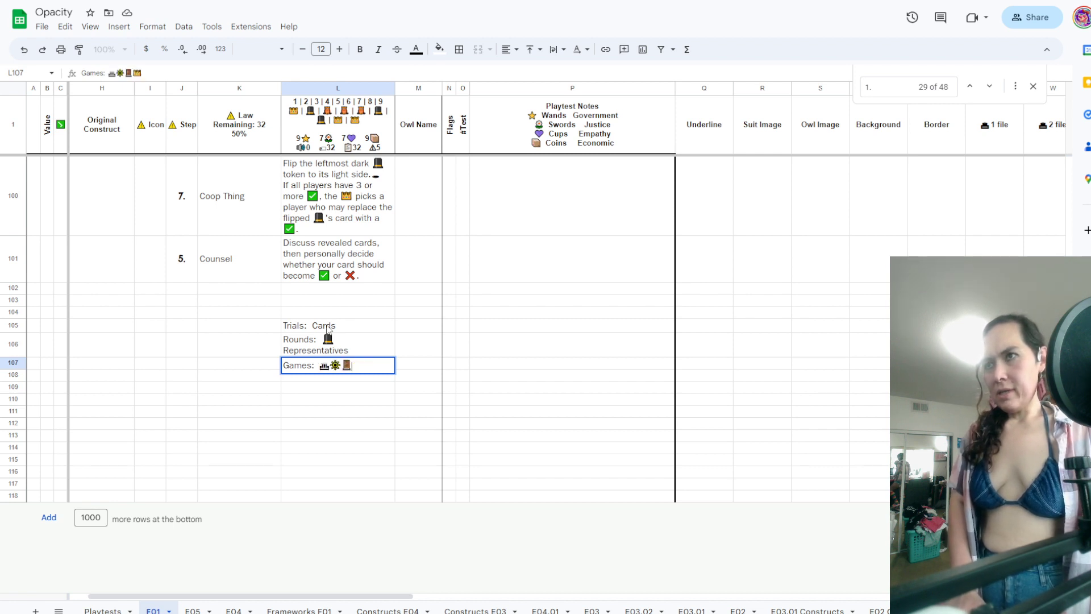
type("□□□□🕳❌✅")
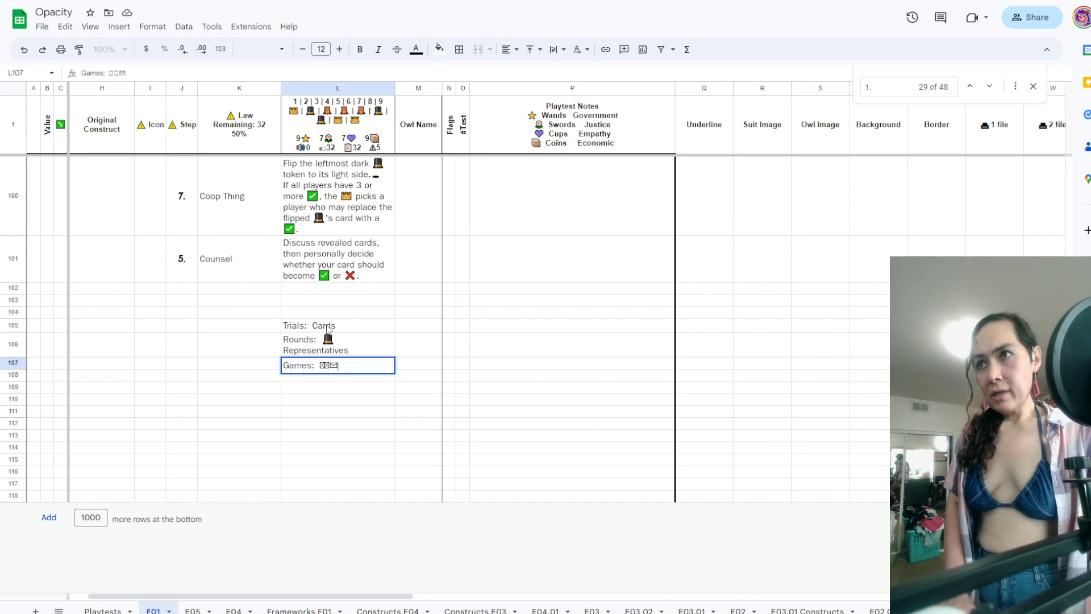
key("BackSpace")
key("BackSpace")
key("BackSpace")
key("BackSpace")
key("BackSpace")
key("BackSpace")
key("BackSpace")
type("🚢🌻🚪🎩👑🐻")
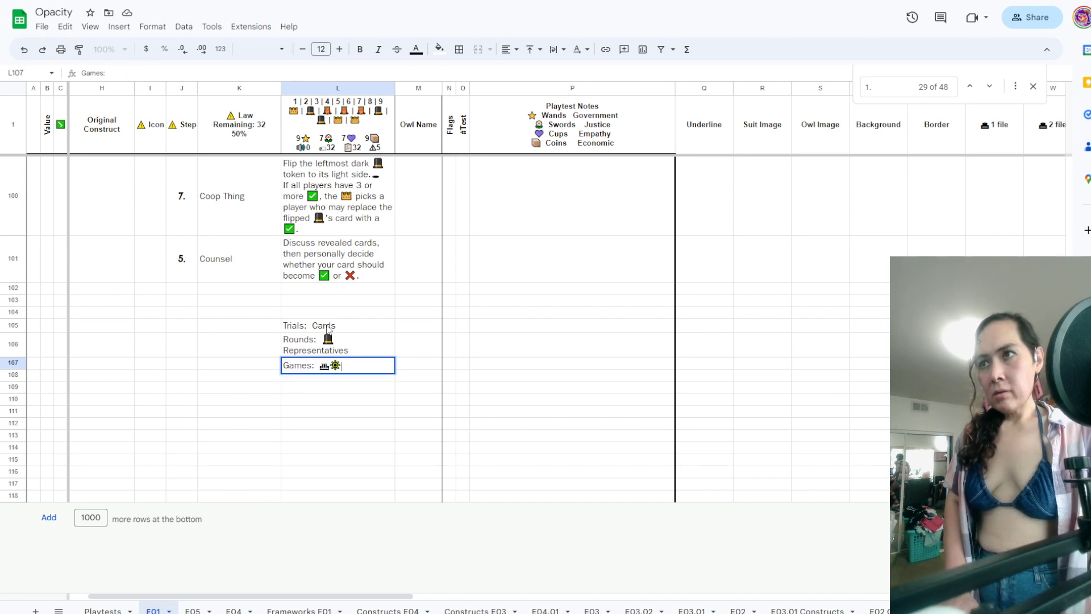
key("BackSpace")
key("BackSpace")
key("BackSpace")
key("BackSpace")
key("BackSpace")
key("BackSpace")
type("⚠")
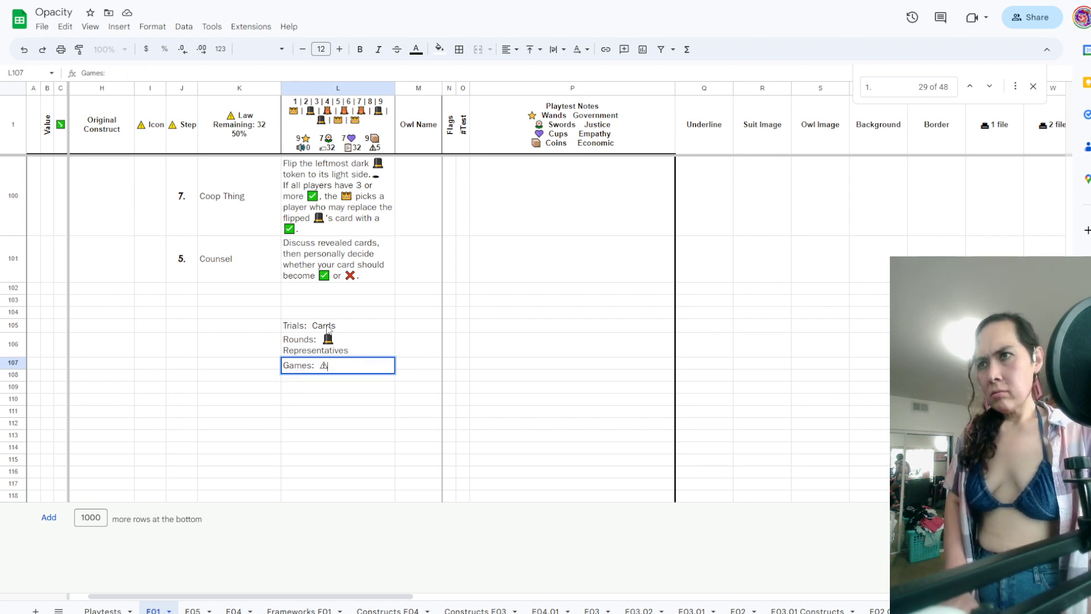
type("✱☞😨😍🎙")
key("BackSpace")
key("BackSpace")
key("BackSpace")
key("BackSpace")
key("BackSpace")
key("BackSpace")
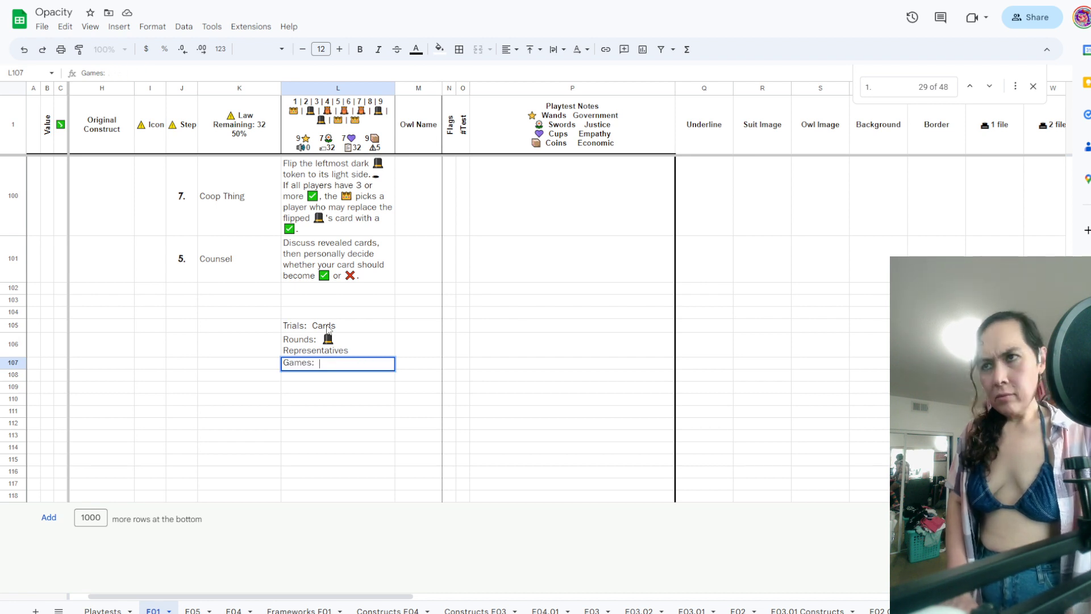
type("▬❌✅▫🏯")
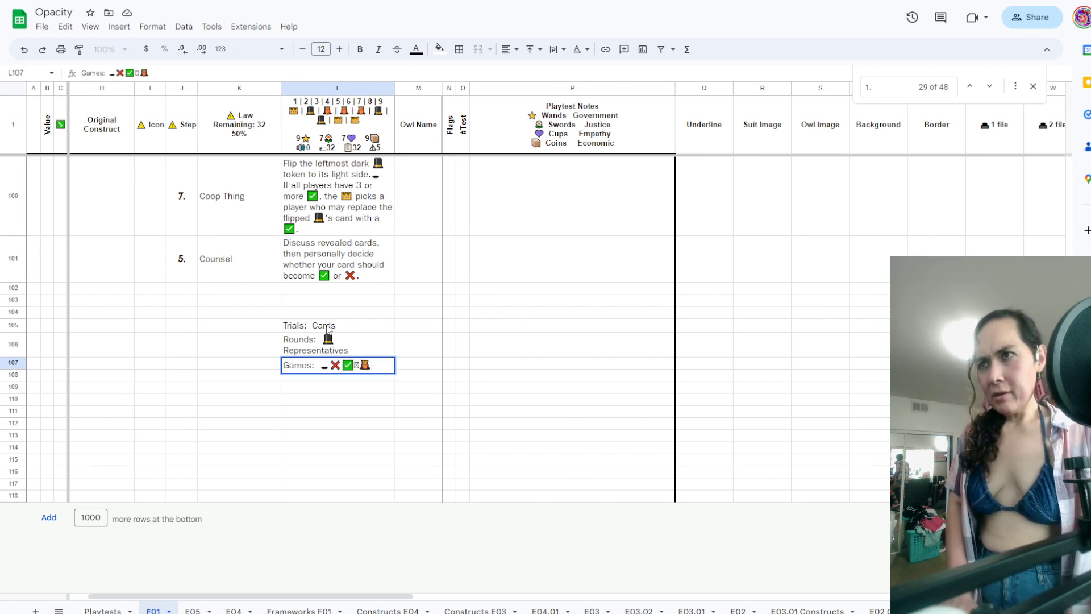
key("shift+Tab")
key("Tab")
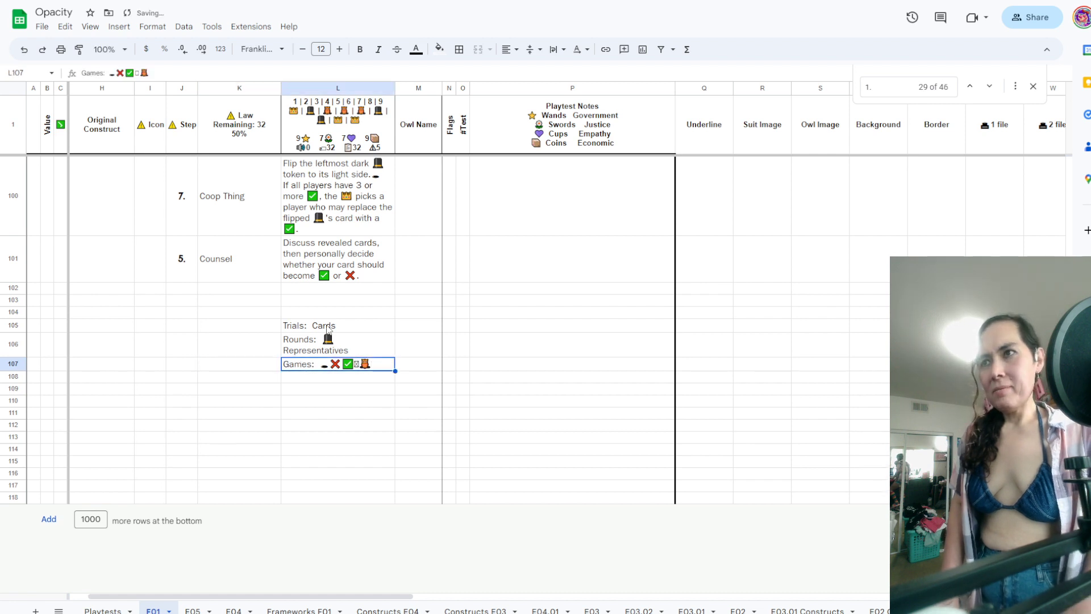
Remove the surplus icons before the advocate icon in L107 and complete the note with "Advocates"
double_click(363, 367)
left_click_drag(354, 366, 324, 370)
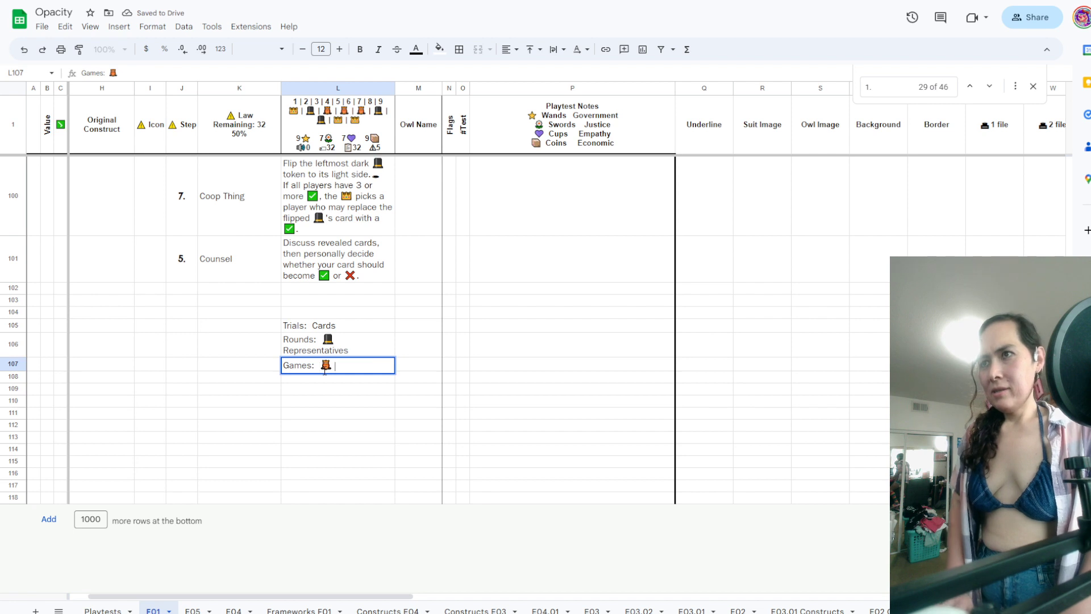
type("Advocates")
key("Return")
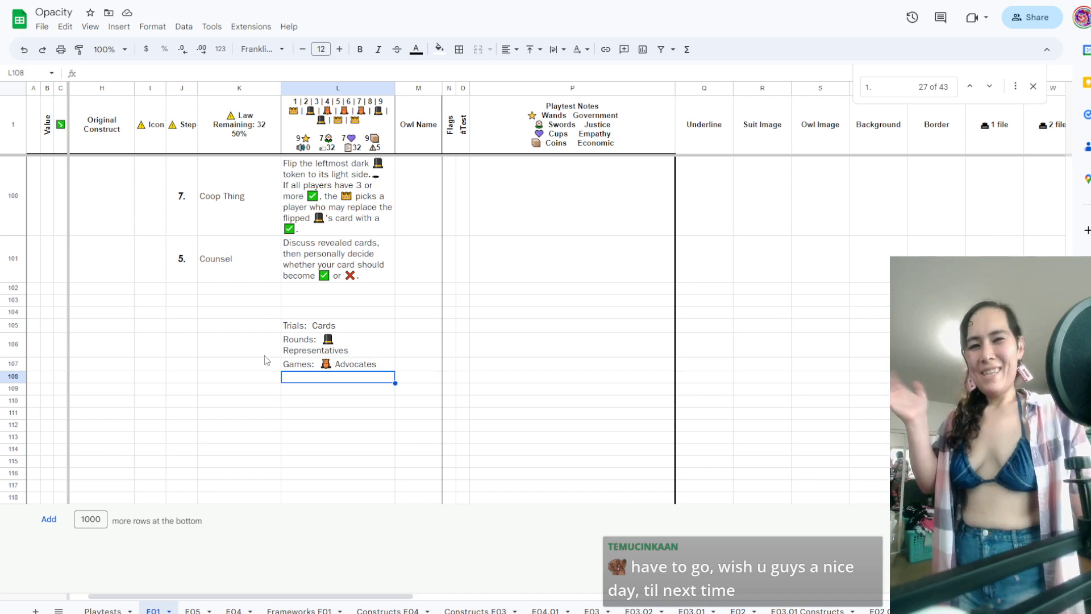
Examine the basic rules for steps 2 to 4, covering Round Setup, Trial Setup and Trial Play
left_click(522, 370)
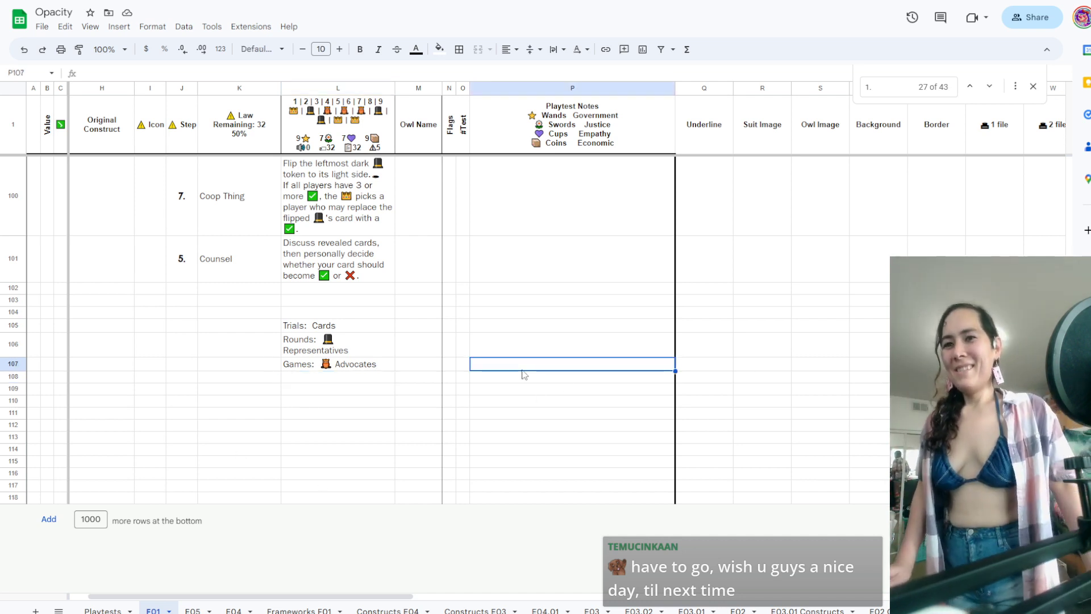
key("Left")
key("Left")
key("Left")
key("Up")
key("Up")
key("Up")
key("Up")
key("Up")
key("Up")
key("Up")
key("Up")
key("Up")
key("Up")
key("Up")
key("Up")
key("Up")
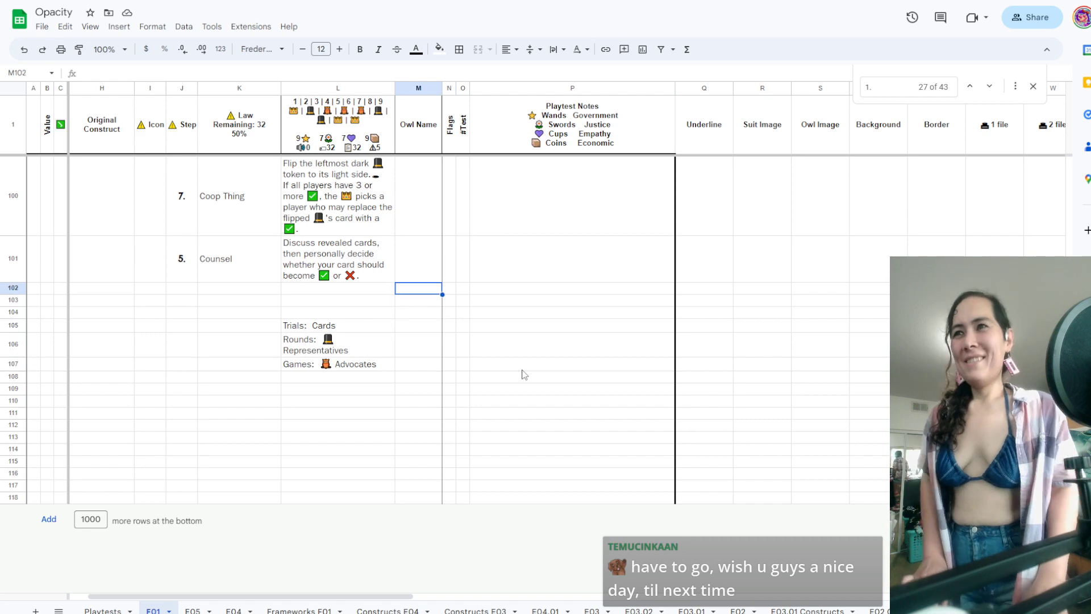
key("Up")
key("Up")
key("Up")
key("Up")
key("Up")
key("Up")
key("Up")
key("Up")
key("Up")
key("Up")
key("Up")
key("Up")
key("Up")
key("Up")
key("Up")
key("Up")
key("Up")
key("Up")
key("Up")
key("Up")
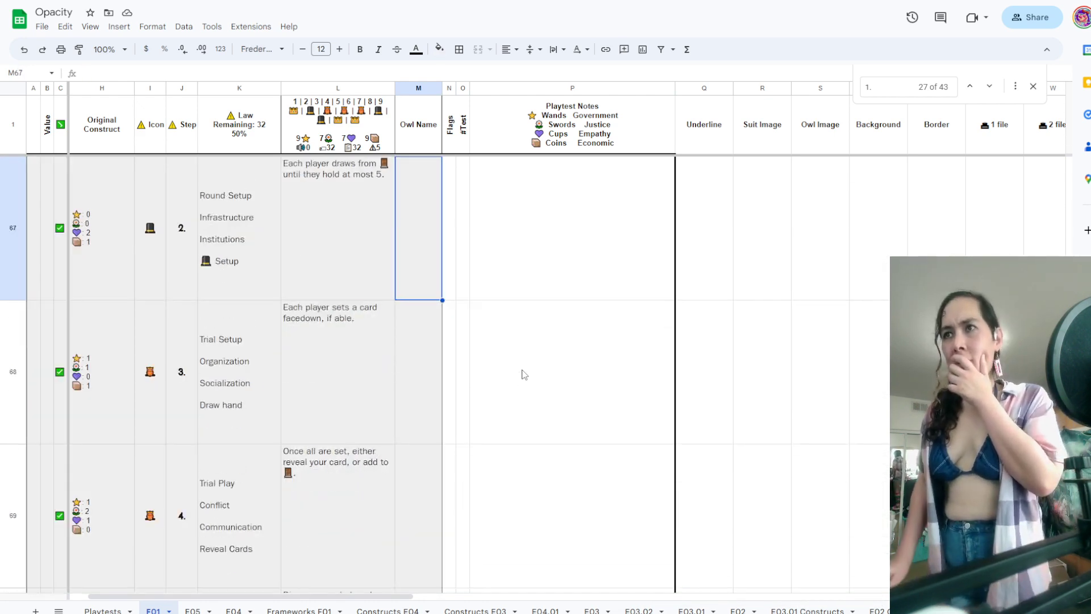
Review the Propaganda law's name, step and wording in row 3, and compare it with the Curfews law below
scroll(524, 374, "up", 20)
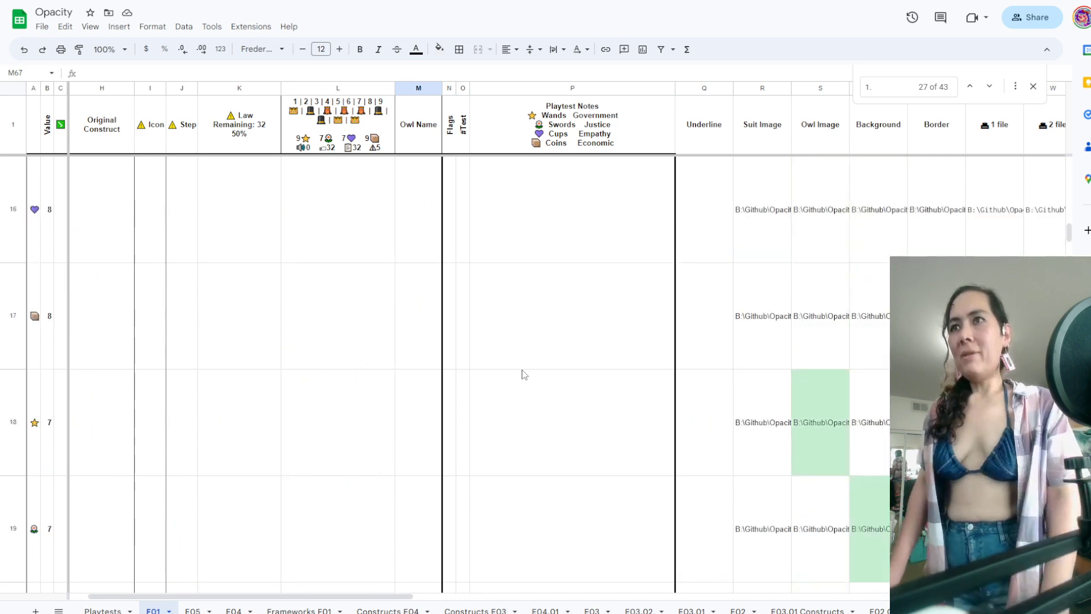
scroll(524, 374, "up", 7)
left_click(381, 320)
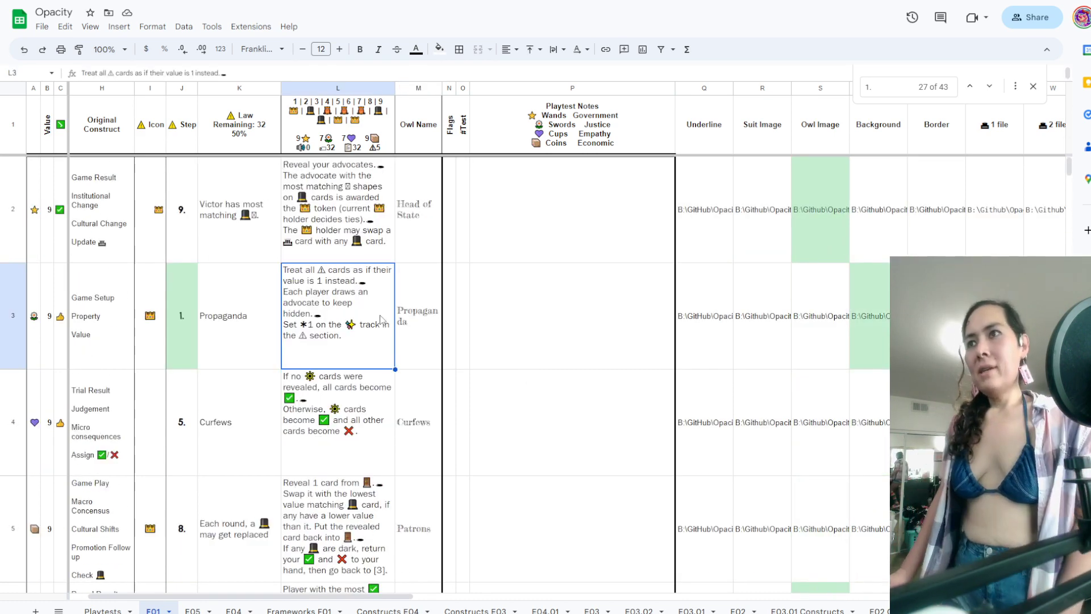
key("Left")
key("Right")
key("Left")
key("Left")
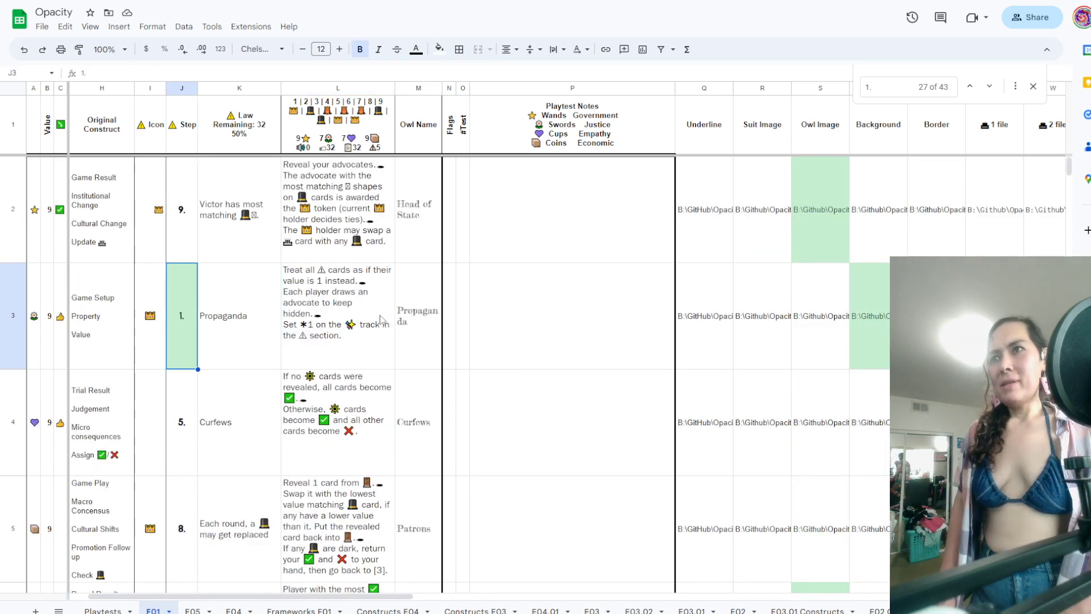
key("Right")
key("Right")
key("Right")
key("Left")
key("Left")
key("Right")
key("Left")
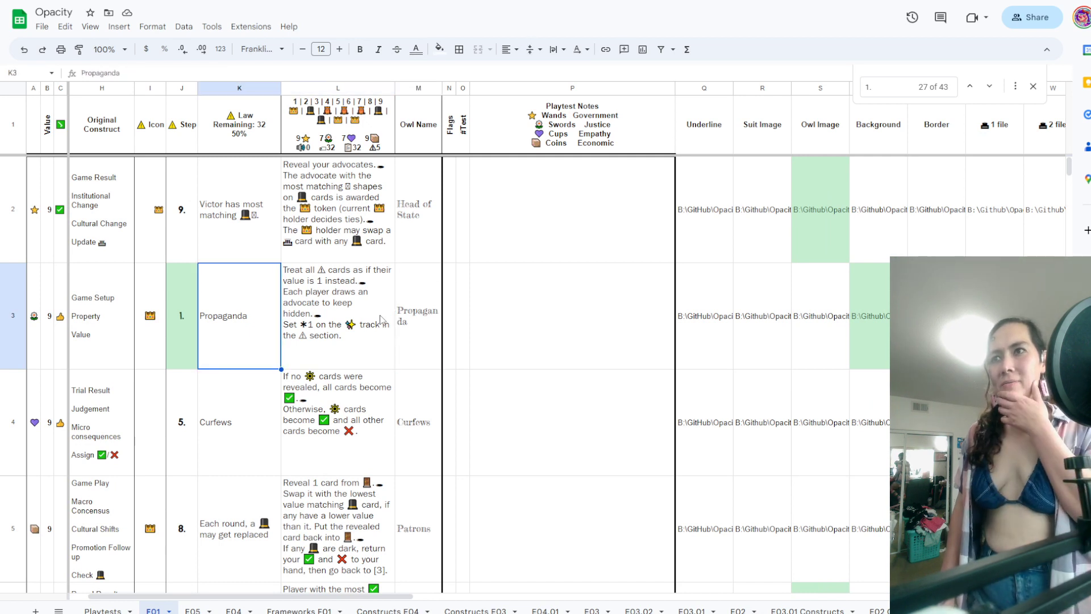
key("Right")
key("Down")
key("Up")
key("Left")
key("Down")
key("Right")
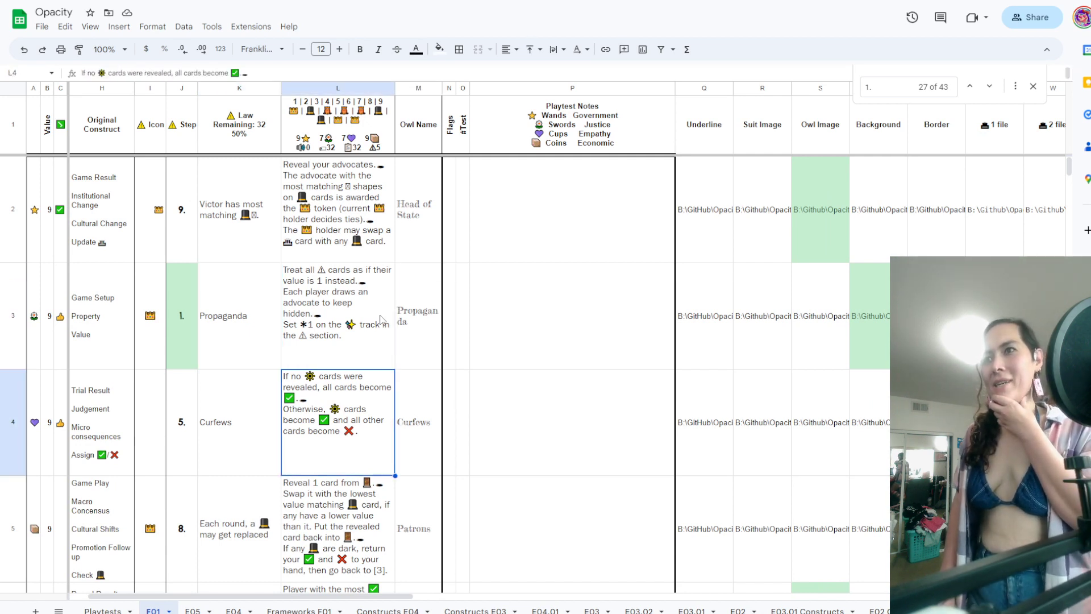
key("Left")
key("Up")
key("Right")
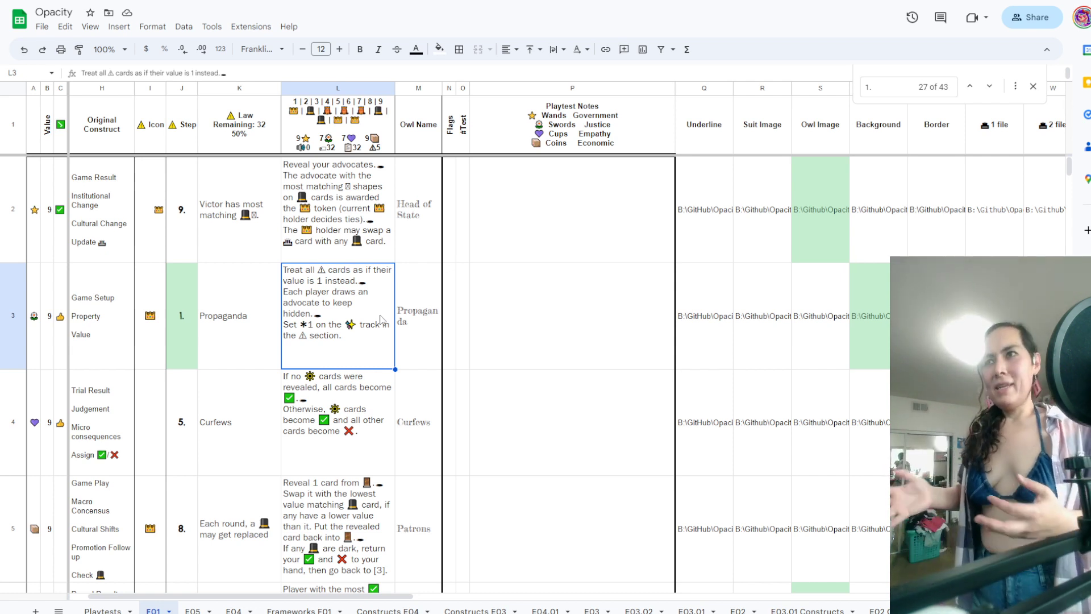
key("Left")
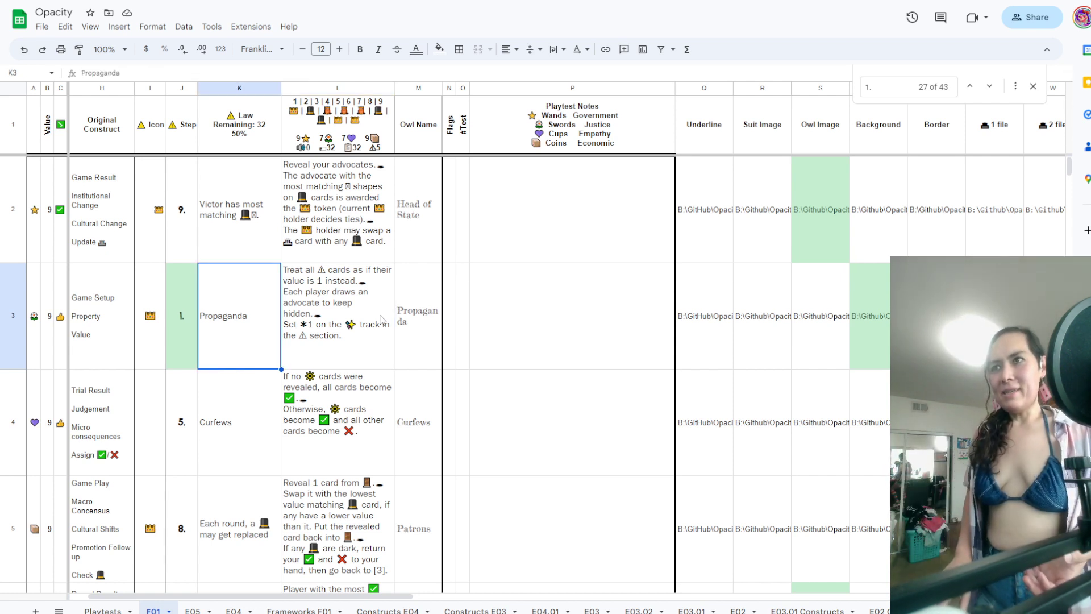
key("Right")
key("Left")
key("Right")
key("Left")
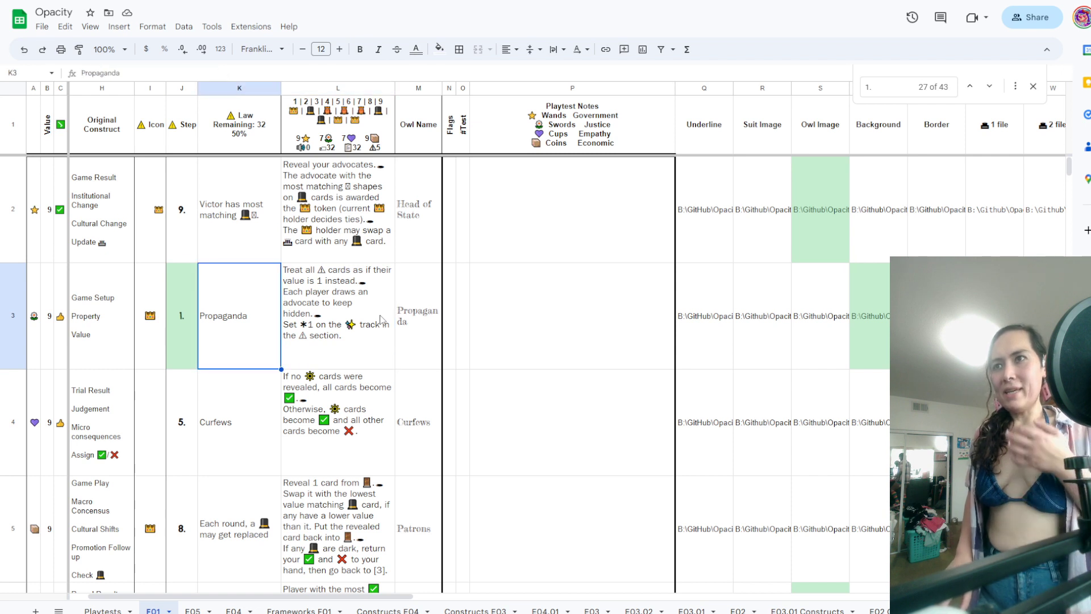
key("Right")
key("Left")
key("Right")
key("Left")
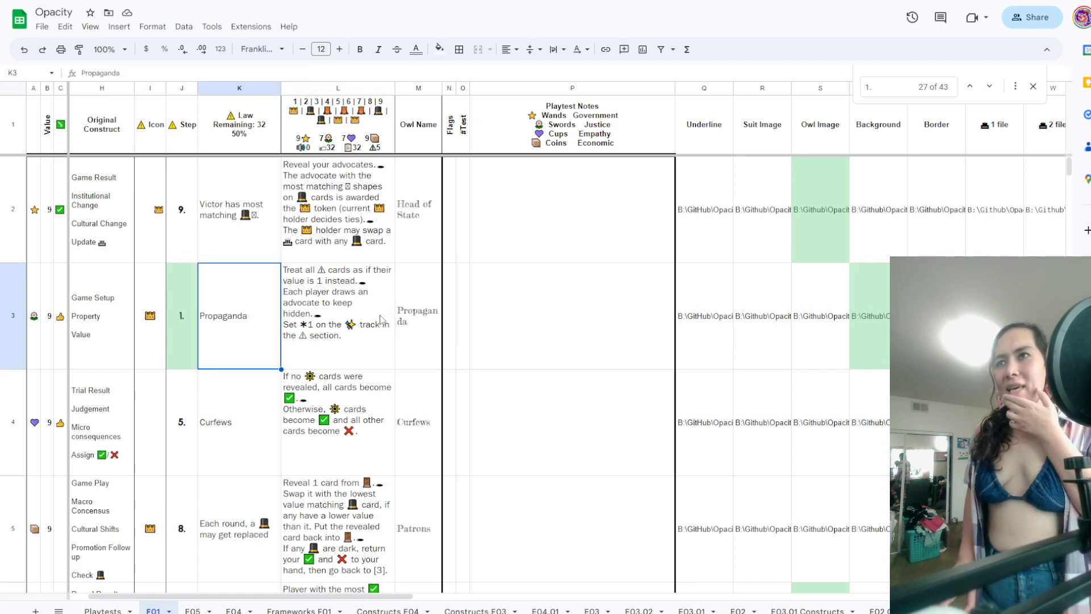
key("Left")
key("Right")
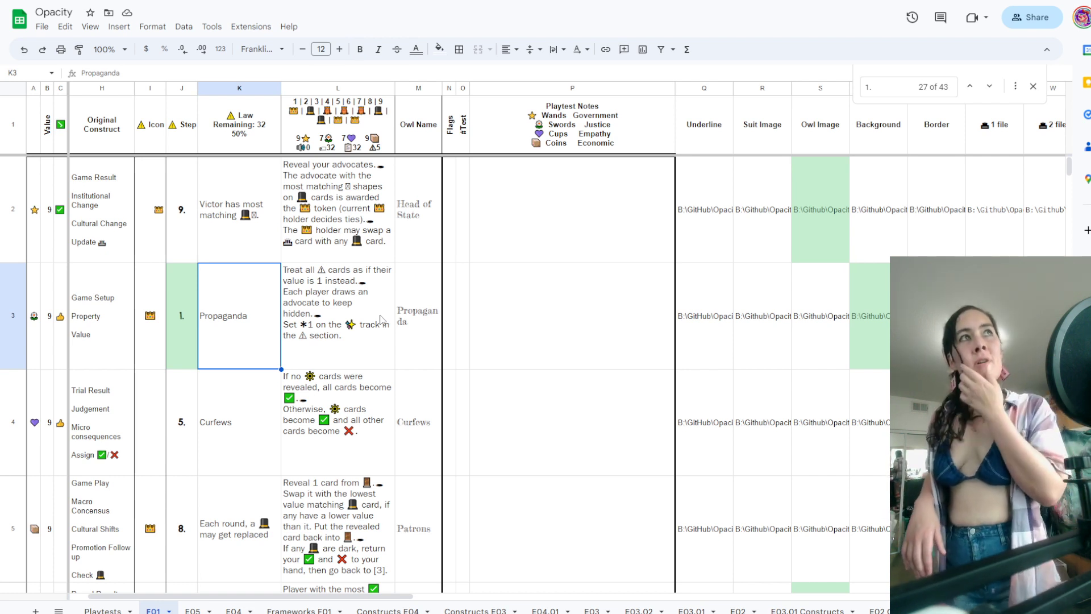
Enter "State" in K107, beside the Games note
key("Down")
key("Down")
key("Down")
key("Down")
key("Down")
key("Down")
key("Down")
key("Down")
key("Down")
key("Down")
key("Down")
key("Down")
key("Down")
key("Down")
key("Down")
key("Down")
key("Down")
key("Down")
key("Down")
key("Down")
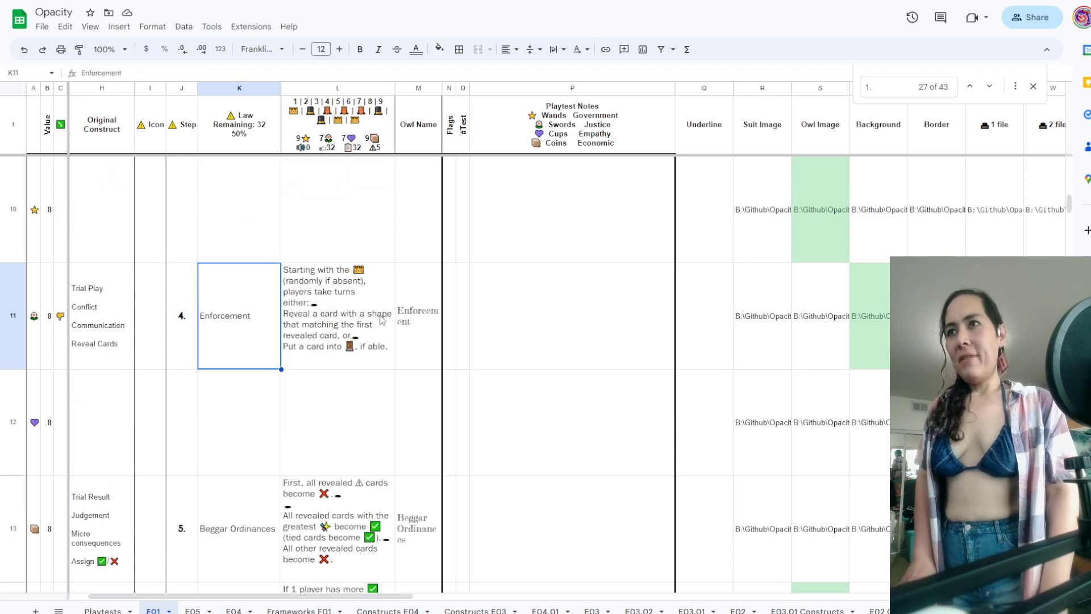
key("ctrl+Down")
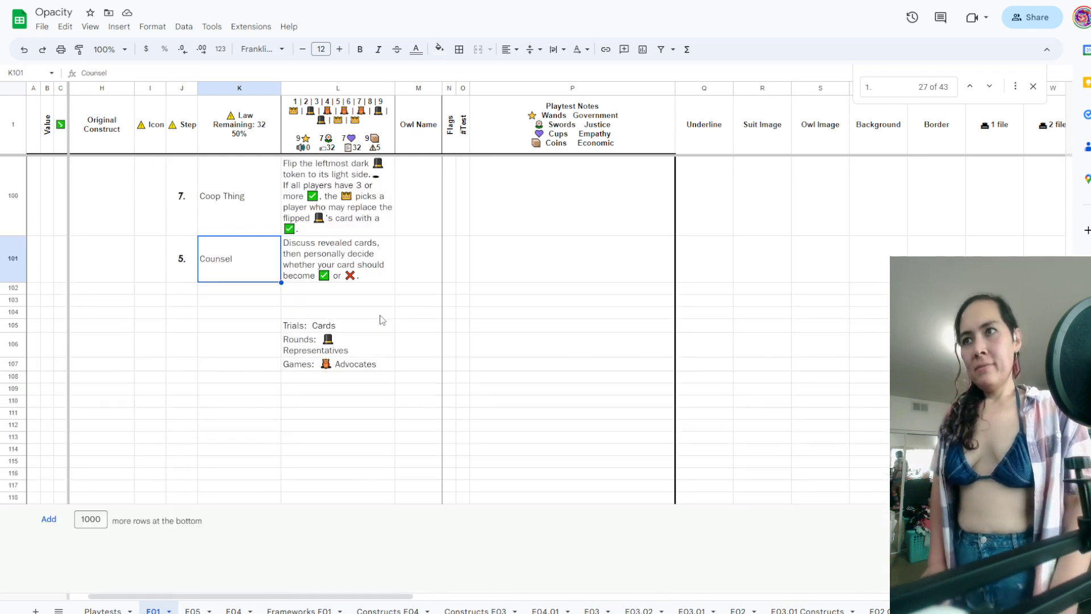
key("Down")
key("Down")
key("Down")
key("Down")
key("Down")
key("Down")
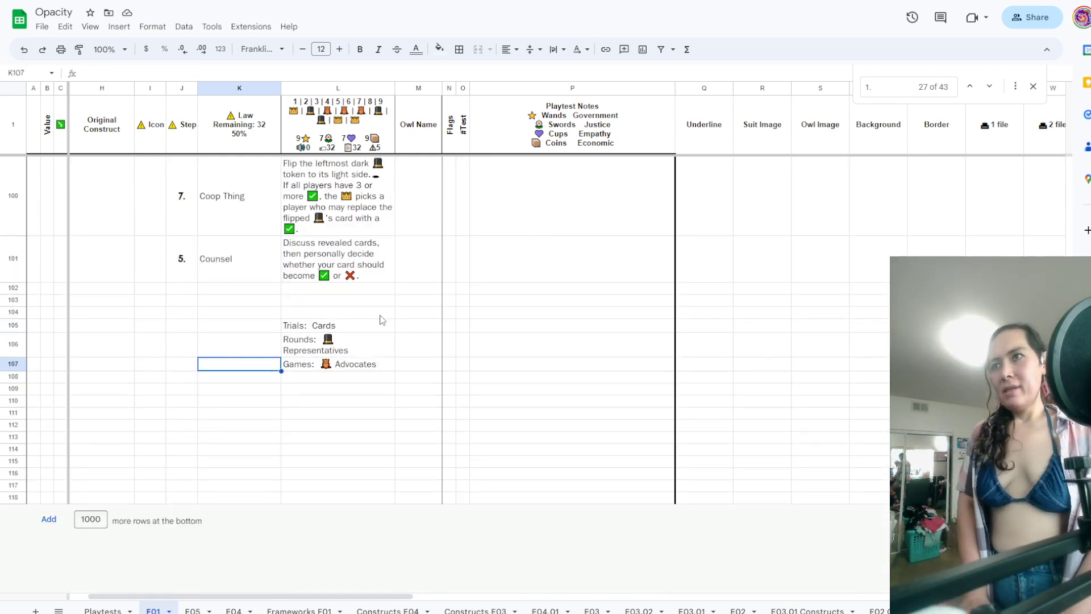
type("State")
key("Up")
key("Up")
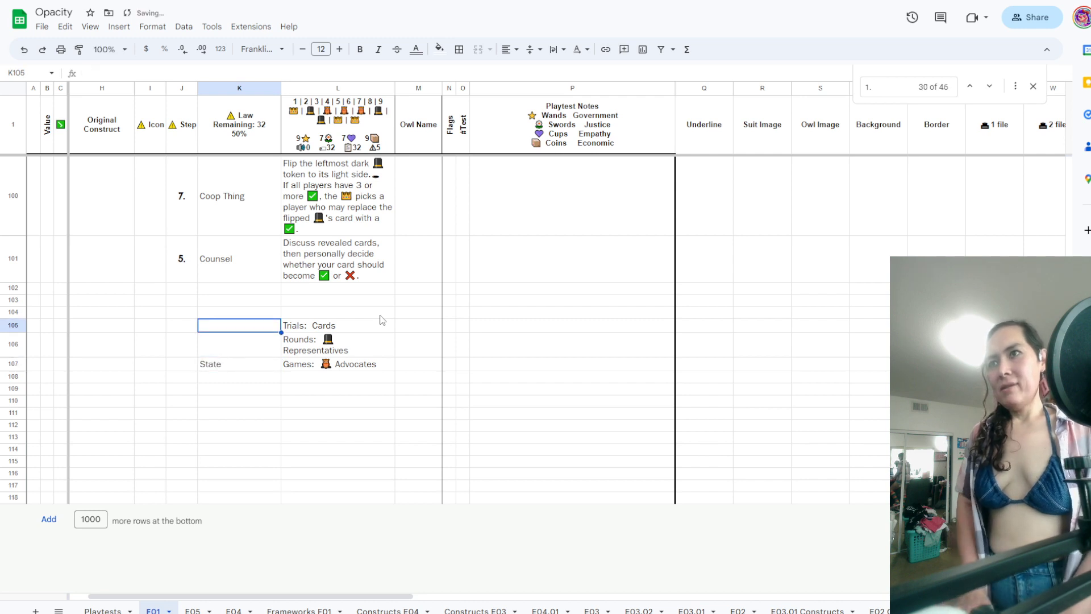
Enter "Interpersonal" in K105 beside the Trials note and "Cultural" in K106 beside the Rounds note
type("Interp")
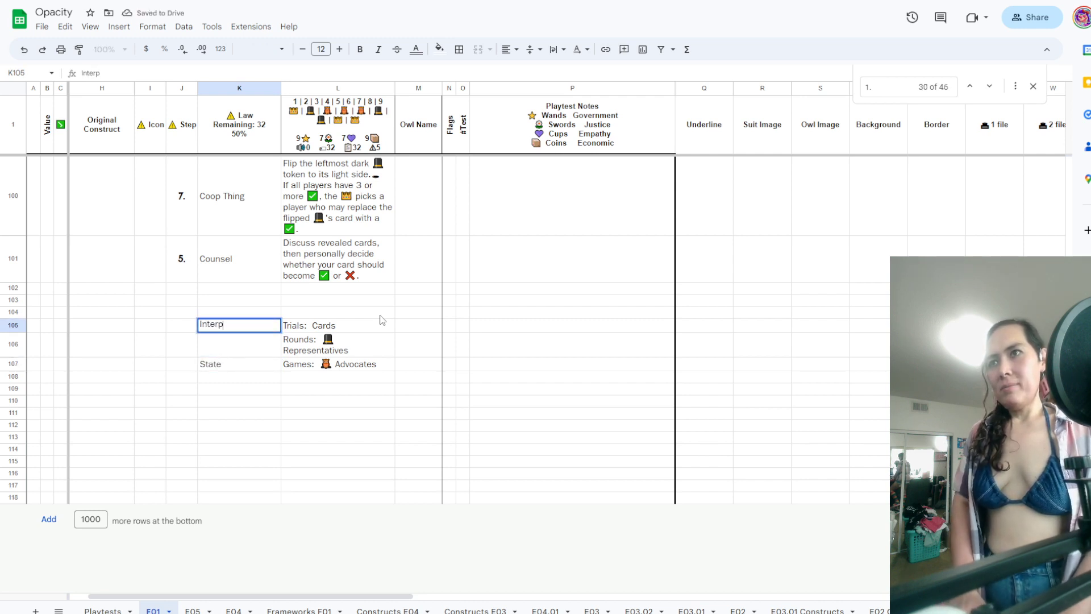
type("ersonal")
key("Return")
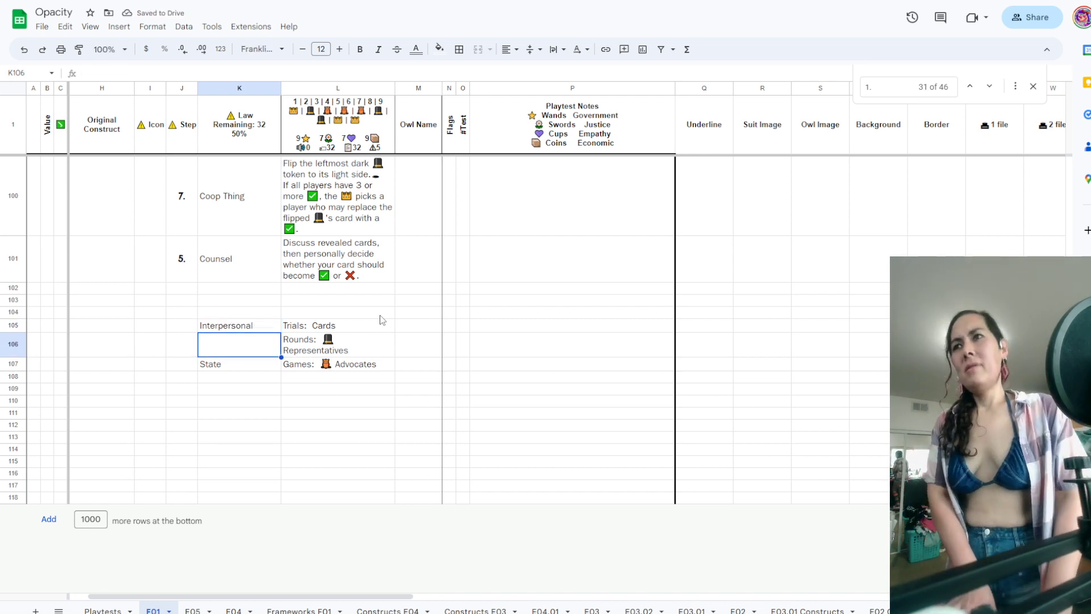
type("Cultural")
key("Return")
key("Up")
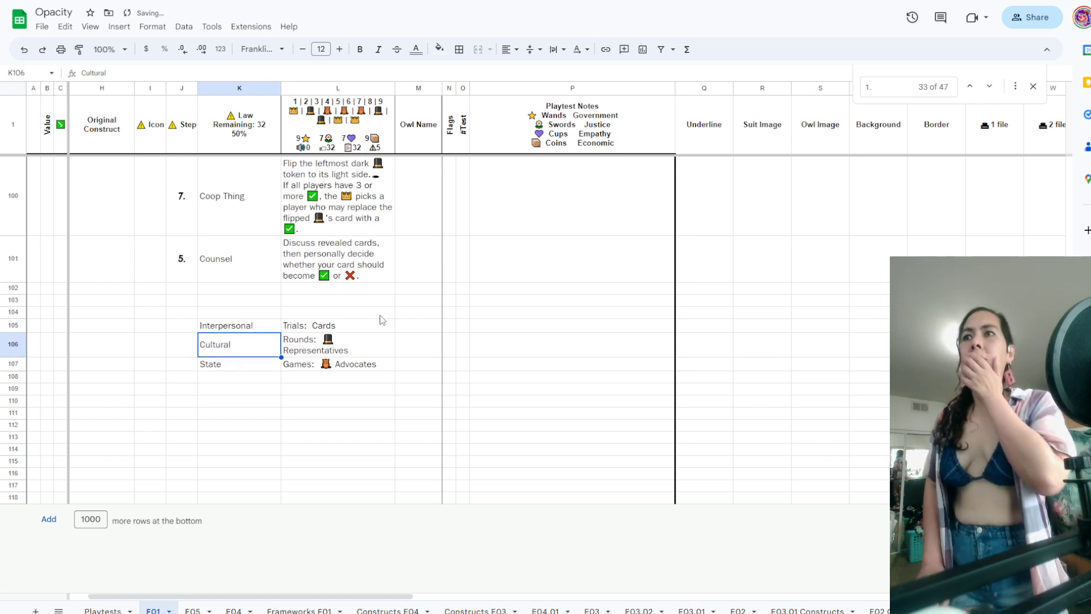
key("Right")
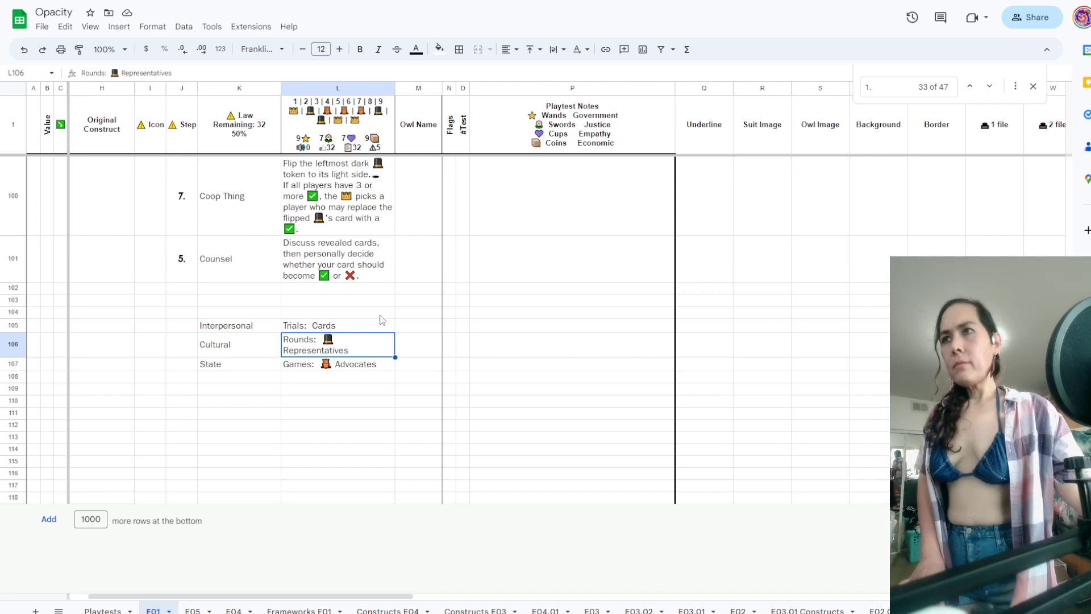
Add the line "Set all 🎩 tokens on their dark side.🕳" to the Propaganda law's text in L3, above the "Set ✷1" line
scroll(370, 418, "up", 5)
scroll(370, 418, "up", 20)
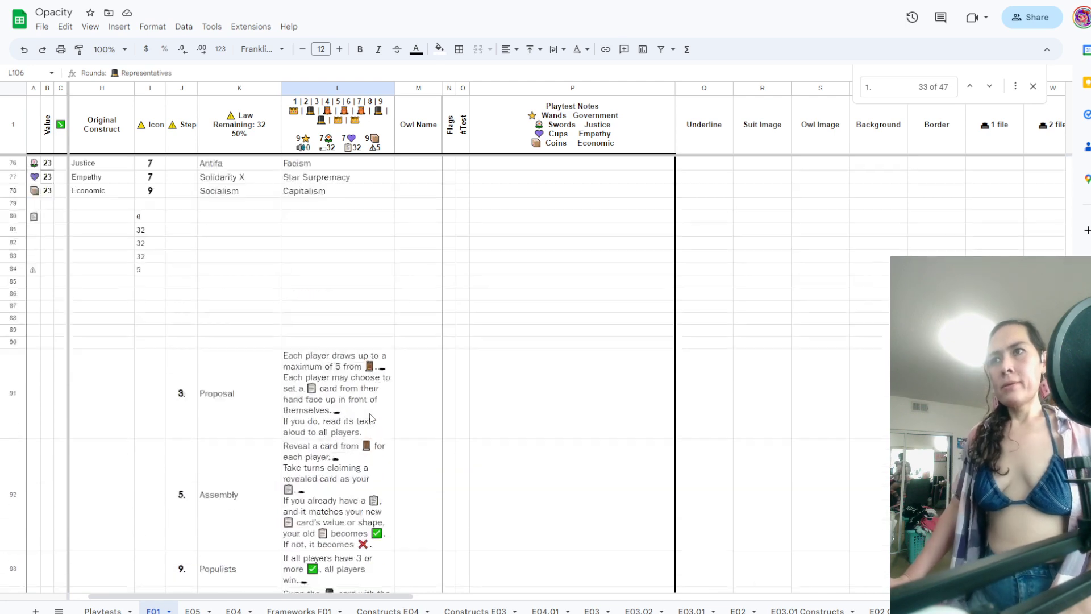
scroll(370, 418, "up", 20)
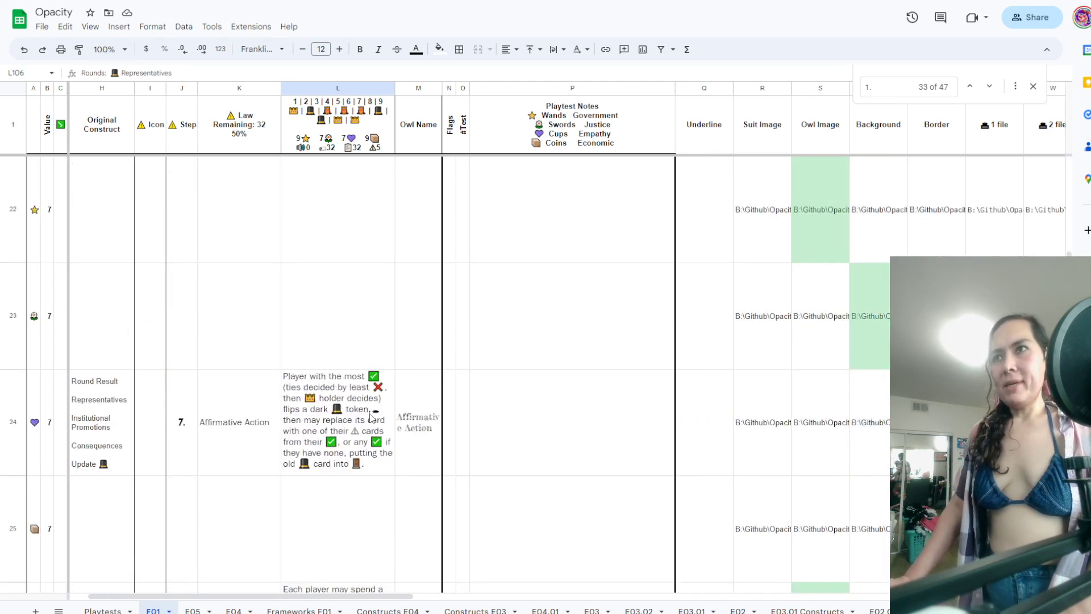
left_click(226, 318)
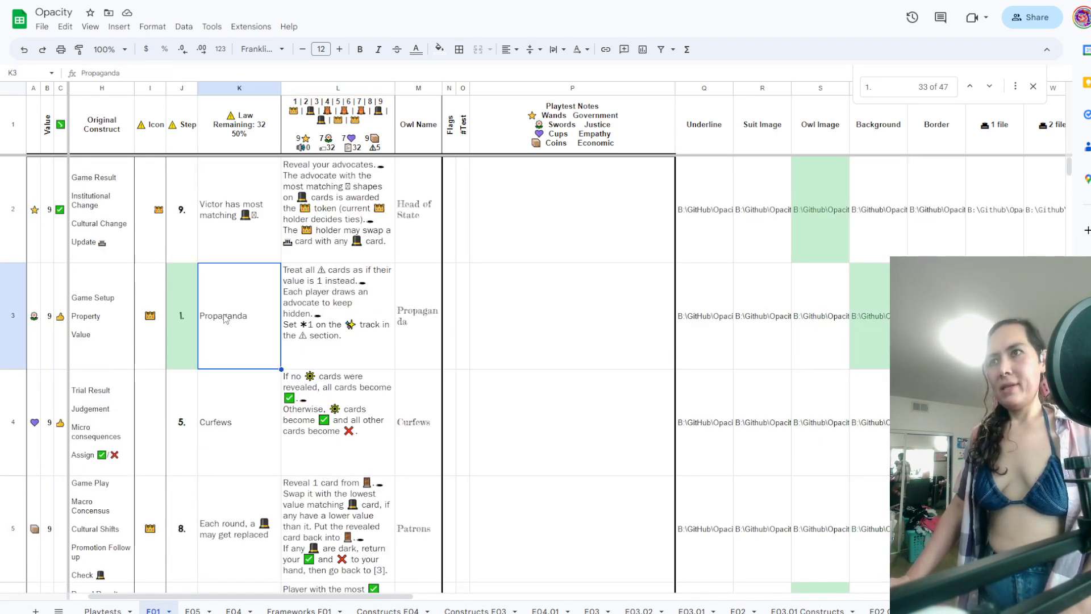
key("Right")
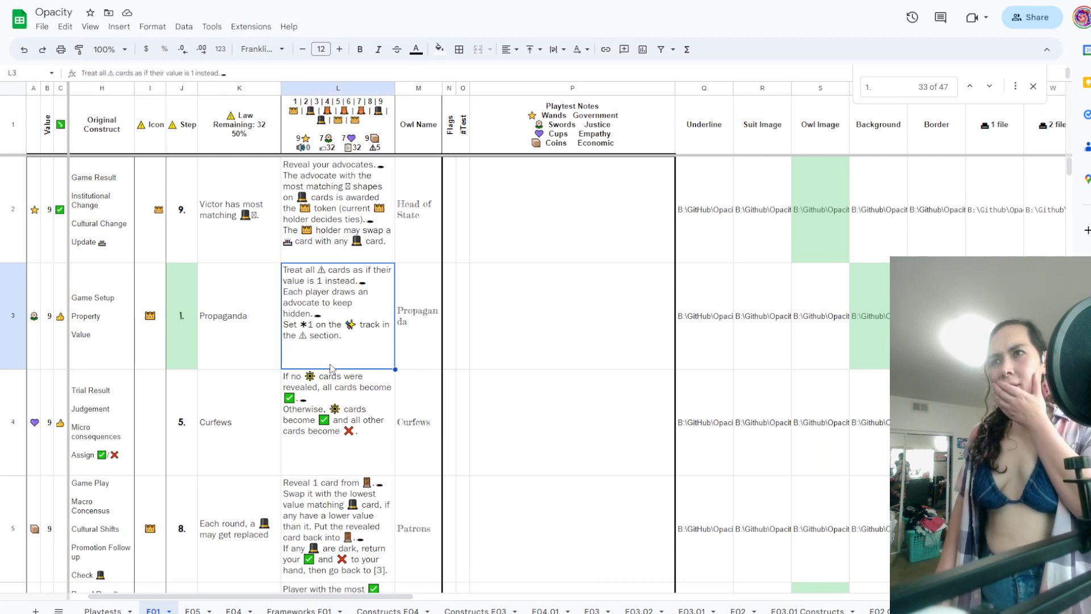
key("Left")
key("Right")
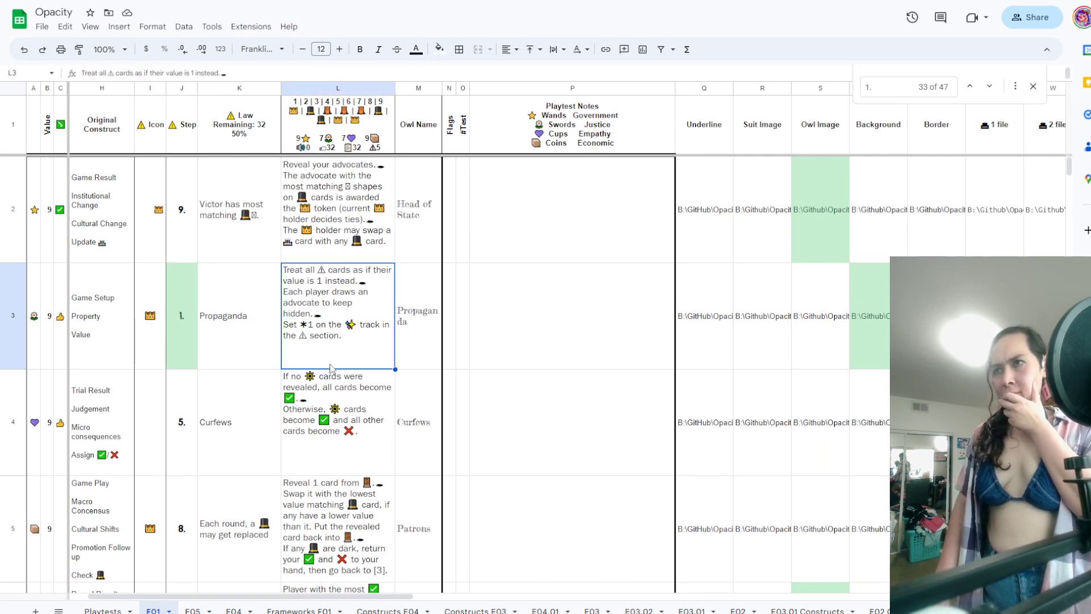
double_click(359, 303)
key("End")
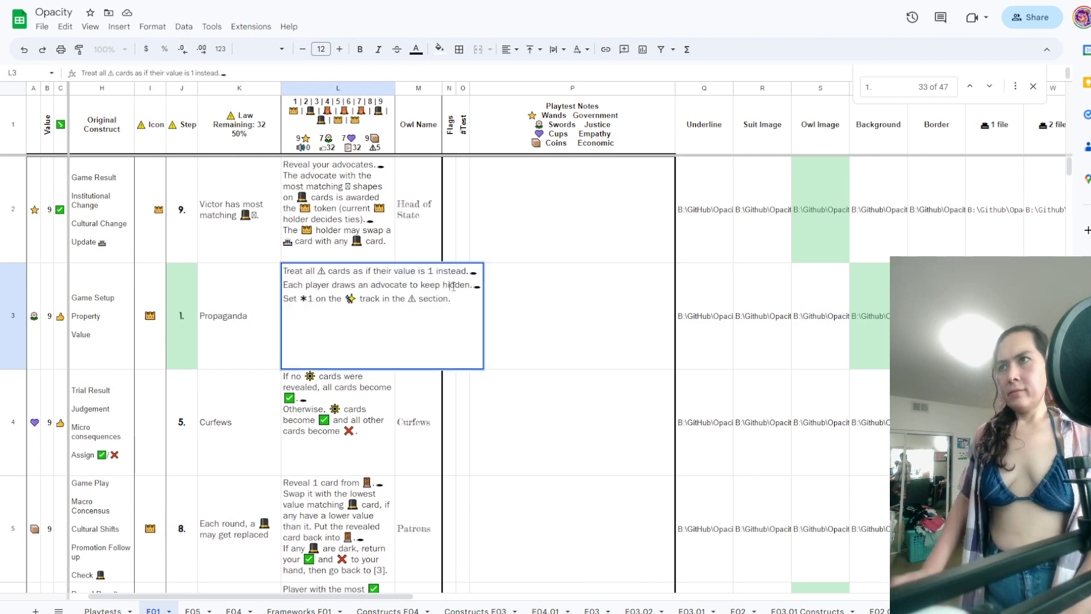
key("alt+Return")
type("Set all 🎩 tokens on their dark side.🕳")
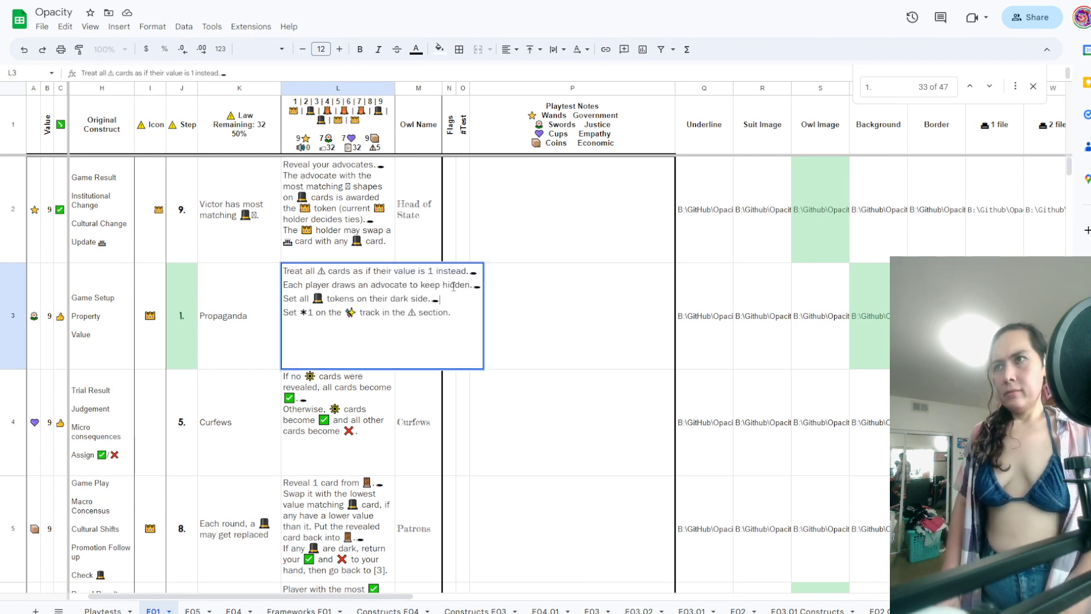
key("Return")
key("Up")
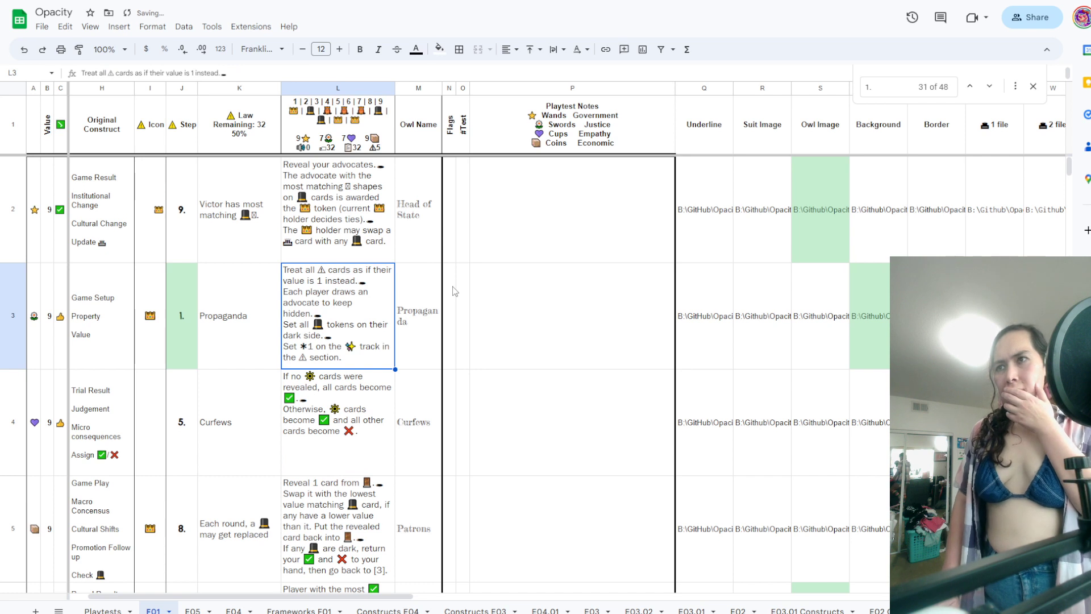
Clear the law names Propaganda and Curfews in K3:K4, and Trustees and Surveillance in K6:K7
key("Left")
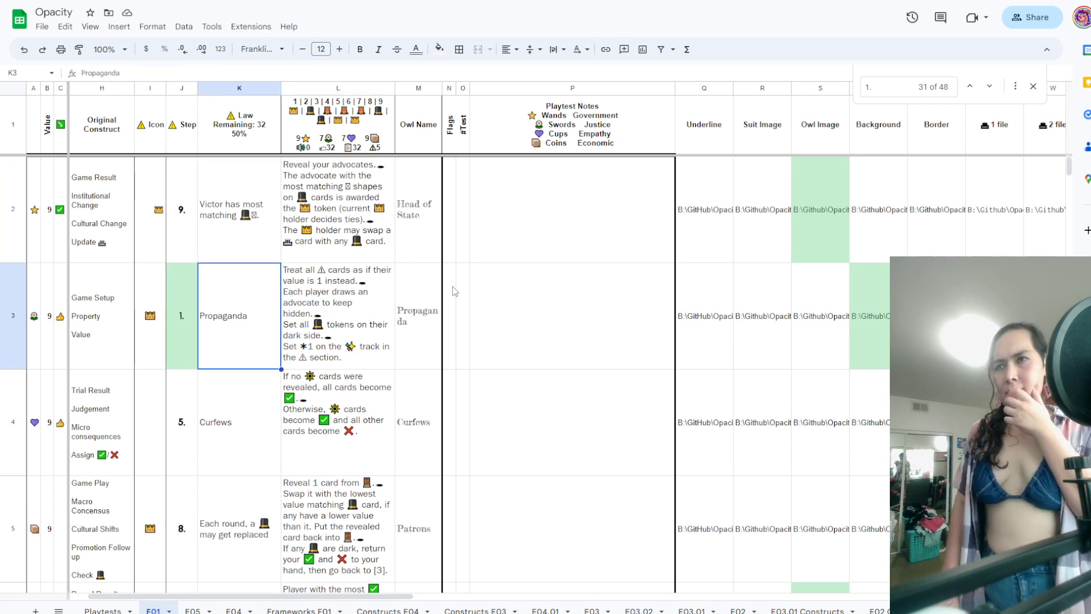
key("shift+Down")
key("Delete")
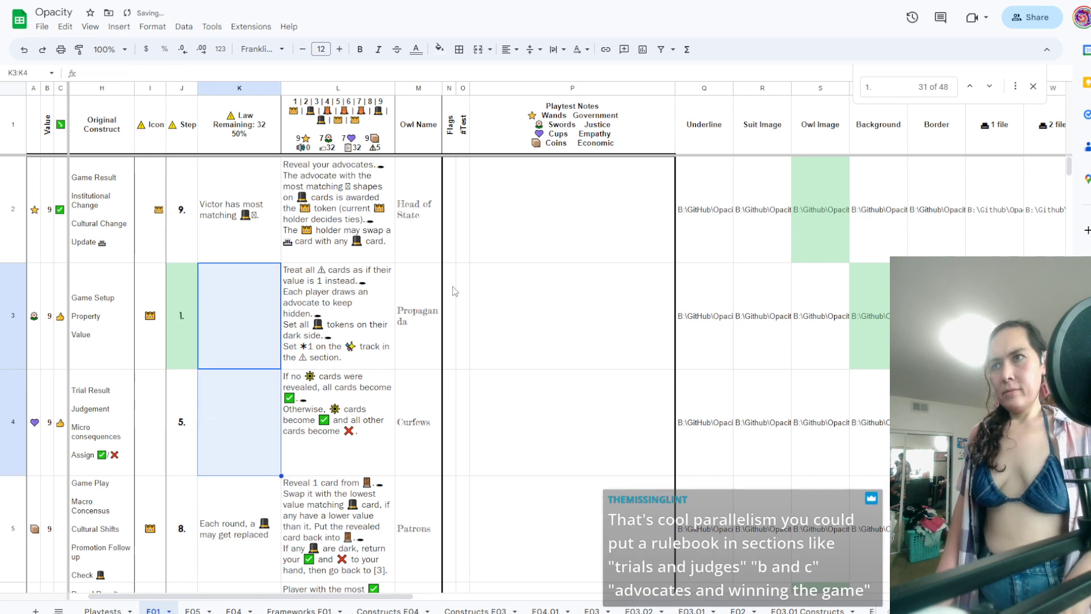
key("Down")
key("Down")
key("Down")
key("shift+Down")
key("shift+Down")
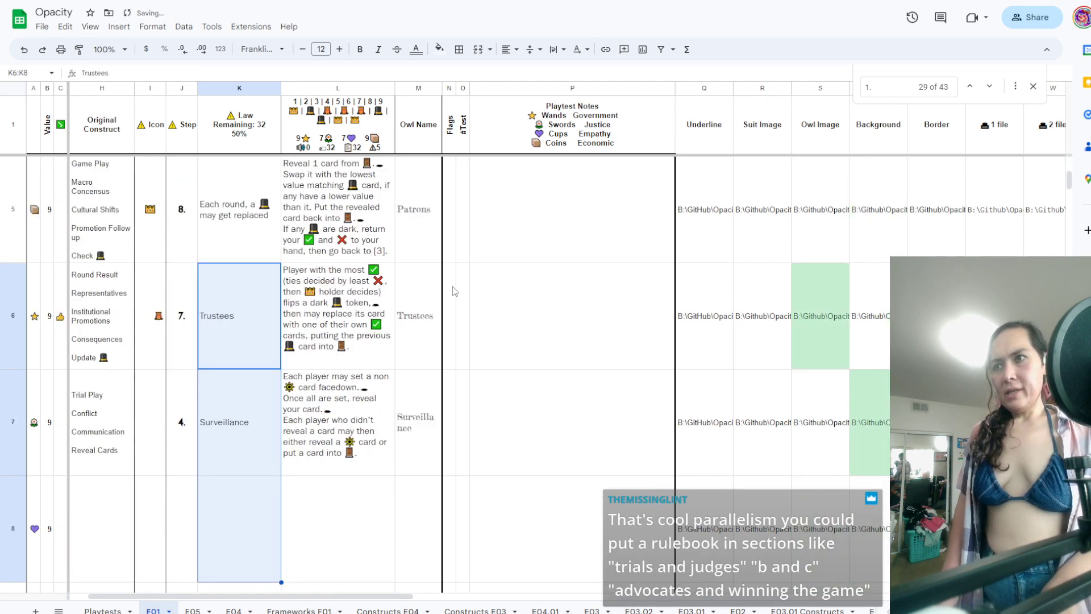
key("shift+Up")
key("Delete")
Clear the law name of the Enforcement row in K11 and the names in K13:K14
key("Down")
key("Down")
key("Down")
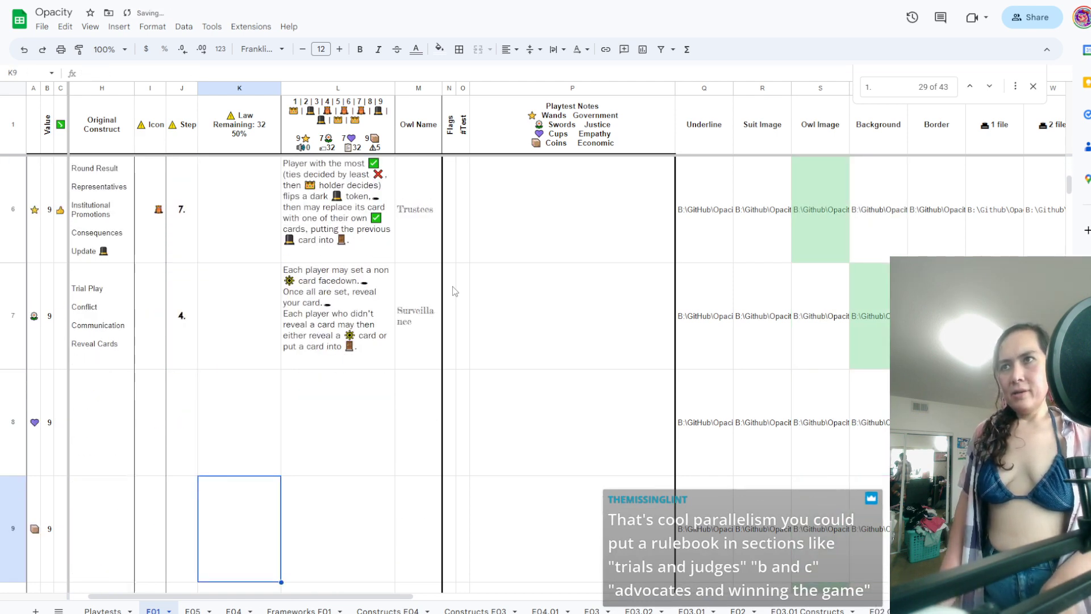
key("Down")
key("Down")
key("Delete")
key("Down")
key("Down")
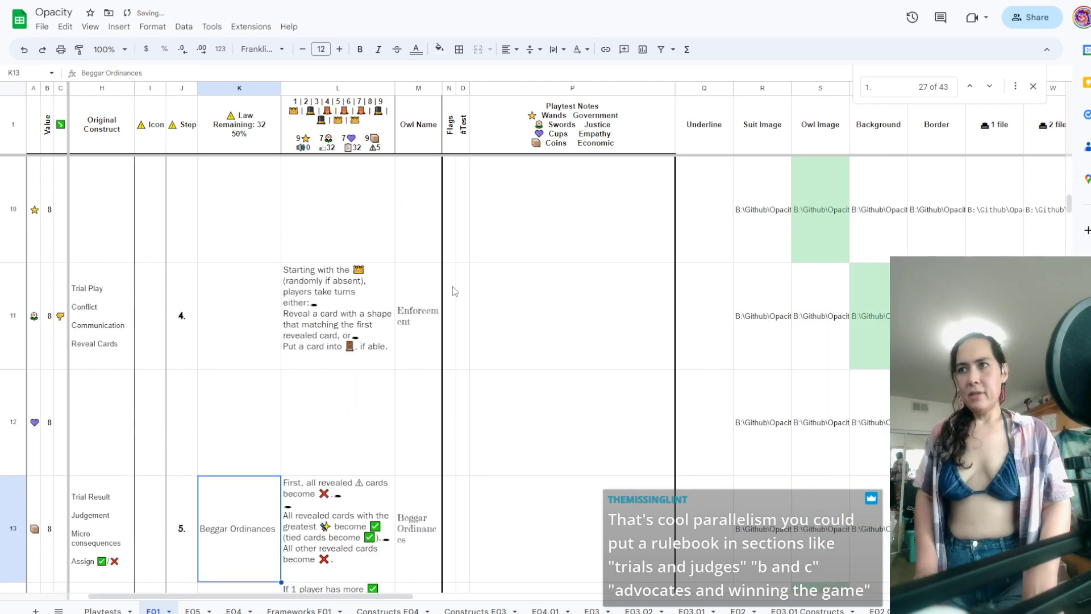
key("Down")
key("Up")
key("shift+Down")
key("Delete")
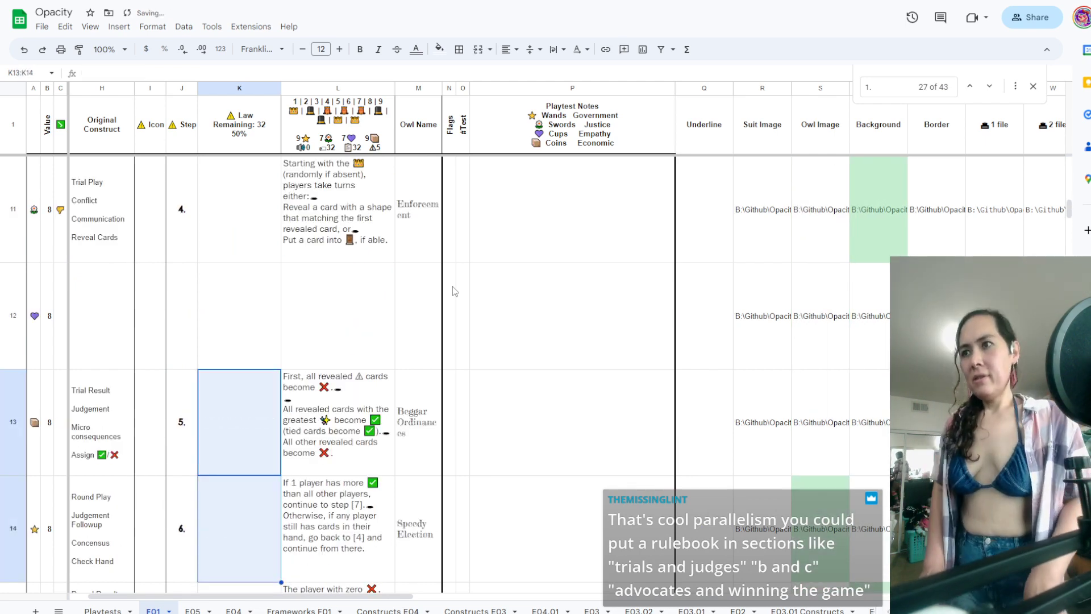
Clear the law name of the Background Checks row in K15
key("Down")
key("Down")
key("Down")
key("Up")
key("Delete")
Clear the law name Affirmative Action in K24
key("Down")
key("Down")
key("Down")
key("Down")
key("Down")
key("Down")
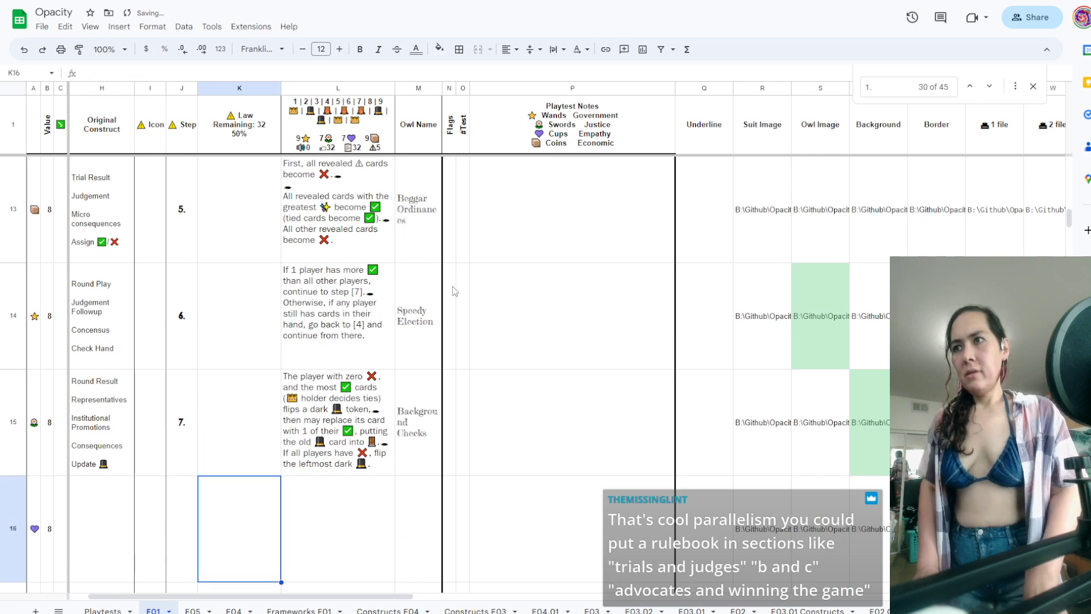
key("Down")
key("Down")
key("Down")
key("Down")
key("Down")
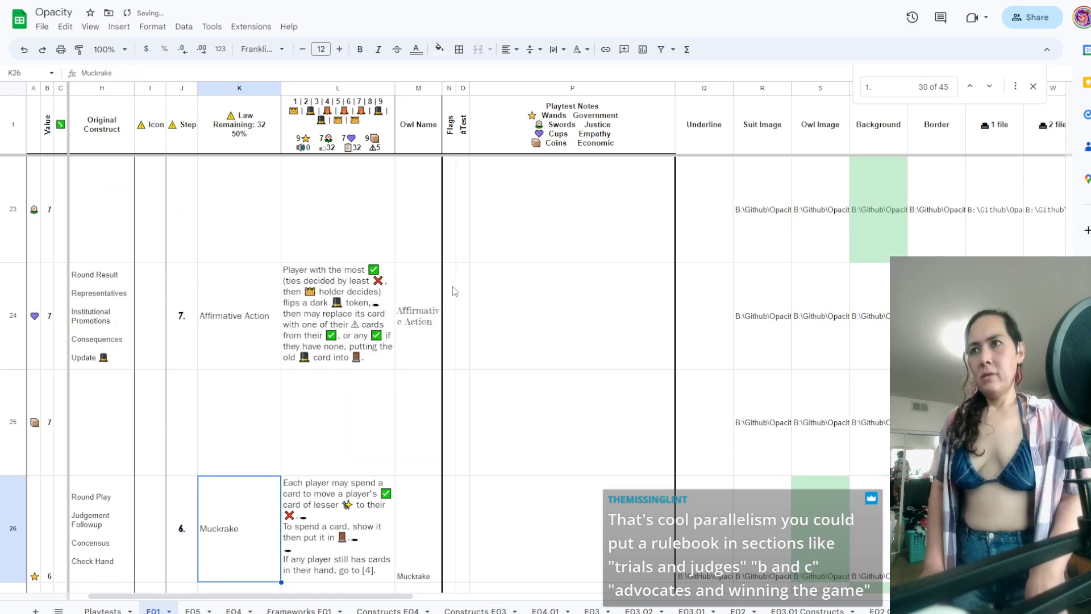
key("Up")
key("Up")
key("Delete")
Clear the law names Muckrake in K26 and Fair Division in K28
key("Down")
key("Down")
key("Down")
key("Down")
key("Down")
key("Down")
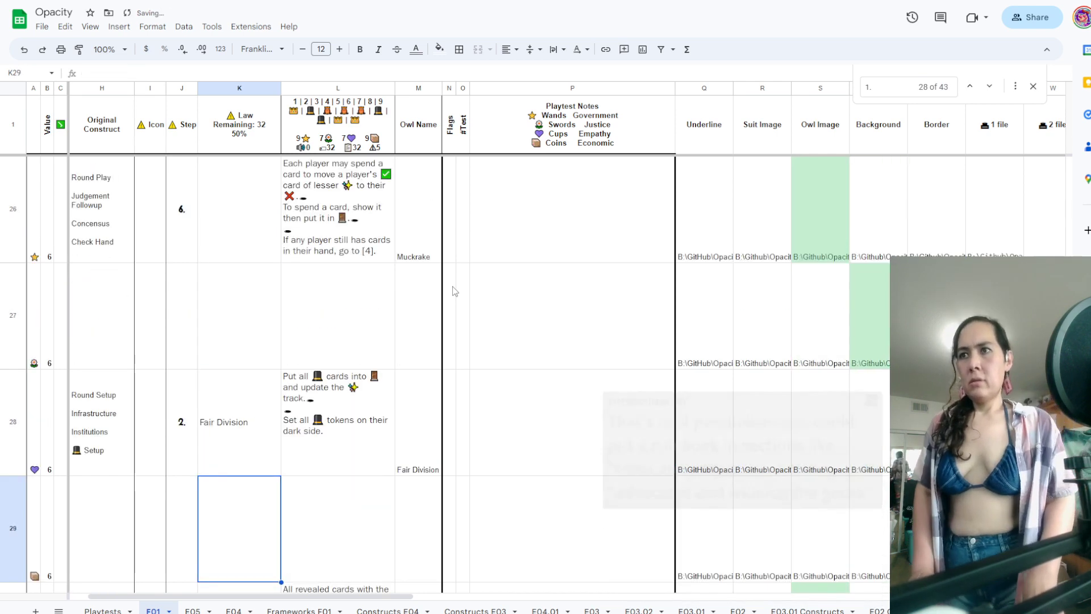
key("Up")
key("Up")
key("Delete")
Clear the law name Majority Rule in K30
key("Down")
key("Down")
key("Down")
key("Up")
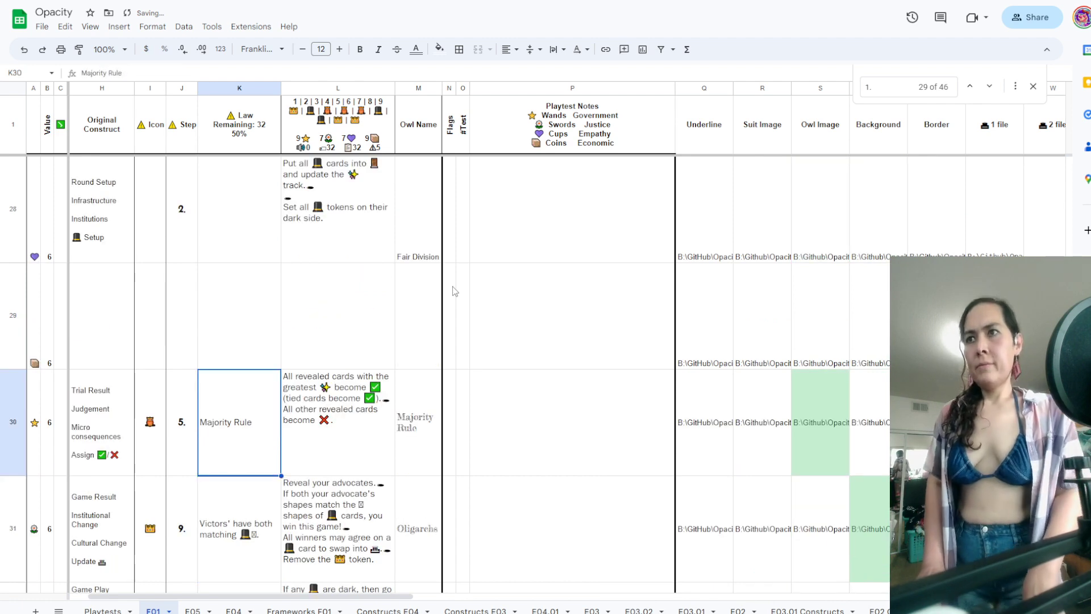
key("Delete")
Clear the law names Social Media in K34 and Meet up in K35, leaving the descriptive entries in K31 and K32
key("Down")
key("Down")
key("Down")
key("Down")
key("Down")
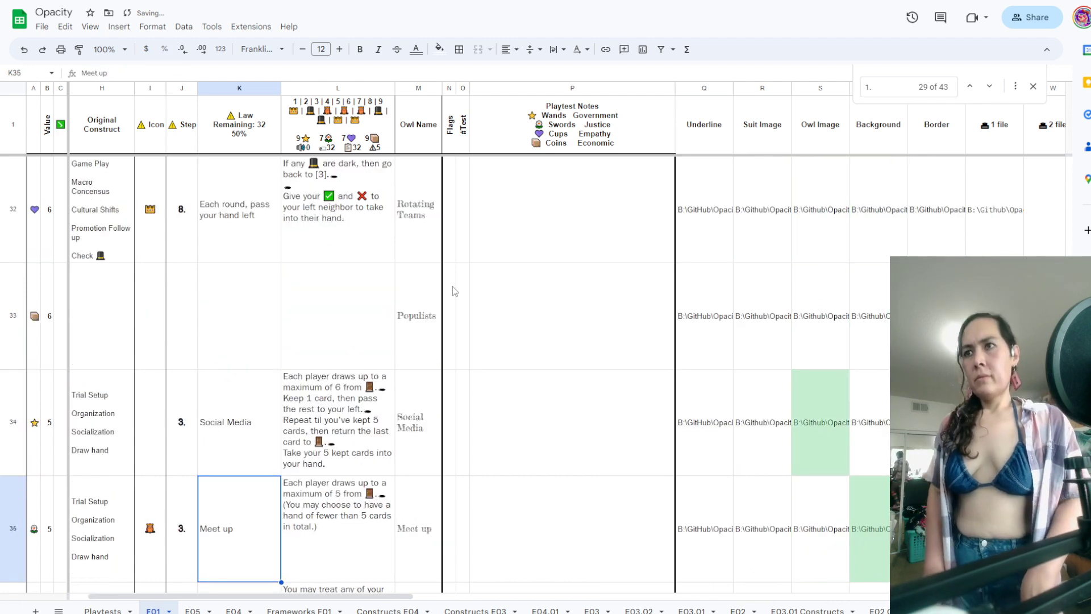
key("Up")
key("Delete")
key("Down")
key("Delete")
Clear the law name Solidarity in K36 and the name of the Opportunity row in K37
key("Down")
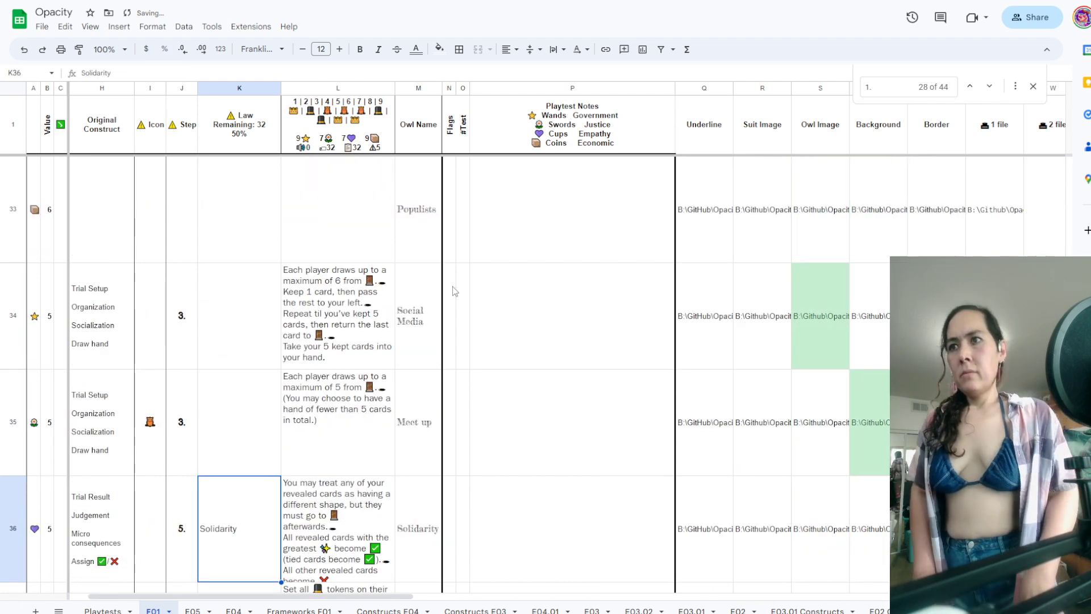
key("Delete")
key("Down")
key("Delete")
Clear the law name Vote in K40 and the name of the Lottery row in K41
key("Down")
key("Down")
key("Down")
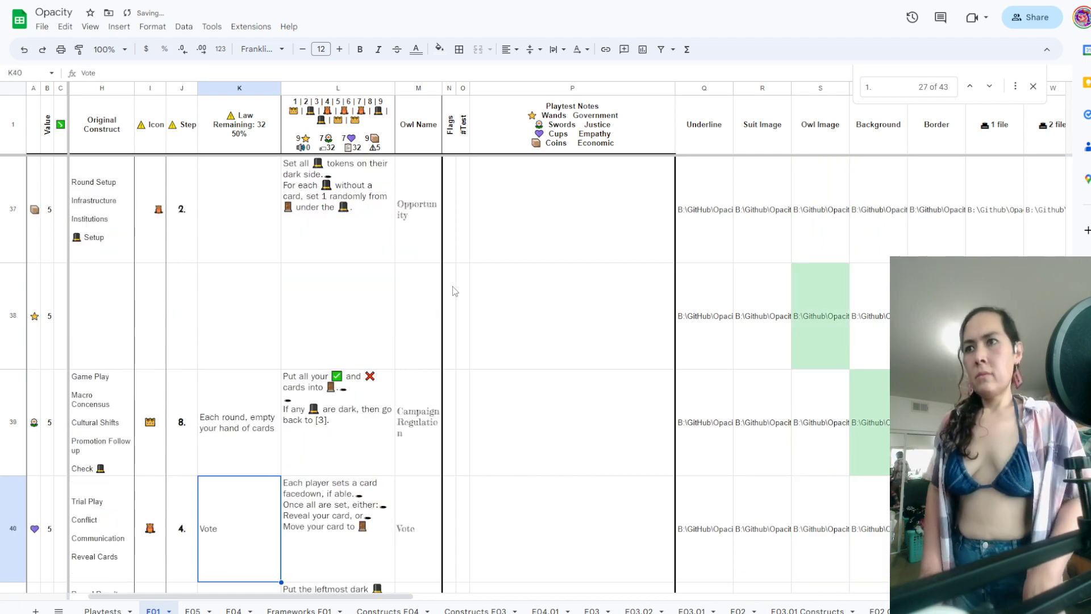
key("Down")
key("Up")
key("Delete")
key("Down")
key("Delete")
Clear the law name Public Forum in K42 and the name of the Consensus row in K44
key("Down")
key("Down")
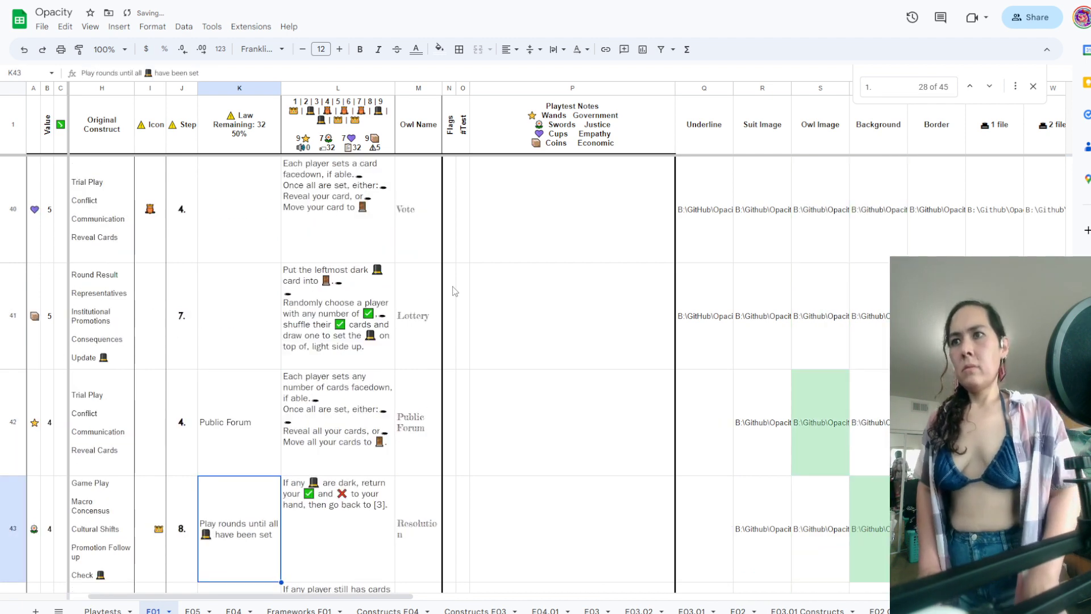
key("Up")
key("Delete")
key("Down")
key("Down")
key("Down")
key("Up")
key("Delete")
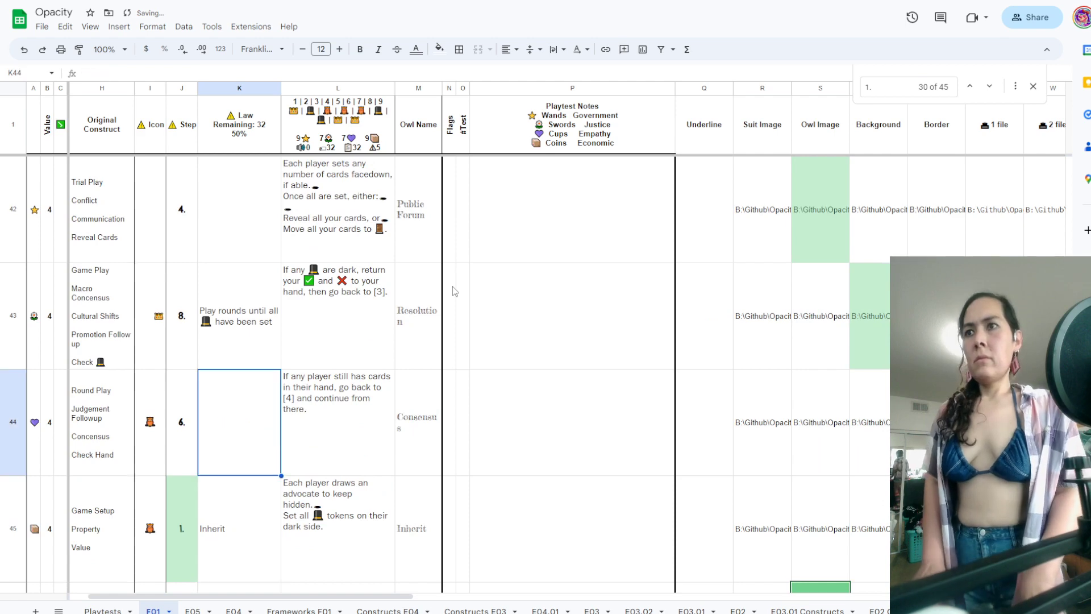
Clear the law names Cultural Education in K48 and Welfare in K49
key("Down")
key("Down")
key("Down")
key("Down")
key("Down")
key("Up")
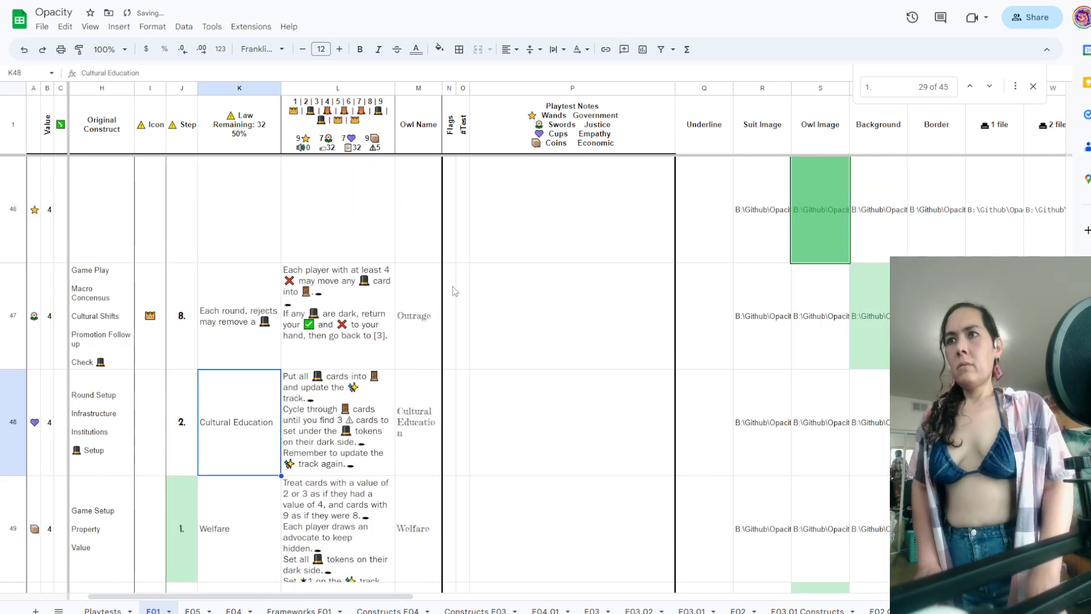
key("Delete")
key("Down")
key("Delete")
Clear the law name Public Transit in K53
key("Down")
key("Down")
key("Down")
key("Down")
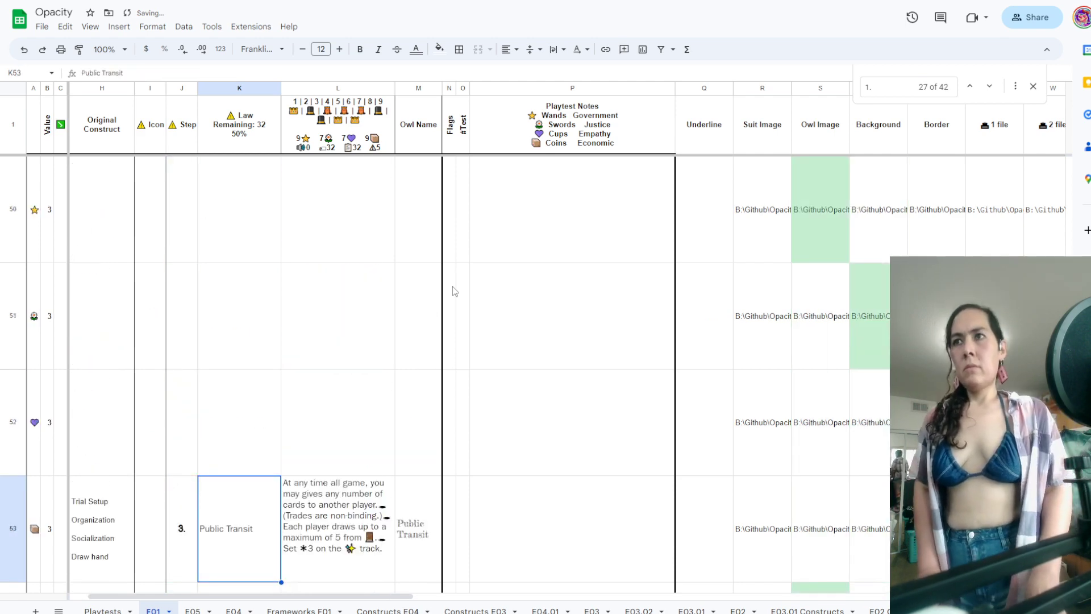
key("Down")
key("Up")
key("Delete")
Clear the law name Unity in K56
key("Down")
key("Down")
key("Down")
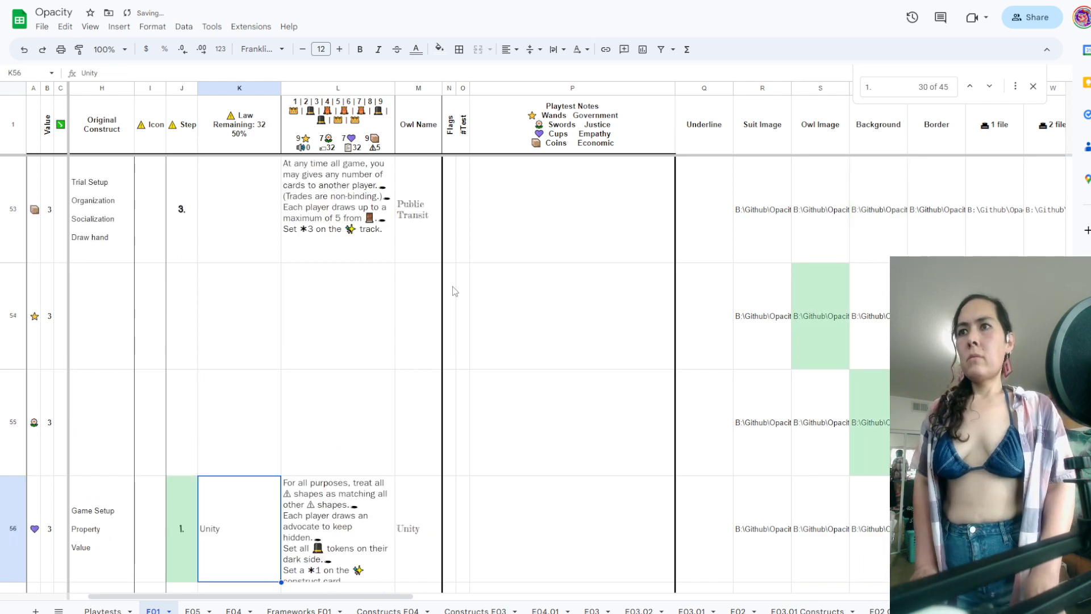
key("Down")
key("Up")
key("Delete")
Check the Law column in the value 2 Abolish rows, 58 to 65, for names still to clear
key("Down")
key("Down")
key("Down")
key("Down")
key("Down")
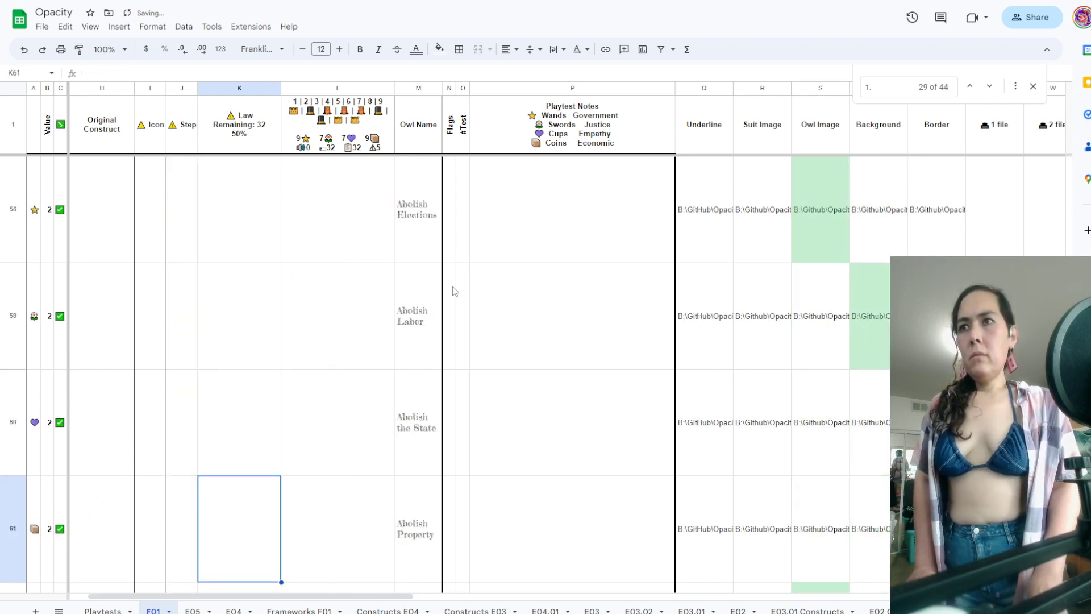
key("Down")
key("Down")
key("Down")
key("Down")
key("Up")
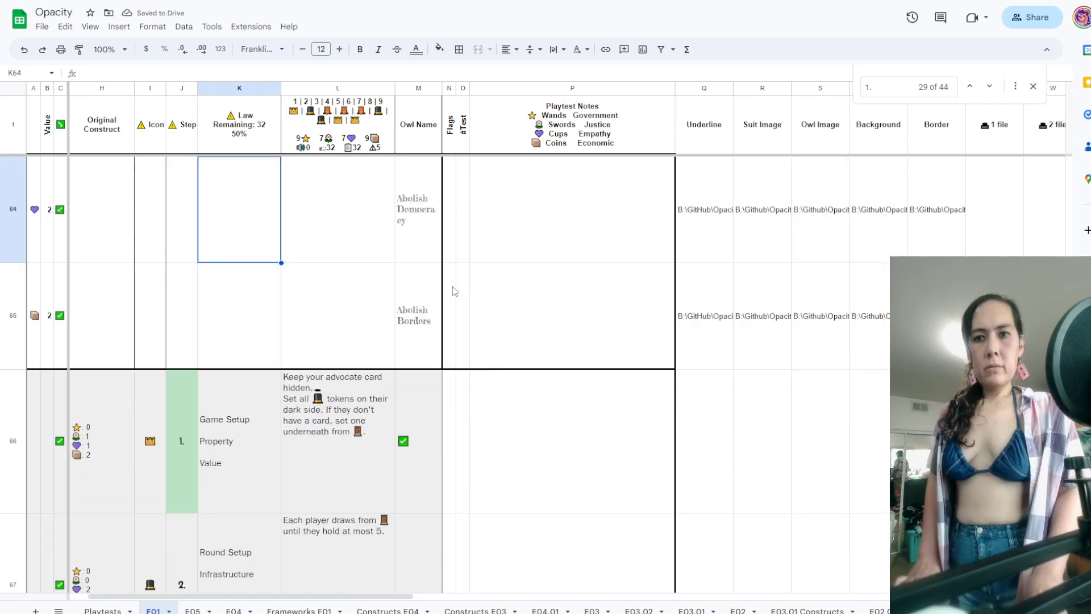
key("Up")
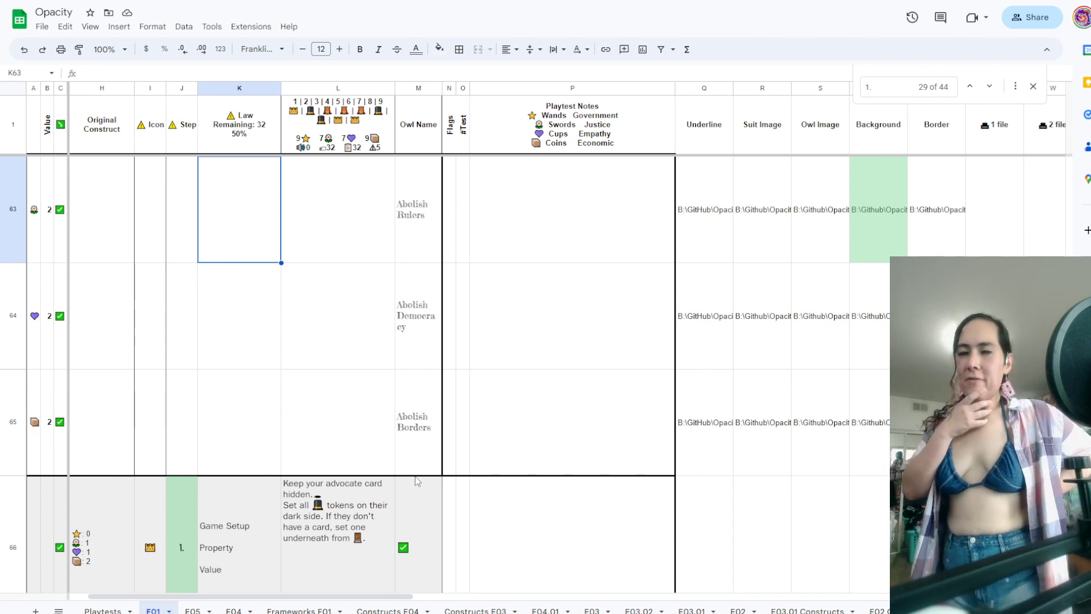
key("Up")
key("Up")
key("Up")
key("Up")
key("Up")
key("Up")
key("Up")
key("Up")
key("Up")
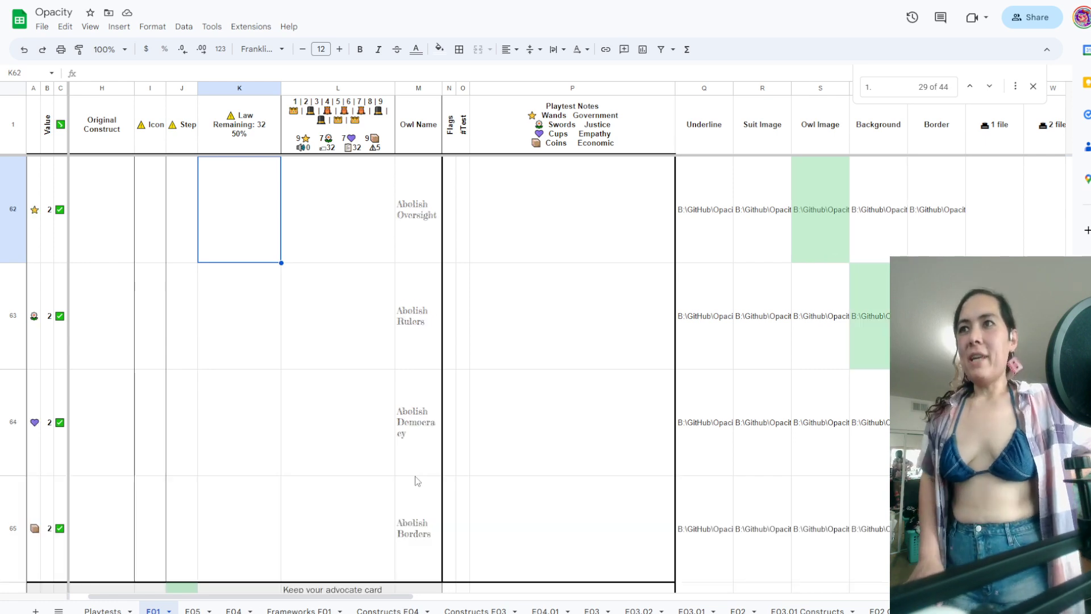
Review the Law column from row 62 back up to the Propaganda law's empty cell K3
key("Up")
key("Up")
key("Up")
key("Up")
key("Up")
key("Up")
key("Up")
key("Up")
key("Up")
key("Up")
key("Up")
key("Up")
key("Up")
key("Up")
key("Up")
key("Up")
key("Up")
key("Up")
key("Up")
key("Up")
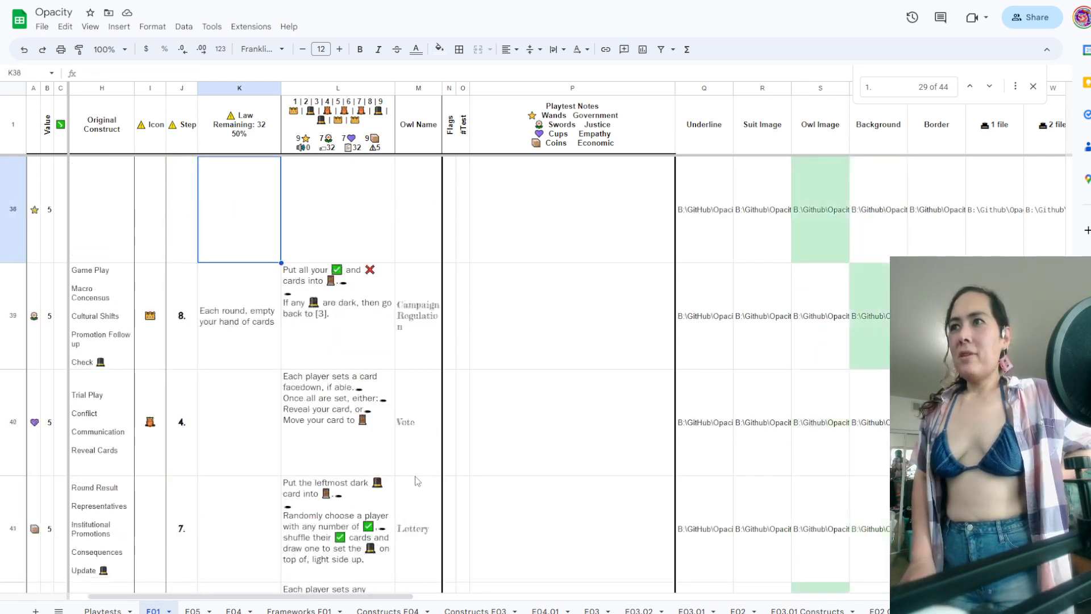
key("Down")
key("Down")
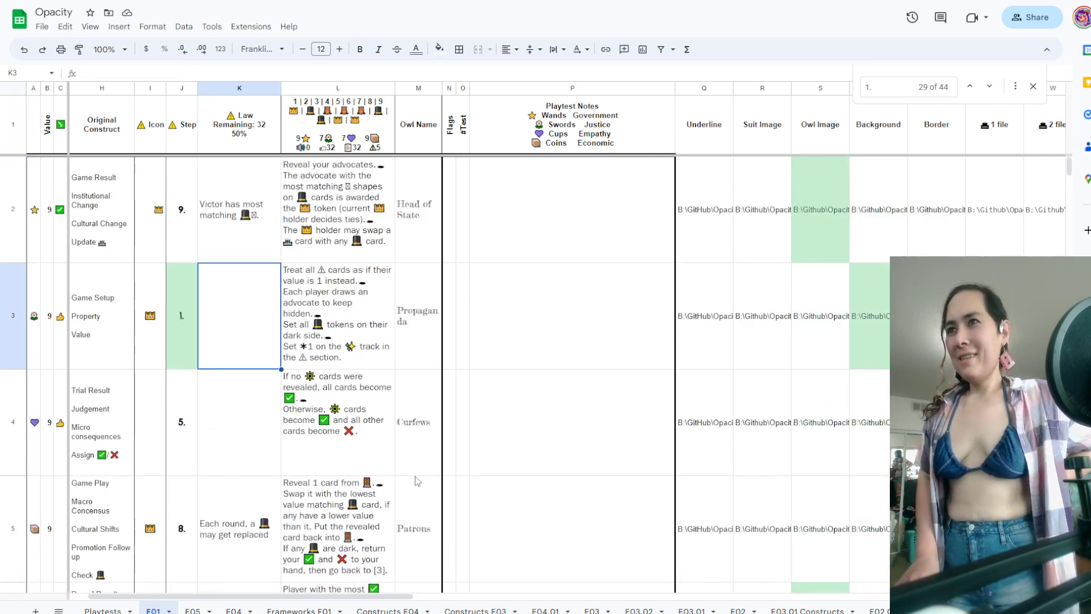
key("Down")
key("Up")
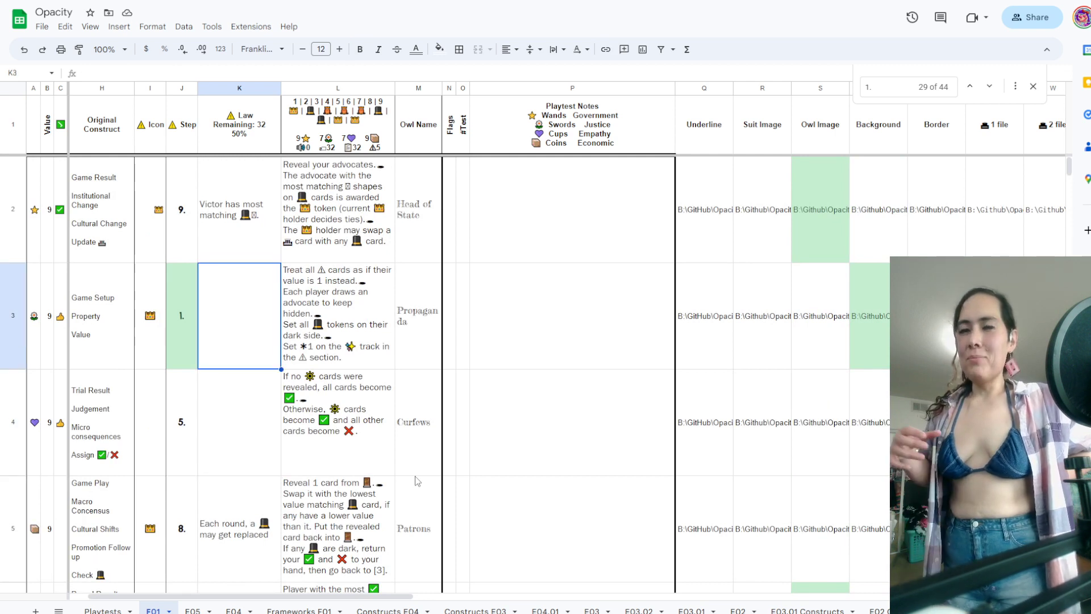
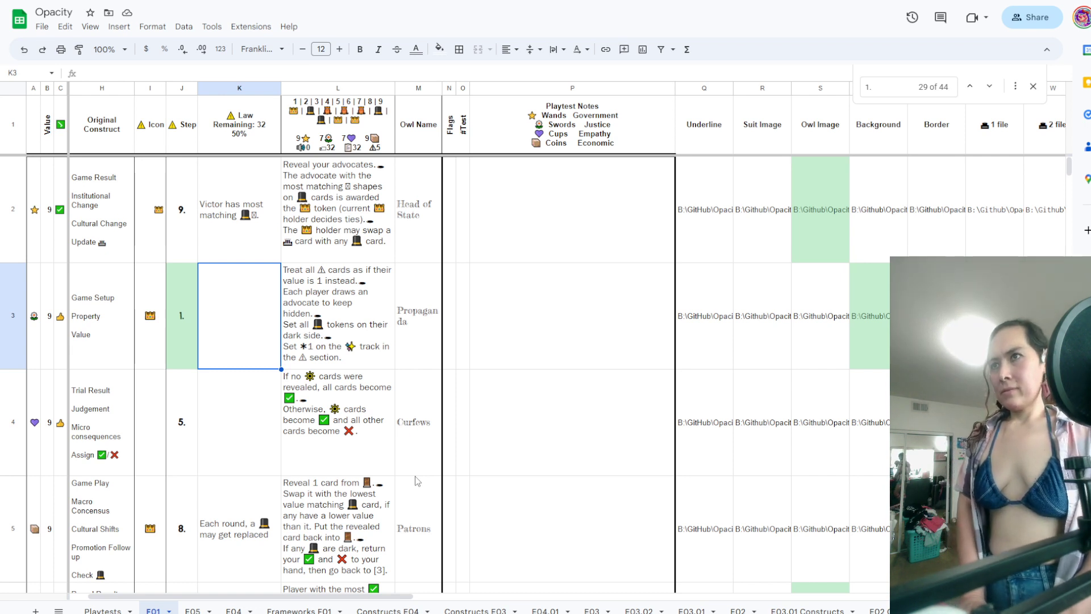
type("Ea")
key("BackSpace")
key("BackSpace")
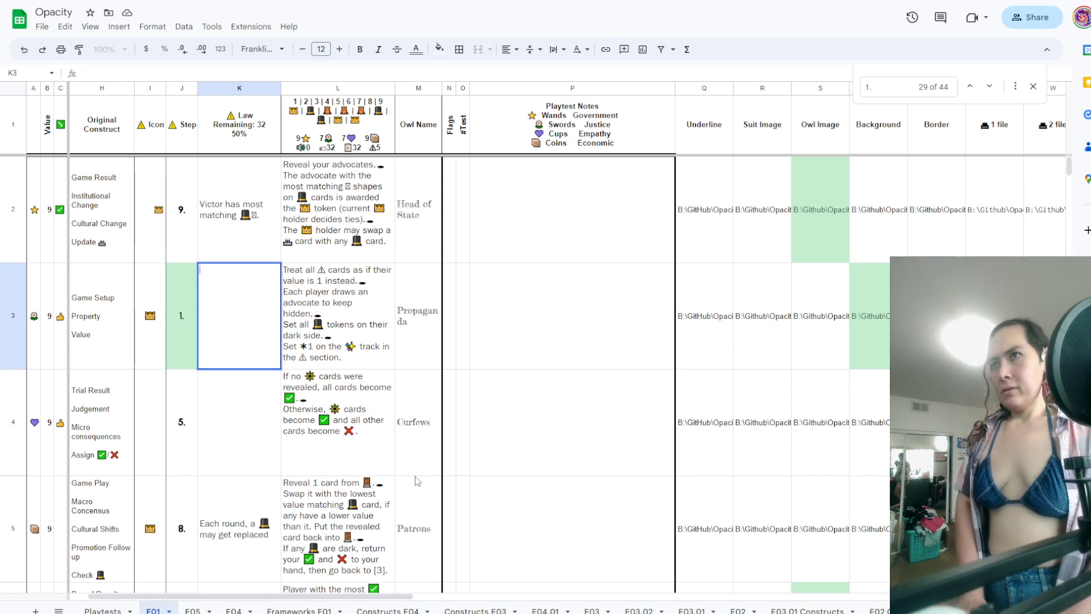
type("Tr")
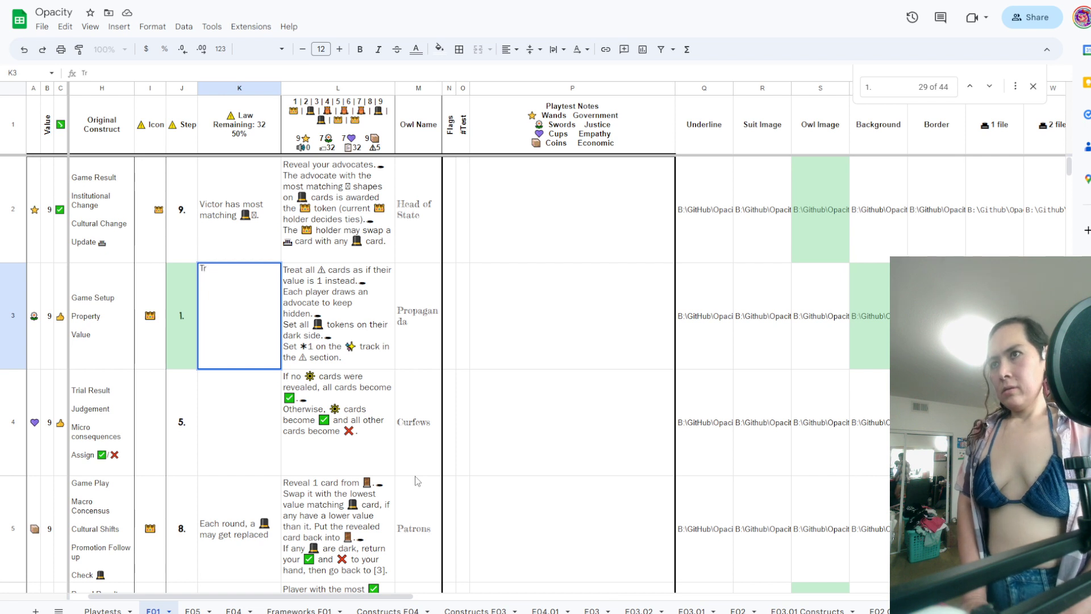
type("eat ")
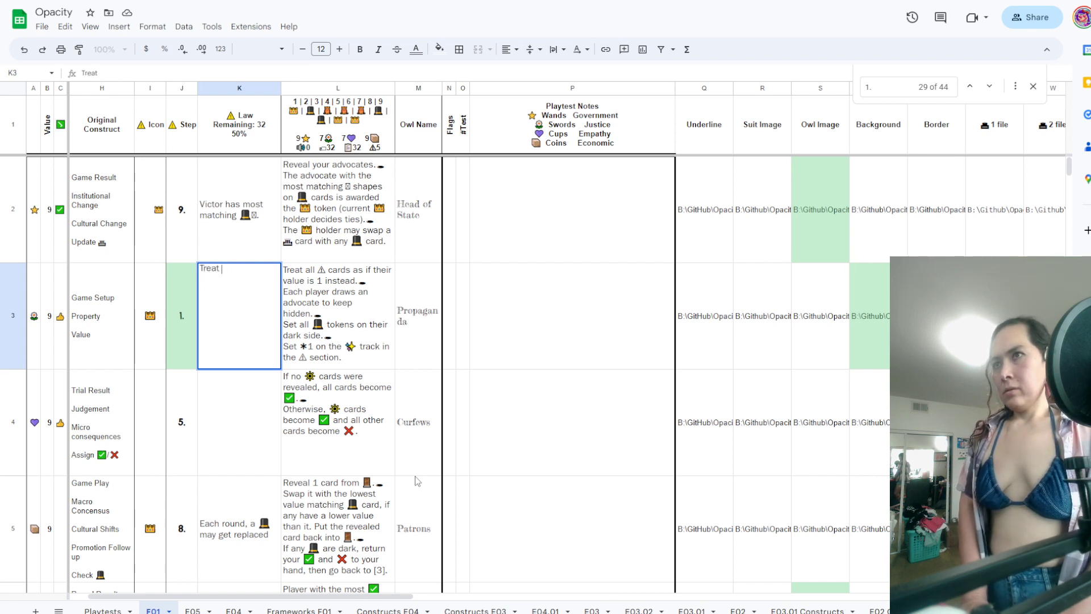
type("al")
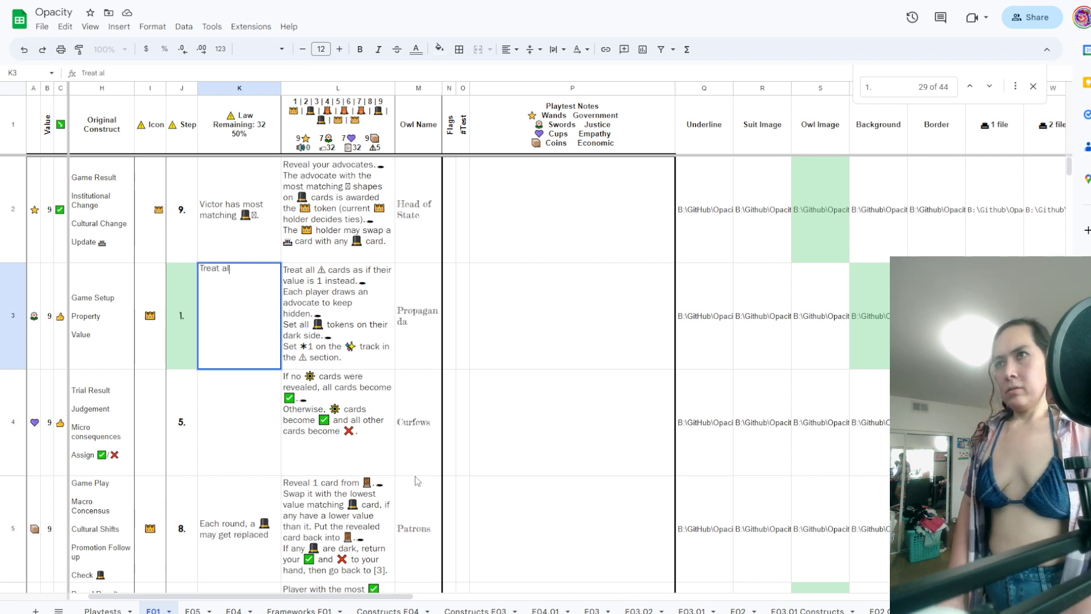
key("BackSpace")
key("BackSpace")
key("BackSpace")
key("BackSpace")
key("BackSpace")
key("BackSpace")
key("BackSpace")
key("BackSpace")
type("❌")
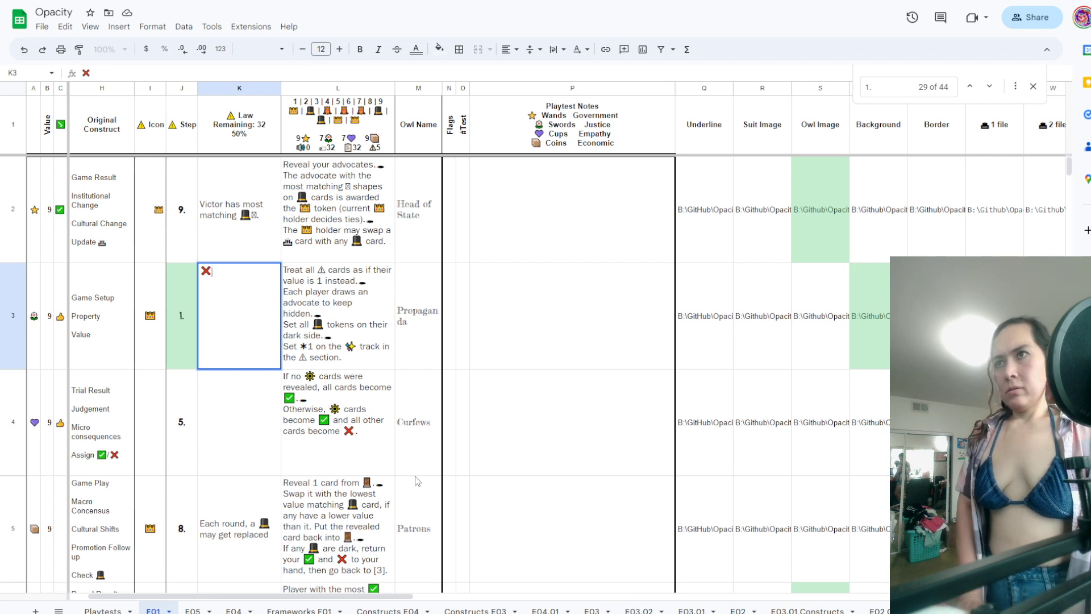
key("BackSpace")
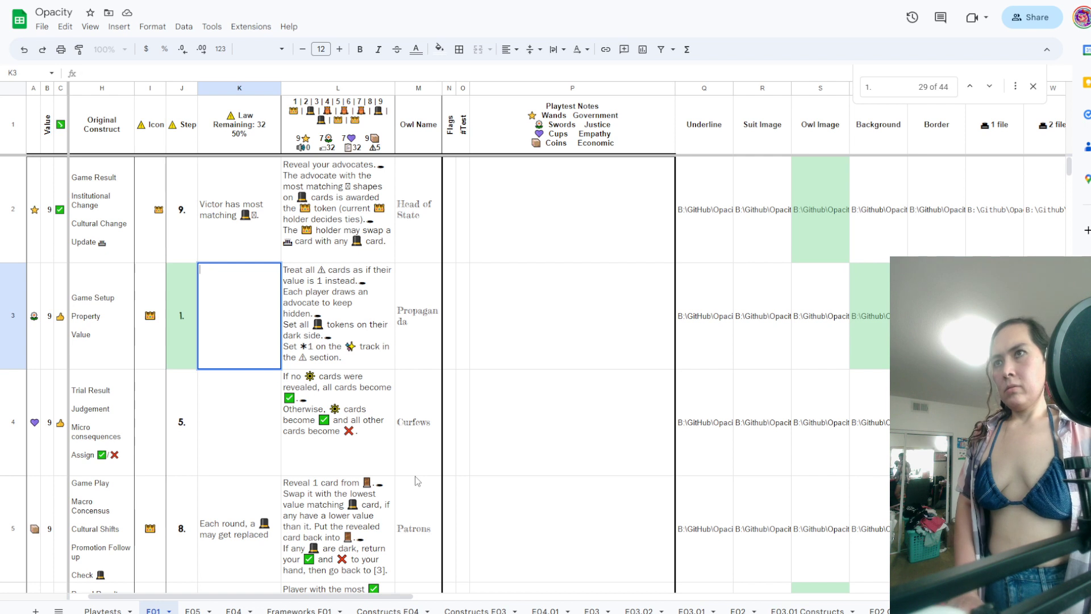
type("⚠")
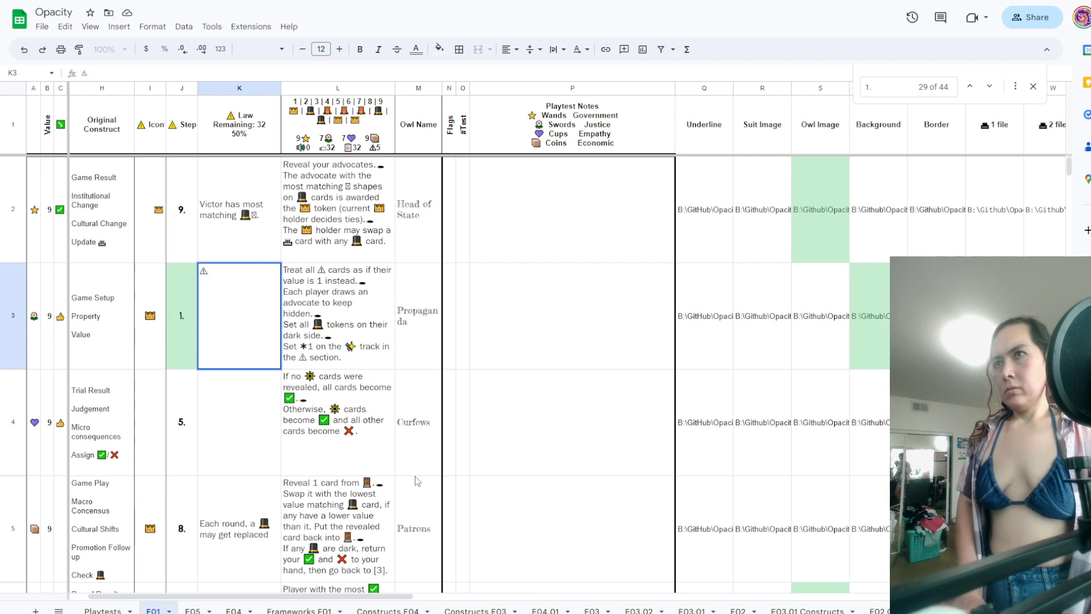
type("cards ")
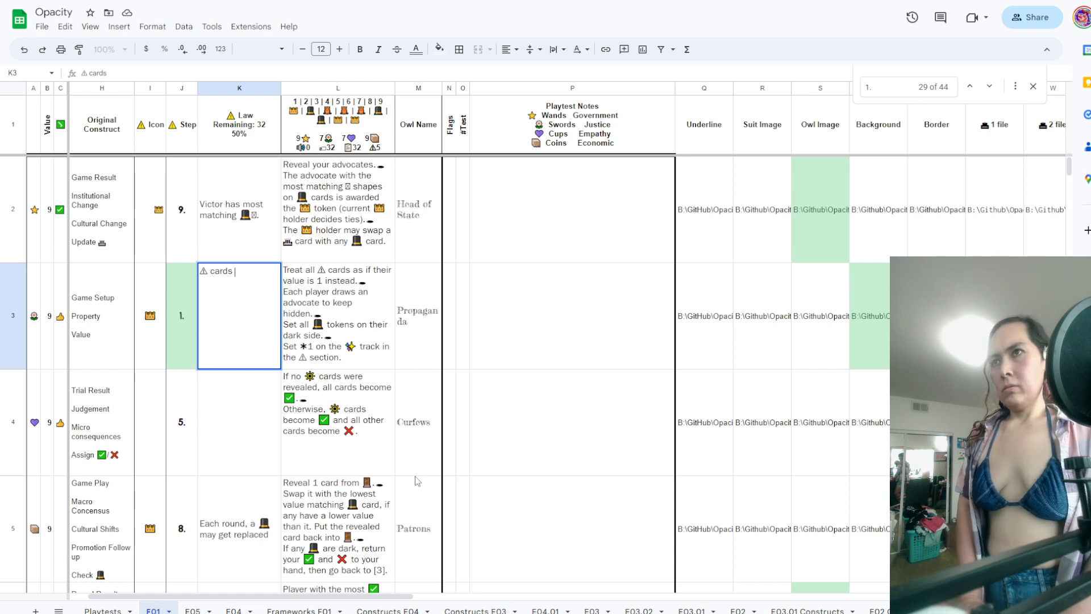
type("have no")
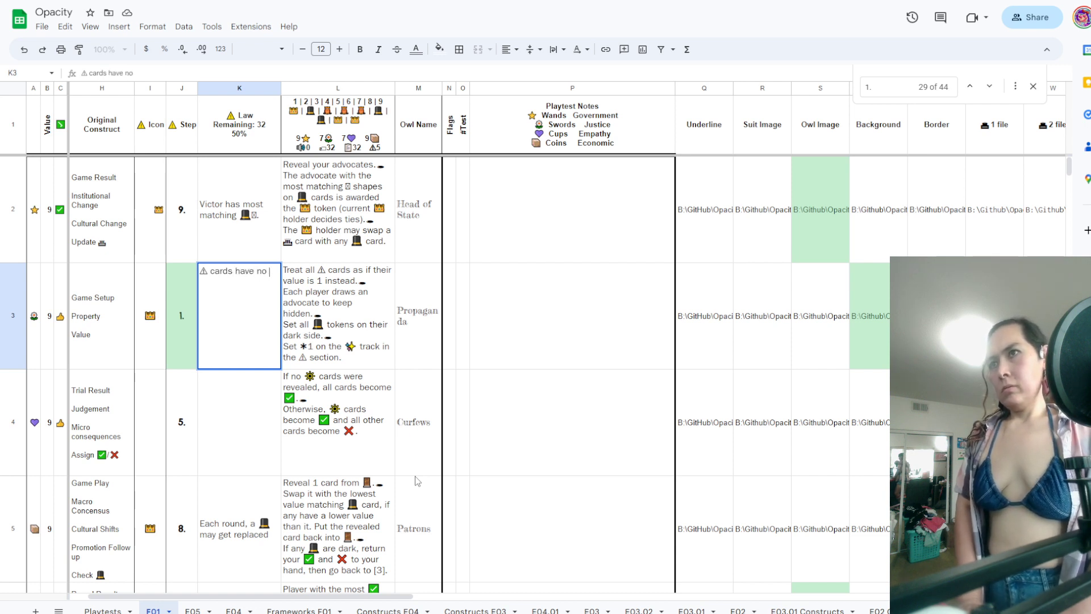
key("BackSpace")
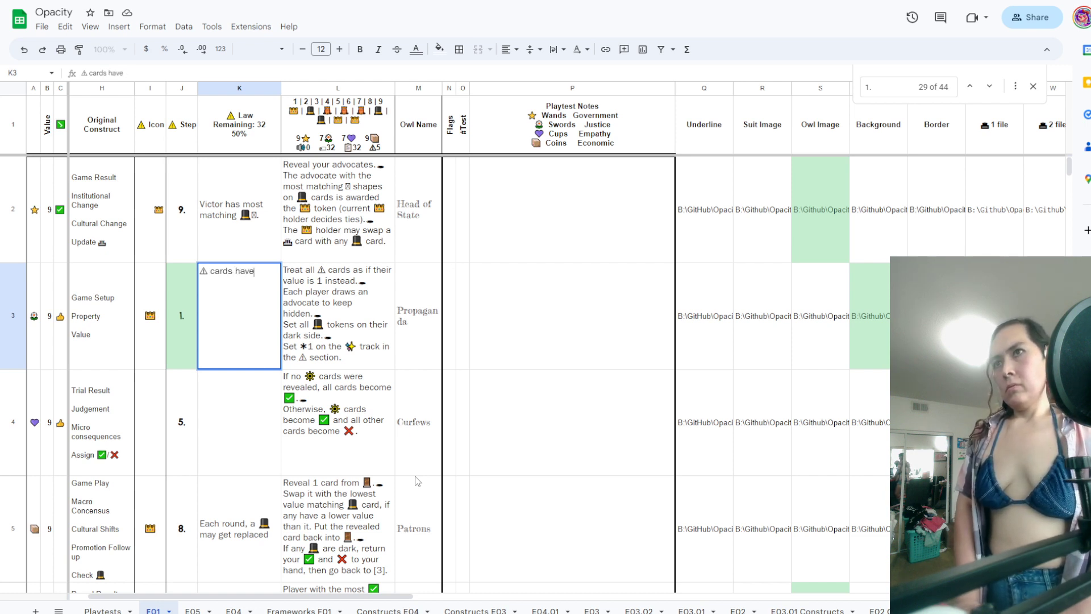
key("BackSpace")
key("BackSpace")
key("BackSpace")
key("BackSpace")
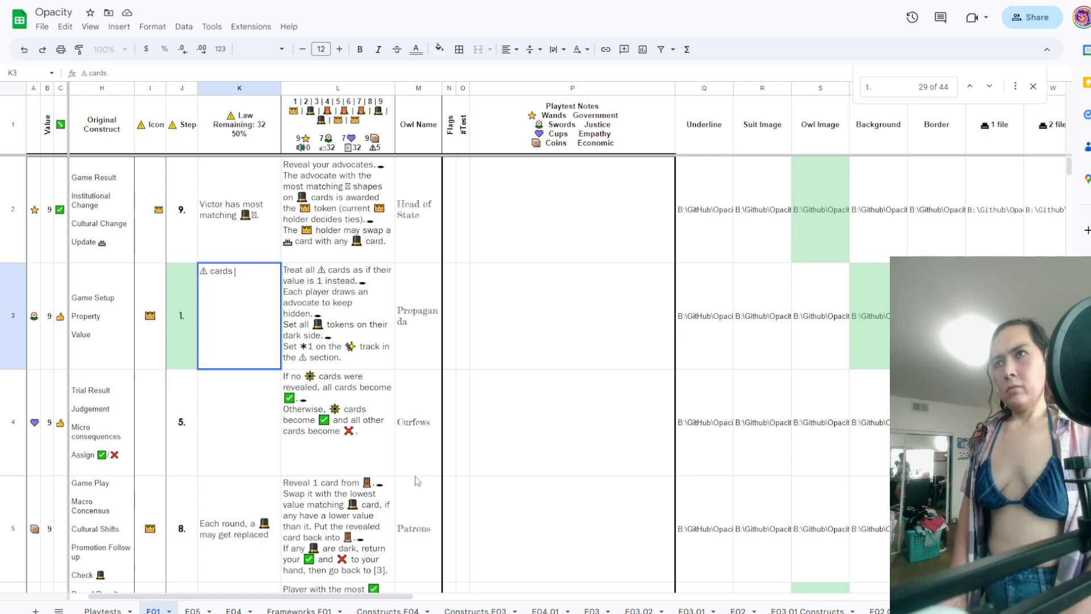
key("Left")
key("Right")
type("Tre")
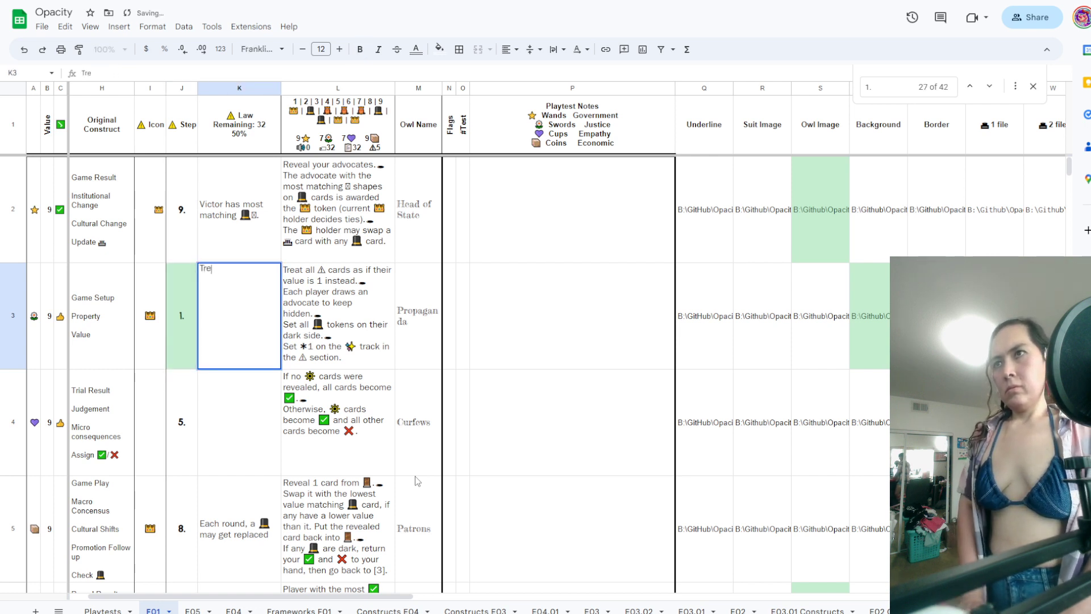
type("at ⚠")
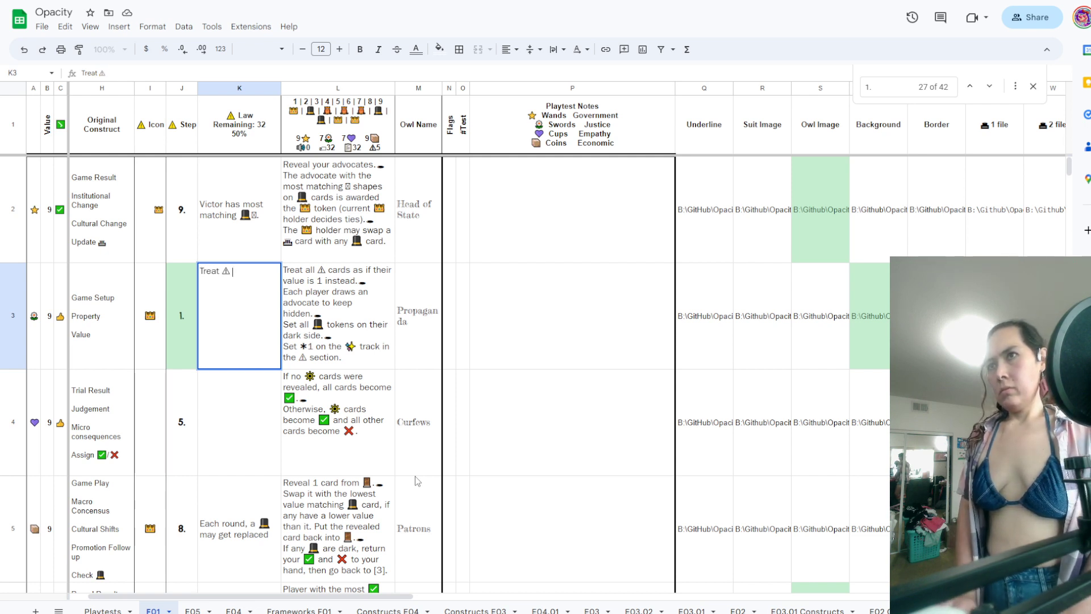
key("Left")
key("Left")
key("Right")
key("Right")
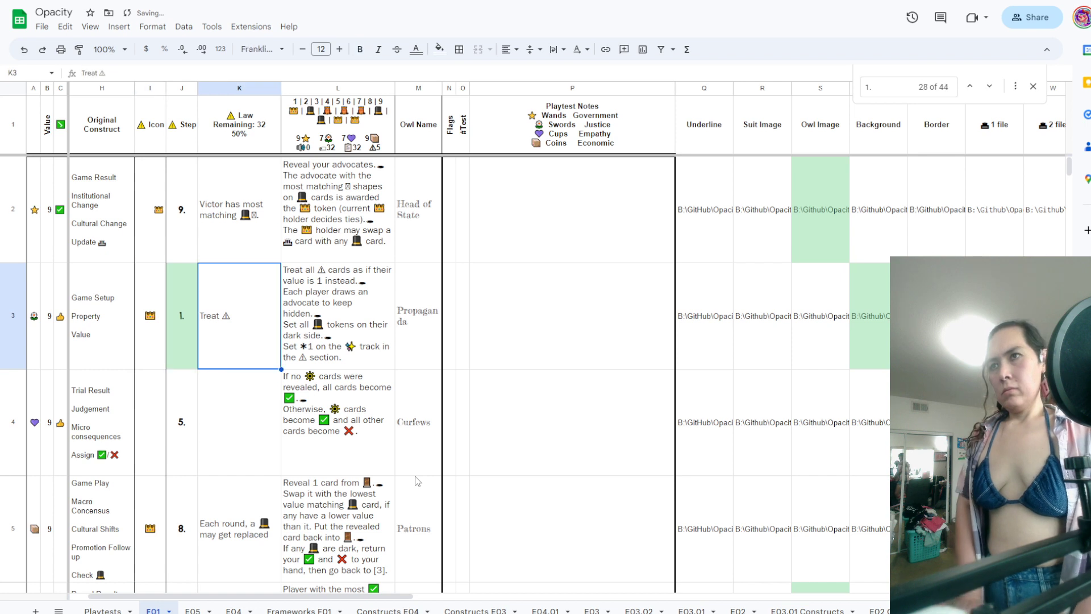
key("BackSpace")
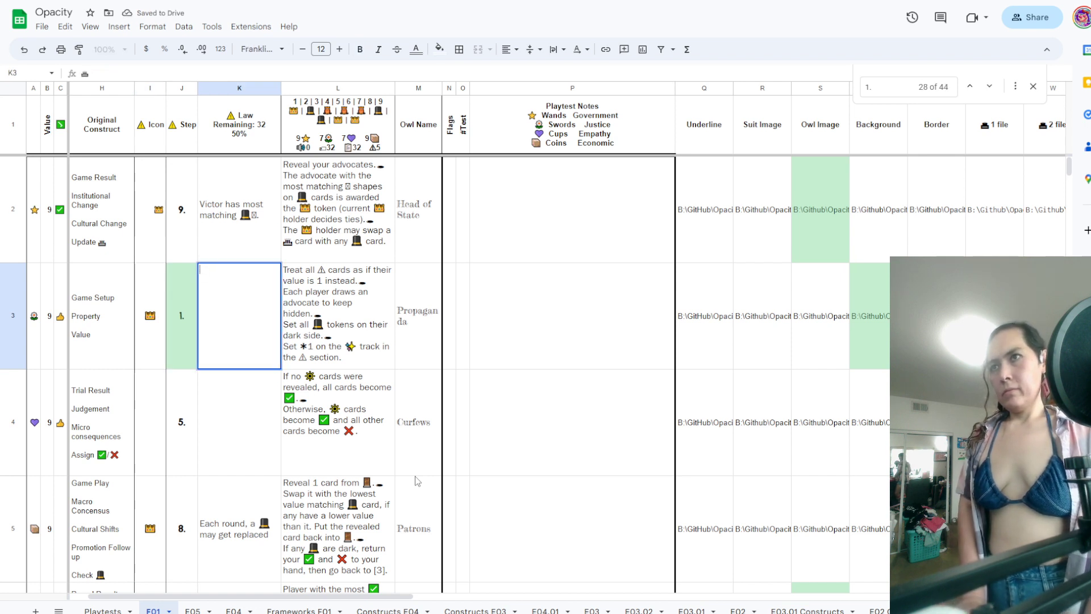
Enter the Propaganda law description in K3 on two lines: "Each game," and "All ⚠ are 1s"
type("All")
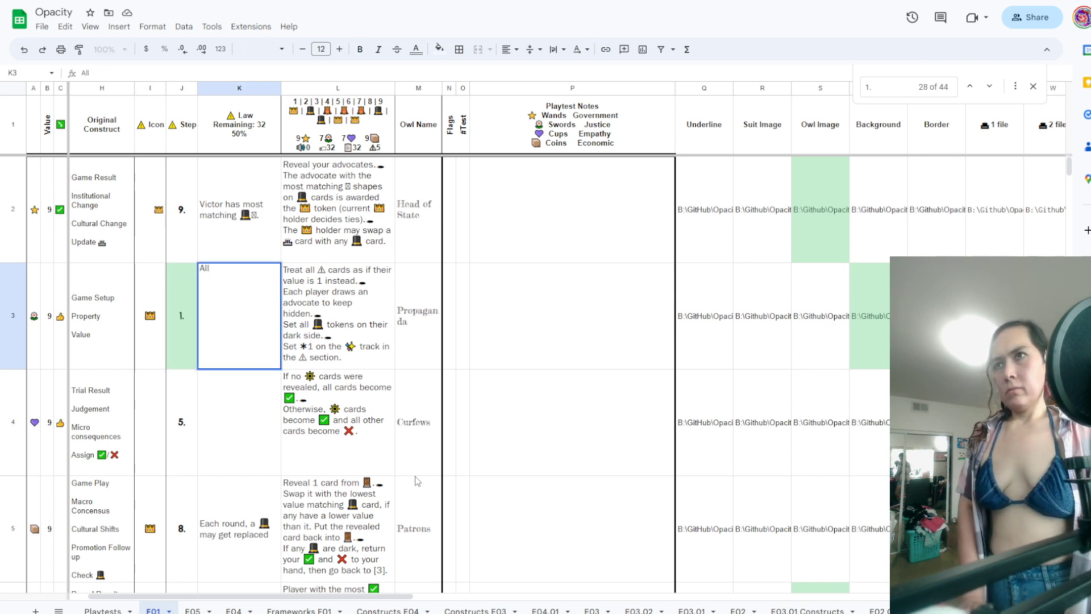
type(" ⚠ are")
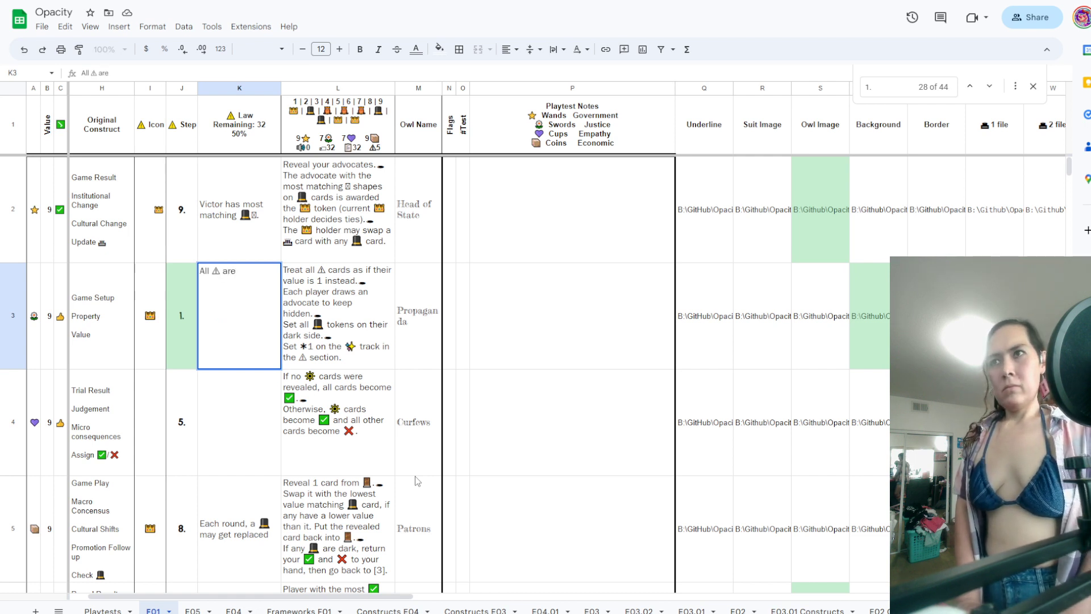
key("BackSpace")
key("BackSpace")
key("BackSpace")
key("BackSpace")
type("are ")
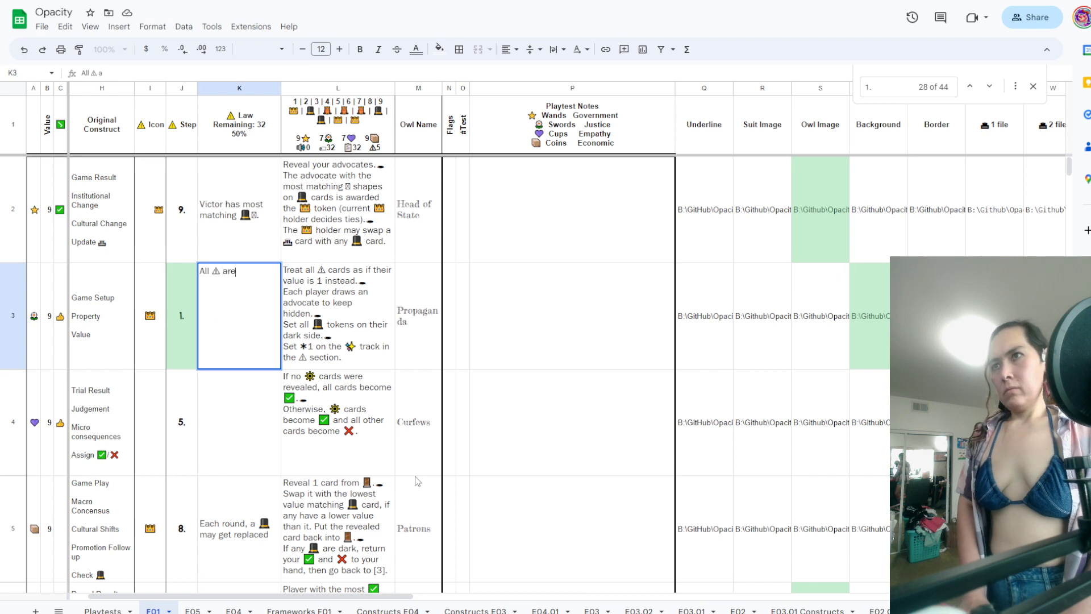
type("ones")
key("BackSpace")
key("BackSpace")
key("BackSpace")
key("BackSpace")
type("1s.")
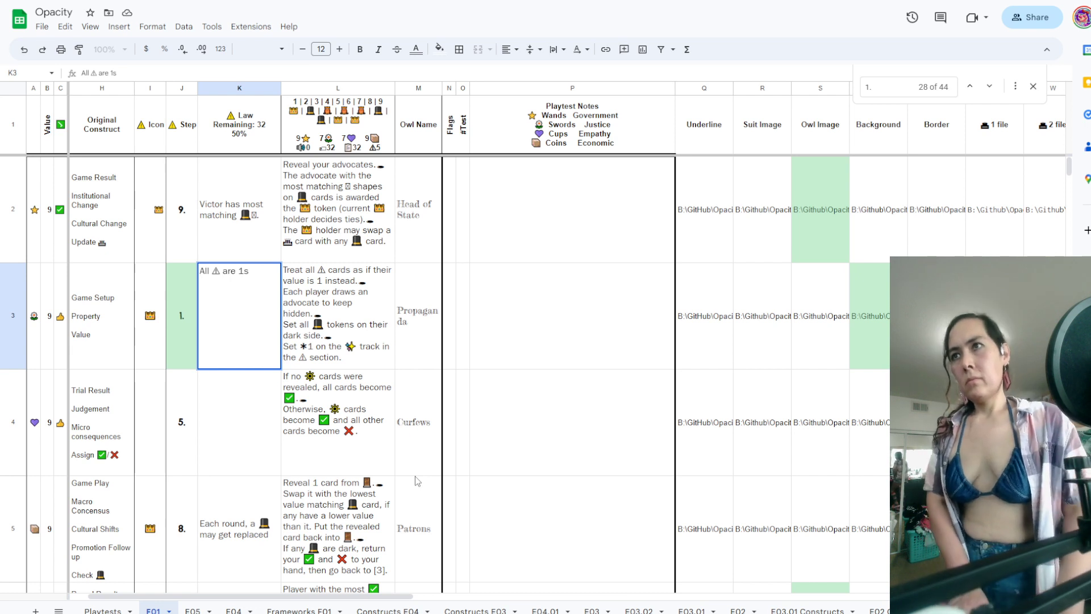
key("Home")
type("Each game,")
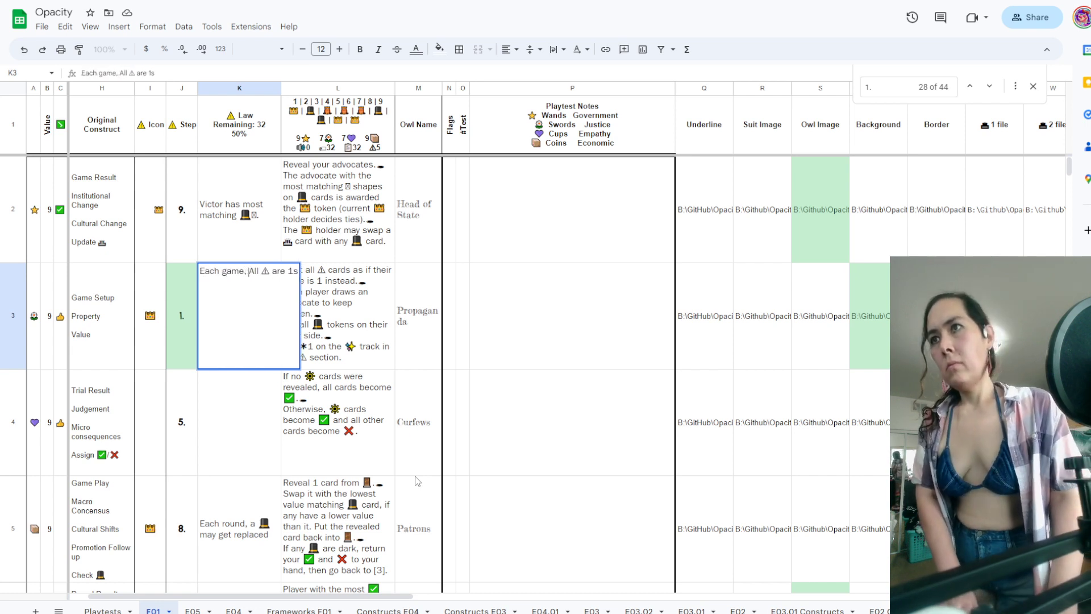
key("ctrl+Return")
key("shift+Tab")
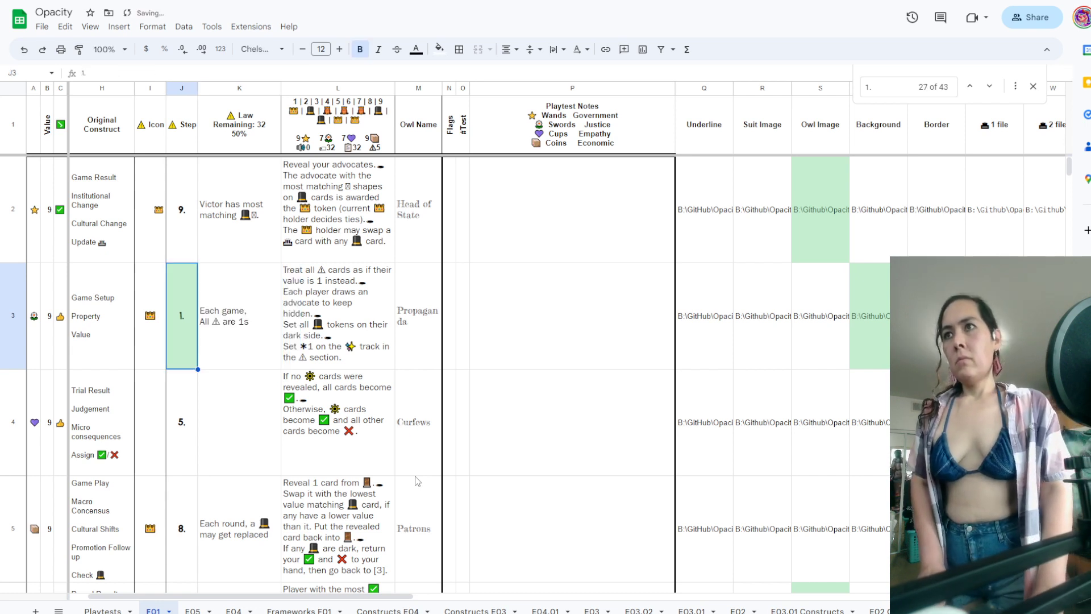
key("Tab")
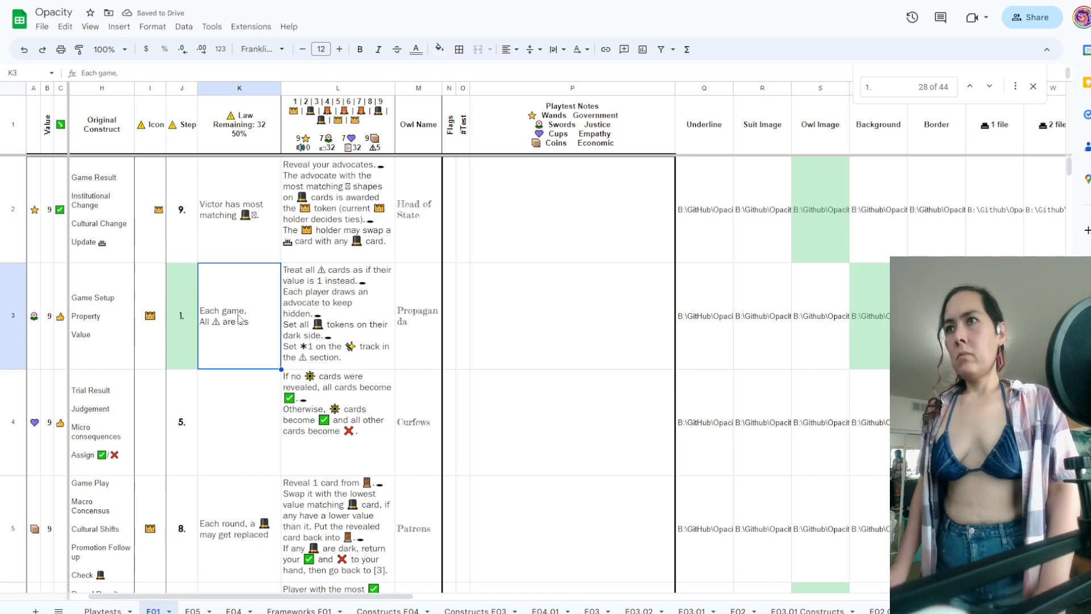
Change "All" to lowercase "all" in the second line of K3
double_click(235, 307)
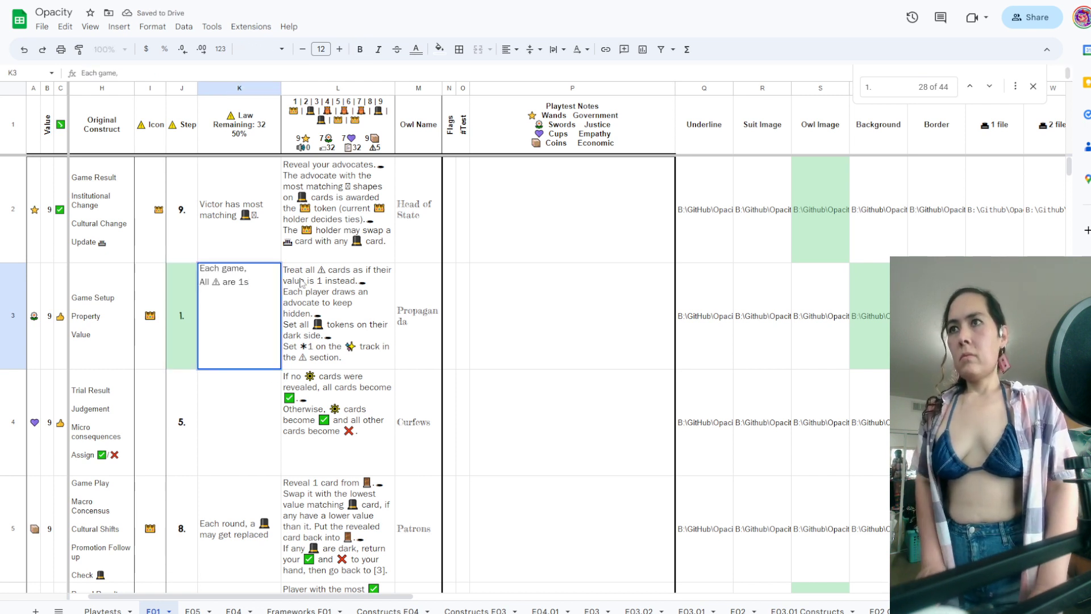
key("Home")
key("Delete")
type("a")
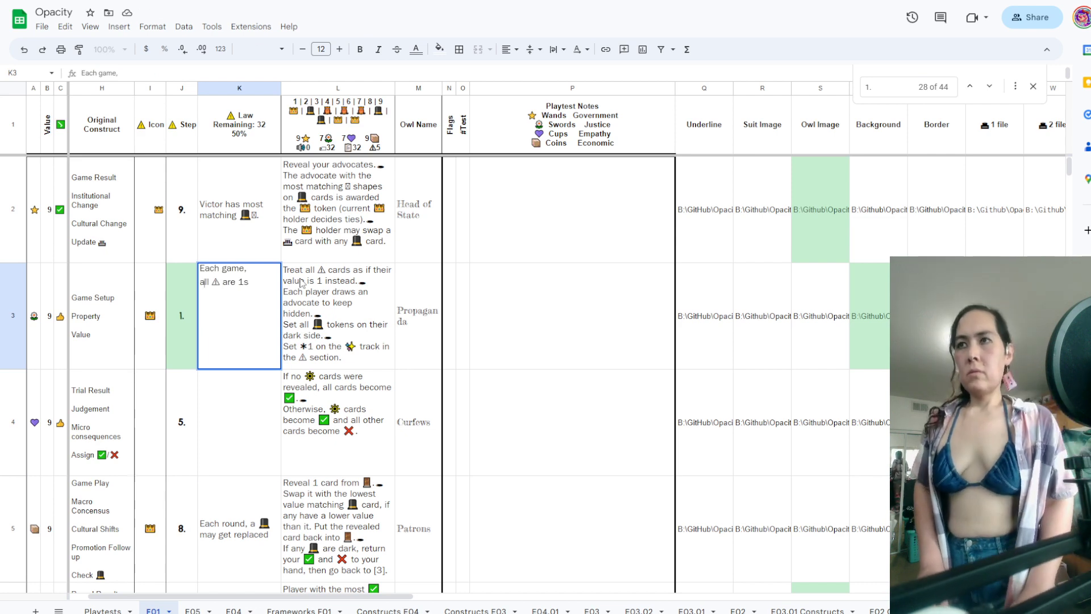
key("Return")
Check the value 9 laws down to row 10 for entries still missing a Law description
key("Down")
key("Down")
key("Down")
key("Down")
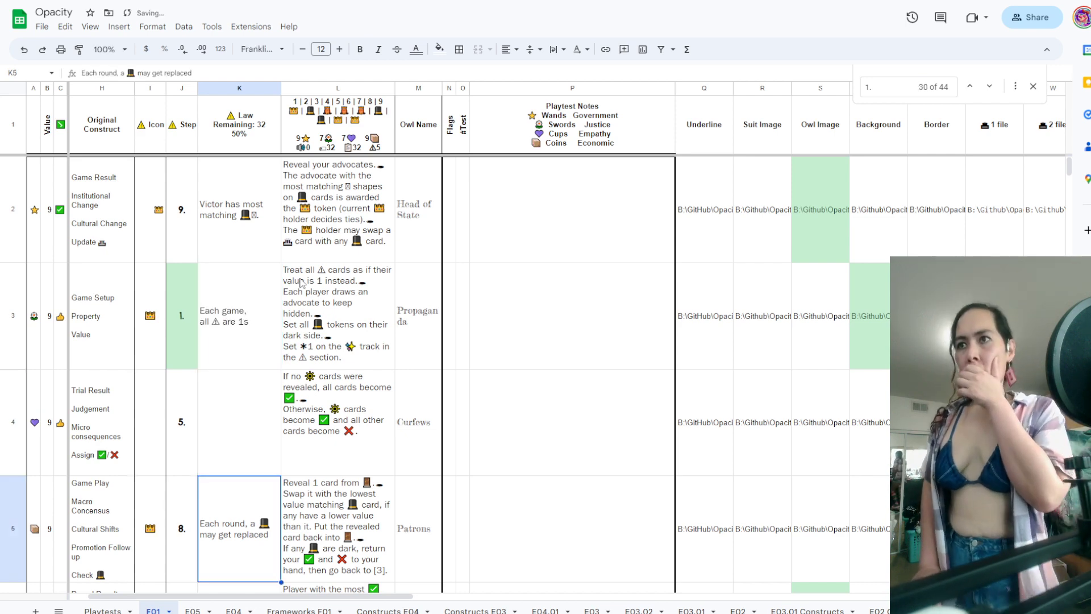
key("Up")
key("Up")
key("Up")
key("Up")
key("Up")
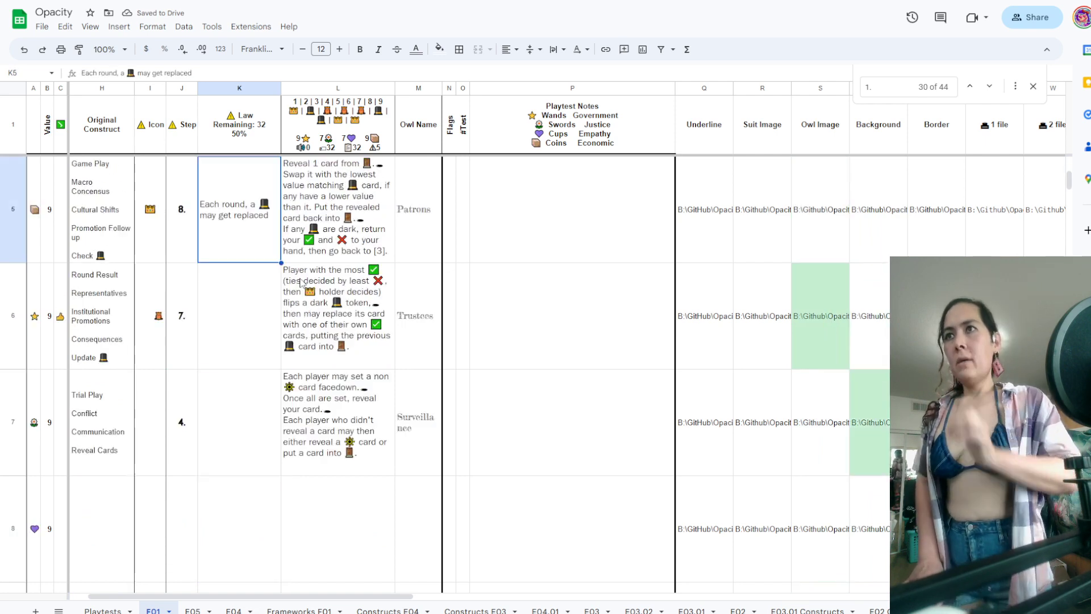
key("Down")
key("Down")
key("Down")
key("Down")
key("Down")
key("Down")
key("Down")
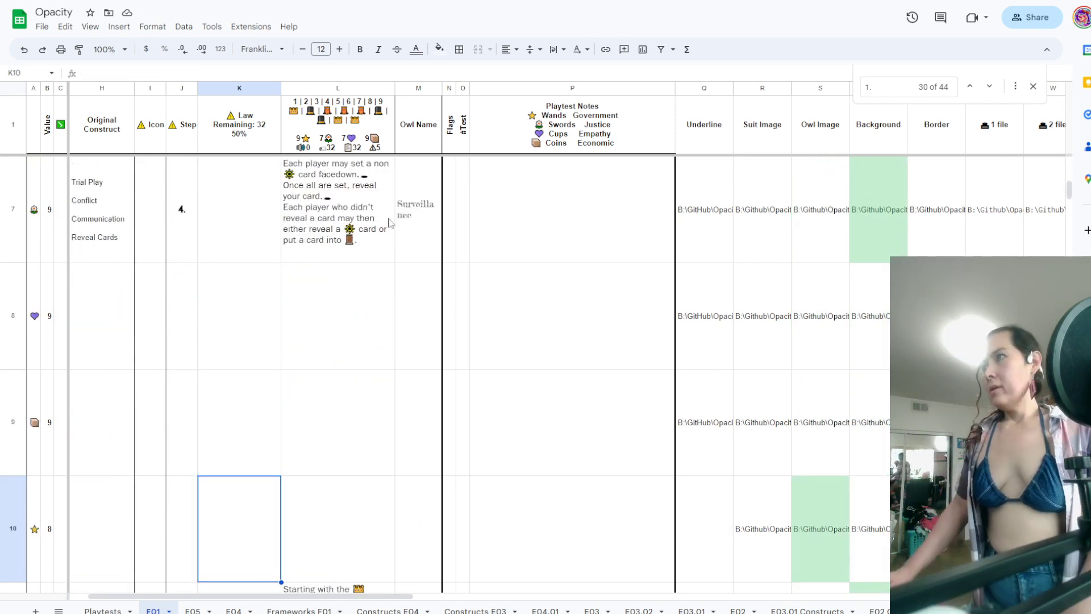
Search all sheets for the regular expression "[12]\." with case matching enabled
left_click(1016, 87)
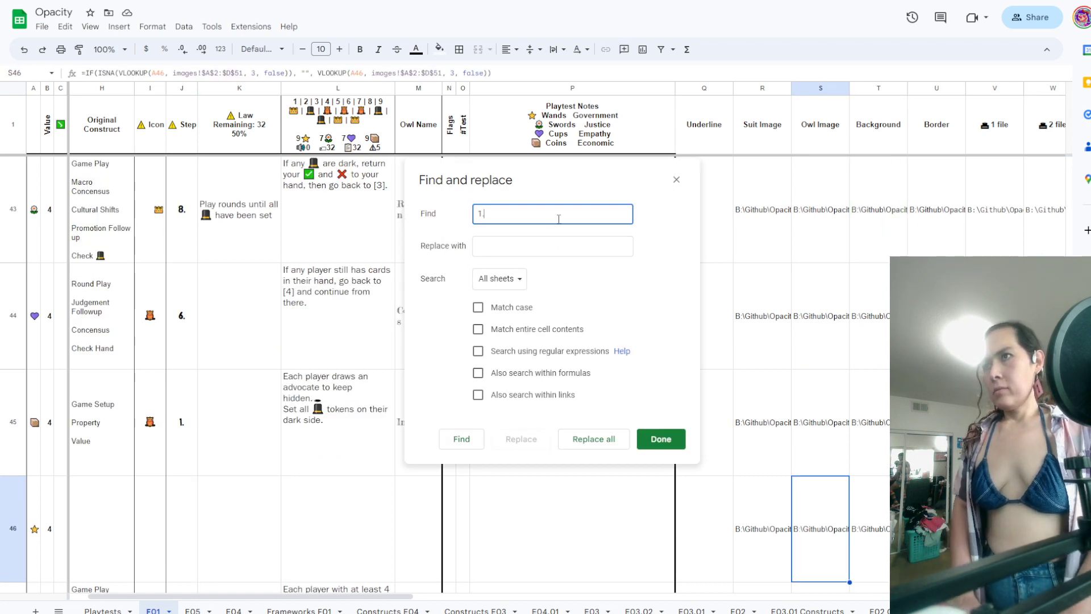
key("BackSpace")
key("BackSpace")
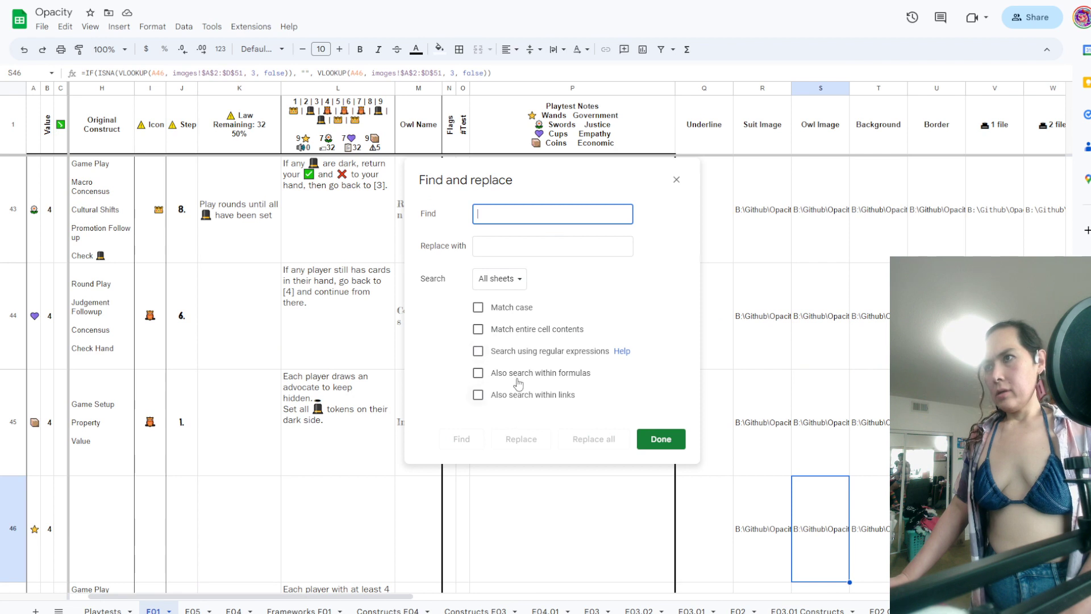
left_click(520, 352)
left_click(525, 310)
left_click(550, 221)
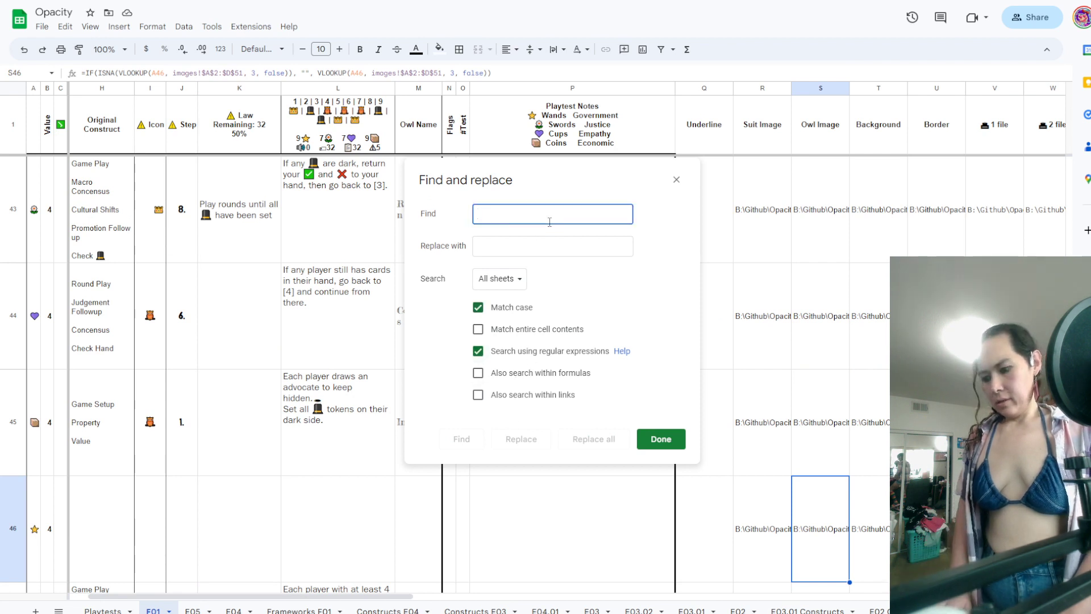
type("[12]")
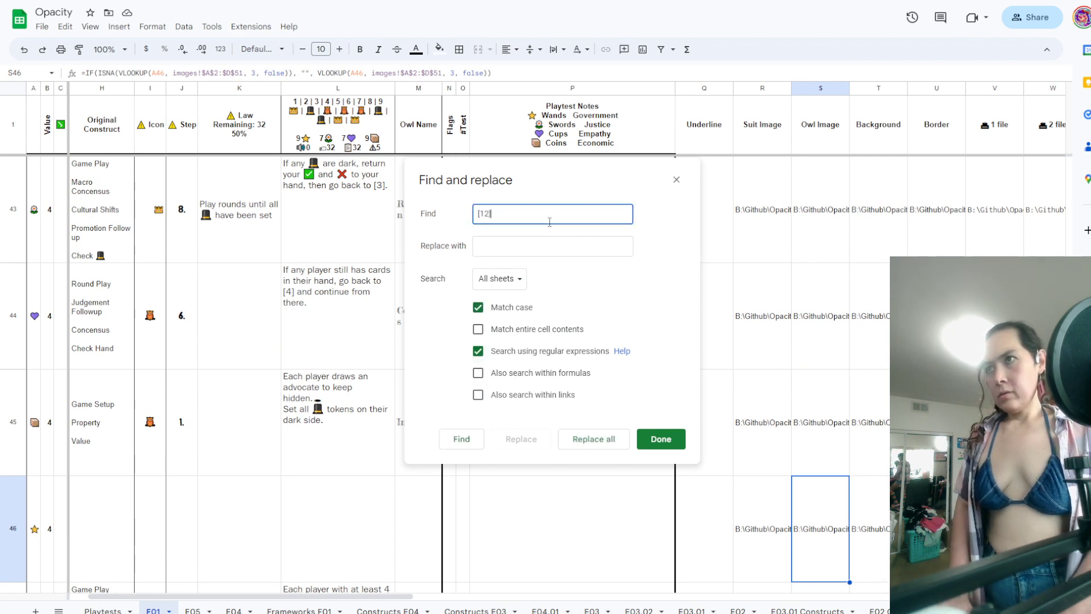
type("\\")
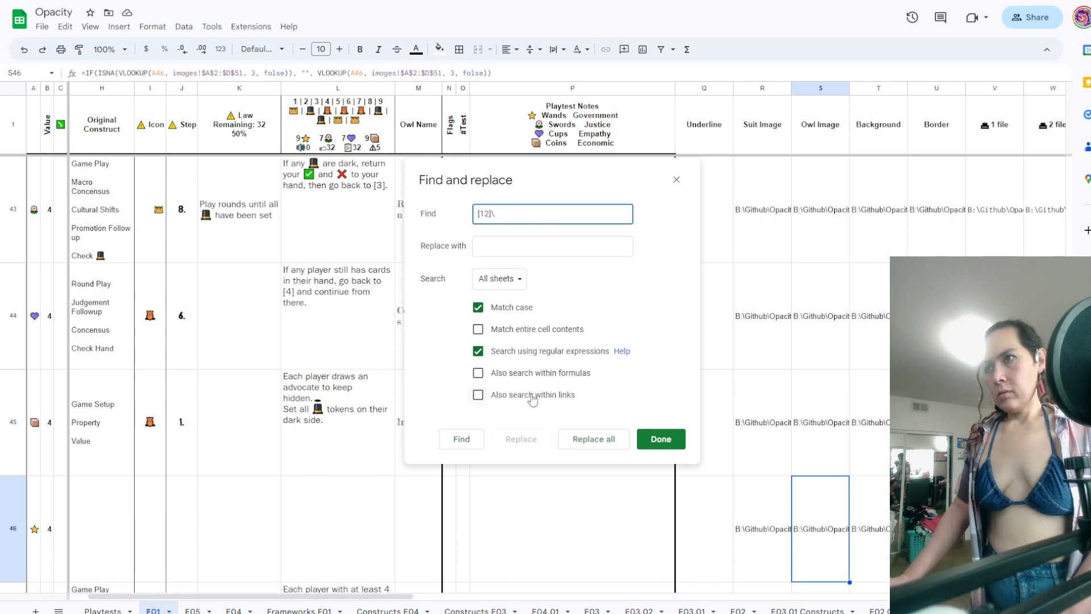
type(".")
left_click(462, 439)
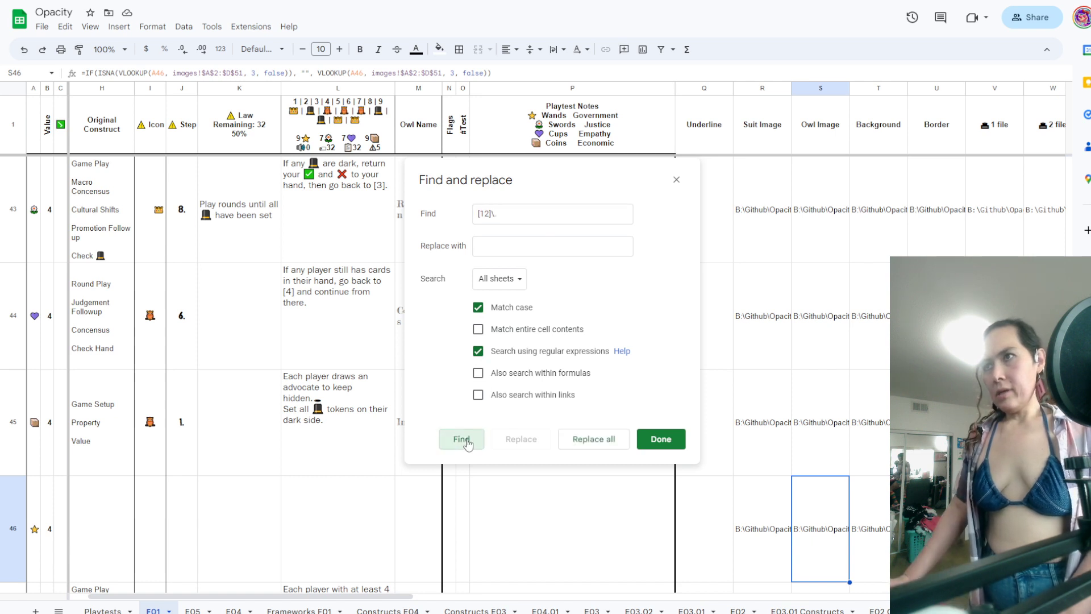
Search all sheets for the revised regular expression "[12].\." and close Find and replace
left_click(549, 214)
key("BackSpace")
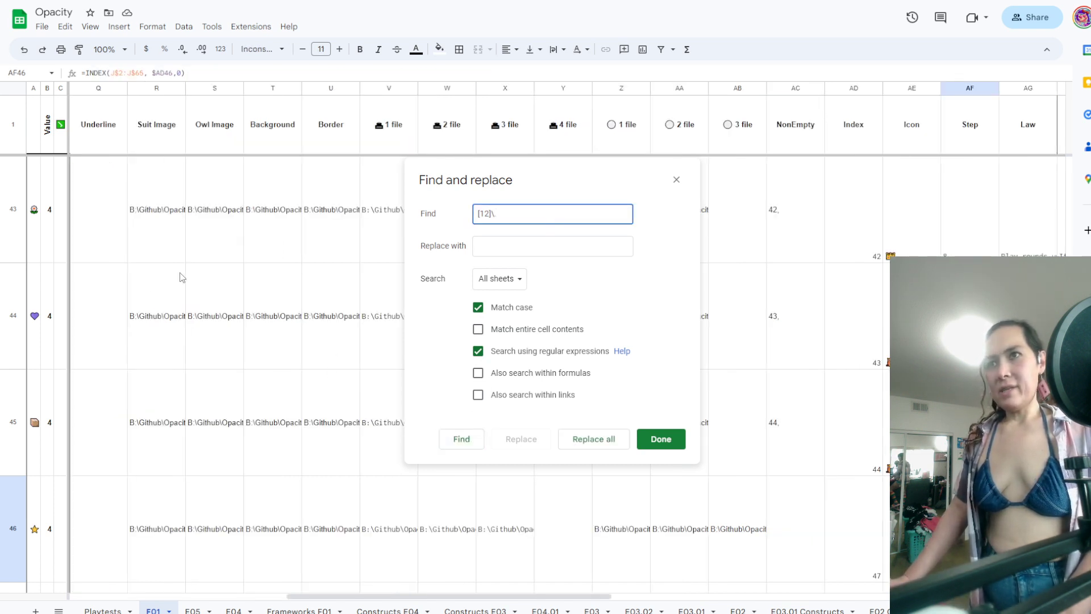
key("BackSpace")
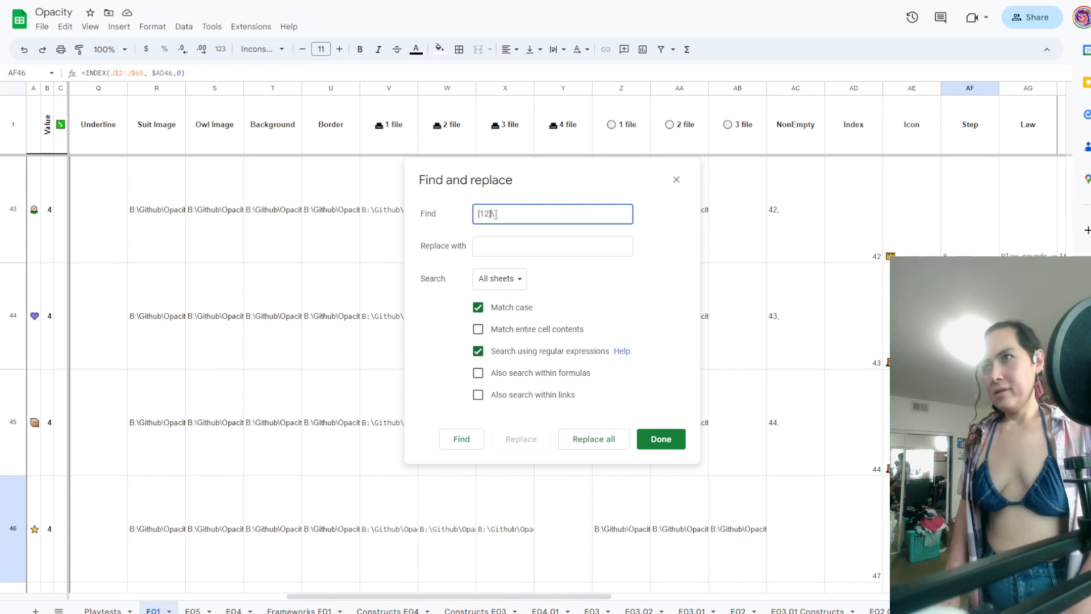
type(".\\.")
left_click(462, 440)
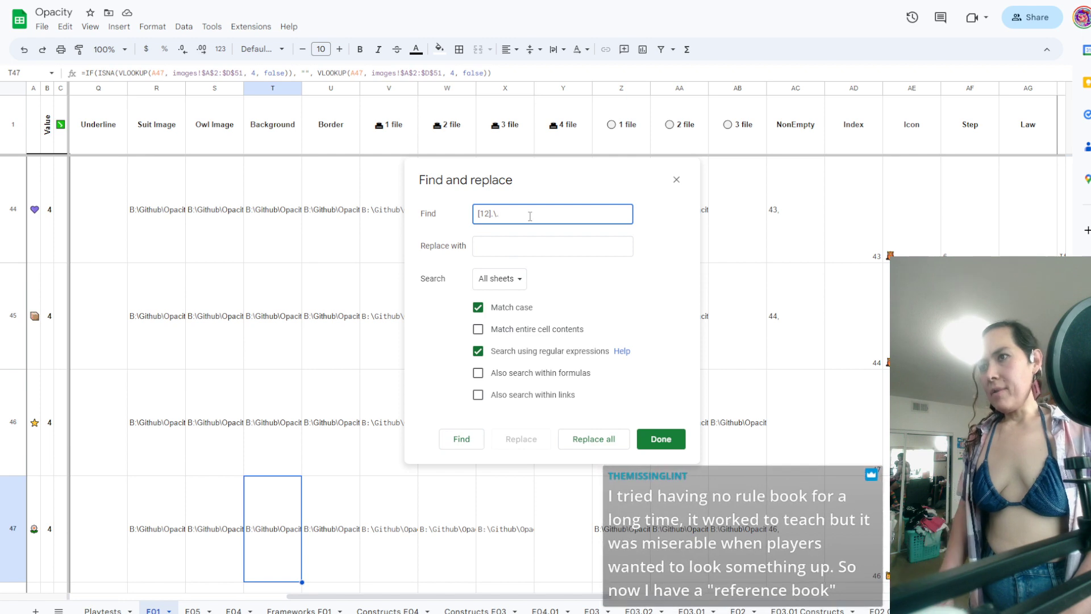
left_click(241, 463)
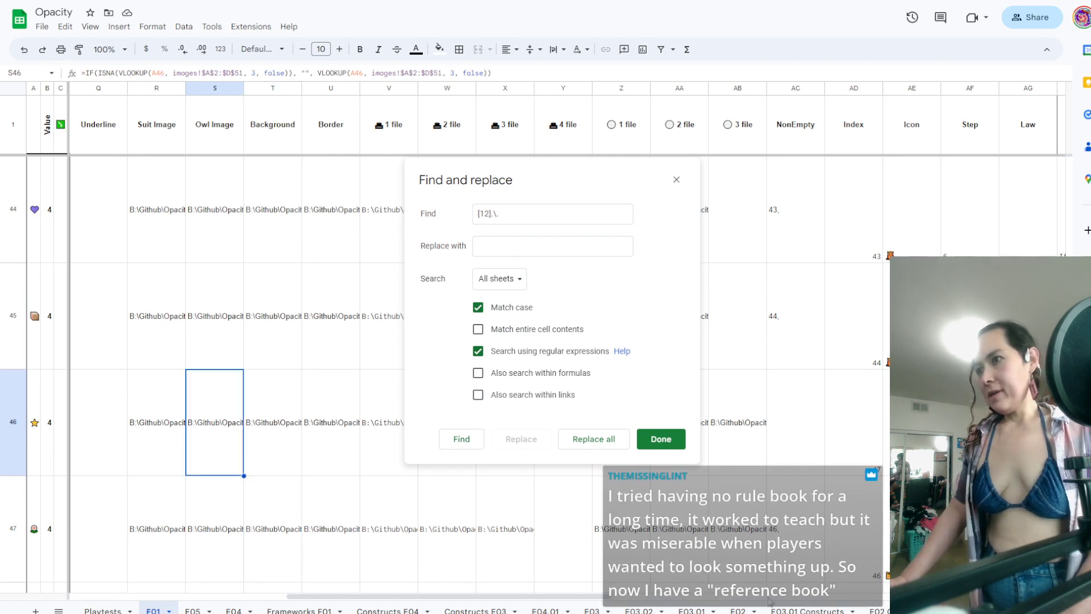
scroll(472, 599, "left", 10)
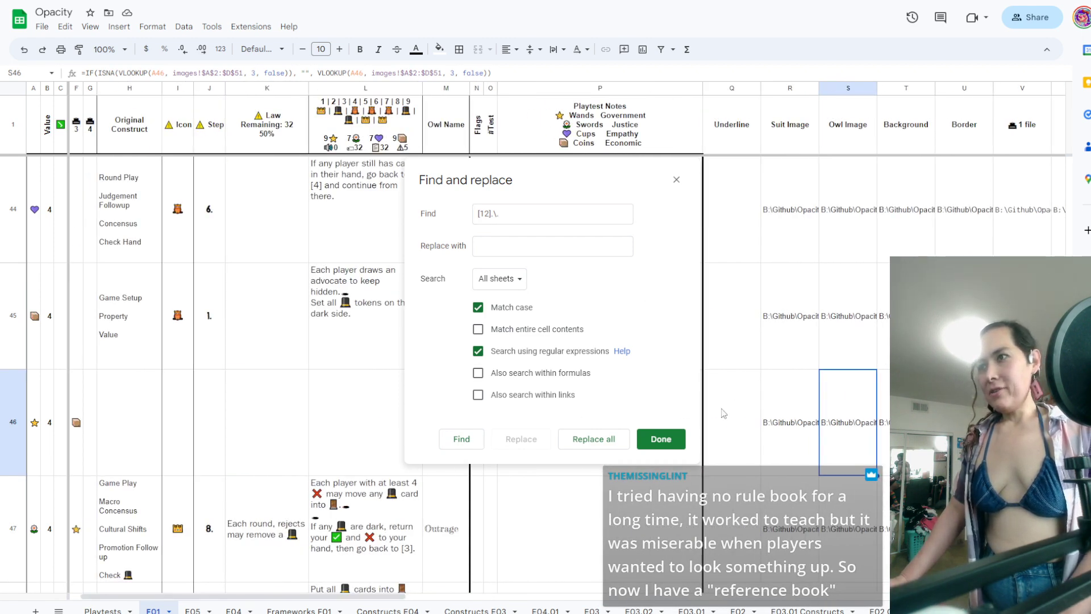
left_click(676, 180)
Search the current sheet for the step number "2." and go to the match in the Step column
key("ctrl+f")
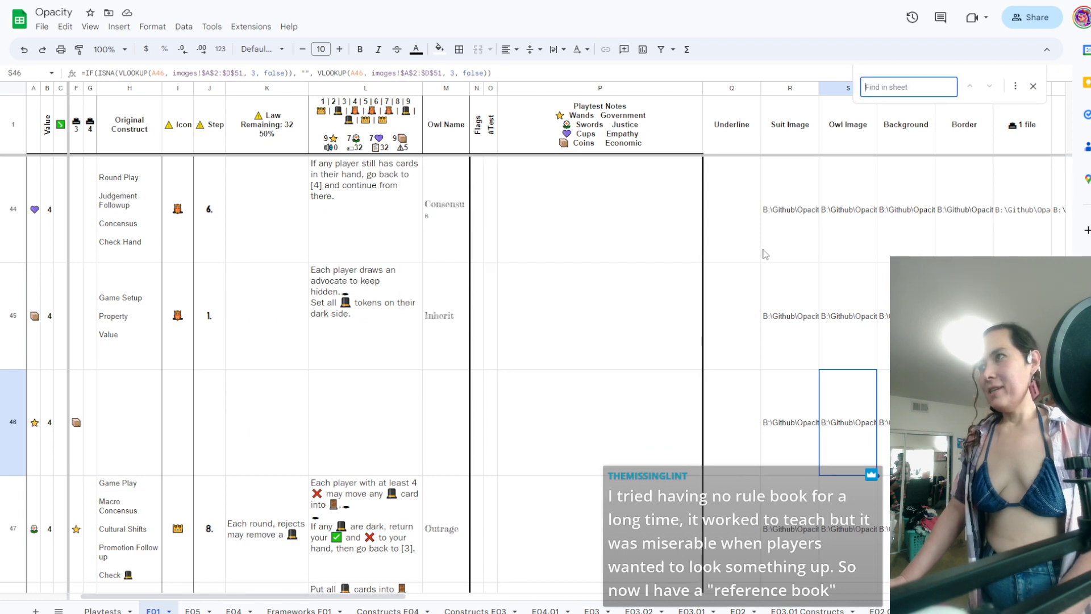
type("12,")
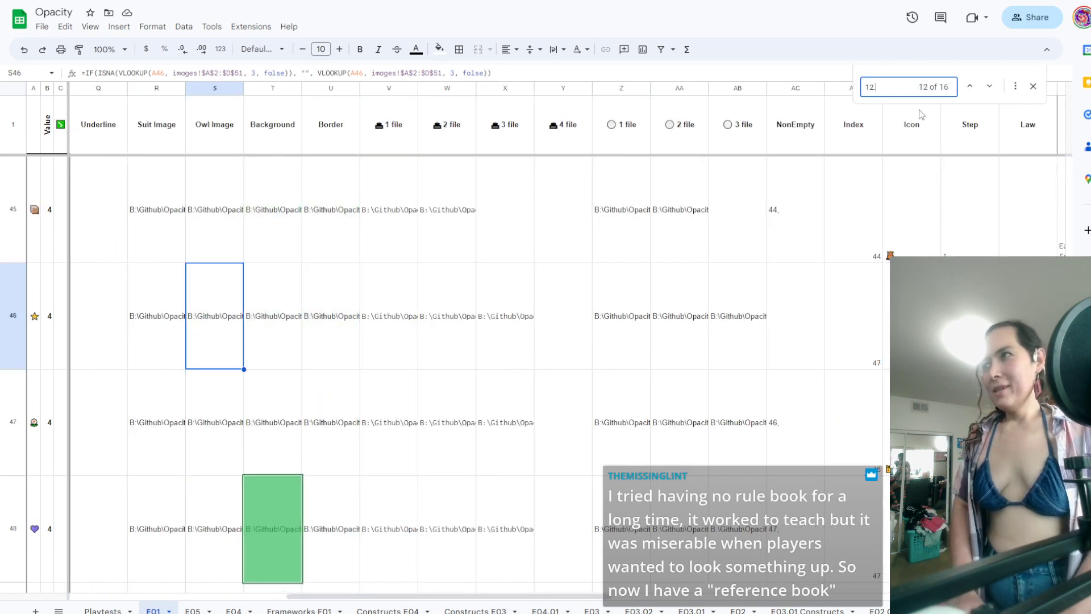
key("BackSpace")
type("2.")
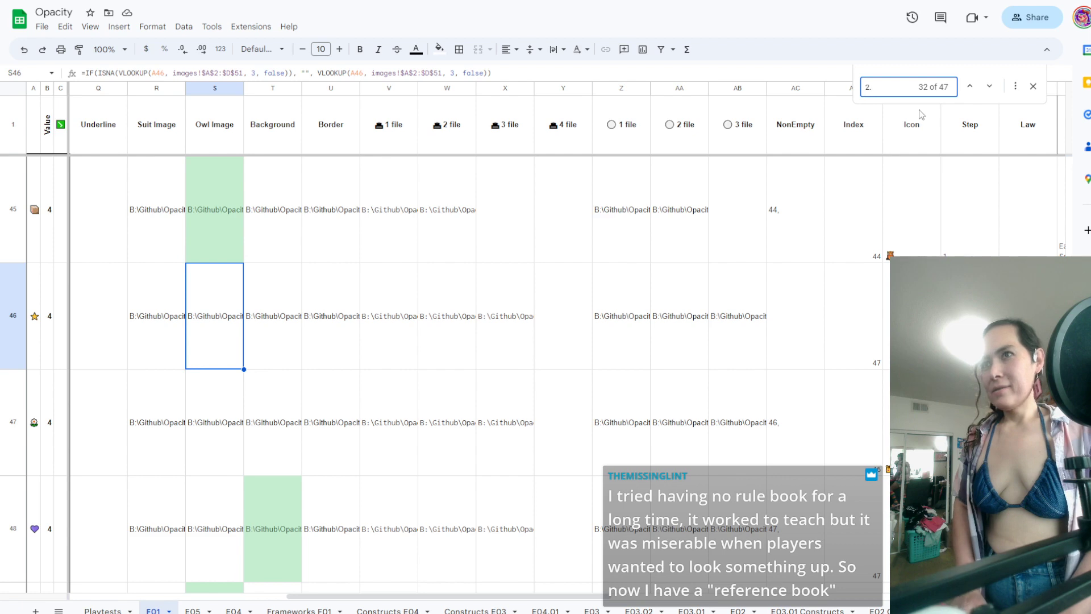
key("Return")
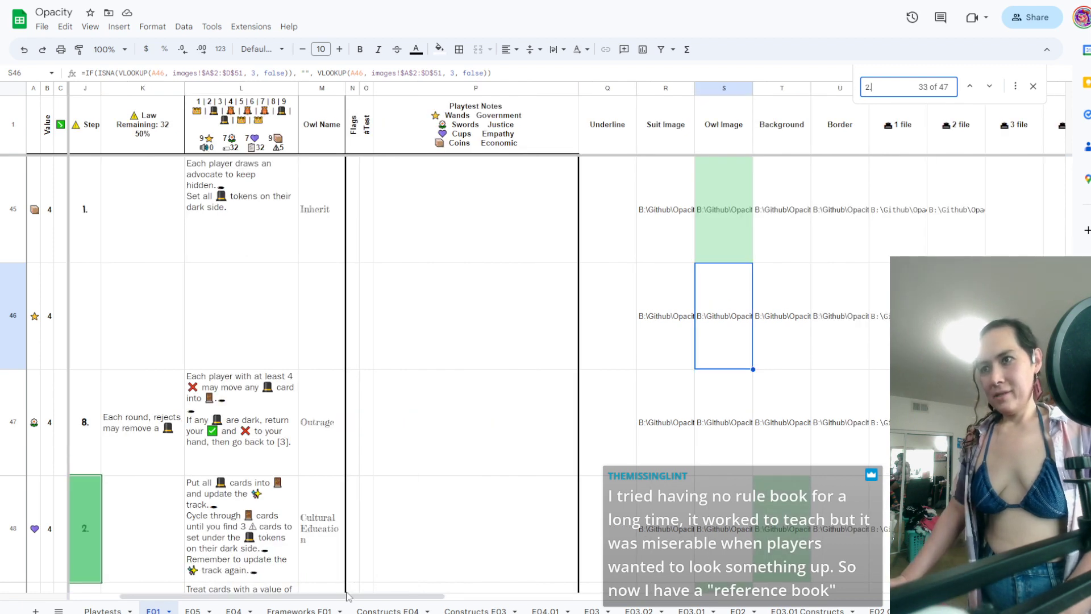
left_click_drag(185, 609, 150, 605)
scroll(318, 363, "up", 8)
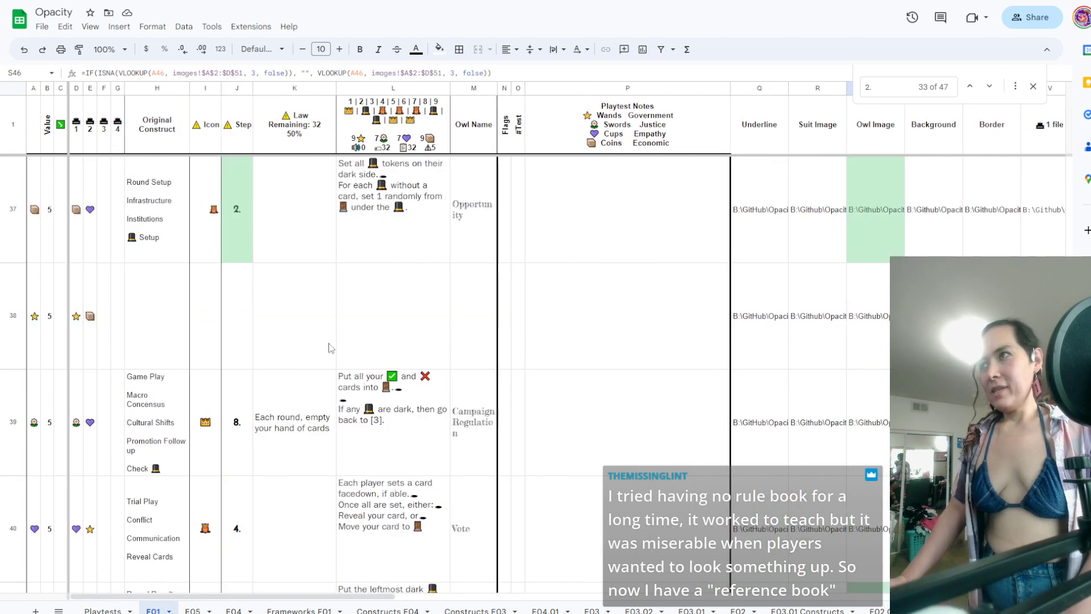
Search the current sheet for the step number "1." and review the value 9 laws in the first rows
left_click(871, 91)
key("BackSpace")
type("1.")
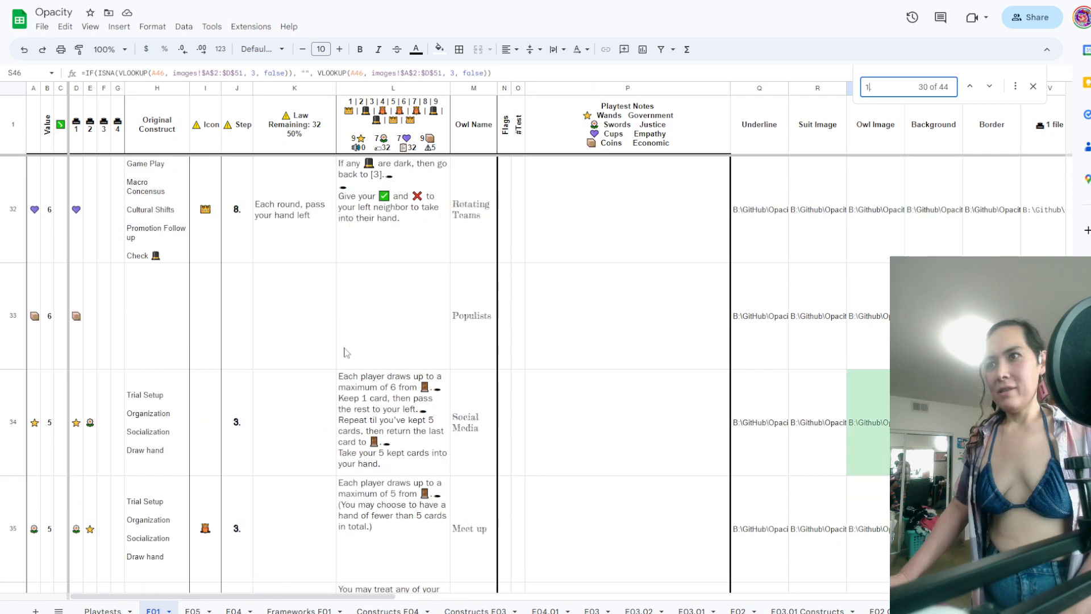
key("BackSpace")
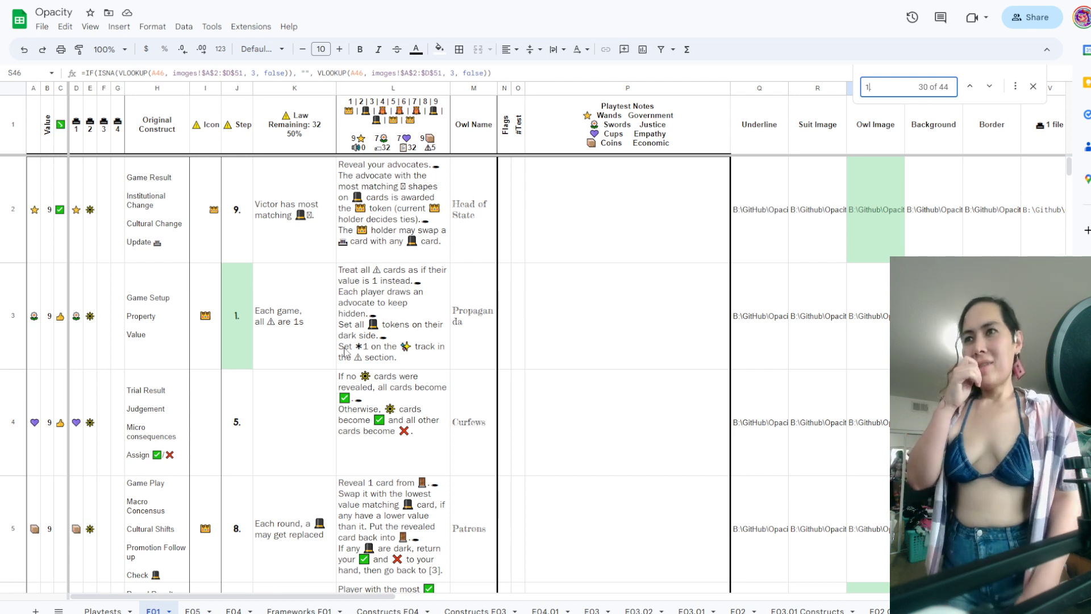
type(".")
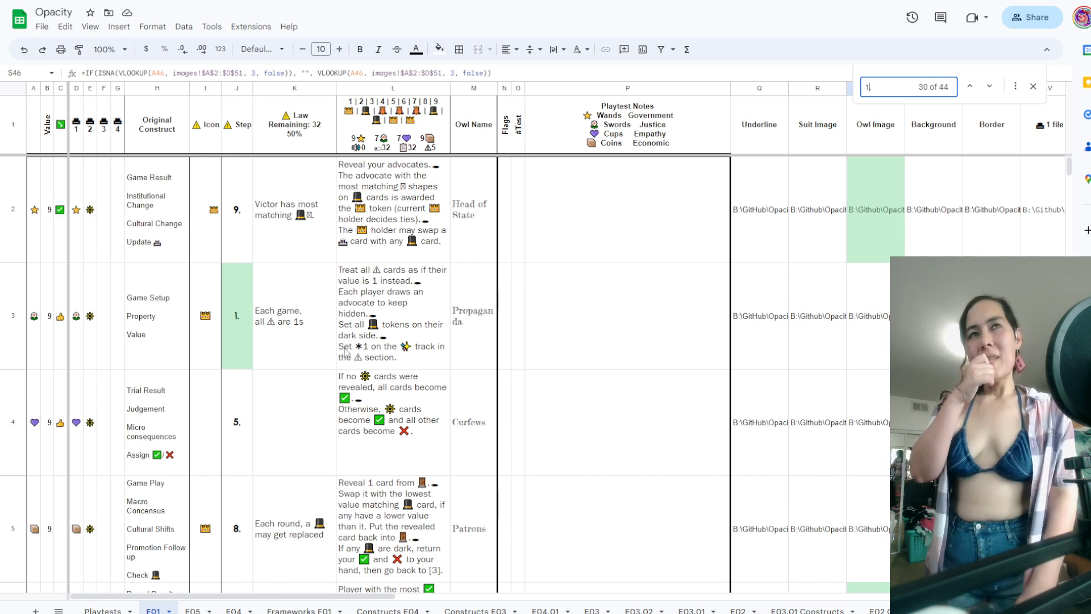
type(".")
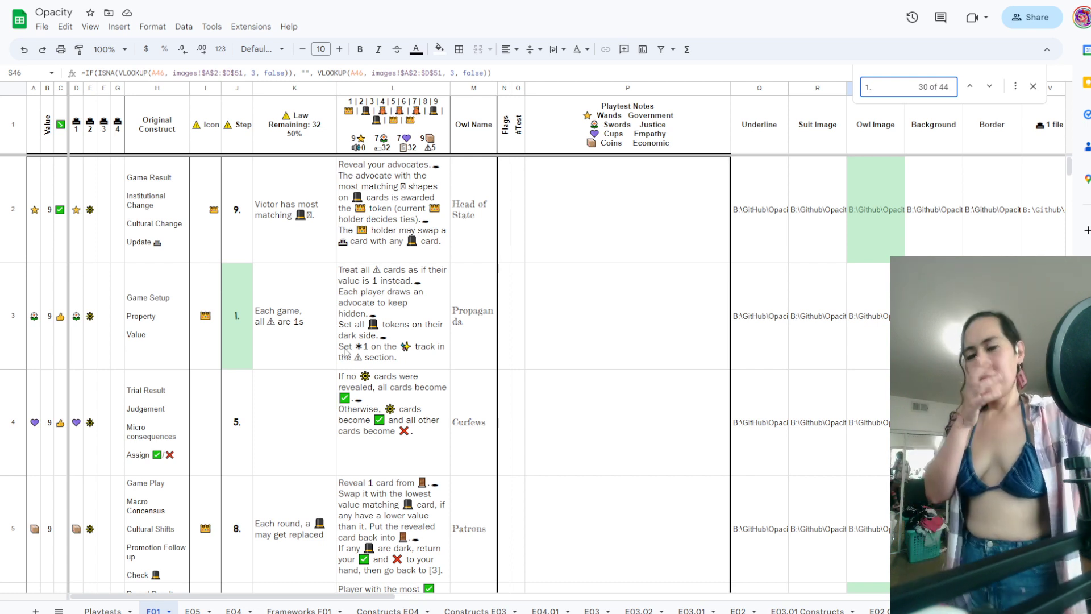
type(".")
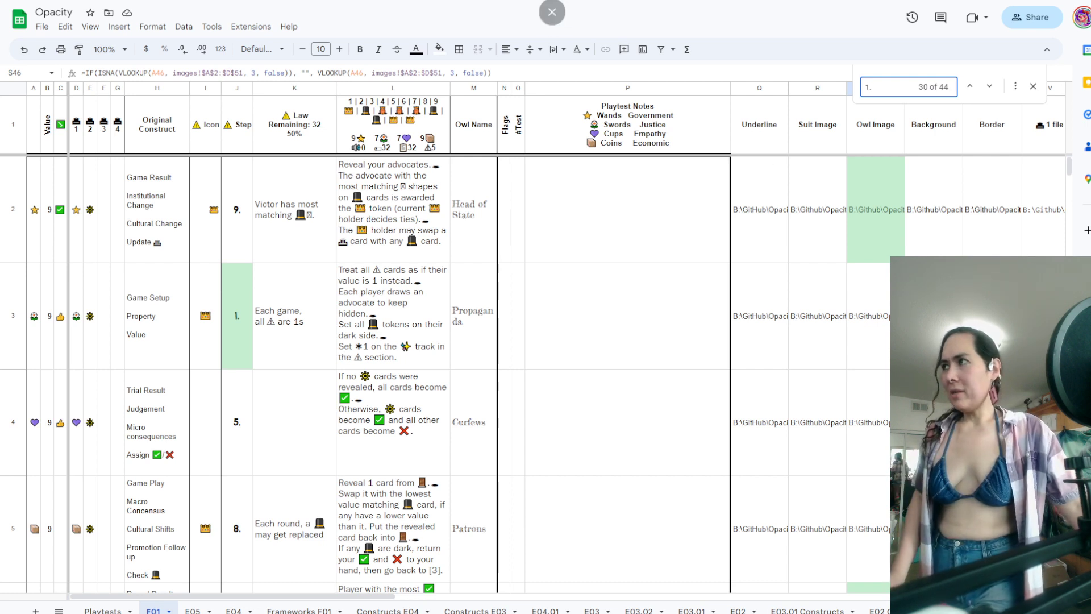
key("BackSpace")
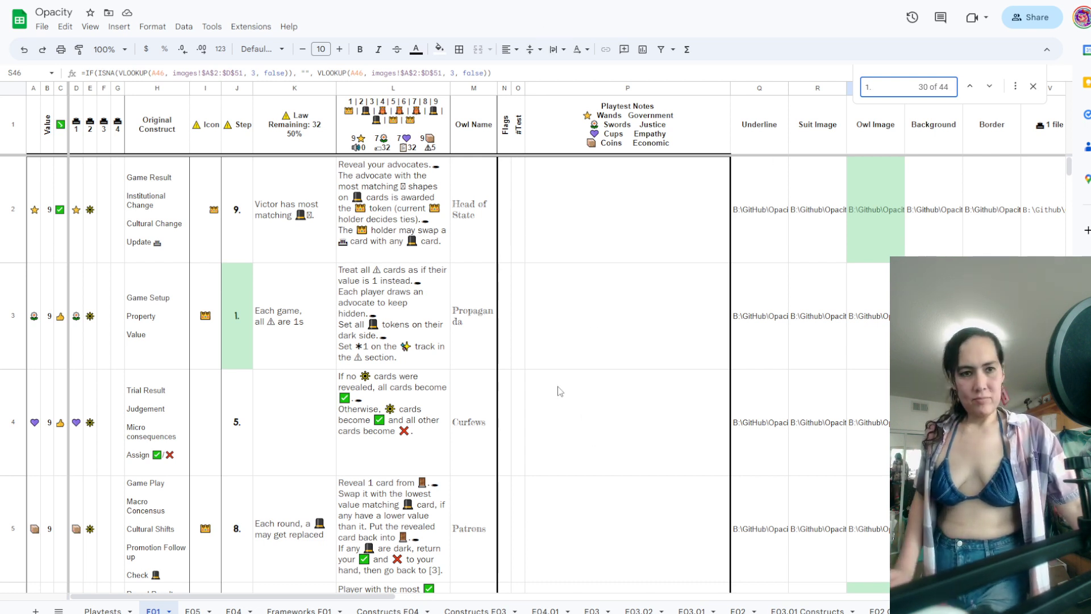
key("BackSpace")
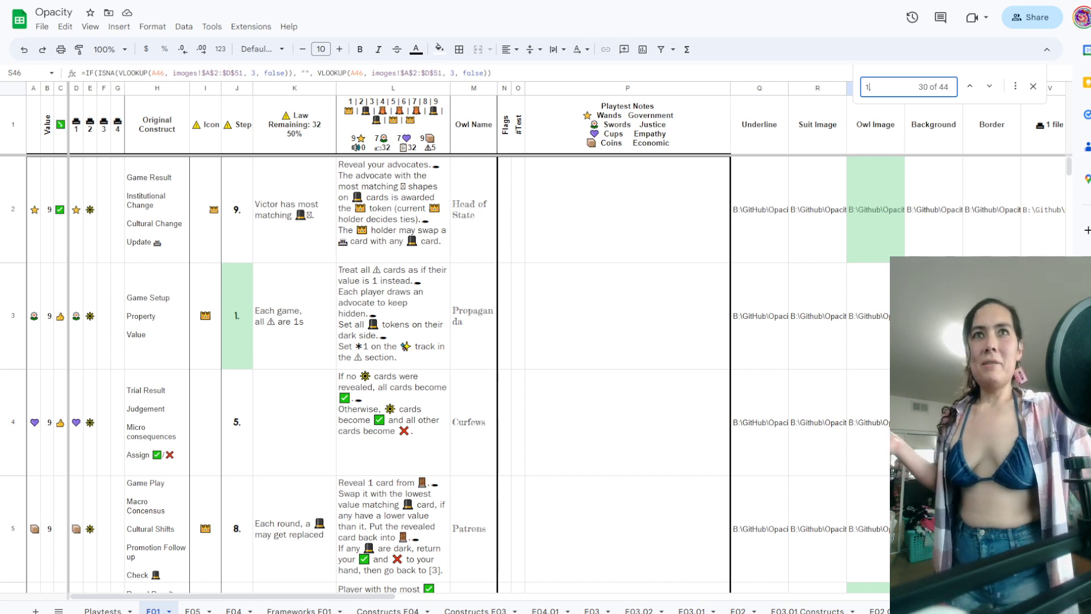
type(".")
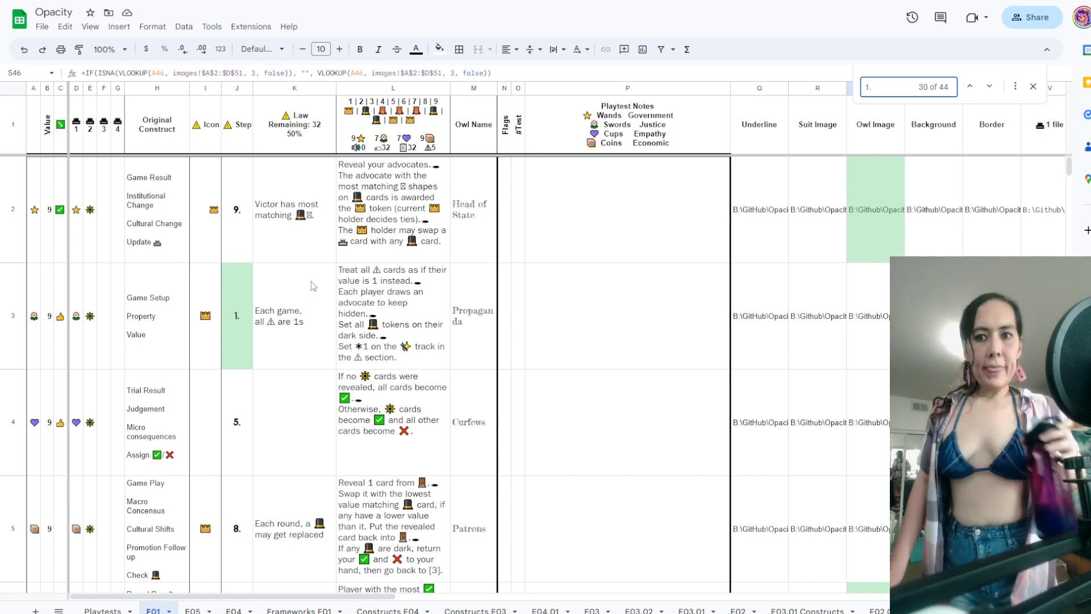
scroll(312, 286, "down", 1)
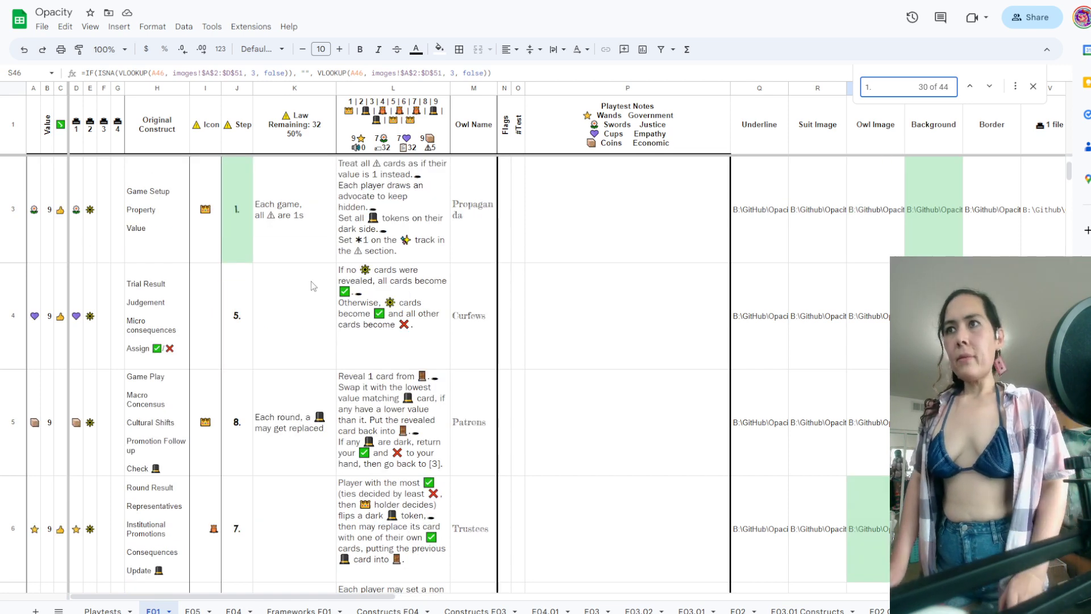
scroll(312, 286, "up", 1)
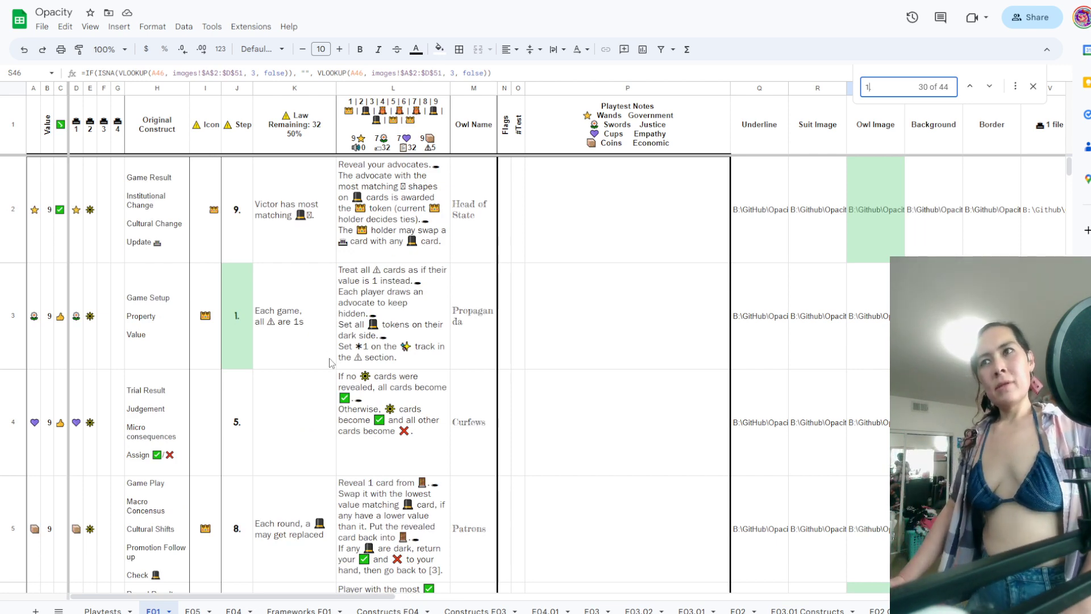
scroll(332, 363, "down", 3)
scroll(331, 362, "up", 3)
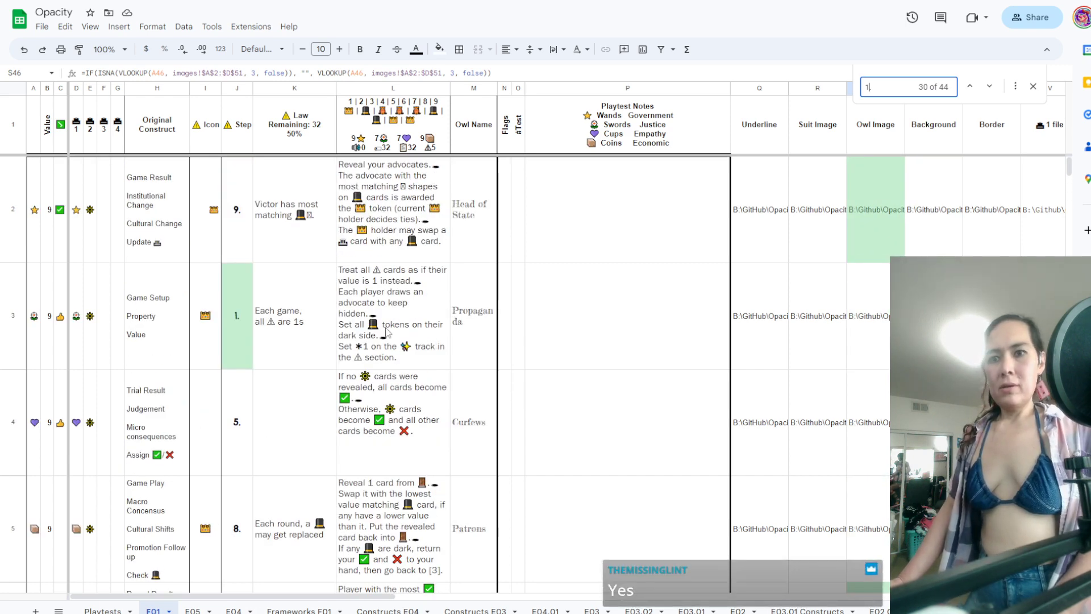
type(".")
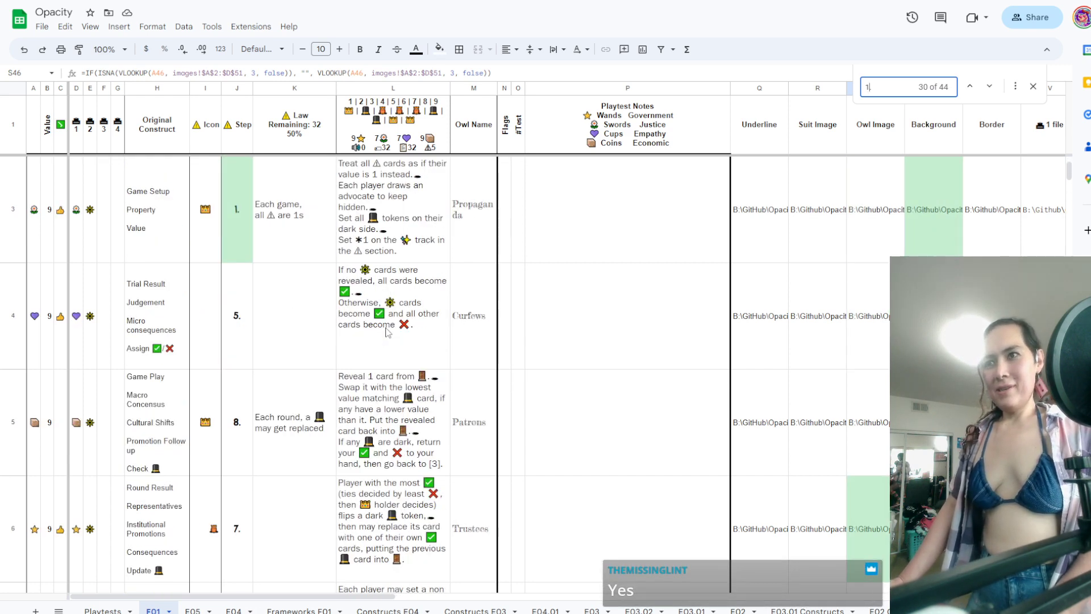
Enter "Game sets up with dark 🎩 and advocates" as the Law description for the step 1 Inherit law in row 45
scroll(388, 332, "down", 12)
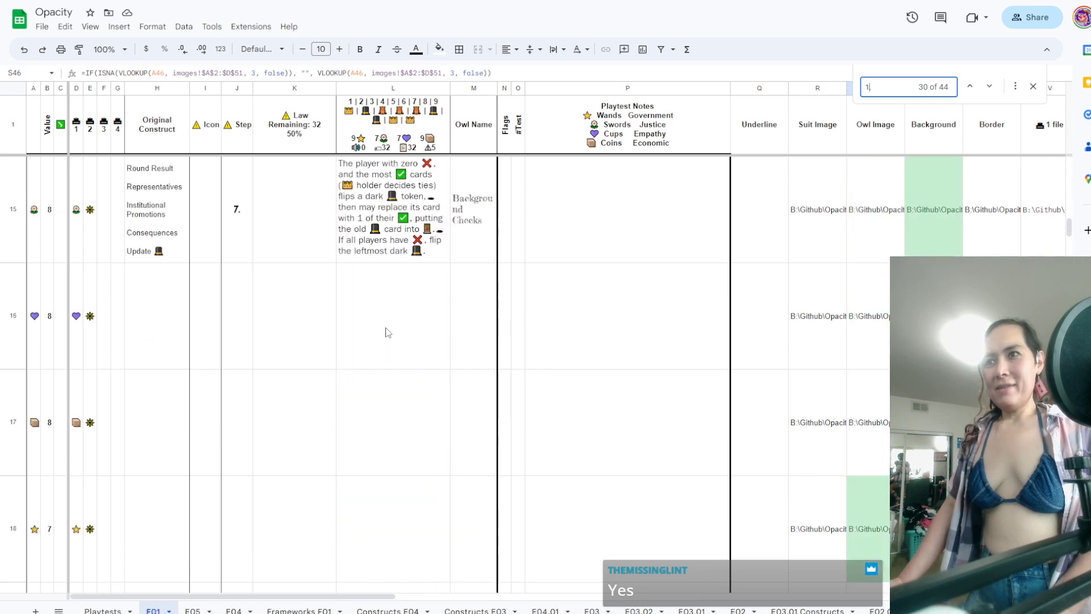
scroll(388, 332, "down", 15)
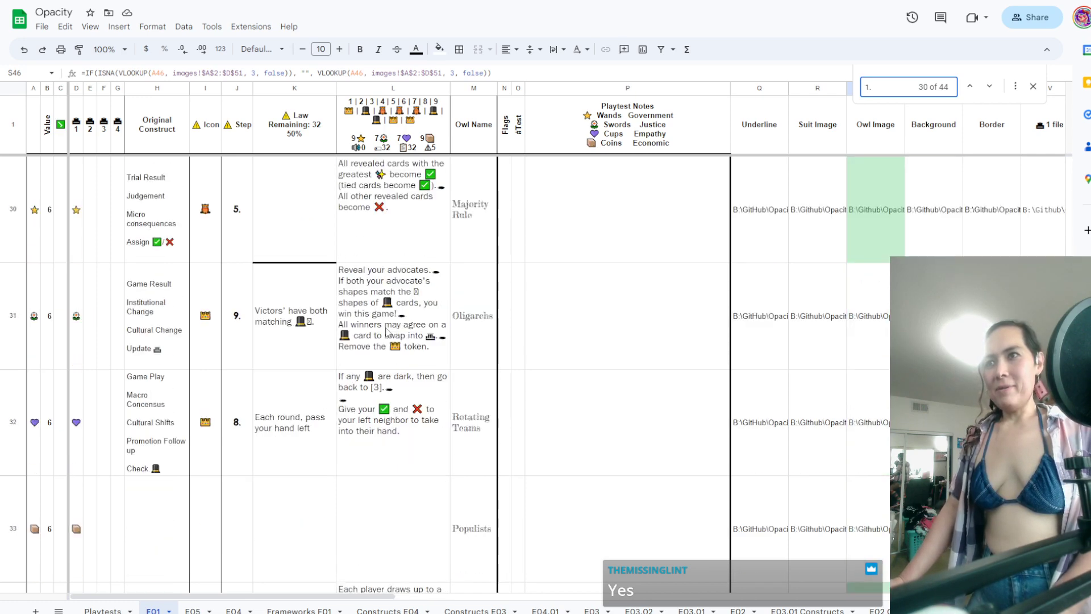
scroll(389, 333, "down", 8)
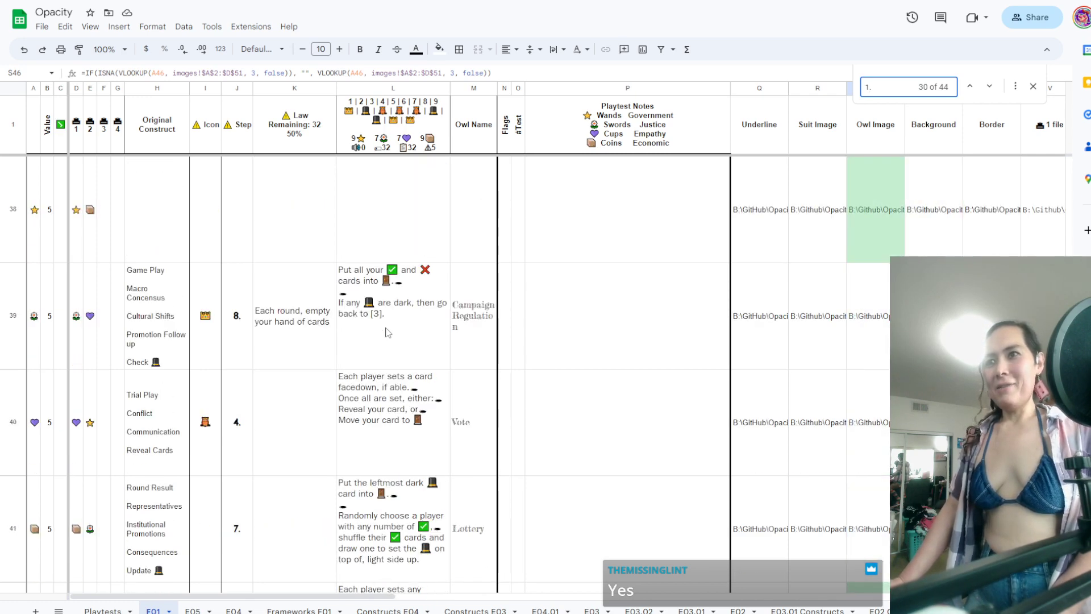
scroll(388, 333, "down", 6)
left_click(282, 317)
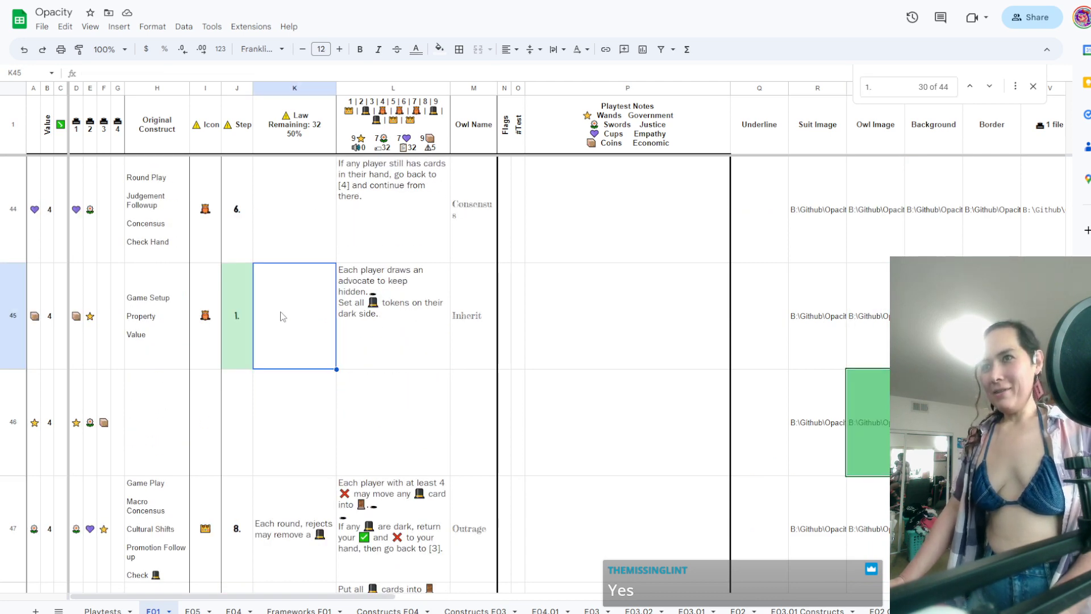
left_click(378, 298)
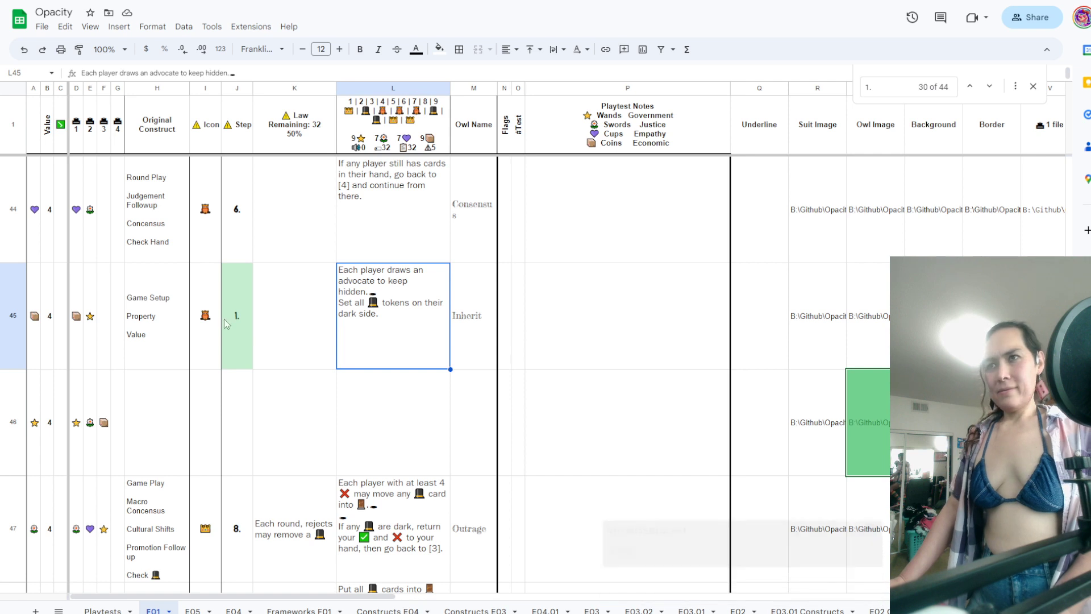
left_click(288, 316)
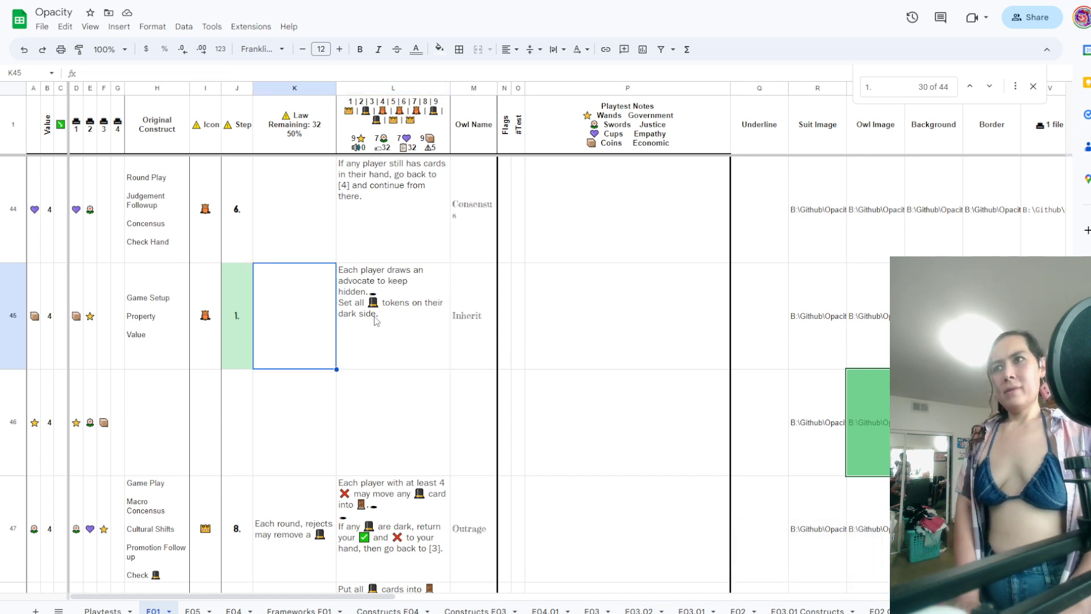
type("P")
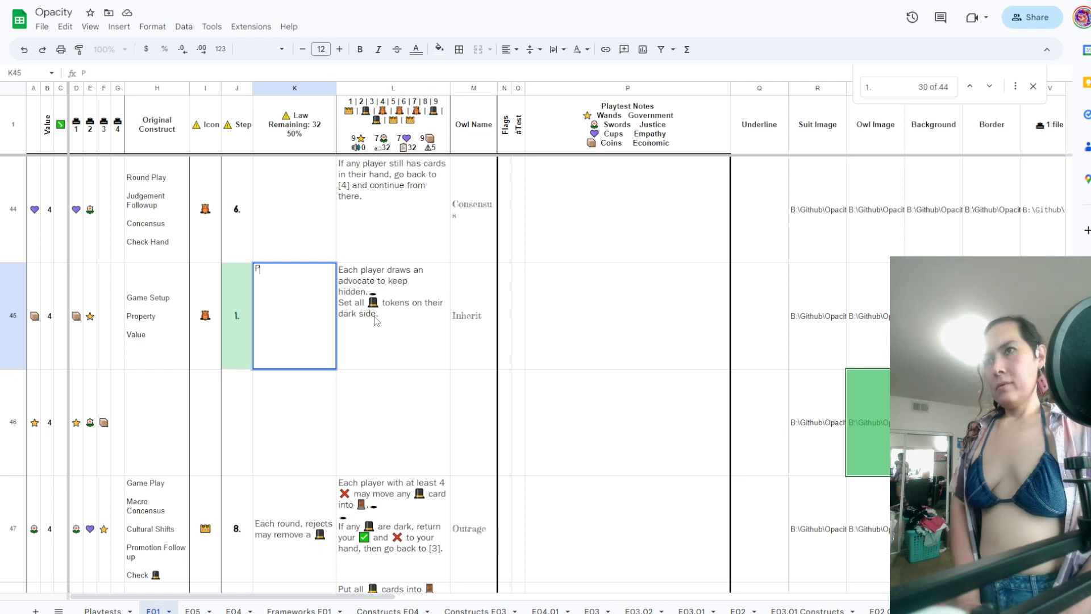
key("BackSpace")
type("Game set")
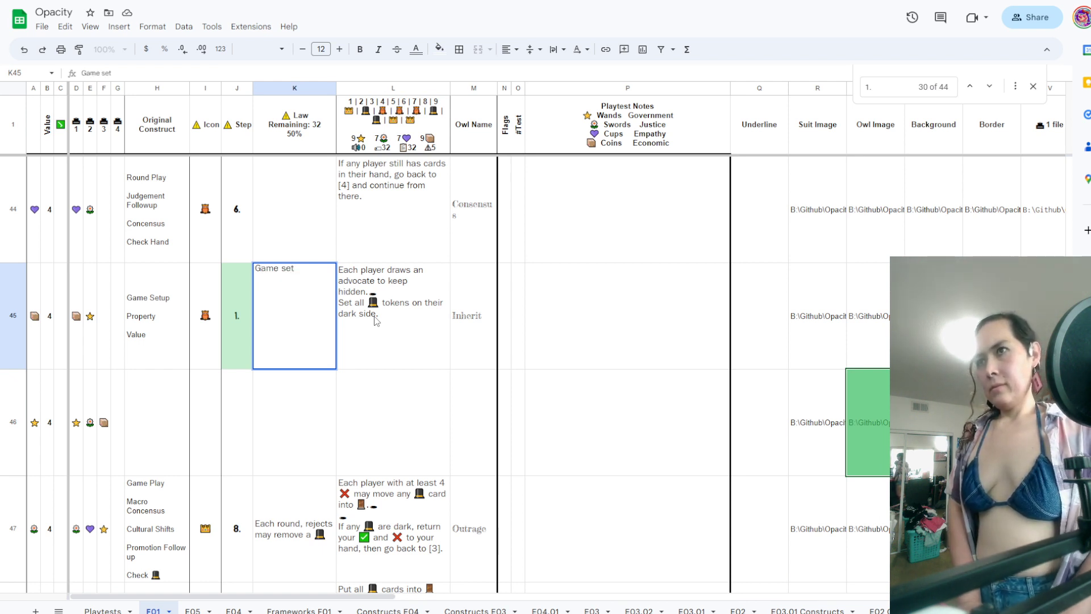
type("s up wit")
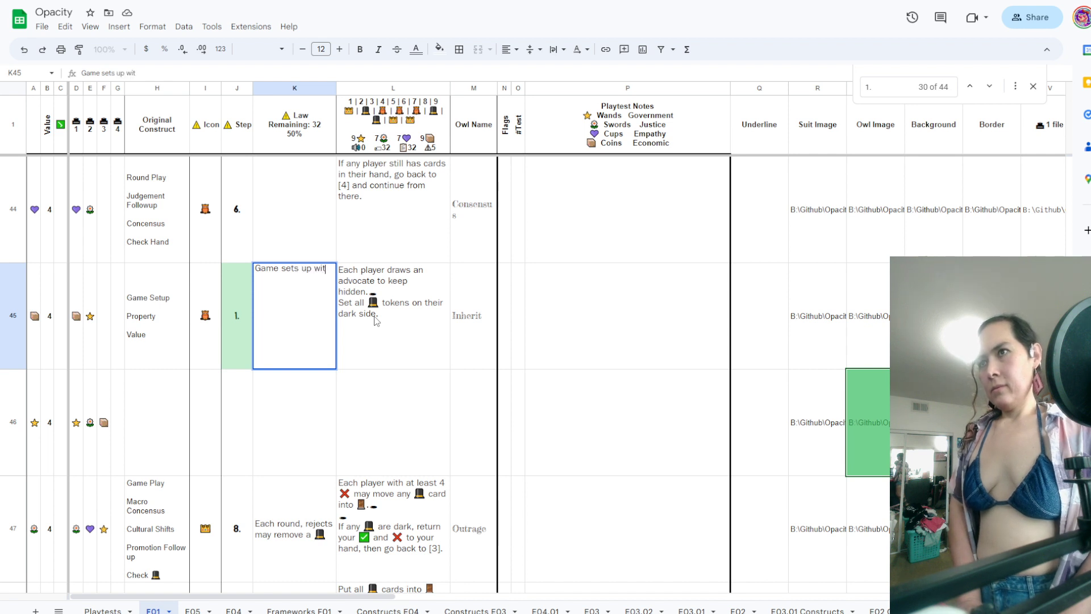
type("h dark")
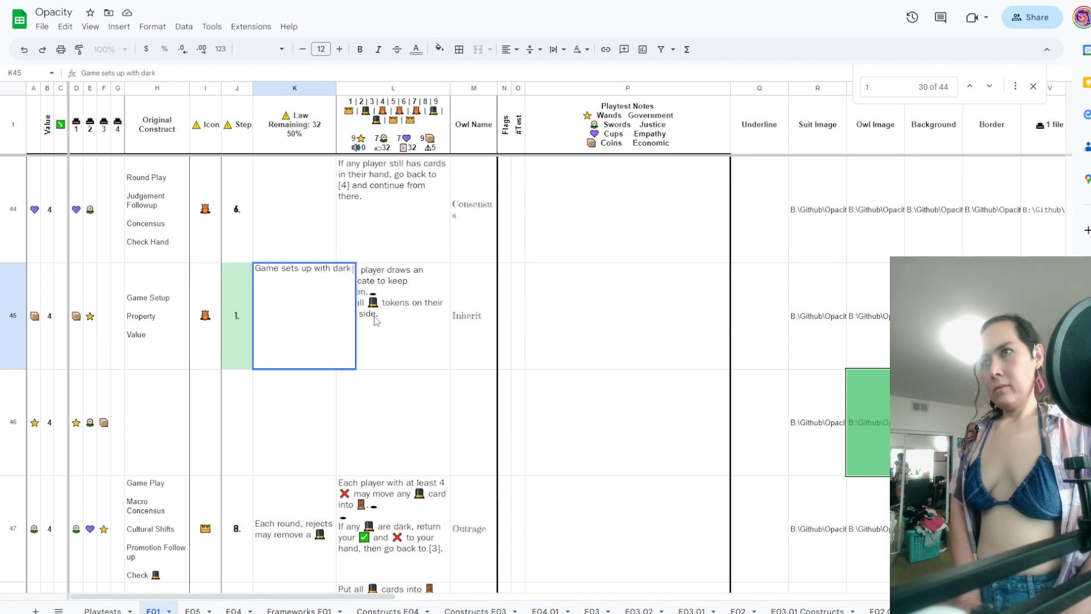
type("🖂")
type("and")
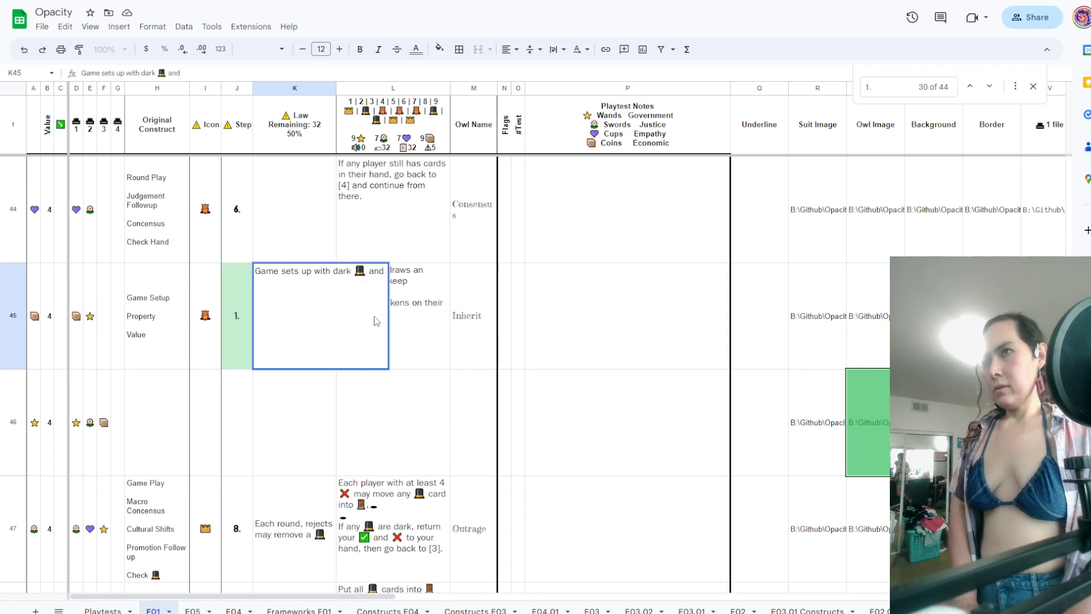
type(" advocates")
key("Return")
key("Up")
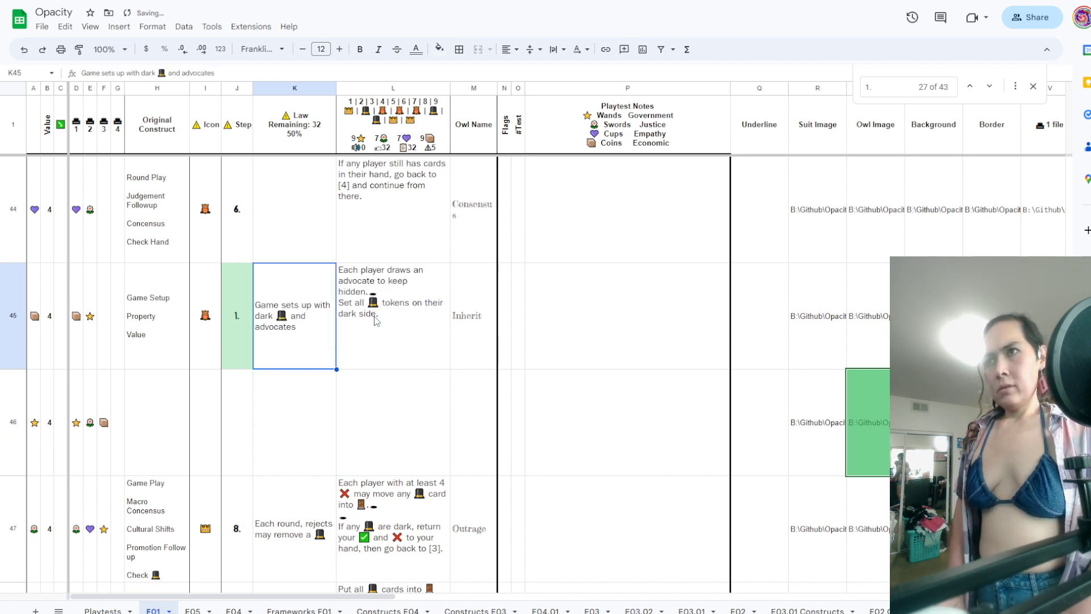
Shorten the Inherit law's description to "Setup with dark 🎩 and advocates"
double_click(287, 312)
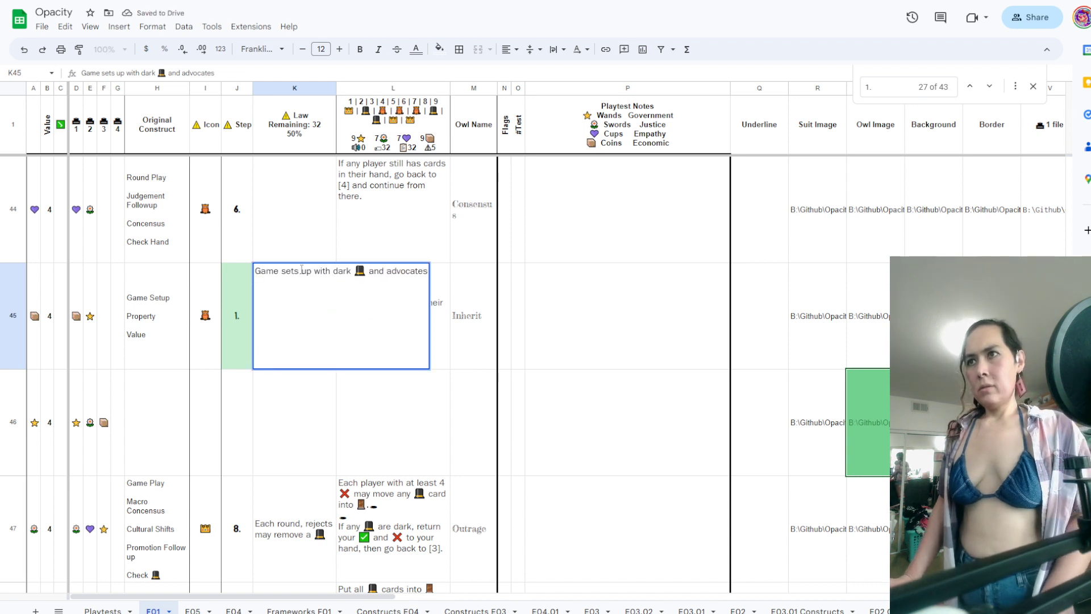
left_click_drag(286, 273, 236, 267)
type("S")
key("Right")
key("Right")
key("Right")
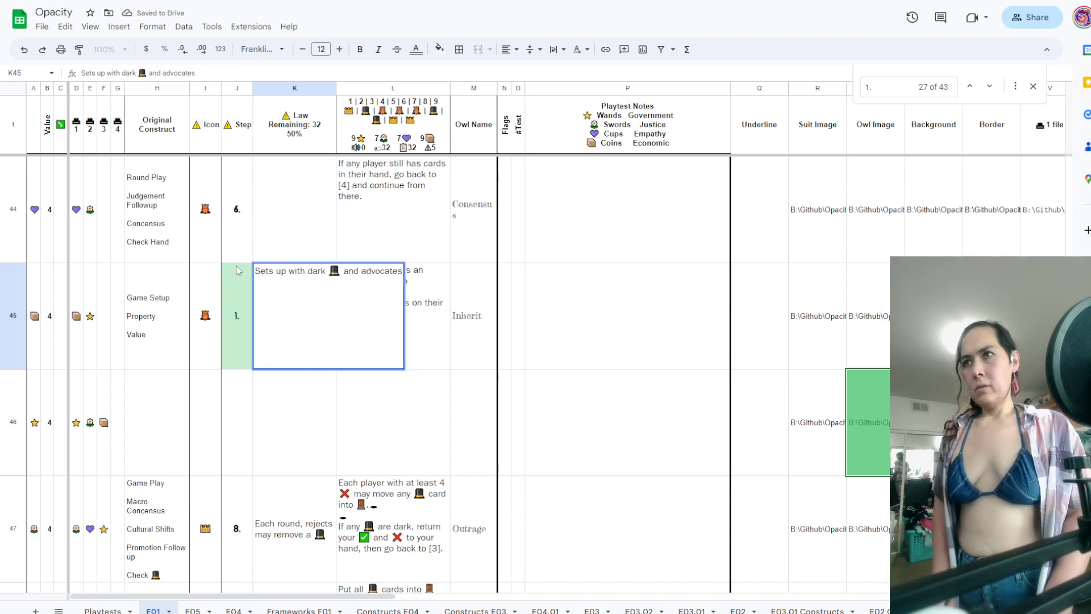
key("BackSpace")
key("Delete")
key("Right")
key("Right")
key("Right")
key("Right")
key("Right")
key("Right")
key("Right")
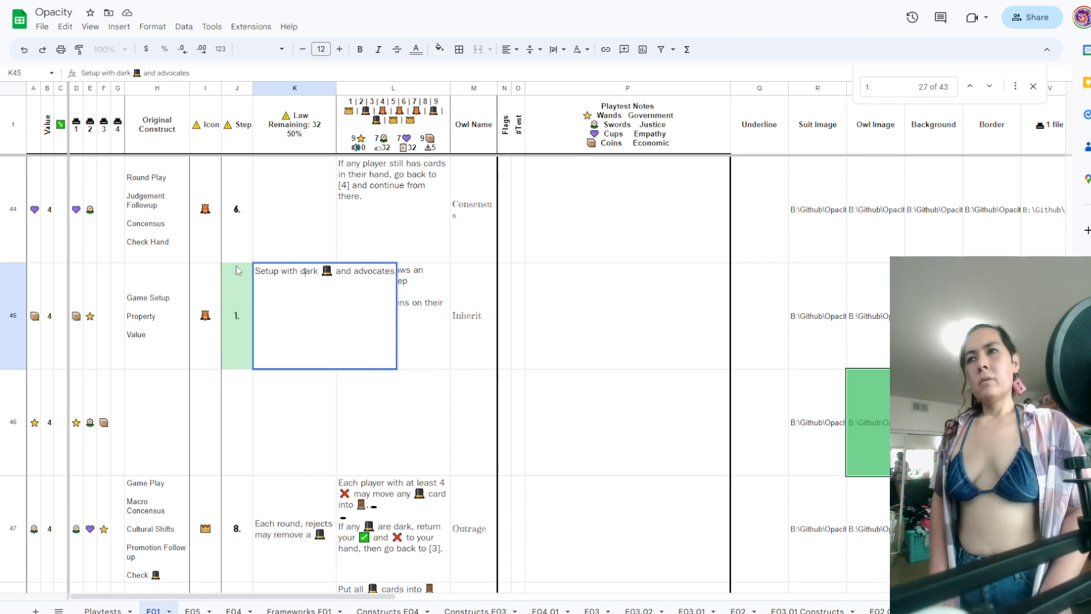
key("Right")
key("Right")
key("Right")
key("Right")
key("Right")
key("Return")
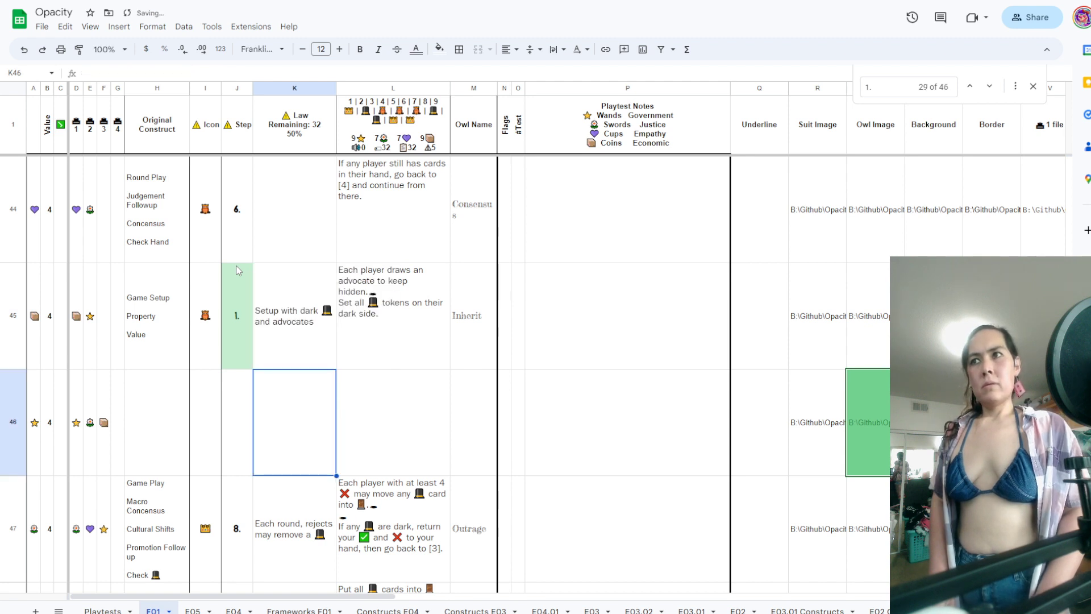
Try adding the word "hidden" before "advocates" in the Inherit law's description, and undo that change
key("Up")
double_click(285, 323)
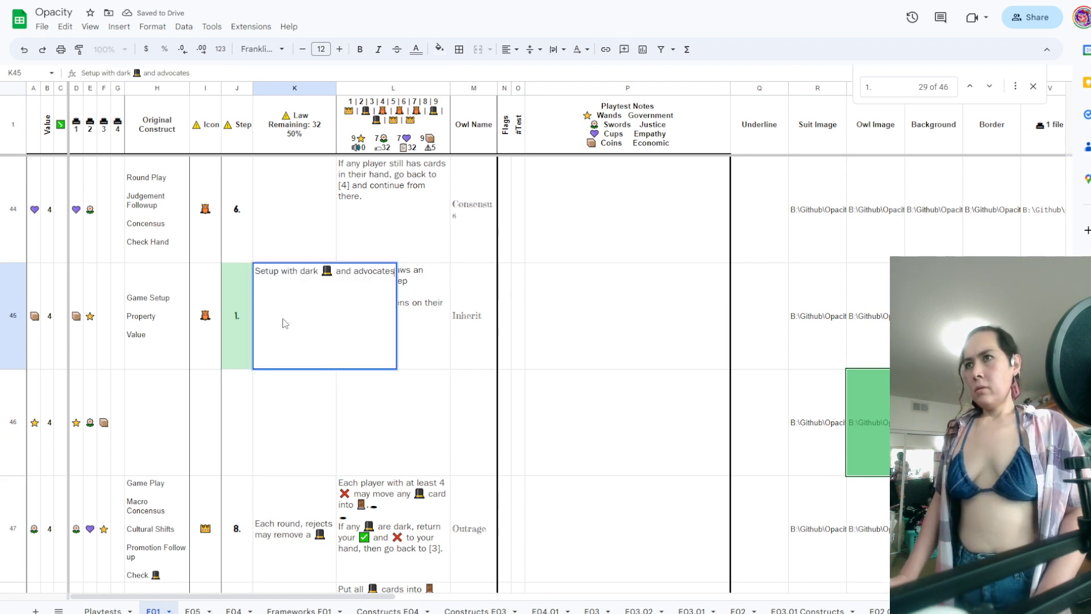
left_click(353, 271)
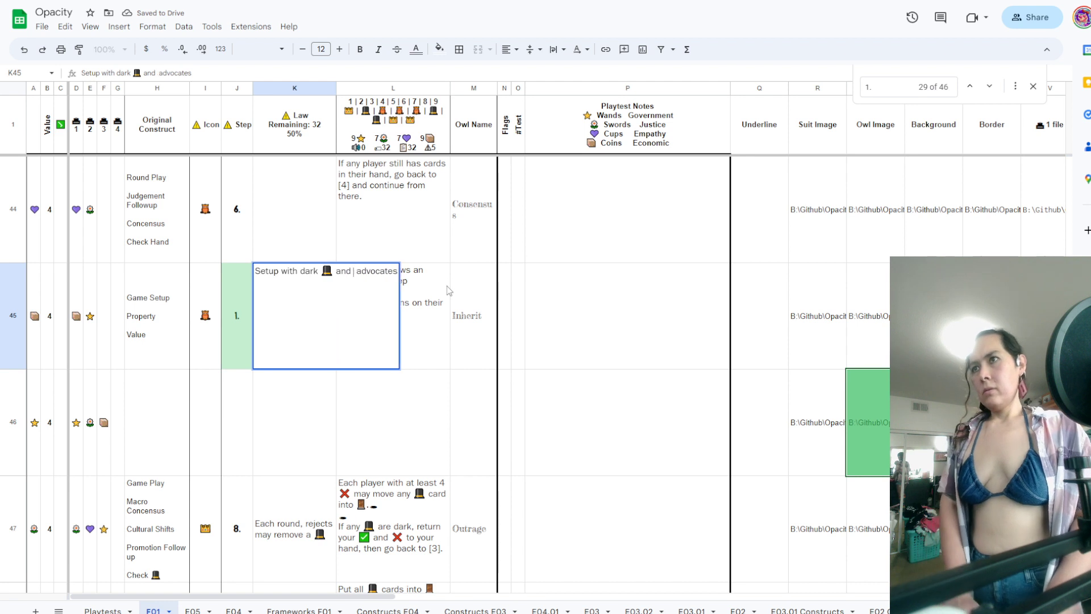
type("hidden")
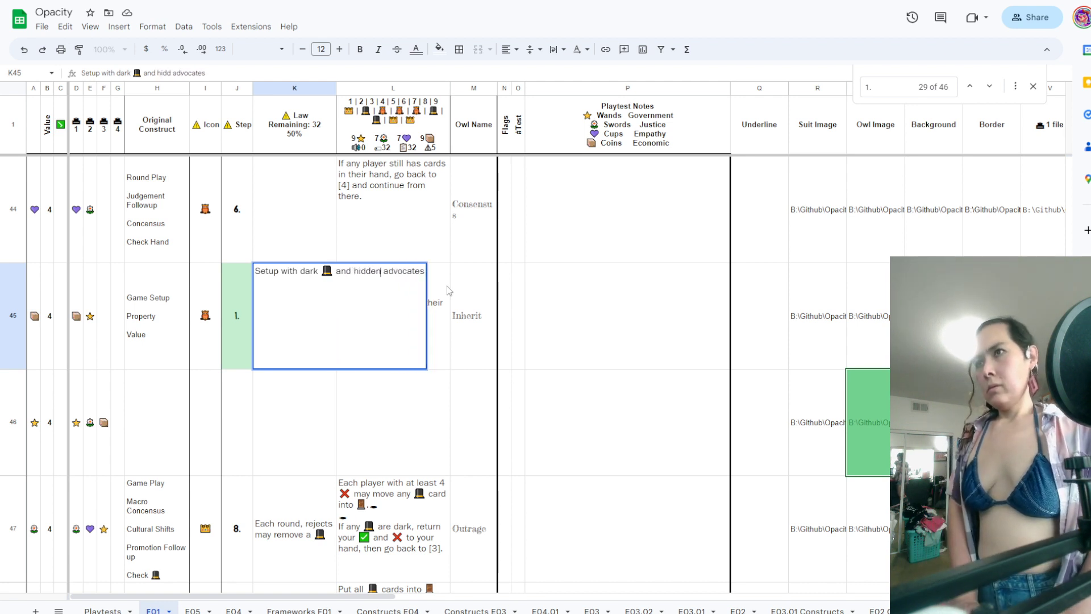
key("Return")
key("ctrl+z")
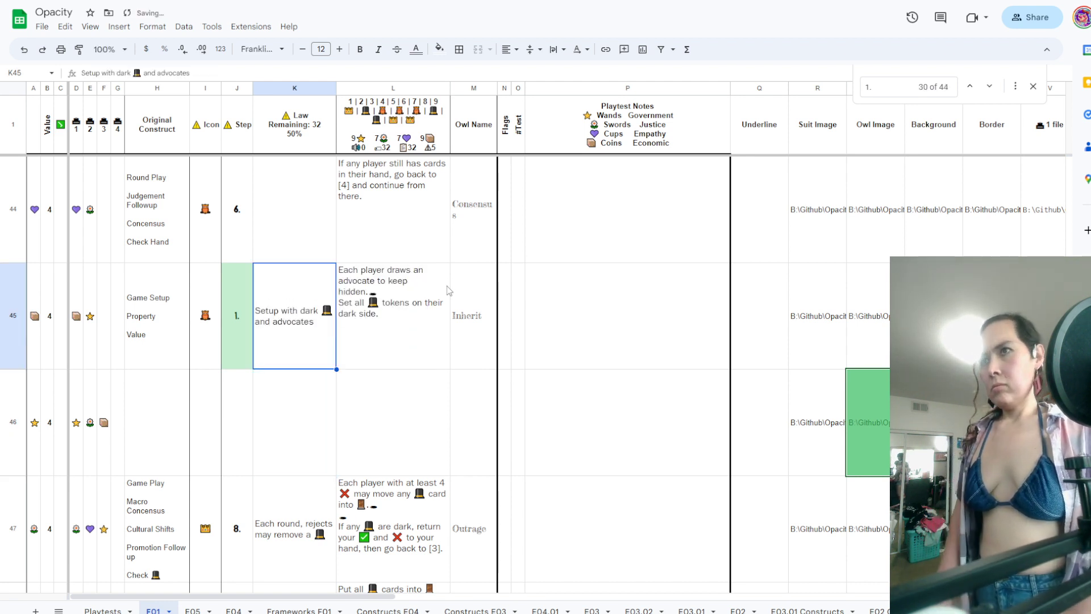
double_click(312, 335)
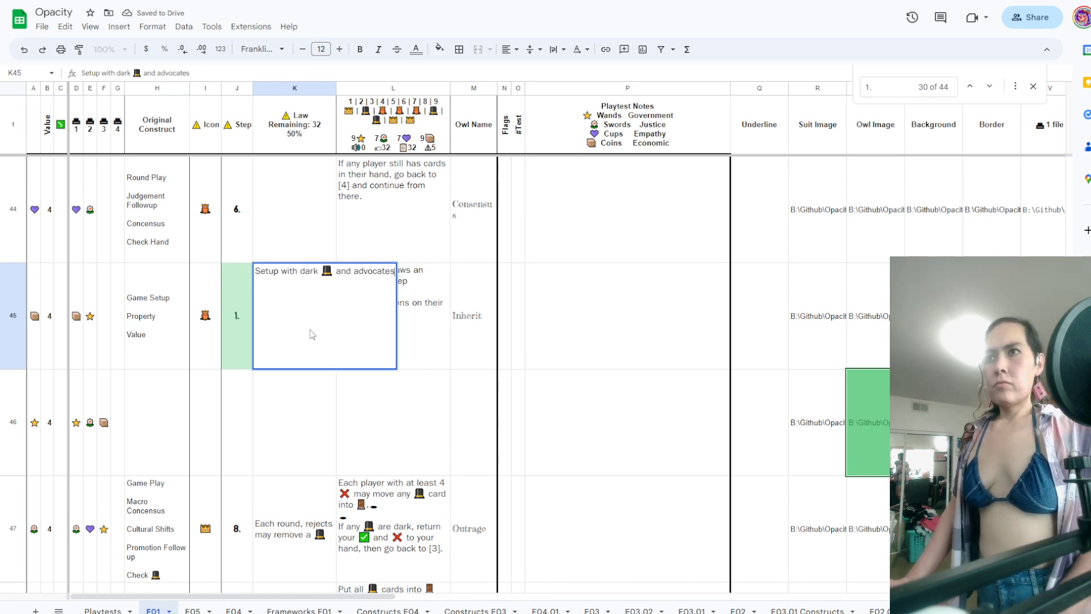
key("Return")
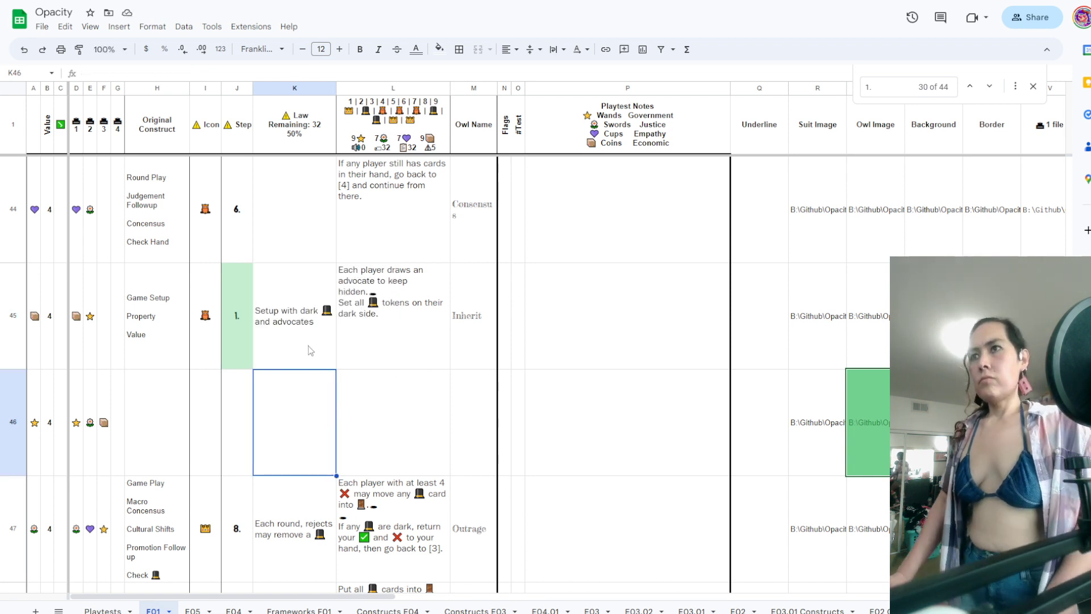
Replace the Inherit law's icon in row 45 with the crown 👑
scroll(308, 345, "down", 2)
scroll(308, 345, "up", 3)
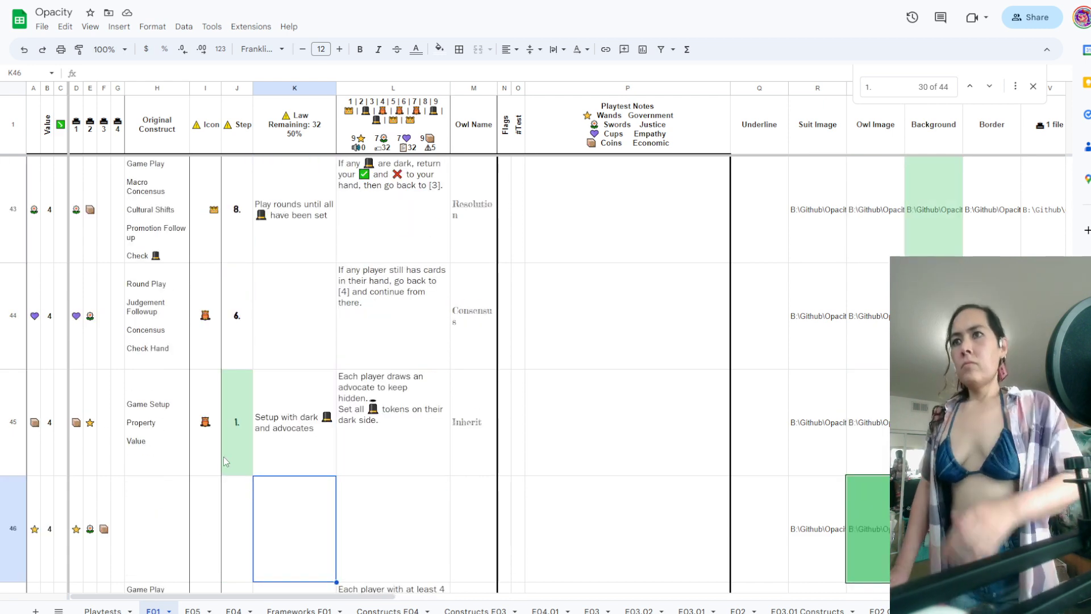
left_click(203, 433)
double_click(203, 434)
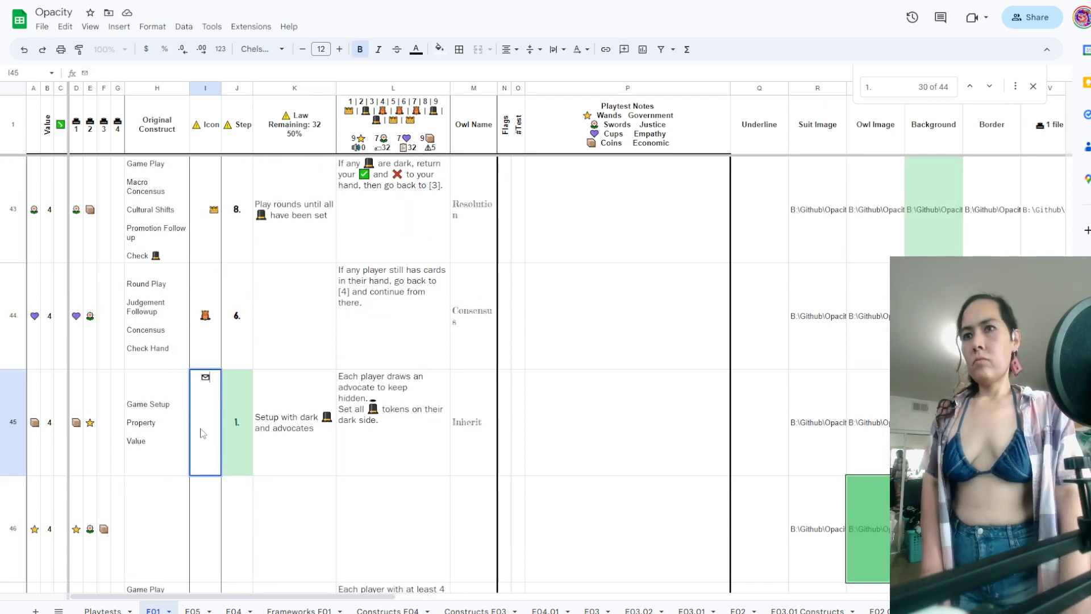
key("BackSpace")
type("👑")
key("Return")
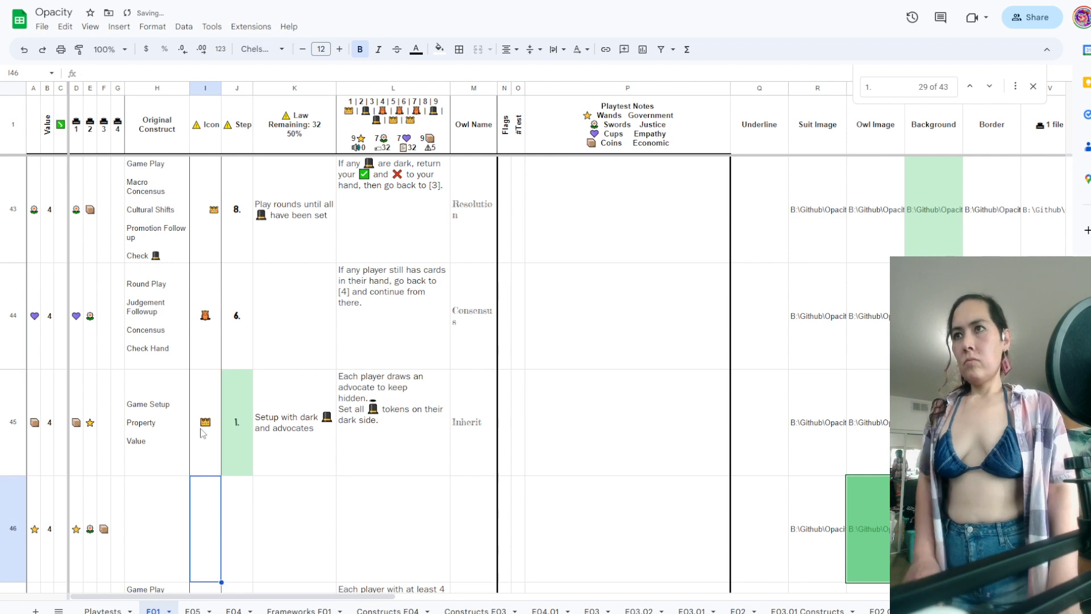
right_click(203, 431)
left_click(175, 349)
Examine the law rows from the first card through the Abolish cards for step 1 laws that still lack a description
scroll(230, 341, "up", 20)
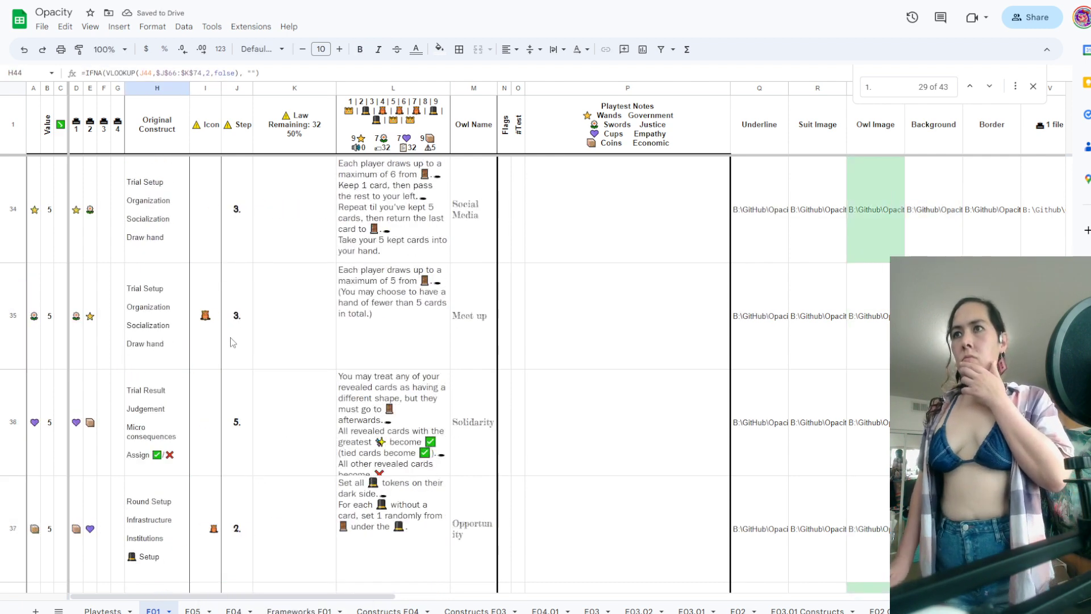
scroll(232, 342, "up", 8)
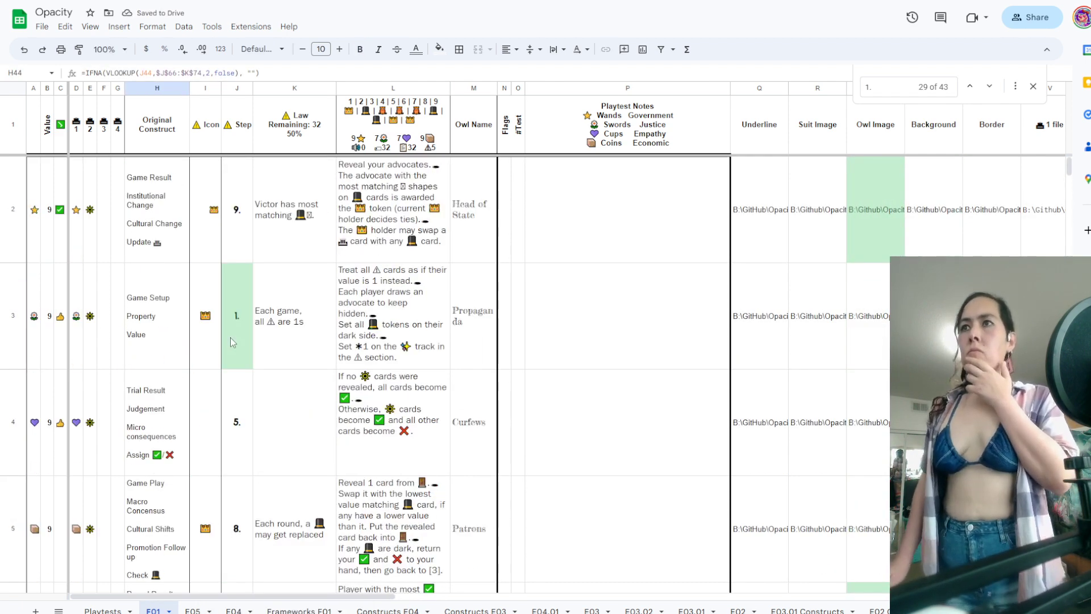
scroll(230, 336, "down", 2)
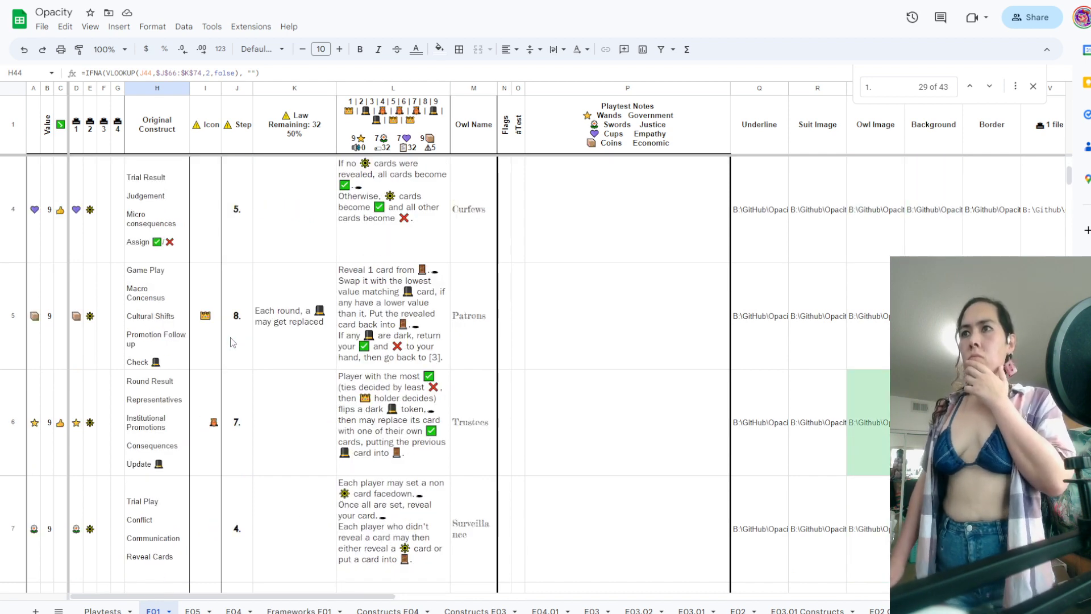
scroll(230, 342, "down", 10)
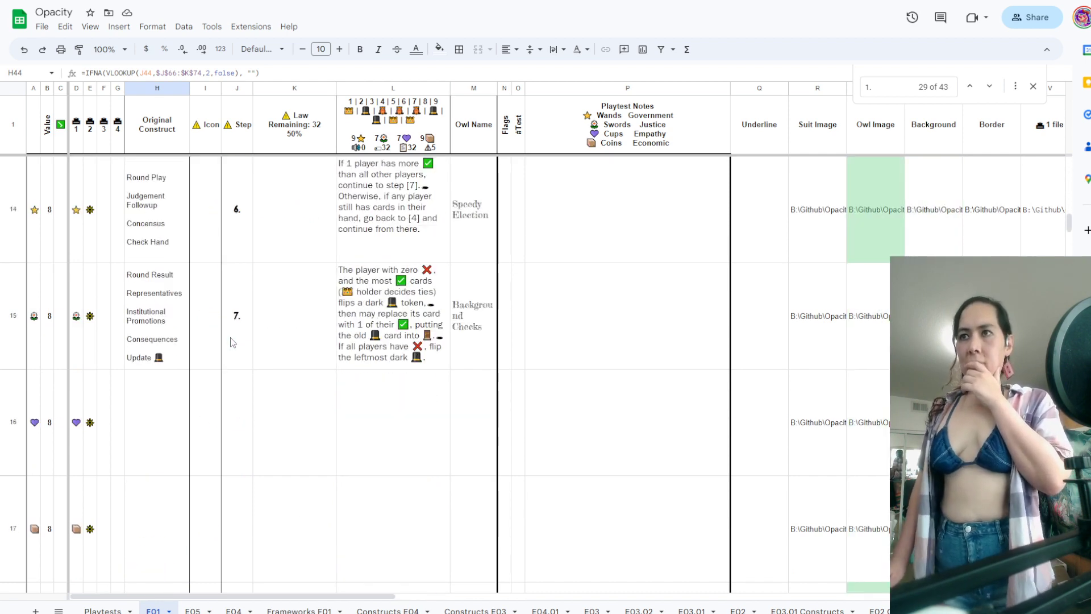
scroll(230, 343, "down", 16)
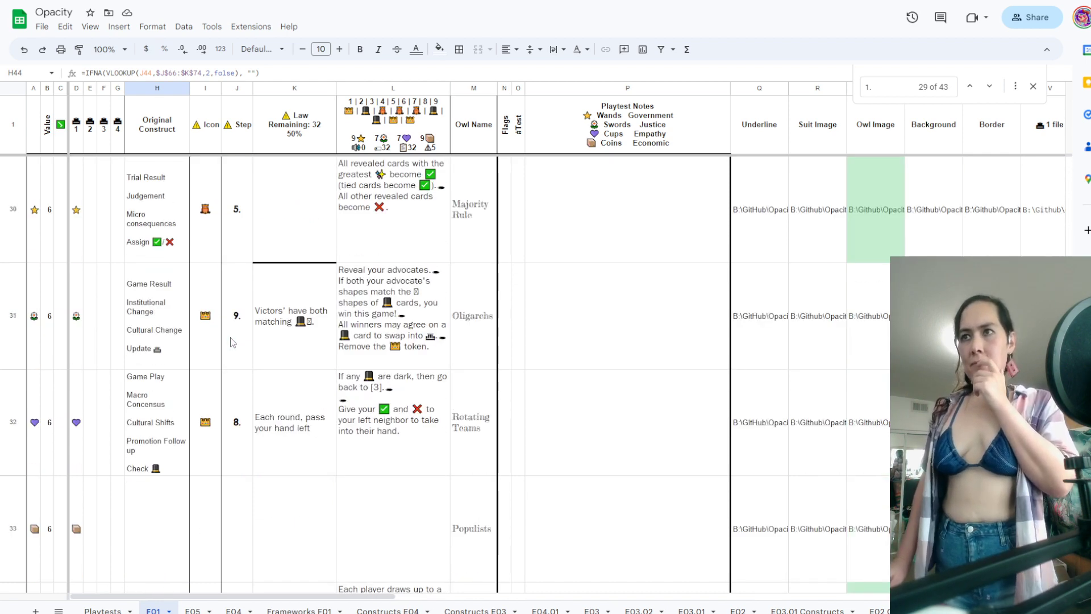
scroll(230, 342, "down", 8)
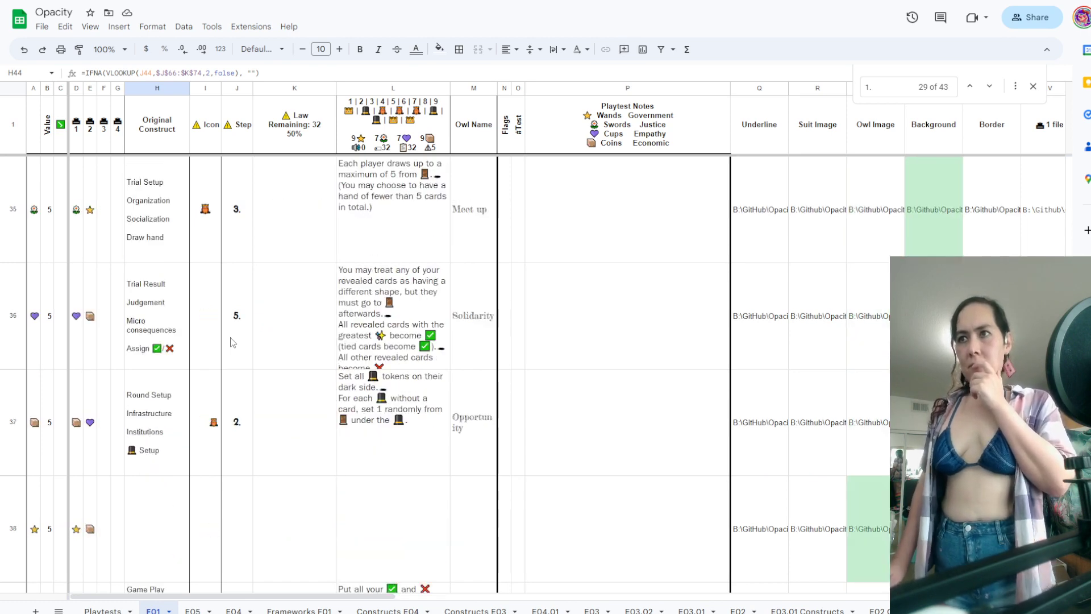
scroll(231, 342, "down", 1)
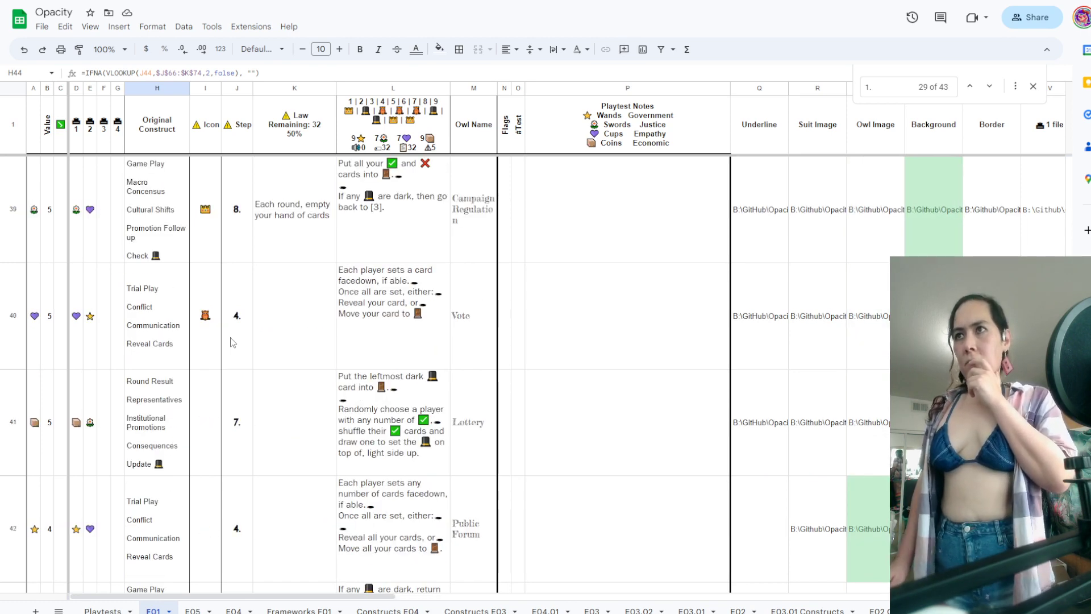
scroll(230, 342, "down", 3)
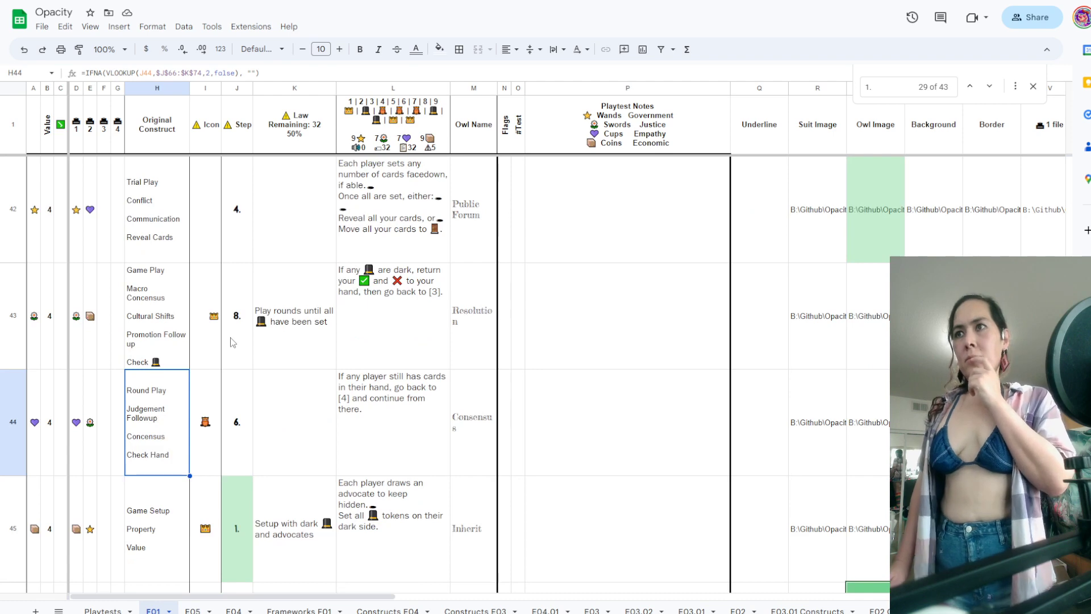
scroll(230, 343, "down", 1)
scroll(231, 341, "down", 1)
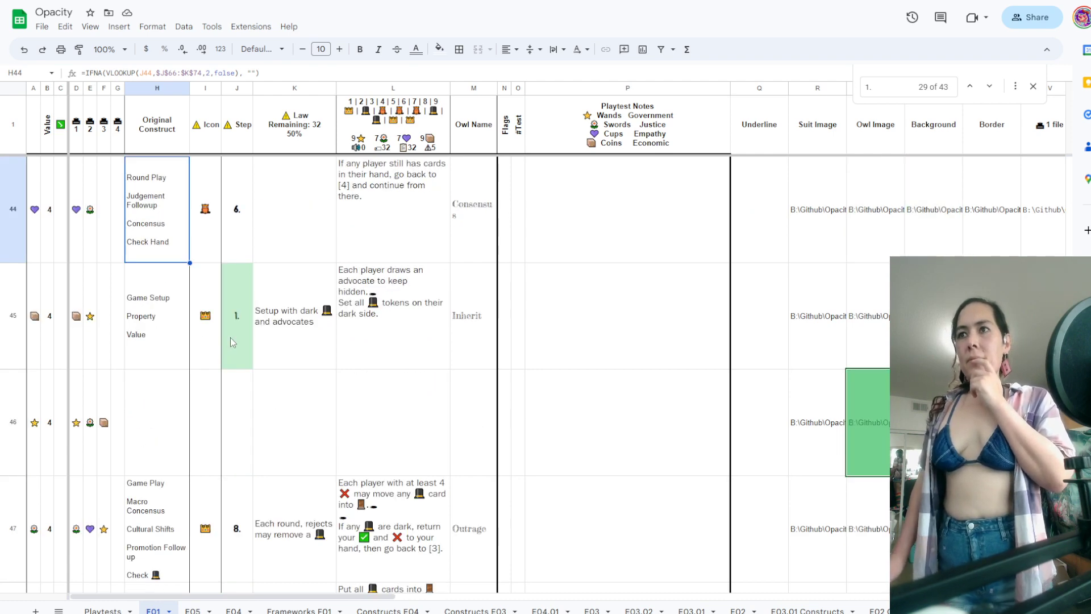
scroll(231, 341, "down", 2)
scroll(230, 338, "down", 6)
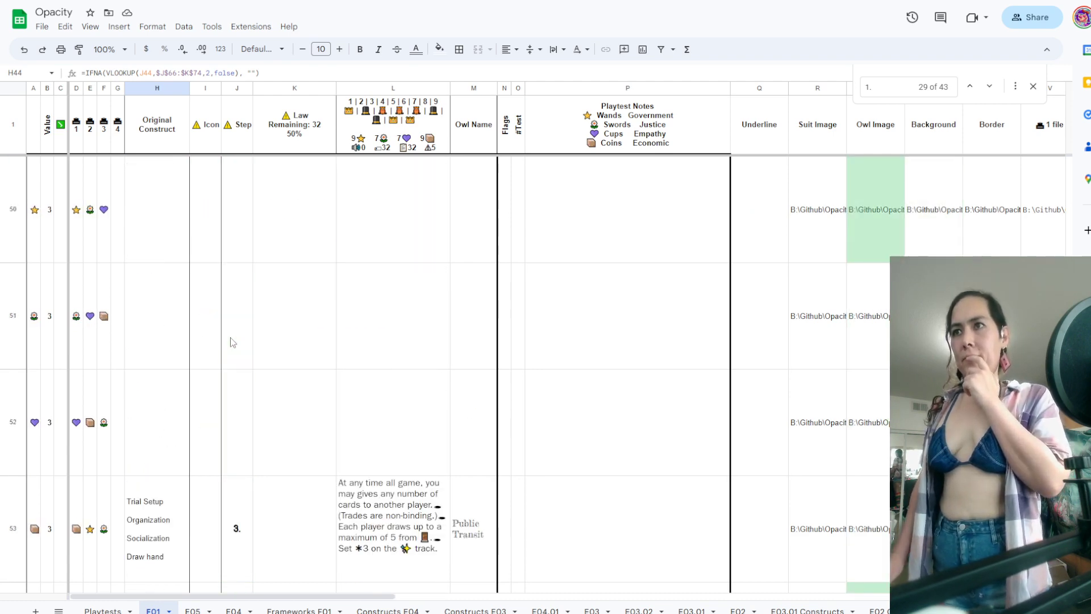
scroll(230, 342, "down", 10)
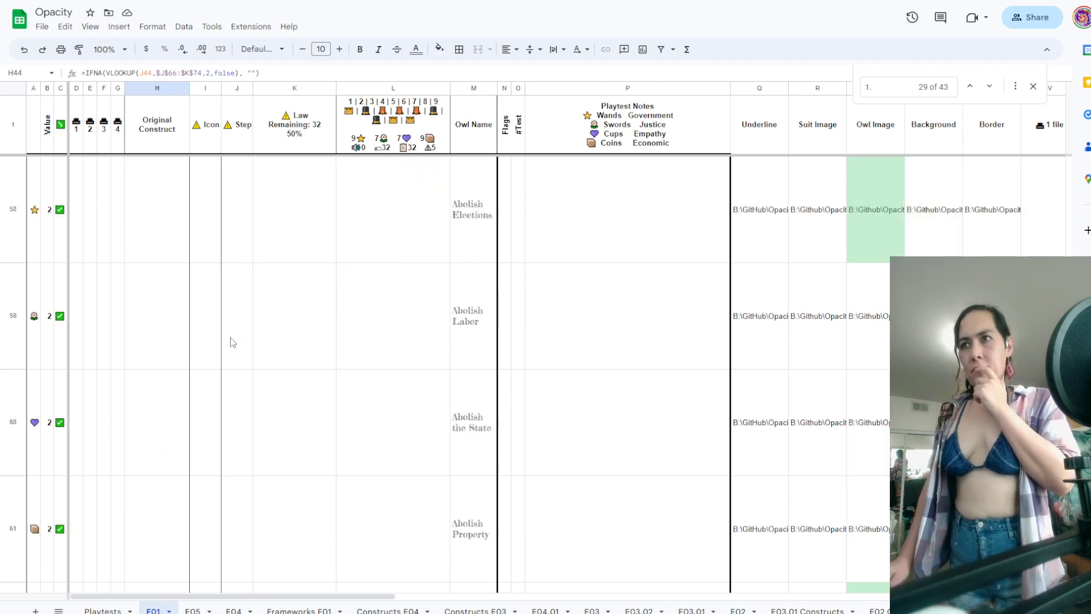
scroll(230, 343, "up", 15)
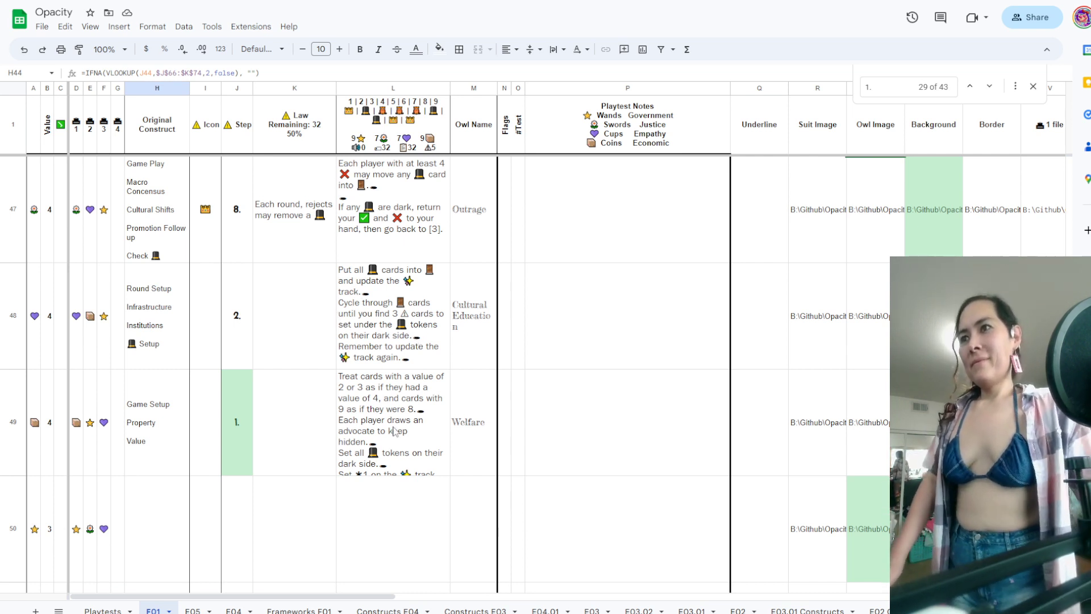
Cut the step number, Law description and full law text of the Welfare law in row 49
left_click(220, 424)
left_click(321, 411)
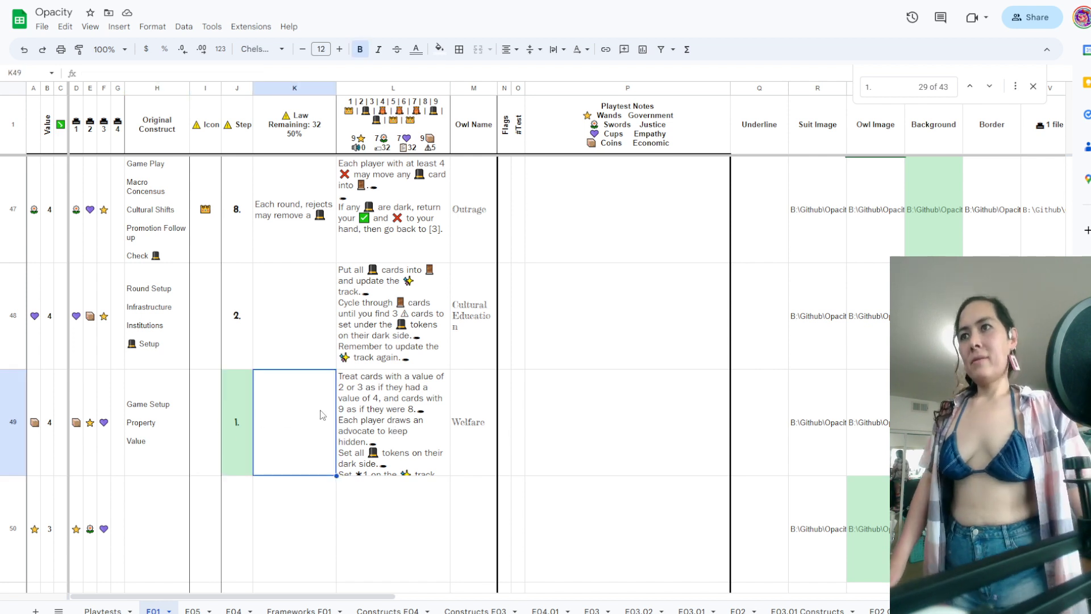
double_click(321, 414)
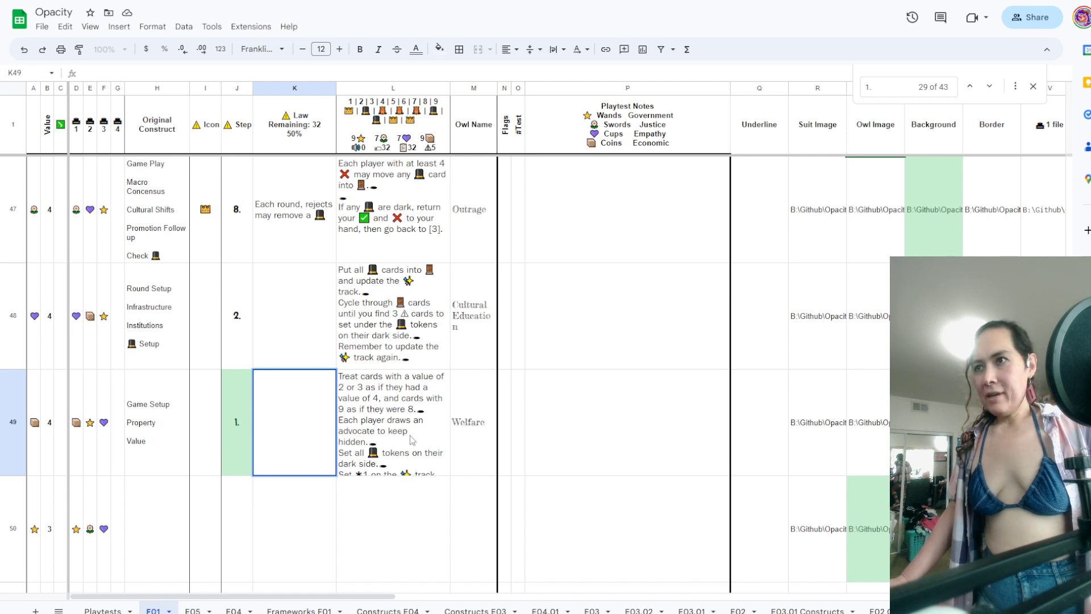
left_click(449, 391)
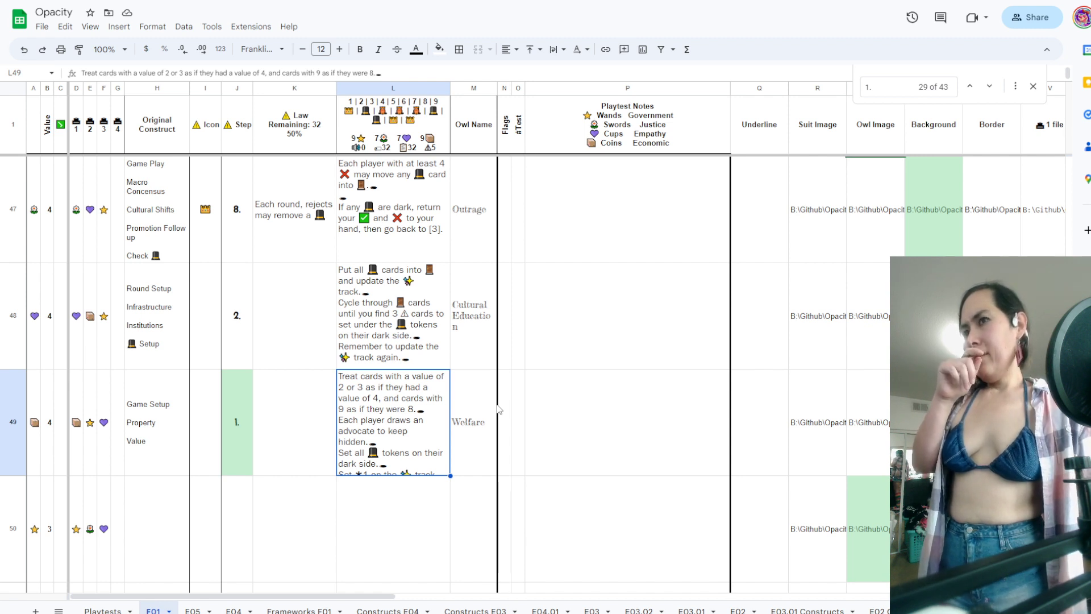
key("Left")
key("Left")
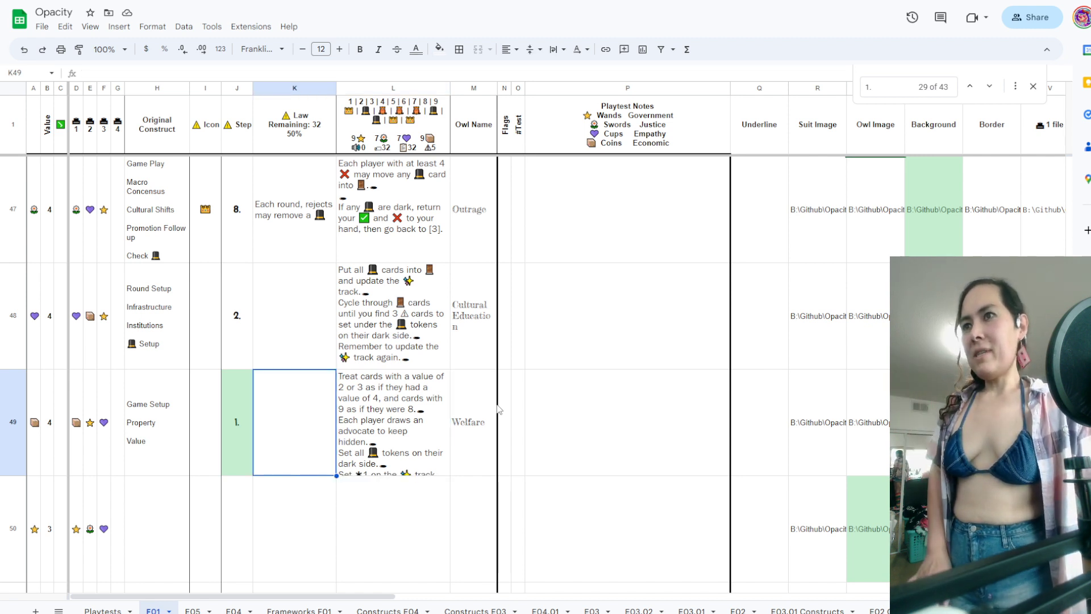
key("shift+Right")
key("shift+Right")
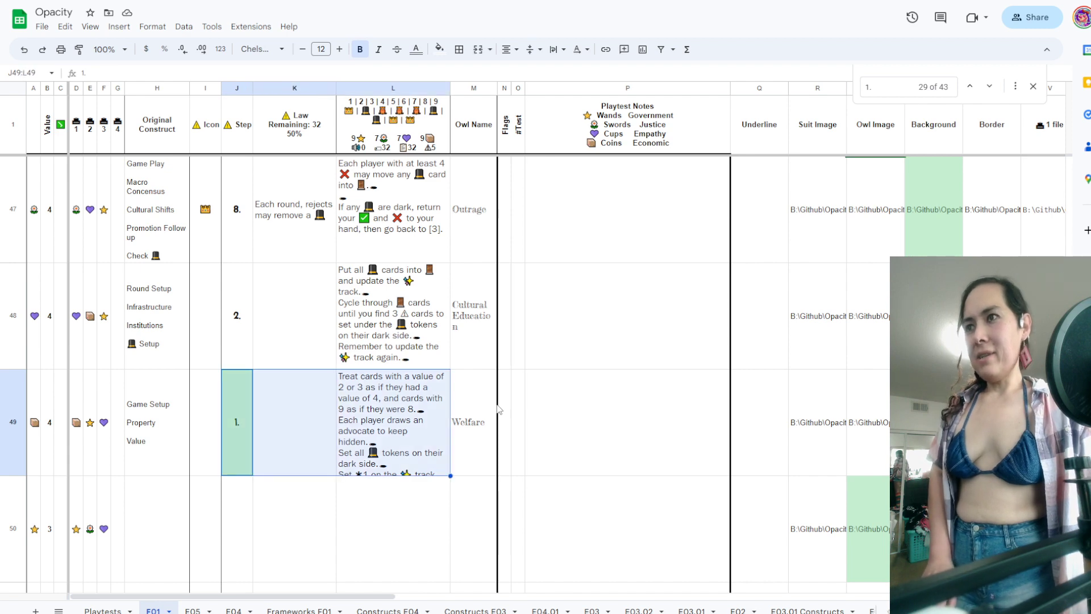
key("ctrl+x")
Enter "Each game, treat ⚠ cards as matching" as the Law description for the step 1 Unity law in row 56
key("Down")
key("Down")
key("Down")
key("Down")
key("Down")
key("Down")
key("Down")
key("Down")
key("Down")
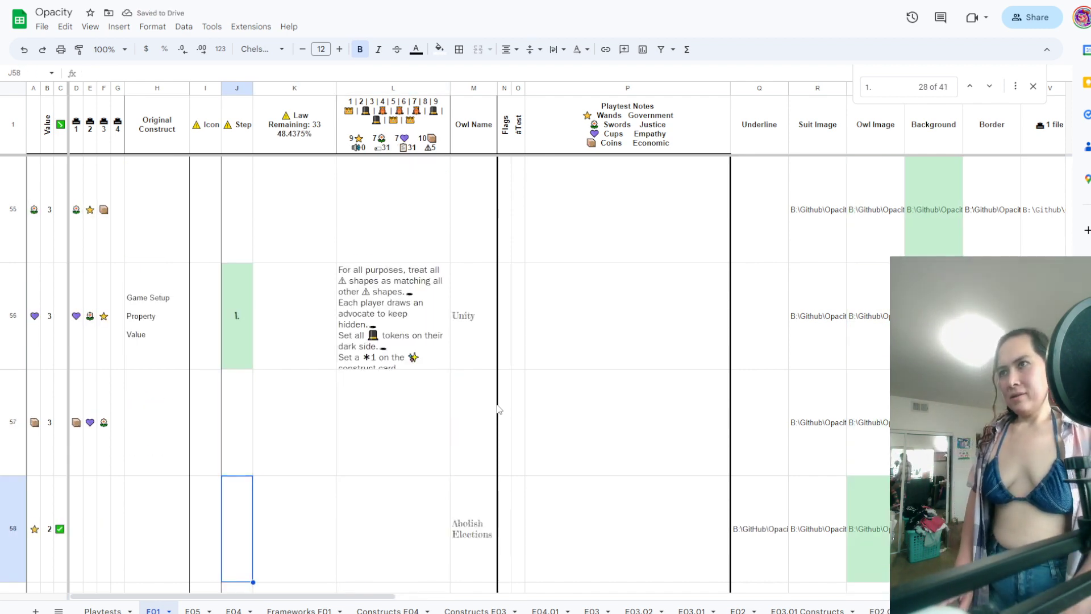
key("Up")
key("Up")
key("ctrl+f")
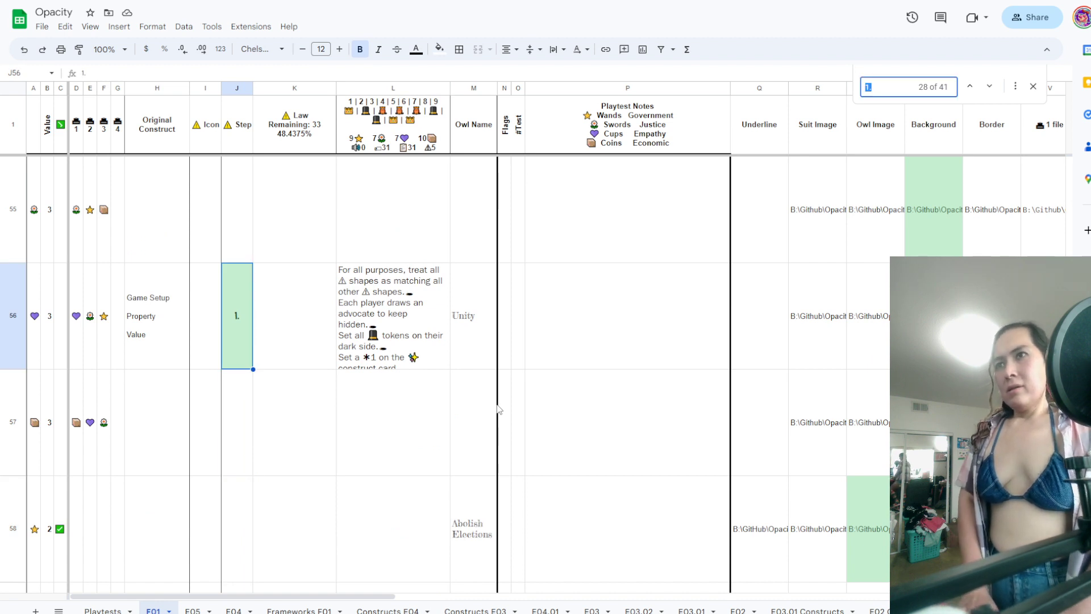
left_click(409, 318)
left_click(330, 327)
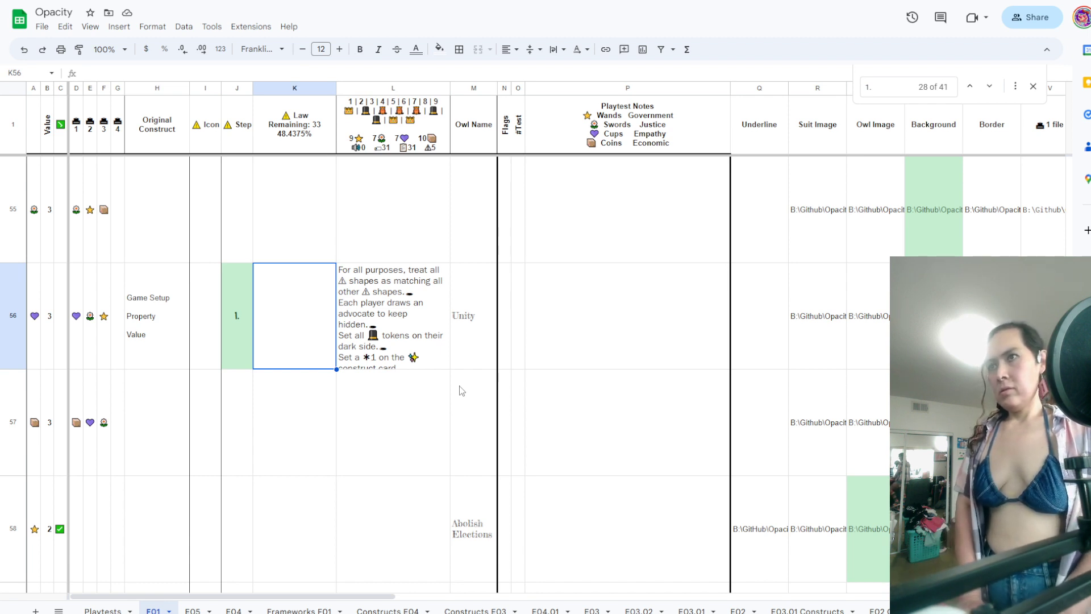
type("Each game")
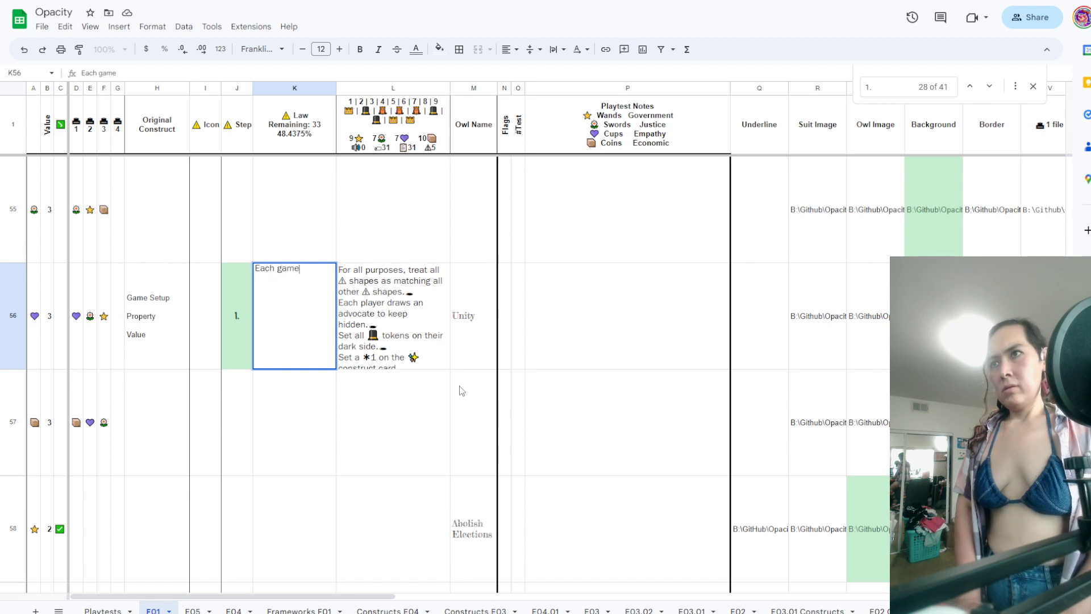
type(", treat")
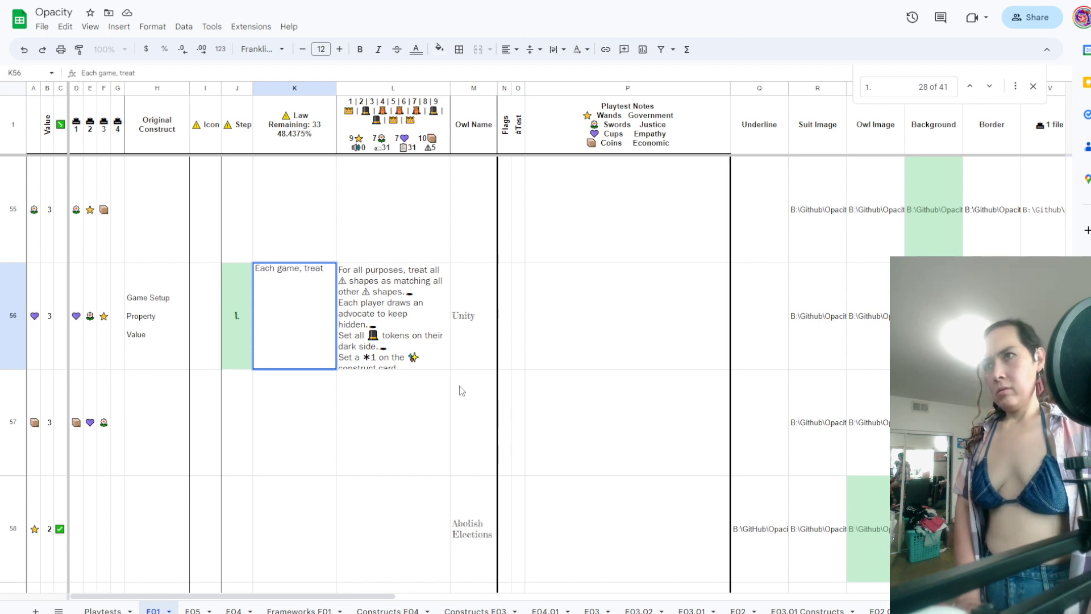
key("ctrl+v")
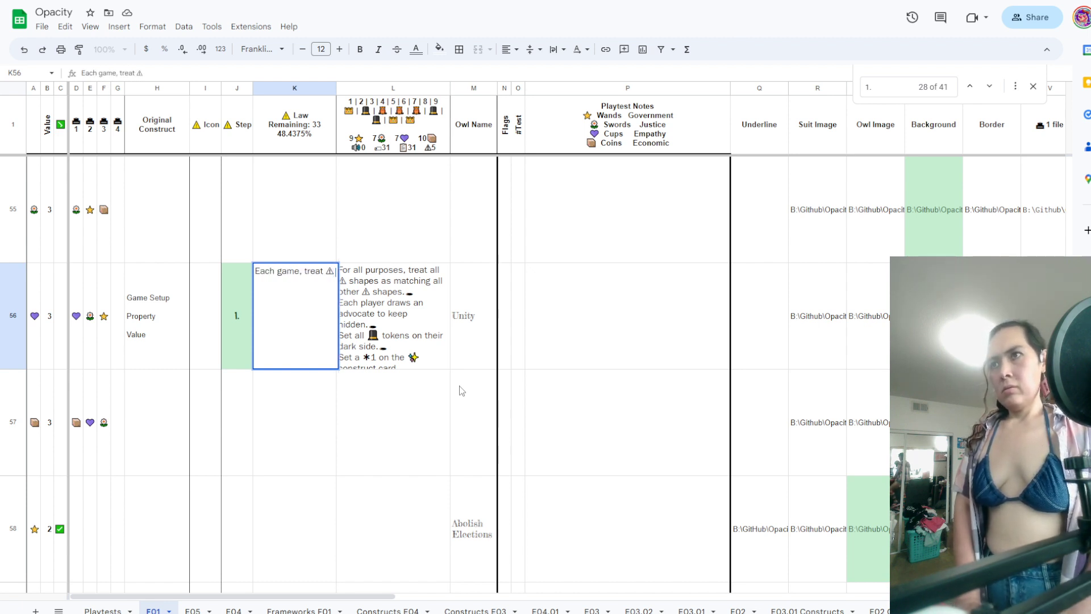
type("cards as")
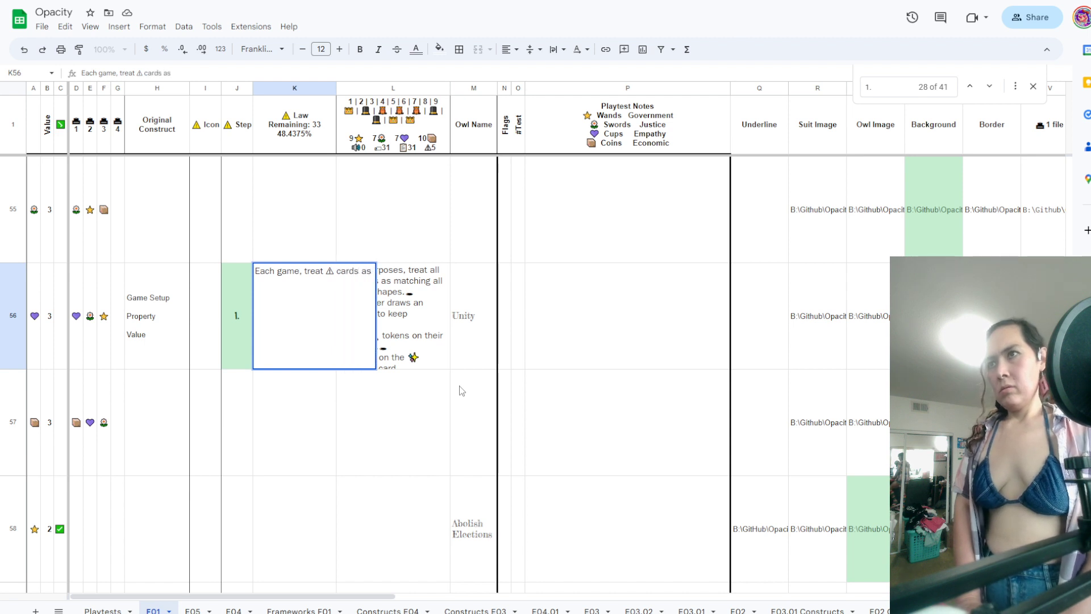
type(" matching")
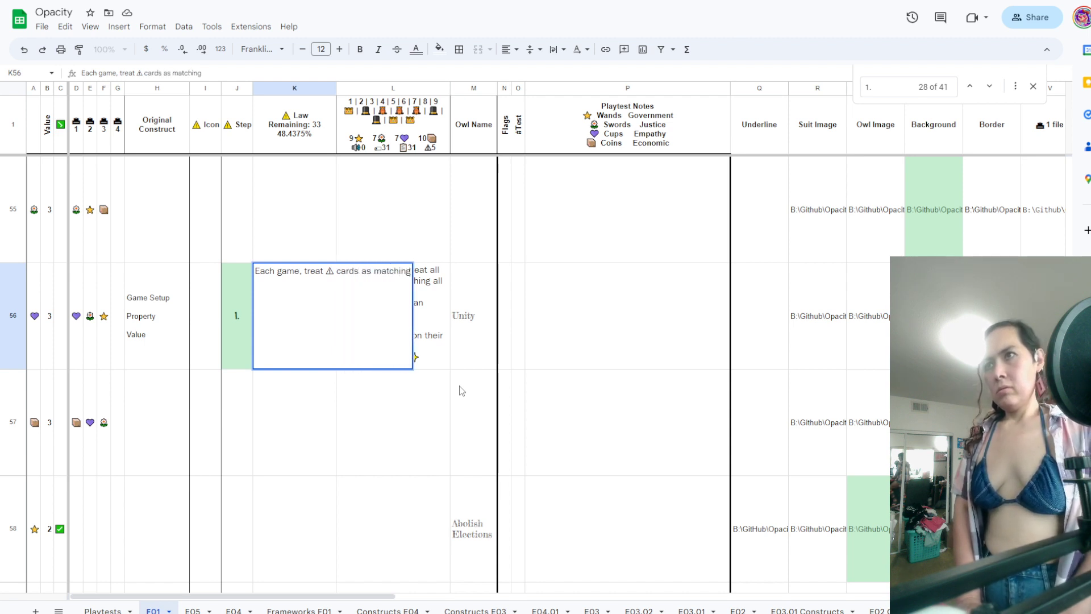
key("Return")
key("Up")
key("Down")
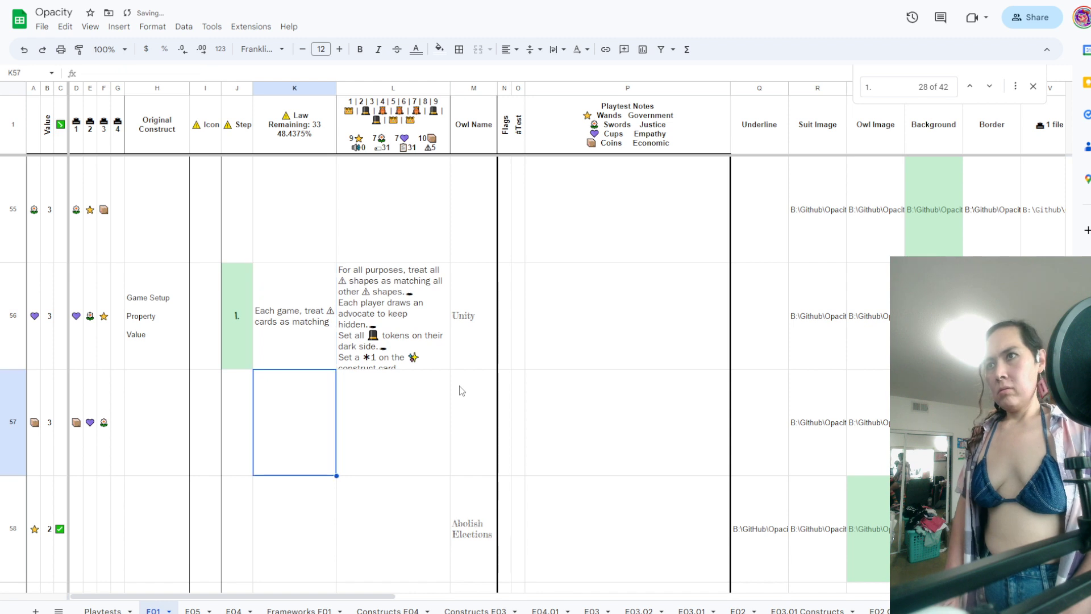
Set the Unity law's icon in row 56 to the crown 👑
key("Up")
key("Left")
key("Left")
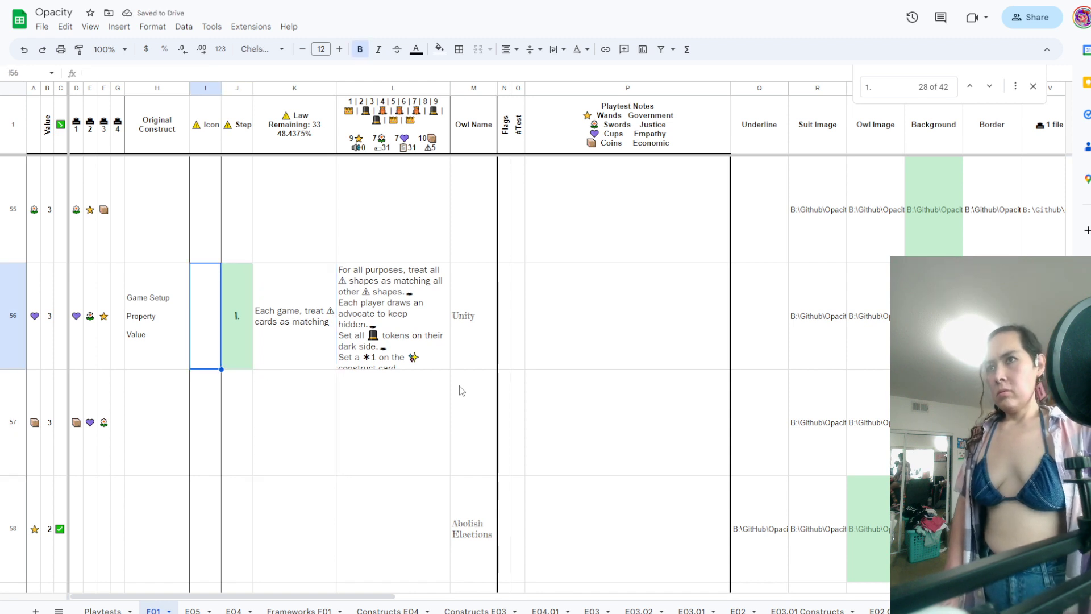
type("✅")
key("Down")
key("Up")
type("🚪")
key("Up")
key("Down")
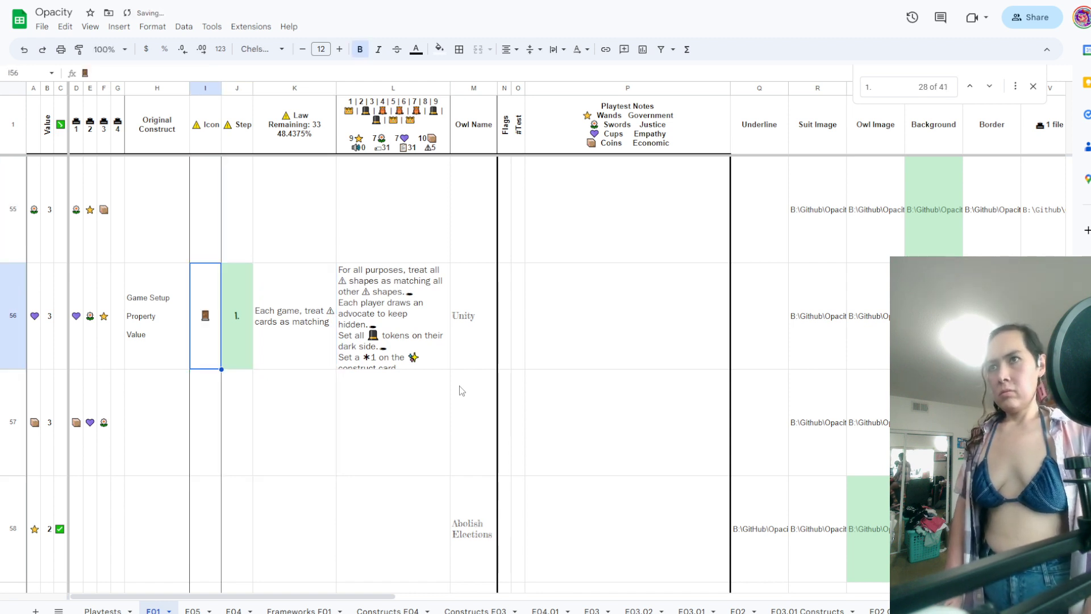
key("Down")
key("Up")
Check the rows below and above the Unity law for any other step 1 laws
key("Down")
key("Down")
key("Down")
key("Down")
key("Down")
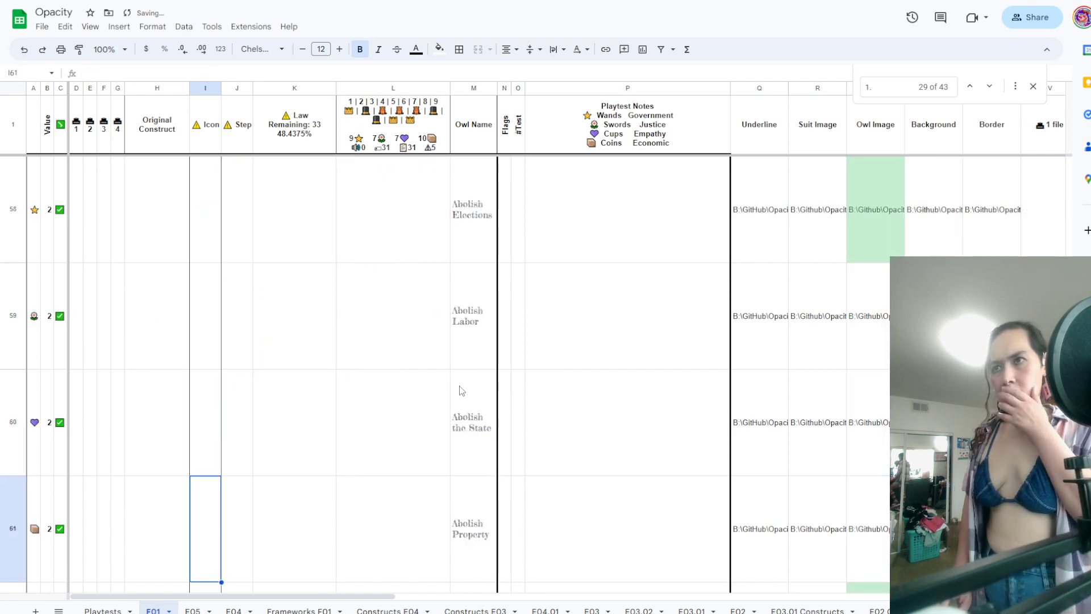
key("Down")
key("Down")
key("Down")
key("Down")
key("Down")
key("Up")
key("Up")
key("Up")
key("Up")
key("Up")
key("Up")
key("Up")
key("Up")
key("Up")
key("Up")
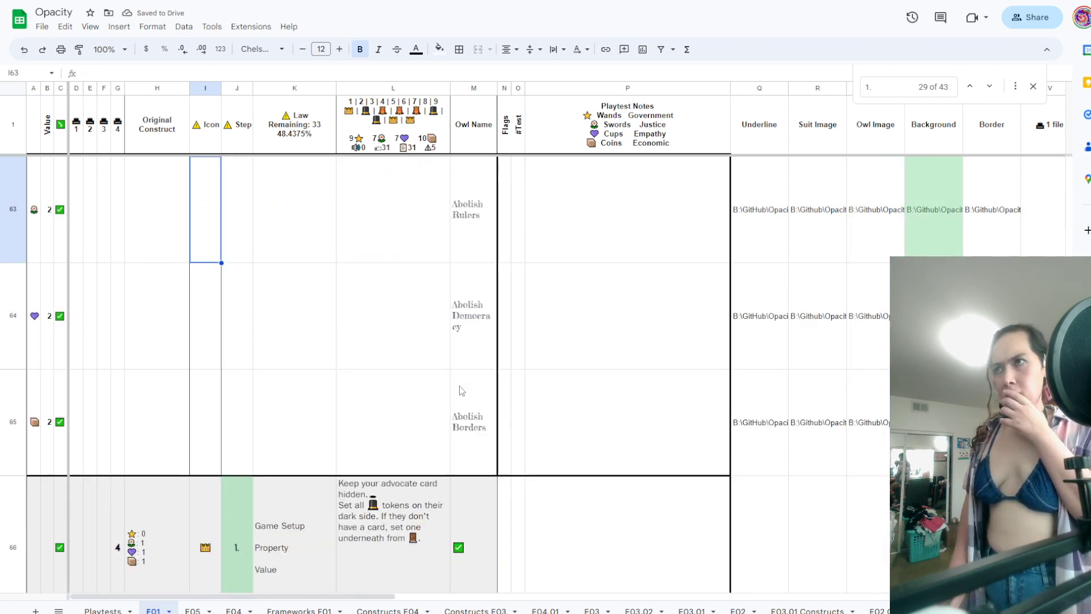
key("Up")
key("Up")
key("Up")
key("Up")
key("Up")
key("Up")
key("Up")
key("Up")
key("Up")
key("Up")
key("Up")
key("Up")
key("Up")
key("Up")
key("Up")
key("Up")
key("Up")
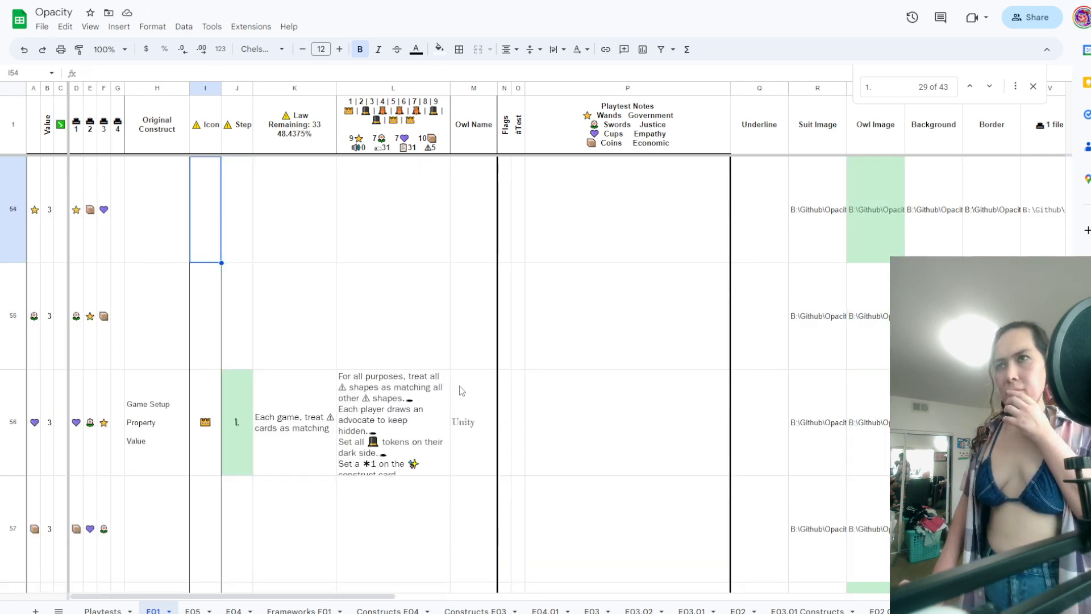
key("Up")
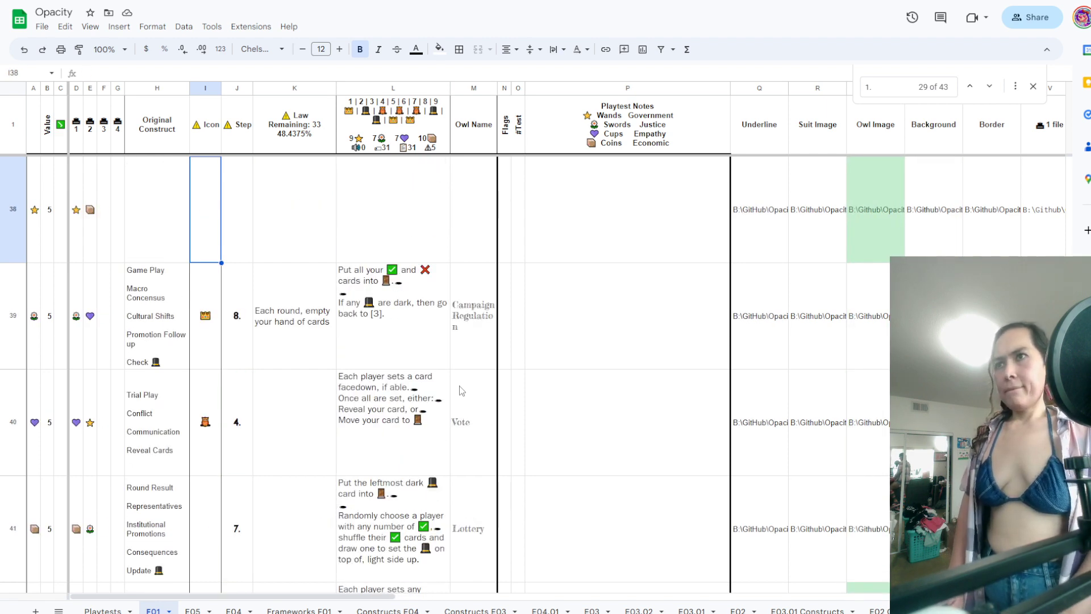
Search the sheet for "2." and look through the rows for step 2 laws
key("ctrl+f")
type("2.")
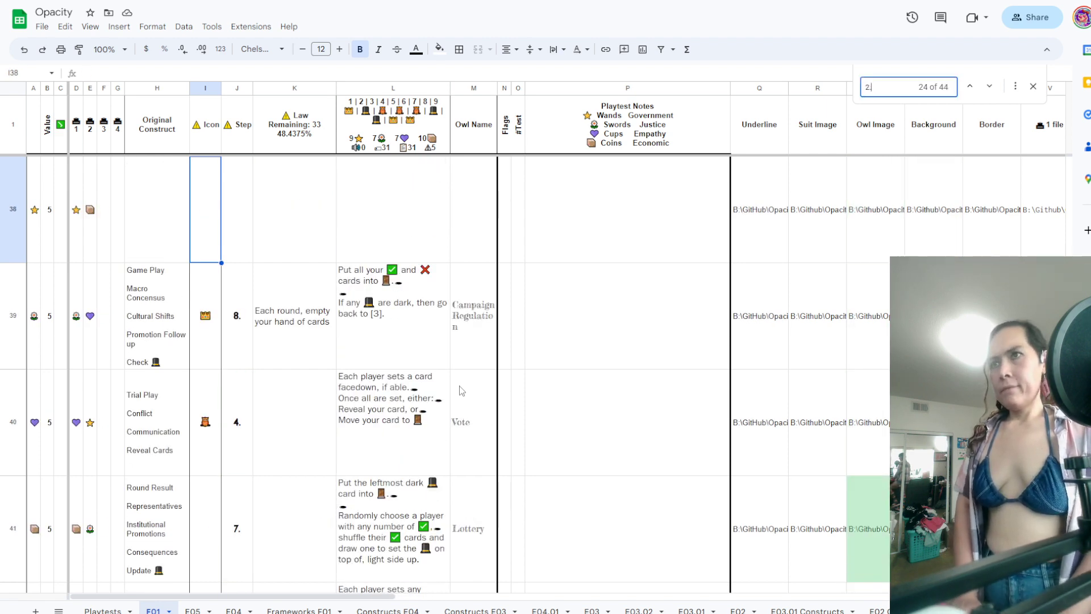
key("BackSpace")
scroll(462, 400, "up", 20)
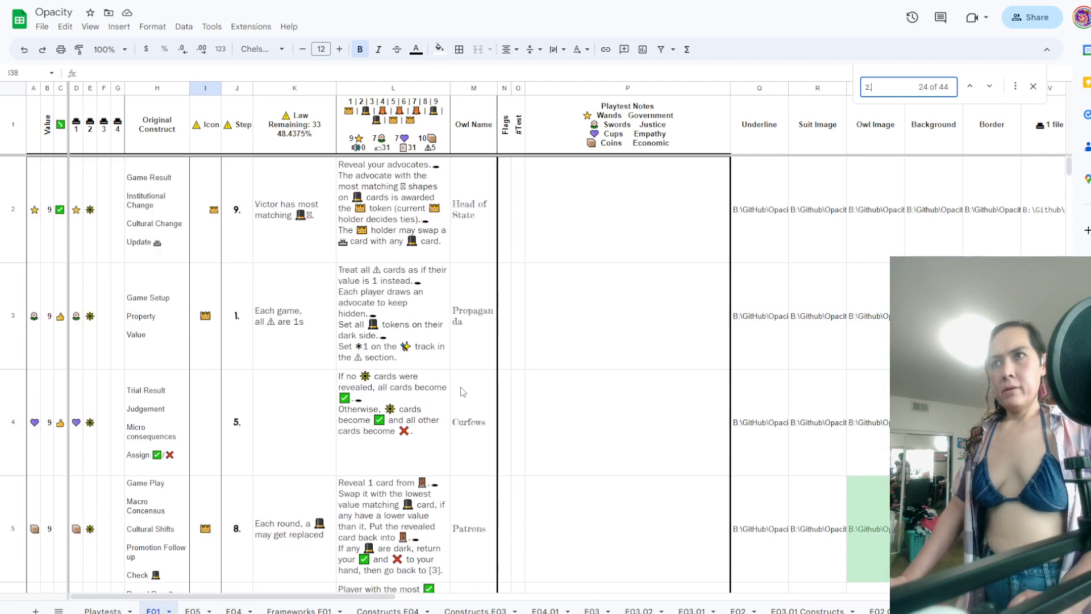
scroll(462, 391, "down", 8)
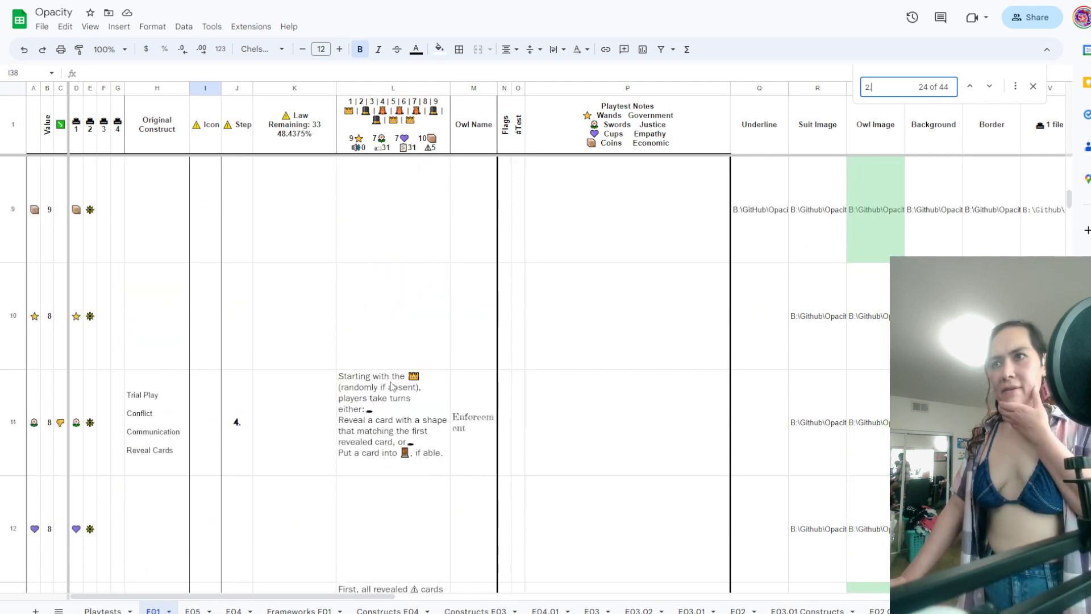
scroll(391, 385, "down", 10)
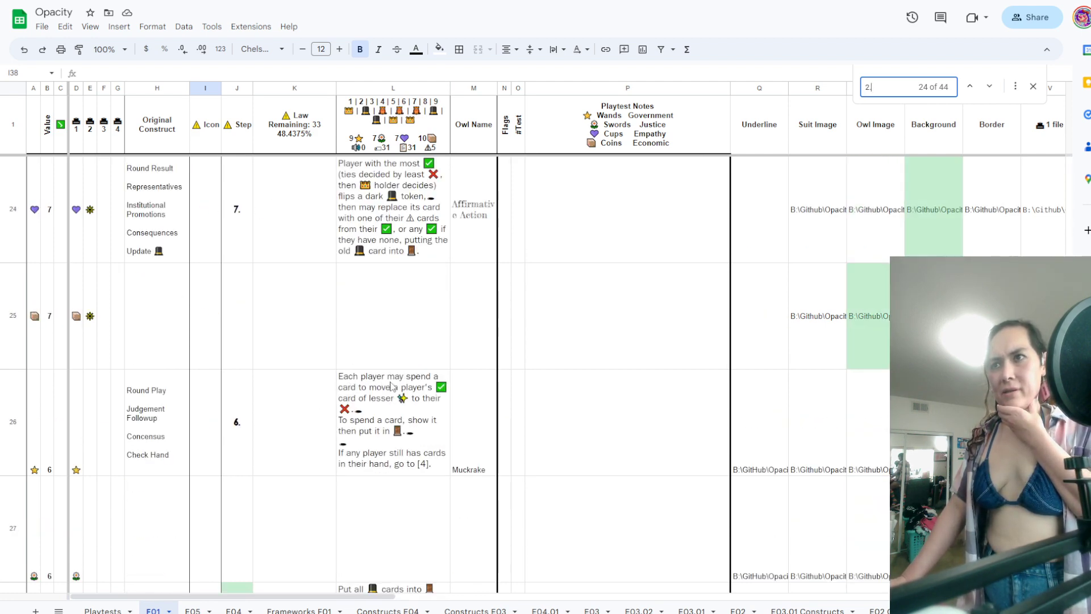
left_click(389, 422)
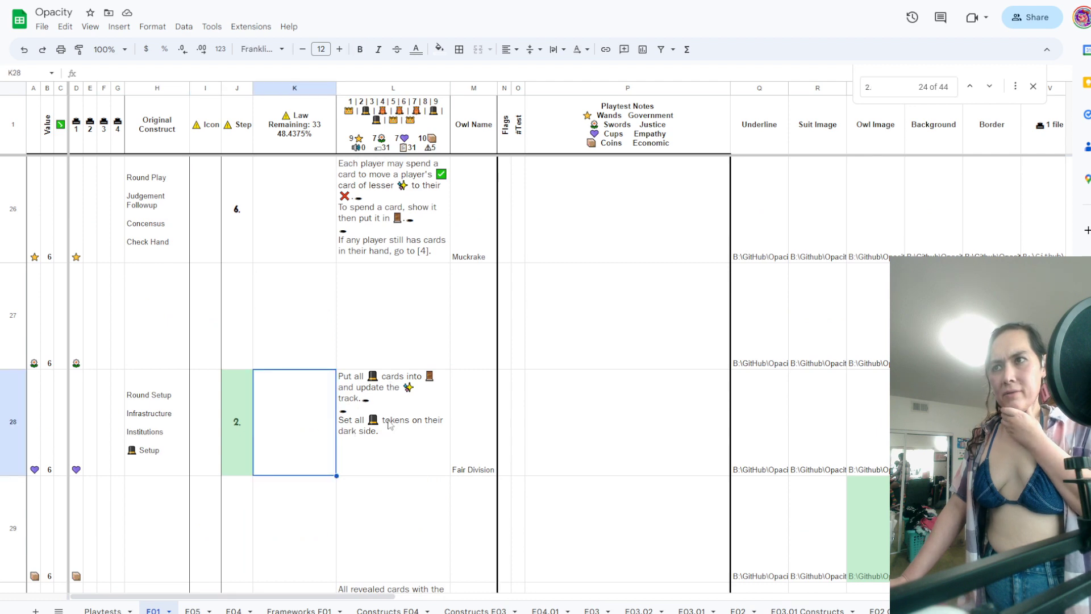
scroll(390, 430, "down", 1)
scroll(390, 430, "down", 10)
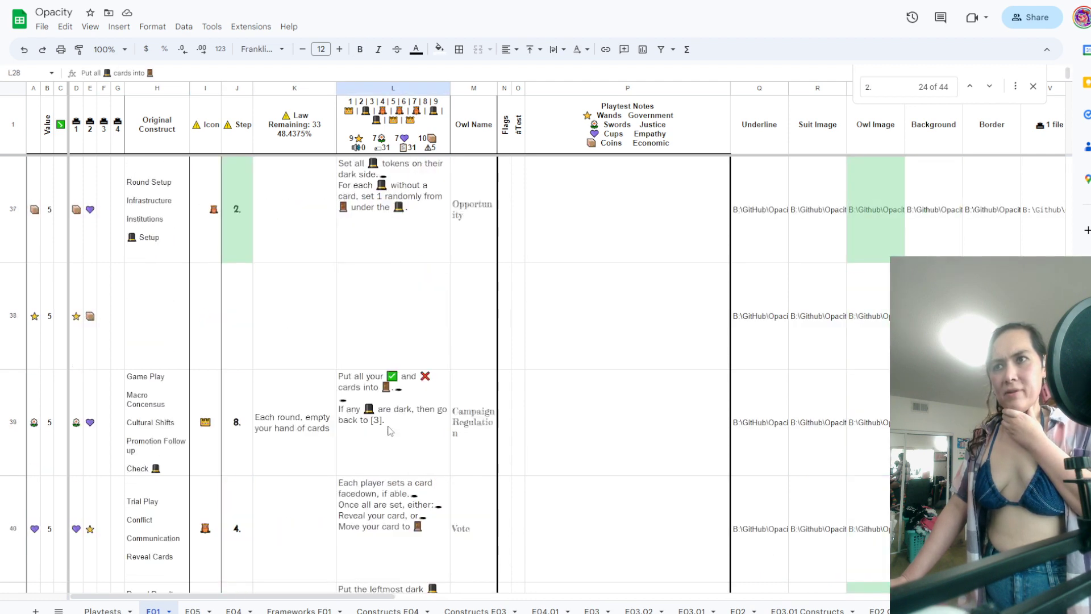
scroll(389, 430, "down", 10)
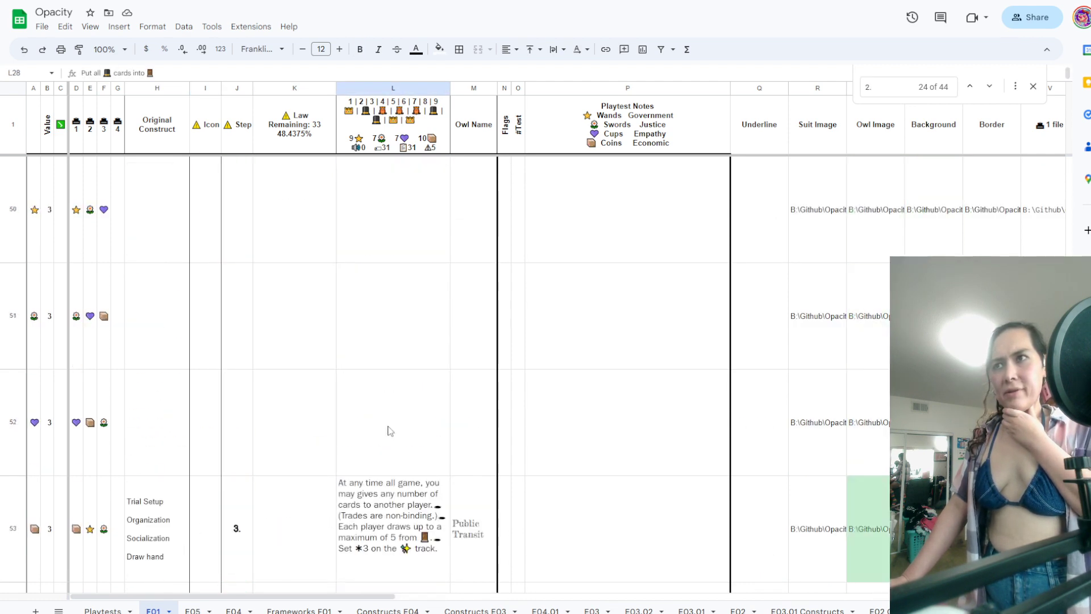
scroll(390, 430, "down", 2)
scroll(390, 430, "up", 15)
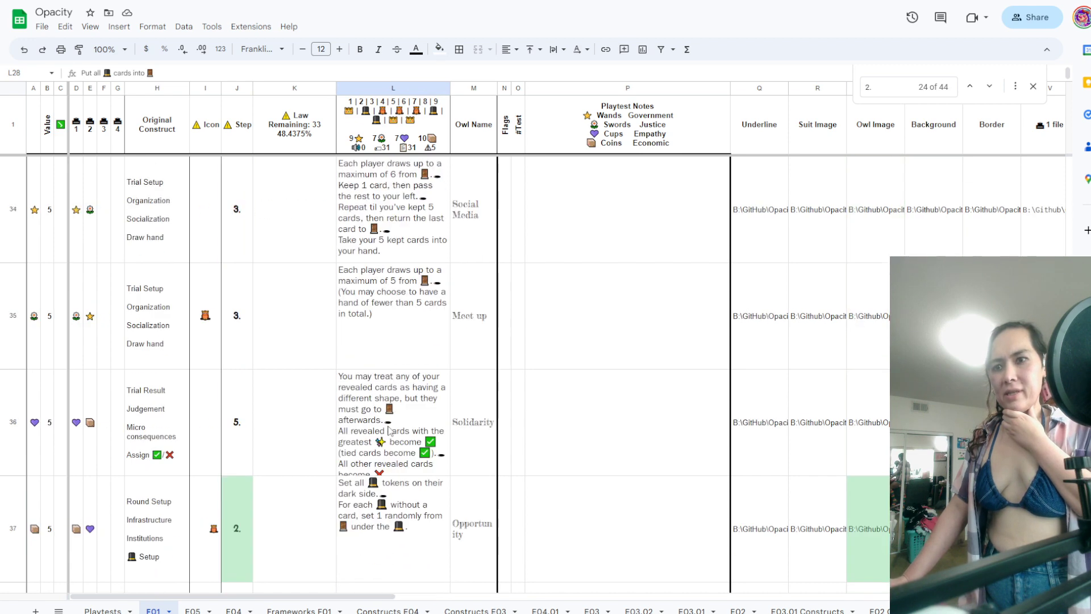
scroll(390, 430, "up", 20)
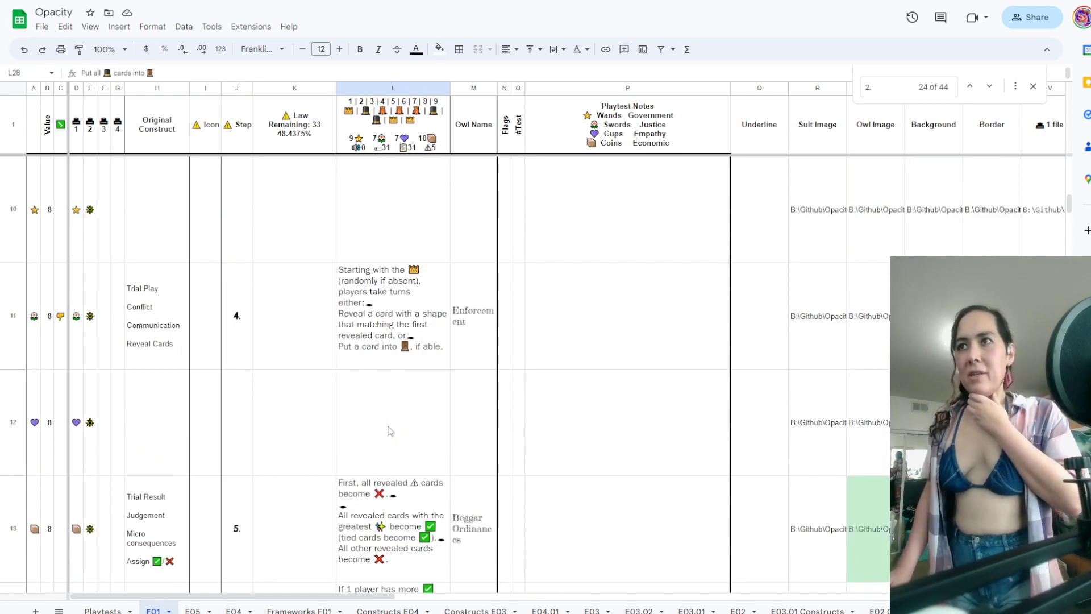
scroll(390, 430, "down", 10)
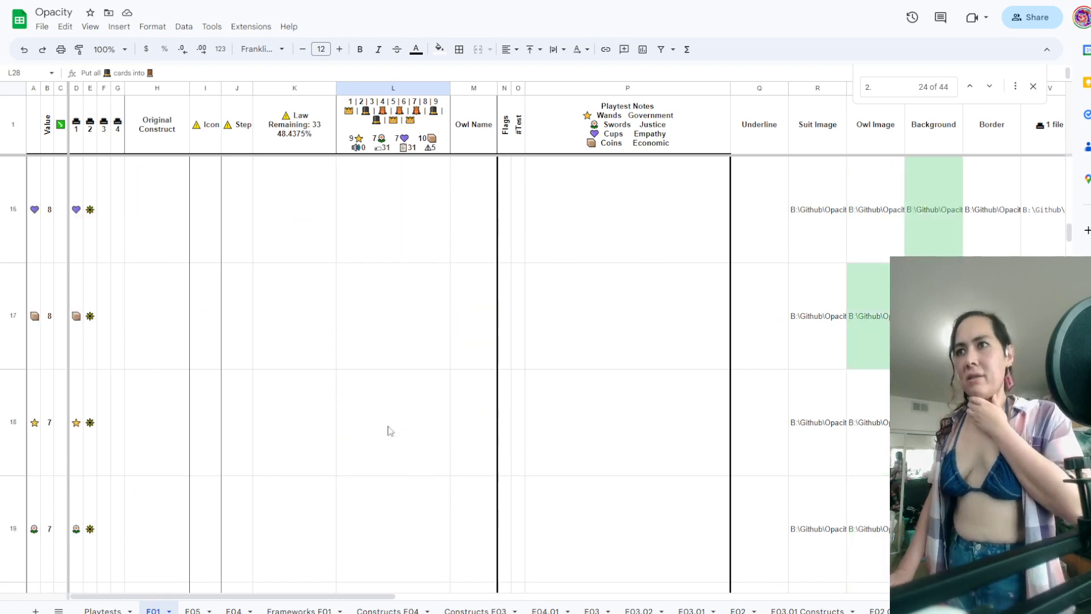
scroll(390, 430, "down", 4)
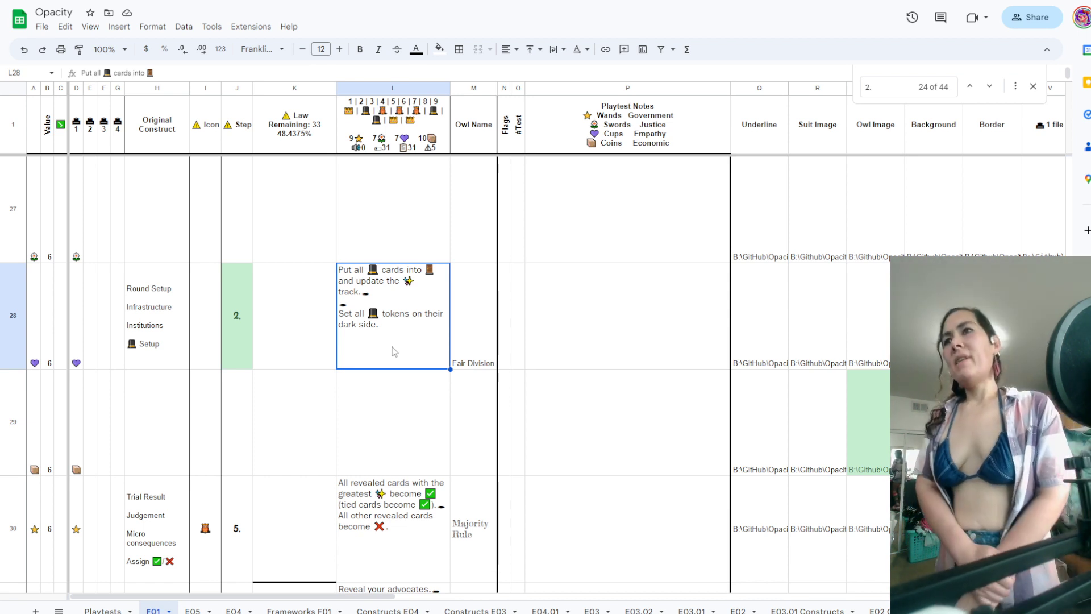
Change the Fair Division law in row 28 to step "1."
key("Left")
key("Left")
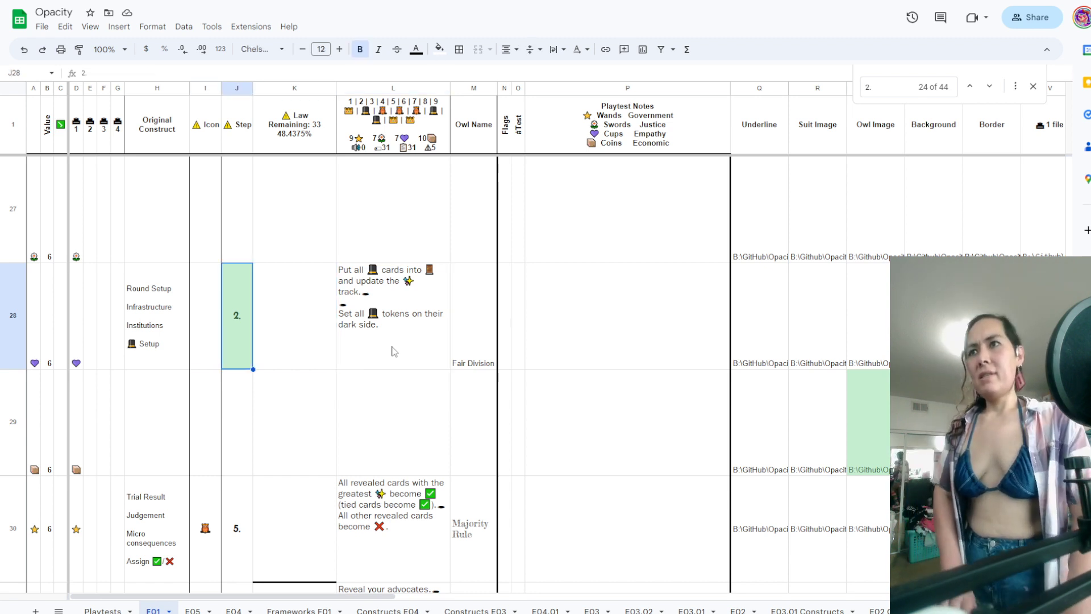
type("1.")
key("Tab")
Copy the full law text of the step 1 Inherit law in row 45
scroll(394, 351, "up", 5)
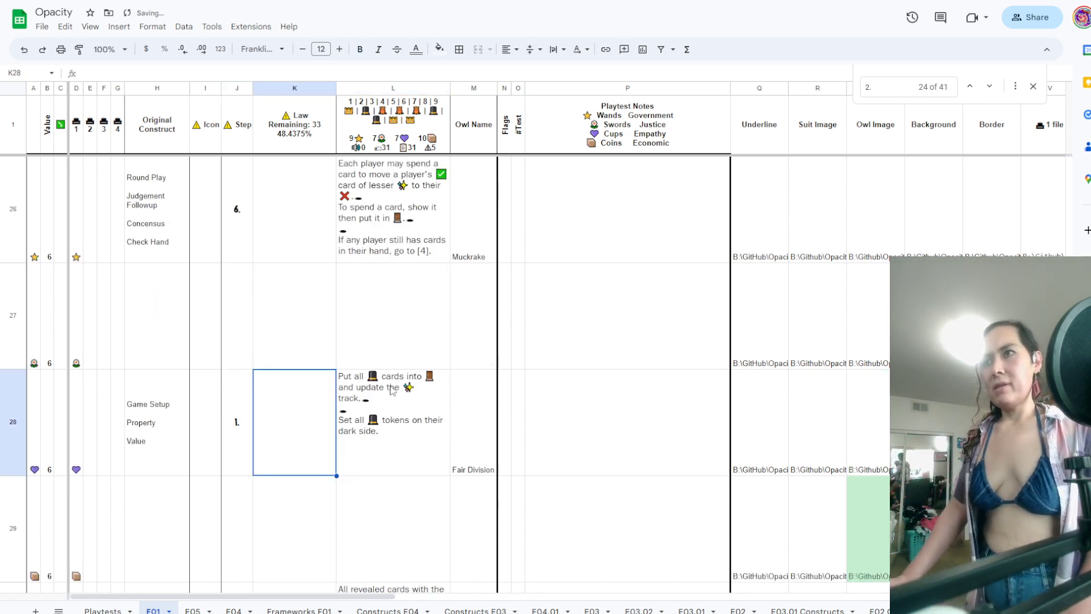
scroll(392, 390, "up", 15)
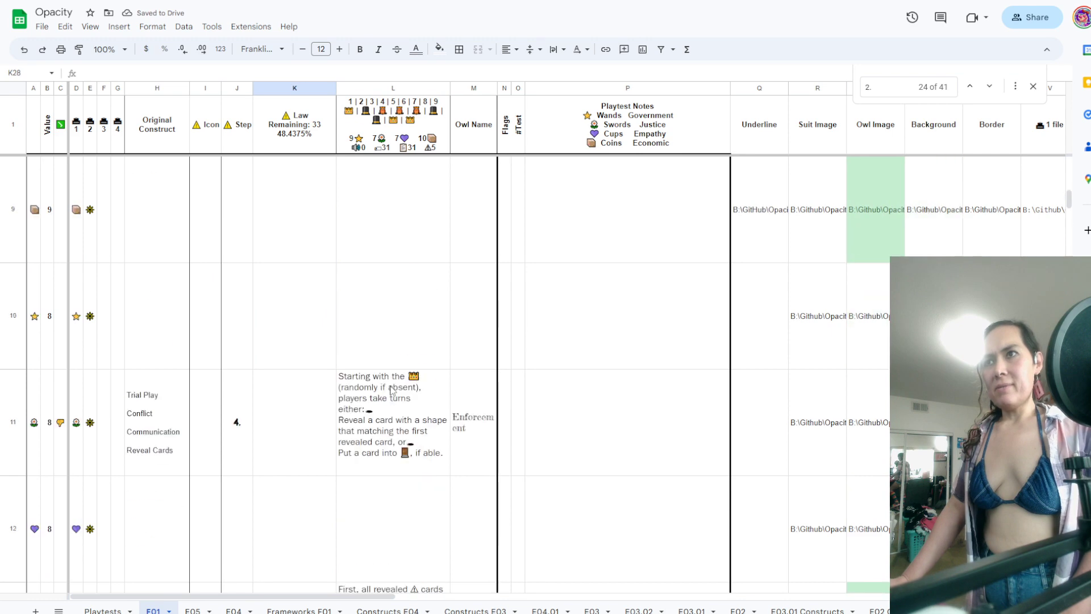
scroll(392, 390, "down", 10)
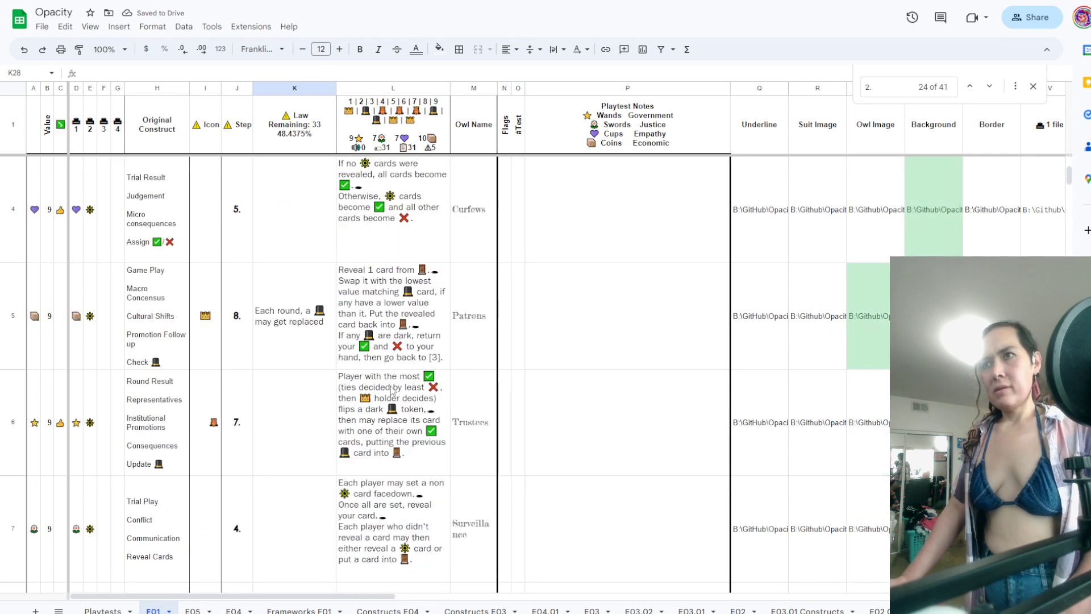
scroll(392, 390, "down", 14)
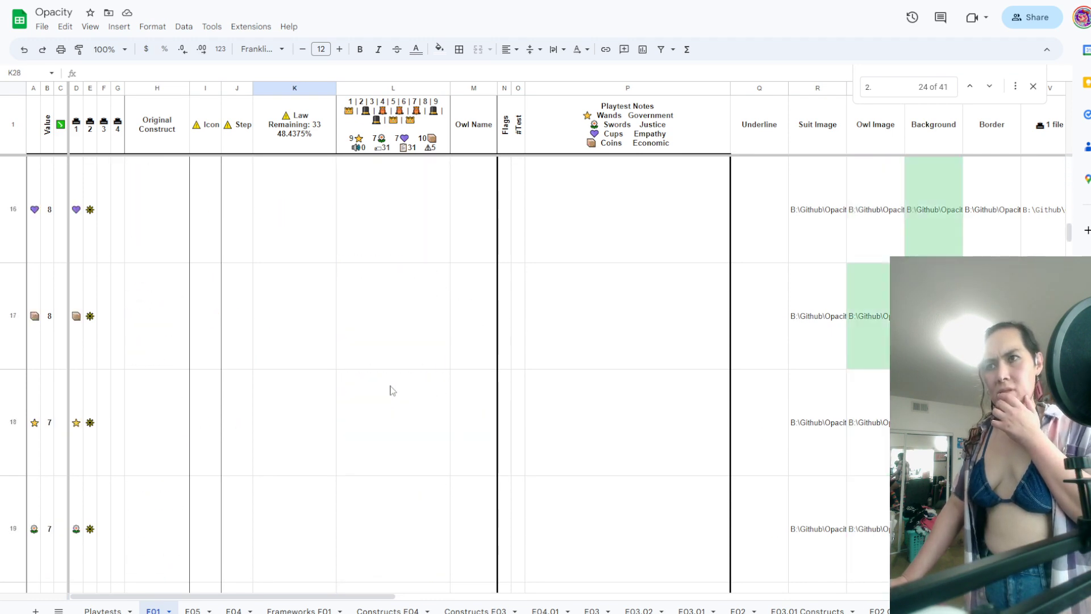
scroll(393, 390, "down", 3)
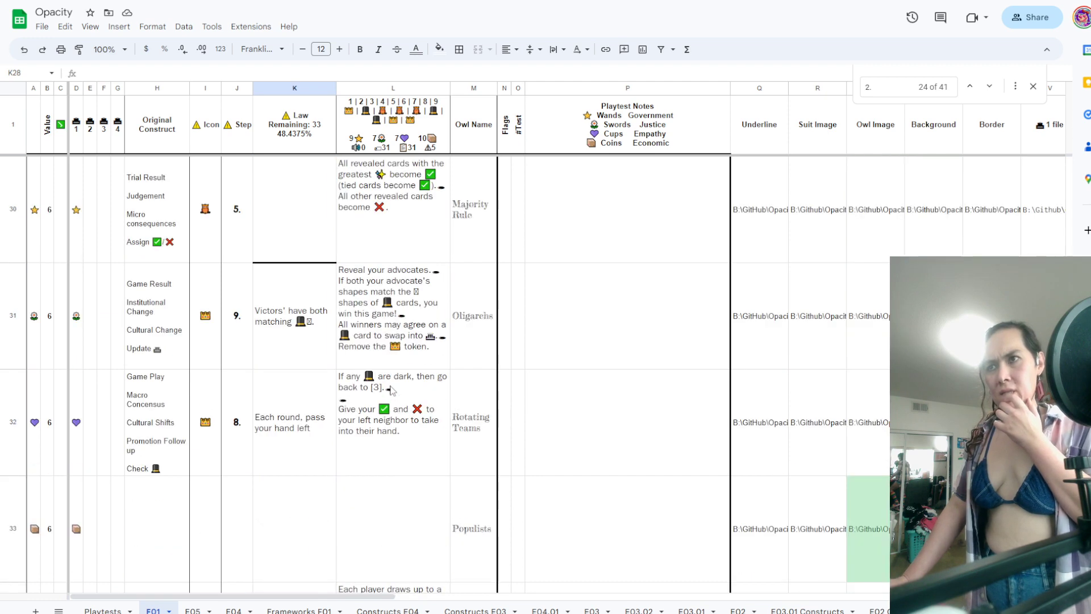
scroll(391, 390, "down", 12)
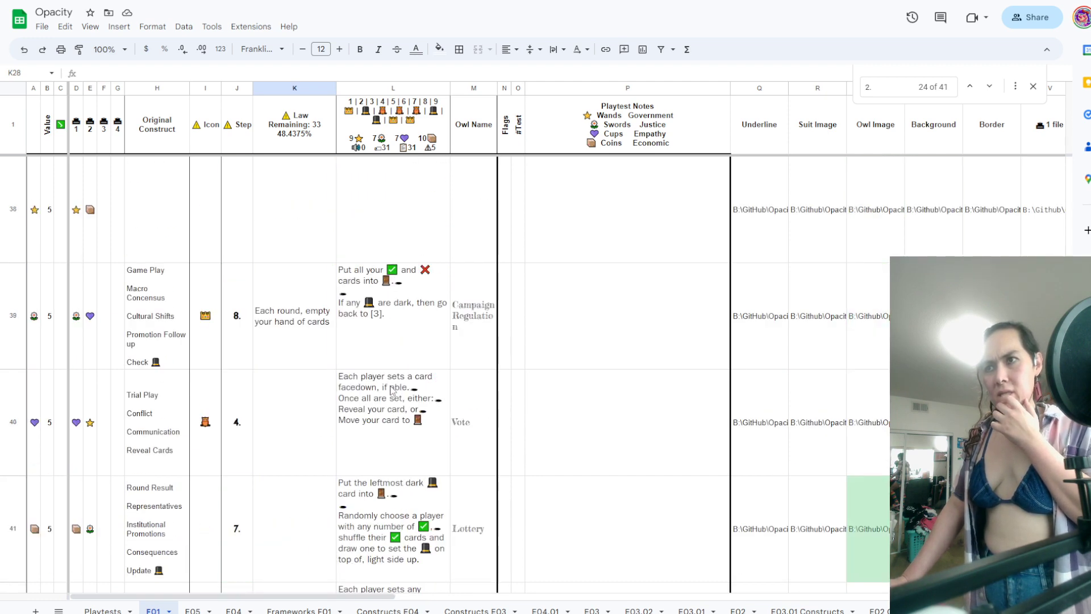
scroll(391, 390, "down", 2)
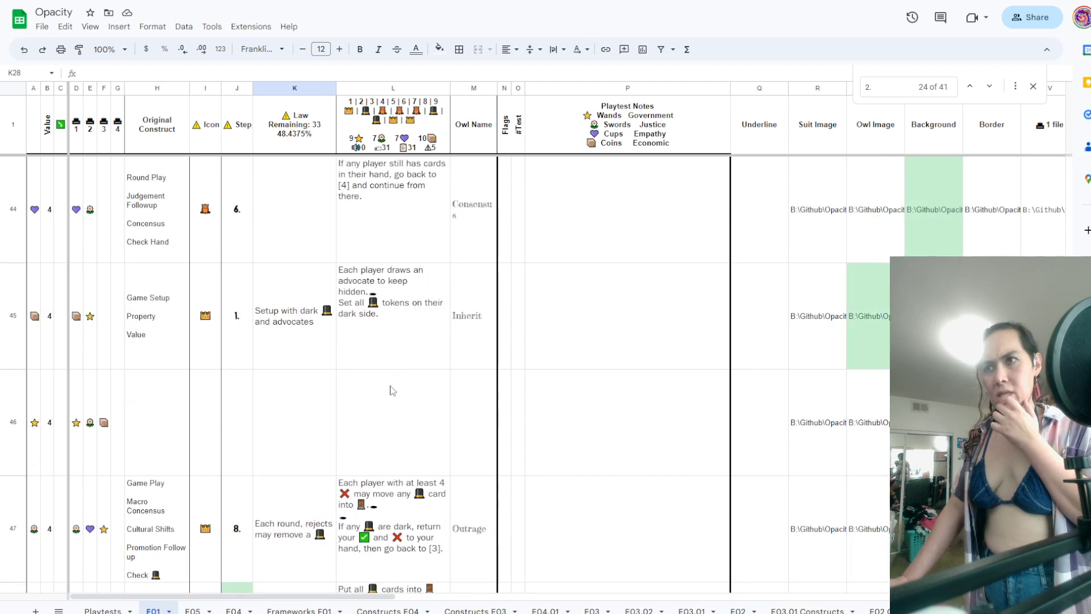
left_click(384, 357)
double_click(389, 338)
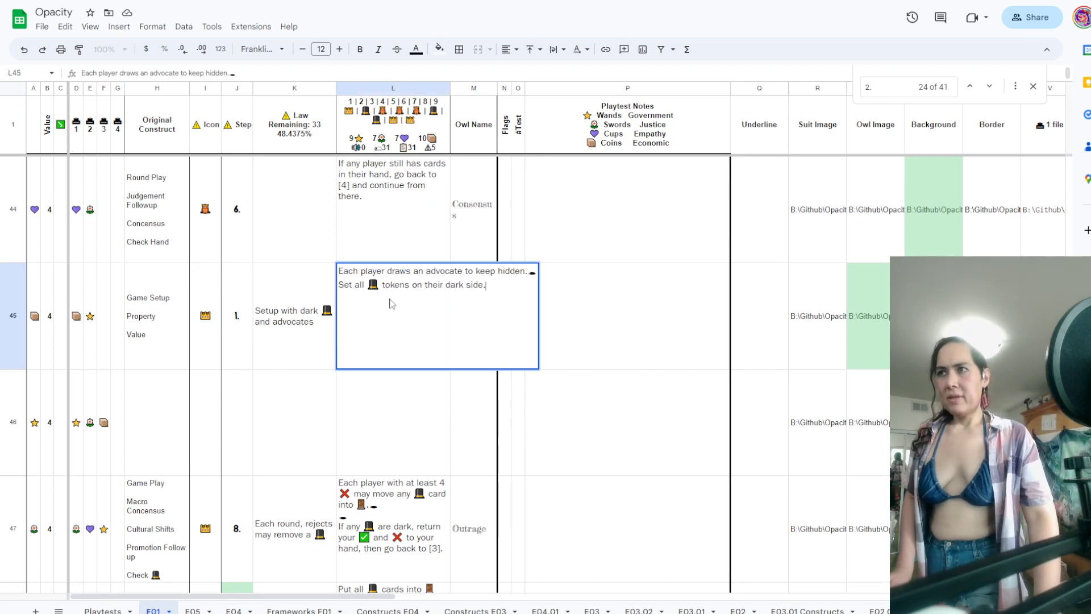
key("ctrl+a")
key("ctrl+c")
Replace the last line of the Fair Division law text in row 28 with the copied advocate and dark-side token lines
left_click(280, 291)
scroll(280, 296, "up", 20)
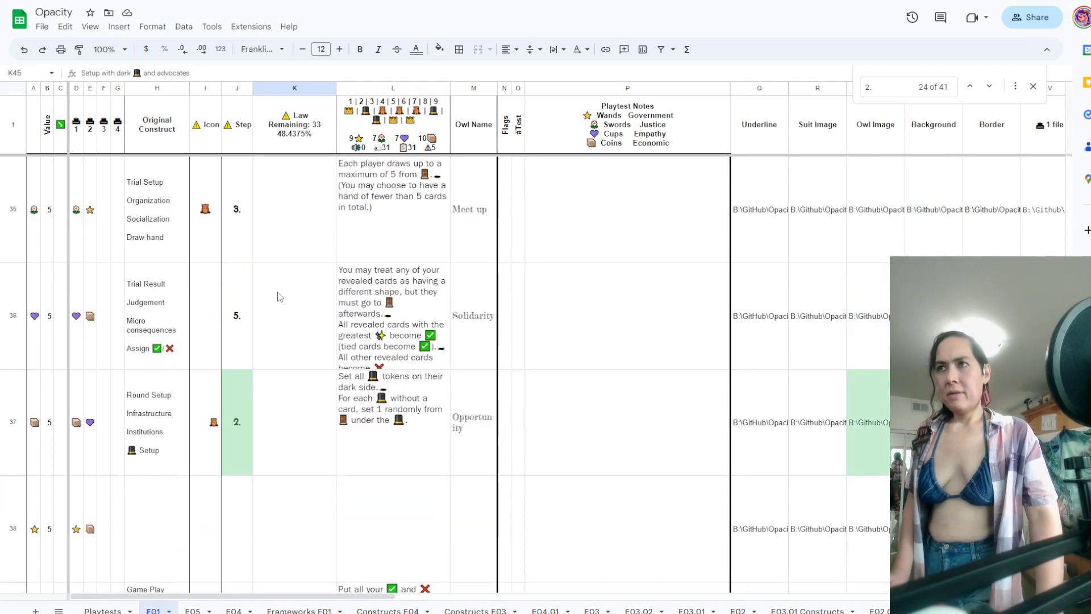
scroll(280, 295, "up", 13)
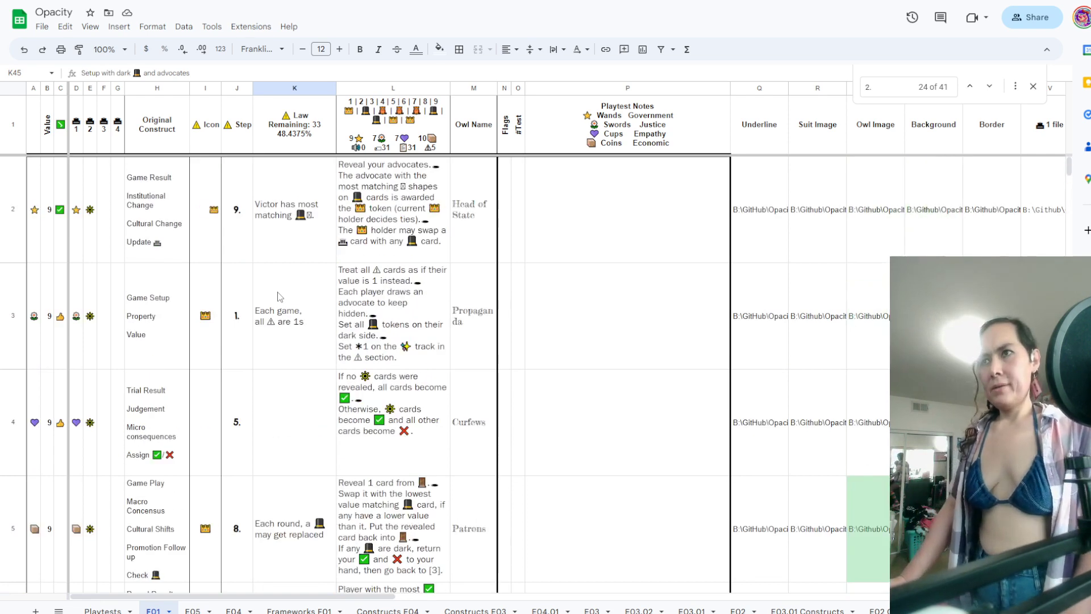
scroll(278, 296, "down", 7)
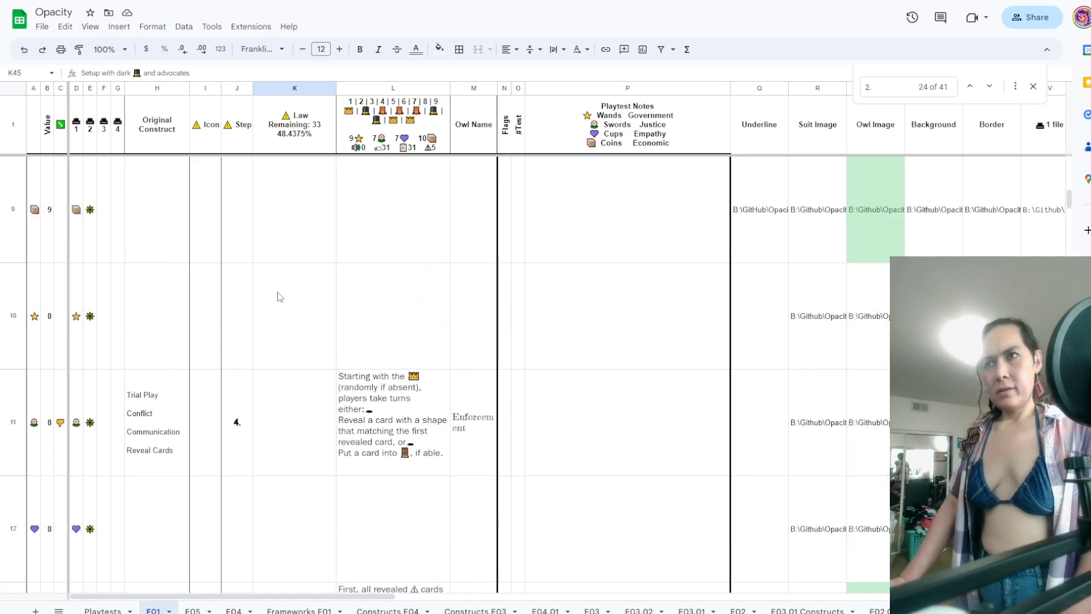
scroll(277, 296, "up", 9)
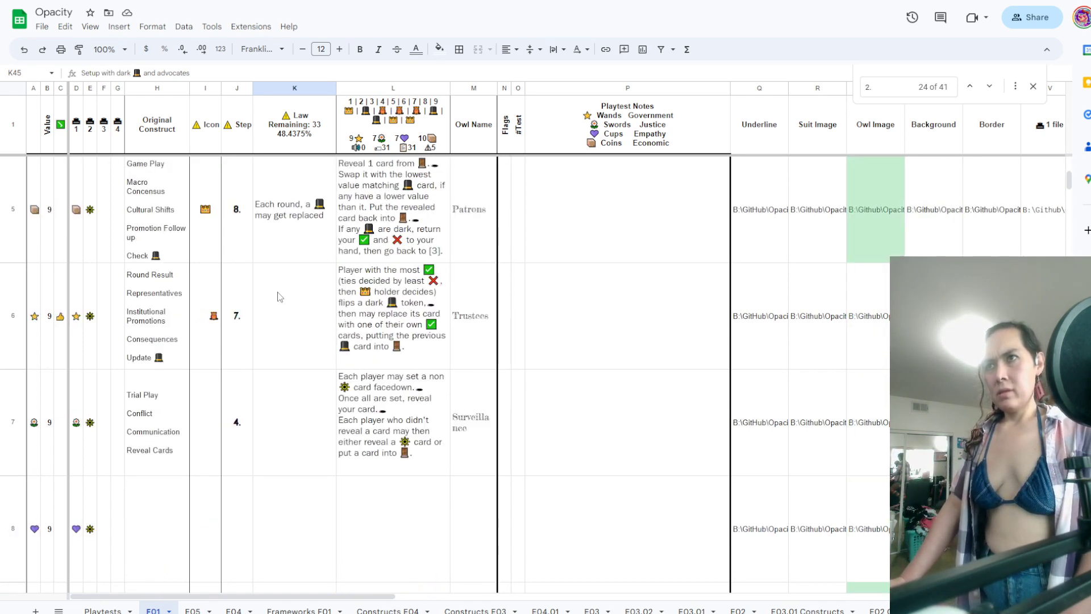
scroll(378, 297, "down", 8)
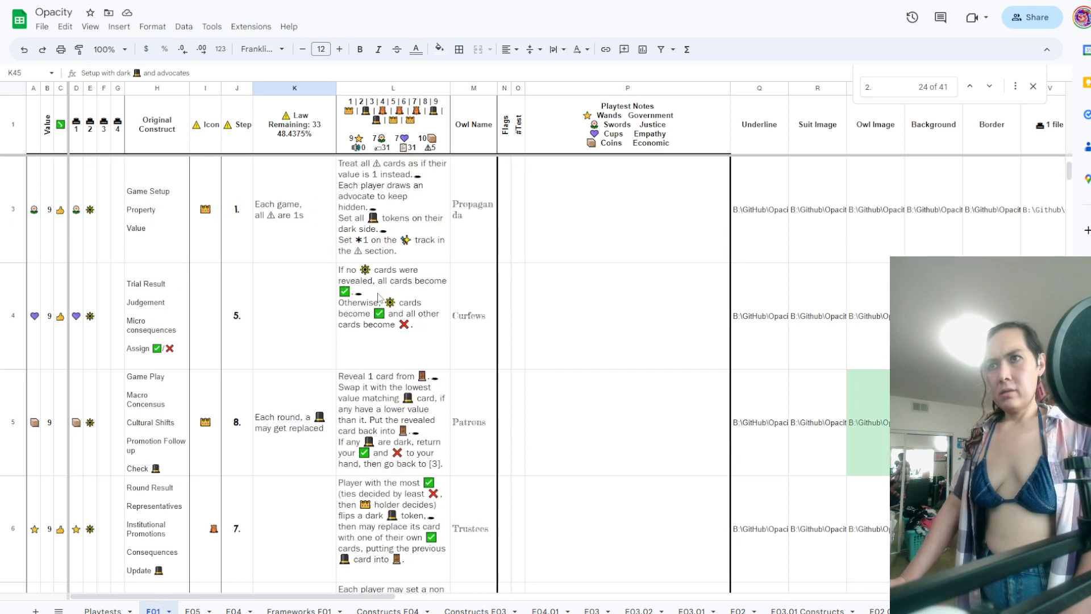
scroll(378, 297, "down", 14)
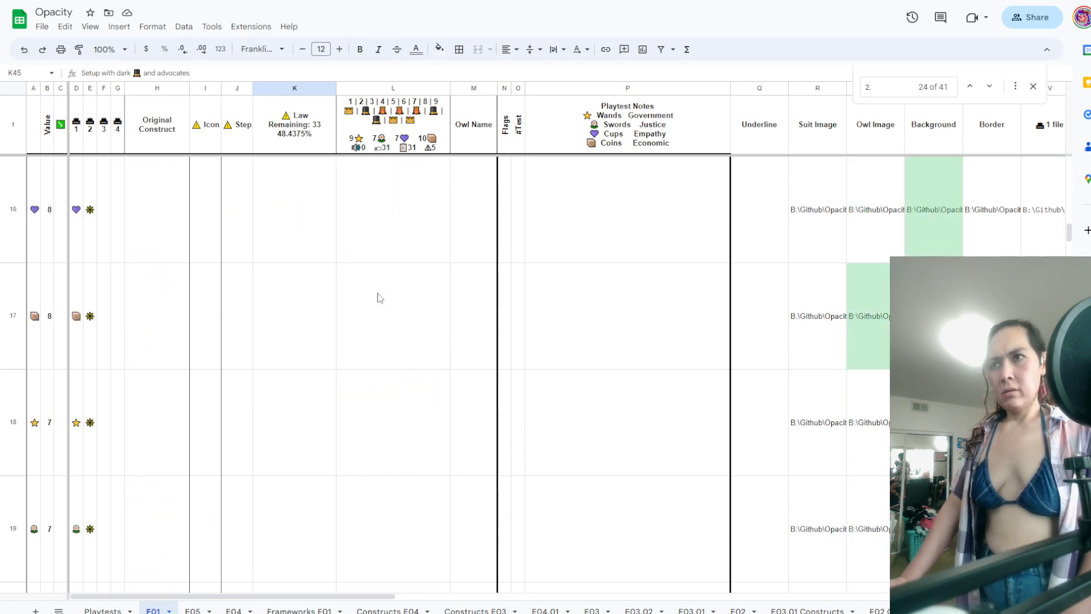
scroll(380, 298, "down", 3)
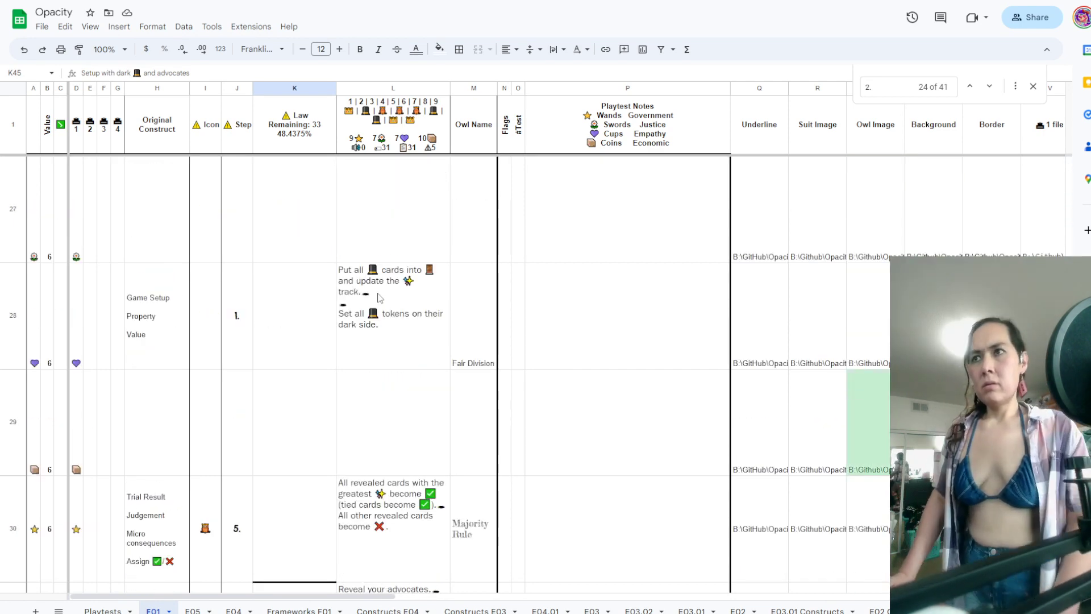
left_click(296, 297)
left_click(408, 293)
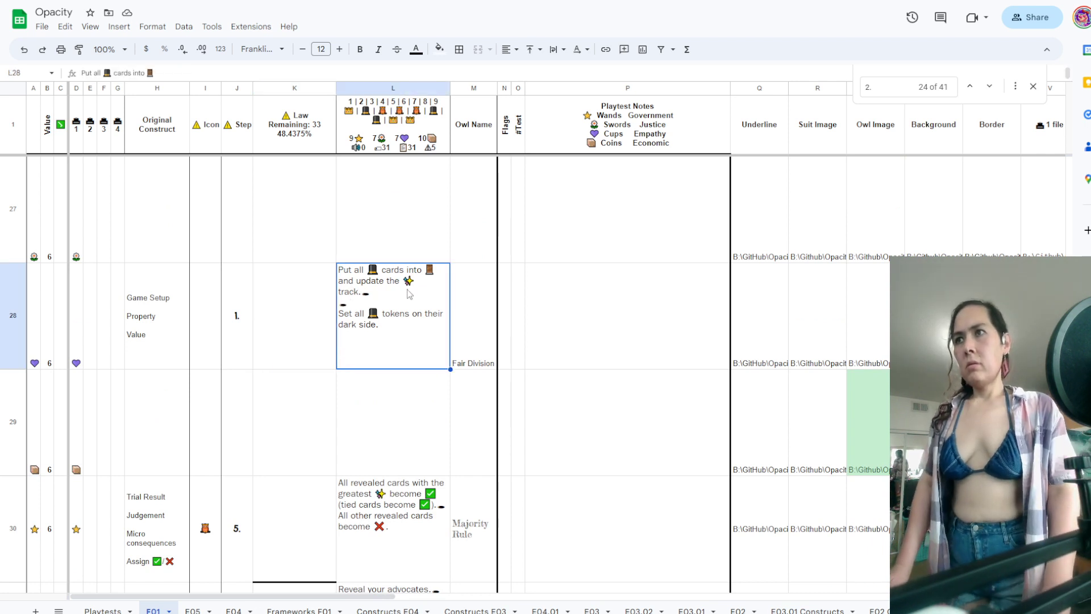
double_click(408, 293)
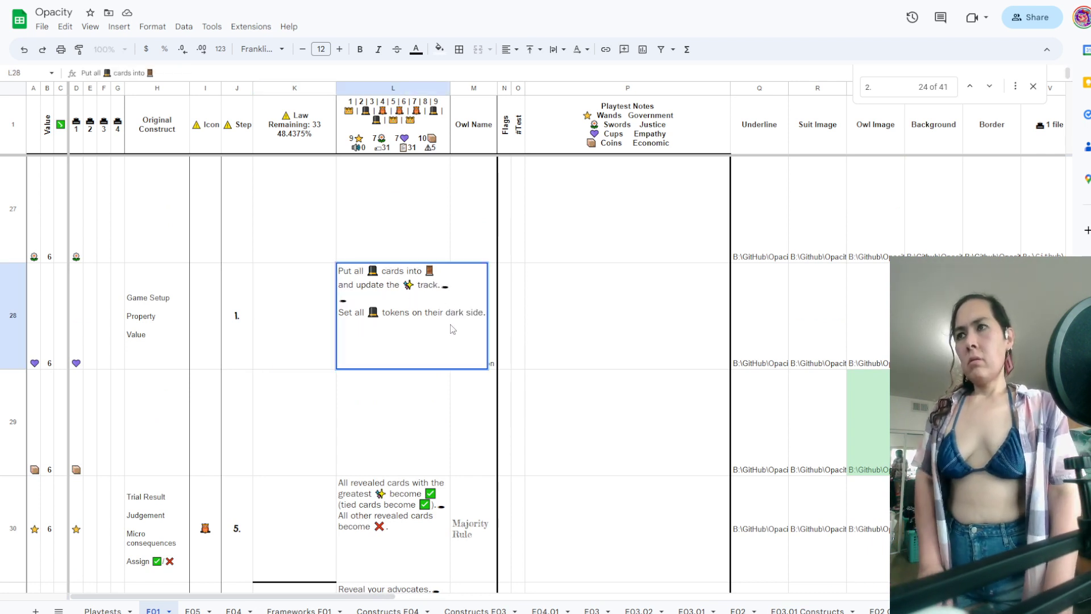
key("ctrl+v")
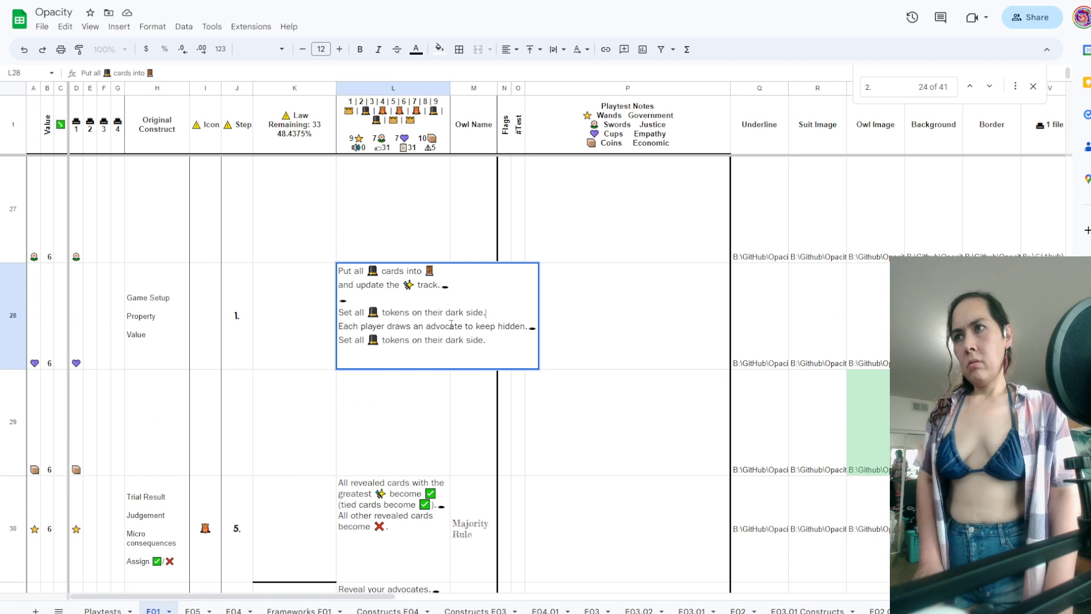
key("shift+Home")
key("BackSpace")
key("BackSpace")
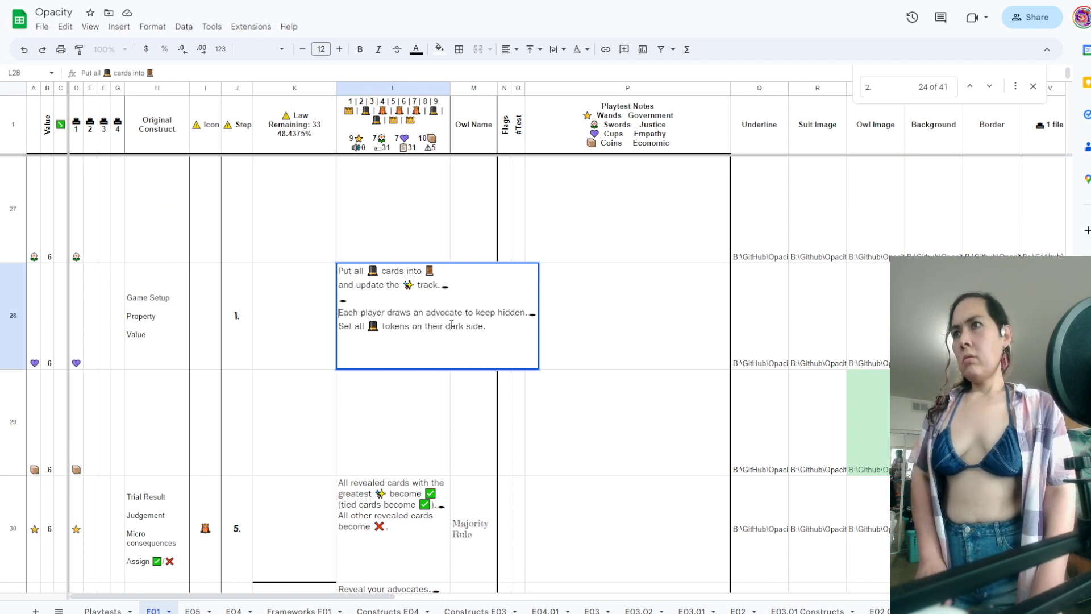
key("Return")
key("Up")
key("Left")
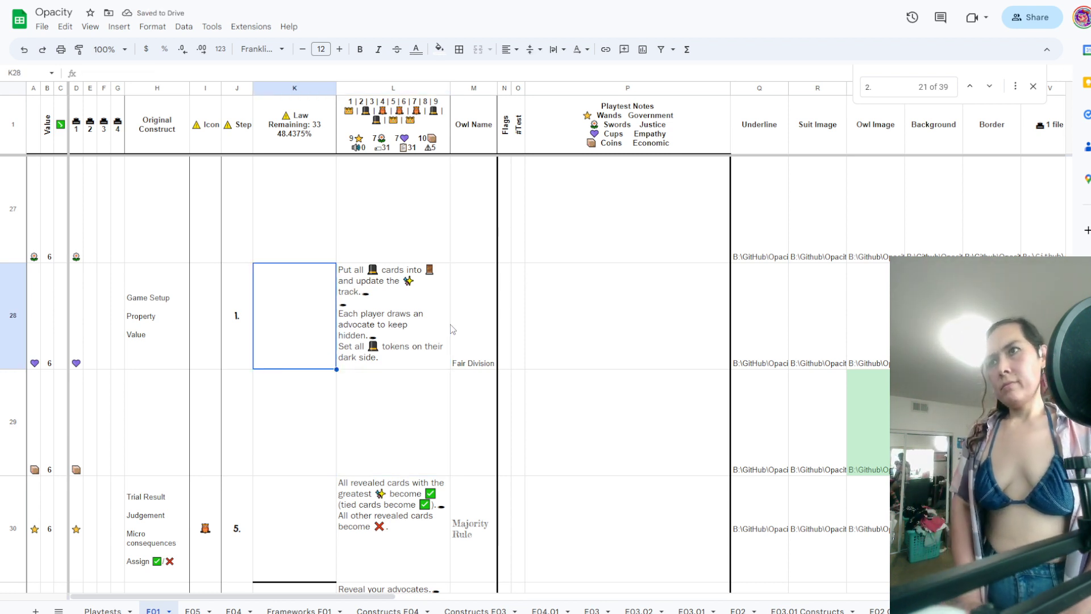
type("Each game, re")
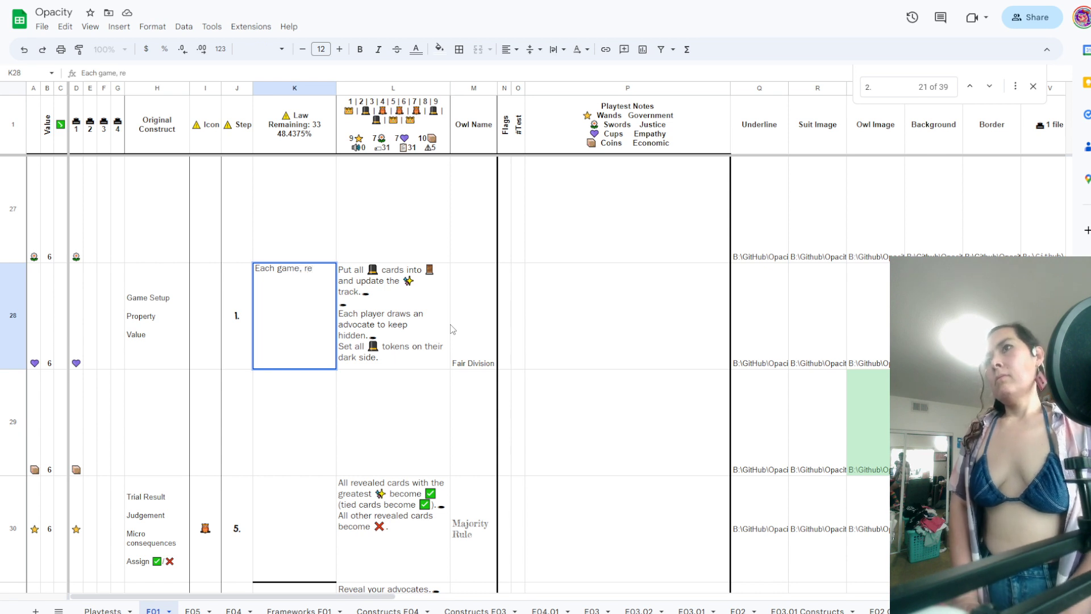
type("set")
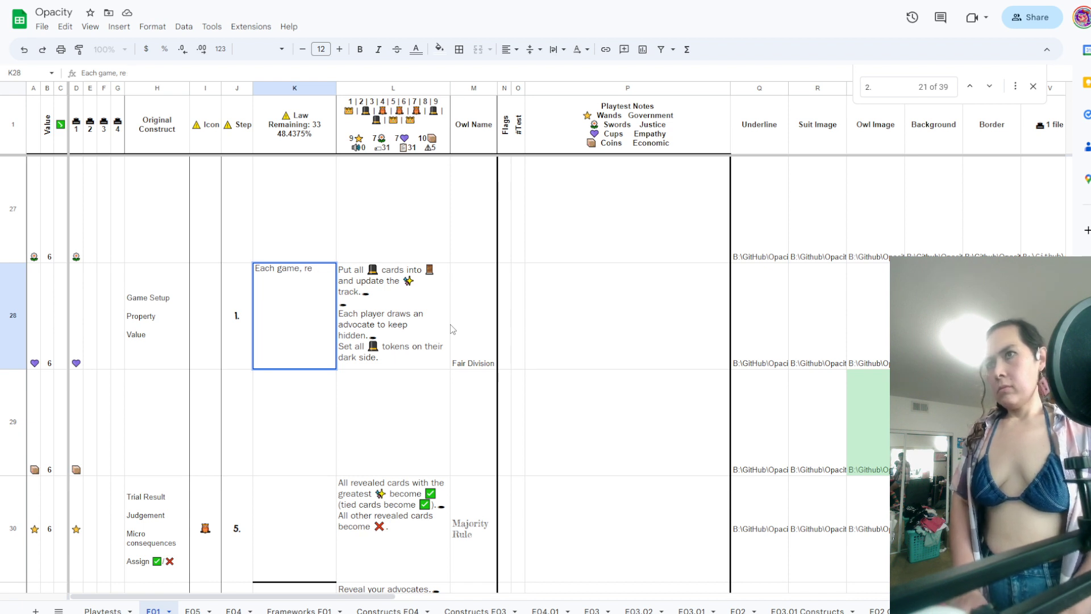
key("BackSpace")
key("BackSpace")
key("BackSpace")
key("BackSpace")
key("BackSpace")
key("BackSpace")
key("BackSpace")
key("BackSpace")
key("BackSpace")
key("BackSpace")
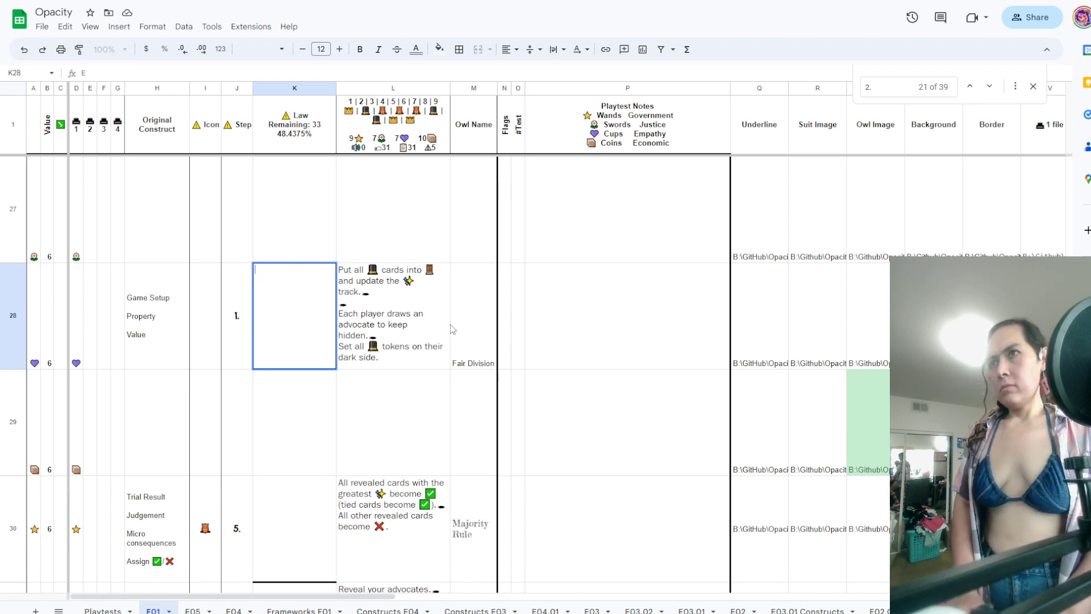
Enter "Setup game with no 🎩 cards" as the short description of the Fair Division law in row 28
type("Setup")
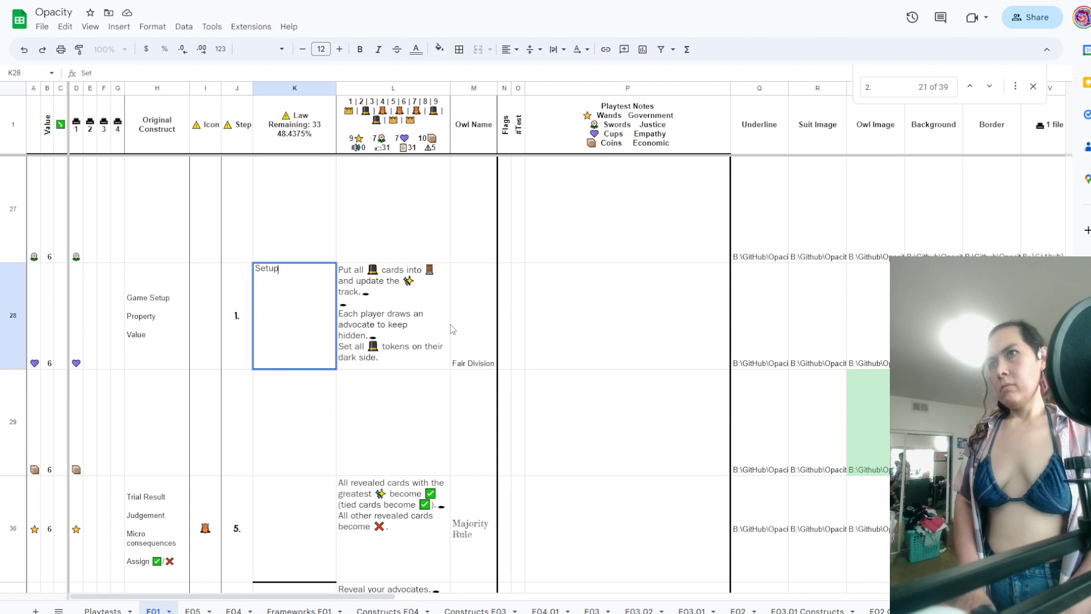
type(" game with ")
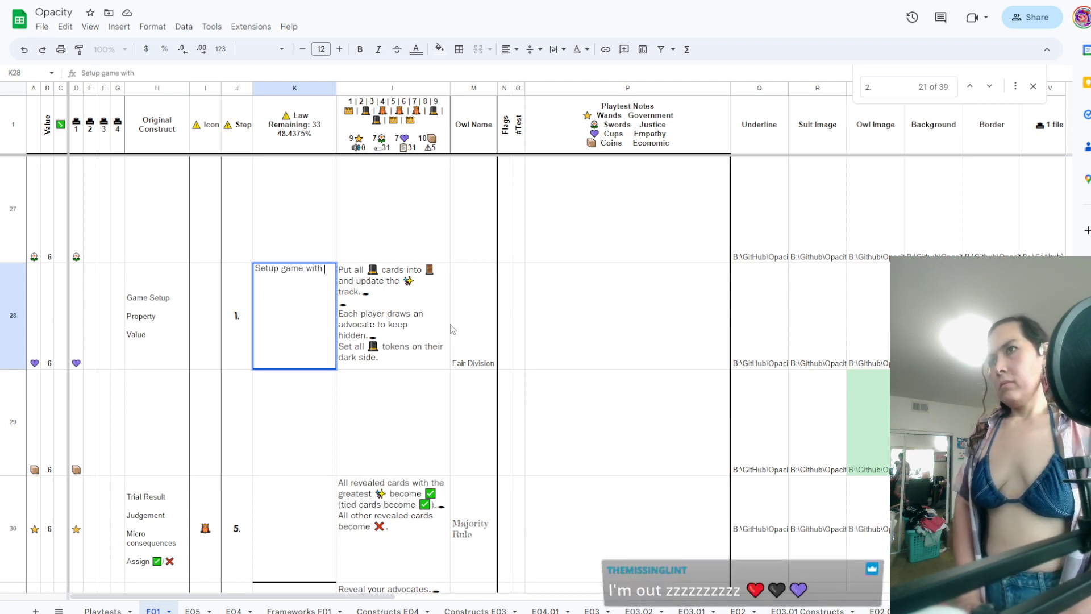
type("no")
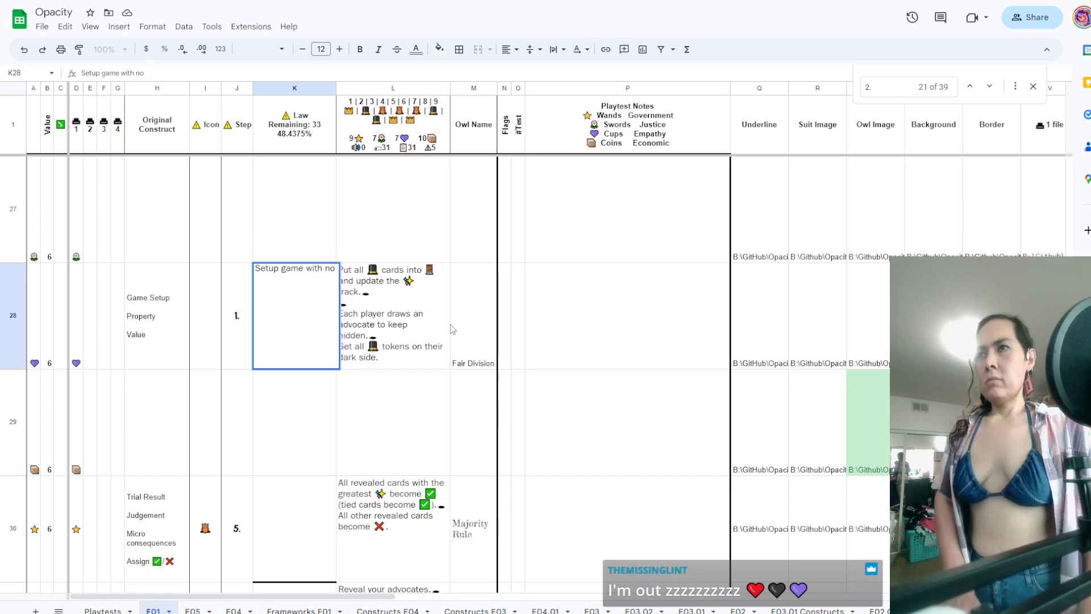
type(" 🎩 cards.")
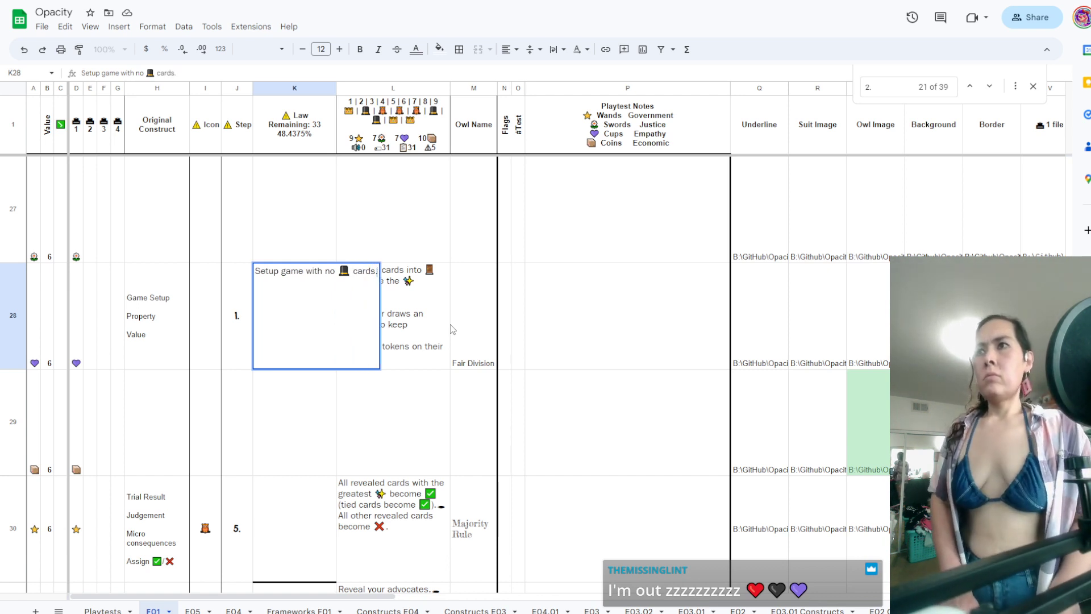
key("Return")
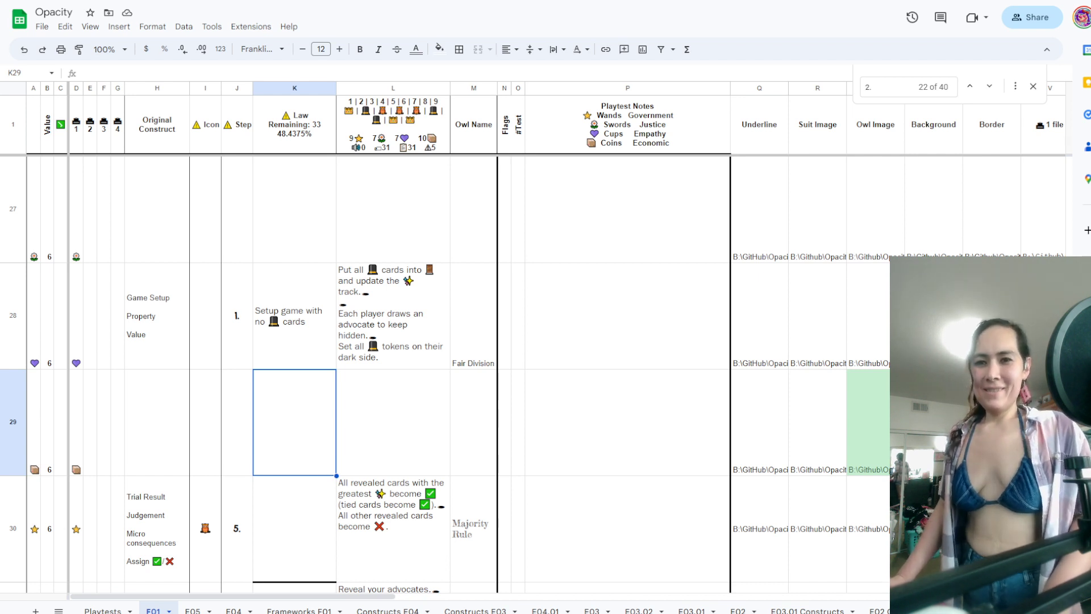
Set the icon of the Fair Division law in row 28 to 👑
key("Up")
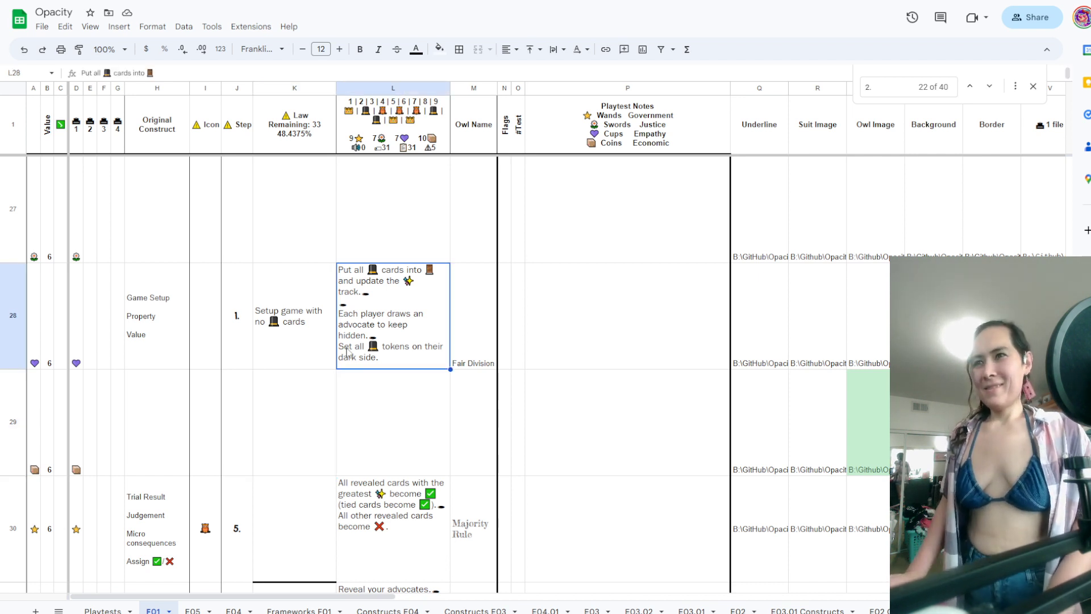
key("Left")
key("Left")
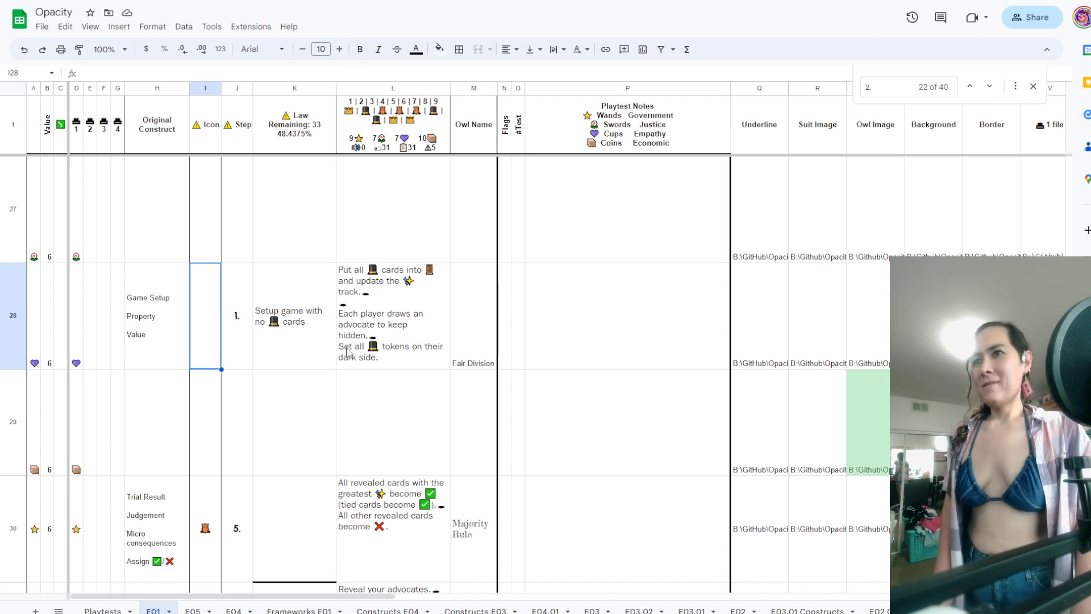
type("□")
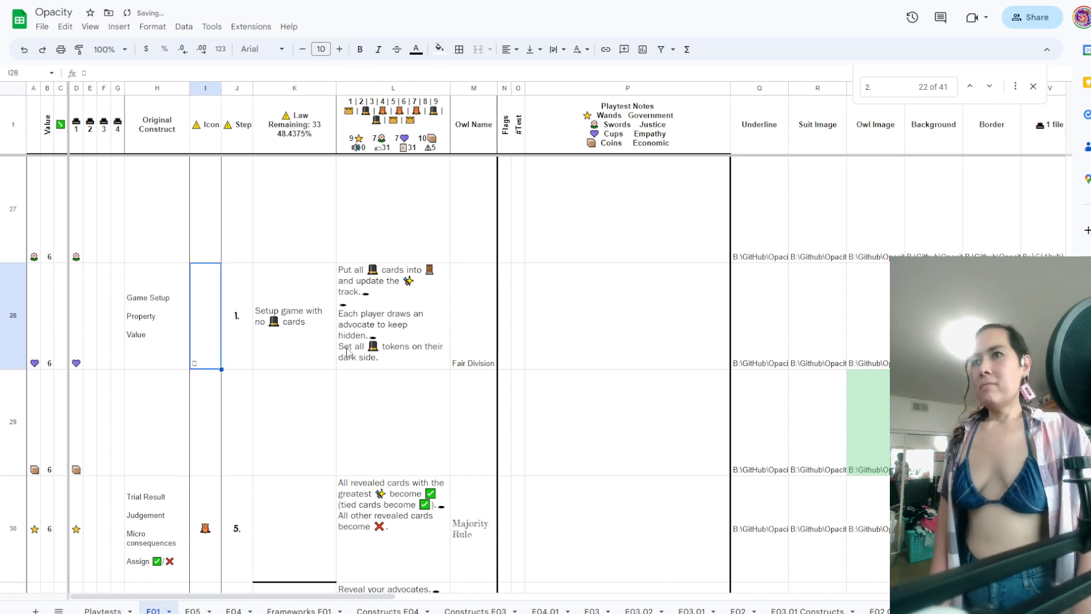
type("□")
key("Return")
key("Up")
type("👑")
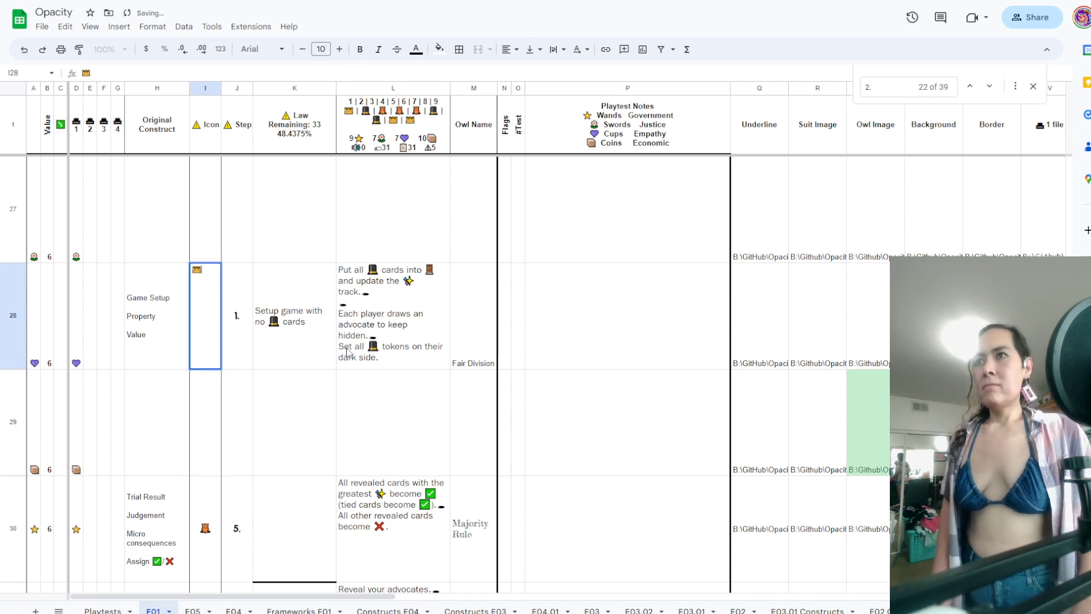
key("Return")
key("Down")
Change the Opportunity law in row 37 to the 👑 icon and step "1."
scroll(349, 314, "down", 3)
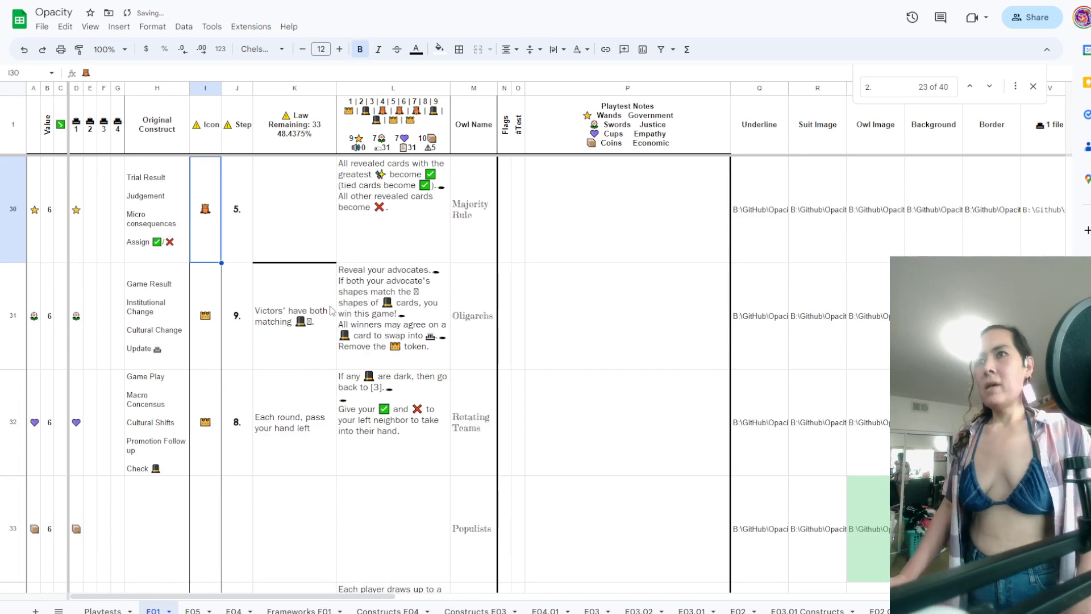
scroll(331, 310, "down", 5)
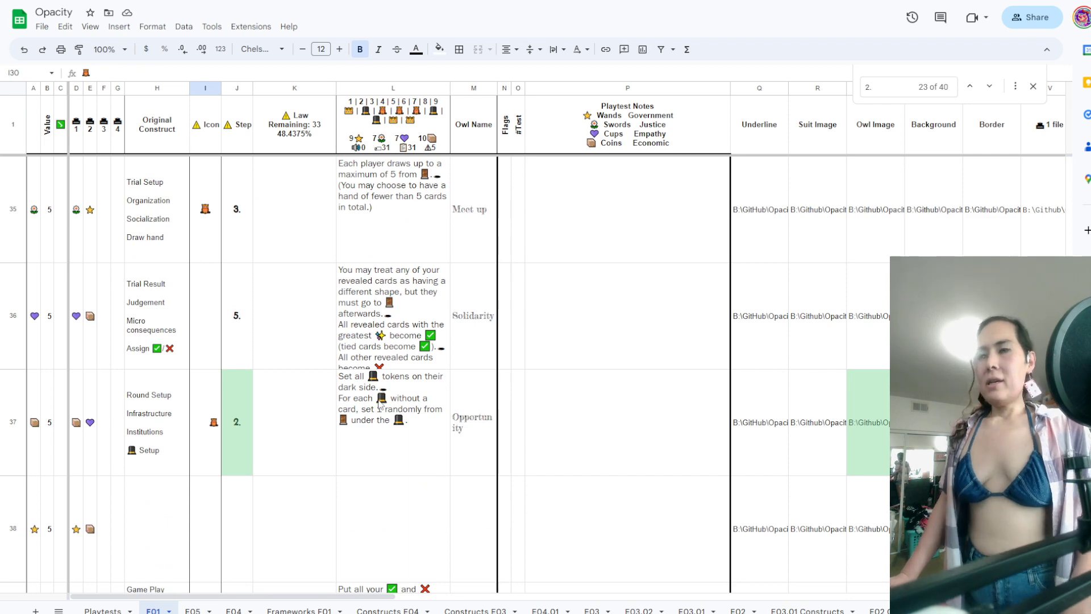
scroll(380, 404, "up", 5)
scroll(378, 405, "down", 6)
scroll(378, 404, "up", 2)
scroll(369, 406, "down", 1)
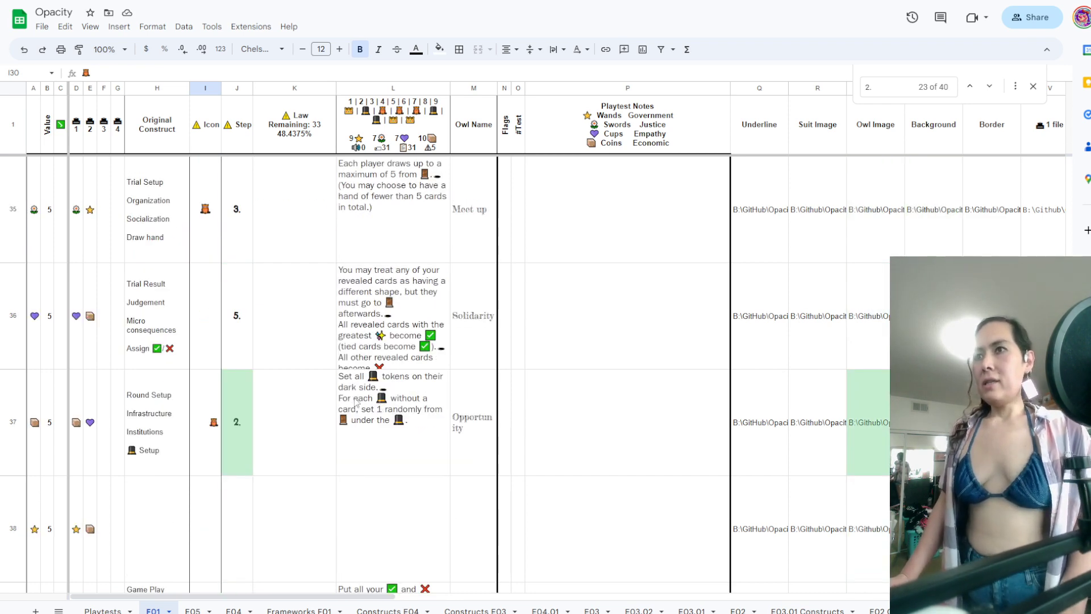
left_click(210, 407)
type("👑")
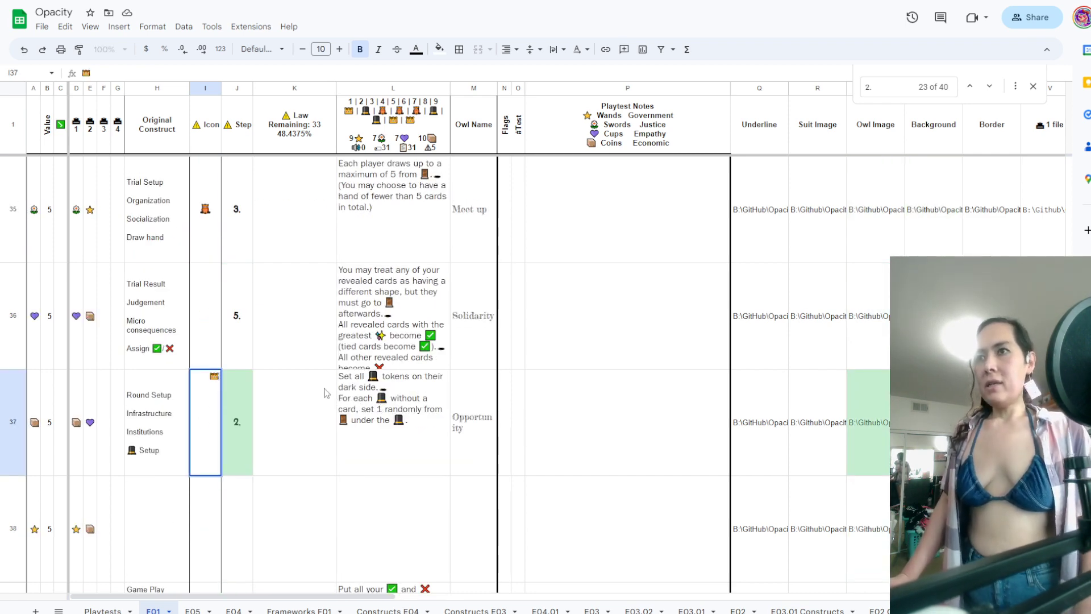
left_click(323, 388)
left_click(226, 401)
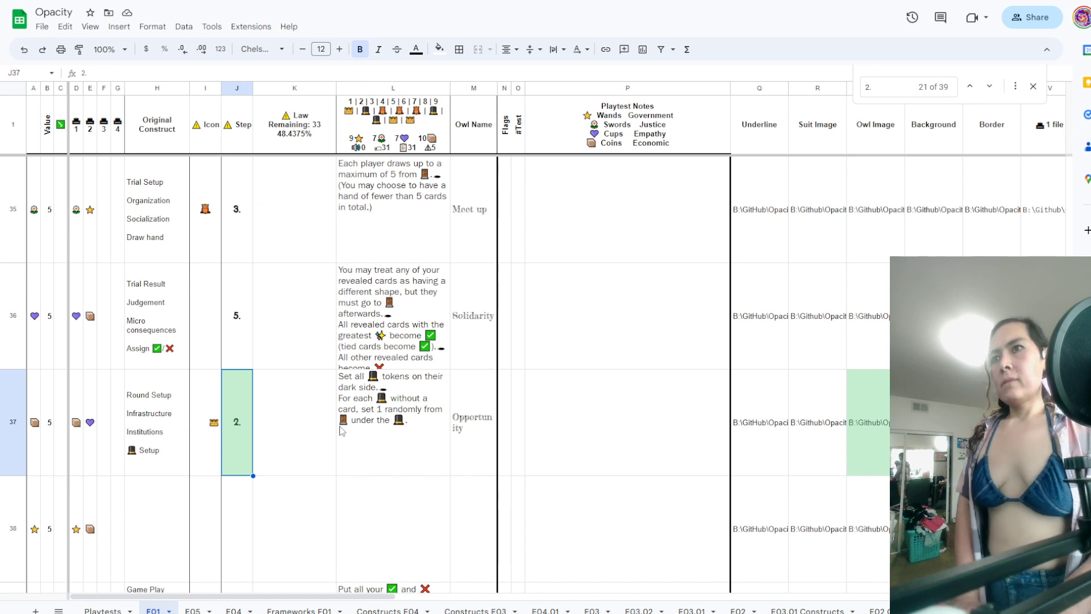
type("1.")
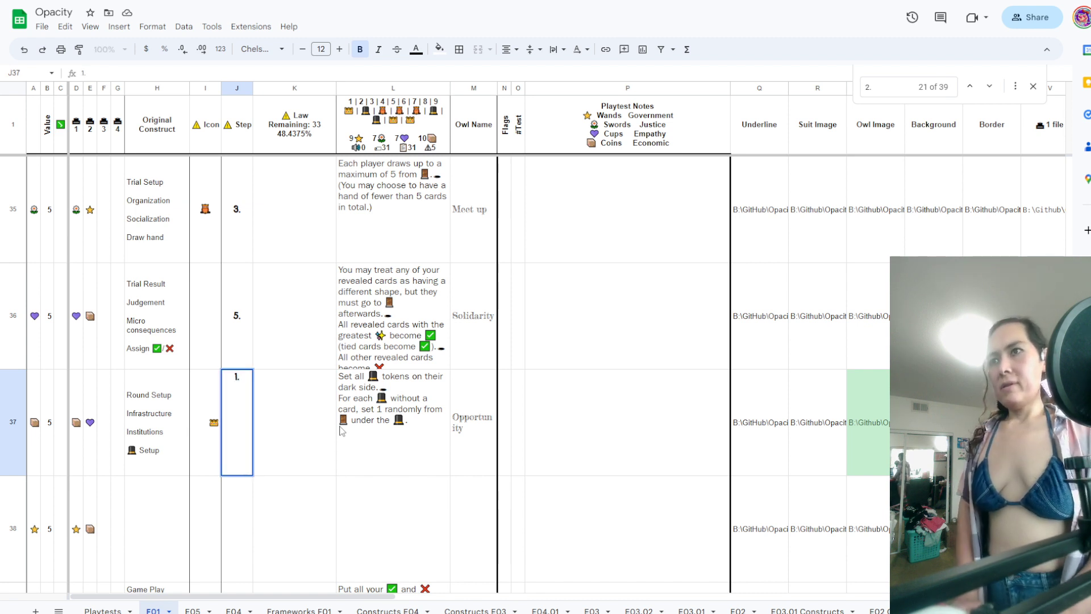
key("Return")
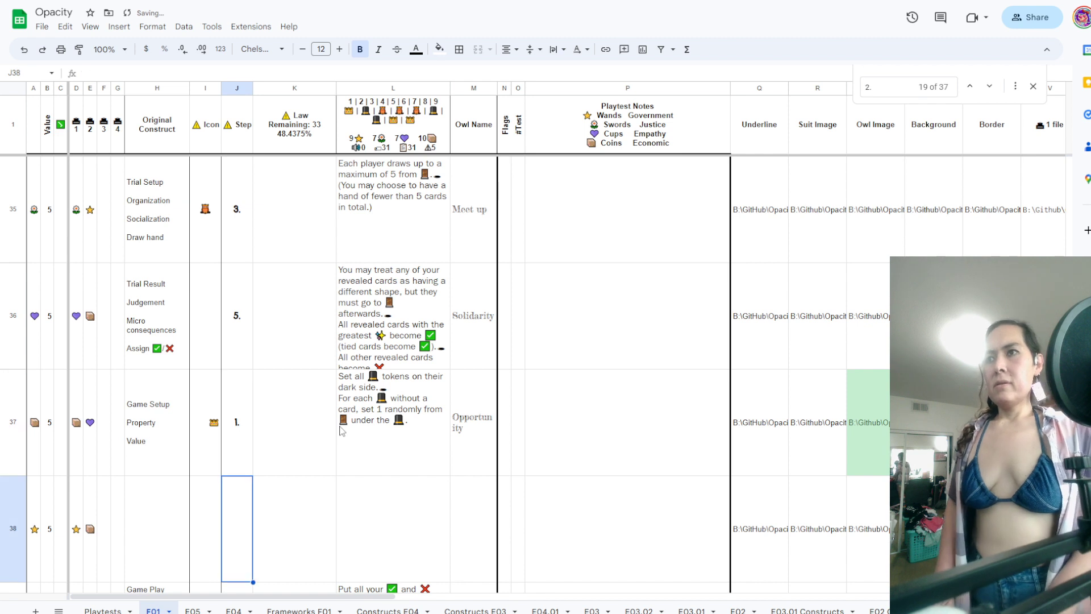
key("Up")
key("Left")
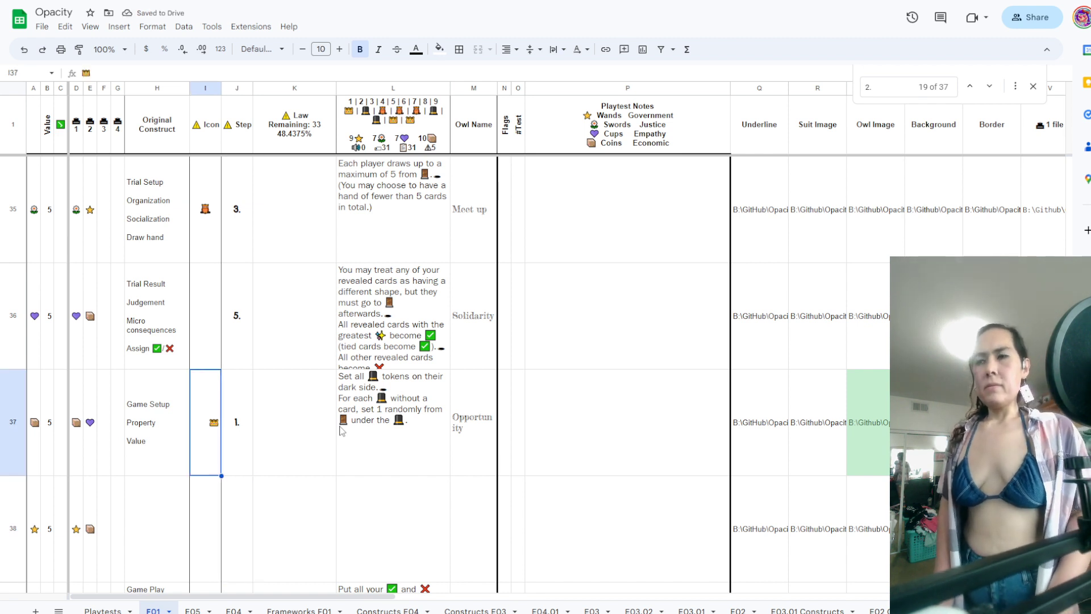
key("shift+Right")
key("shift+Right")
key("shift+Right")
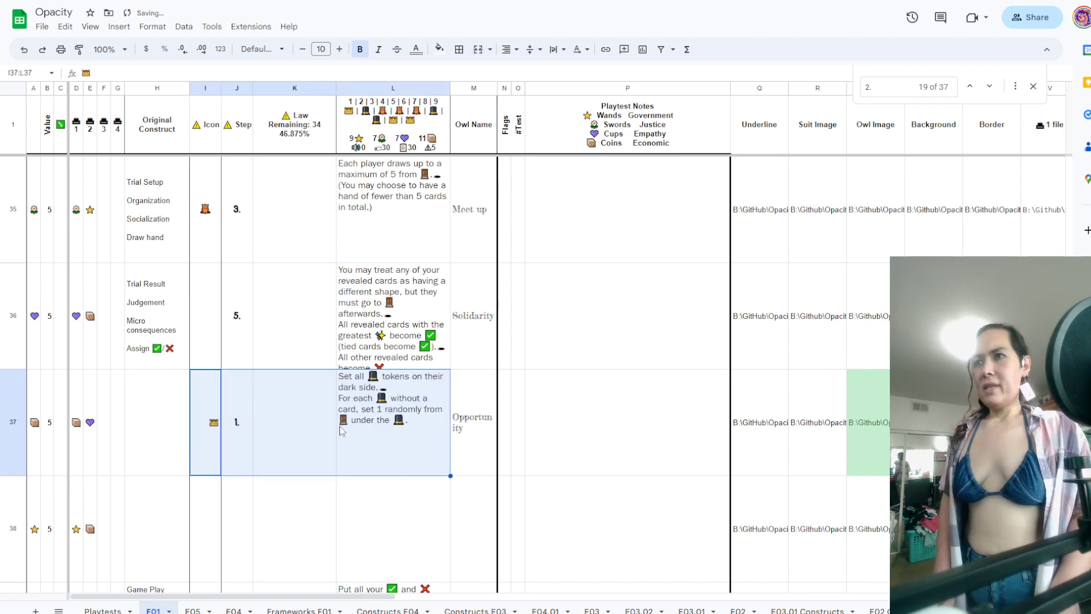
key("Down")
key("Right")
key("Right")
key("Up")
key("Up")
key("Right")
key("Down")
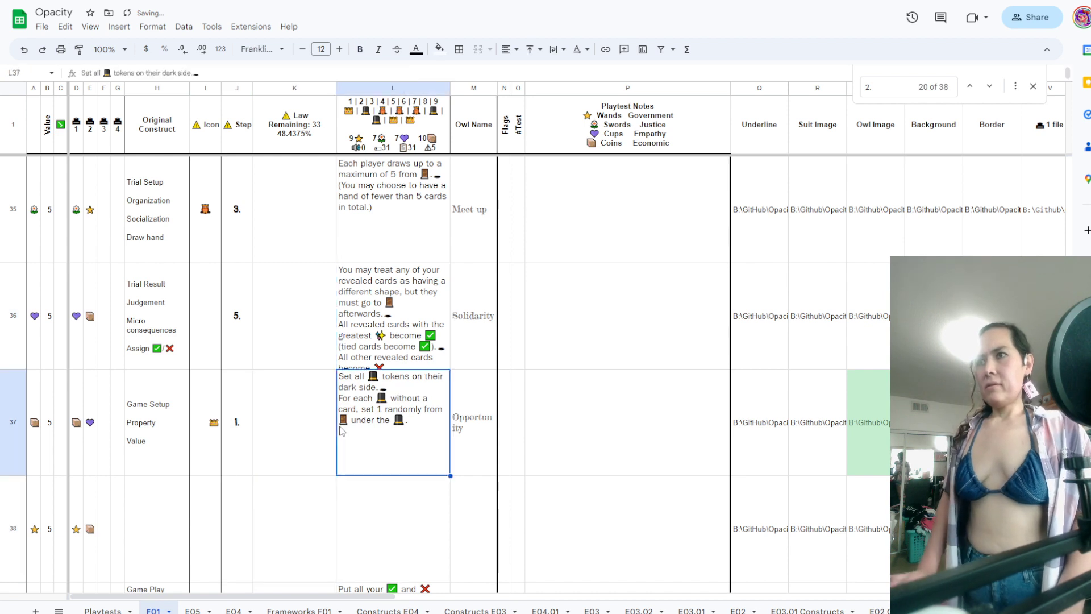
Copy the last line of the Opportunity law text in row 37, which sets a random card under each empty 🎩
key("Return")
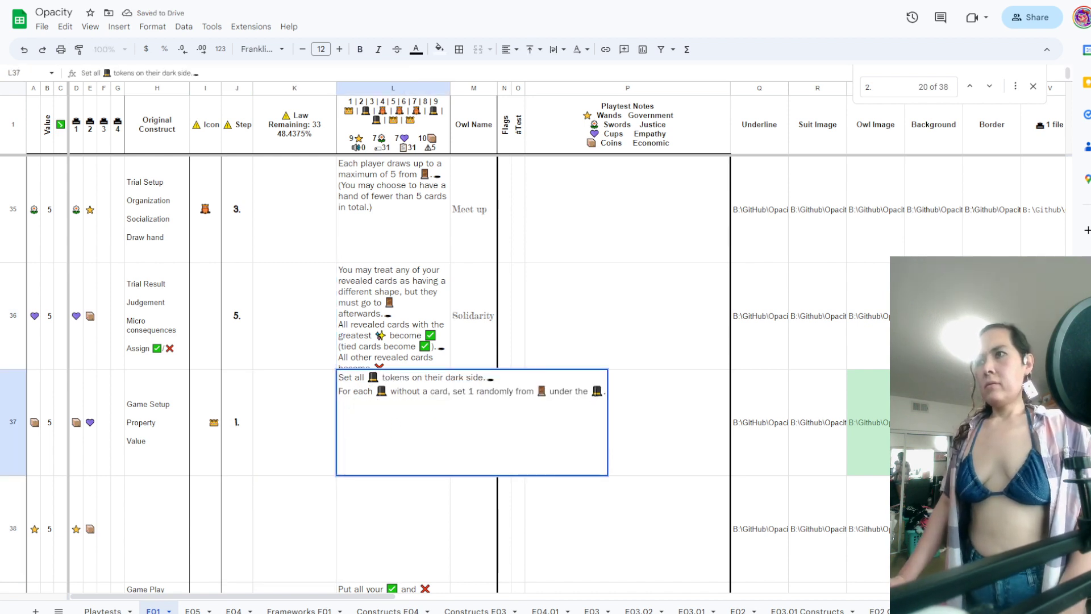
key("shift+Left")
key("shift+Left")
key("shift+Home")
key("ctrl+c")
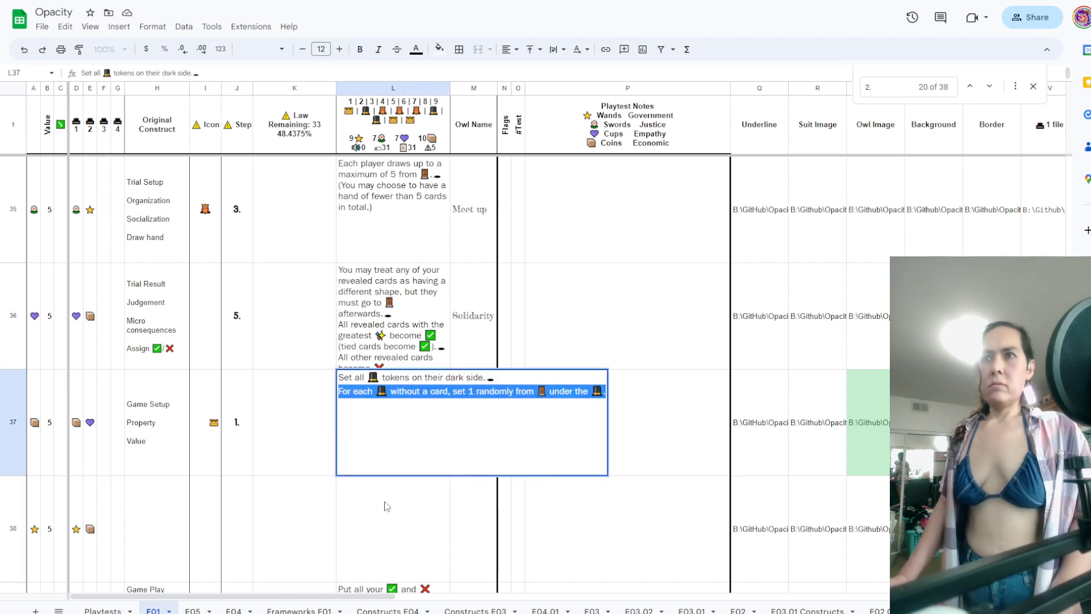
Clear the icon, step, description and law text of the Opportunity row 37
key("Return")
key("Up")
key("shift+Left")
key("shift+Left")
key("shift+Left")
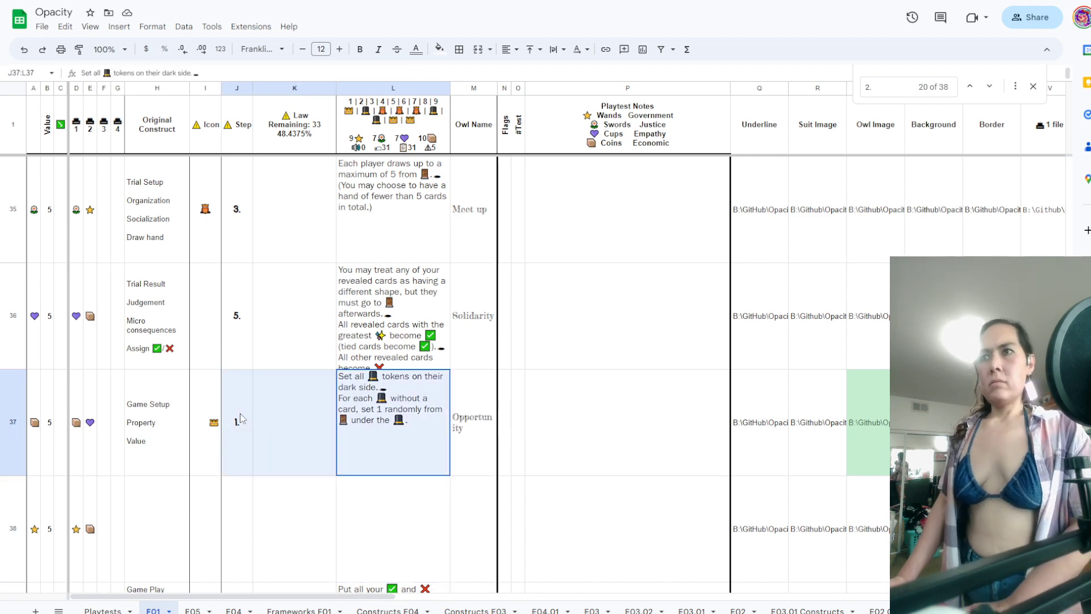
key("Delete")
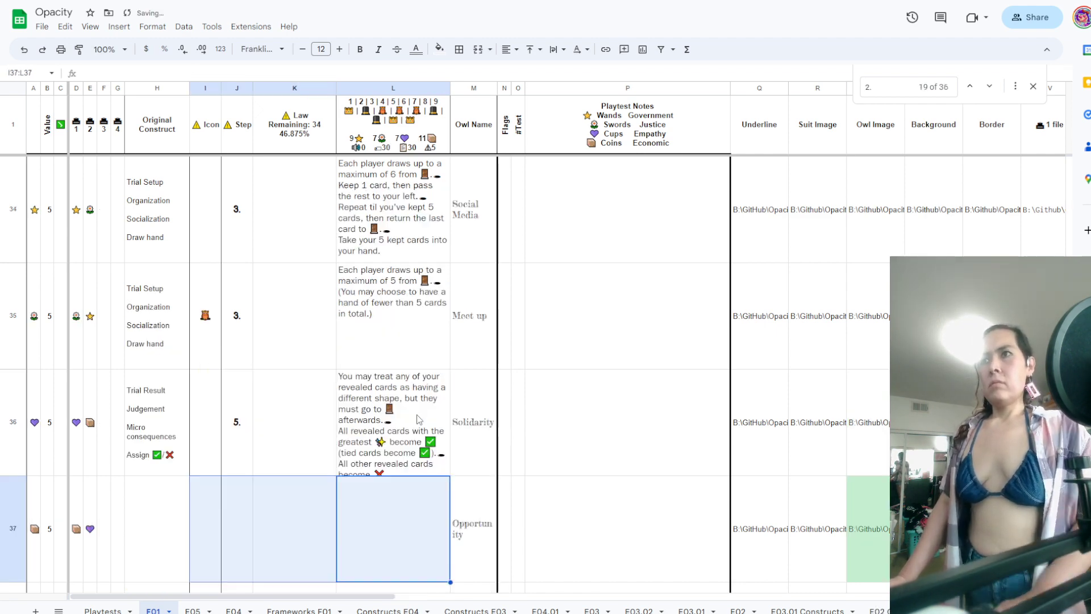
scroll(418, 418, "up", 7)
scroll(419, 419, "up", 3)
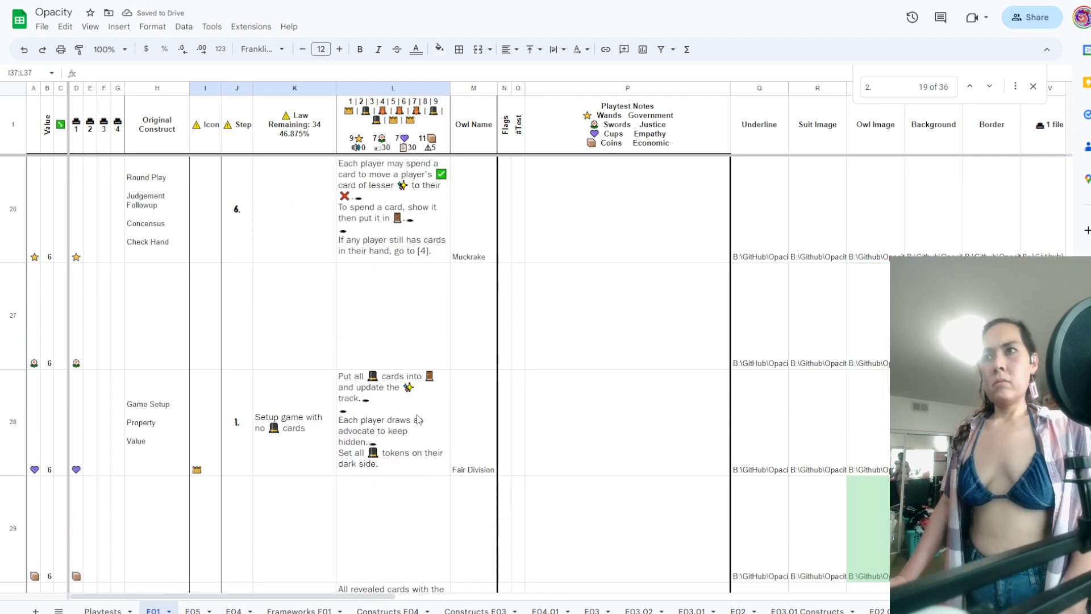
scroll(418, 418, "down", 8)
scroll(418, 415, "up", 7)
left_click(395, 362)
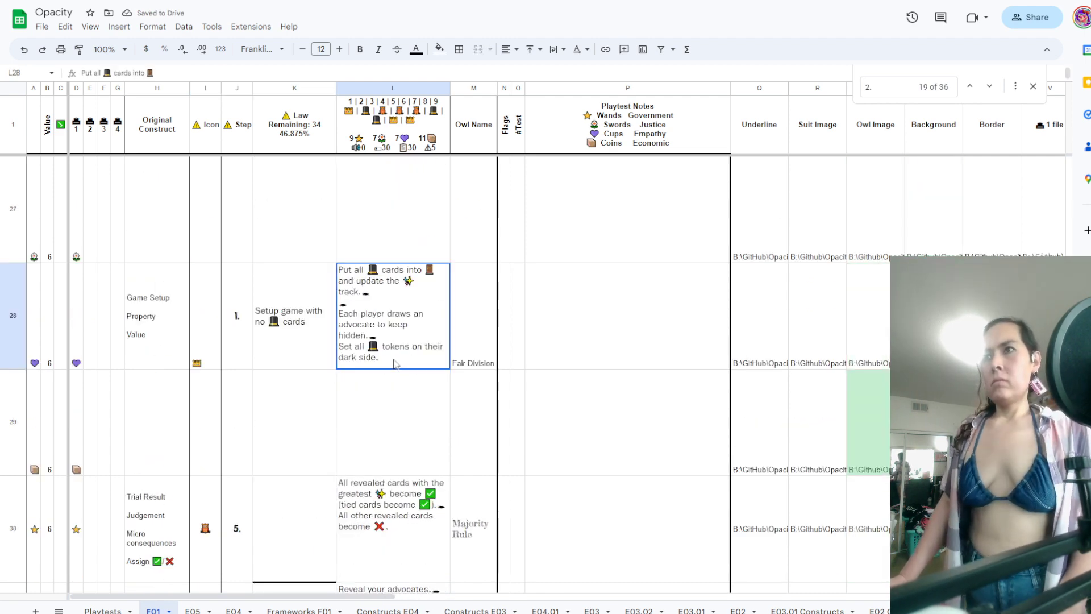
double_click(426, 354)
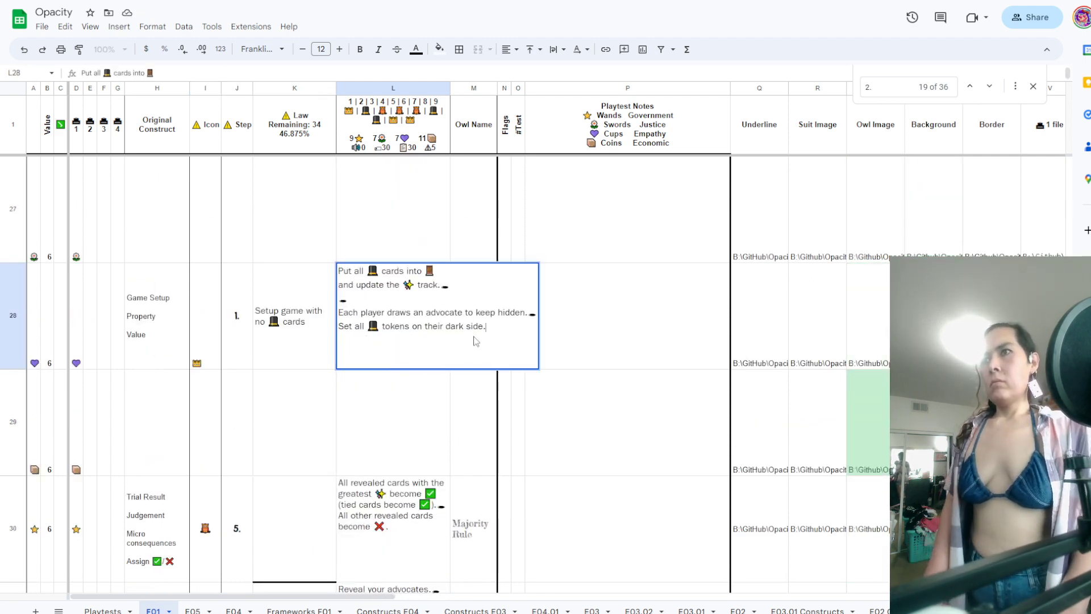
left_click(353, 415)
Add the copied random-card line to the end of the Inherit law text in row 45, with 🕳 closing the dark side line before it
scroll(355, 416, "up", 7)
scroll(355, 417, "up", 15)
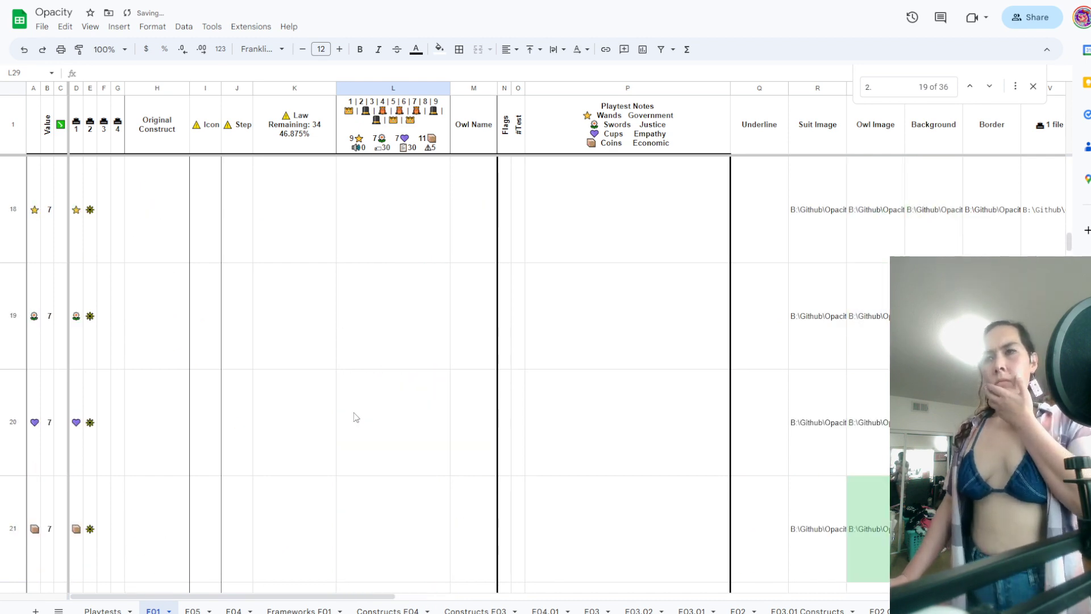
scroll(354, 417, "up", 3)
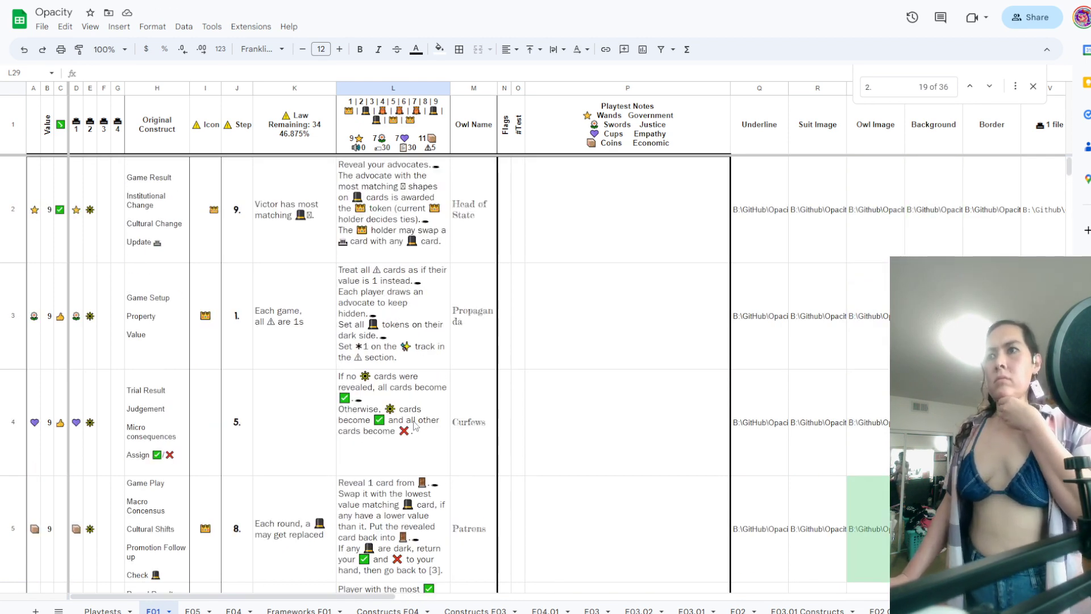
scroll(433, 437, "down", 7)
scroll(433, 438, "down", 20)
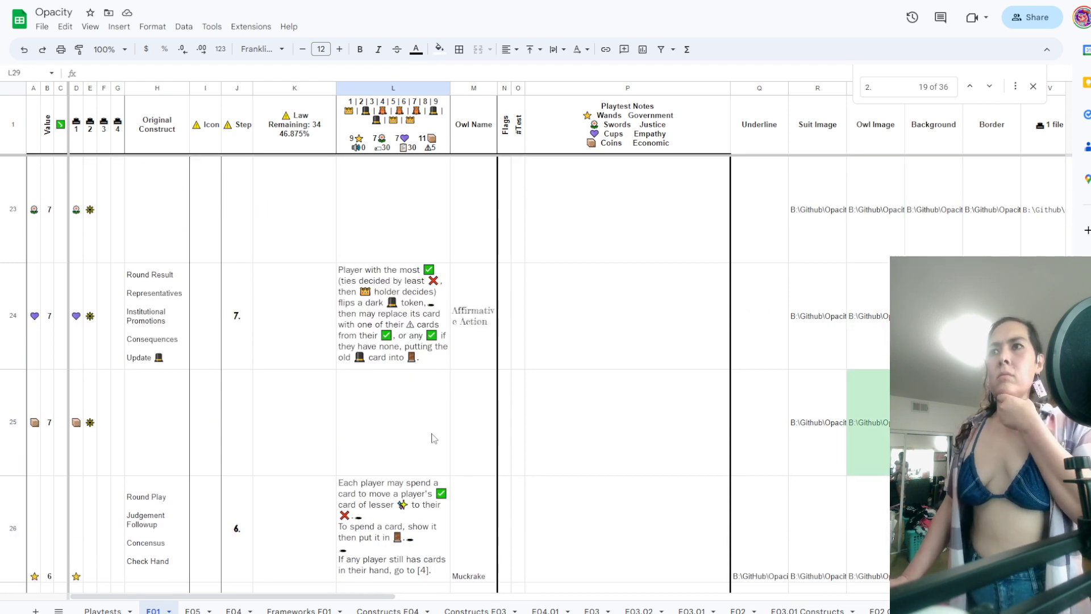
scroll(434, 438, "down", 11)
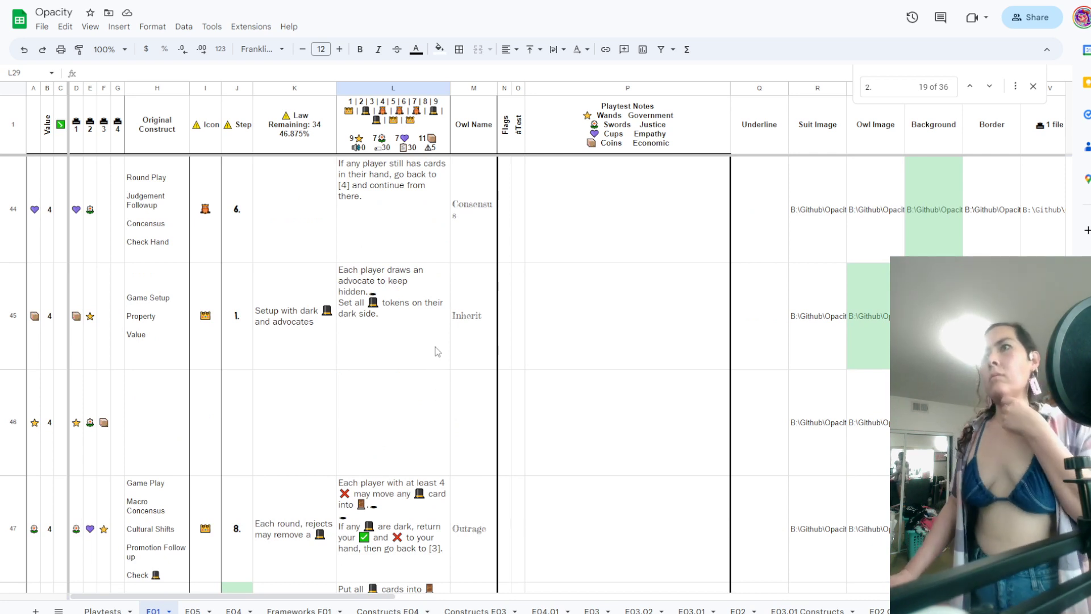
double_click(435, 351)
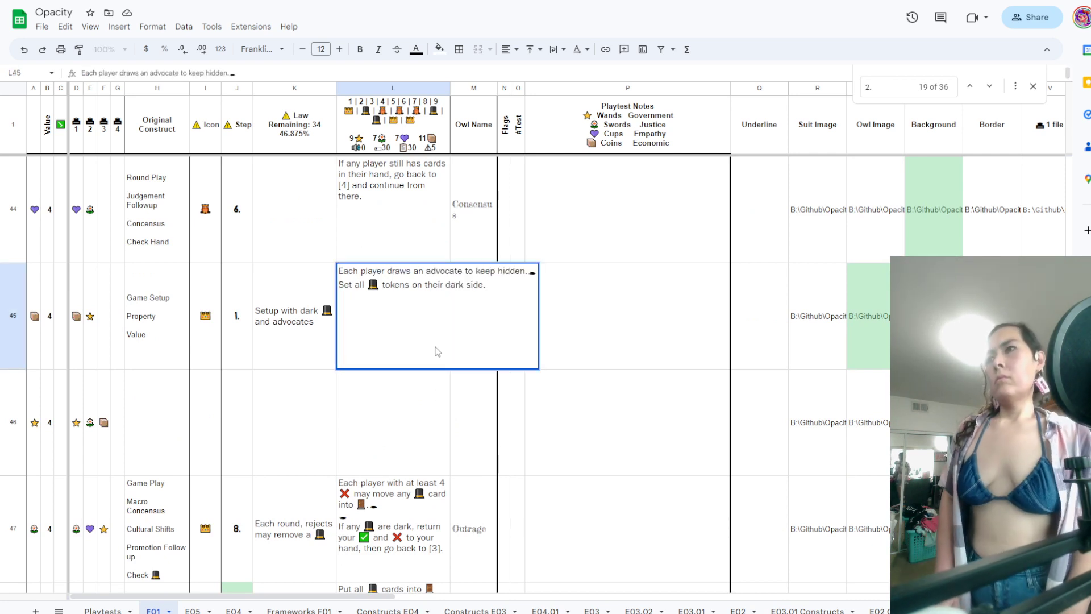
key("ctrl+v")
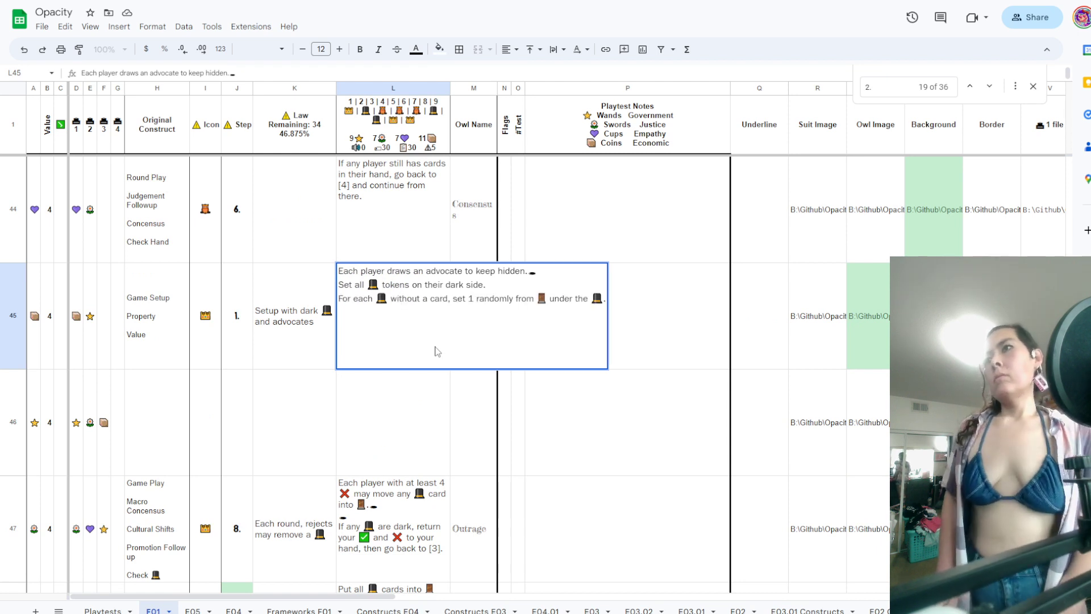
type("✅")
key("BackSpace")
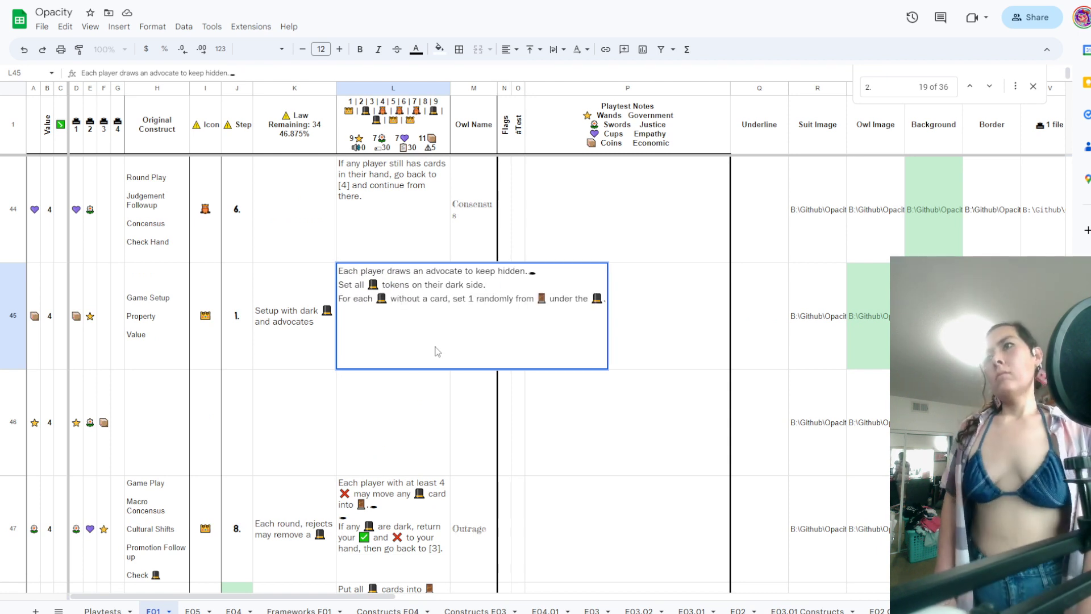
type("🕳")
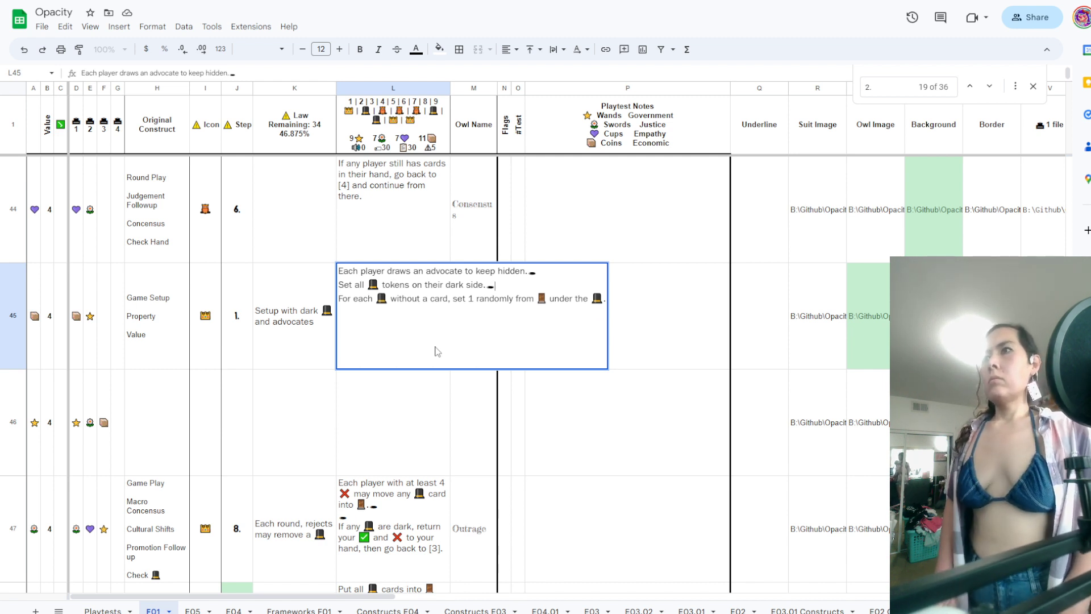
key("Return")
key("Up")
key("Left")
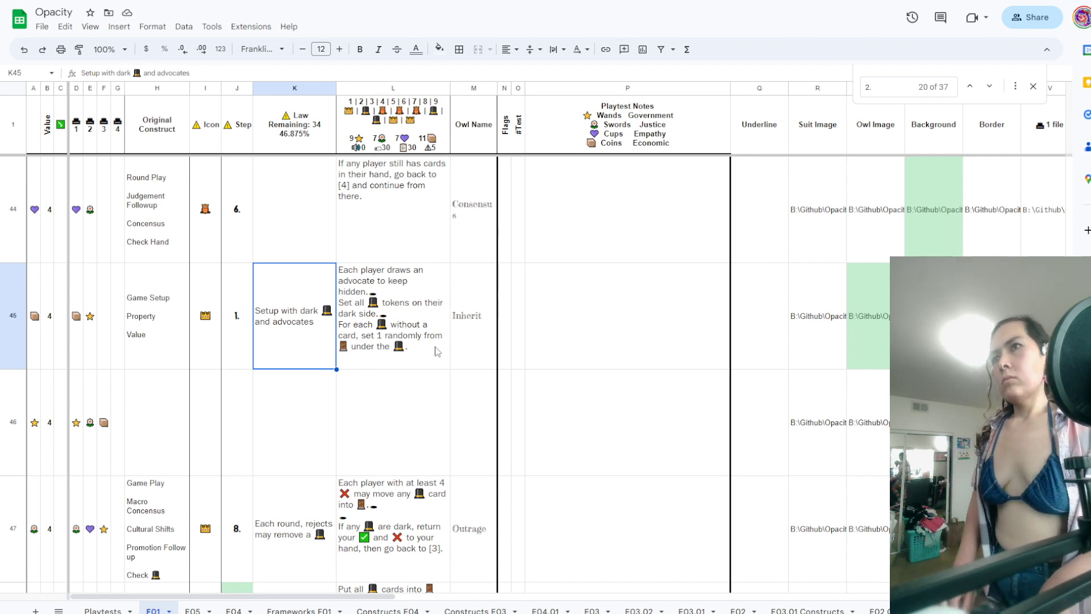
Cut the random-card line from the end of the Inherit law text in row 45, removing the 🕳 and line break before it
key("Right")
double_click(436, 346)
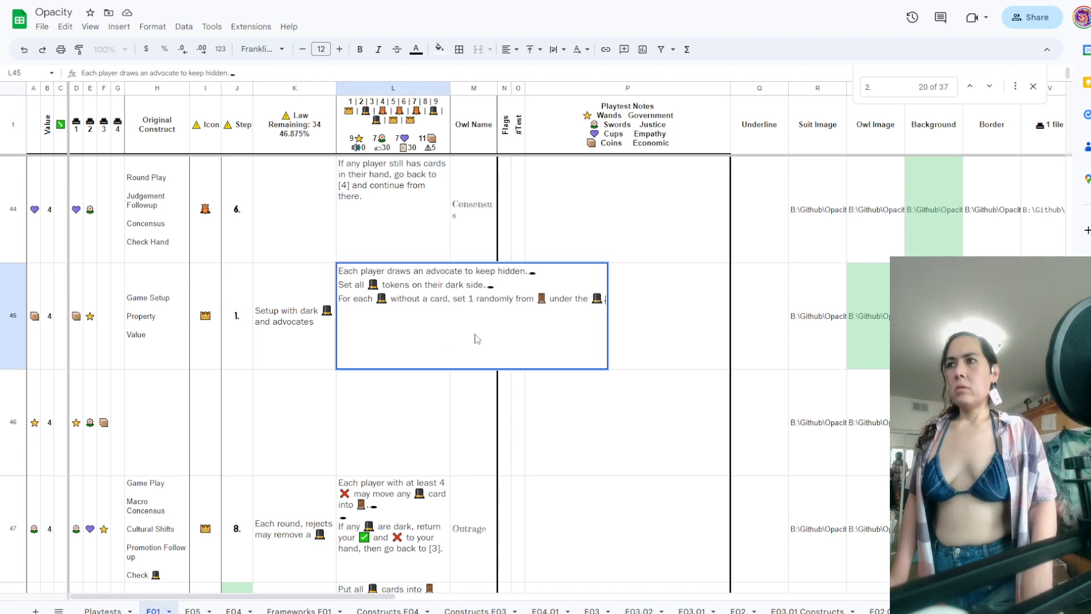
triple_click(581, 297)
key("ctrl+c")
key("BackSpace")
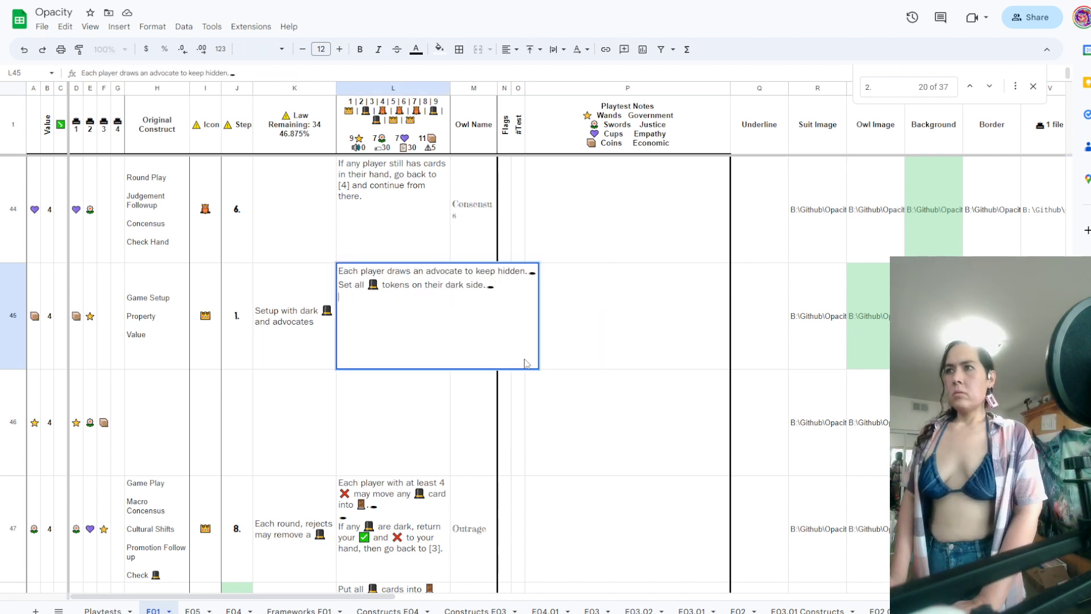
key("BackSpace")
left_click(509, 414)
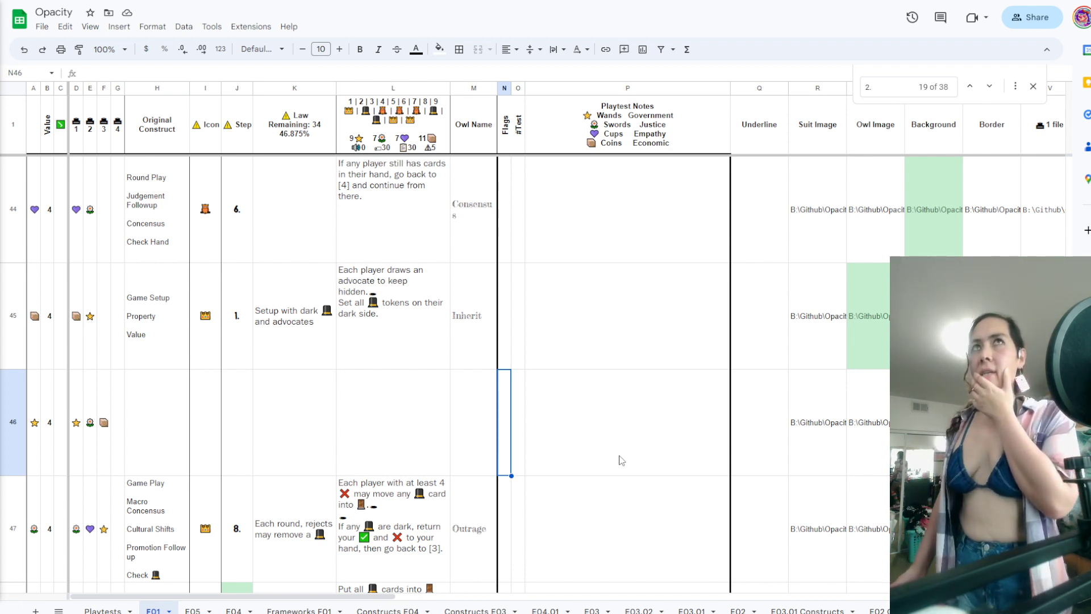
Review the Inherit law in row 45 against the Outrage and Cultural Education laws in rows 47 and 48
left_click(420, 363)
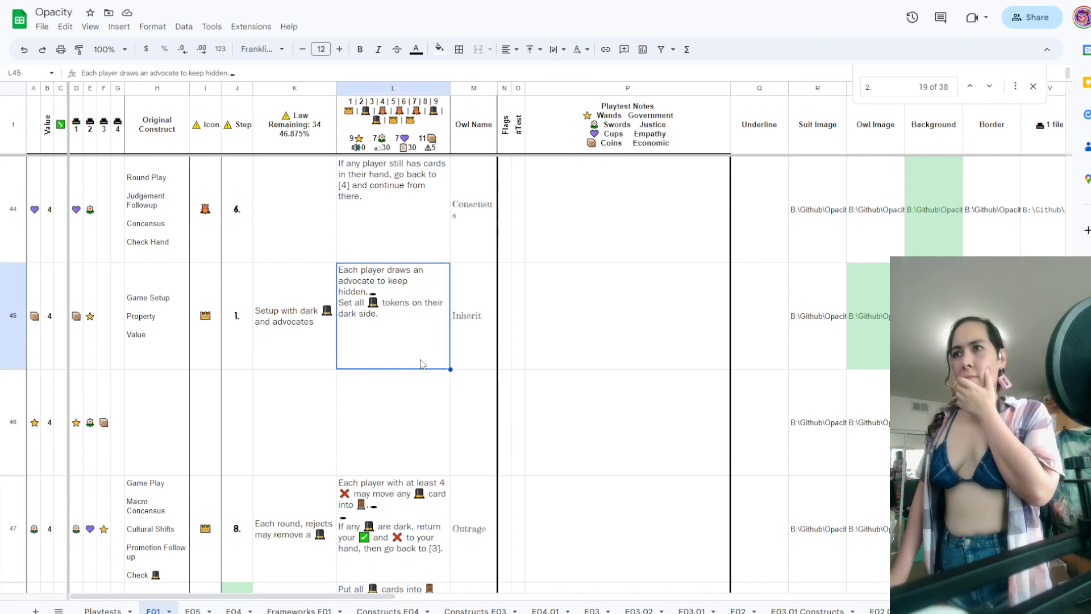
scroll(420, 364, "down", 5)
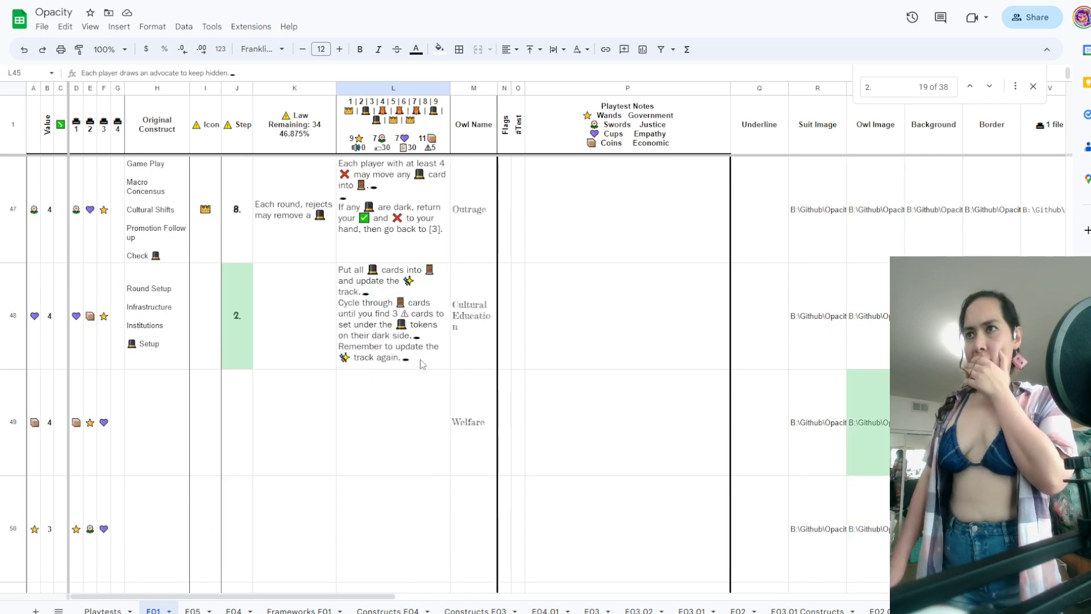
scroll(420, 364, "up", 5)
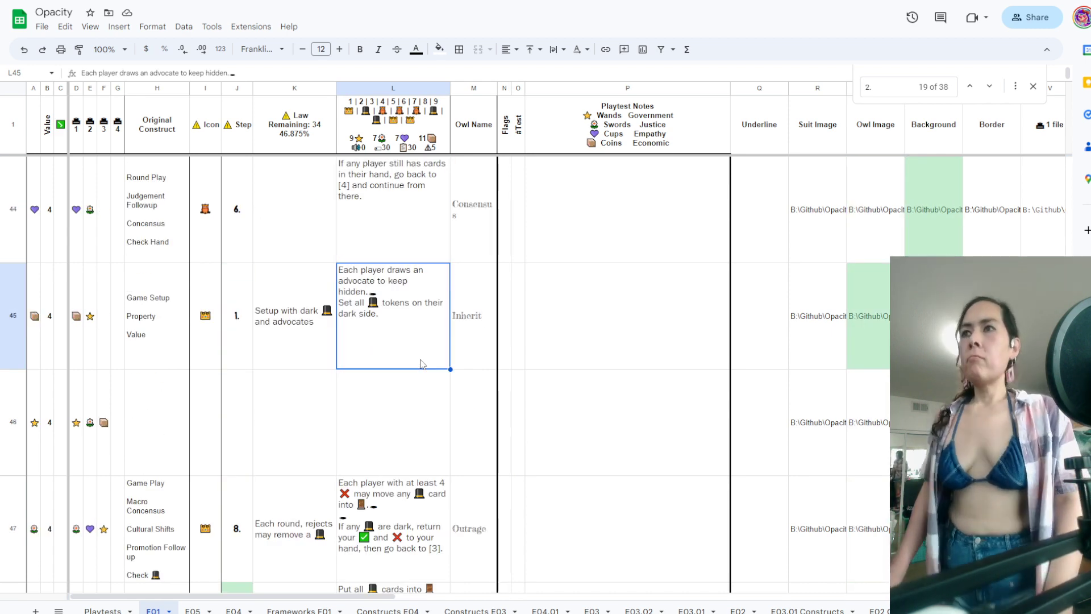
scroll(421, 364, "down", 1)
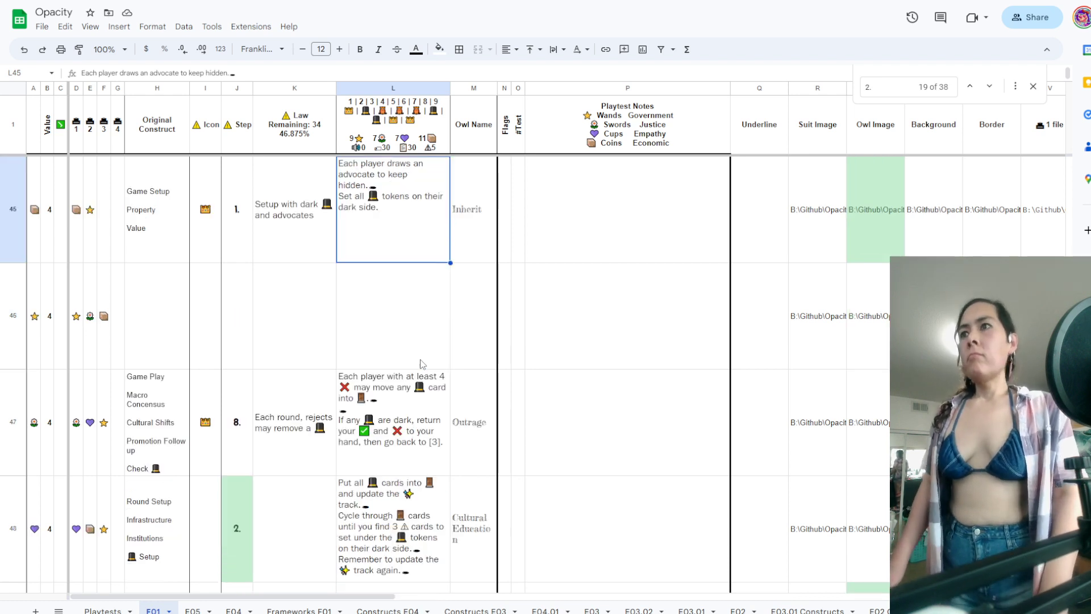
scroll(422, 364, "down", 1)
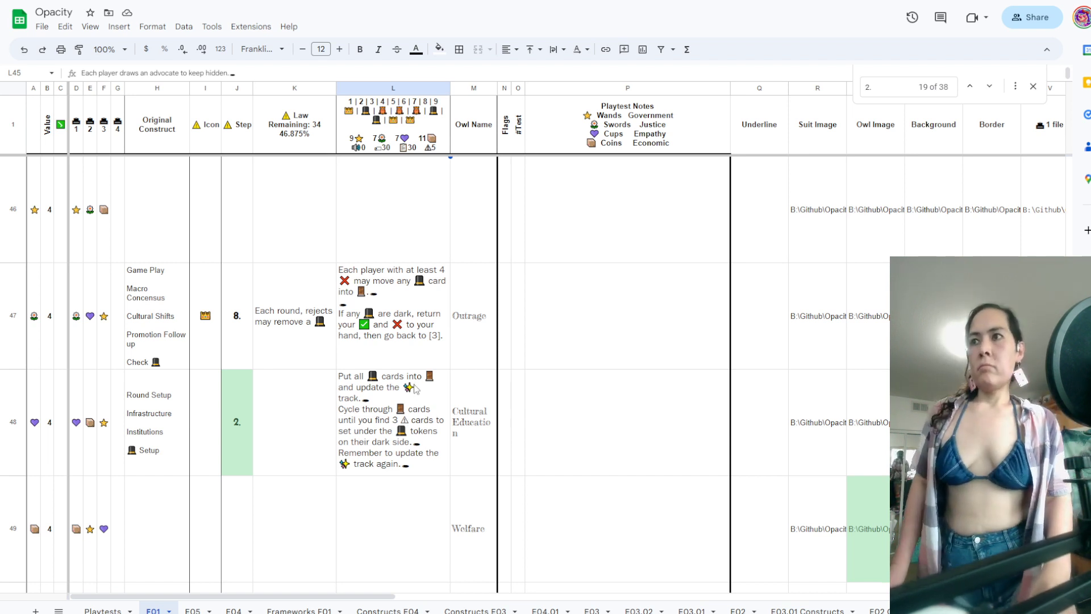
left_click(415, 389)
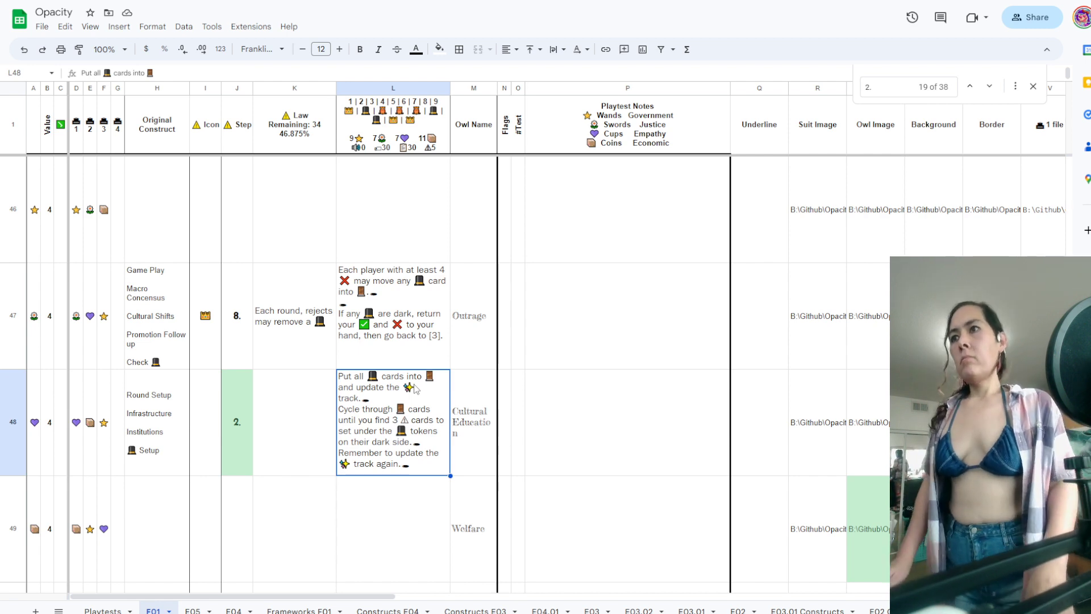
scroll(416, 389, "down", 1)
scroll(415, 388, "up", 2)
scroll(417, 389, "down", 2)
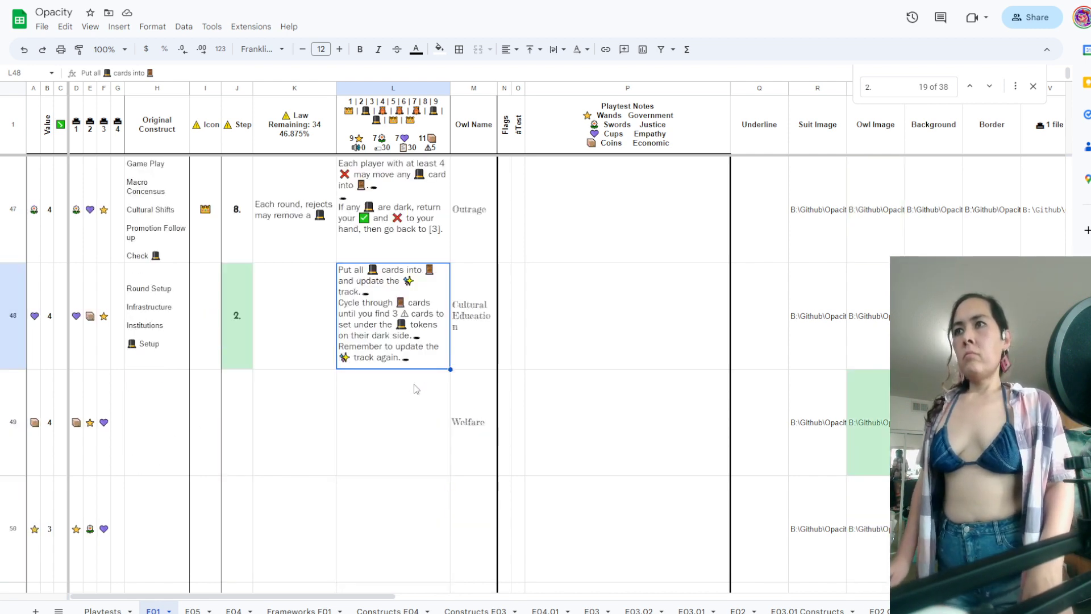
scroll(417, 389, "up", 1)
double_click(414, 388)
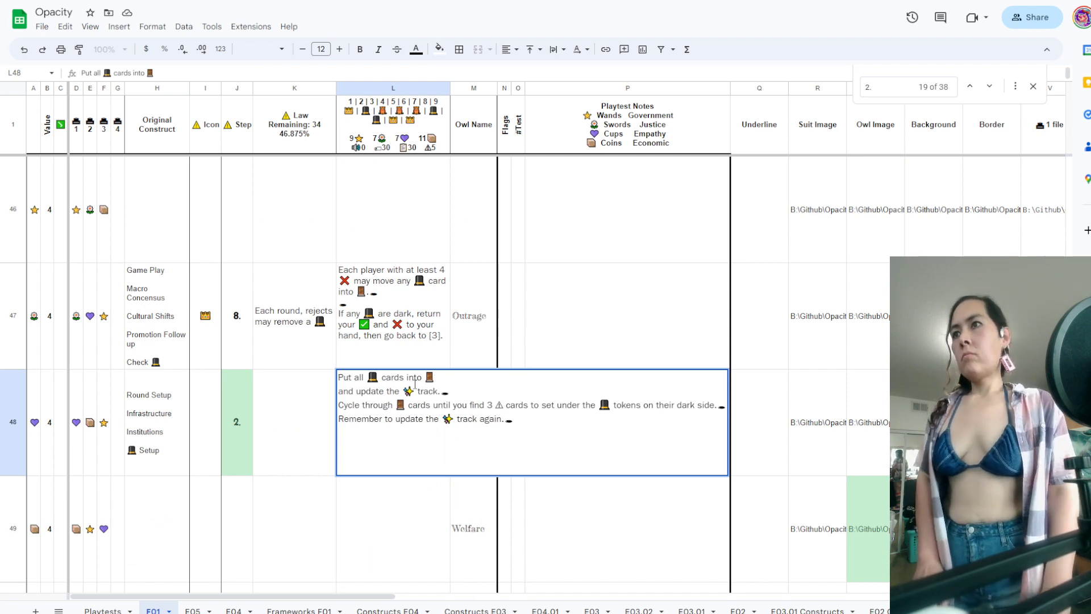
key("ctrl+v")
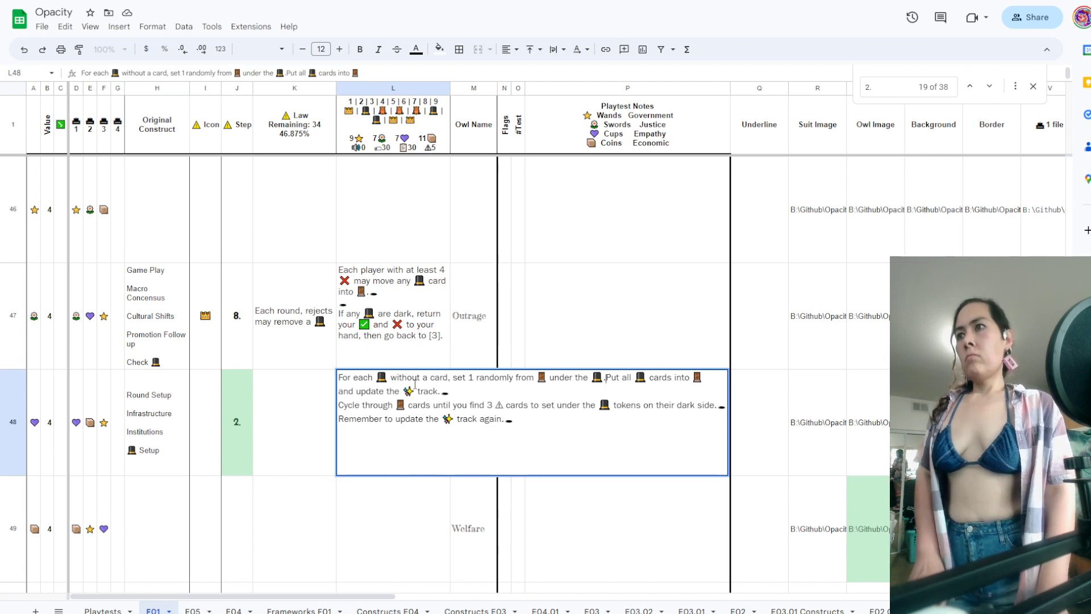
key("ctrl+z")
key("Return")
Copy the whole Inherit law text from row 45
scroll(416, 388, "up", 3)
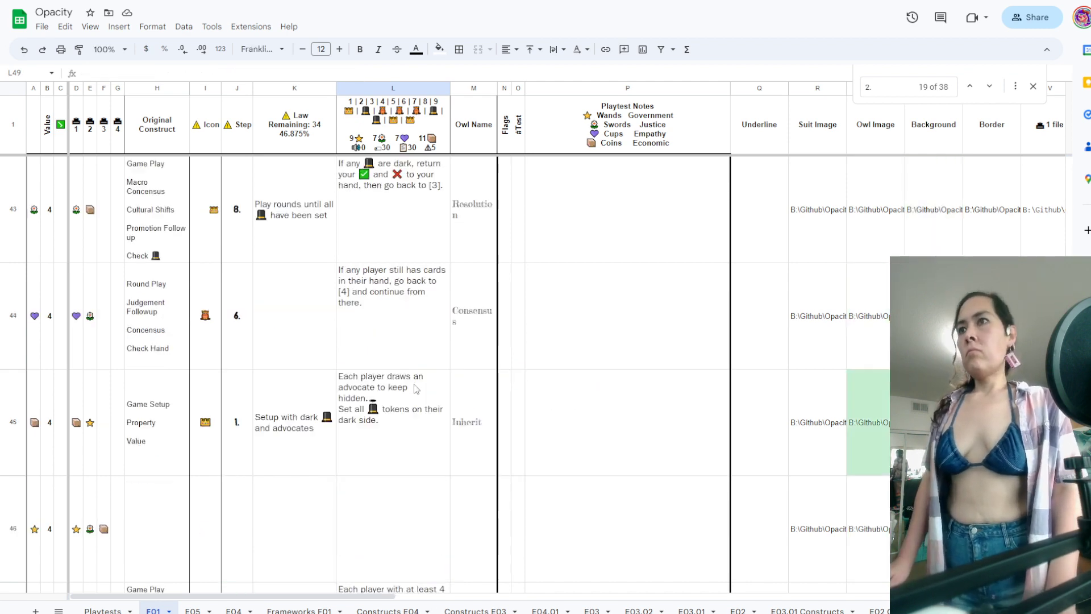
scroll(417, 388, "up", 1)
left_click(410, 528)
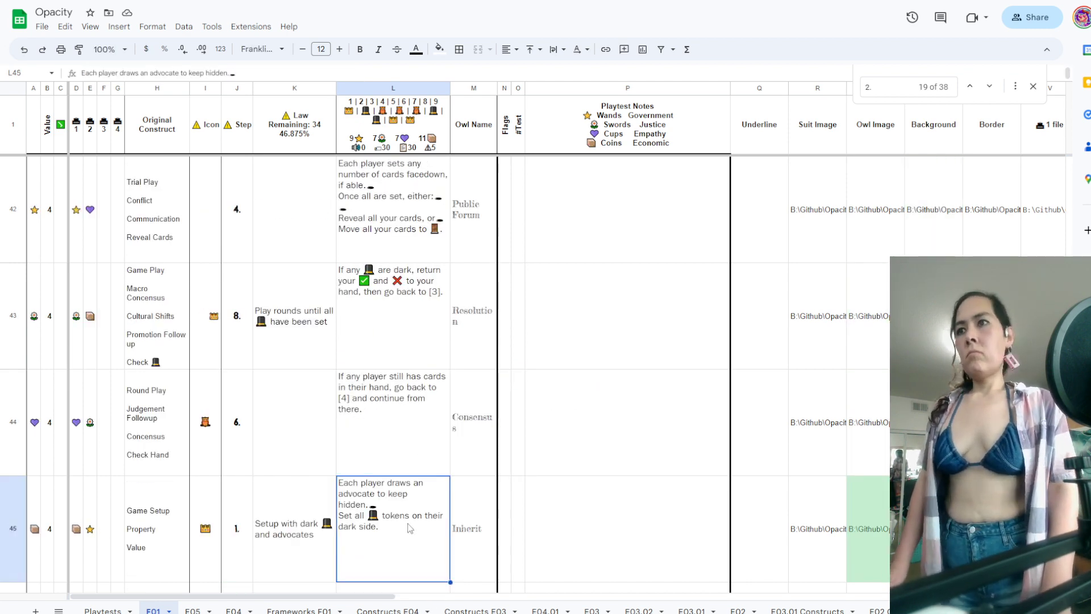
double_click(411, 528)
key("ctrl+a")
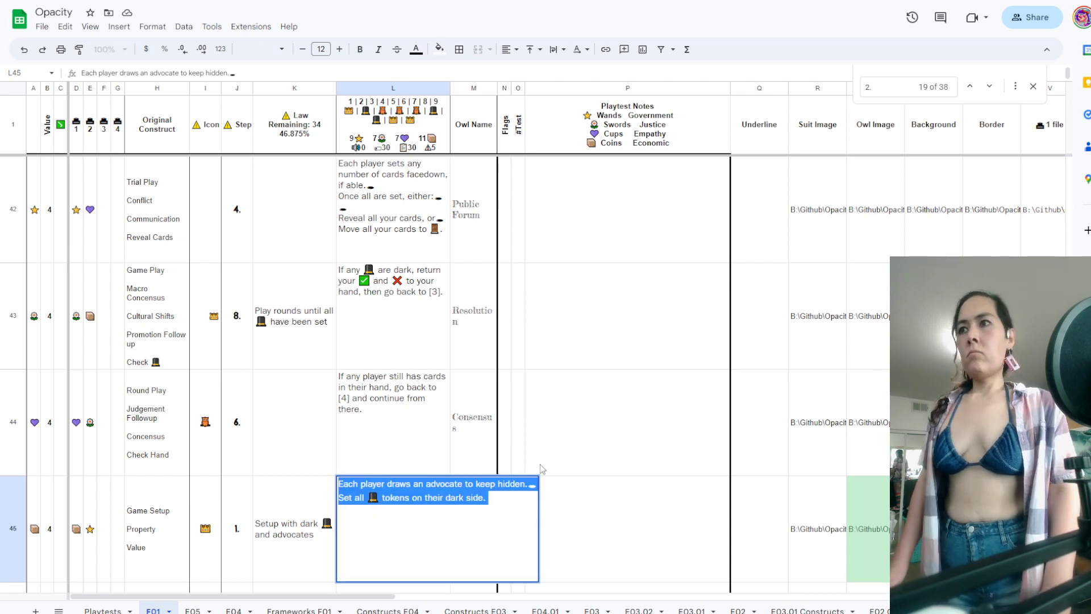
left_click(544, 467)
Add "Each player draws an advocate to keep hidden.🕳" as the first line of the Cultural Education law text in row 48
scroll(544, 467, "down", 1)
scroll(544, 467, "down", 2)
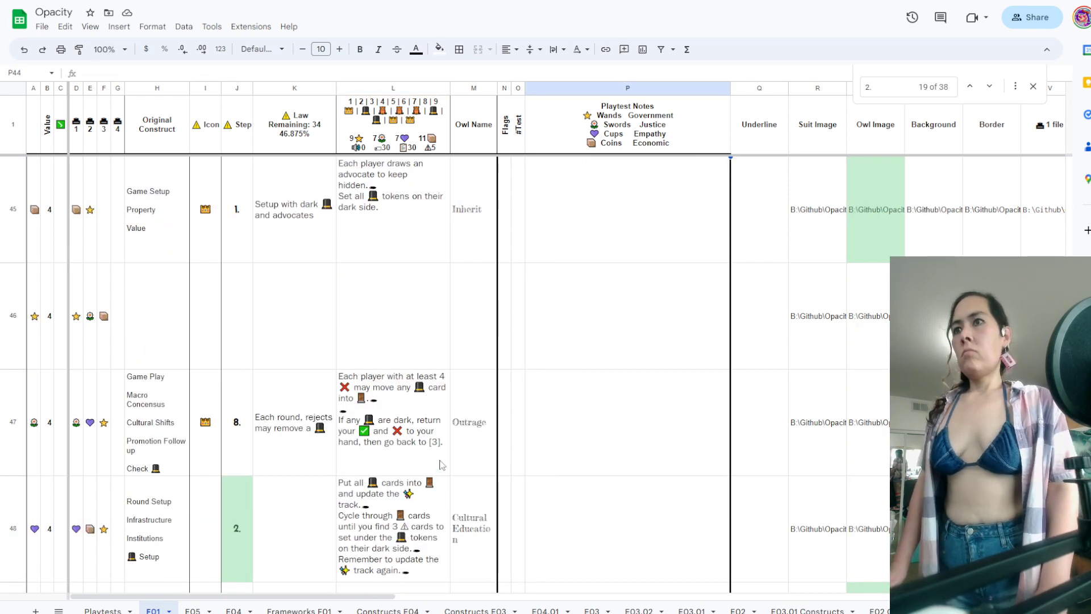
scroll(438, 458, "down", 1)
left_click(390, 411)
double_click(391, 412)
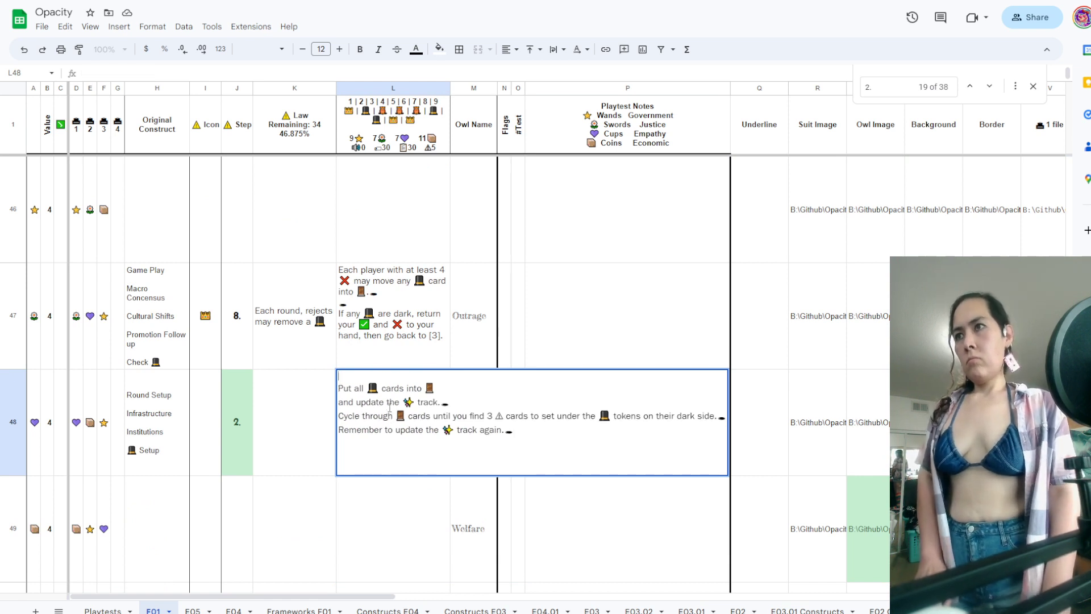
type("Each player draws an advocate to keep hidden. Set all 🎩 tokens on their dark side.")
key("shift+Home")
key("BackSpace")
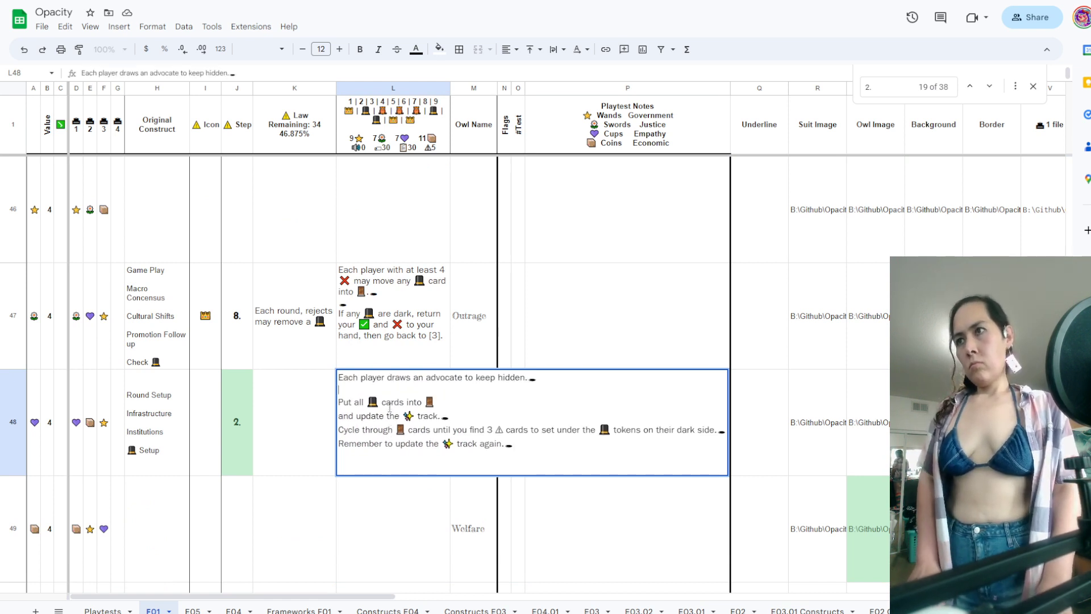
key("BackSpace")
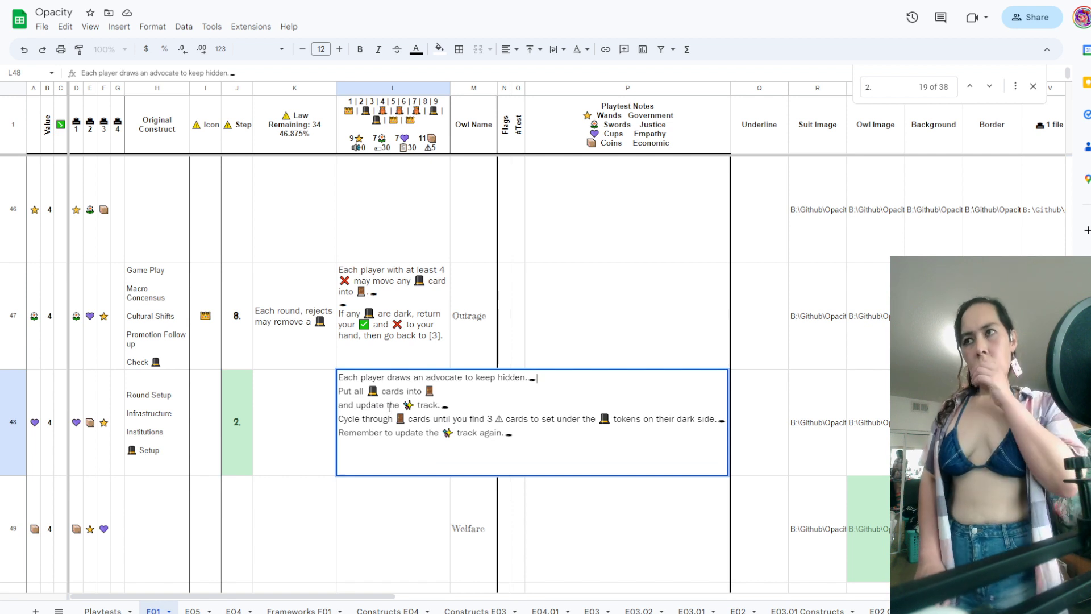
Shorten the start of the last line in the row 48 law text to "Update", dropping "Remember to" and the following "the"
key("Down")
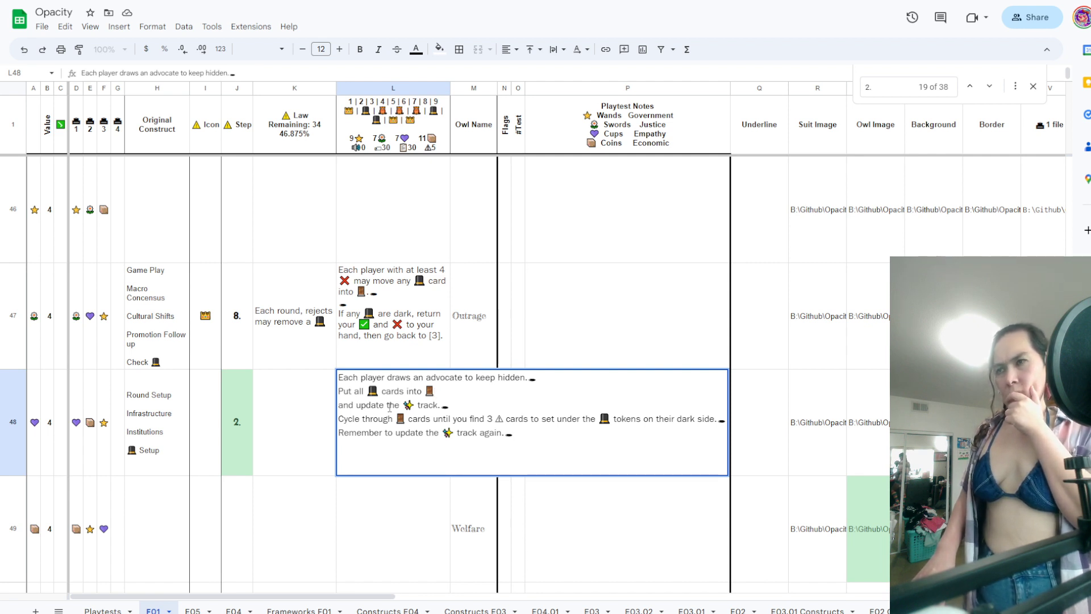
key("ctrl+Left")
key("ctrl+Left")
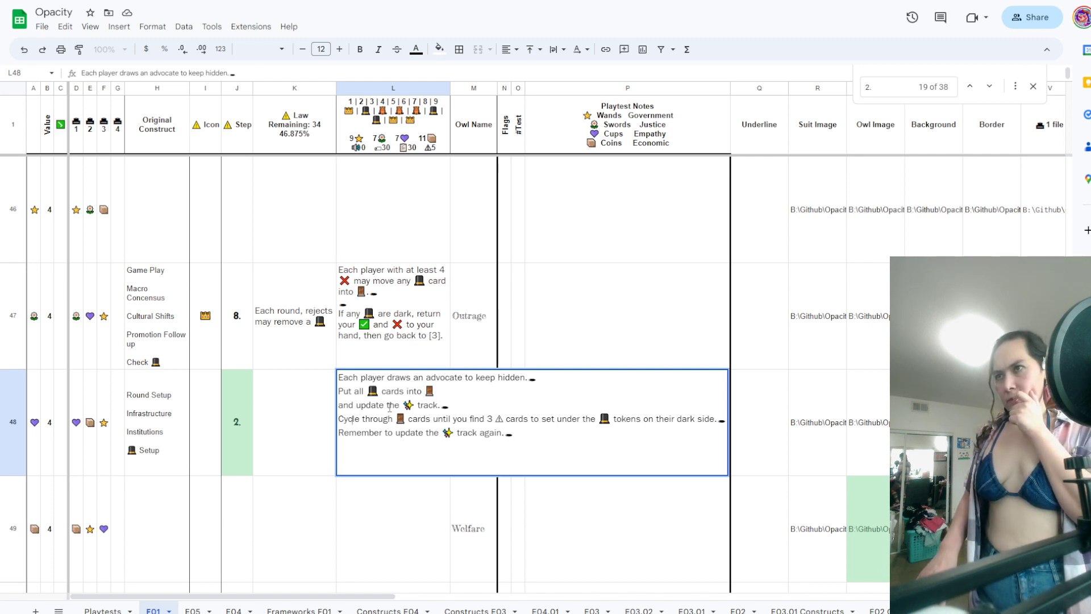
key("Right")
key("Right")
key("Right")
key("Right")
key("Right")
key("Right")
key("Right")
key("Right")
key("Right")
key("Right")
key("Right")
key("Right")
key("Right")
key("Right")
key("Right")
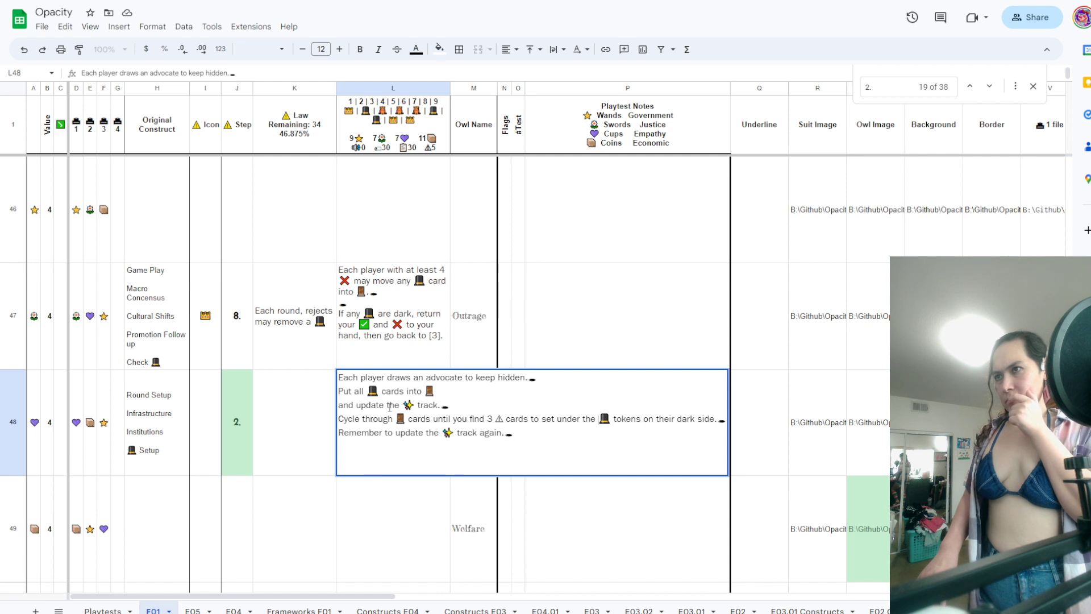
key("End")
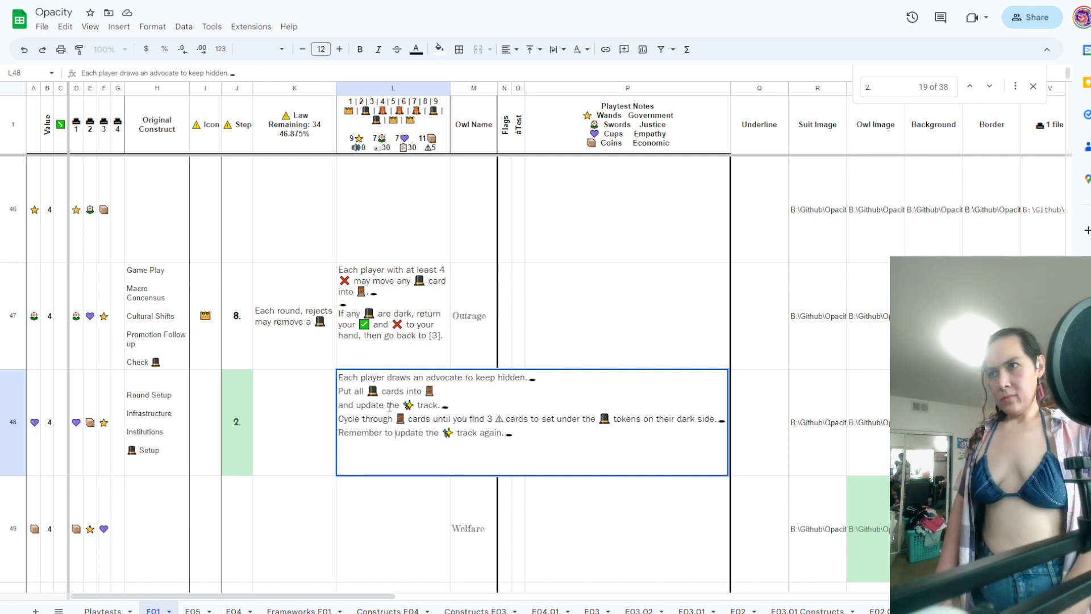
key("shift+Home")
type("U")
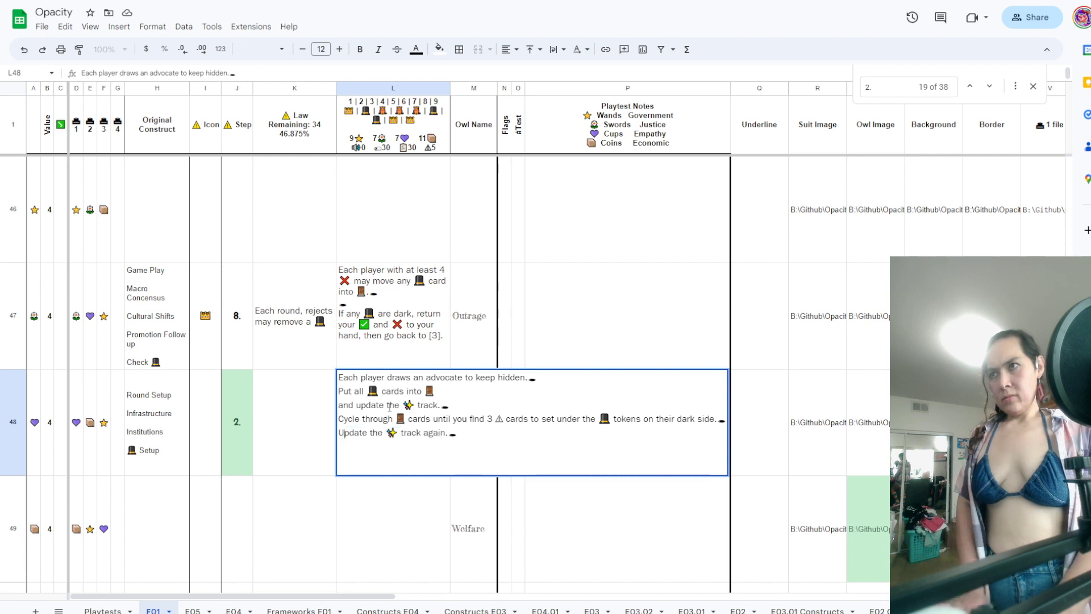
key("Right")
key("Right")
key("Delete")
key("Delete")
key("Delete")
key("Delete")
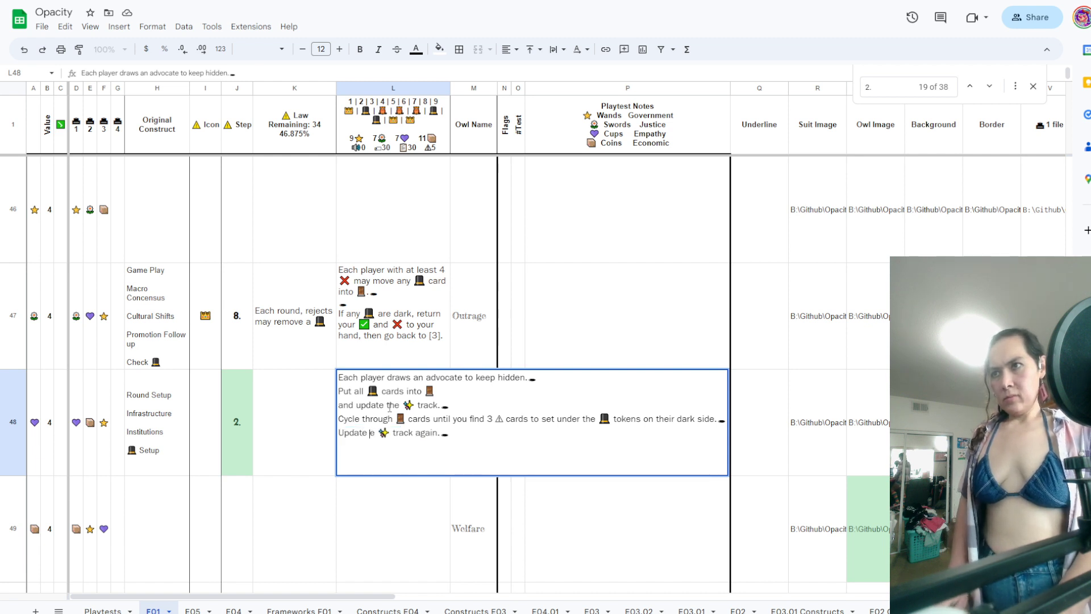
Replace "again" with "after" in the last line of the Cultural Education law text in row 48
key("Right")
key("Right")
key("Right")
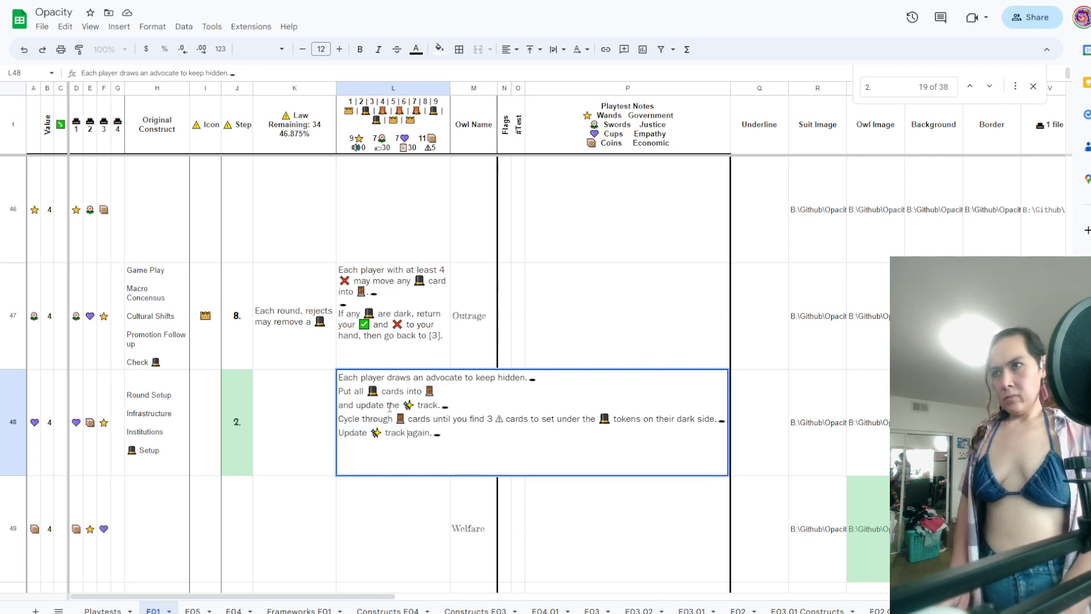
key("shift+Right")
key("shift+Right")
key("shift+Right")
key("shift+Right")
key("shift+Right")
type("after")
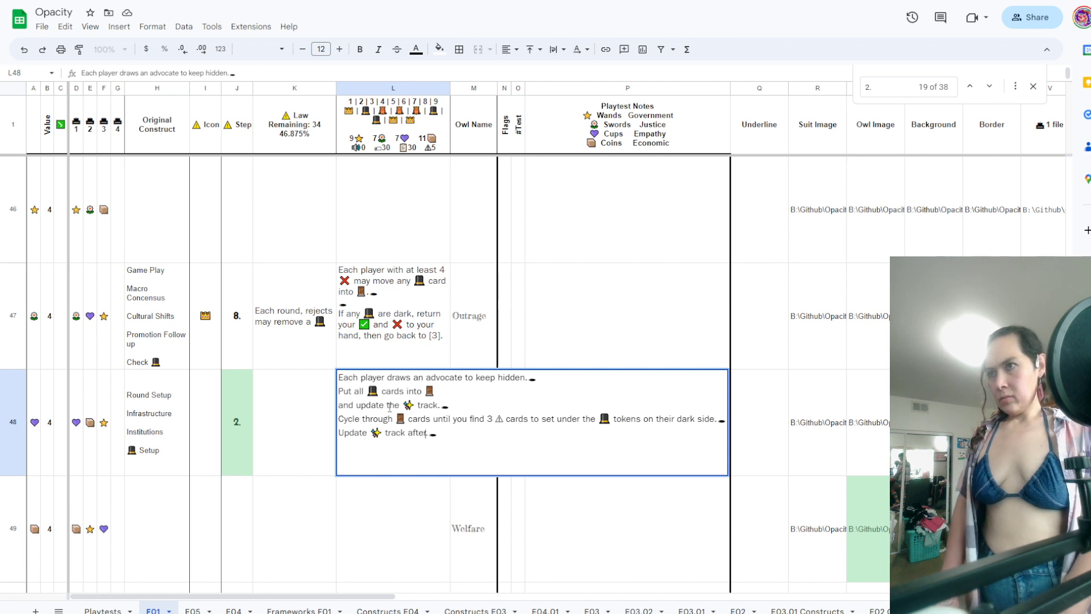
key("Return")
key("Up")
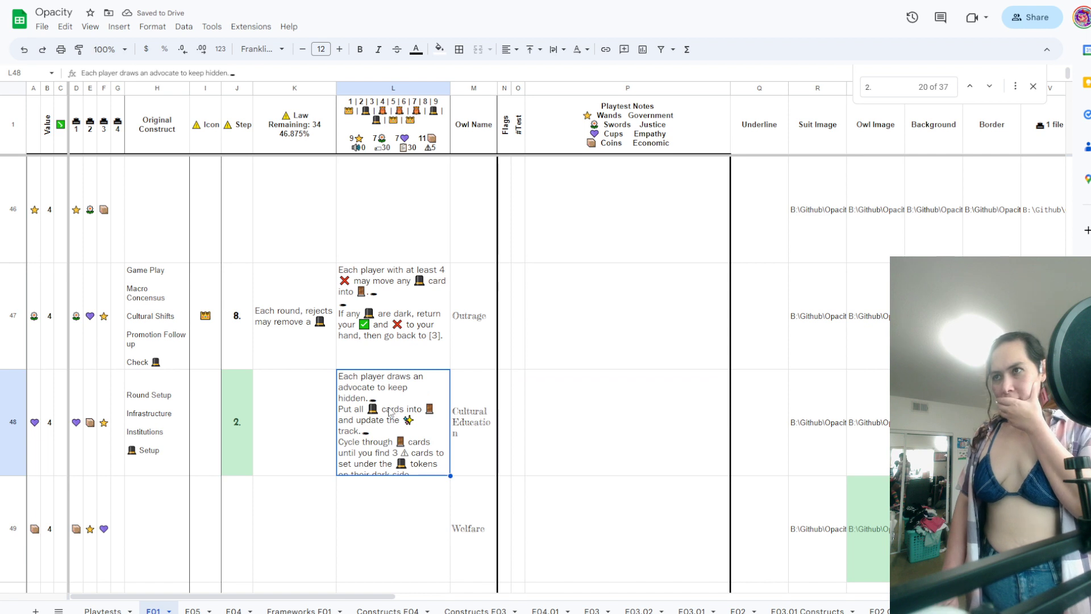
key("Down")
key("Up")
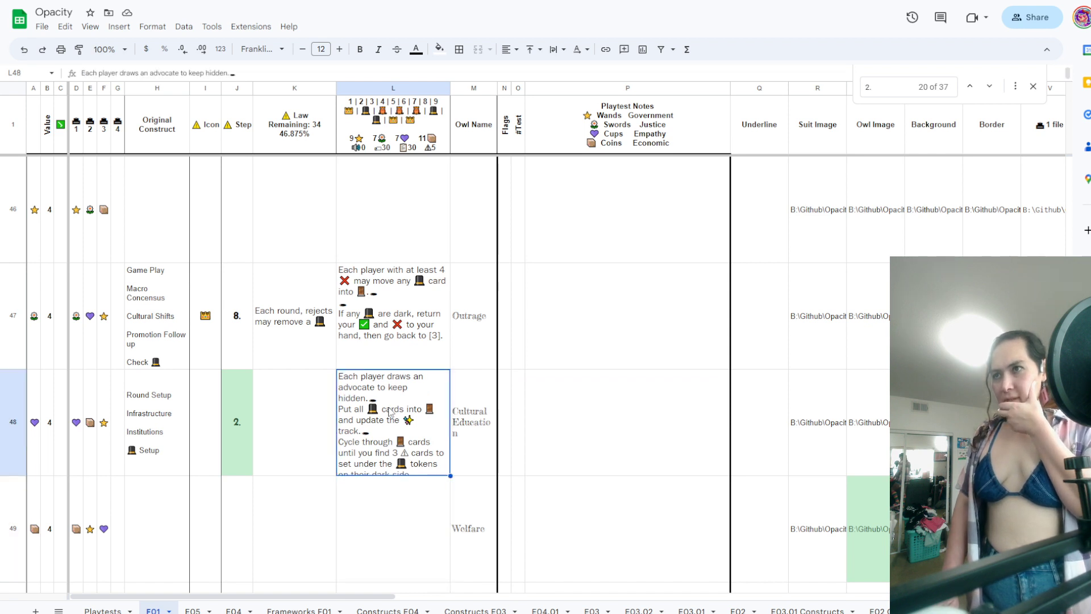
key("Down")
key("Up")
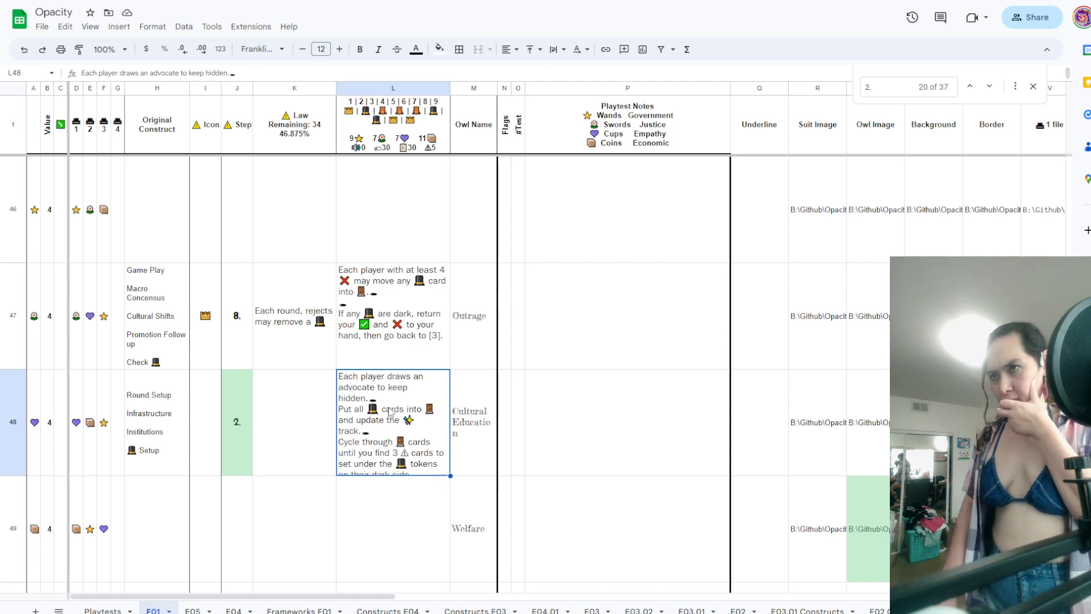
Reword the start of the card-cycling line in the row 48 law text to "Set 3 ⚠ cards from 🚪"
double_click(397, 459)
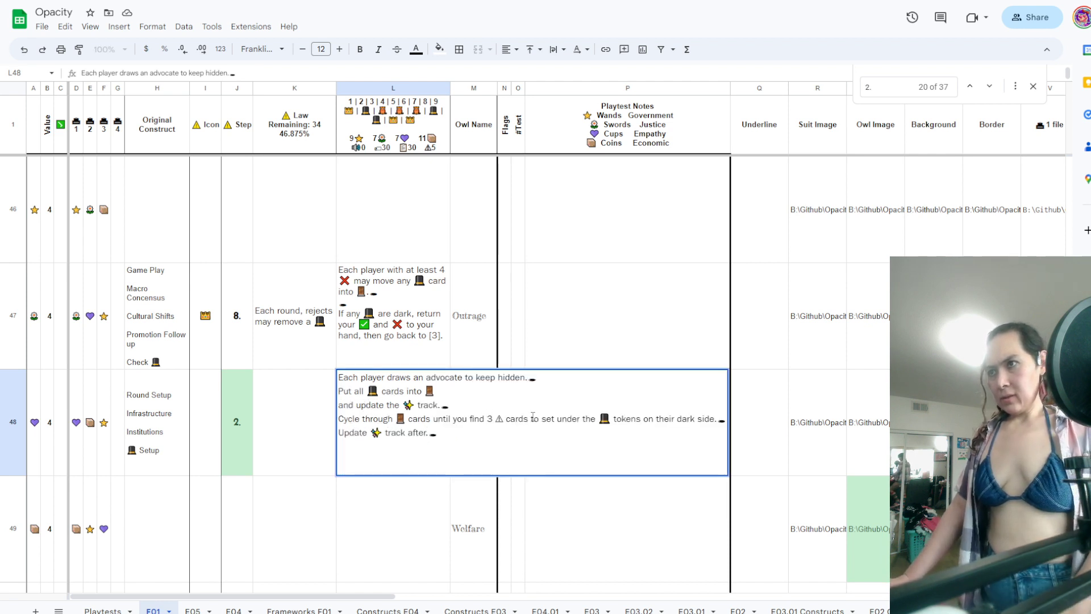
double_click(473, 418)
left_click(475, 419)
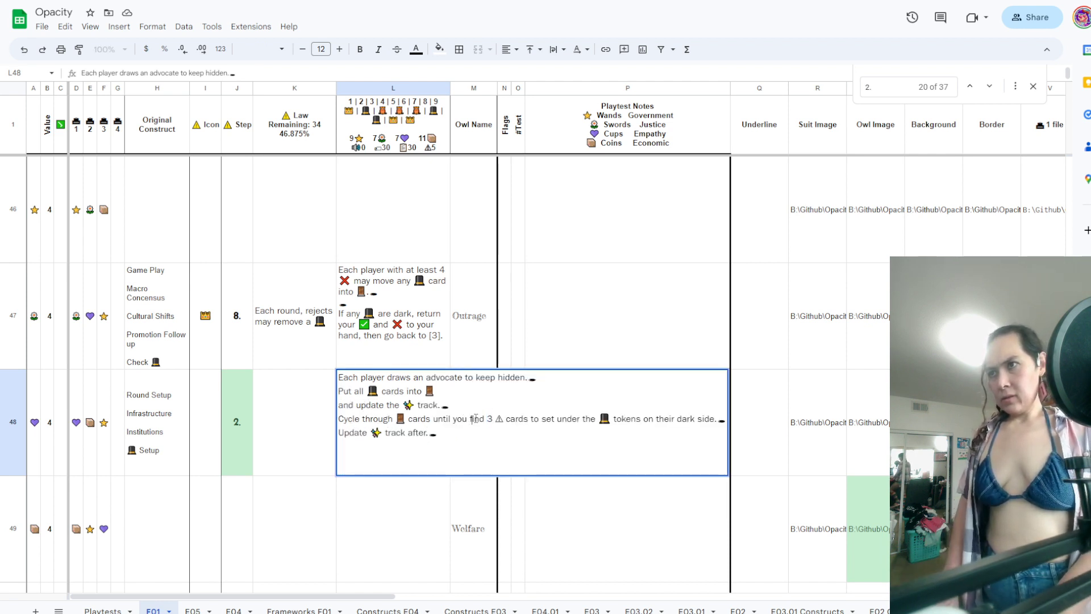
key("shift+Home")
key("BackSpace")
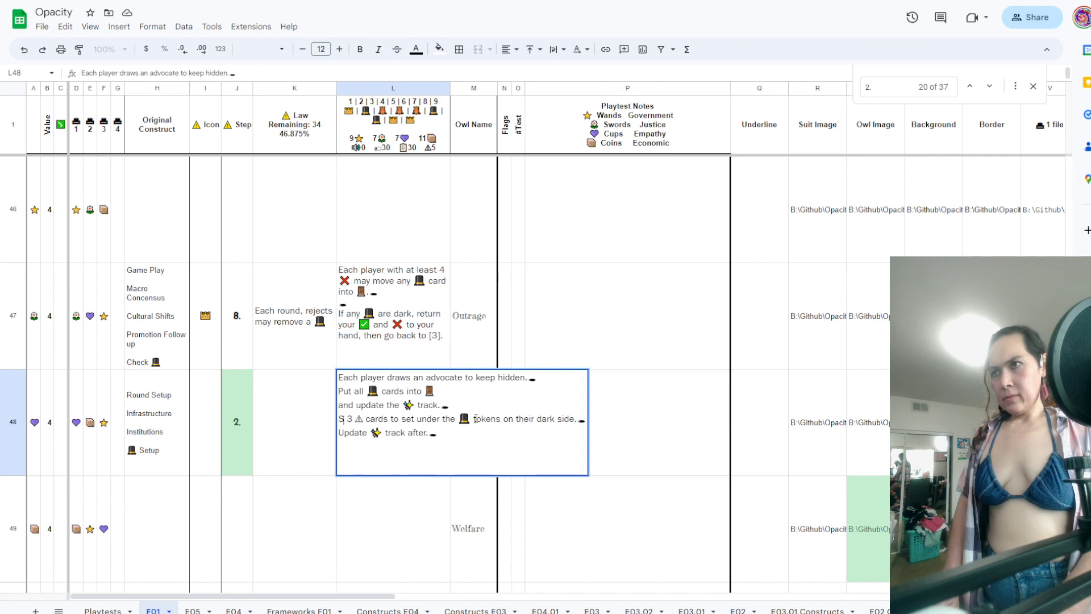
type("Set")
left_click(397, 419)
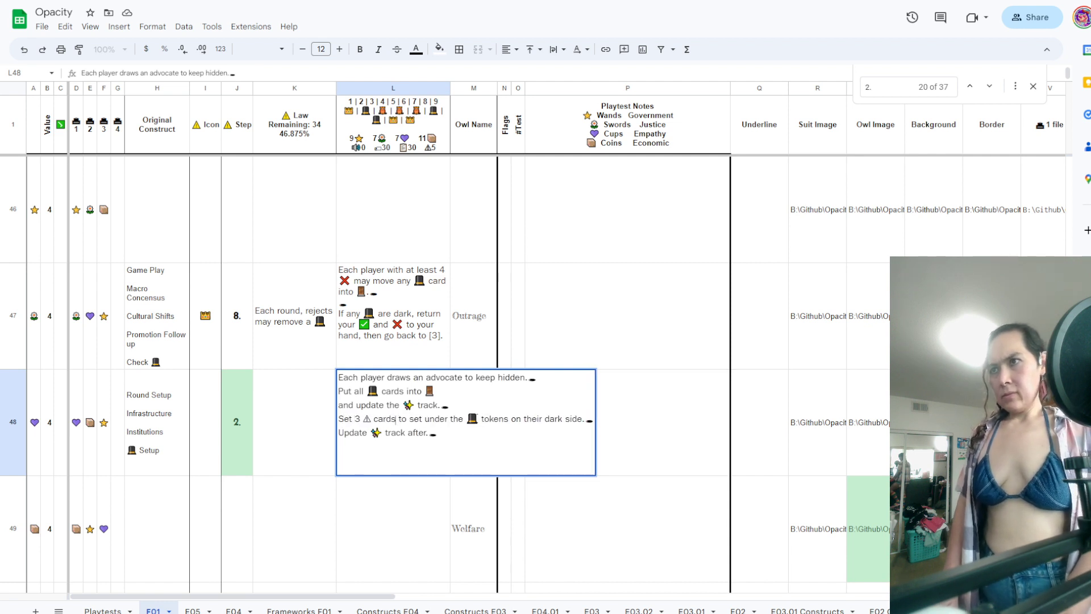
type("from")
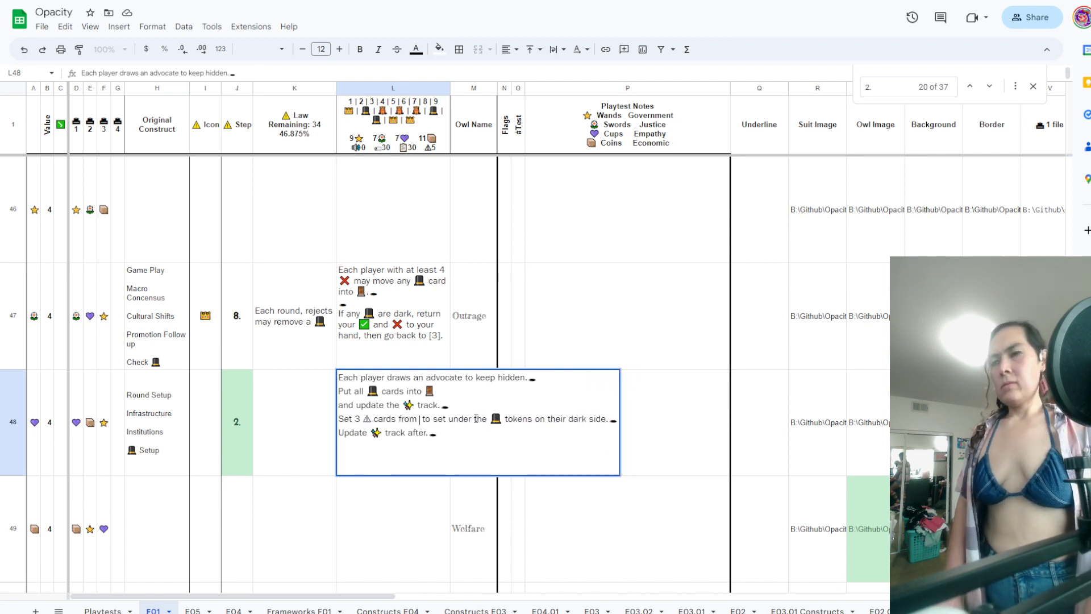
type("🚪")
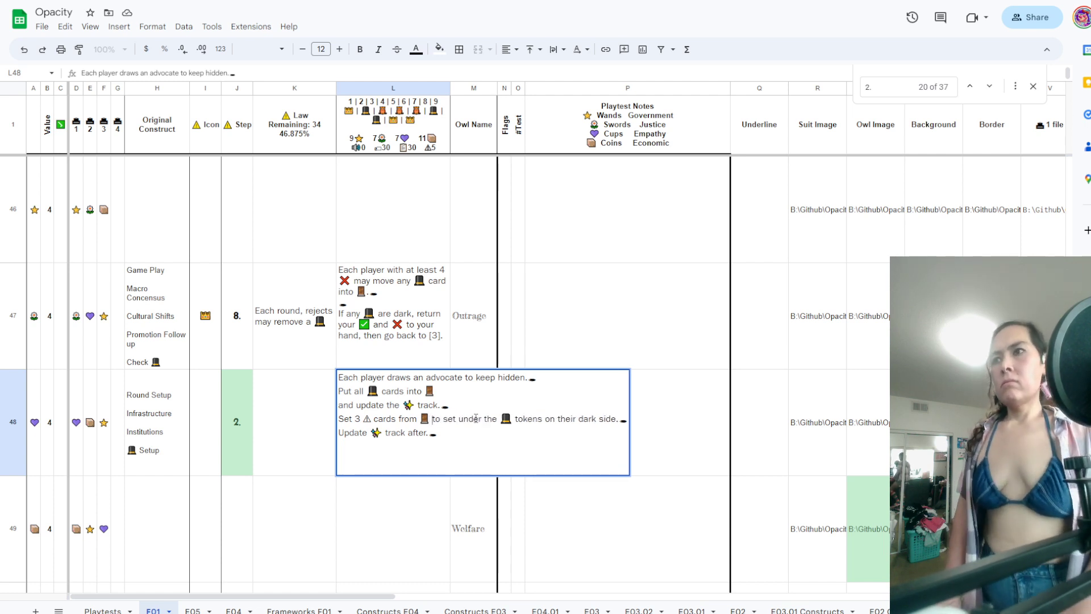
Remove the words "to set" before "under the 🎩 tokens" in the card text of cell L48
key("shift+Right")
key("shift+Right")
key("shift+Right")
key("shift+Right")
key("shift+Right")
key("shift+Right")
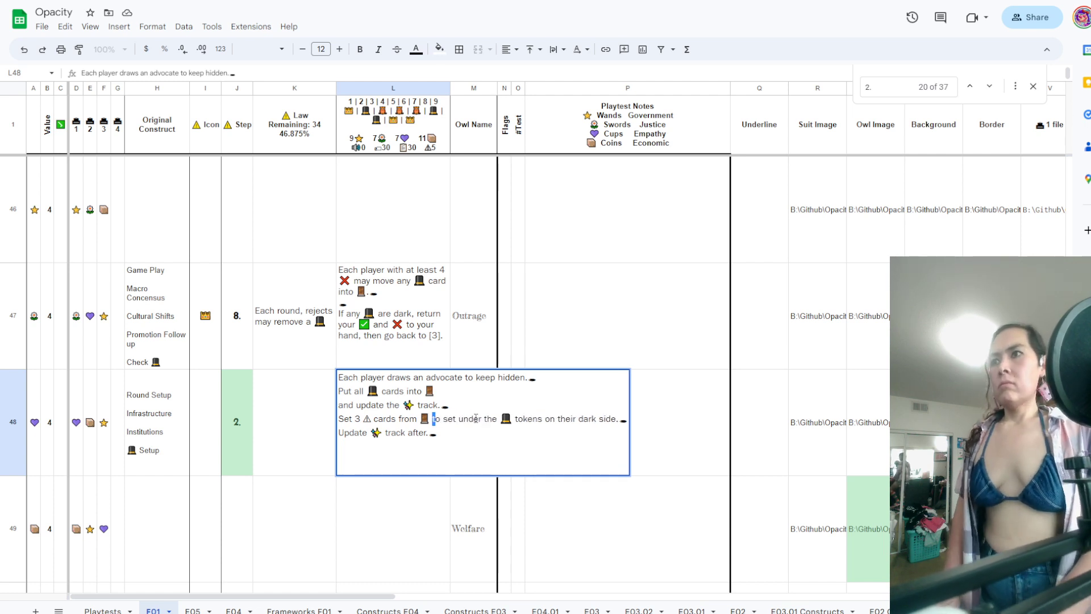
key("BackSpace")
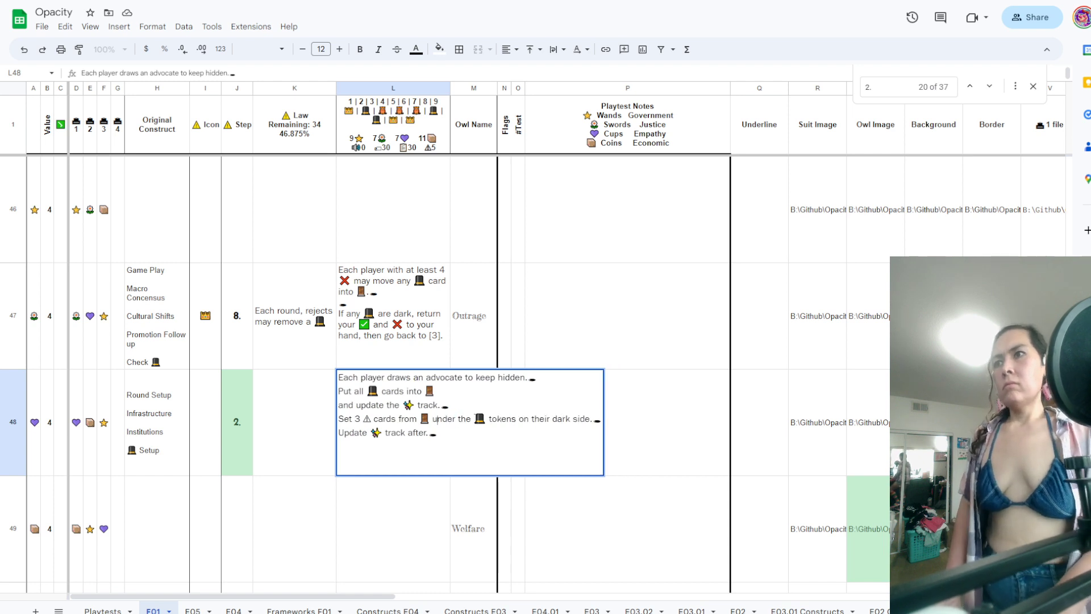
key("Return")
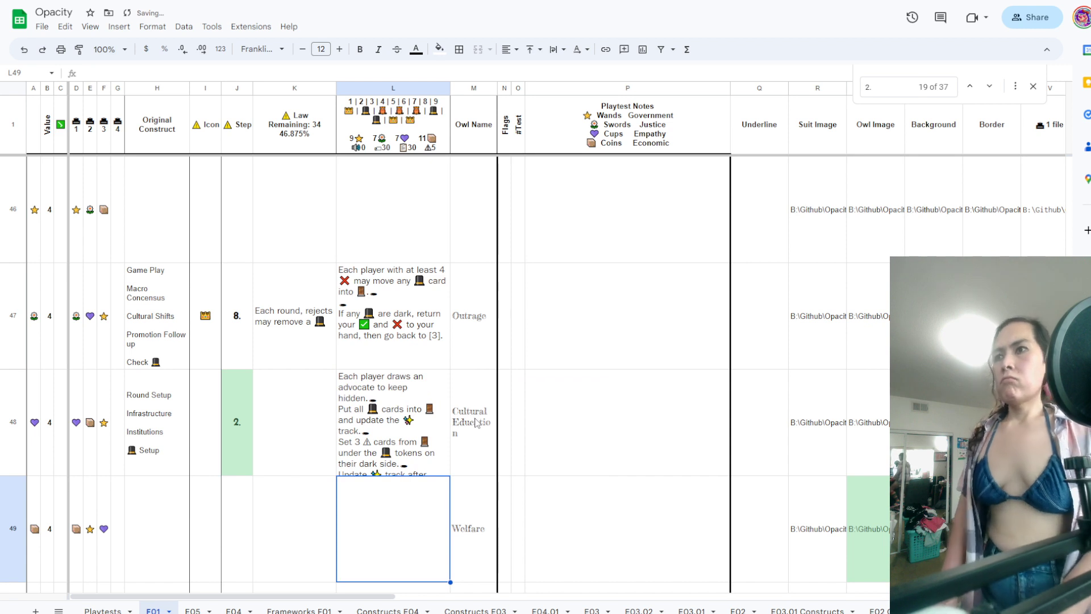
key("Up")
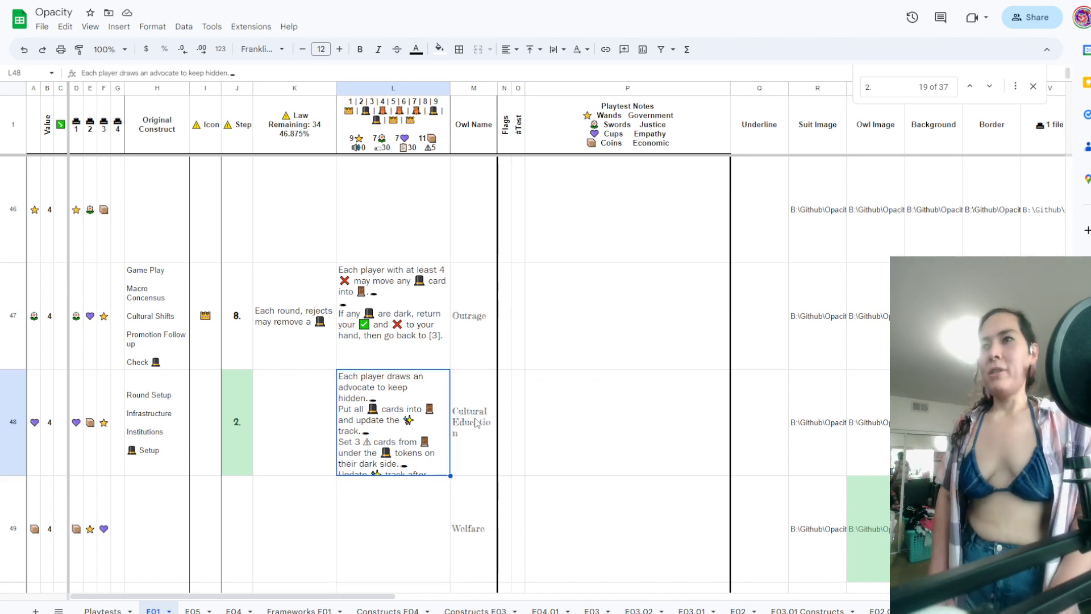
Set the Step value of row 48 (cell J48) to "1."
key("Left")
key("Left")
type("`")
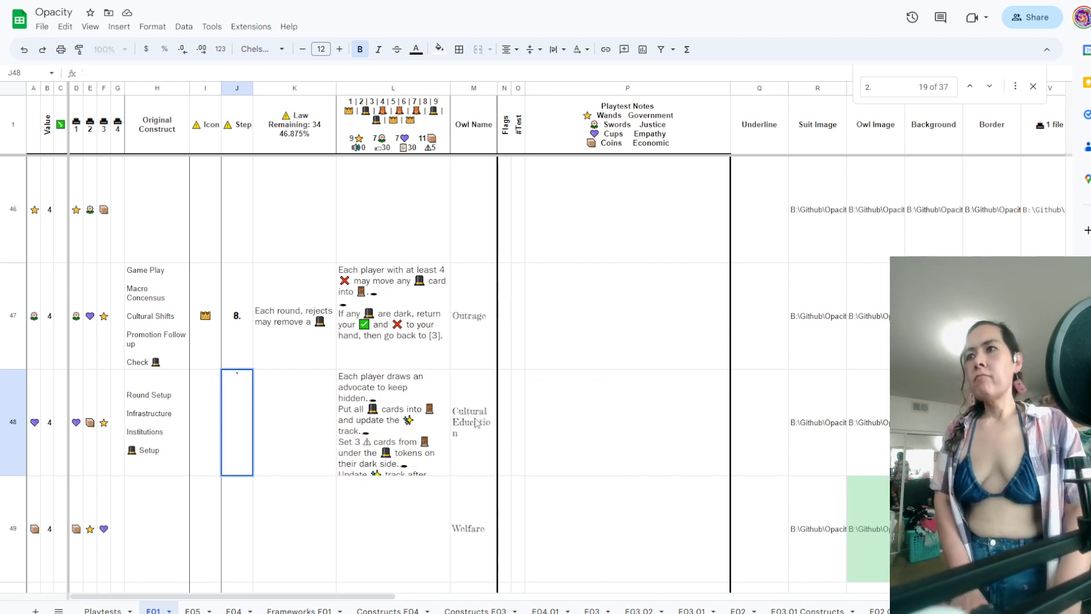
type("1.")
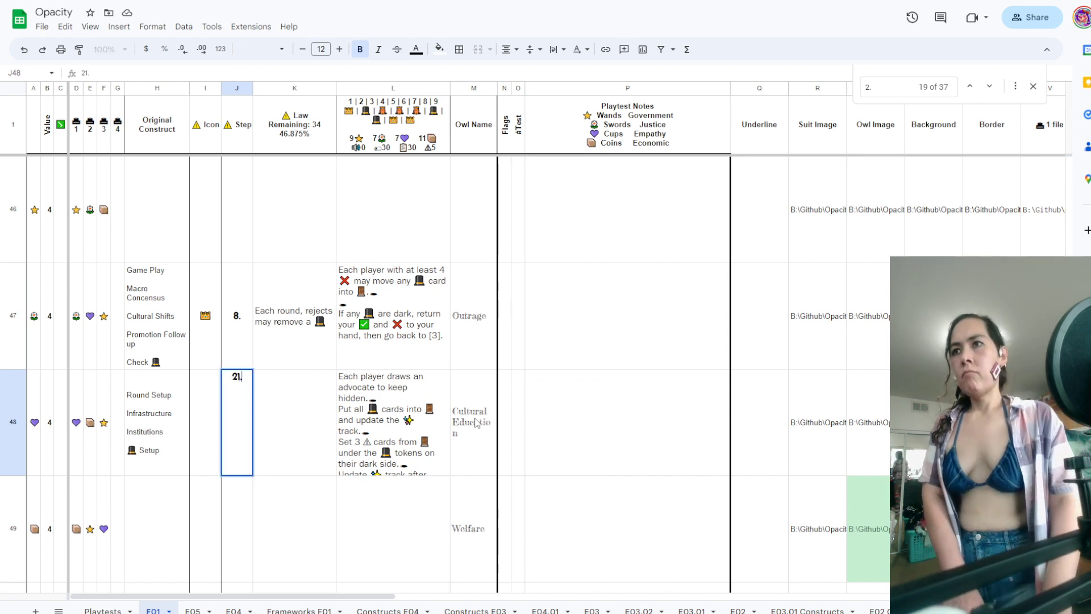
key("Left")
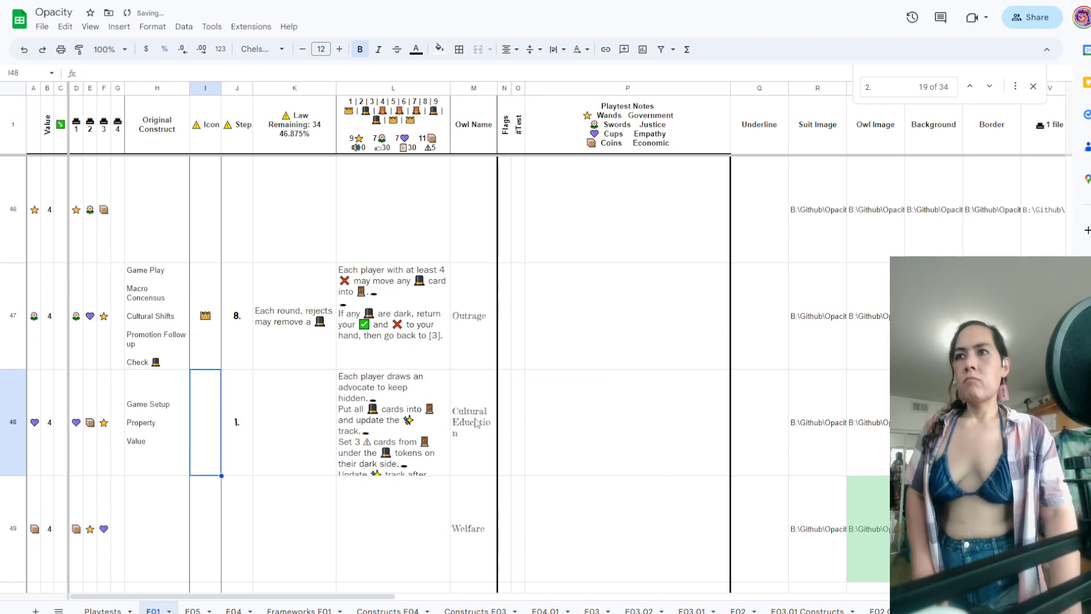
Set the Icon of row 48 (cell I48) to the crown emoji 👑
key("Up")
key("Down")
type("🚪")
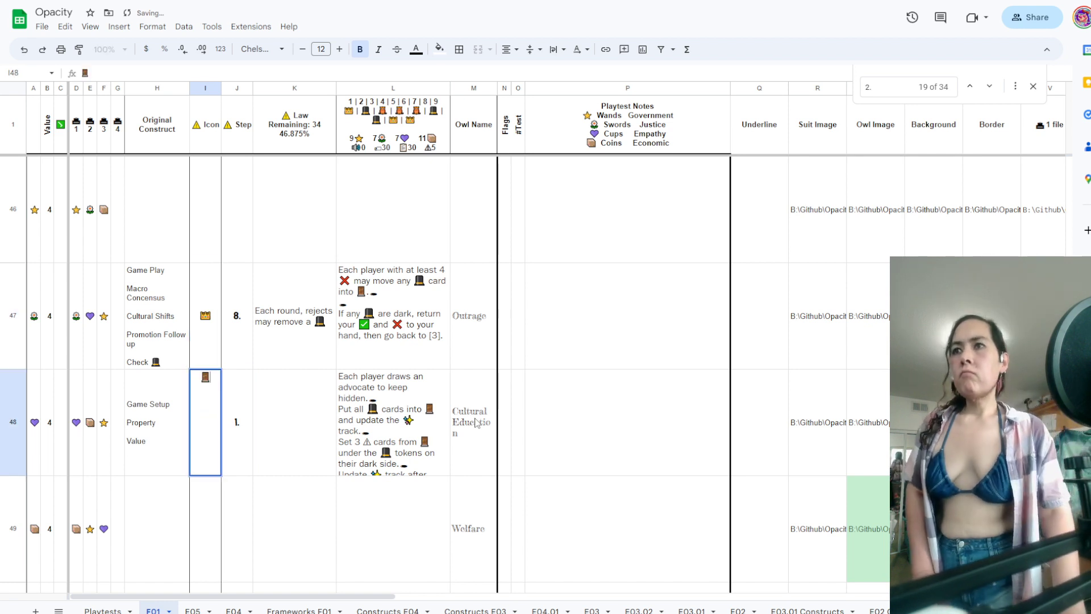
key("Return")
key("Up")
type("👑")
key("Return")
key("Up")
key("Right")
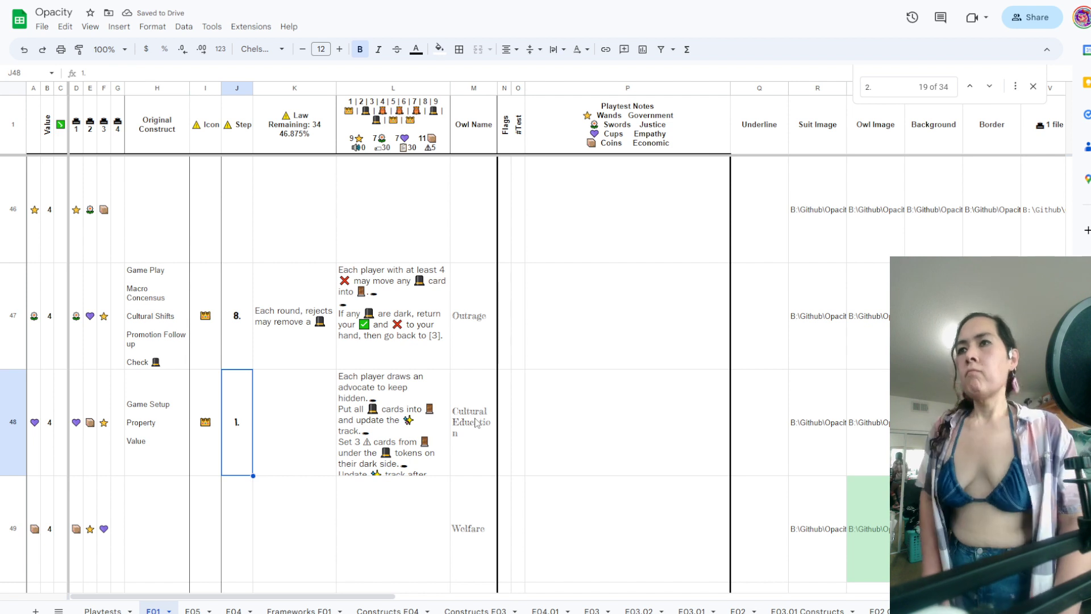
key("Right")
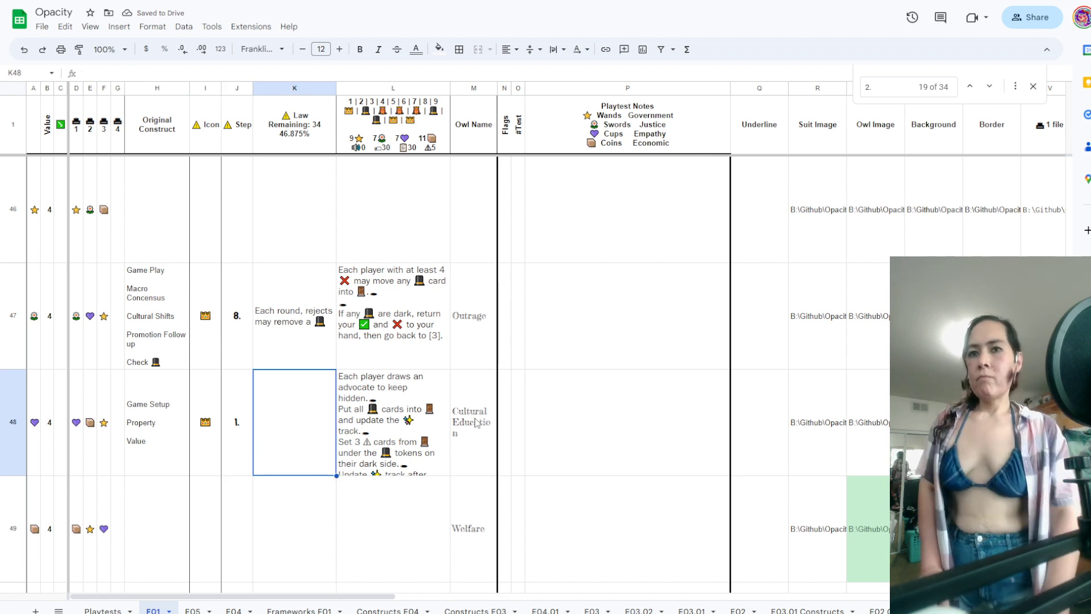
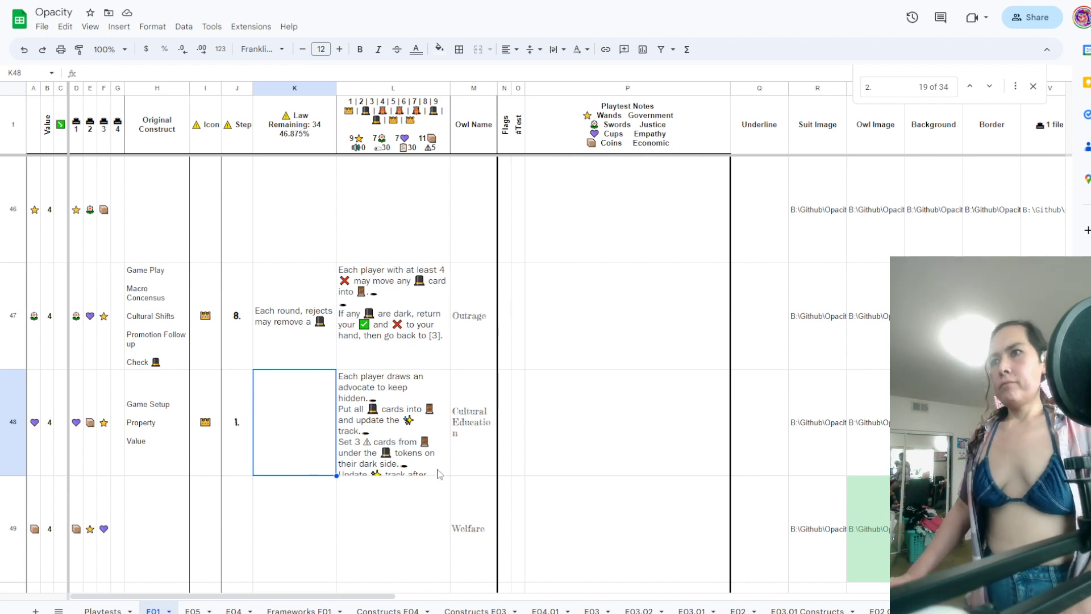
Move the line "Each player draws an advocate to keep hidden." from the start of cell L48's text to its end
double_click(391, 410)
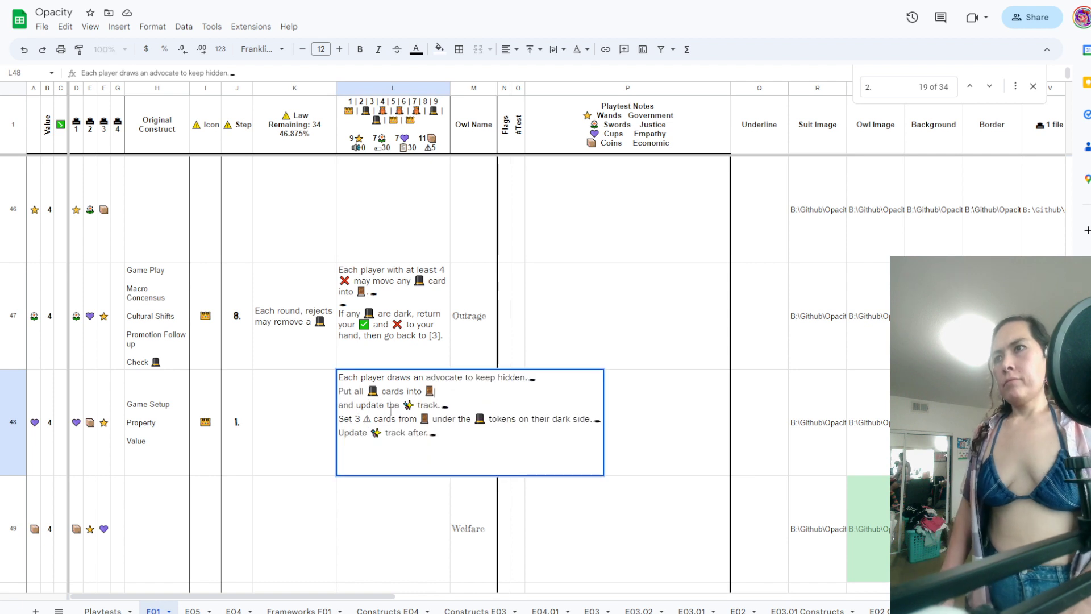
key("Home")
key("shift+End")
key("ctrl+c")
key("Delete")
key("Delete")
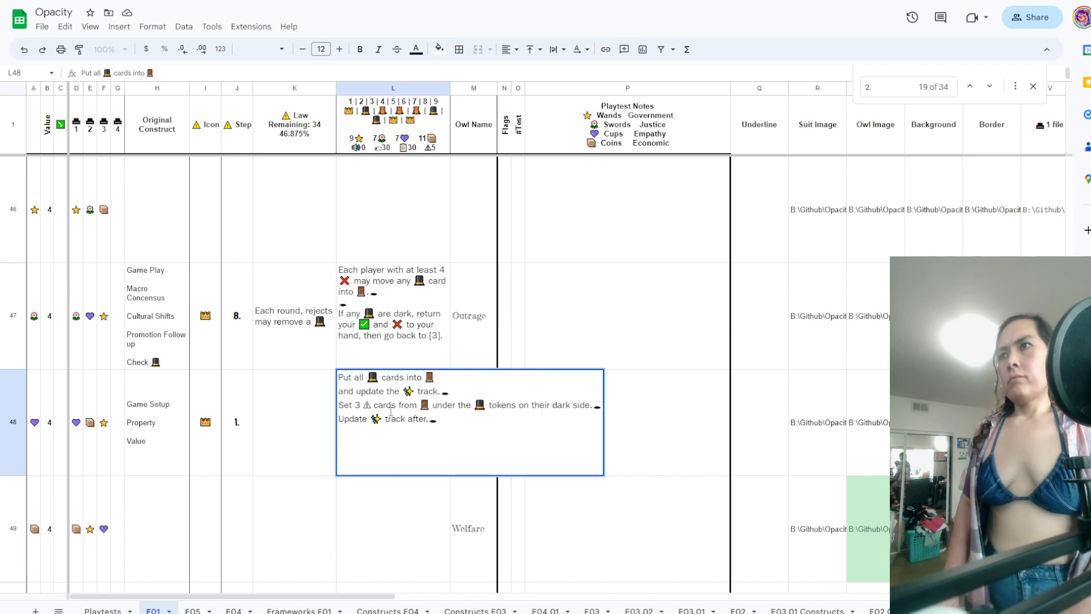
key("ctrl+v")
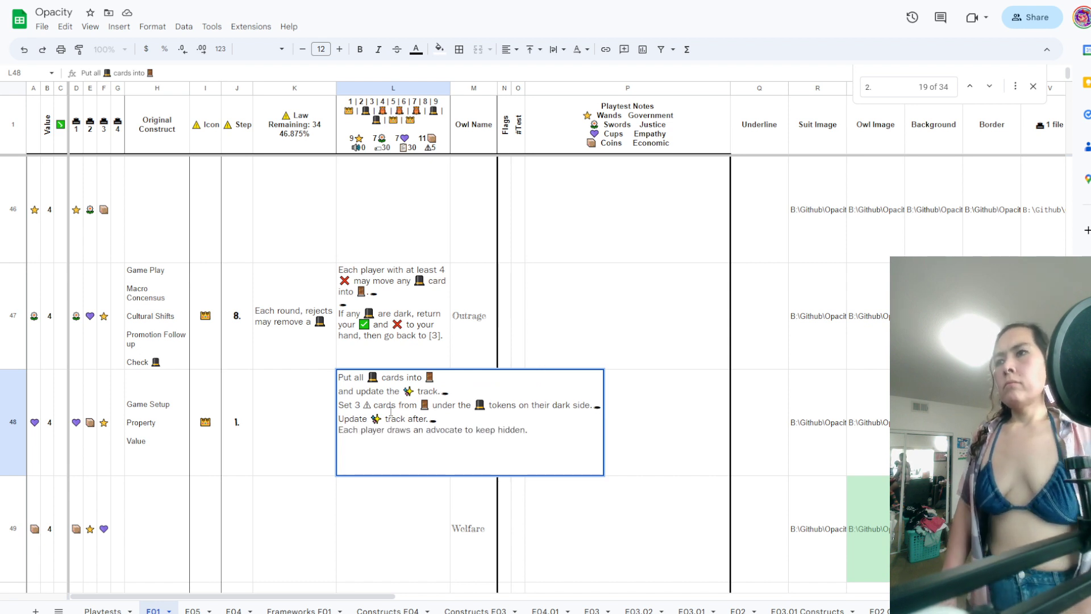
key("Up")
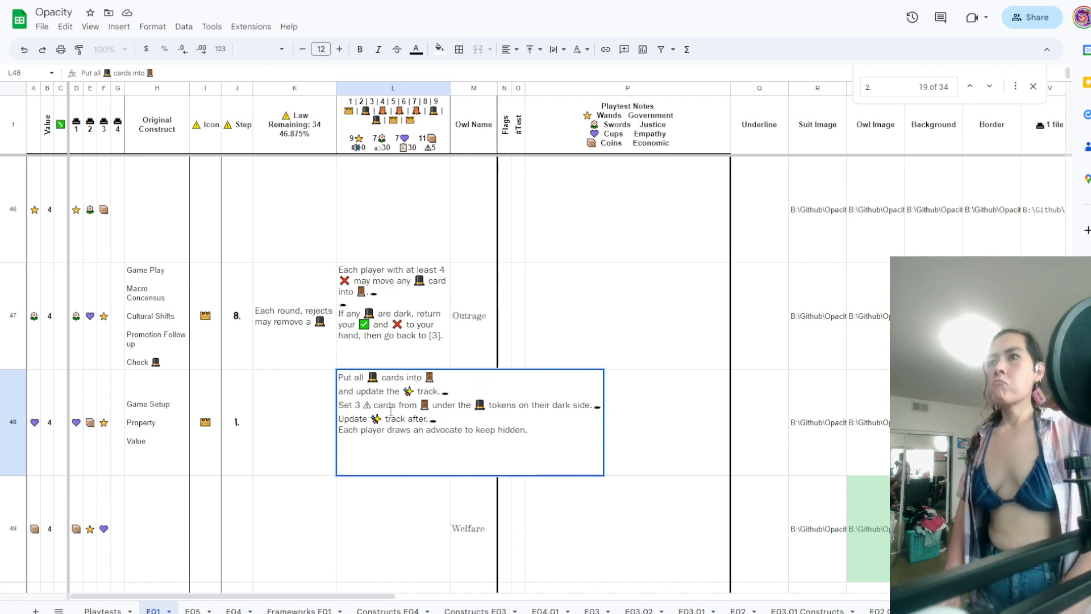
key("Return")
key("Up")
Enter "Setup game with ⚠ 🎩" as the law text in cell K48
key("Left")
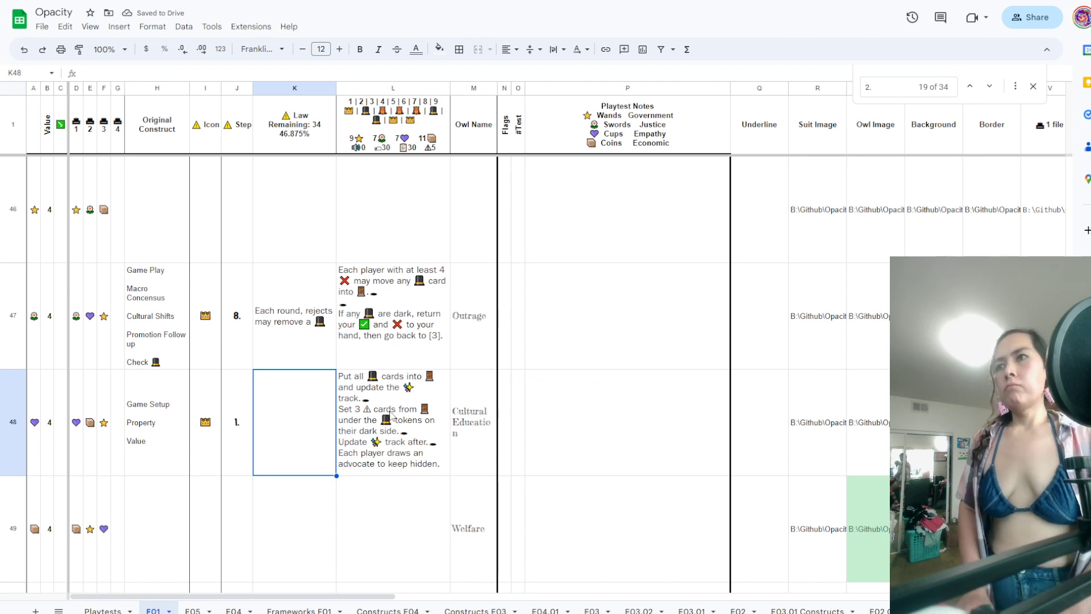
type("Setup ga")
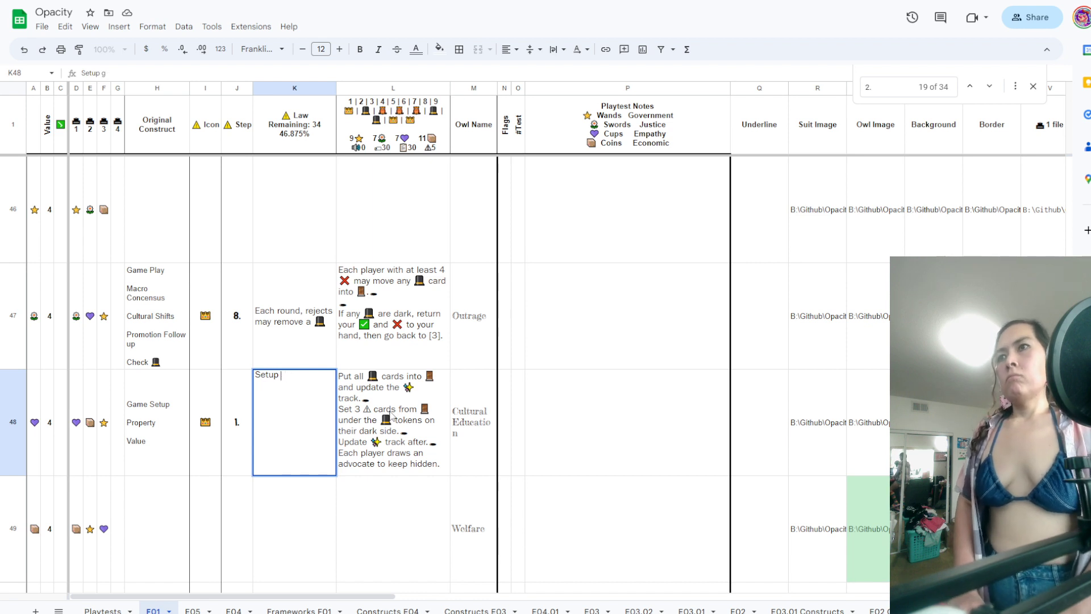
type("me with")
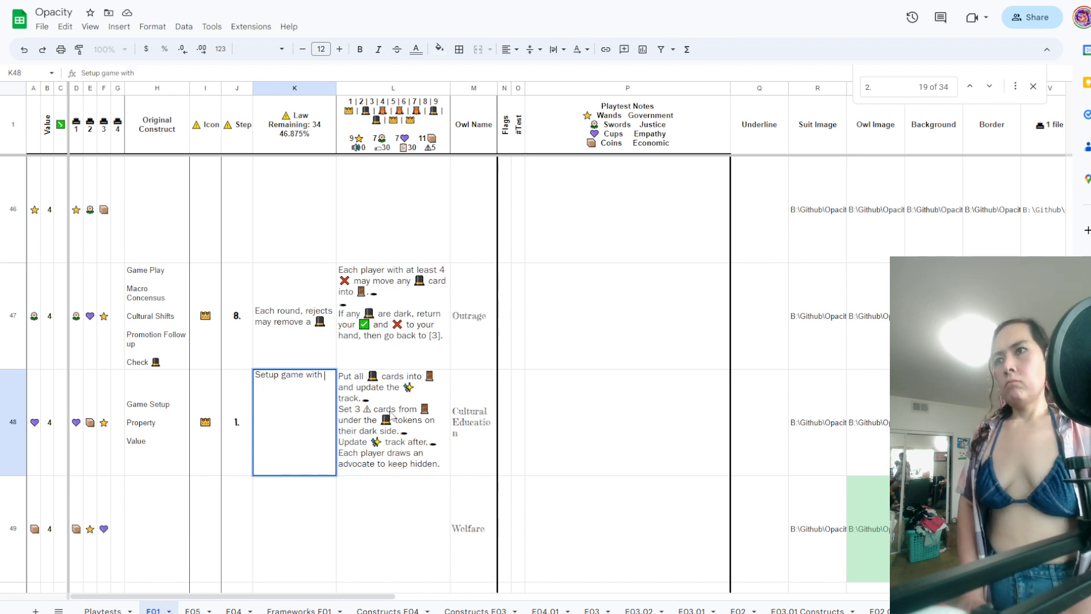
type("⚠")
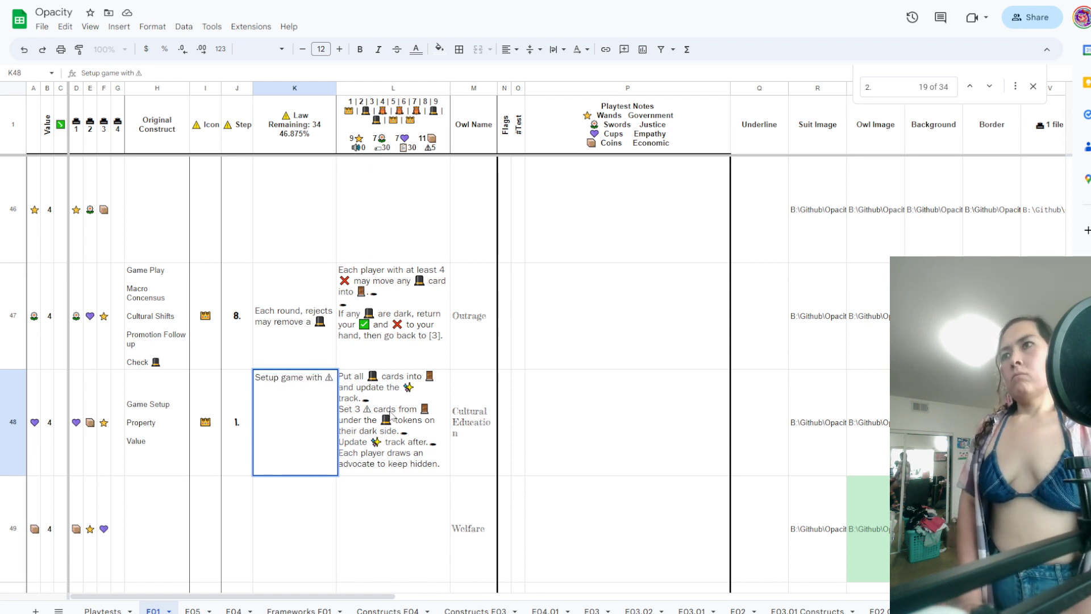
type("ca")
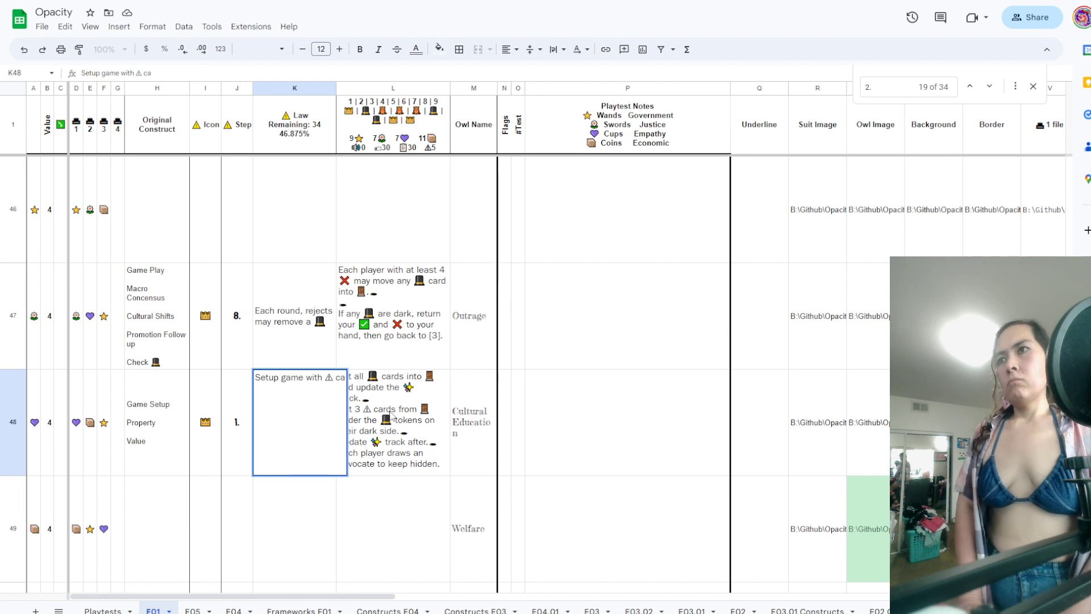
key("BackSpace")
key("BackSpace")
type("✅")
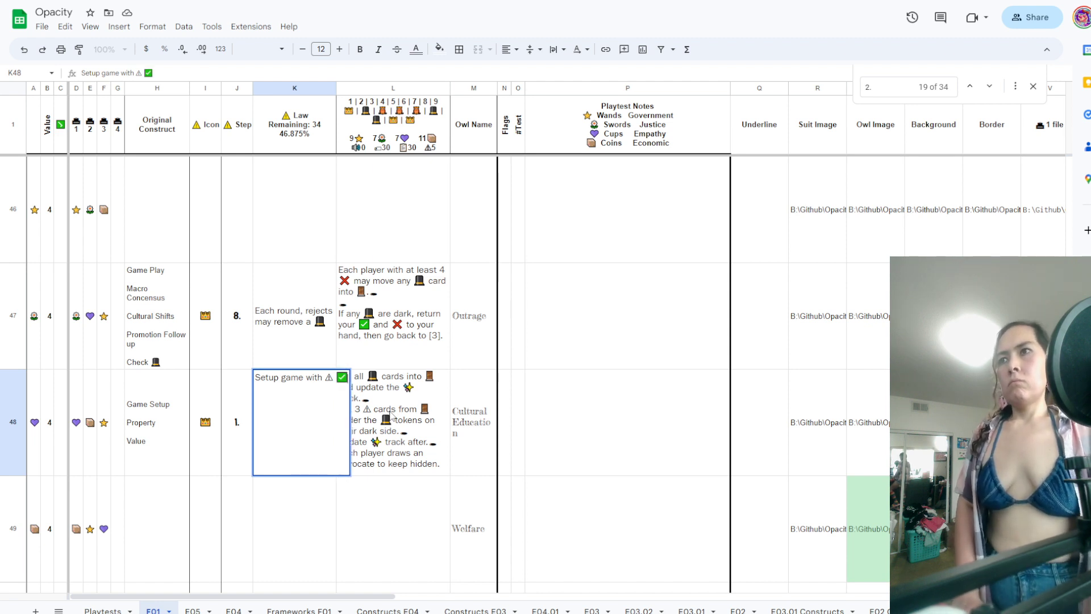
key("BackSpace")
type("🚪")
key("BackSpace")
type("👑")
key("BackSpace")
type("🎩")
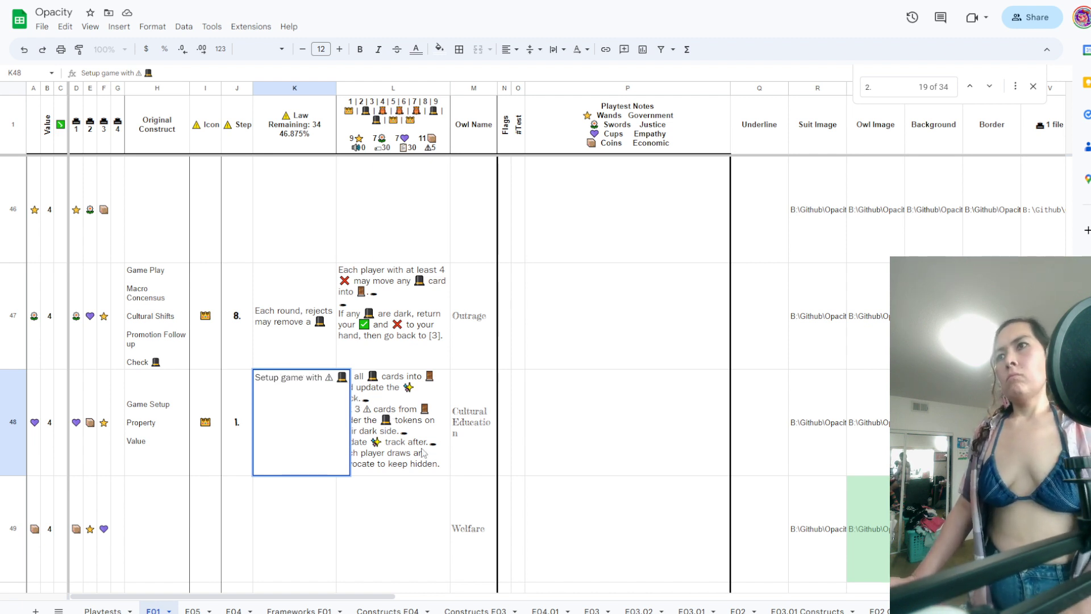
Reword the law text in cell K48 to "Setup each game with ⚠ cards as 🎩"
key("Right")
key("Right")
key("Right")
key("Right")
key("Right")
key("Right")
key("Right")
key("Right")
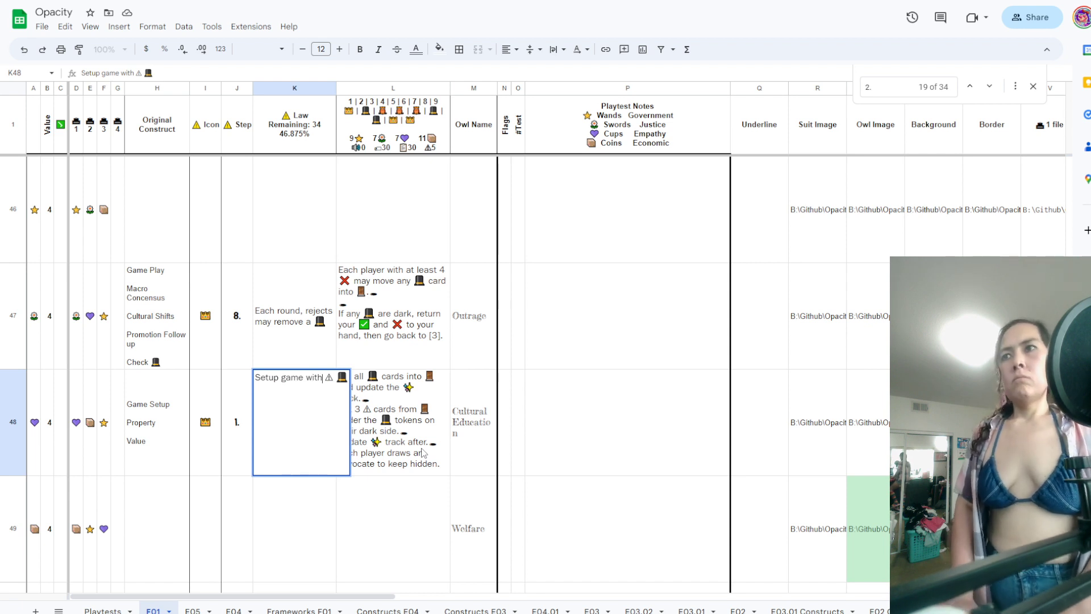
type("each game")
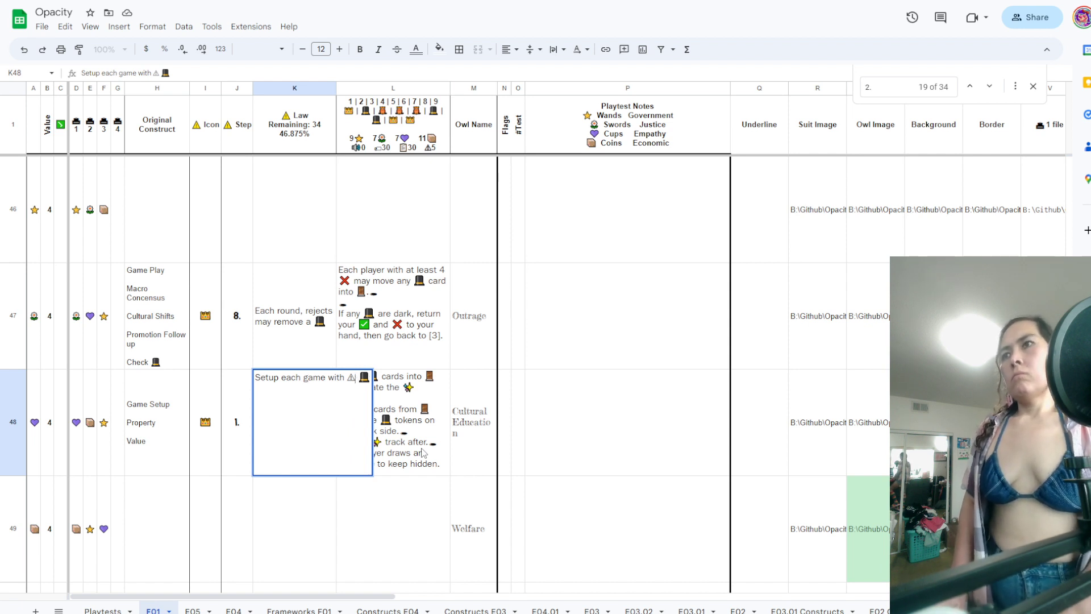
type(" with ⚠ cards as")
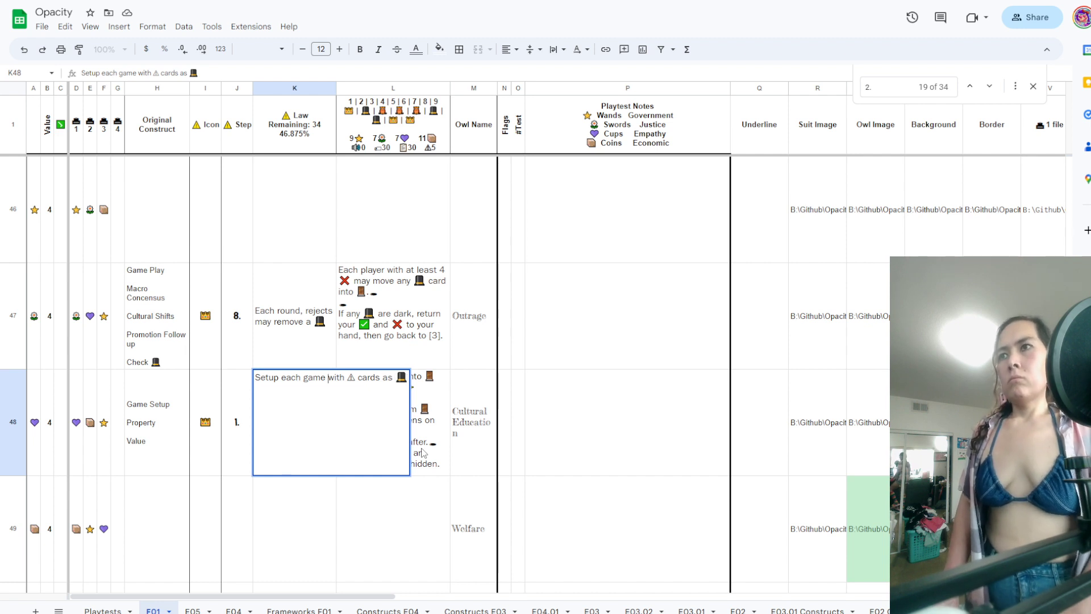
key("Return")
key("Up")
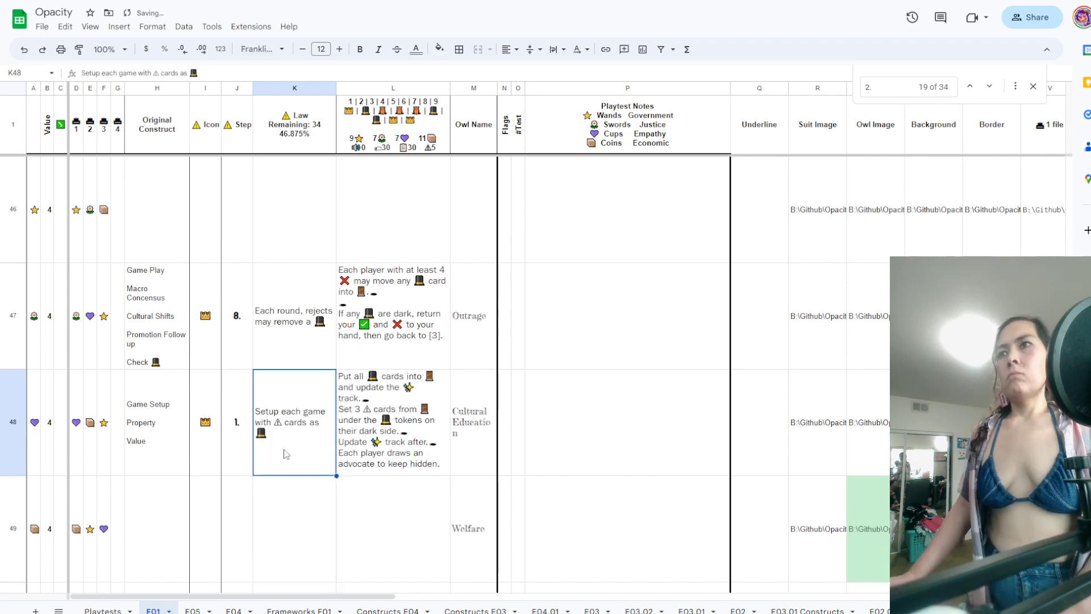
key("Return")
key("Left")
key("Left")
key("Left")
key("Left")
key("Left")
key("Left")
key("Left")
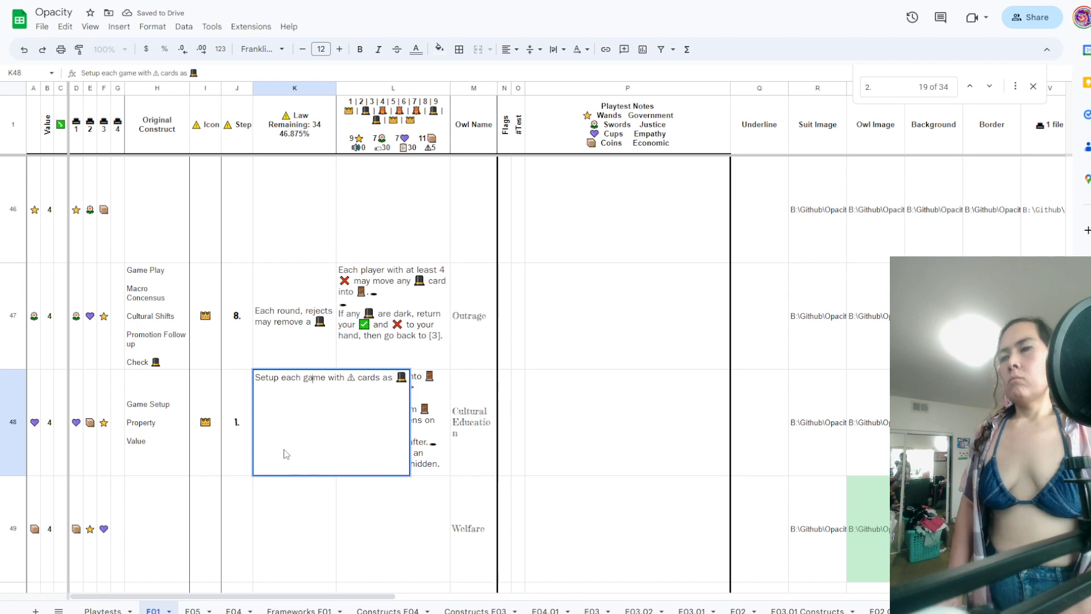
key("Return")
key("Up")
Copy the law text from cell K48 and replace the heading of the page 25 card in Affinity Publisher's OpacityCards document with it
key("Return")
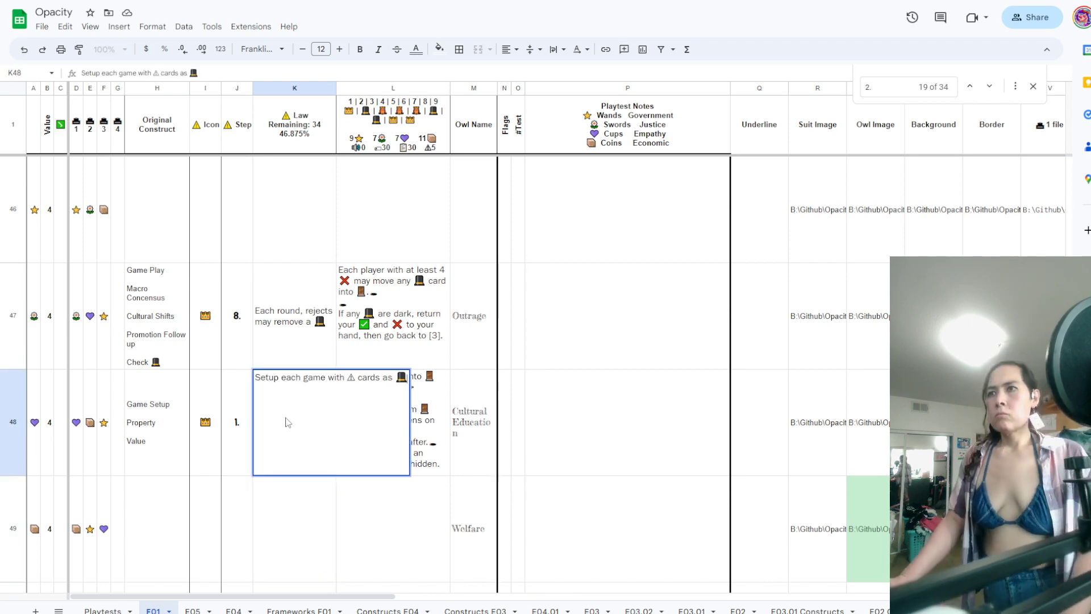
key("ctrl+a")
key("ctrl+c")
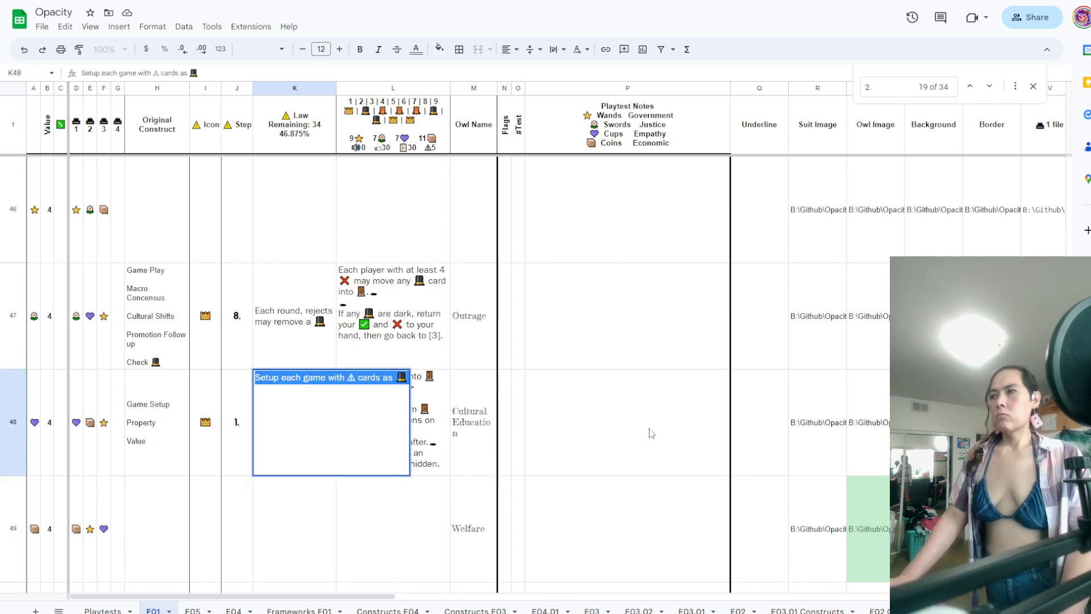
key("F11")
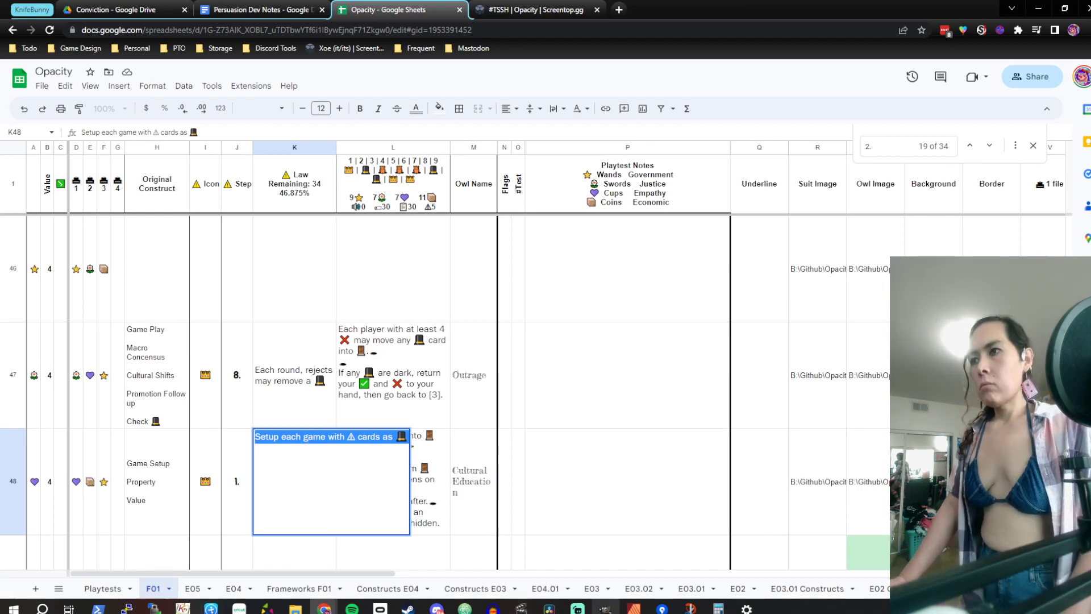
left_click(633, 609)
left_click(741, 171)
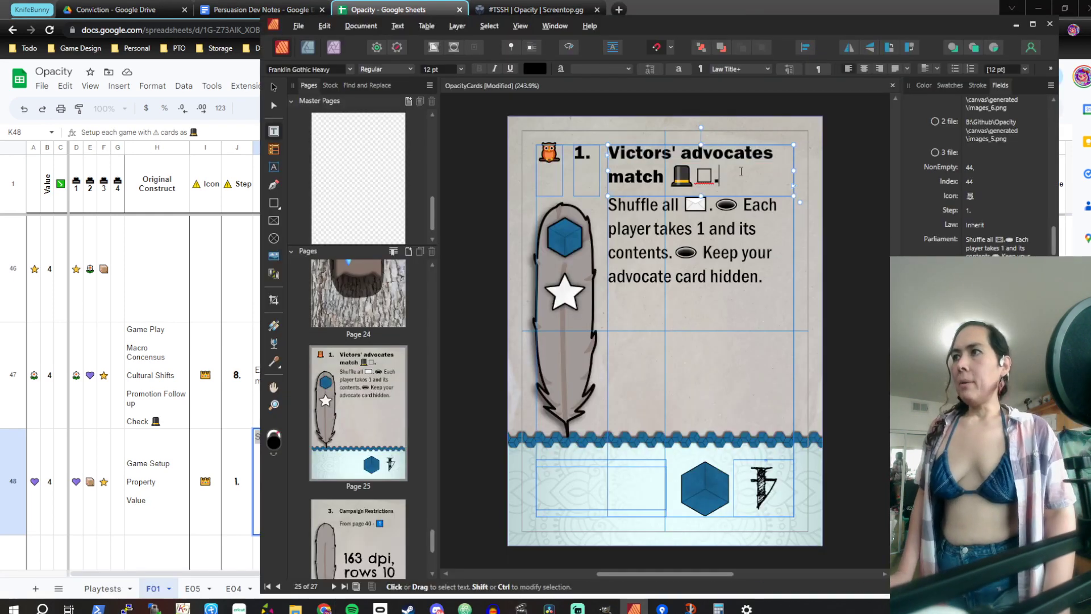
key("ctrl+a")
key("ctrl+v")
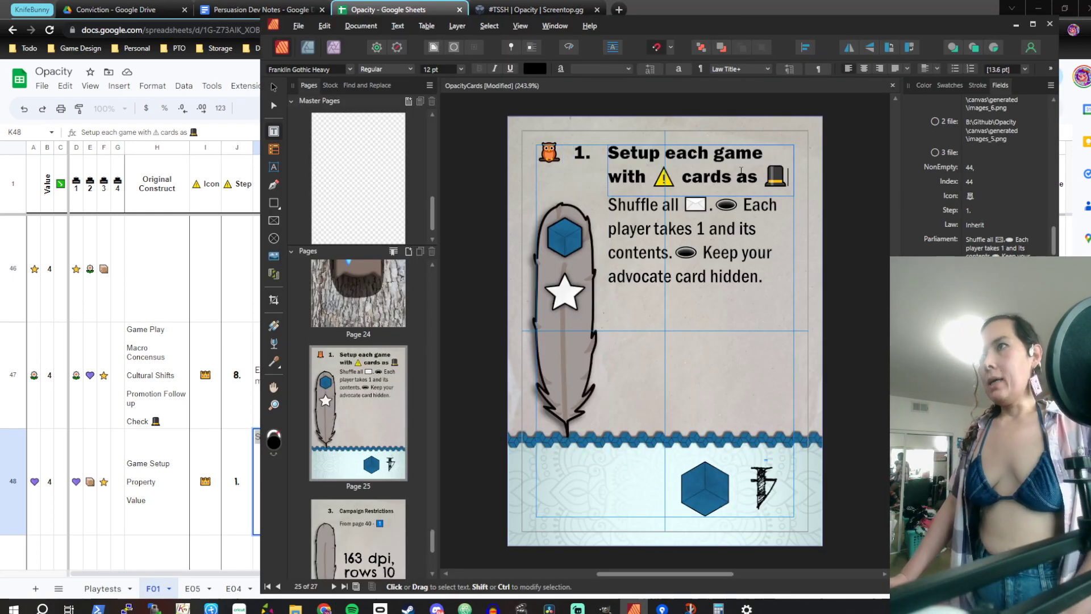
key("Escape")
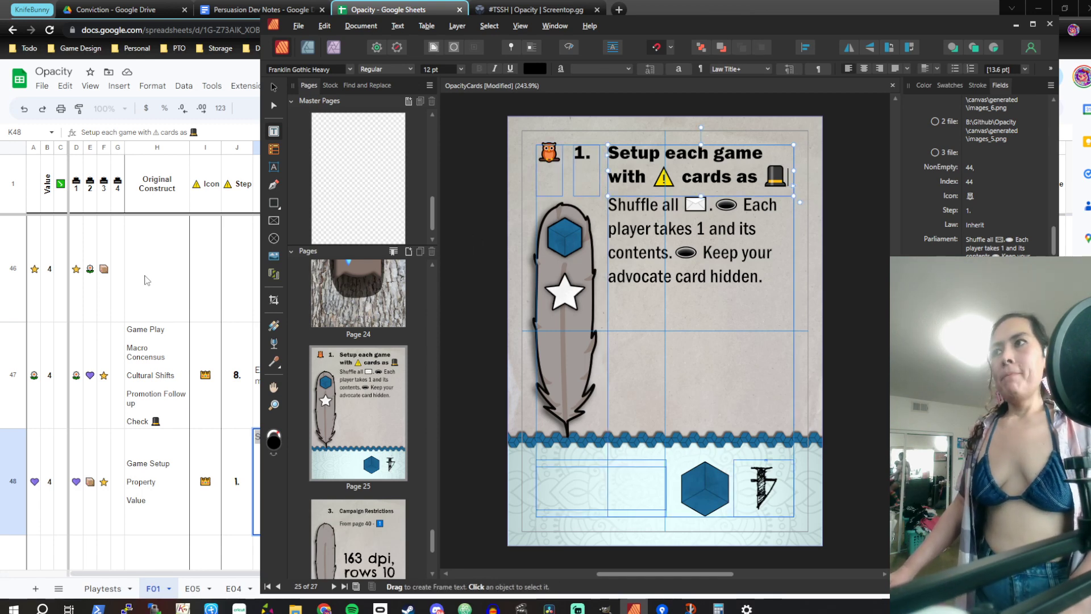
Switch back to the Opacity spreadsheet in Google Sheets and review the Step column across all card rows, up to the first rows
left_click(235, 397)
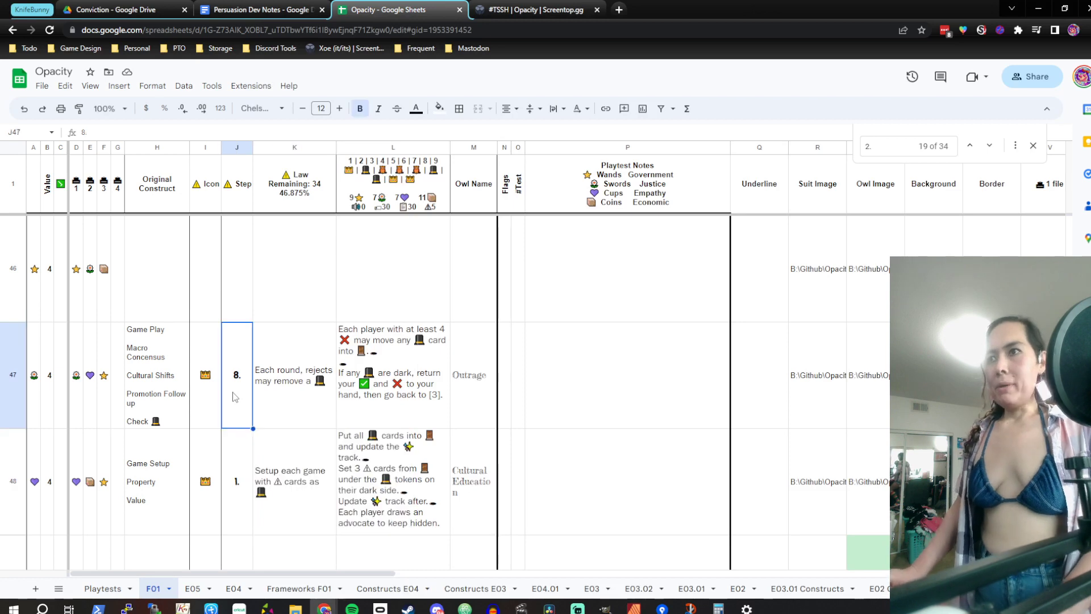
key("Down")
key("Down")
key("Down")
key("Down")
key("Down")
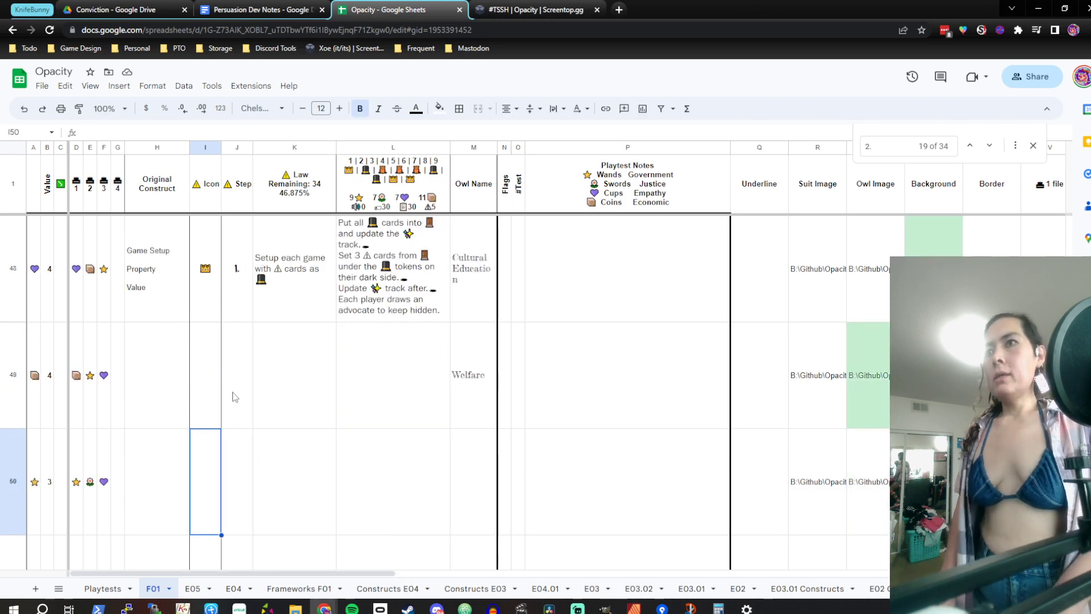
key("Down")
key("Down")
key("Down")
key("Down")
key("Down")
key("Down")
key("Down")
key("Down")
key("Down")
key("Down")
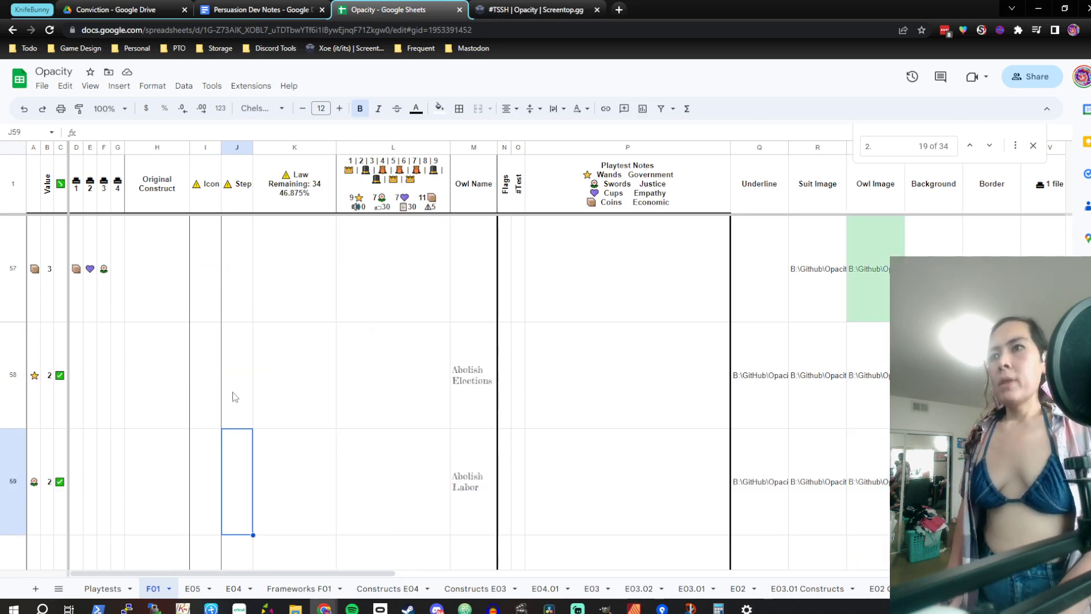
key("Left")
scroll(236, 397, "down", 3)
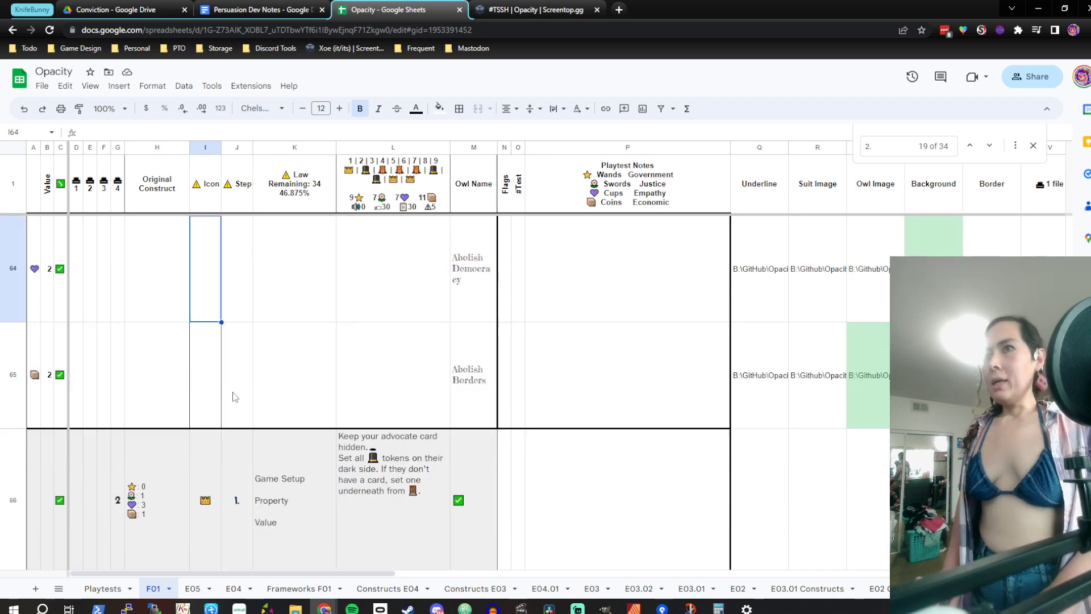
key("Right")
key("Up")
key("Up")
key("Up")
key("Up")
key("Up")
key("Up")
key("Up")
key("Up")
key("Up")
key("Up")
key("Up")
key("Up")
key("Up")
key("Up")
key("Up")
key("Up")
key("Up")
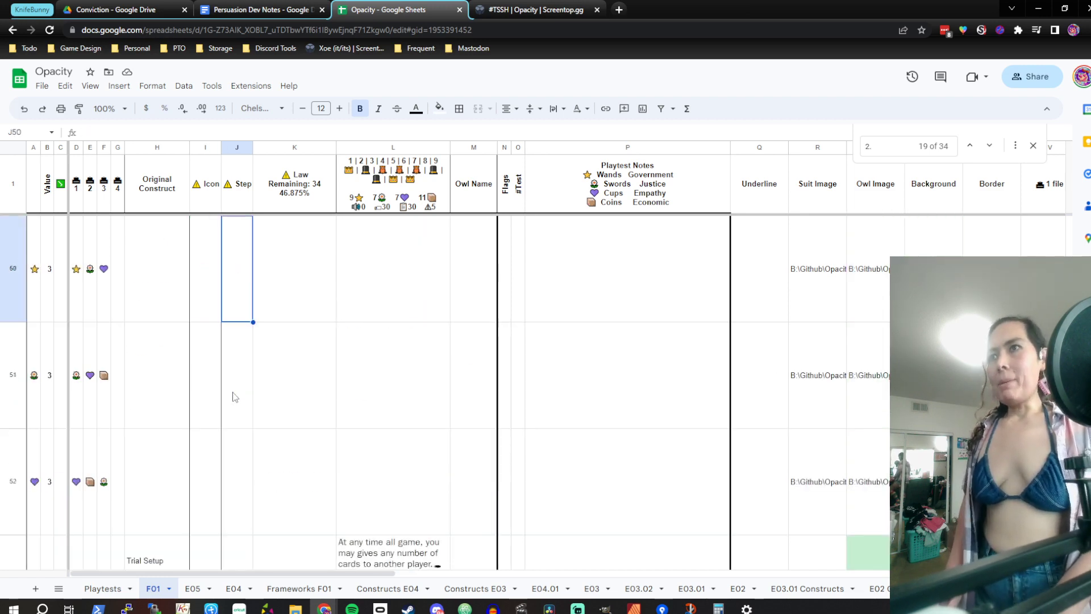
key("Up")
key("Up")
key("Up")
key("Up")
key("Up")
key("Up")
key("Up")
key("Up")
key("Up")
key("Up")
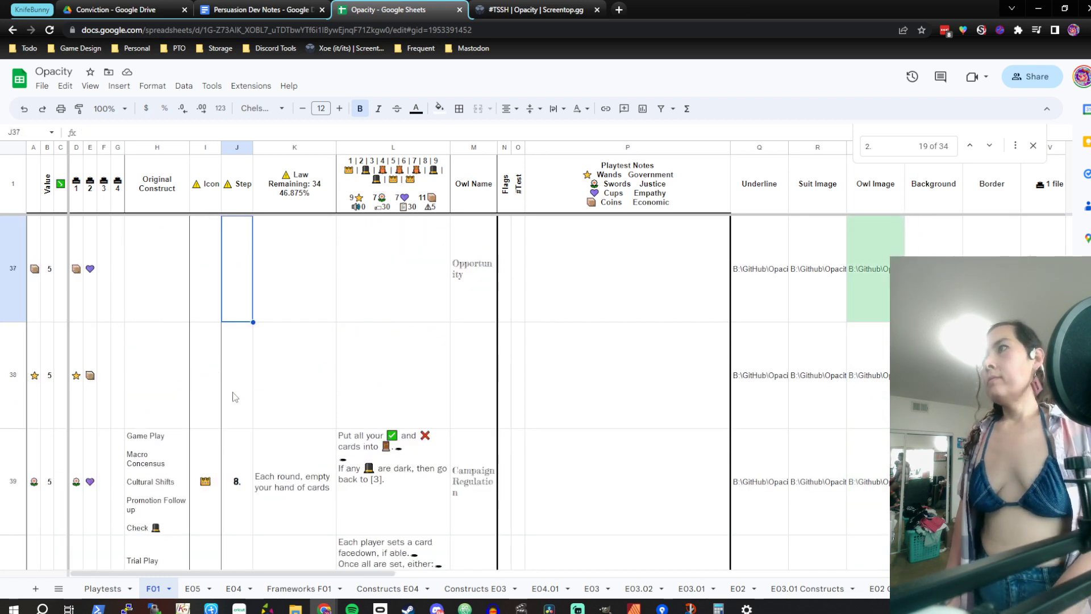
key("Up")
key("Up")
key("Up")
key("Up")
key("Up")
key("Up")
key("Up")
key("Up")
key("Up")
key("Up")
key("Up")
key("Up")
key("Up")
key("Up")
key("Up")
key("Up")
key("Up")
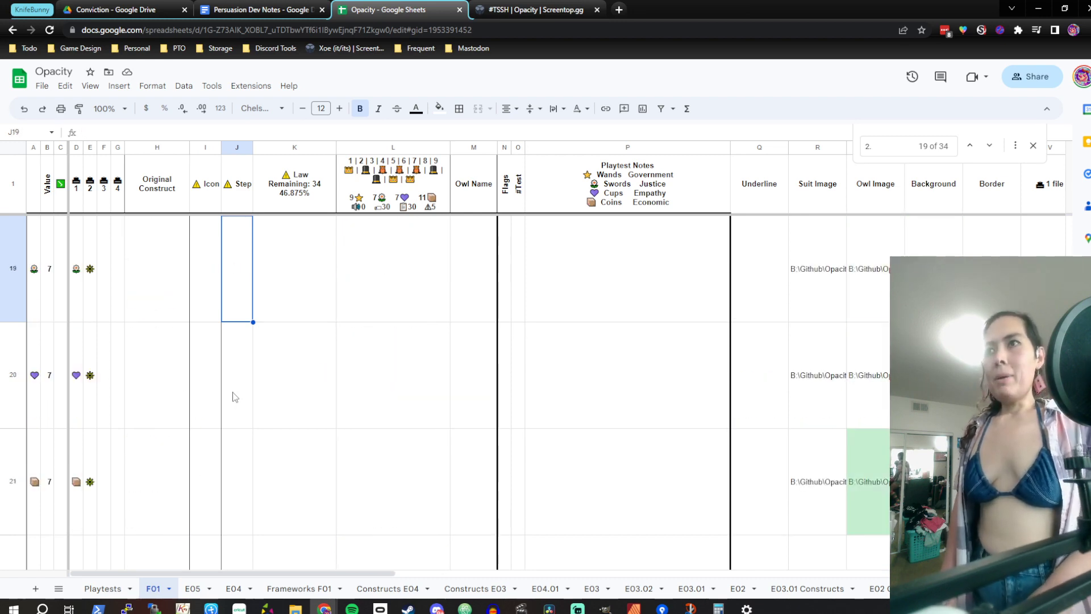
key("Up")
key("Up")
key("Up")
key("Up")
key("Up")
key("Up")
key("Up")
key("Up")
key("Up")
key("Up")
key("Up")
key("Up")
key("Up")
key("Up")
key("Up")
key("Up")
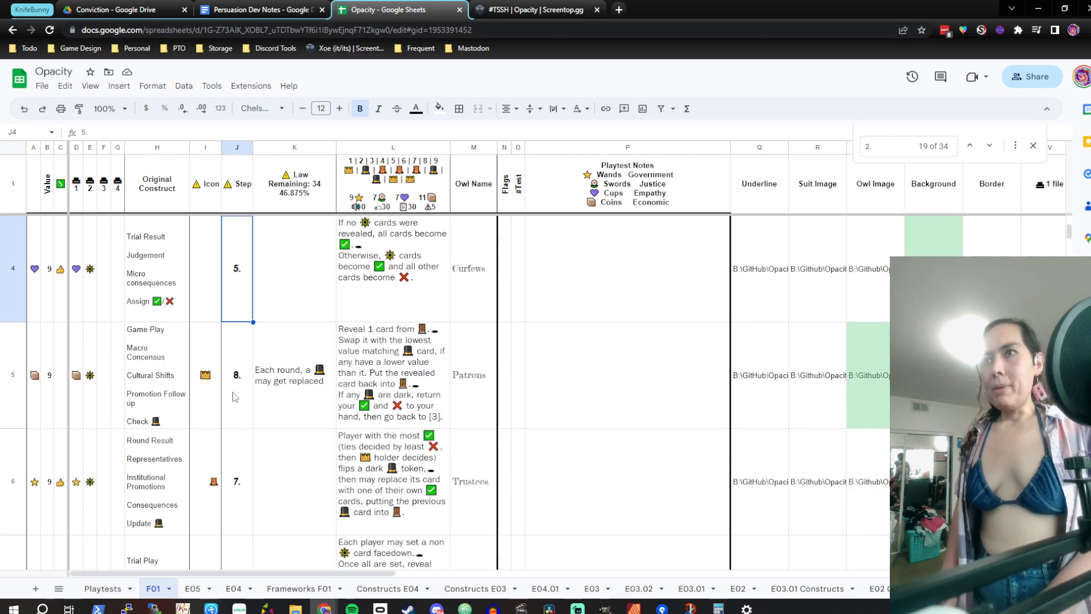
key("Down")
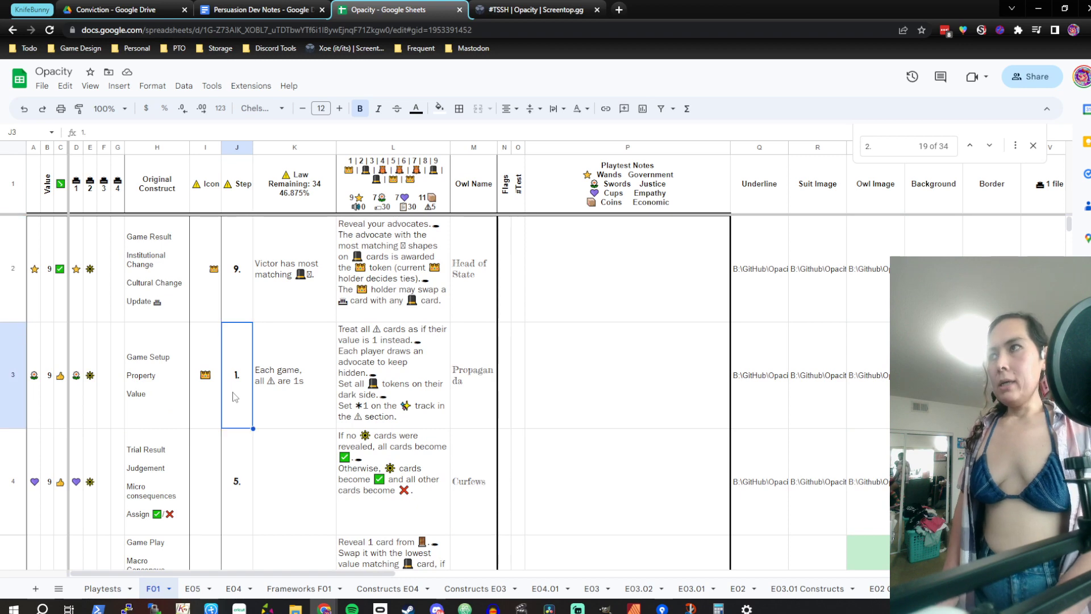
Search the sheet for "3." and change the steps of the Social Media and Meet up cards, J34 and J35, to "2."
key("ctrl+f")
type("3.")
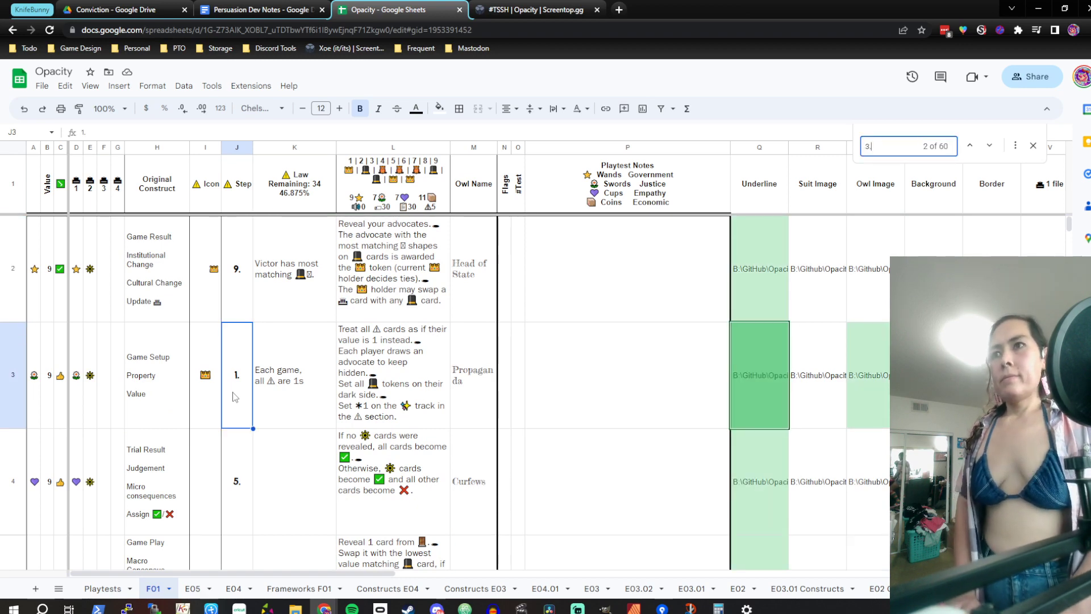
left_click(267, 349)
scroll(267, 350, "down", 4)
scroll(268, 350, "down", 16)
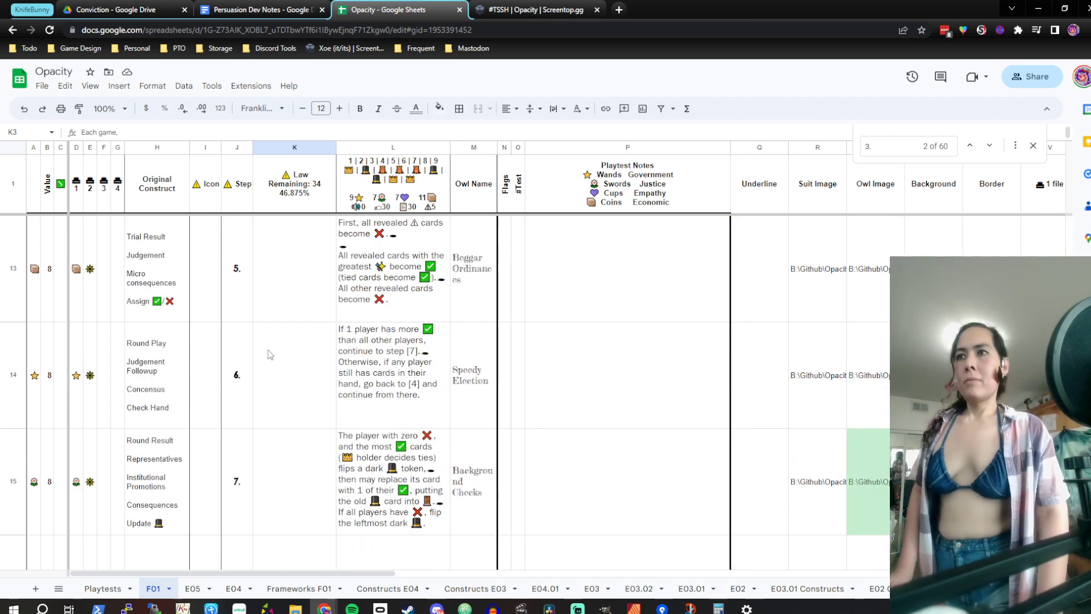
scroll(267, 349, "down", 10)
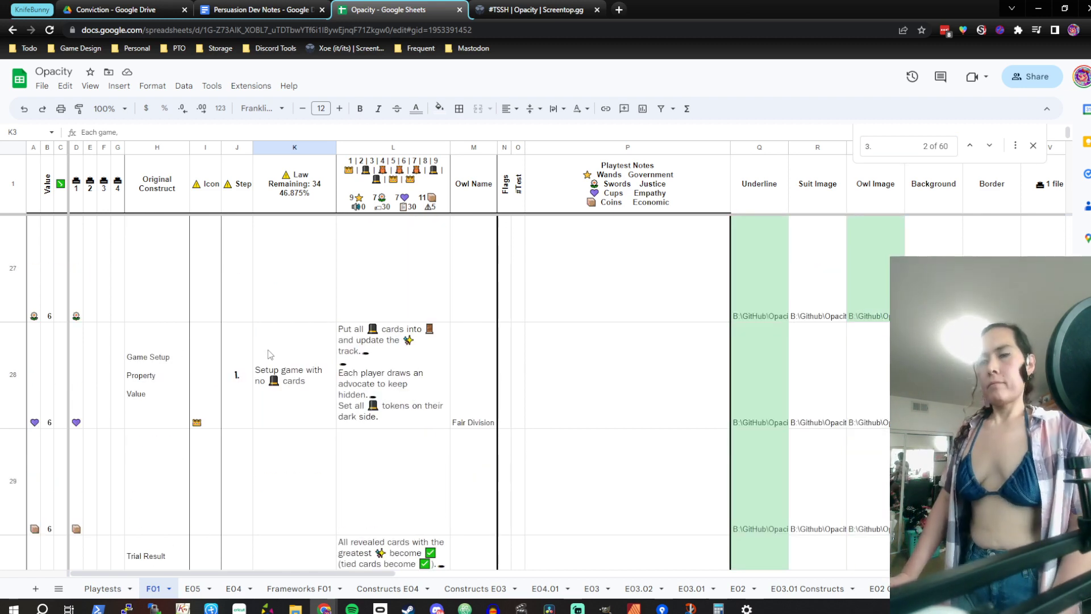
scroll(267, 349, "down", 2)
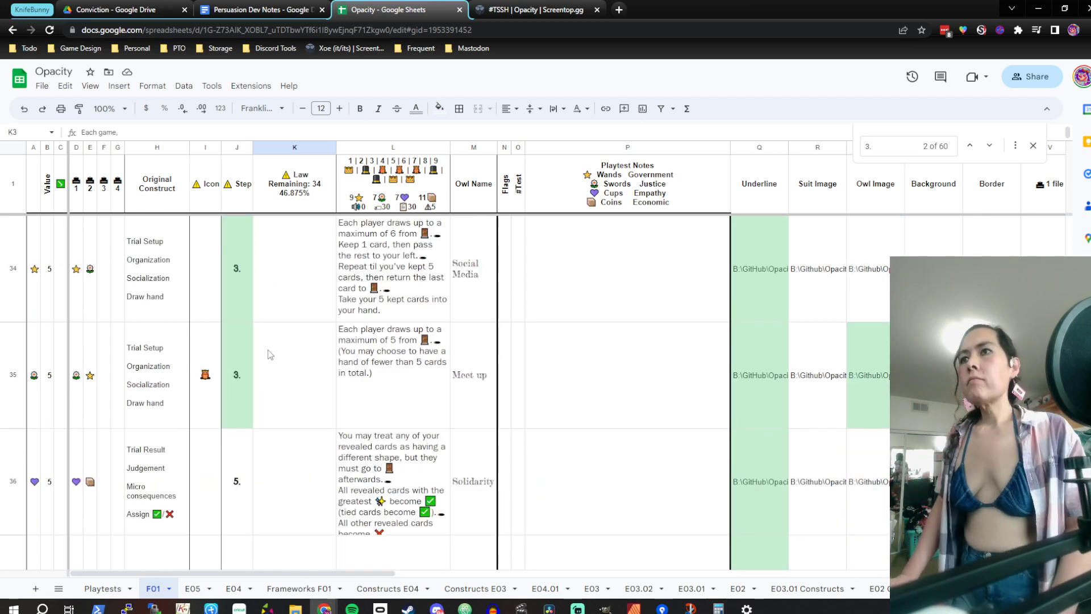
left_click(241, 370)
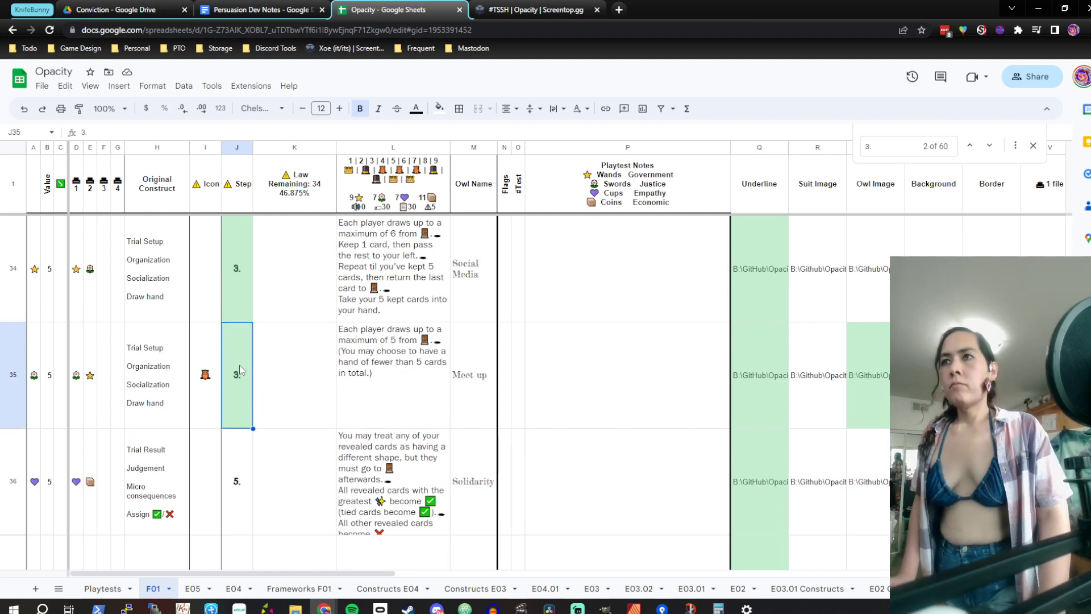
left_click(246, 314)
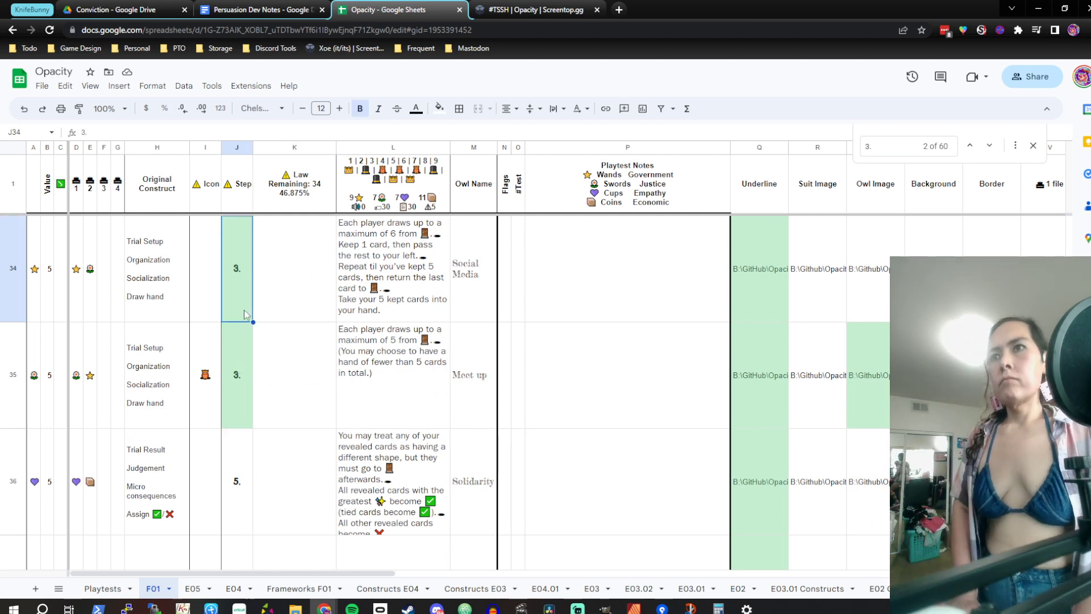
type("2.")
key("Return")
type("2.")
key("Return")
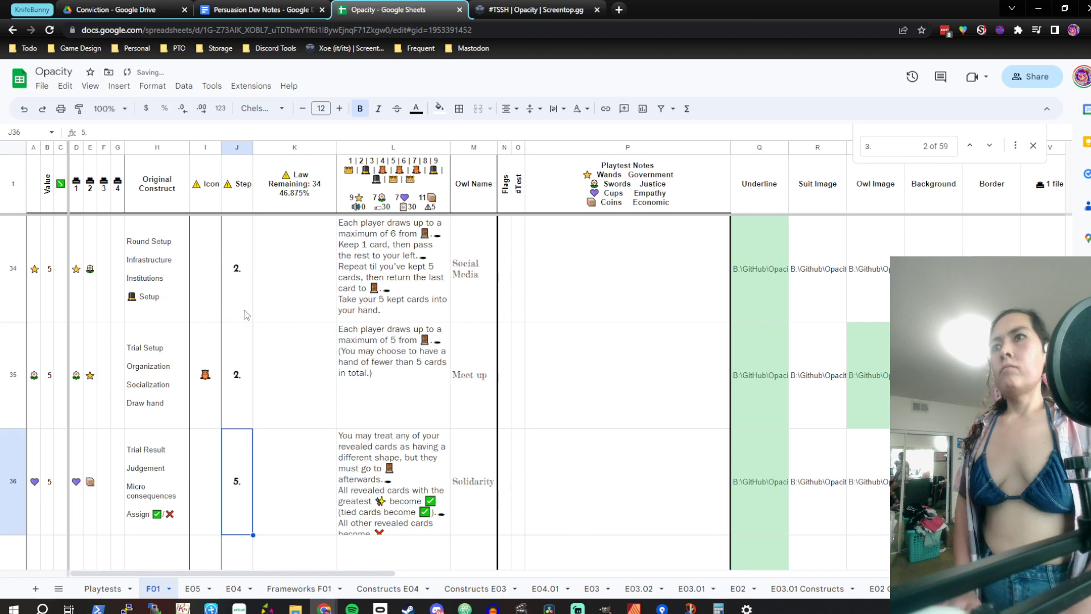
key("Up")
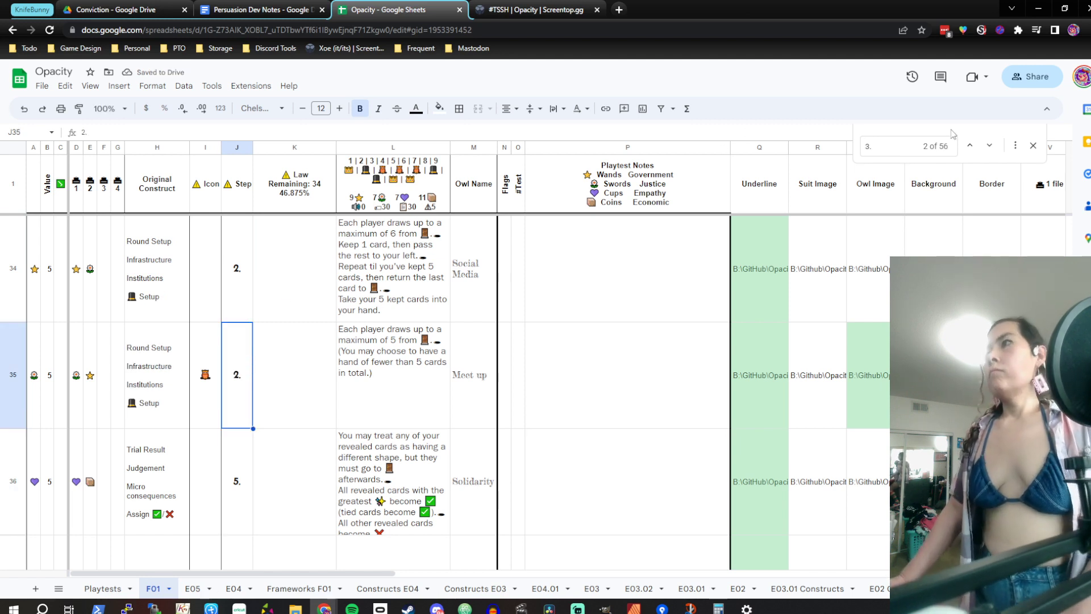
Find the Public Transit card among the "3." matches and change its step in cell J53 to "2."
left_click(988, 147)
scroll(482, 309, "down", 20)
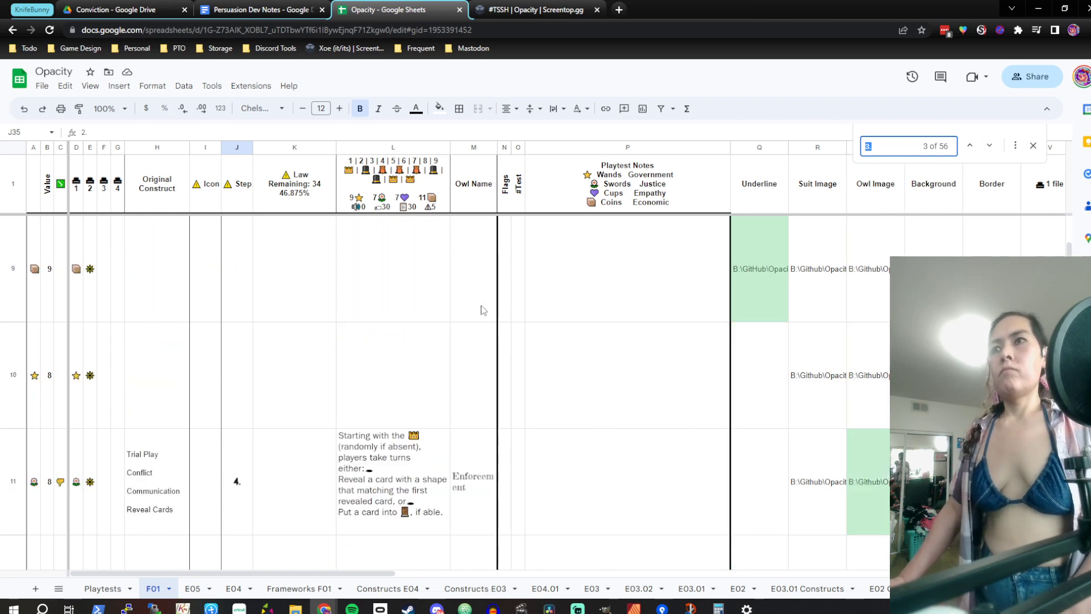
scroll(482, 310, "down", 20)
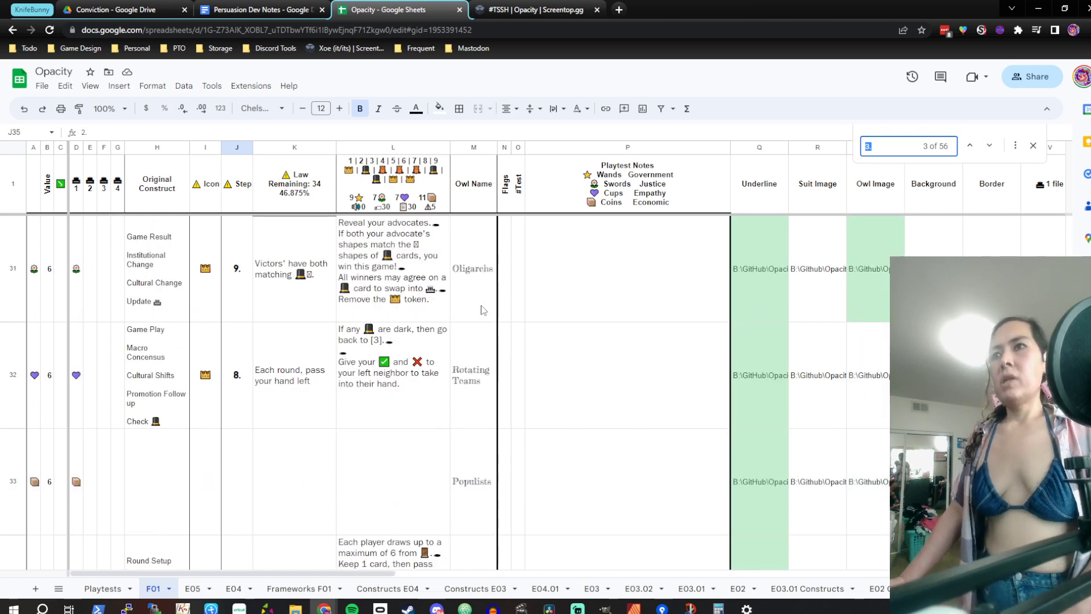
scroll(483, 310, "down", 20)
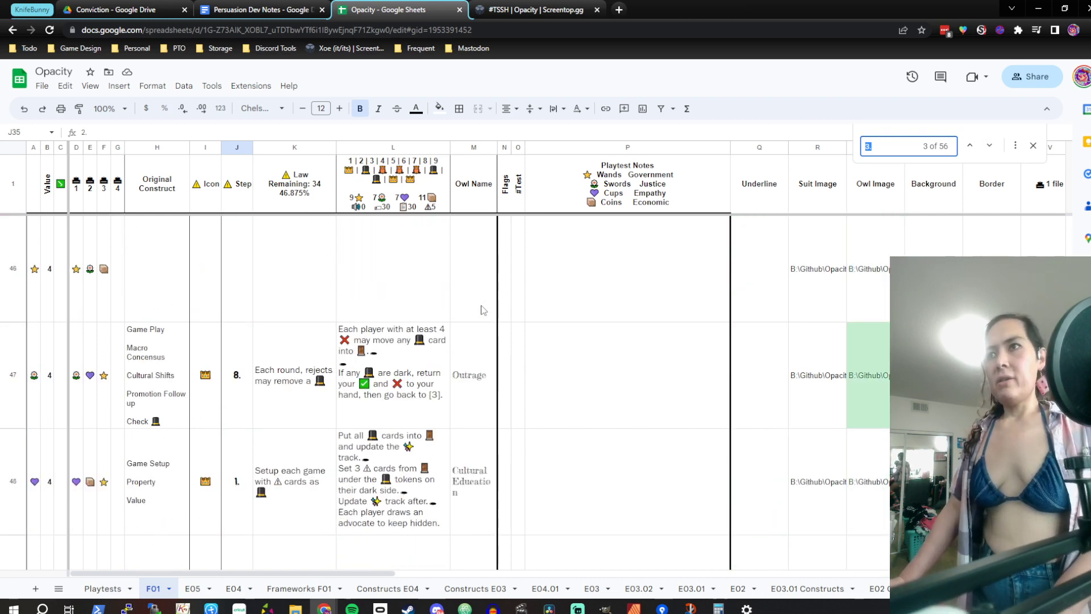
left_click(236, 273)
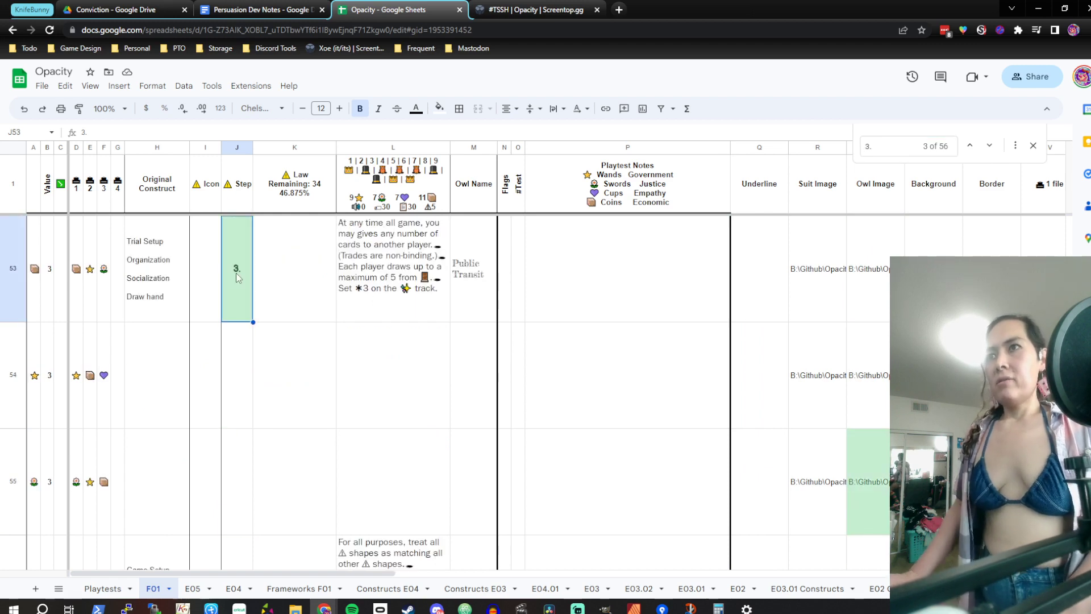
type("2.")
key("Return")
Check the card rows of the sheet for any remaining "3." matches in the Step column
scroll(236, 278, "down", 14)
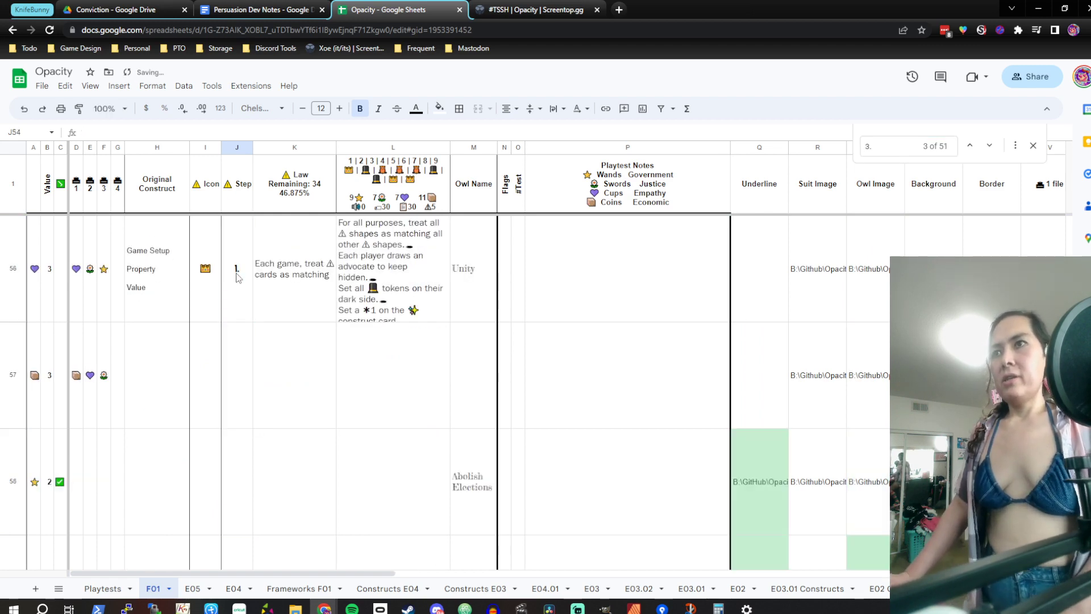
scroll(237, 277, "up", 20)
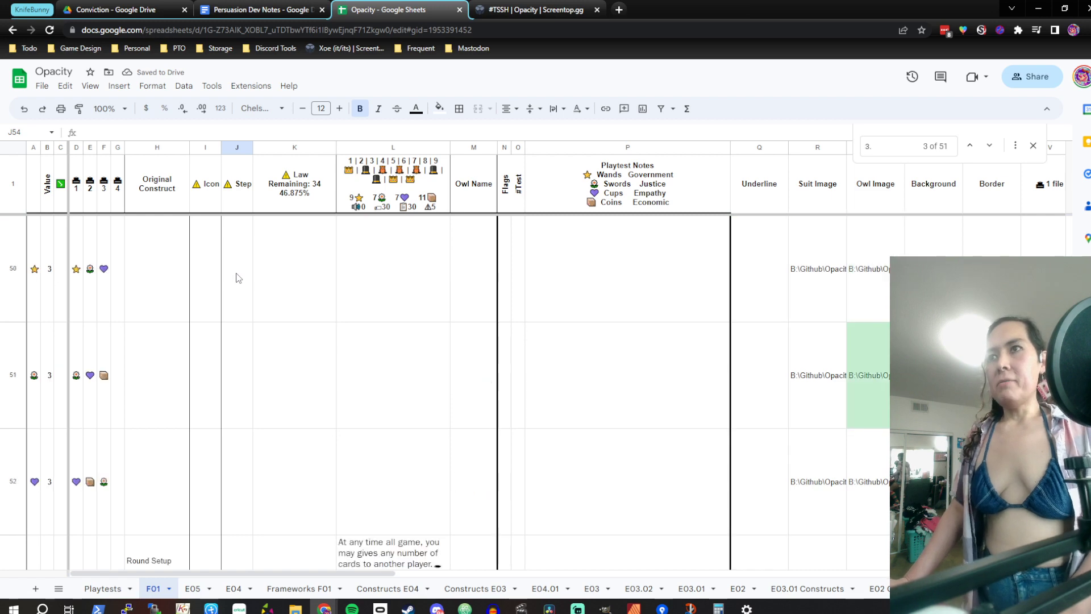
scroll(237, 288, "up", 20)
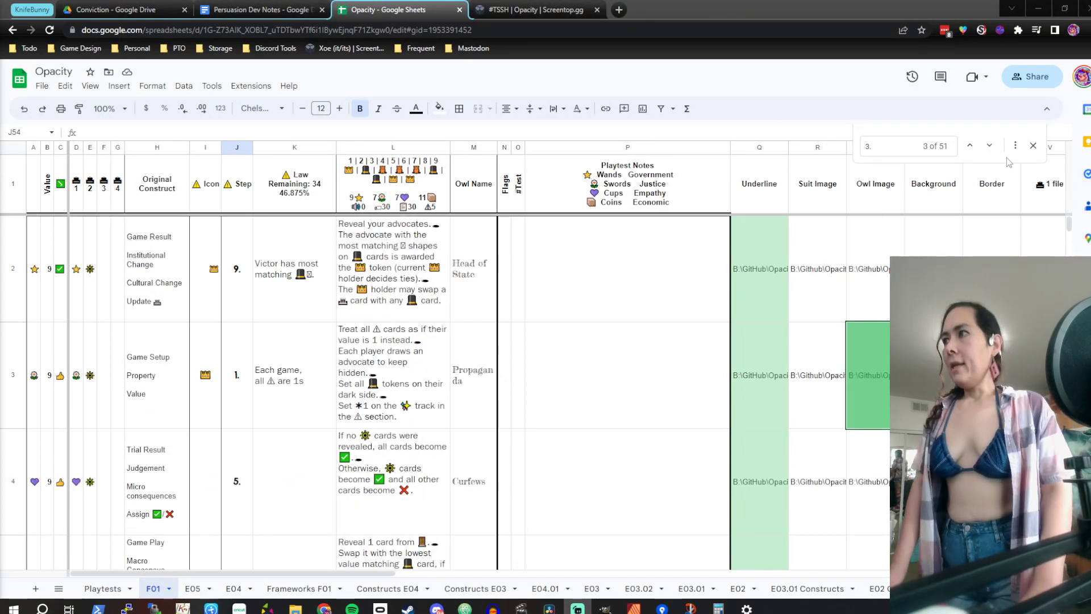
left_click(991, 149)
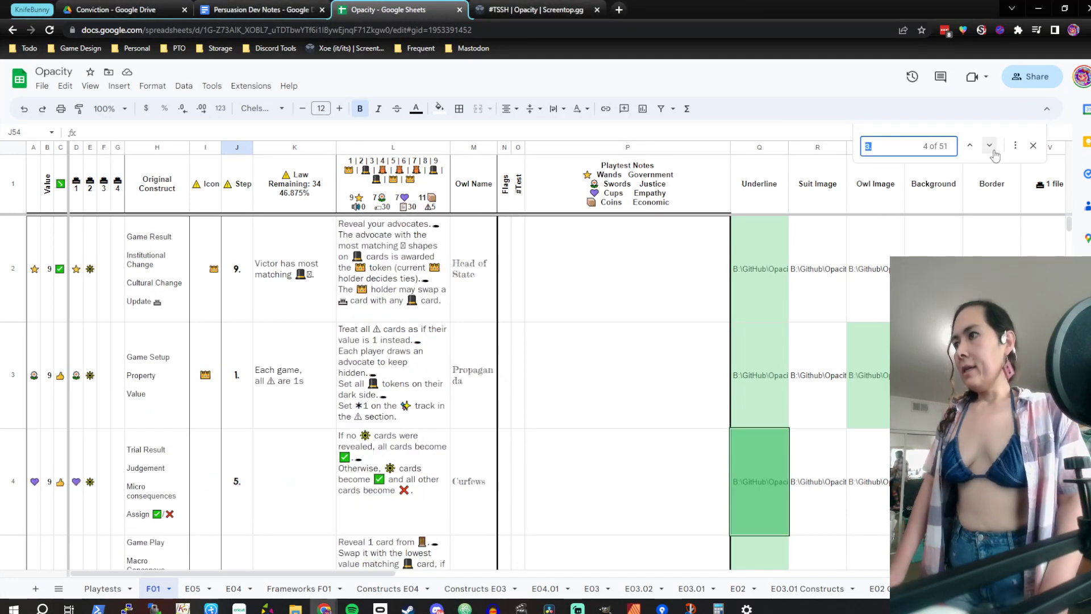
scroll(489, 433, "down", 15)
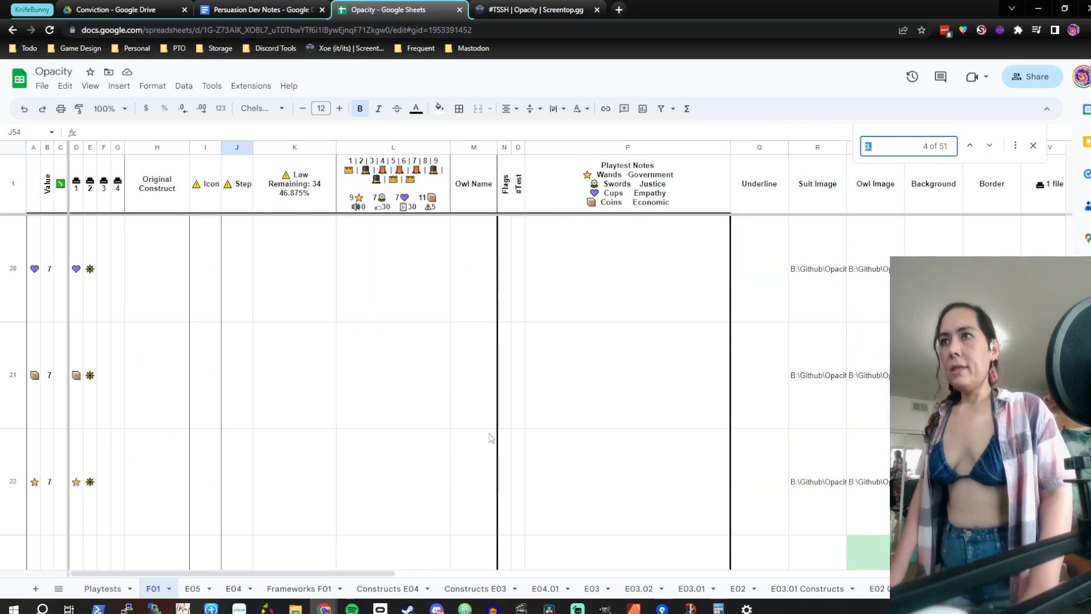
scroll(489, 433, "down", 20)
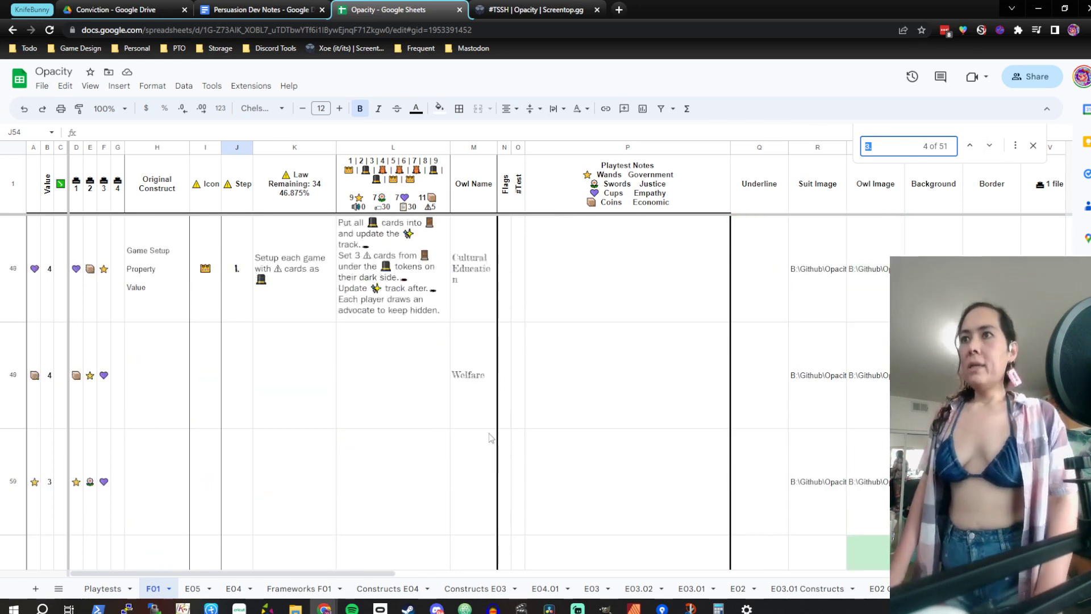
scroll(489, 433, "down", 6)
scroll(489, 433, "down", 5)
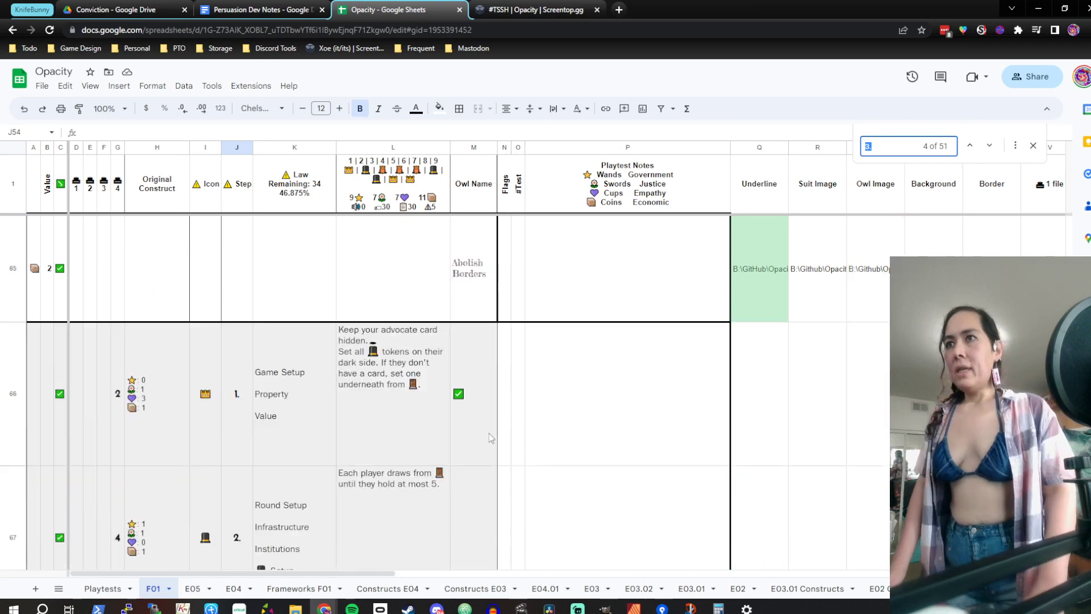
scroll(488, 433, "up", 3)
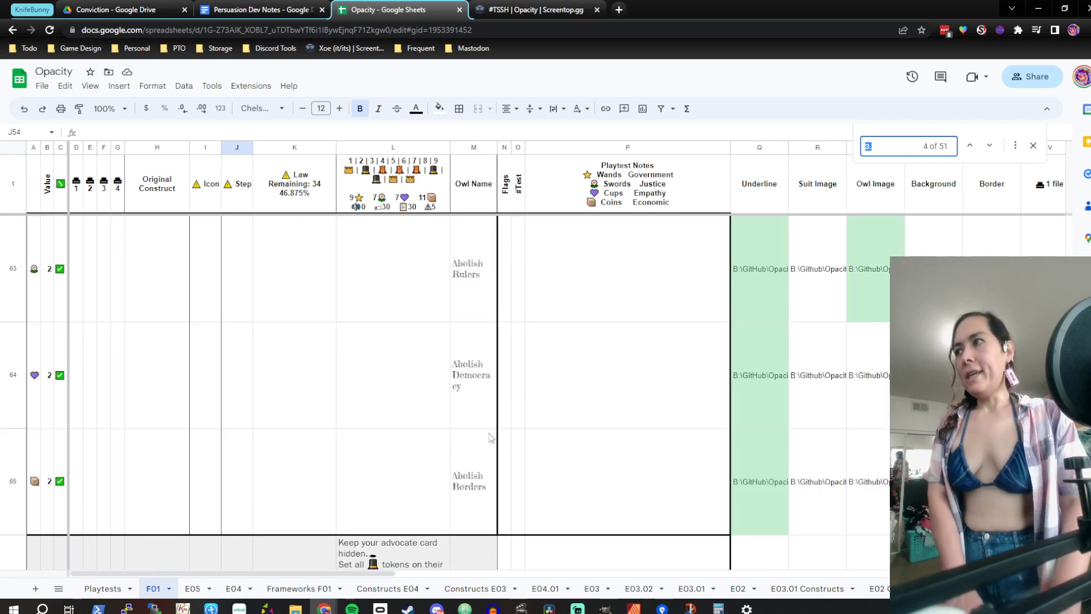
Search the sheet for "2." and examine the card rows for step 2 matches, from the construct reference rows back up to row 7
type("2")
left_click(401, 440)
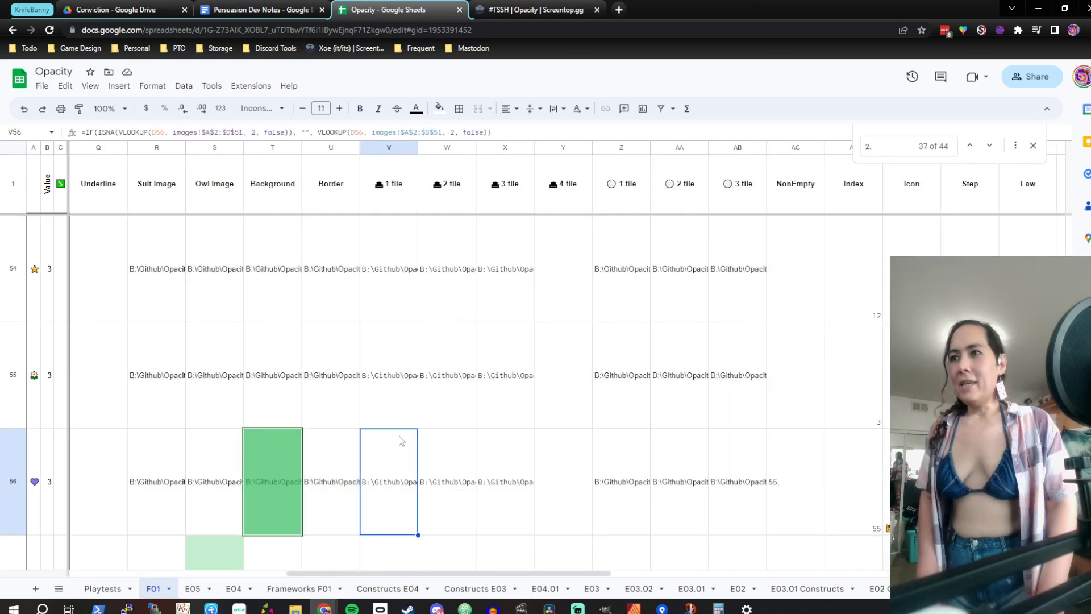
key("Left")
key("Home")
key("Left")
key("Left")
key("Right")
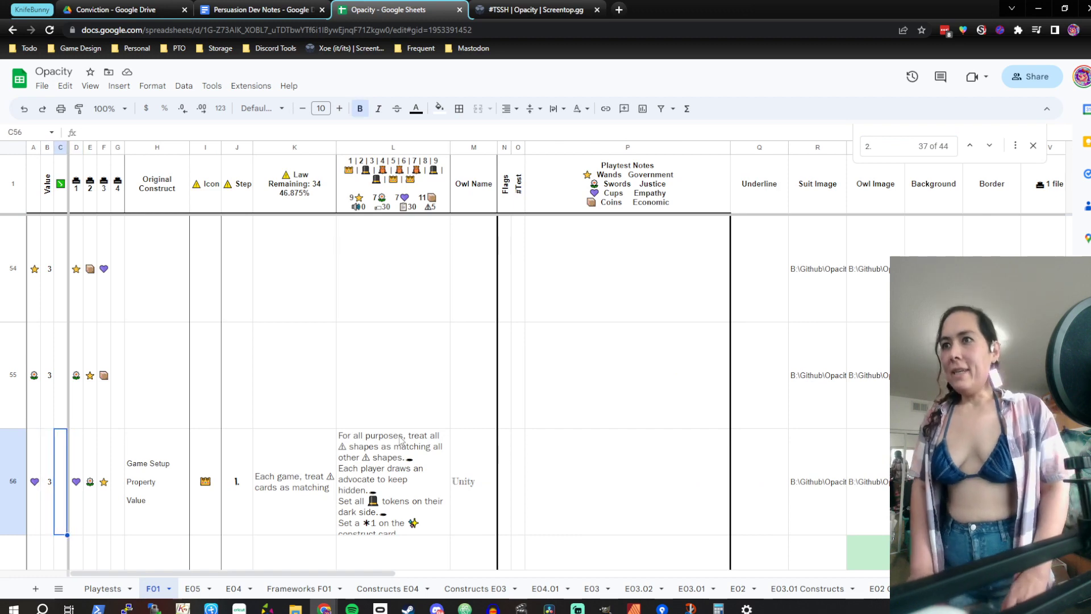
key("Right")
key("Right")
key("Right")
key("Right")
key("Right")
key("Down")
key("Down")
key("Down")
key("Down")
key("Down")
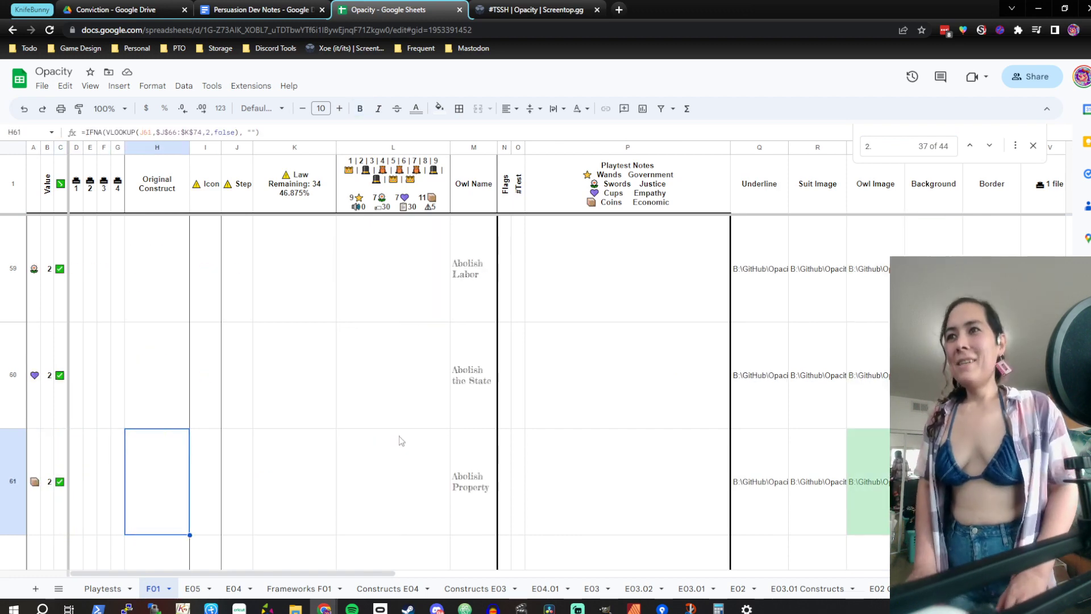
key("Down")
key("Down")
key("Down")
key("Down")
key("Down")
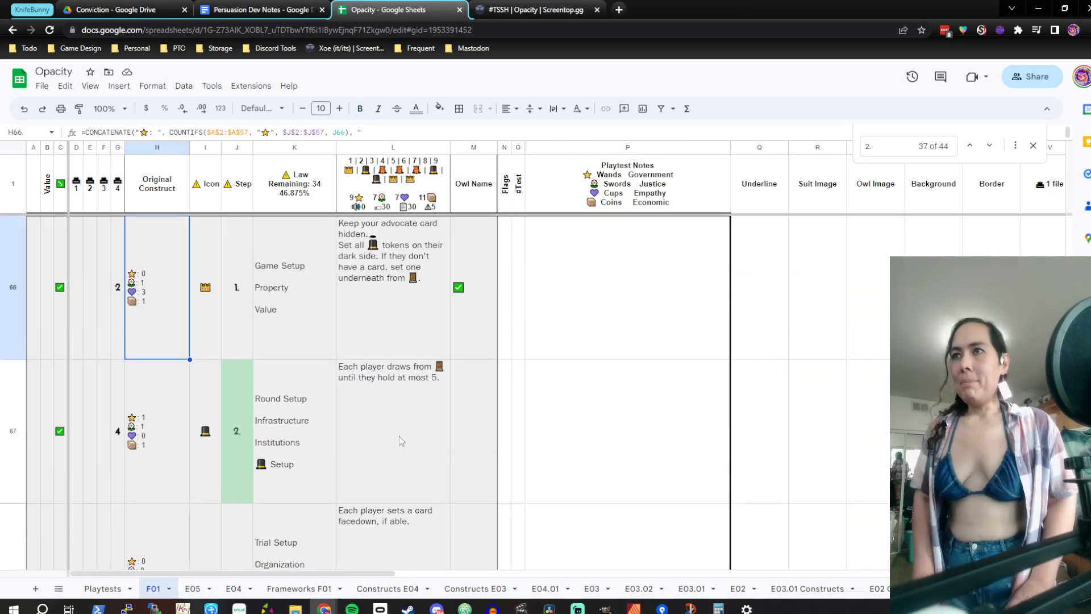
key("Up")
key("Up")
key("Up")
key("Up")
key("Up")
key("Up")
key("Up")
key("Up")
key("Up")
key("Up")
key("Up")
key("Up")
key("Up")
key("Up")
key("Up")
key("Up")
key("Up")
key("Up")
key("Up")
key("Up")
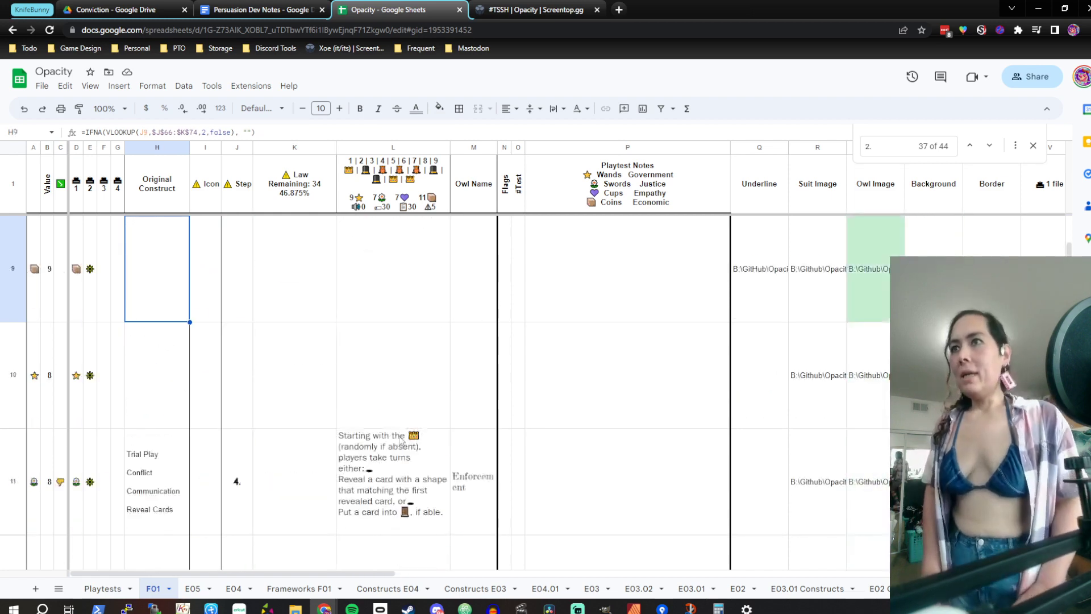
key("Up")
key("Up")
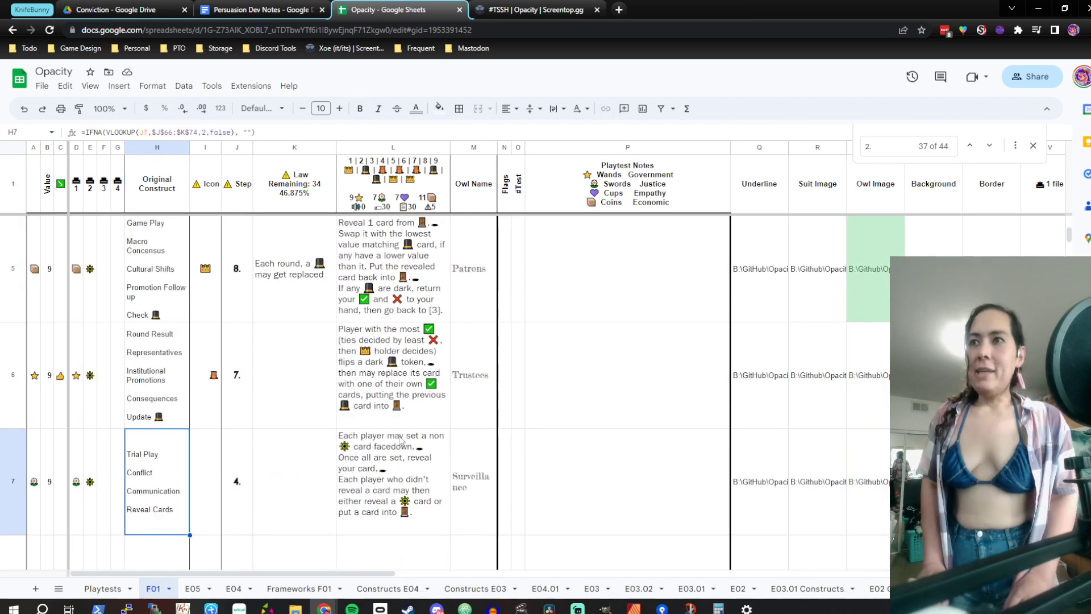
Examine the construct, icon and step cells of the card rows from row 7 down to row 34
key("Down")
key("Down")
key("Down")
key("Down")
key("Down")
key("Down")
key("Down")
key("Down")
key("Down")
key("Down")
key("Right")
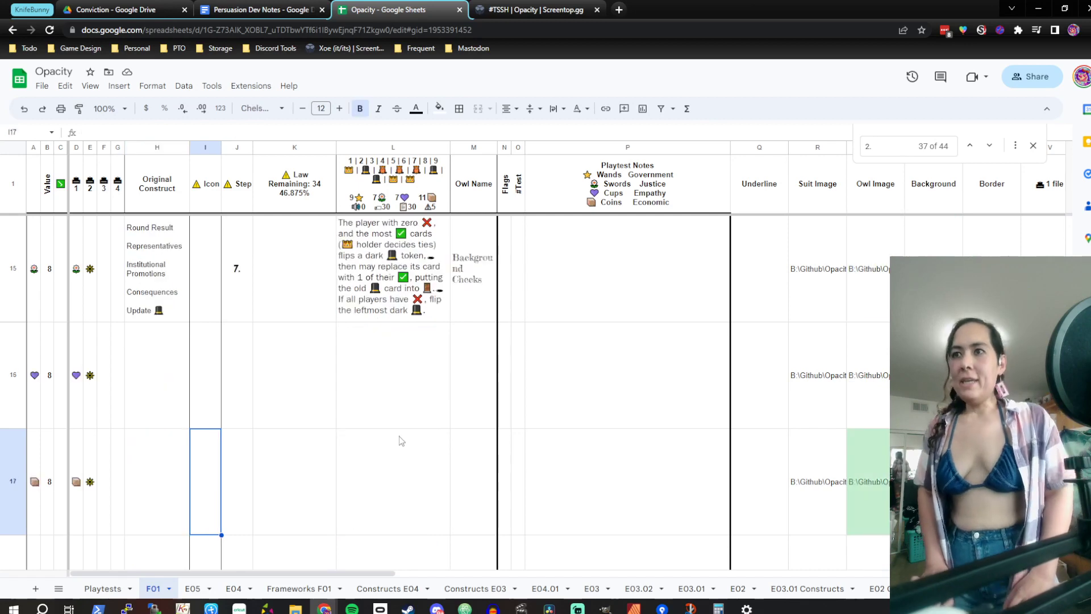
key("Down")
key("Down")
key("Down")
key("Down")
key("Down")
key("Down")
key("Down")
key("Down")
key("Down")
key("Down")
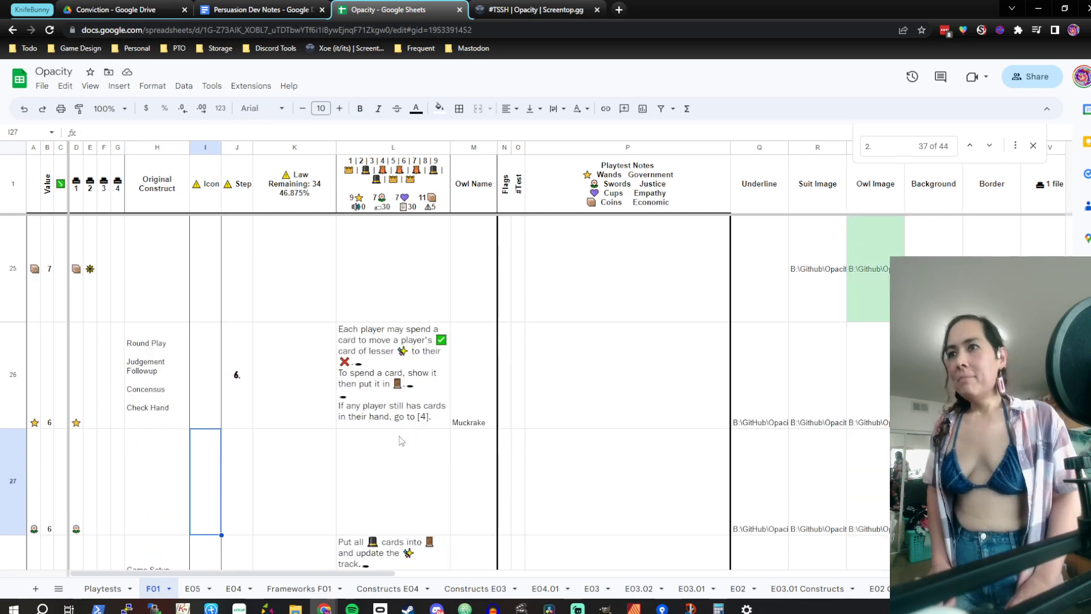
key("Right")
key("Down")
key("Down")
key("Down")
key("Down")
key("Down")
key("Down")
key("Down")
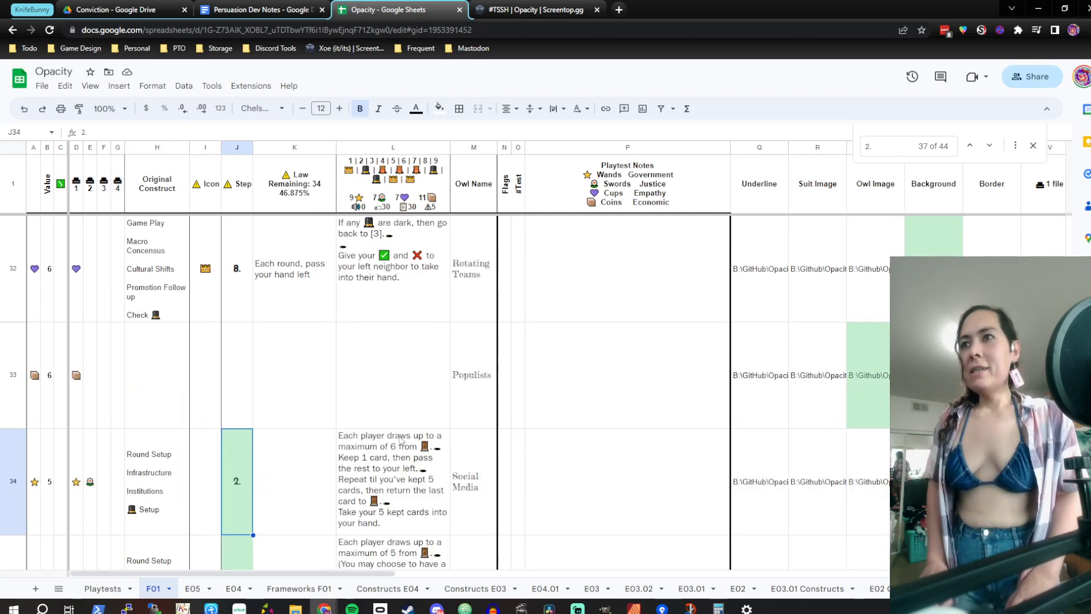
Apply a bottom border to the empty heading cell K30 of the Majority Rule card and choose the "No borders" option
key("Up")
key("Up")
key("Up")
key("Right")
key("Up")
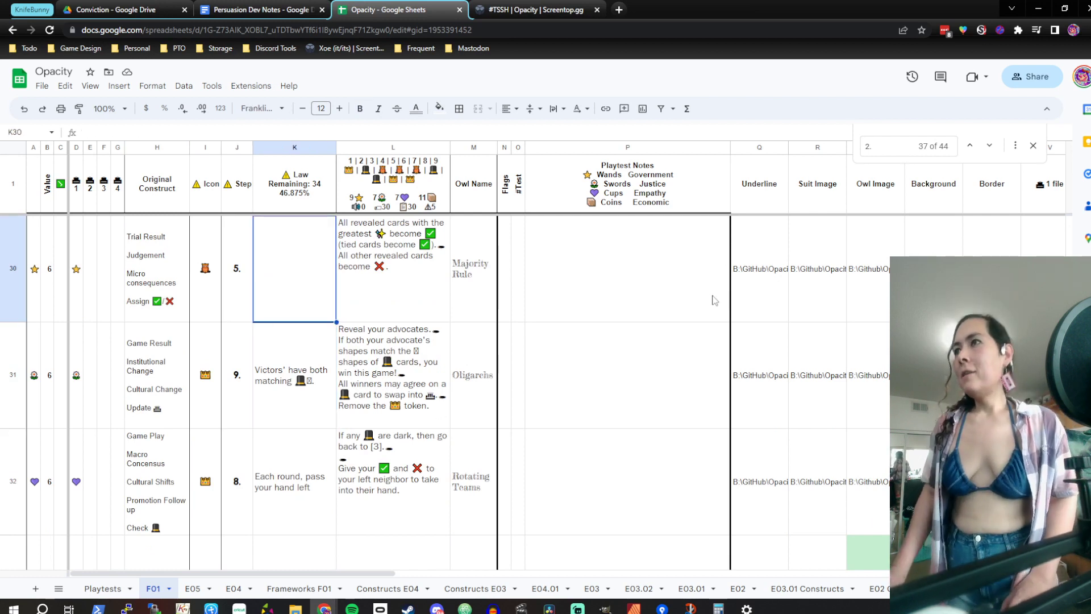
left_click(459, 108)
left_click(524, 154)
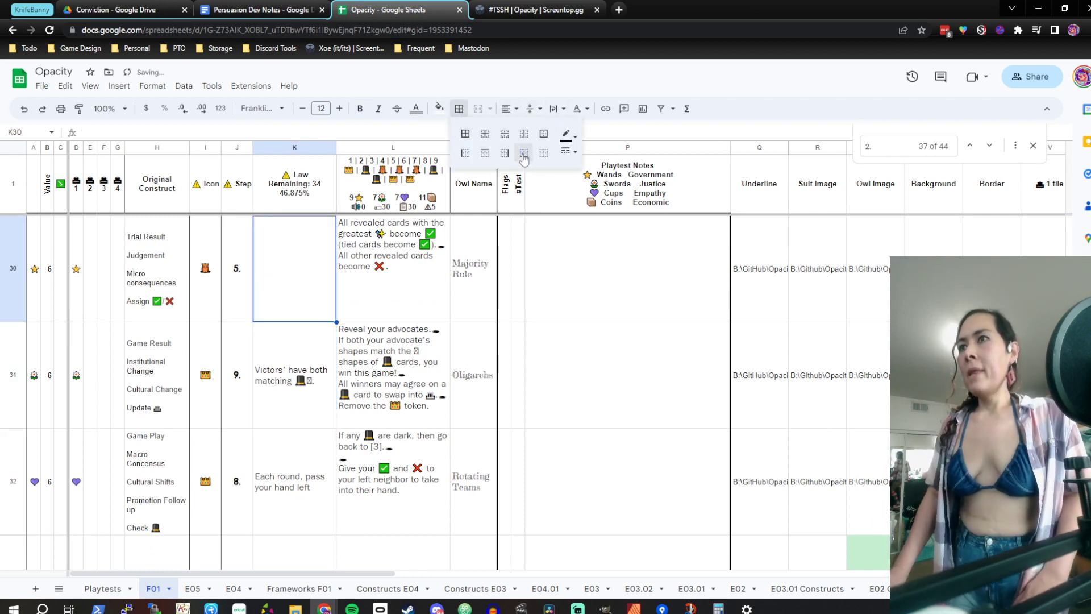
left_click(567, 135)
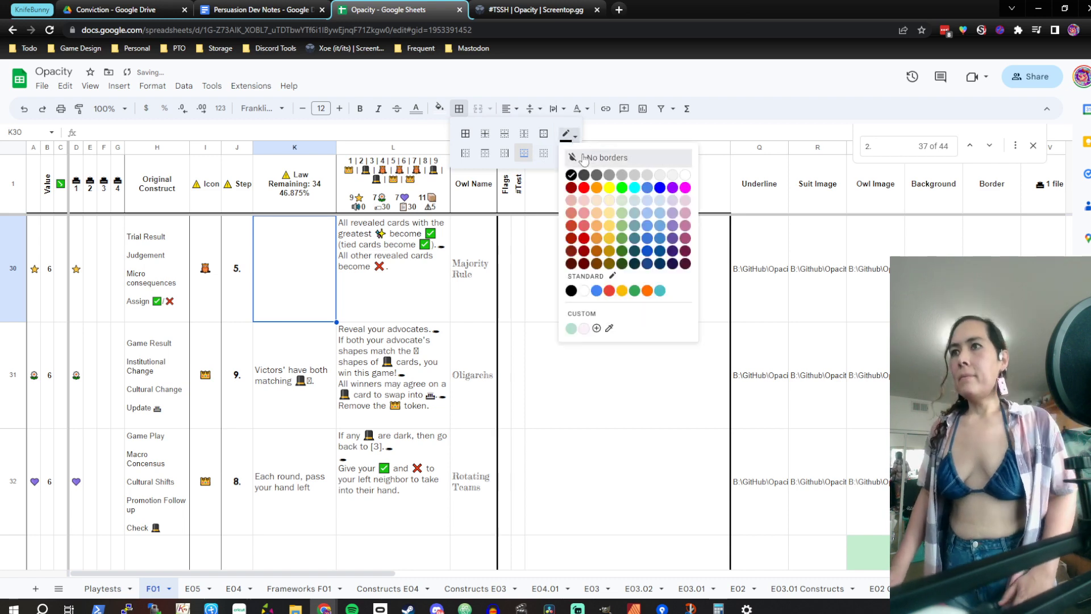
left_click(584, 158)
left_click(370, 296)
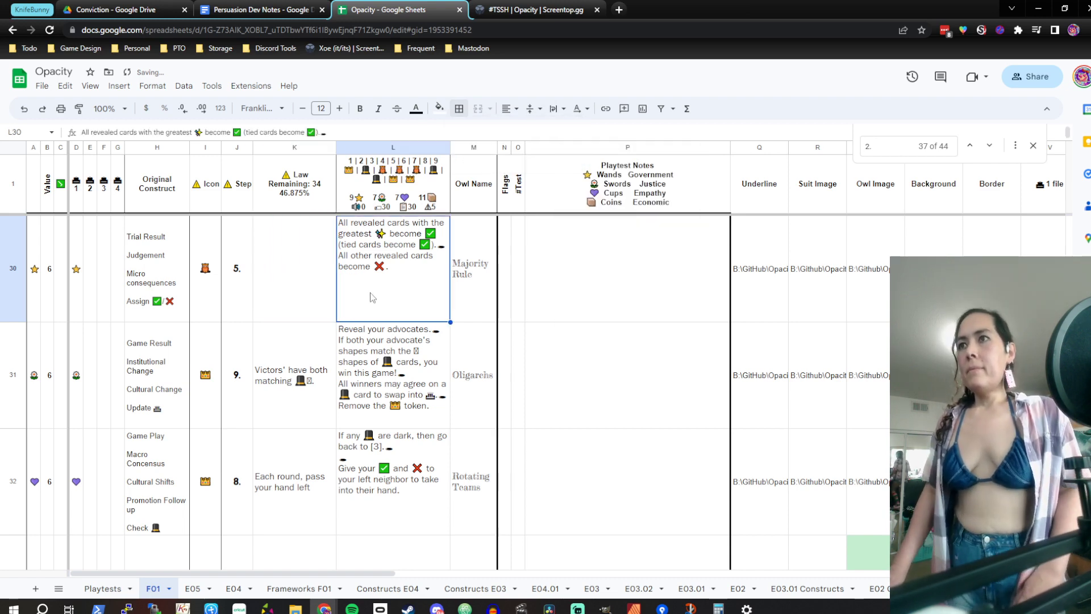
Replace the icon of the Meet up card in cell I35 with 🎩
scroll(370, 297, "down", 6)
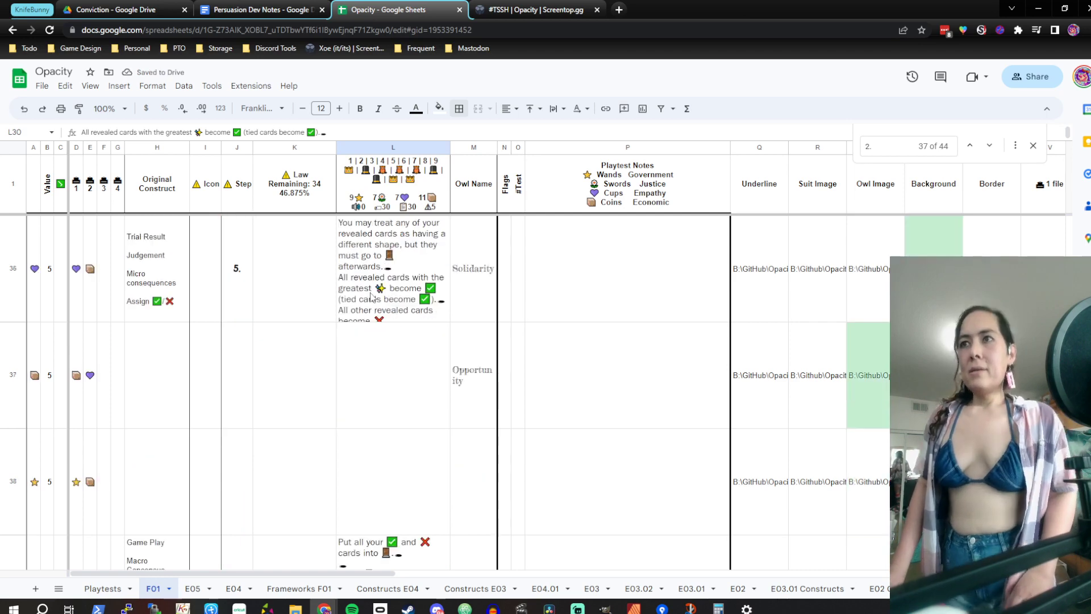
scroll(370, 296, "up", 4)
scroll(323, 343, "down", 1)
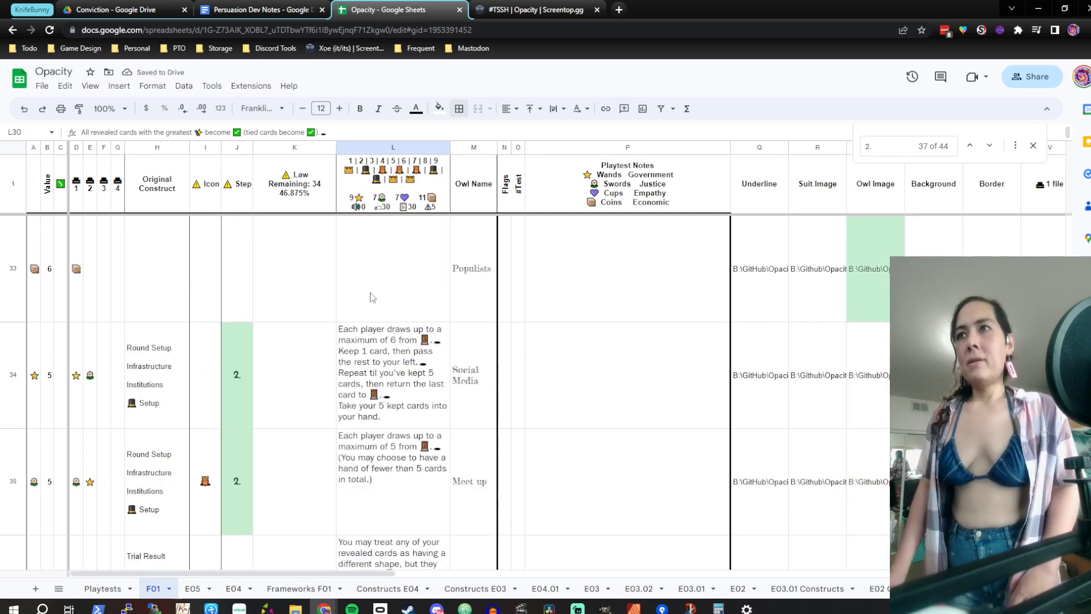
left_click(324, 342)
left_click(402, 341)
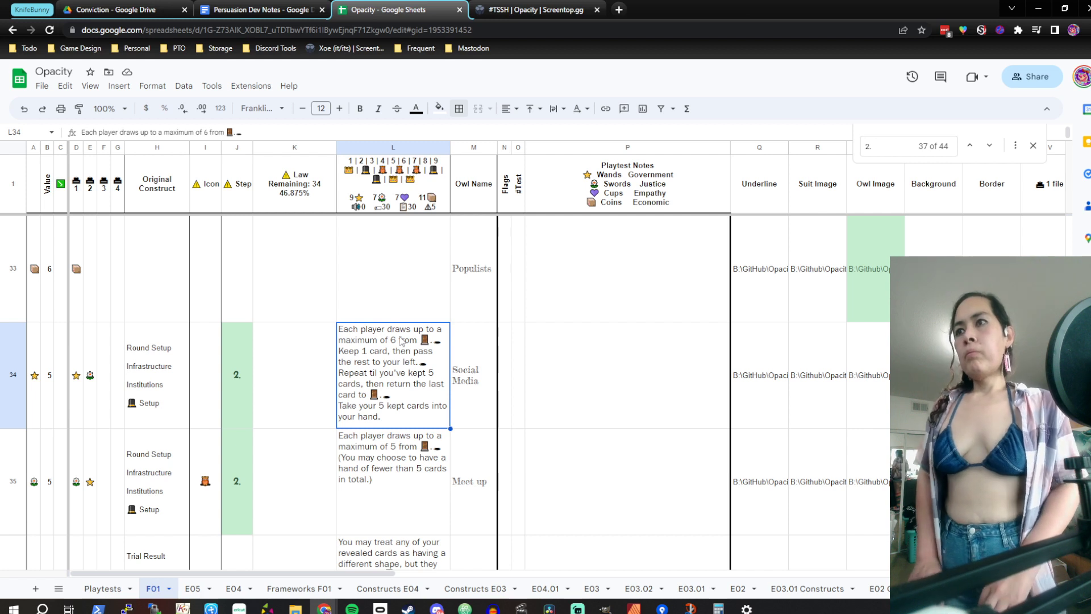
key("Down")
key("Left")
key("Right")
key("Left")
key("Left")
key("Left")
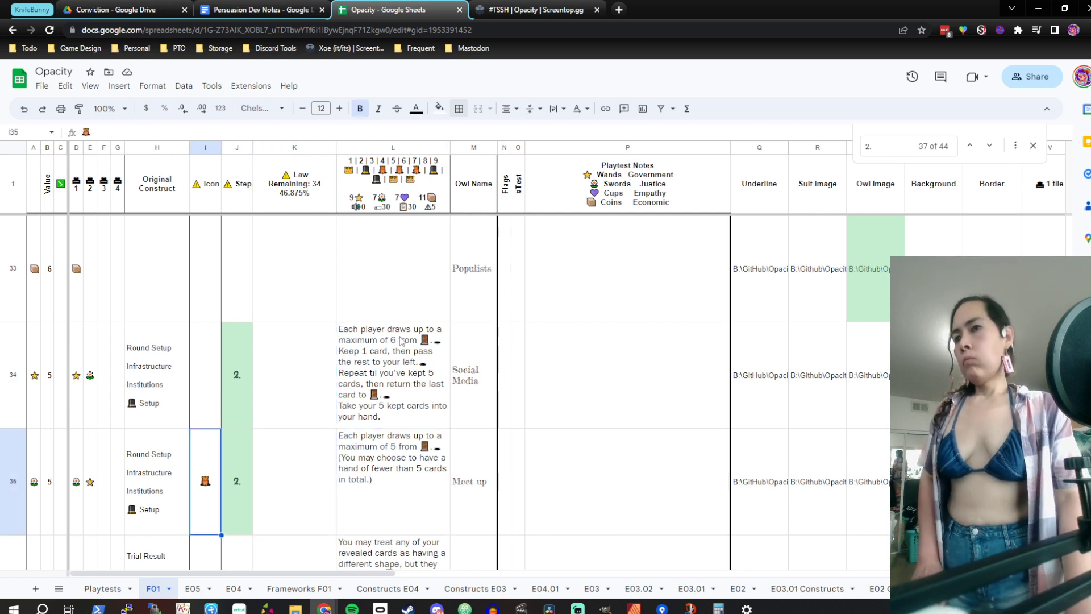
key("Return")
key("BackSpace")
type("🎩")
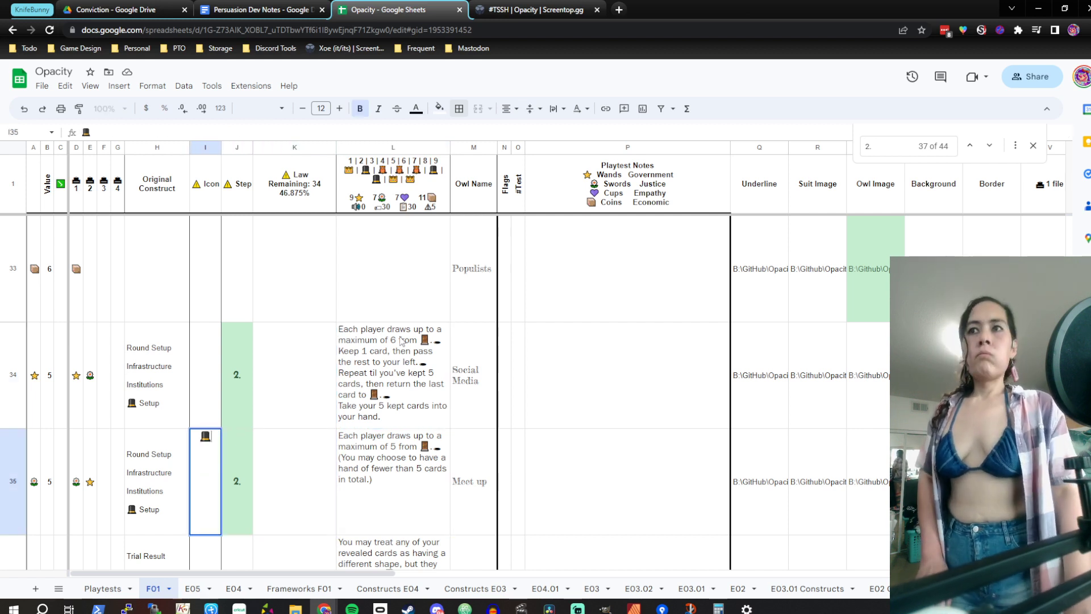
key("Tab")
key("Right")
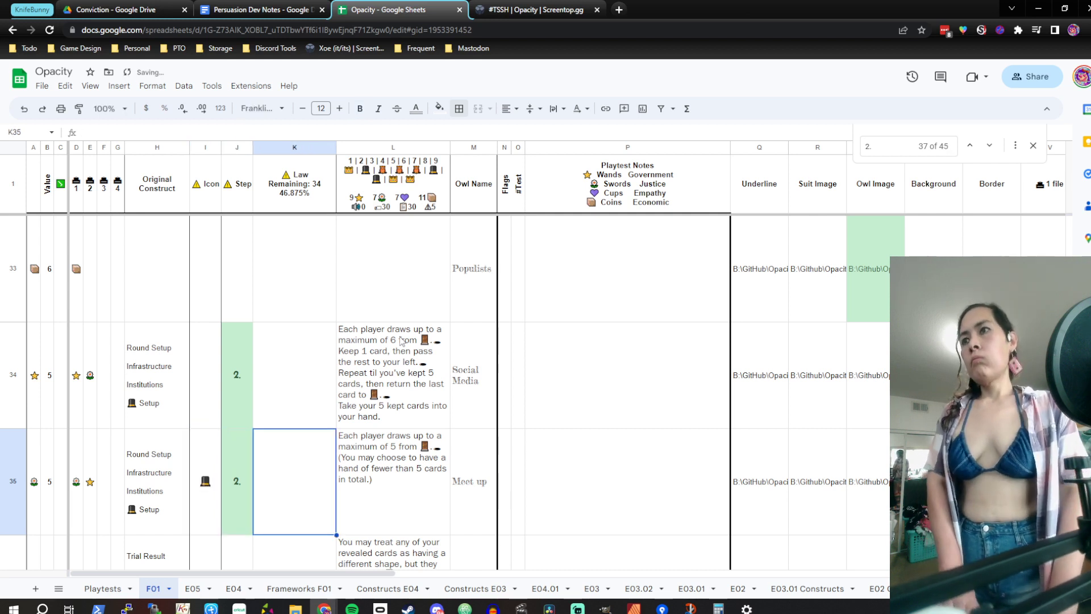
type("Draw to a")
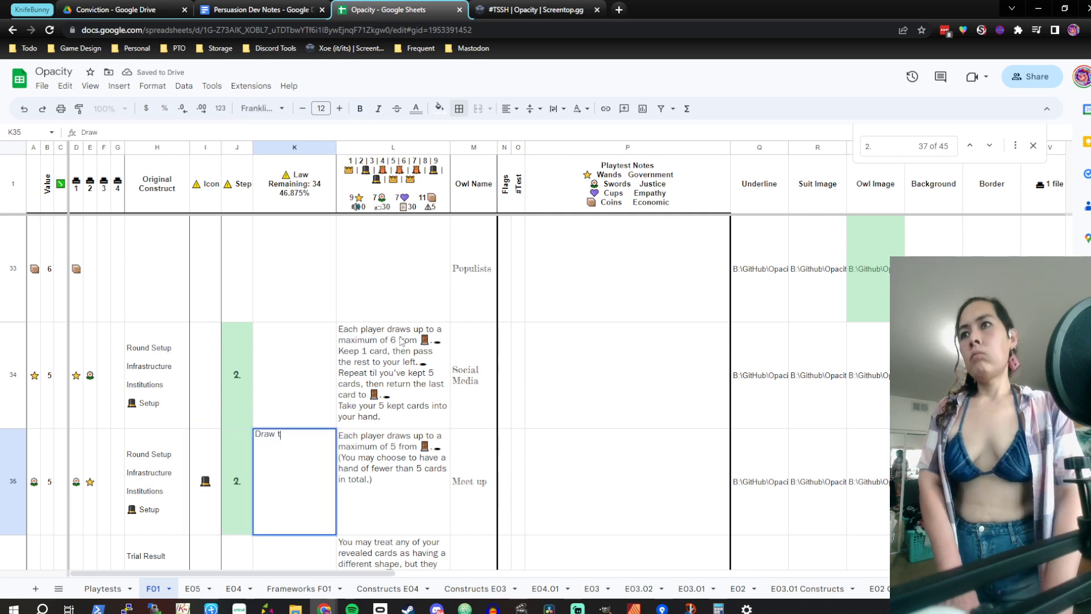
key("BackSpace")
key("BackSpace")
key("BackSpace")
key("BackSpace")
key("BackSpace")
key("BackSpace")
key("BackSpace")
key("BackSpace")
key("BackSpace")
key("BackSpace")
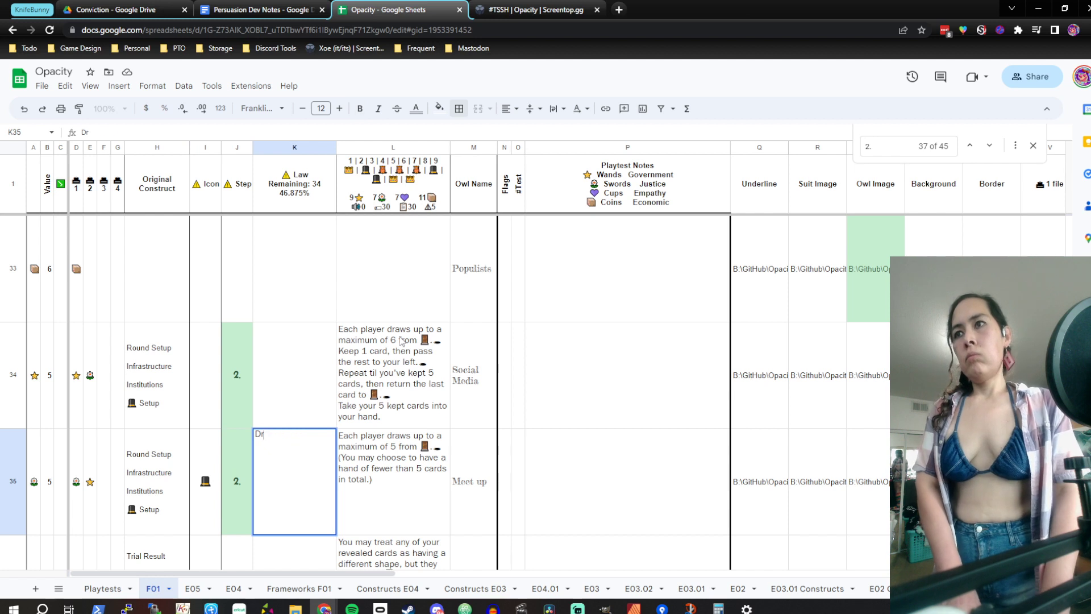
Begin the Meet up card's heading in cell K35 with "Setup round by"
type("Setu")
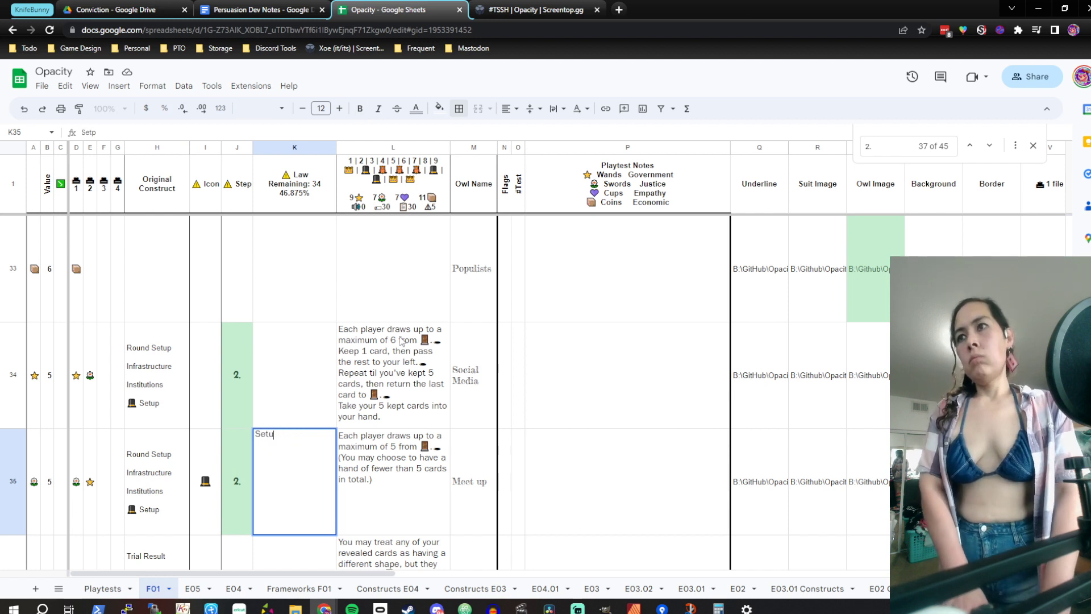
type("p round by")
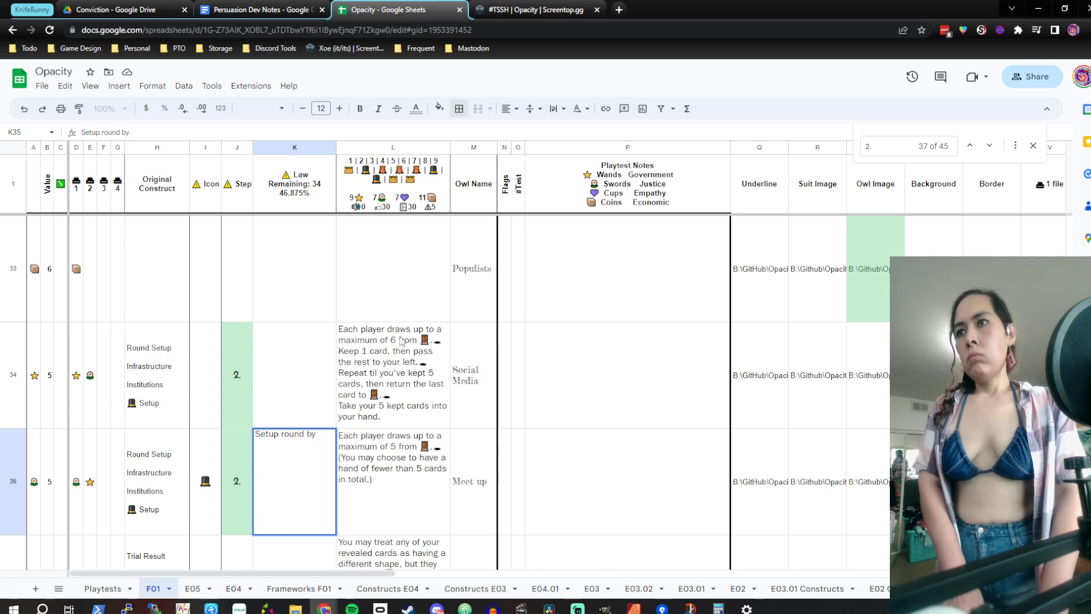
key("alt+f")
key("d")
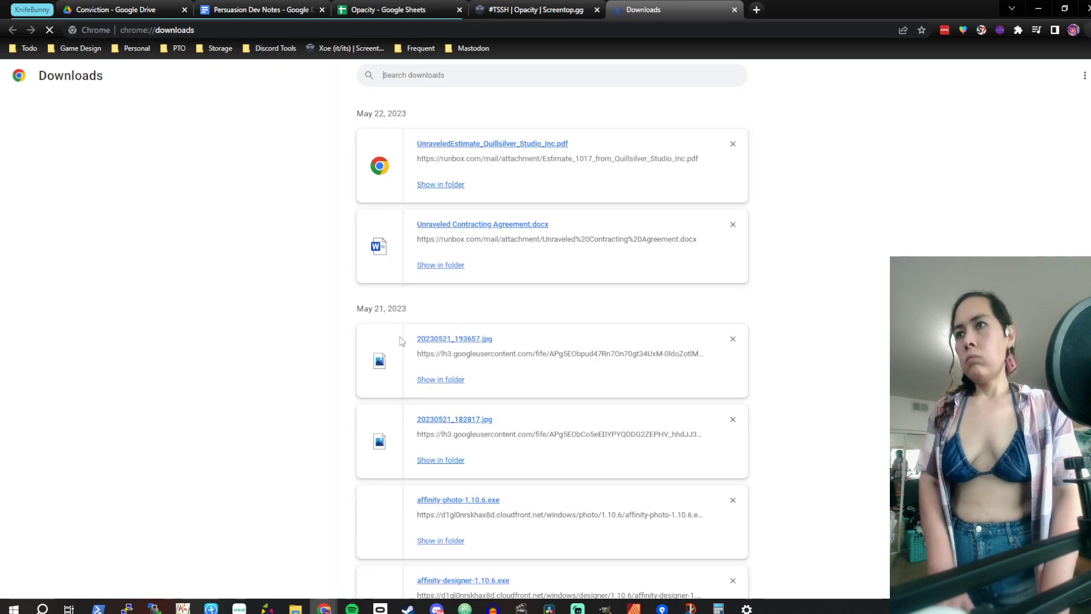
key("ctrl+w")
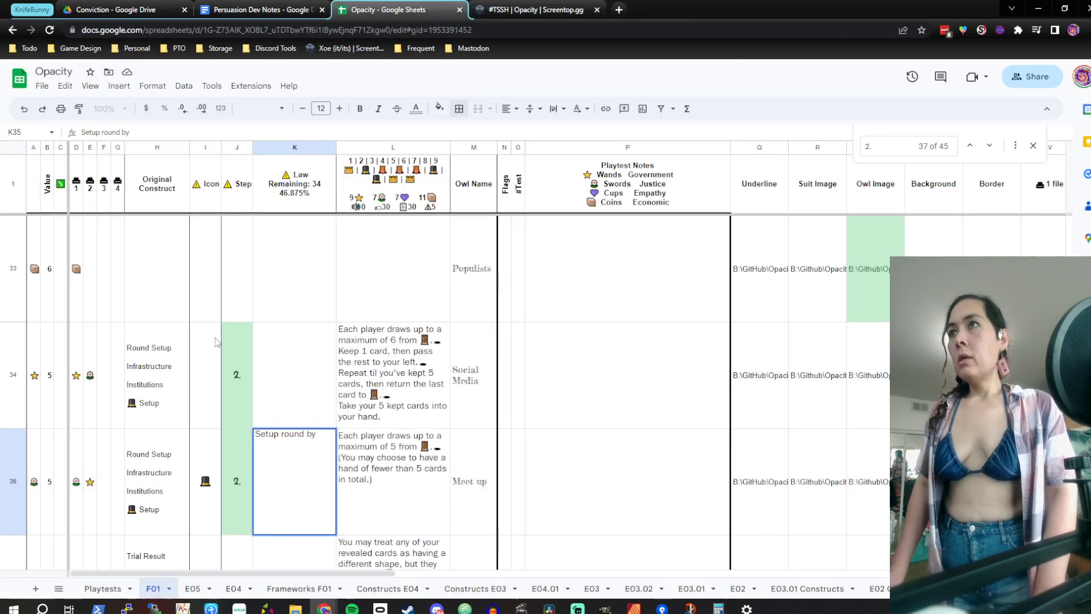
Complete the Meet up card's heading in K35 so it reads "Setup round by drawing 5 cards"
type("draw")
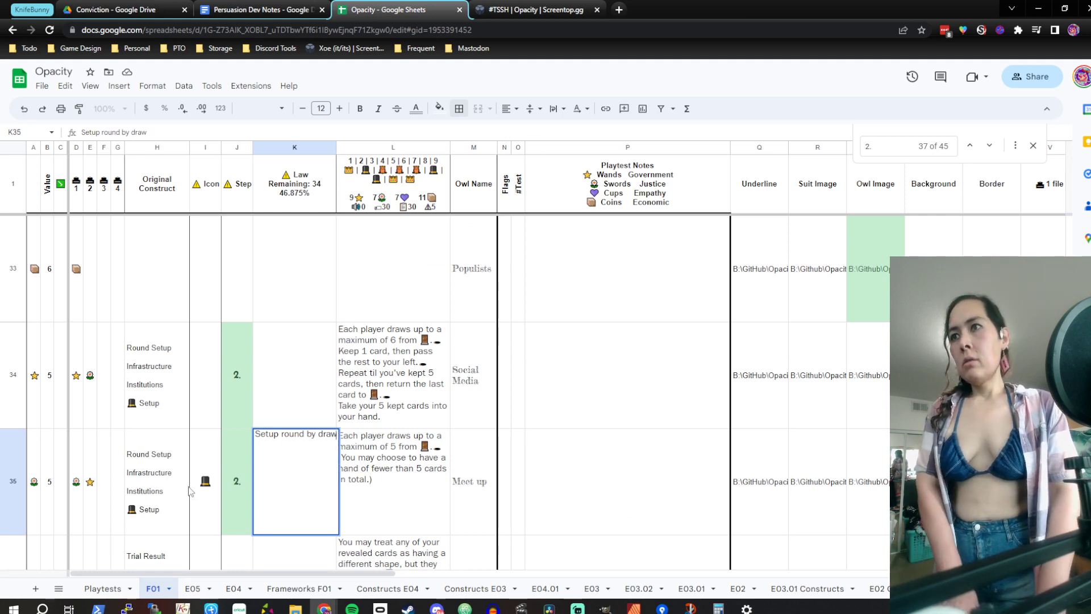
type("ing t")
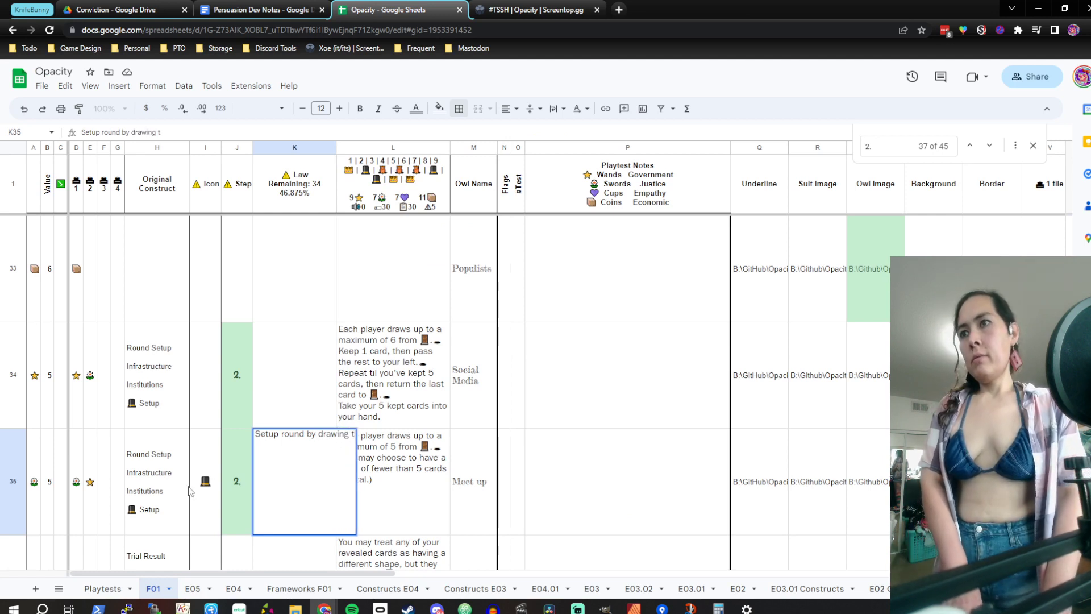
key("BackSpace")
type("5 cards")
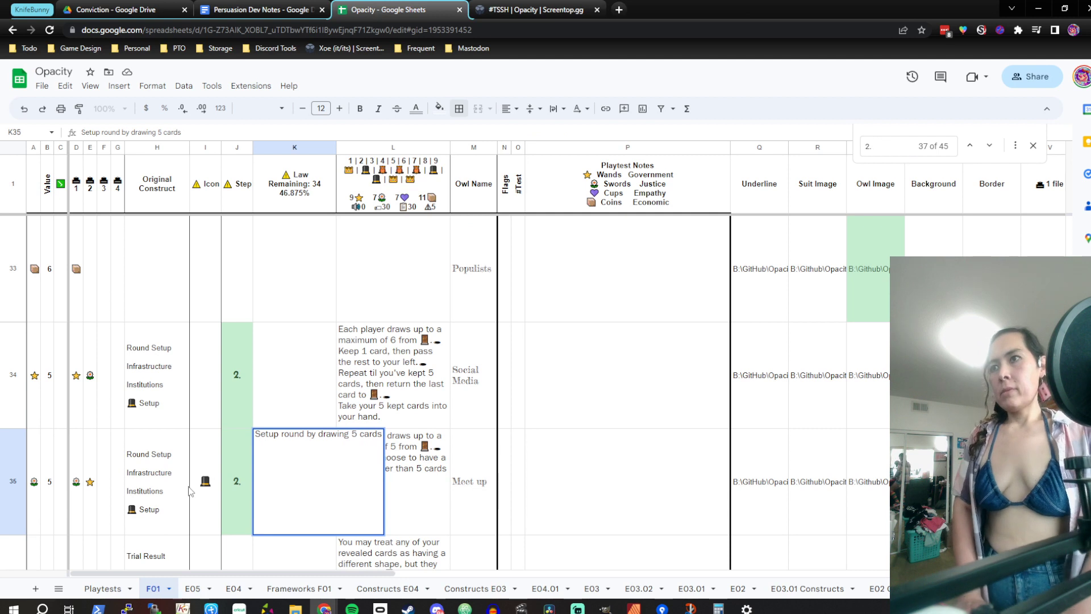
key("Return")
Enter "Setup round by drafting 5 cards" as the Social Media card's heading in cell K34
key("Up")
key("Up")
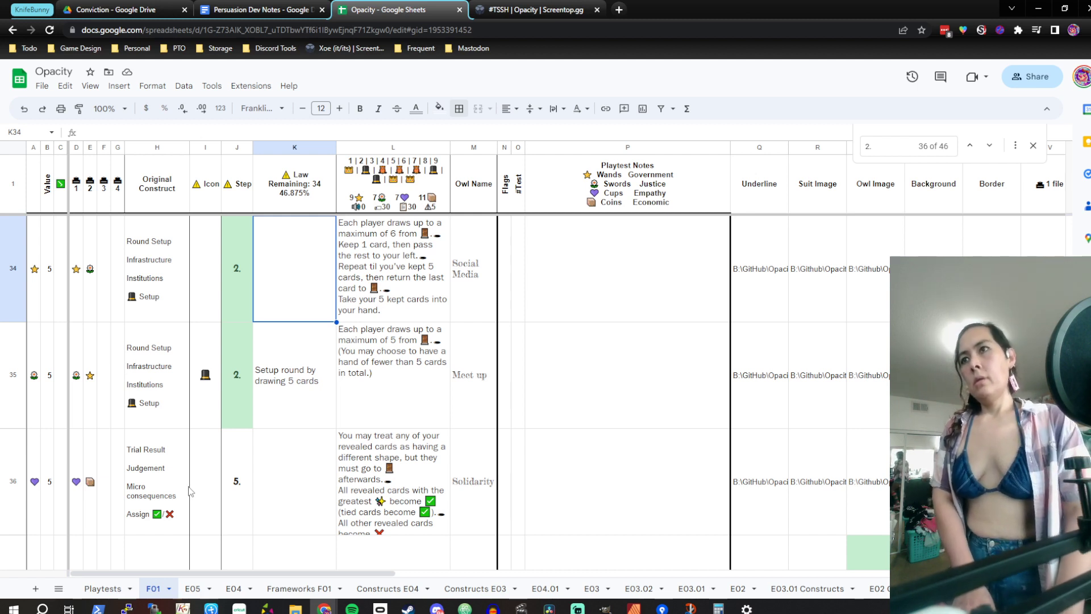
type("Setup round by ")
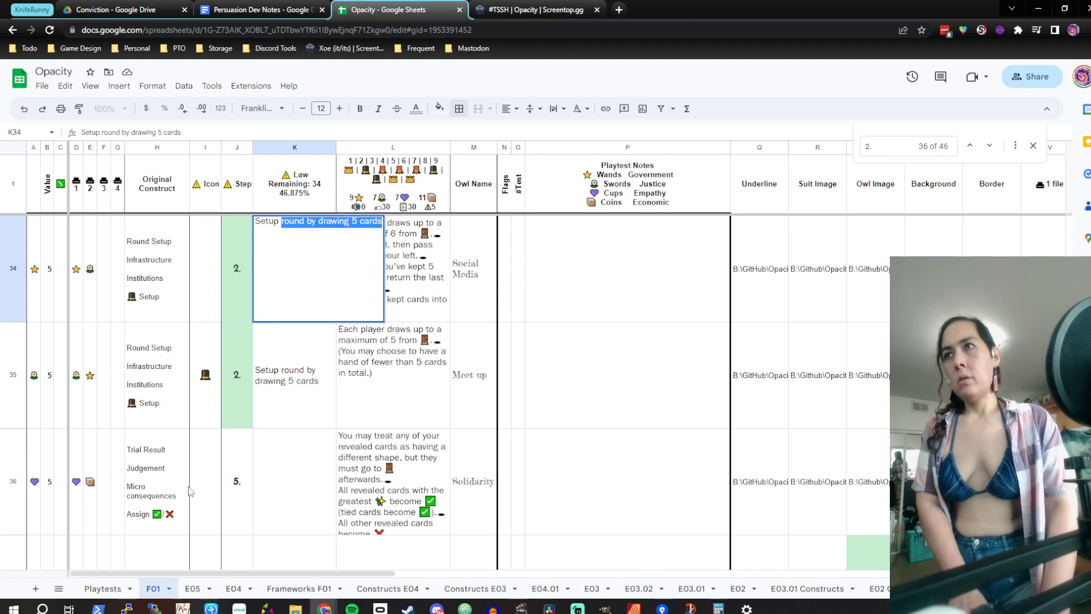
type("draft")
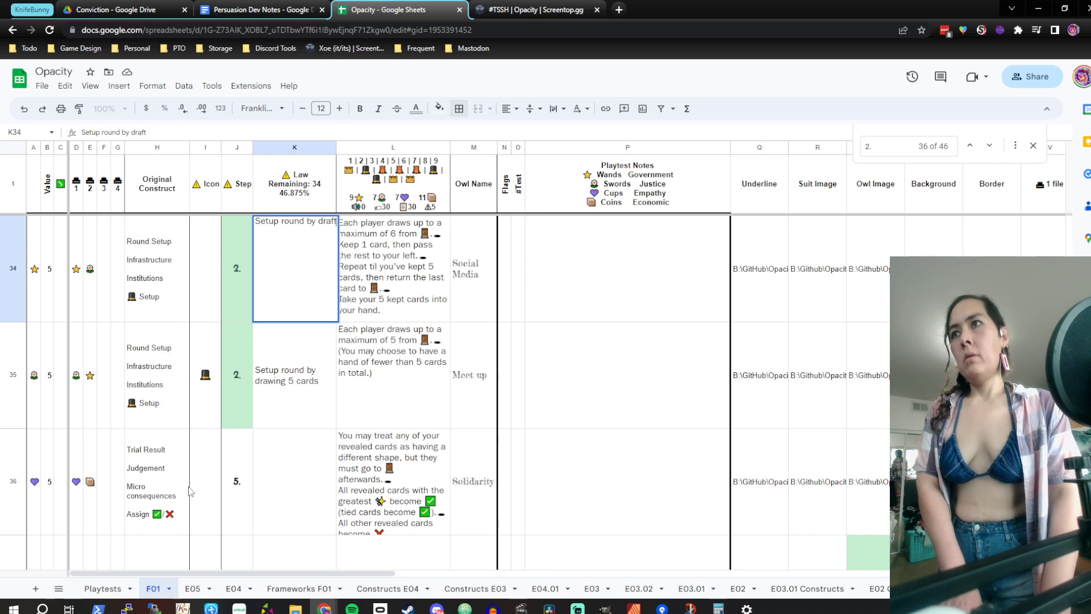
type("ing 5")
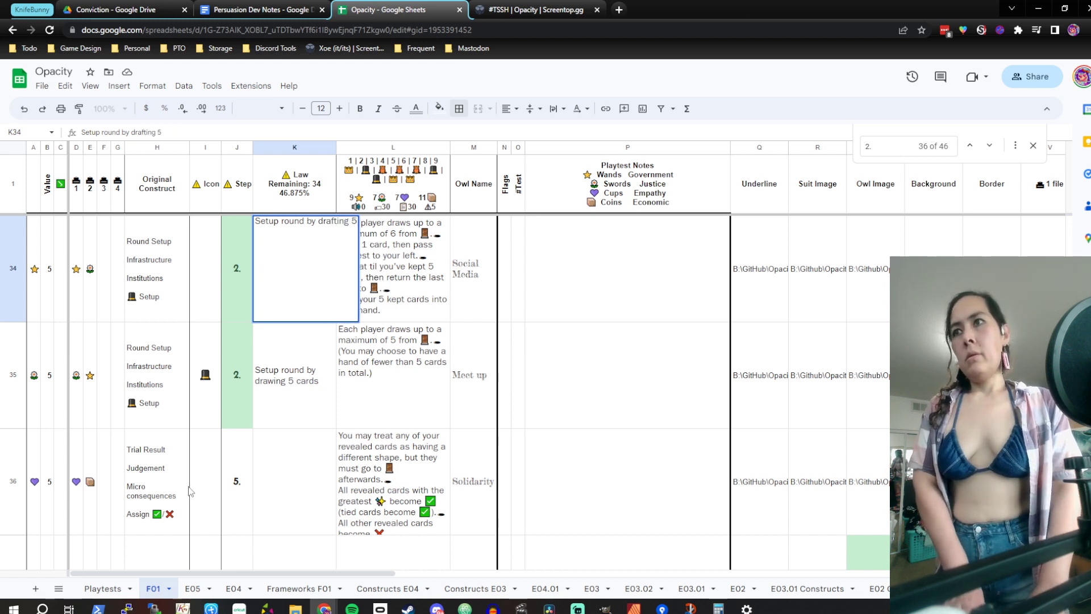
type(" cards")
key("Return")
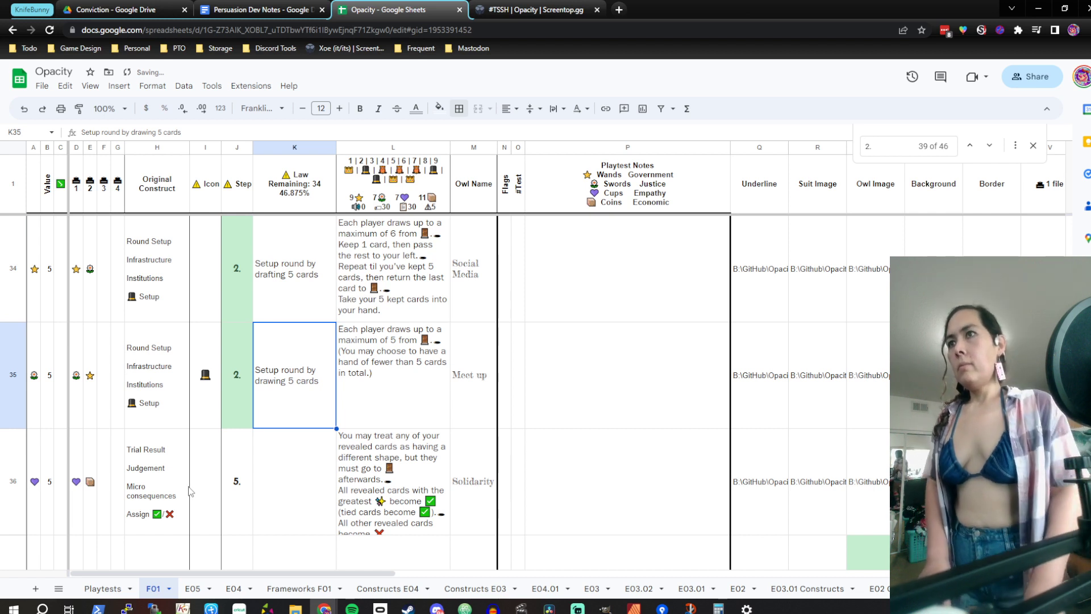
Set the icon of the Social Media card in cell I34 to 🎩
key("Up")
key("Left")
key("Left")
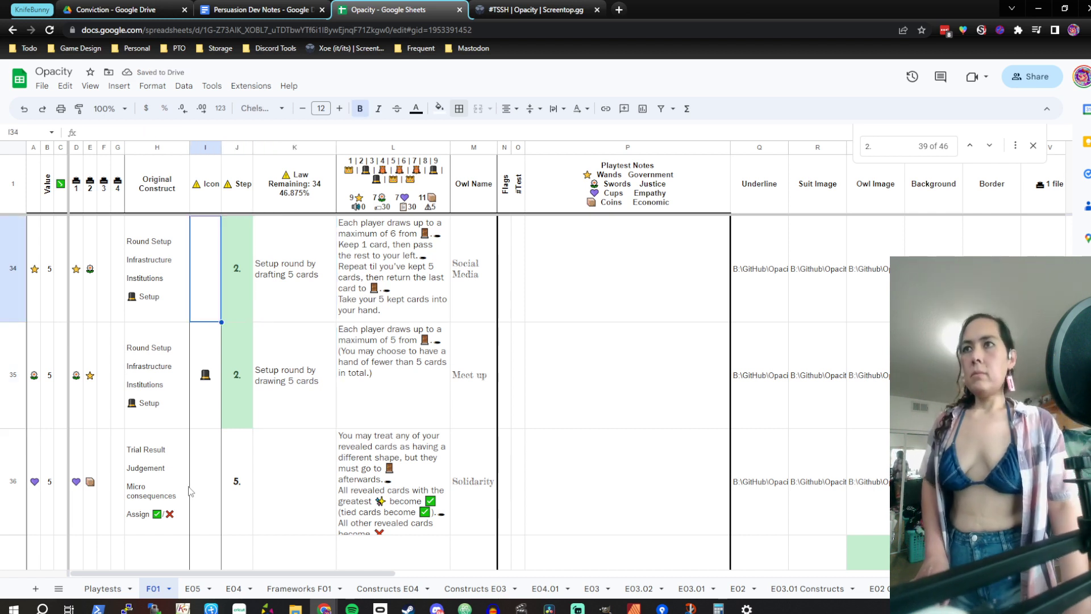
type("🎩")
key("Right")
key("Right")
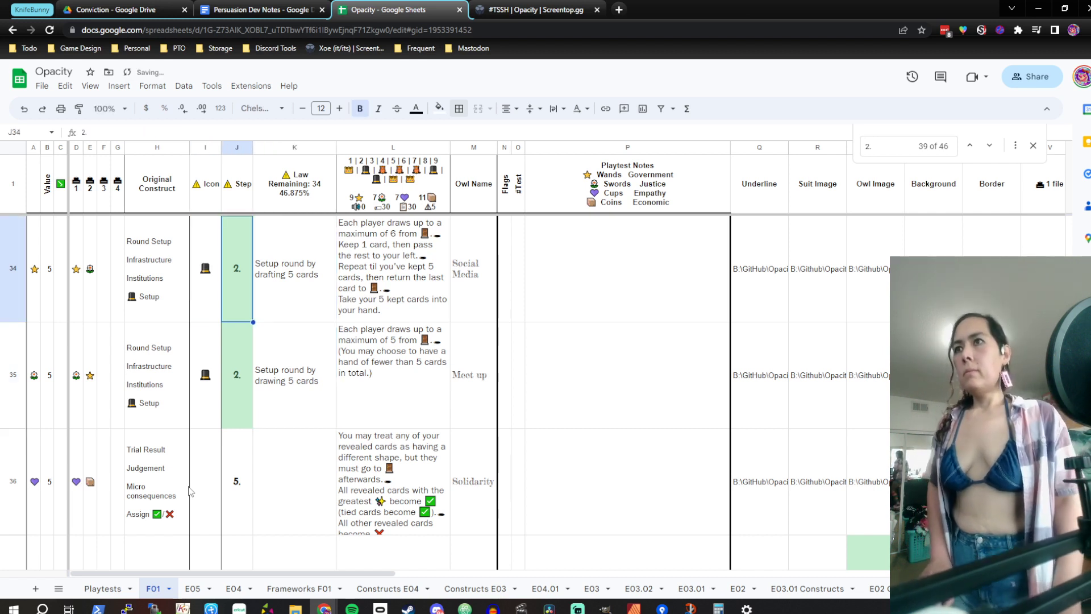
Examine the icons, steps, headings and rule texts of the card rows between rows 33 and 45
key("Up")
key("Down")
key("Down")
key("Down")
key("Down")
key("Down")
key("Down")
key("Down")
key("Down")
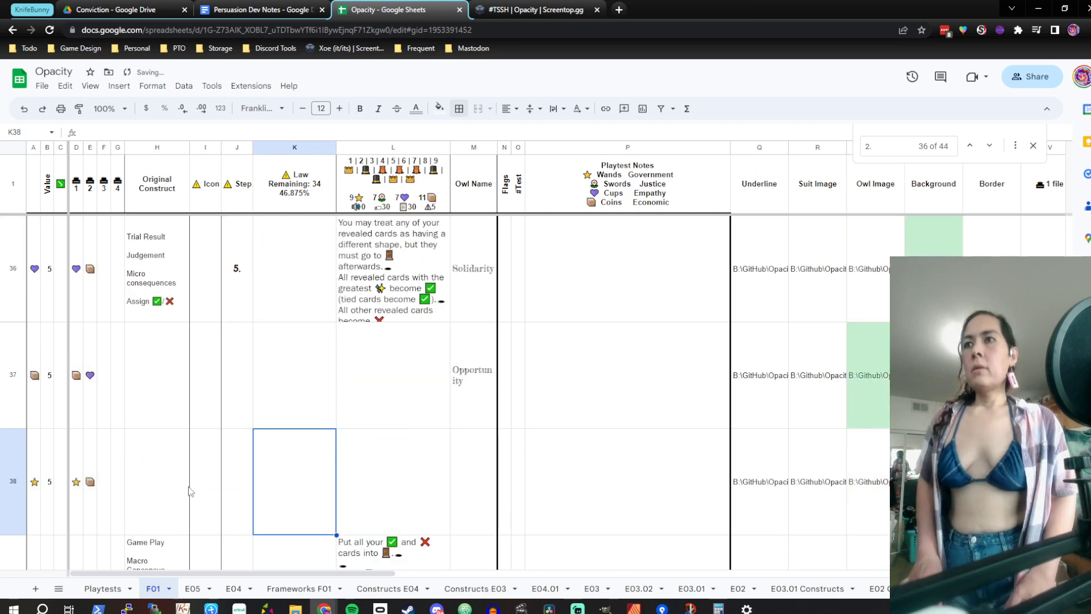
key("Up")
key("Up")
key("Up")
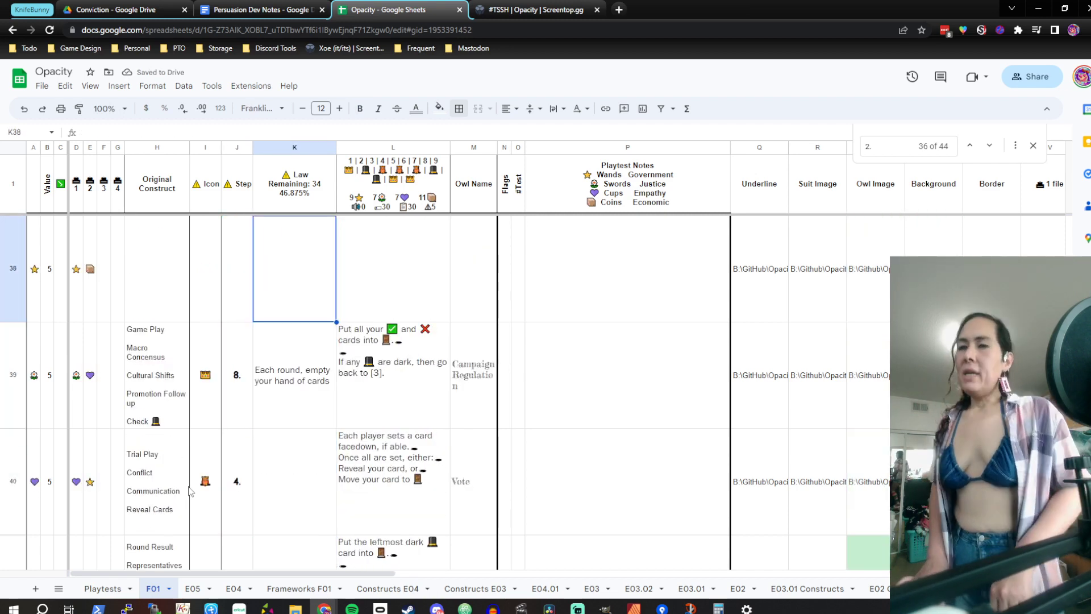
key("Down")
key("Down")
key("Down")
key("Down")
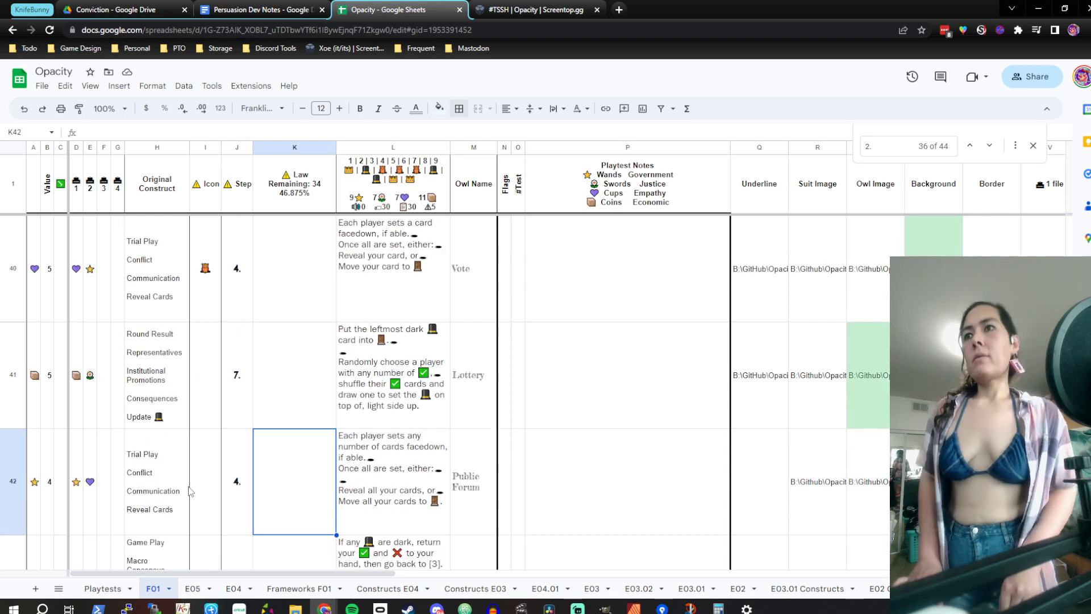
key("Down")
key("Down")
key("Up")
key("Up")
key("Up")
key("Up")
key("Up")
key("Up")
key("Up")
key("Up")
key("Up")
key("Up")
key("Up")
key("Up")
key("Up")
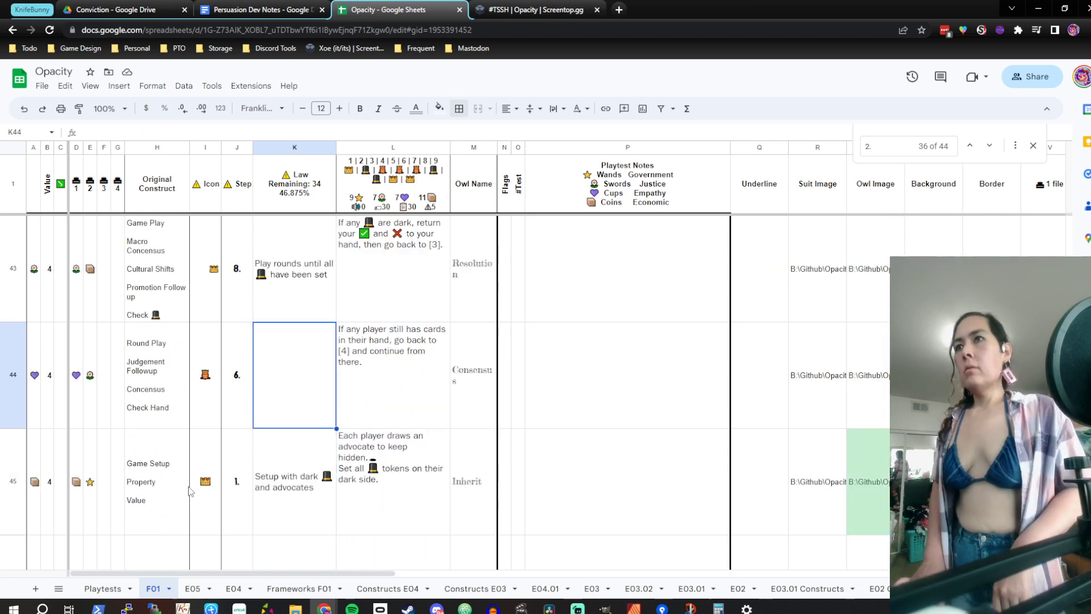
key("Down")
key("Down")
key("Down")
key("Down")
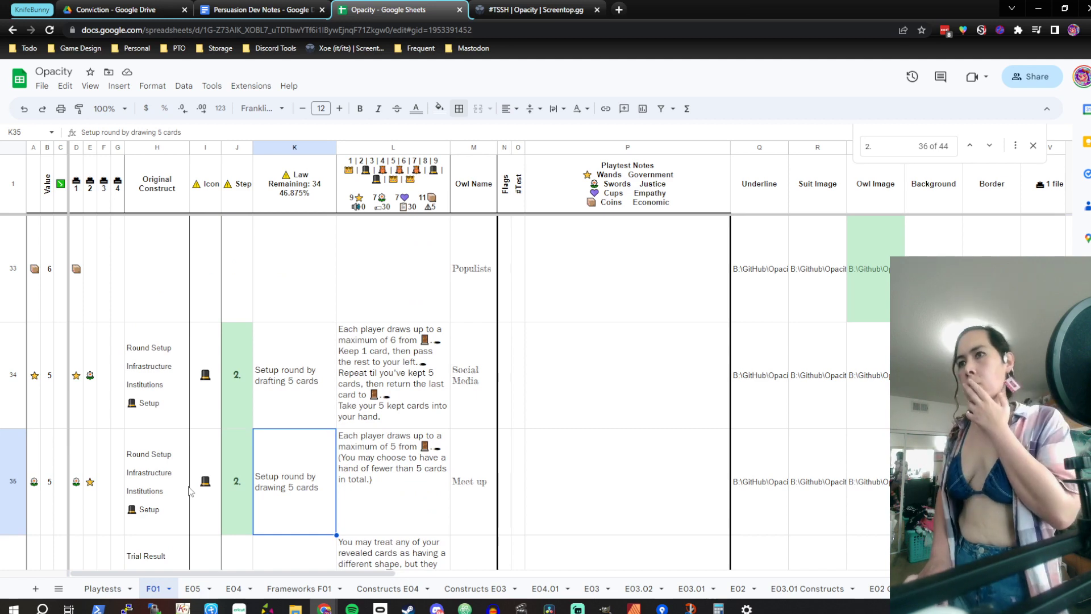
key("Down")
key("Down")
key("Down")
key("Down")
key("Down")
key("Down")
key("Down")
key("Down")
key("Down")
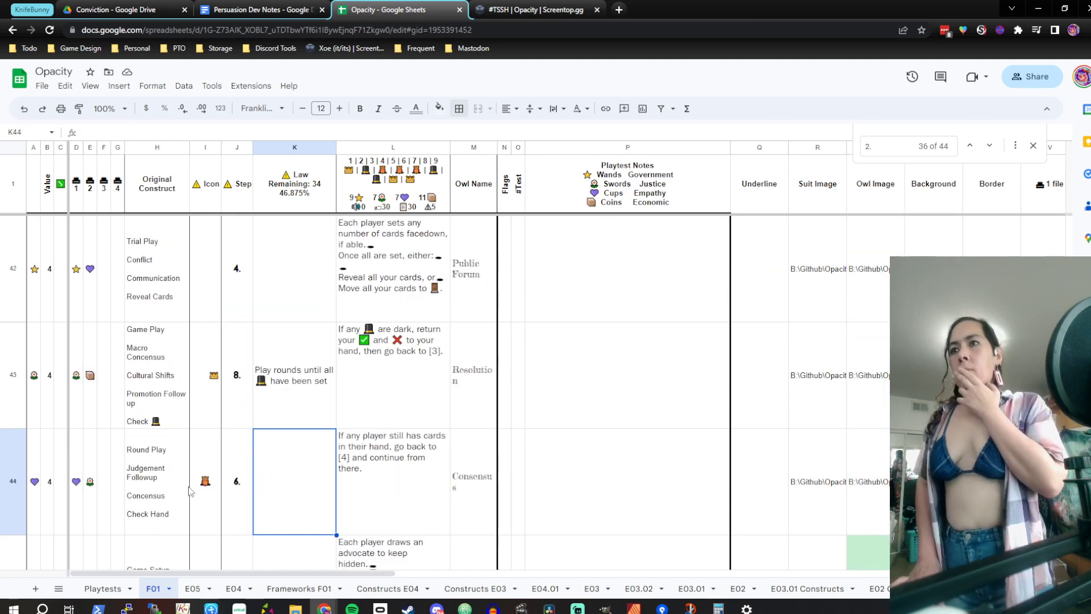
Examine the card rows from row 44 down to row 54 for missing headings
key("Down")
key("Down")
key("Down")
key("Down")
key("Down")
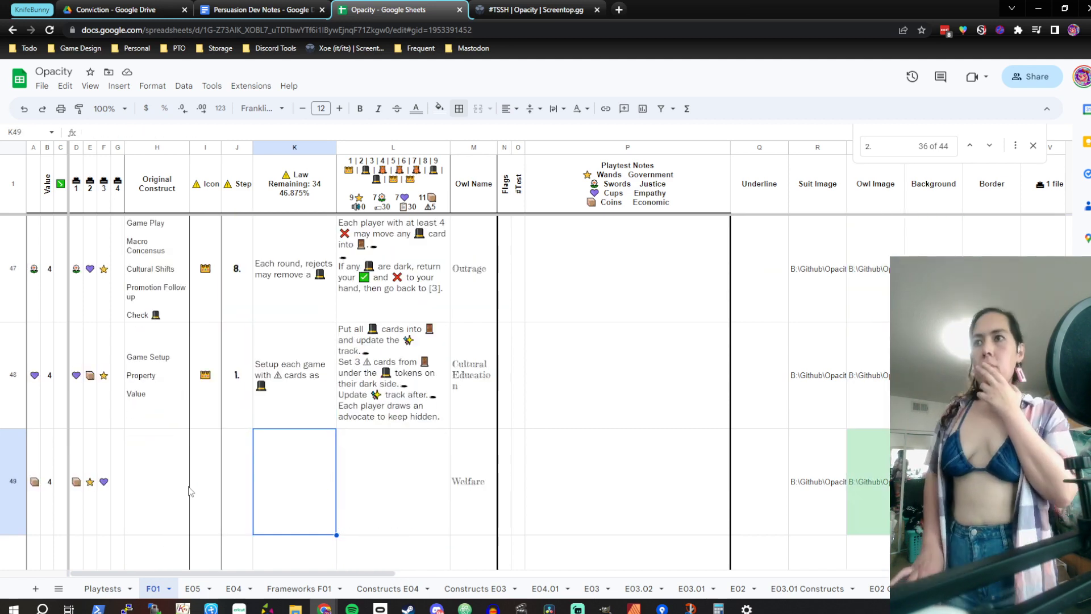
key("Down")
key("Down")
key("Down")
key("Down")
key("Down")
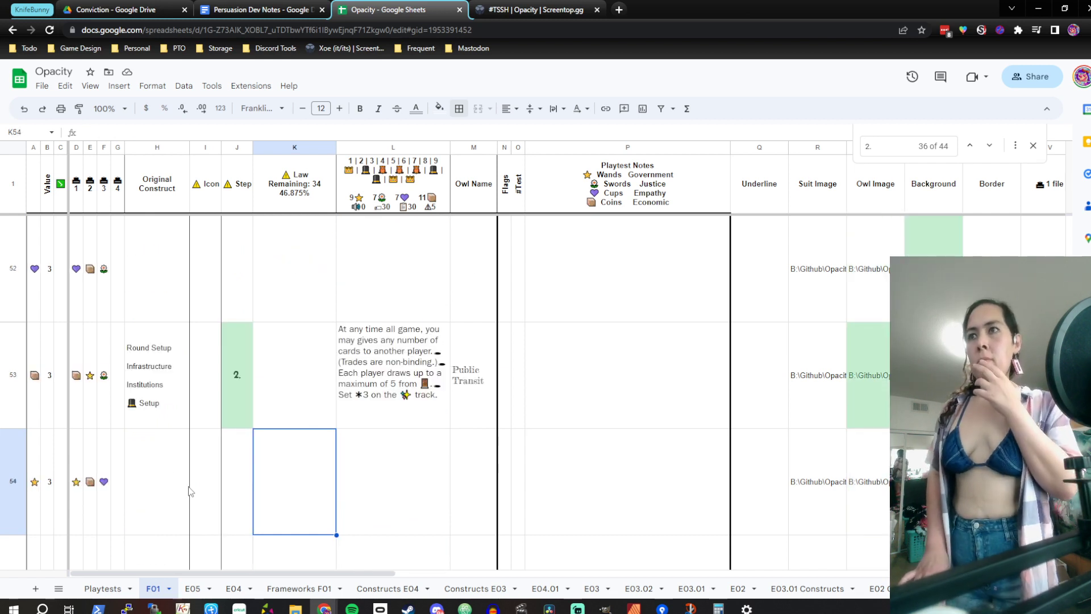
key("Up")
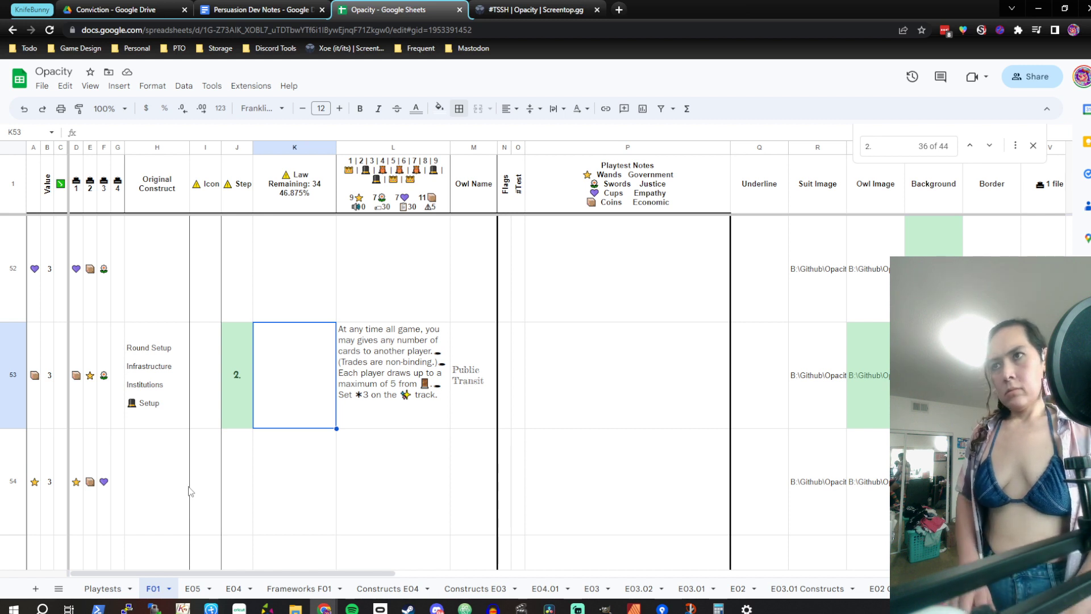
Enter "Draw to 5, may give cards to others" as the Public Transit card's heading in cell K53
type("Dr")
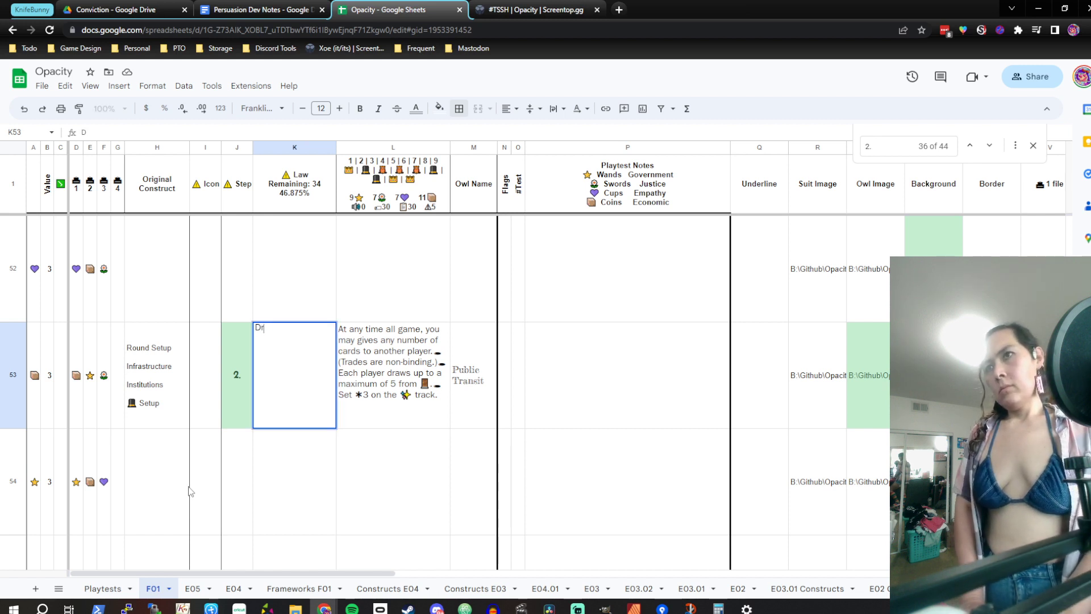
type("aw to 5, ")
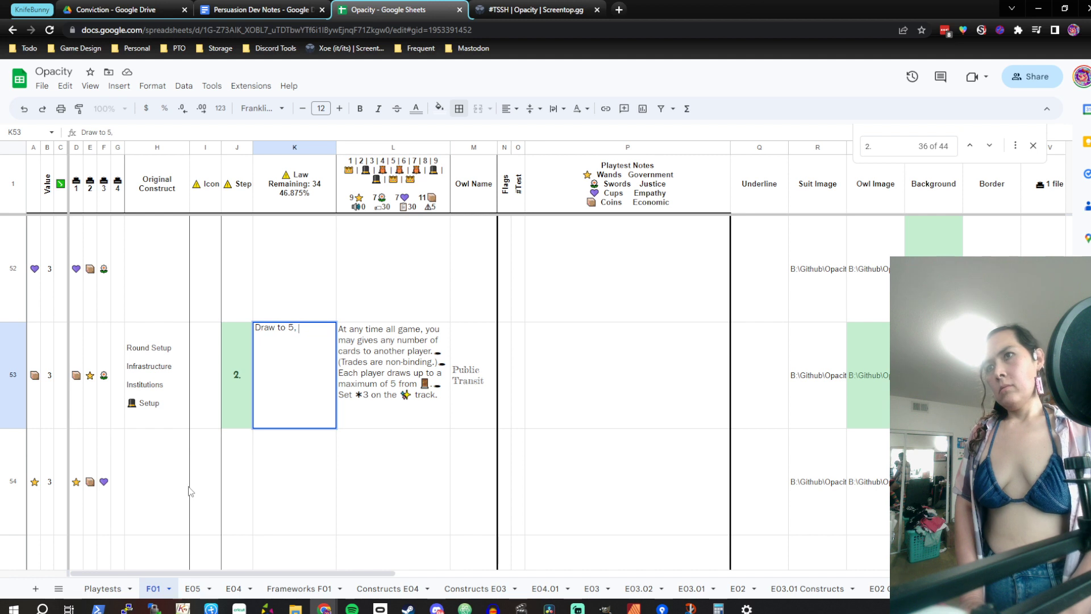
type("may")
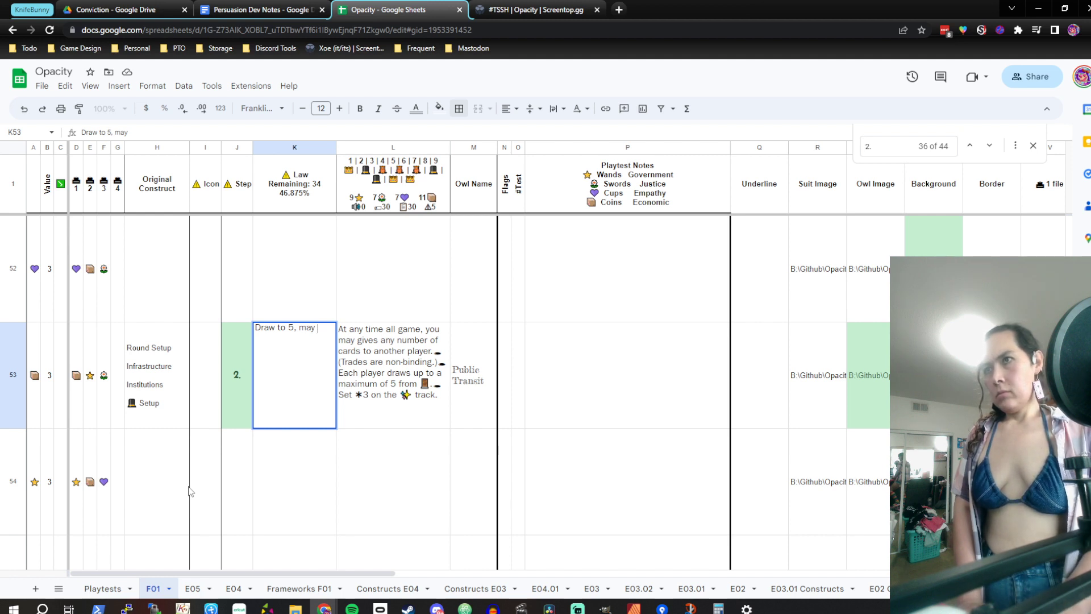
type("give")
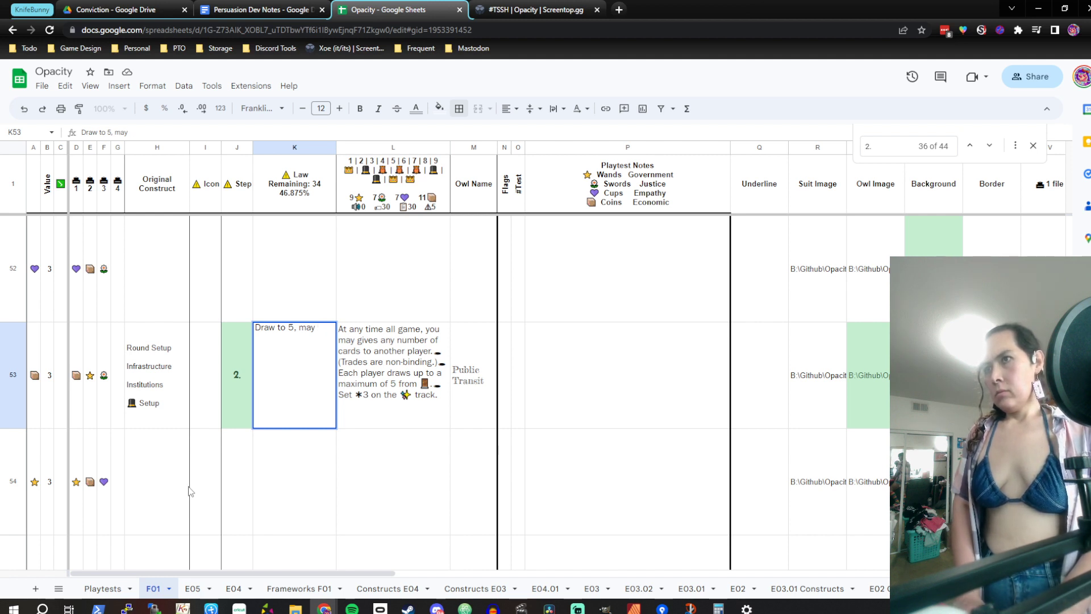
type(" cards")
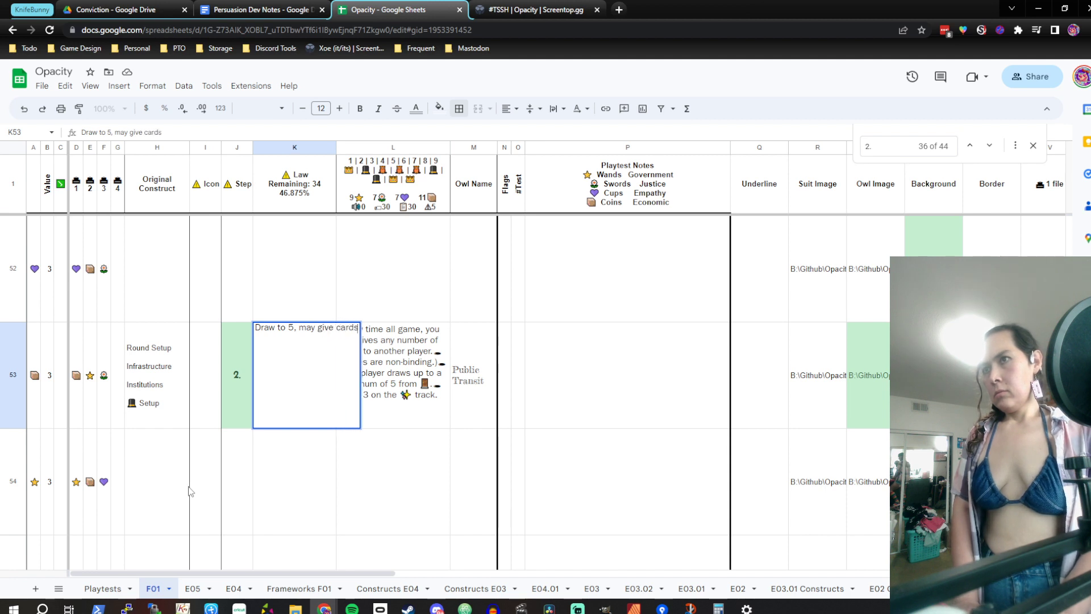
type(" to others")
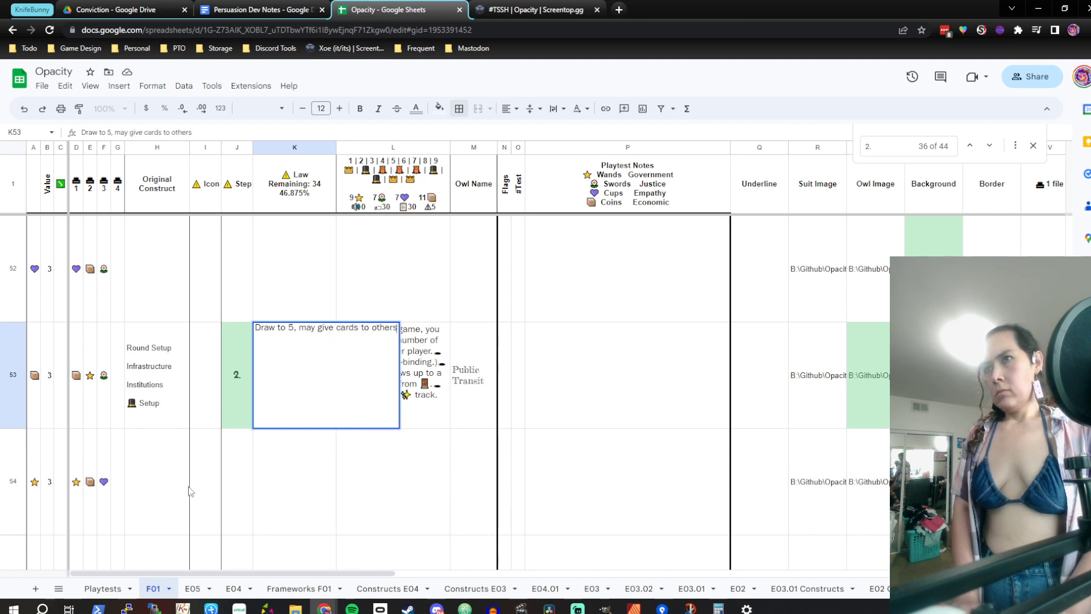
key("Return")
key("Up")
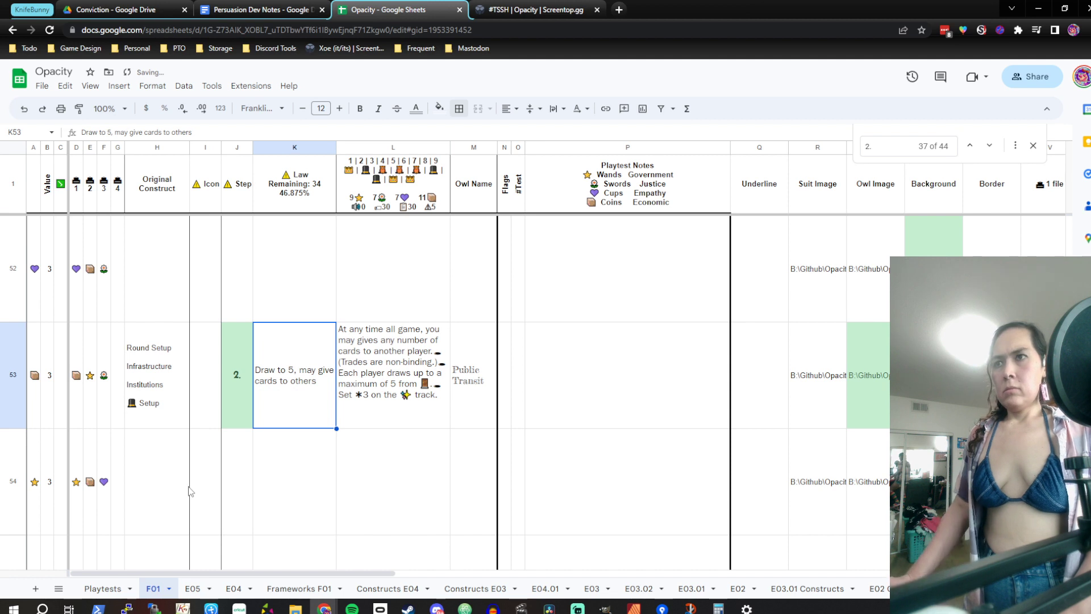
Retype the opening words "Draw to 5," of the Public Transit card's heading in K53
double_click(285, 376)
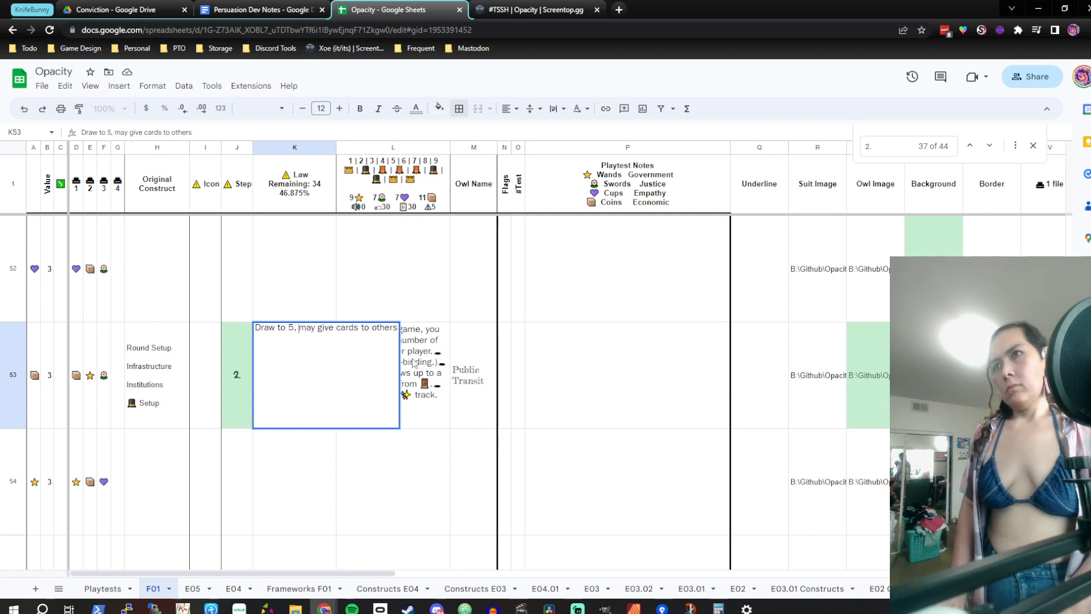
key("shift+Home")
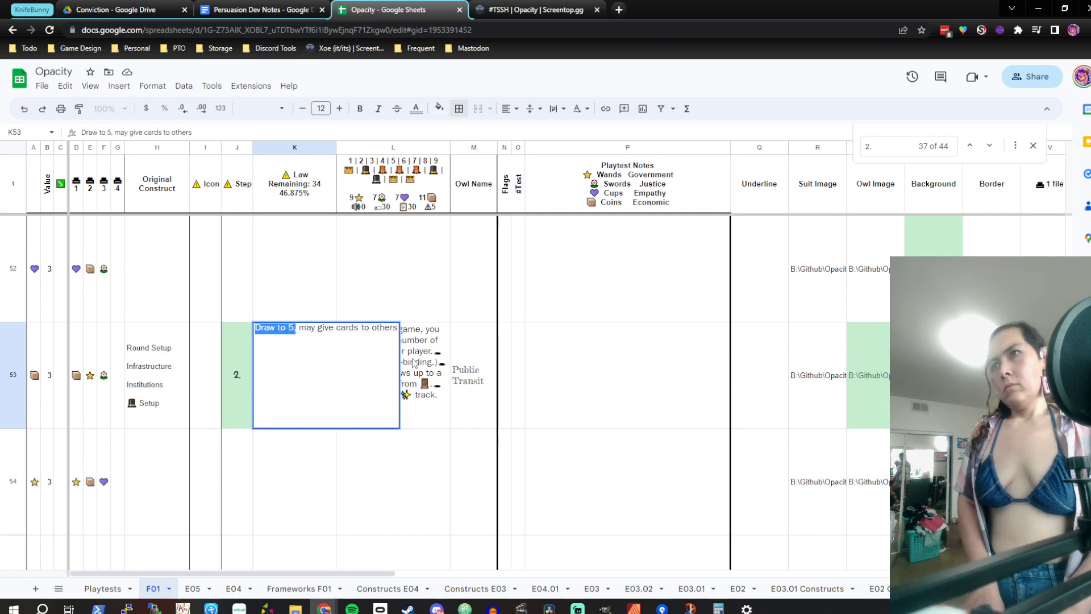
key("BackSpace")
type("D")
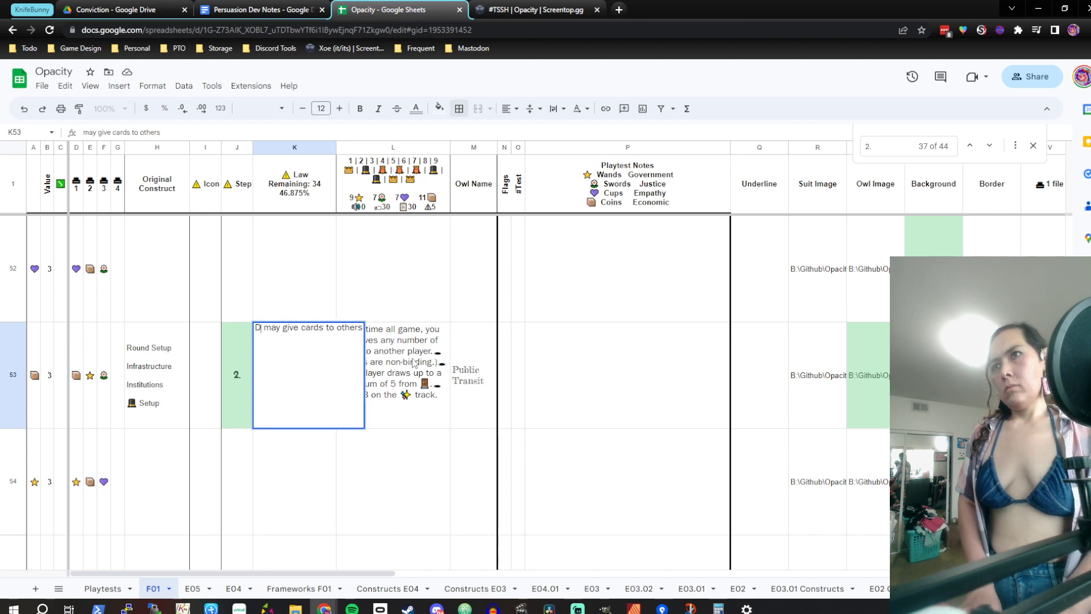
type("raw to 5")
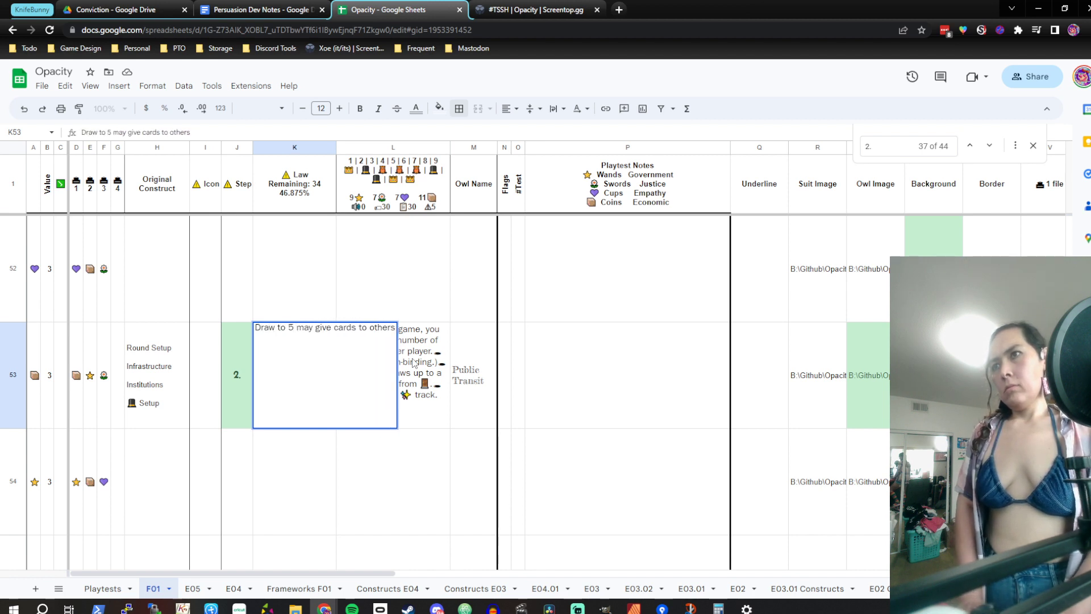
type(",")
key("BackSpace")
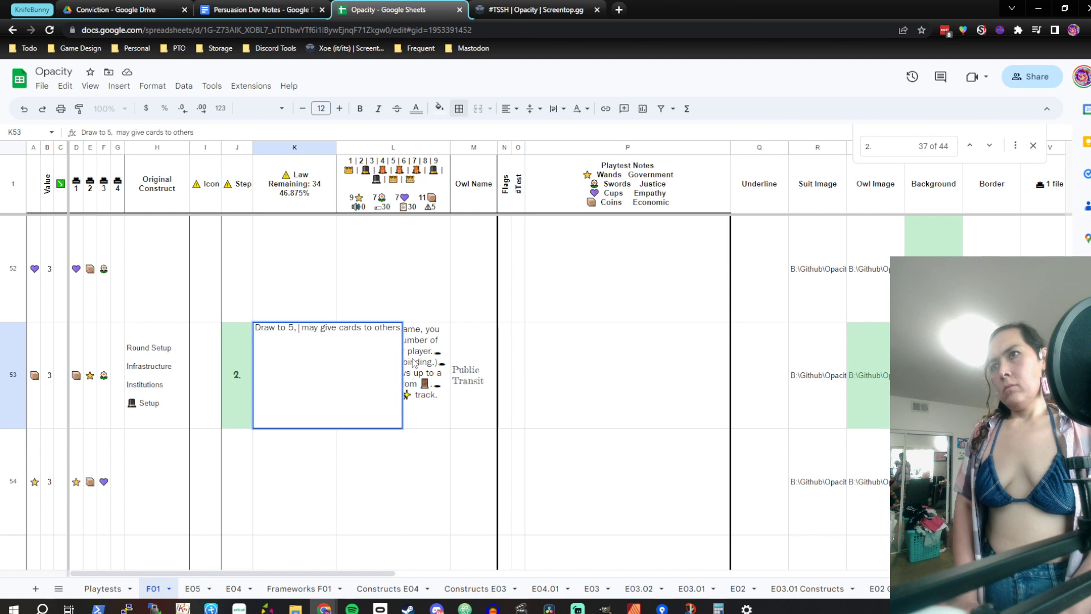
key("Delete")
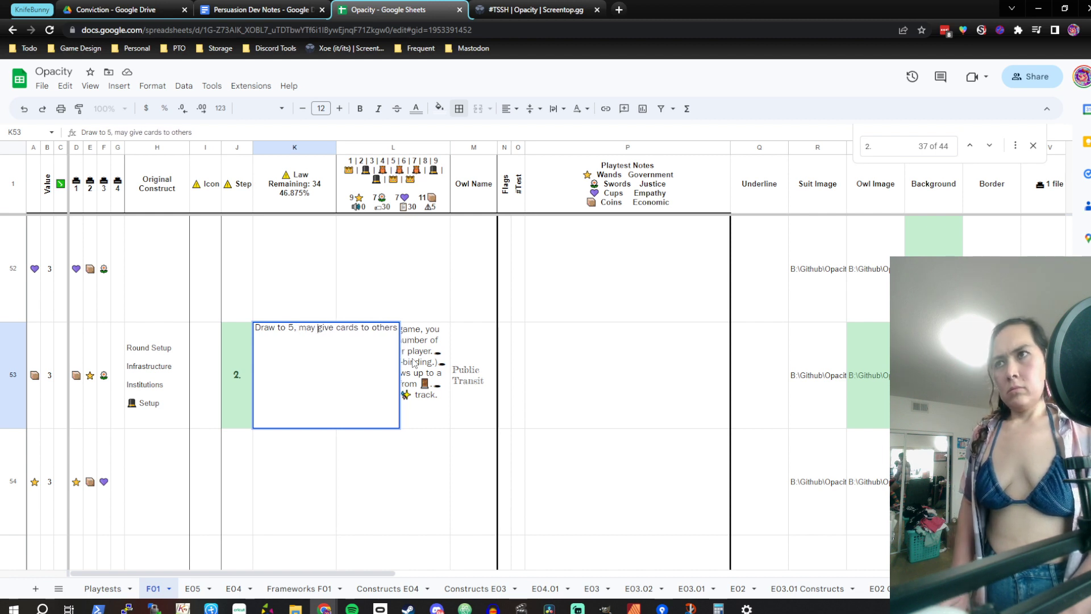
Replace the Public Transit card's whole heading in K53 with "Each round draw 5 and you may trade"
key("ctrl+a")
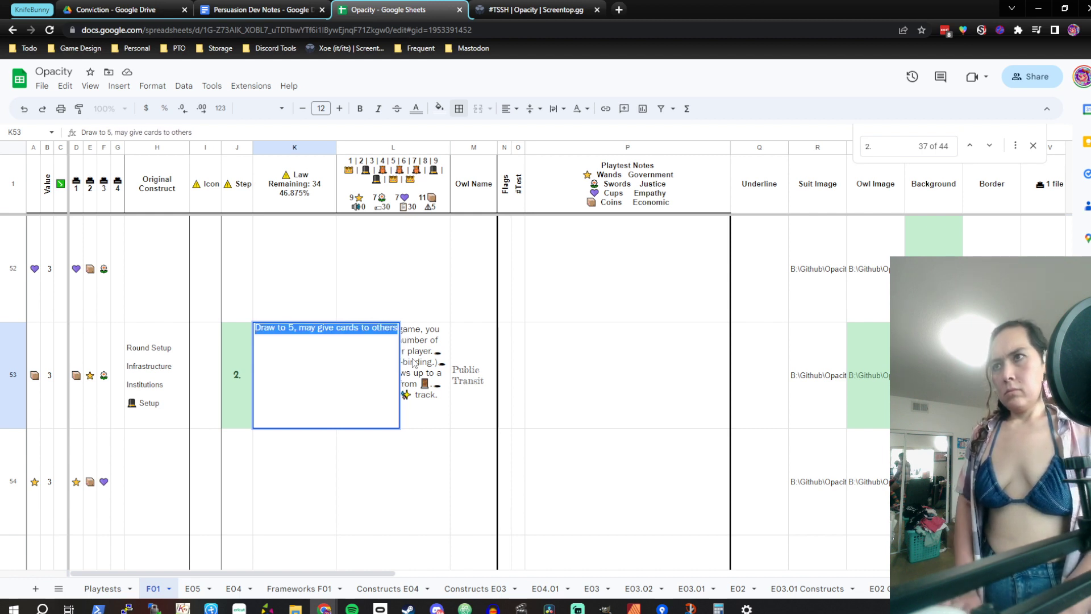
type("Each roun")
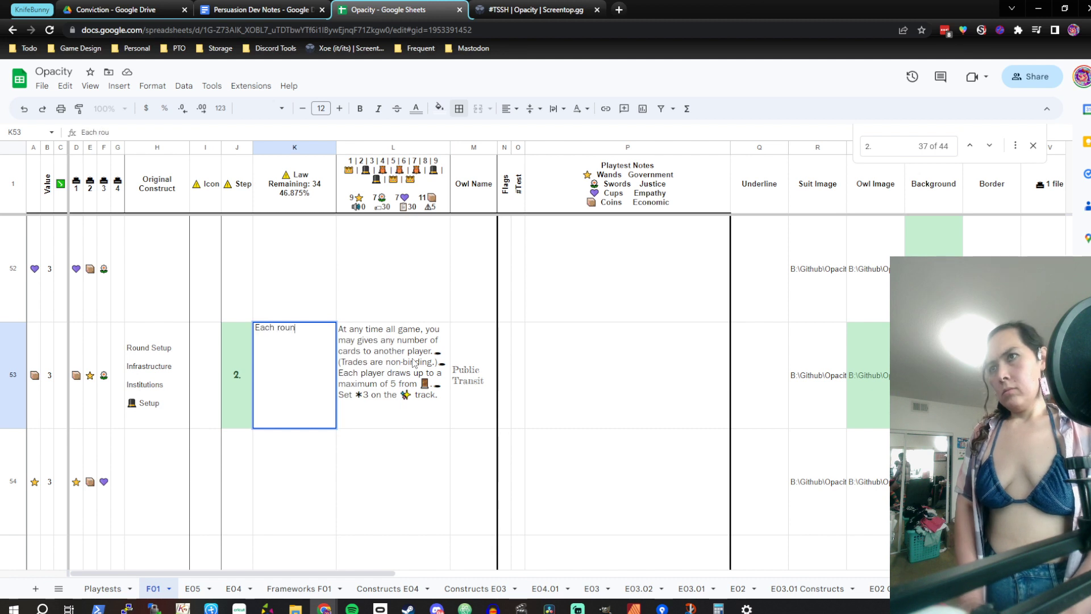
type("d draw 5 an")
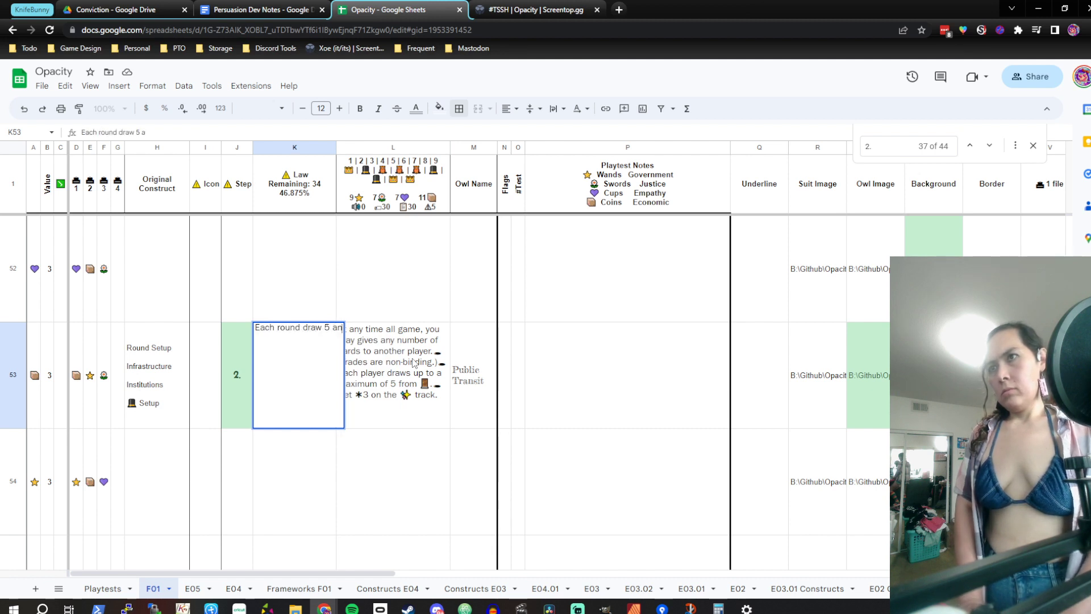
type("d you may trade")
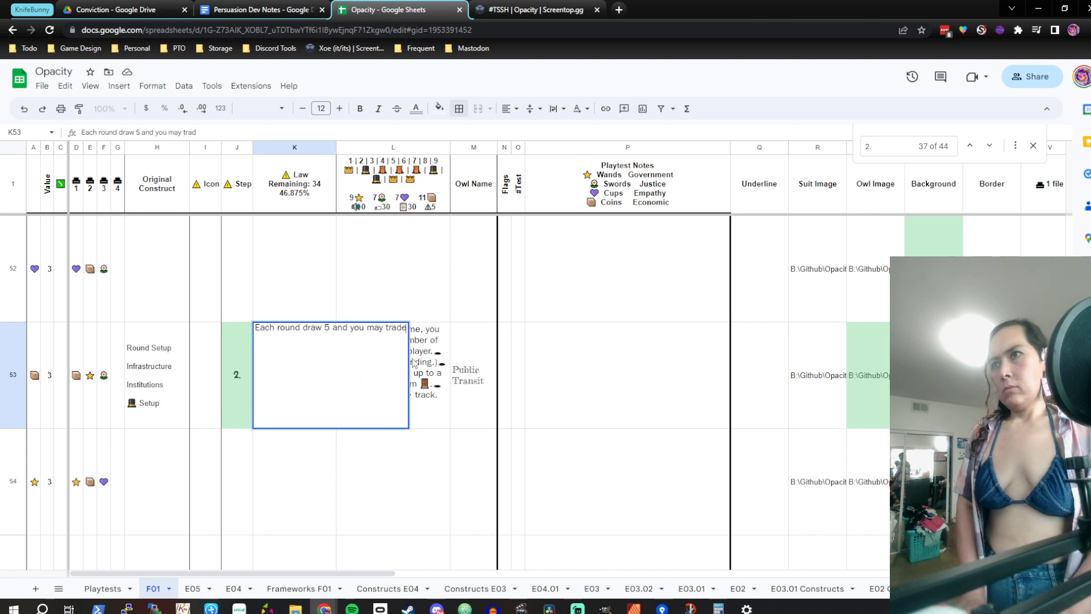
key("Return")
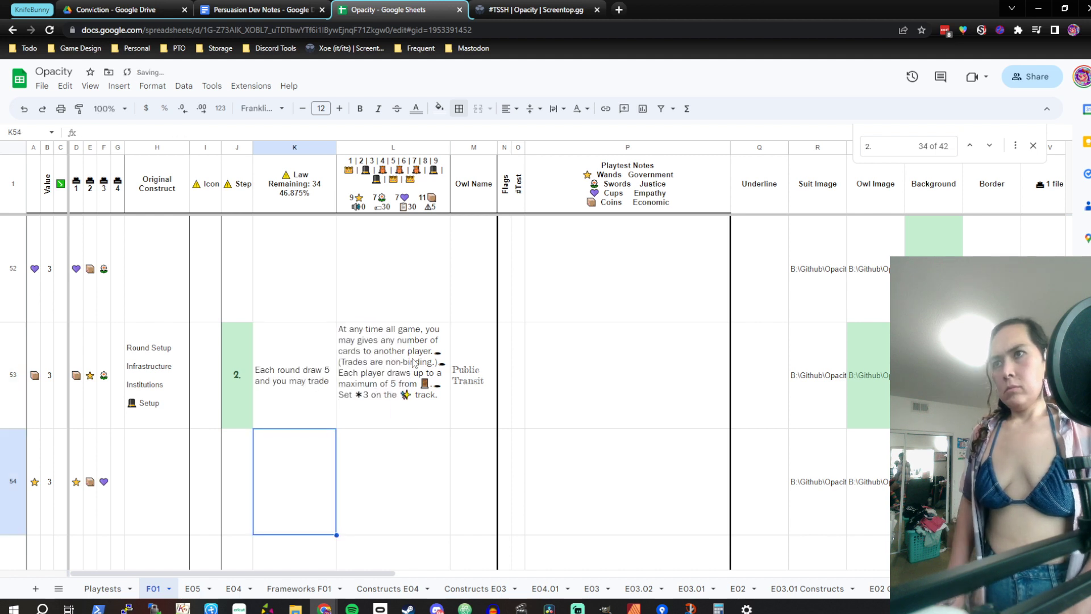
Compare the Public Transit card's step, heading and rule text across row 53
key("Up")
key("Right")
key("Left")
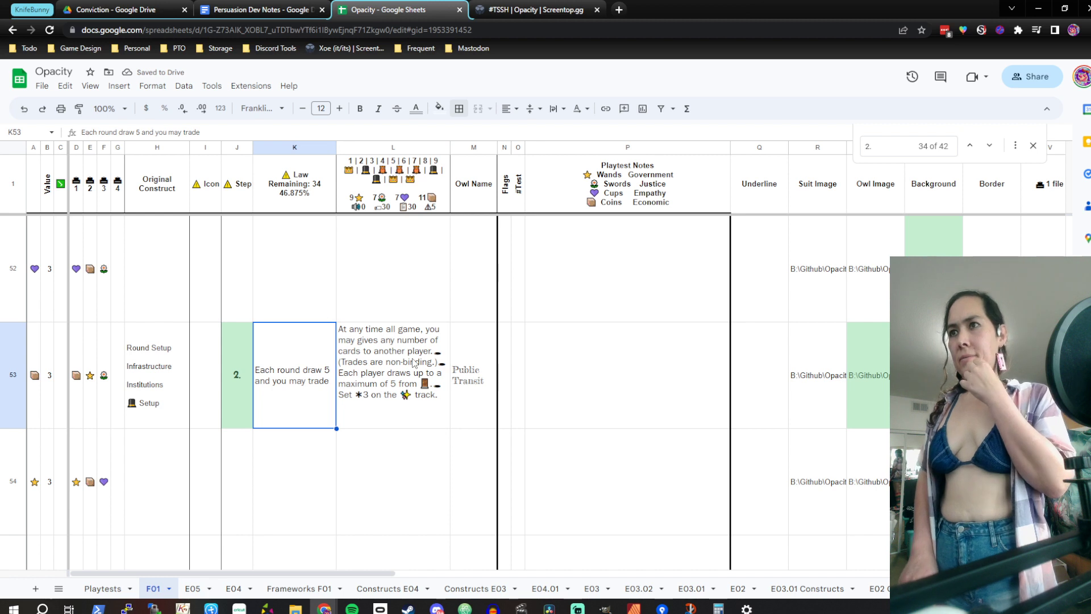
key("Down")
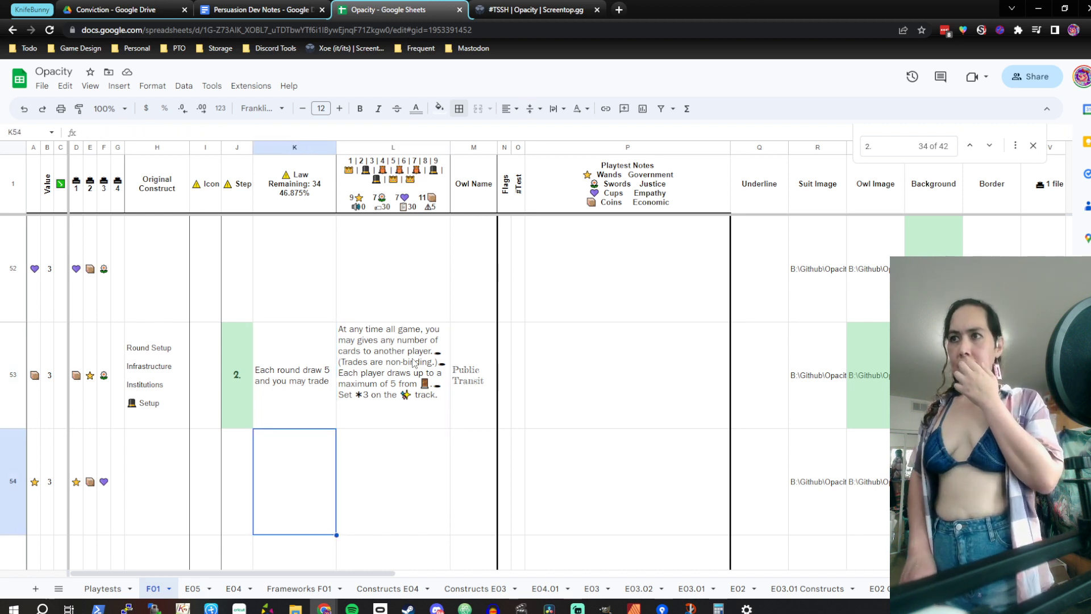
key("Up")
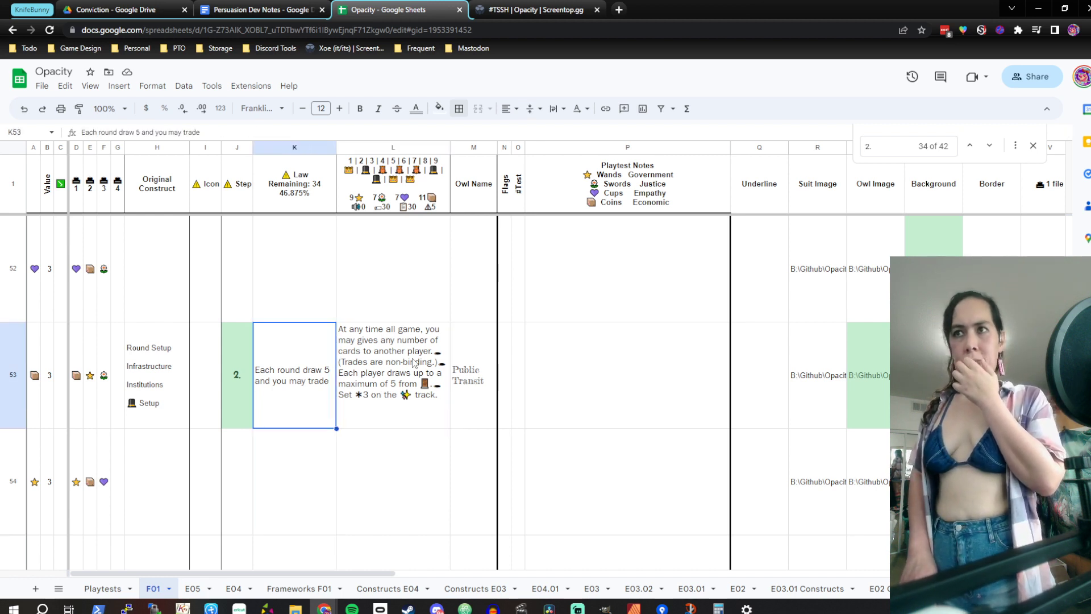
key("Right")
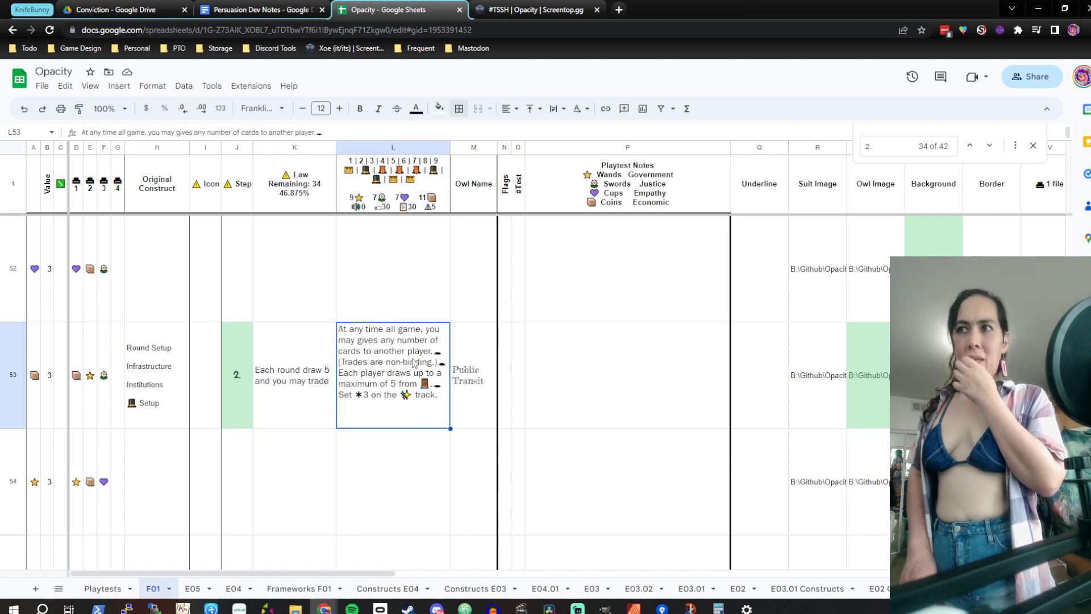
key("Left")
key("Left")
key("Right")
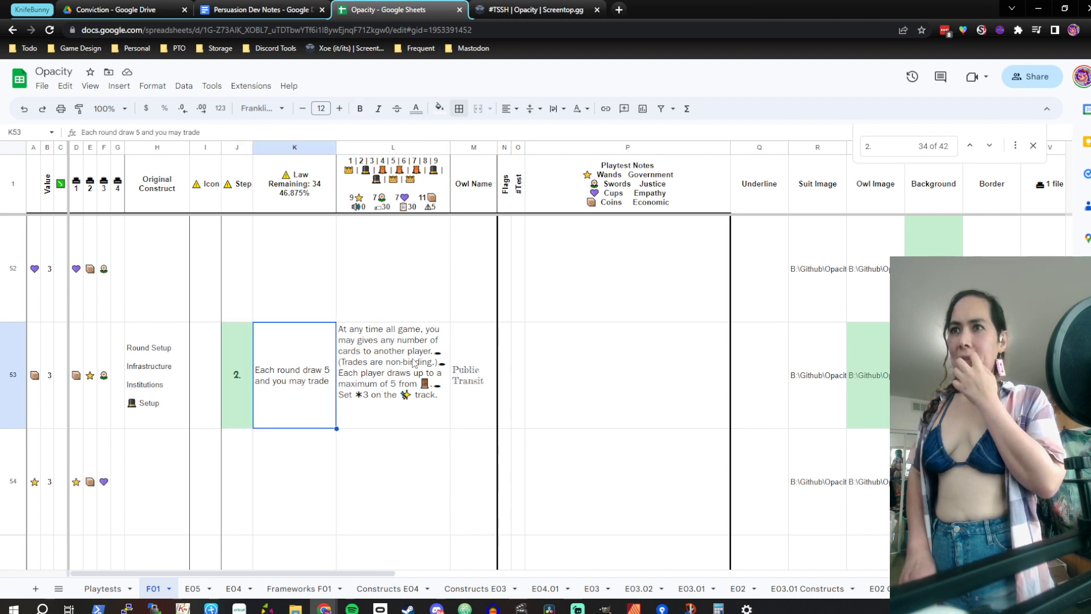
key("Right")
key("Left")
key("Left")
key("Right")
key("Right")
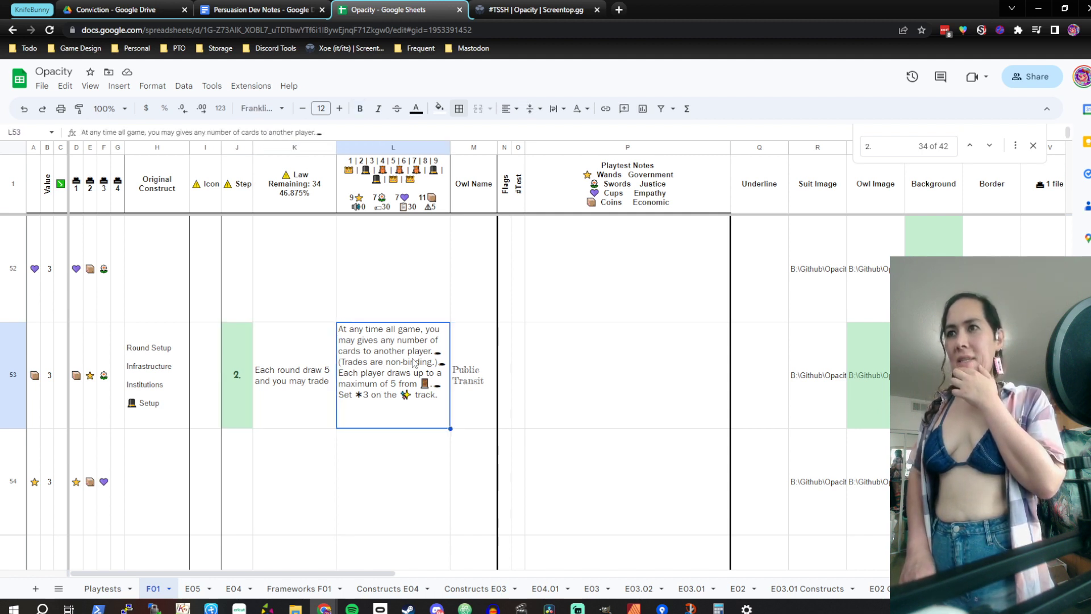
key("Left")
key("Left")
key("Right")
key("Right")
key("Left")
key("Left")
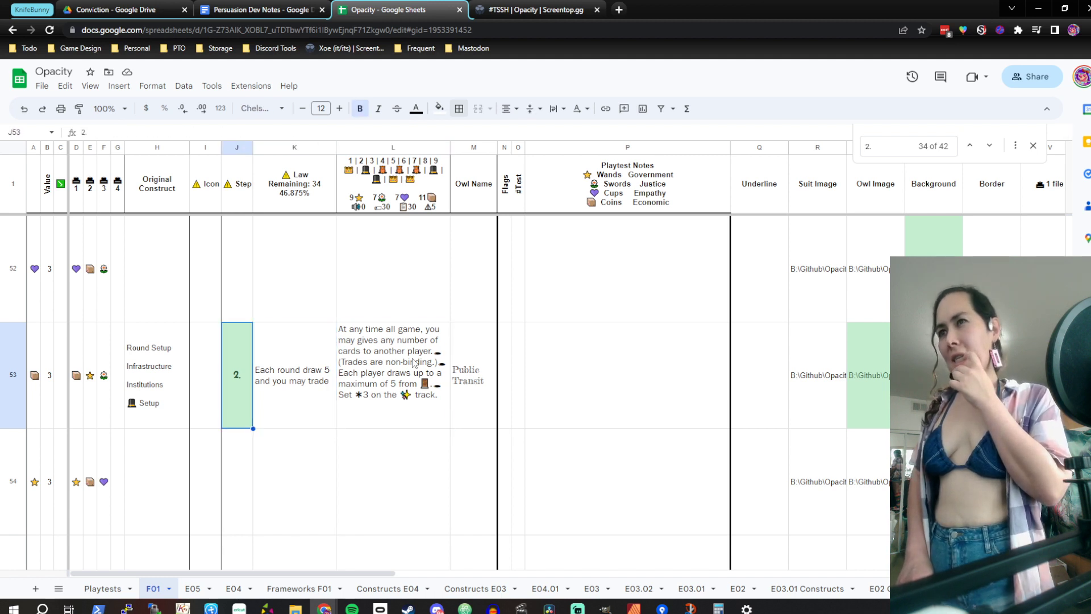
key("Left")
key("Right")
key("Right")
key("Right")
key("Left")
key("Left")
key("Right")
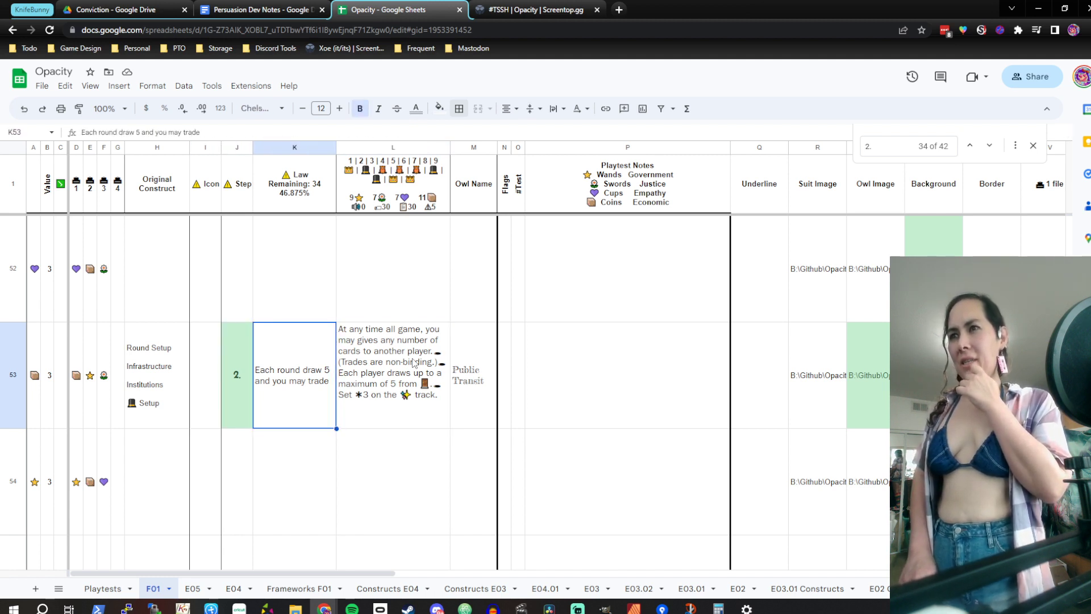
key("Left")
key("Right")
key("Right")
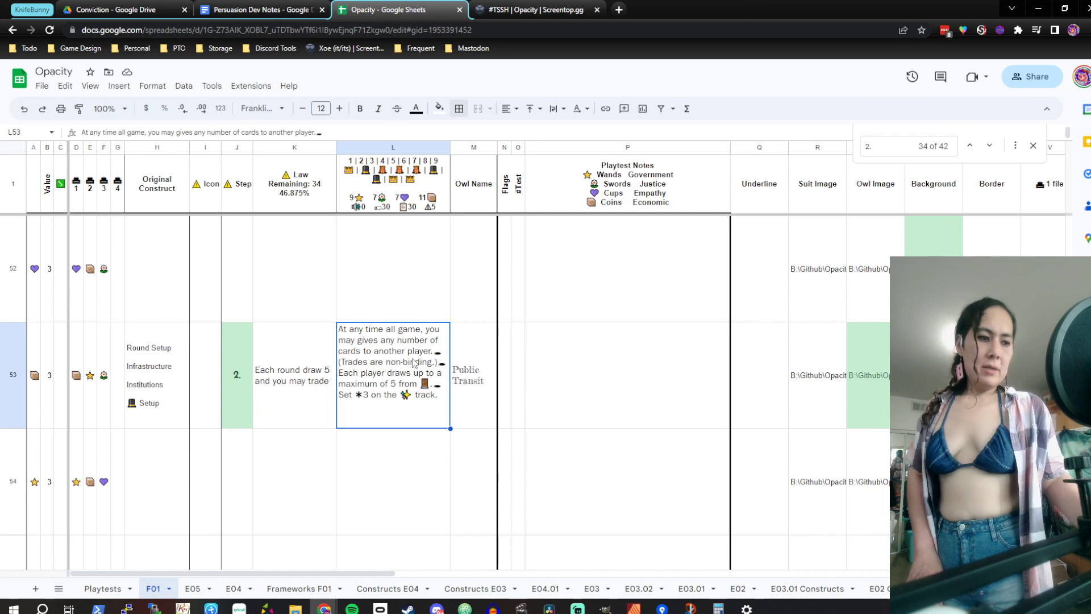
Locate the Interpersonal, Cultural and State summary in rows 105 to 107 below the card list
scroll(414, 362, "down", 15)
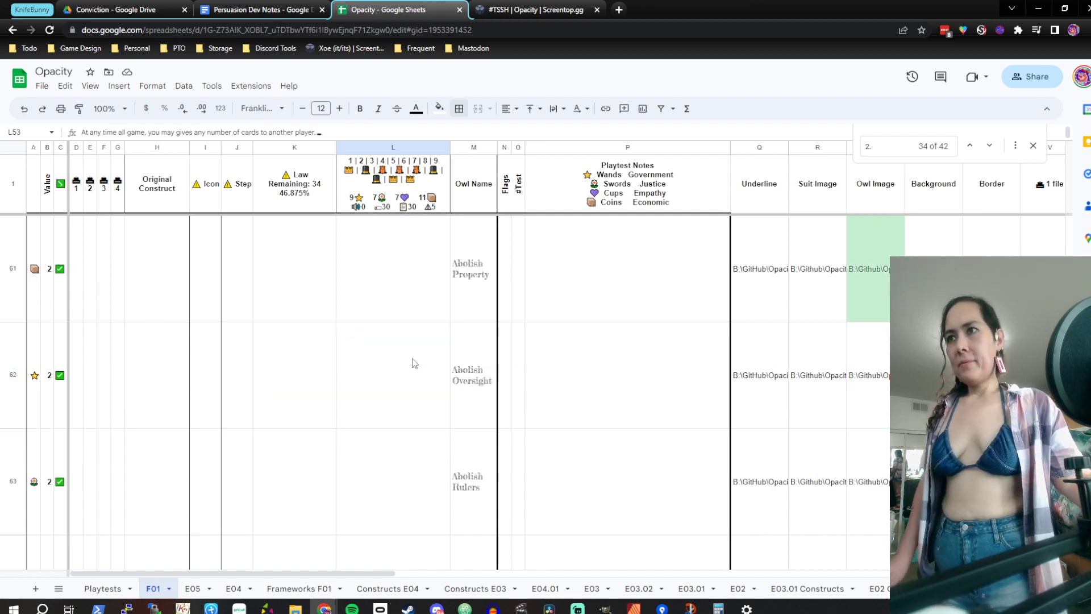
scroll(413, 362, "down", 2)
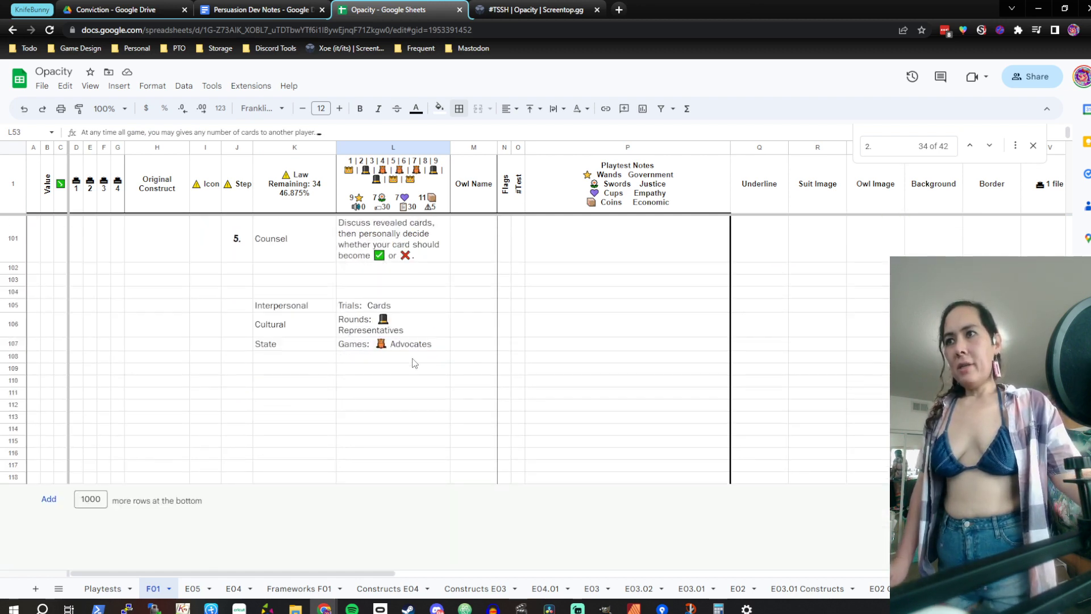
left_click(446, 344)
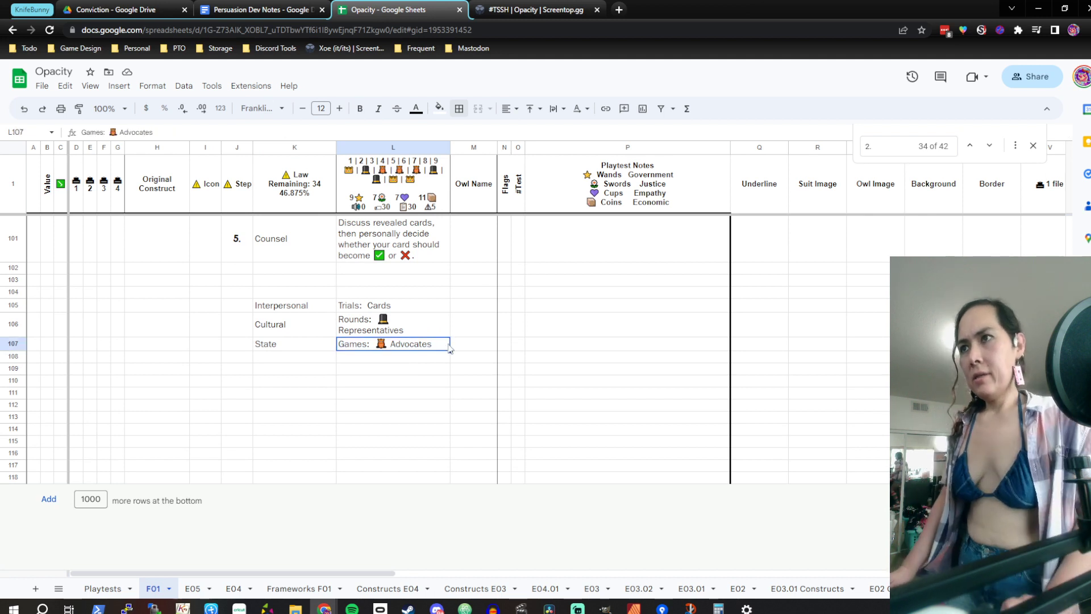
left_click(477, 347)
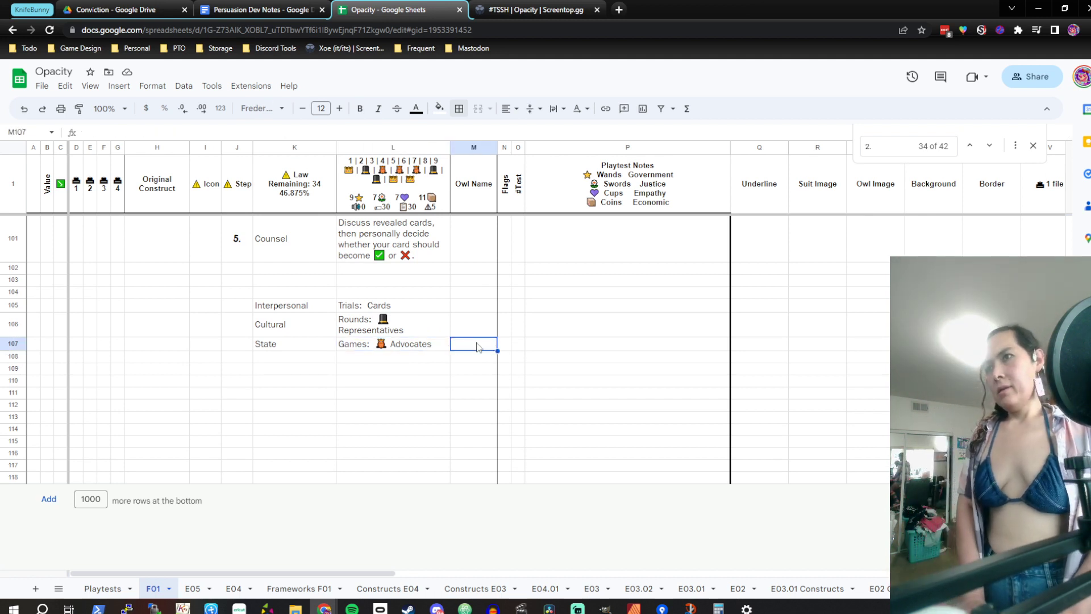
double_click(478, 344)
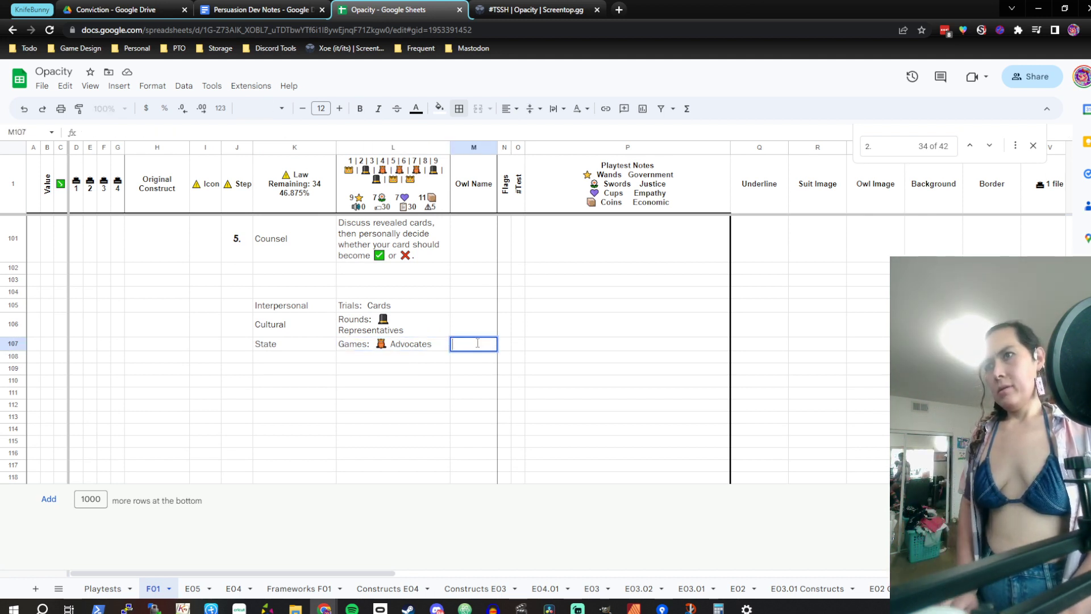
key("Left")
key("Left")
key("Right")
key("Up")
key("Up")
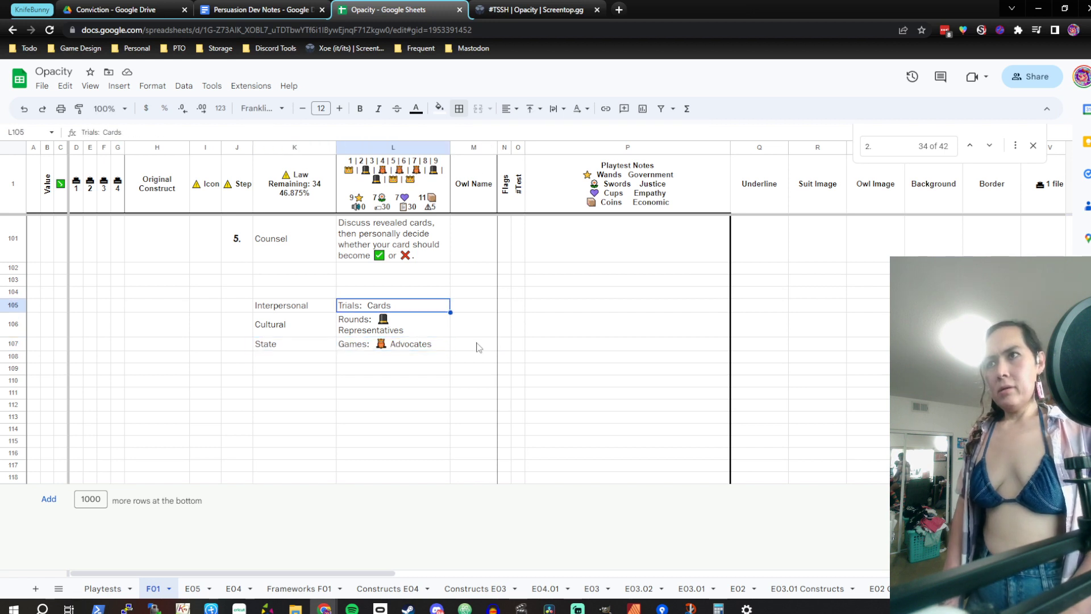
Try to copy the Interpersonal, Cultural and State block K105:L107 to J105
key("shift+Down")
key("shift+Left")
key("shift+Down")
key("ctrl+c")
key("Left")
key("Left")
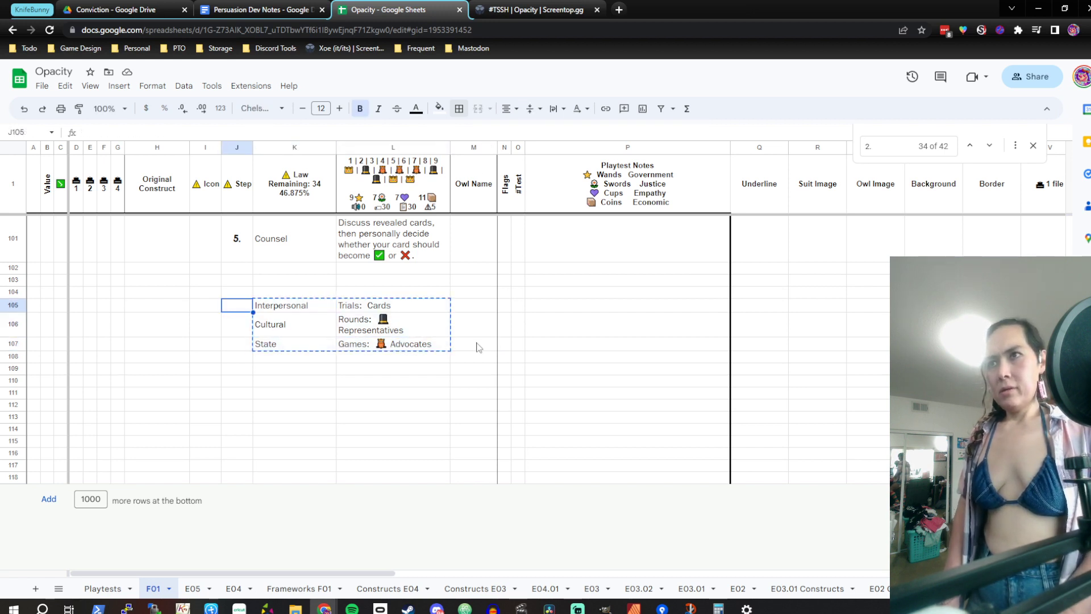
key("ctrl+v")
key("ctrl+z")
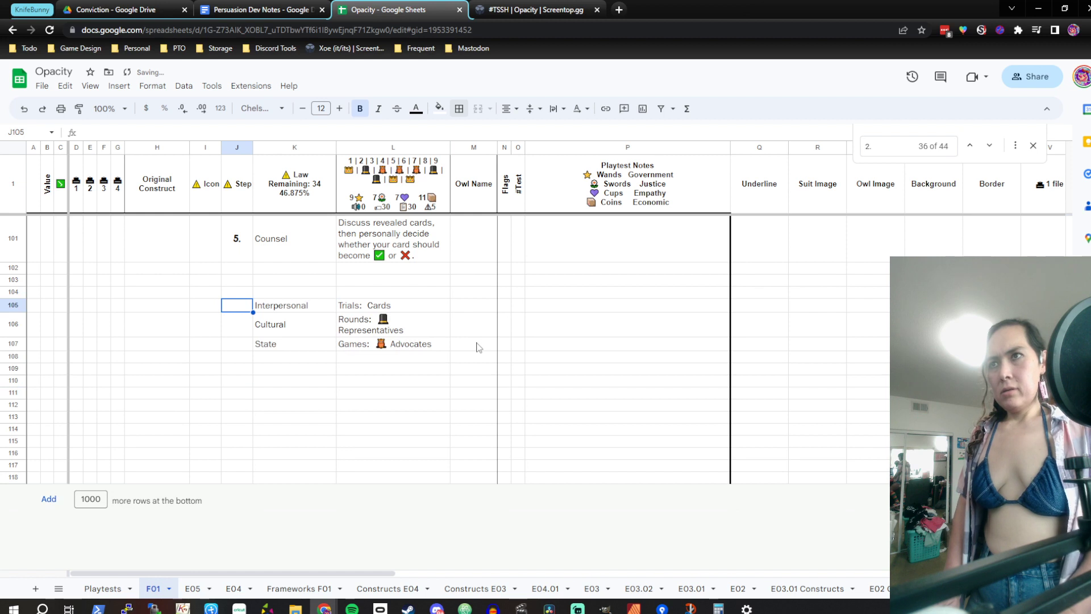
Try to copy only the labels in K105:K107 into column I, starting at I105
key("Left")
key("Right")
key("Right")
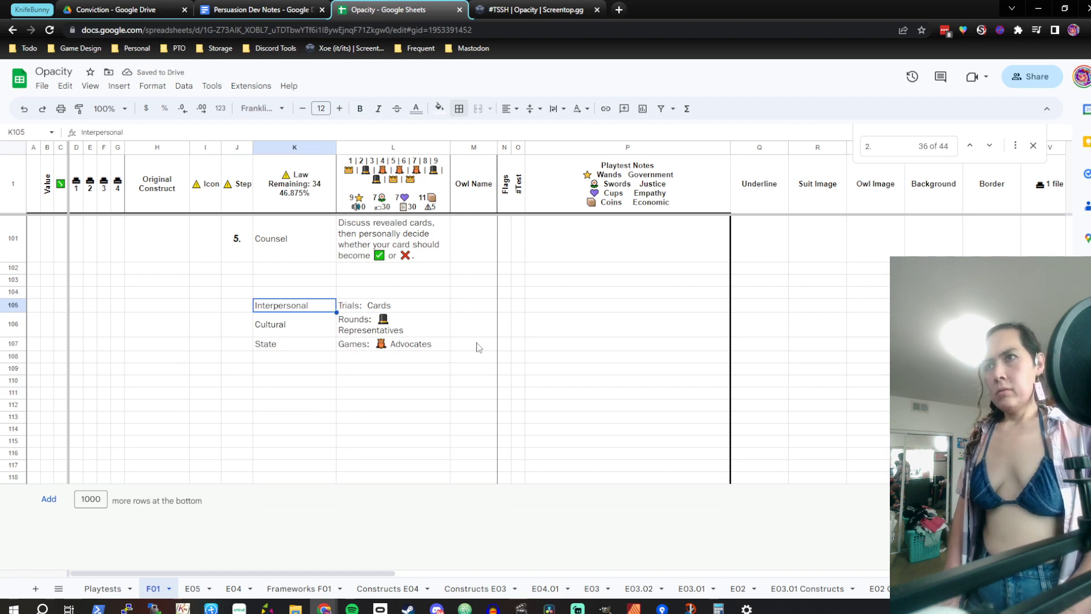
key("shift+Down")
key("shift+Down")
key("ctrl+c")
key("Left")
key("Left")
key("Left")
key("Right")
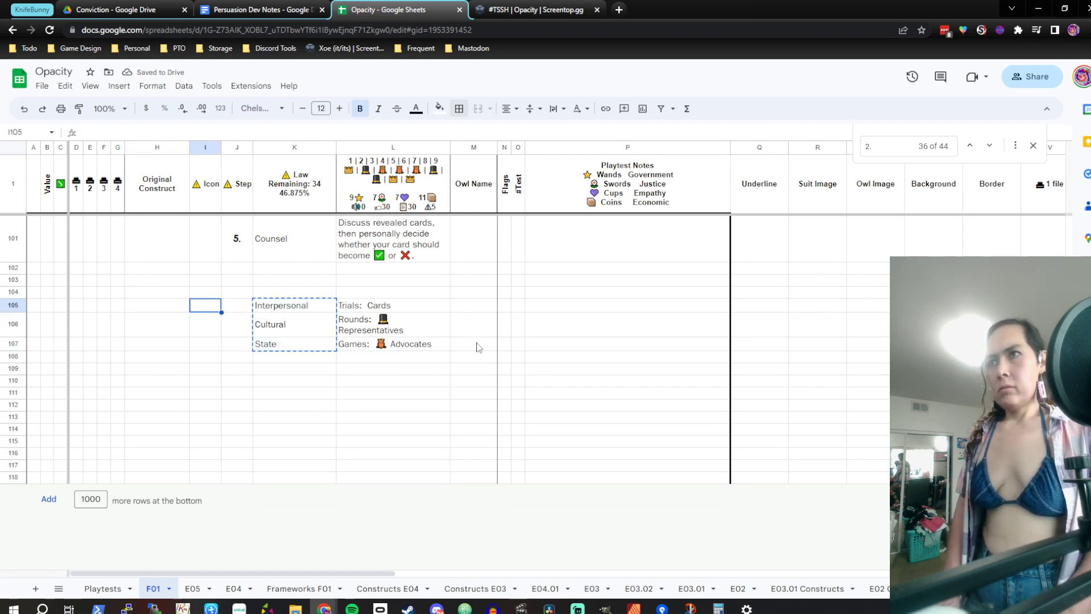
key("ctrl+v")
key("shift+Right")
key("shift+Right")
key("shift+Left")
key("shift+Left")
key("ctrl+z")
key("Right")
key("Right")
key("Right")
key("Right")
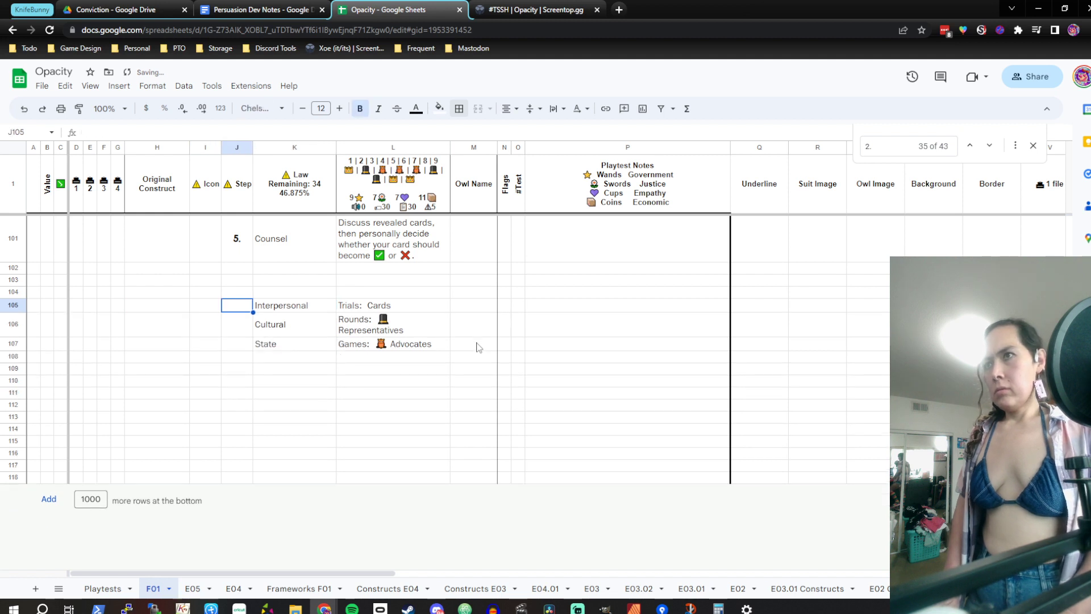
Enter the heading "Consists of" in M104 above the Interpersonal, Cultural and State rows
key("Left")
key("Right")
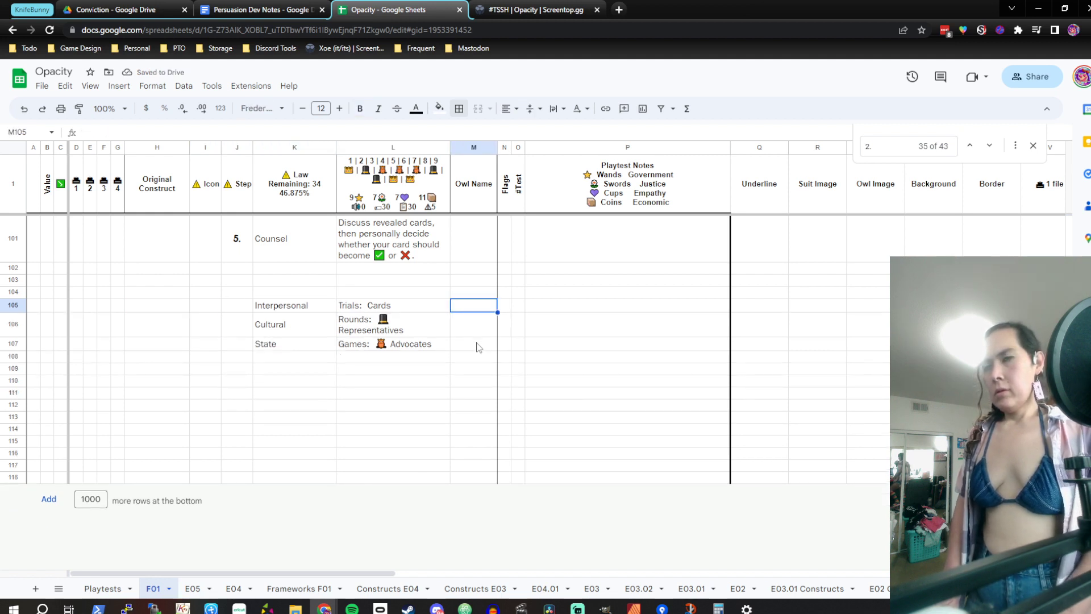
key("Up")
key("Left")
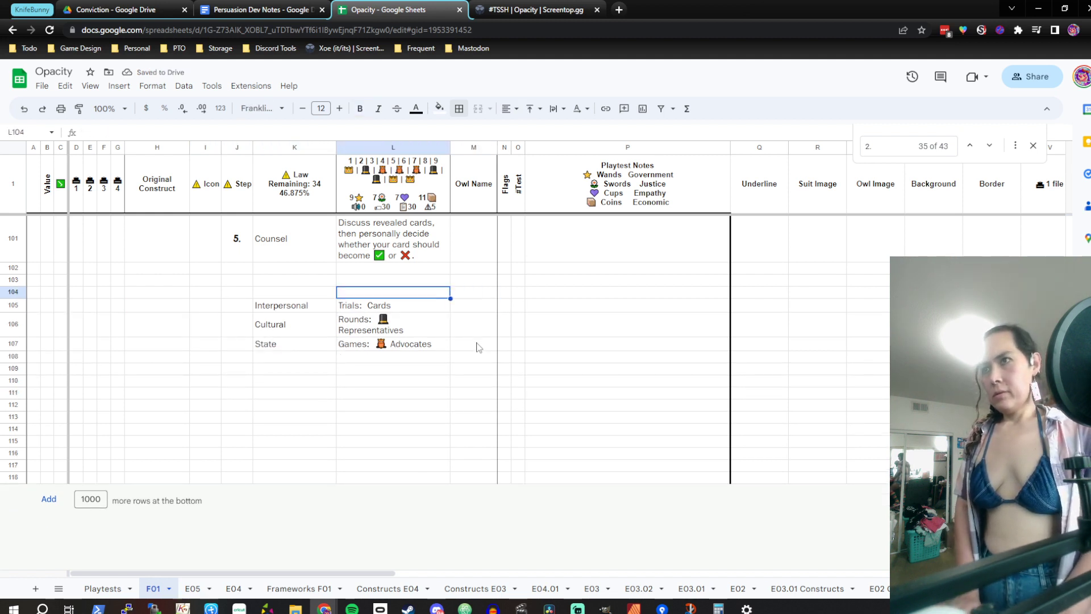
key("Down")
key("Left")
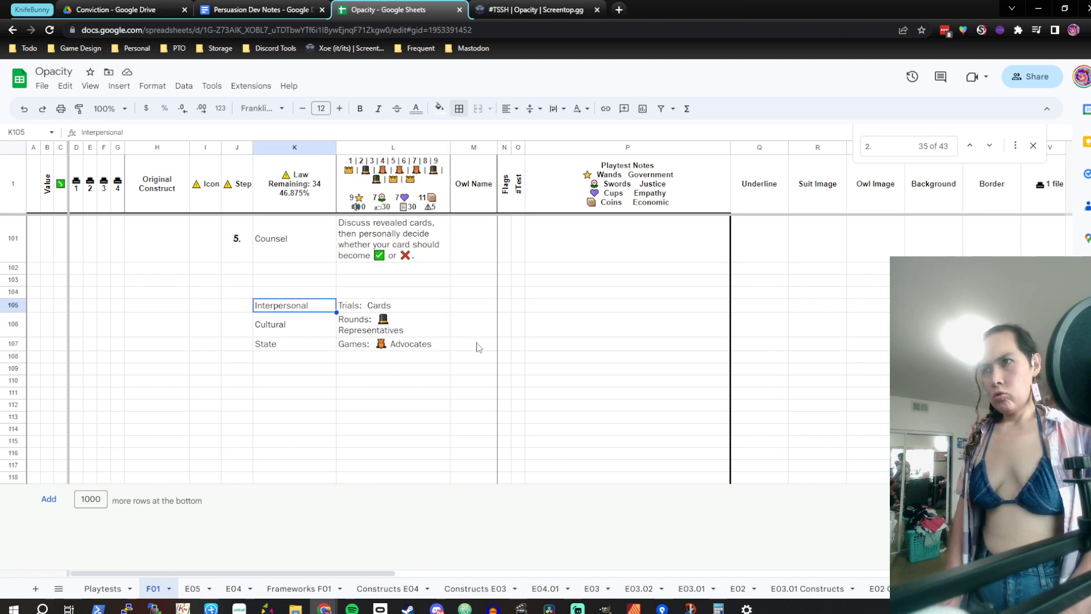
key("Right")
key("Right")
key("Up")
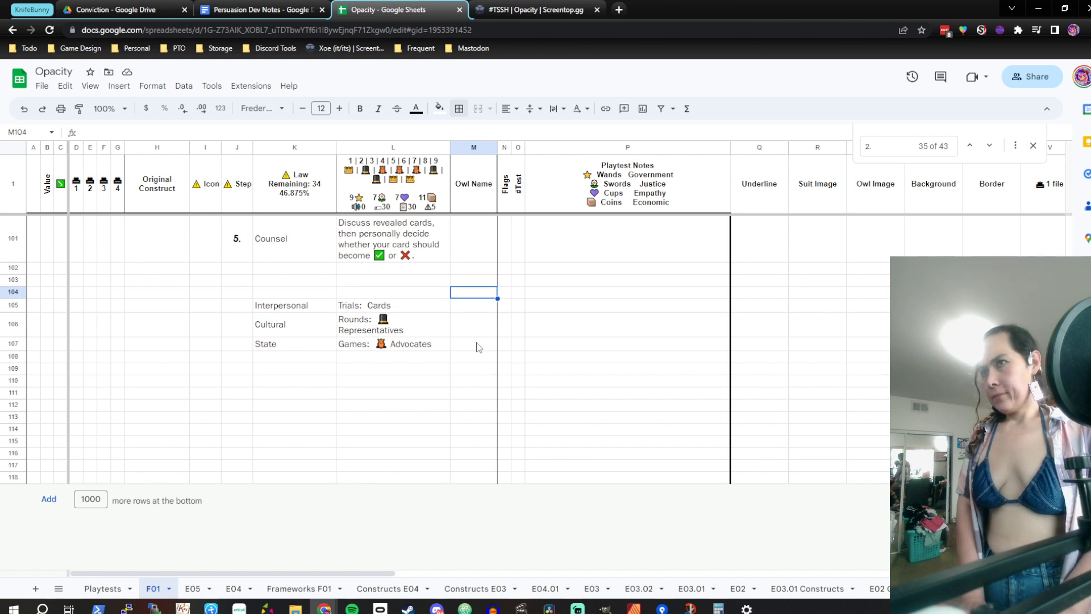
type("Consists of")
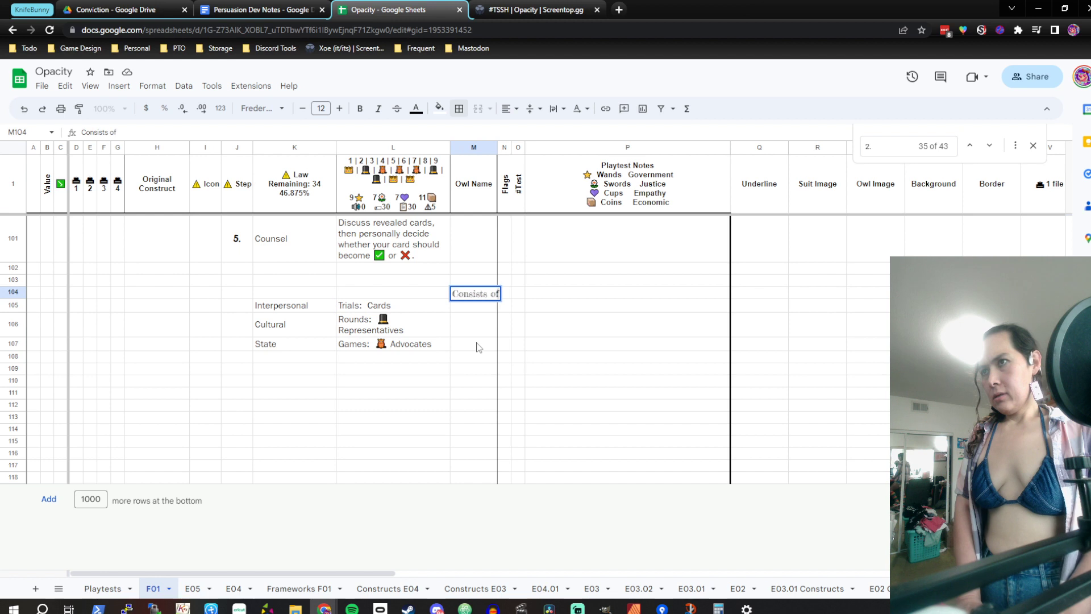
key("Return")
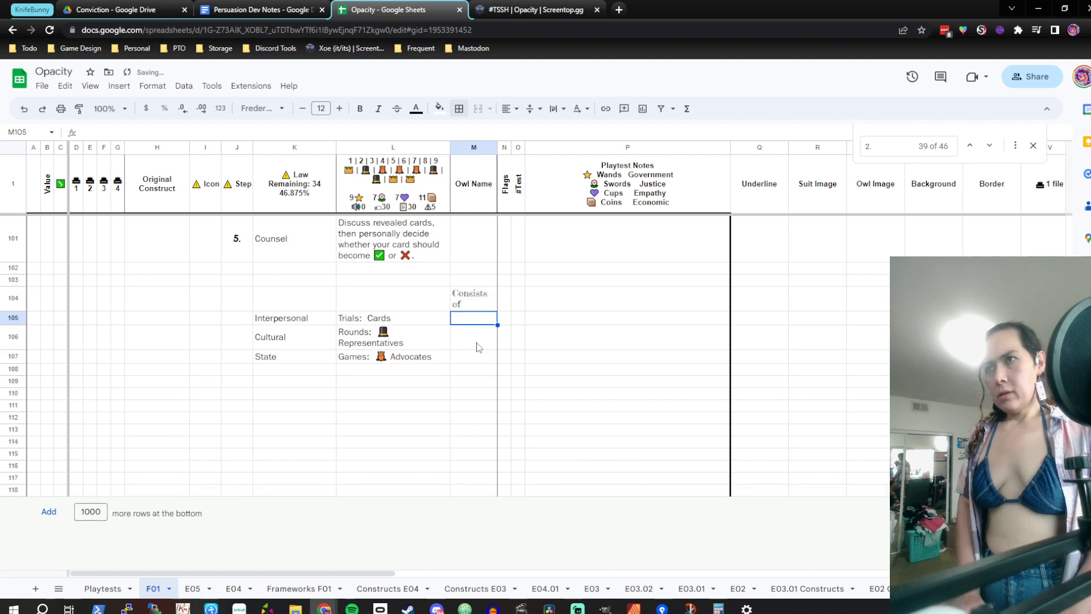
Fill the "Consists of" column with "Cards" for Interpersonal, the top hat icon for Cultural and the Advocates icon for State
type("Cards")
key("Return")
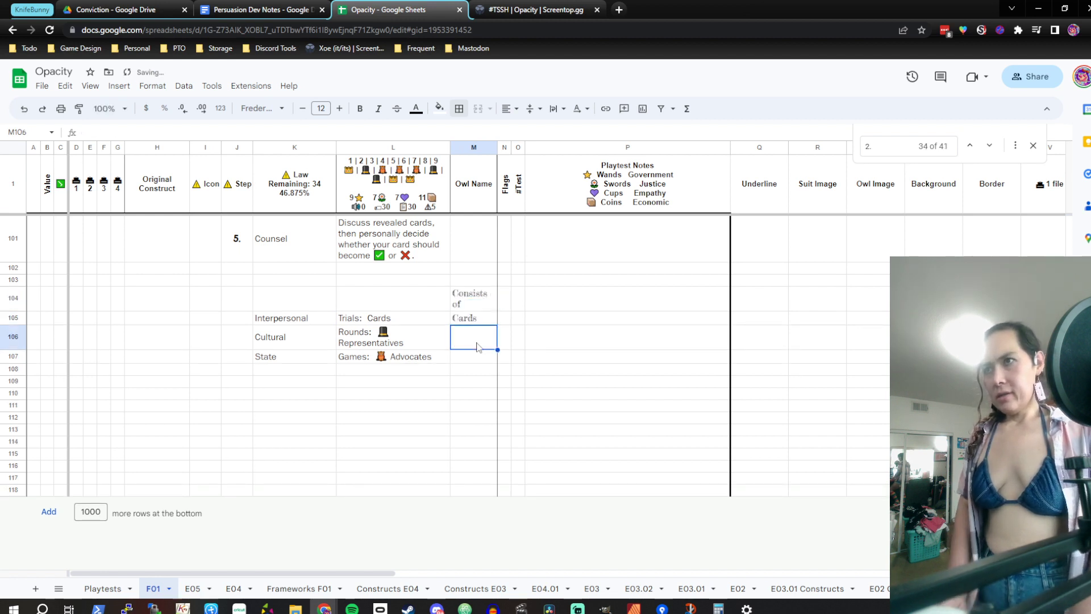
type("□")
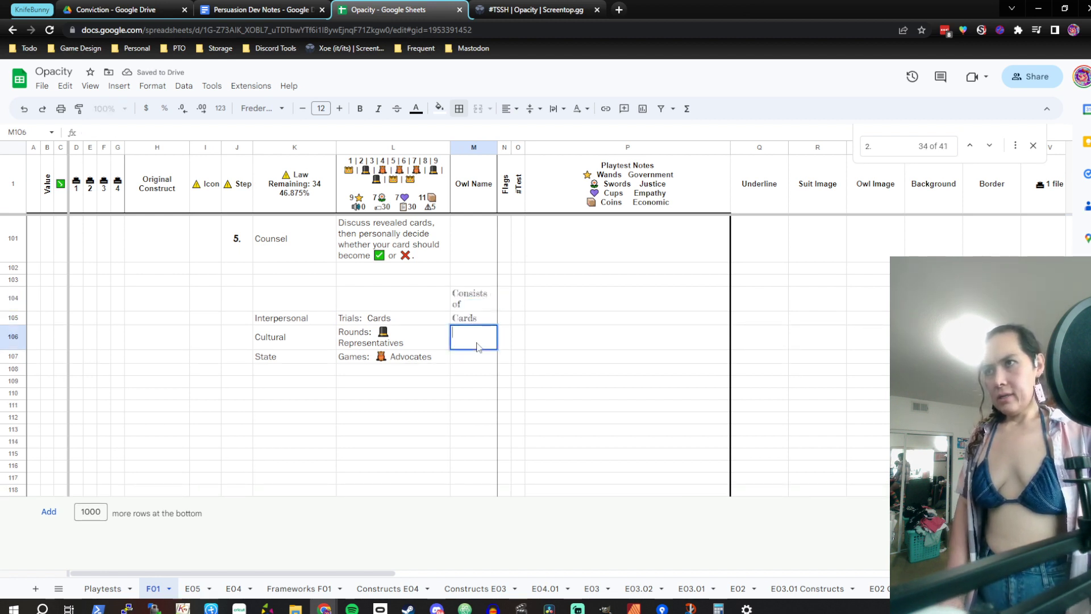
key("Return")
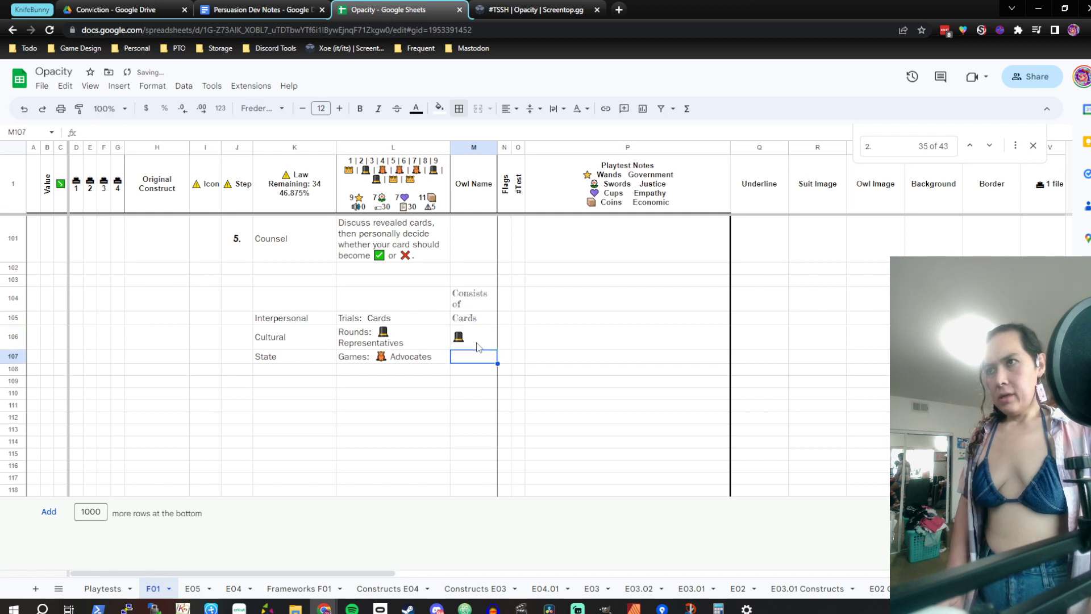
type("□")
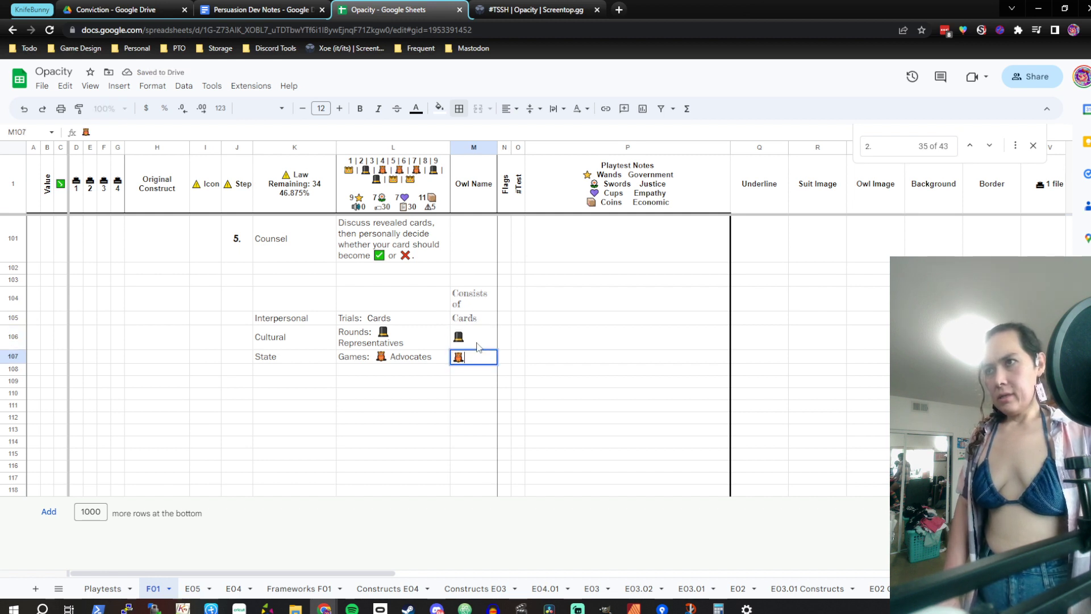
key("Right")
Enter the heading "Sets up" in N104, beside "Consists of"
key("Up")
key("Up")
key("Up")
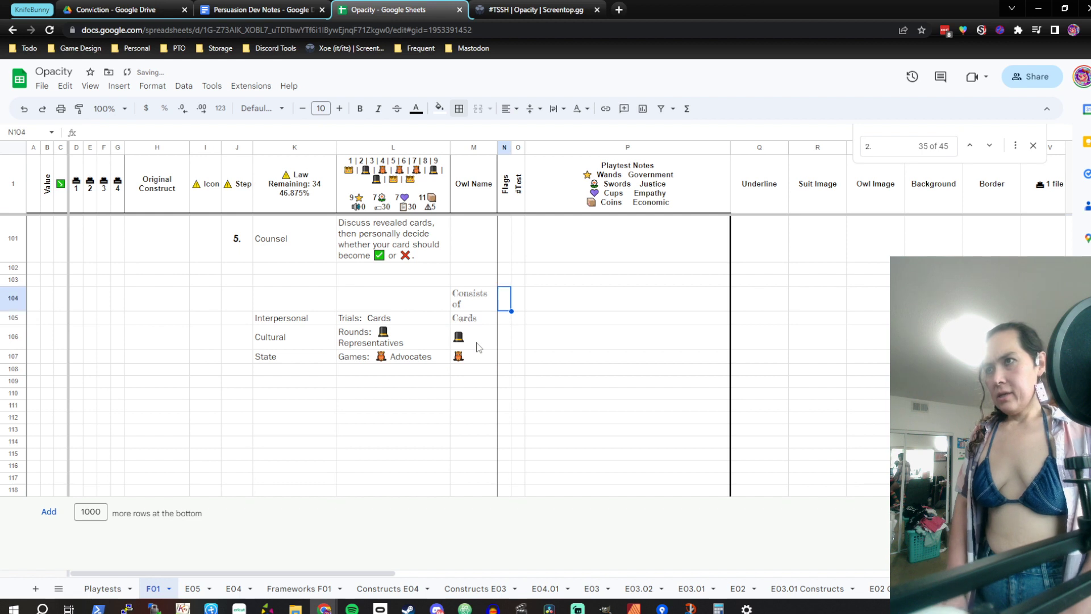
type("Sets up")
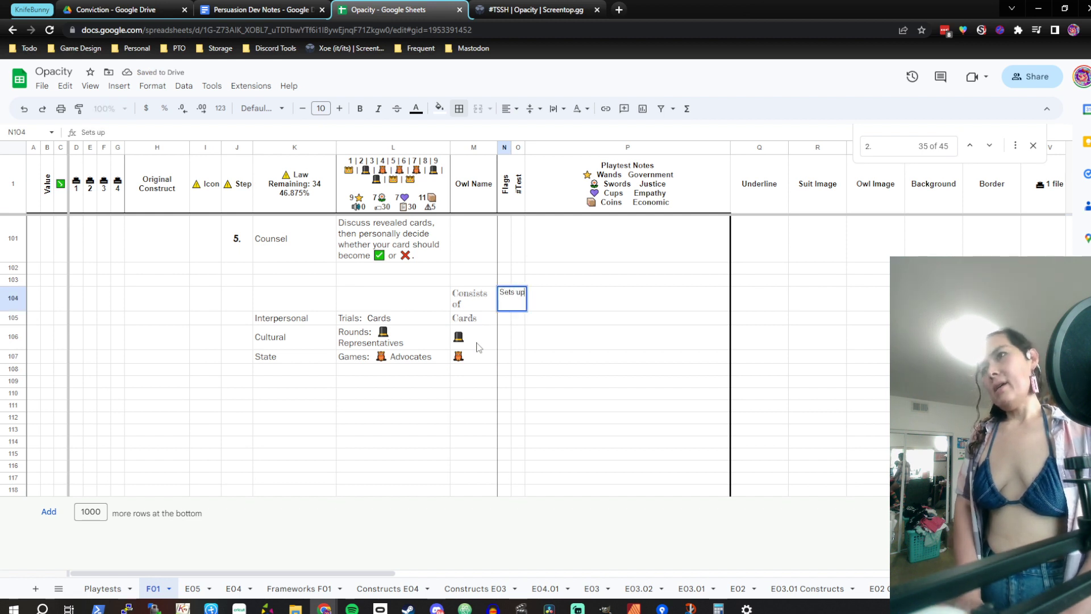
key("Return")
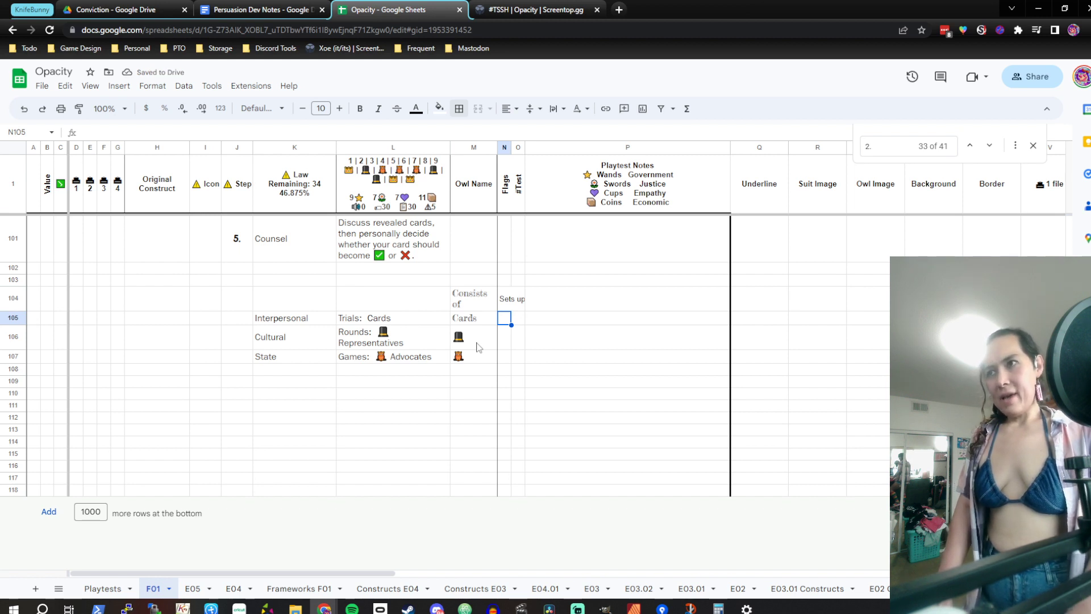
Fill the "Sets up" column with "n/a" for Interpersonal, "cards" for Cultural and the top hat icon for State
type("n/a")
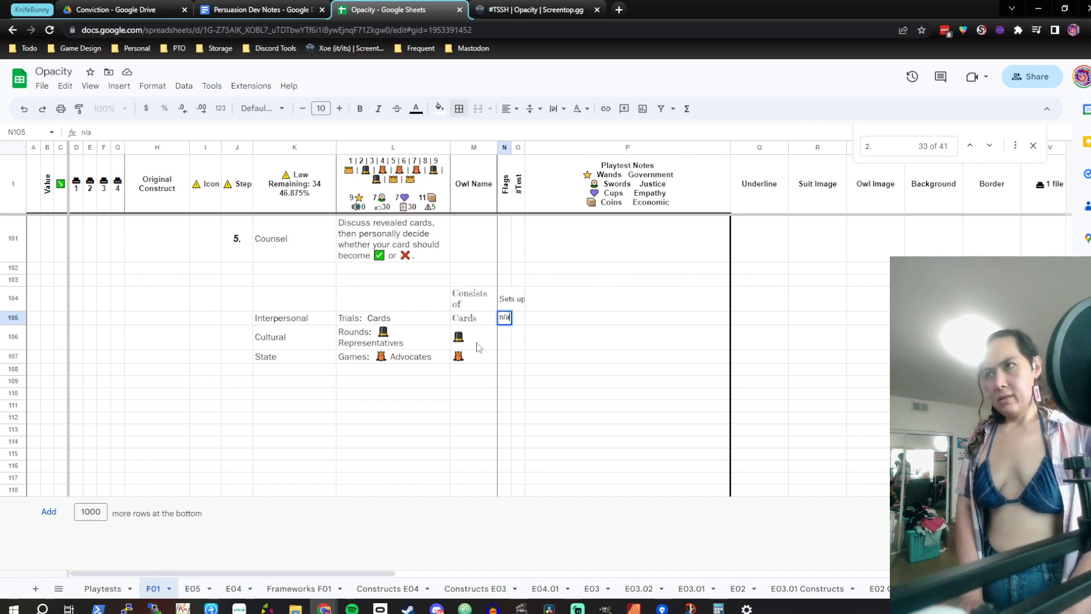
key("Return")
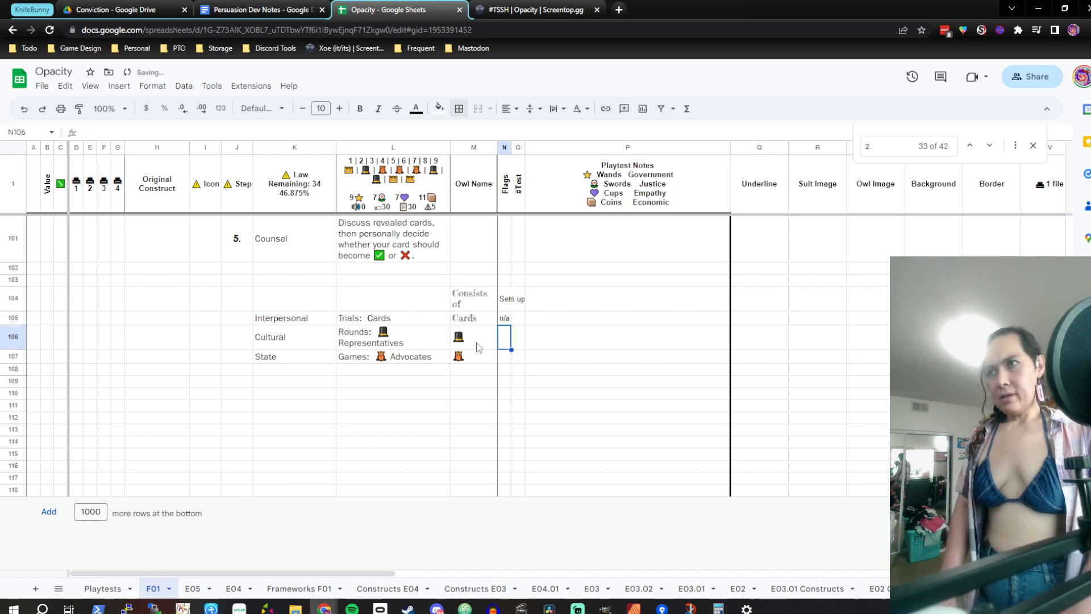
type("cards")
key("Return")
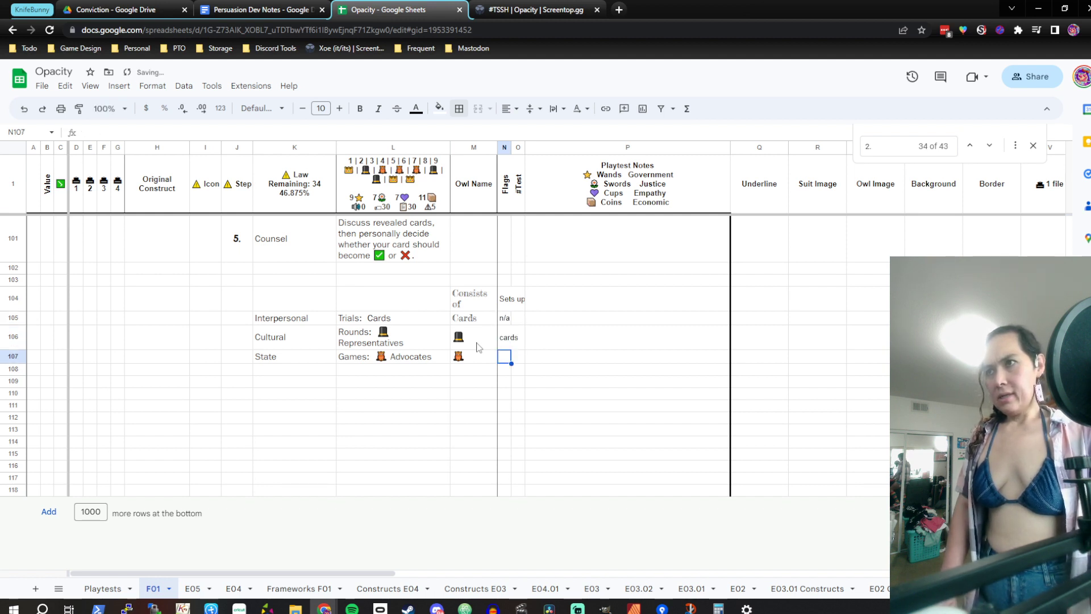
type("🎩")
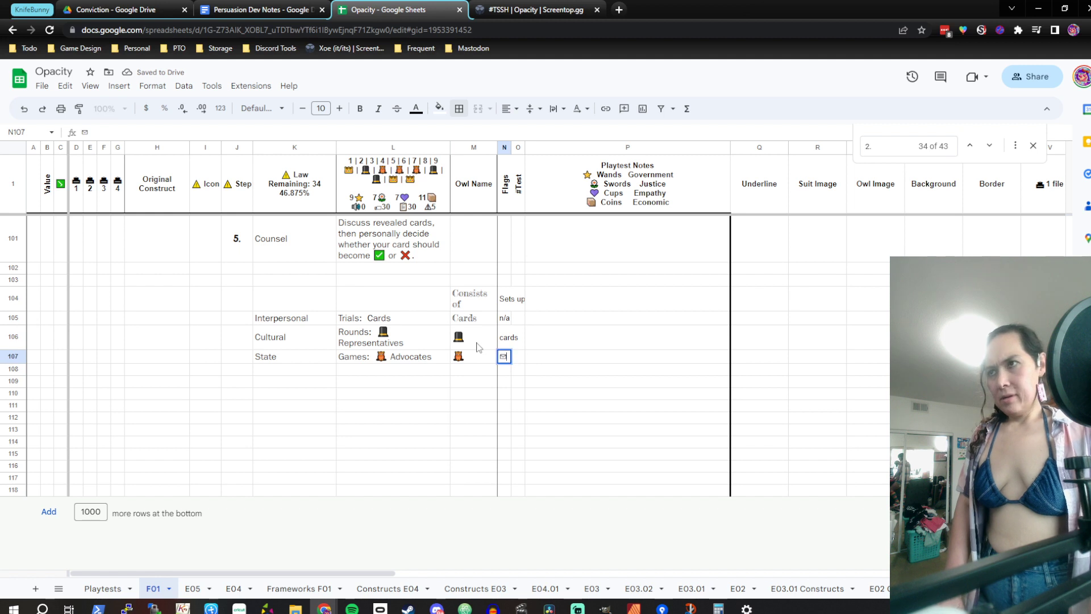
key("BackSpace")
type("👑")
key("BackSpace")
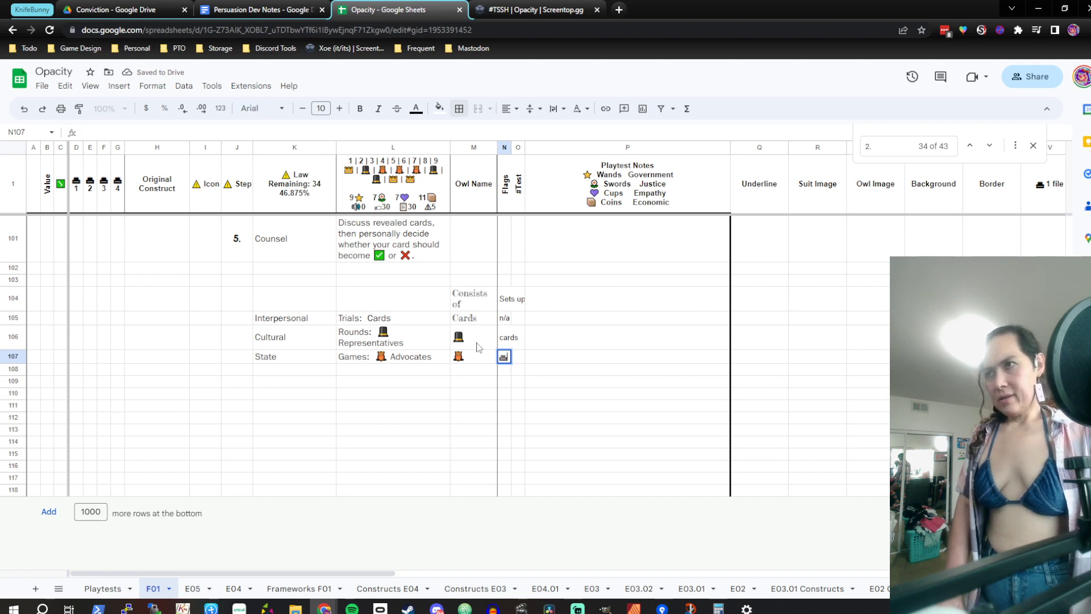
type("🎩")
key("Return")
key("Up")
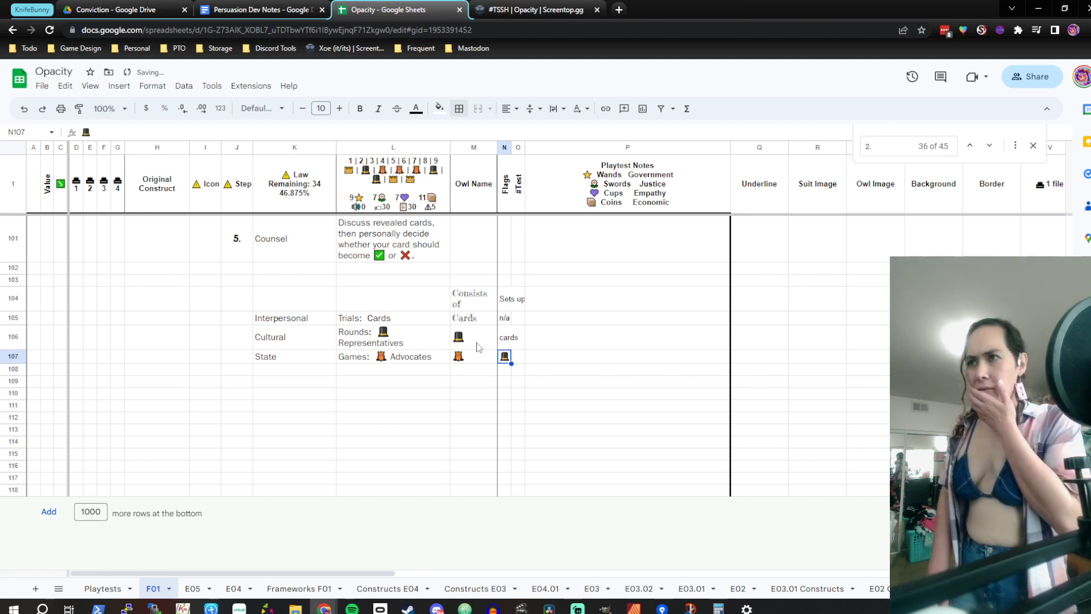
Compare the "Consists of" and "Sets up" entries against the labels in the Cultural and State rows
key("Left")
key("Left")
key("Left")
key("Right")
key("Right")
key("Up")
key("Left")
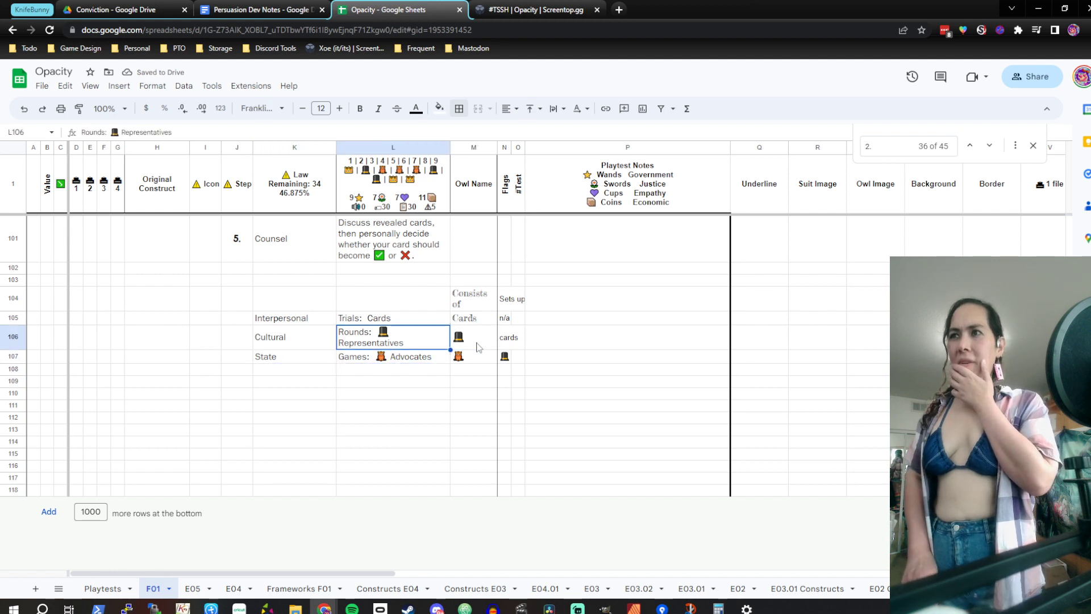
key("Right")
key("Left")
key("Right")
key("Left")
key("Right")
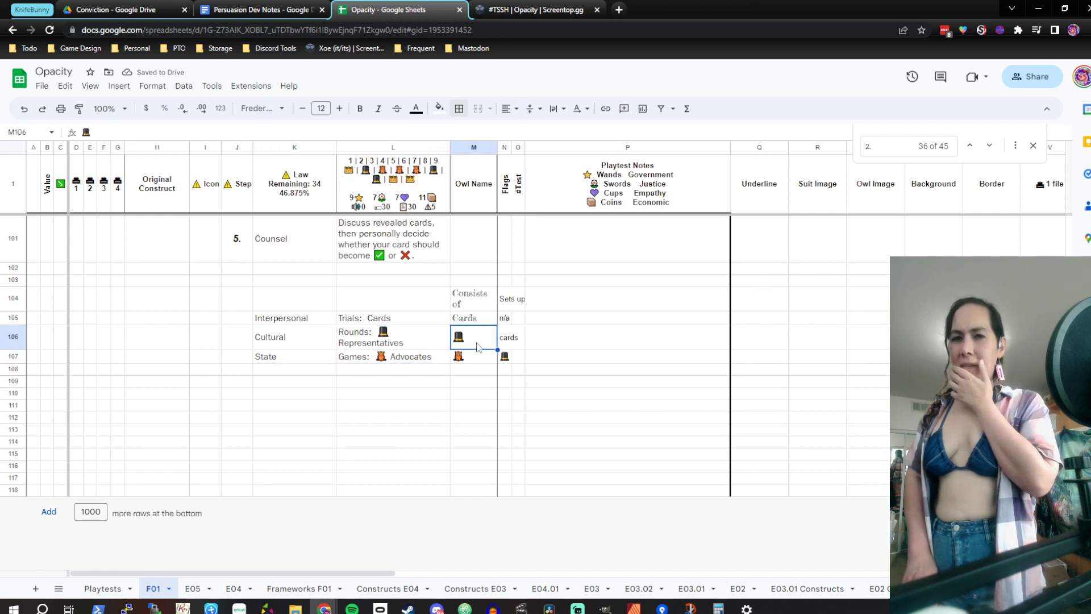
key("Right")
key("Left")
key("Down")
key("Right")
key("Right")
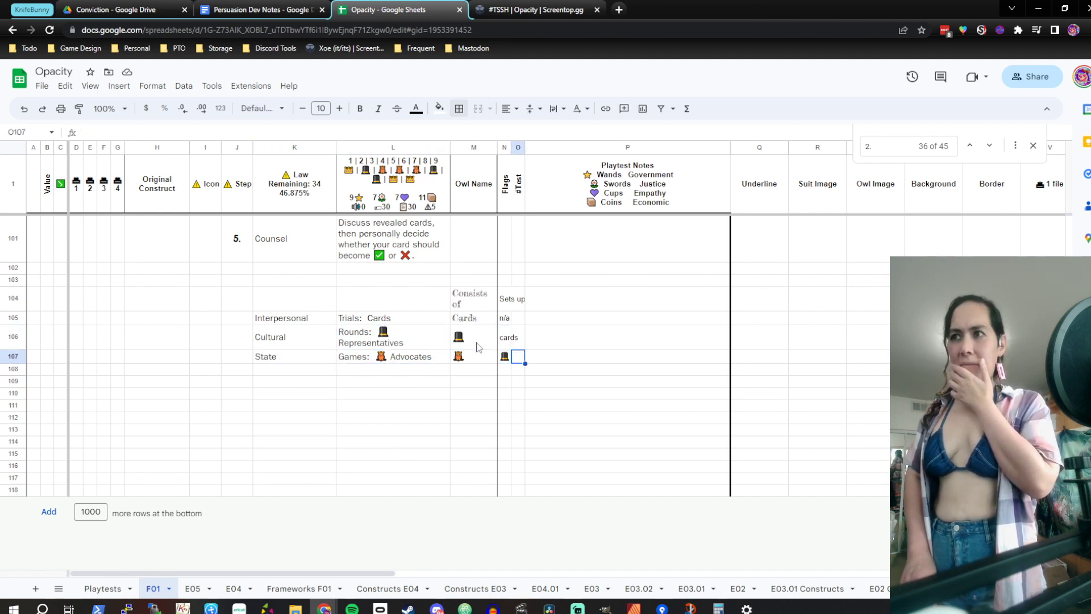
key("Up")
key("Left")
key("Left")
key("Left")
key("Down")
key("Right")
key("Right")
key("Left")
key("Left")
key("Left")
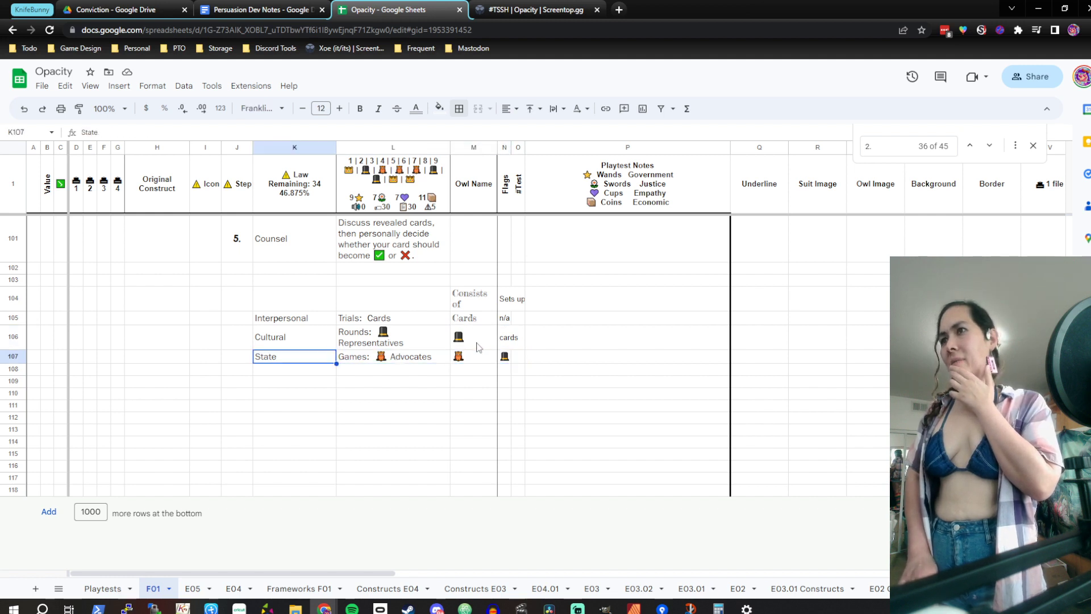
key("Right")
key("Right")
key("Left")
key("Left")
key("Right")
key("Right")
key("Right")
key("Left")
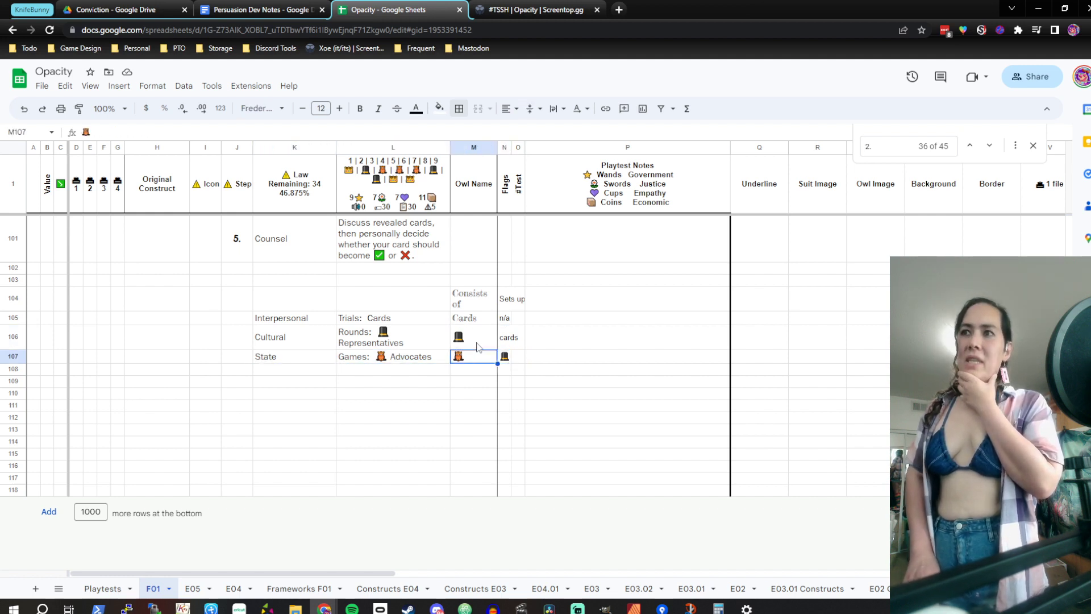
Review the draft laws from Populists and Debate down to Counsel alongside the Interpersonal, Cultural and State notes
key("Left")
key("Left")
key("Right")
key("Right")
key("Up")
key("Left")
key("Up")
key("Left")
key("Up")
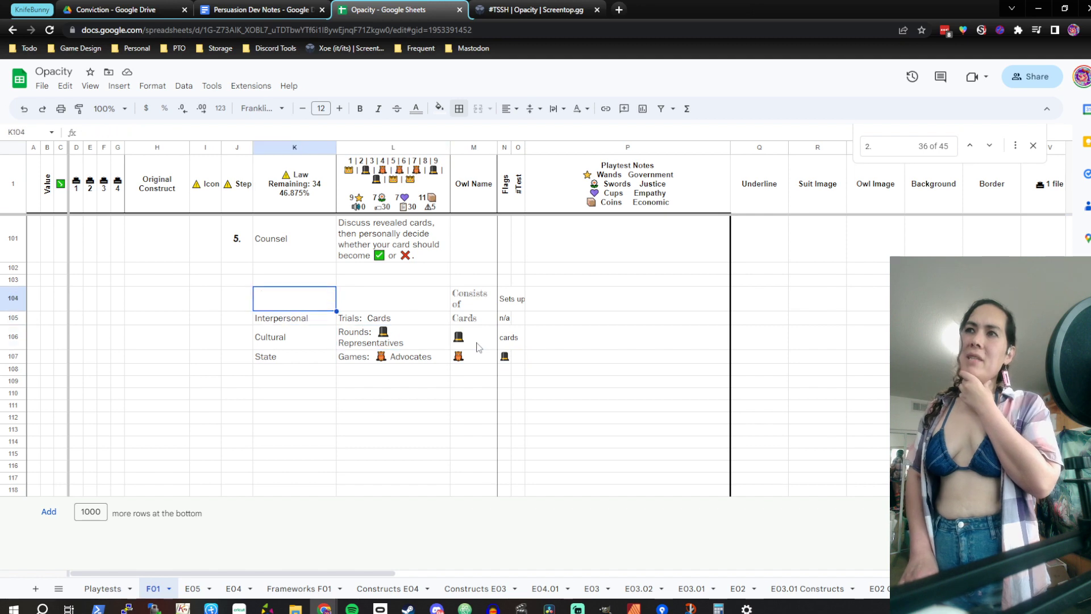
key("Up")
key("Up")
key("Up")
key("Up")
key("Up")
key("Up")
key("Up")
key("Up")
key("Up")
key("Up")
key("Up")
key("Down")
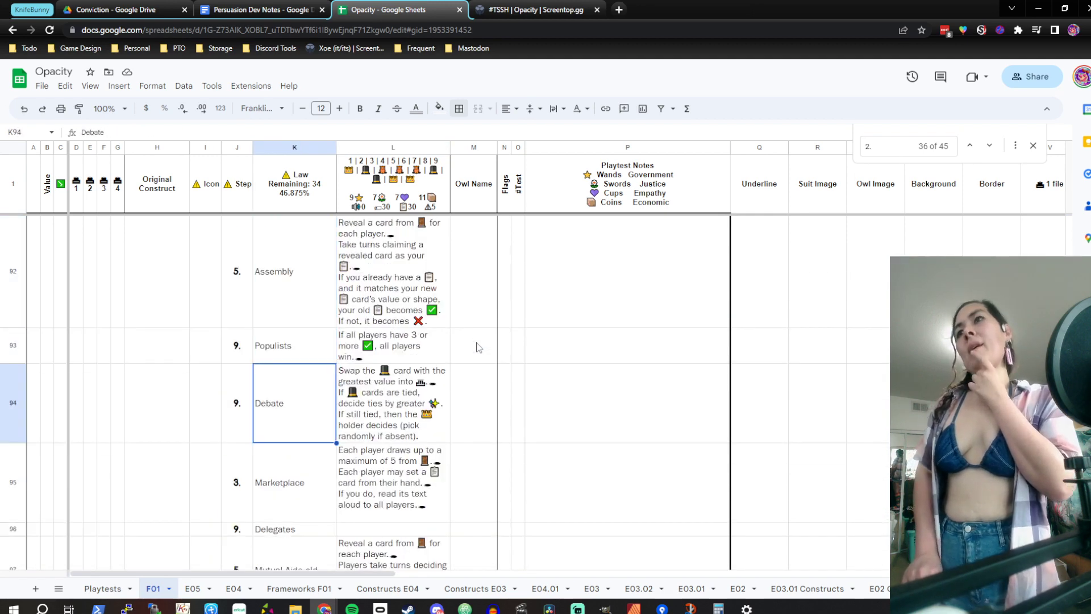
key("Down")
key("Down")
key("Down")
key("Down")
key("Down")
key("Down")
key("Down")
key("Down")
key("Down")
key("Down")
key("Down")
key("Down")
key("Right")
key("Right")
key("Right")
key("Left")
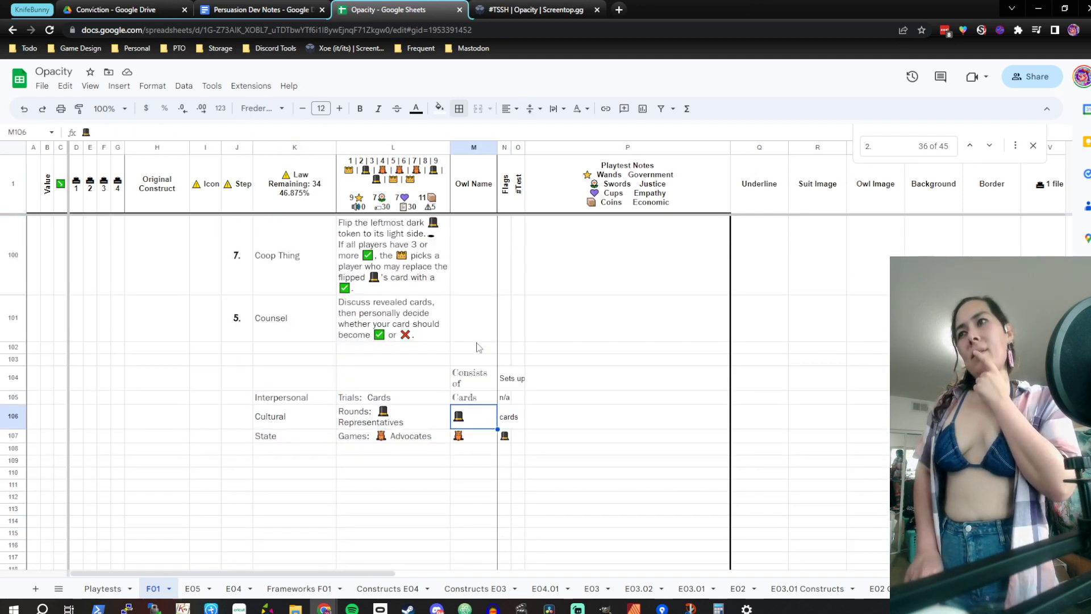
Check the Cultural row's Rounds label and the State row's Games label against the icons beside them
key("Left")
key("Right")
key("Right")
key("Left")
key("Left")
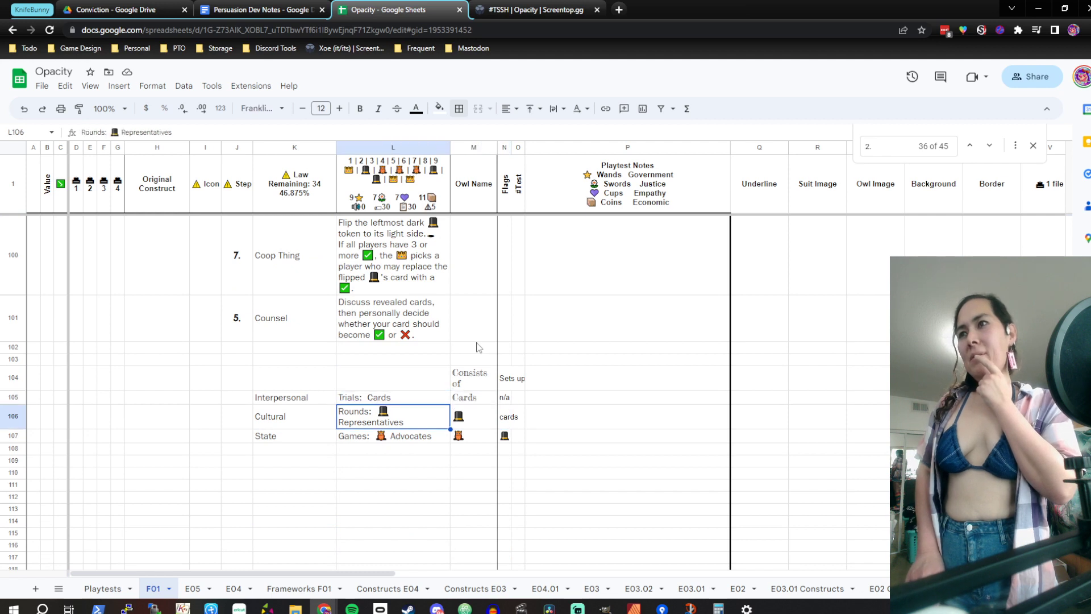
key("Right")
key("Right")
key("Down")
key("Left")
key("Up")
key("Left")
key("Right")
key("Down")
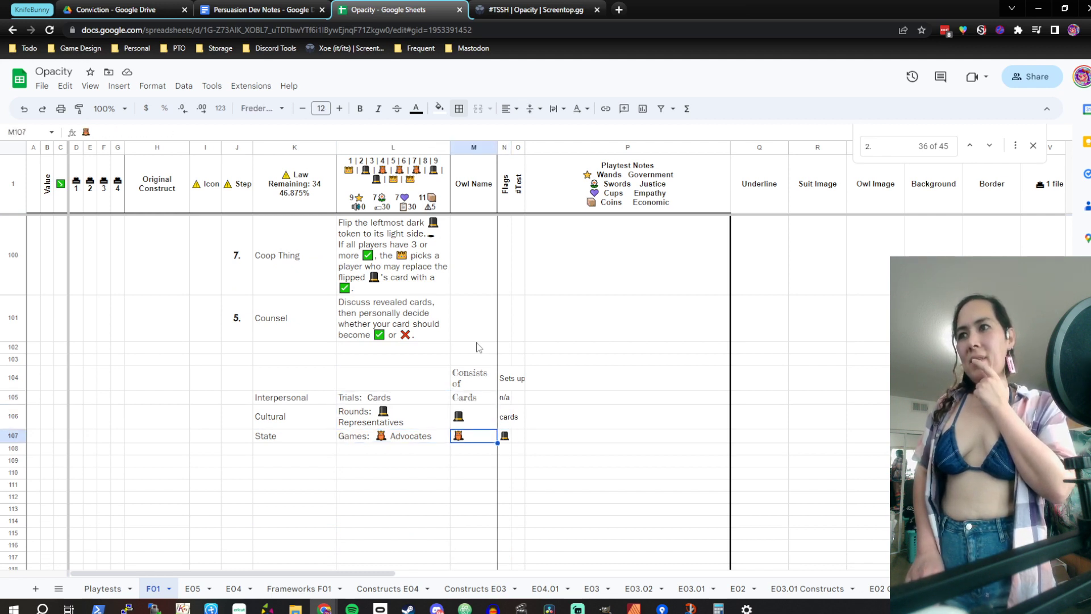
key("Left")
key("Up")
key("Right")
key("Left")
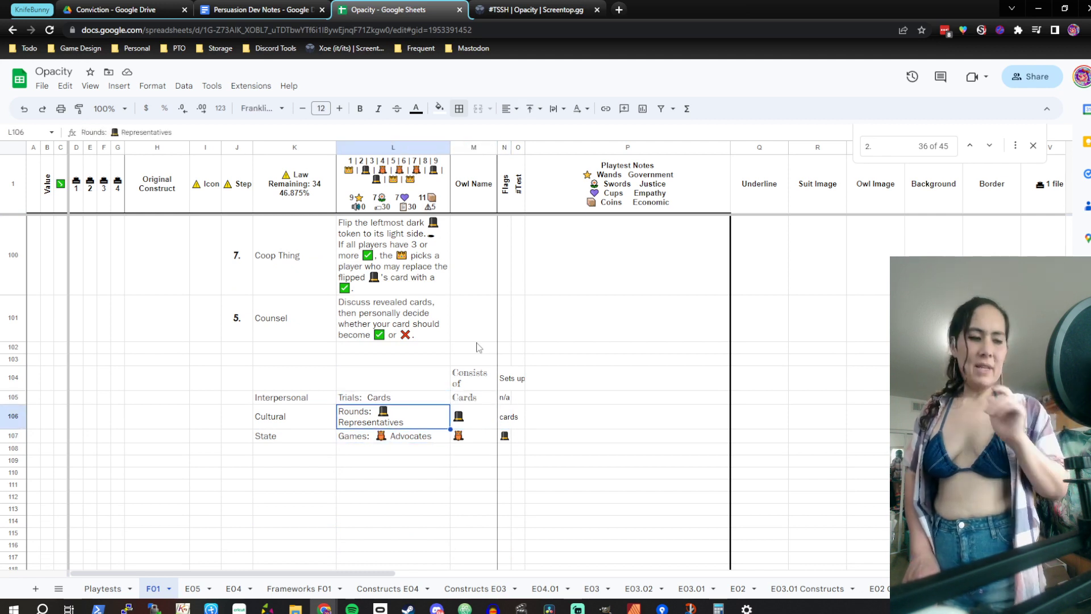
key("Left")
key("Left")
key("Up")
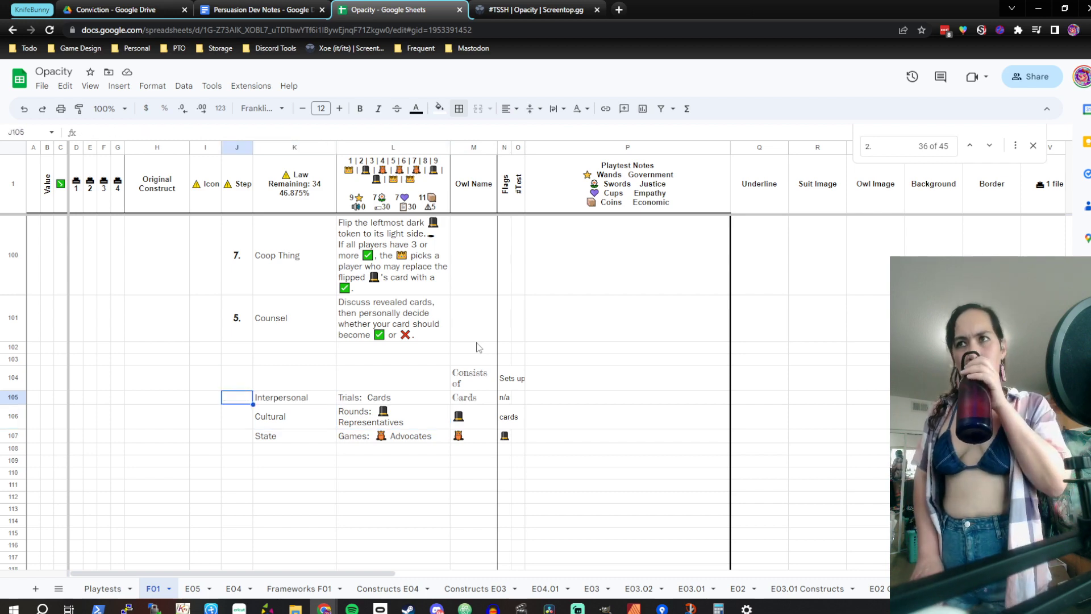
Look back through the draft laws, the suit summary and the law cards up to the value 5 cards
key("Up")
key("Up")
key("Up")
key("Up")
key("Up")
key("Up")
key("Up")
key("Up")
key("Up")
key("Up")
key("Up")
key("Up")
key("Up")
key("Up")
key("Up")
key("Up")
key("Up")
key("Up")
key("Up")
key("Up")
key("Up")
key("Up")
key("Up")
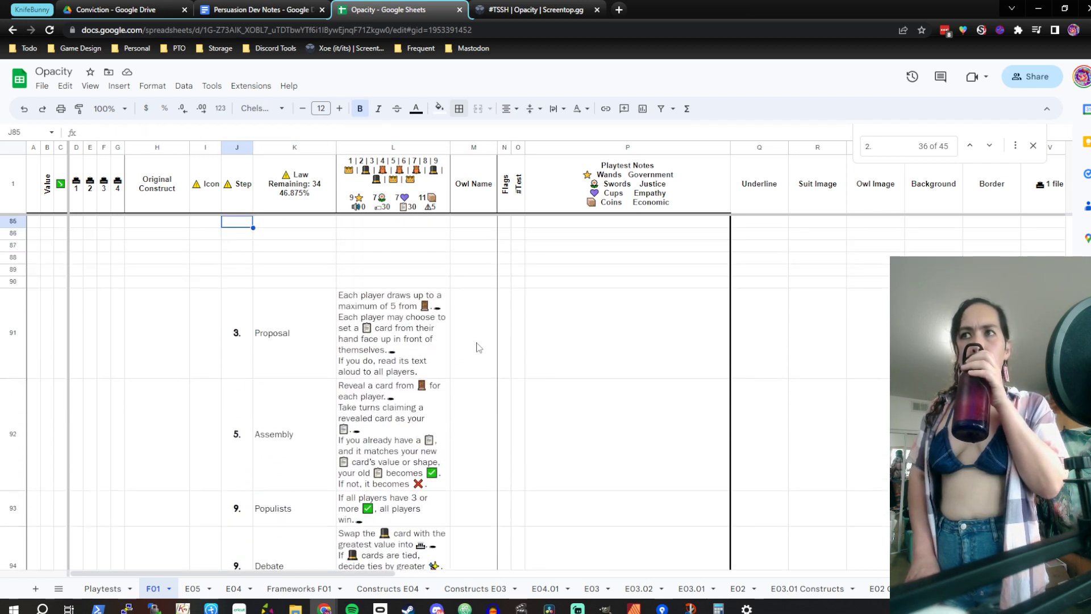
key("Down")
key("Down")
key("Down")
key("Down")
key("Down")
key("Down")
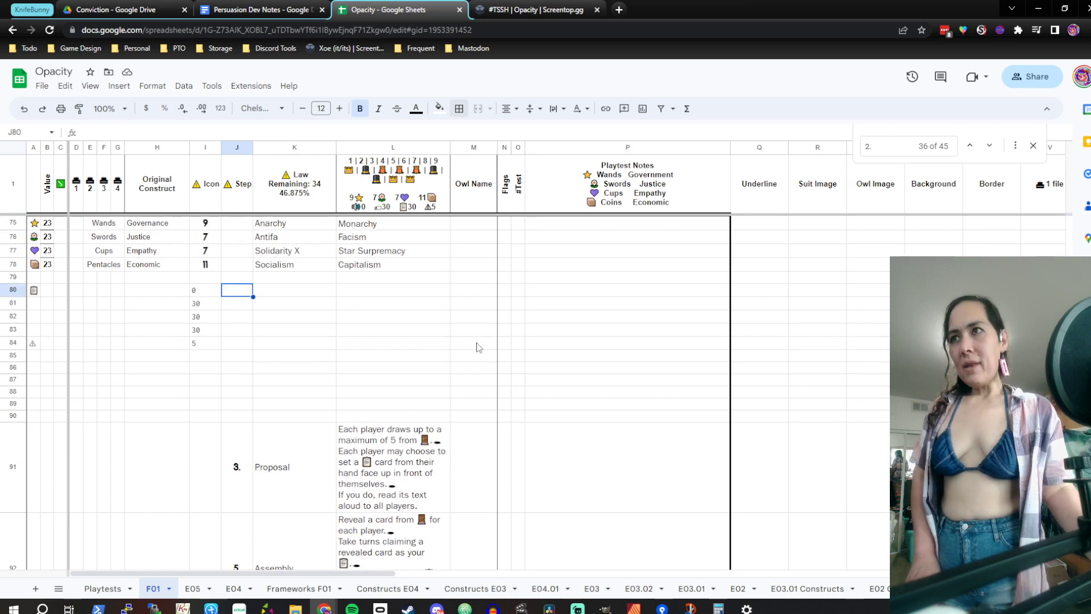
key("Up")
key("Up")
key("Up")
key("Up")
key("Up")
key("Up")
key("Up")
key("Up")
key("Up")
key("Up")
key("Up")
key("Up")
key("Up")
key("Up")
key("Up")
key("Up")
key("Up")
key("Up")
key("Up")
key("Up")
key("Up")
key("Up")
key("Up")
key("Up")
key("Up")
key("Up")
key("Up")
key("Up")
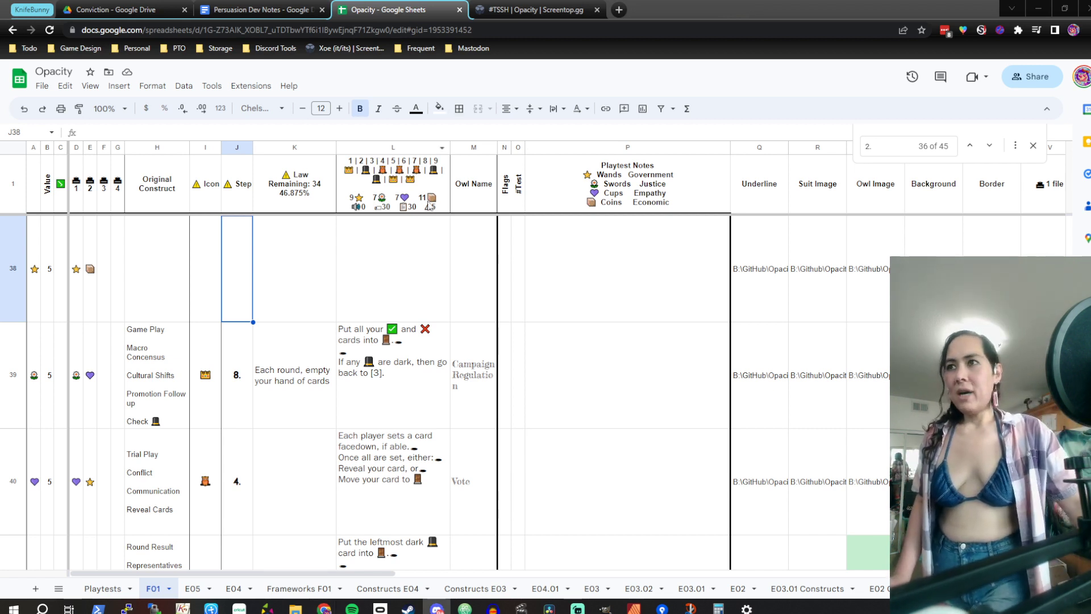
Paste the top hat icon into the Icon cell of the Public Transit law in row 53
left_click(413, 289)
key("Left")
key("Down")
key("Left")
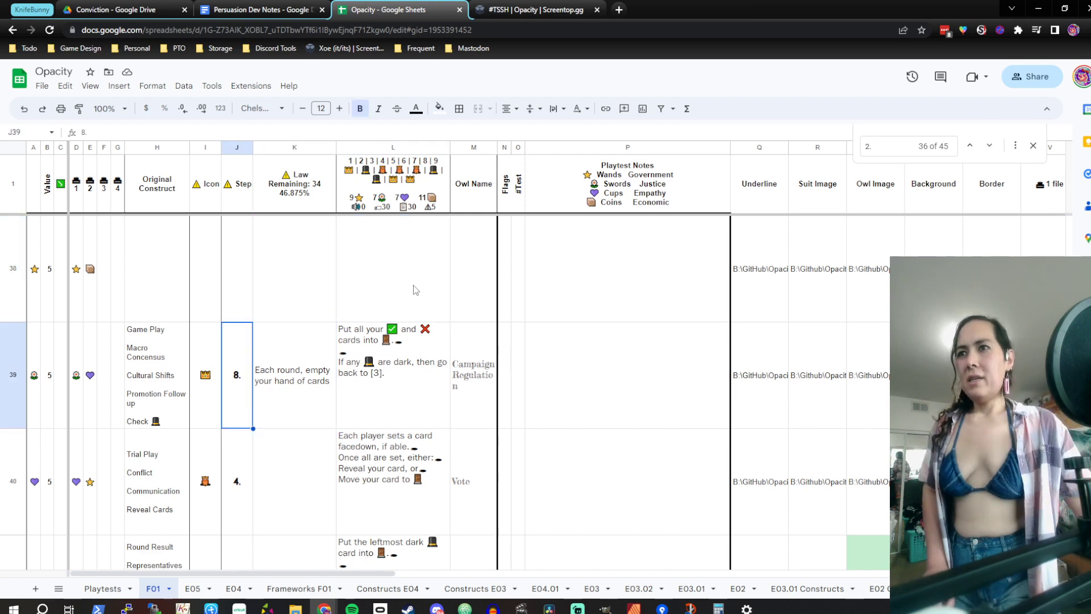
key("Right")
key("Down")
key("Left")
key("Down")
key("Down")
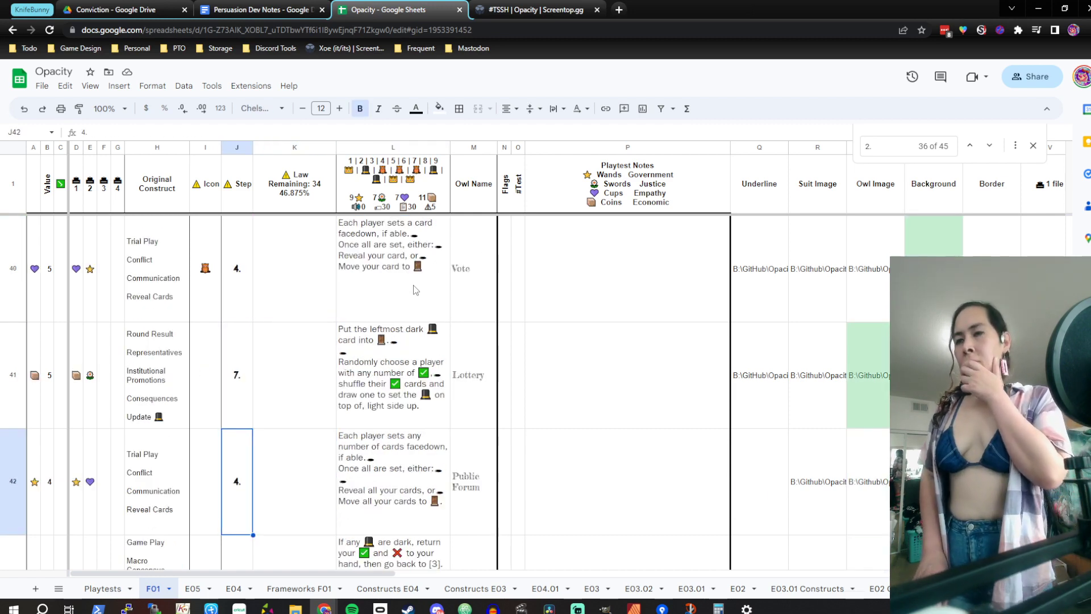
key("Down")
key("Down")
key("Down")
key("Down")
key("Down")
key("Down")
key("Down")
key("Down")
key("Down")
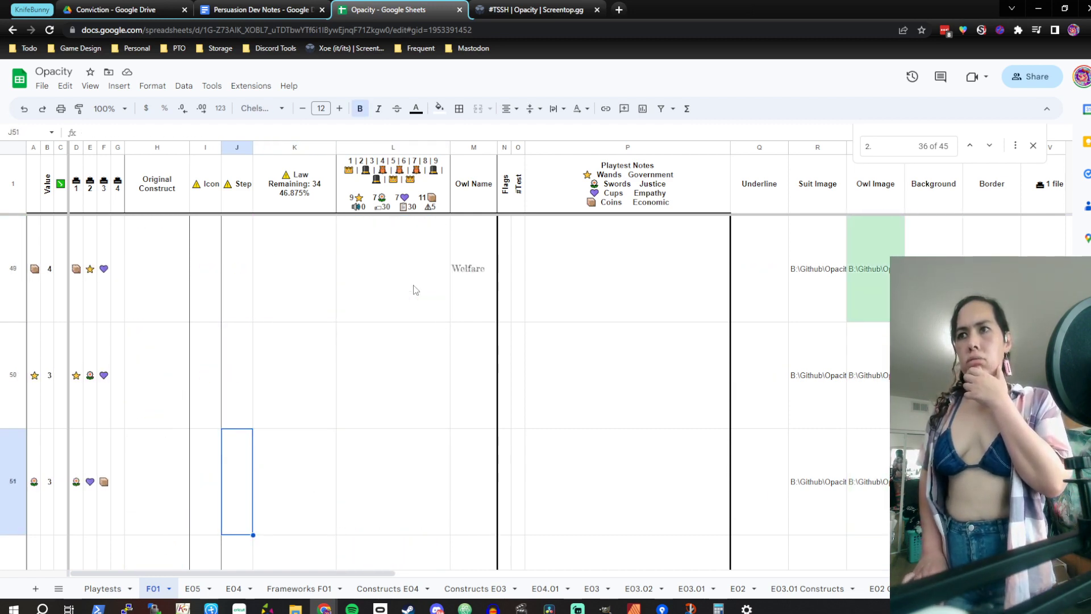
key("Down")
key("Down")
key("Down")
key("Up")
key("Left")
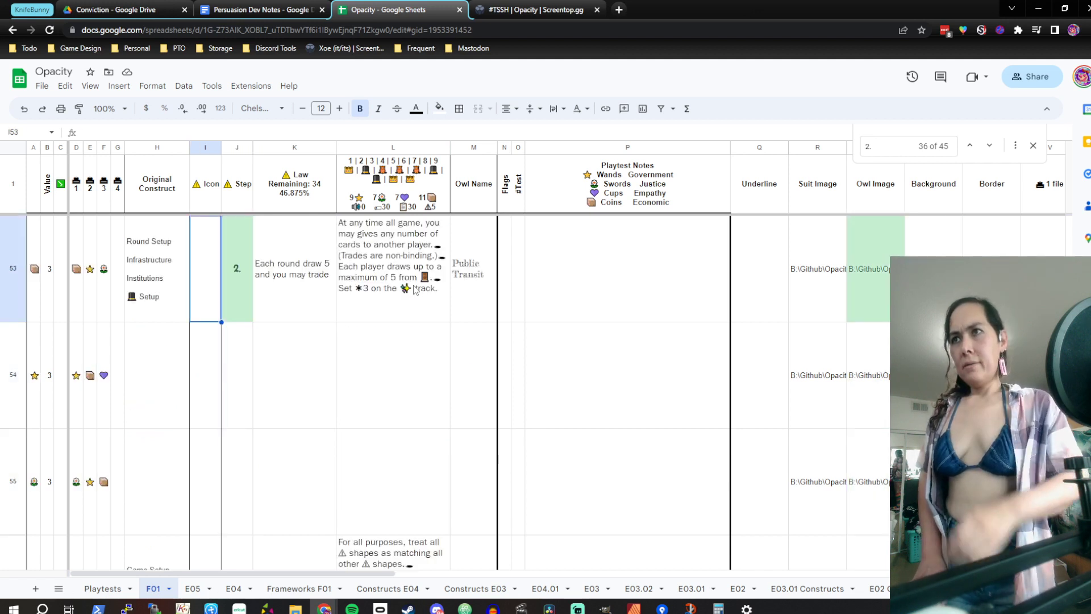
key("ctrl+v")
key("Right")
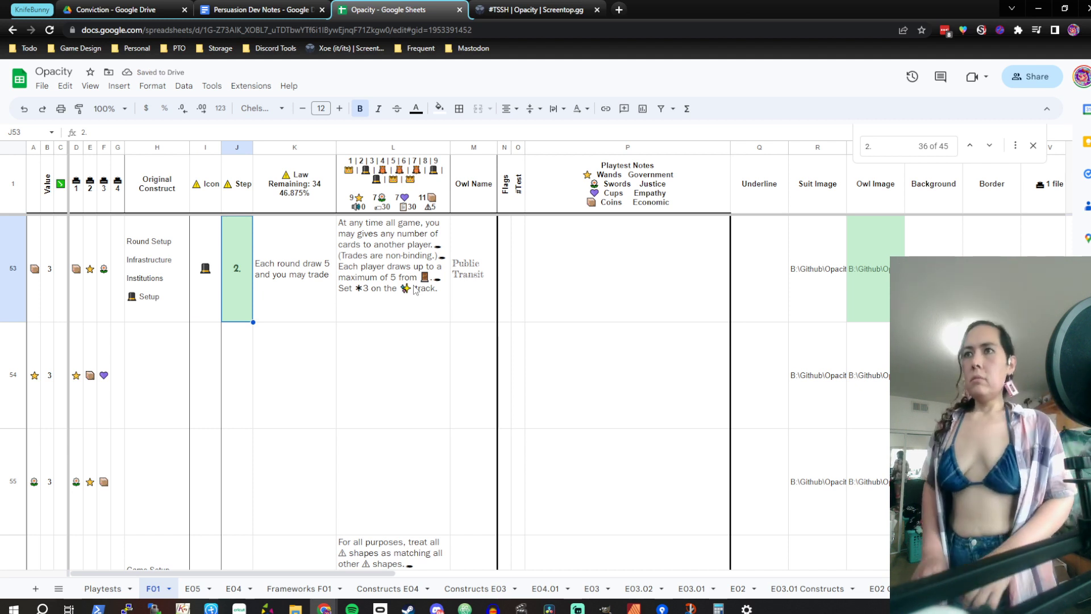
Examine the law cards around Public Transit, from row 52 down to Abolish Oversight
key("Down")
key("Down")
key("Down")
key("Down")
key("Down")
key("Down")
key("Down")
key("Down")
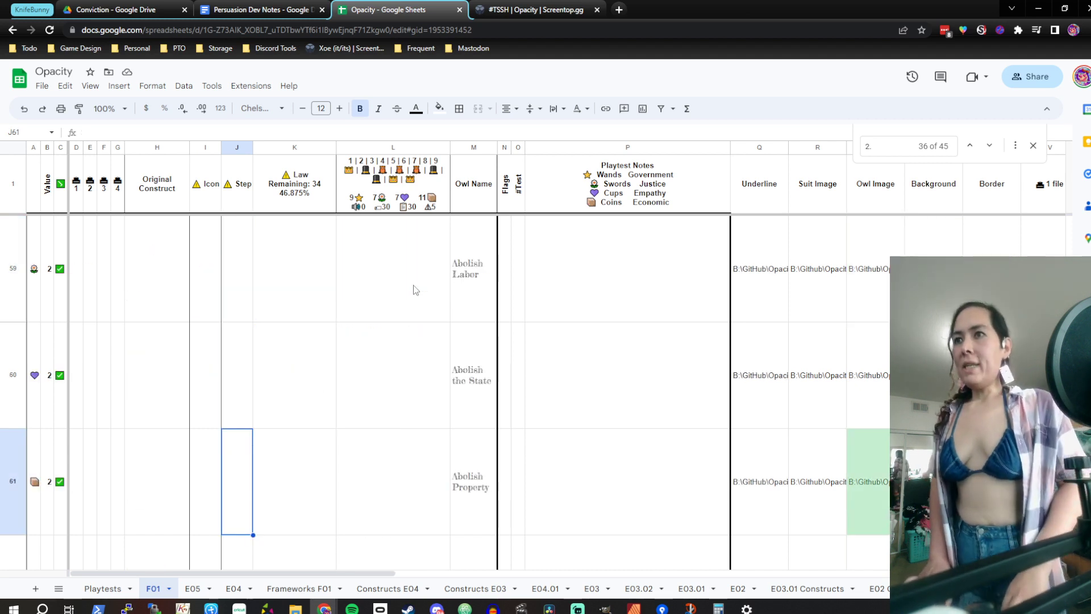
key("Down")
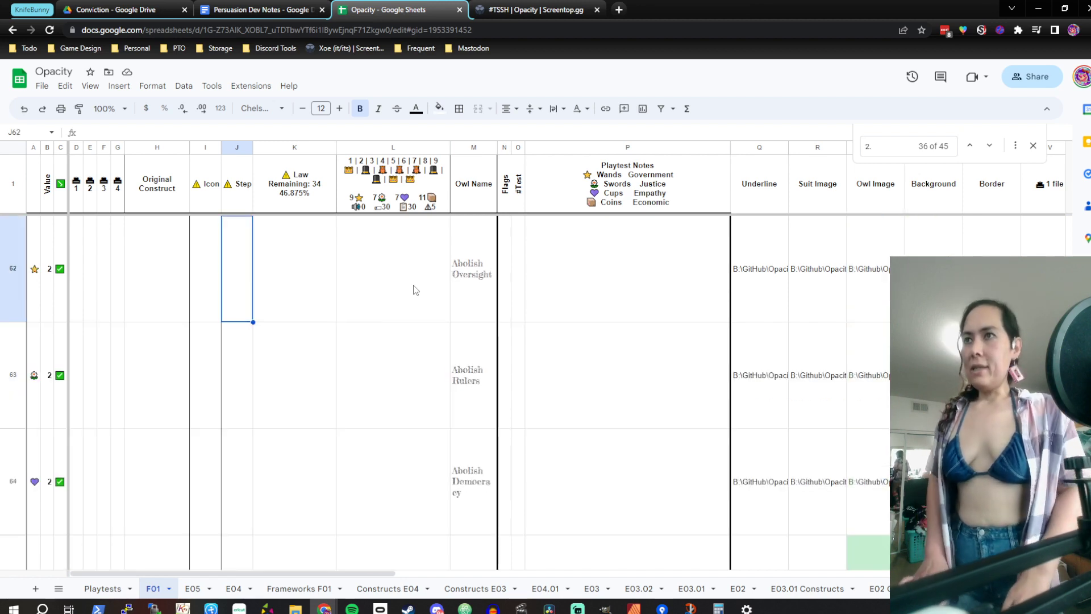
key("Up")
key("Up")
key("Up")
key("Up")
key("Up")
key("Up")
key("Up")
key("Up")
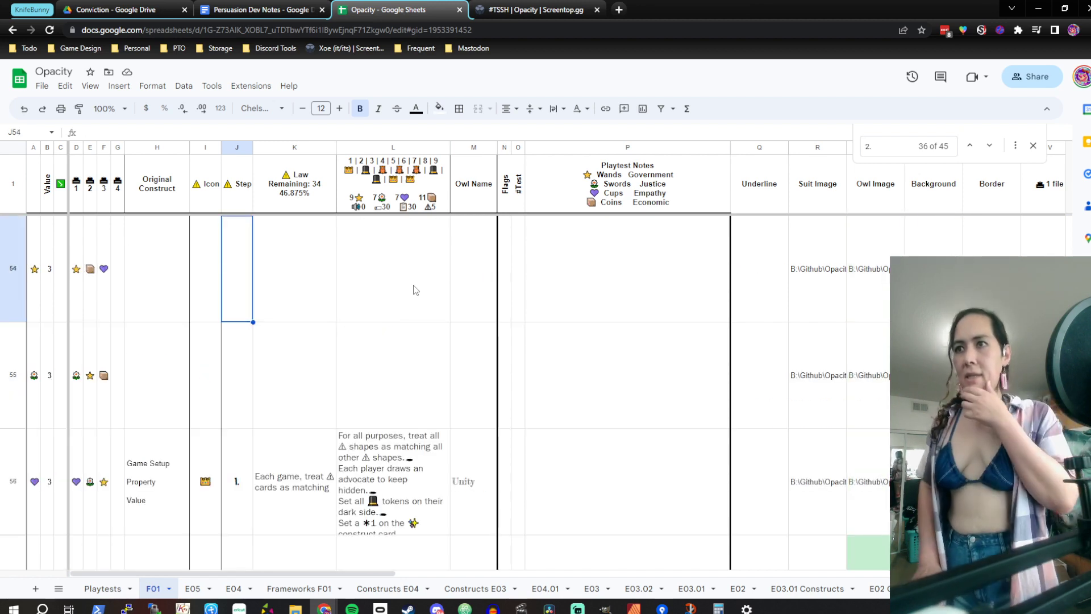
key("Up")
key("Up")
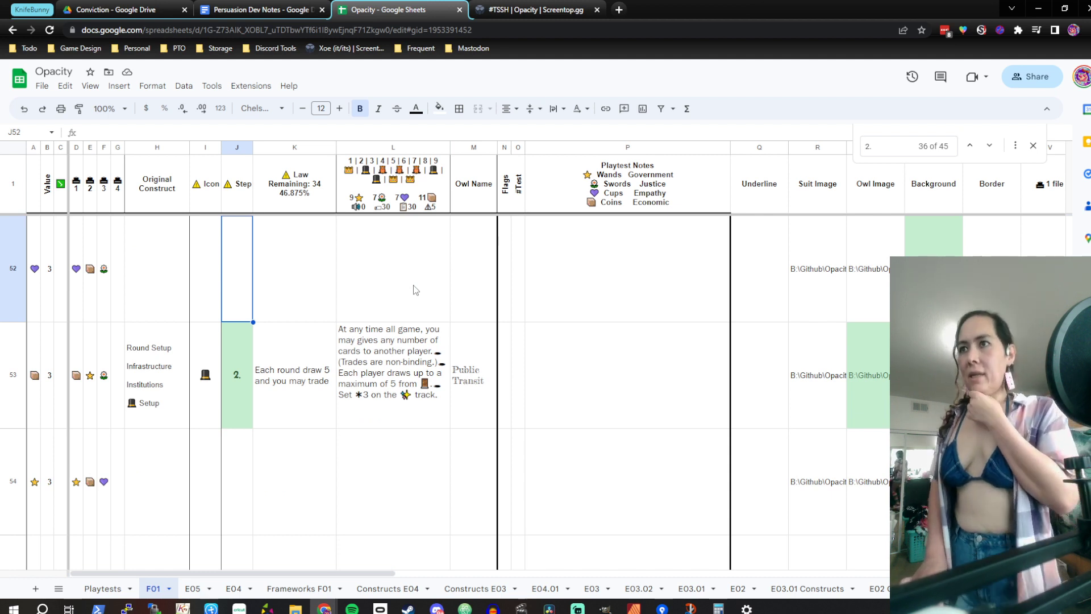
Examine the Step cells of the law cards from Public Transit past Unity down to Abolish Oversight
key("Down")
key("Down")
key("Up")
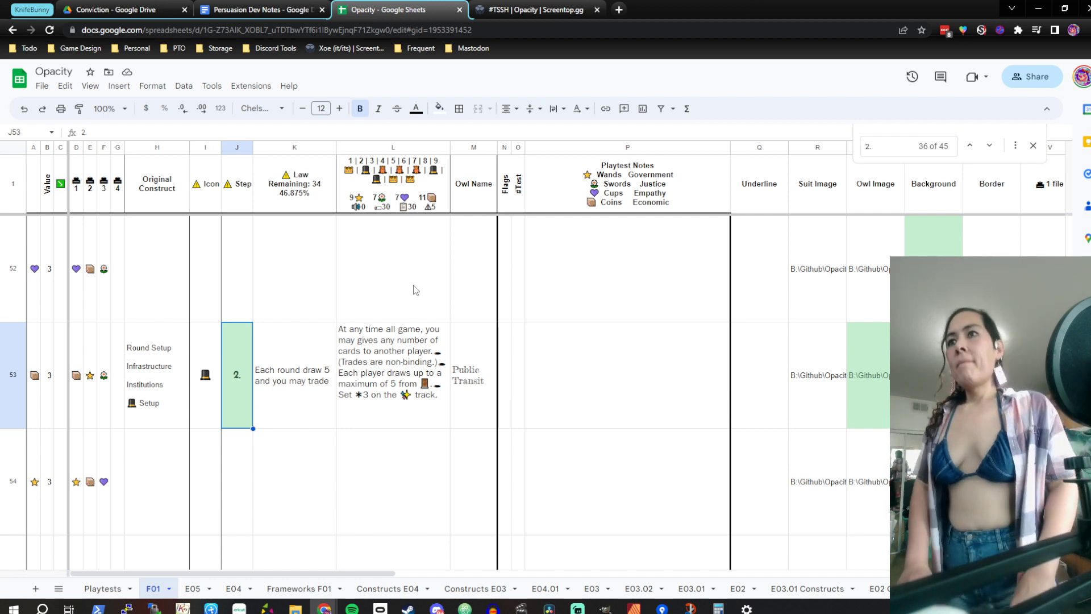
key("Down")
key("Down")
key("Down")
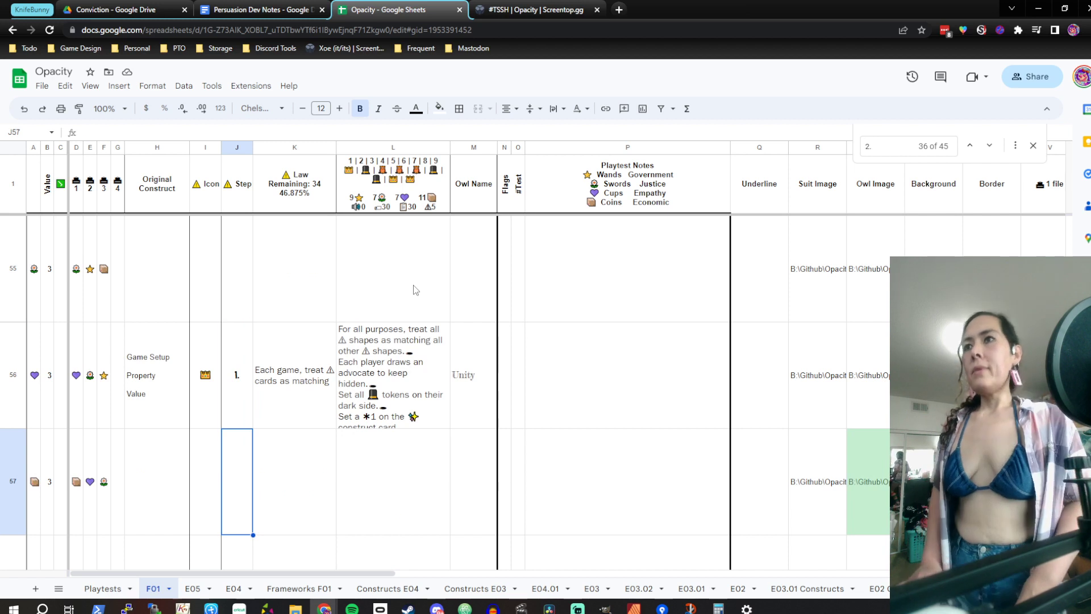
key("Up")
key("Right")
key("Left")
key("Left")
key("Right")
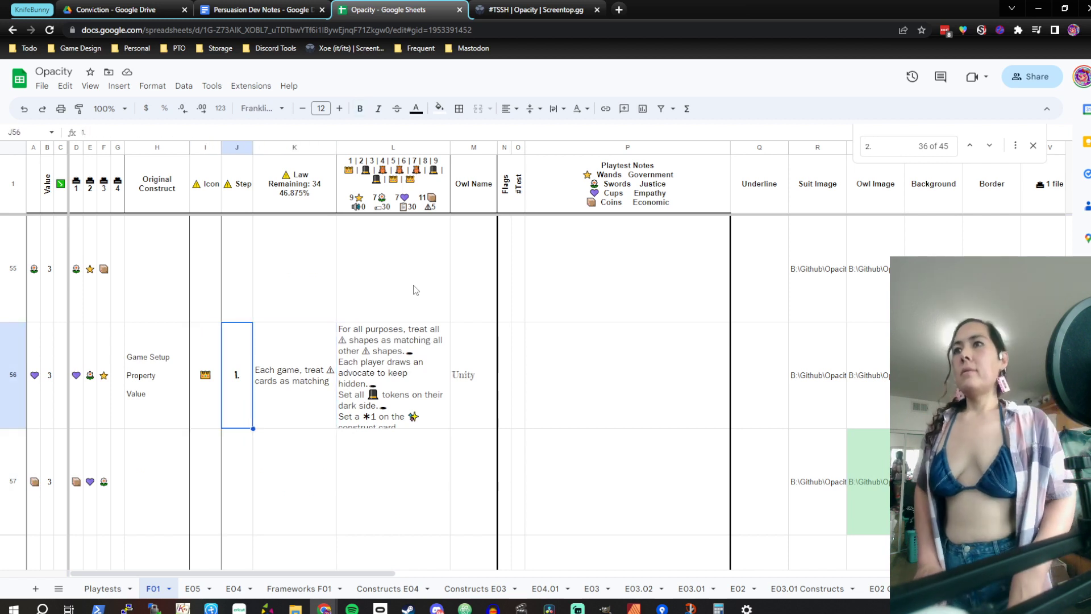
key("Down")
key("Down")
key("Down")
key("Down")
key("Down")
key("Down")
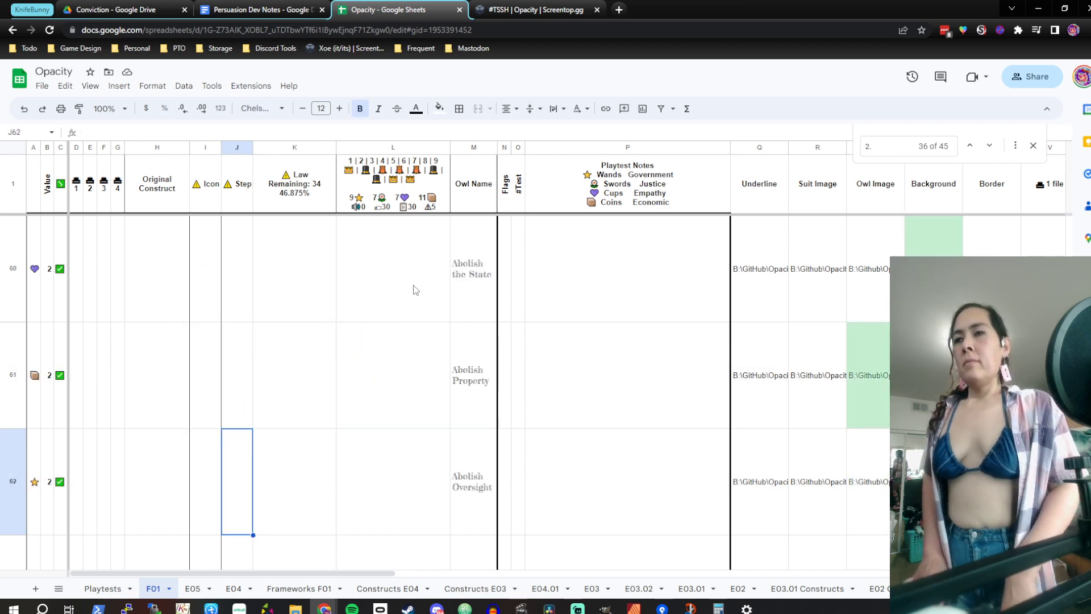
Look back up the Step column from Abolish Oversight past Outrage to the Speedy Election law in row 14
key("Up")
key("Up")
key("Up")
key("Up")
key("Up")
key("Up")
key("Up")
key("Up")
key("Up")
key("Up")
key("Up")
key("Up")
key("Up")
key("Up")
key("Up")
key("Up")
key("Up")
key("Up")
key("Up")
key("Up")
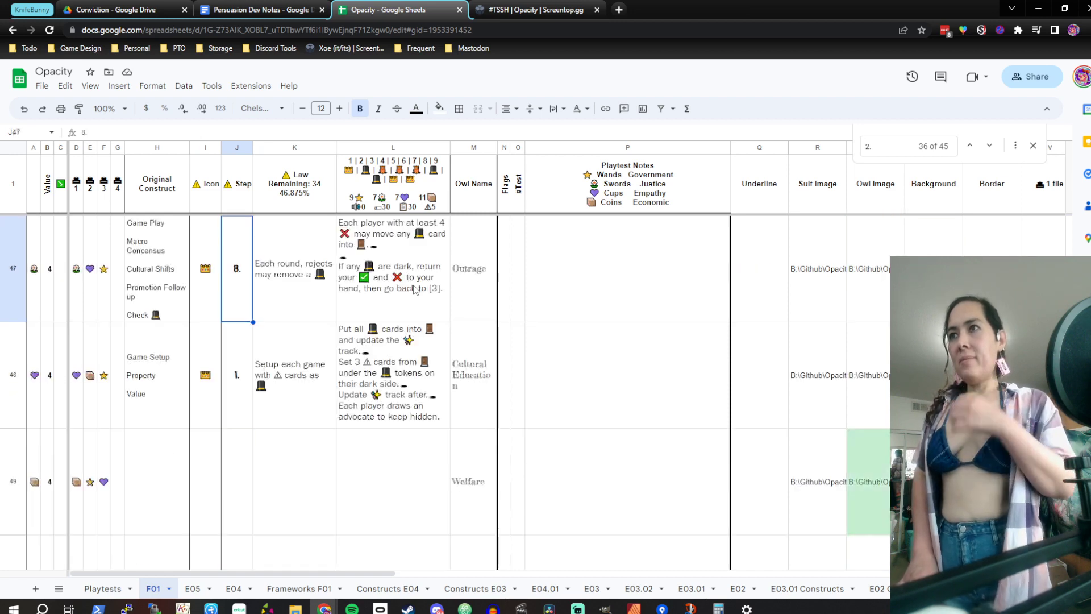
Search the sheet for "4." and examine the Surveillance law text in row 7
key("ctrl+f")
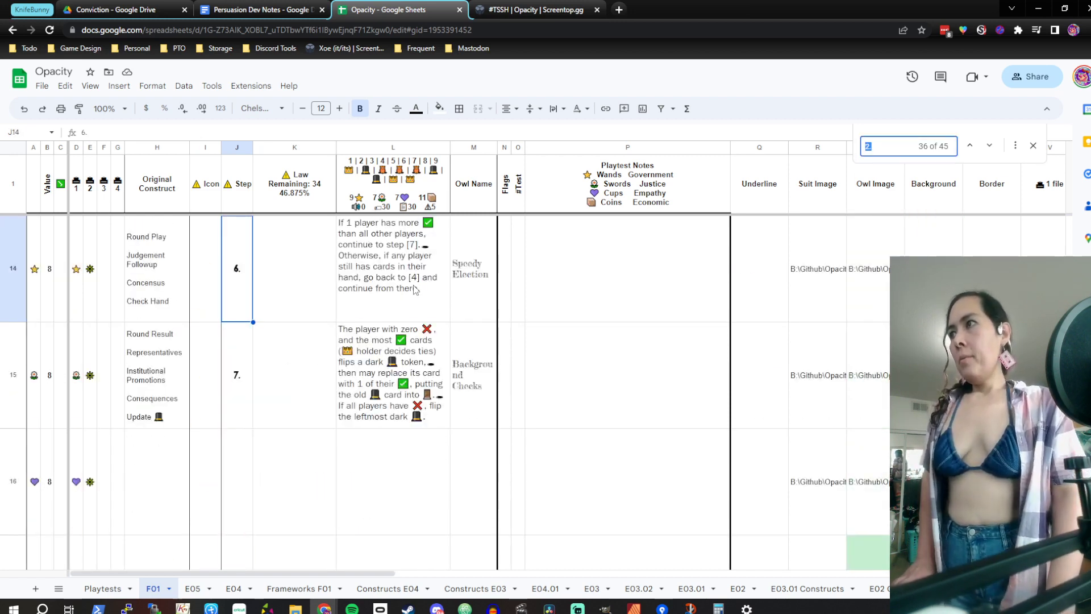
type("4")
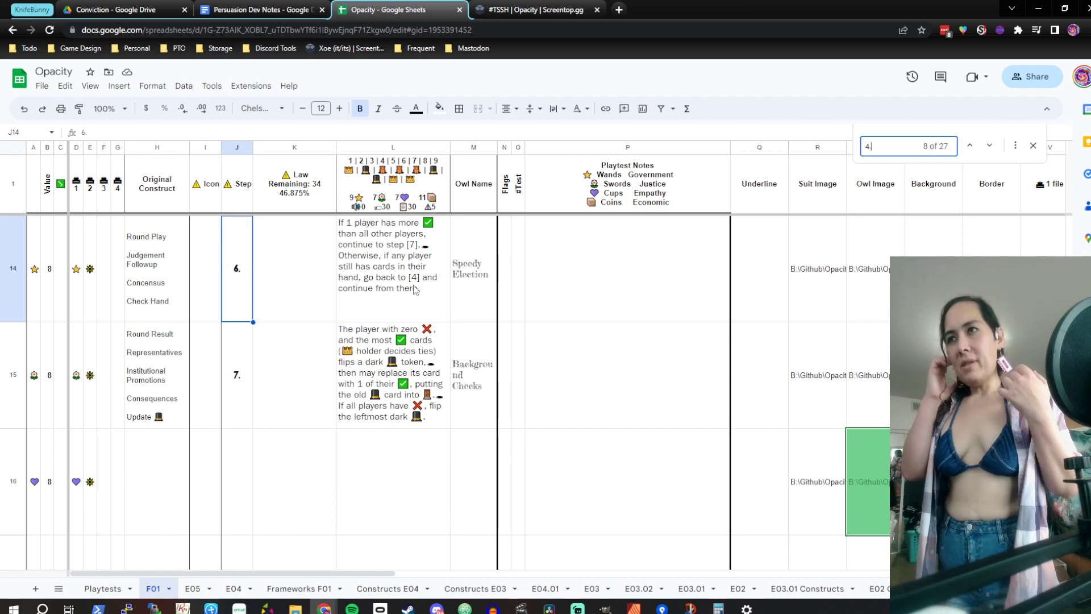
left_click(293, 318)
scroll(292, 320, "down", 3)
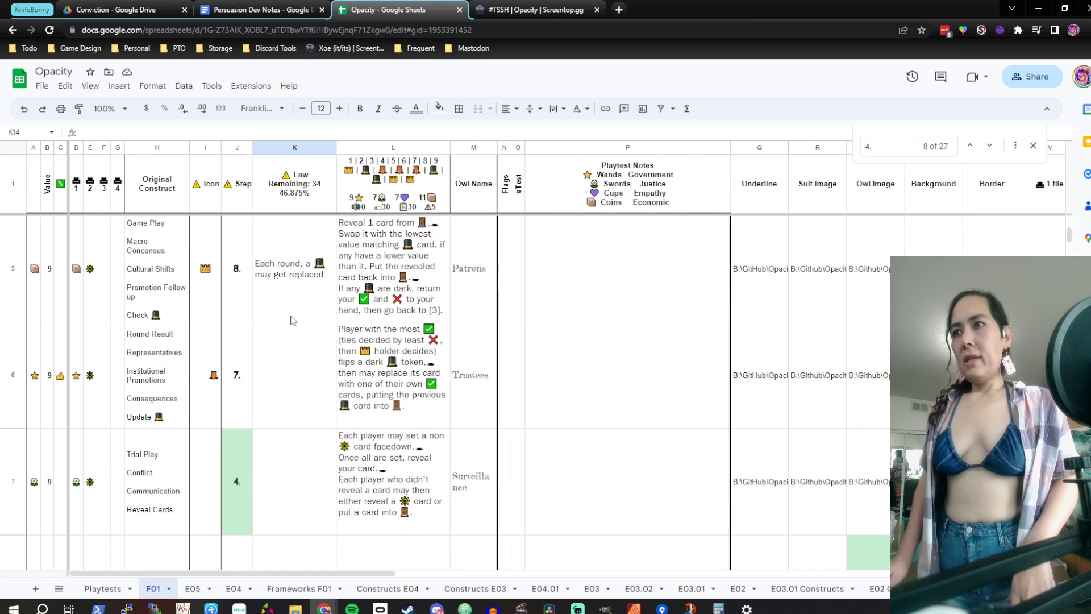
left_click(369, 490)
scroll(469, 466, "down", 2)
scroll(469, 466, "up", 1)
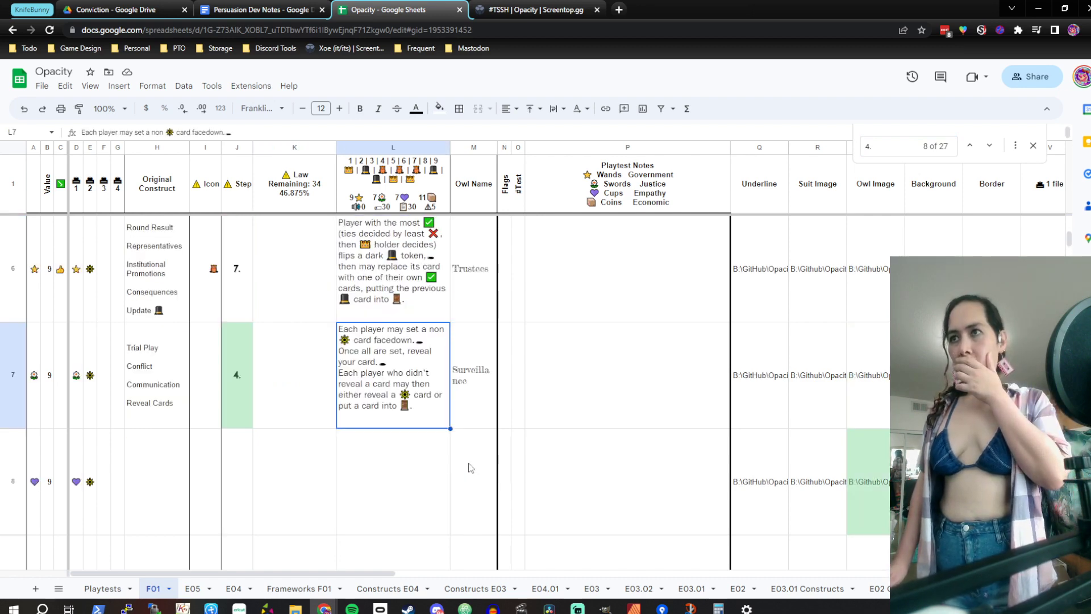
Look down the law cards to the default step rows and examine the texts of steps 1 to 5 in rows 66 to 70
scroll(469, 466, "down", 4)
scroll(469, 466, "down", 5)
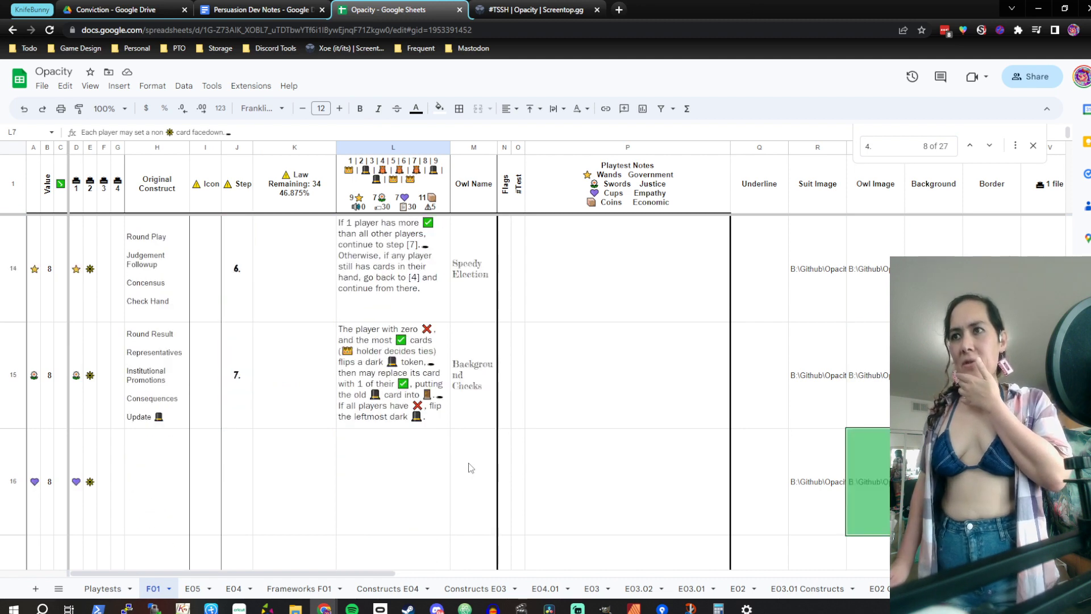
scroll(470, 466, "up", 3)
scroll(469, 466, "down", 10)
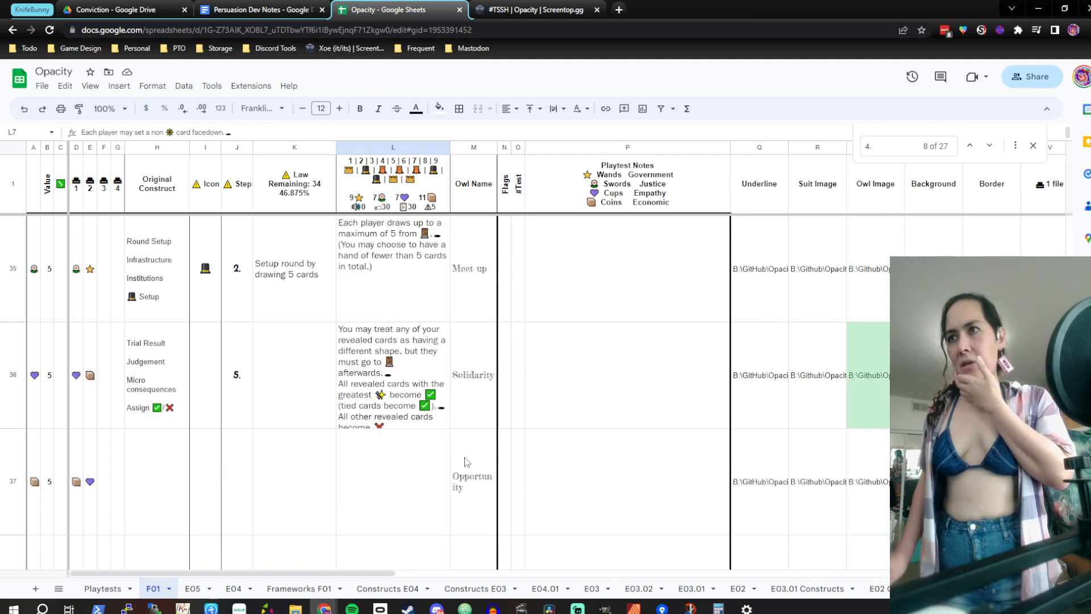
scroll(466, 461, "down", 4)
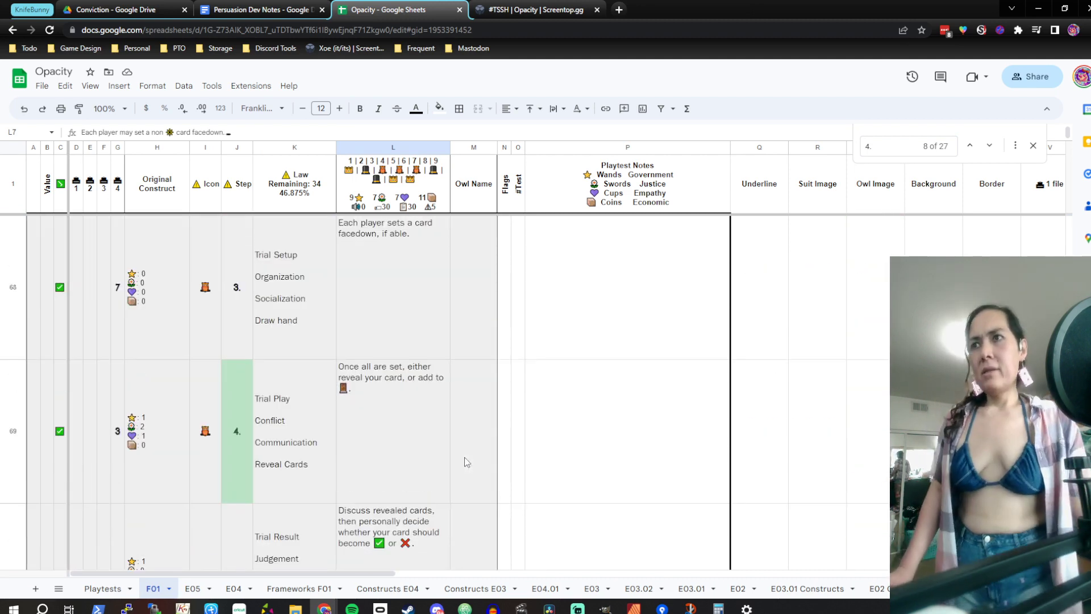
scroll(466, 461, "down", 2)
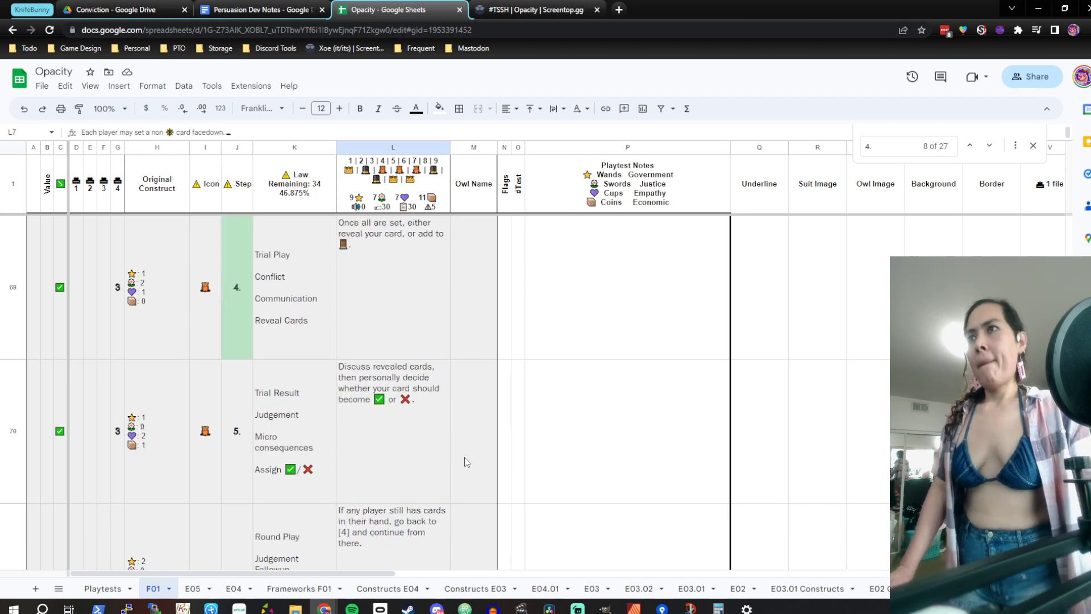
scroll(421, 373, "up", 2)
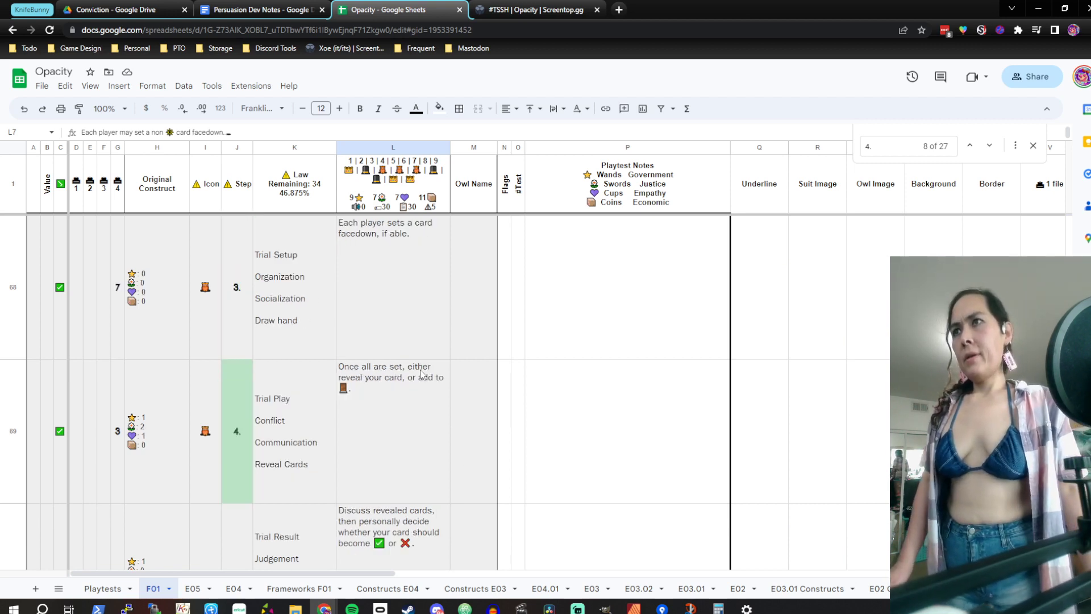
left_click(423, 322)
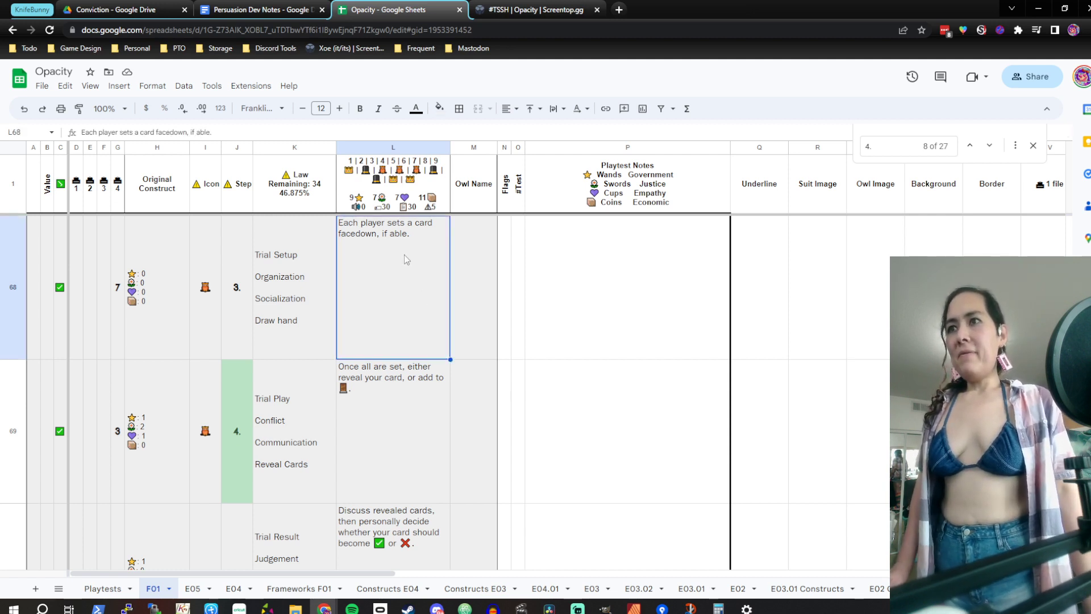
scroll(388, 309, "up", 10)
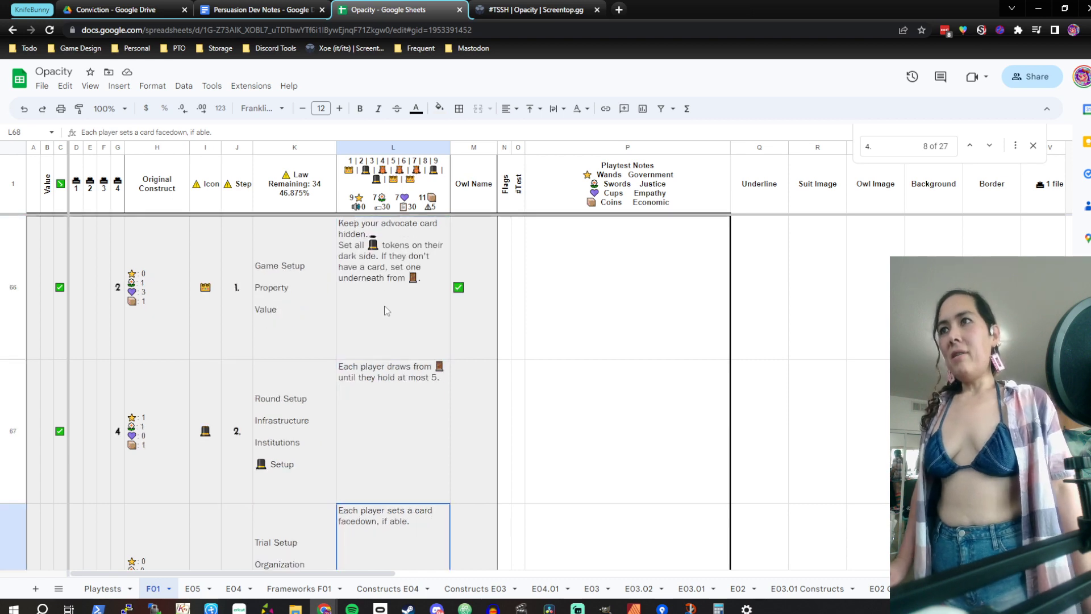
Go back through the "4." matches and select the empty Law cell of the Surveillance card in row 7
left_click(969, 147)
left_click(969, 148)
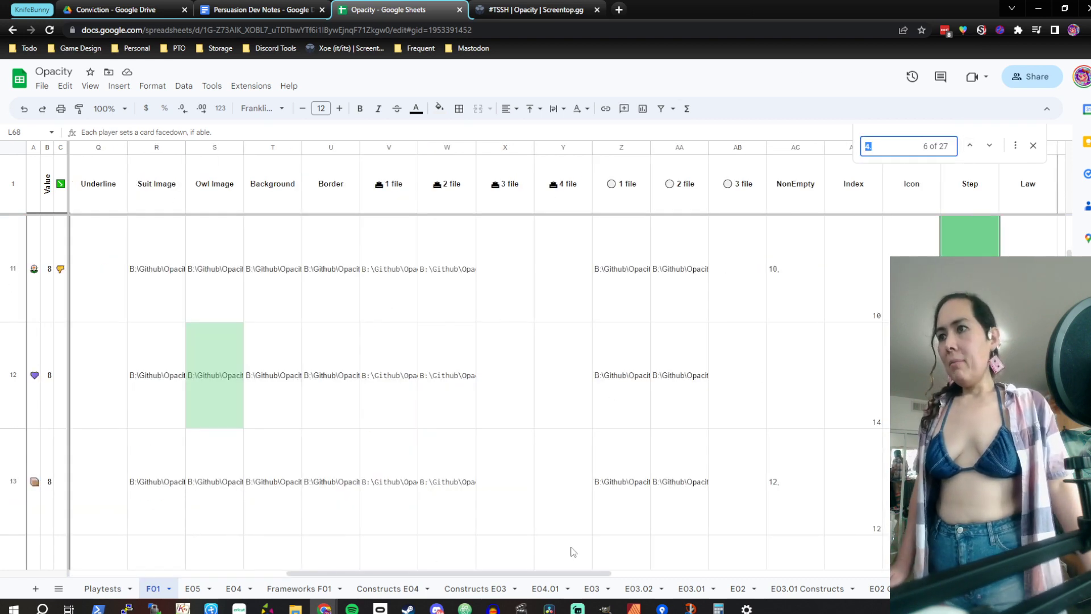
left_click_drag(561, 571, 356, 549)
scroll(275, 502, "up", 3)
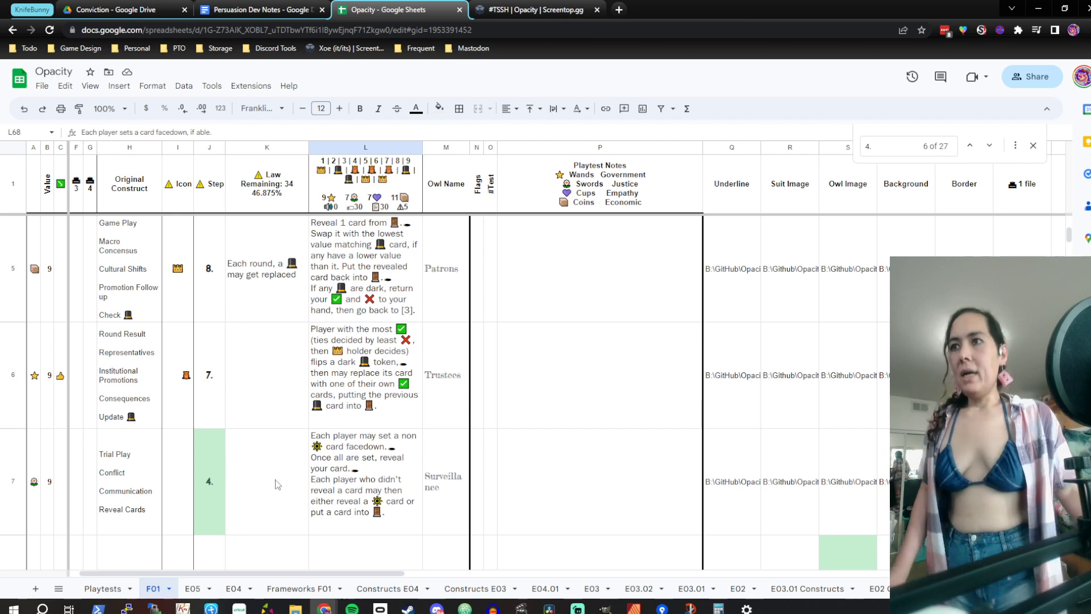
left_click(277, 484)
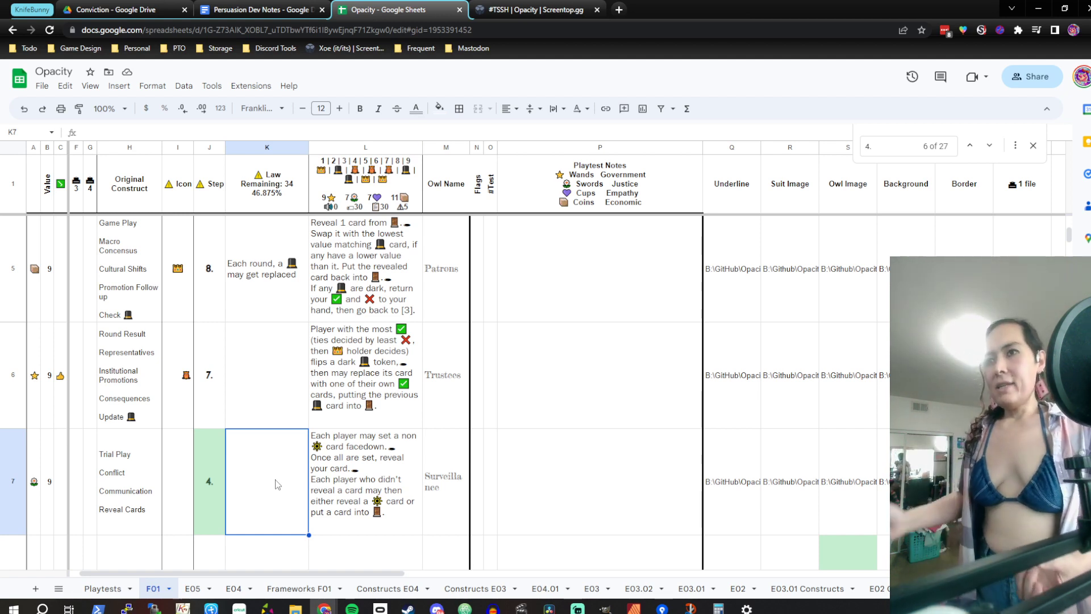
Examine the value 5 law cards around Opportunity in row 37 of the E05 sheet
left_click(189, 589)
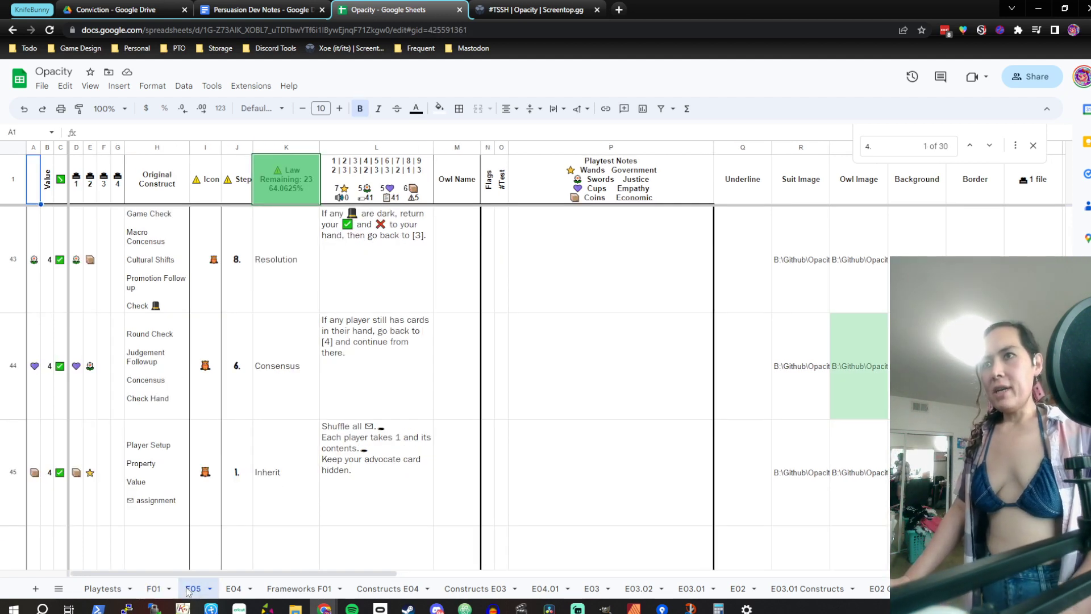
scroll(289, 475, "up", 12)
scroll(288, 475, "up", 2)
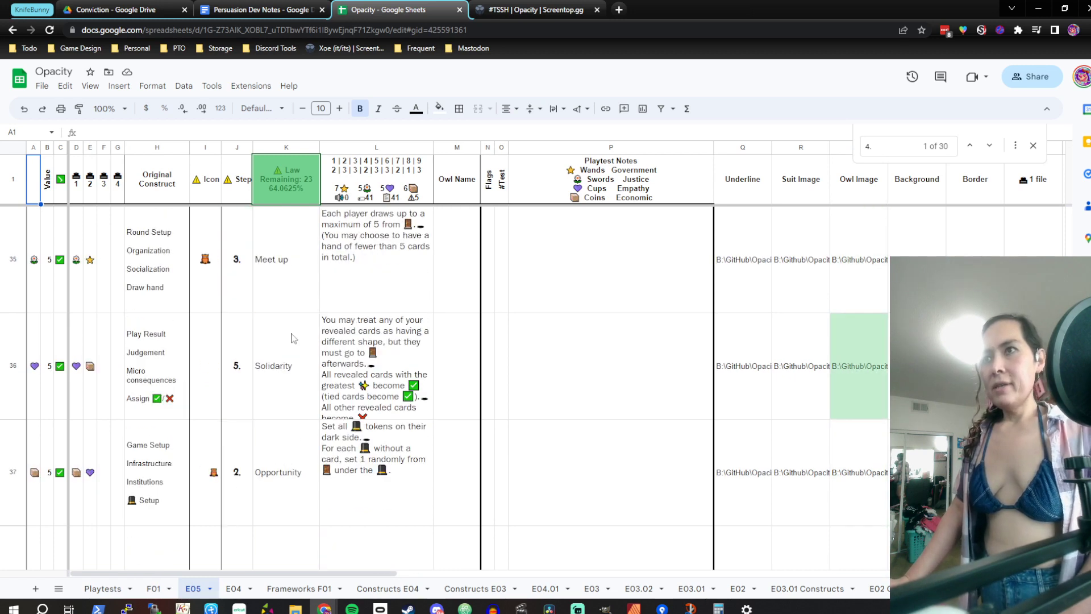
left_click(287, 341)
left_click(216, 467)
left_click(347, 469)
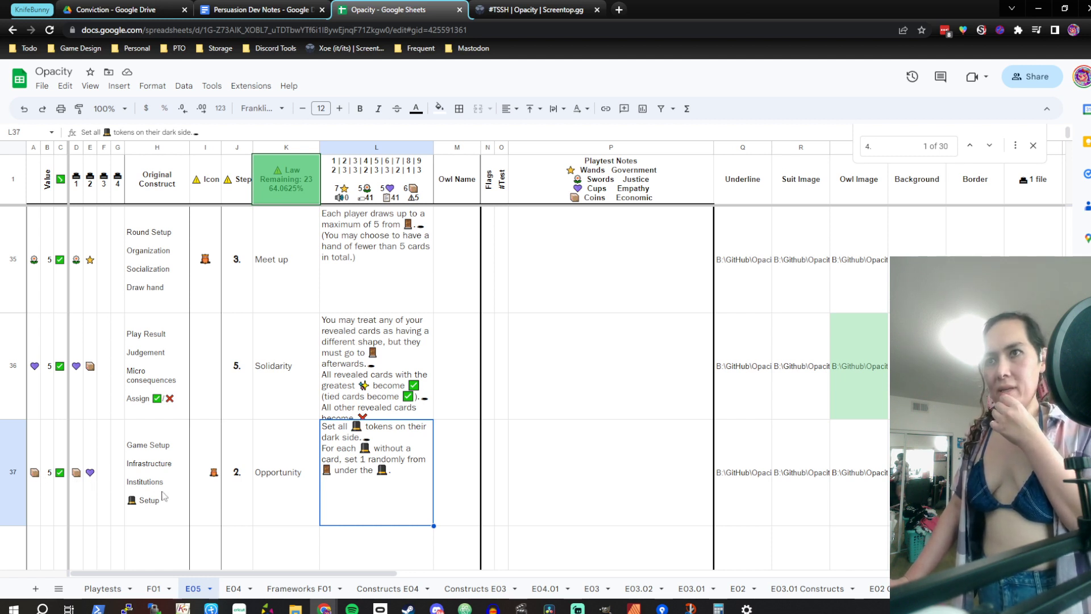
scroll(94, 477, "down", 5)
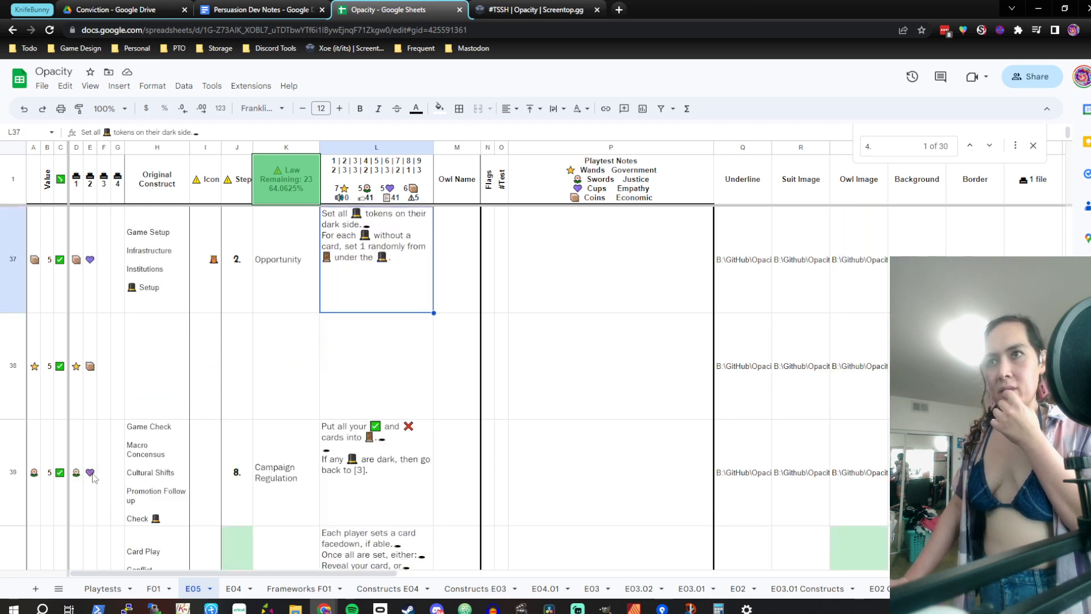
scroll(94, 478, "down", 1)
scroll(94, 477, "up", 5)
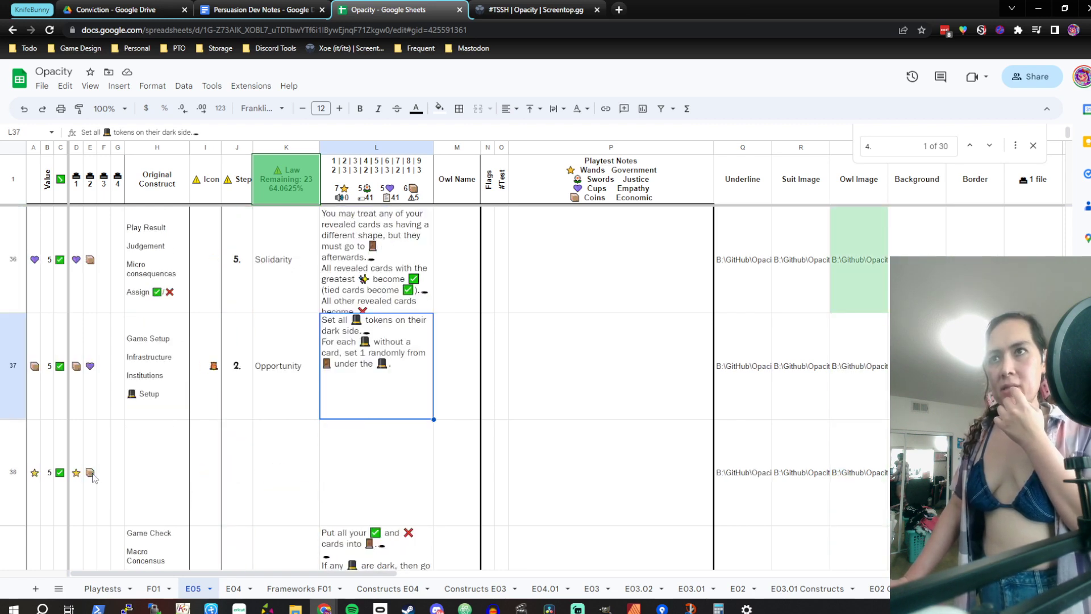
scroll(94, 477, "down", 1)
scroll(94, 477, "down", 2)
scroll(94, 477, "up", 3)
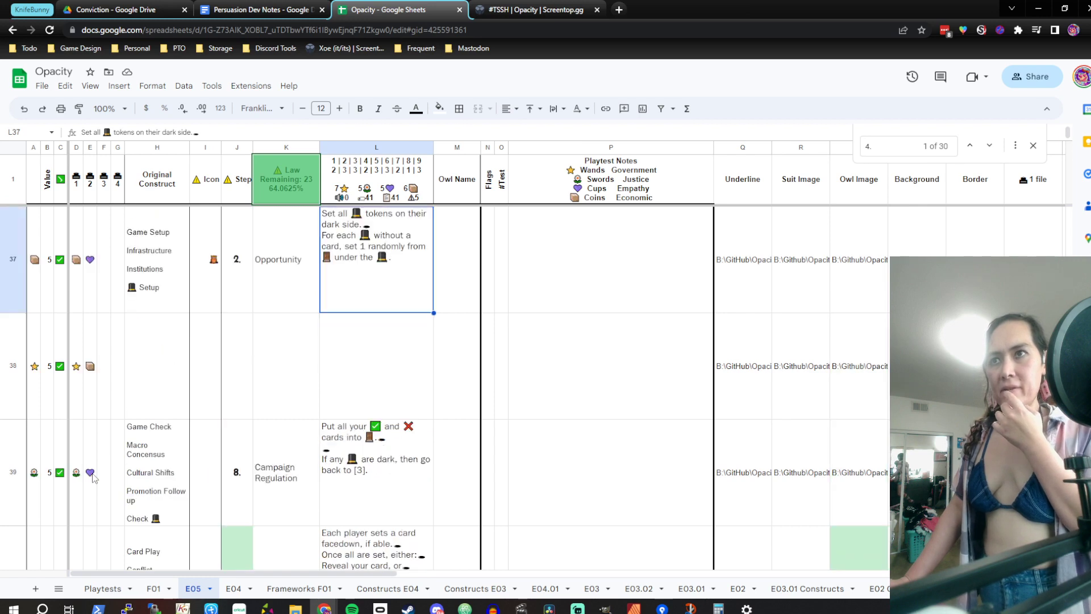
Return to the F01 sheet and check the Surveillance card's step and law text in row 7
left_click(162, 590)
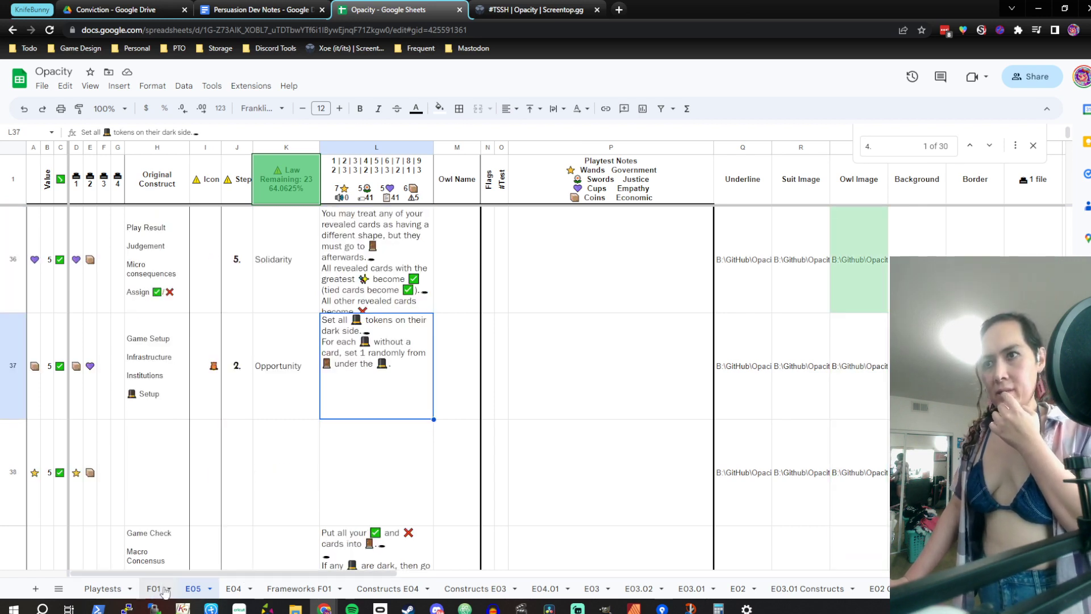
scroll(223, 458, "down", 3)
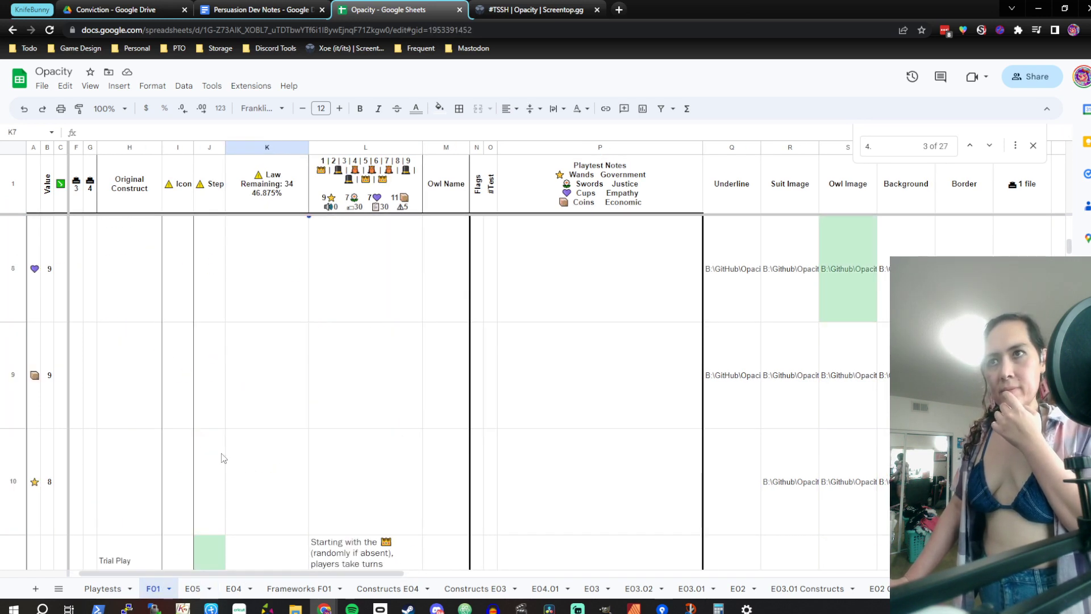
scroll(222, 458, "up", 3)
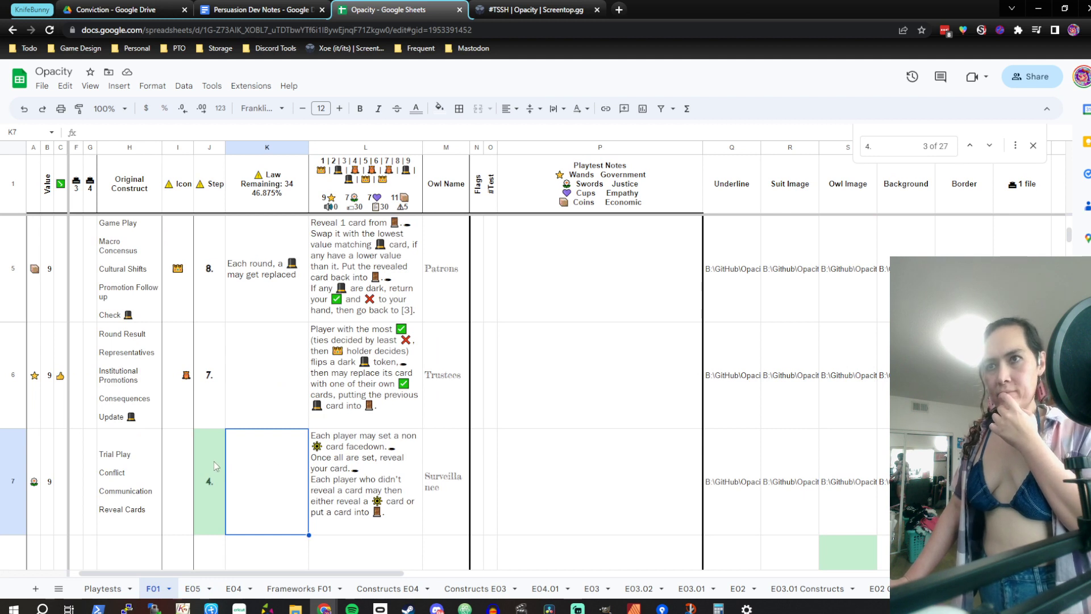
left_click(215, 466)
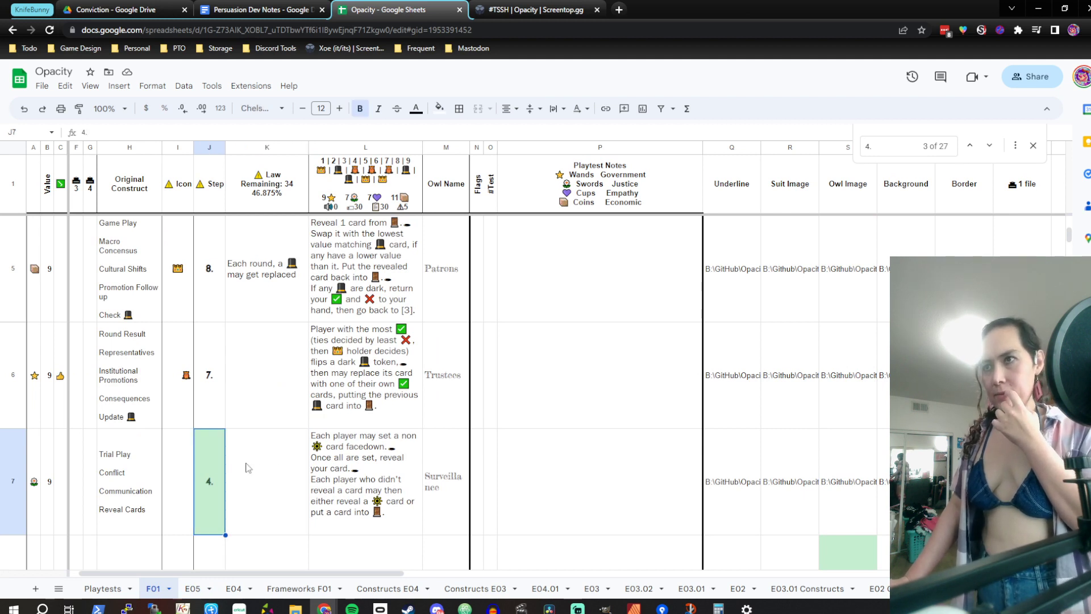
left_click(412, 469)
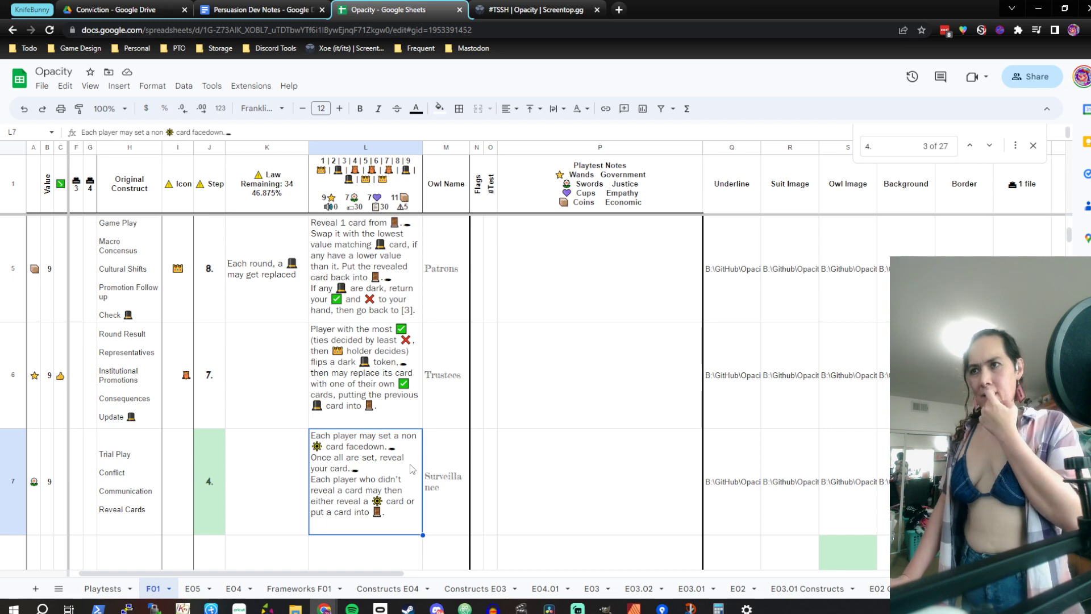
Look through the F01 law cards from Surveillance past Enforcement and Majority Rule to Rotating Teams
scroll(381, 452, "up", 5)
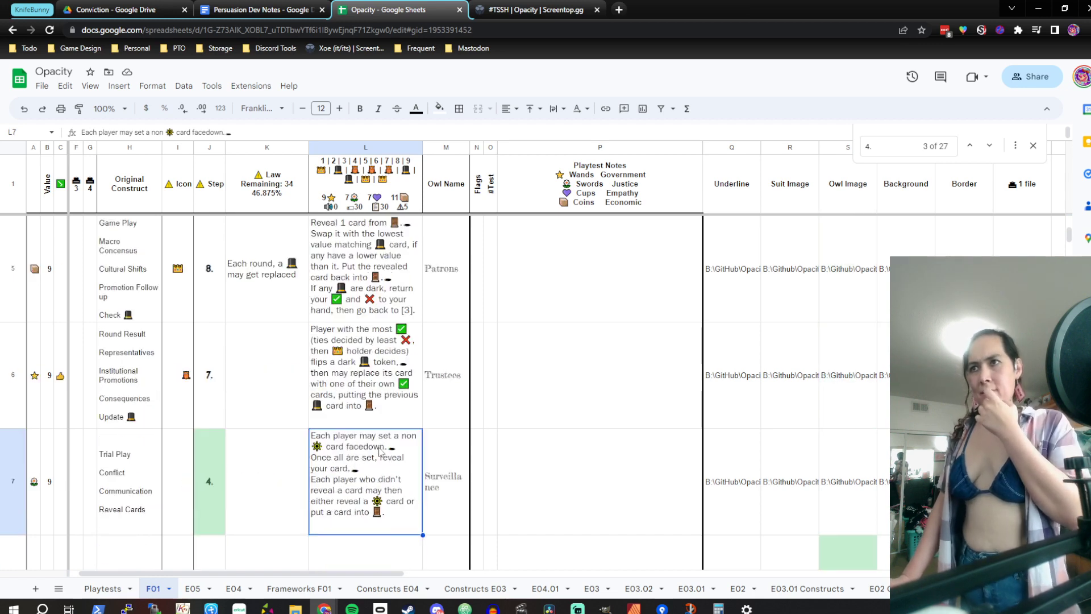
scroll(381, 452, "down", 10)
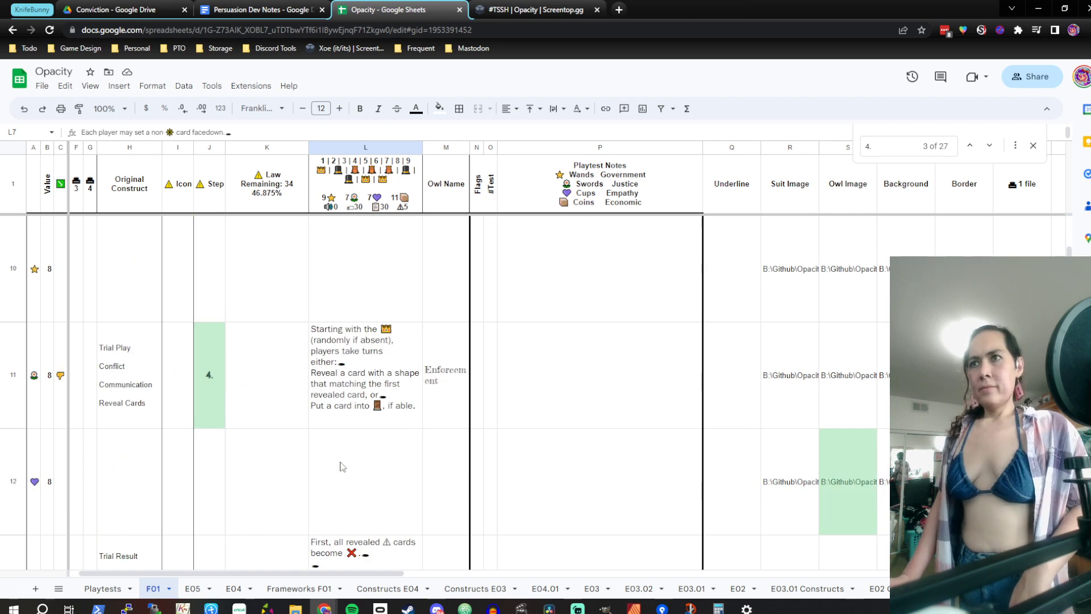
scroll(342, 466, "down", 18)
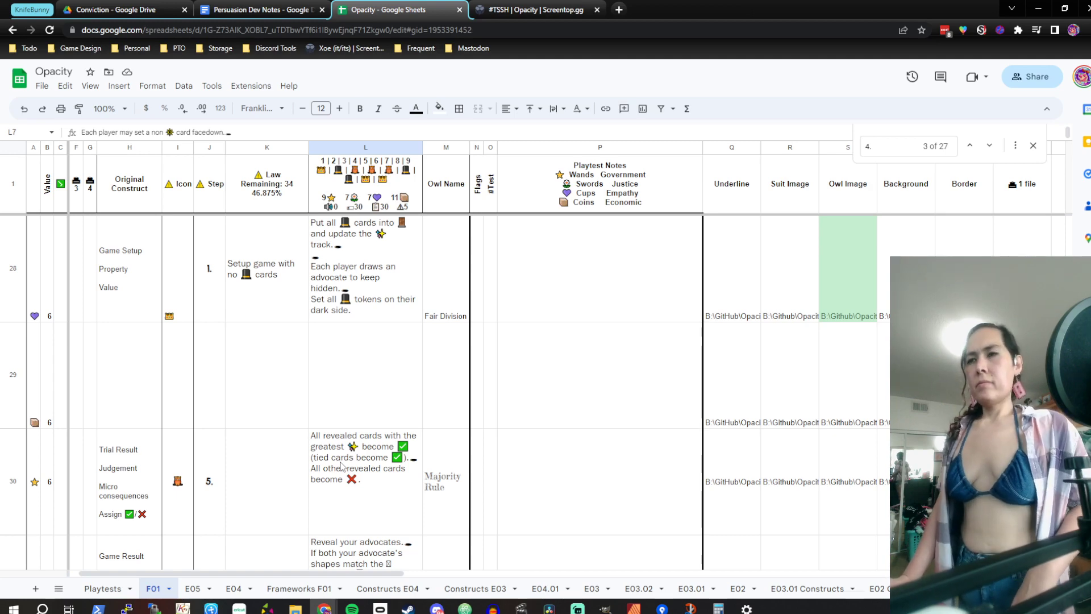
scroll(341, 466, "down", 5)
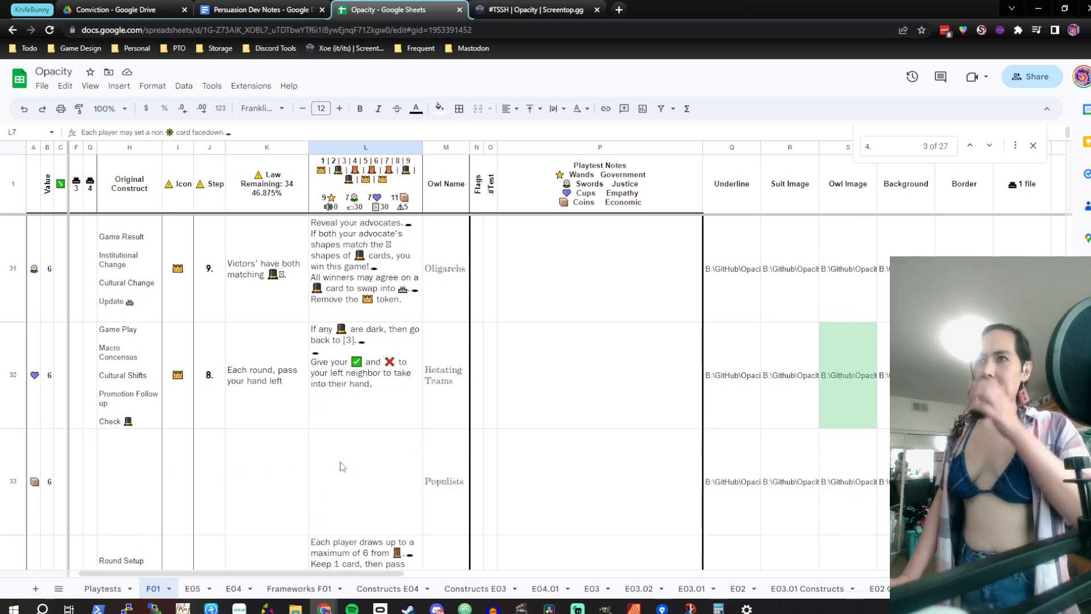
scroll(343, 466, "up", 5)
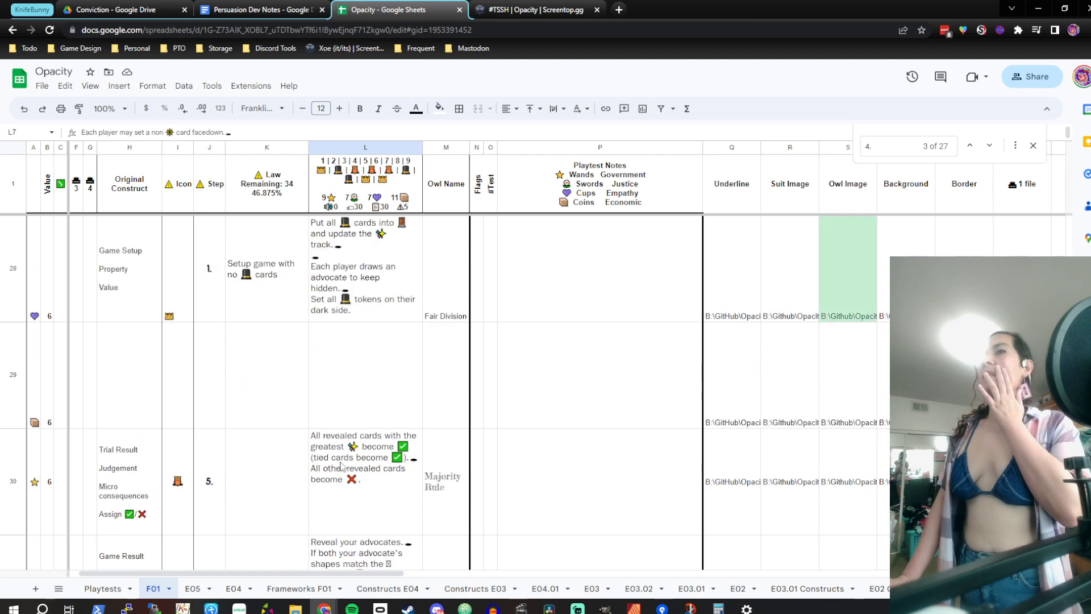
Search the F01 sheet for "7." to find the step 7 law cards
scroll(341, 466, "down", 3)
scroll(341, 466, "up", 8)
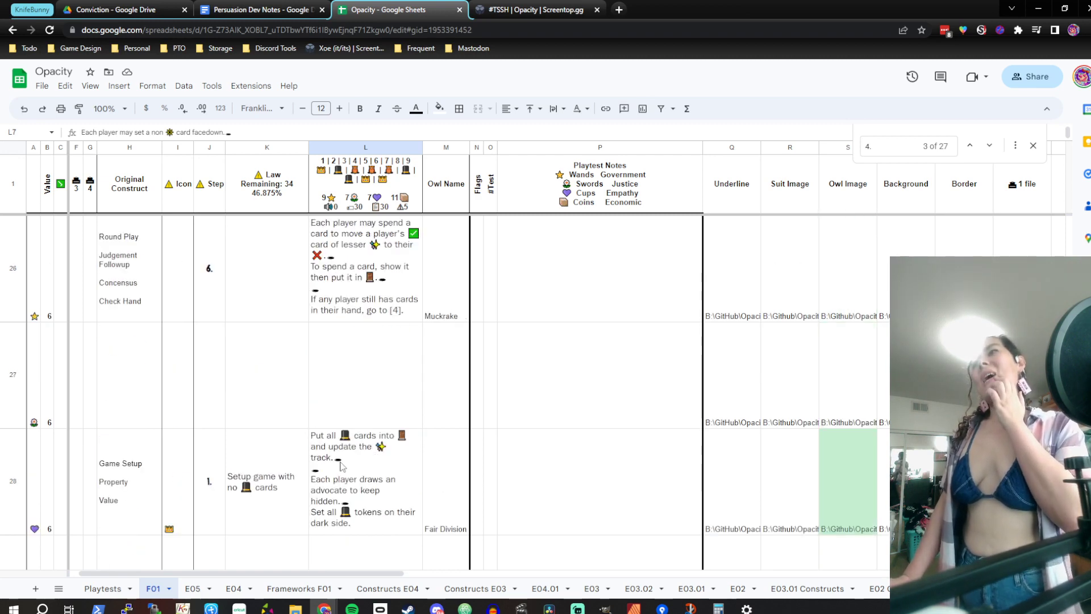
left_click(903, 141)
key("ctrl+a")
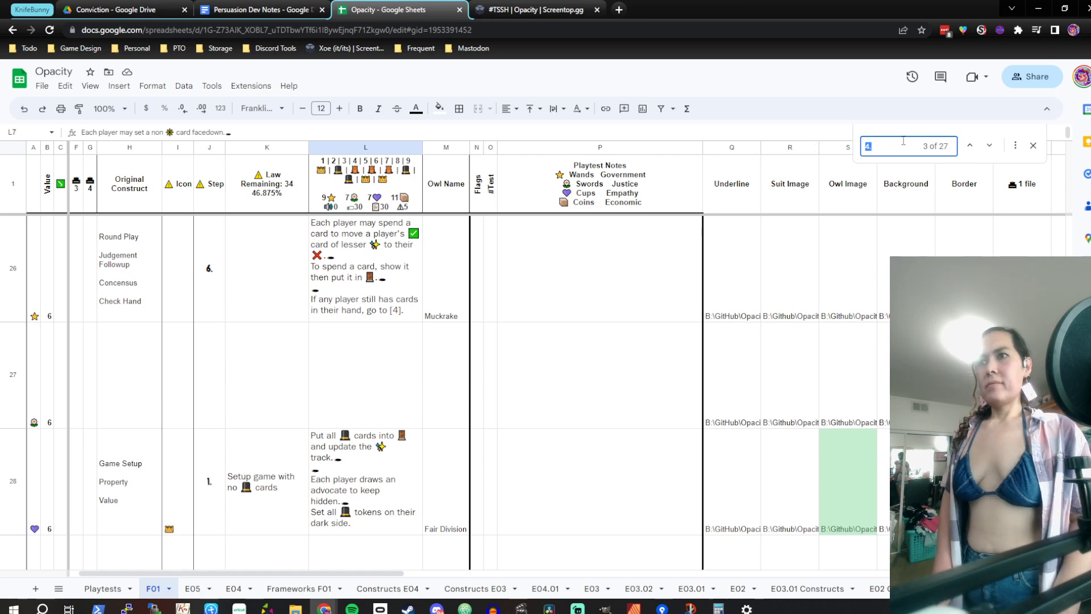
type("73")
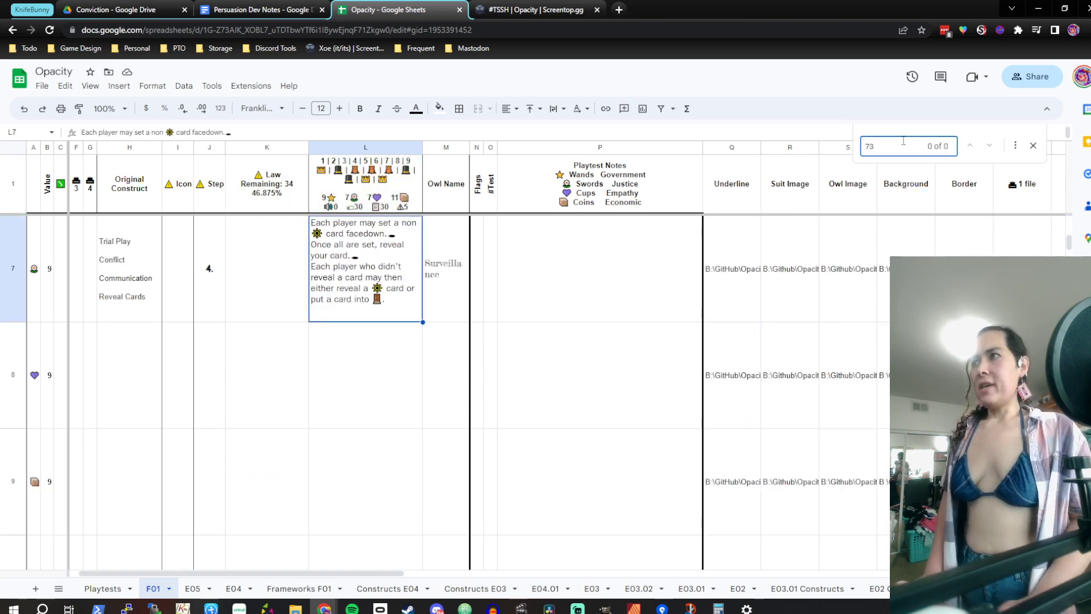
key("BackSpace")
type(".")
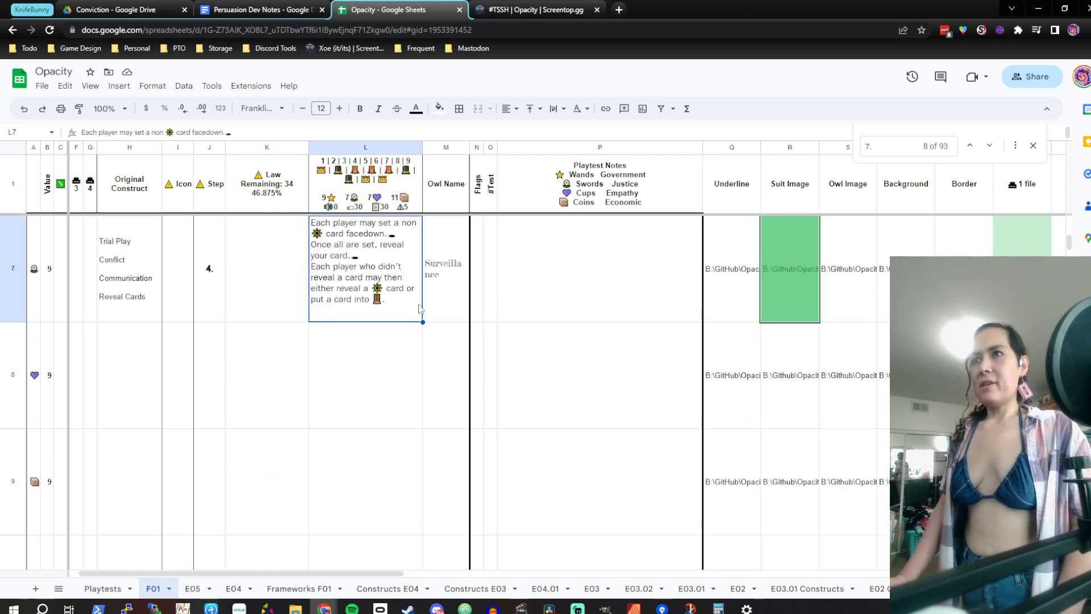
Review the Trustees card's step 7 rules text against its neighbouring cards and select its empty Law cell in row 6
scroll(421, 309, "up", 5)
scroll(421, 309, "down", 5)
scroll(421, 309, "up", 2)
scroll(422, 309, "down", 2)
scroll(421, 309, "up", 2)
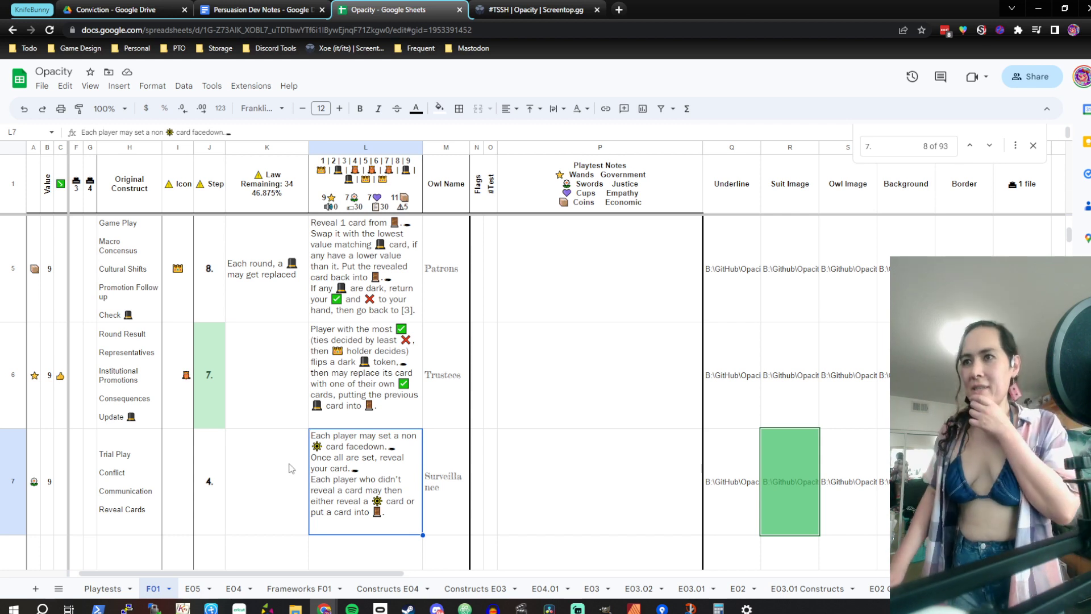
left_click(286, 379)
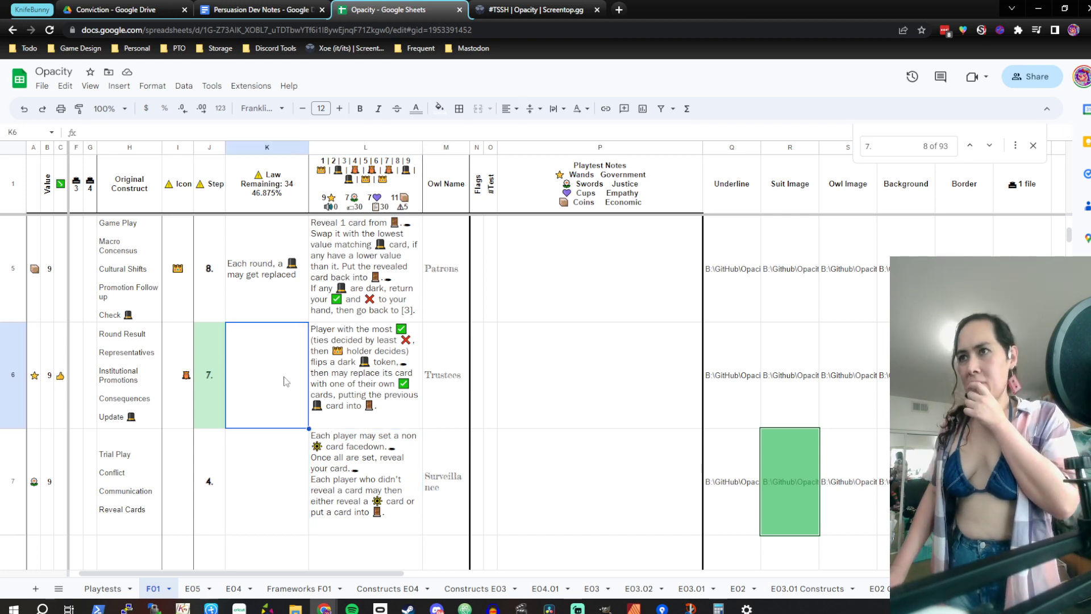
left_click(367, 358)
scroll(287, 387, "down", 1)
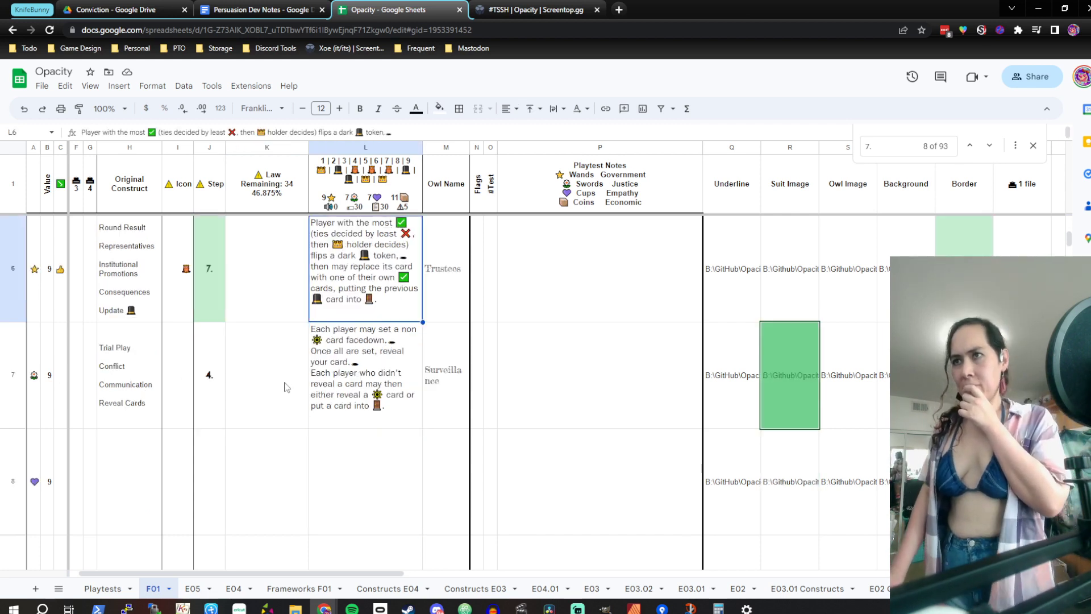
scroll(287, 387, "up", 1)
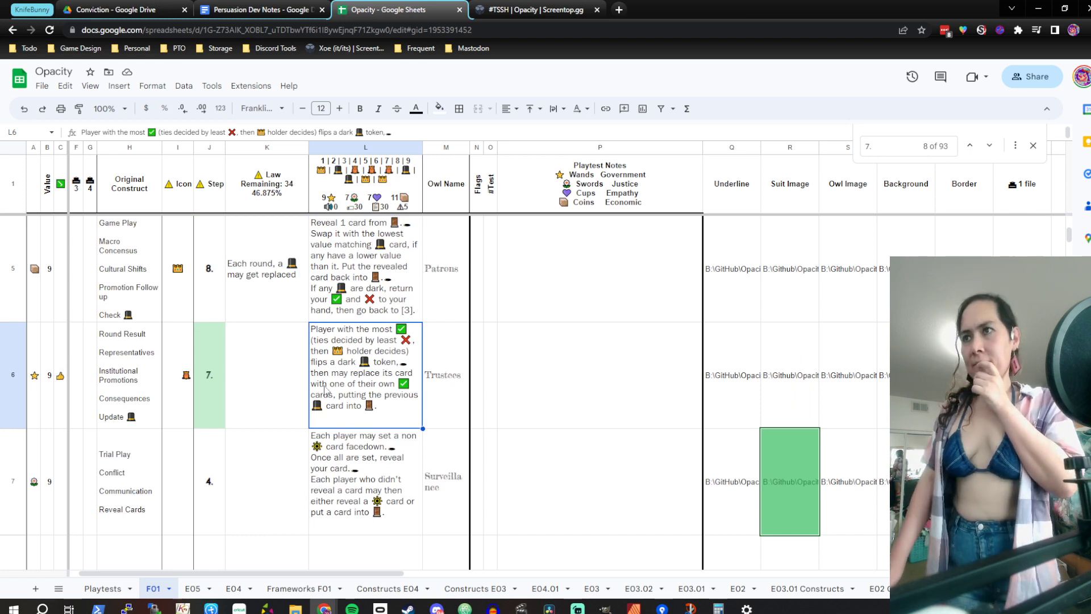
left_click(262, 352)
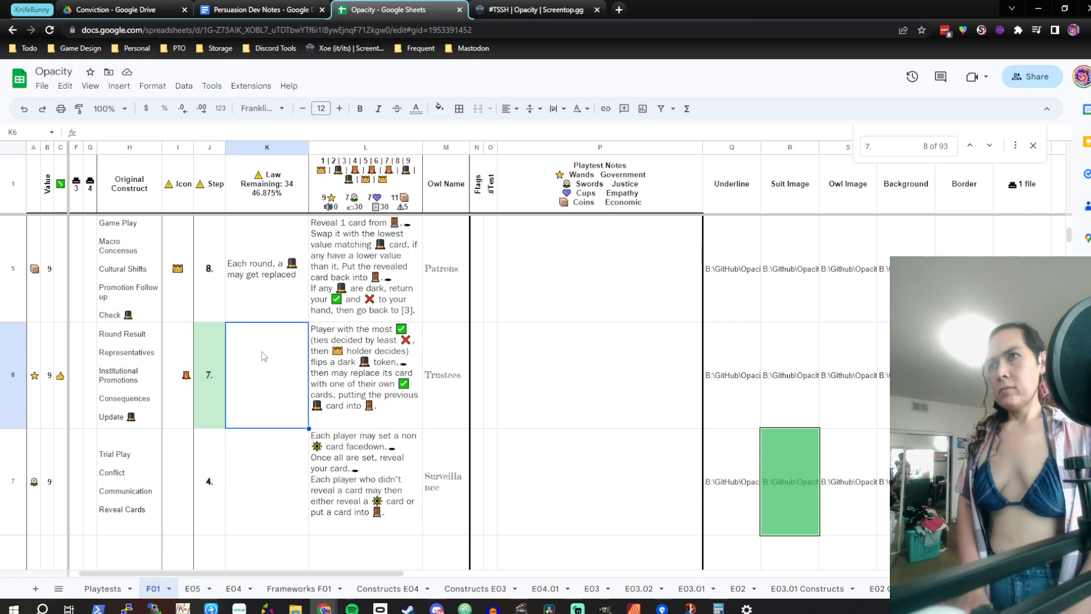
type("Round")
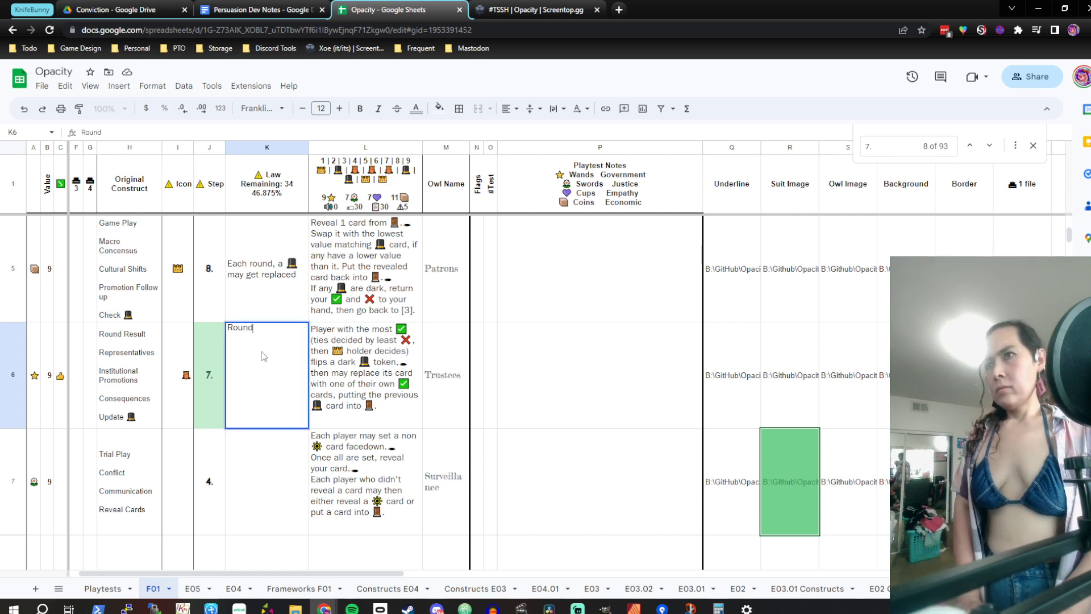
type(" win")
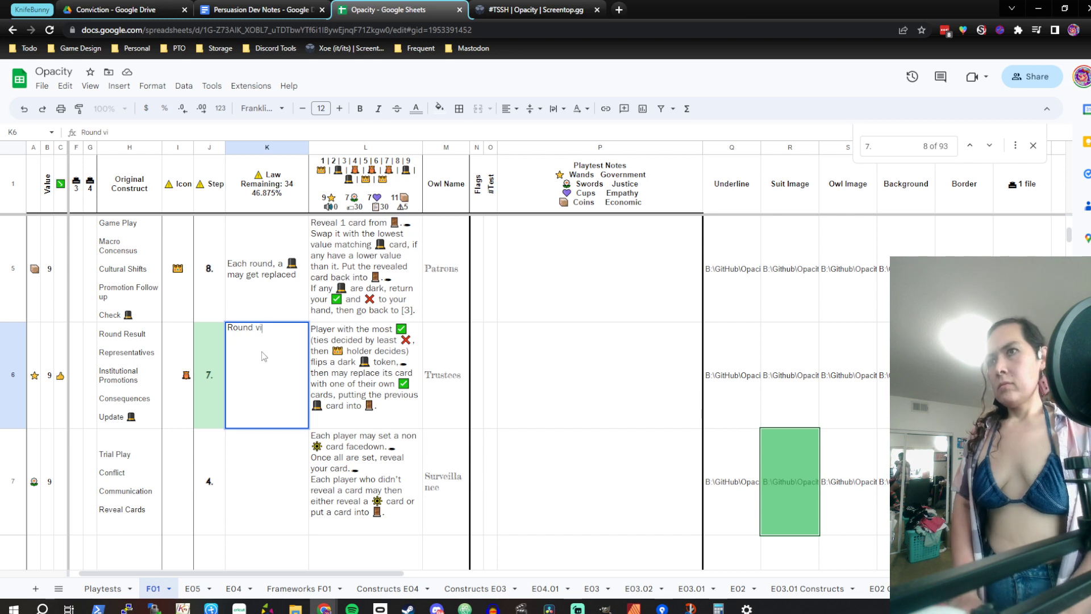
type("ctor")
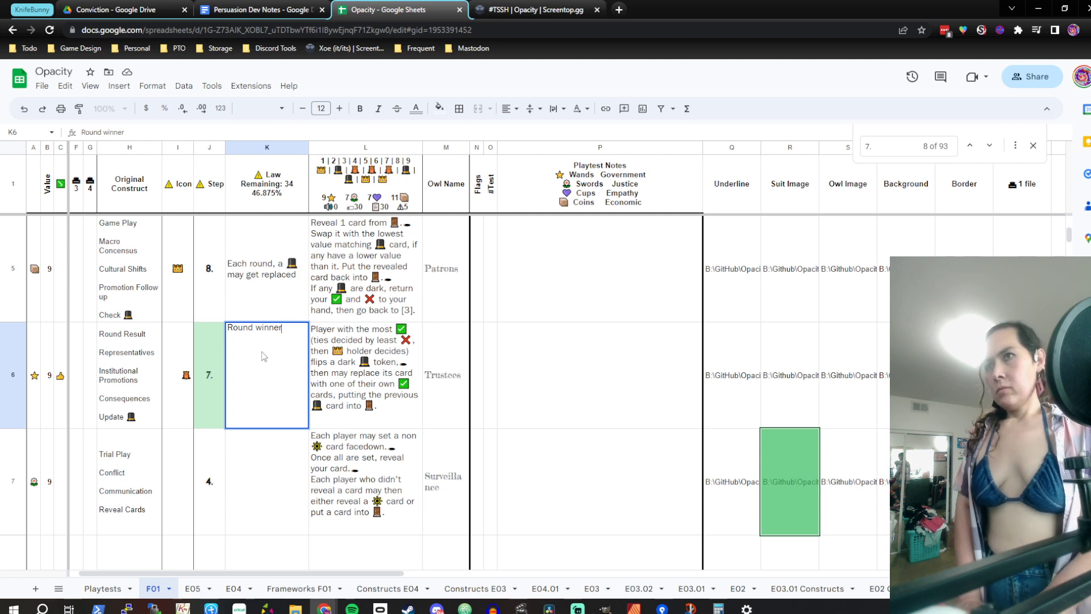
key("BackSpace")
key("BackSpace")
key("BackSpace")
key("BackSpace")
key("BackSpace")
key("BackSpace")
key("BackSpace")
key("BackSpace")
key("BackSpace")
key("BackSpace")
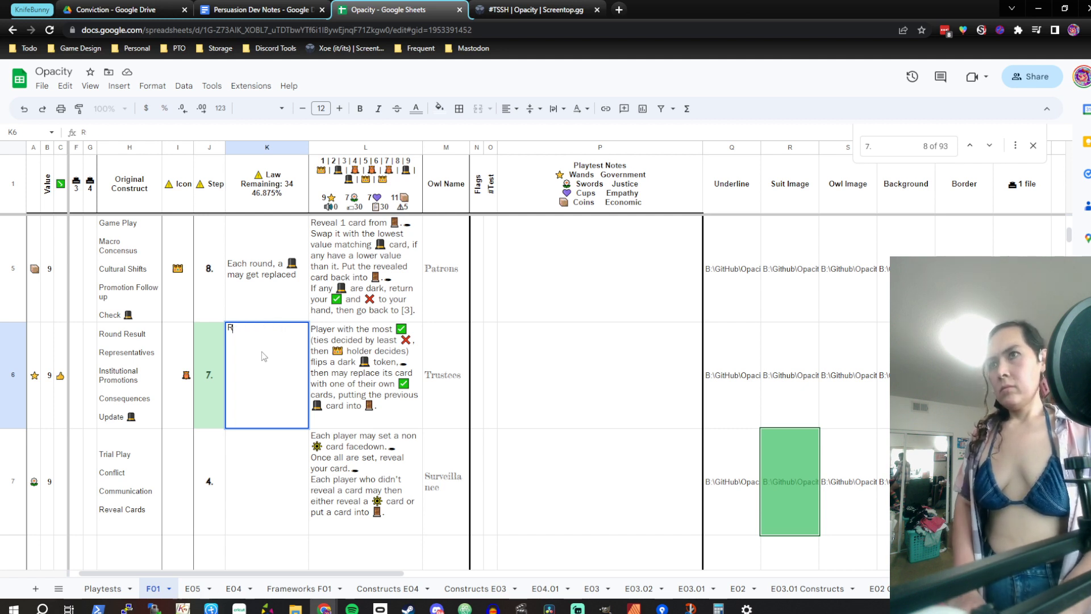
Enter "Win round with ✅ and set a 🎩" as the Trustees card's Law summary in row 6
type("Win rou")
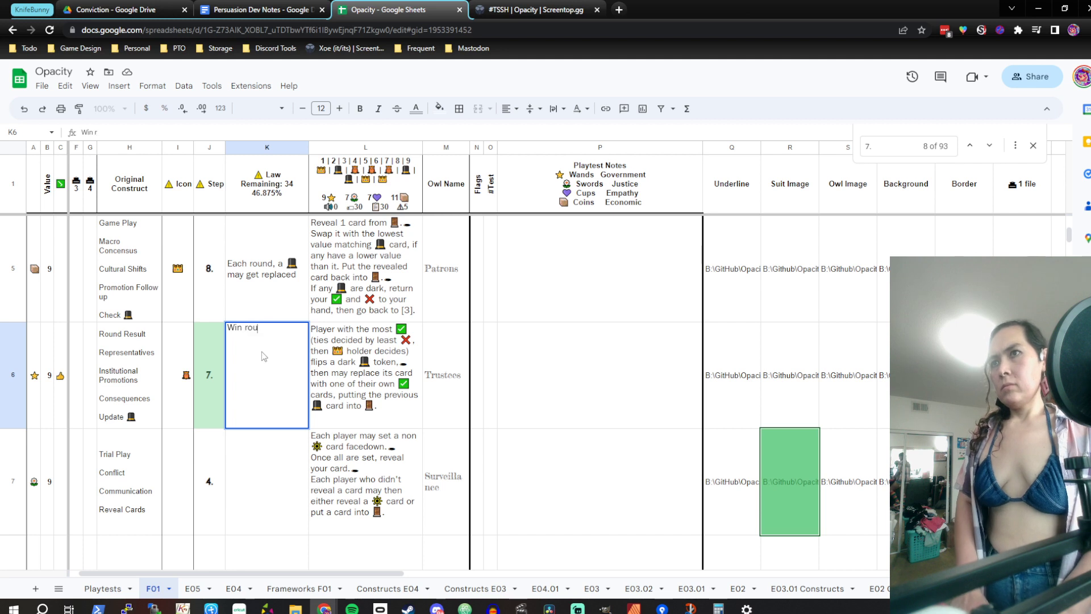
type("nd with")
type("✅")
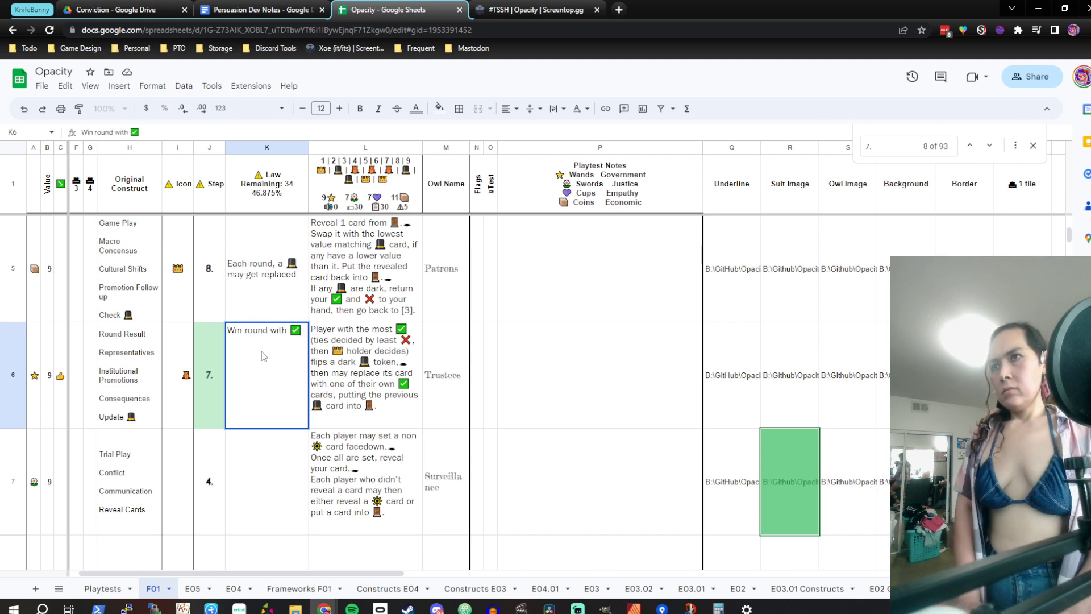
type("and se")
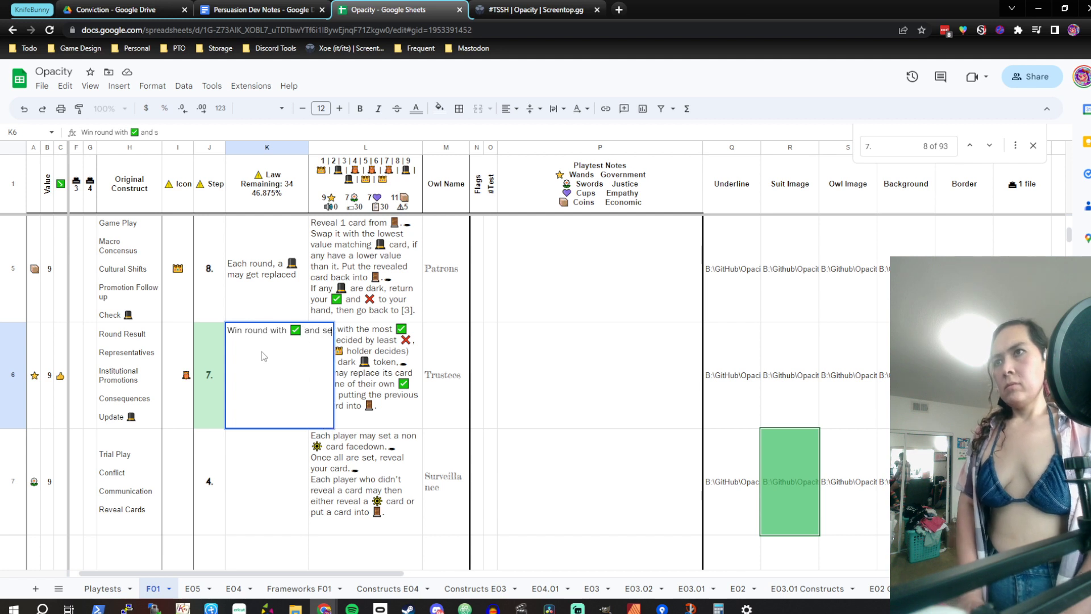
type("t a")
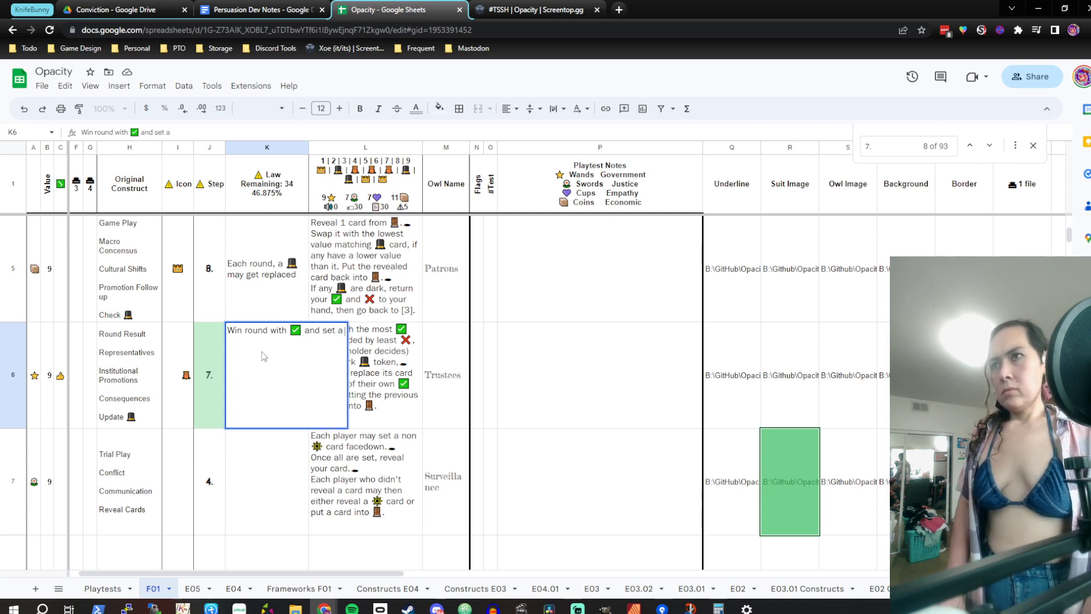
key("ctrl+v")
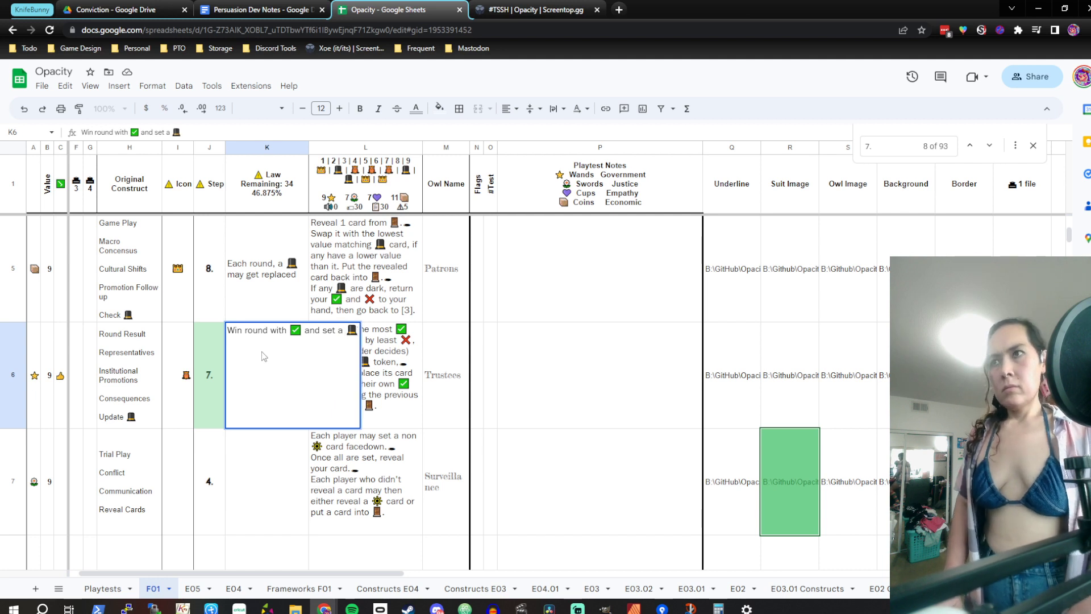
key("Return")
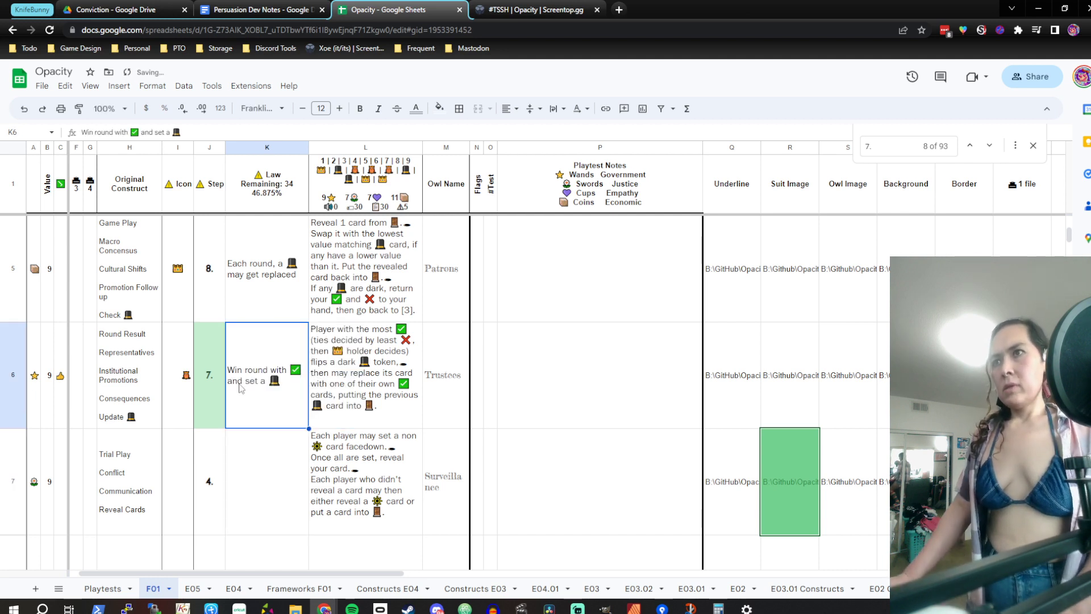
Insert "the" before "round" in the Trustees card's Law summary
double_click(260, 337)
left_click(255, 332)
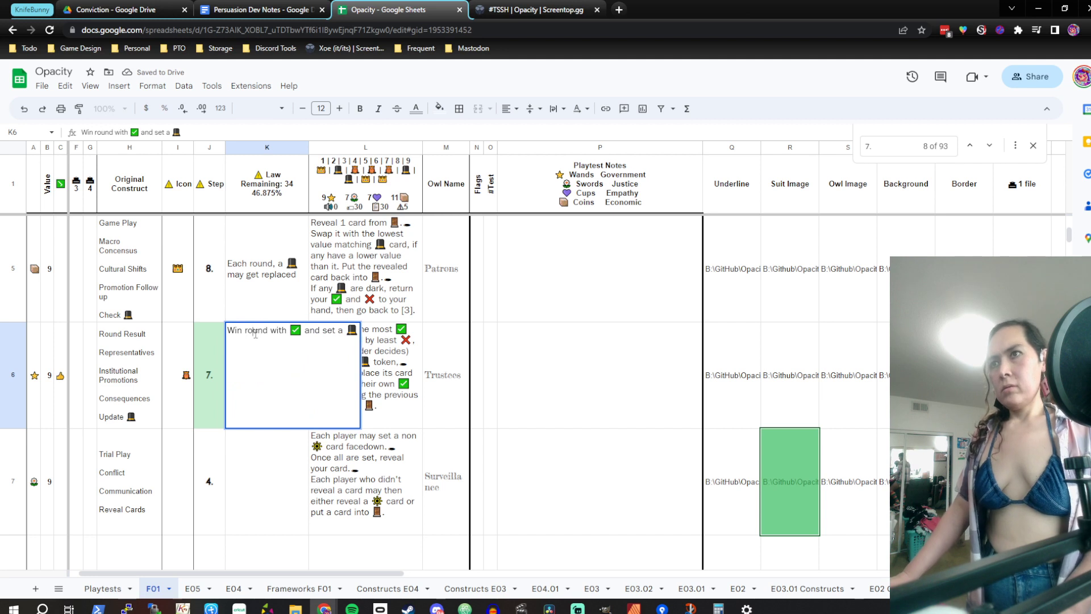
type("the")
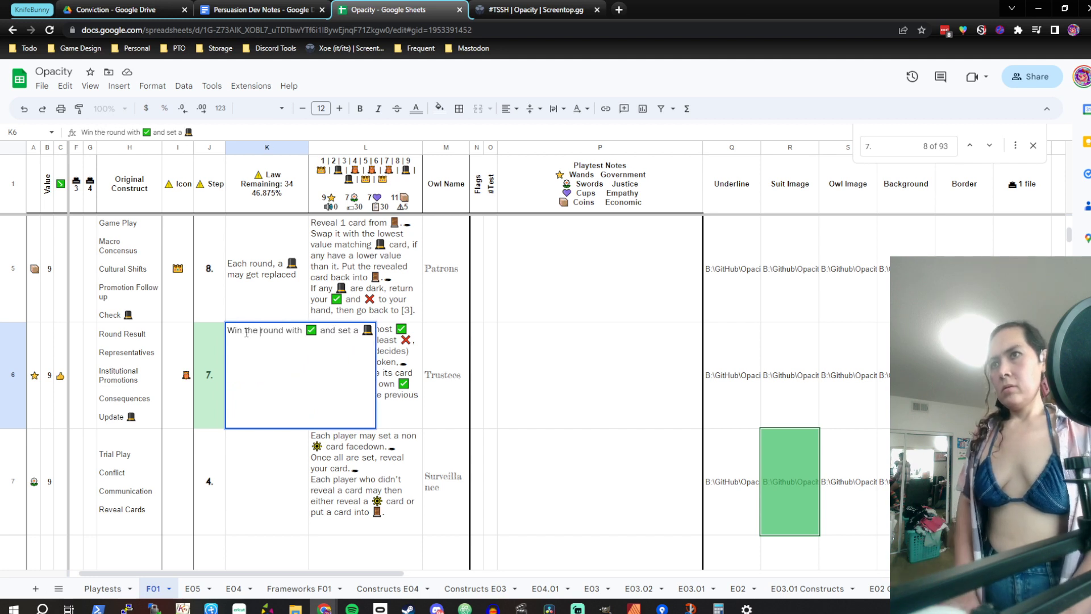
key("Return")
key("Up")
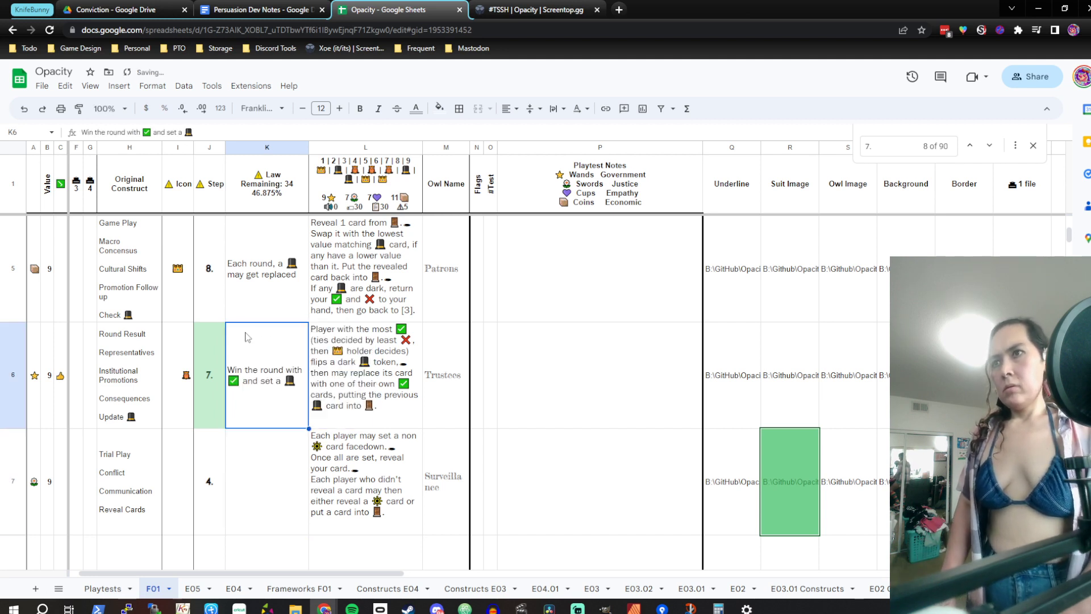
Reword the Trustees card's Law summary to "Win round with ✅ then set a 🎩"
key("Return")
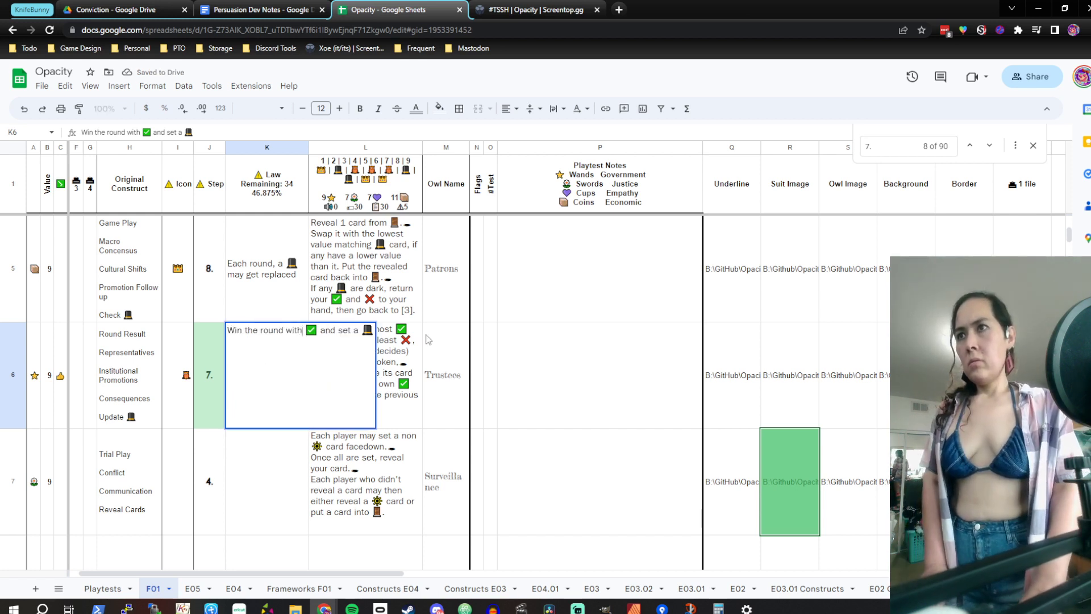
key("BackSpace")
key("BackSpace")
key("BackSpace")
key("BackSpace")
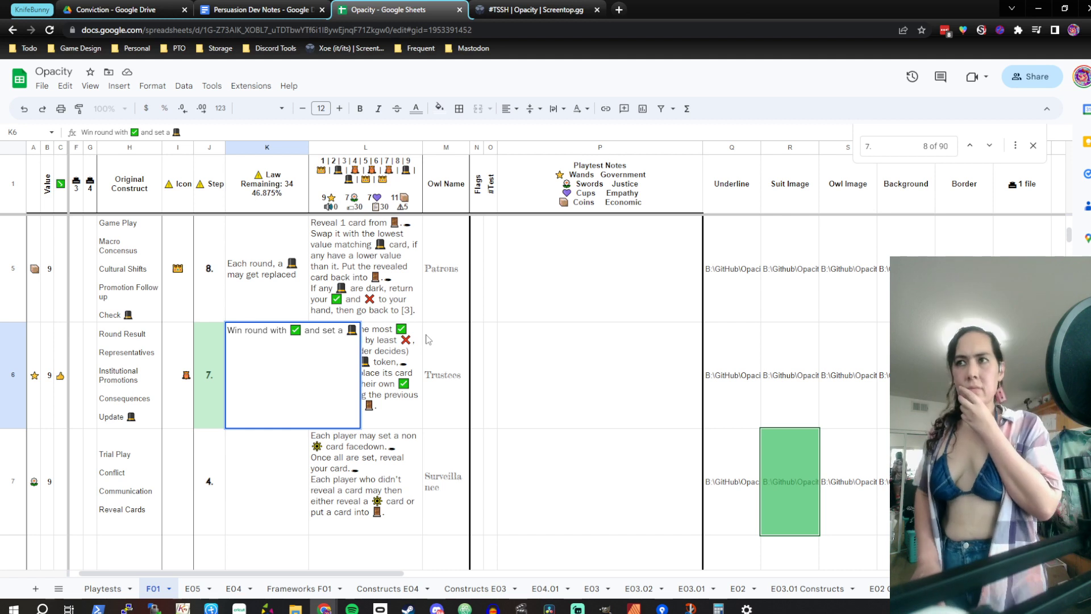
key("Right")
key("Right")
key("Right")
key("Right")
key("Right")
key("Right")
key("Right")
key("Right")
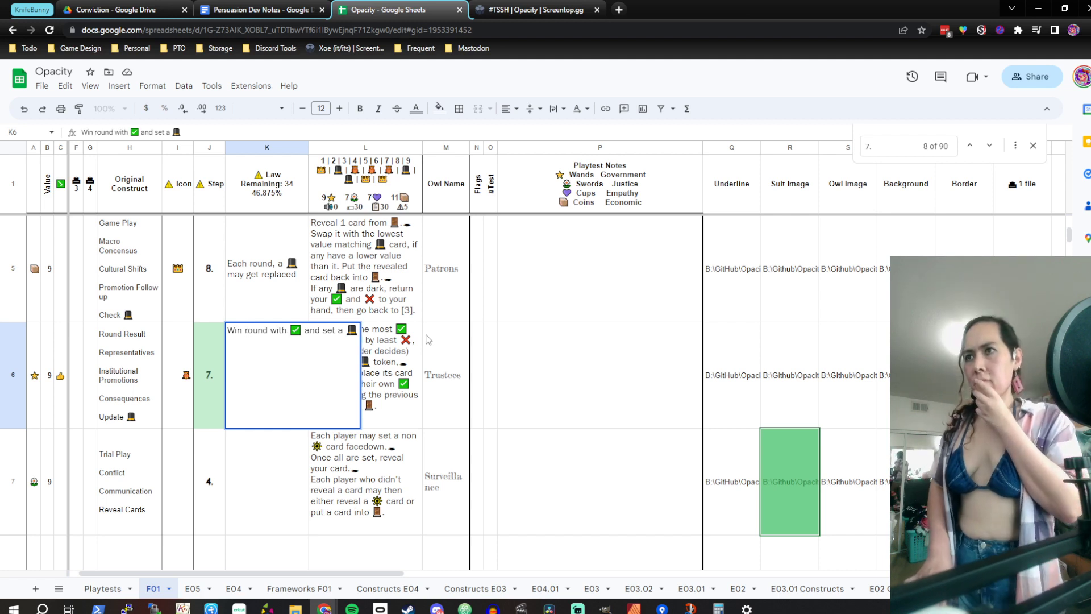
key("Right")
key("Right")
key("Right")
key("BackSpace")
key("BackSpace")
key("BackSpace")
type("then")
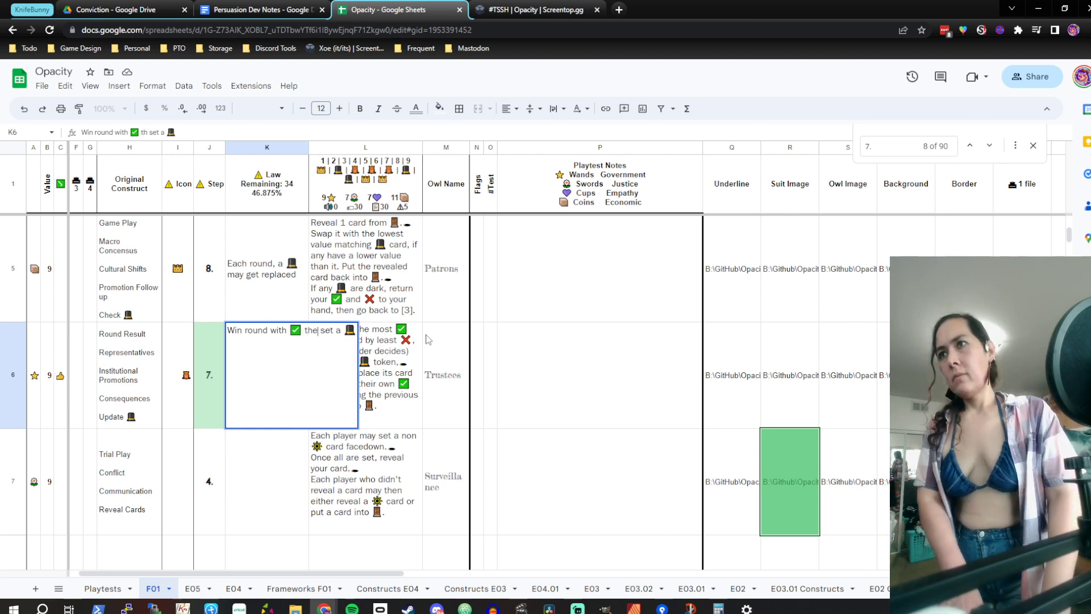
key("Return")
key("Up")
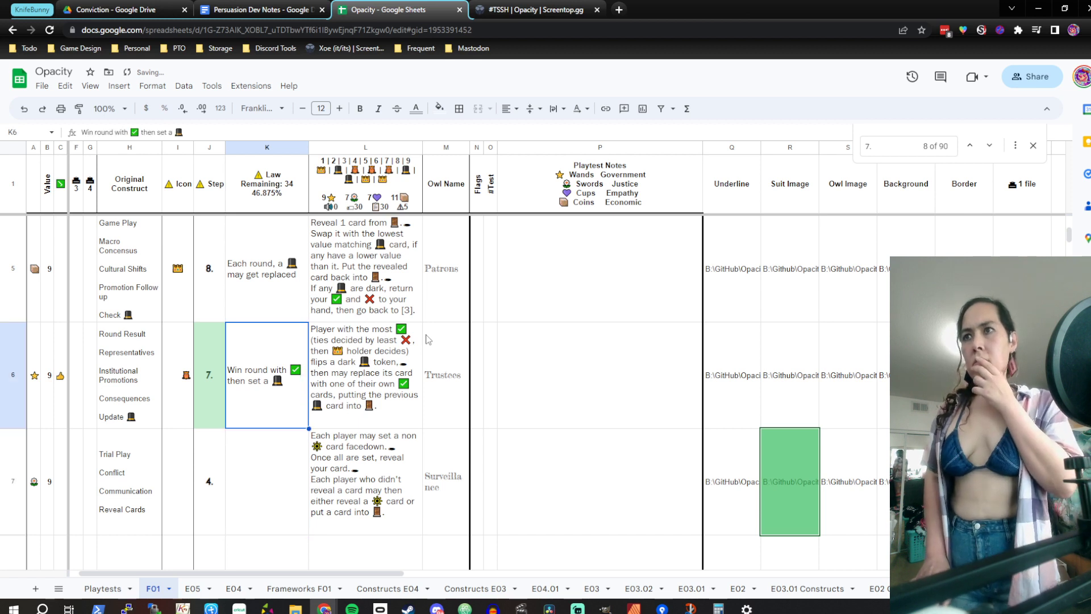
Shorten the Trustees card's Law summary to "Win with most ✅ then set a 🎩"
key("Return")
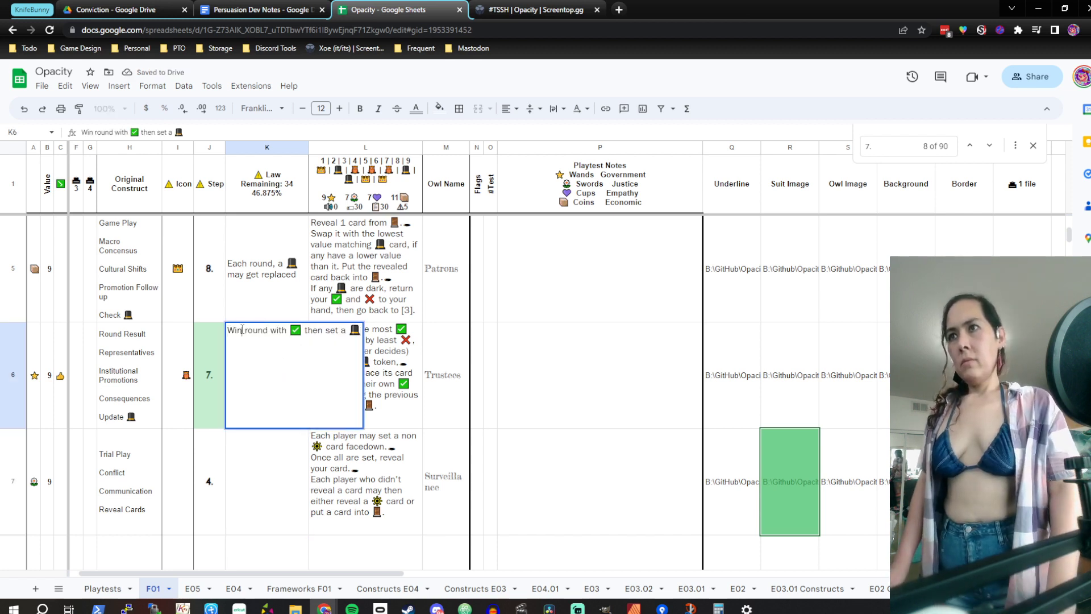
key("Home")
key("Right")
key("Right")
key("Right")
type("ner")
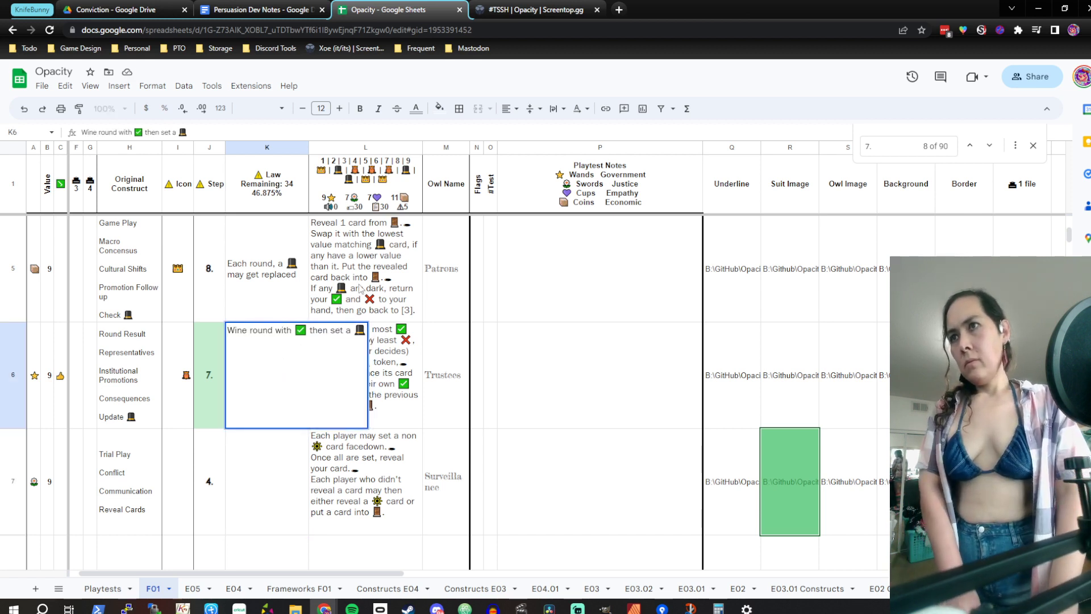
key("BackSpace")
key("BackSpace")
key("BackSpace")
type("with most")
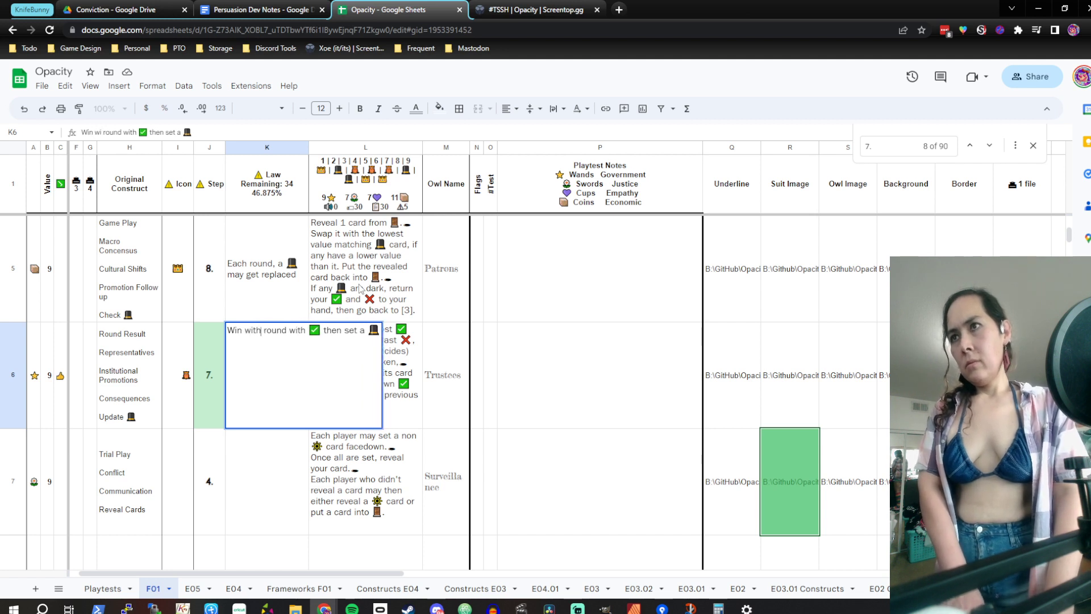
key("ctrl+shift+Right")
key("ctrl+shift+Right")
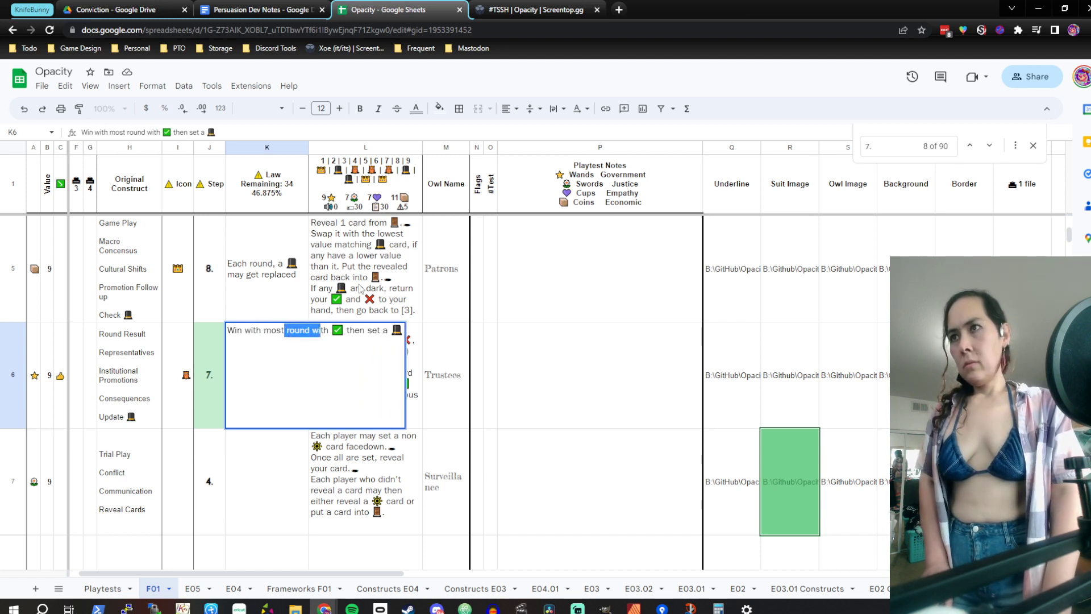
key("Delete")
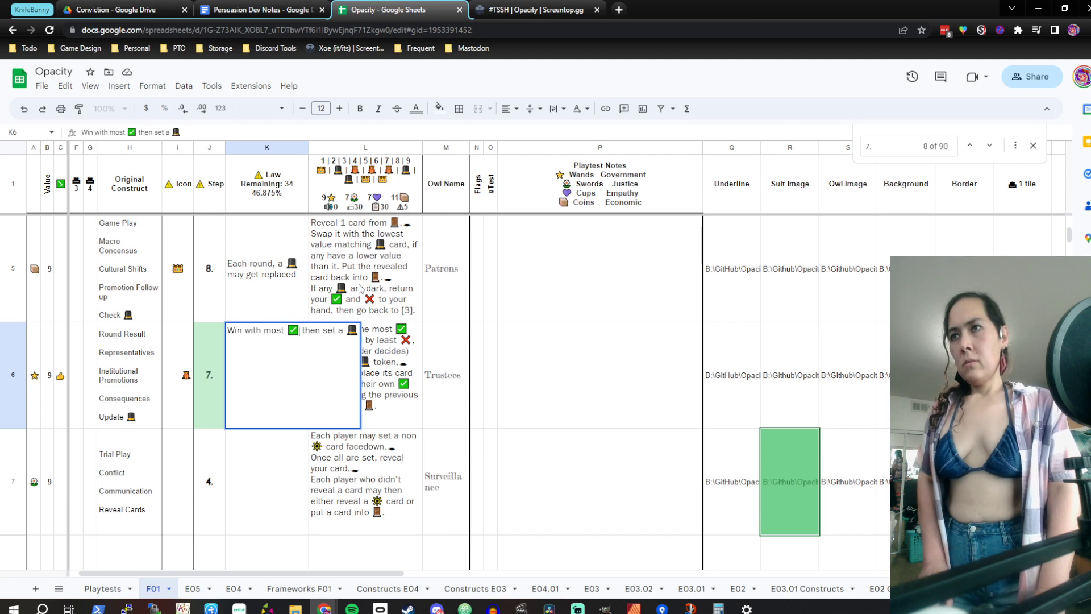
key("Return")
key("Up")
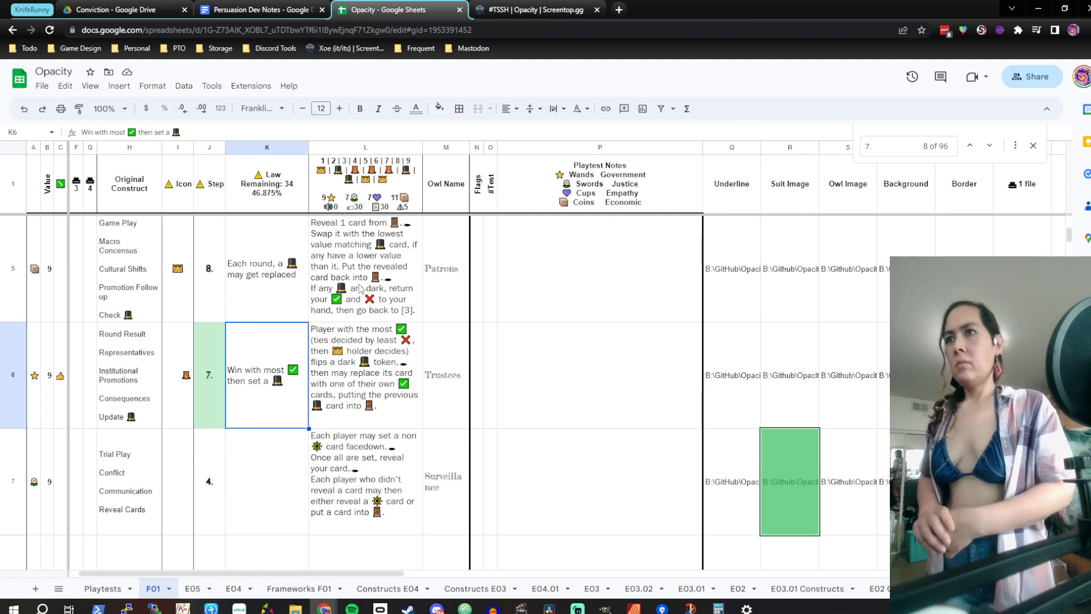
Insert "trial" after "Win" in the Trustees card's Law summary, making it "Win trial with most ✅ then set a 🎩"
double_click(273, 359)
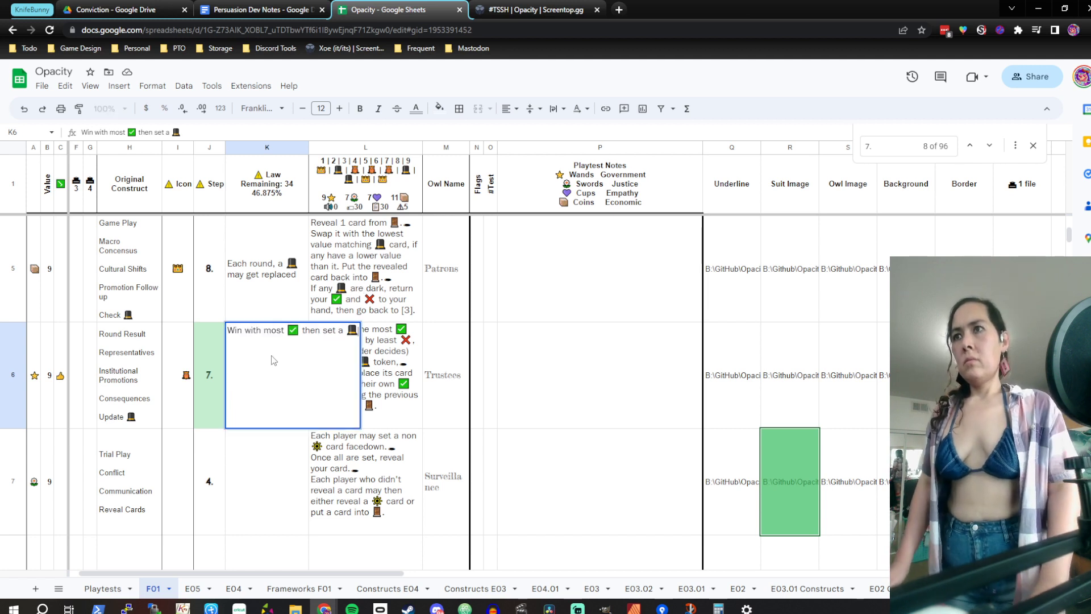
left_click(244, 335)
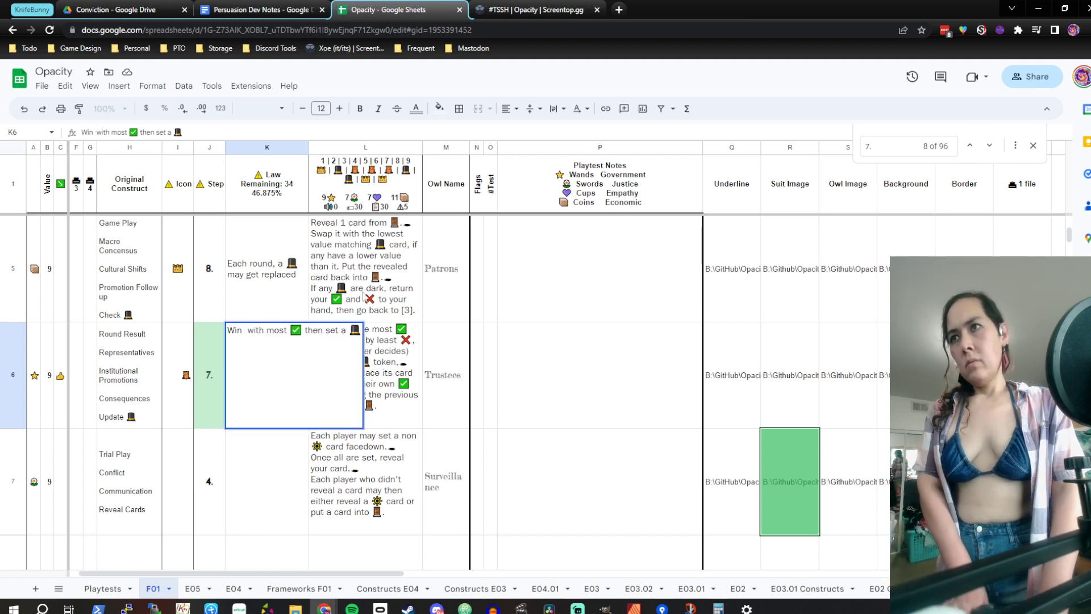
type("trial")
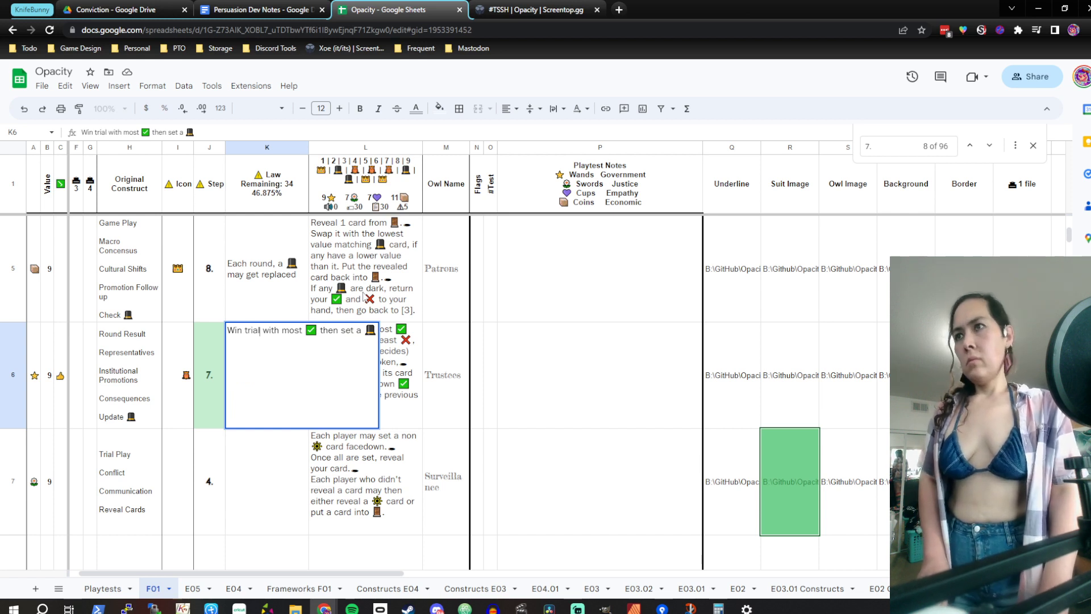
key("Return")
key("Up")
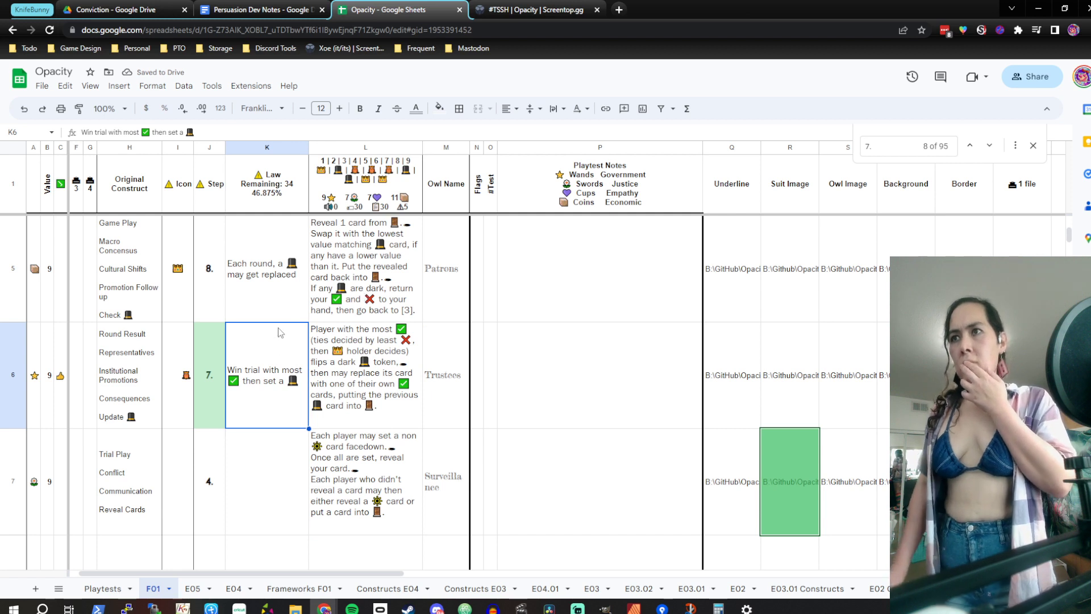
Try abbreviating "with" to "w/" in the Trustees card's Law summary, and undo that edit
double_click(275, 364)
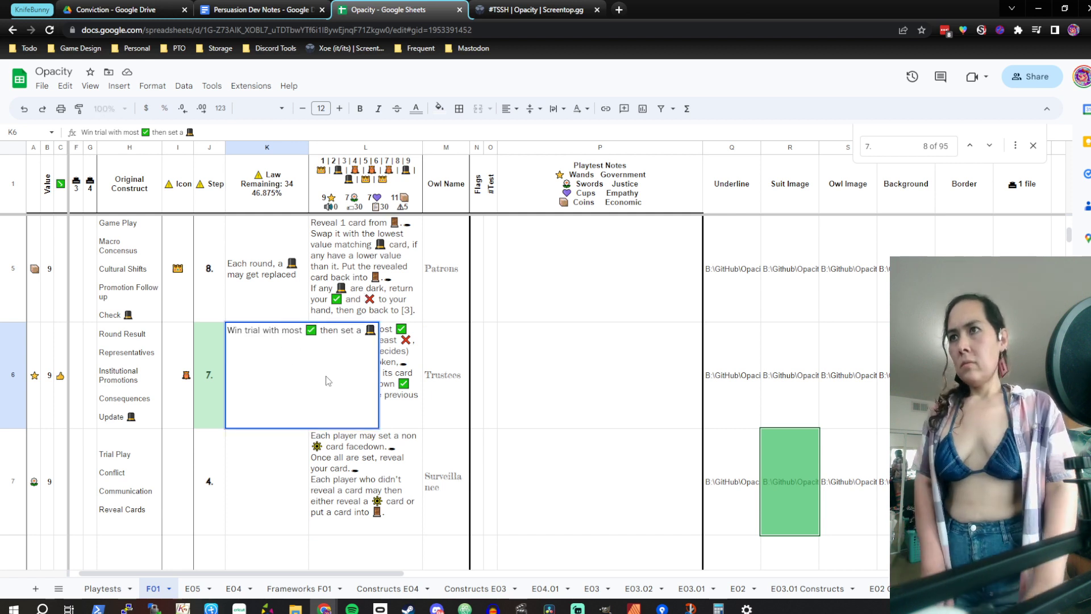
key("BackSpace")
key("BackSpace")
key("BackSpace")
type("/")
key("Return")
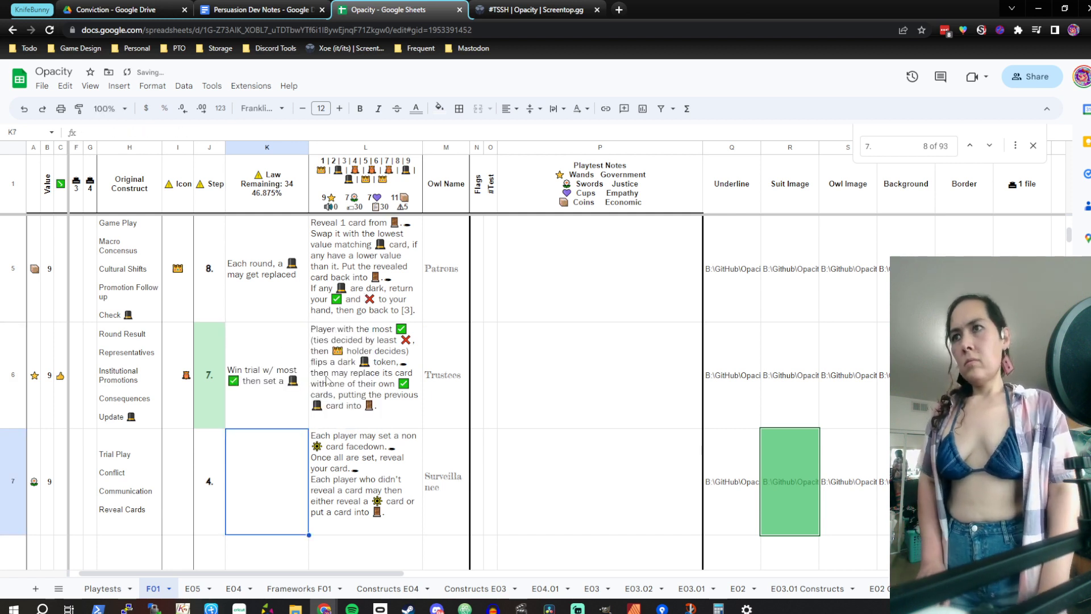
key("ctrl+z")
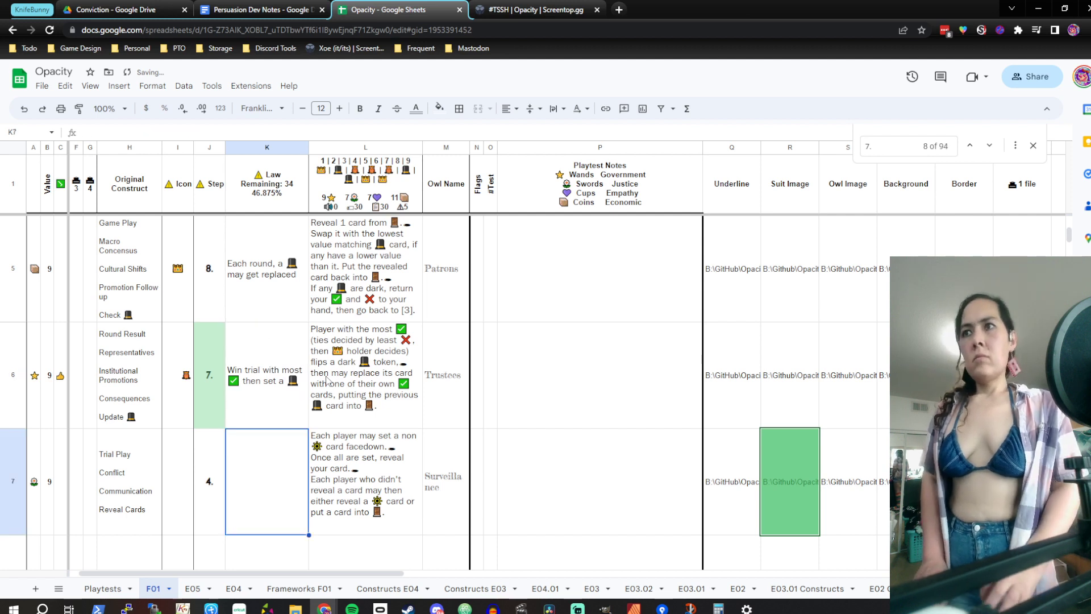
Add a comma after ✅ in the Trustees card's Law summary so it reads "Win trial with most ✅, then set a 🎩"
double_click(283, 398)
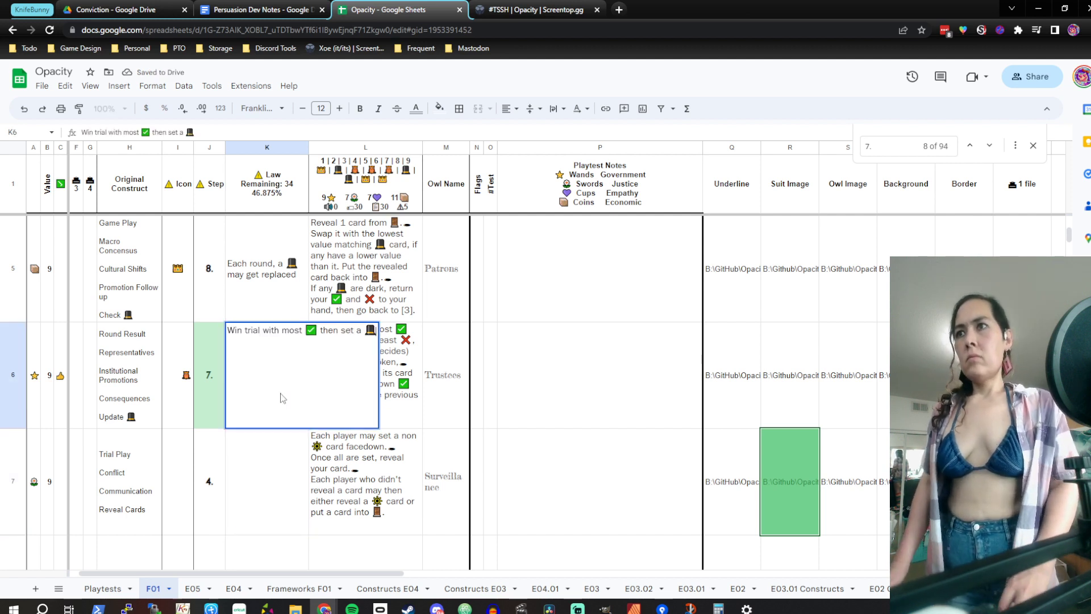
left_click(319, 333)
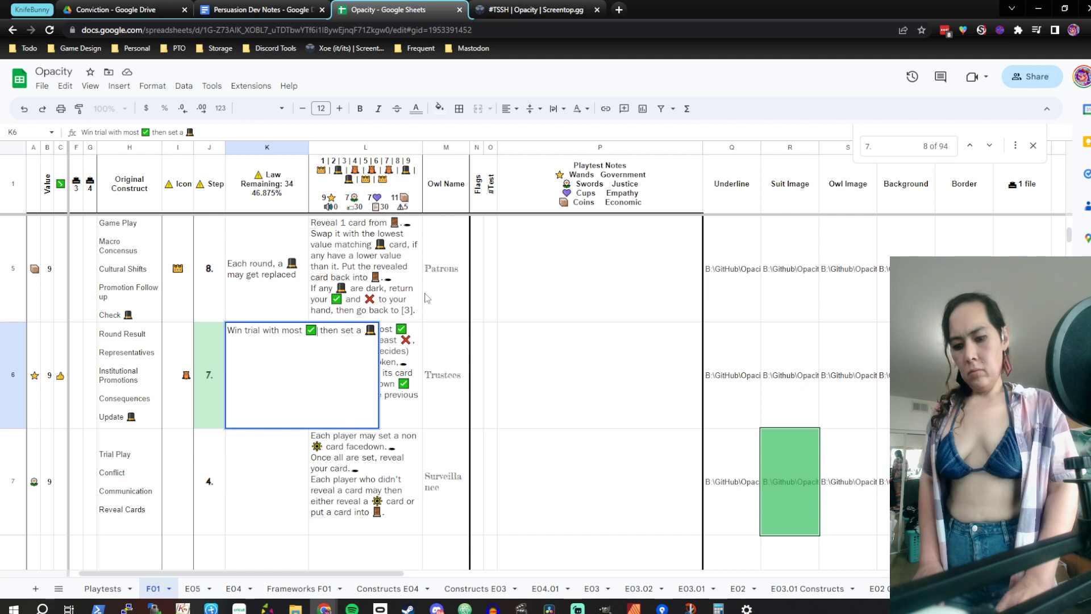
type(",")
key("Return")
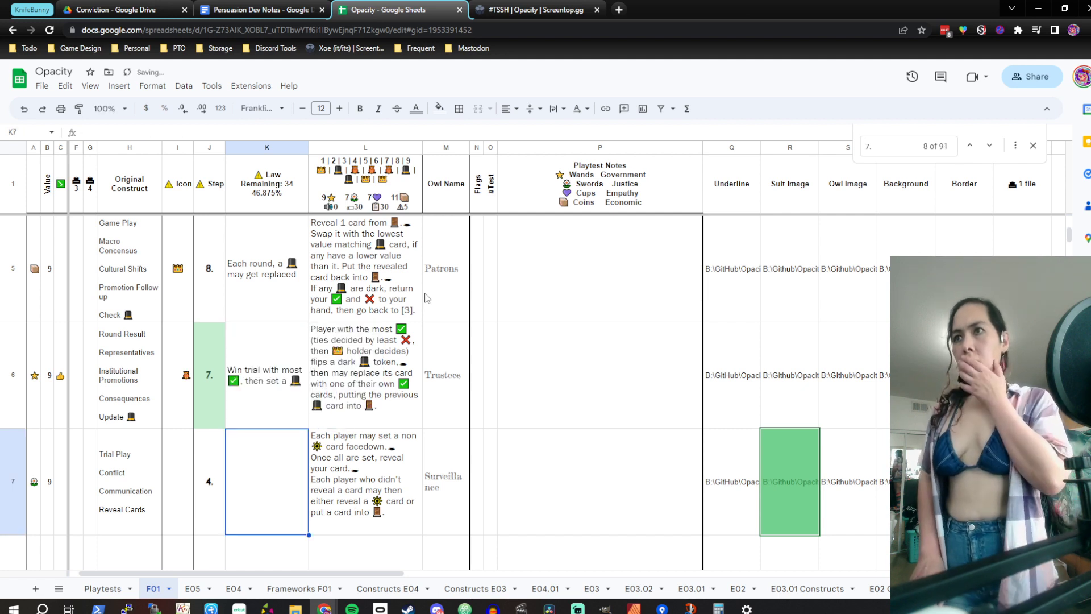
Change the Trustees card's Icon in row 6 to 🎩
key("Up")
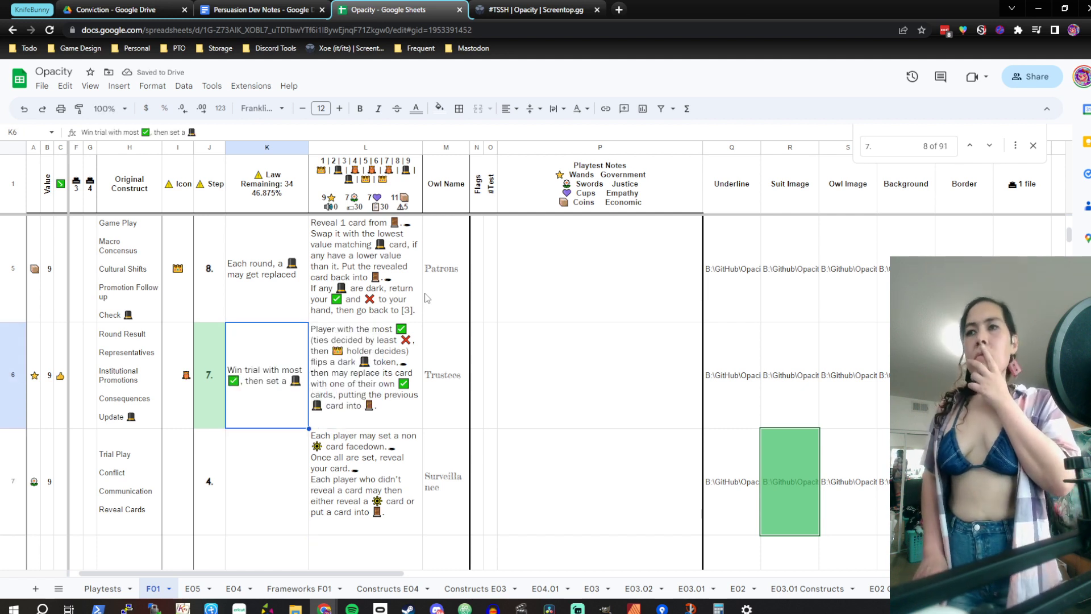
key("Left")
key("Left")
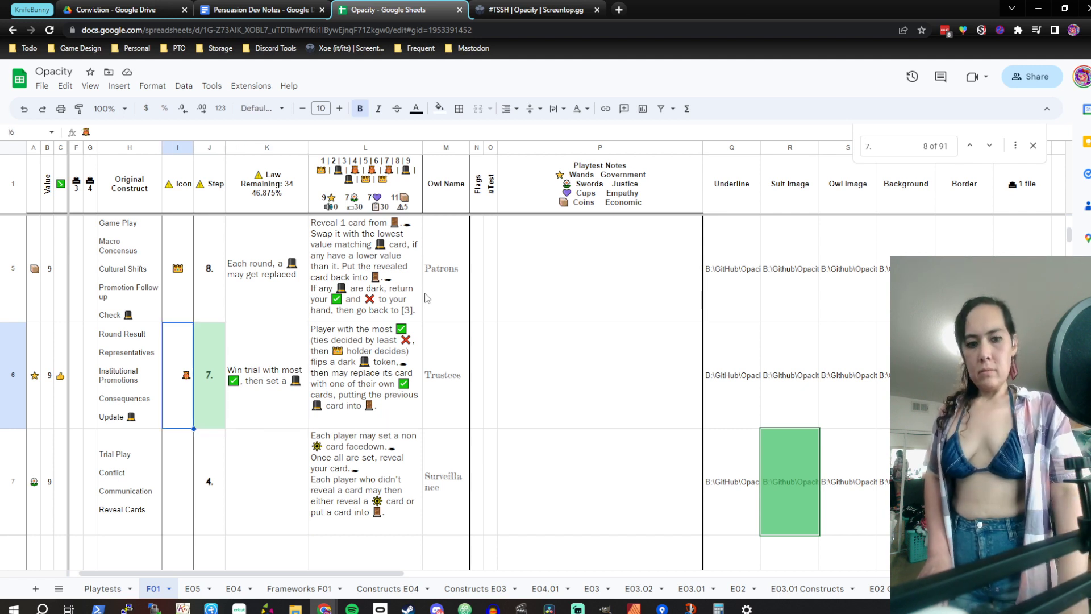
key("ctrl+v")
key("Right")
key("Up")
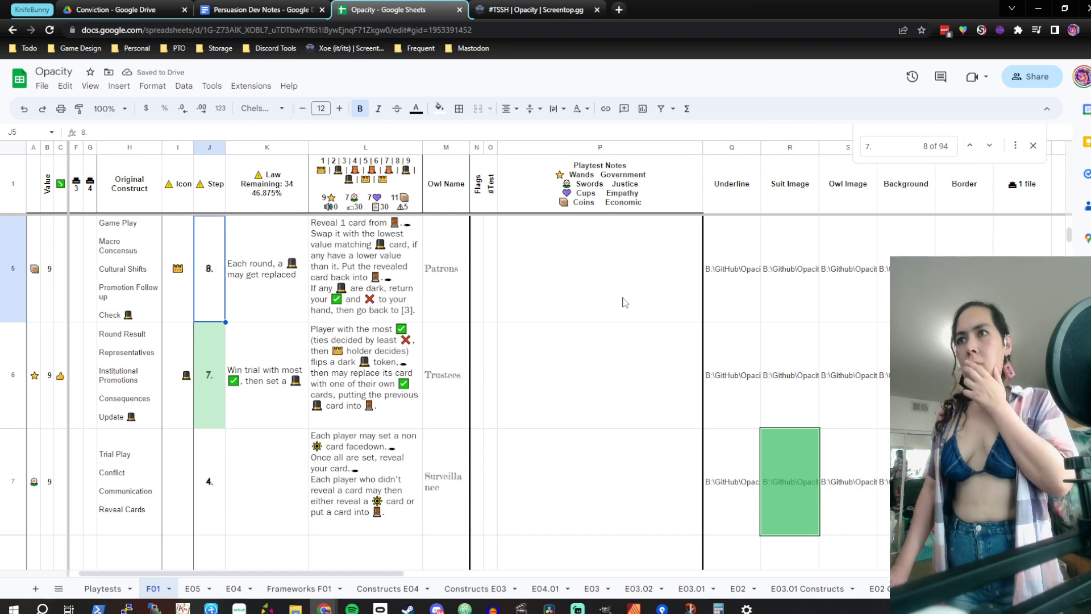
scroll(625, 303, "up", 5)
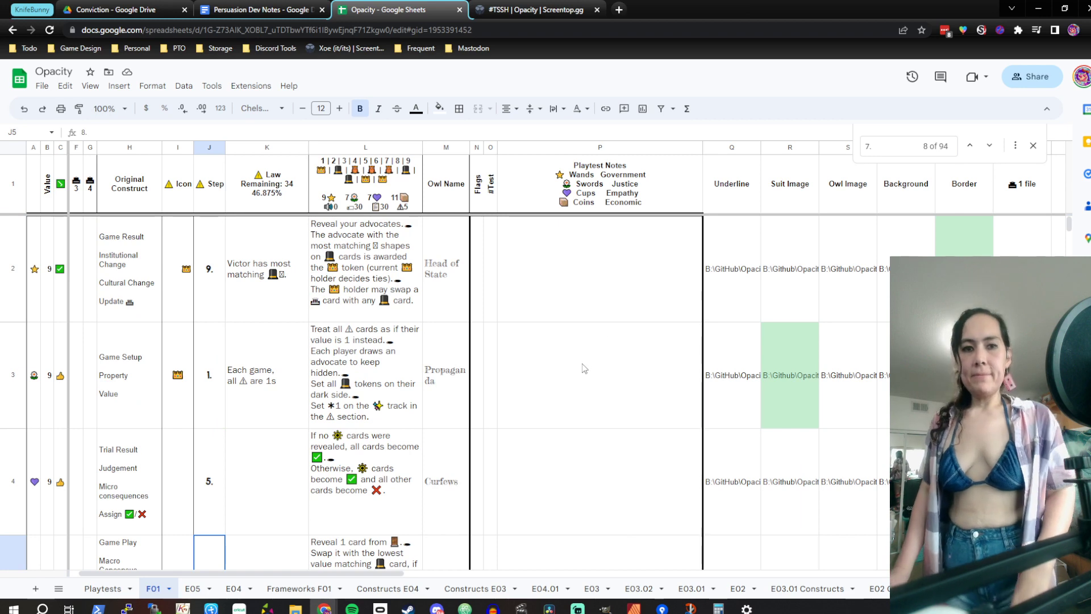
scroll(441, 428, "down", 6)
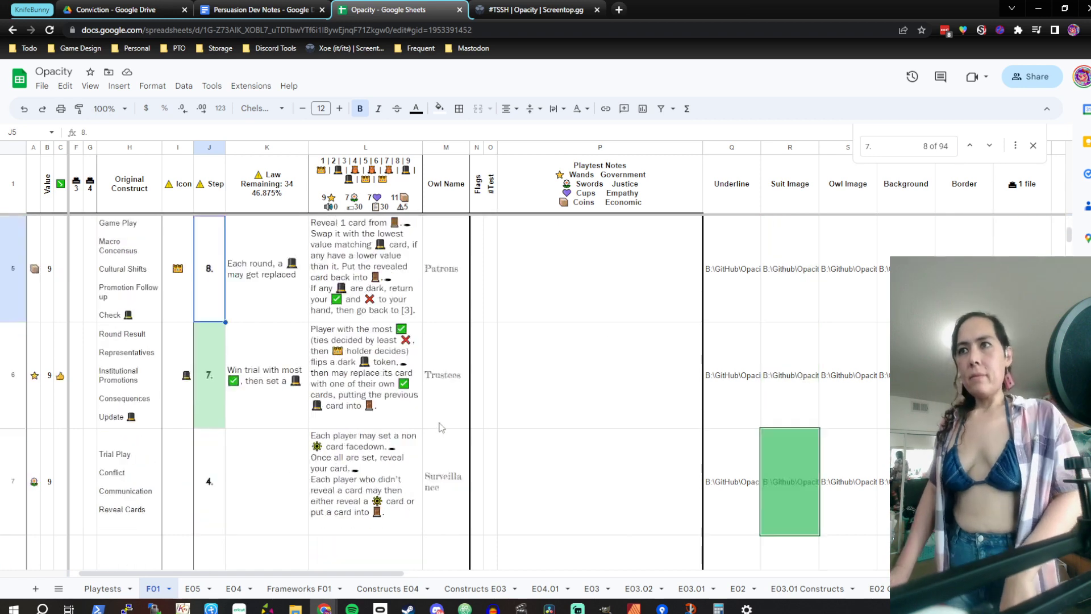
scroll(441, 427, "down", 15)
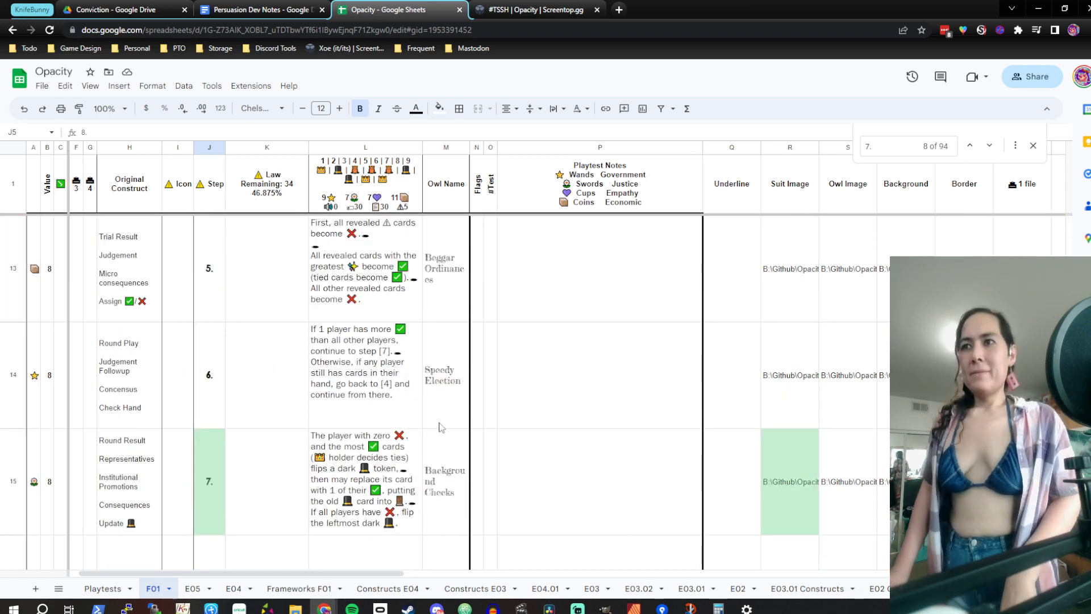
left_click(303, 384)
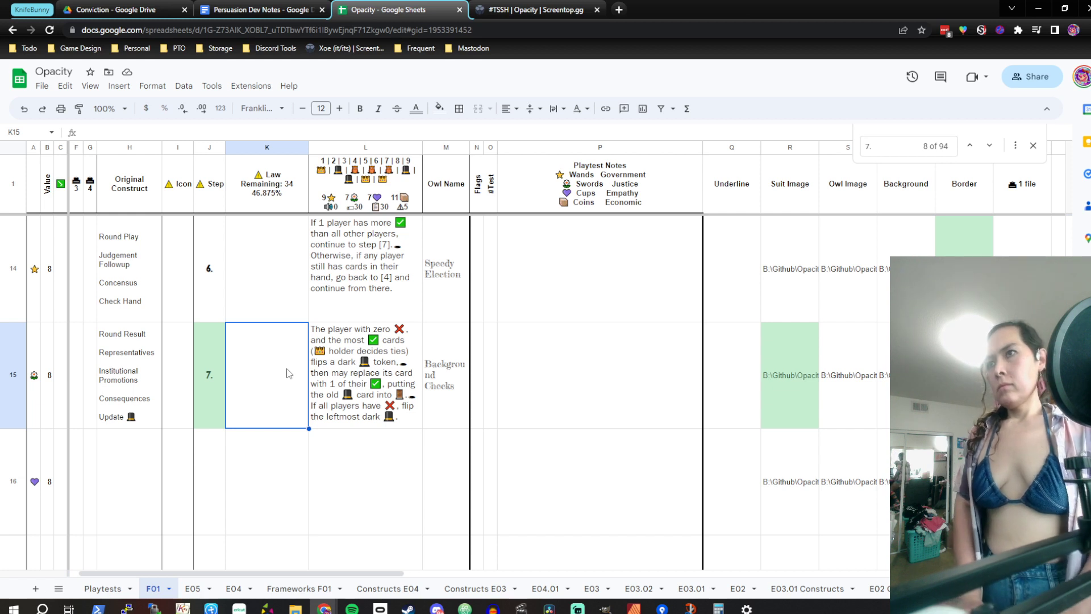
type("Win ")
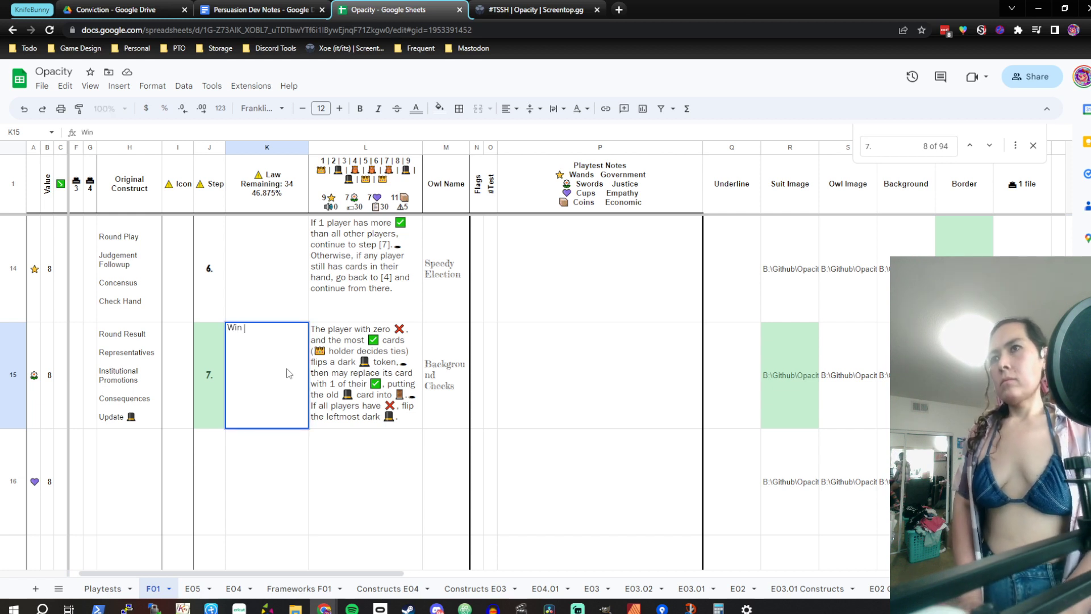
type("with mots")
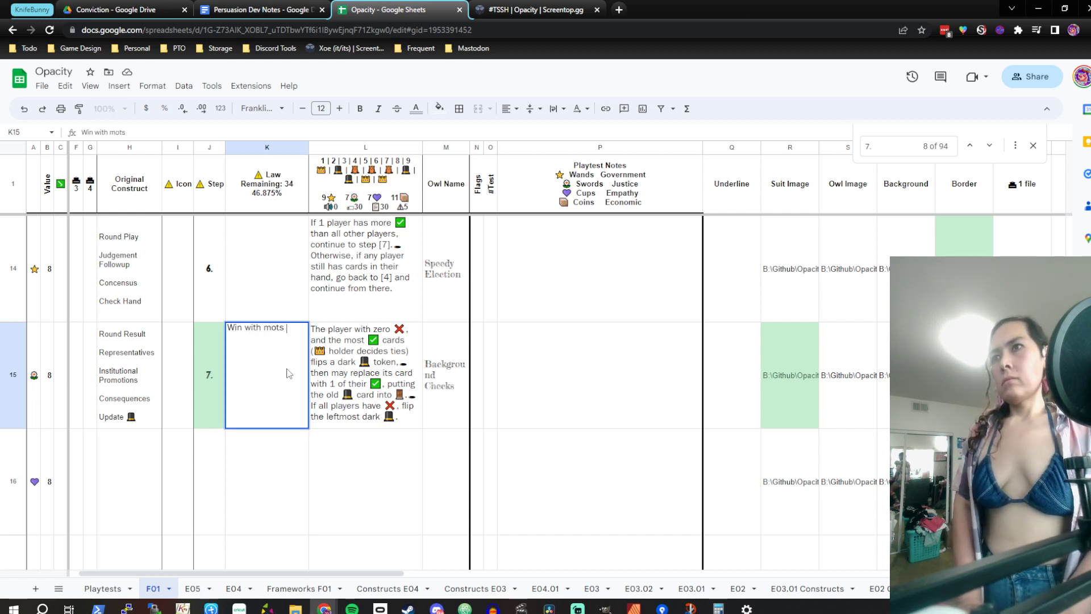
key("BackSpace")
key("BackSpace")
key("BackSpace")
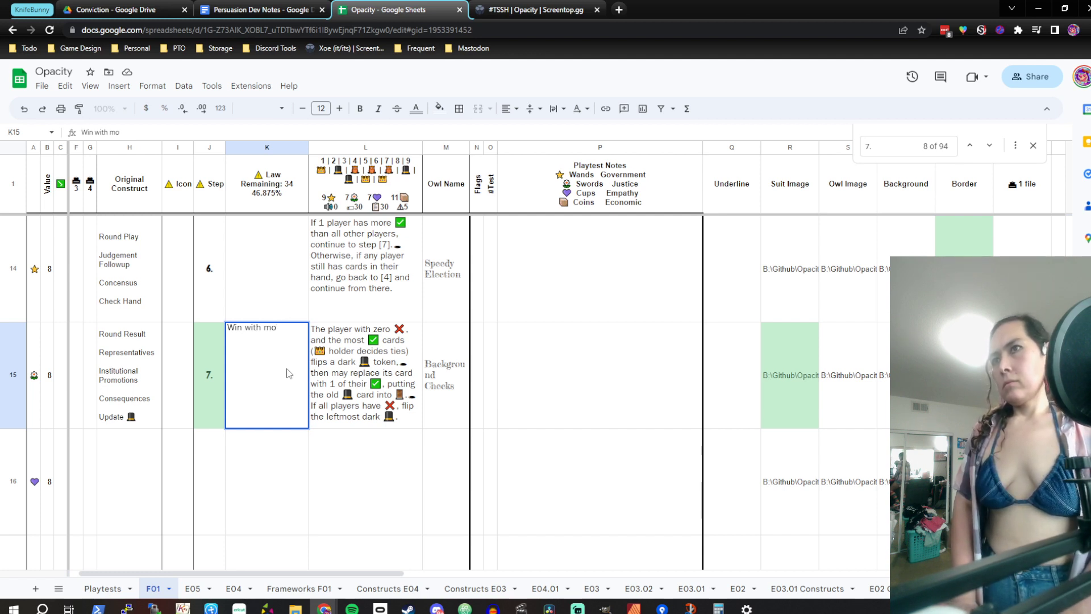
key("BackSpace")
key("BackSpace")
key("BackSpace")
key("BackSpace")
key("BackSpace")
key("BackSpace")
key("BackSpace")
key("BackSpace")
key("Return")
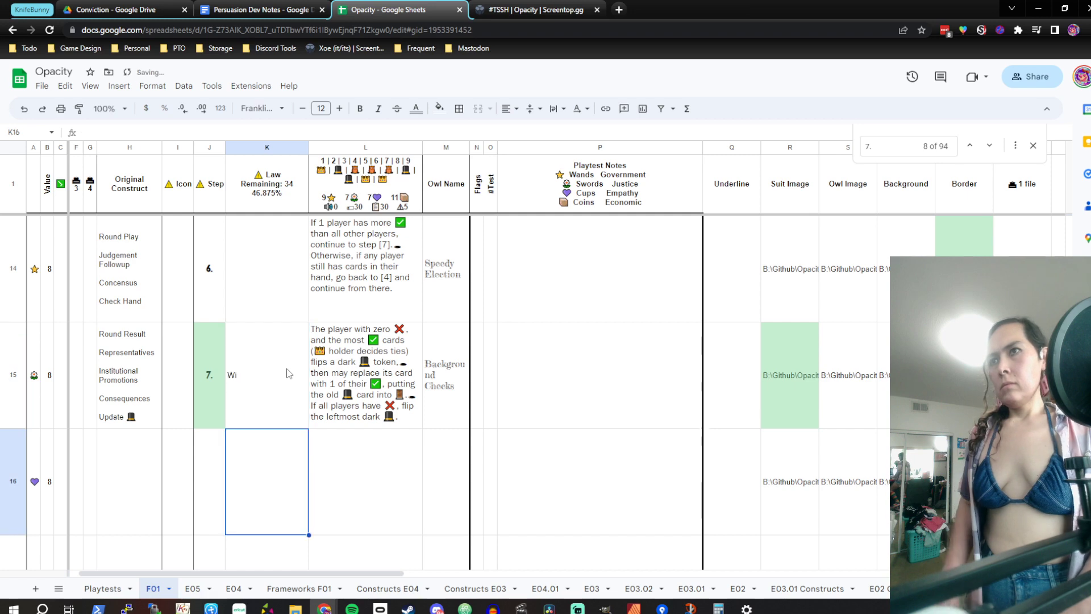
Enter "Win with most ✅ and no ❌ cards" as the Background Checks card's Law summary in row 15
scroll(299, 296, "up", 4)
scroll(299, 296, "up", 2)
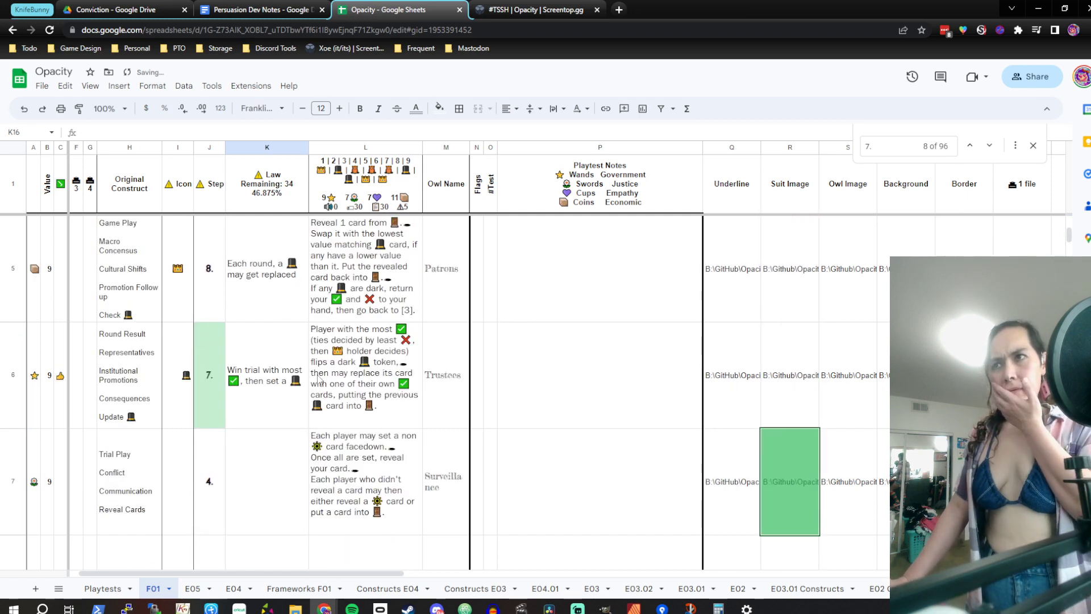
scroll(320, 379, "down", 4)
left_click(246, 470)
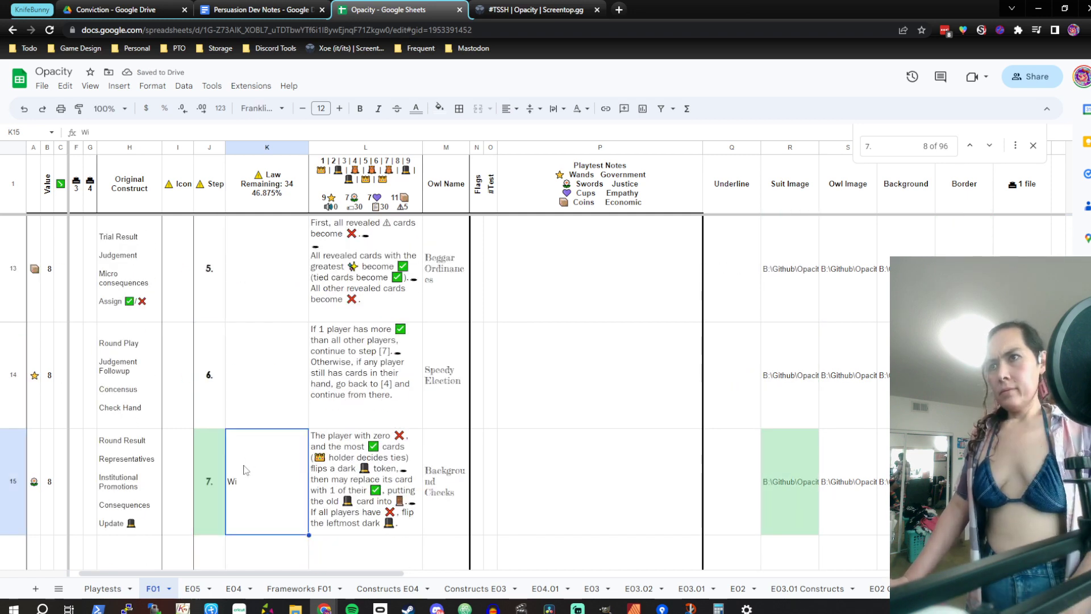
left_click(272, 436)
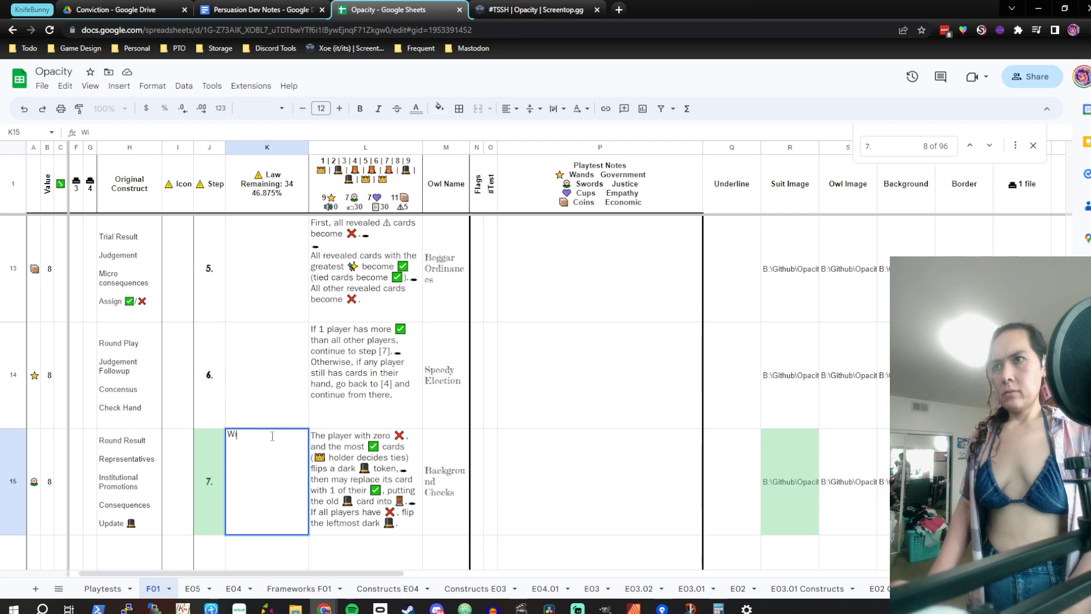
type("n ")
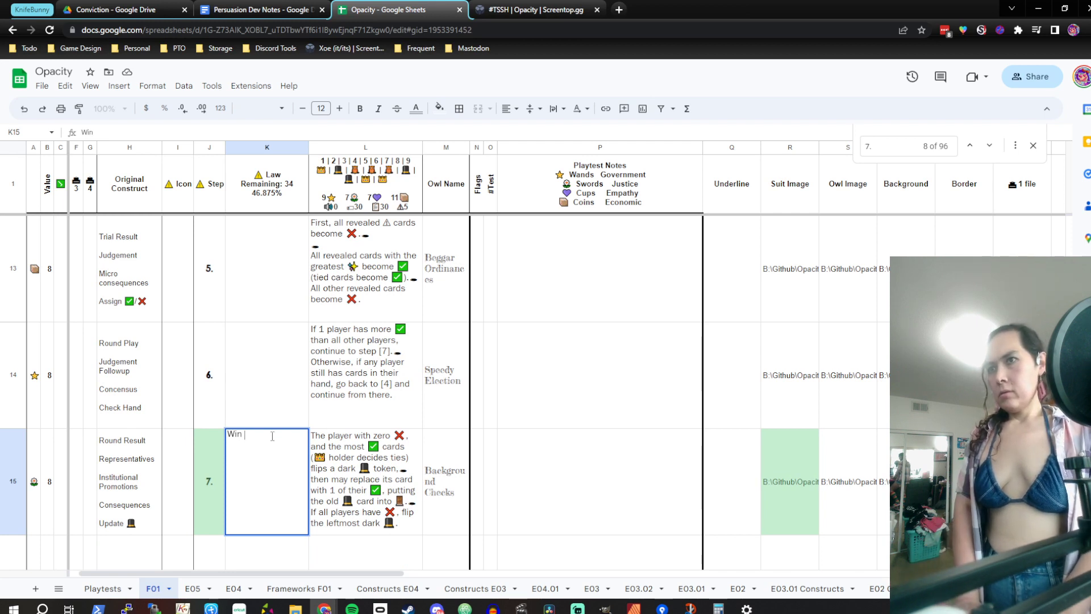
type("with ")
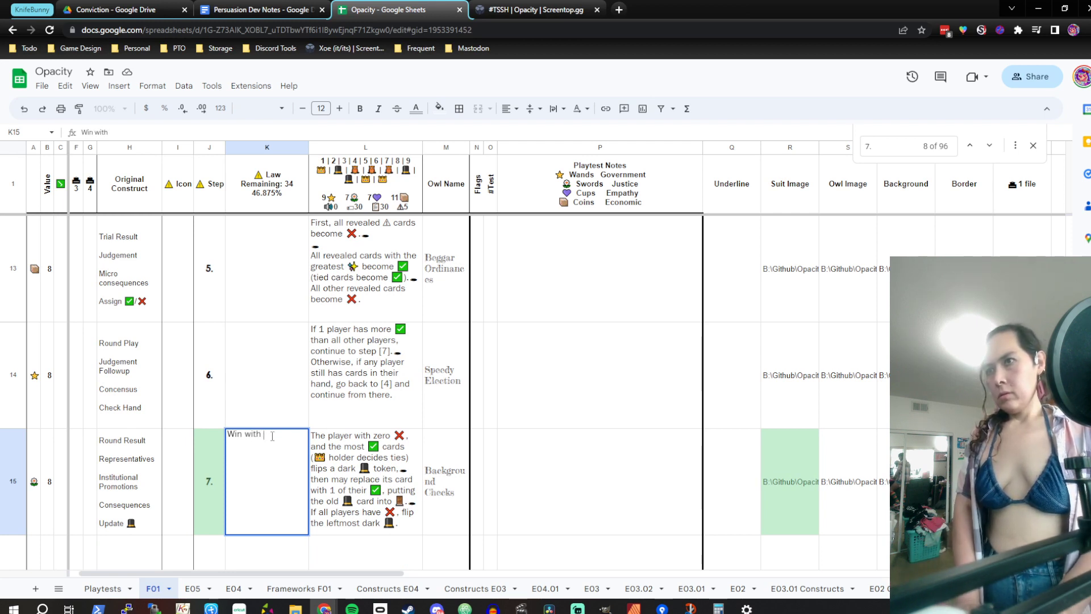
type("ze")
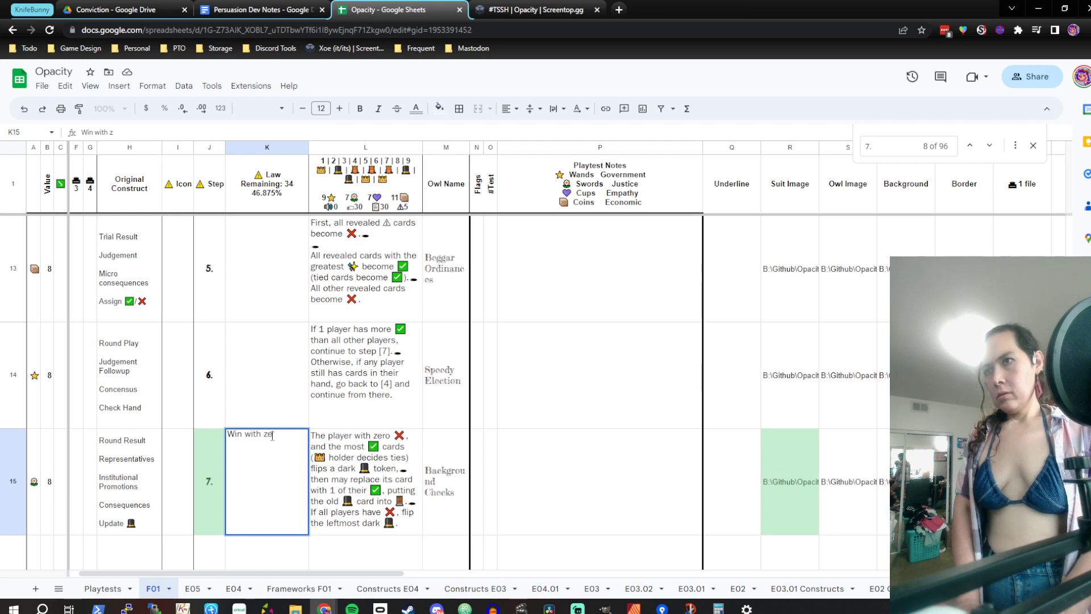
key("BackSpace")
key("BackSpace")
type("no")
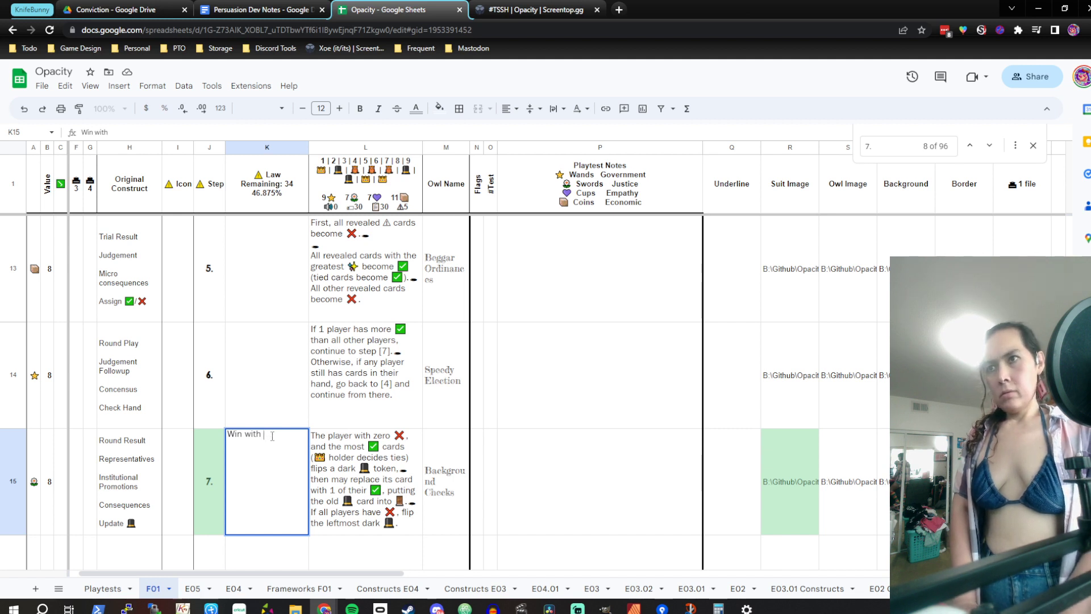
type("no")
key("BackSpace")
key("BackSpace")
key("BackSpace")
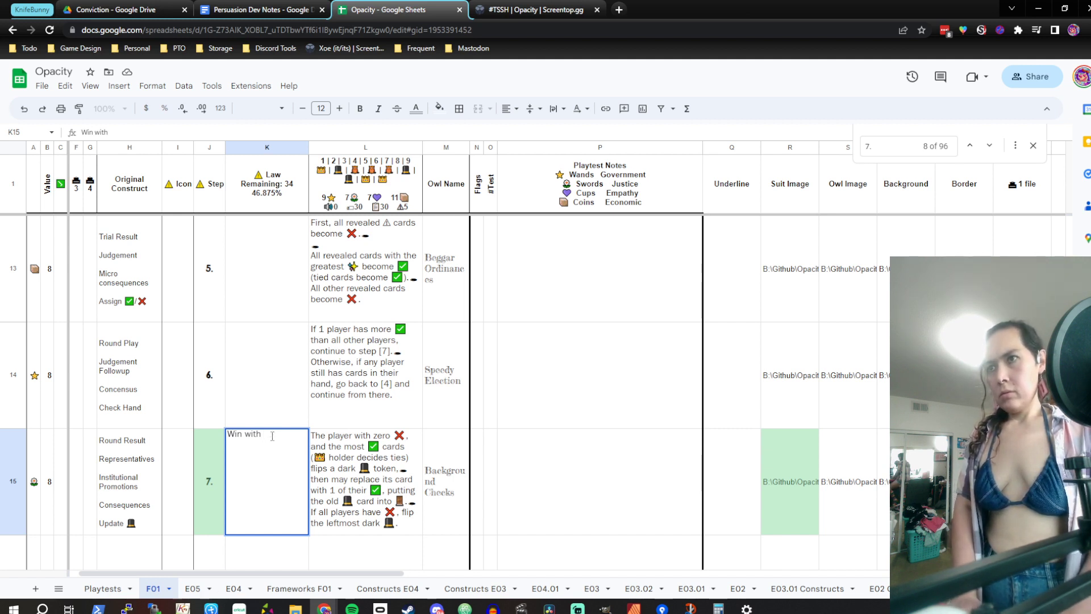
type("most")
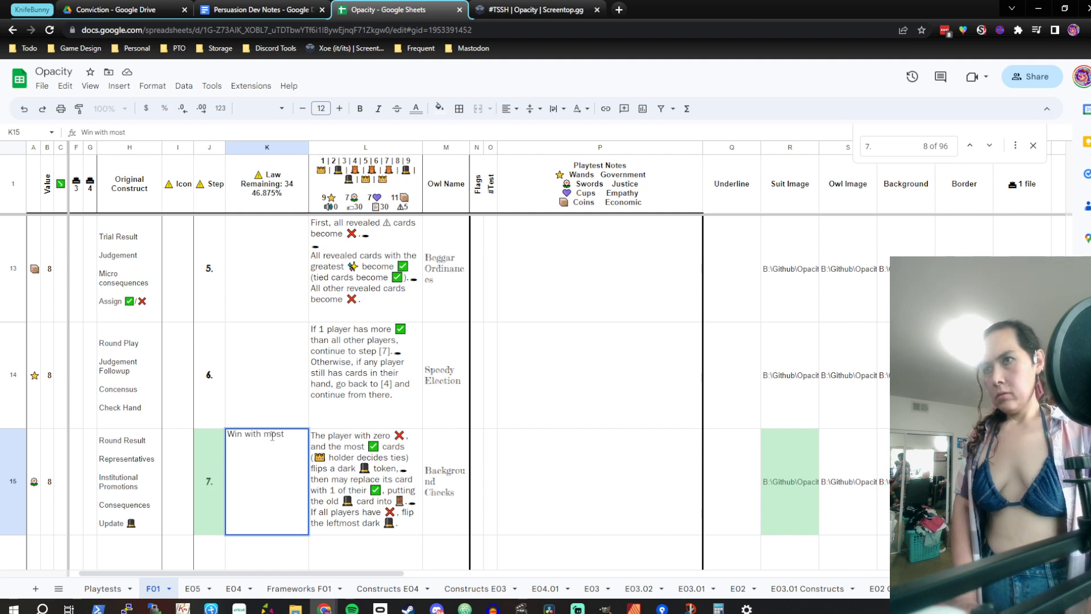
type("✅")
type("and")
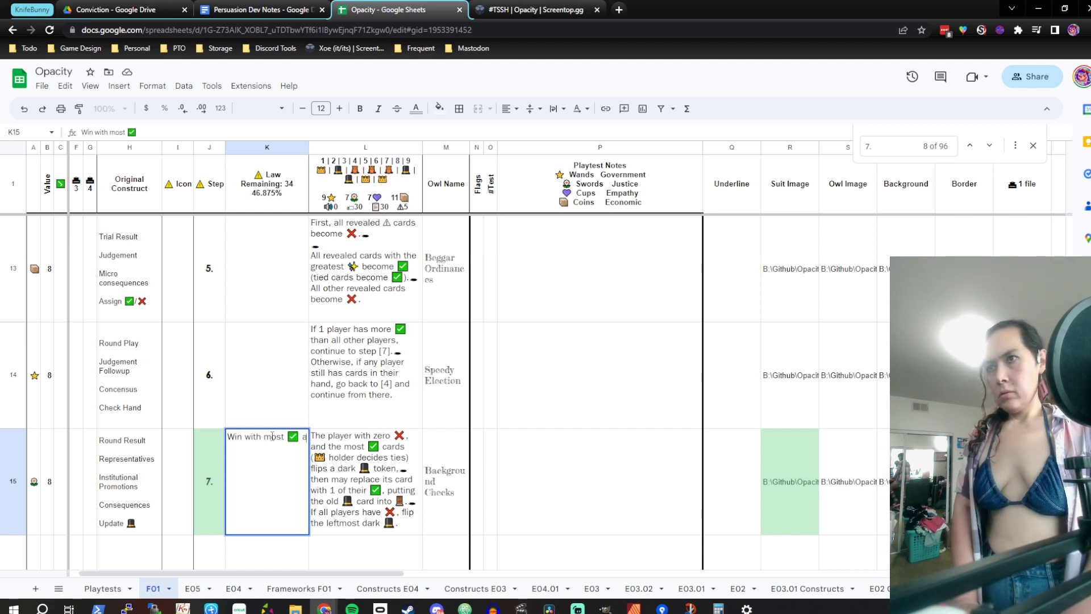
type(" zero")
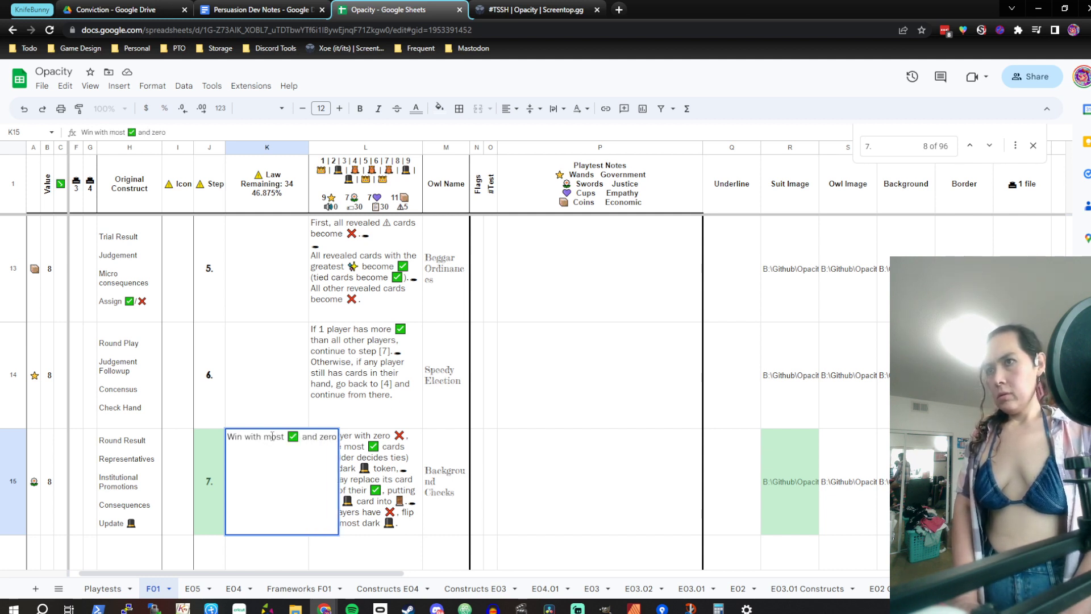
key("BackSpace")
key("BackSpace")
key("BackSpace")
key("BackSpace")
type("no")
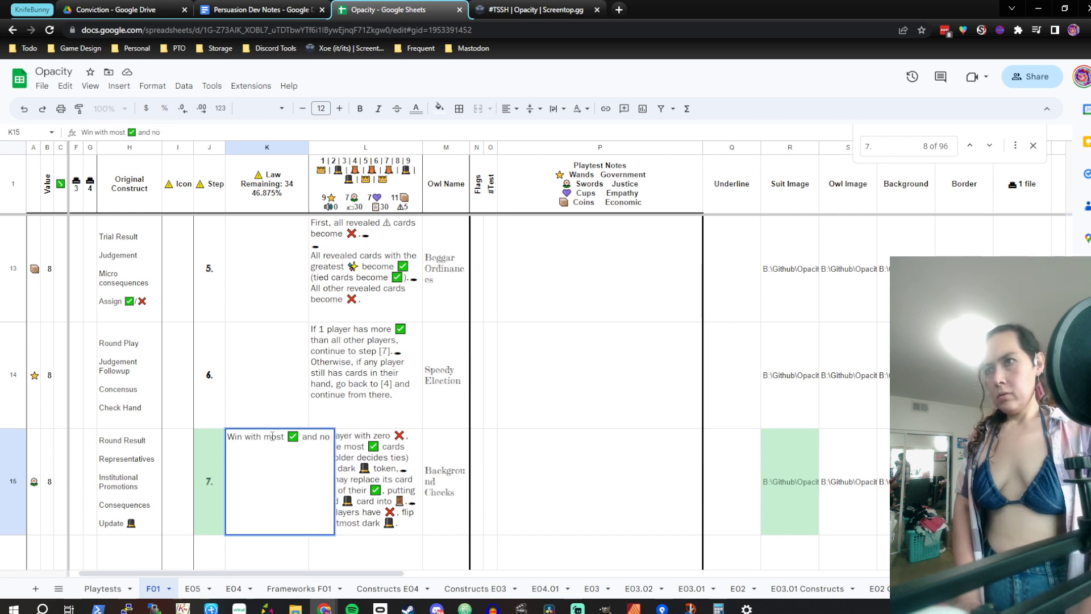
type("❌")
type("cards")
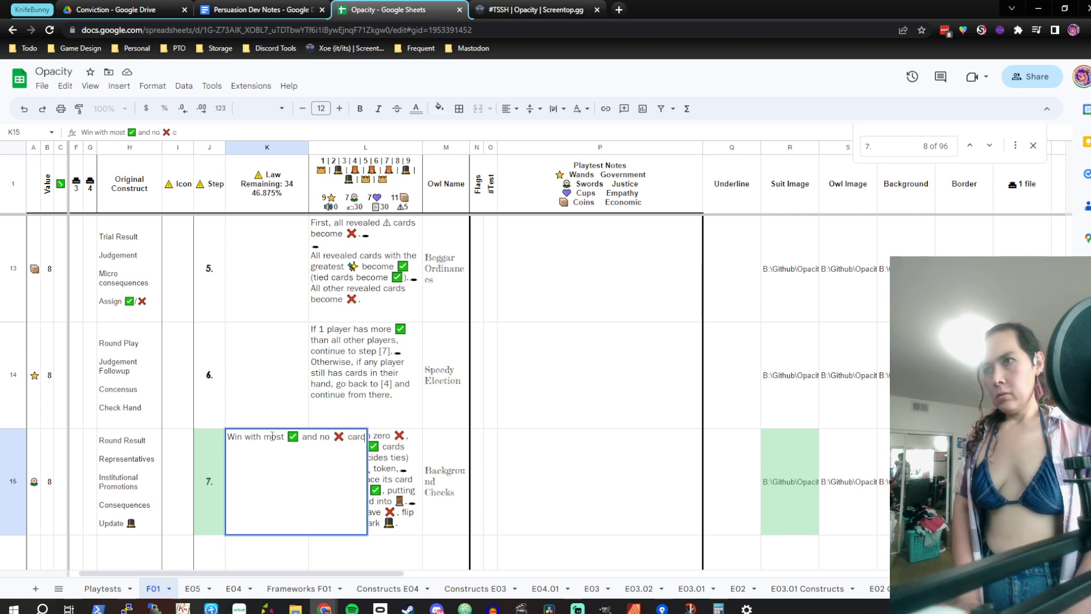
key("Return")
key("Up")
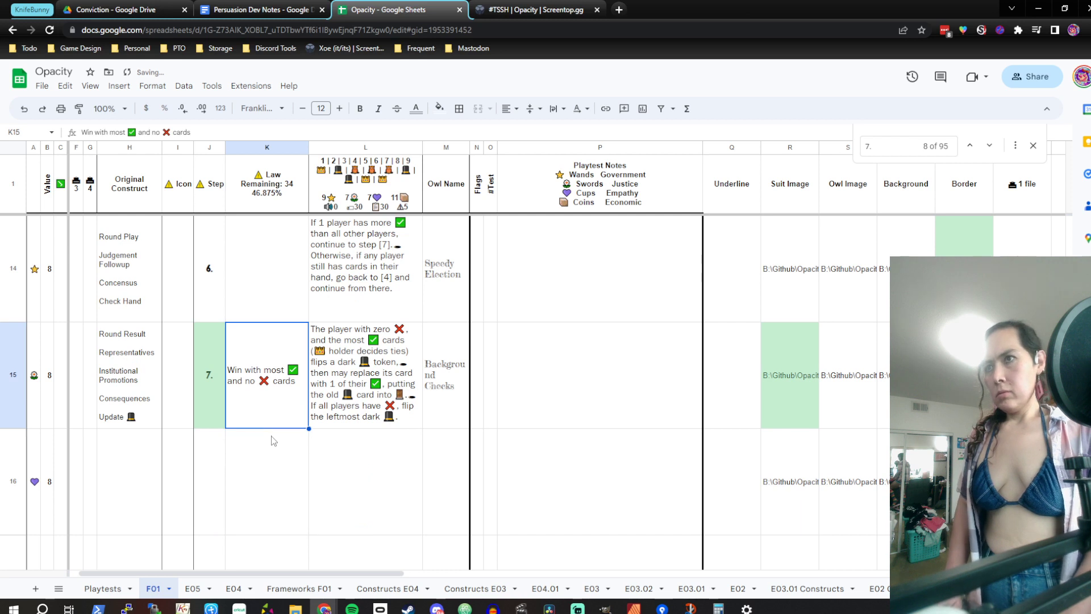
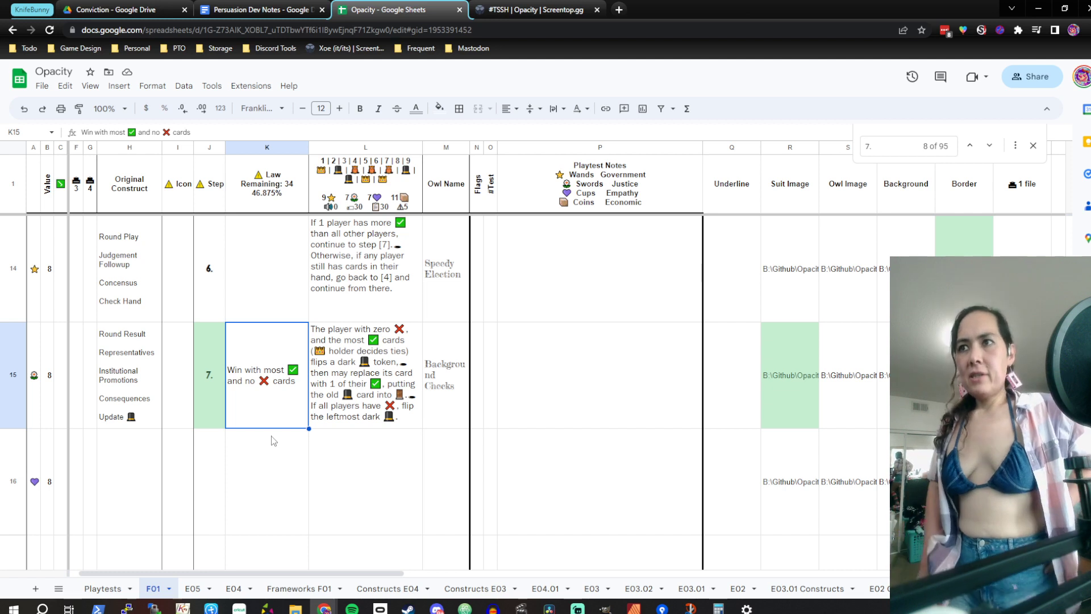
Set the Background Checks card's Icon in row 15 to 🎩
key("Left")
key("Left")
key("ctrl+v")
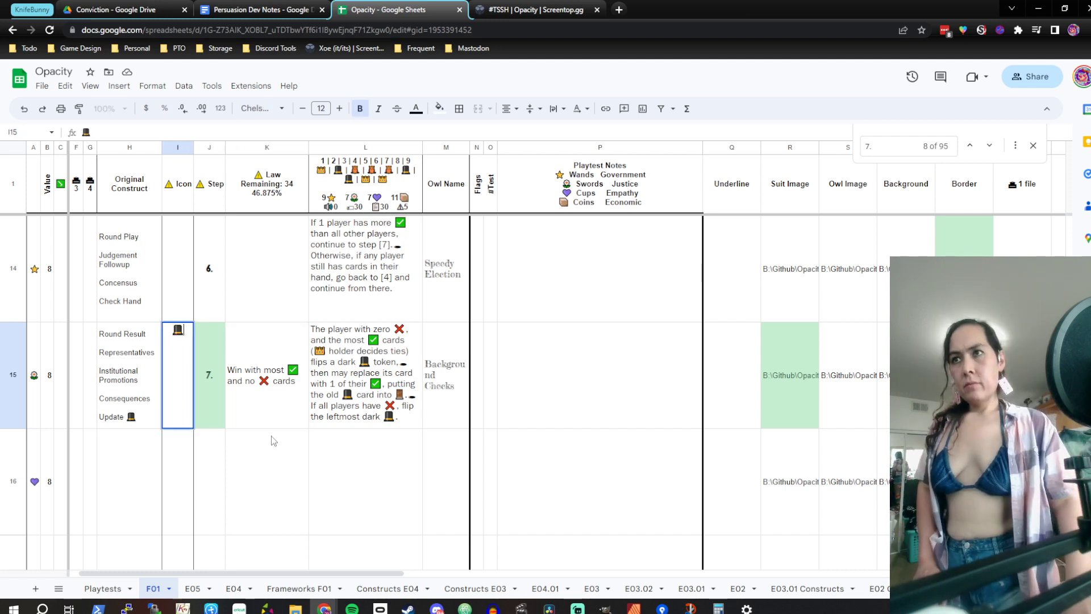
Compare the Background Checks card's Law summary in row 15 with its full rules text
key("Right")
key("Down")
key("Down")
key("Down")
key("Down")
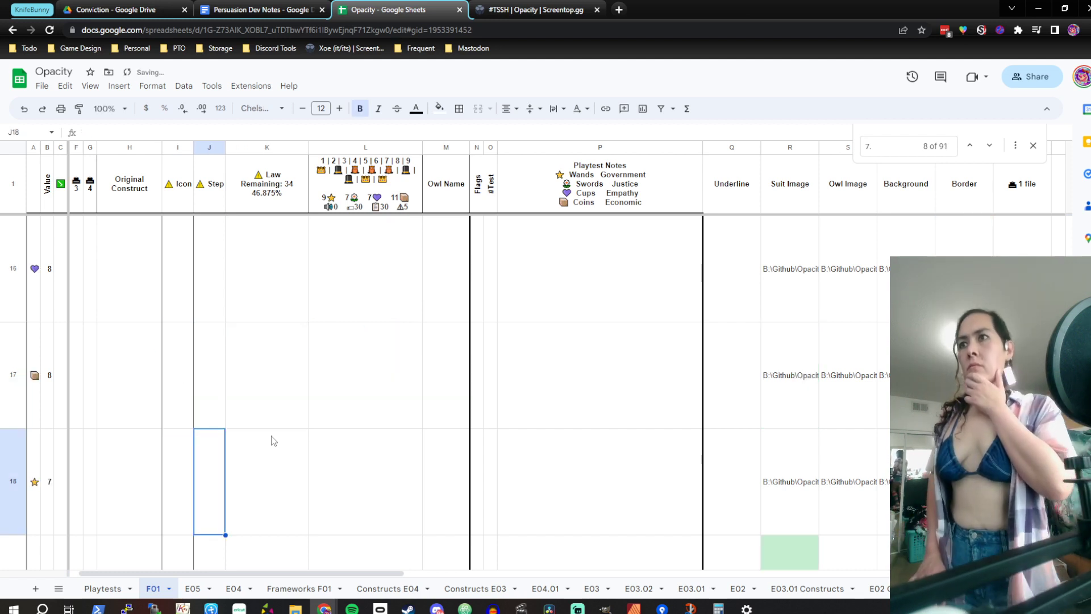
key("Up")
key("Up")
key("Up")
key("Up")
key("Right")
key("Right")
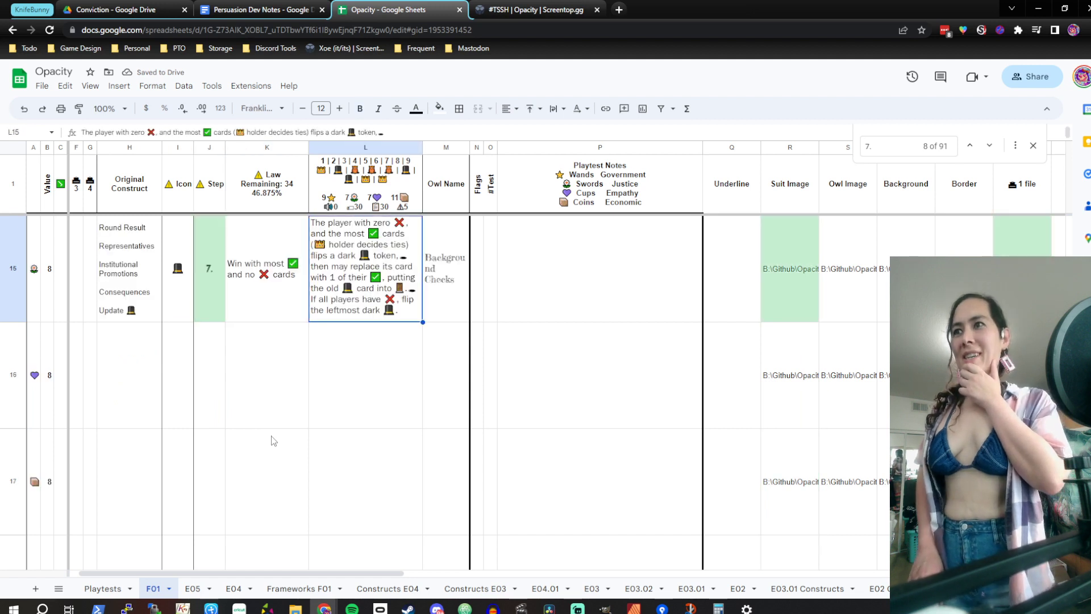
key("Up")
key("Down")
key("Left")
key("Right")
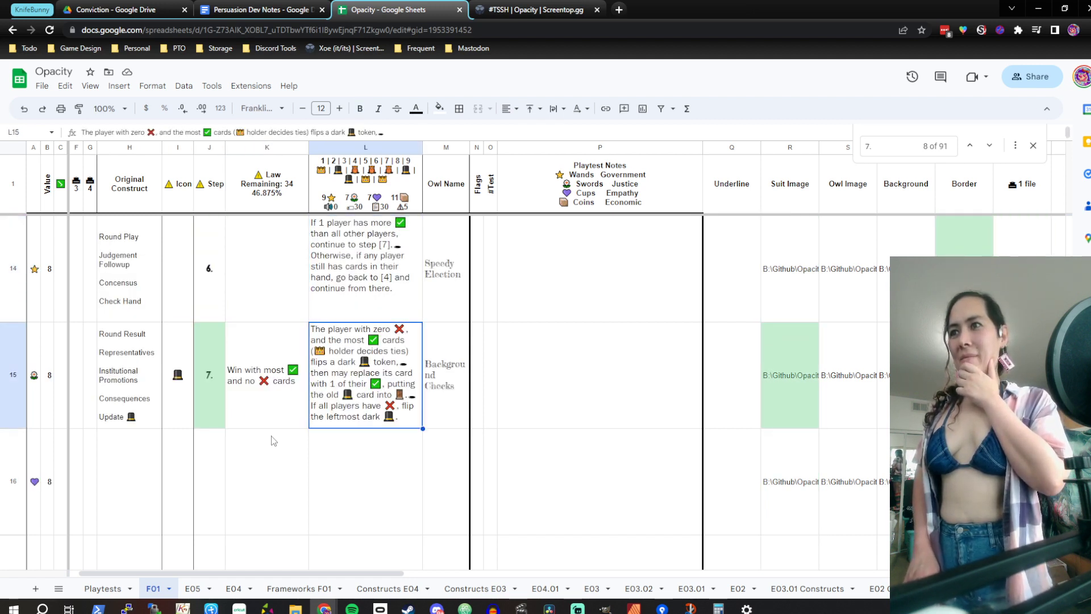
key("Left")
key("Right")
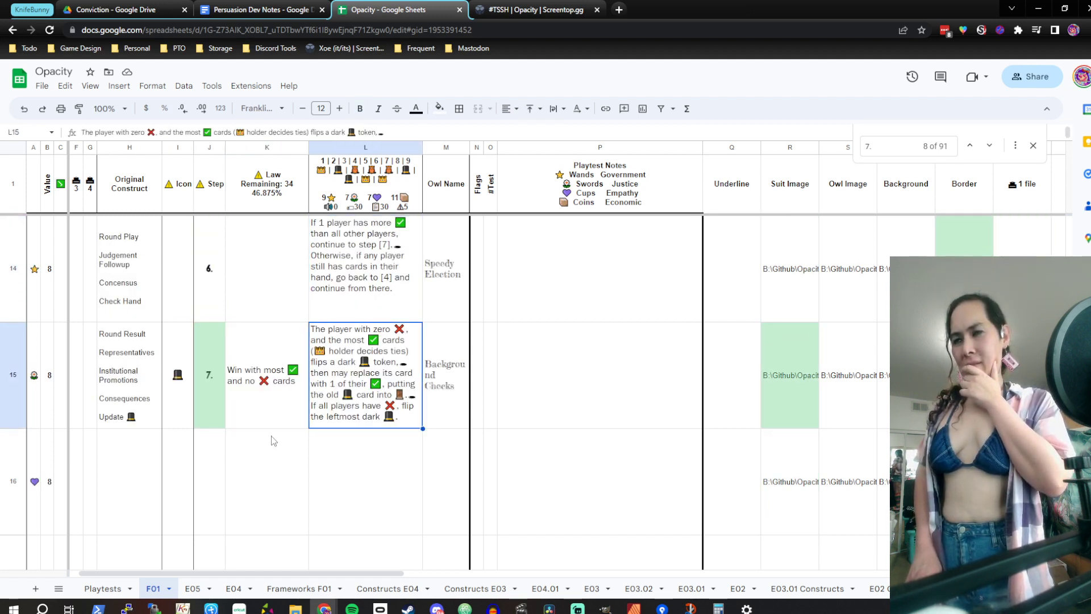
key("Left")
key("Right")
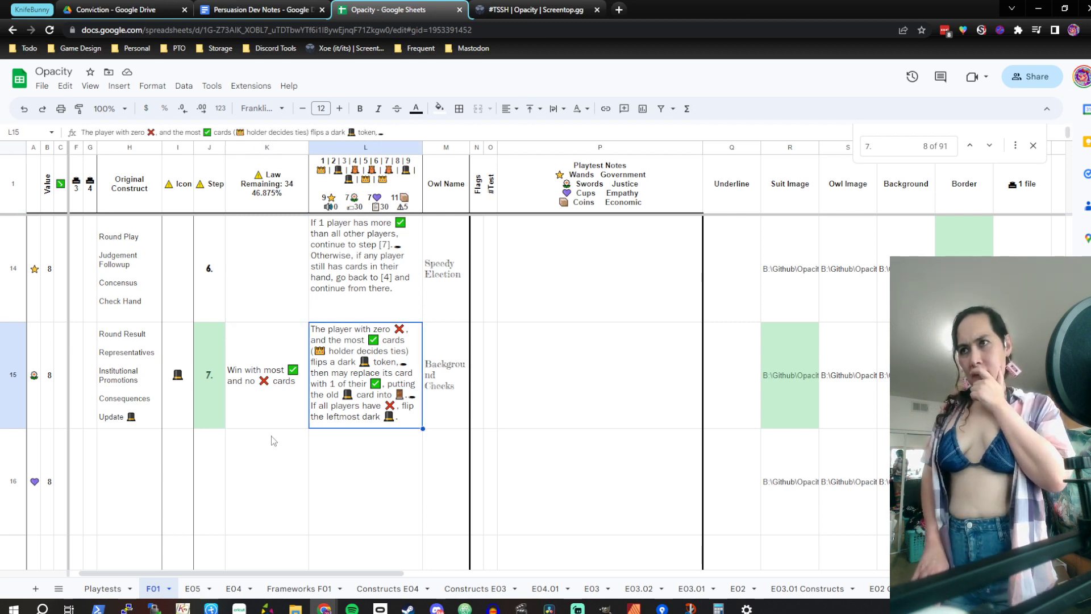
key("Left")
key("Right")
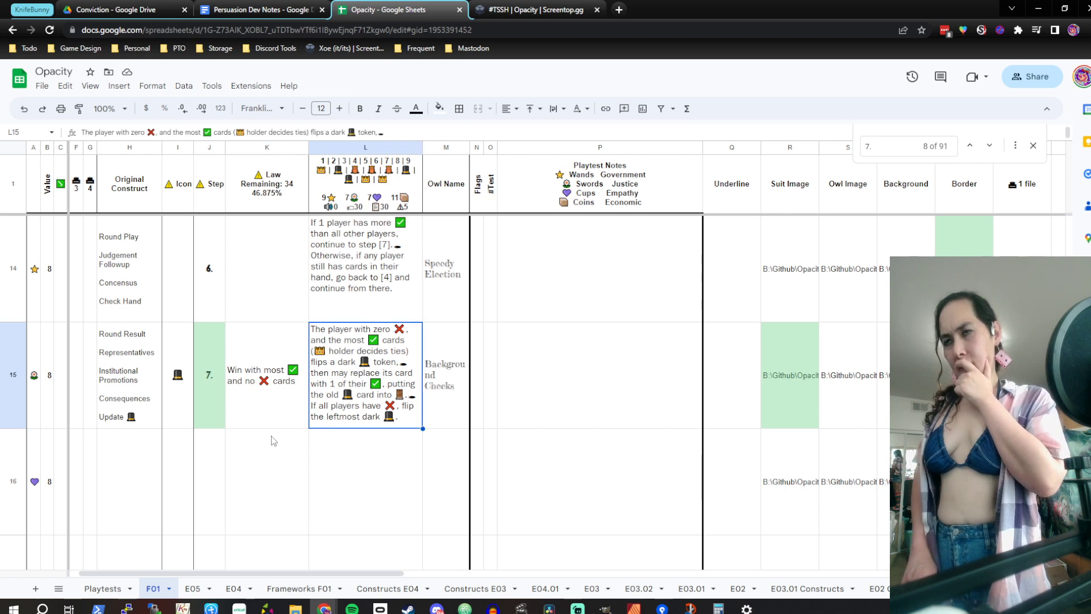
Enter "Winner must set a ⚠ card as 🎩" as the Affirmative Action card's Law summary in row 24
key("Down")
key("Left")
key("Right")
key("Down")
key("Down")
key("Down")
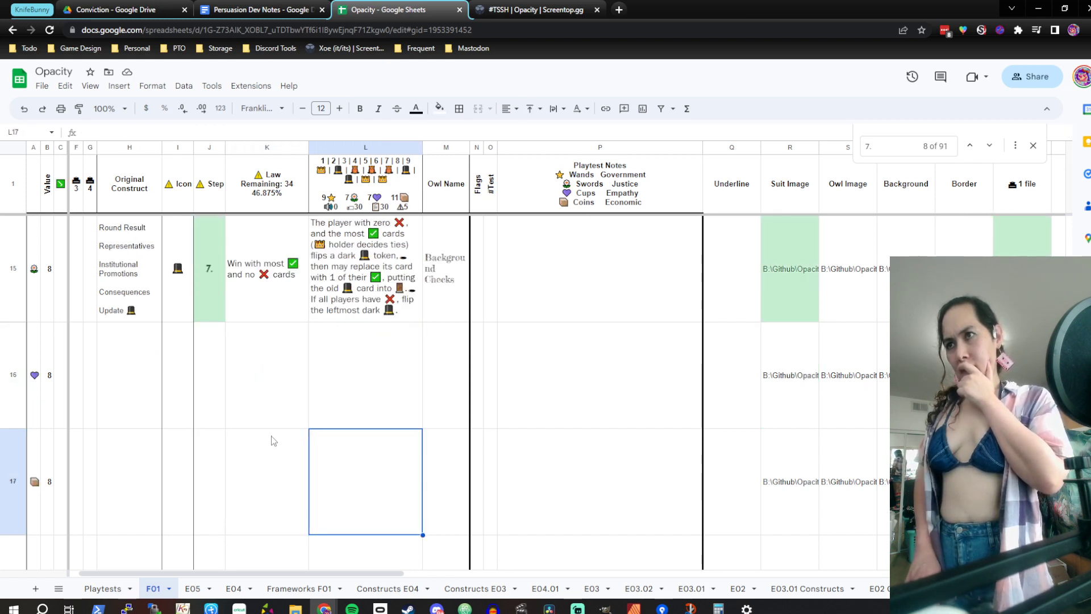
key("Down")
key("Down")
key("Down")
key("Down")
key("Down")
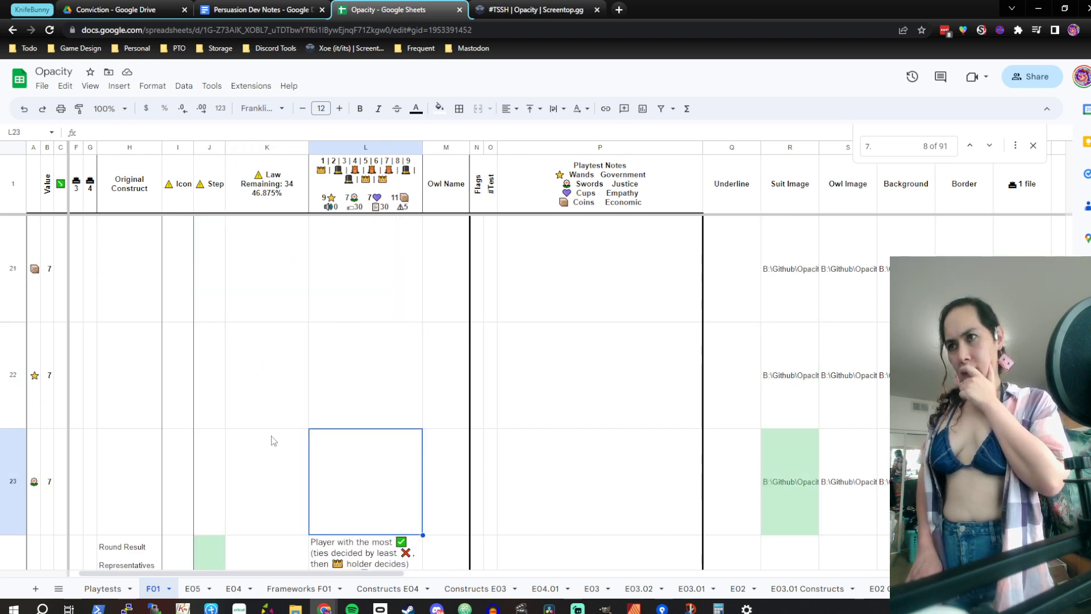
key("Left")
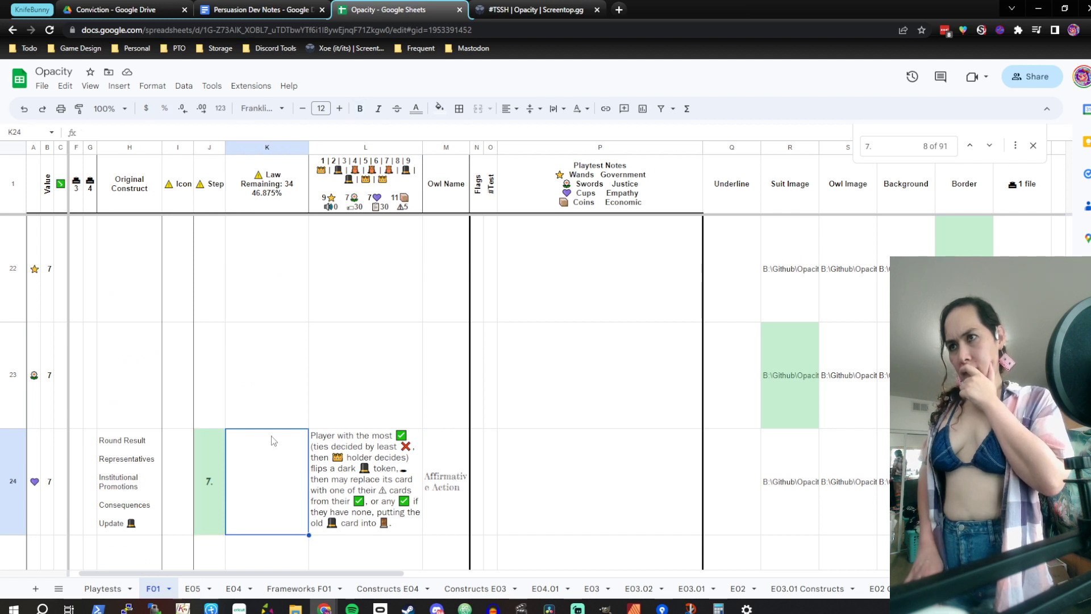
key("Right")
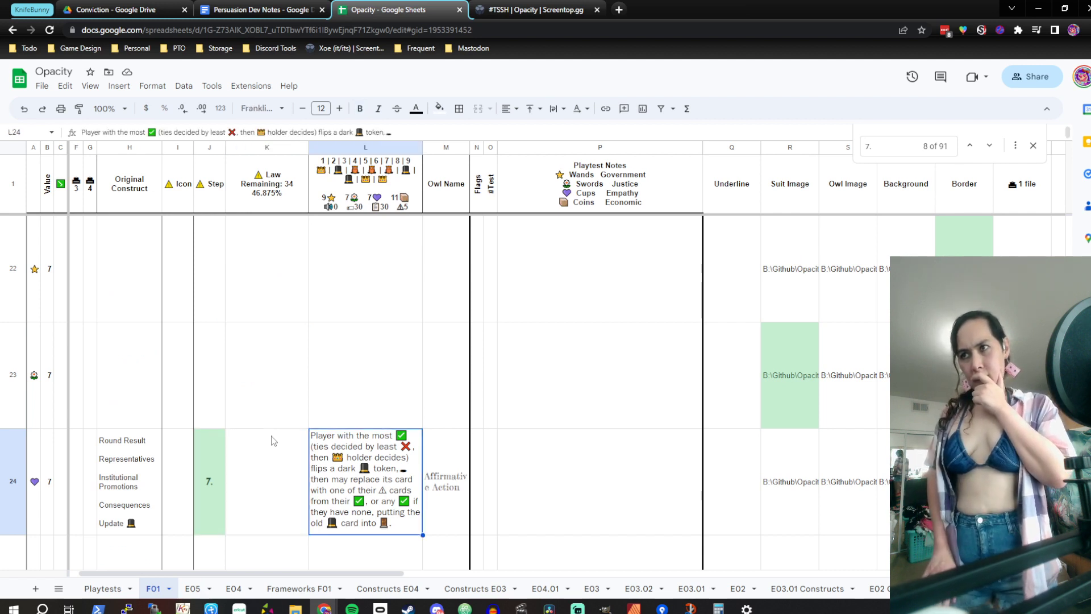
key("Left")
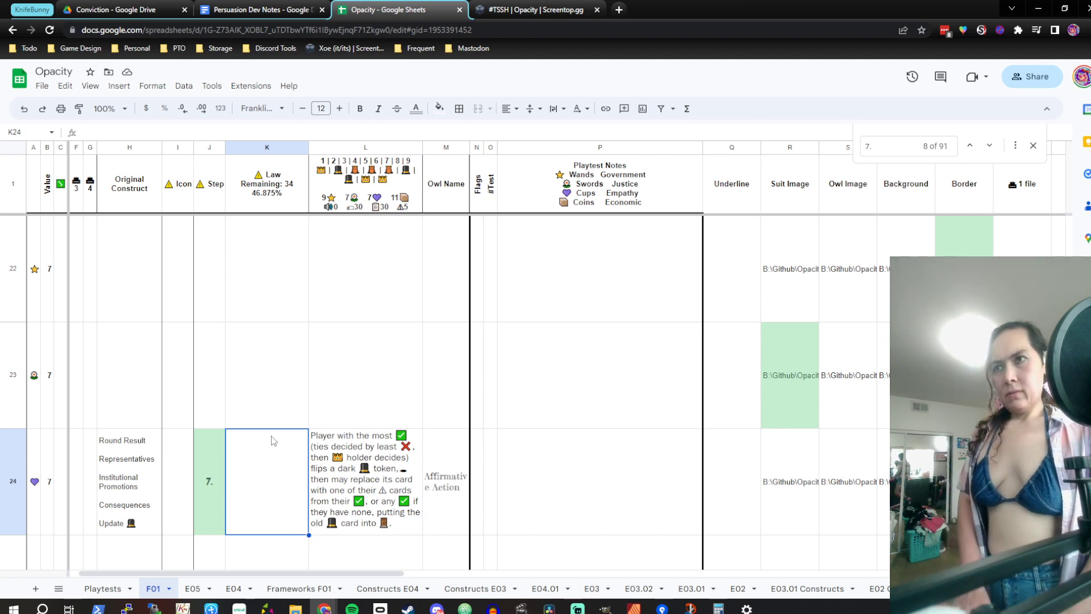
type("Winner")
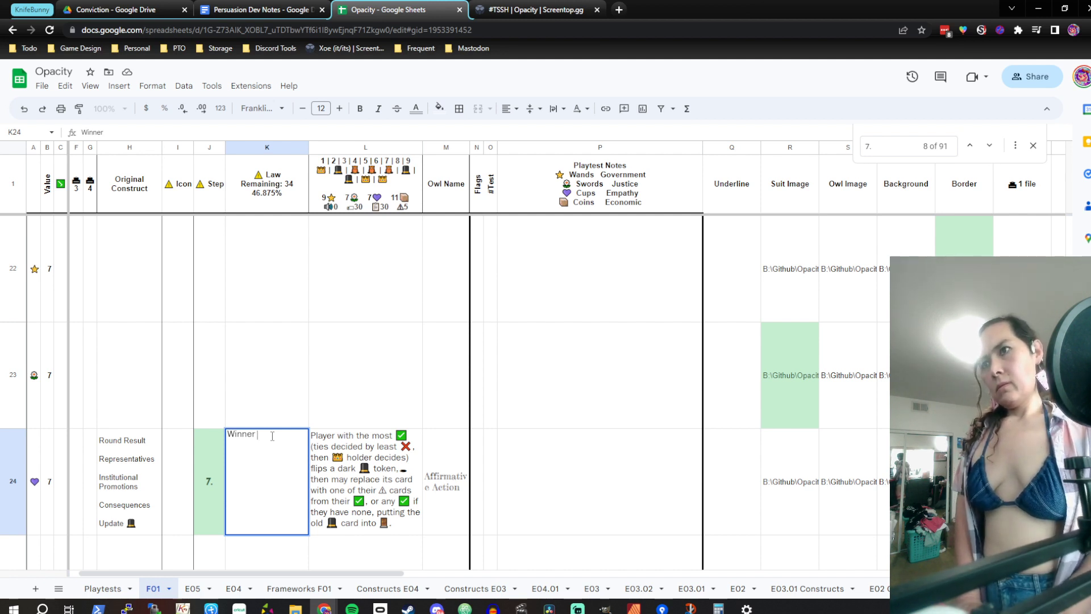
type("must set")
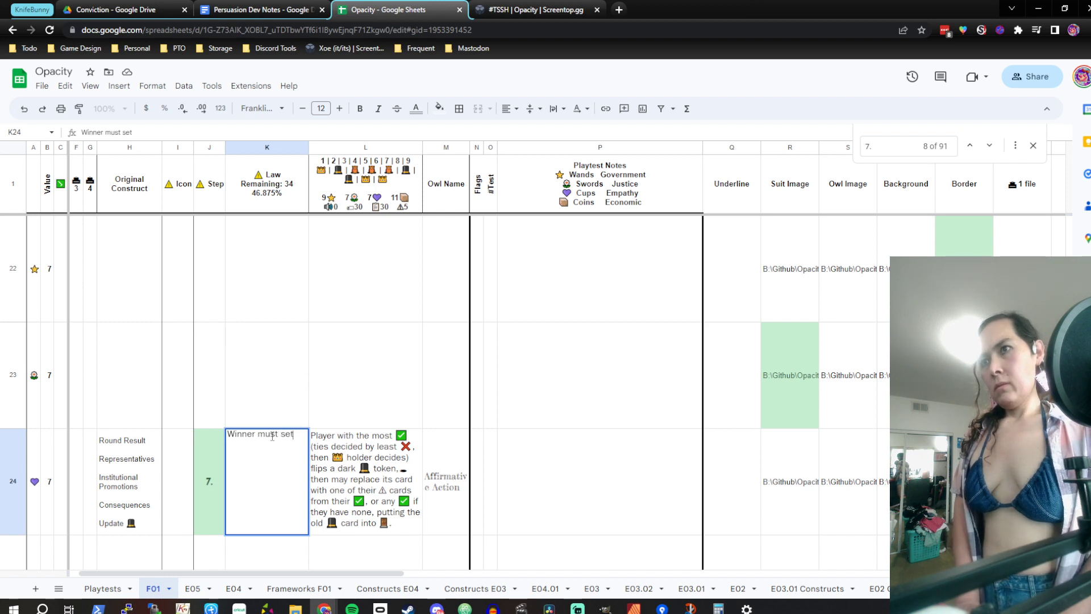
type(" a")
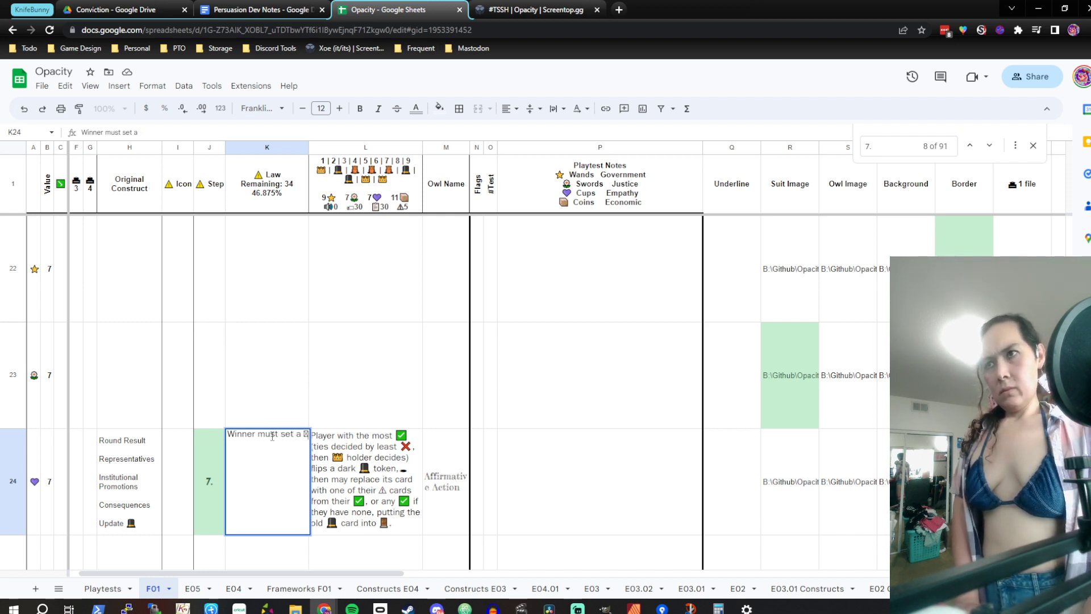
type(" 🖨")
key("BackSpace")
type("🎩")
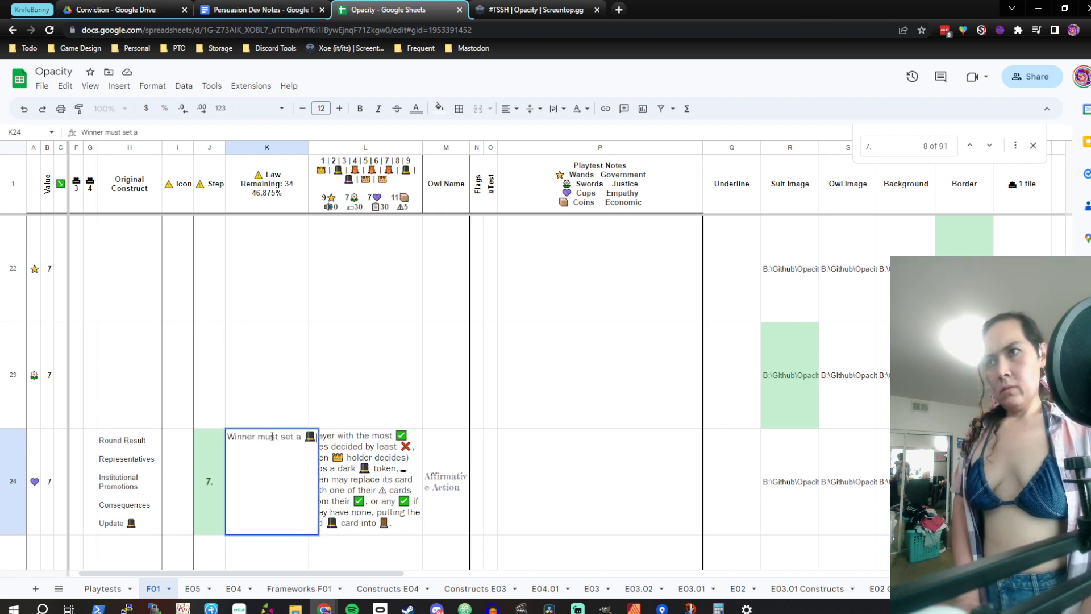
key("BackSpace")
type("👑")
key("BackSpace")
type("☀")
key("BackSpace")
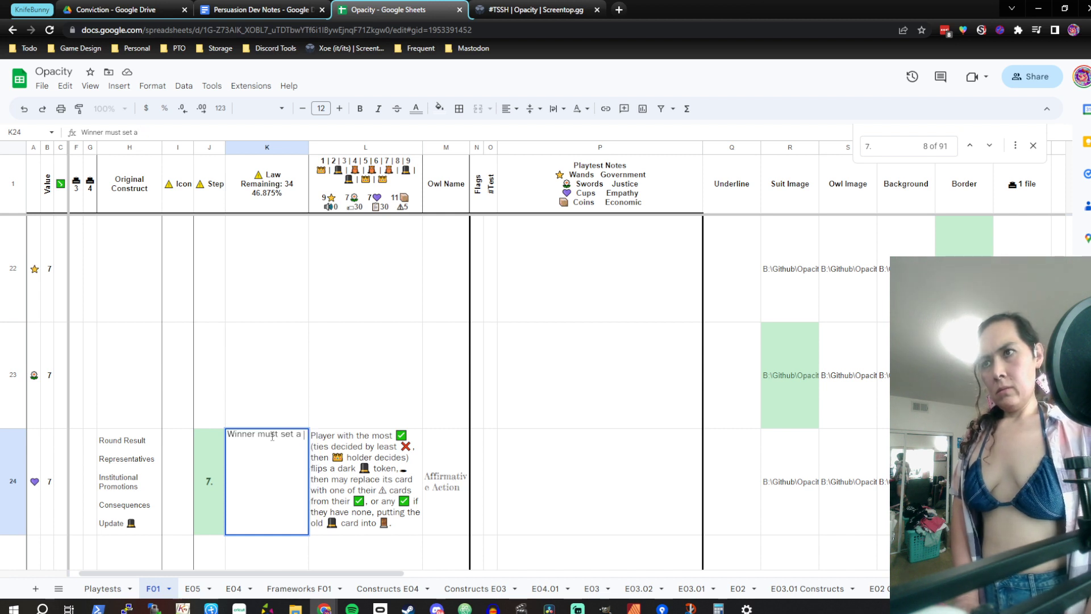
type("⚠")
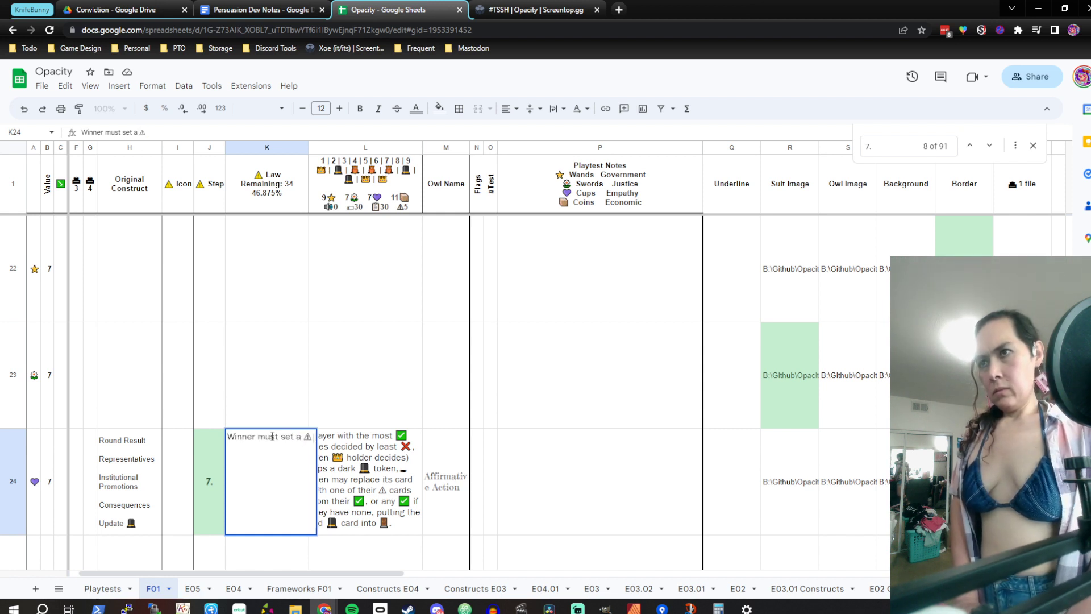
type(" car")
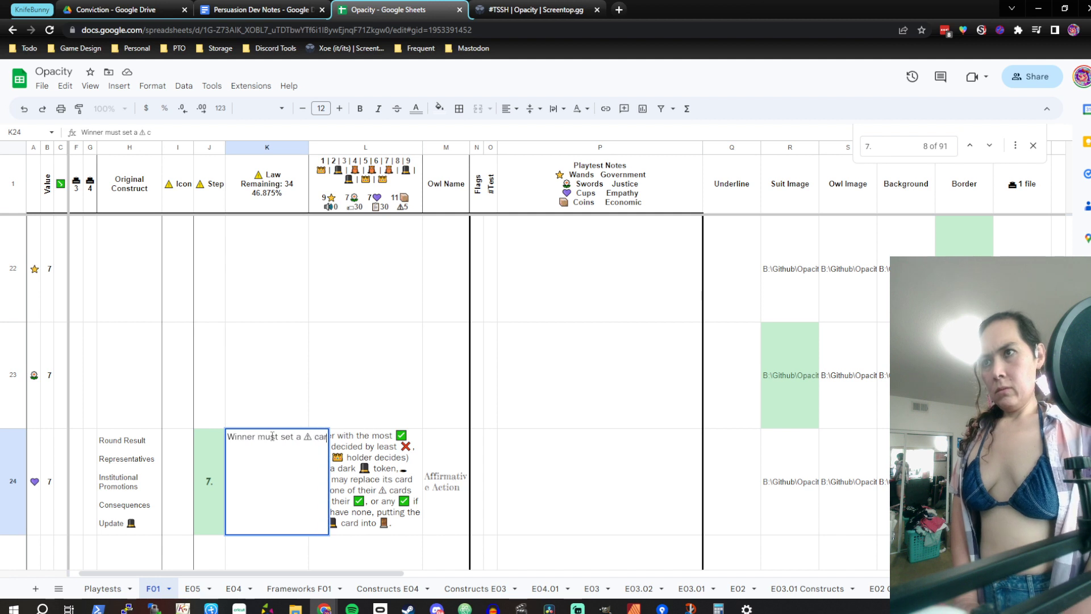
type("d as 👑")
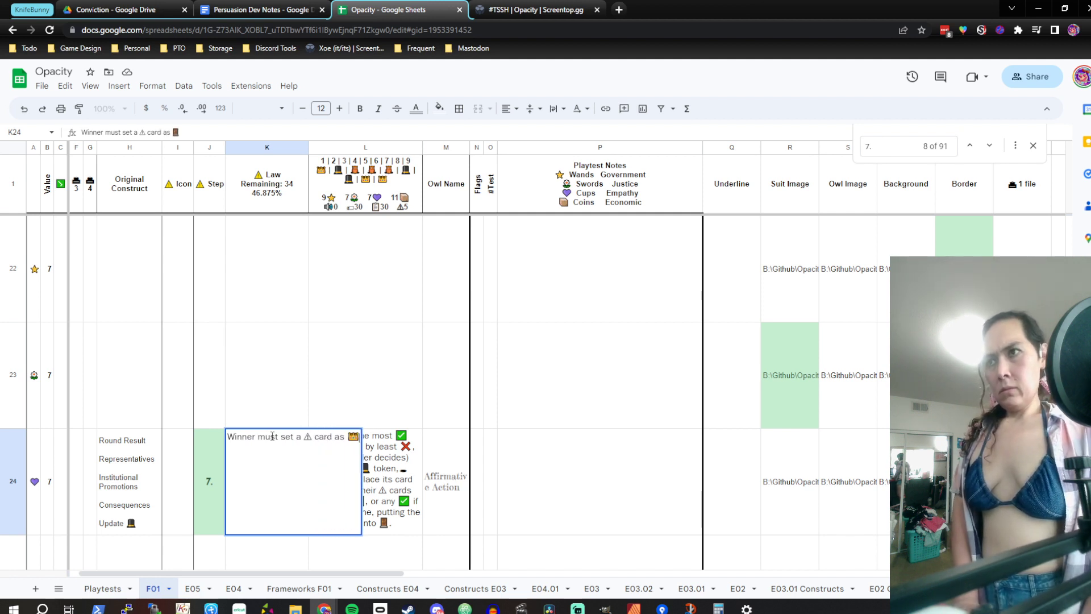
key("BackSpace")
type("🎩")
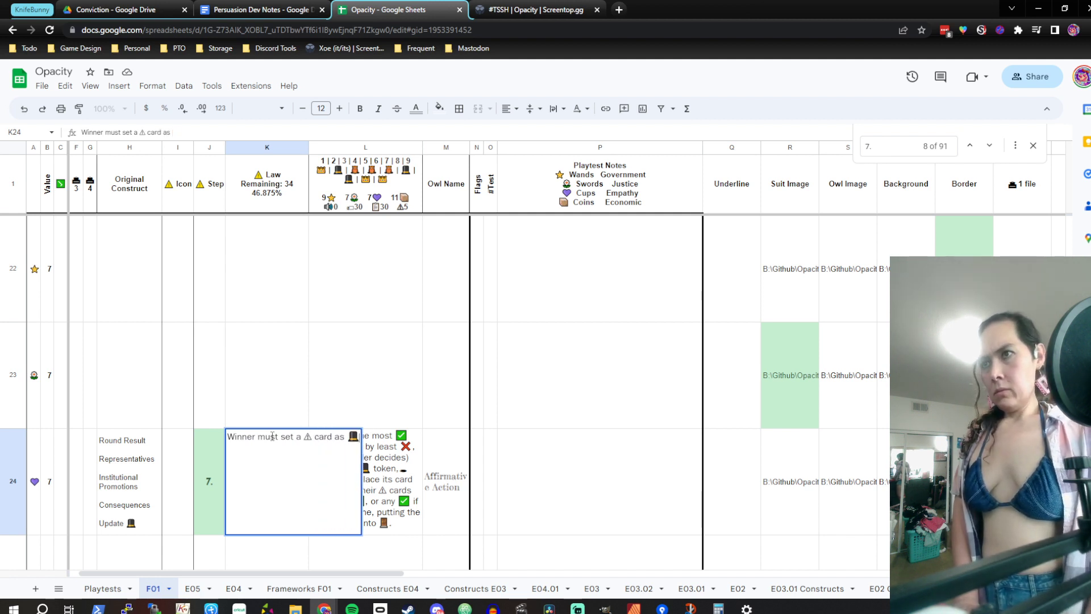
key("Return")
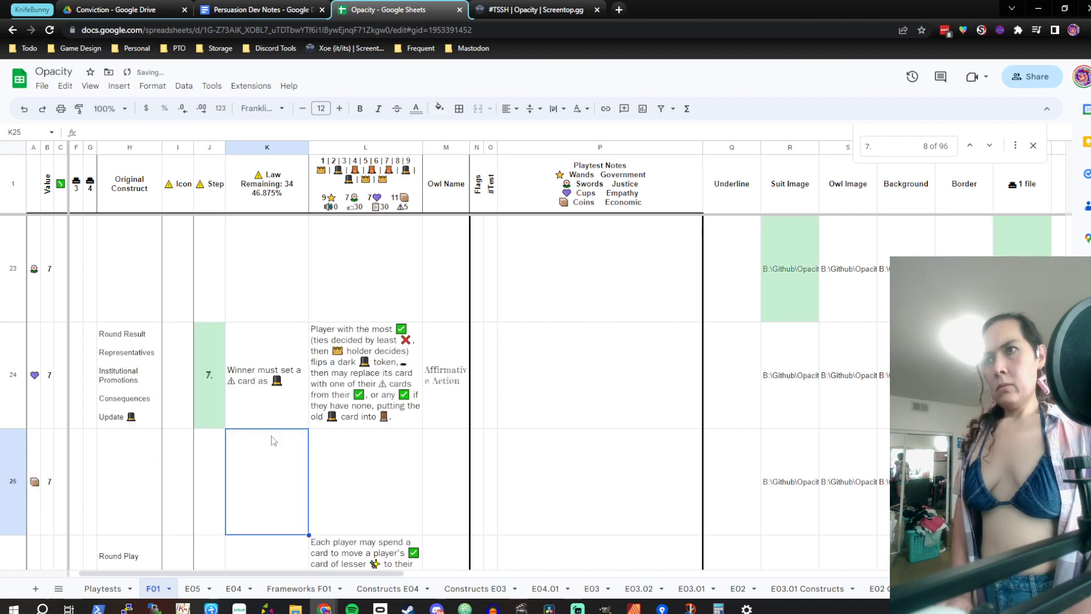
Reword the Affirmative Action card's Law summary to "Winner must set a ⚠ as 🎩 if able"
key("Up")
double_click(279, 374)
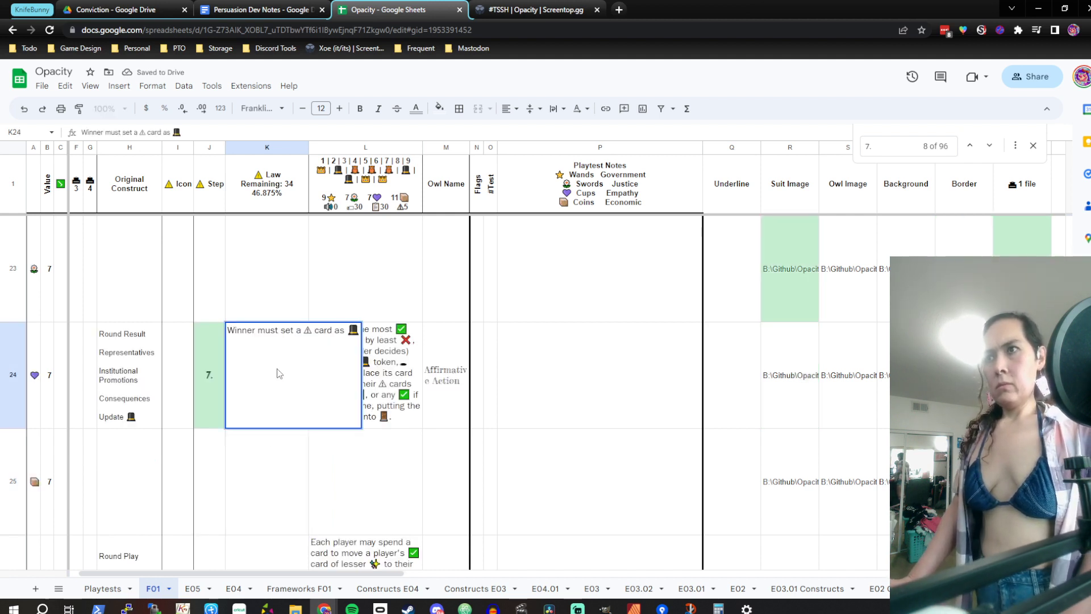
double_click(324, 331)
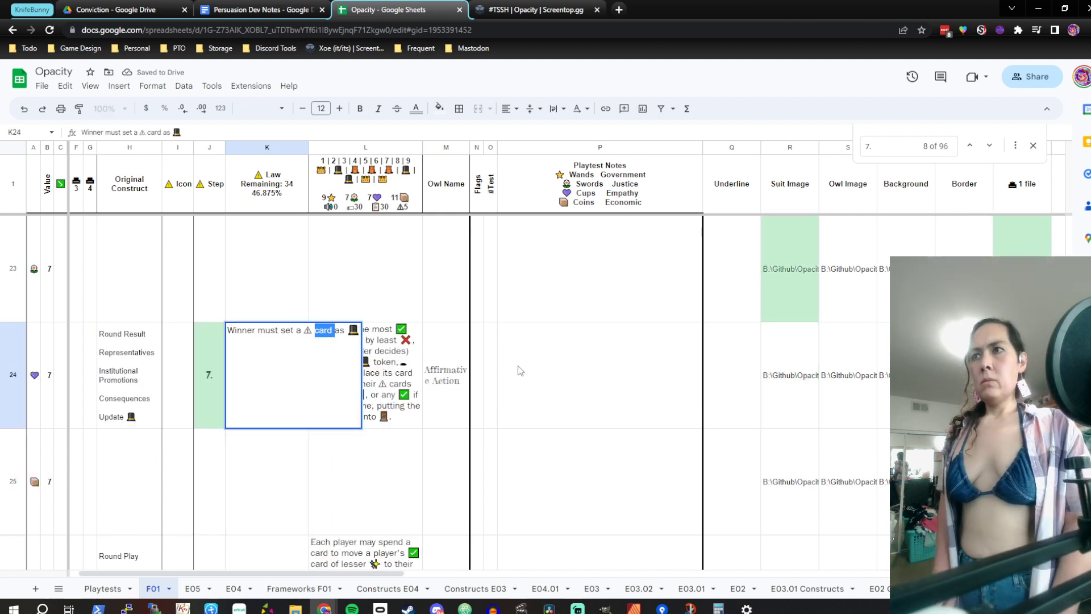
key("BackSpace")
type("if able")
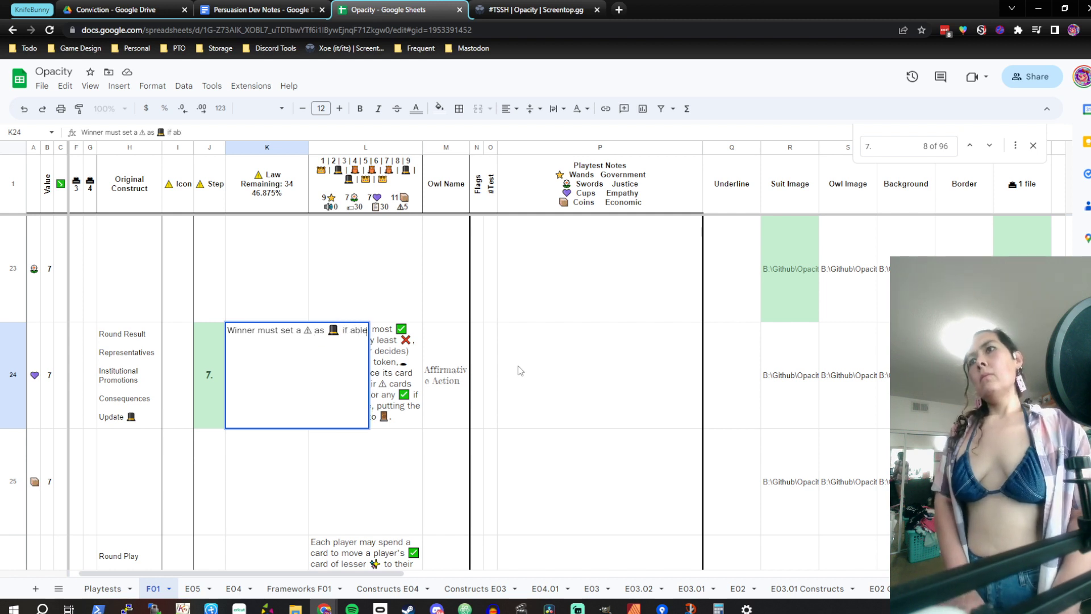
key("Return")
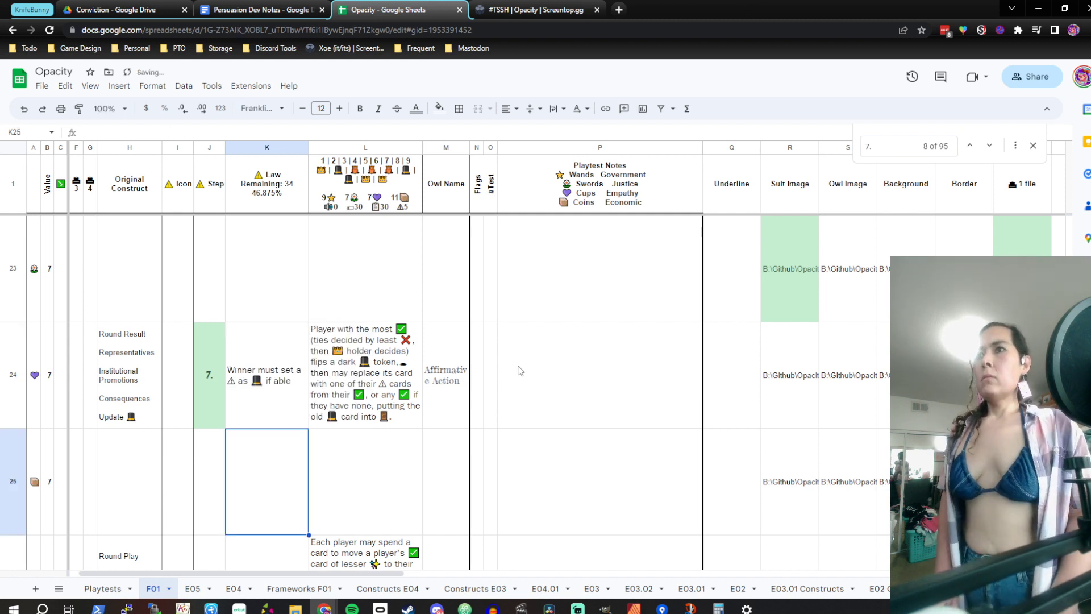
Set the Affirmative Action card's Icon in row 24 to 🎩
key("Up")
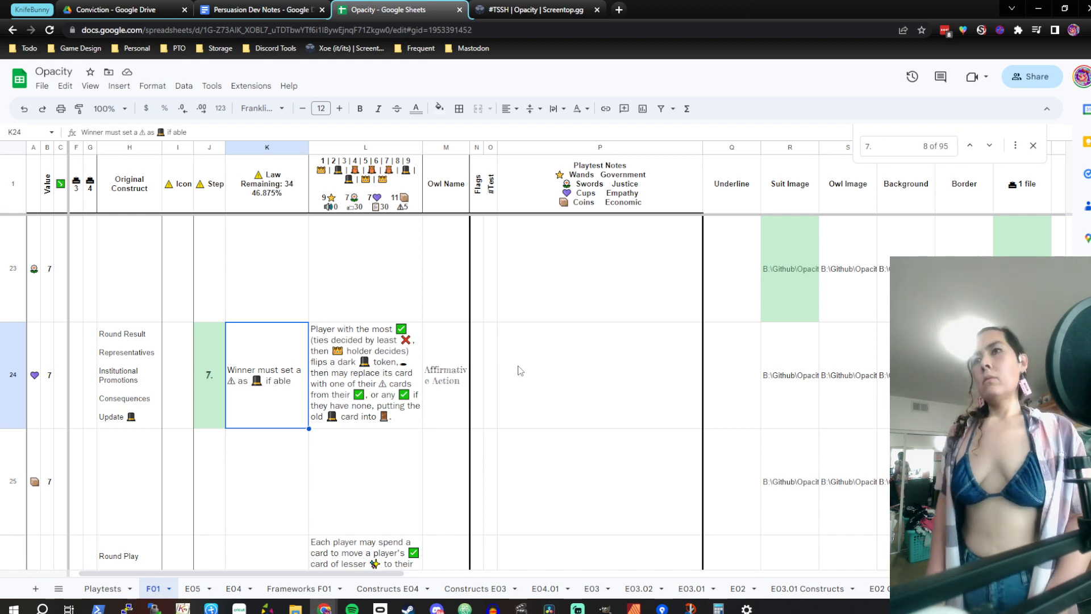
key("Left")
key("Left")
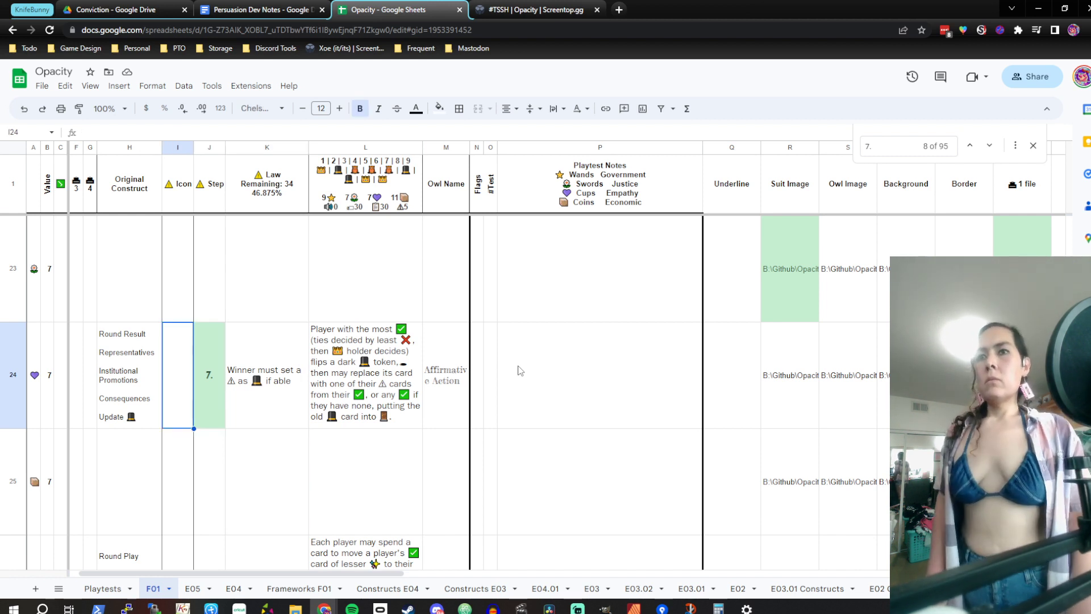
key("ctrl+v")
Enter "A random ✅ card is set as 🎩 each round" as the Lottery card's Law summary in row 41
key("Down")
key("Right")
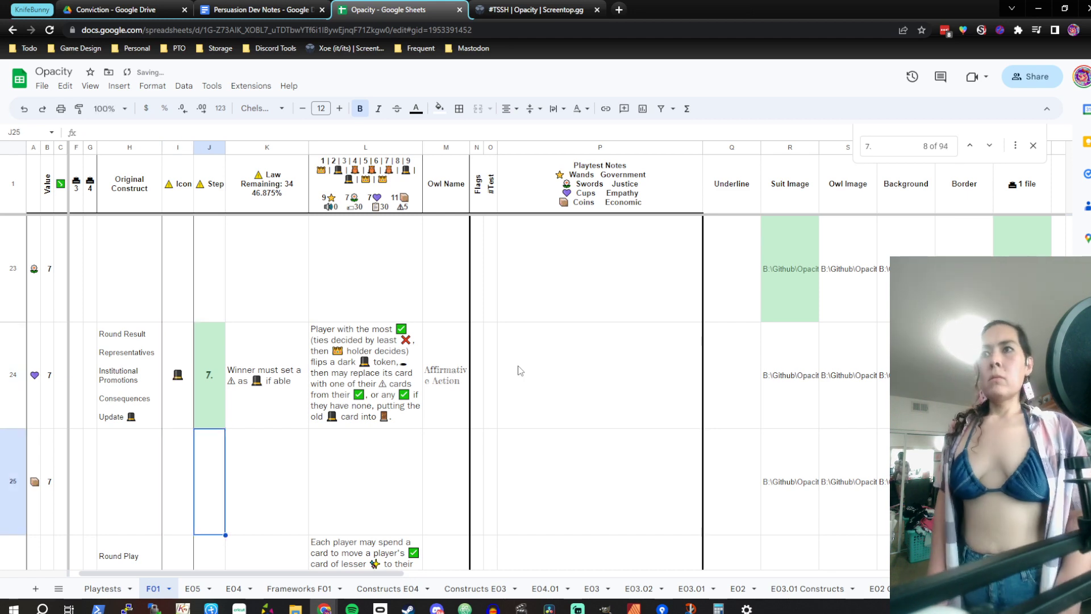
key("Down")
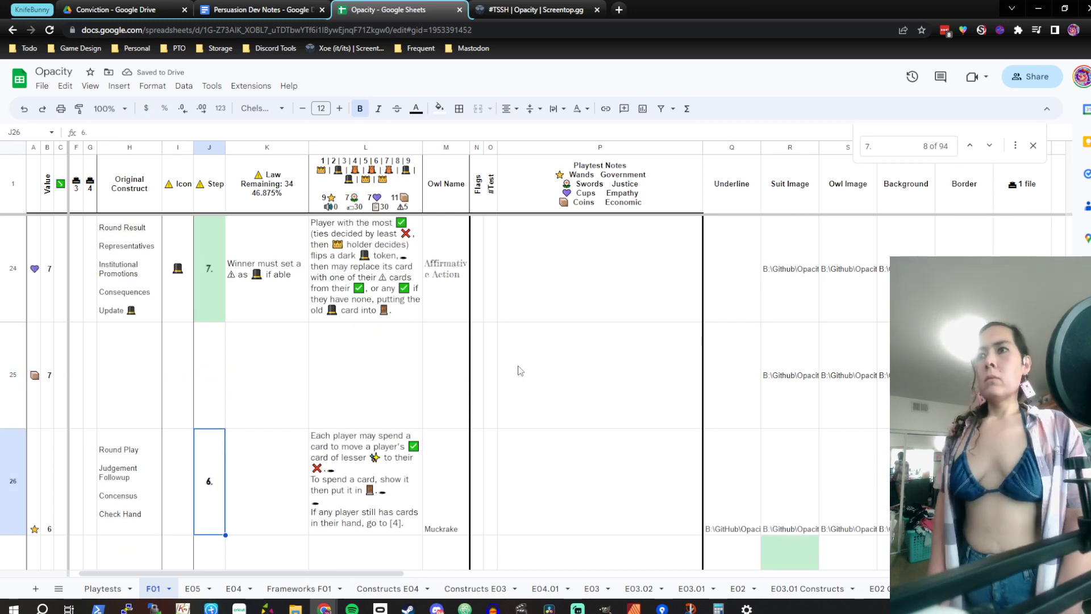
key("Down")
key("Down")
key("Down")
key("Down")
key("Down")
key("Down")
key("Down")
key("Down")
key("Down")
key("Down")
key("Down")
key("Down")
key("Down")
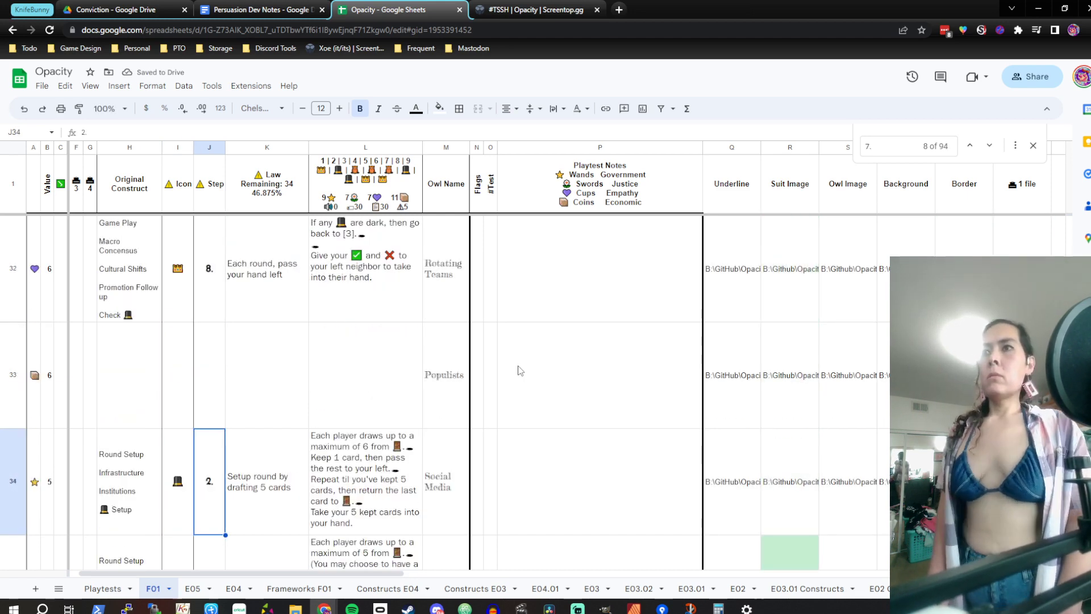
key("Down")
key("Down")
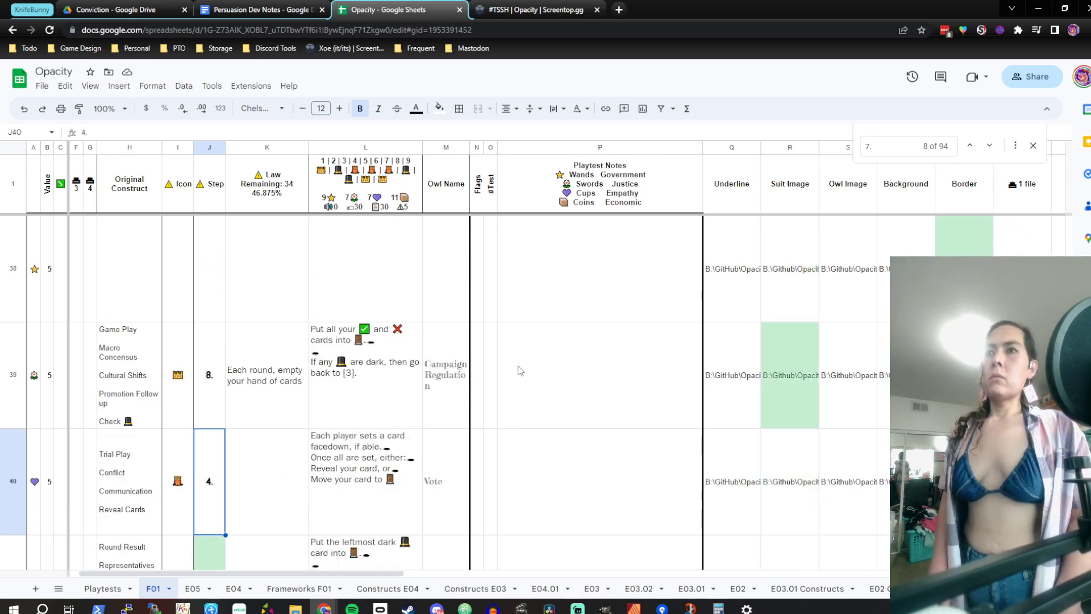
key("Right")
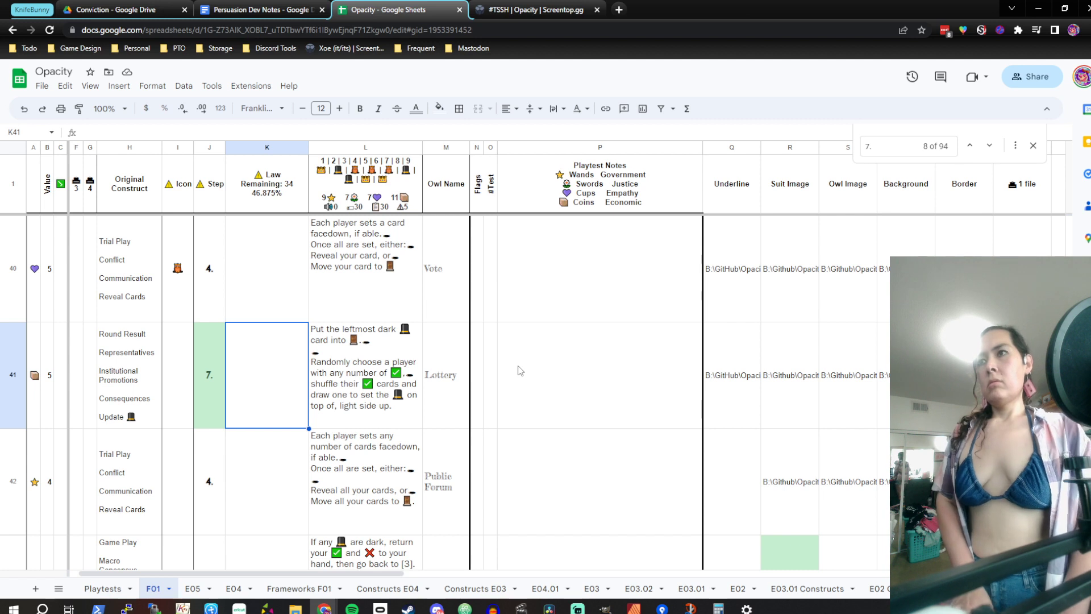
type("A random")
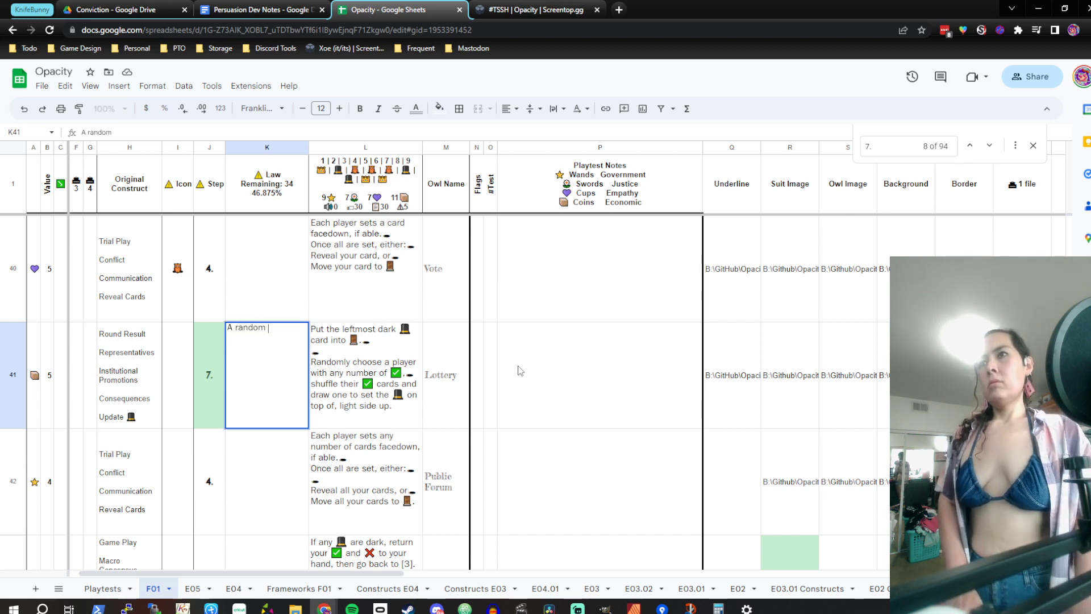
type("✅")
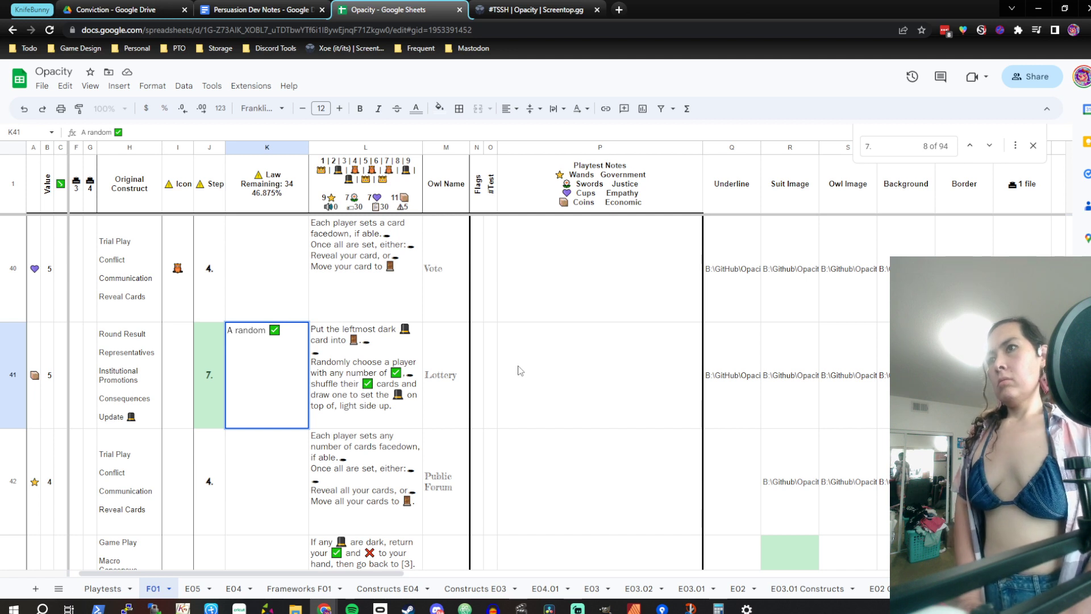
type("c")
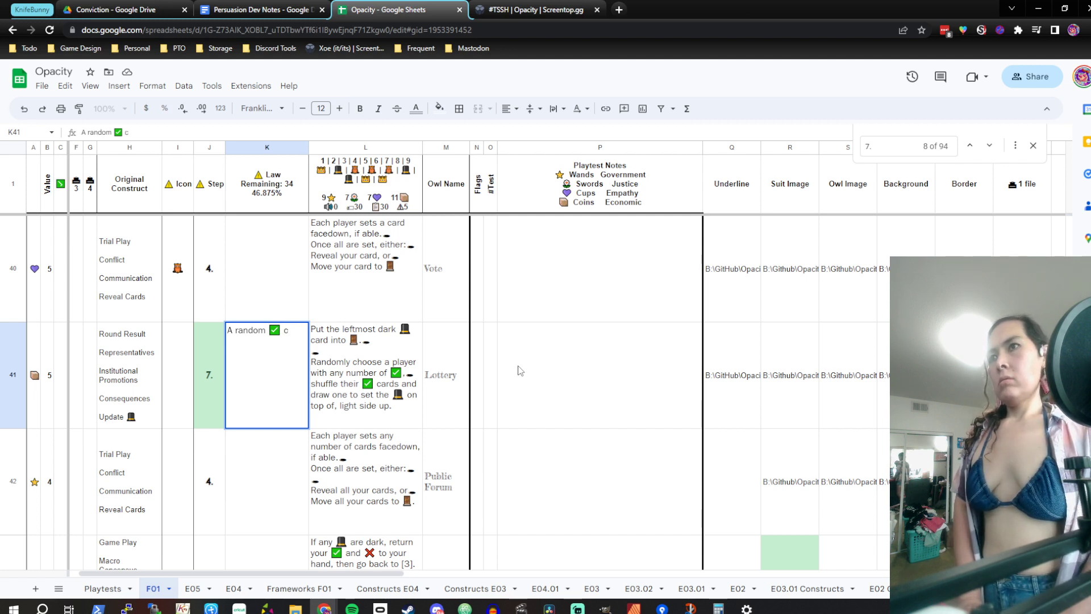
type("ard is es")
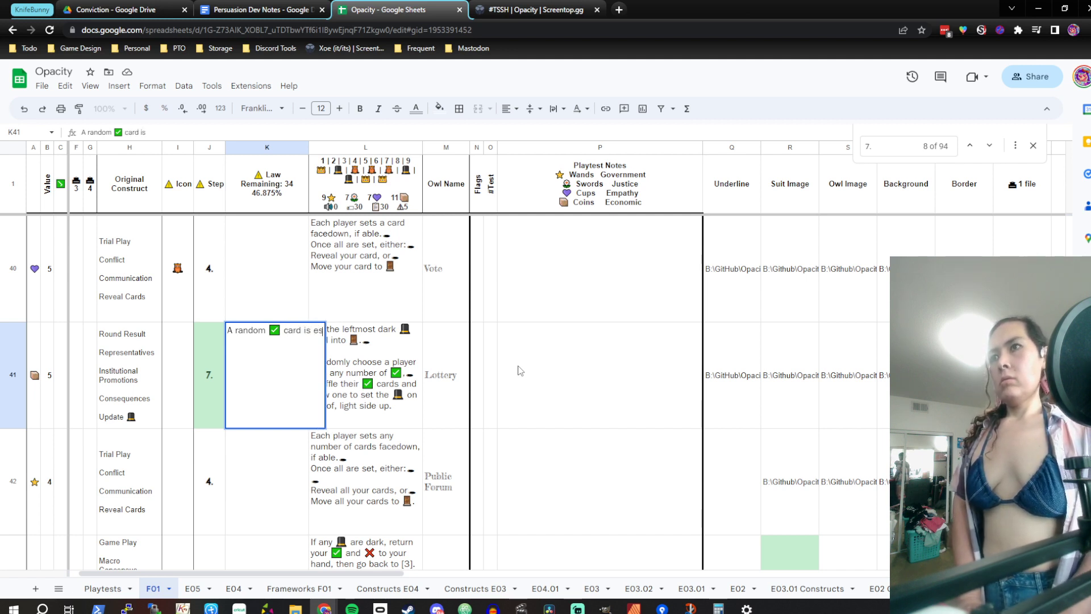
key("BackSpace")
key("BackSpace")
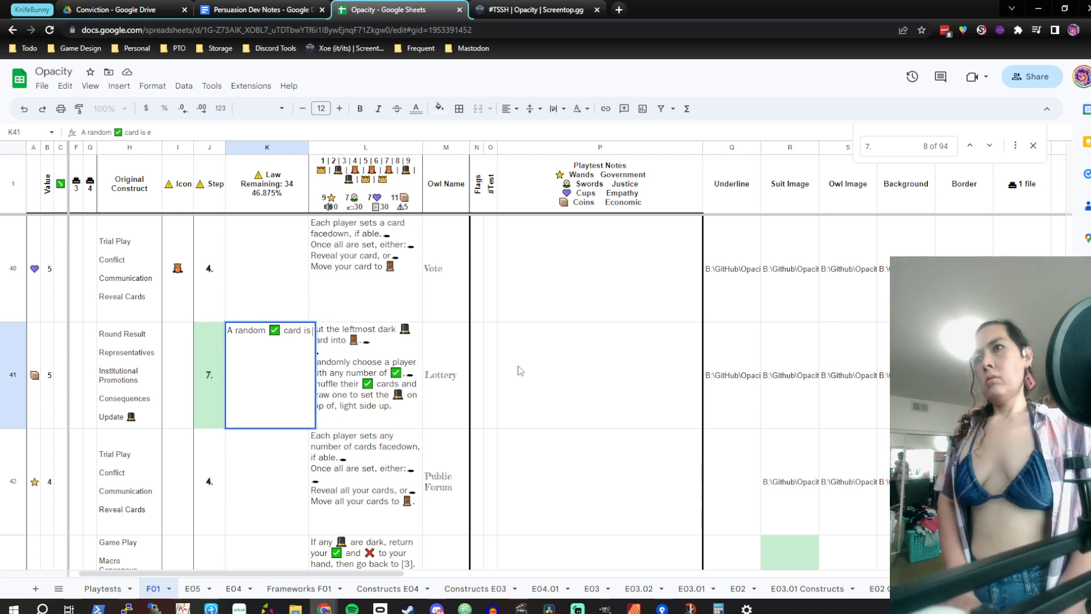
type("set in")
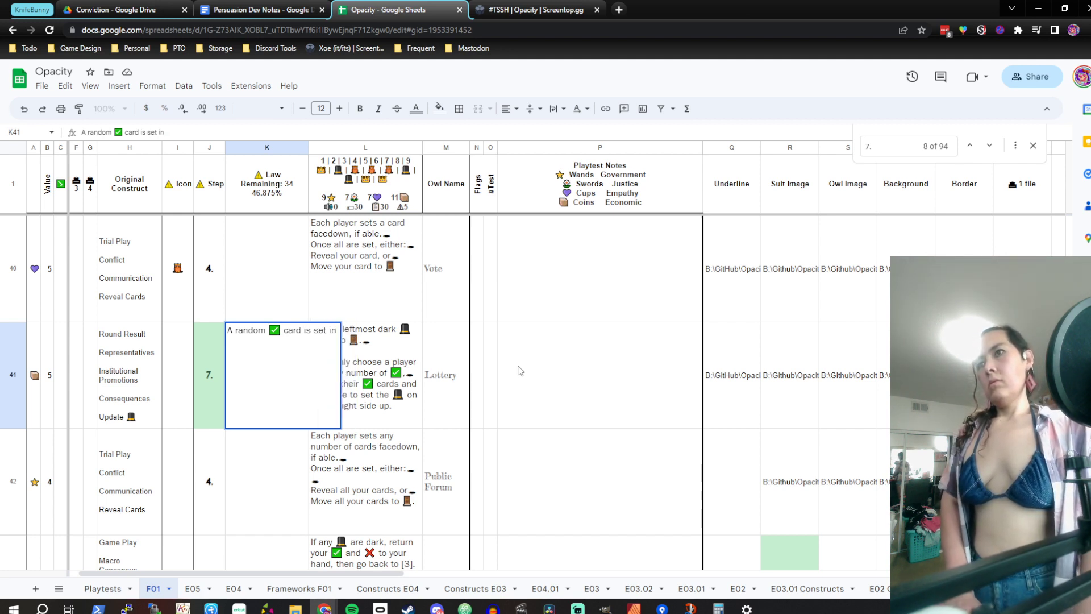
key("BackSpace")
key("BackSpace")
type("as")
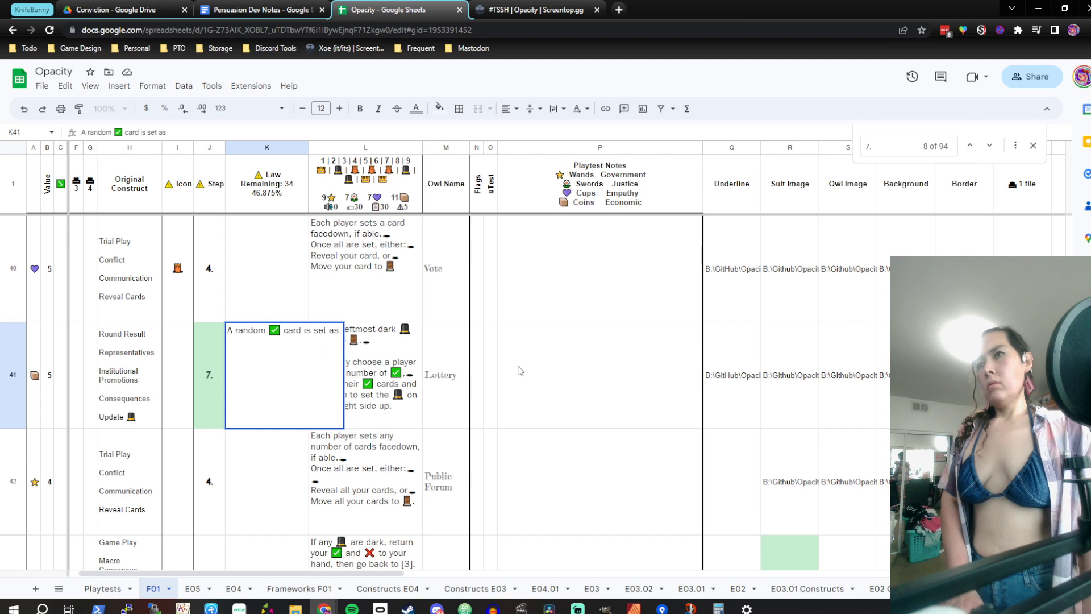
type(" 🎩 each round")
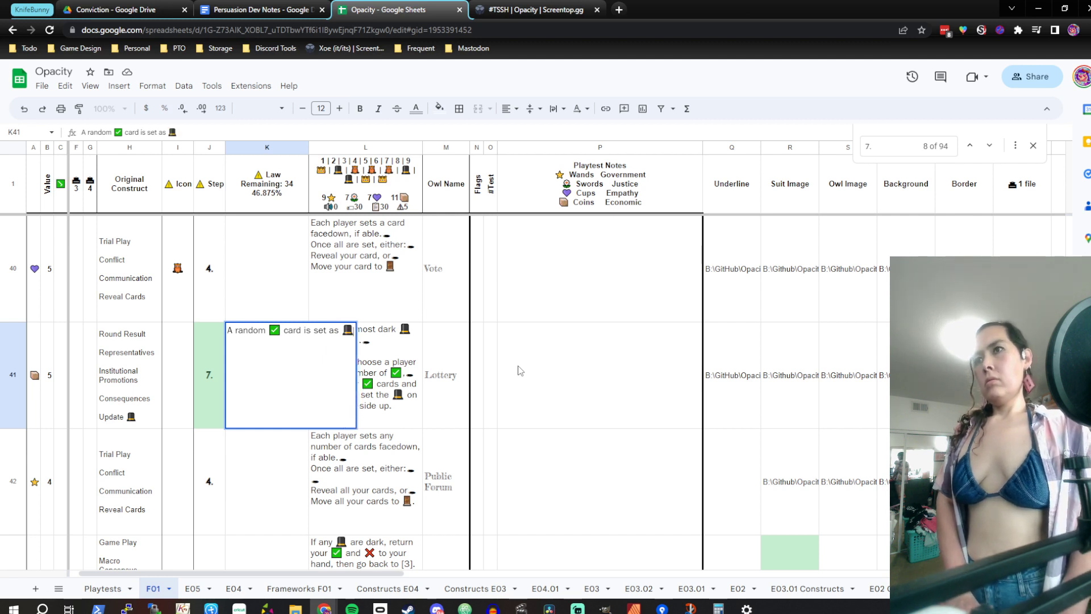
key("ctrl+Return")
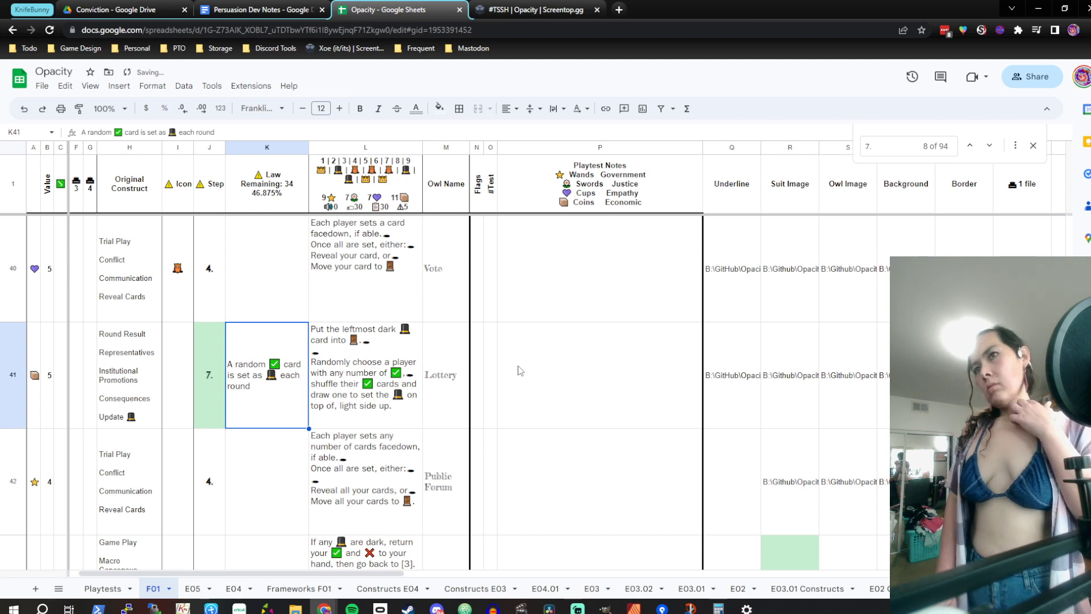
Reword the Lottery card's Law summary to "Each round, set a random ✅ as 🎩"
double_click(295, 381)
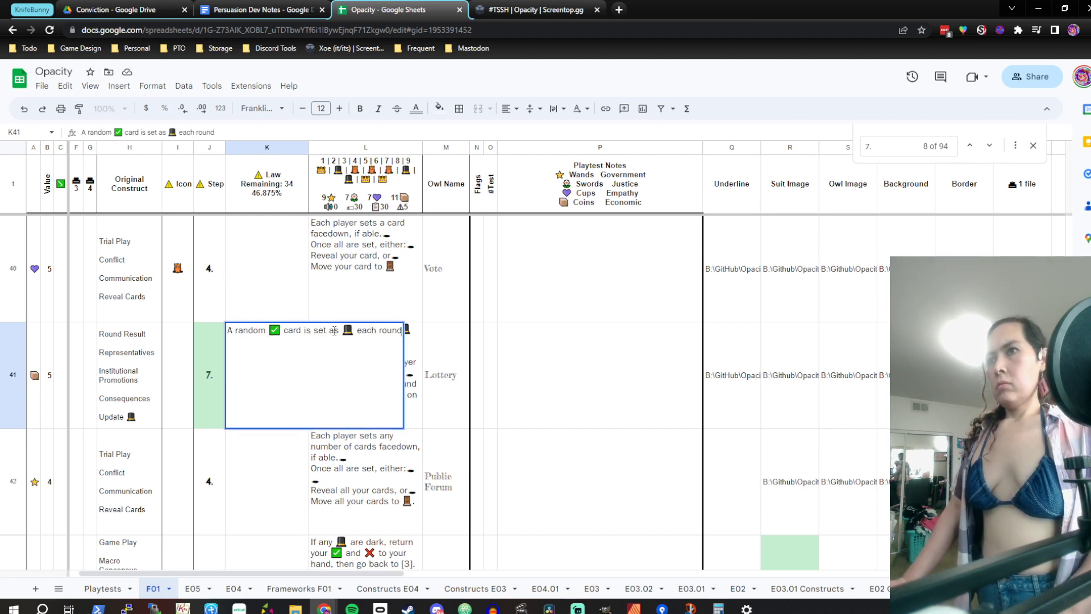
left_click(369, 335)
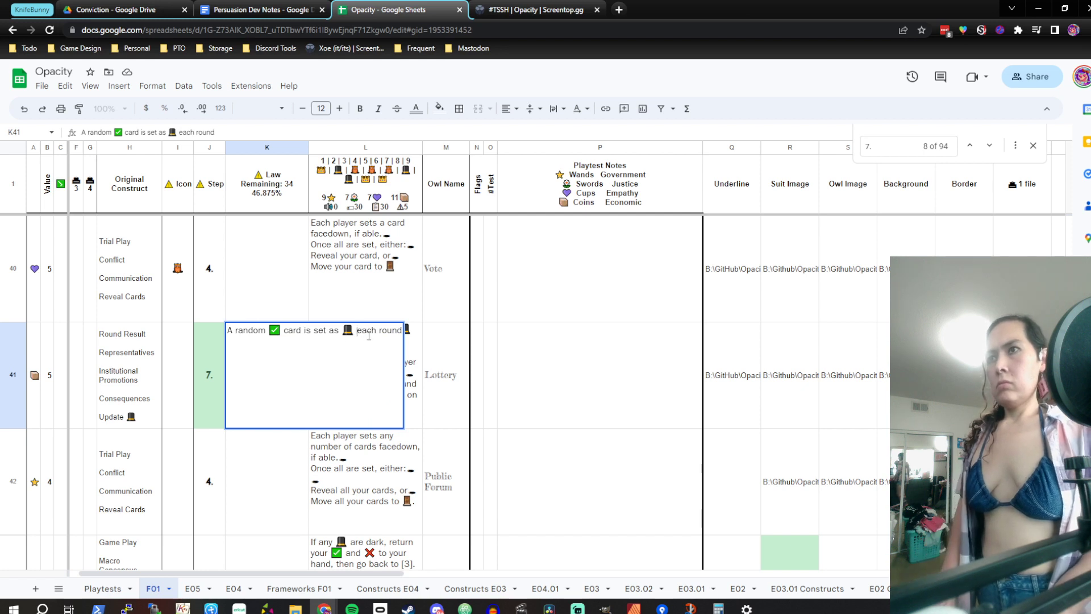
type("Each round, ")
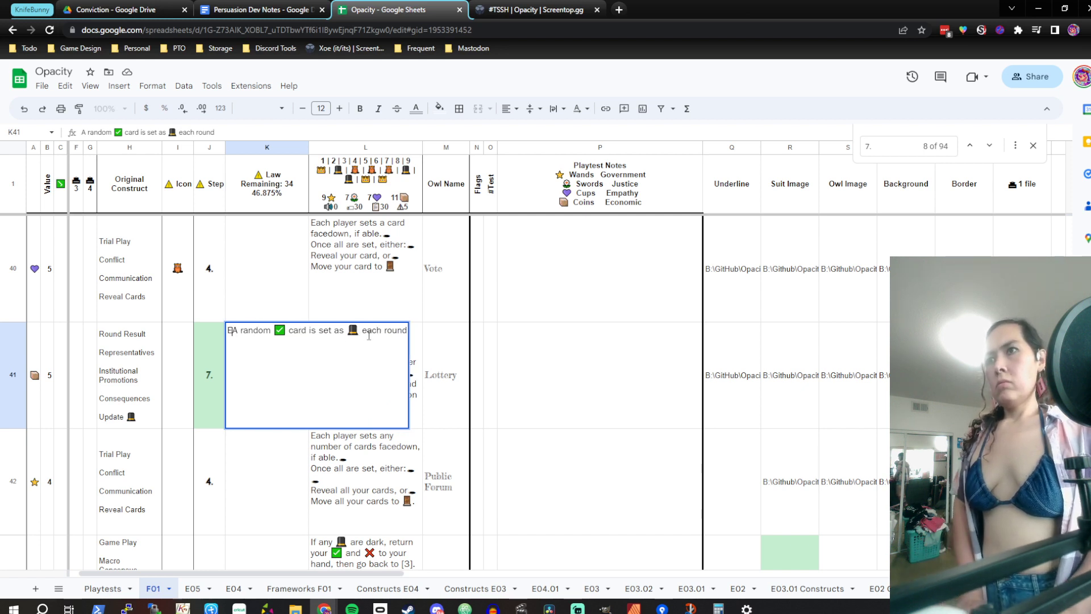
type("set a")
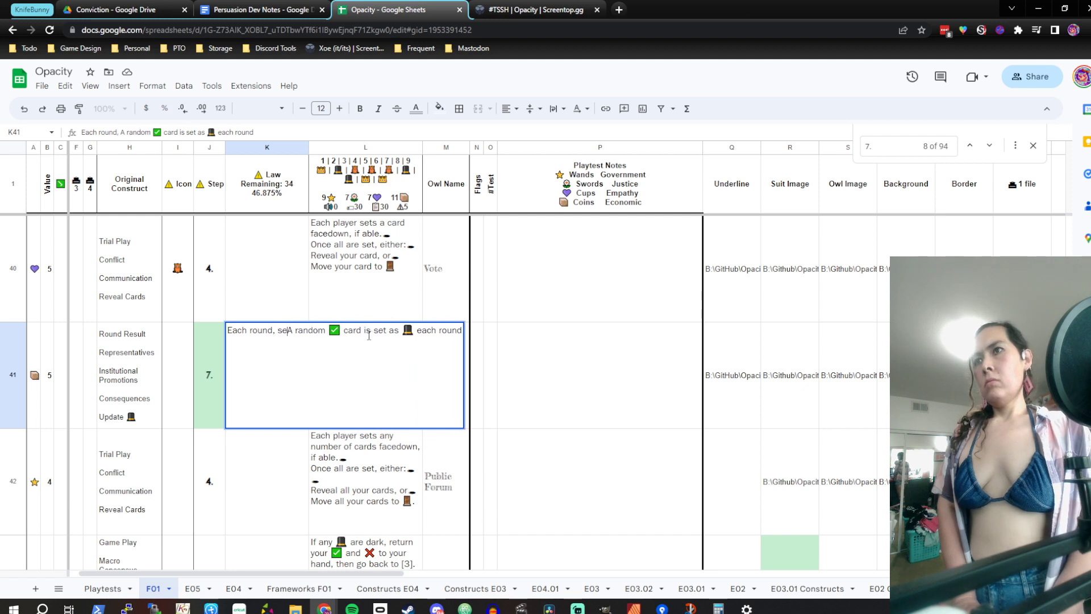
key("Delete")
key("Delete")
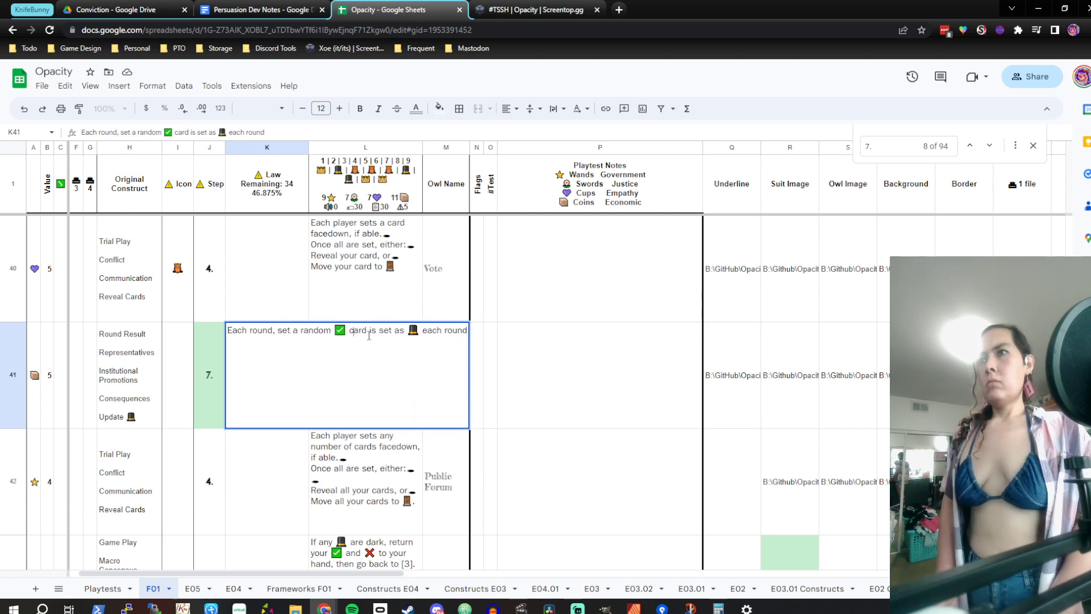
key("shift+Right")
key("shift+Right")
key("shift+Right")
key("shift+Right")
key("shift+Right")
key("shift+Right")
key("shift+Right")
key("shift+Right")
key("shift+Right")
key("shift+Right")
key("shift+Right")
key("shift+Right")
key("Delete")
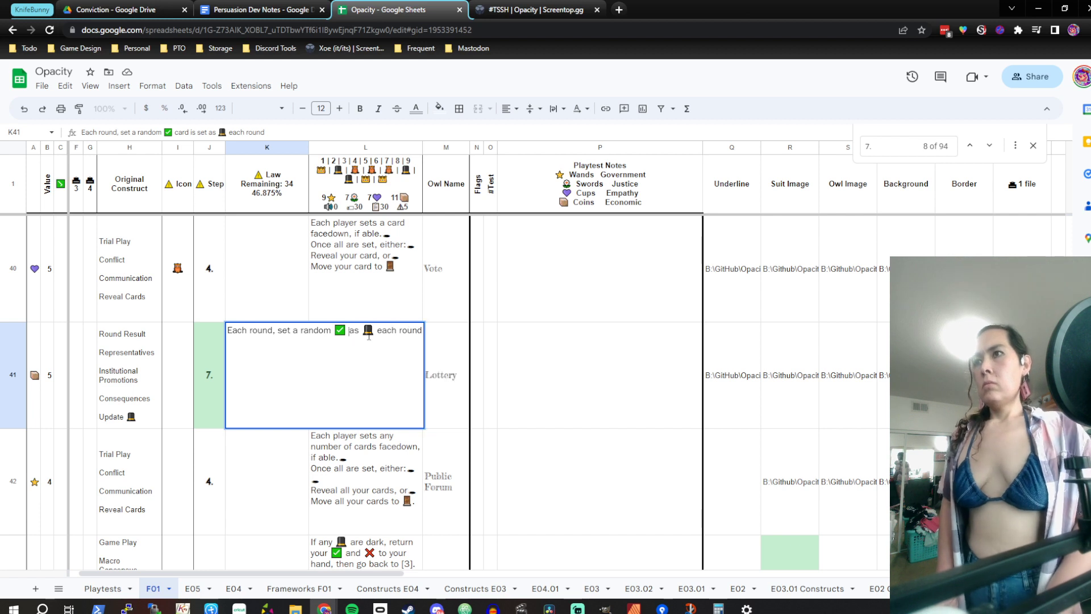
key("Right")
key("shift+End")
key("Delete")
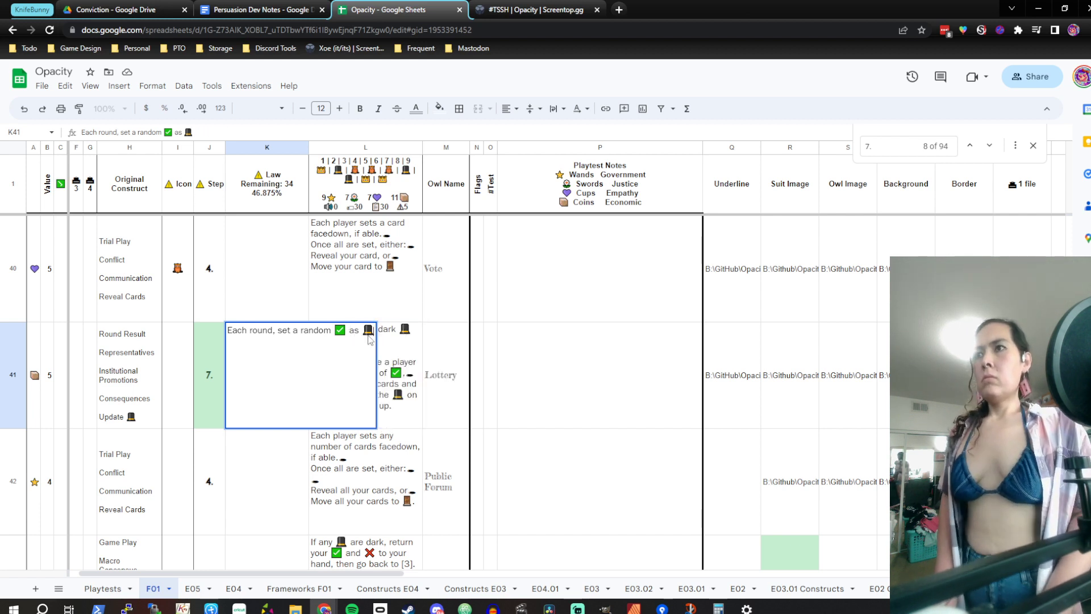
key("Return")
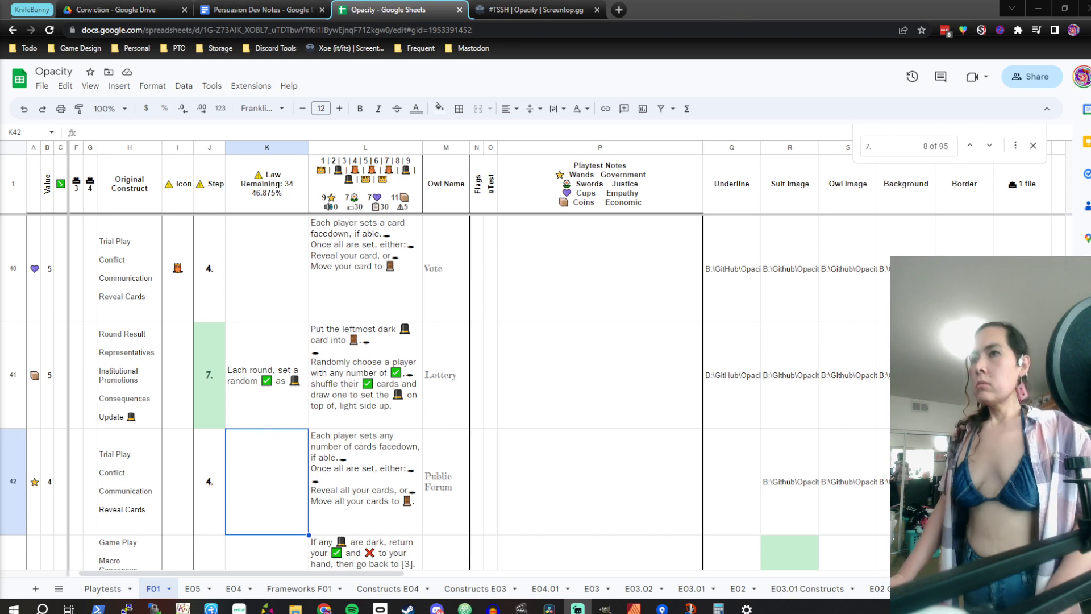
Set the Lottery card's Icon in row 41 to 🎩
left_click(178, 405)
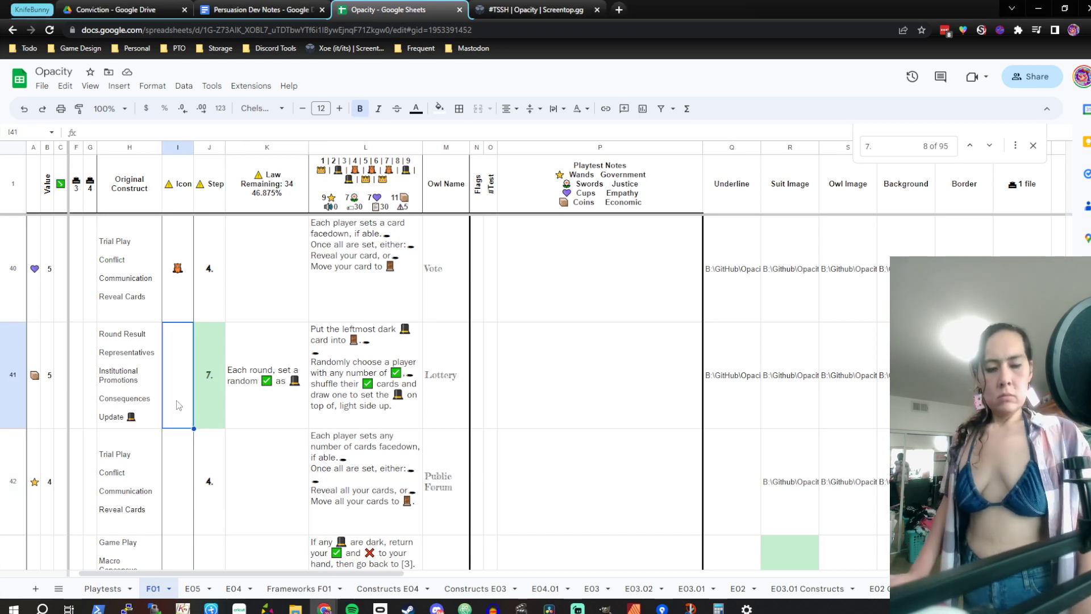
type("🎩")
key("Tab")
Check the Step column below the Lottery card, down to the last card in row 65, for further step 7 cards
key("Down")
key("Down")
key("Down")
key("Down")
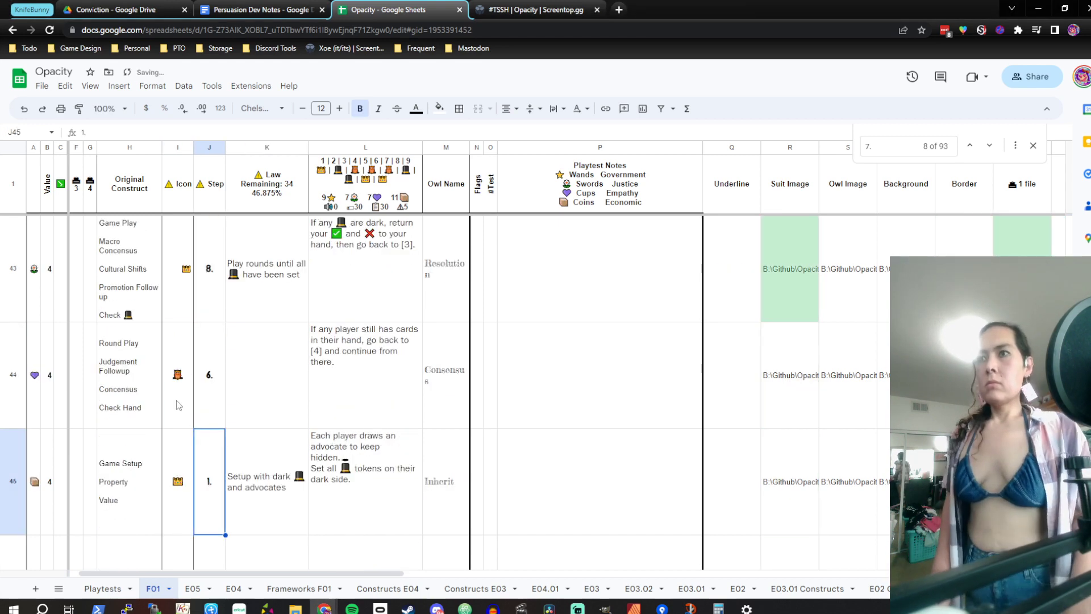
key("Down")
key("Down")
key("Down")
key("Down")
key("Down")
key("Down")
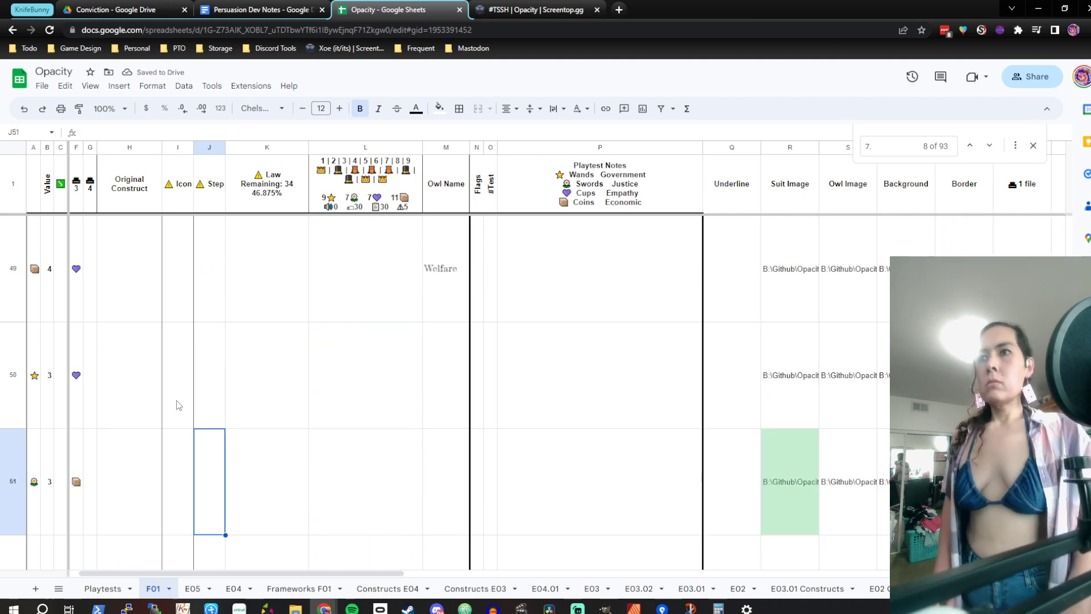
key("Down")
key("Down")
key("Down")
key("Down")
key("Down")
key("Down")
key("Down")
key("Down")
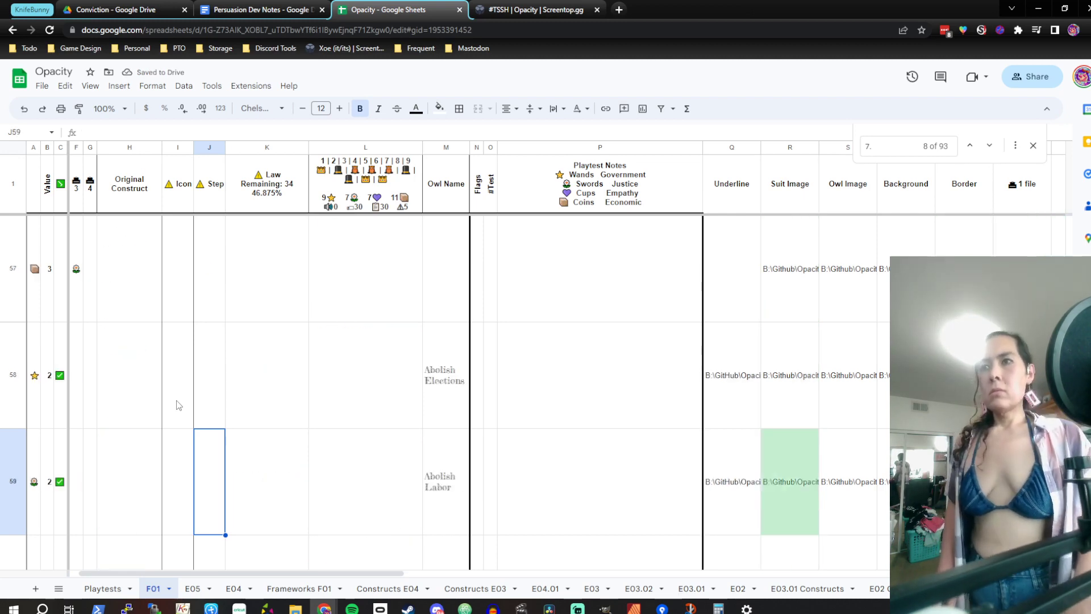
key("Down")
key("Down")
key("Down")
key("Down")
key("Down")
key("Down")
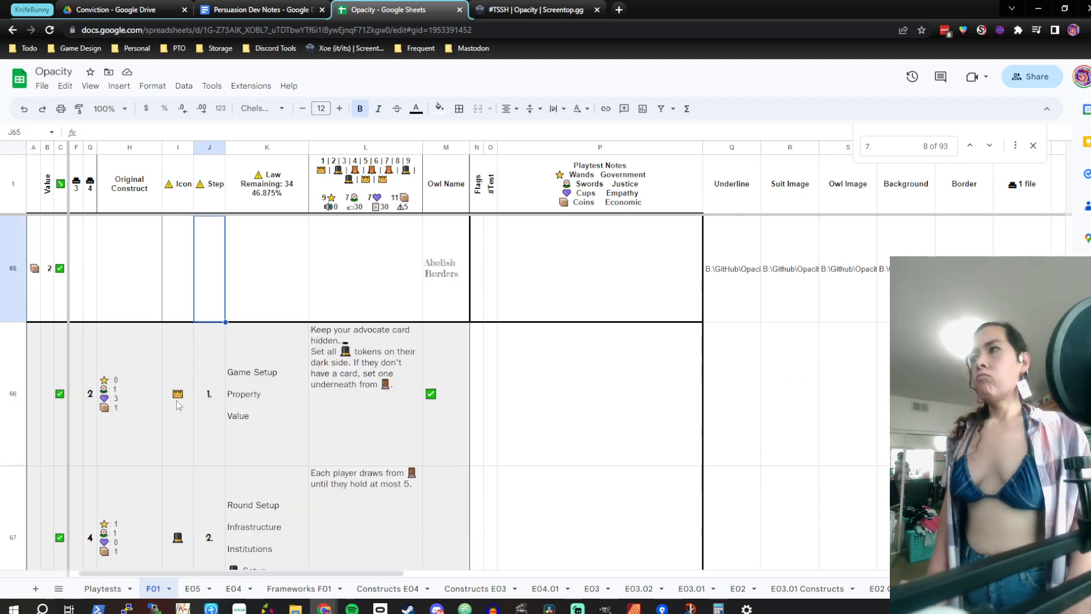
Change the sheet's search term to "6." to highlight the step 6 cards
left_click(872, 144)
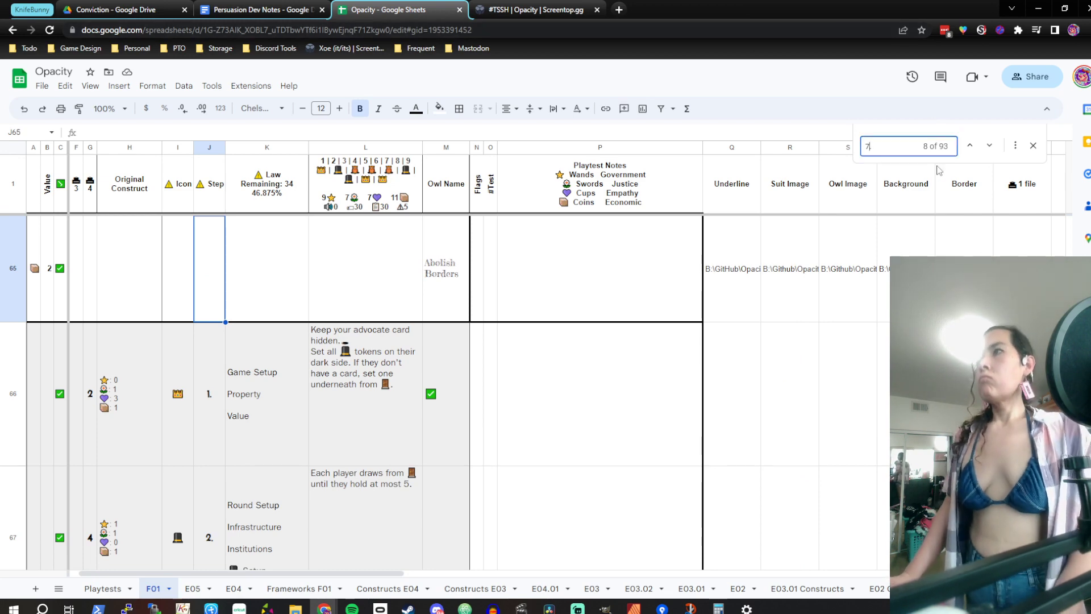
key("BackSpace")
key("BackSpace")
type("6.")
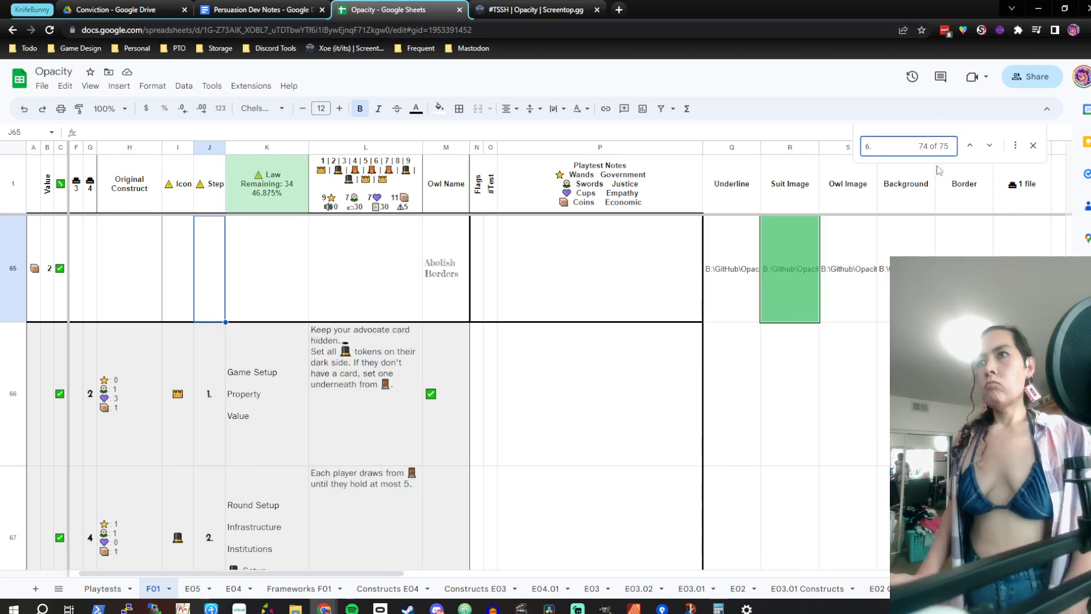
Look from the start of the sheet for the first step 6 card and select Speedy Election's empty Law cell in row 14
left_click(350, 312)
scroll(349, 312, "up", 20)
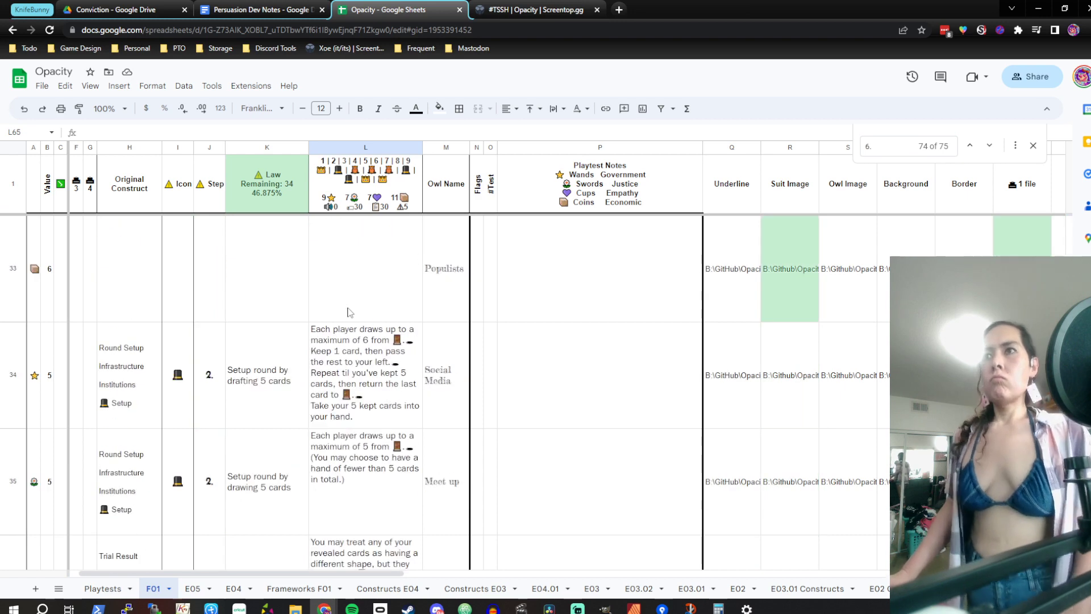
scroll(350, 312, "up", 3)
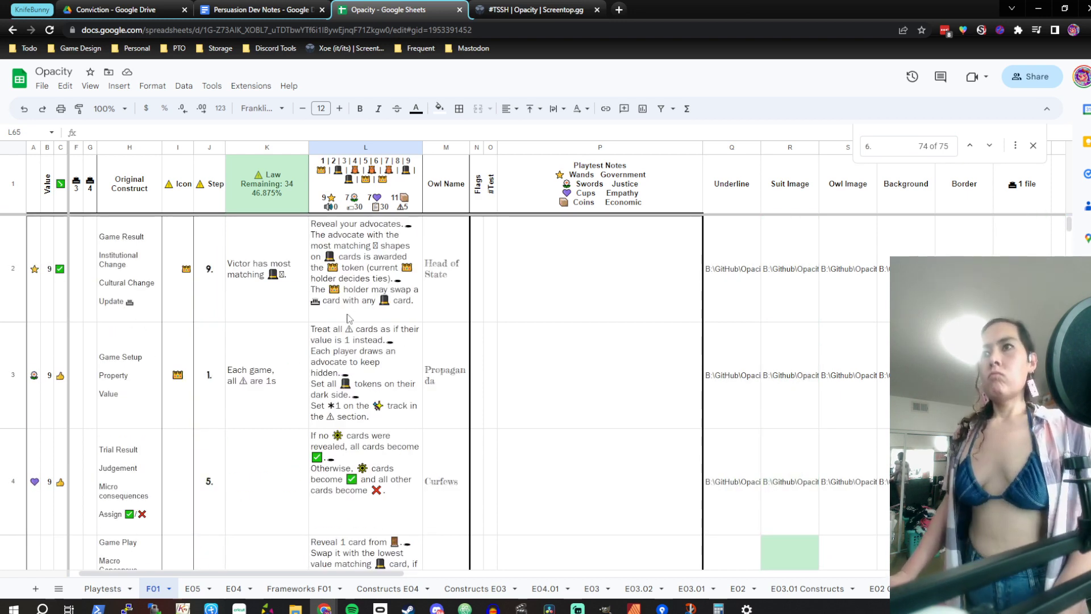
scroll(350, 315, "down", 3)
scroll(349, 317, "down", 6)
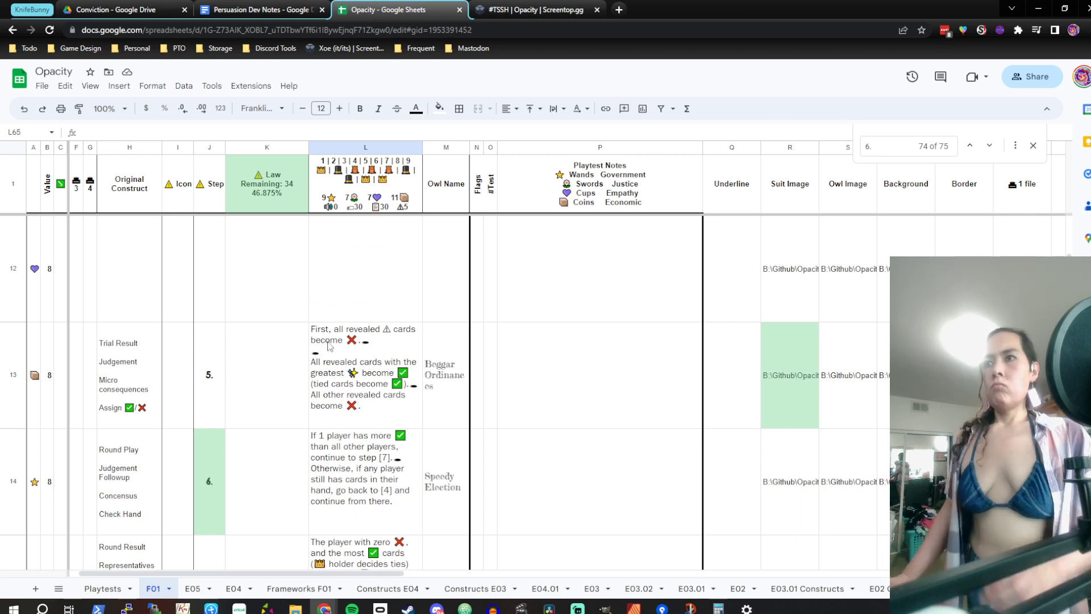
scroll(316, 380, "down", 1)
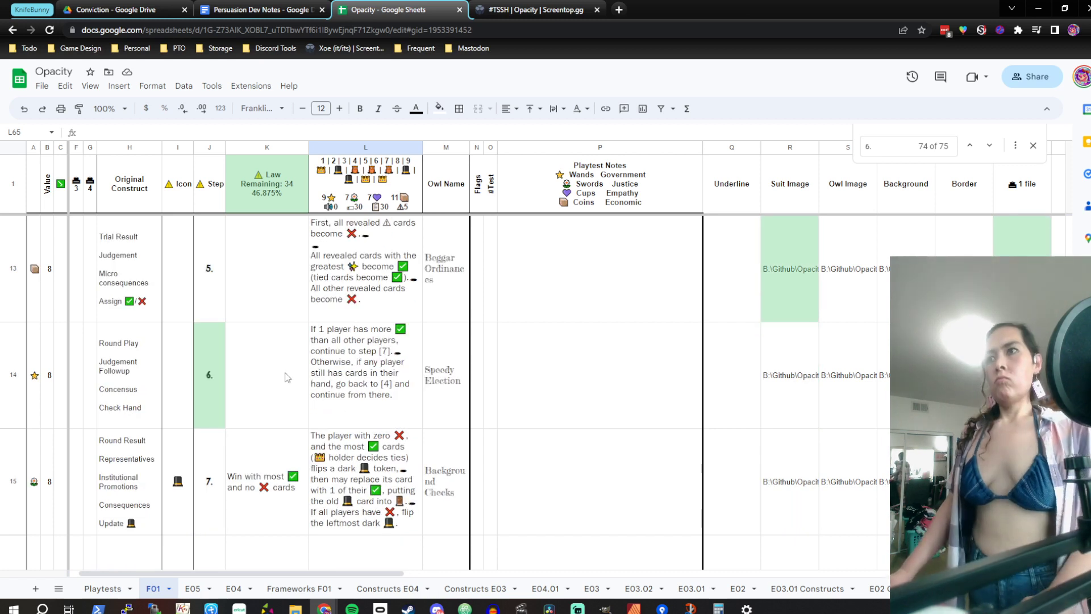
left_click(287, 378)
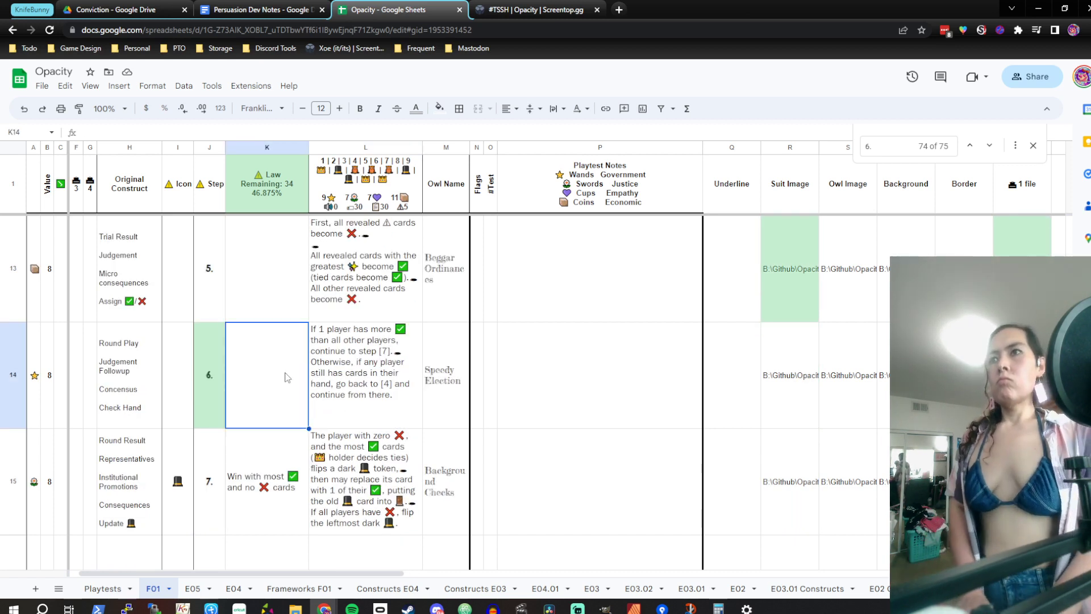
Enter "Round ends when a player has more ✅" as the Law text for step 6 in cell K14
type("Round ends")
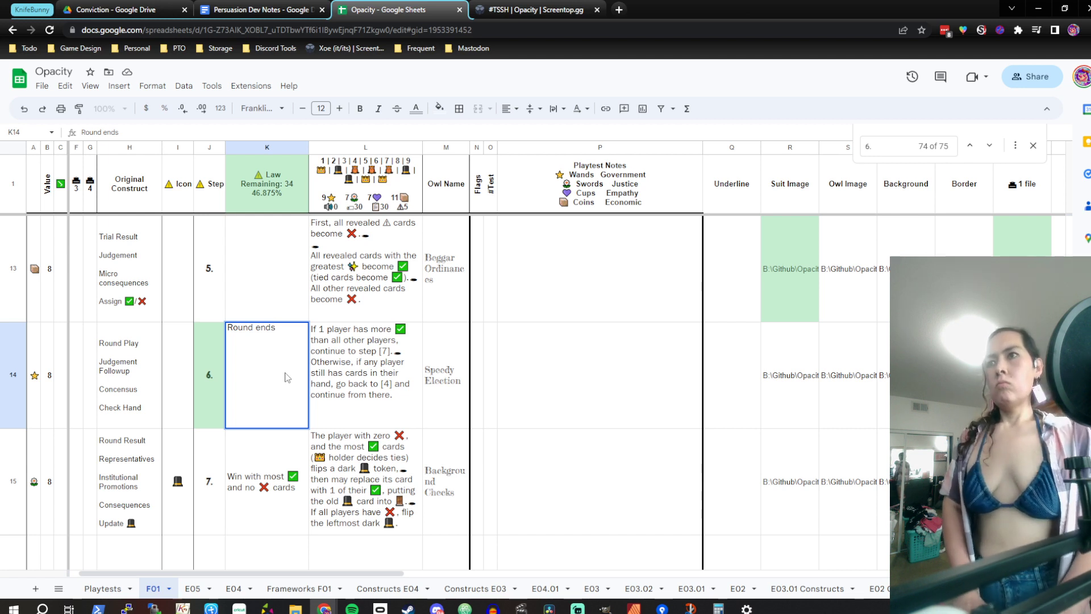
type("when a pl")
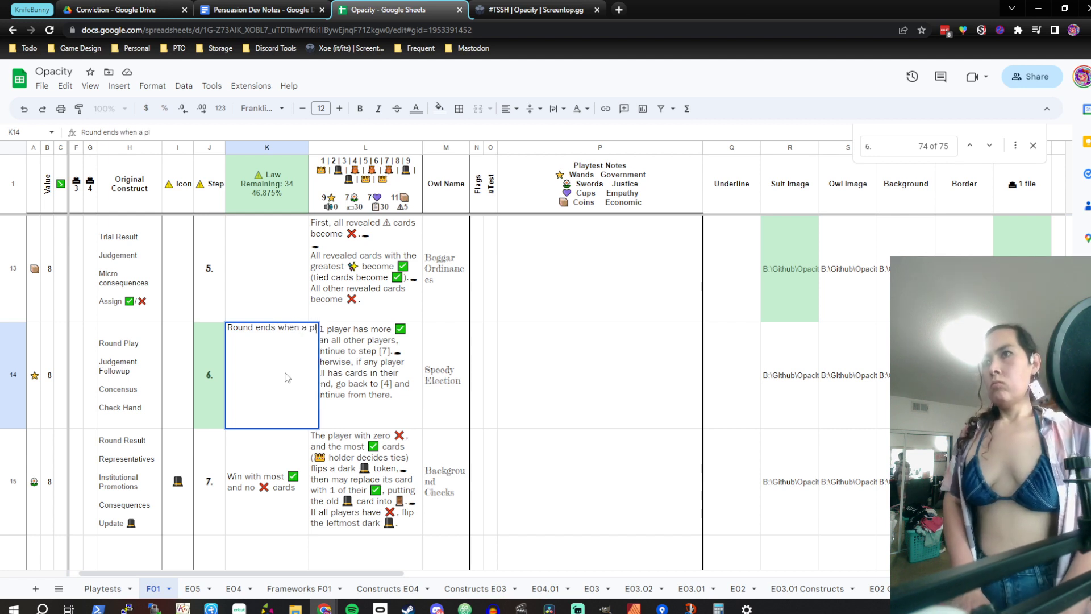
type("ayer has more")
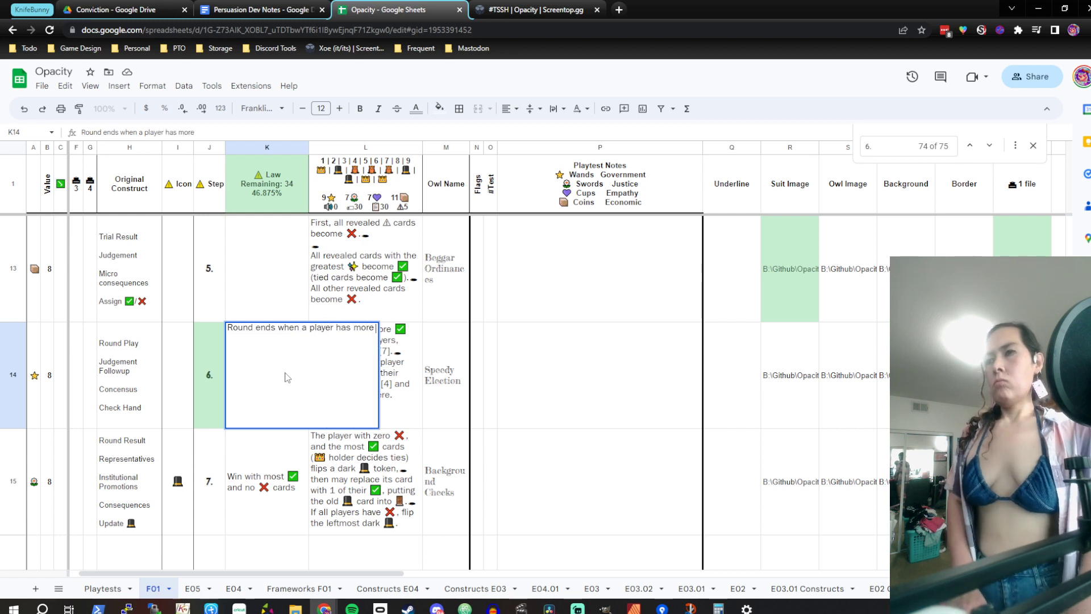
type("✅")
key("Return")
Replace "a player" with "someone" in the step 6 Law text in cell K14
left_click(287, 378)
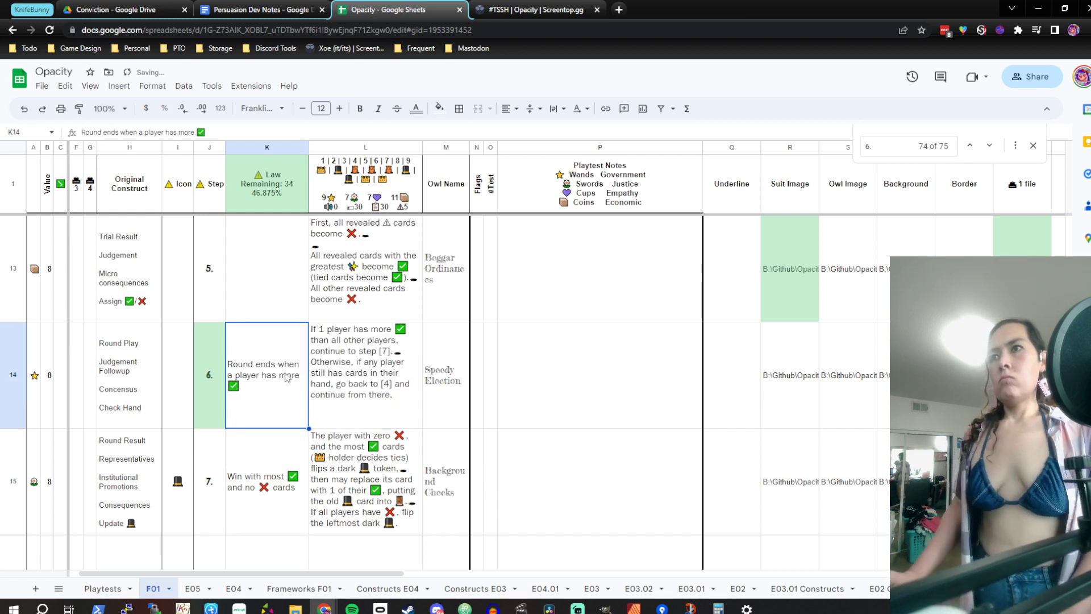
double_click(287, 375)
left_click(339, 331)
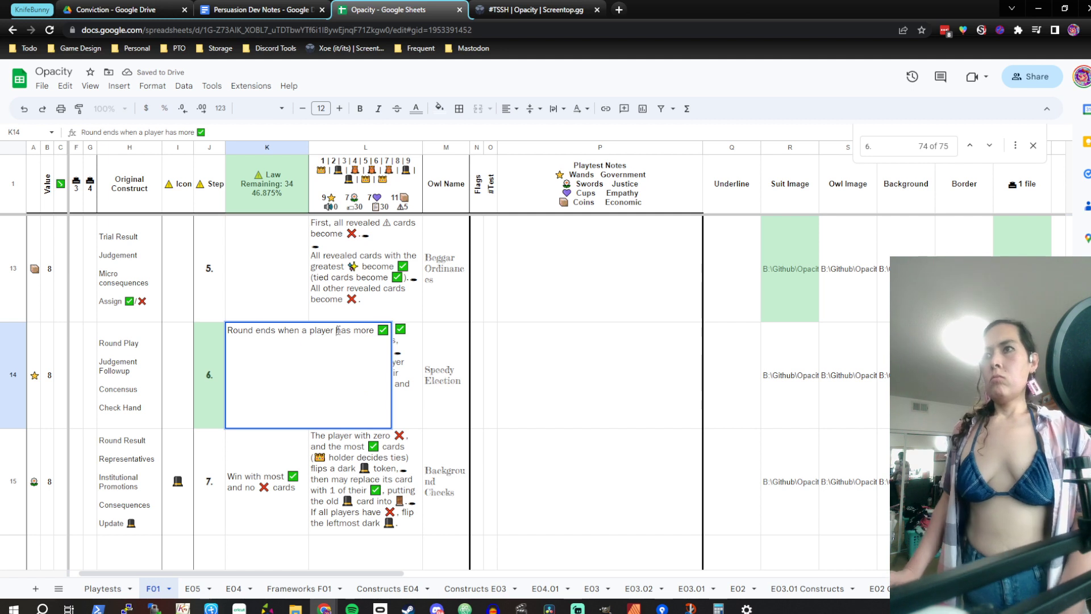
key("Left")
key("Left")
key("Left")
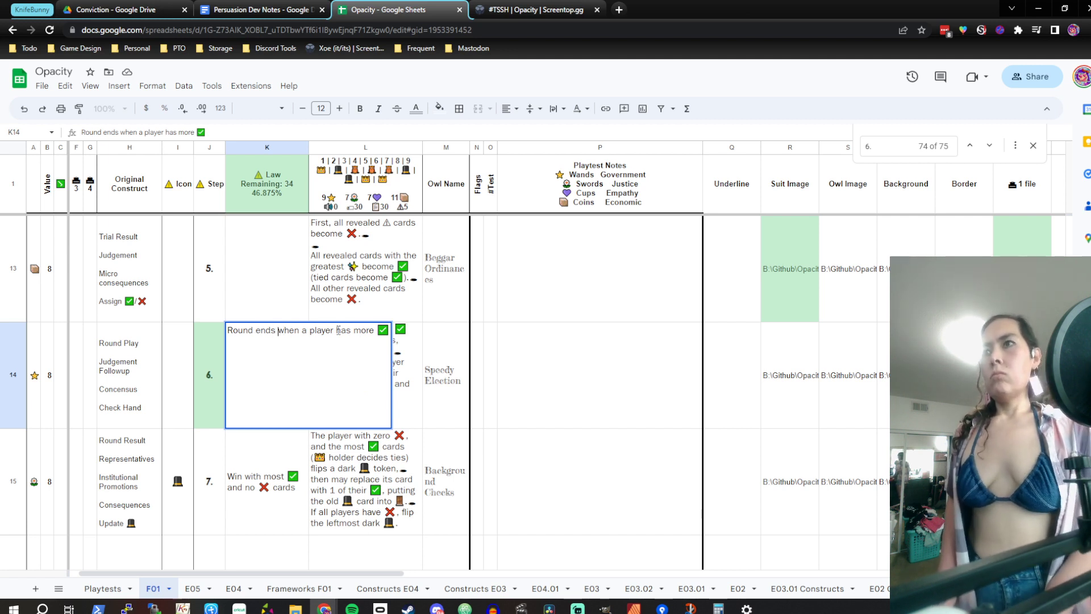
key("Left")
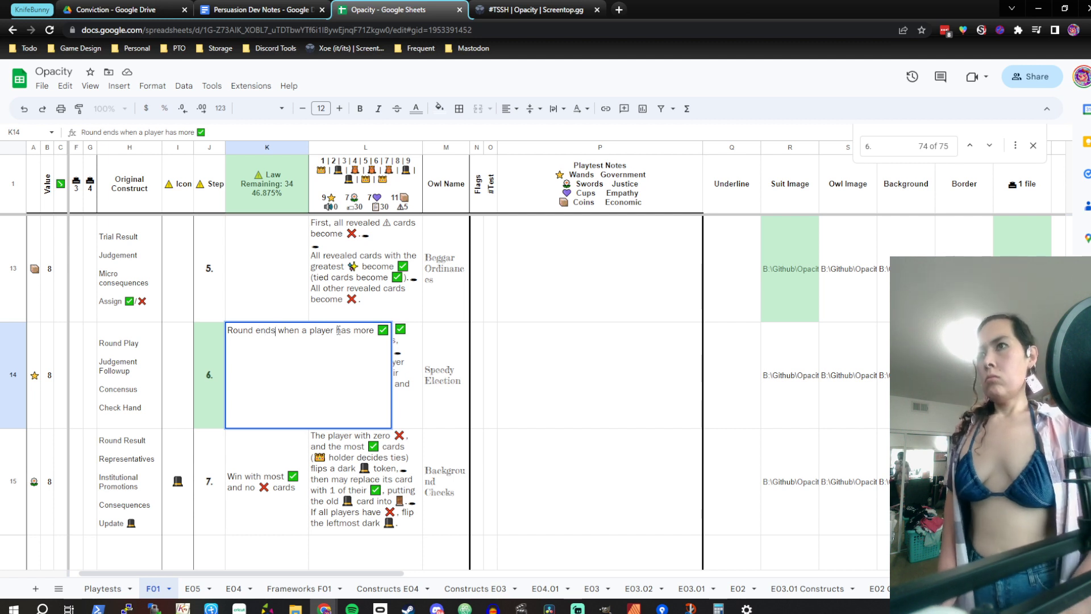
key("Left")
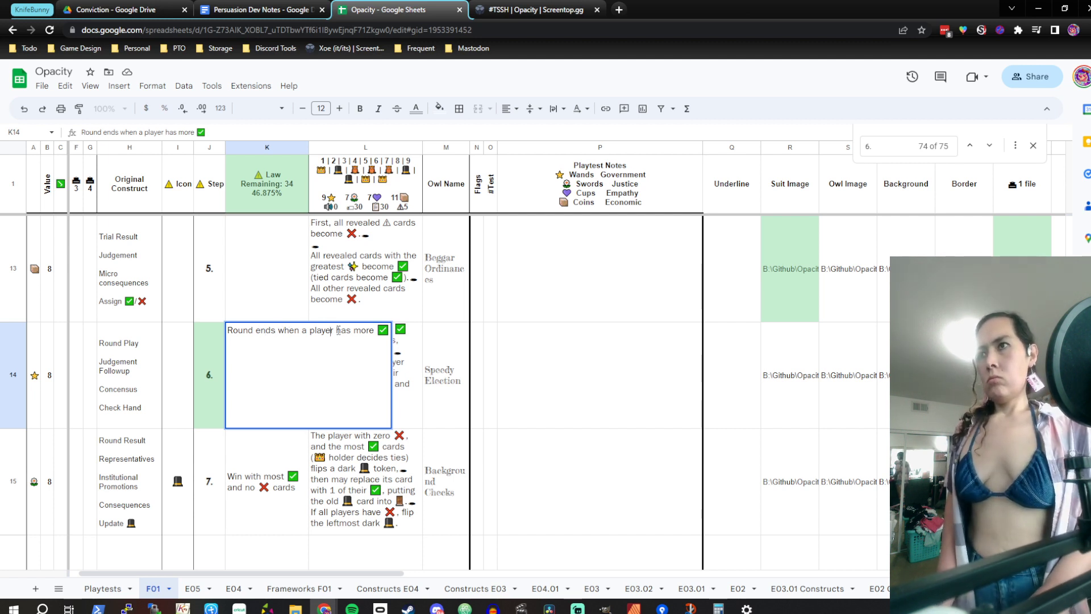
key("shift+Right")
key("shift+Right")
key("shift+Right")
key("shift+Right")
key("shift+Right")
key("shift+Right")
key("shift+Right")
key("shift+Right")
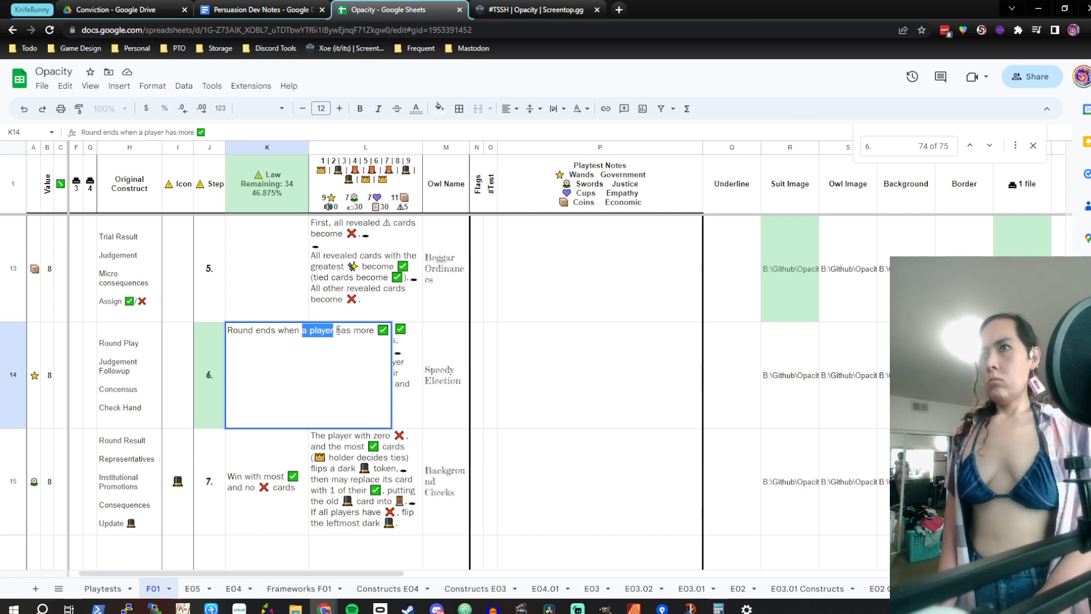
key("BackSpace")
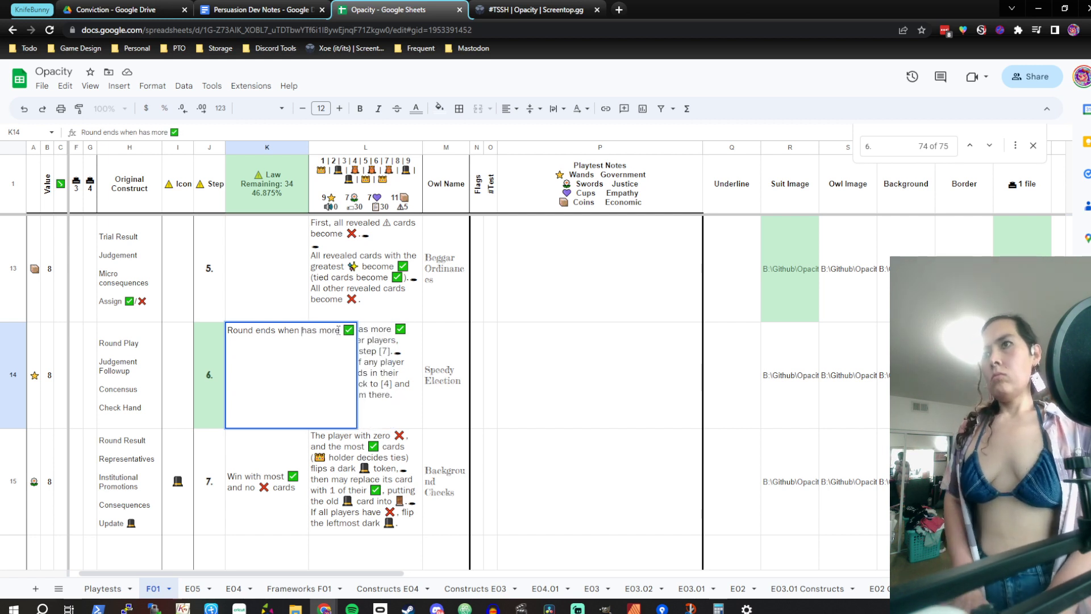
type("someone")
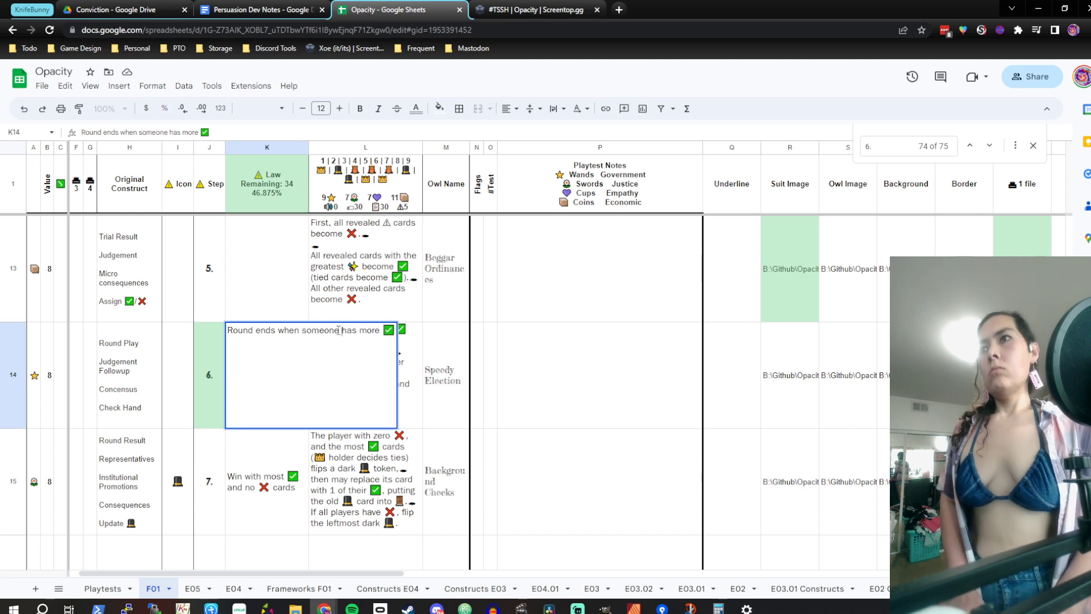
key("Return")
Reword the Law text in cell K14 to "If someone has more ✅, round ends" and remove the old sentence
key("Up")
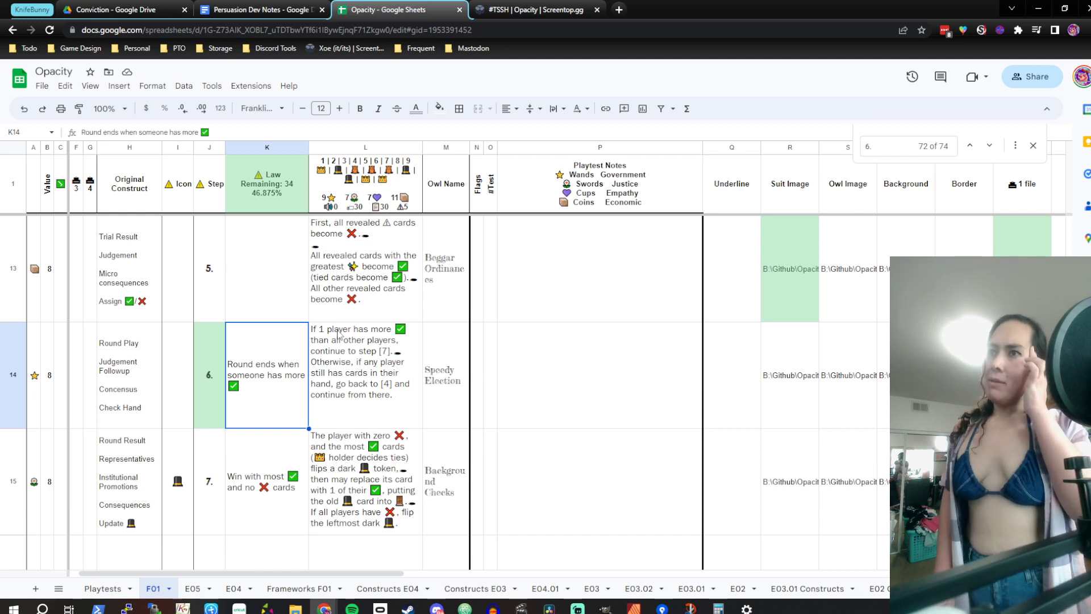
double_click(287, 370)
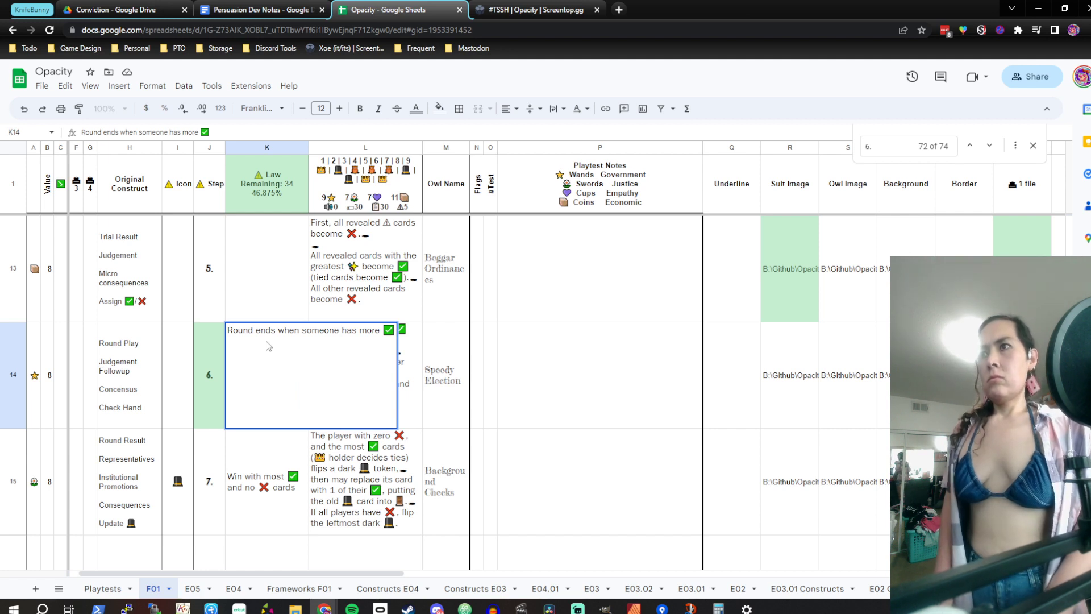
double_click(320, 333)
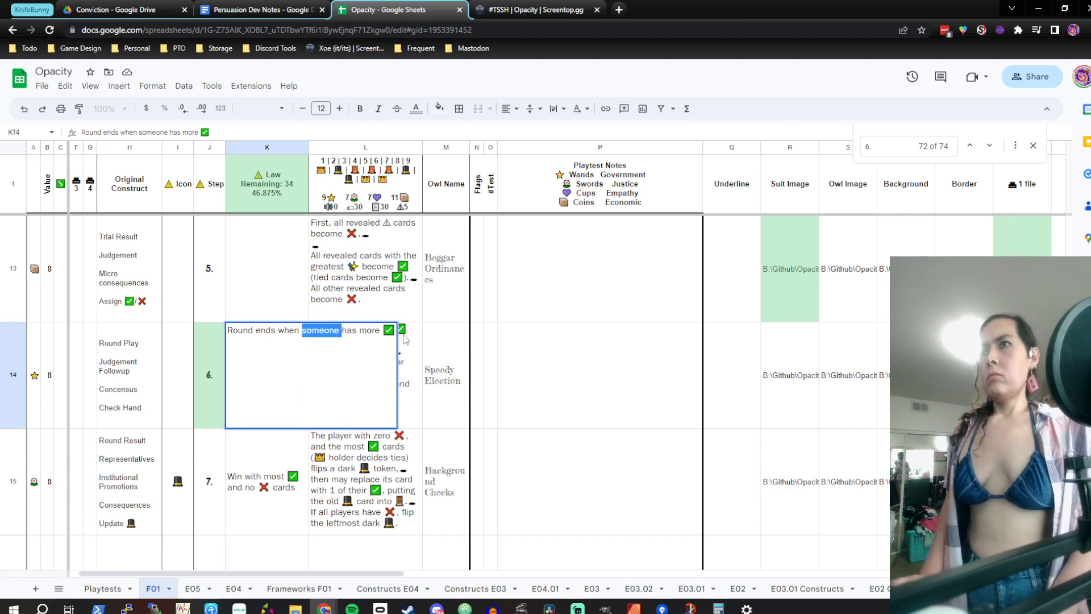
key("Home")
type("If ")
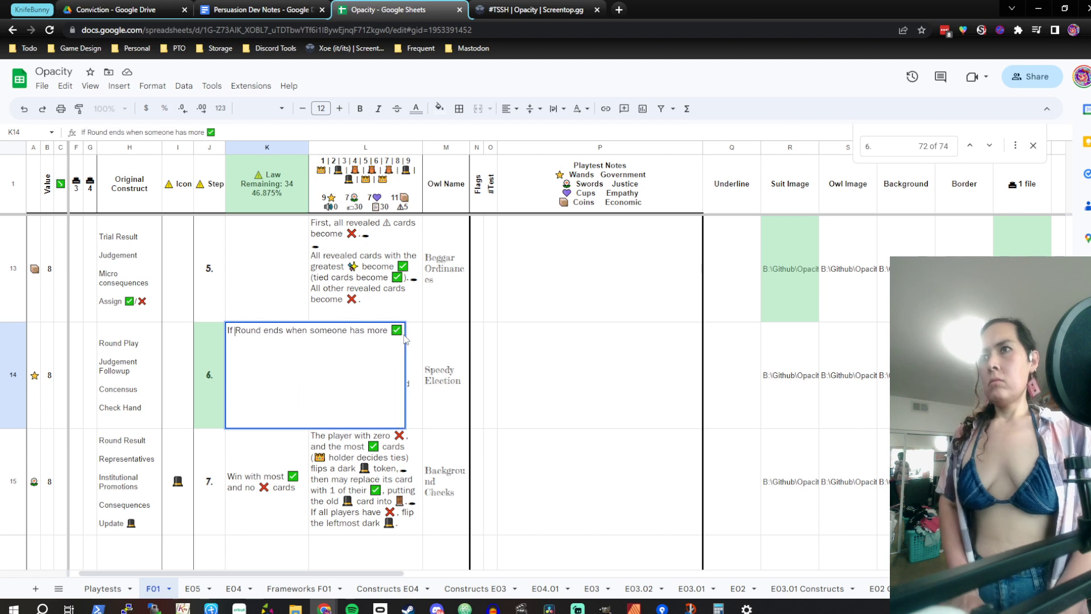
type("someone has more")
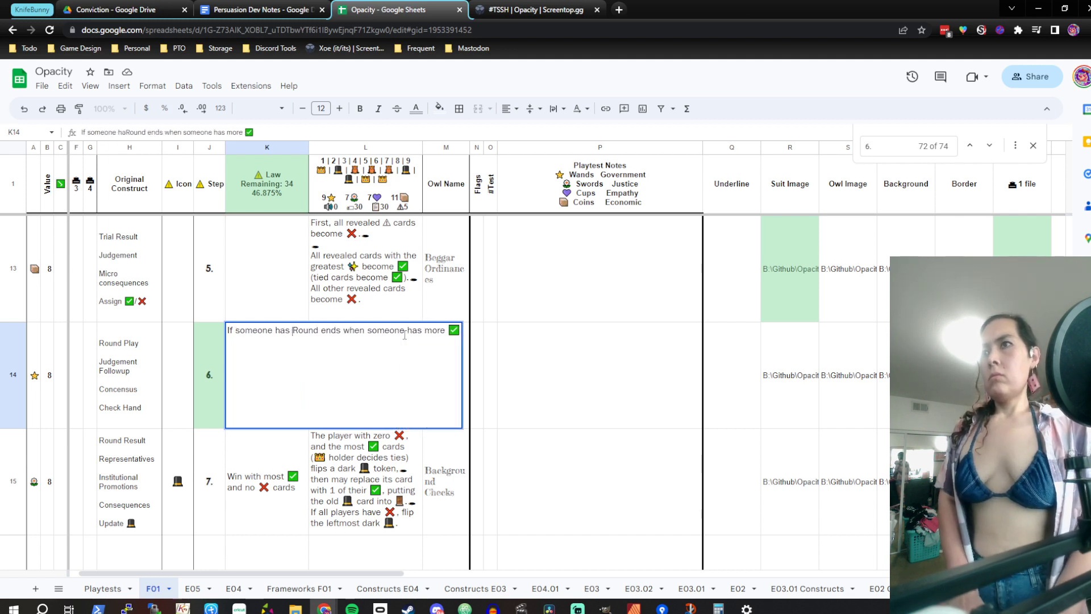
type("✅")
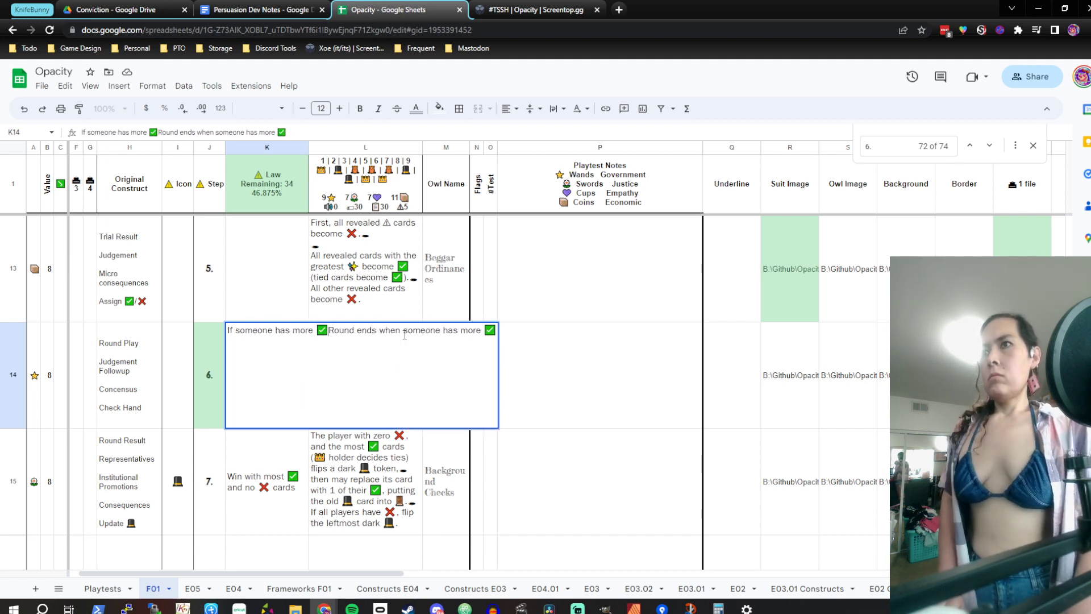
type(", round ends")
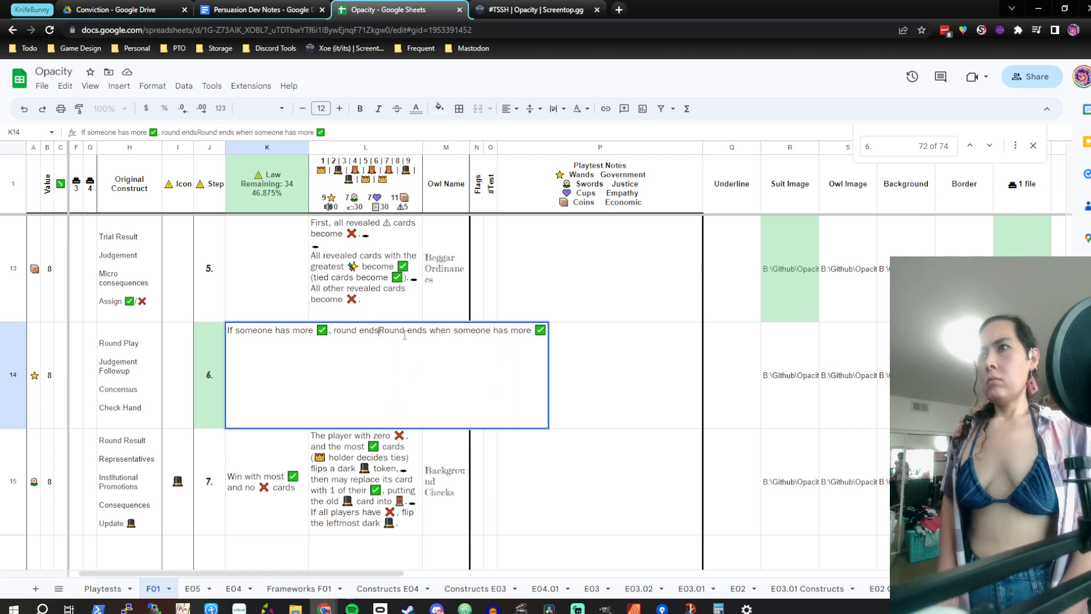
key("shift+End")
key("Delete")
key("Return")
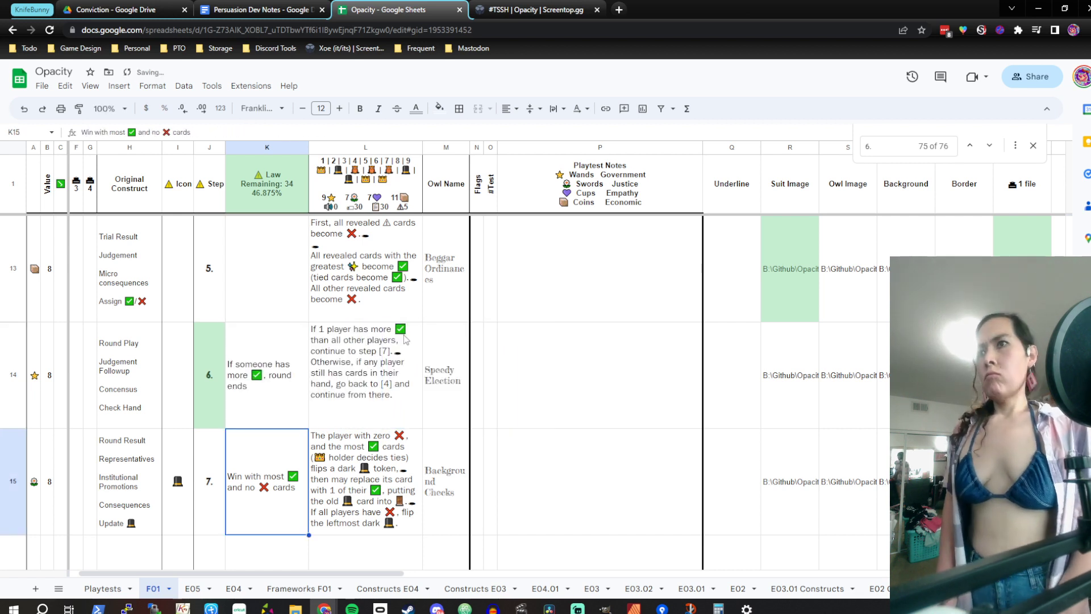
Remove the comma after the ✅ in cell K14's Law text
key("Up")
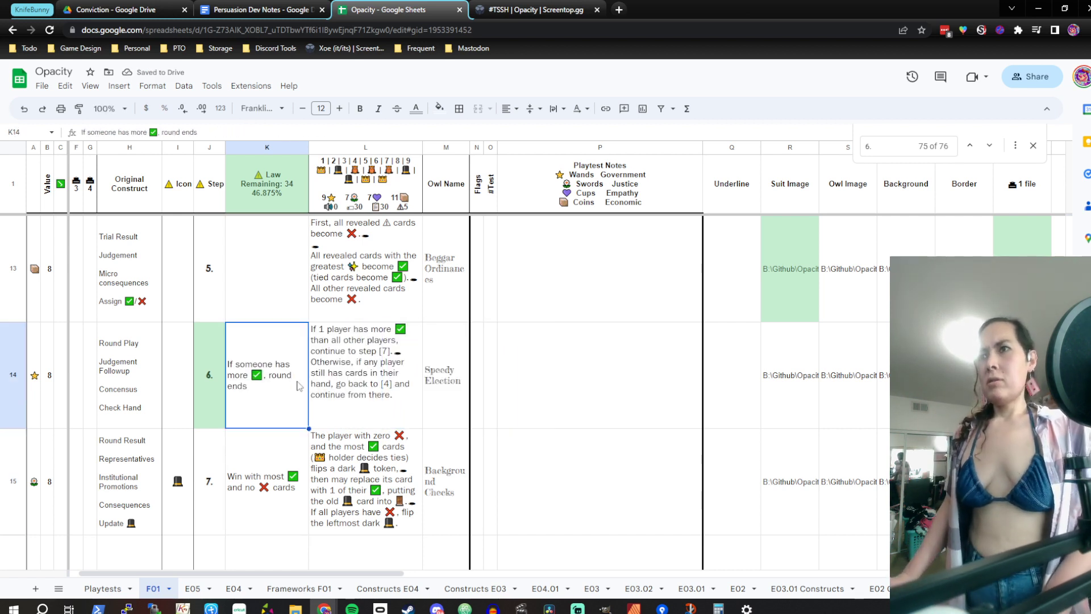
double_click(300, 385)
left_click(343, 330)
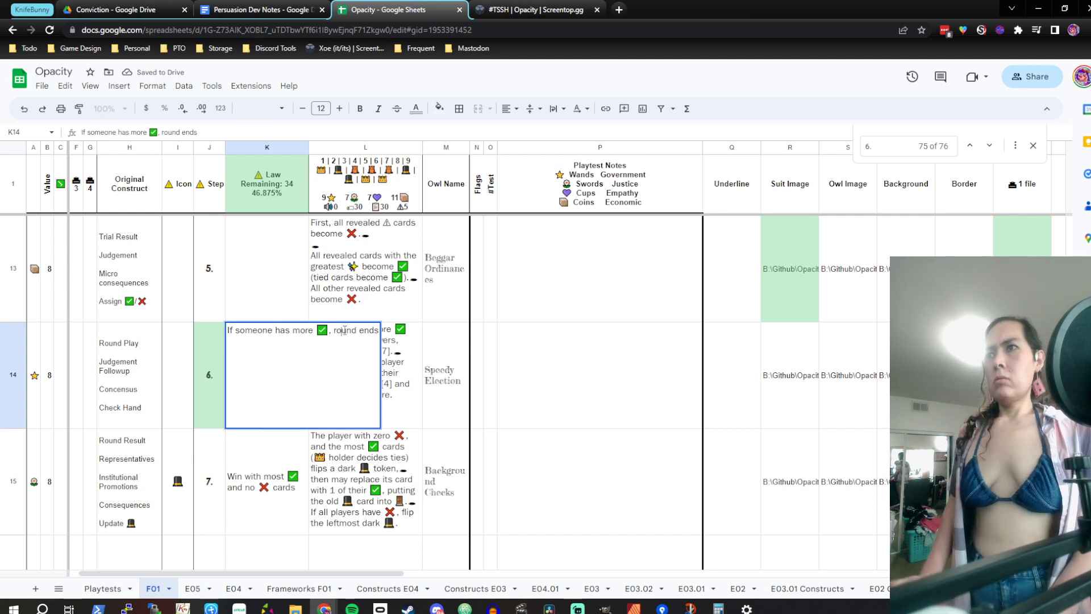
key("ctrl+Left")
key("BackSpace")
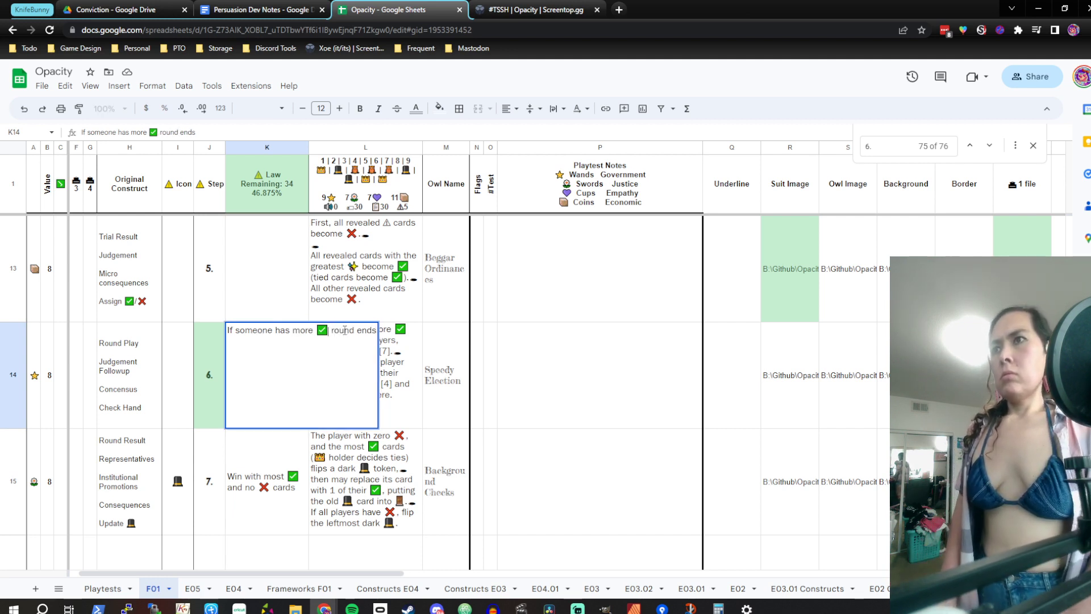
key("Return")
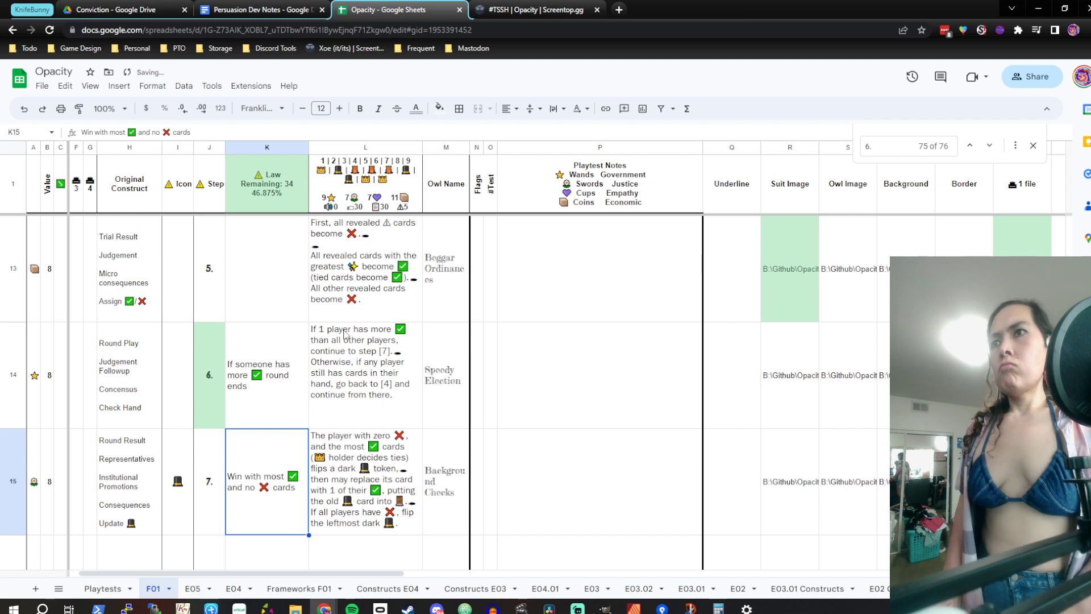
Replace "someone" with "anyone" in the Law text of cell K14
double_click(277, 400)
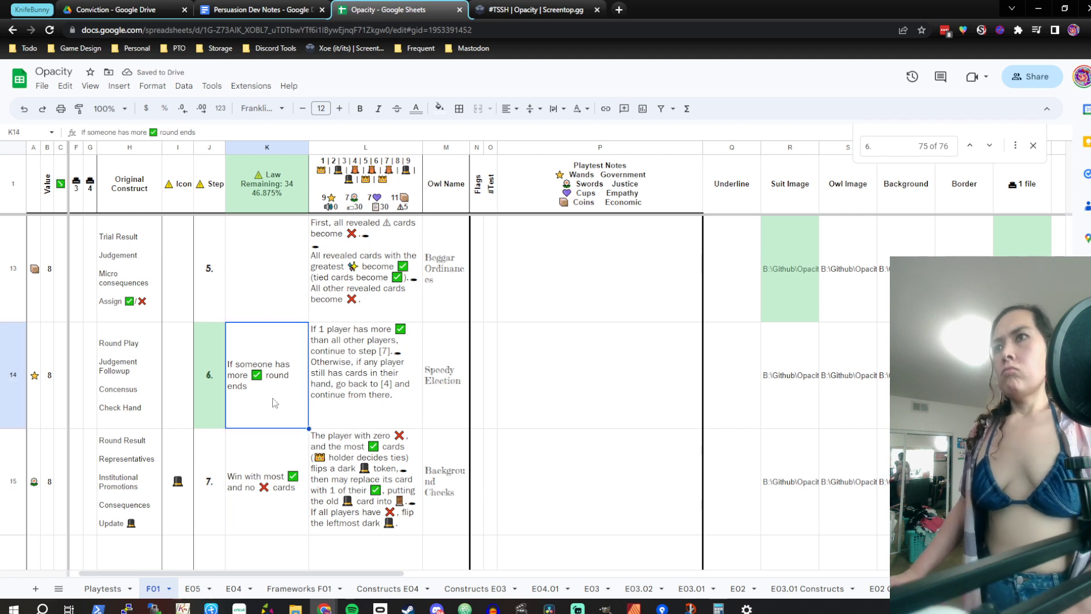
double_click(269, 330)
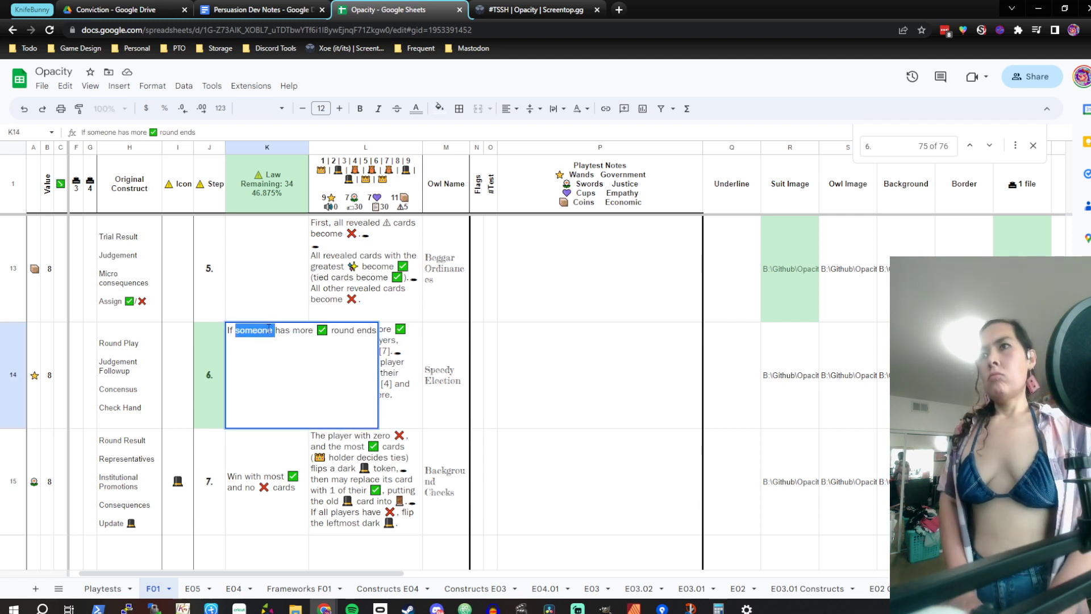
type("anyone")
key("Return")
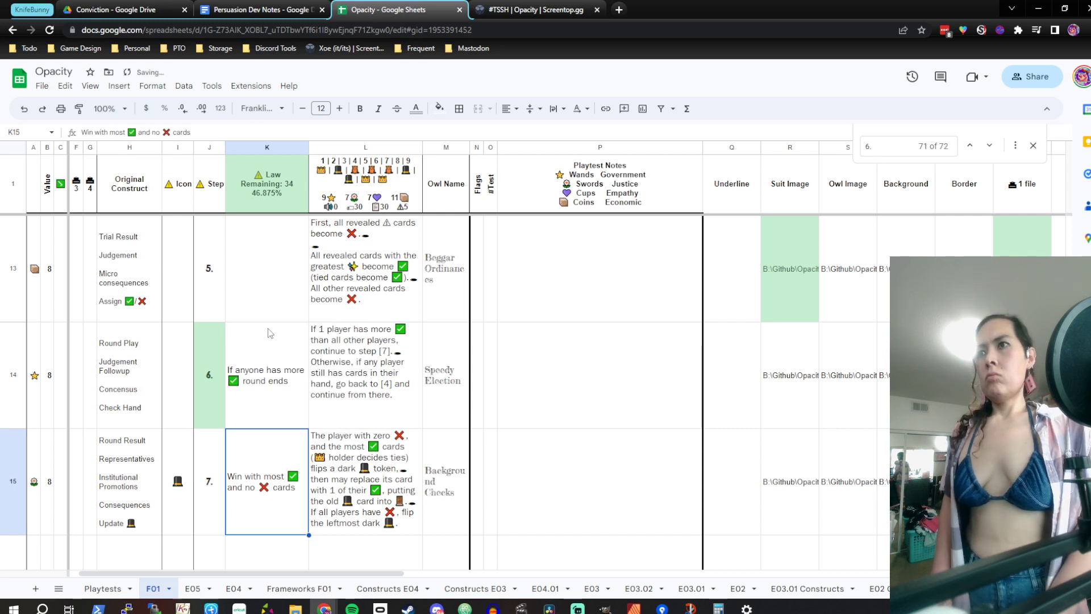
Rephrase the Law text in cell K14 as "Round ends if anyone has more ✅", removing the duplicated wording
left_click(270, 333)
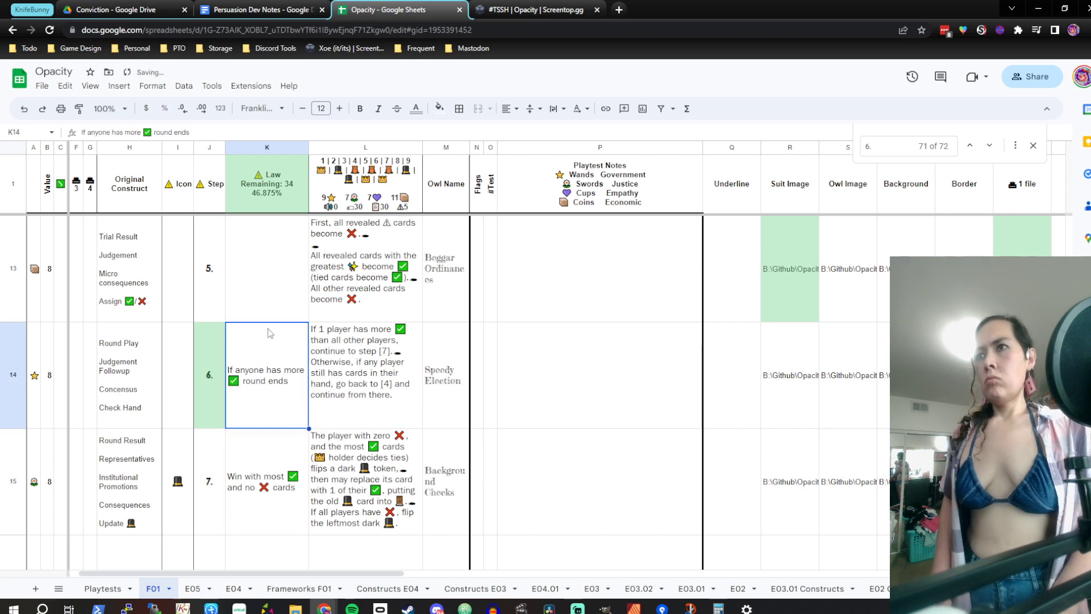
double_click(295, 383)
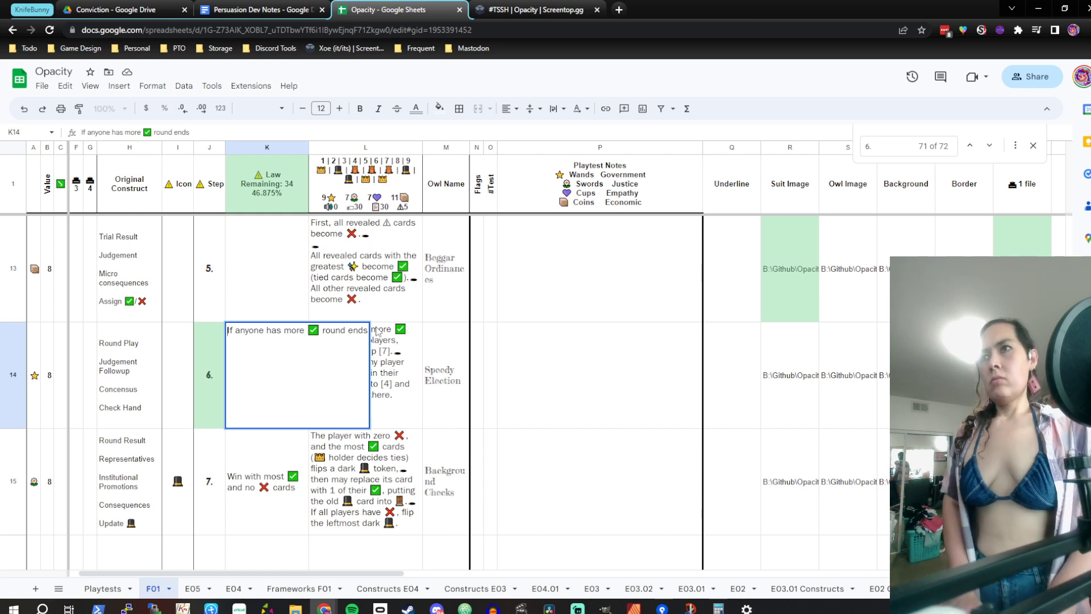
key("Home")
type("Round ends ")
type("if anyone")
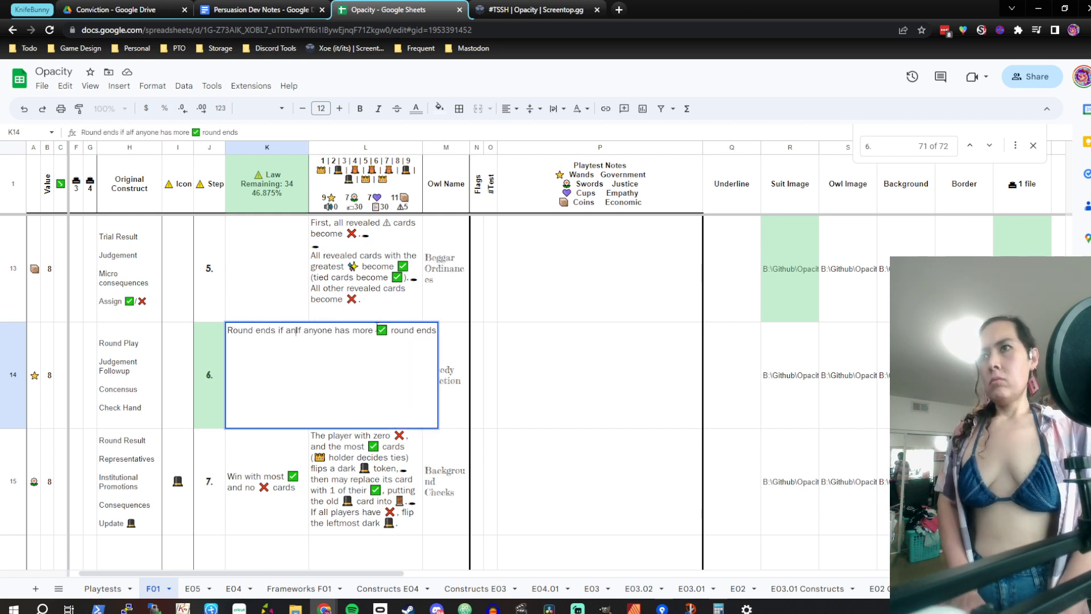
type(" has ")
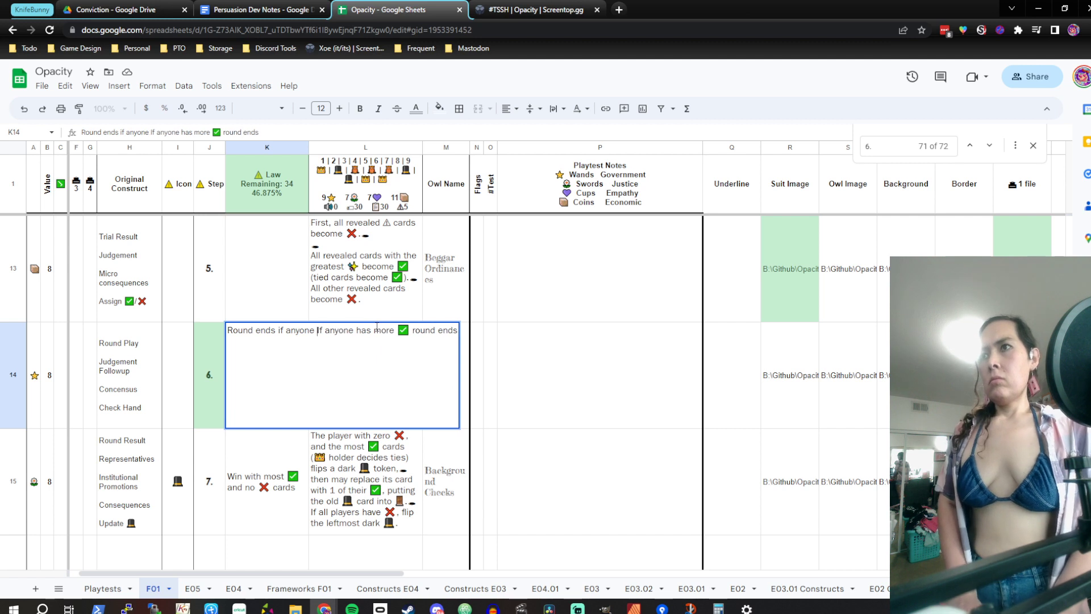
type("more")
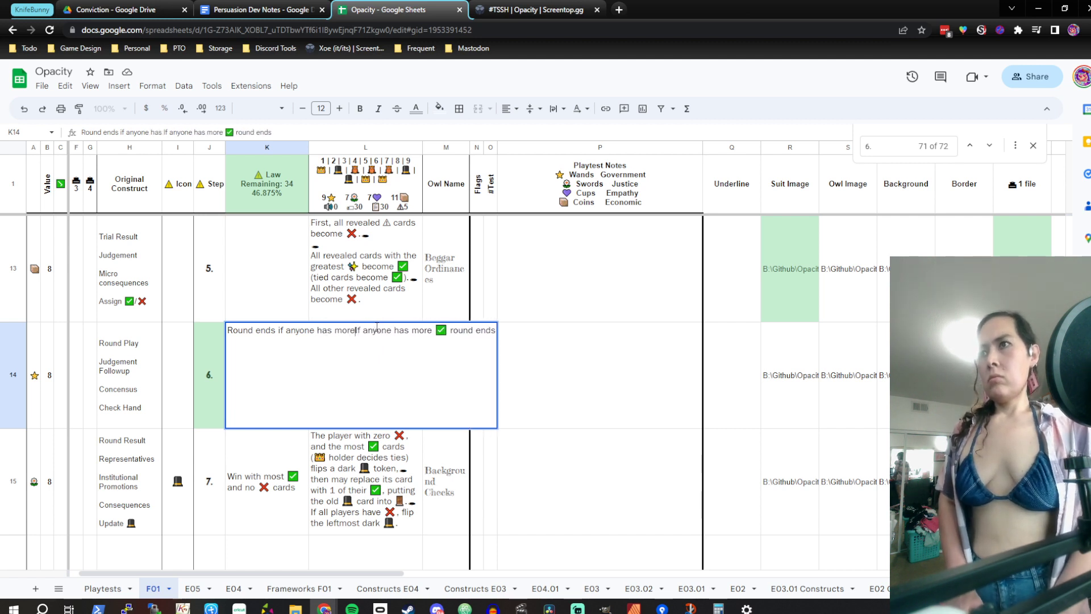
key("shift+End")
key("ctrl+shift+Left")
key("ctrl+shift+Left")
key("shift+Left")
key("shift+Left")
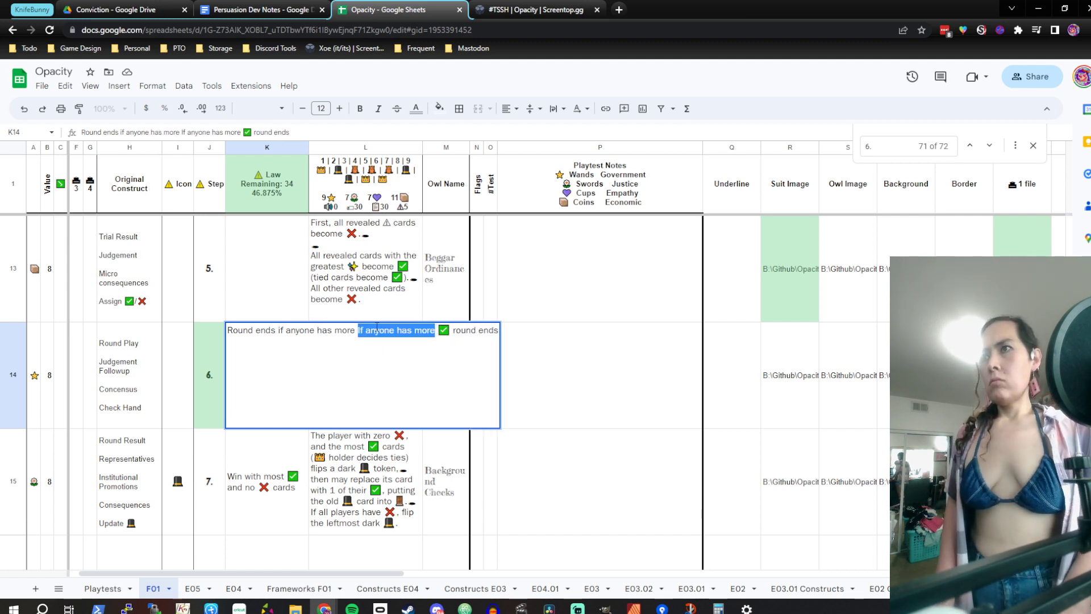
key("shift+Right")
key("BackSpace")
key("Return")
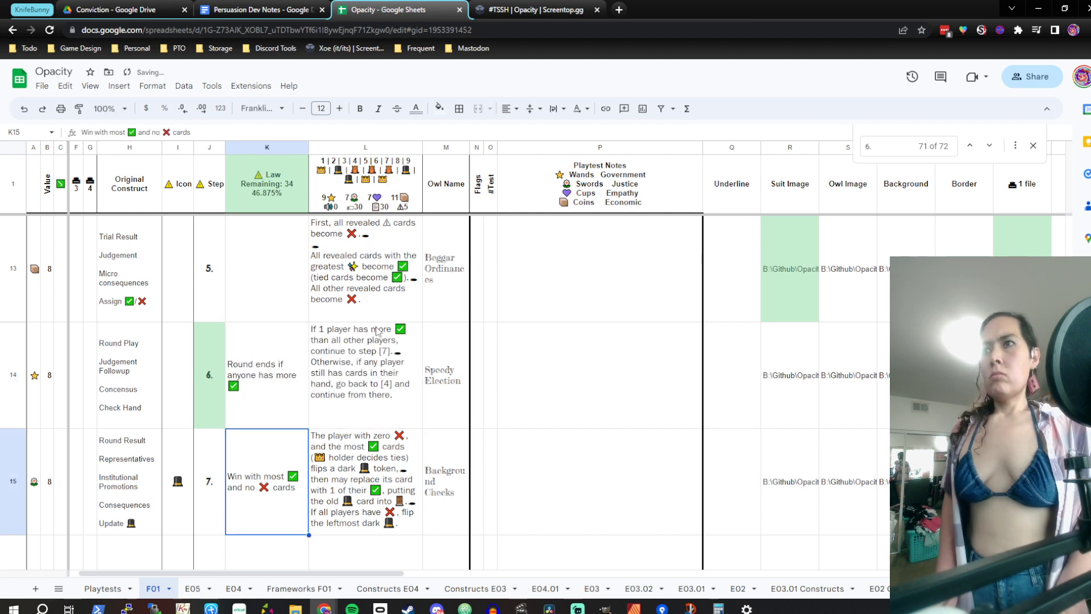
Reword the Law text in cell K14 to "If anyone has more ✅, the round ends"
key("Up")
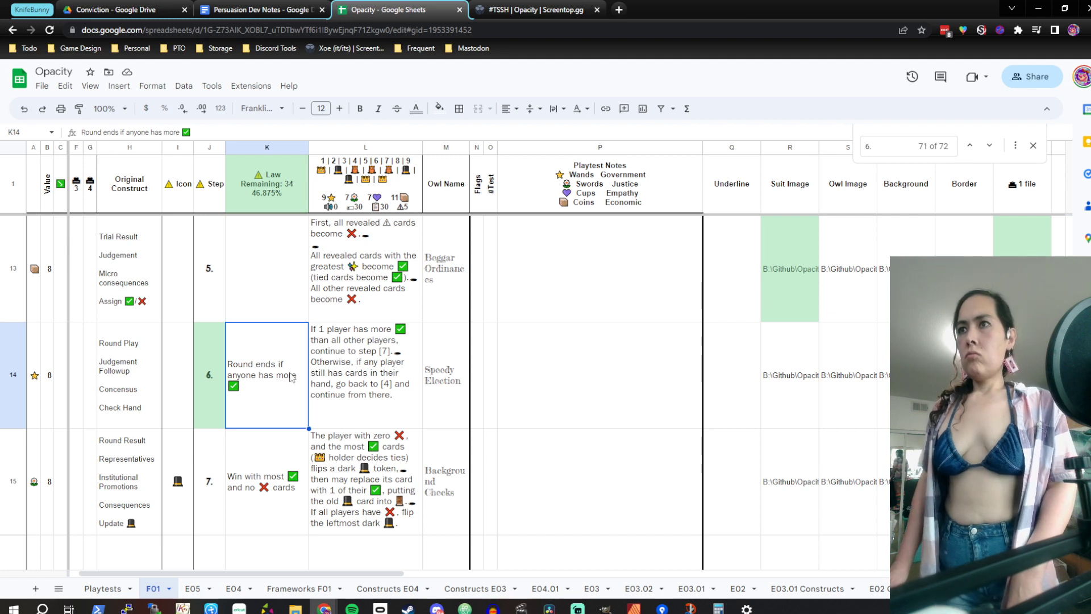
double_click(315, 350)
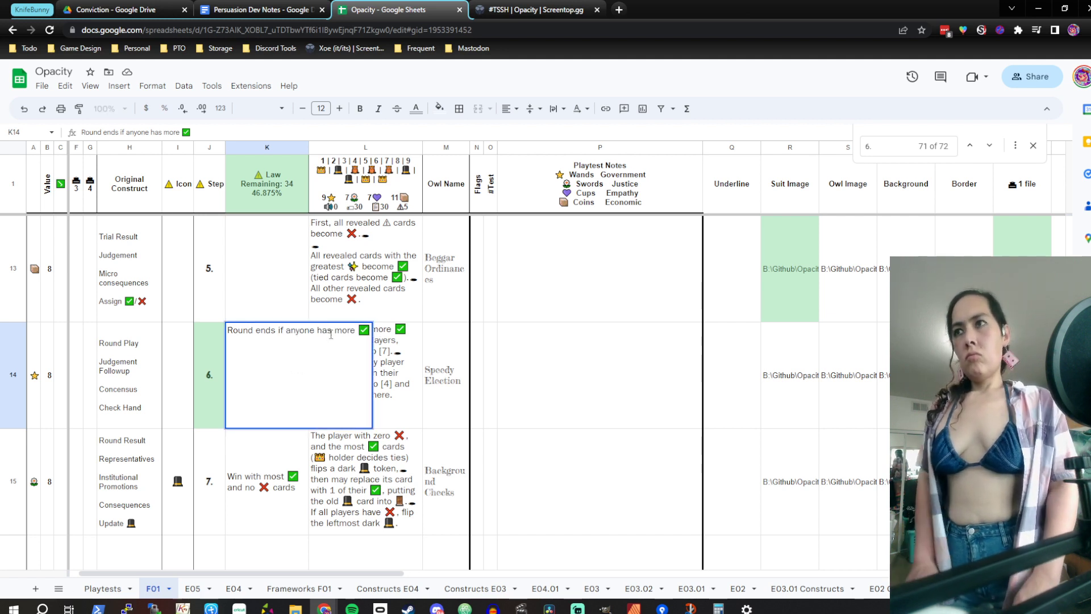
key("shift+Home")
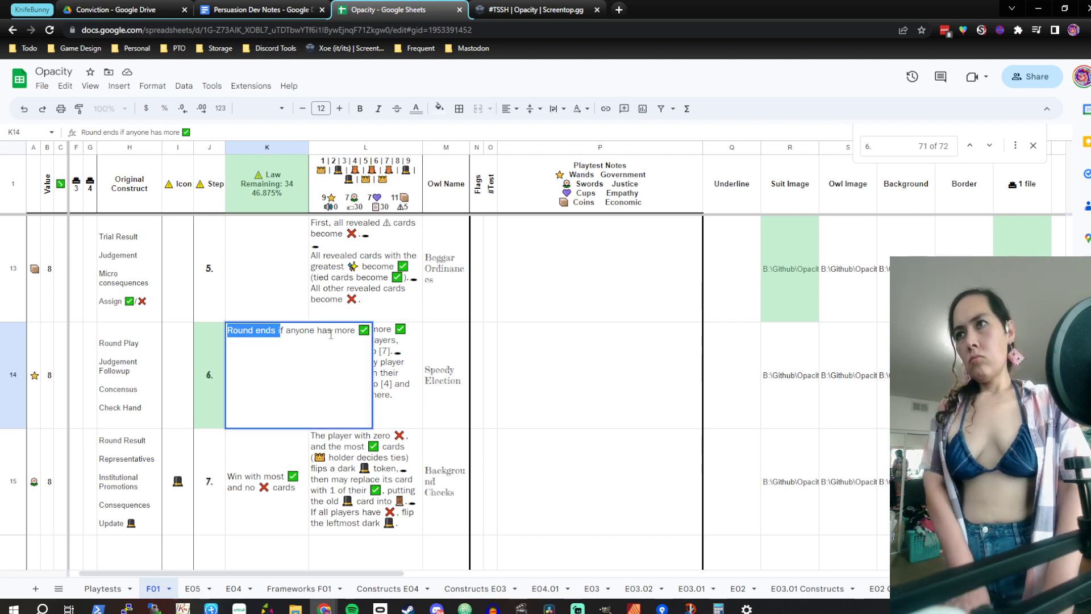
type("I")
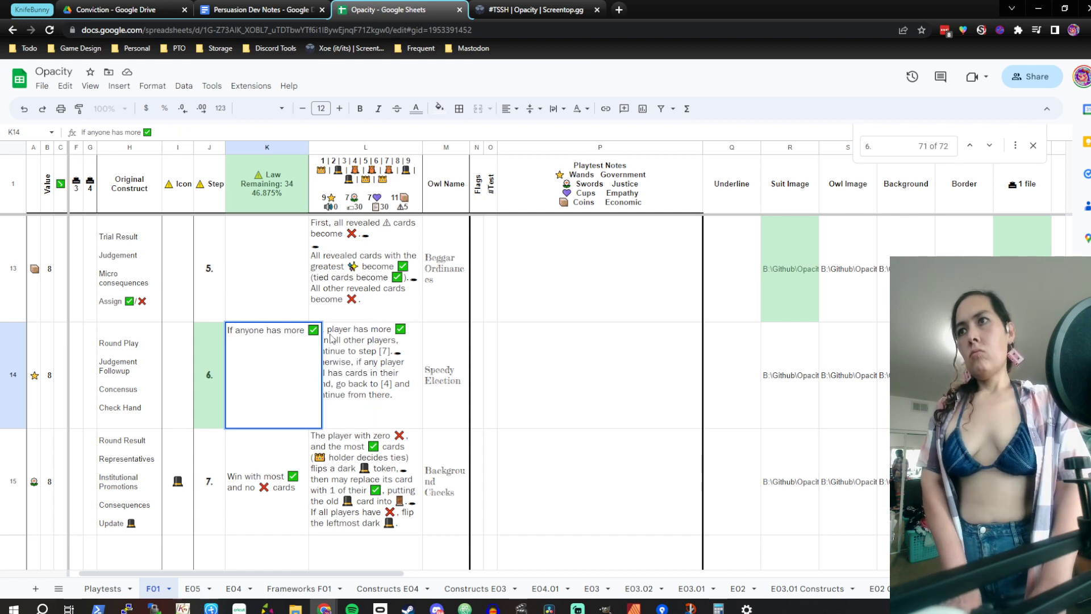
type(", the r")
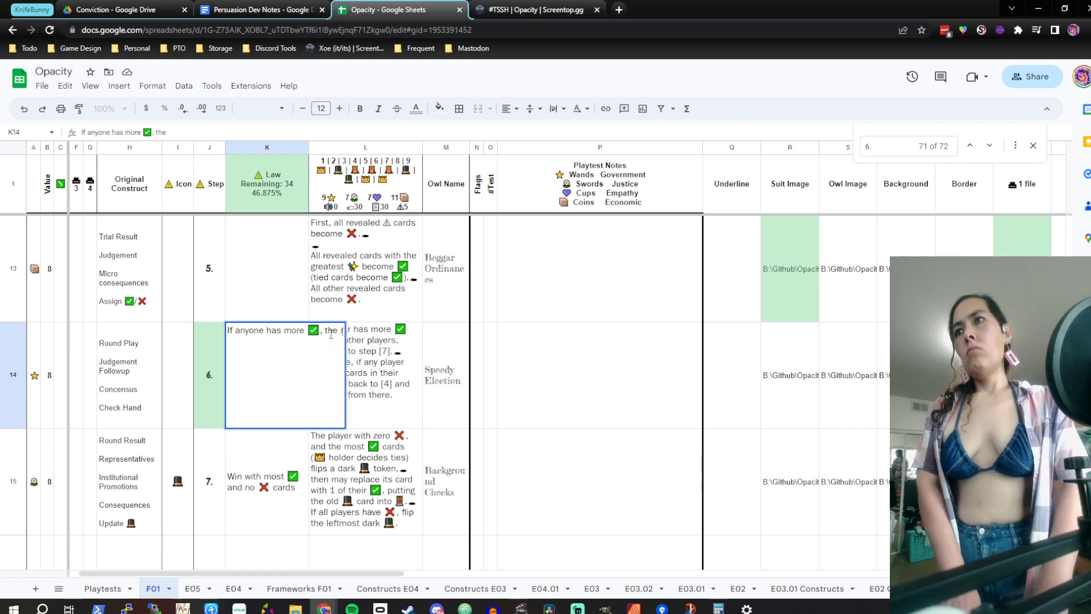
type("ound ends")
key("Return")
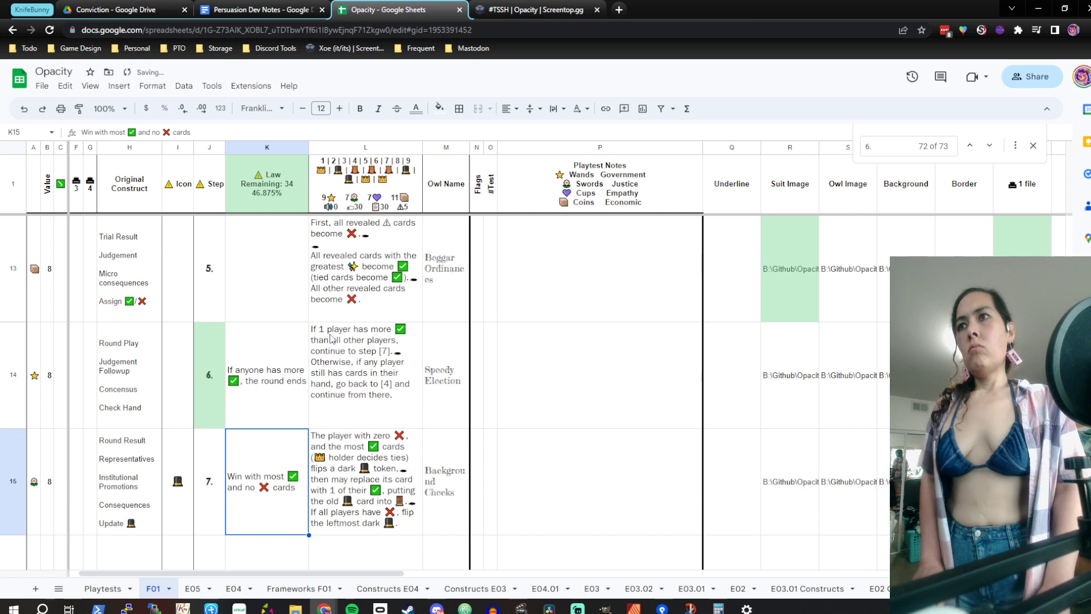
Enter the 🎩 symbol in the Icon cell I14 of the step 6 card
key("Up")
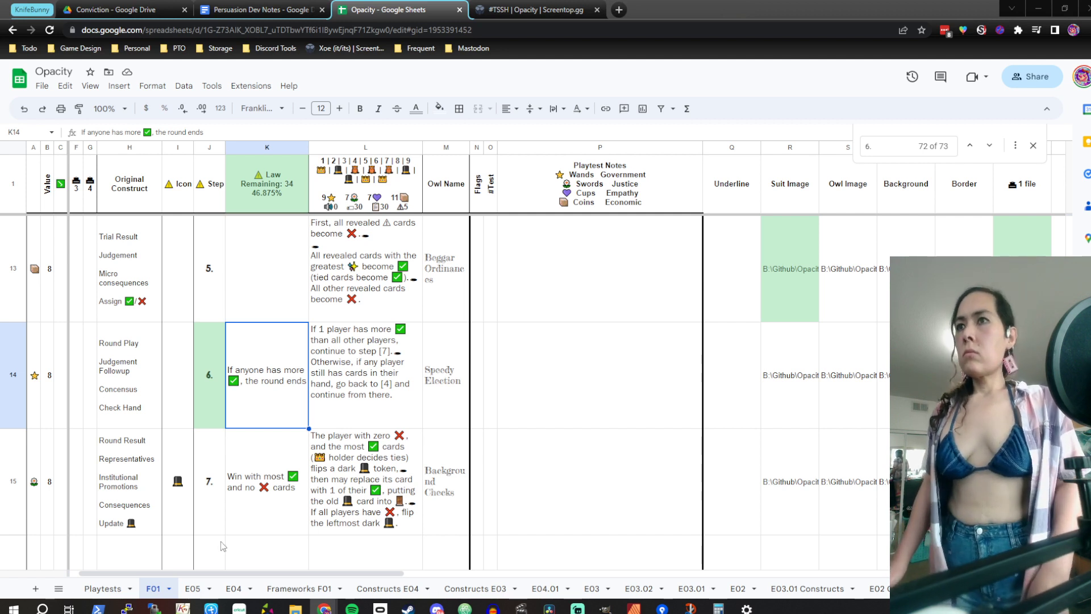
left_click(179, 330)
double_click(178, 330)
type("🎩")
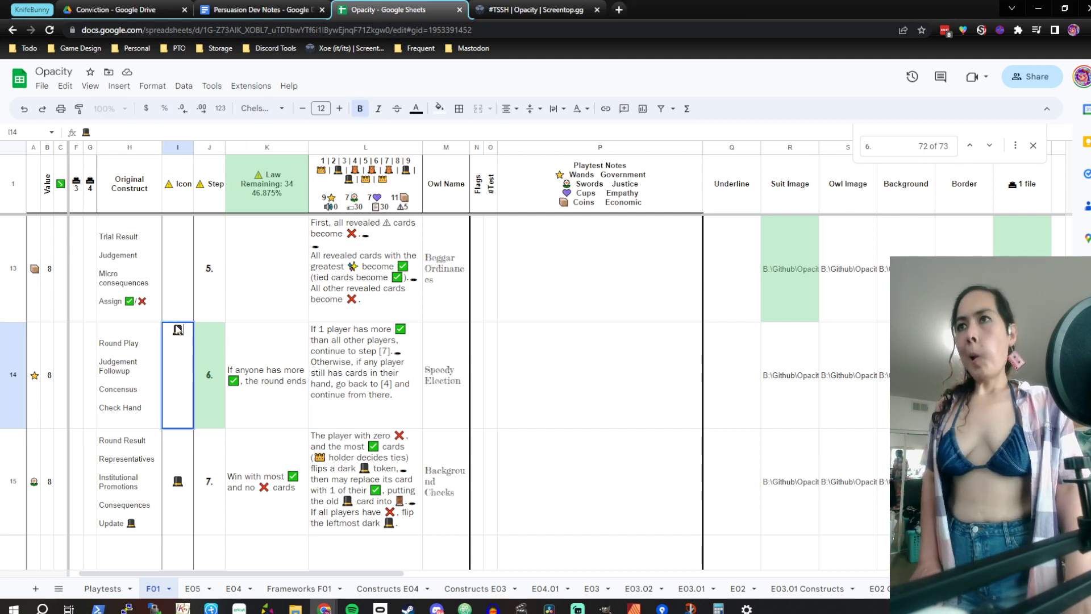
key("Return")
Go down to the empty Law cell K26 of the next step 6 card
key("Down")
key("Down")
key("Down")
key("Down")
key("Down")
key("Down")
key("Down")
key("Down")
key("Down")
key("Down")
key("Down")
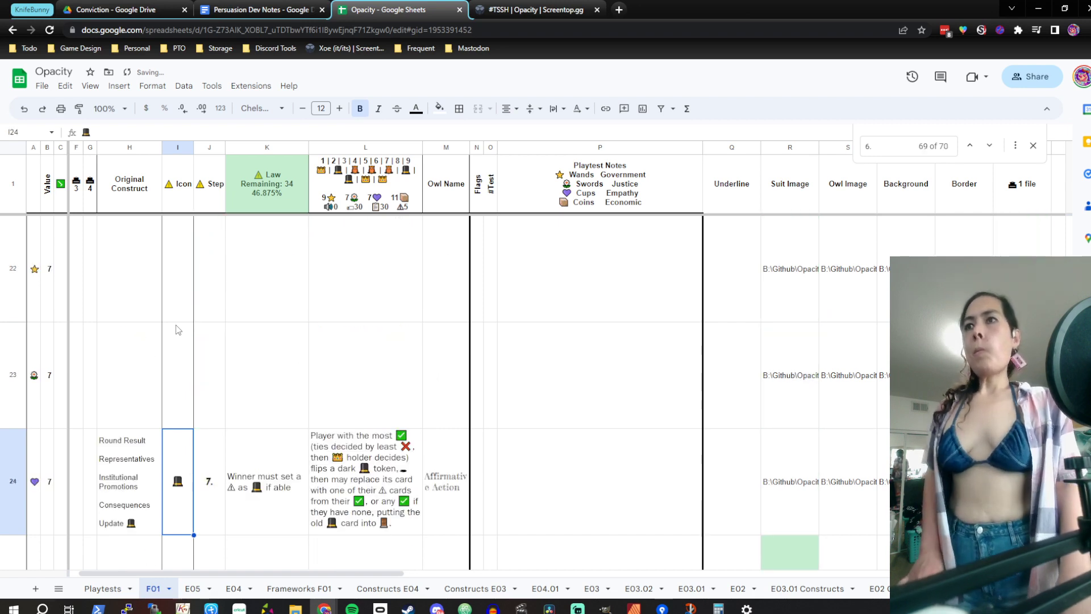
key("Right")
key("Right")
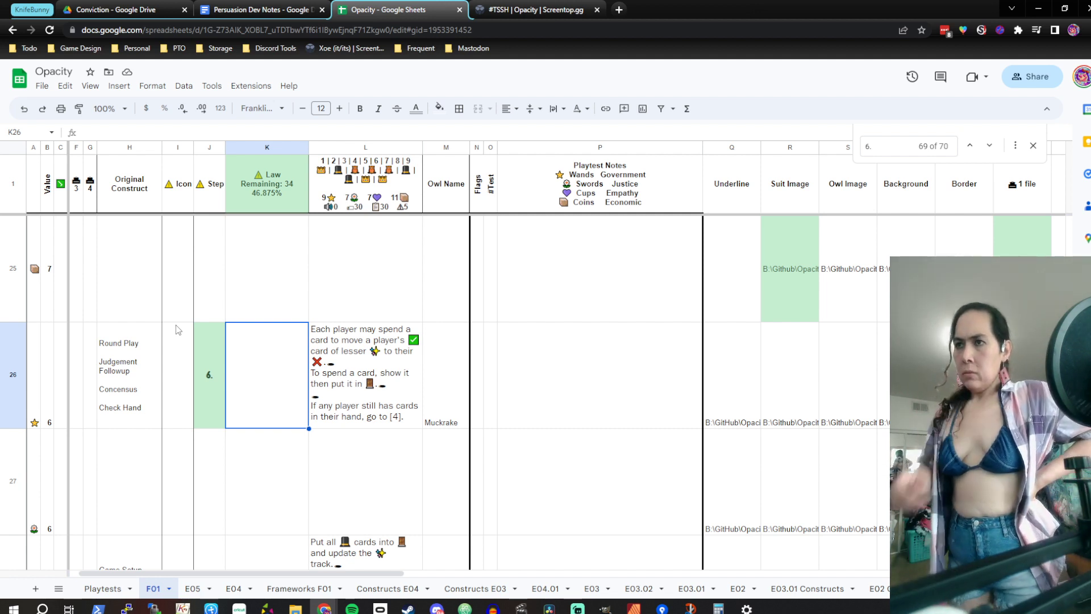
Examine the Law and rule texts of the cards in the rows above K26 for comparable wording
scroll(261, 304, "up", 10)
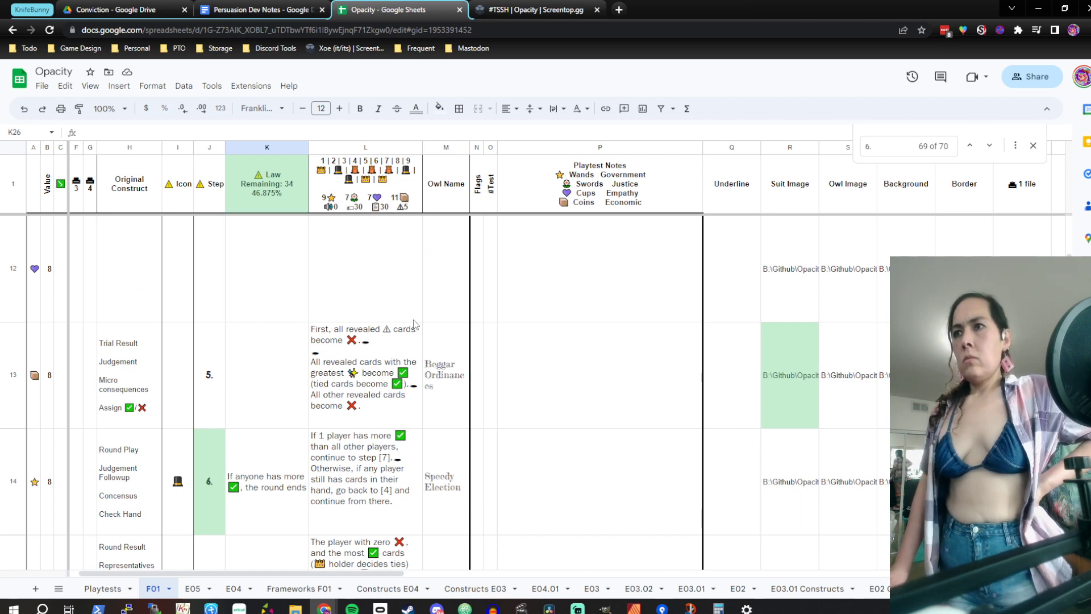
scroll(414, 324, "down", 1)
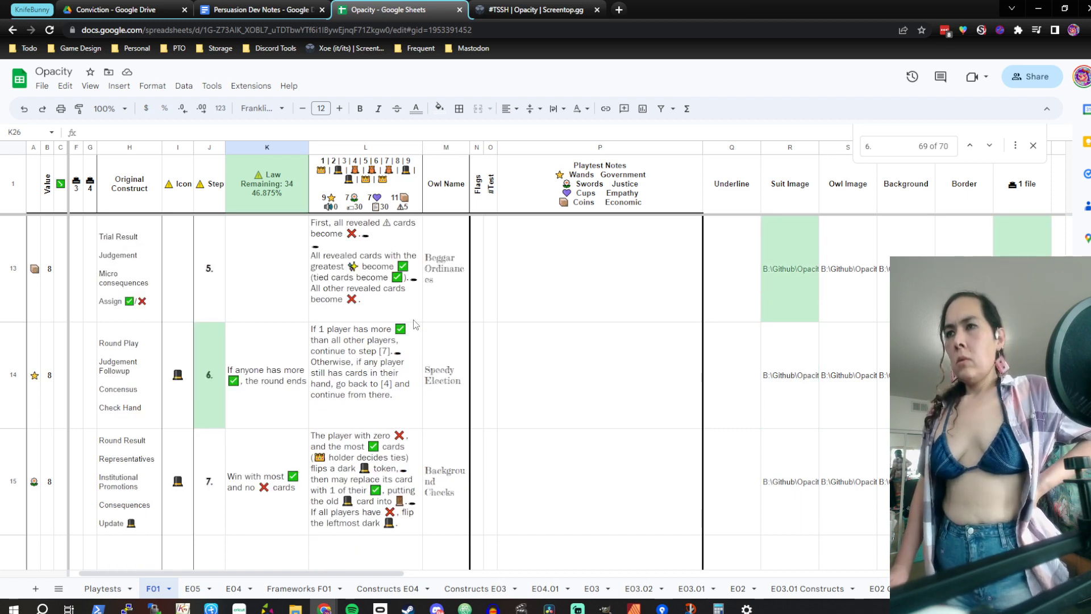
scroll(413, 324, "up", 8)
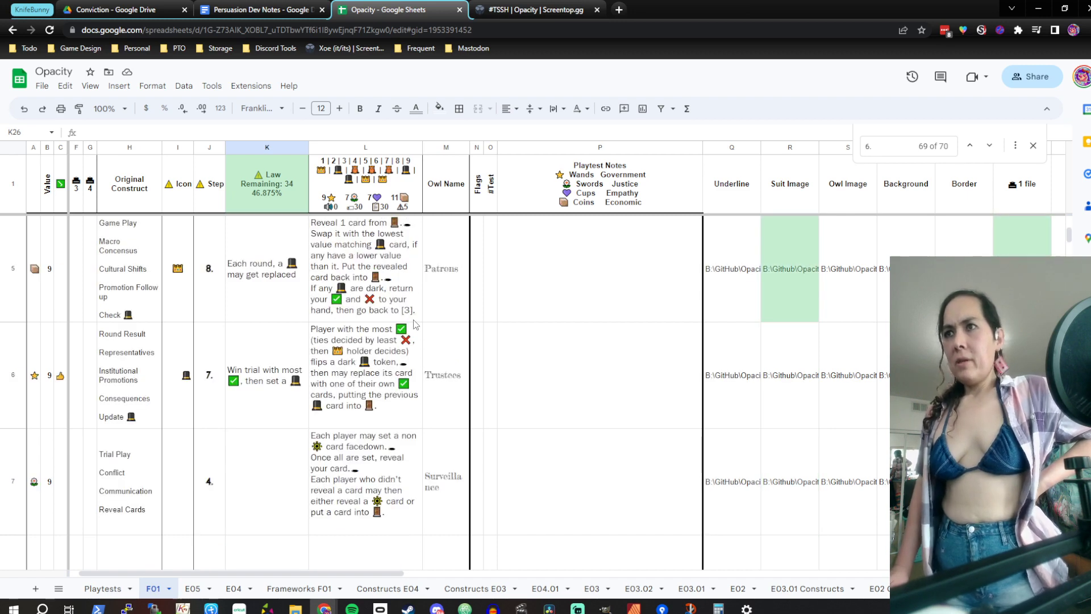
scroll(413, 324, "up", 1)
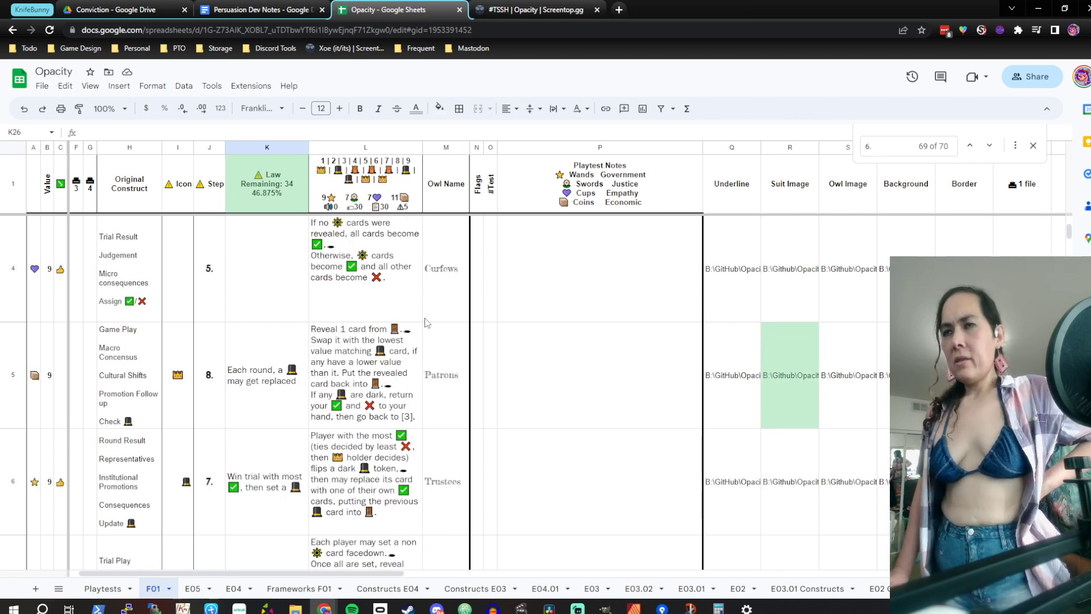
scroll(426, 323, "down", 7)
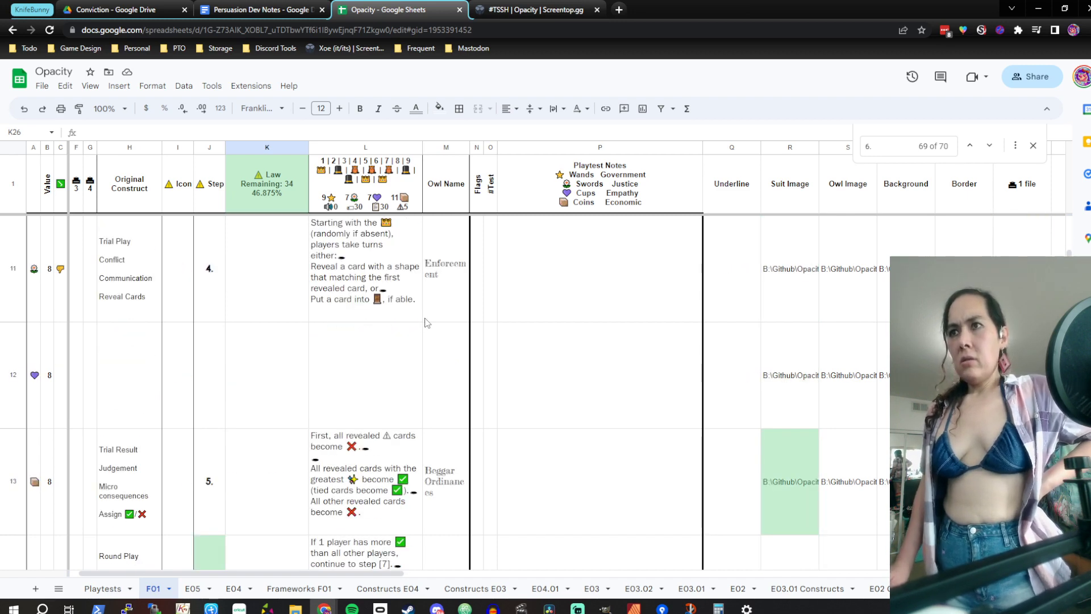
scroll(427, 323, "up", 9)
scroll(428, 322, "down", 11)
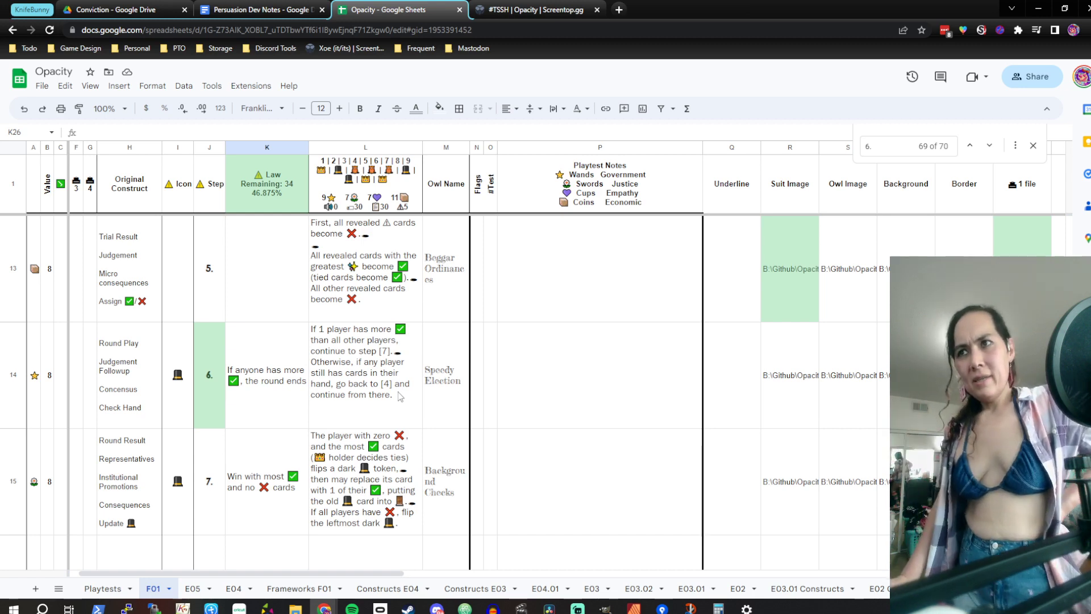
scroll(398, 392, "down", 3)
scroll(398, 391, "up", 3)
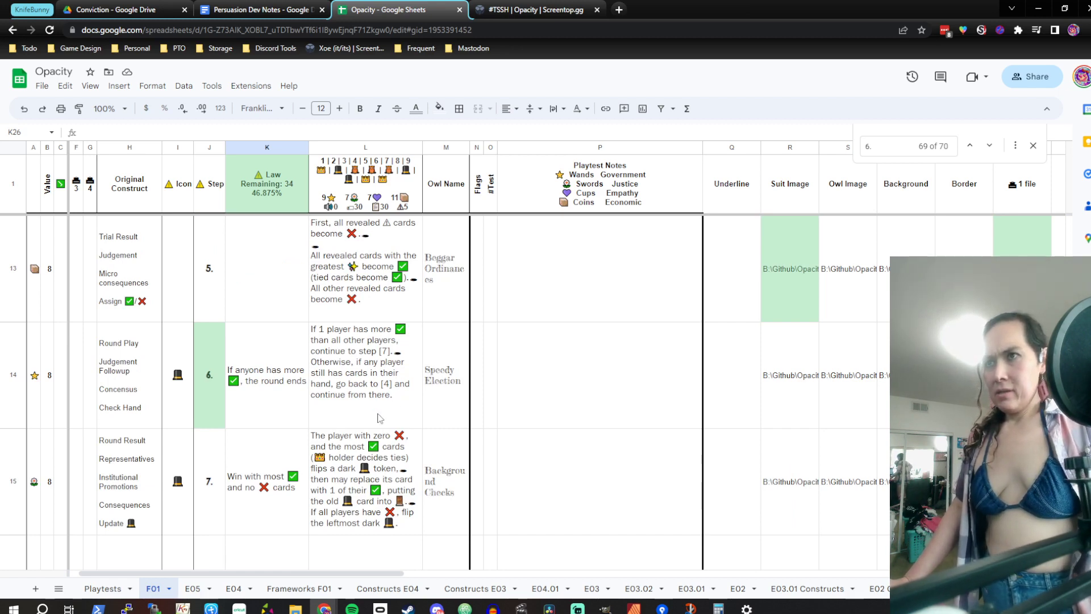
scroll(379, 418, "down", 12)
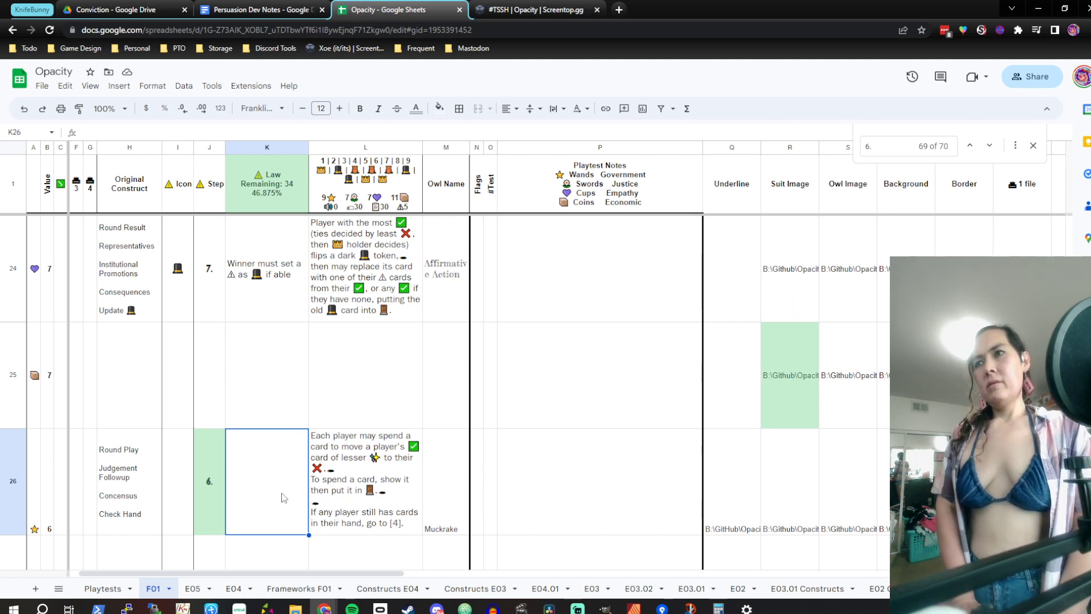
type("A")
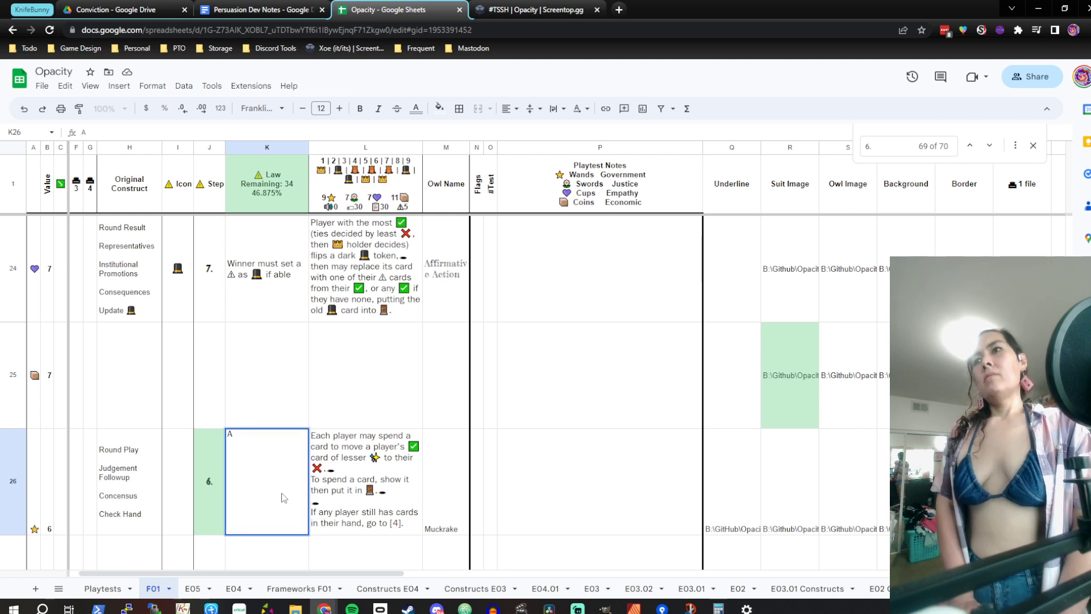
key("BackSpace")
type("E")
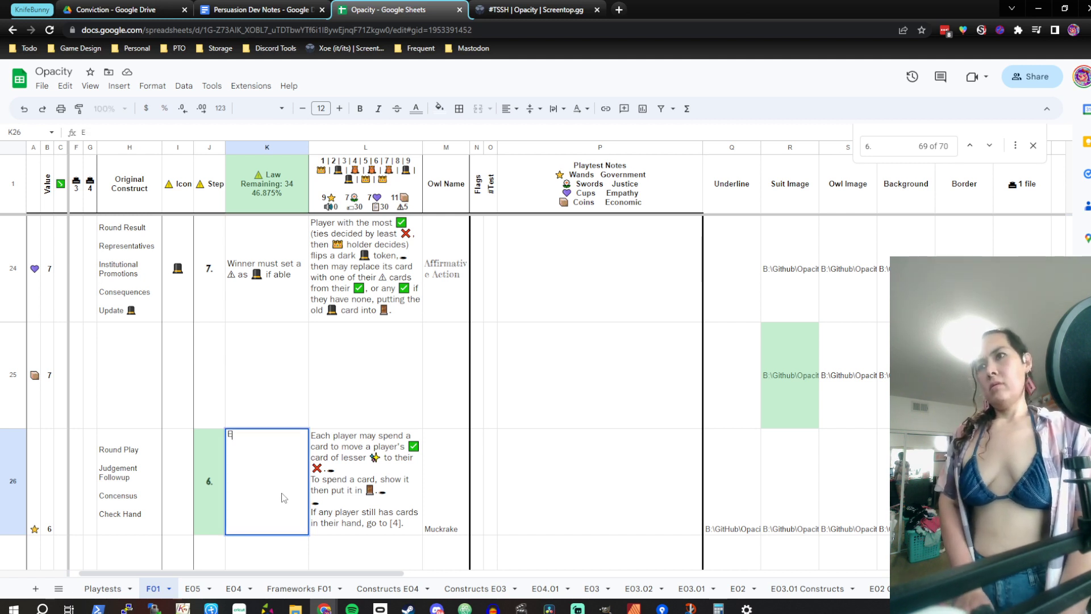
key("BackSpace")
type("Aft")
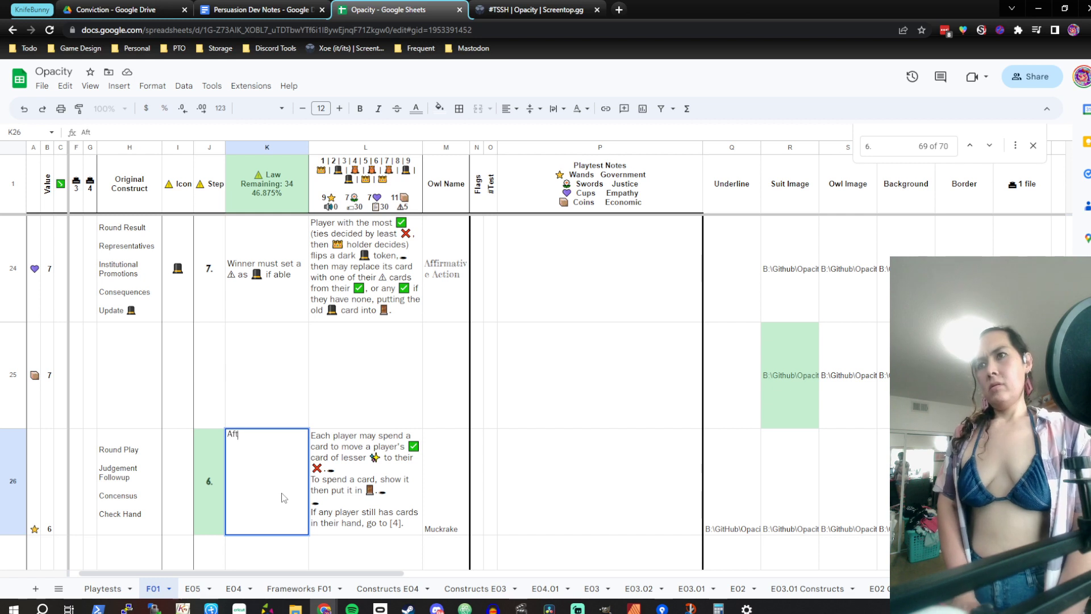
type("er ea")
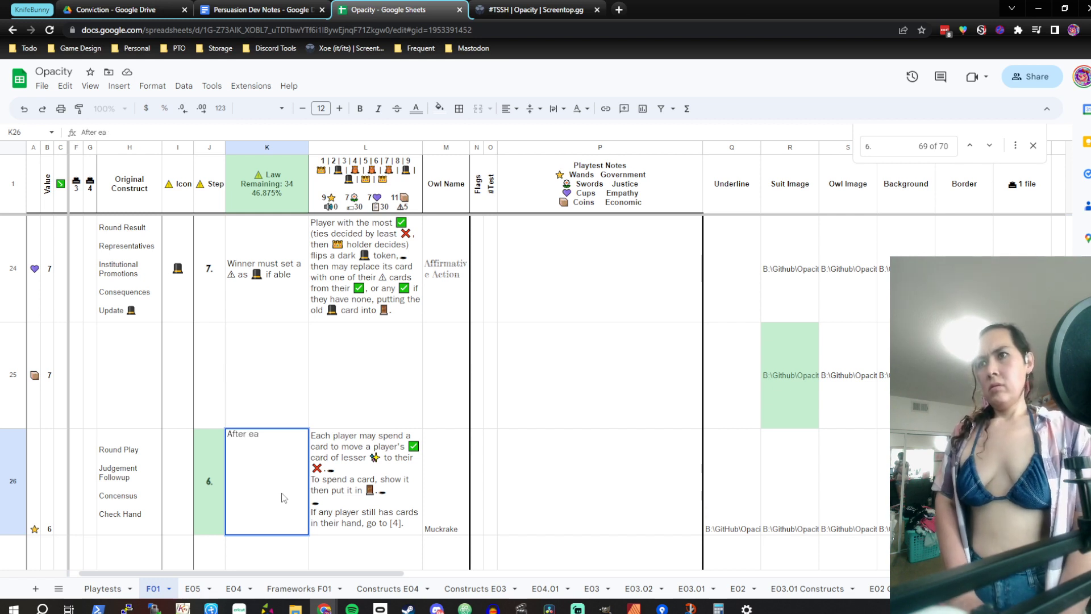
type("r")
key("BackSpace")
key("BackSpace")
key("BackSpace")
key("BackSpace")
key("BackSpace")
key("BackSpace")
key("BackSpace")
key("BackSpace")
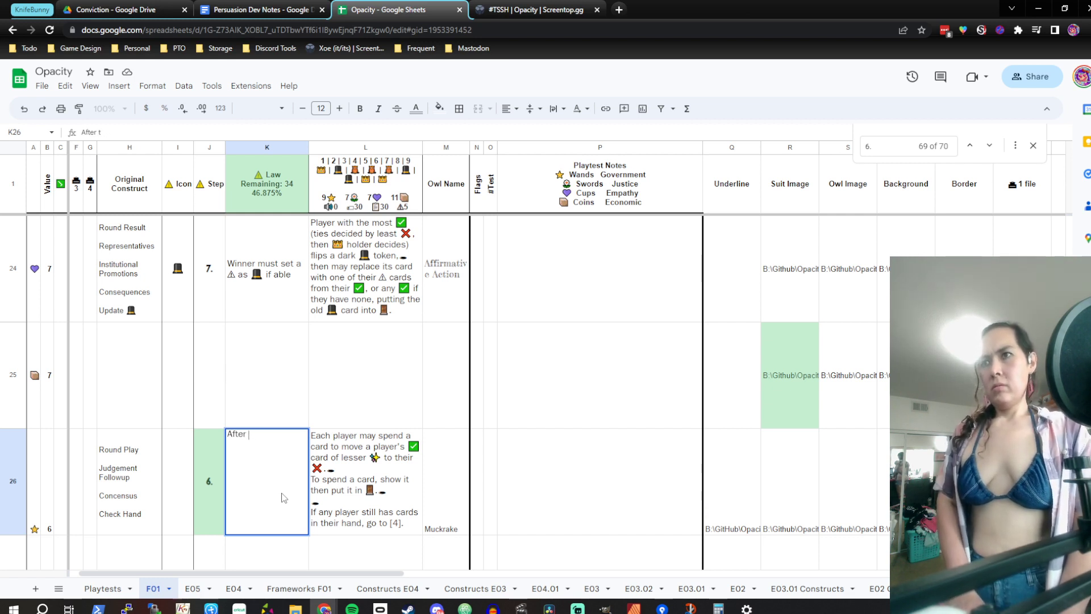
type("Between trials,")
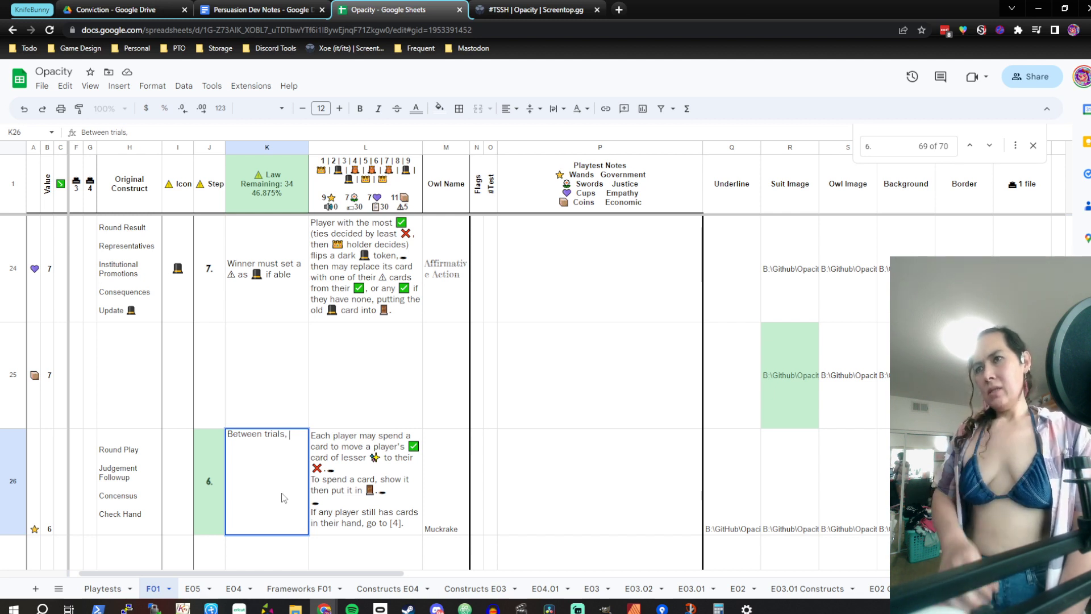
type("d")
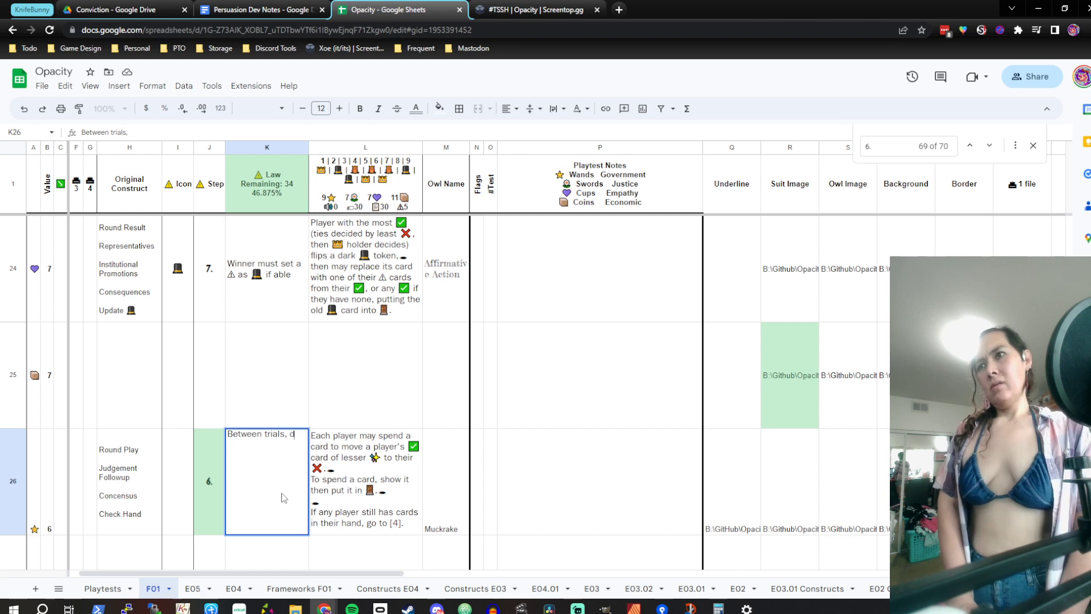
type("discard 1")
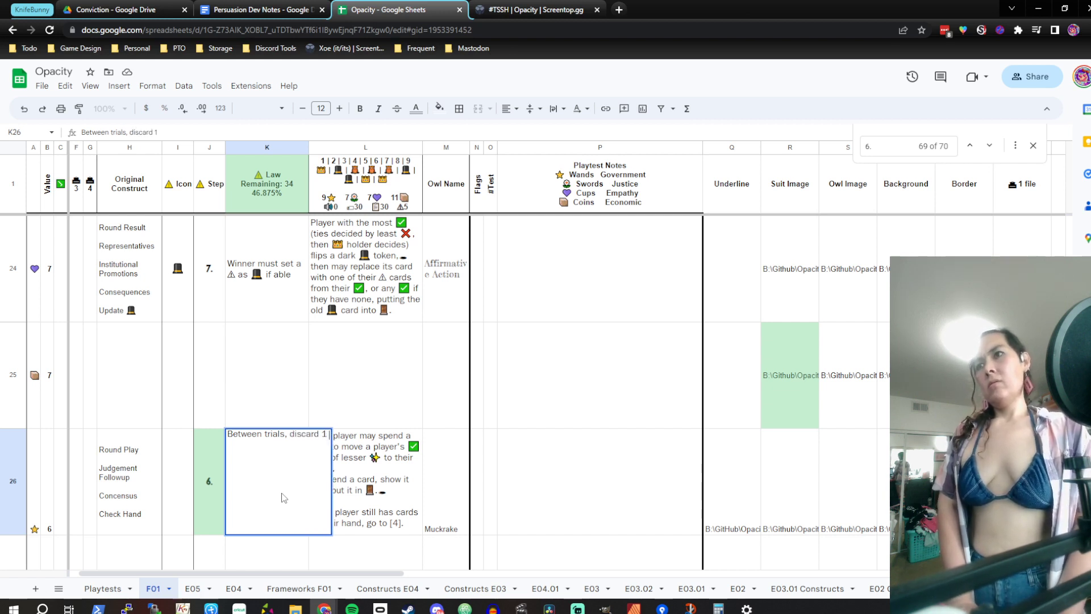
key("BackSpace")
key("BackSpace")
key("BackSpace")
key("BackSpace")
key("BackSpace")
key("BackSpace")
key("BackSpace")
key("BackSpace")
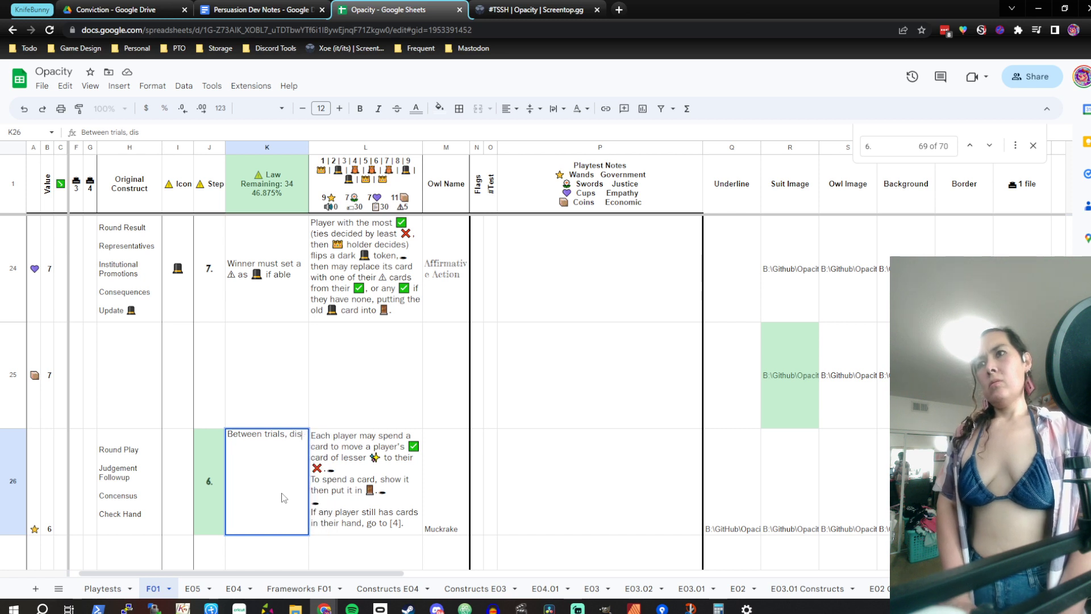
key("BackSpace")
key("BackSpace")
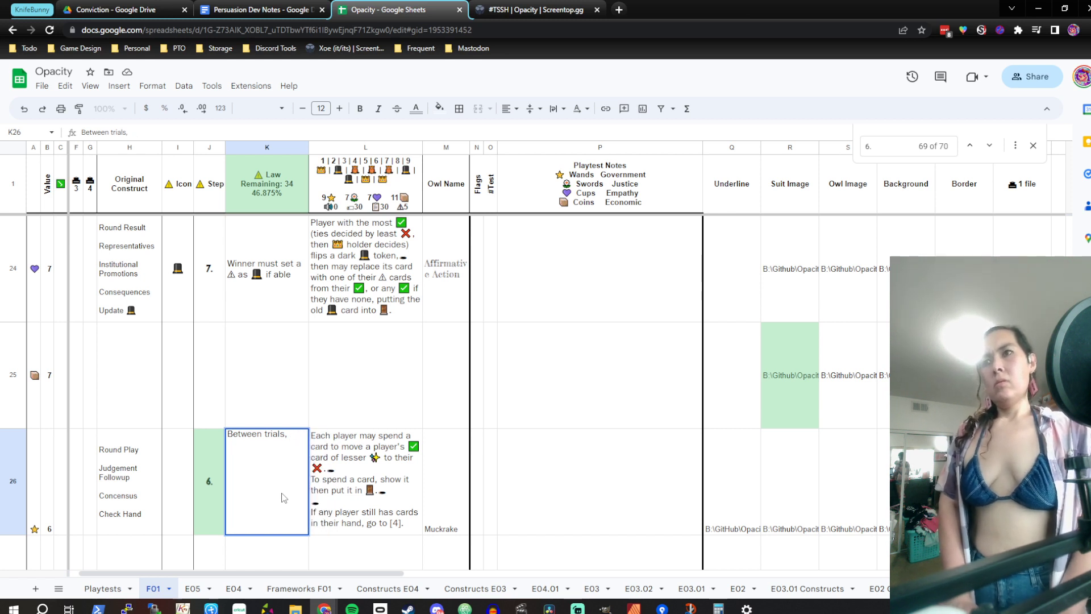
key("BackSpace")
key("BackSpace")
key("BackSpace")
key("BackSpace")
key("BackSpace")
key("BackSpace")
key("BackSpace")
key("BackSpace")
key("BackSpace")
key("BackSpace")
key("BackSpace")
key("BackSpace")
key("BackSpace")
key("BackSpace")
key("BackSpace")
key("BackSpace")
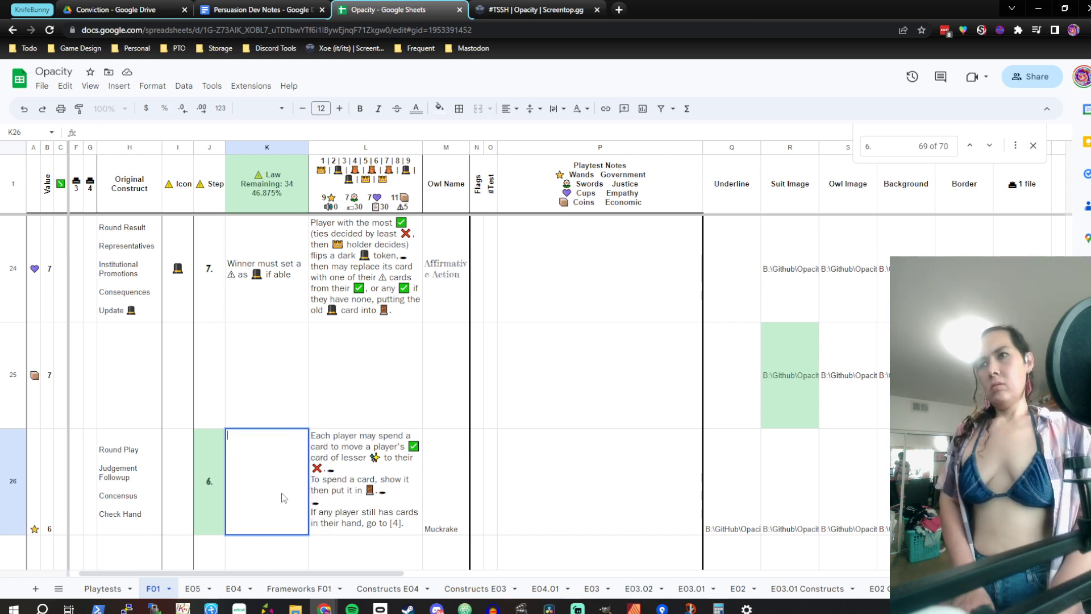
Start the Law text in cell K26 with "Each trial, may", leaving out any discard wording
type("Each tri")
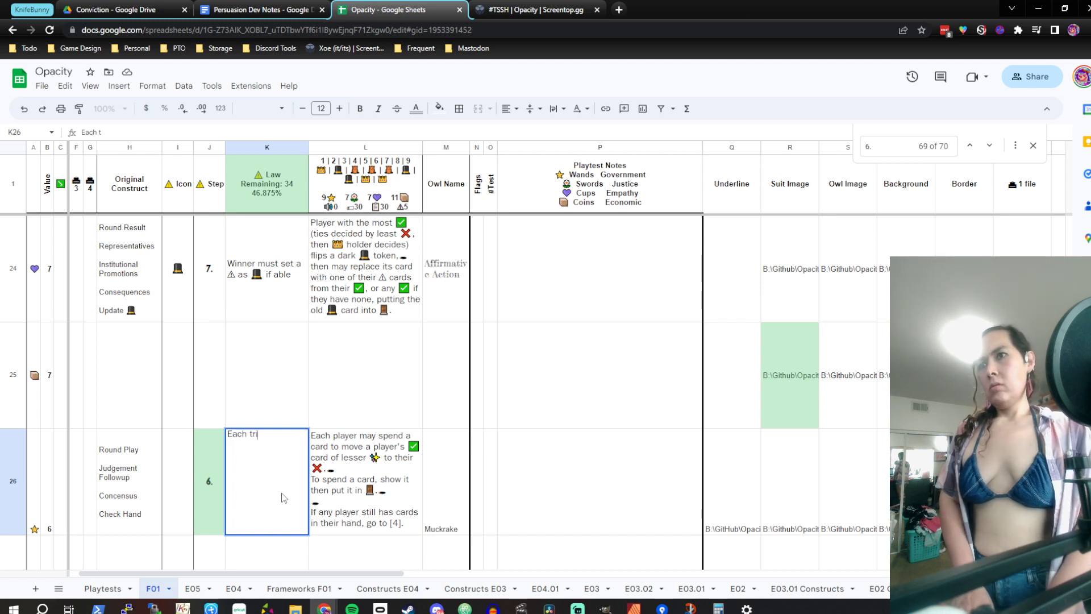
type("al, may")
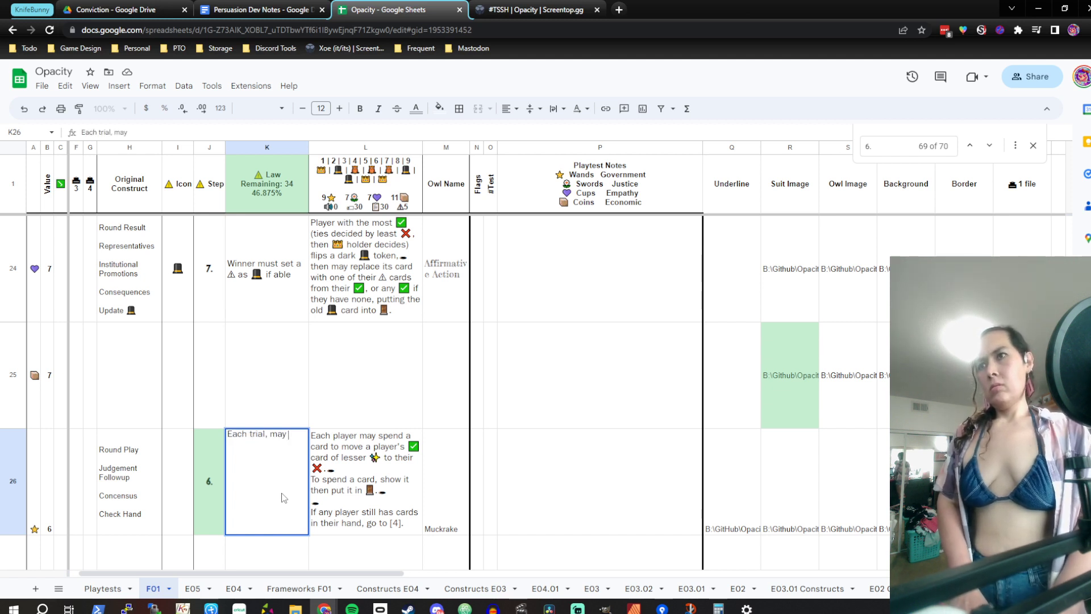
type(" disca")
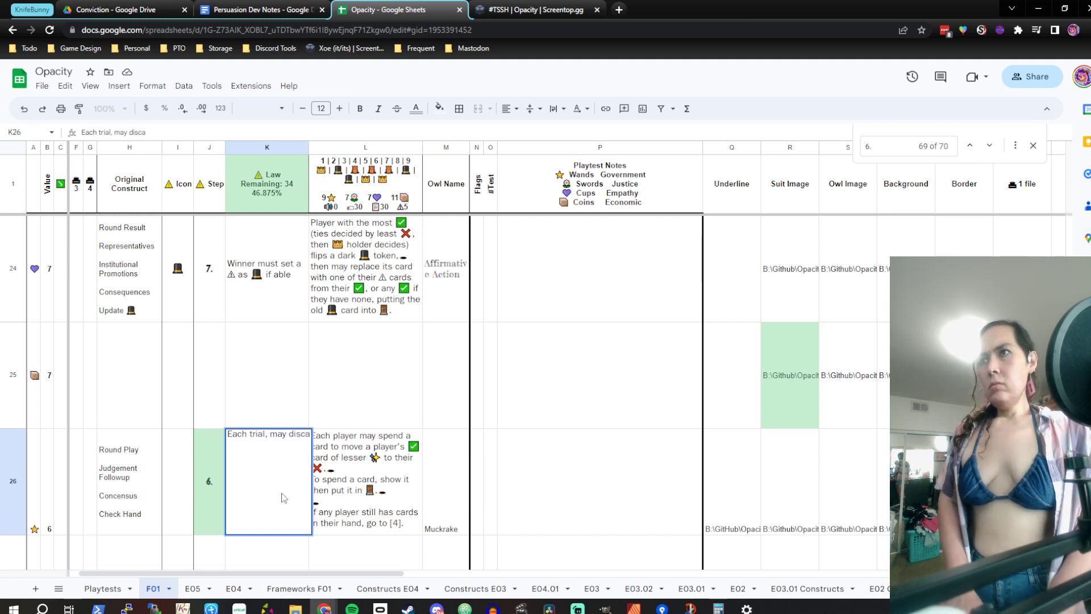
key("BackSpace")
key("BackSpace")
key("BackSpace")
key("BackSpace")
key("BackSpace")
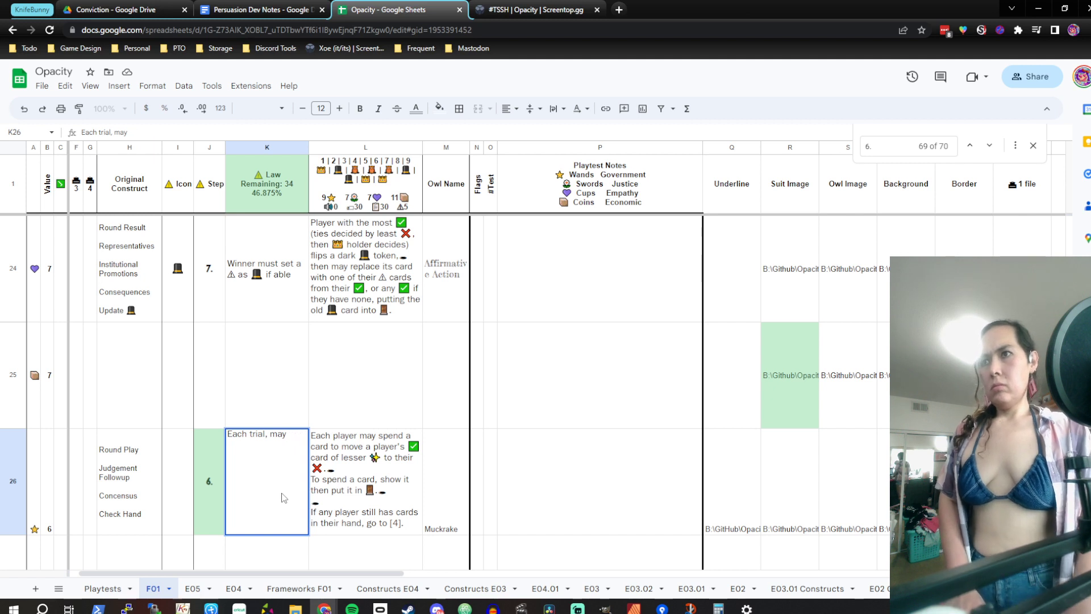
type("❌")
key("BackSpace")
type("✅")
key("BackSpace")
type("🏷")
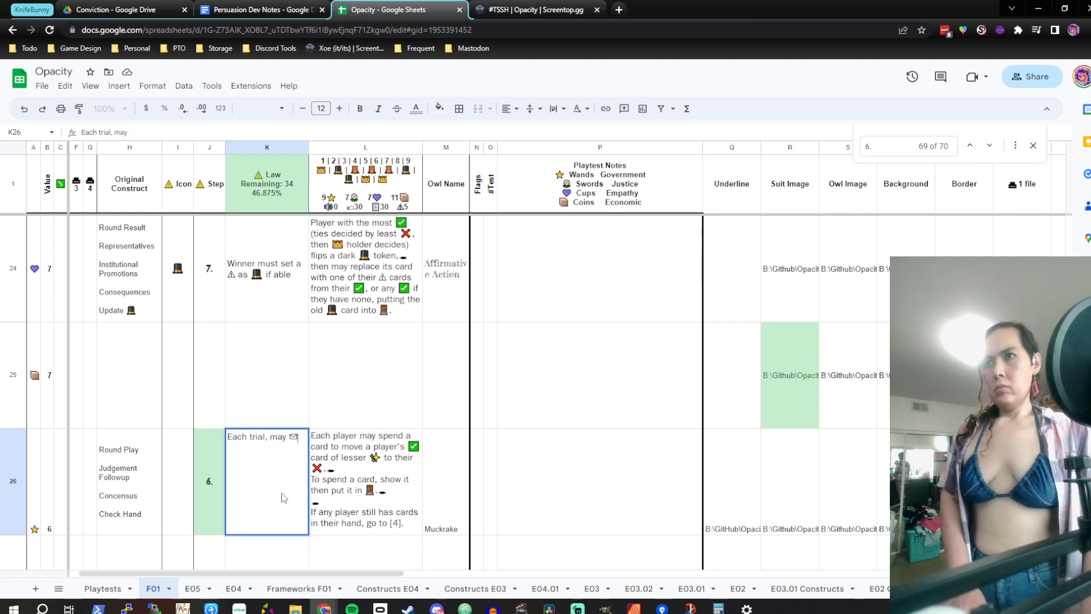
key("BackSpace")
key("BackSpace")
type("🧸")
key("BackSpace")
type("🕳")
key("BackSpace")
type("✨✨")
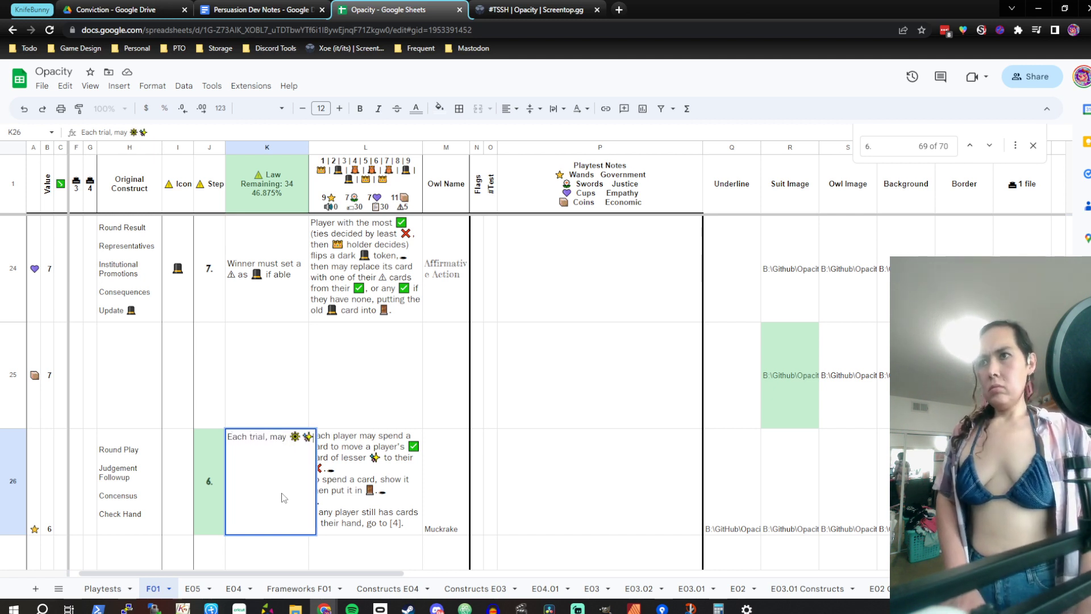
key("BackSpace")
key("BackSpace")
type("🚪")
key("BackSpace")
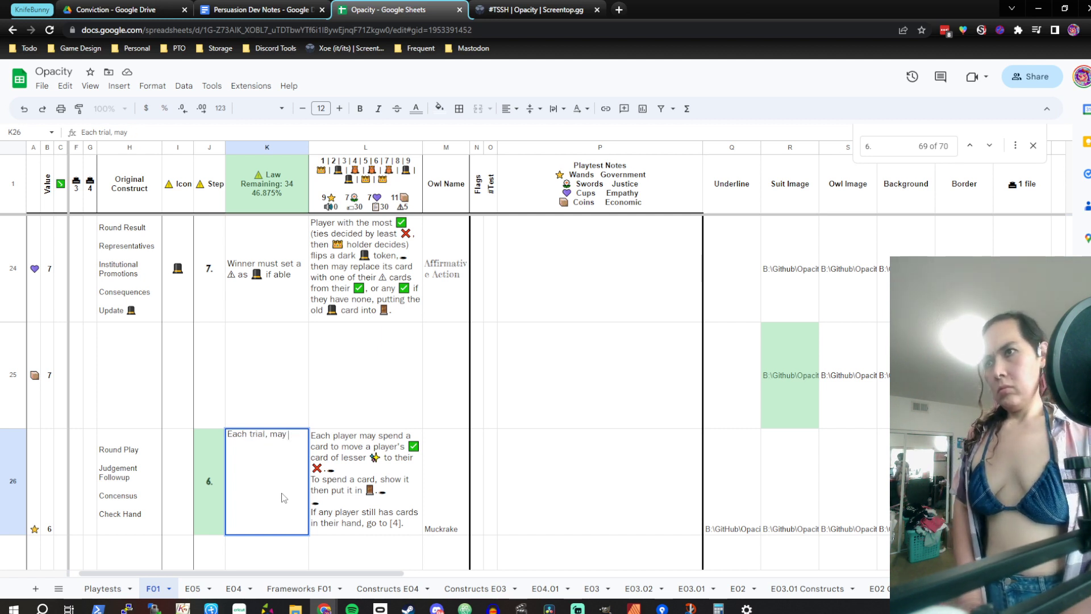
Complete the Law text in K26 as "Each trial, may spend 1 to ❌ a ✅"
type("spend")
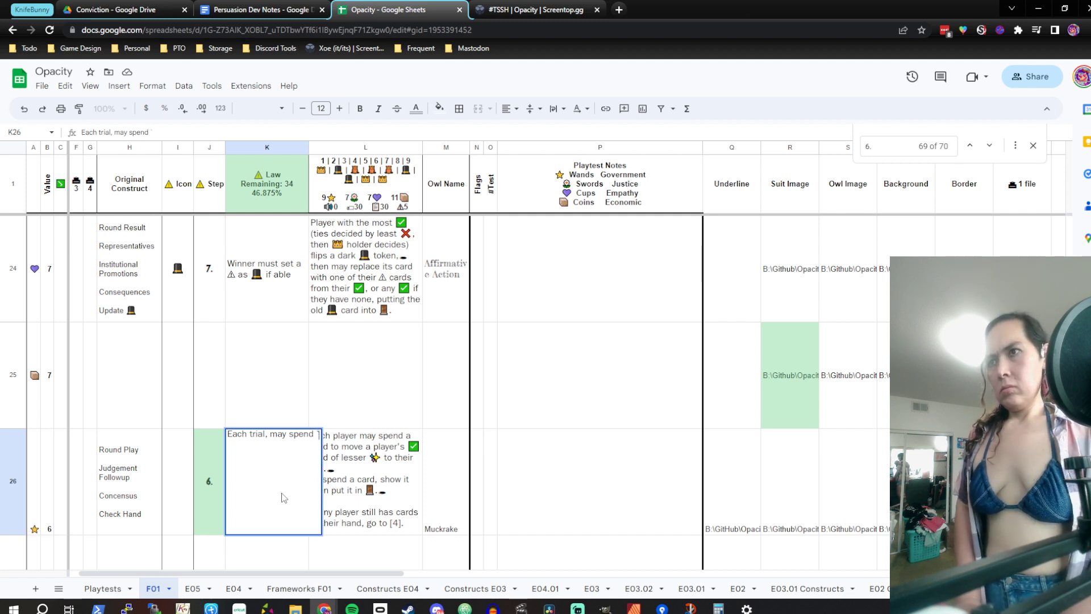
type(" 1 to")
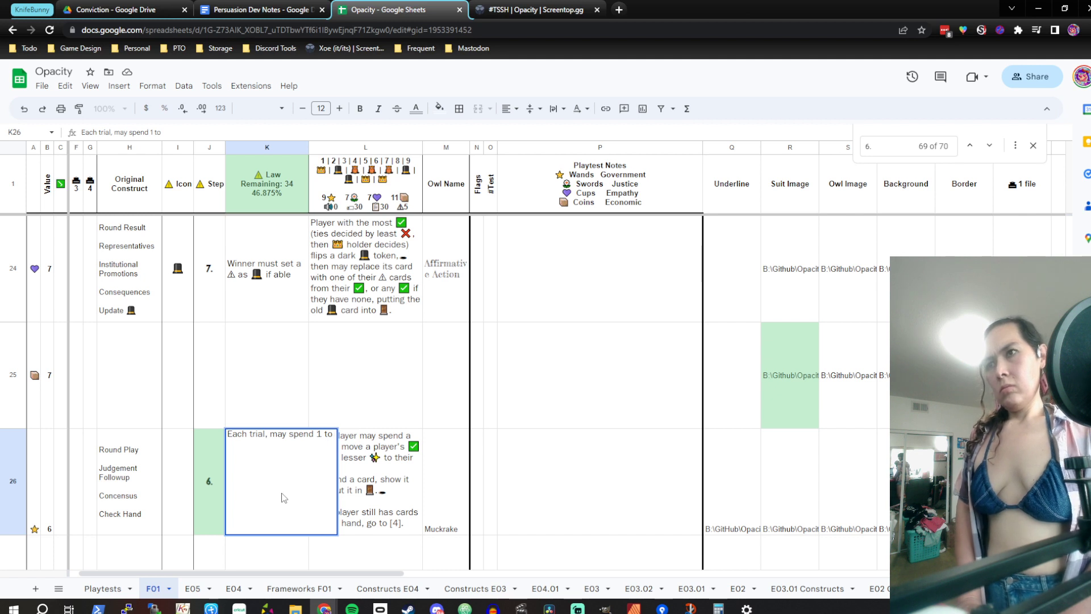
type("❌")
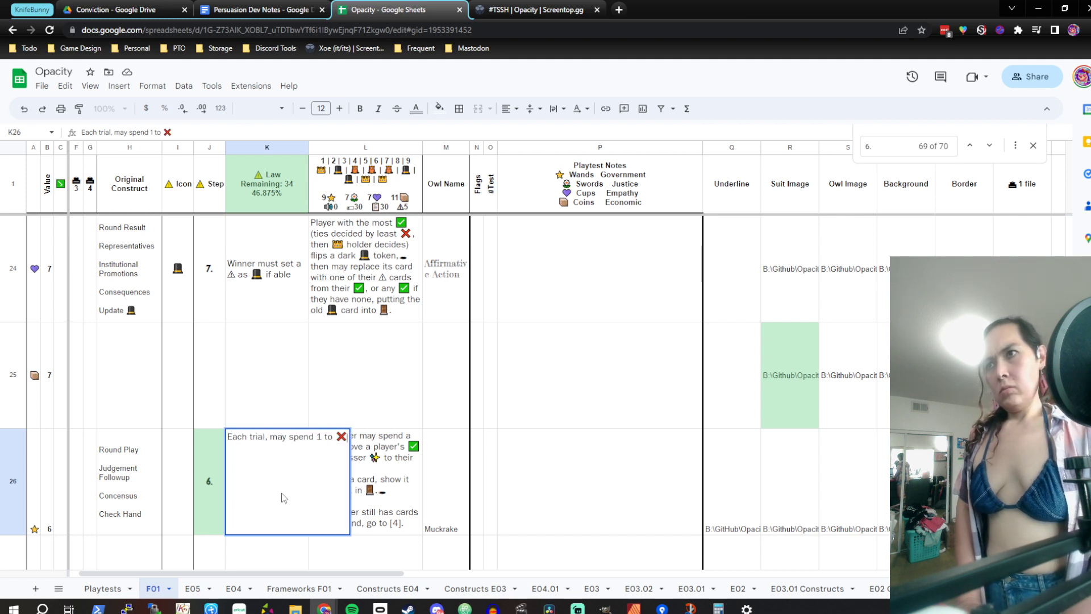
type("a")
type("✅")
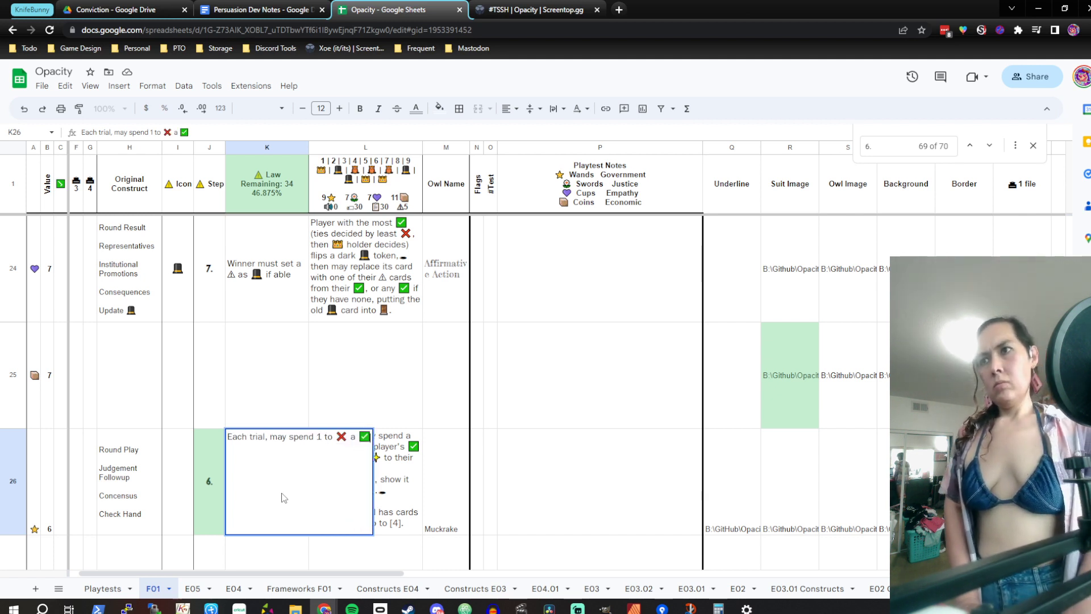
key("Return")
key("Up")
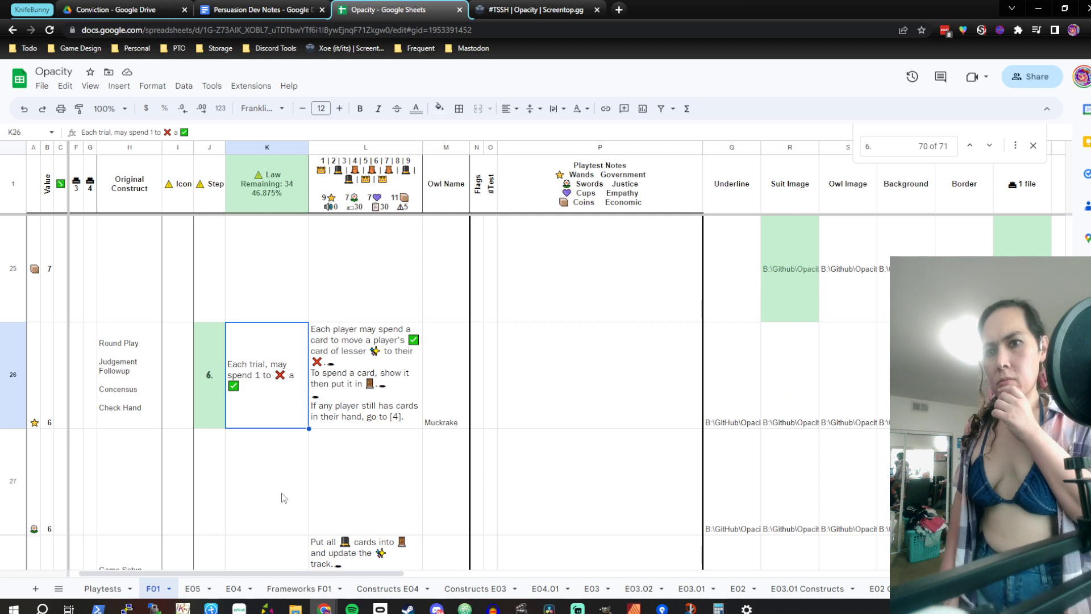
Remove the word "may" from the Law text in K26
double_click(290, 409)
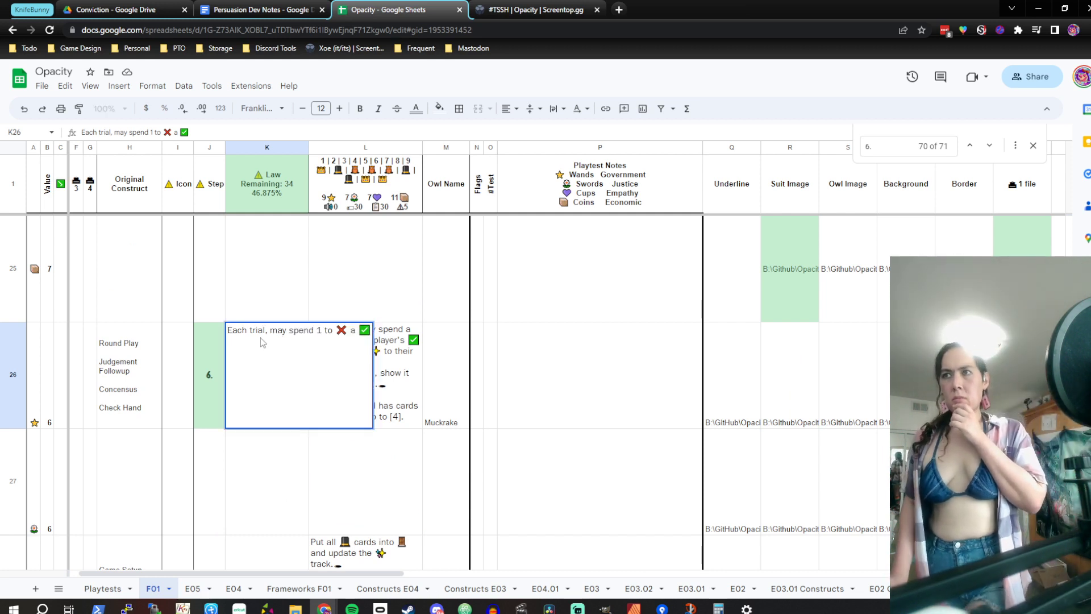
mouse_move(251, 330)
left_mouse_down()
mouse_move(277, 331)
mouse_move(267, 332)
left_mouse_up()
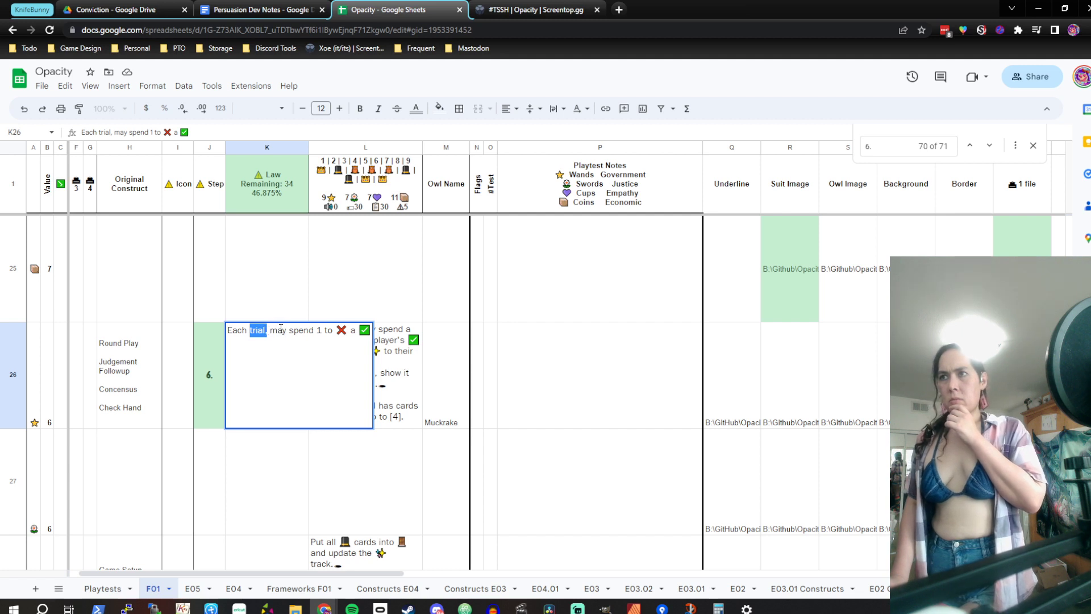
double_click(284, 327)
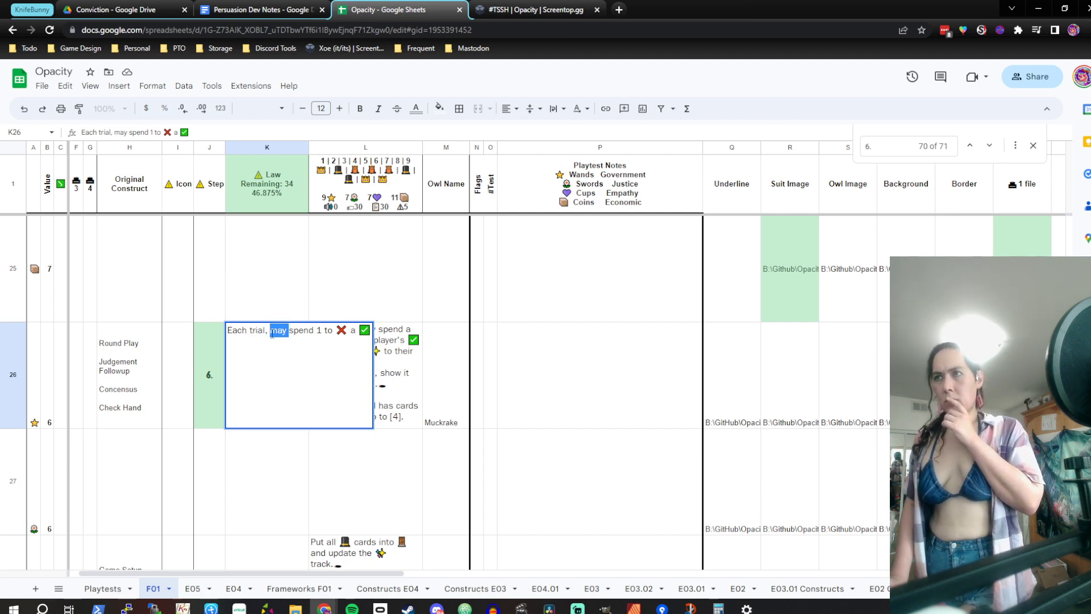
key("BackSpace")
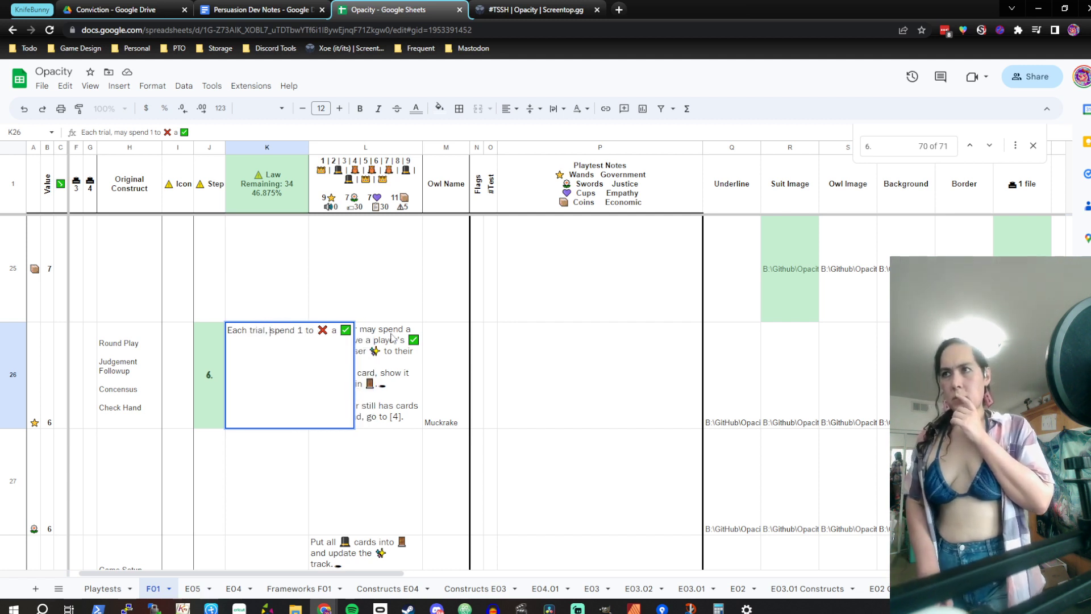
key("Return")
key("Up")
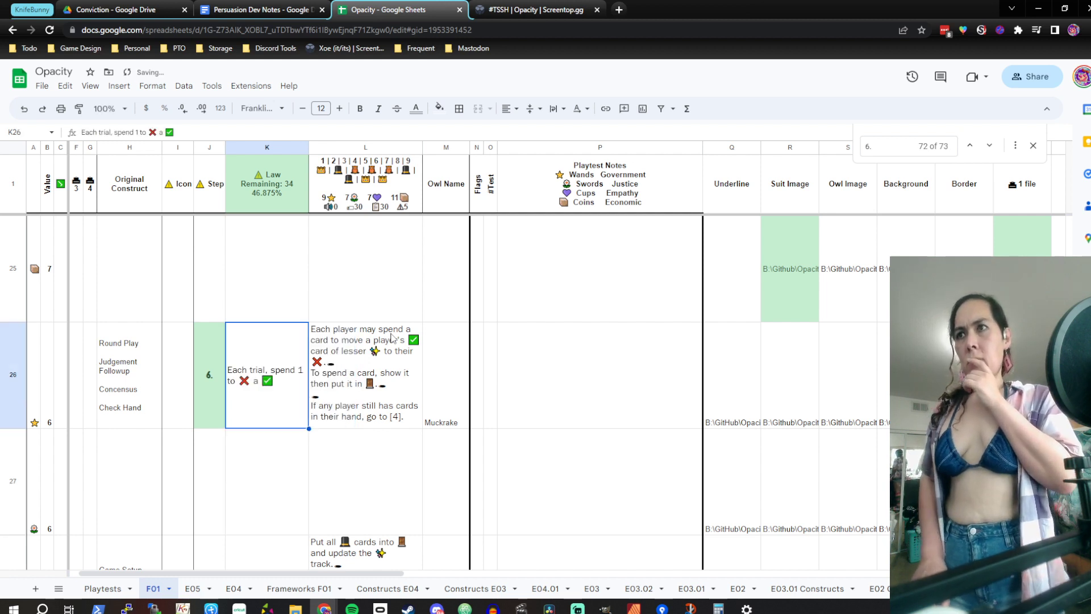
Reword the end of the K26 Law text to "make a ✅ into ❌"
double_click(265, 381)
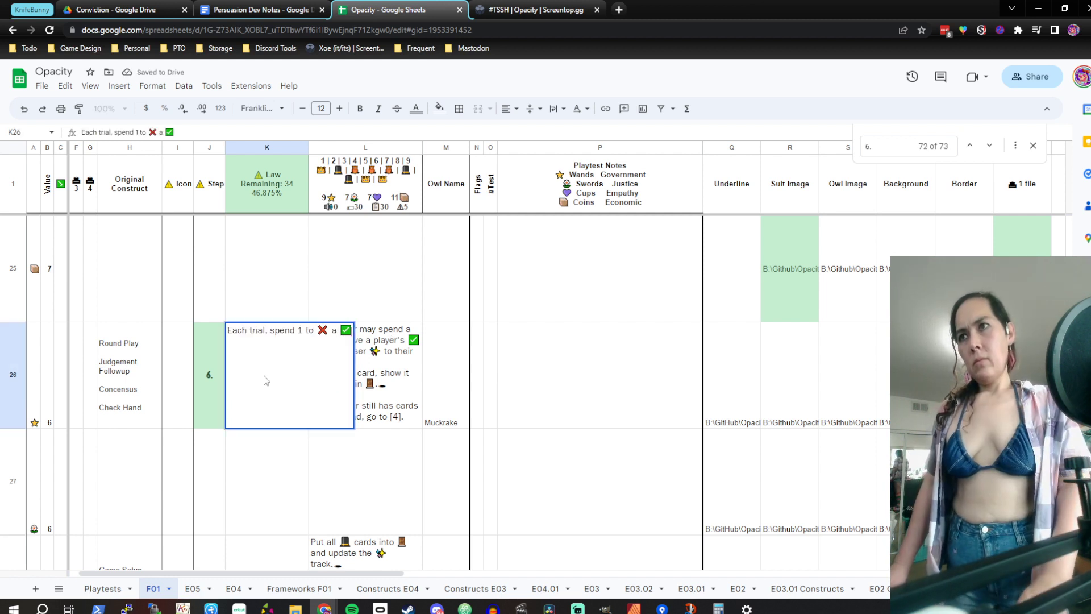
left_click(316, 328)
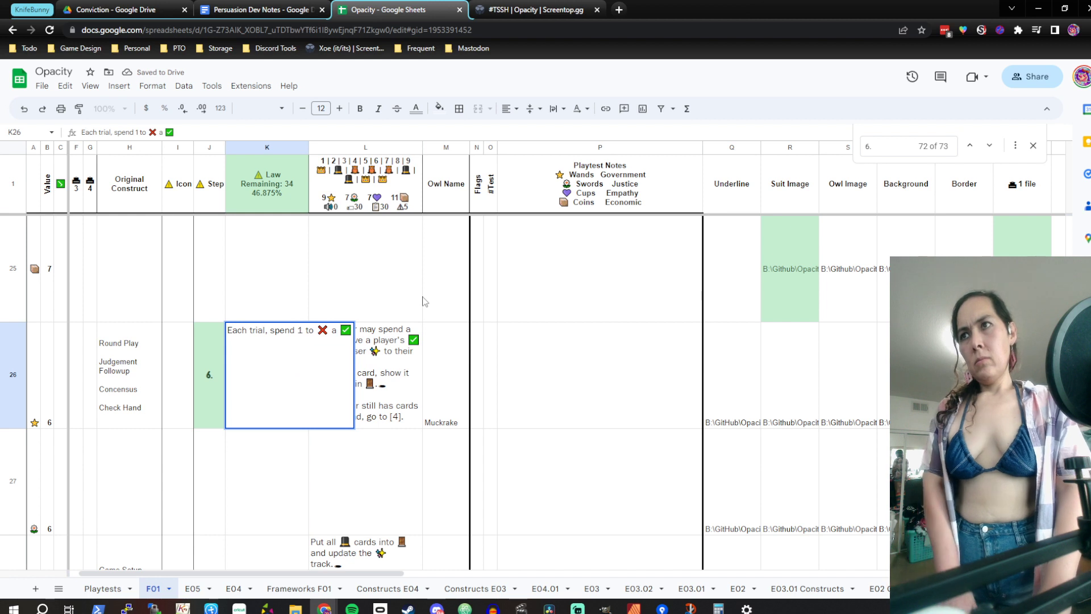
type("make")
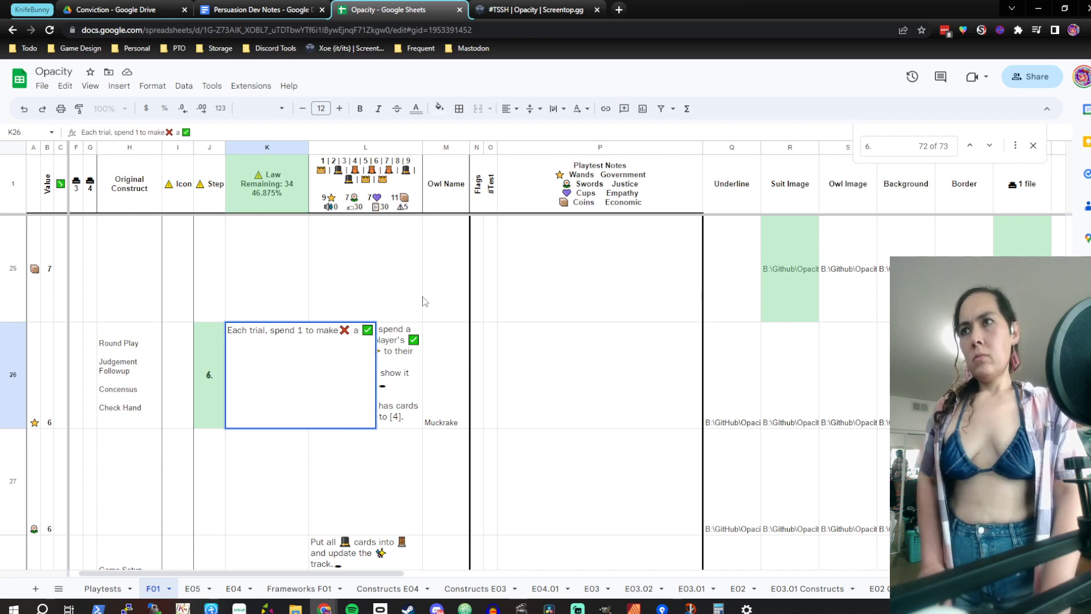
type(" a")
key("Delete")
key("Delete")
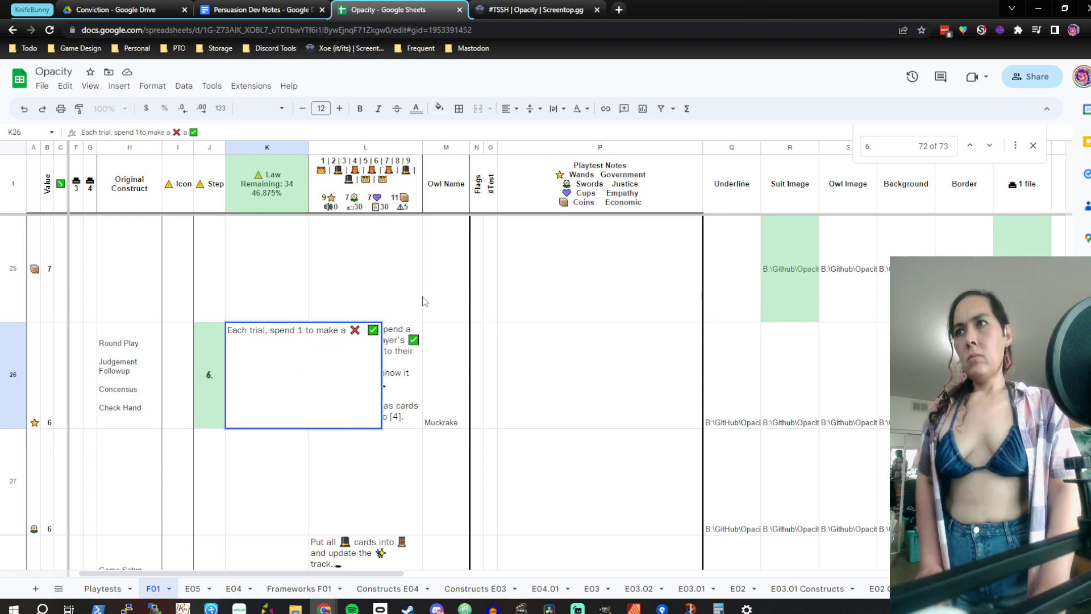
key("Delete")
key("Delete")
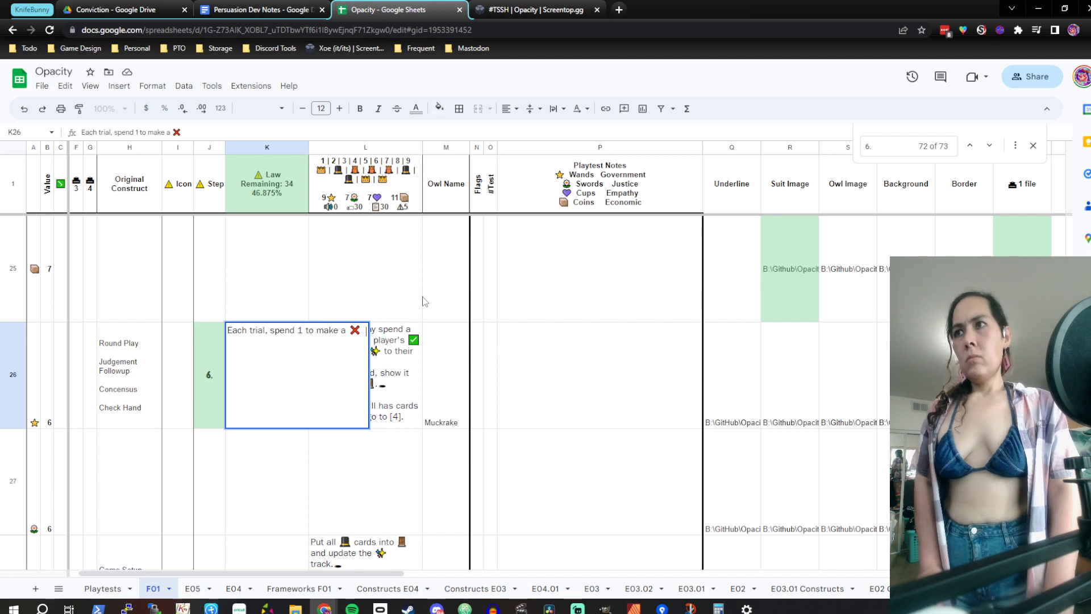
type("✅")
type("in")
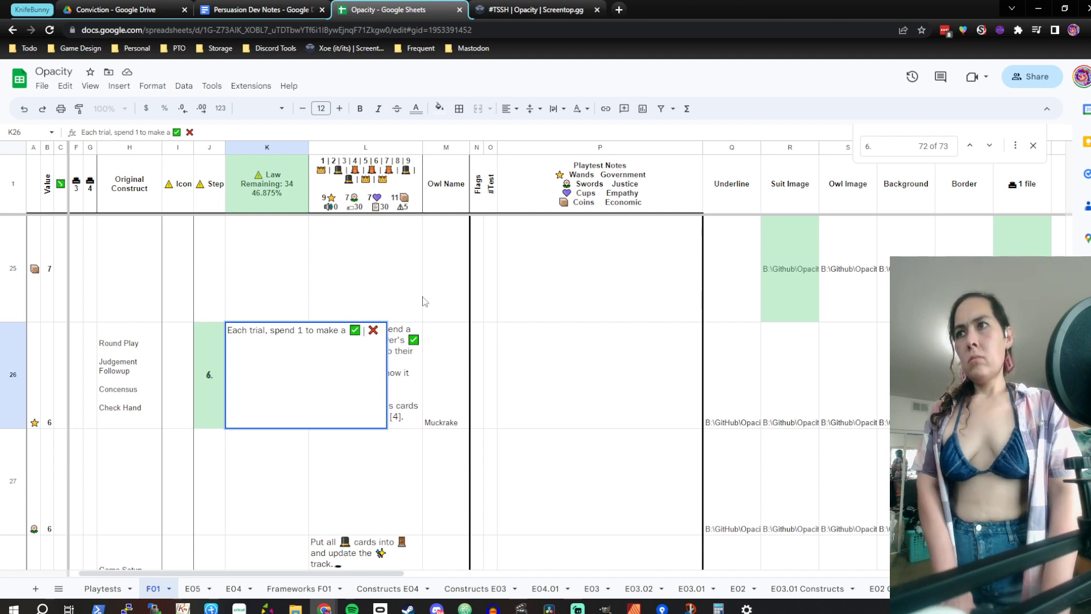
type("to")
key("Right")
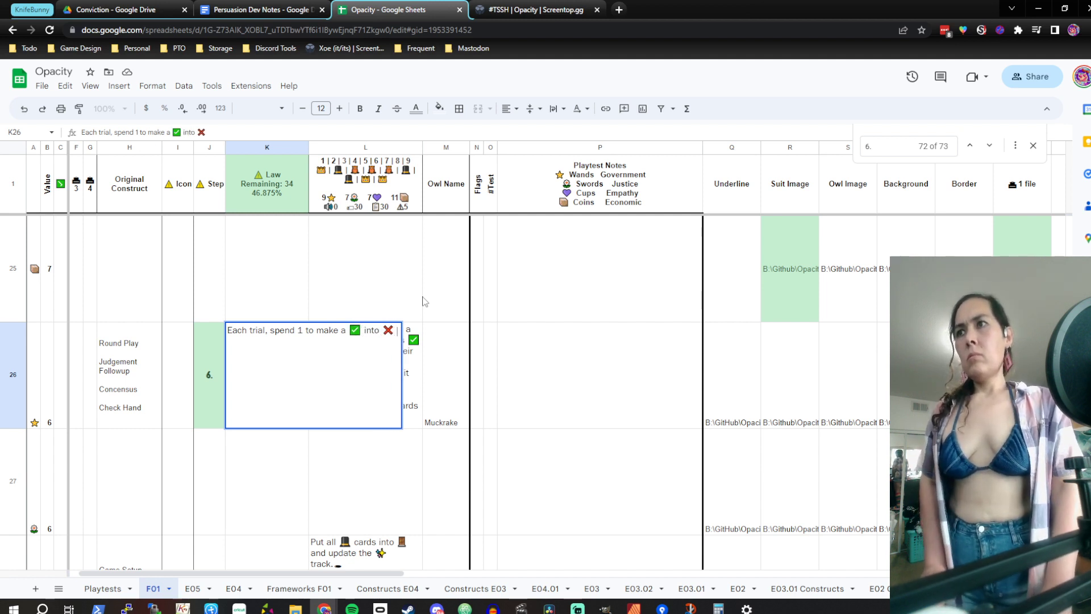
key("BackSpace")
key("BackSpace")
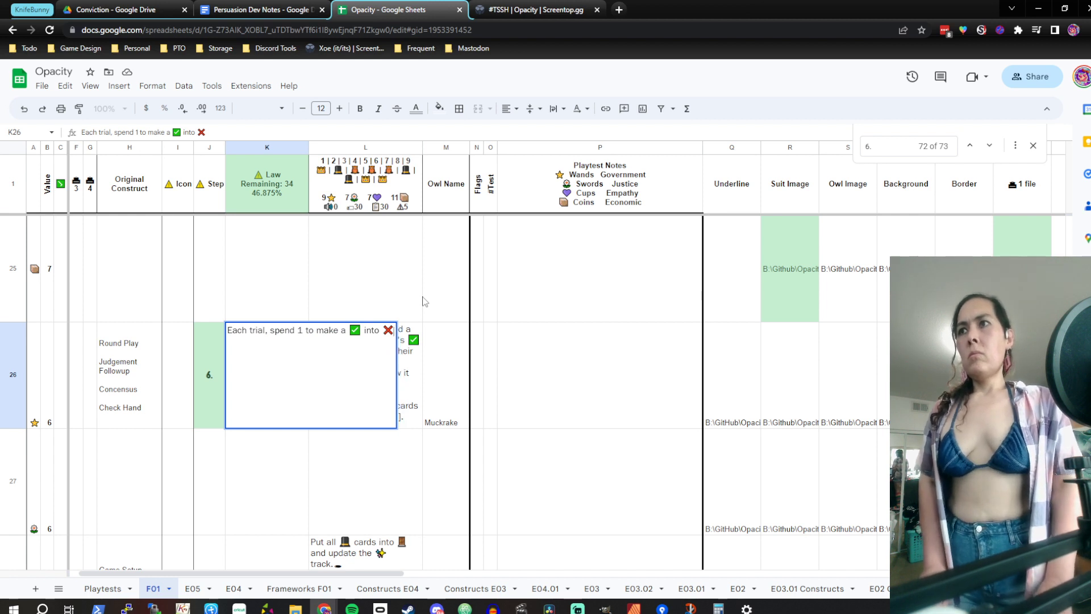
key("Return")
key("Up")
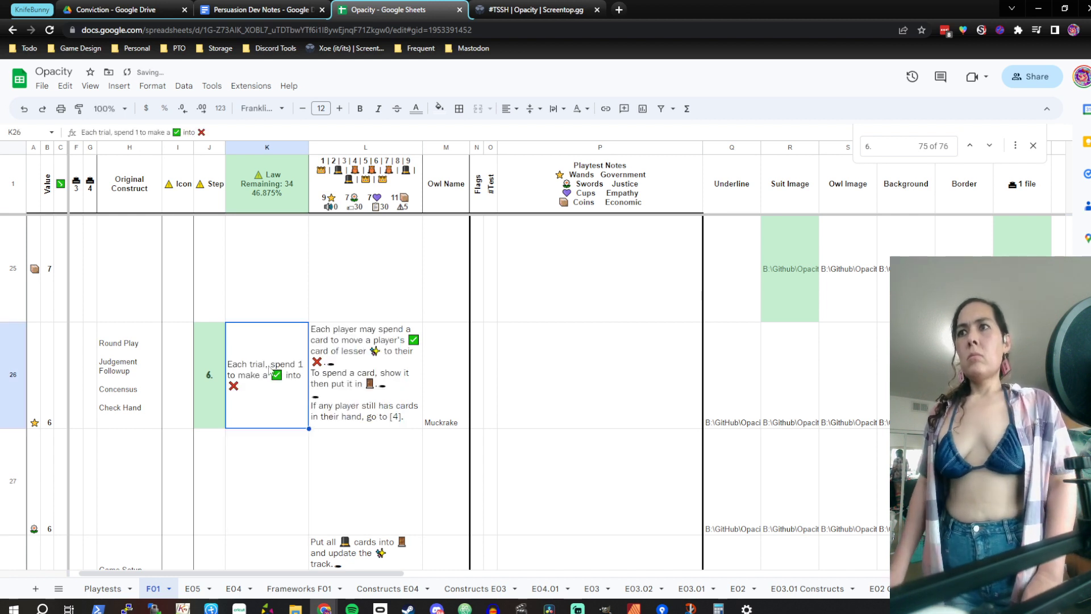
Change "make" to "move" and "into" to "to" in the K26 Law text
double_click(269, 371)
double_click(371, 330)
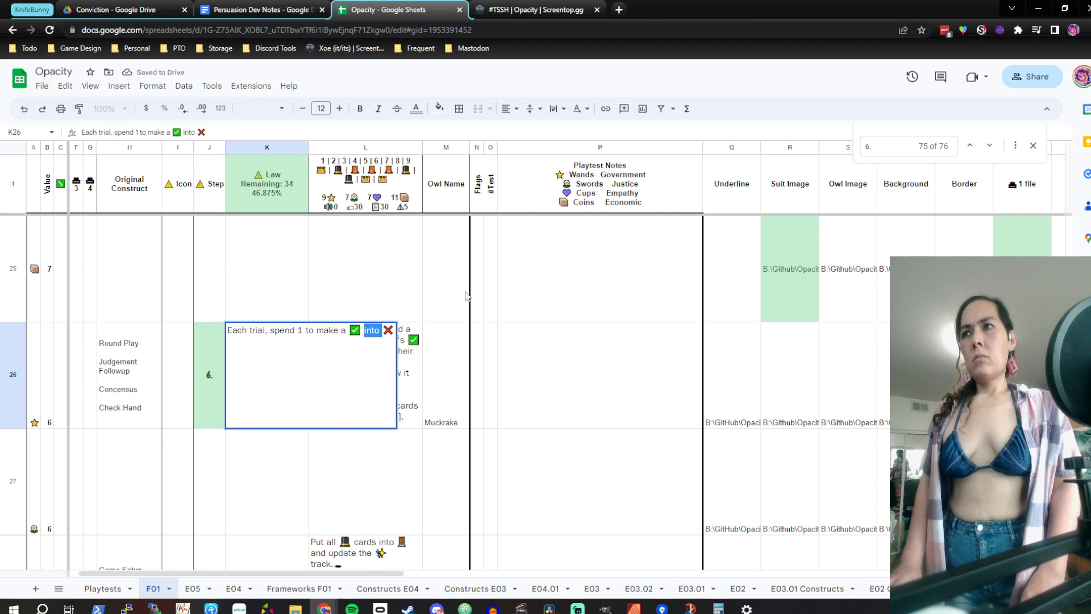
key("Left")
key("Left")
key("Left")
key("Left")
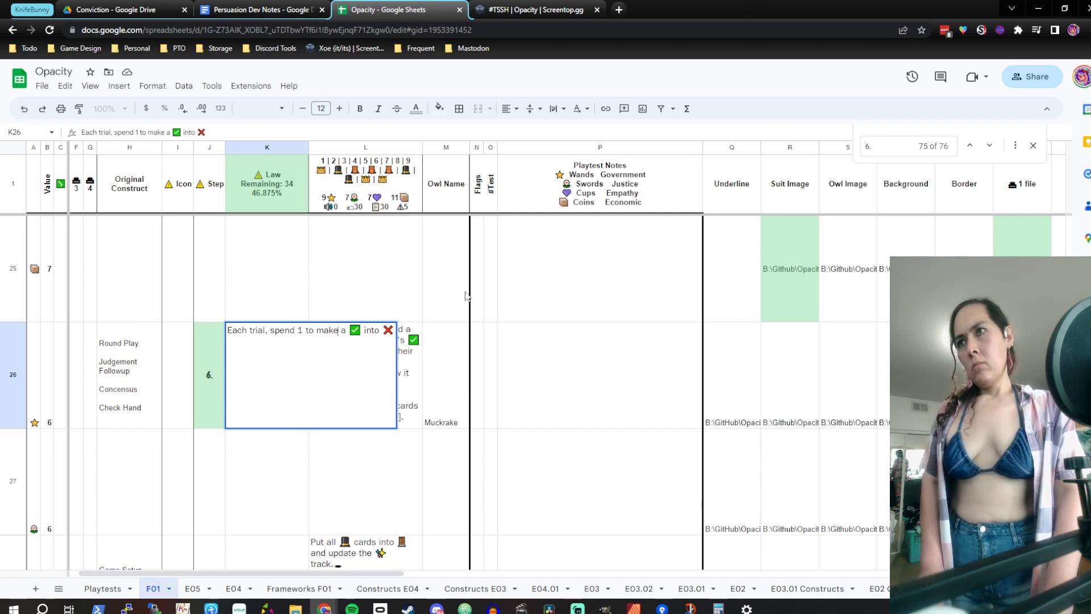
key("BackSpace")
key("BackSpace")
key("BackSpace")
type("ove")
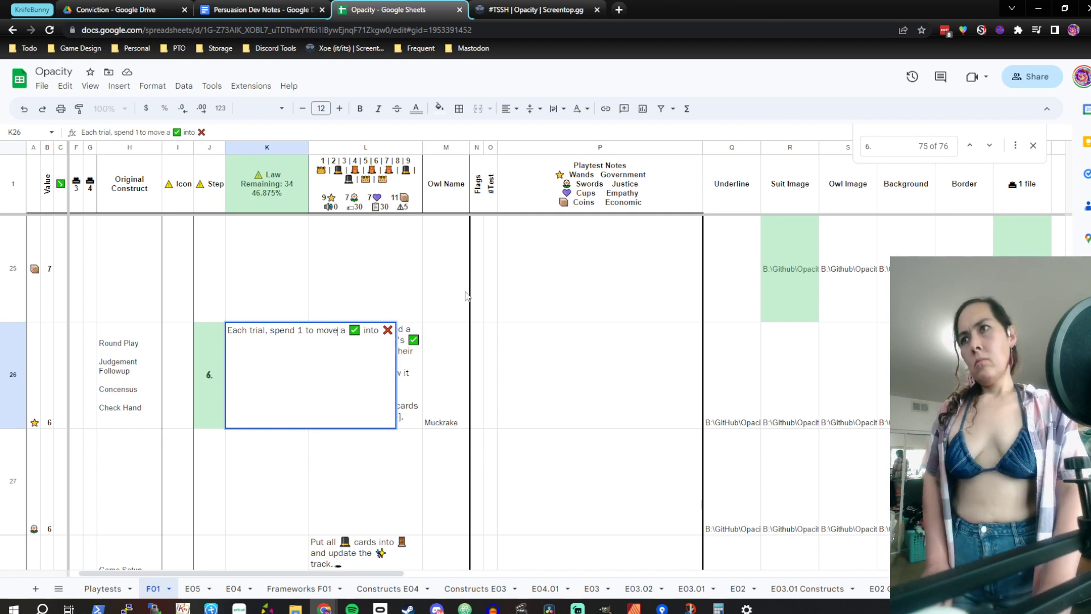
key("Right")
key("Right")
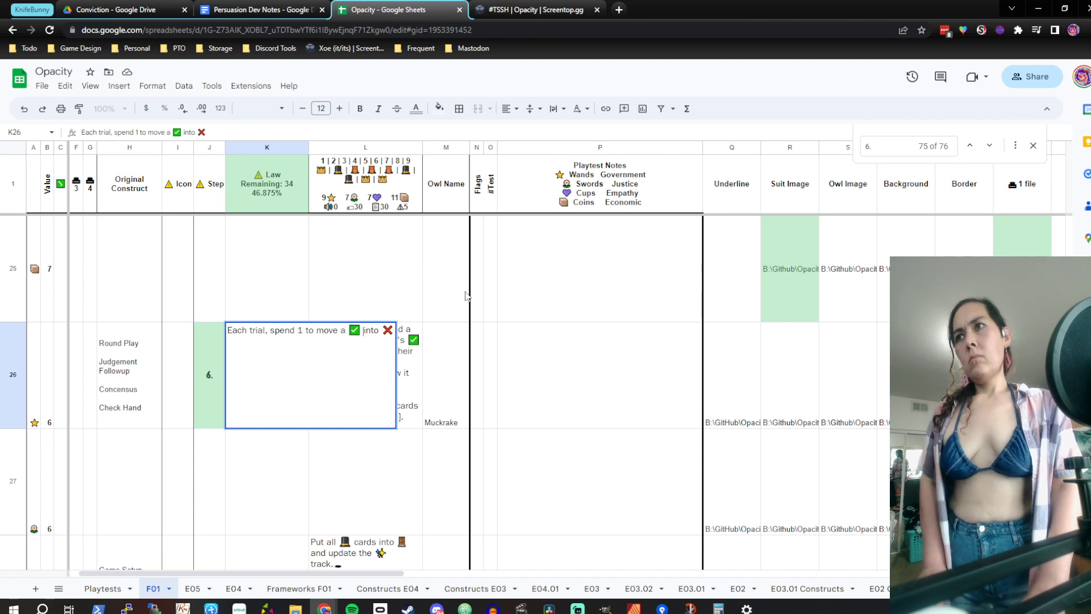
key("Delete")
key("Delete")
key("Return")
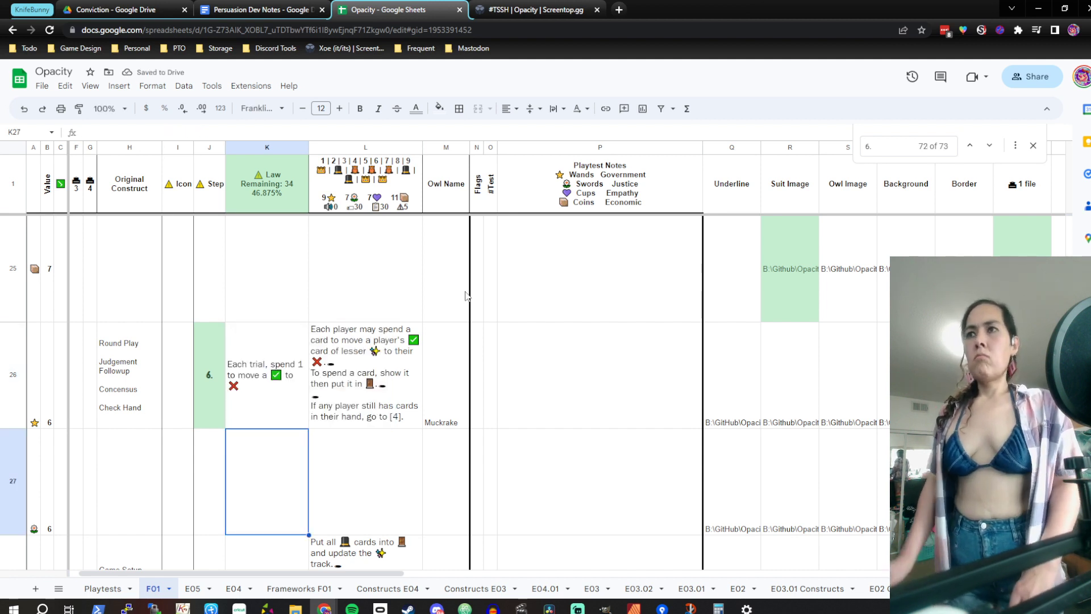
Copy the K26 Law text and paste it over the card title on page 25 of OpacityCards in Affinity Publisher
key("Up")
key("Return")
key("ctrl+a")
key("ctrl+c")
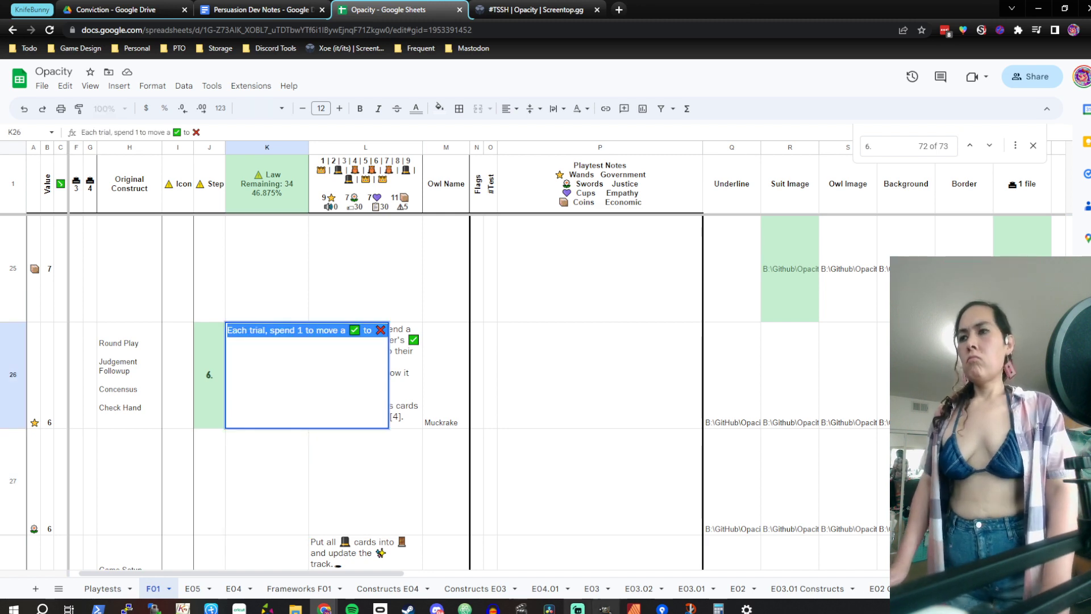
left_click(634, 607)
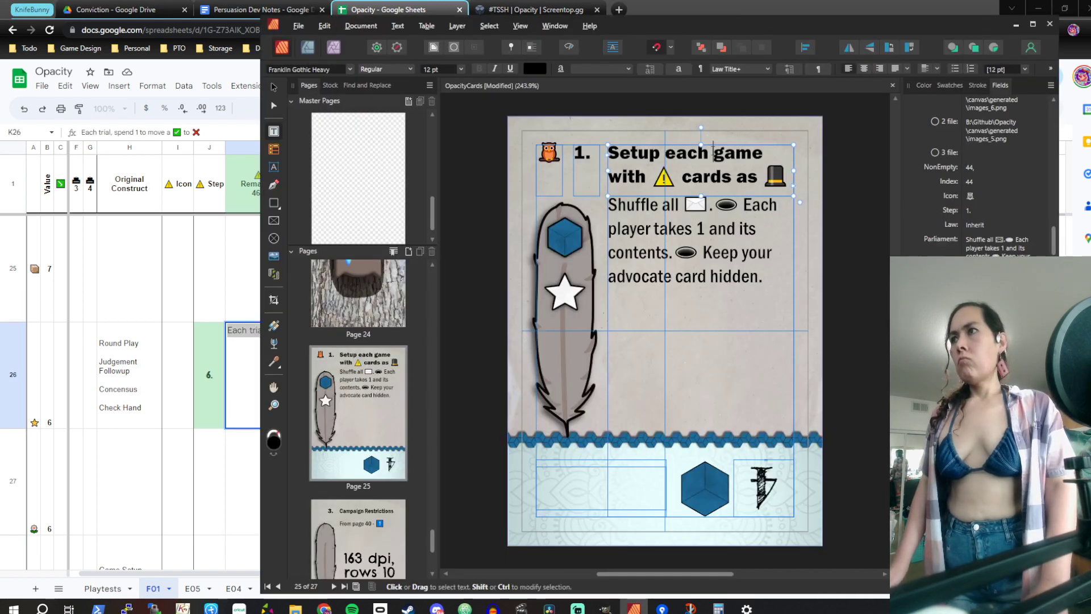
triple_click(714, 152)
key("ctrl+a")
key("ctrl+v")
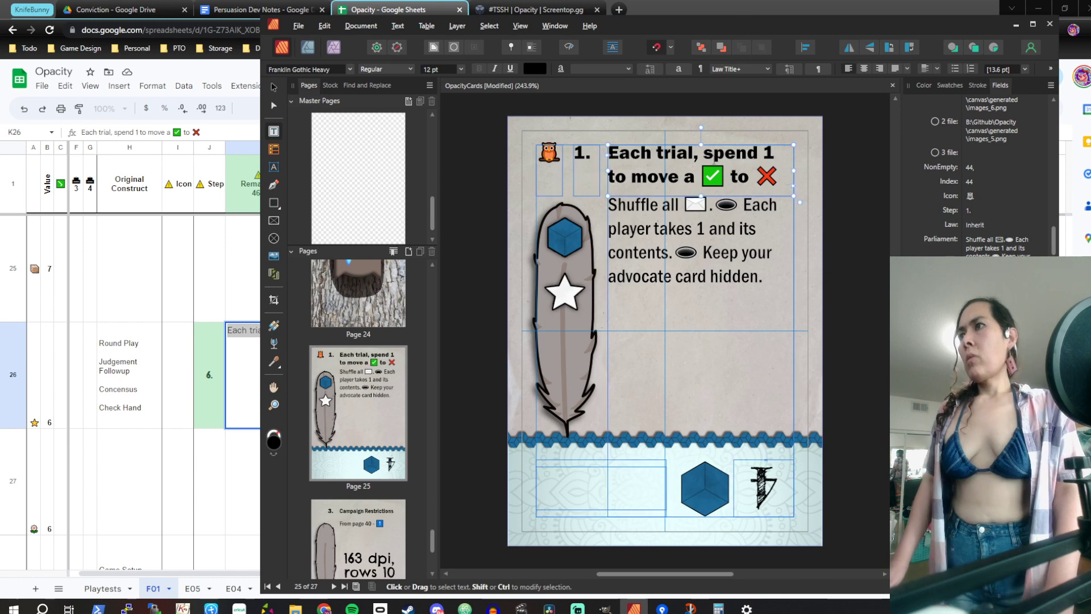
Return to the Opacity sheet in the browser and widen the Law column K slightly so the K26 text wraps onto two lines
left_click(240, 378)
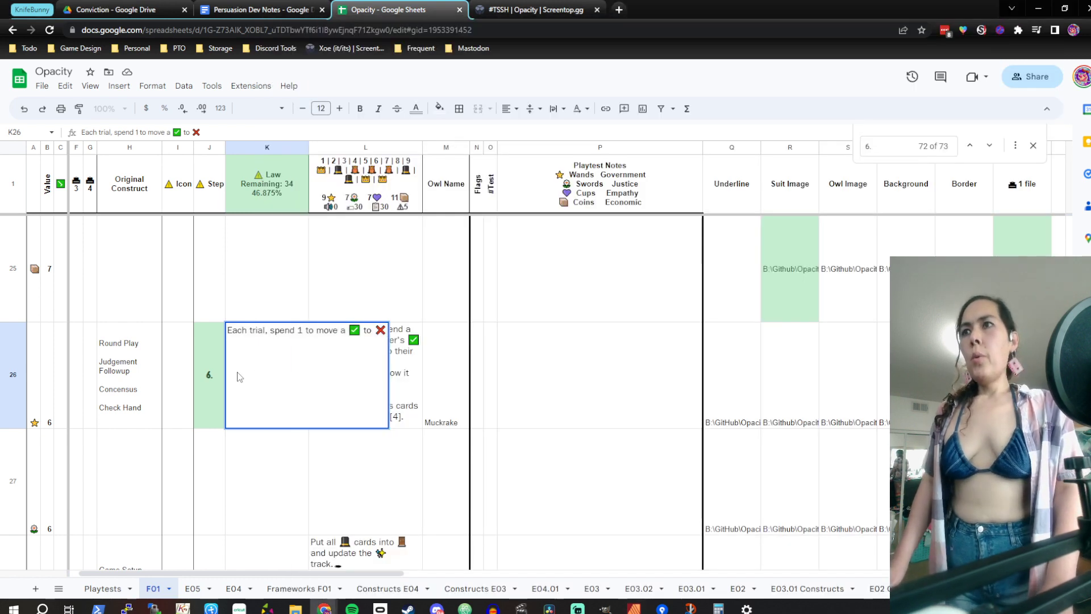
left_click(404, 417)
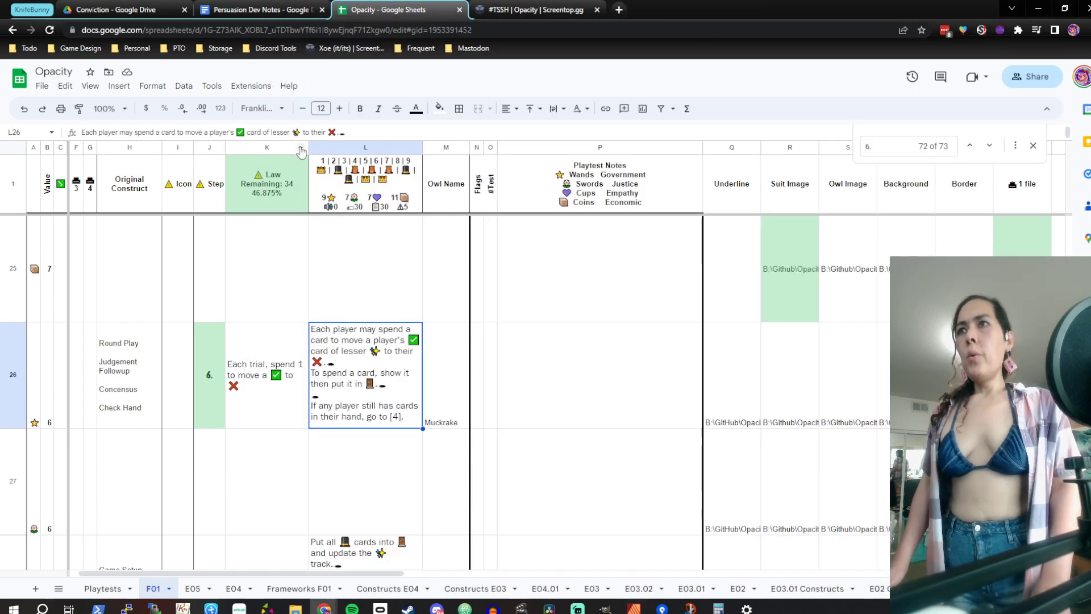
left_click_drag(309, 148, 314, 149)
double_click(283, 371)
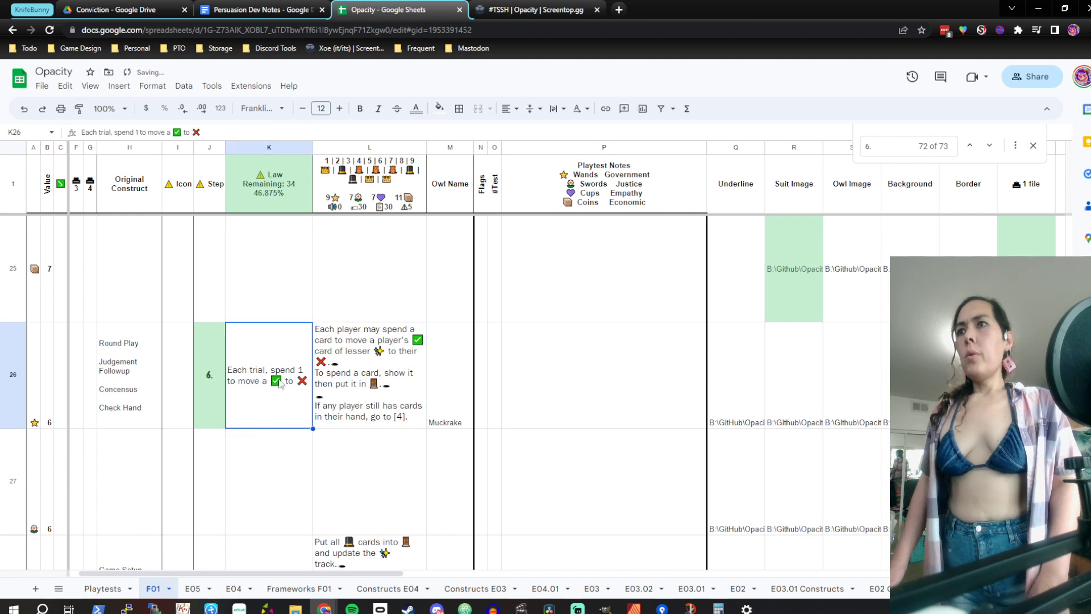
Enter the 🎩 symbol in the Icon cell I26 of the step 6 card
left_click(476, 384)
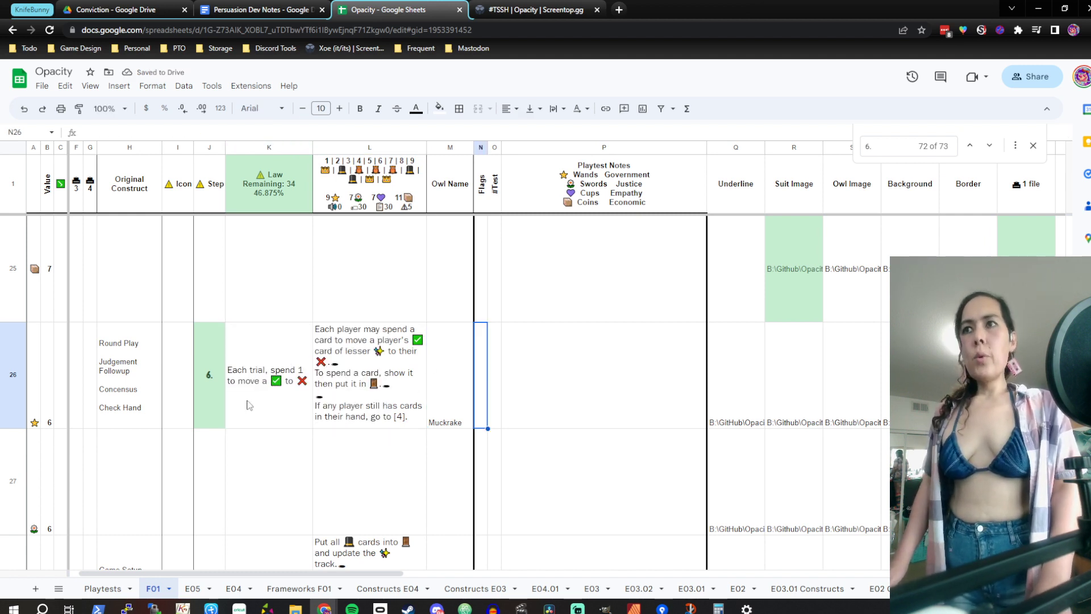
left_click(174, 385)
type("🎩")
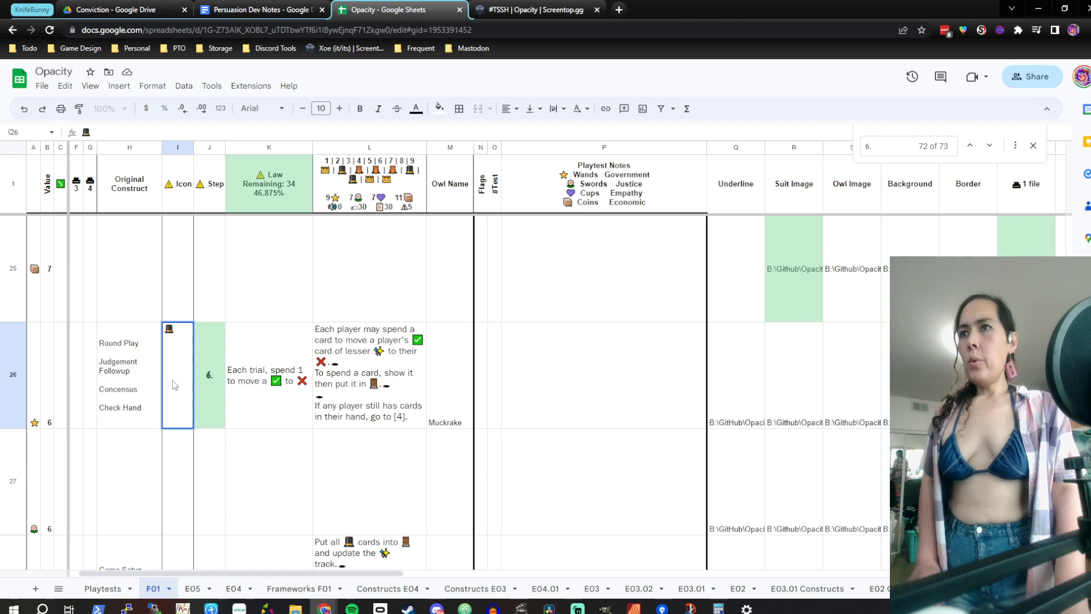
Look down the Step column for the next step 6 card and select its empty Law cell K44
key("Tab")
key("Down")
key("Down")
key("Down")
key("Down")
key("Down")
key("Down")
key("Down")
key("Down")
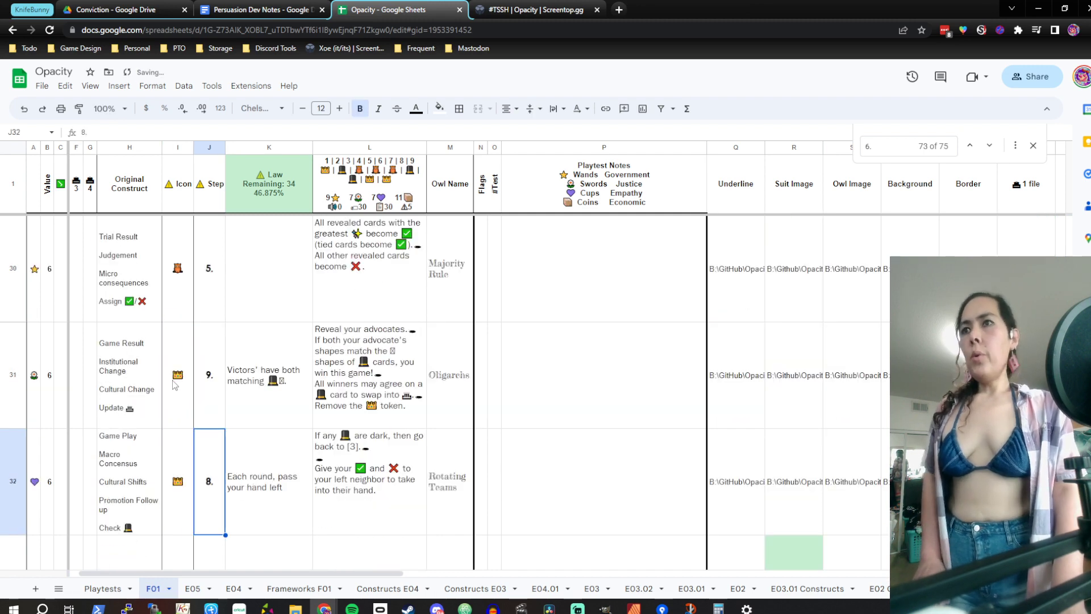
key("Down")
key("Down")
key("Down")
key("Down")
key("Down")
key("Down")
key("Down")
key("Down")
key("Down")
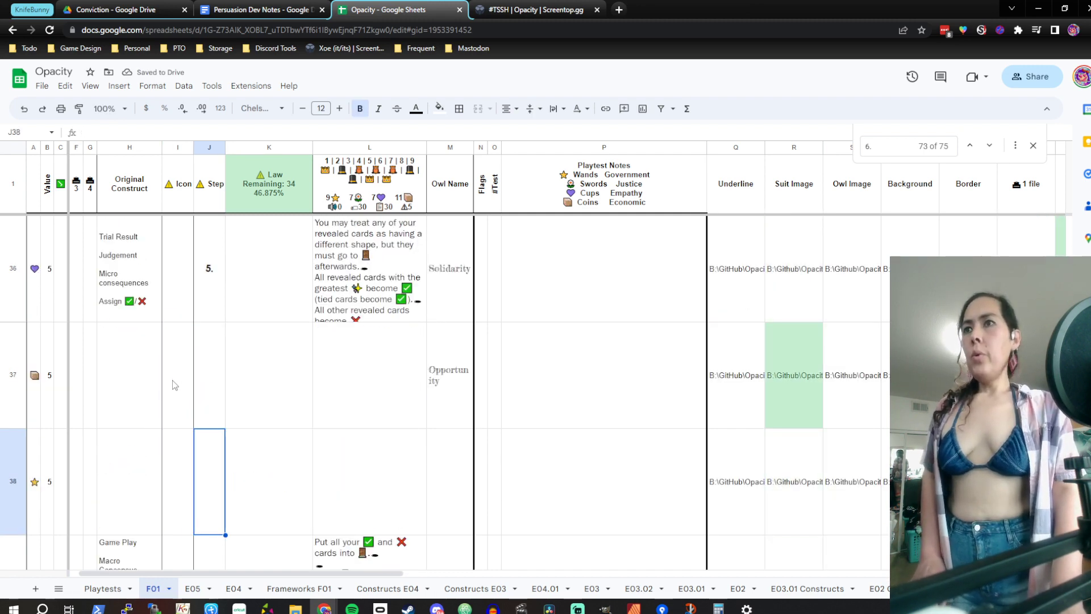
key("Down")
key("Down")
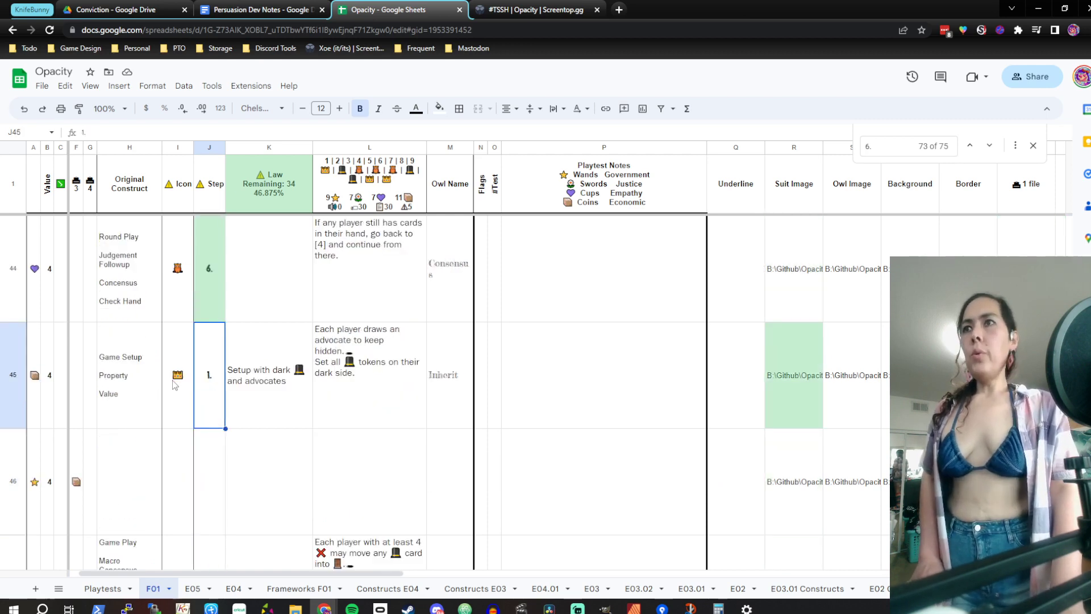
key("Up")
key("Right")
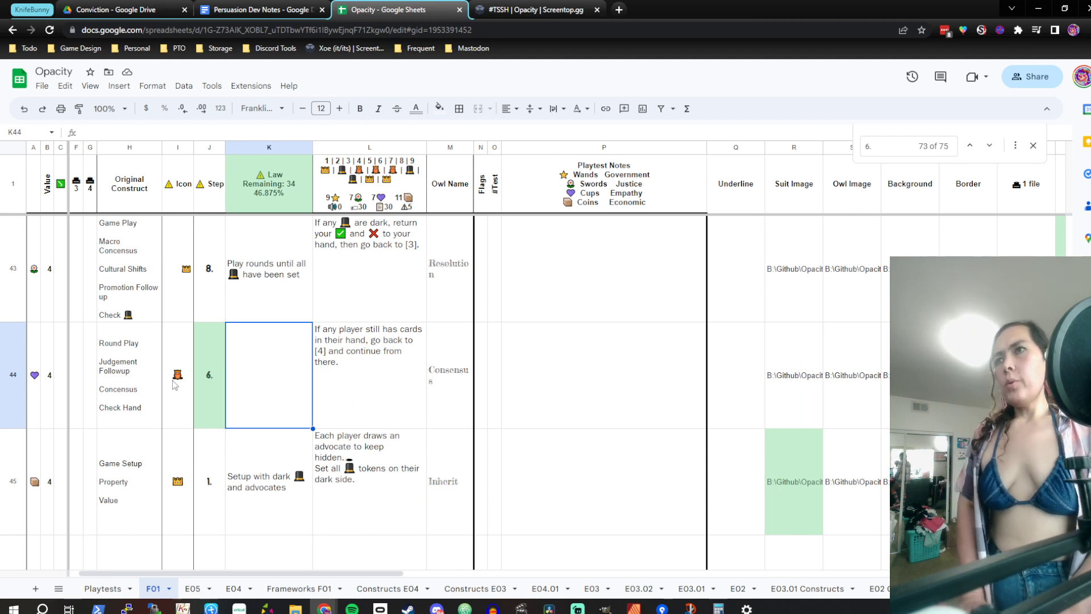
type("Each")
key("BackSpace")
key("BackSpace")
key("BackSpace")
key("BackSpace")
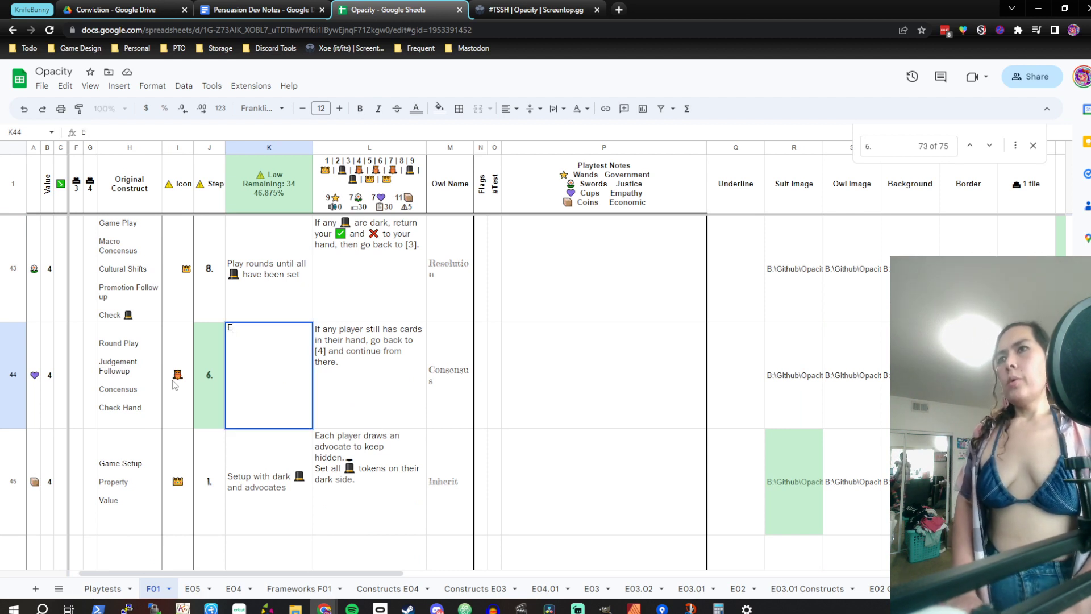
type("Rou")
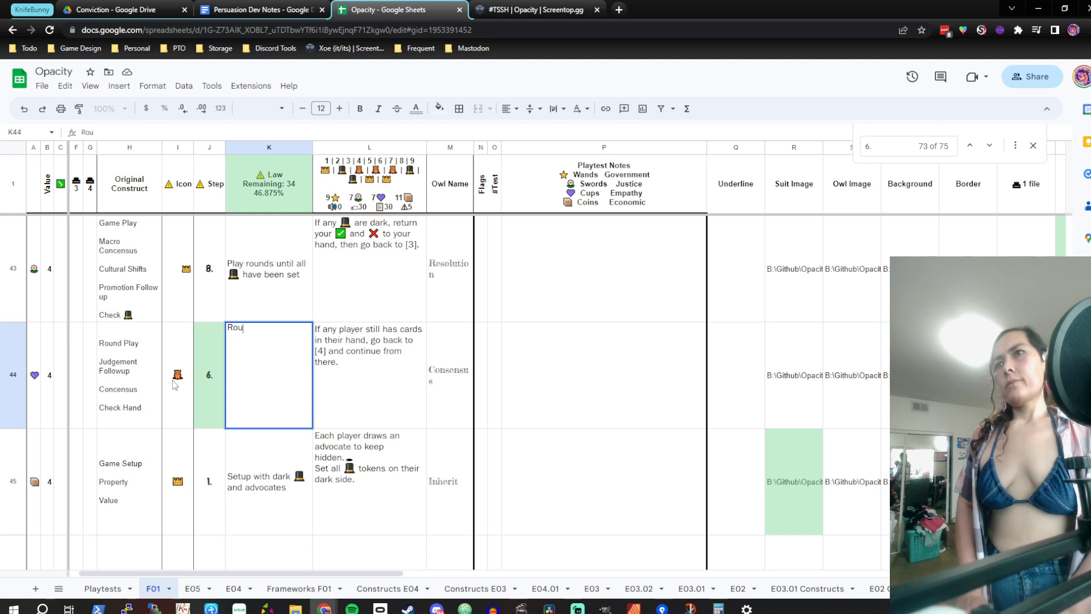
key("BackSpace")
key("BackSpace")
key("BackSpace")
type("The rou")
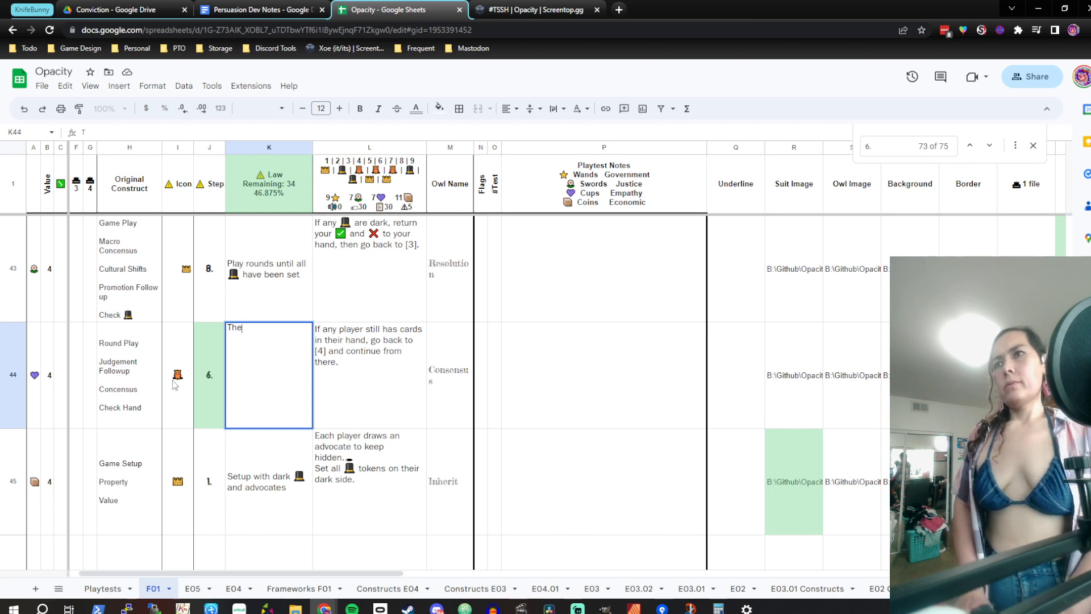
key("BackSpace")
key("BackSpace")
key("BackSpace")
key("BackSpace")
key("BackSpace")
key("BackSpace")
key("BackSpace")
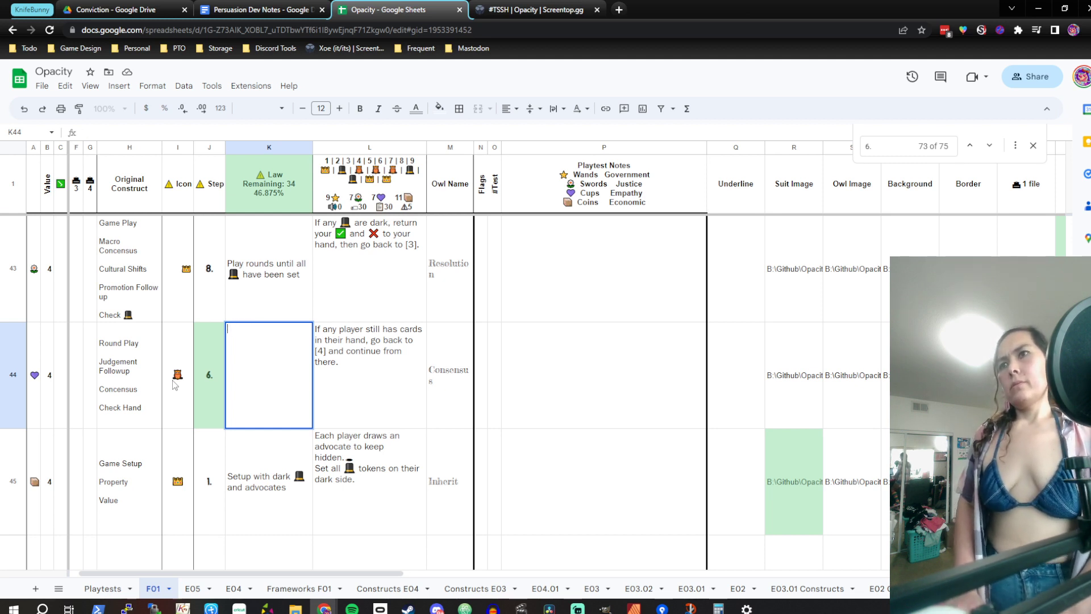
type("The round ends when")
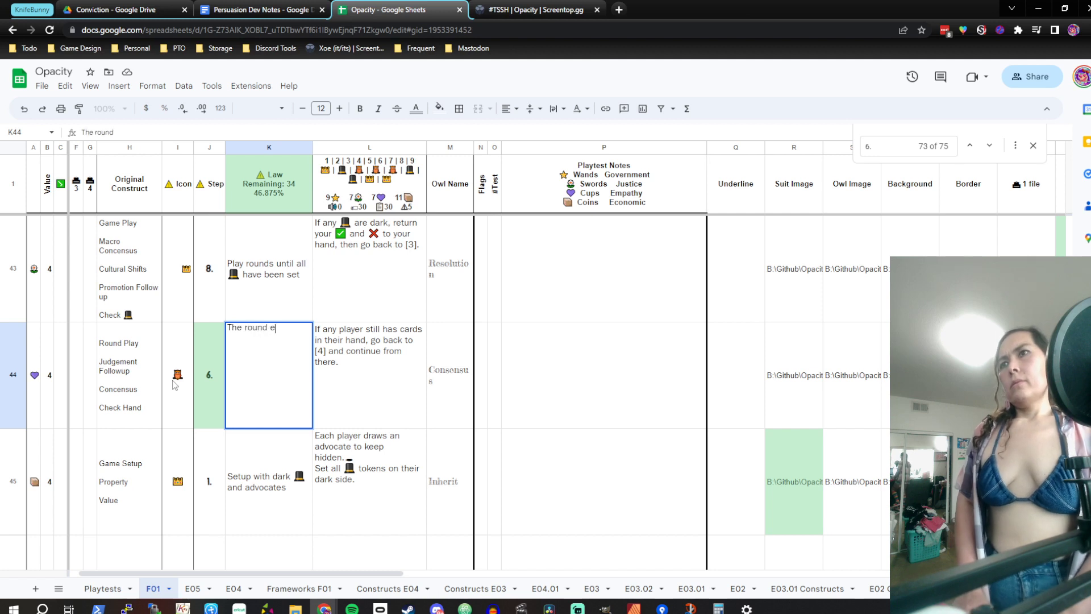
key("BackSpace")
key("BackSpace")
key("BackSpace")
key("BackSpace")
key("BackSpace")
key("BackSpace")
key("BackSpace")
key("BackSpace")
key("BackSpace")
key("BackSpace")
key("BackSpace")
key("BackSpace")
key("BackSpace")
key("BackSpace")
key("BackSpace")
key("BackSpace")
key("BackSpace")
key("BackSpace")
key("BackSpace")
key("BackSpace")
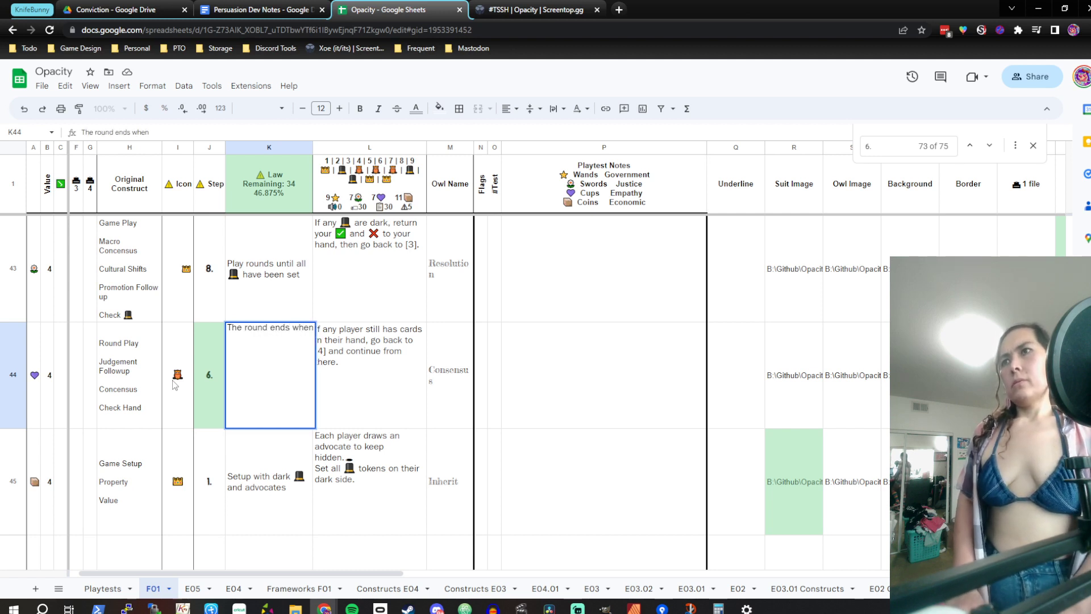
Enter "Round ends when all players have no cards" as the Law text in K44
type("Round ends when ")
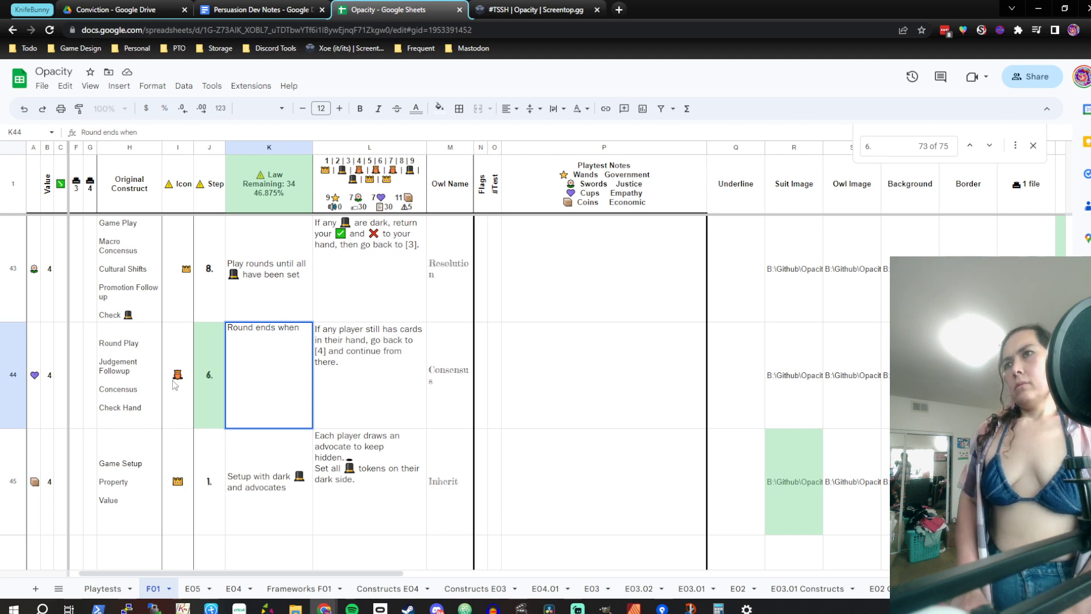
type("all playe")
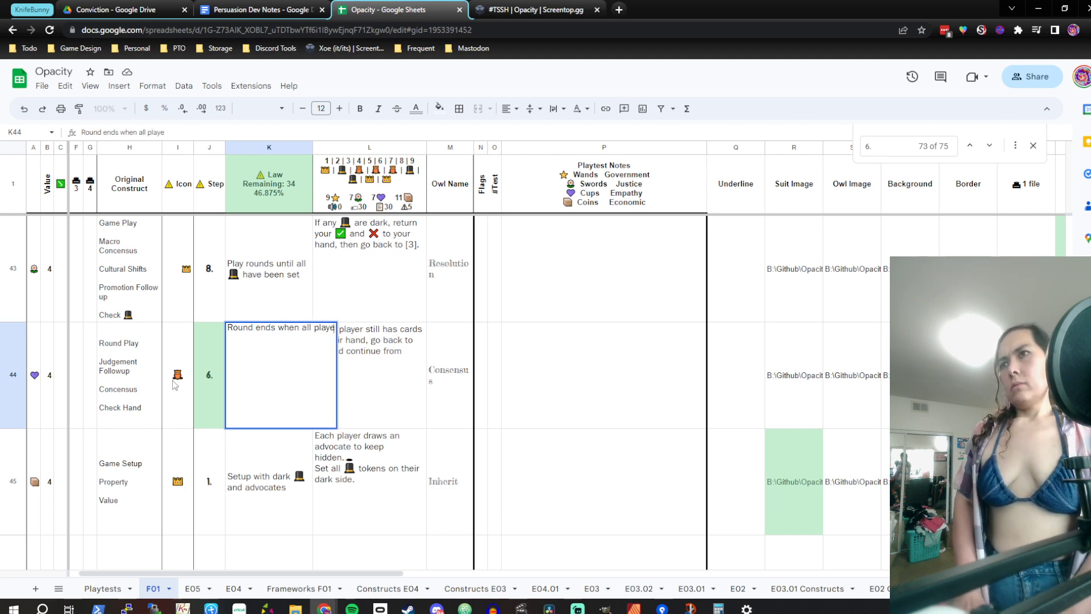
type("rs h")
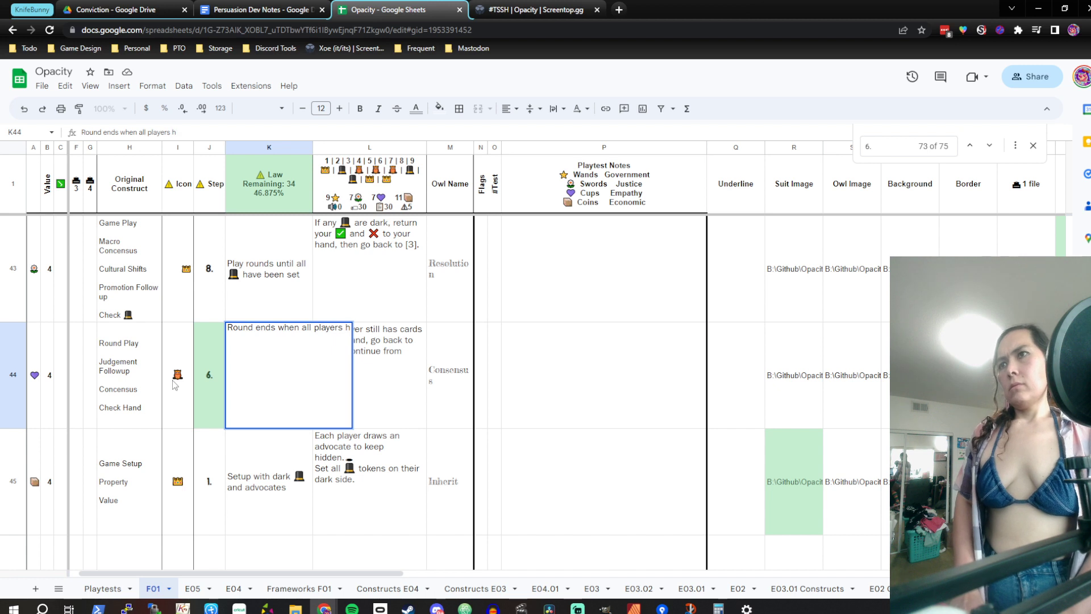
type("ave no cards")
key("Return")
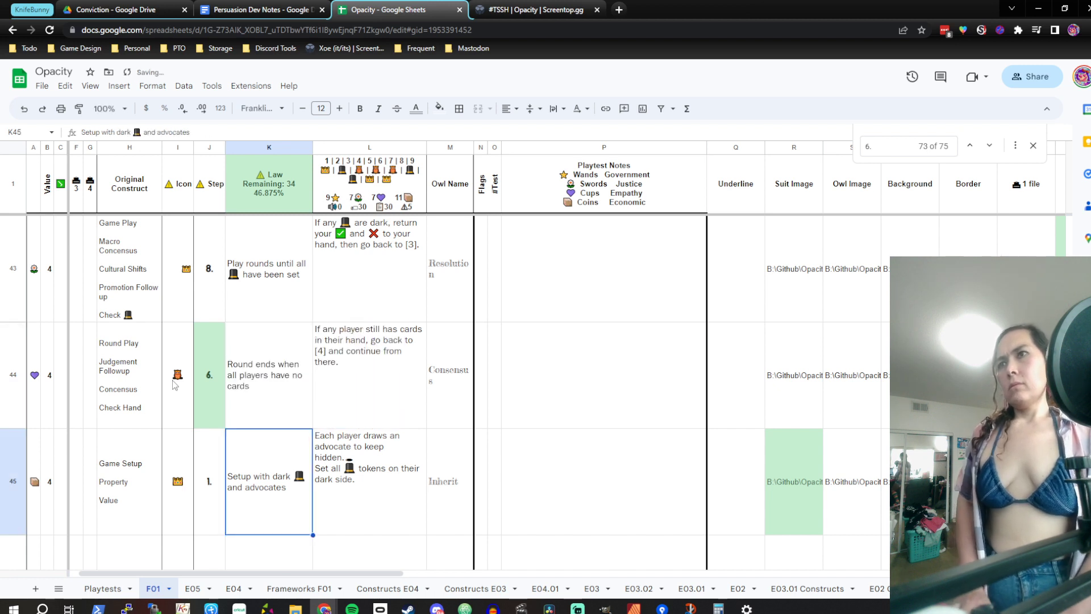
Remove the word "all" from the K44 Law text so it reads "Round ends when players have no cards"
left_click(262, 387)
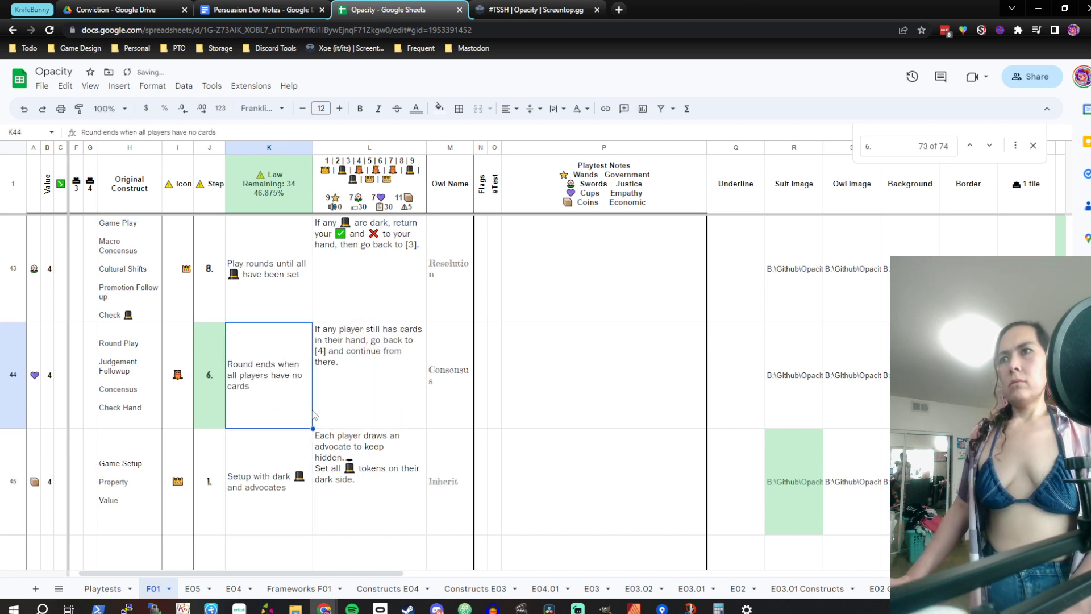
double_click(262, 387)
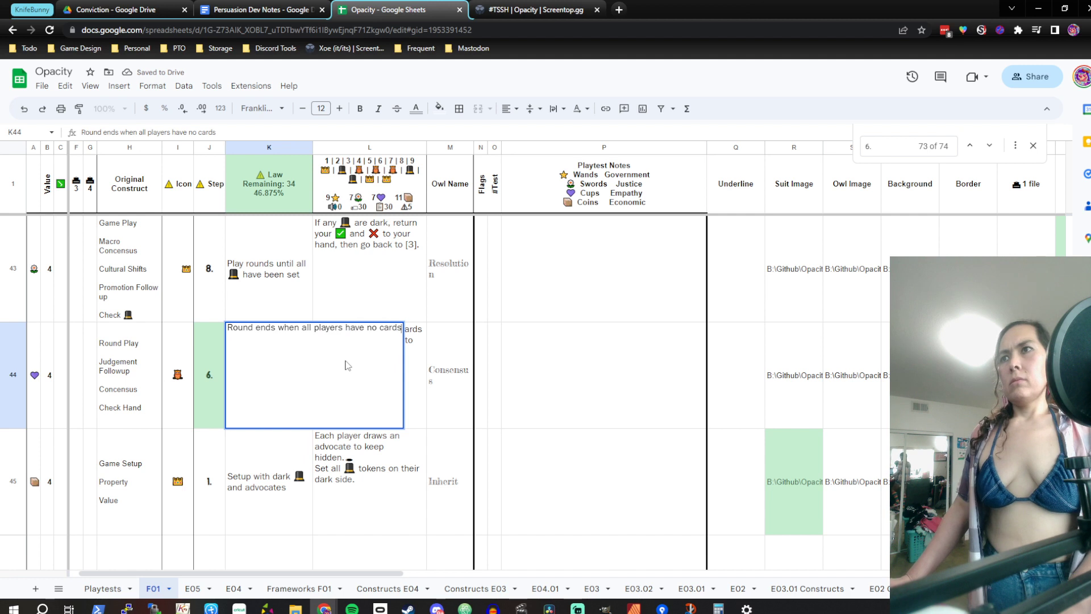
double_click(308, 330)
key("Return")
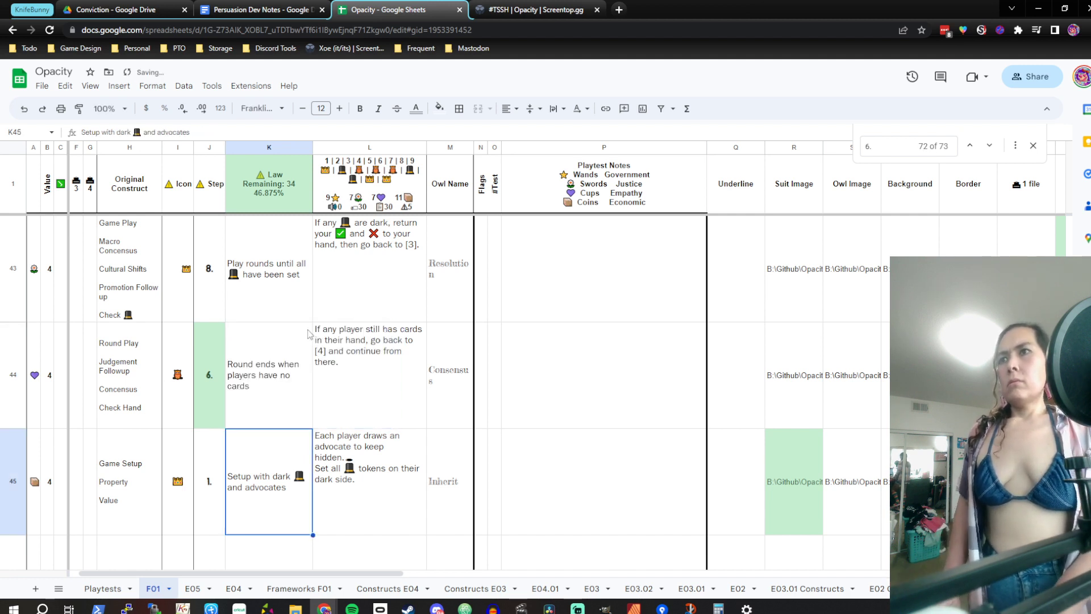
Replace "players" with "all" in the K44 Law text
left_click(308, 333)
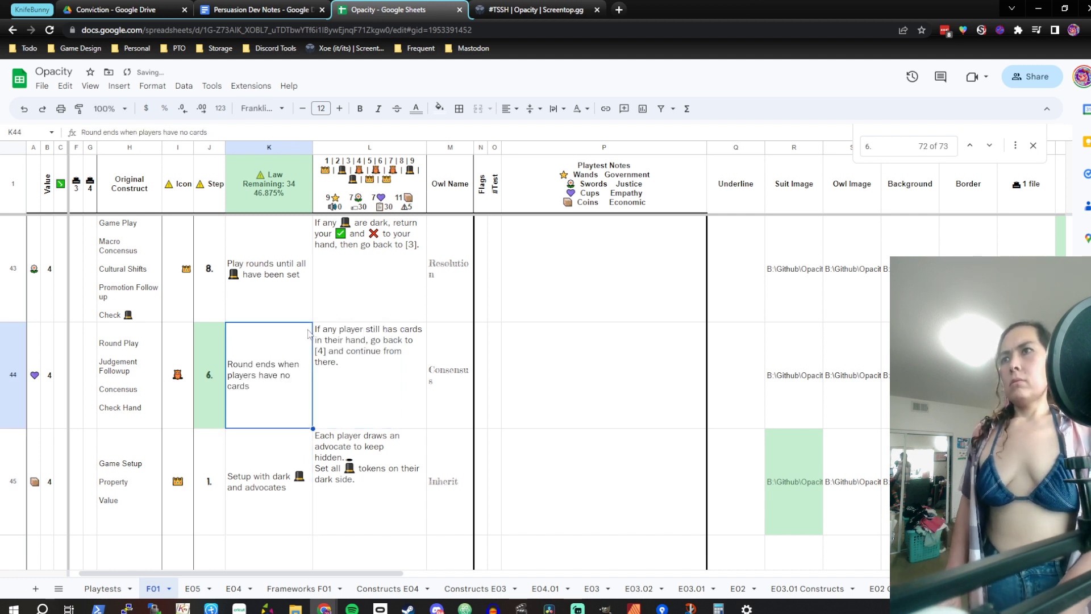
double_click(277, 369)
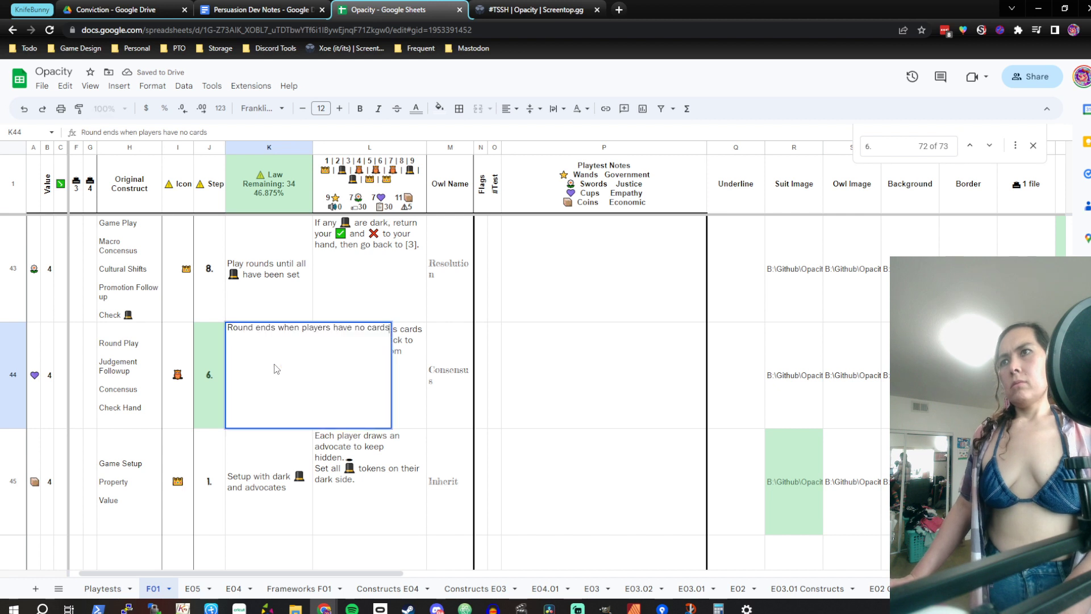
double_click(318, 329)
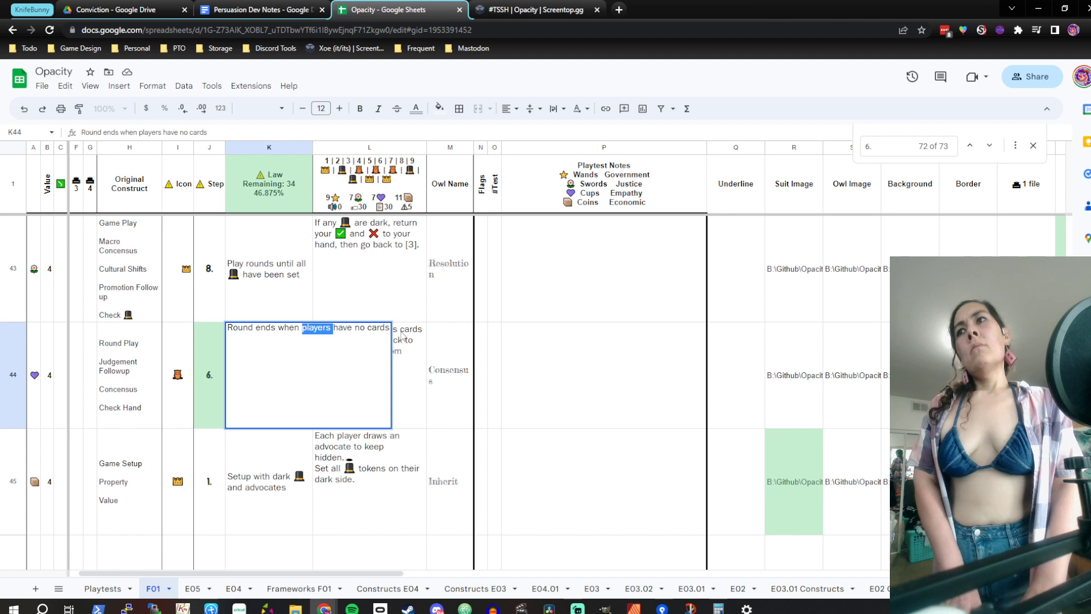
type("all")
key("Return")
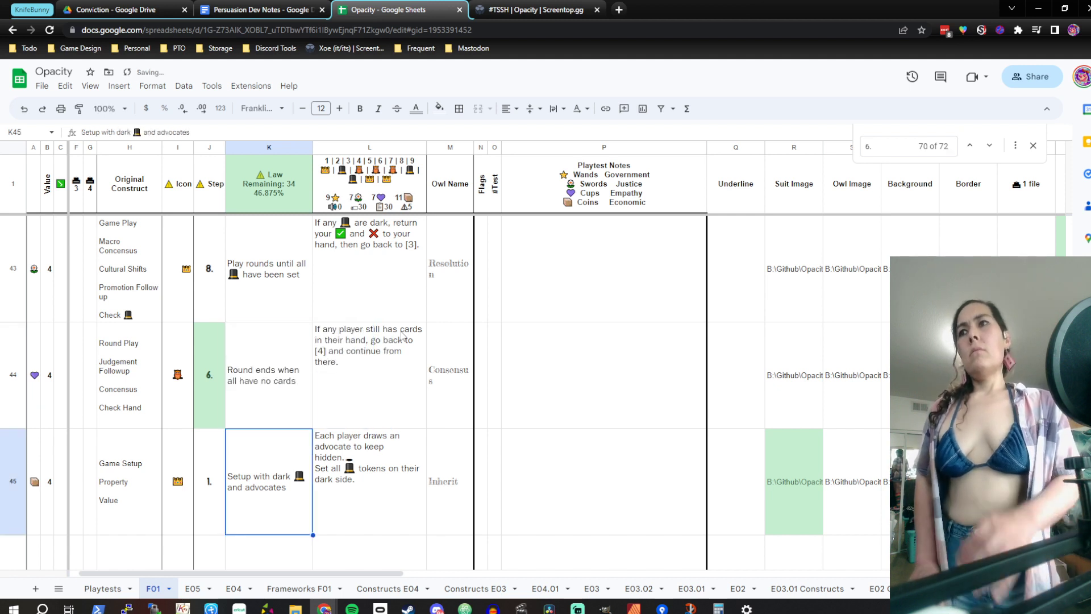
Paste the copied 🎩 symbol over the icon in I44 and return to the Law cell K44
key("Up")
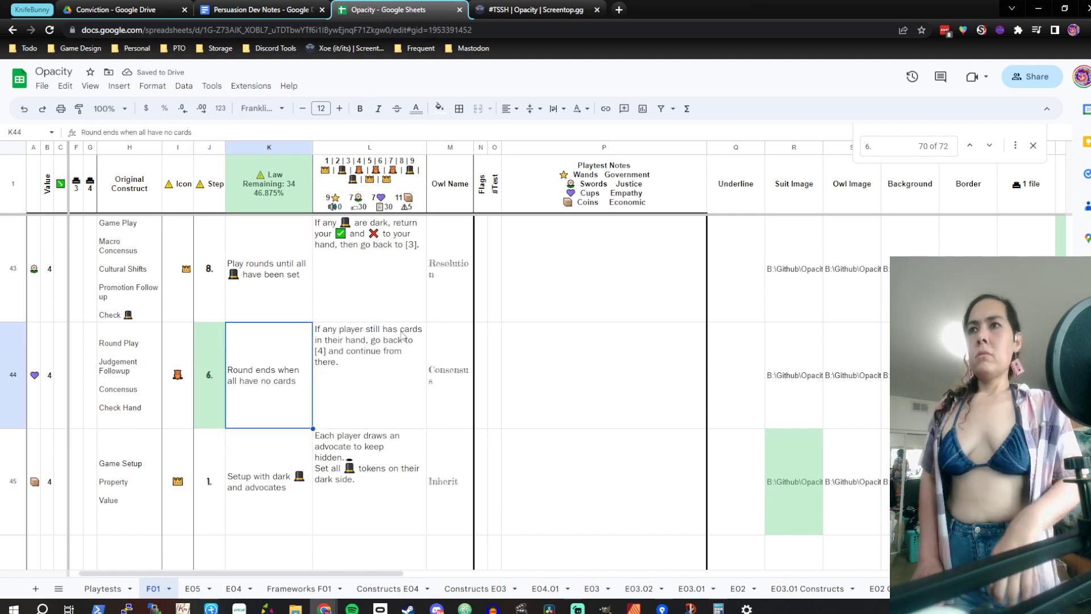
key("Left")
key("Left")
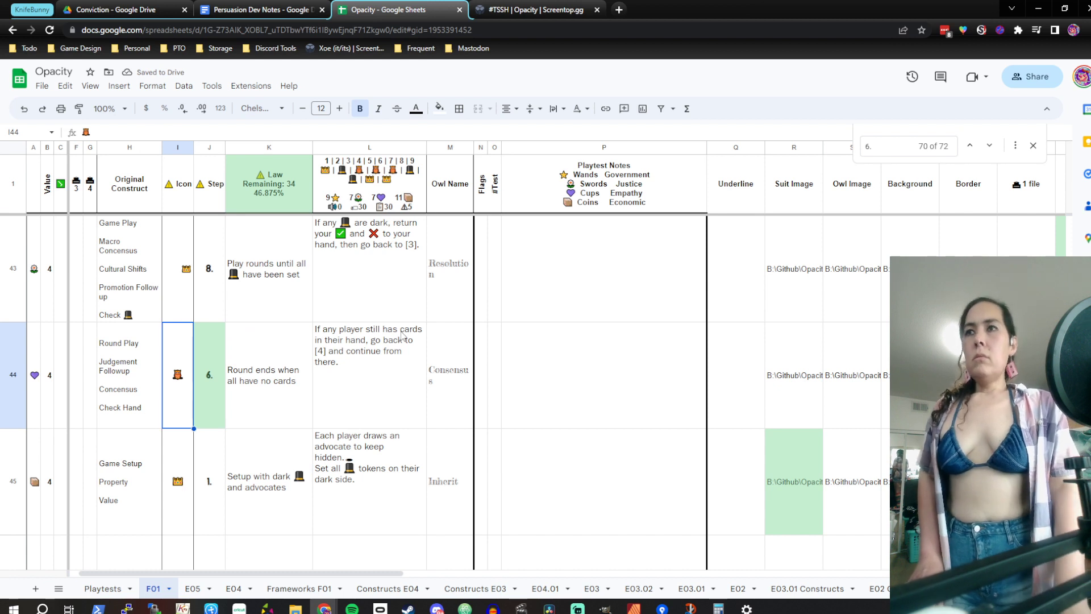
key("ctrl+v")
key("Right")
key("Right")
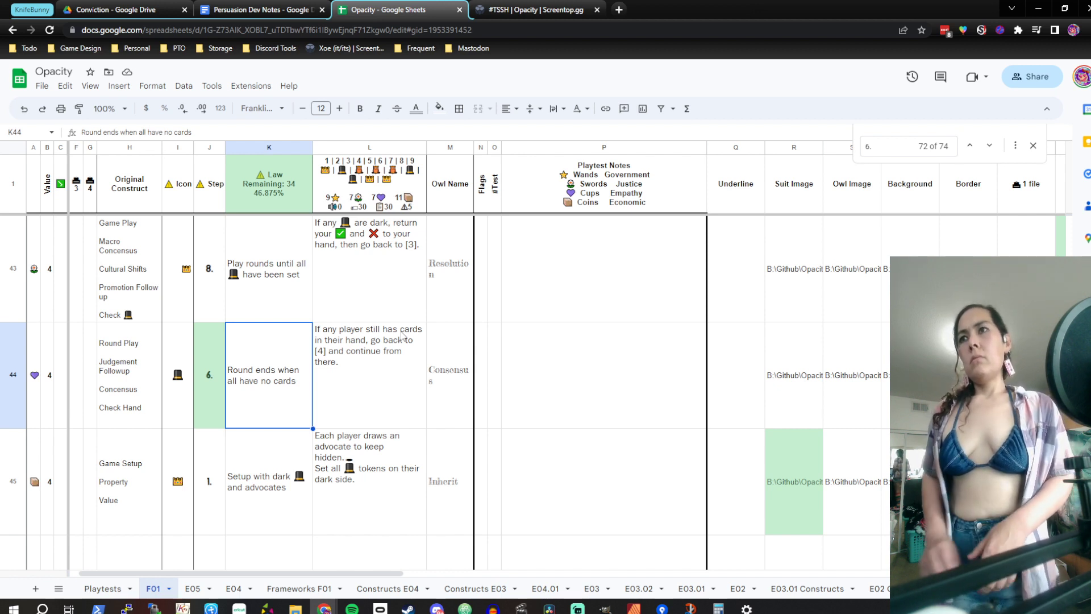
Replace "have no cards" with "hands are empty" in the K44 Law text
key("Return")
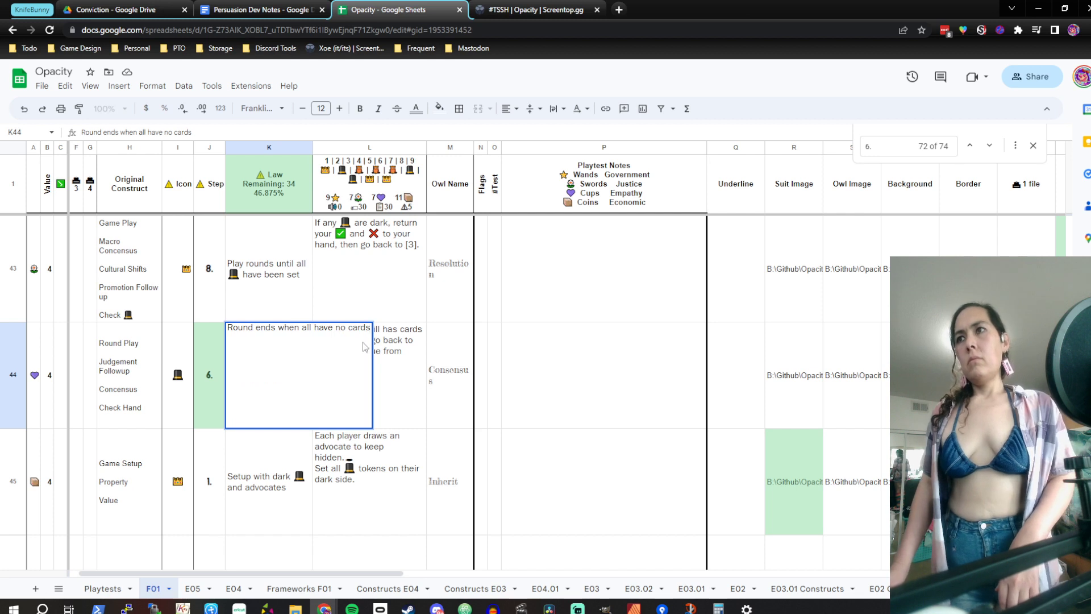
left_click(417, 427)
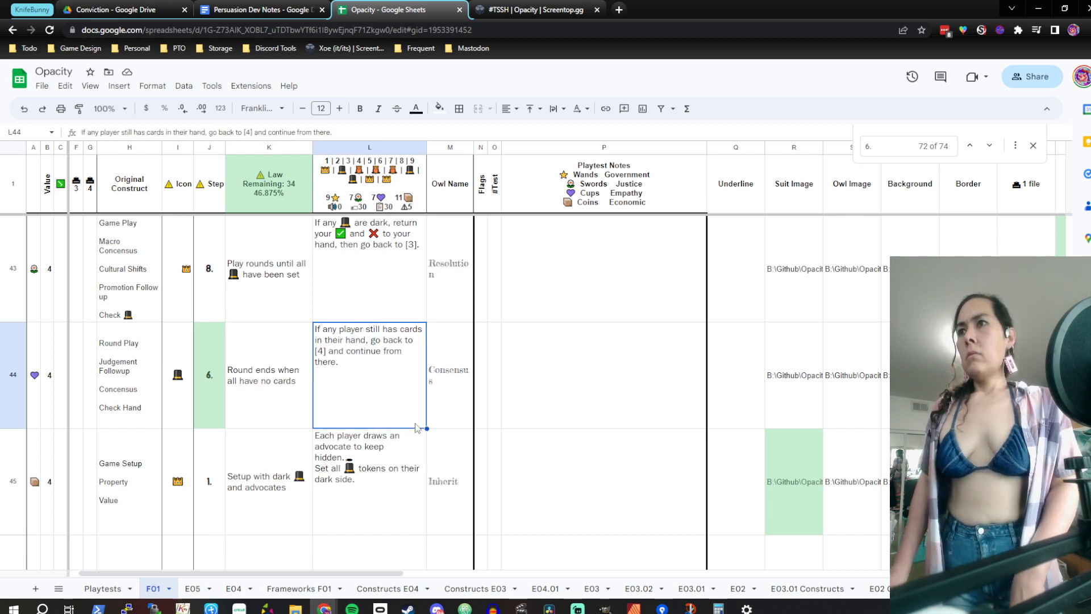
left_click(279, 376)
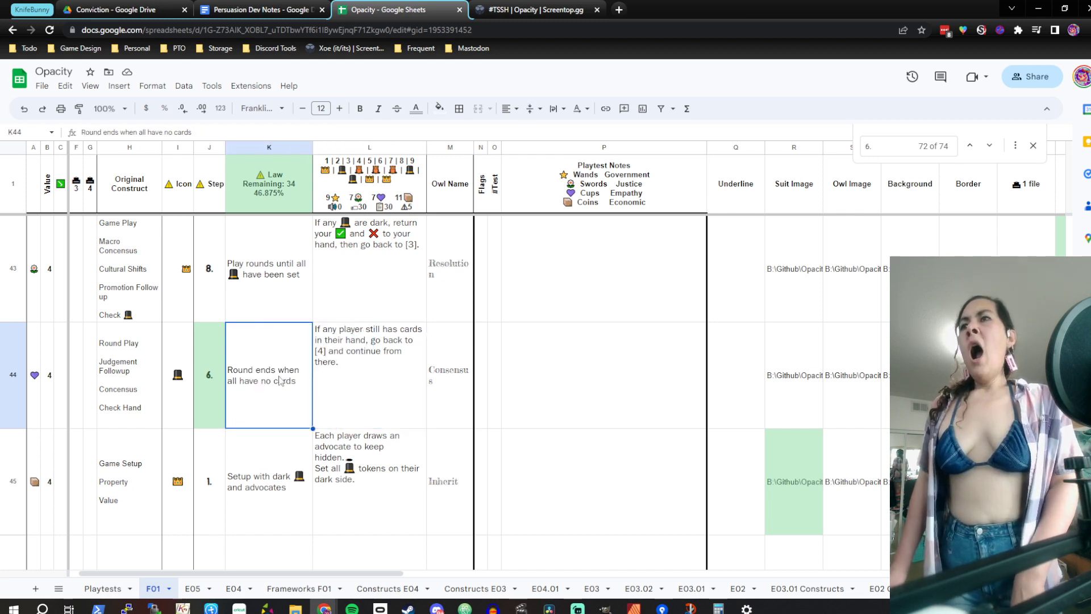
key("Return")
left_click_drag(320, 328, 372, 325)
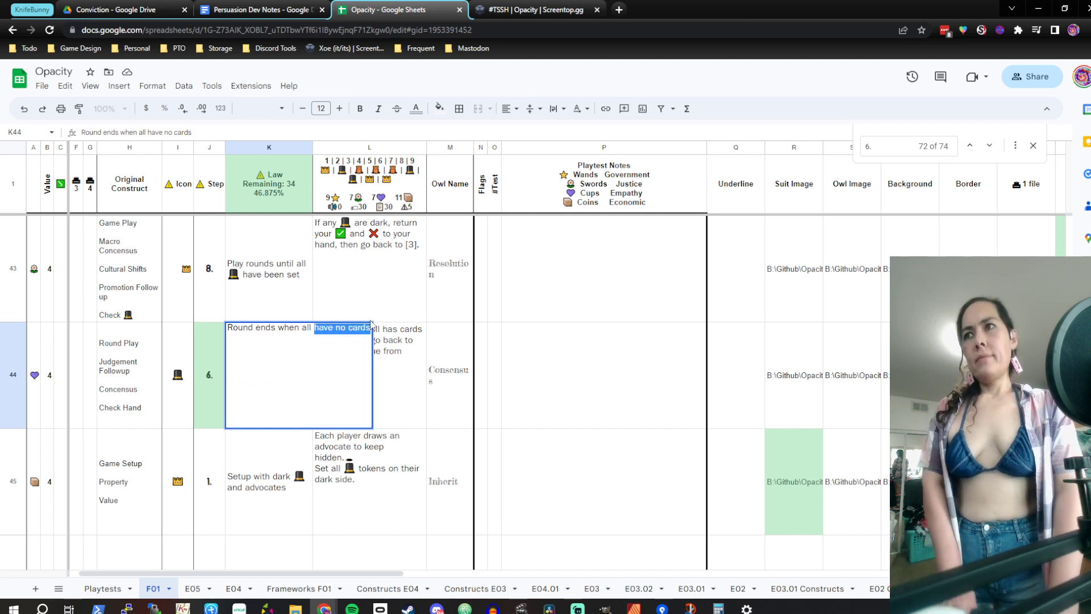
type("hands are empty")
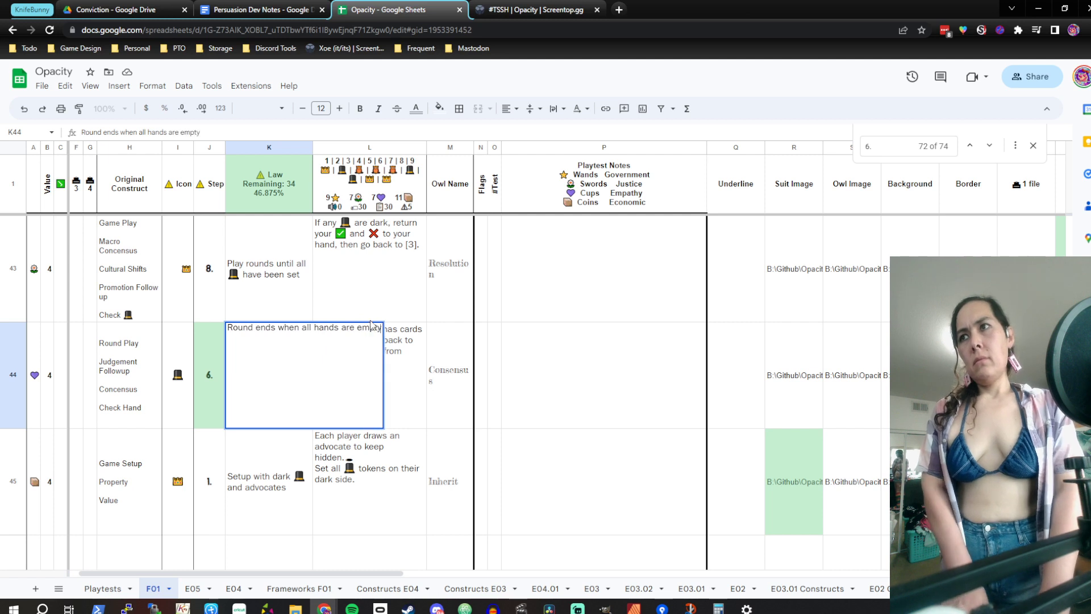
key("Return")
key("Up")
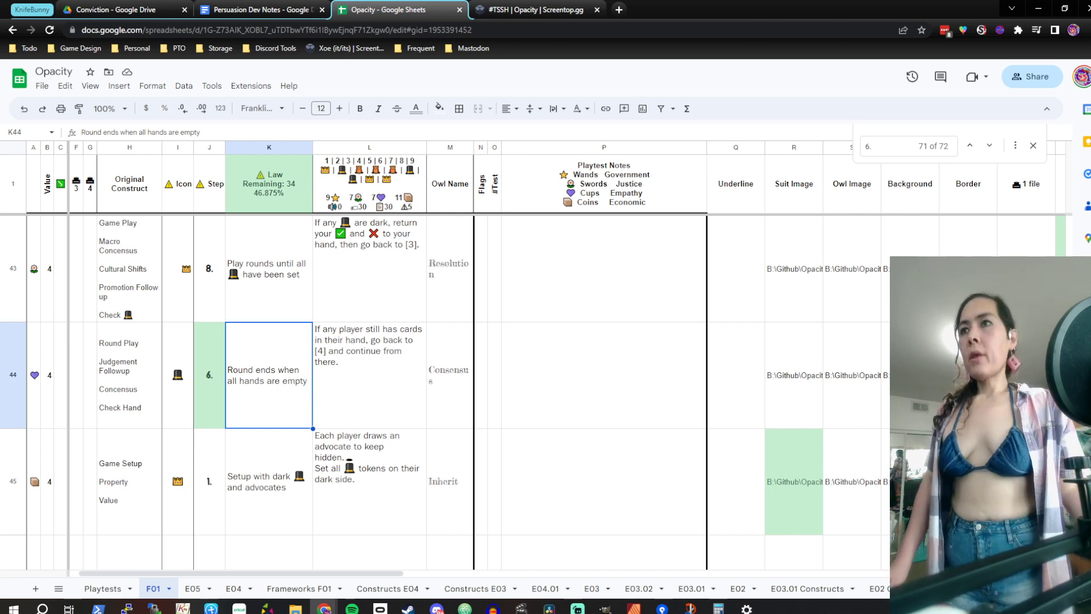
Check the Step column from row 44 down to the last card for remaining step 6 cards, and return to the top rows
left_click(219, 391)
key("Down")
key("Down")
key("Down")
key("Down")
key("Down")
key("Down")
key("Down")
key("Down")
key("Down")
key("Down")
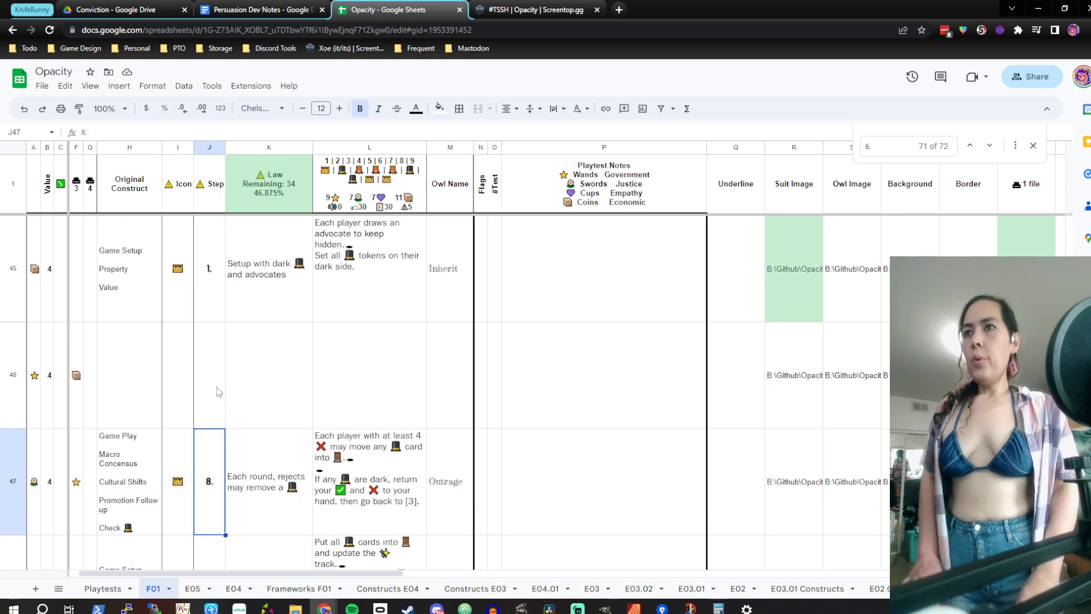
key("Down")
key("Down")
key("Down")
key("Down")
key("Down")
key("Down")
key("Down")
key("Down")
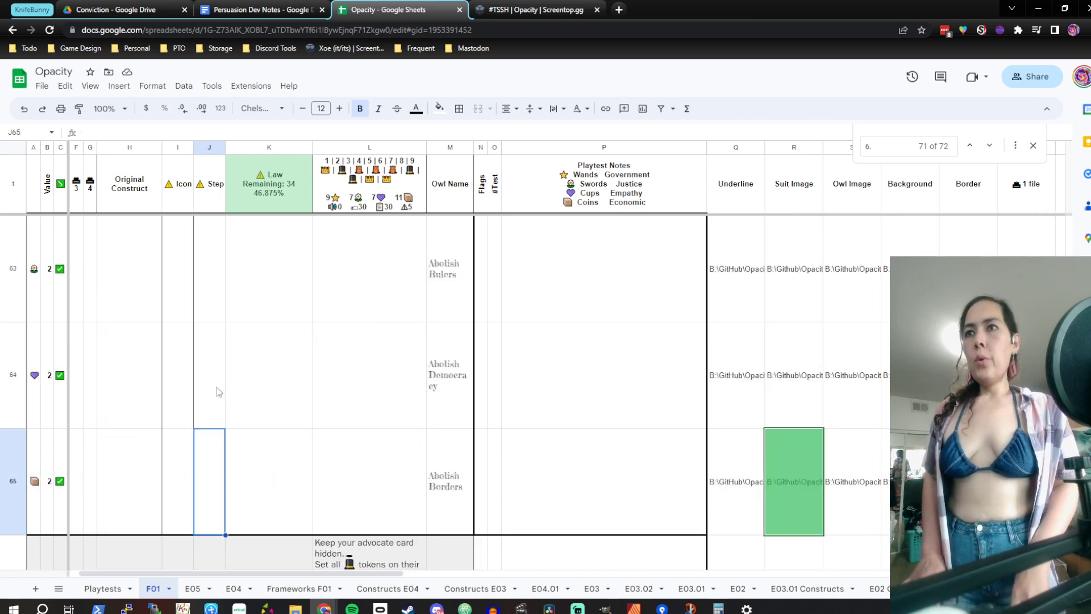
key("Down")
key("Up")
key("Up")
key("Up")
key("Up")
key("Up")
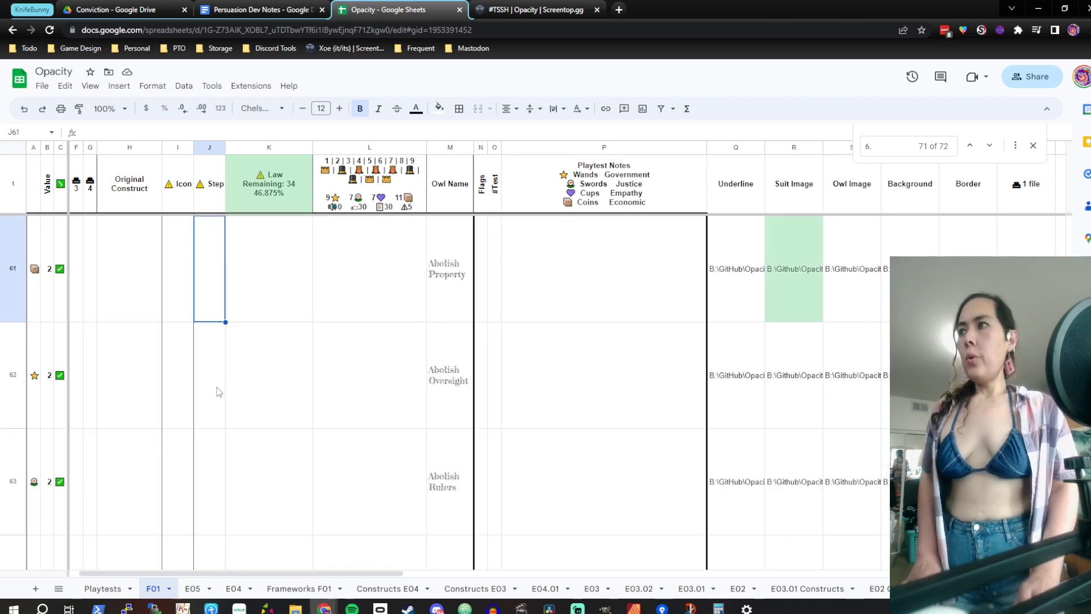
scroll(217, 413, "up", 5)
scroll(217, 413, "up", 20)
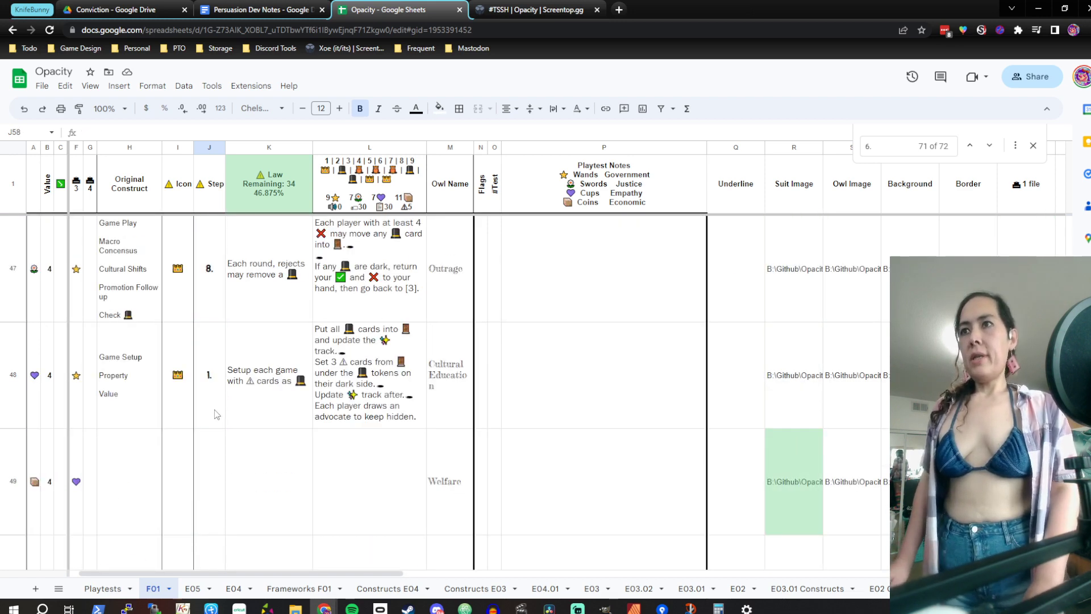
scroll(217, 415, "up", 5)
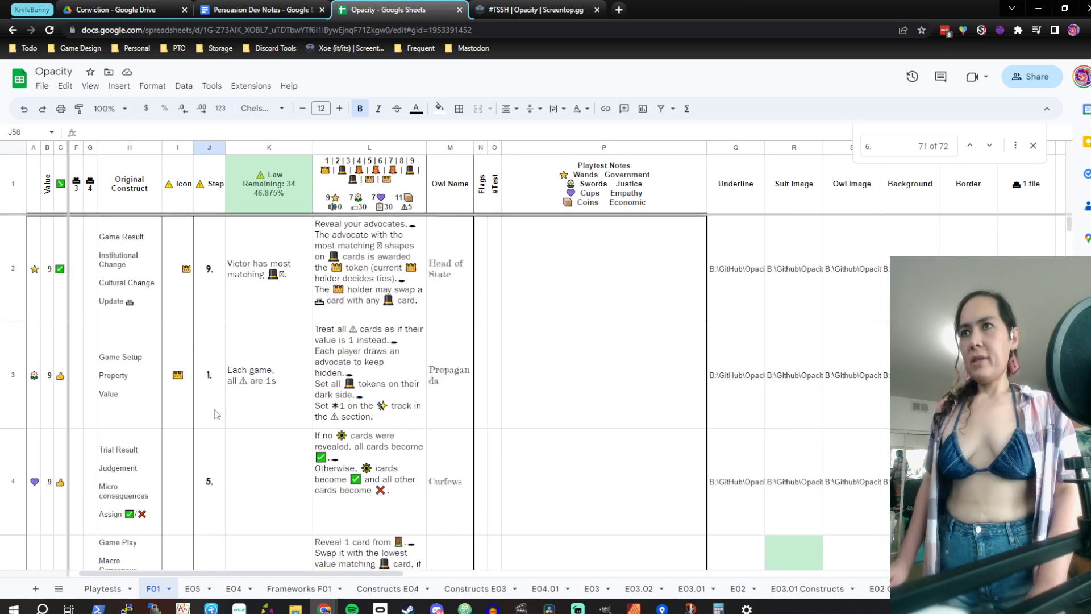
Align the contents of the Icon column to the horizontal centre and vertical middle
scroll(217, 414, "down", 3)
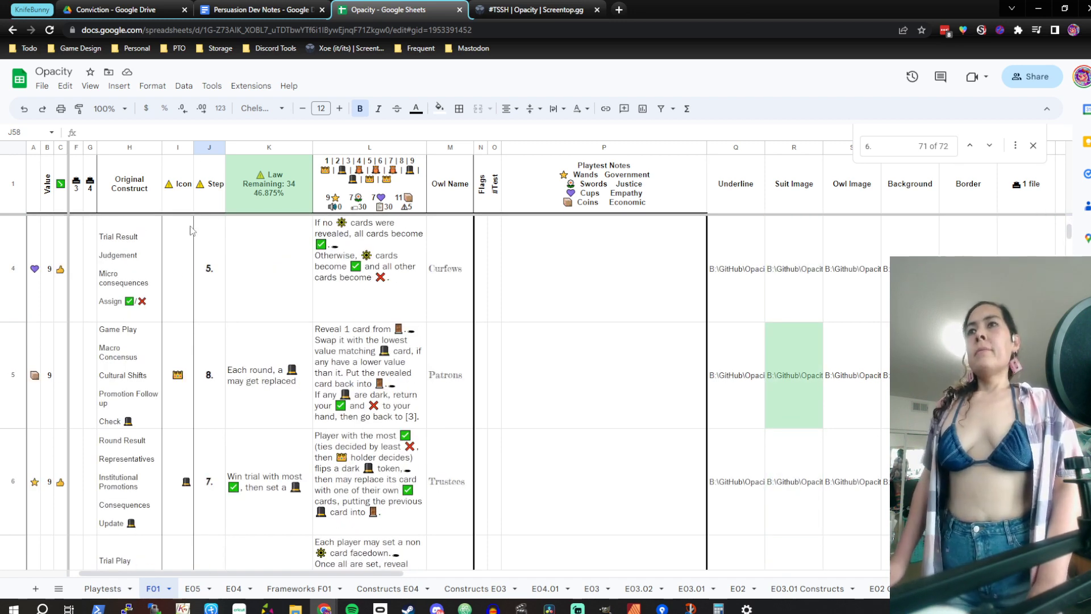
left_click(183, 148)
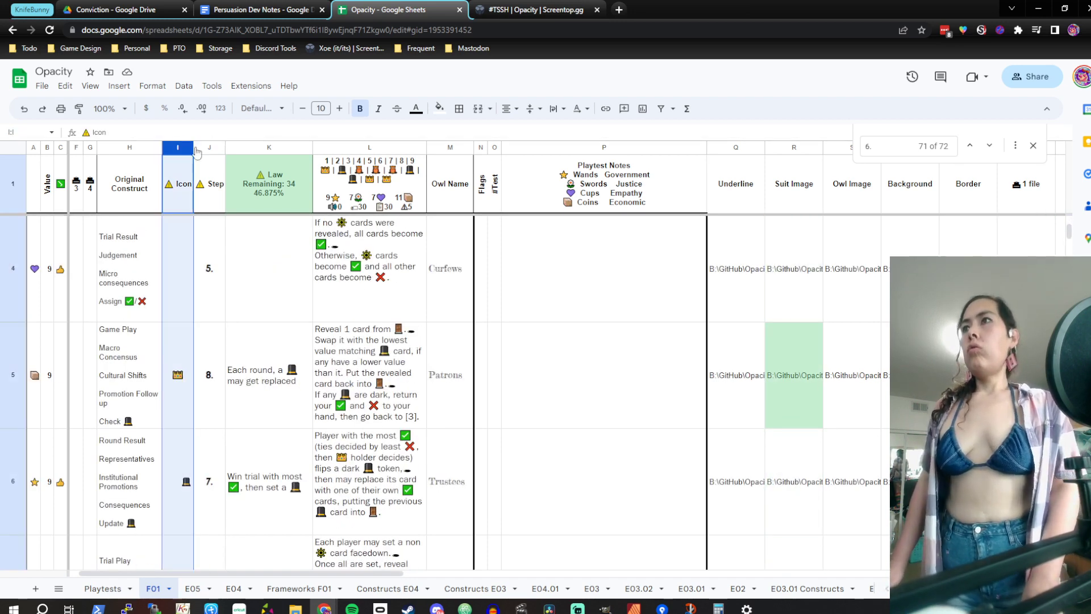
left_click(504, 109)
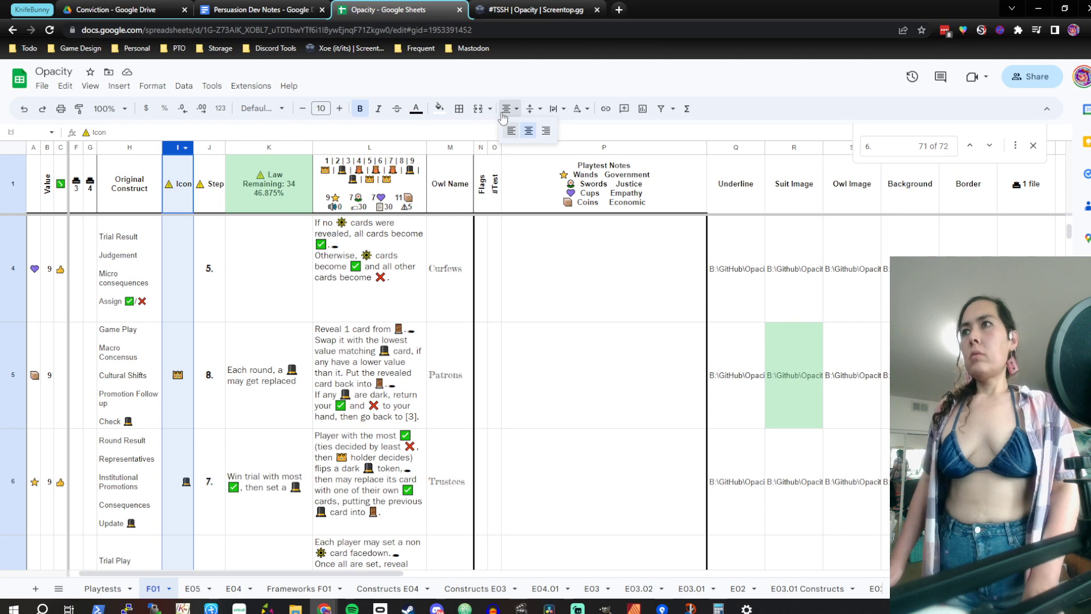
left_click(529, 131)
left_click(530, 108)
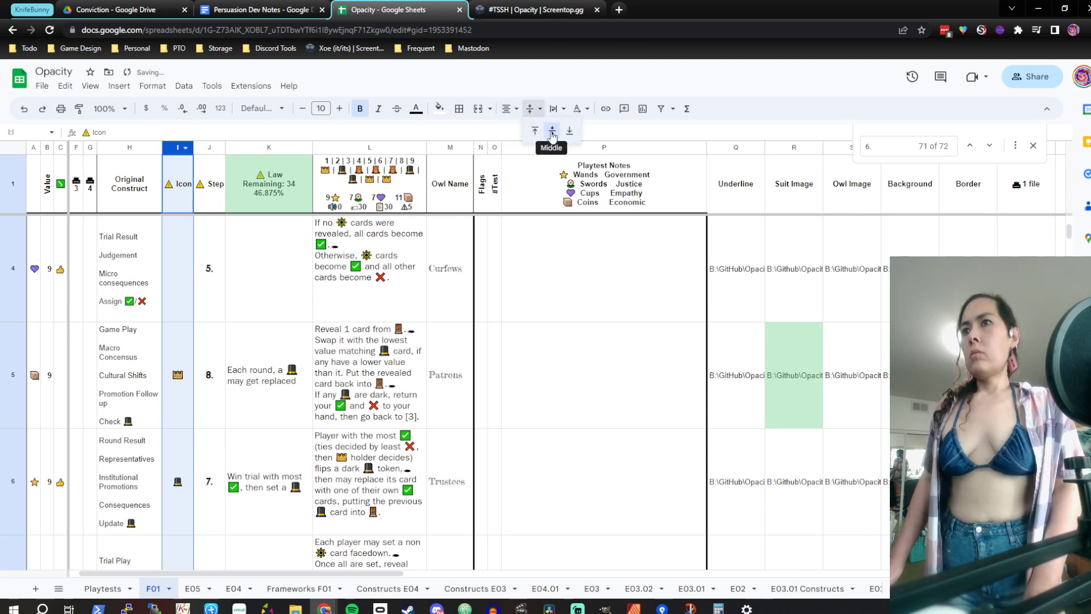
left_click(552, 130)
Check the Law and Step cells of the first cards, from the header row down to row 9
left_click(309, 368)
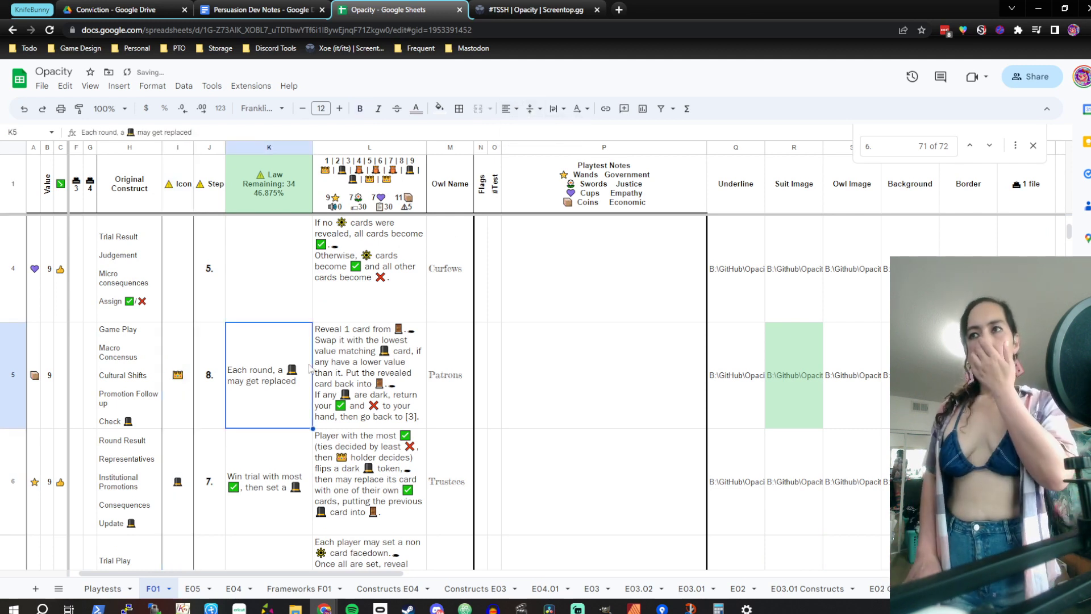
key("Down")
key("Down")
key("Left")
key("Down")
key("Down")
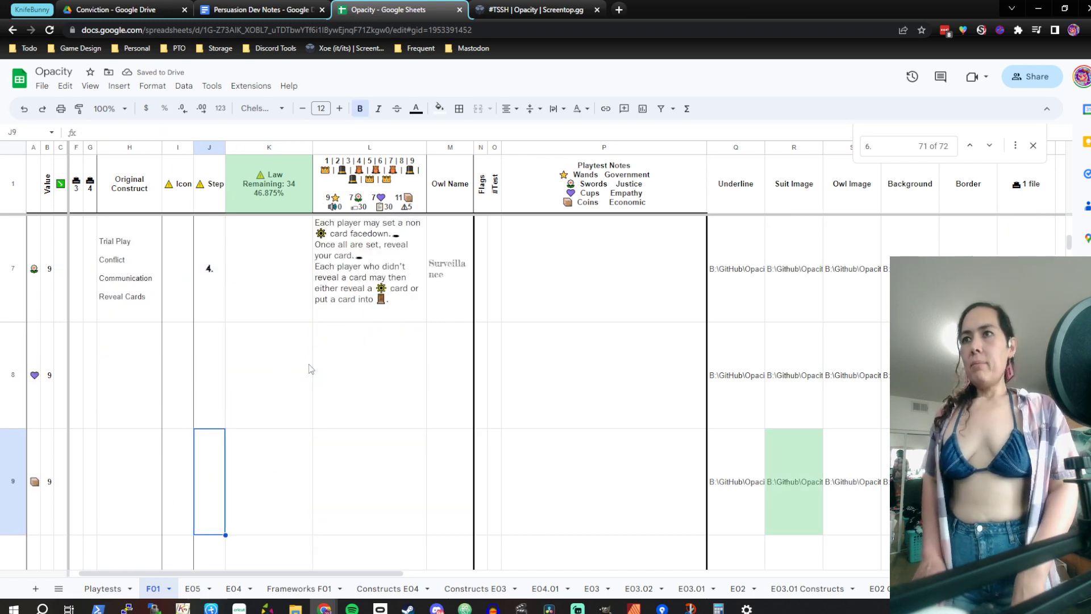
key("Up")
key("Up")
key("Up")
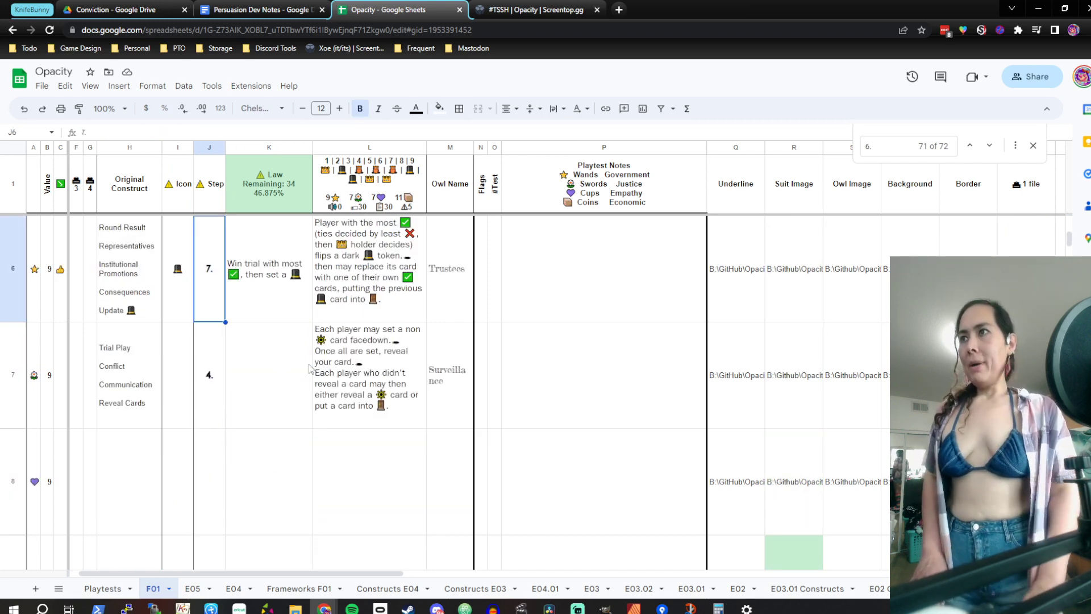
key("Up")
key("Up")
key("Up")
key("Up")
key("Up")
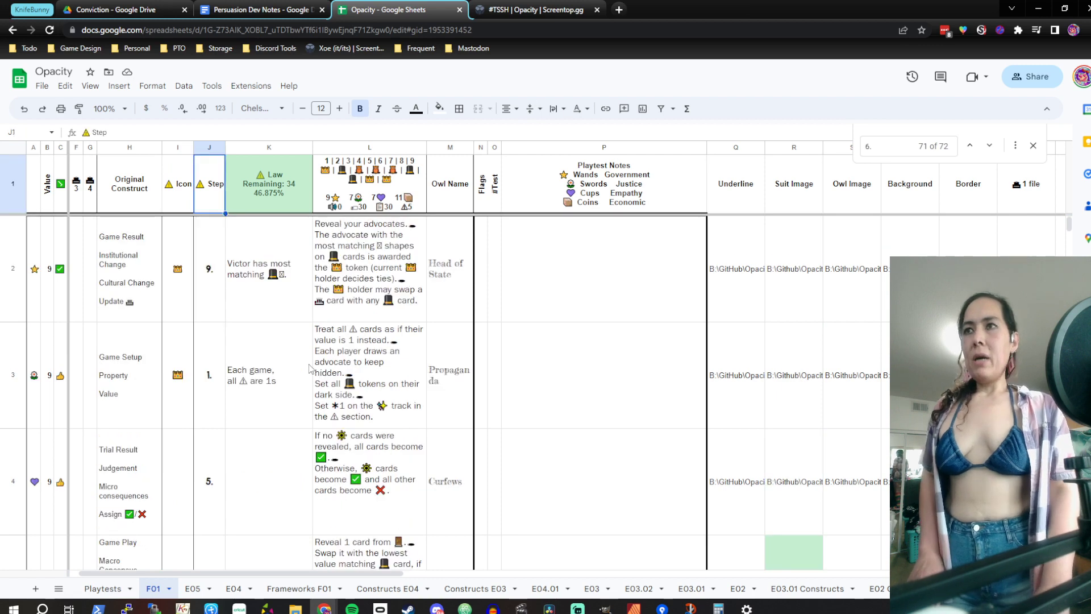
key("Down")
key("Down")
key("Down")
key("Down")
key("Down")
key("Up")
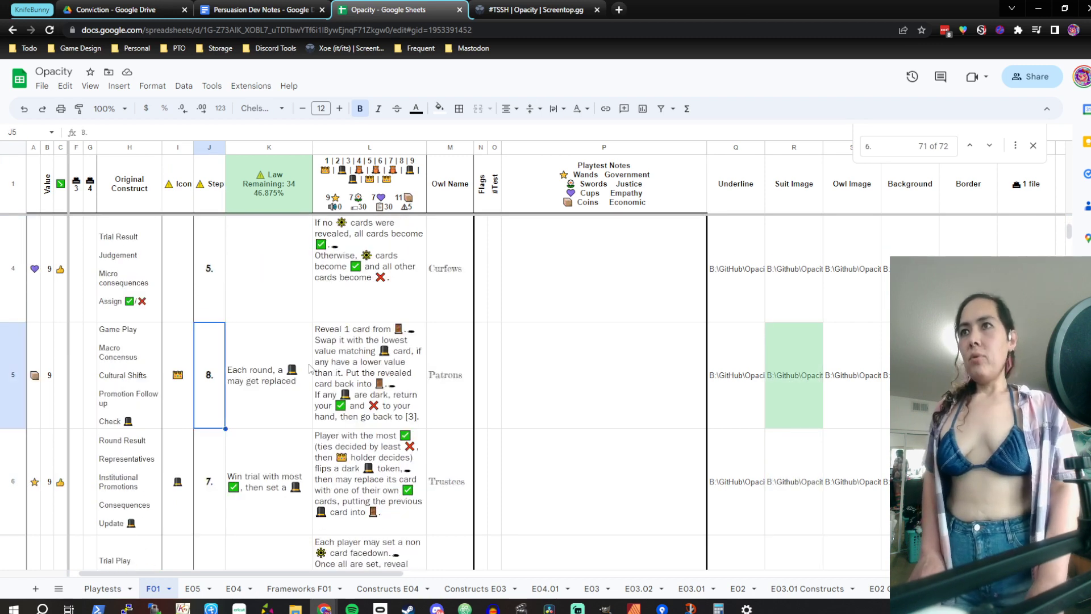
key("Down")
key("Down")
key("Down")
key("Down")
Search the sheet for "3." and scan the Step column from row 9 down to row 68 for step 3 cards
key("ctrl+f")
type("3")
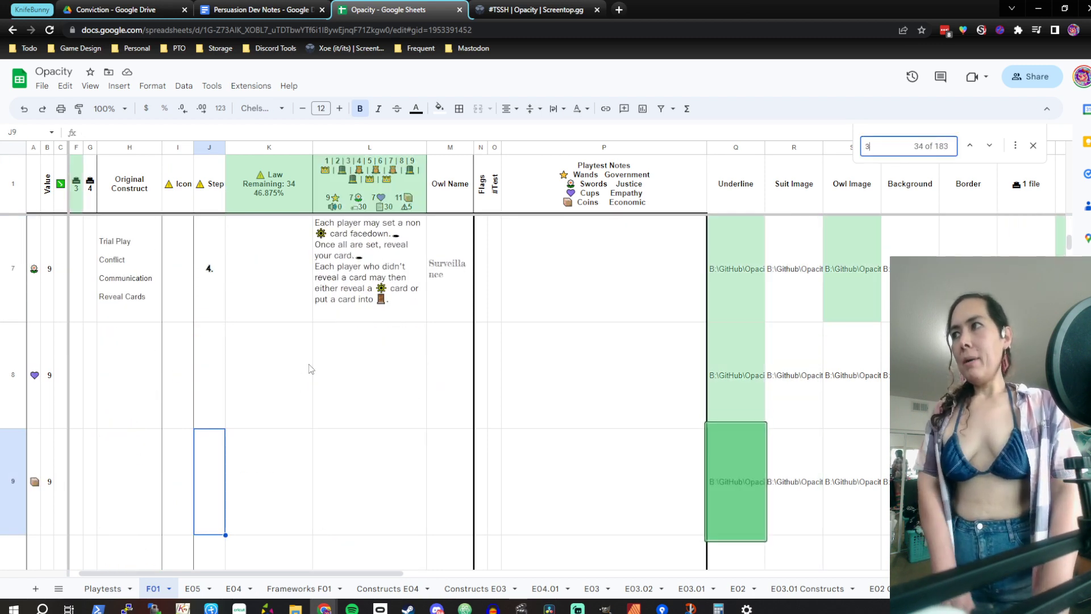
type(".")
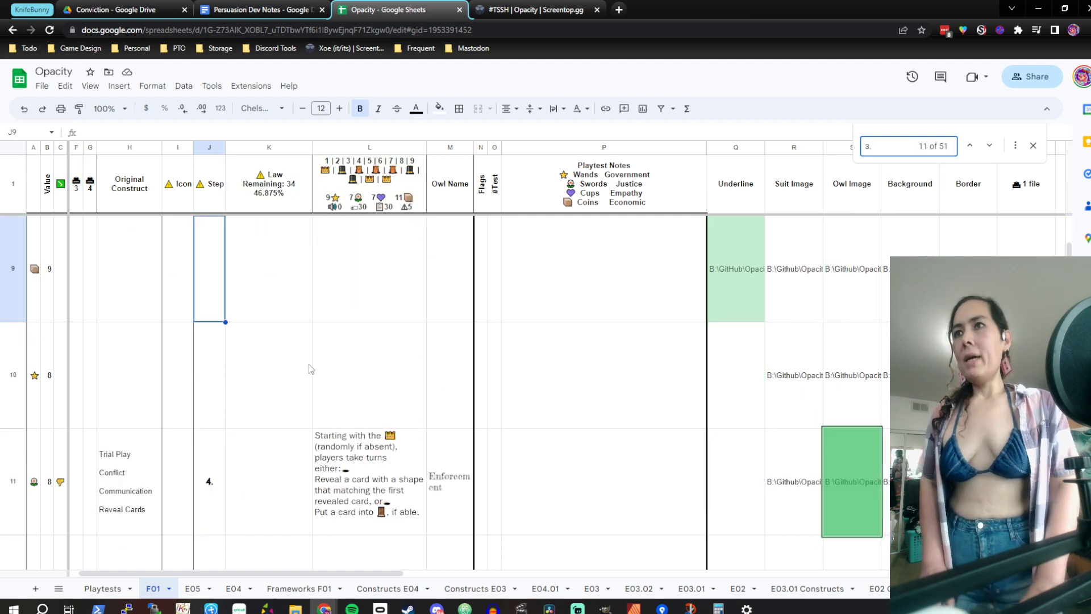
scroll(307, 391, "down", 10)
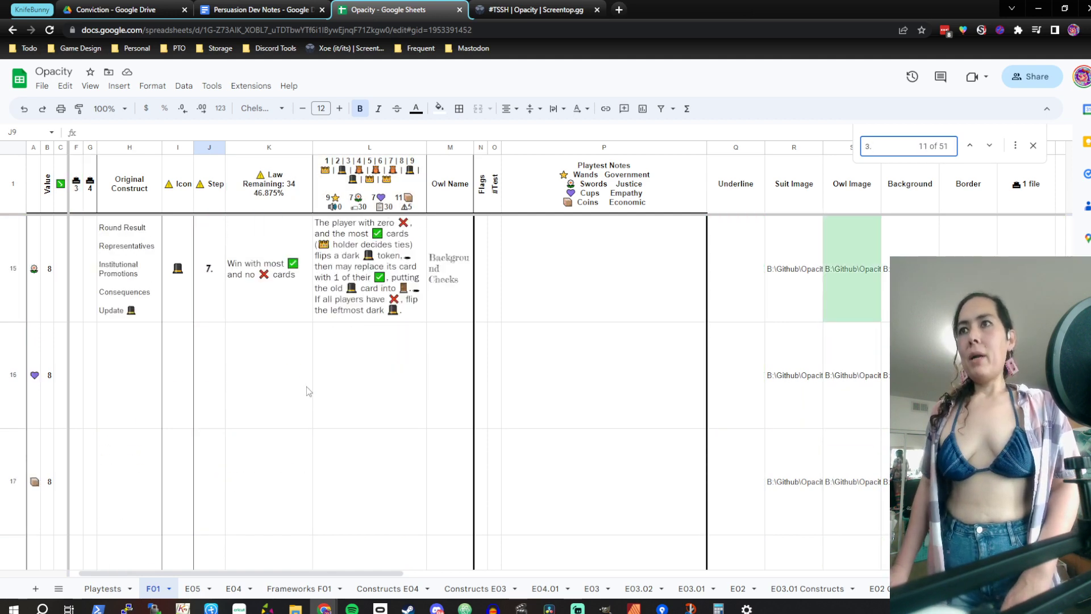
scroll(306, 386, "down", 6)
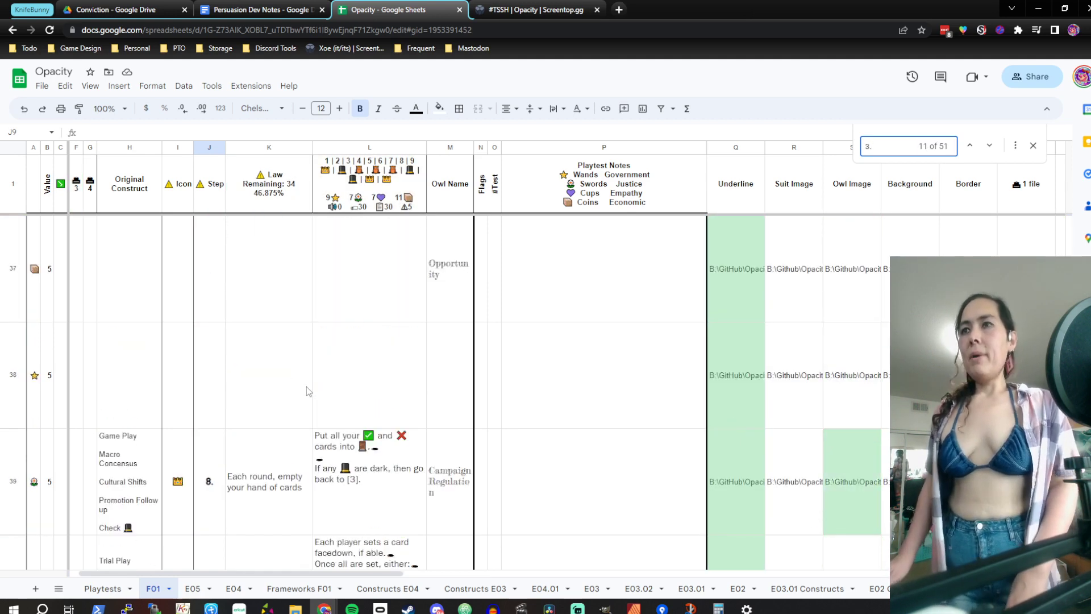
key("BackSpace")
scroll(306, 387, "down", 10)
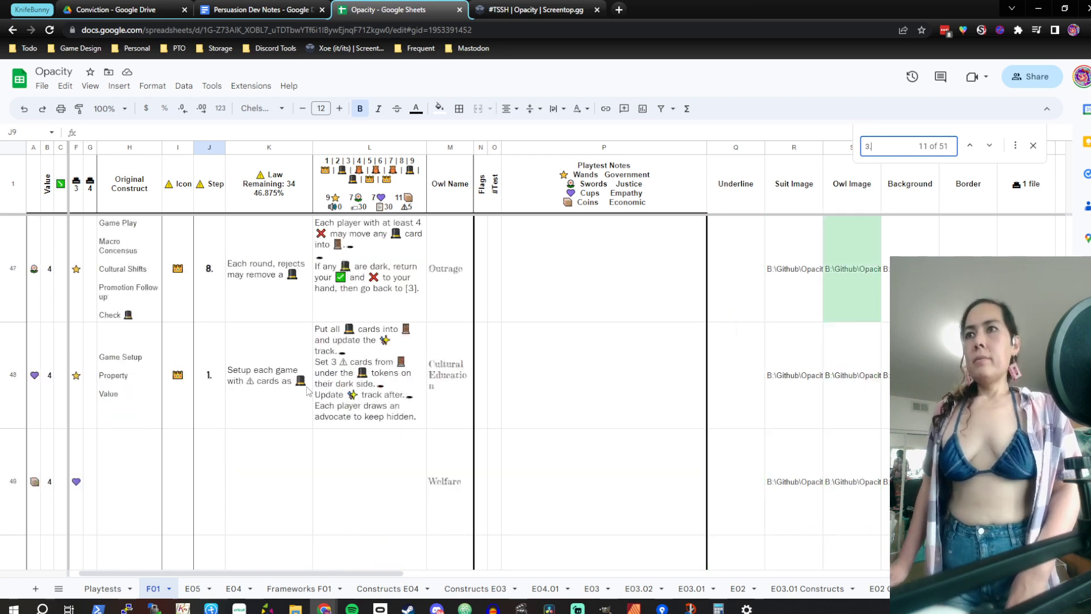
scroll(306, 386, "down", 8)
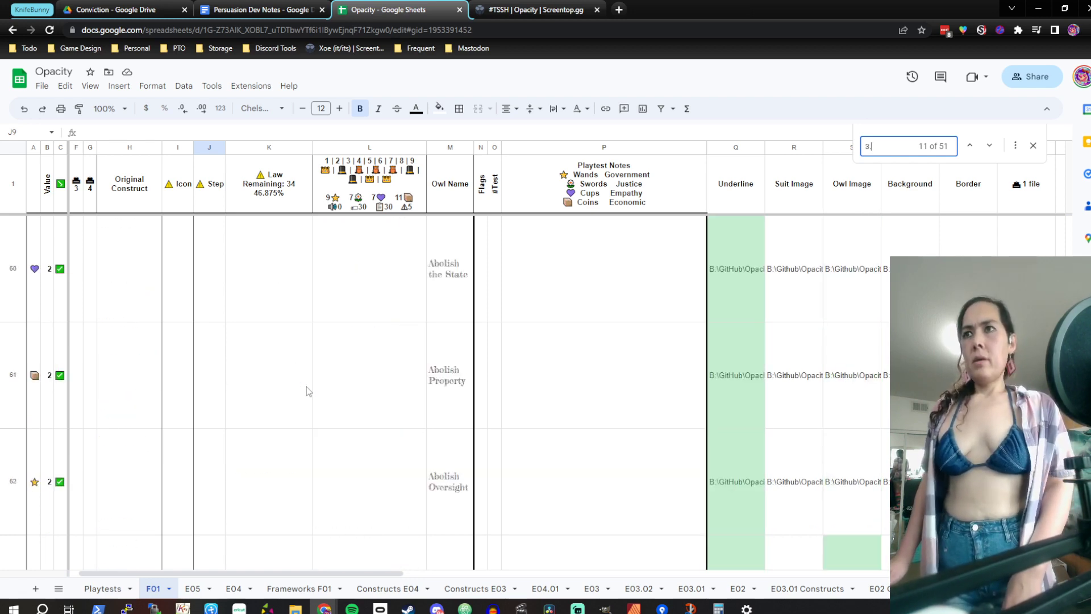
scroll(306, 387, "down", 1)
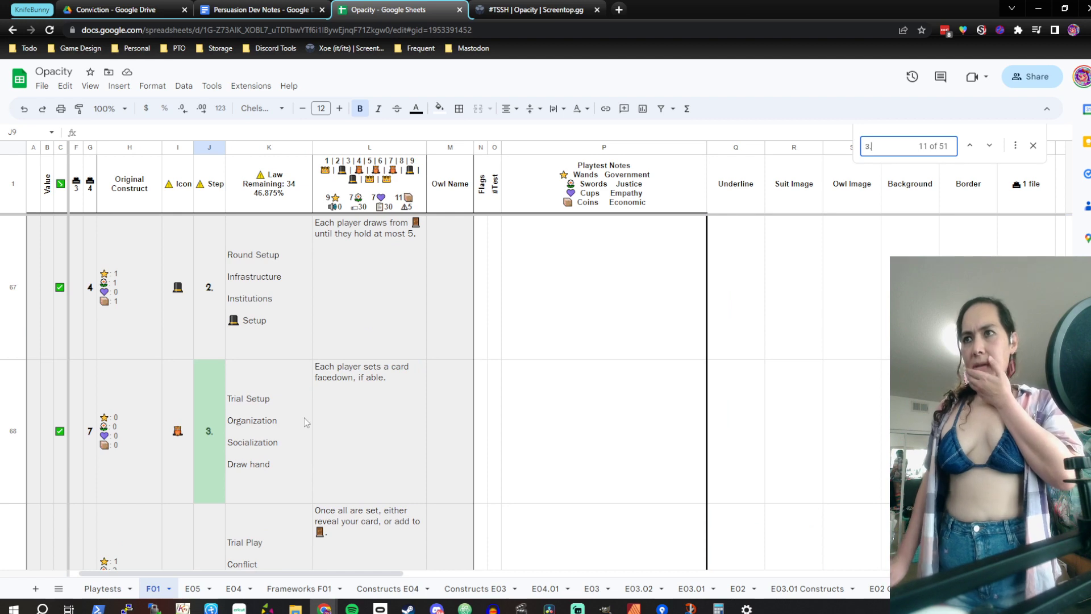
Review the Step, Law and rule texts from the lower cards back up to row 2, with the search set to "3."
scroll(305, 411, "up", 10)
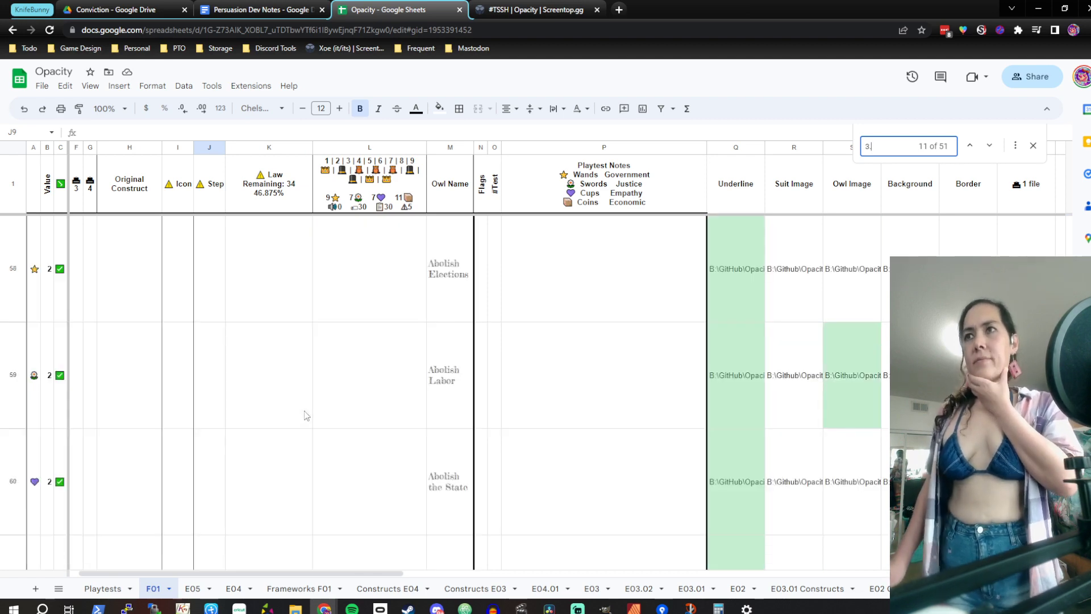
scroll(305, 415, "up", 7)
type(".")
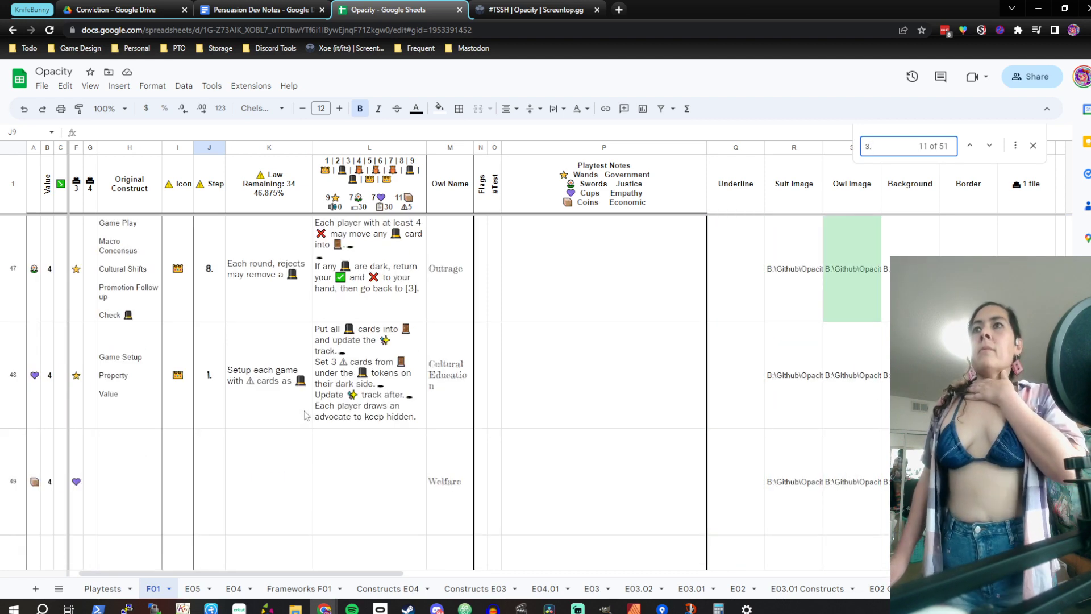
scroll(306, 414, "up", 1)
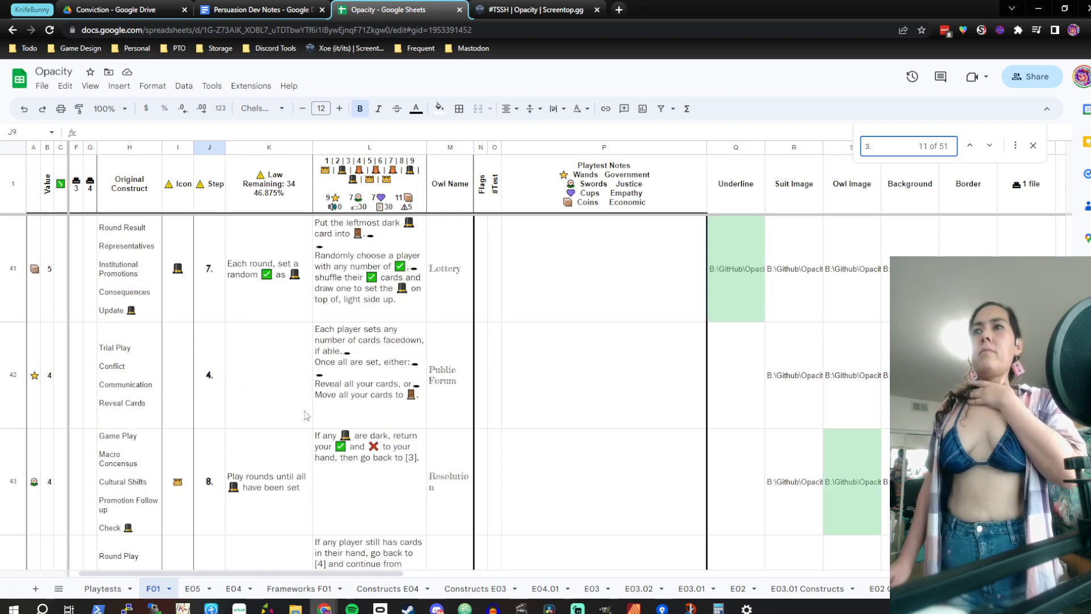
scroll(305, 415, "up", 2)
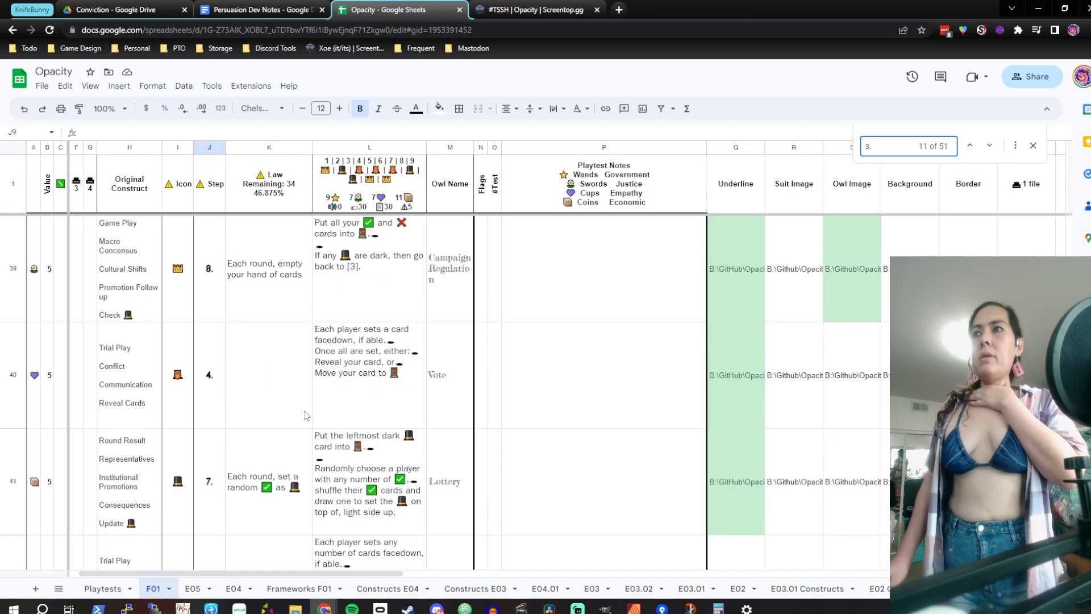
left_click(369, 473)
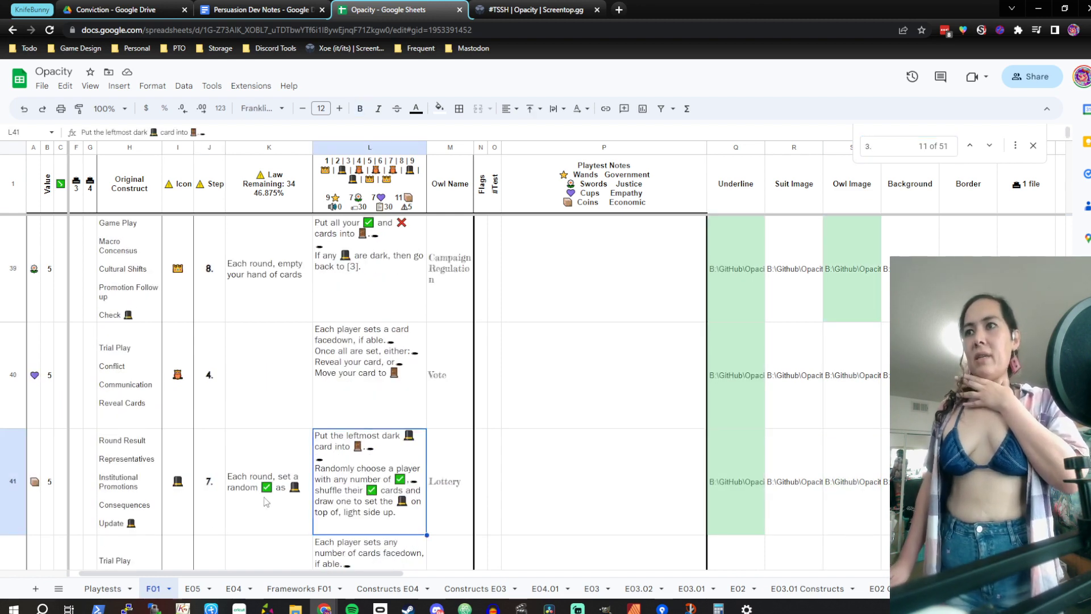
scroll(364, 466, "up", 2)
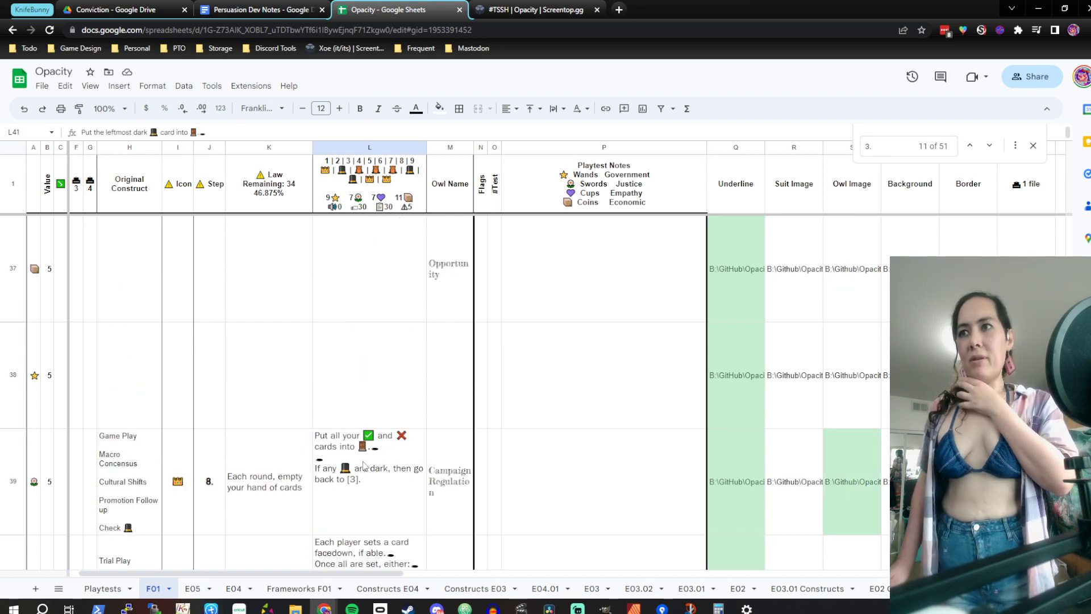
scroll(365, 466, "up", 3)
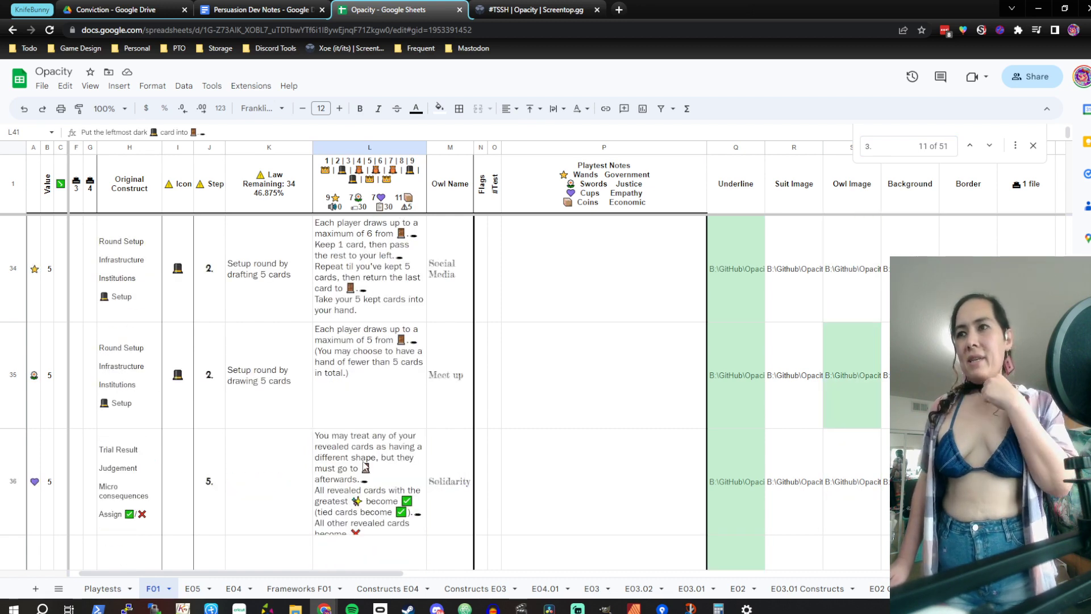
scroll(413, 487, "up", 1)
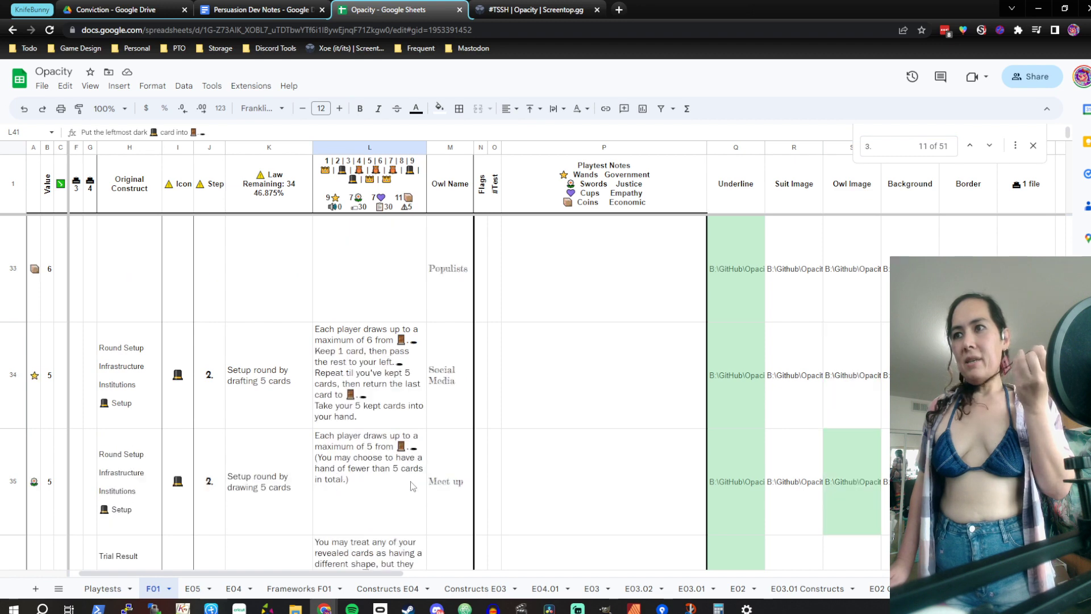
scroll(413, 486, "up", 13)
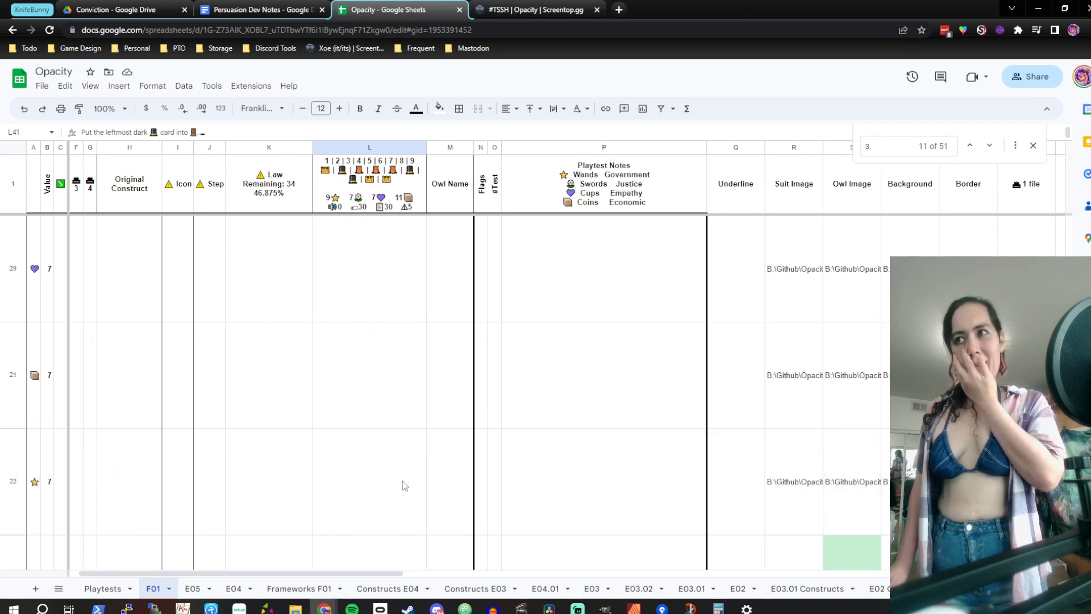
scroll(402, 481, "up", 18)
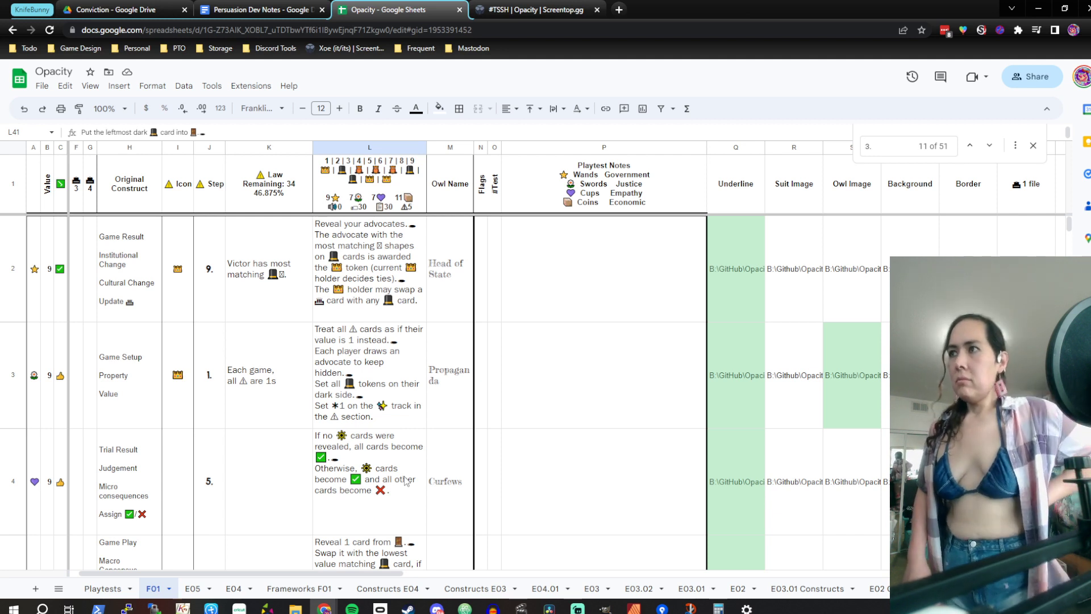
Examine the export columns beyond the image files and the INDEX formulas for Step, Law and Parliament
left_click(774, 513)
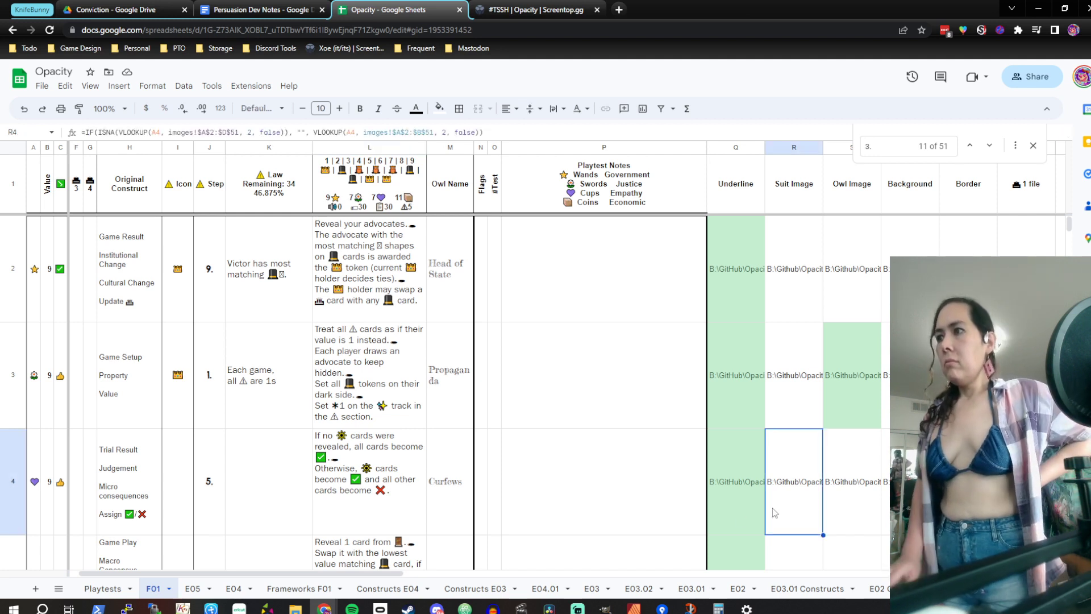
key("Right")
key("Right")
key("Right")
key("Right")
key("Right")
key("Right")
key("Right")
key("Right")
key("Right")
key("Right")
key("Right")
key("Right")
key("Right")
key("Right")
key("Right")
key("Right")
key("Right")
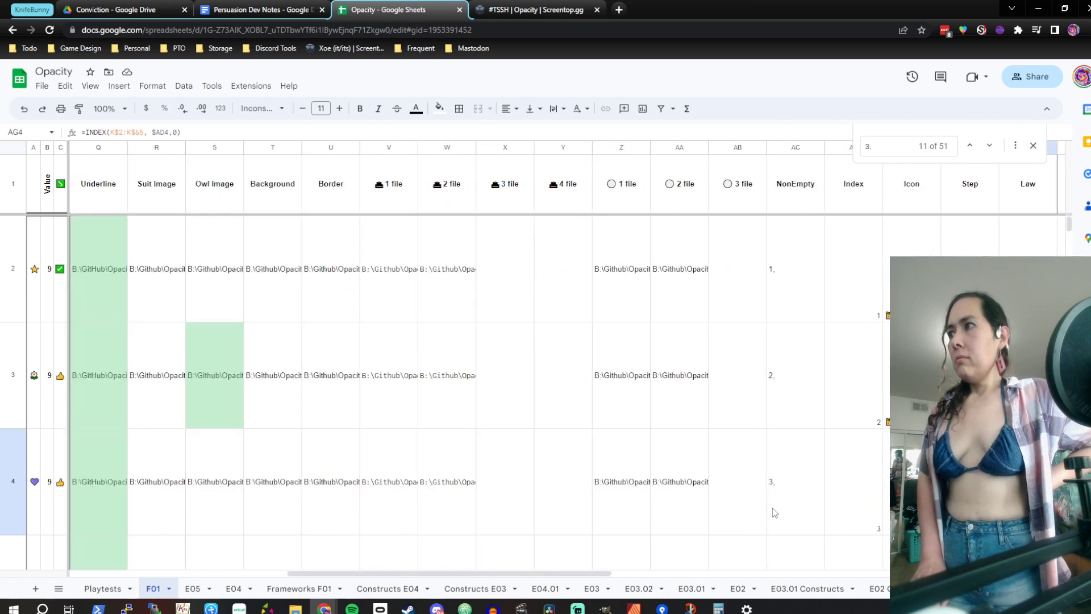
key("Left")
key("Left")
key("Left")
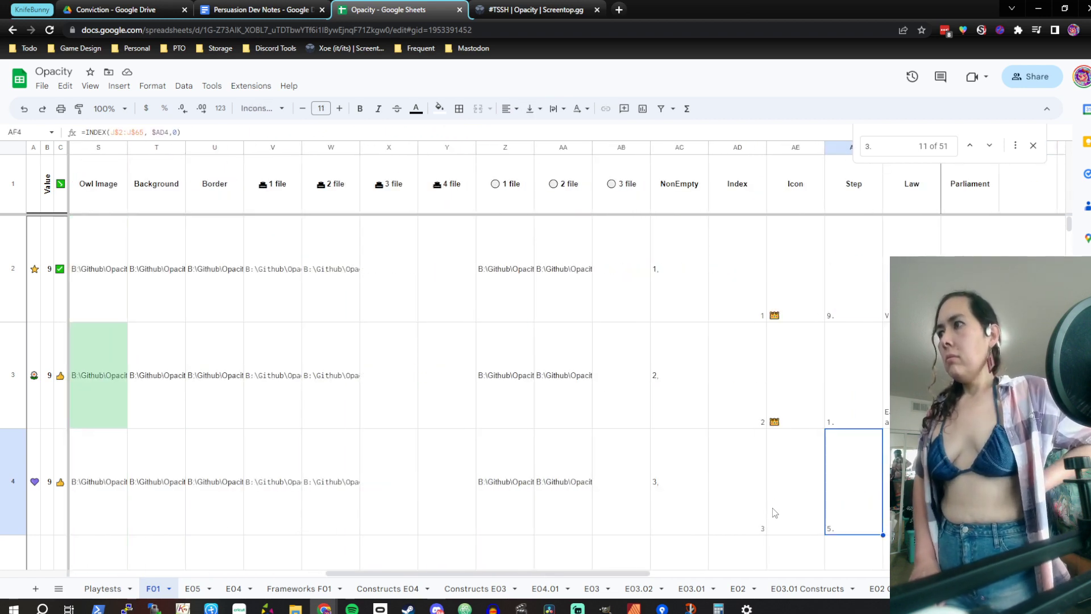
key("Up")
key("Up")
key("Right")
key("Up")
key("Down")
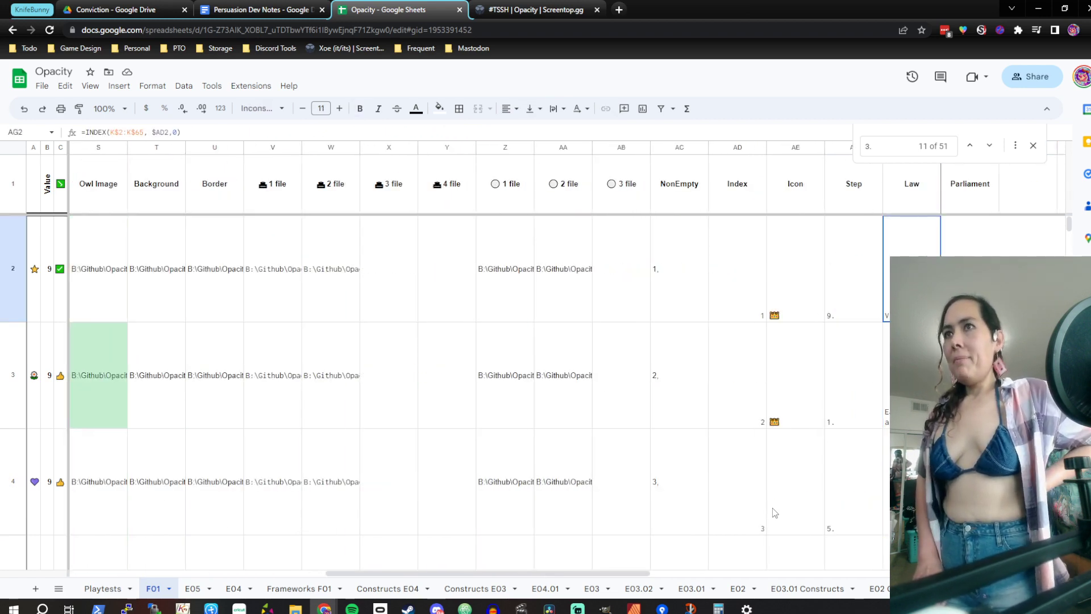
key("Left")
key("Right")
key("Right")
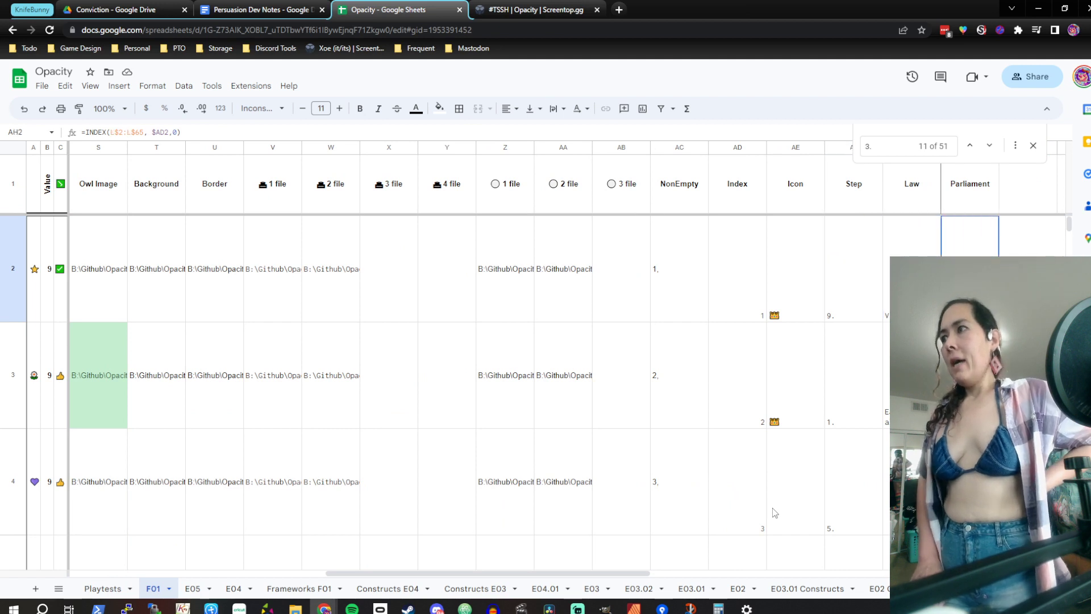
key("Right")
key("Right")
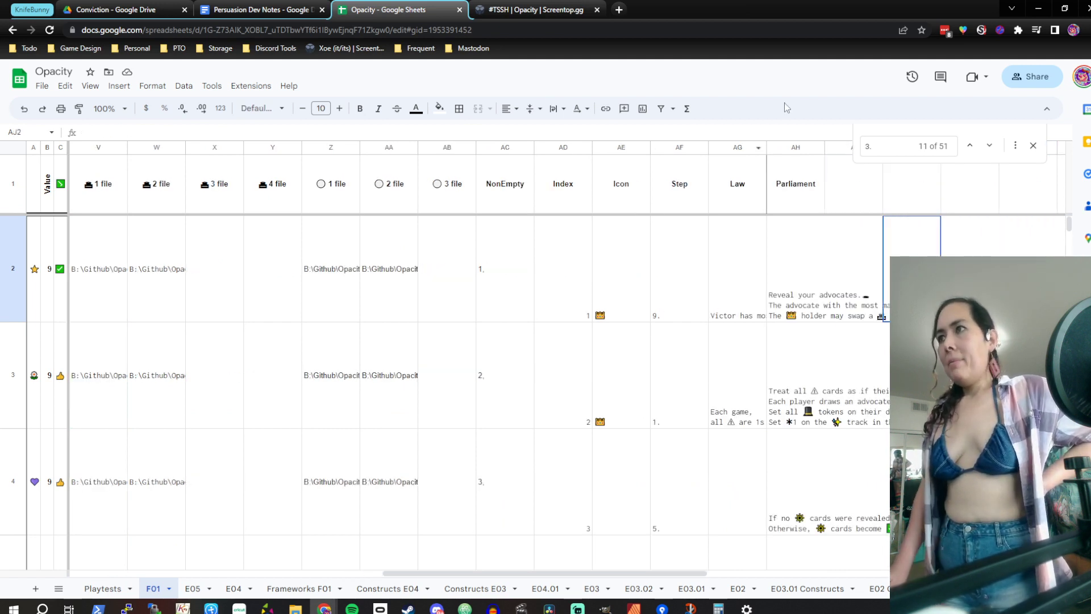
Insert a column between Law and Parliament in the export section and title it "Flavor"
right_click(740, 149)
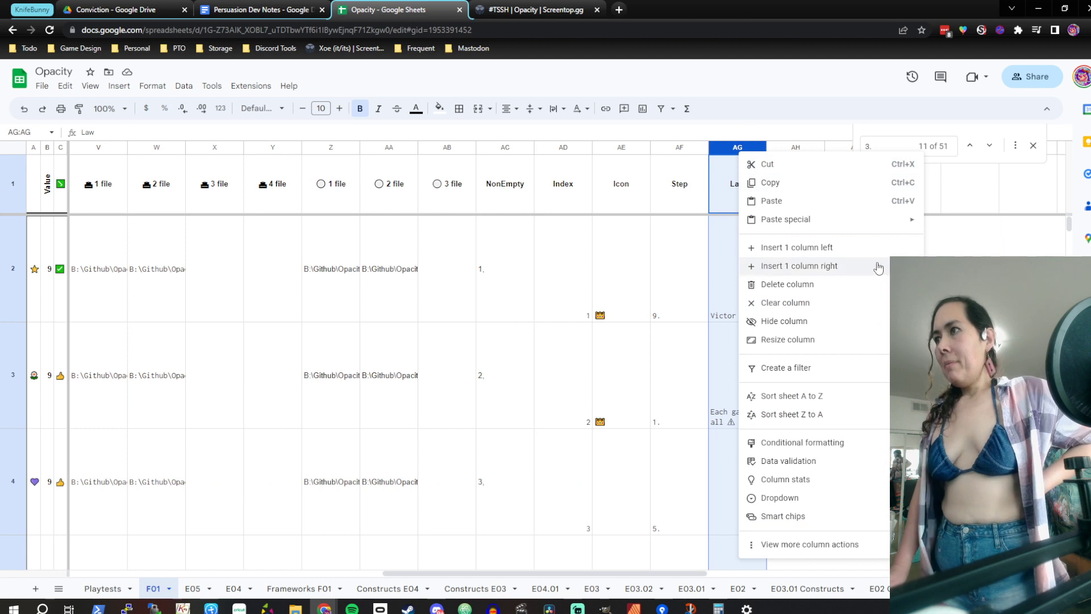
left_click(878, 266)
left_click(789, 186)
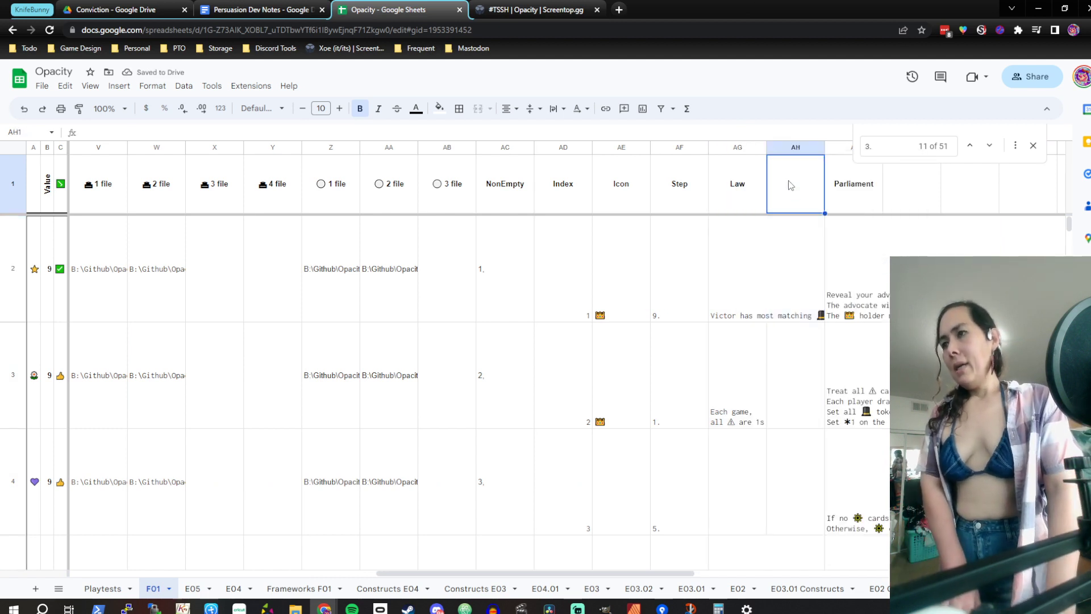
type("Flavor")
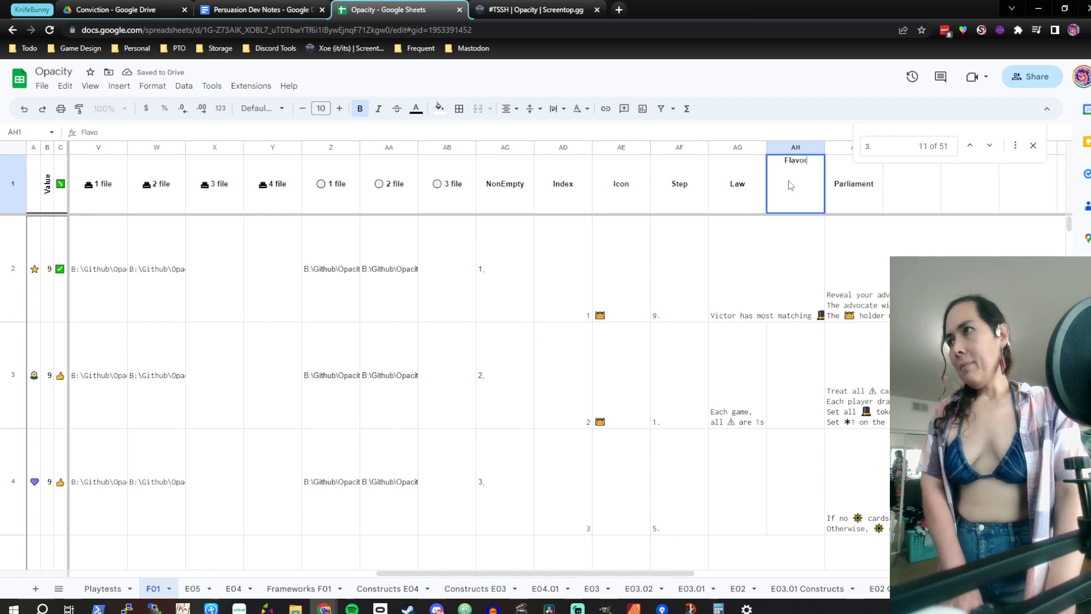
key("Return")
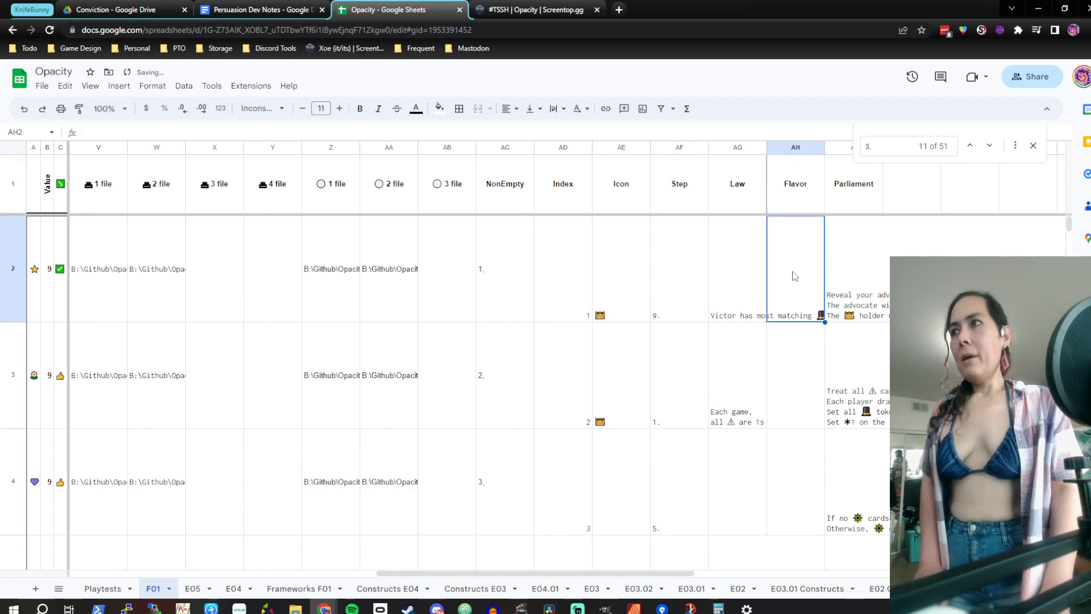
Rename the Owl Name column header in M1 to "⚠ Flavor"
key("Up")
key("Left")
key("Left")
key("Left")
key("Left")
key("Left")
key("Left")
key("Left")
key("Left")
key("Left")
key("Left")
key("Left")
key("Left")
key("Left")
key("Left")
key("Left")
key("Left")
key("Left")
key("Left")
key("Left")
key("Left")
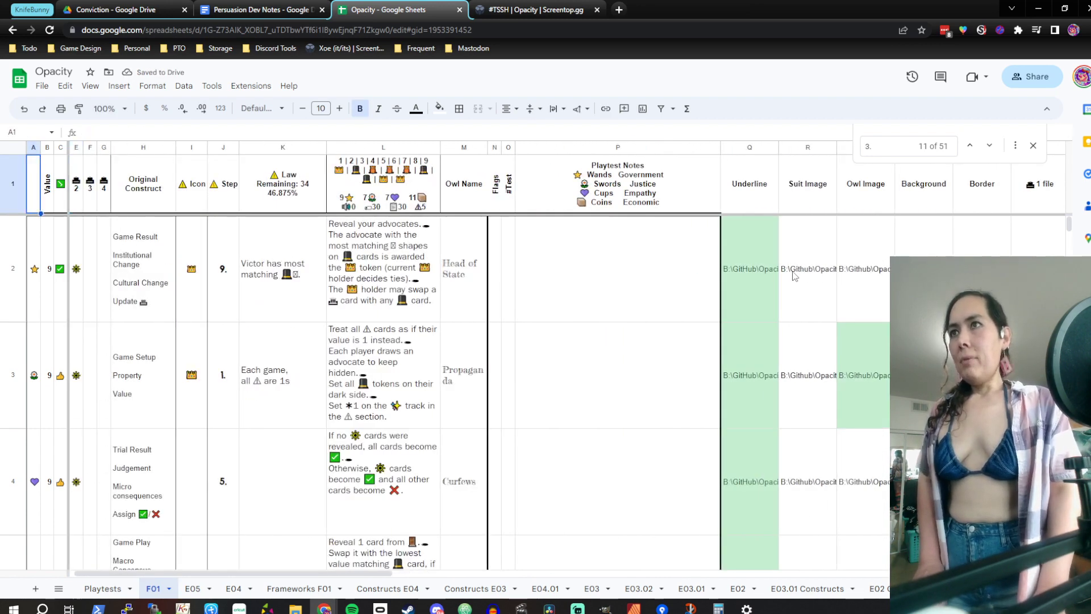
key("Right")
key("Right")
key("Right")
key("Right")
key("Right")
key("Right")
key("Right")
key("Right")
key("Right")
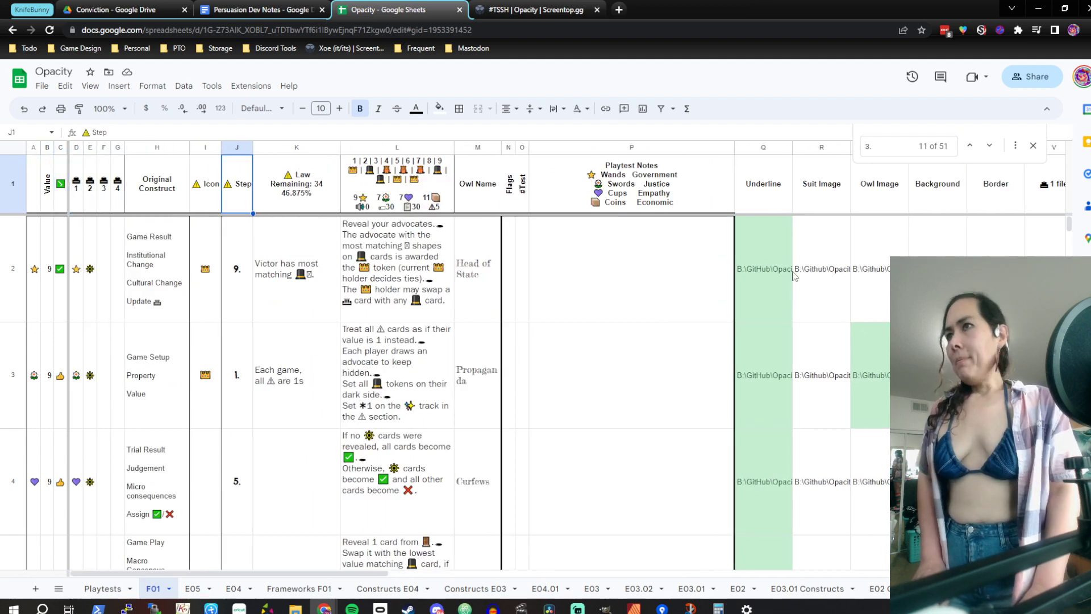
key("Right")
key("Right")
key("Right")
key("Right")
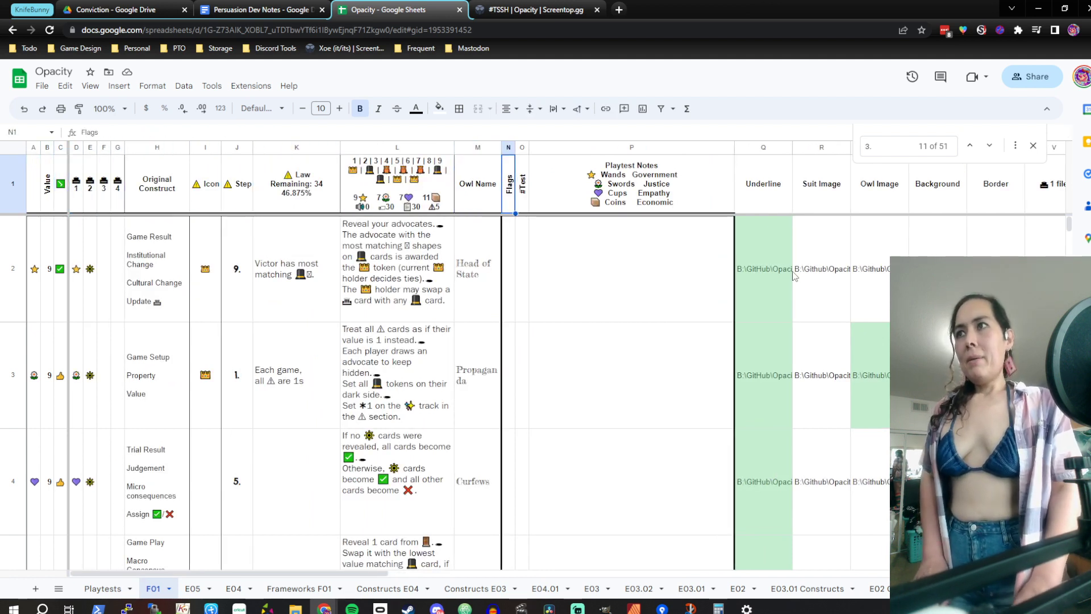
key("Left")
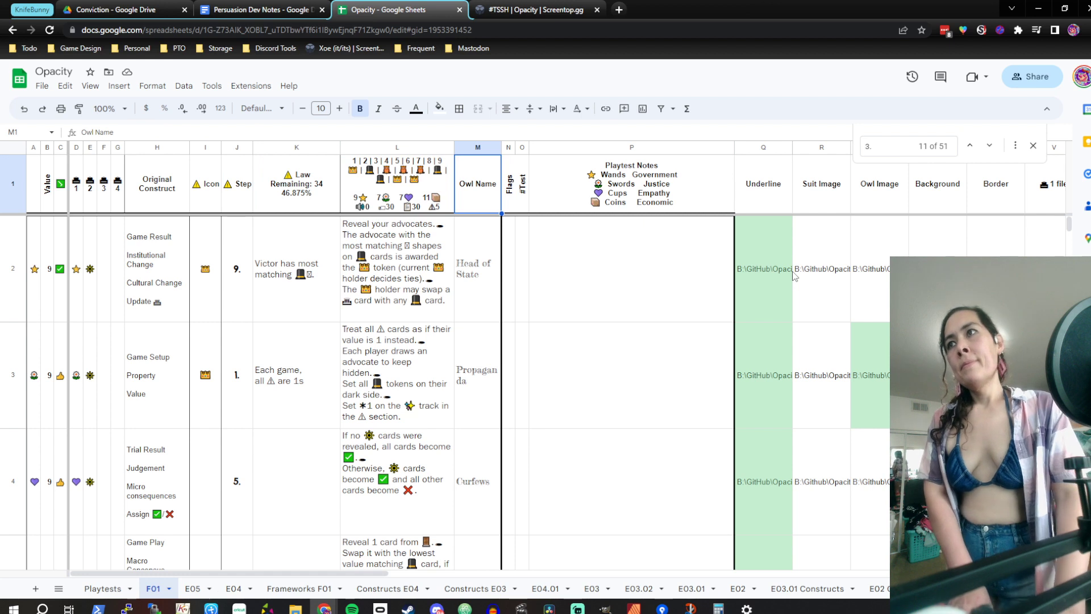
key("BackSpace")
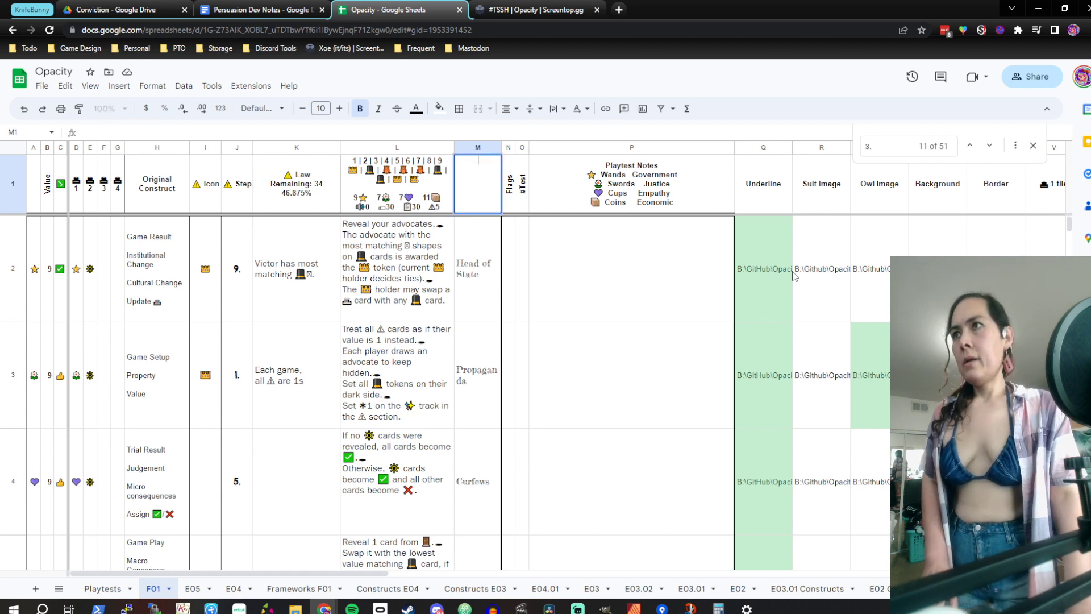
type("⚠")
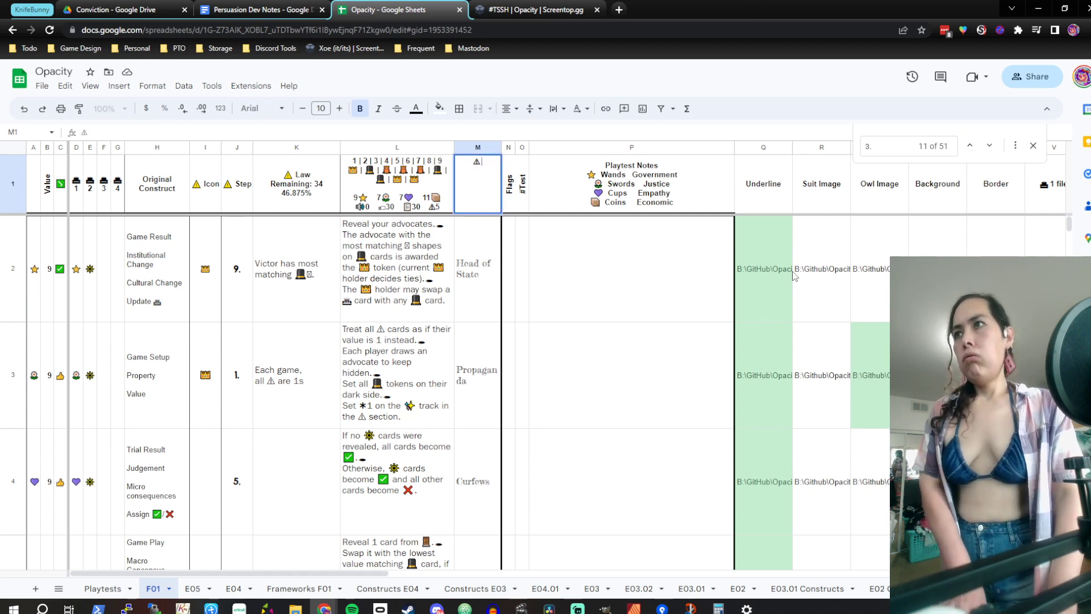
type(" Flavor")
Replace the M1 header with a copy of the Step header, changing its wording to "⚠️ Flavor"
key("Left")
key("Left")
key("Left")
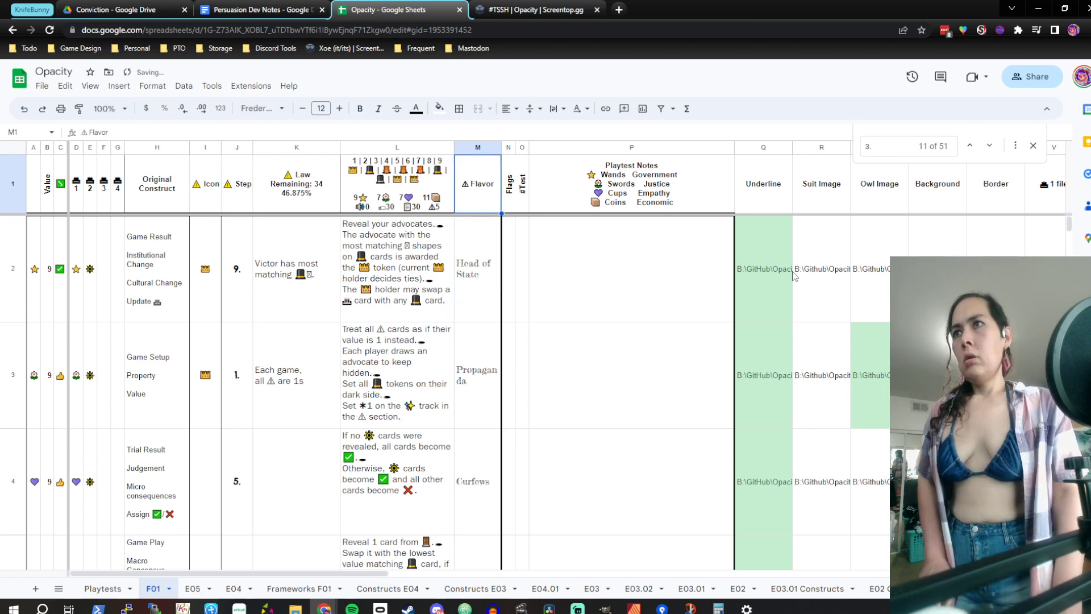
key("ctrl+c")
key("Right")
key("Right")
key("Right")
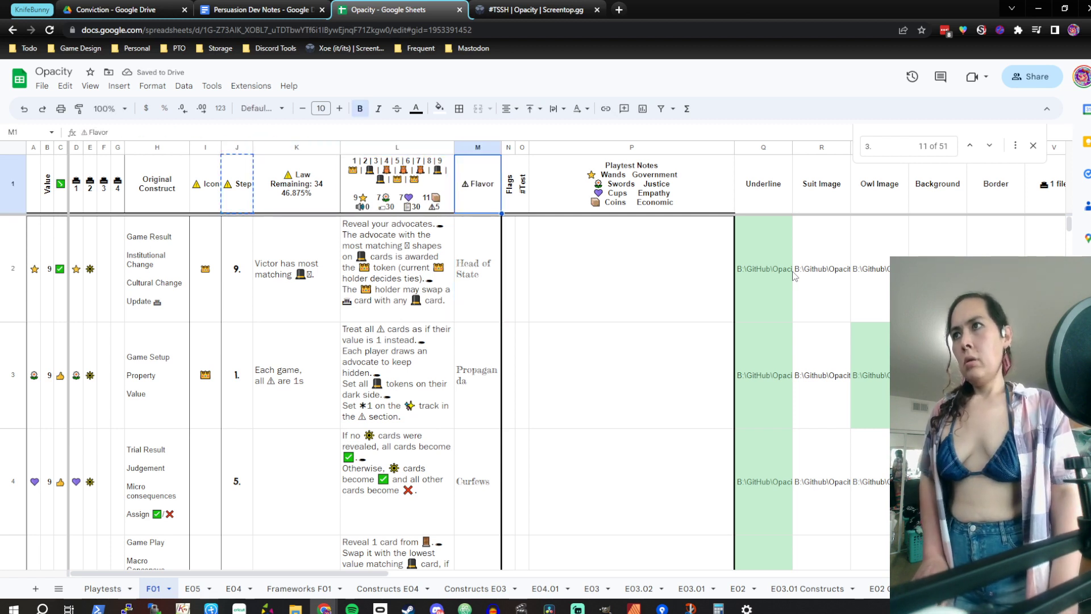
key("ctrl+v")
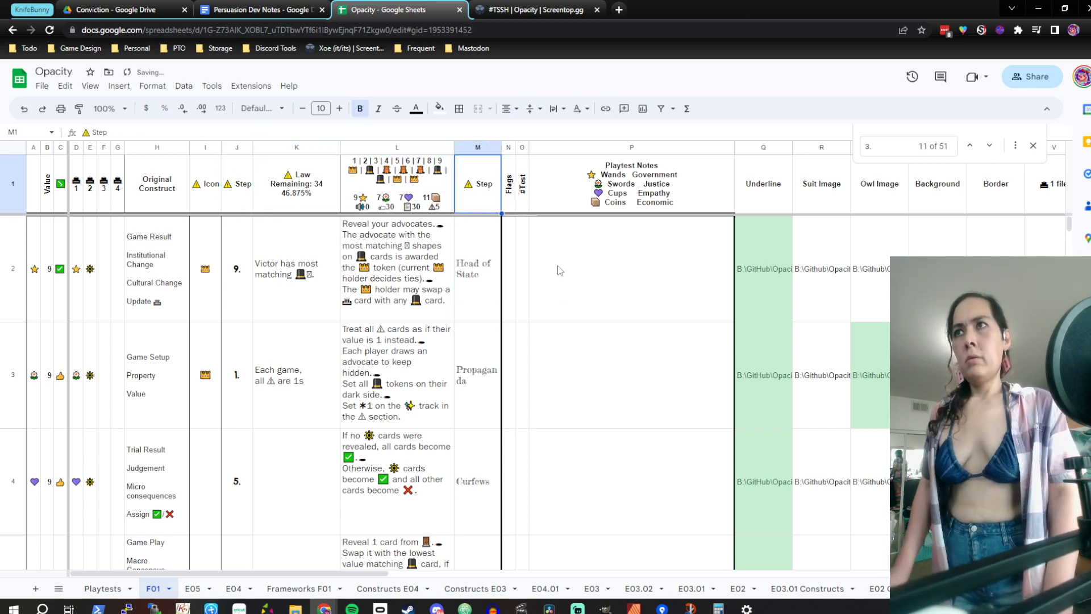
key("Return")
key("BackSpace")
key("BackSpace")
key("BackSpace")
key("BackSpace")
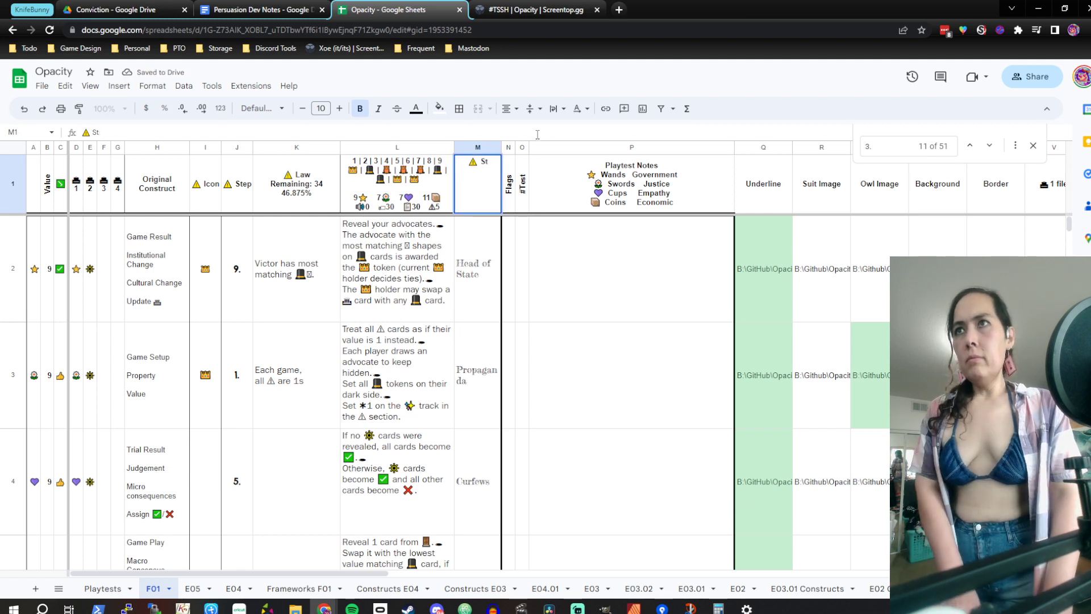
type("Flavor")
key("Return")
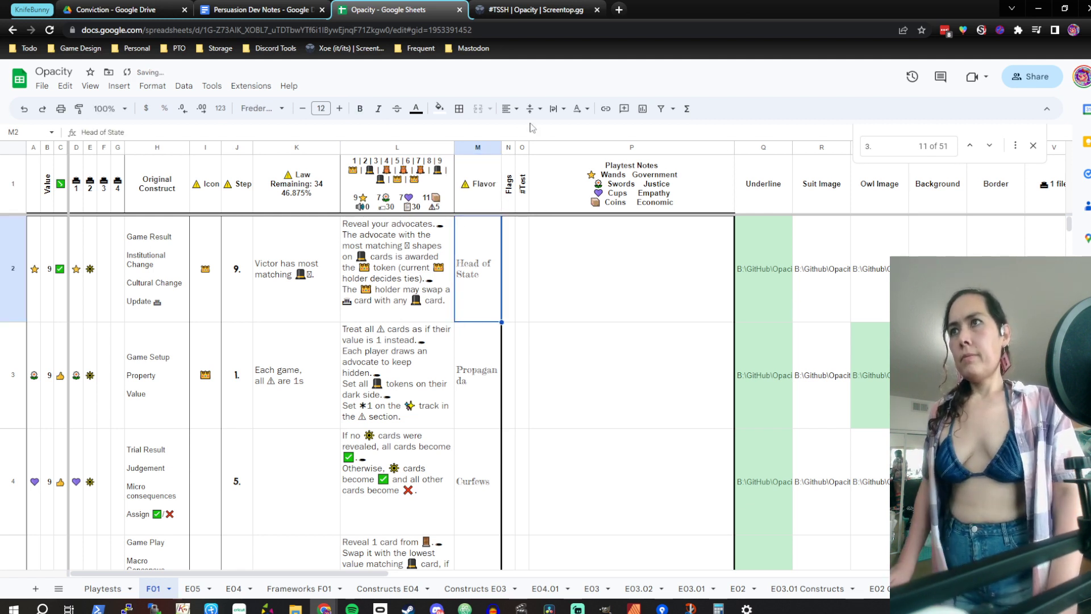
Change the label "Law" to "Brief" inside the CONCATENATE formula of header cell K1
double_click(314, 170)
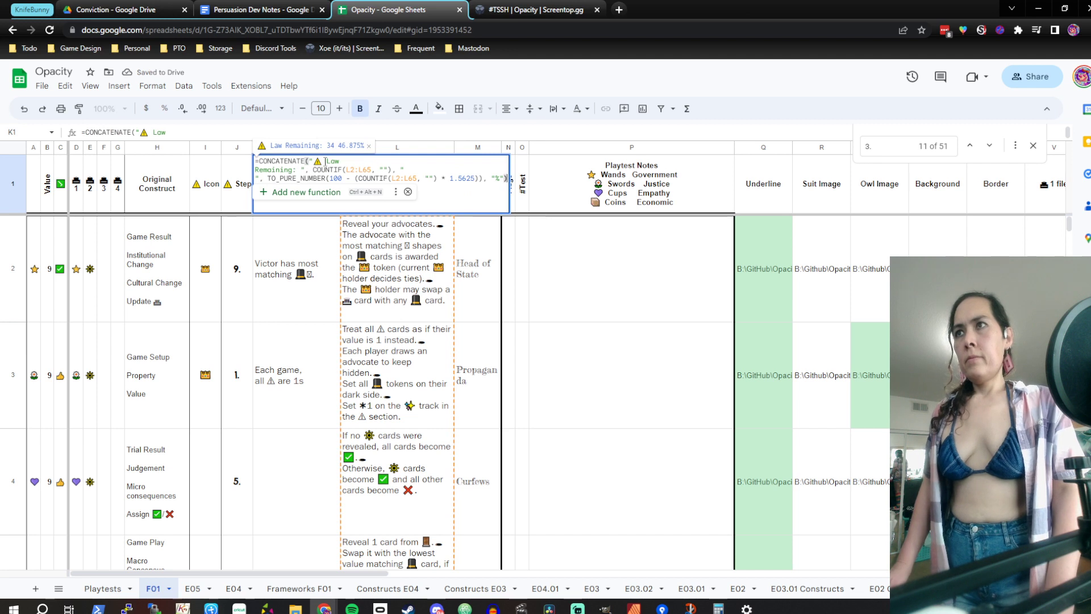
double_click(333, 161)
type("Br, COUNTIF(L2:L65,")
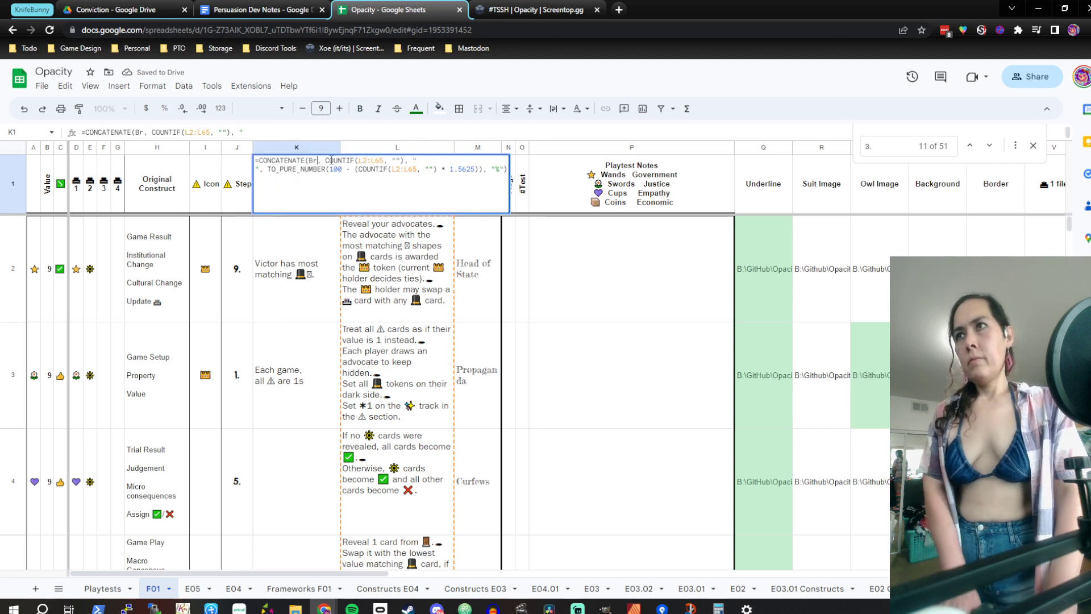
key("ctrl+z")
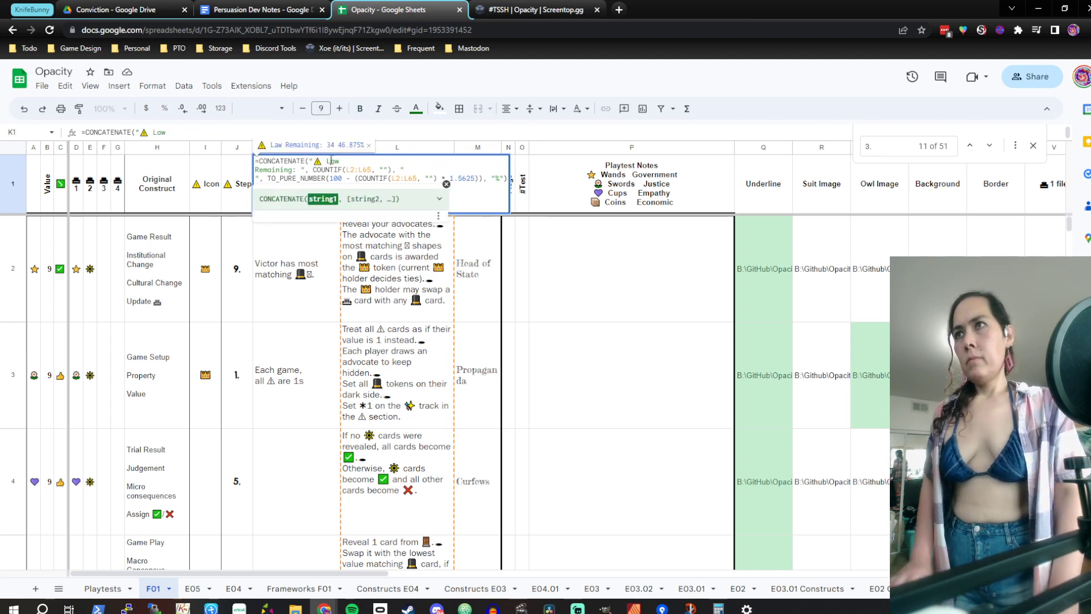
key("Delete")
key("Delete")
key("Delete")
type("Brief")
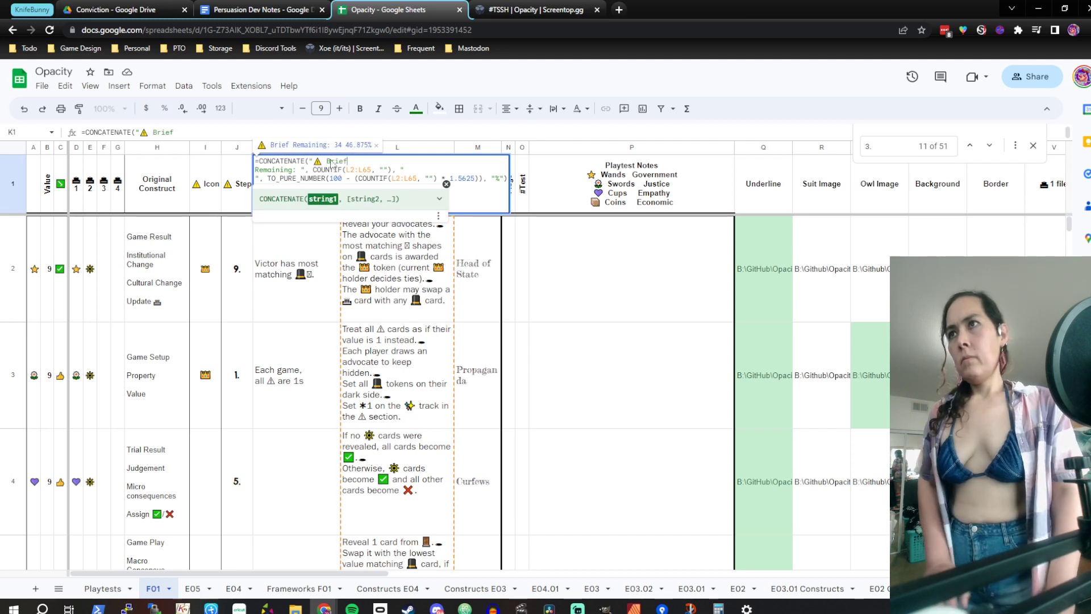
key("Return")
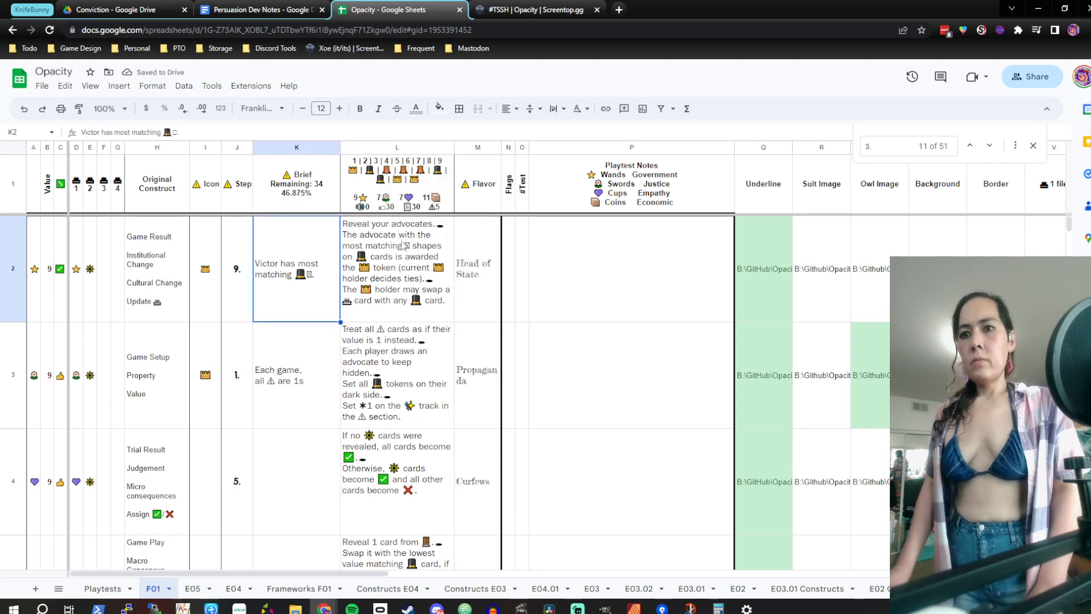
left_click(547, 286)
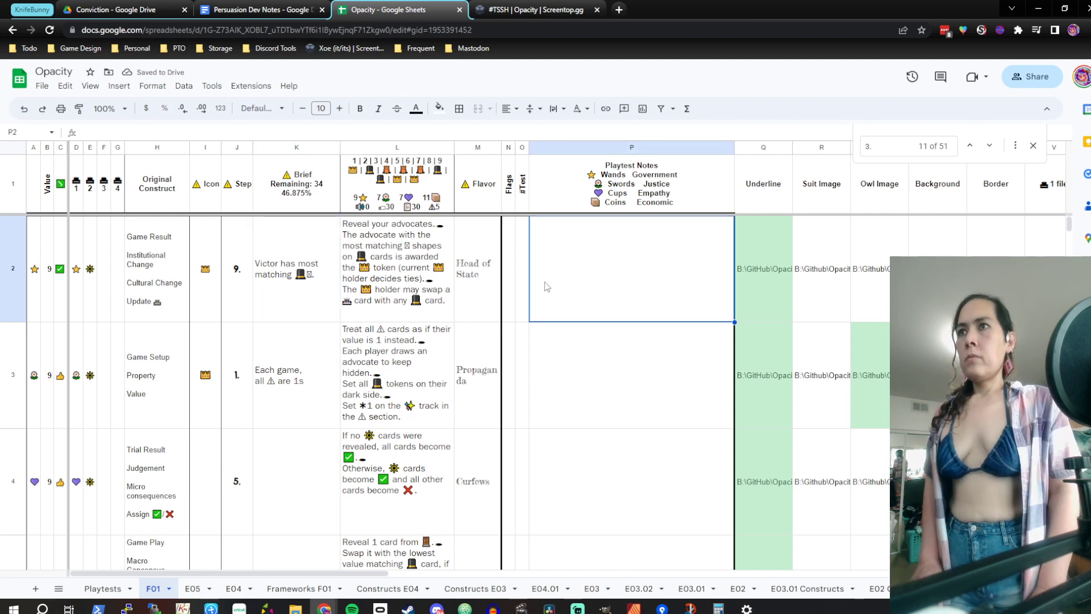
key("Down")
key("Down")
key("Left")
key("Left")
key("Left")
key("Left")
key("Left")
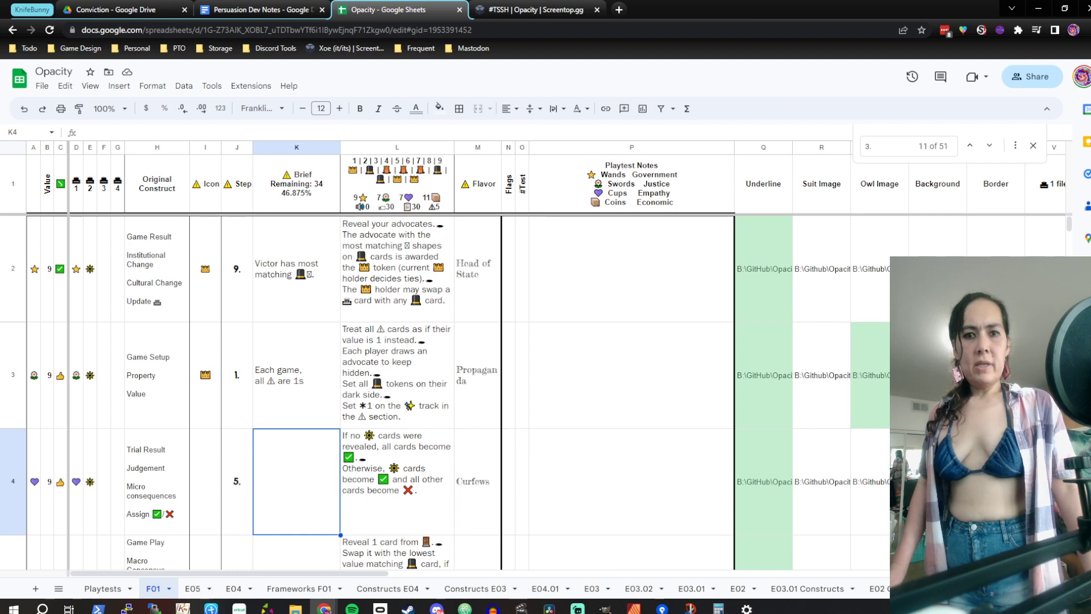
key("alt+Tab")
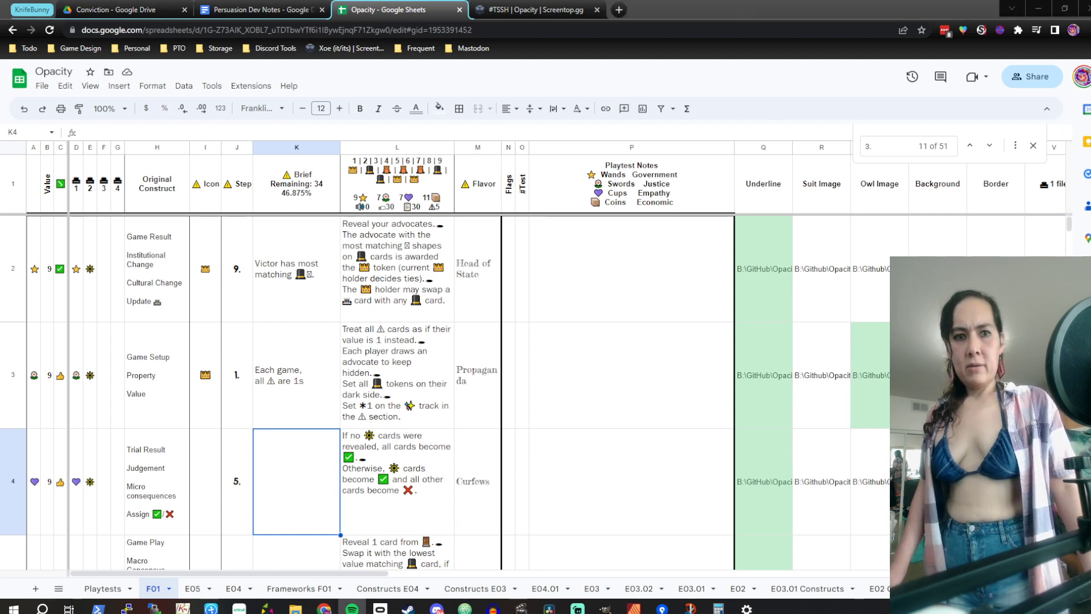
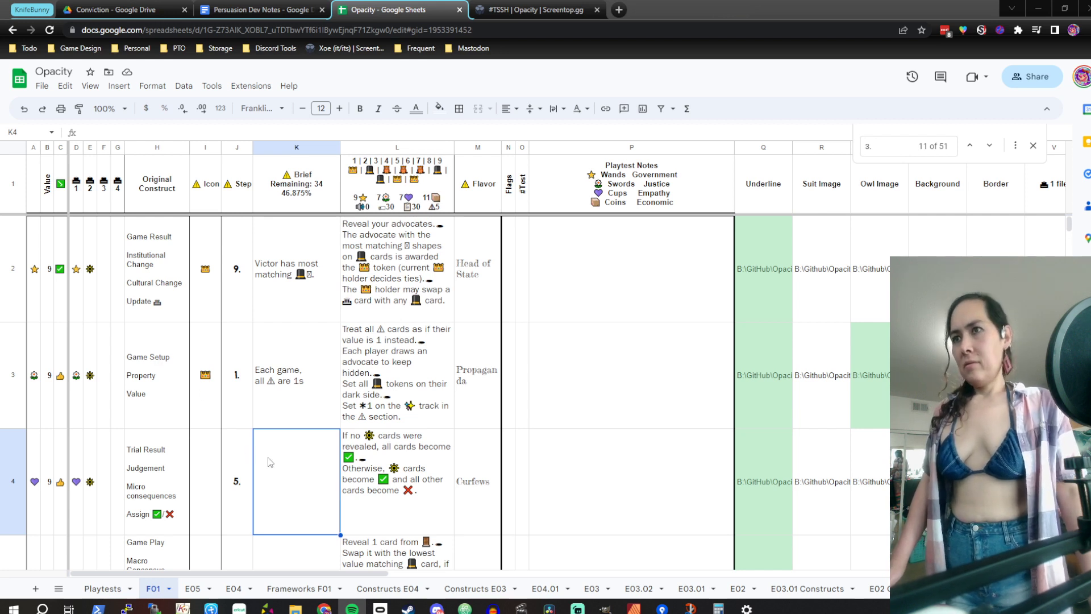
key("Left")
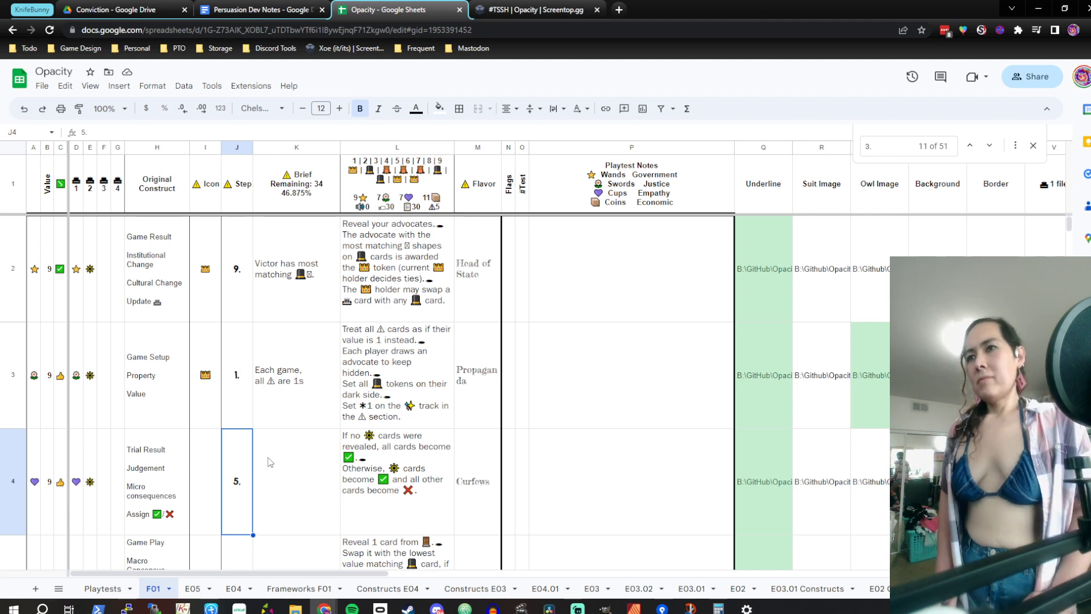
key("Right")
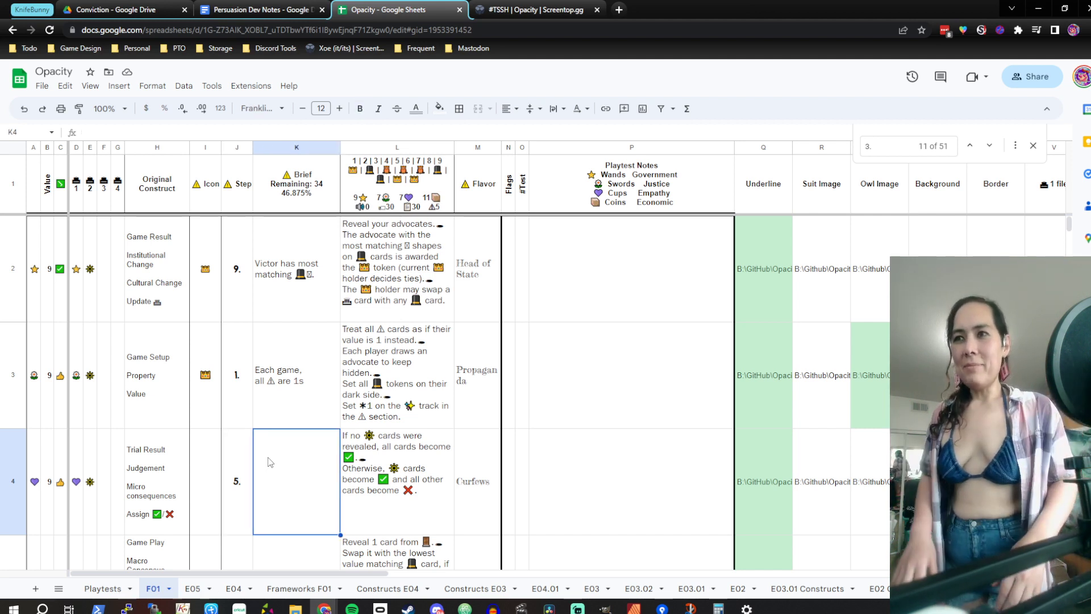
key("Up")
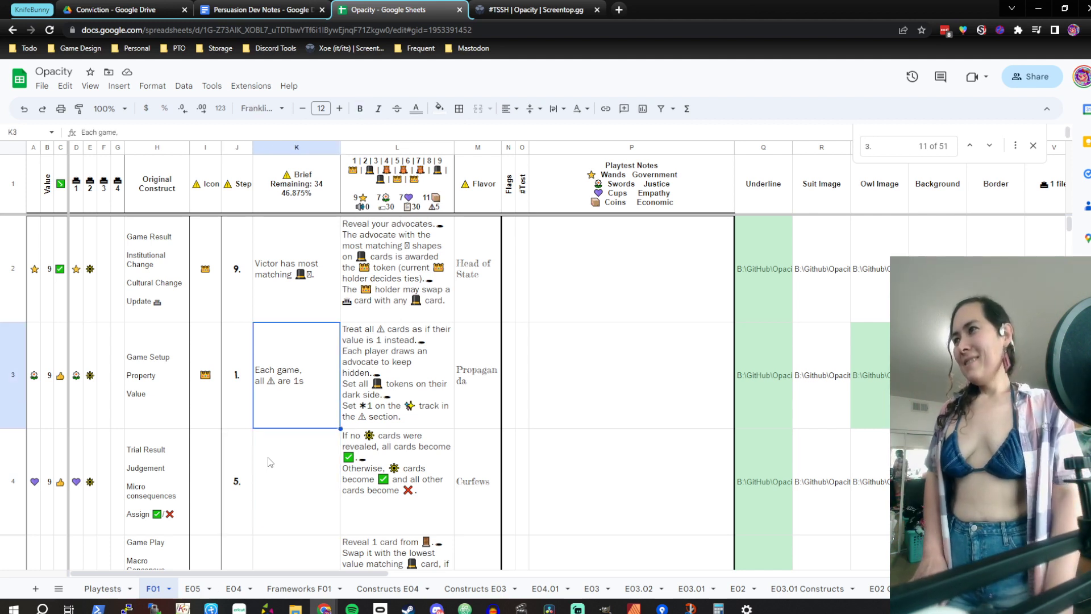
Search the sheet for "4." and check the Brief and rule text cells of the step 4 card in row 7
key("ctrl+f")
type("4.")
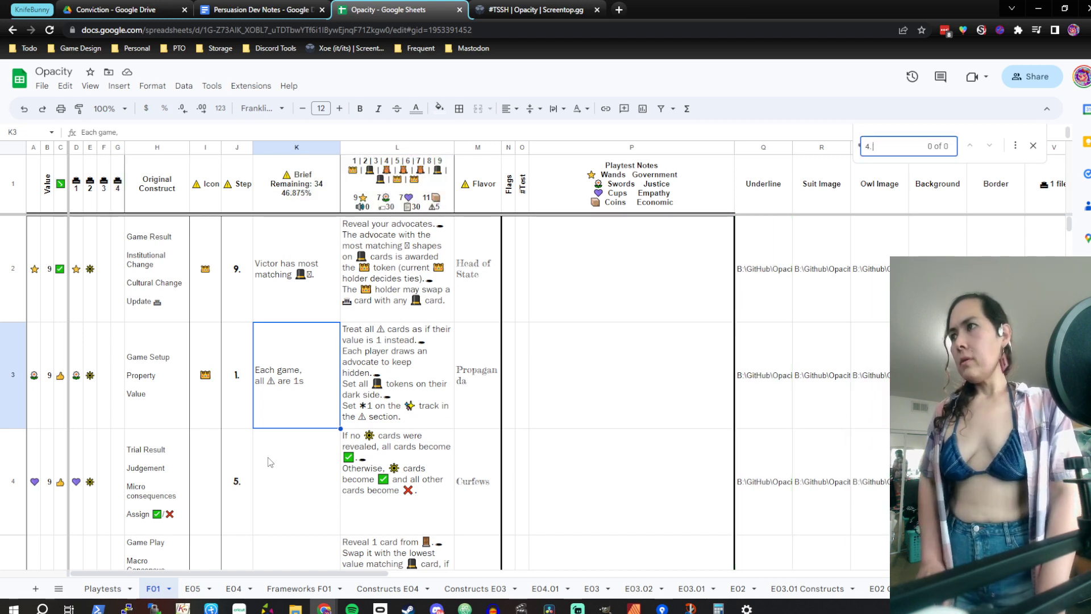
key("Return")
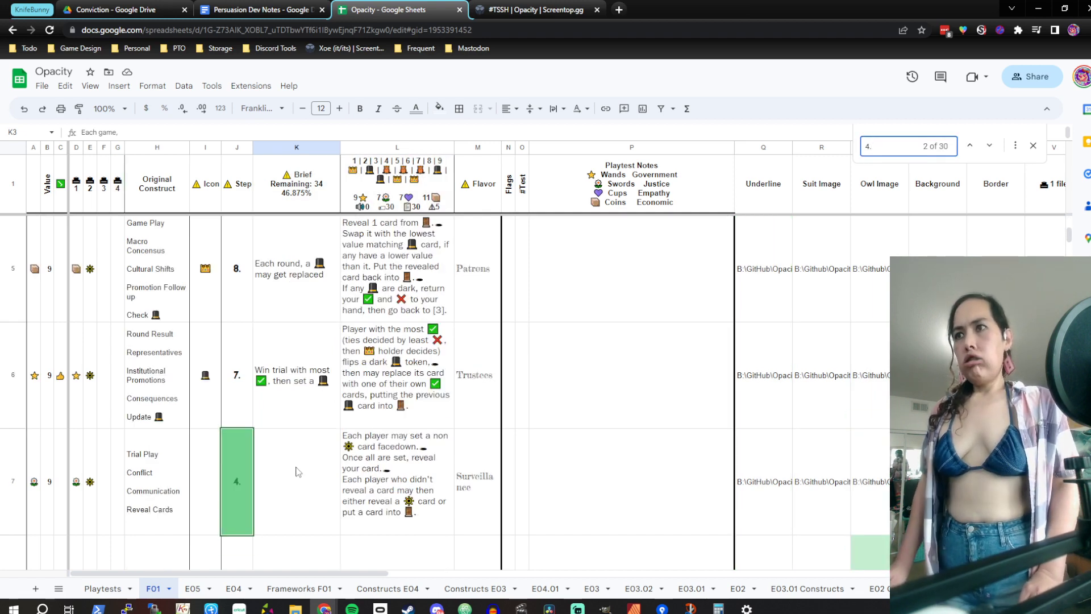
left_click(325, 462)
key("Right")
key("Left")
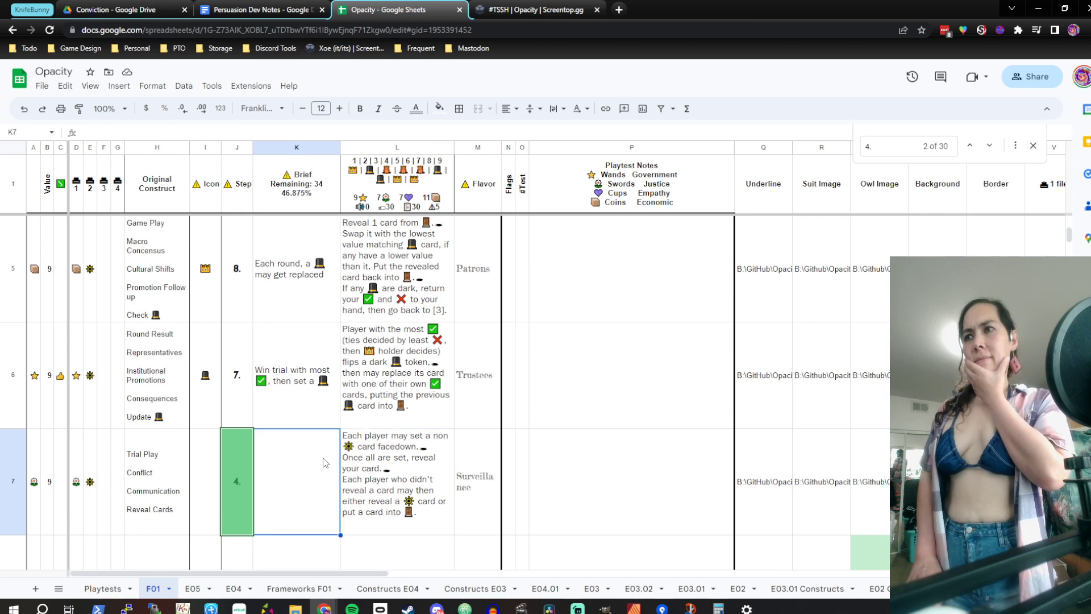
key("Right")
key("Down")
key("Up")
key("Left")
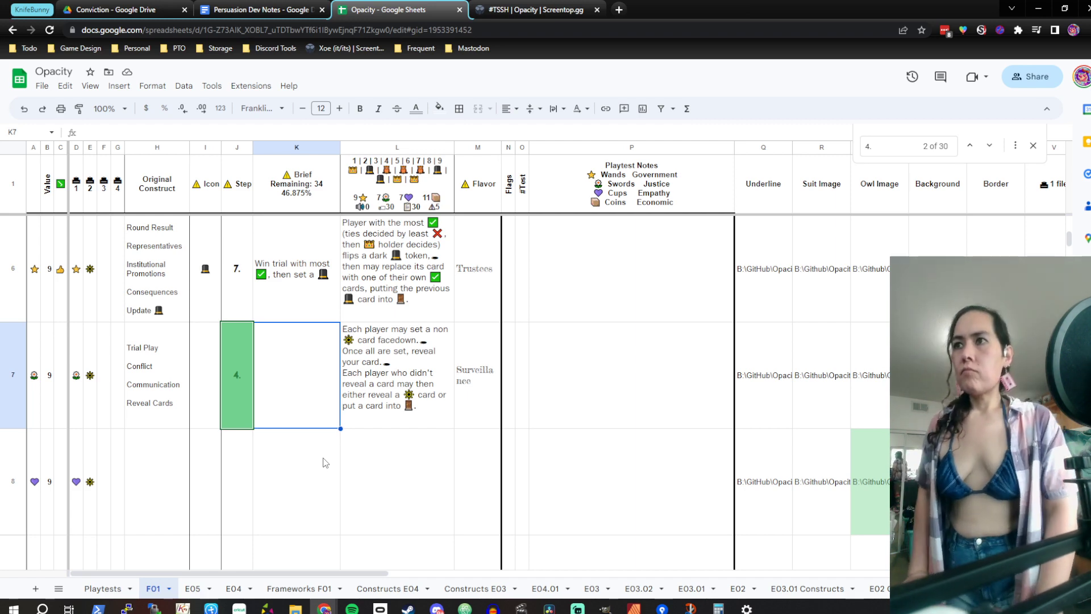
Look through the Brief and rule text cells from row 7 down to row 41, comparing the step 4 cards
key("Down")
key("Down")
key("Down")
key("Down")
key("Down")
key("Down")
key("Down")
key("Down")
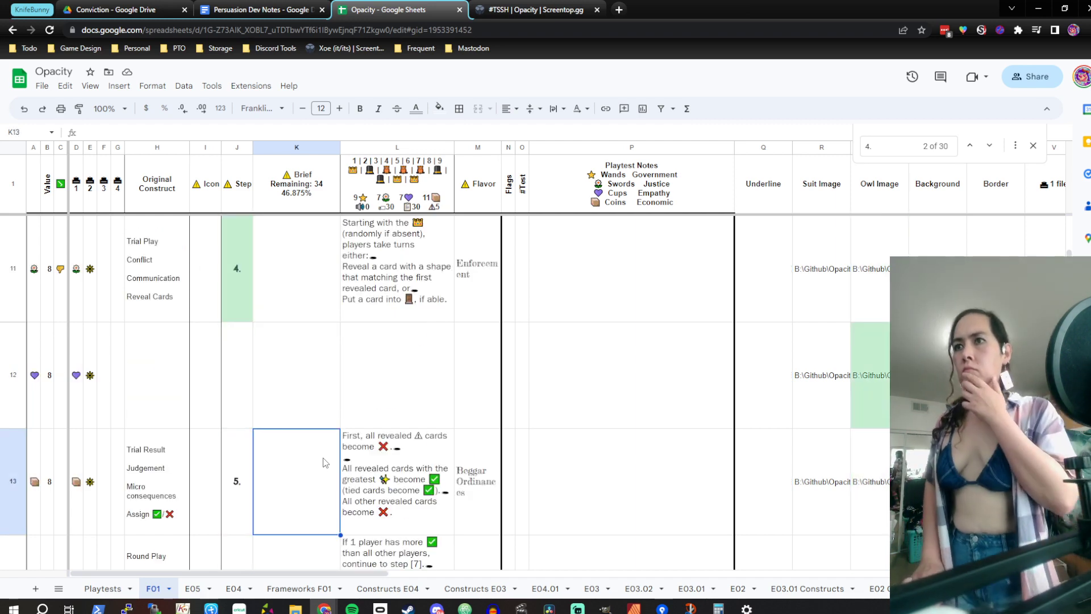
key("Down")
key("Down")
key("Down")
key("Down")
key("Up")
key("Up")
key("Up")
key("Up")
key("Up")
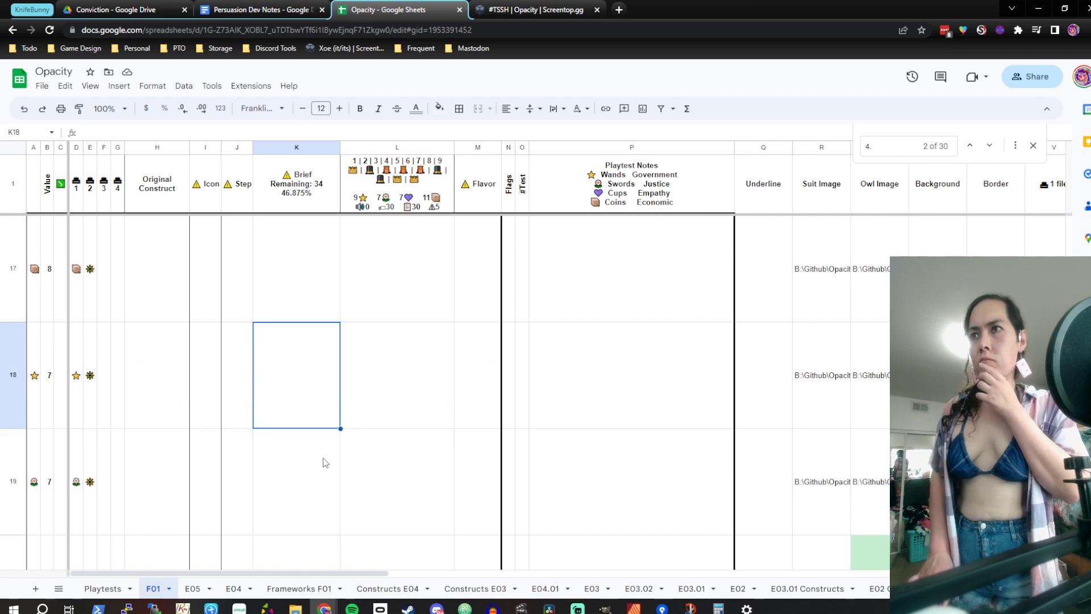
key("Down")
key("Down")
key("Down")
key("Down")
key("Down")
key("Down")
key("Down")
key("Down")
key("Down")
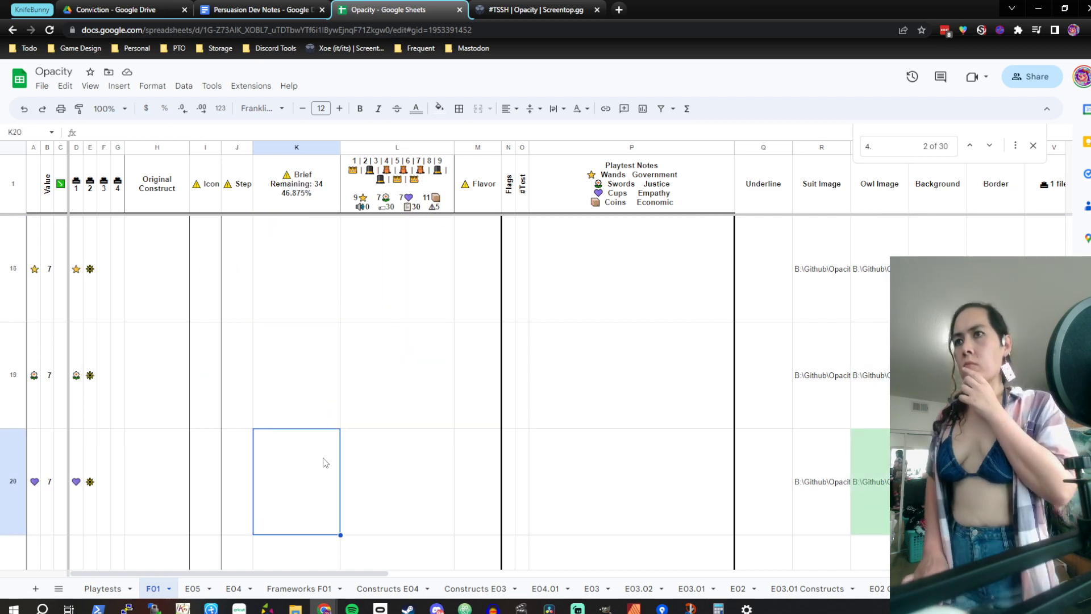
key("Down")
key("Down")
key("Down")
key("Down")
key("Down")
key("Down")
key("Down")
key("Down")
key("Down")
key("Down")
key("Down")
key("Down")
key("Down")
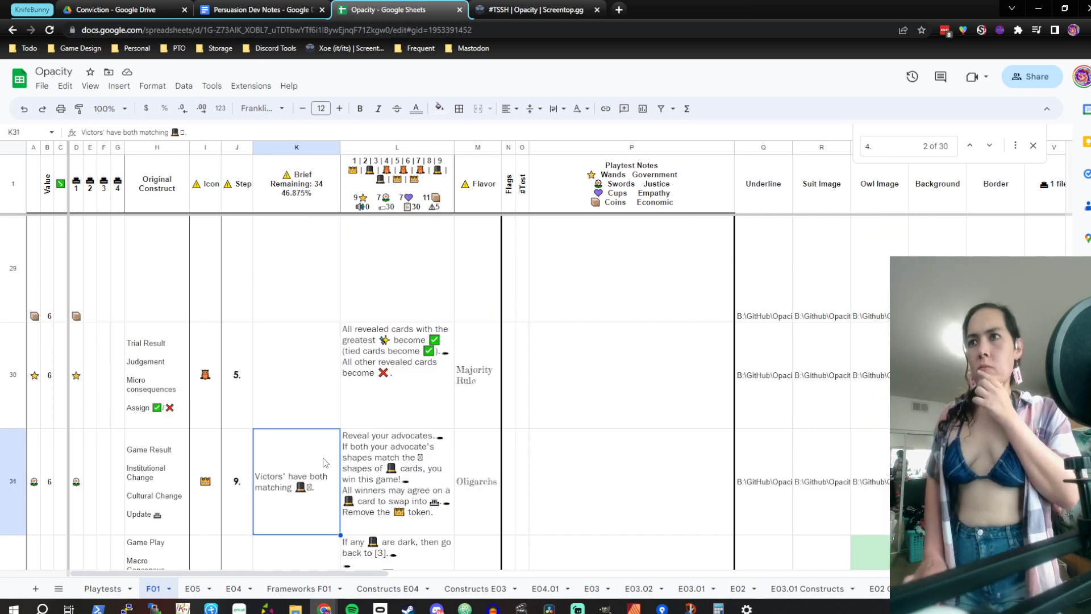
key("Down")
key("Down")
key("Down")
key("Down")
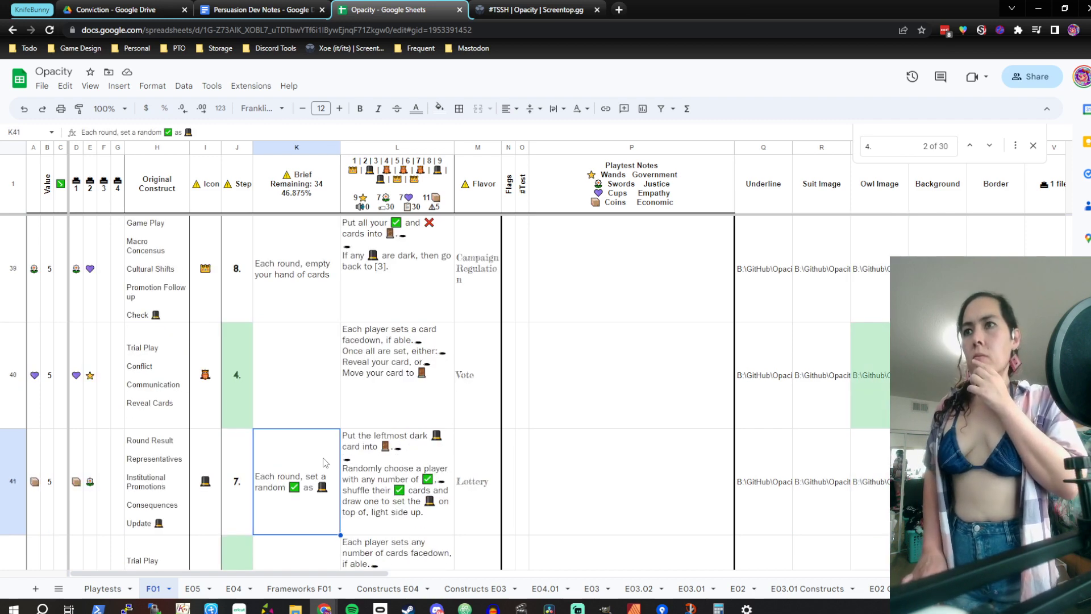
Check the step and icon cells of the Vote card in row 40 and the card rows just above it
key("Left")
key("Right")
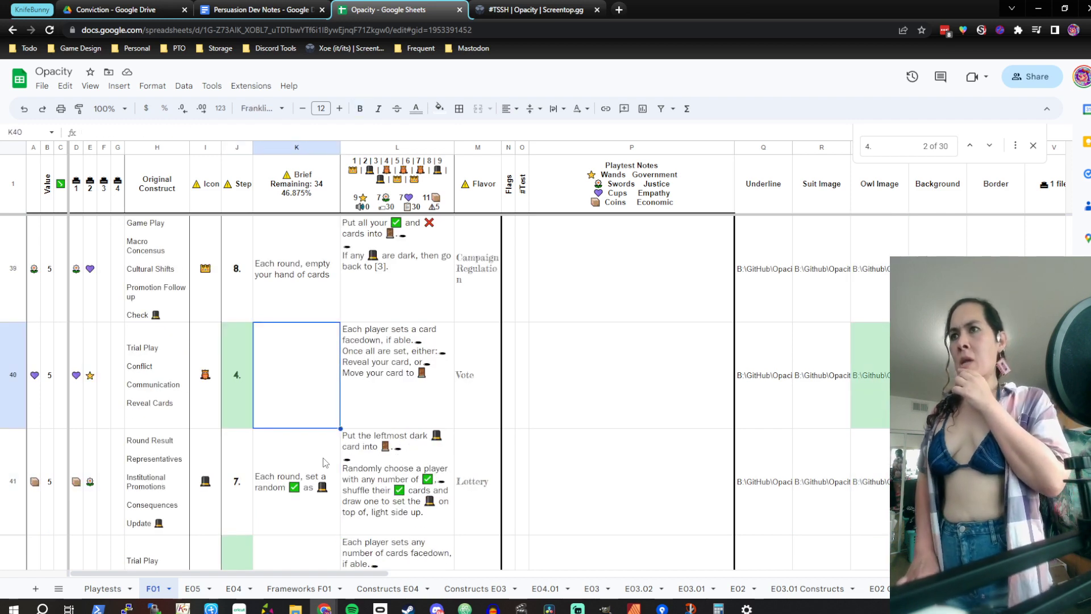
key("Left")
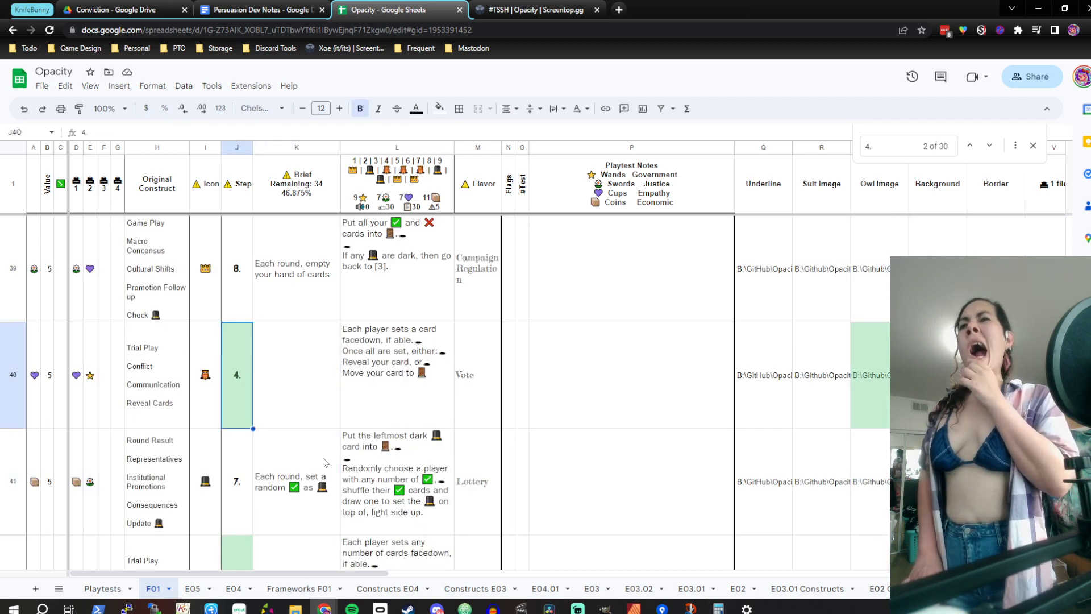
key("Left")
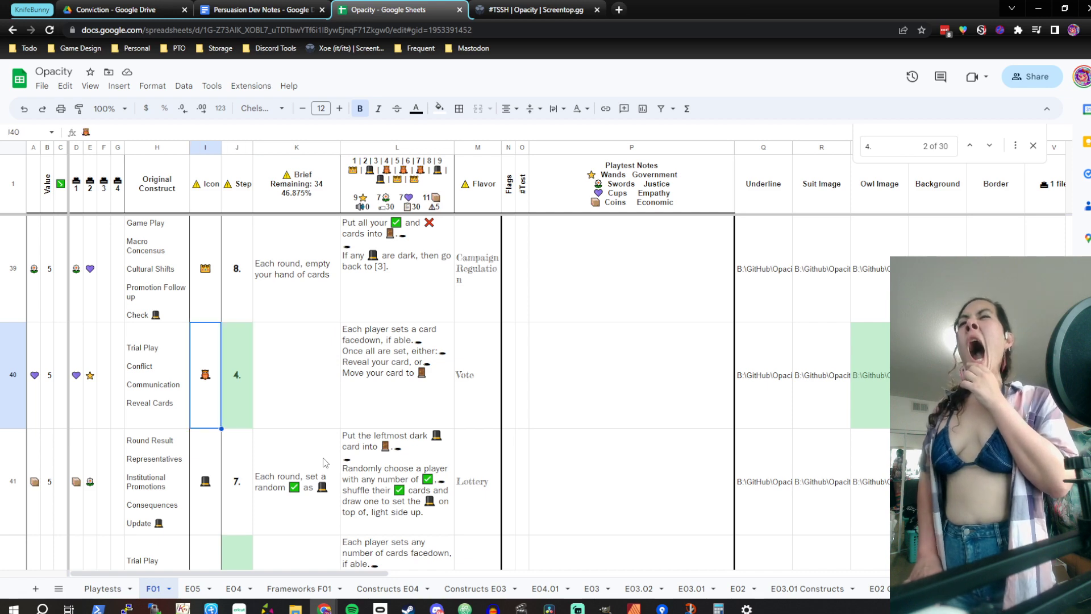
key("Up")
key("Up")
key("Up")
key("Up")
key("Down")
key("Down")
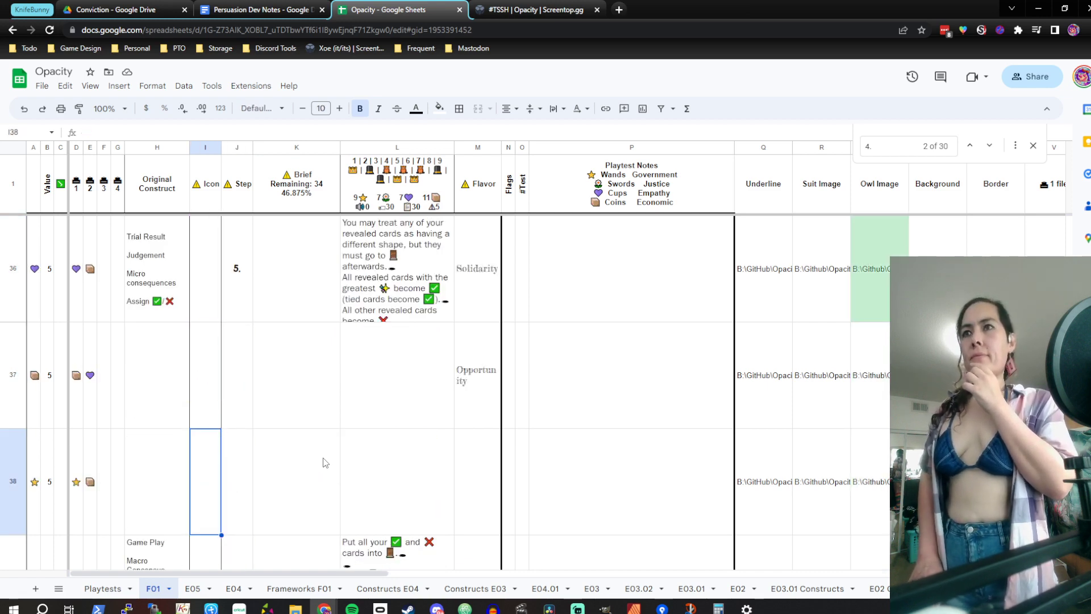
Cut the lines "Reveal your card, or" and "Move your card to 🚪" from the Vote card's rule text in L40
key("Down")
key("Down")
key("Right")
key("Right")
key("Right")
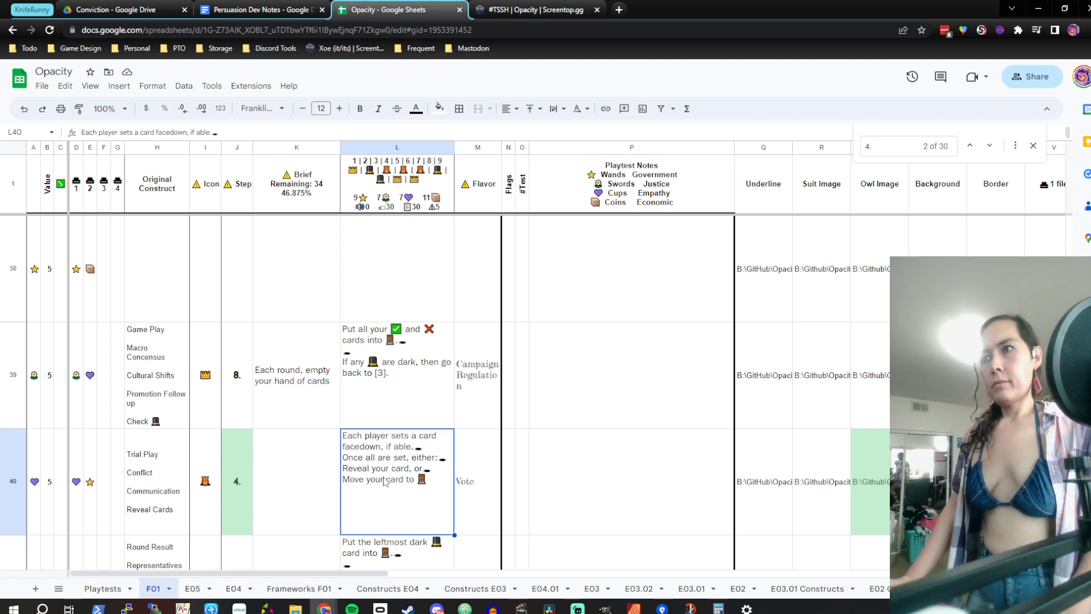
double_click(430, 472)
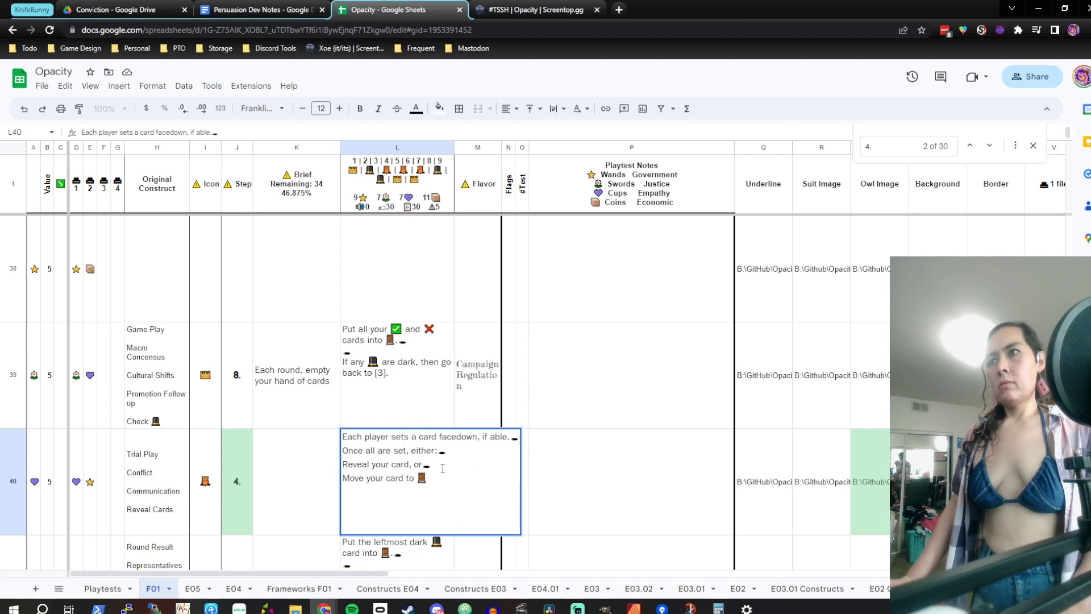
left_click_drag(443, 478, 342, 458)
key("BackSpace")
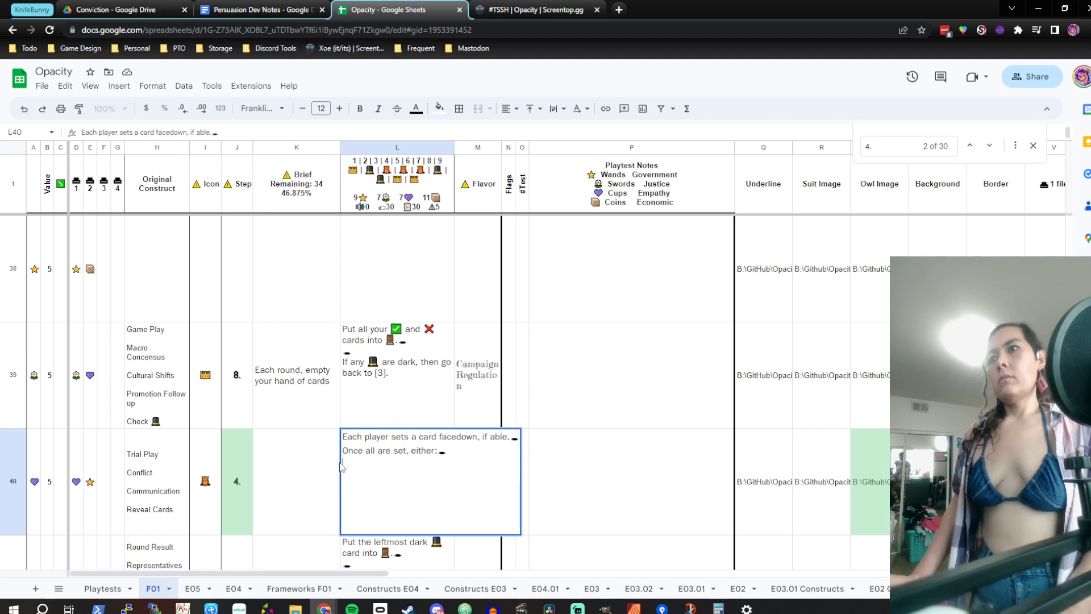
key("Return")
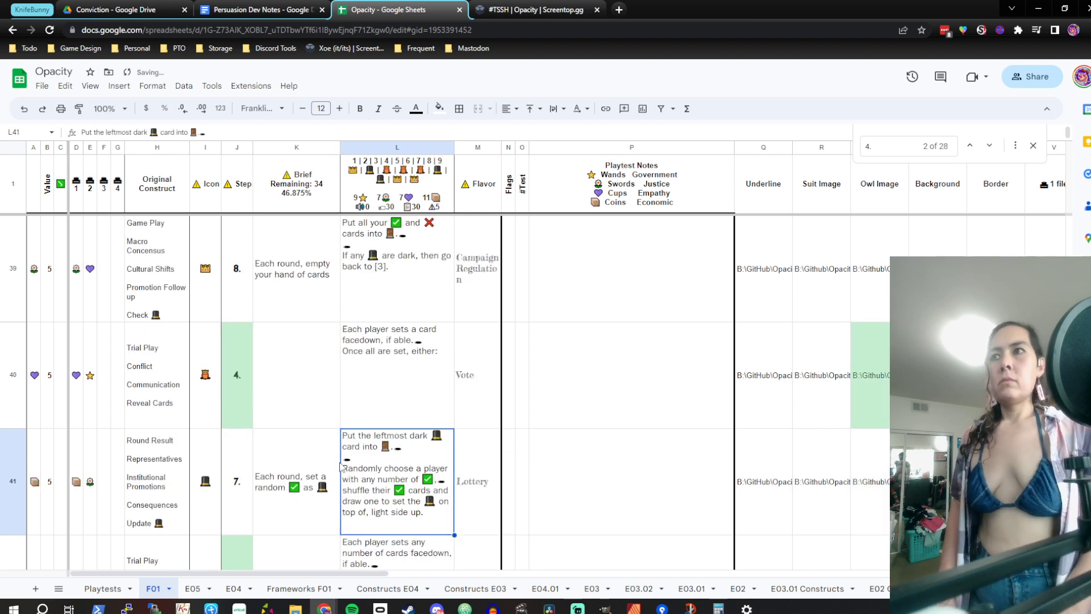
Put the cut text "Reveal your card, or" and "Move your card to 🚪" into the Opportunity card's empty rule cell L37
key("Up")
key("Up")
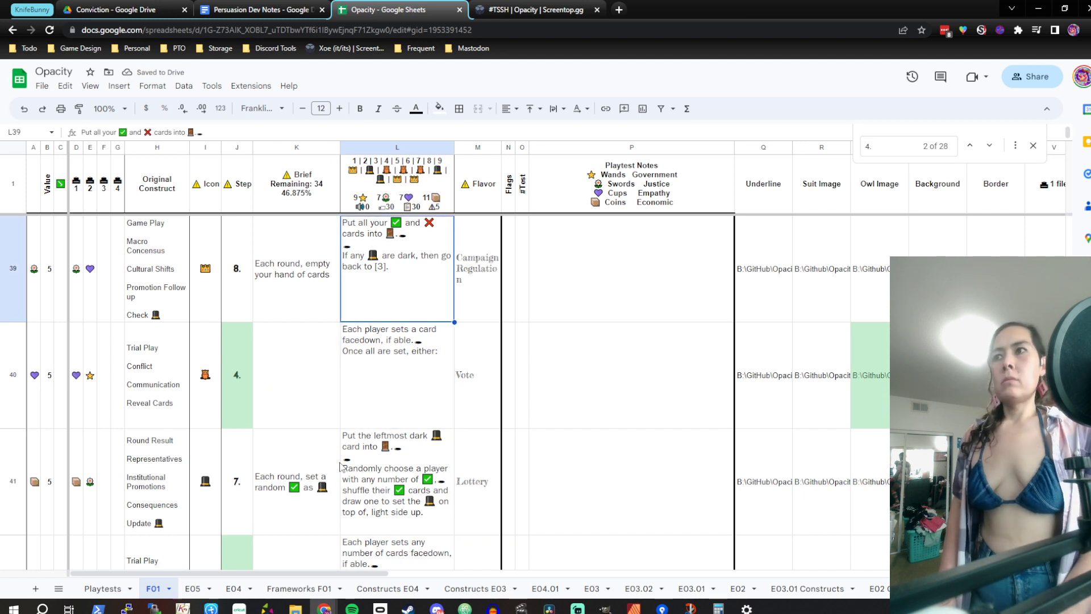
key("Up")
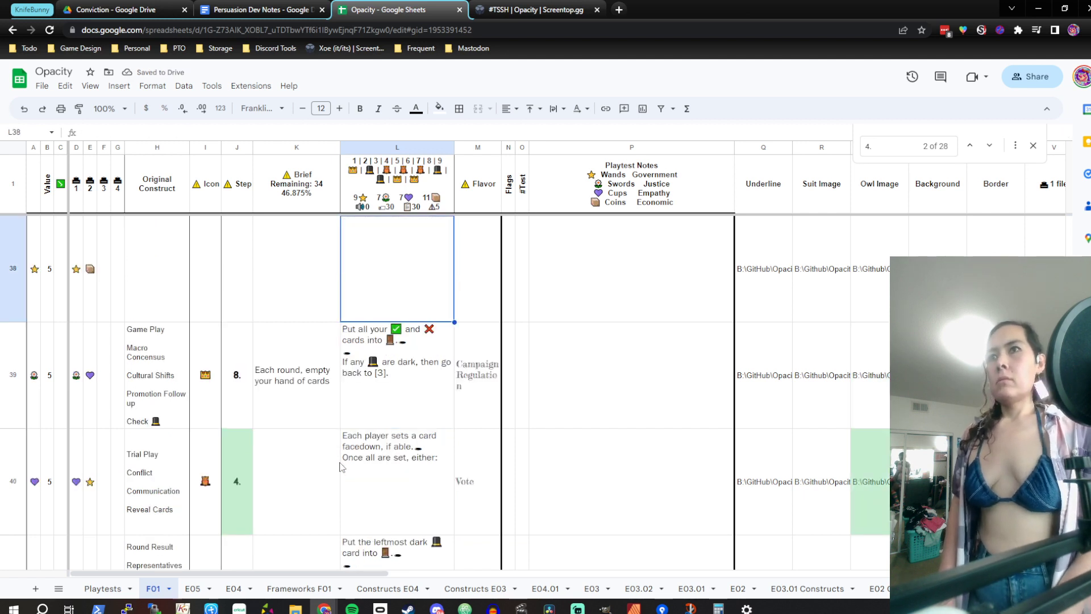
key("Up")
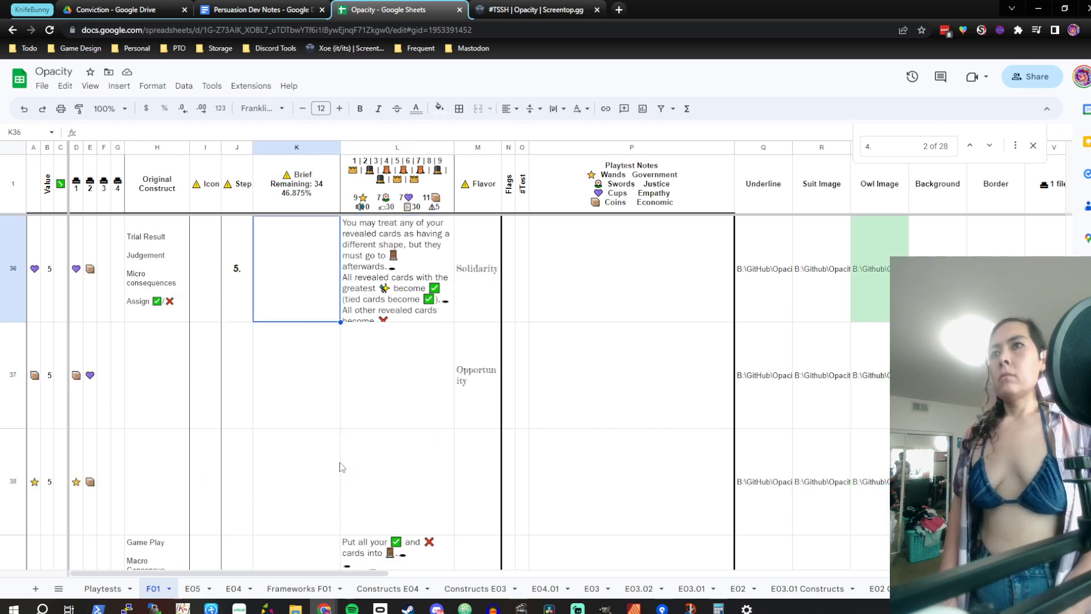
type("⚠ Step")
key("ctrl+z")
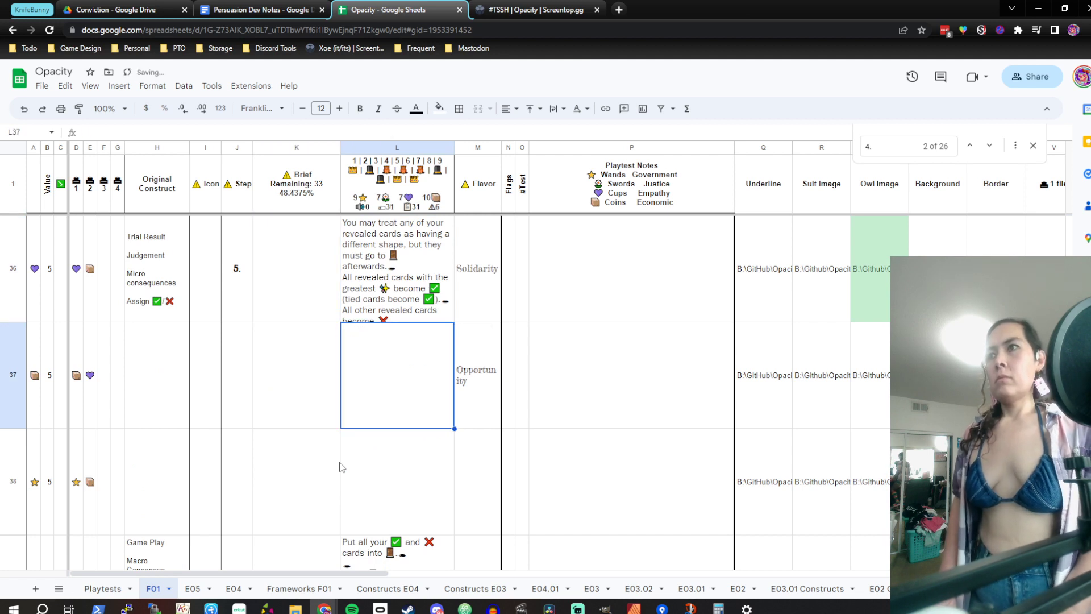
type("Reveal your card, or ▬ Move your card to 🚪")
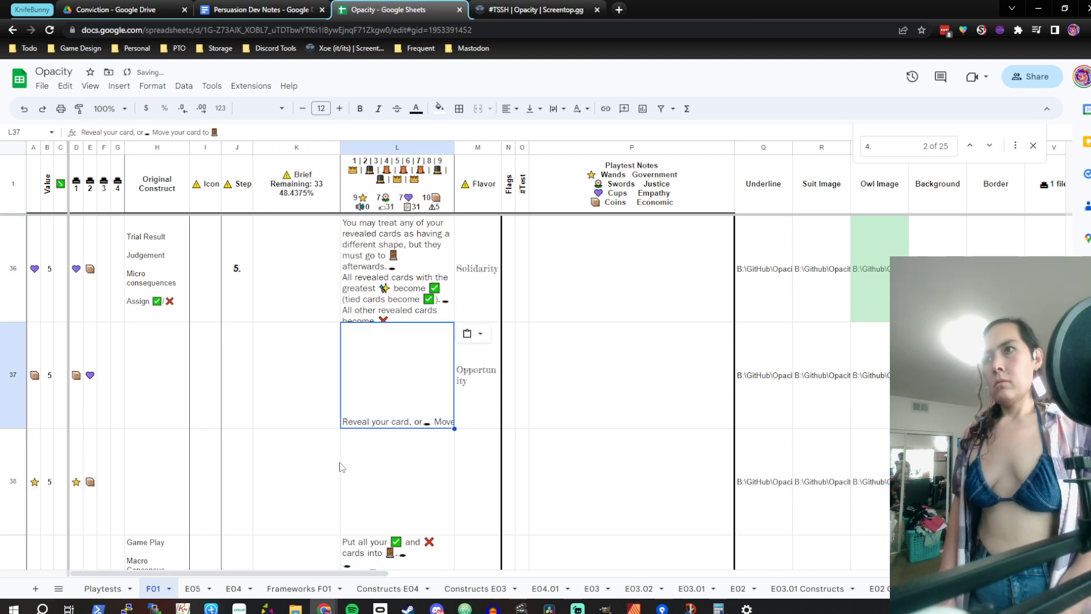
key("Return")
key("Return")
key("Up")
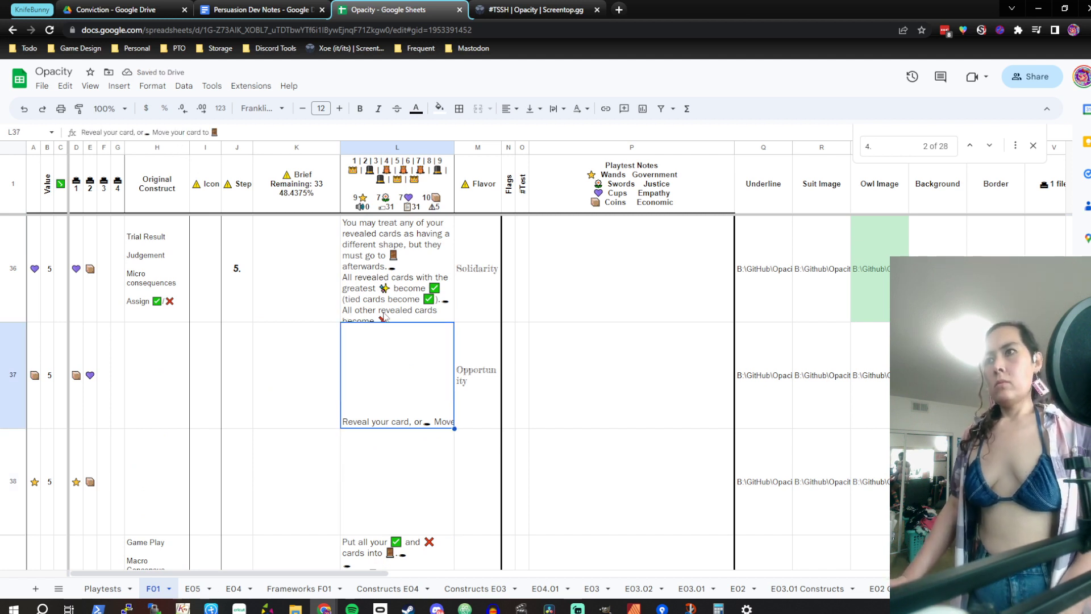
Copy the formatting of rule cell L39 onto the Opportunity card's rule cell L37
scroll(401, 551, "down", 1)
left_click(412, 490)
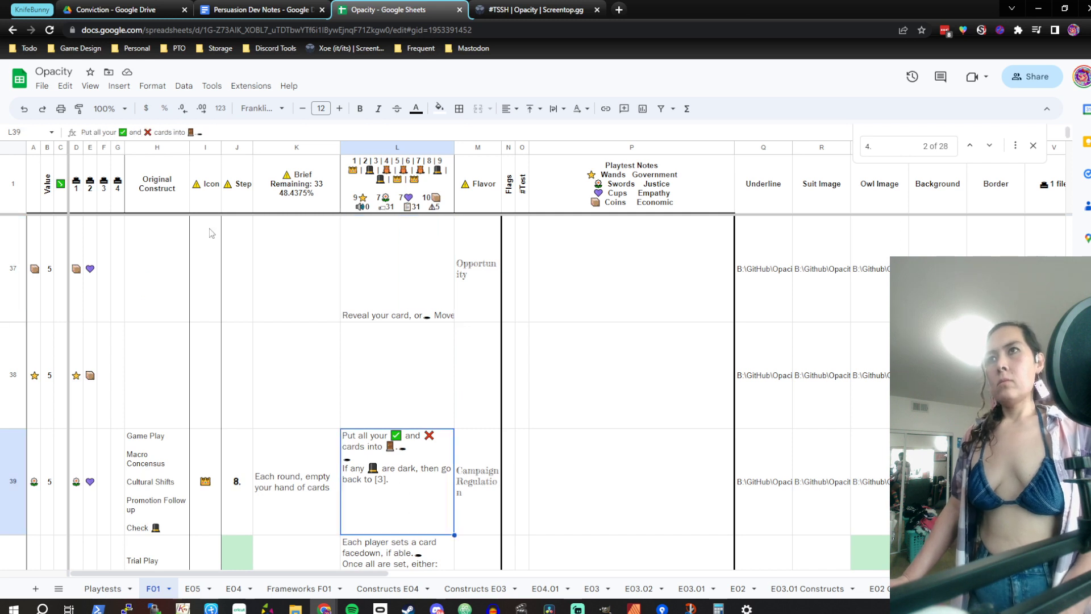
left_click(80, 109)
left_click(375, 309)
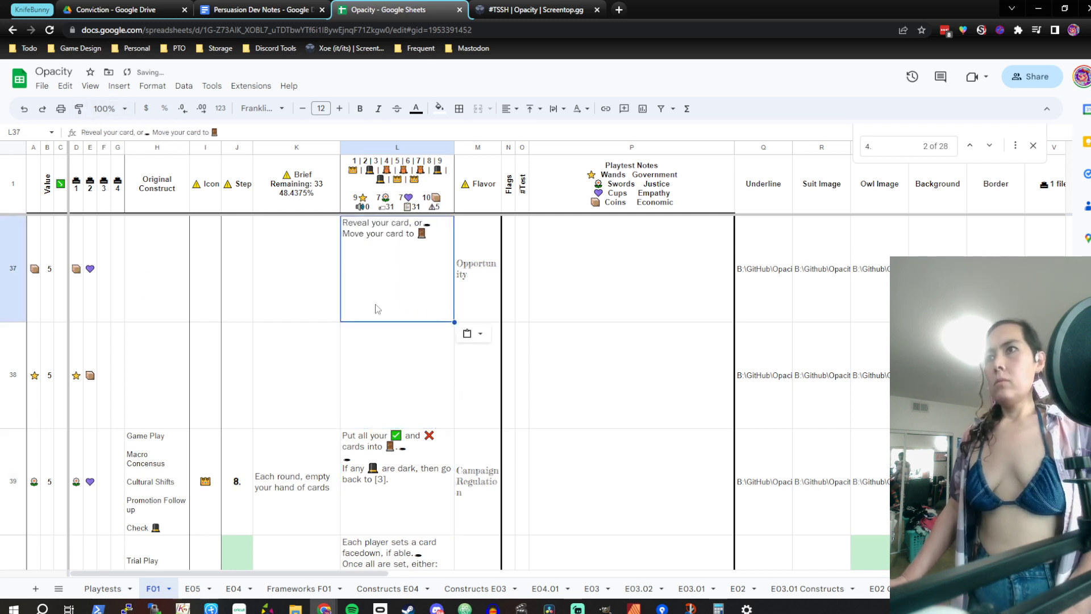
scroll(409, 370, "up", 1)
scroll(430, 463, "down", 1)
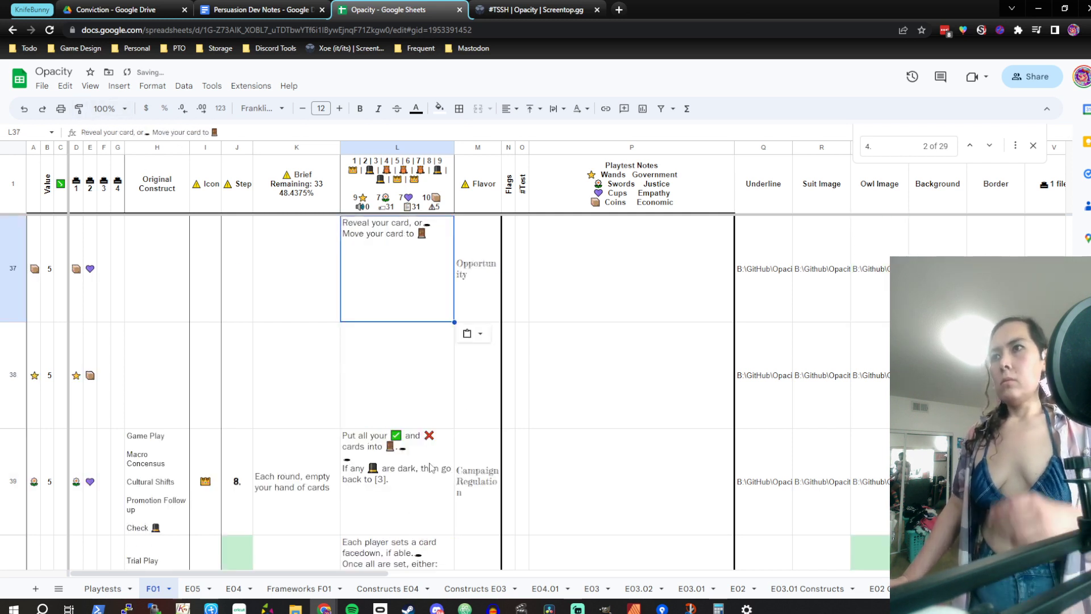
scroll(431, 468, "down", 1)
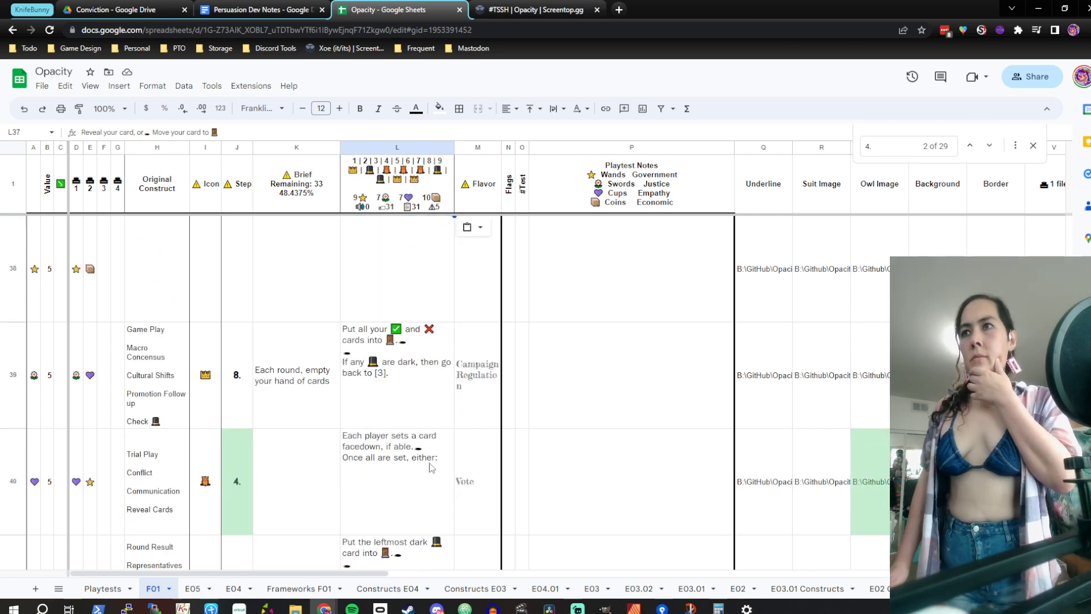
scroll(432, 468, "up", 1)
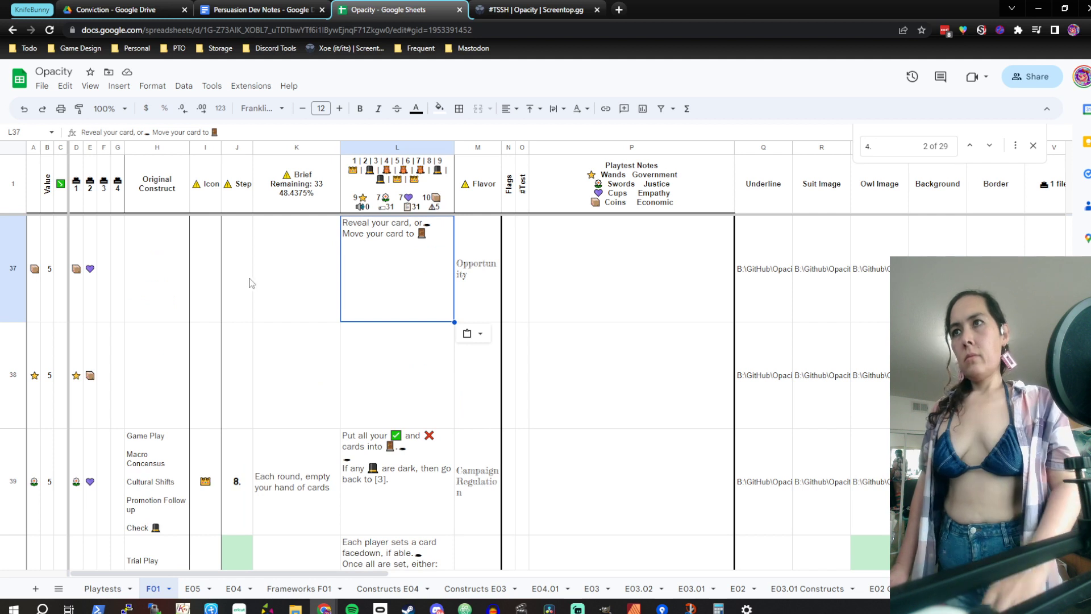
Set the Step of the Opportunity card in J37 to "5."
left_click(199, 297)
left_click(230, 285)
type("5")
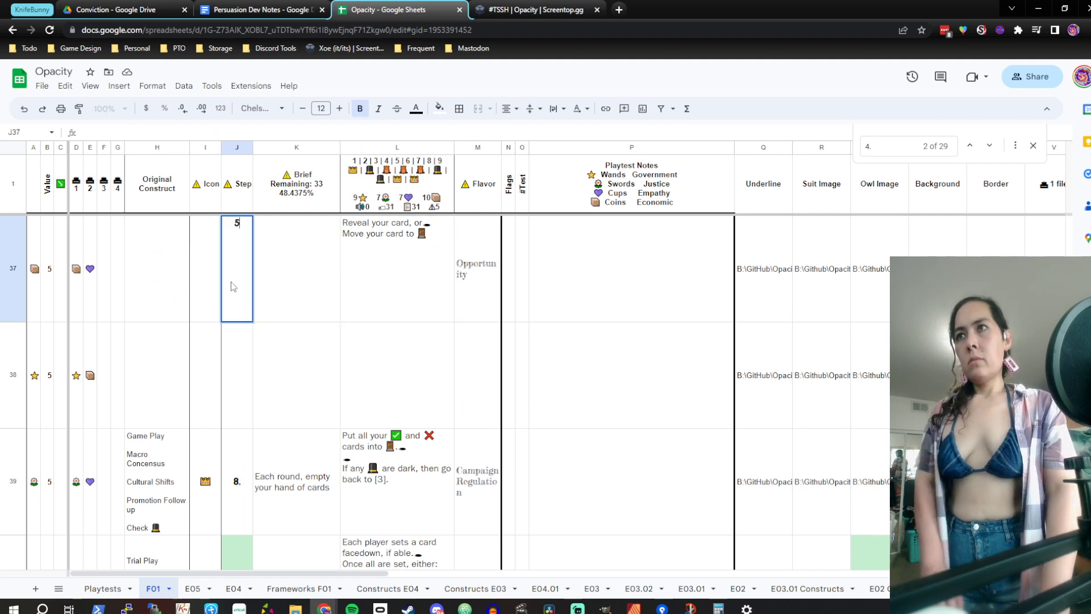
type(".")
key("Tab")
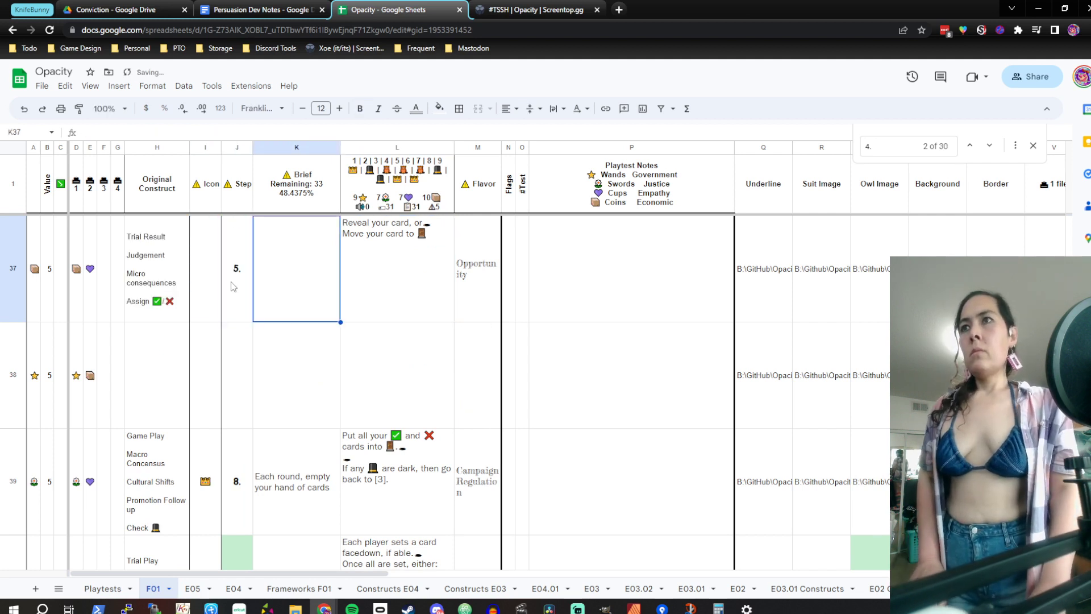
key("Tab")
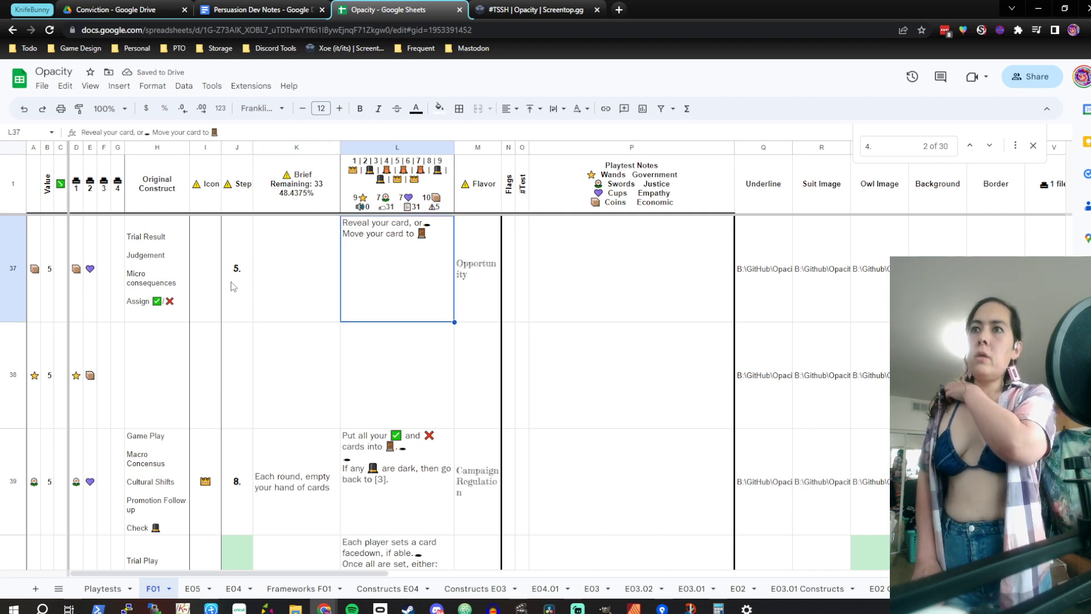
Set the Step of the Opportunity card in J37 to "4." and of the Vote card in J40 to "3."
key("Left")
key("Left")
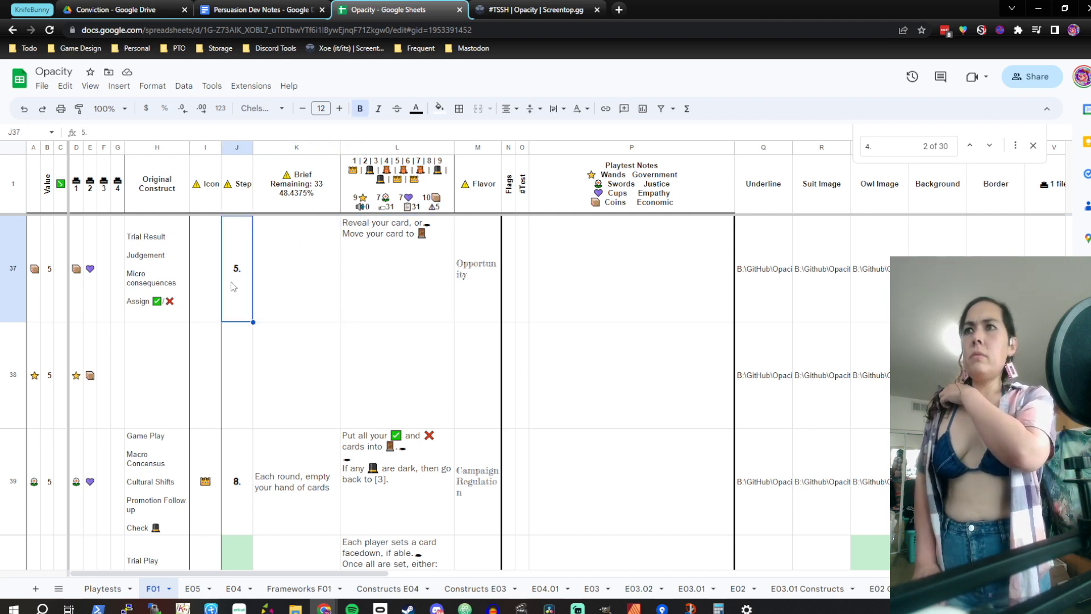
type("4.")
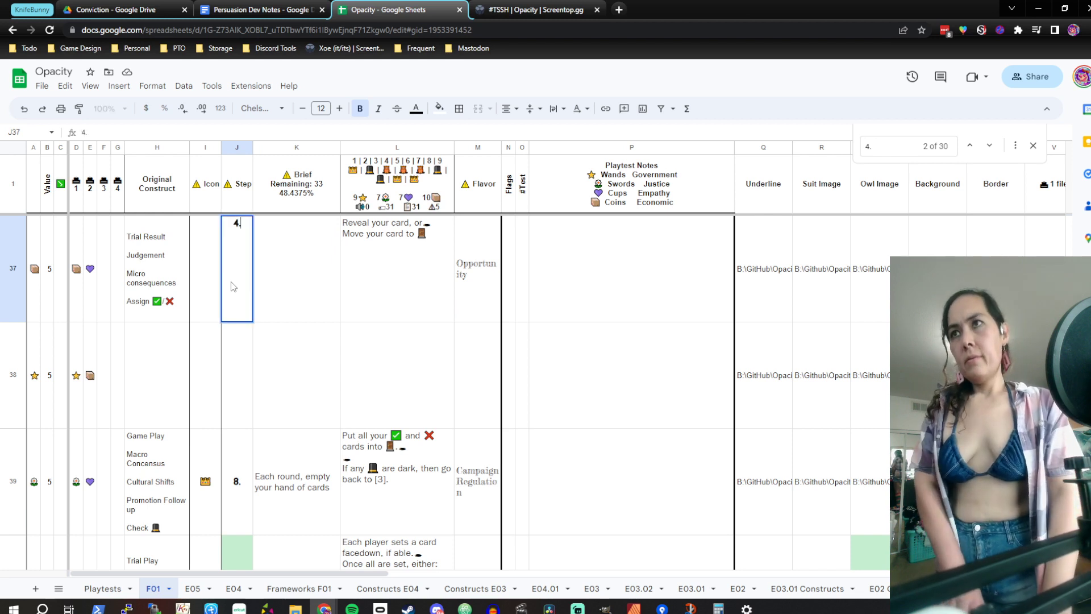
key("Return")
key("Down")
key("Down")
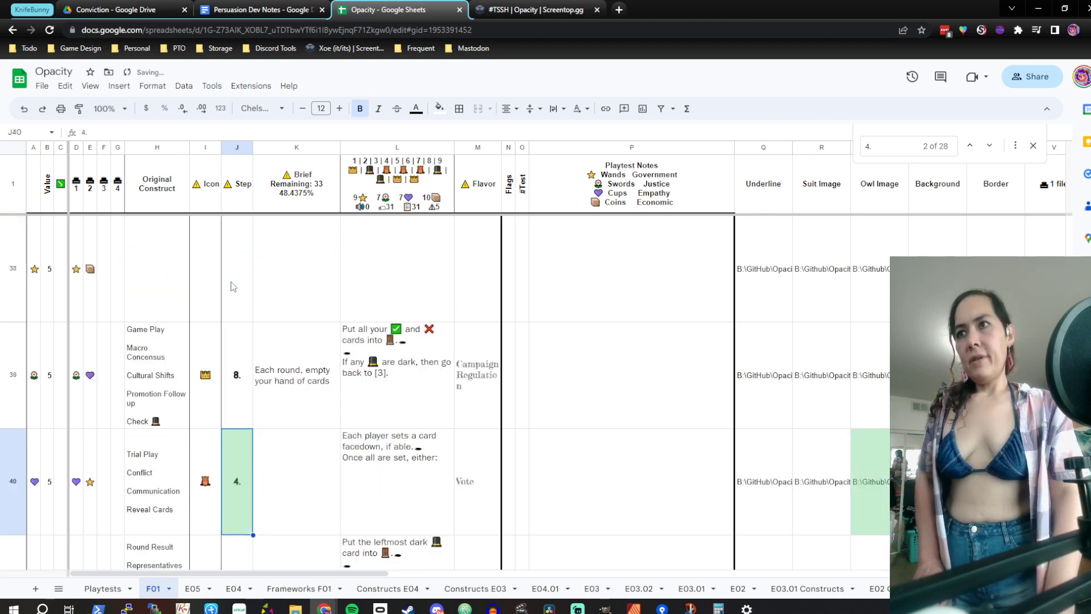
type("3.")
key("Tab")
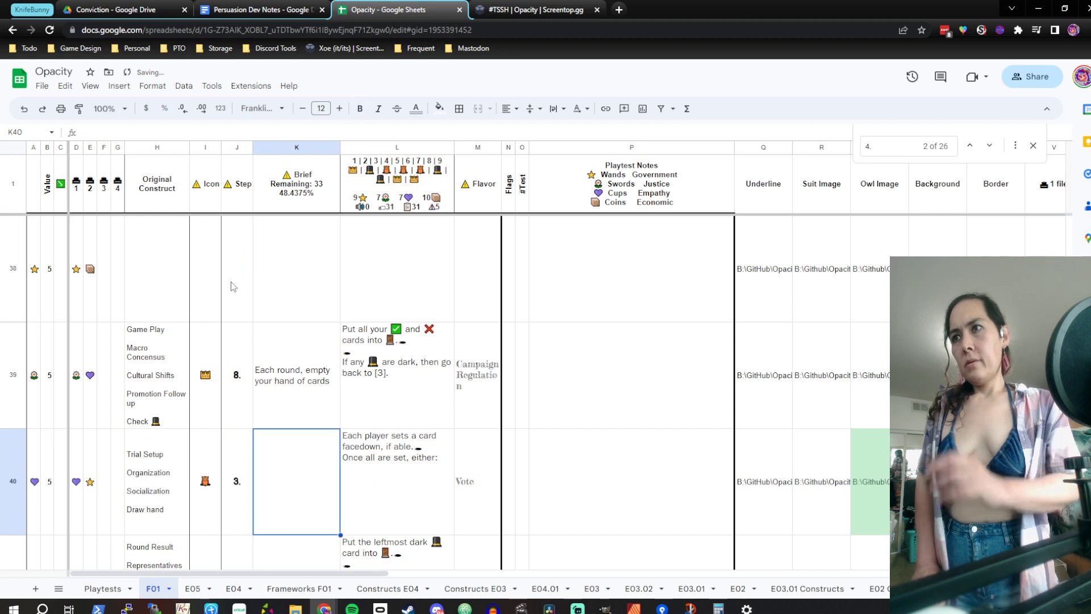
Copy and remove "Once all are set, either:" from L40, leaving only "Each player sets a card facedown, if able."
key("Tab")
key("Left")
key("Right")
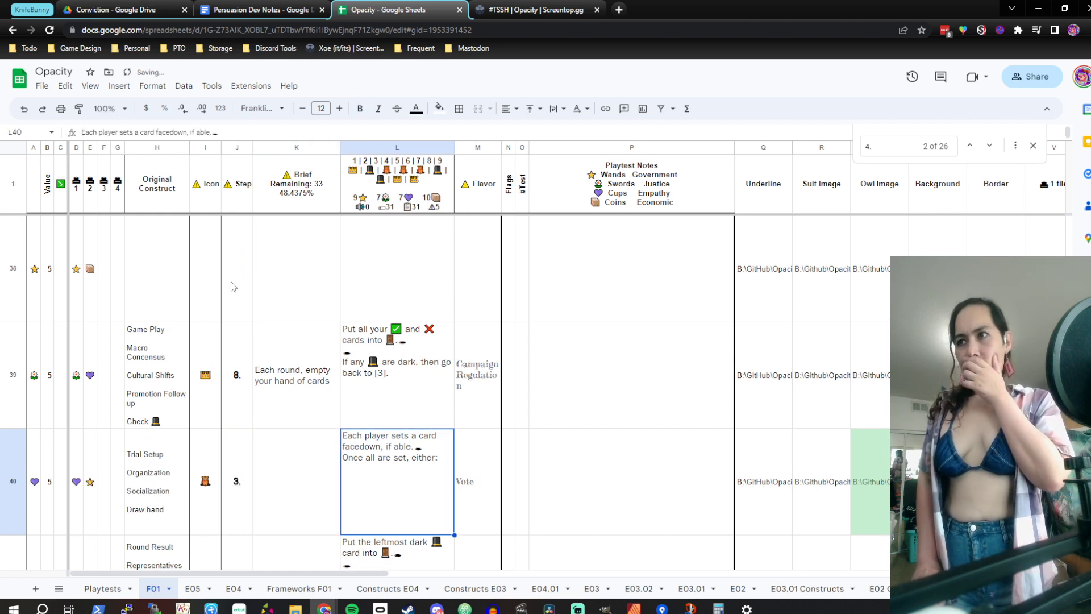
double_click(380, 450)
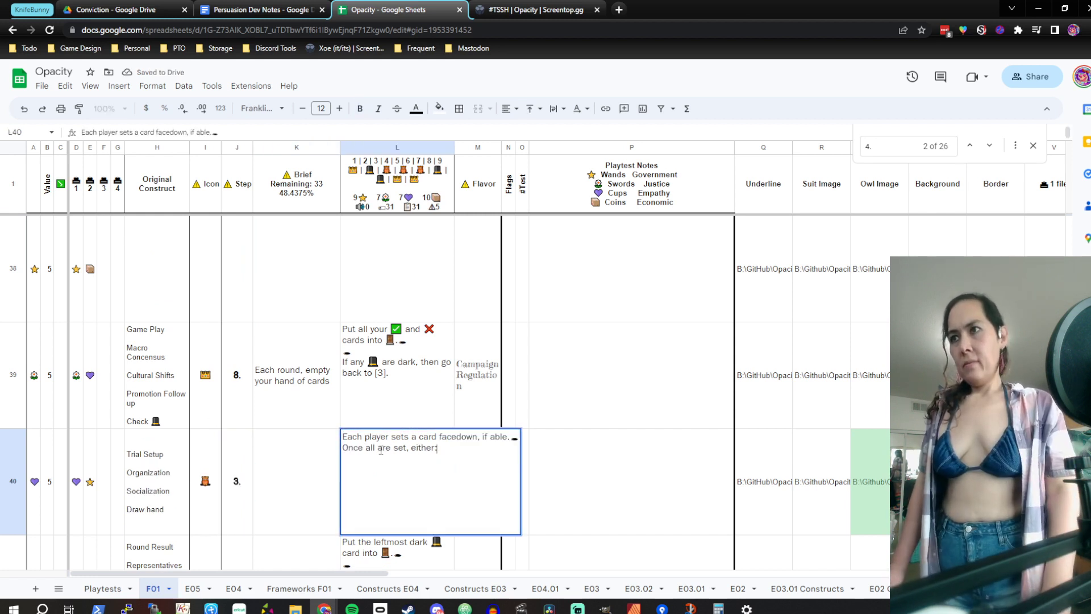
key("shift+Home")
key("ctrl+c")
key("BackSpace")
key("BackSpace")
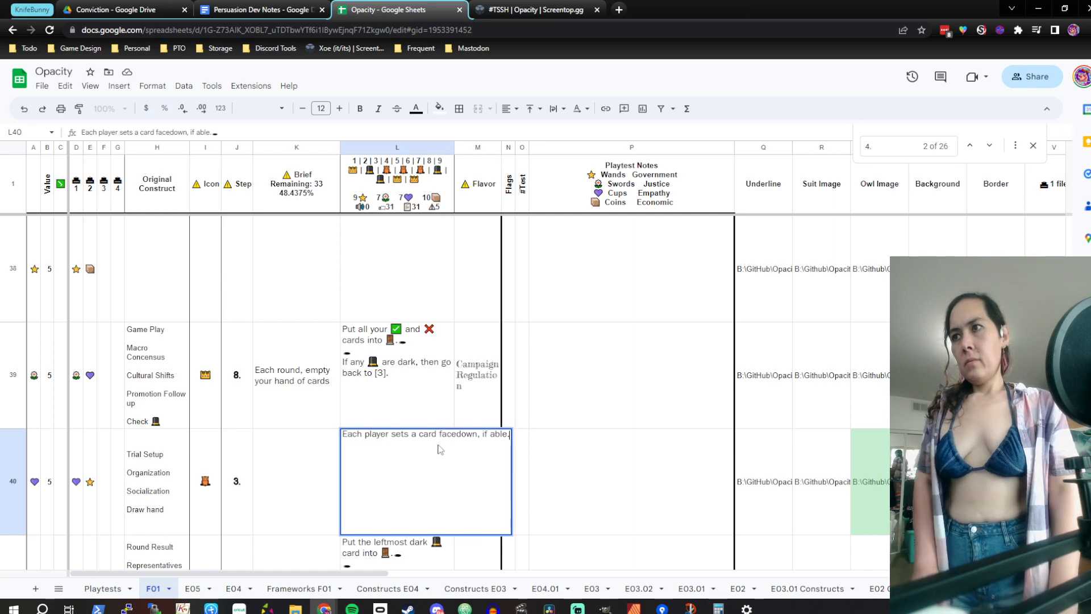
key("Return")
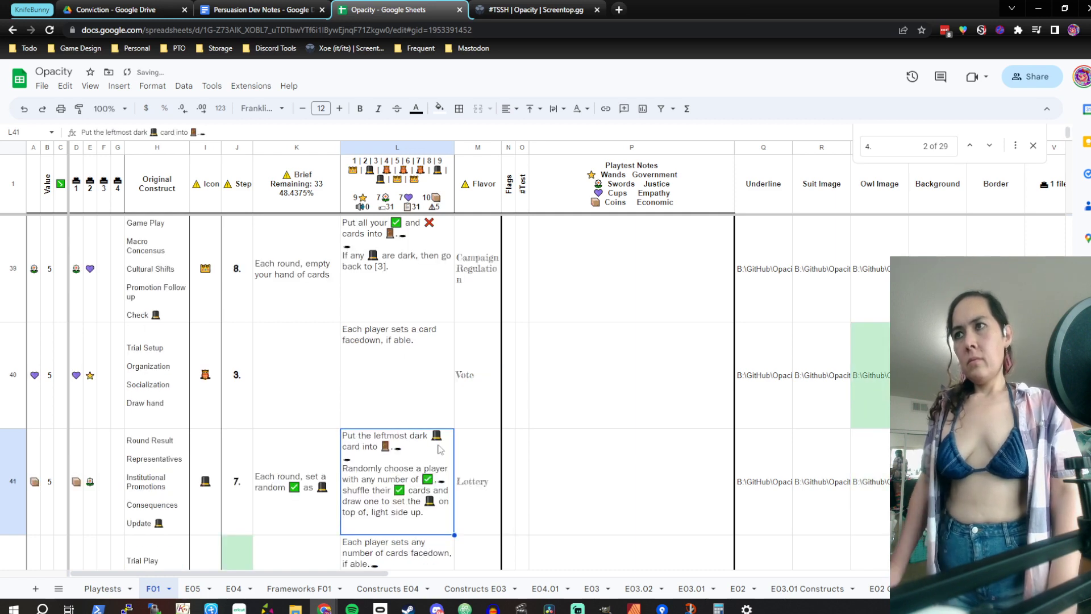
Paste "Once all are set, either:" followed by a 🕳 marker at the start of the Opportunity card's rule cell L37
left_click(418, 383)
scroll(416, 379, "up", 2)
left_click(420, 263)
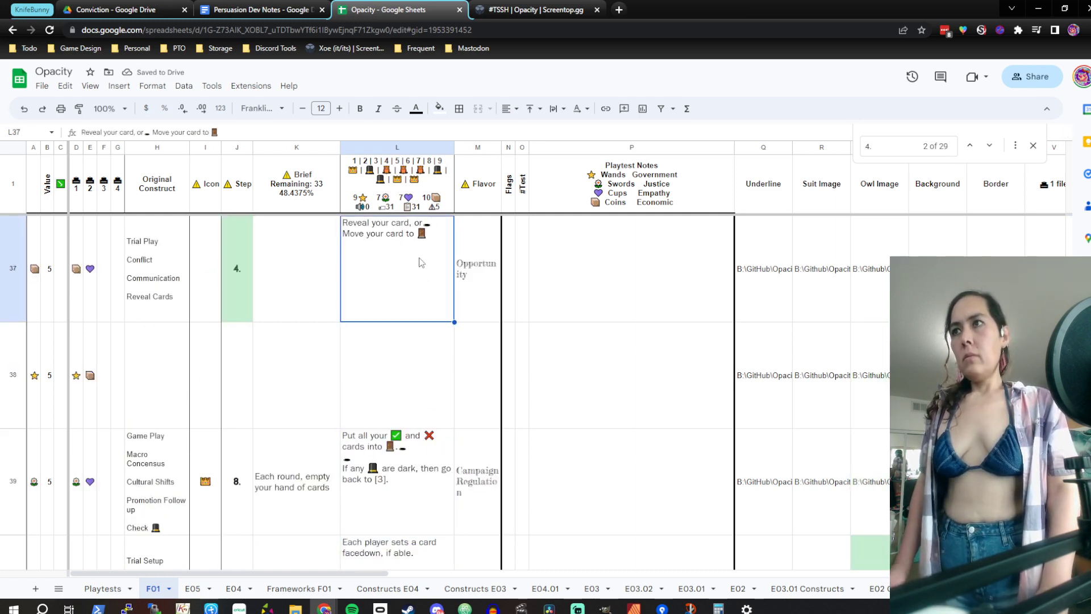
double_click(420, 263)
key("ctrl+v")
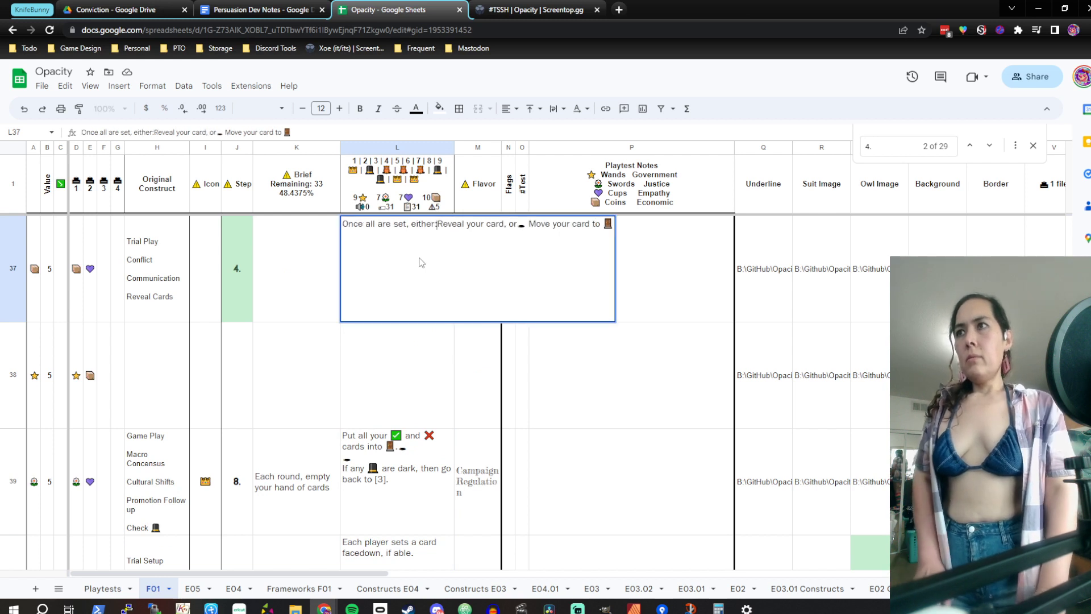
type("🕳")
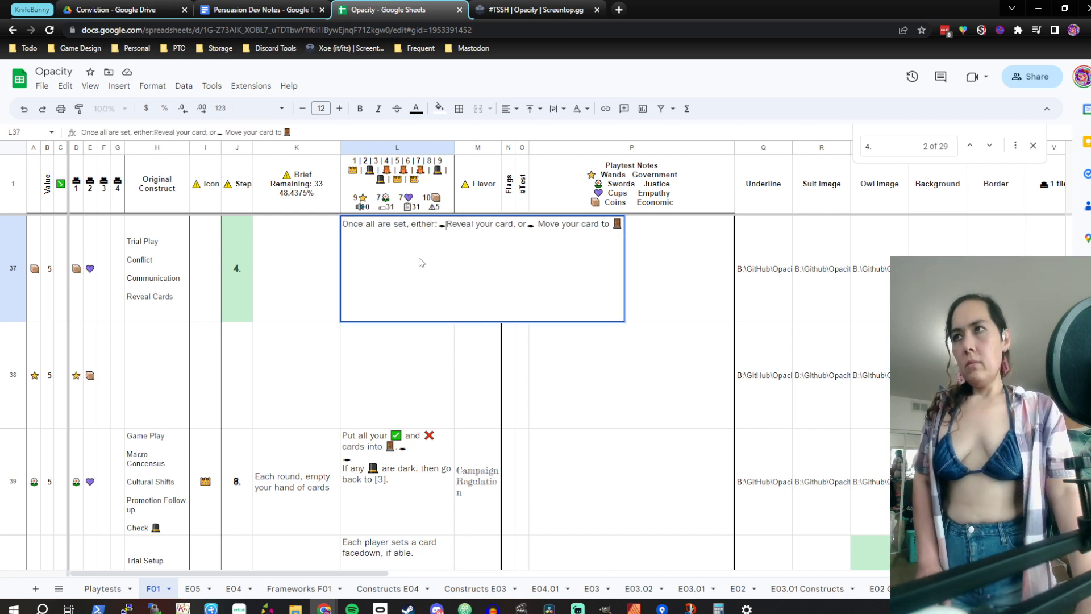
key("ctrl+Return")
key("Return")
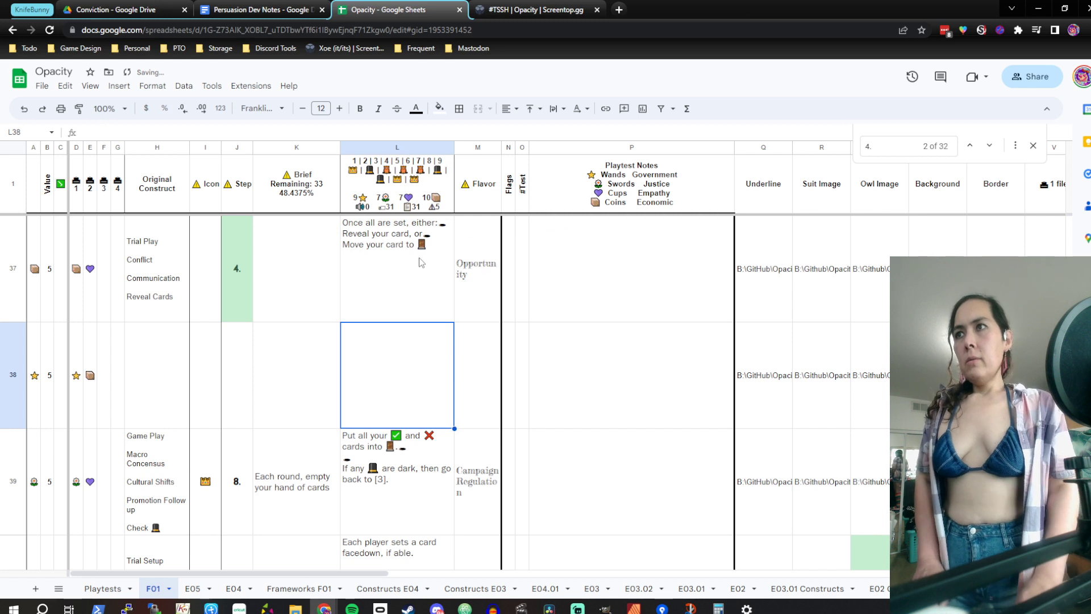
Replace the Flavor text of the step 4 card in M37 with "Present or Hide"
key("Up")
key("Left")
key("Right")
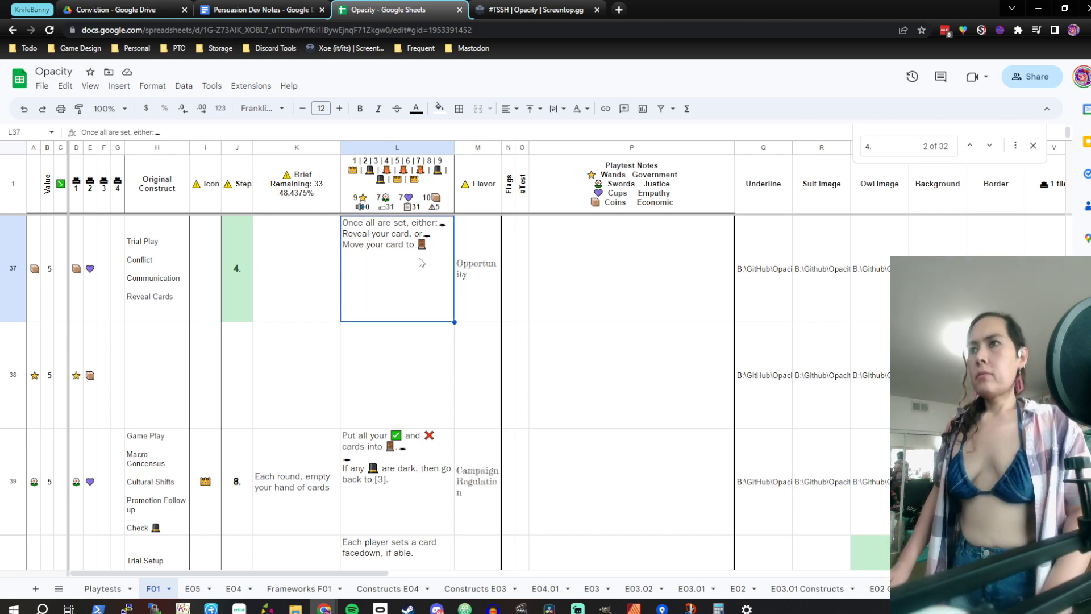
key("Left")
key("Right")
key("Right")
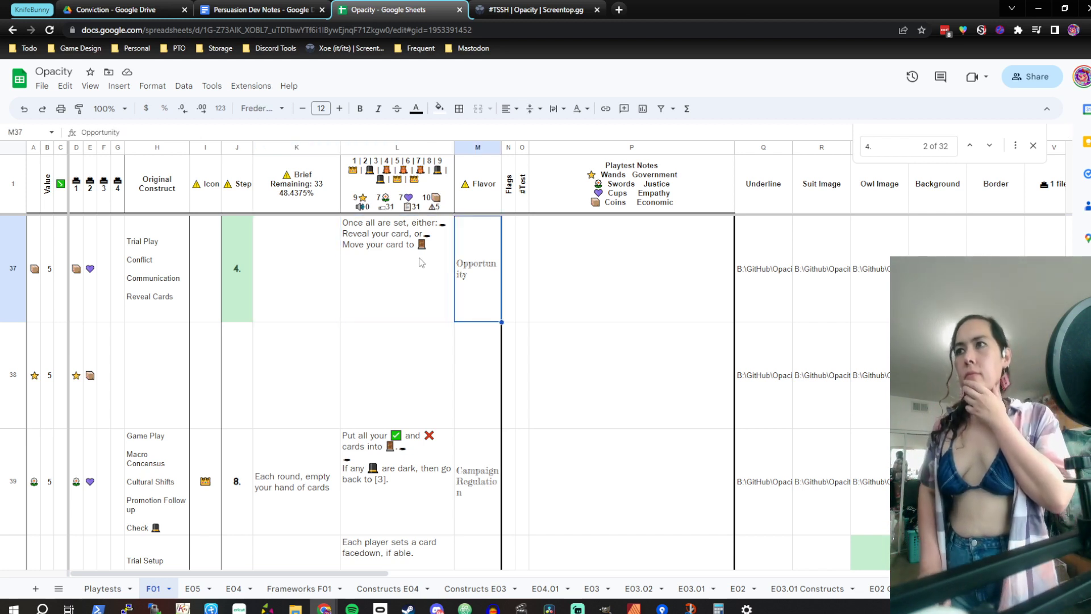
key("Left")
key("Right")
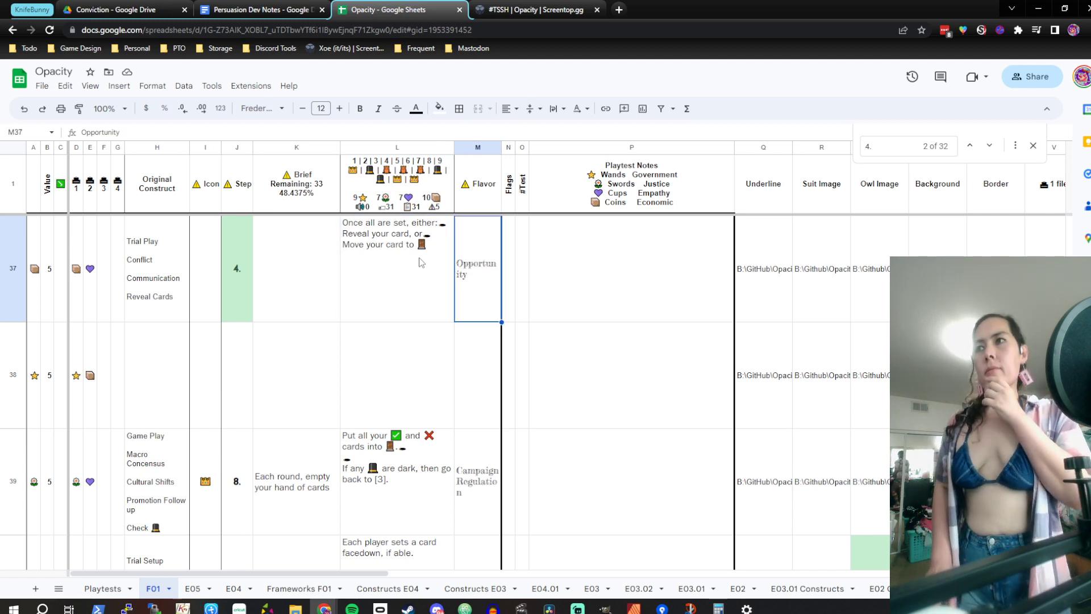
key("Delete")
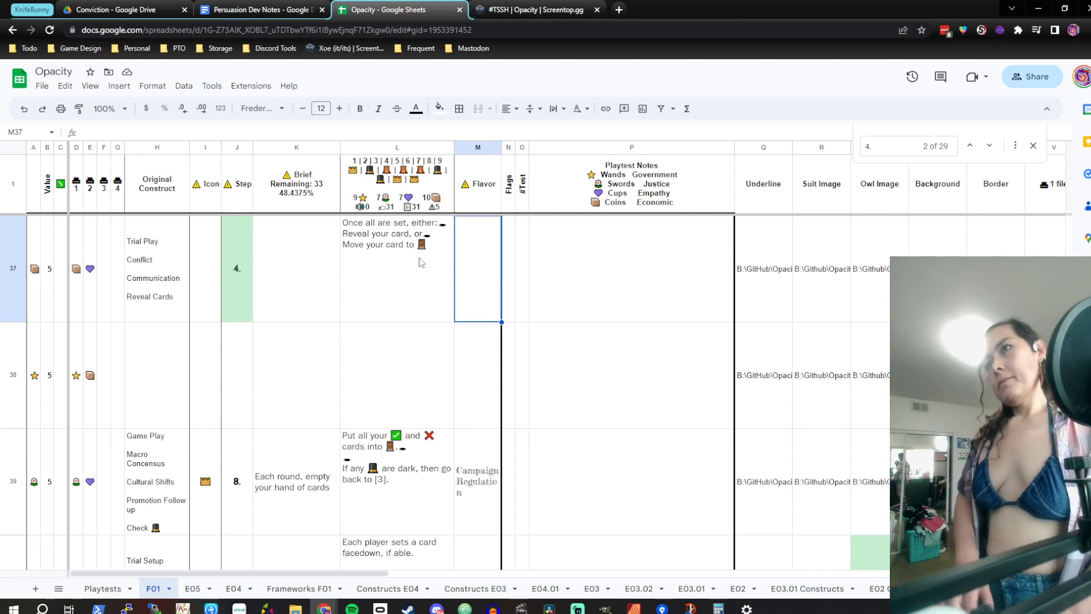
type("Present or")
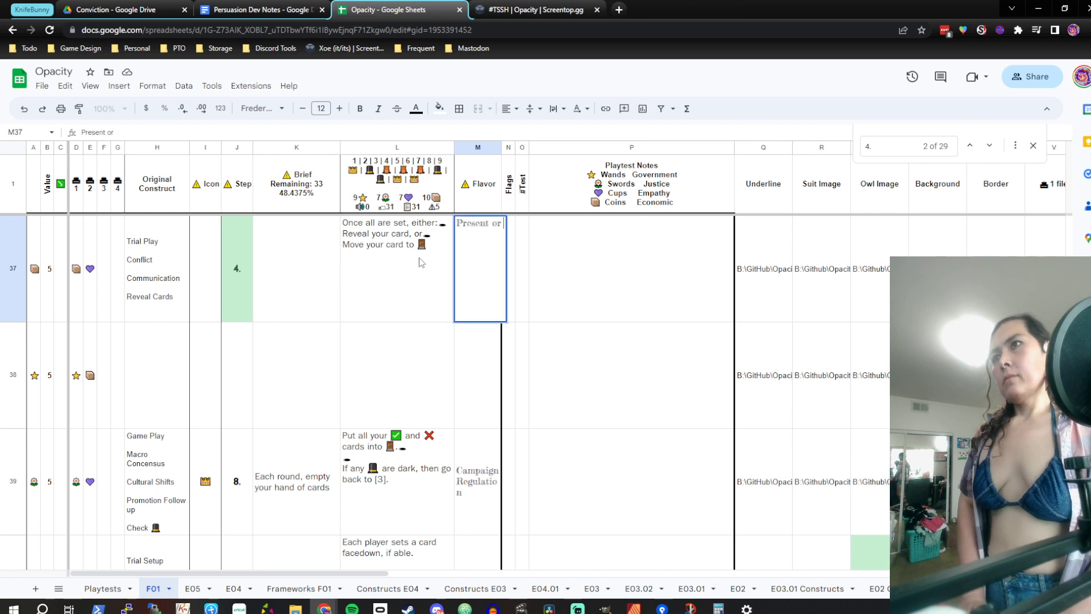
type(" Hide")
key("Return")
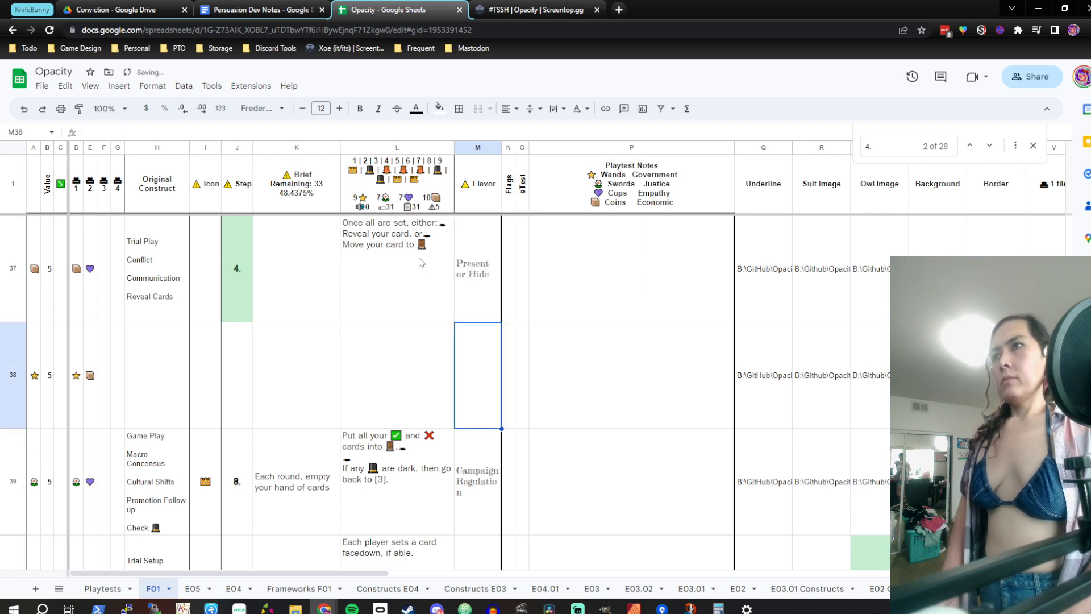
Widen the Flavor column slightly and insert a 🕳 marker between "Present" and "or Hide" in M37
left_click(421, 262)
key("Left")
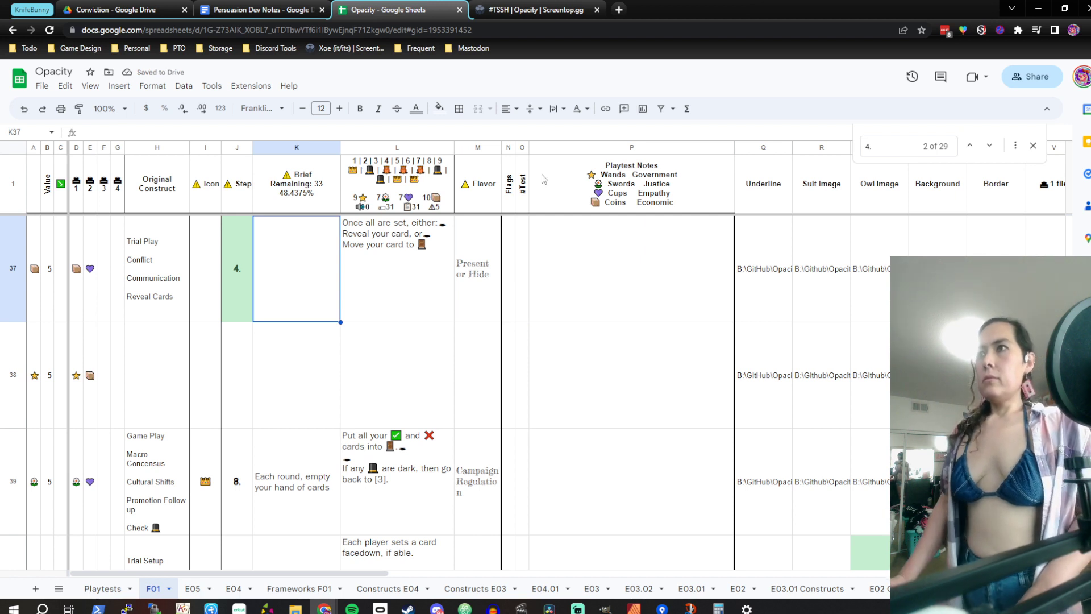
left_click_drag(501, 147, 508, 146)
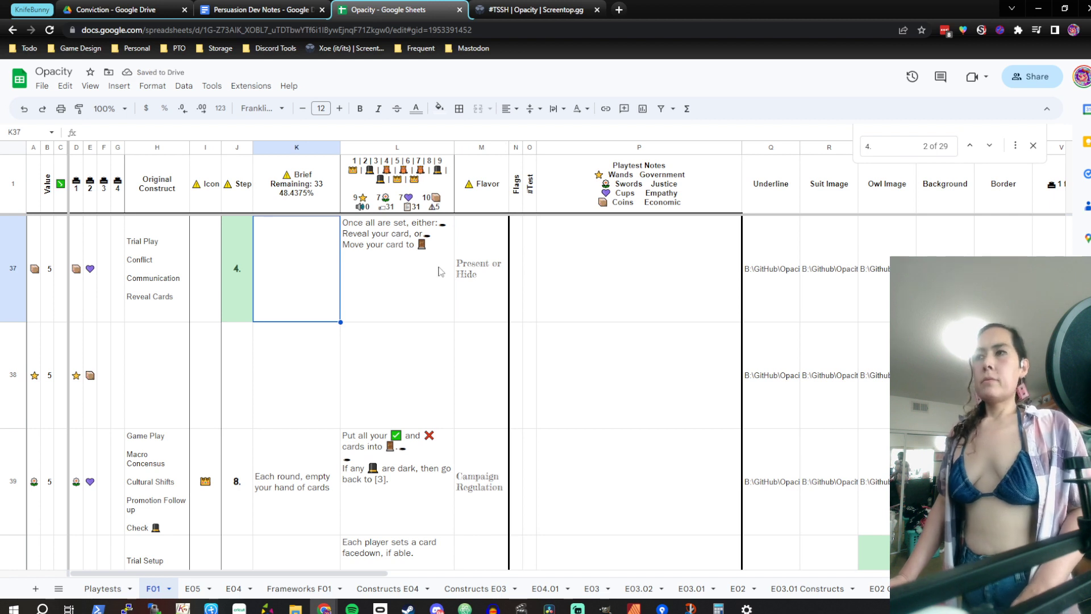
left_click(490, 272)
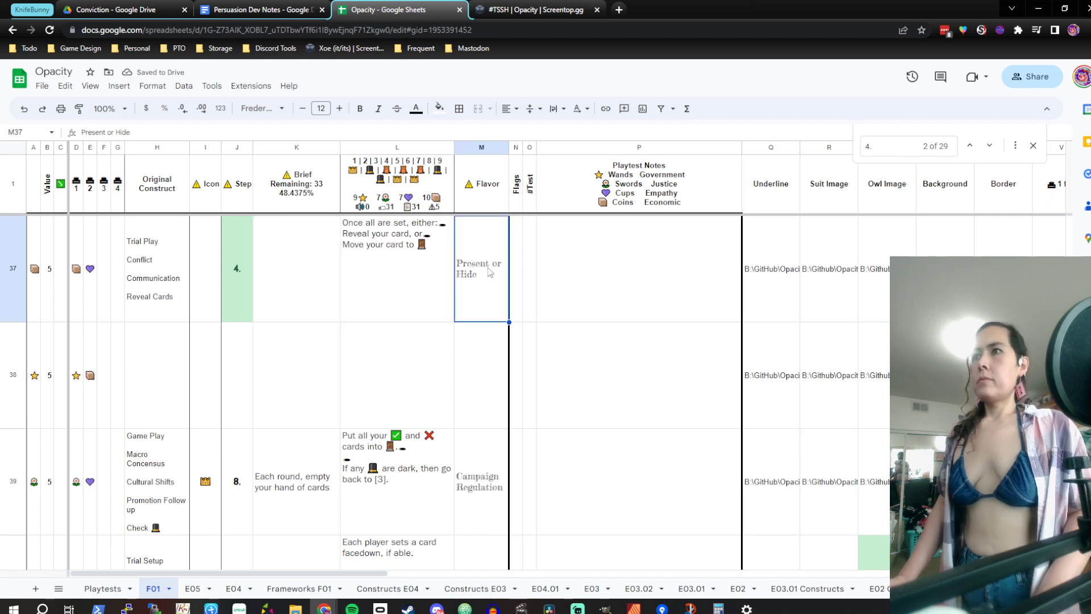
left_click(494, 223)
type("🎩")
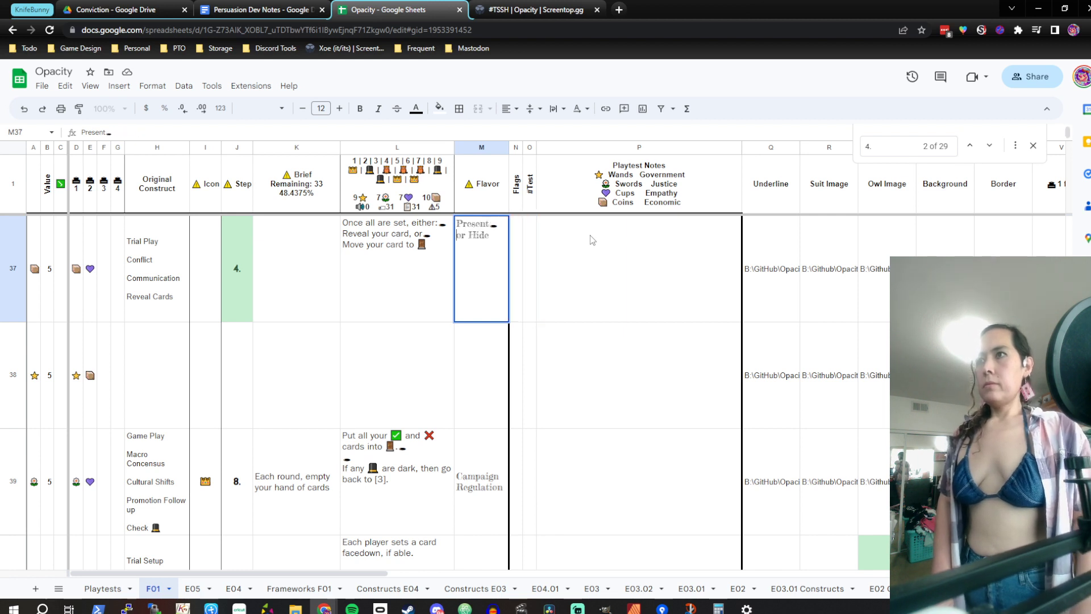
key("Return")
key("Up")
key("Left")
key("Left")
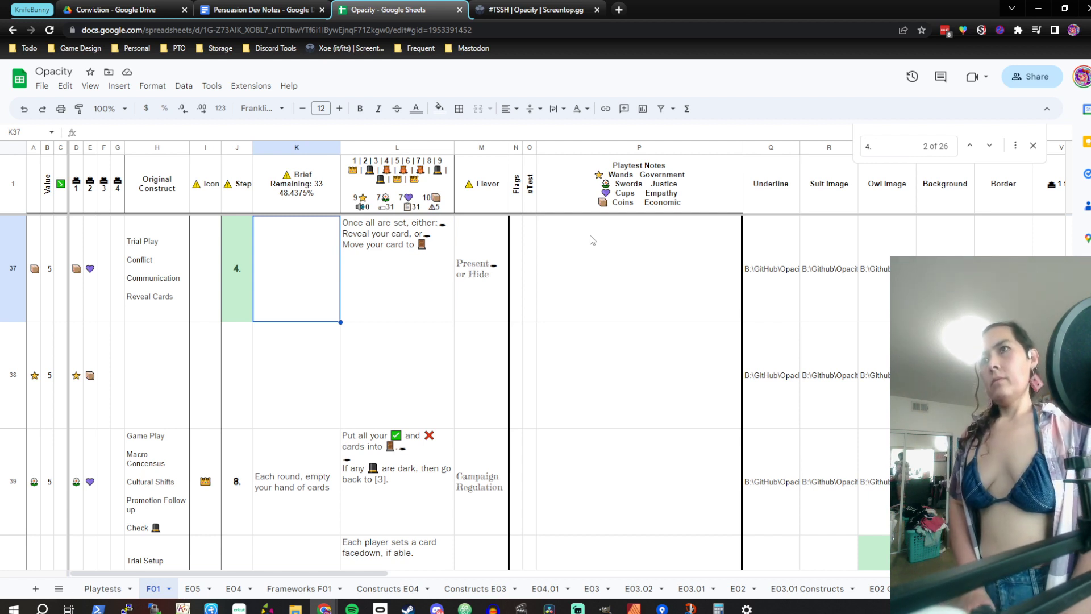
key("Return")
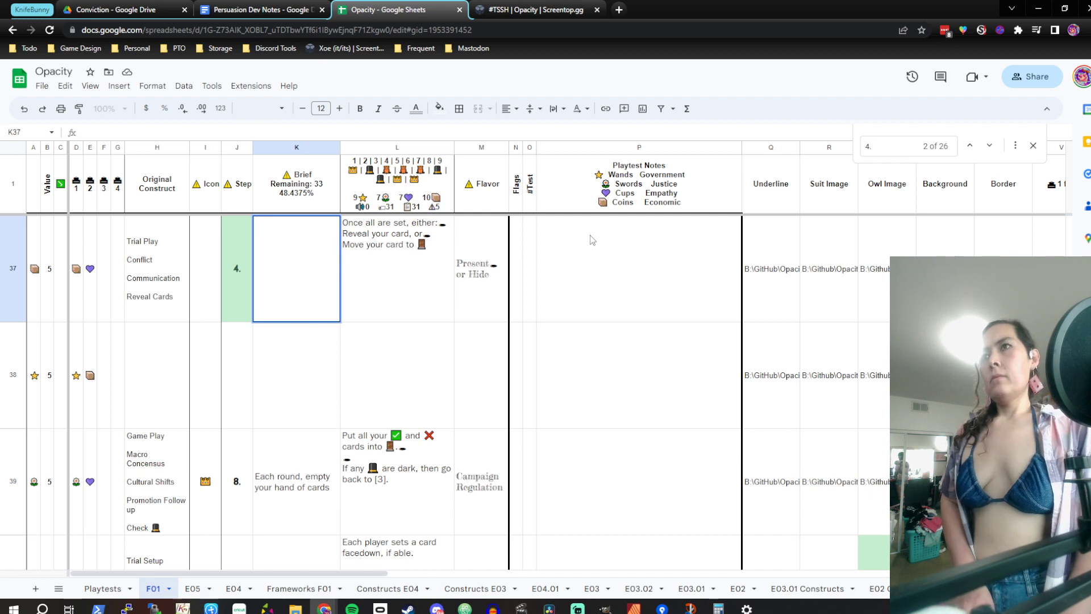
type("O")
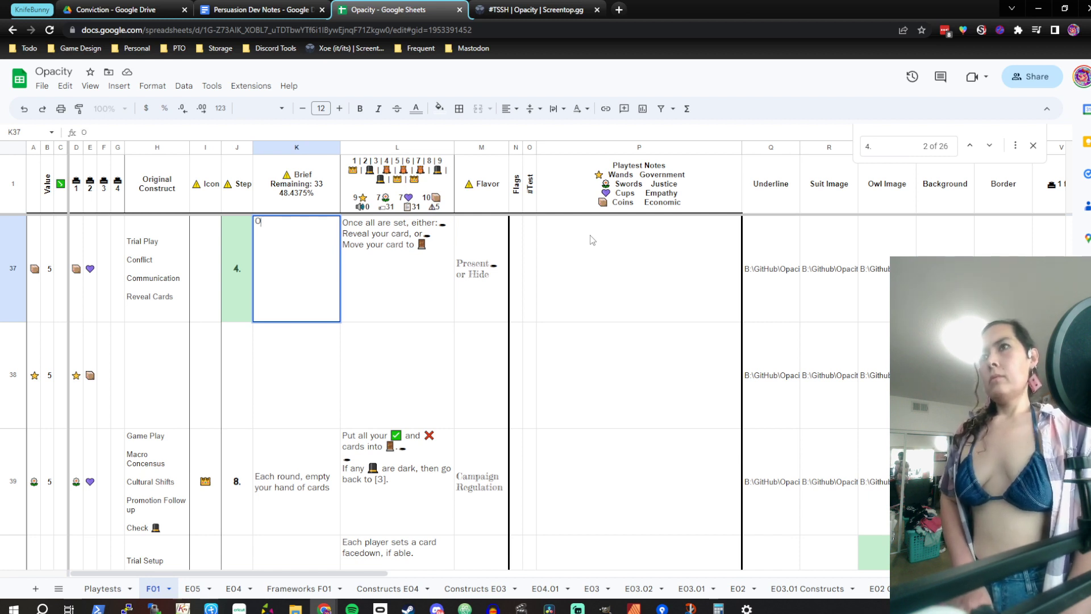
key("BackSpace")
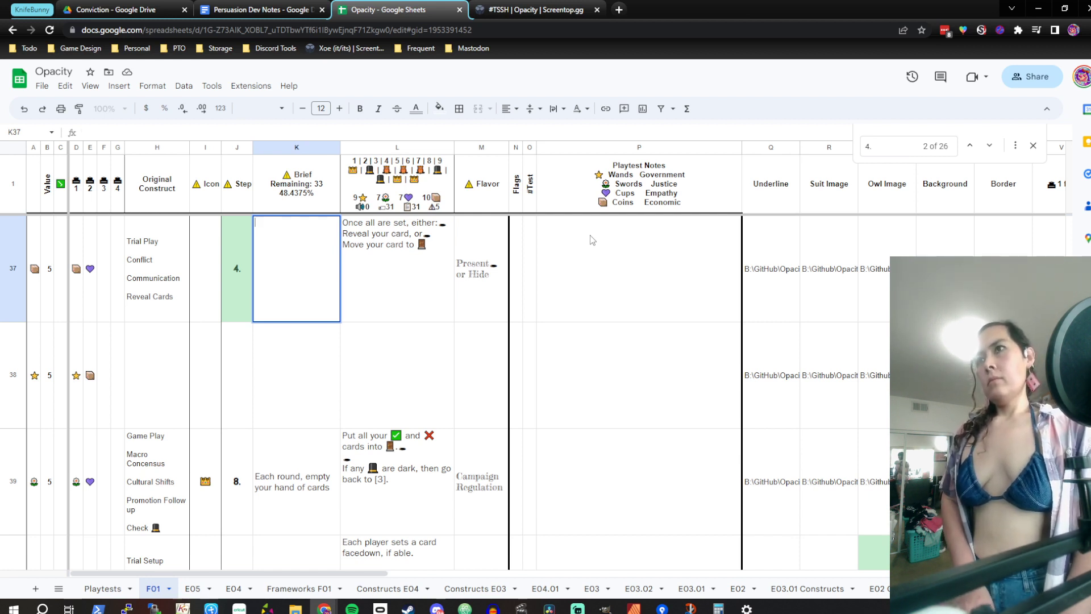
type("On")
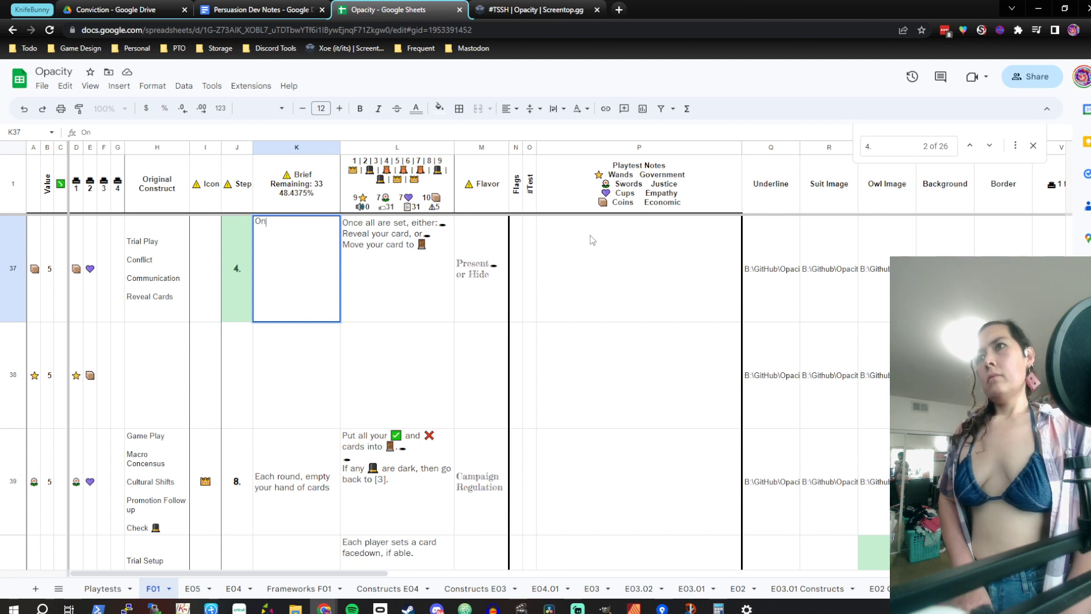
type("ce all")
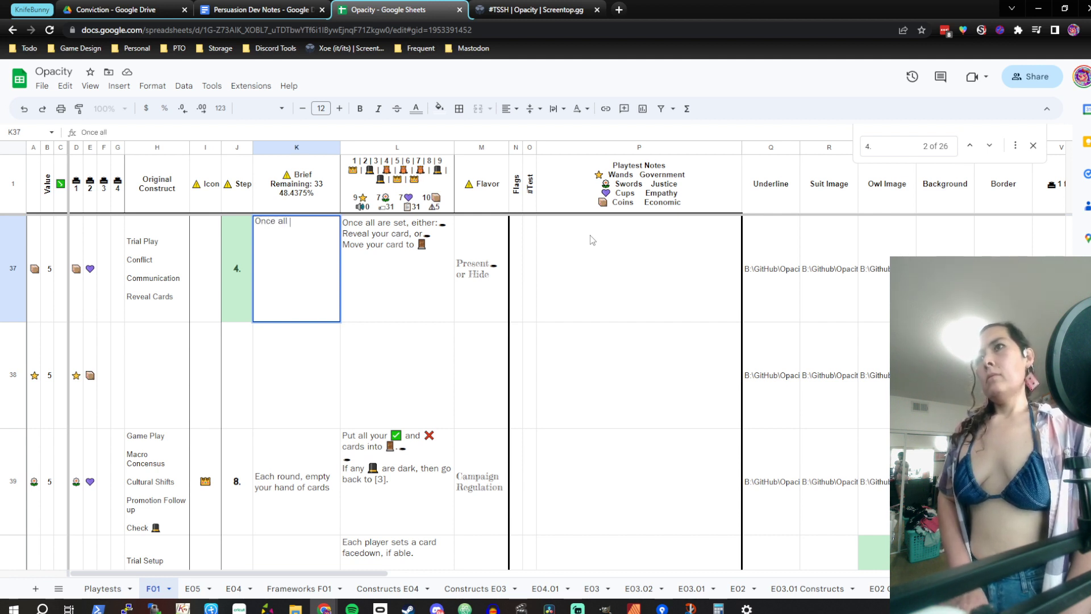
key("BackSpace")
key("BackSpace")
key("BackSpace")
key("BackSpace")
key("BackSpace")
key("BackSpace")
key("BackSpace")
key("BackSpace")
key("BackSpace")
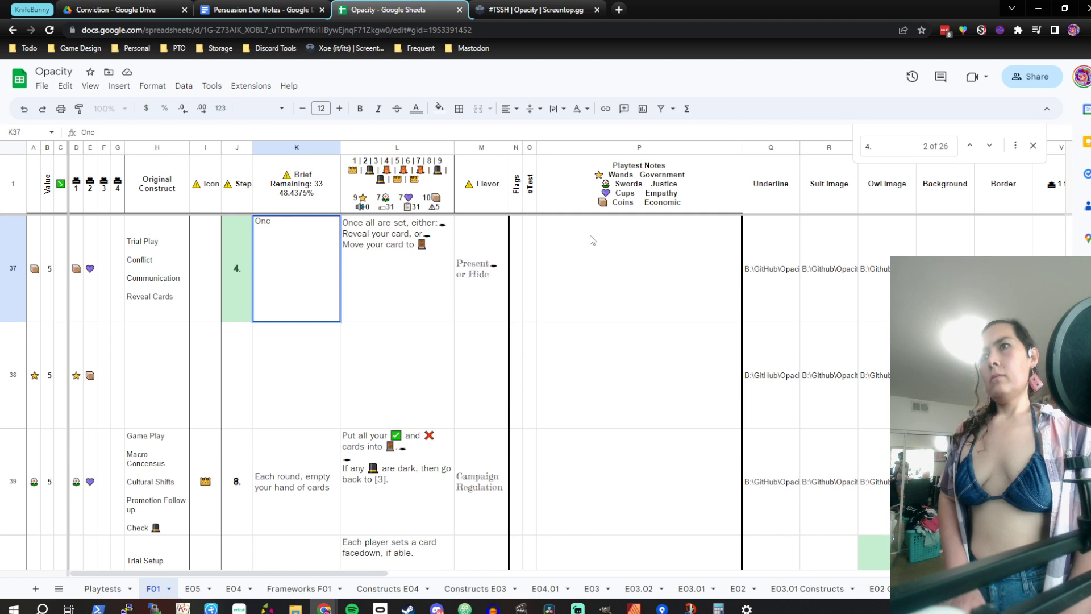
Write the step 4 card's Brief in K37 as "Simultaneously flip or discard your card"
type("Simult")
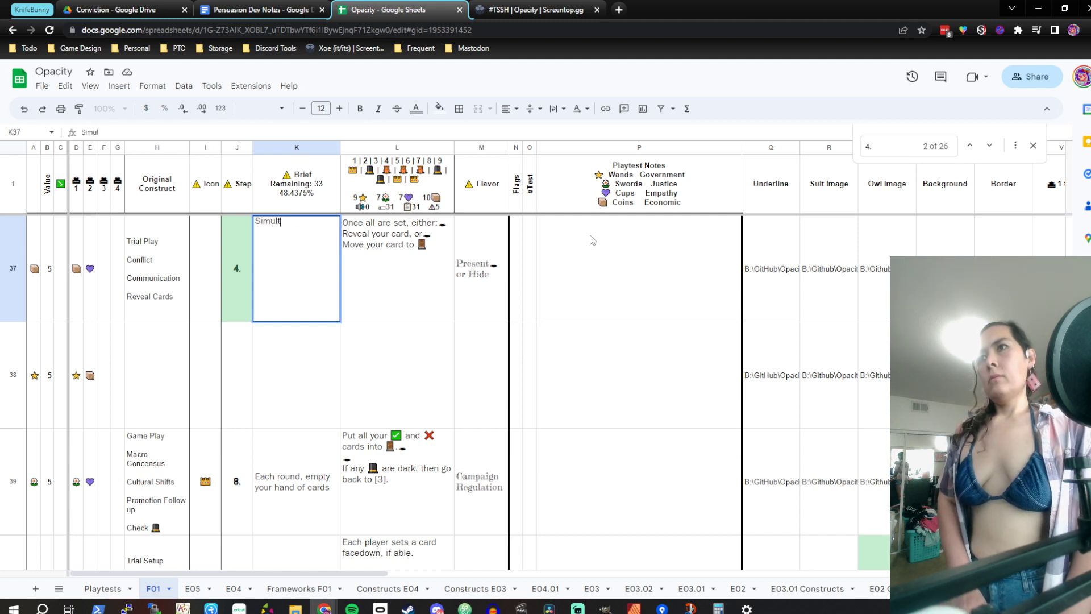
type("aneously r")
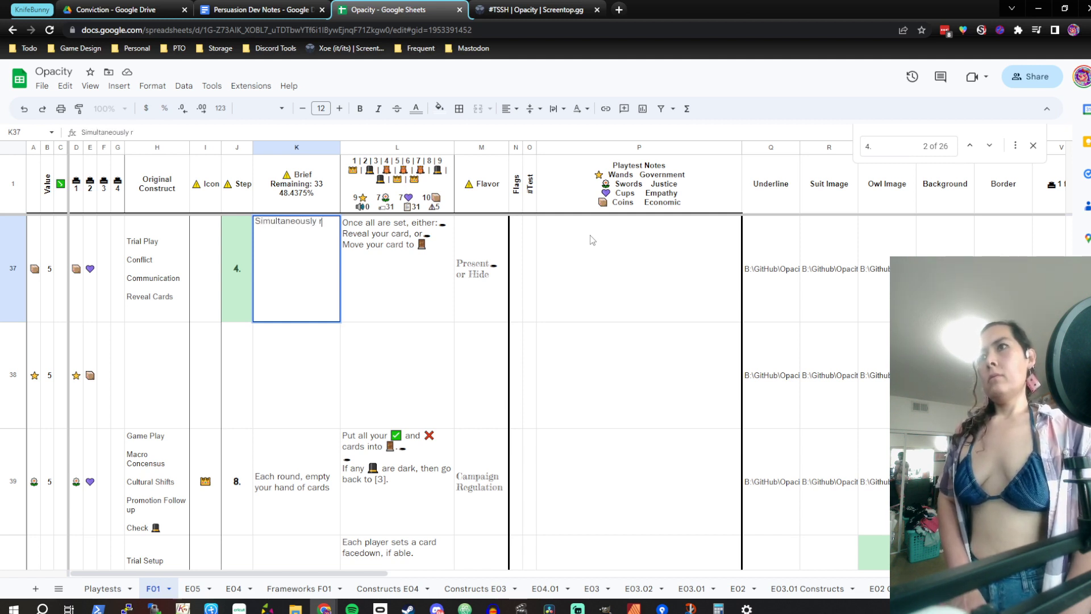
key("BackSpace")
type("flip or closet")
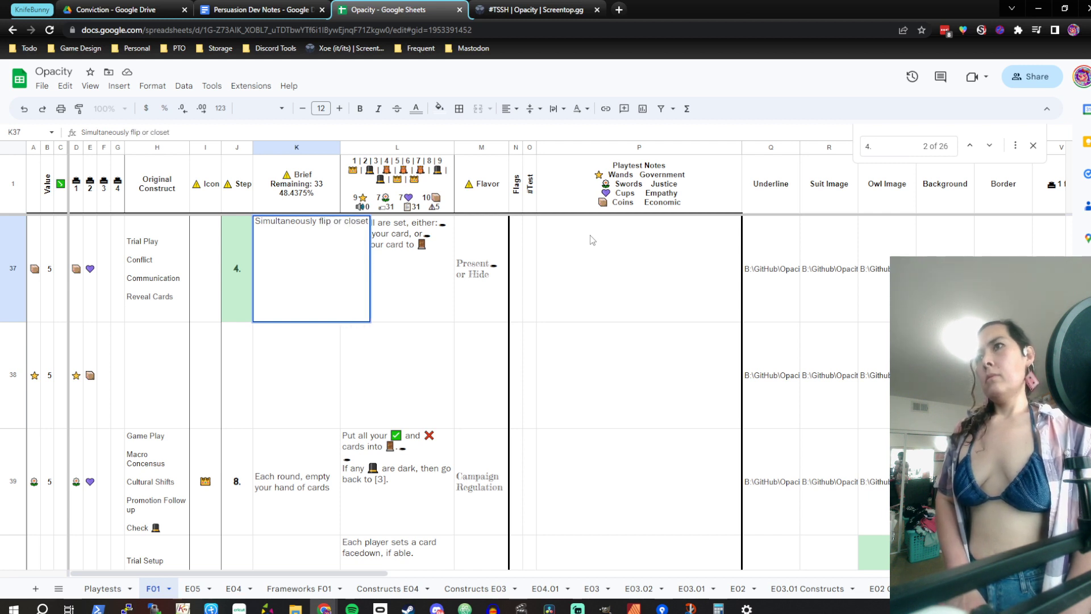
key("BackSpace")
key("BackSpace")
key("BackSpace")
key("BackSpace")
key("BackSpace")
key("BackSpace")
type("discar")
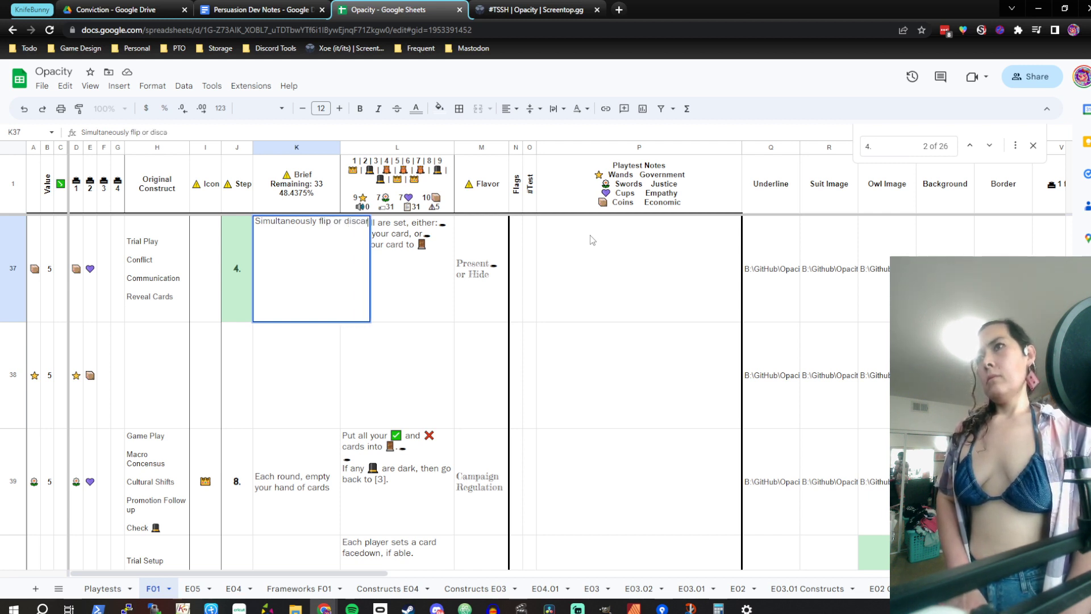
type("d your card.")
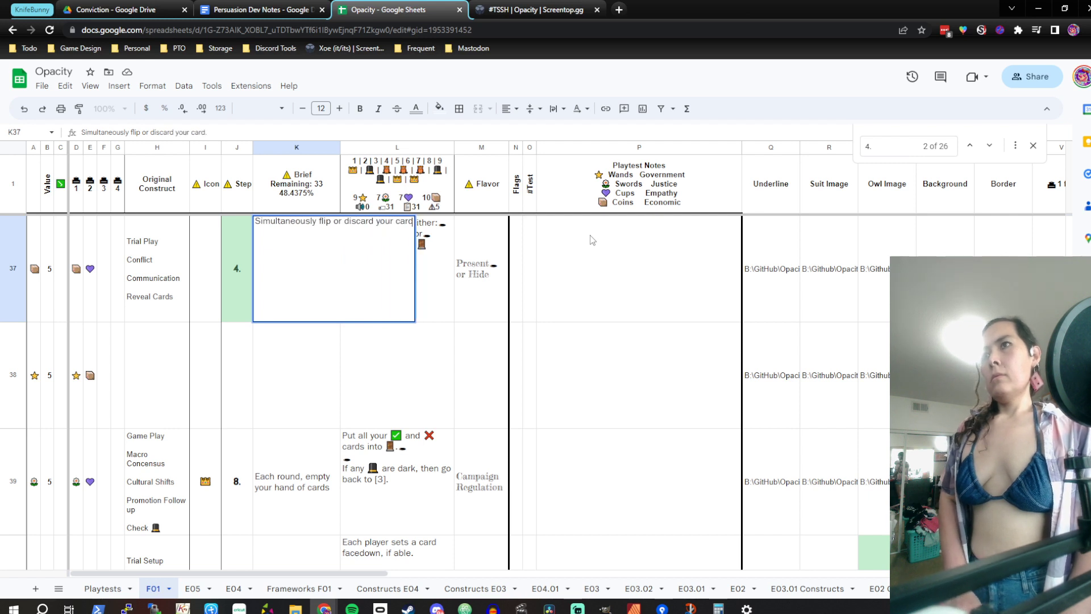
key("Return")
key("Up")
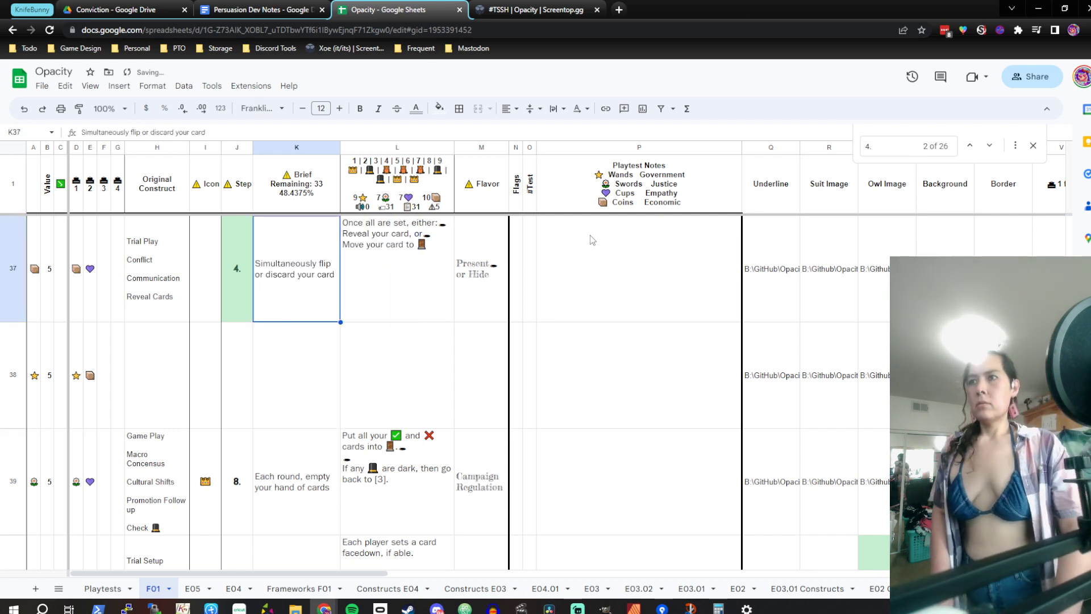
Write the Vote card's Brief in K40 as "Each trial, set a card facedown"
key("Down")
key("Down")
key("Down")
key("Down")
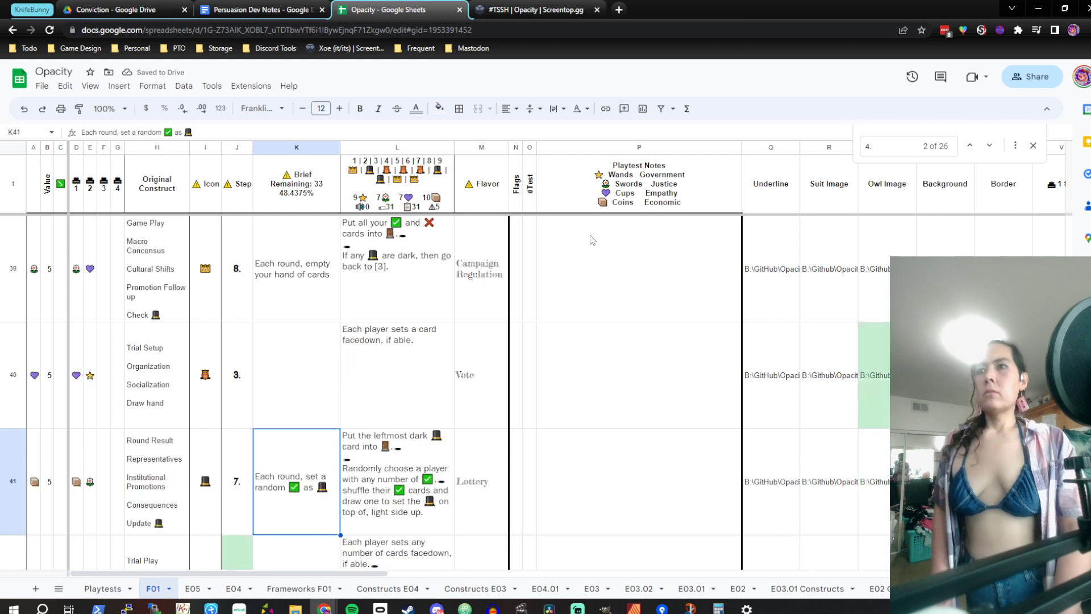
key("Up")
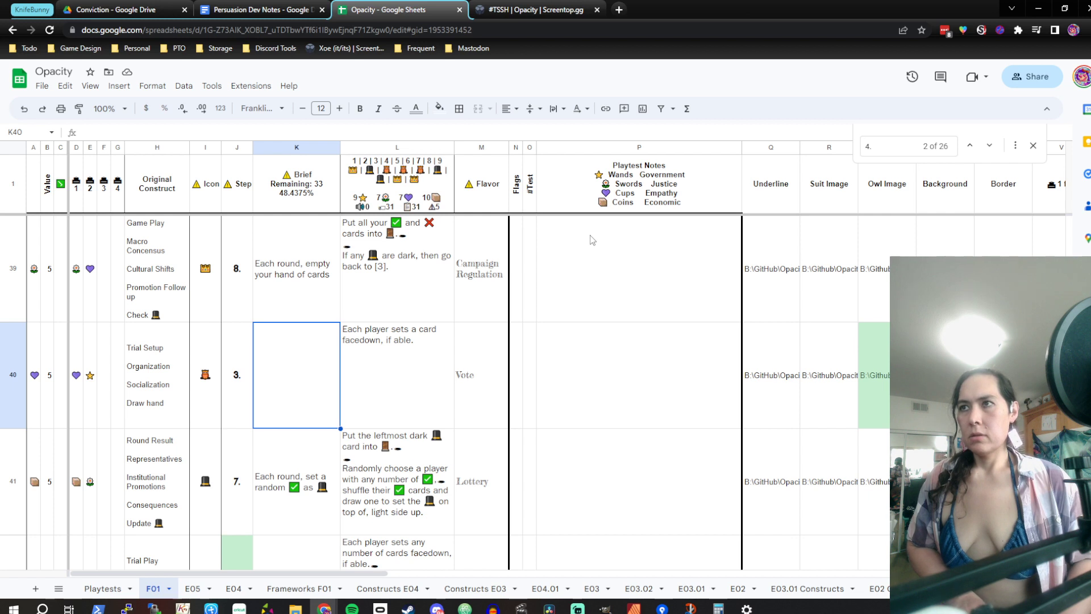
type("Each tr")
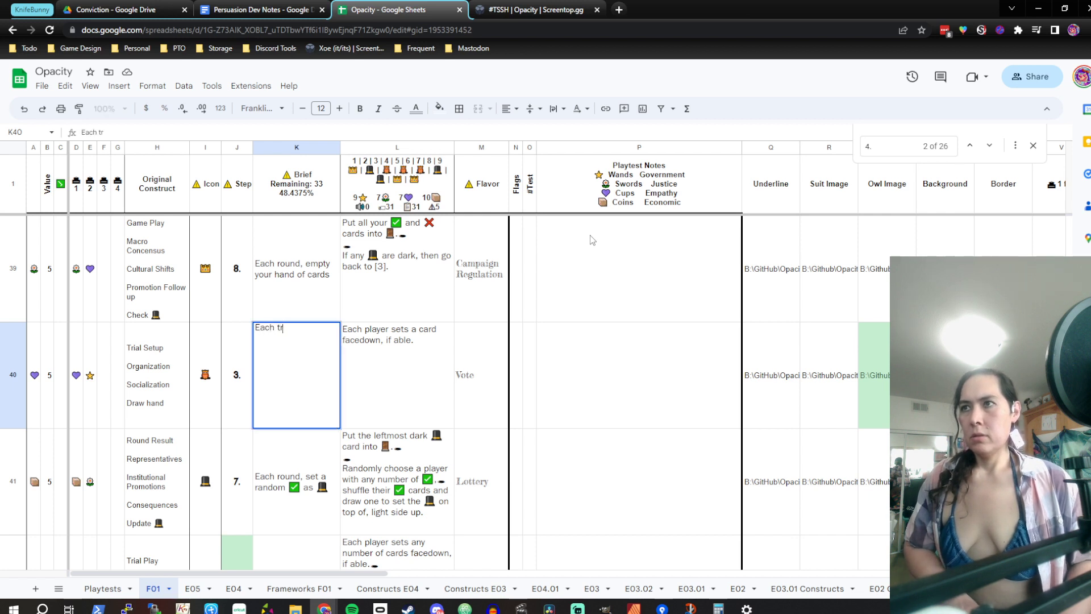
type("ial, set a card")
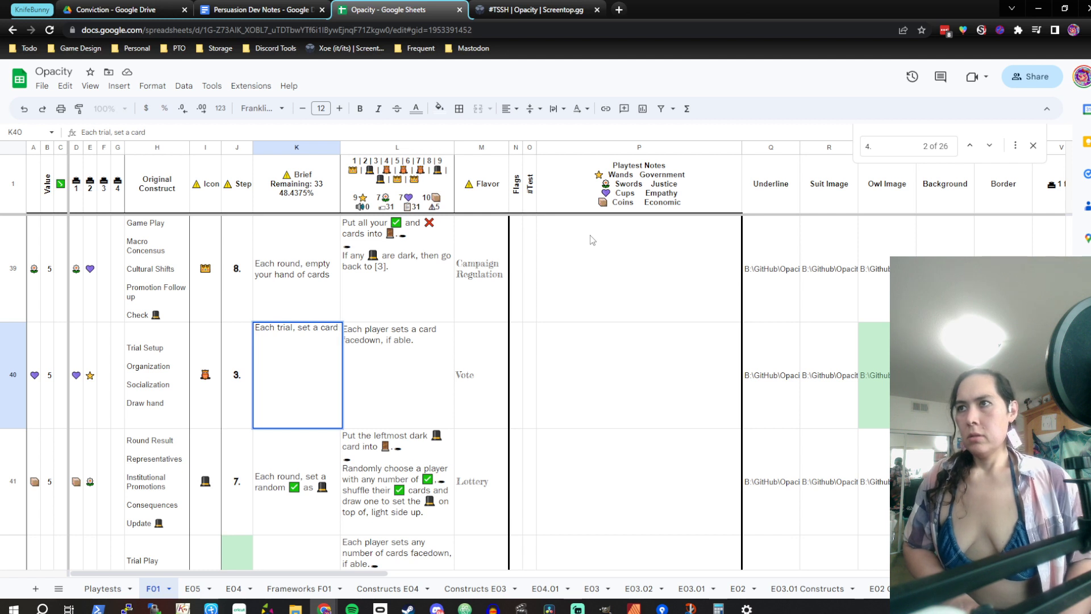
type(" facedown")
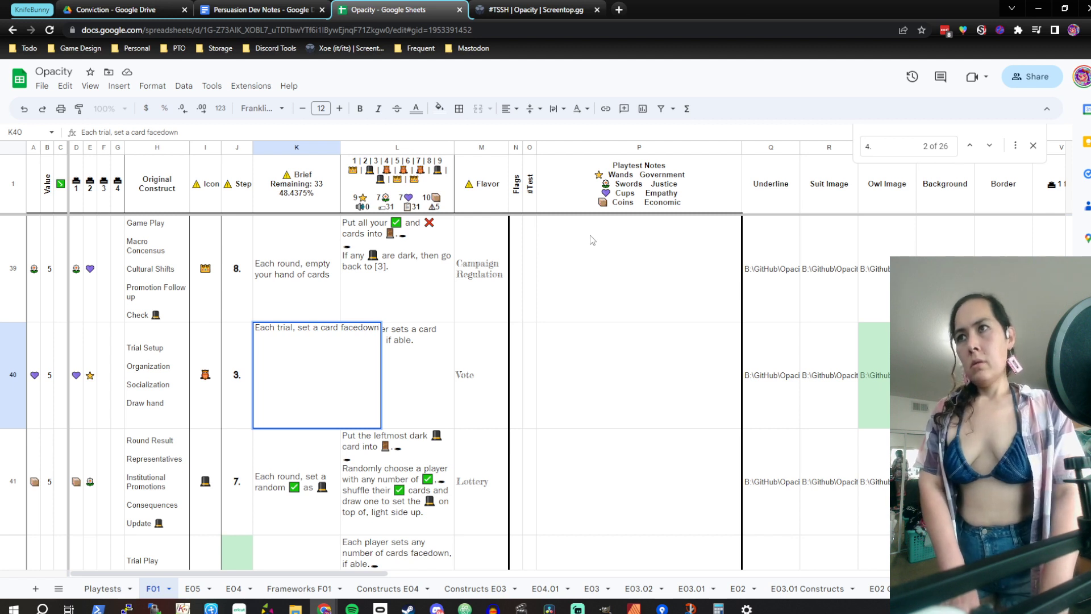
key("Left")
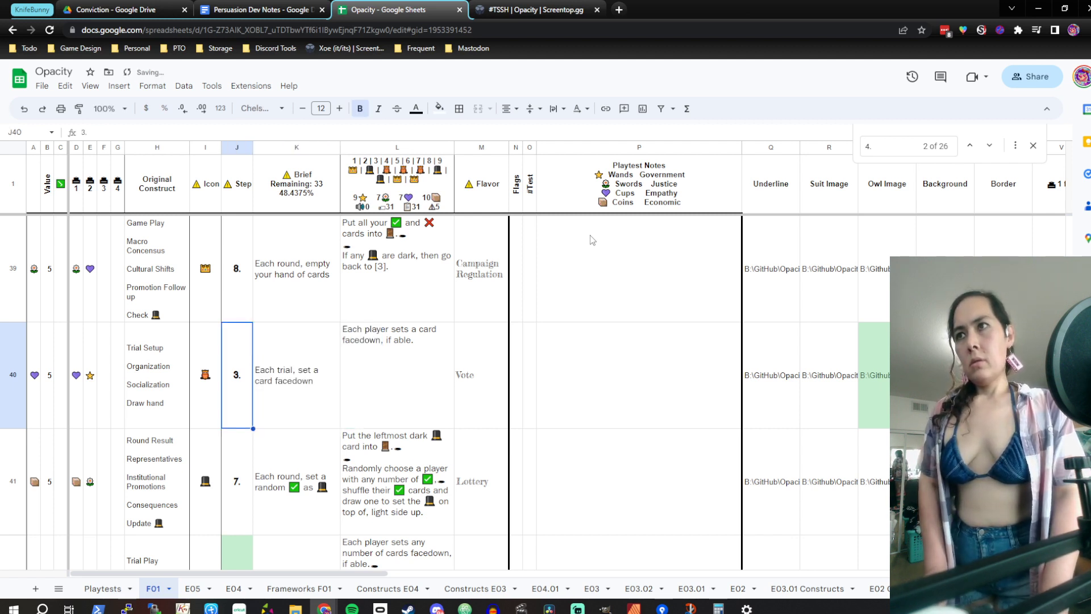
Change "set" to "play" in the Vote card's Brief in K40, so it reads "Each trial, play a card facedown"
key("Right")
double_click(315, 345)
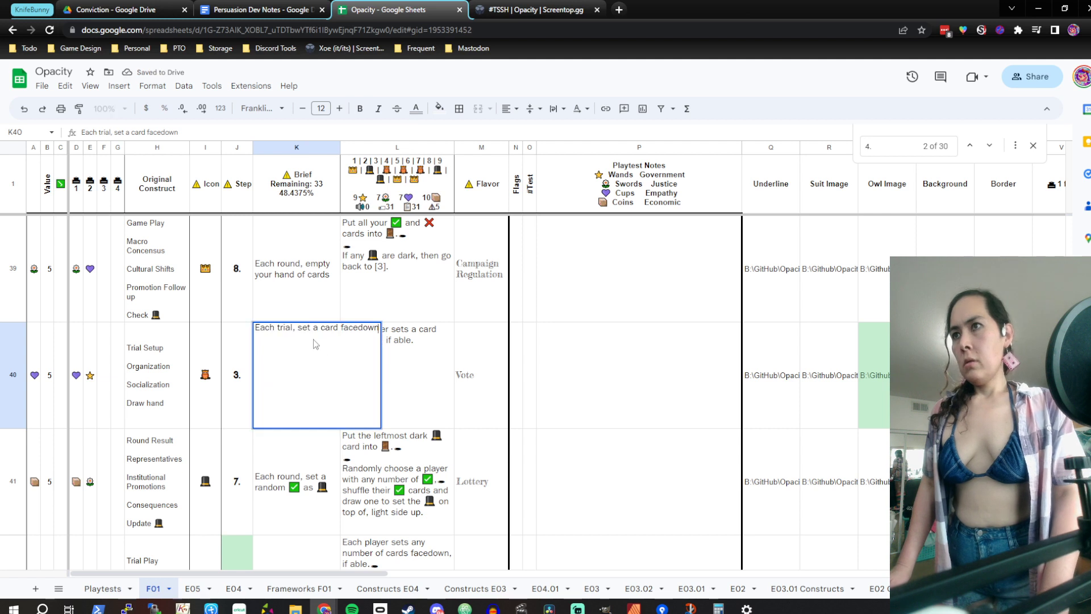
double_click(308, 330)
type("play")
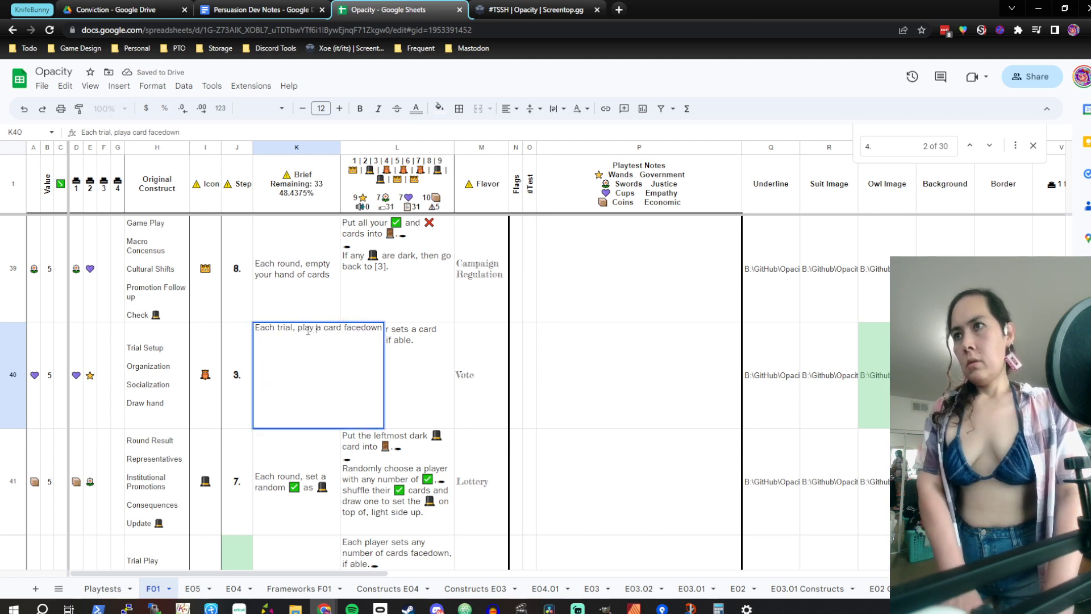
key("Return")
key("Up")
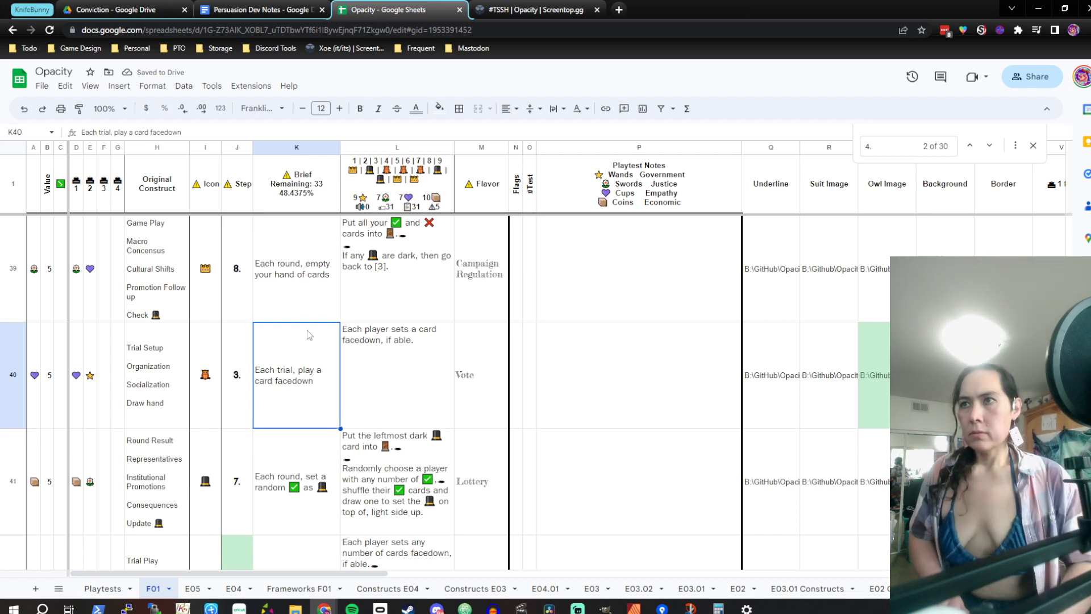
Try 🕳, □ and * as the icon of the step 4 card in I37
key("Up")
key("Up")
key("Up")
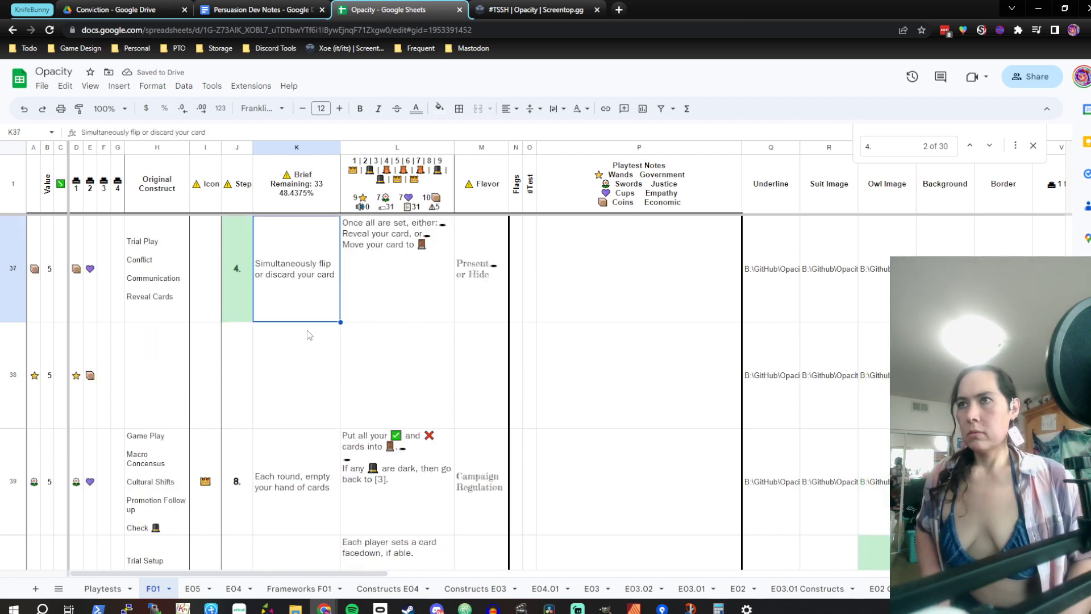
key("Left")
key("Left")
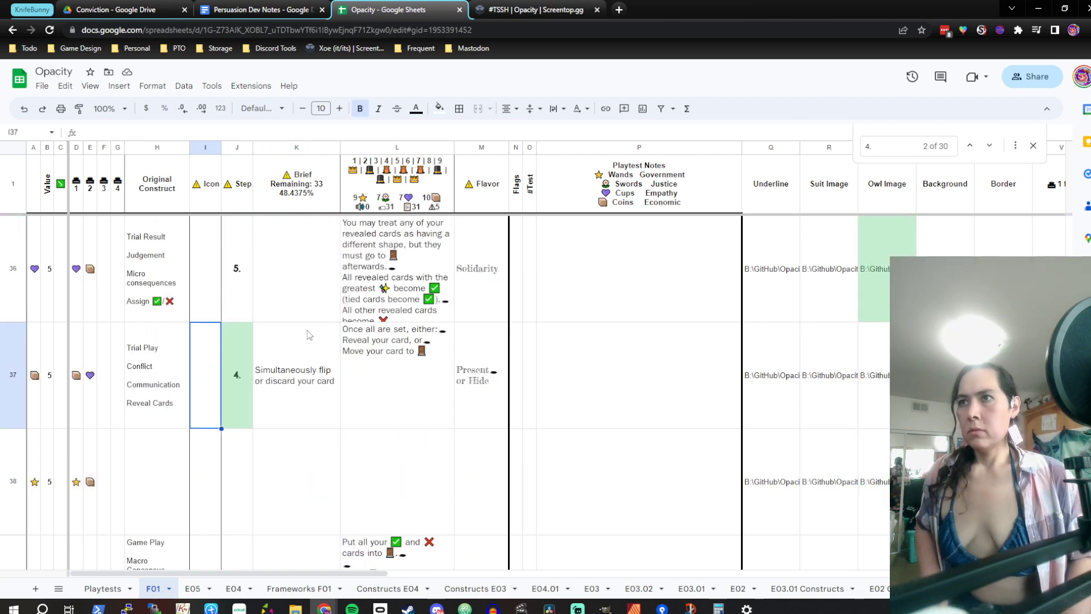
key("space")
key("Left")
key("Right")
type("🕳")
key("Right")
key("Left")
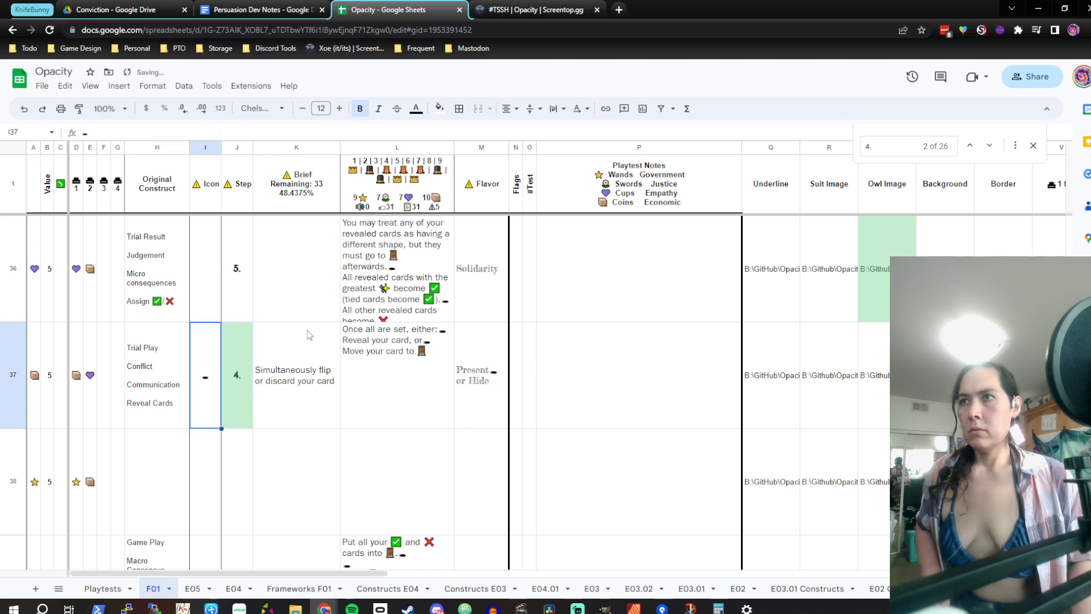
type("❌")
key("Left")
key("Right")
type("□")
key("ctrl+Return")
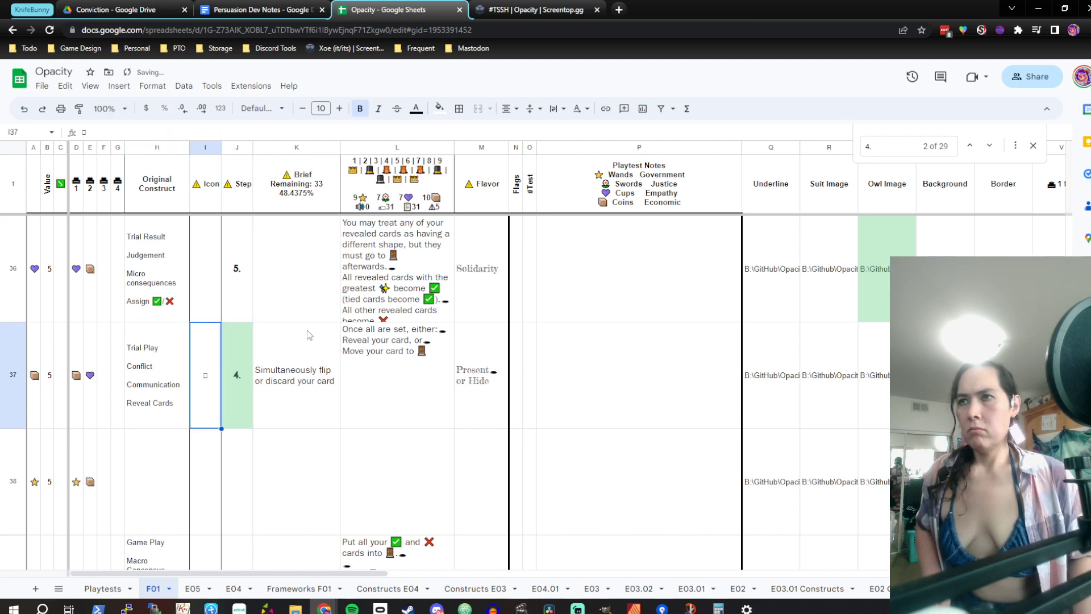
type("*")
key("Up")
key("Down")
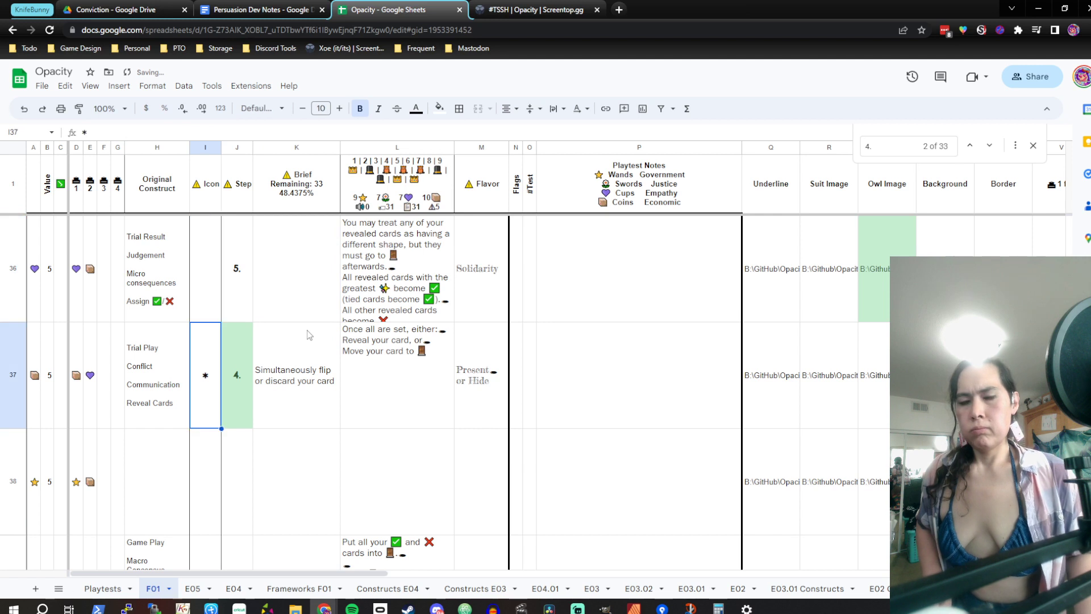
Set the step 4 card's Icon in I37 to the Advocates emoji used by the Vote card
type("🚪")
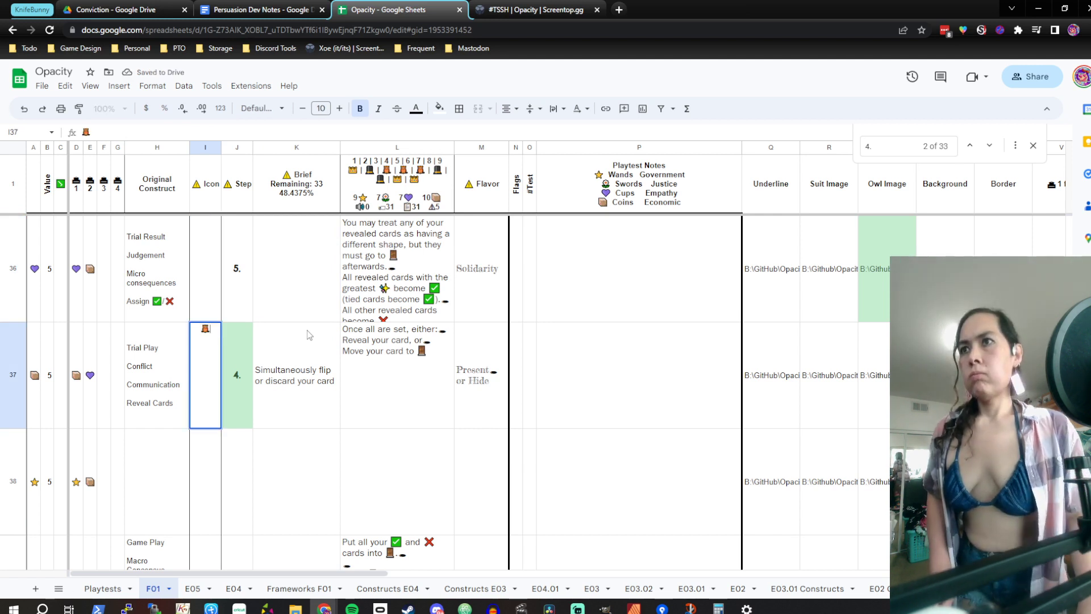
key("Down")
key("Up")
Review the Step and Brief entries of the cards in rows 34 to 41, comparing the step 3 and step 4 cards
key("Right")
key("Right")
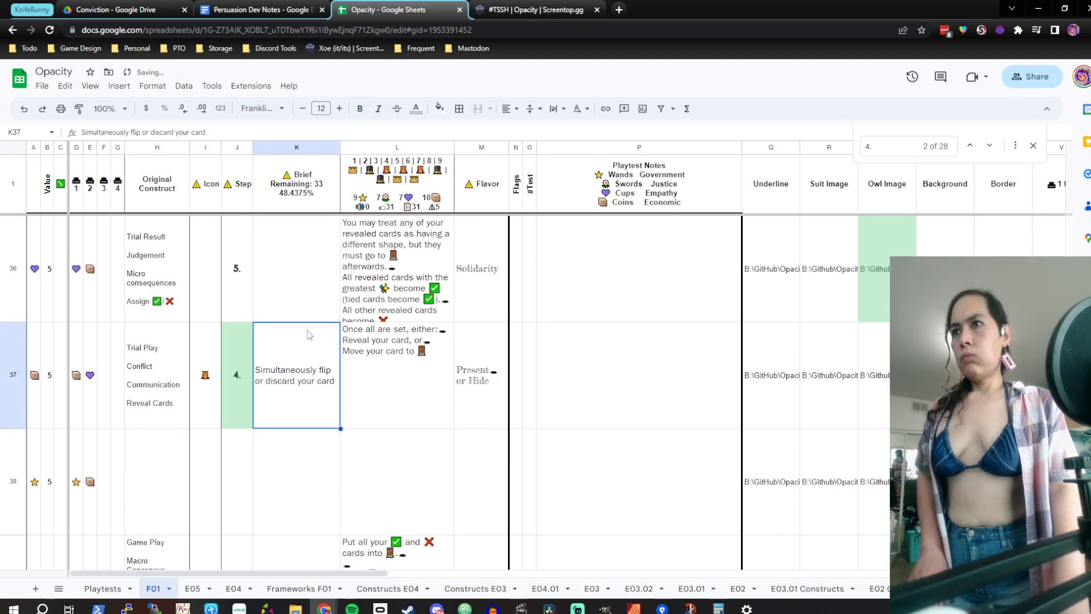
key("Left")
key("Right")
key("Left")
key("Right")
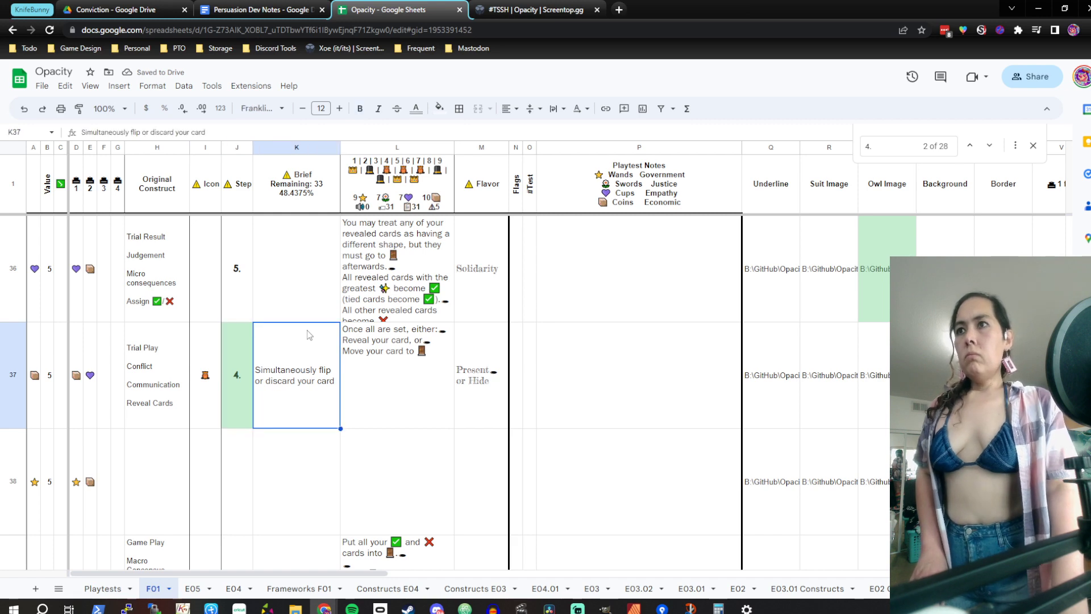
key("Down")
key("Up")
key("Left")
key("Up")
key("Up")
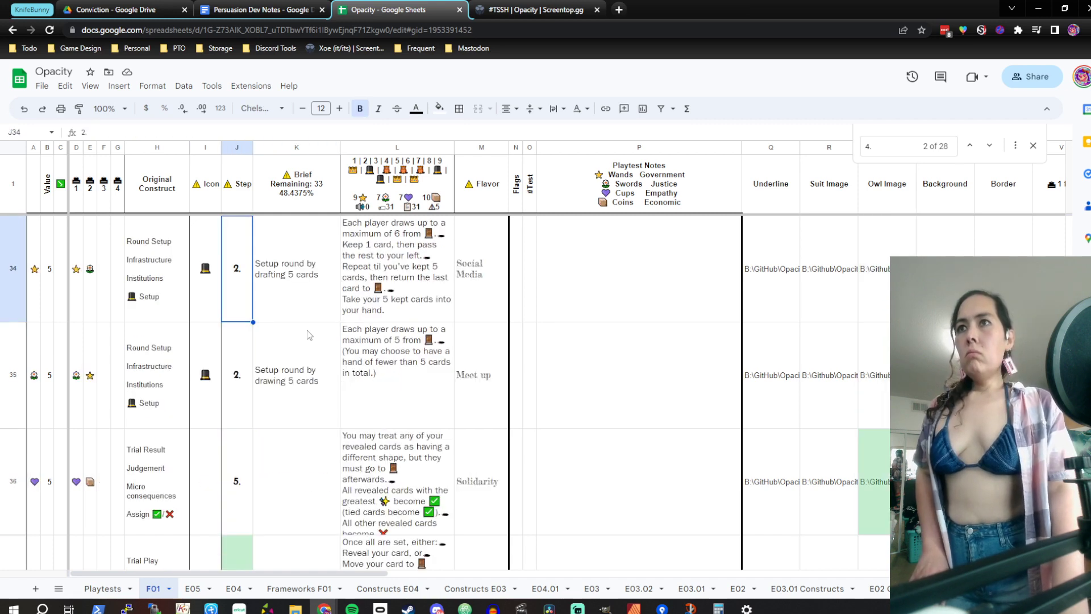
key("Down")
key("Down")
key("Down")
key("Down")
key("Down")
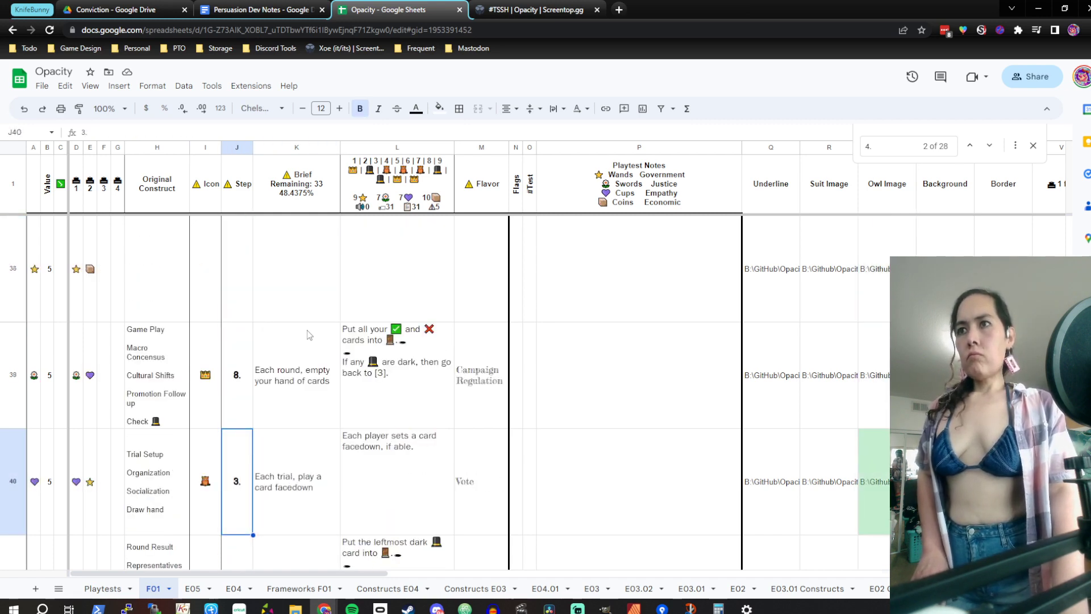
key("Down")
key("Up")
key("Right")
key("Left")
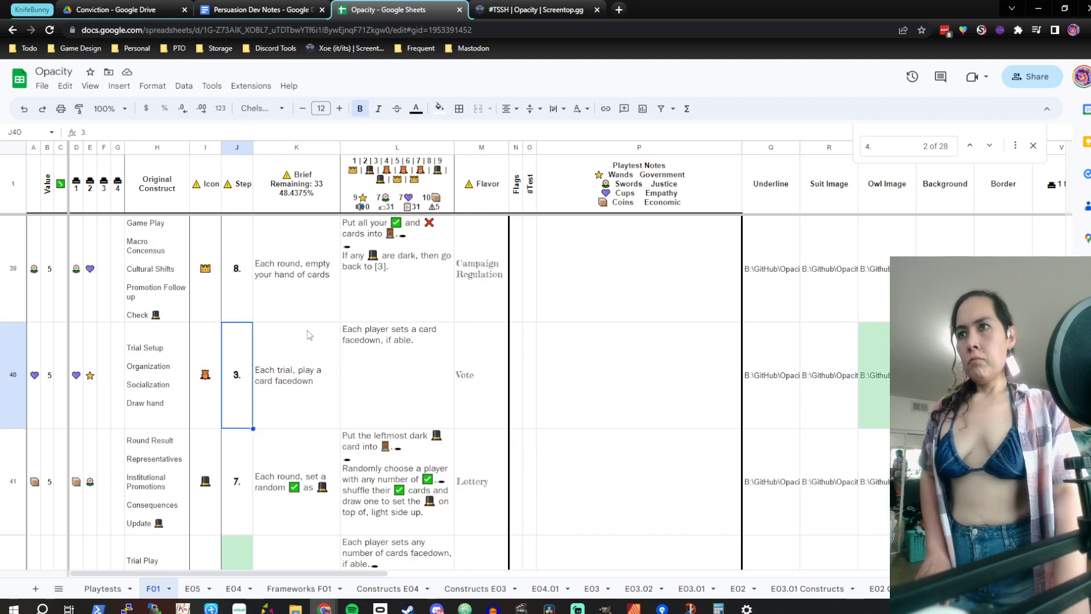
key("Right")
key("Left")
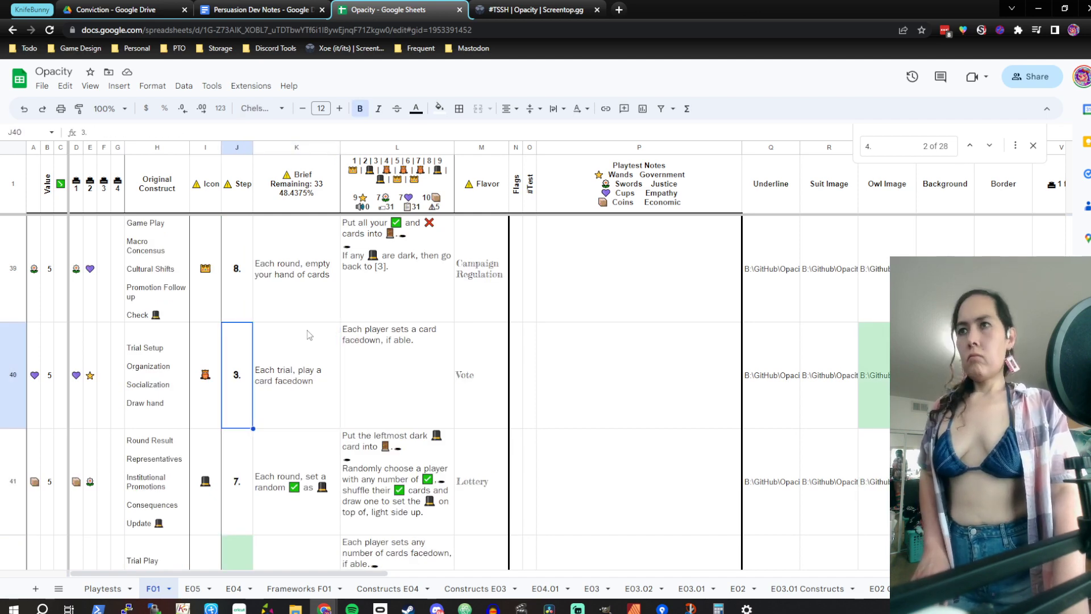
key("Up")
key("Up")
key("Up")
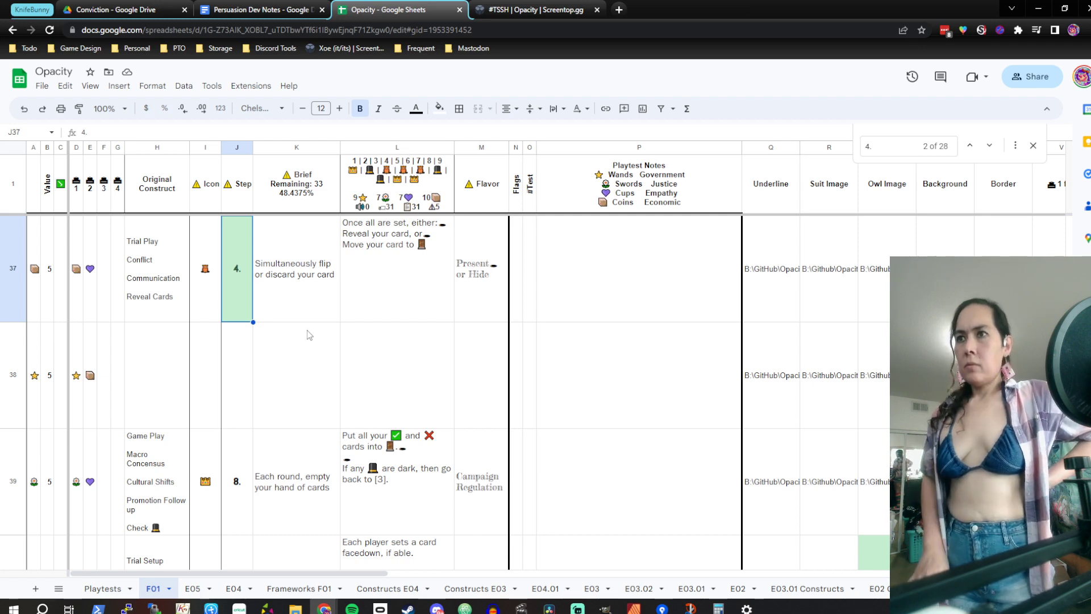
Replace the Interpersonal row's "Sets up" entry in N105 of the summary table below the cards with ✨
key("Down")
key("Down")
key("Down")
key("Down")
key("Down")
key("Down")
key("Down")
key("Down")
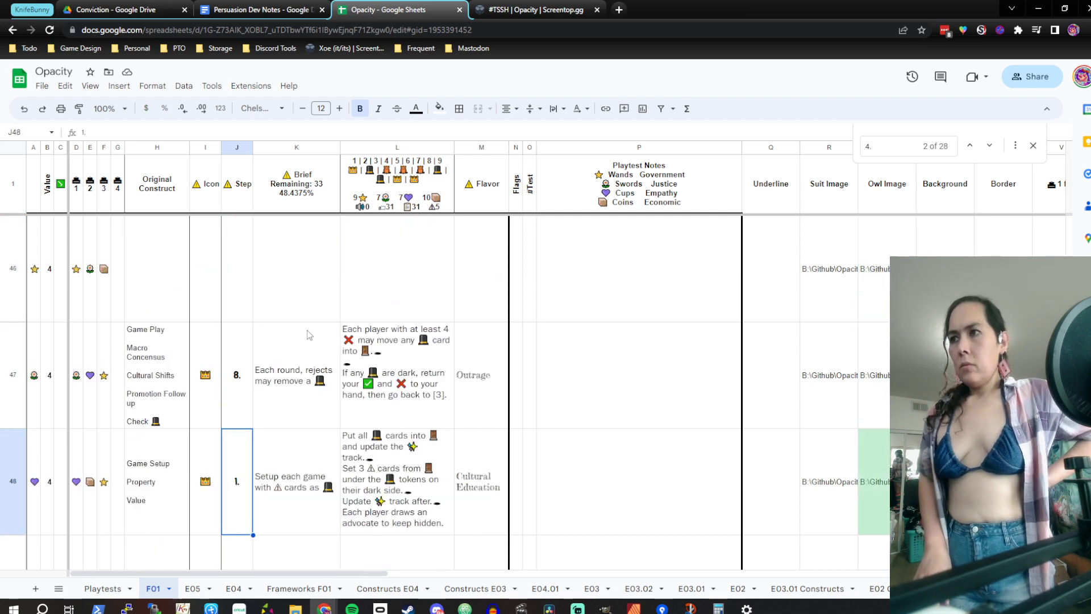
key("Down")
key("Down")
key("Down")
key("Down")
key("Down")
key("Down")
key("Down")
key("Down")
key("Down")
key("Down")
key("Down")
key("Down")
key("Down")
key("Down")
key("Down")
key("Down")
key("Down")
key("Down")
key("Down")
key("Down")
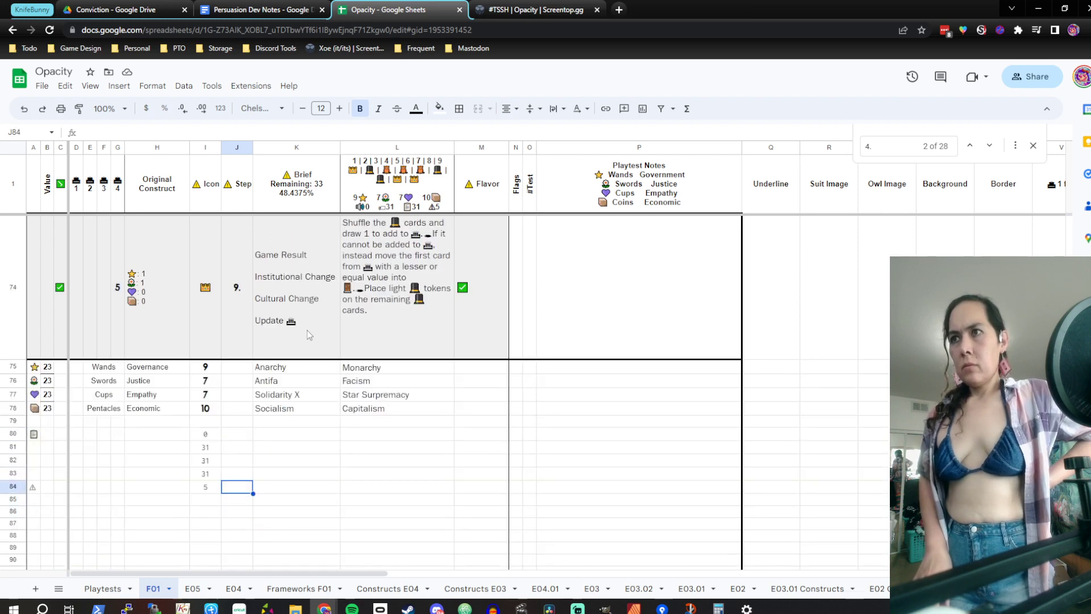
key("Up")
key("Up")
key("Up")
key("Up")
key("Up")
key("Down")
key("Down")
key("Down")
key("Down")
key("Down")
key("Down")
key("Down")
key("Down")
key("Down")
key("Down")
key("Down")
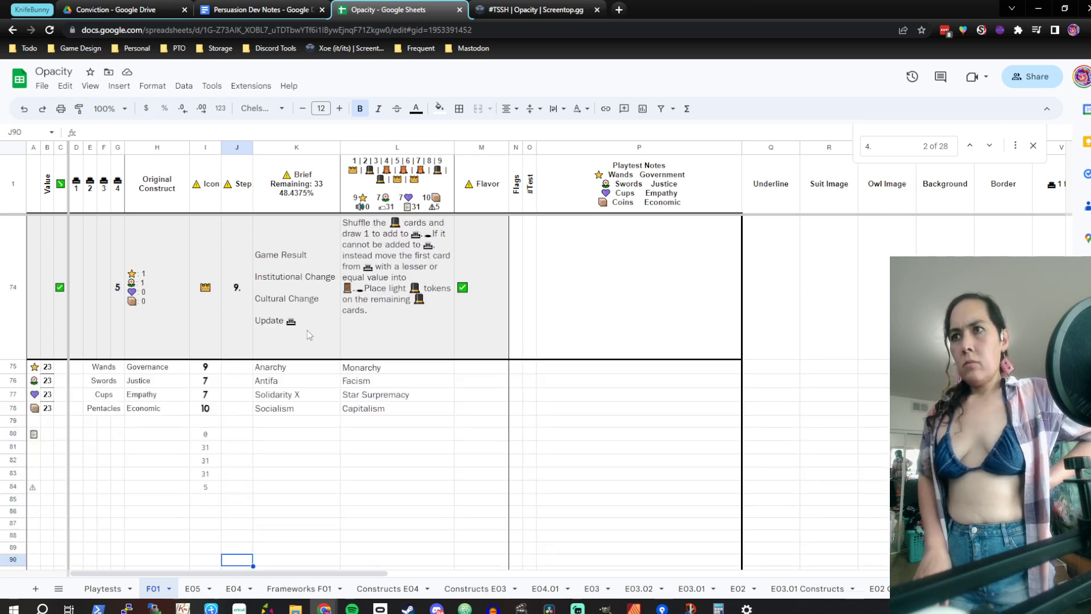
key("Down")
key("Down")
key("Down")
key("Down")
key("Down")
key("Down")
key("Down")
key("Down")
key("Down")
key("Down")
key("Down")
key("Down")
key("Down")
key("Down")
key("Down")
key("Down")
key("Down")
key("Down")
key("Down")
key("Down")
key("Right")
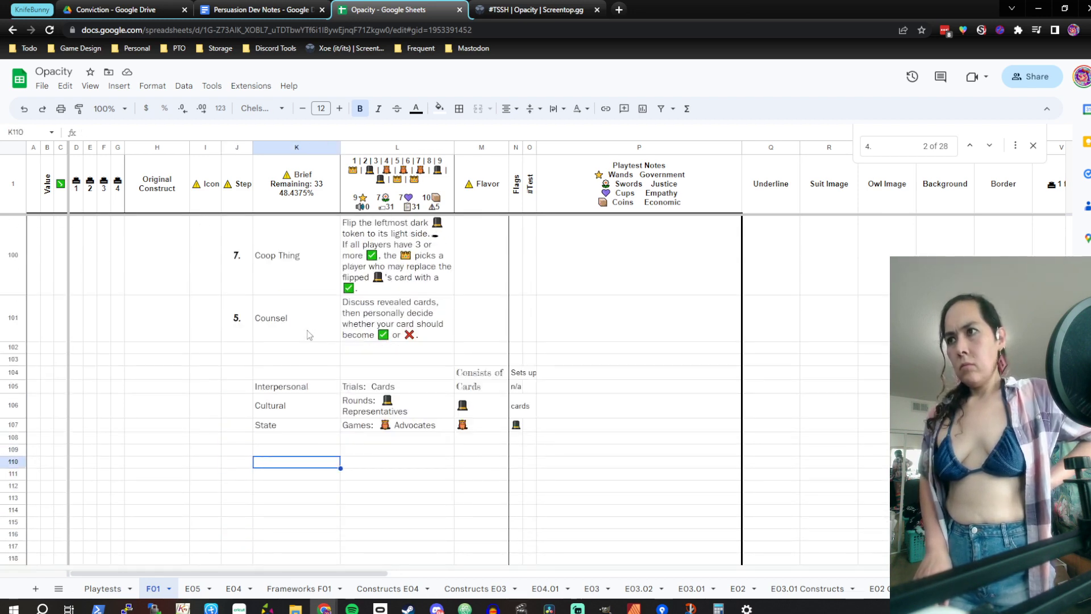
key("Right")
key("Up")
key("Right")
key("Right")
key("Up")
key("Up")
key("Up")
key("Up")
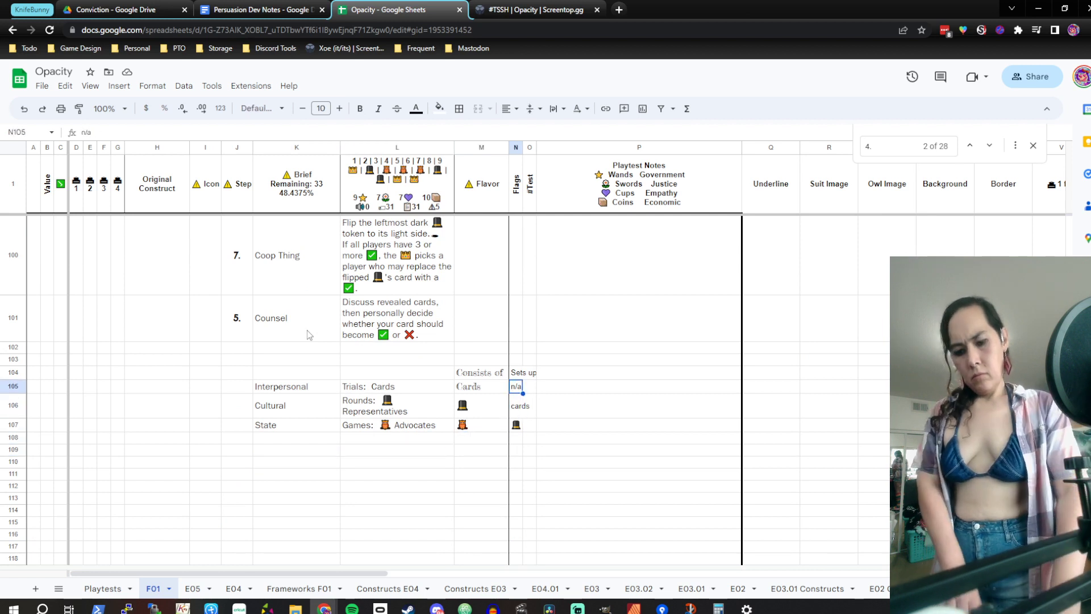
key("Return")
key("ctrl+a")
type("🎩")
key("BackSpace")
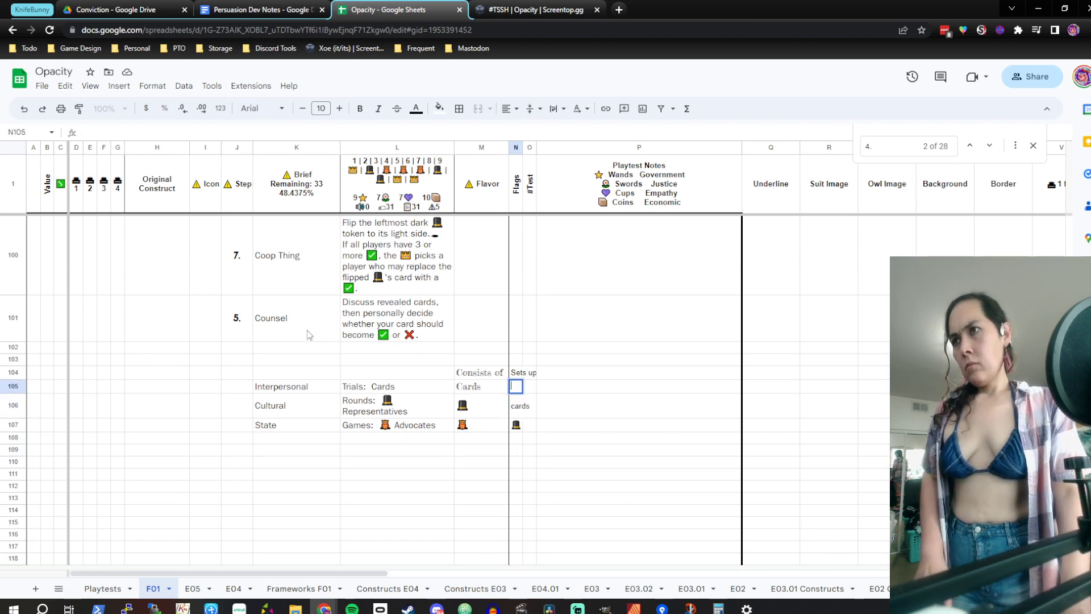
type("😨")
key("BackSpace")
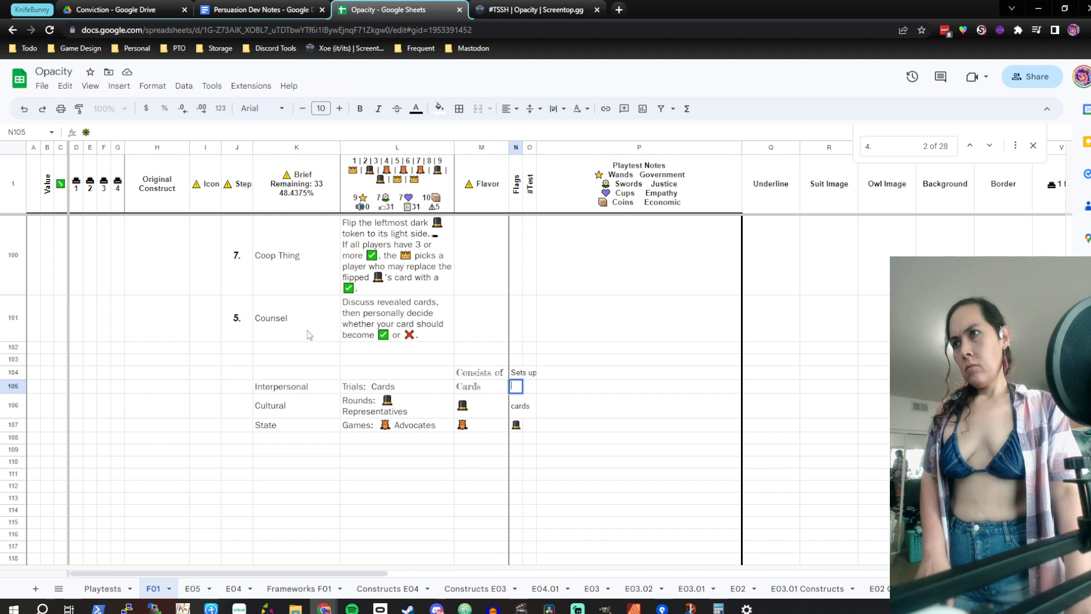
type("✨")
key("Up")
key("Down")
key("Down")
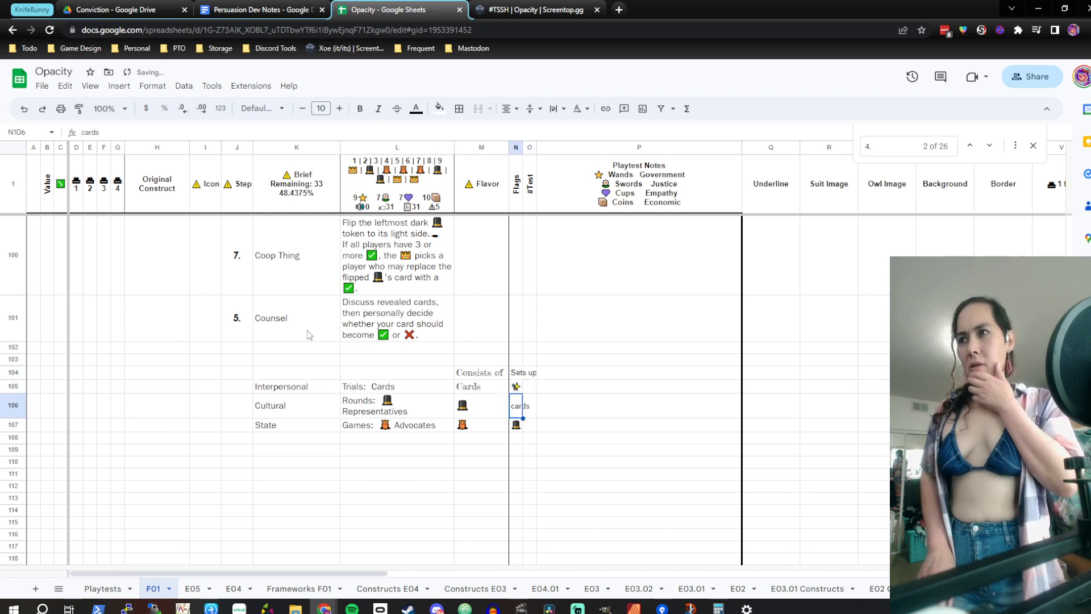
key("Up")
key("Left")
key("Right")
key("Left")
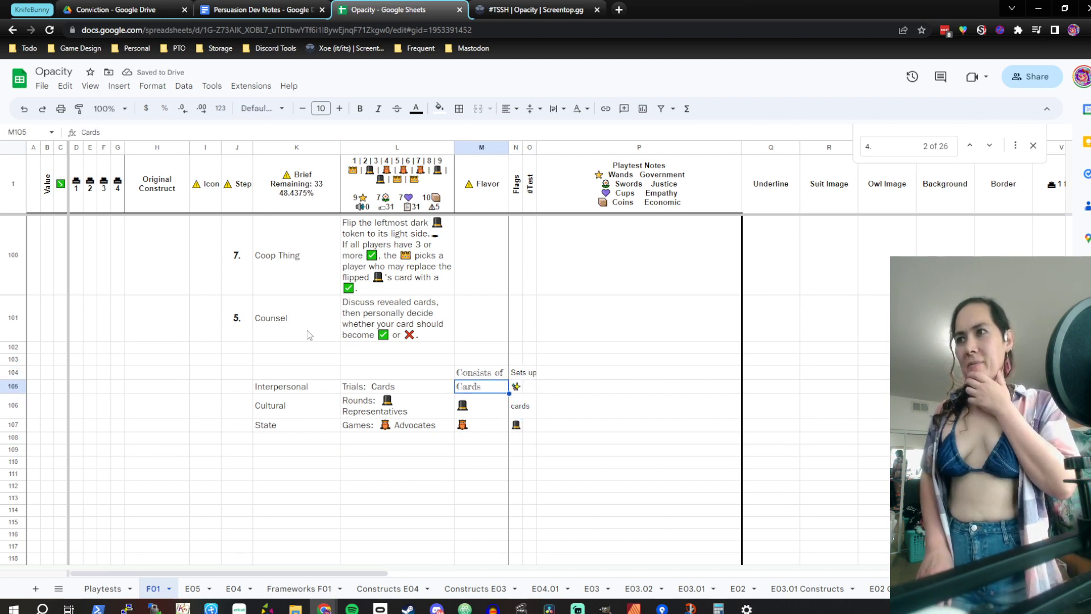
Go back through the card rows from the summary table up to the header row at A1
key("Left")
key("Up")
key("Left")
key("Left")
key("Left")
key("Left")
key("Left")
key("Left")
key("Left")
key("Left")
key("Left")
key("Left")
key("Left")
key("Up")
key("Up")
key("Up")
key("Up")
key("Up")
key("Up")
key("Up")
key("Up")
key("Up")
key("Up")
key("Up")
key("Up")
key("Up")
key("Up")
key("Up")
key("Up")
key("Up")
key("Up")
key("Up")
key("Up")
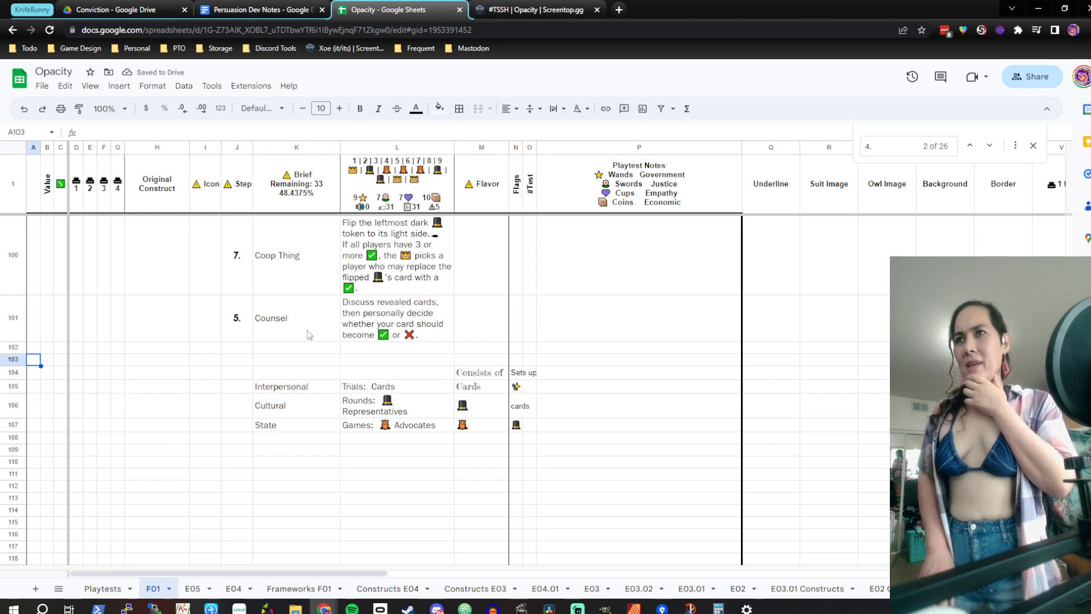
key("Up")
key("Up")
key("Up")
key("Up")
key("Up")
key("Up")
key("Up")
key("Up")
key("Up")
key("Up")
key("Up")
key("Up")
key("Up")
key("Up")
key("Up")
key("Up")
key("Up")
key("Up")
key("Up")
key("Up")
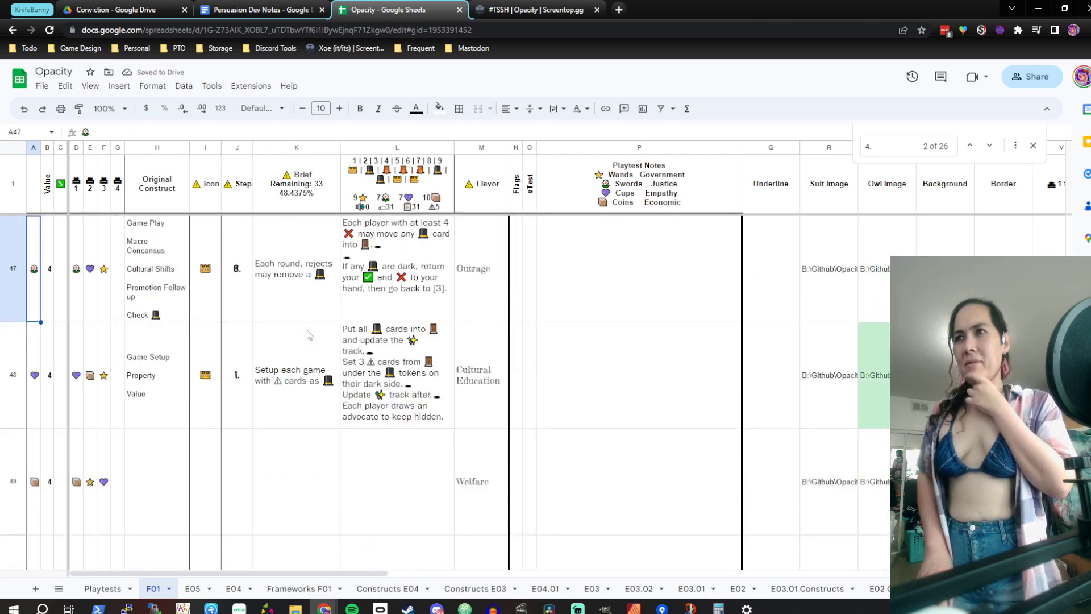
key("Up")
key("Up")
key("Up")
key("Up")
key("Up")
key("Up")
key("Up")
key("Up")
key("Up")
key("Up")
key("Up")
key("Up")
key("Up")
key("Up")
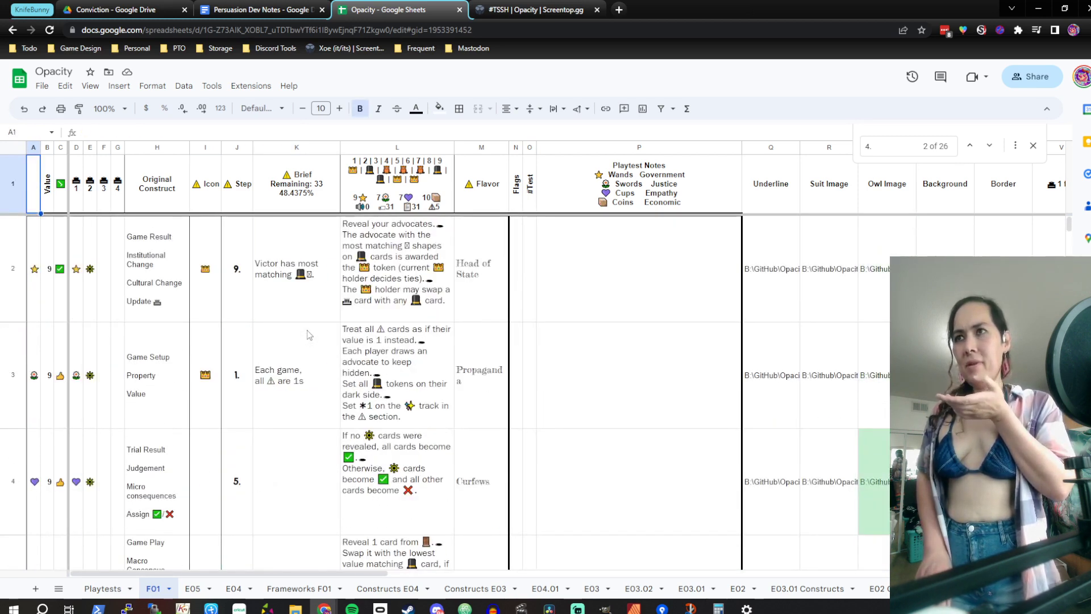
Review the cards' Step entries in column J from the first cards down to the Vote card in row 40
key("Down")
key("Right")
key("Down")
key("Right")
key("Right")
key("Right")
key("Right")
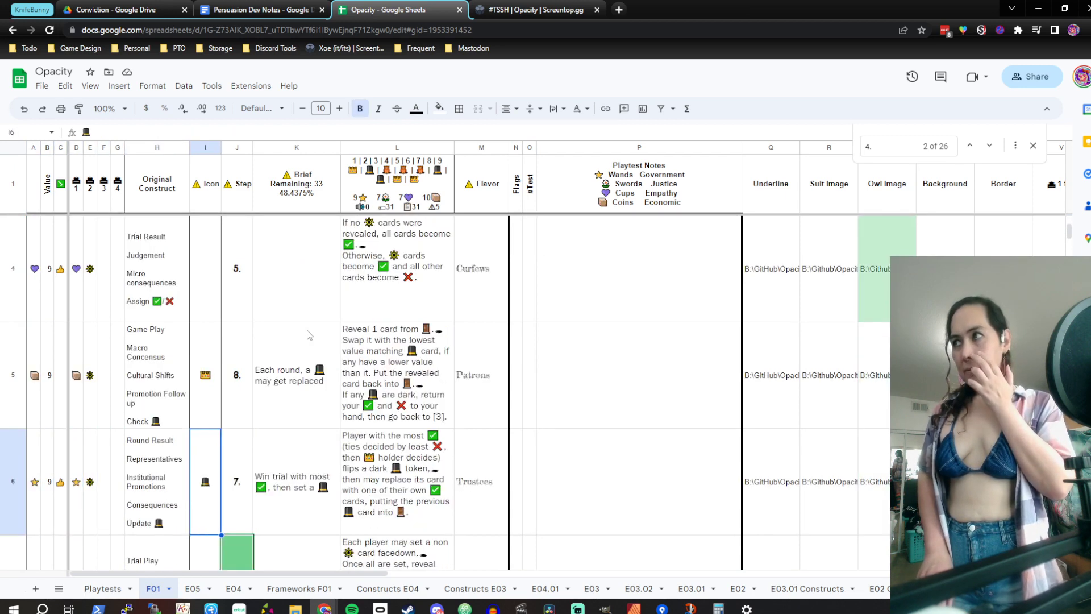
key("Down")
key("Right")
key("Right")
key("Right")
key("Right")
key("Down")
key("Down")
key("Down")
key("Down")
key("Down")
key("Down")
key("Down")
key("Down")
key("Down")
key("Down")
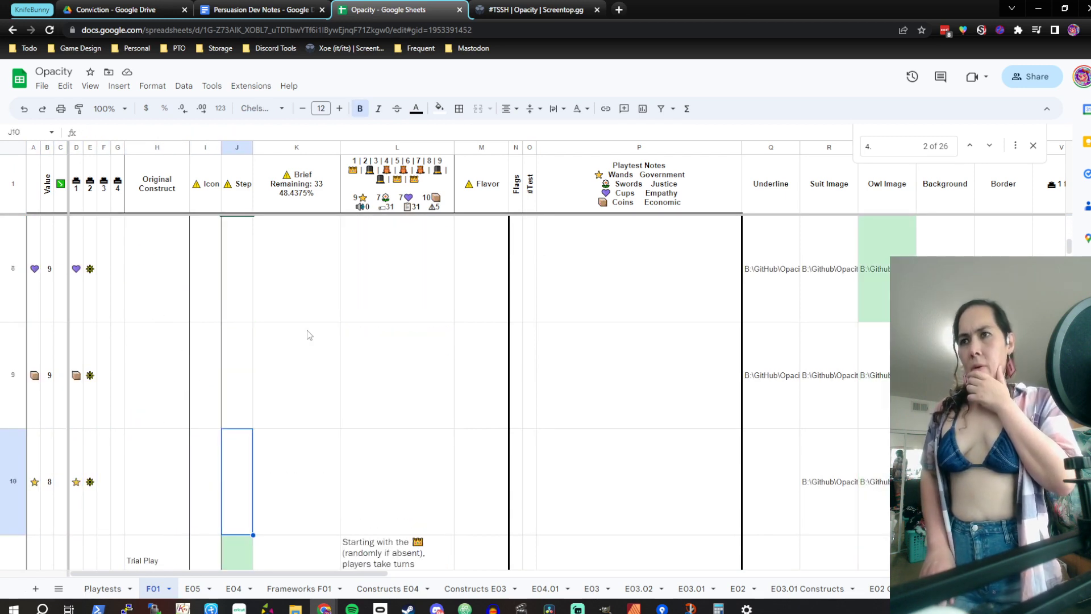
key("Down")
key("Down")
key("Down")
key("Down")
key("Down")
key("Down")
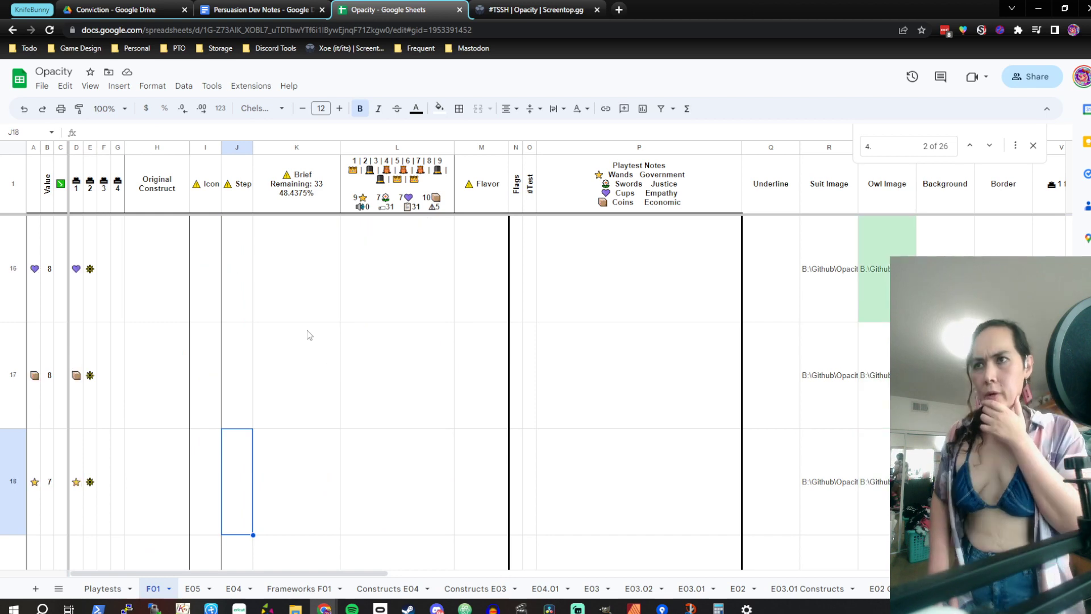
key("Down")
key("Down")
key("Down")
key("Down")
key("Down")
key("Down")
key("Down")
key("Down")
key("Down")
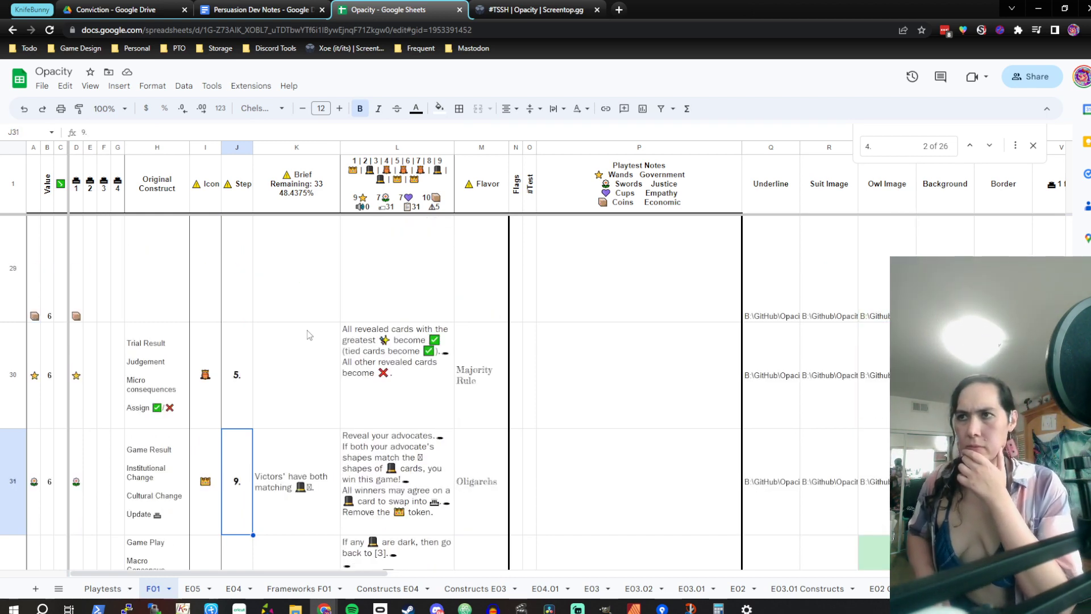
key("Down")
key("Down")
key("Down")
key("Down")
key("Down")
key("Down")
key("Down")
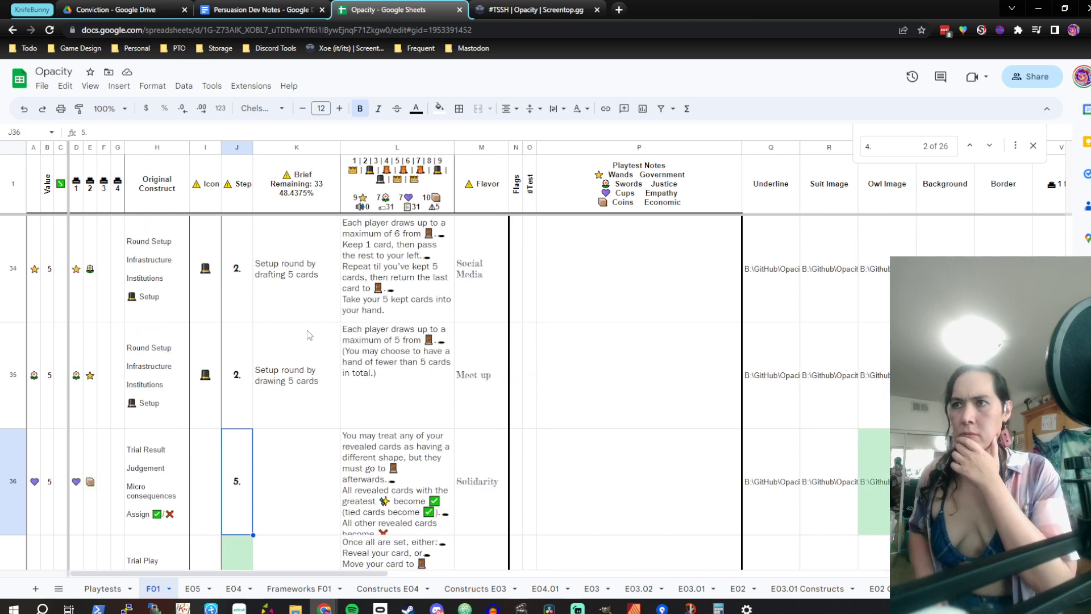
key("Down")
key("Down")
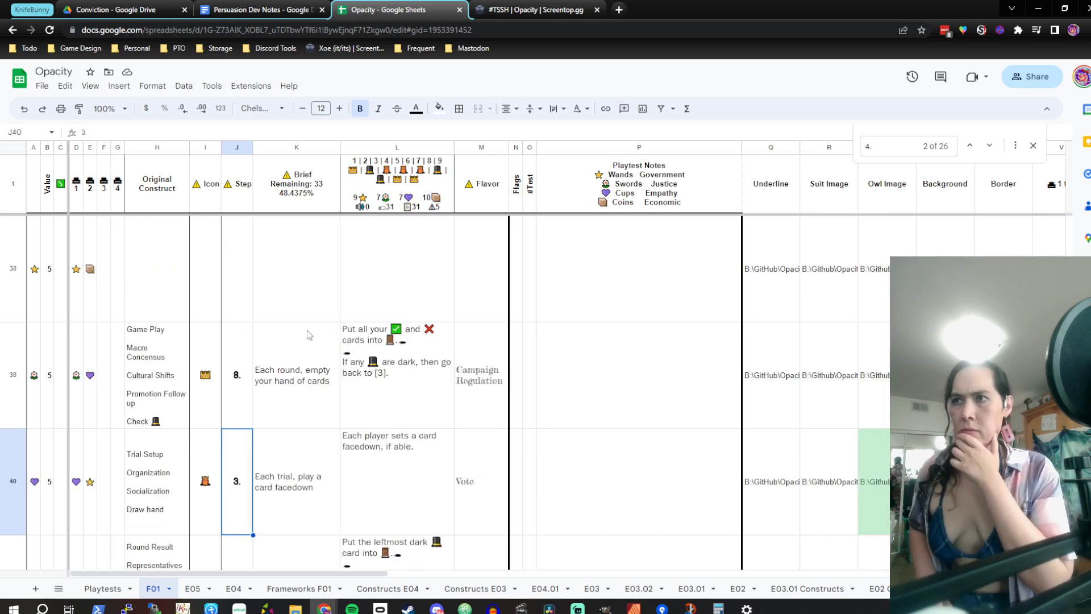
Compare the Brief texts in K37 to K41, checking the step 4 card against the Vote and Lottery cards
key("Right")
key("Up")
key("Up")
key("Up")
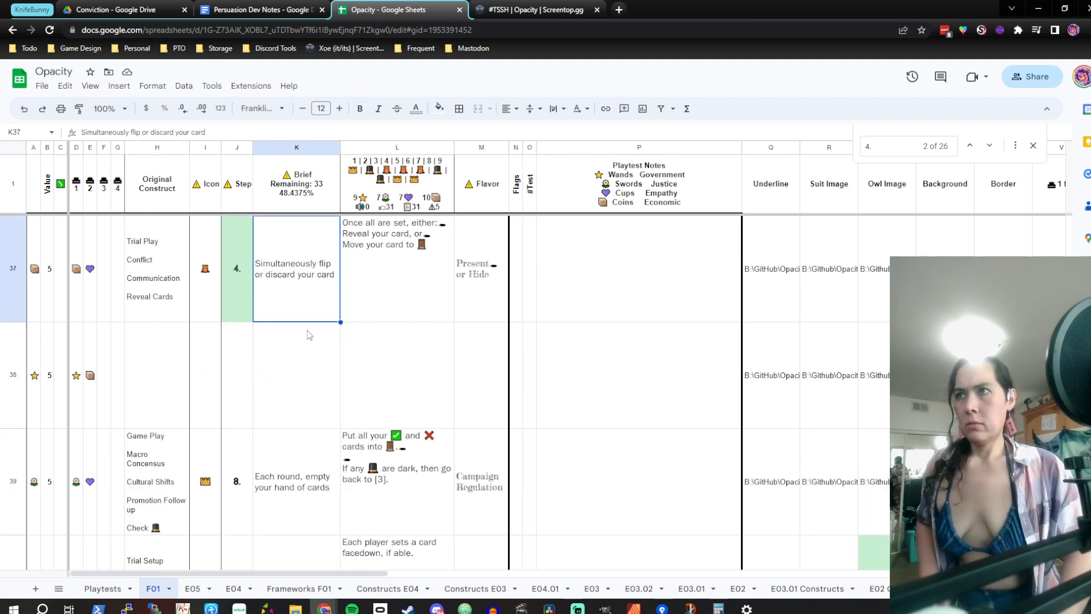
key("Down")
key("Down")
key("Down")
key("Down")
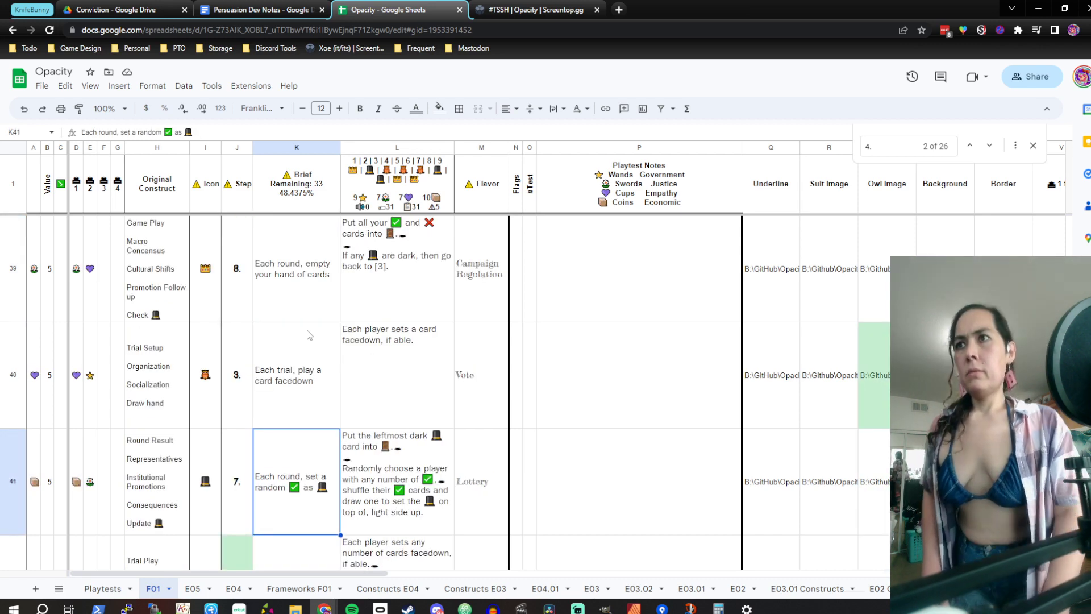
key("Up")
key("Up")
key("Up")
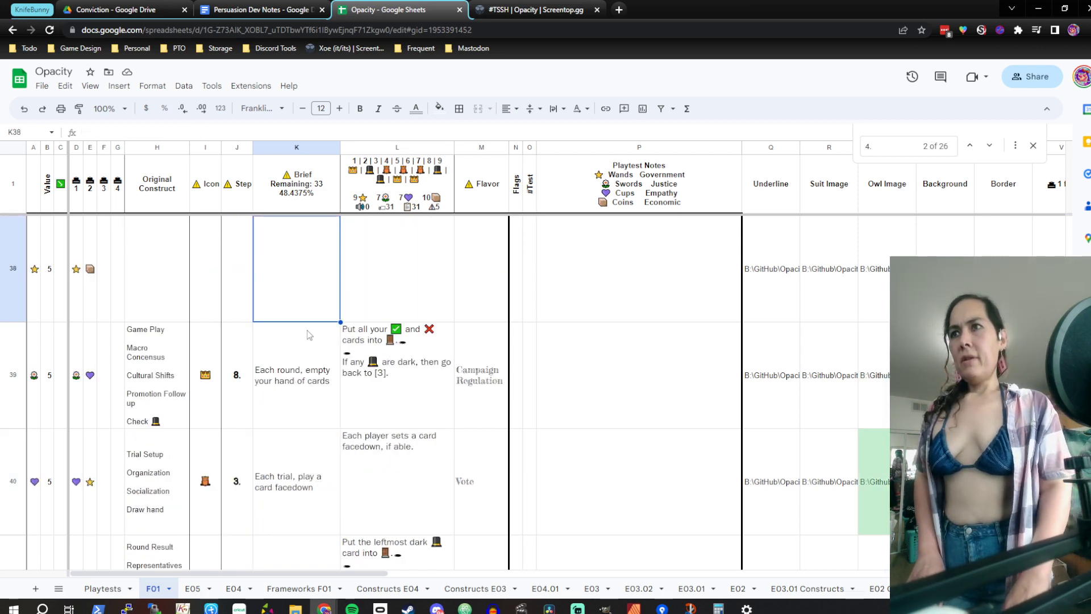
key("Down")
key("Down")
key("Left")
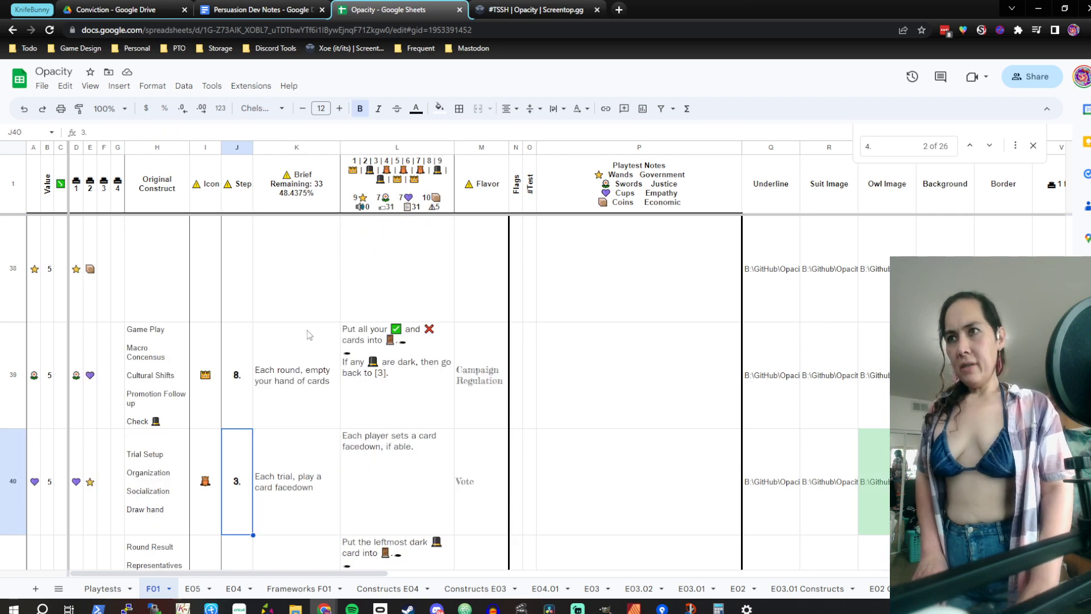
Review the cards' Step entries in column J from the Vote card in row 40 back up to the Patrons card in row 5
key("Down")
key("Down")
key("Up")
key("Up")
key("Up")
key("Up")
key("Up")
key("Up")
key("Up")
key("Up")
key("Up")
key("Up")
key("Up")
key("Up")
key("Up")
key("Up")
key("Up")
key("Up")
key("Up")
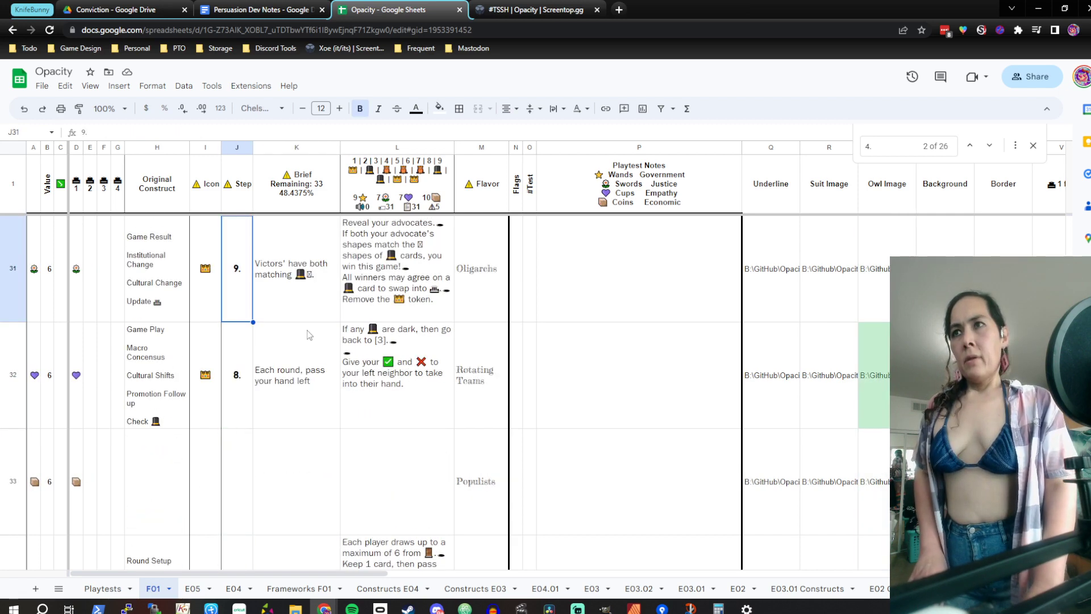
key("Up")
key("Up")
key("Up")
key("Up")
key("Up")
key("Up")
key("Up")
key("Up")
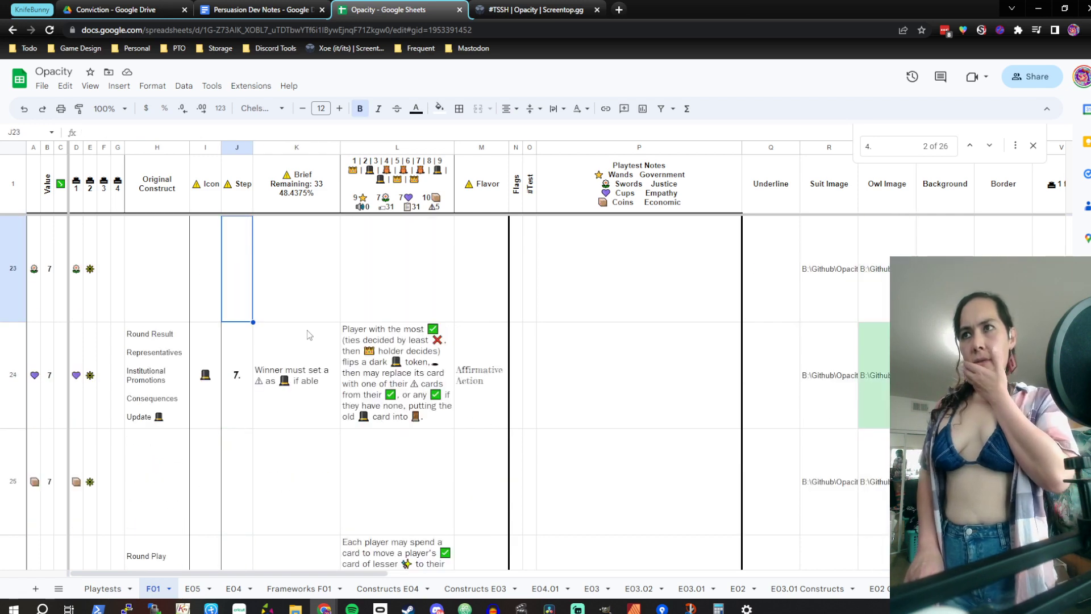
key("Up")
key("Up")
key("Up")
key("Up")
key("Up")
key("Up")
key("Up")
key("Up")
key("Up")
key("Up")
key("Up")
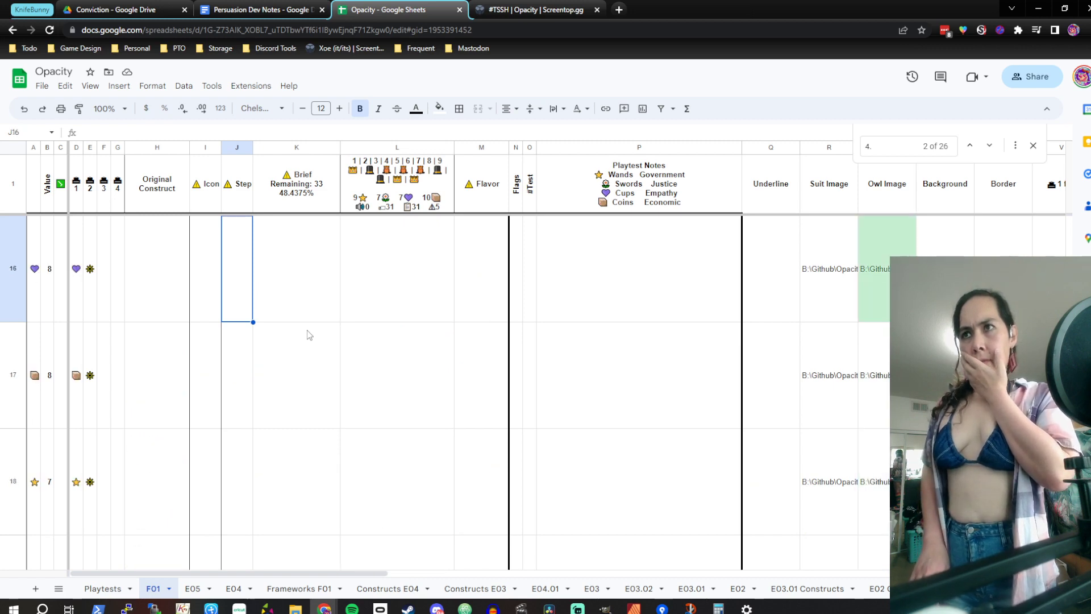
key("Down")
key("Down")
key("Up")
key("Up")
key("Up")
key("Up")
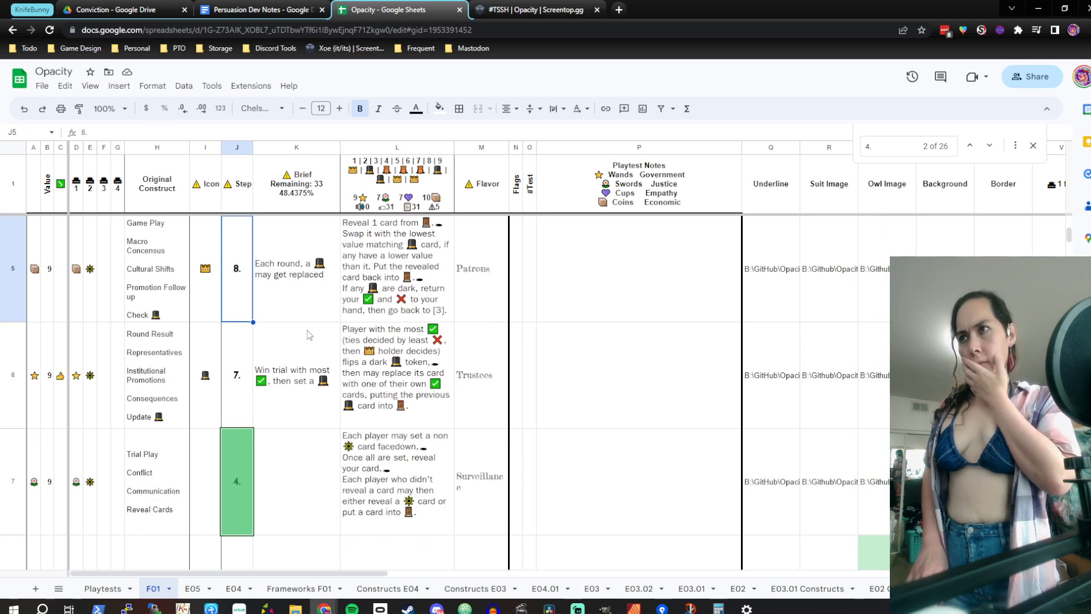
Clear the Step, Brief and rule text of the Surveillance card in J7:L7
key("Down")
key("Down")
key("Down")
key("Down")
key("Up")
key("Right")
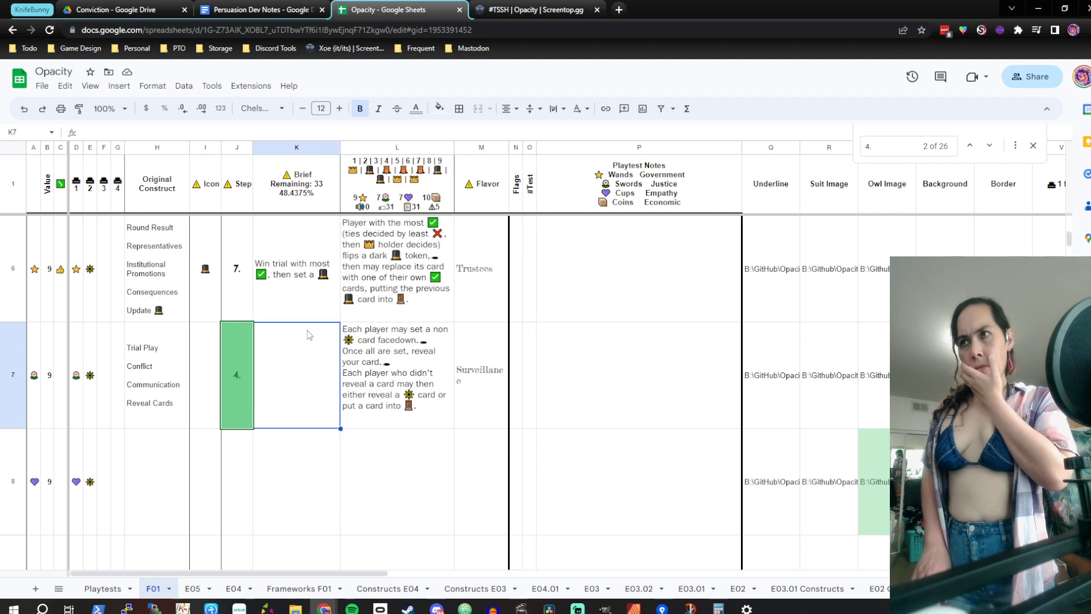
key("Right")
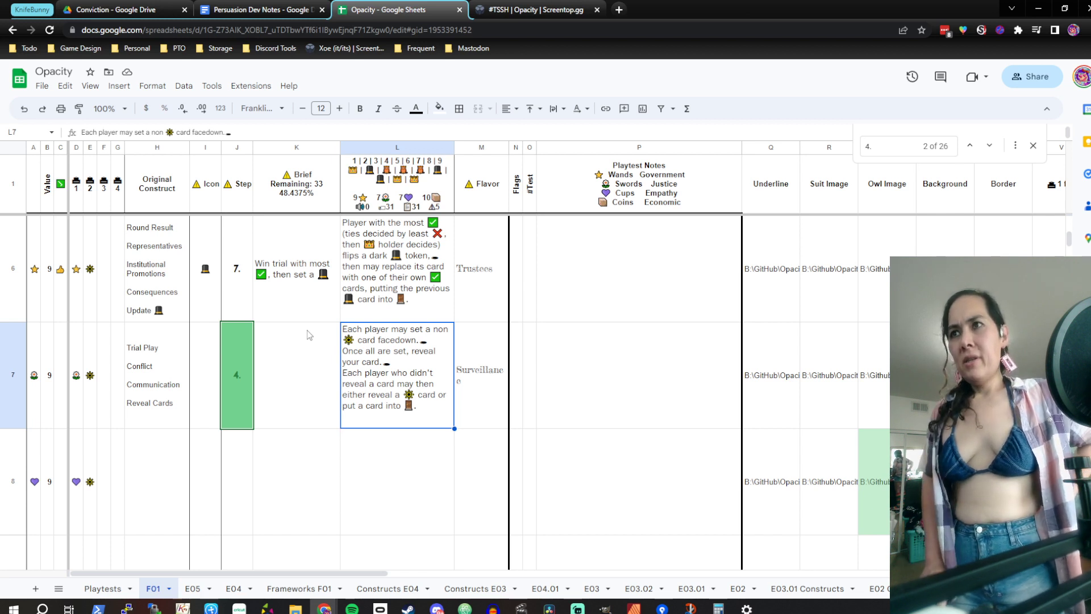
key("shift+Left")
key("shift+Left")
key("Delete")
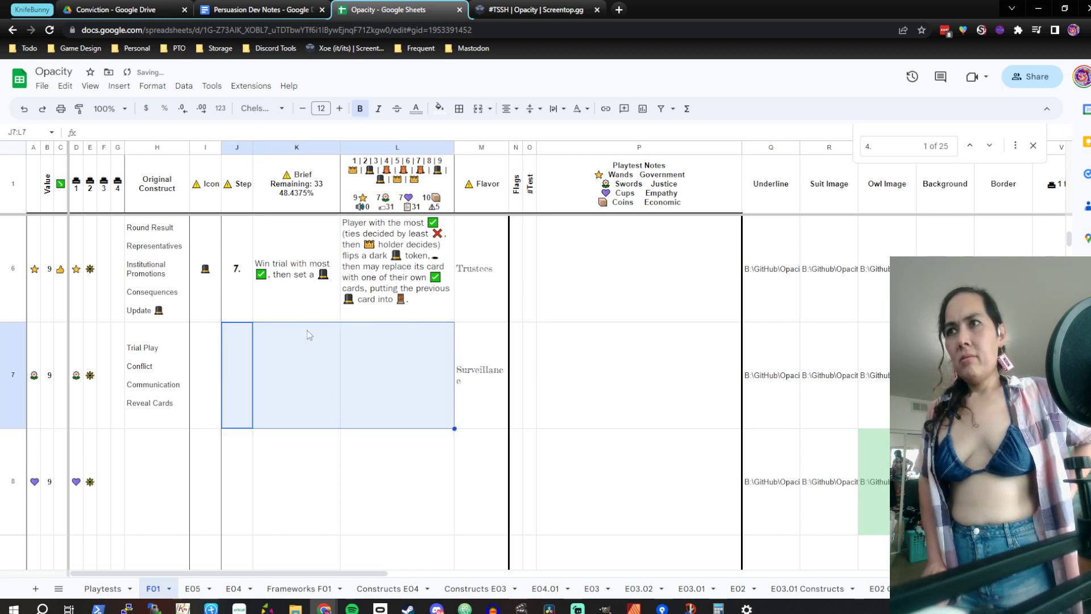
key("Left")
key("Right")
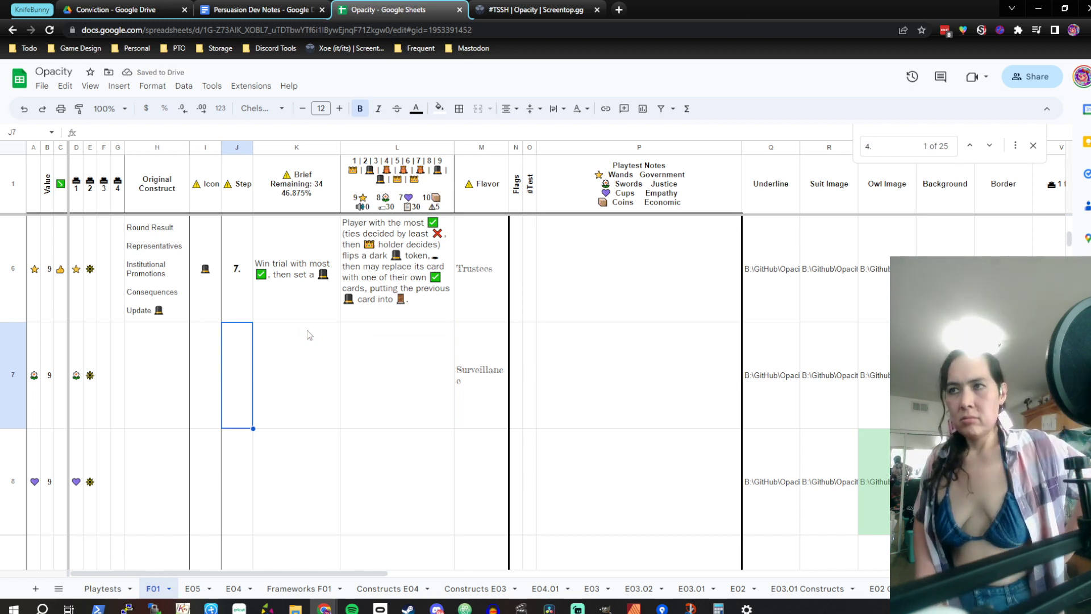
Clear the Step, Brief and rule text of the Enforcement card in J11:L11
key("Down")
key("Down")
key("Down")
key("Down")
key("Down")
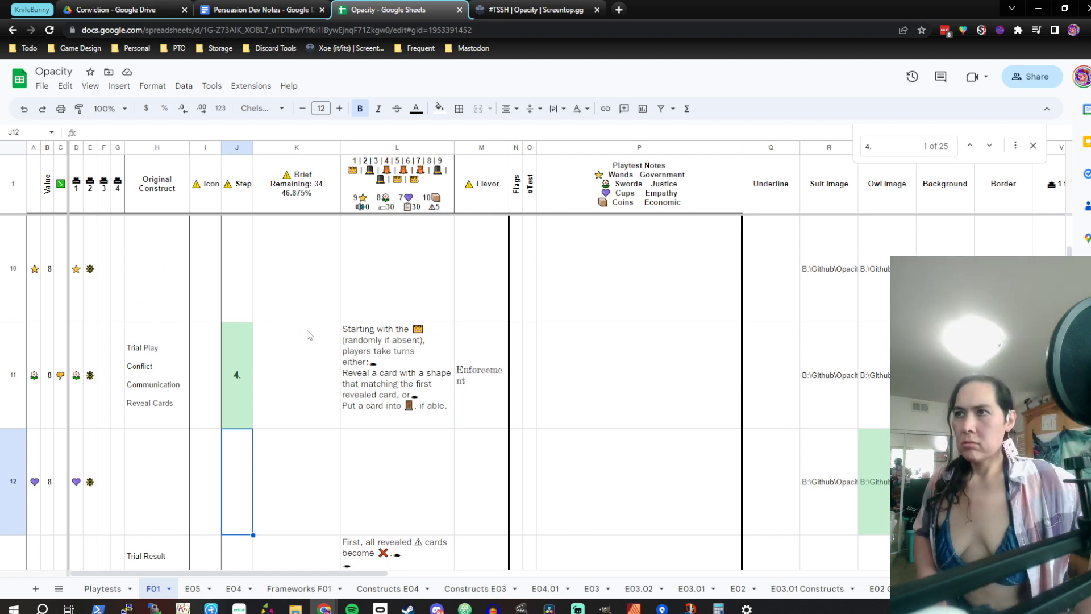
key("Up")
key("Right")
key("Right")
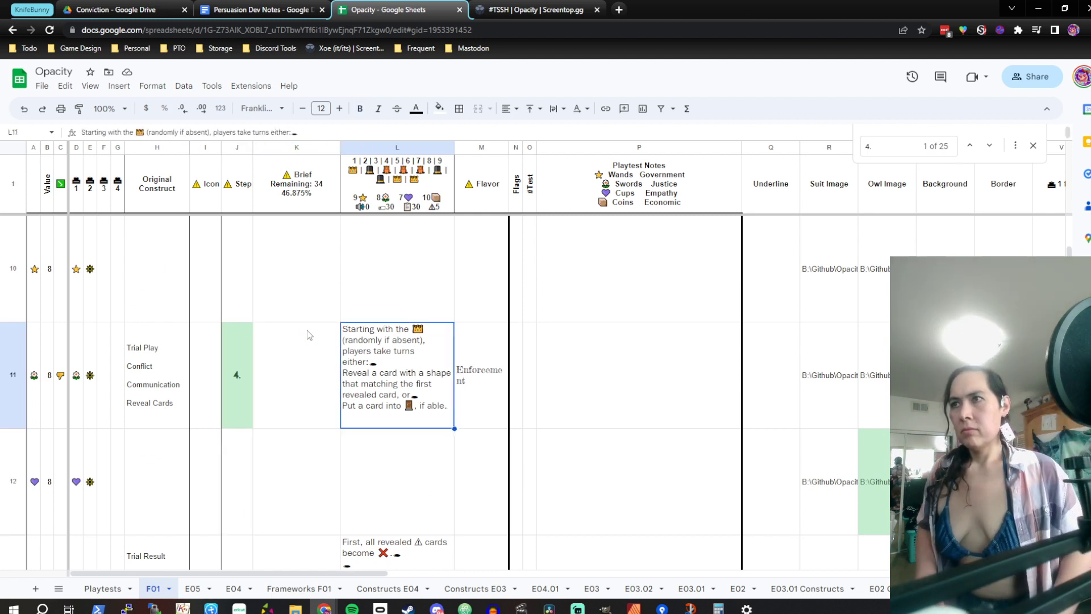
key("shift+Left")
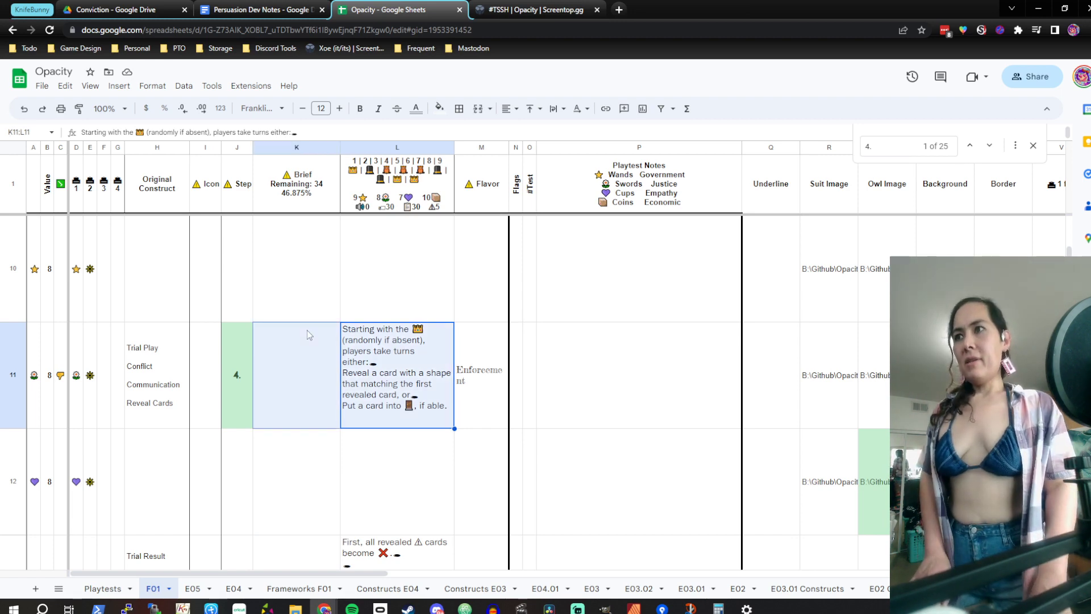
key("shift+Left")
key("Delete")
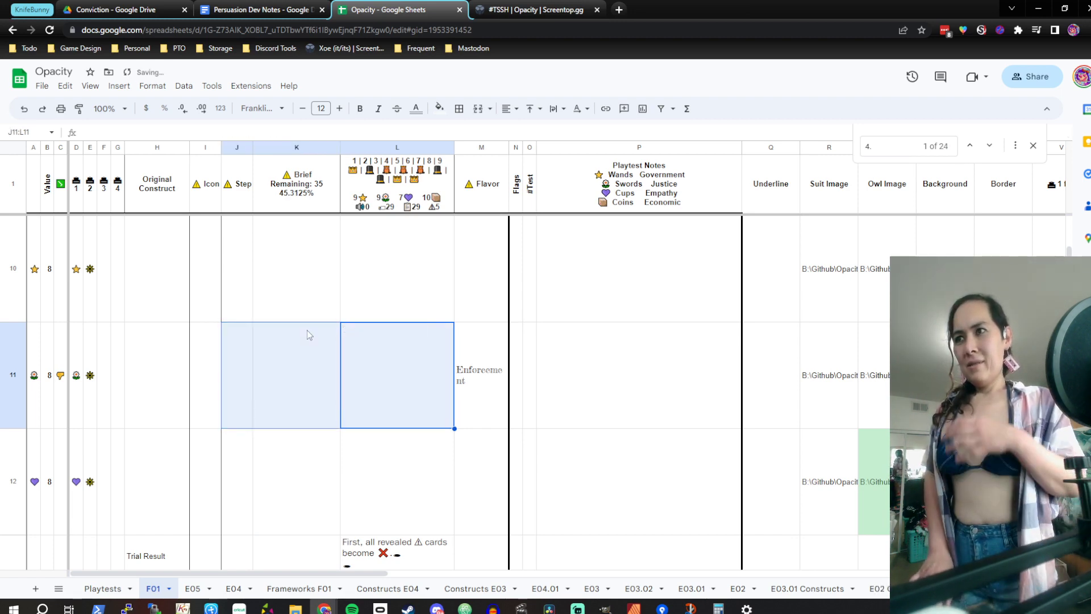
Look through the rule texts in column L from row 11 down to the Public Forum card in row 42
key("Down")
key("Down")
key("Down")
key("Down")
key("Down")
key("Down")
key("Down")
key("Down")
key("Down")
key("Down")
key("Down")
key("Down")
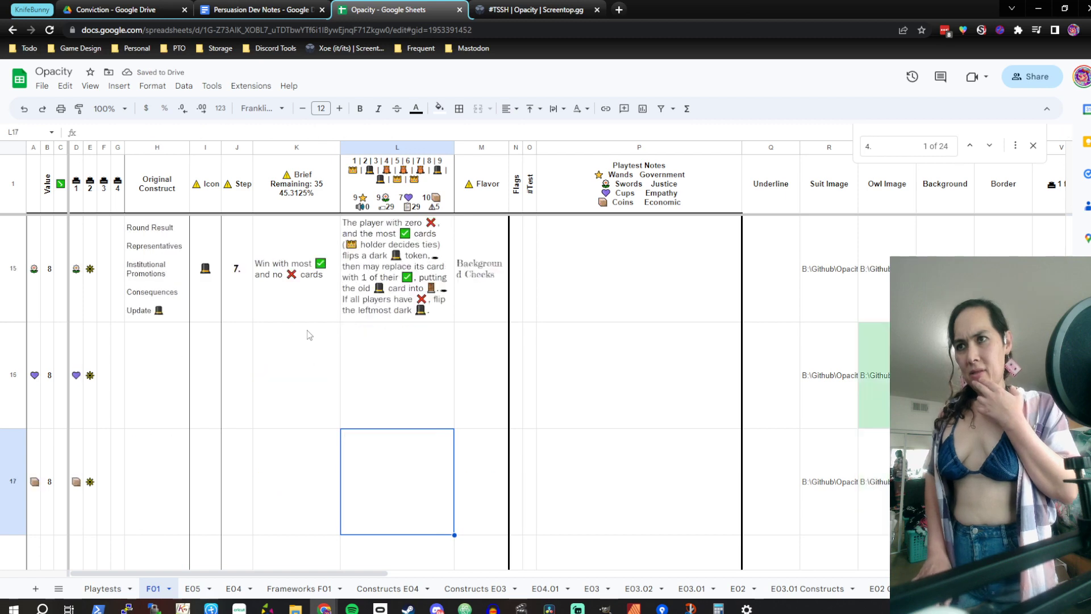
key("Down")
key("Down")
key("Down")
key("Down")
key("Down")
key("Down")
key("Down")
key("Down")
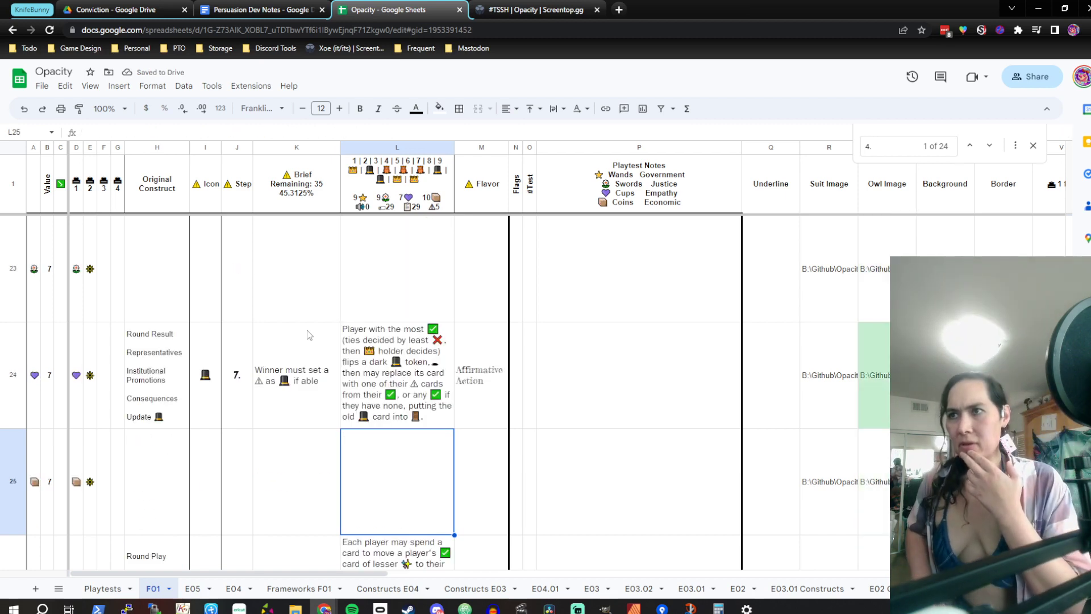
key("Down")
key("Down")
key("Down")
key("Down")
key("Down")
key("Down")
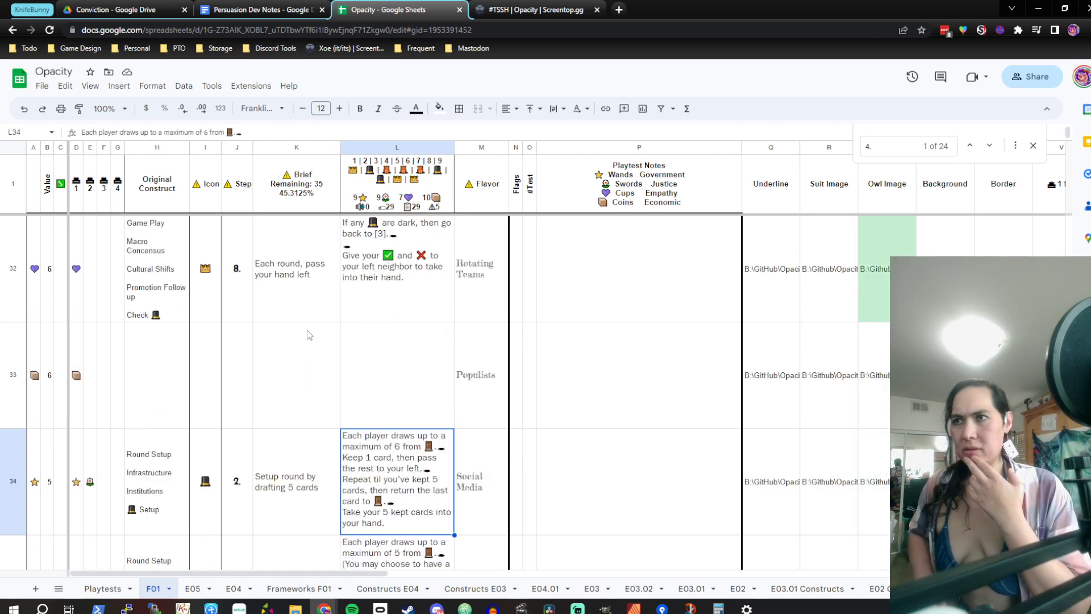
key("Down")
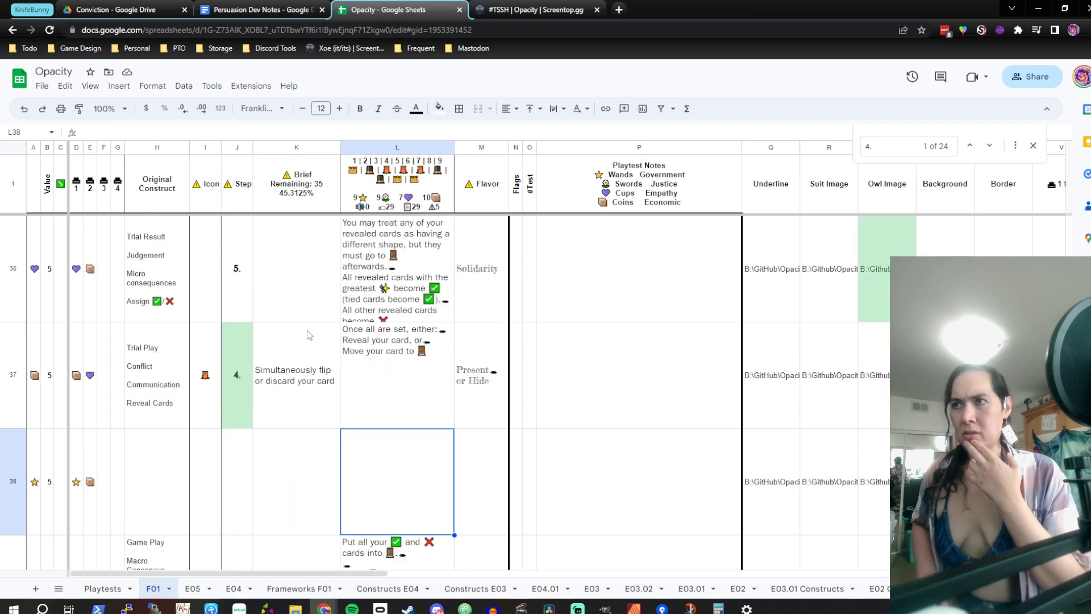
key("Down")
key("Down")
key("Down")
key("Down")
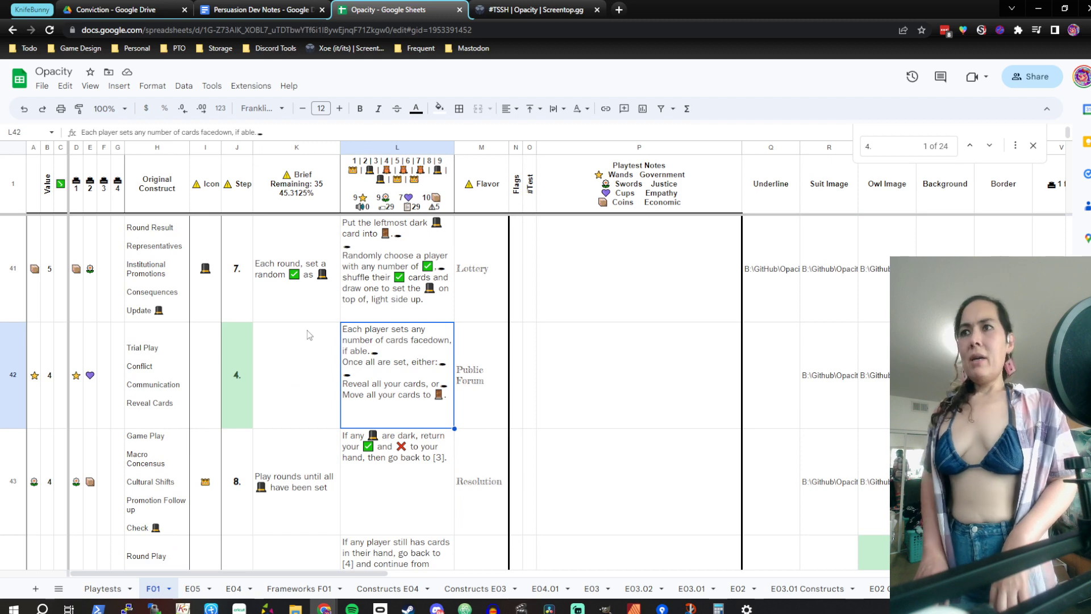
Change "Reveal your card" to "Reveal your card(s)" in the Present or Hide card's rule text in L37
key("Up")
key("Up")
key("Up")
key("Up")
key("Up")
key("Up")
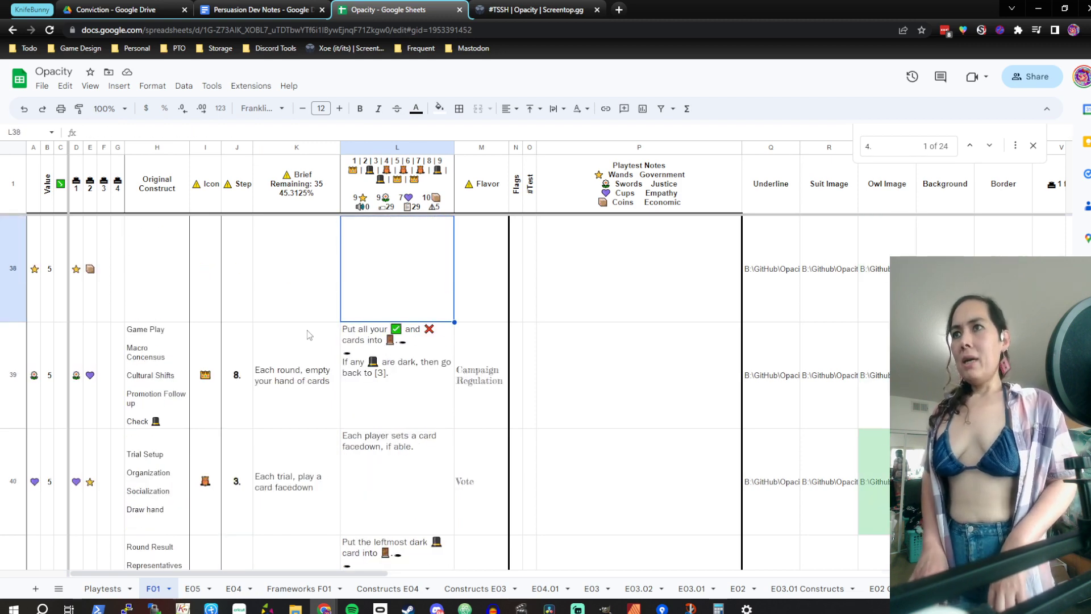
key("Down")
key("Left")
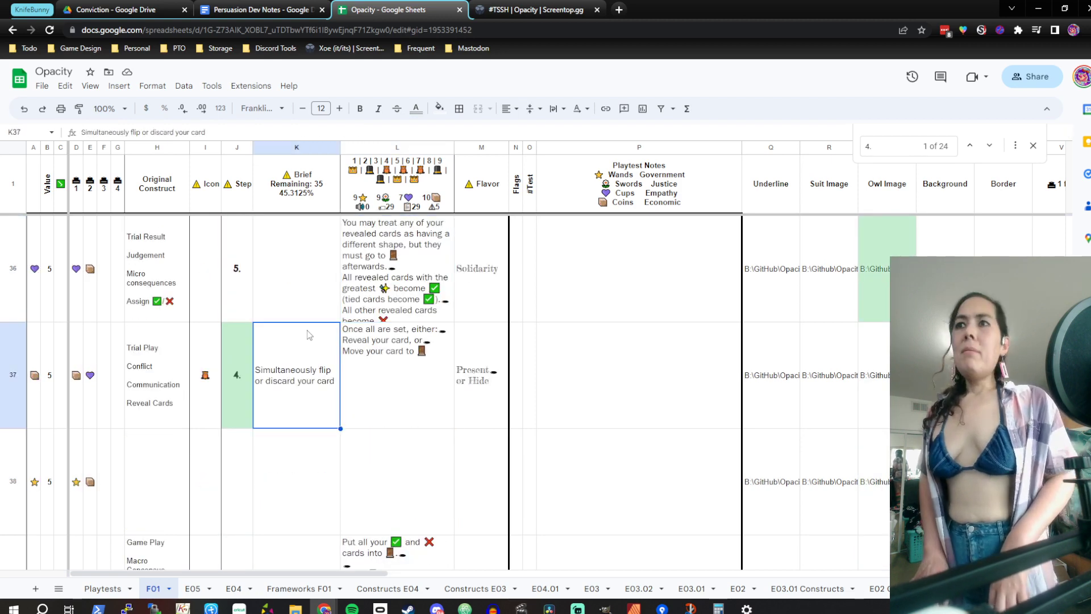
key("Right")
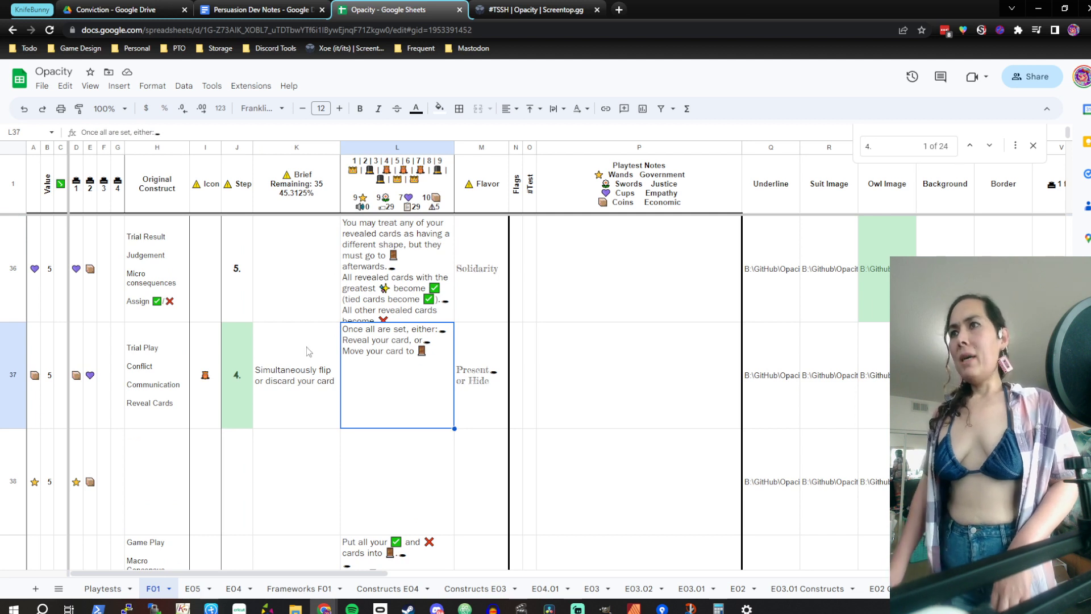
double_click(383, 352)
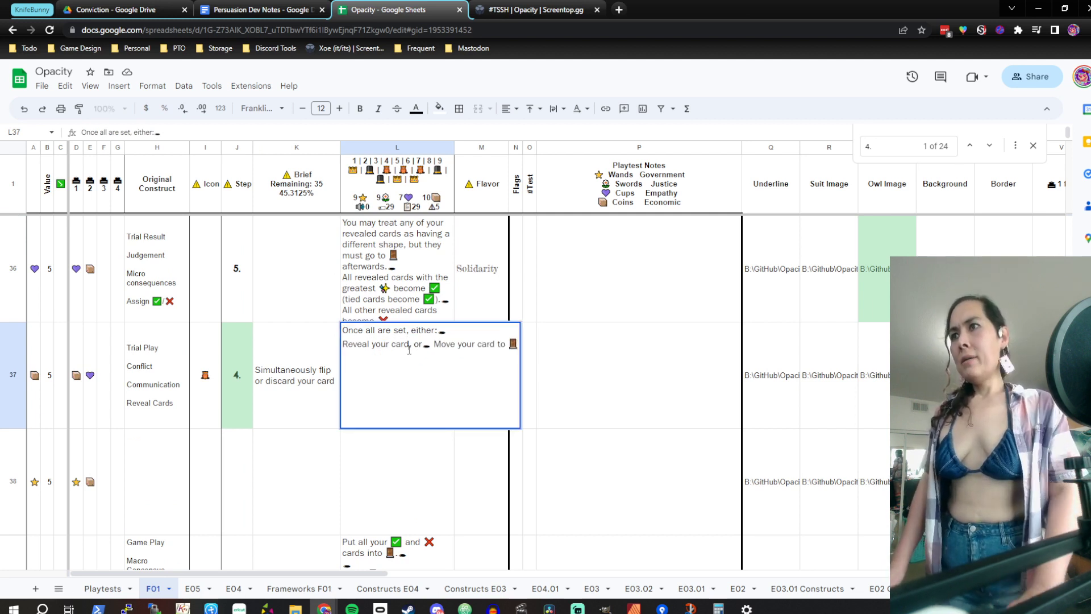
left_click(409, 348)
type("s")
key("BackSpace")
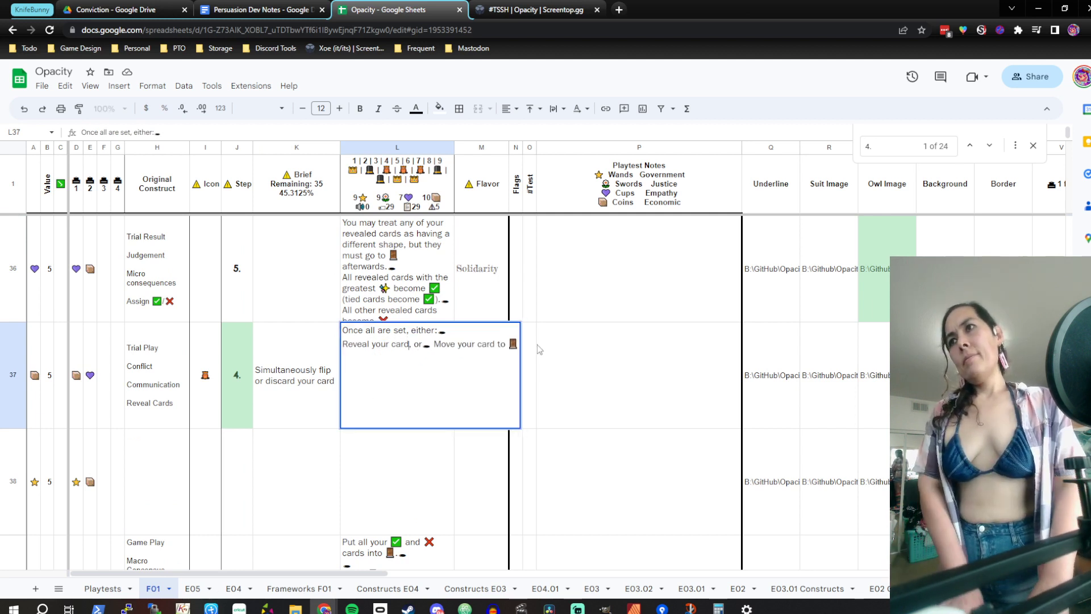
type("(s)")
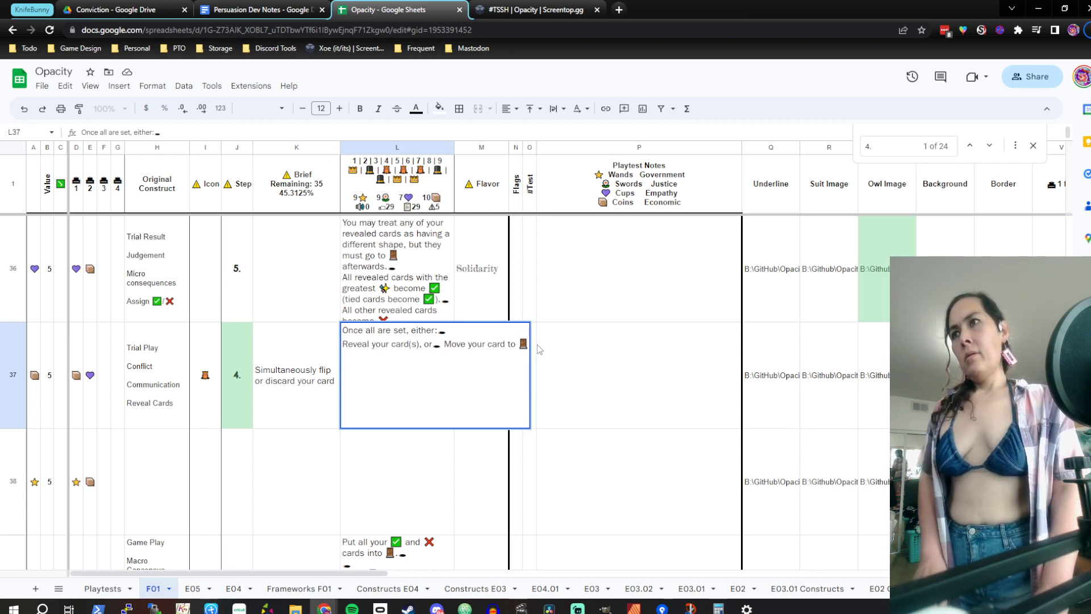
Change "Move your card" to "Move your card(s)" in the same rule text in L37
left_click(387, 345)
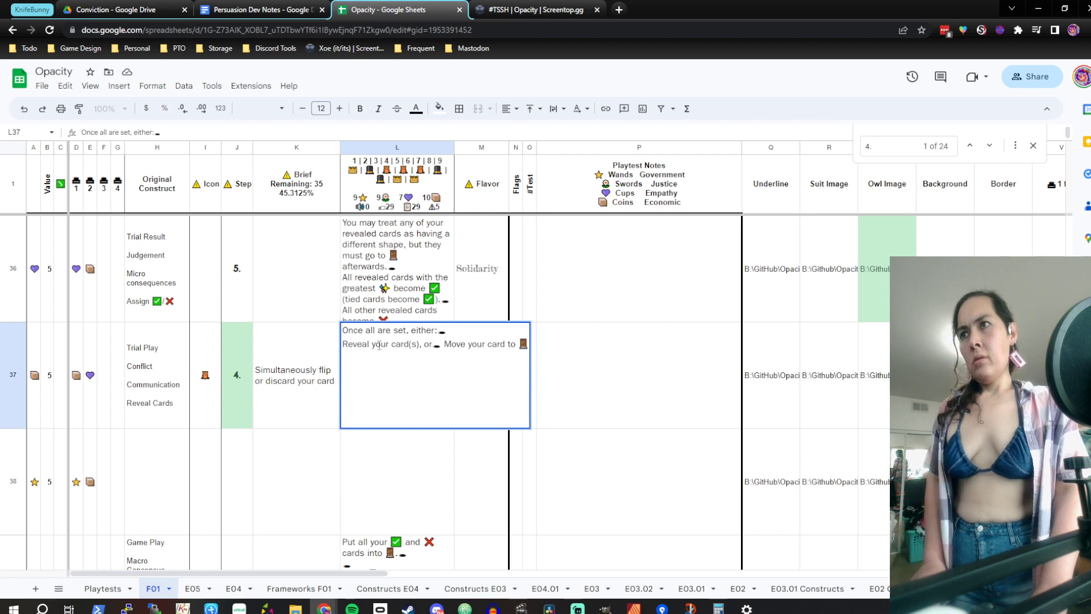
type("a")
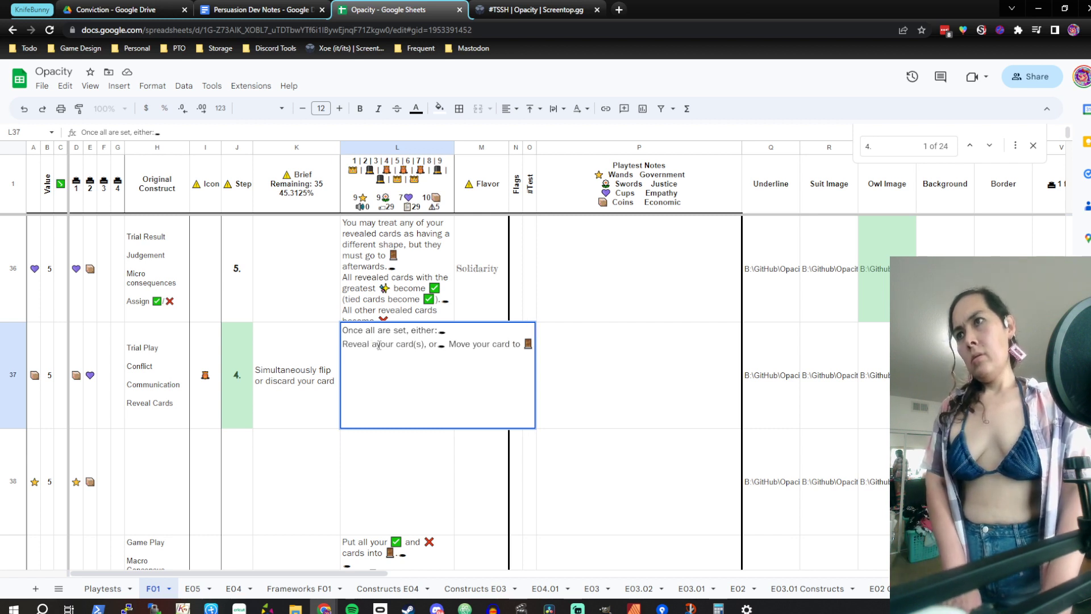
key("BackSpace")
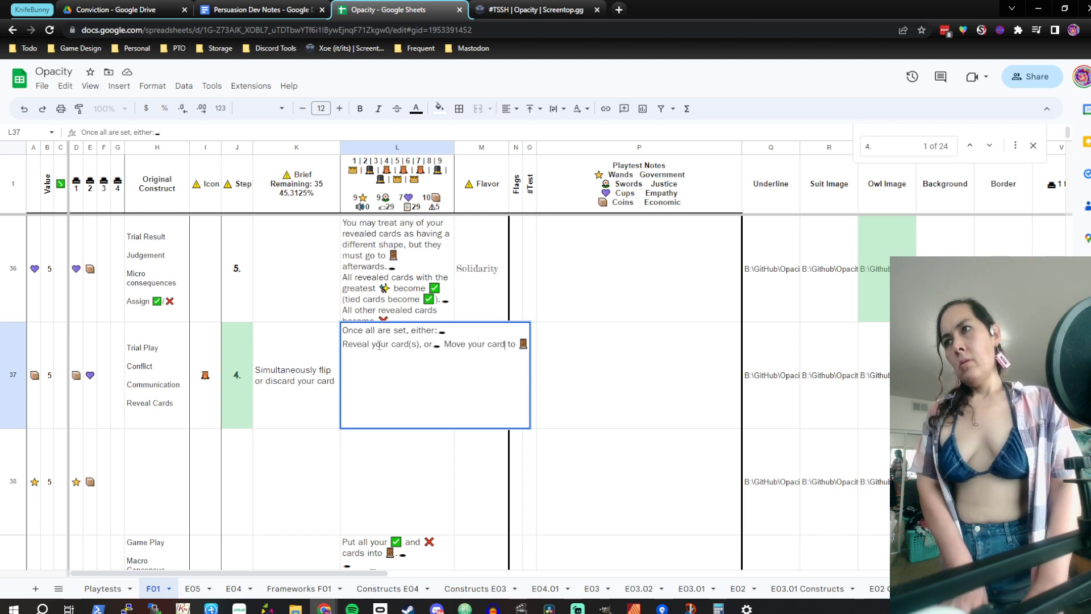
type("(s)")
key("Return")
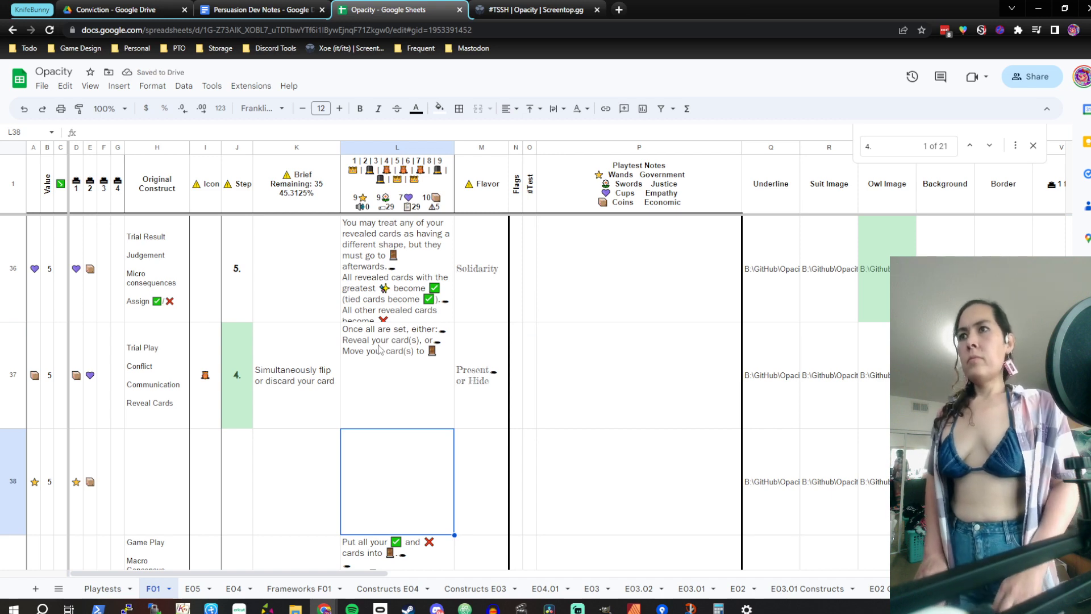
Shorten the Public Forum card's rule text in L42 to "Each player sets any number of cards facedown, if able."
key("Down")
key("Down")
key("Down")
key("Down")
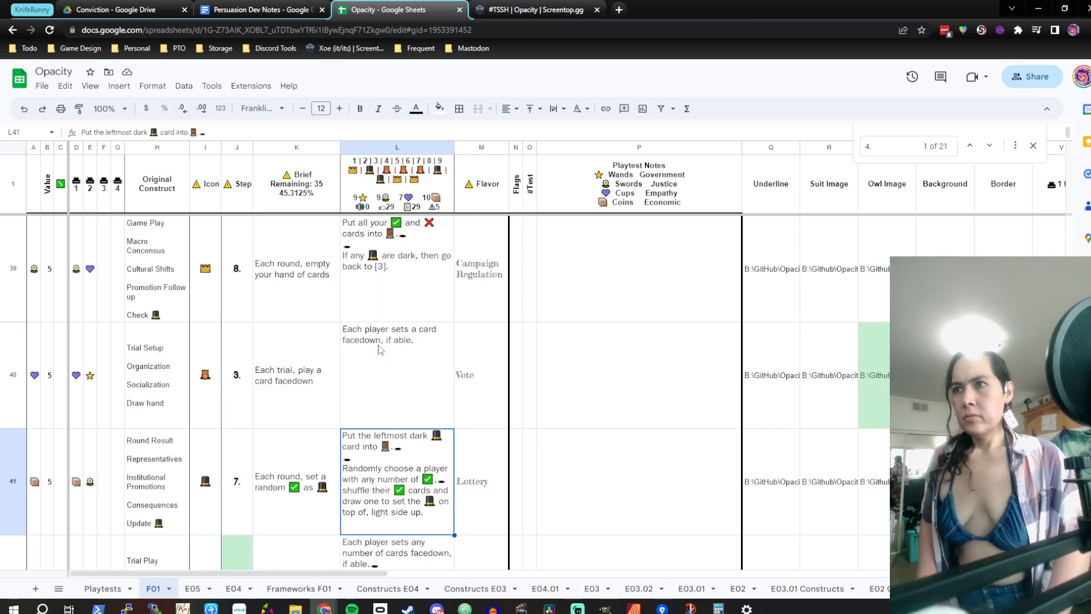
key("Down")
key("Up")
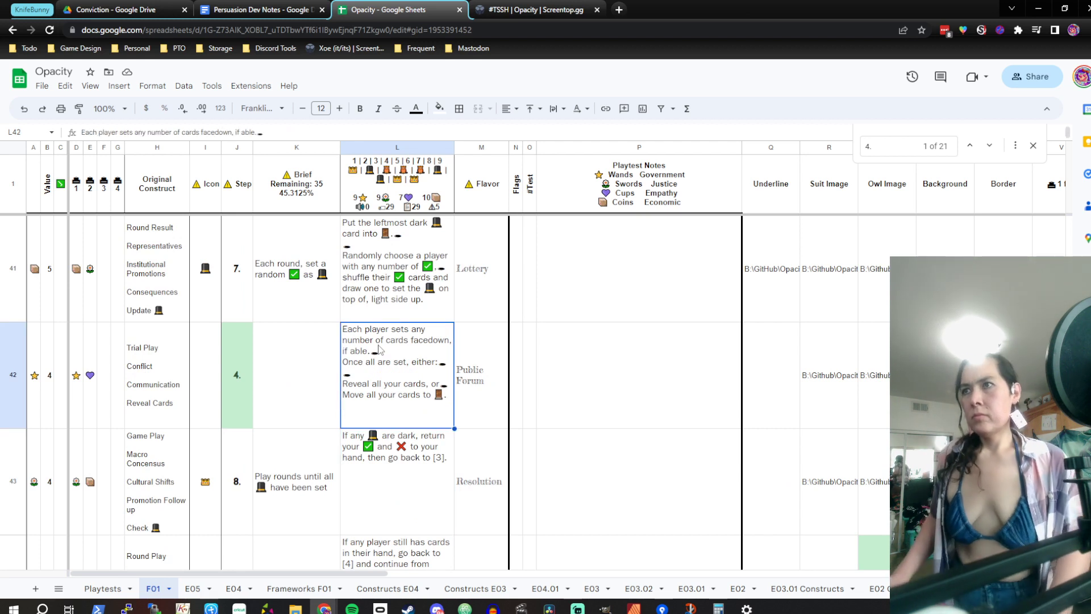
key("Return")
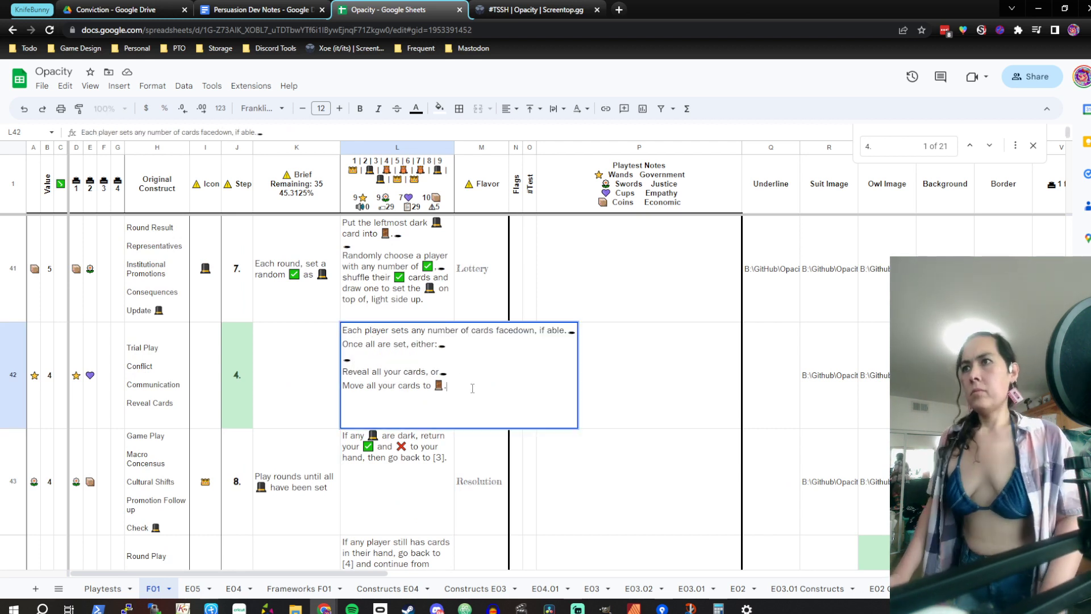
key("shift+Up")
key("shift+Up")
key("shift+Up")
key("shift+Up")
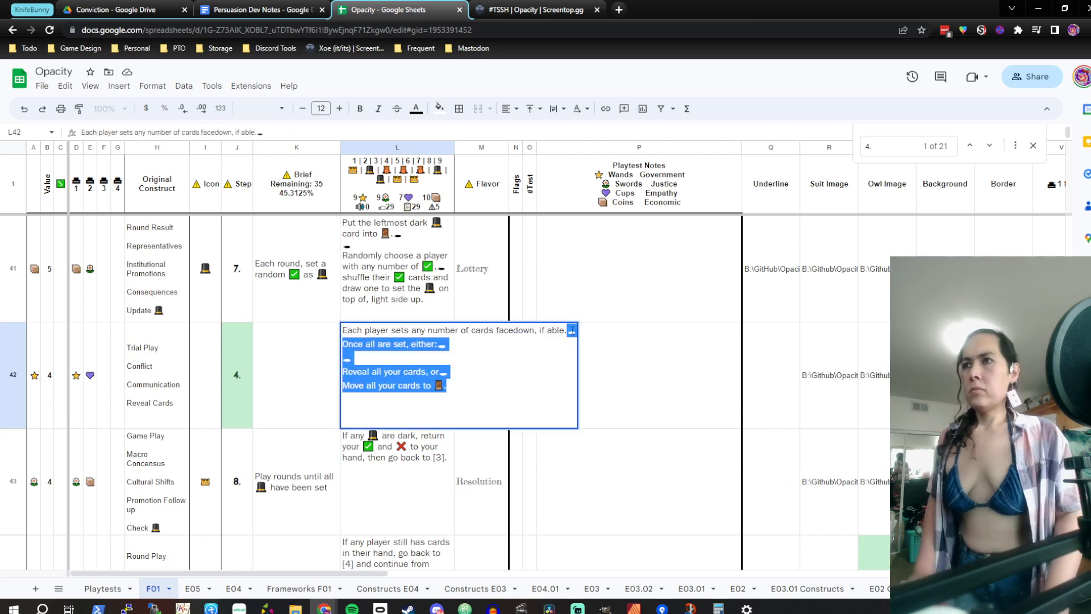
key("BackSpace")
key("Return")
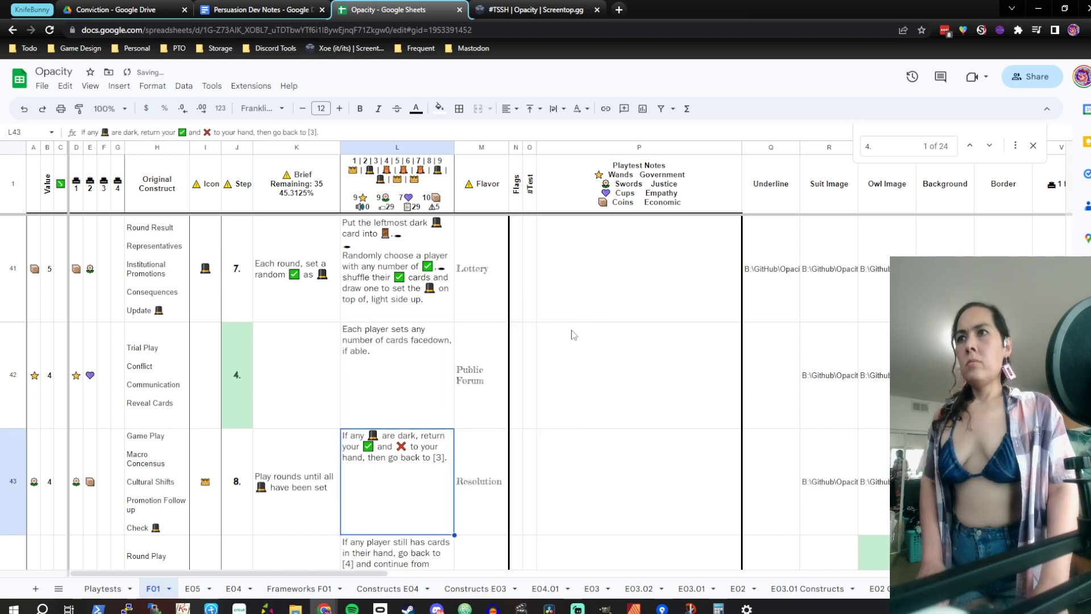
Set the Public Forum card's Step in J42 to "3."
key("Left")
key("Up")
key("Up")
key("Up")
key("Down")
key("Down")
key("Left")
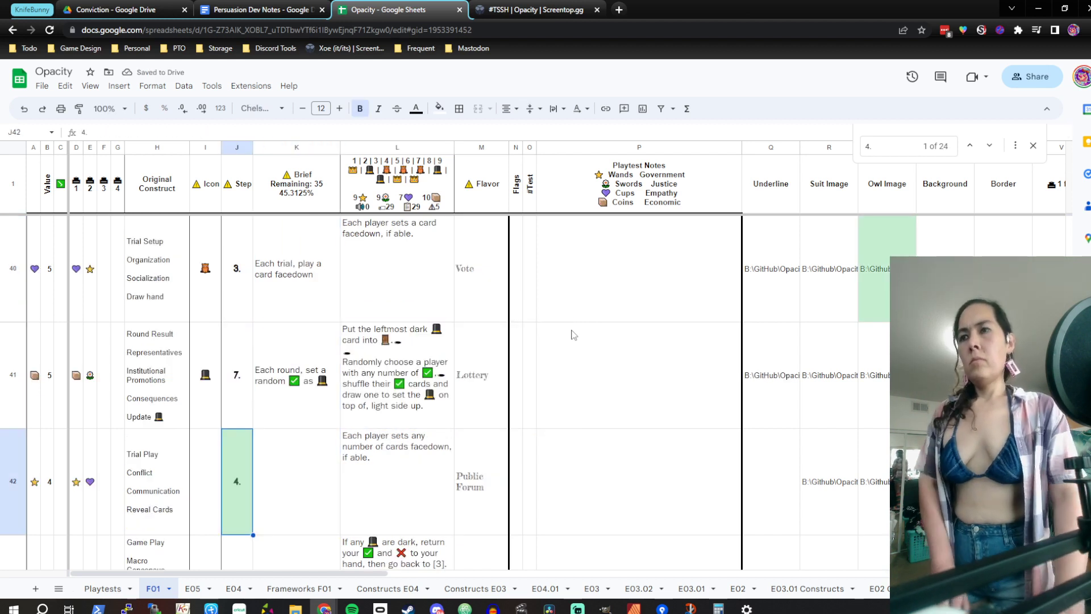
type("3.")
key("Tab")
Copy the Vote card's Brief from K40 into the Public Forum card's empty Brief cell K42
key("Up")
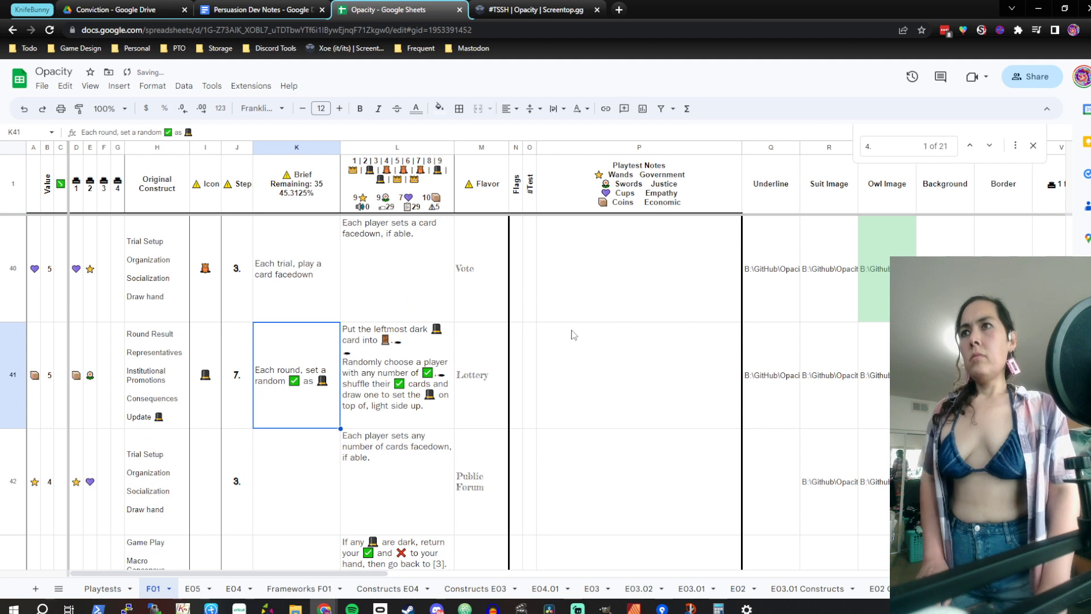
key("Up")
key("ctrl+c")
key("Down")
key("Down")
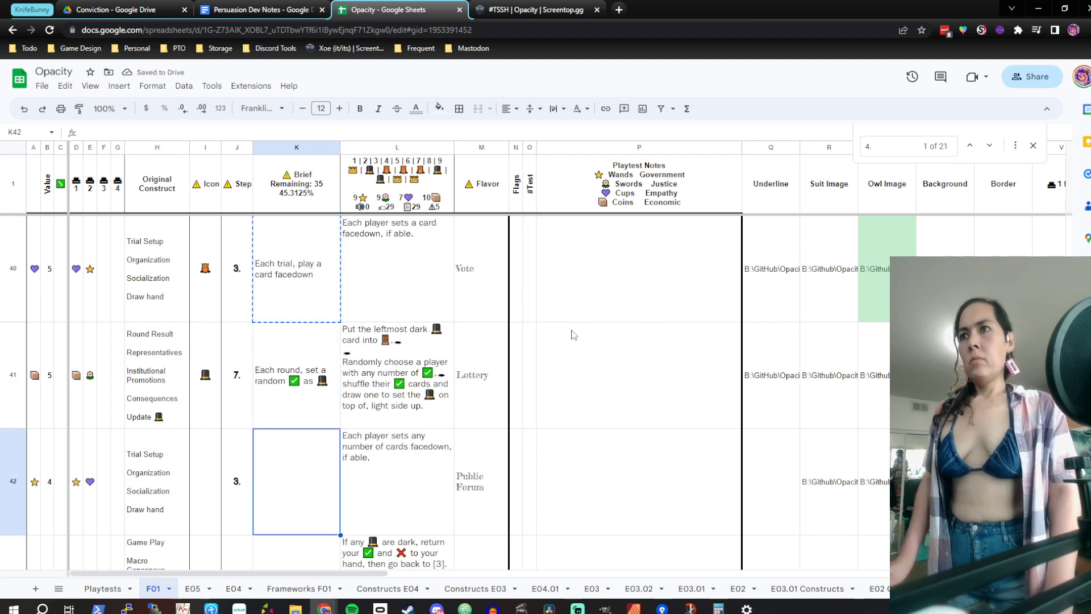
key("ctrl+v")
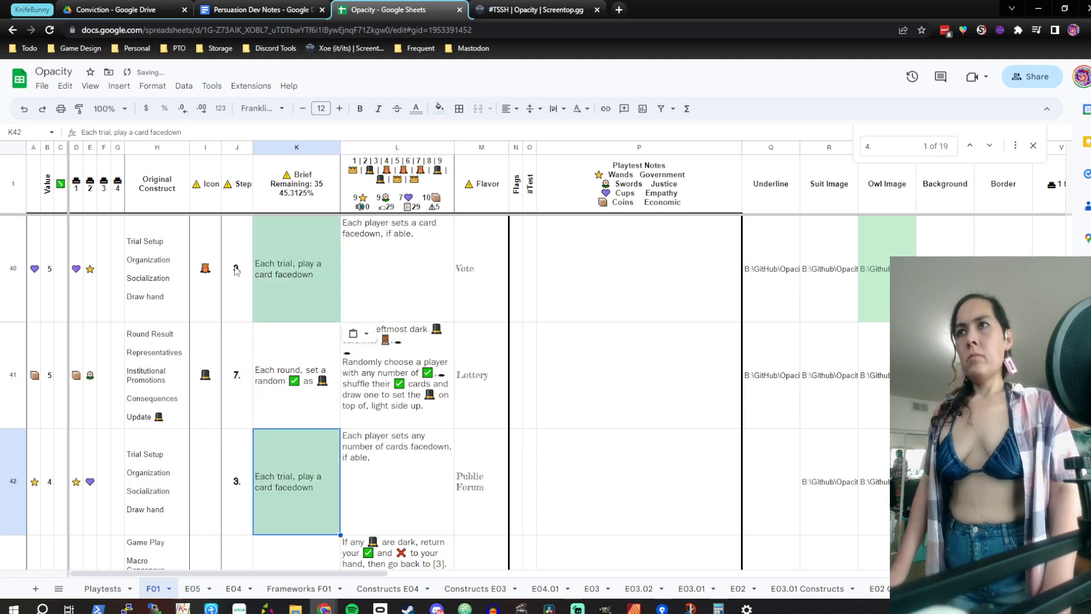
Reword the Public Forum card's Brief in K42 to "Each trial, play any number of cards facedown"
left_click(209, 132)
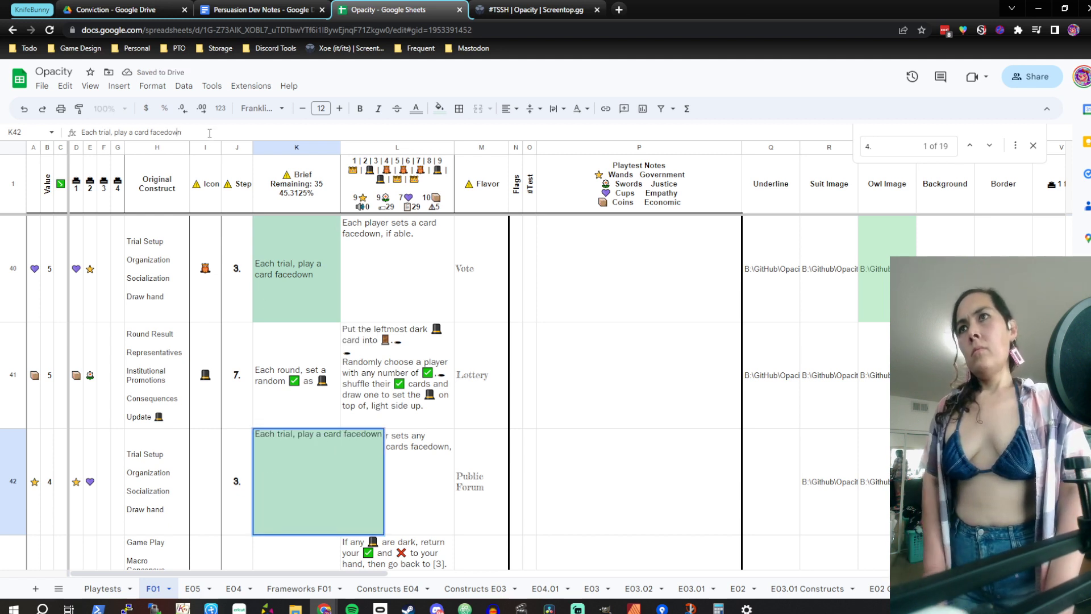
key("Left")
key("Left")
key("Left")
key("Left")
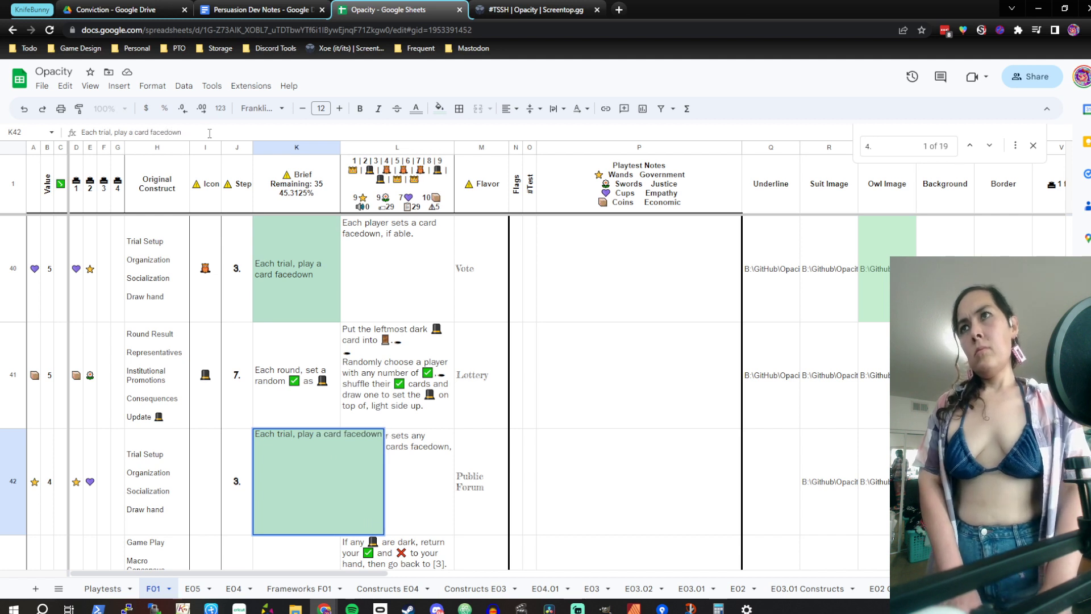
type("n")
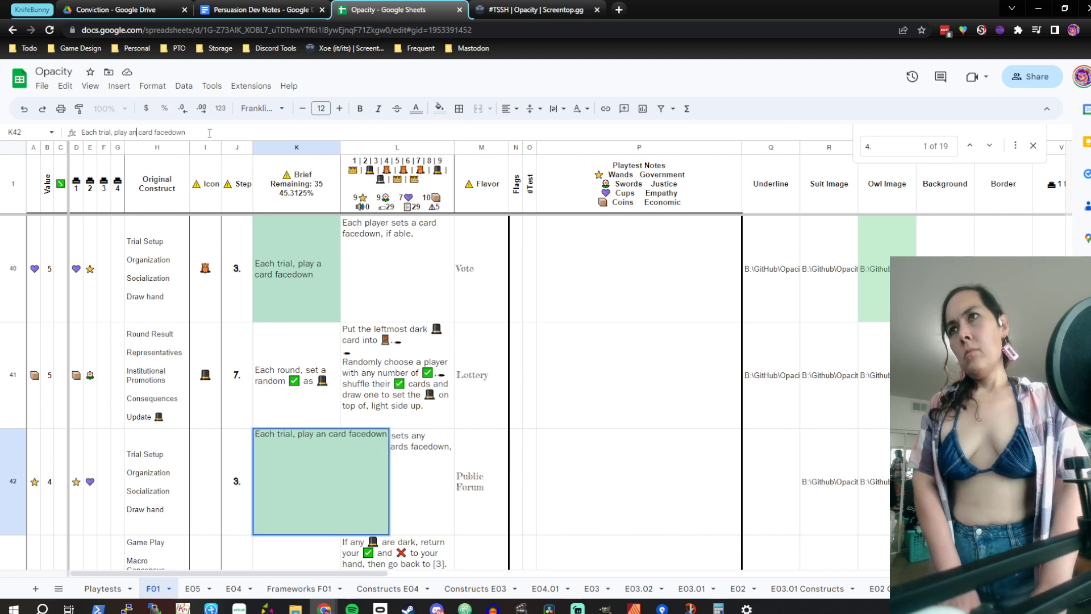
type("y number of card")
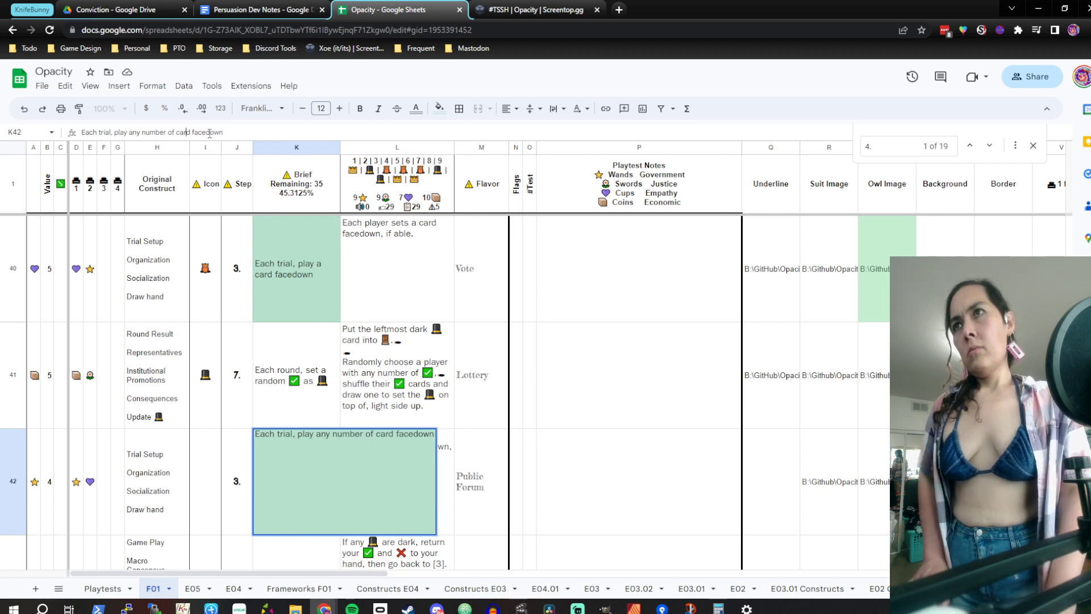
type("s")
key("Return")
key("Up")
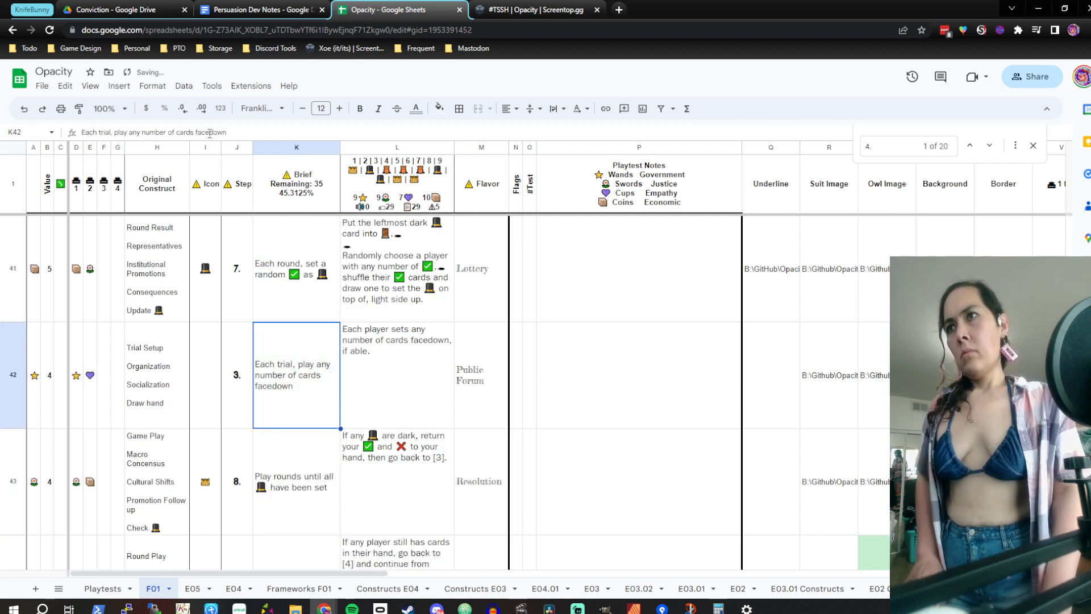
Replace "any number of" with "multiple" in the Public Forum card's Brief in K42
double_click(296, 383)
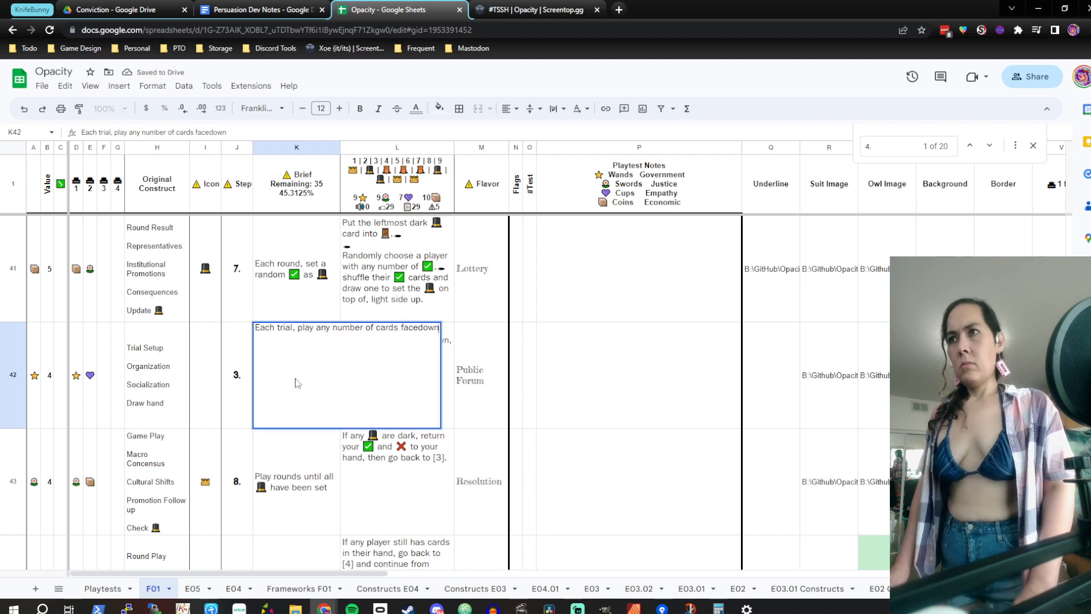
double_click(347, 329)
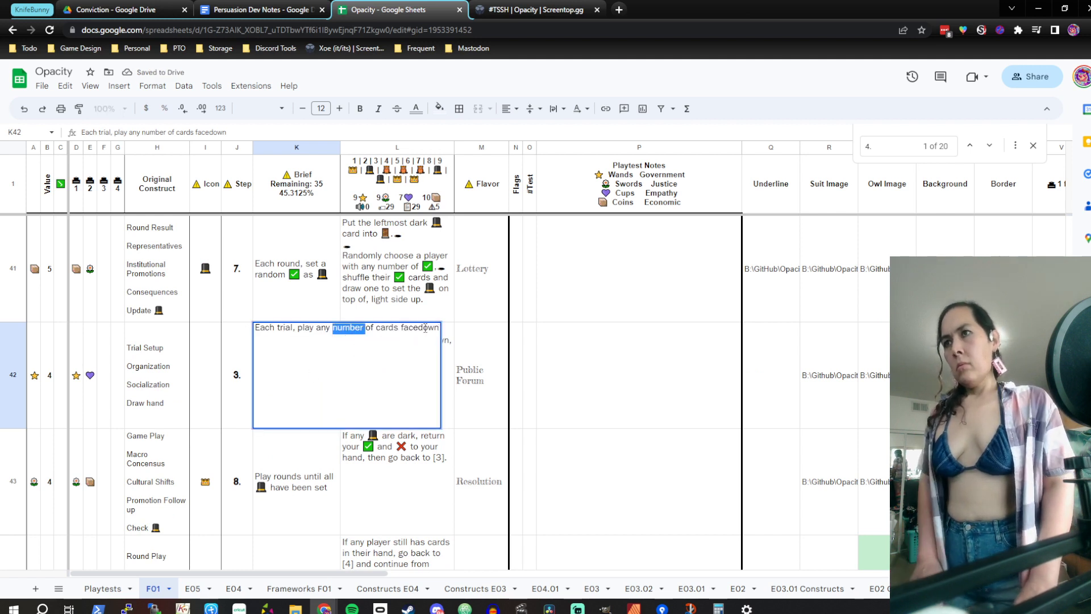
key("Left")
key("shift+Right")
key("shift+Right")
key("shift+Right")
key("shift+Right")
key("shift+Right")
key("shift+Right")
key("shift+Right")
key("shift+Right")
key("shift+Right")
key("shift+Right")
key("shift+Right")
key("shift+Right")
key("shift+Right")
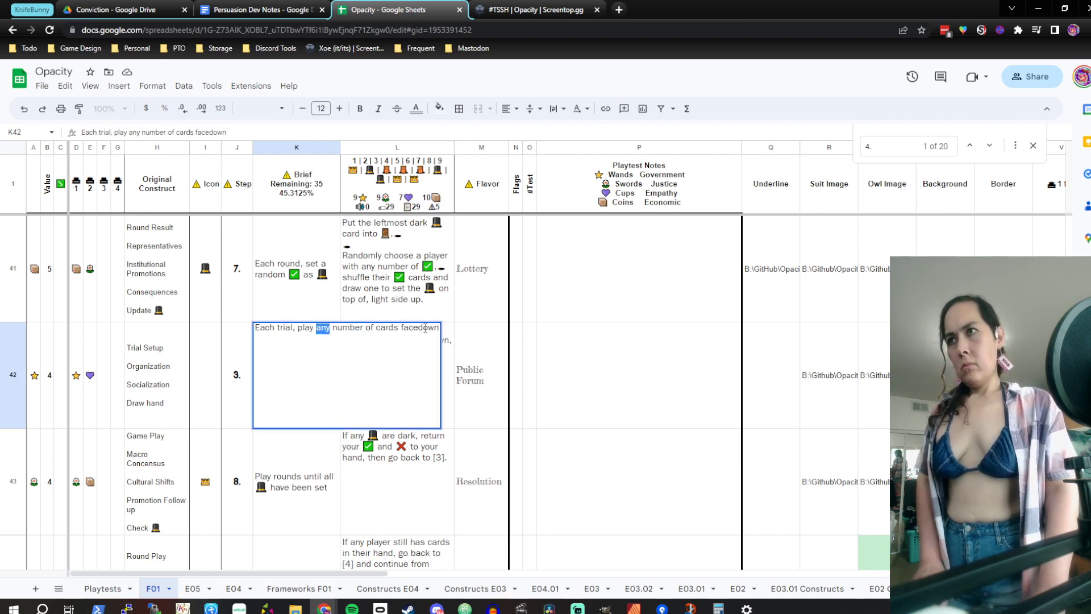
type("multiple")
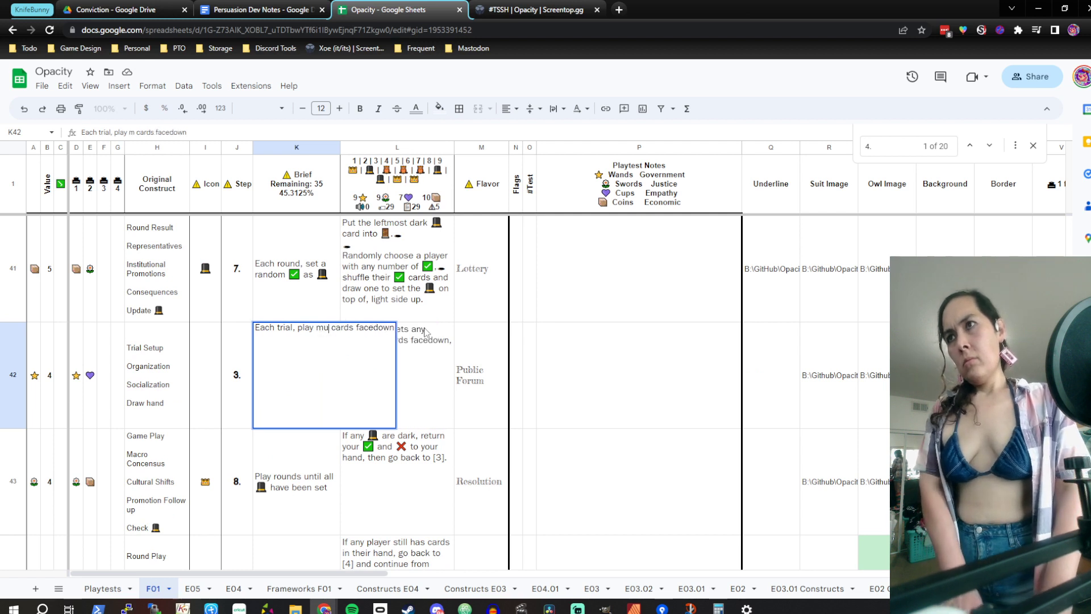
key("Return")
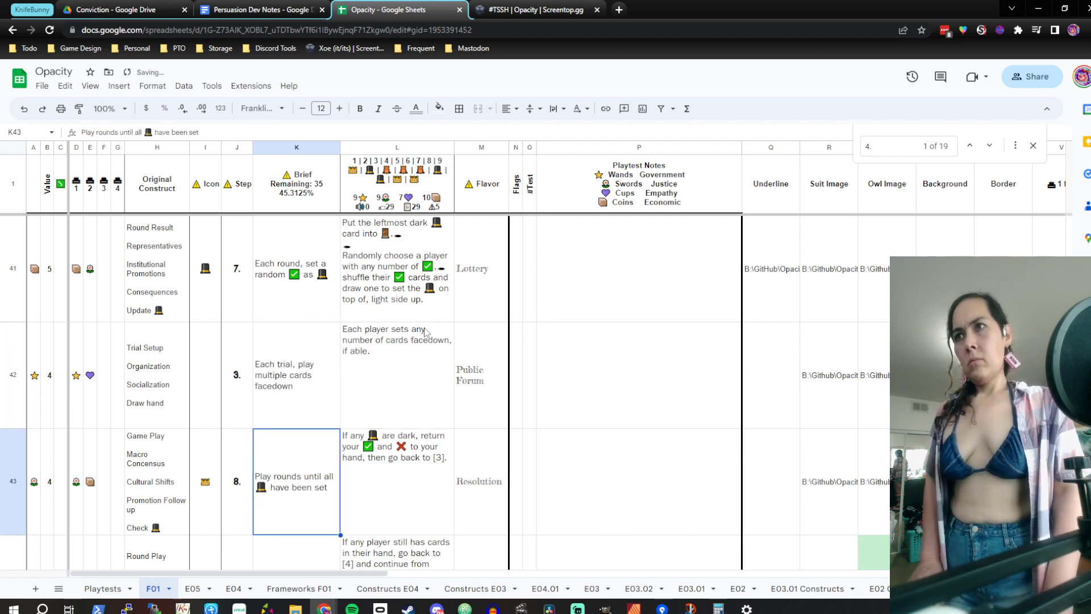
Open the Public Forum card's Brief in K42 for editing
key("Up")
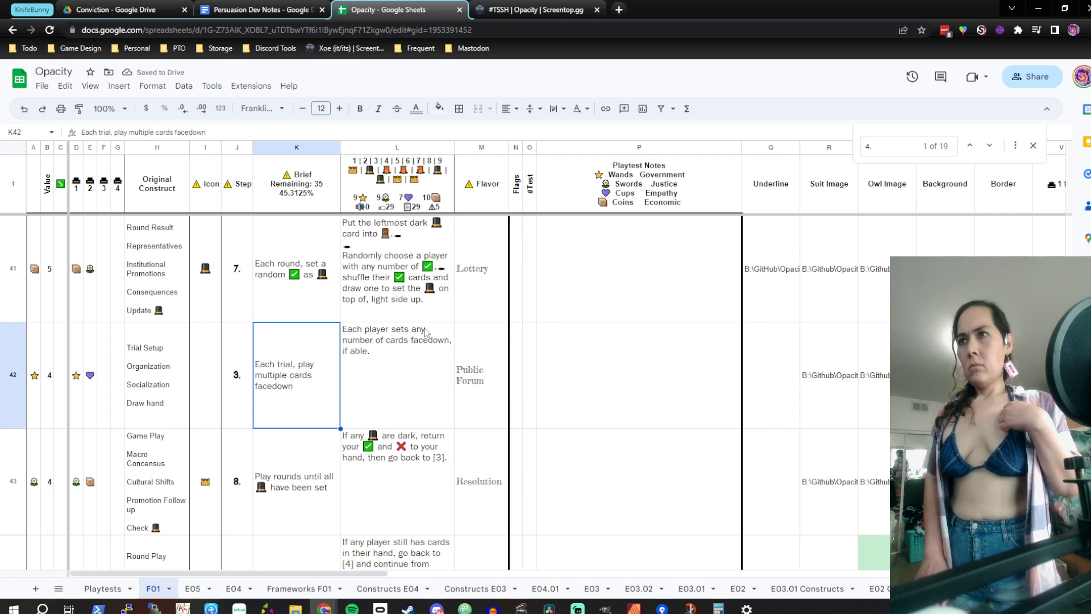
double_click(339, 397)
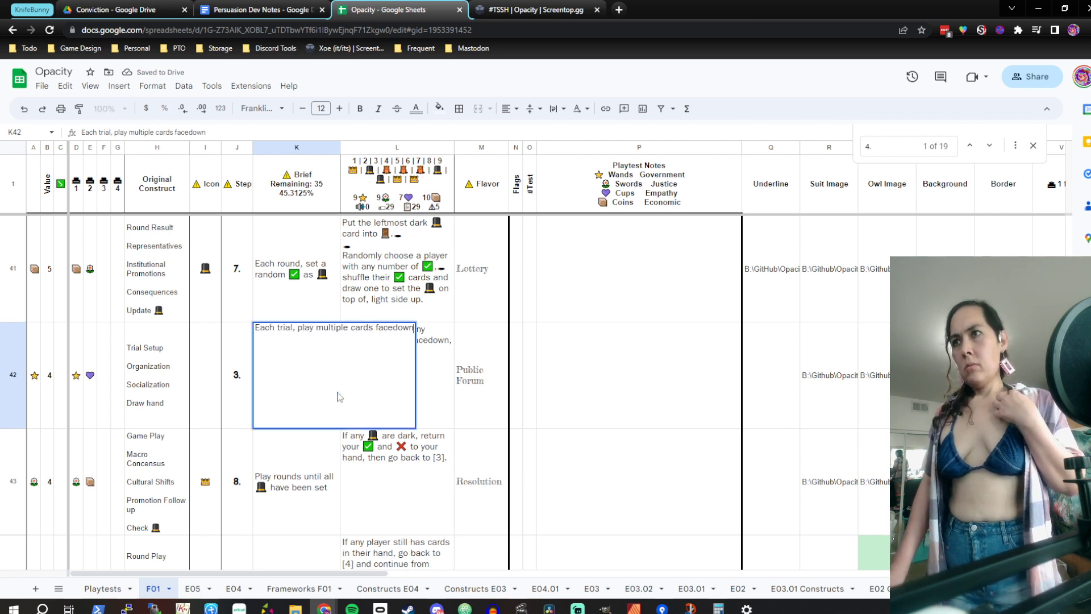
Remove the word "multiple" from the Public Forum card's brief in K42
double_click(338, 330)
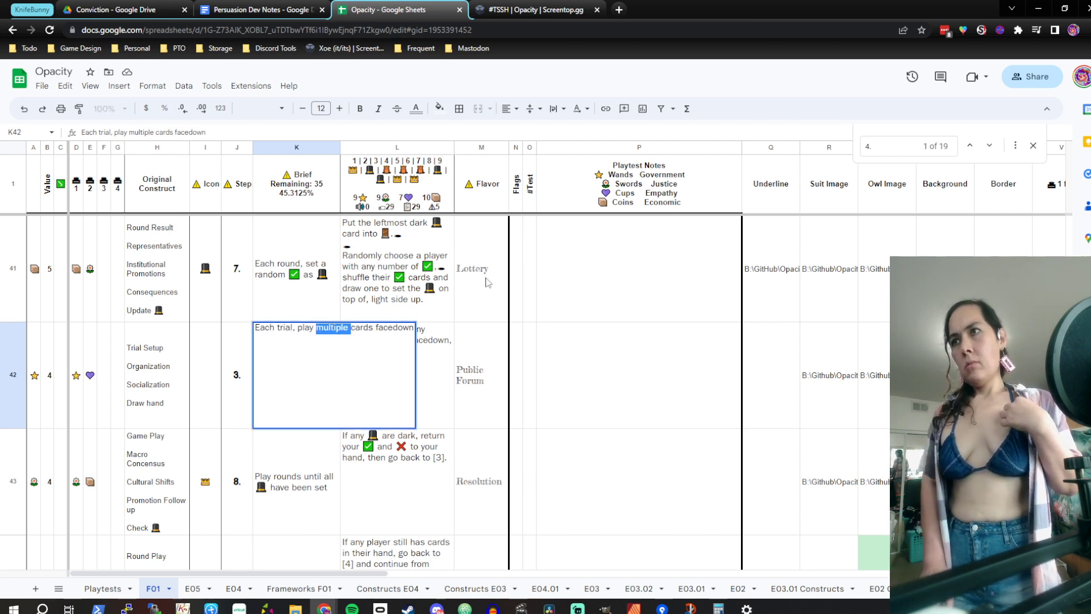
key("BackSpace")
key("Return")
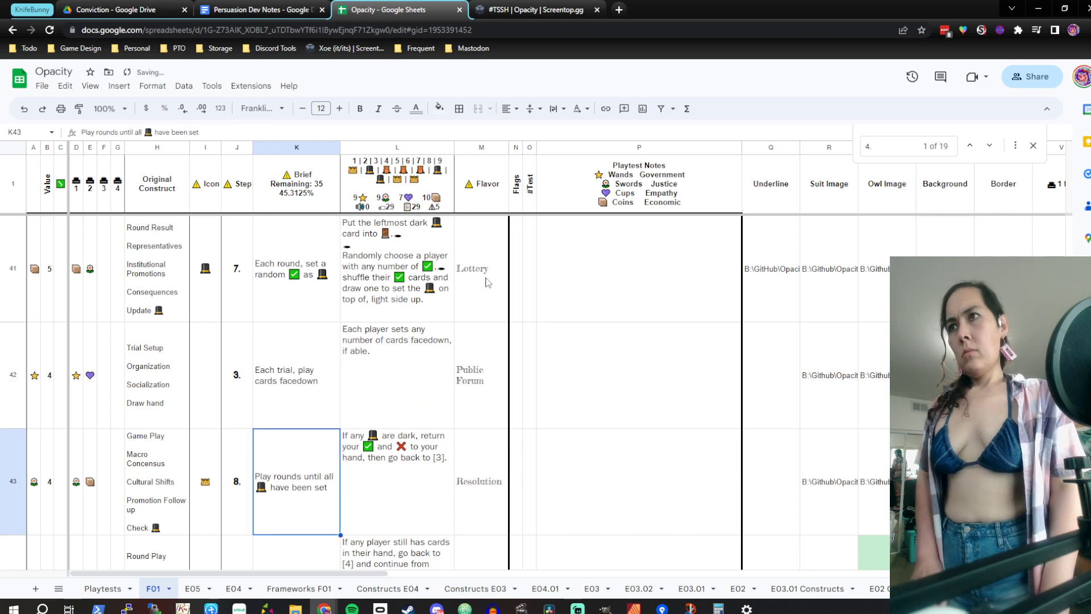
key("Up")
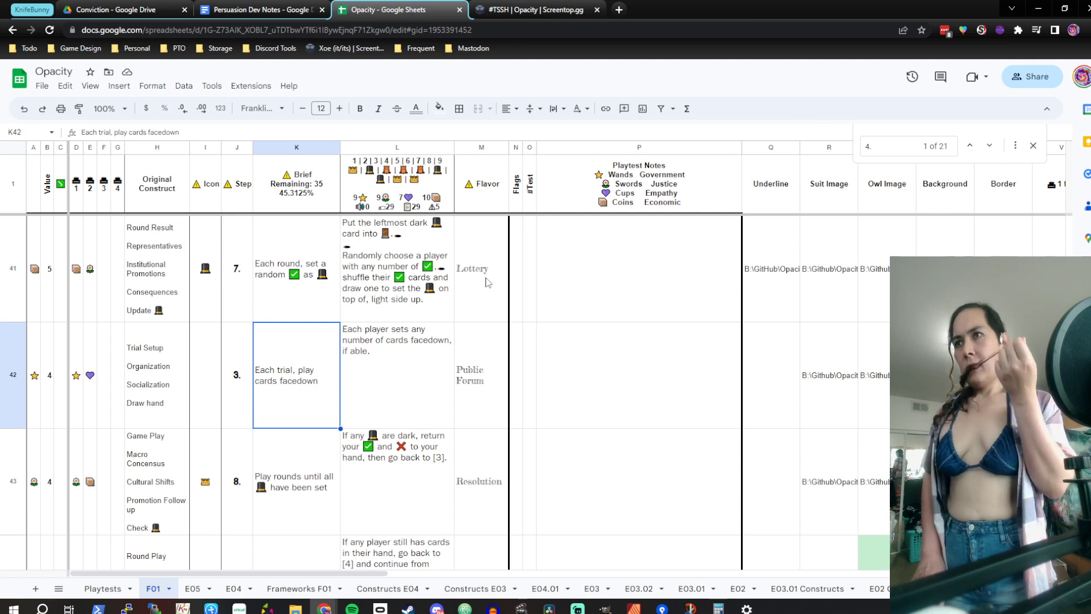
Reword the Public Forum card's brief to "Each trial, play 1 or more cards facedown"
double_click(299, 381)
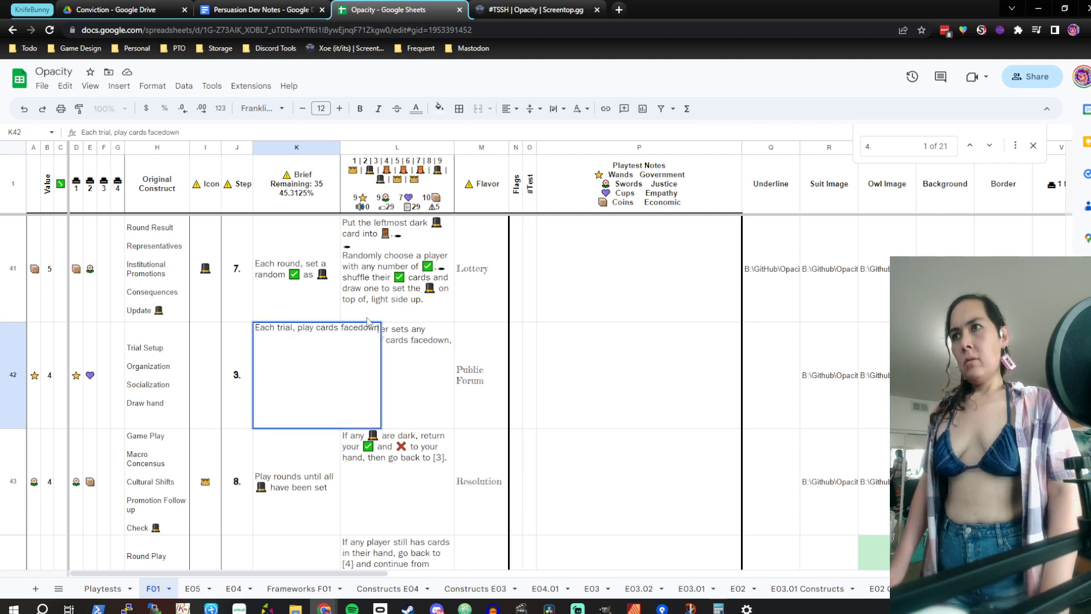
left_click(317, 328)
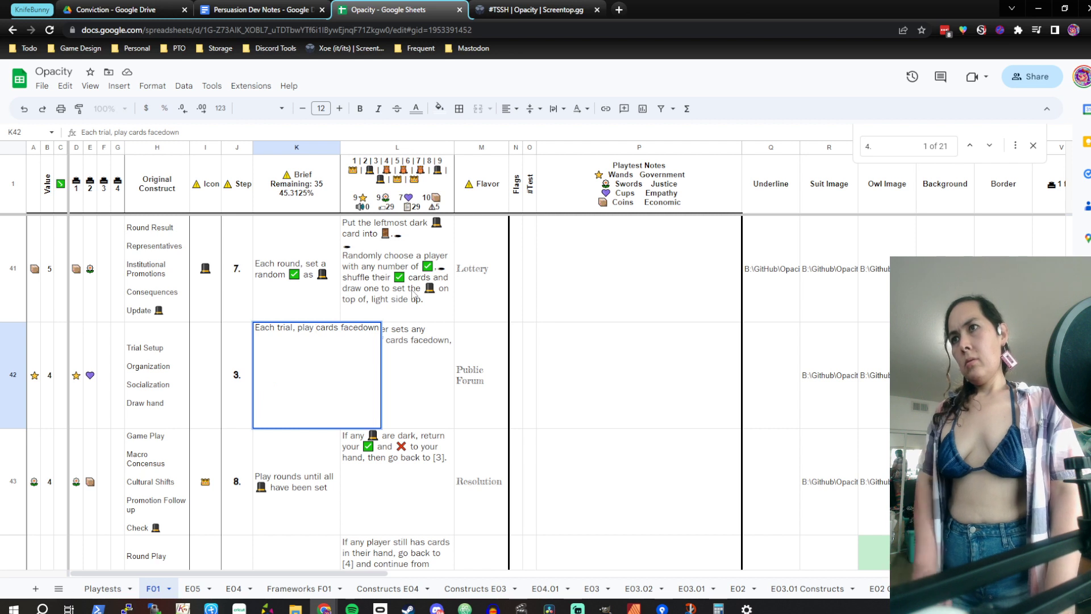
type("1 ")
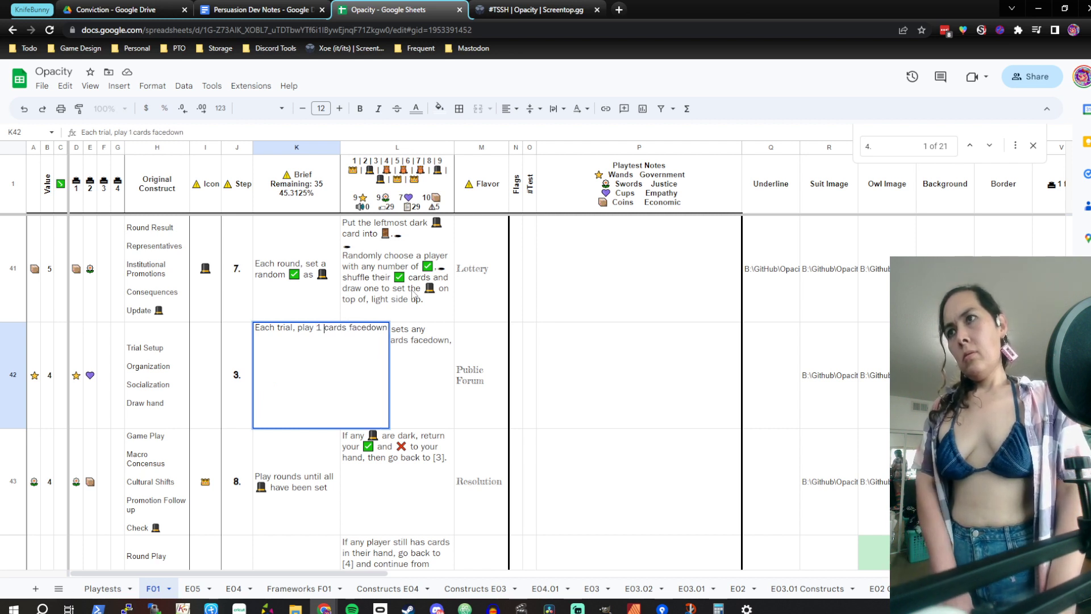
type("or more")
key("Return")
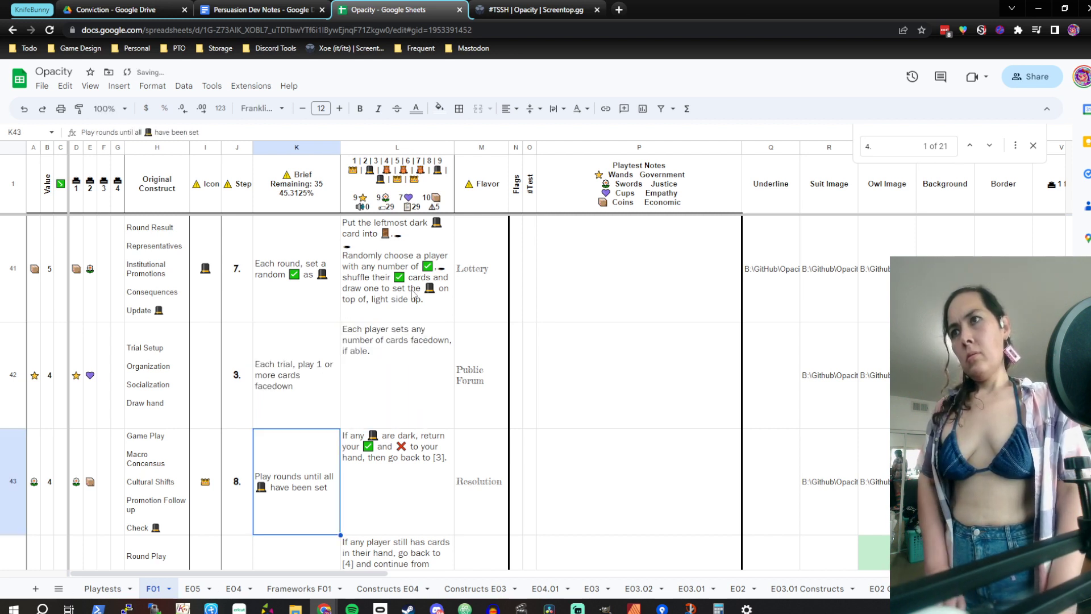
key("Up")
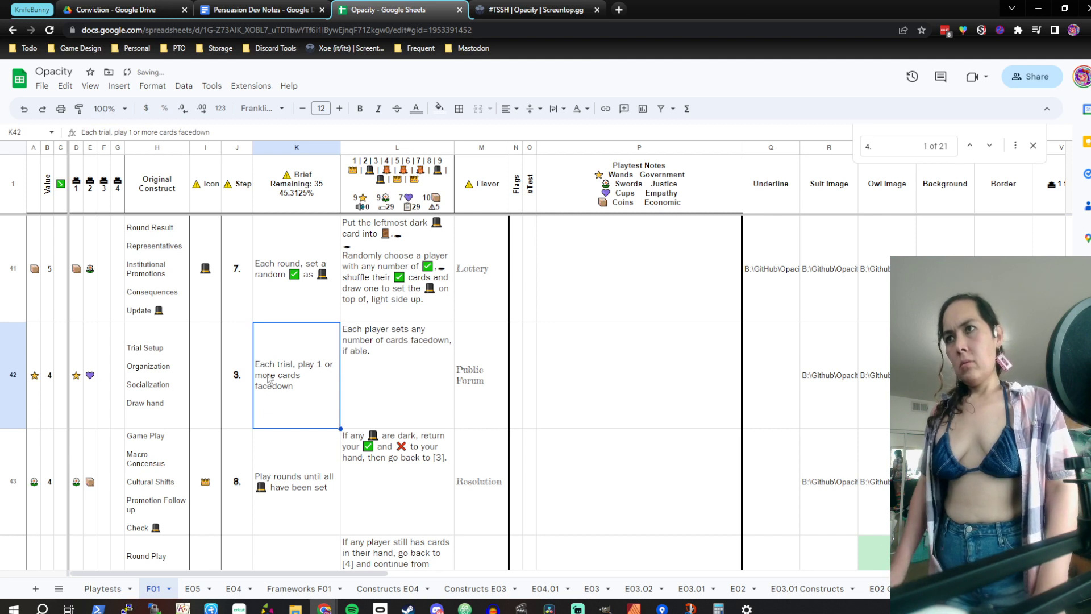
Undo the recent wording changes to the Public Forum brief, back to "Each trial, play multiple cards facedown"
double_click(291, 392)
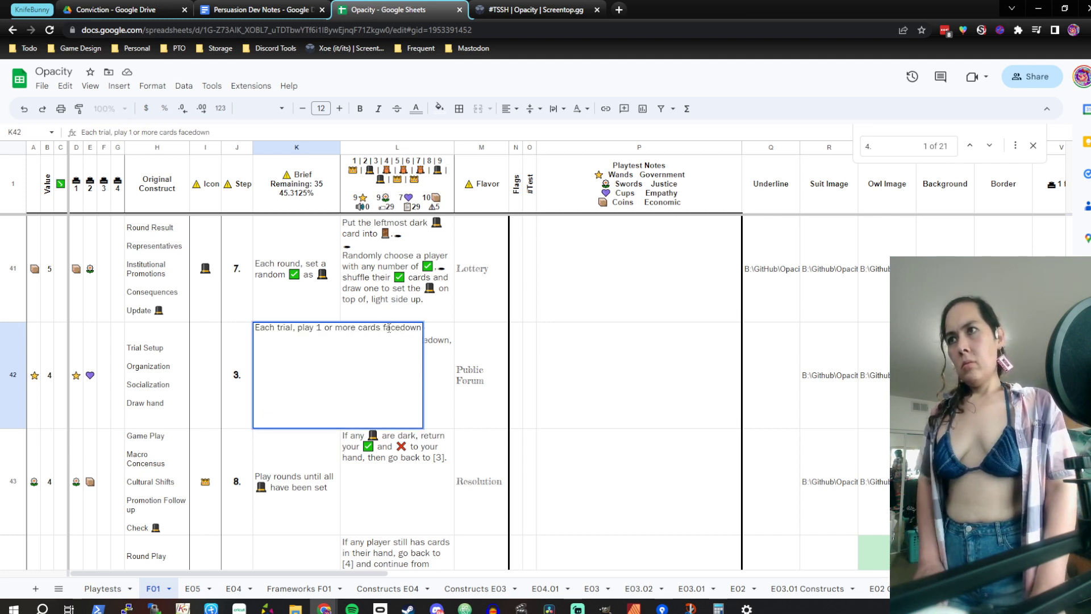
key("Escape")
key("ctrl+shift+Down")
key("ctrl+z")
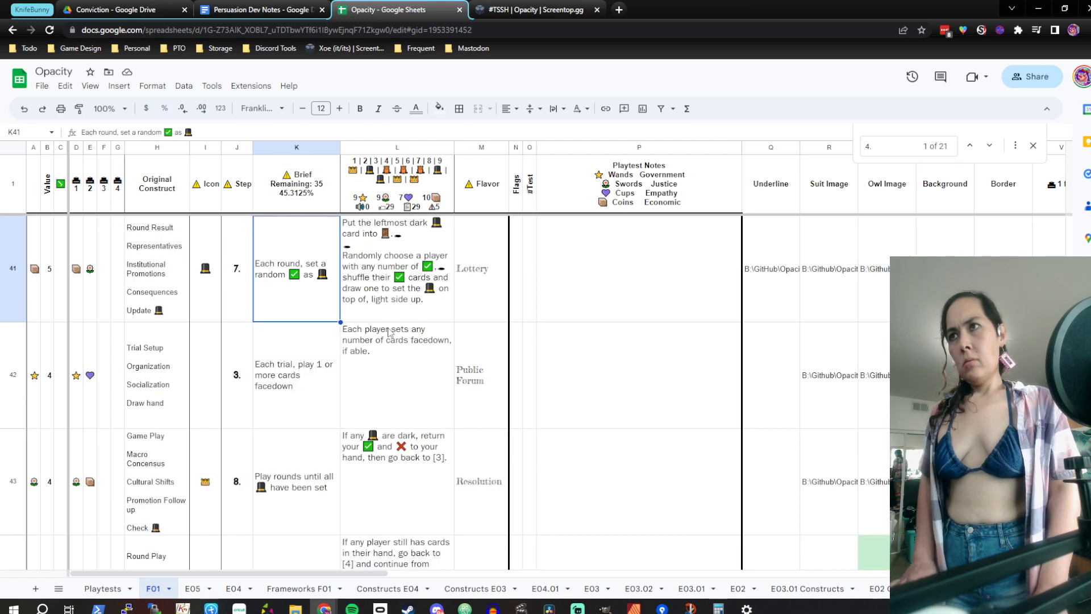
key("ctrl+y")
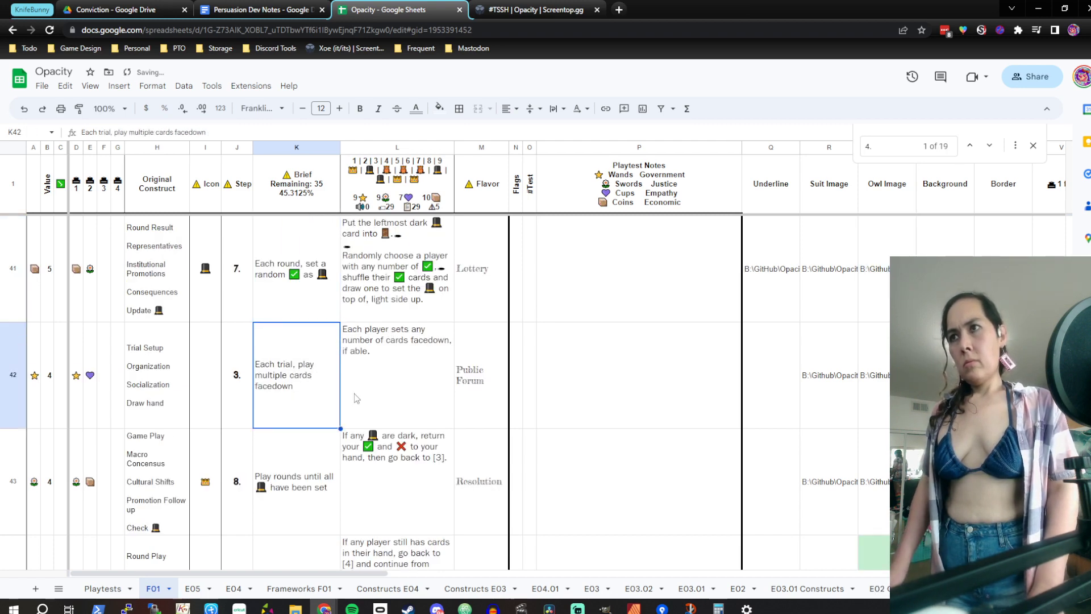
Shorten the Public Forum card's brief to "Each trial, play multiple cards"
double_click(333, 392)
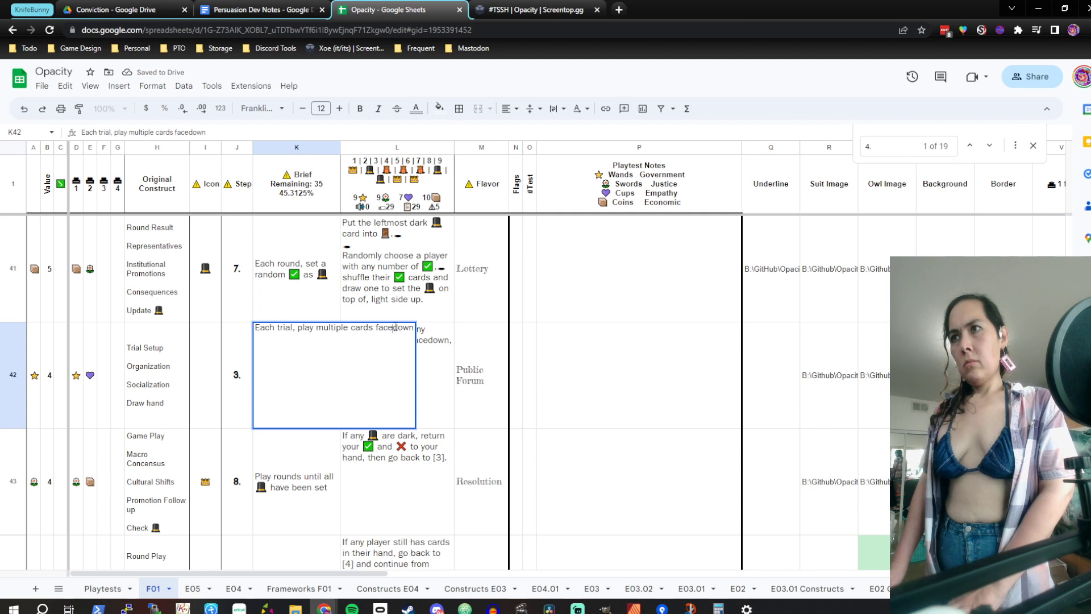
key("BackSpace")
key("BackSpace")
key("BackSpace")
key("BackSpace")
key("BackSpace")
key("BackSpace")
key("BackSpace")
key("BackSpace")
key("BackSpace")
key("Return")
left_click(369, 386)
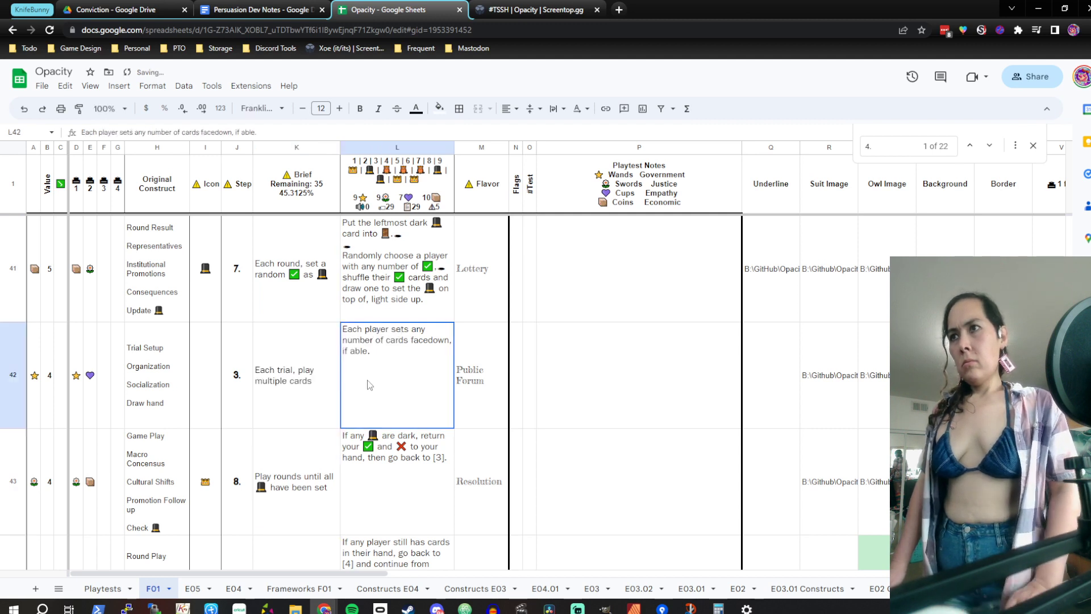
double_click(287, 393)
left_click(418, 380)
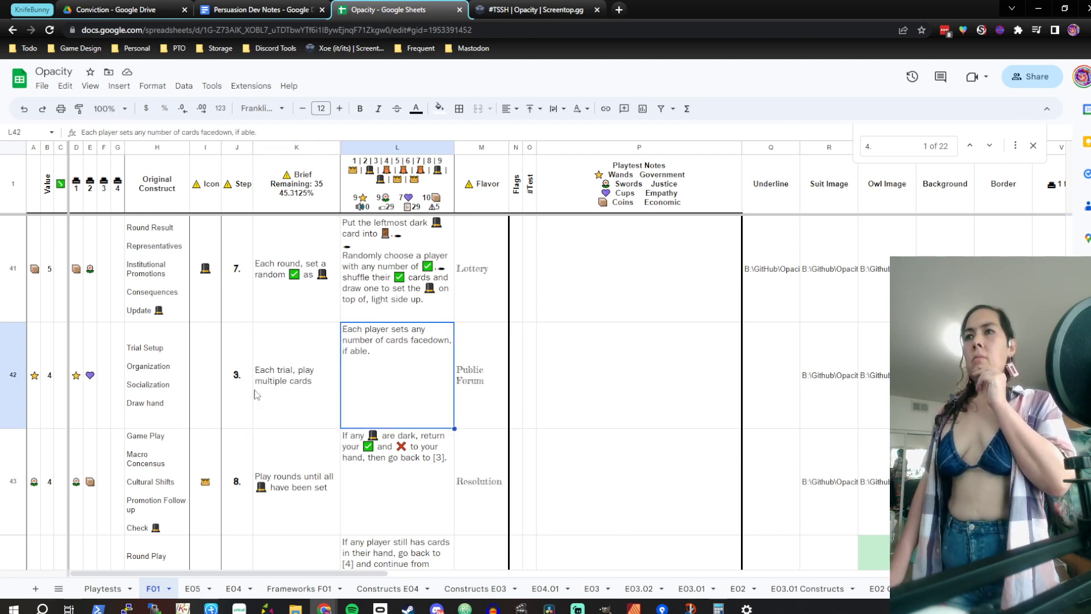
Paste the brown trial icon into the empty icon cell of the Public Forum row
left_click(220, 386)
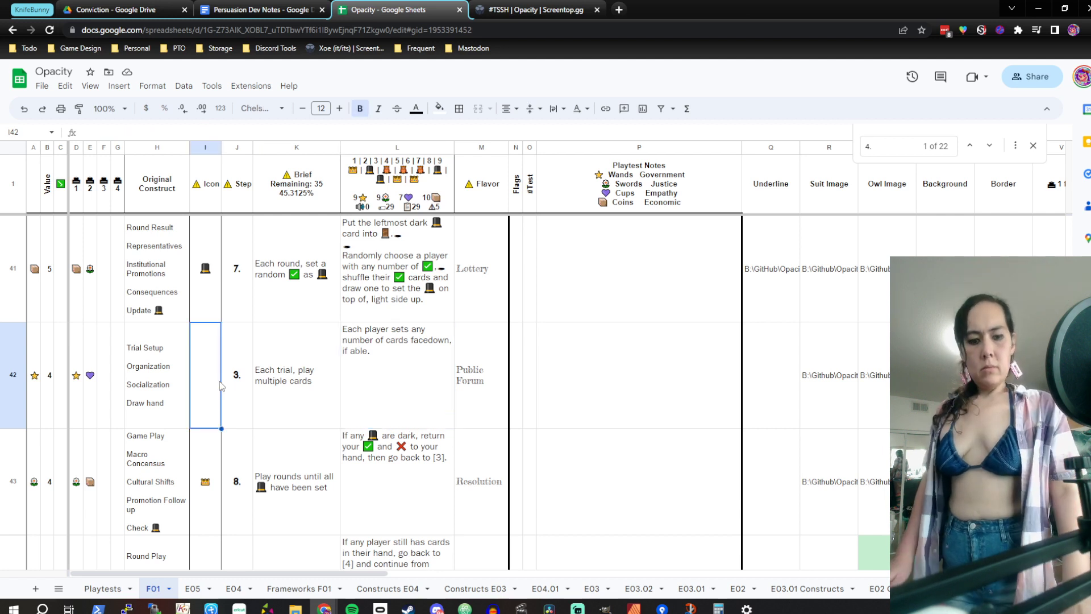
key("ctrl+v")
key("BackSpace")
key("Up")
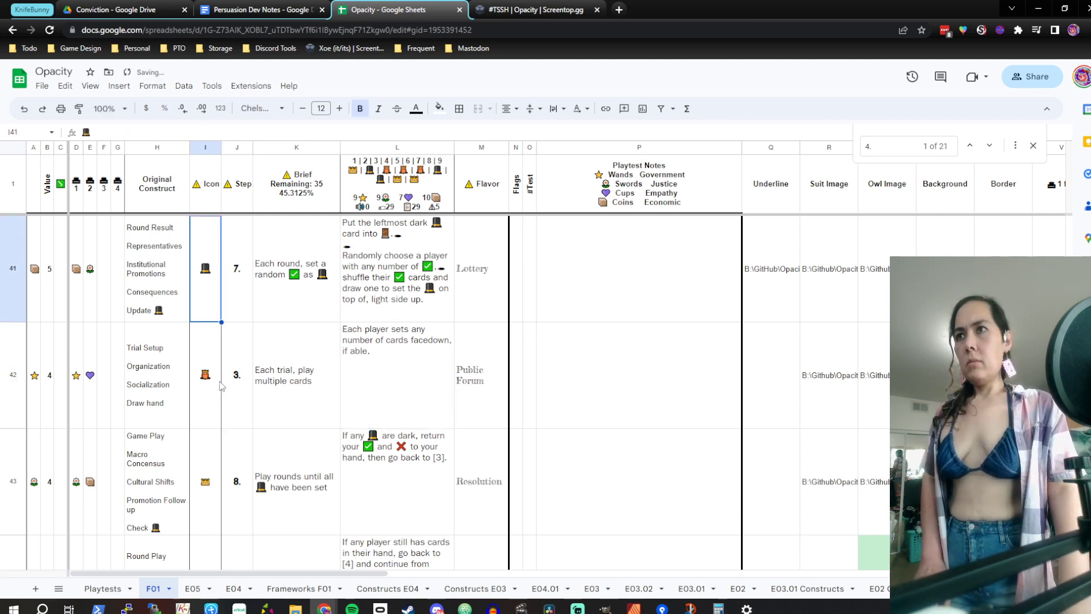
Look through the Step column from the Public Forum row down to the grey summary rows starting at row 66
key("Down")
key("Down")
key("Down")
key("Down")
key("Right")
key("Down")
key("Down")
key("Down")
key("Down")
key("Down")
key("Down")
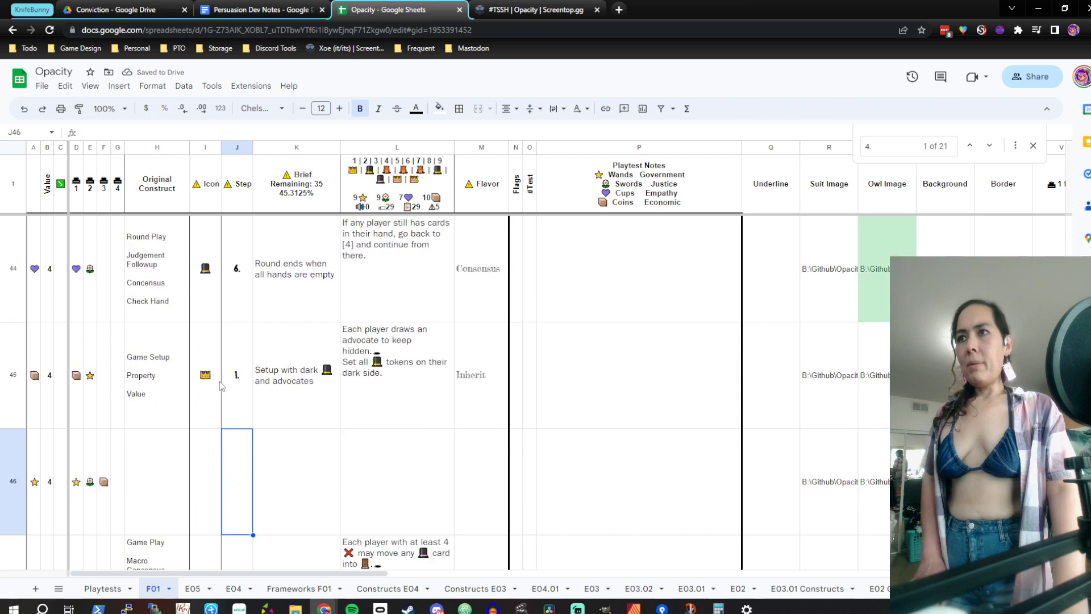
key("Down")
key("Down")
key("Down")
key("Down")
key("Down")
key("Down")
key("Down")
key("Down")
key("Down")
key("Down")
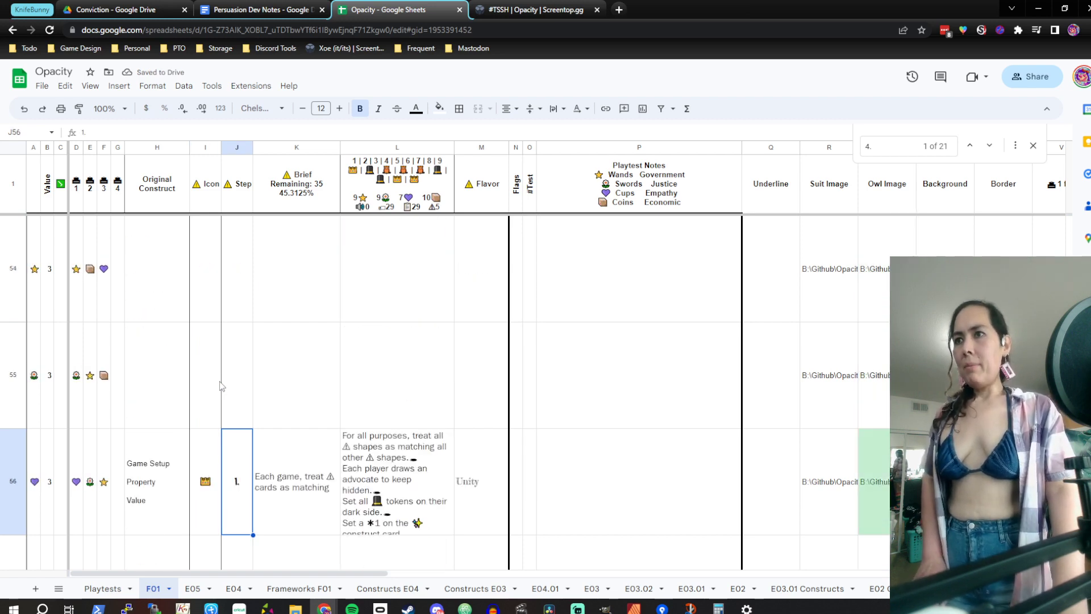
key("Down")
key("Down")
key("Down")
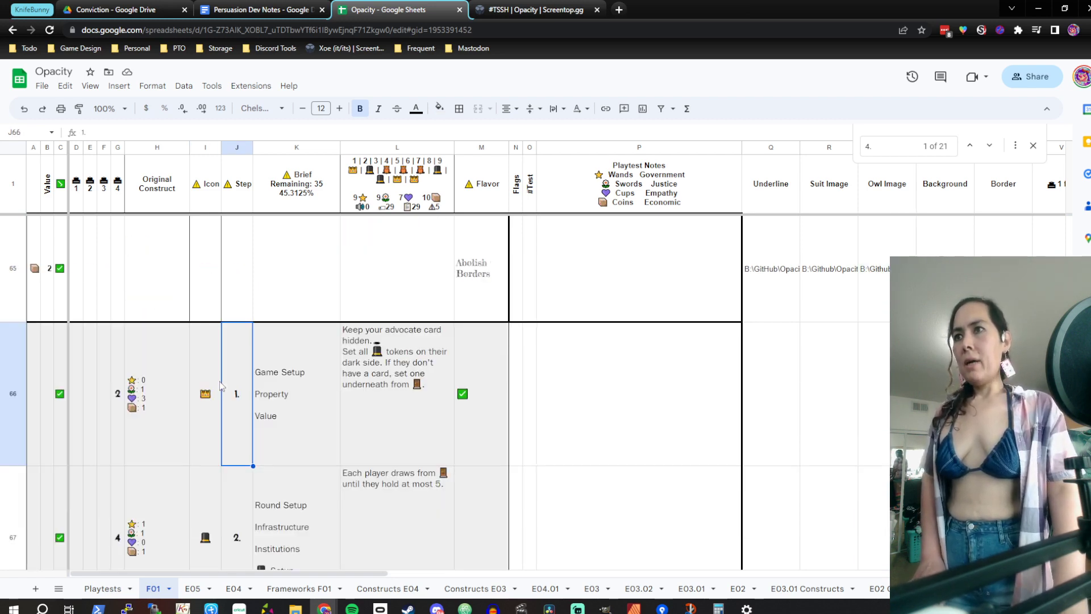
Search the sheet for "5." and return to the start of the card rows' columns above the summary rows
key("ctrl+f")
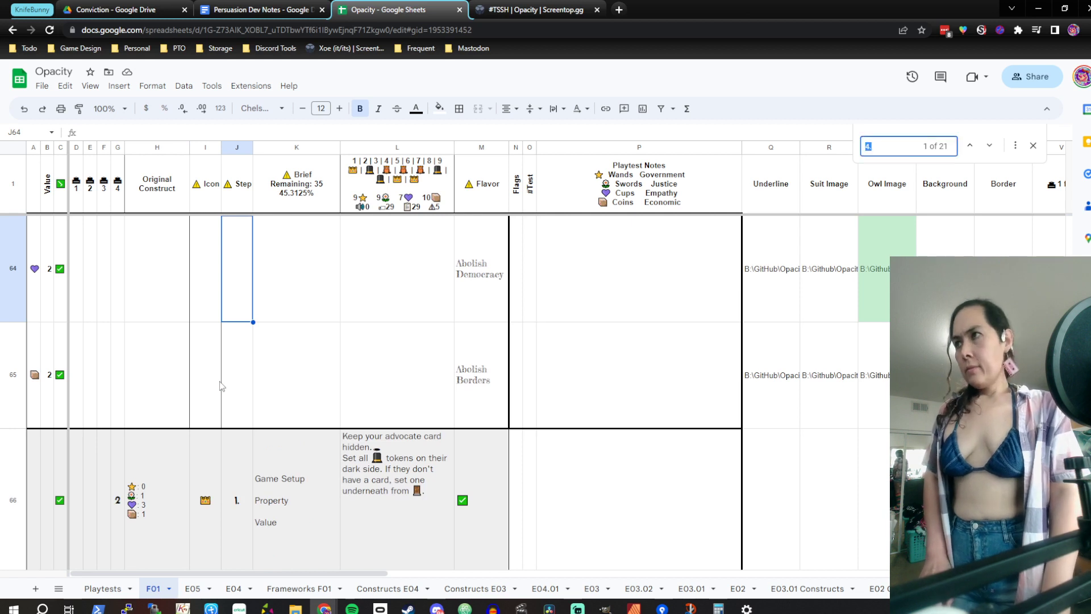
type("5")
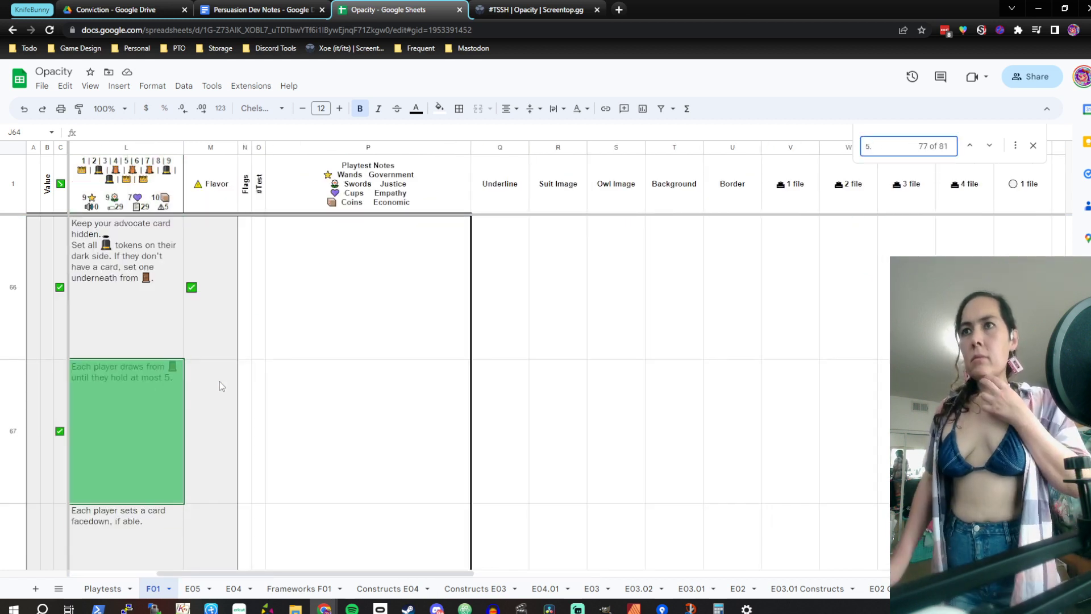
left_click(220, 381)
key("Left")
key("Left")
key("Left")
key("Left")
key("Left")
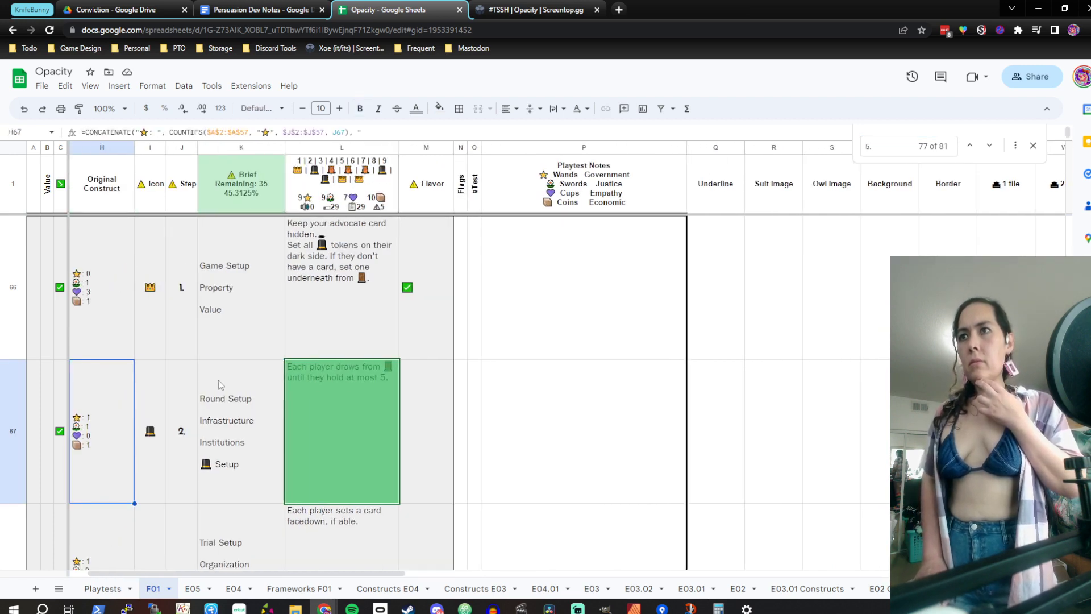
key("Left")
key("Left")
key("Left")
key("Left")
key("Up")
key("Up")
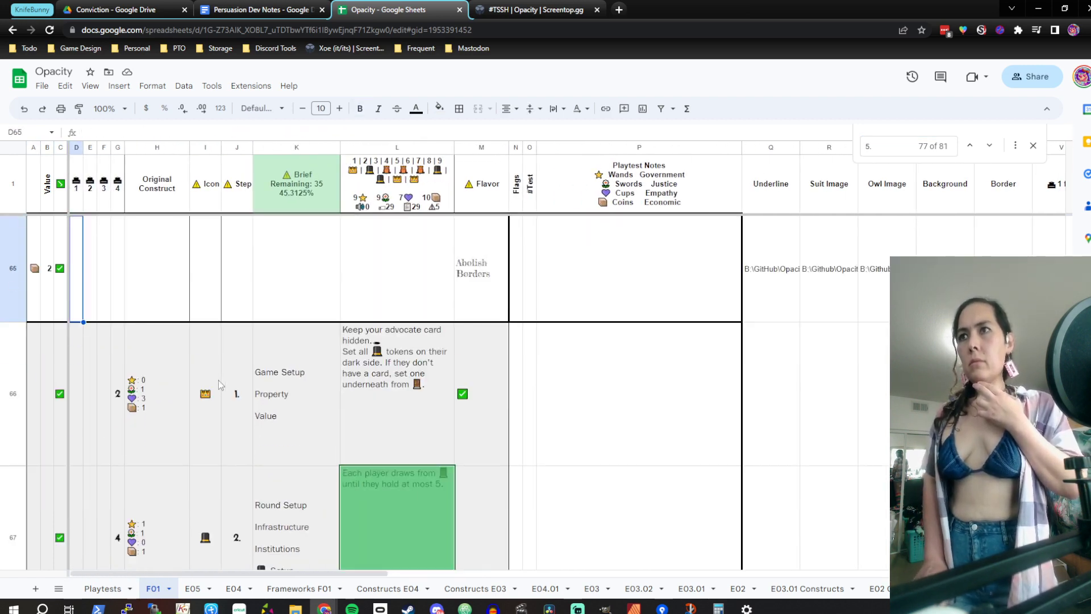
Look back up through the card rows for highlighted matches in the Step column
key("Up")
key("Up")
key("Up")
key("Up")
key("Up")
key("Up")
key("Up")
key("Up")
key("Up")
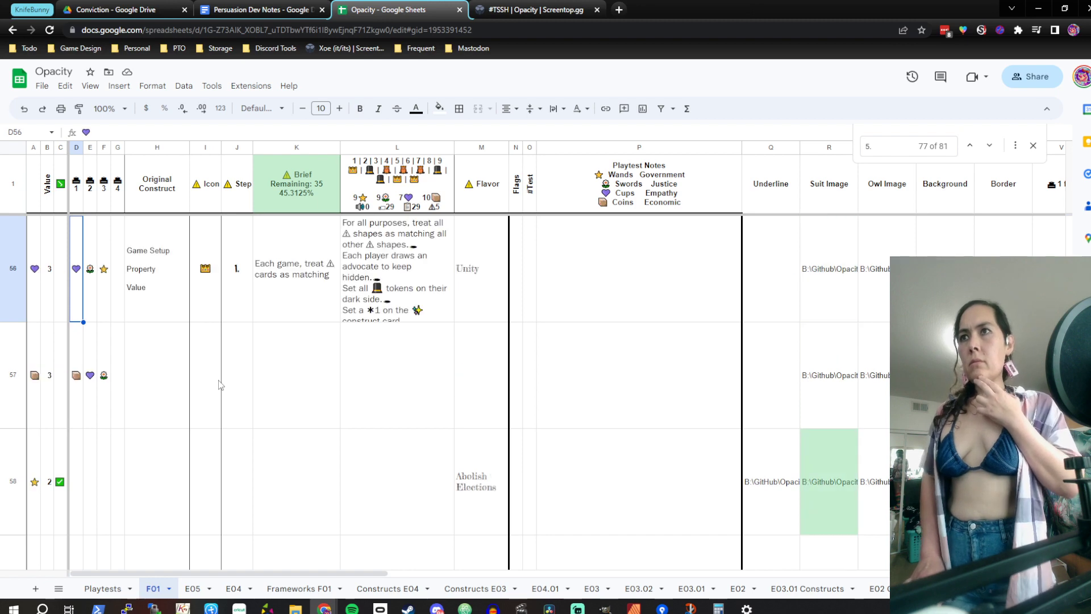
key("Up")
key("Up")
key("Up")
key("Up")
key("Up")
key("Up")
key("Up")
key("Up")
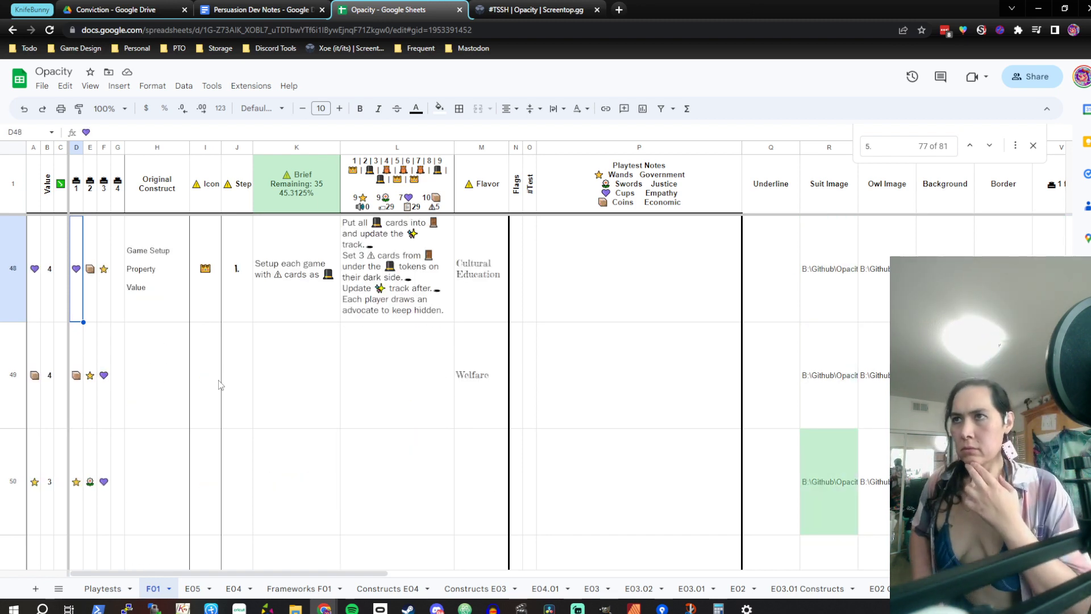
key("Up")
key("Up")
key("Up")
key("Up")
key("Up")
key("Up")
key("Up")
key("Up")
key("Up")
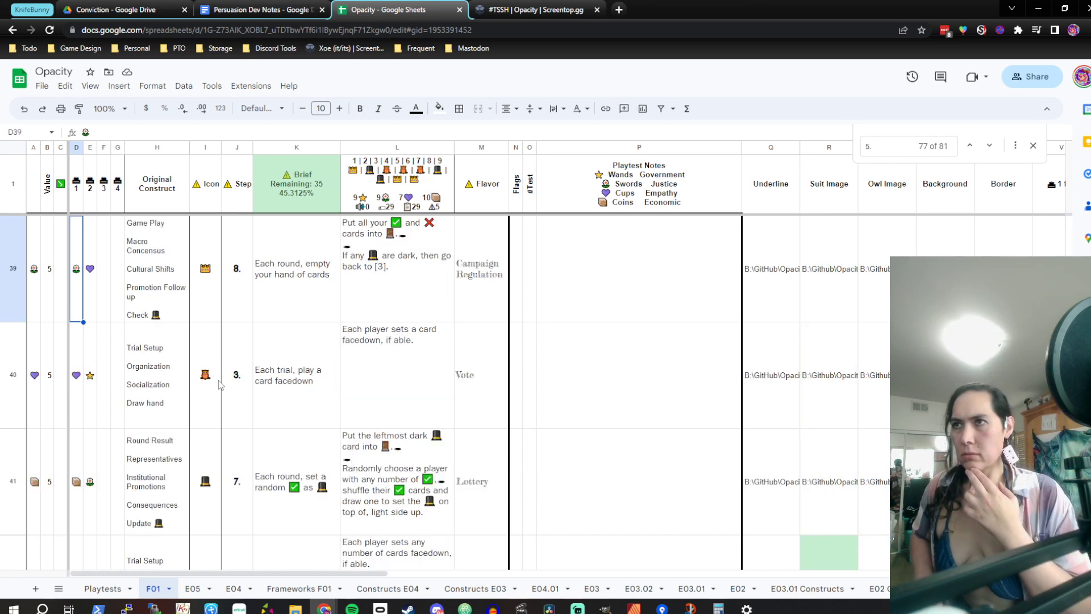
key("Up")
key("Up")
key("Up")
key("Up")
key("Down")
key("Down")
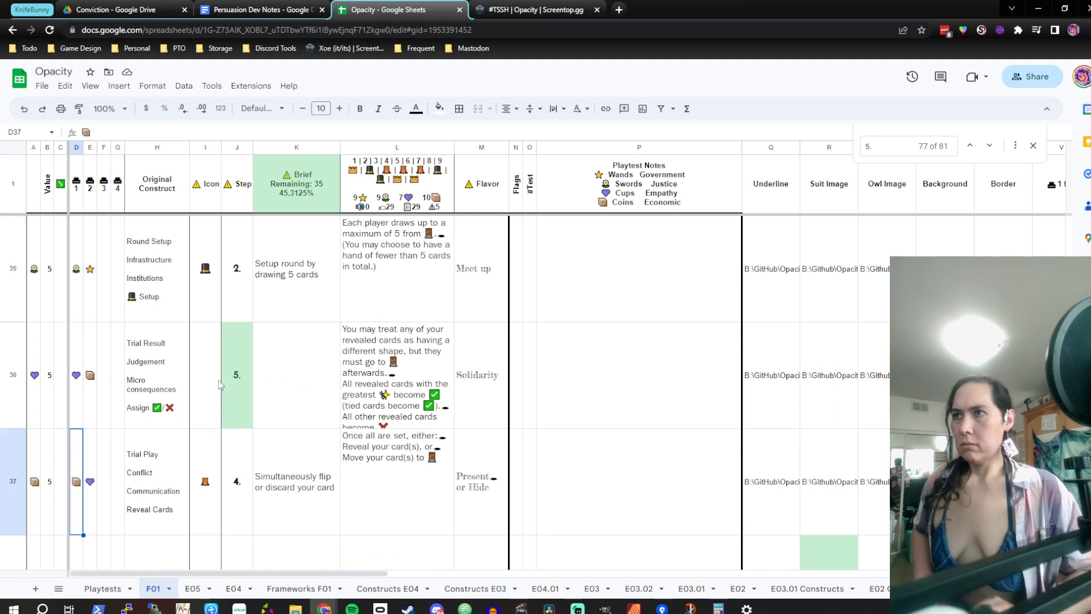
Examine the Solidarity card's brief cell alongside its full rule text in row 36
key("Right")
key("Right")
key("Up")
key("Right")
key("Right")
key("Right")
key("Right")
key("Right")
key("Right")
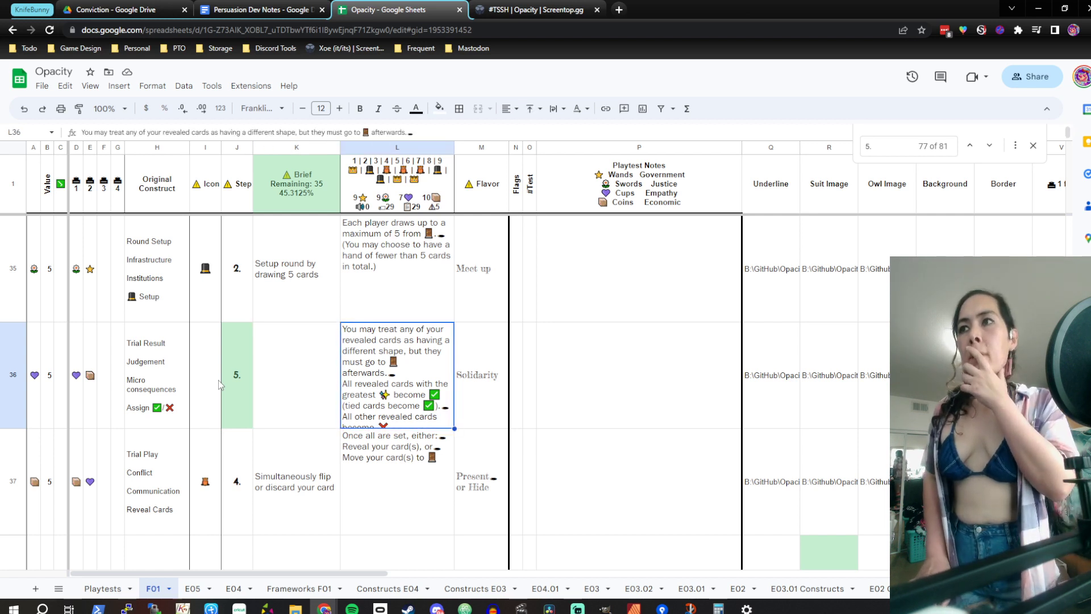
key("Left")
key("Right")
key("Left")
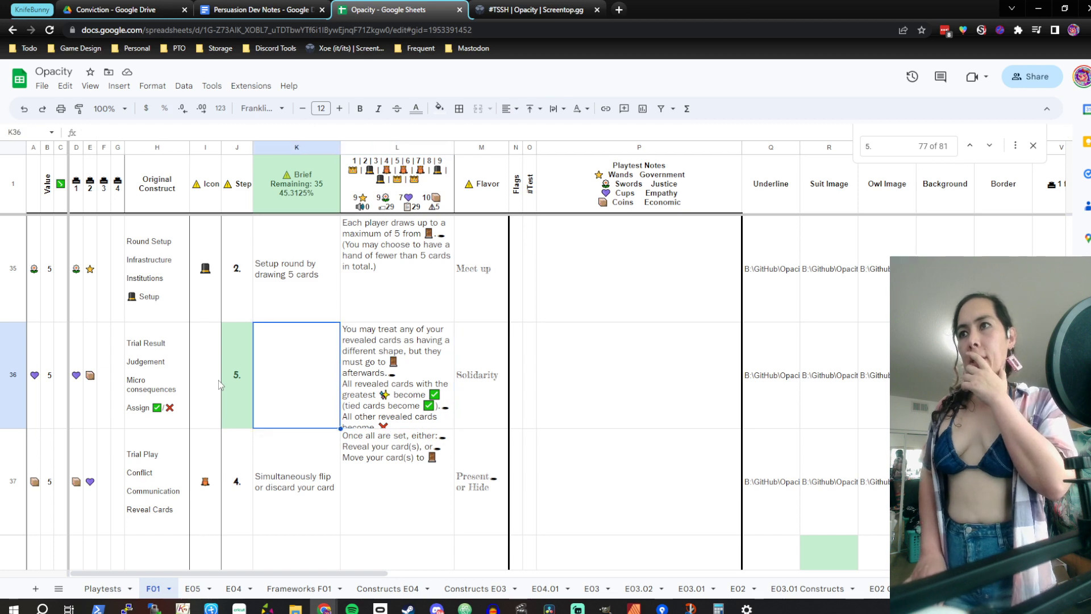
key("Right")
key("Left")
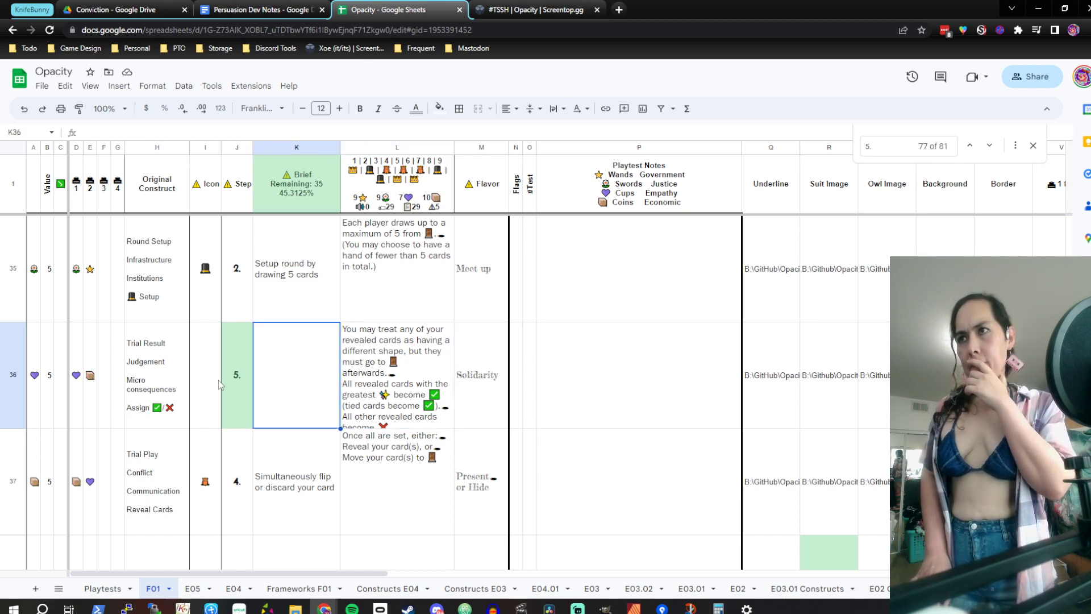
Review the briefs of the card rows below Solidarity, down to row 55, and compare their wording
key("Down")
key("Down")
key("Down")
key("Down")
key("Down")
key("Down")
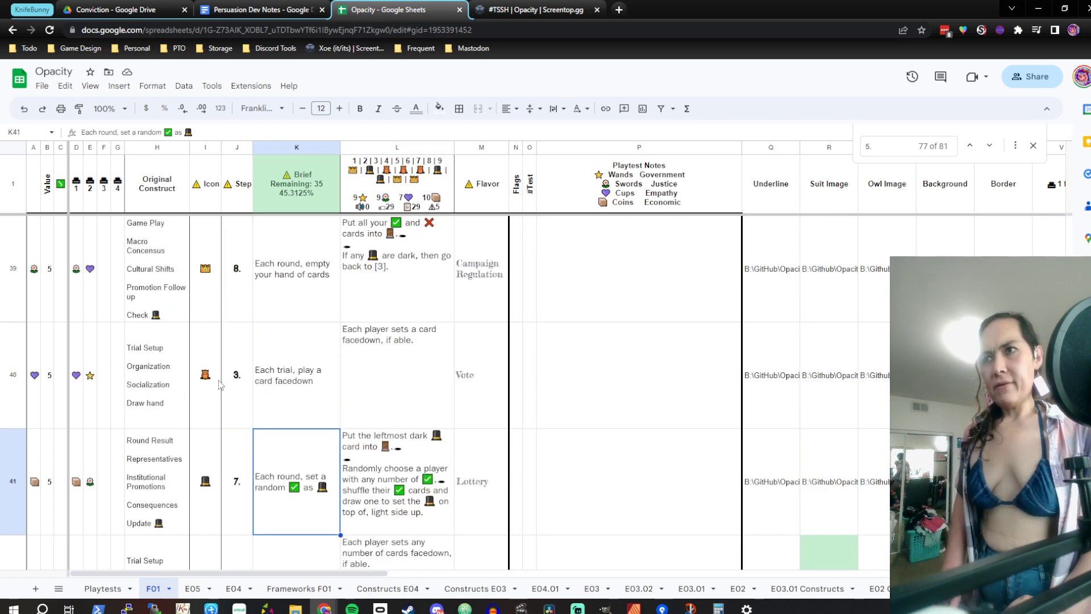
key("Up")
key("Up")
key("Up")
key("Up")
key("Down")
key("Down")
key("Down")
key("Down")
key("Down")
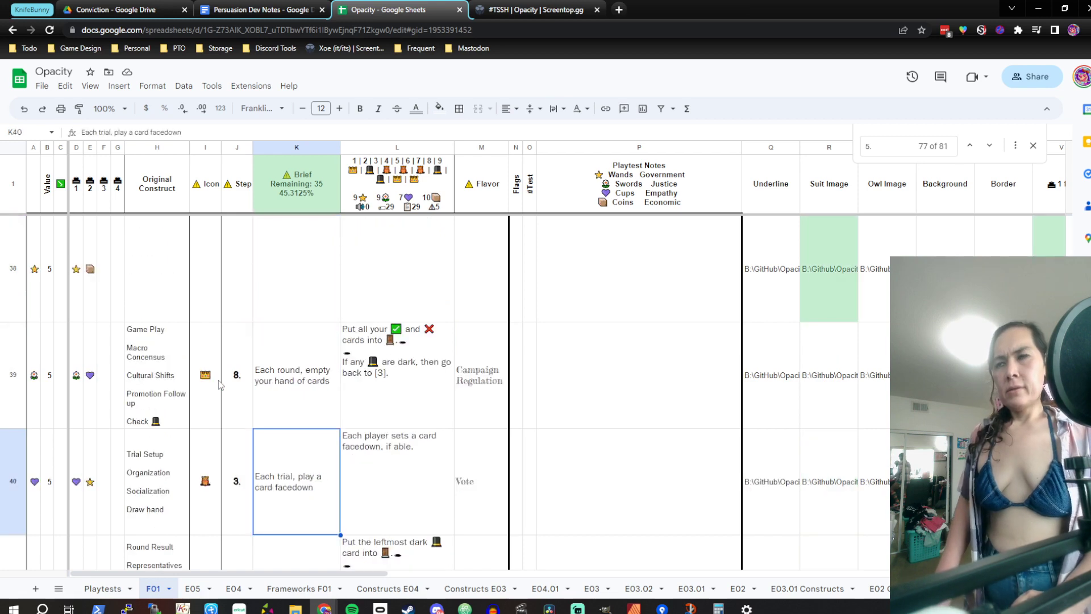
key("Down")
key("Down")
key("Down")
key("Down")
key("Down")
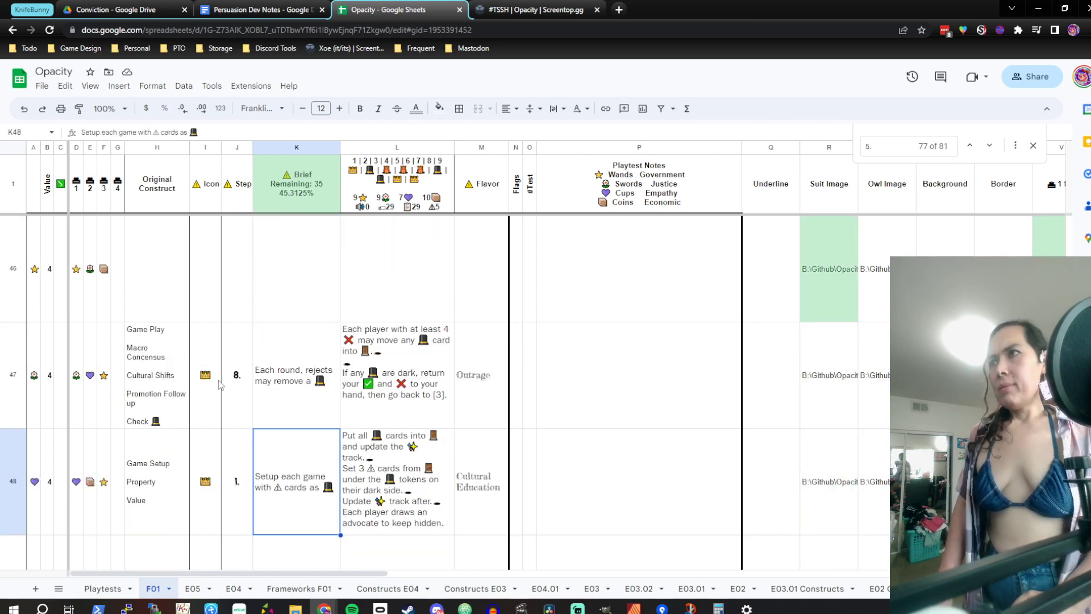
key("Down")
key("Down")
key("Down")
key("Down")
key("Down")
key("Down")
key("Down")
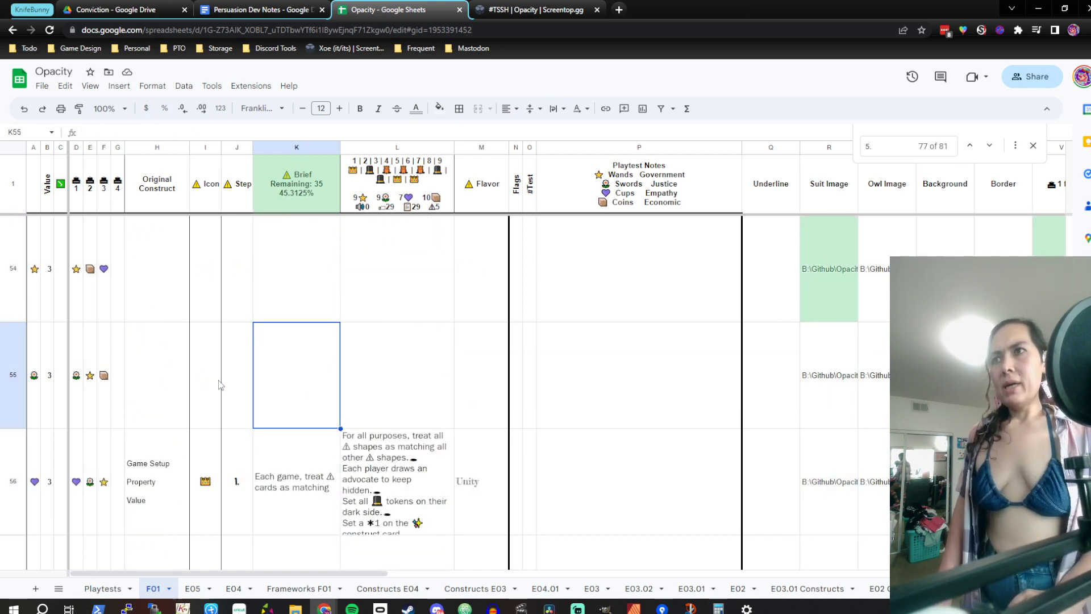
Go back up the Brief column to the Majority Rule card's empty brief cell in row 30
key("Up")
key("Up")
key("Up")
key("Up")
key("Up")
key("Up")
key("Up")
key("Up")
key("Up")
key("Up")
key("Up")
key("Up")
key("Up")
key("Up")
key("Up")
key("Up")
key("Up")
key("Up")
key("Up")
key("Up")
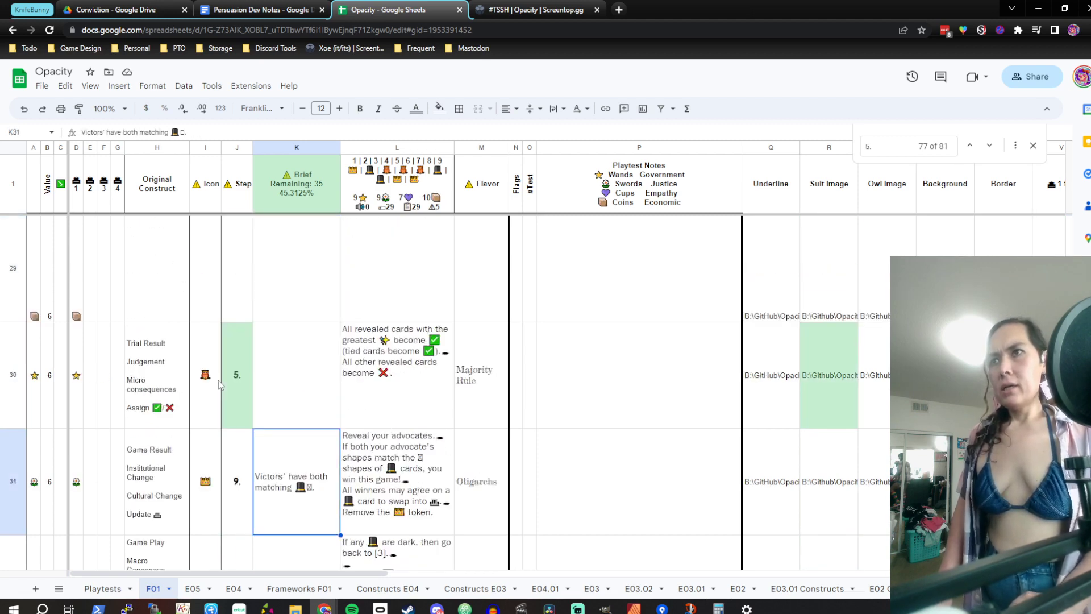
key("Up")
key("Right")
key("Left")
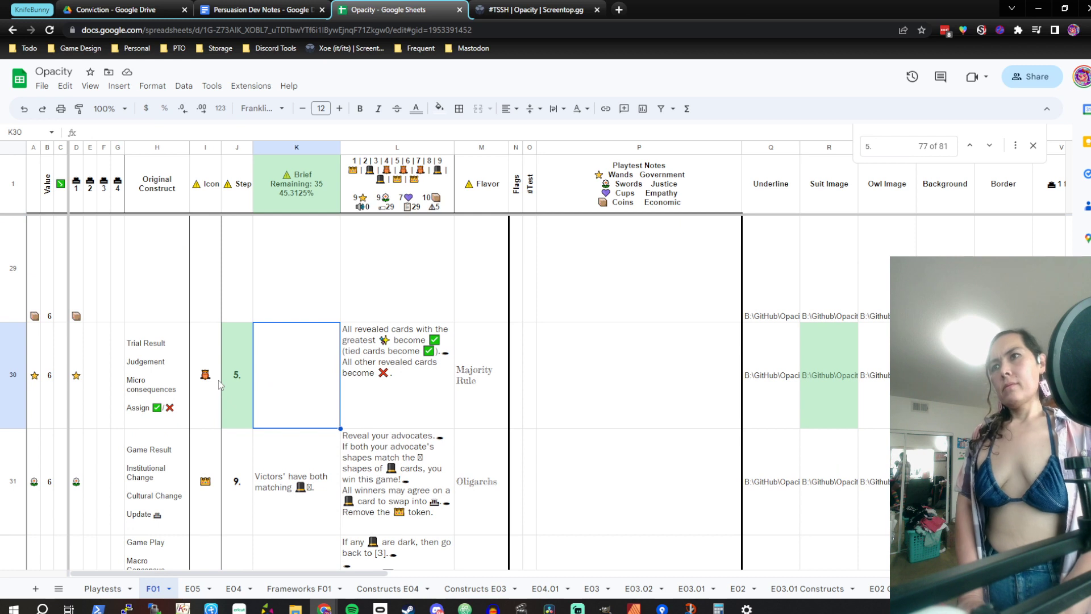
type("Win trial")
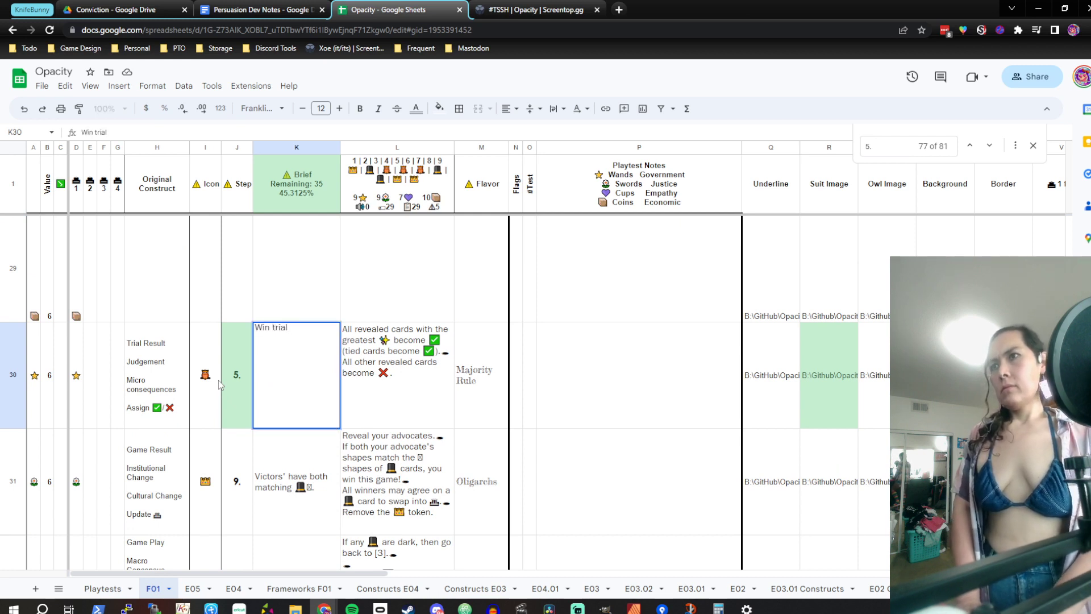
type(" with ")
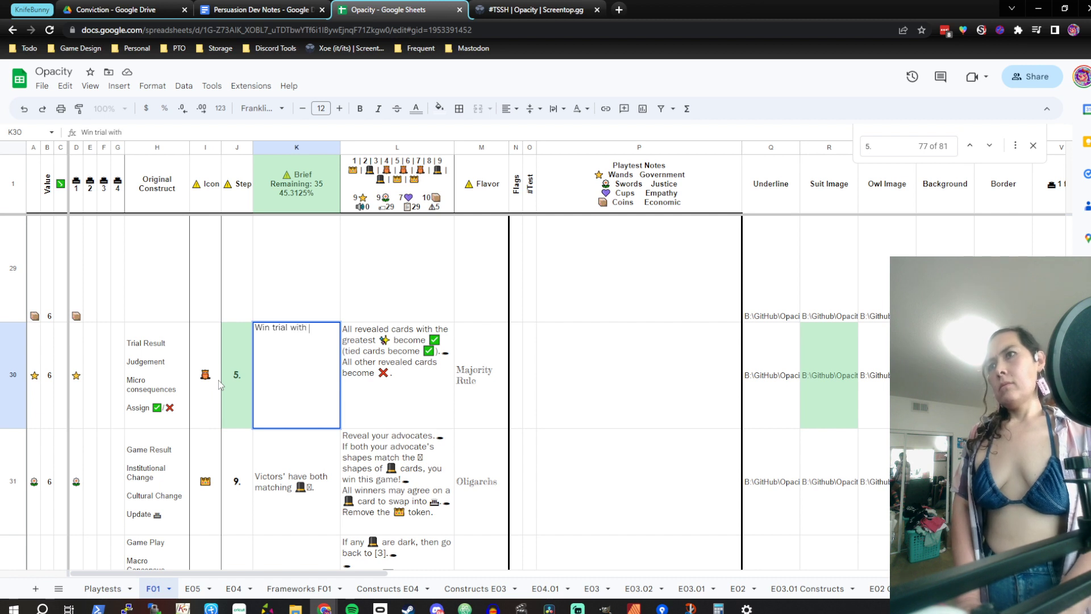
type("greatest")
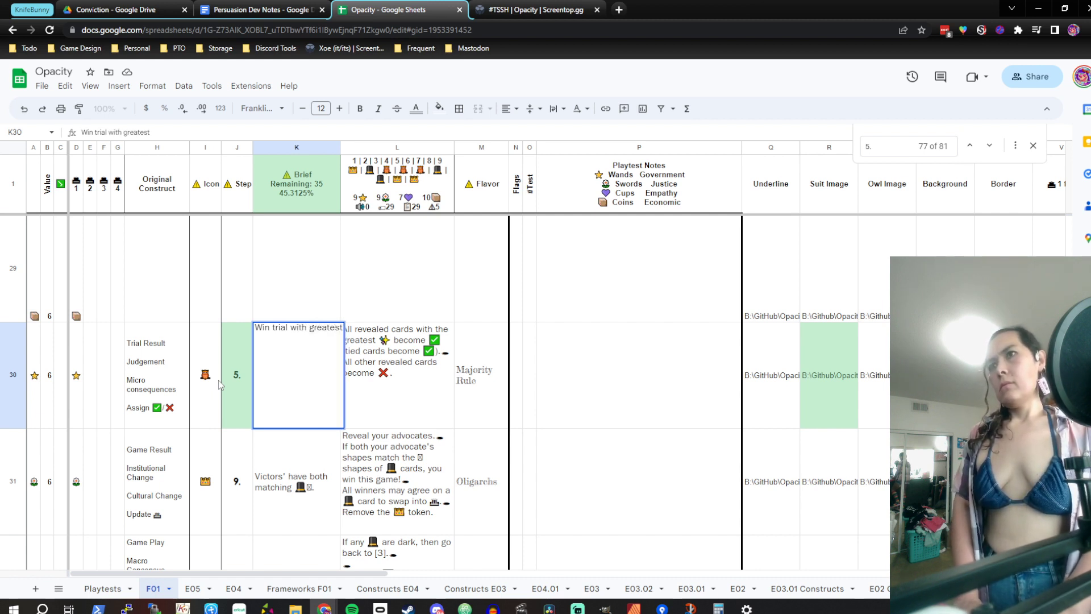
key("BackSpace")
key("BackSpace")
key("BackSpace")
key("BackSpace")
key("BackSpace")
key("BackSpace")
key("BackSpace")
key("BackSpace")
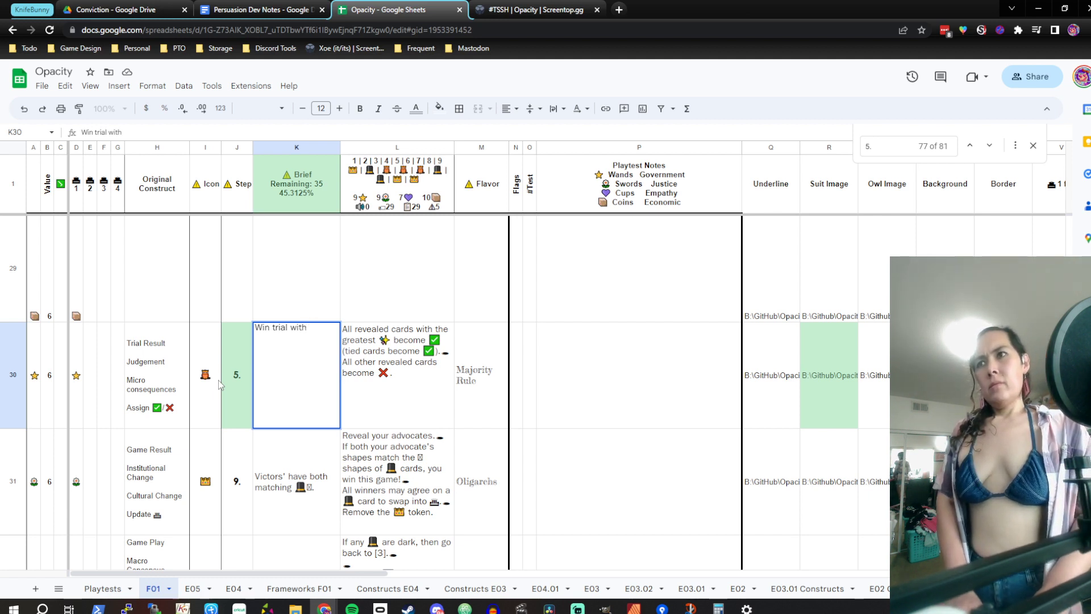
key("BackSpace")
key("BackSpace")
key("BackSpace")
key("BackSpace")
key("BackSpace")
key("BackSpace")
key("BackSpace")
key("BackSpace")
key("BackSpace")
key("BackSpace")
key("BackSpace")
key("BackSpace")
key("BackSpace")
key("BackSpace")
Enter "Cards with greatest shape total are ✅" as the Majority Rule card's brief in row 30
type("Ca")
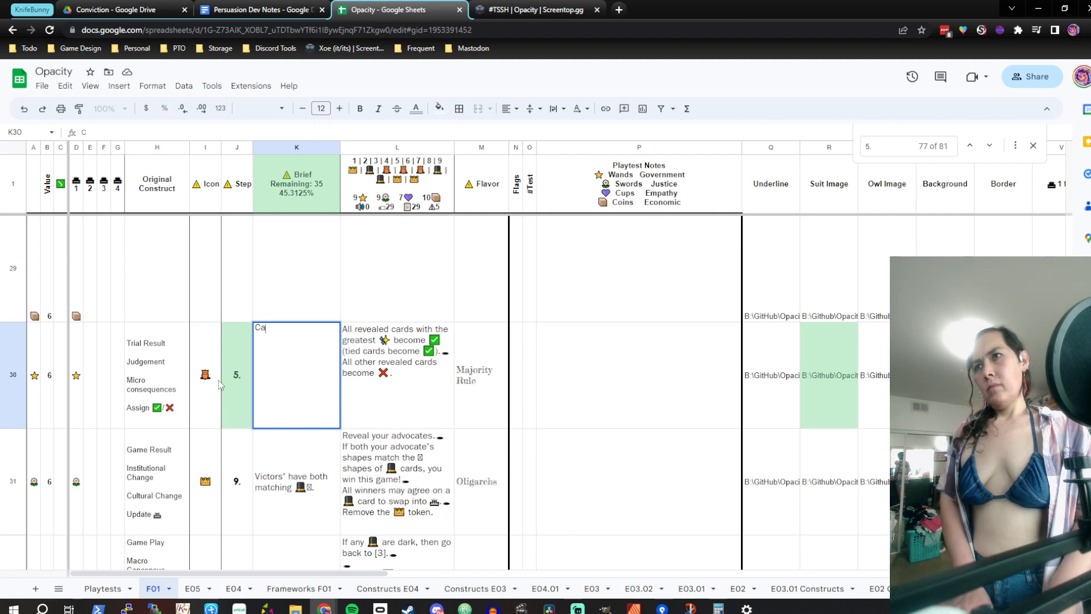
type("rds ")
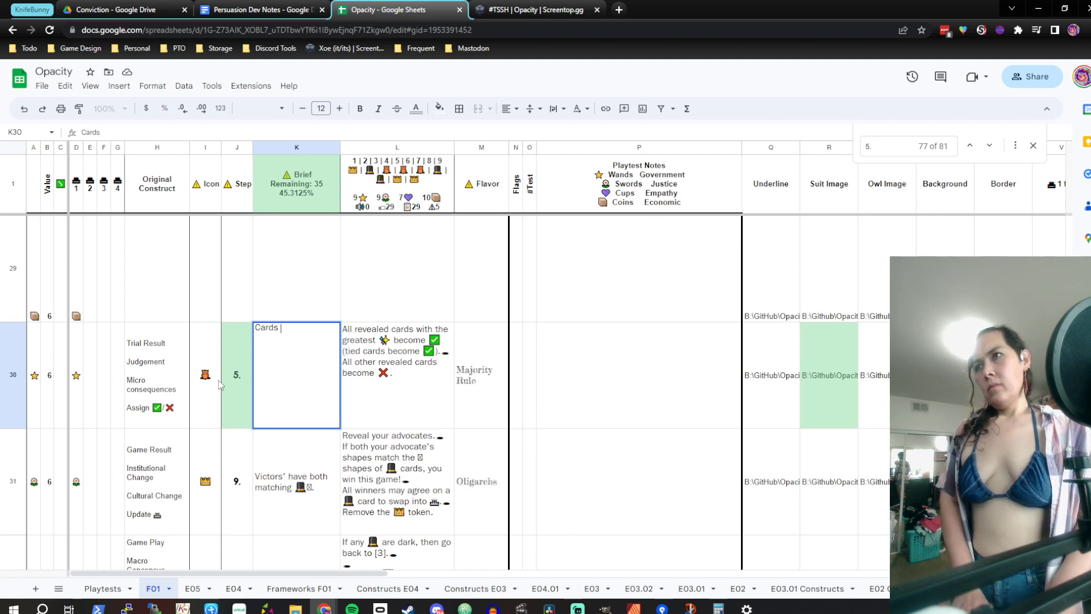
type("with ")
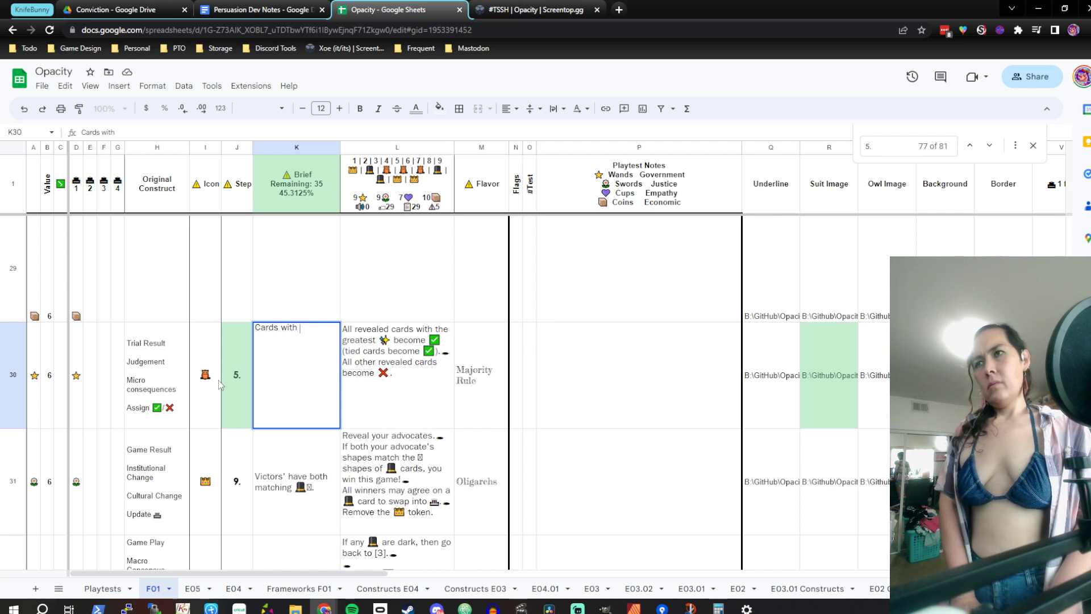
type("greatest")
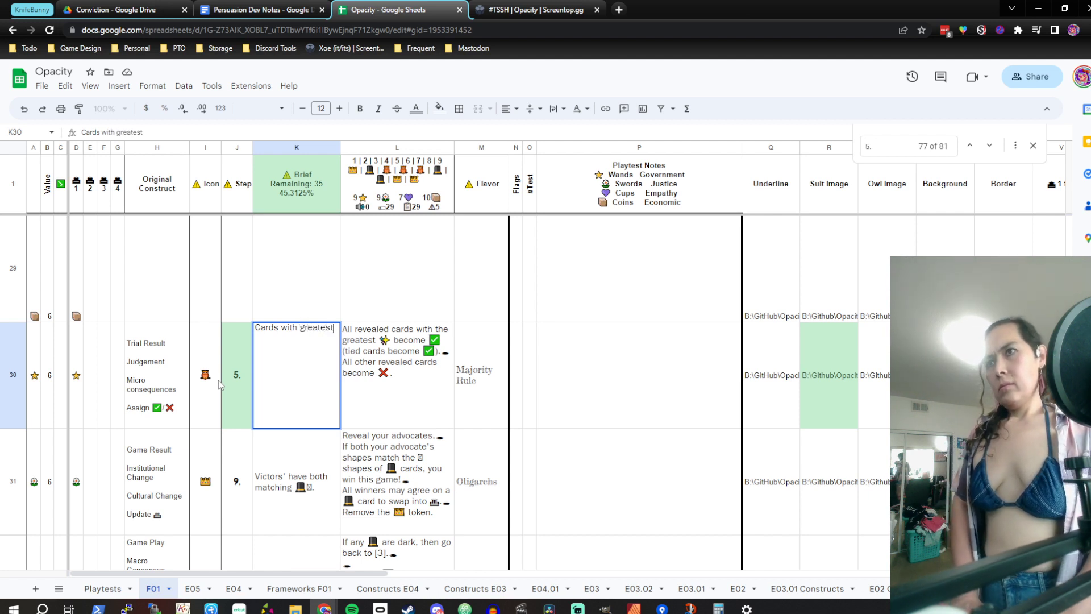
type(" shape totl")
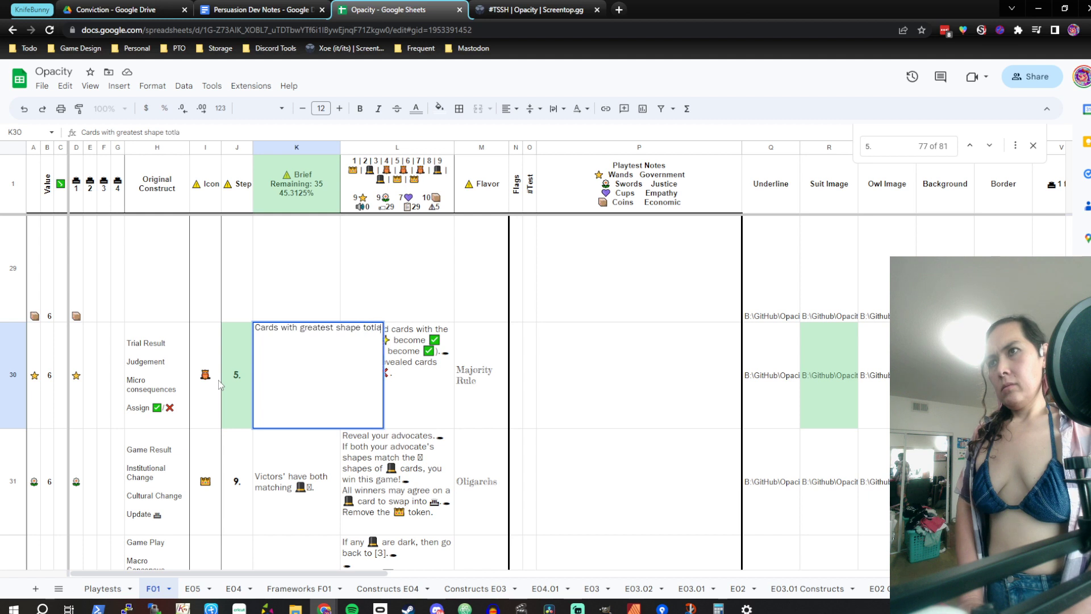
key("BackSpace")
type("al are")
type("✅")
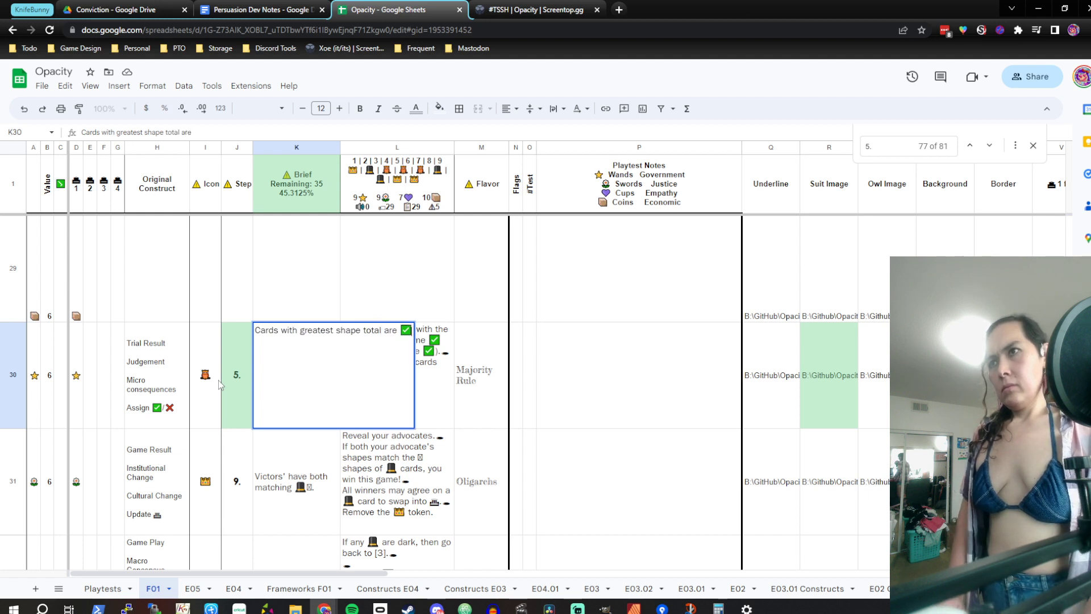
key("Return")
key("Up")
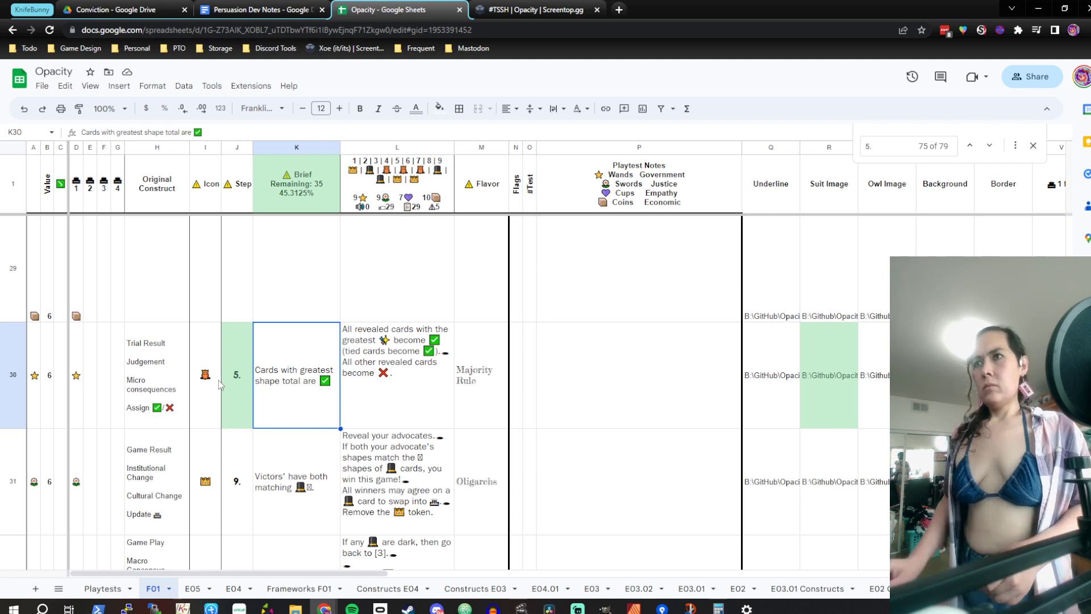
double_click(305, 381)
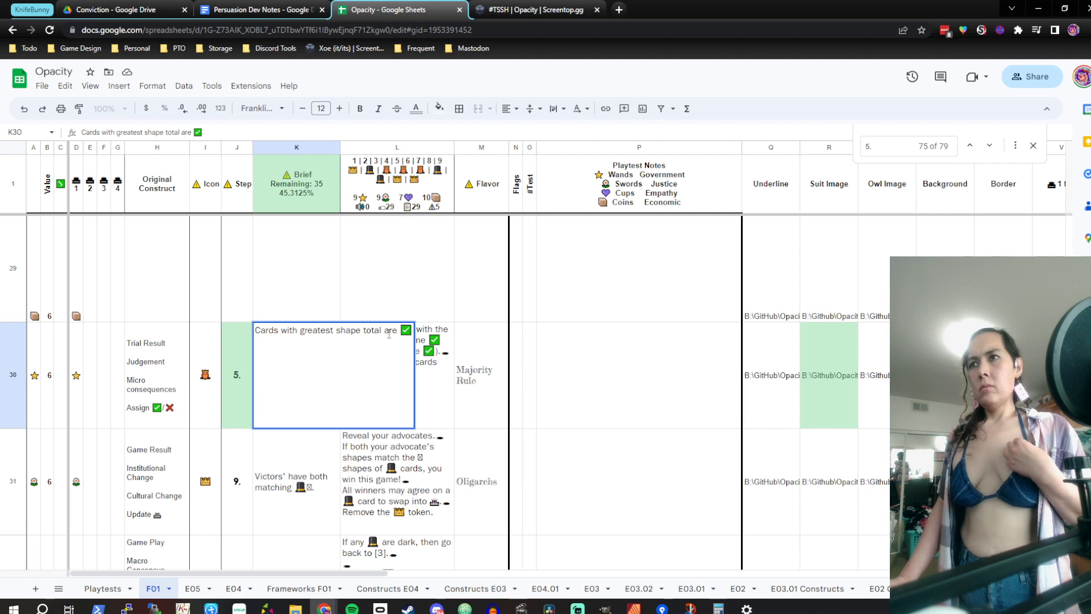
left_click(269, 330)
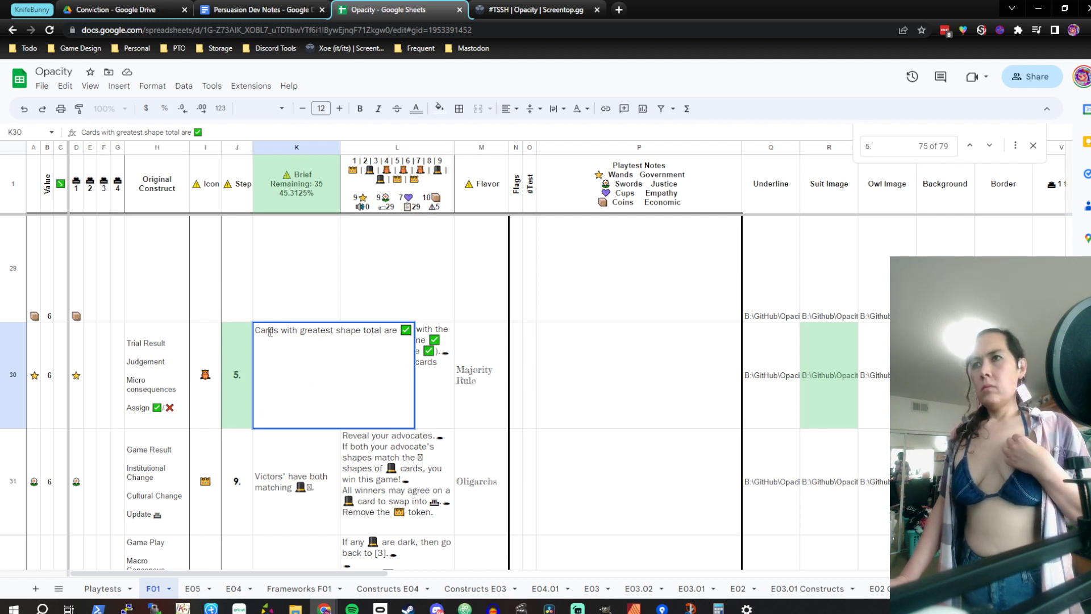
left_click(317, 459)
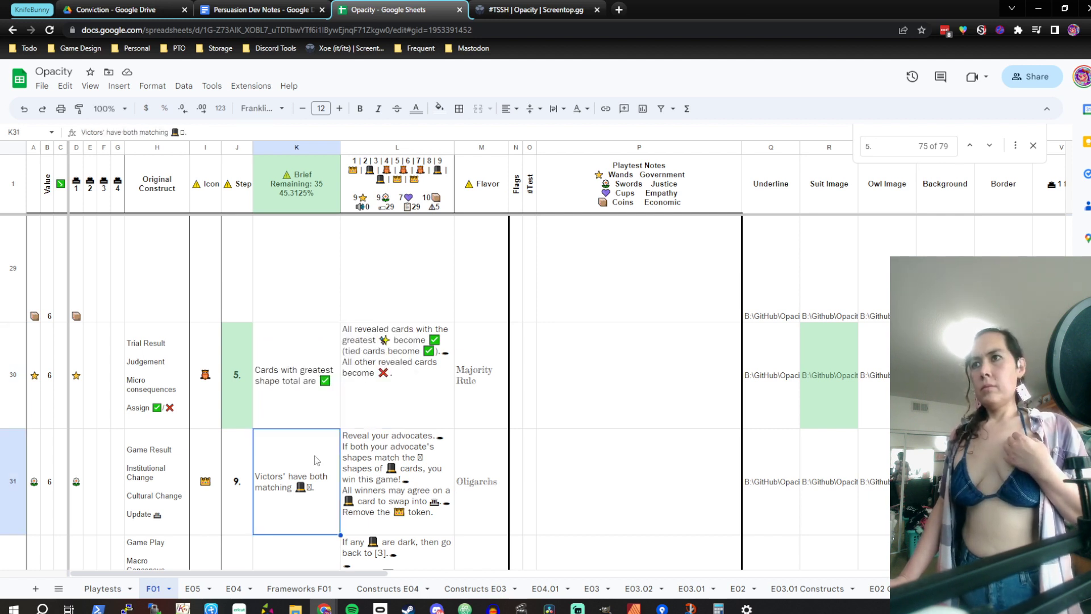
left_click(251, 405)
left_click(295, 387)
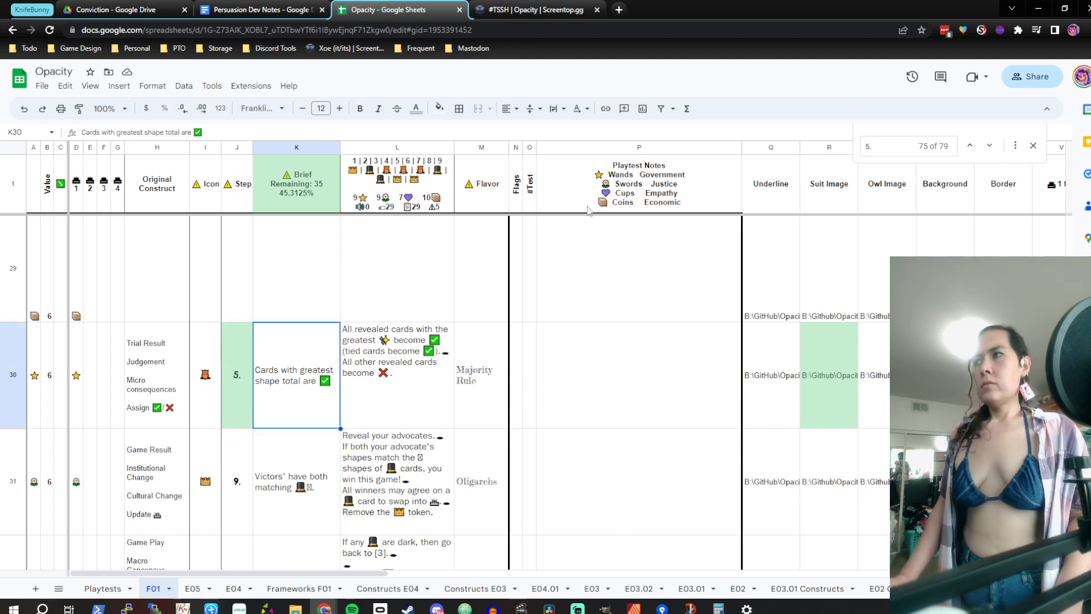
Go backwards through the matches for "5." and bring the card rows' Step and Brief columns back into view
left_click(970, 145)
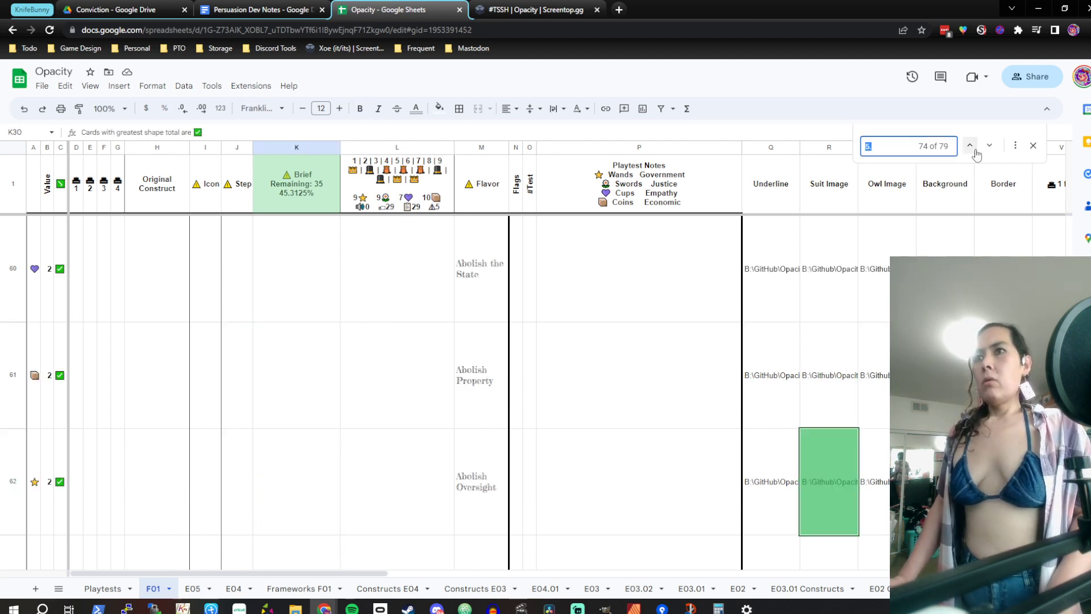
left_click(970, 145)
left_click(970, 145)
left_click(970, 146)
left_click(974, 150)
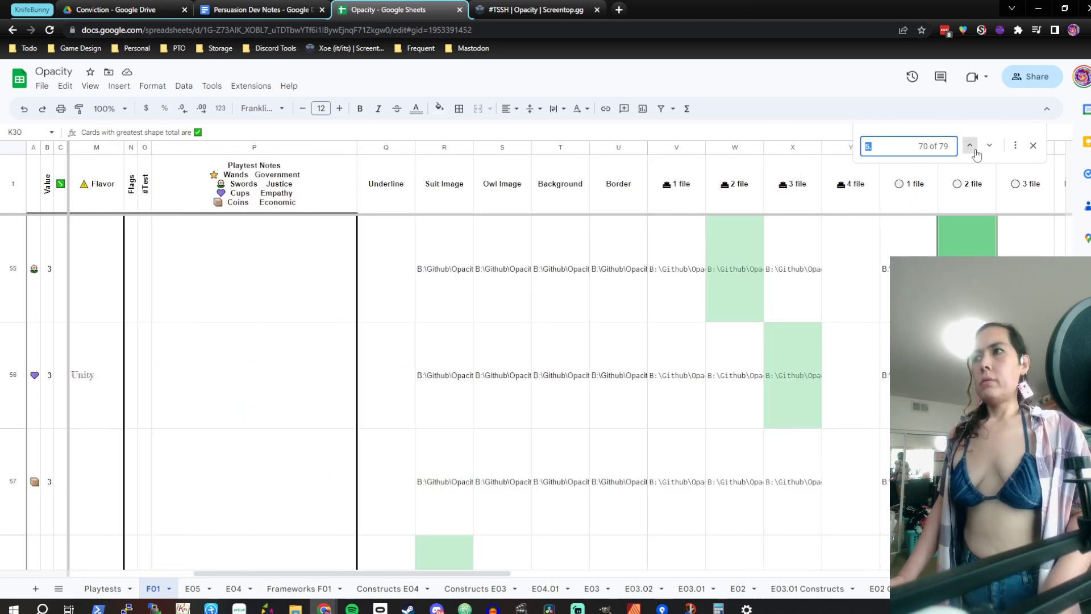
left_click(974, 150)
left_click_drag(405, 573, 281, 574)
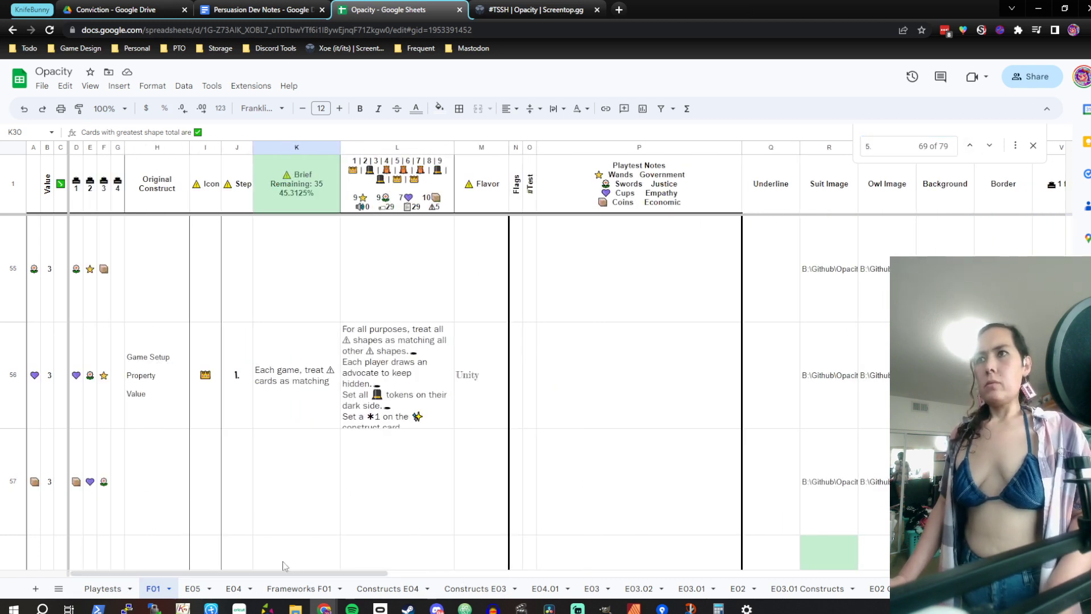
Look up through the card rows' steps and briefs, and select the Solidarity card's empty brief cell in row 36
scroll(290, 507, "down", 8)
scroll(290, 507, "up", 10)
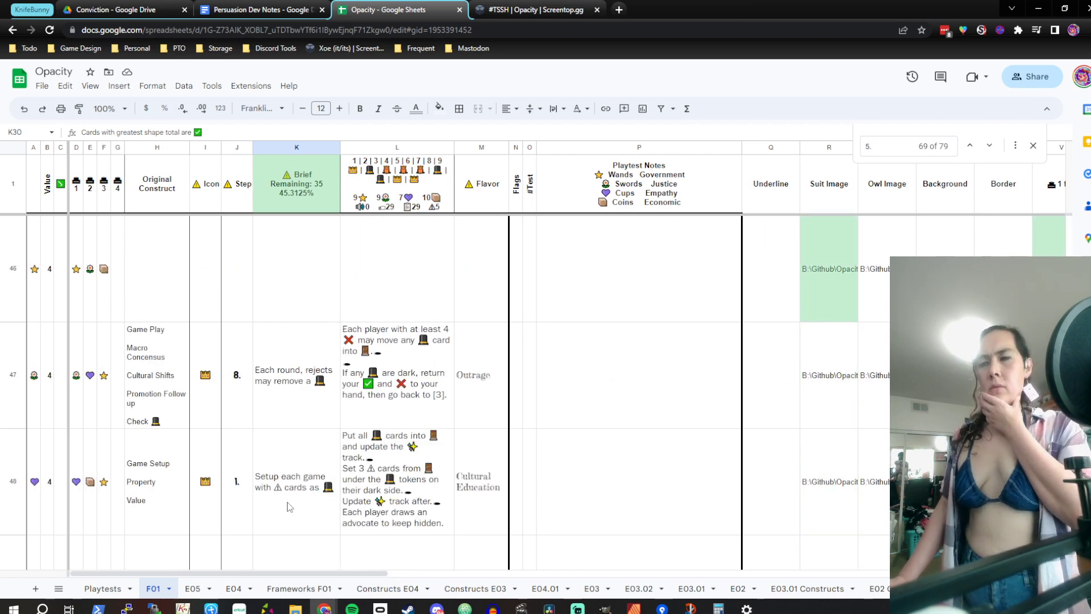
scroll(290, 507, "up", 2)
scroll(290, 507, "up", 1)
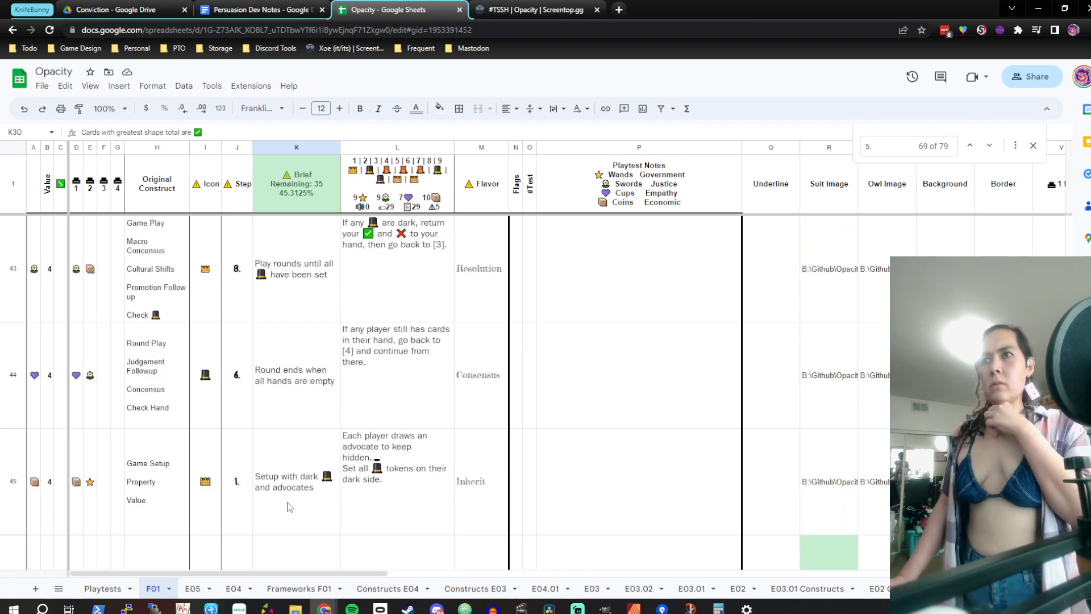
scroll(290, 507, "up", 1)
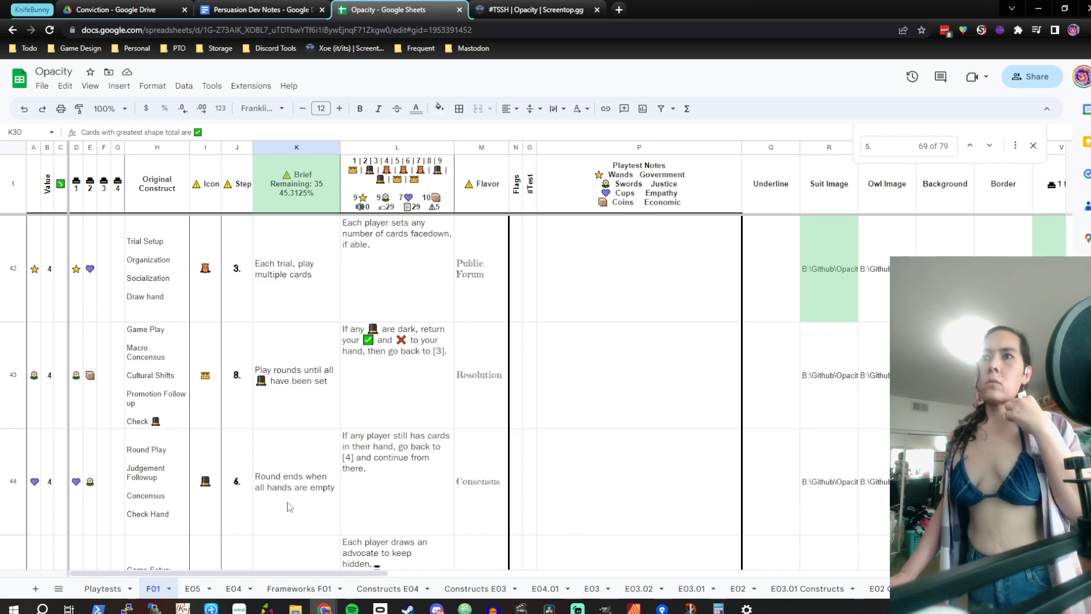
scroll(290, 507, "up", 5)
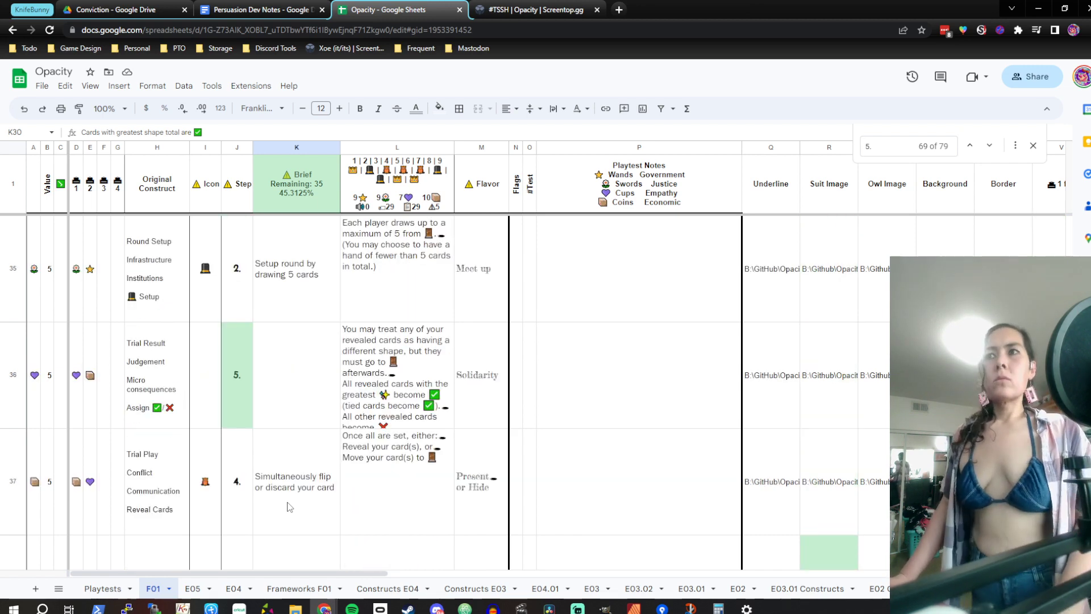
left_click(368, 369)
left_click(322, 373)
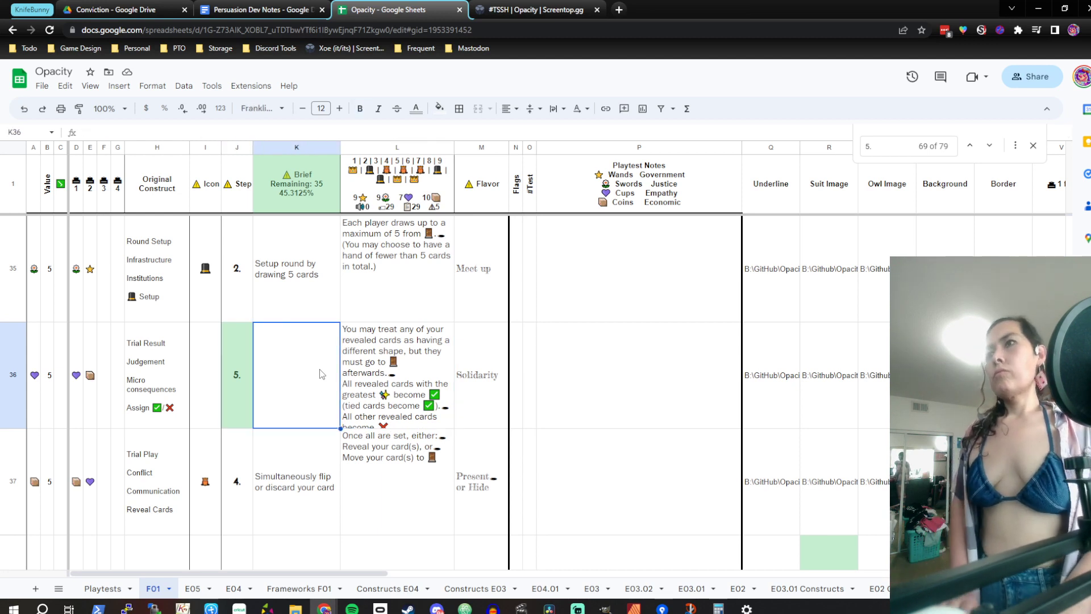
type("Treat")
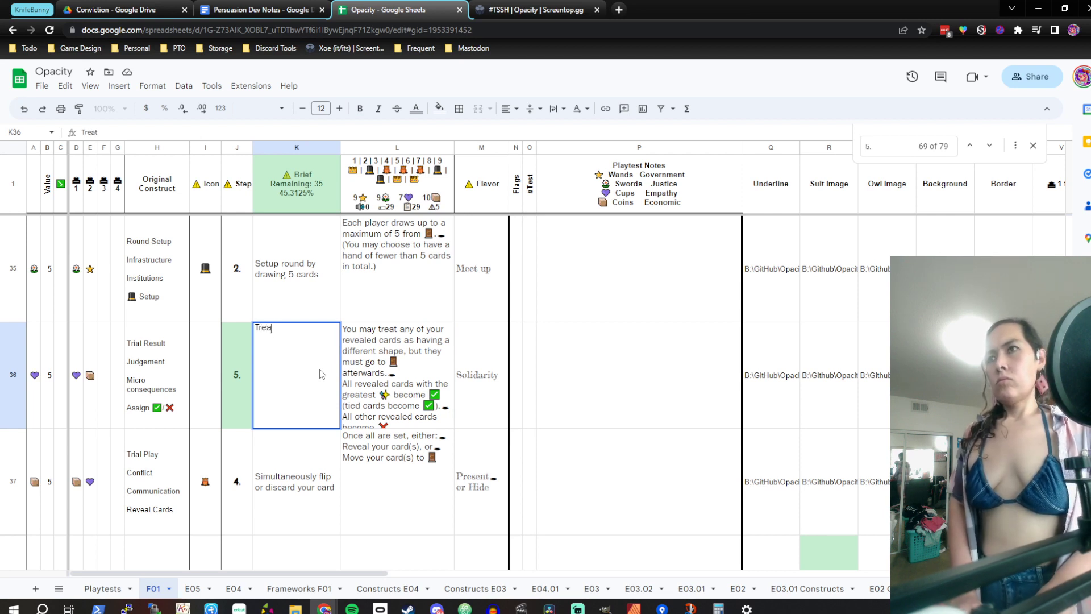
key("BackSpace")
key("BackSpace")
key("BackSpace")
key("BackSpace")
Enter "Sacrifice your card to help another shape" as the Solidarity card's brief
type("Sacr")
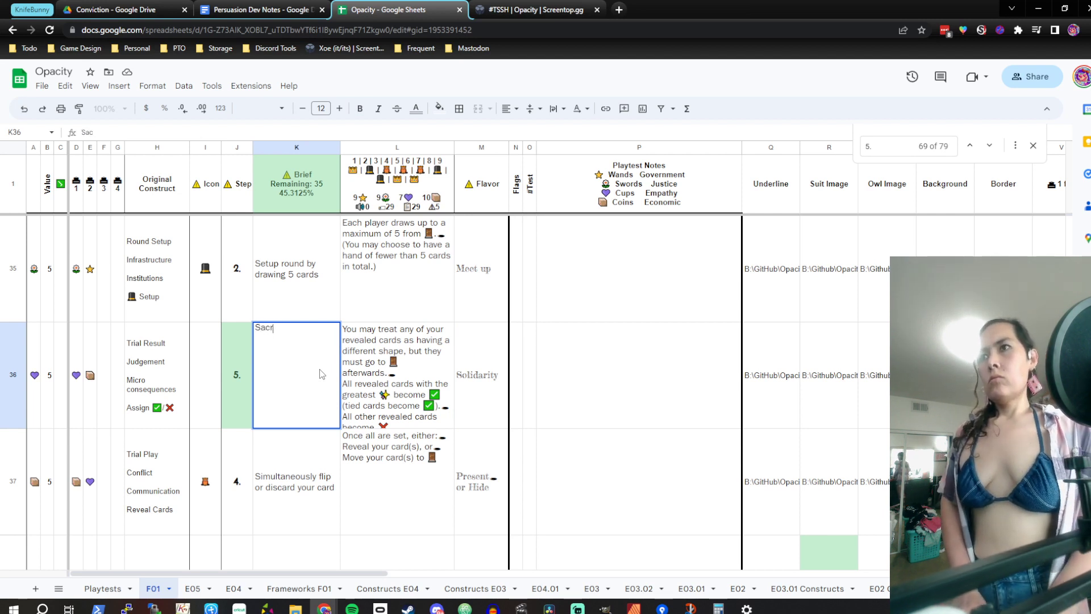
type("ifice")
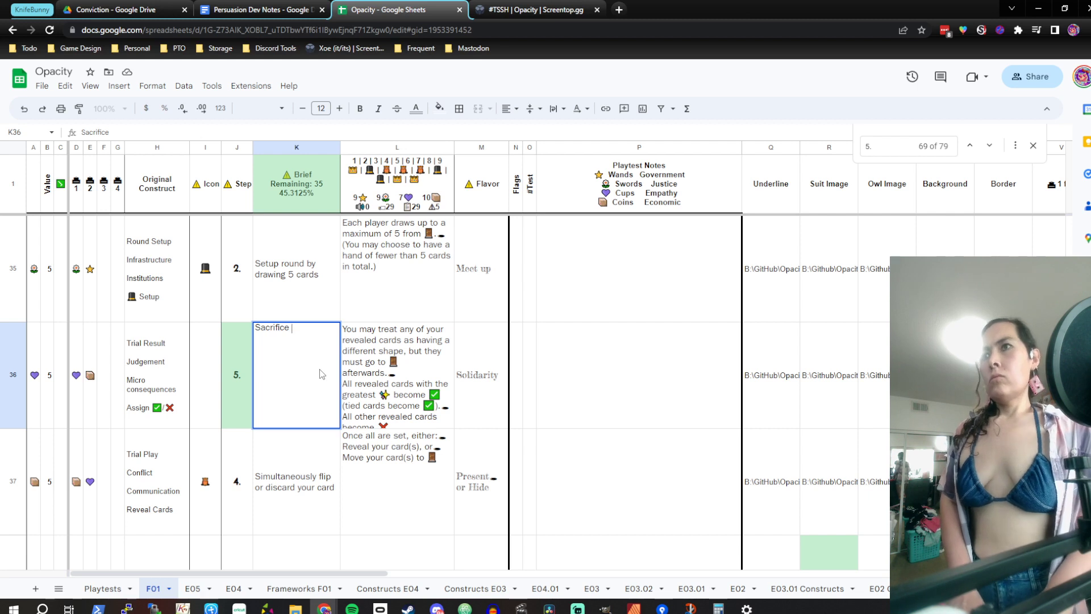
type("your car")
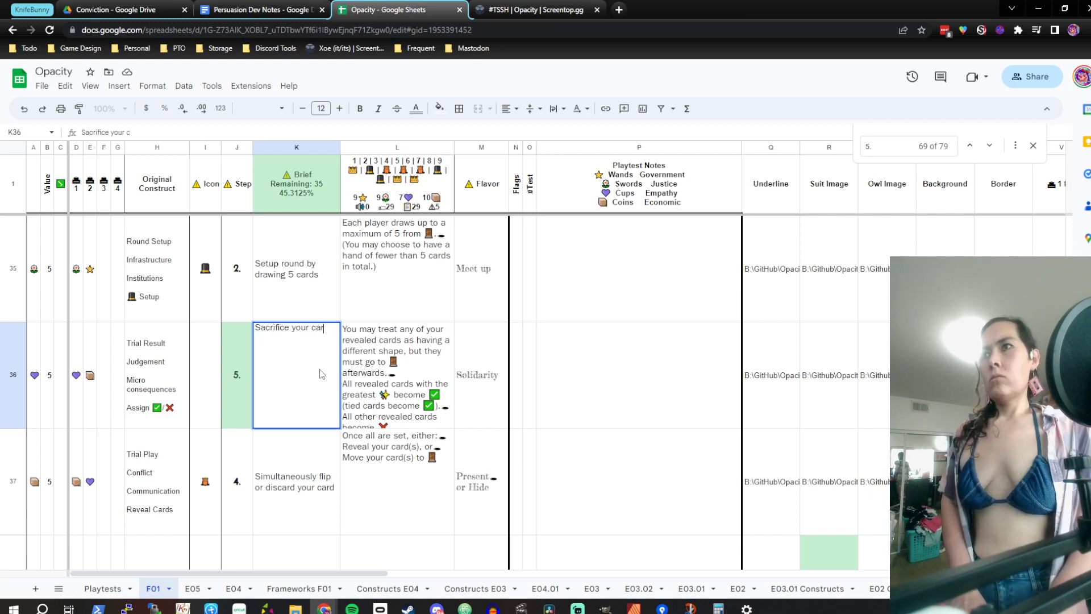
type("d to help an")
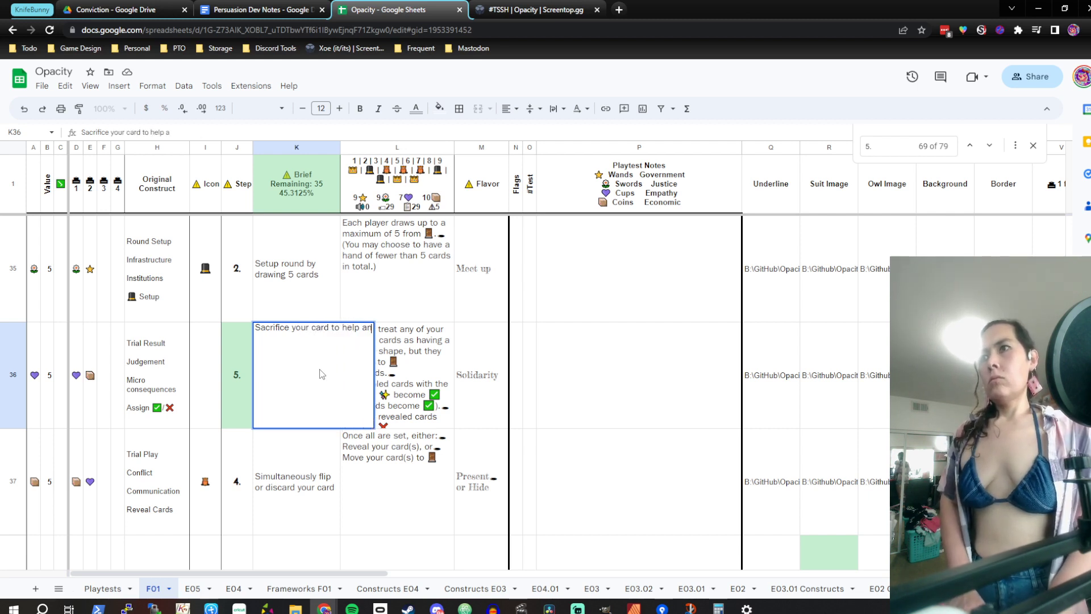
type("other shape")
key("ctrl+Return")
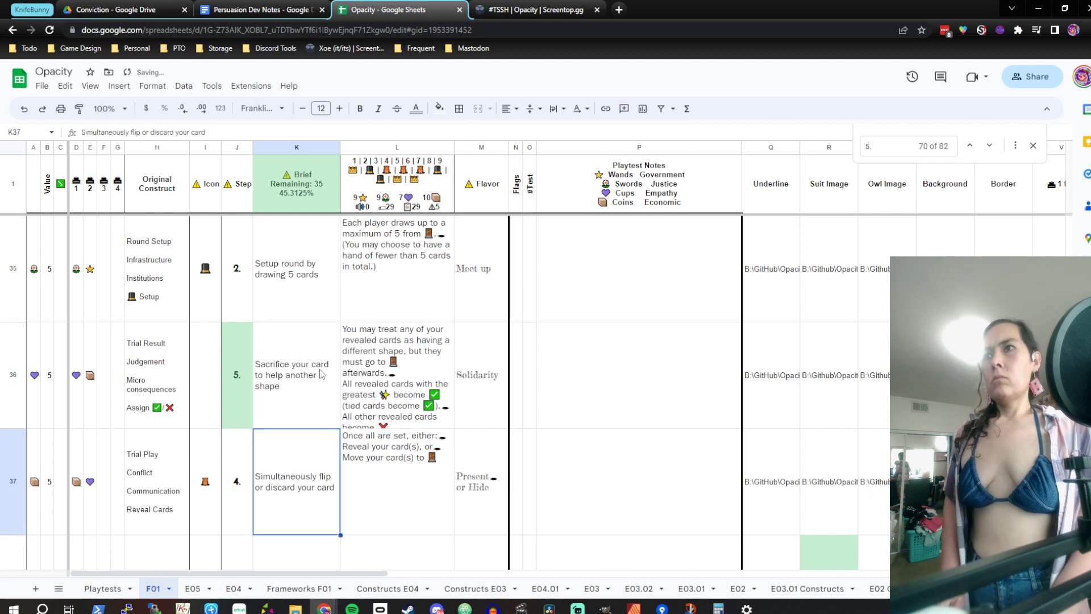
Reopen the Solidarity card's brief in row 36 and shorten "another shape" to "a shape"
double_click(321, 373)
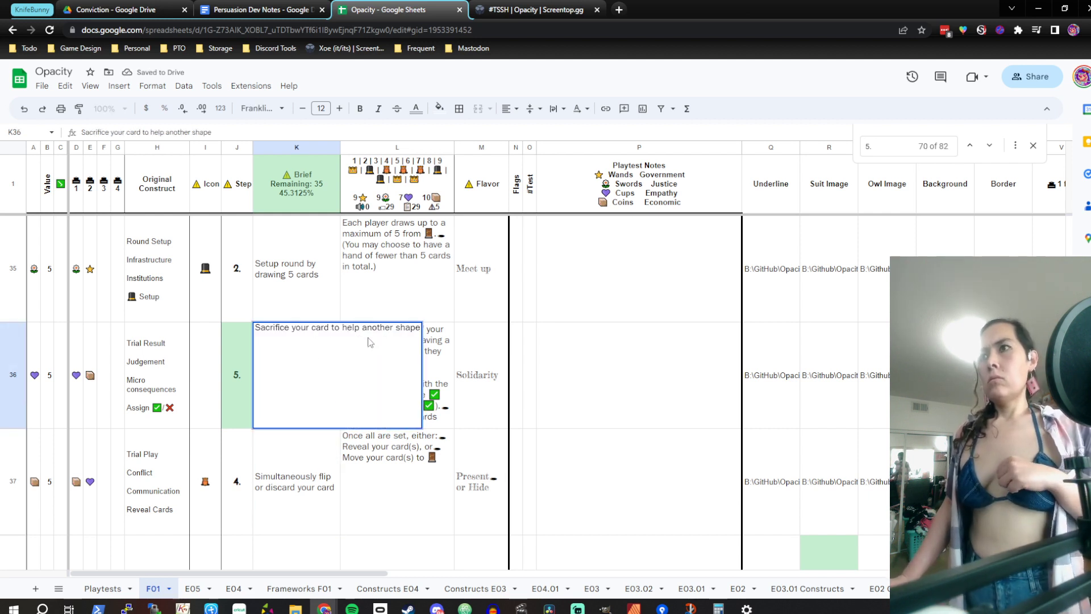
double_click(373, 331)
key("Left")
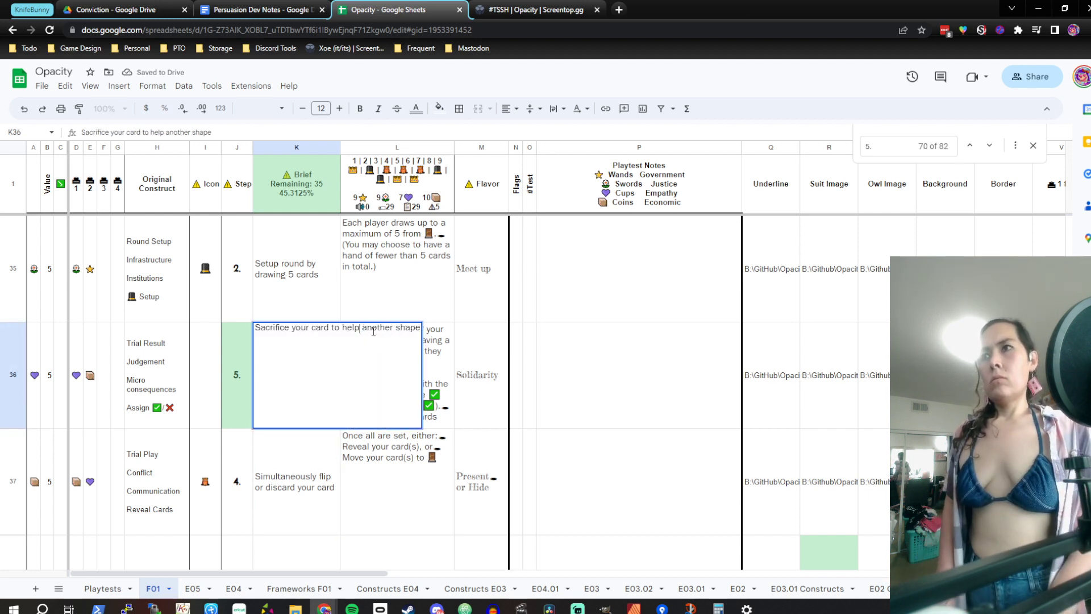
key("Right")
key("Right")
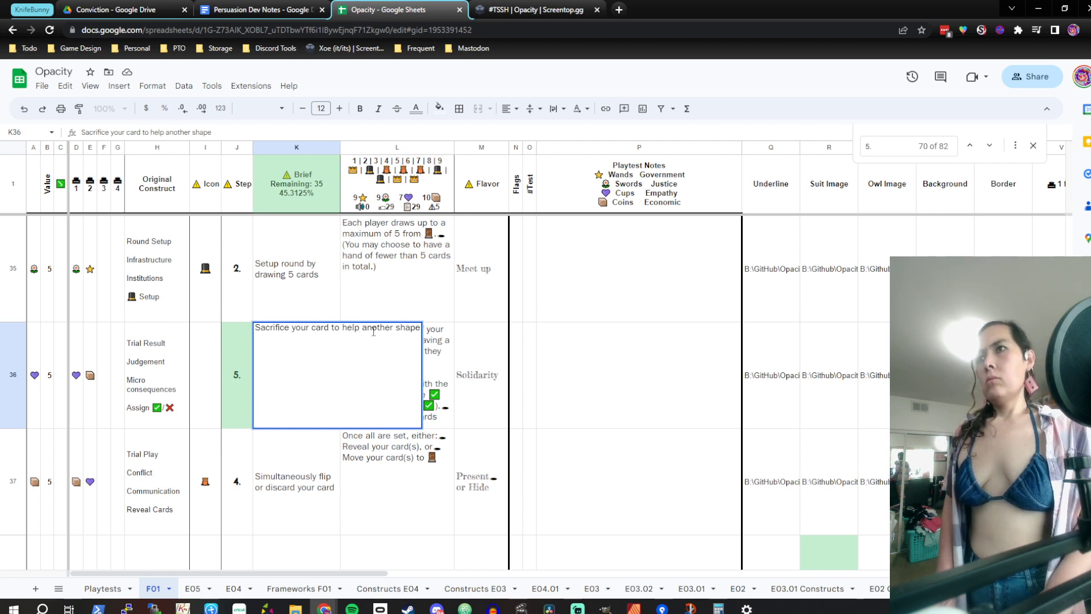
key("shift+Right")
key("shift+Right")
key("shift+Right")
key("shift+Right")
key("shift+Right")
key("shift+Right")
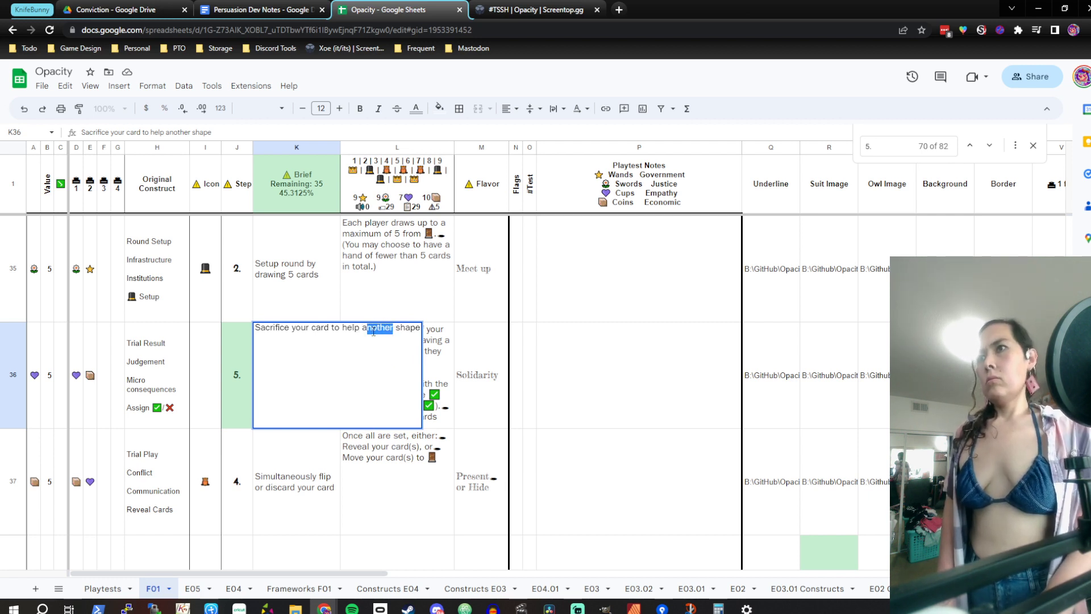
key("BackSpace")
key("Left")
key("Left")
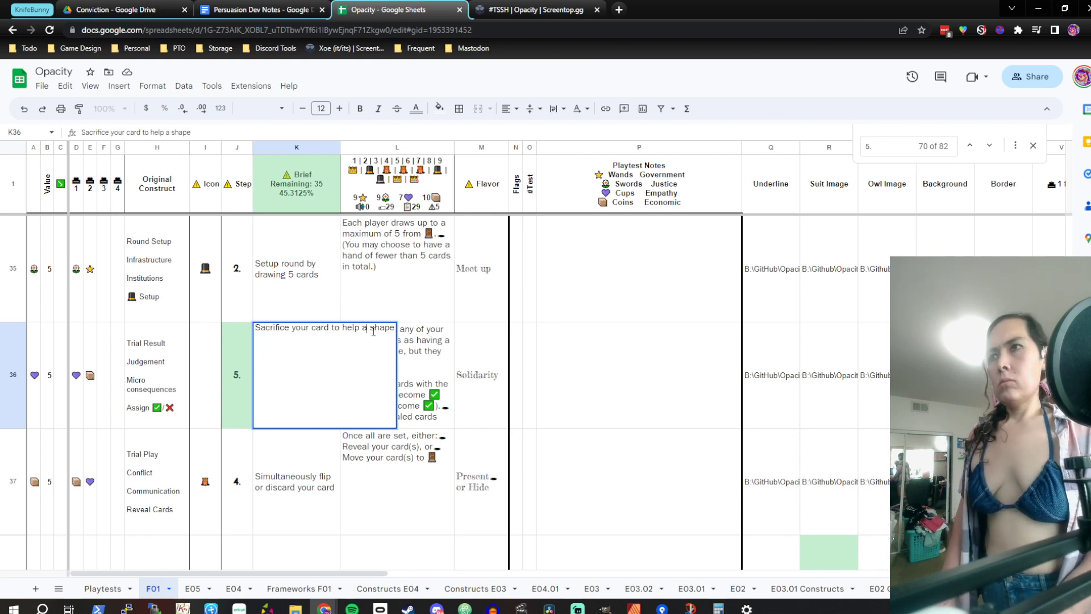
Change the ending of the Solidarity card's brief so it reads "Sacrifice your card to help another"
double_click(374, 332)
key("BackSpace")
key("BackSpace")
type("nother")
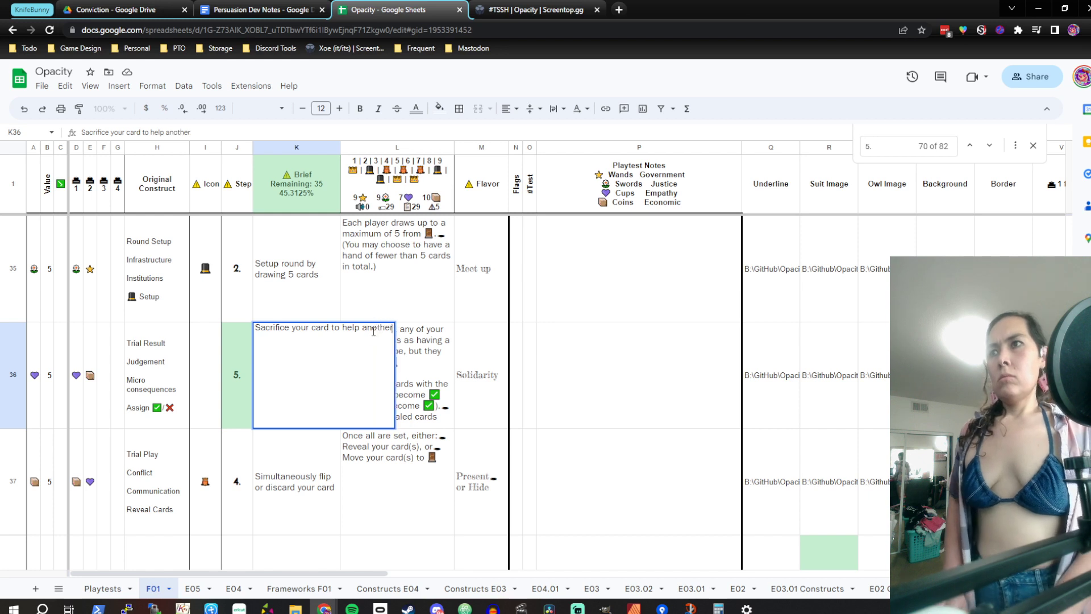
key("Return")
key("Up")
key("Down")
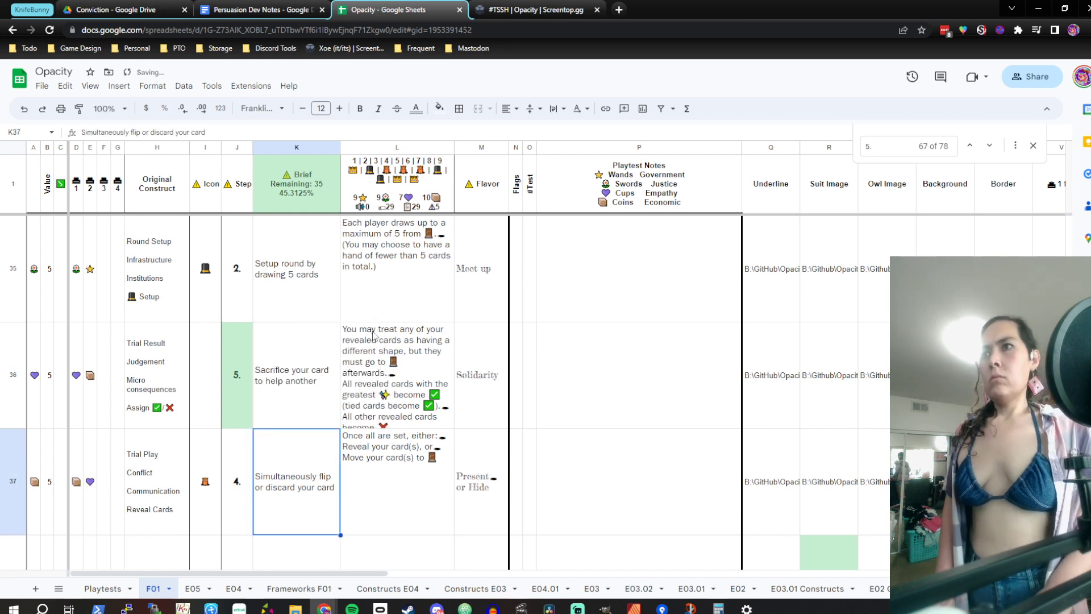
key("Up")
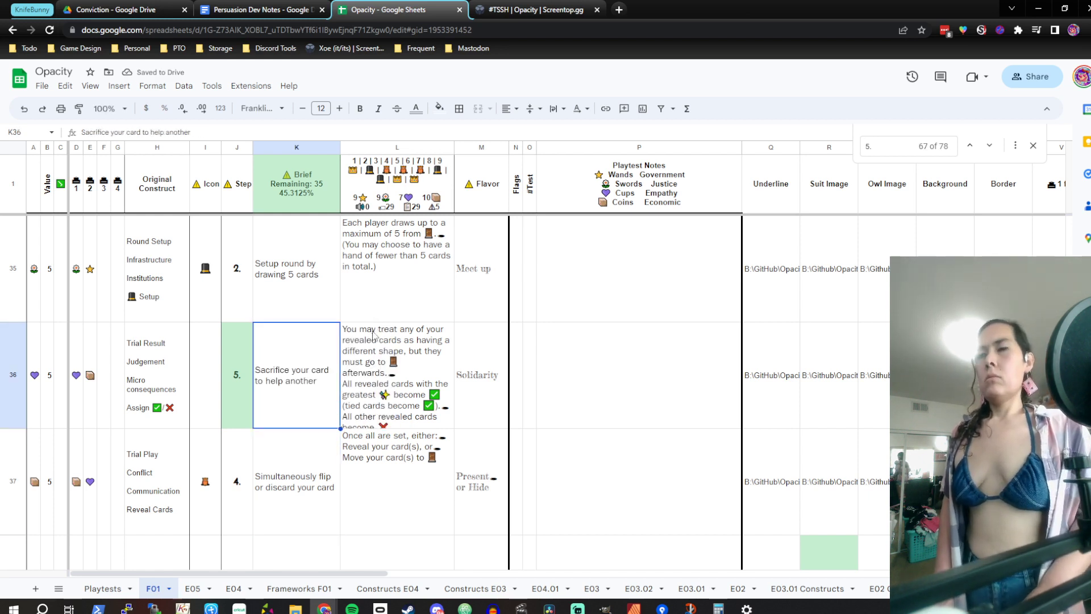
key("Left")
key("Right")
key("Left")
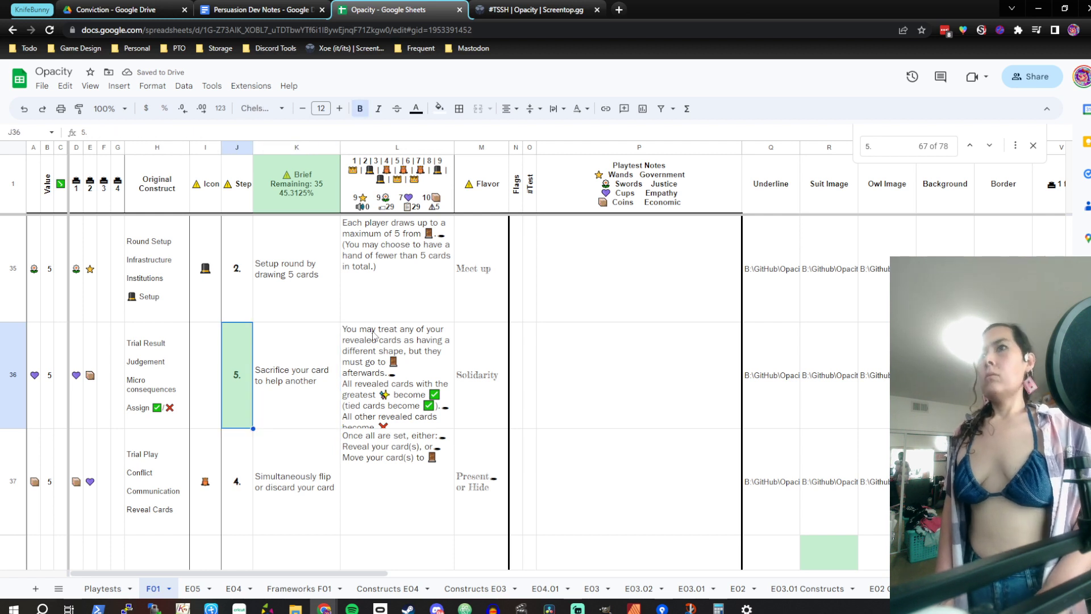
key("Right")
key("Left")
key("Right")
key("Left")
key("Right")
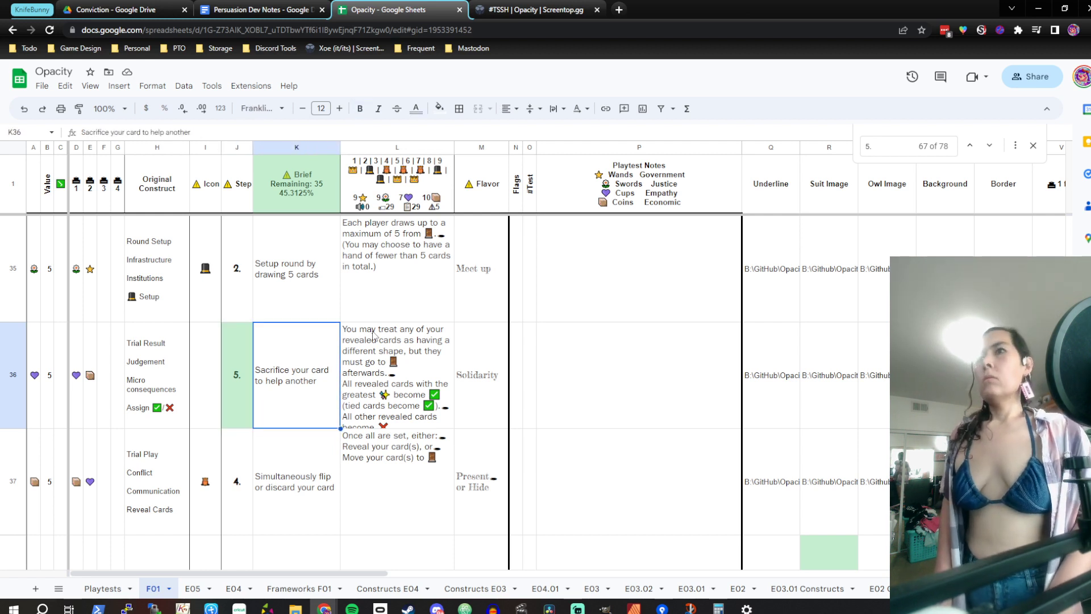
key("Left")
key("Right")
Paste the copied brown icon, the same as row 37's, into the Solidarity card's empty Icon cell in row 36
key("Left")
key("Left")
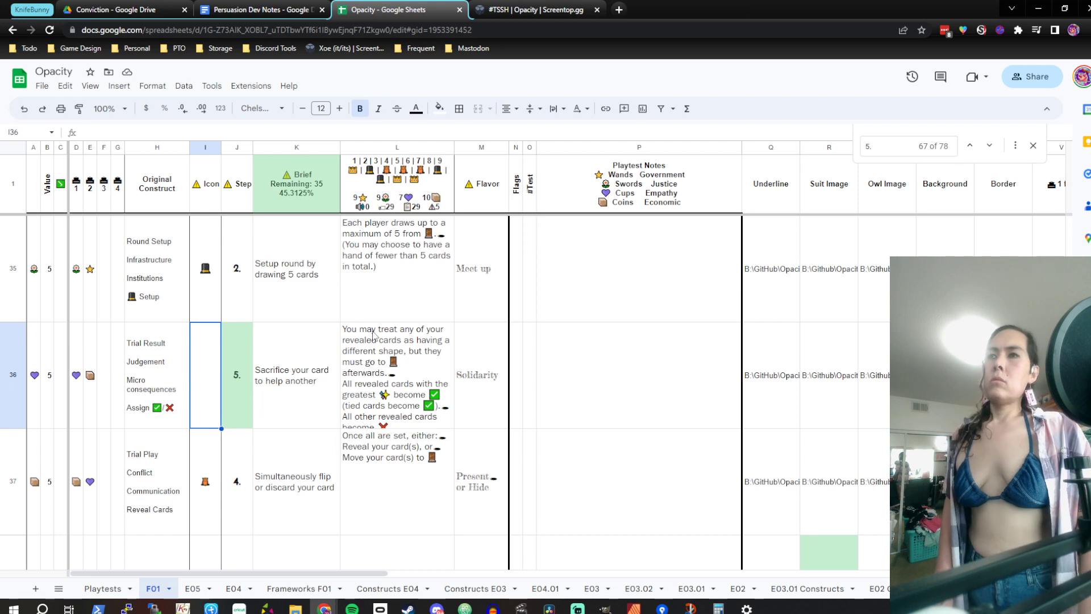
key("ctrl+v")
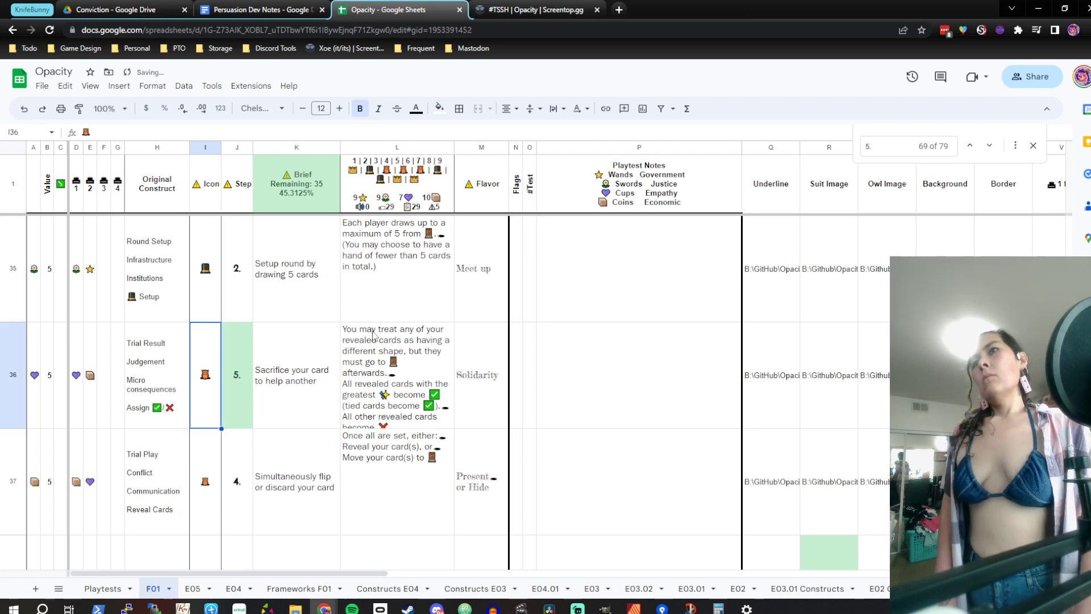
Go back up the card rows to the Beggar Ordinances card in row 13 and select its empty brief cell
key("Up")
scroll(380, 352, "up", 5)
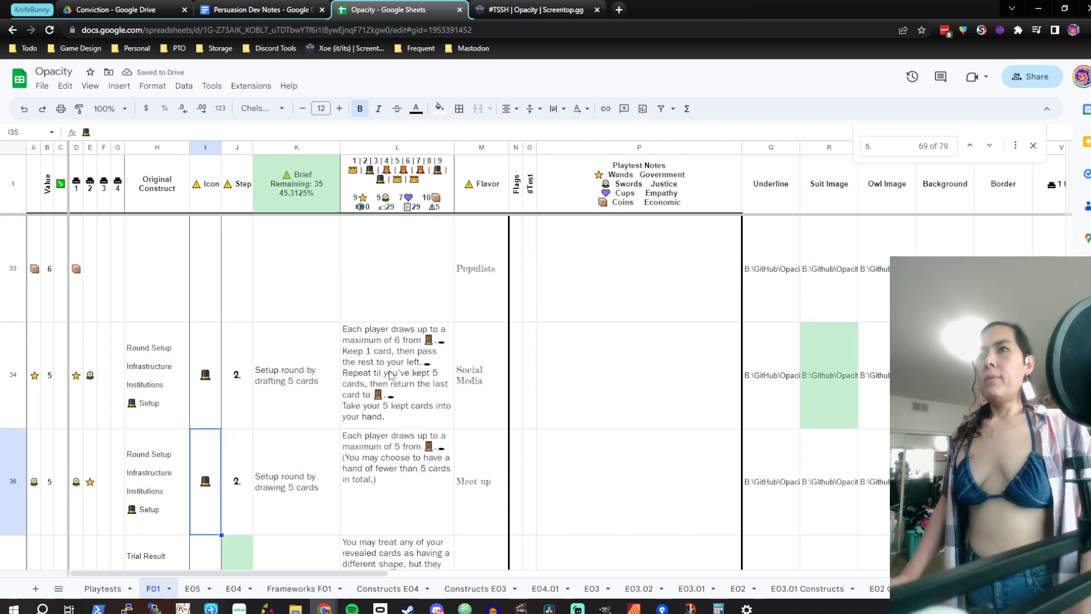
scroll(390, 375, "up", 5)
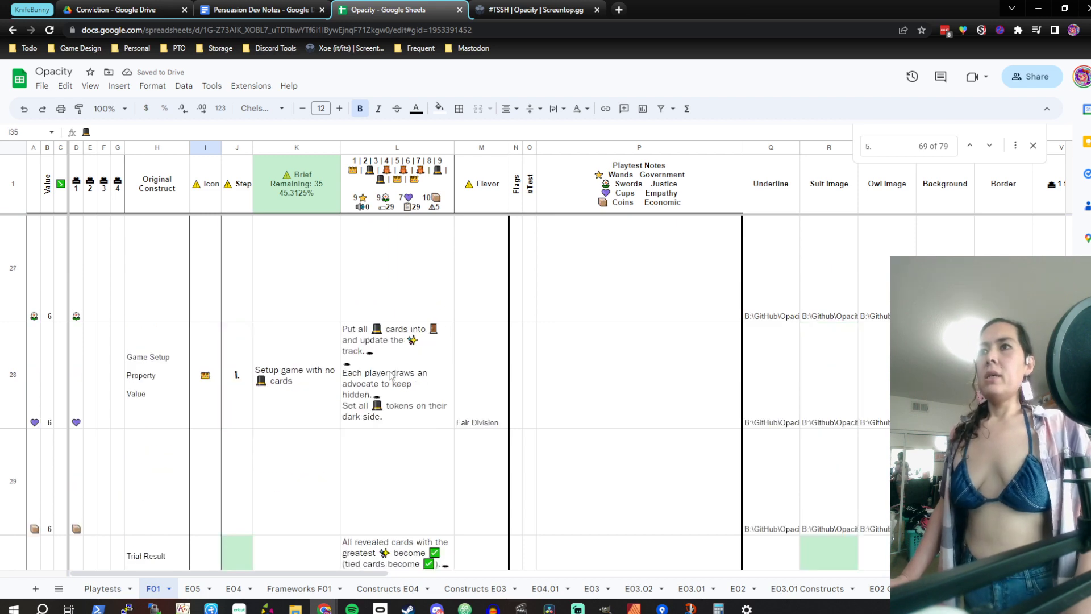
scroll(390, 375, "up", 10)
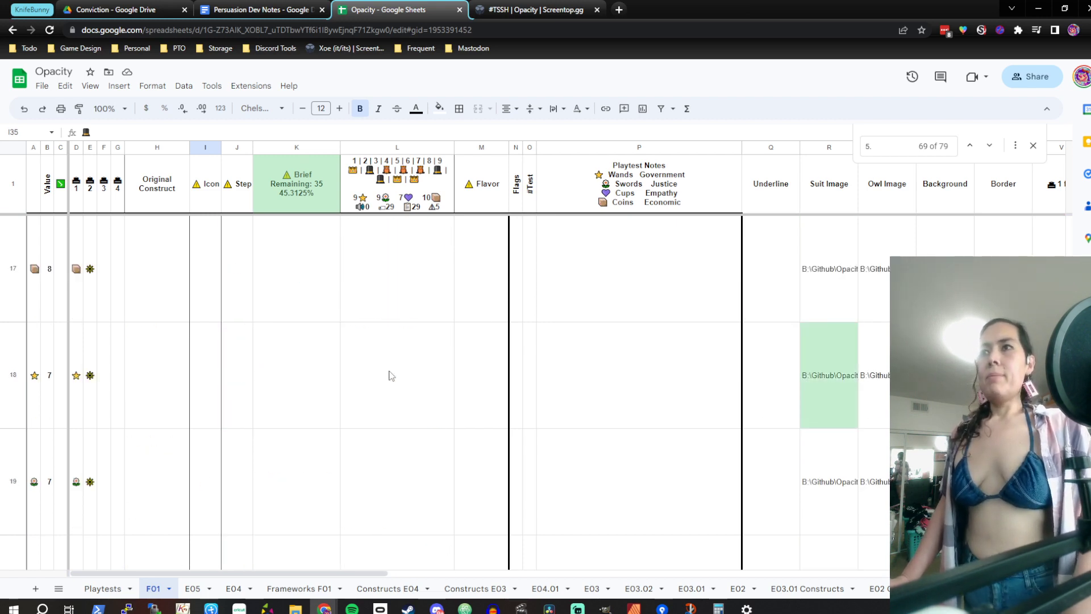
scroll(390, 375, "up", 2)
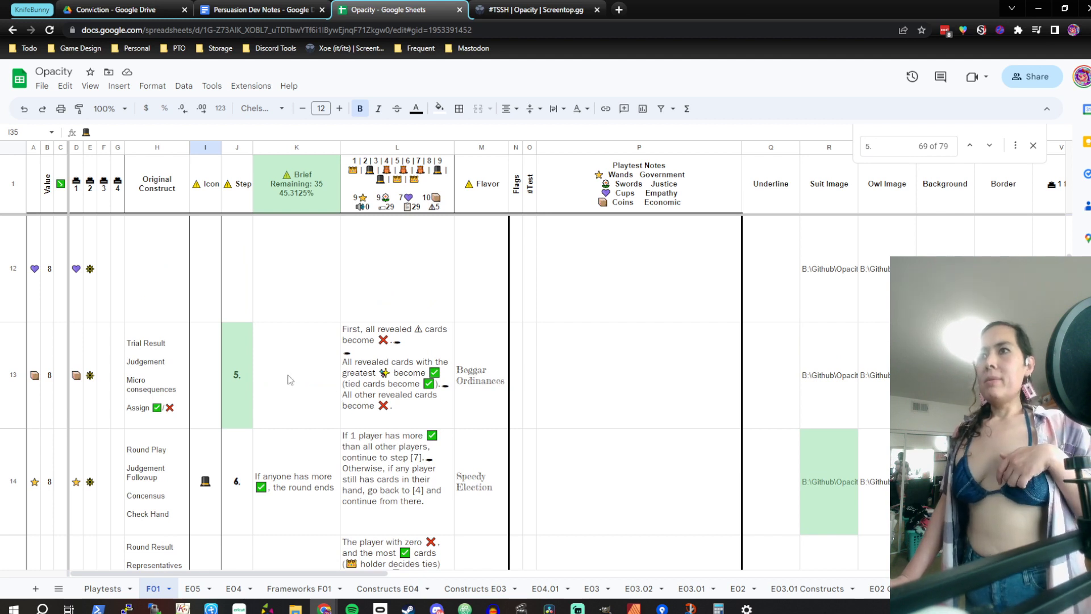
left_click(290, 379)
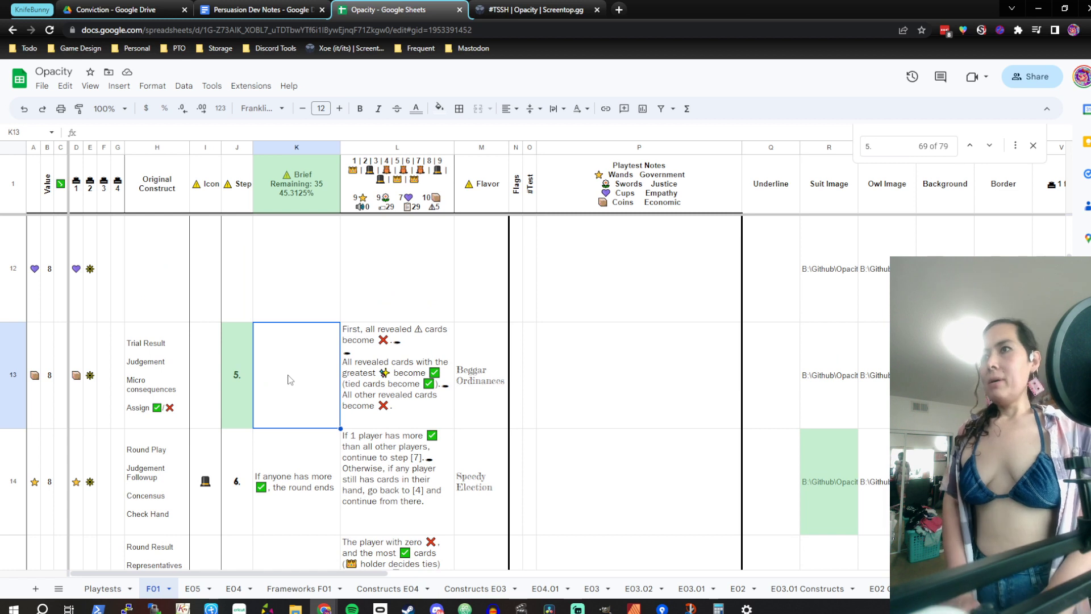
type("R")
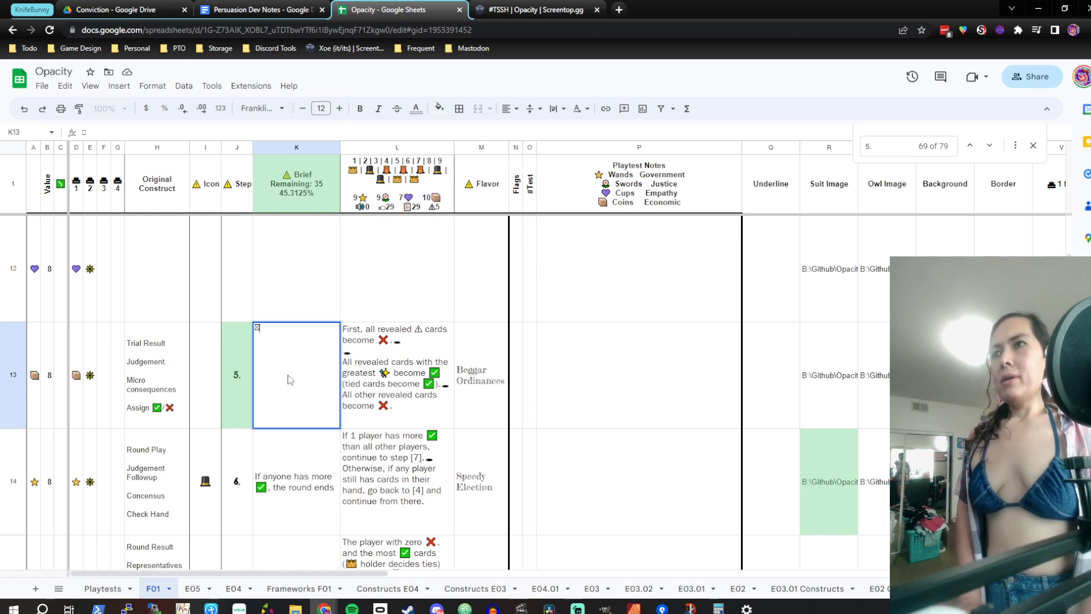
key("BackSpace")
type("🗳")
key("BackSpace")
type("🎩")
key("BackSpace")
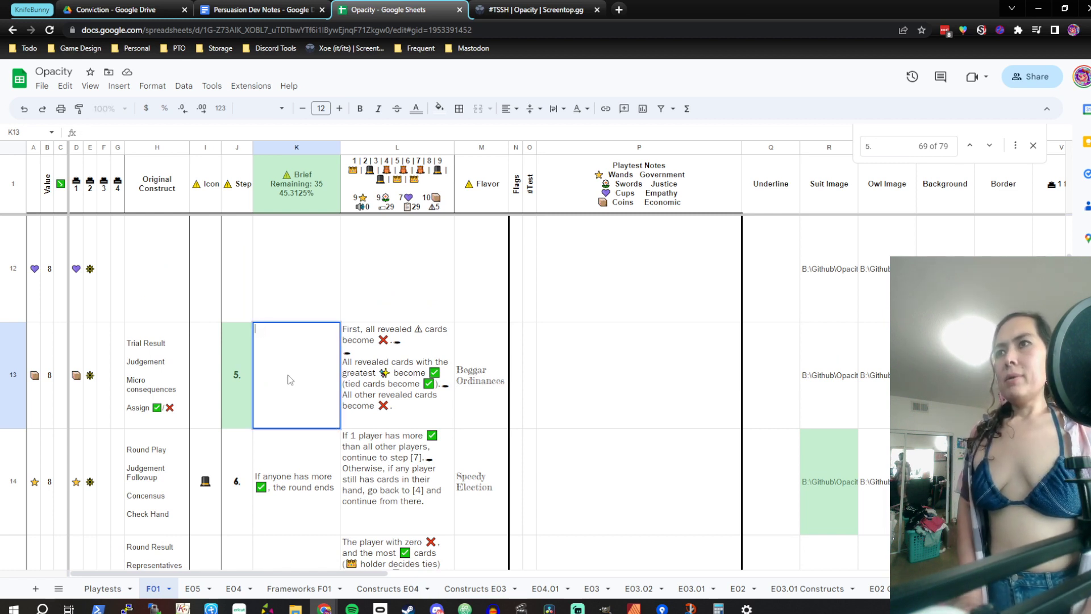
type("⚠")
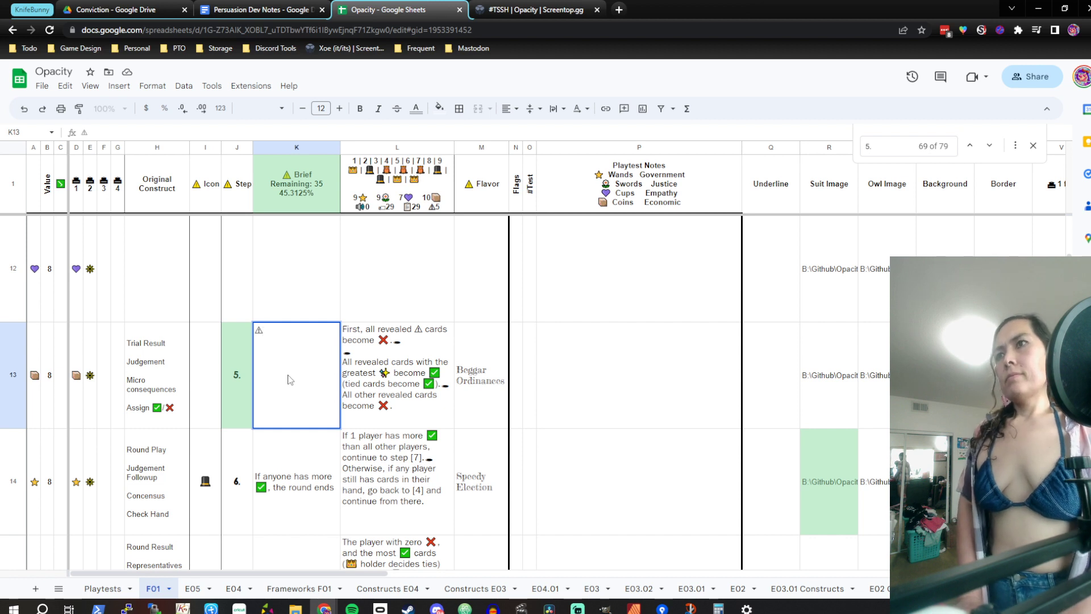
type(" cards are")
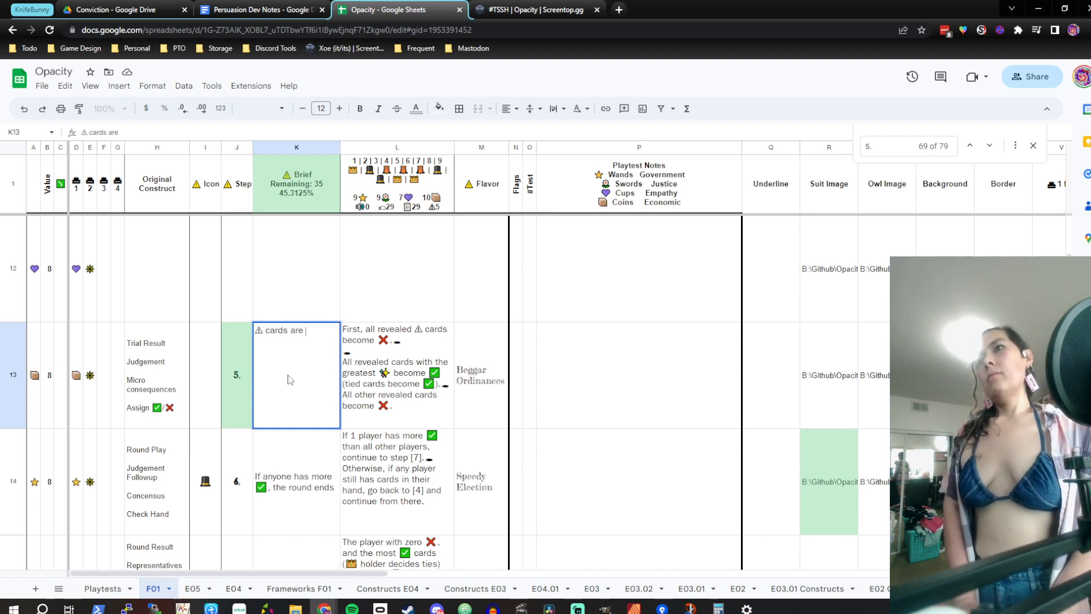
key("BackSpace")
key("BackSpace")
key("BackSpace")
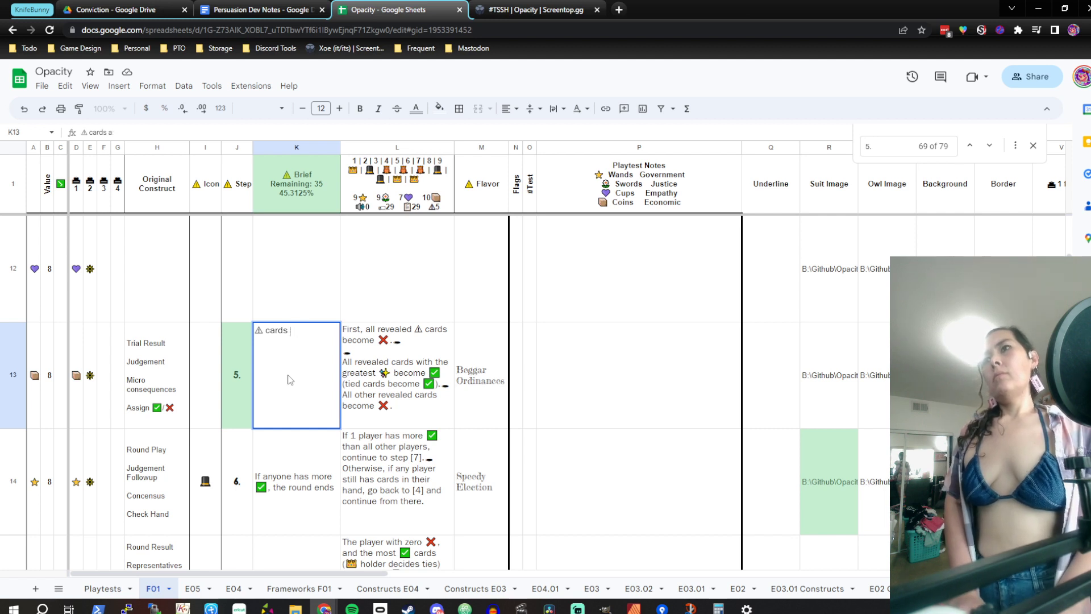
key("BackSpace")
key("BackSpace")
key("BackSpace")
key("BackSpace")
key("BackSpace")
key("BackSpace")
type("alwa")
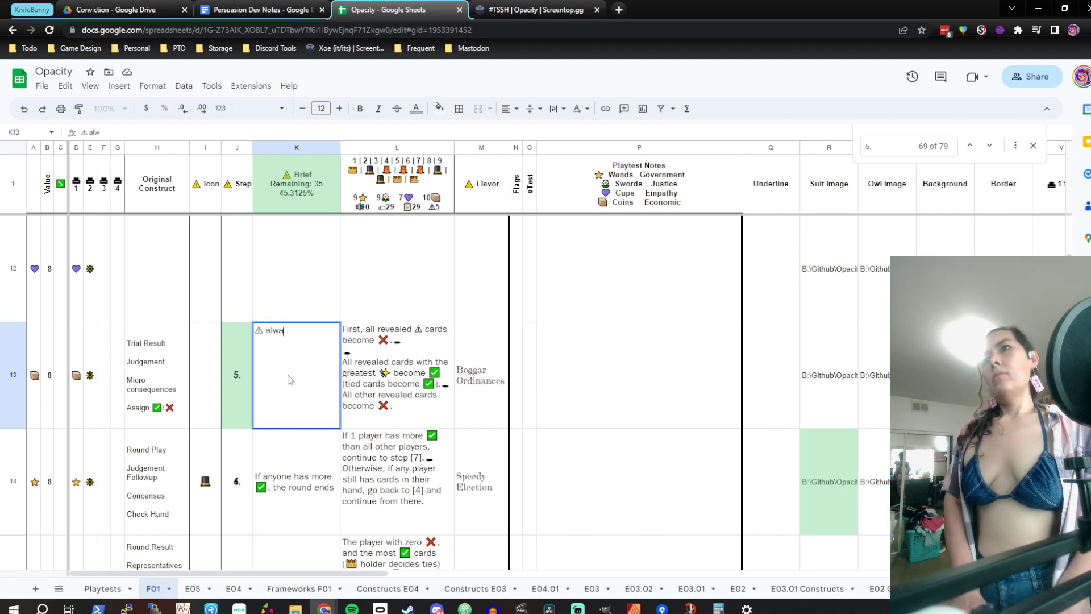
type("ys be")
key("BackSpace")
key("BackSpace")
key("BackSpace")
key("BackSpace")
key("BackSpace")
key("BackSpace")
key("BackSpace")
key("BackSpace")
key("BackSpace")
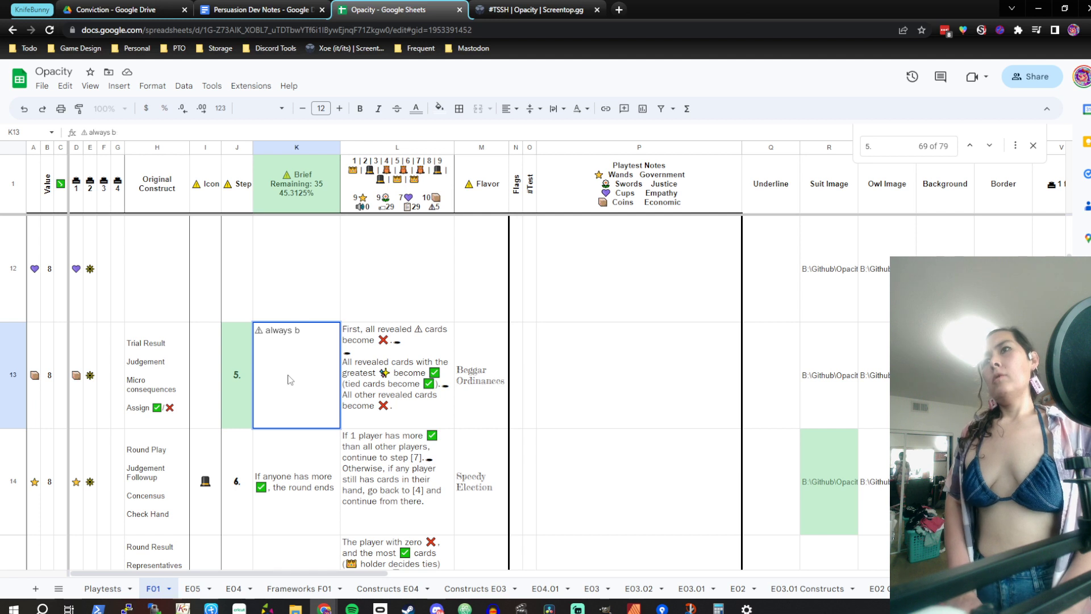
key("BackSpace")
type("Each trial")
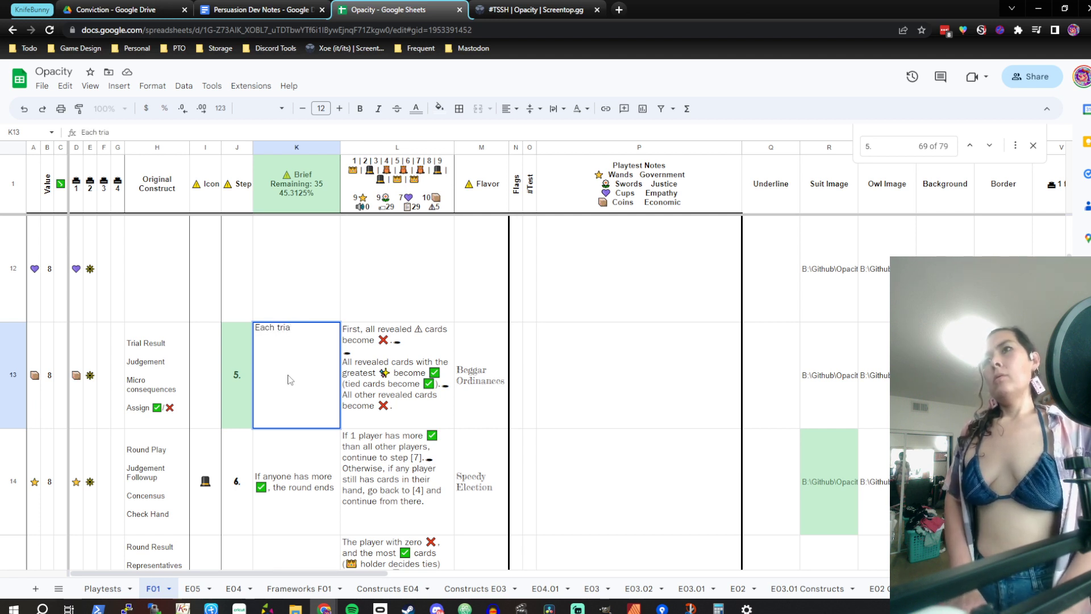
key("BackSpace")
key("BackSpace")
key("BackSpace")
key("BackSpace")
key("BackSpace")
key("BackSpace")
key("BackSpace")
key("BackSpace")
key("BackSpace")
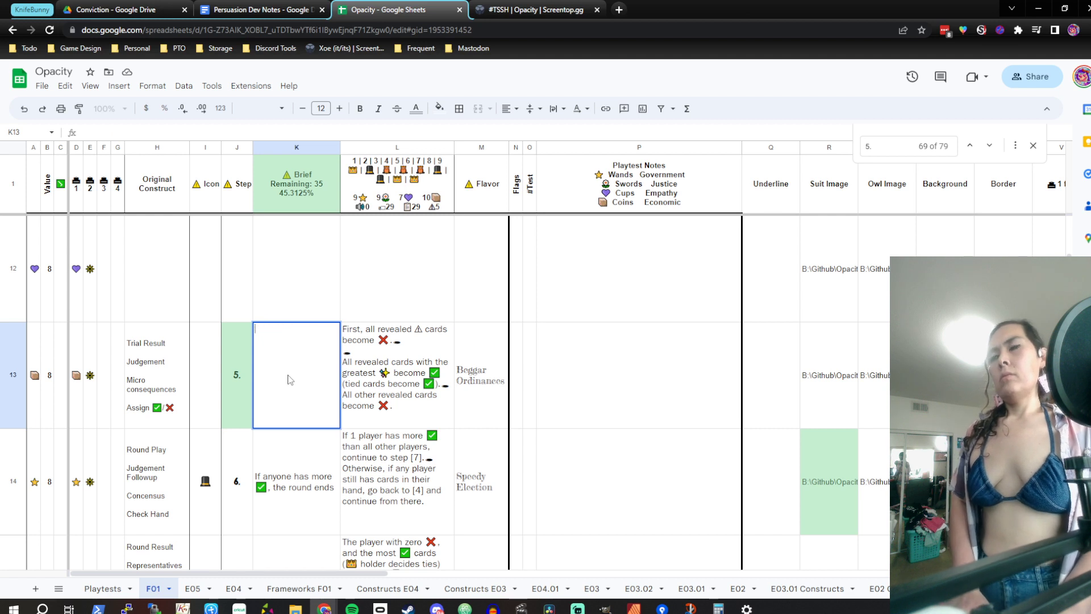
Enter "All ⚠ are always ❌" as the Beggar Ordinances card's brief in row 13
type("All ⚠")
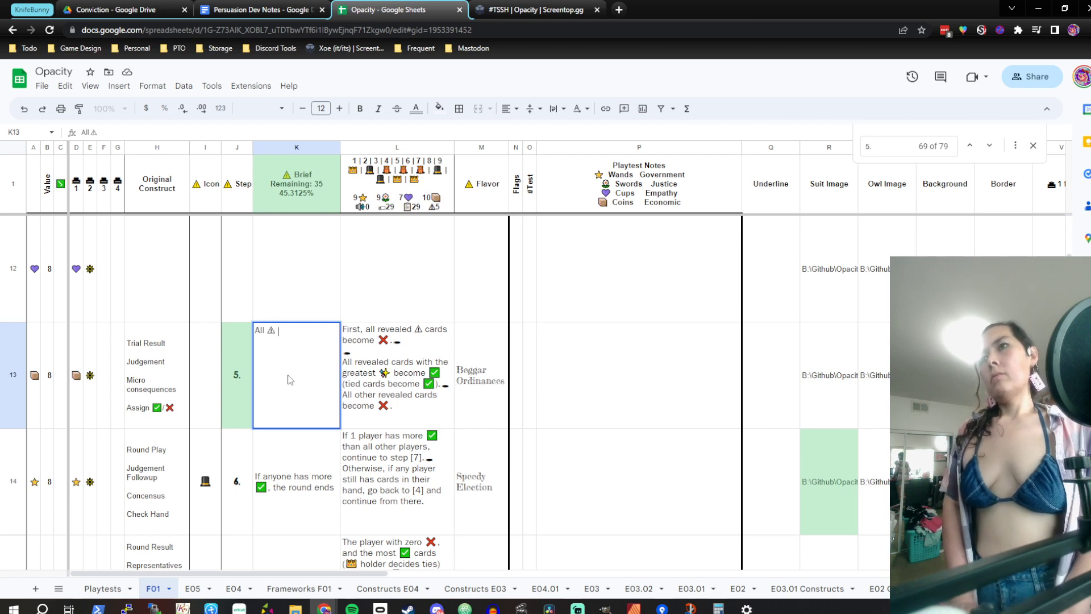
type(" ar")
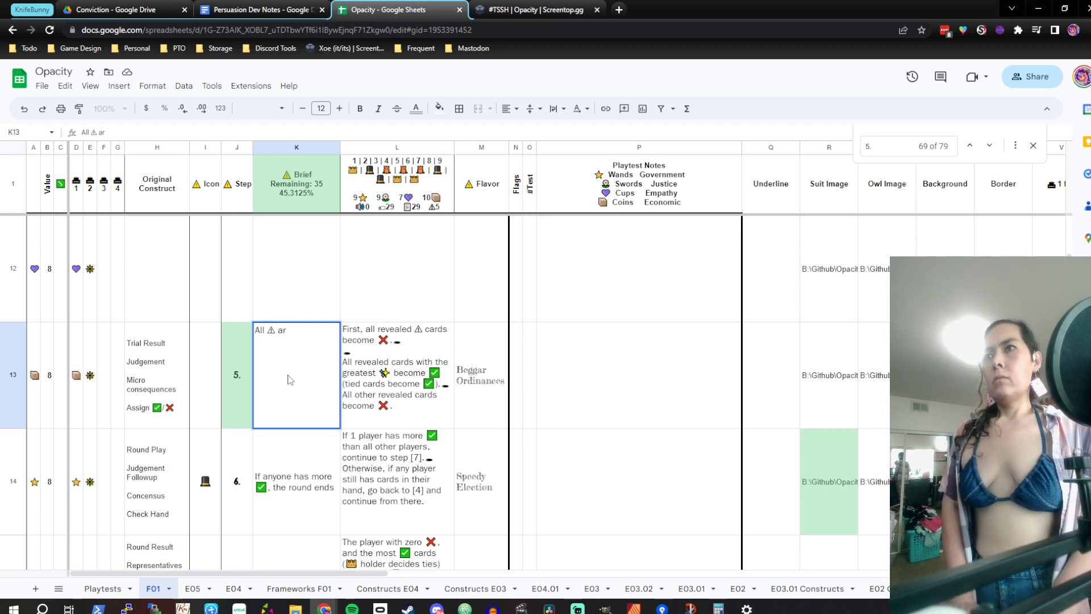
key("BackSpace")
key("BackSpace")
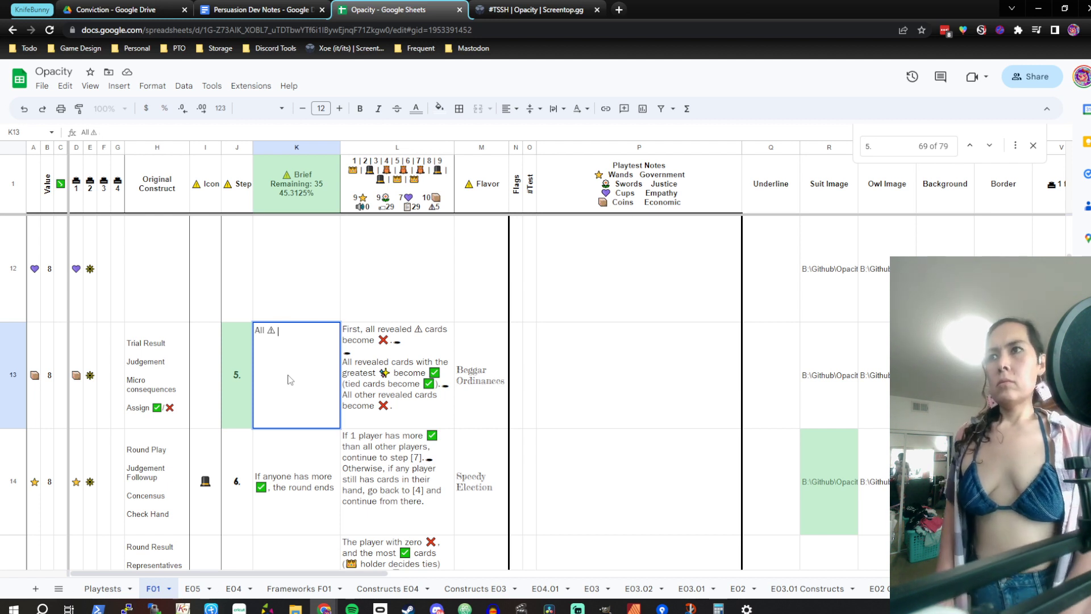
key("Home")
key("Tab")
key("shift+Tab")
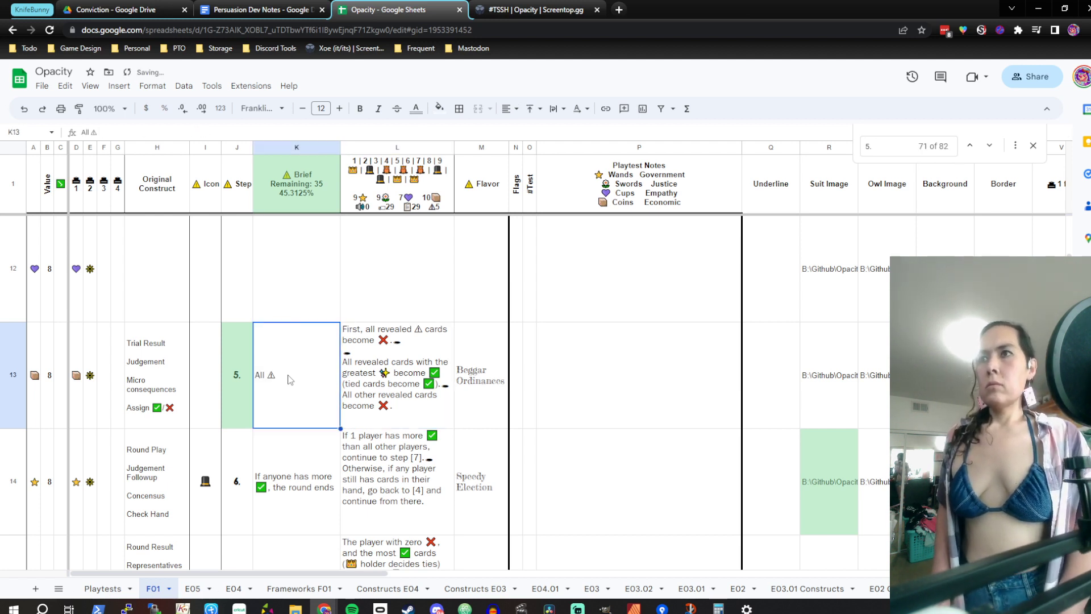
key("Return")
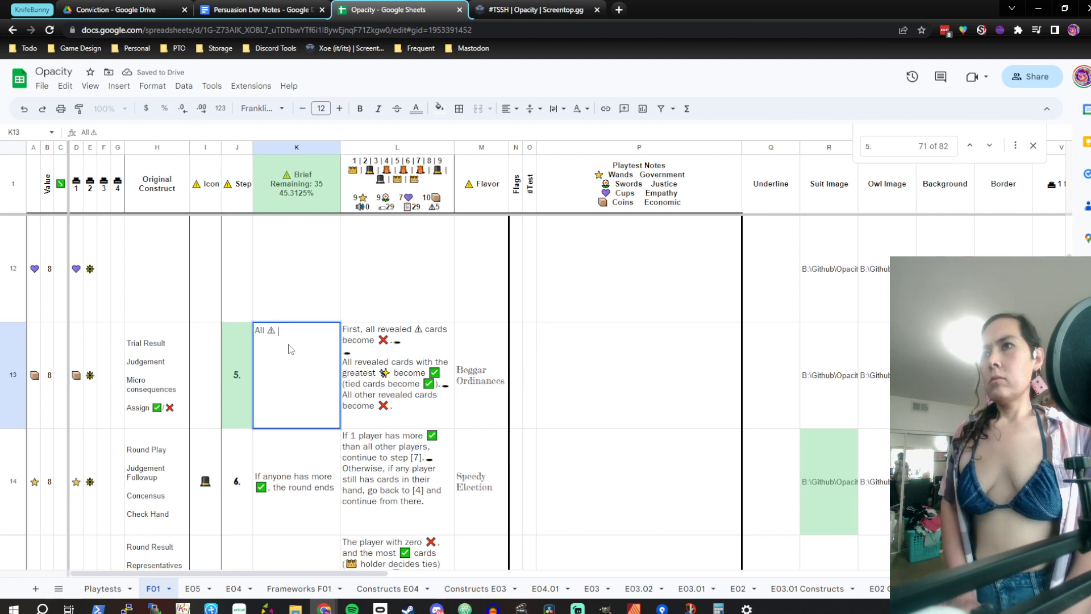
type("are a")
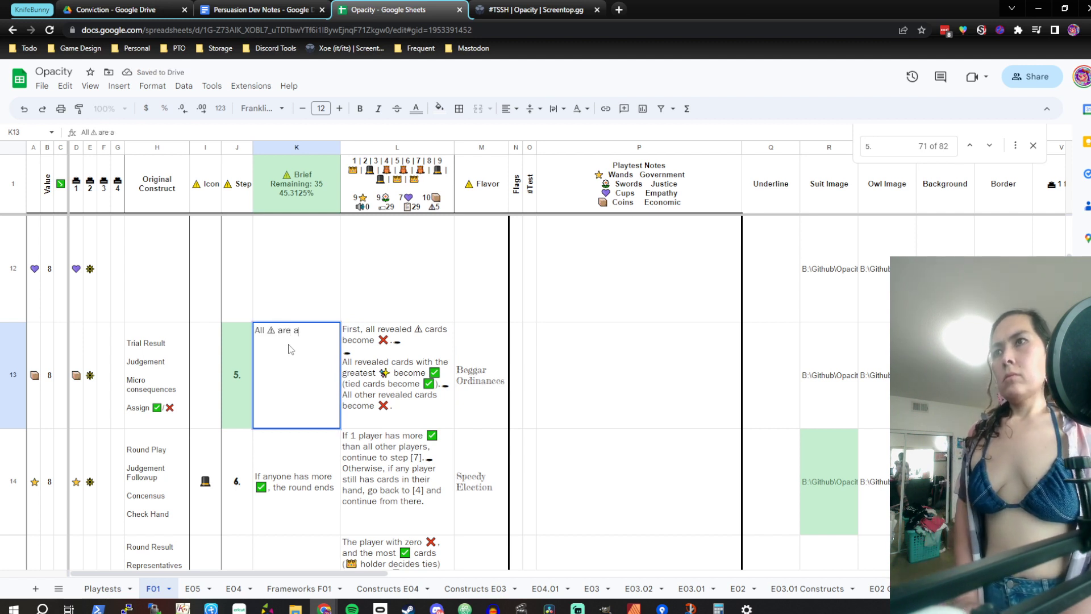
type("lways")
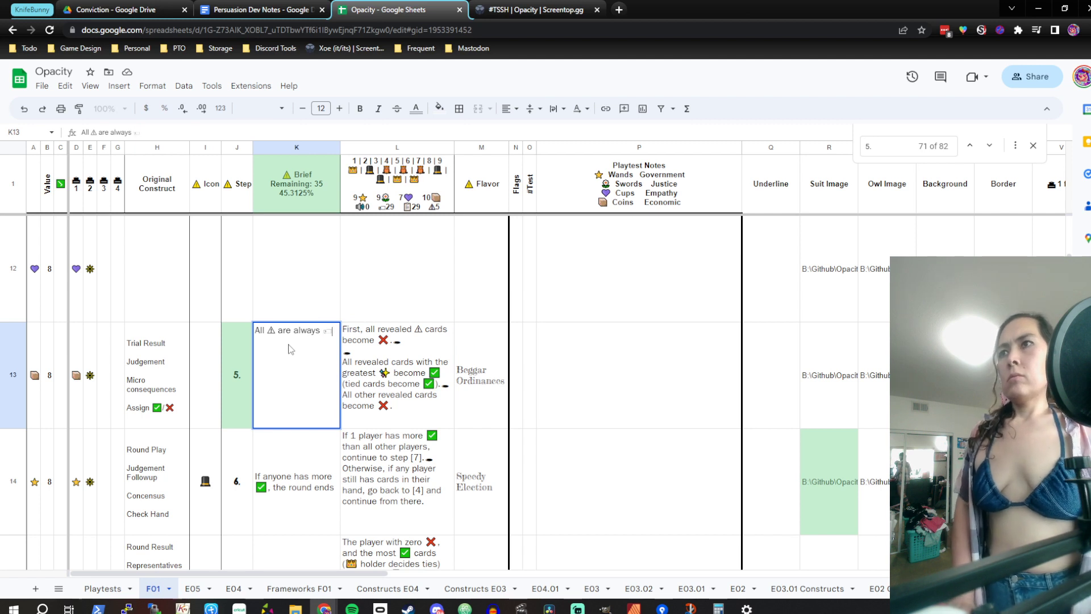
type("⚠")
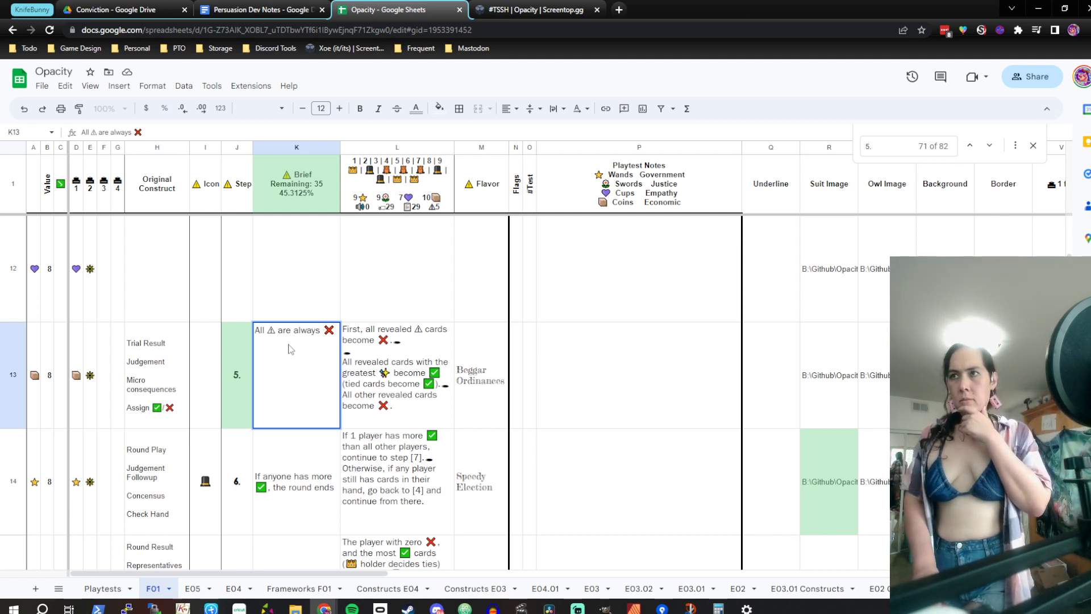
key("Return")
key("Up")
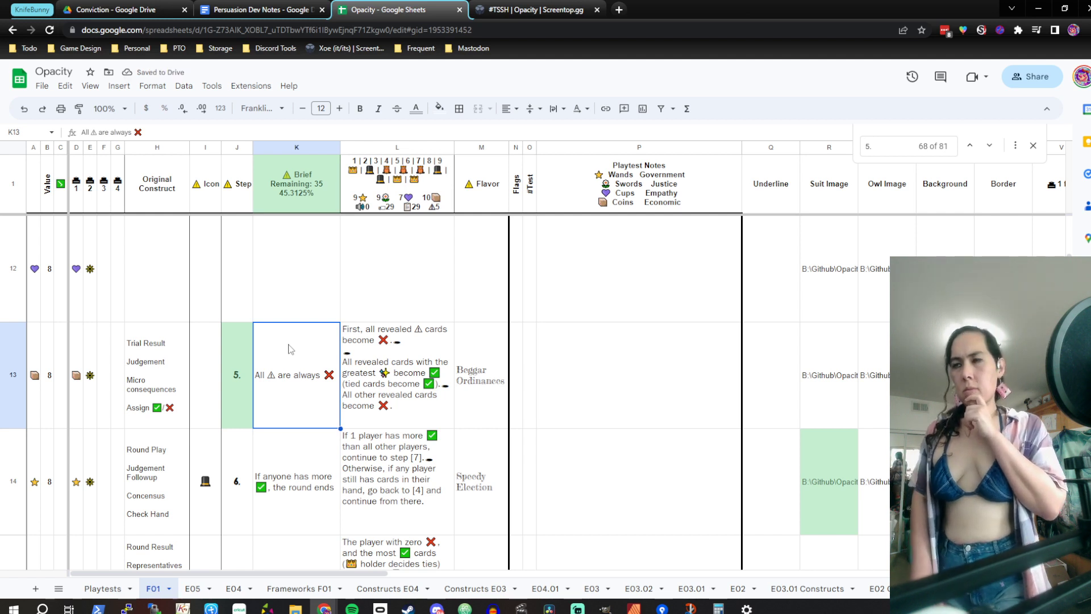
Reword the start of the Beggar Ordinances card's brief in row 13 to "⚠ cards always", removing "All" and "are"
left_click(216, 349)
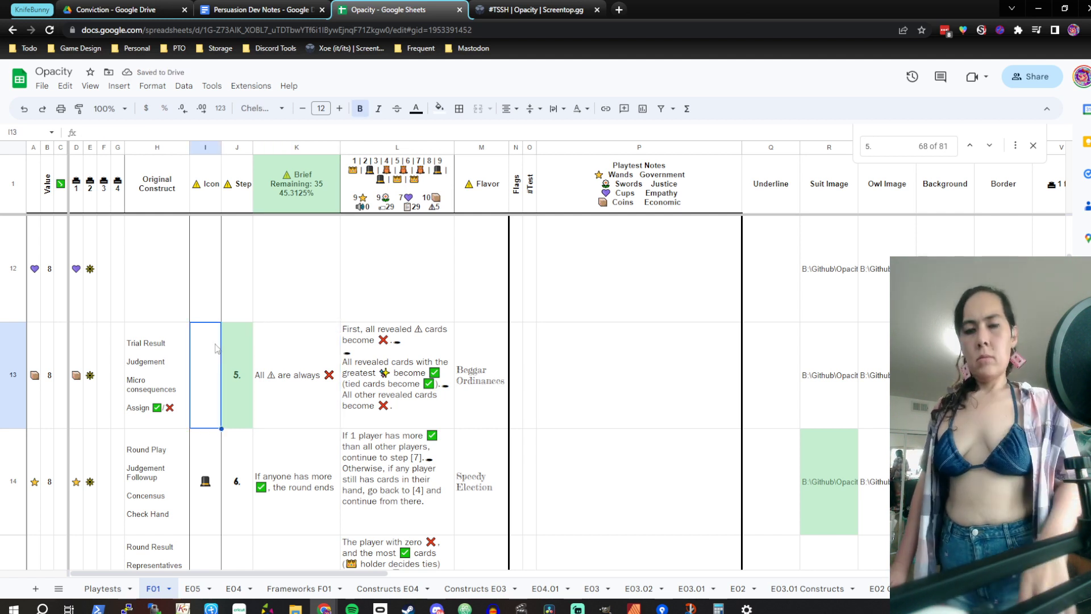
key("Right")
key("Right")
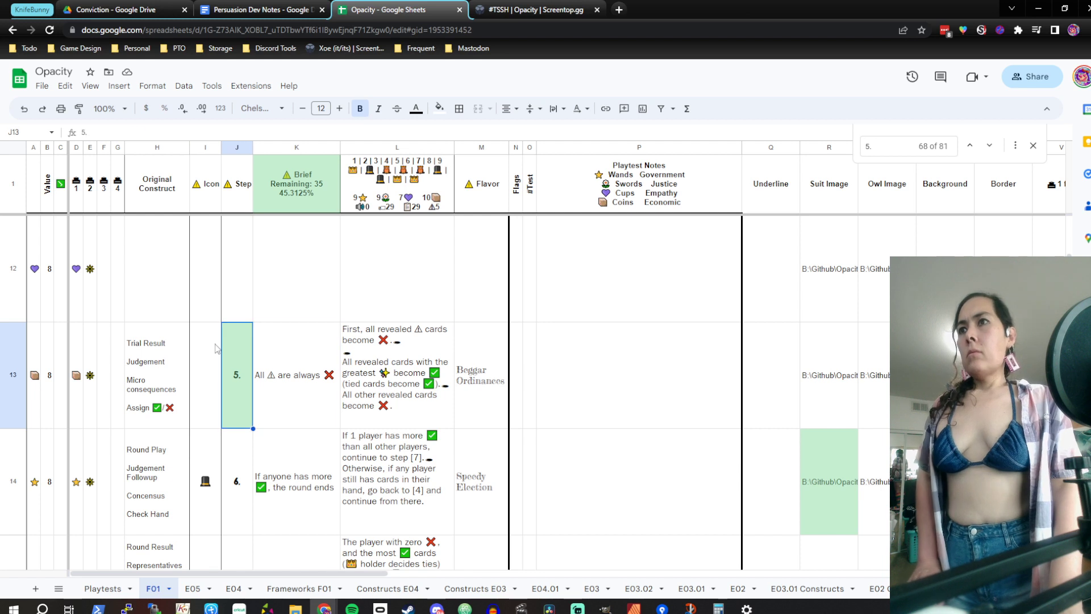
double_click(305, 355)
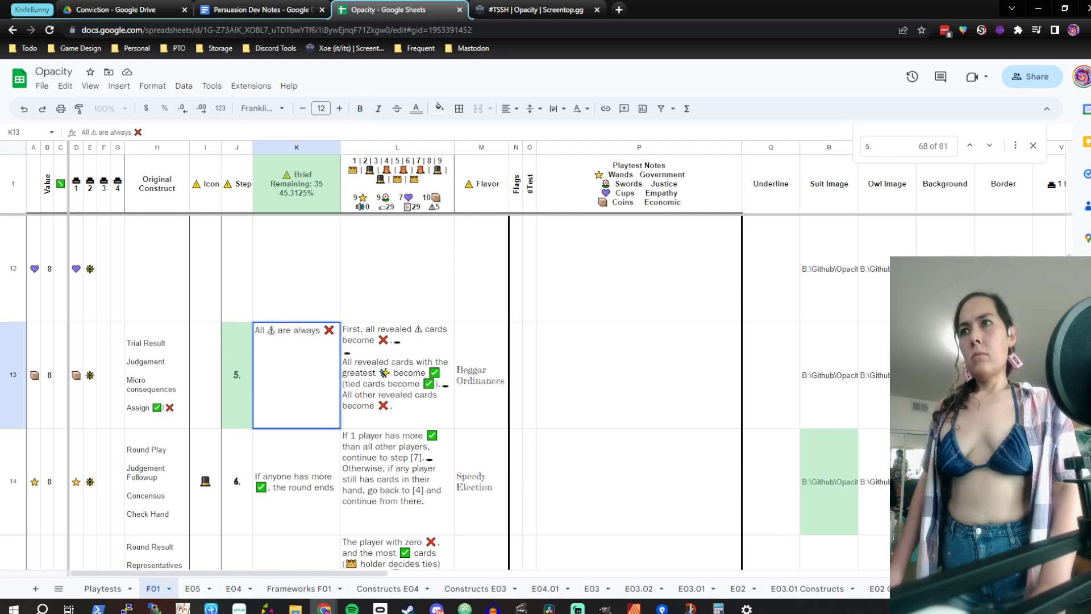
left_click_drag(268, 330, 239, 333)
key("BackSpace")
key("Right")
type("cards")
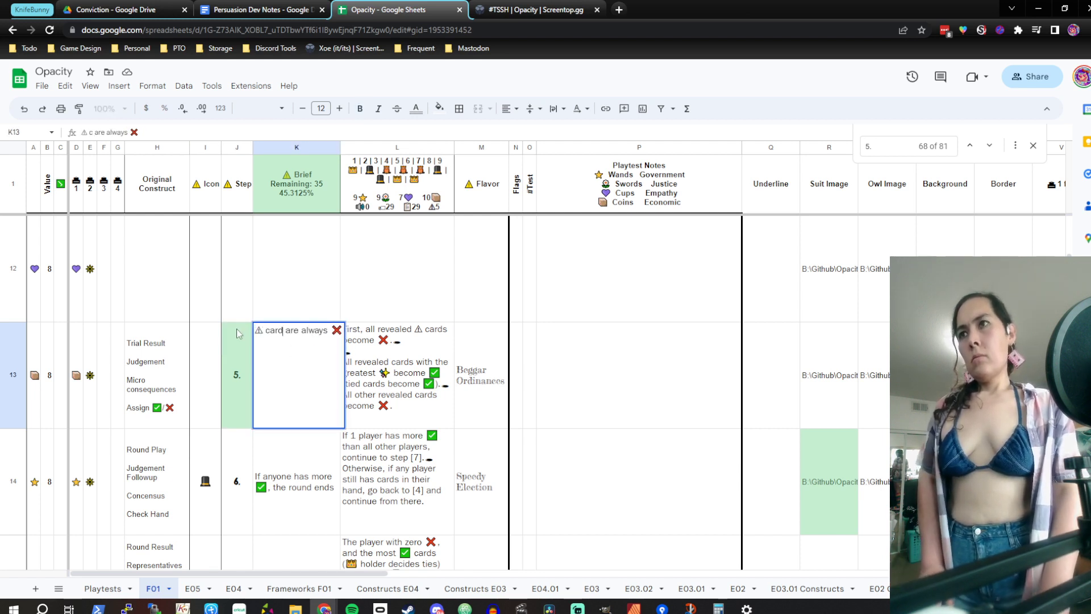
key("Delete")
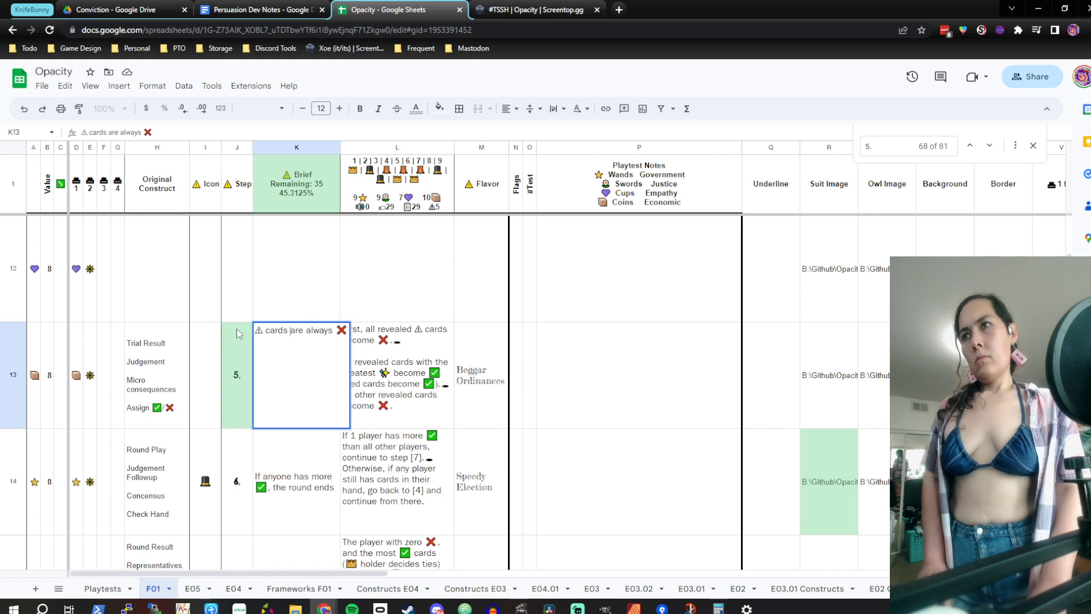
key("shift+Right")
key("shift+Right")
key("shift+Right")
key("shift+Right")
key("Delete")
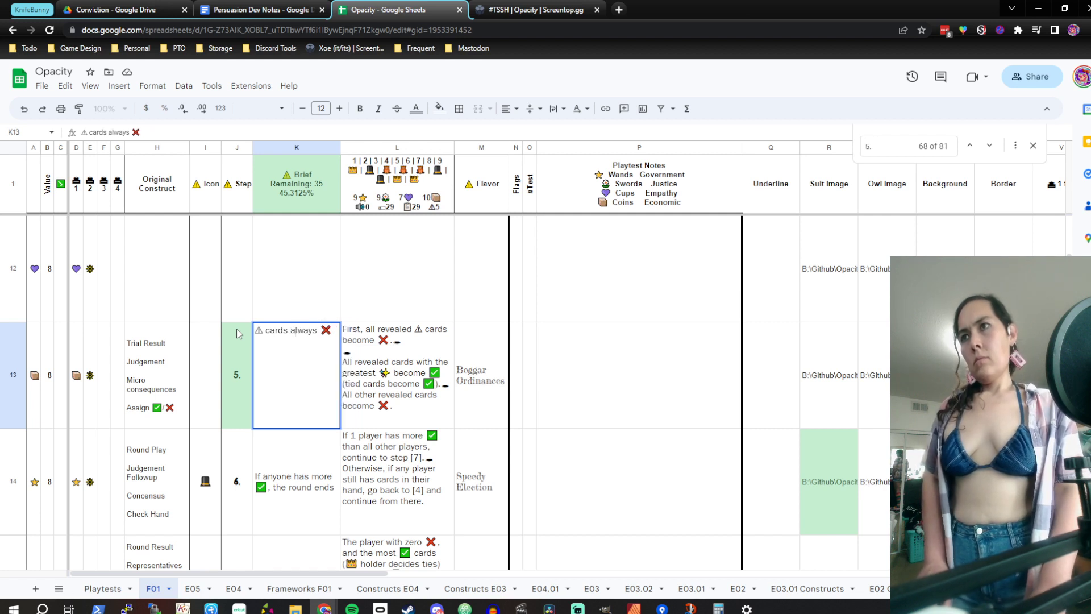
Replace the ❌ at the end of the Beggar Ordinances brief with "lose trials"
type("lose")
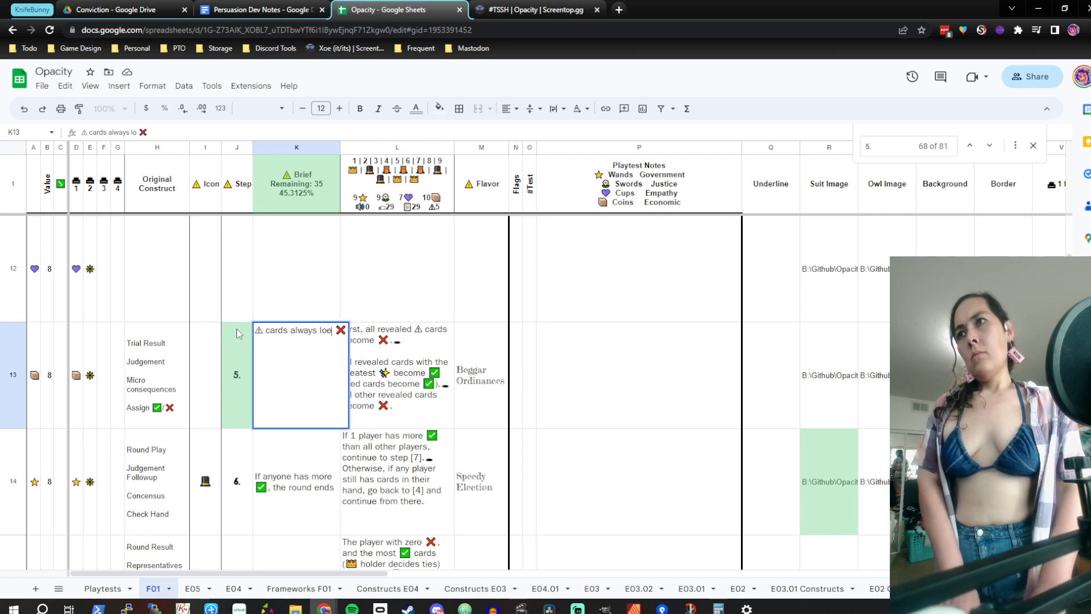
type(" the trial.")
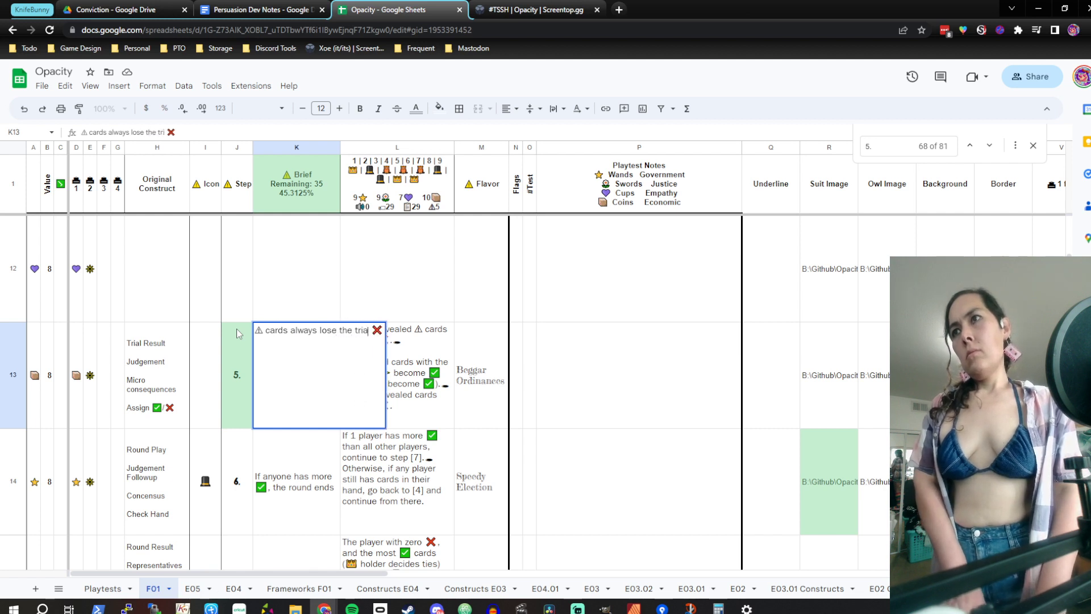
key("BackSpace")
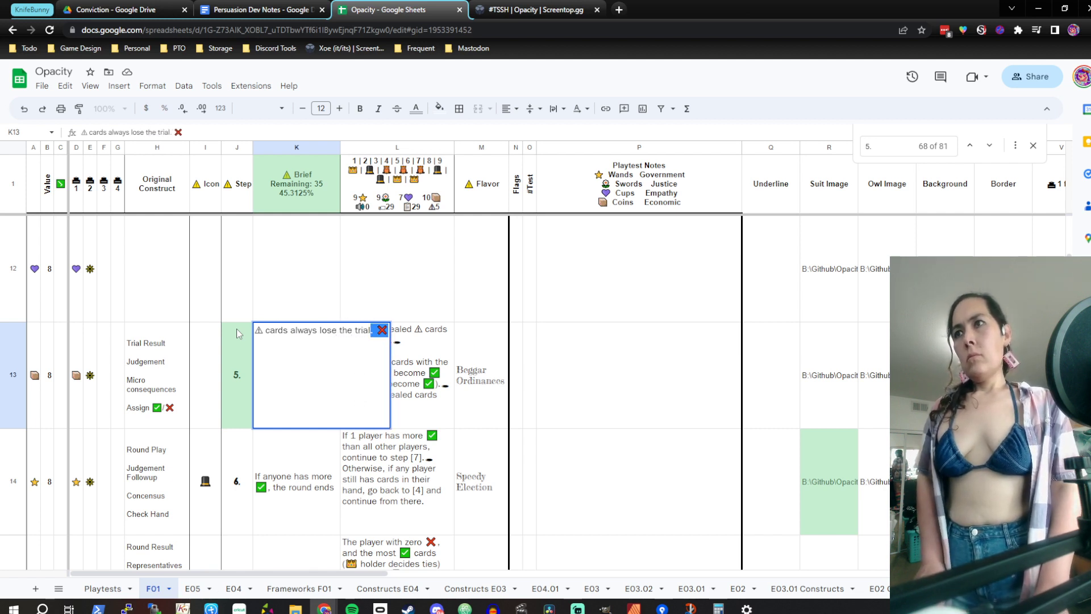
key("Delete")
key("ctrl+Left")
key("BackSpace")
key("BackSpace")
key("BackSpace")
key("BackSpace")
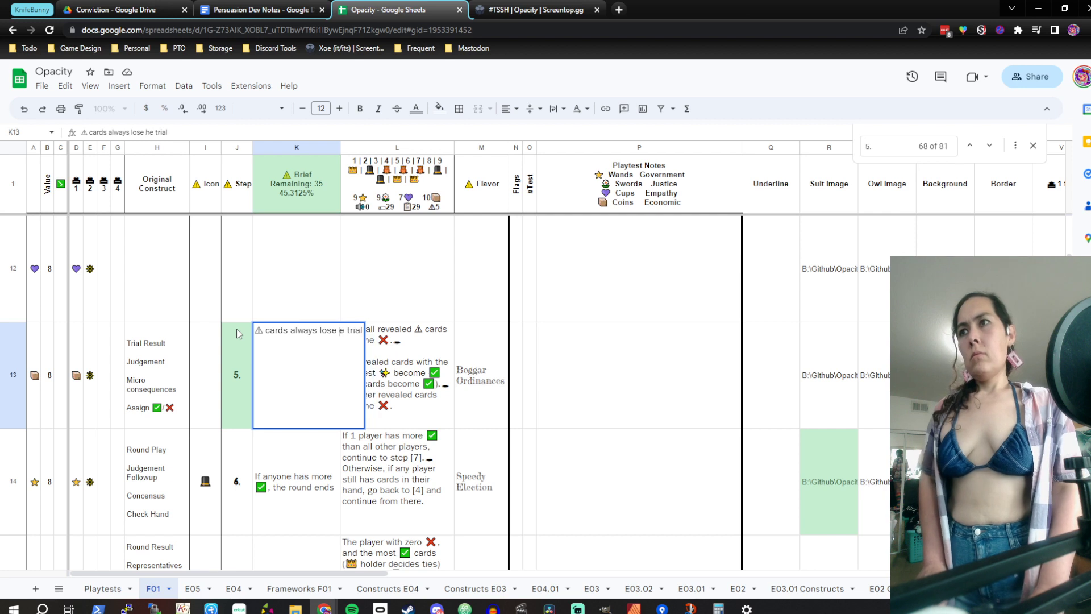
key("End")
type("s")
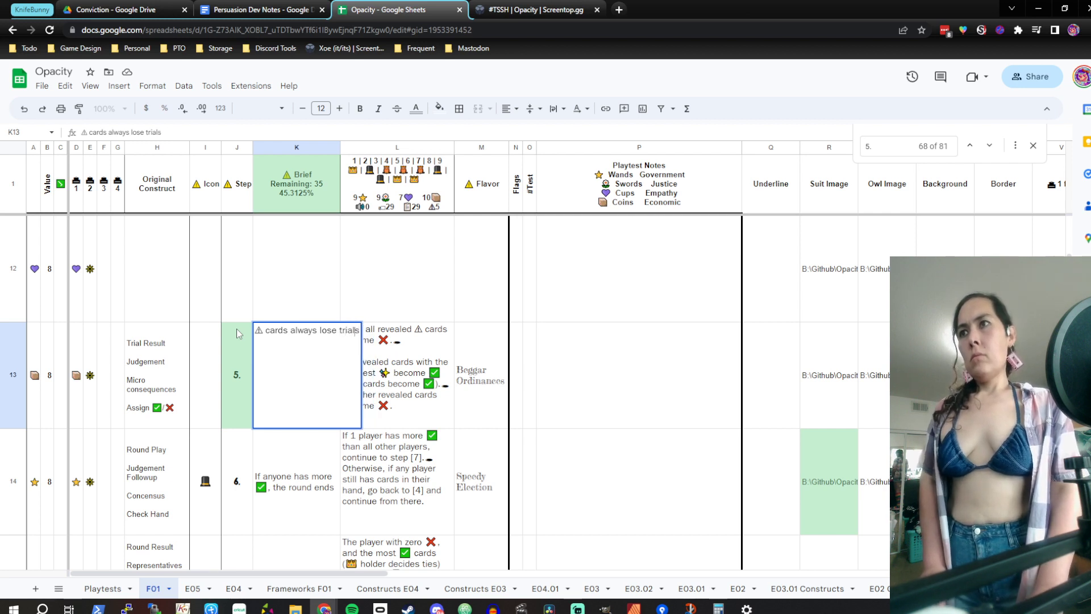
Paste the copied black dash marker before "lose trials" in the Beggar Ordinances brief and commit the cell
key("ctrl+Left")
key("ctrl+Left")
key("ctrl+v")
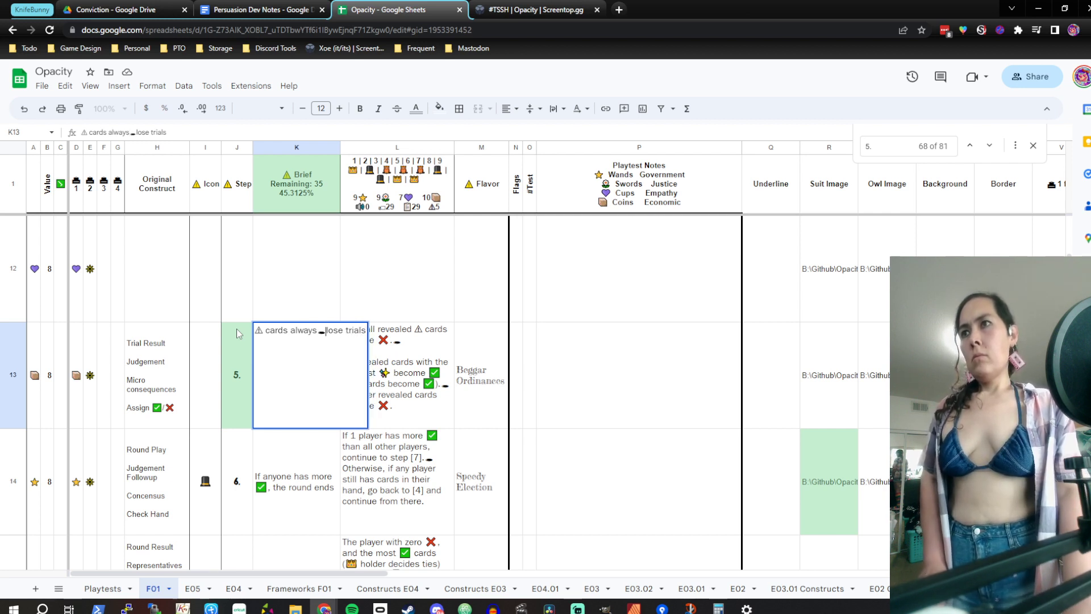
key("Return")
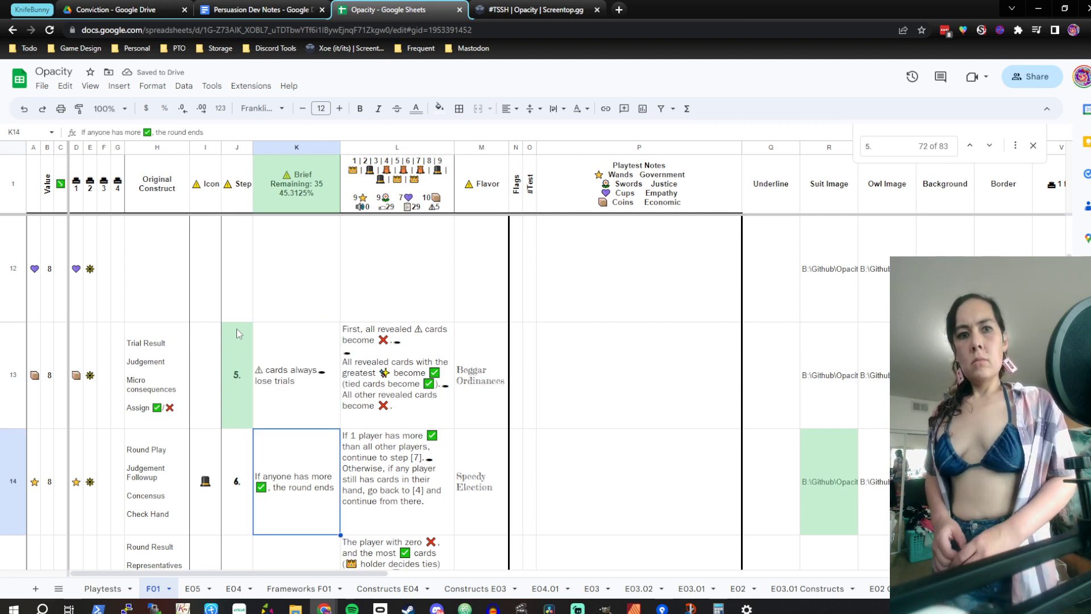
Enter the brown icon in the Beggar Ordinances card's empty Icon cell in row 13
key("Up")
key("Left")
key("Left")
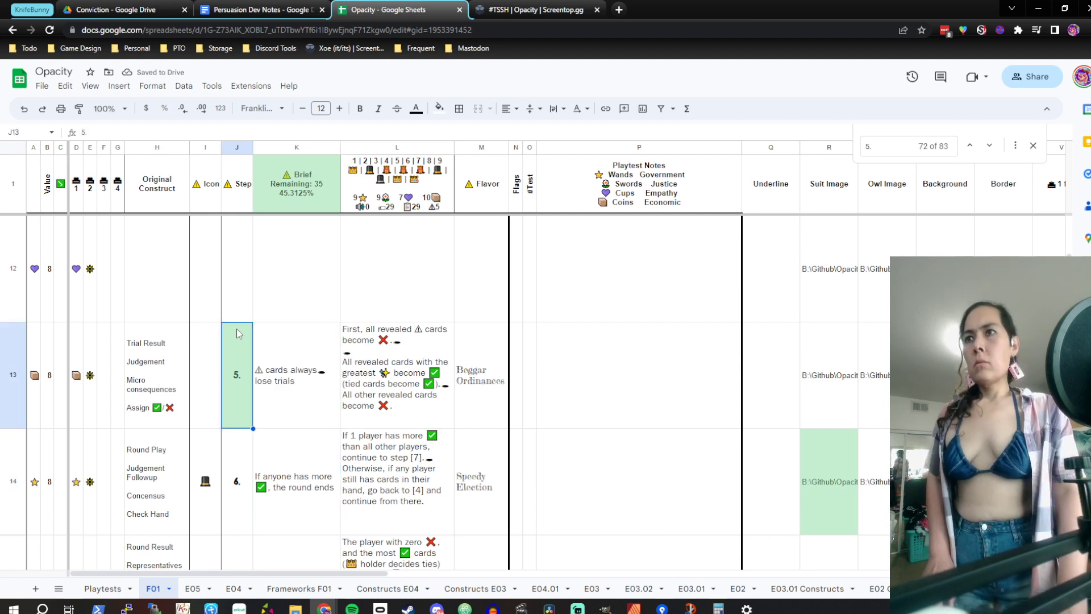
type("🦉")
key("Return")
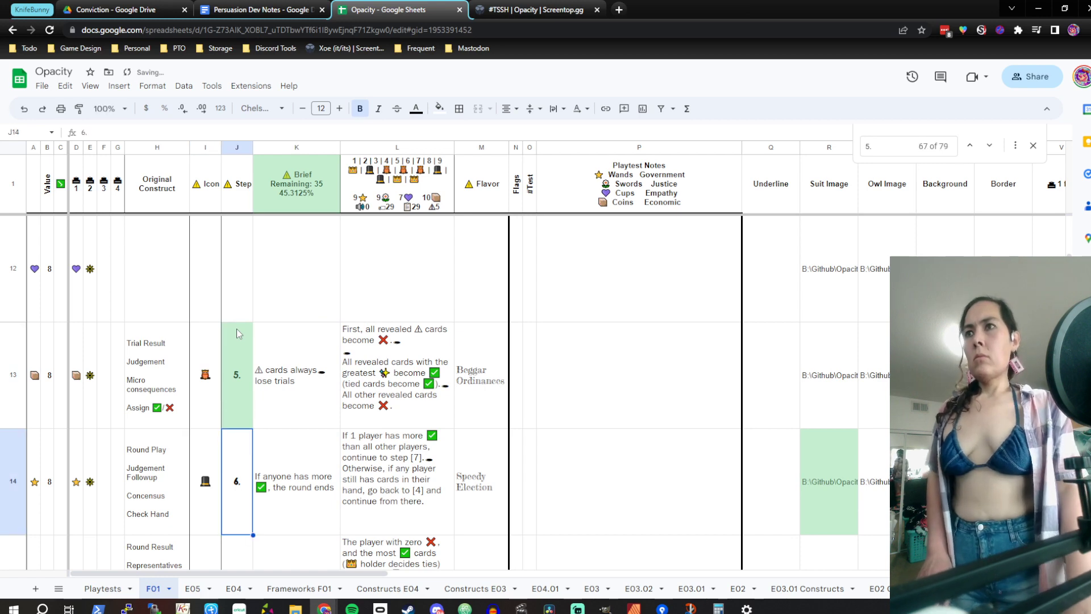
Look down the Step column through the card rows to row 64 for step 5 cards still lacking a brief
key("Down")
key("Down")
key("Down")
key("Down")
key("Down")
key("Down")
key("Down")
key("Down")
key("Down")
key("Down")
key("Down")
key("Down")
key("Down")
key("Down")
key("Down")
key("Down")
key("Down")
key("Down")
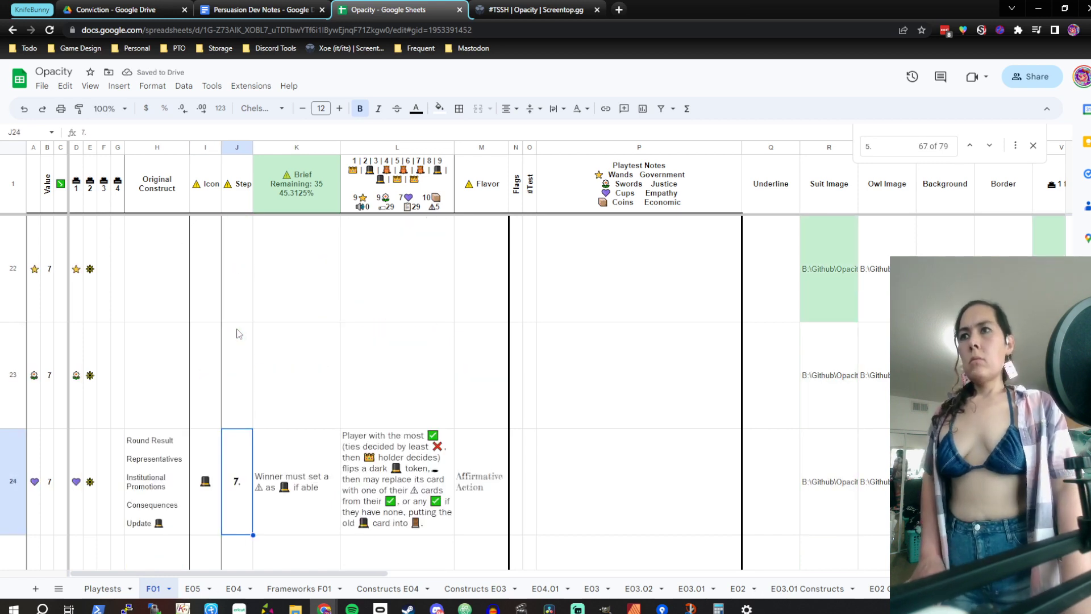
key("Down")
key("Down")
key("Down")
key("Down")
key("Down")
key("Down")
key("Down")
key("Down")
key("Down")
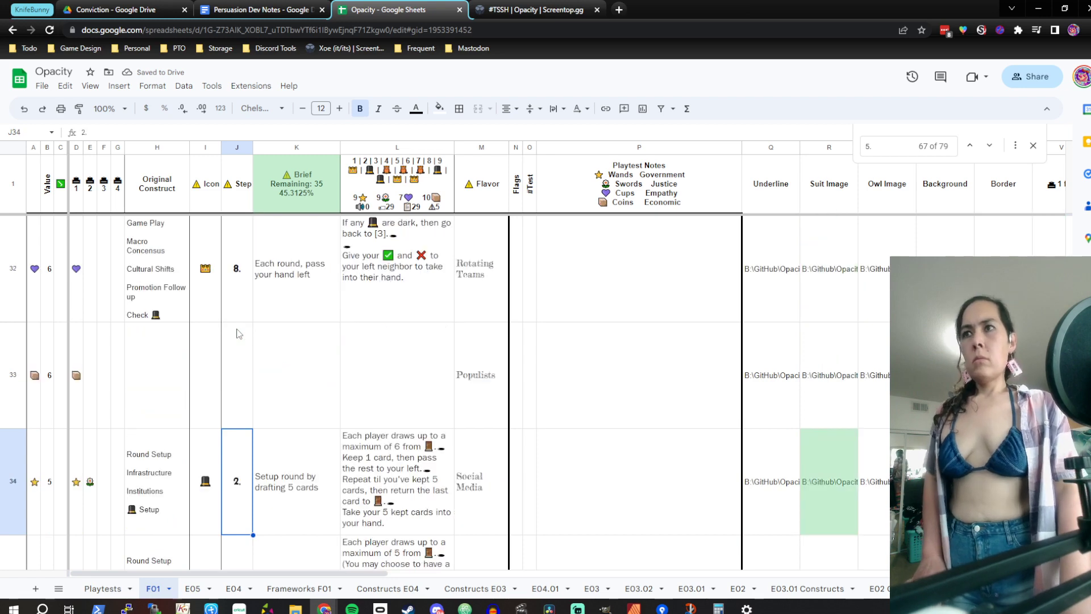
key("Down")
key("Down")
key("Down")
key("Down")
key("Down")
key("Down")
key("Down")
key("Down")
key("Down")
key("Down")
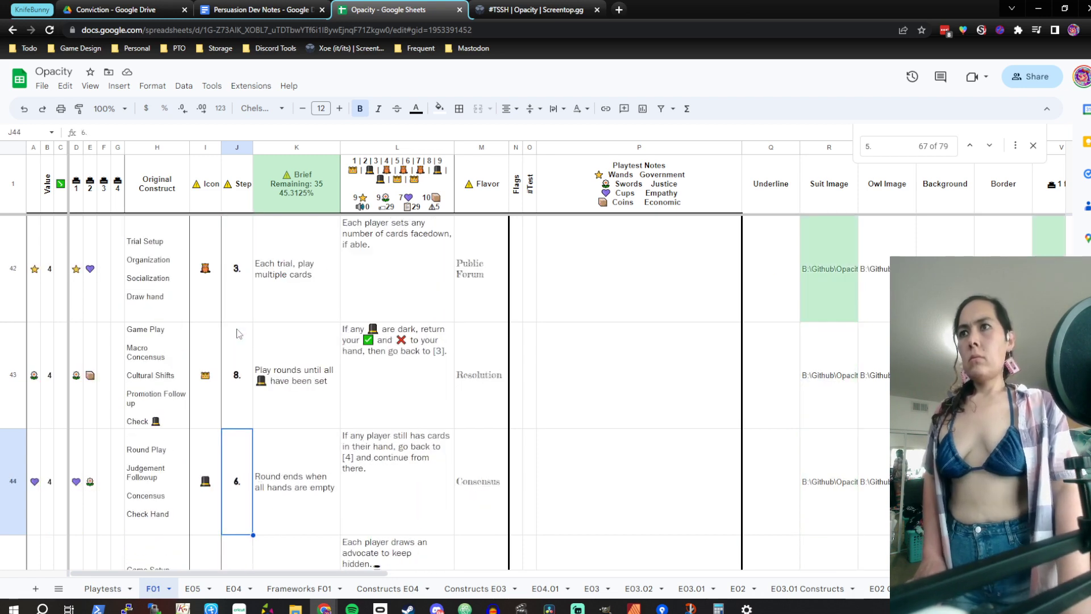
key("Down")
key("Down")
key("Down")
key("Down")
key("Down")
key("Down")
key("Down")
key("Down")
key("Down")
key("Down")
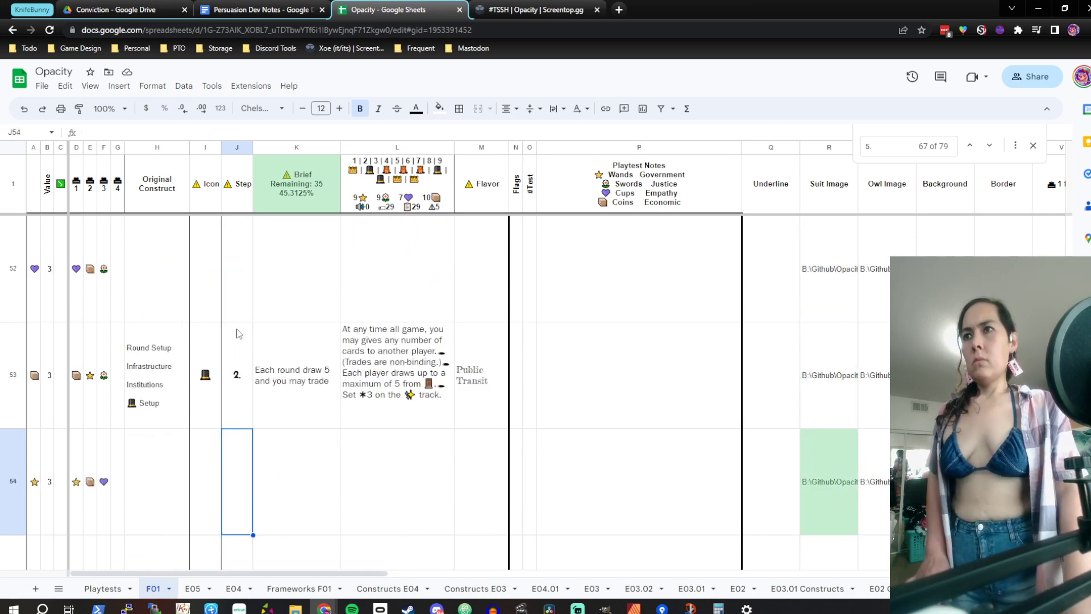
key("Down")
key("Down")
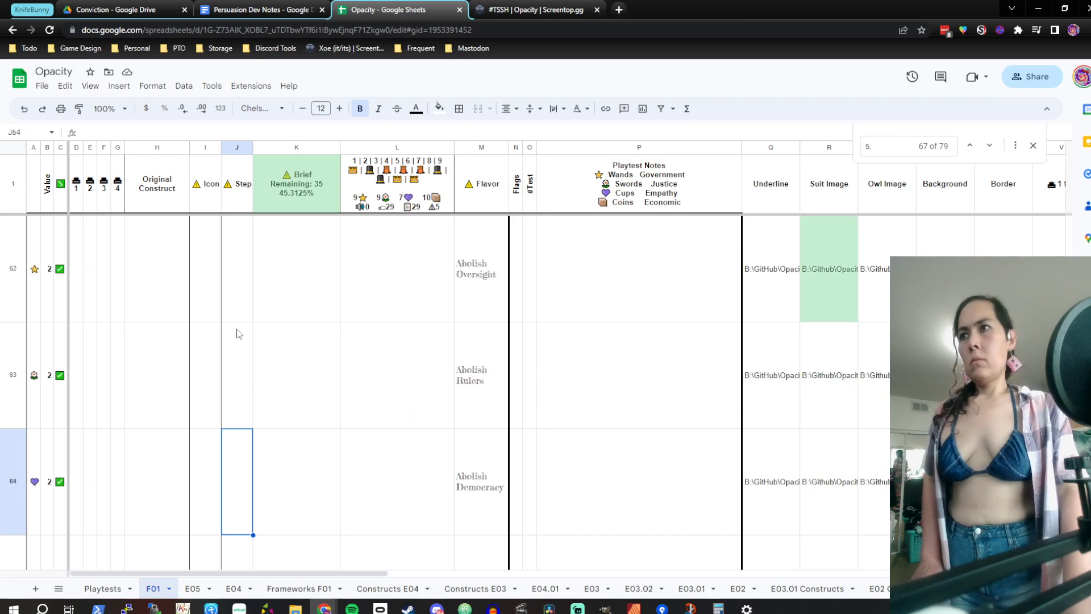
Go back up the card rows to the step 5 Curfews card in row 4 and select its empty brief cell
key("Up")
key("Up")
key("Up")
key("Up")
key("Up")
key("Up")
key("Up")
key("Up")
key("Up")
key("Up")
key("Up")
key("Up")
key("Up")
key("Up")
key("Up")
key("Up")
key("Up")
key("Up")
key("Up")
key("Up")
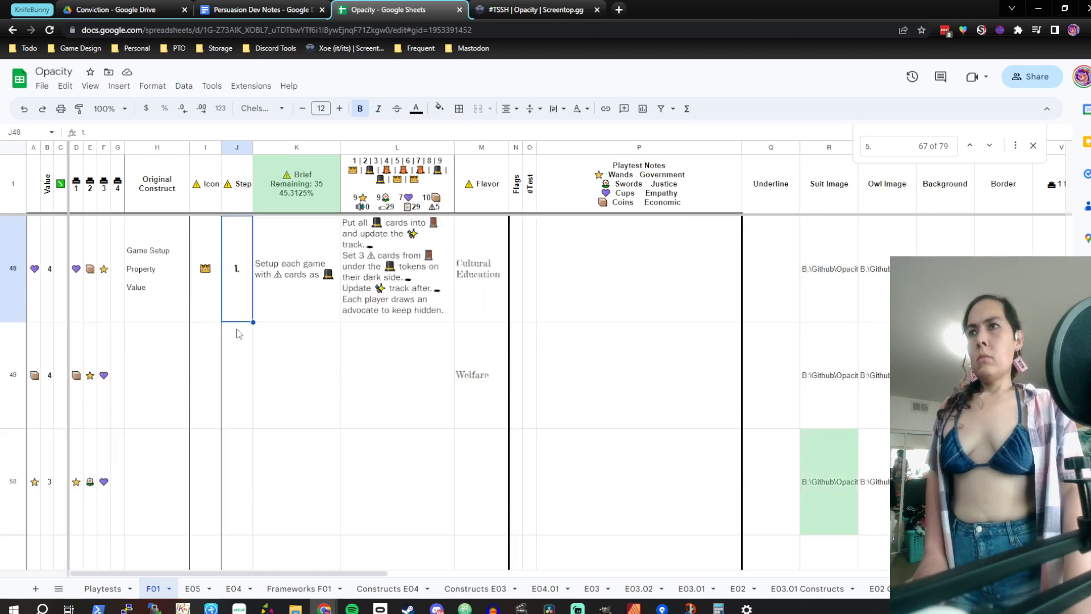
key("Up")
key("Up")
key("Up")
key("Up")
key("Up")
key("Up")
key("Up")
key("Up")
key("Up")
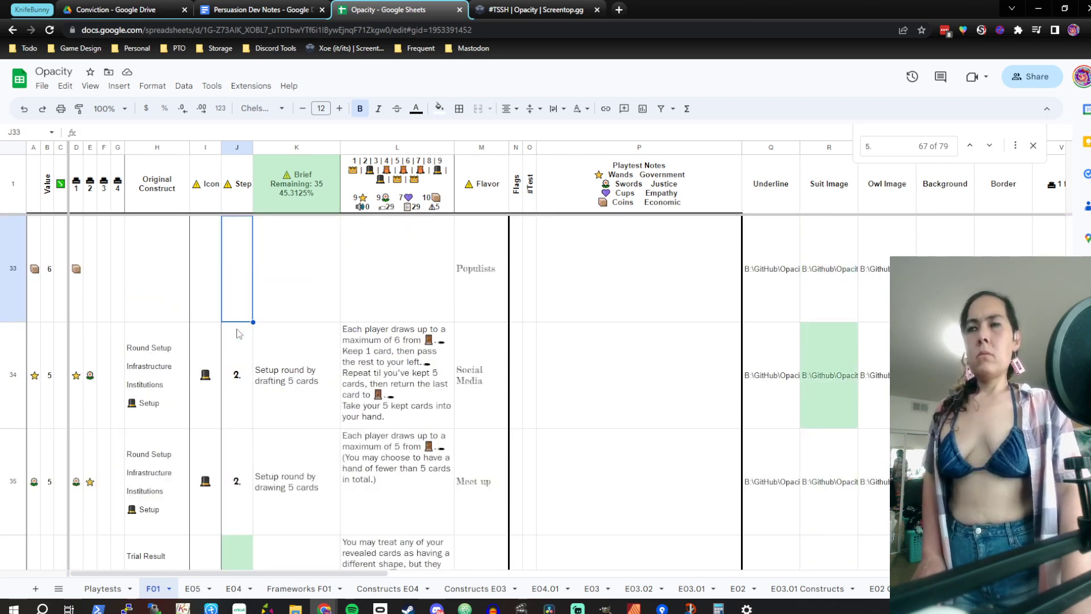
key("Up")
key("Up")
key("Up")
key("Up")
key("Up")
key("Up")
key("Up")
key("Up")
key("Up")
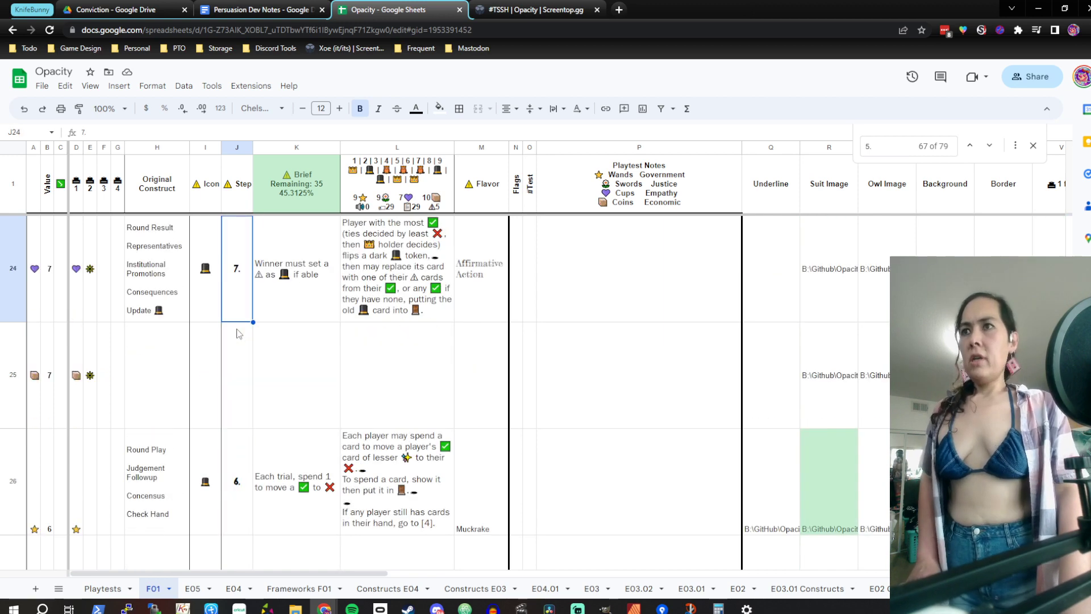
key("Up")
key("Up")
key("Up")
key("Up")
key("Up")
key("Up")
key("Up")
key("Up")
key("Up")
key("Up")
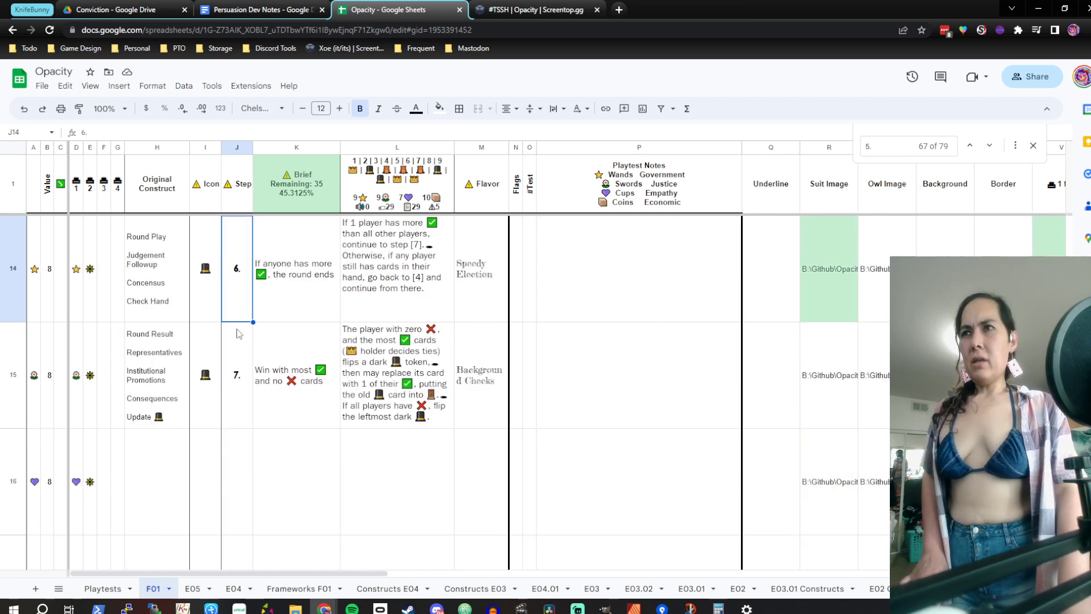
key("Up")
key("Up")
key("Up")
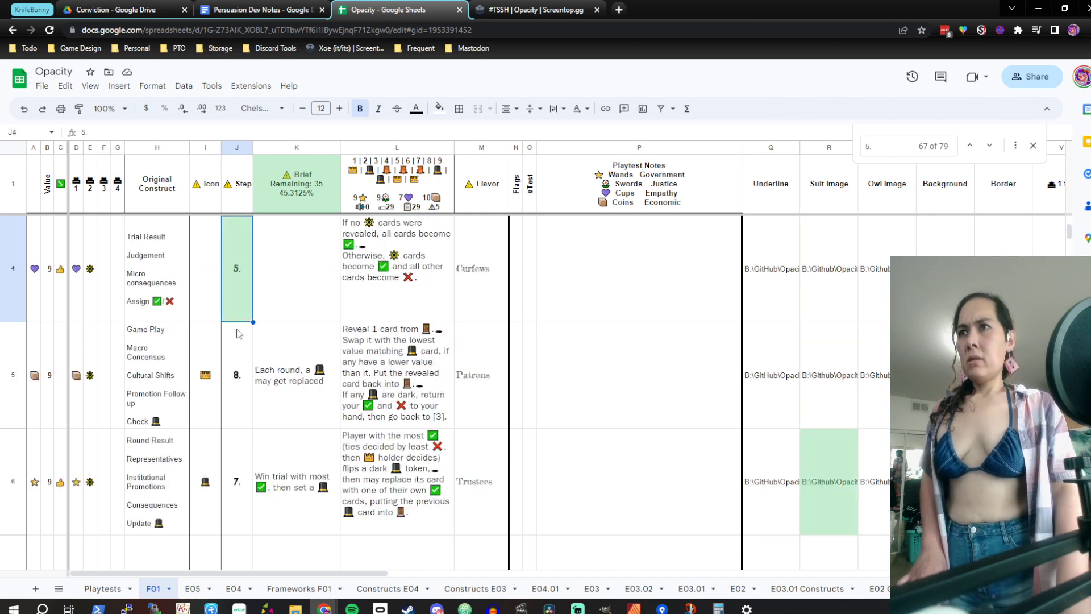
key("Right")
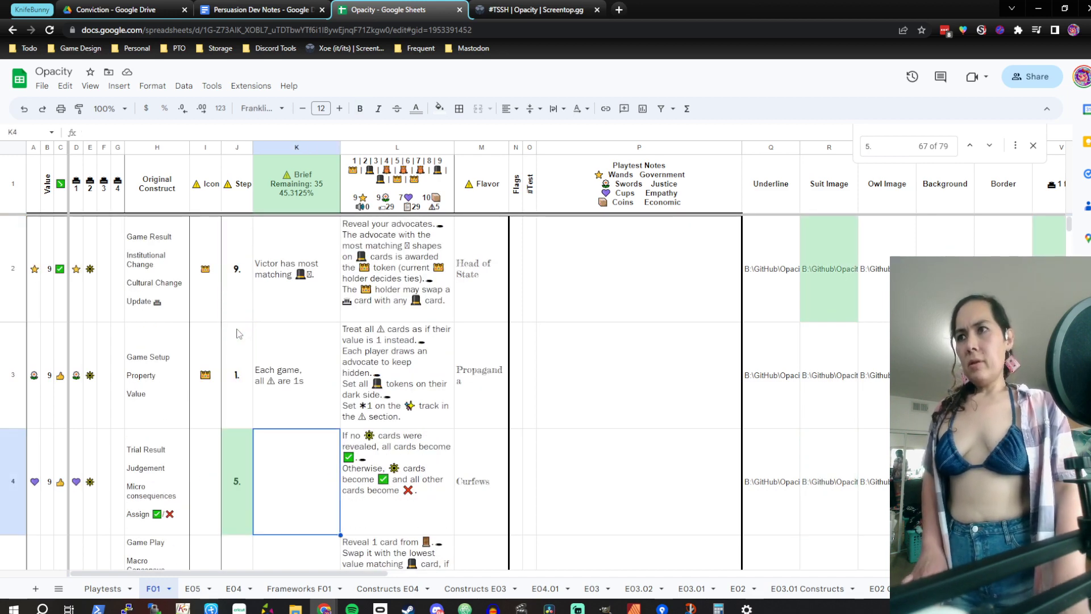
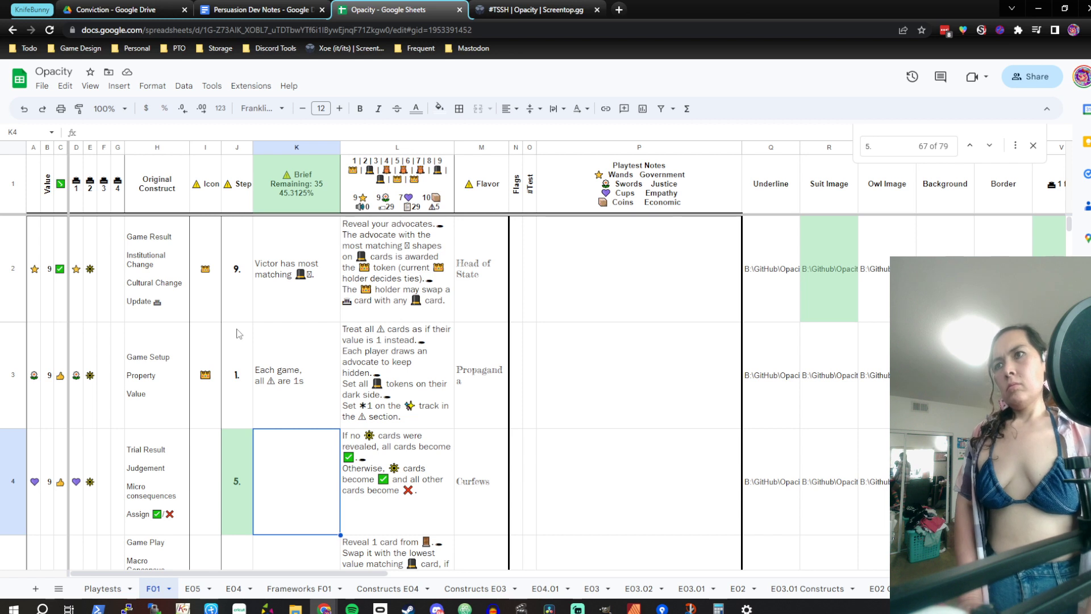
Write the gold wheel symbol followed by "cards always win" as the Curfews card's brief in row 4
key("Return")
type("A")
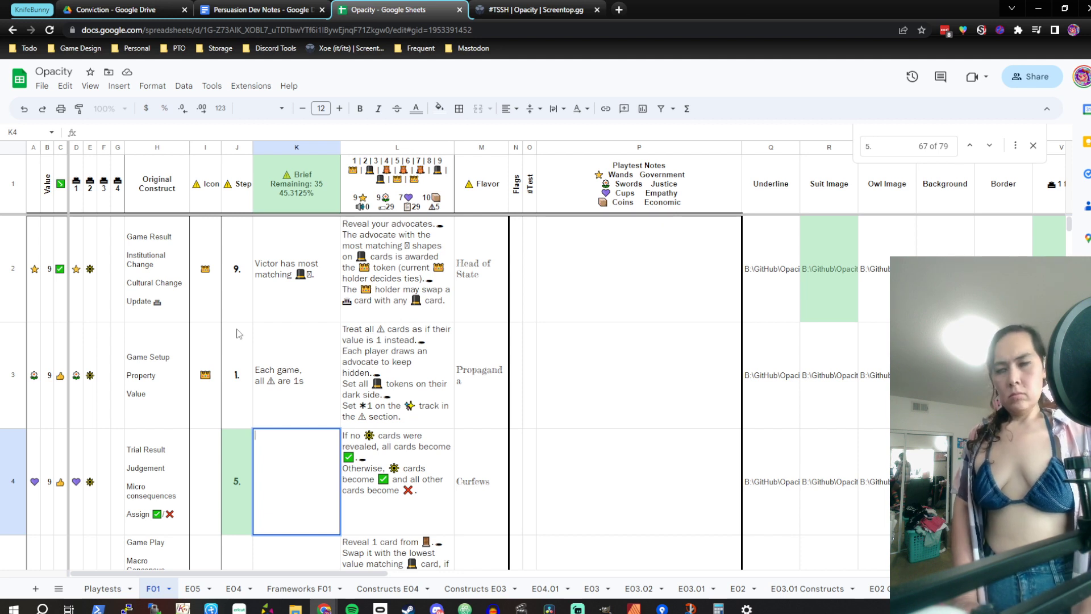
type("🔆")
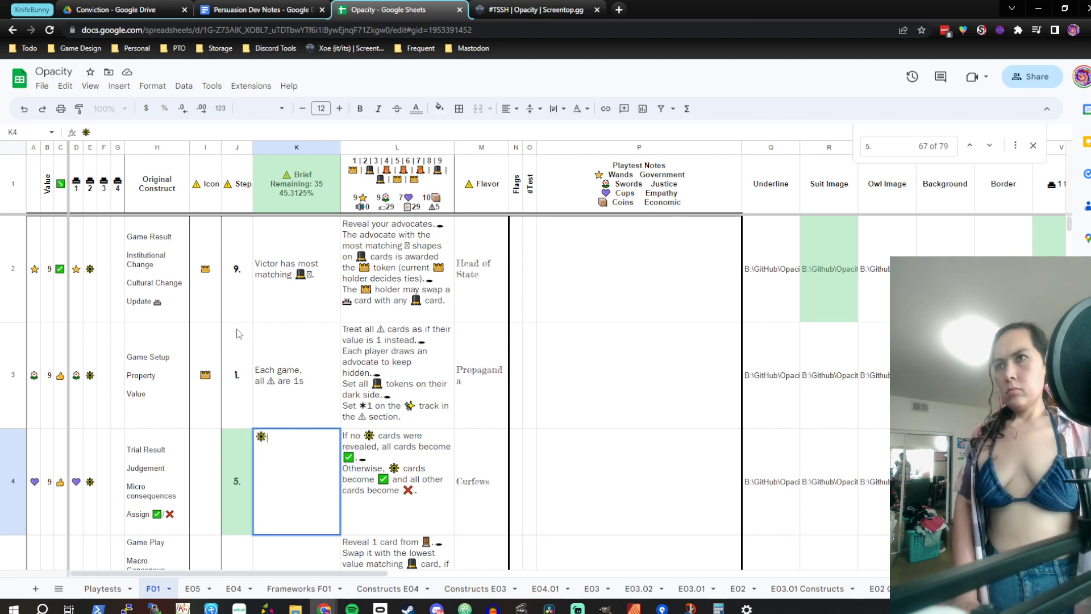
type("cards ")
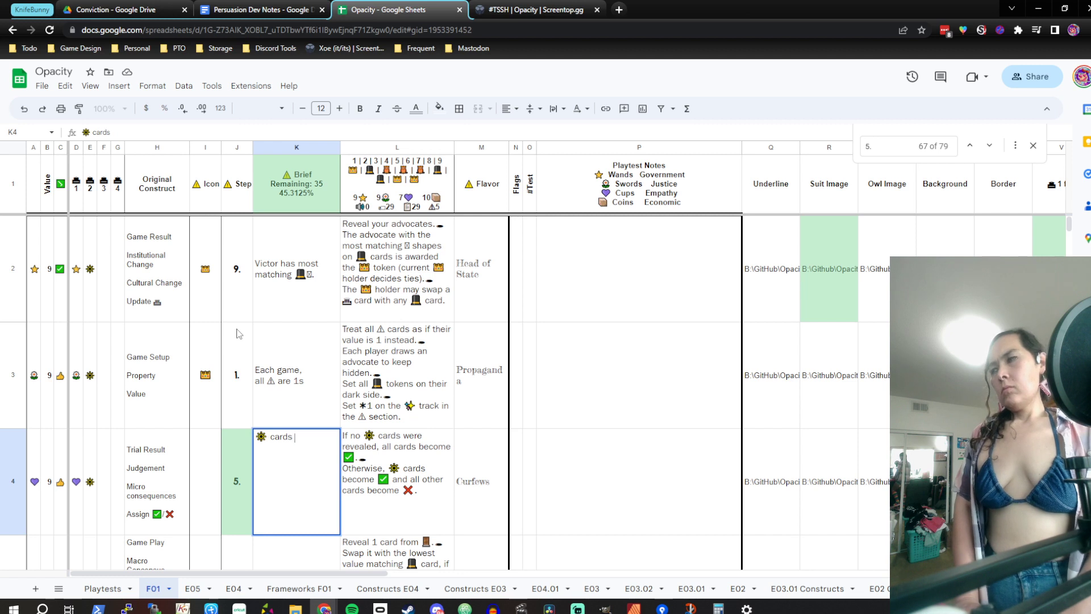
type("always")
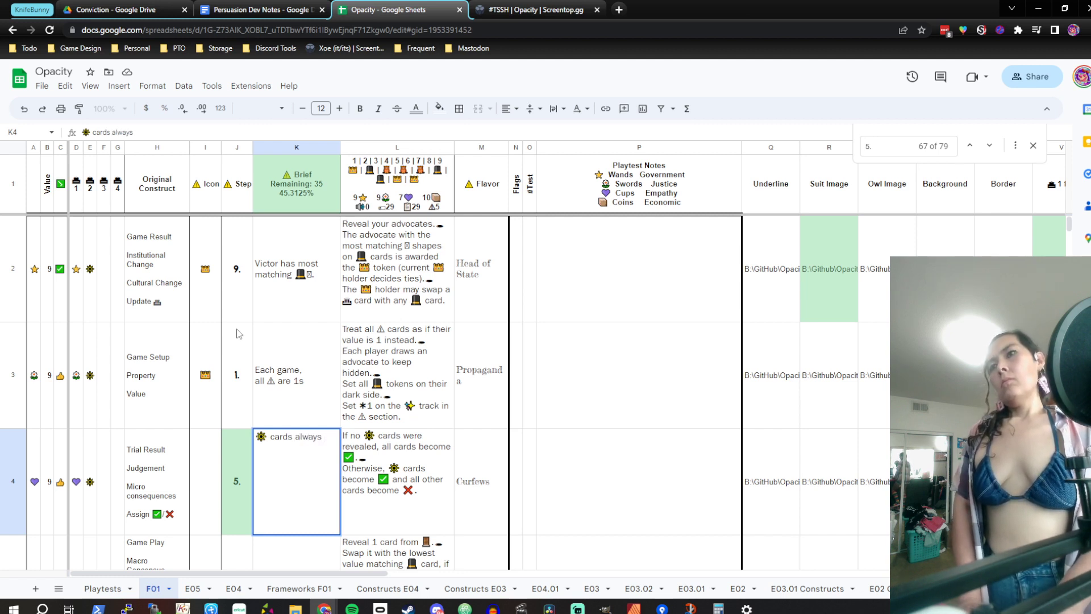
type(" wi")
key("BackSpace")
type("win")
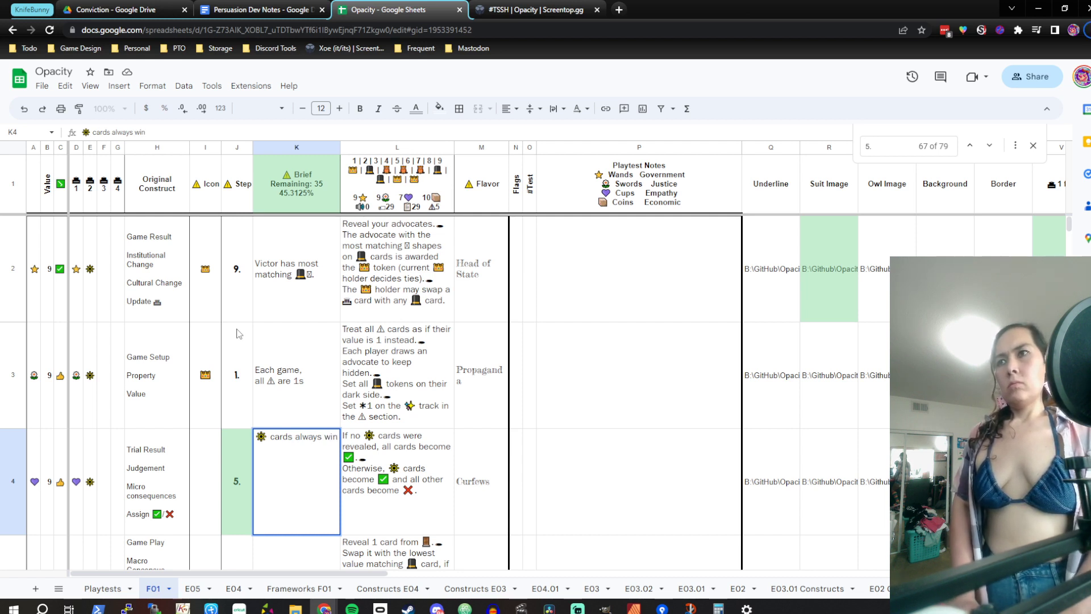
Reword the Curfews card's brief to "always wins, but others win together" after the wheel symbol, breaking the line after the comma
double_click(275, 435)
key("BackSpace")
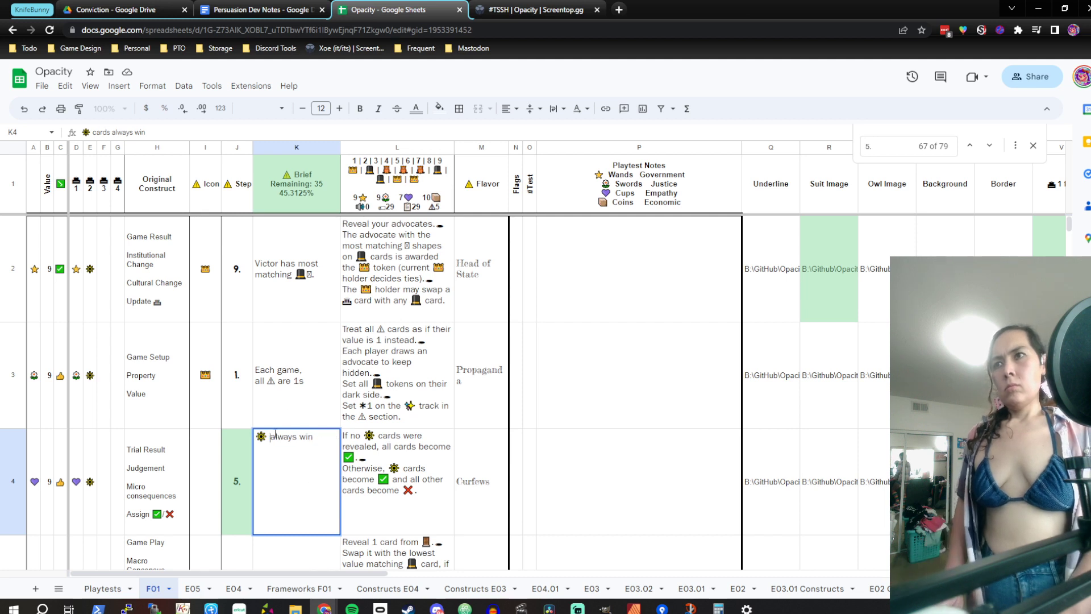
key("shift+End")
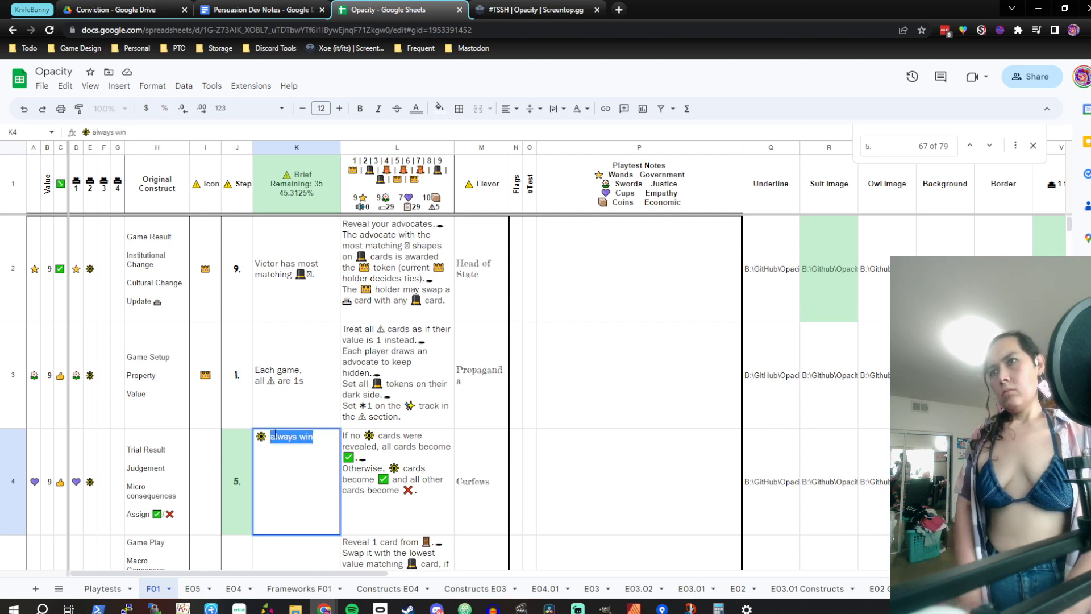
key("End")
type("s")
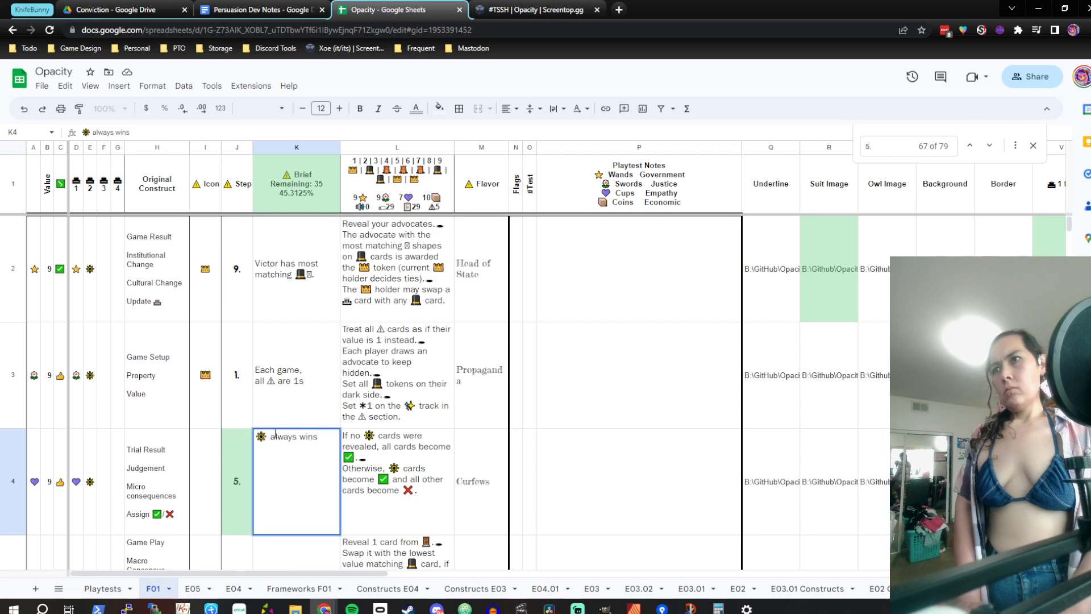
type(", but")
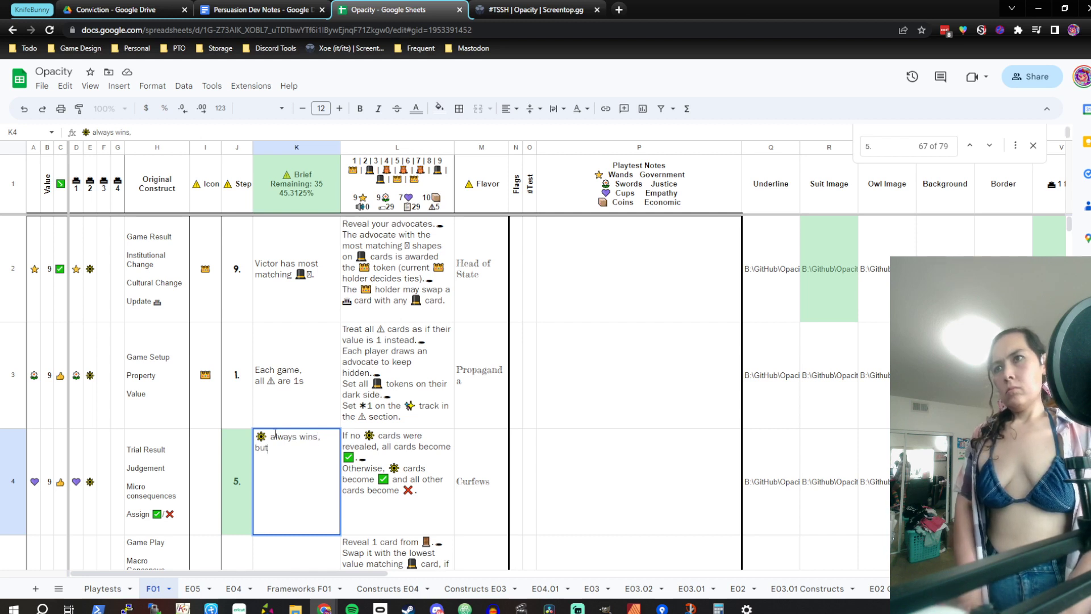
type(" others win together")
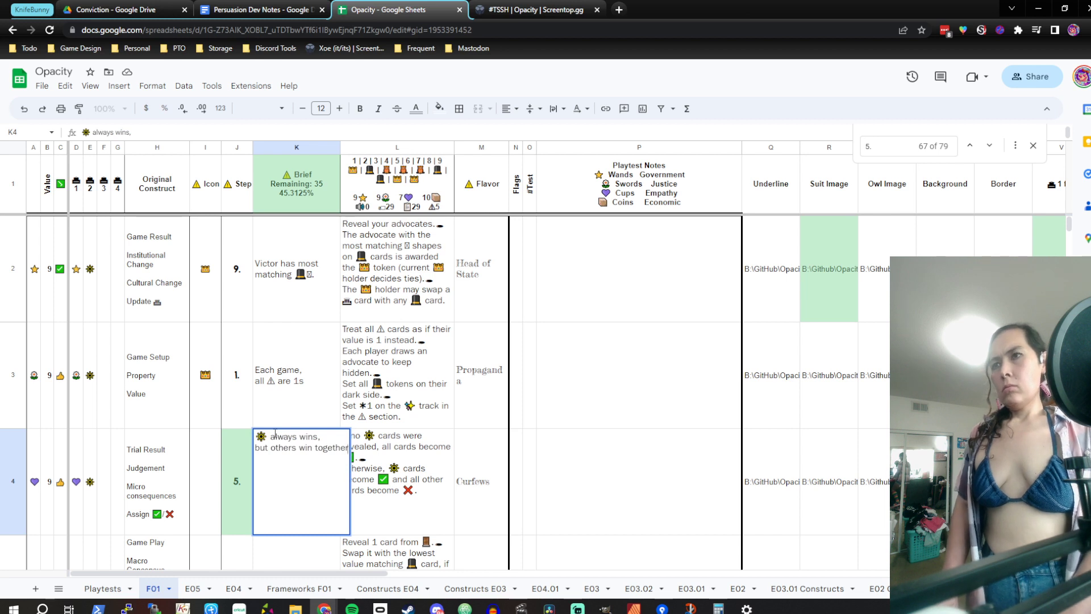
Put the Curfews brief on one continuous line, with a single space between "but" and "others"
key("Delete")
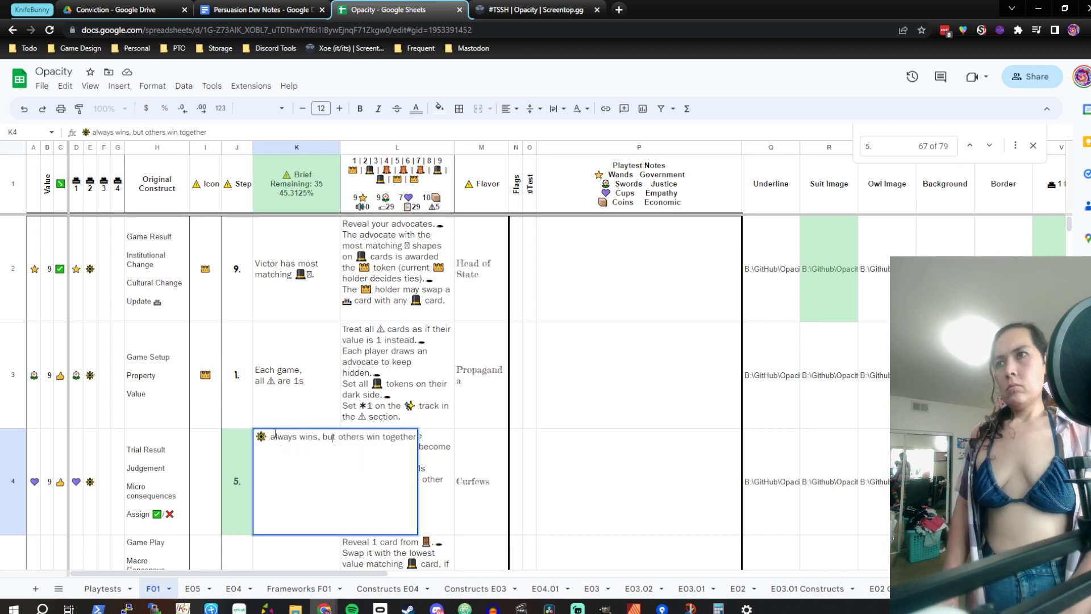
key("Right")
key("Delete")
key("shift+Return")
key("Down")
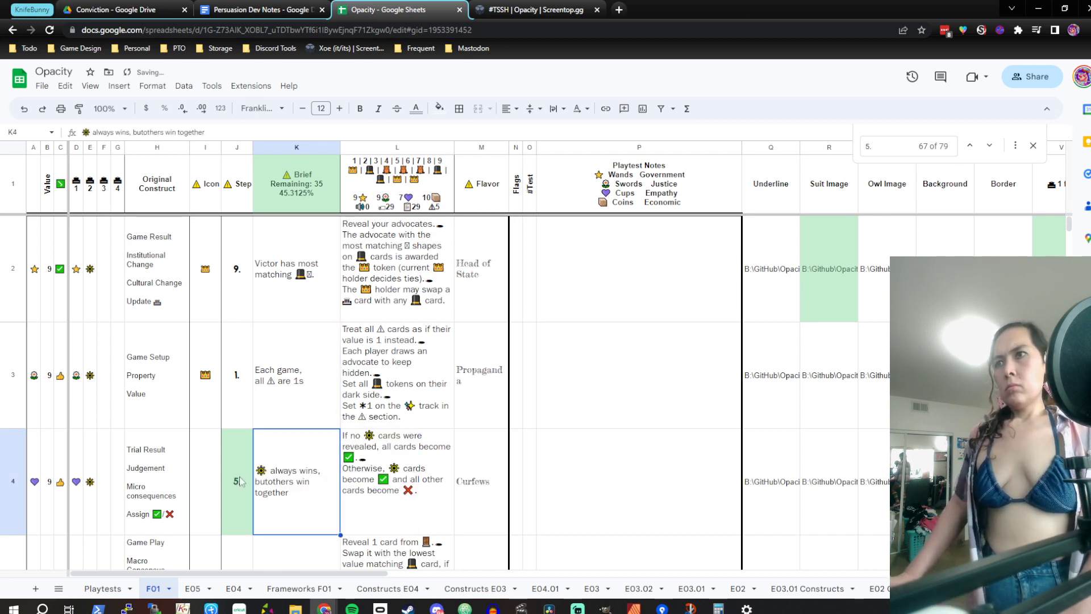
double_click(288, 461)
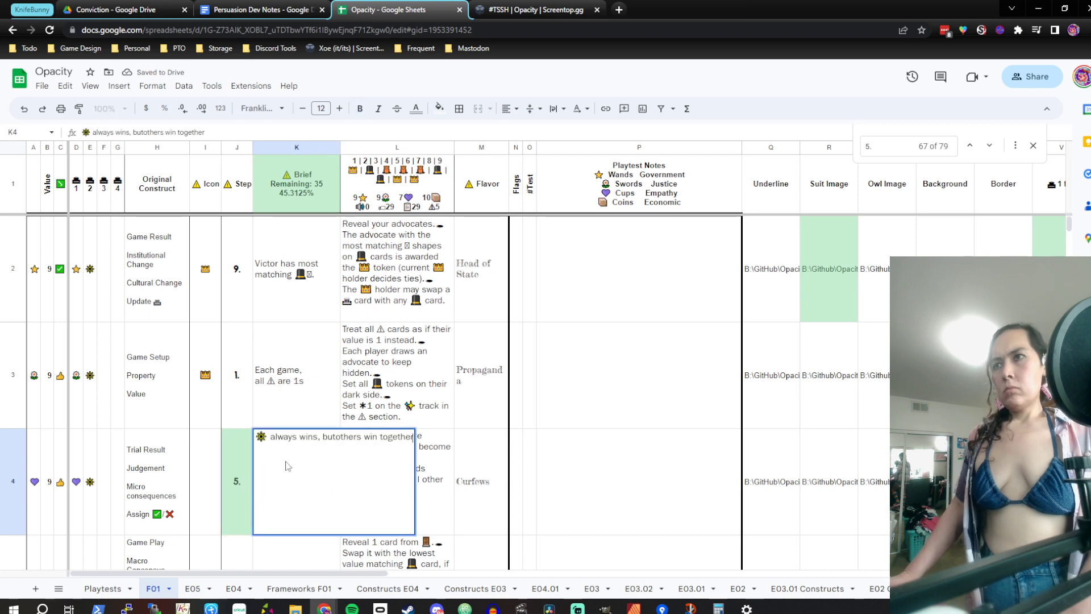
left_click(342, 437)
key("Return")
key("Up")
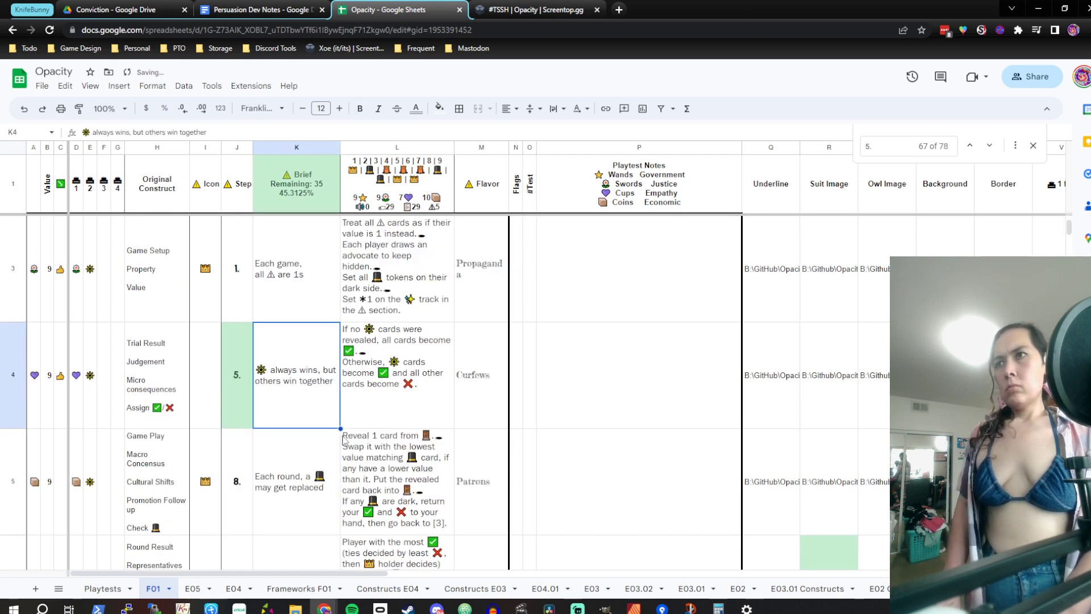
key("Return")
key("Escape")
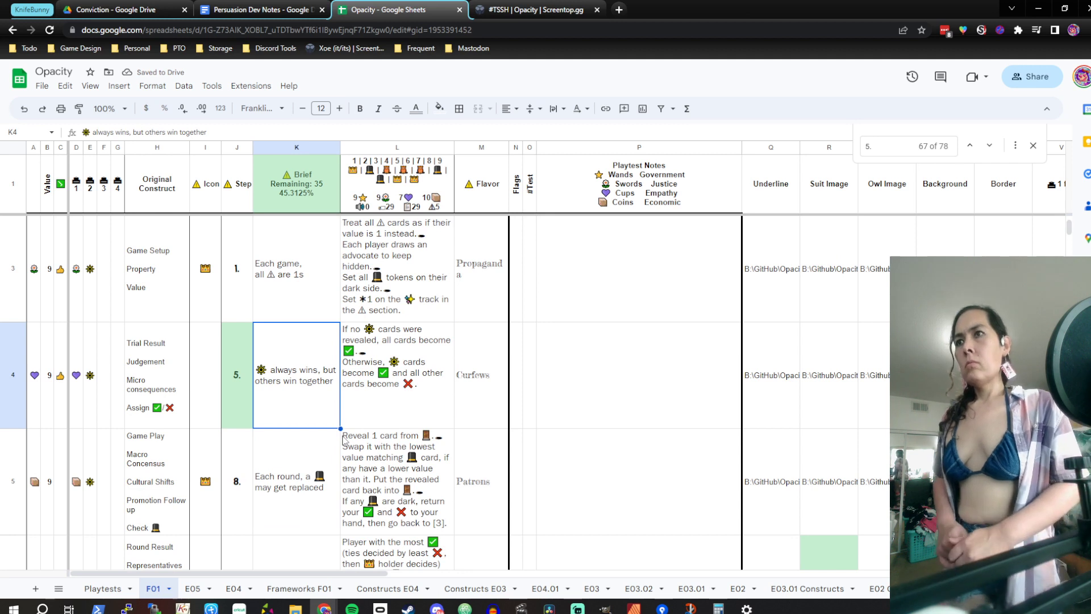
Change "always wins" to "always win" in the Curfews card's brief in row 4
double_click(282, 391)
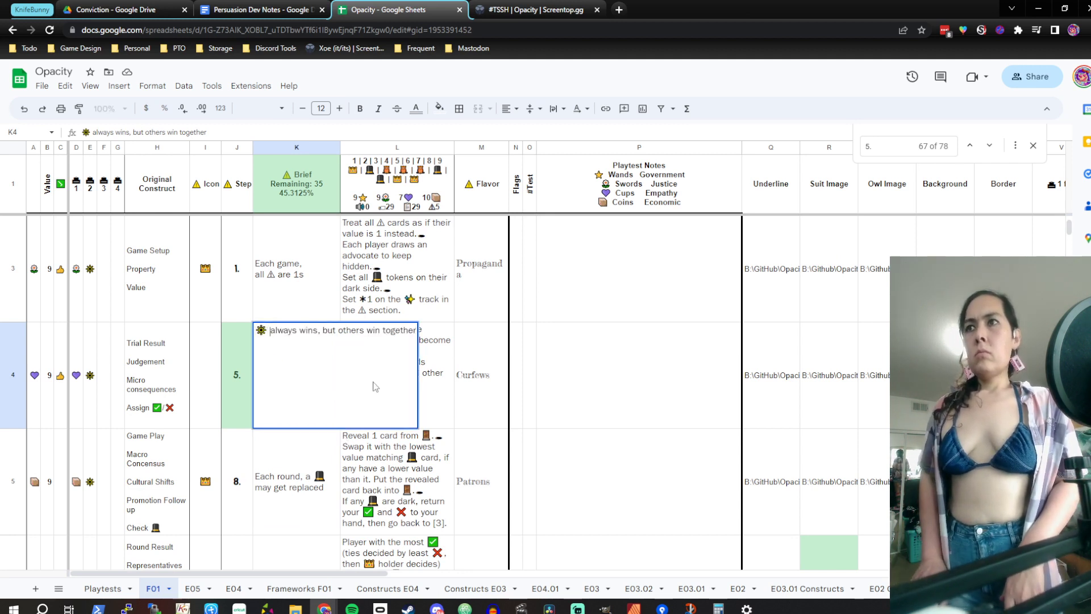
key("Right")
key("Right")
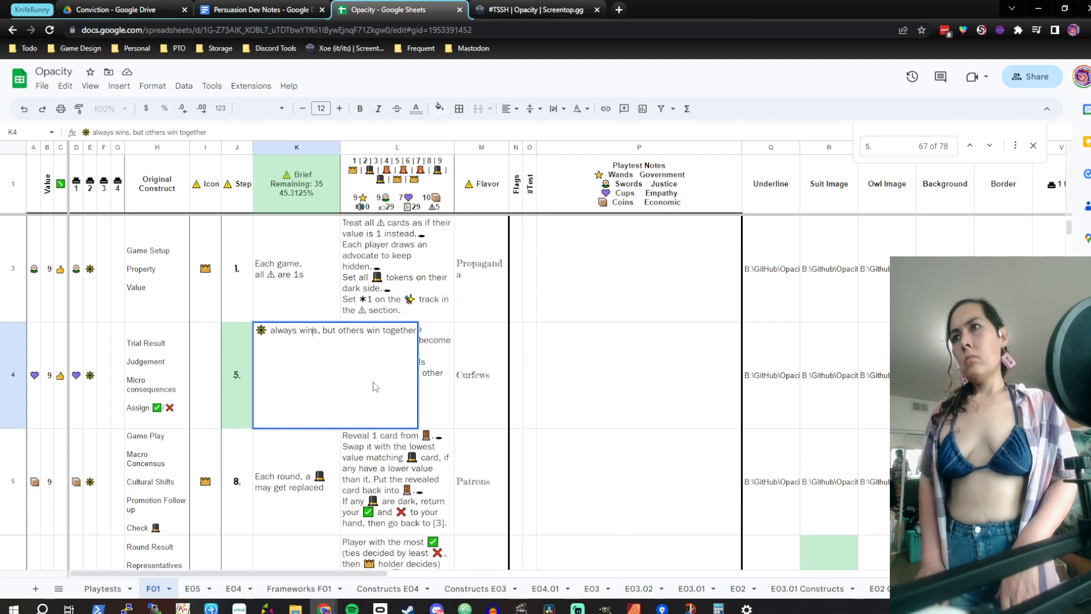
key("Delete")
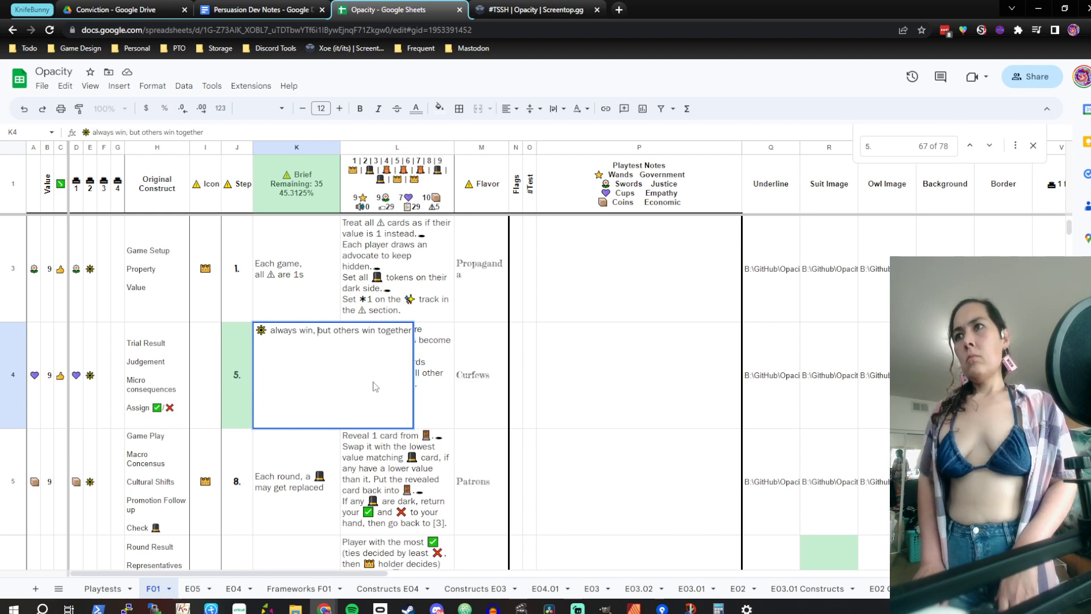
key("Return")
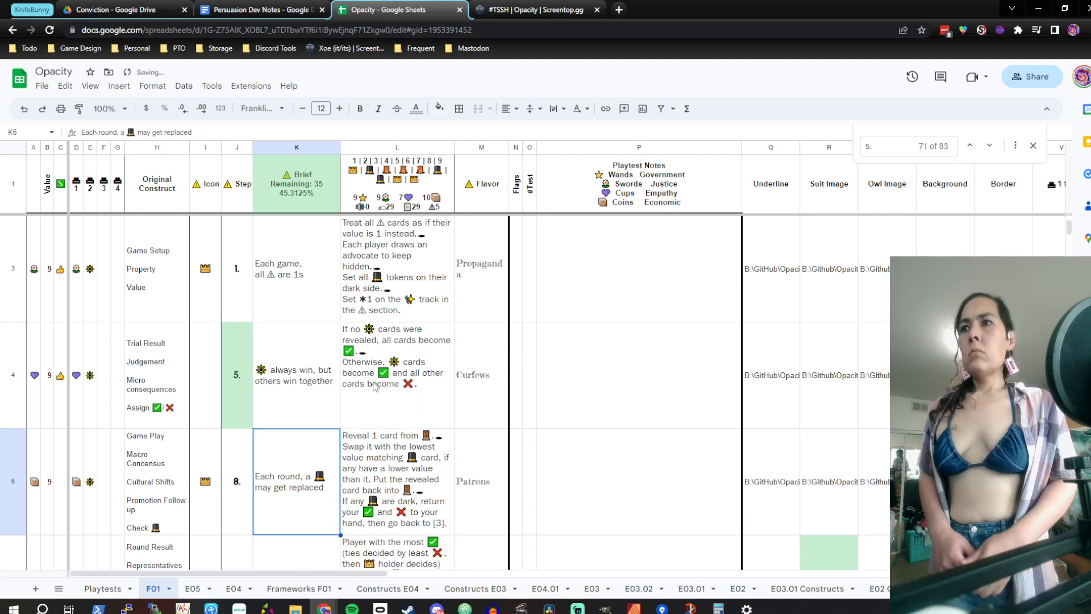
Enter the brown owl icon in the Curfews card's empty Icon cell in row 4
left_click(208, 366)
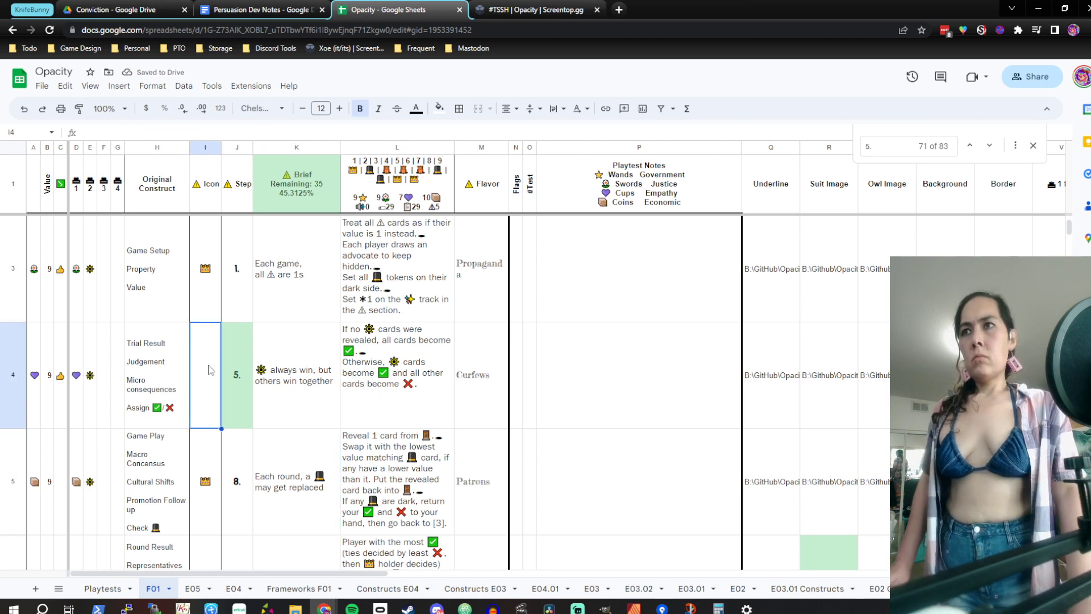
type("🦉")
key("Up")
key("Up")
key("Up")
key("Down")
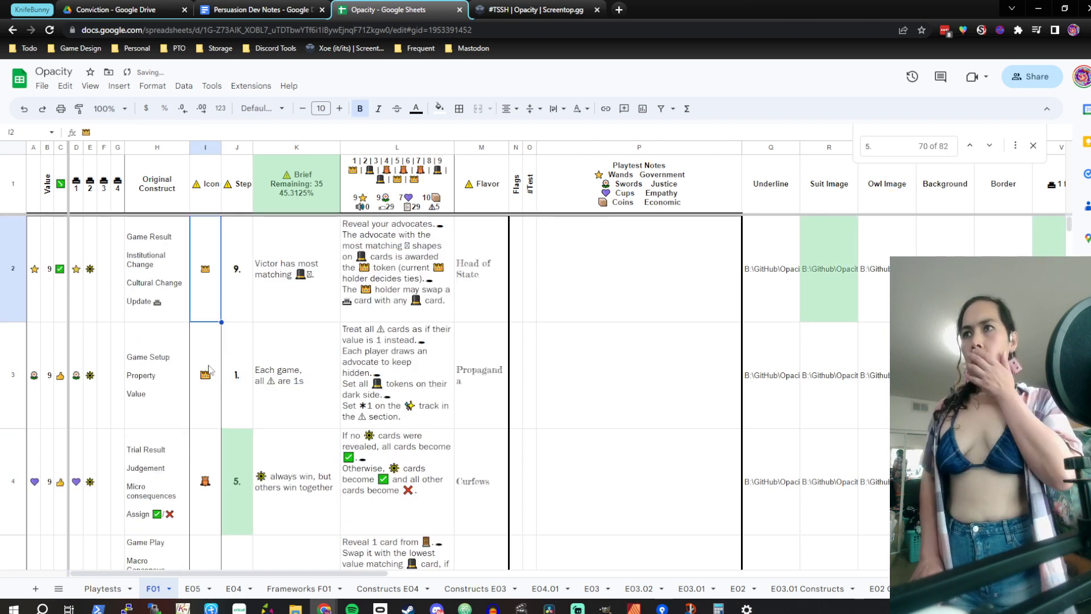
key("Right")
key("Down")
scroll(235, 292, "down", 5)
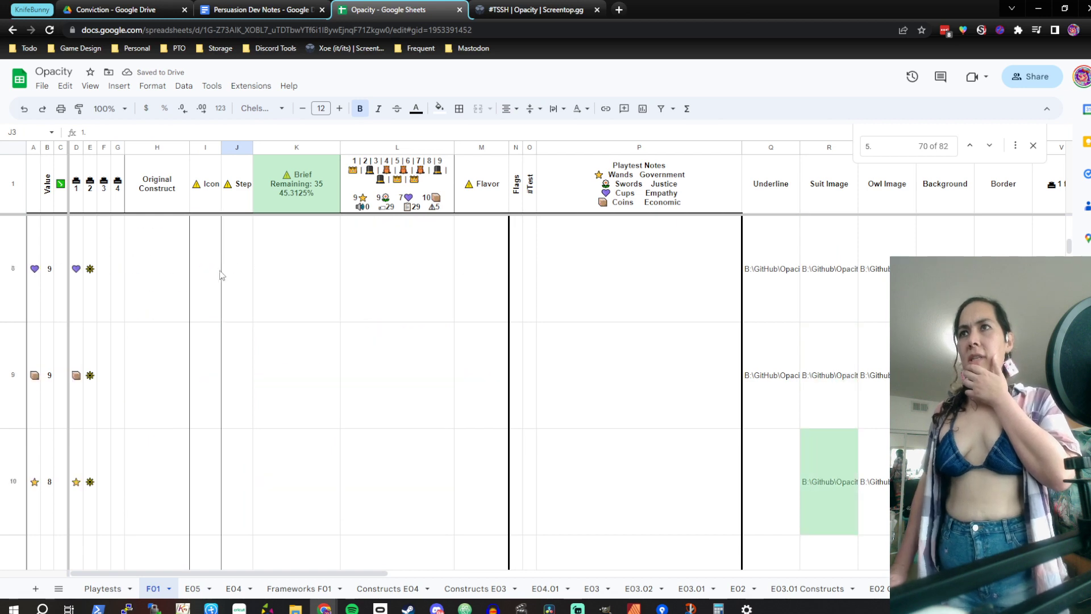
Download the F01 sheet as a comma-separated values file
left_click(41, 86)
mouse_move(113, 228)
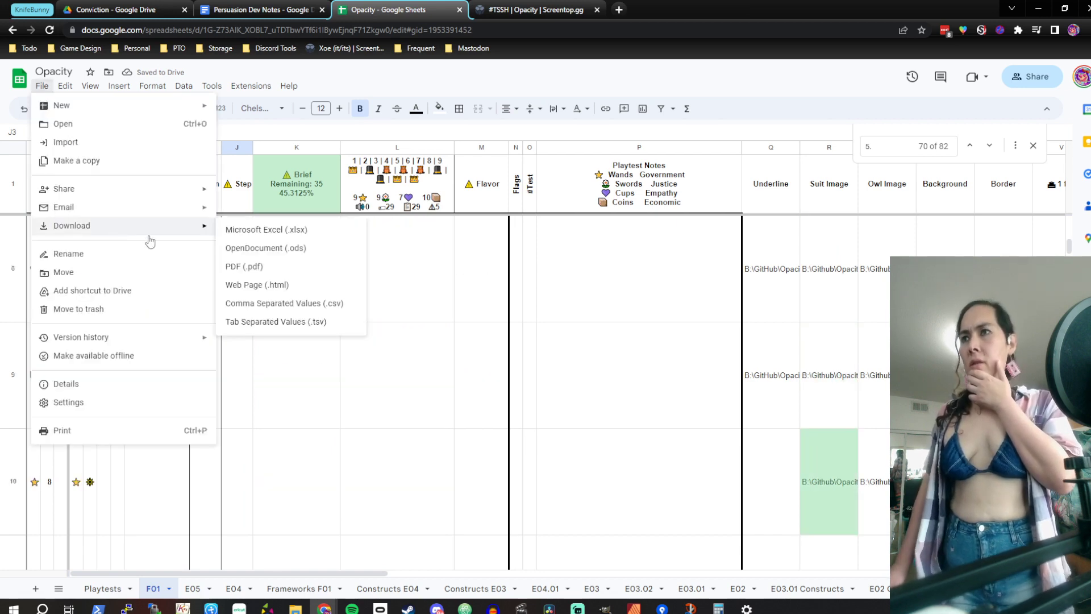
left_click(352, 311)
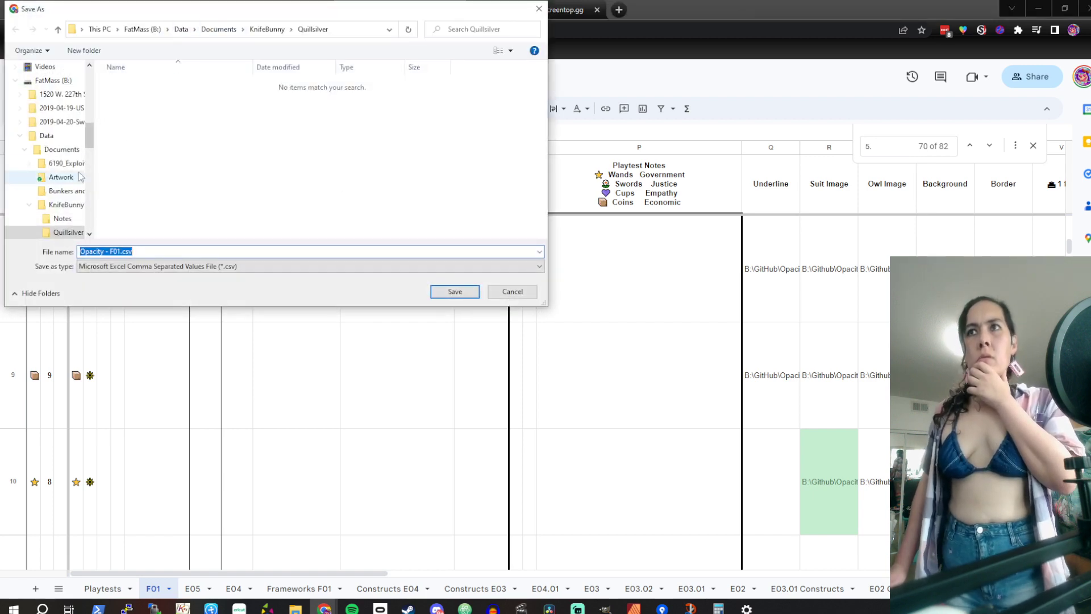
Save the download in the GitHub Opacity canvas folder as cards.csv, replacing the existing file
scroll(74, 131, "up", 1)
scroll(73, 129, "up", 5)
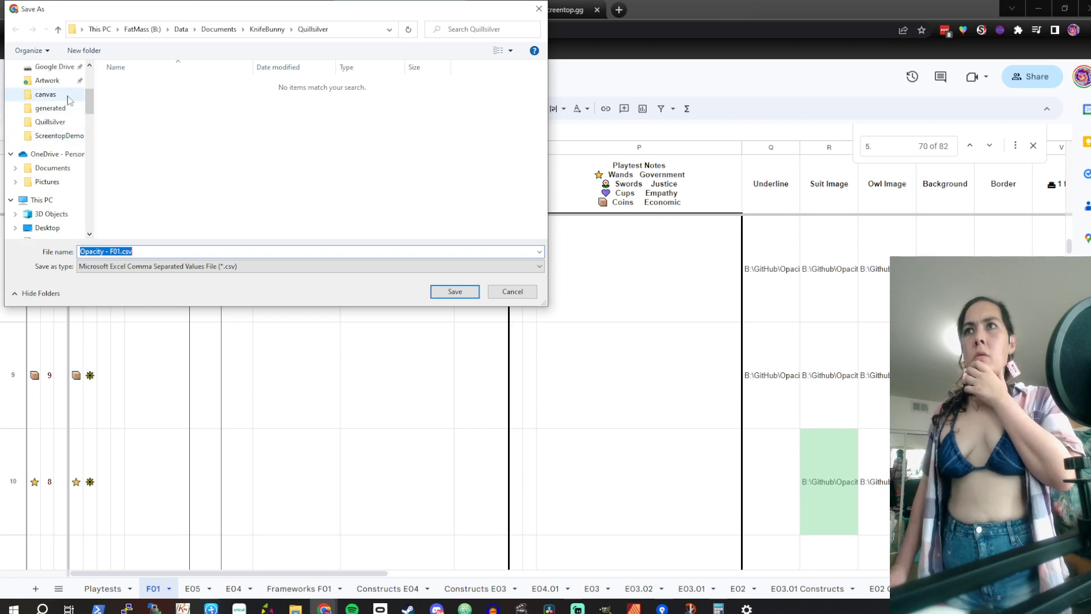
left_click(68, 97)
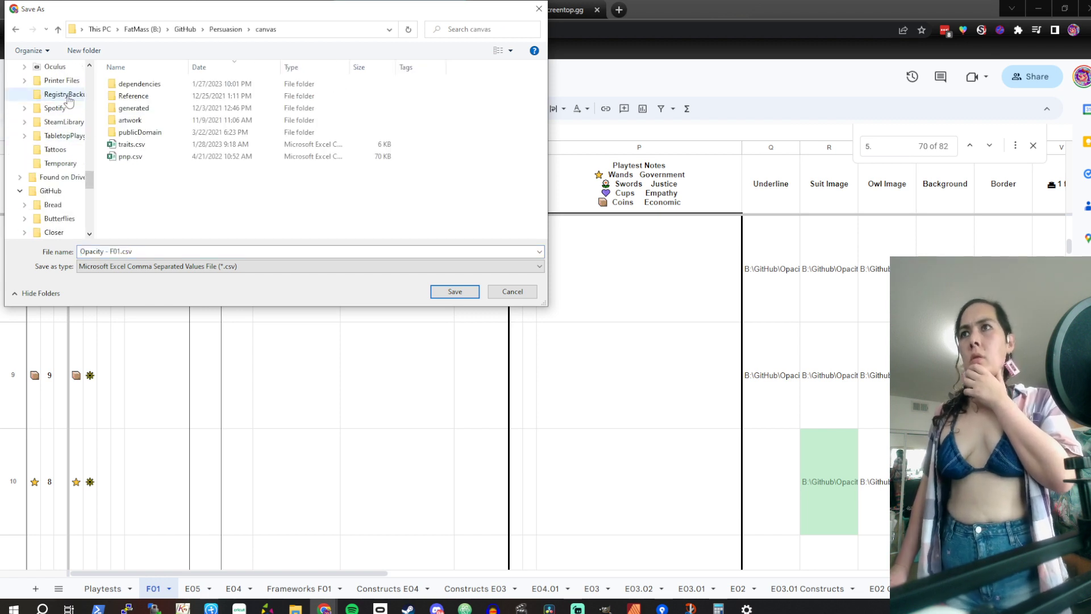
left_click(186, 29)
scroll(189, 131, "down", 2)
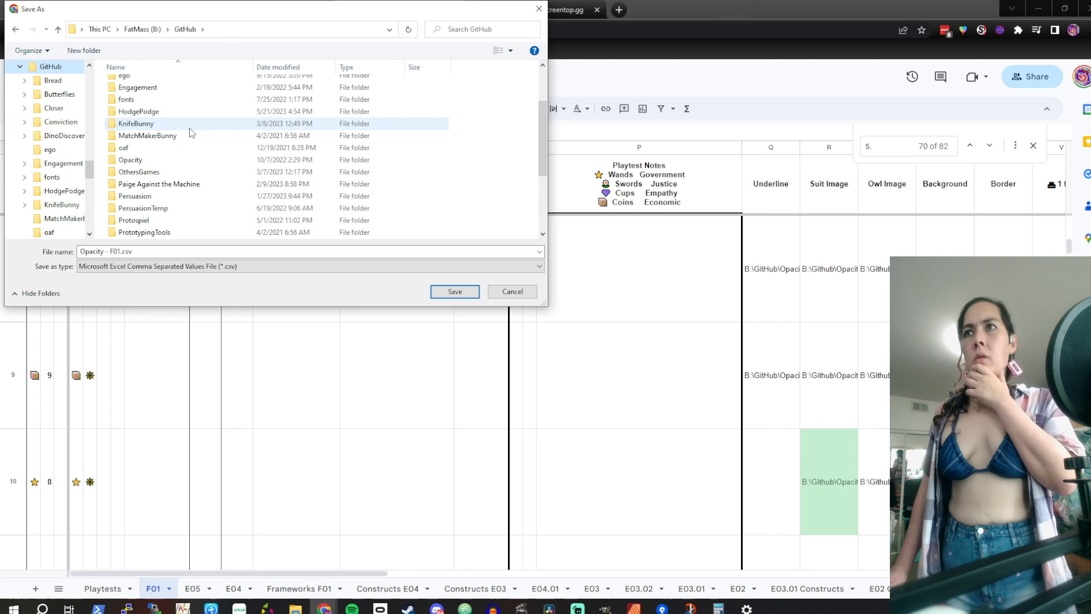
double_click(178, 164)
double_click(196, 96)
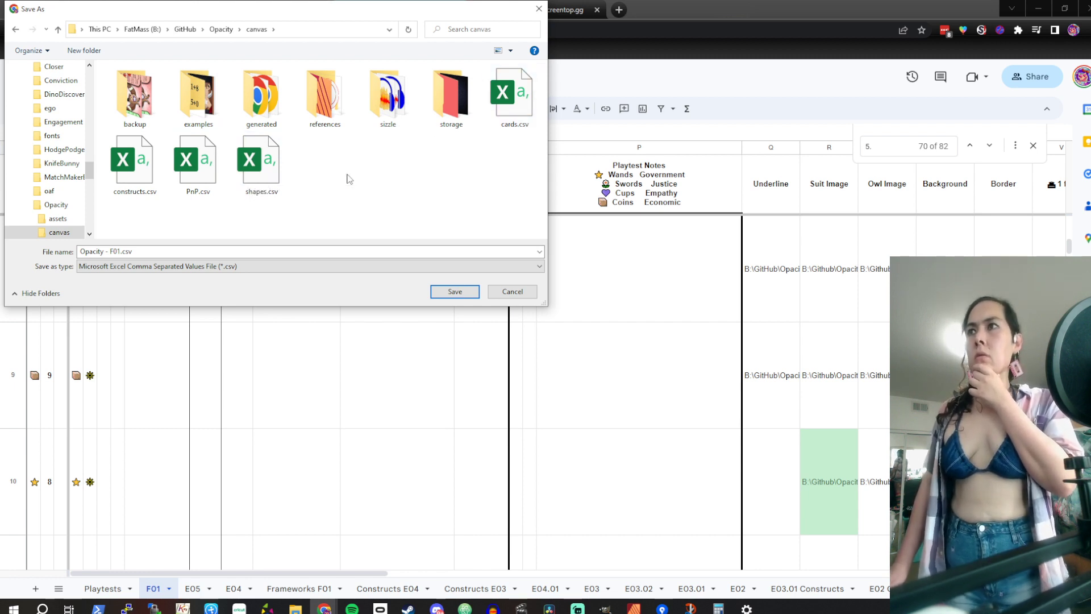
double_click(515, 106)
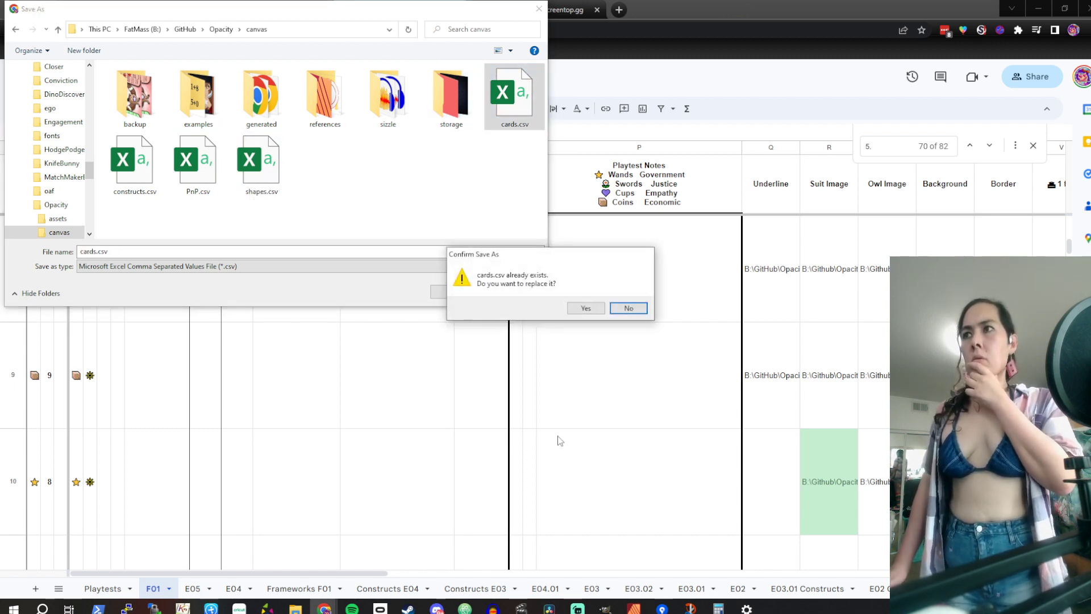
left_click(593, 309)
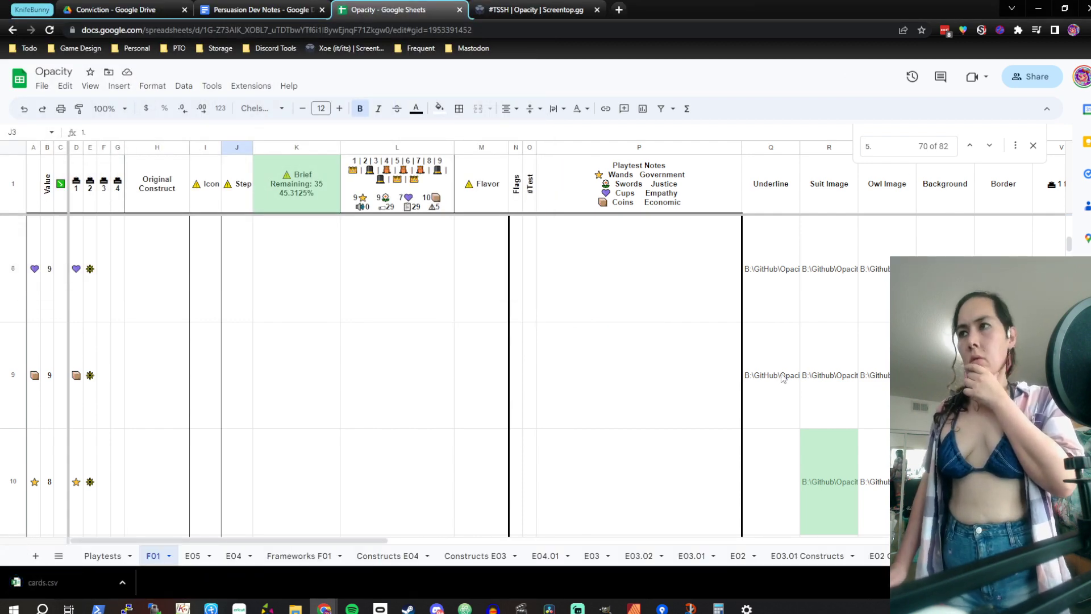
left_click(388, 398)
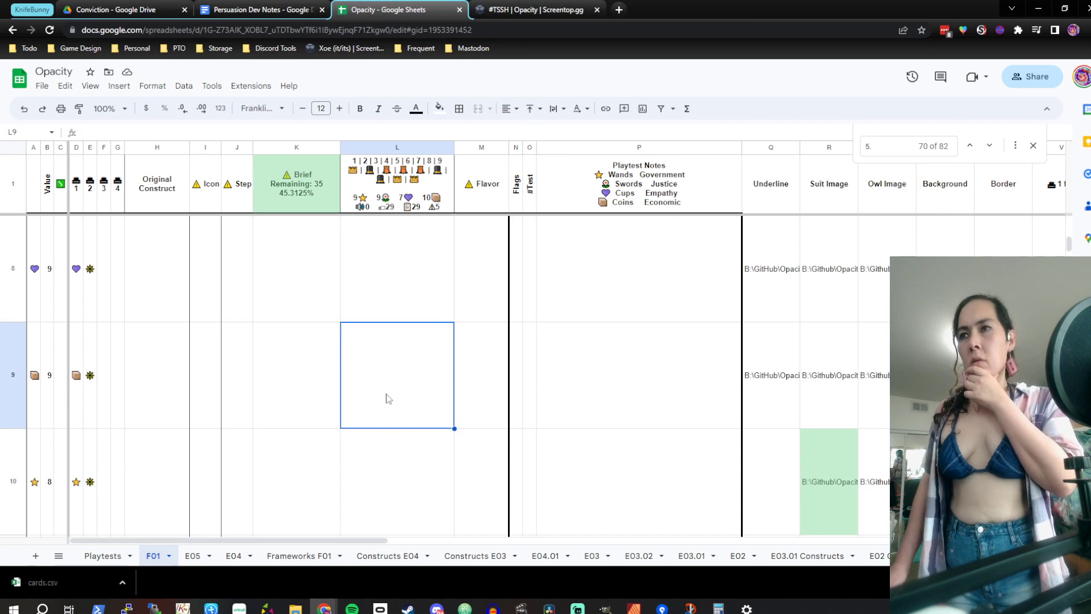
Switch to the OpacityCards document in Affinity Publisher and update its cards.csv data merge source
left_click(646, 604)
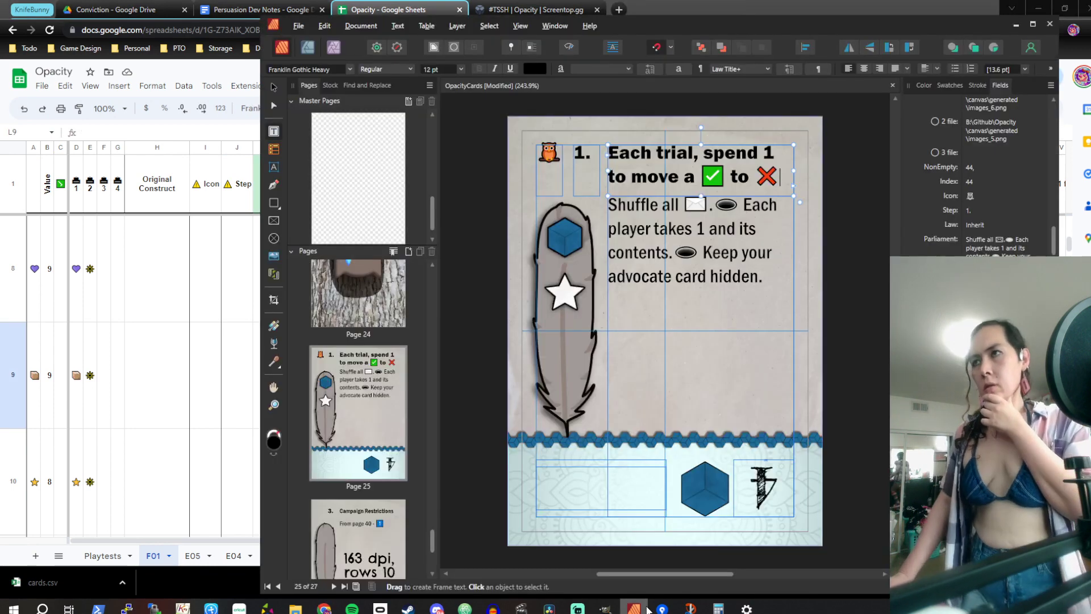
left_click(361, 25)
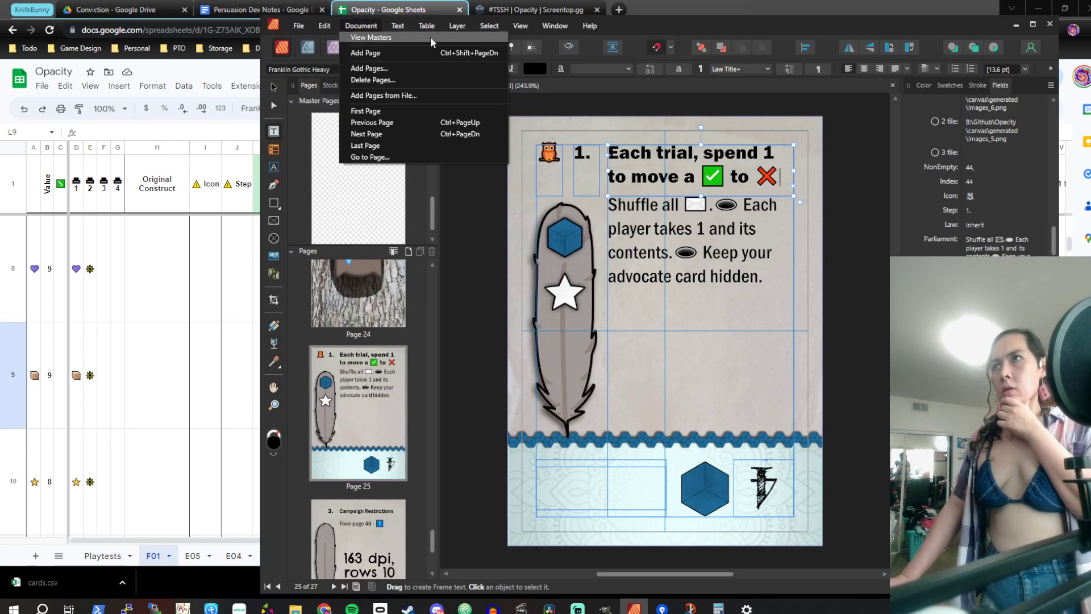
mouse_move(555, 26)
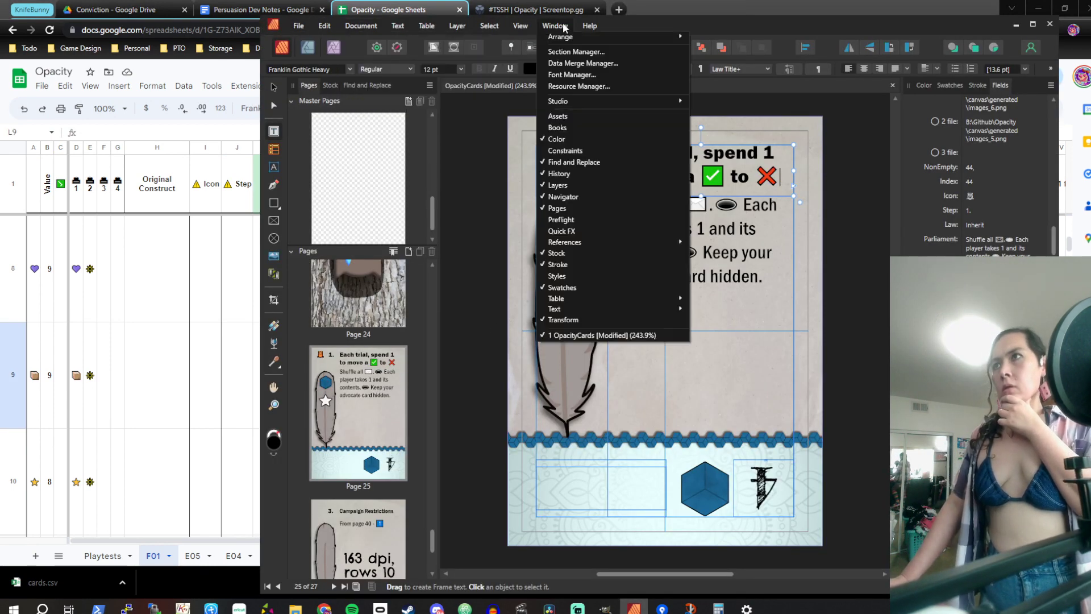
left_click(575, 64)
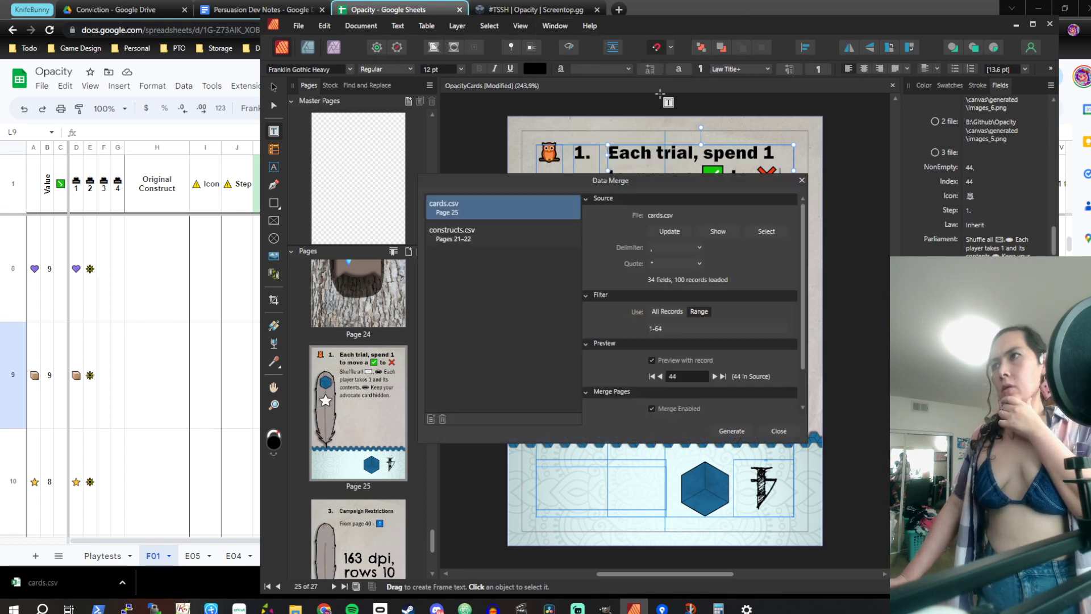
left_click(683, 227)
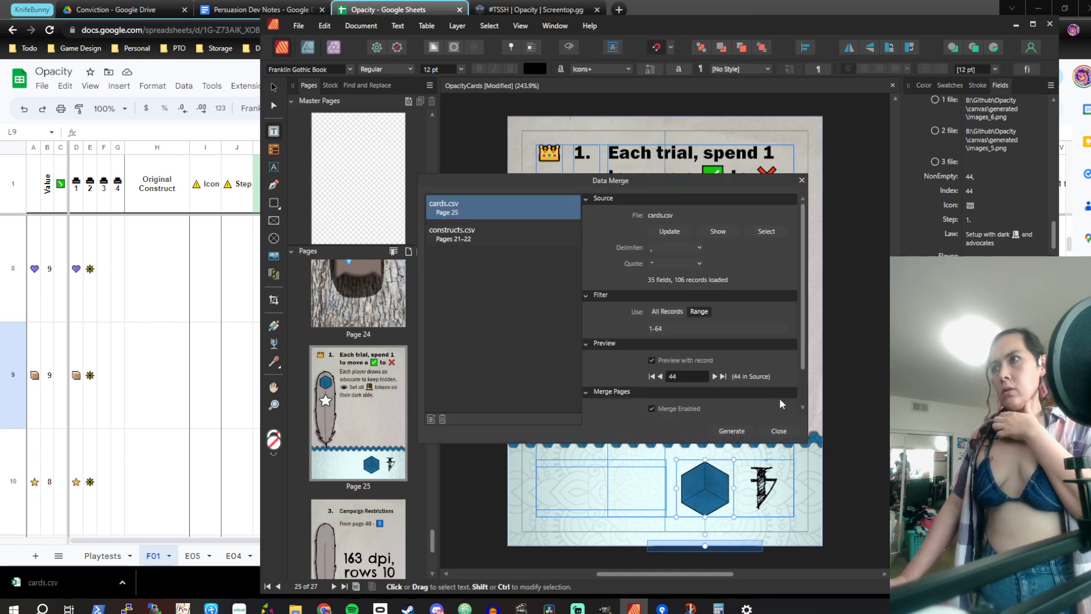
left_click(779, 432)
scroll(688, 206, "down", 3)
scroll(688, 205, "up", 2)
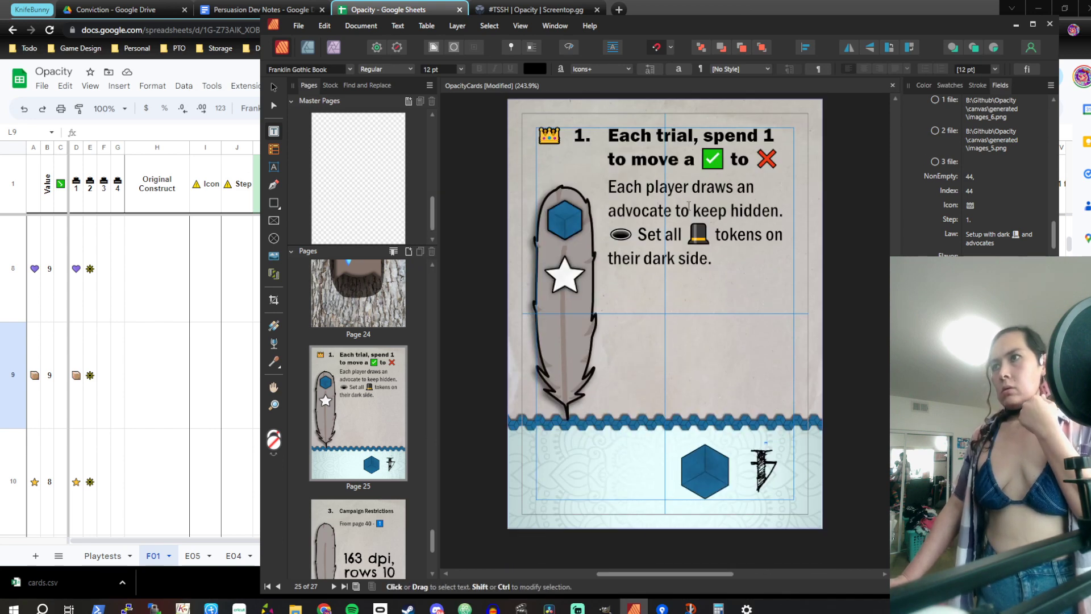
Generate the merged card document from cards.csv, updating the outdated source data before output
left_click(520, 26)
mouse_move(555, 25)
left_click(562, 65)
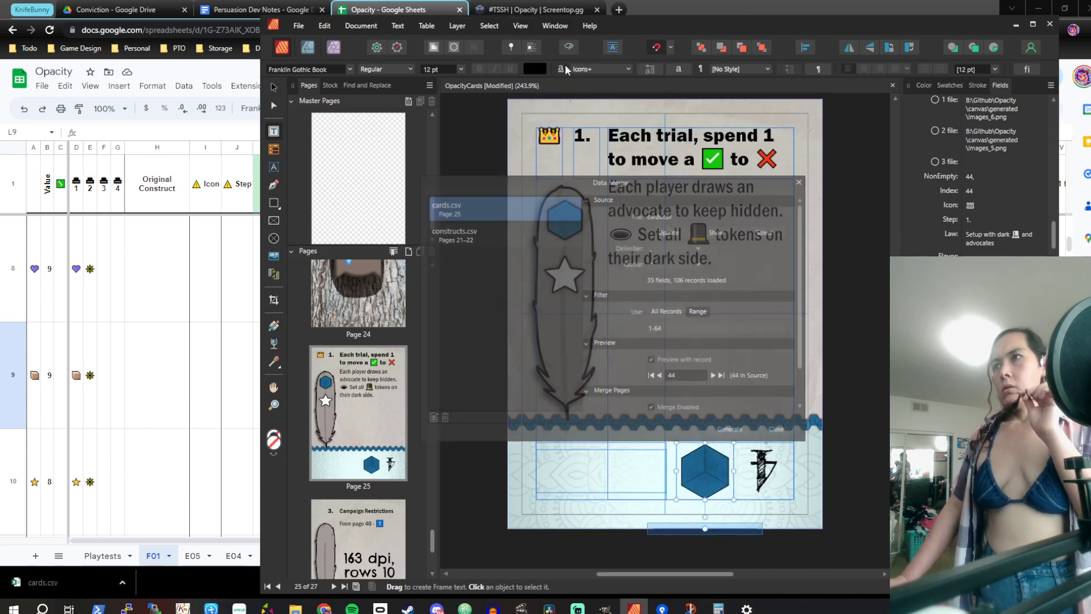
left_click(729, 431)
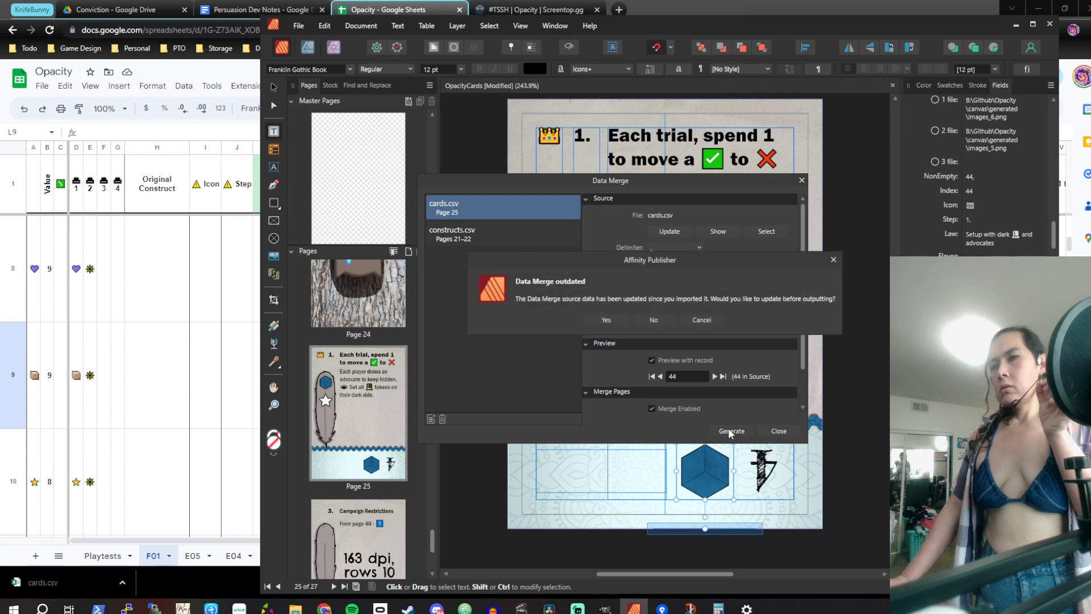
left_click(599, 320)
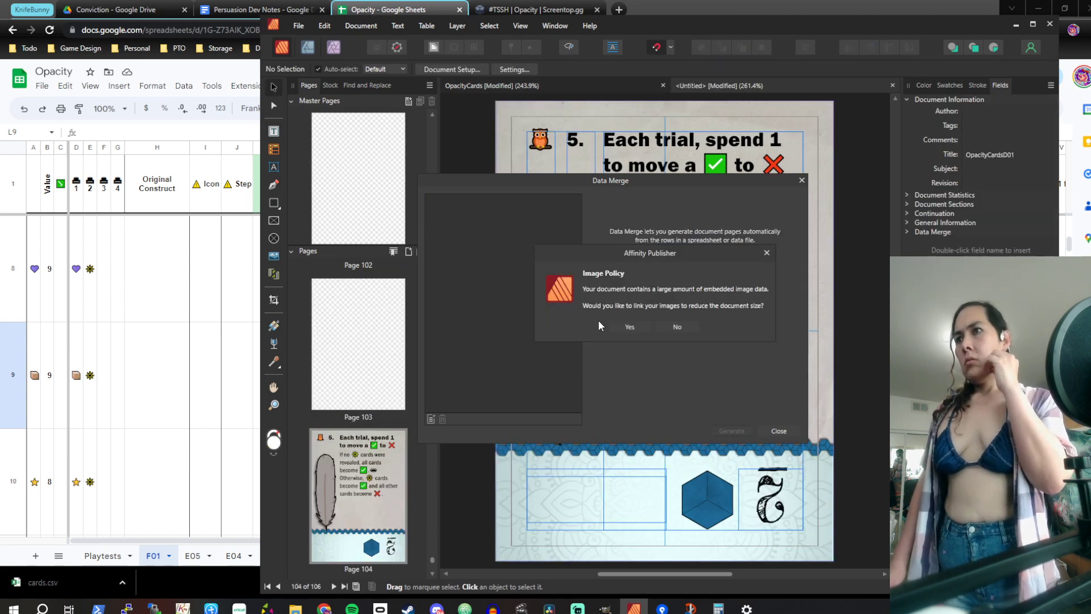
Keep the images embedded, close Data Merge, check the generated cards and close the untitled merged document without saving
left_click(683, 325)
left_click(781, 432)
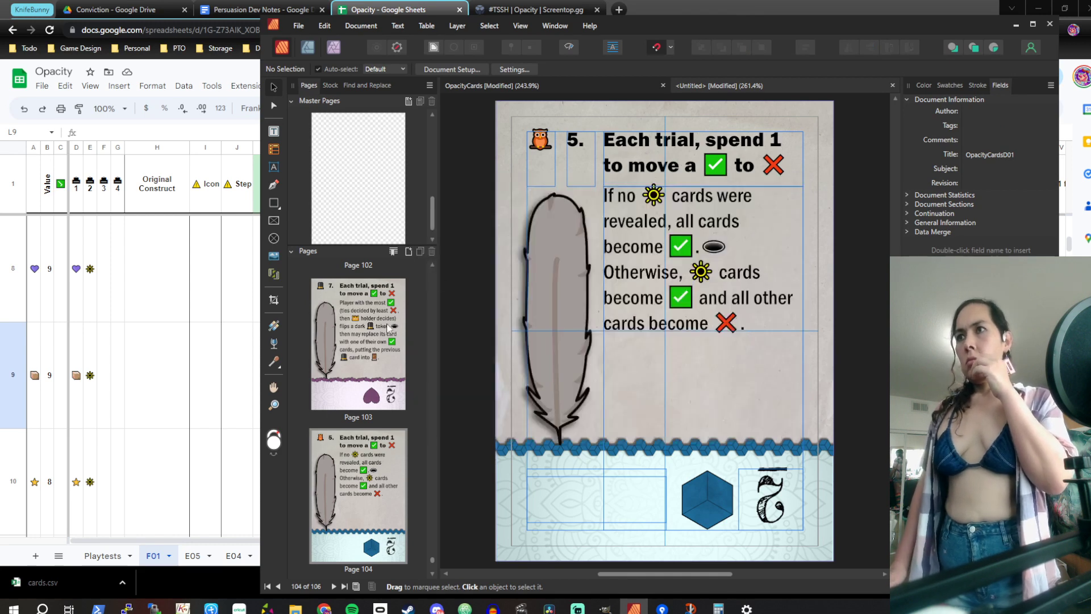
scroll(550, 263, "up", 3)
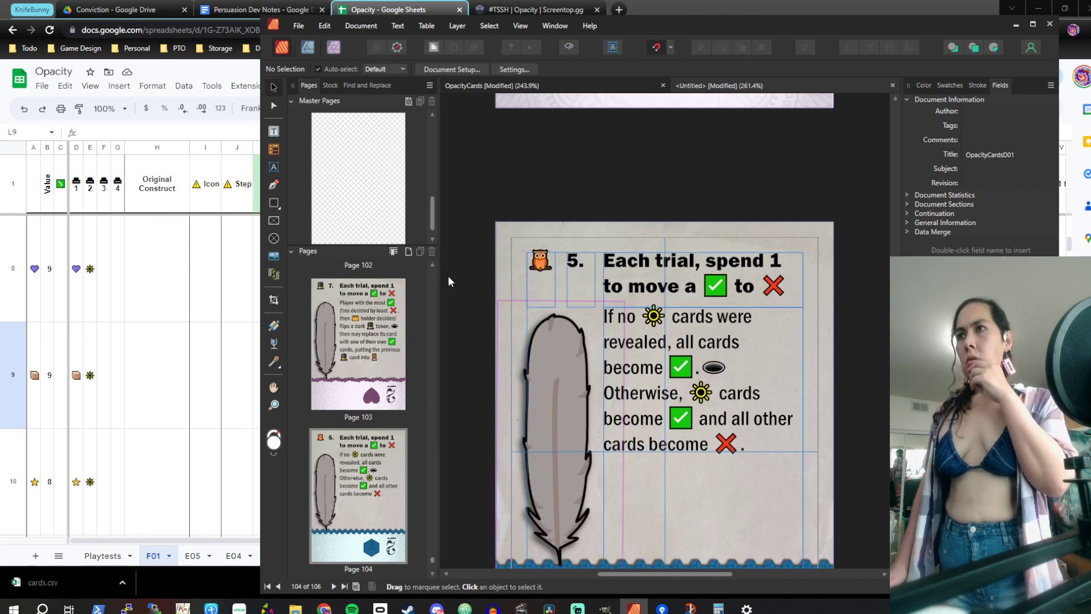
scroll(410, 375, "up", 3)
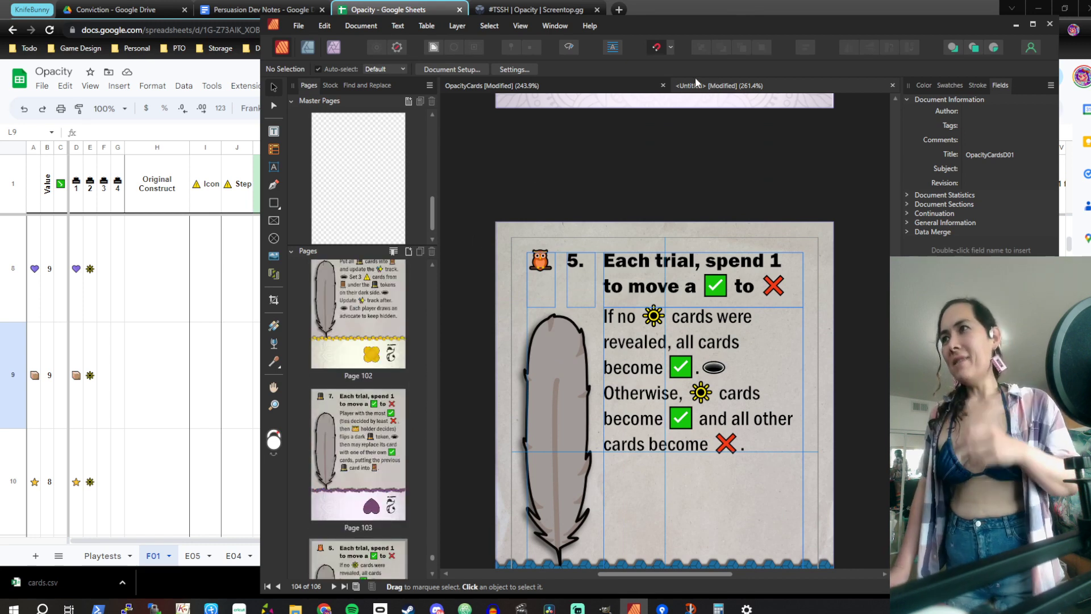
left_click(893, 85)
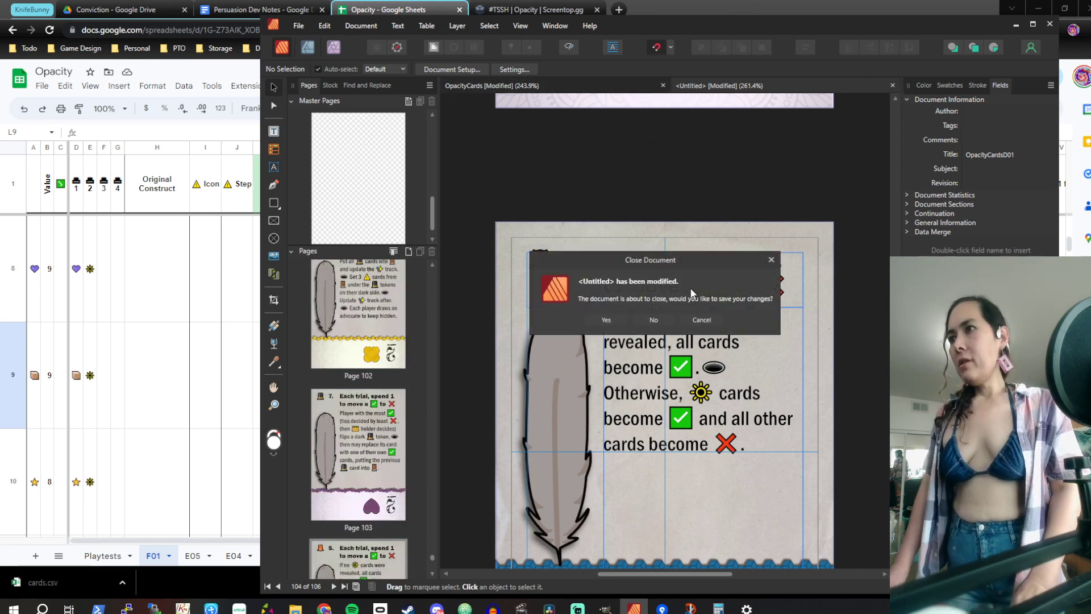
left_click(671, 316)
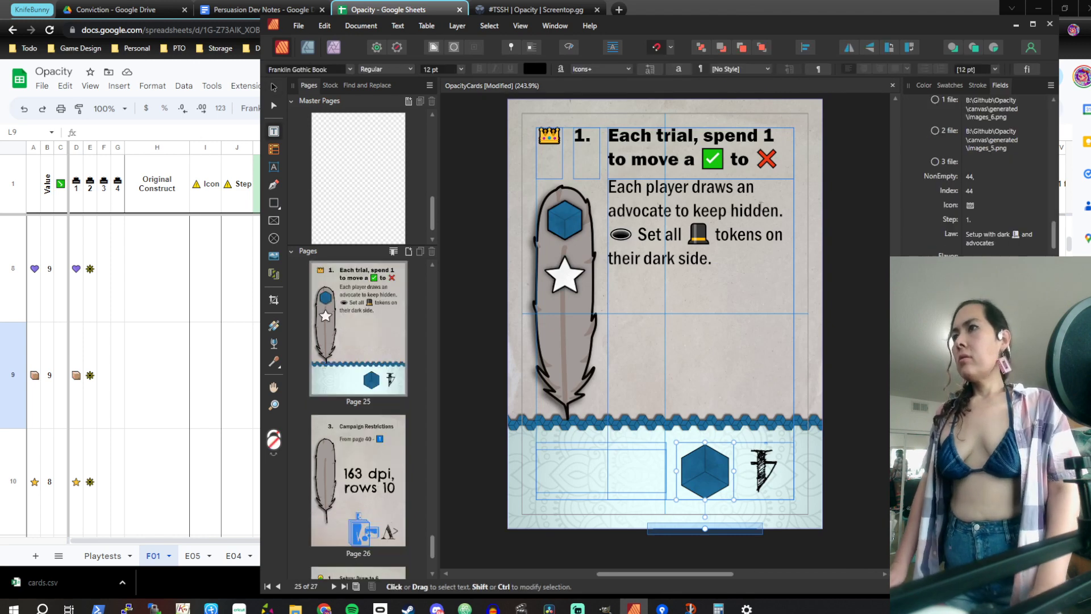
Replace the bold heading text on the page 25 card template with the Law data merge field
triple_click(788, 157)
key("BackSpace")
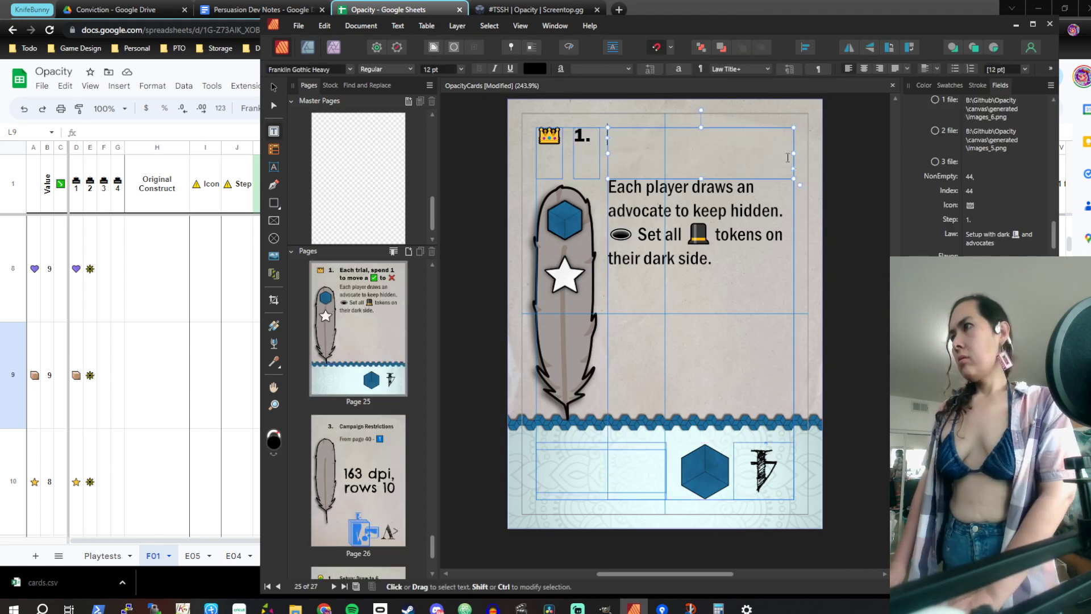
double_click(951, 241)
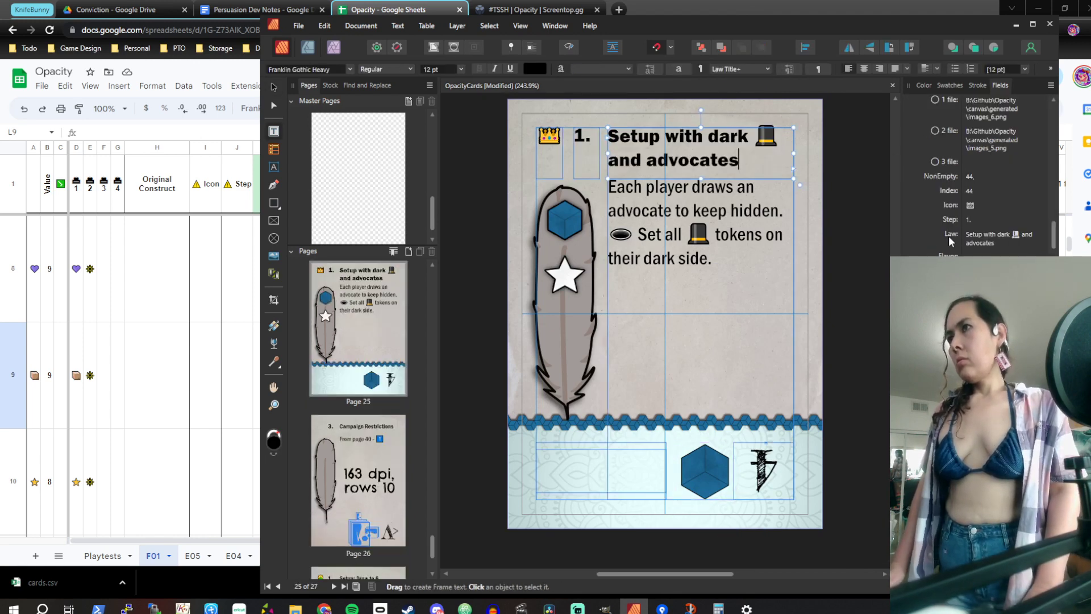
Insert the Law data merge field into the empty upside-down title frame in the card's lower band
left_click(713, 219)
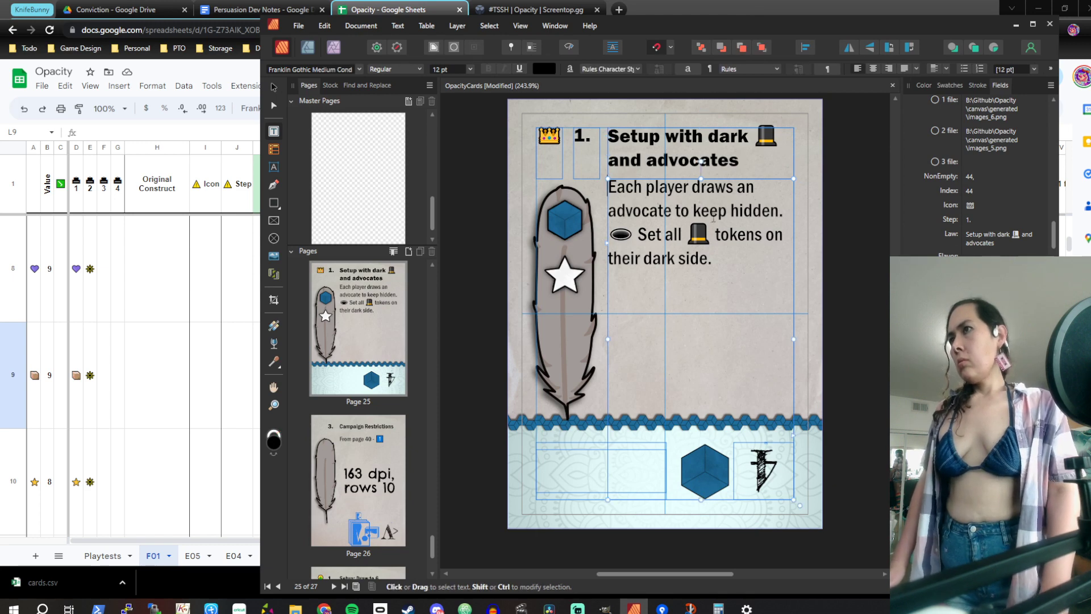
double_click(713, 219)
left_click(752, 255)
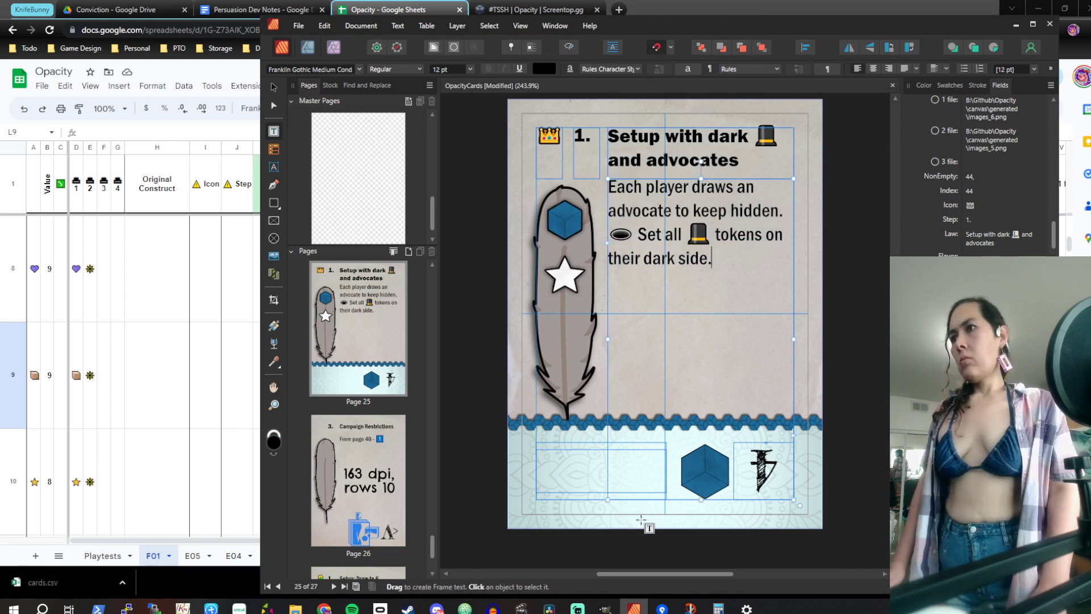
left_click(625, 477)
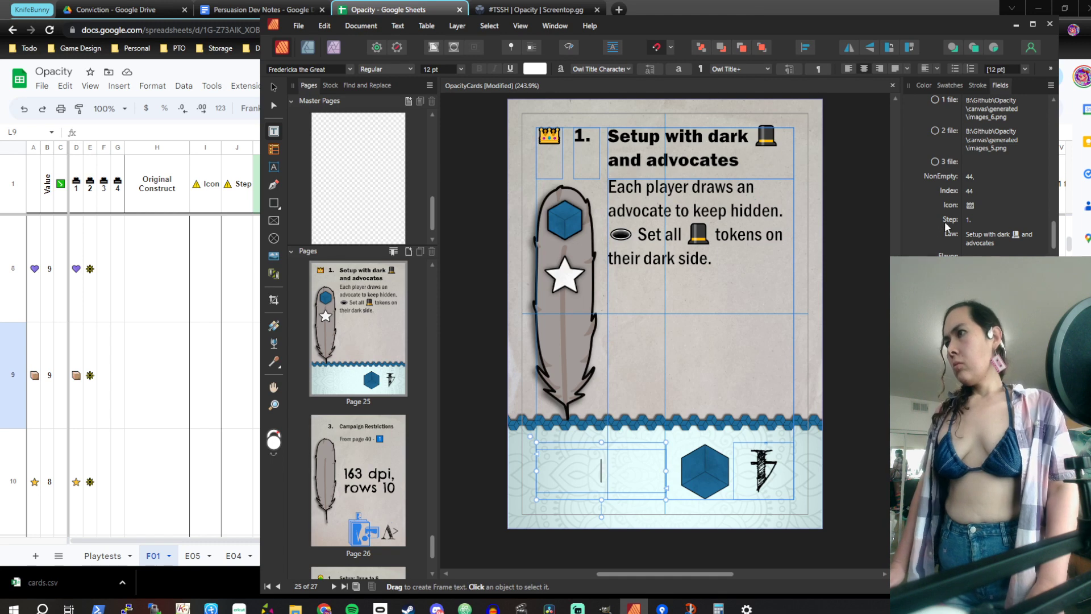
scroll(947, 227, "down", 1)
scroll(966, 162, "down", 1)
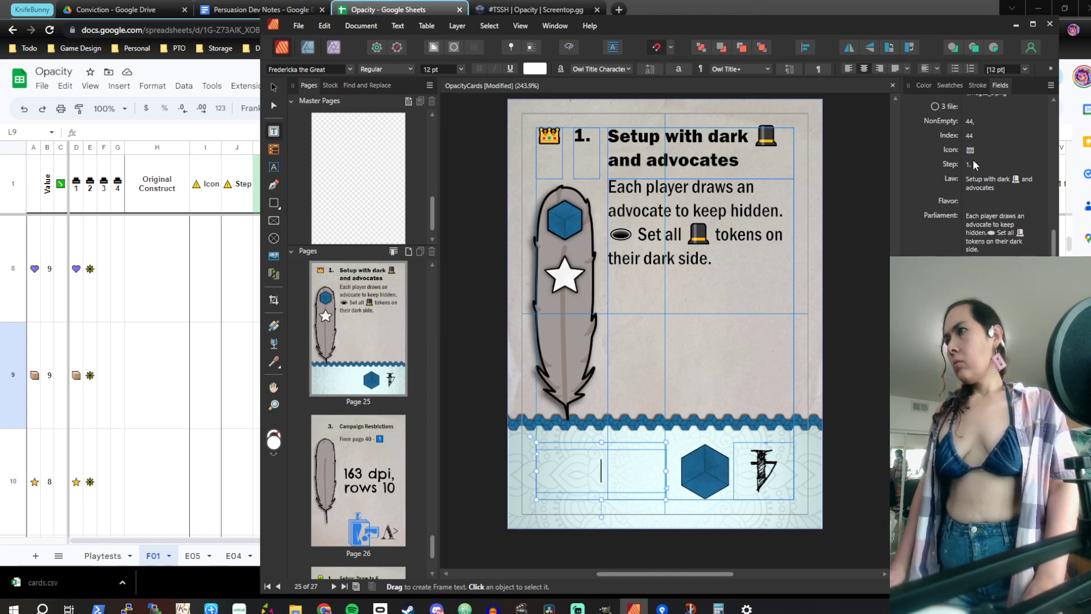
double_click(951, 201)
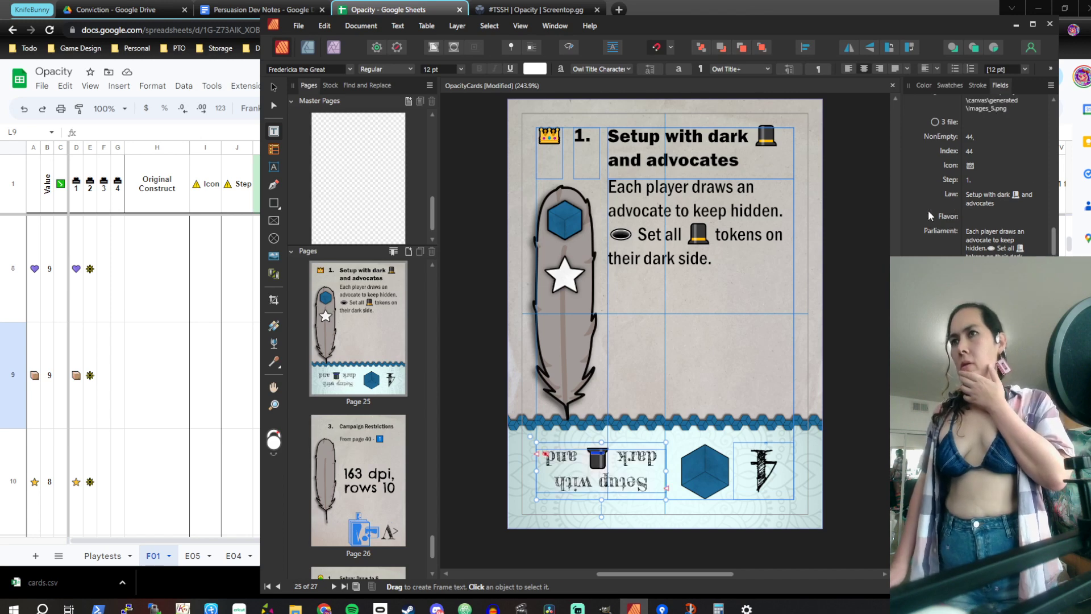
Switch to the F01 sheet in Google Sheets and go to the Law cell of row 8
key("alt+Tab")
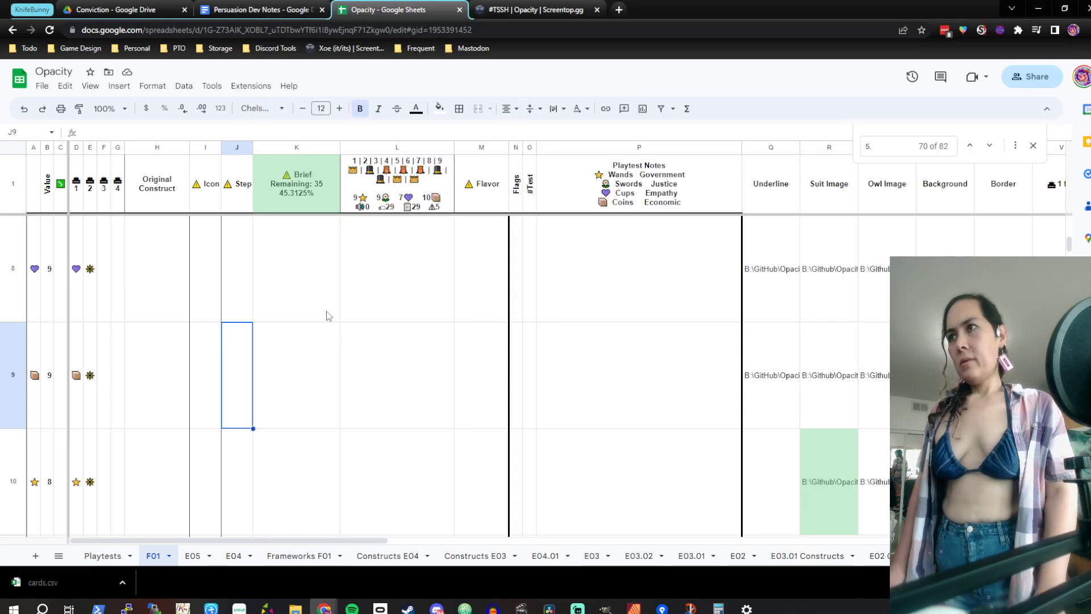
left_click(649, 234)
key("Right")
key("Right")
key("Right")
key("Right")
key("Right")
key("Right")
key("Right")
key("Right")
key("Right")
key("Right")
key("Right")
key("Right")
key("Right")
key("Right")
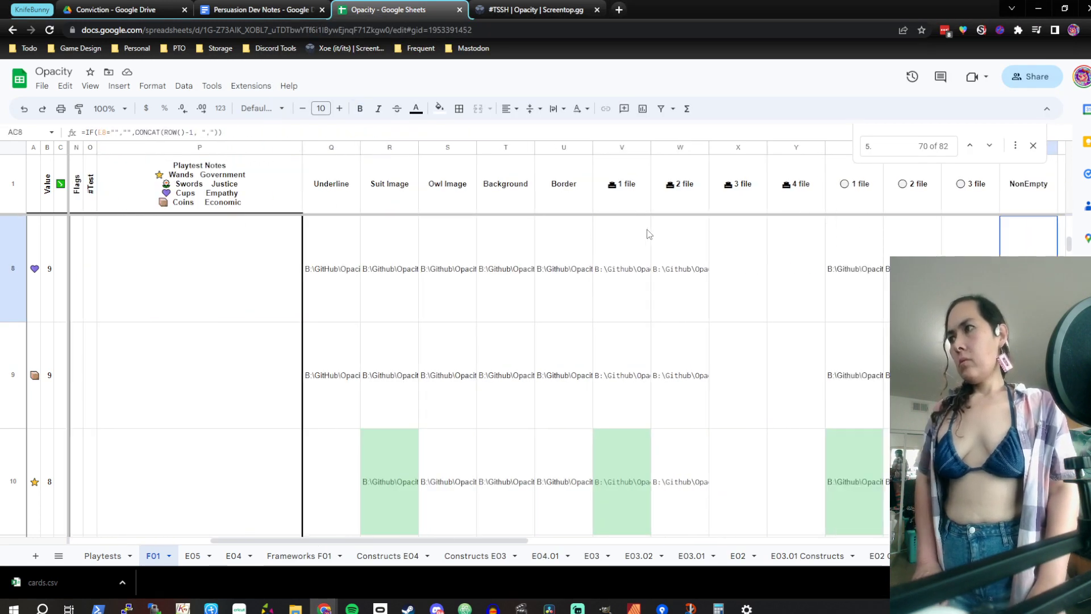
key("Right")
key("Right")
key("Right")
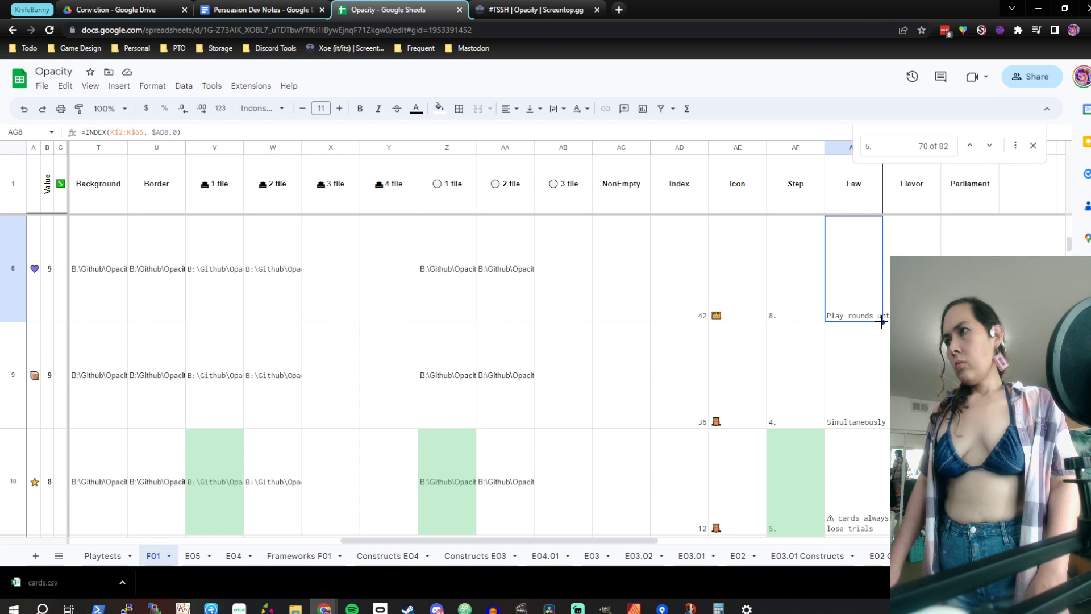
Try to extend the row 8 Law formula into the Flavor column and undo the fill
key("shift+Right")
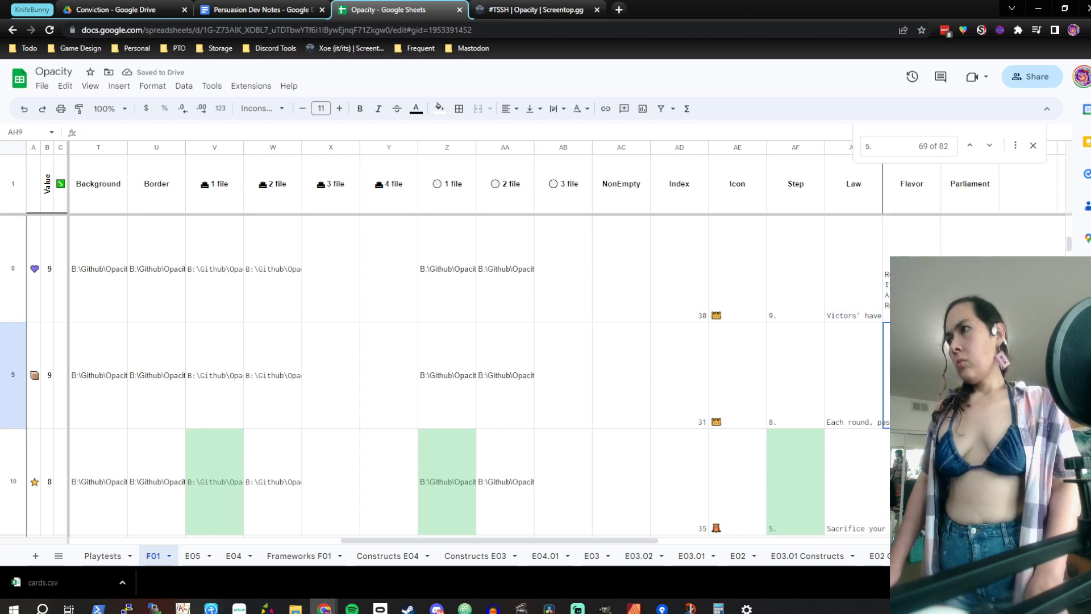
left_click(828, 315)
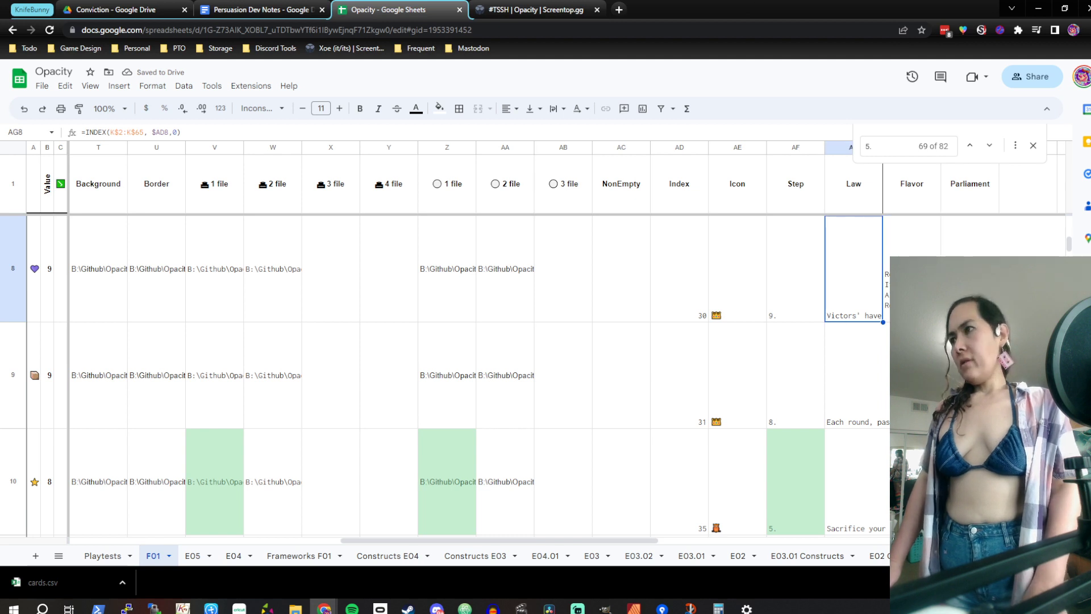
key("ctrl+z")
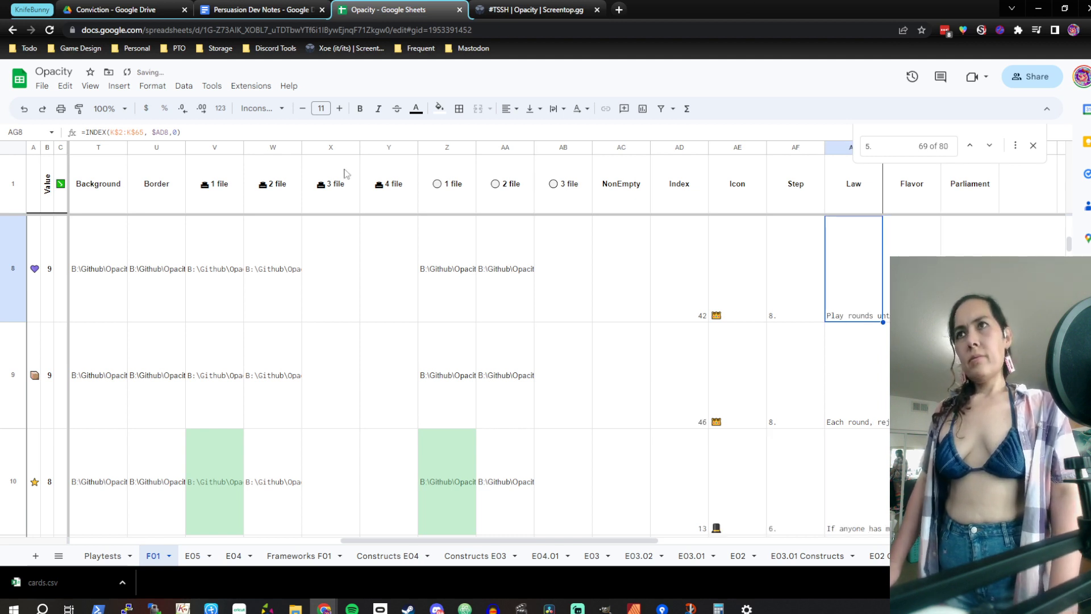
Compare the row 8 Law formula with the Brief and Flavor source columns it should draw from
triple_click(310, 136)
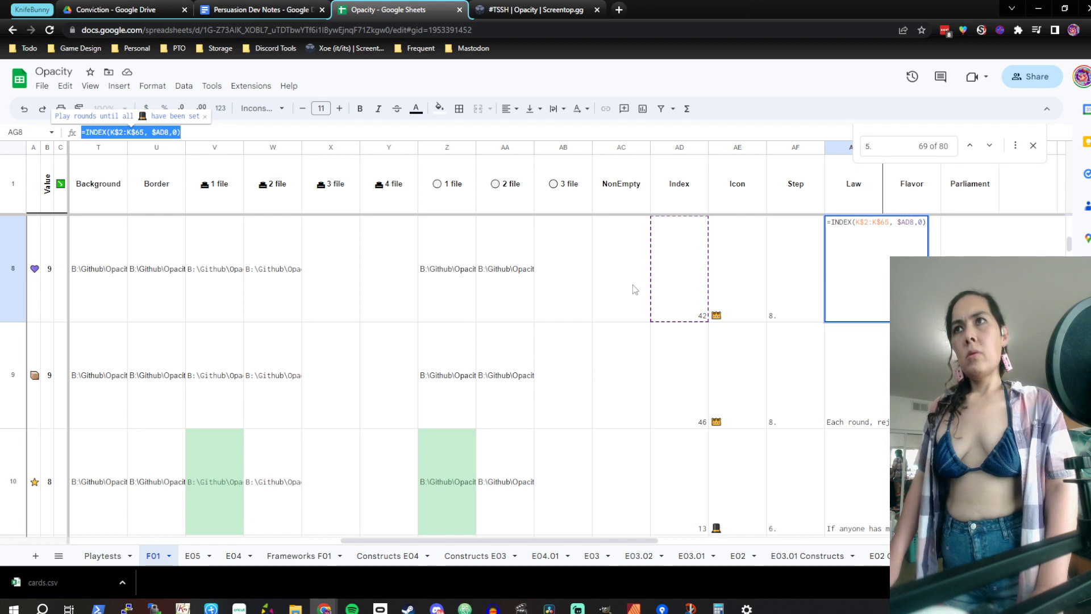
left_click(396, 293)
key("Left")
key("Left")
key("Left")
key("Left")
key("Left")
key("Left")
key("Left")
key("Left")
key("Left")
key("Left")
key("Left")
key("Left")
key("Left")
key("Left")
key("Left")
key("Left")
key("Left")
key("Left")
key("Left")
key("Left")
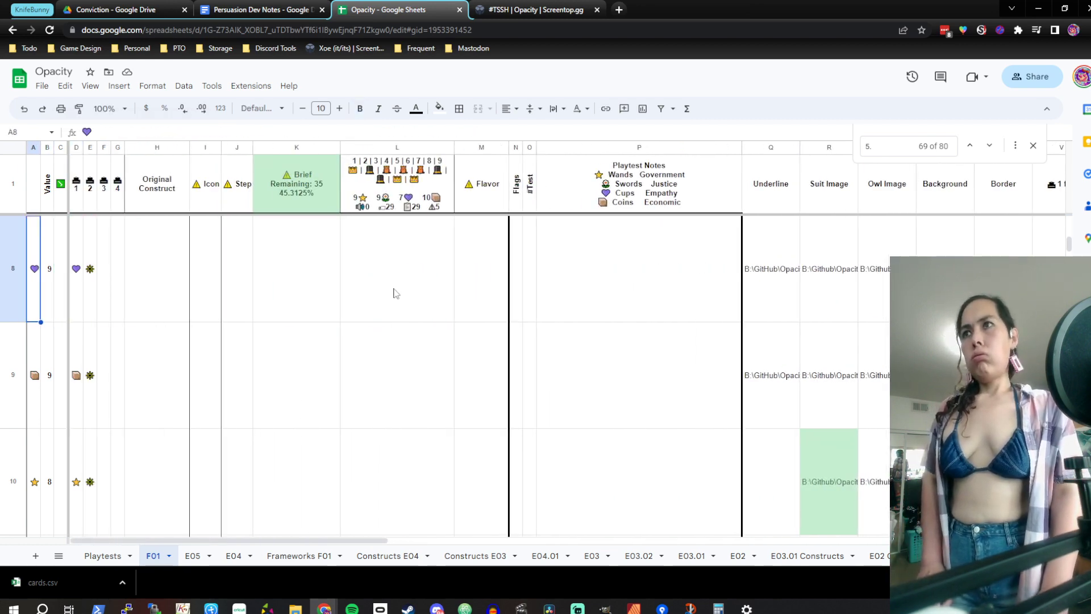
key("Right")
key("Right")
key("Right")
key("Right")
key("Right")
key("Right")
key("Right")
key("Right")
key("Right")
key("Right")
key("Right")
key("Right")
key("Right")
key("Right")
key("Right")
key("Right")
key("Right")
key("Right")
key("Right")
key("Right")
key("Right")
key("Right")
key("Right")
key("Right")
key("Right")
key("Right")
key("Right")
key("Right")
key("Right")
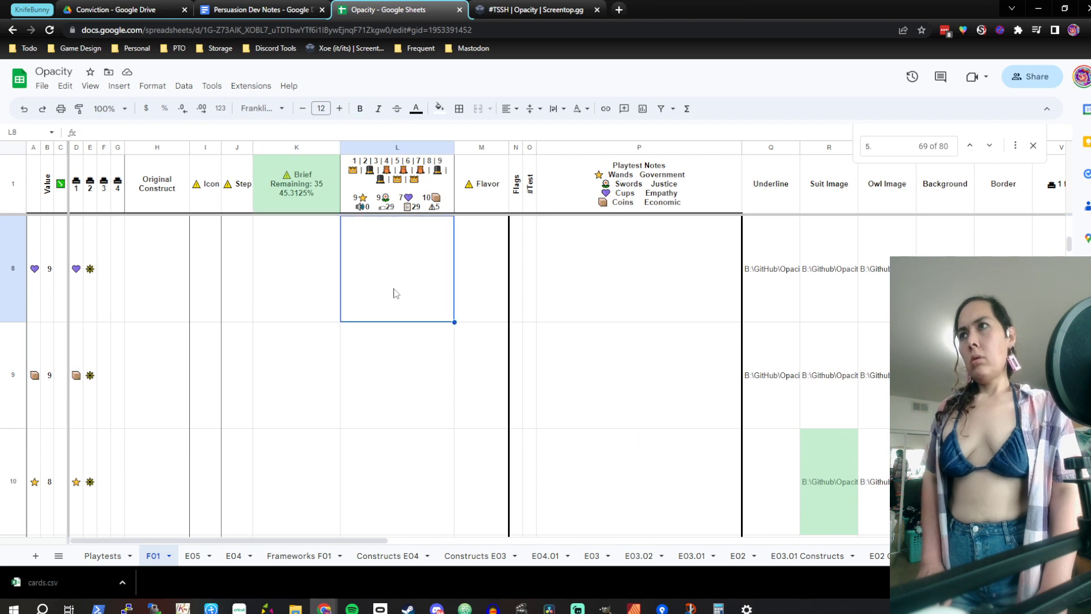
key("Left")
key("Left")
key("Left")
key("Left")
key("Left")
key("Left")
key("Left")
key("Left")
key("Left")
key("Left")
key("Left")
key("Left")
key("Left")
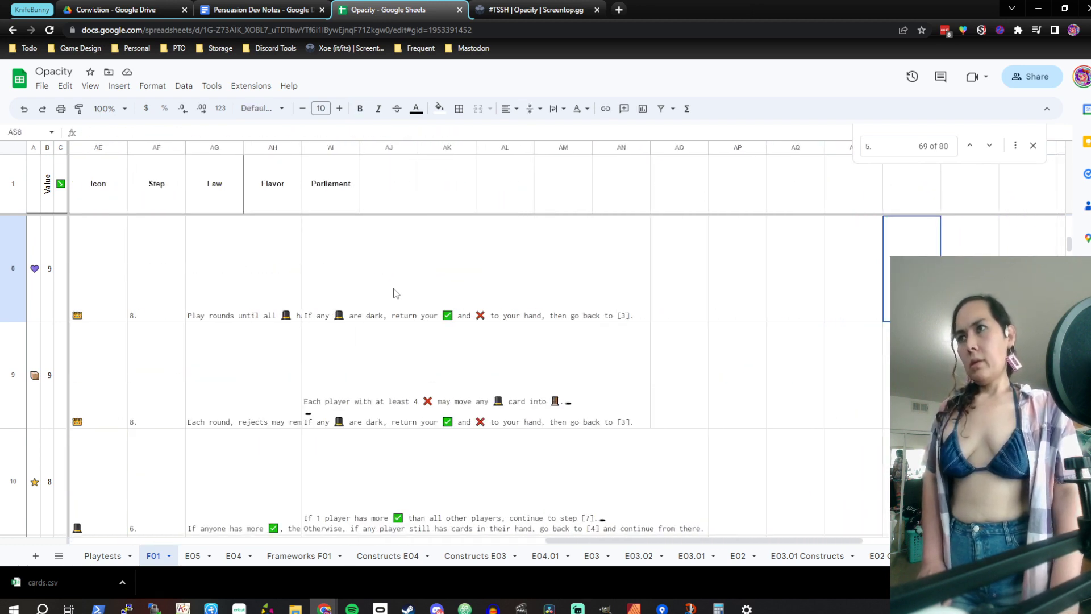
Copy the INDEX formula text from the Law cell in row 8
key("ctrl+c")
key("Right")
key("Right")
key("Right")
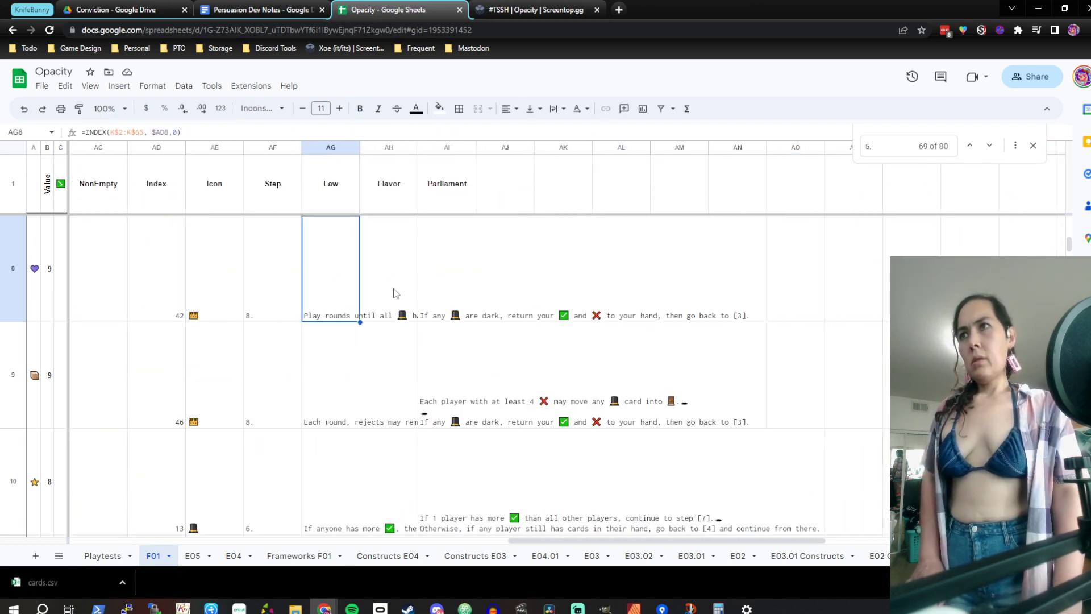
left_click(245, 132)
key("ctrl+a")
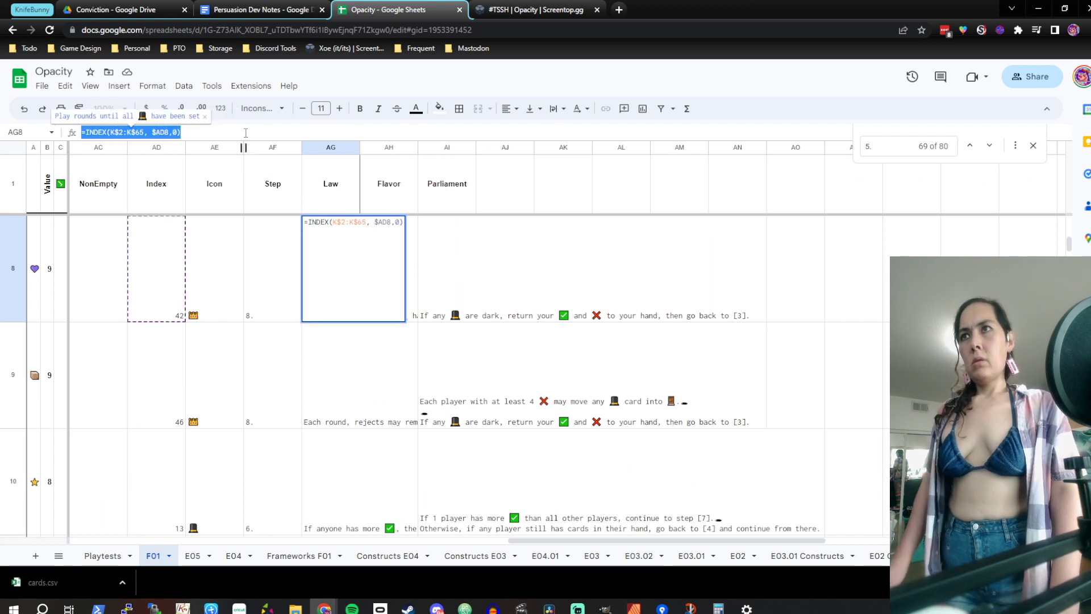
key("Return")
key("Up")
key("Right")
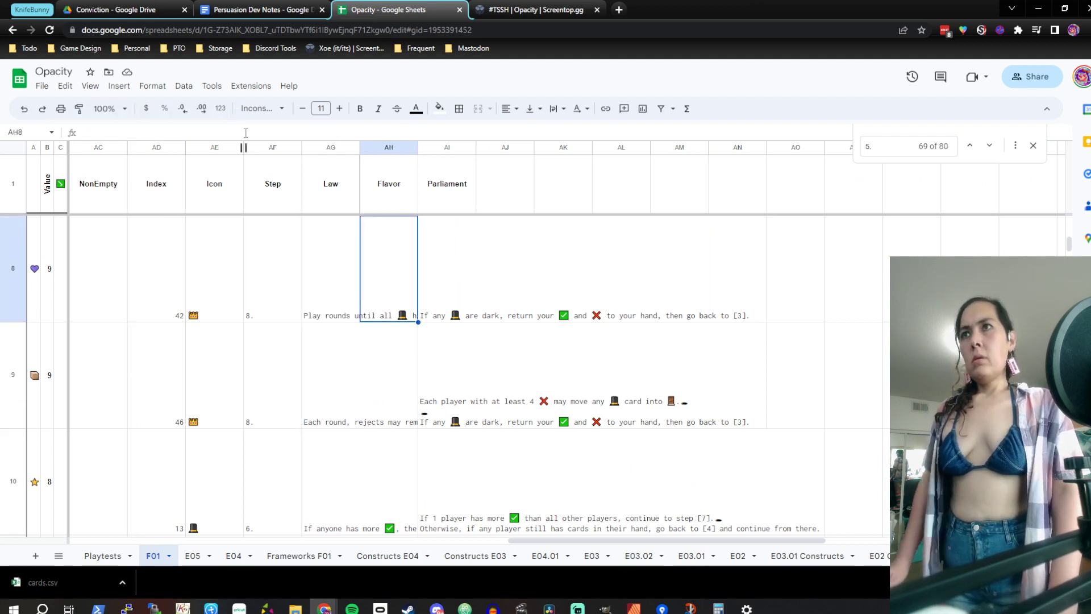
Enter =INDEX(M$2:M$65, $AD8,0) in the Flavor cell of row 8 and fill it down to row 65
key("Return")
key("ctrl+v")
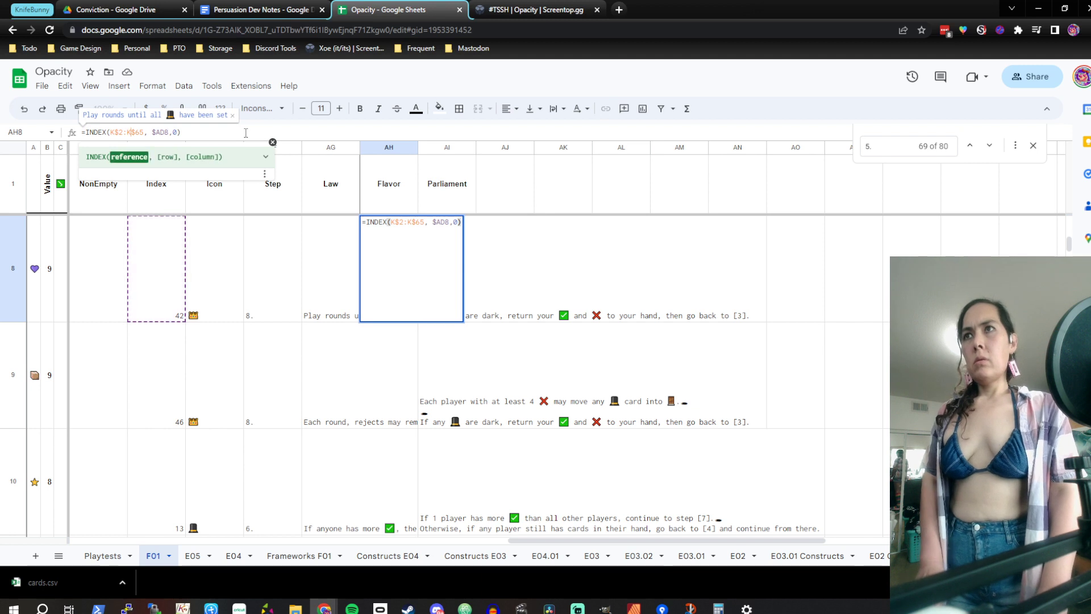
key("BackSpace")
type("M")
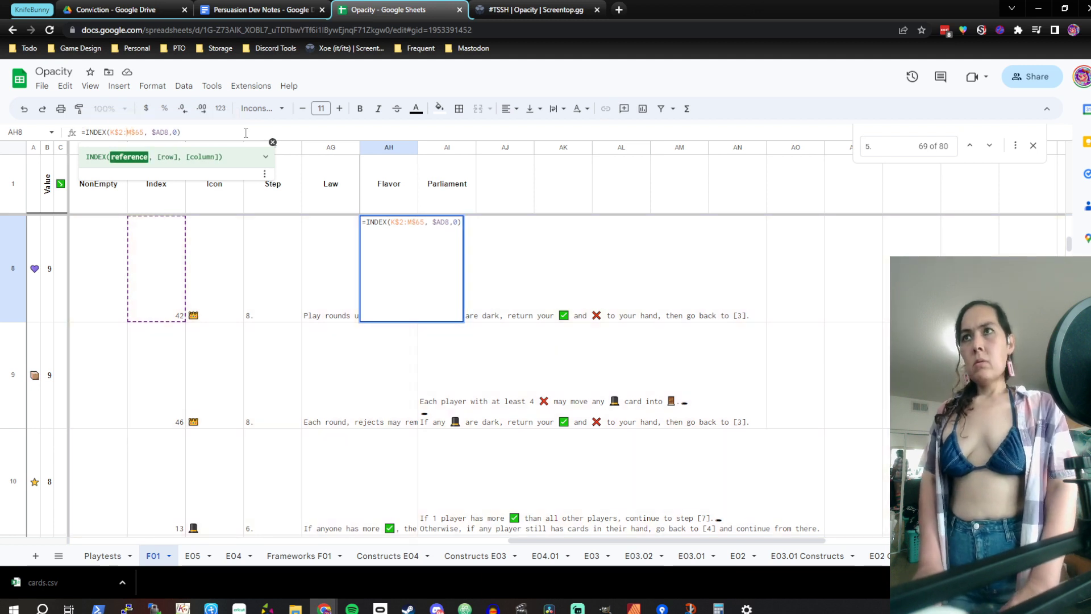
key("Return")
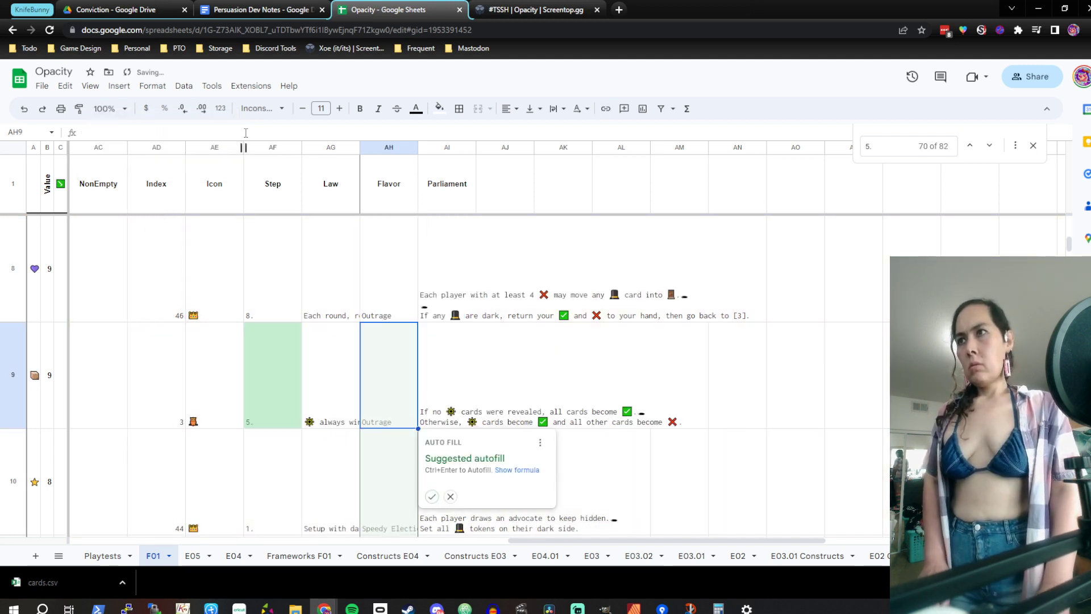
left_click(386, 284)
left_click_drag(418, 322, 414, 421)
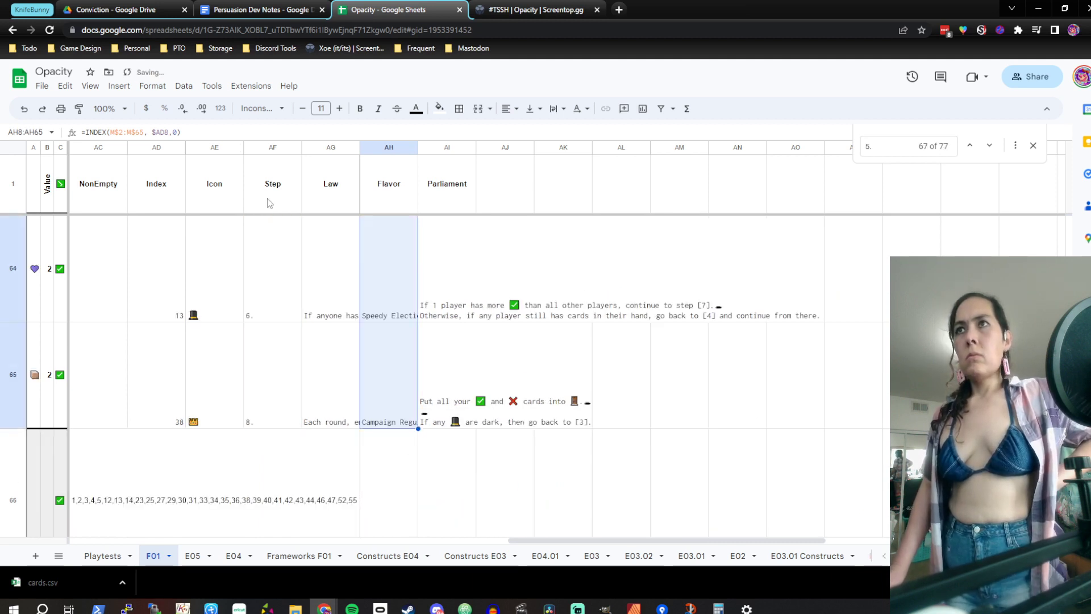
Download the F01 sheet as comma-separated values, replacing cards.csv in the Opacity canvas folder
left_click(42, 86)
mouse_move(124, 233)
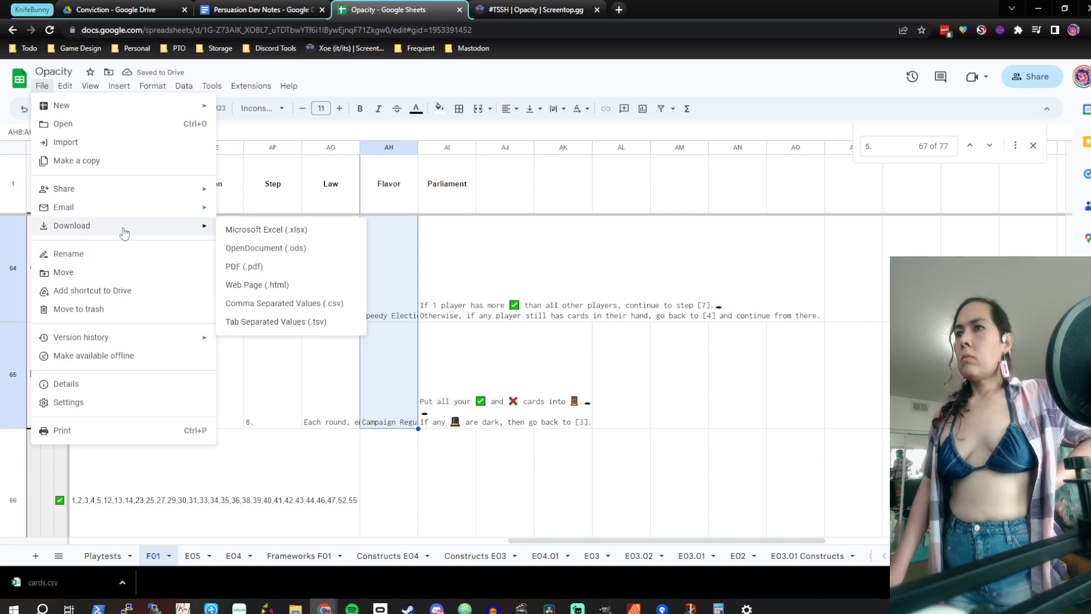
left_click(312, 304)
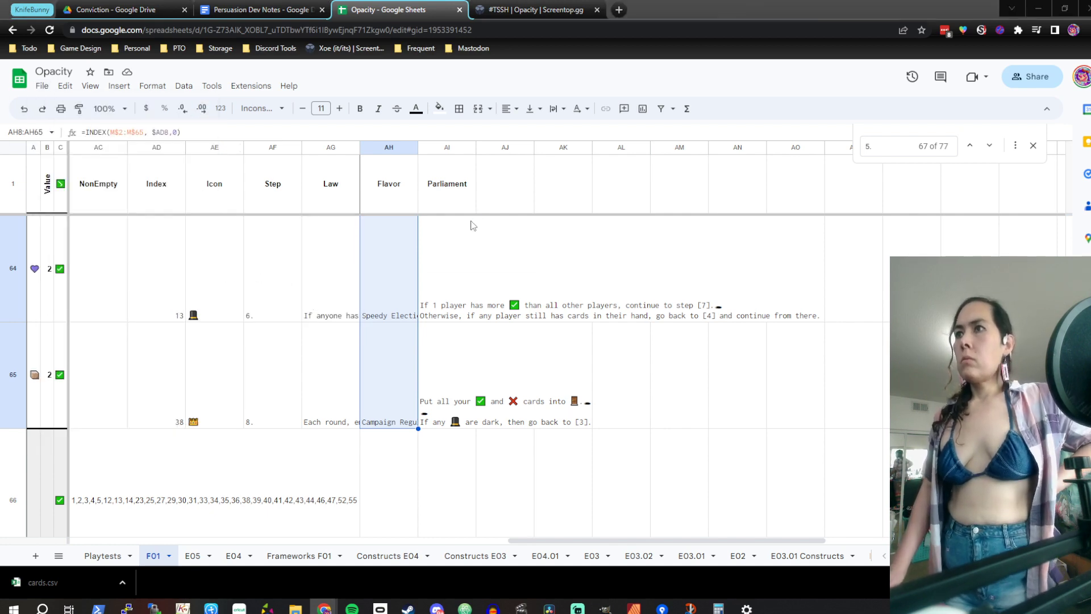
double_click(513, 96)
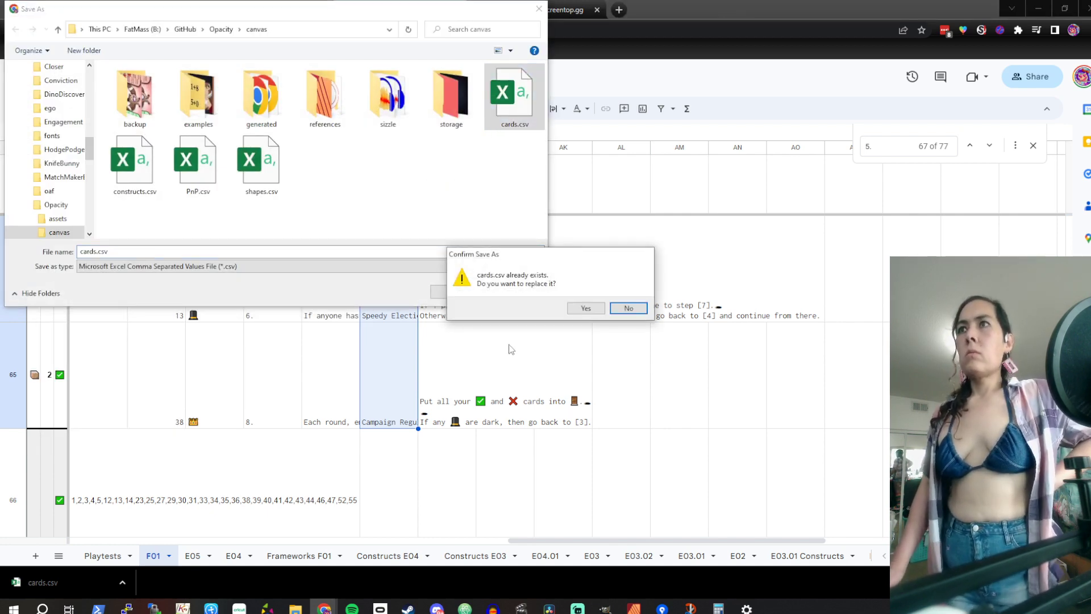
left_click(586, 308)
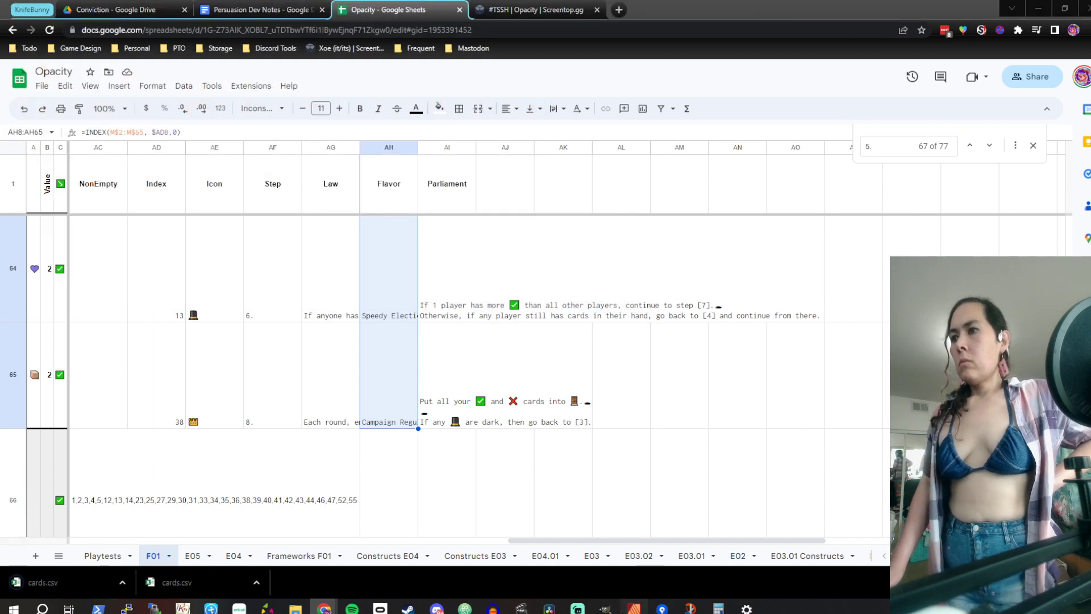
Switch to Affinity Publisher and update the cards.csv data merge source of the OpacityCards document
left_click(633, 609)
left_click(556, 26)
left_click(571, 63)
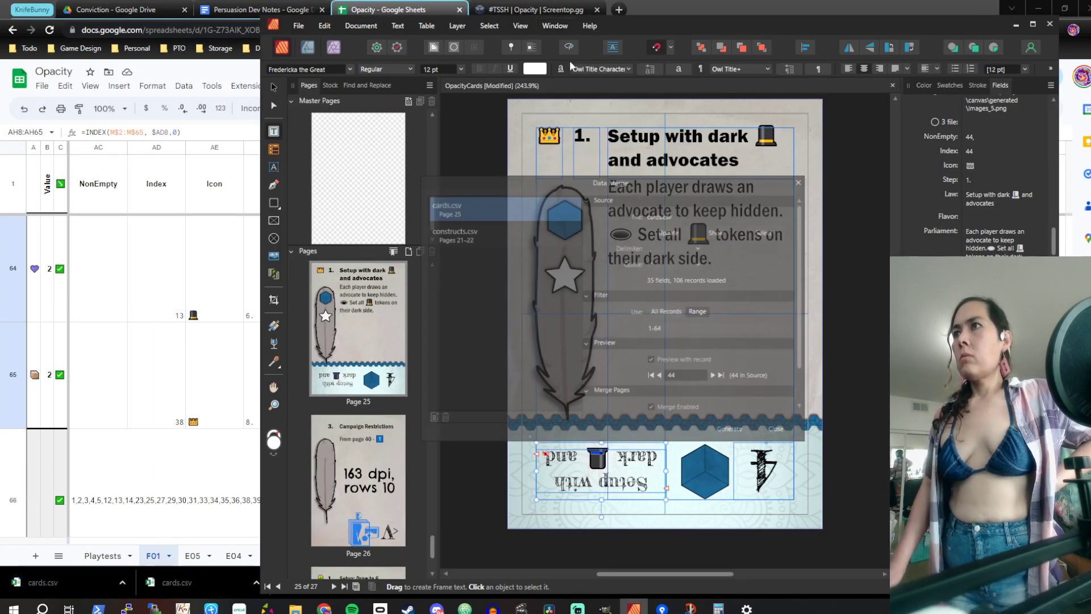
left_click(684, 230)
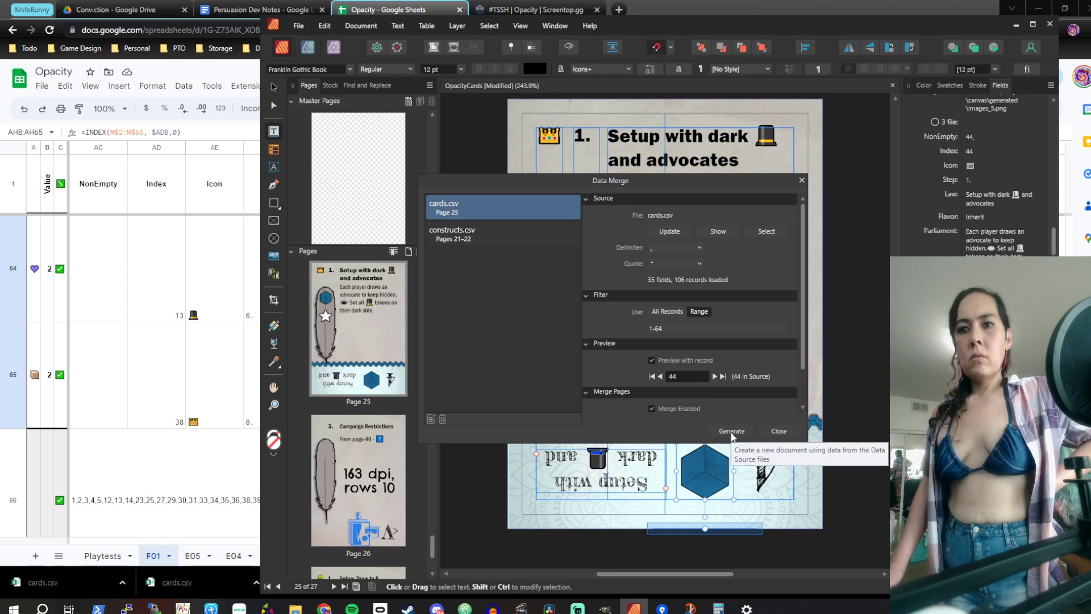
Generate the merged cards document without updating the source data or linking its images
left_click(733, 432)
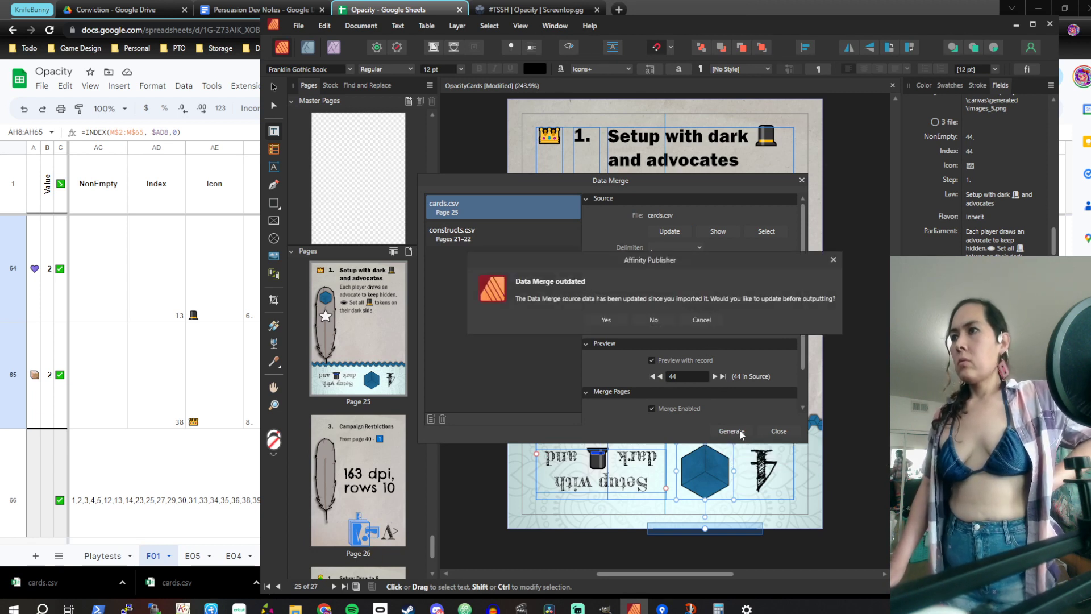
left_click(648, 318)
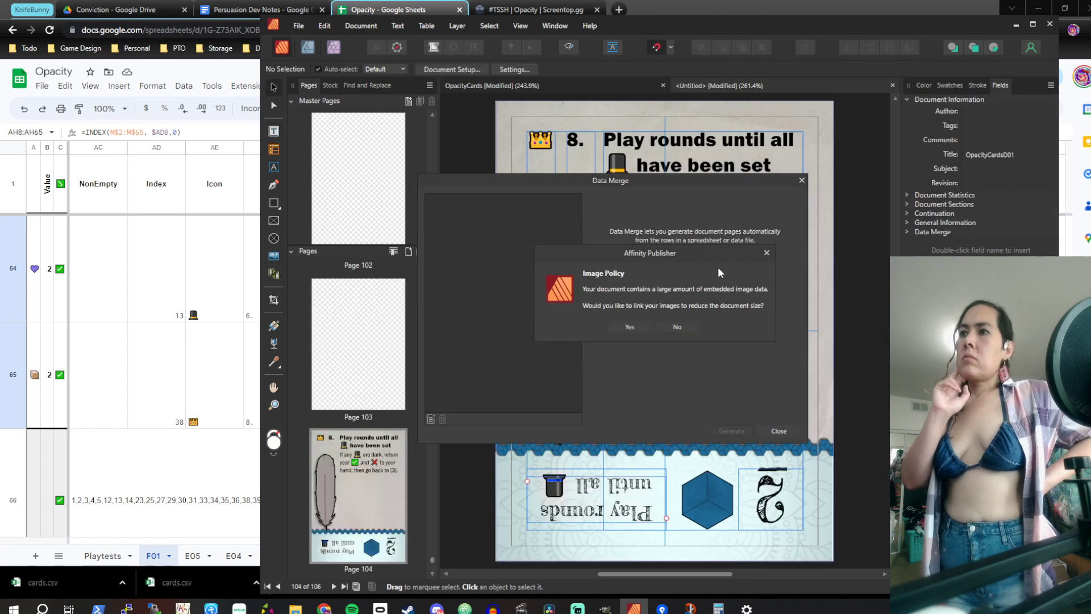
left_click(694, 327)
left_click(802, 181)
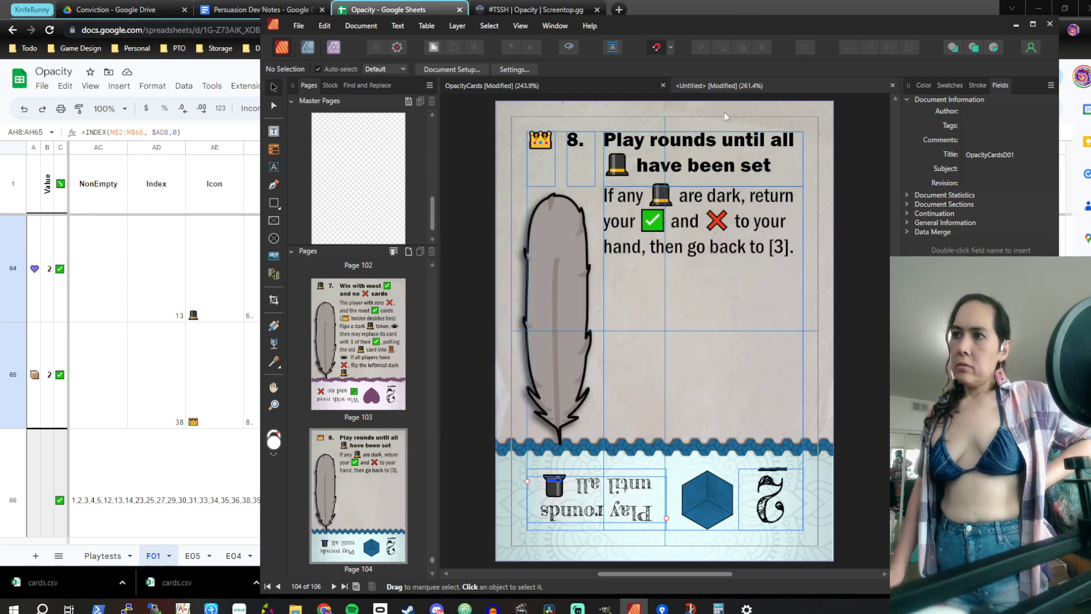
Check the upside-down title on generated page 104 and close the untitled document without saving it
left_click(631, 498)
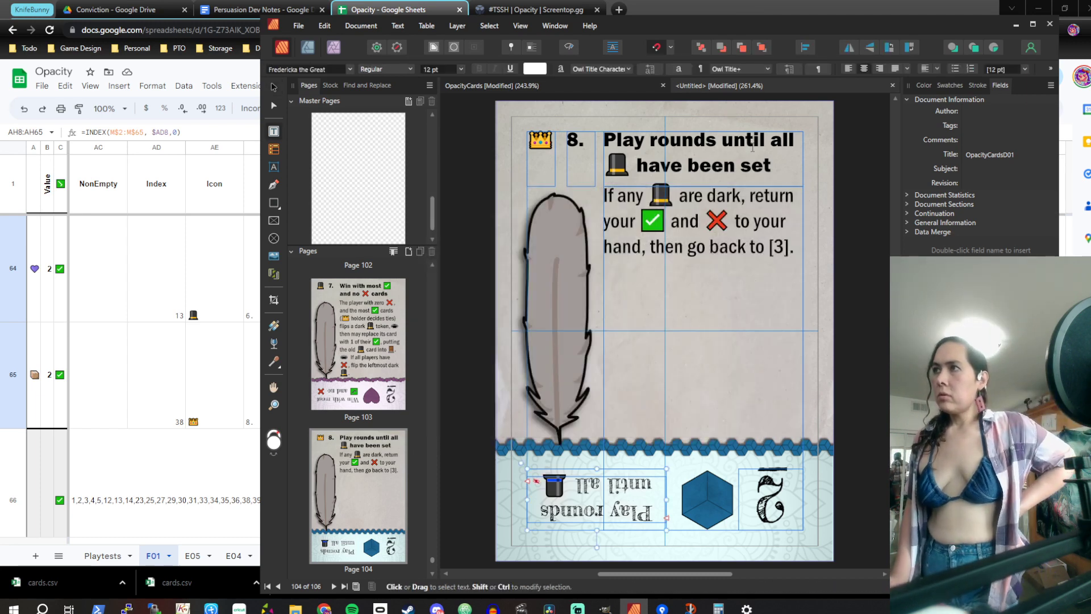
left_click(893, 86)
left_click(653, 320)
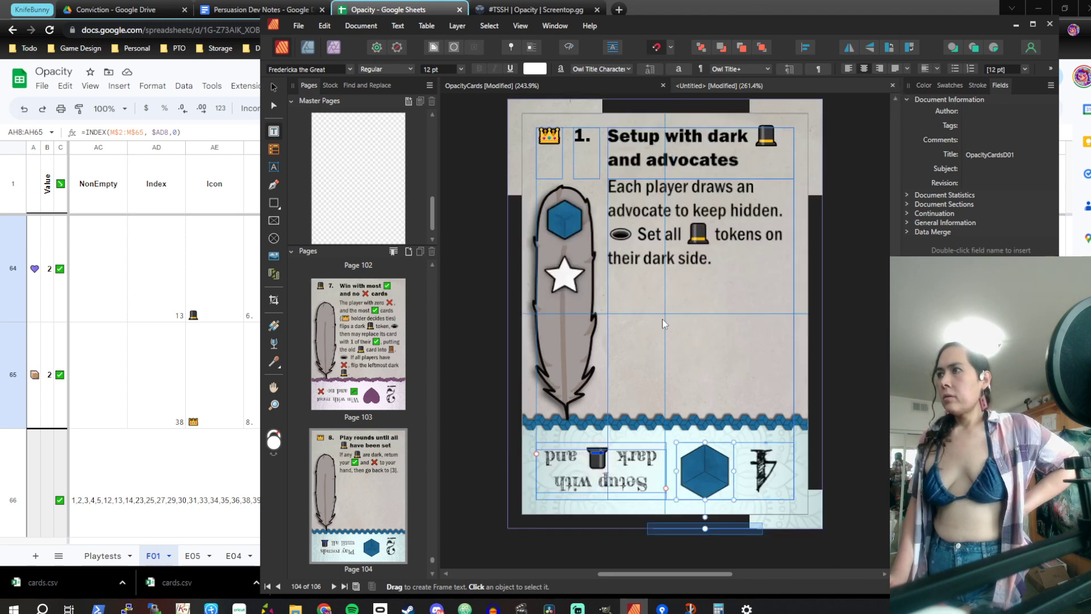
Replace the content of the upside-down title frame on template page 25 with the Flavor field
double_click(599, 478)
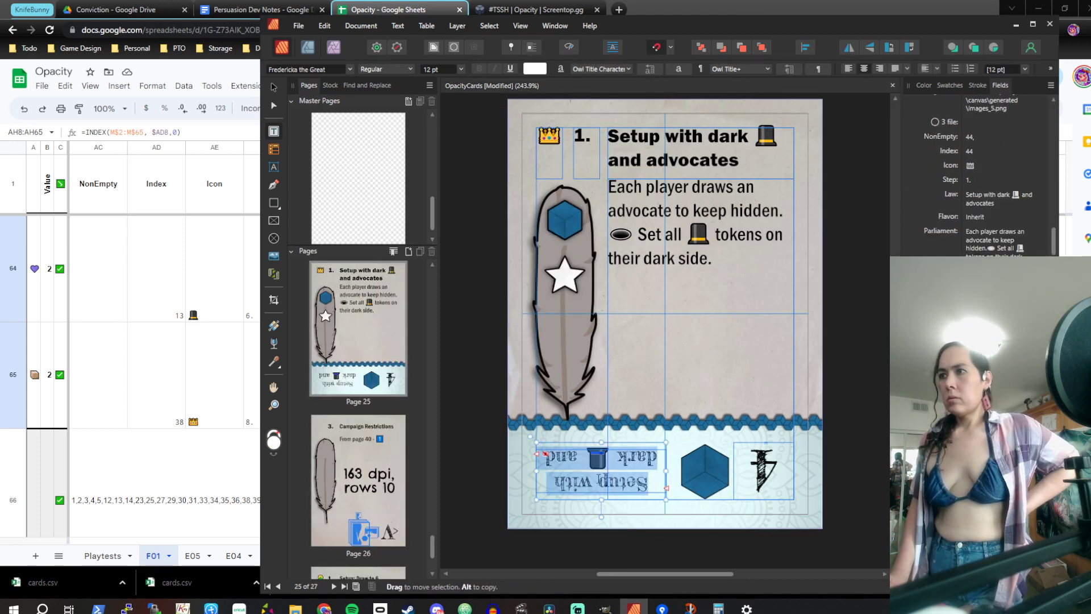
left_click(599, 478)
double_click(599, 478)
key("BackSpace")
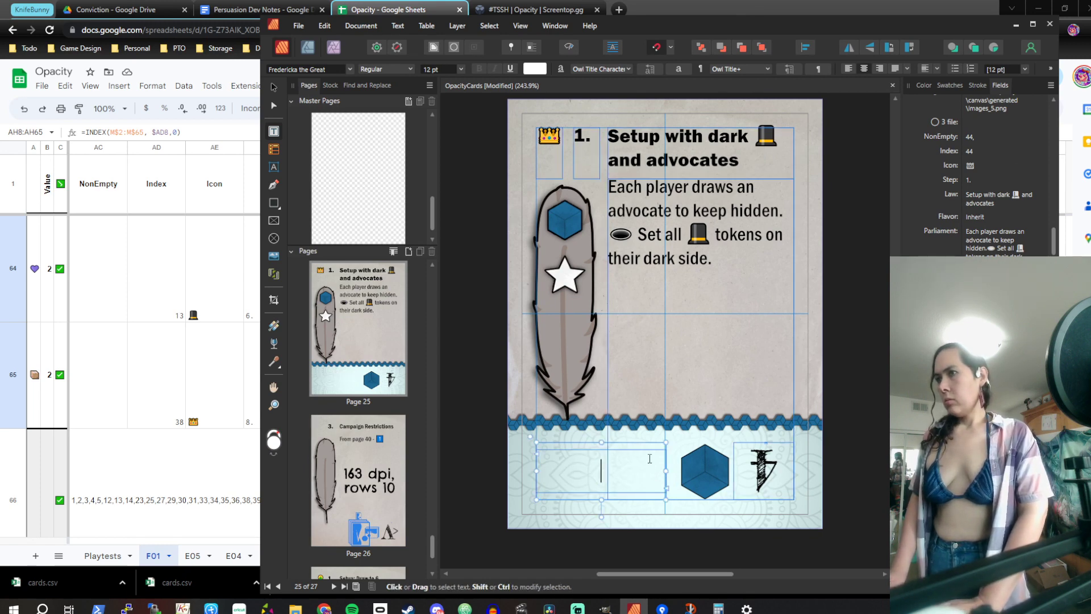
double_click(955, 216)
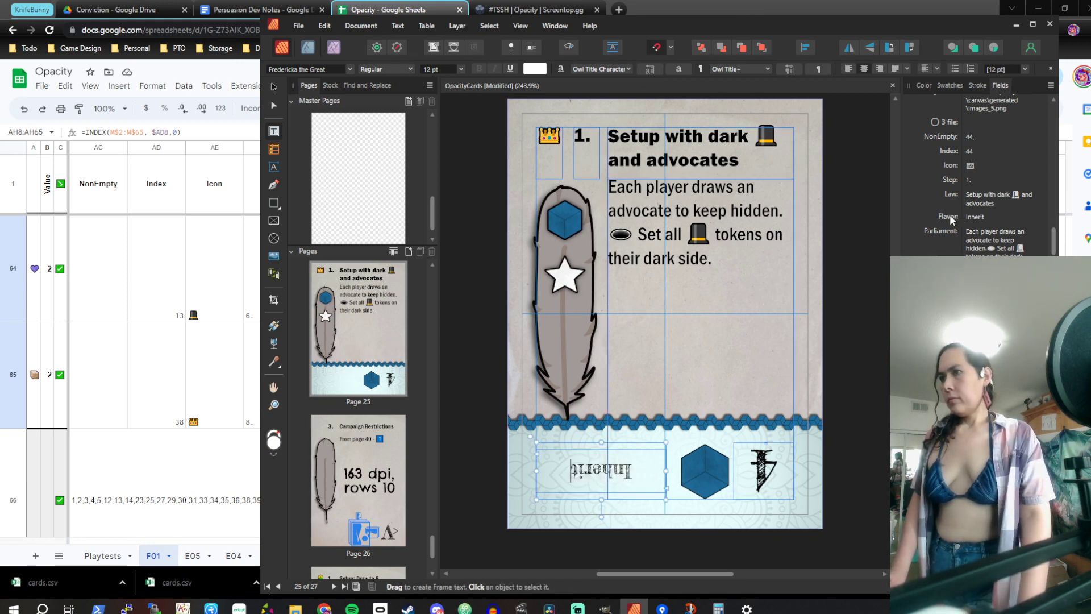
Regenerate the merged cards from cards.csv, updating the source data first and leaving the images embedded
left_click(554, 26)
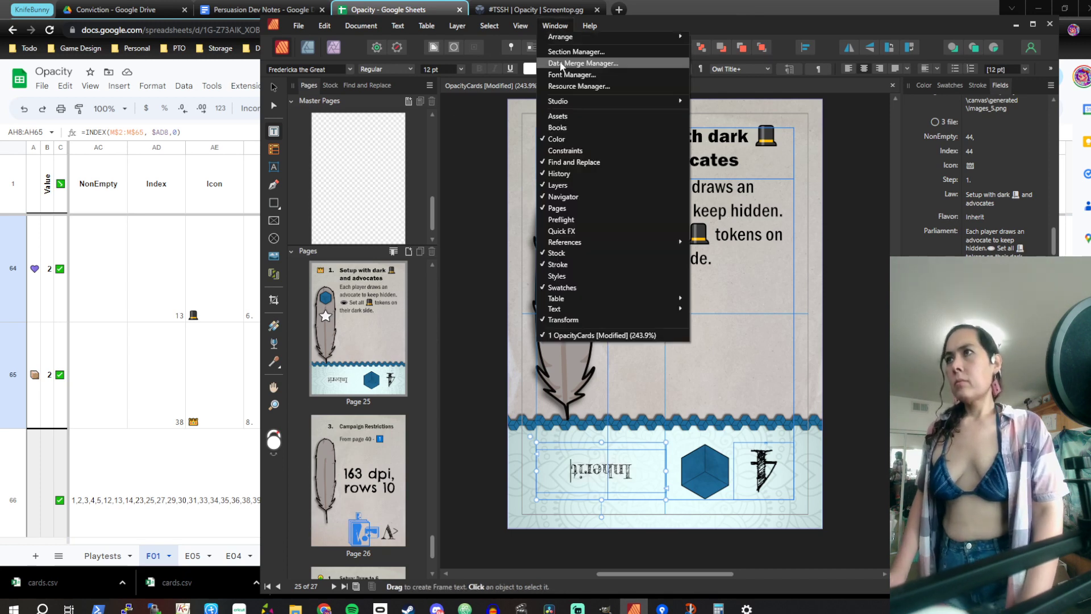
left_click(561, 60)
left_click(723, 432)
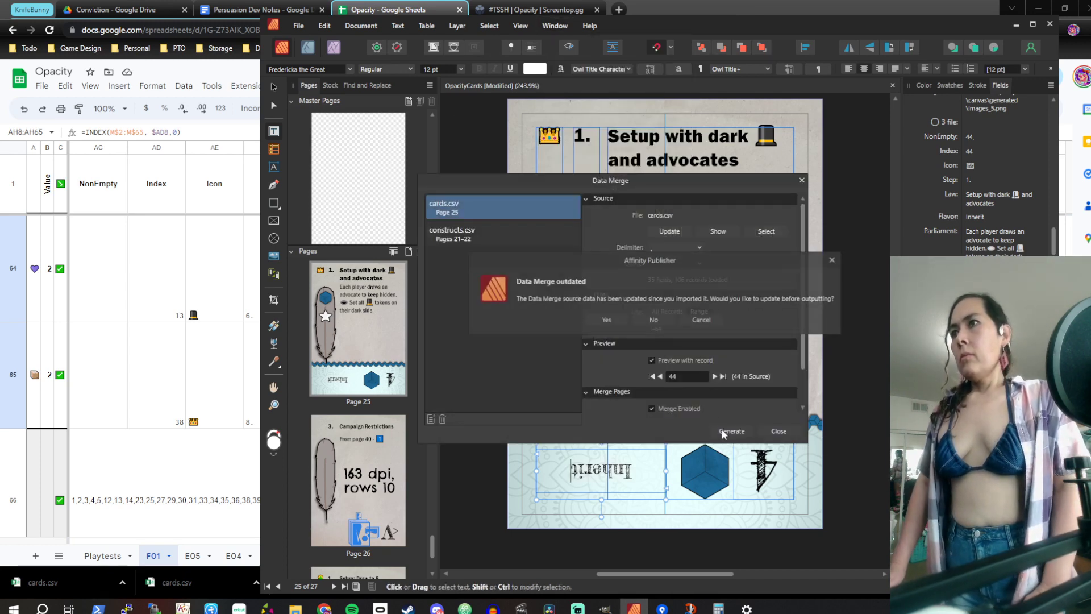
left_click(615, 315)
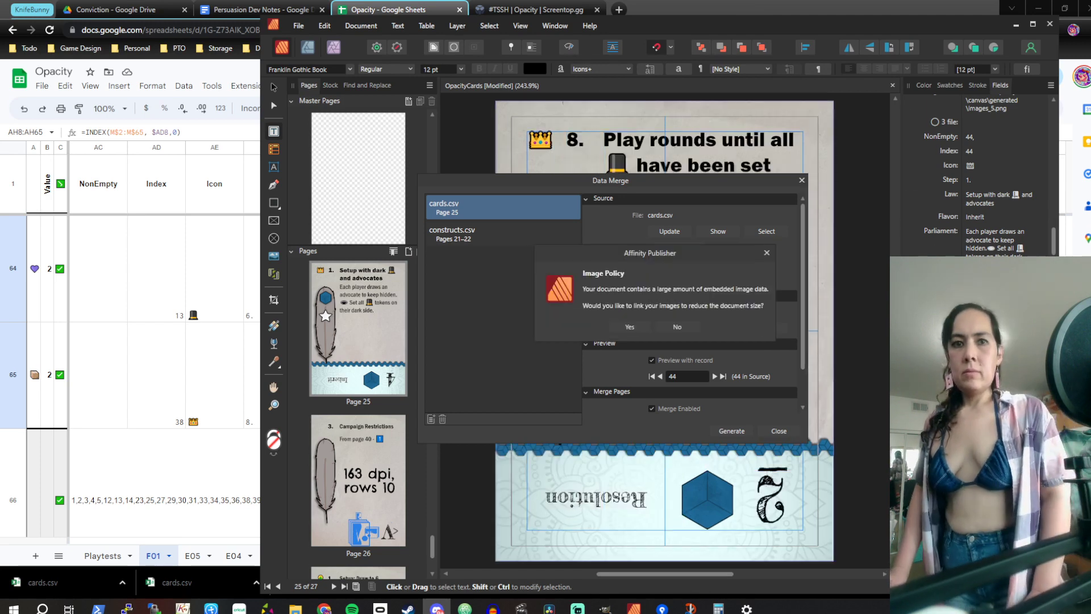
left_click(678, 328)
left_click(801, 181)
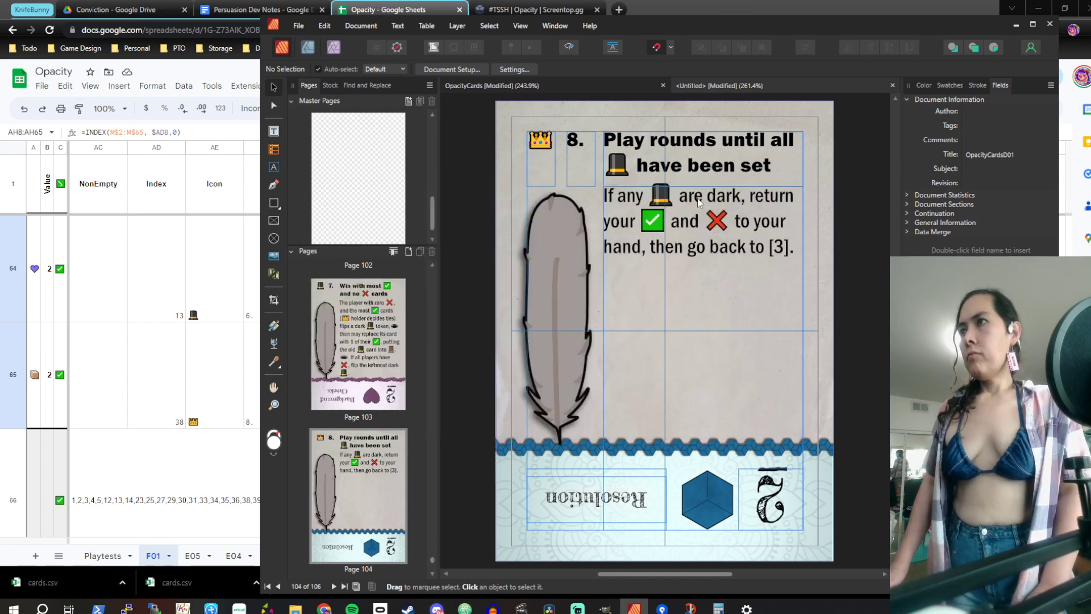
Review the titles across the generated cards, open page 41 and select its title frame beside the star
scroll(698, 198, "down", 10)
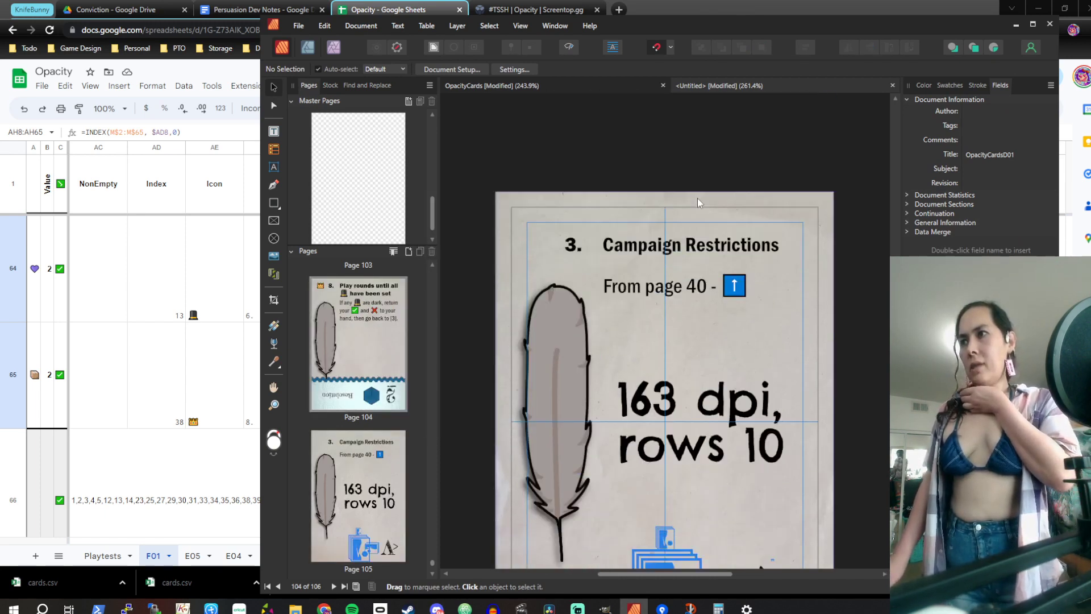
scroll(697, 198, "up", 8)
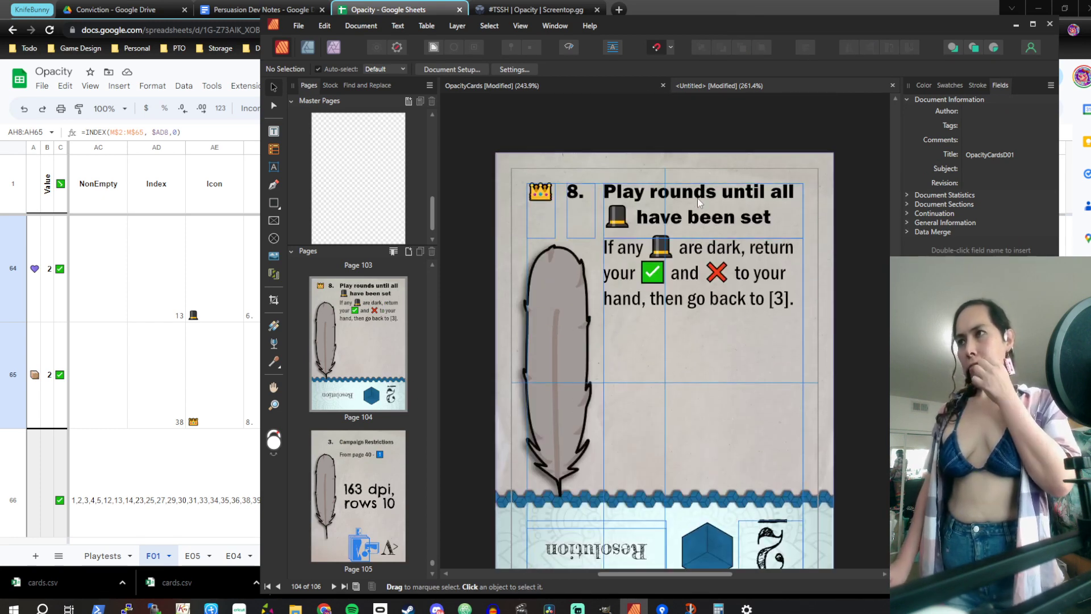
scroll(697, 198, "up", 6)
scroll(698, 193, "down", 4)
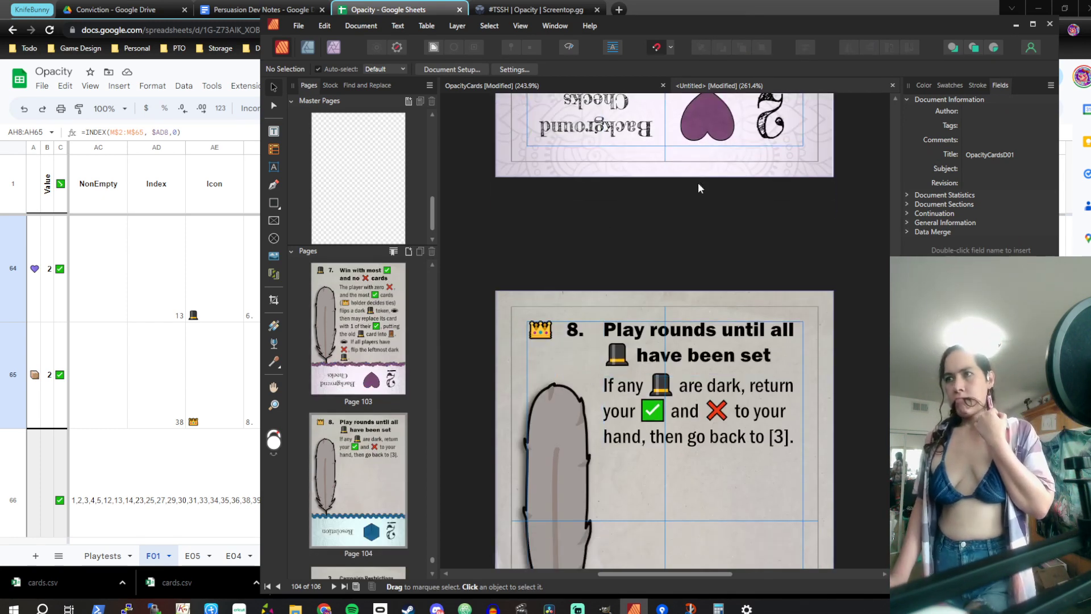
scroll(414, 448, "up", 5)
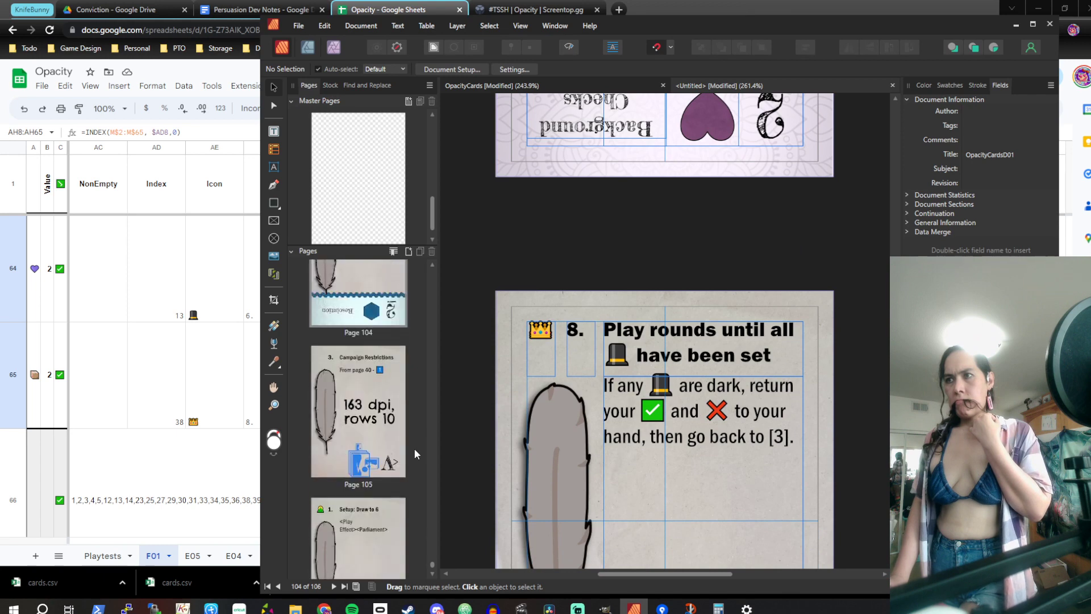
scroll(416, 453, "up", 2)
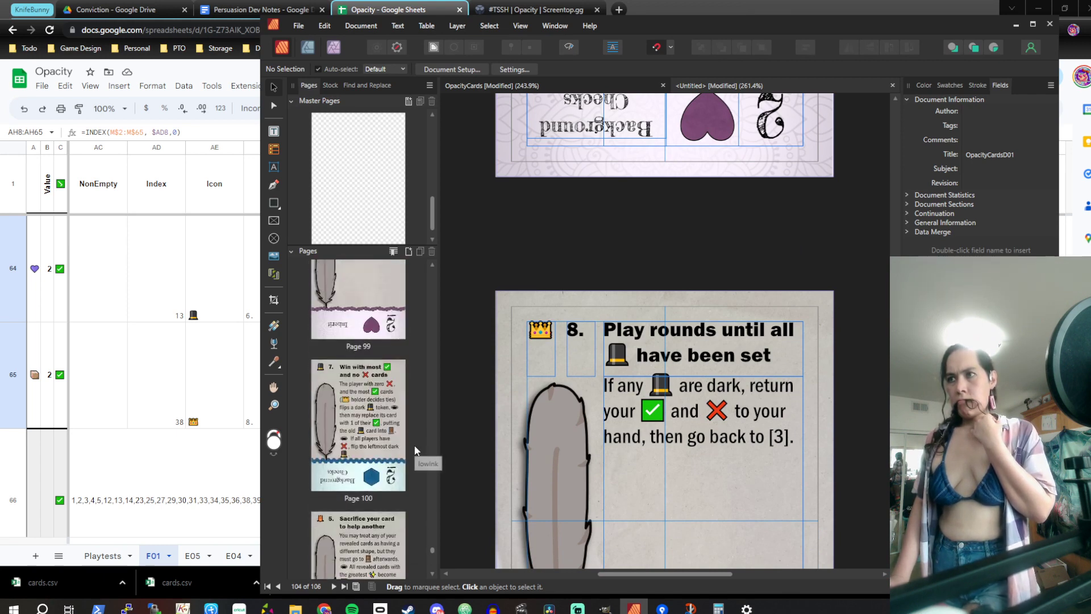
scroll(430, 546, "up", 20)
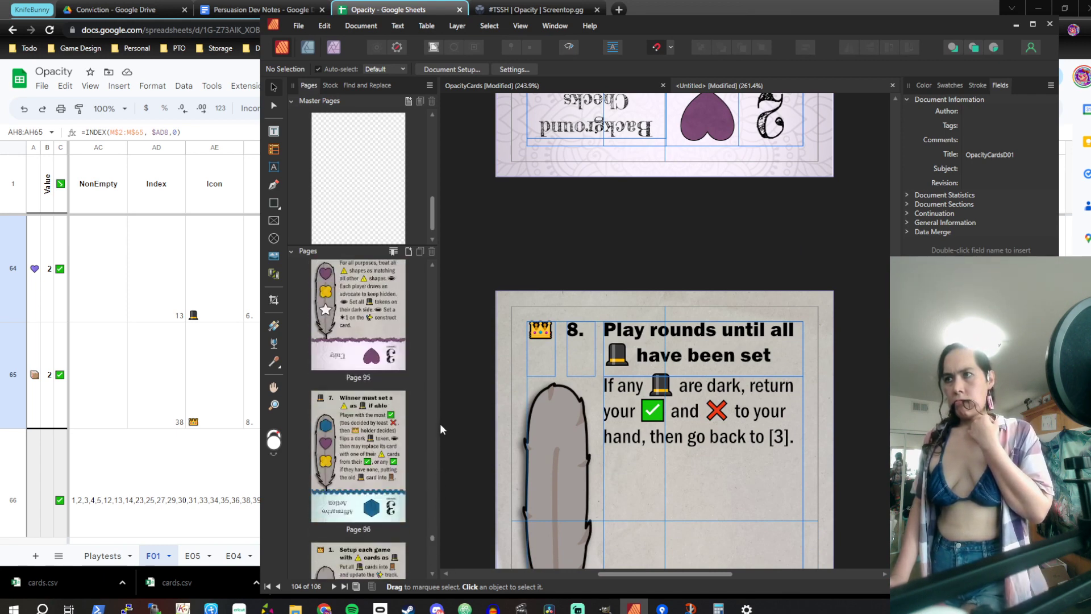
scroll(431, 441, "up", 20)
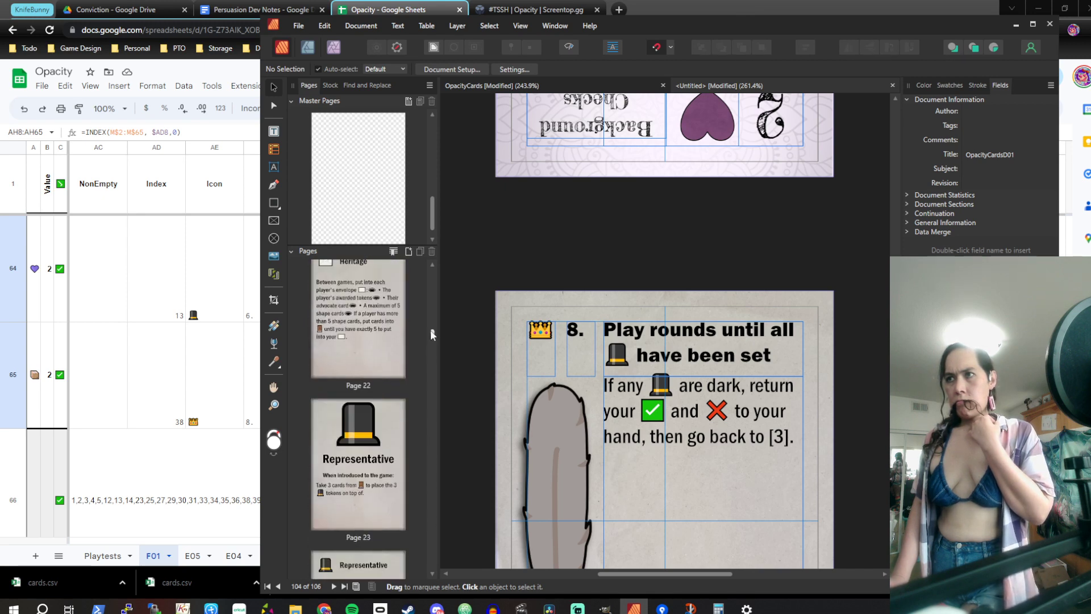
left_click_drag(428, 332, 421, 375)
scroll(421, 376, "down", 14)
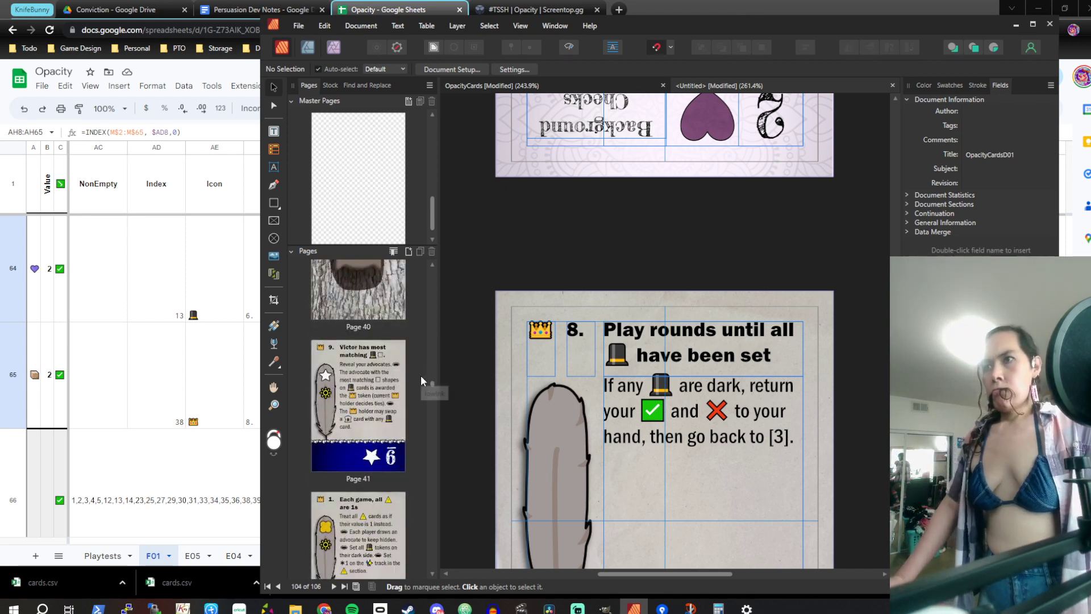
scroll(421, 376, "up", 8)
scroll(421, 375, "up", 1)
scroll(420, 375, "down", 5)
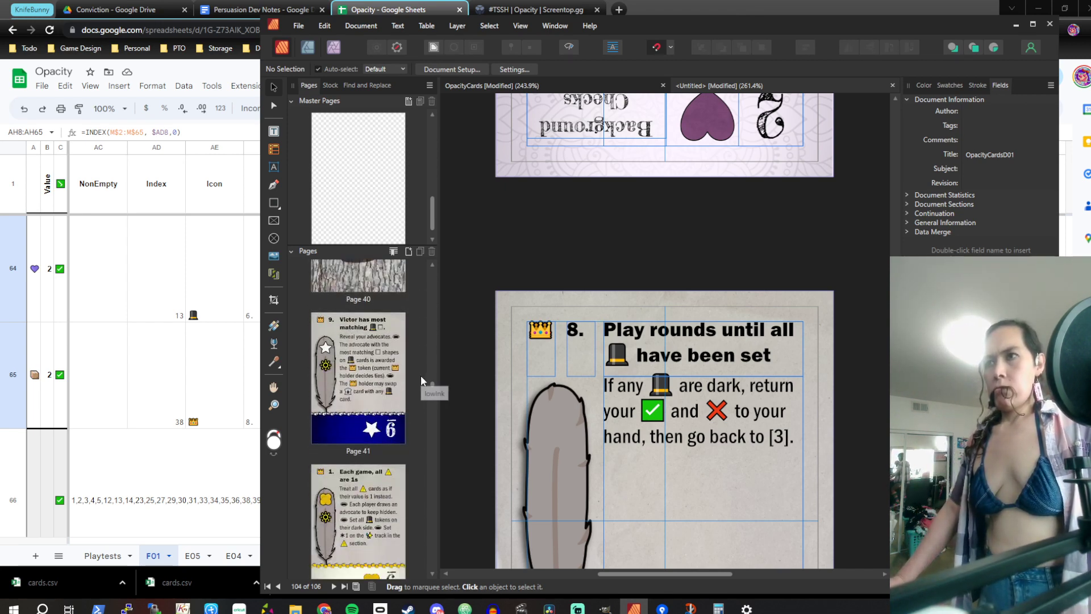
scroll(421, 375, "up", 5)
scroll(420, 375, "down", 3)
left_click(421, 376)
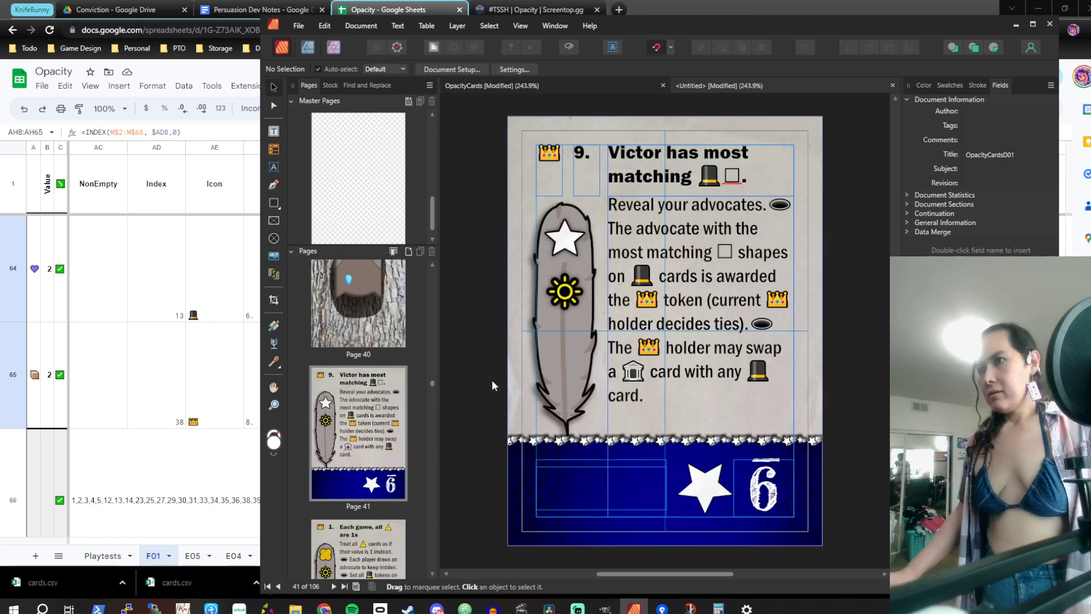
left_click(601, 492)
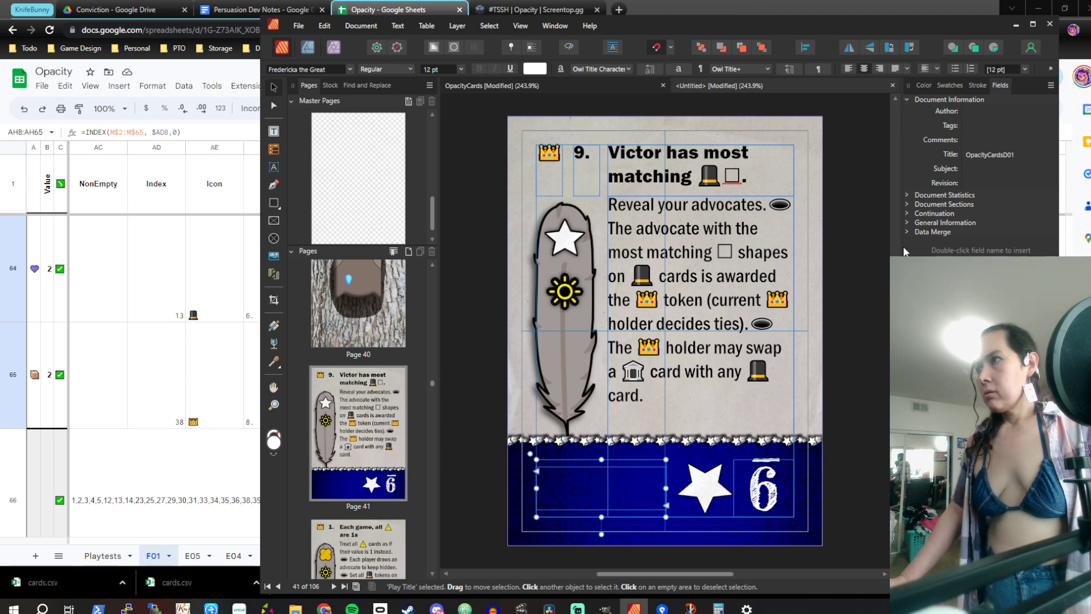
Switch to the F01 sheet in Google Sheets and examine the source Flavor column entries in rows 2 to 5
left_click(188, 260)
scroll(306, 295, "up", 10)
scroll(306, 300, "up", 5)
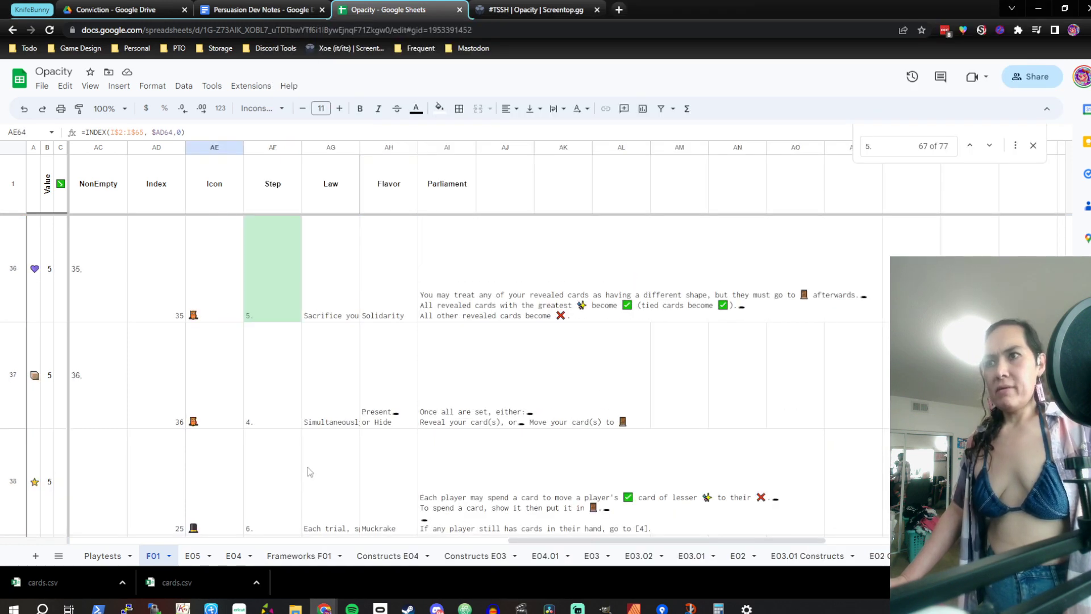
left_click(194, 463)
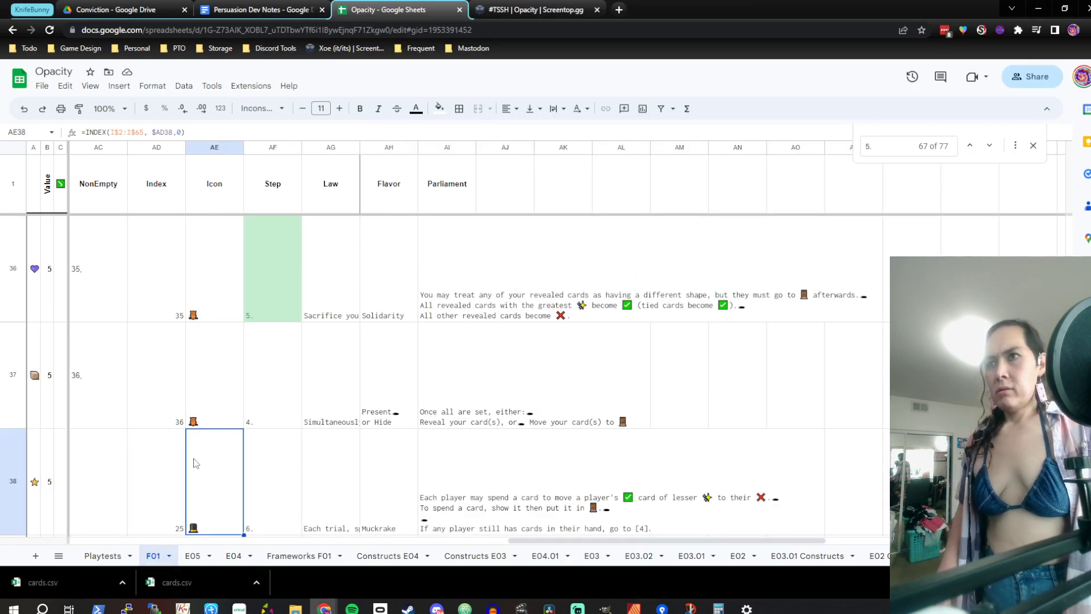
key("Left")
key("Left")
key("Left")
key("Left")
key("Left")
key("Left")
key("Left")
key("Left")
key("Left")
key("Left")
key("Left")
key("Left")
key("Left")
key("Left")
key("Left")
key("Left")
key("Left")
key("Left")
key("Left")
key("Left")
key("Left")
key("Left")
key("Up")
key("Up")
key("Up")
key("Up")
key("Up")
key("Up")
key("Up")
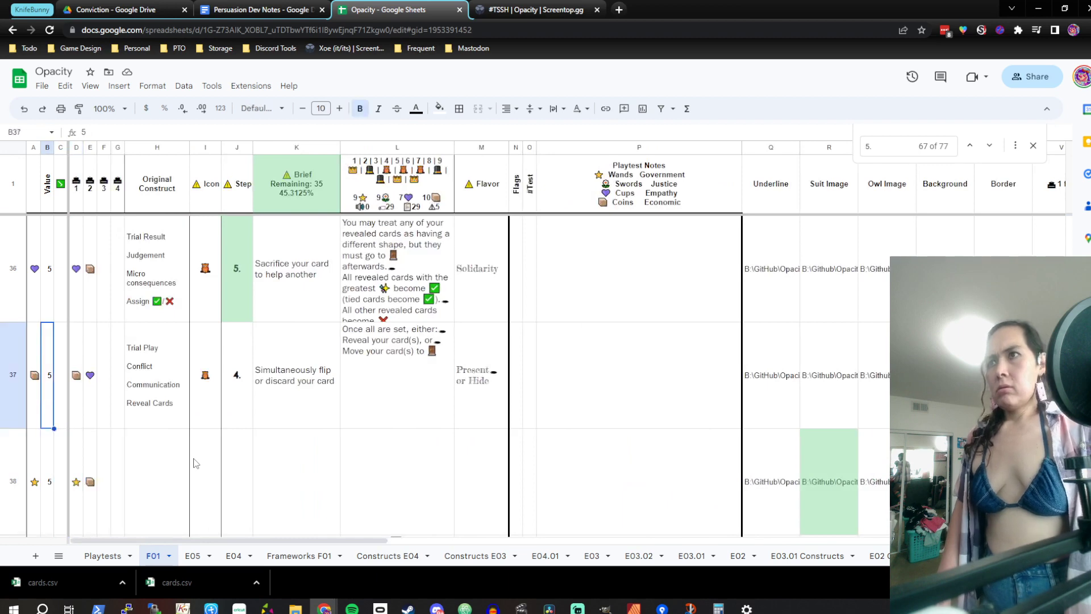
key("Up")
key("Up")
key("Up")
key("Up")
key("Up")
key("Up")
key("Up")
key("Up")
key("Up")
key("Up")
key("Up")
key("Up")
key("Up")
key("Up")
key("Up")
key("Up")
key("Up")
key("Up")
key("Up")
key("Up")
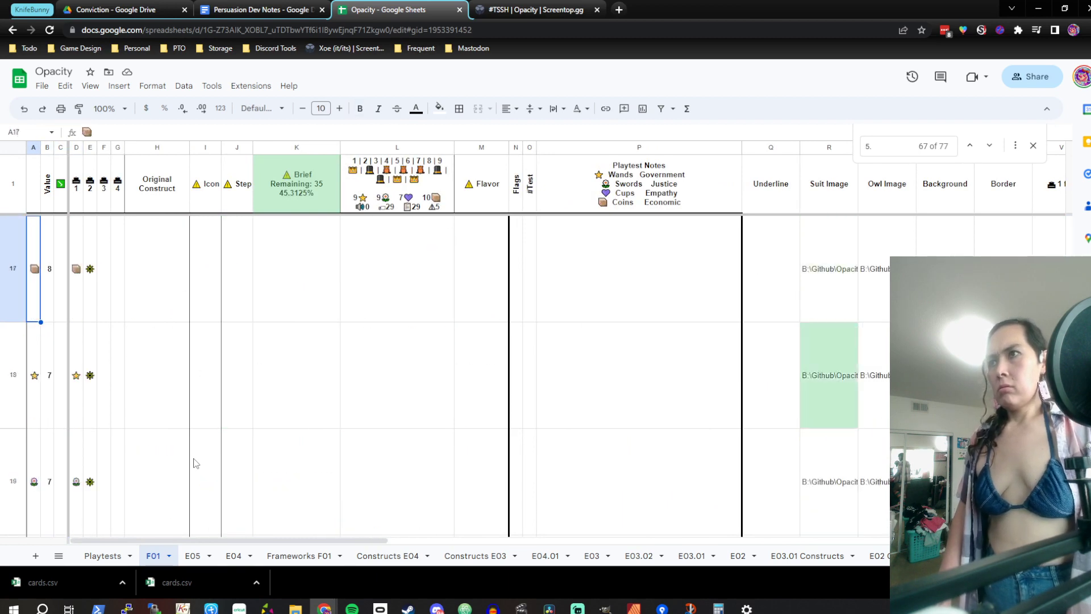
key("Right")
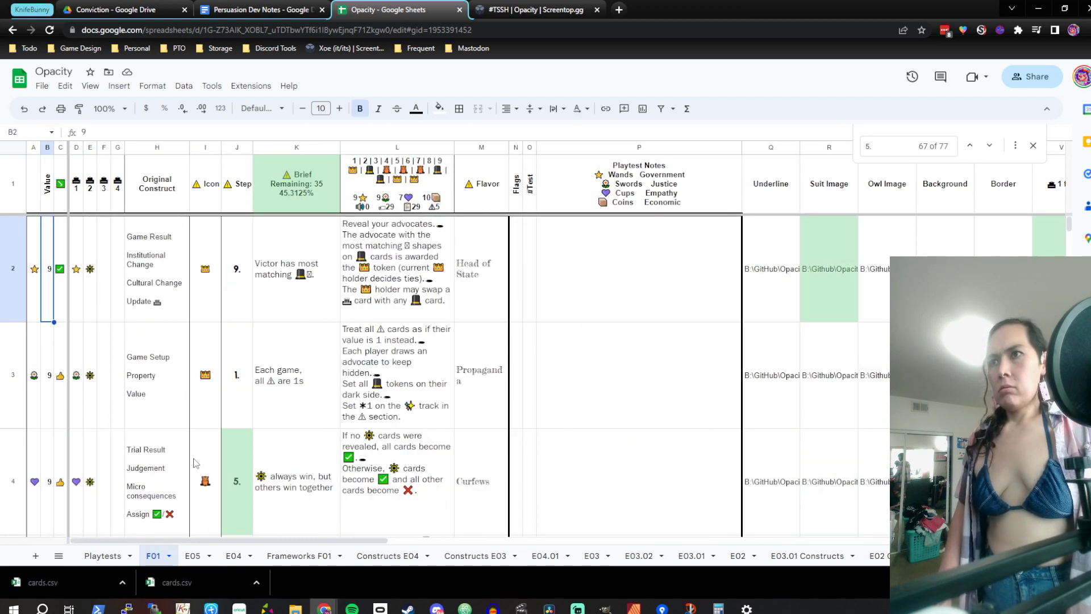
key("Right")
key("Right")
key("Right")
key("Right")
key("Right")
key("Right")
key("Right")
key("Right")
key("Right")
key("Right")
key("Right")
key("Up")
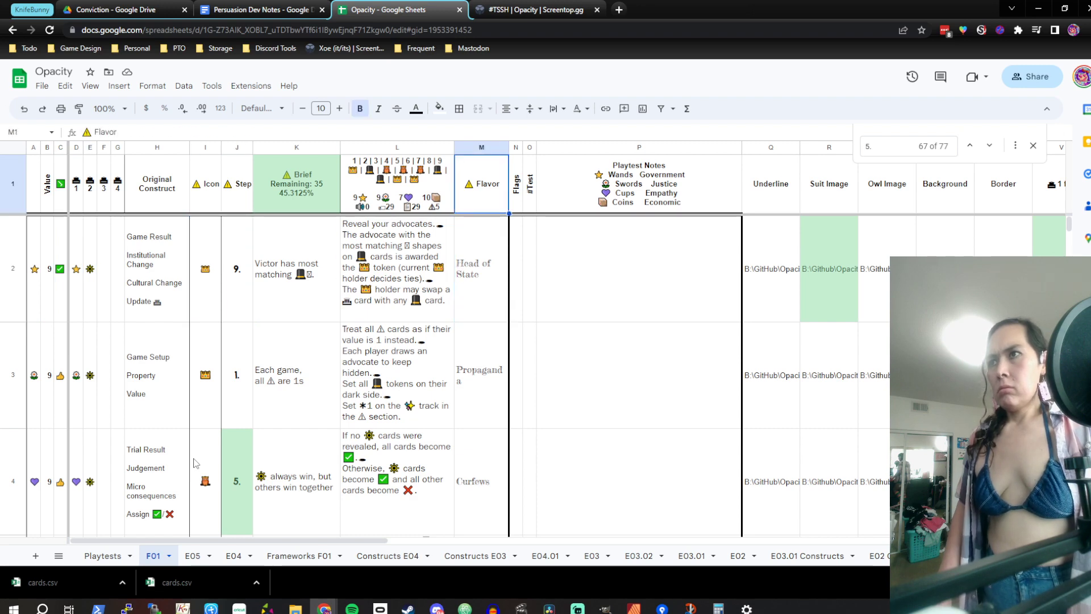
key("Down")
key("Down")
key("Down")
key("Down")
key("Down")
key("Up")
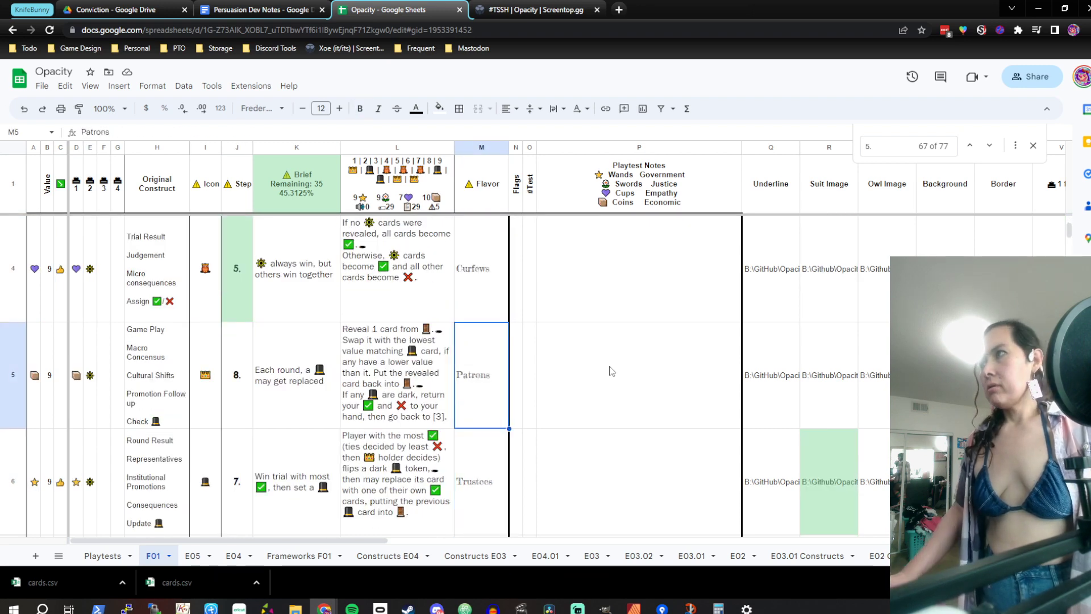
Compare the generated page 41 card in Affinity Publisher with the Flavor cell of row 2 in the F01 sheet
left_click(634, 609)
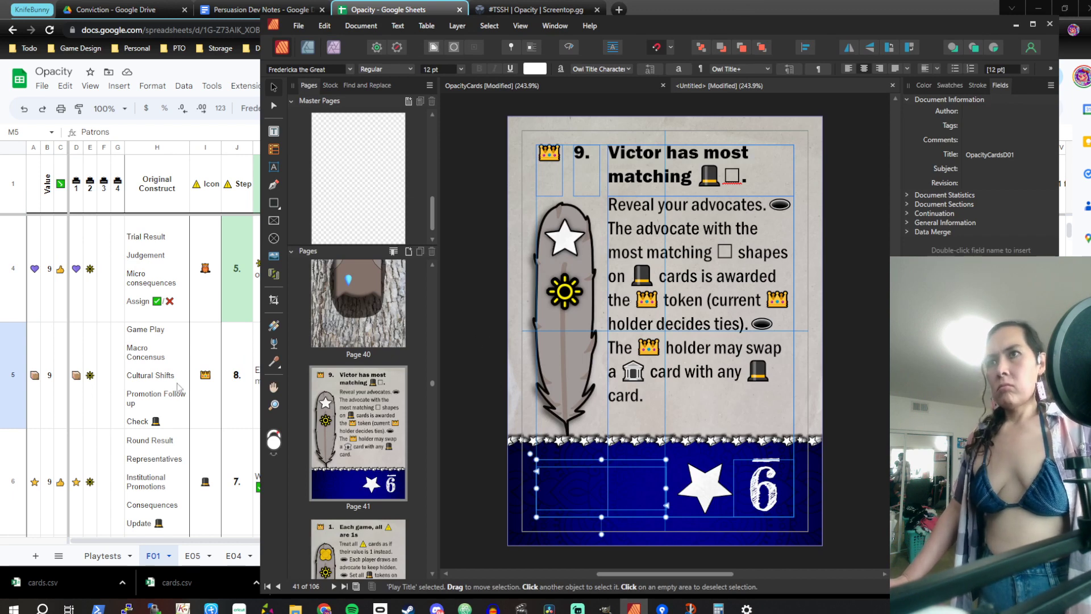
left_click(181, 316)
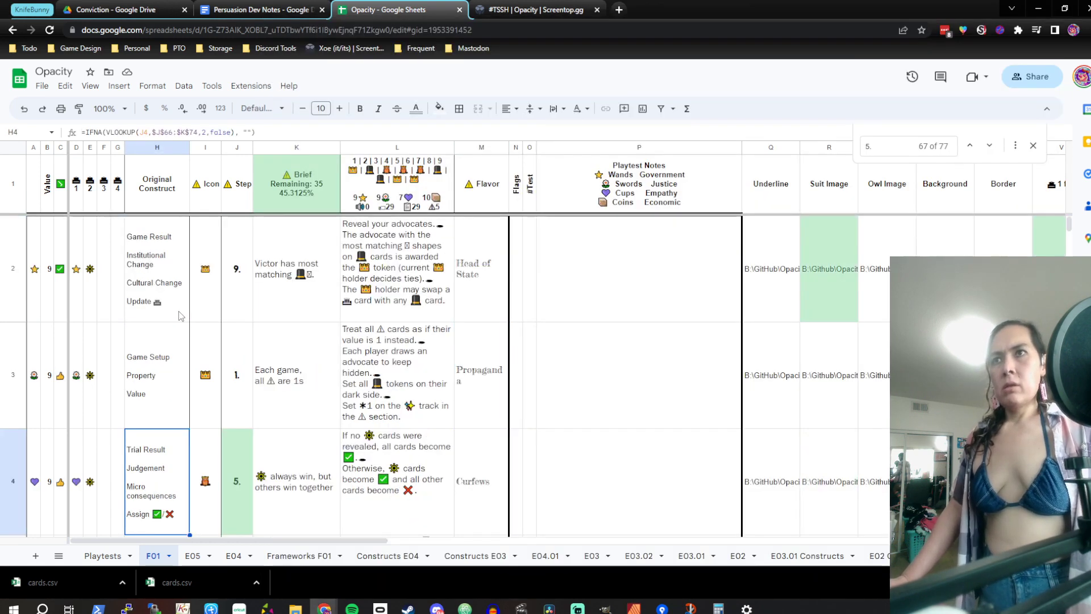
left_click(477, 275)
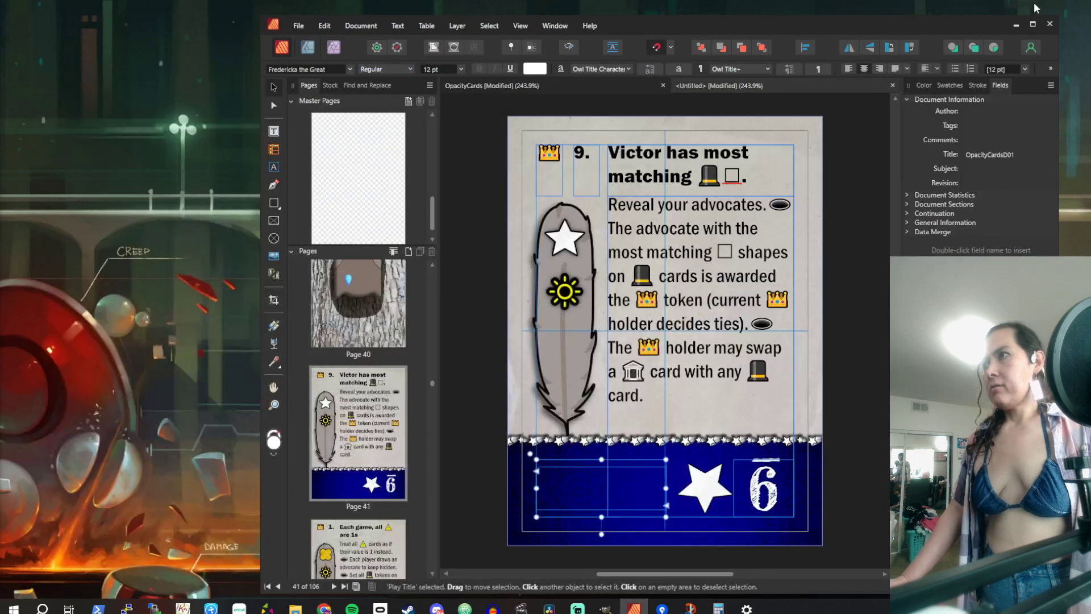
Check the title frames on the generated cards from page 41 to 46, and close the untitled merged document without saving
left_click(1039, 9)
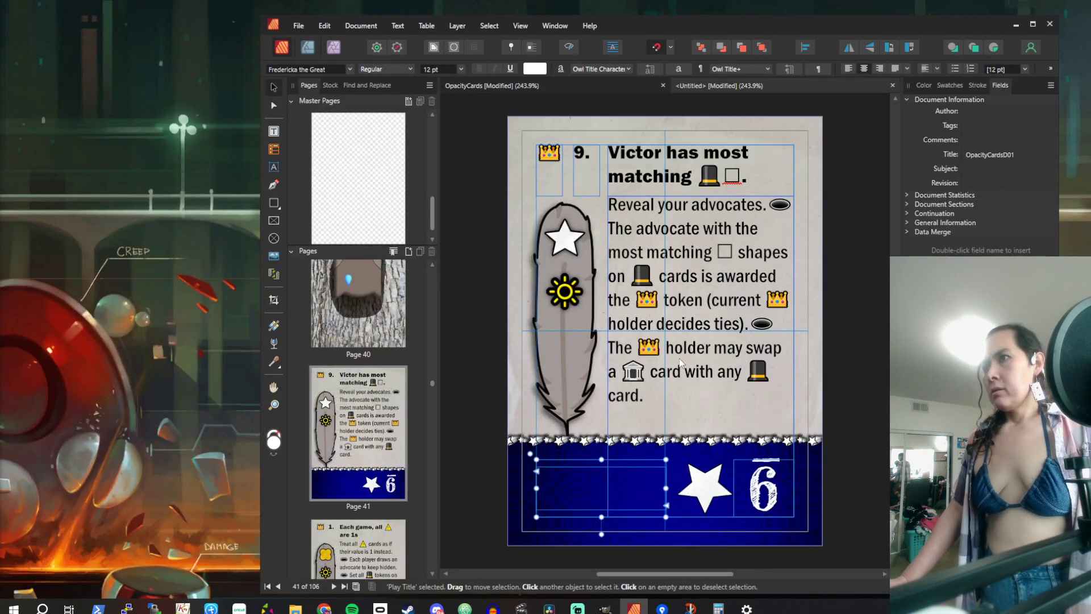
double_click(628, 485)
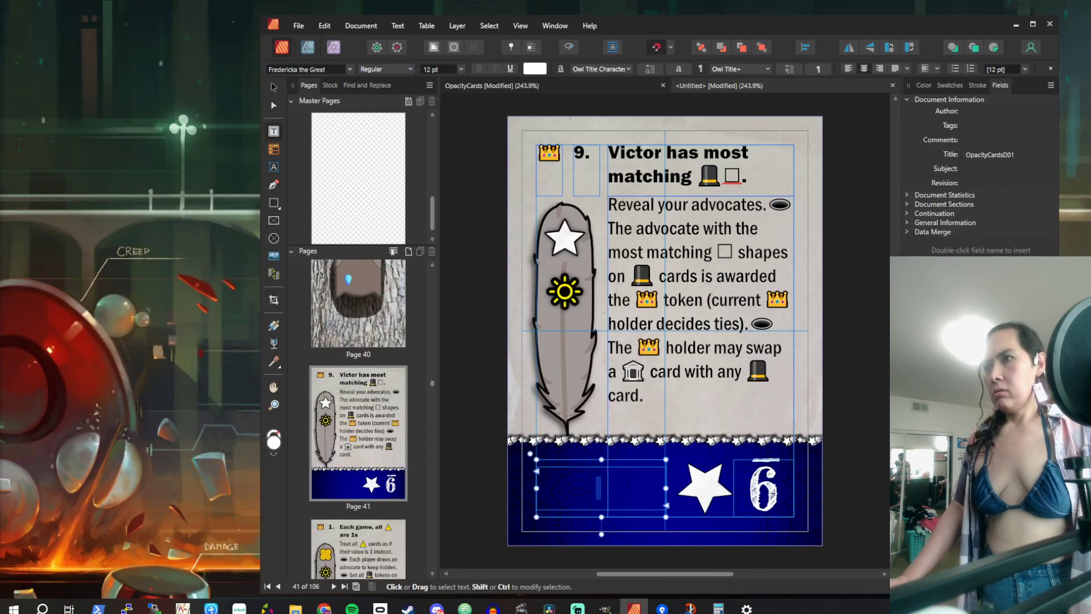
scroll(631, 286, "down", 5)
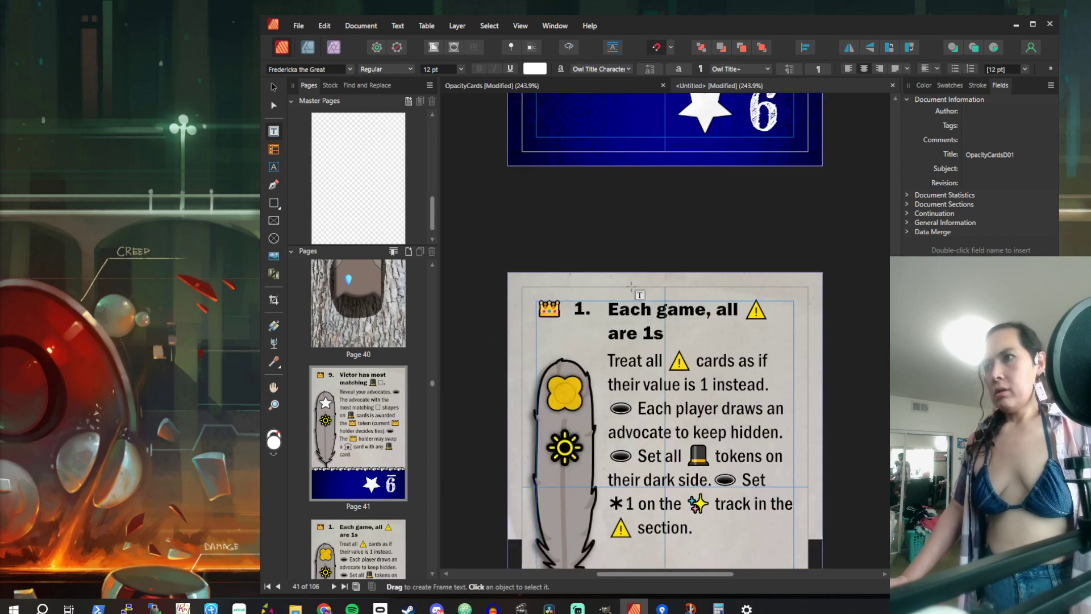
scroll(630, 286, "down", 10)
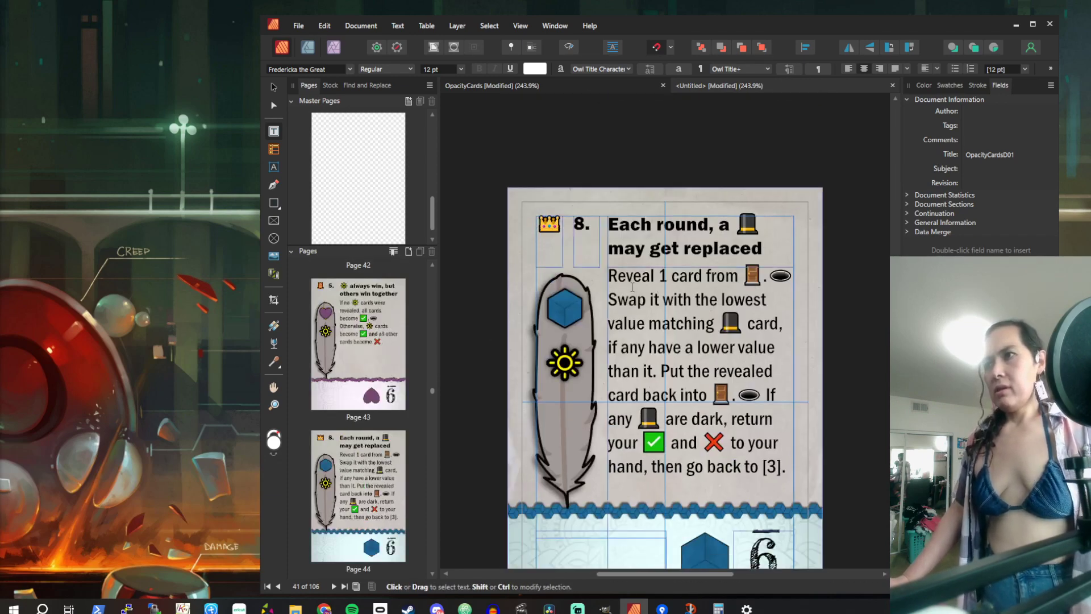
scroll(632, 287, "down", 8)
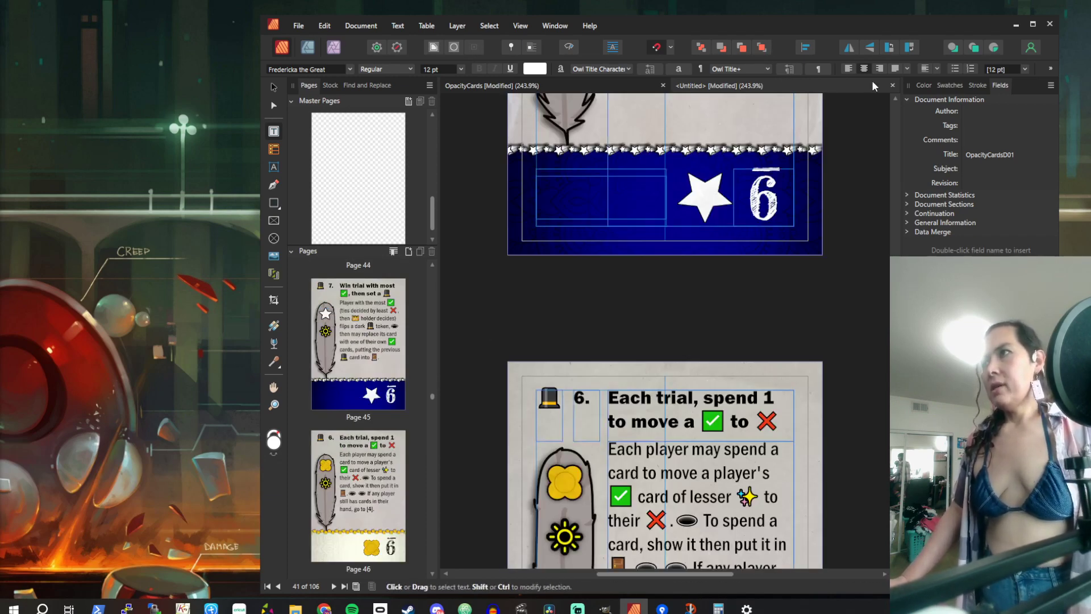
left_click(893, 86)
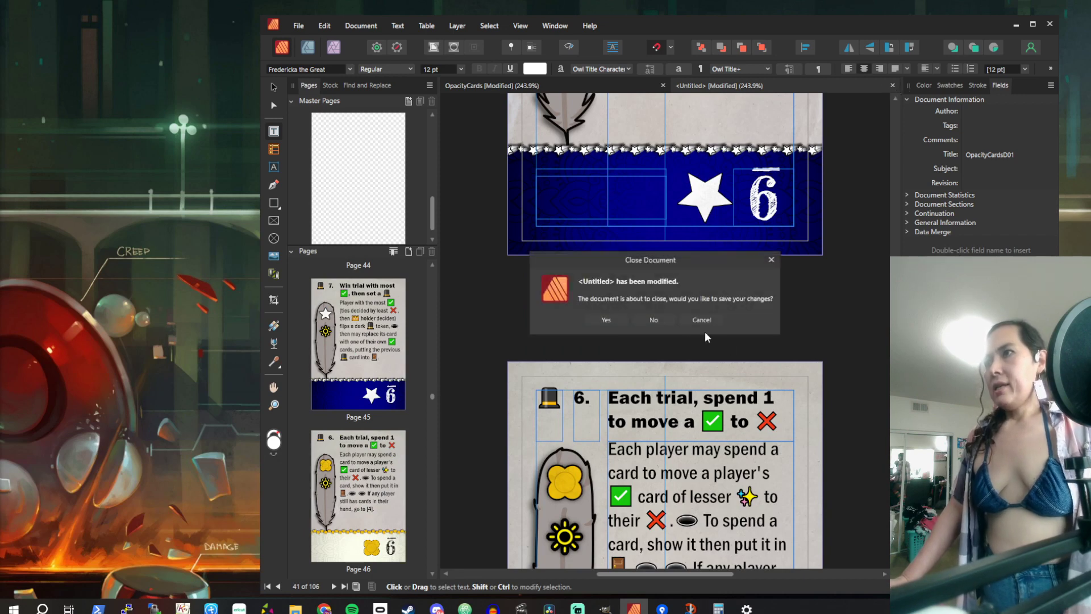
left_click(654, 320)
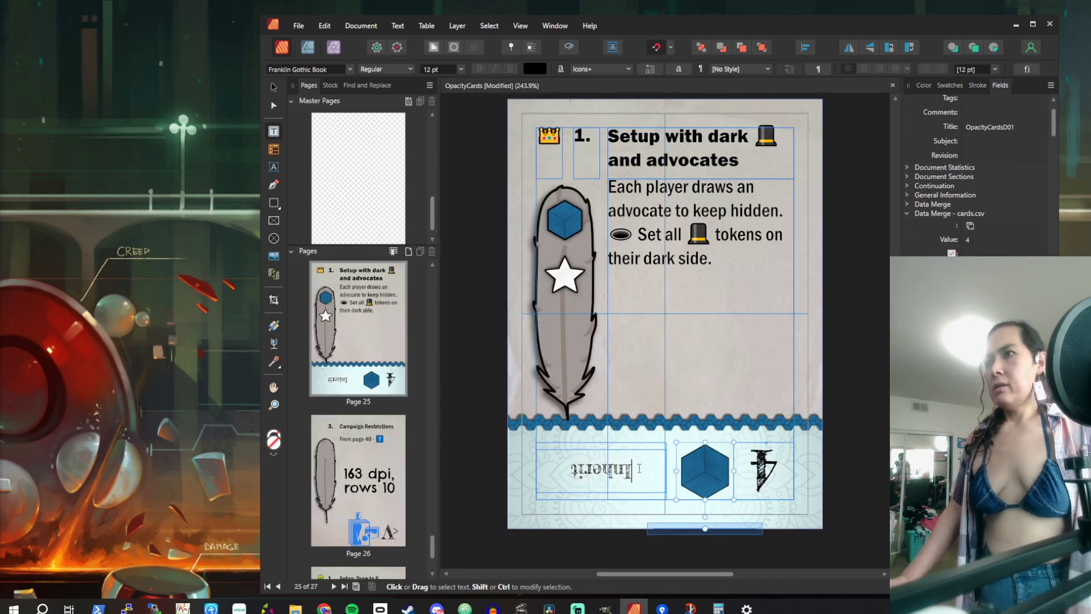
Look through the cards.csv data merge fields for the Flavor entries, with page 25's title text selected
scroll(959, 230, "down", 5)
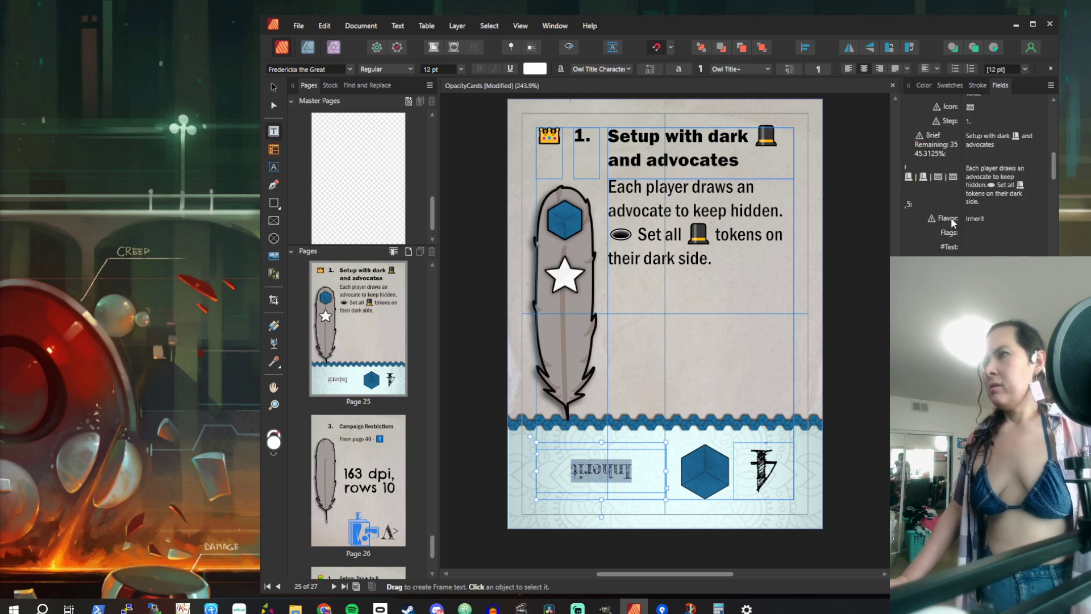
scroll(958, 221, "down", 5)
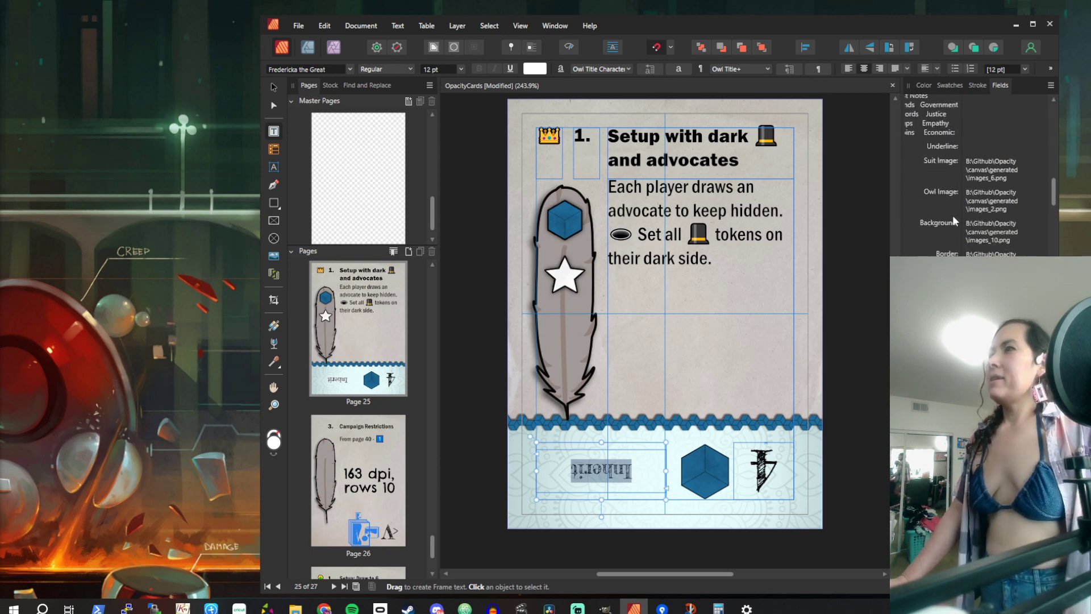
scroll(955, 220, "down", 3)
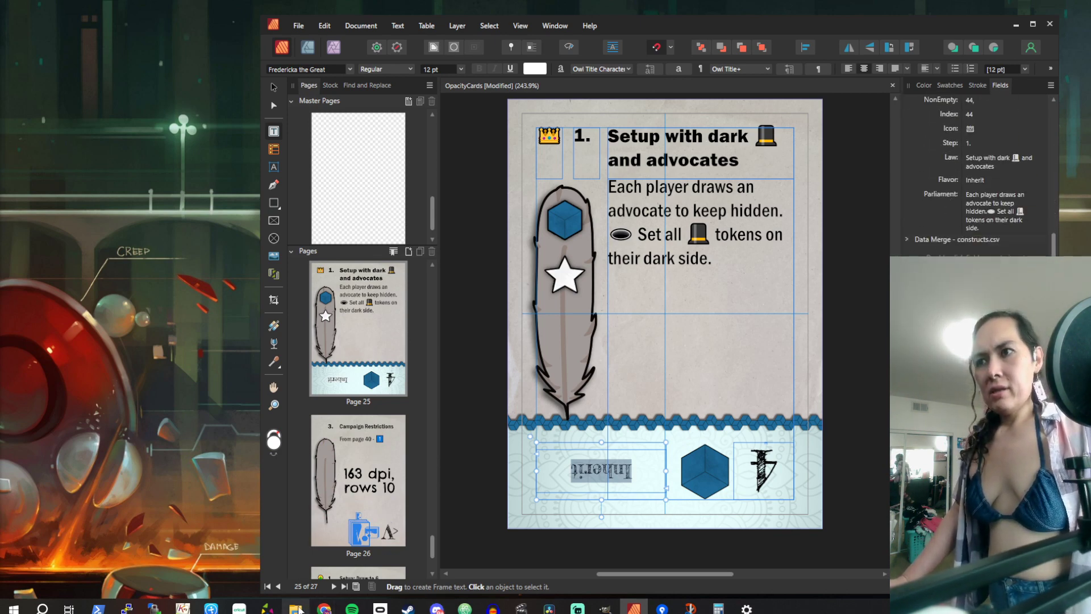
Switch to the F01 sheet in Google Sheets and search it for "flavor"
mouse_move(298, 610)
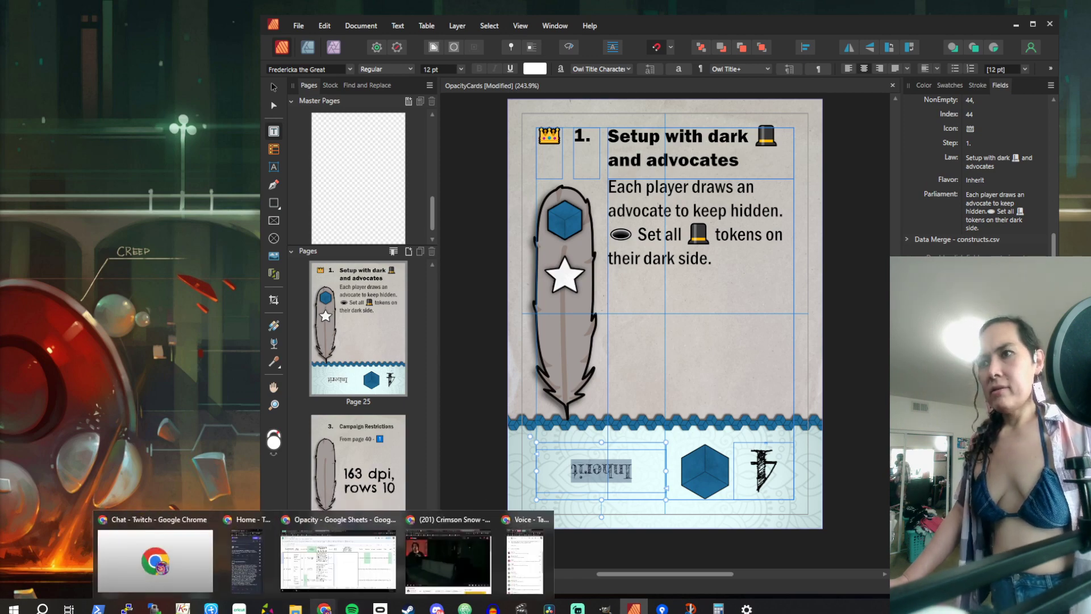
left_click(338, 554)
left_click(546, 280)
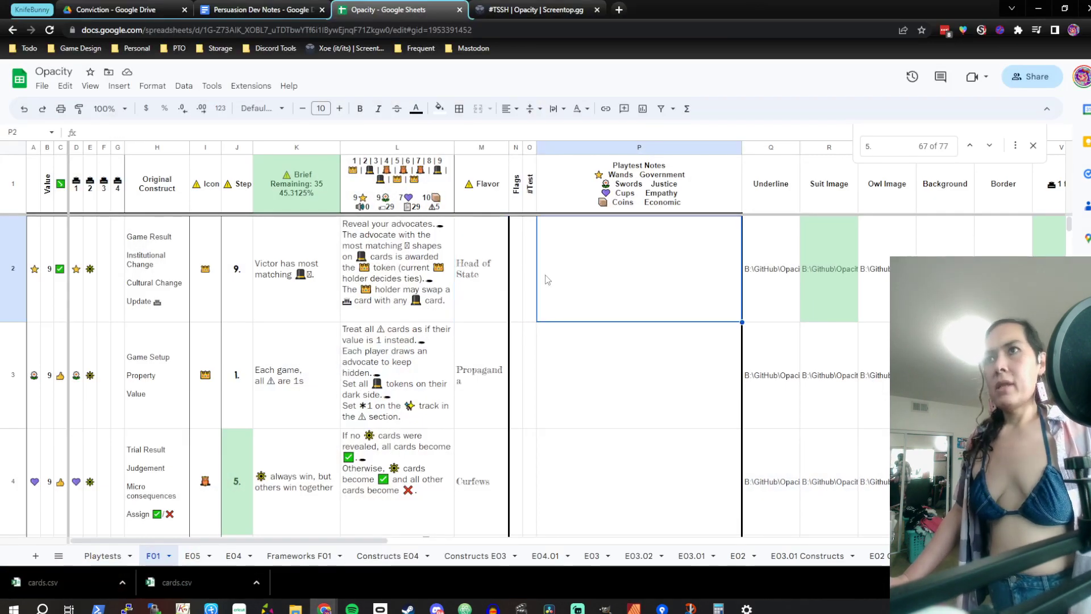
key("Left")
key("Left")
key("ctrl+f")
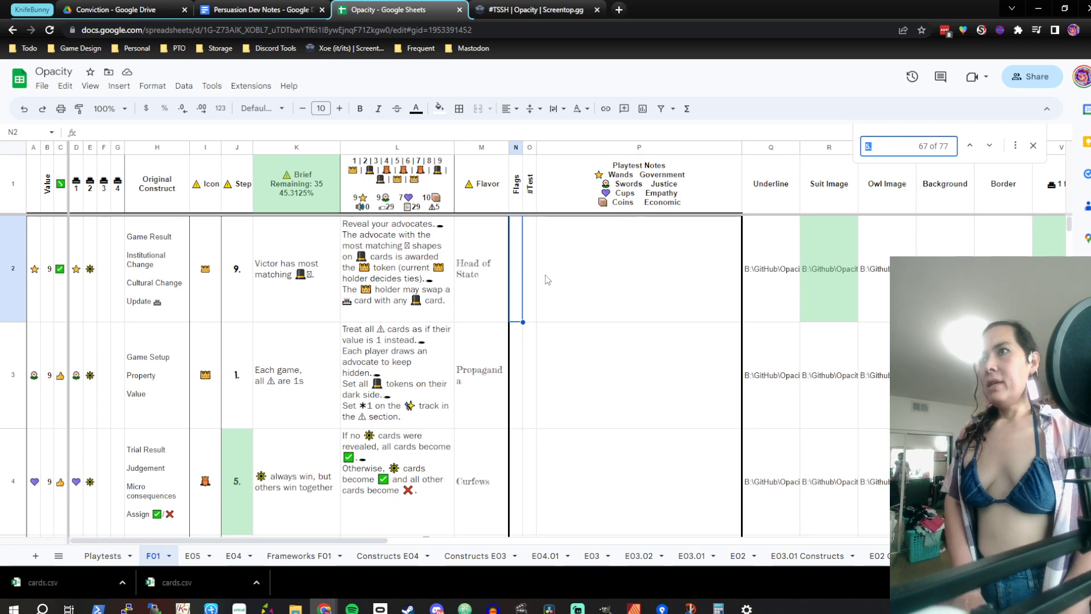
type("flavor")
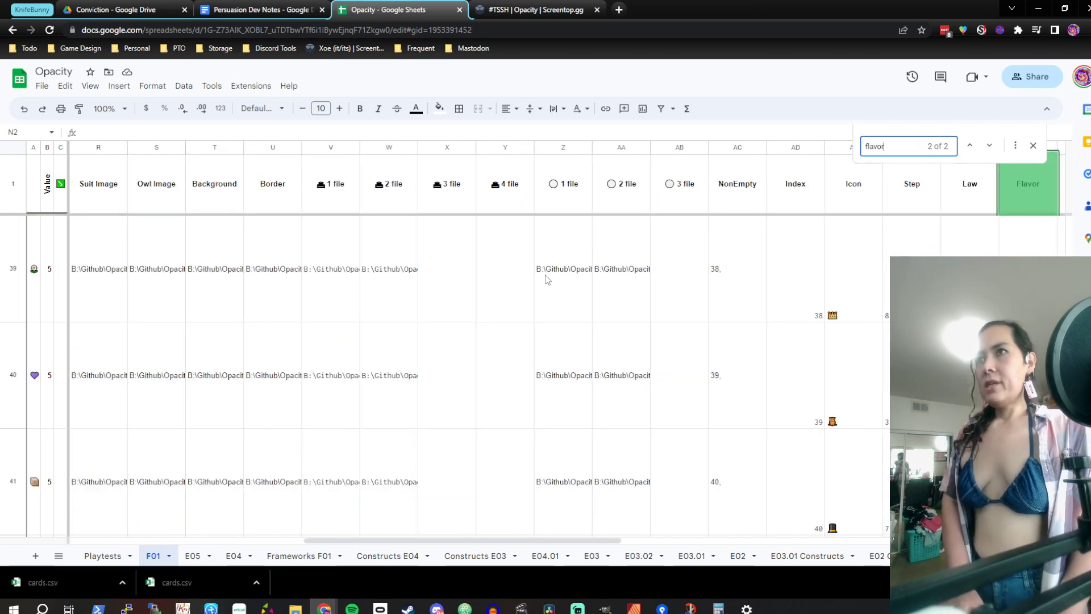
Return to Affinity Publisher and replace the title text on page 25 with the cards.csv Flavor field listed between Law and Parliament
left_click(1038, 9)
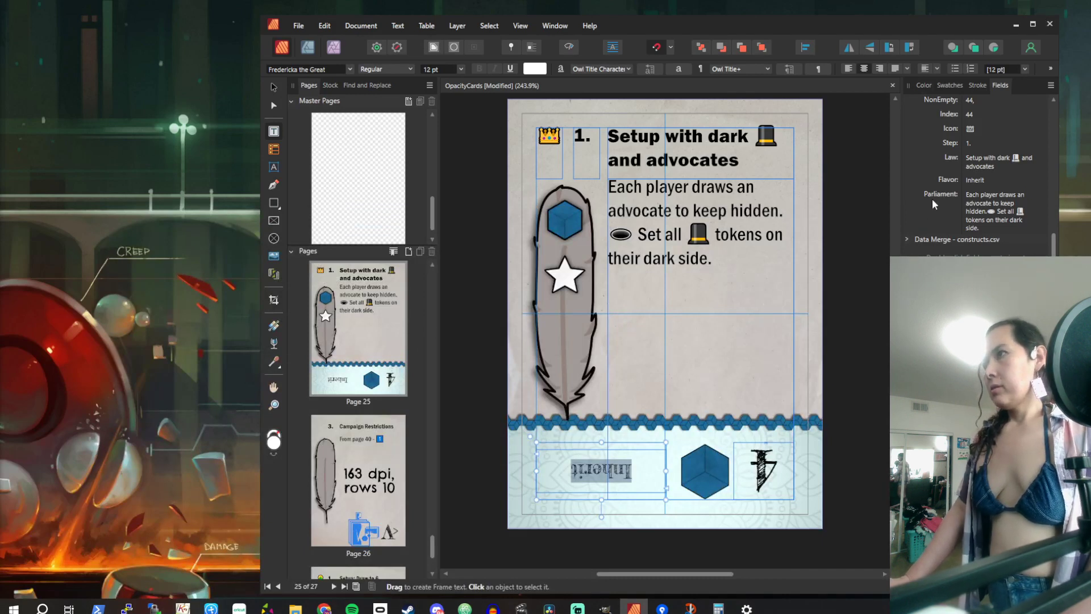
double_click(606, 471)
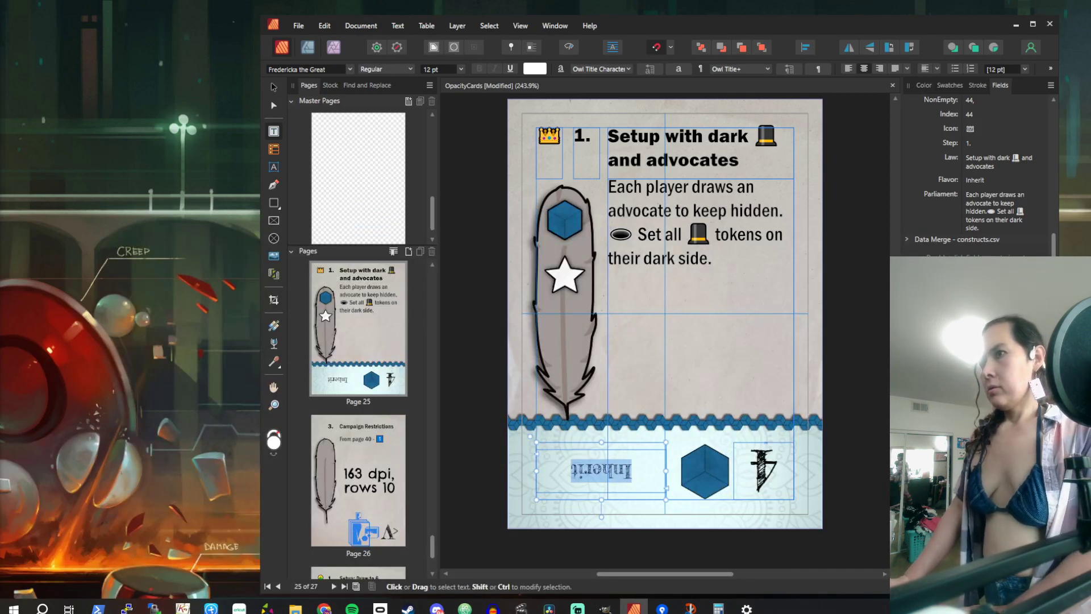
scroll(953, 188, "up", 1)
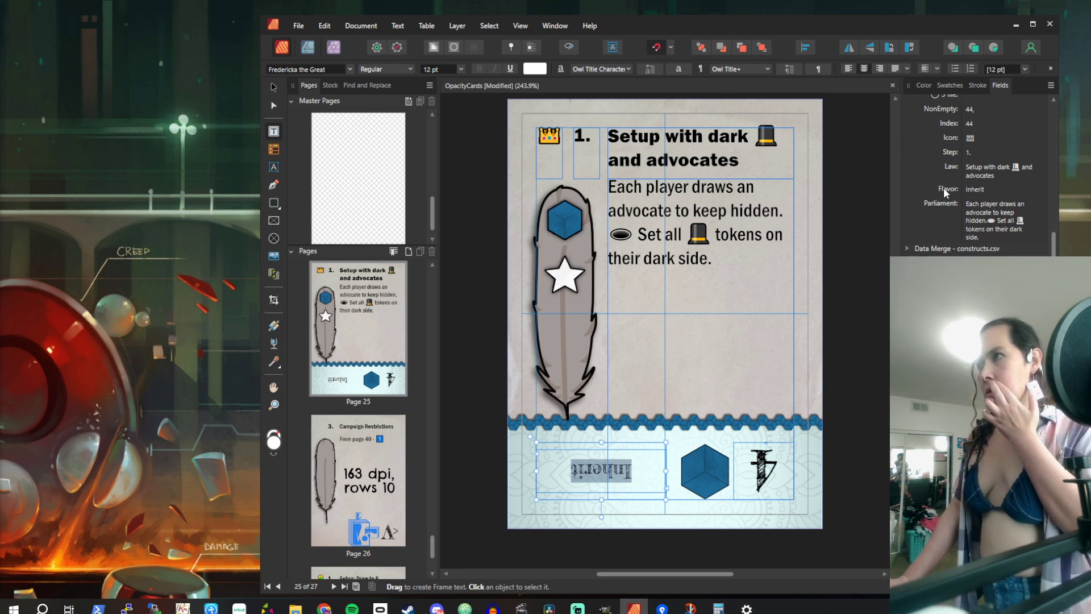
double_click(944, 189)
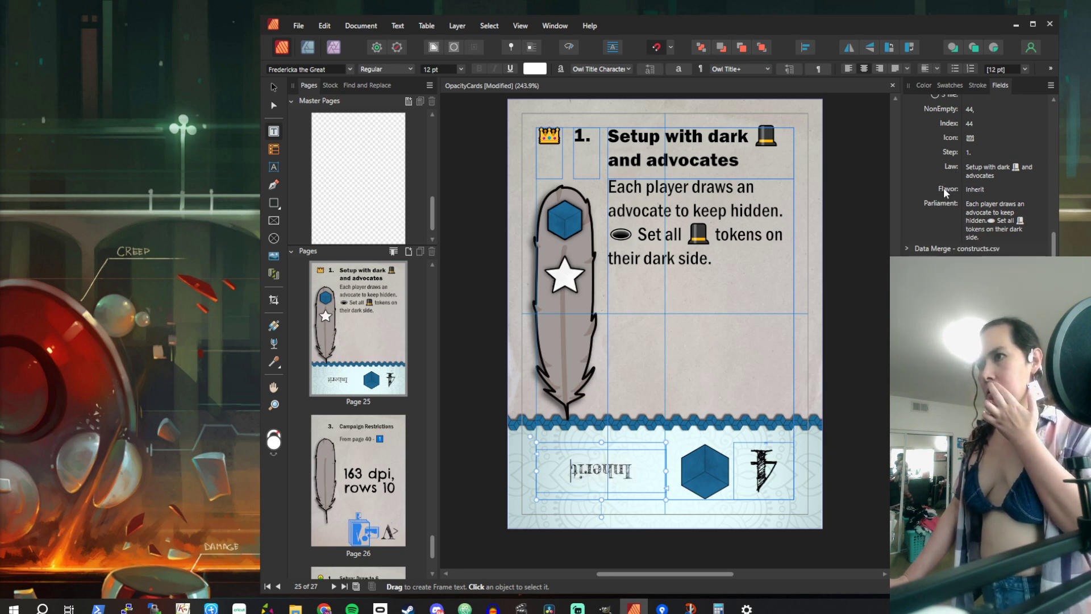
Preview the cards.csv data merge on page 25 with record 1 and select the card's title frame
left_click(555, 26)
left_click(574, 63)
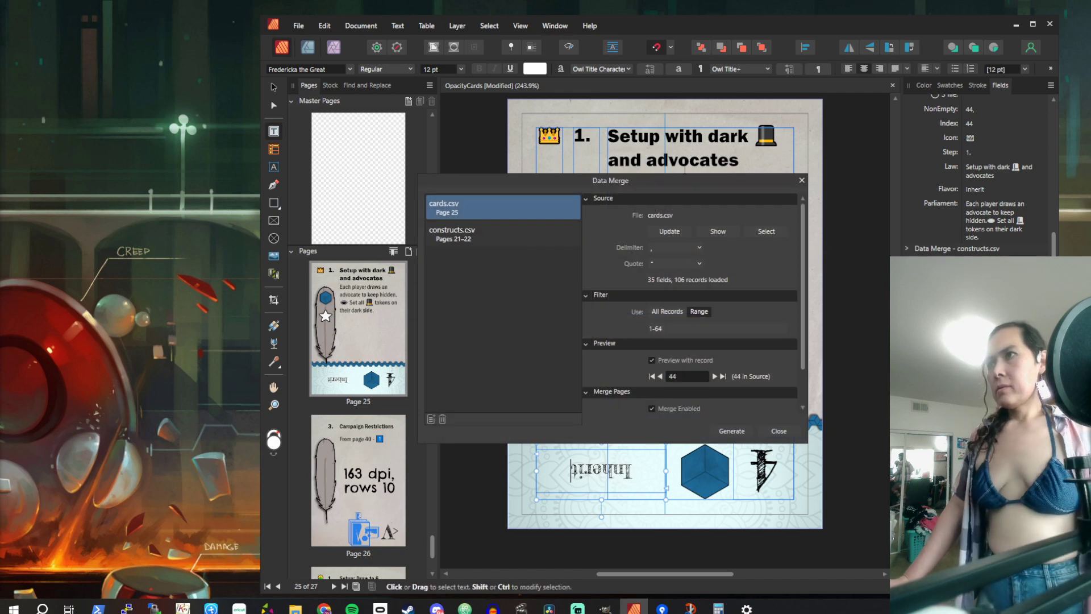
left_click_drag(694, 182, 311, 186)
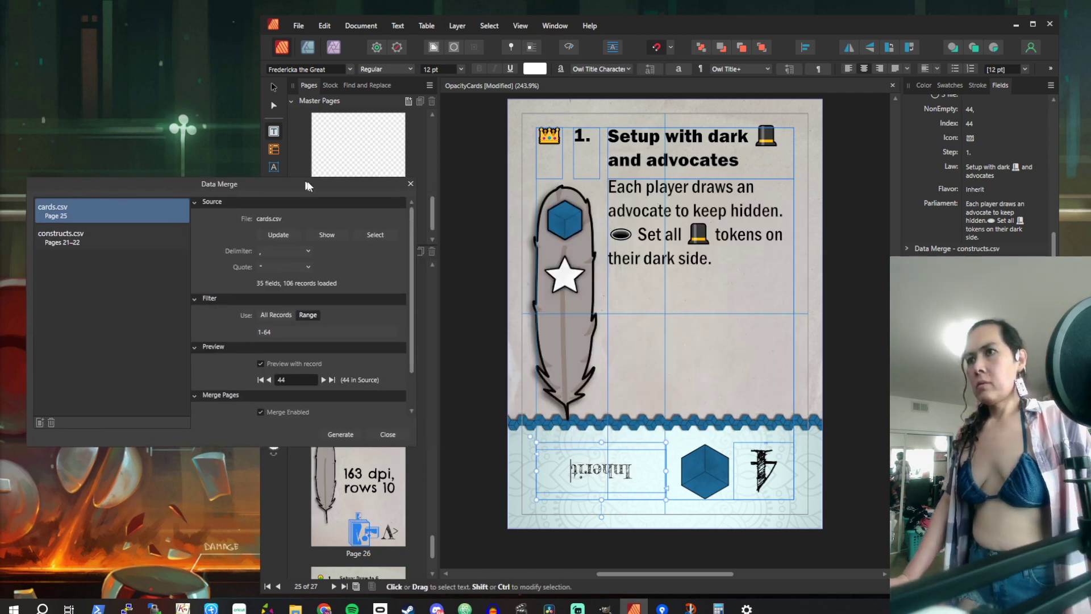
left_click(267, 381)
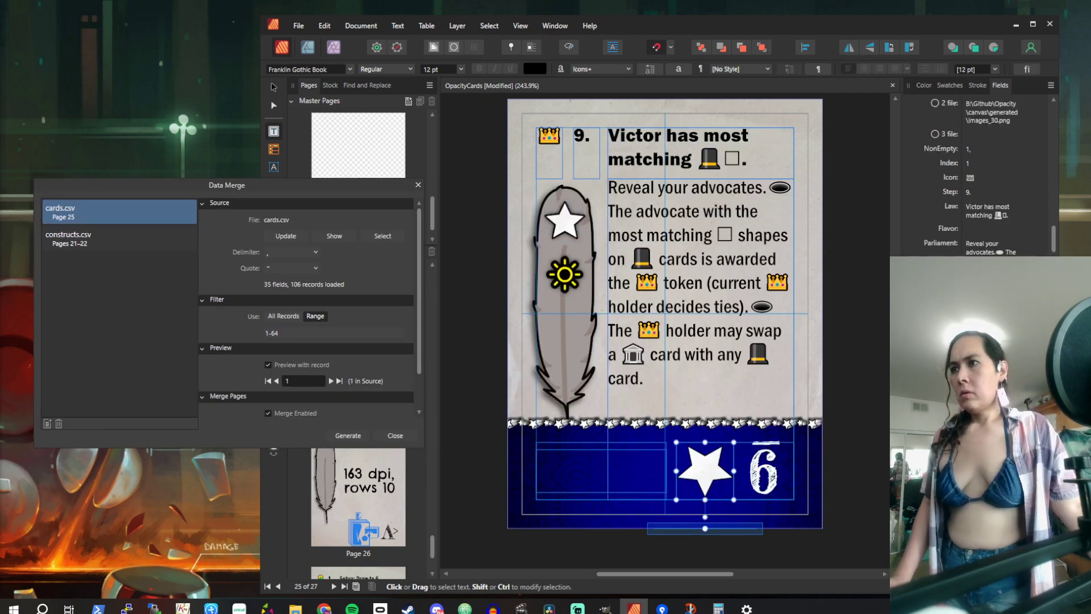
left_click(598, 470)
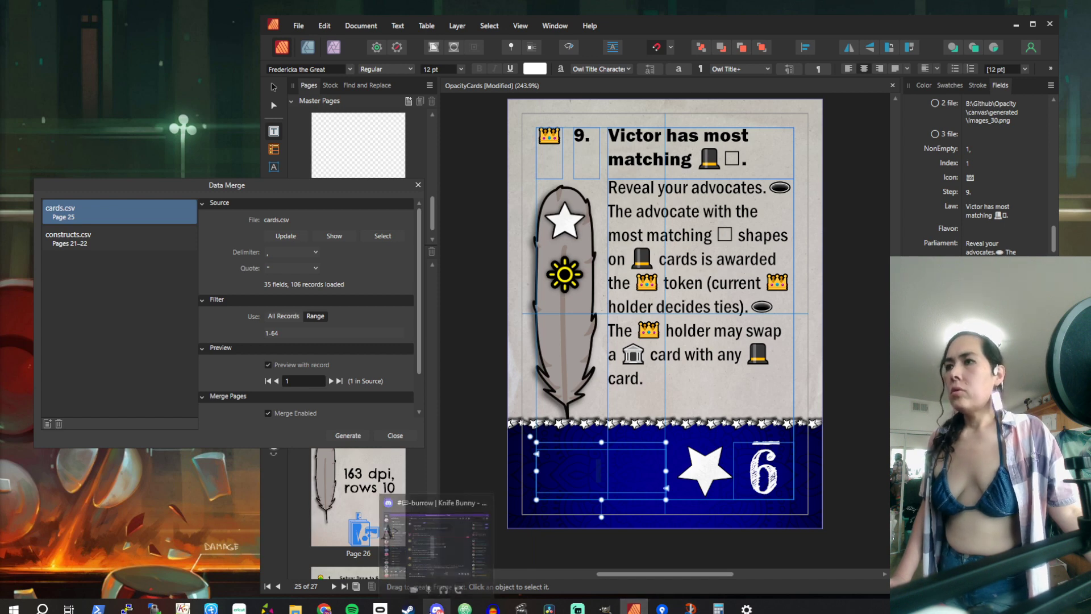
Switch to the F01 sheet in Google Sheets and examine the Law, generated Flavor and Parliament formulas in row 39
mouse_move(352, 608)
left_click(341, 557)
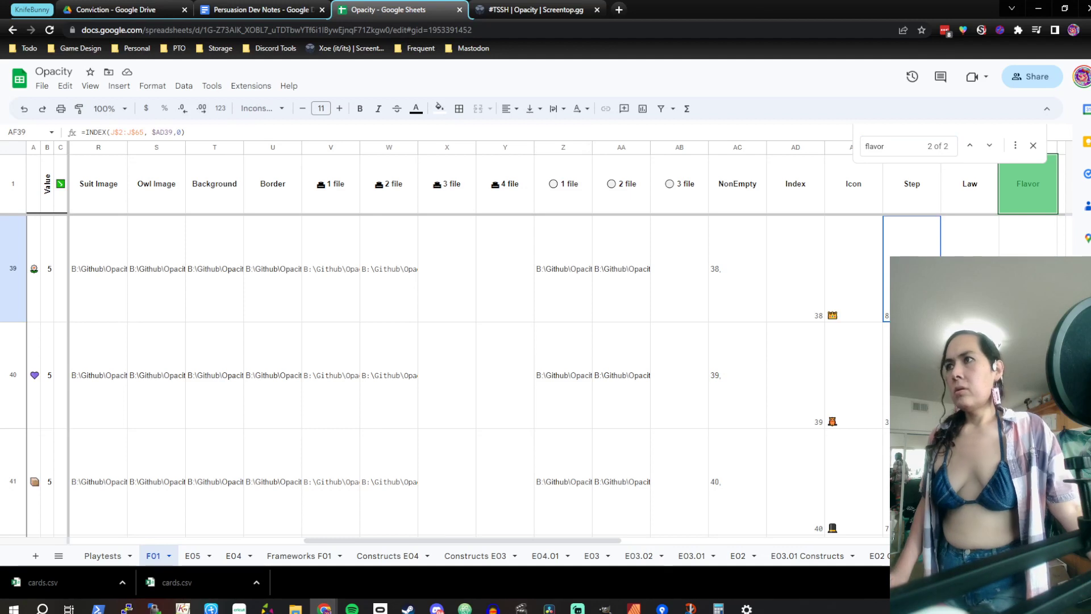
left_click(720, 271)
key("Right")
key("Right")
key("Right")
key("Right")
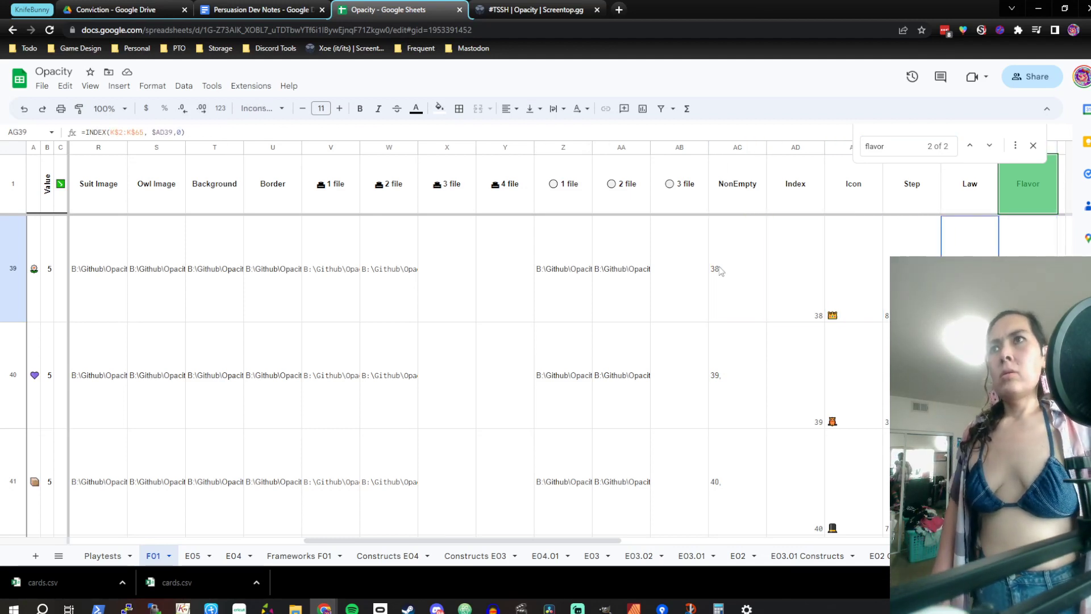
key("Right")
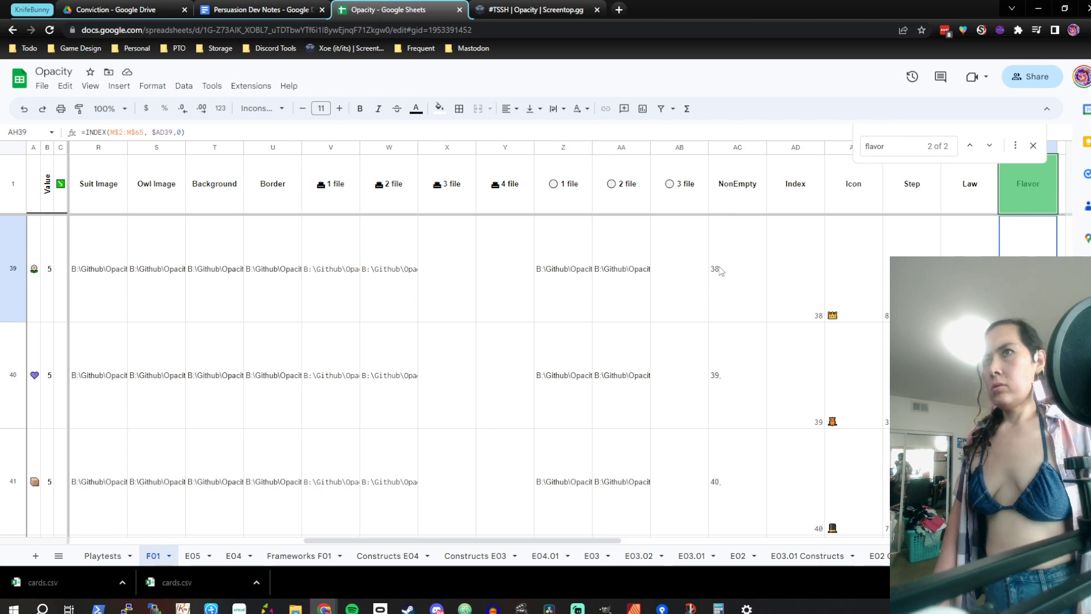
key("Right")
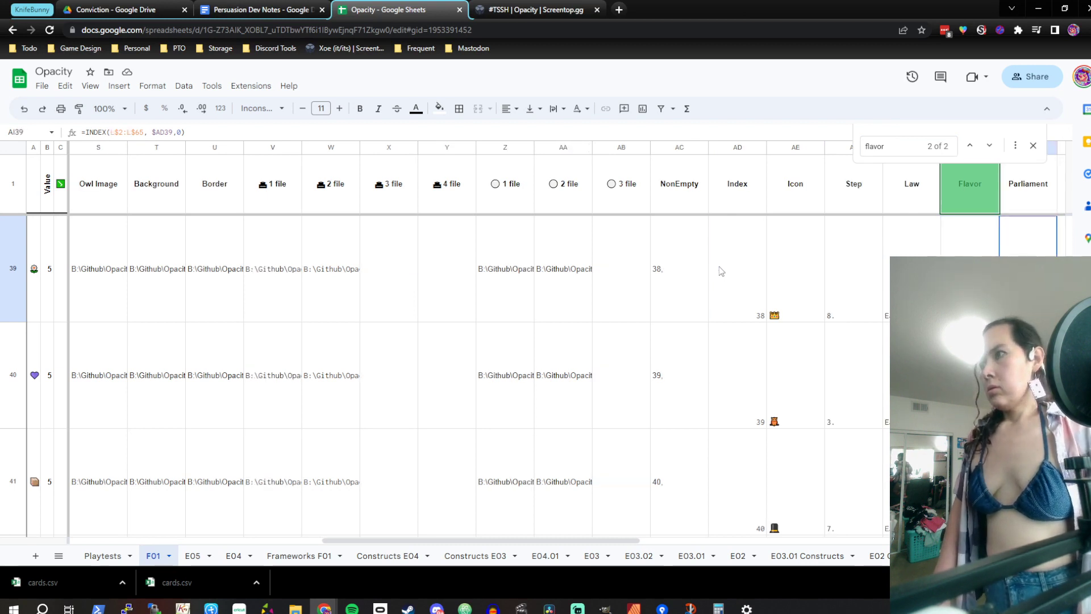
key("Right")
key("Right")
key("Left")
key("Left")
key("Left")
key("Left")
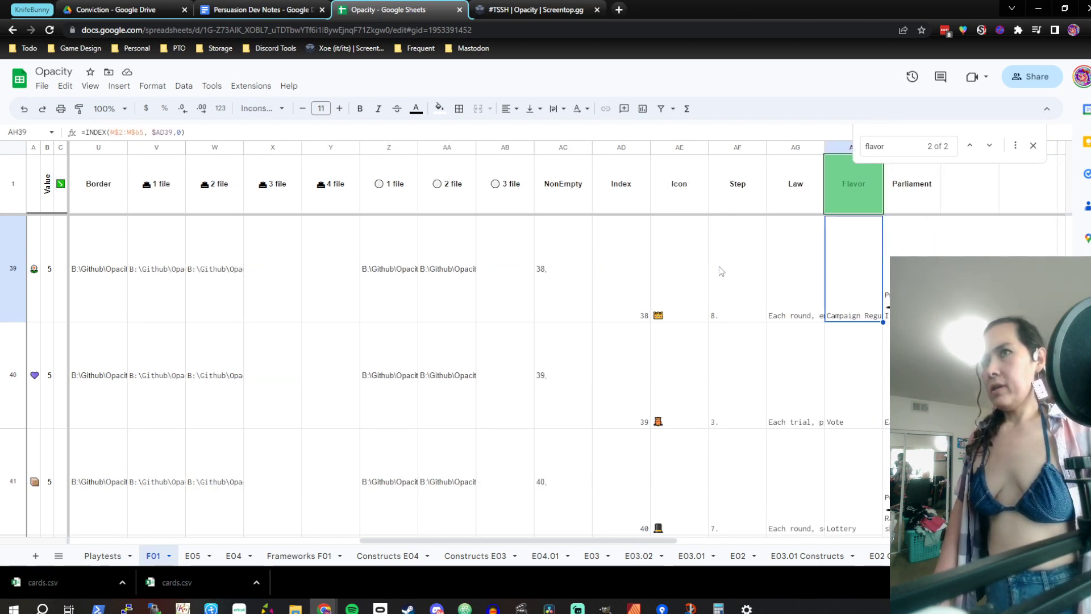
key("Right")
key("Left")
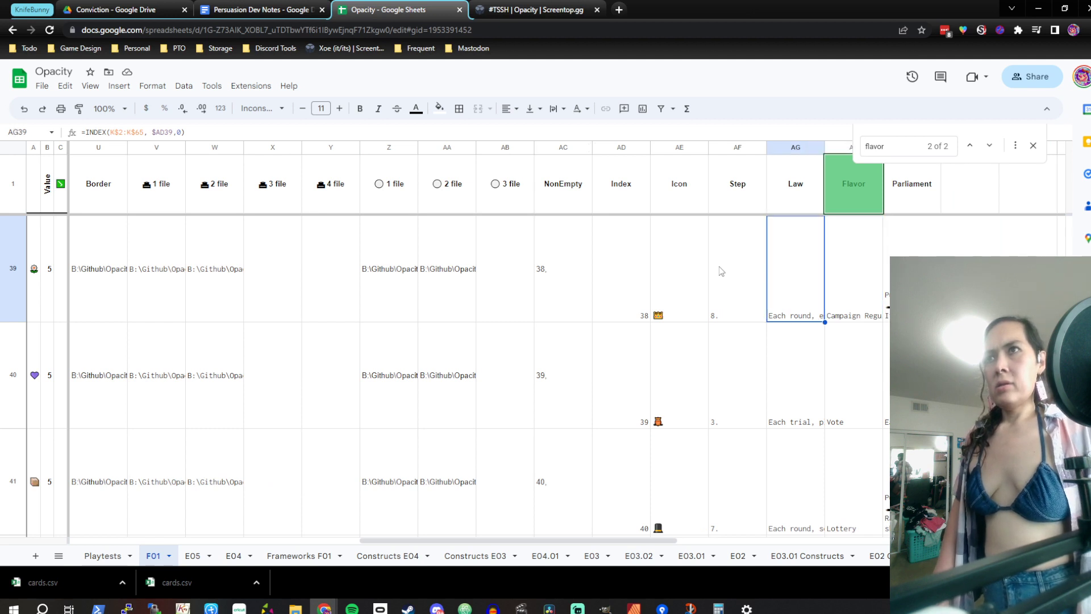
key("Right")
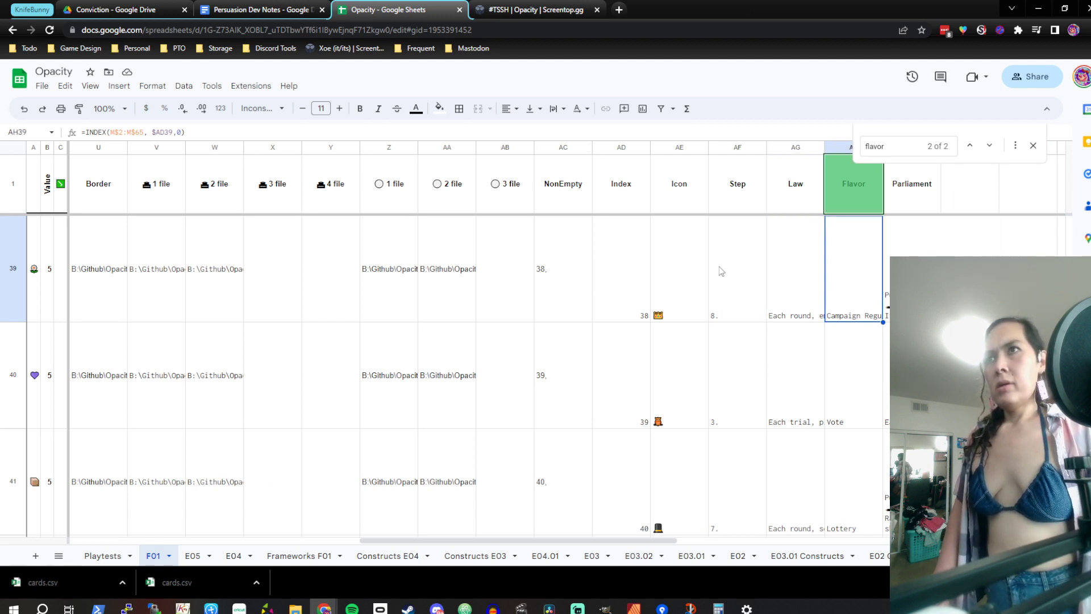
key("Left")
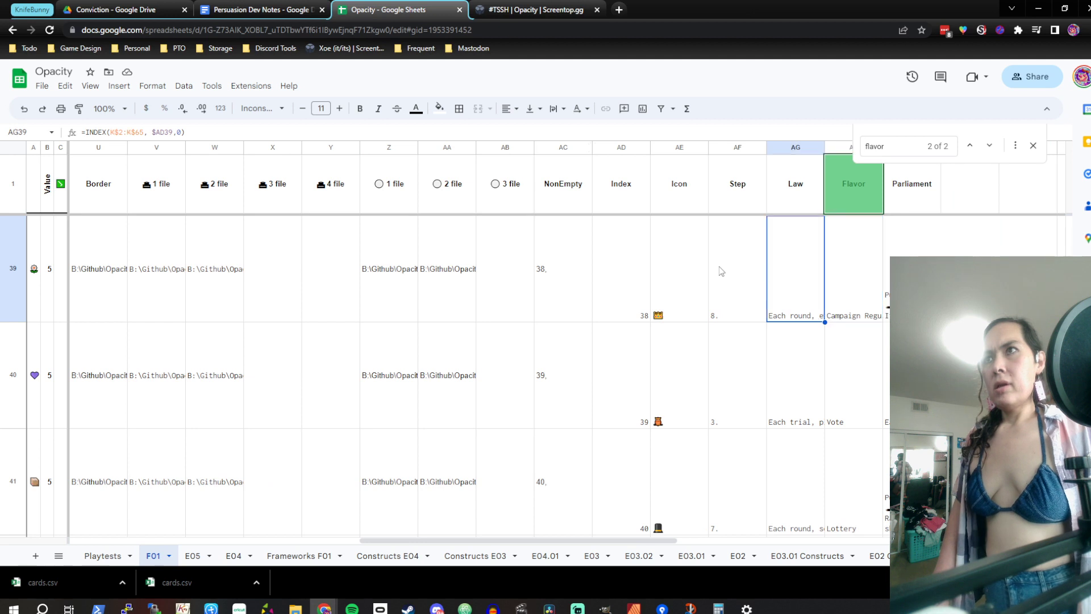
key("Left")
key("Right")
key("Right")
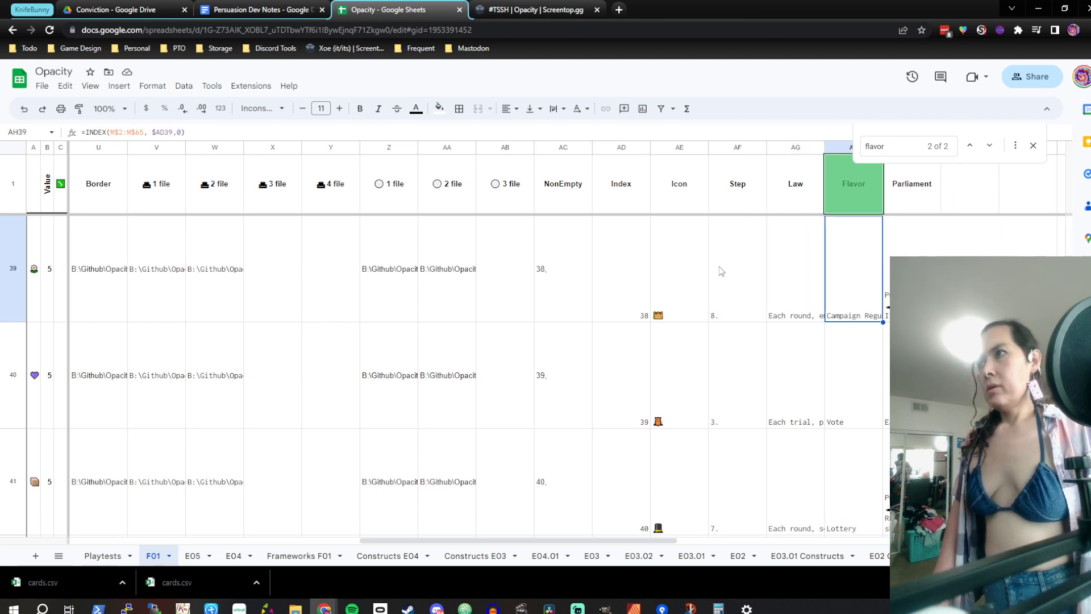
Examine the source Brief and Flavor cells of row 39 to see which columns the formulas refer to
key("Left")
key("Left")
key("Left")
key("Left")
key("Left")
key("Left")
key("Left")
key("Left")
key("Left")
key("Left")
key("Left")
key("Left")
key("Left")
key("Left")
key("Left")
key("Left")
key("Left")
key("Left")
key("Left")
key("Left")
key("Left")
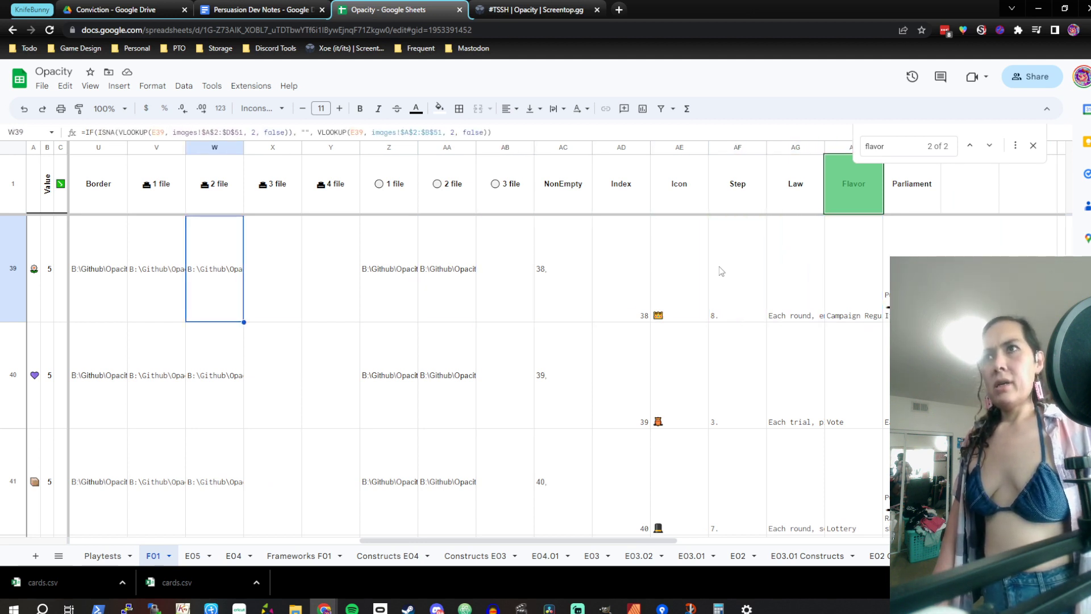
key("Left")
key("Left")
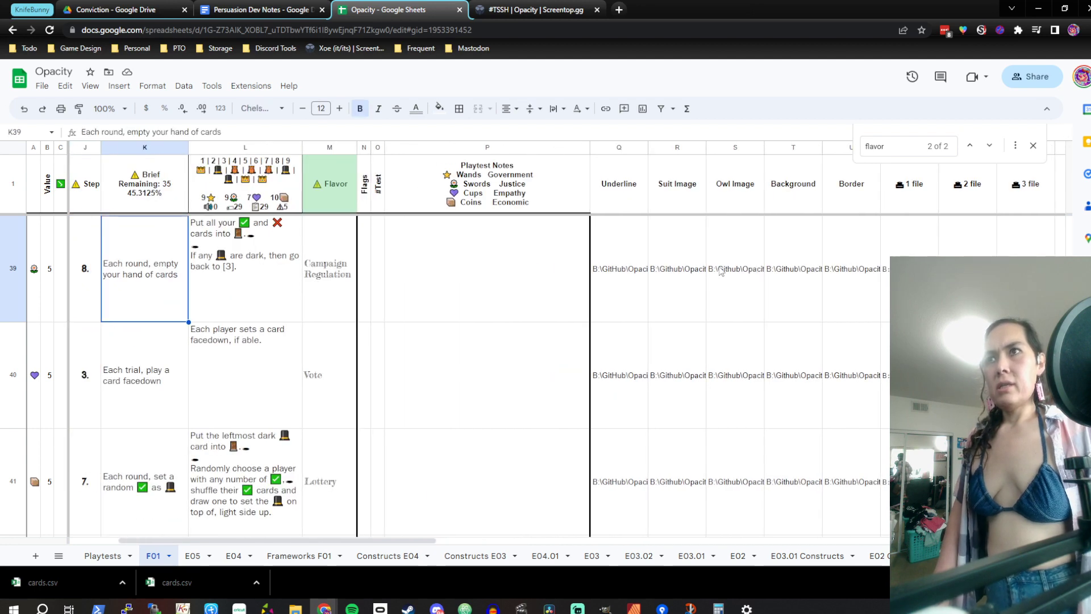
key("Right")
key("Right")
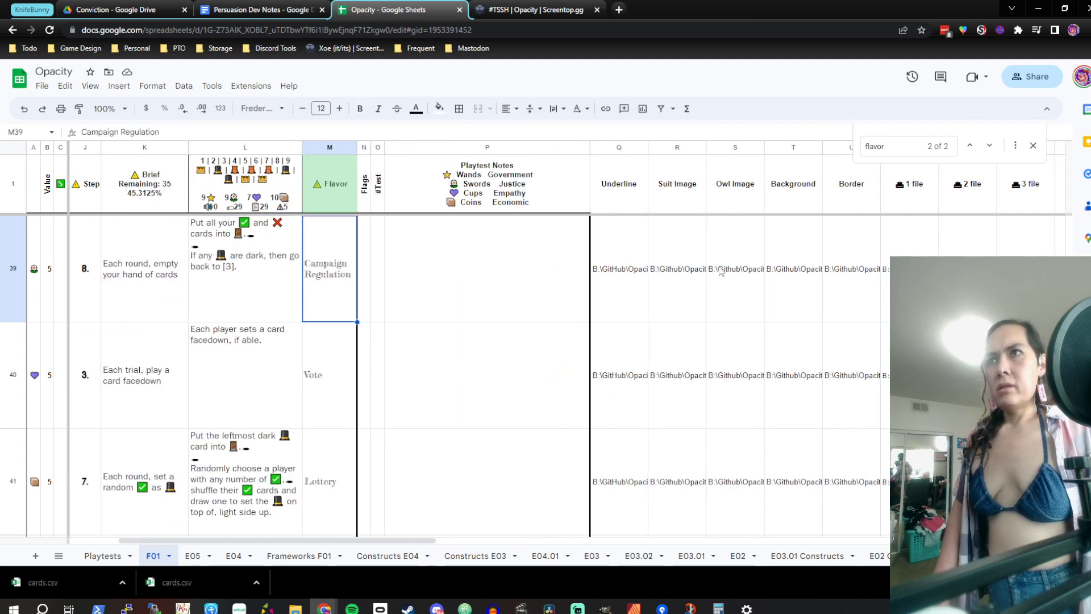
Go back to the generated columns of row 39 and recheck the Parliament formula beside Flavor
key("Right")
key("Right")
key("Right")
key("Right")
key("Right")
key("Right")
key("Right")
key("Right")
key("Right")
key("Right")
key("Right")
key("Right")
key("Right")
key("Right")
key("Right")
key("Right")
key("Right")
key("Right")
key("Right")
key("Right")
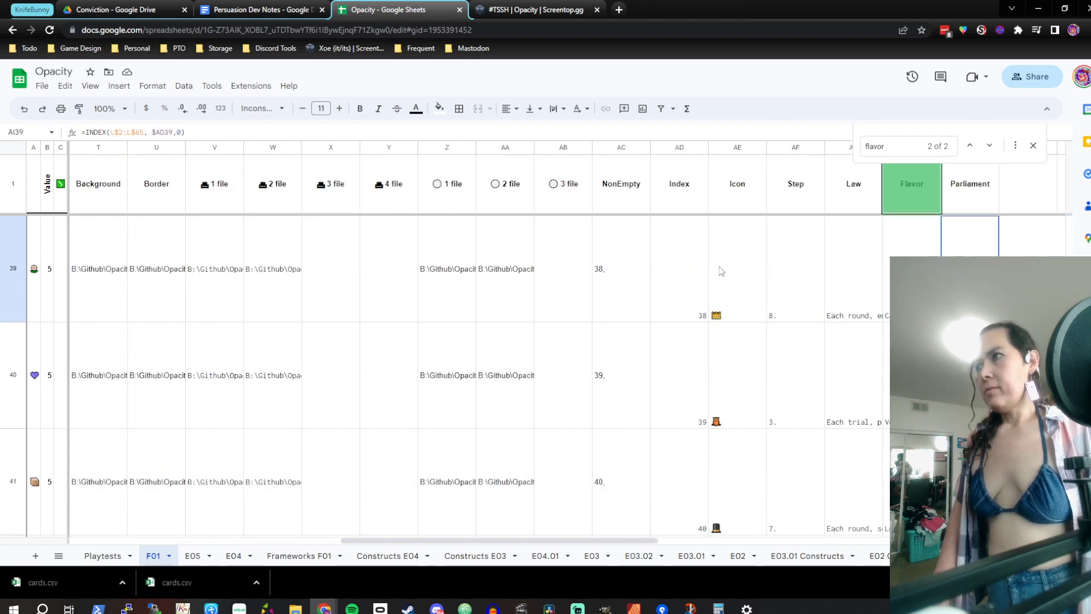
Examine the generated Flavor column from row 39 down past the last card row
key("Right")
key("Left")
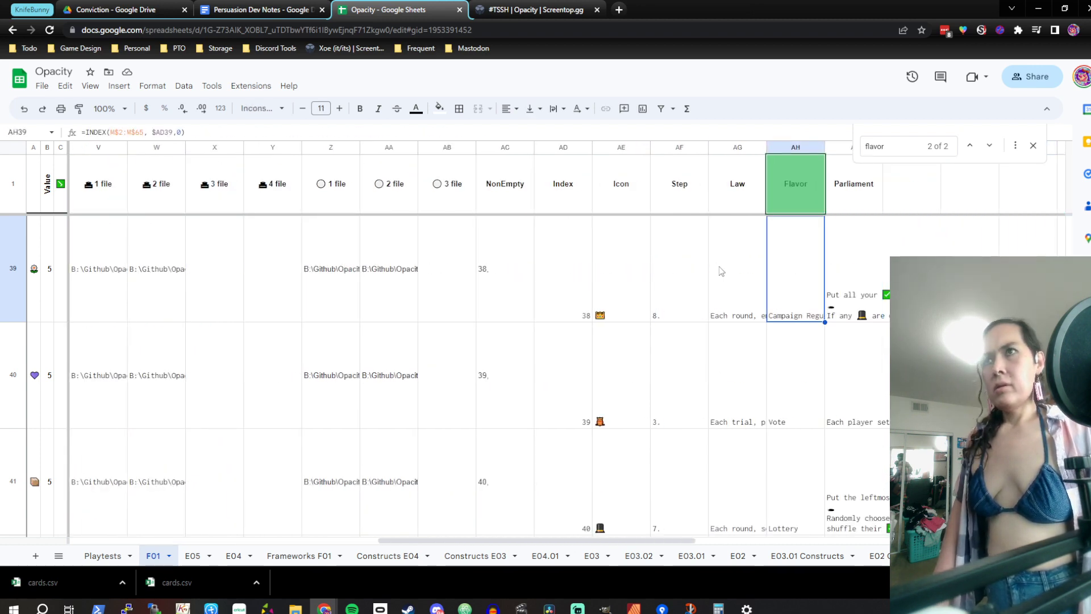
key("Down")
key("Up")
key("Down")
key("Up")
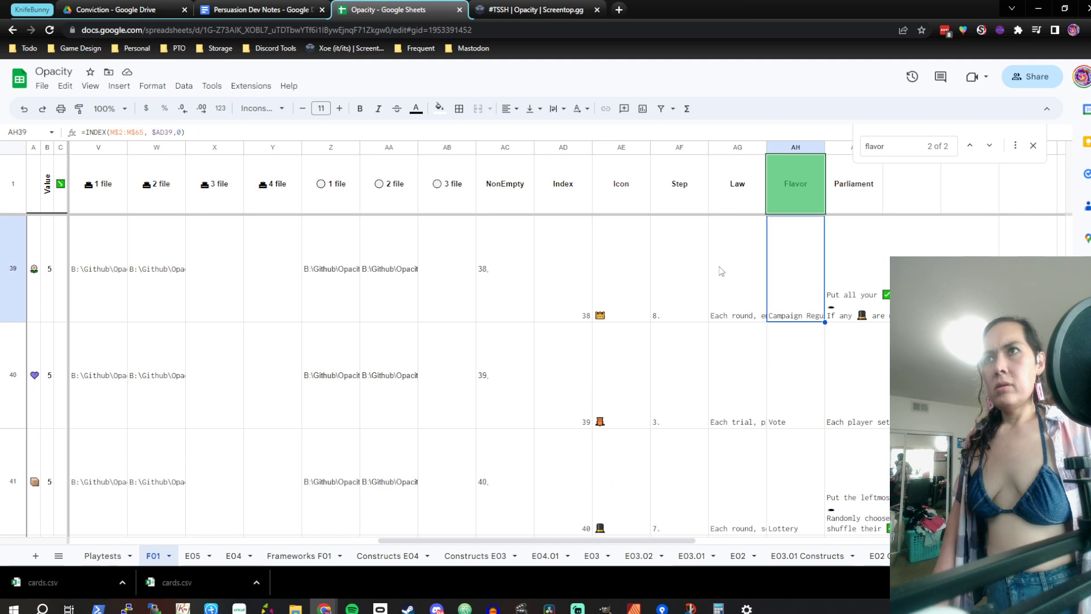
key("Down")
key("Down")
key("Down")
key("Down")
key("Down")
key("Down")
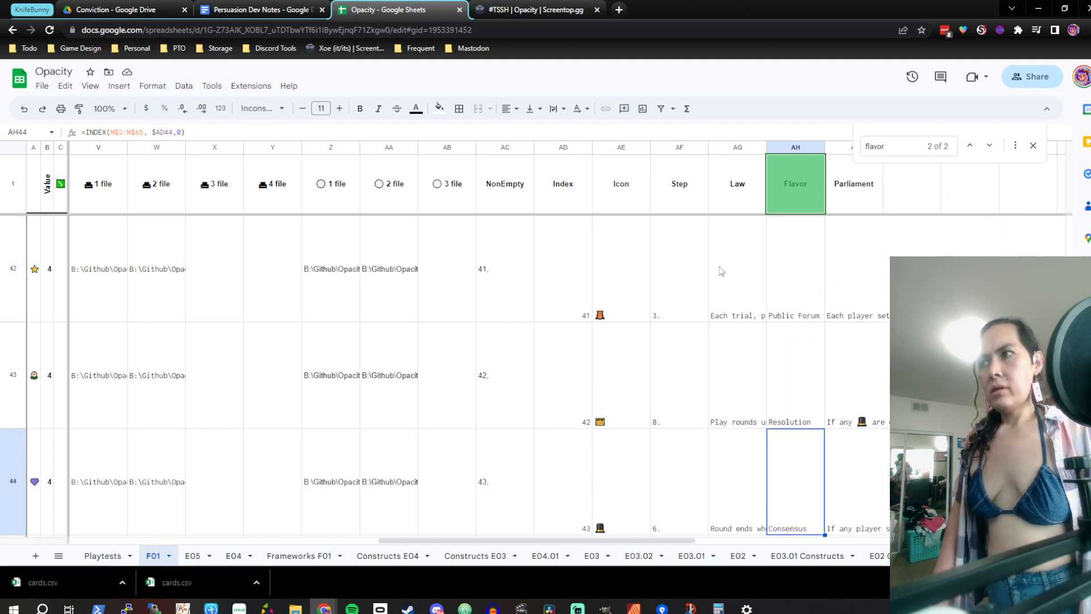
key("Down")
key("Down")
key("Down")
key("Down")
key("Down")
key("Down")
key("Down")
key("Down")
key("Down")
key("Down")
key("Down")
key("Down")
key("Down")
key("Down")
key("Down")
key("Down")
key("Down")
key("Down")
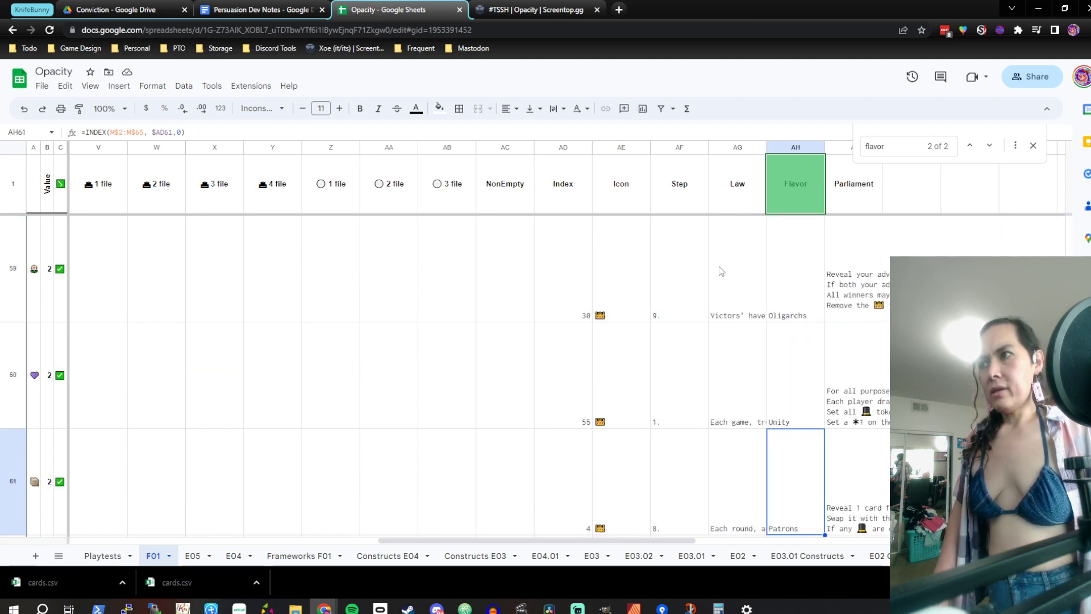
key("Down")
key("Down")
key("Down")
key("Down")
key("Down")
key("Down")
key("Down")
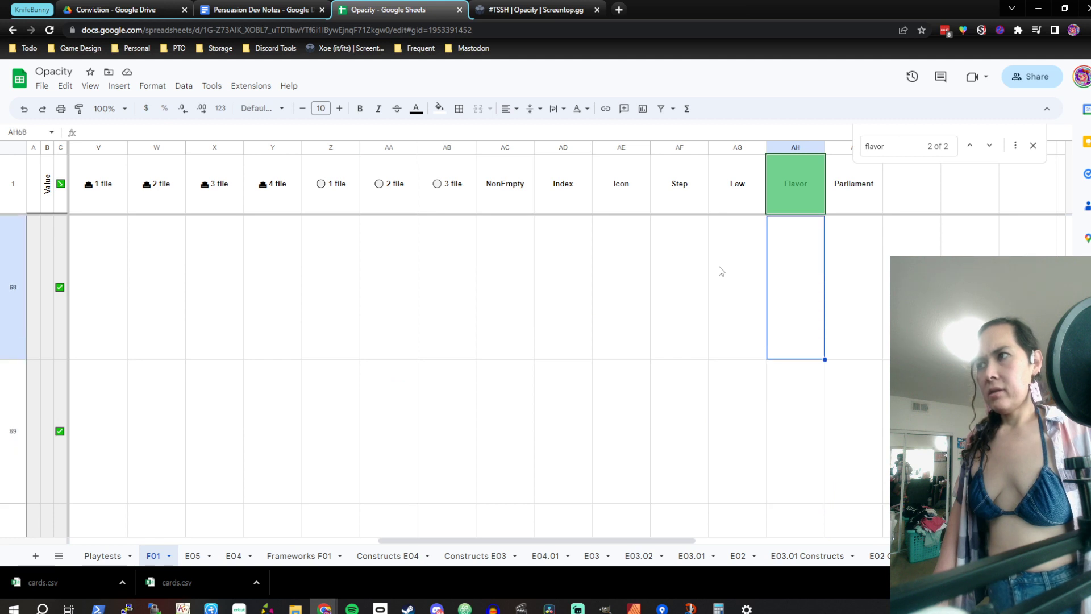
Examine the generated Flavor column back up to its header and the first card rows
key("Up")
key("Up")
key("Up")
key("Up")
key("Up")
key("Up")
key("Up")
key("Up")
key("Up")
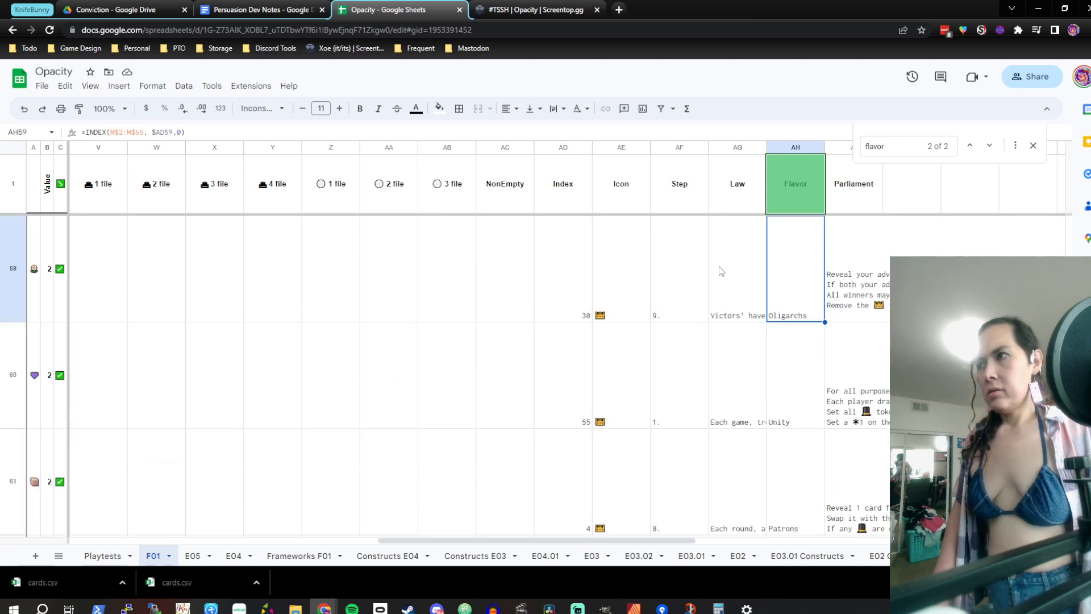
key("Up")
key("Up")
key("Up")
key("Up")
key("Up")
key("Up")
key("Up")
key("Up")
key("Up")
key("Up")
key("Up")
key("Up")
key("Up")
key("Up")
key("Up")
key("Up")
key("Up")
key("Up")
key("Up")
key("Up")
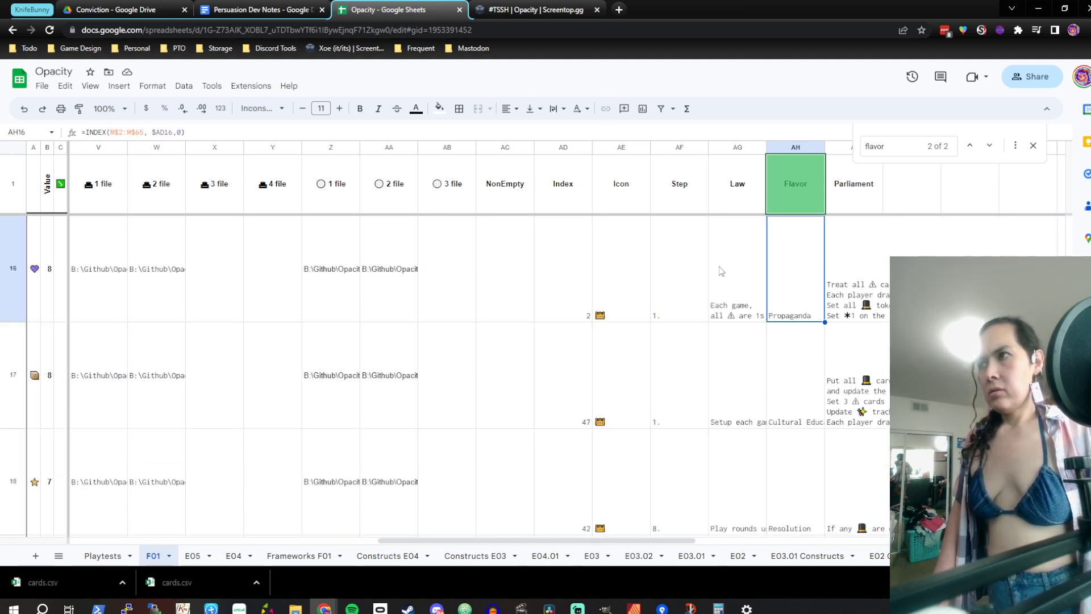
key("Up")
key("Up")
key("Up")
key("Up")
key("Up")
key("Up")
key("Up")
key("Up")
key("Up")
key("Up")
key("Up")
key("Up")
key("Up")
key("Up")
key("Up")
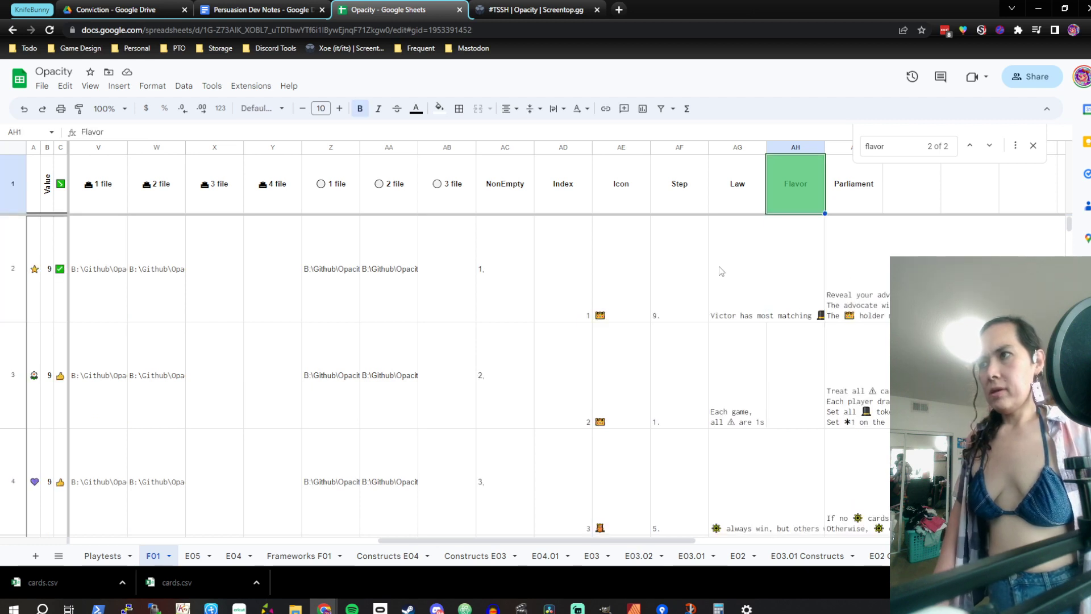
Fill the generated Flavor formula from row 8 upward through row 2 of the F01 sheet
key("Down")
key("Down")
key("Down")
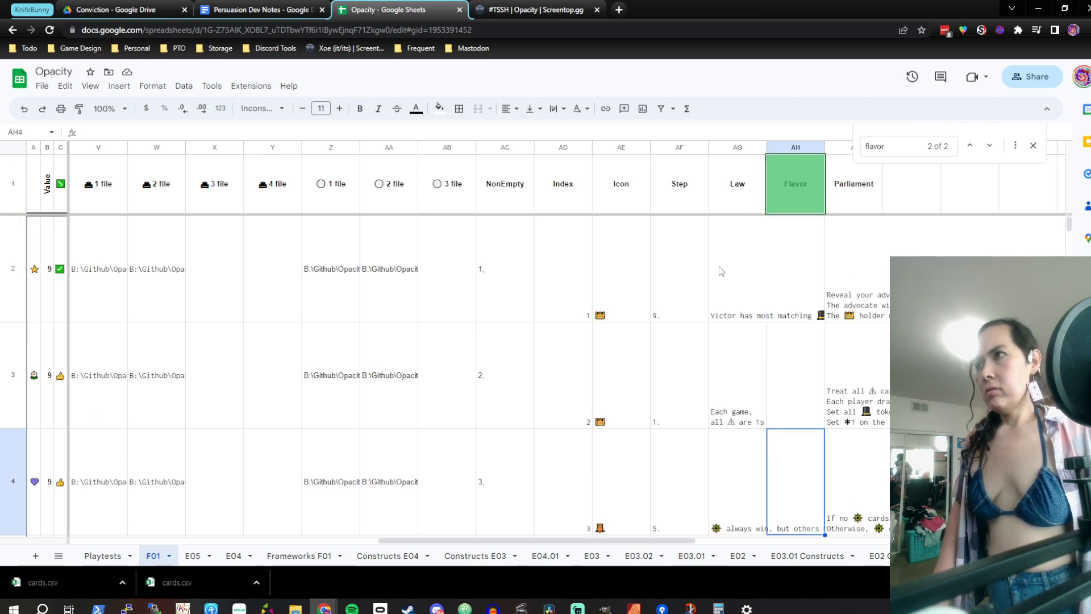
key("Down")
key("Down")
key("Down")
key("Down")
key("Down")
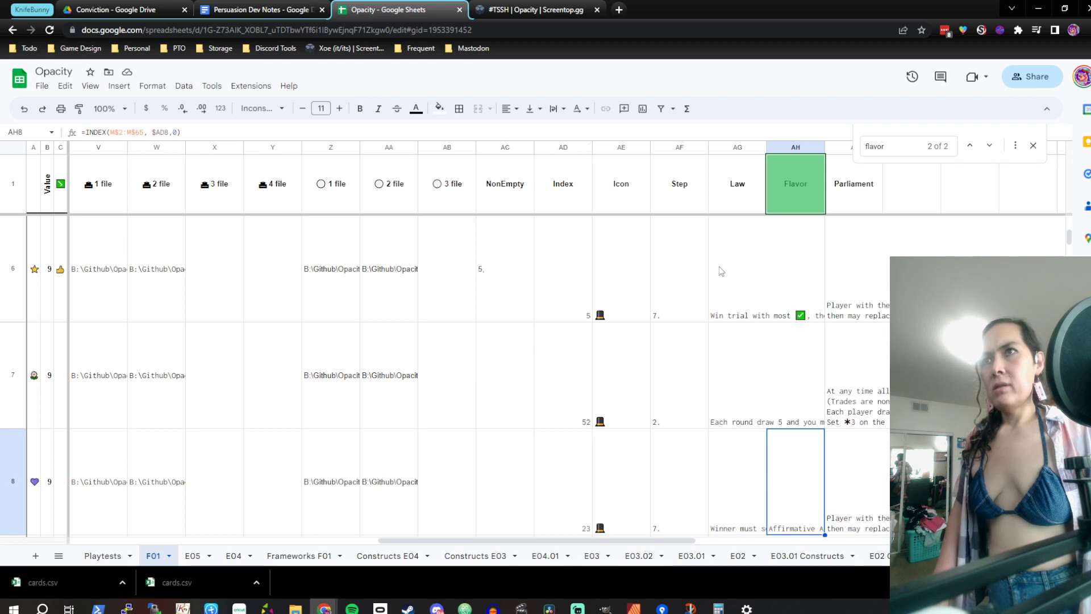
key("Up")
key("Up")
key("Down")
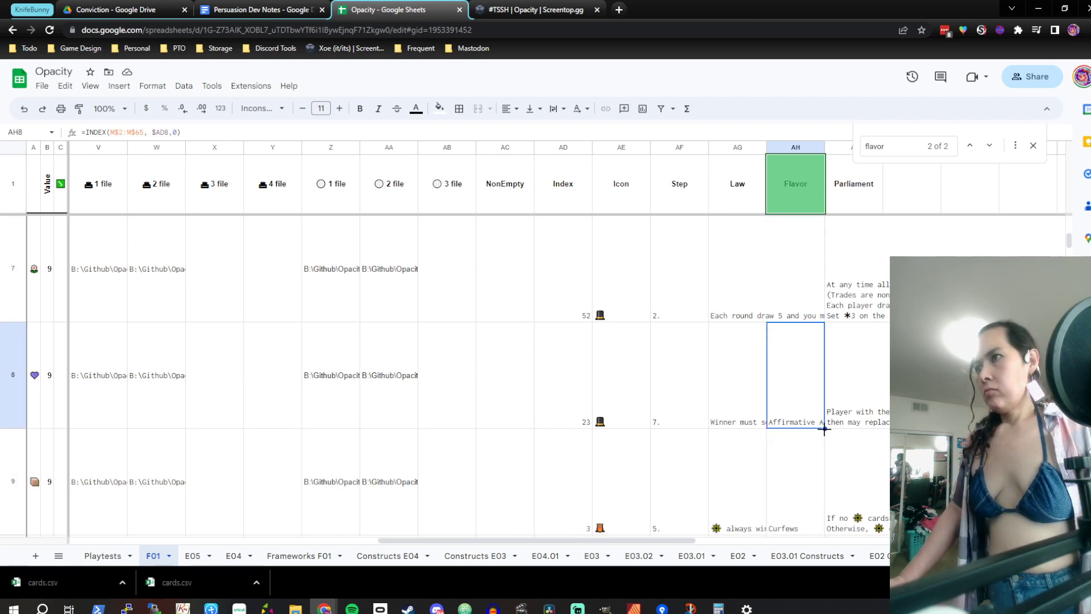
scroll(799, 199, "up", 5)
left_click_drag(808, 206, 811, 284)
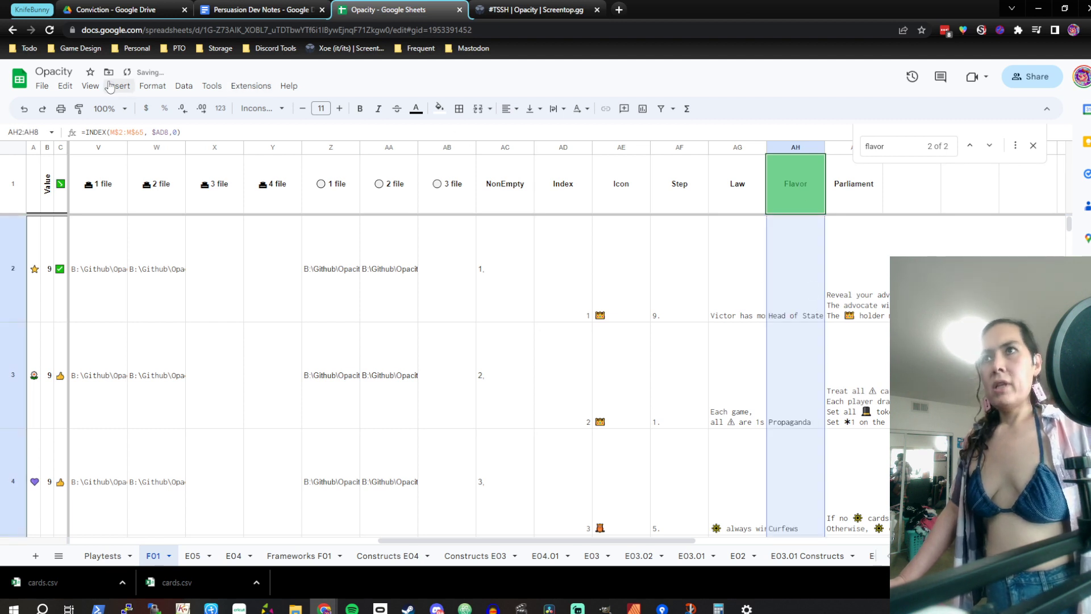
Download the F01 sheet as comma-separated values, overwriting cards.csv in the Opacity canvas folder
left_click(42, 85)
mouse_move(119, 226)
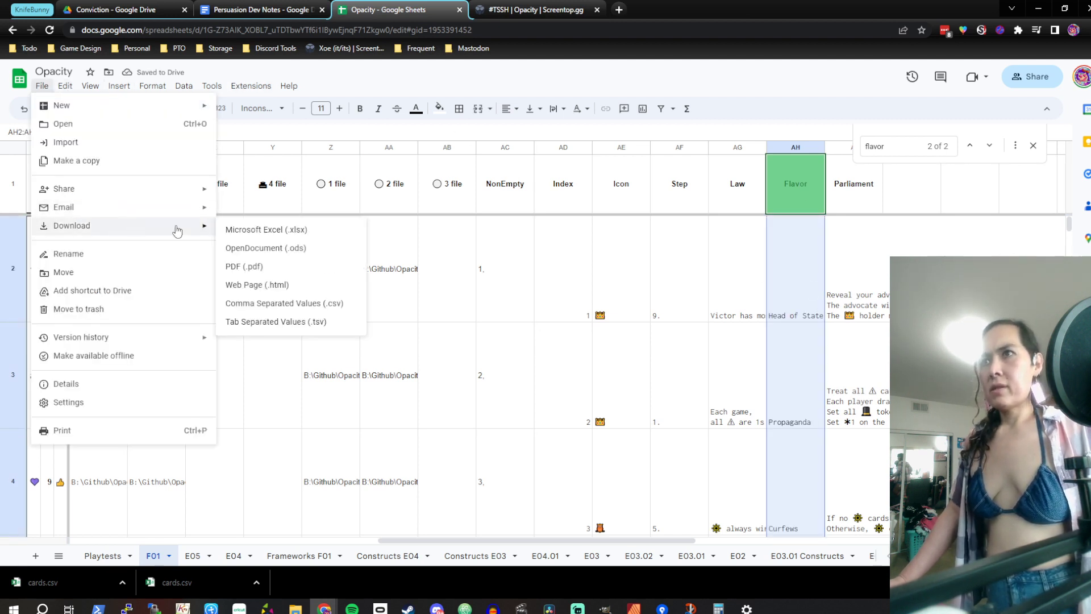
left_click(327, 305)
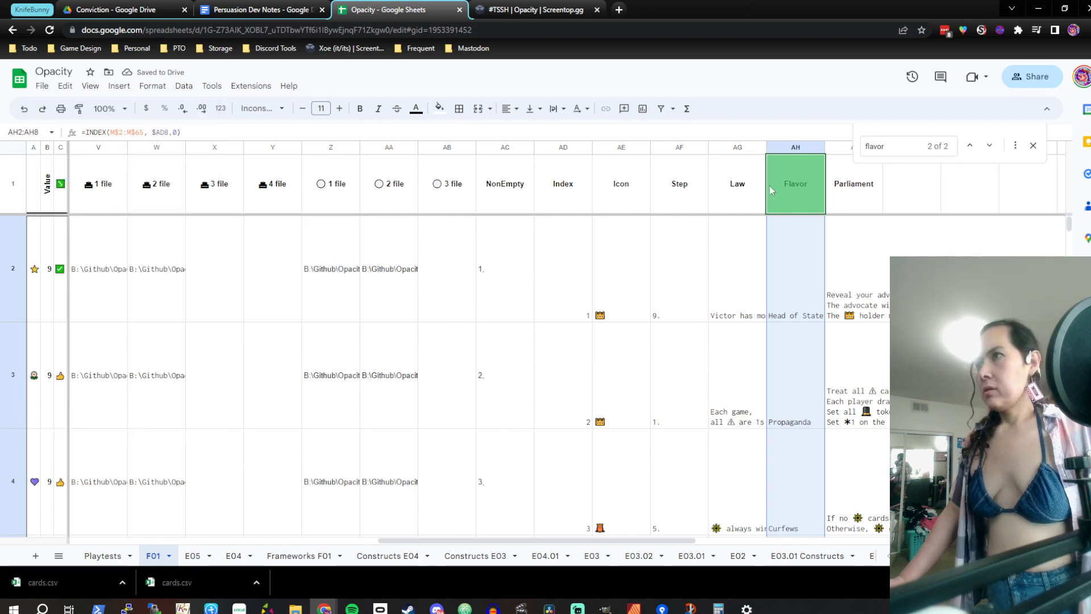
double_click(496, 120)
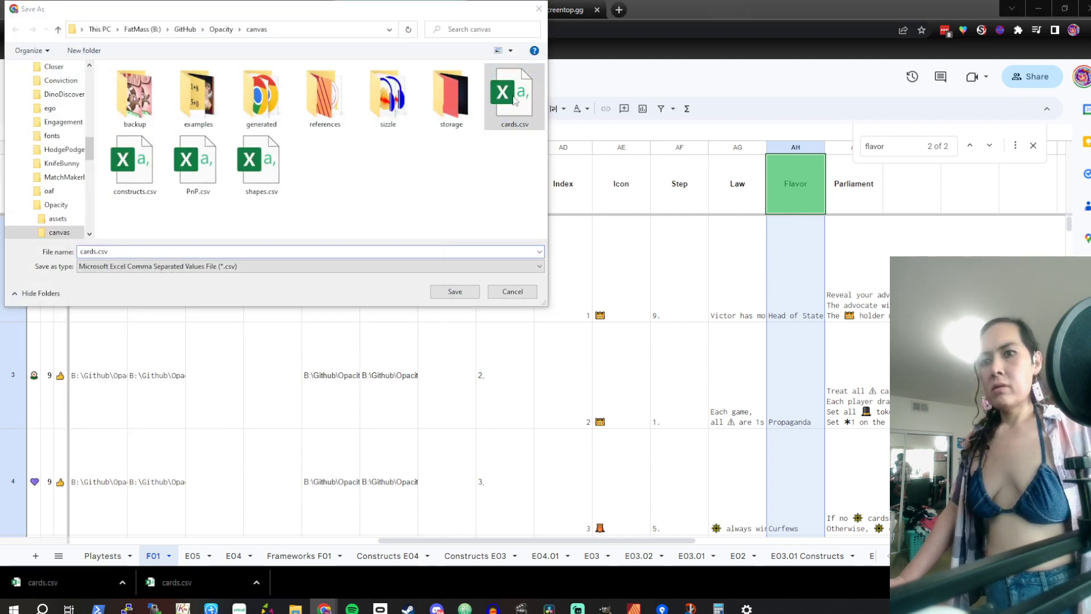
left_click(600, 310)
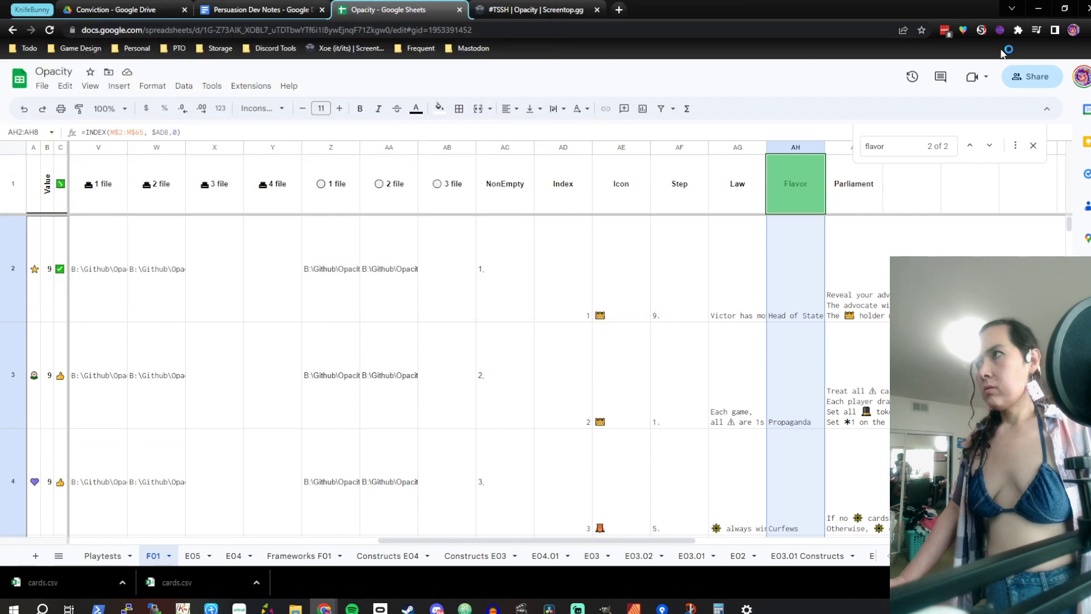
Switch to Affinity Publisher, update the cards.csv merge source and generate the merged document, declining to link its images
left_click(633, 608)
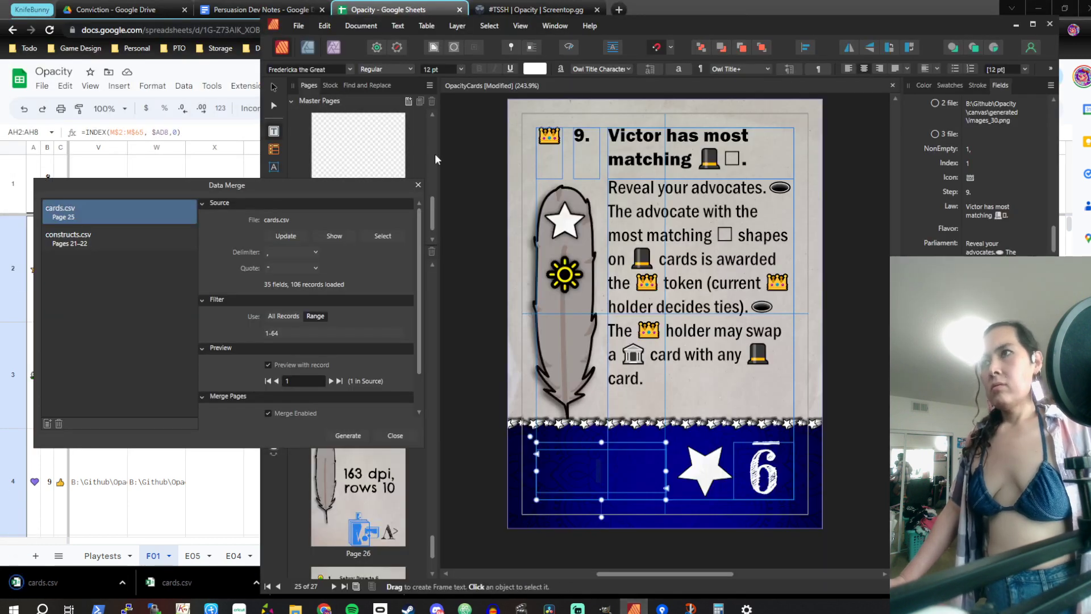
left_click(284, 237)
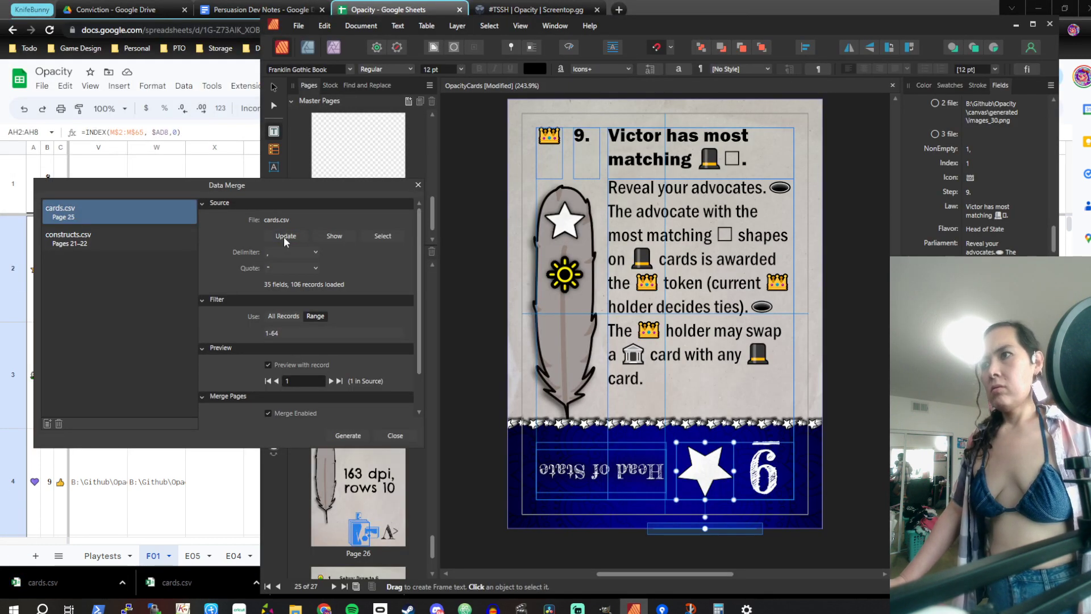
left_click(348, 434)
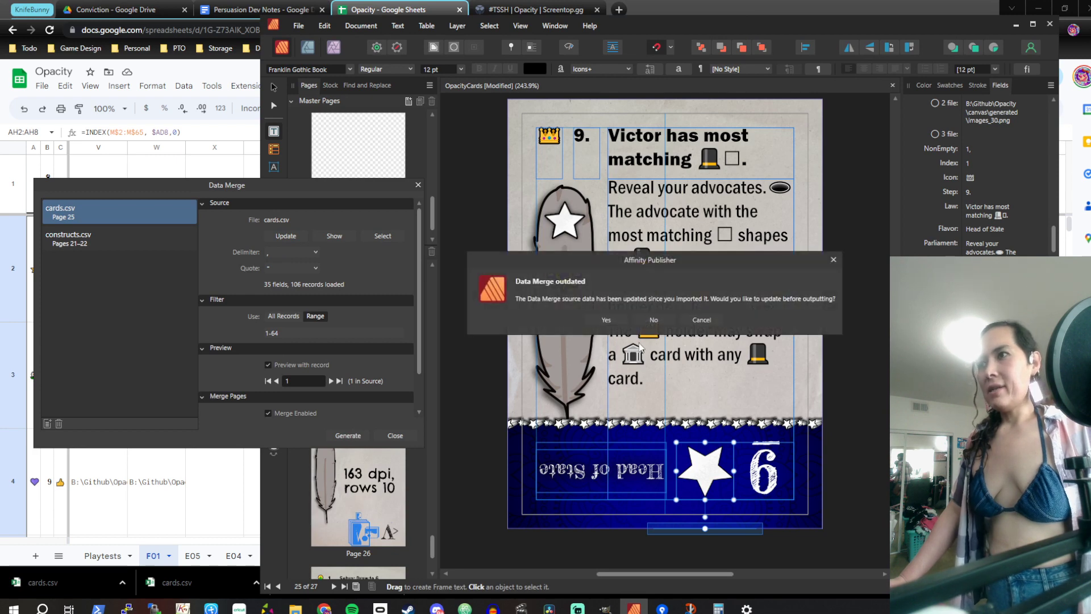
left_click(610, 319)
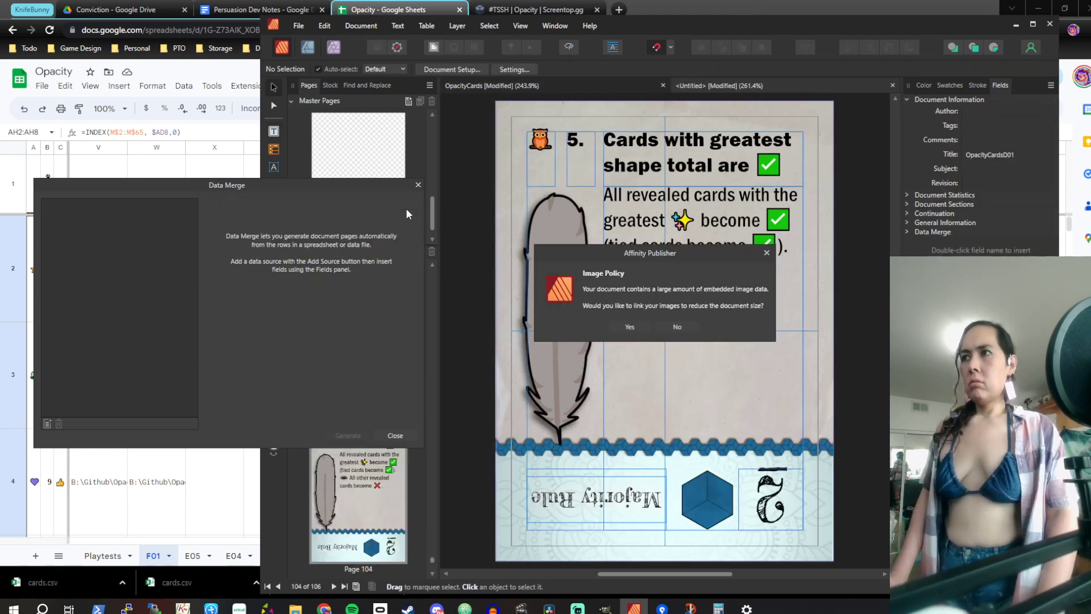
left_click(659, 326)
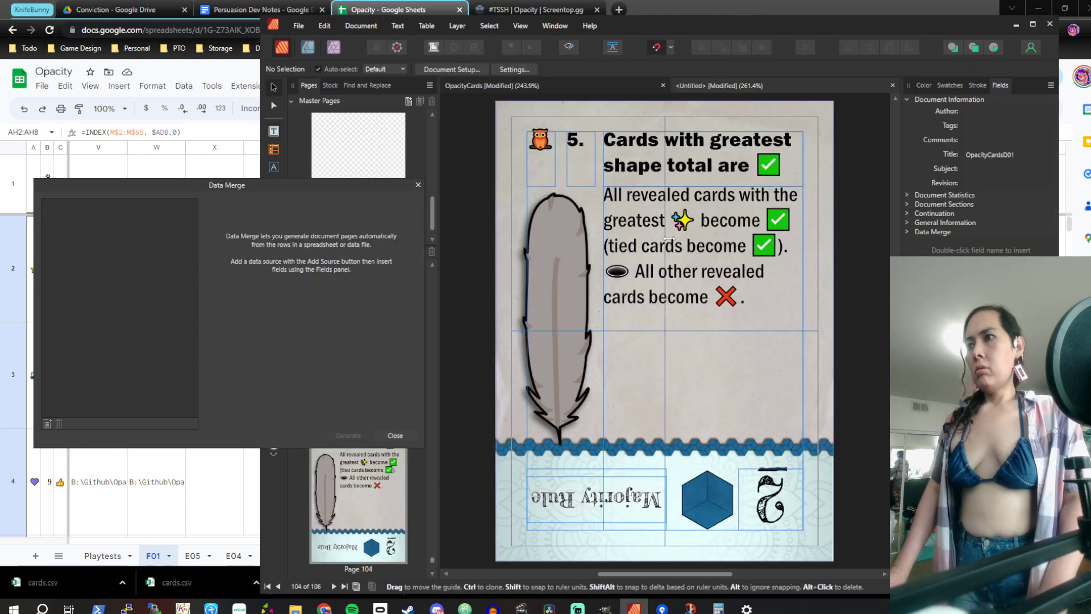
left_click(404, 439)
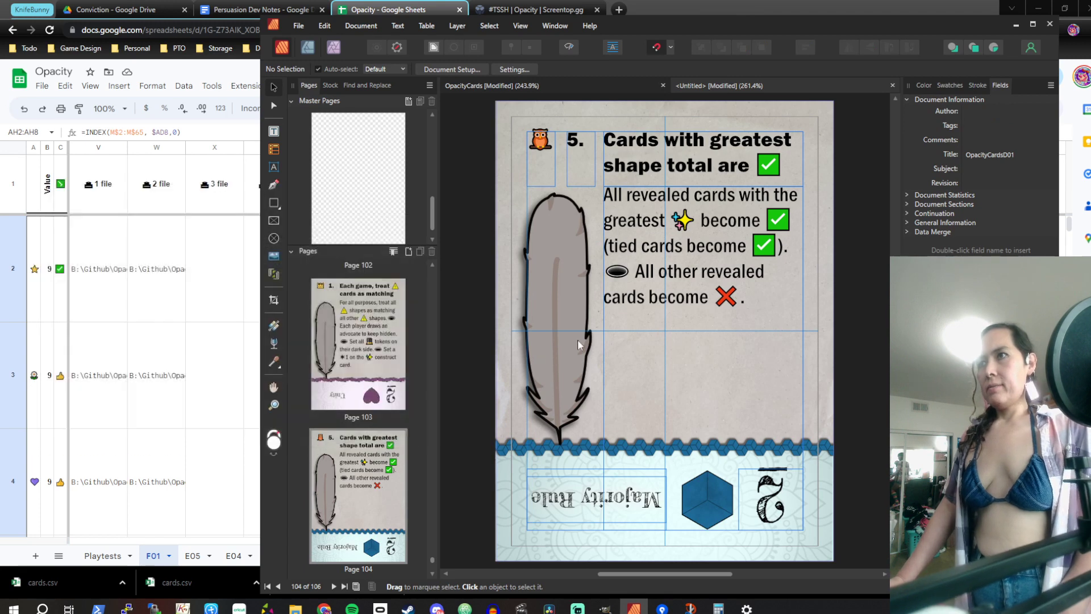
Examine pages 103 to 105 of the generated document to check the merged card titles and rules text
scroll(577, 339, "down", 9)
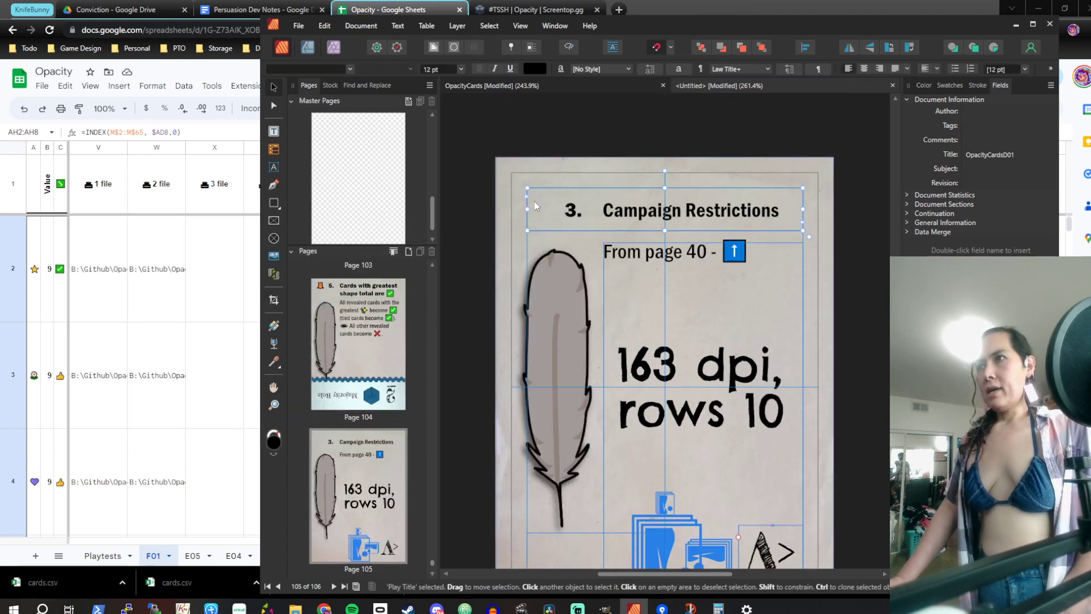
double_click(534, 201)
scroll(401, 466, "up", 3)
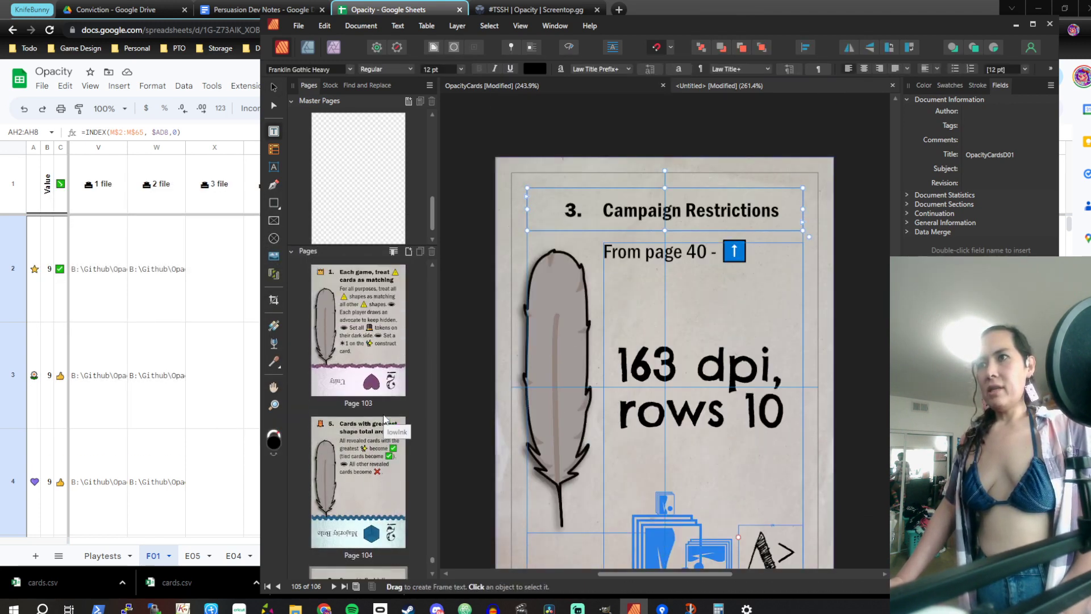
scroll(403, 470, "up", 1)
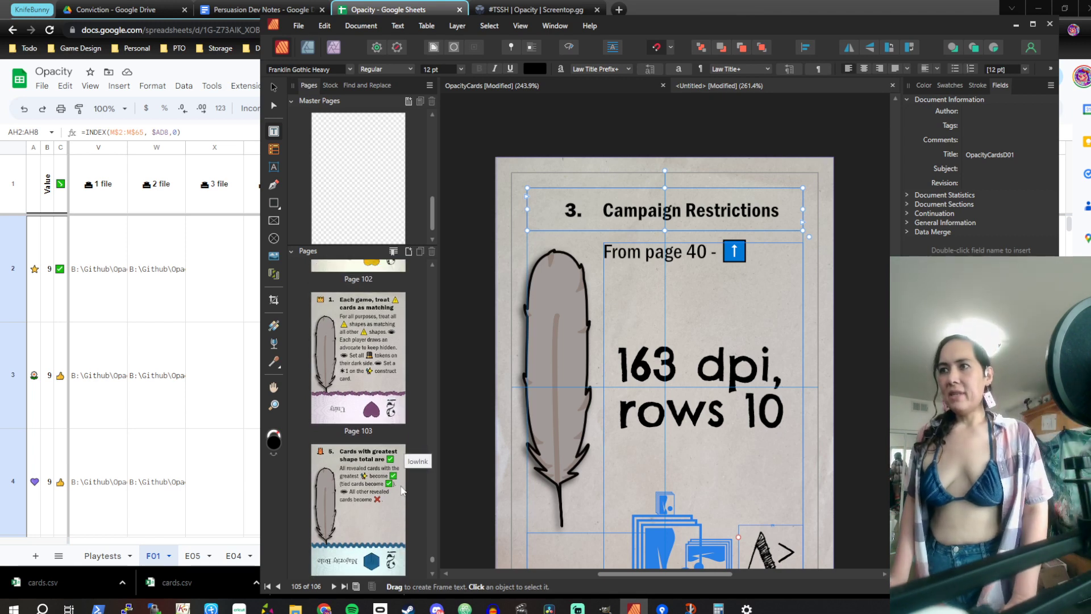
left_click(401, 490)
scroll(628, 409, "up", 3)
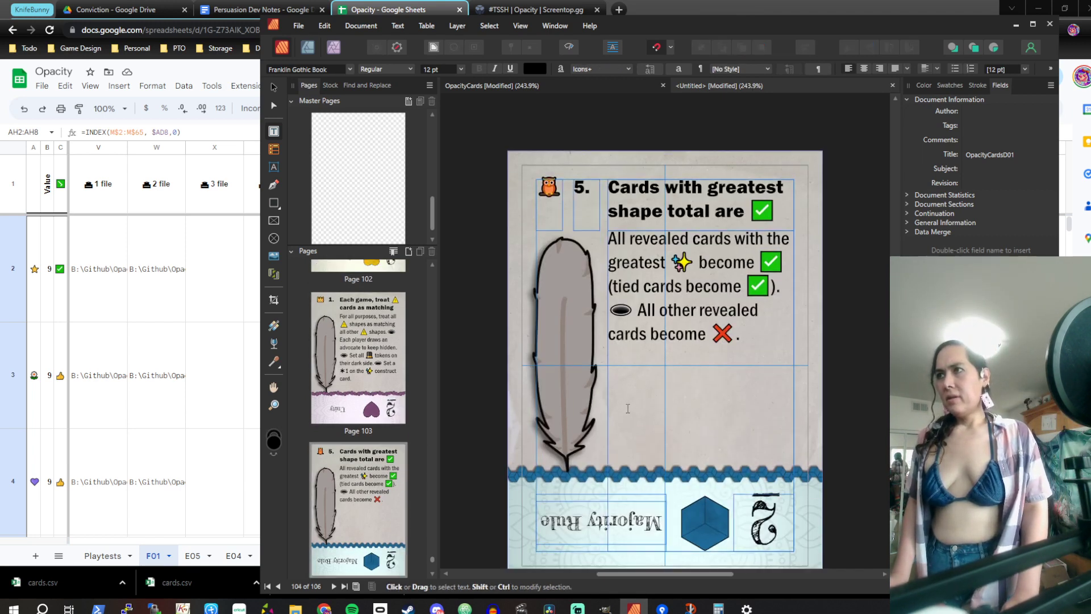
scroll(628, 430, "up", 3)
left_click(643, 156)
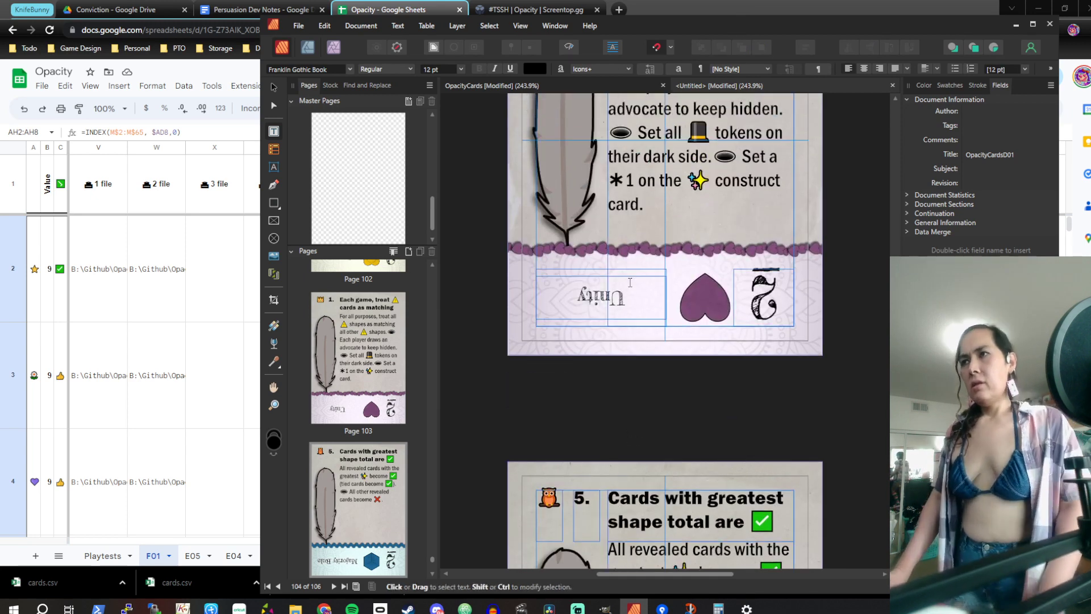
Copy the hole symbol from page 103's rules text and enter it as the search text in Find and Replace
left_click(341, 85)
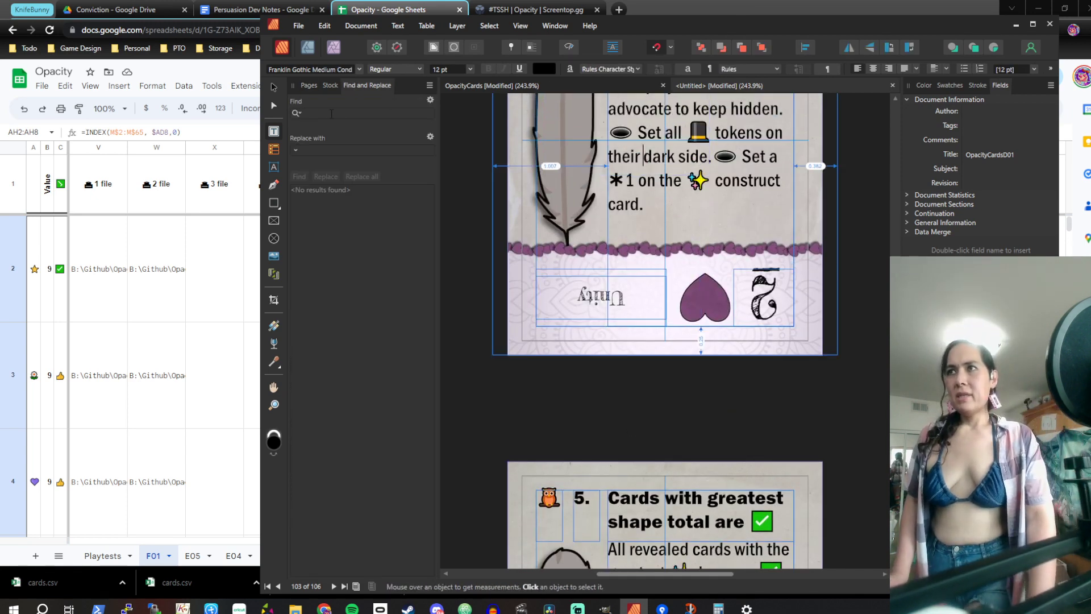
left_click(295, 111)
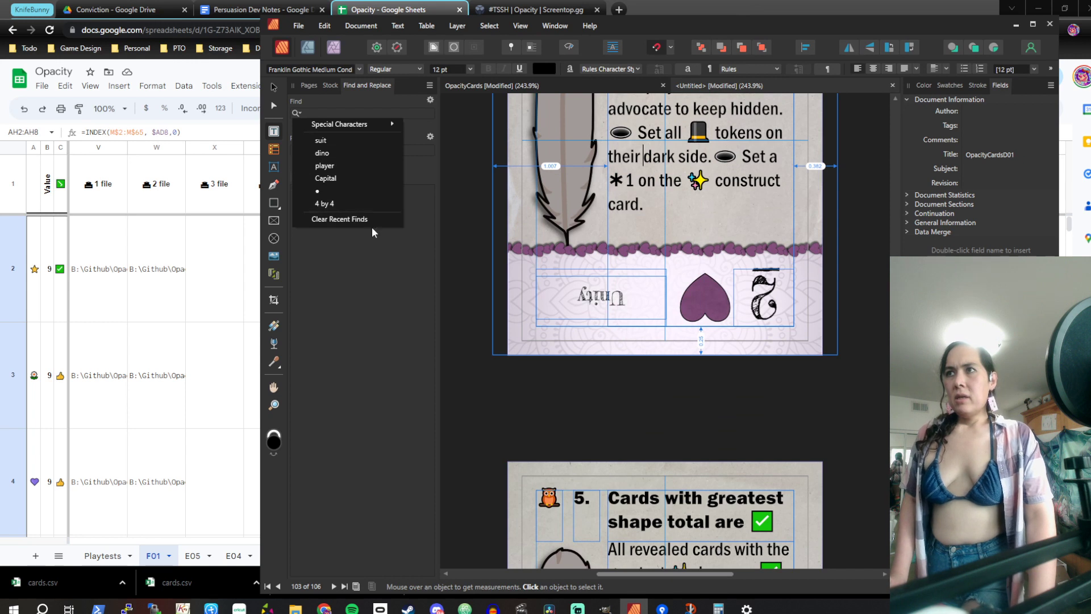
left_click(362, 248)
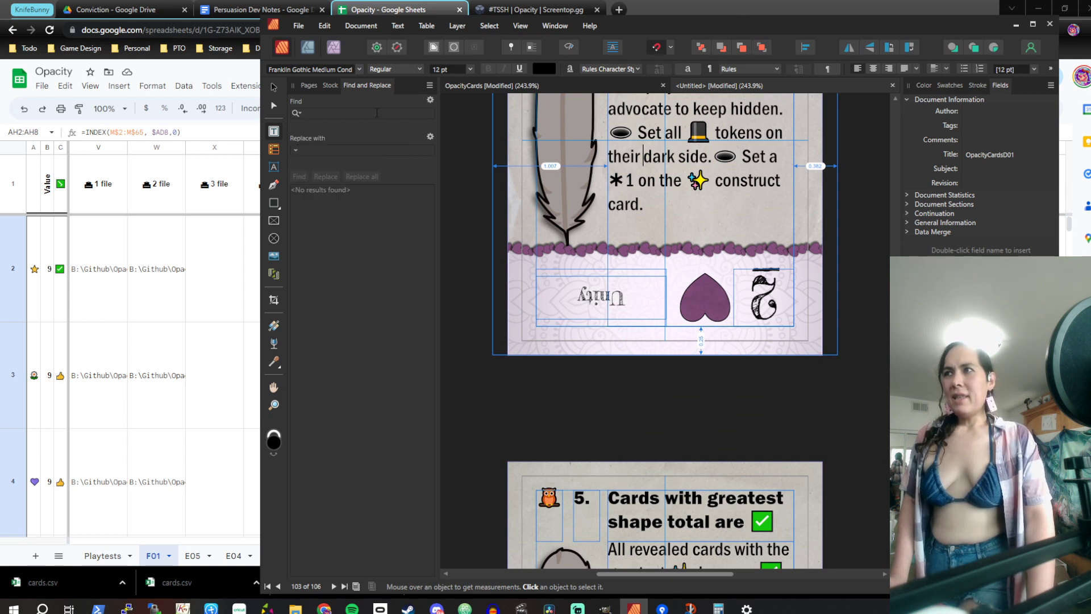
left_click(630, 134)
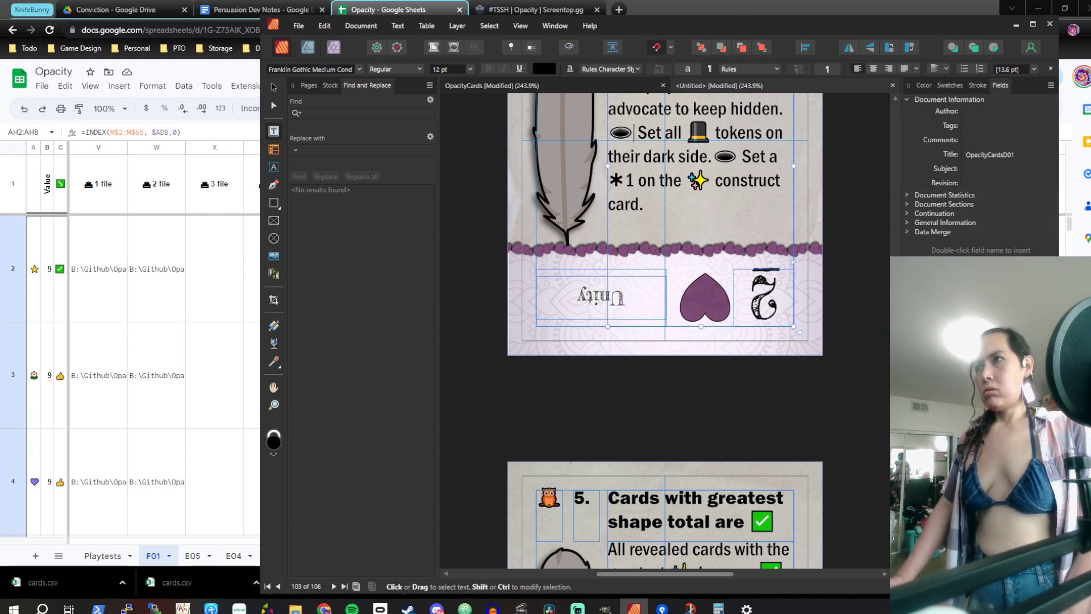
left_click_drag(631, 132, 608, 133)
key("ctrl+c")
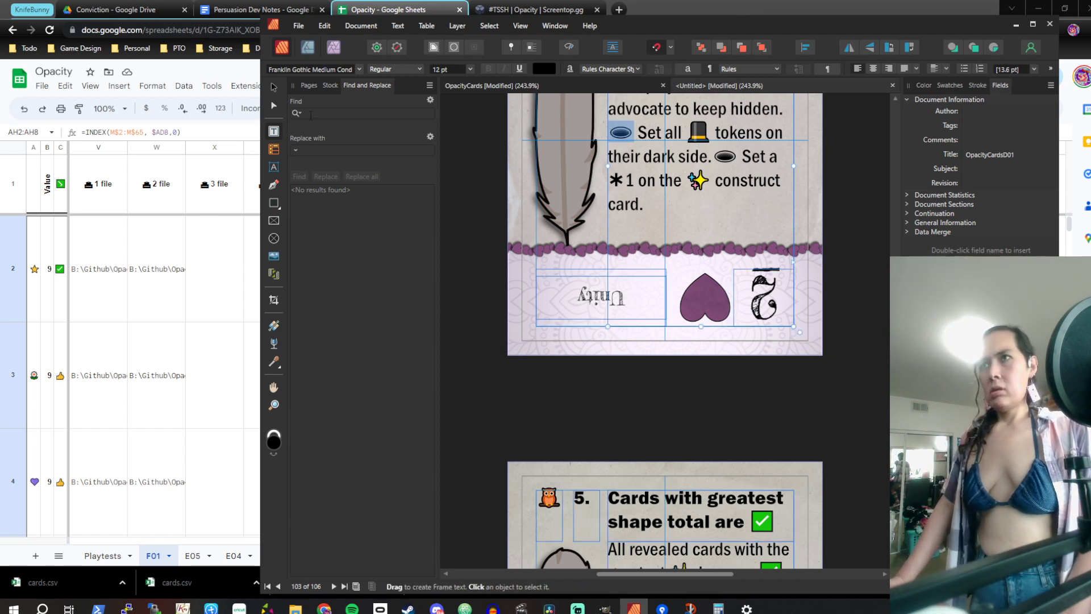
left_click(328, 116)
key("ctrl+v")
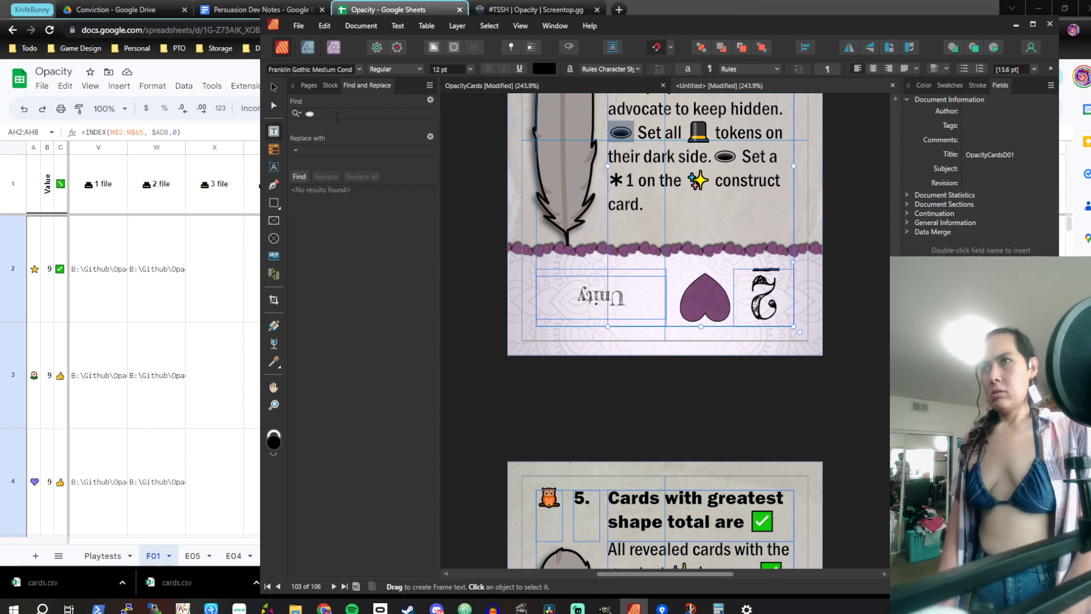
Set the search to Regular Expression mode and surround the hole symbol with whitespace classes as \s🕳\s
left_click(430, 99)
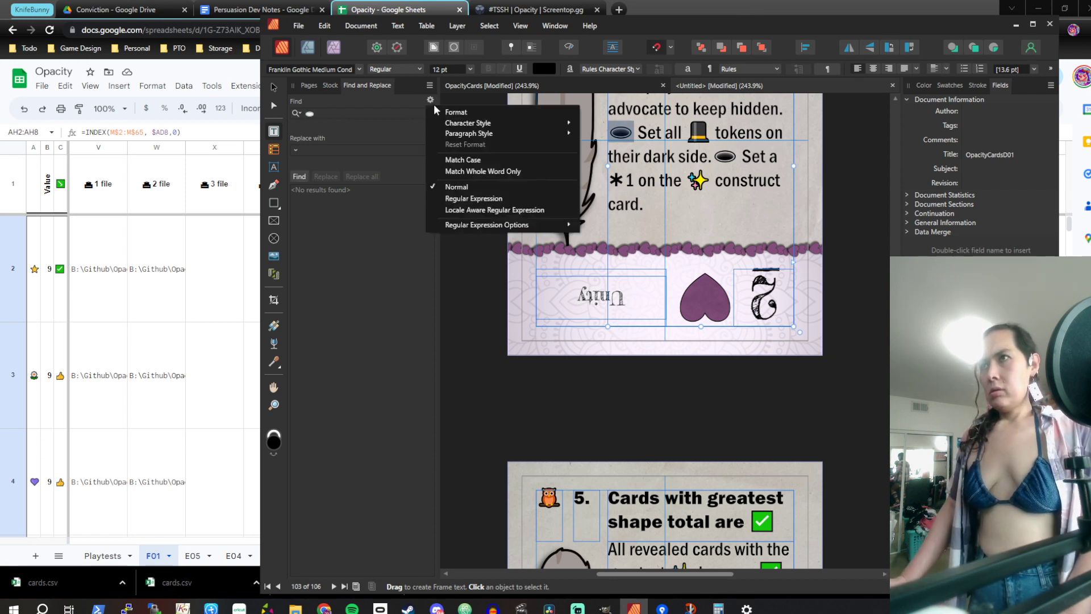
left_click(515, 199)
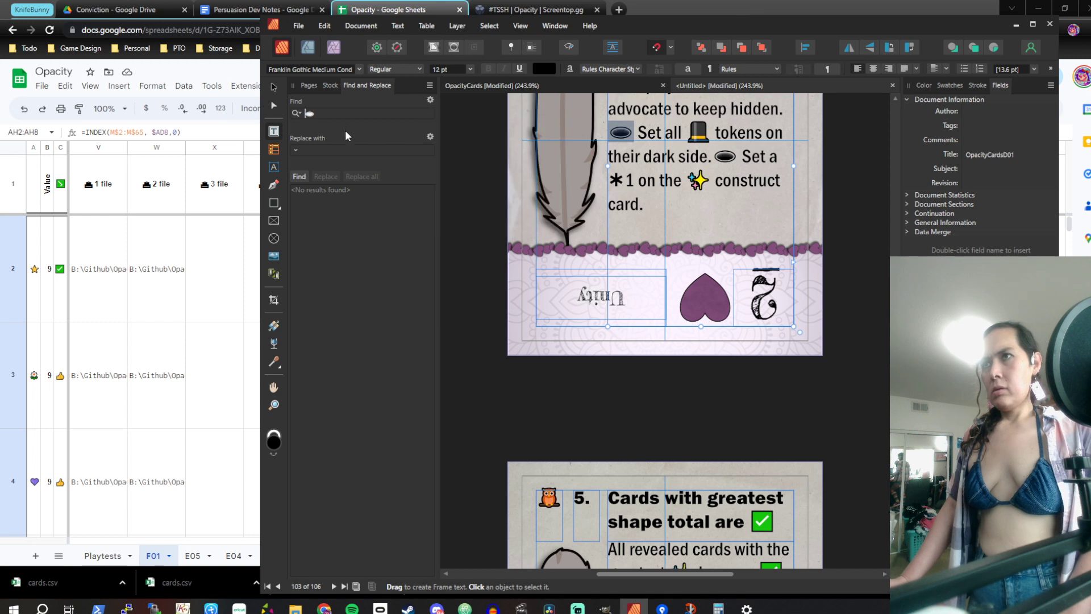
key("Left")
type("\\")
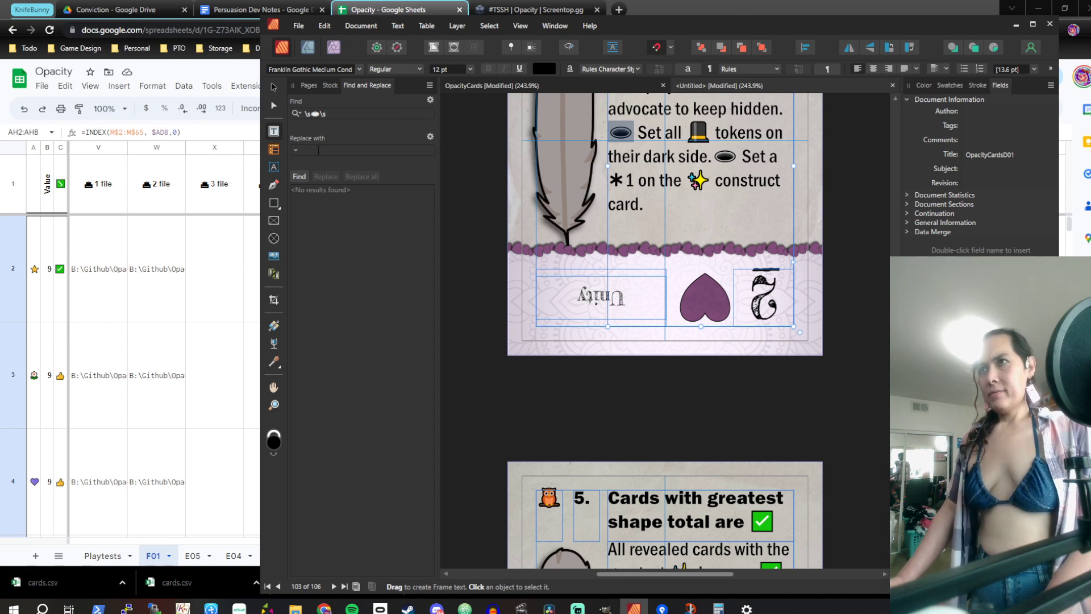
Set the replacement to the Paragraph Break special character
left_click(296, 151)
left_click(320, 153)
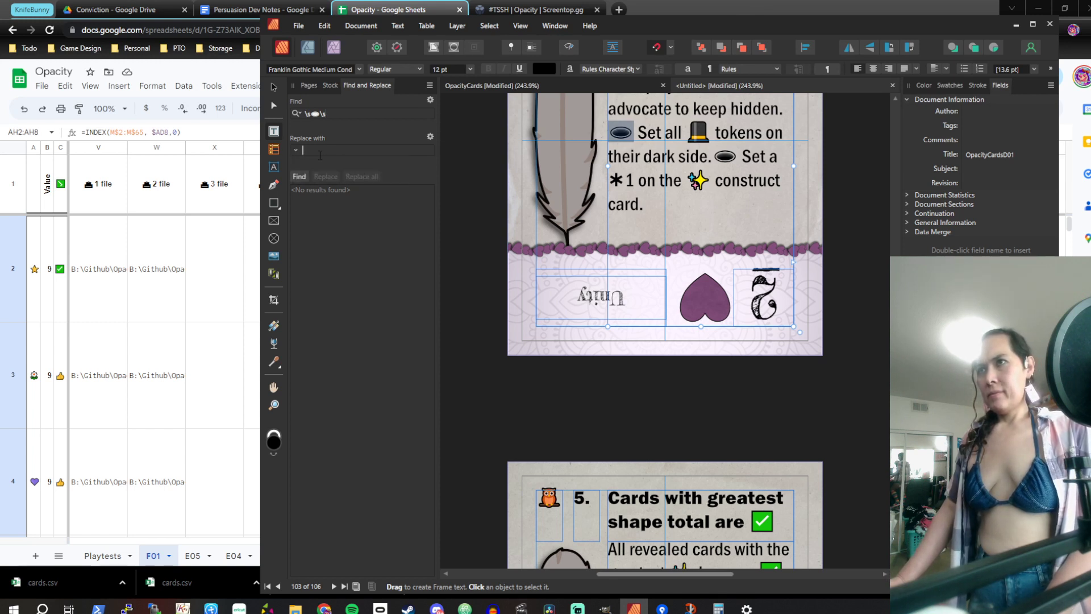
left_click(296, 151)
mouse_move(318, 161)
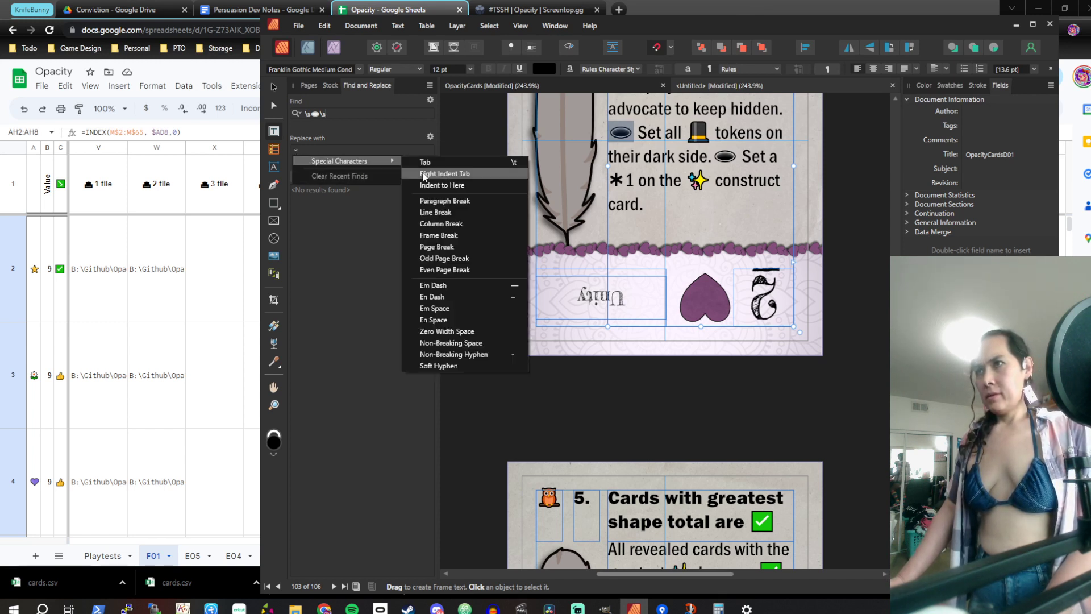
left_click(506, 204)
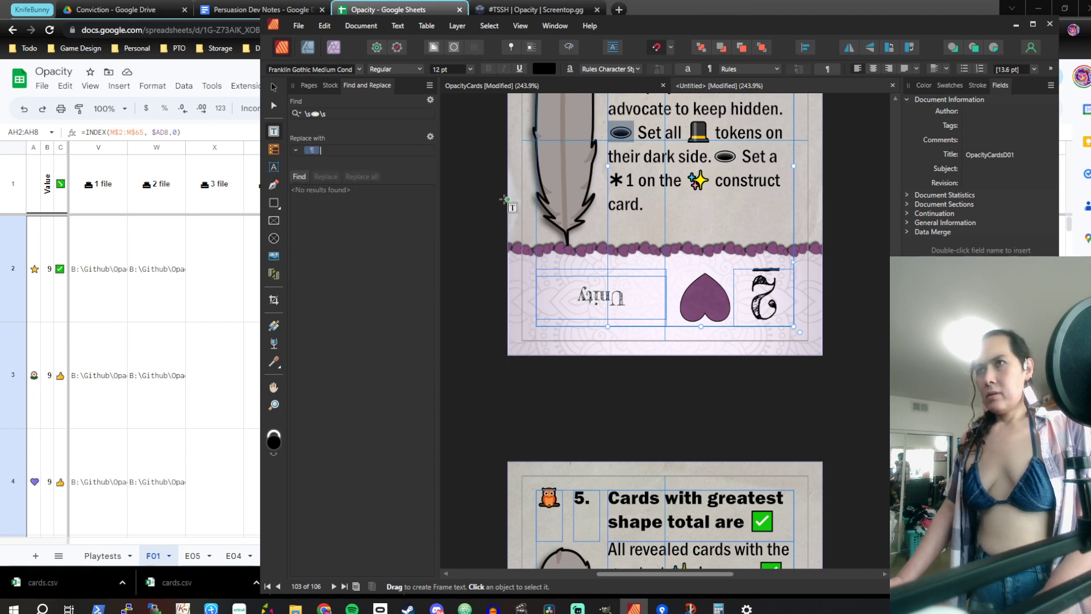
Try to replace every match of \s🕳\s in the document with a paragraph break
left_click(300, 176)
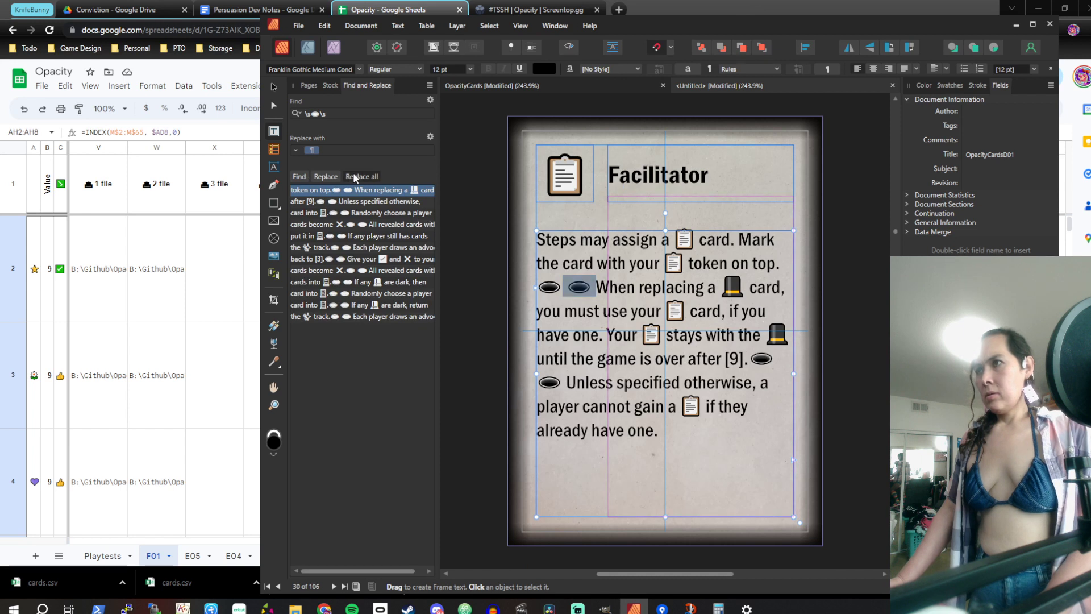
left_click(353, 176)
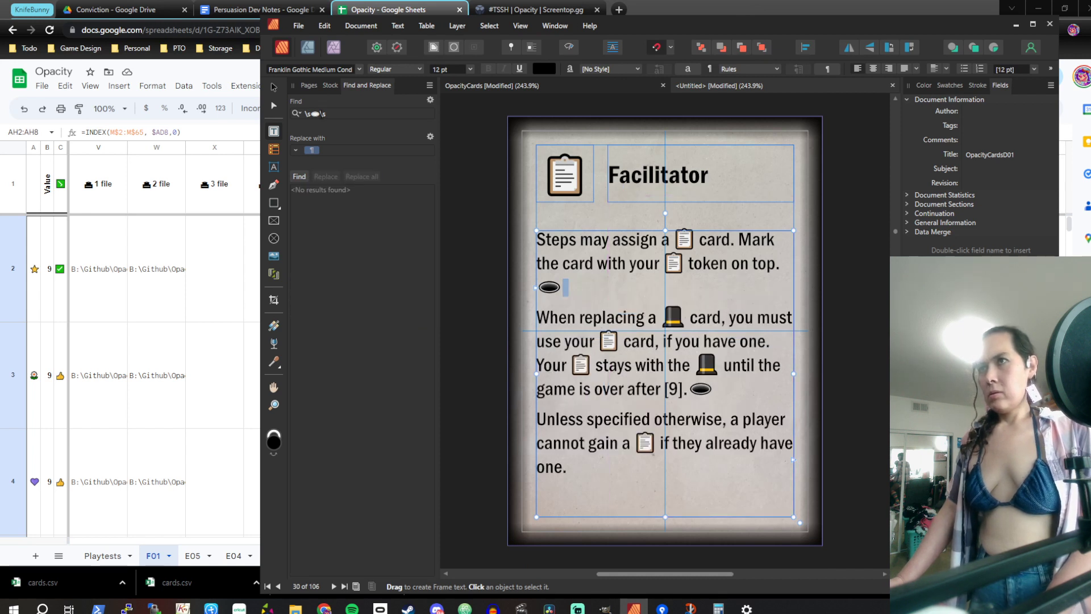
Search for the pattern \s🕳*\s and undo the paragraph break replacement
left_click(315, 114)
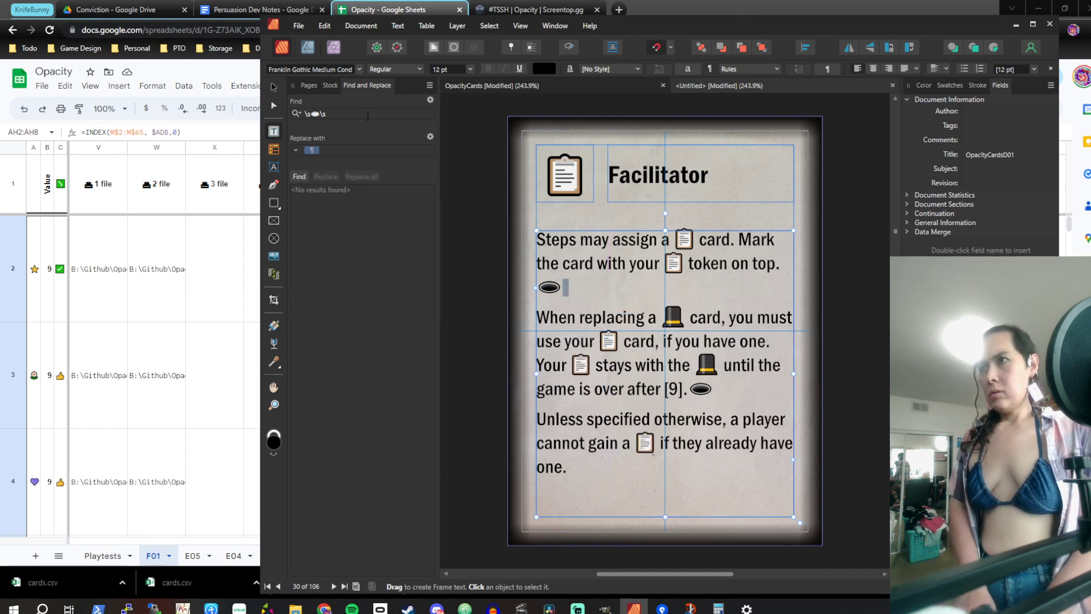
left_click(300, 176)
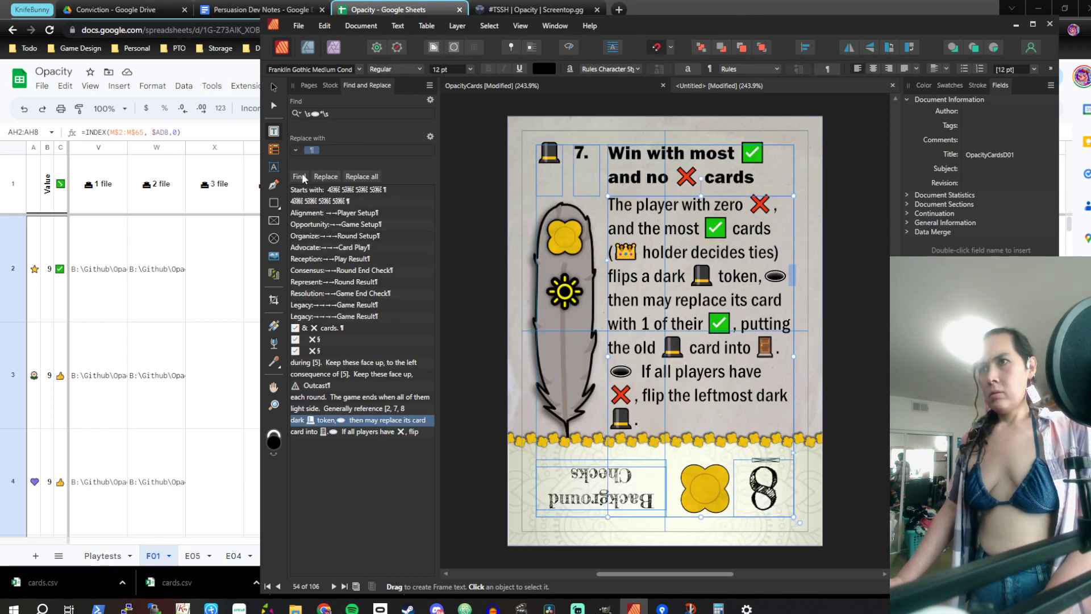
key("ctrl+z")
key("ctrl+z")
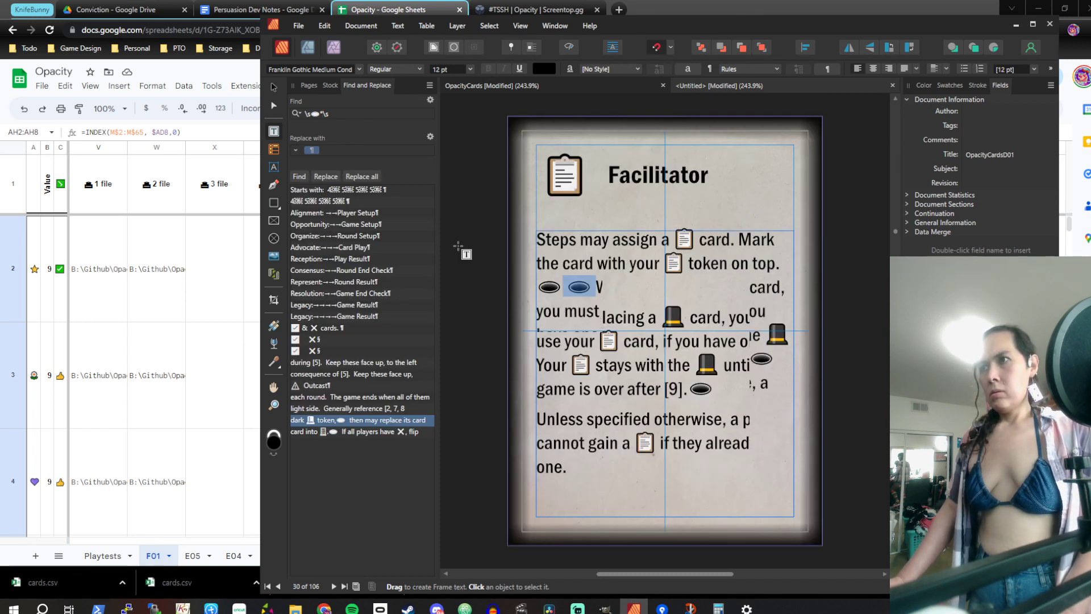
Change the search pattern to \s*🕳\s* and replace all of its matches with paragraph breaks
left_click(329, 117)
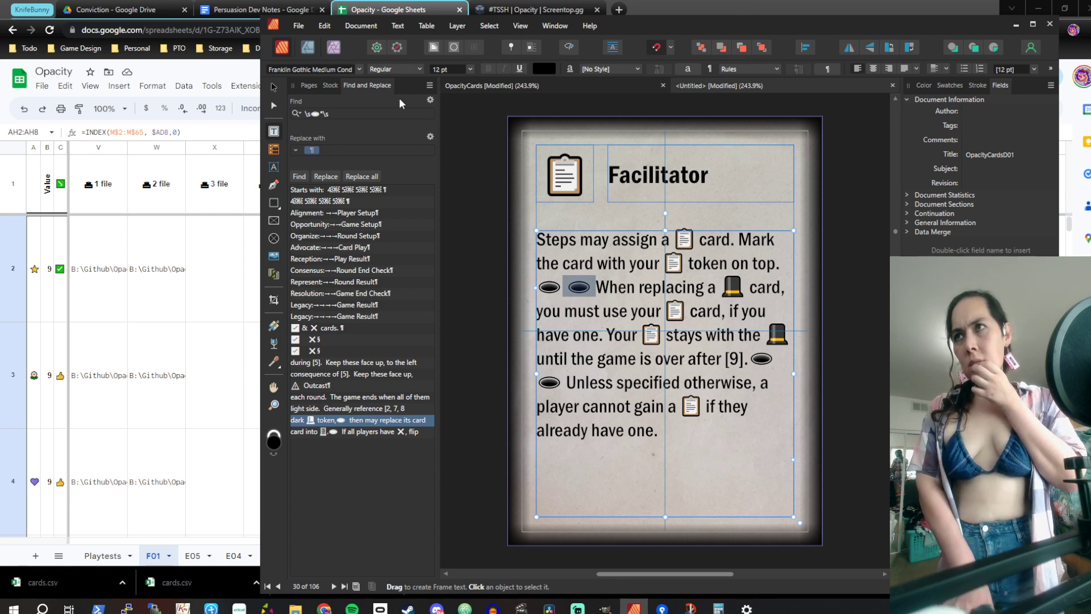
type("*")
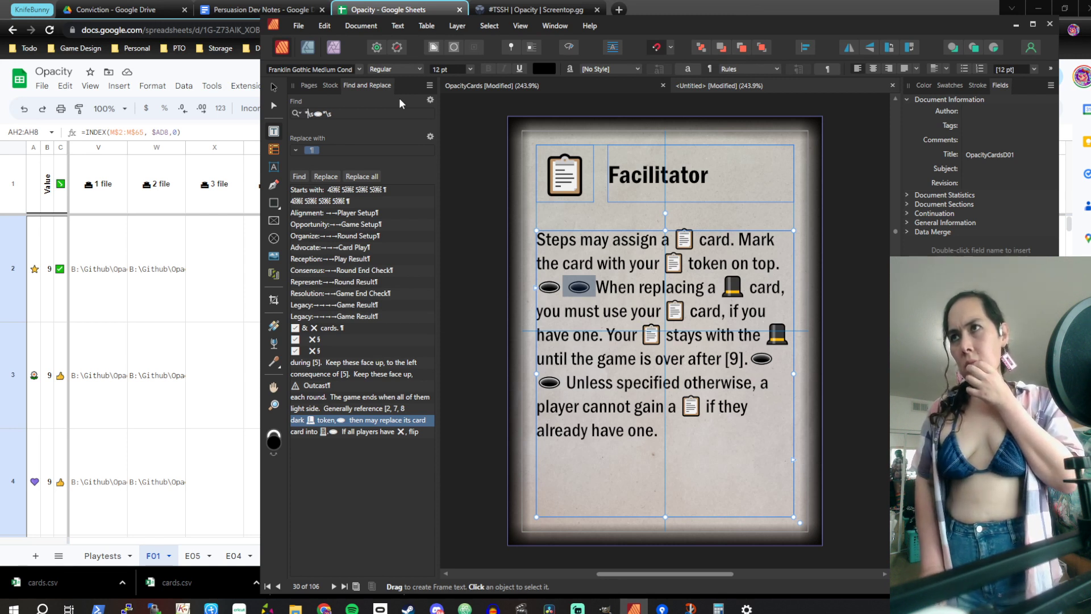
key("BackSpace")
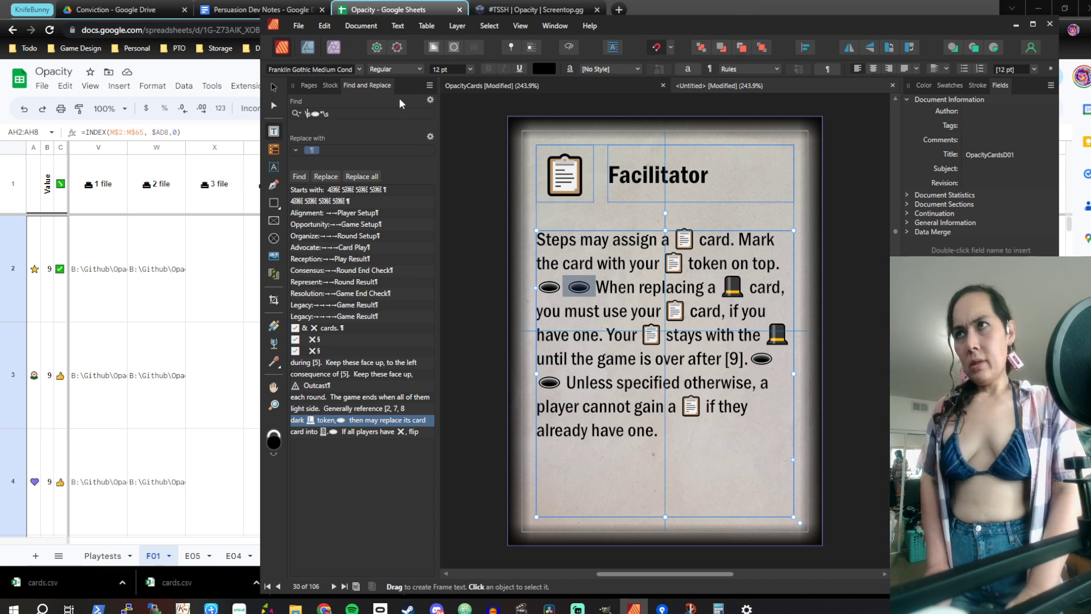
key("Right")
type("*")
key("Right")
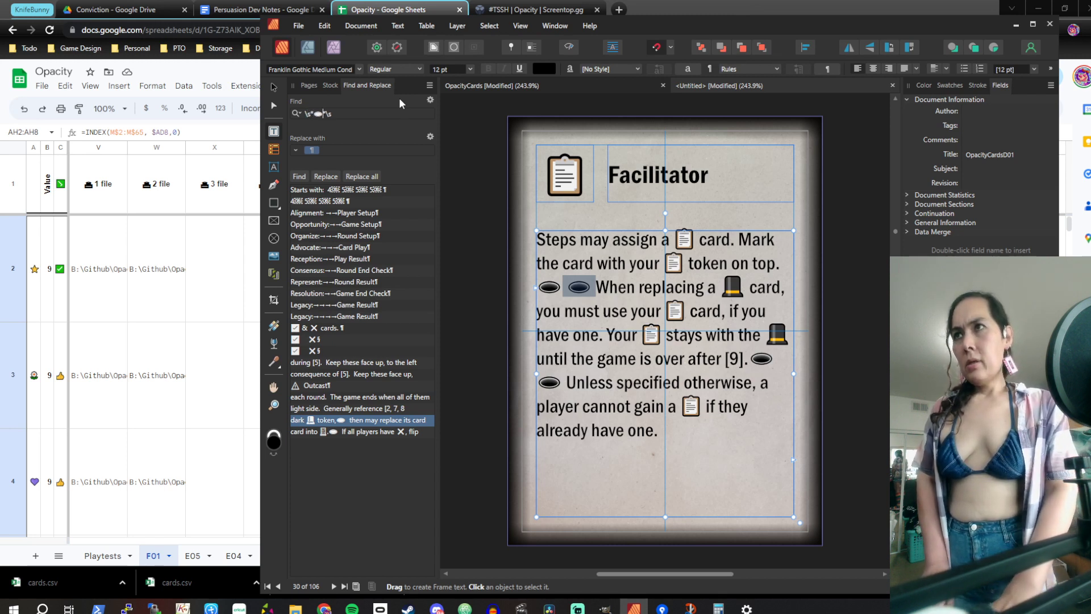
key("Delete")
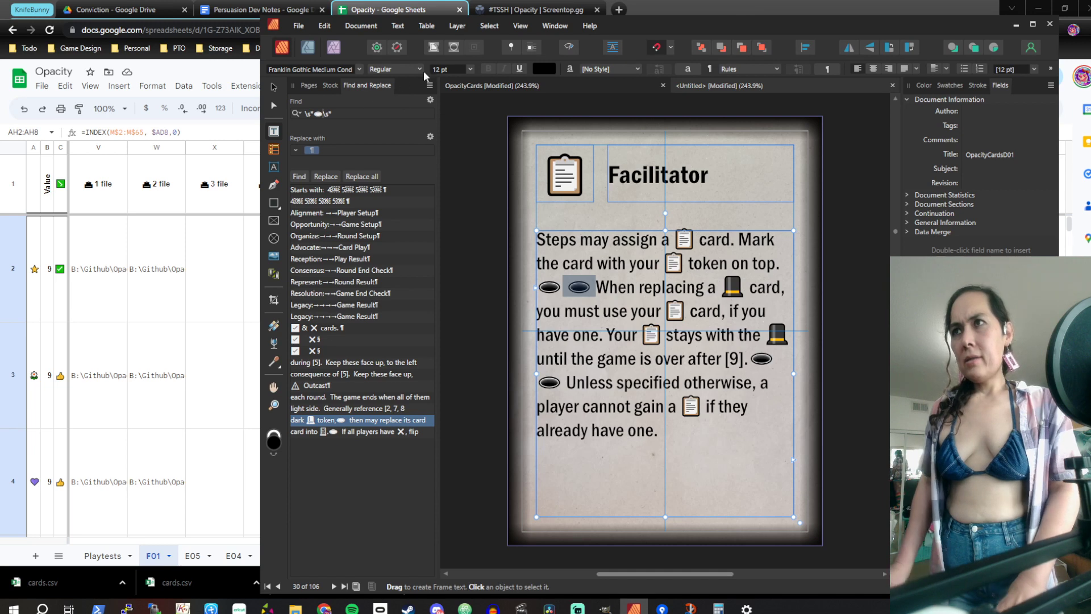
left_click(300, 177)
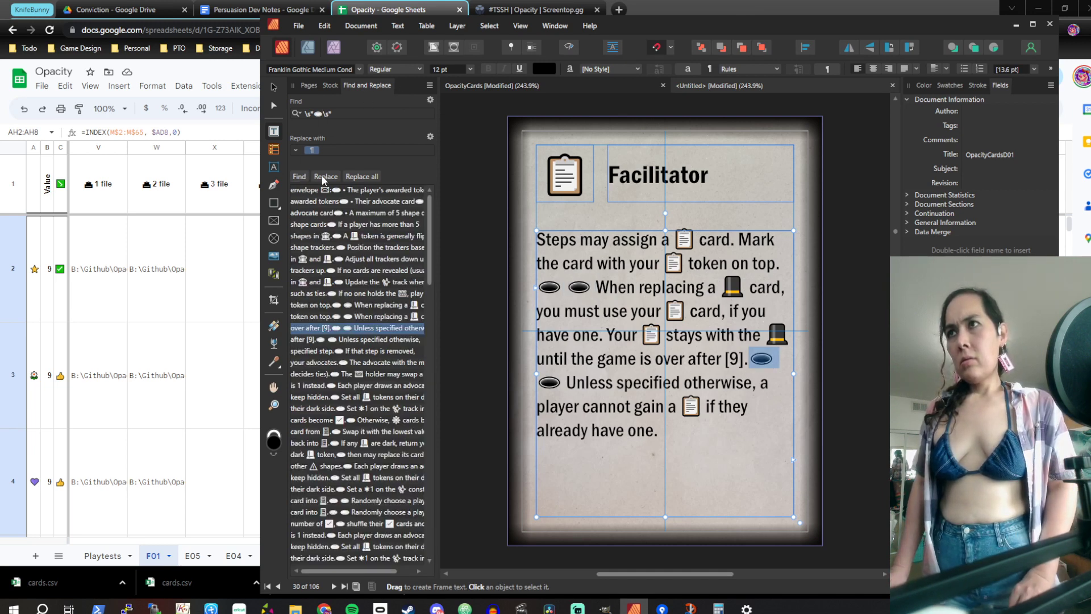
left_click(362, 174)
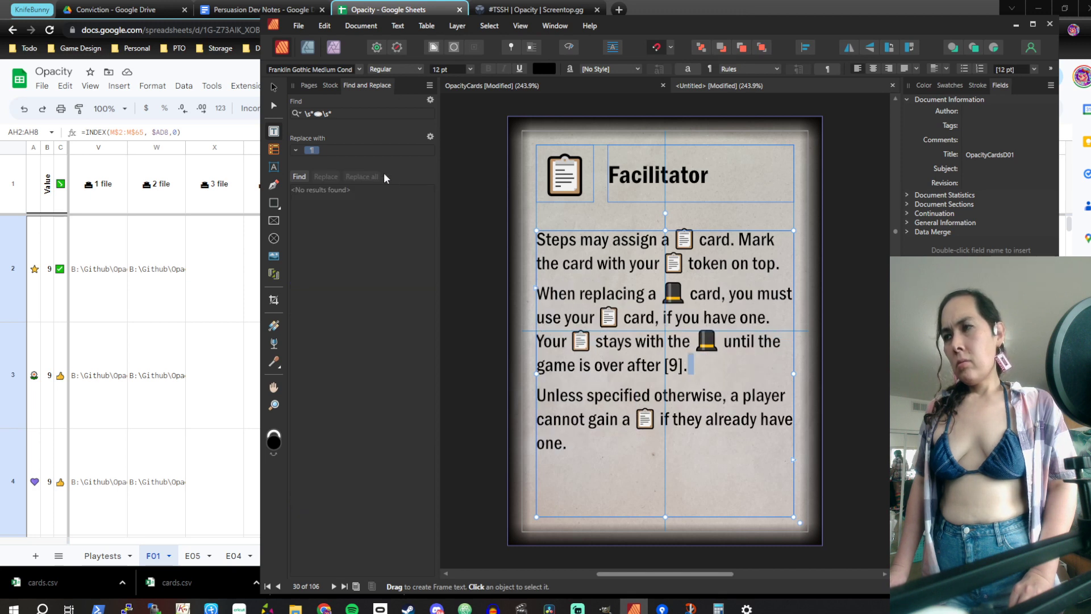
Reduce the search pattern to the hole symbol alone and check the document for remaining occurrences
scroll(512, 233, "down", 5)
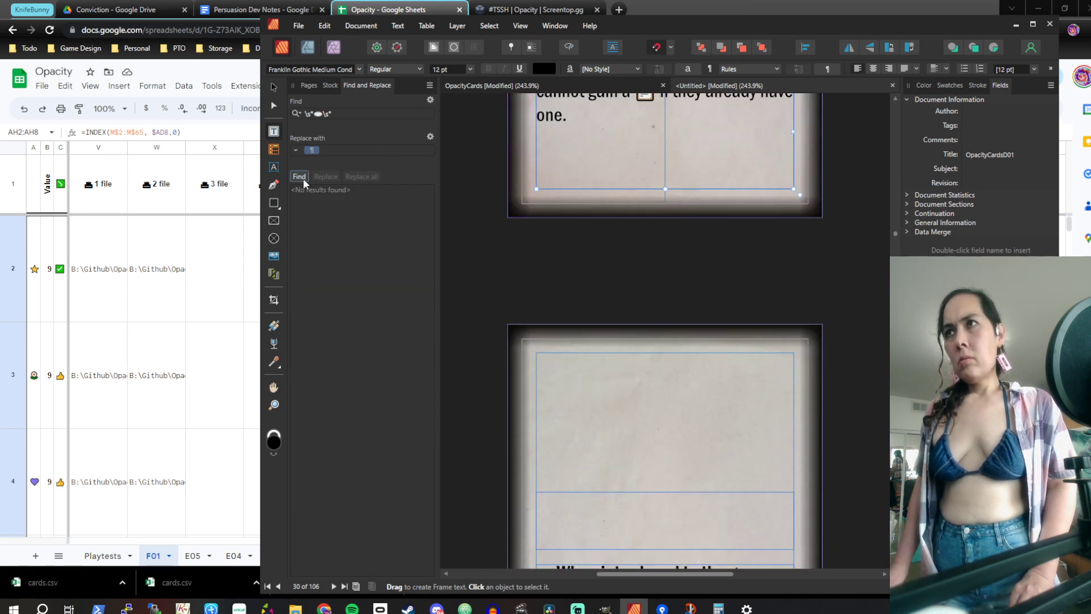
scroll(829, 164, "up", 2)
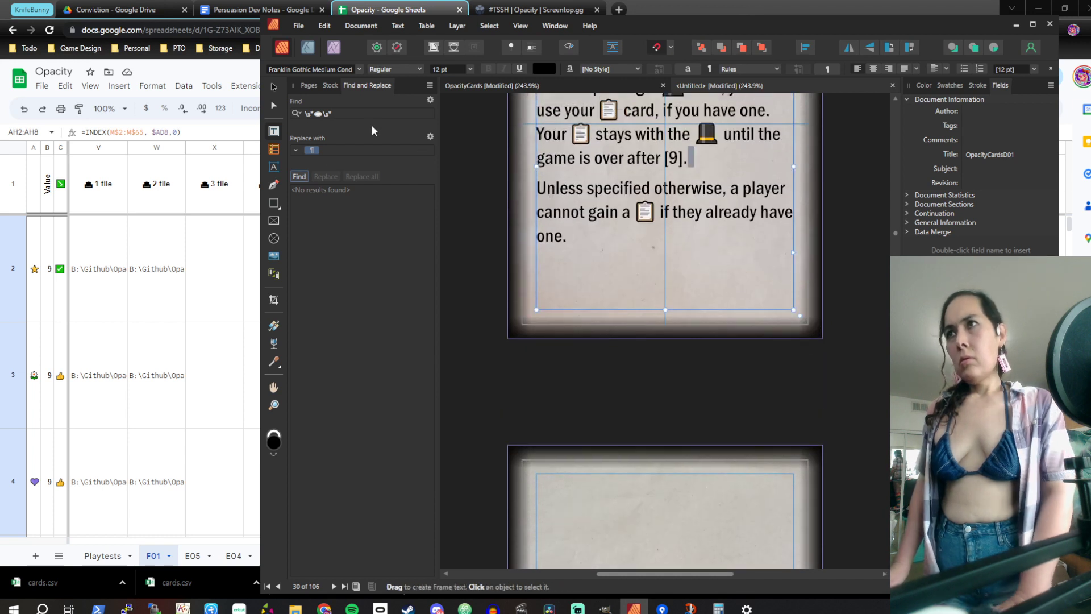
left_click(312, 114)
key("BackSpace")
key("BackSpace")
key("BackSpace")
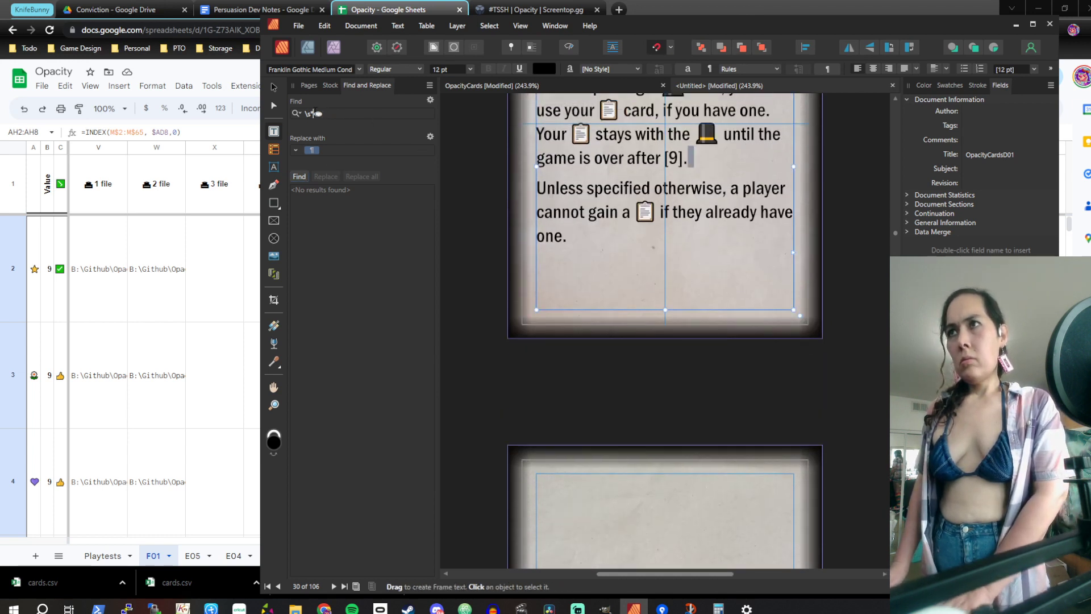
key("BackSpace")
key("BackSpace")
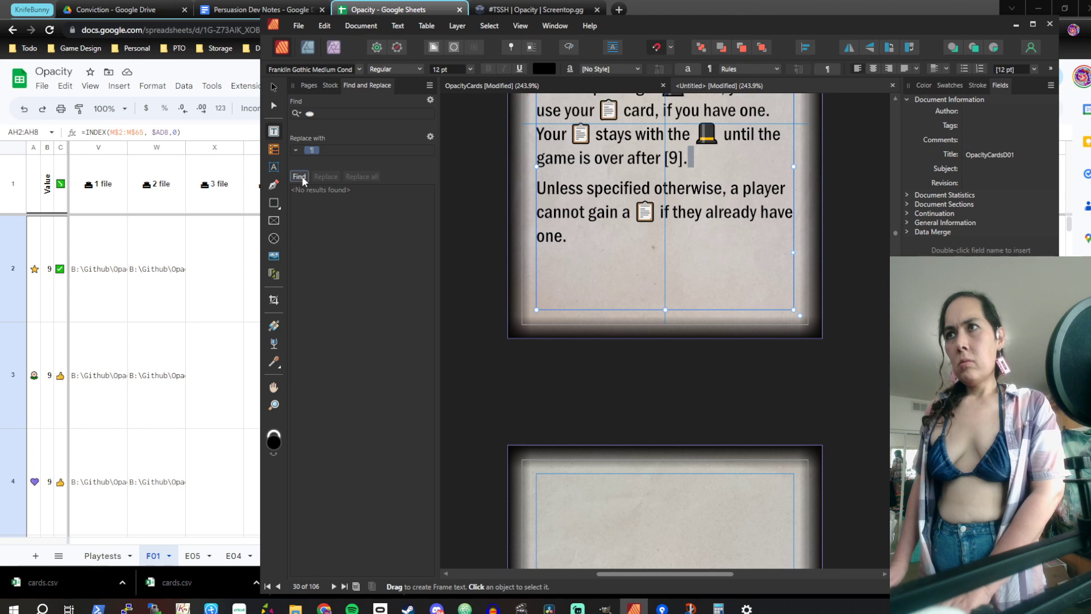
Restore the recent \s*🕳\s* search pattern and substitute another icon character for its hole symbol
left_click(347, 117)
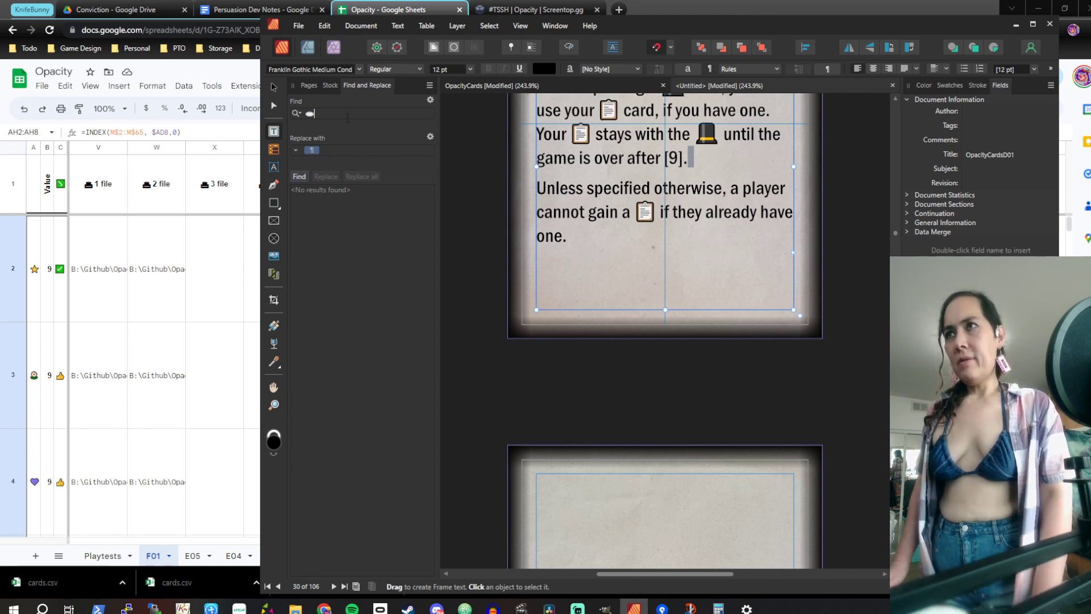
left_click(298, 116)
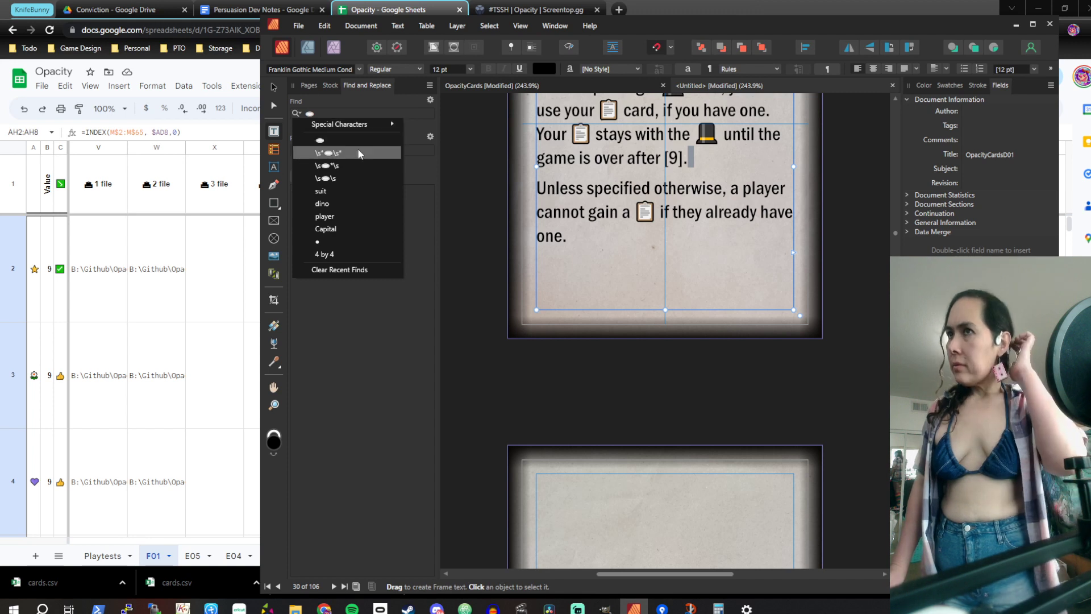
left_click(329, 153)
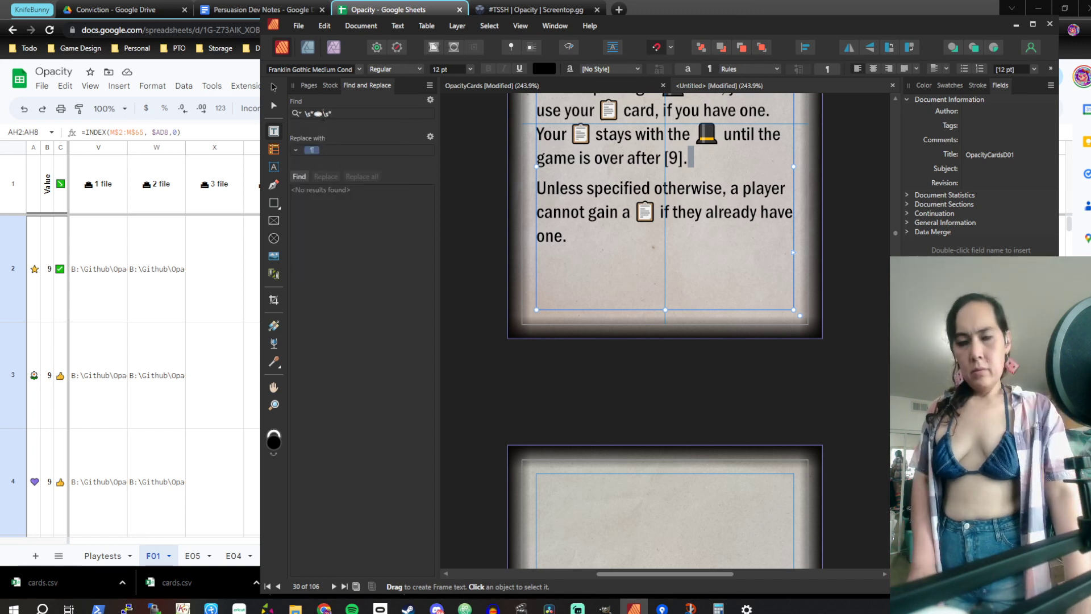
key("BackSpace")
type("🎩")
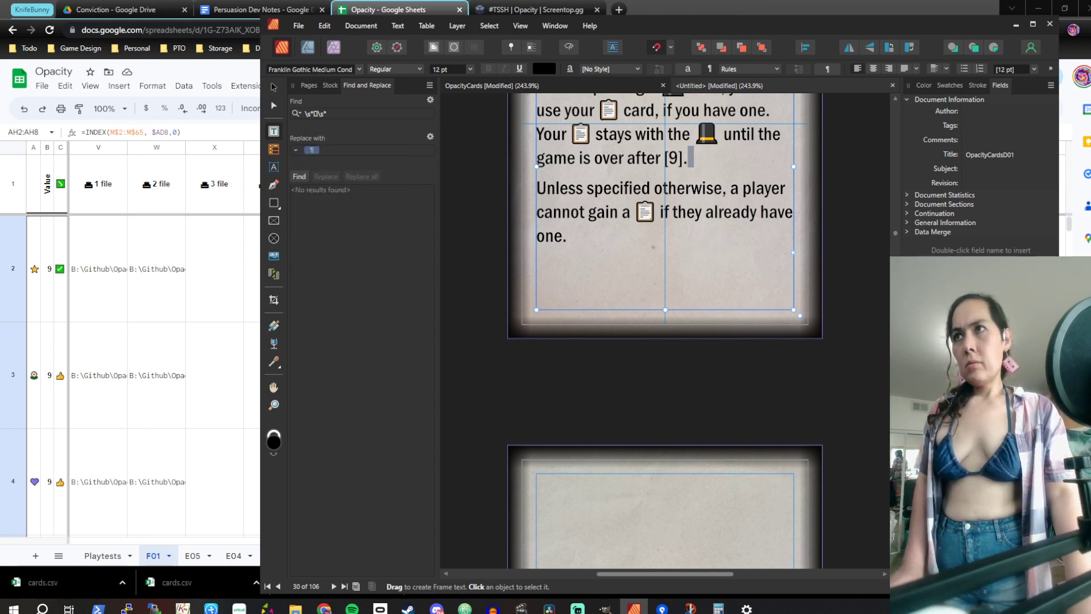
Clear the paragraph break from the replacement and assign it the Icons character style
left_click(356, 150)
key("BackSpace")
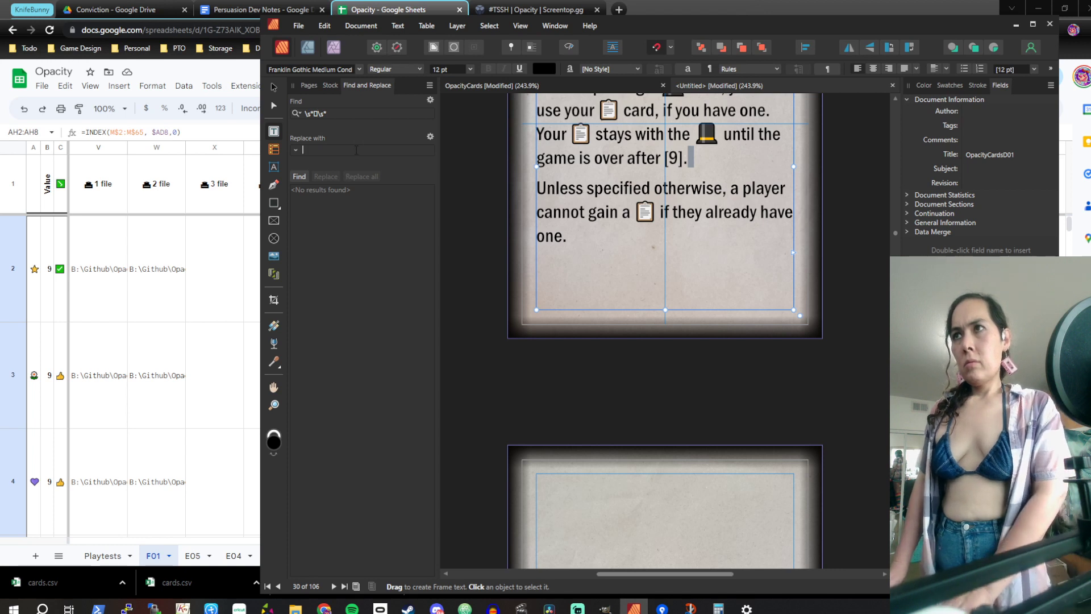
left_click(430, 137)
mouse_move(471, 161)
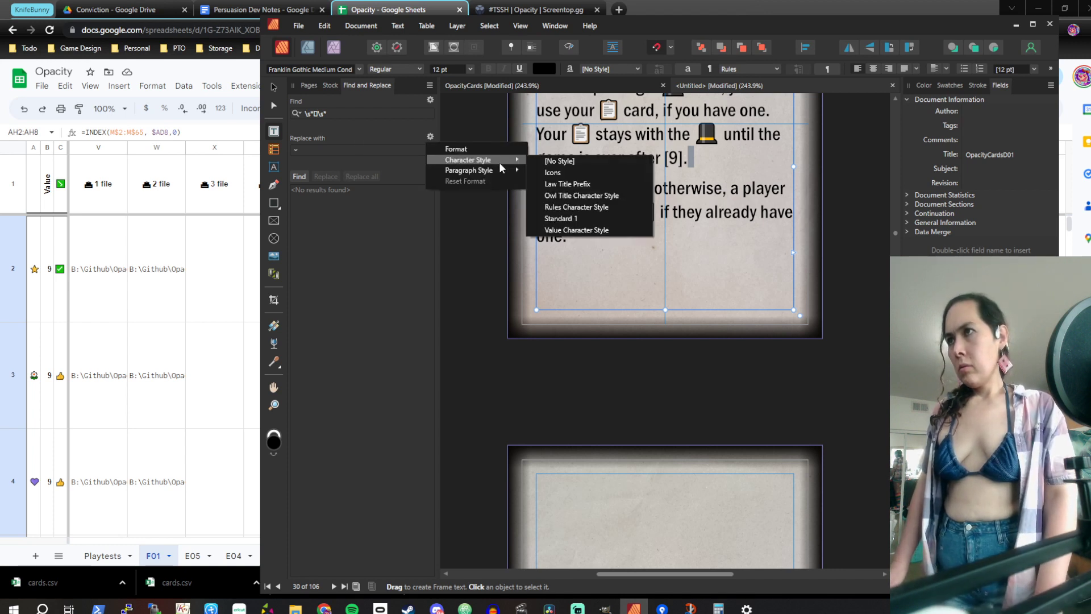
left_click(605, 177)
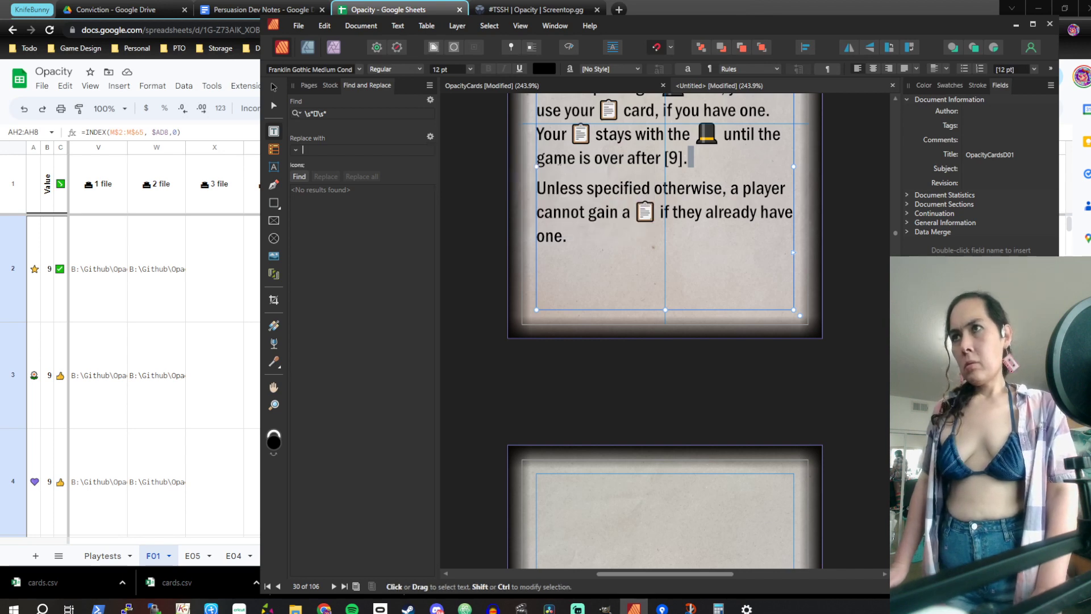
Reduce the search pattern to the feather symbol alone, without the \s* parts, and apply the Icons character style to all of its matches
left_click(298, 176)
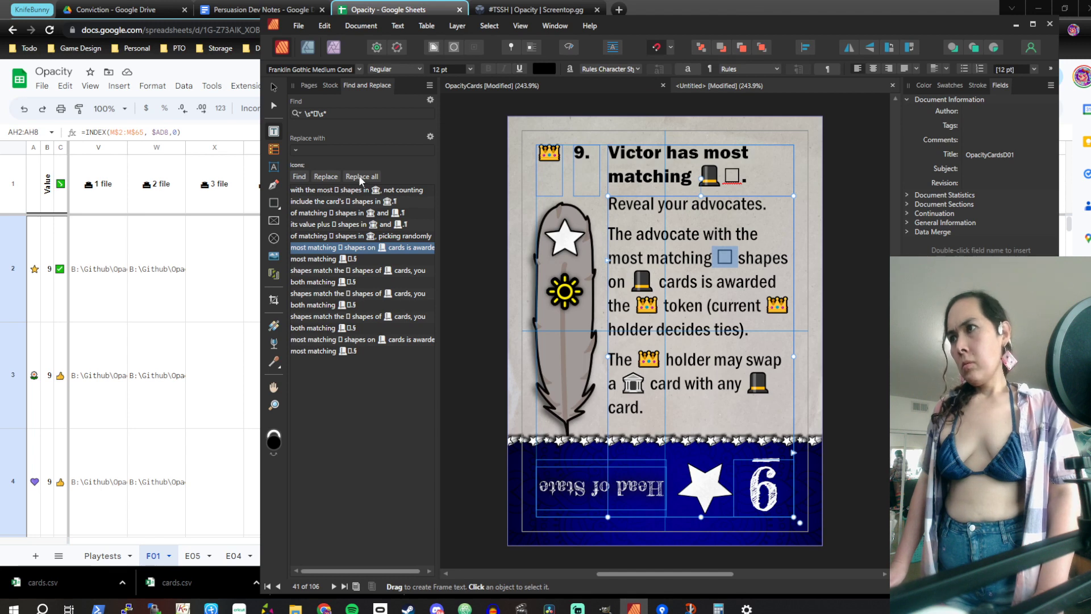
left_click(336, 113)
key("BackSpace")
key("BackSpace")
key("BackSpace")
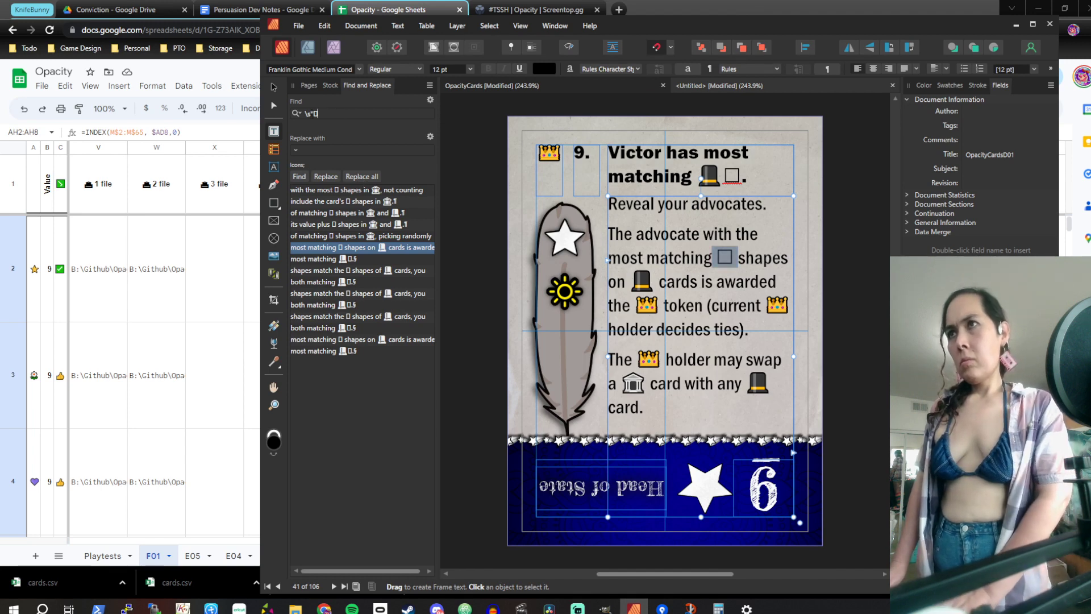
key("Left")
key("BackSpace")
key("BackSpace")
key("BackSpace")
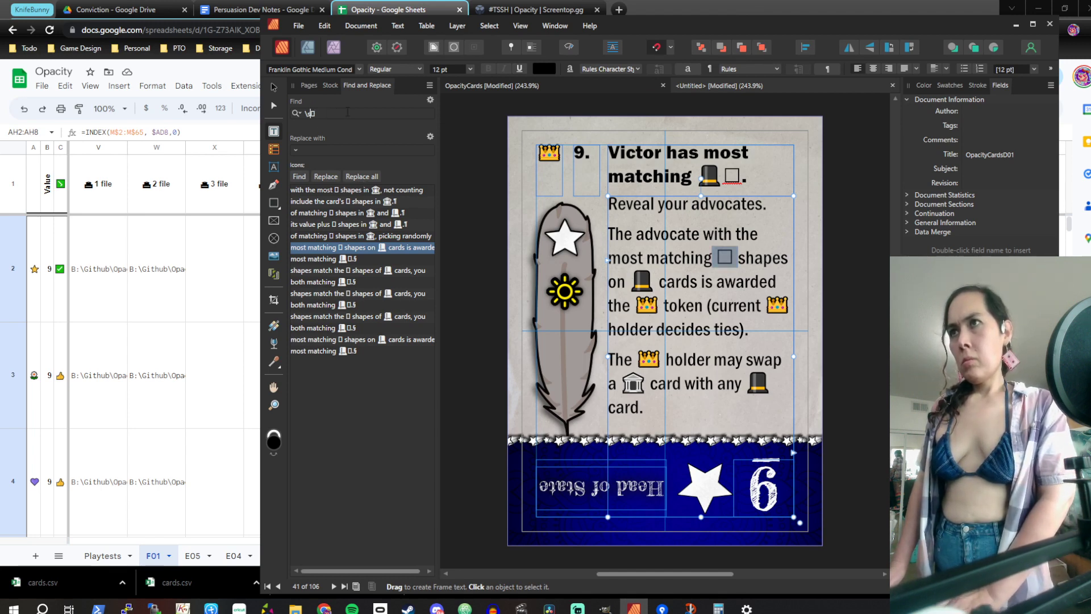
left_click(305, 178)
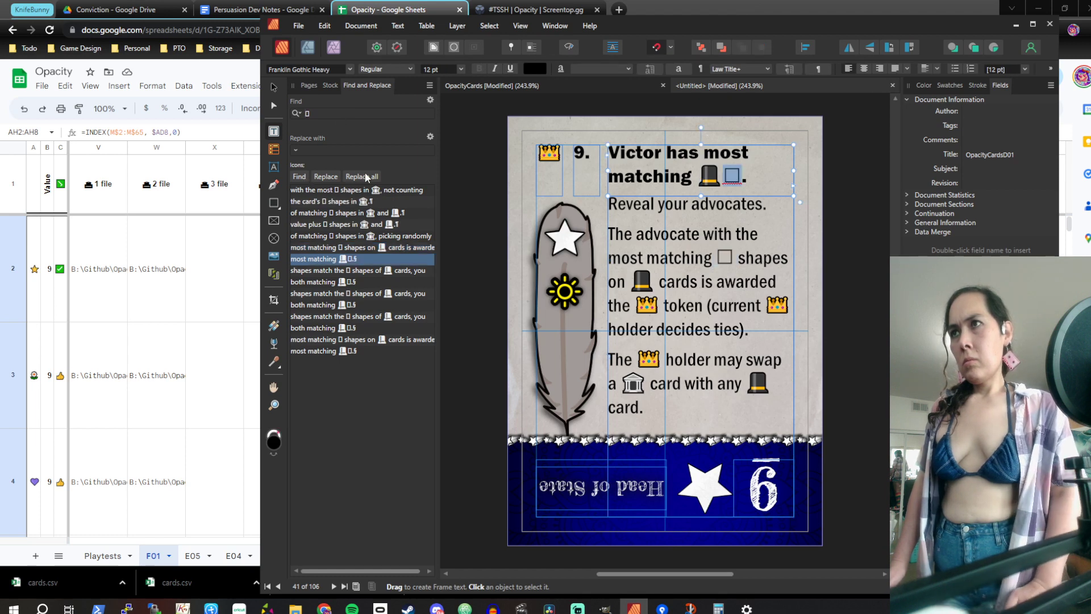
left_click(367, 178)
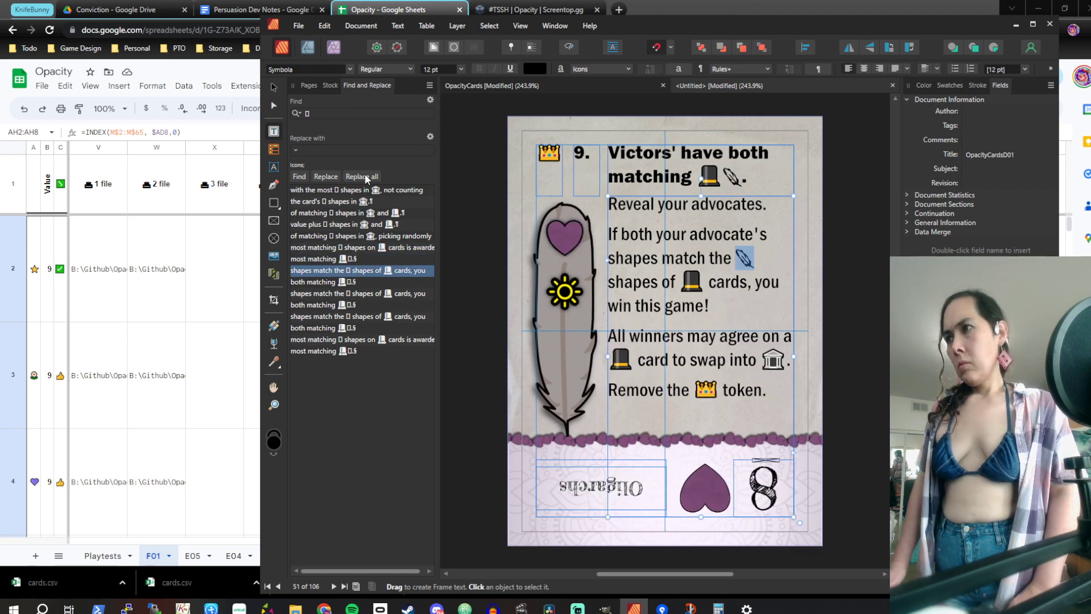
Look through the following cards to check how their symbols, paragraph breaks and rules text are laid out
scroll(520, 207, "down", 8)
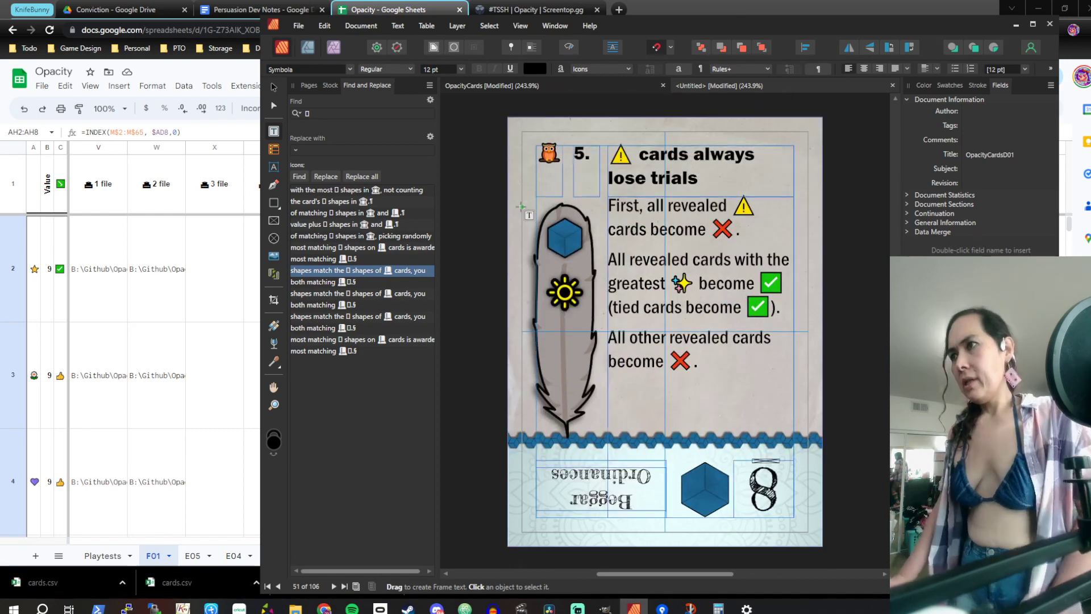
scroll(520, 207, "down", 10)
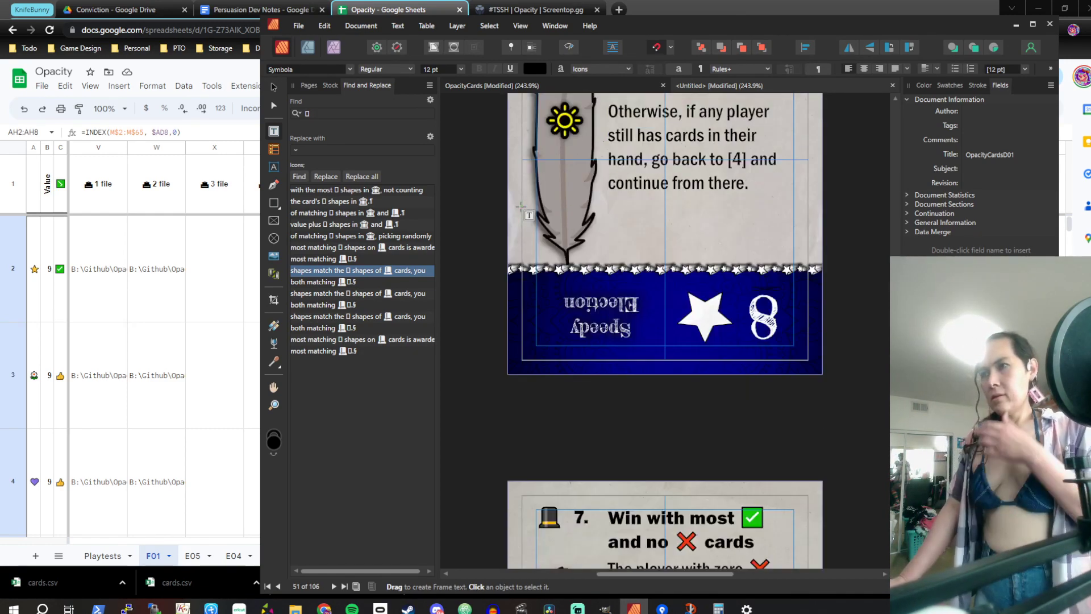
scroll(521, 207, "down", 10)
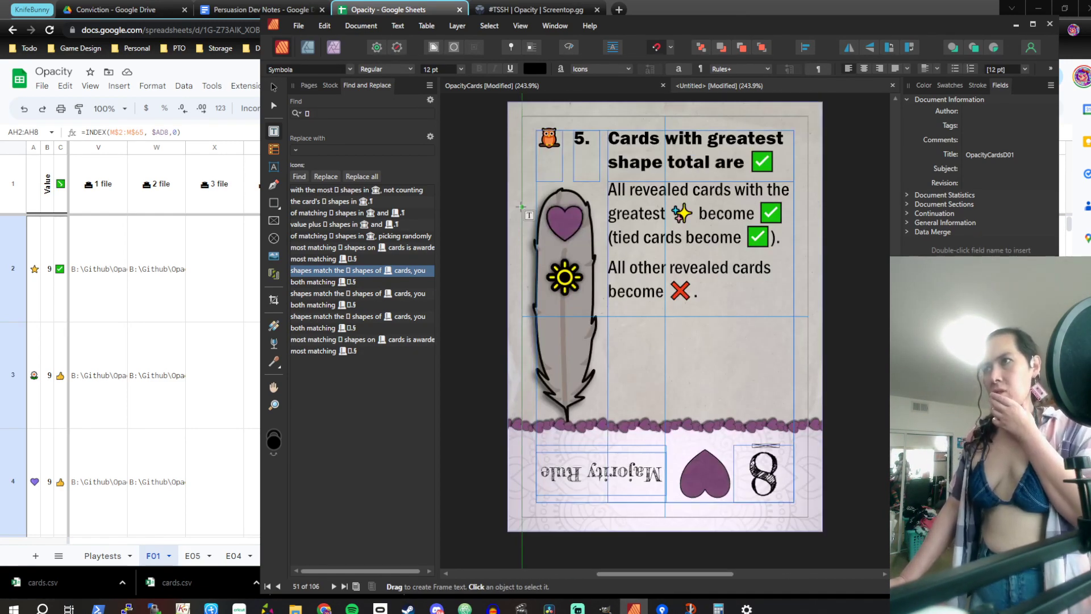
scroll(521, 207, "down", 6)
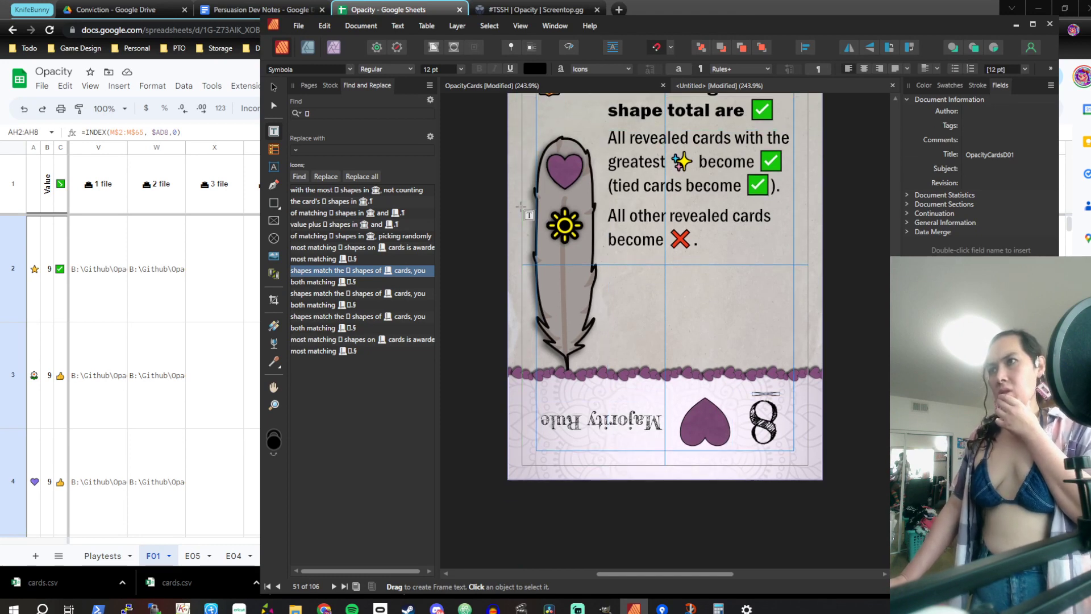
scroll(521, 207, "down", 10)
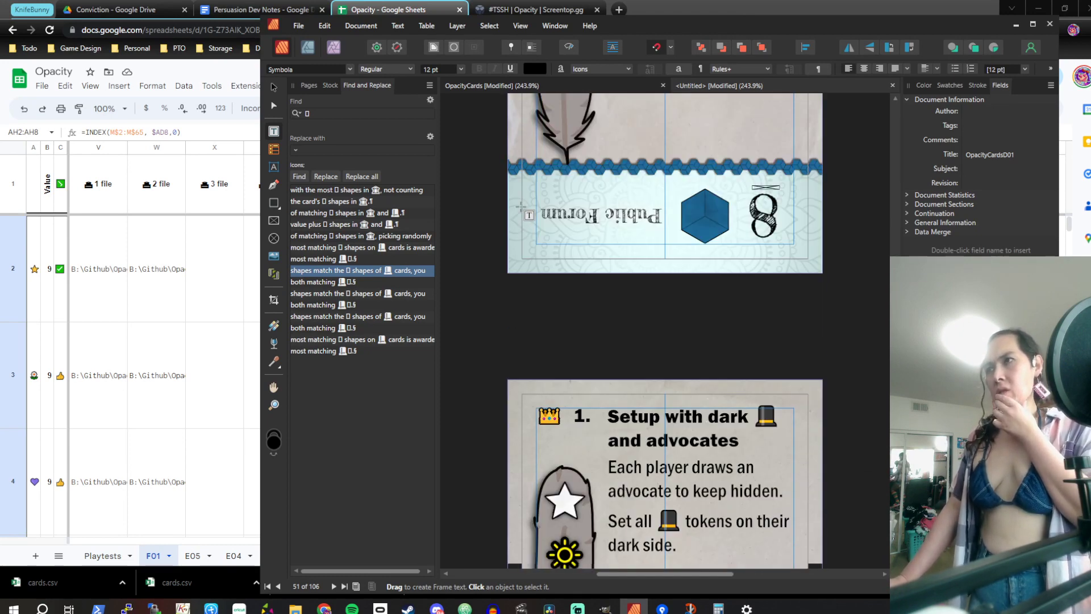
scroll(521, 206, "down", 8)
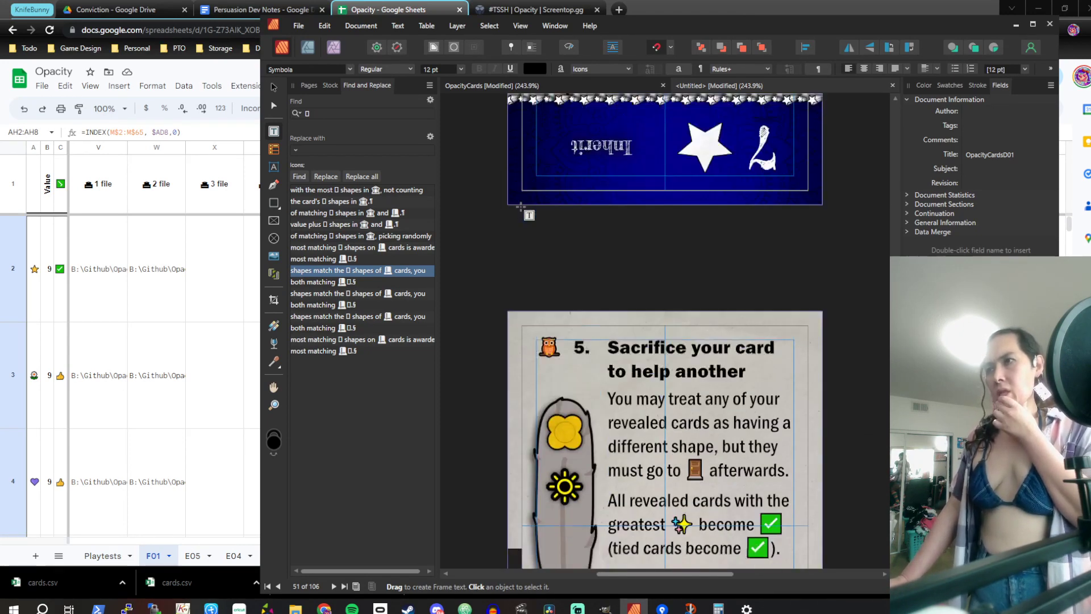
scroll(625, 210, "down", 6)
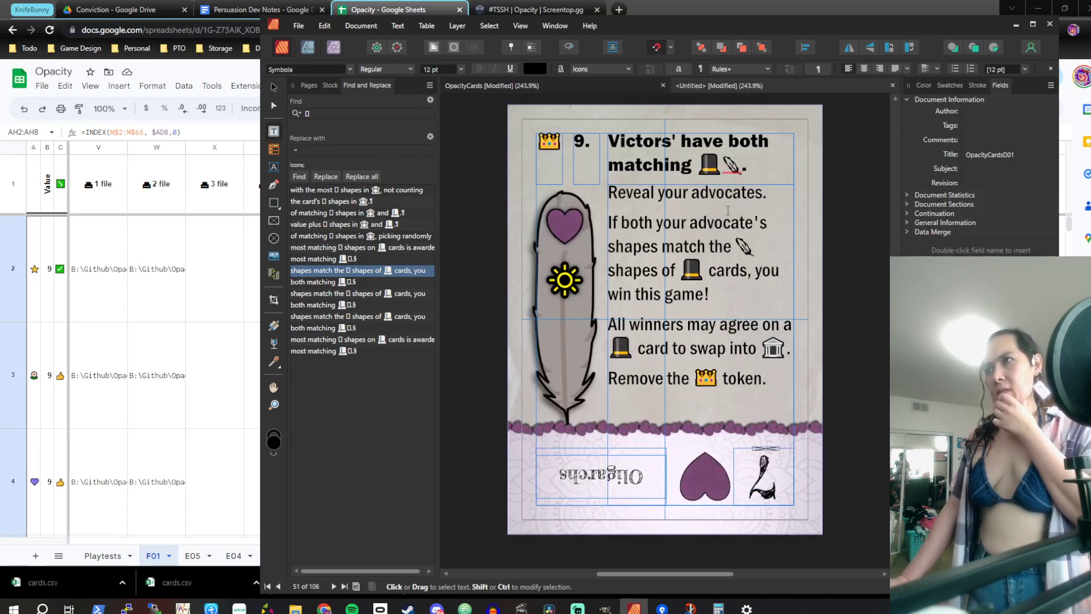
scroll(727, 211, "down", 8)
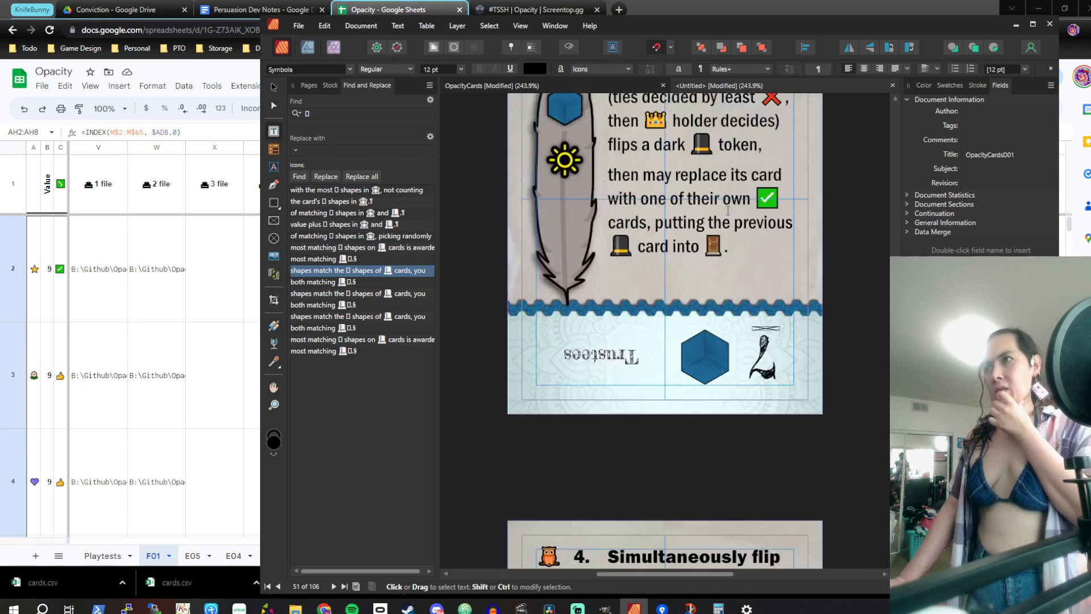
scroll(728, 211, "down", 5)
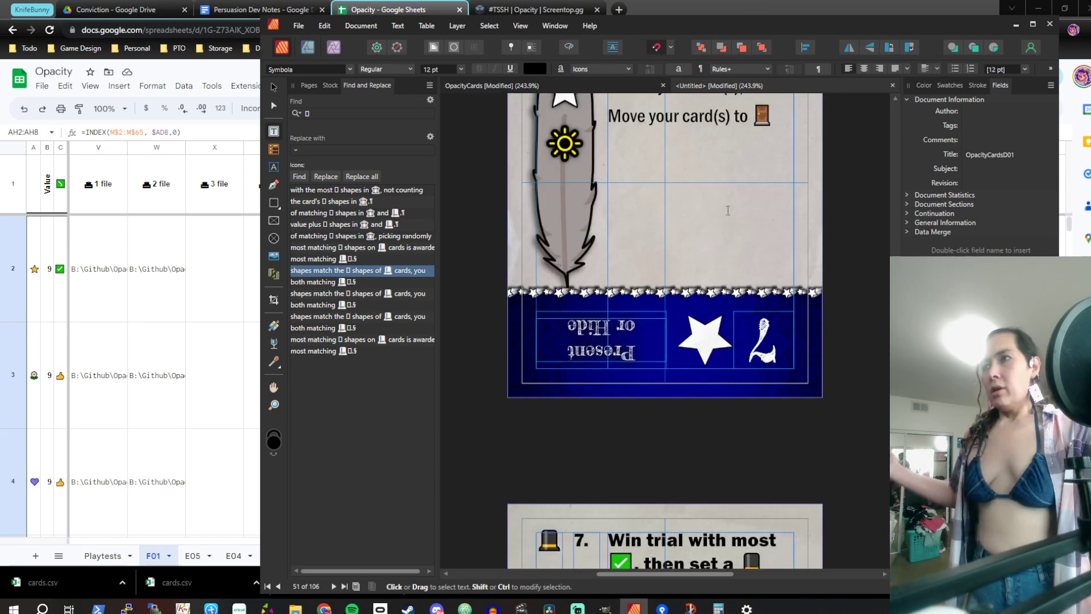
scroll(728, 211, "down", 6)
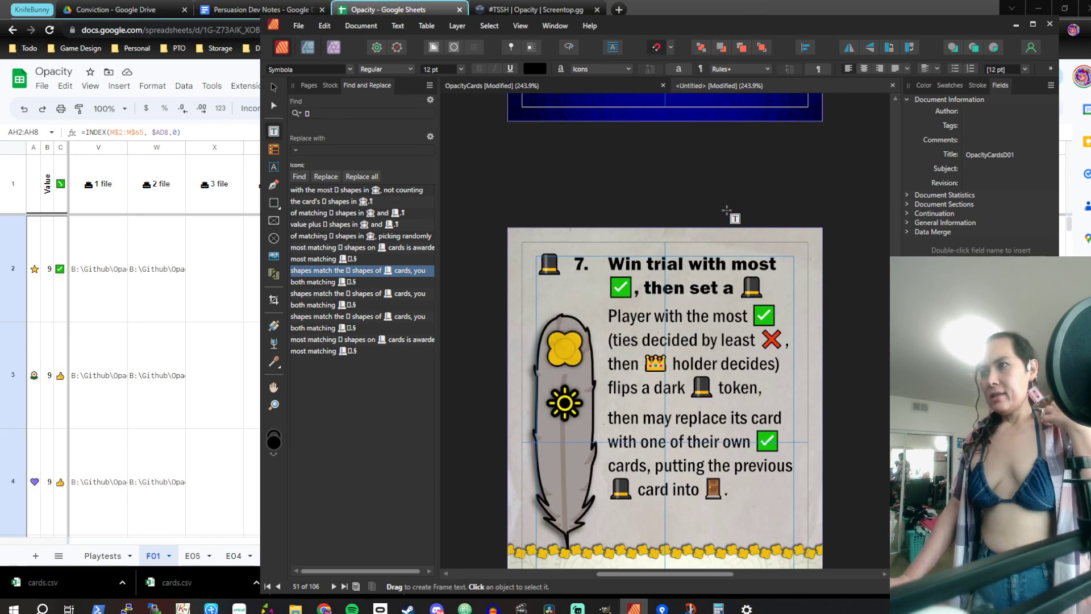
scroll(728, 211, "down", 6)
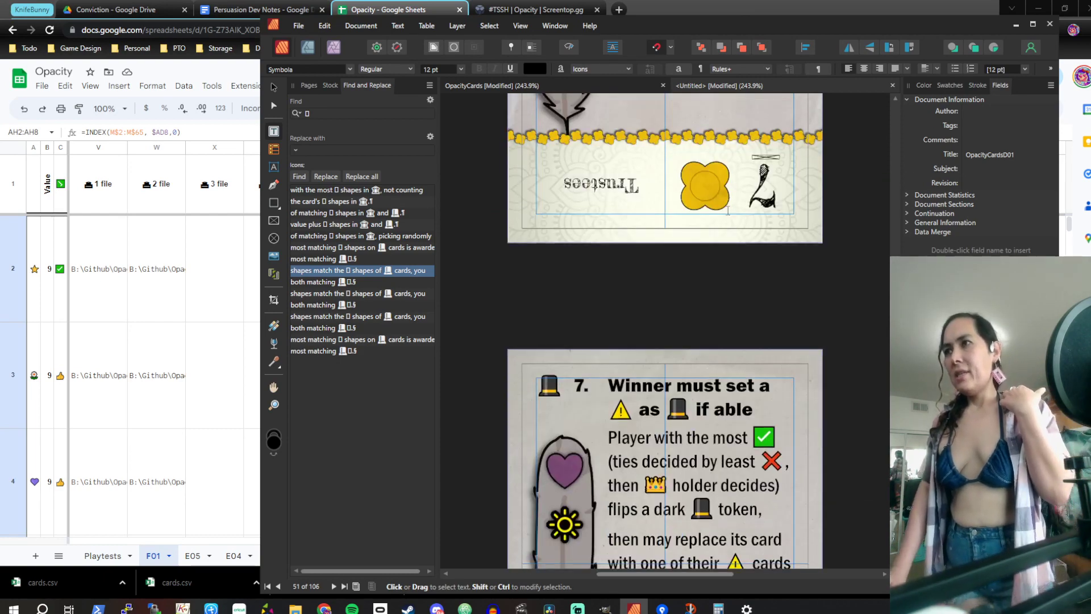
scroll(727, 209, "down", 6)
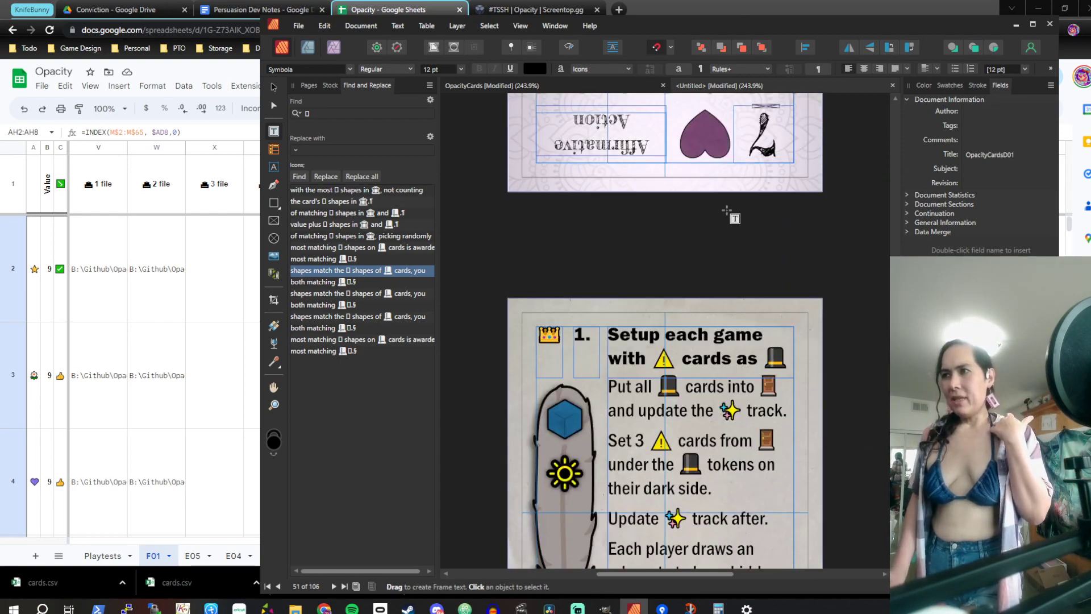
scroll(728, 210, "down", 6)
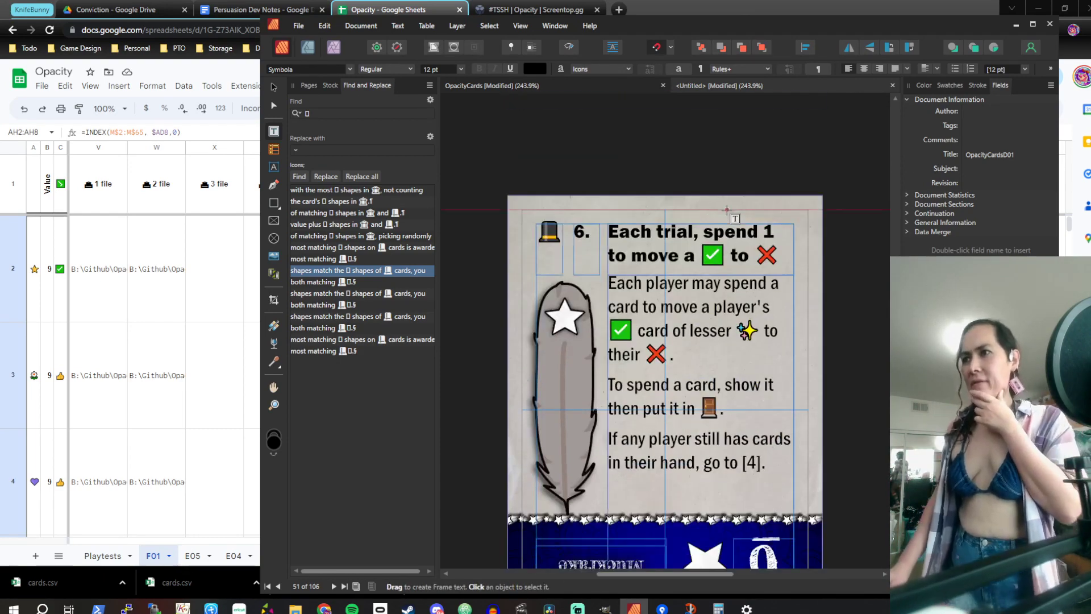
scroll(728, 211, "down", 6)
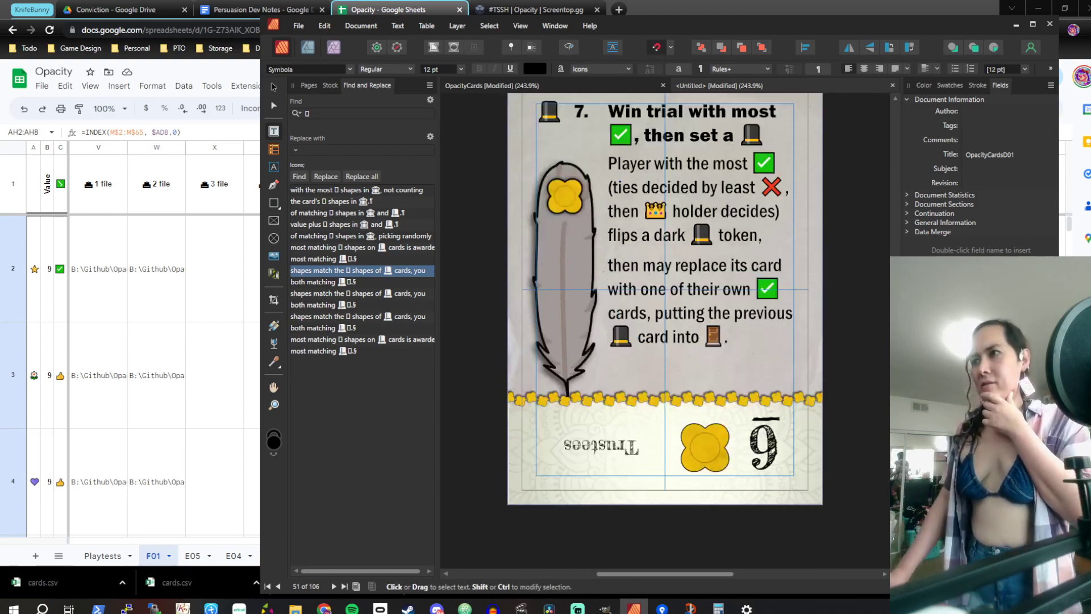
scroll(728, 211, "down", 6)
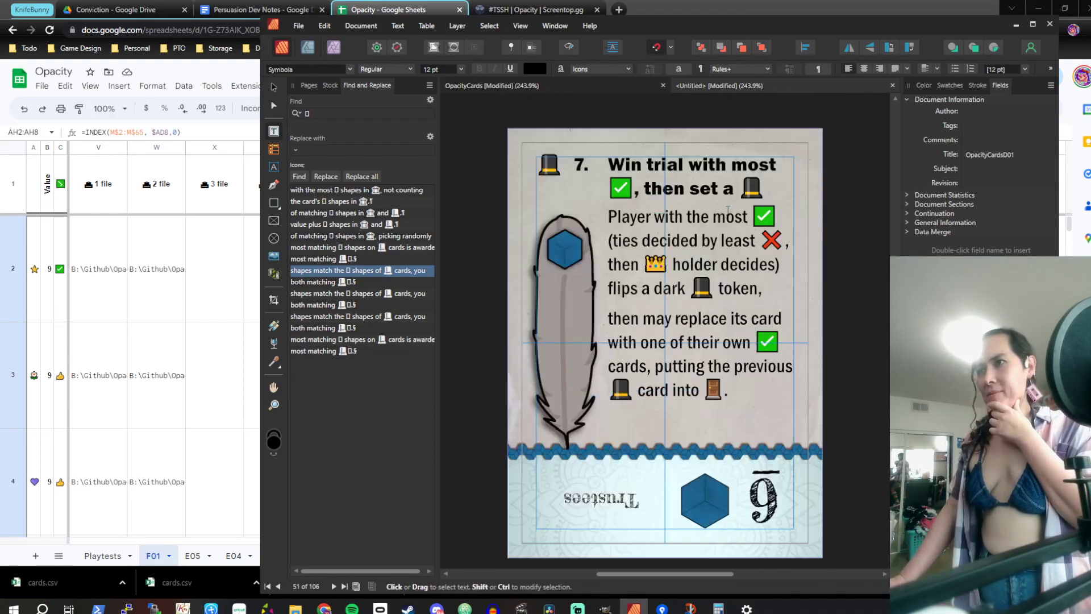
scroll(728, 209, "down", 6)
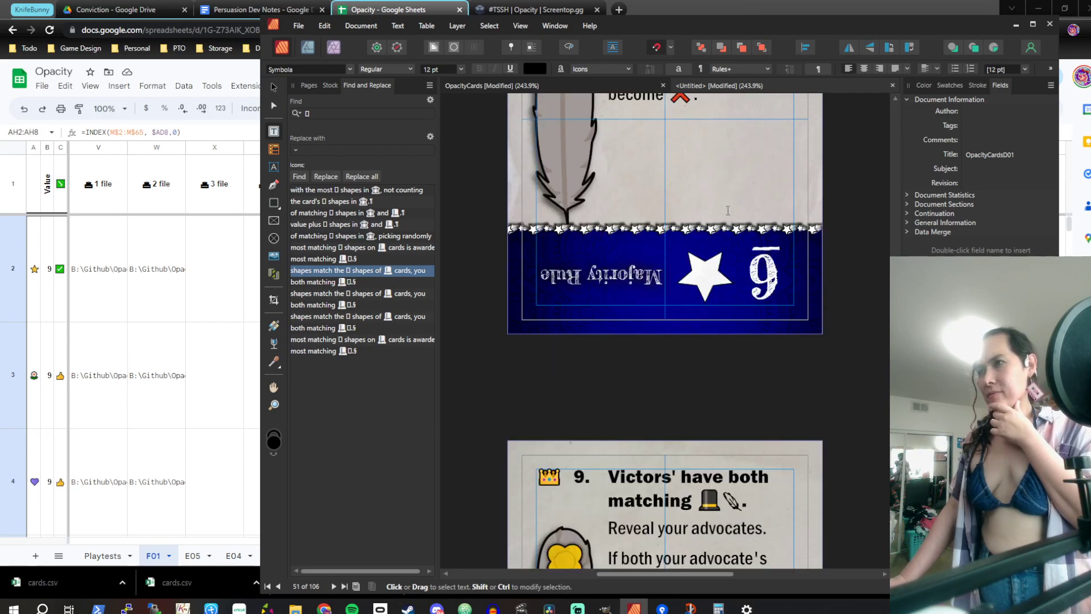